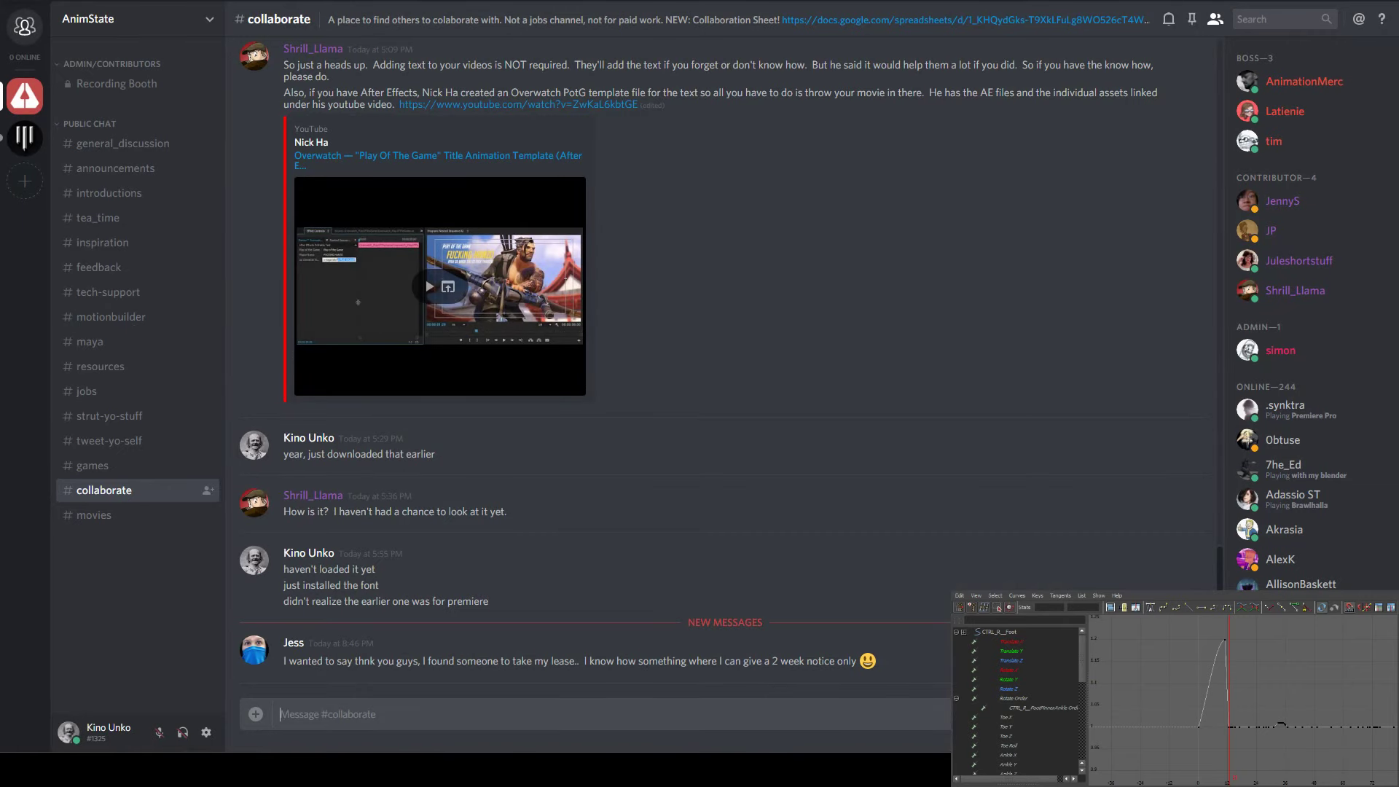
Post the Braveheart freedom GIF link from gifimage.net in the #collaborate channel
type("http://gifimage.net/wp-content/uploads/2017/07/braveheart-freedom-gif-2.gif")
key("Return")
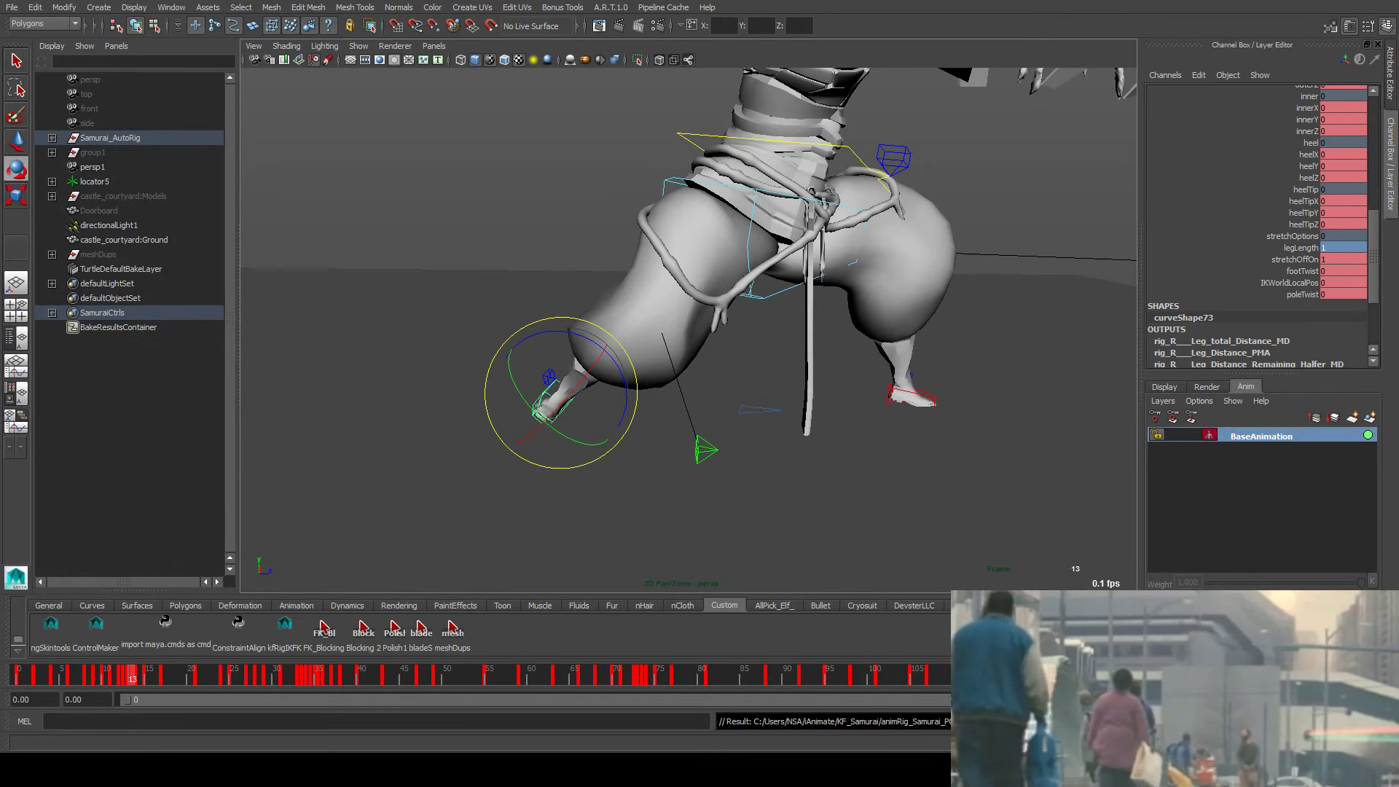
Switch to Maya, deselect the samurai's foot control and save the scene
left_click_drag(605, 466, 619, 522, "alt")
right_click_drag(619, 523, 604, 503, "alt")
left_click_drag(605, 503, 568, 452, "alt")
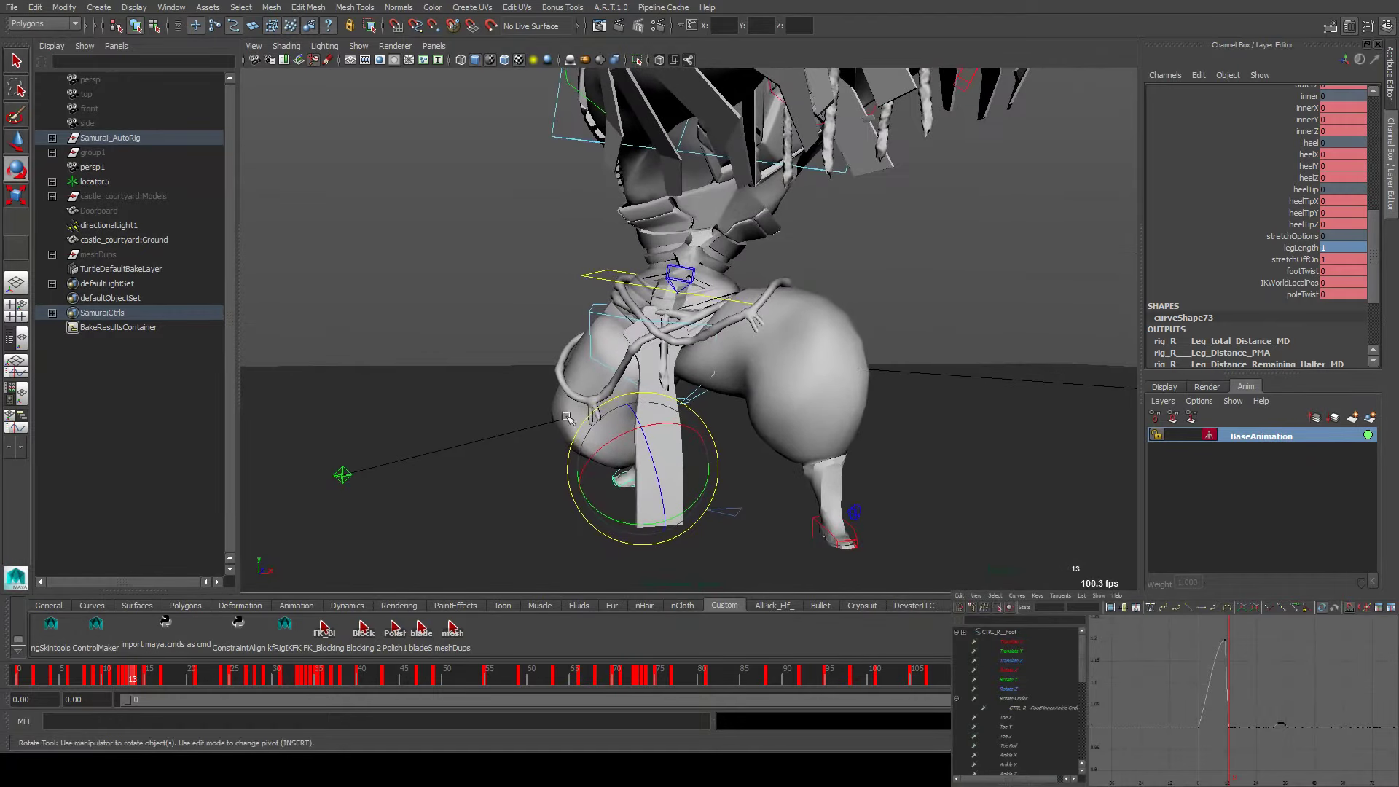
right_click_drag(569, 452, 537, 431, "alt")
mouse_move(537, 431)
left_mouse_down("alt")
mouse_move(693, 430)
mouse_move(522, 432)
left_mouse_up("alt")
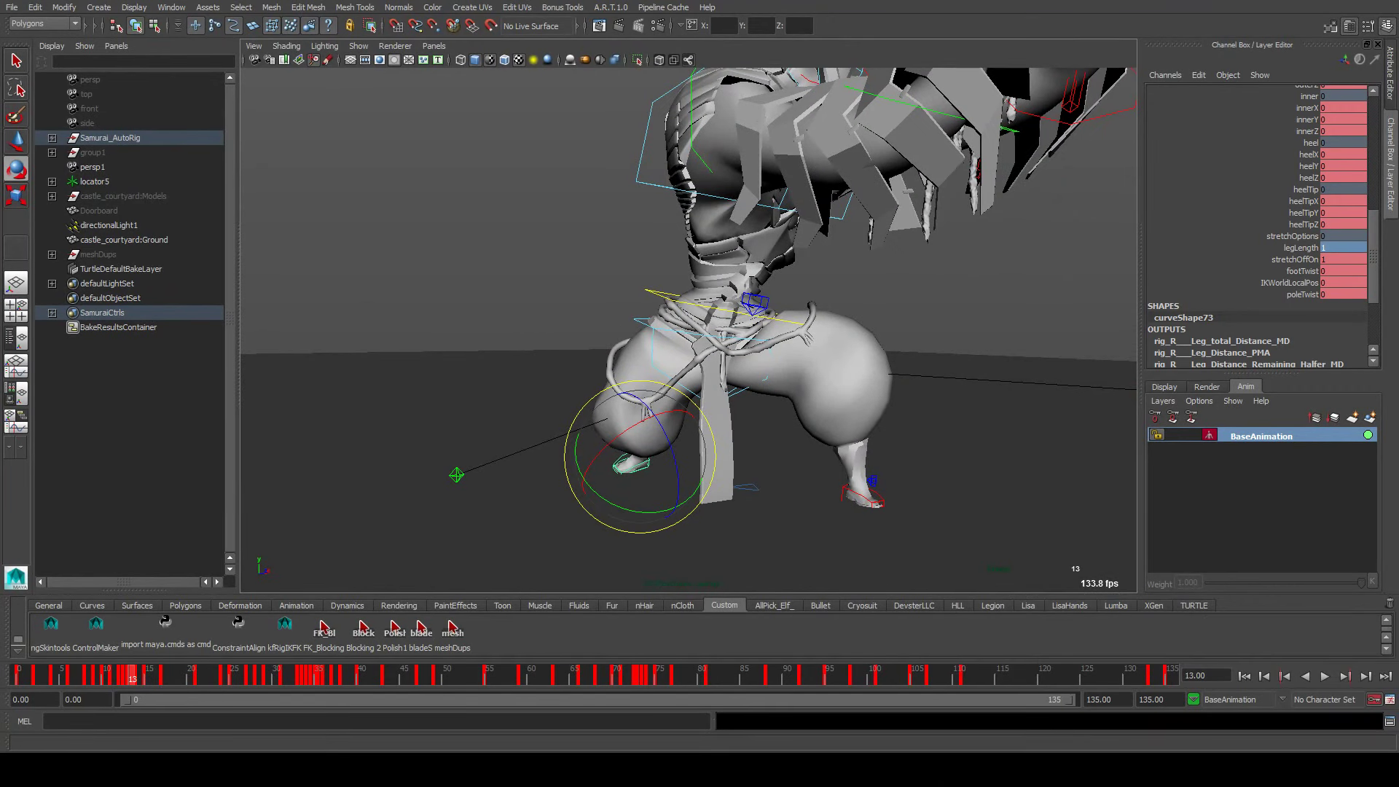
left_click(510, 203)
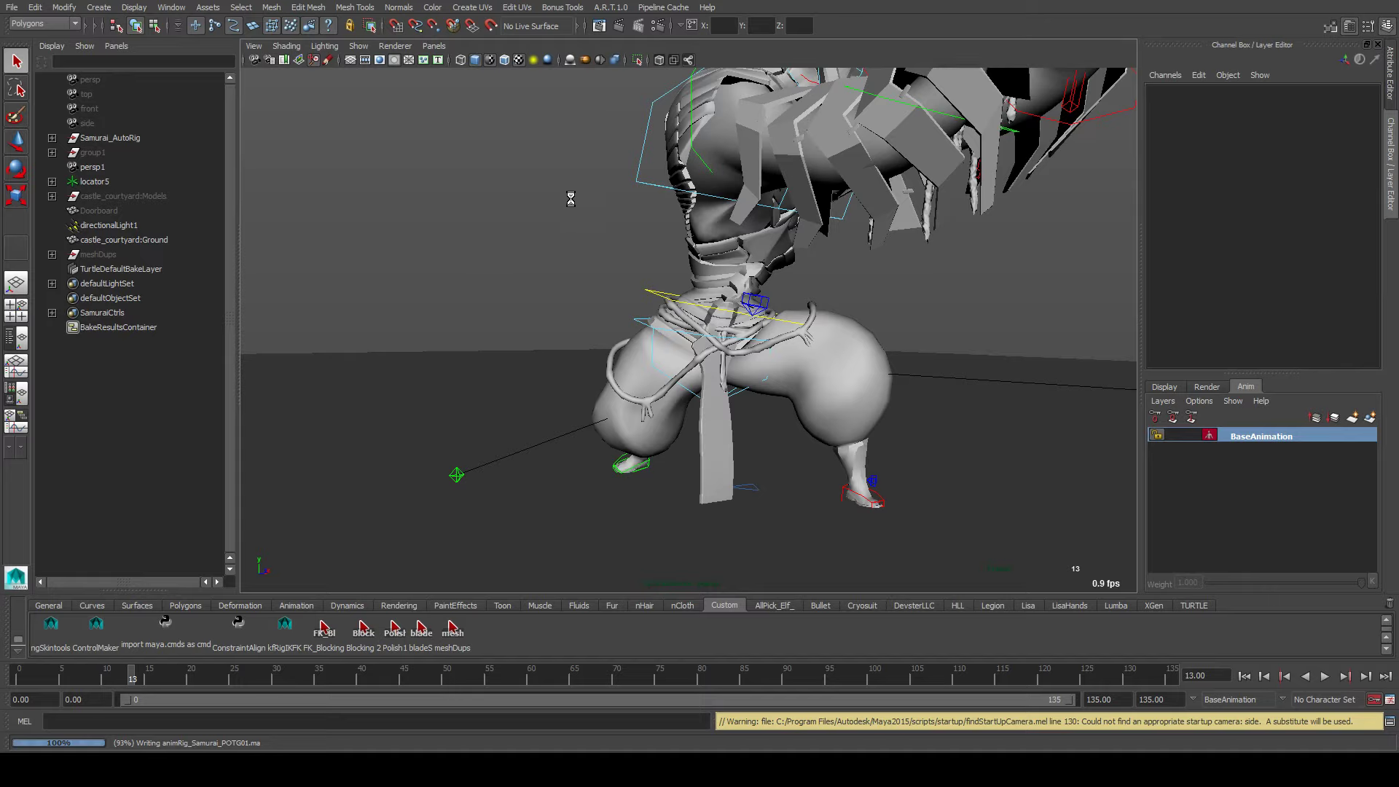
Turn on loinVis on the CTRL_Vis control above the samurai's head
left_click(766, 298)
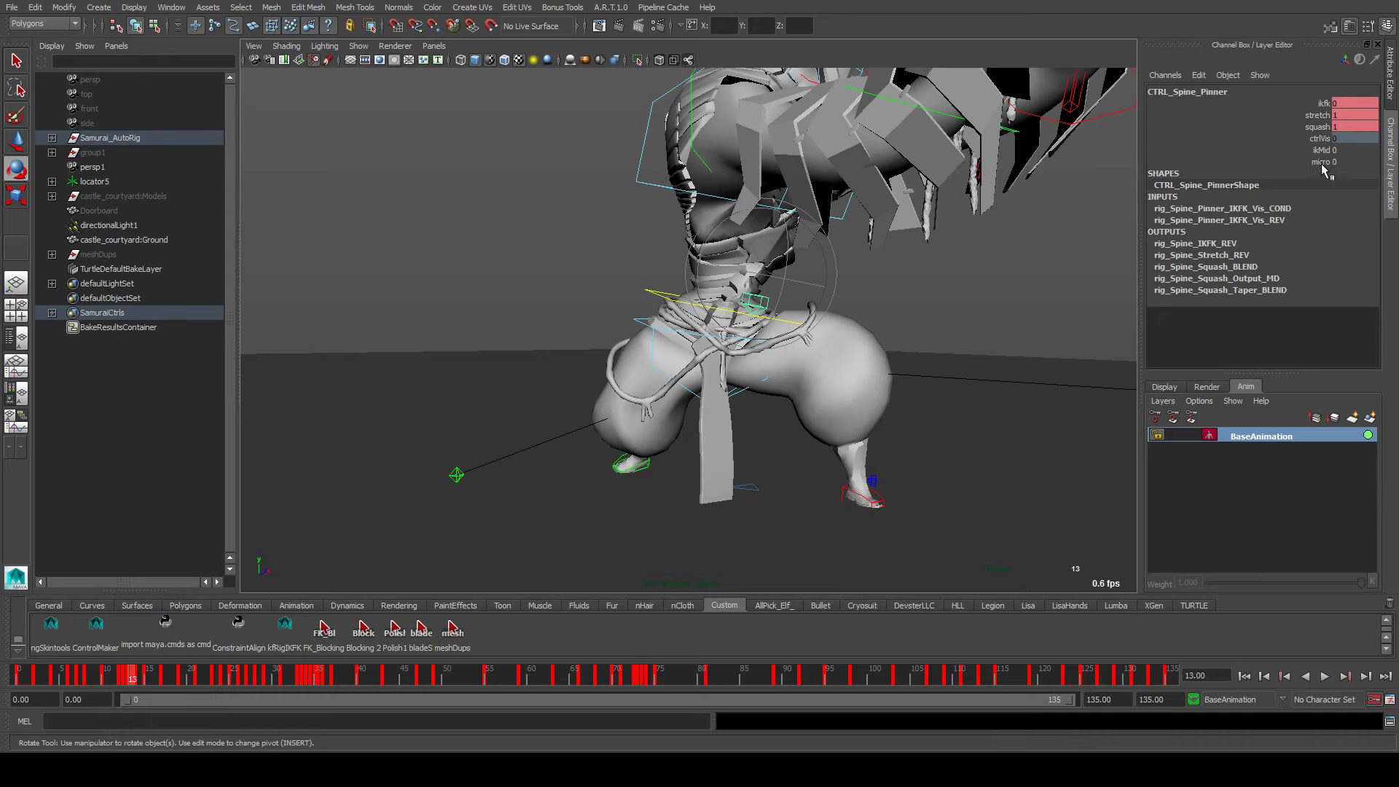
left_click_drag(798, 206, 739, 184, "alt")
left_click(745, 182)
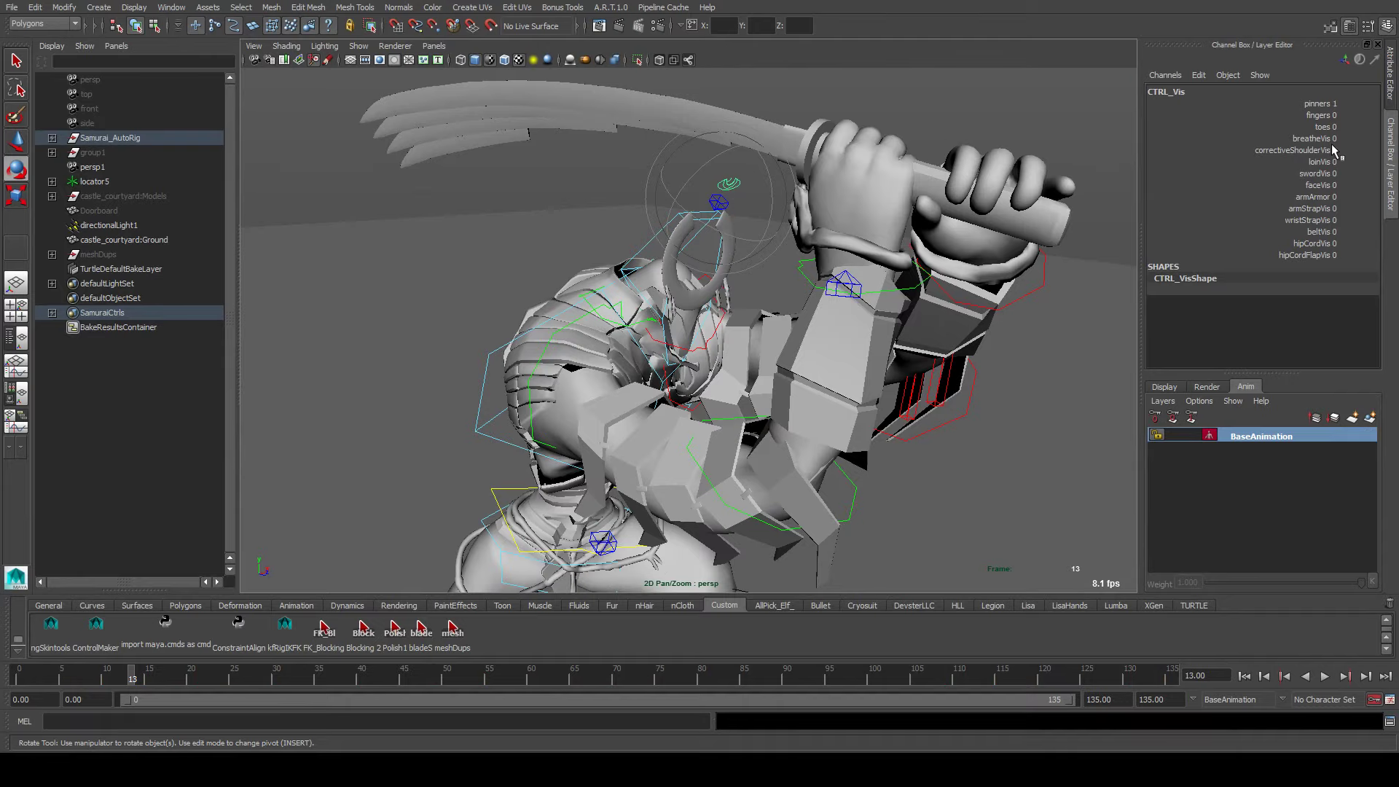
left_click(1306, 167)
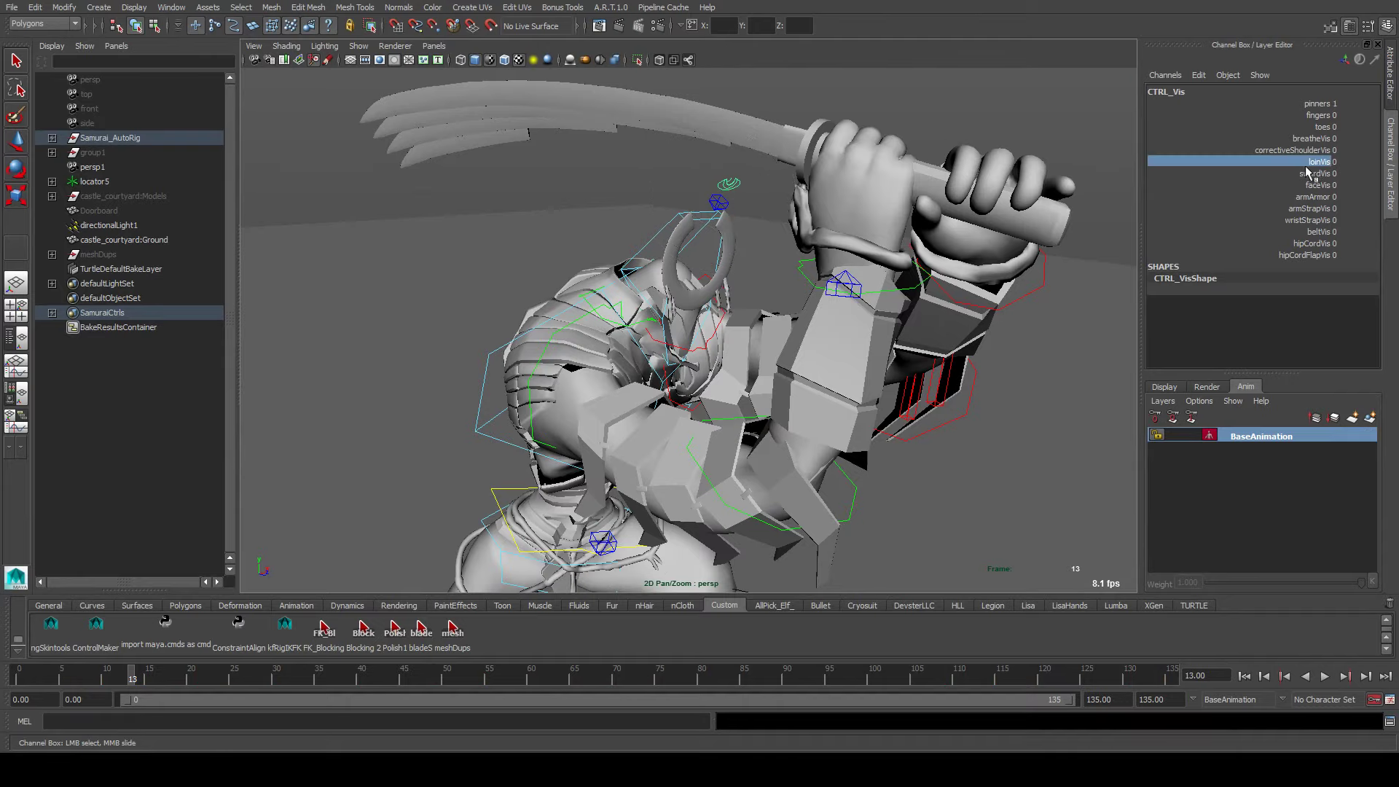
Select loincloth controls CTRL_Loin_0 through CTRL_Loin_4 and key them at frame 0
left_click_drag(597, 463, 610, 353, "alt")
left_click(610, 353)
key("e")
key("w")
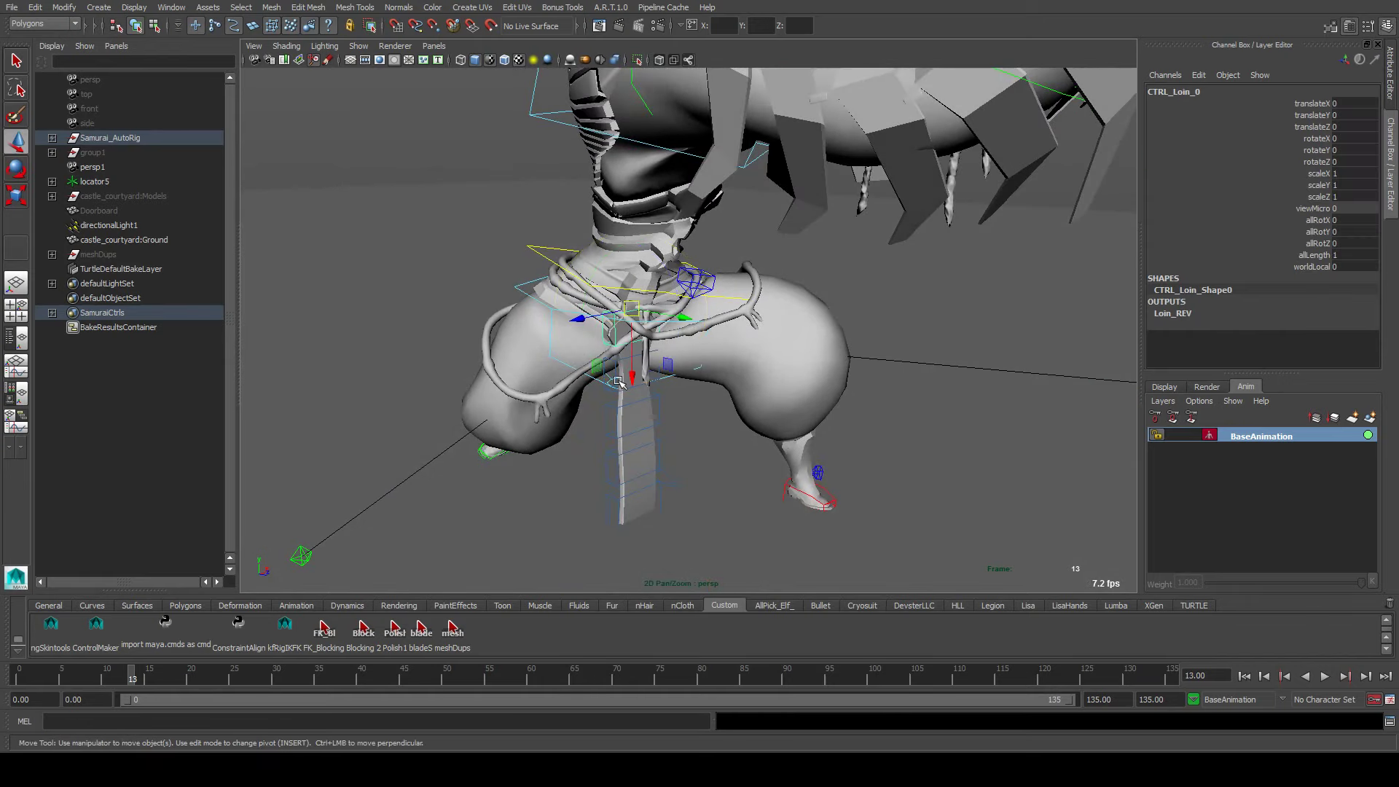
left_click(616, 361)
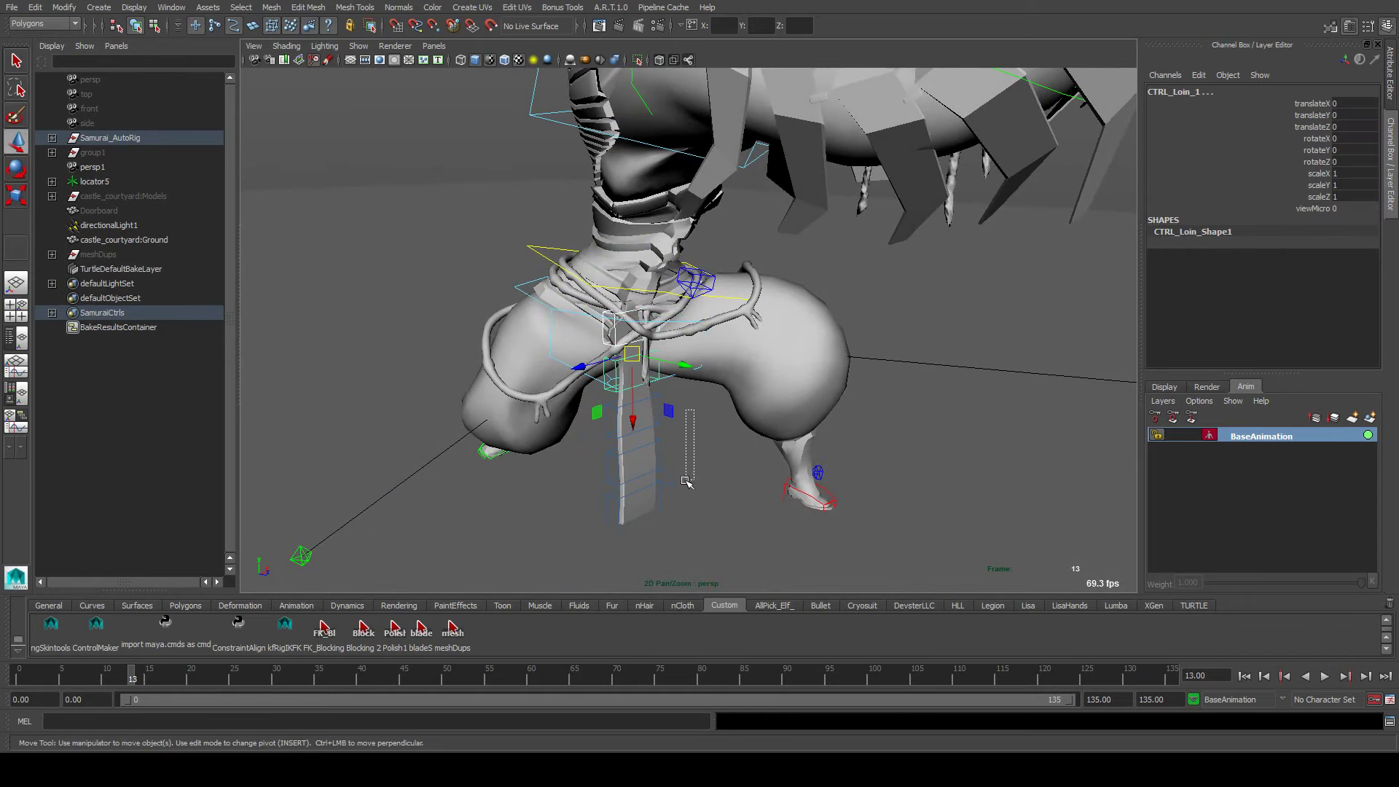
left_click_drag(686, 481, 666, 503)
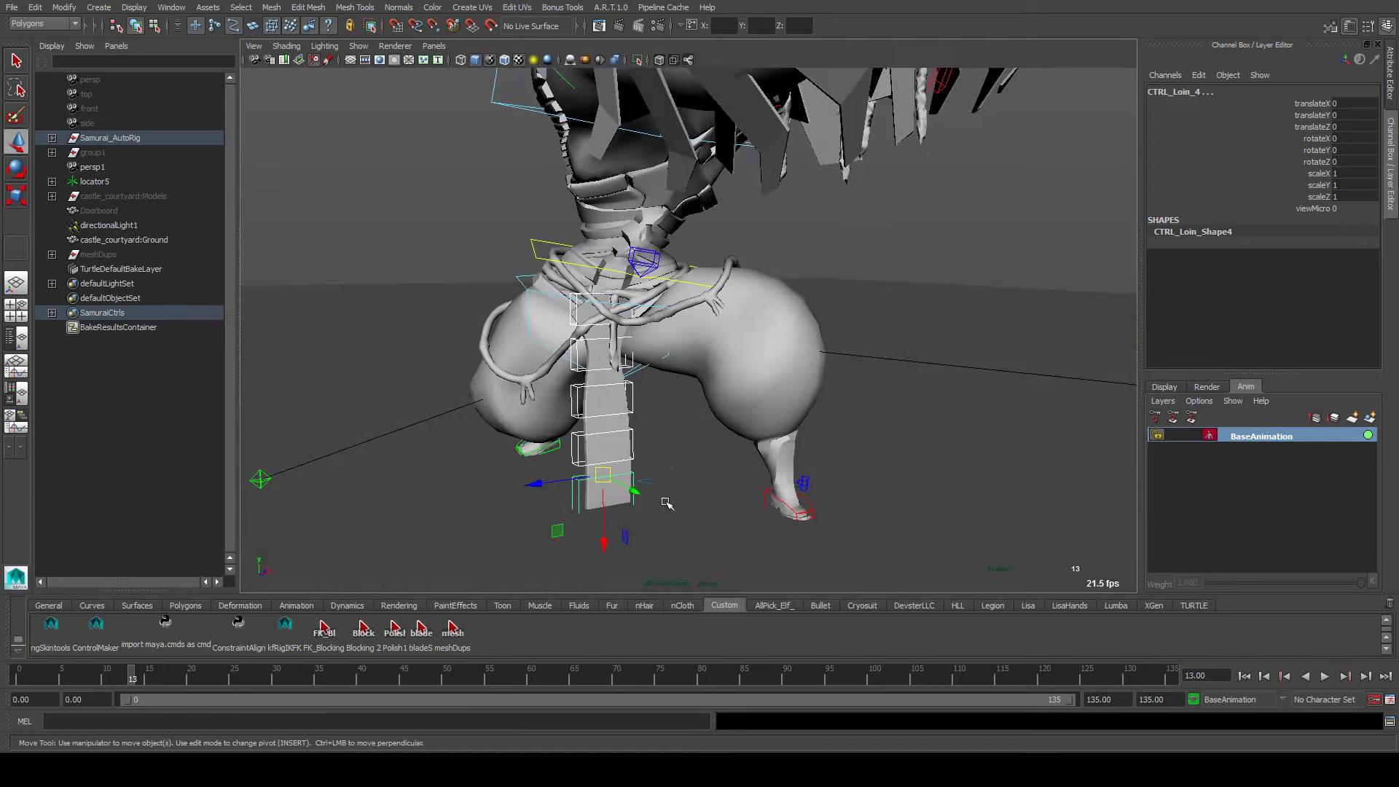
right_click_drag(644, 392, 612, 398, "alt")
left_click(15, 683)
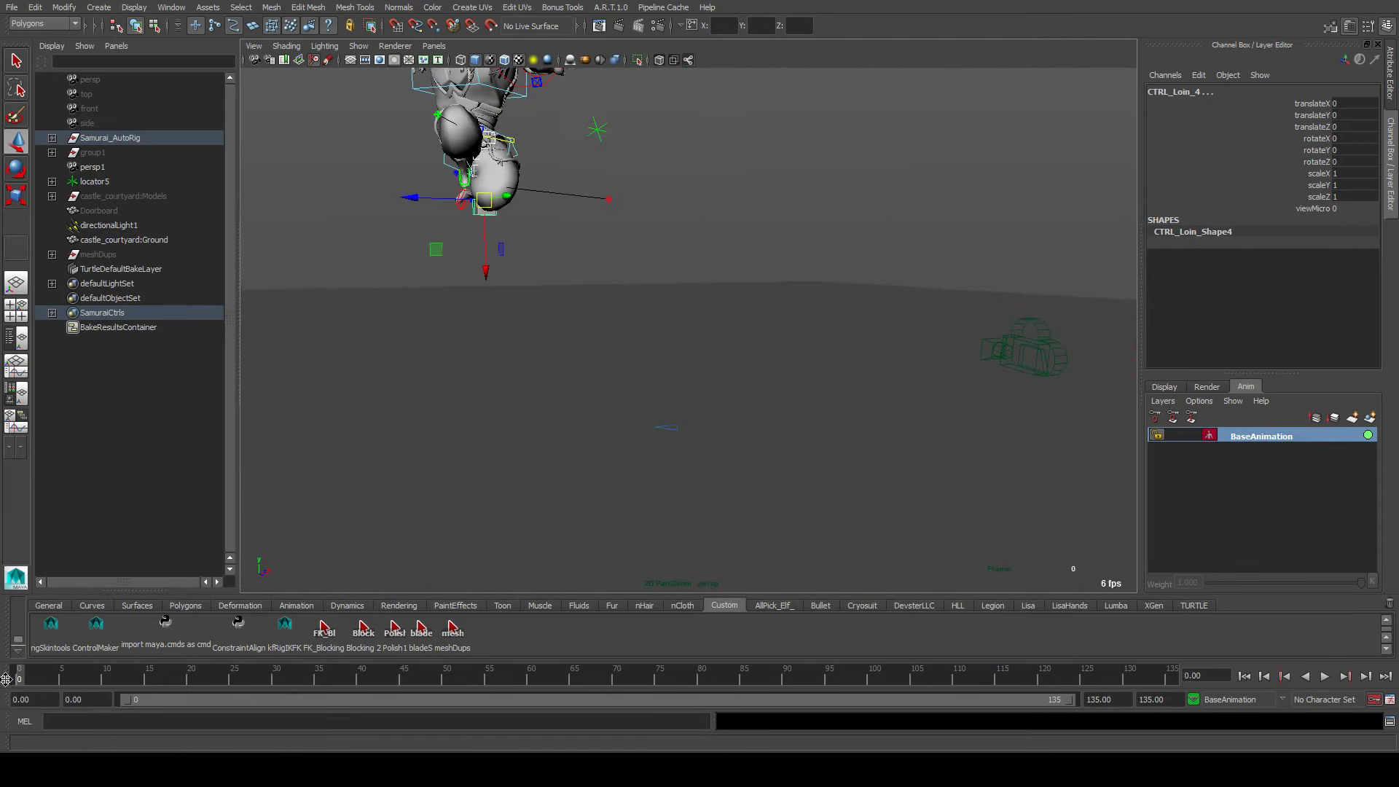
key("s")
Rotate the top loincloth control CTRL_Loin_0 at frame 0 so the cloth swings out of the body
key("f")
left_click_drag(554, 319, 613, 281, "alt")
key("e")
left_click_drag(714, 255, 583, 219, "alt")
middle_click_drag(583, 218, 561, 207, "alt")
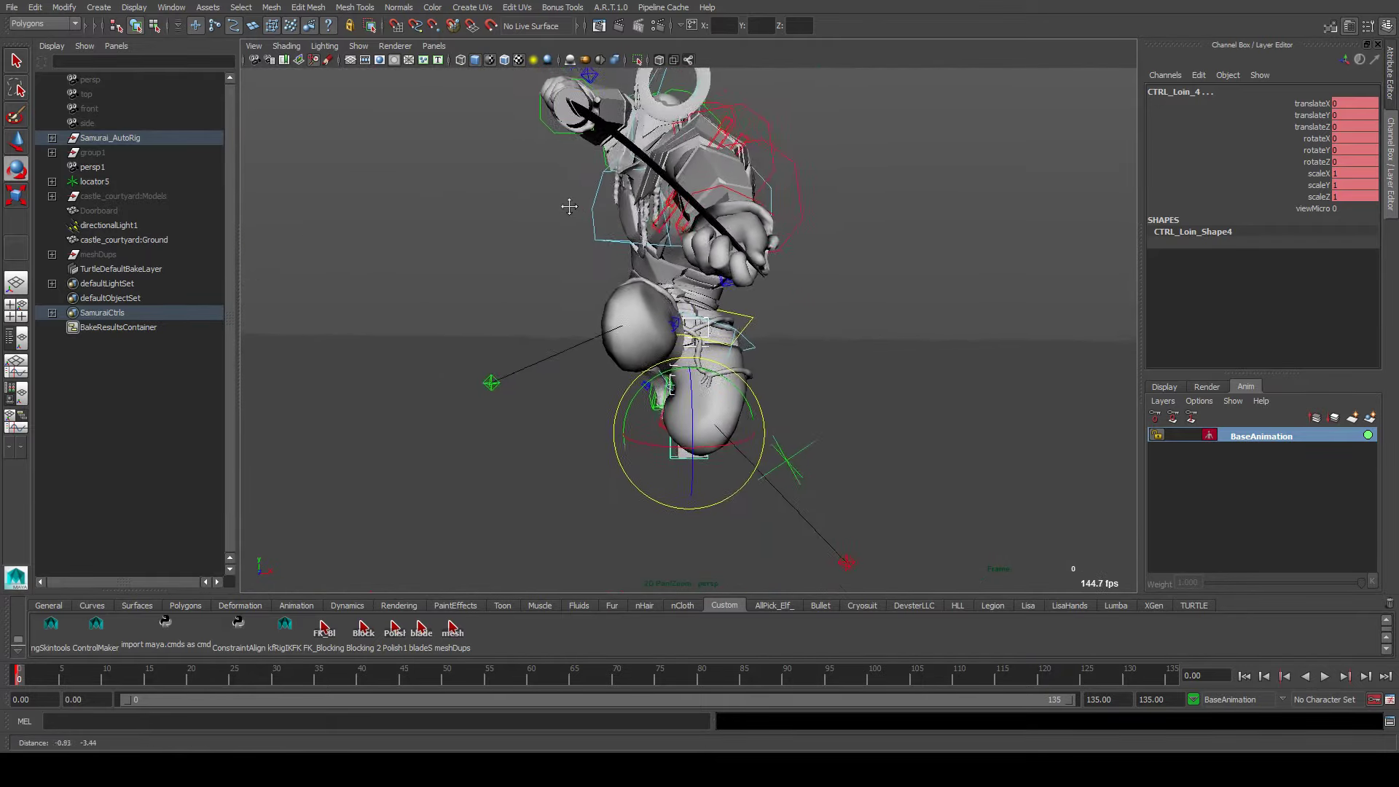
scroll(569, 210, "up", 5)
left_click(692, 298)
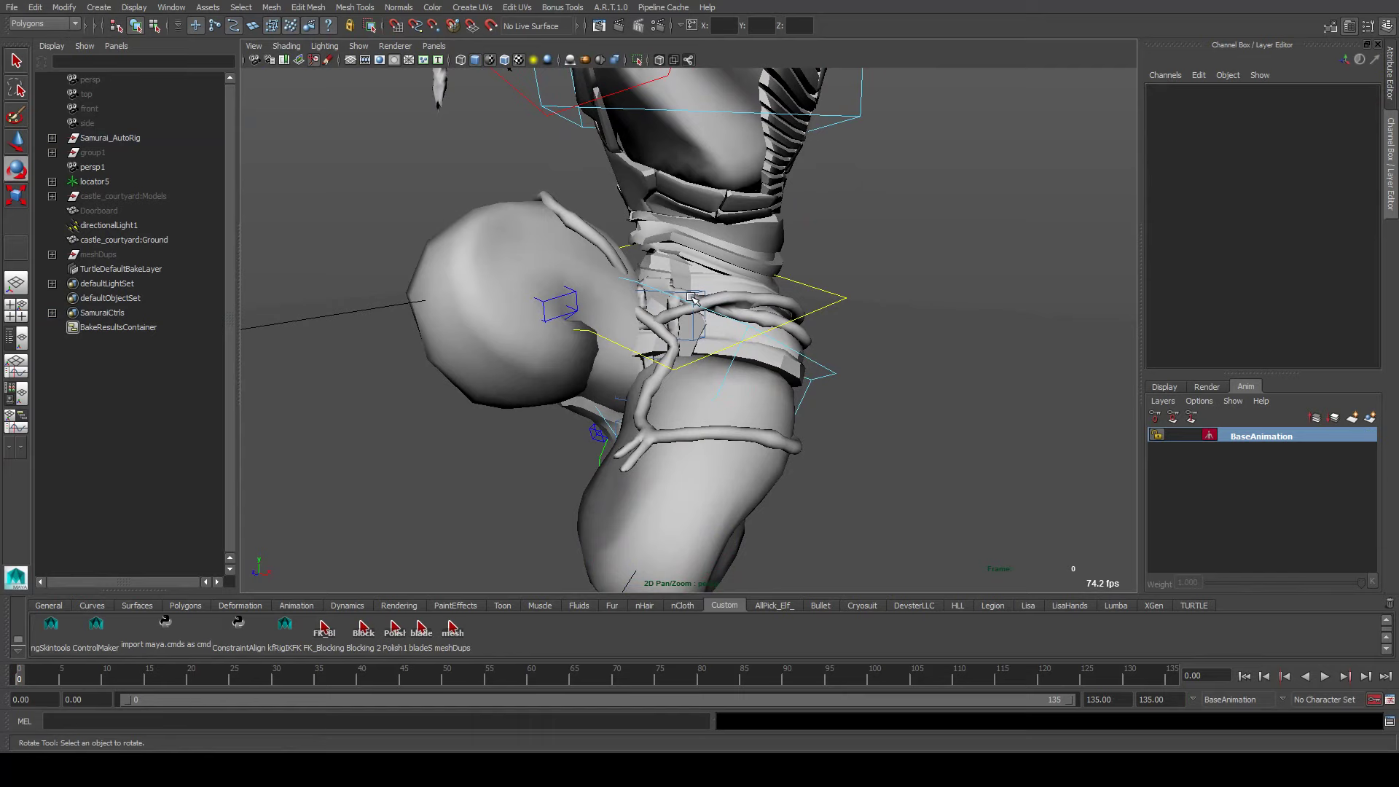
left_click(693, 297)
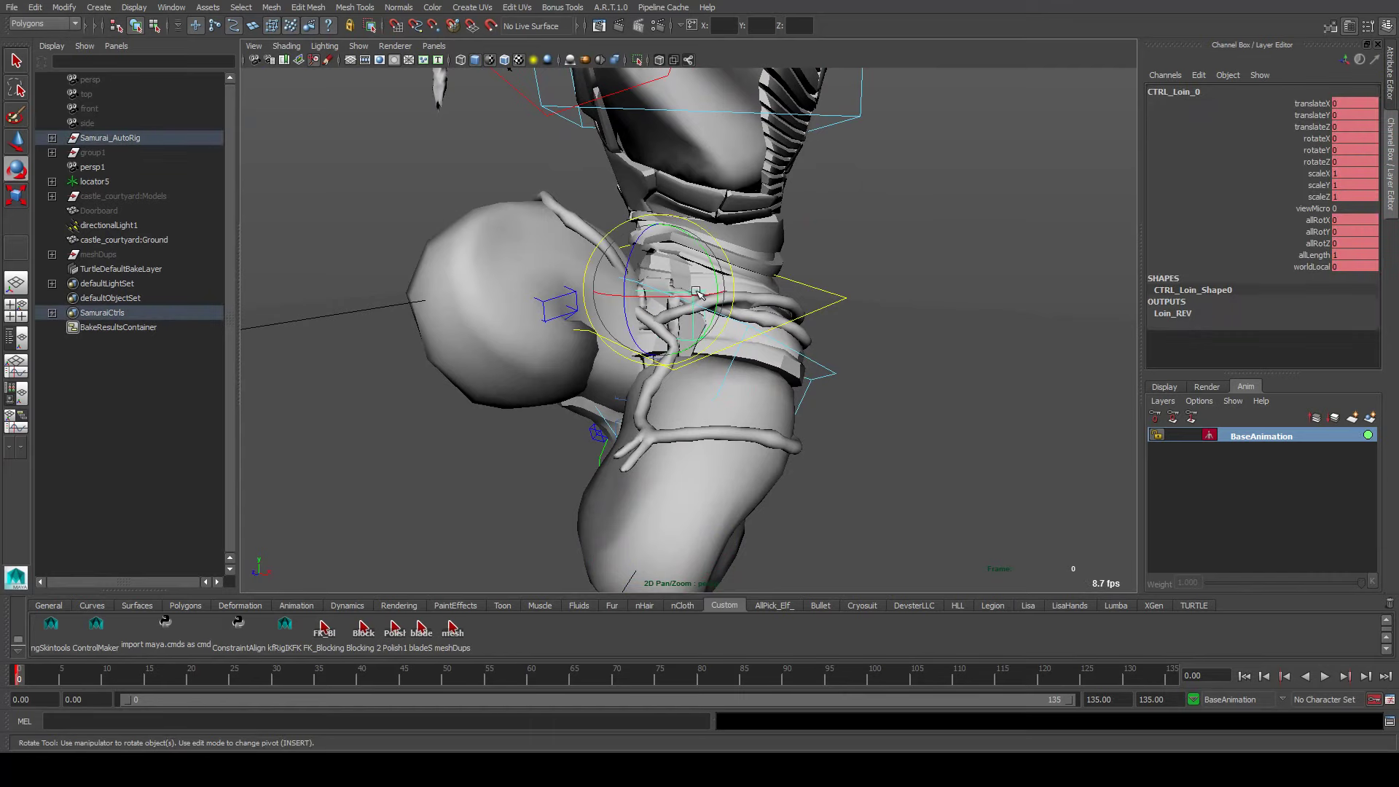
left_click_drag(693, 295, 648, 310)
left_click(664, 291)
left_click(656, 293)
Rotate CTRL_Loin_1 at frame 0 to lift the upper part of the loincloth forward between the thighs
left_click(641, 328)
left_click(637, 339)
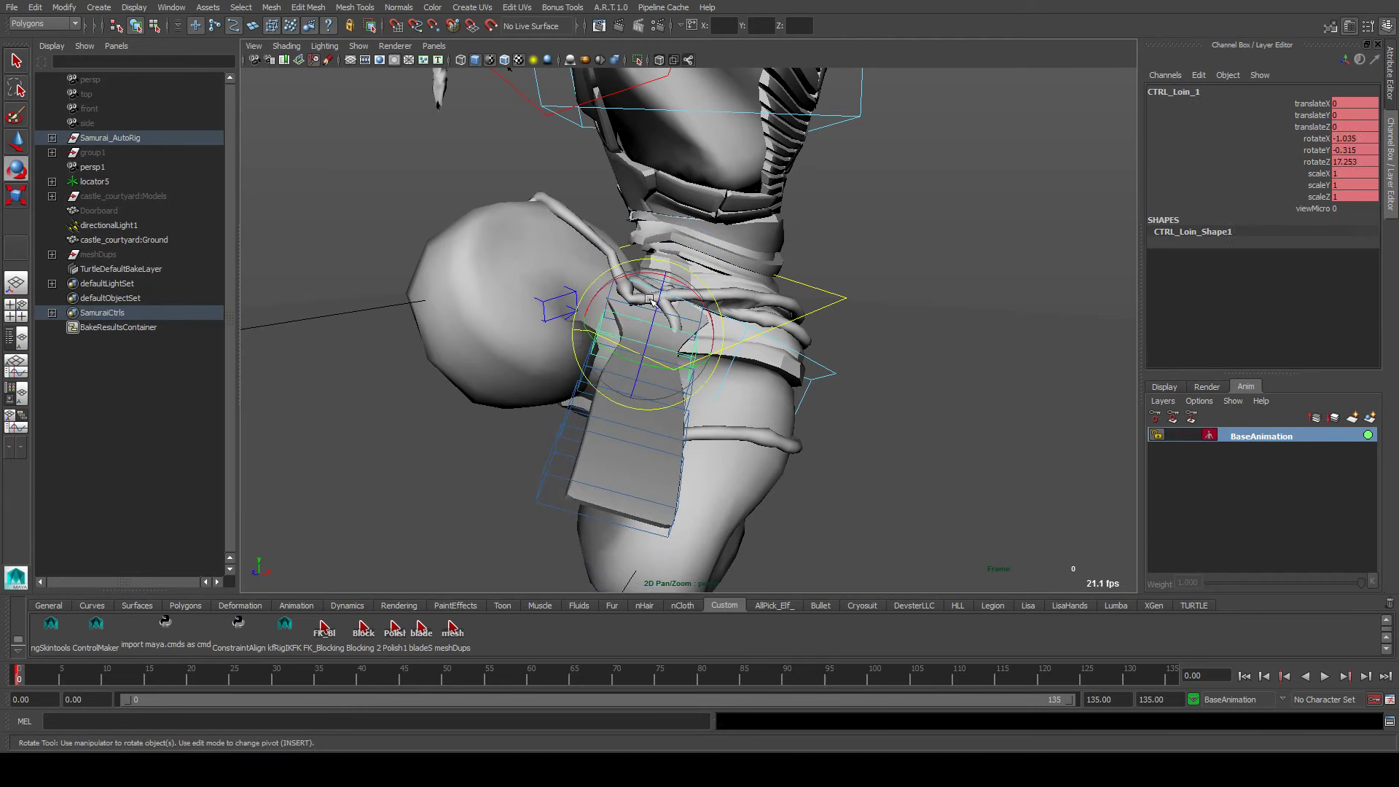
left_click_drag(645, 317, 616, 347)
left_click(607, 355)
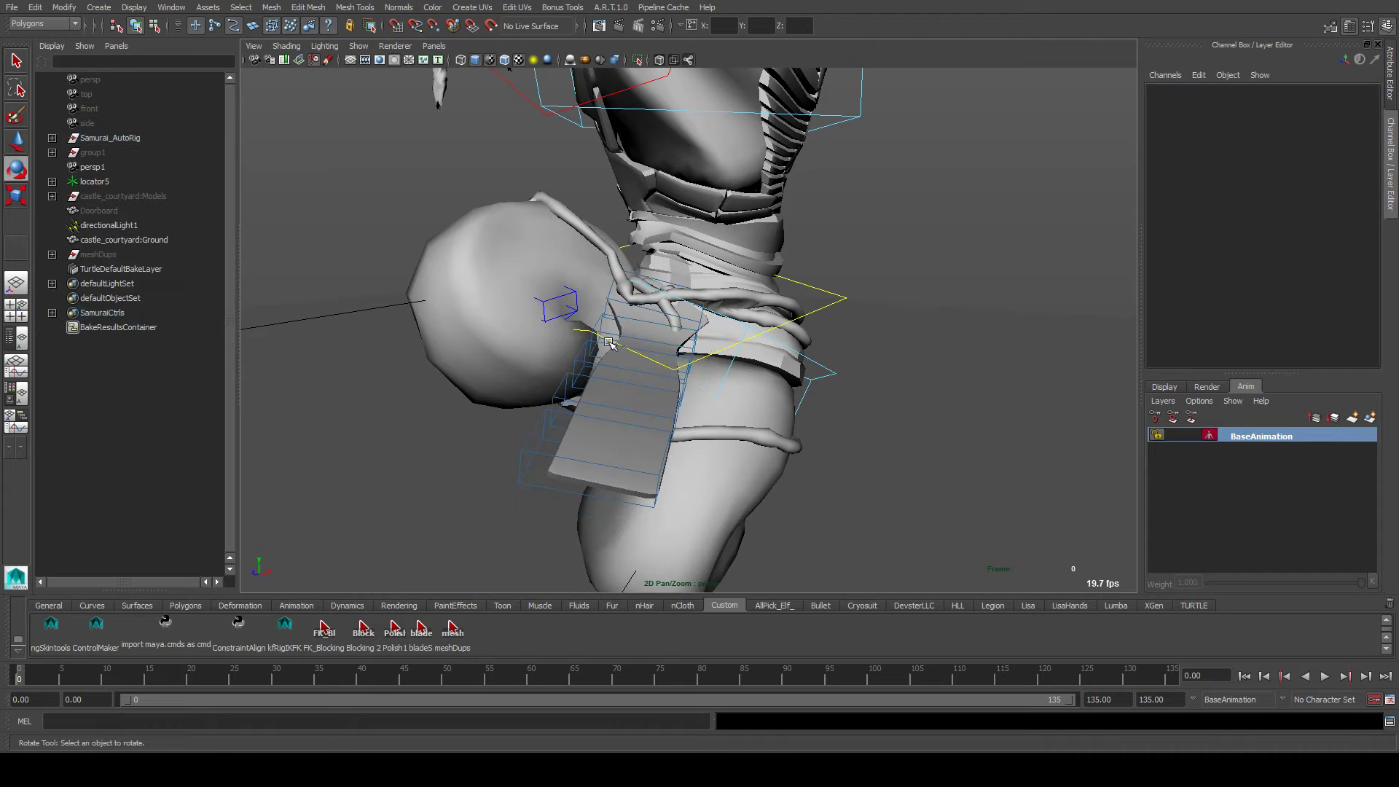
left_click(611, 341)
left_click(627, 328)
left_click(634, 321)
left_click_drag(637, 317, 559, 256)
Try to bend the lower loincloth downward with CTRL_Loin_3
left_click(588, 268)
left_click_drag(427, 345, 467, 321)
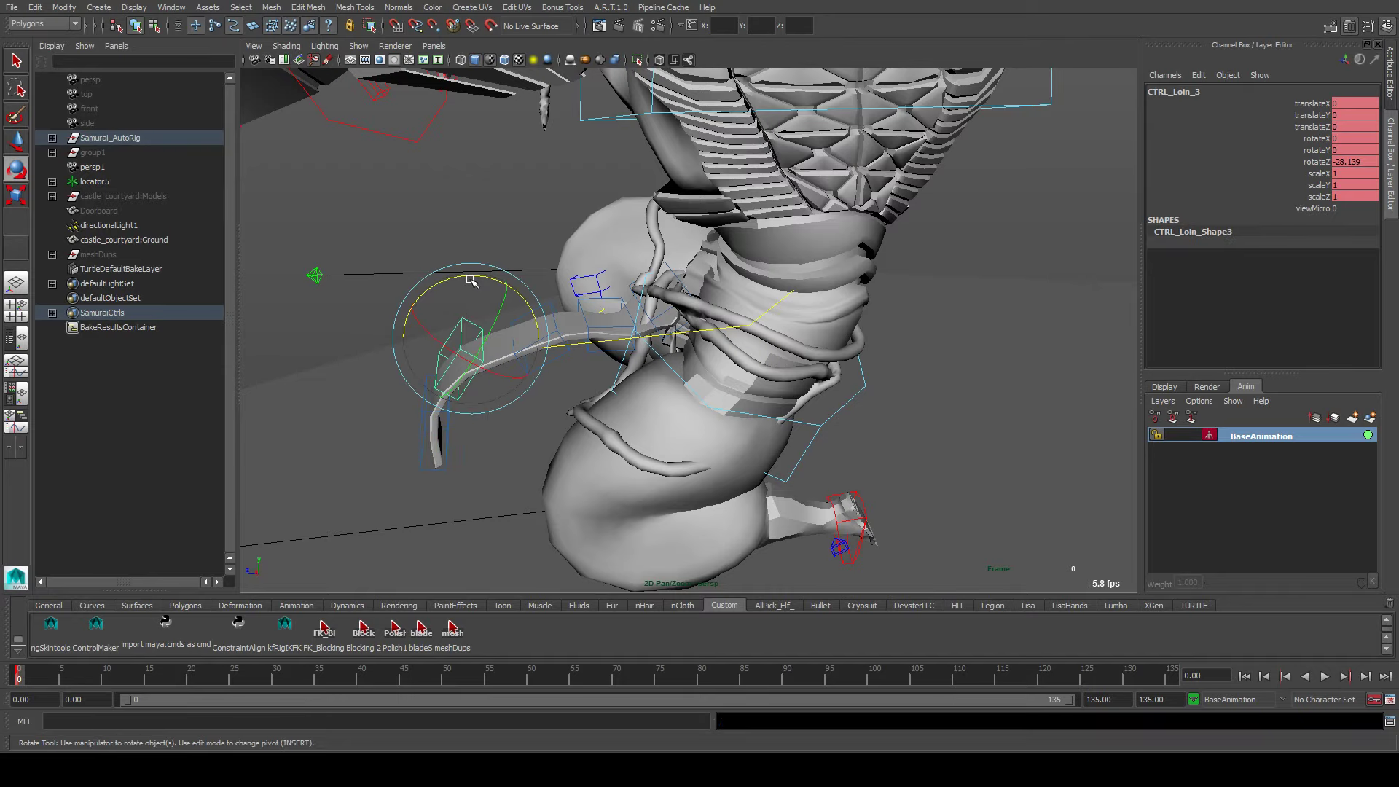
key("ctrl+z")
key("ctrl+z")
key("ctrl+z")
Bend the lower loincloth downward with CTRL_Loin_3, rotating it to about -47.2 in Z
left_click(483, 318)
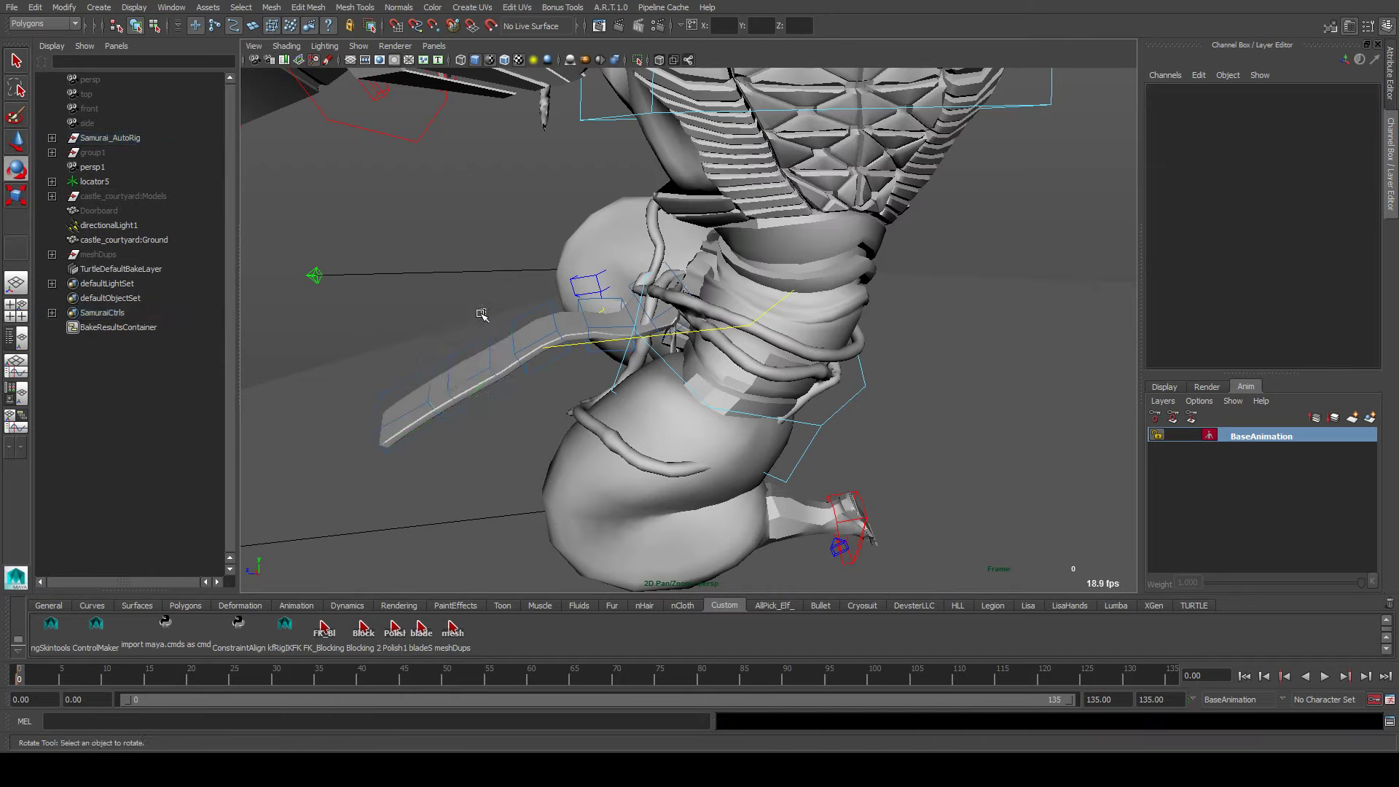
left_click(488, 350)
left_click_drag(499, 302, 696, 301)
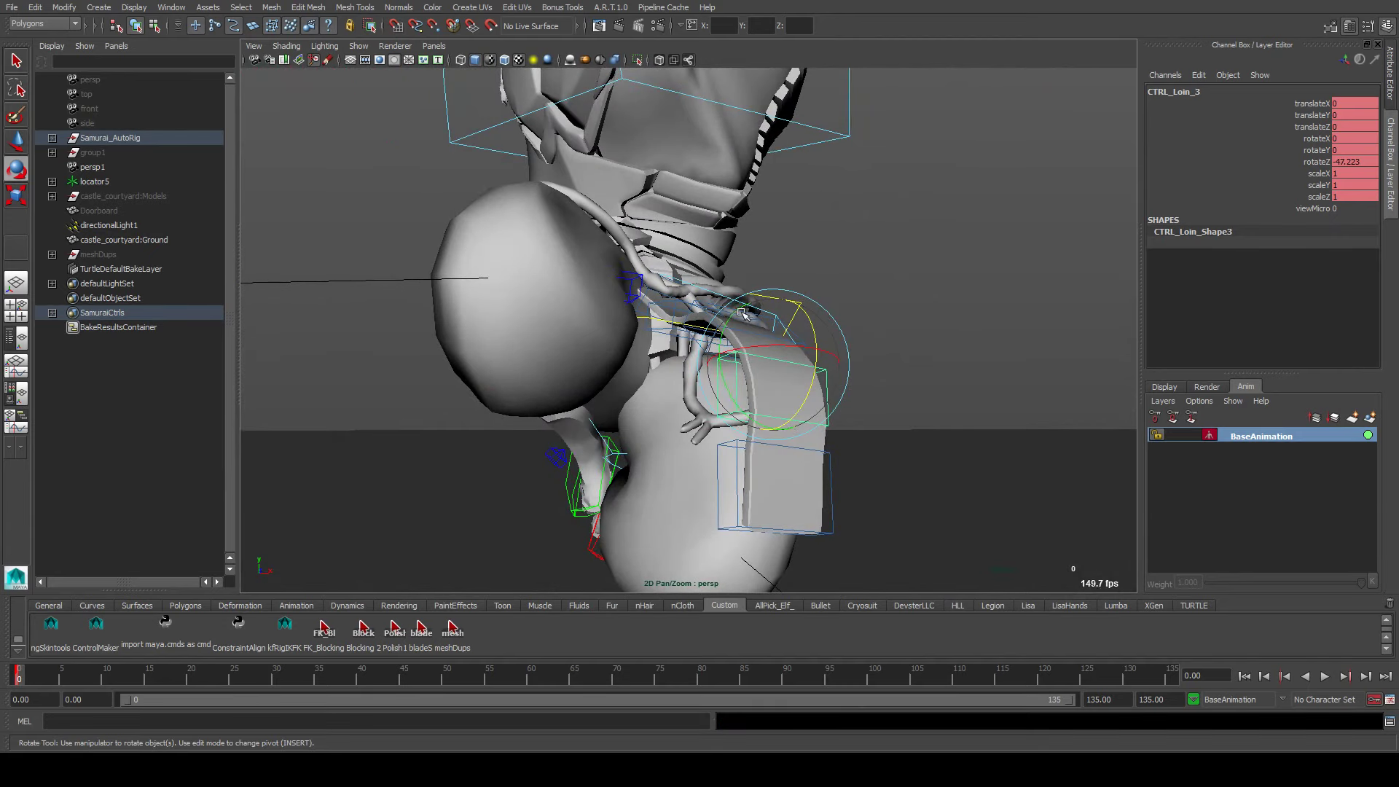
left_click(758, 408)
left_click_drag(758, 408, 801, 394)
left_click(783, 412)
left_click(940, 342)
Rotate CTRL_Loin_2 to about 14.9 in X, 11.7 in Y and -34.7 in Z so the cloth drapes over the thigh
left_click_drag(940, 343, 652, 321, "alt")
left_click(666, 314)
left_click(678, 384)
left_click(666, 398)
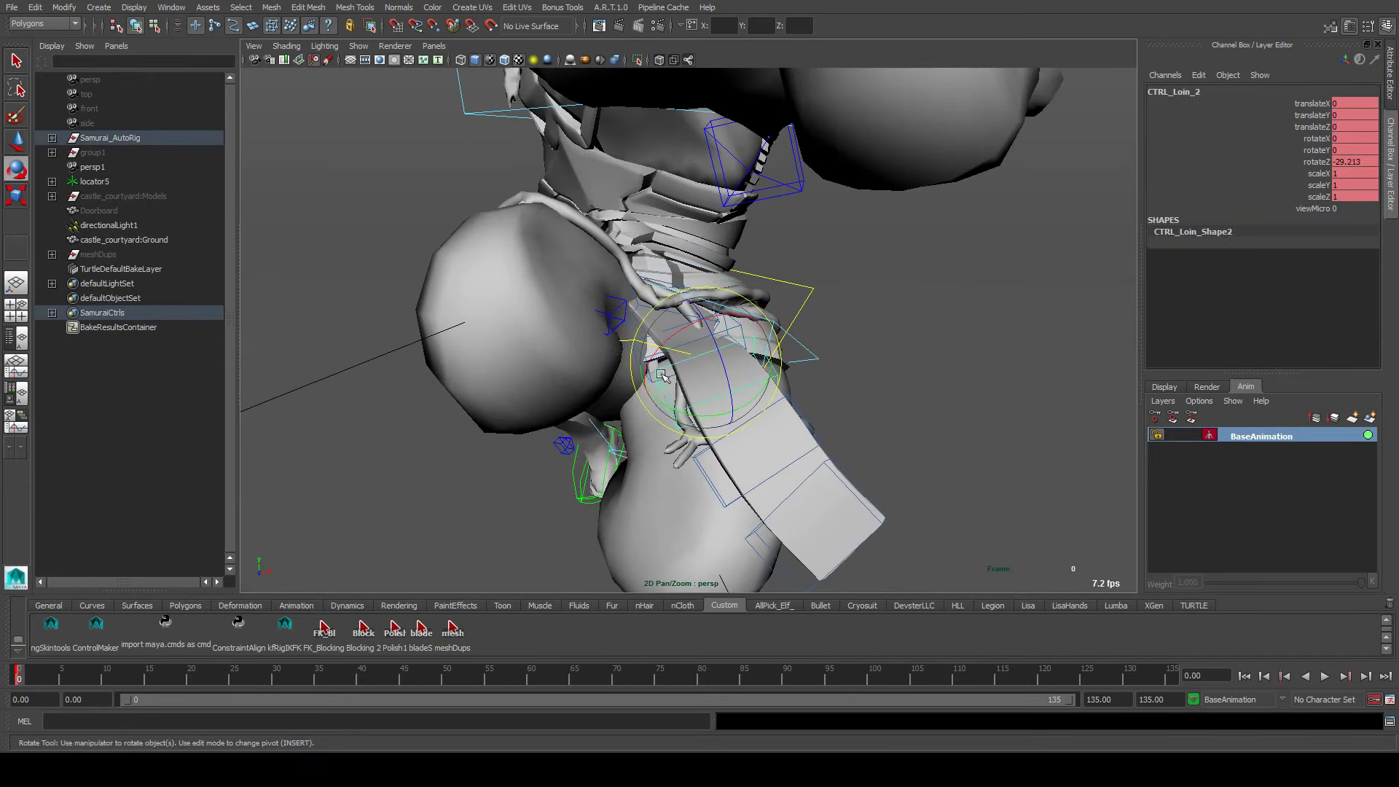
left_click_drag(665, 399, 656, 399)
Select all five loincloth controls and key them at frame 2
left_click_drag(656, 399, 636, 313, "alt")
key("w")
left_click(657, 332)
left_click(635, 313)
left_click(590, 335)
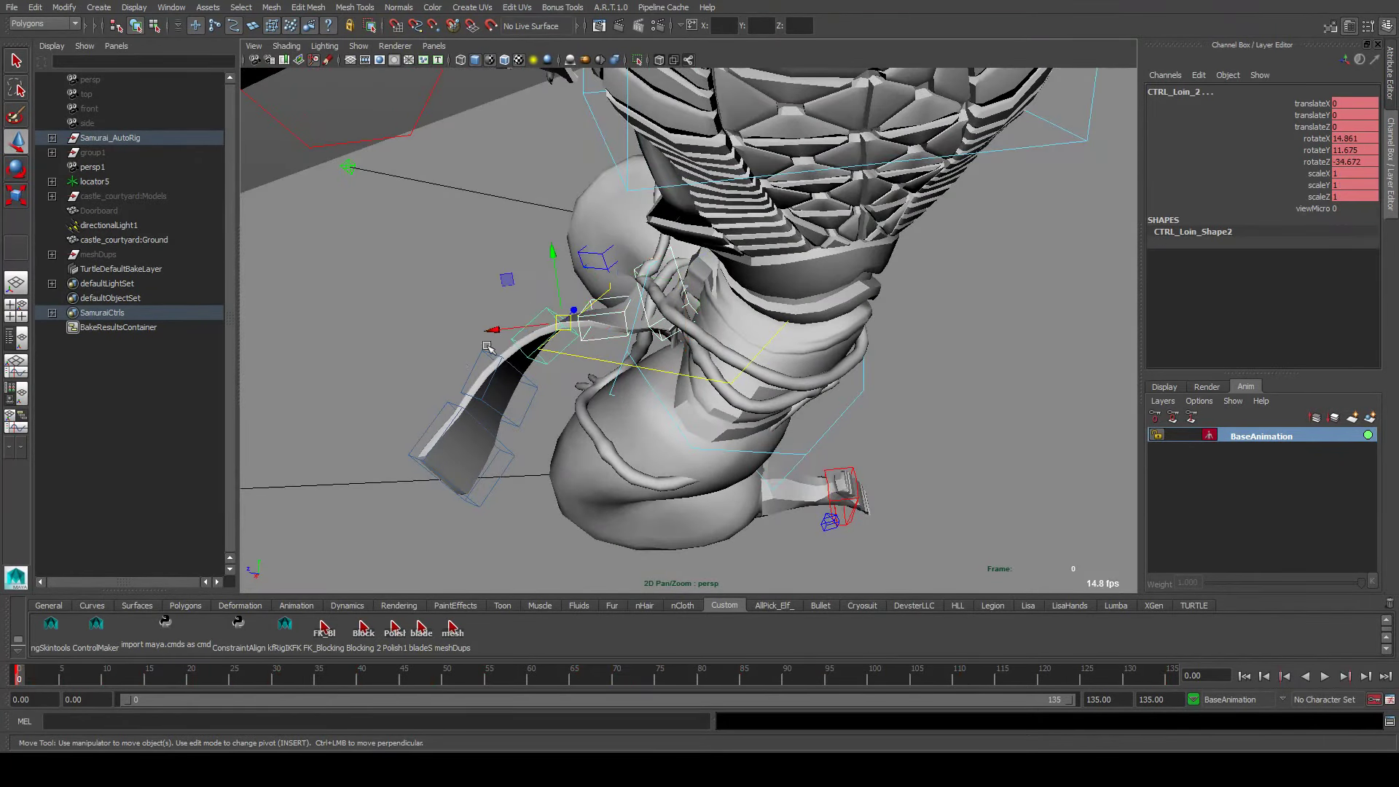
left_click_drag(489, 435, 488, 436)
left_click_drag(488, 435, 656, 282, "alt")
key("alt+period")
middle_click_drag(656, 282, 725, 246)
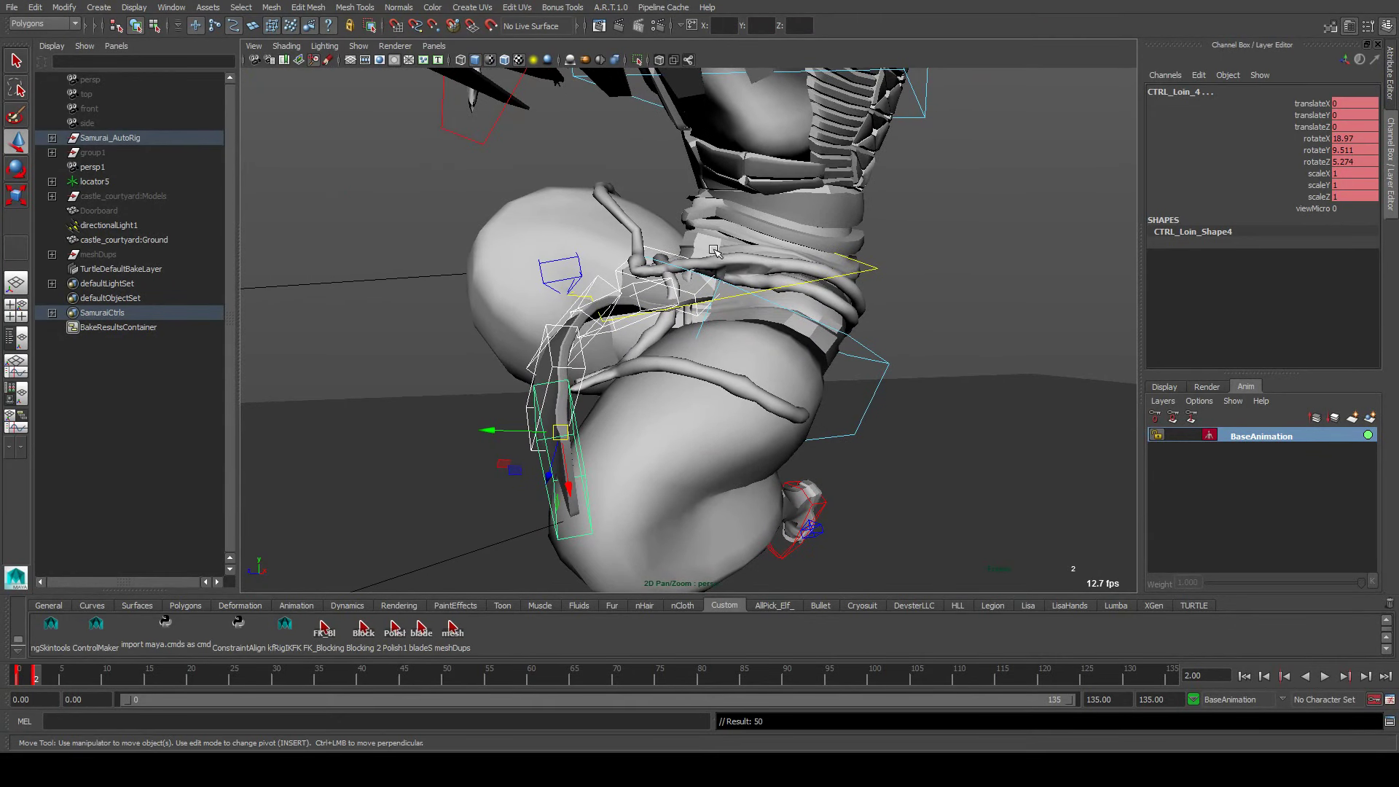
Rotate all the loincloth controls together at frame 2, bringing CTRL_Loin_4 to about 17.5 in X, 10.7 in Y and 3.3 in Z
key("e")
left_click_drag(638, 387, 633, 376, "alt")
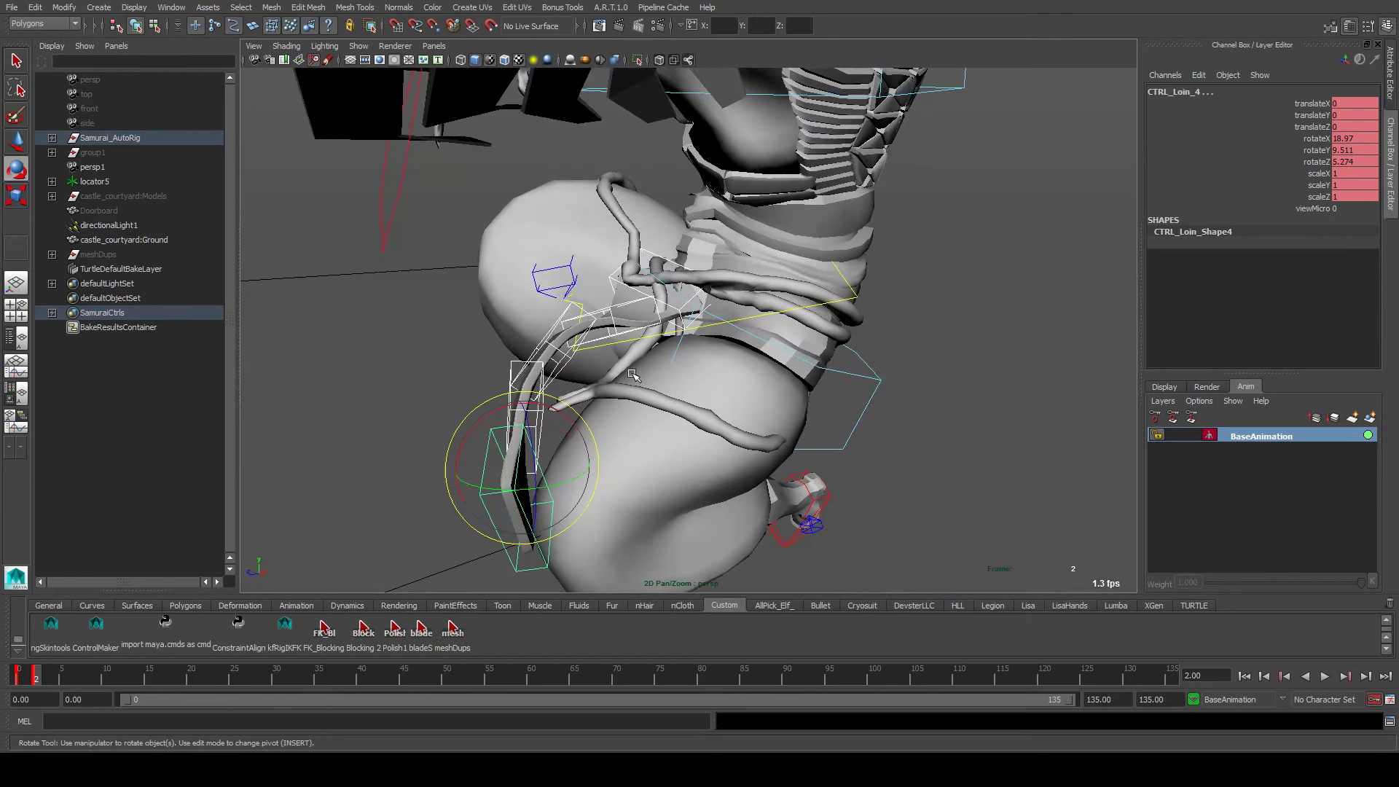
left_click_drag(566, 487, 571, 490)
key("ctrl+z")
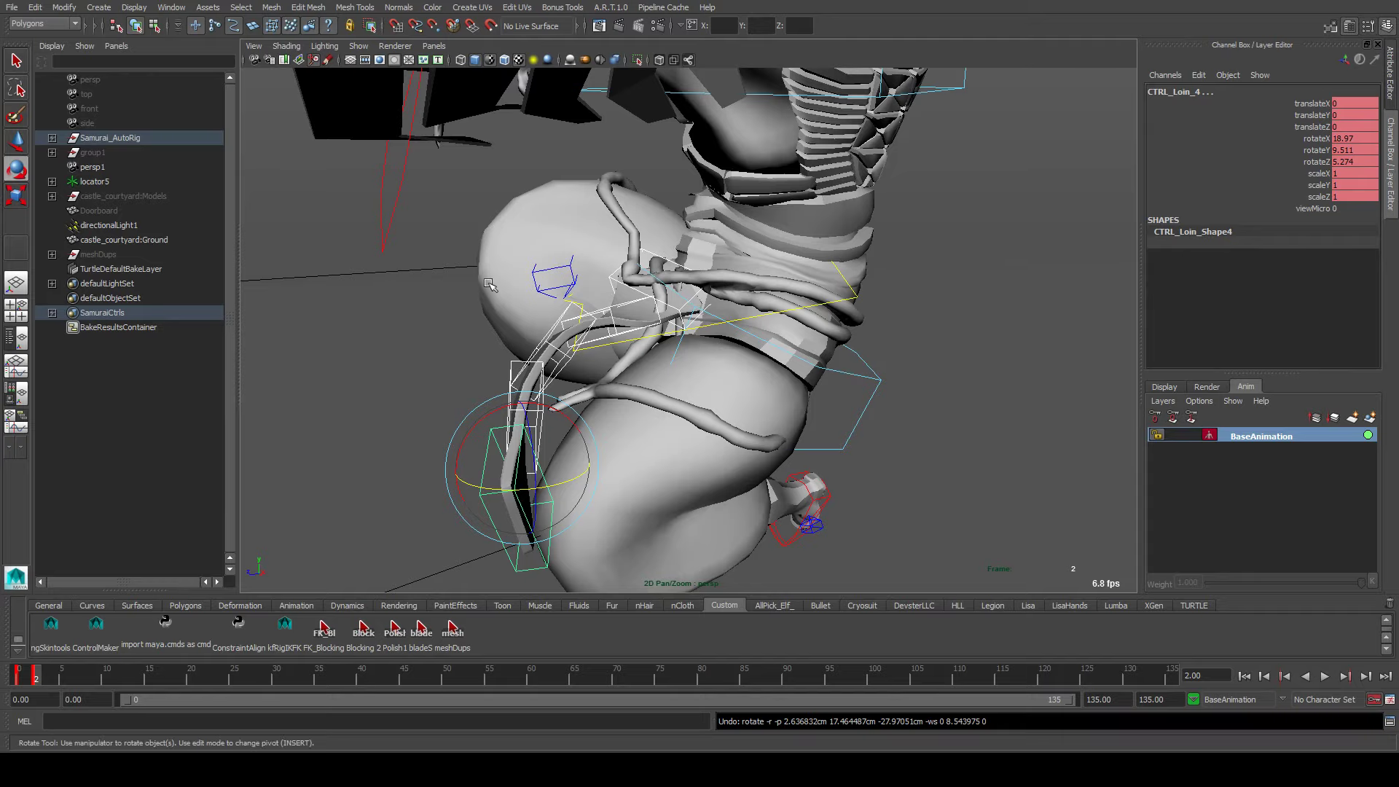
left_click_drag(570, 489, 587, 459)
left_click_drag(612, 408, 770, 327, "alt")
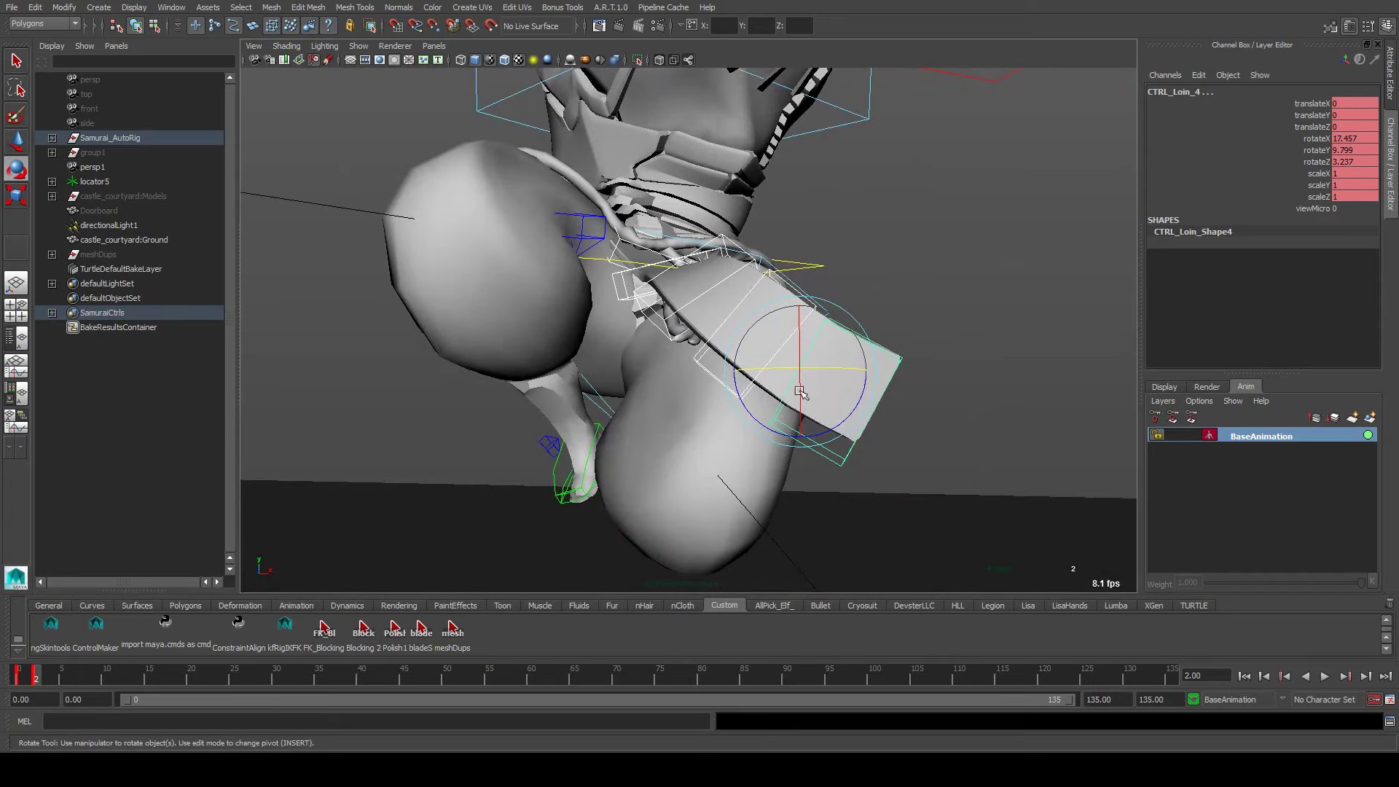
left_click_drag(854, 402, 856, 375)
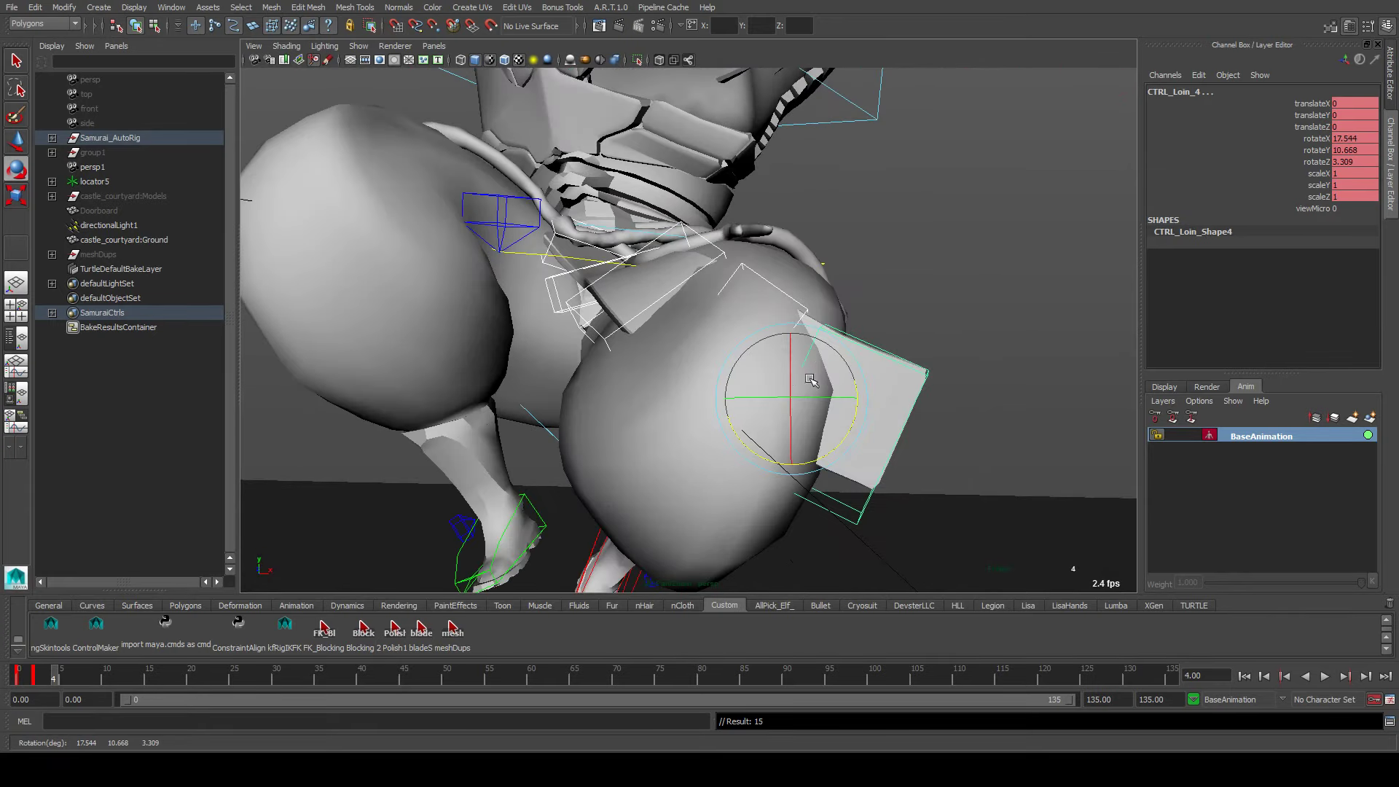
Rotate all the loincloth controls together at frame 4, bringing CTRL_Loin_4 to about 9.7 in Y
left_click_drag(754, 366, 760, 358)
key("ctrl+z")
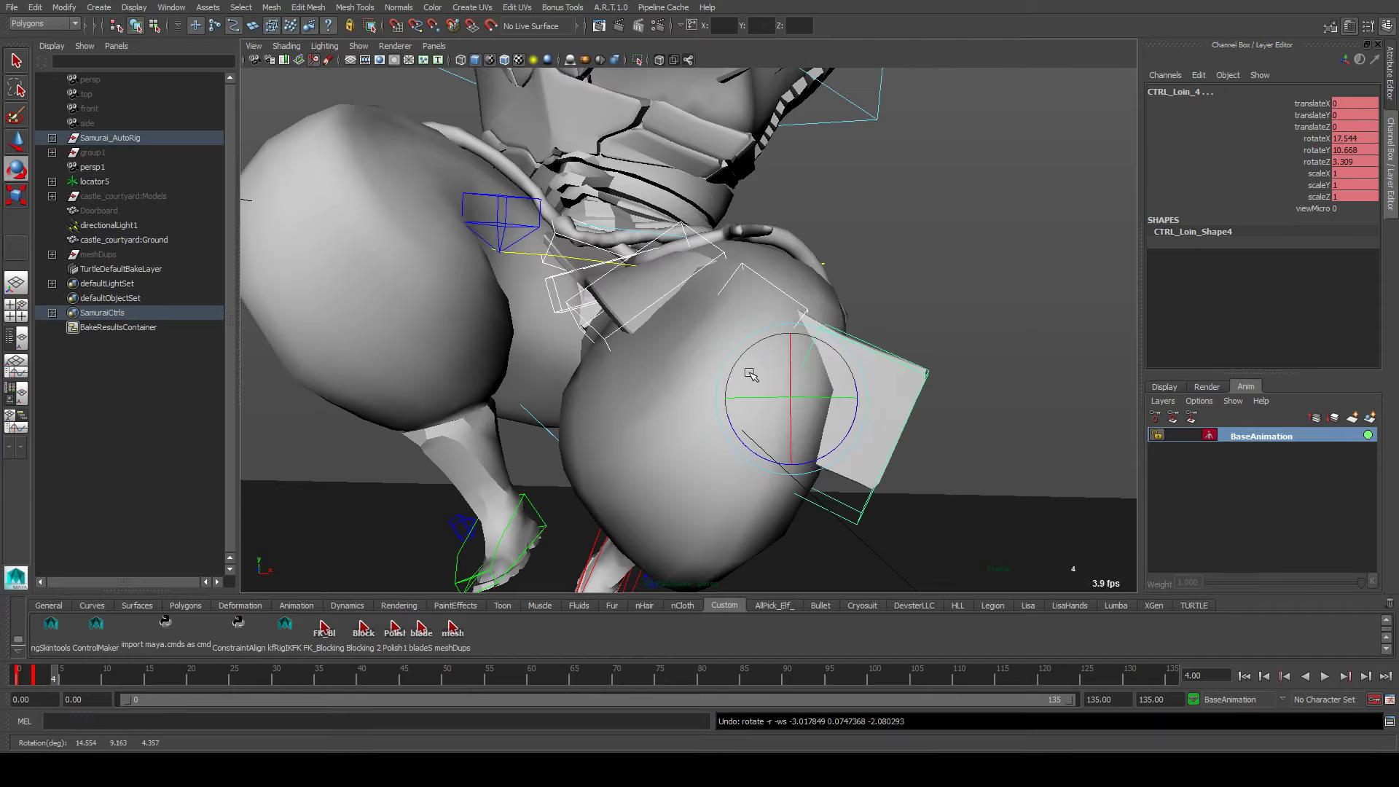
left_click_drag(811, 461, 816, 406)
left_click_drag(773, 320, 586, 421, "alt")
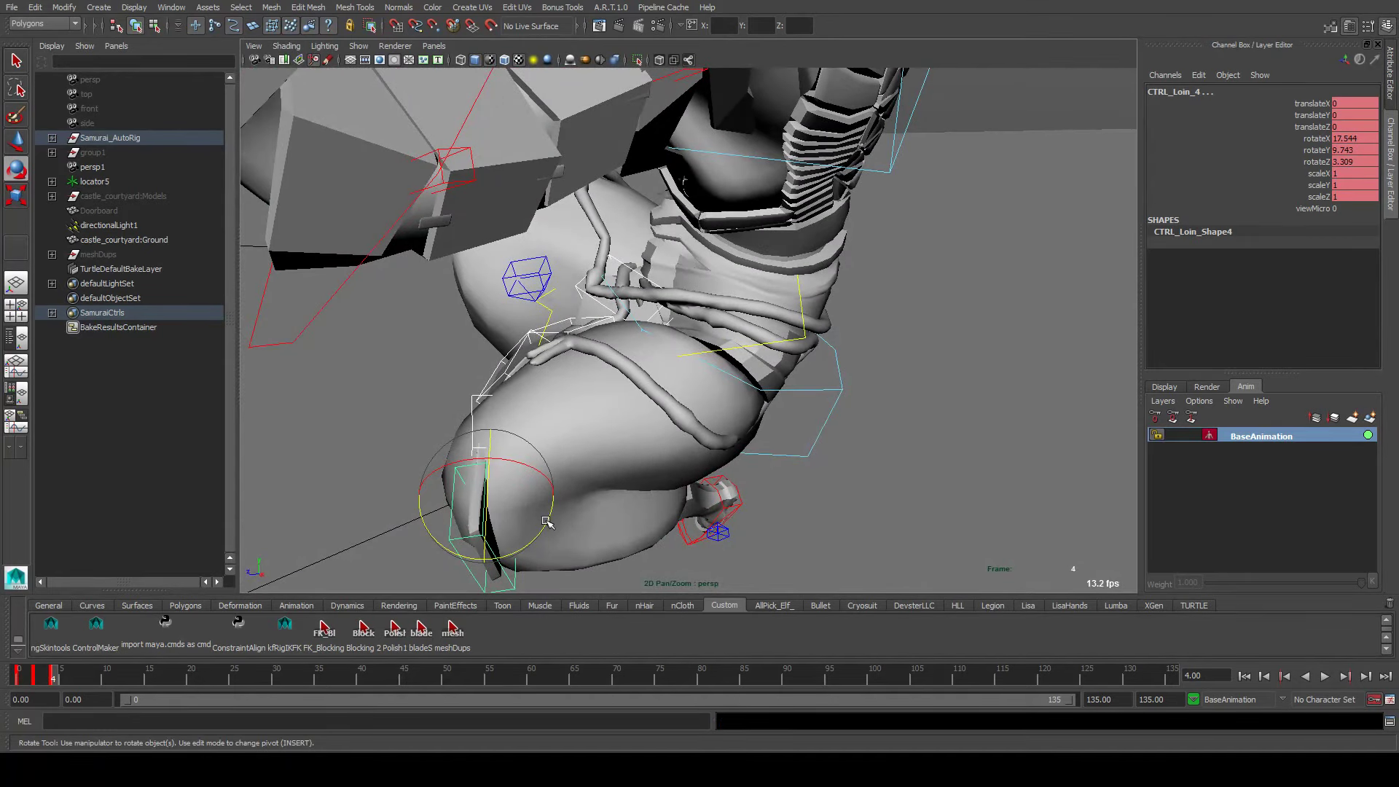
Rotate CTRL_Loin_0 at frame 4 to about 9.1 in Y to reposition the cloth around the thigh
left_click_drag(444, 448, 678, 239, "alt")
left_click(634, 306)
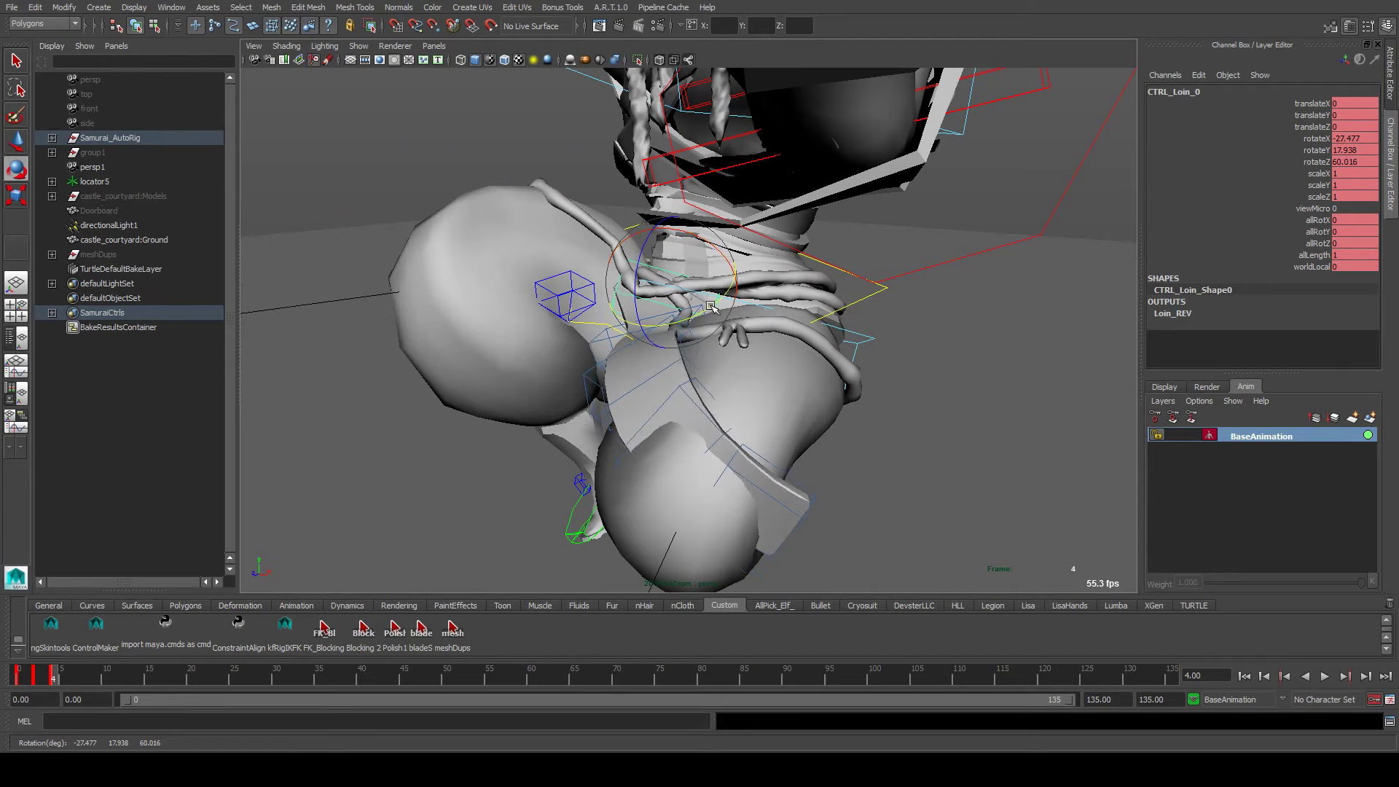
left_click(634, 291)
left_click(621, 290)
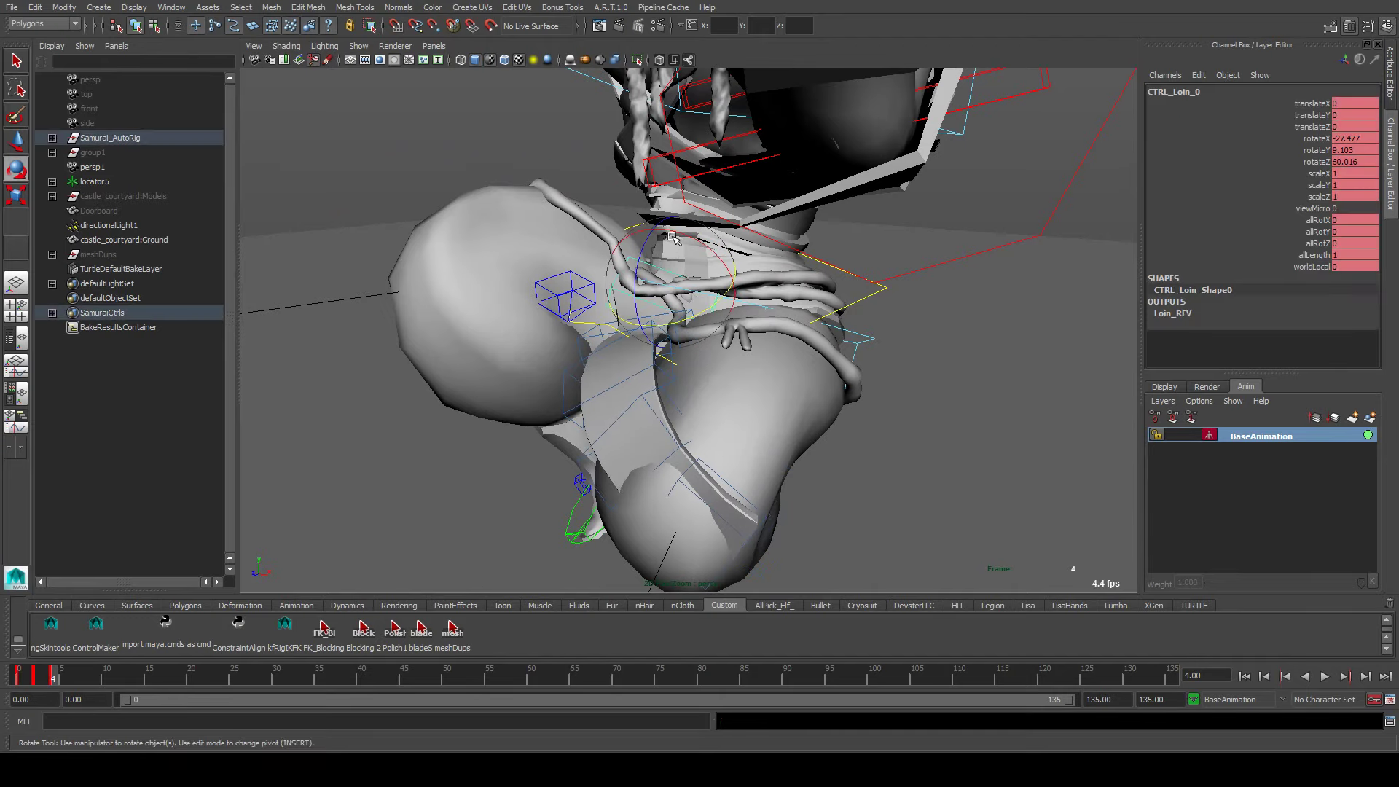
left_click_drag(650, 232, 552, 290)
left_click(510, 182)
left_click(659, 271)
left_click(655, 306)
Adjust the cloth's bend at frame 4, rotating CTRL_Loin_2 to about -42.6 and CTRL_Loin_1 to about 34.4 in Z
left_click(551, 289)
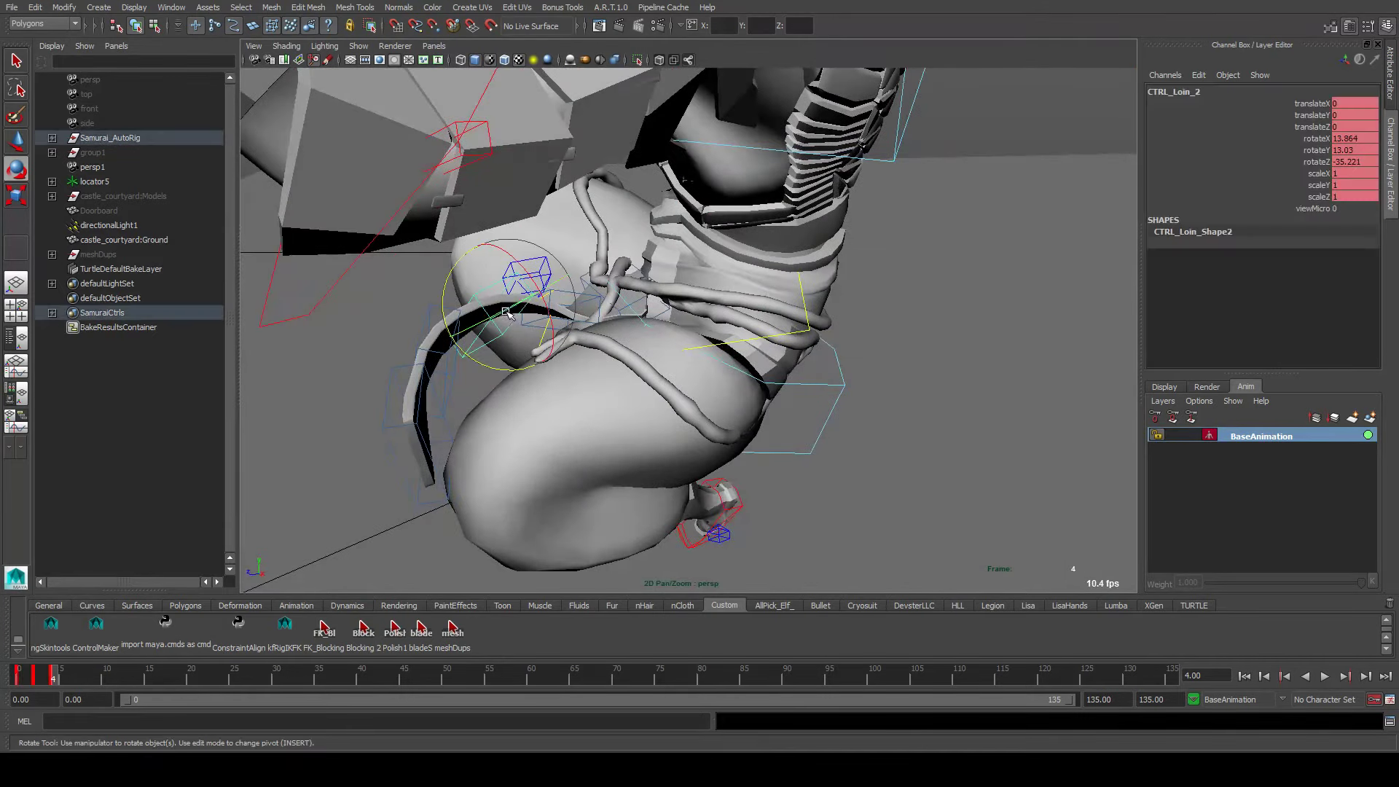
left_click_drag(510, 370, 521, 343)
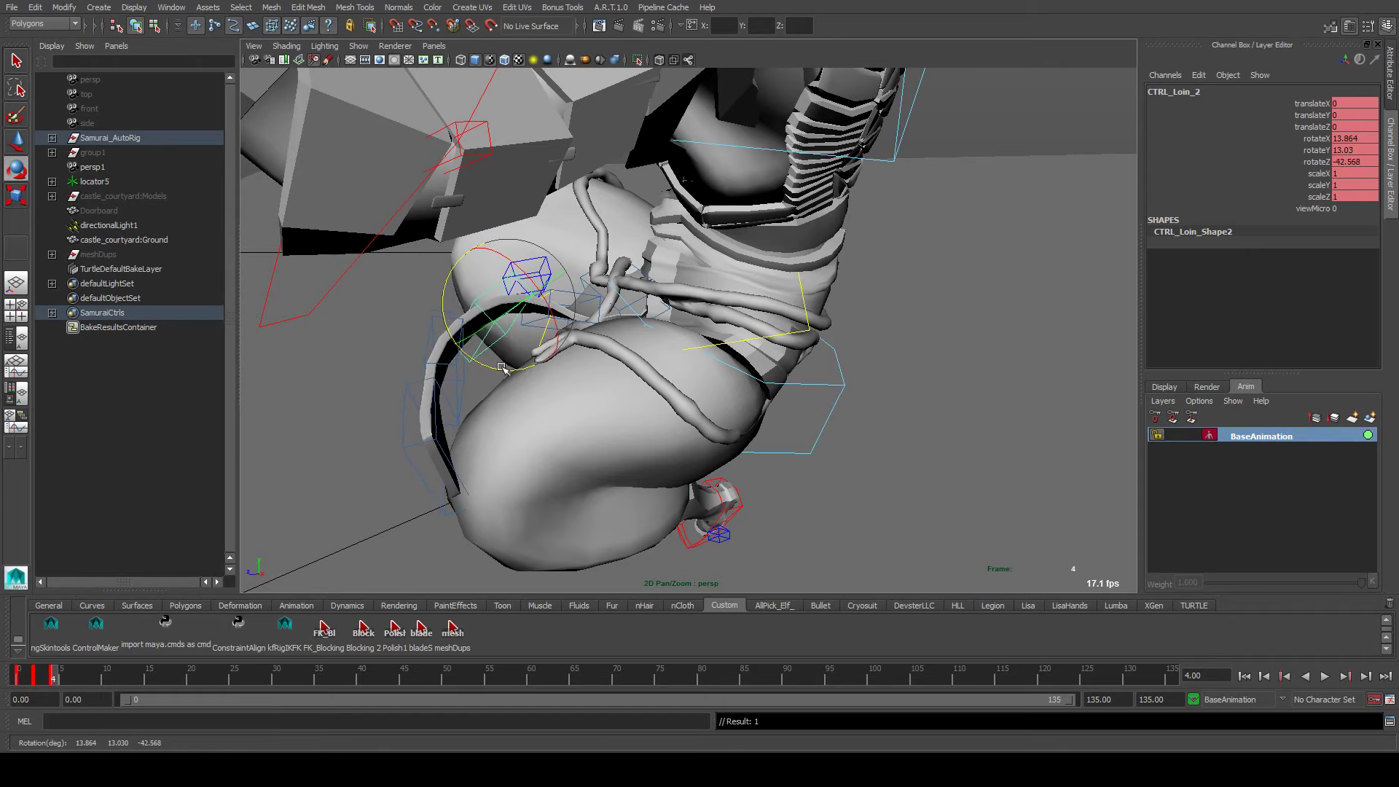
left_click_drag(400, 367, 515, 433)
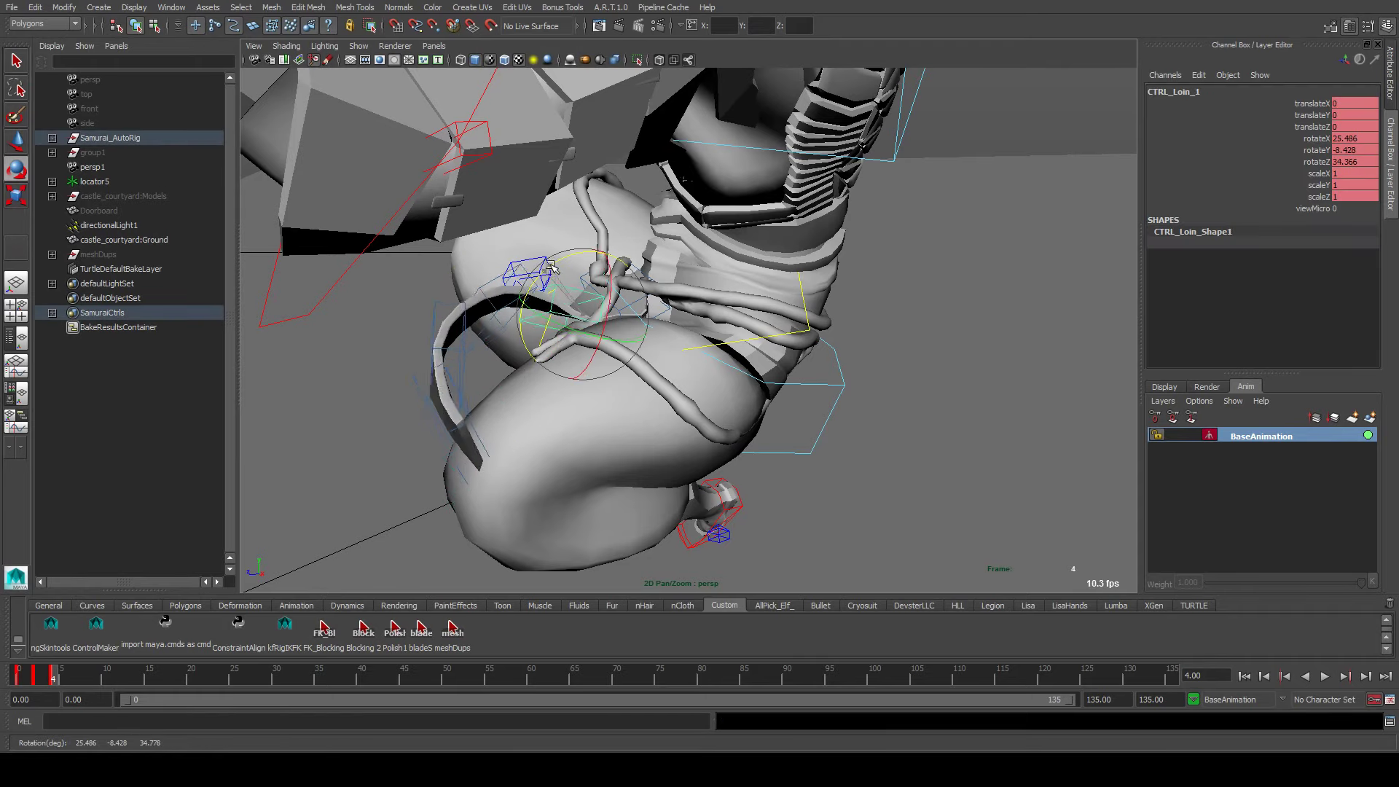
Raise the whole loincloth at frame 4 by rotating CTRL_Loin_0 to about -1.7 in X and 74.2 in Z
left_click(589, 267)
left_click_drag(589, 267, 650, 239)
right_click_drag(650, 239, 648, 238, "alt")
left_click_drag(648, 239, 554, 291, "alt")
Advance to frame 6 and rotate CTRL_Loin_1 to about 16.6 in X and 43.4 in Z
key("w")
right_click_drag(553, 291, 583, 306, "alt")
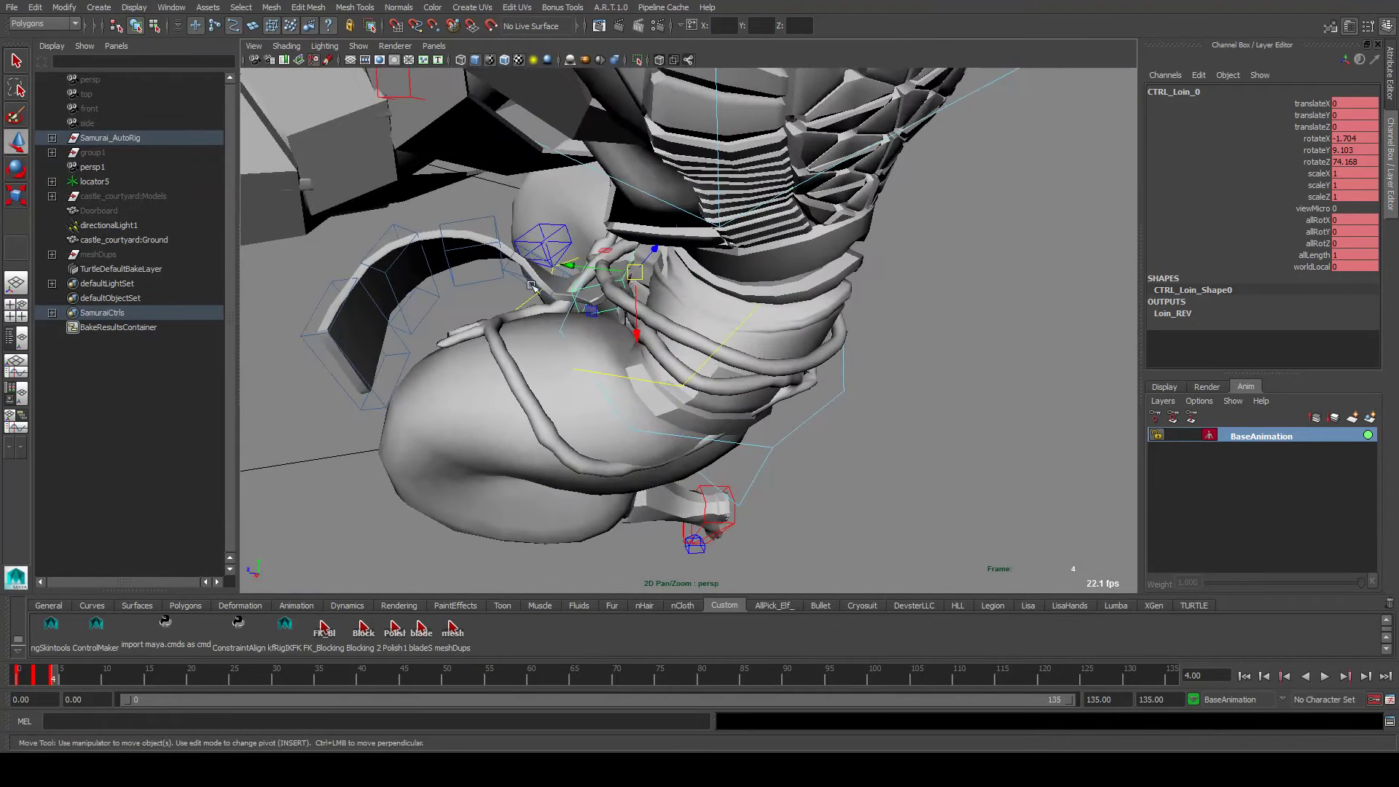
left_click(342, 330)
left_click_drag(342, 330, 599, 251, "alt")
key(".")
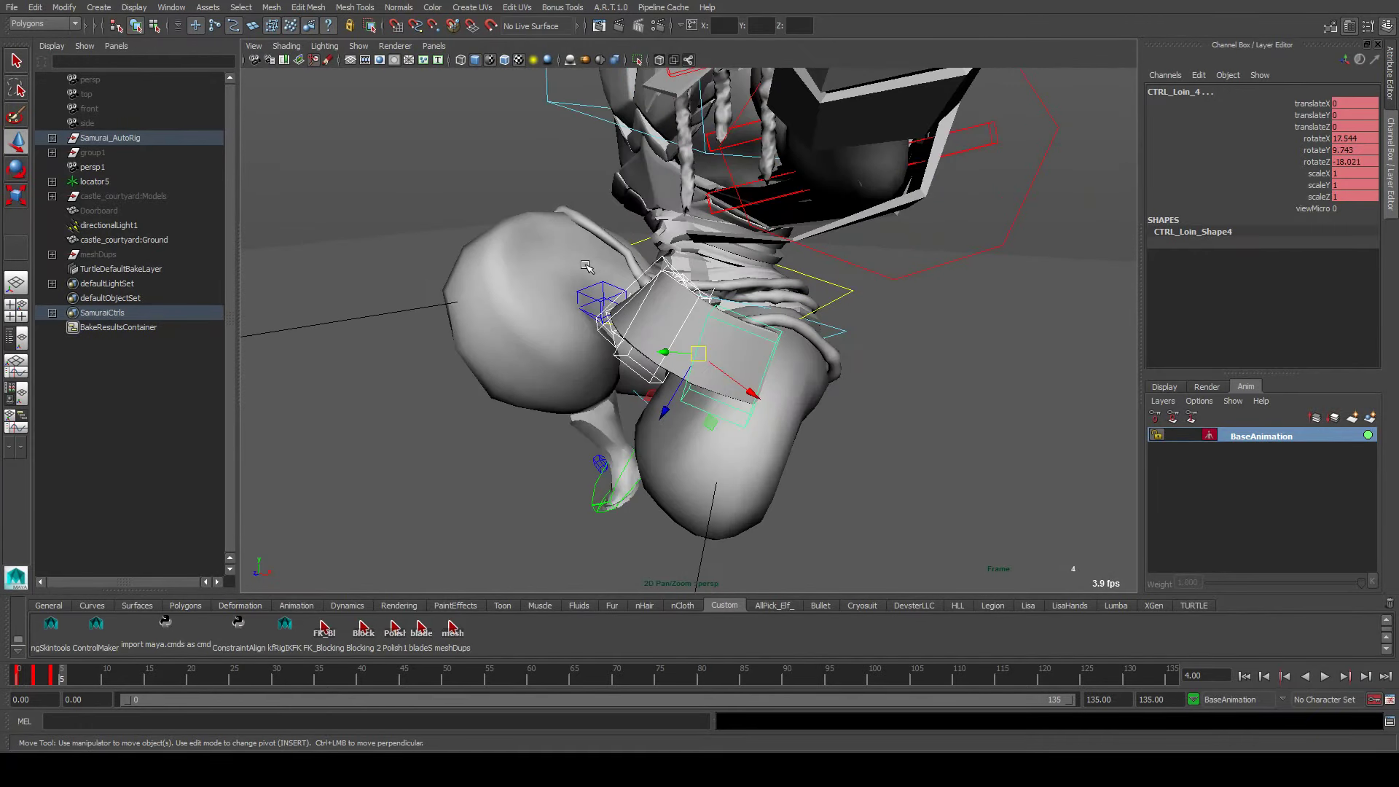
key(".")
left_click_drag(585, 266, 579, 331, "alt")
left_click(579, 332)
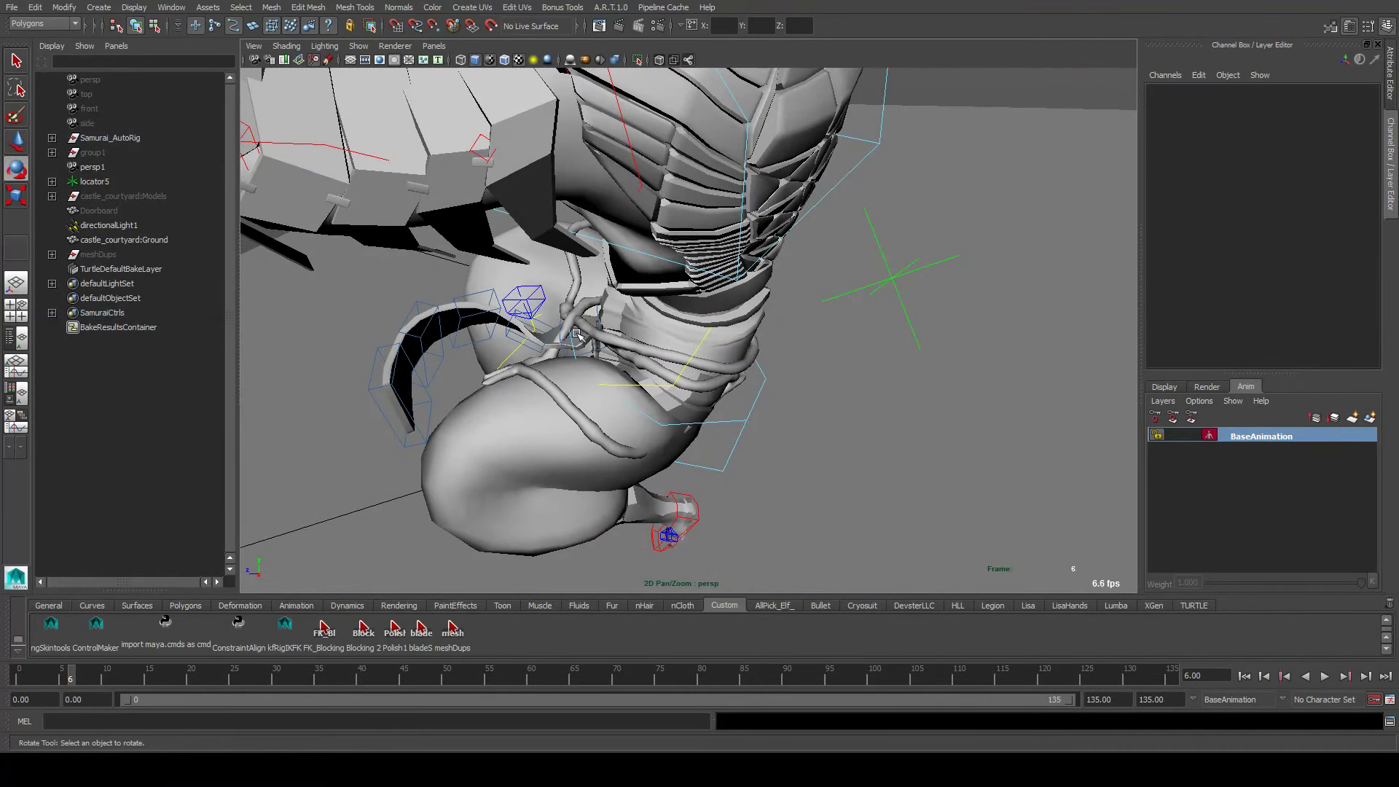
left_click(575, 322)
left_click_drag(585, 301, 539, 327)
left_click(540, 326)
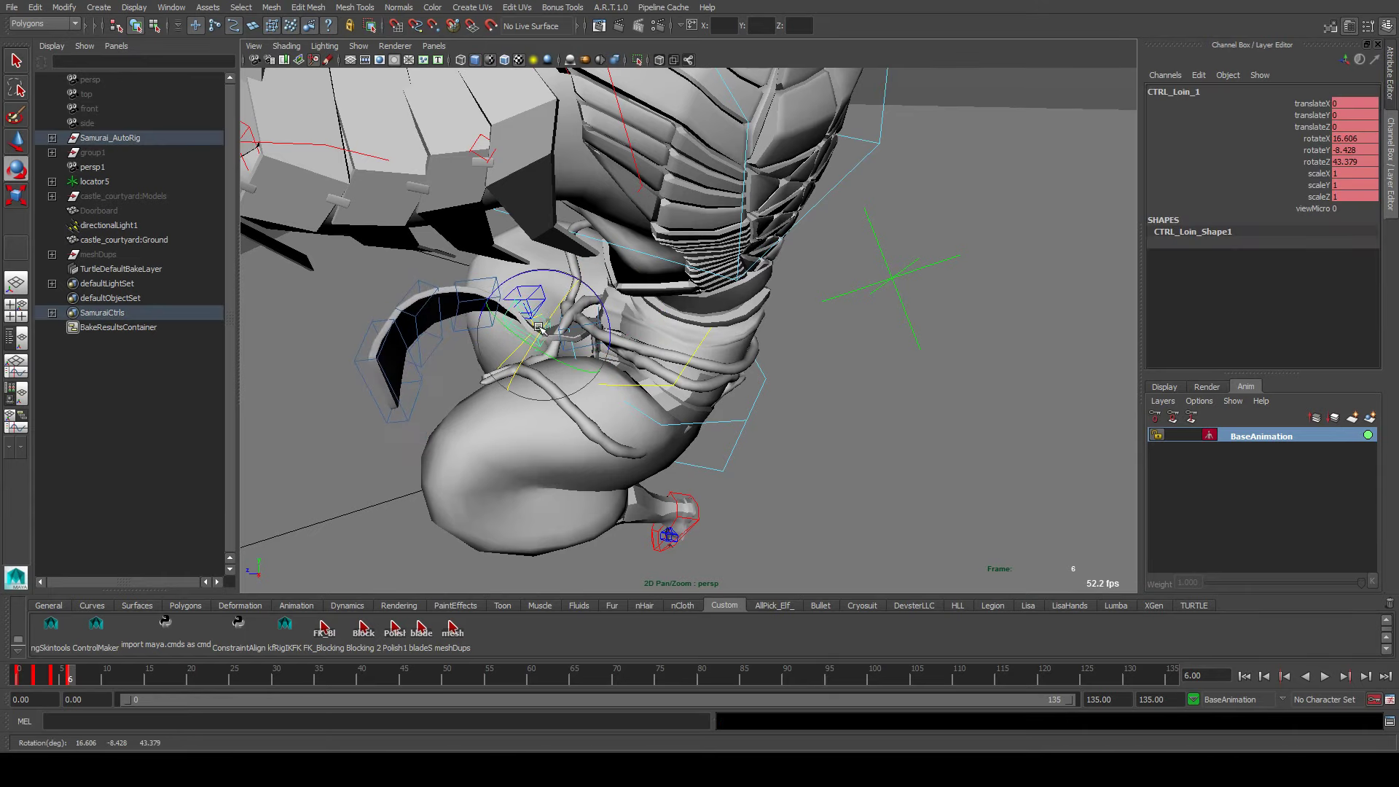
Lift and curl the loincloth at frame 6, rotating CTRL_Loin_0 to about 90.8 and CTRL_Loin_4 to about -36.8 in Z
left_click(596, 273)
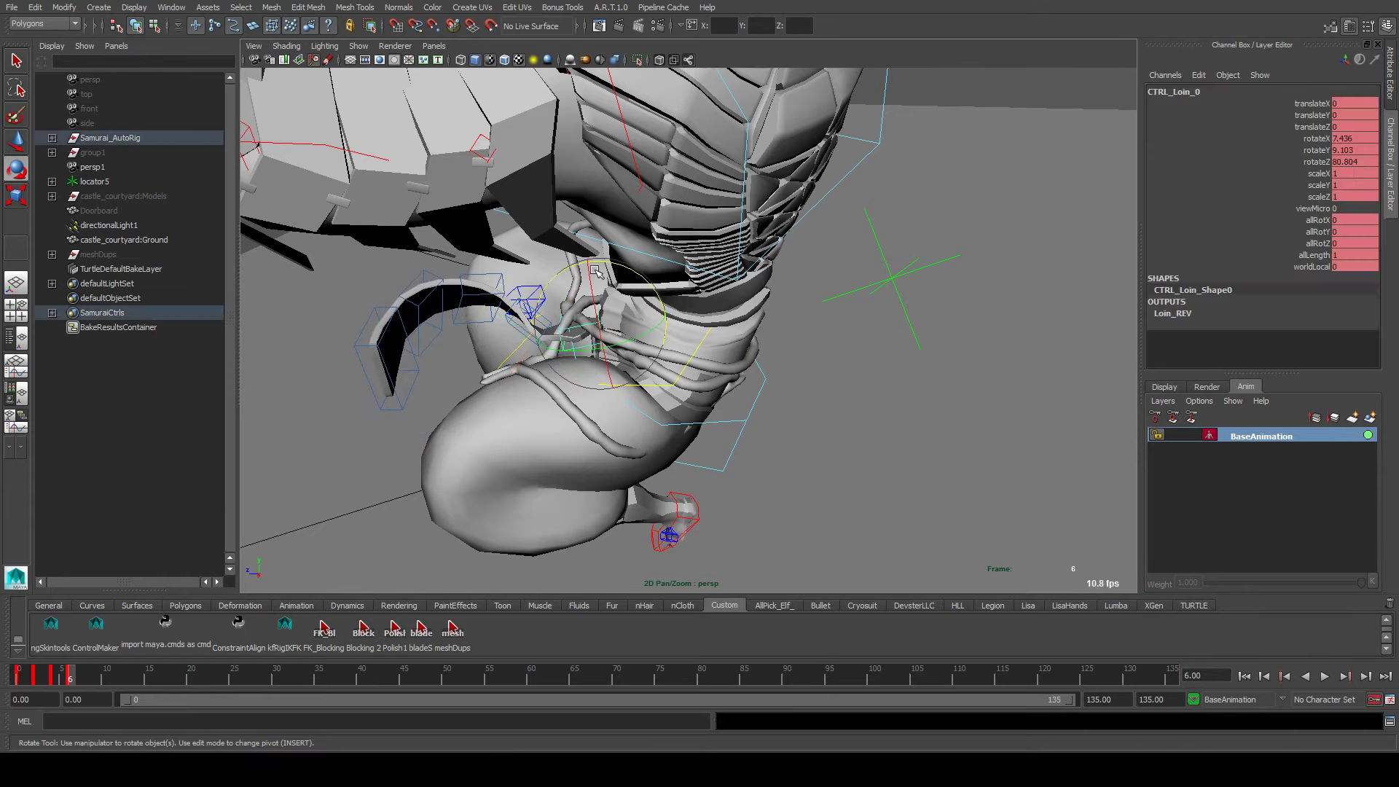
left_click(498, 283)
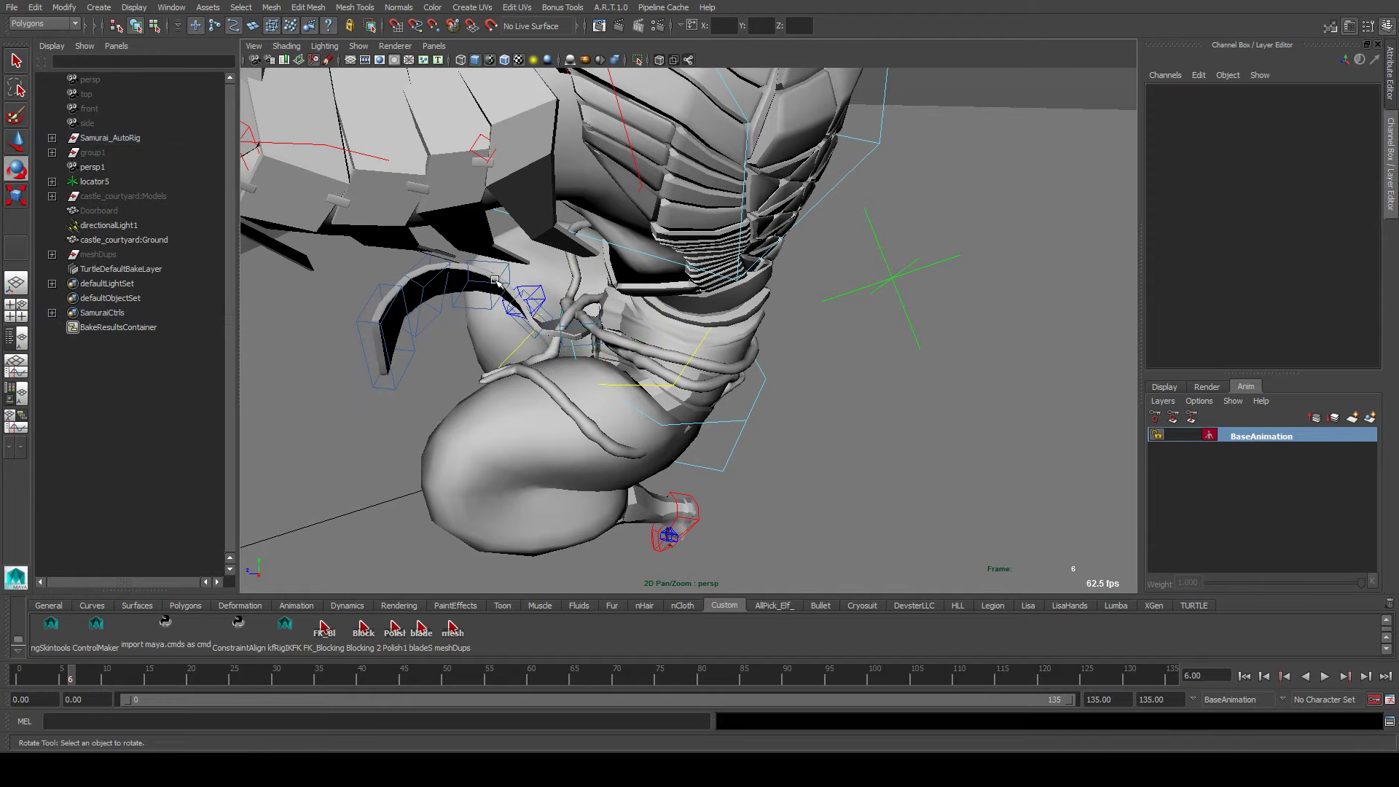
left_click_drag(488, 347, 539, 260)
left_click(483, 353)
left_click(795, 219)
left_click(550, 301)
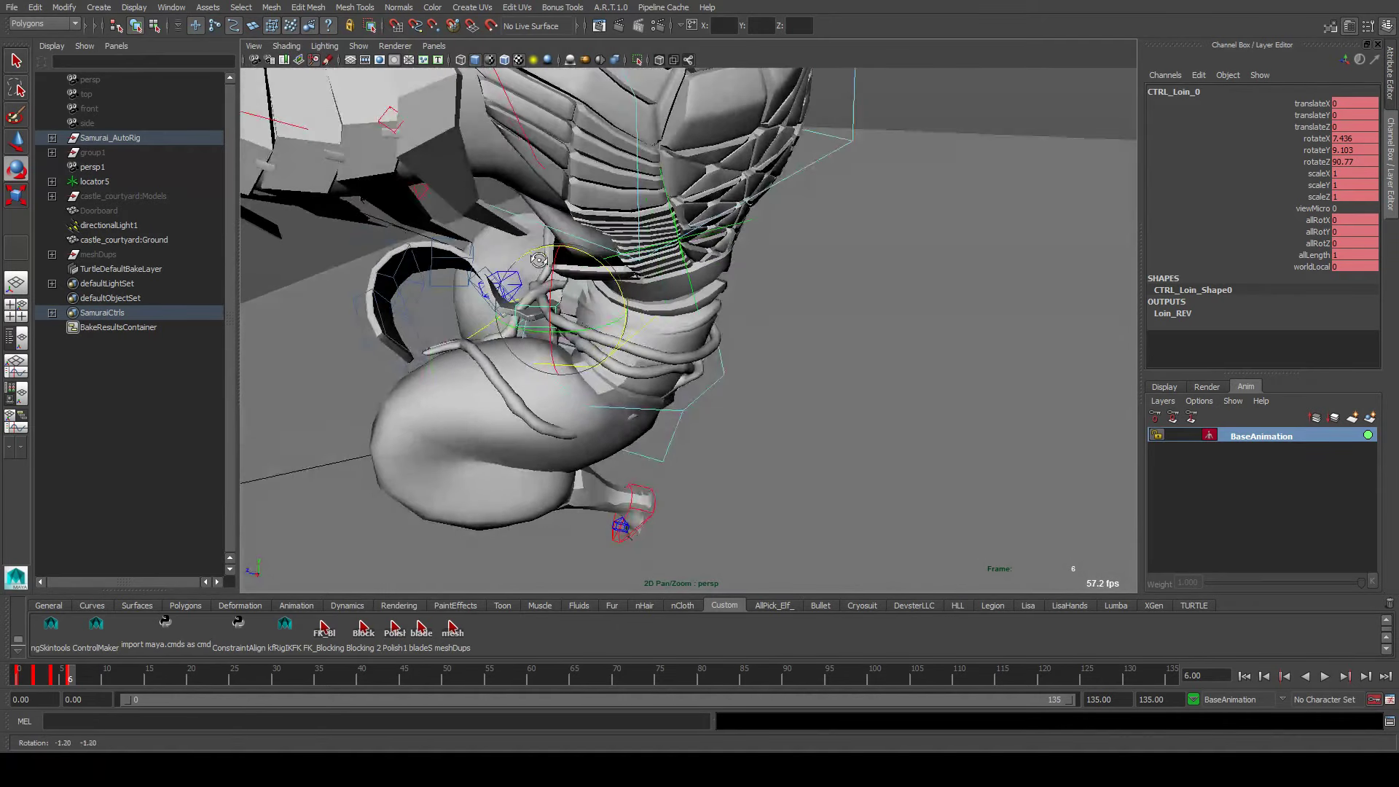
Advance to frame 8 and rotate CTRL_Loin_0 to about 103 in Z and CTRL_Loin_1 to about 15.3 in X and 59 in Z
key("w")
left_click(429, 290)
left_click(383, 305)
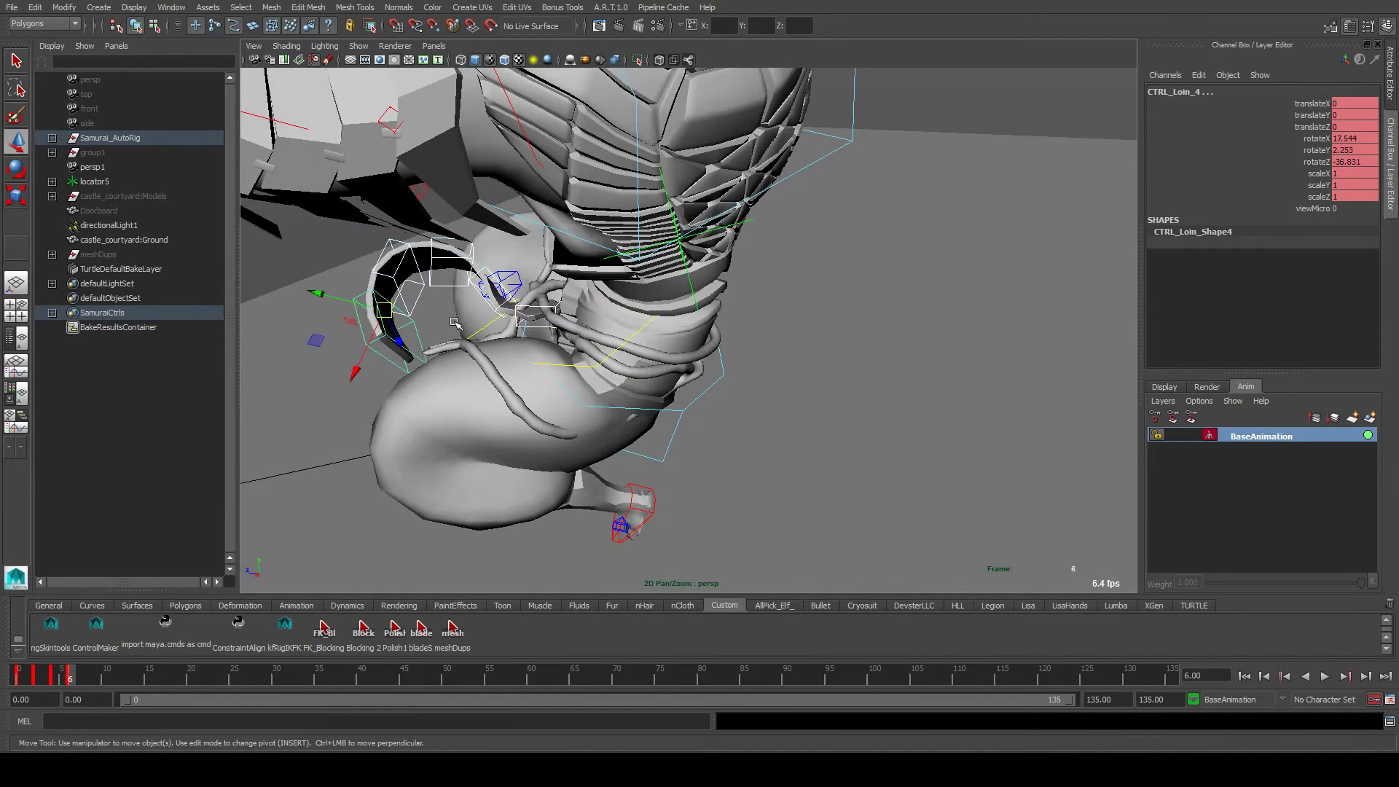
key("alt+period")
left_click_drag(471, 332, 525, 291, "alt")
key("alt+period")
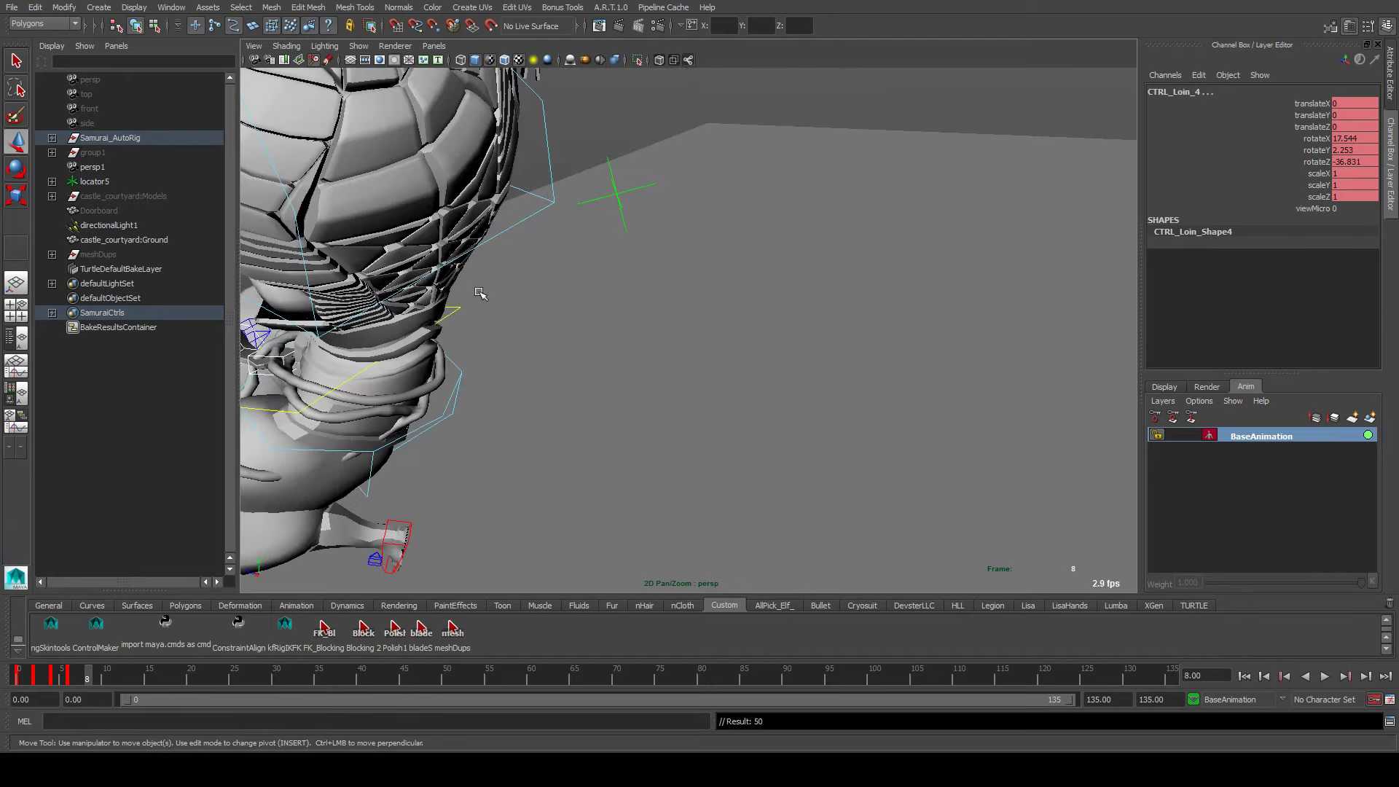
right_click_drag(524, 292, 572, 250, "alt")
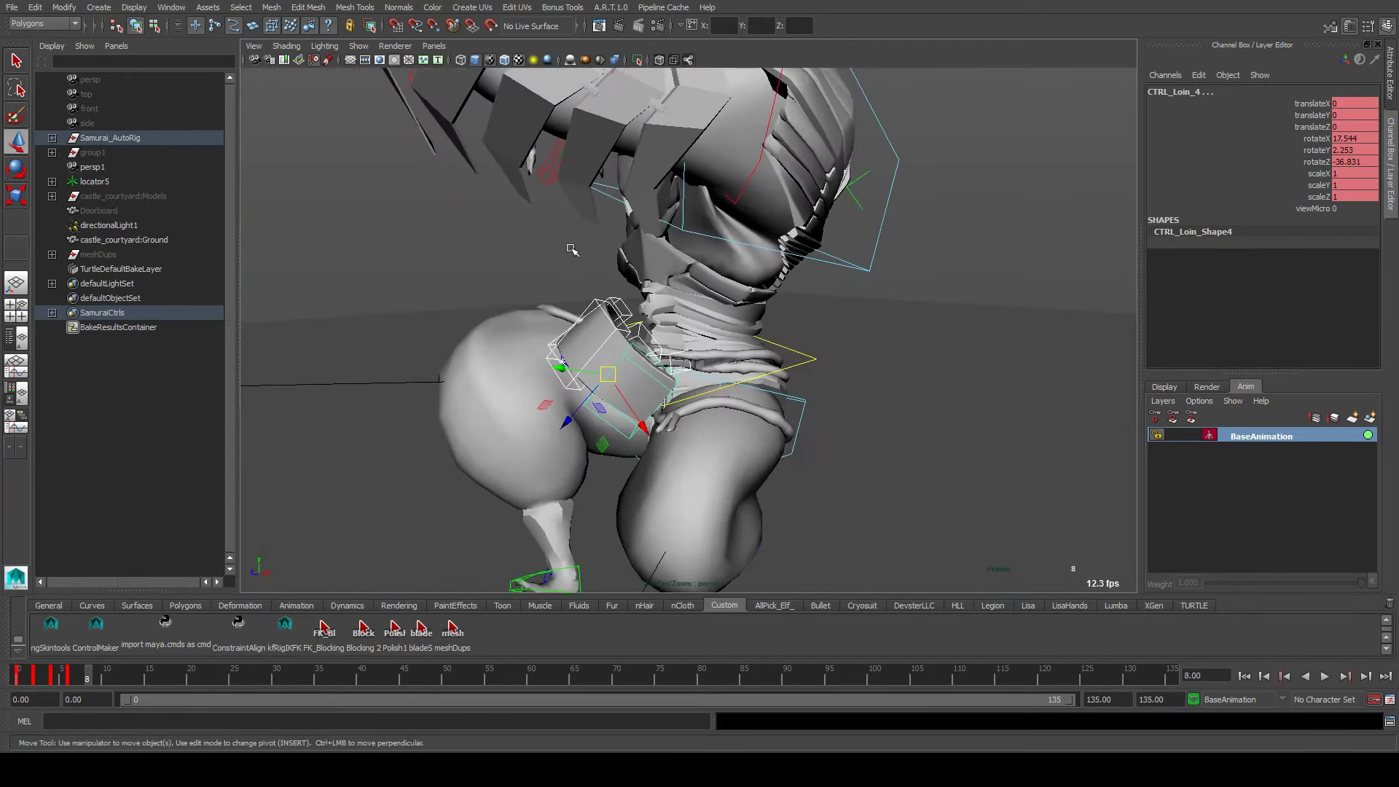
left_click_drag(559, 246, 554, 346, "alt")
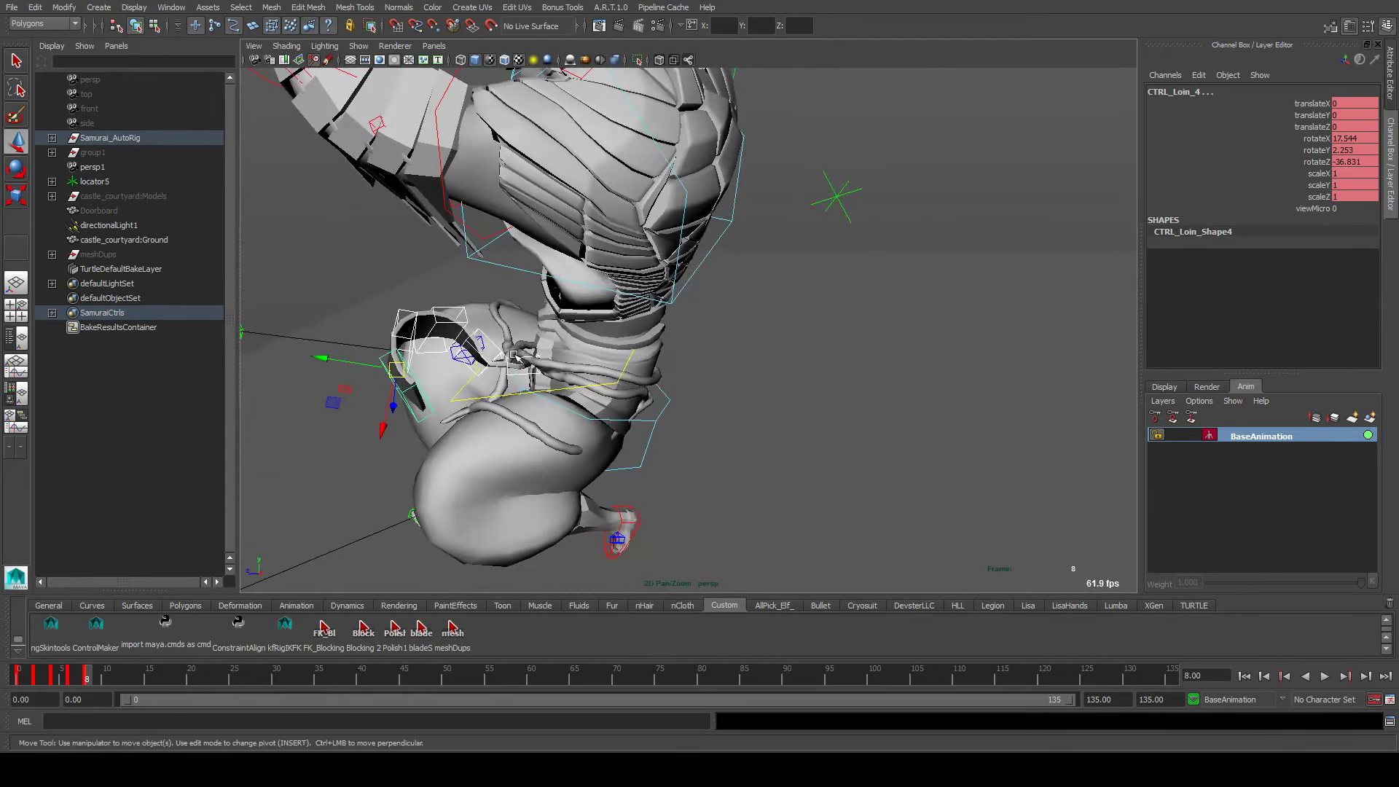
key("e")
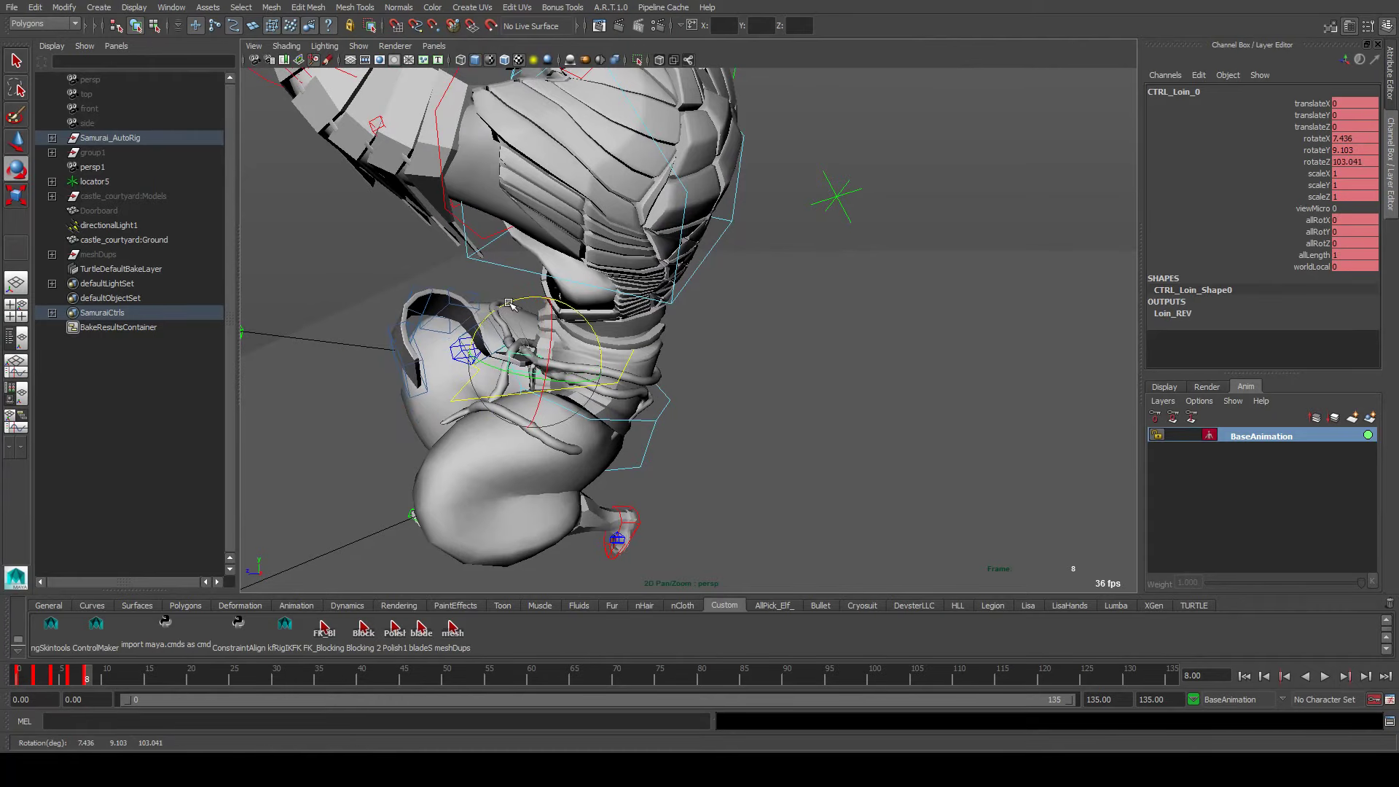
left_click(490, 320)
left_click(489, 320)
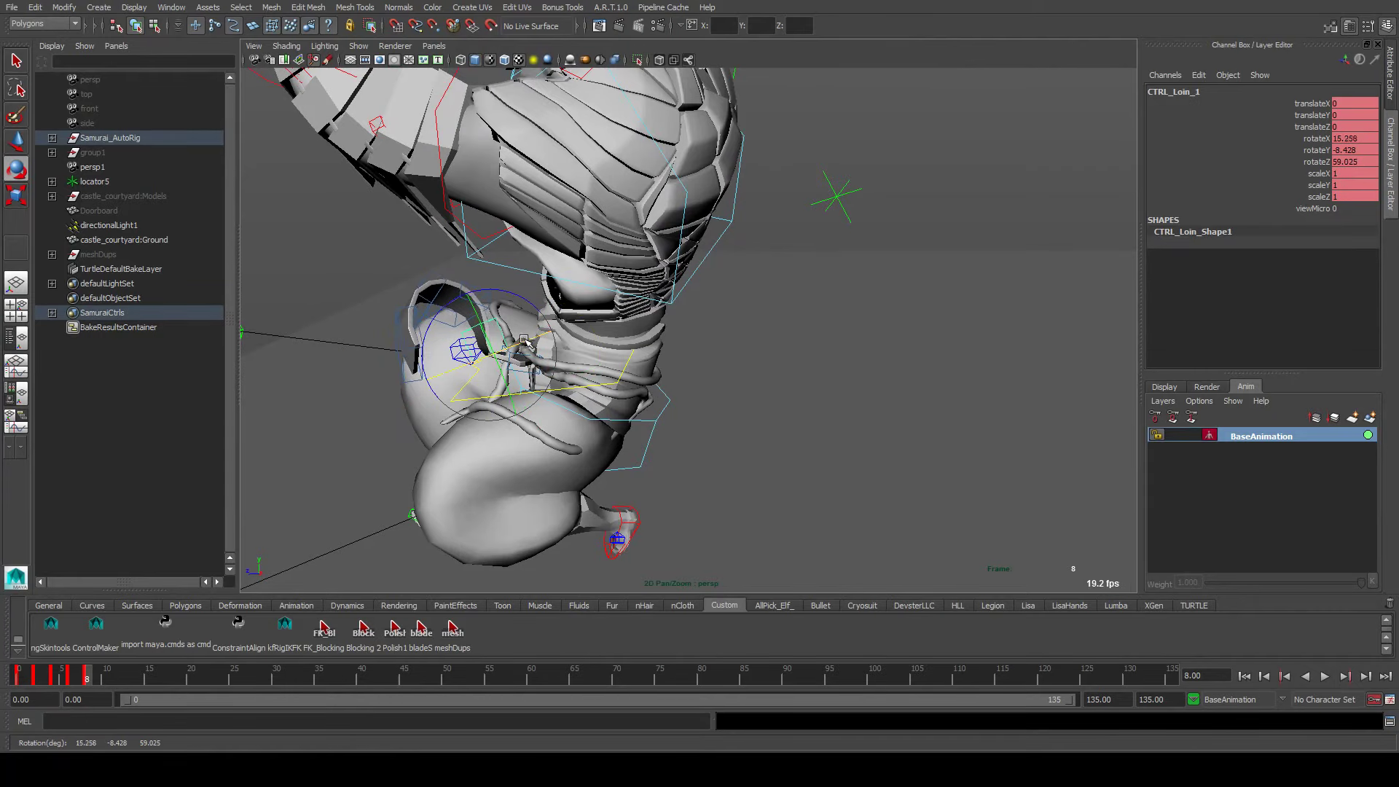
Open the cloth's curl at frame 8, rotating CTRL_Loin_2 to about -43.1 and the outer controls together until CTRL_Loin_4 is about -18.2 in Z
left_click(412, 332)
left_click(416, 337)
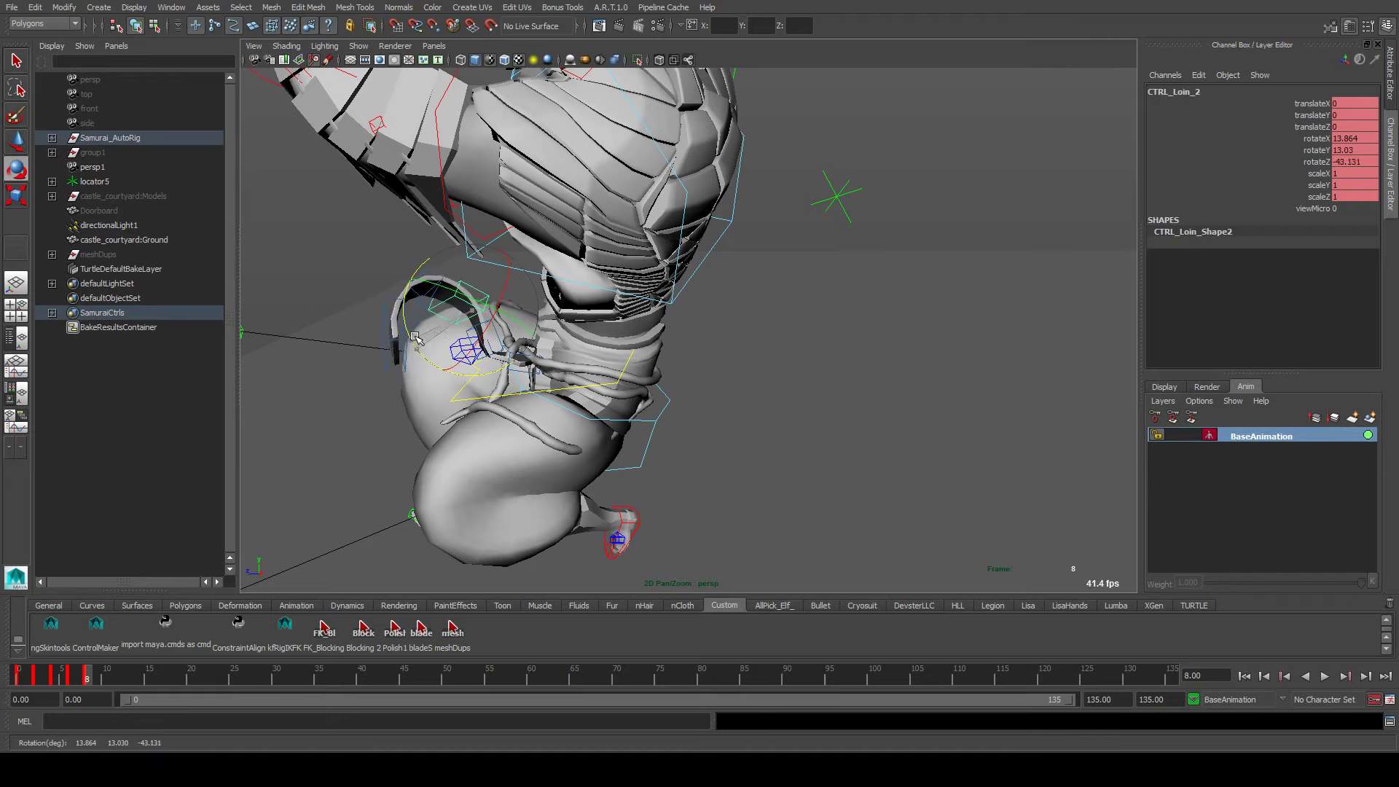
left_click(375, 275)
left_click_drag(374, 275, 450, 356)
Advance to frame 10 and rotate the loincloth controls from CTRL_Loin_0 outward to lower the cloth's arc in front of the body
key("alt+period")
key("alt+period")
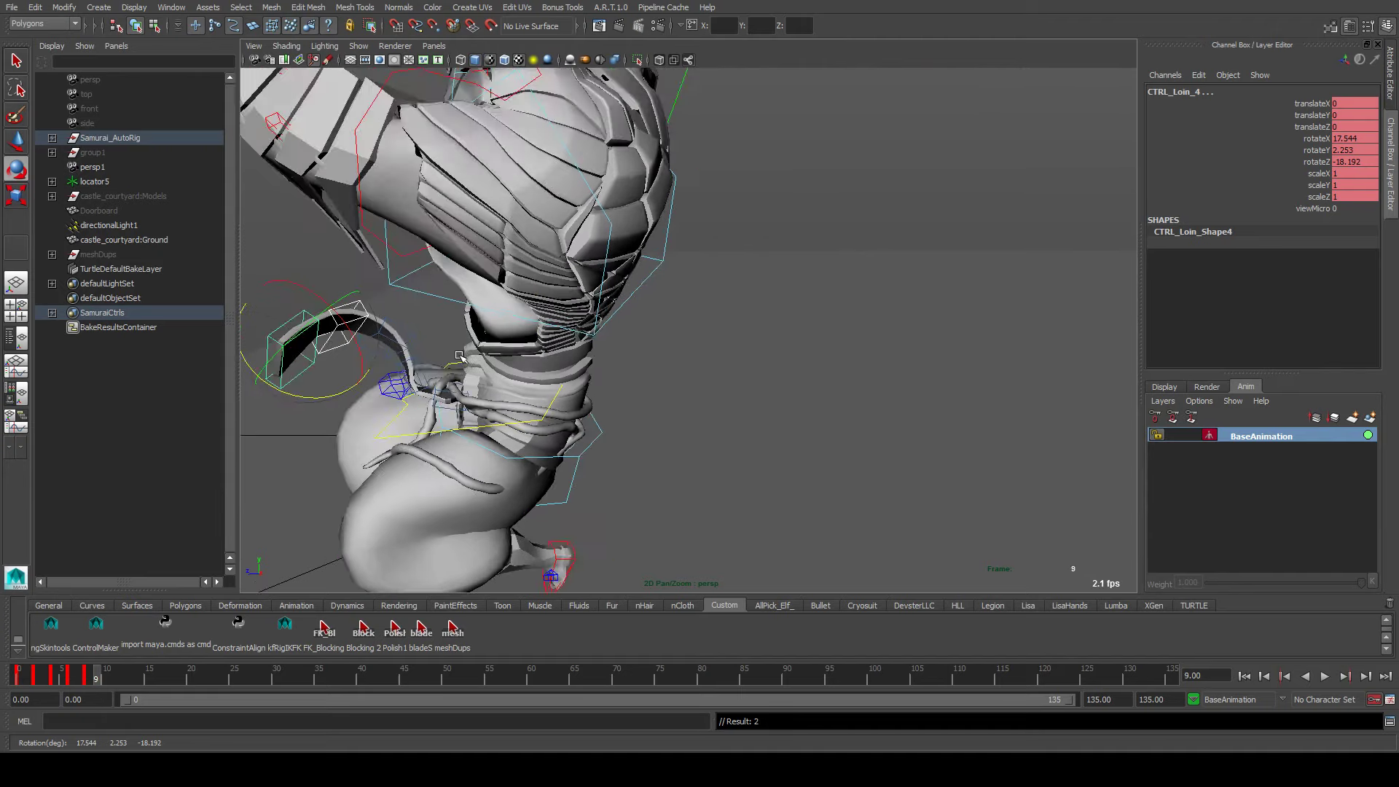
left_click(617, 340)
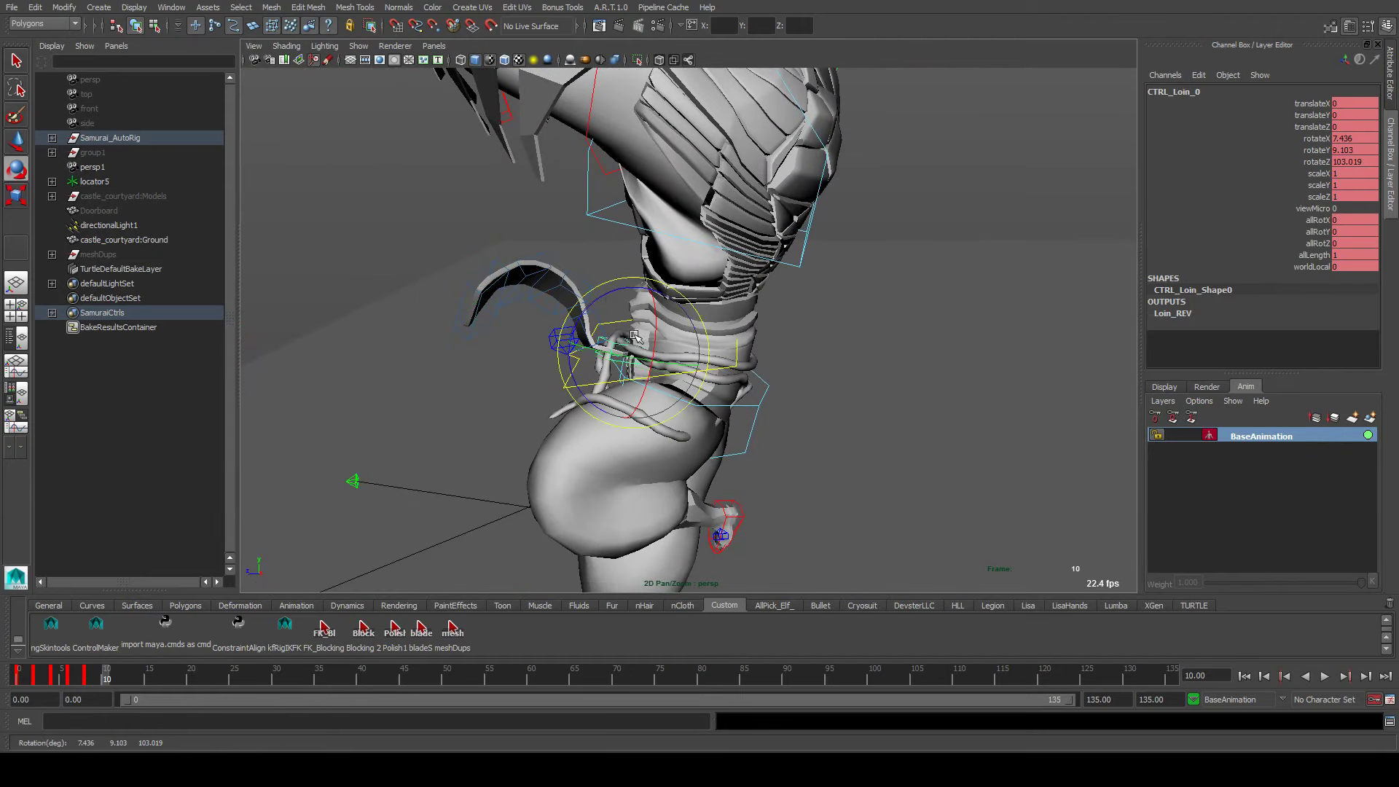
left_click(588, 318)
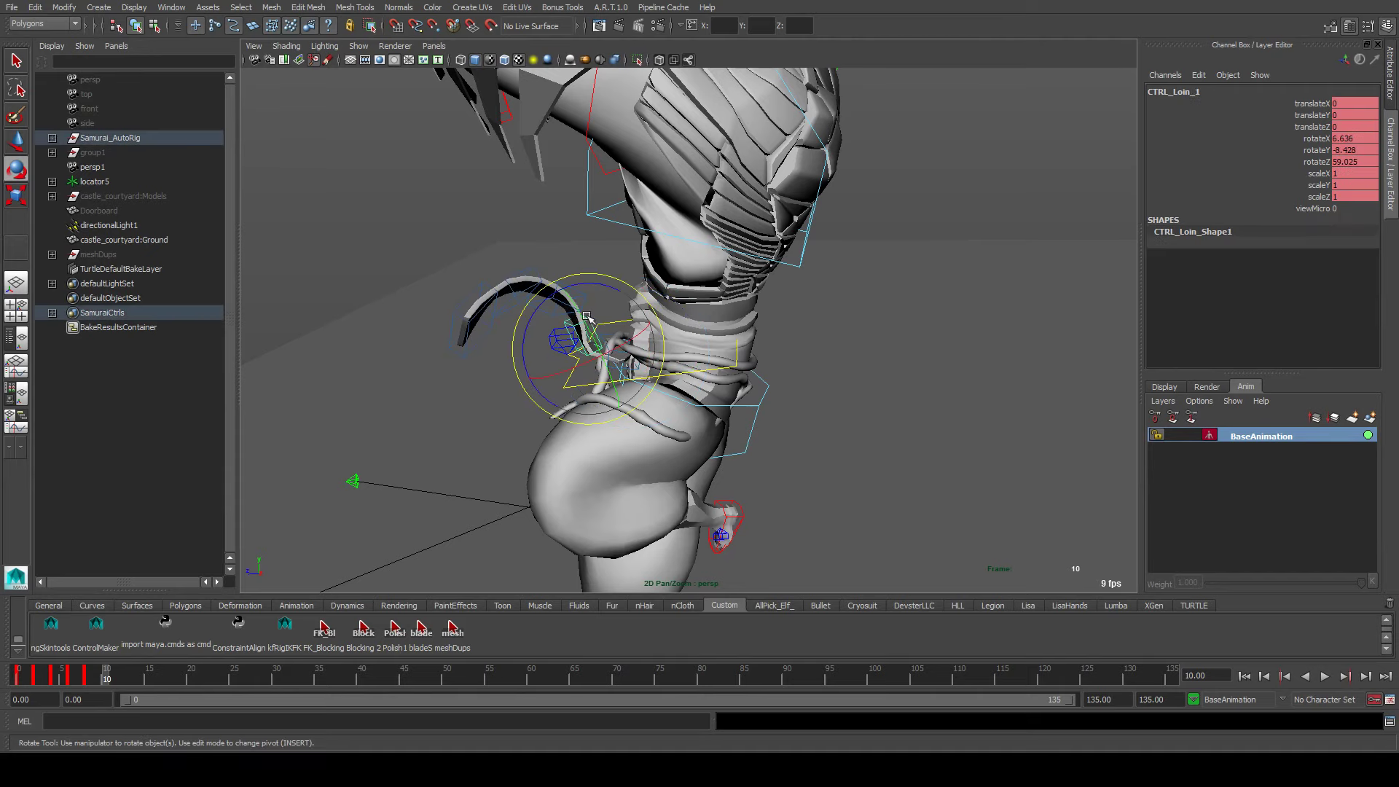
left_click_drag(588, 318, 597, 330)
left_click(532, 307)
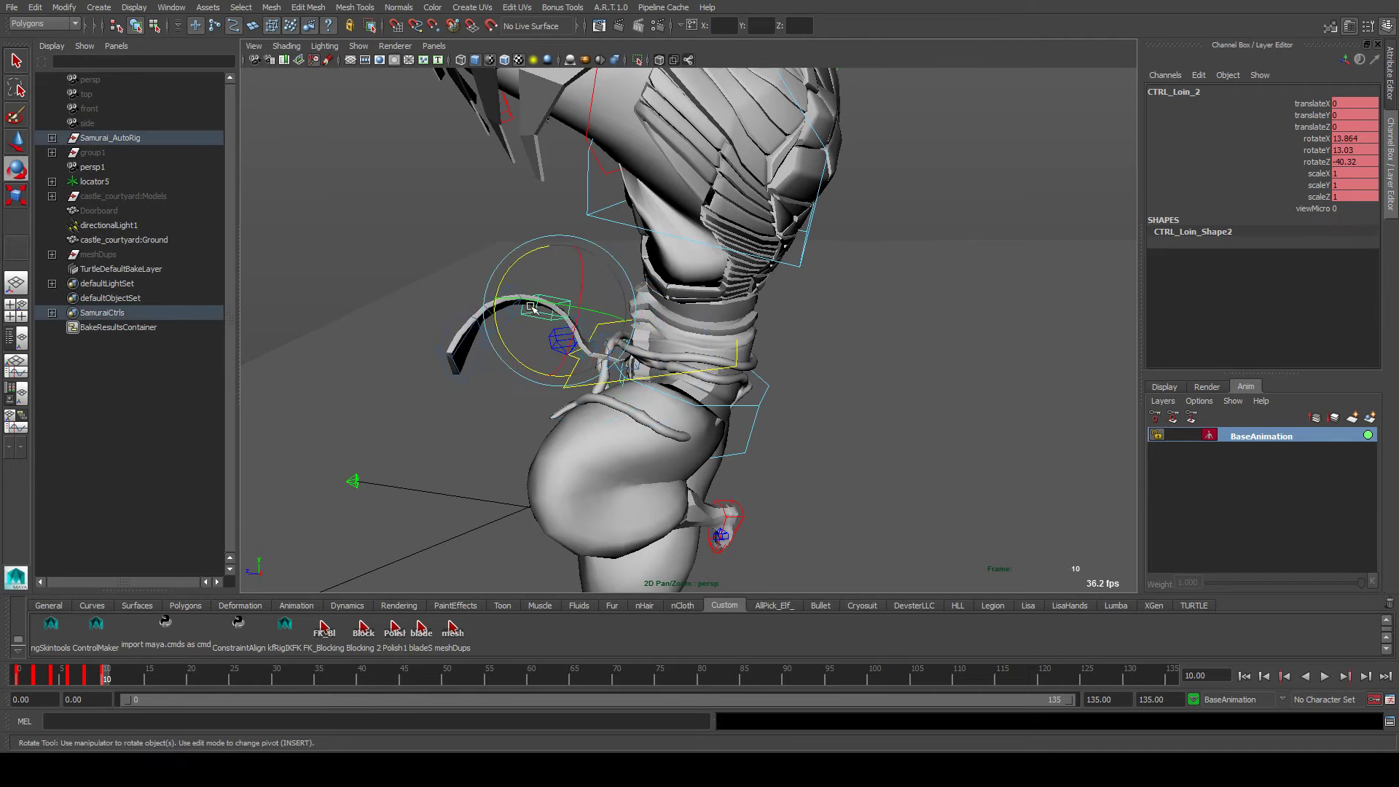
left_click_drag(521, 354, 504, 329)
left_click(512, 338, "shift")
Advance to frame 12, rotate CTRL_Loin_0 to about -10.4 in X, -5.9 in Y and 86.5 in Z, and adjust the neighbouring inner control
left_click_drag(504, 329, 629, 349, "alt")
key("alt+period")
key("alt+period")
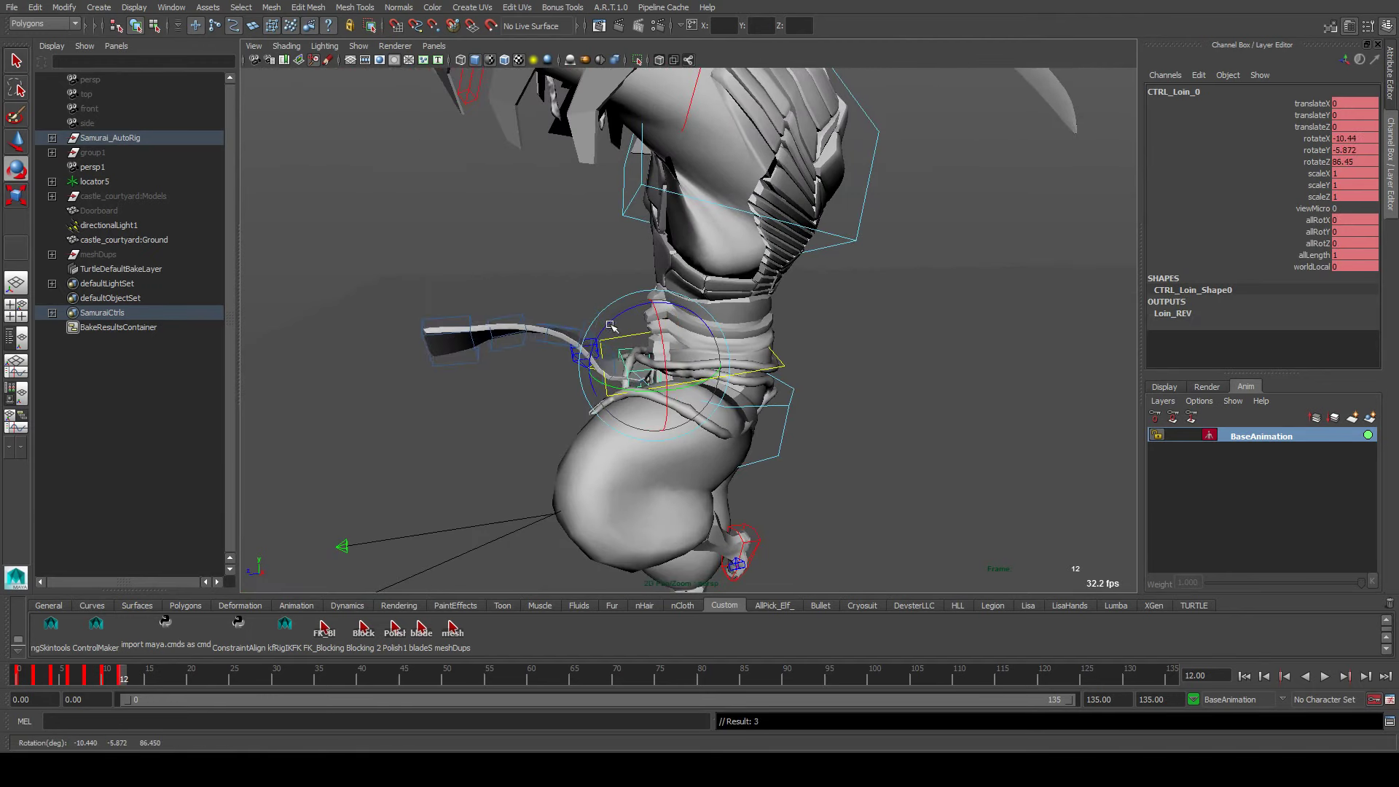
left_click(611, 358)
left_click(611, 358)
left_click_drag(616, 313, 587, 306)
left_click(678, 306)
left_click(587, 307)
Rotate the outer loincloth controls at frame 12 so the cloth's free end sweeps upward
left_click(474, 311)
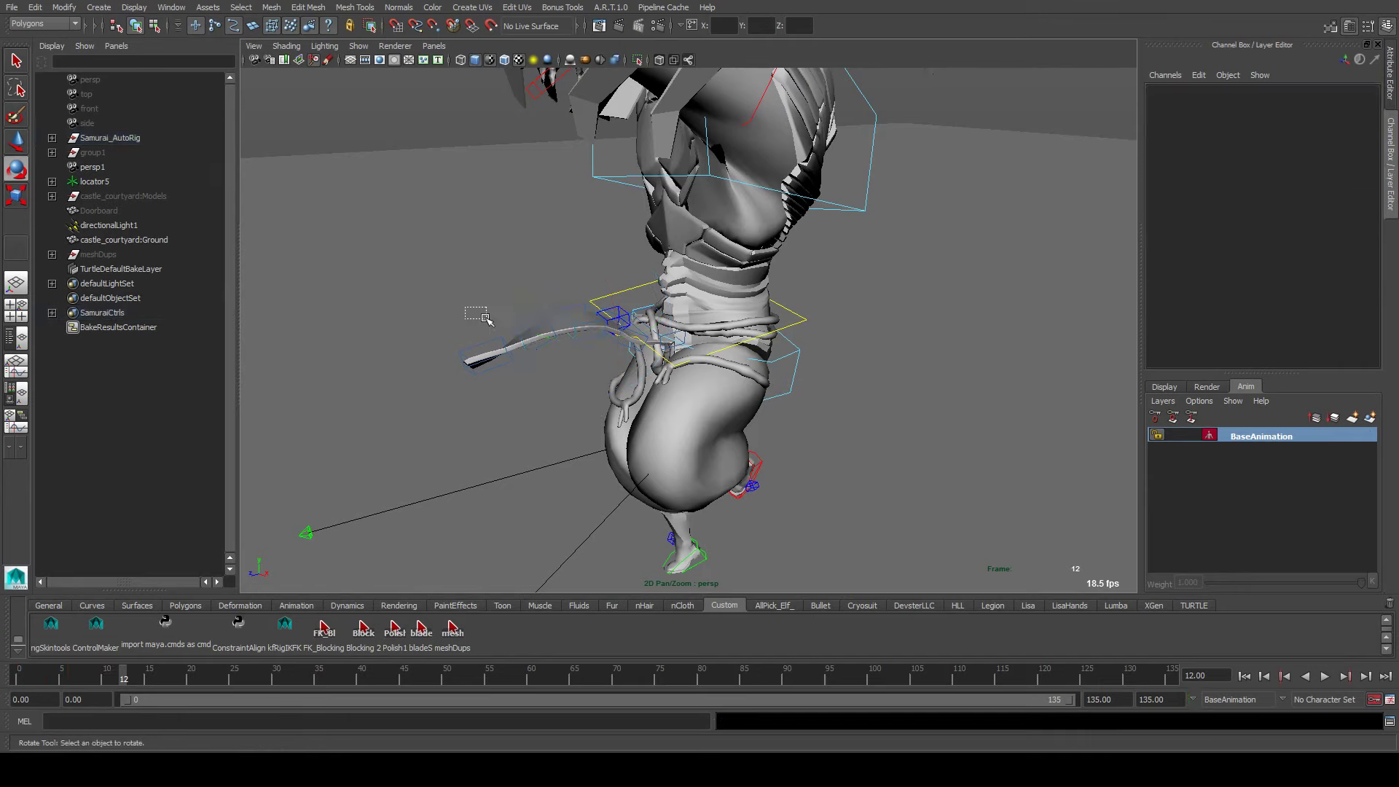
left_click(510, 336)
left_click_drag(556, 304, 635, 294, "alt")
left_click(519, 321)
left_click(499, 306)
left_click(516, 342)
left_click(635, 294)
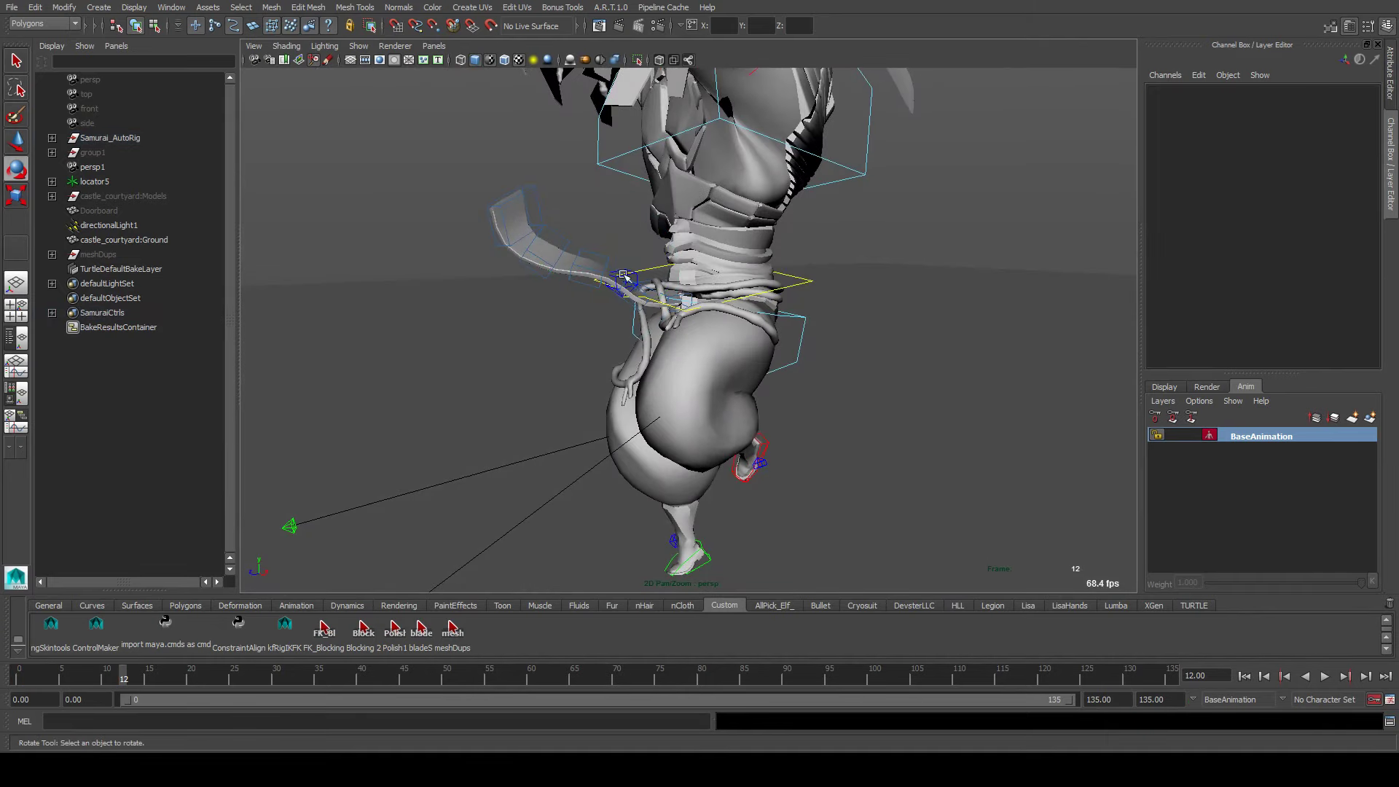
Refine the upward curve at frame 12, rotating CTRL_Loin_4 to about -12.9 in X, -8.5 in Y and 30.1 in Z
left_click(614, 289)
left_click_drag(617, 237, 640, 277)
left_click(583, 260)
left_click(575, 262)
key("shift+e")
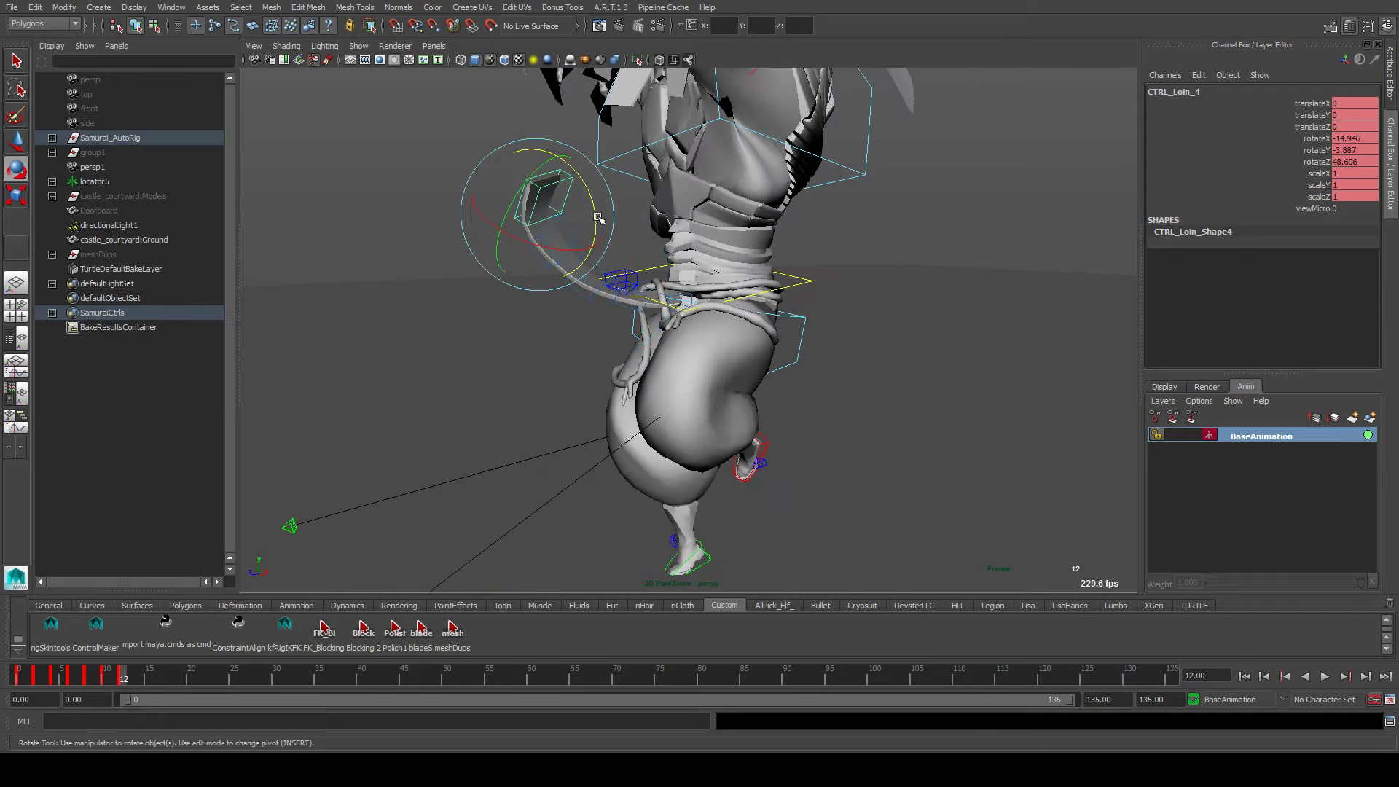
left_click(613, 230)
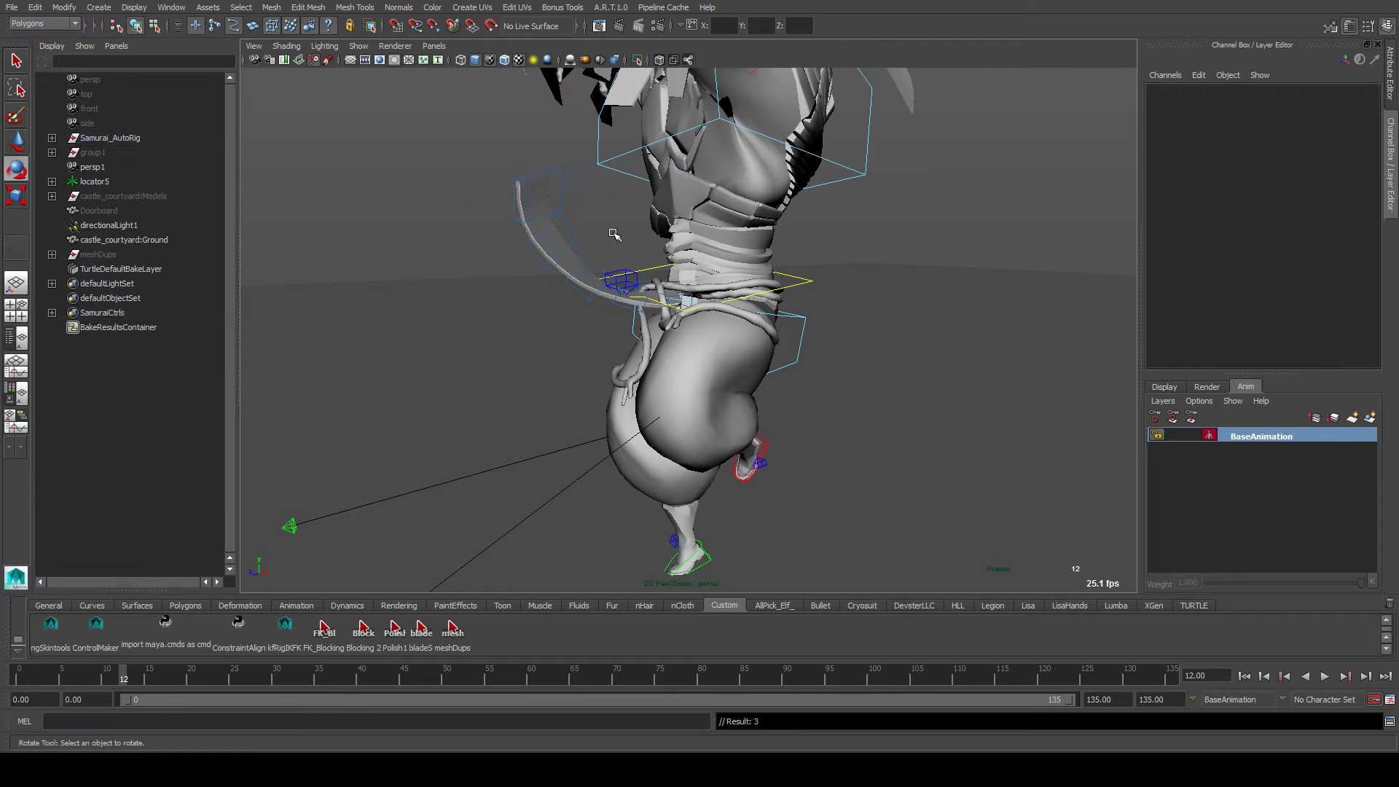
left_click_drag(513, 253, 514, 254)
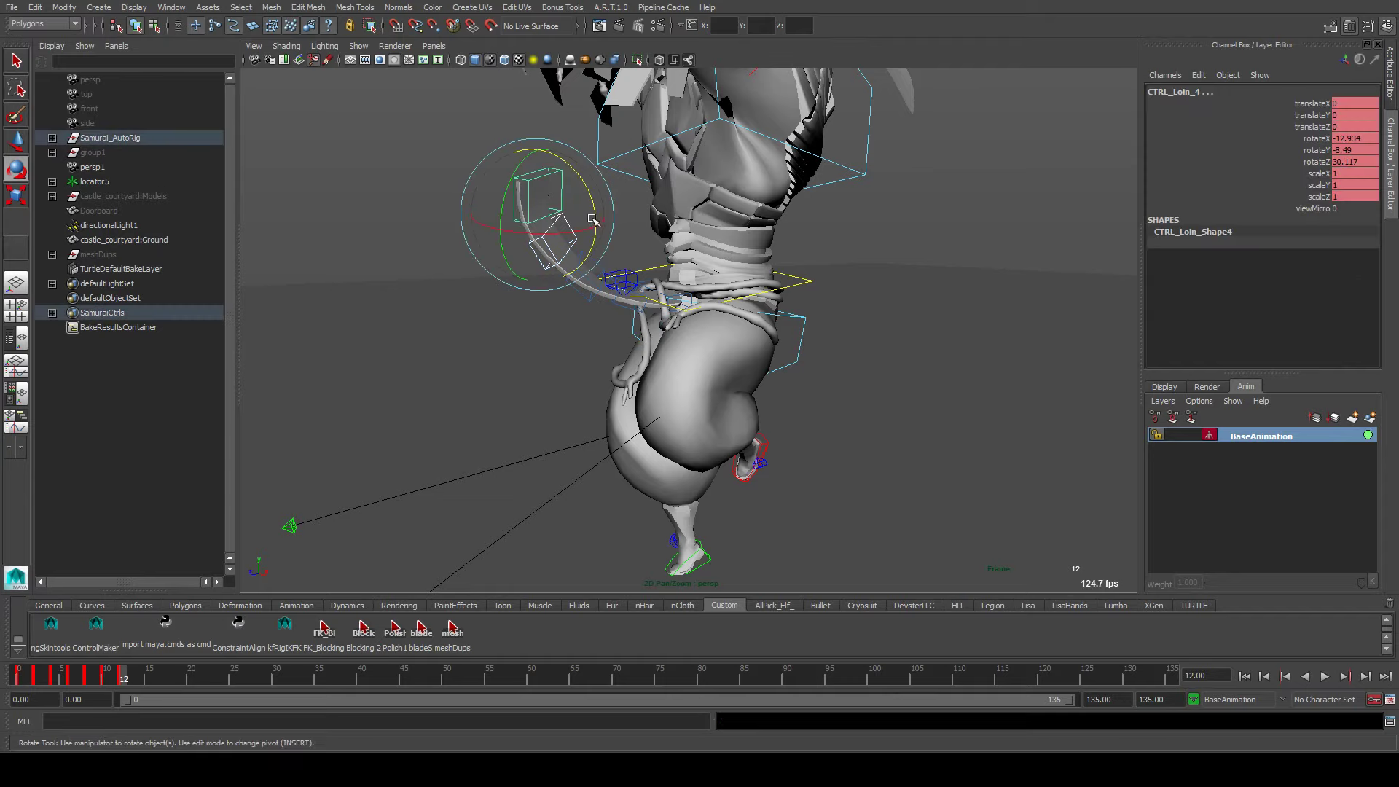
Advance to frame 14 and rotate CTRL_Loin_1 to about -3.7 in X, -13.9 in Y and 18.2 in Z
key(".")
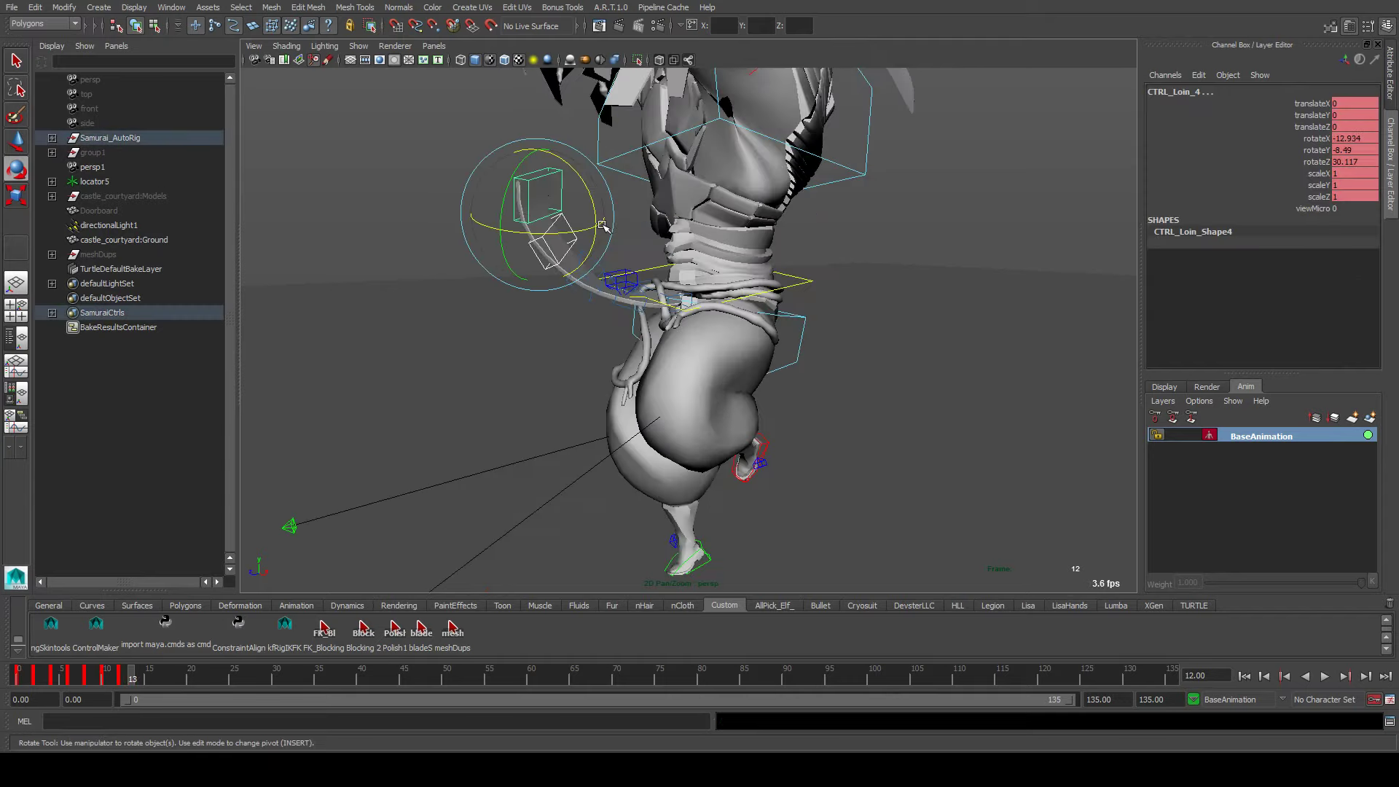
key("alt+period")
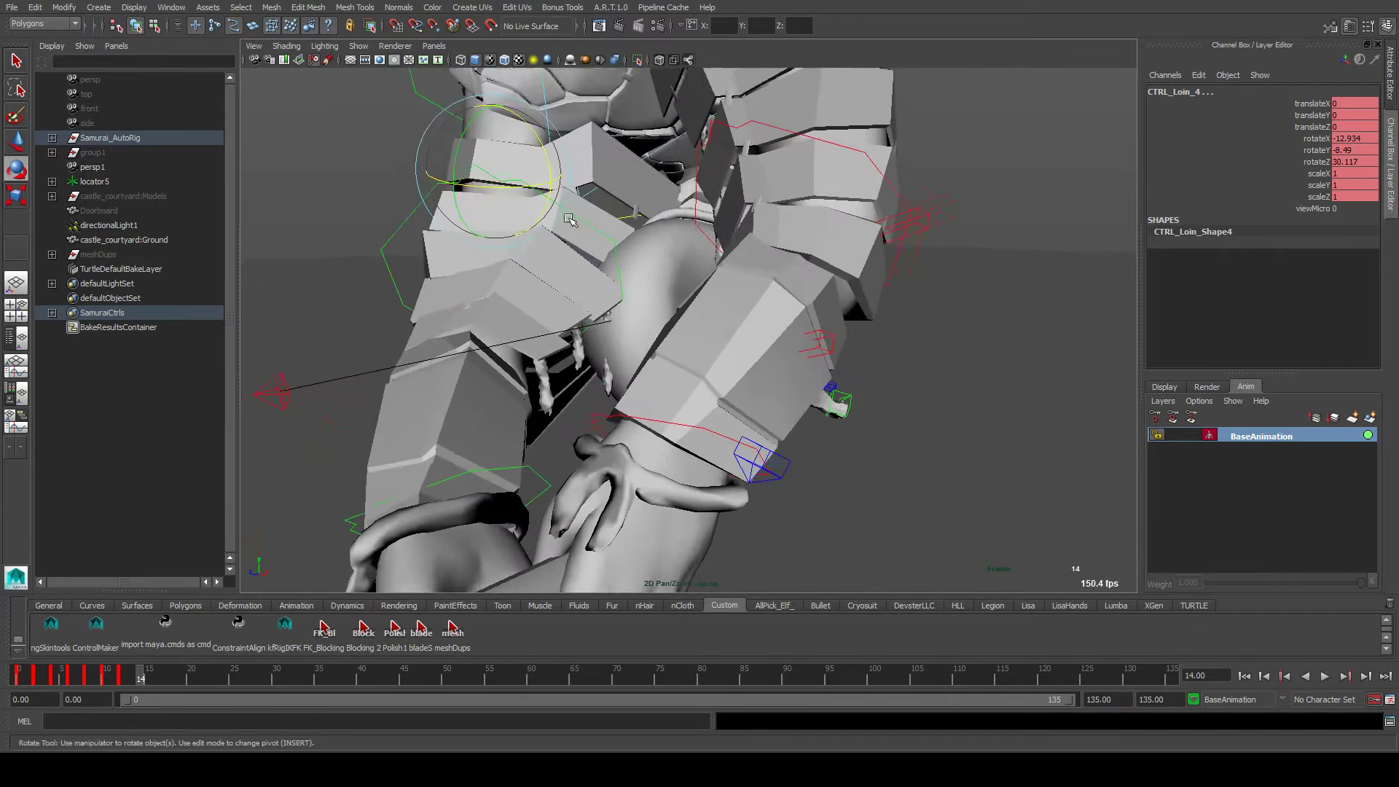
left_click_drag(569, 220, 722, 312, "alt")
left_click(707, 305)
left_click(762, 309)
left_click(710, 322)
left_click(699, 303)
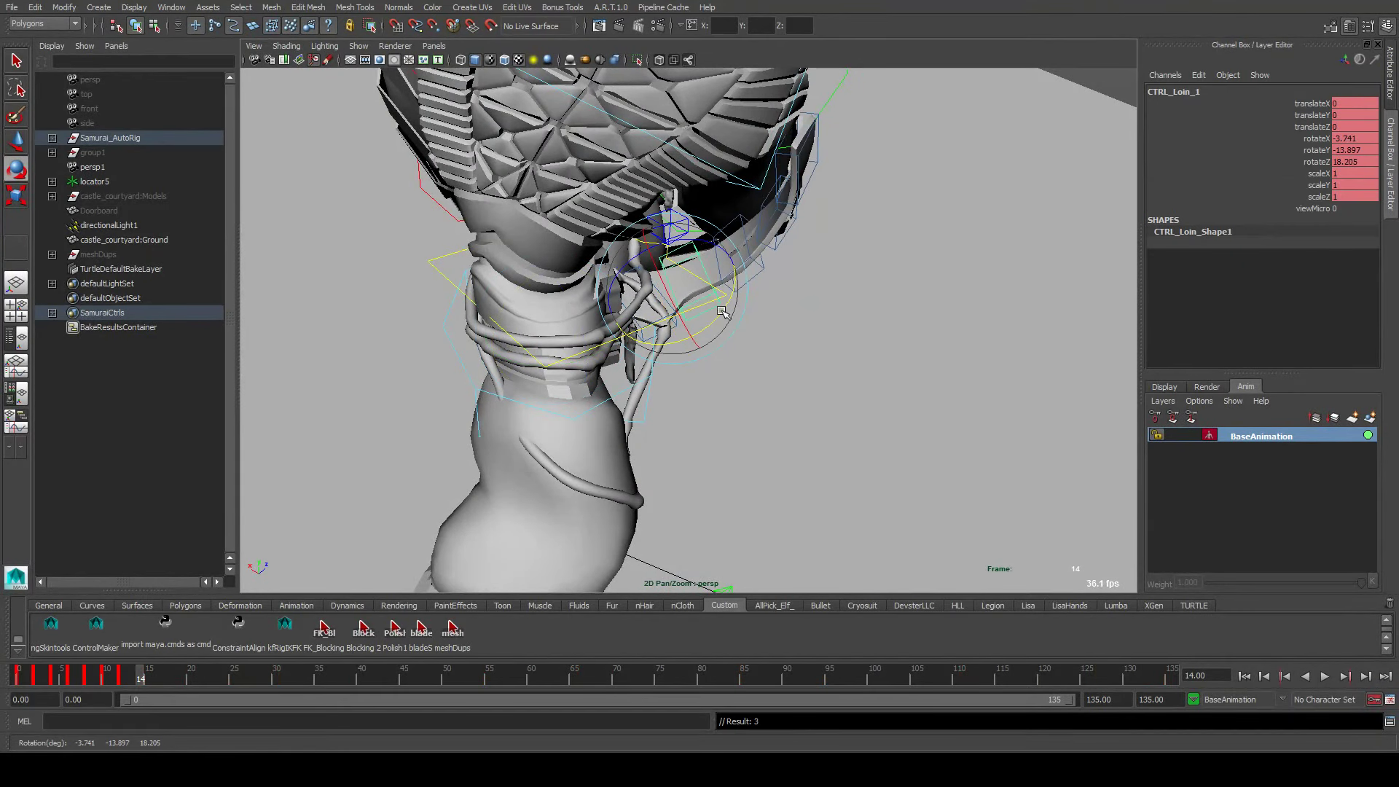
Bend the outer cloth at frame 14, rotating CTRL_Loin_2 to about 25.1, CTRL_Loin_3 to about 21.6 and CTRL_Loin_4 to about 33.8 in Z
left_click(753, 260)
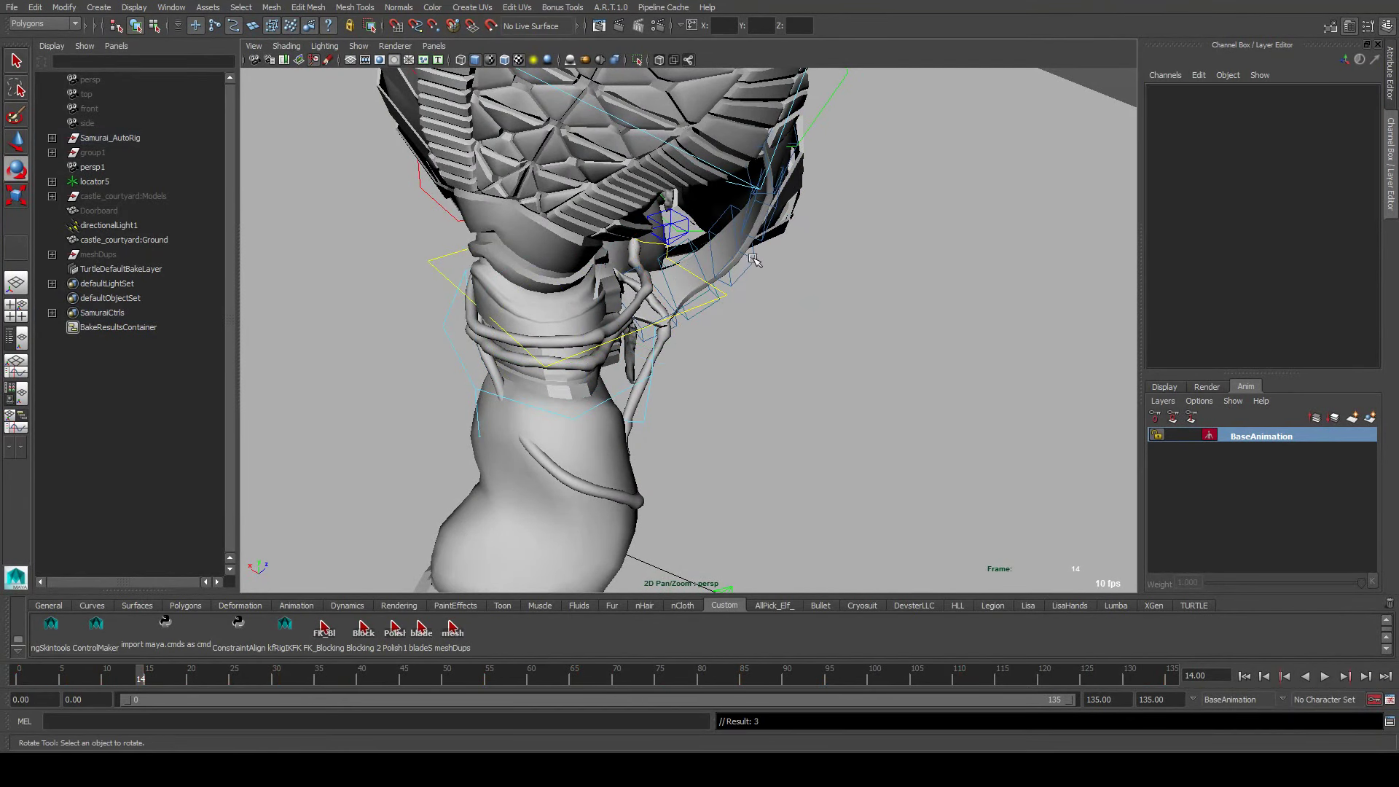
left_click(754, 258)
left_click_drag(754, 259, 690, 215, "alt")
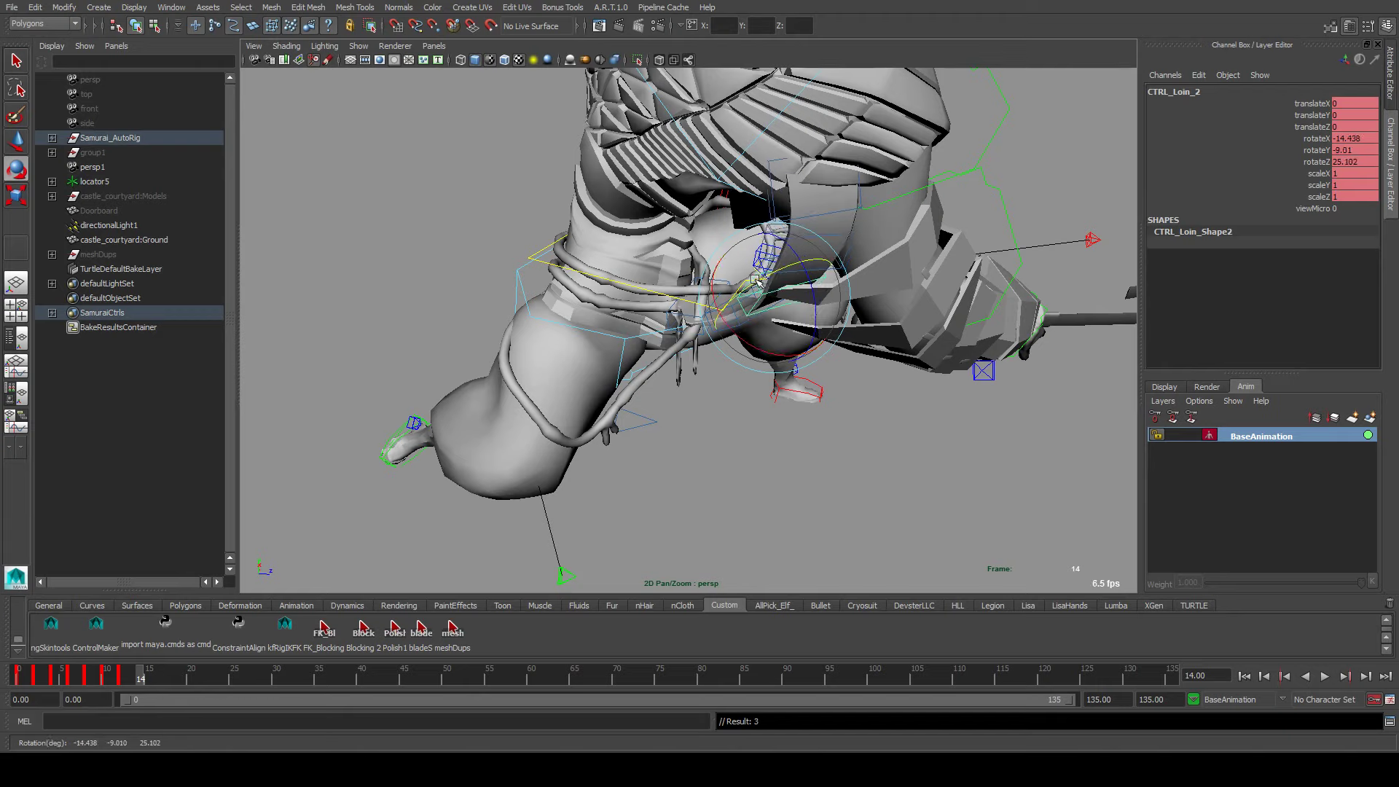
left_click(802, 231)
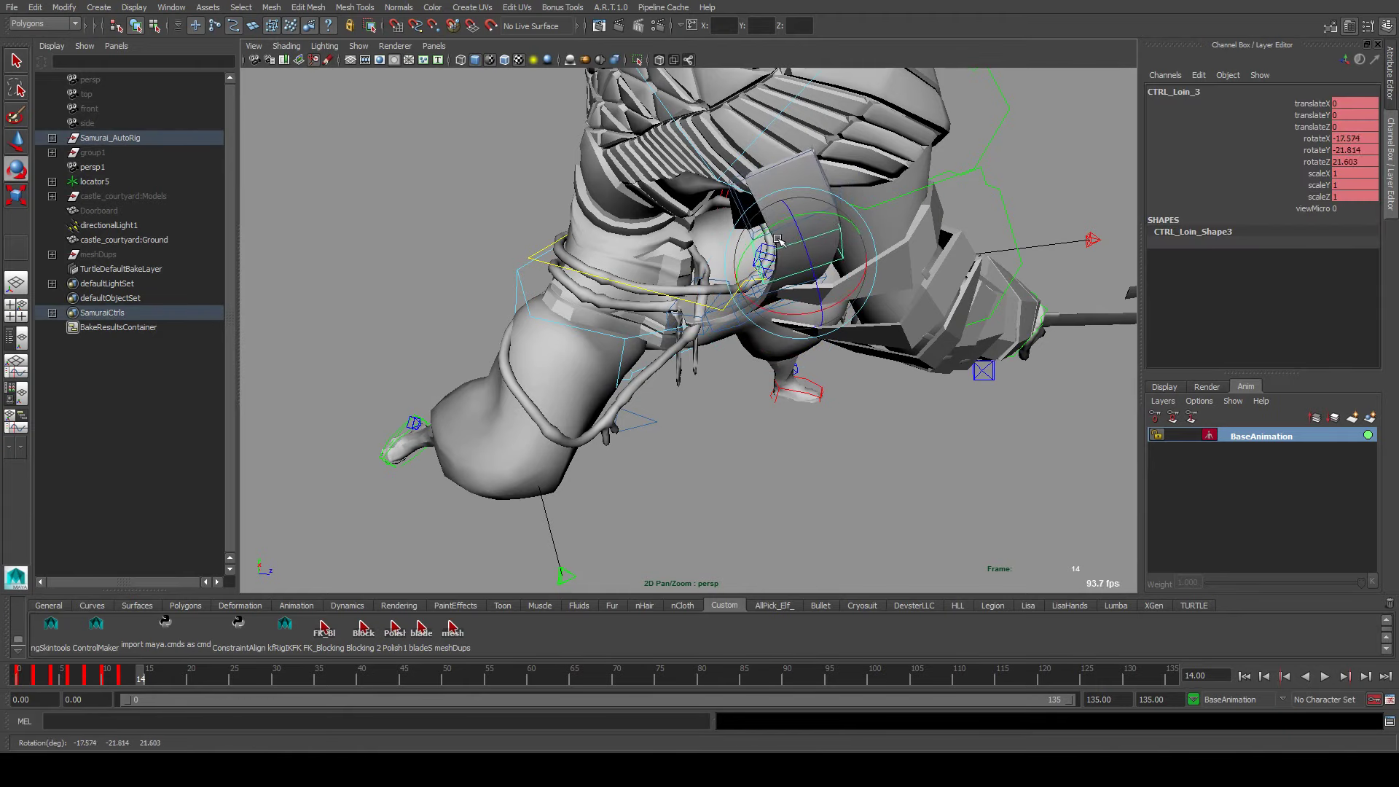
left_click(778, 218)
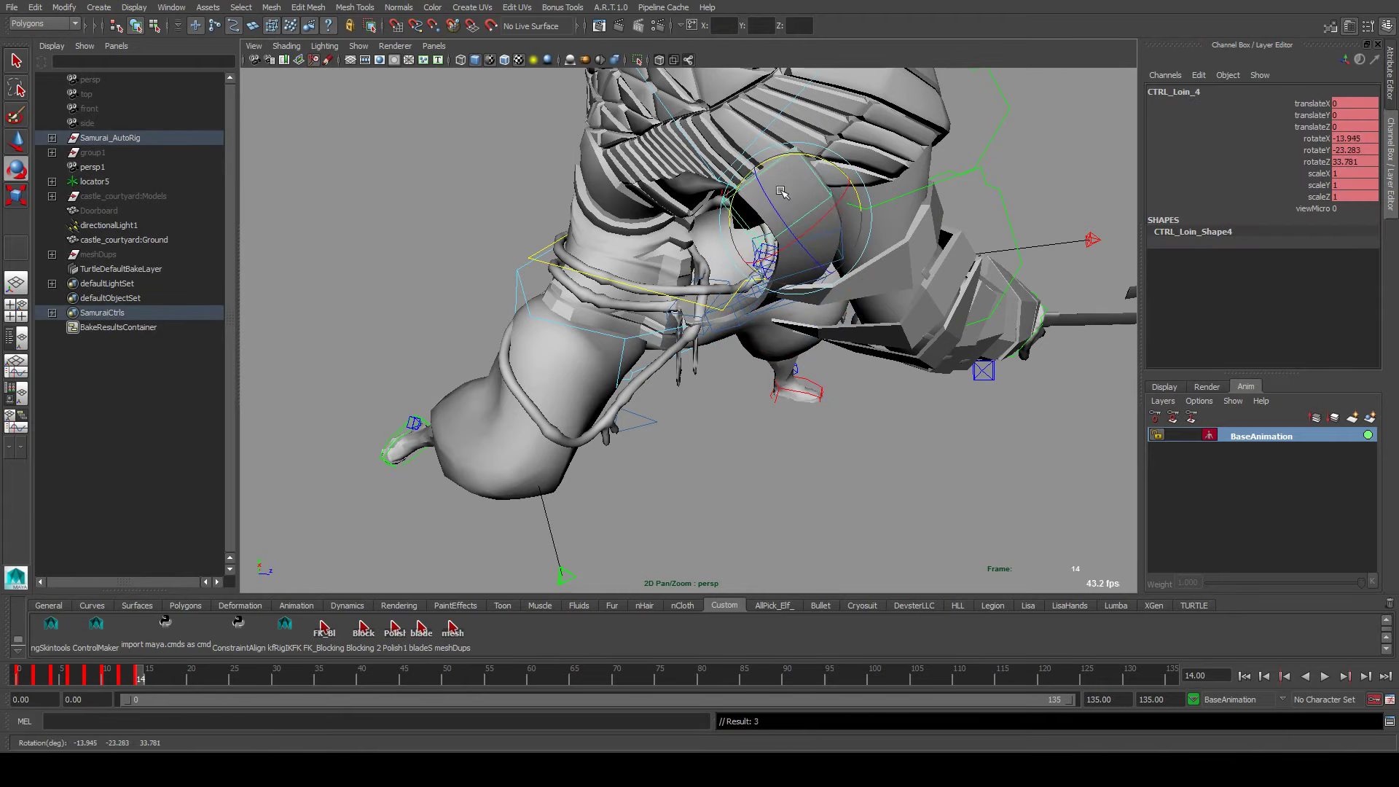
Swing the whole loincloth at frame 14 by rotating CTRL_Loin_0 to about -0.1 in X, -37.6 in Y and 104.7 in Z
left_click_drag(782, 192, 779, 261, "alt")
left_click(780, 261)
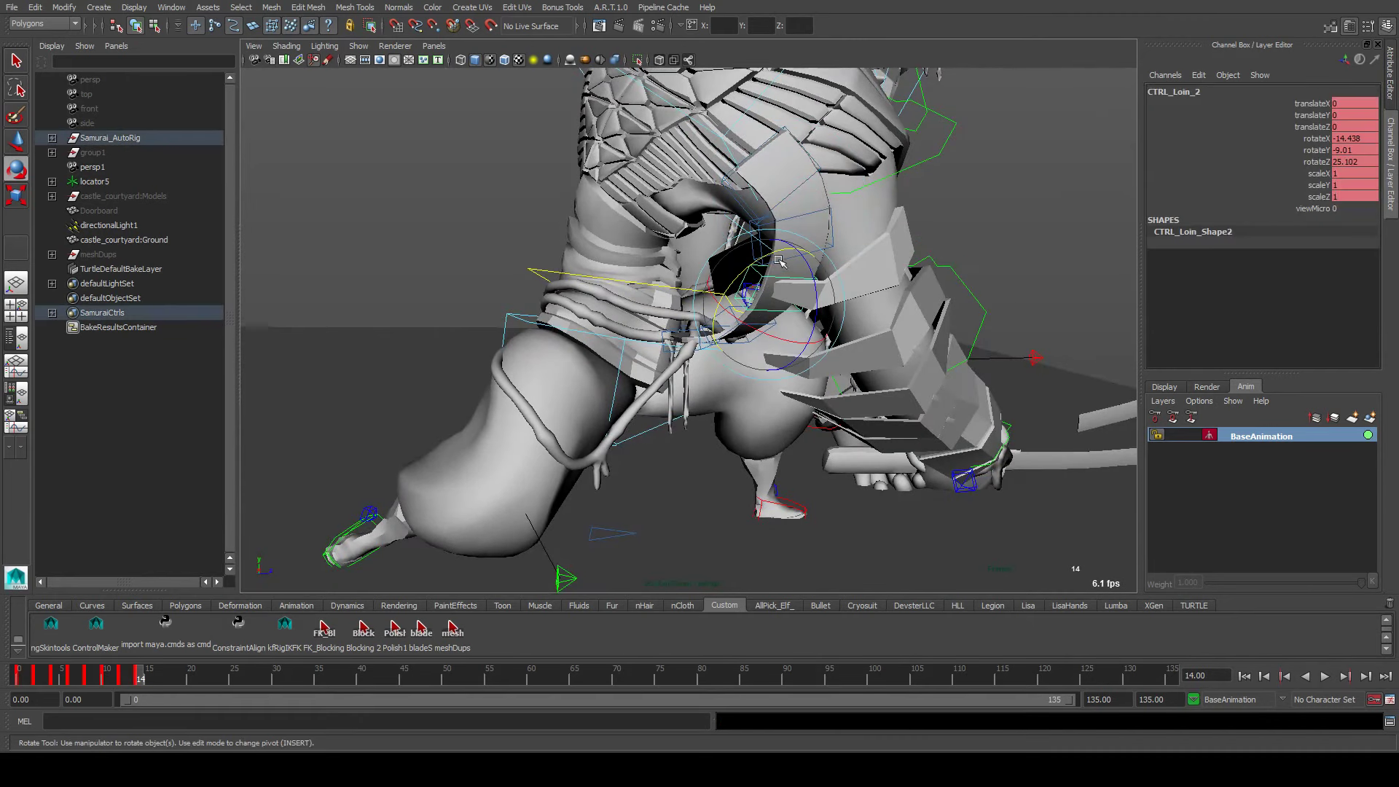
left_click(741, 320)
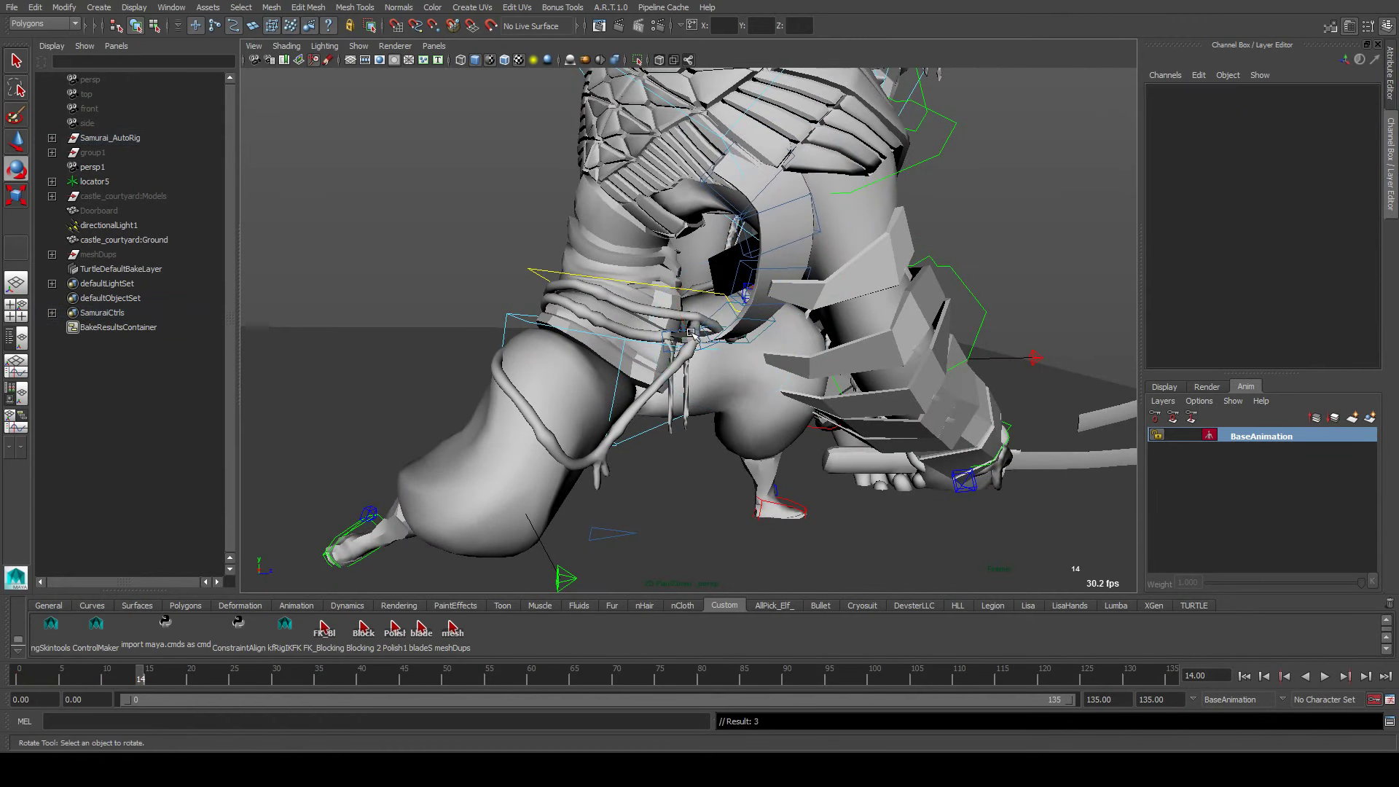
left_click(729, 307)
left_click(699, 310)
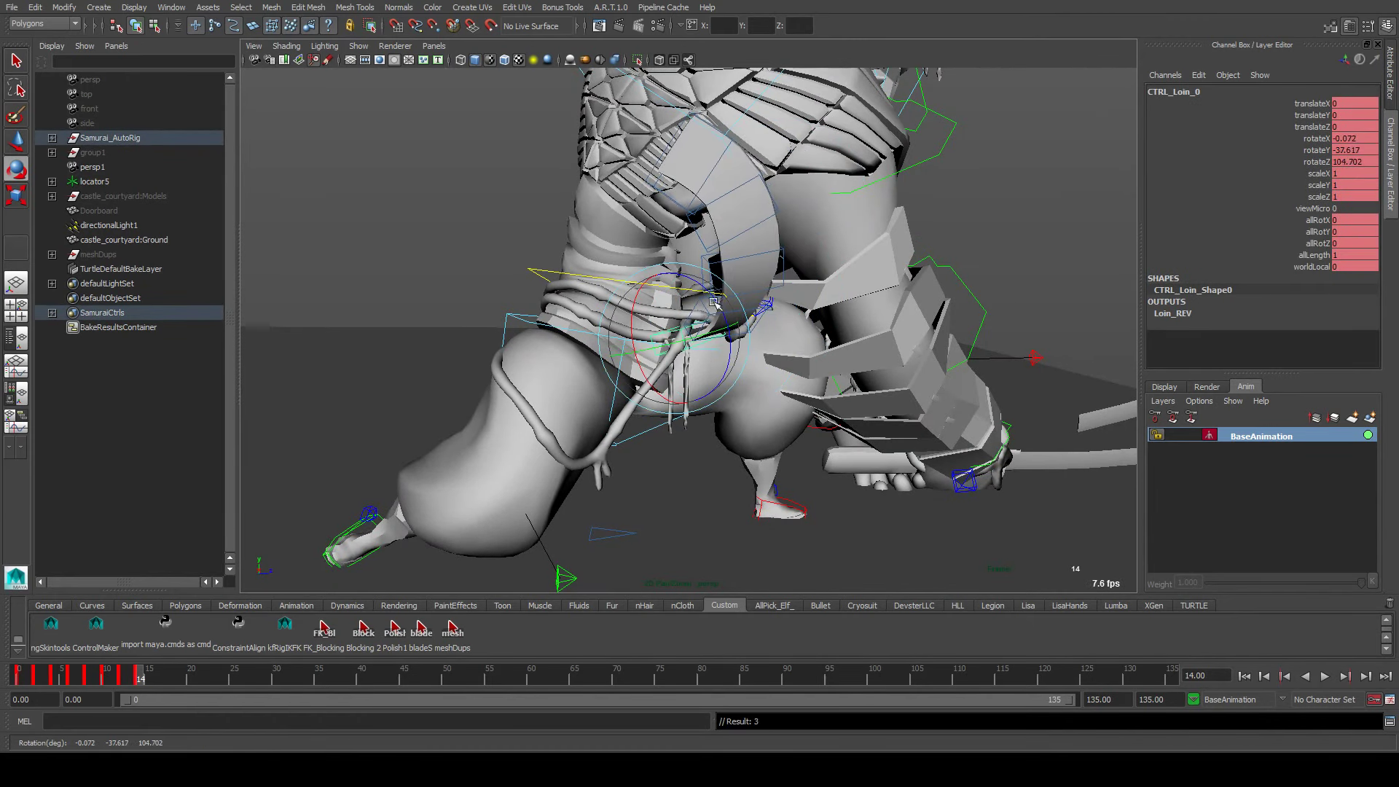
Rotate the outer loincloth controls together at frame 14, bringing CTRL_Loin_4 to about -13.9 in X and -23.3 in Y, and play back the swing
left_click_drag(714, 302, 534, 297, "alt")
left_click_drag(612, 315, 613, 313)
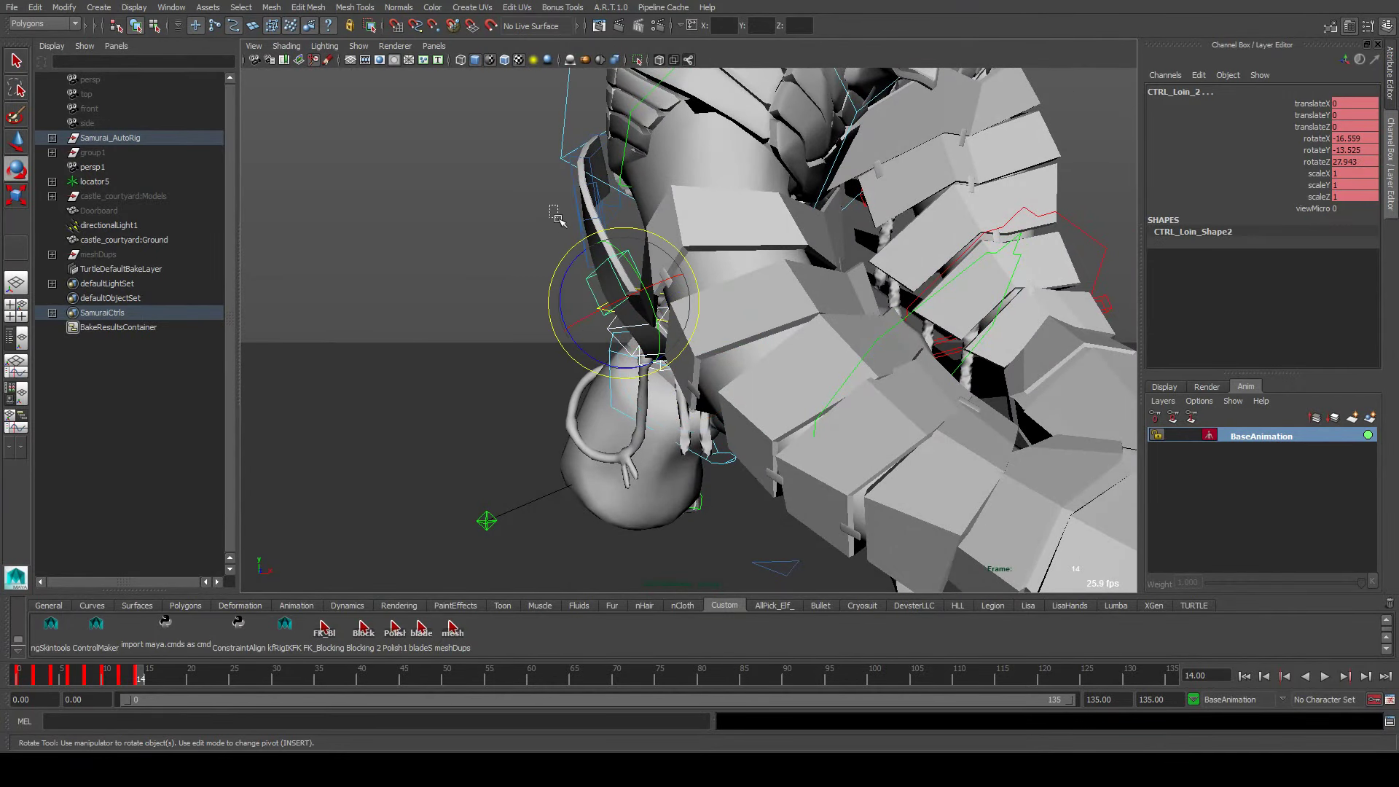
left_click_drag(554, 215, 433, 368)
key("f")
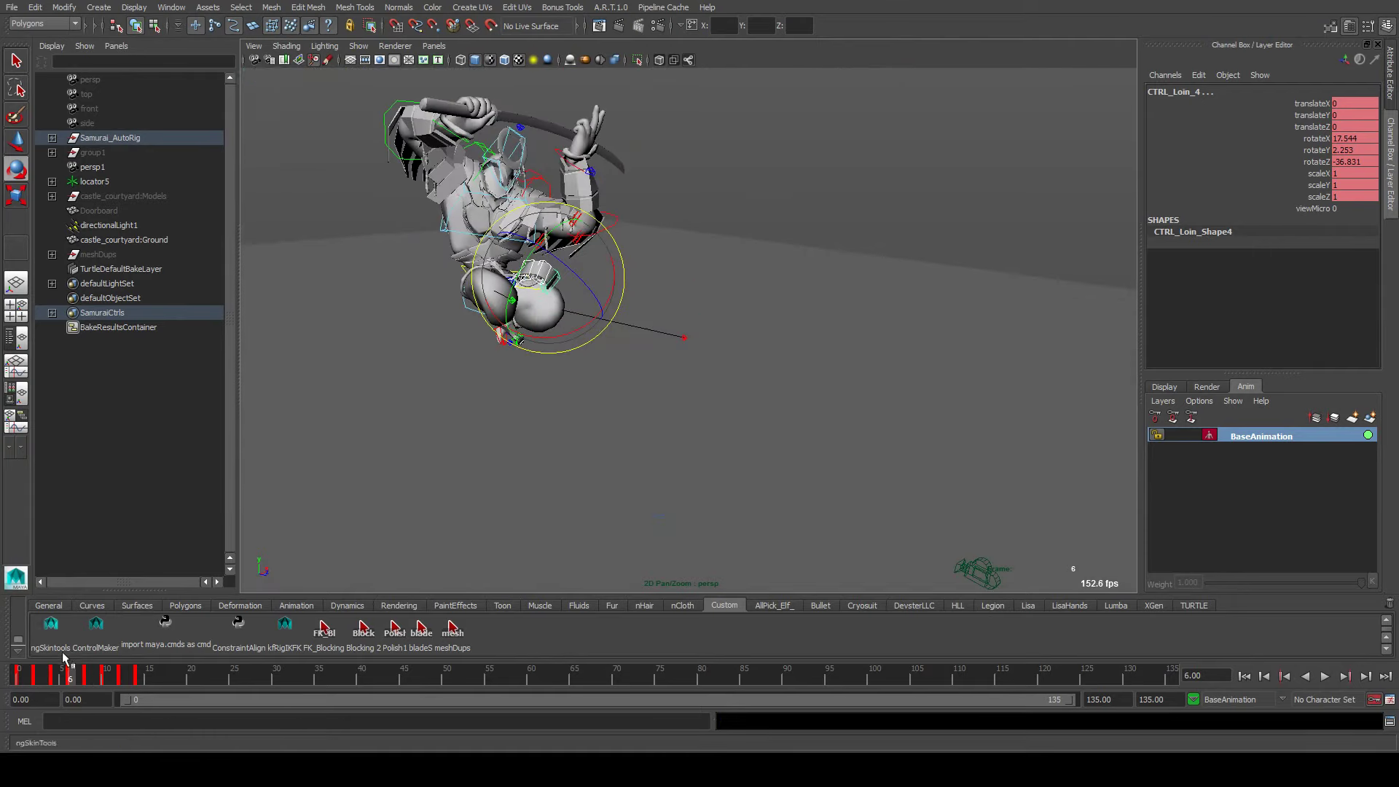
key("alt+v")
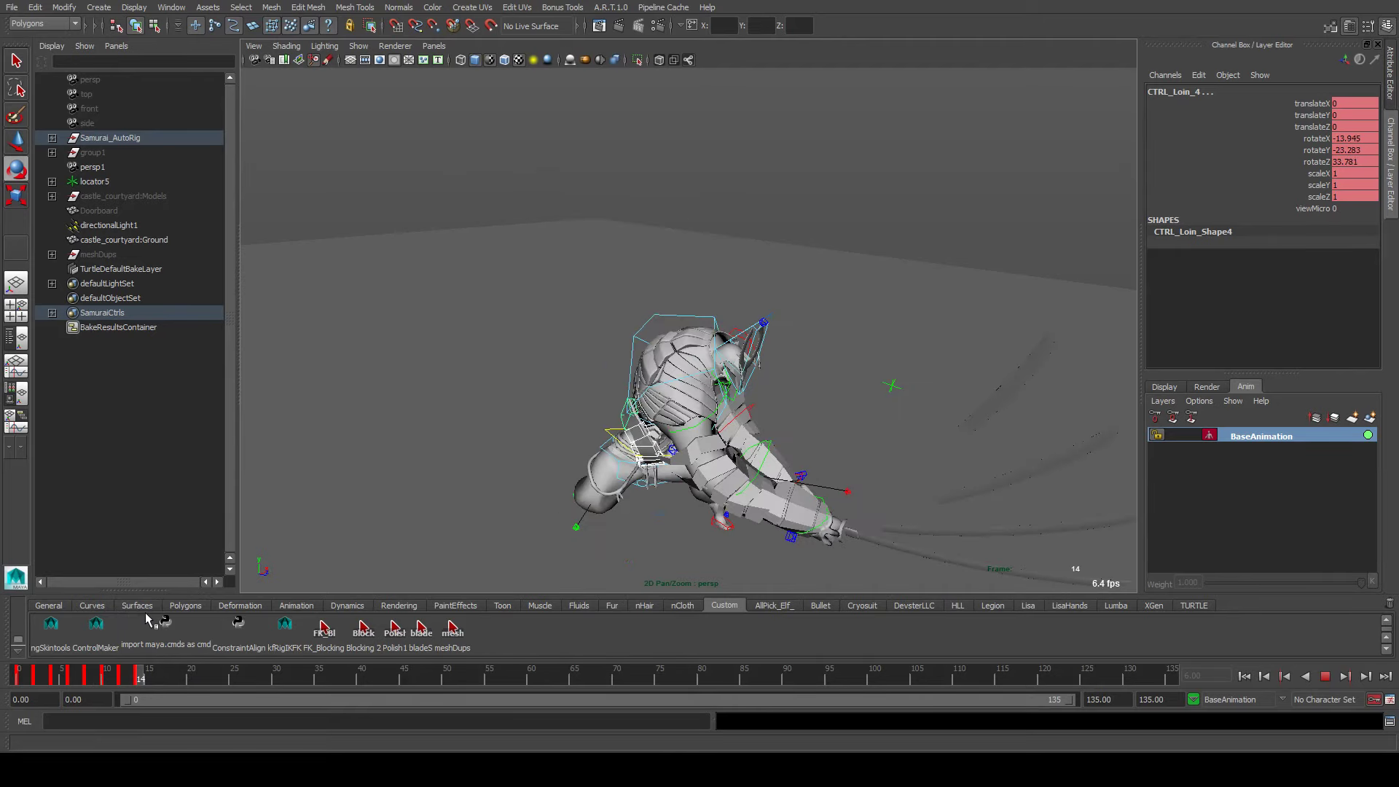
key("Escape")
Curl the outer cloth upward at frame 16, rotating CTRL_Loin_3 to about -7.9 in X, -8.6 in Y and 35.5 in Z
key("e")
right_click_drag(656, 408, 696, 226, "alt")
left_click_drag(711, 238, 802, 335)
left_click(729, 306)
right_click_drag(802, 335, 911, 365, "alt")
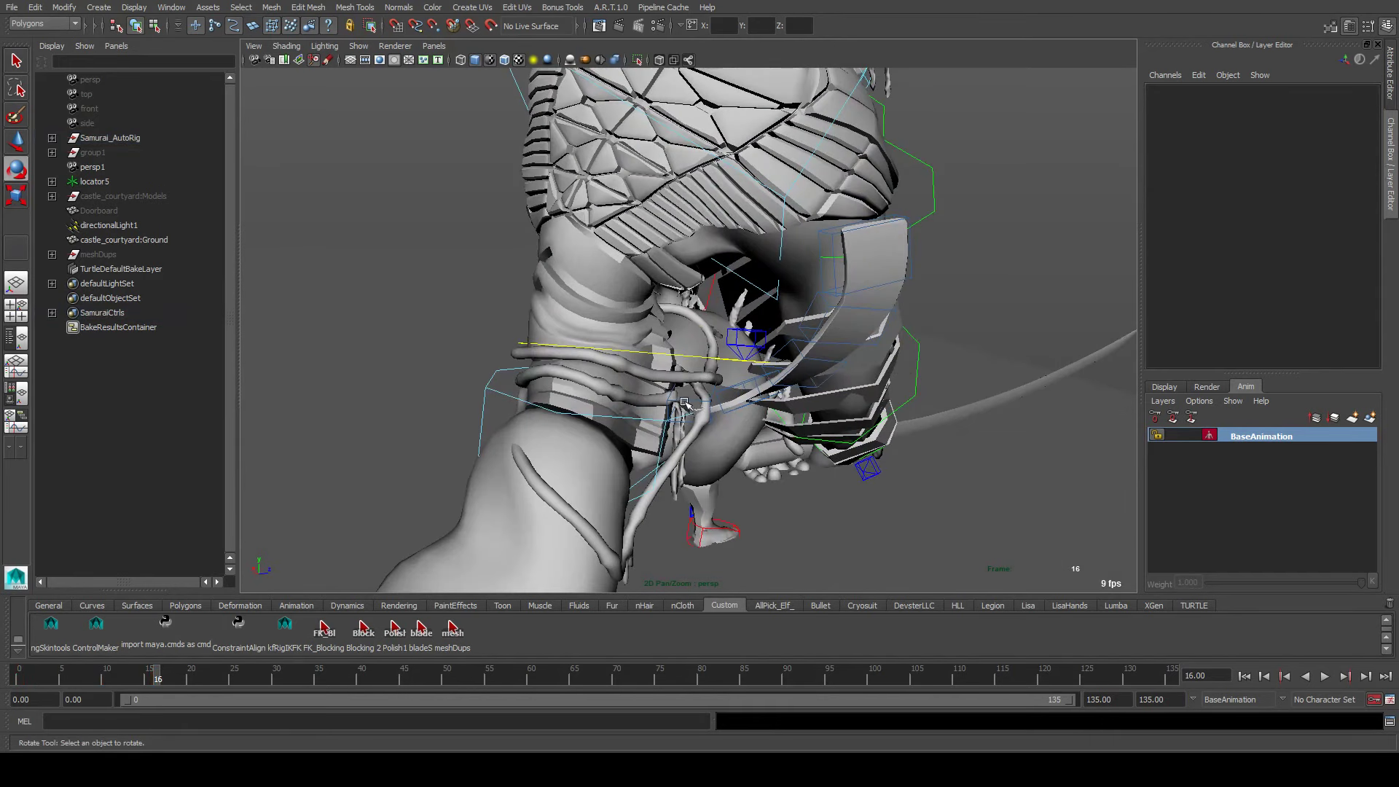
left_click(683, 402)
left_click_drag(685, 399, 809, 415)
left_click(758, 403)
left_click(819, 393)
left_click(839, 353)
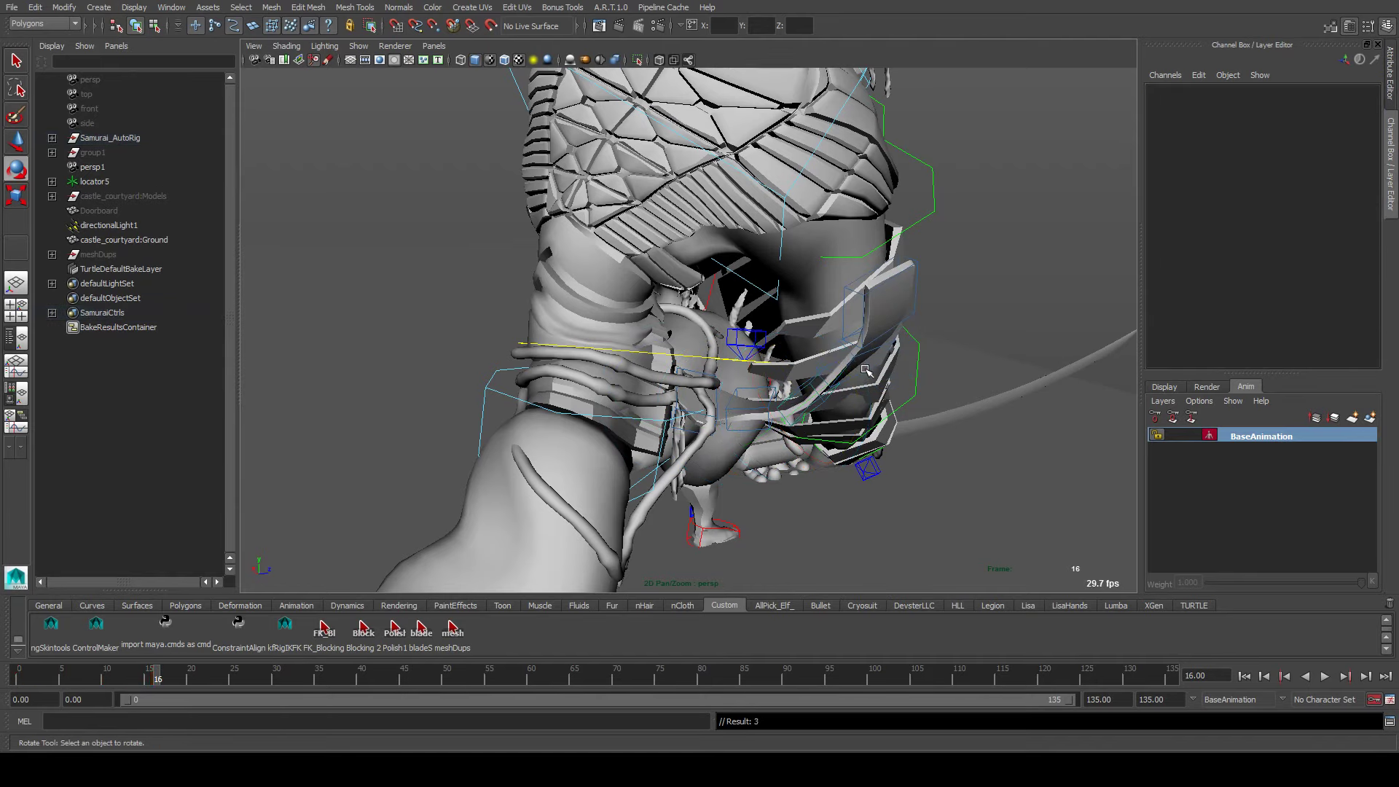
left_click(863, 368)
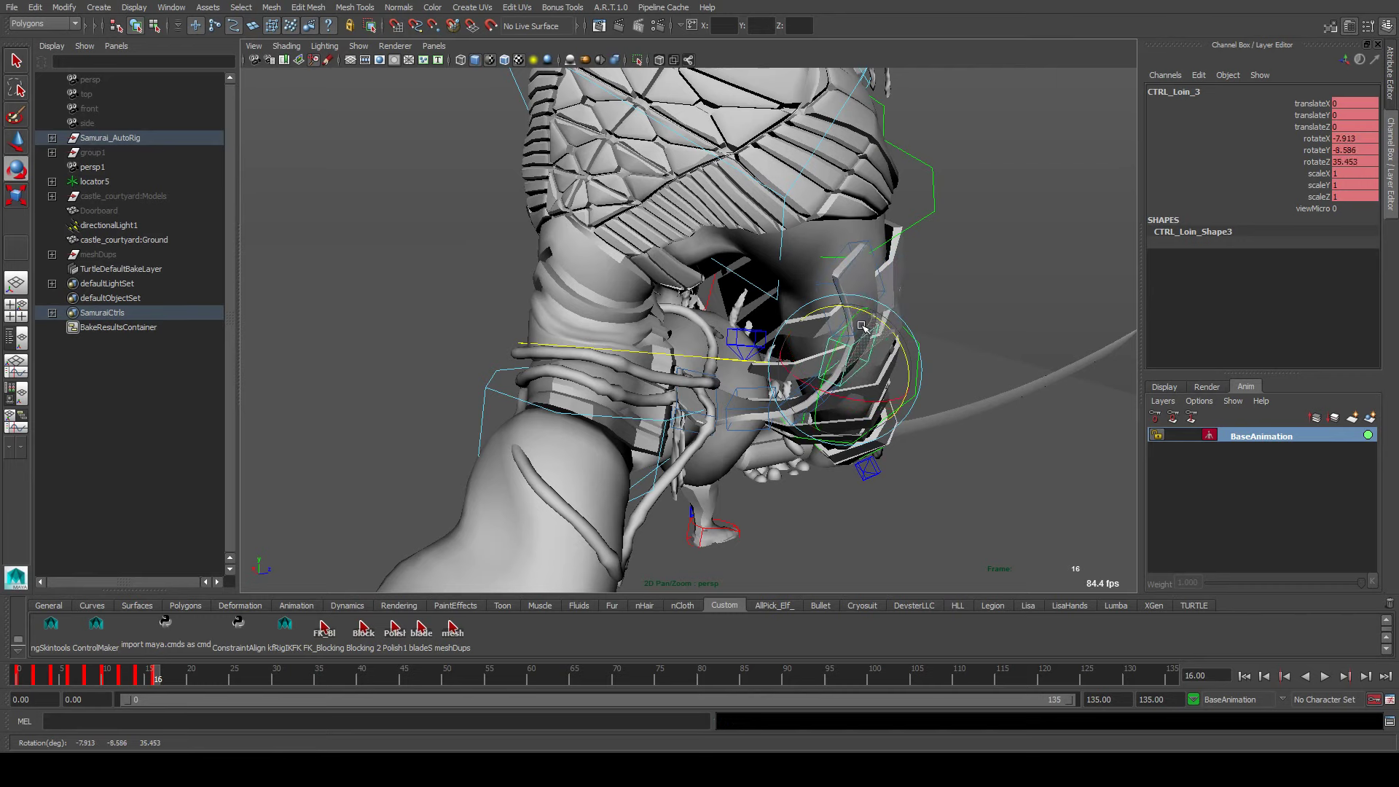
left_click(879, 261)
left_click(769, 304)
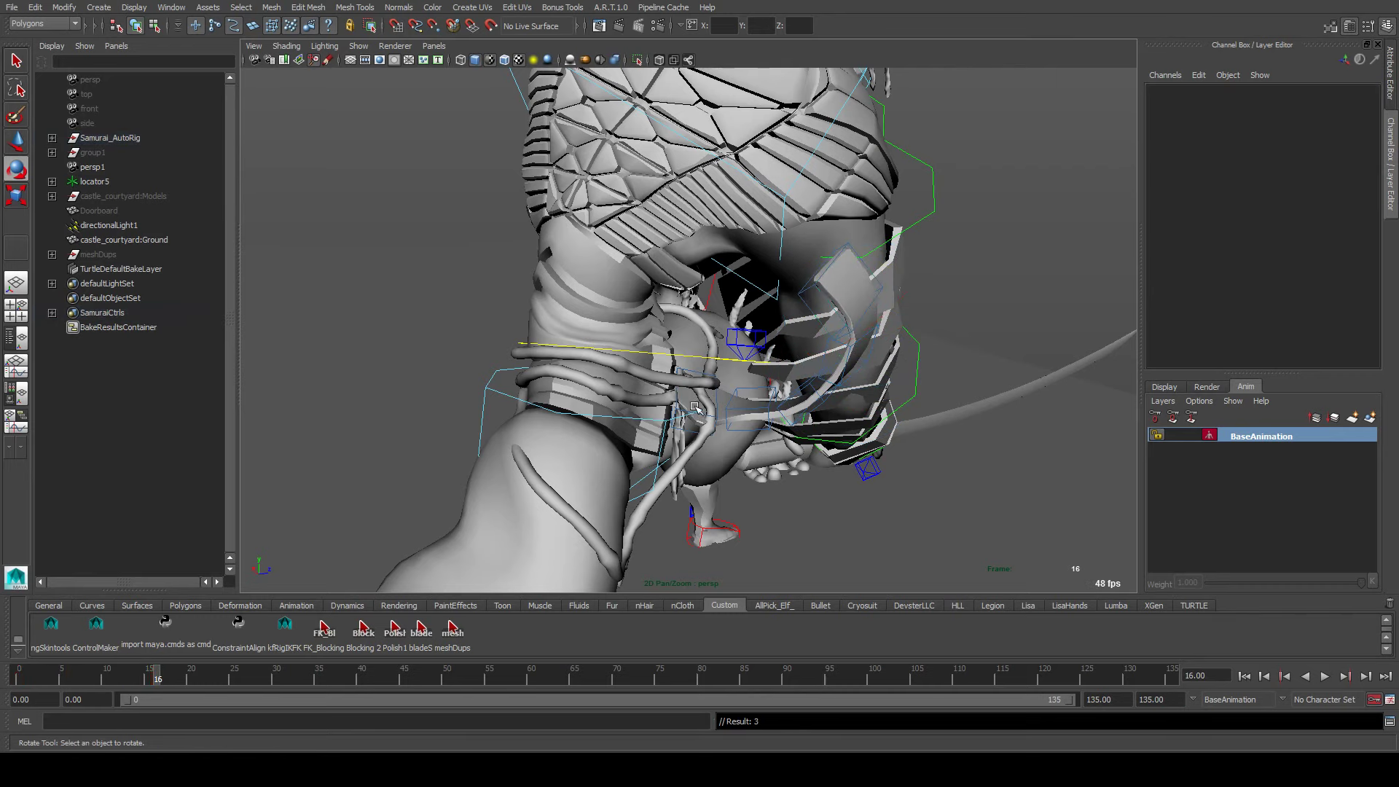
Tighten the middle of the cloth's curve at frame 16, rotating CTRL_Loin_2 to about -8.4 in X, -4.4 in Y and 51.7 in Z
left_click(744, 339)
left_click(682, 425)
left_click_drag(744, 339, 816, 365, "alt")
left_click(646, 428)
left_click(657, 395)
left_click(696, 499)
left_click(816, 365)
left_click(827, 360)
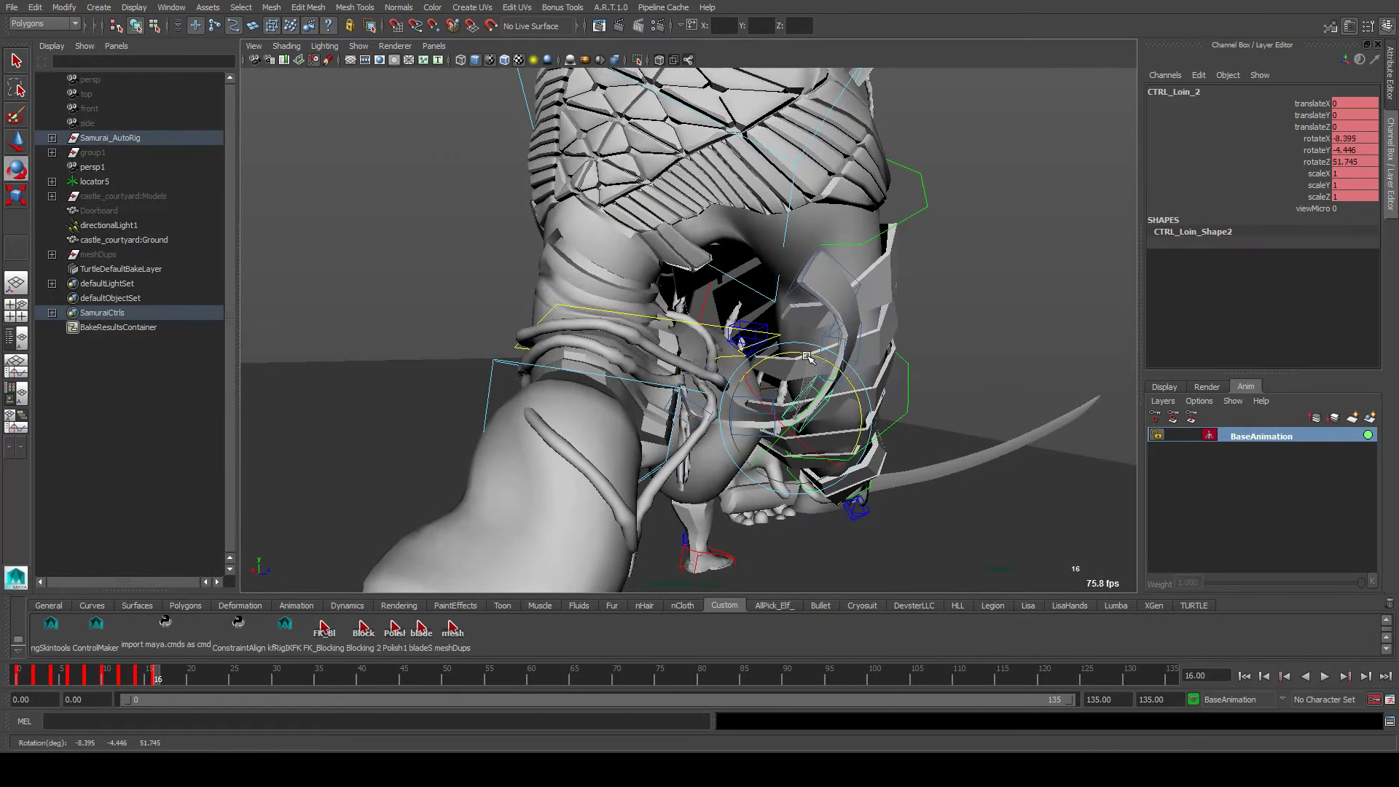
left_click(808, 357)
left_click(801, 368)
left_click_drag(801, 368, 812, 306, "alt")
Rotate CTRL_Loin_0 at frame 16 to about 35.9, -27.7, 54.1 and curl CTRL_Loin_4 to about -15.1, -10.3, 61.3, scrubbing to check
left_click(700, 379)
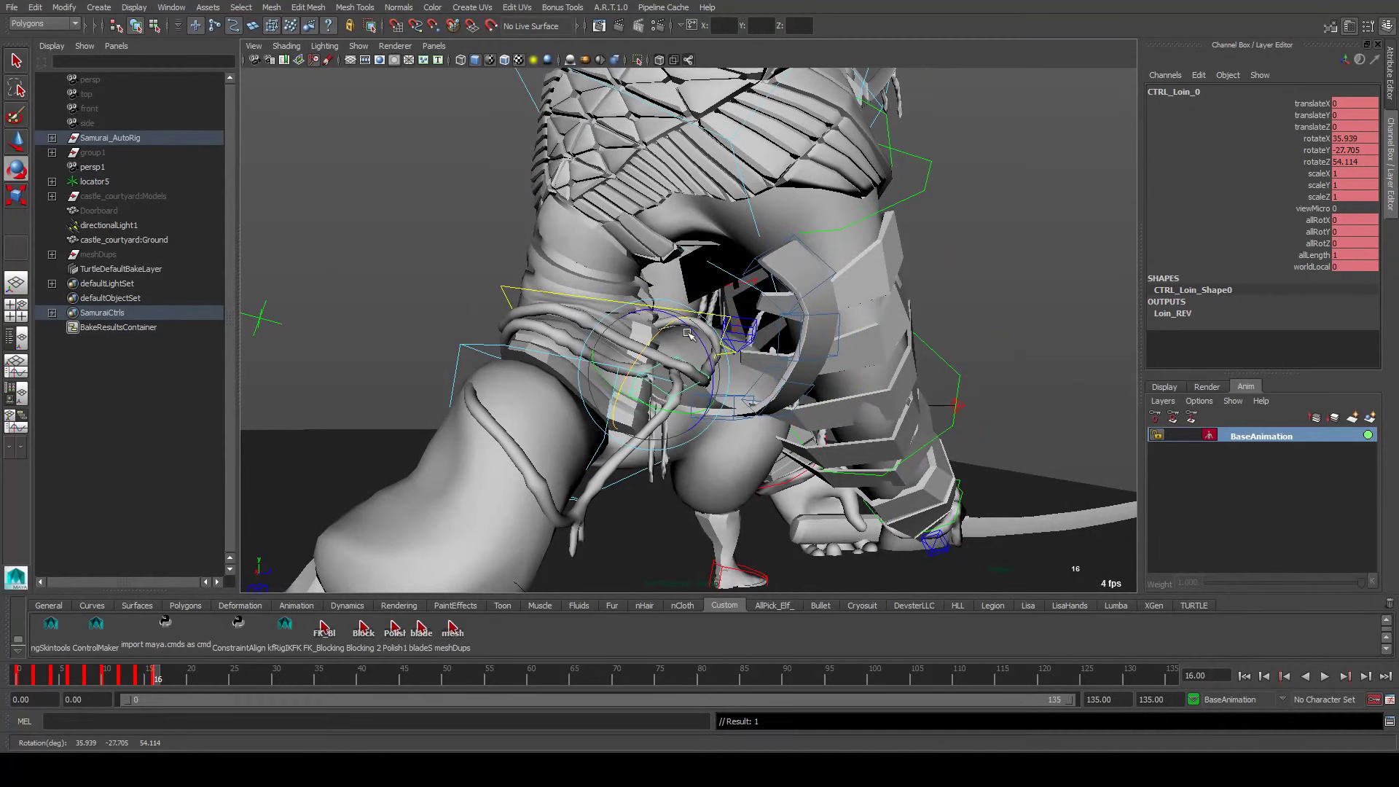
left_click(743, 425)
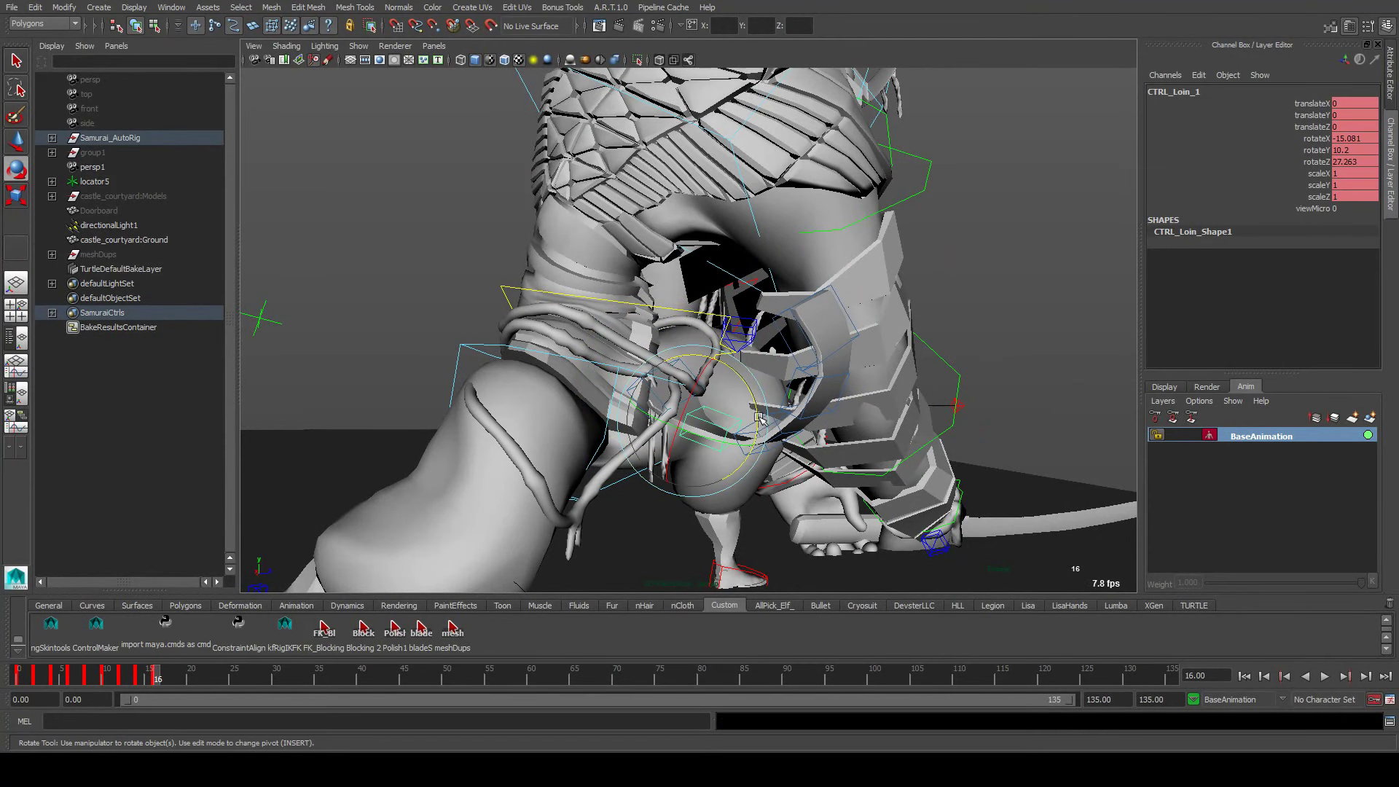
left_click(789, 406)
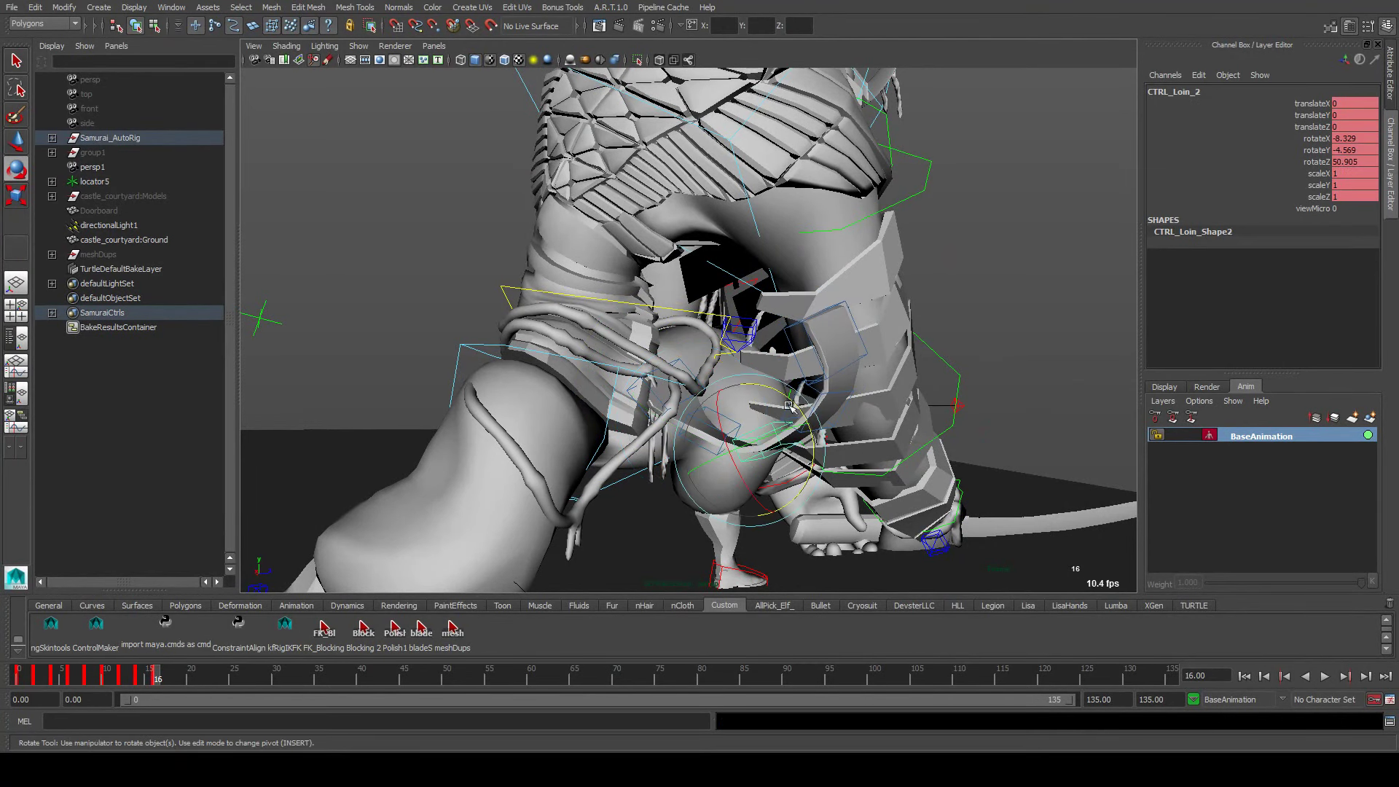
left_click(847, 305, "shift")
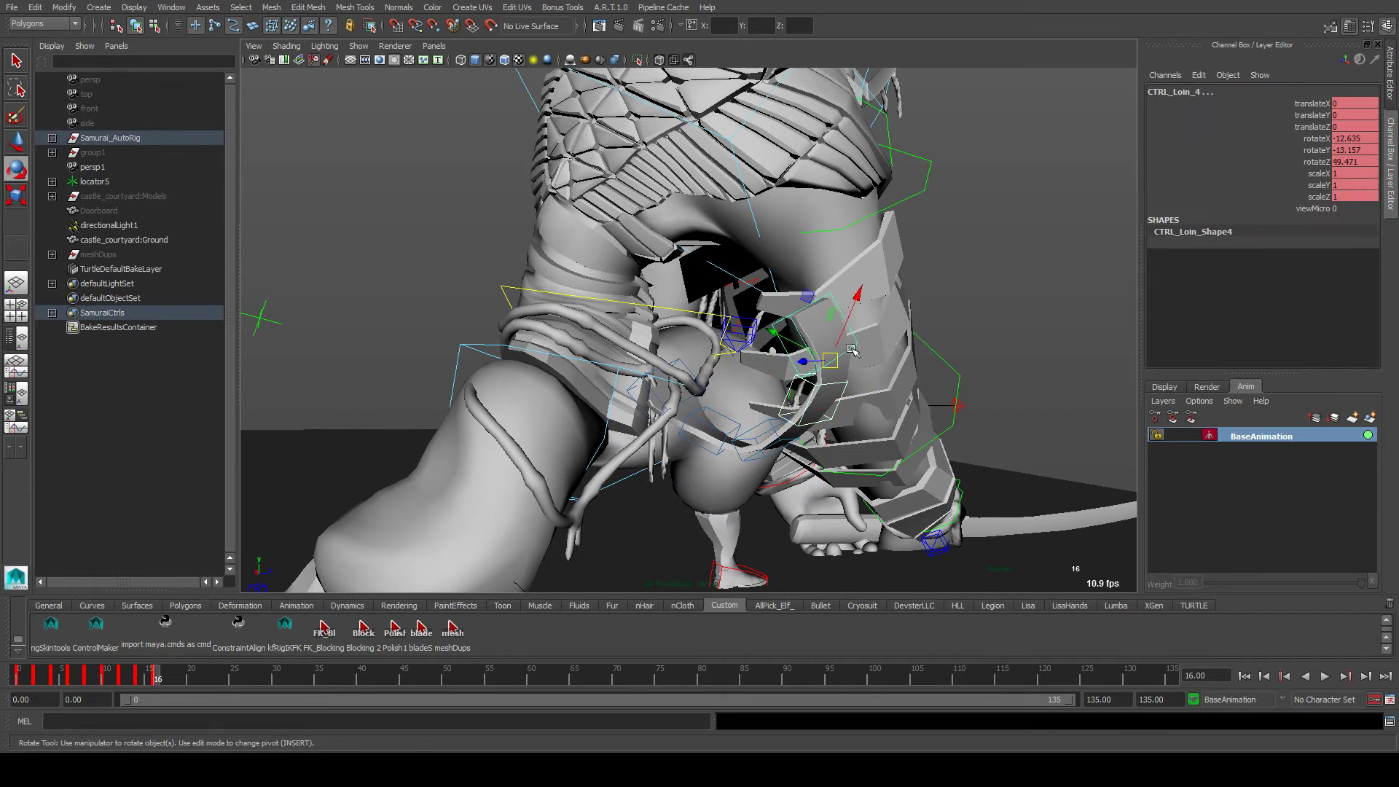
left_click_drag(848, 304, 263, 430)
left_click_drag(125, 677, 156, 683)
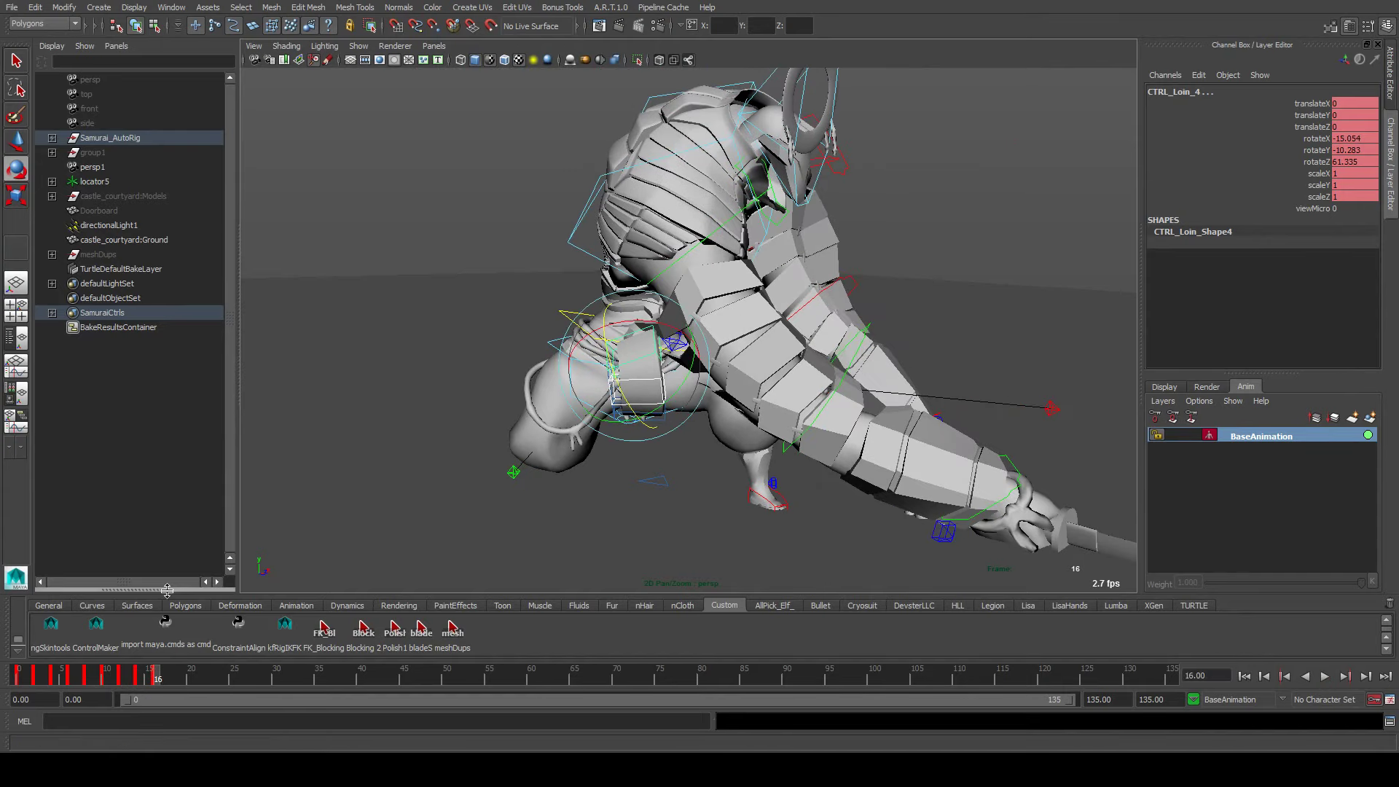
Select the whole chain of loincloth controls together from a view above the samurai's back
left_click_drag(728, 350, 766, 487, "alt")
left_click(703, 489)
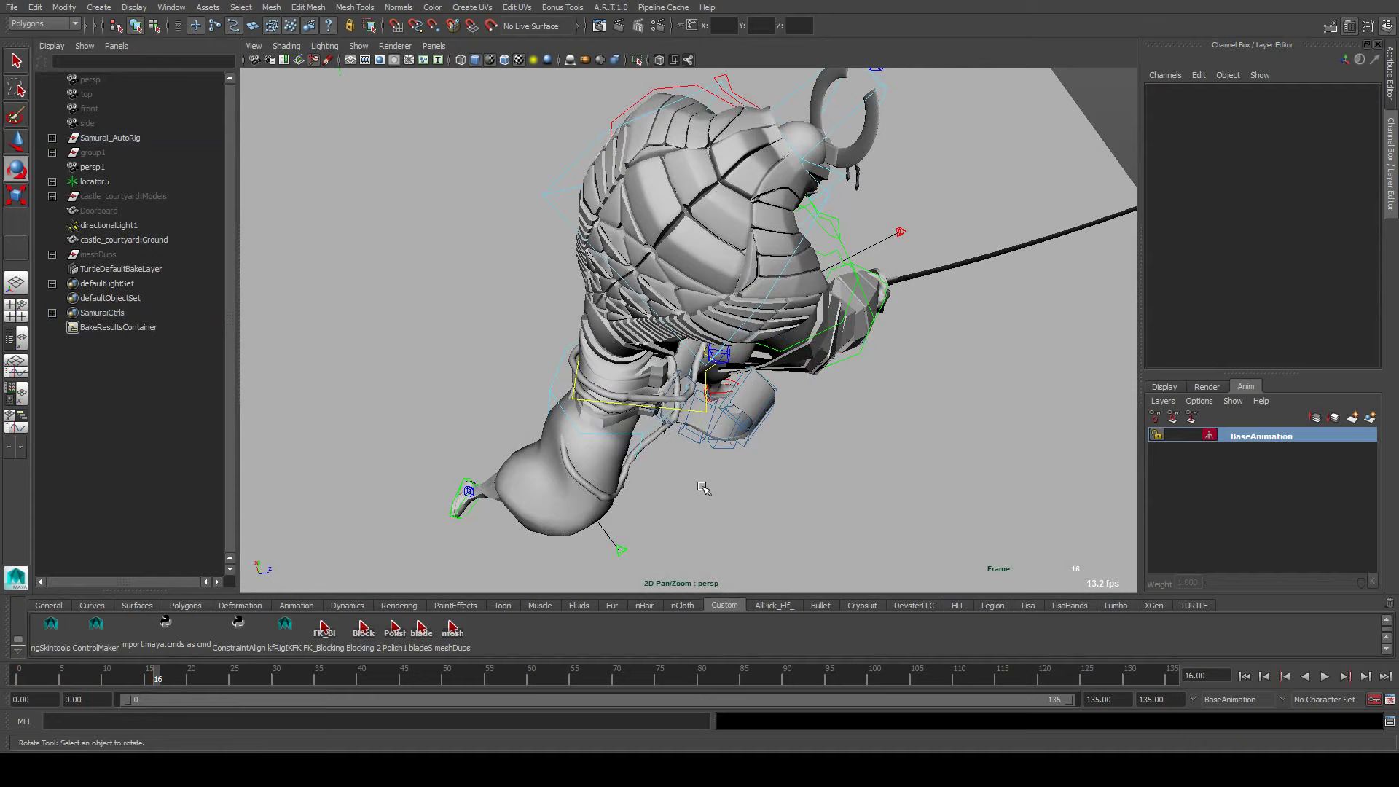
left_click(655, 412)
left_click_drag(725, 442, 727, 440)
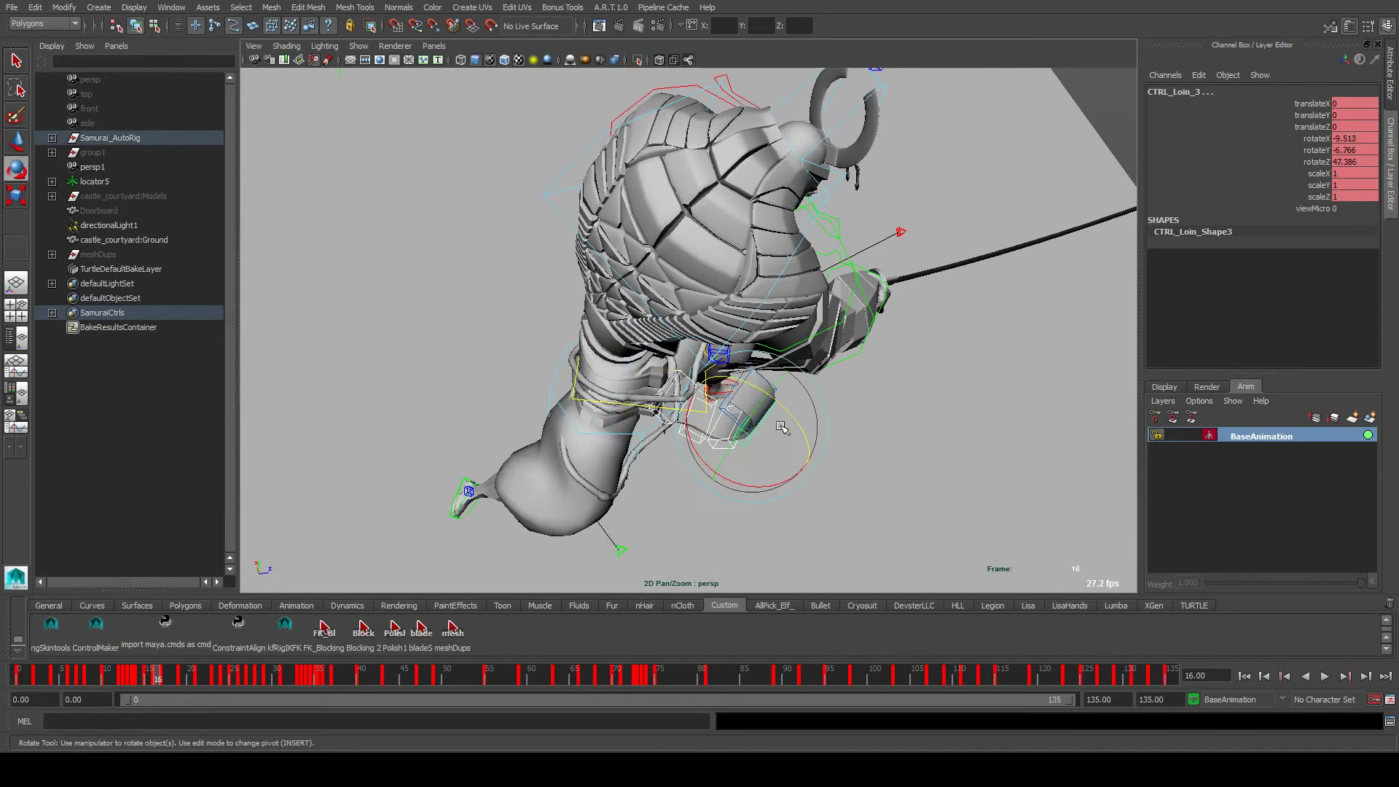
key("w")
left_click_drag(780, 397, 747, 412, "alt")
left_click(677, 434)
left_click(818, 459)
right_click_drag(747, 412, 815, 501, "alt")
left_click(726, 471)
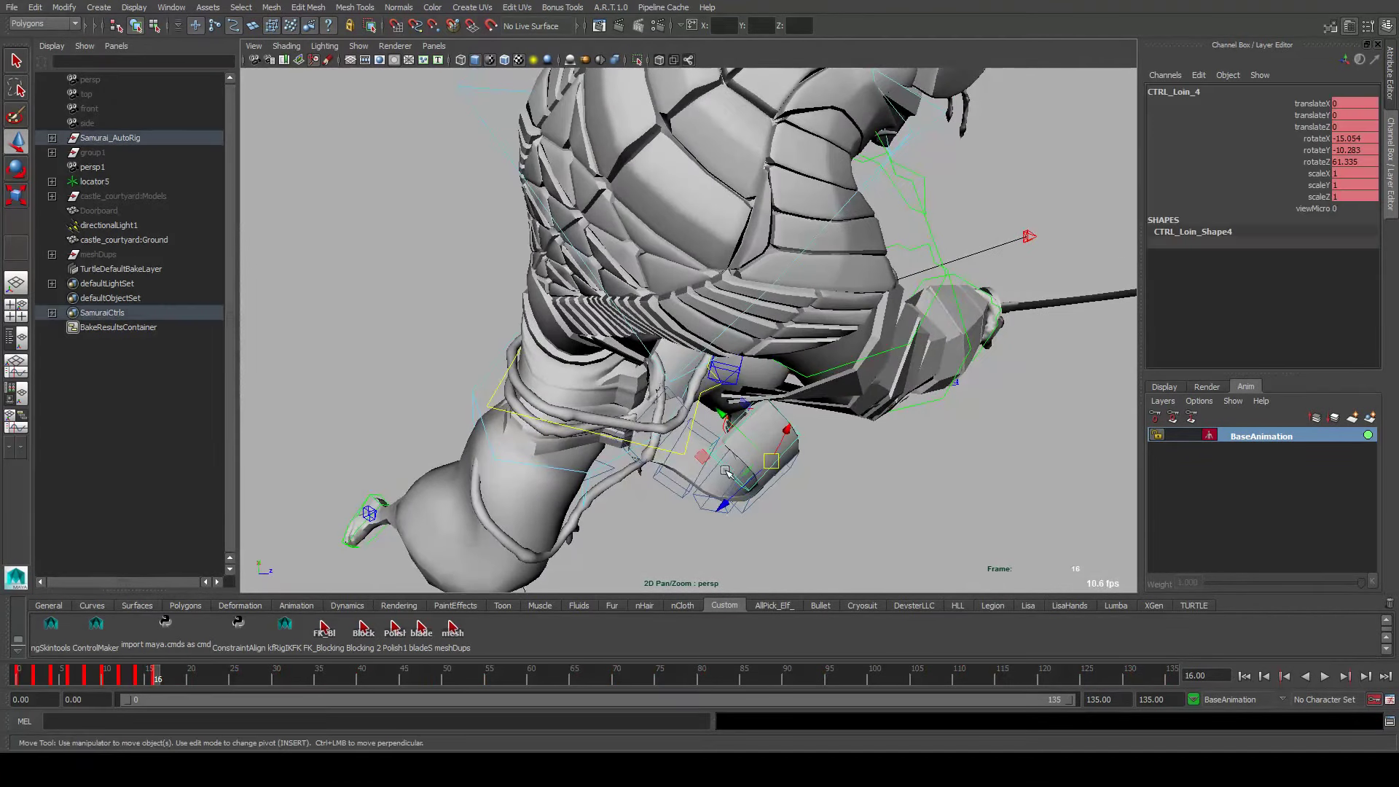
left_click(635, 455)
left_click(667, 487, "shift")
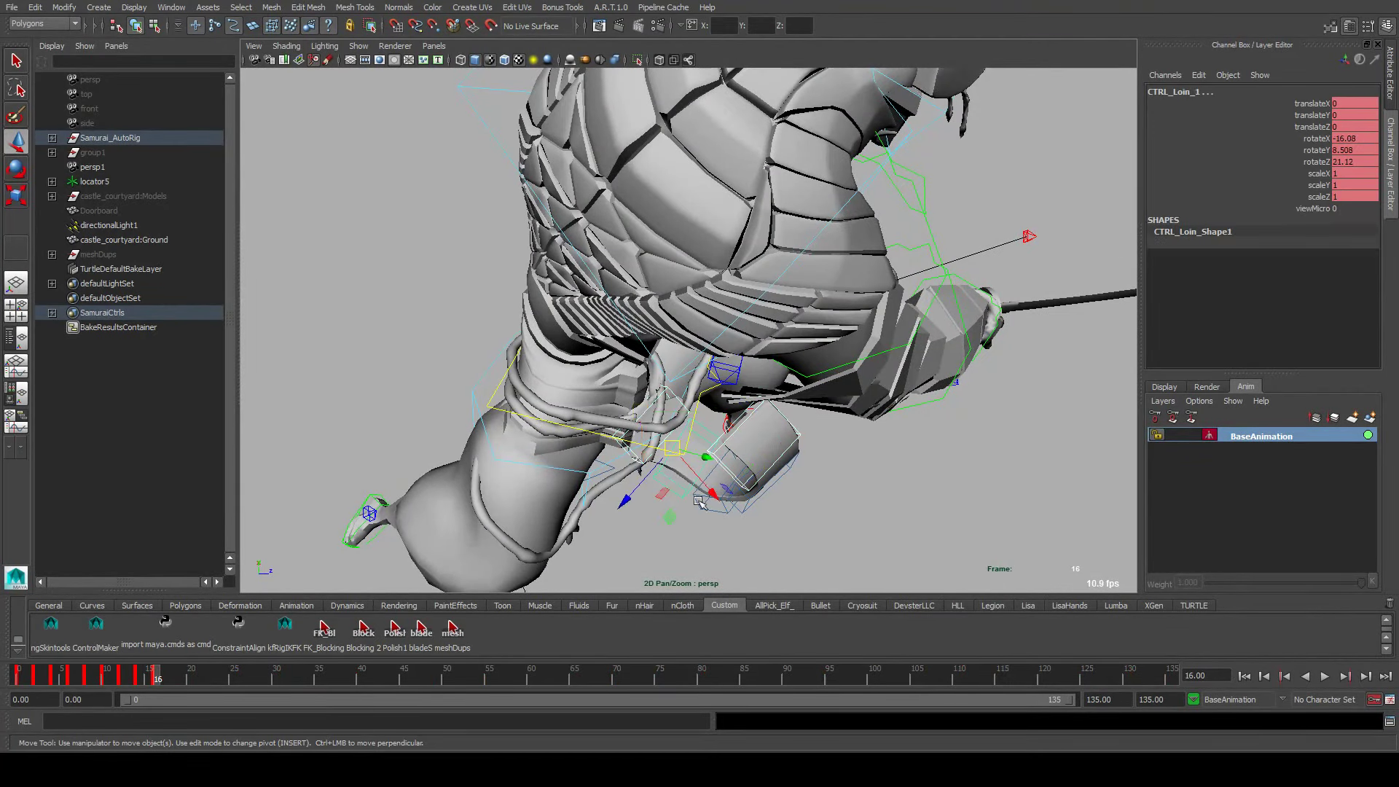
left_click(747, 510, "shift")
Run pose2shelf and save the selected loincloth controls as a shelf selection labelled tabbard
left_click(219, 722)
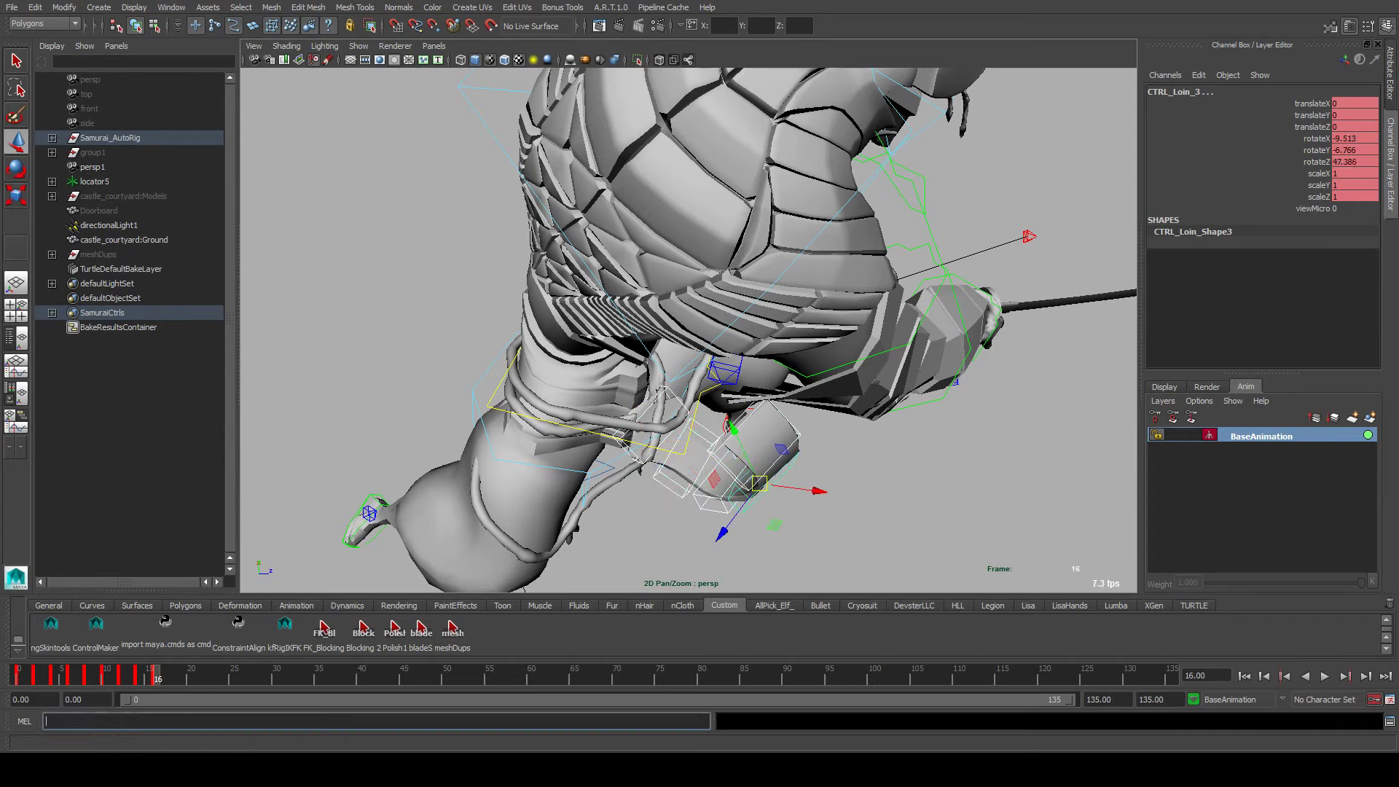
type("pose2shelf")
key("Return")
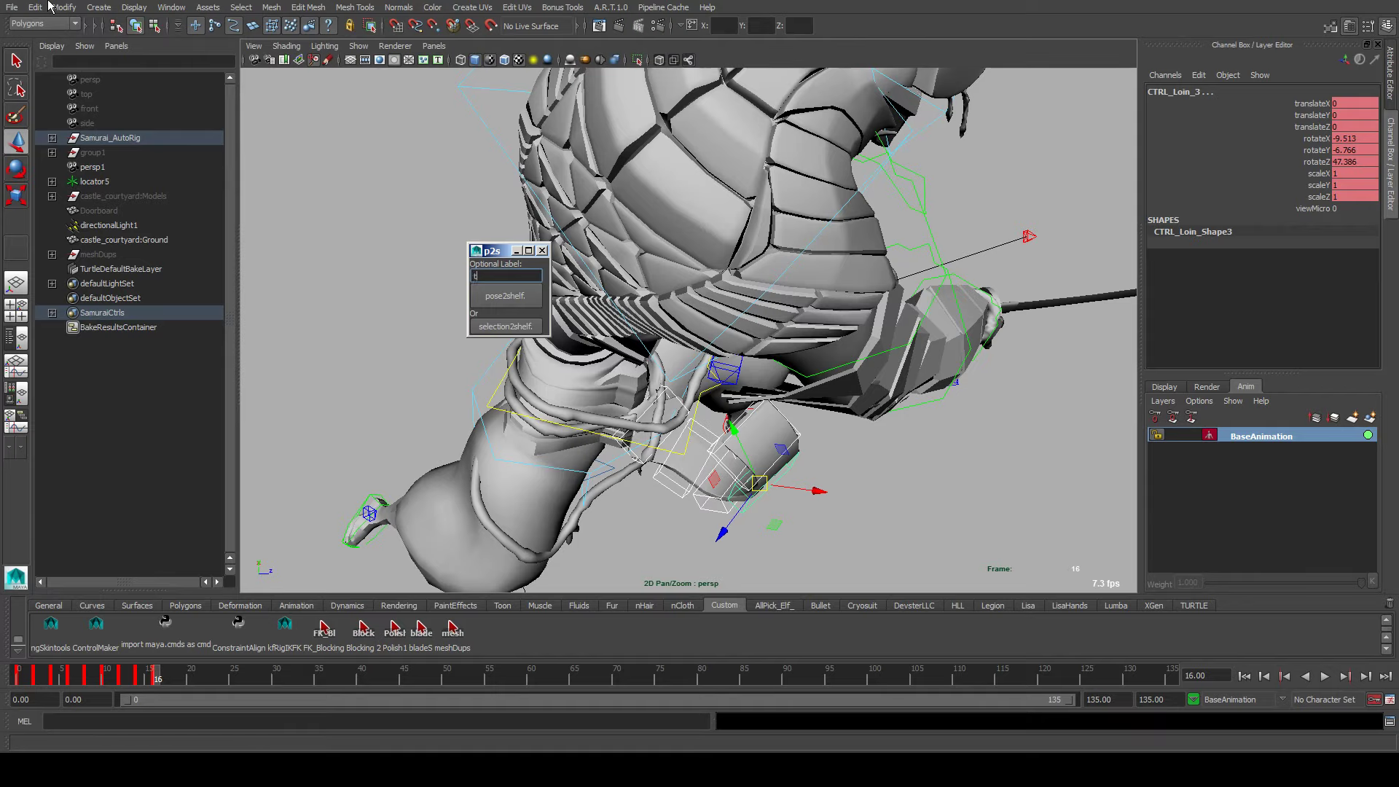
left_click(505, 326)
Advance to frame 18 and bend the cloth, rotating CTRL_Loin_3 to about -5.6, 14.1, 51.4 and CTRL_Loin_2 to about -4.6, 17.0, 60.7
left_click_drag(621, 485, 687, 502, "alt")
key("alt+period")
key("alt+period")
left_click(684, 392)
key("e")
left_click(603, 455)
left_click(622, 540)
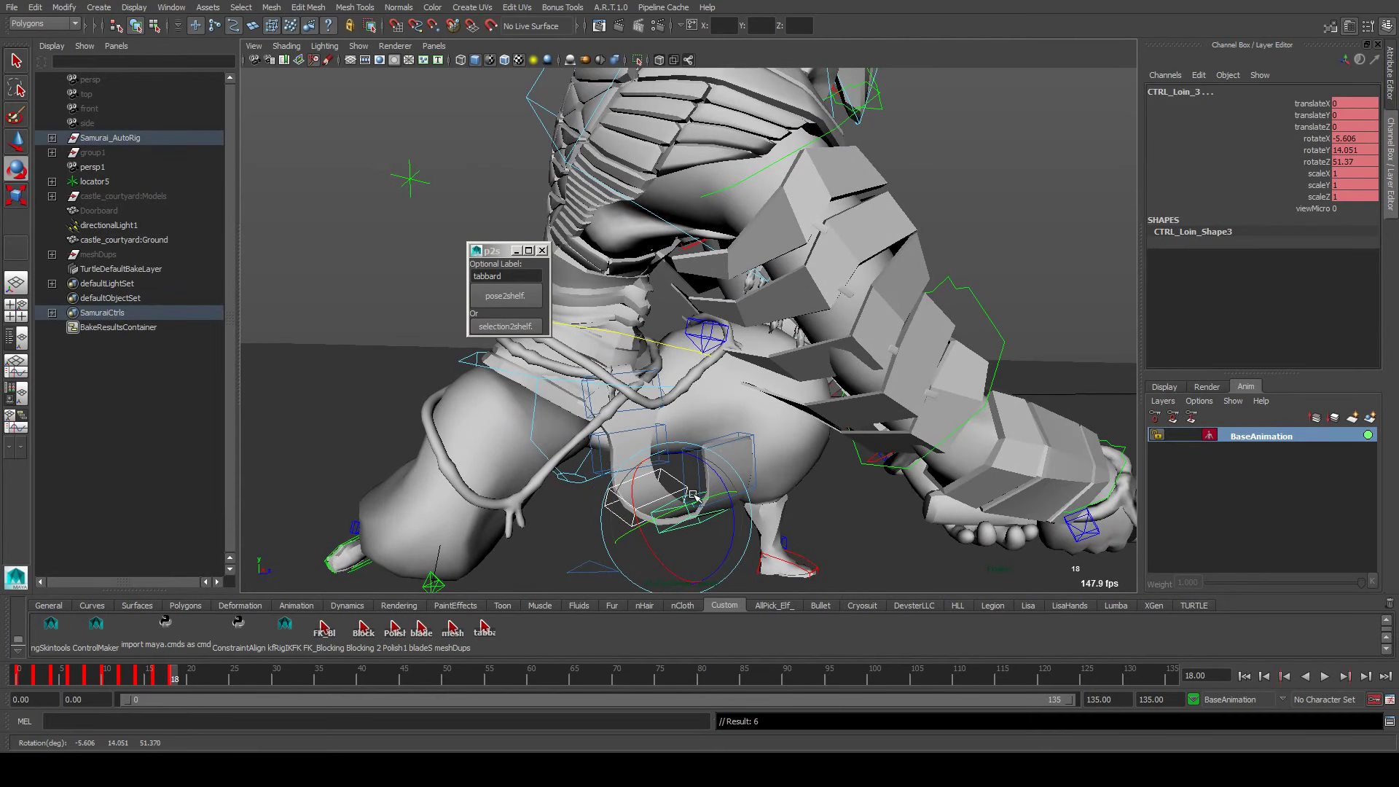
left_click(658, 501)
left_click(679, 496)
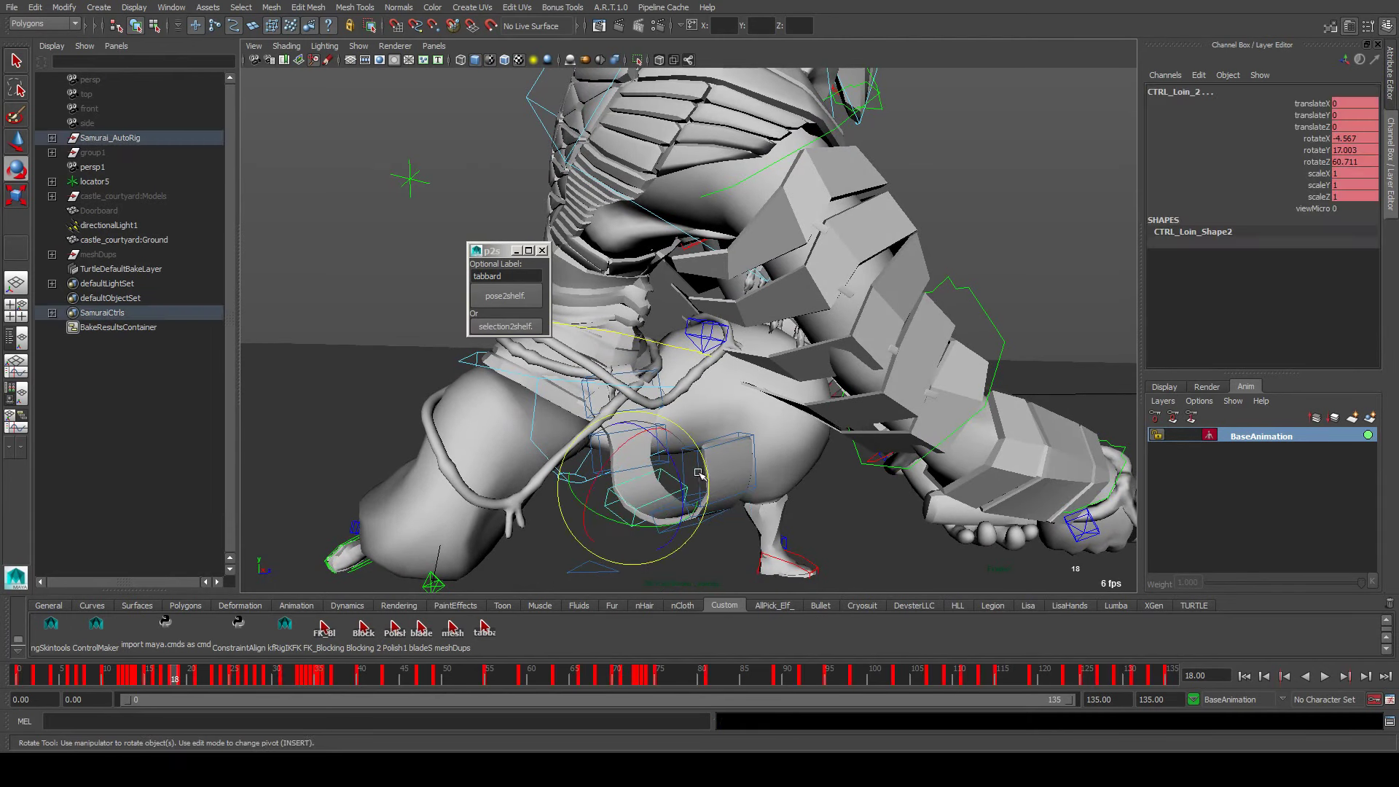
Open up the loincloth's curl at frame 18, rotating CTRL_Loin_2 to about 14.1 in Y and 38.3 in Z
left_click_drag(679, 496, 651, 501, "alt")
left_click(677, 499)
left_click(674, 497)
left_click(642, 487)
Lock the translate, rotate and scaleAmount channels of CTRL_Samurai_World
left_click(881, 574)
left_click_drag(924, 567, 728, 506)
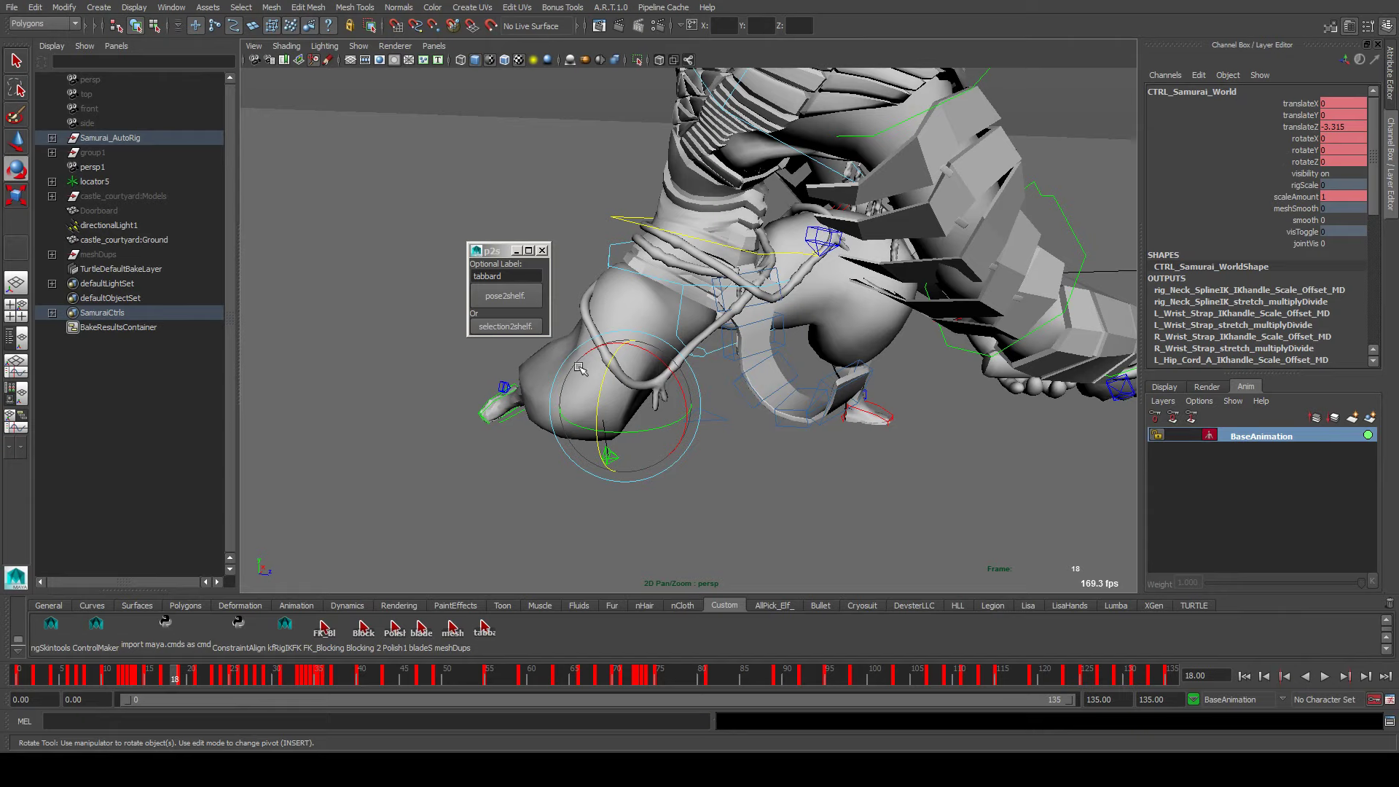
left_click_drag(1273, 103, 1276, 162)
right_click(1271, 160)
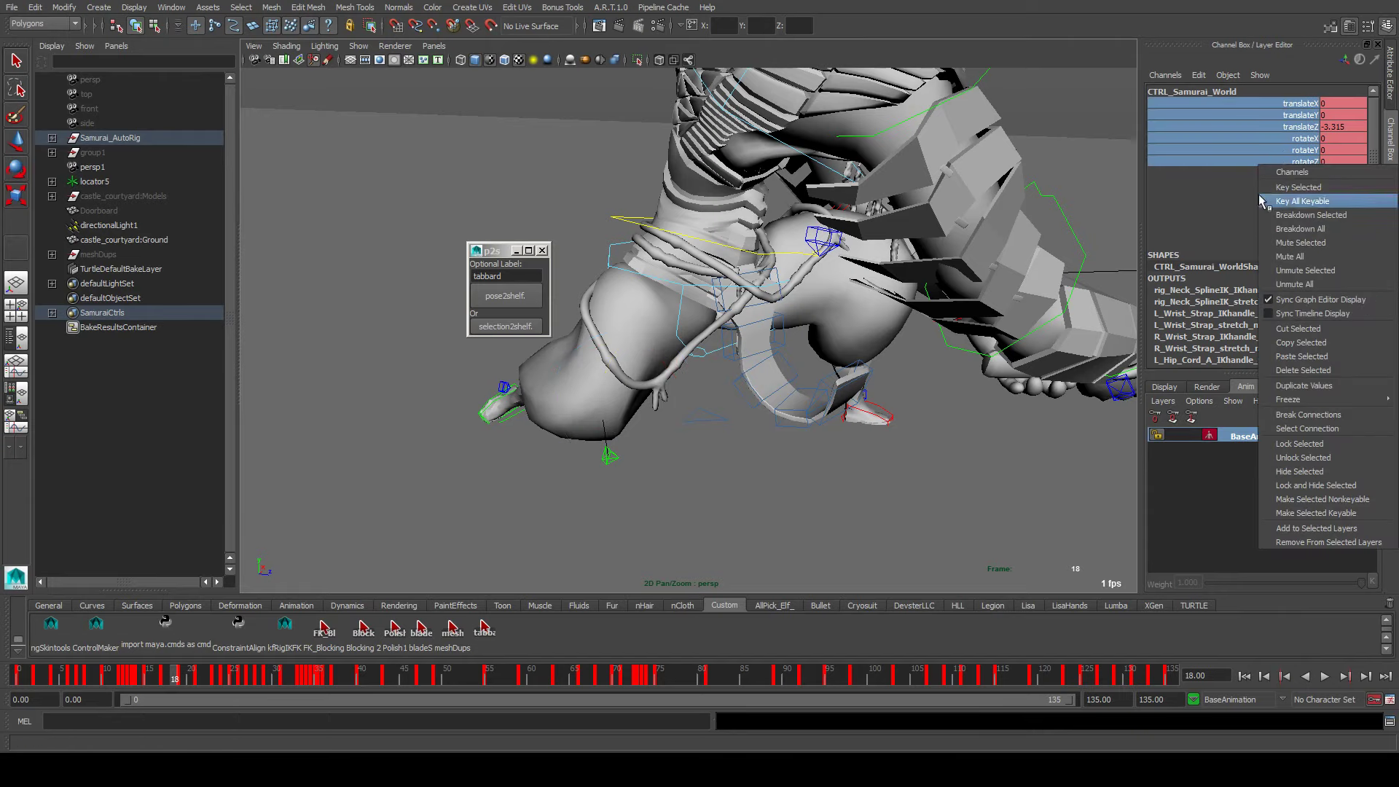
left_click(1319, 445)
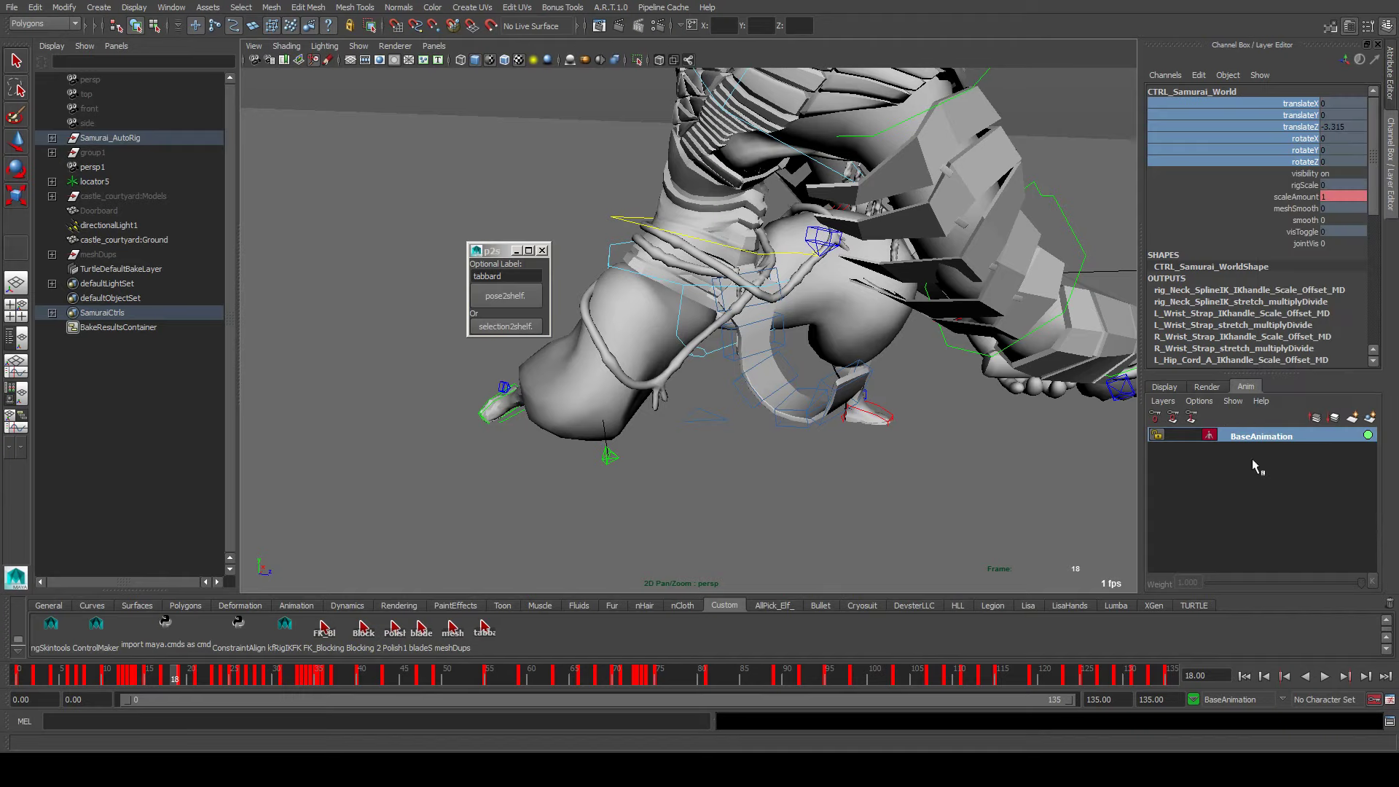
left_click(1305, 197)
right_click(1304, 197)
left_click(1303, 465)
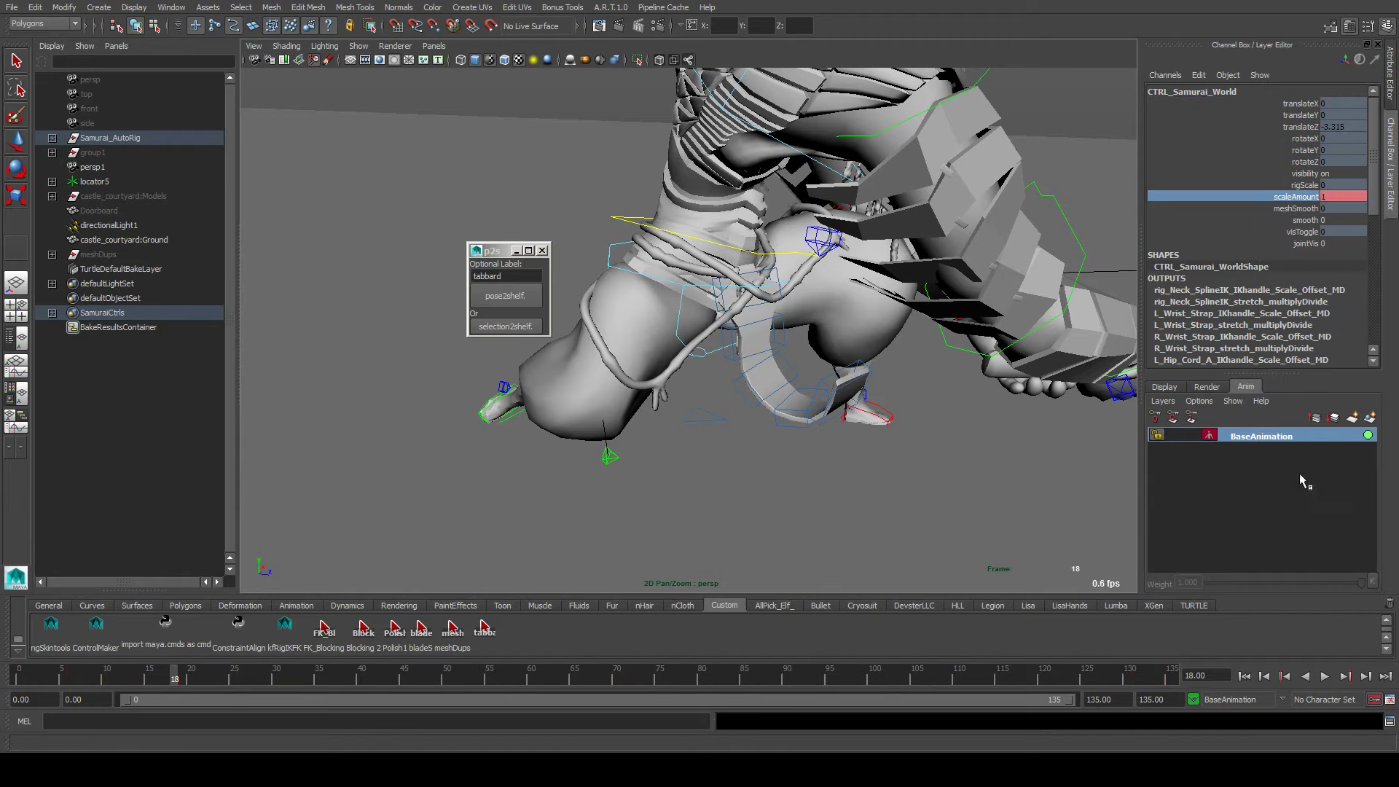
Recall the tabbard selection, advance to frame 20 and rotate CTRL_Loin_1 to about -7.1 in X, -12.0 in Y and -20.6 in Z
left_click(790, 503)
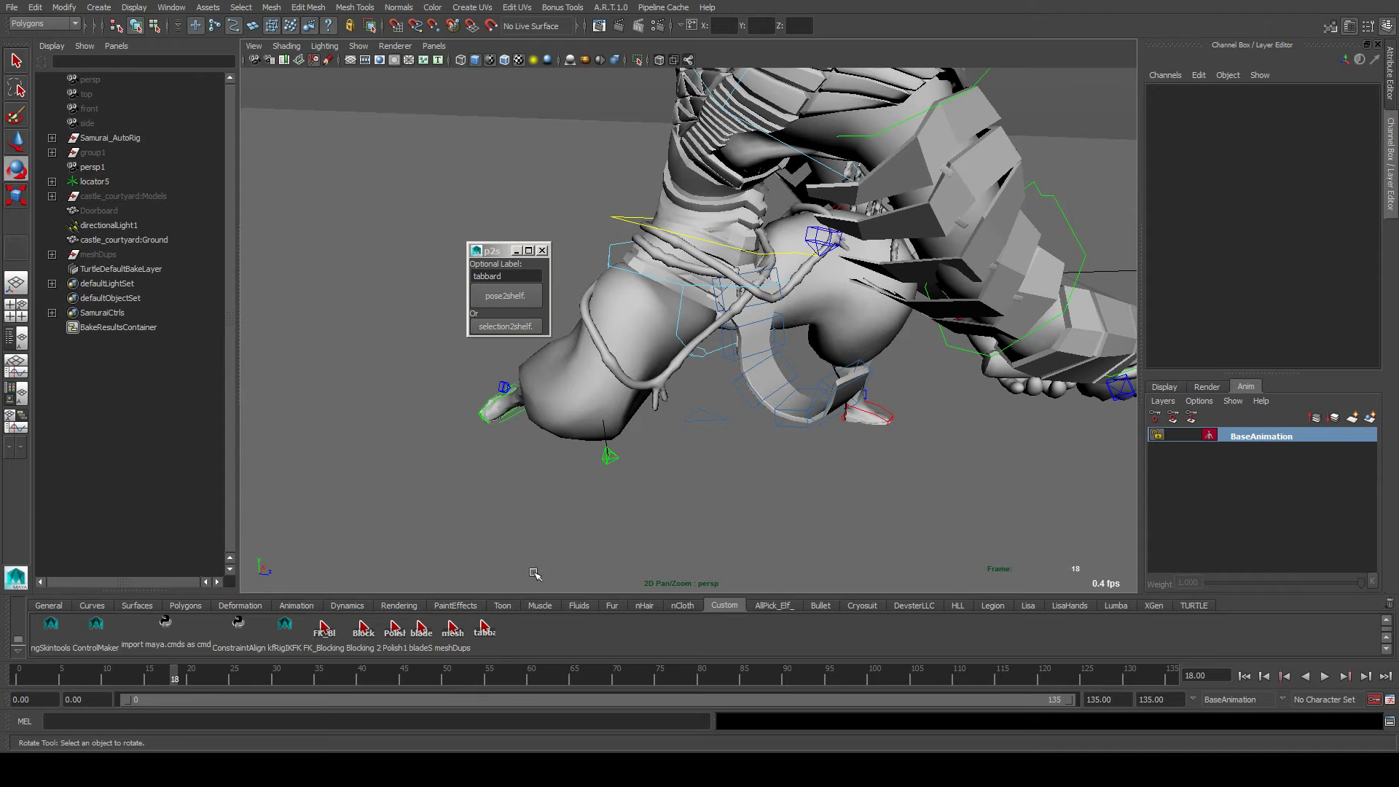
left_click(484, 630)
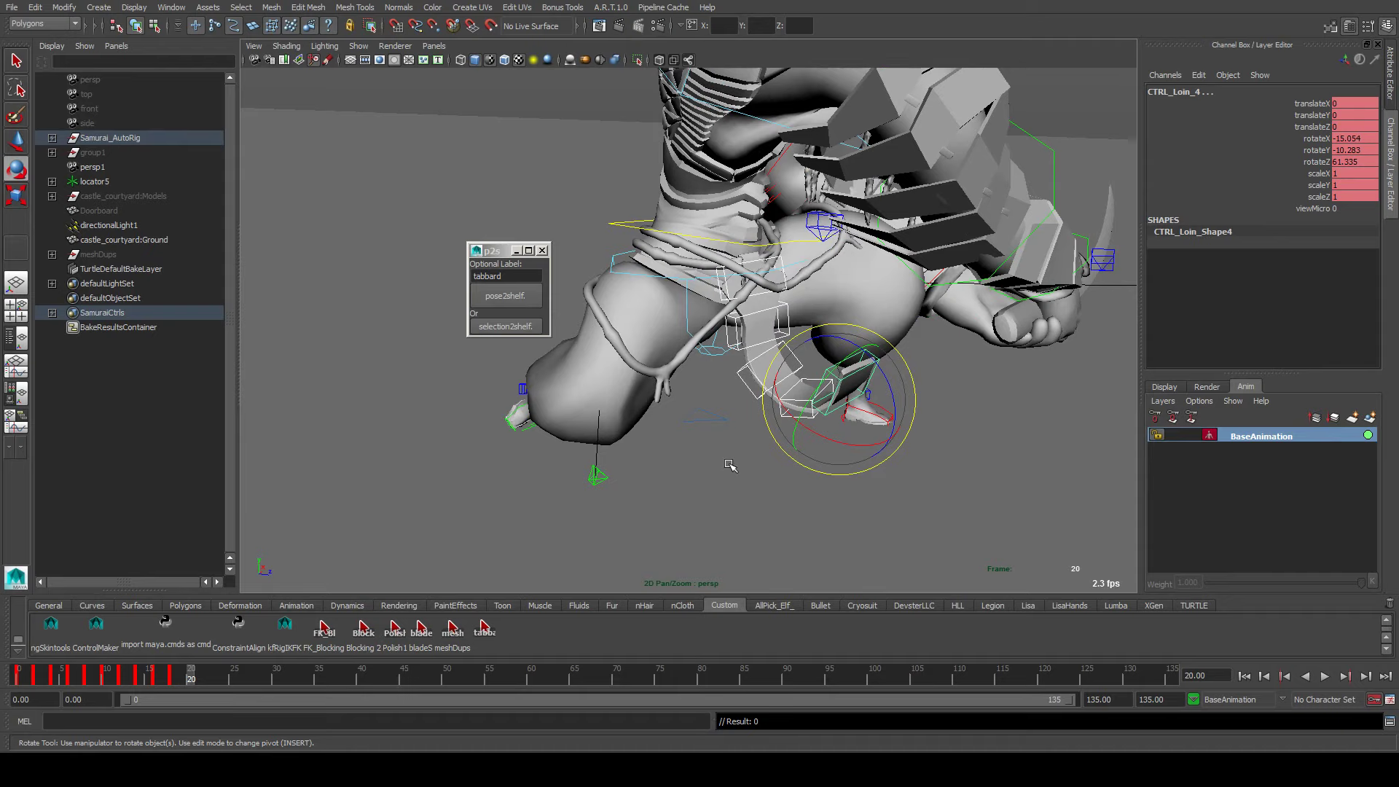
left_click_drag(730, 465, 810, 427, "alt")
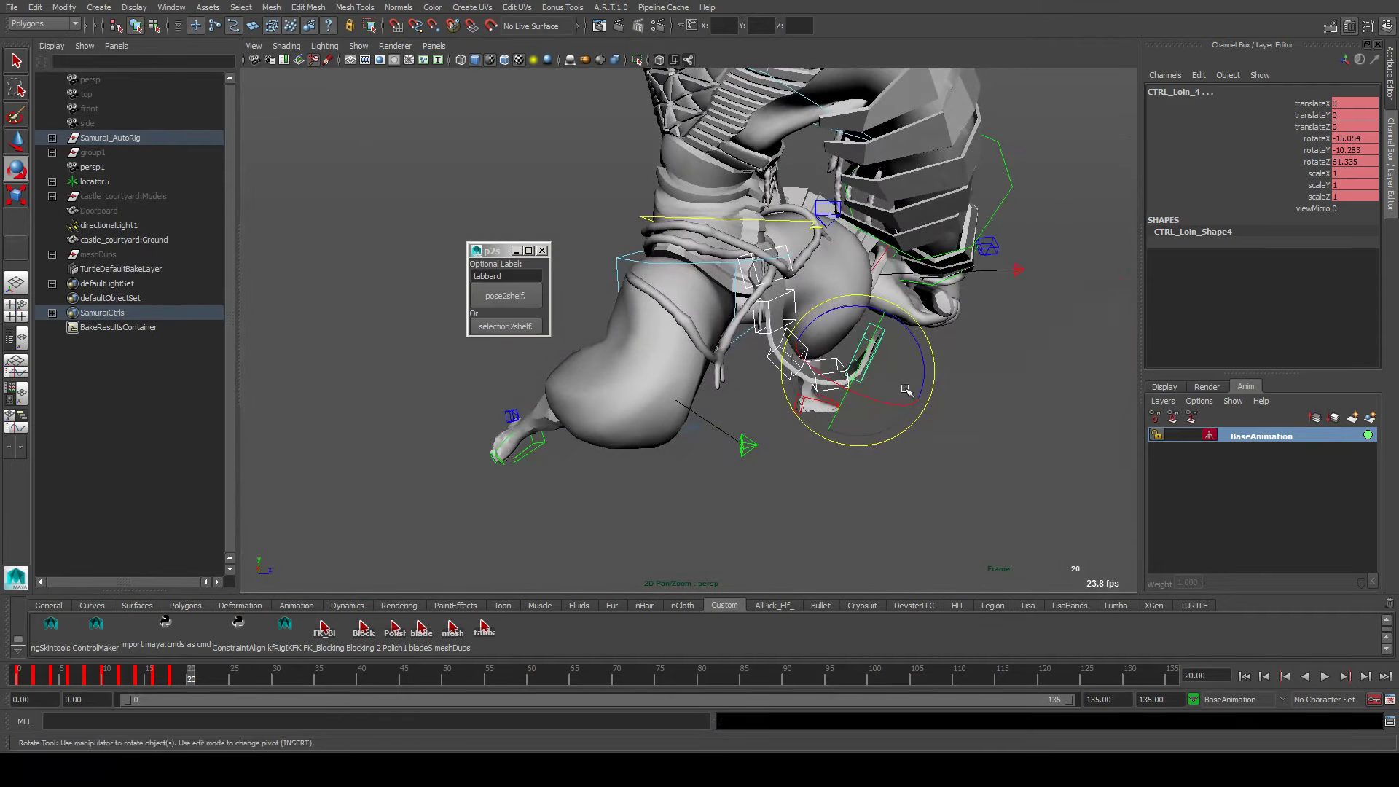
left_click_drag(906, 390, 736, 330, "alt")
left_click(833, 240)
left_click(758, 306)
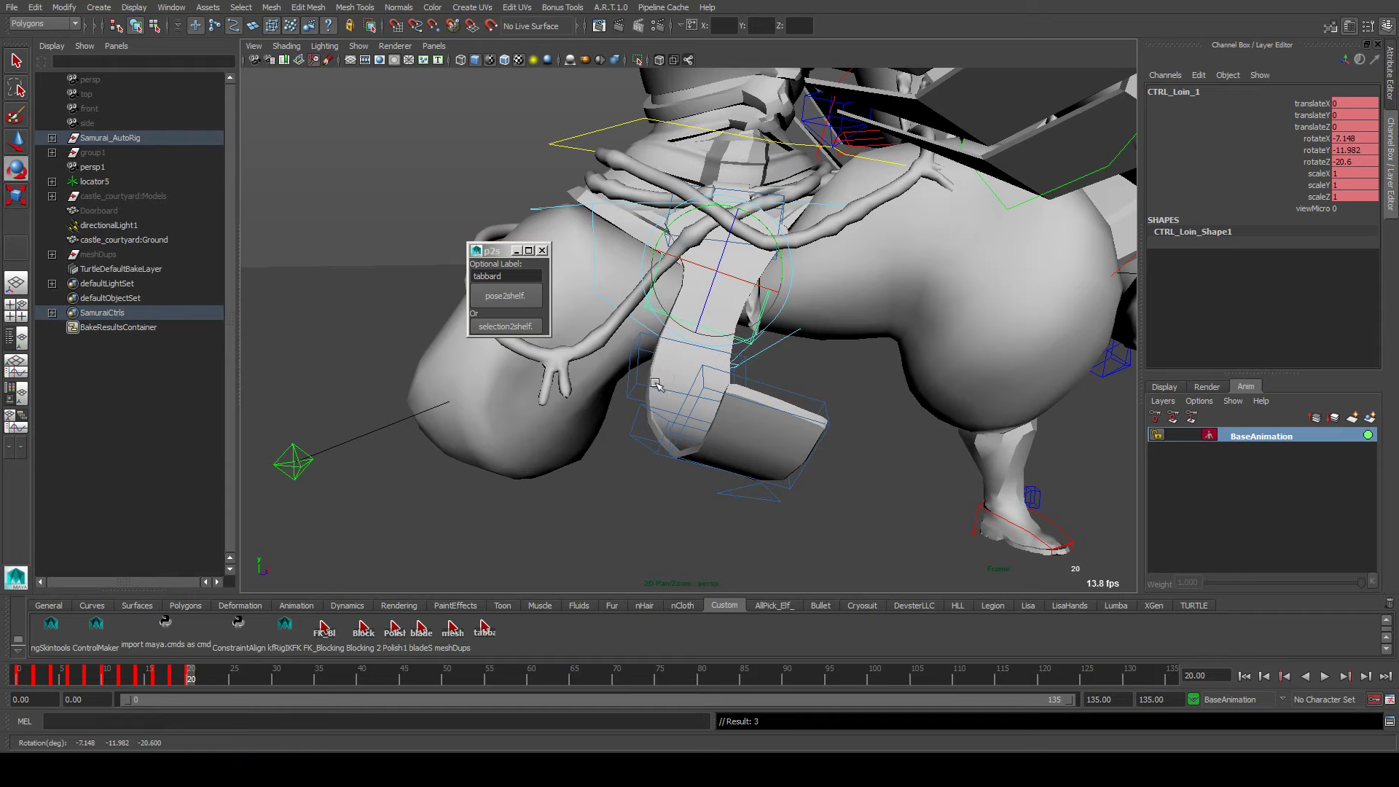
Unroll the lower cloth so it hangs down at frame 20, rotating CTRL_Loin_4 to about 6.6 in X, 3.3 in Y and -15.4 in Z
left_click(640, 422)
left_click_drag(660, 439, 859, 468)
left_click(698, 453)
left_click(554, 502)
left_click(606, 491)
left_click(612, 488)
left_click(642, 470)
left_click(826, 488)
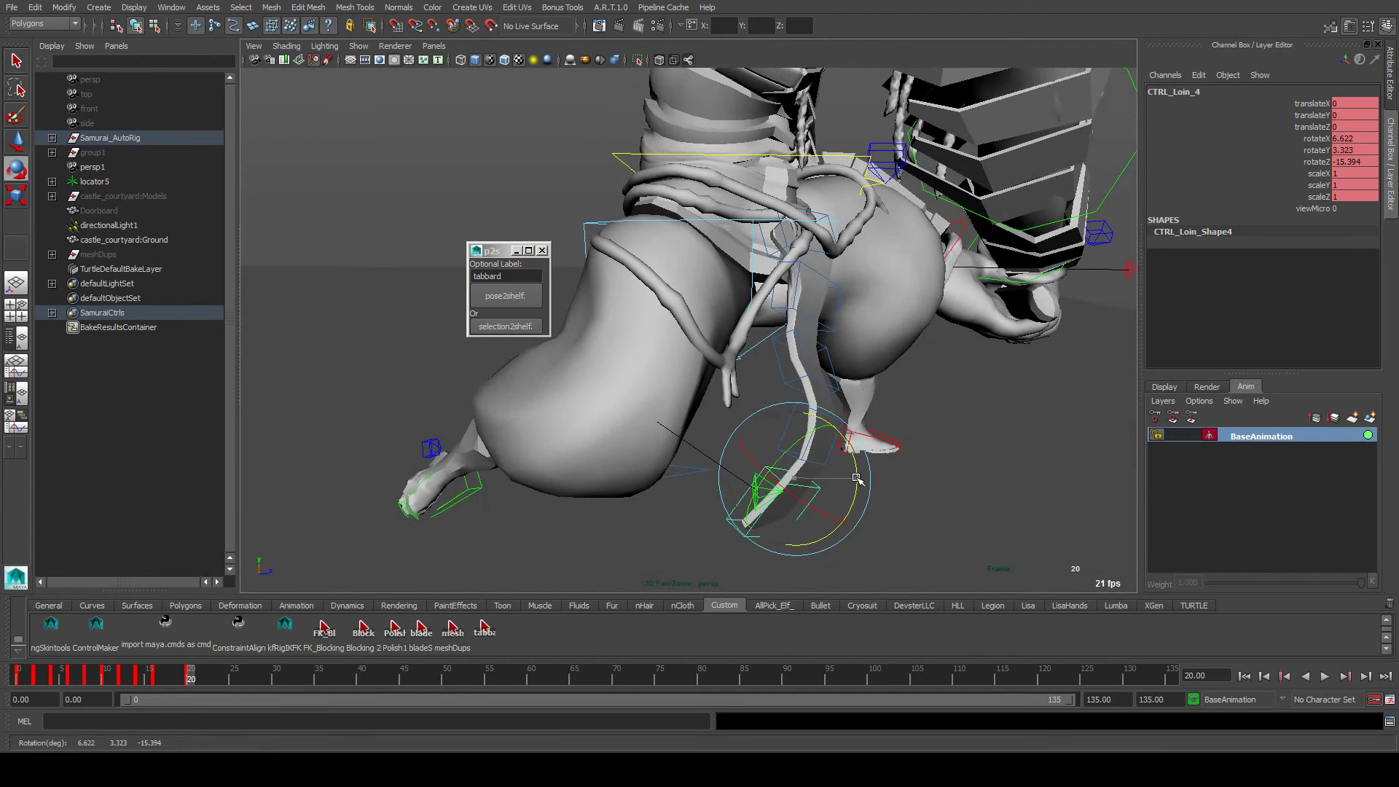
Smooth the hanging cloth's curve at frame 20 with the lower controls, and rotate CTRL_Loin_1 to about -10.3, -2.7, -4.4
left_click(847, 462)
left_click(827, 385)
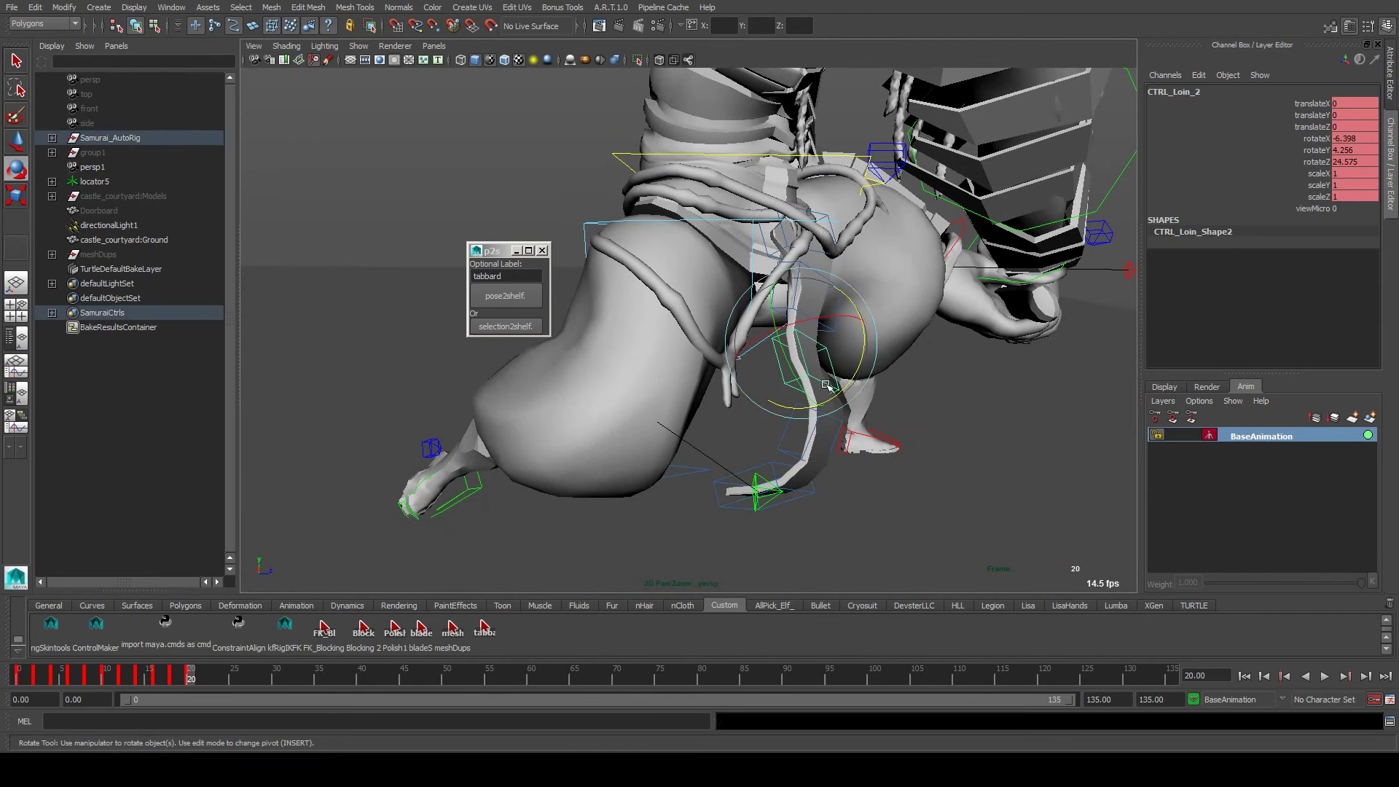
left_click(824, 327)
left_click(823, 326)
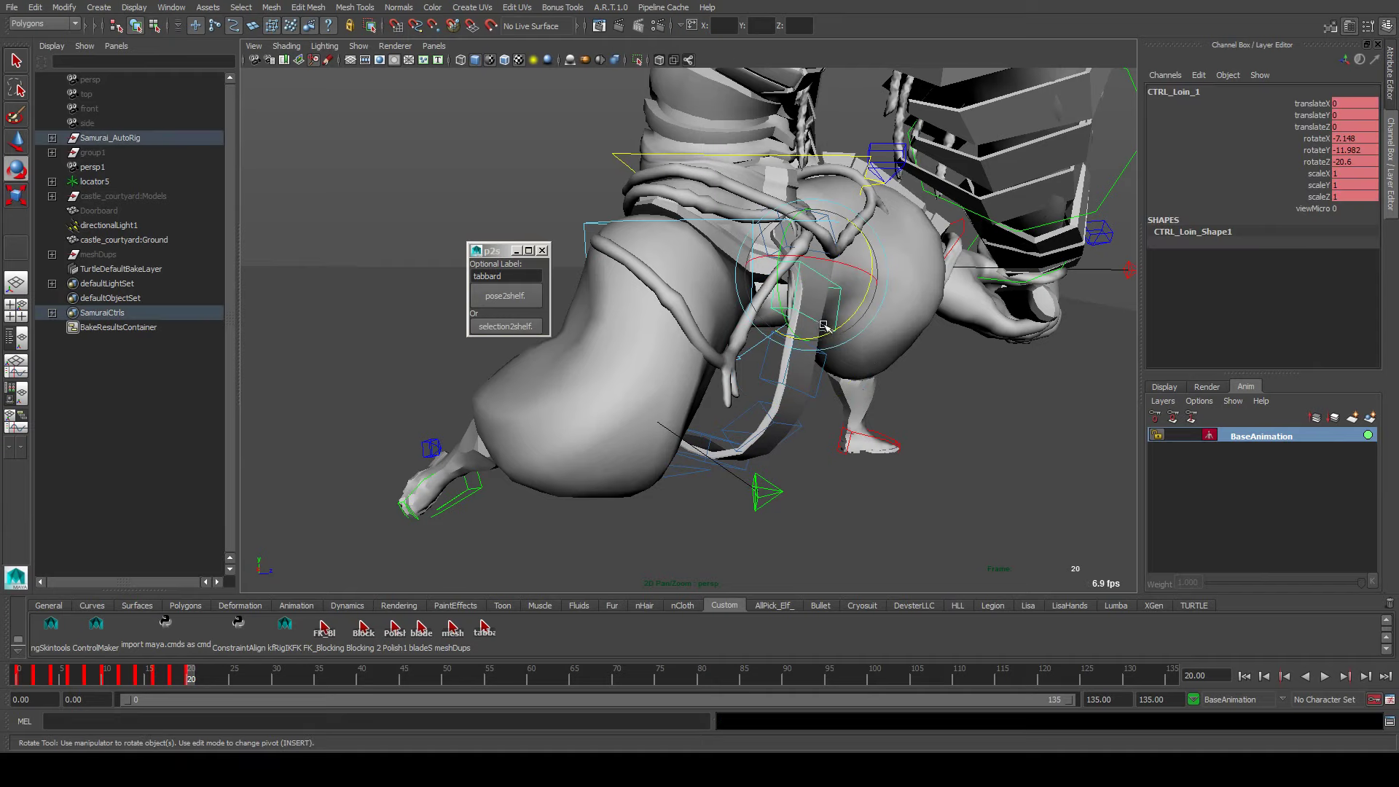
left_click_drag(831, 330, 761, 298)
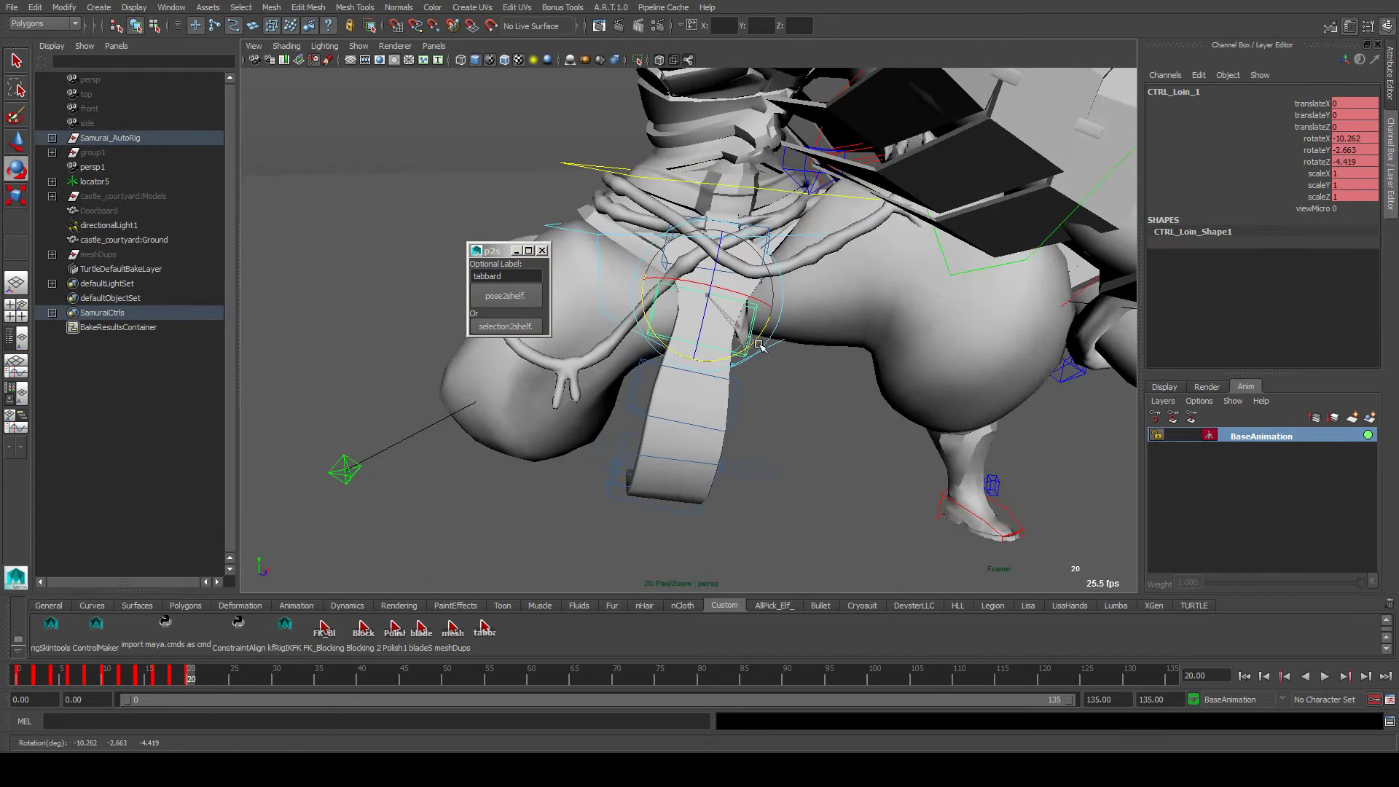
Rotate CTRL_Loin_2 at frame 20 to about 5.7, -11.4, -5.3, adjust the controls near the tip, and step back to frame 18
left_click(741, 384)
left_click(741, 384)
left_click_drag(668, 313, 670, 379)
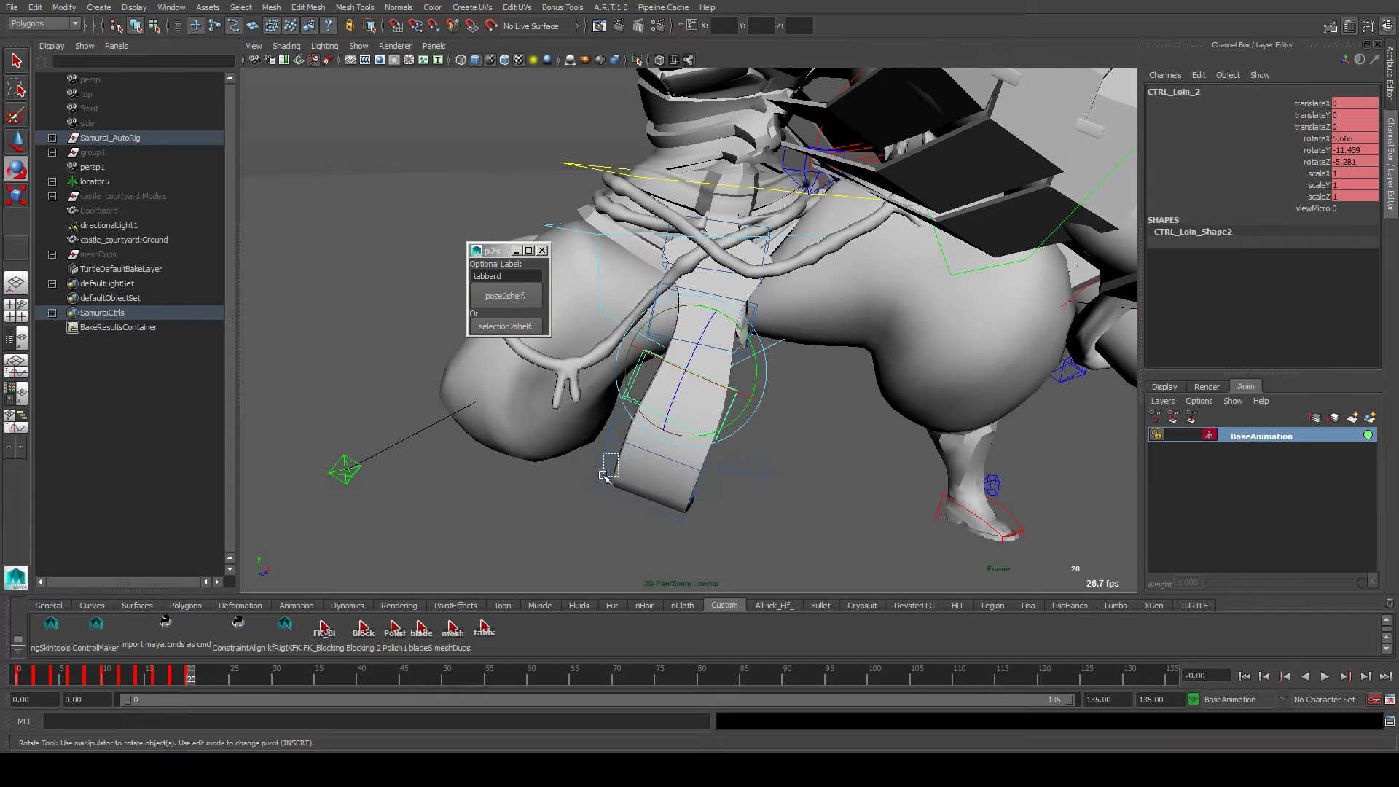
left_click(632, 478, "shift")
left_click_drag(632, 477, 510, 474)
left_click(798, 382)
key("comma")
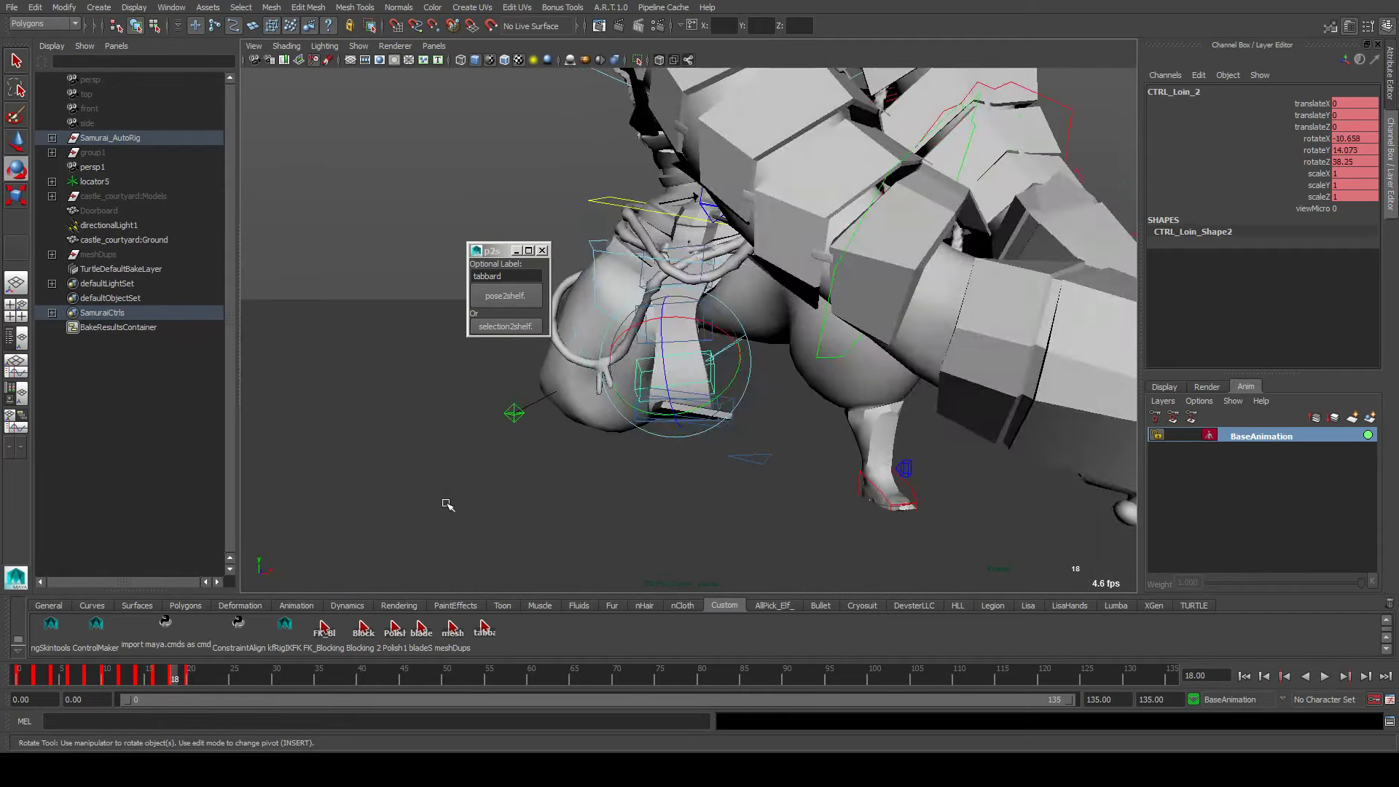
Play back the swing, recall the tabbard selection and move its frame 20 keys to frame 22
key("alt+shift+v")
key("alt+v")
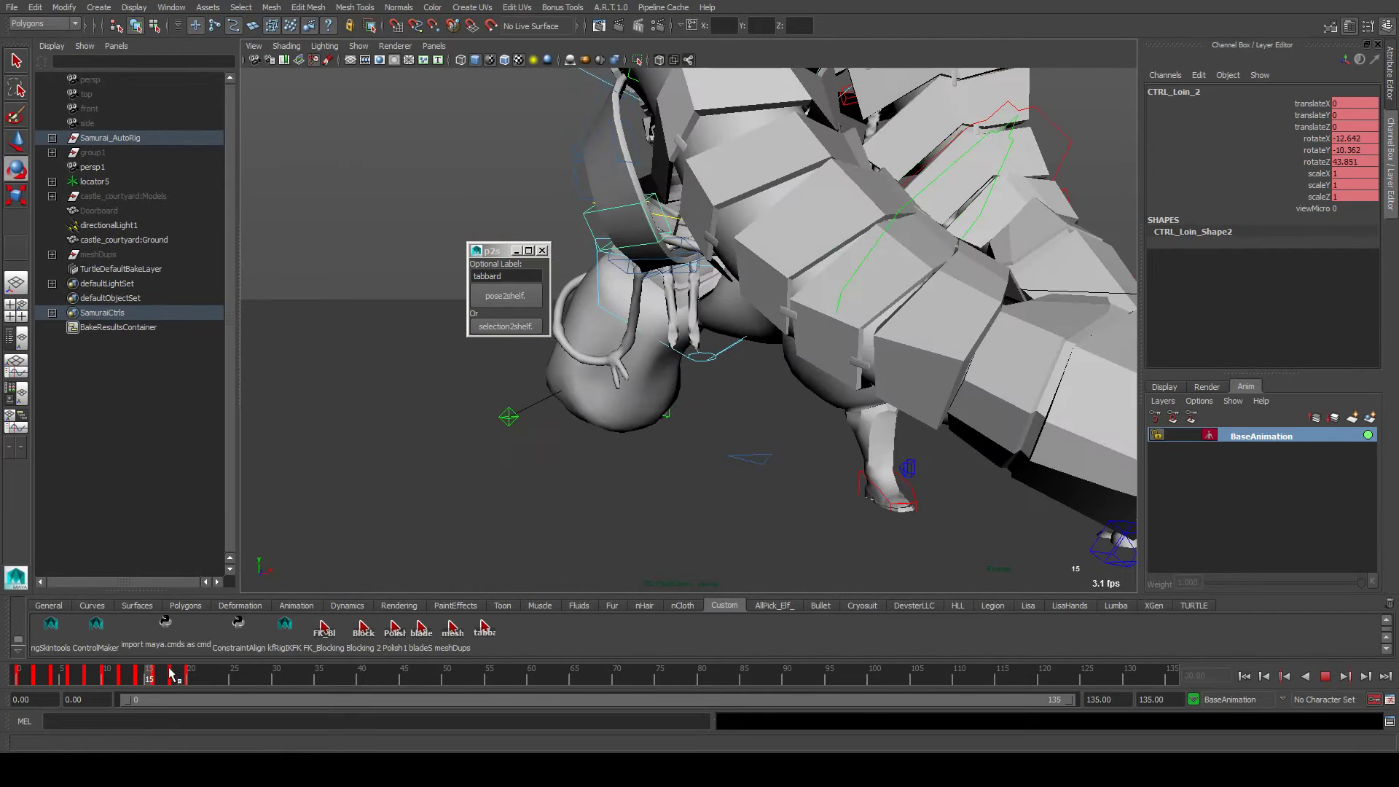
left_click_drag(223, 668, 190, 677)
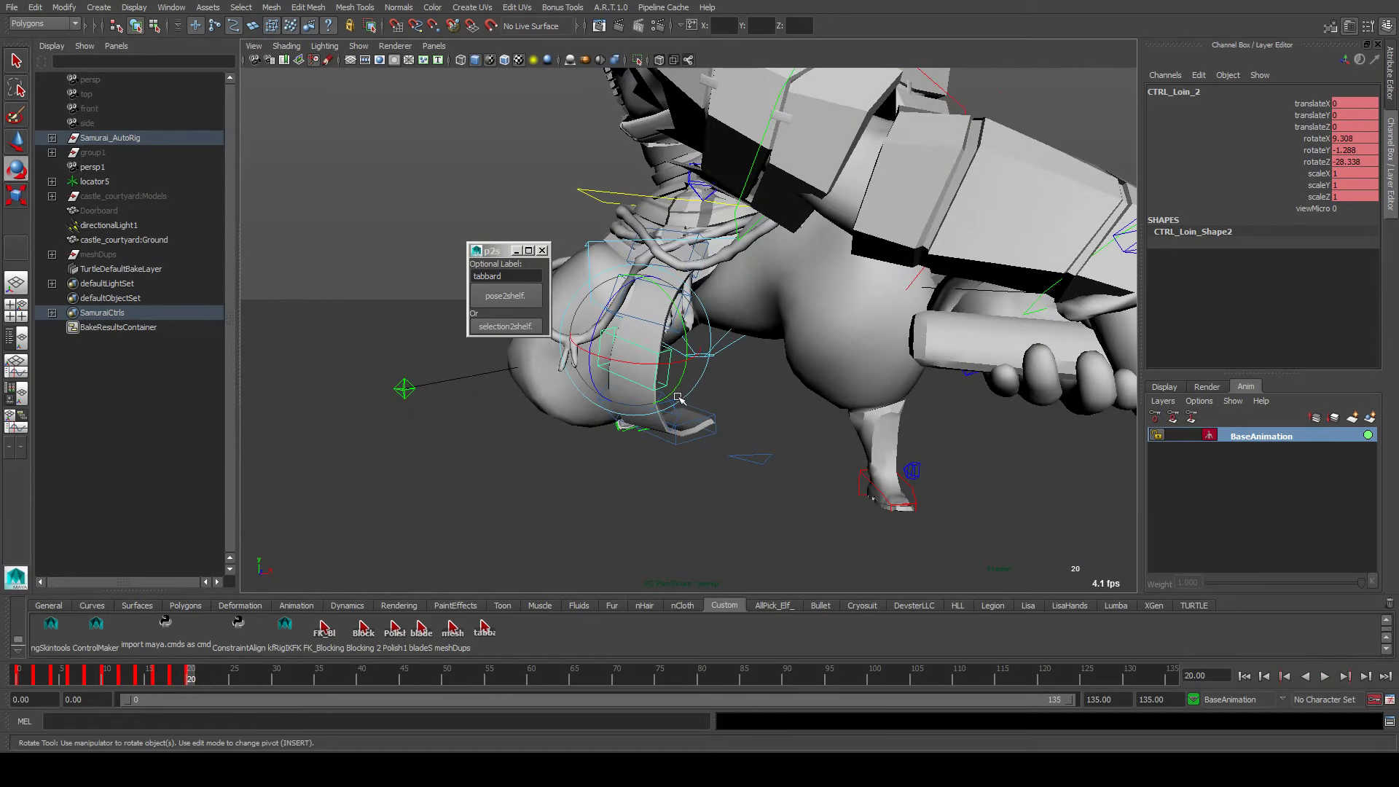
key("e")
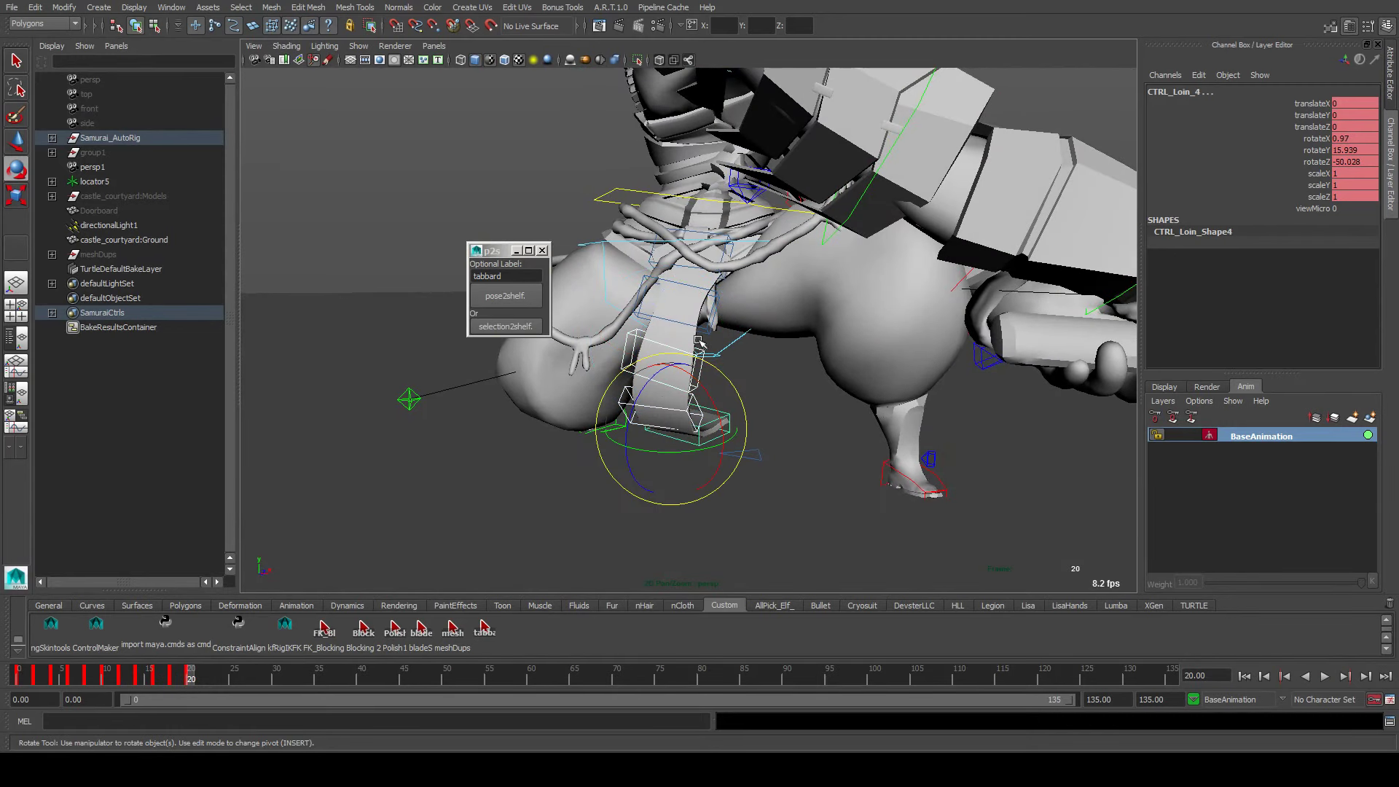
left_click(484, 627)
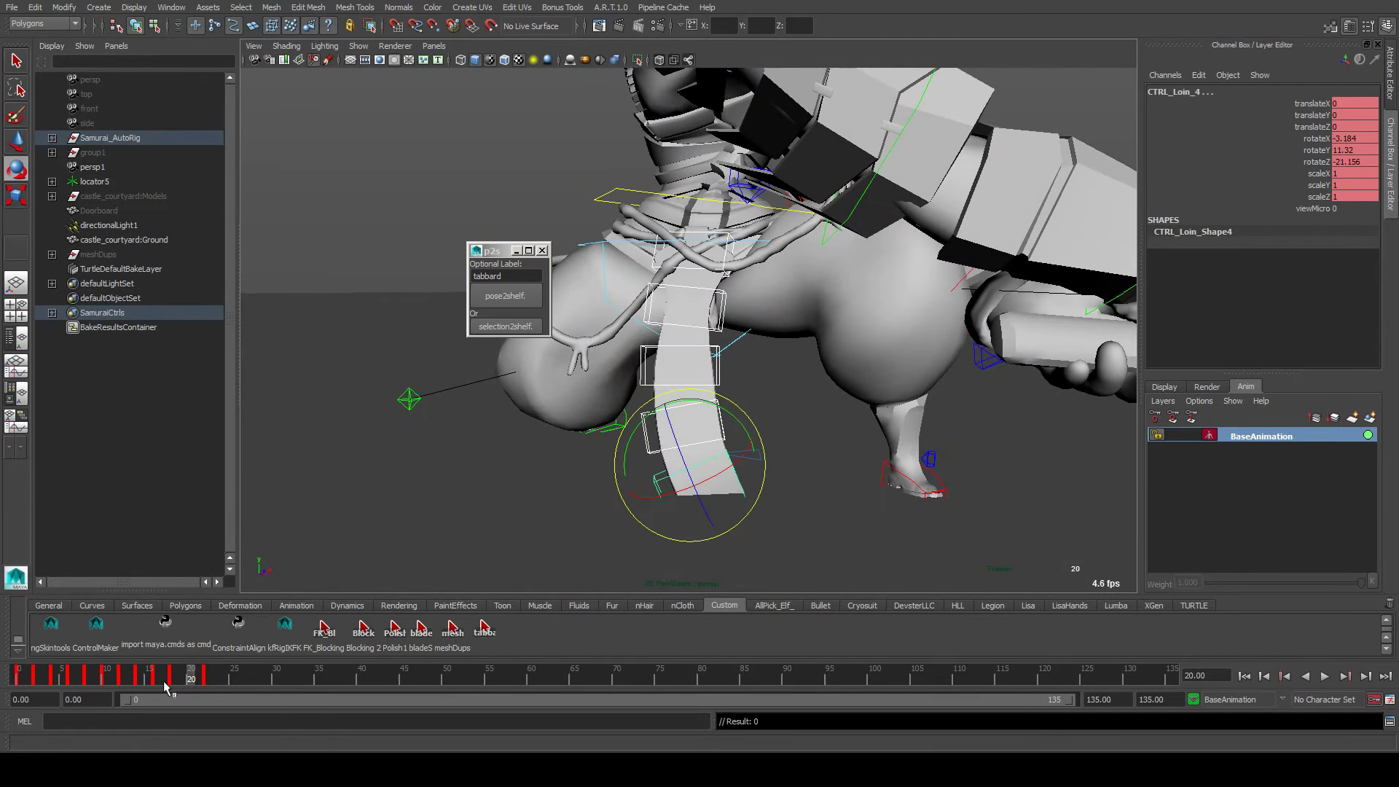
key("alt+v")
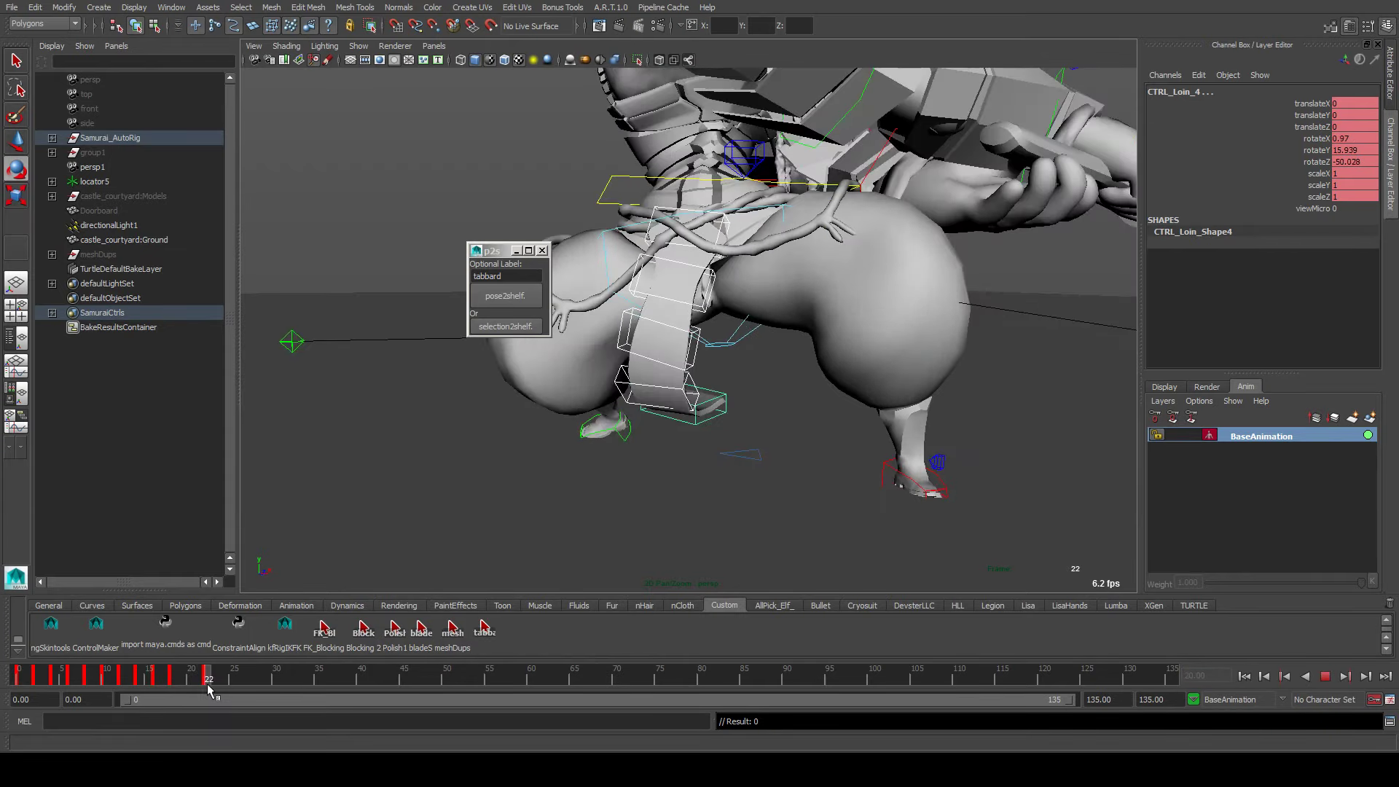
At frame 20, rotate CTRL_Loin_4 to about -12.1, 4.5, 41.5 so the tip trails, and review frames 16 to 22
left_click(190, 679)
left_click_drag(692, 445, 785, 410)
left_click(736, 430)
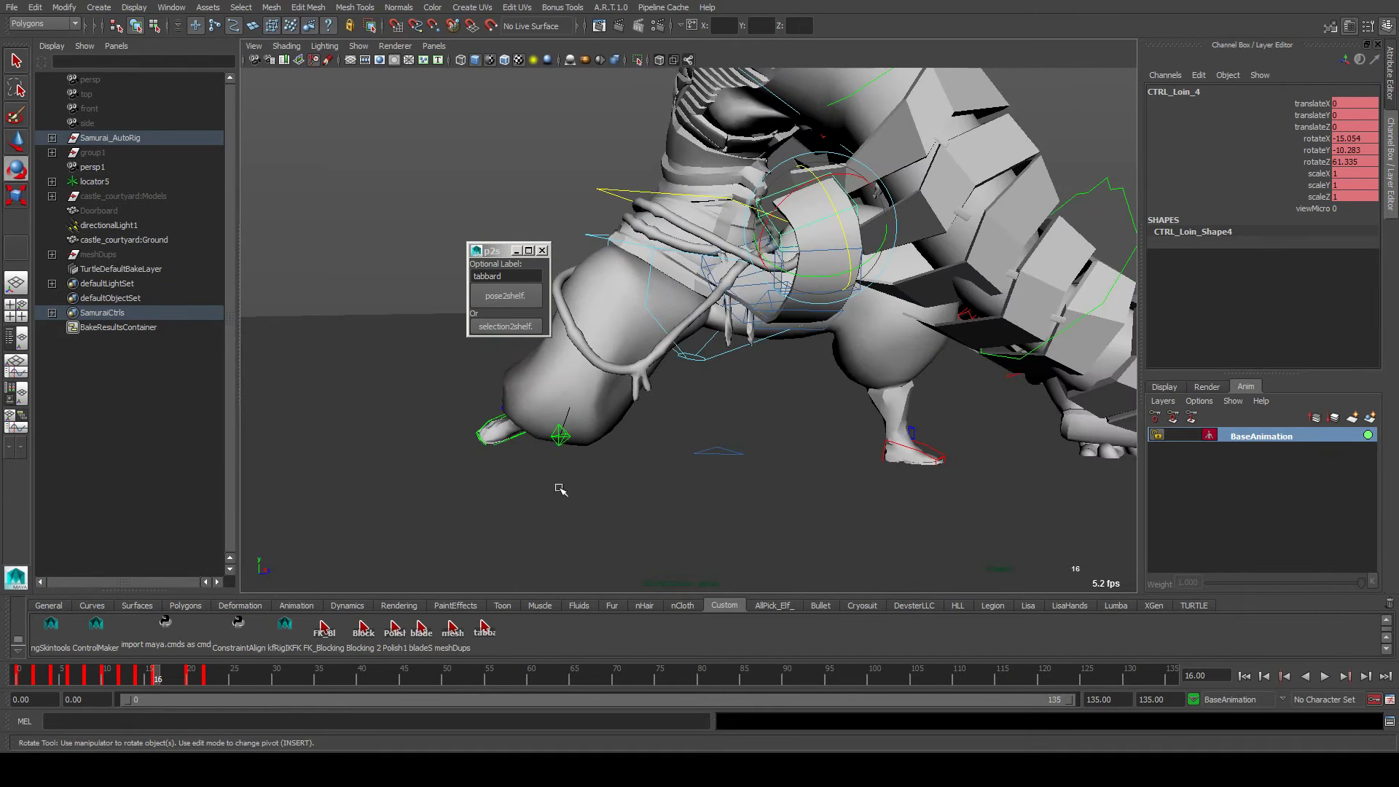
left_click(484, 627)
key(".")
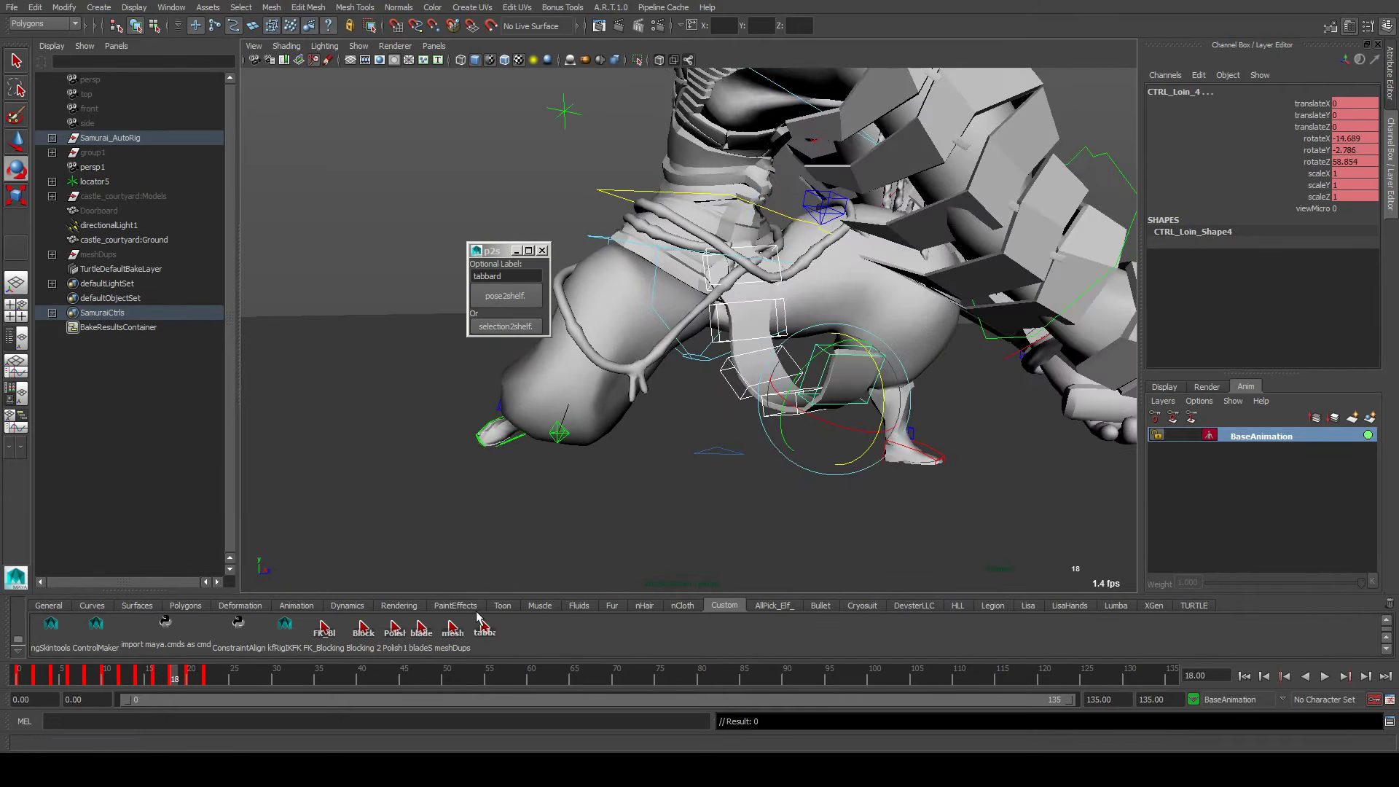
key(".")
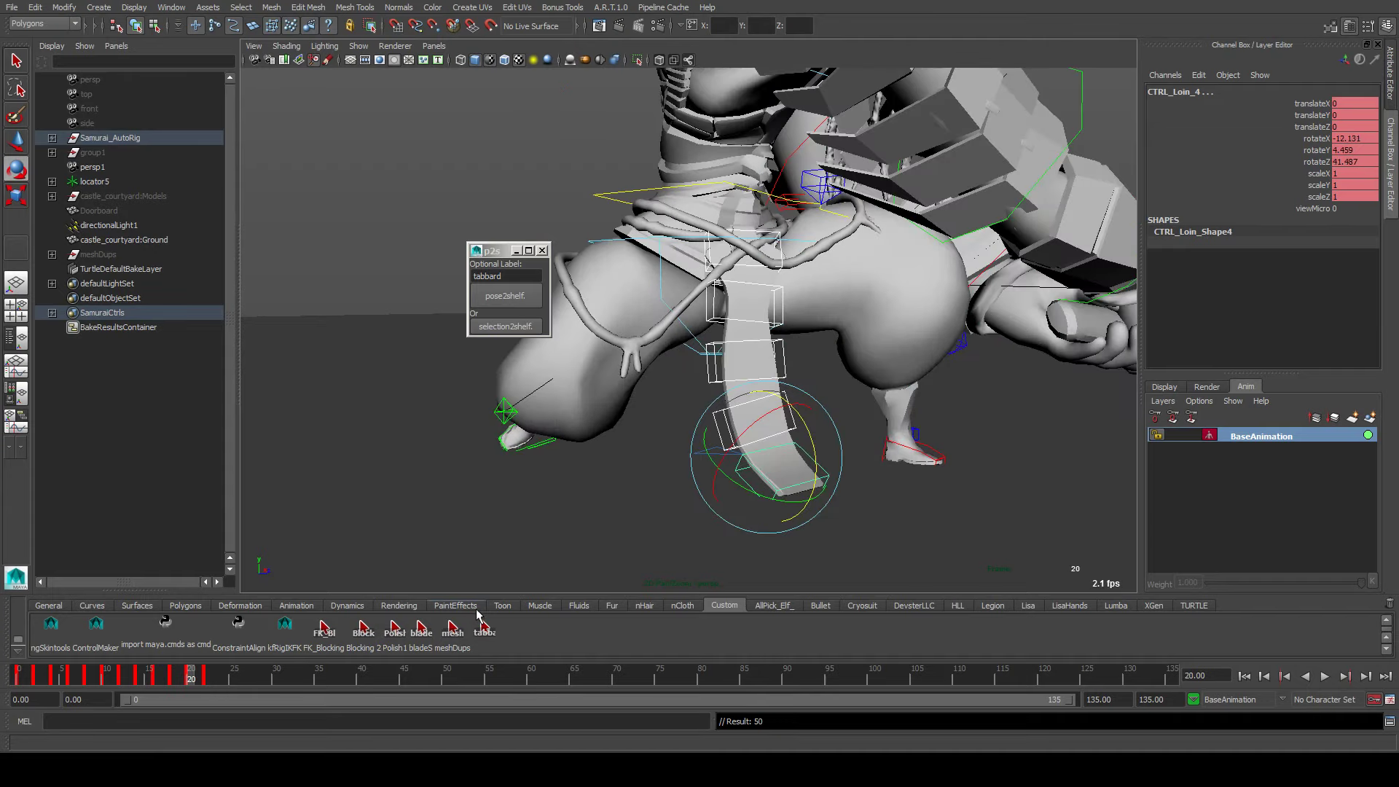
key(".")
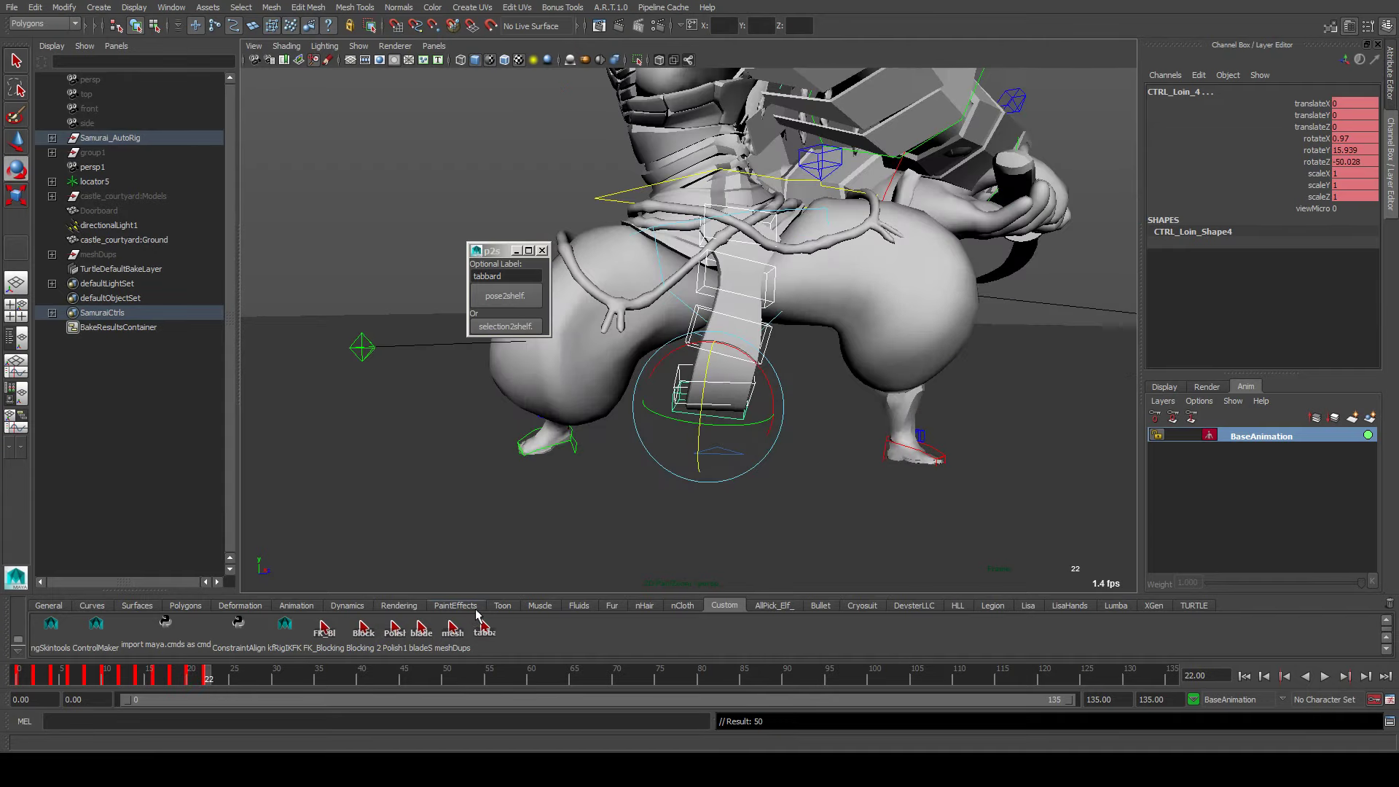
At frame 22, rotate CTRL_Loin_2 to about 9.4, 9.0, -26.6 and CTRL_Loin_3 to about -8.7, -17.9, -37.5
left_click_drag(646, 478, 741, 428, "alt")
left_click(741, 429)
key("ctrl+z")
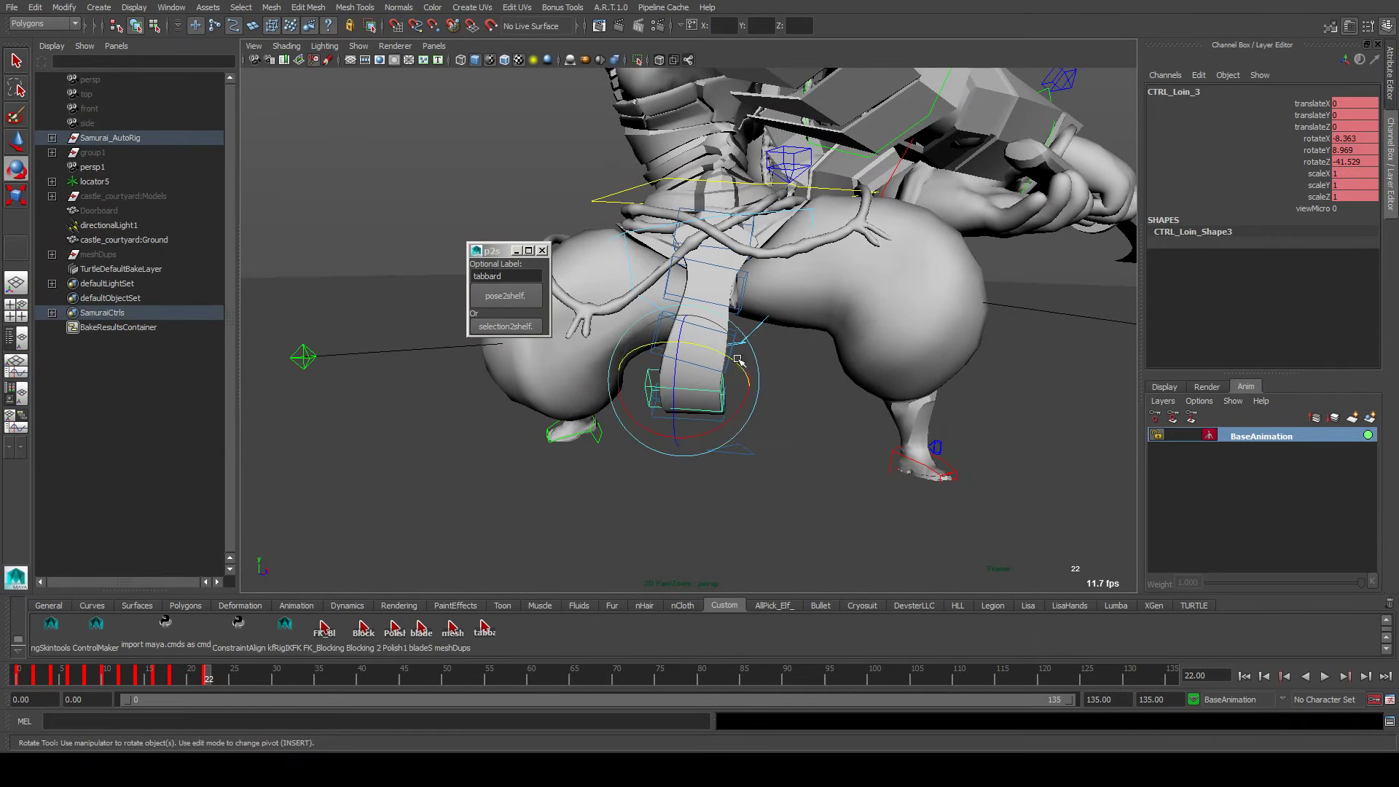
key("ctrl+z")
left_click(724, 368)
left_click(724, 368)
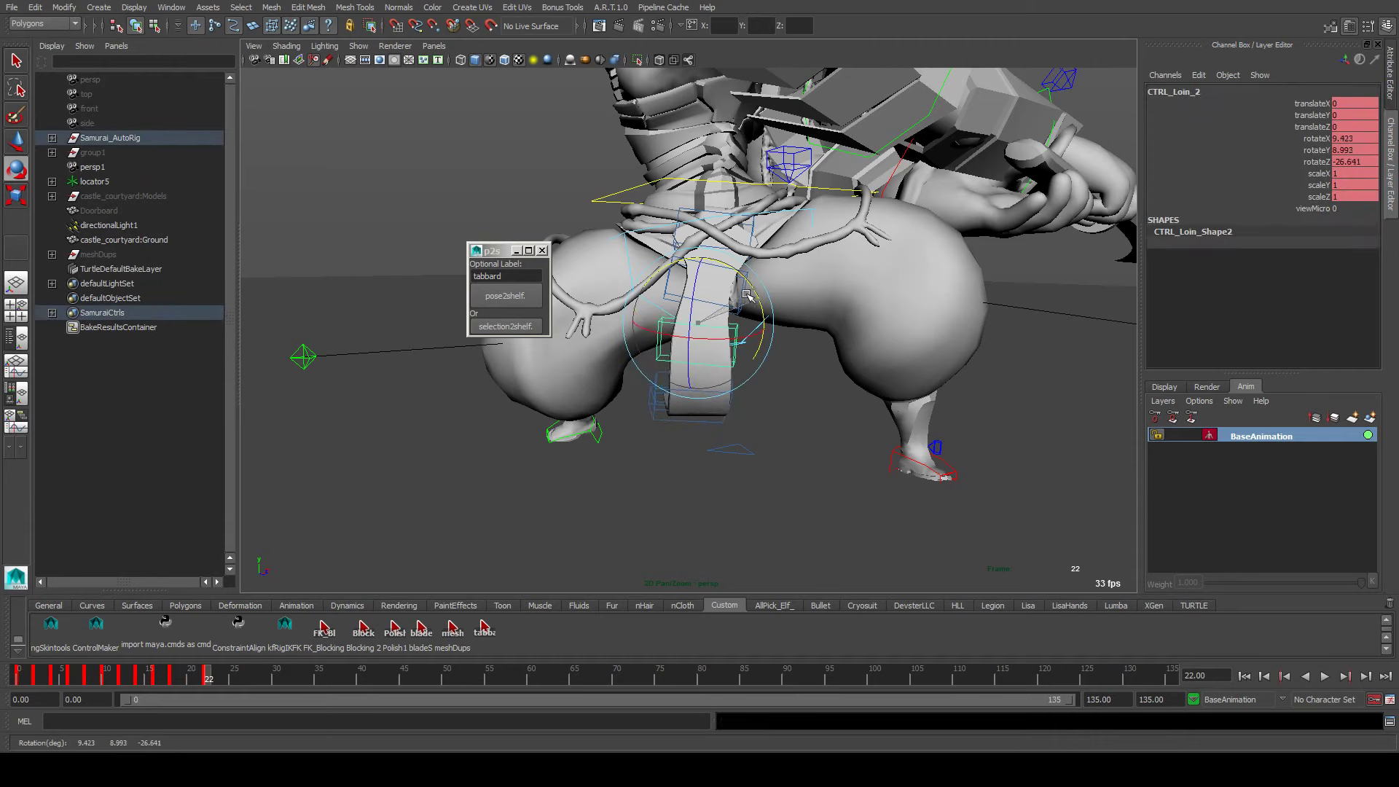
key("ctrl+z")
left_click(727, 364)
left_click_drag(727, 364, 738, 348)
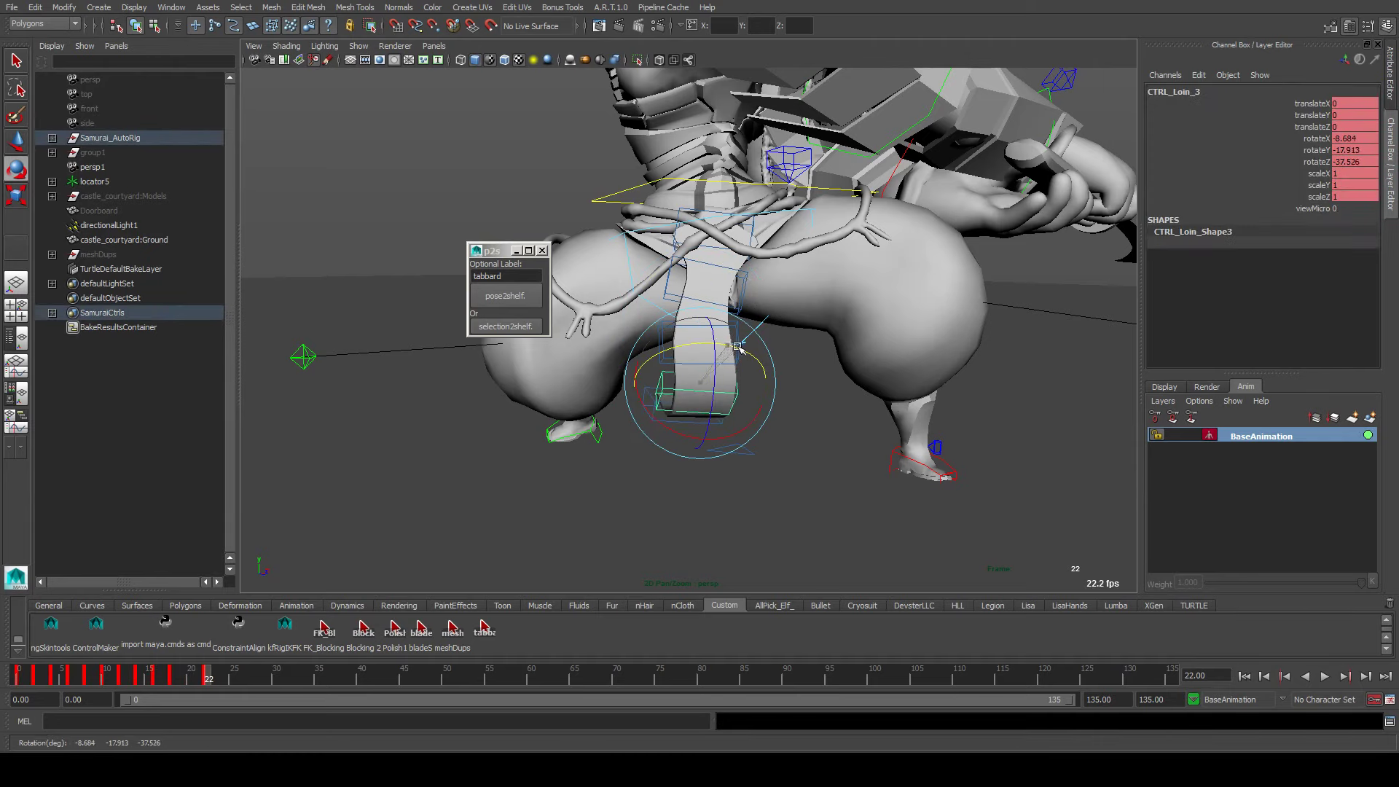
Recall the tabbard selection, advance to frame 26 and rotate CTRL_Loin_0 to about 63.6, -9.2, -5.5
left_click(485, 631)
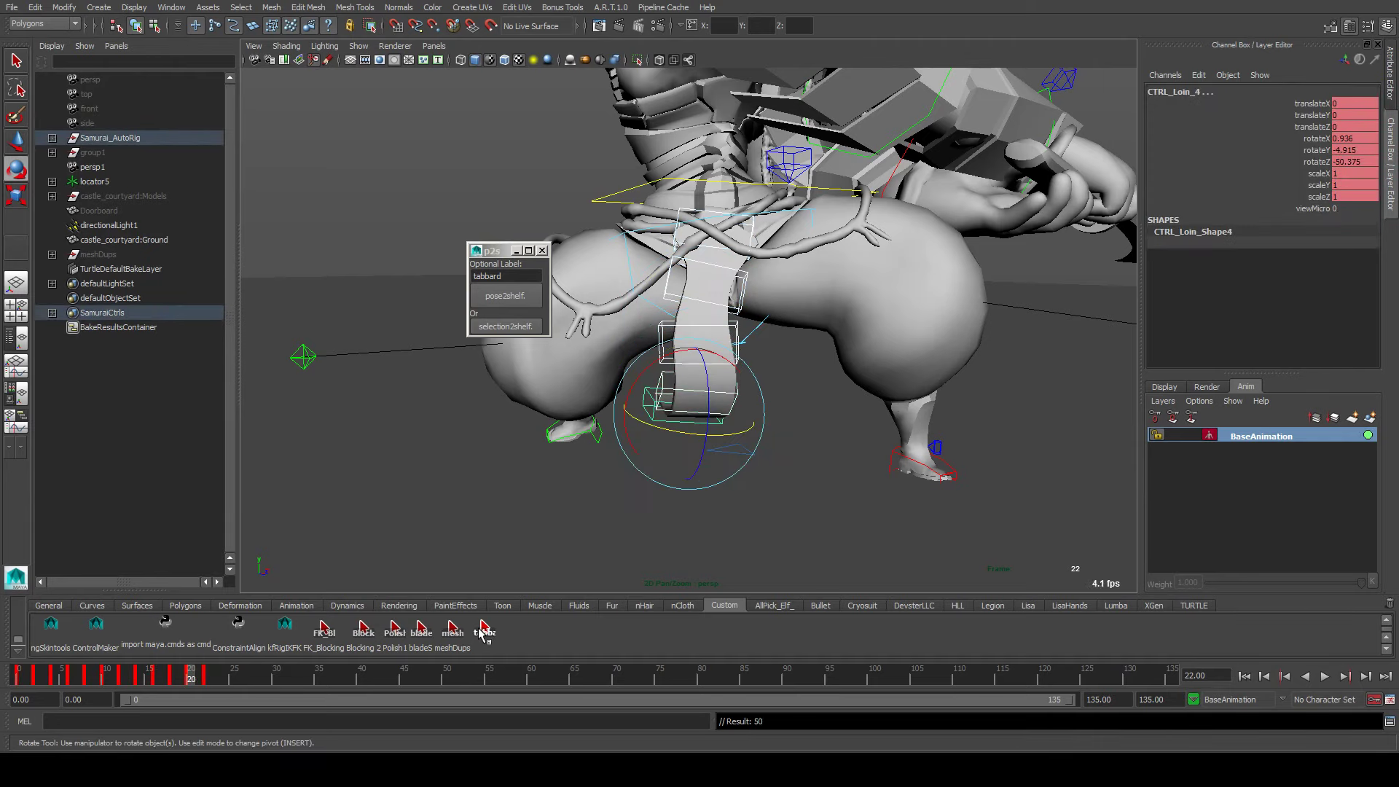
key("comma")
key("period")
key("period")
left_click_drag(554, 466, 619, 437, "alt")
key("period")
key("period")
key("period")
key("period")
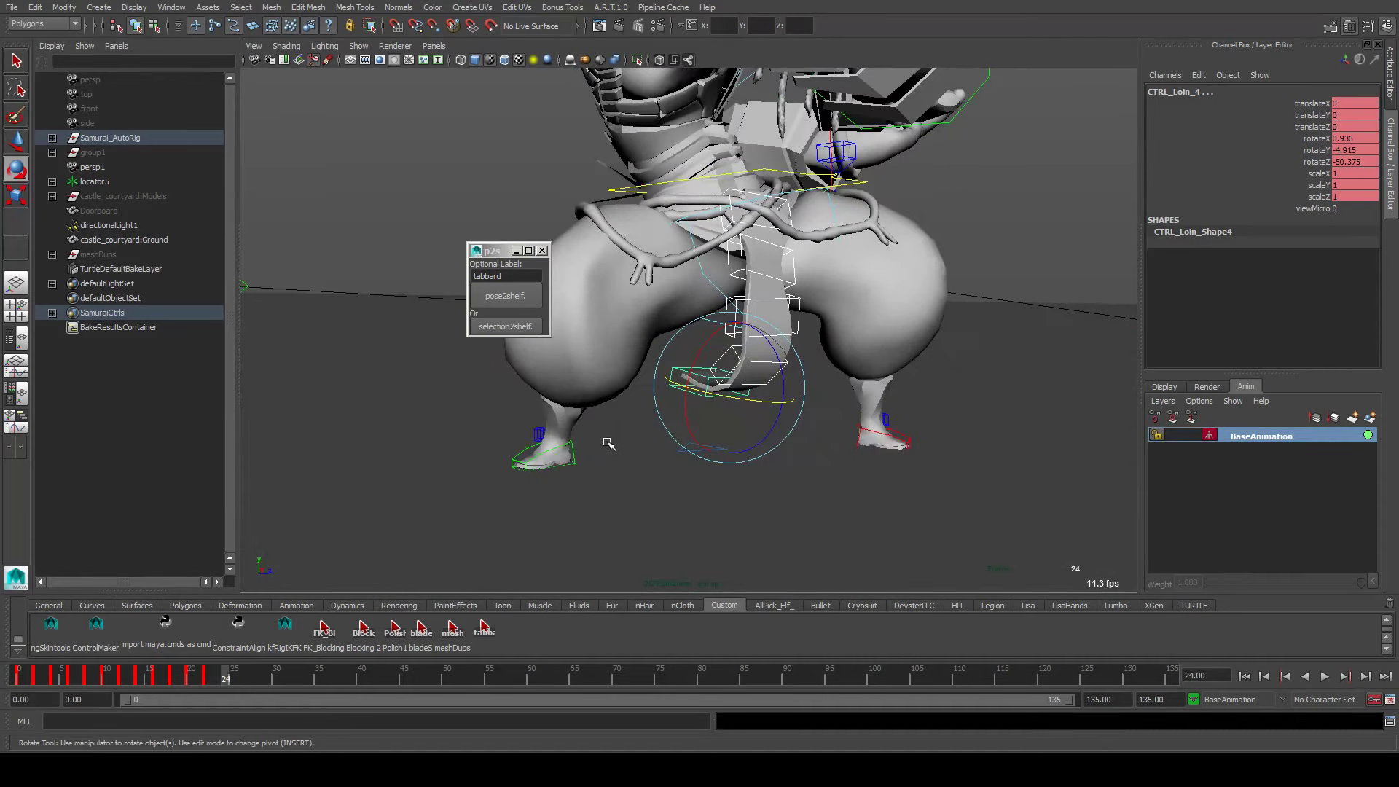
left_click_drag(772, 343, 739, 251, "alt")
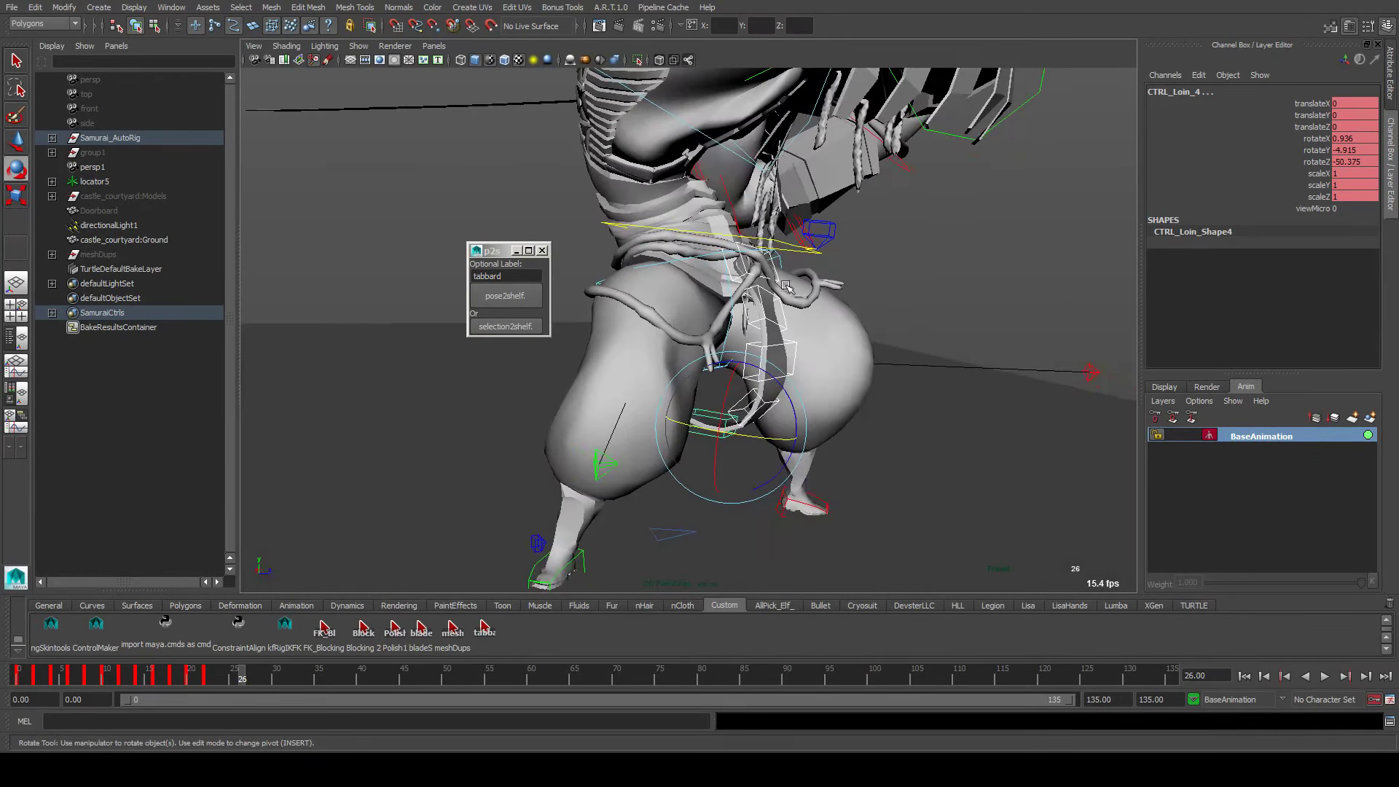
left_click(739, 246)
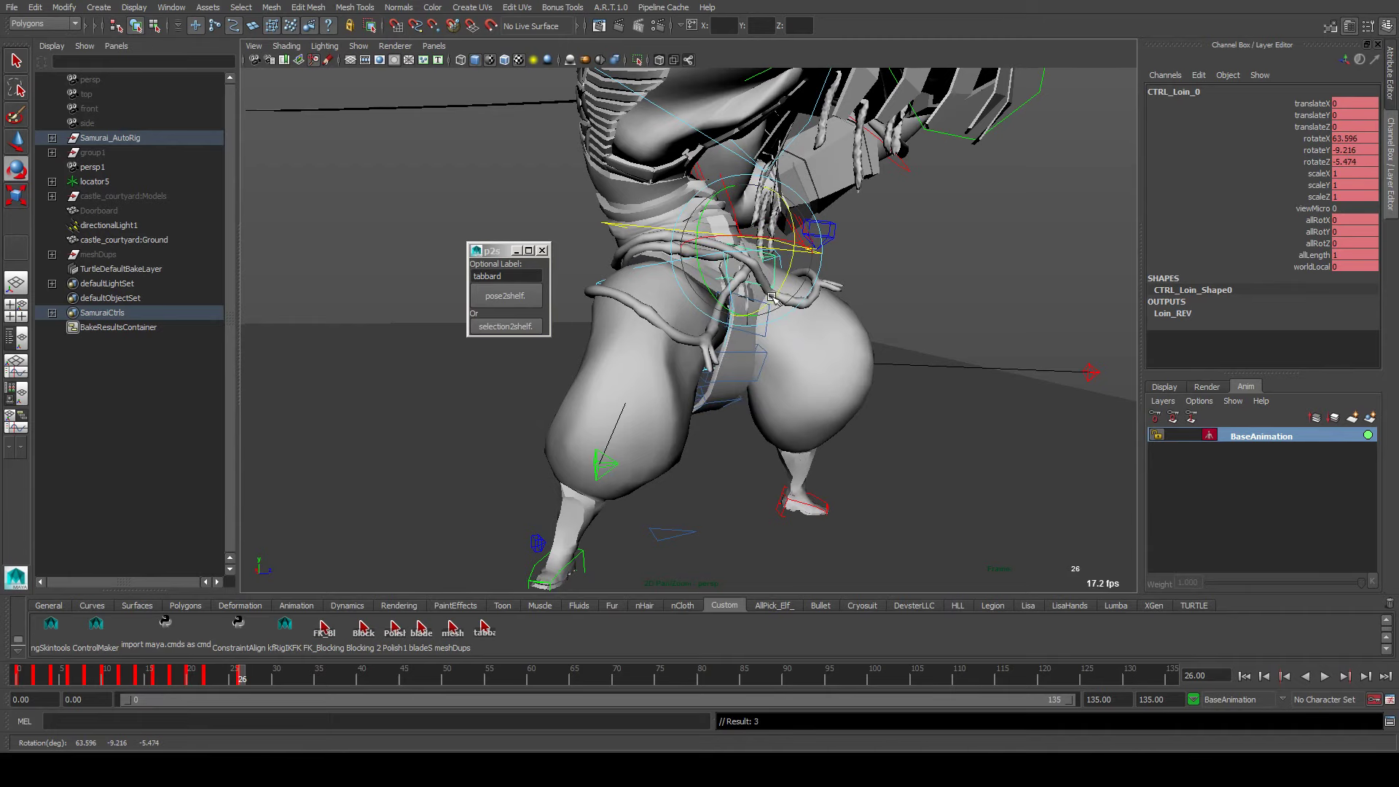
Uncurl the lower cloth at frame 26, rotating CTRL_Loin_1 to about -10.3, 6.5, -6.1 and CTRL_Loin_4 to about -1.1, -4.4, -3.2
left_click_drag(703, 258, 780, 361, "alt")
left_click(758, 343)
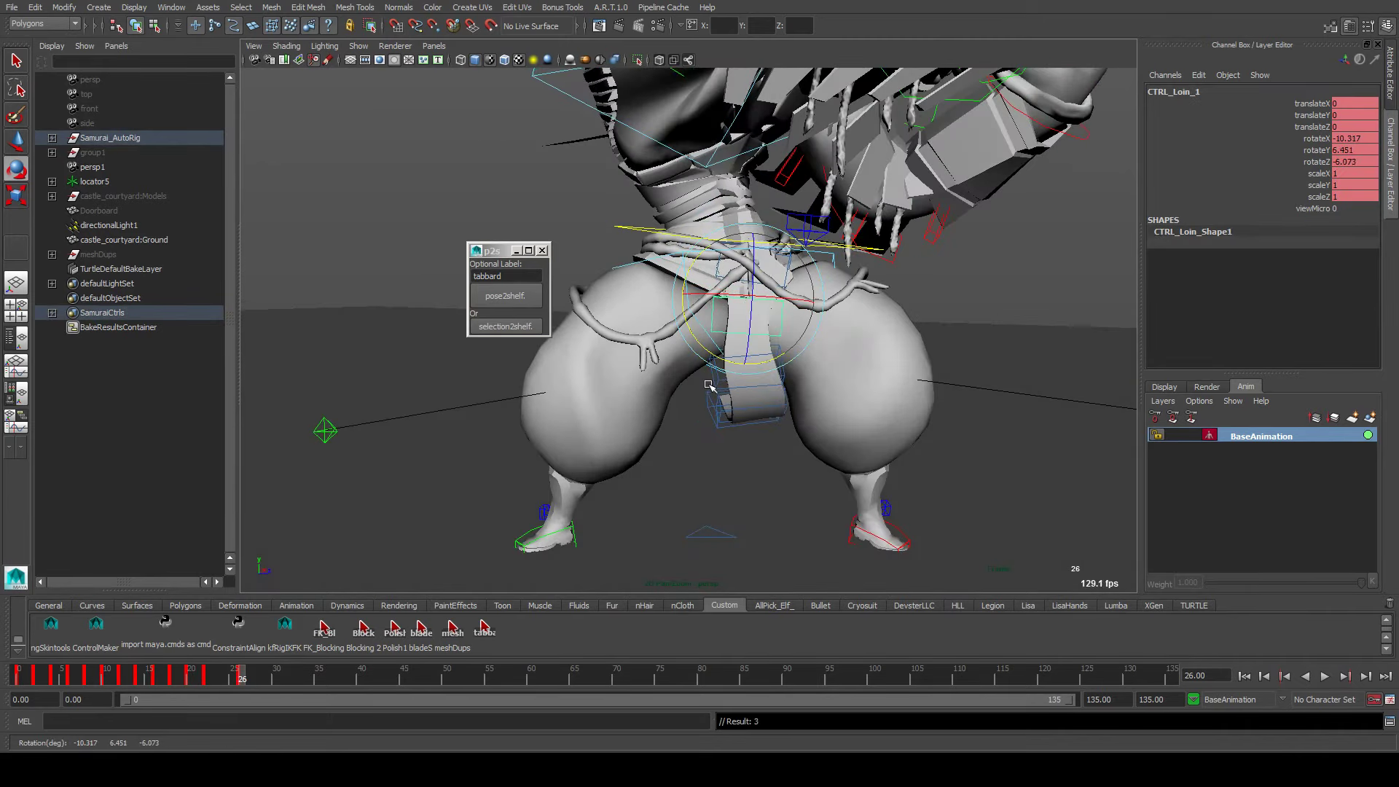
left_click(787, 334)
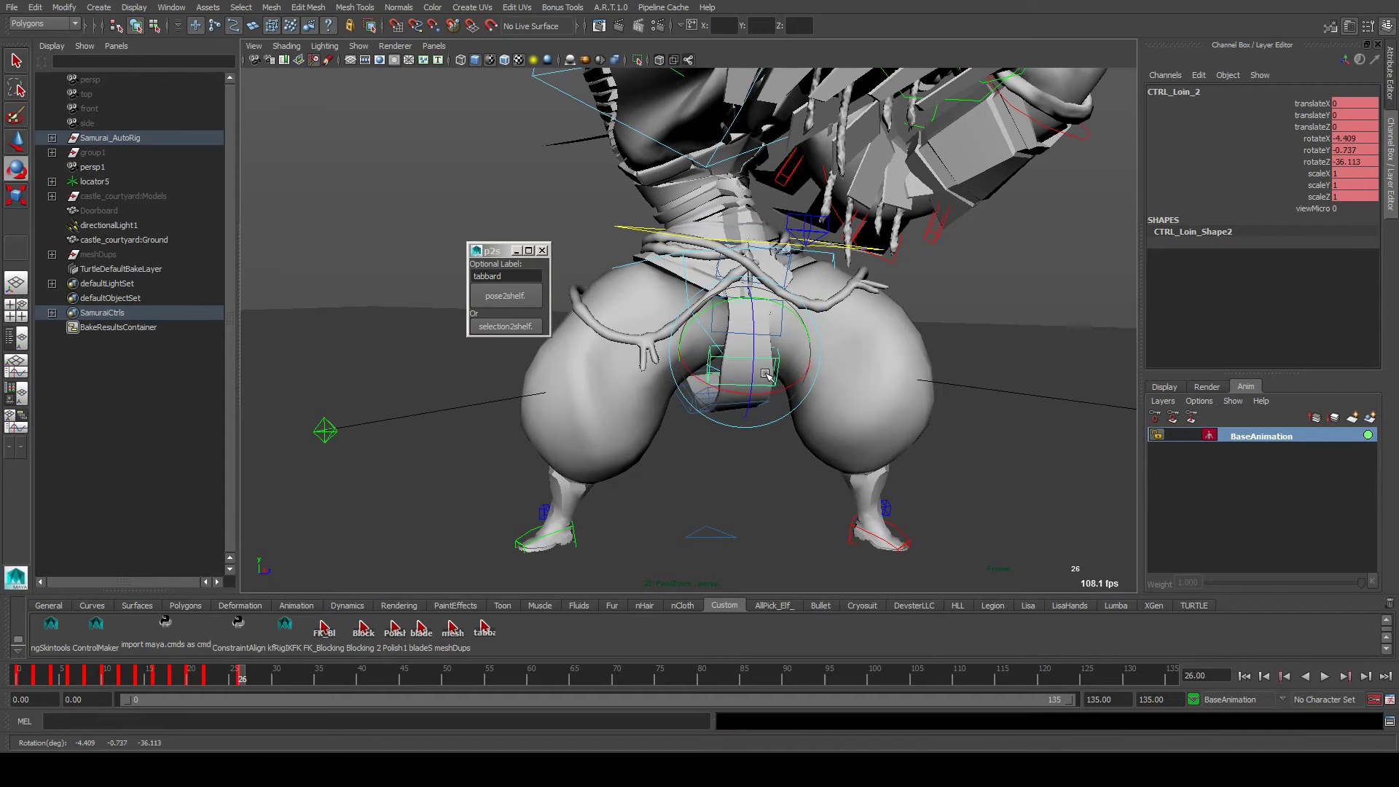
left_click(734, 393)
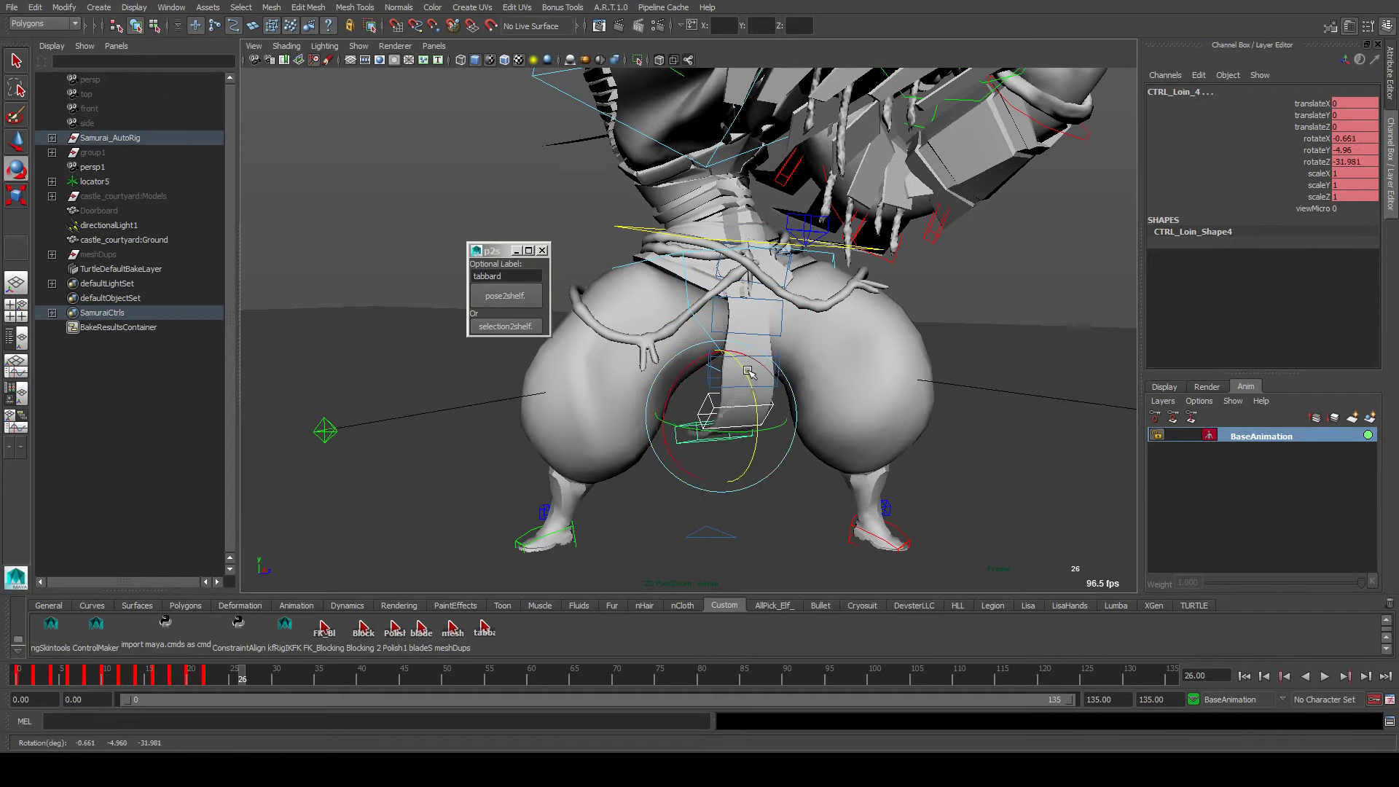
left_click(729, 408)
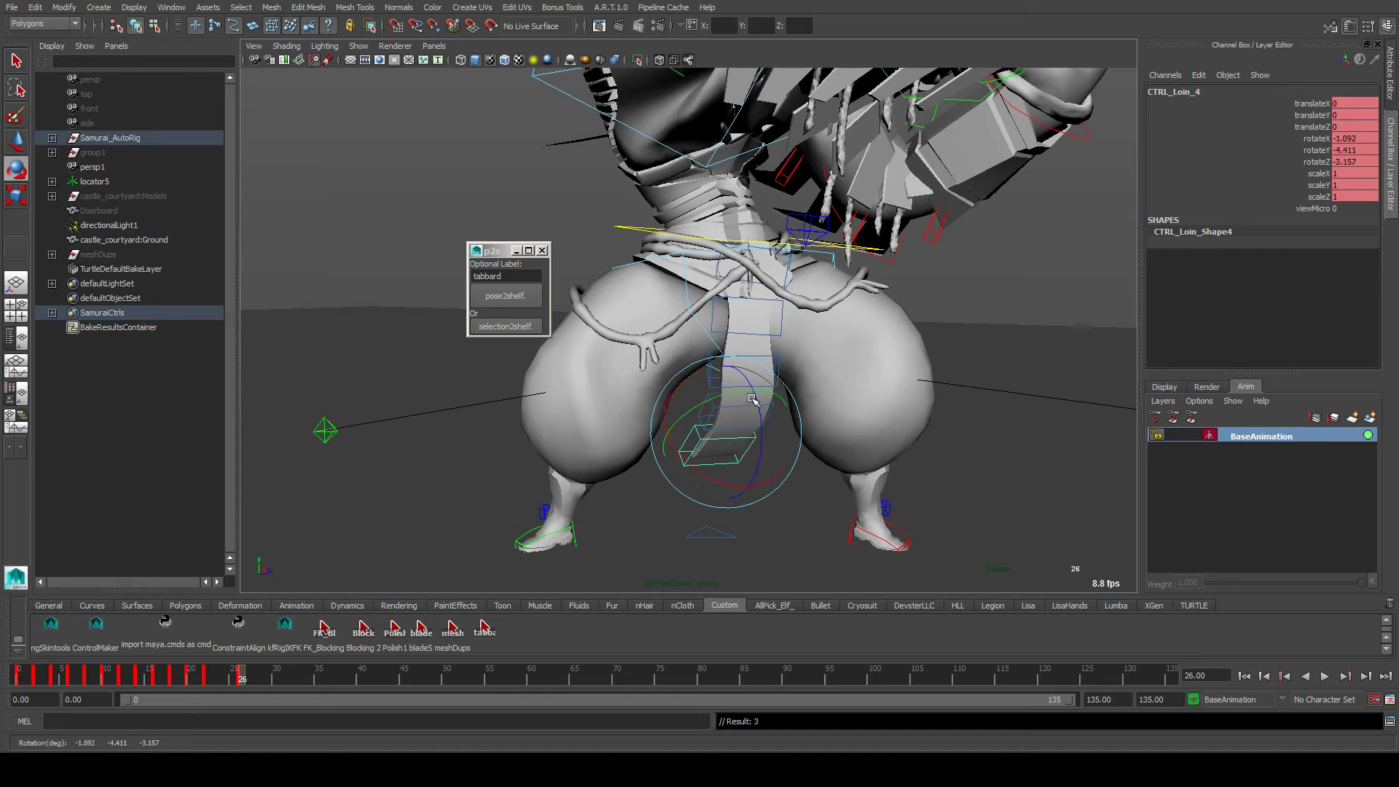
Refine the hanging cloth at frame 26, rotating CTRL_Loin_2 to about -23.7 in Z and CTRL_Loin_4 to about 1.5 in Y
left_click(714, 368)
left_click_drag(714, 368, 717, 312, "alt")
left_click(745, 344)
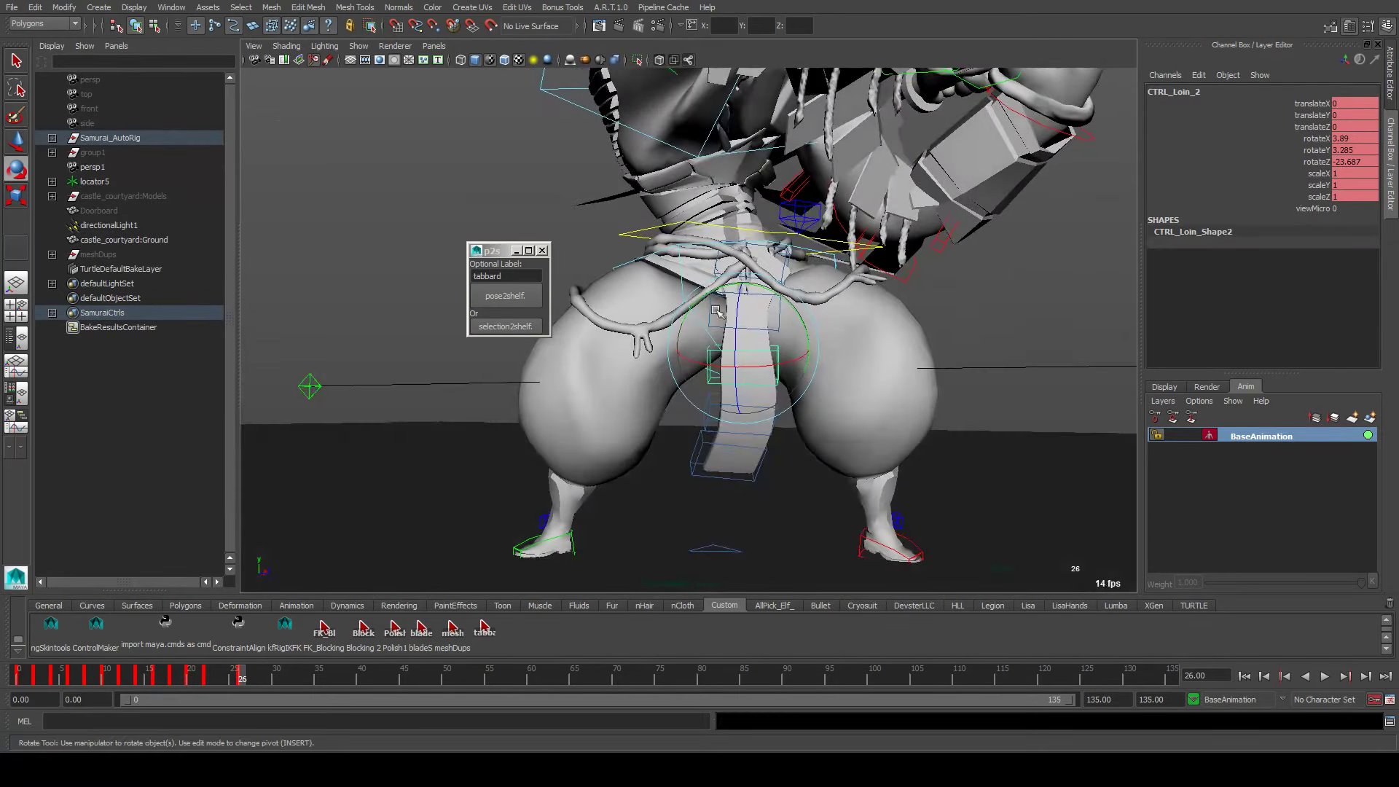
left_click(749, 464)
left_click(800, 486)
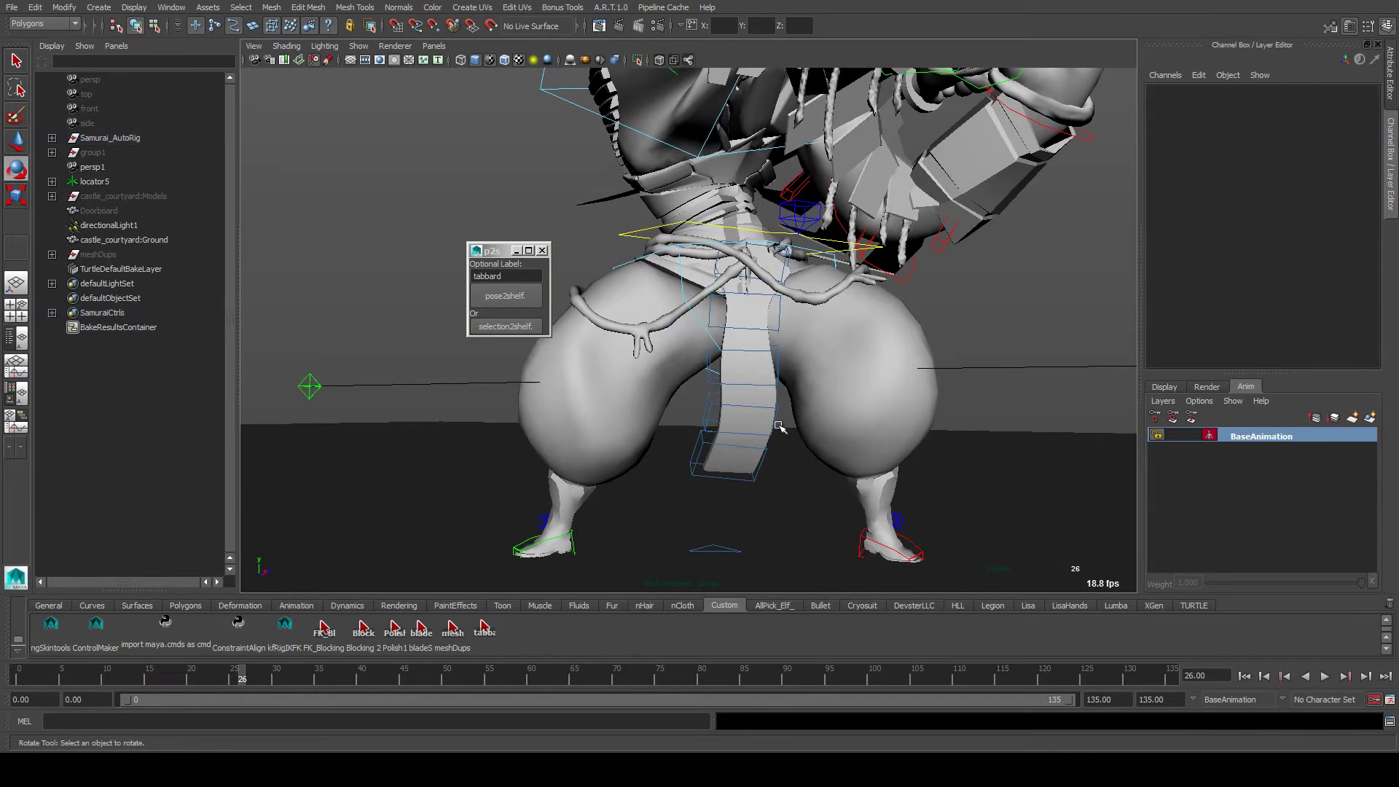
left_click_drag(700, 393, 769, 385)
left_click(771, 374)
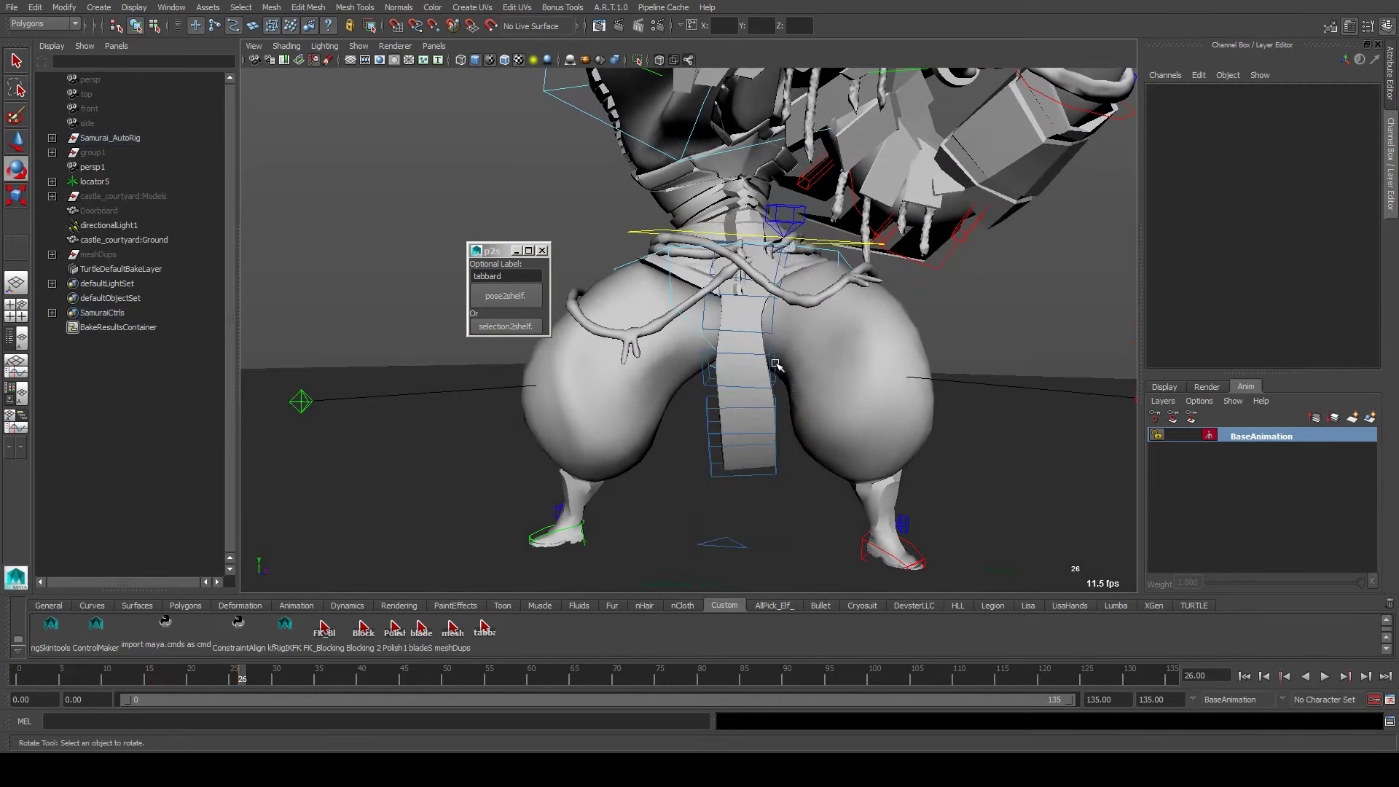
left_click(785, 459)
left_click_drag(774, 453, 780, 386, "alt")
Try curling the two tip controls at frame 24, with CTRL_Loin_4 at about 0.4, -1.7, -42.4, and delete that frame's keys
left_click(485, 630)
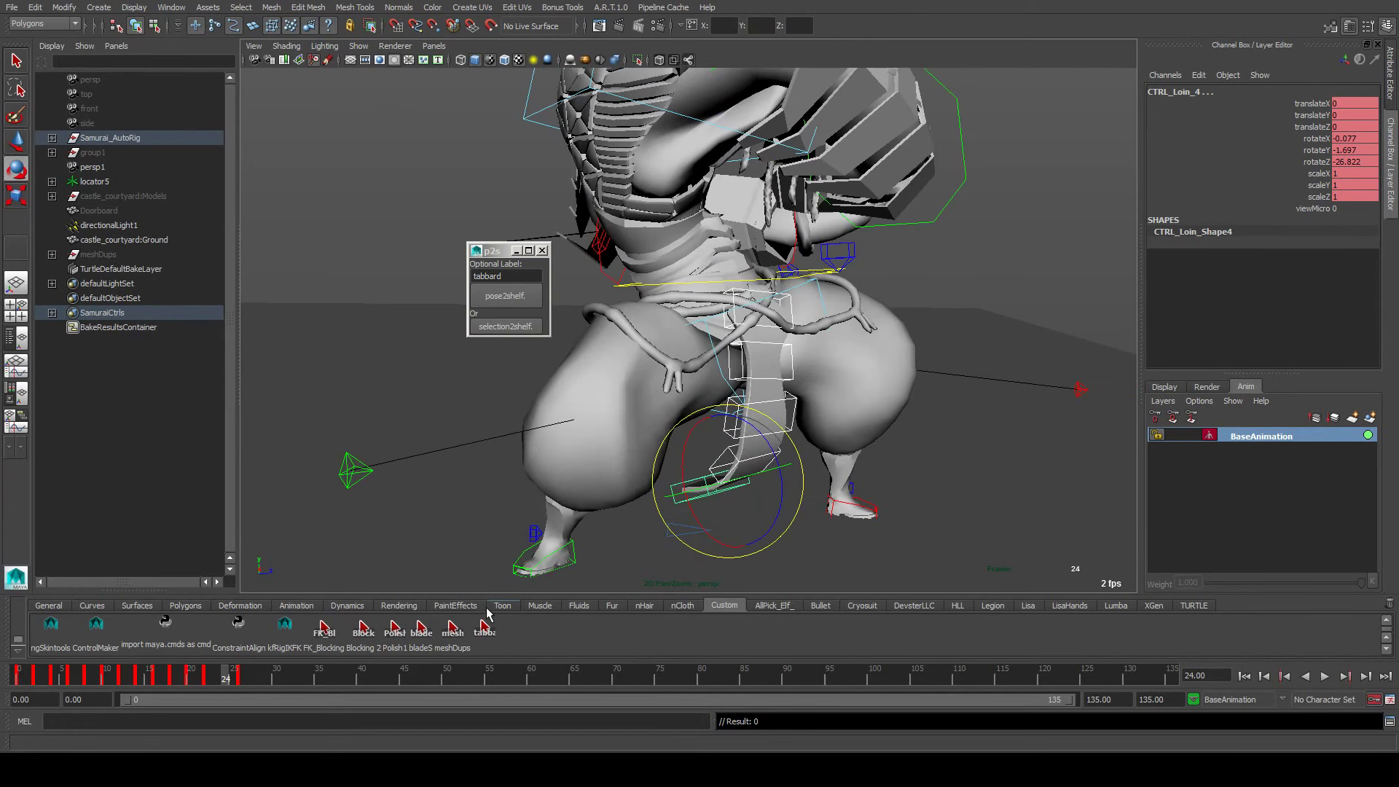
left_click(764, 487)
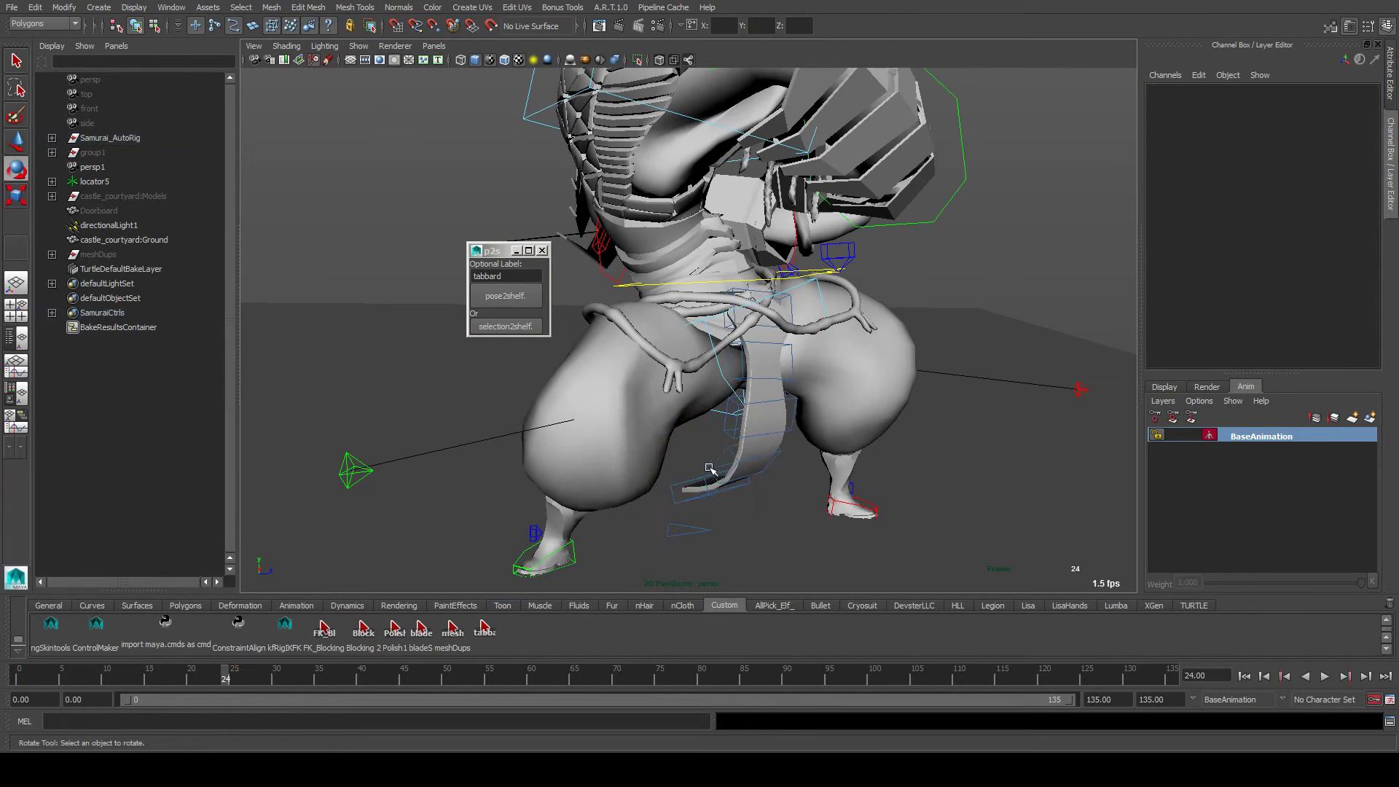
left_click(775, 476)
left_click_drag(778, 480, 766, 504)
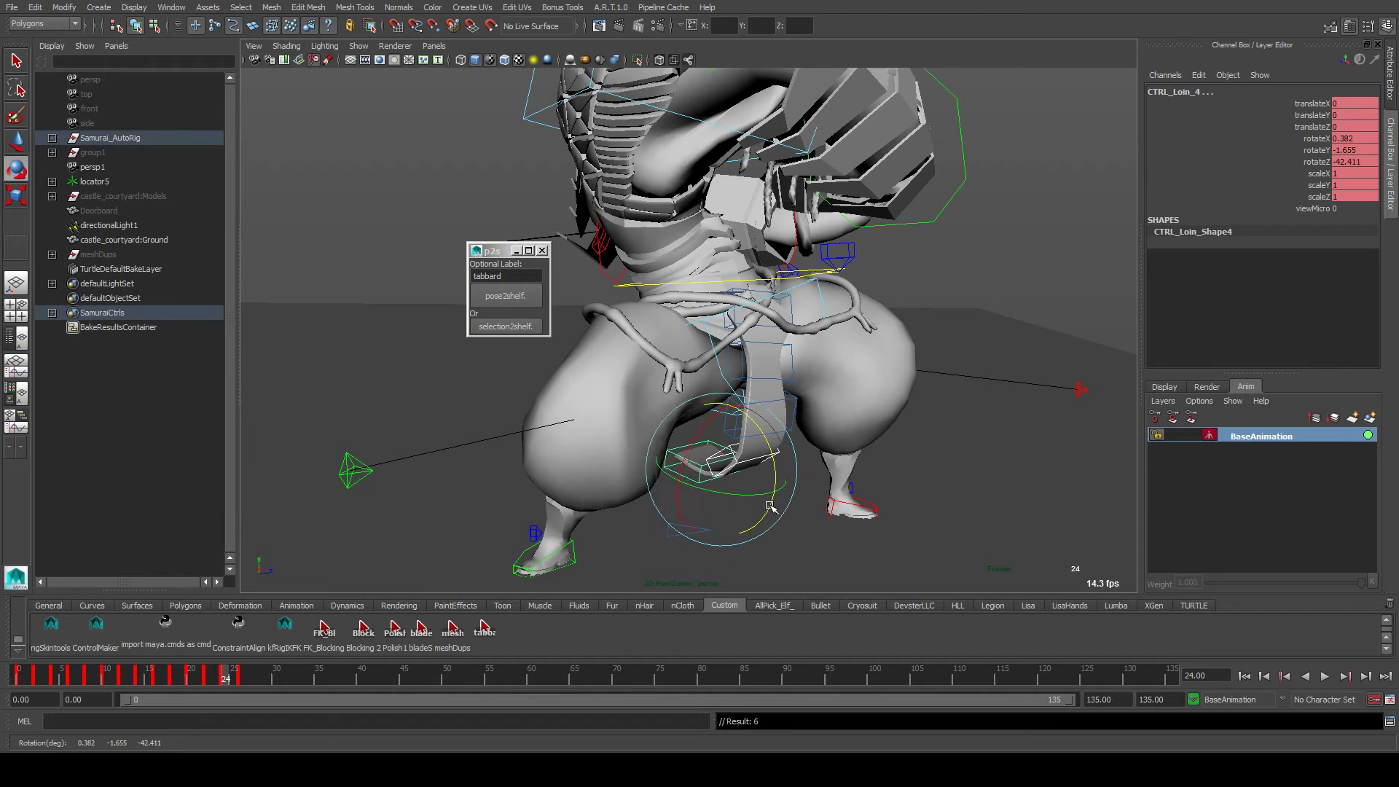
key("comma")
key("period")
key("period")
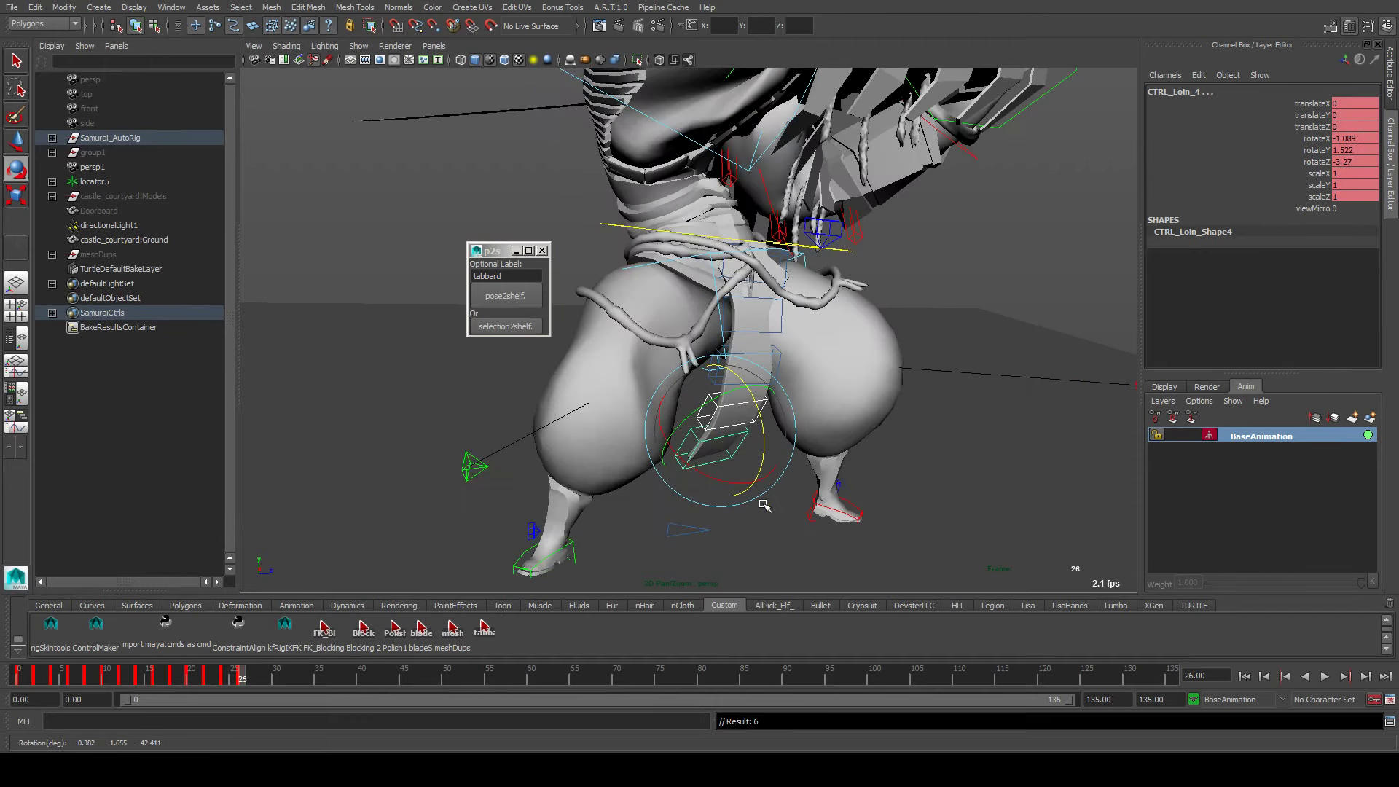
key("comma")
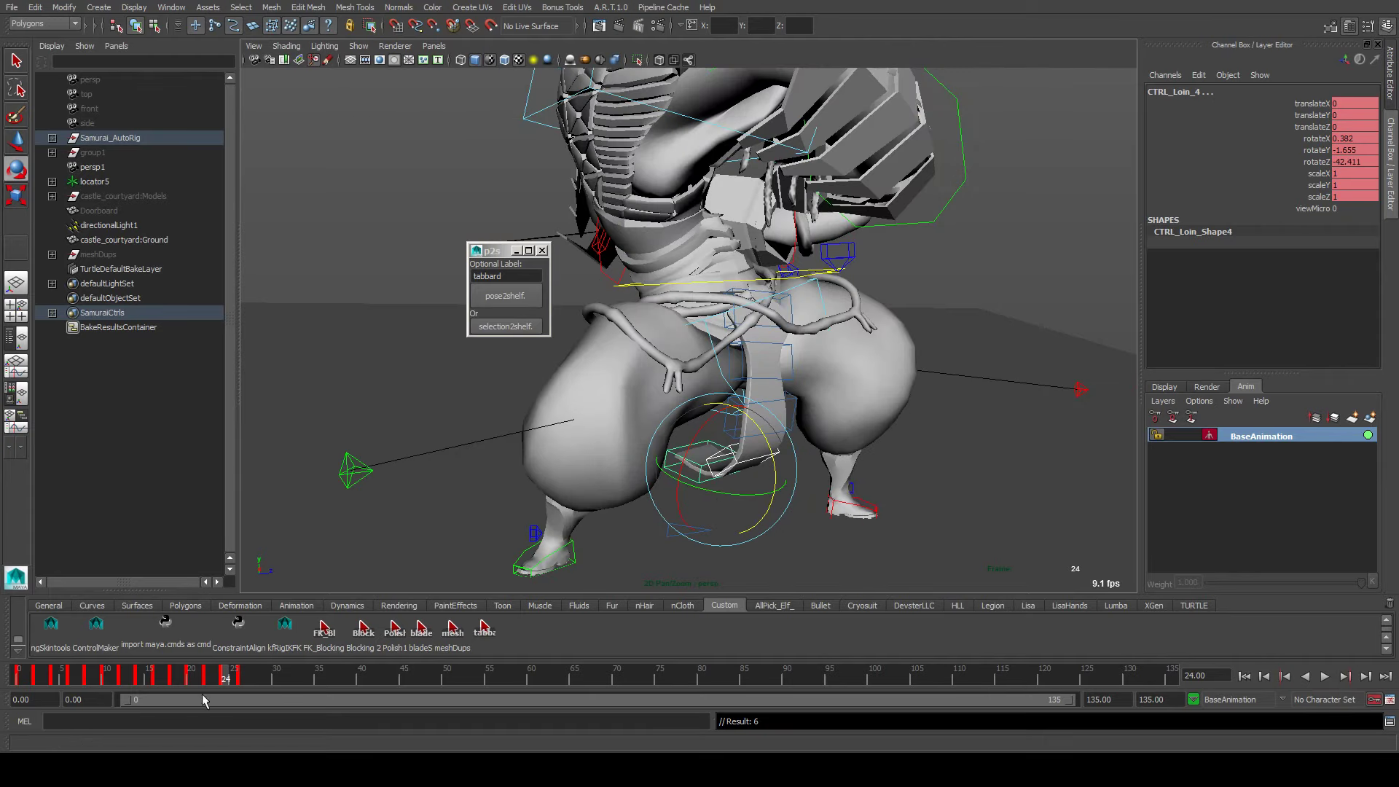
right_click(226, 681)
left_click(291, 510)
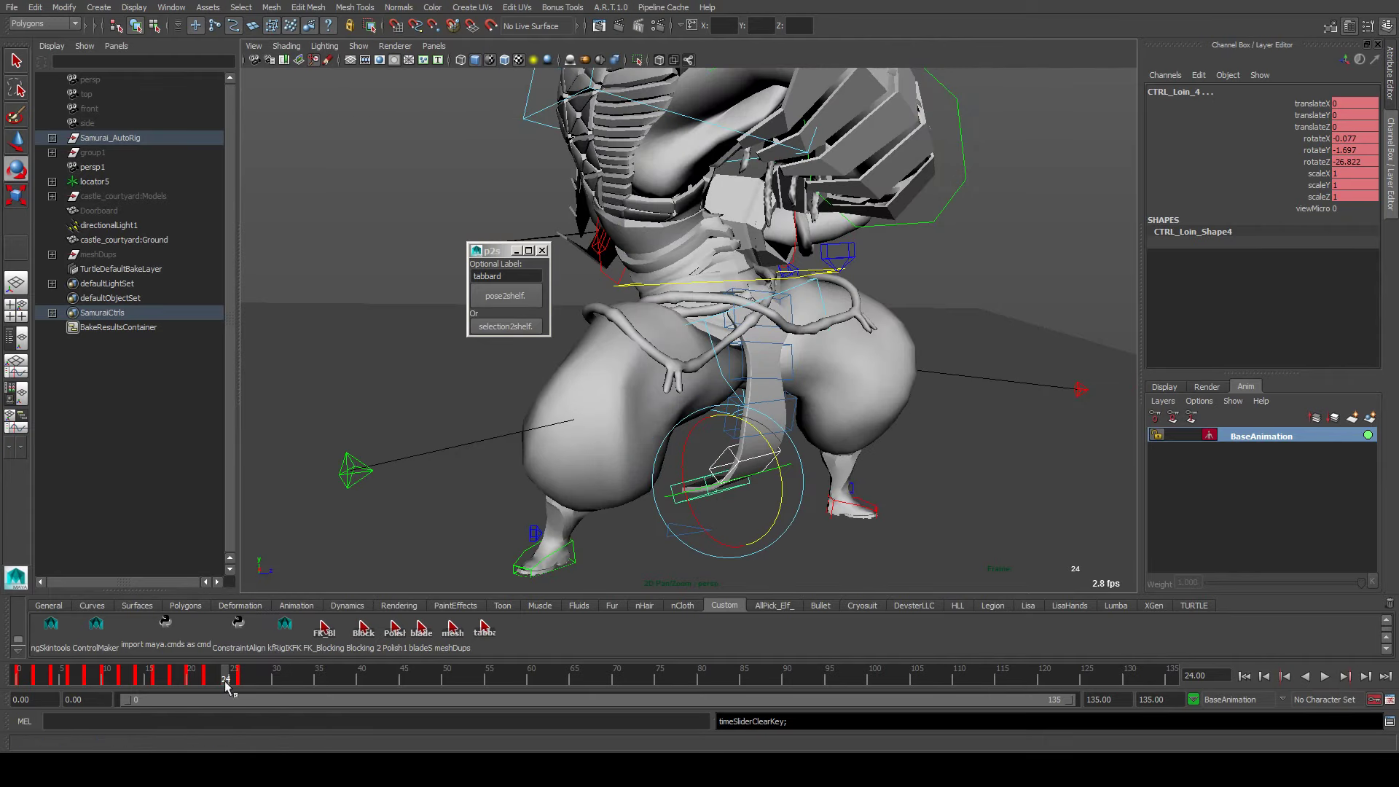
Play the motion, stop at frame 30 and rotate CTRL_Loin_0 to about 151.8, -15.9, -28.0 to face the cloth forward
key("alt+v")
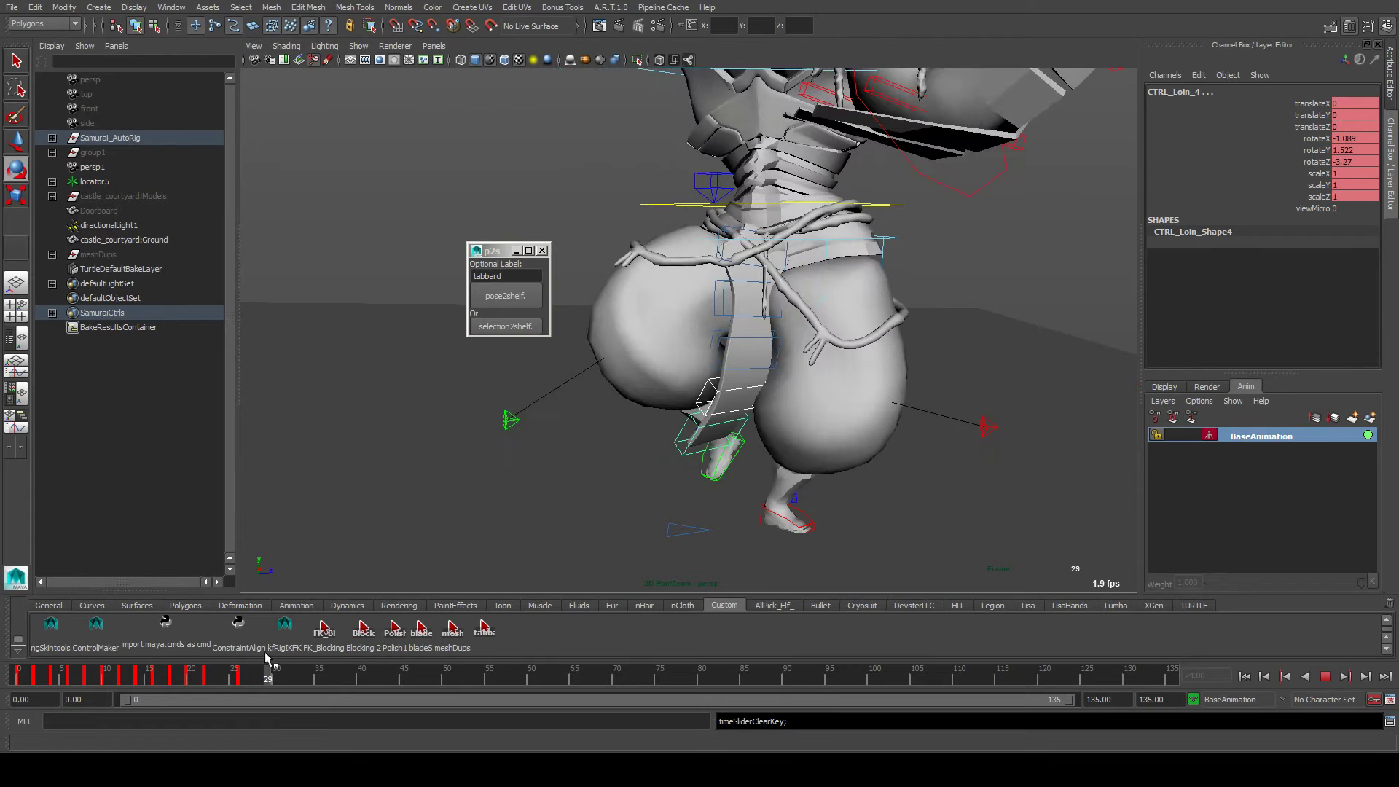
key("Escape")
left_click_drag(554, 433, 641, 306, "alt")
left_click(656, 226)
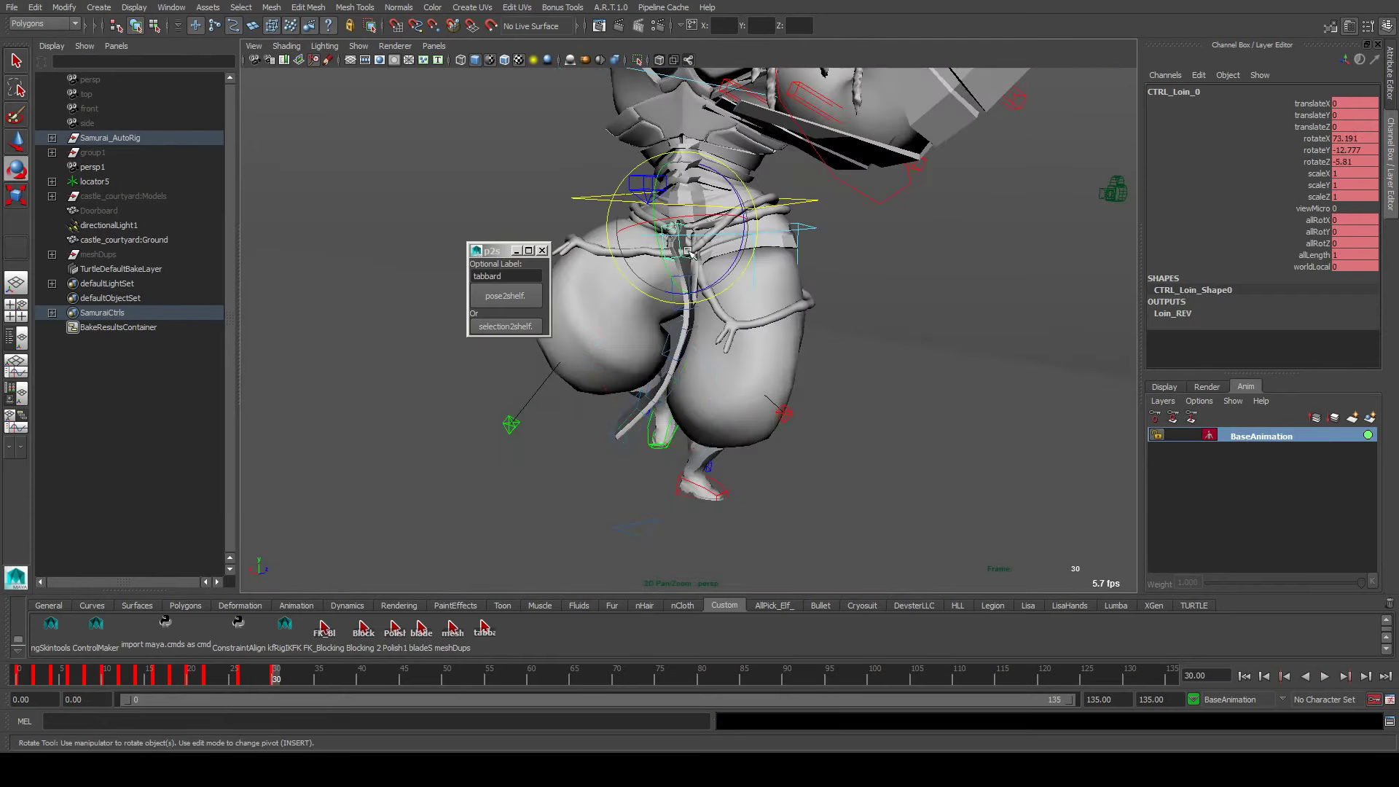
mouse_move(656, 226)
left_mouse_down()
mouse_move(667, 242)
mouse_move(682, 220)
left_mouse_up()
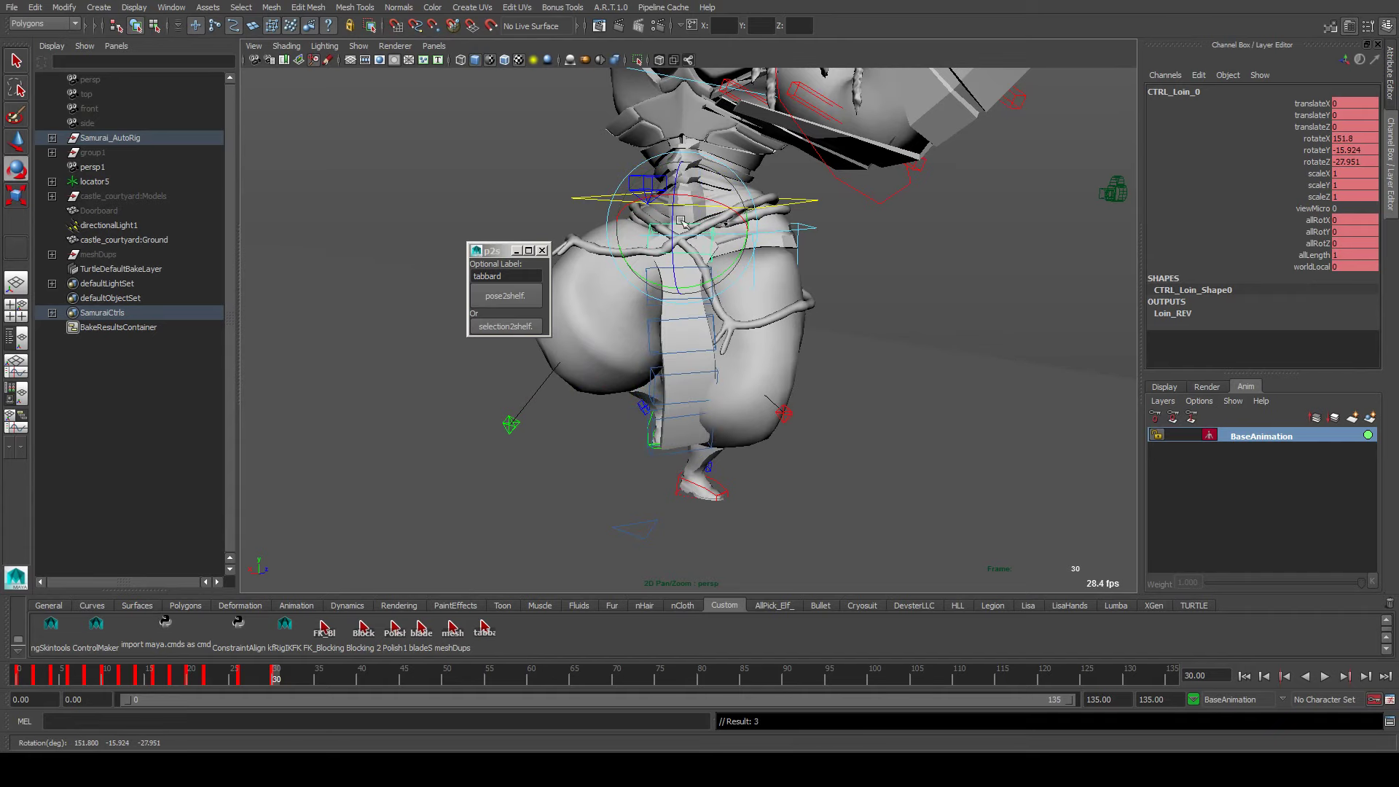
Swing the lower cloth sideways at frame 30, rotating CTRL_Loin_2 to about 6.3, 6.5, 1.4 and CTRL_Loin_3 to about 10.8, -2.0, -0.2
left_click(721, 284)
left_click(710, 299)
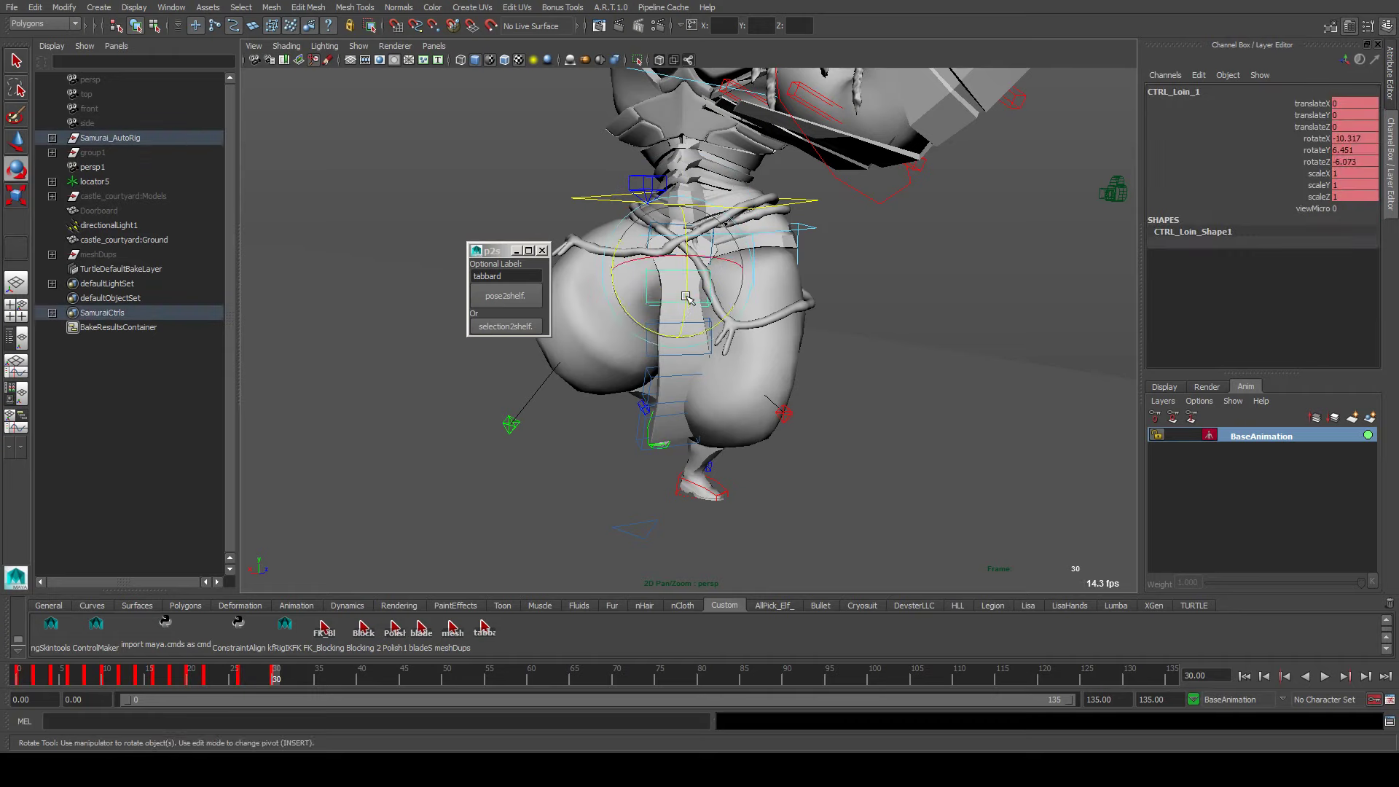
left_click(699, 319)
left_click(702, 330)
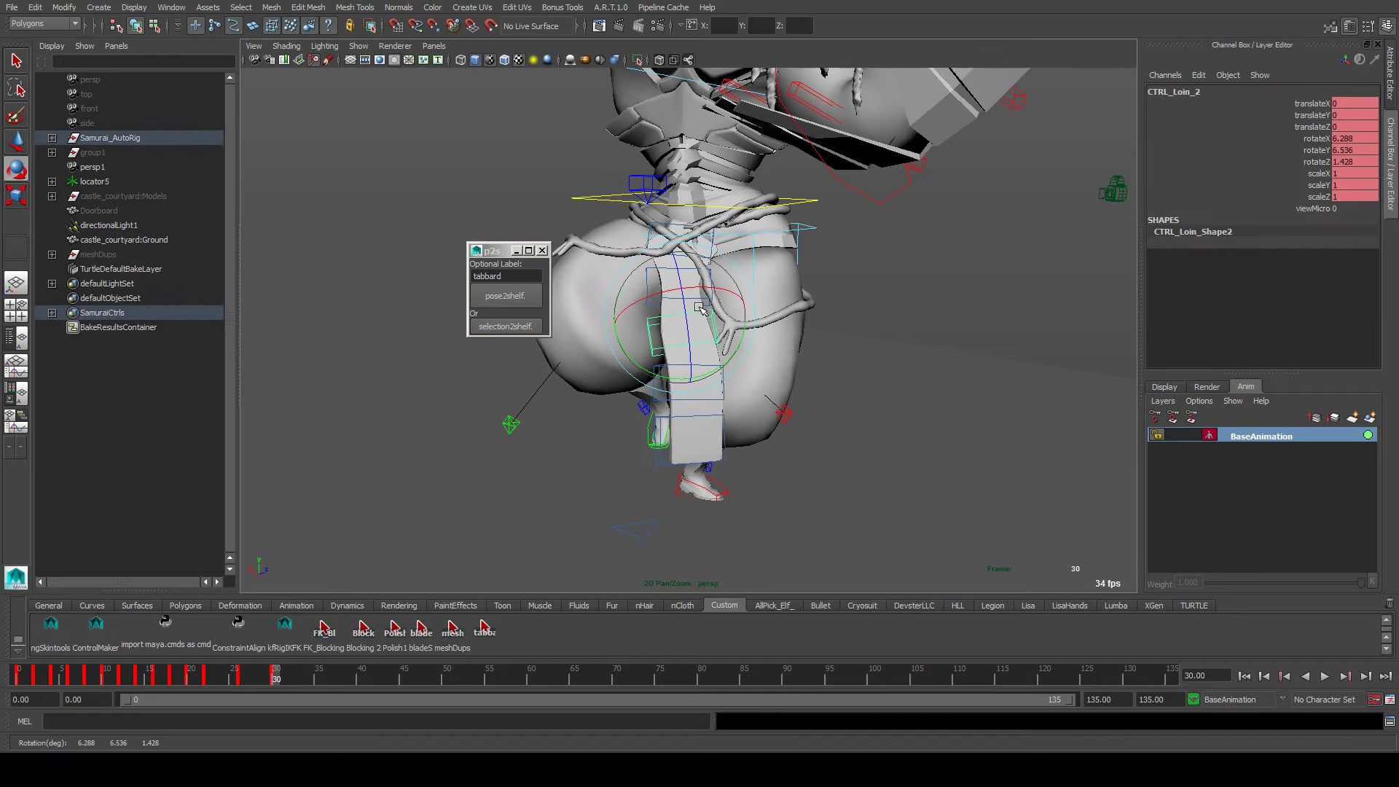
left_click(734, 355)
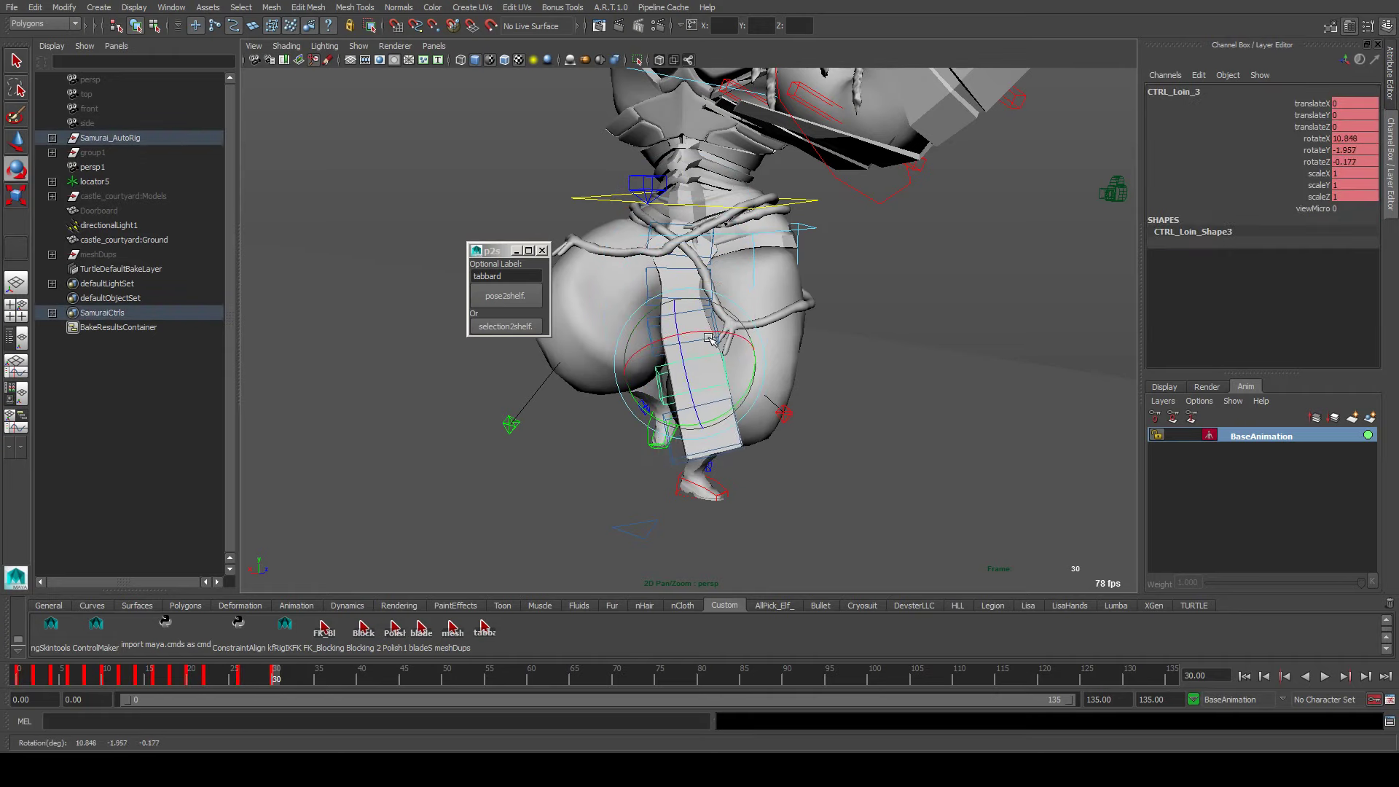
left_click(756, 397)
left_click(775, 440)
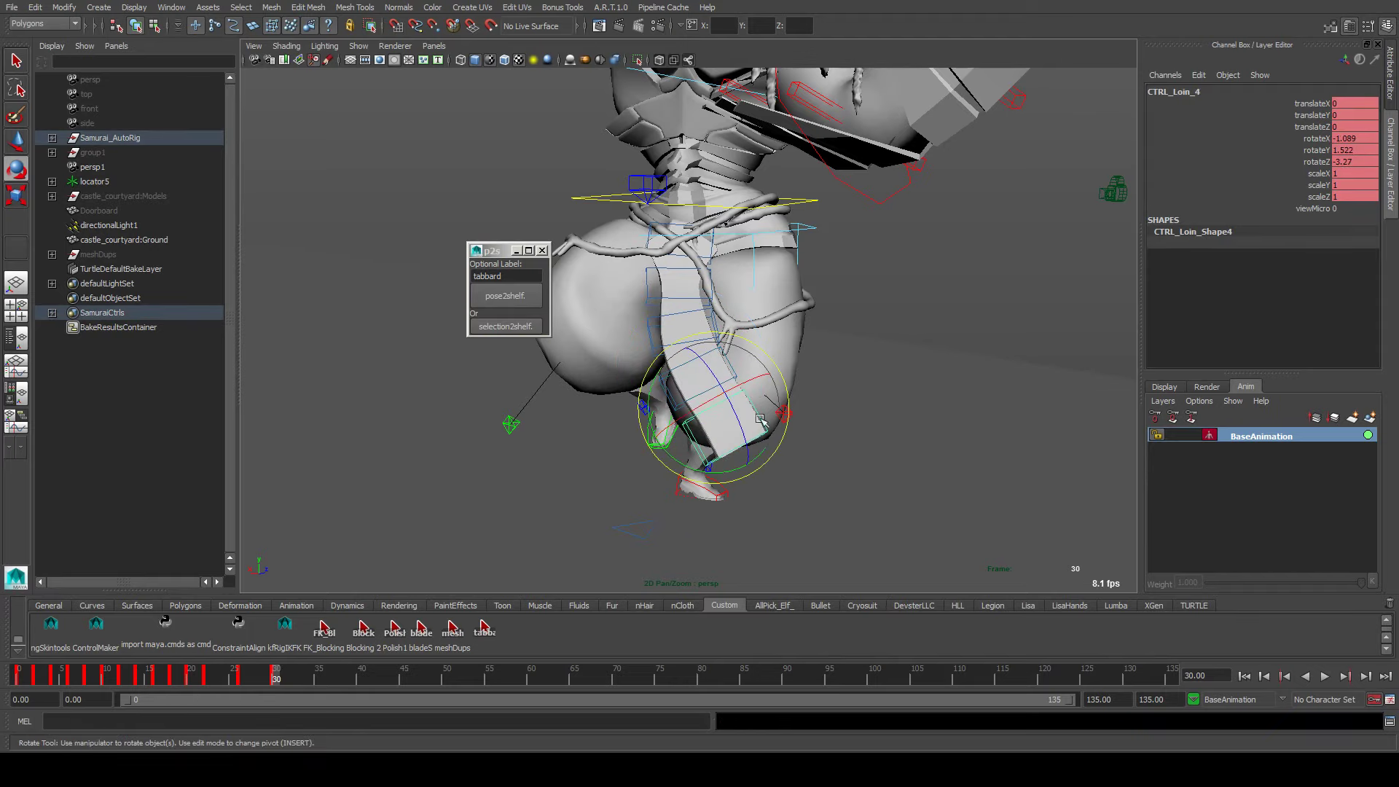
left_click(798, 405)
Readjust the top of the cloth at frame 30, rotating CTRL_Loin_0 to about 145.5, -15.3, -19.1 and turning CTRL_Loin_1 to match
left_click_drag(799, 405, 747, 265, "alt")
left_click(740, 279)
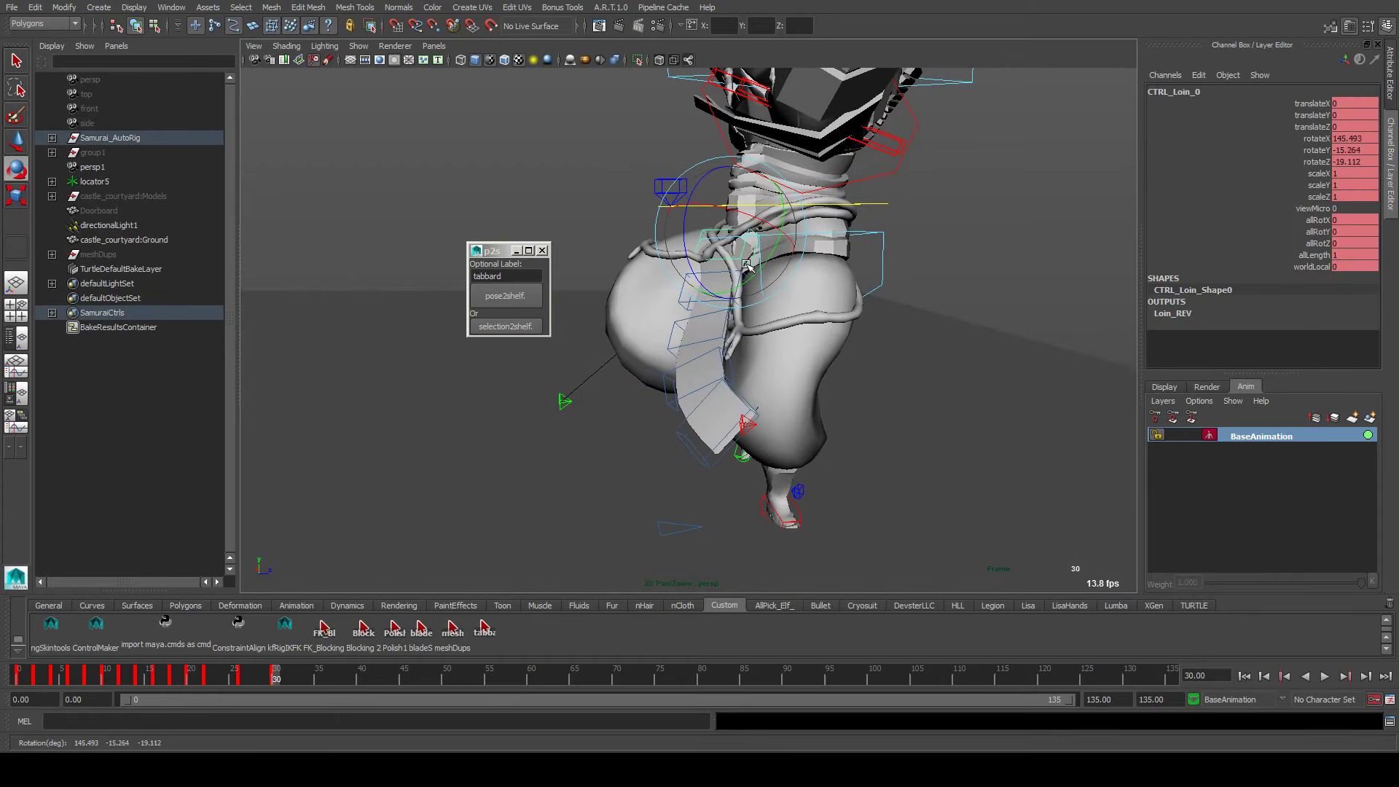
left_click(720, 281)
left_click(731, 307)
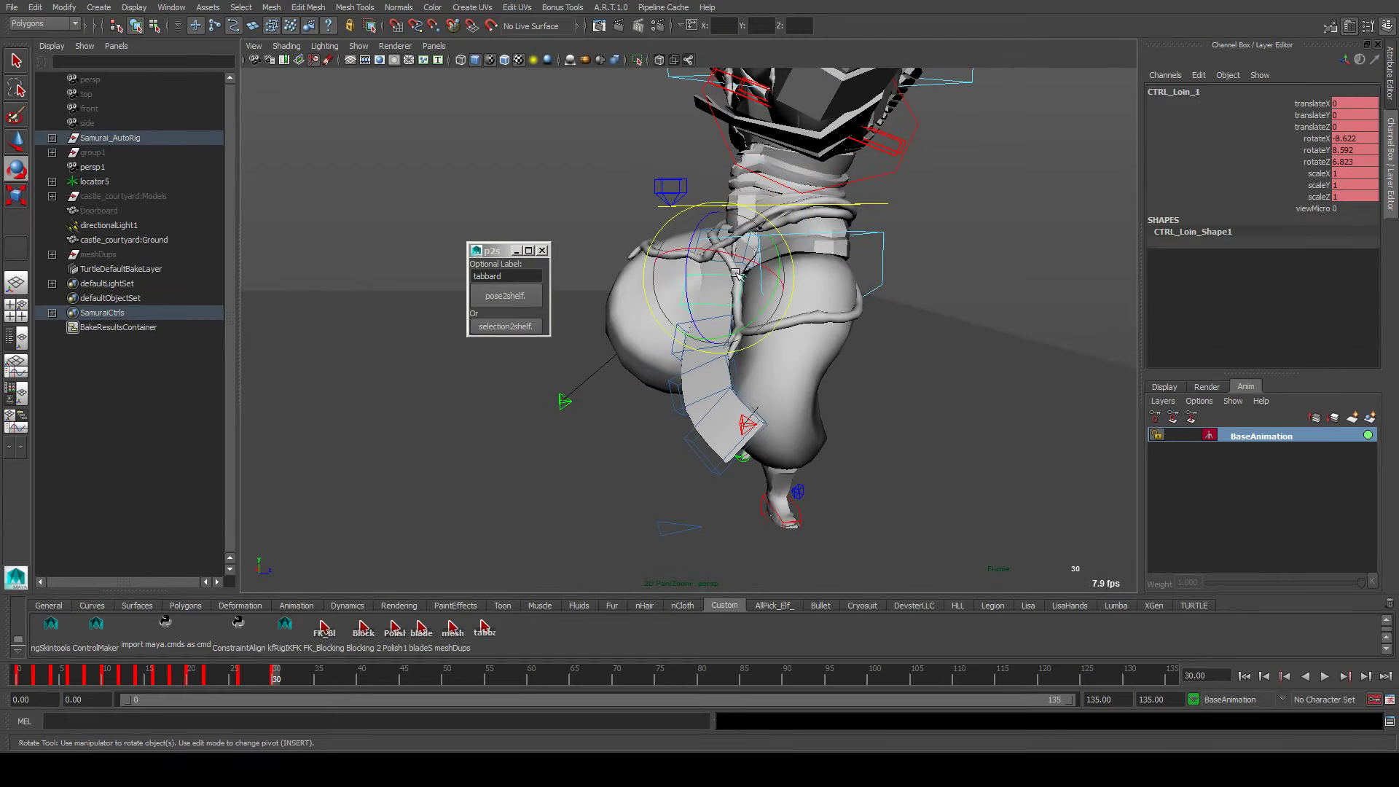
Bend the middle of the cloth around the thigh at frame 30, rotating CTRL_Loin_2 and setting CTRL_Loin_3 to about -4.6, 20.7, -11.2
left_click(736, 357)
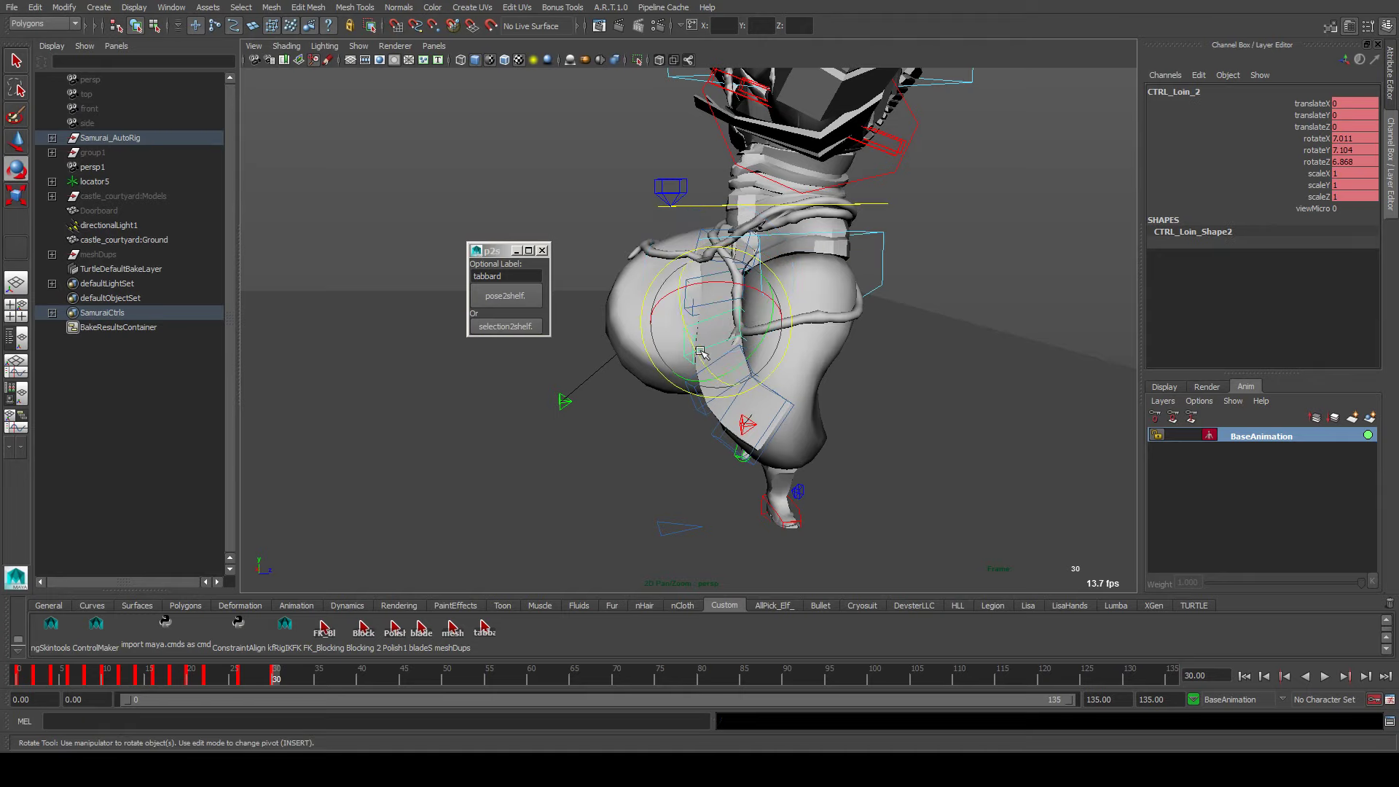
left_click(734, 358)
left_click(761, 405)
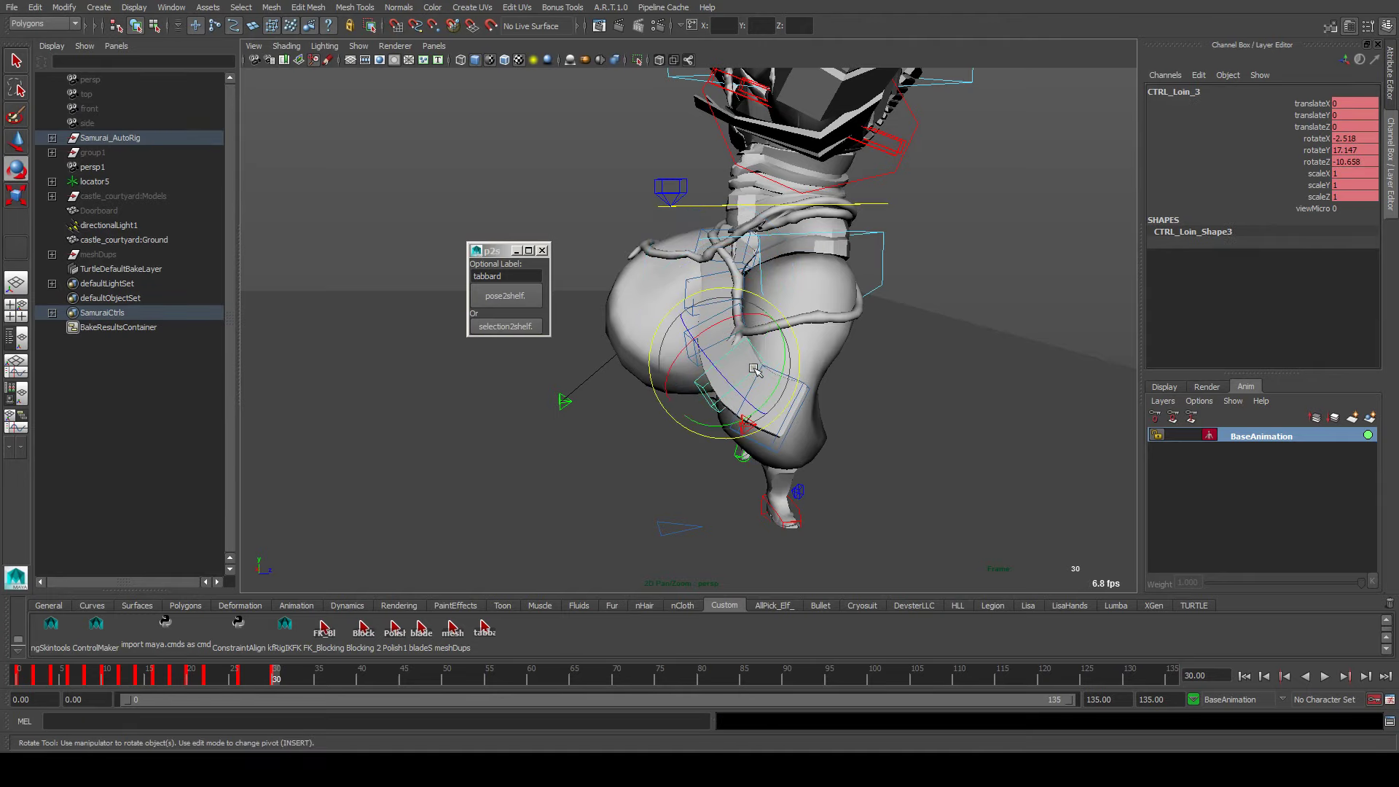
left_click_drag(761, 405, 718, 298, "alt")
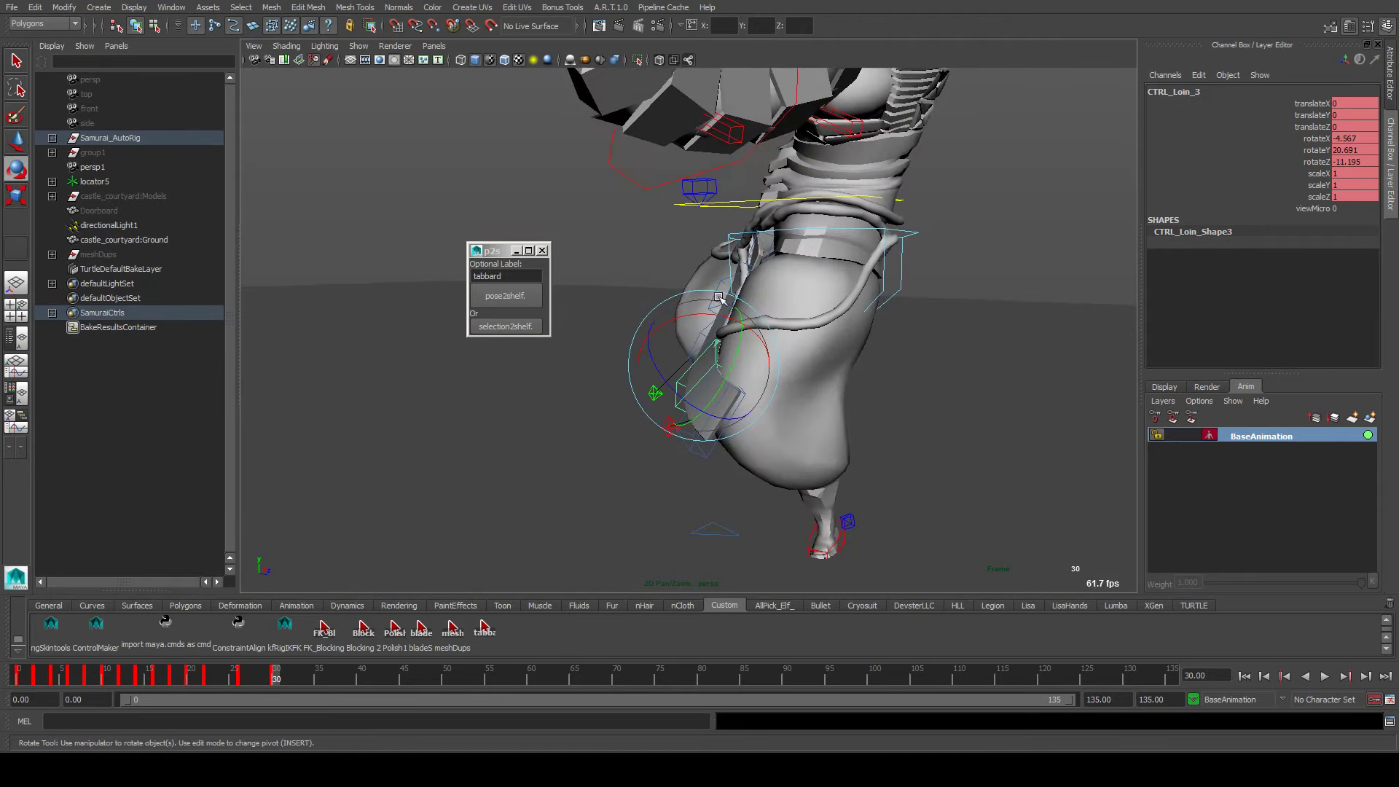
Pull the upper cloth clear of the thigh at frame 30, with CTRL_Loin_2 about 10.9, 16.5, 16.3 and CTRL_Loin_1 about -5.8, 20.1, 12.1
left_click(722, 337)
left_click(707, 339)
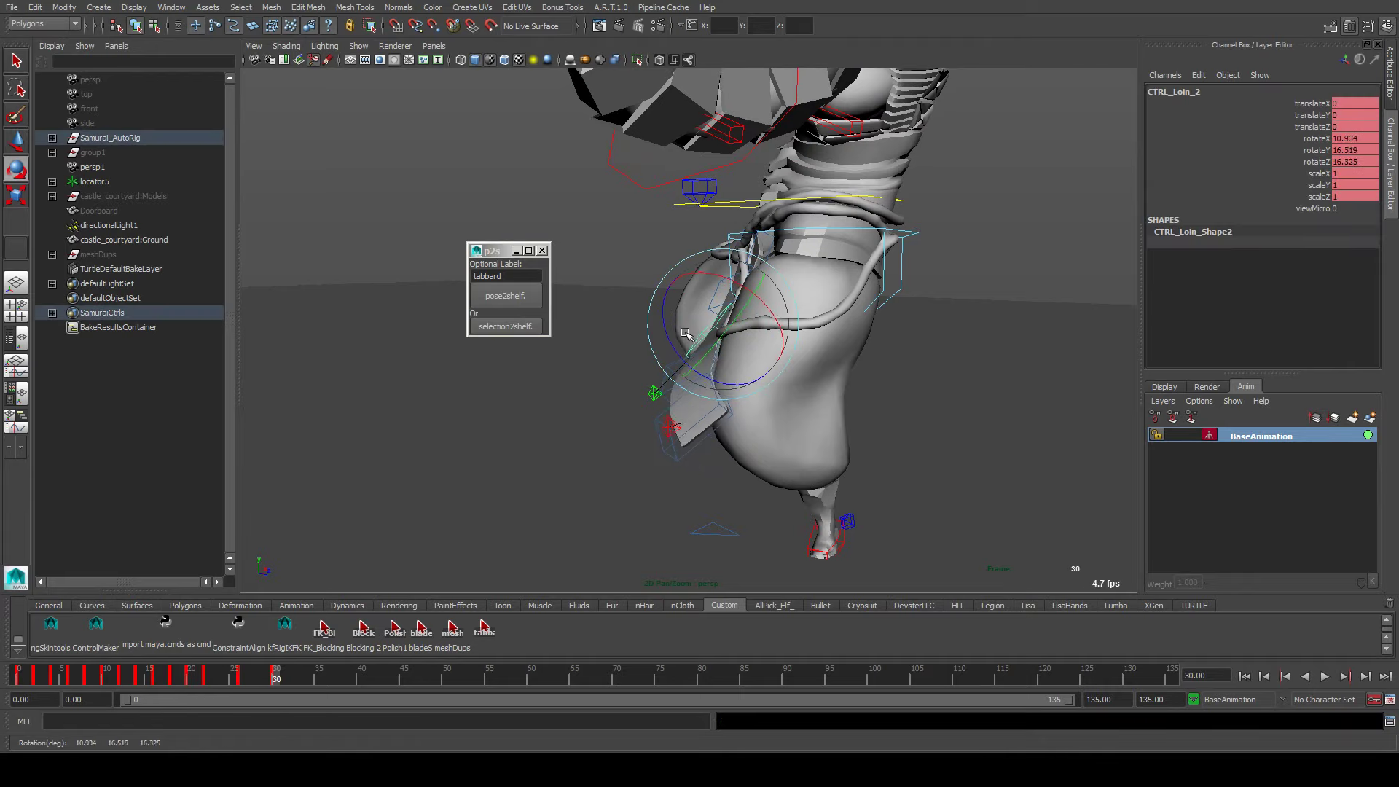
left_click(688, 343)
left_click(696, 357)
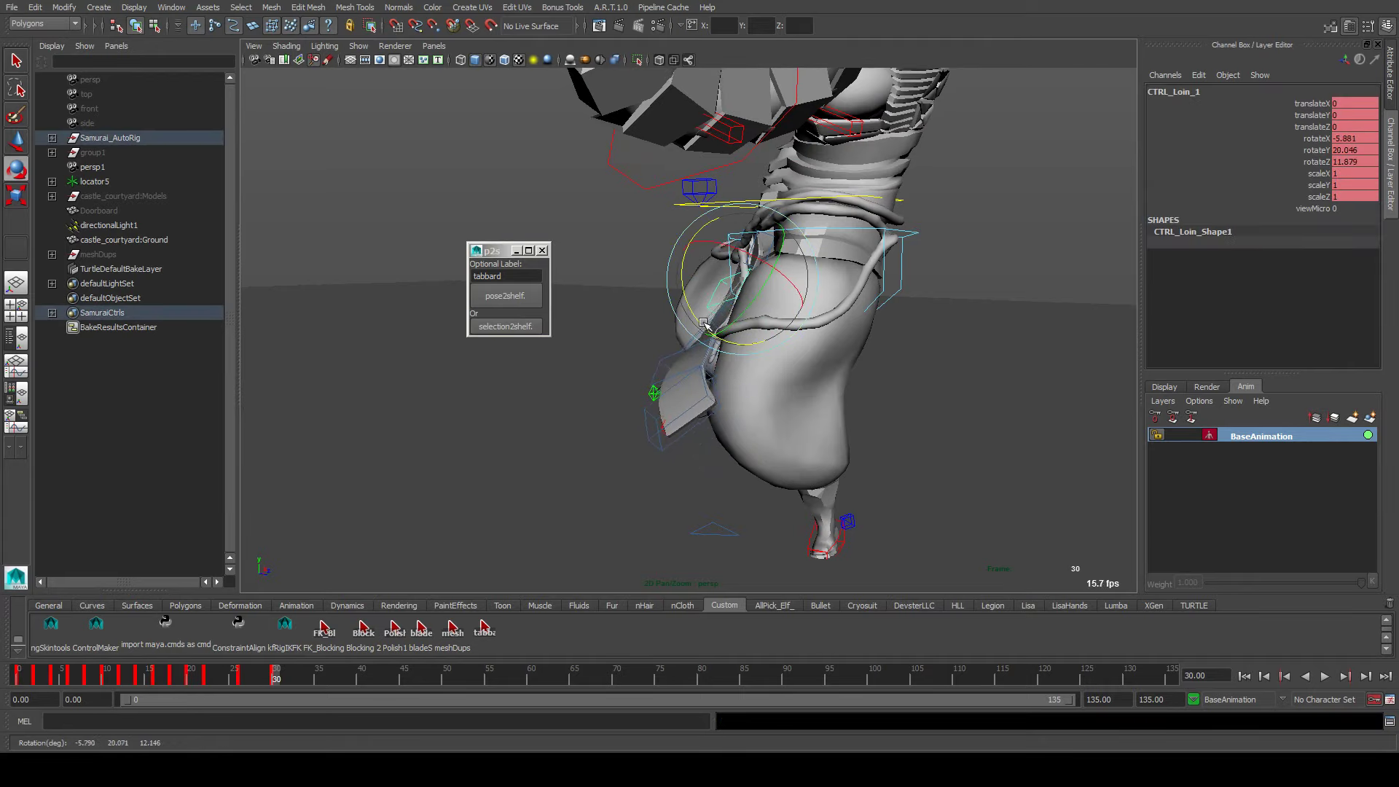
Flare the tip of the cloth outward at frame 30, rotating CTRL_Loin_4 to about -31.0, 26.1, -3.8
left_click(690, 378)
left_click(652, 427)
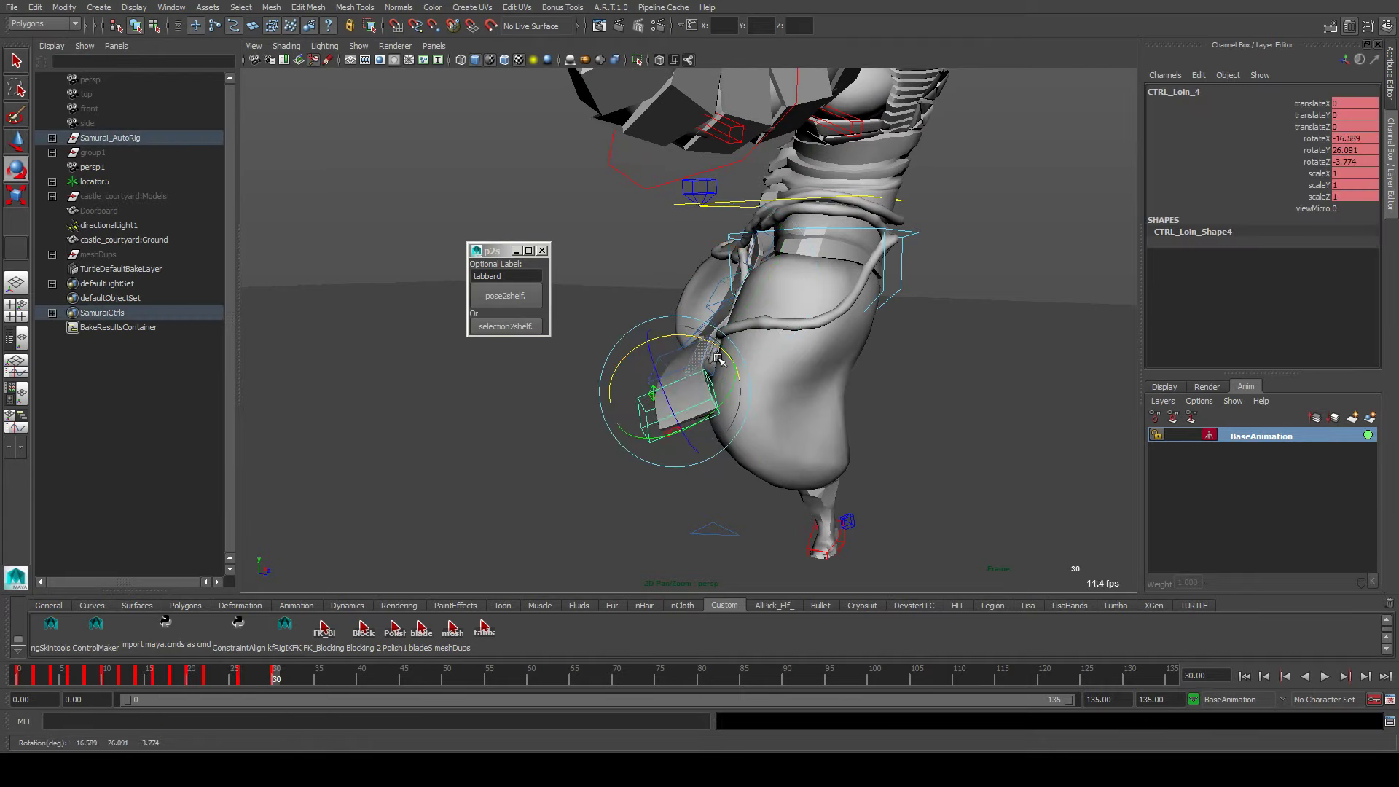
left_click_drag(726, 373, 772, 351, "alt")
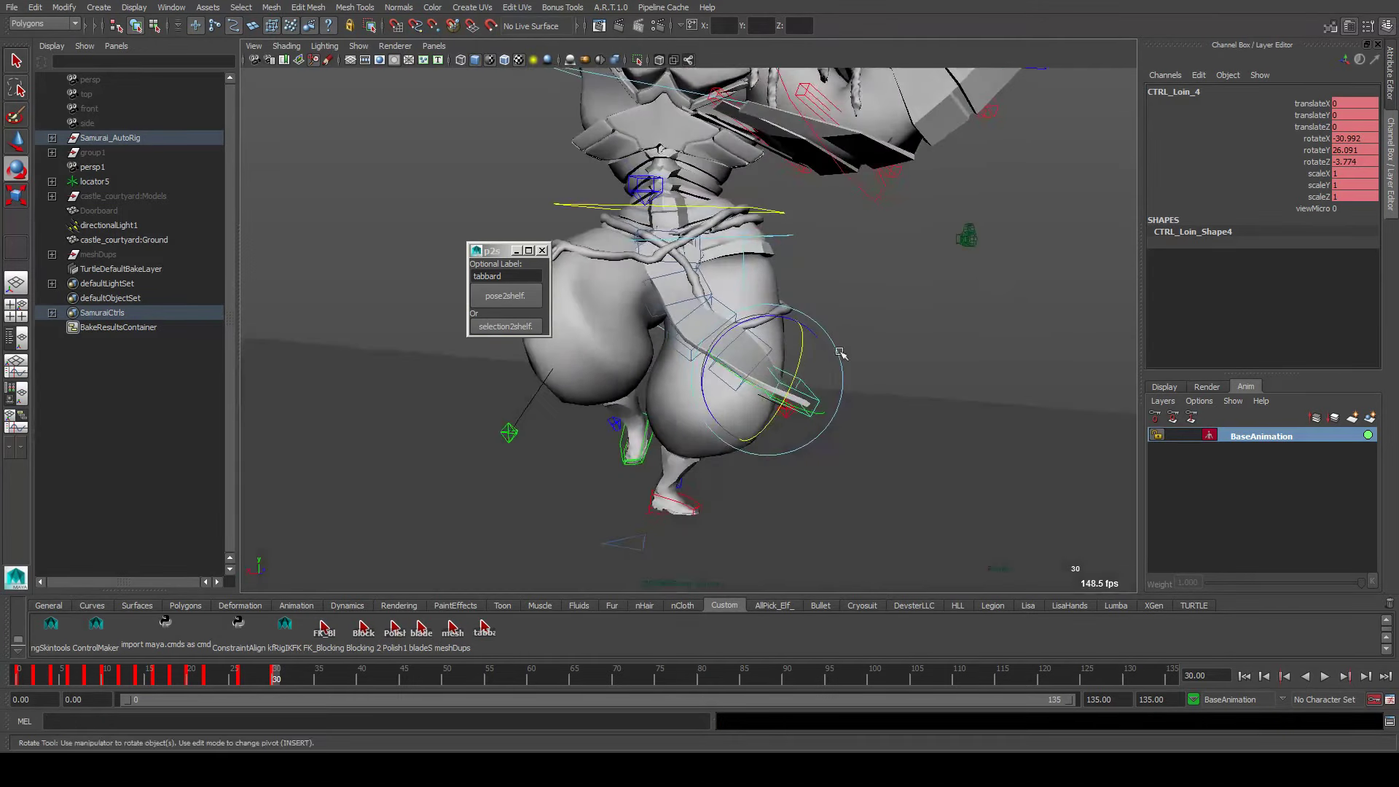
left_click(772, 352)
left_click(762, 348)
left_click(732, 309)
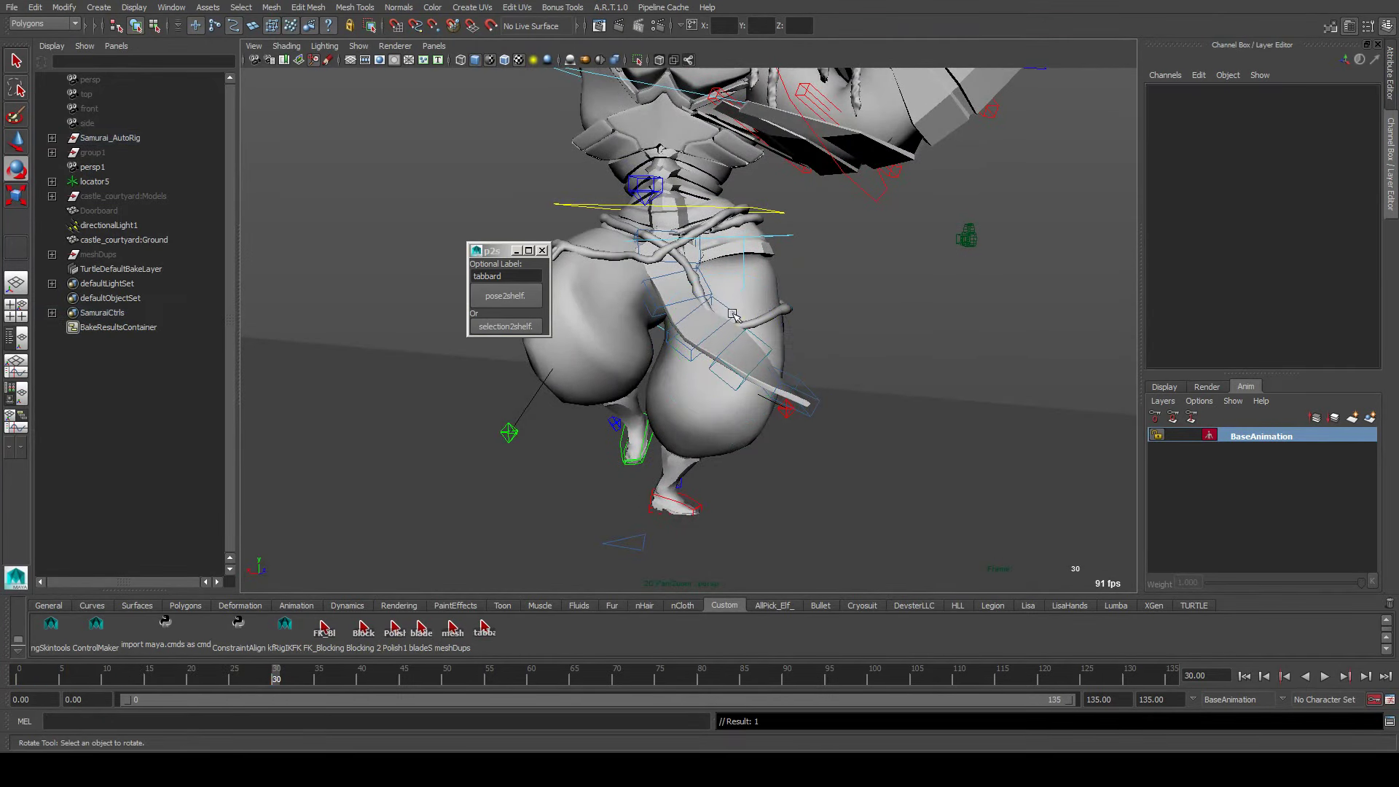
Soften the cloth's outward flare at frame 30, rotating CTRL_Loin_4 to about -7.2, 20.3, -2.3
left_click(722, 294)
left_click_drag(722, 294, 696, 280)
left_click(772, 342)
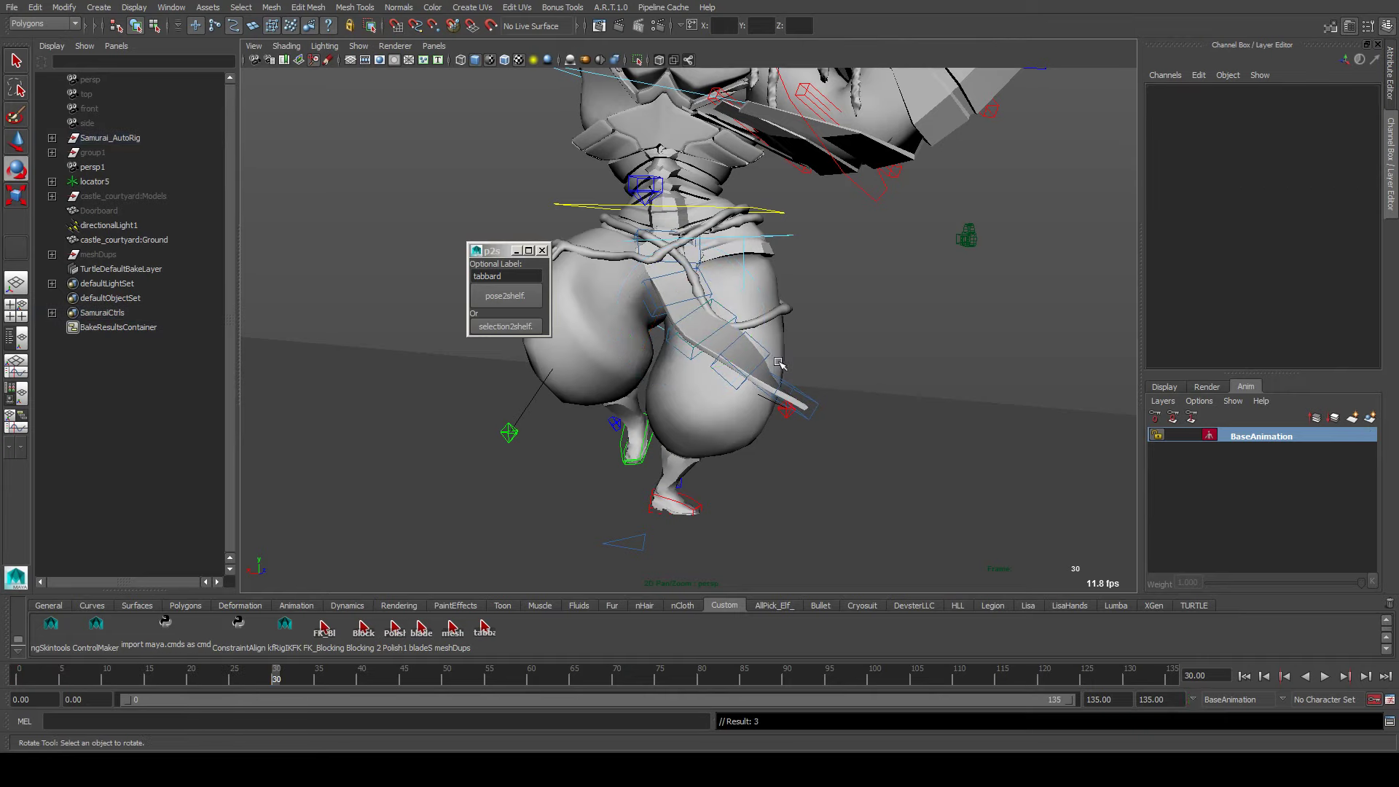
left_click(728, 339)
left_click_drag(729, 339, 656, 445, "alt")
left_click(758, 408)
left_click(722, 421)
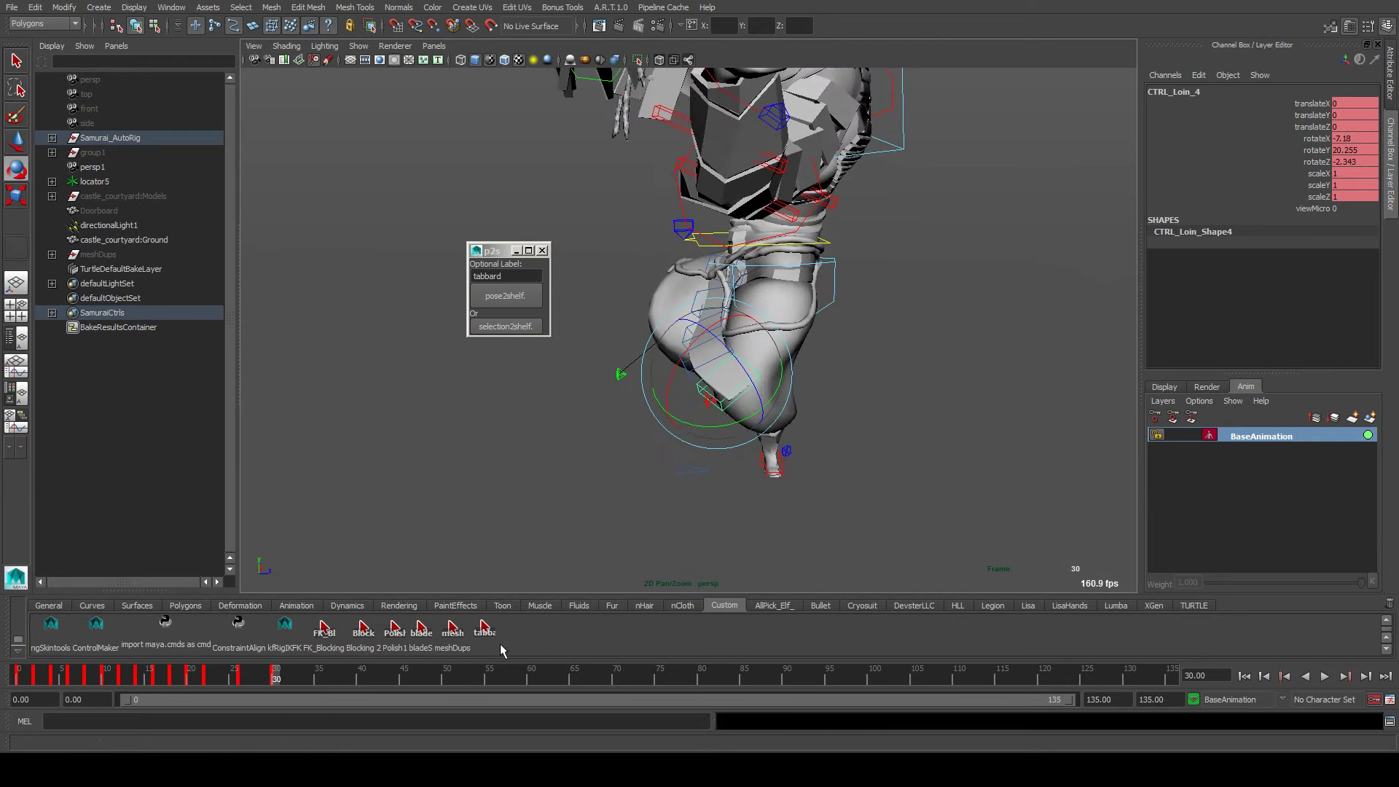
Select all the loincloth controls and step back and forth between frames 26 and 30 to examine the cloth's swing
left_click(491, 644)
key("comma")
key("comma")
key("period")
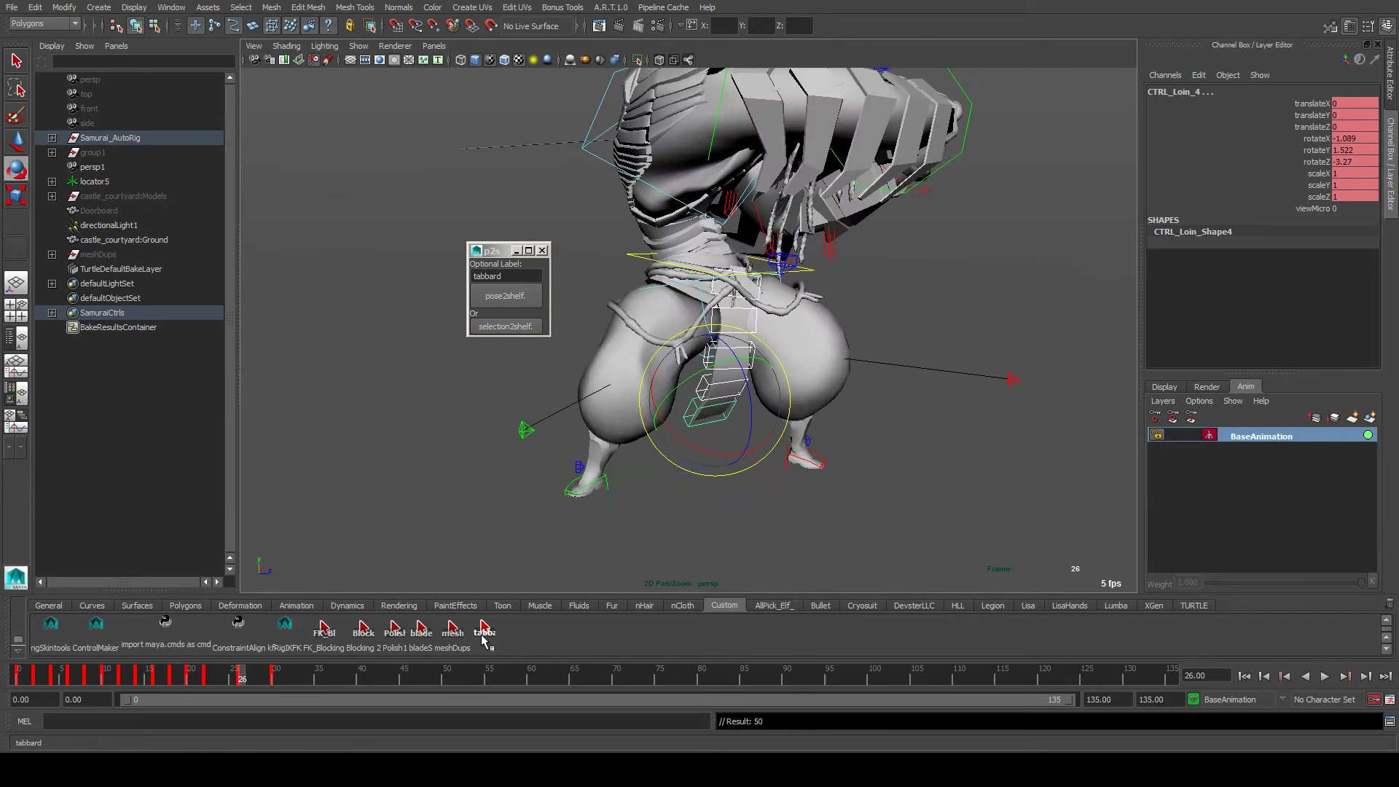
key("period")
key("comma")
key("alt+period")
key("alt+period")
key("alt+comma")
key("alt+comma")
left_click_drag(532, 592, 706, 459, "alt")
key("alt+period")
key("alt+period")
key("alt+period")
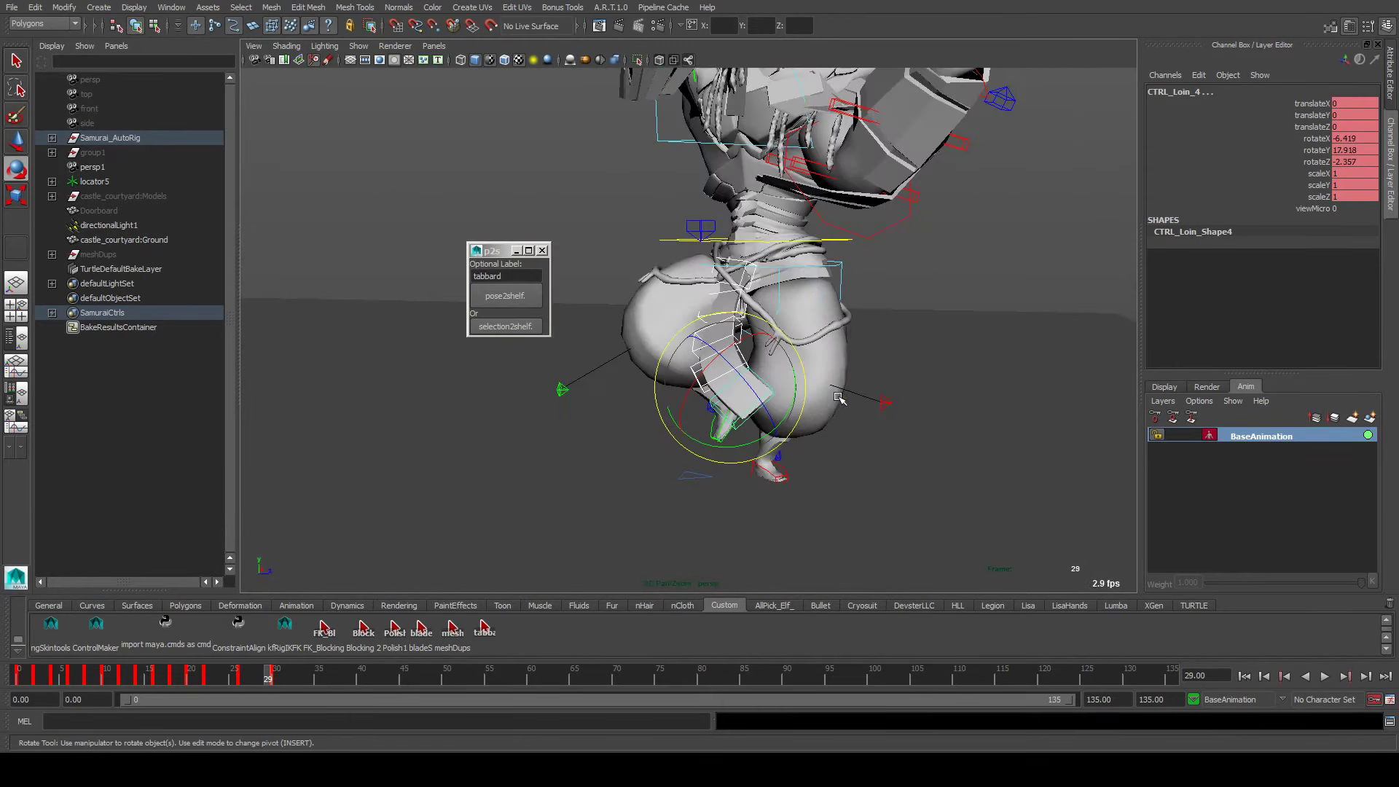
key("alt+period")
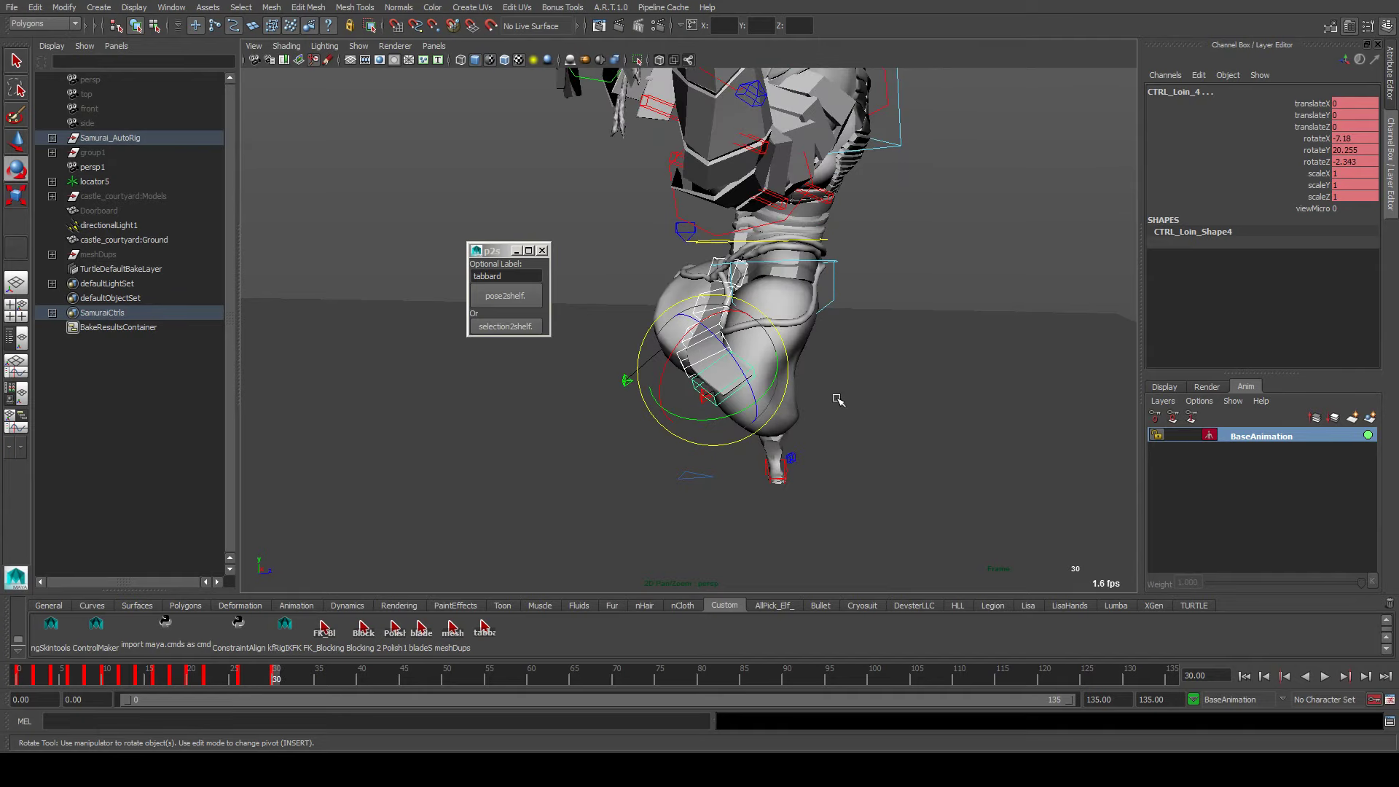
key("alt+comma")
key("alt+comma")
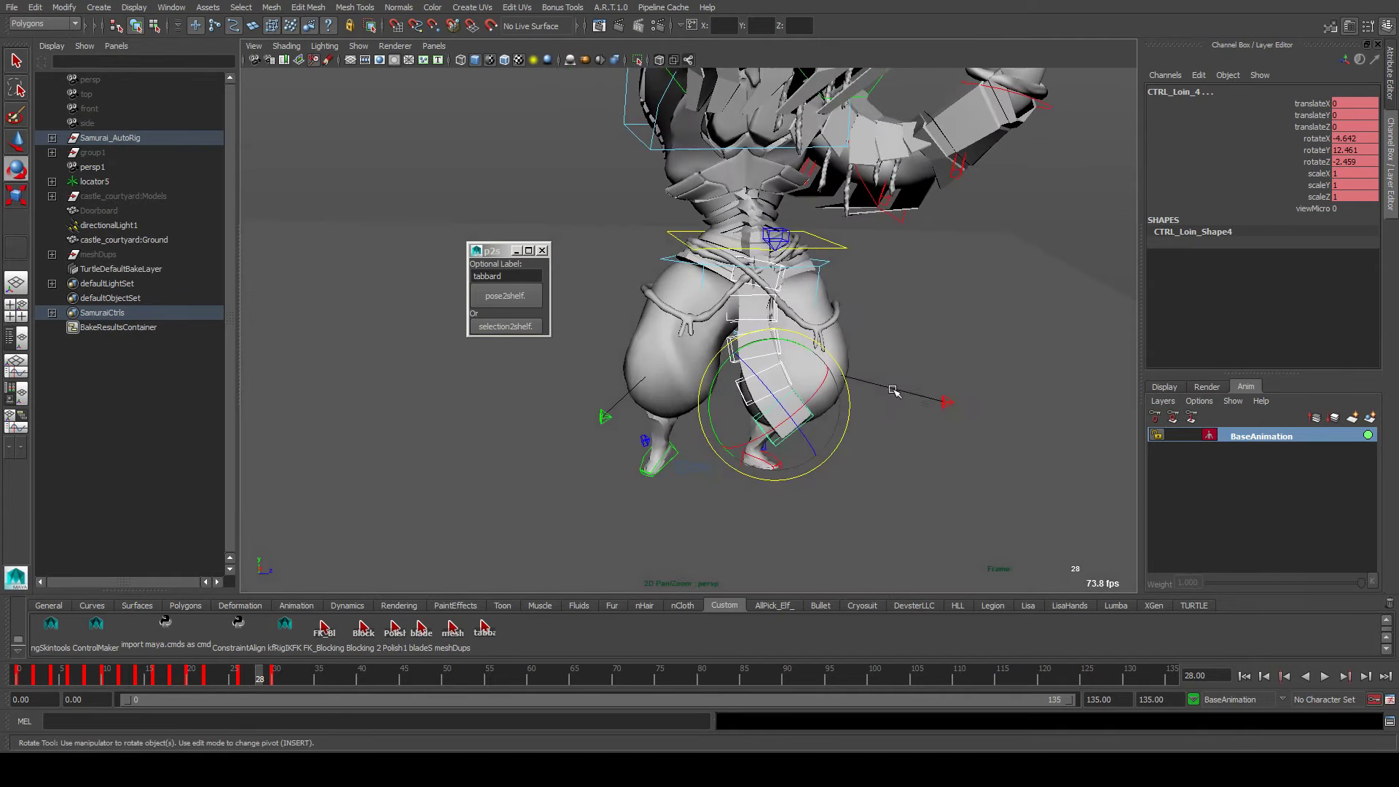
Straighten the cloth's end at frame 28 by rotating the two tip controls together, with CTRL_Loin_4 at about -4.5, 2.4, -1.6
left_click(888, 391)
right_click_drag(884, 390, 994, 340, "alt")
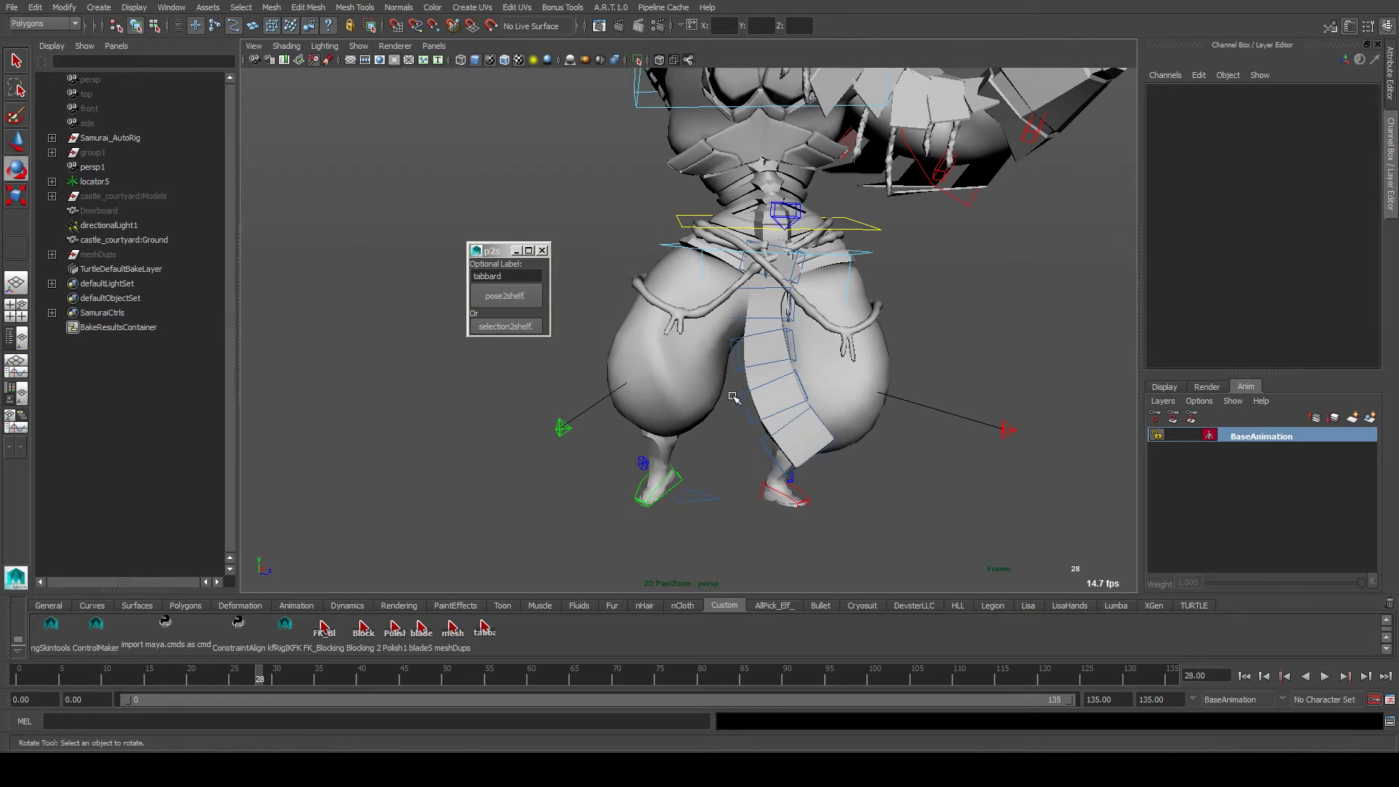
left_click_drag(758, 444, 758, 444)
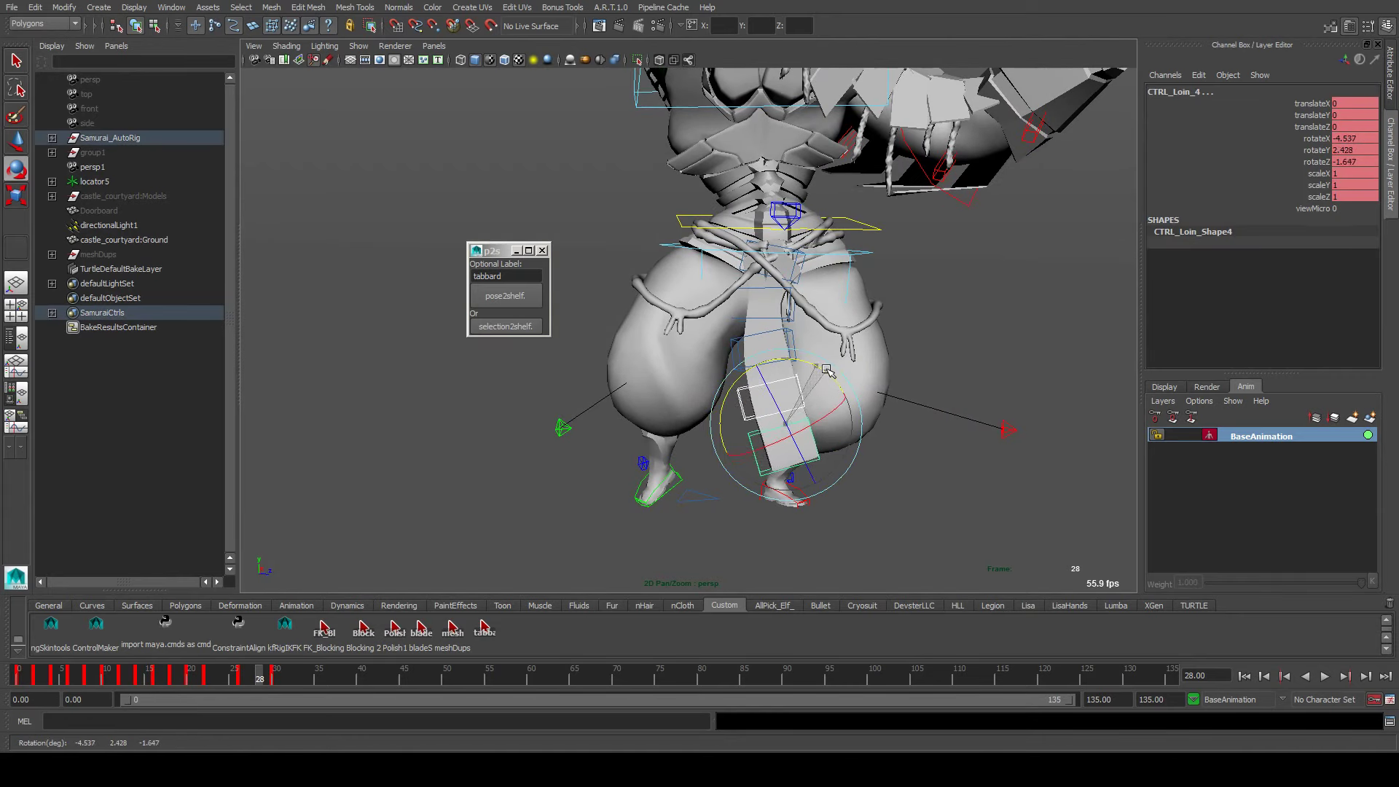
Rotate CTRL_Loin_0 to about 102.3, -6.4, -18.8 and CTRL_Loin_2 to about 3.5, 3.2, -3.4, and key the rotation at frame 28
left_click(795, 268)
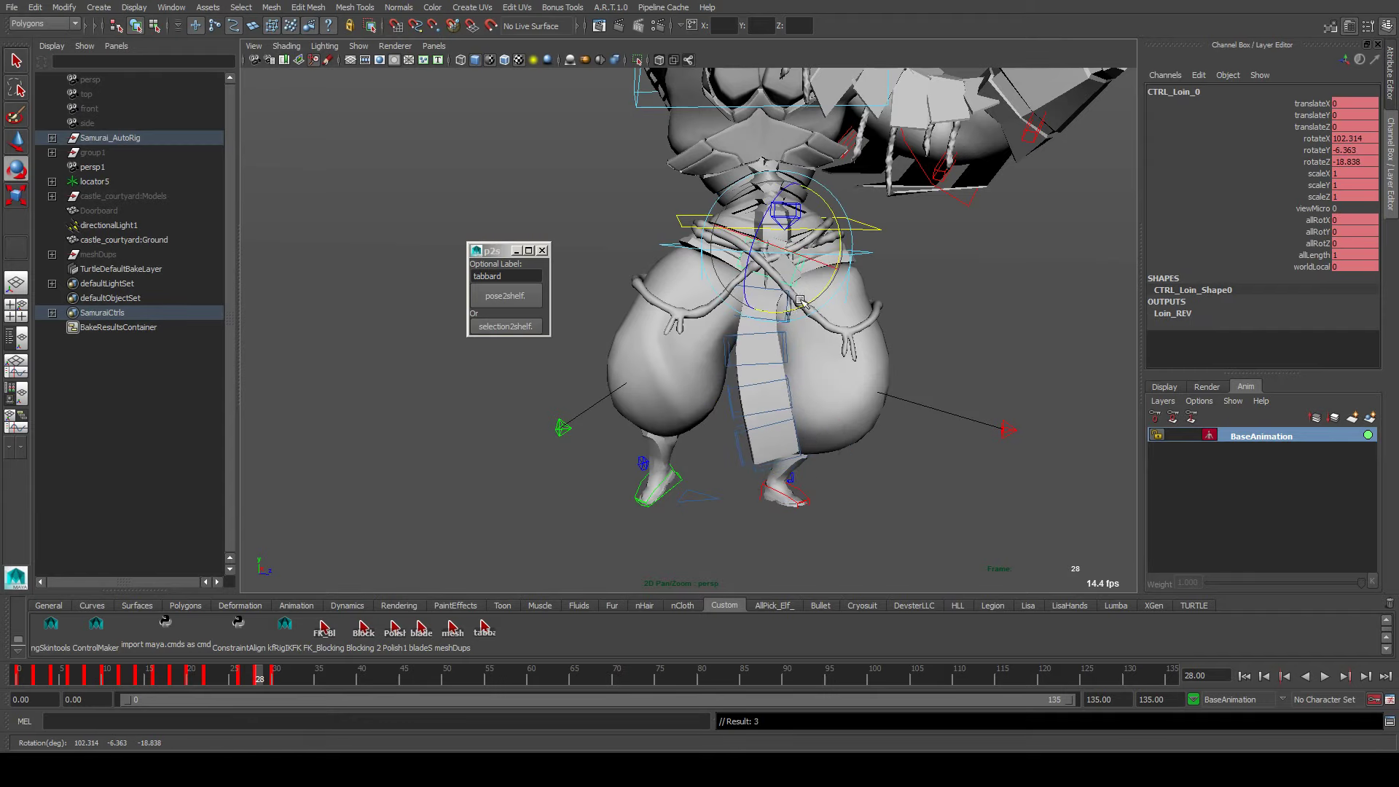
left_click(784, 362)
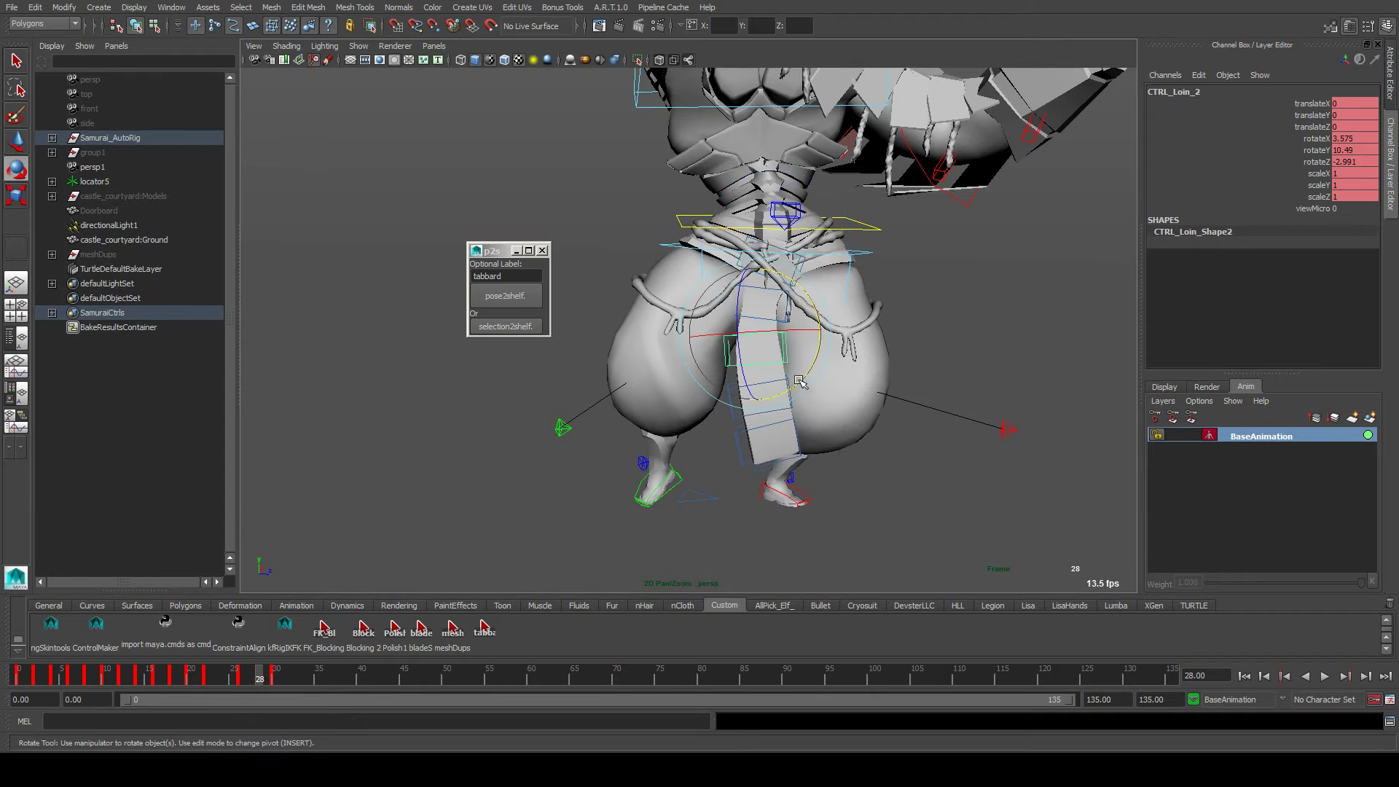
mouse_move(800, 381)
left_mouse_down()
mouse_move(784, 393)
mouse_move(796, 386)
left_mouse_up()
key("shift+e")
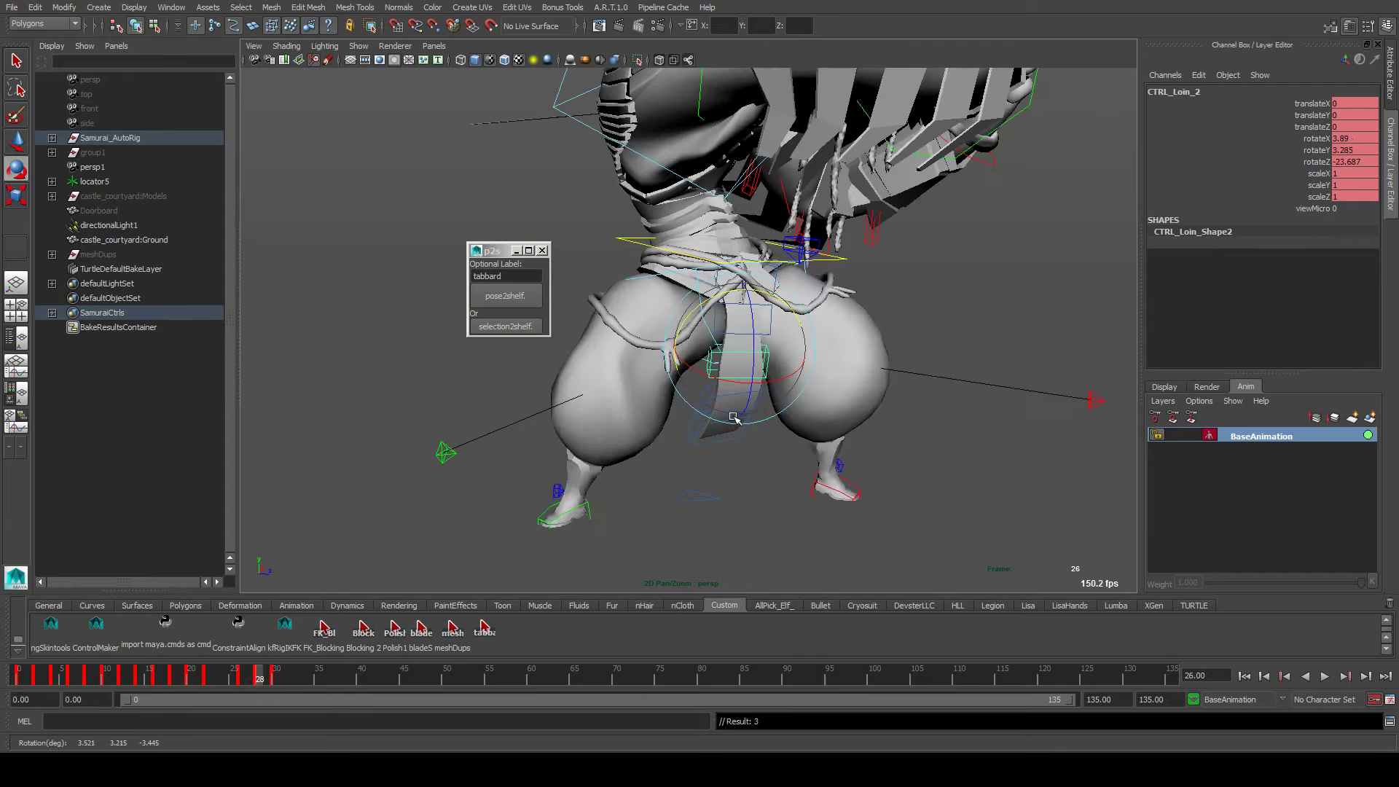
Advance past frame 30, select all the loincloth controls and key them at frame 34
key(".")
key(".")
key("alt+.")
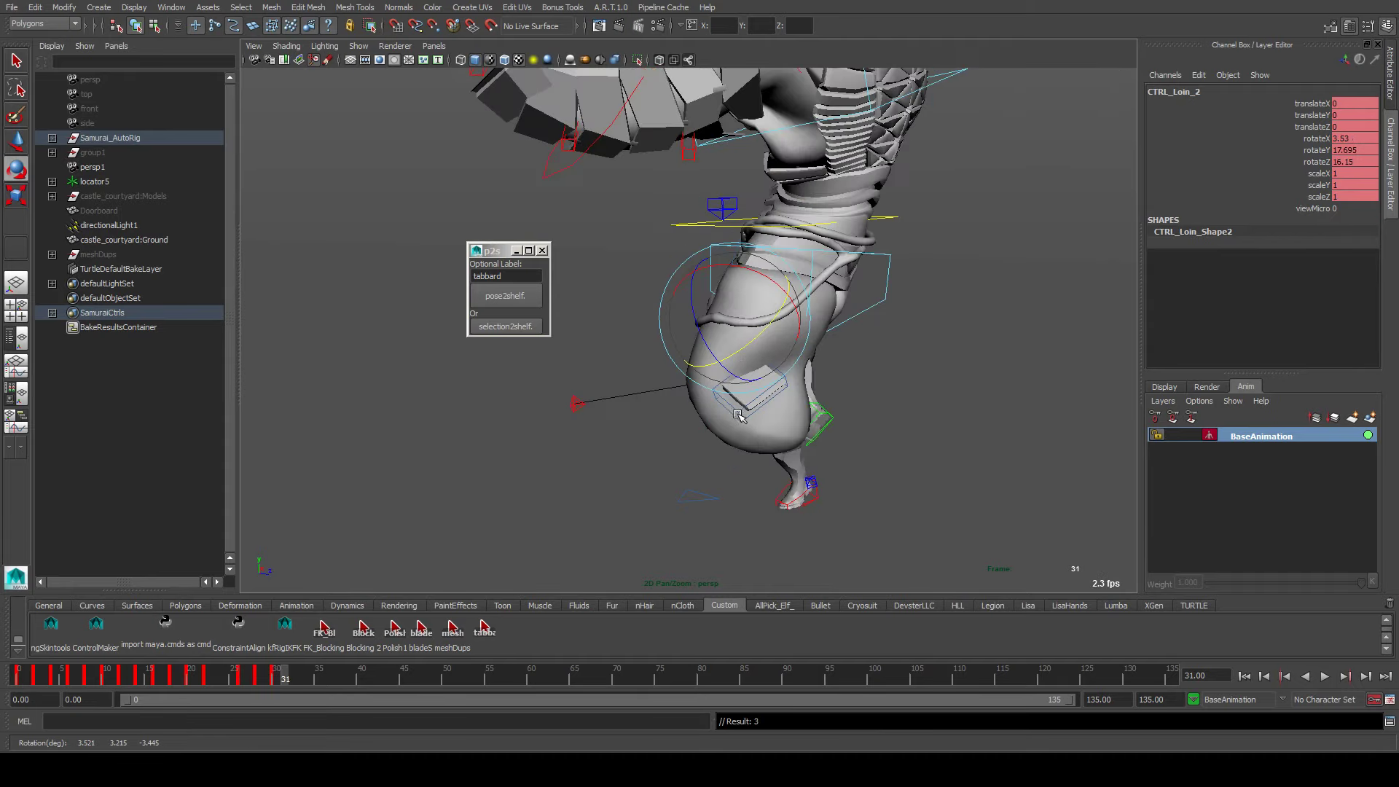
key("alt+.")
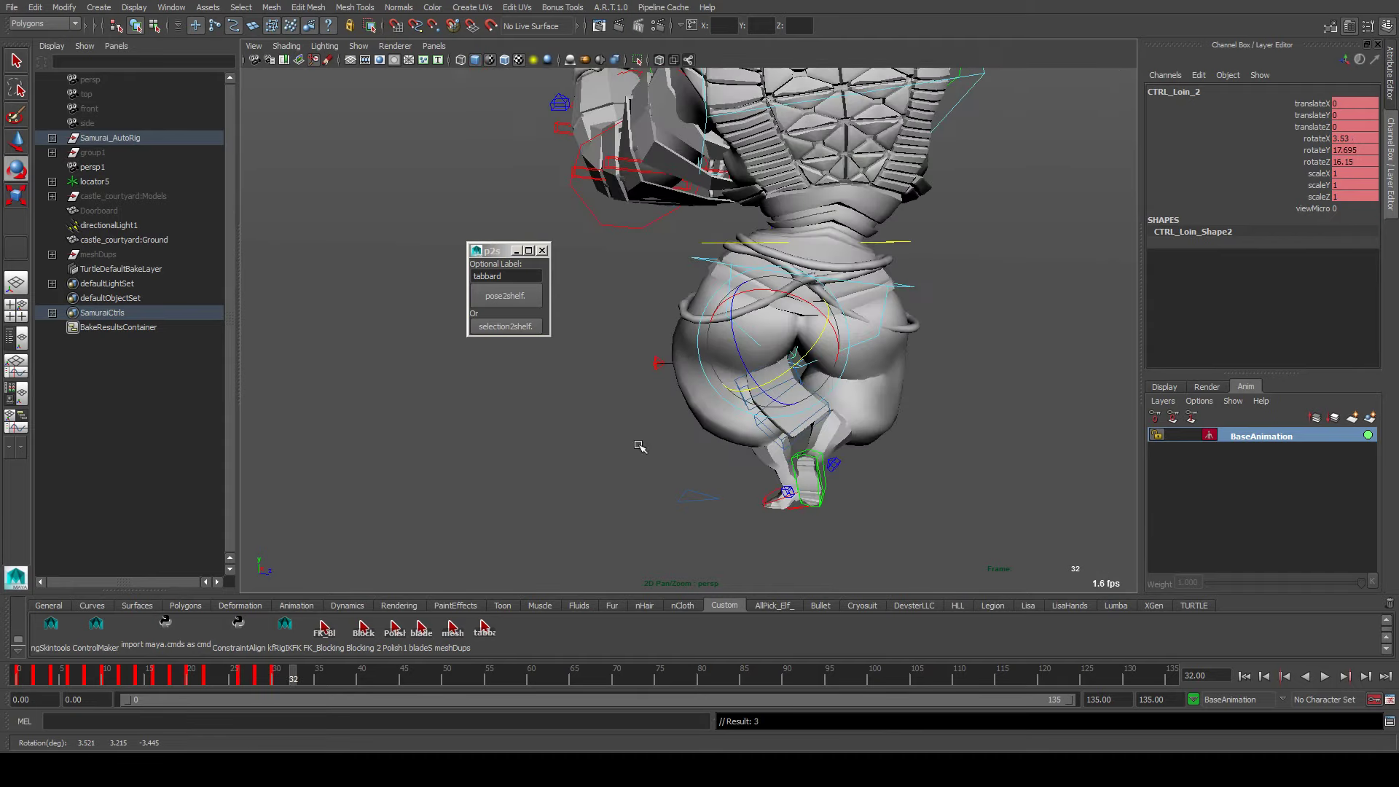
left_click(485, 629)
key("alt+.")
key("alt+.")
left_click_drag(574, 478, 783, 454, "alt")
key("alt+comma")
key("alt+period")
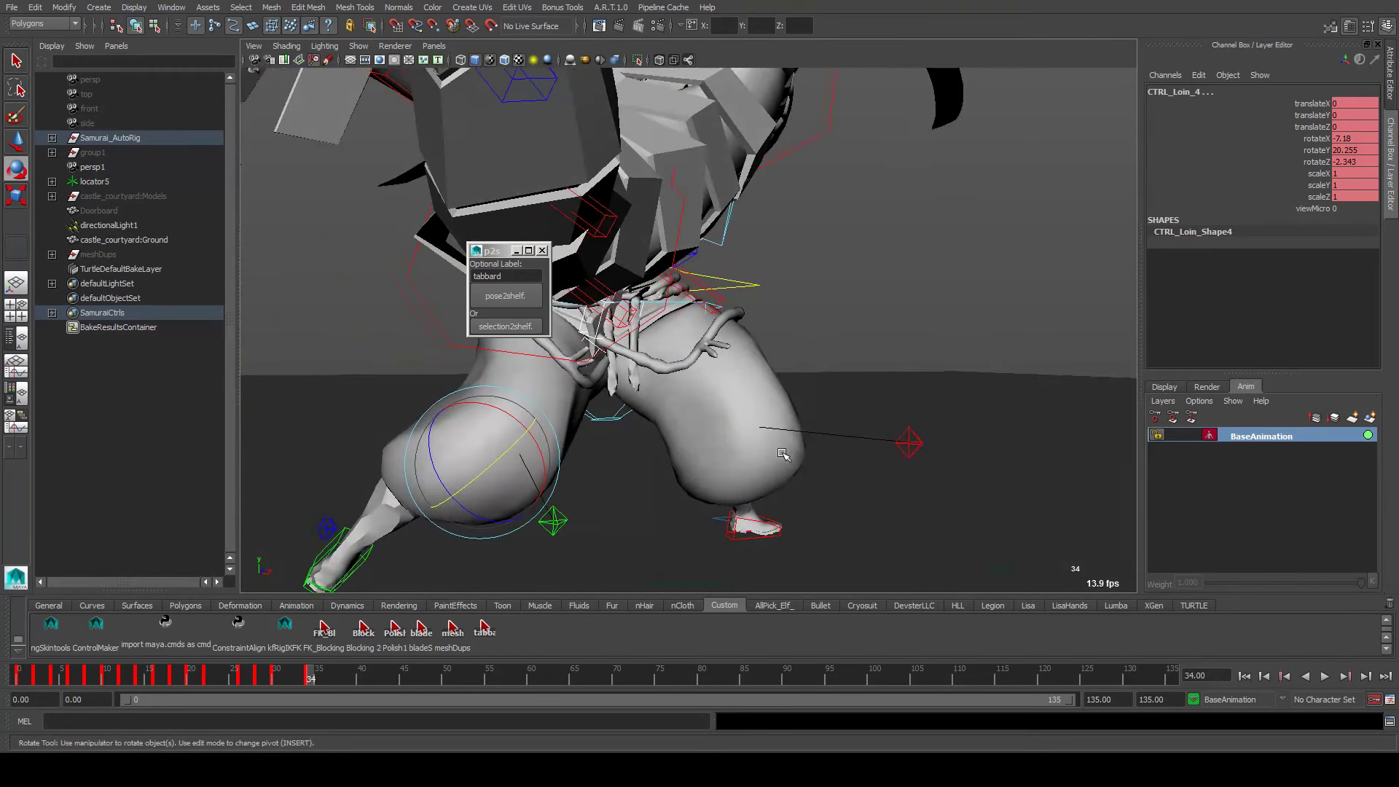
Reorient CTRL_Loin_0 at frame 34 so the cloth follows the hips in the wide stance
left_click(878, 373)
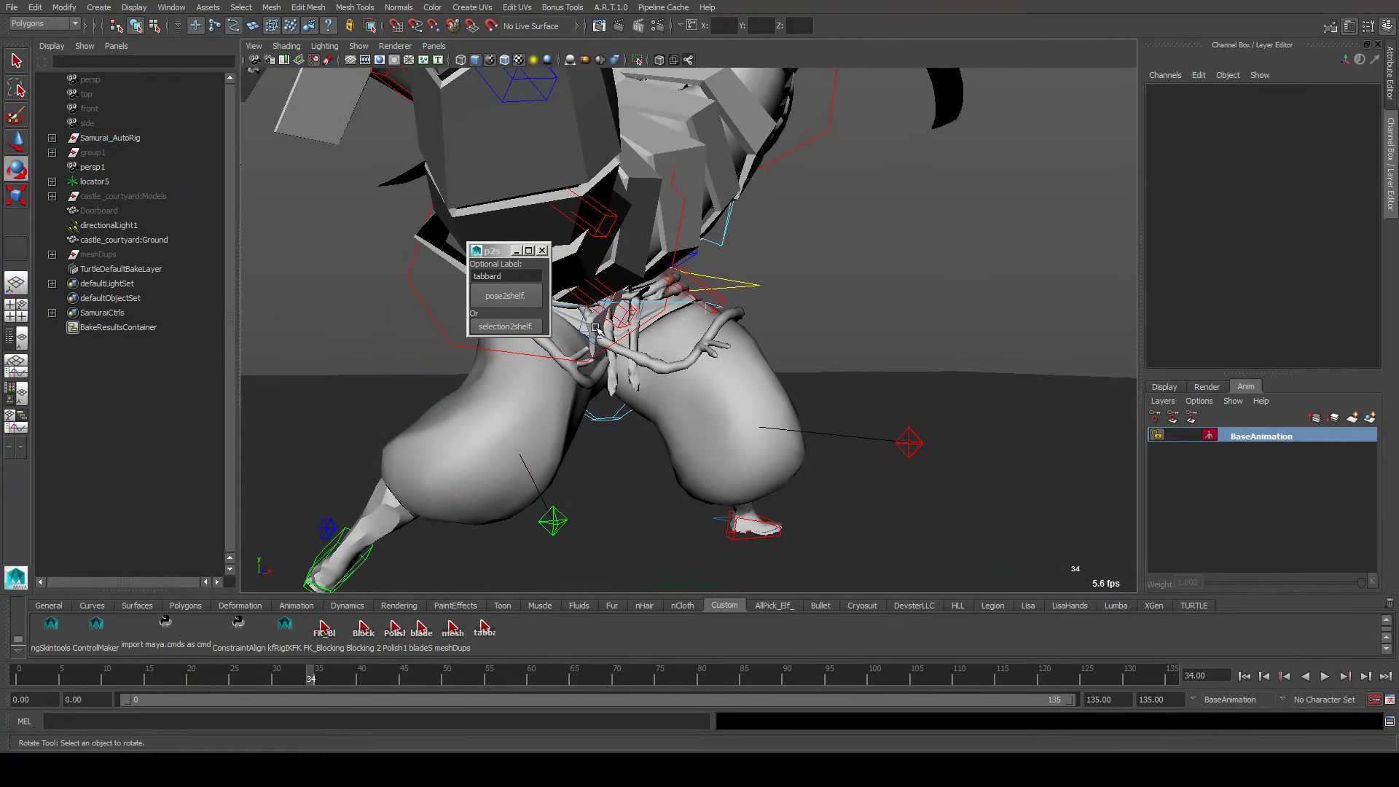
left_click(596, 329)
left_click_drag(633, 300, 628, 333)
Go to frame 32 and reorient the upper cloth across the thigh, rotating CTRL_Loin_1 to about 3.8, 20.9, 7.2
key("comma")
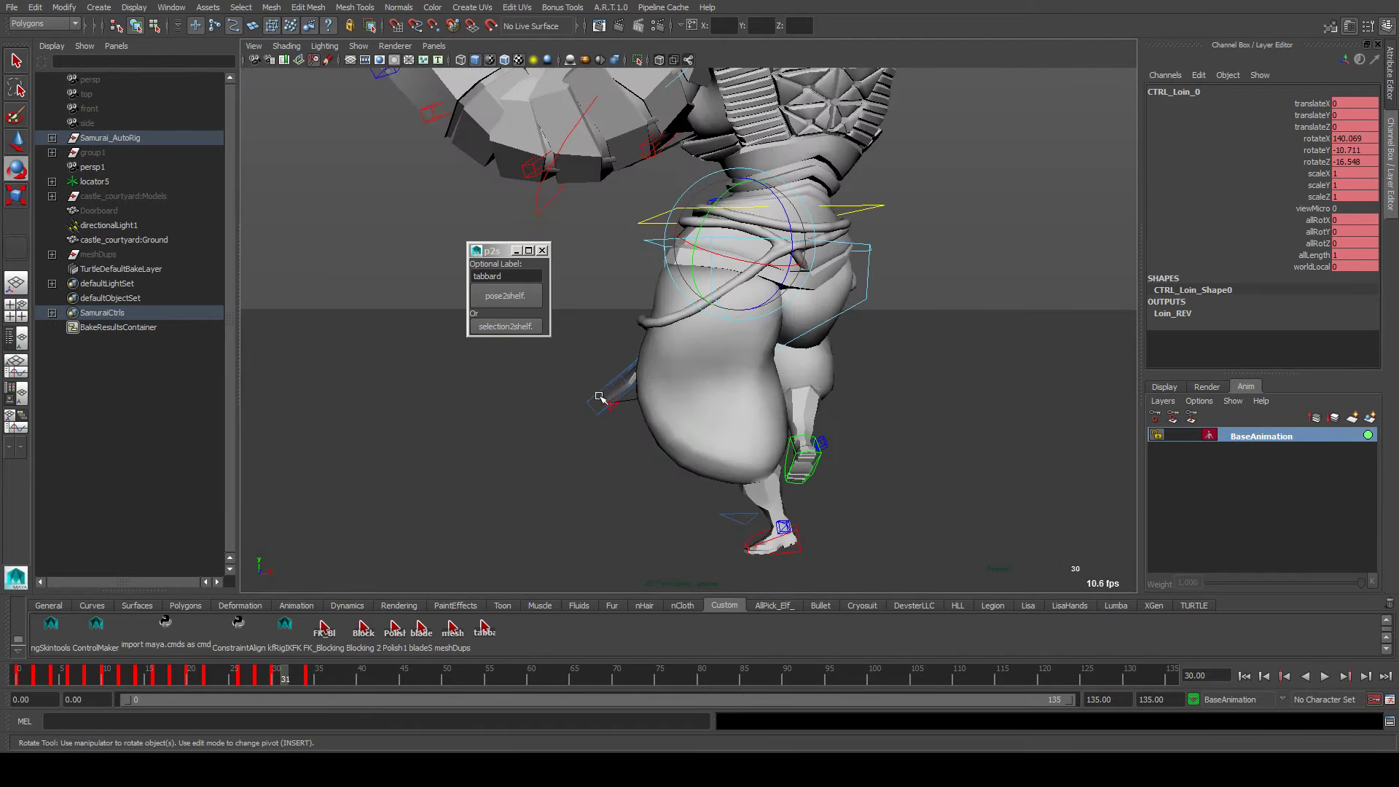
key("alt+period")
key("alt+period")
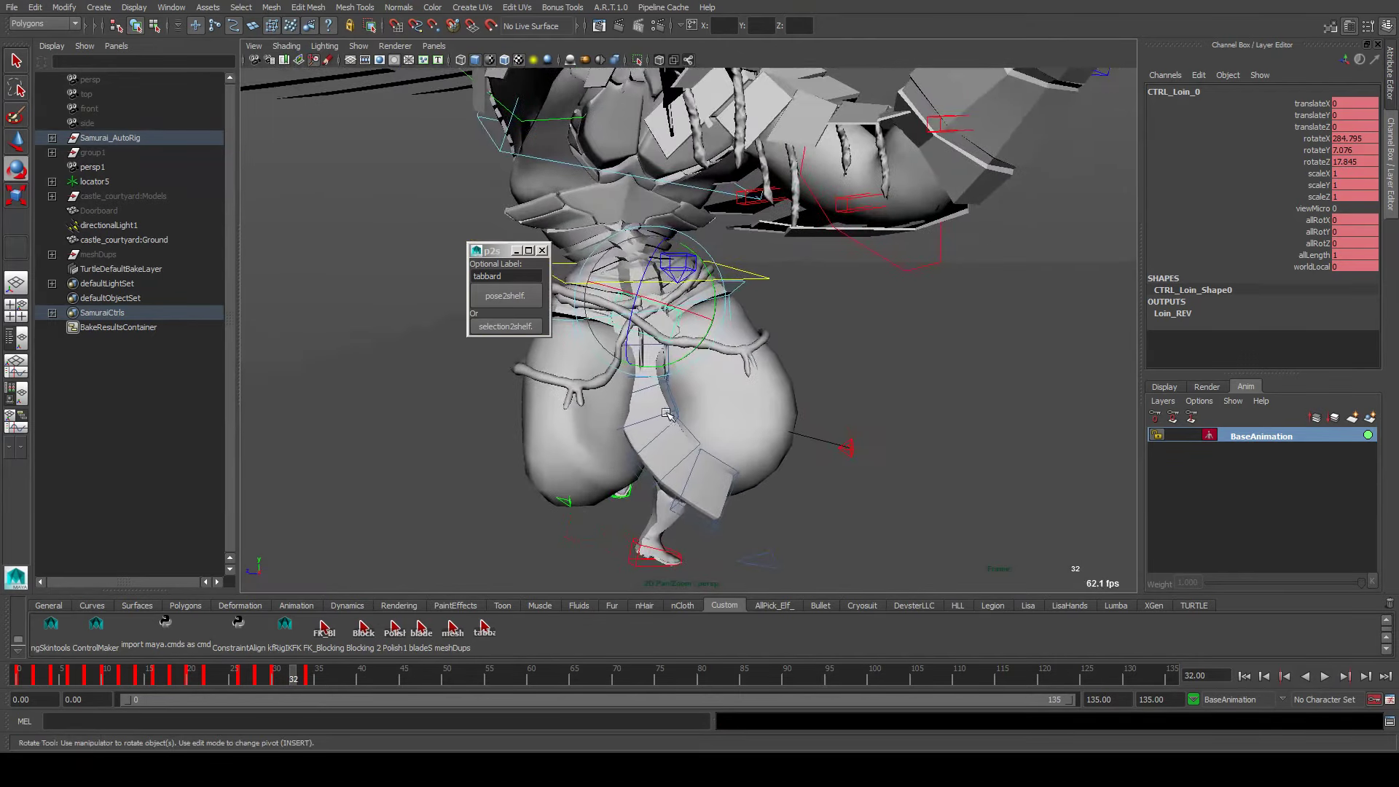
left_click_drag(629, 374, 674, 334)
left_click(673, 332)
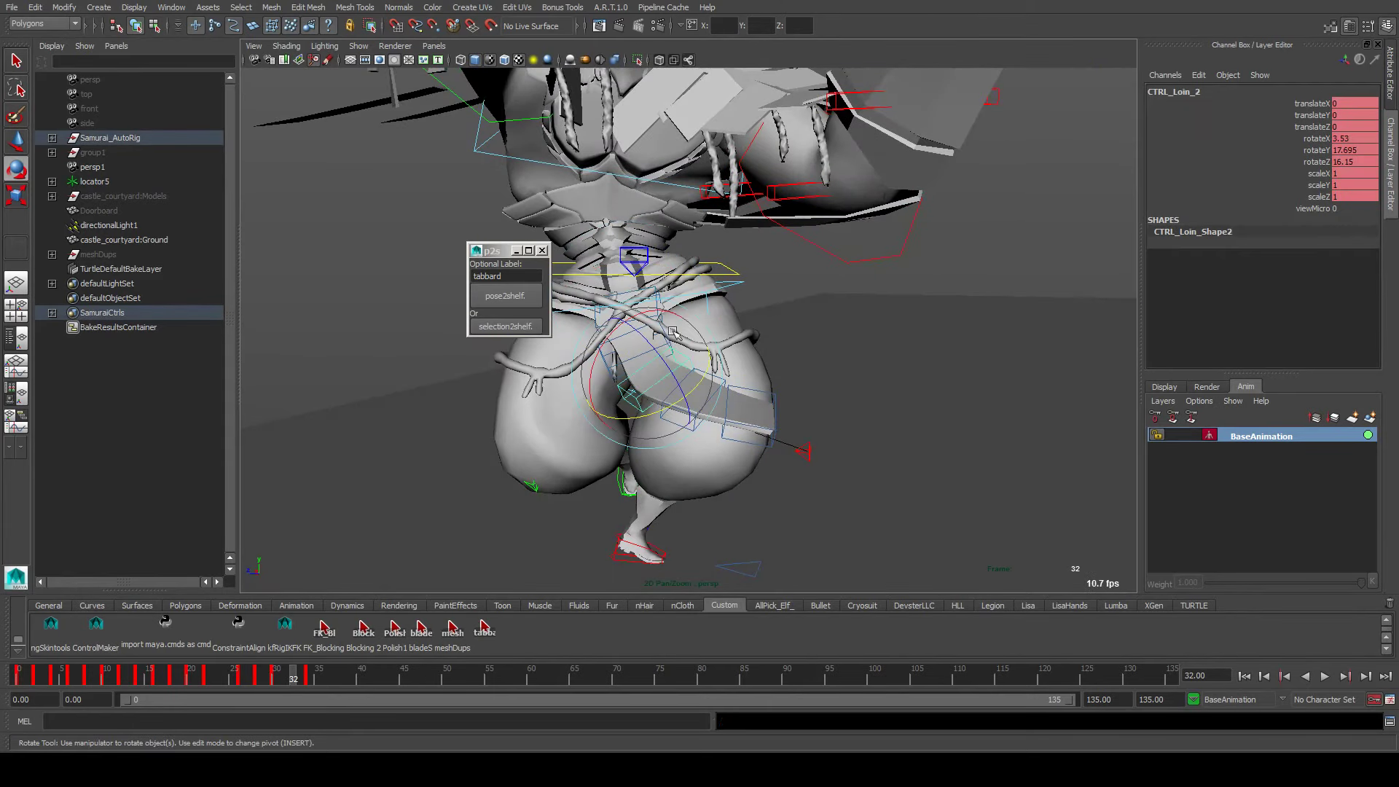
left_click(592, 326)
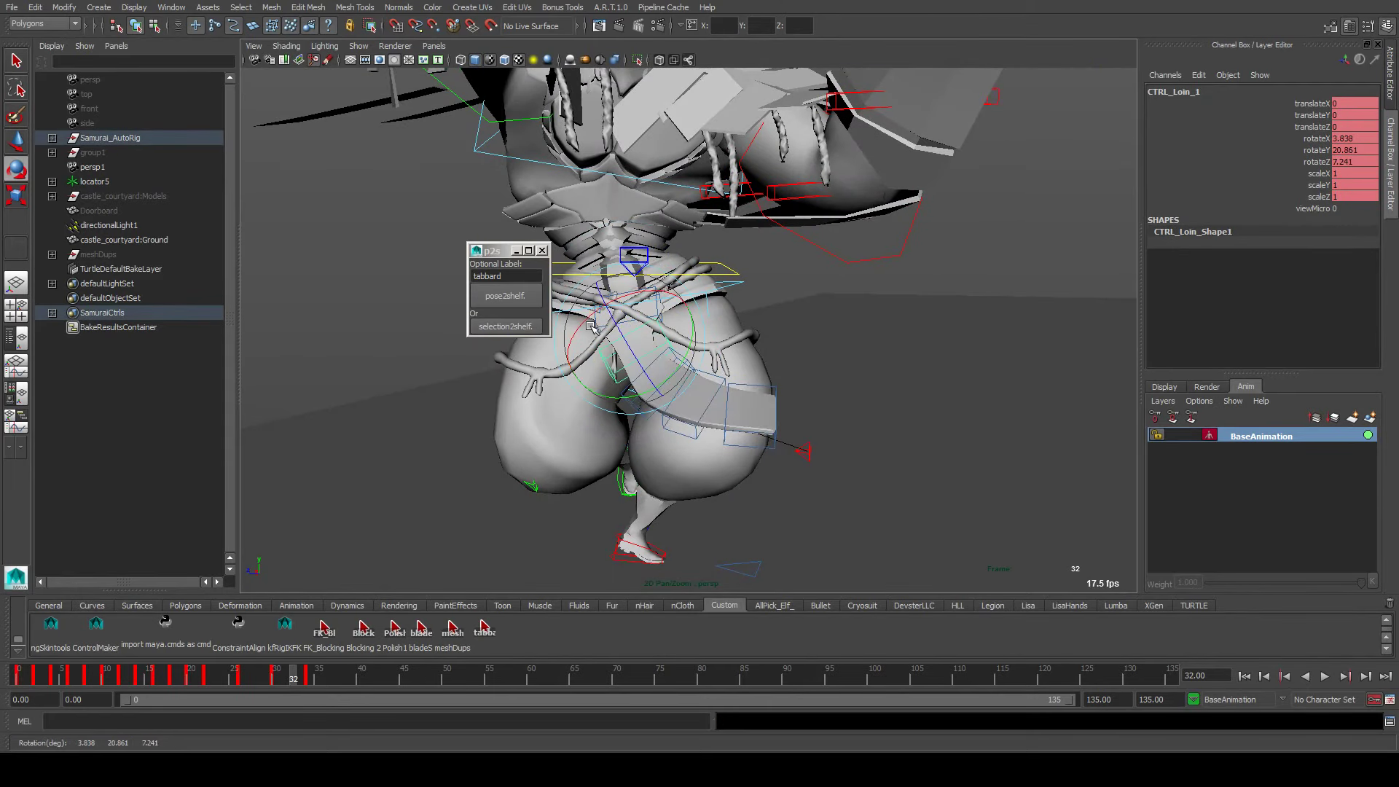
Lift the cloth off the thigh at frame 32, rotating CTRL_Loin_2 to about 24.9, 22.4, 5.2 and fine-tuning CTRL_Loin_1
left_click(633, 411)
left_click_drag(633, 410, 666, 345)
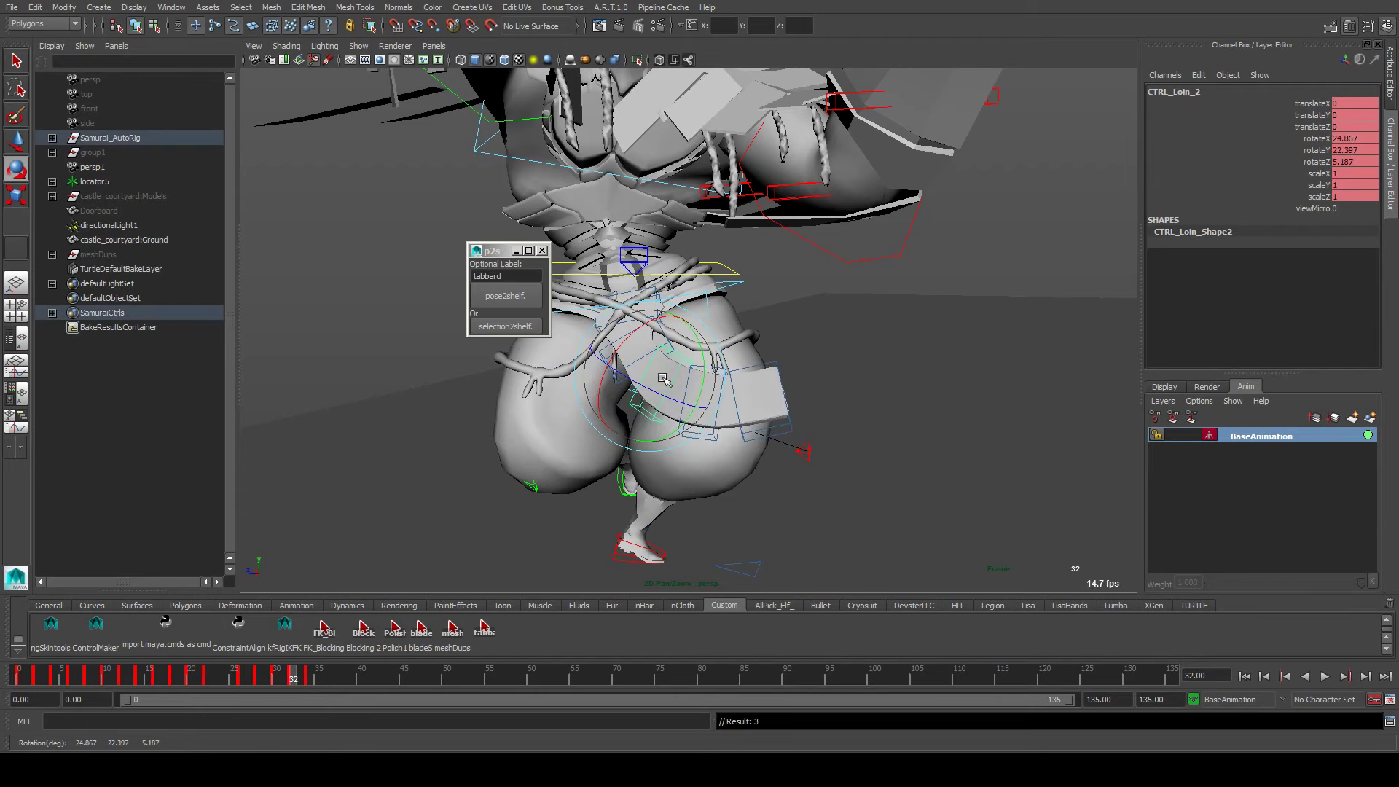
left_click(665, 345)
left_click(692, 369)
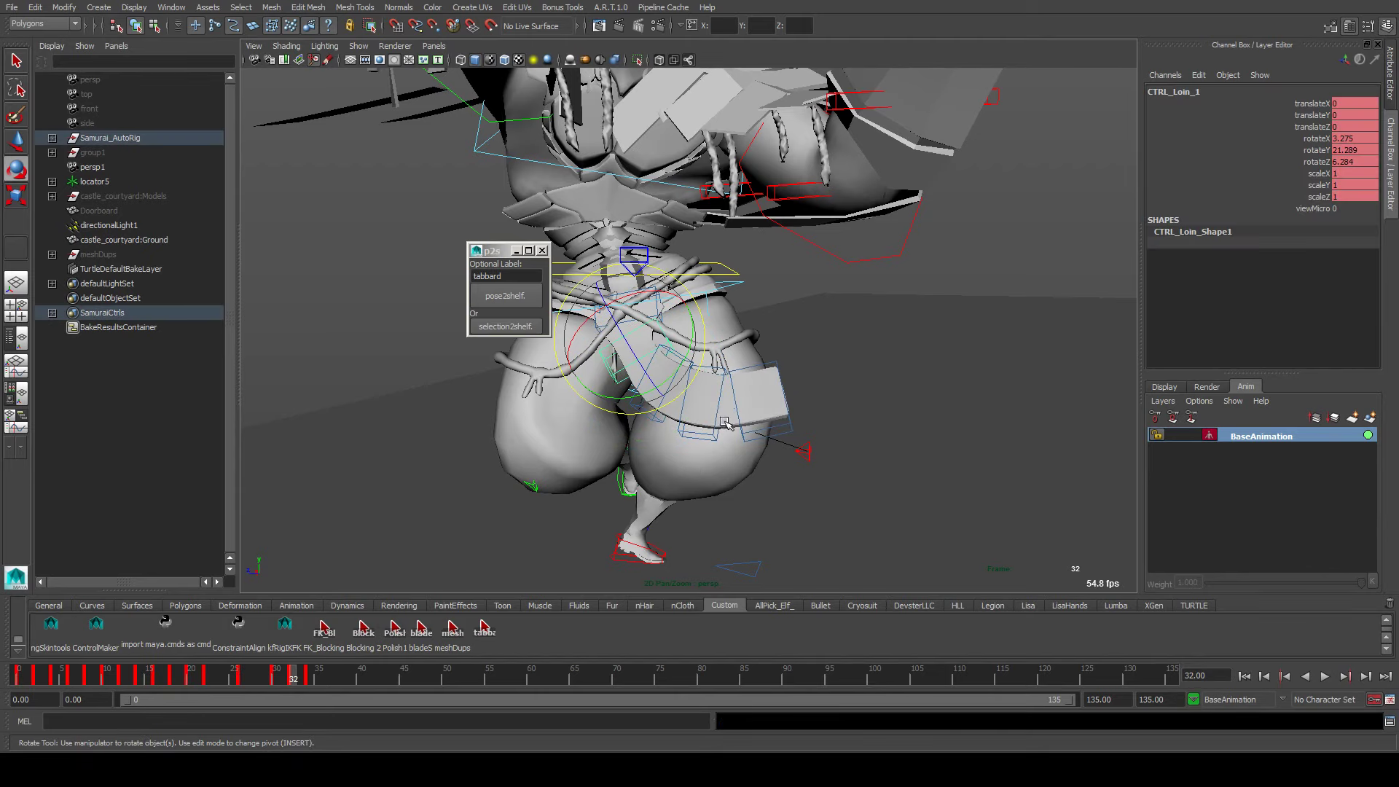
Reshape the cloth at frame 32, rotating the two end controls to about -12.1, 17.8, -17.4 and CTRL_Loin_2 to about 18.9, 27.5, -8.9
left_click_drag(725, 422, 869, 355, "alt")
left_click(852, 368)
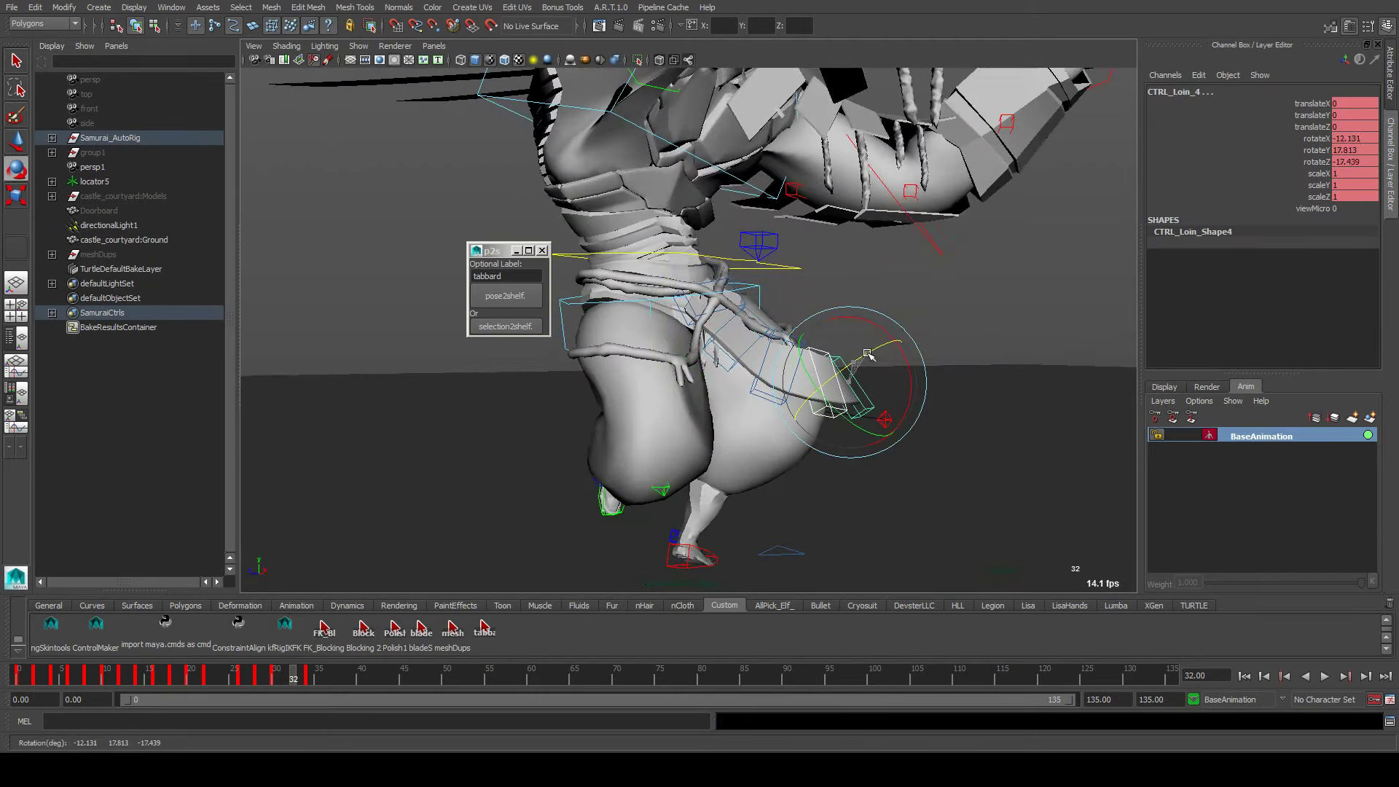
left_click(816, 351)
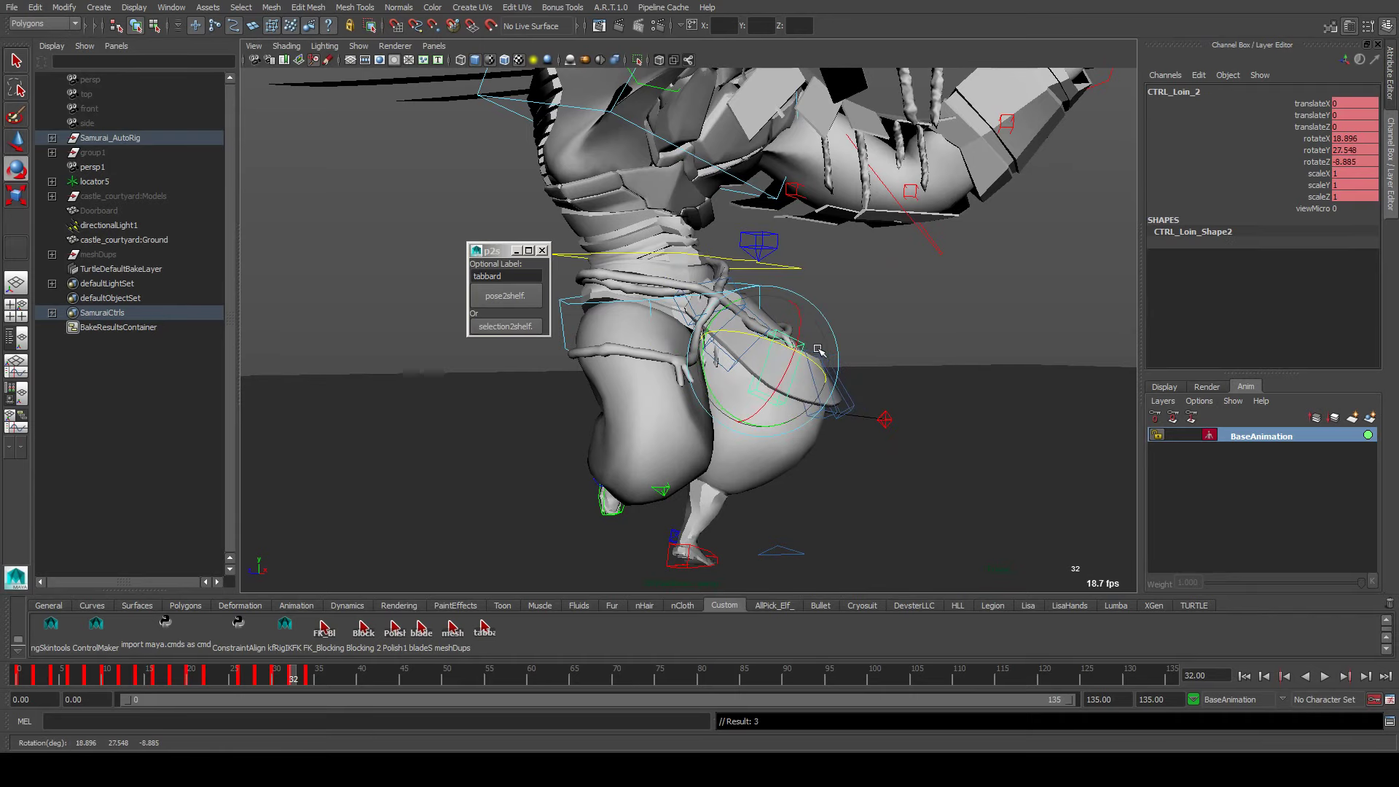
Select all the loincloth controls and compare the cloth's poses between frames 30 and 34
left_click(484, 631)
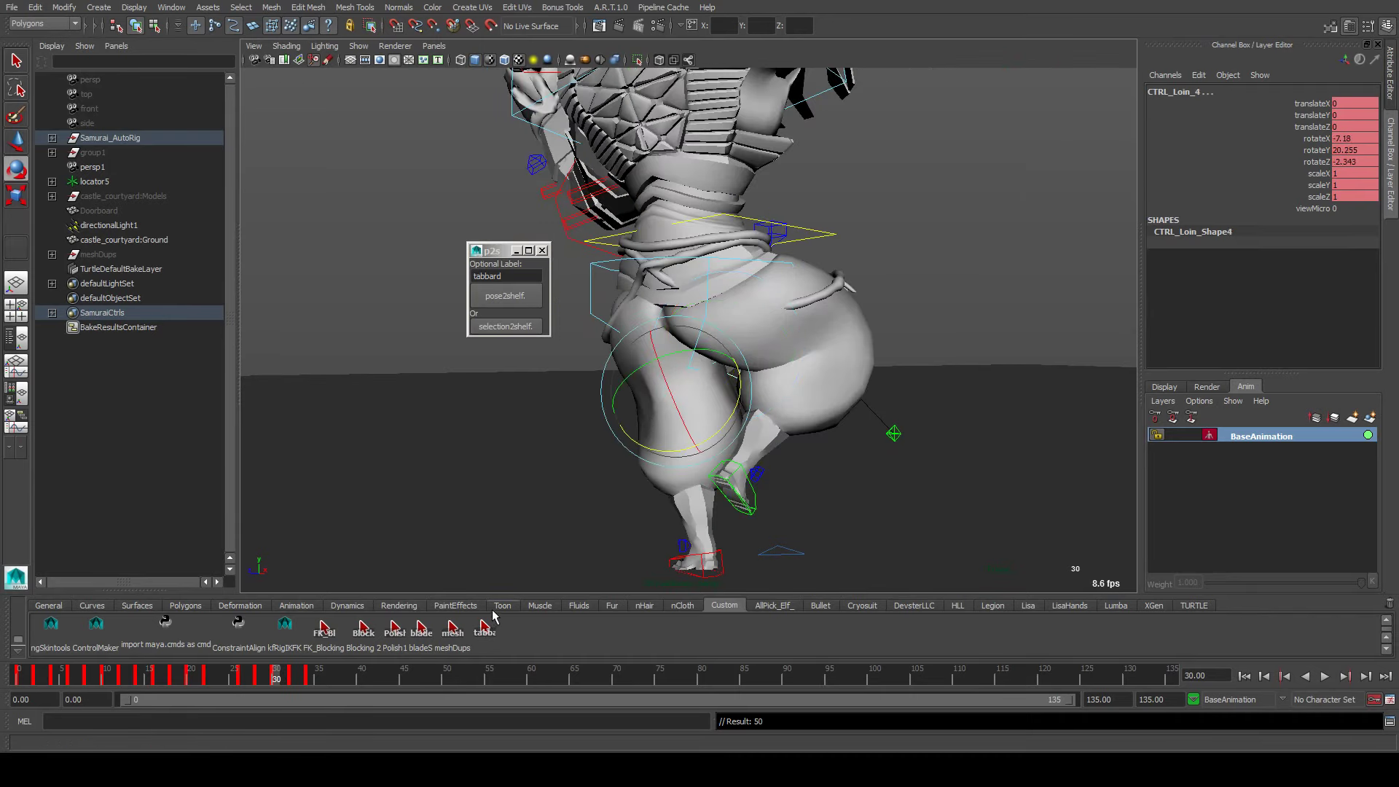
key(".")
key(".")
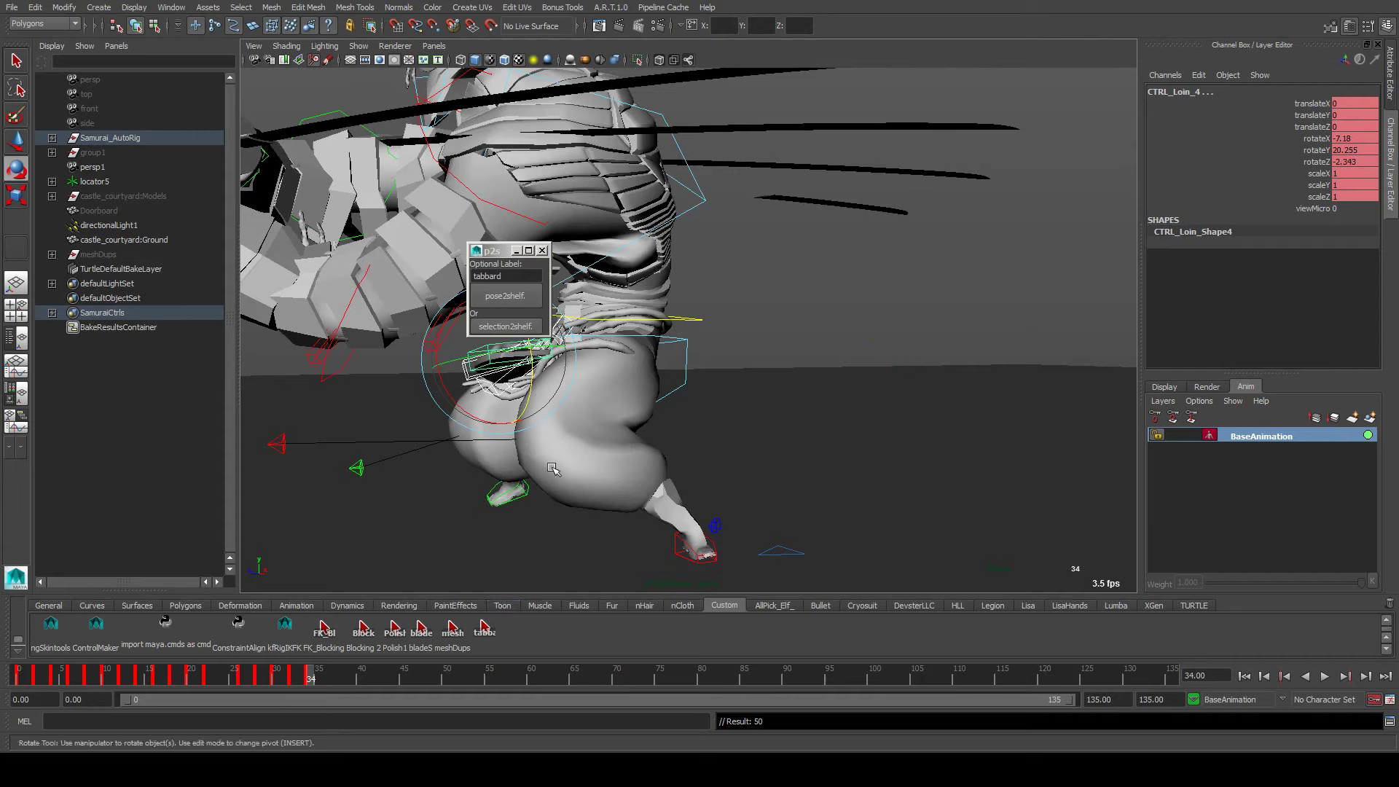
left_click_drag(656, 438, 557, 458, "alt")
scroll(695, 464, "up", 3)
key(".")
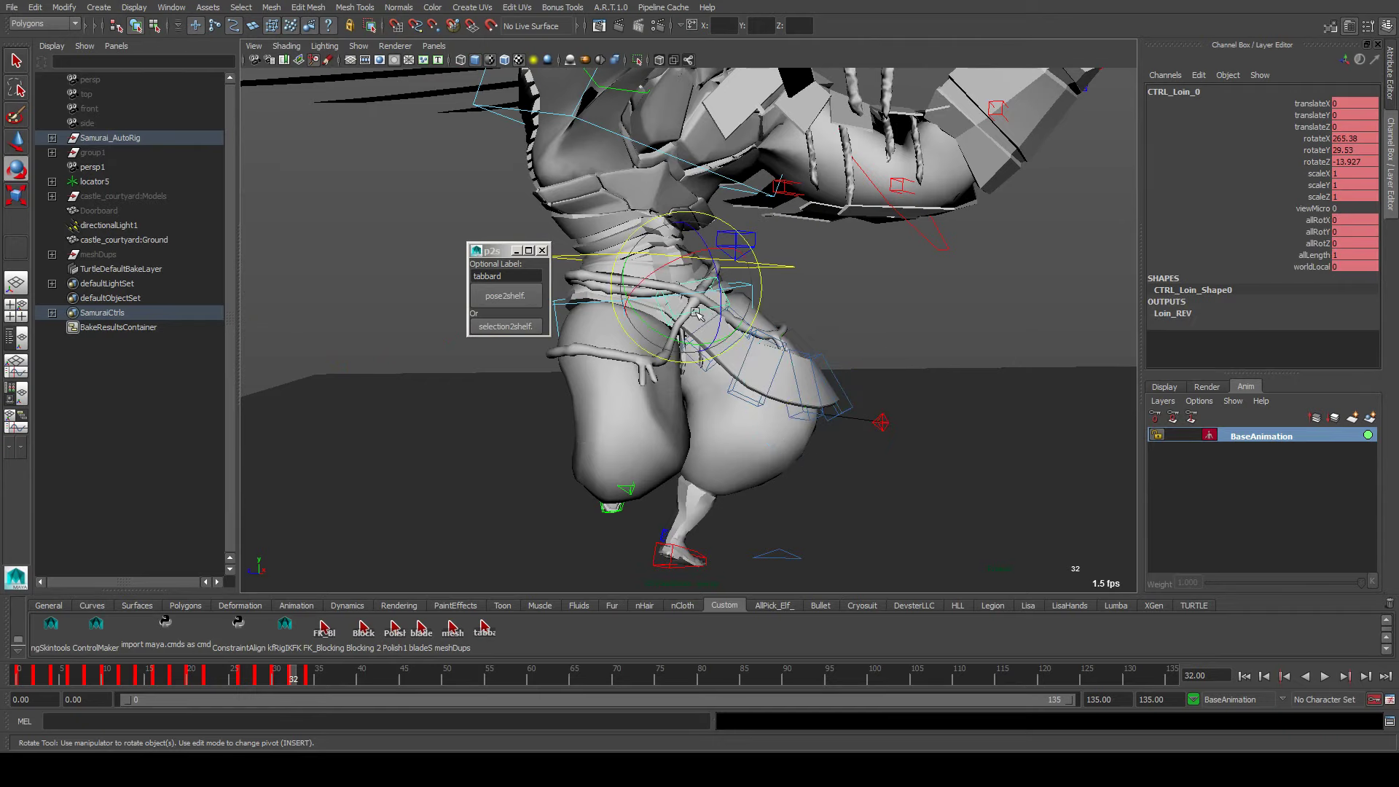
Refine the cloth's drape over the thigh at frame 32, rotating the end controls to about -8.6, 19.7, -6.6, and select all loincloth controls
left_click(780, 321)
left_click_drag(780, 322, 827, 382)
left_click_drag(827, 382, 672, 364, "alt")
left_click(682, 382)
left_click_drag(669, 463, 676, 467)
left_click(483, 628)
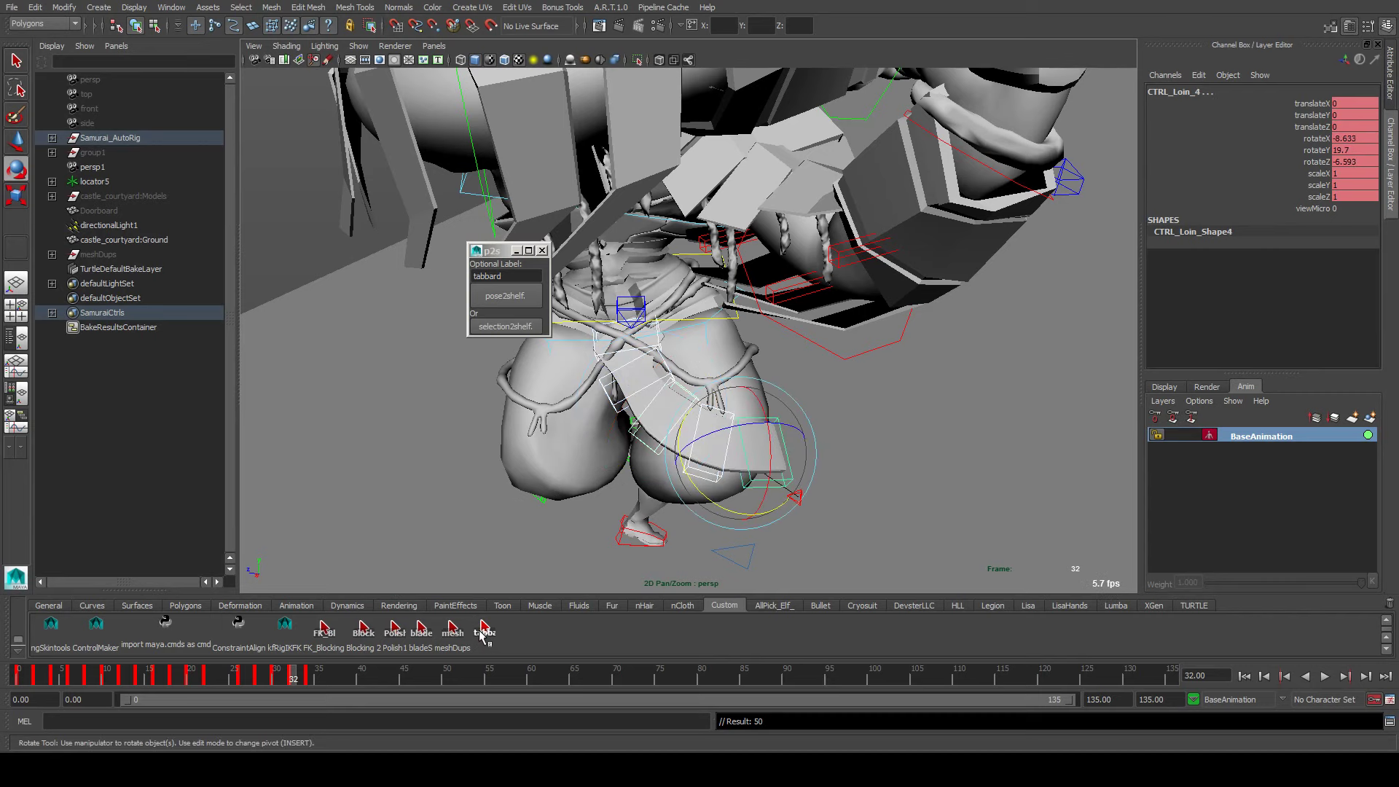
Go to frame 34 and swing the cloth outward from the hips, rotating CTRL_Loin_0 to about 367.4, 32.6, 58.8
key("period")
left_click_drag(590, 428, 831, 368, "alt")
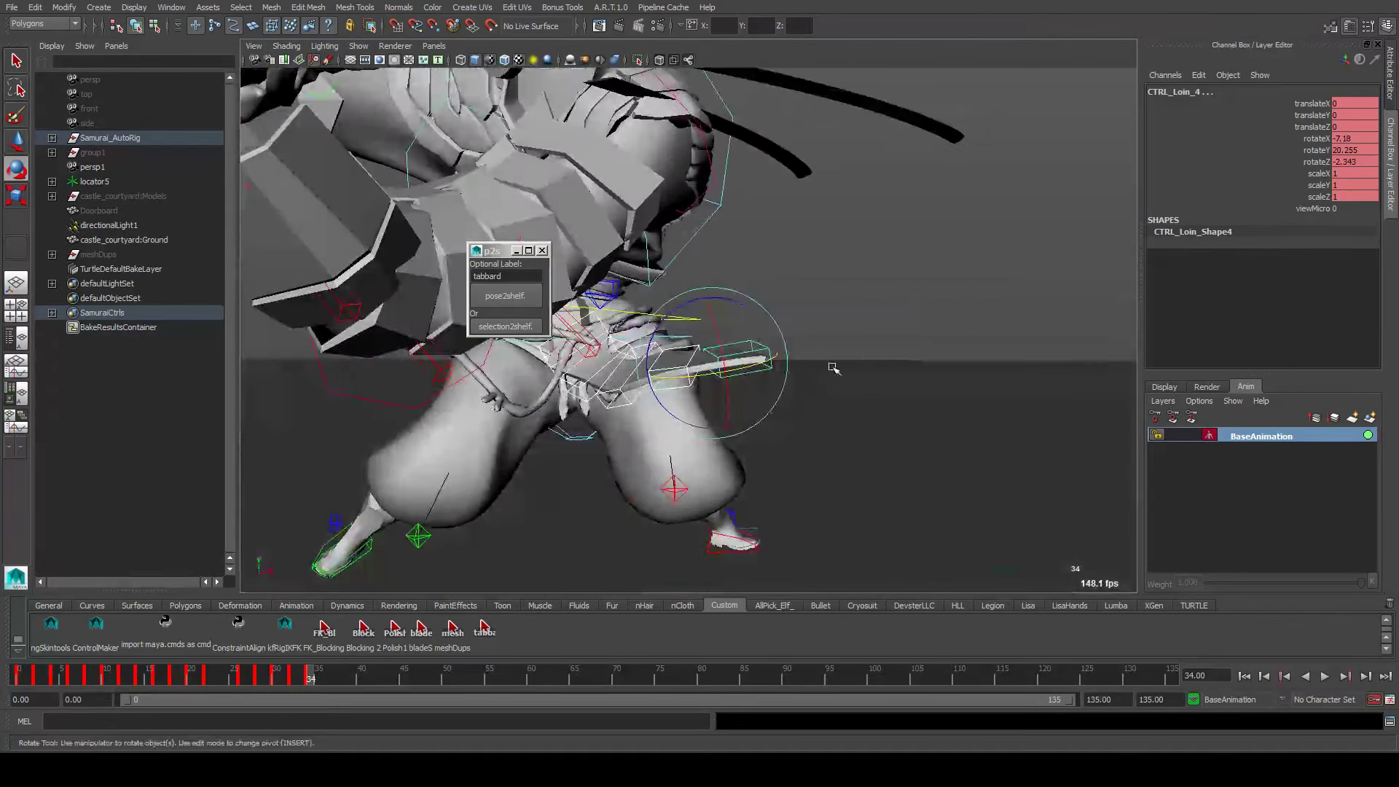
left_click(758, 340)
left_click(602, 319)
left_click_drag(597, 321, 685, 355)
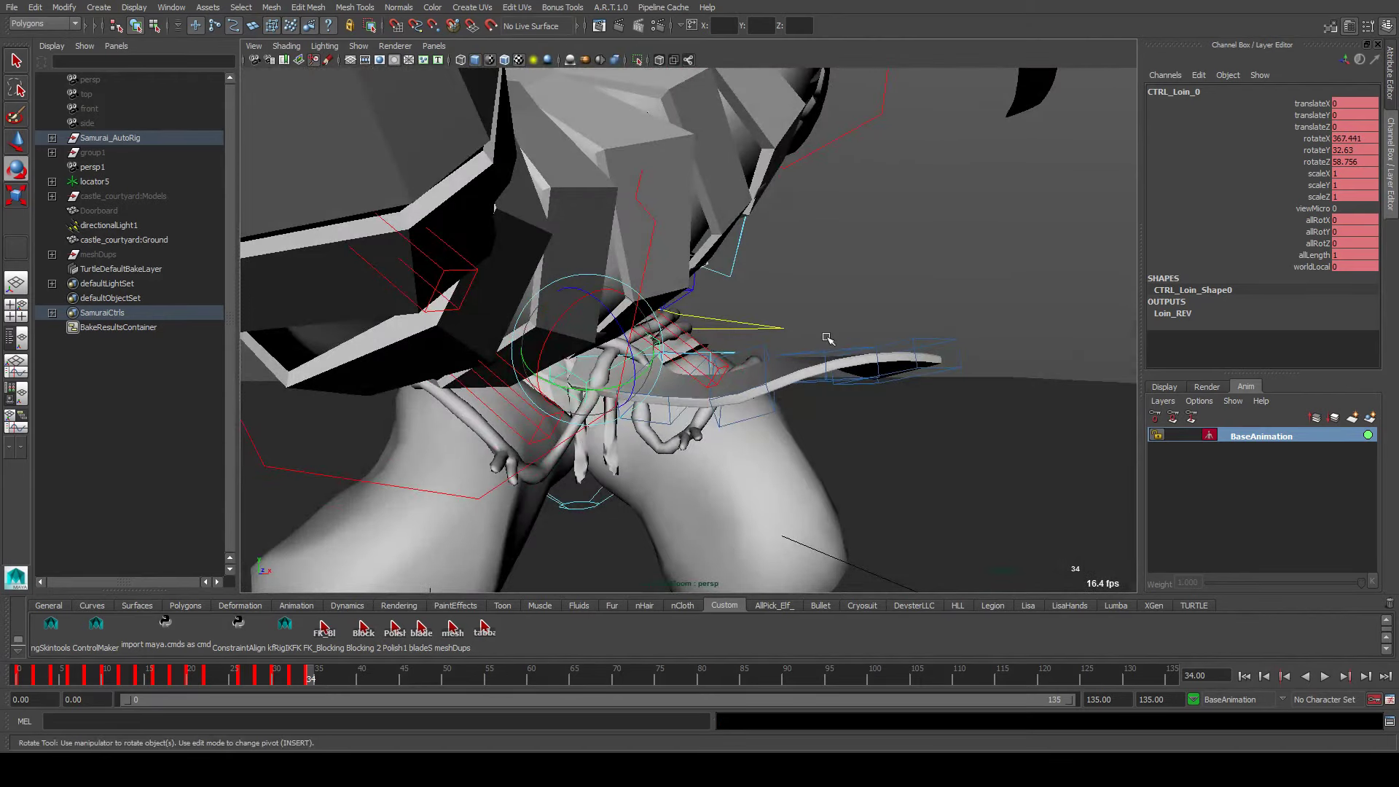
Rotate the two end controls at frame 34 to about 16.6, 20.3, -2.3 and adjust the middle of the cloth above the thigh
left_click_drag(827, 337, 925, 330)
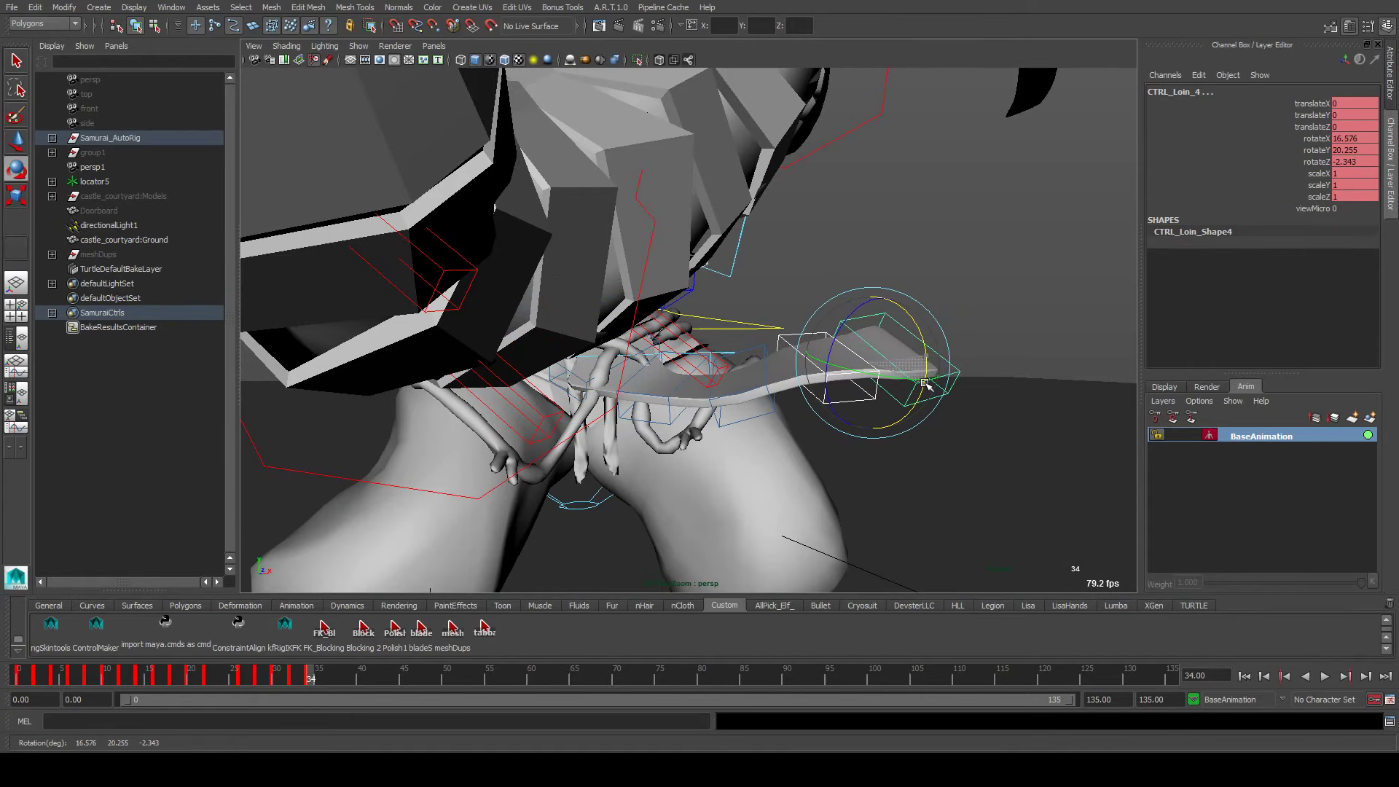
left_click(750, 415)
left_click(751, 415)
left_click_drag(751, 415, 743, 404)
Twist the lower cloth over the thigh at frame 34 by rotating CTRL_Loin_3 and the end of the cloth
left_click_drag(938, 355, 661, 534, "alt")
left_click(661, 534)
left_click(765, 560)
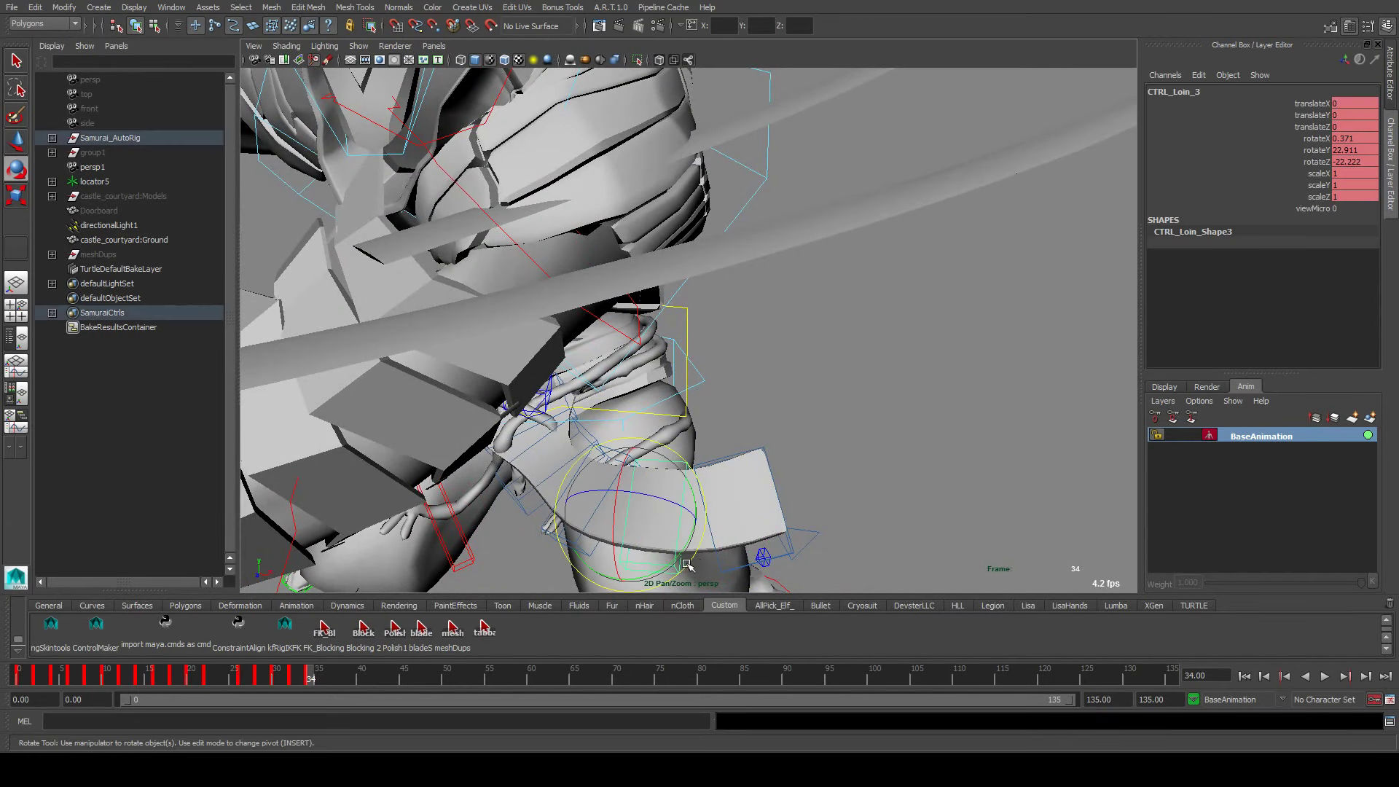
left_click_drag(763, 561, 664, 526)
Reorient the upper cloth at the waist at frame 34, rotating CTRL_Loin_0 to about 374.6, 38.4, 54.7
left_click_drag(559, 464, 650, 368)
left_click(620, 445)
left_click(639, 484)
left_click(521, 452)
left_click(522, 451)
left_click(654, 371)
right_click_drag(650, 368, 588, 366, "alt")
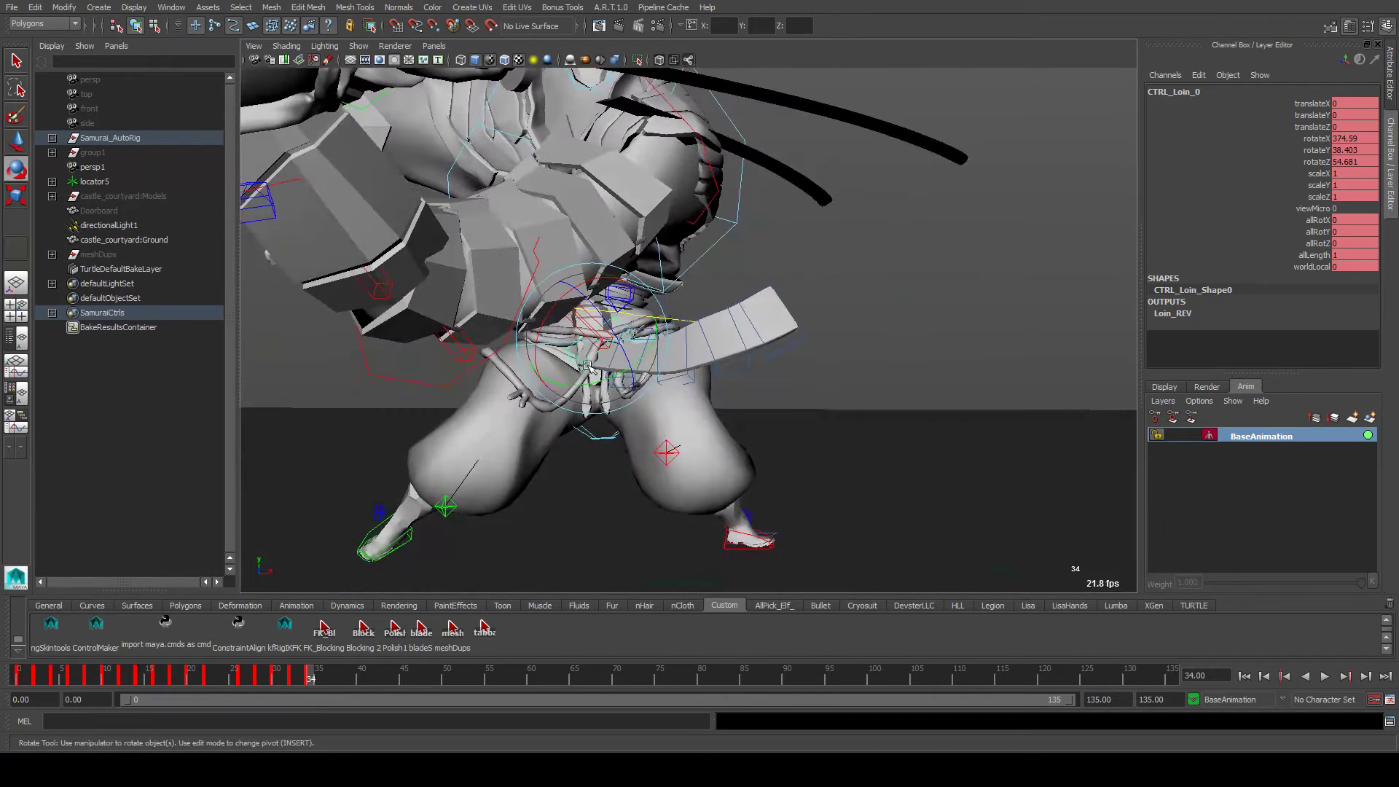
Curl the cloth's tip downward at frame 34, rotating the two end controls to about 15.9, -11.6, -11.5
left_click_drag(747, 345, 831, 324, "alt")
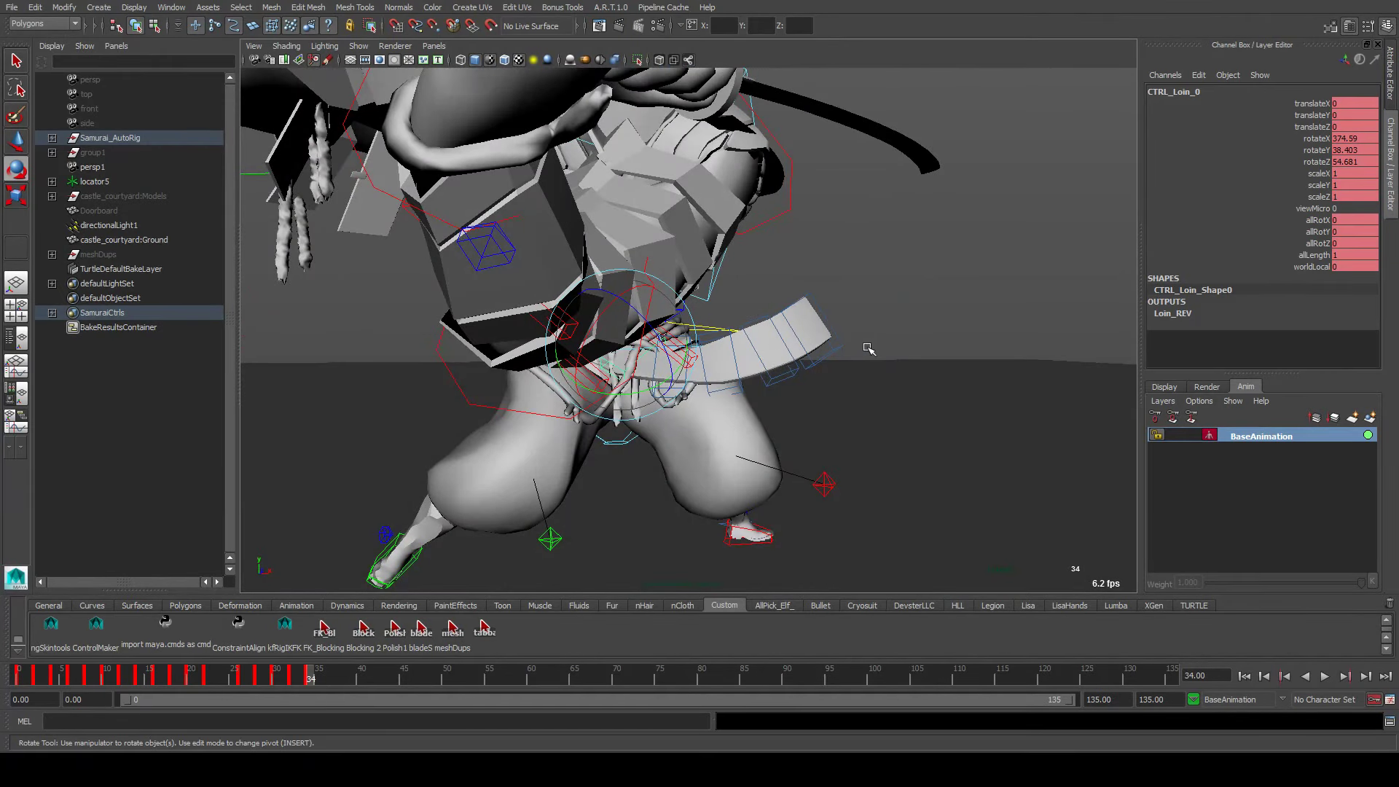
left_click(809, 344)
left_click_drag(764, 420, 743, 398)
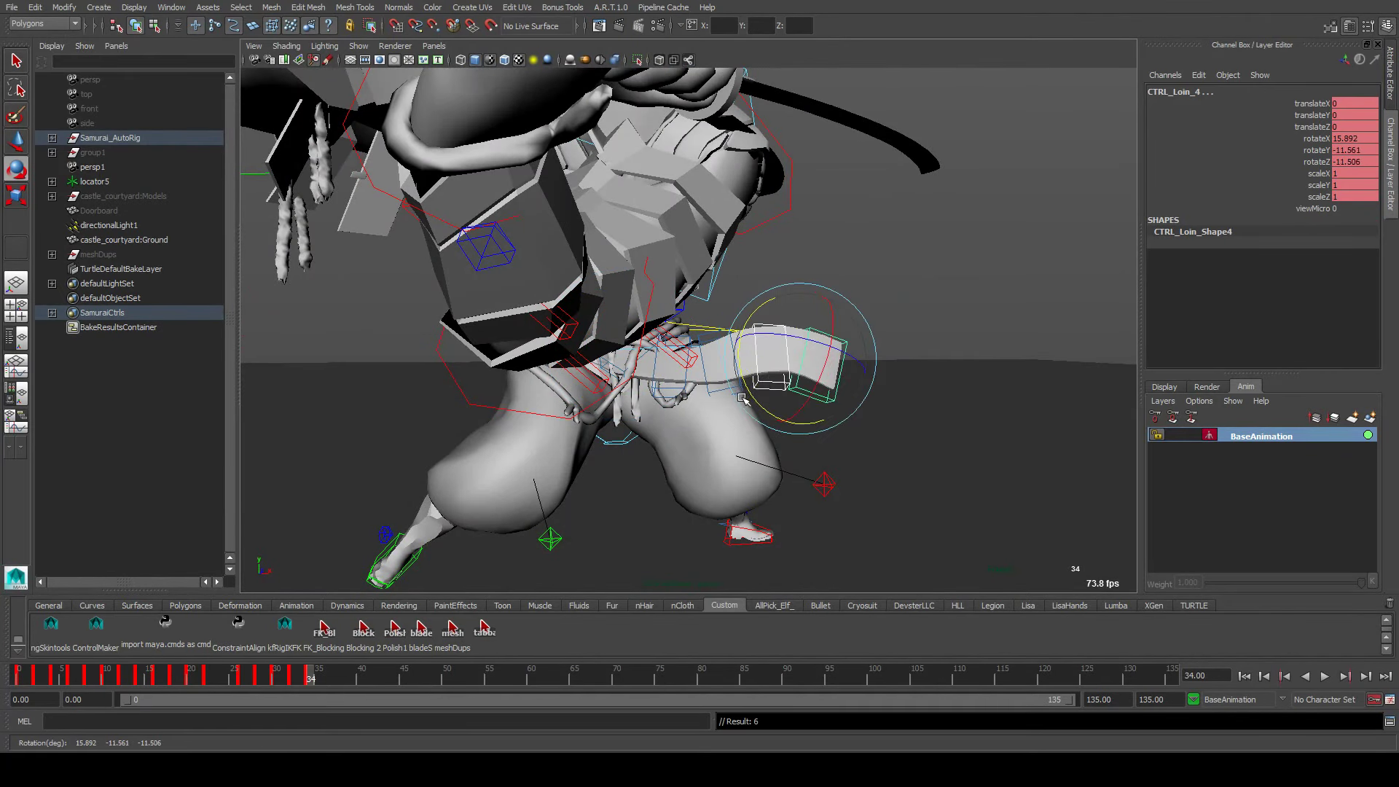
Select all the loincloth controls and step through frames 32 to 38 to check how the cloth follows the body
key("comma")
key("period")
left_click(493, 632)
key("comma")
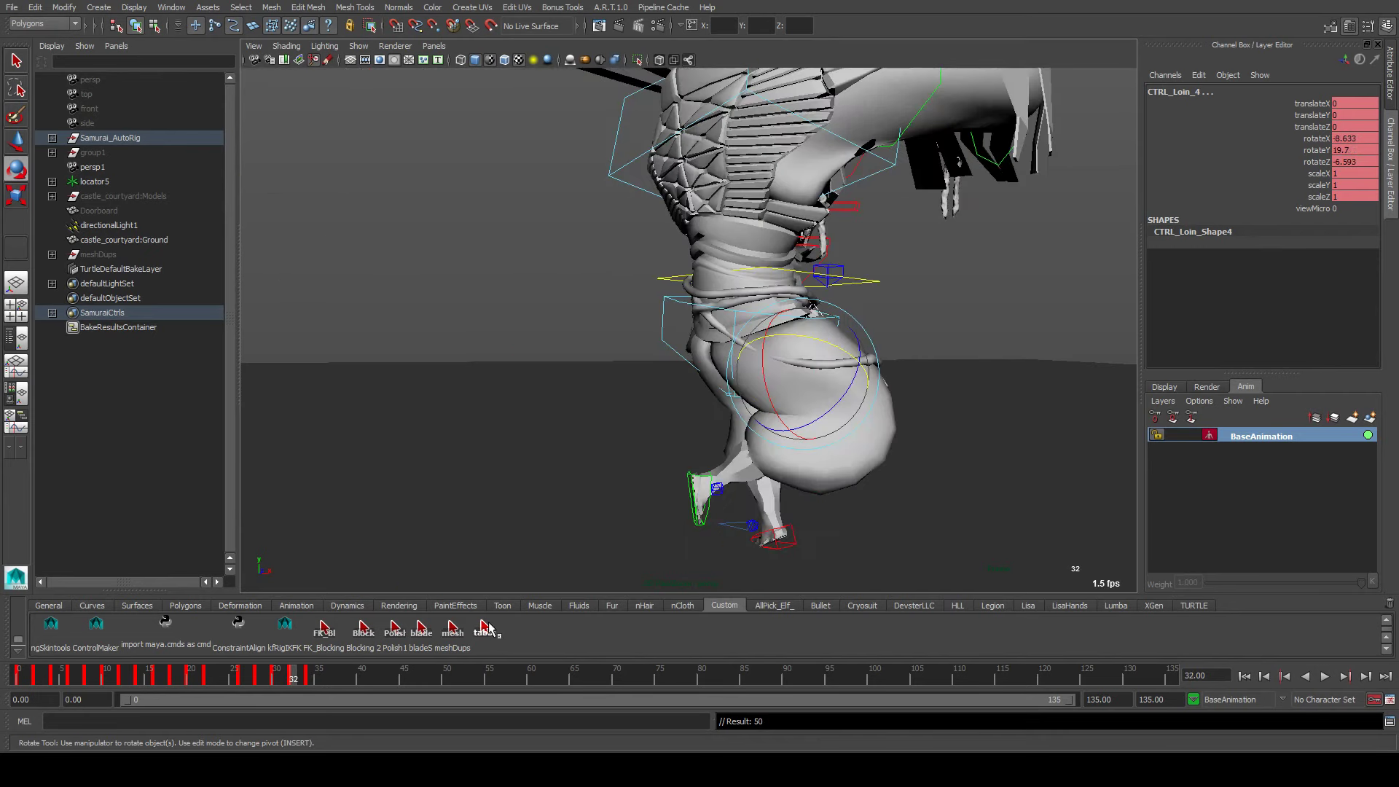
key("period")
key("period")
key("alt+period")
key("alt+period")
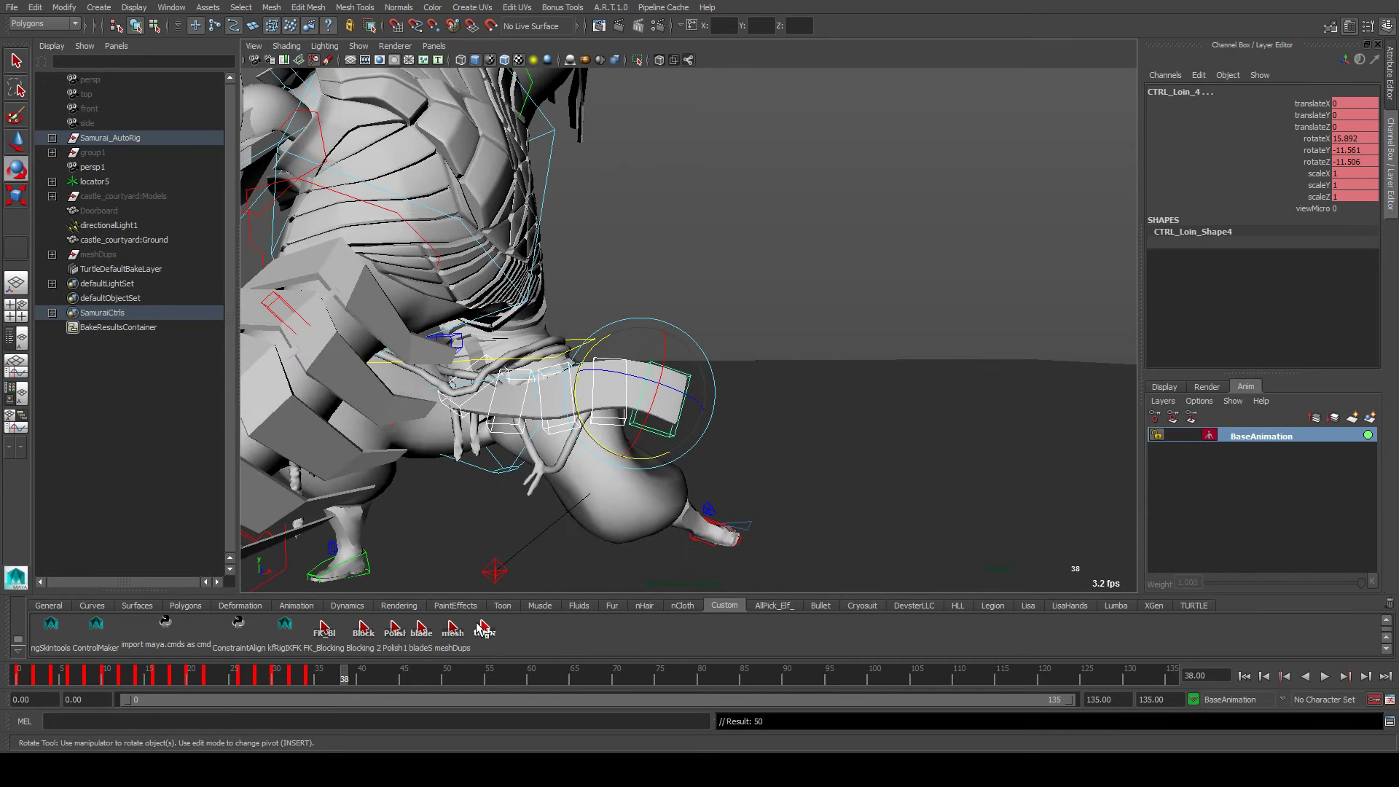
key("alt+comma")
key("alt+comma")
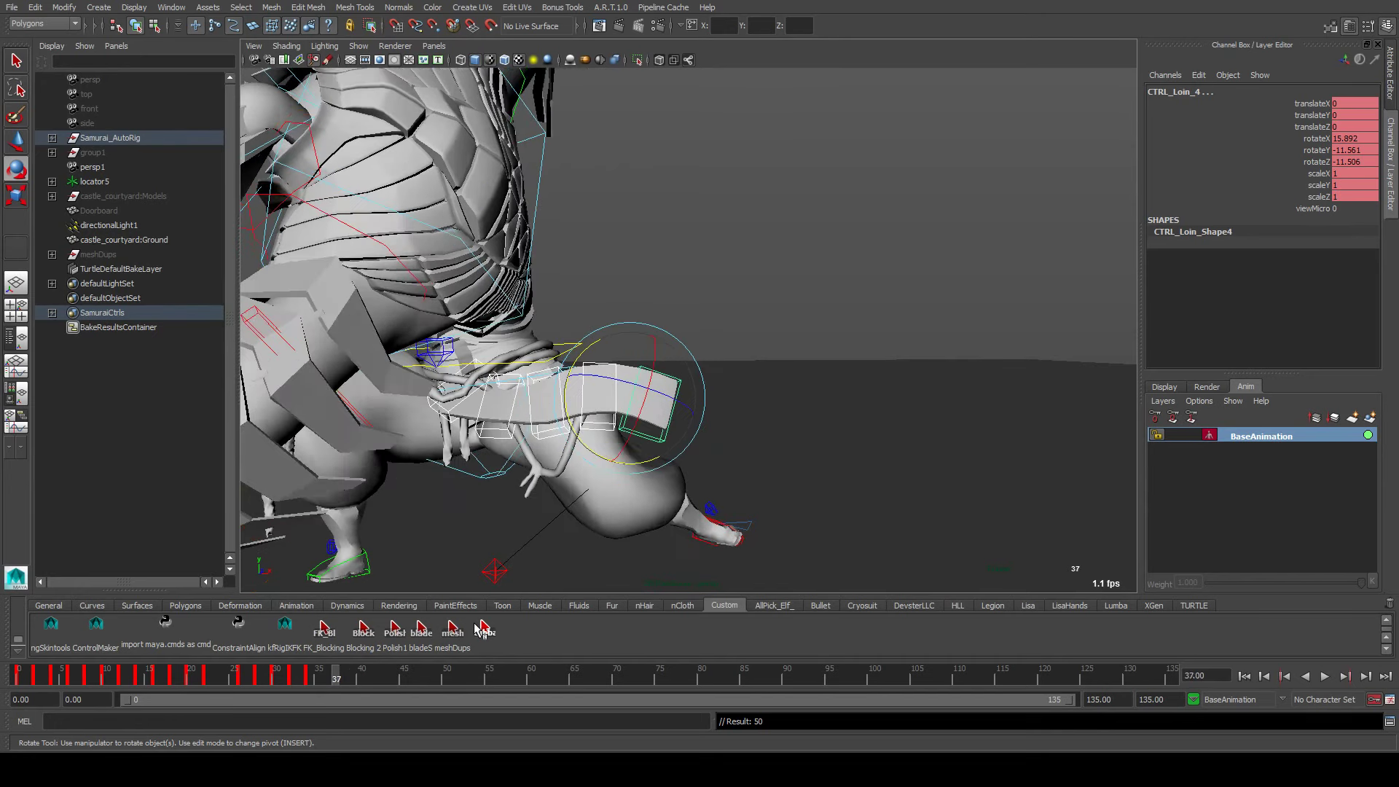
Lift the end of the cloth at frame 36, rotating the two end controls to about 15.6, 5.2, -6.8
left_click(722, 411)
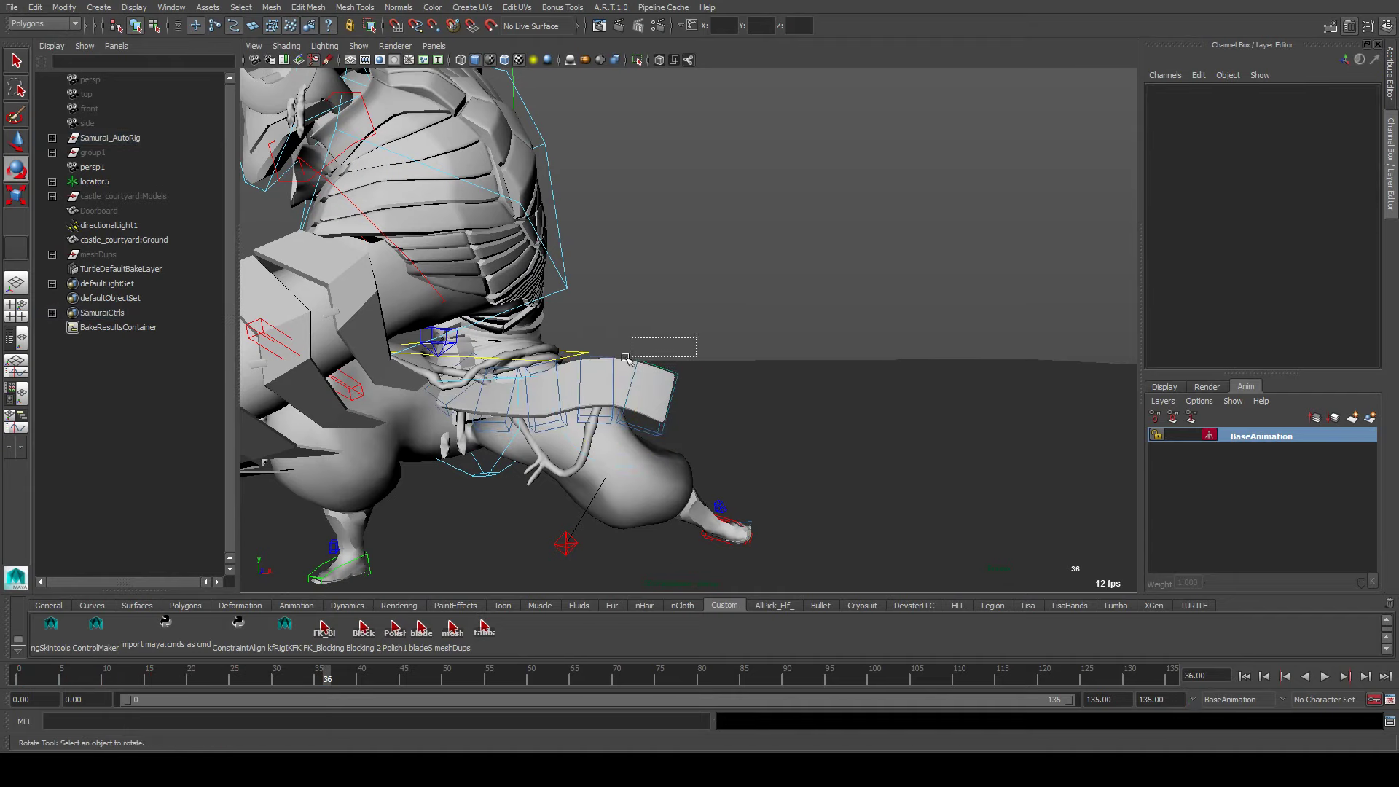
left_click(652, 434)
left_click_drag(663, 451, 676, 438)
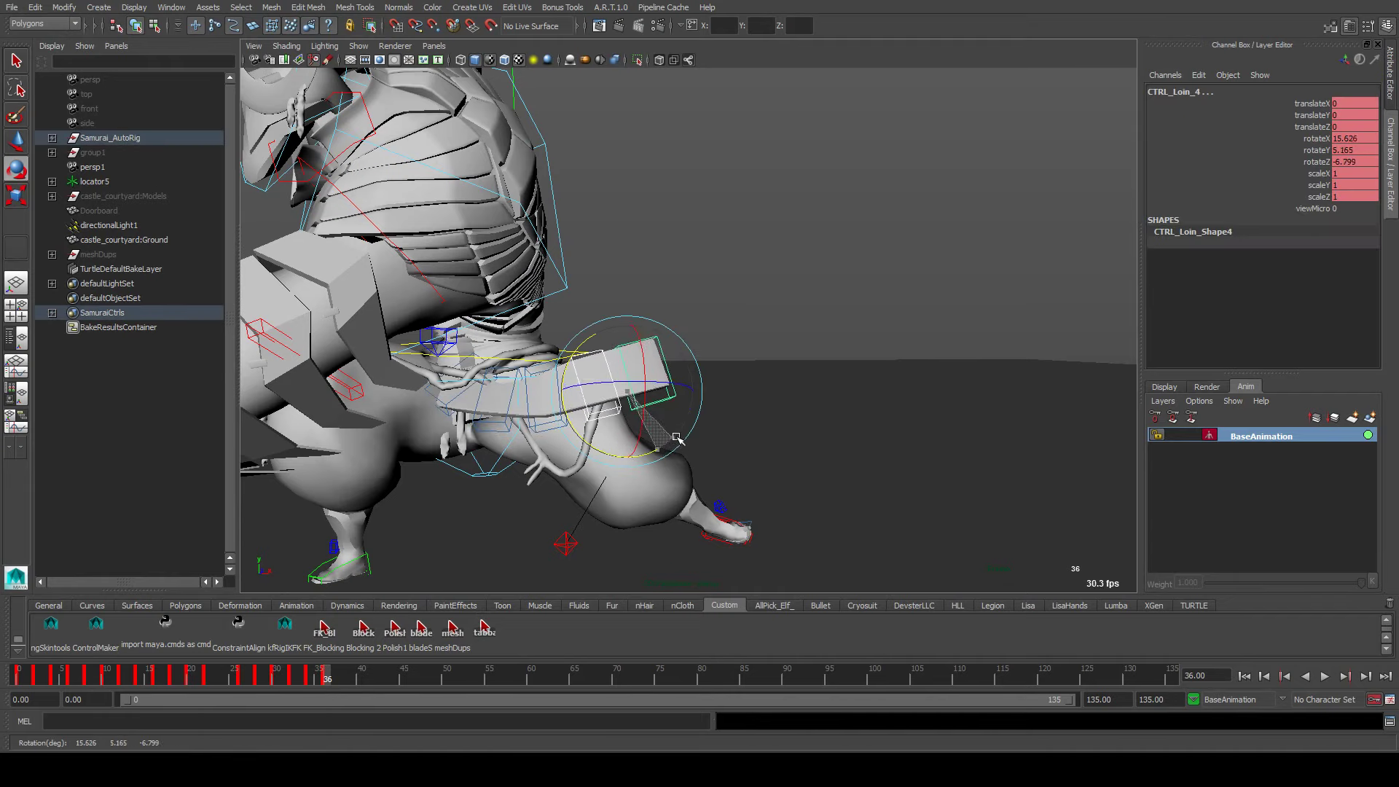
Reshape the upper cloth at frame 36, rotating CTRL_Loin_0 to about 377.9, 29.3, 62.5, CTRL_Loin_2 to about 6.8, 19.3, 10.1, and adjusting CTRL_Loin_1
left_click(781, 365)
left_click(425, 376)
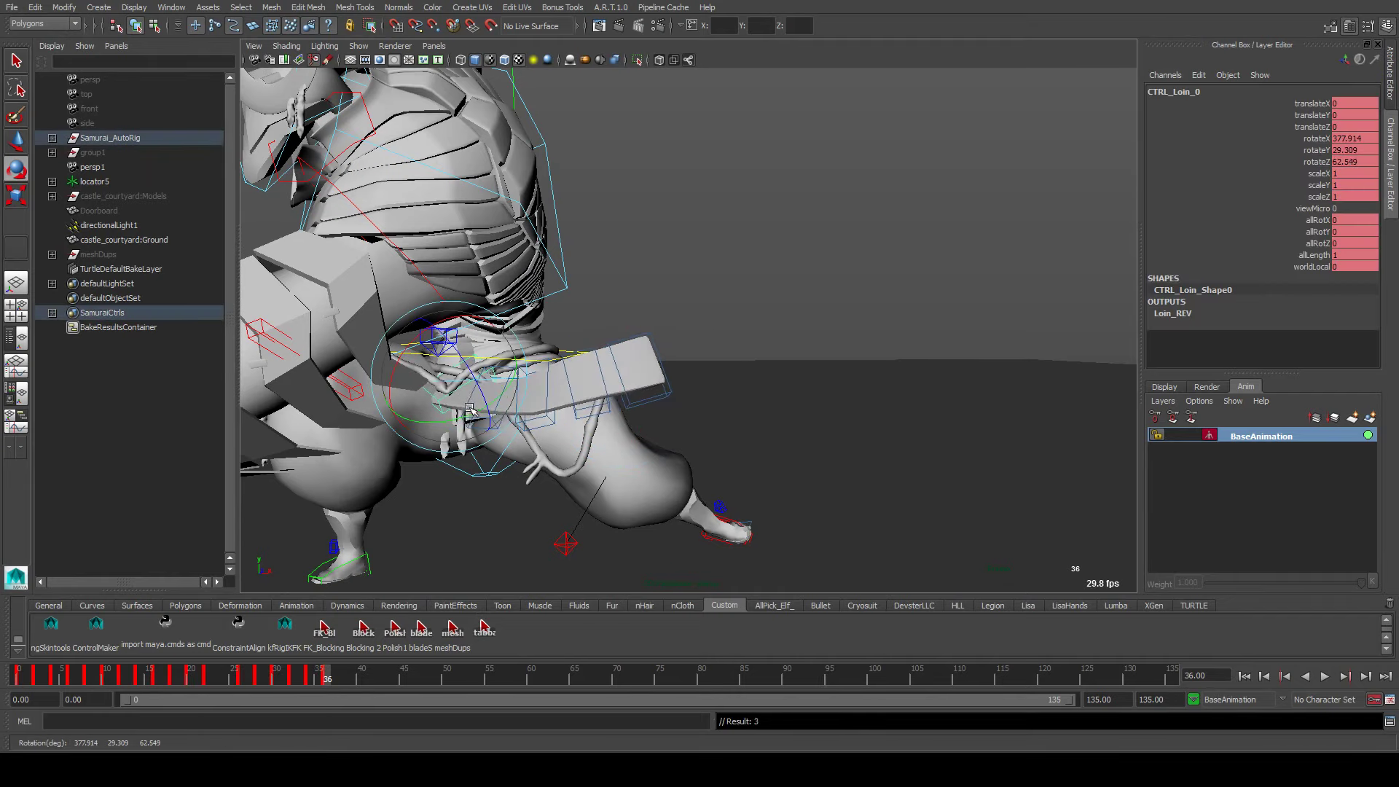
left_click(505, 410)
left_click(493, 414)
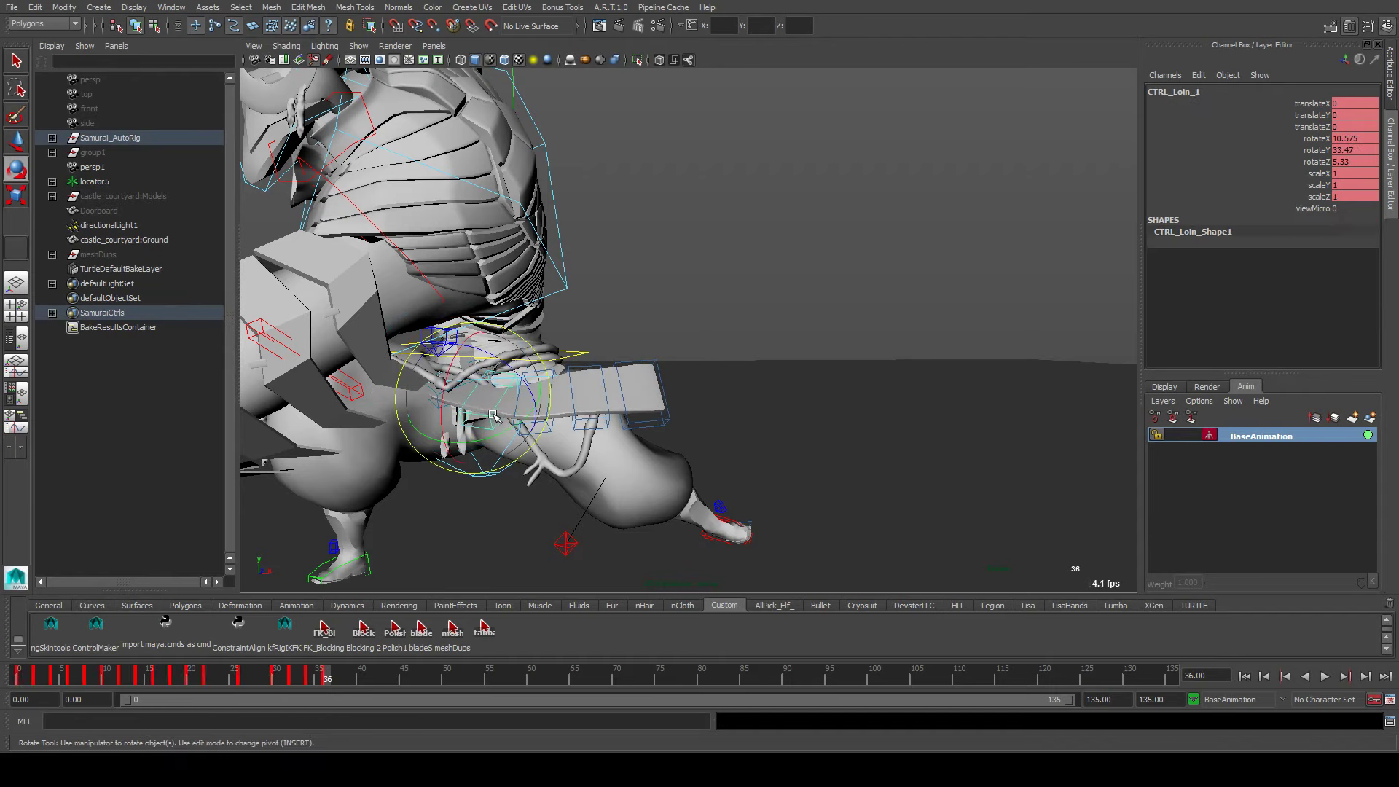
left_click(512, 427)
left_click(505, 428)
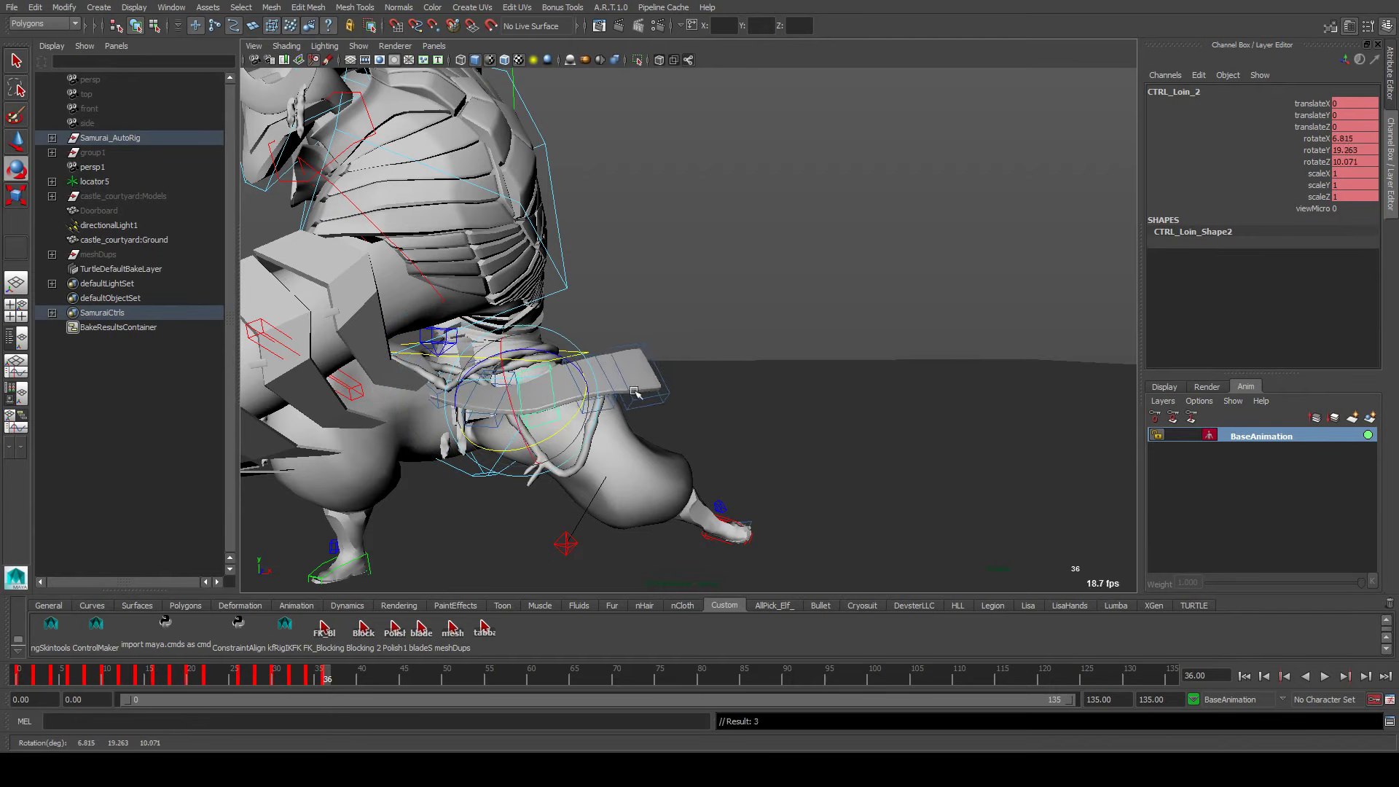
Refine the bend of the cloth's end at frame 36, rotating the two end controls to about -5.4 in Y and -3.0 in Z
left_click(603, 401)
key("w")
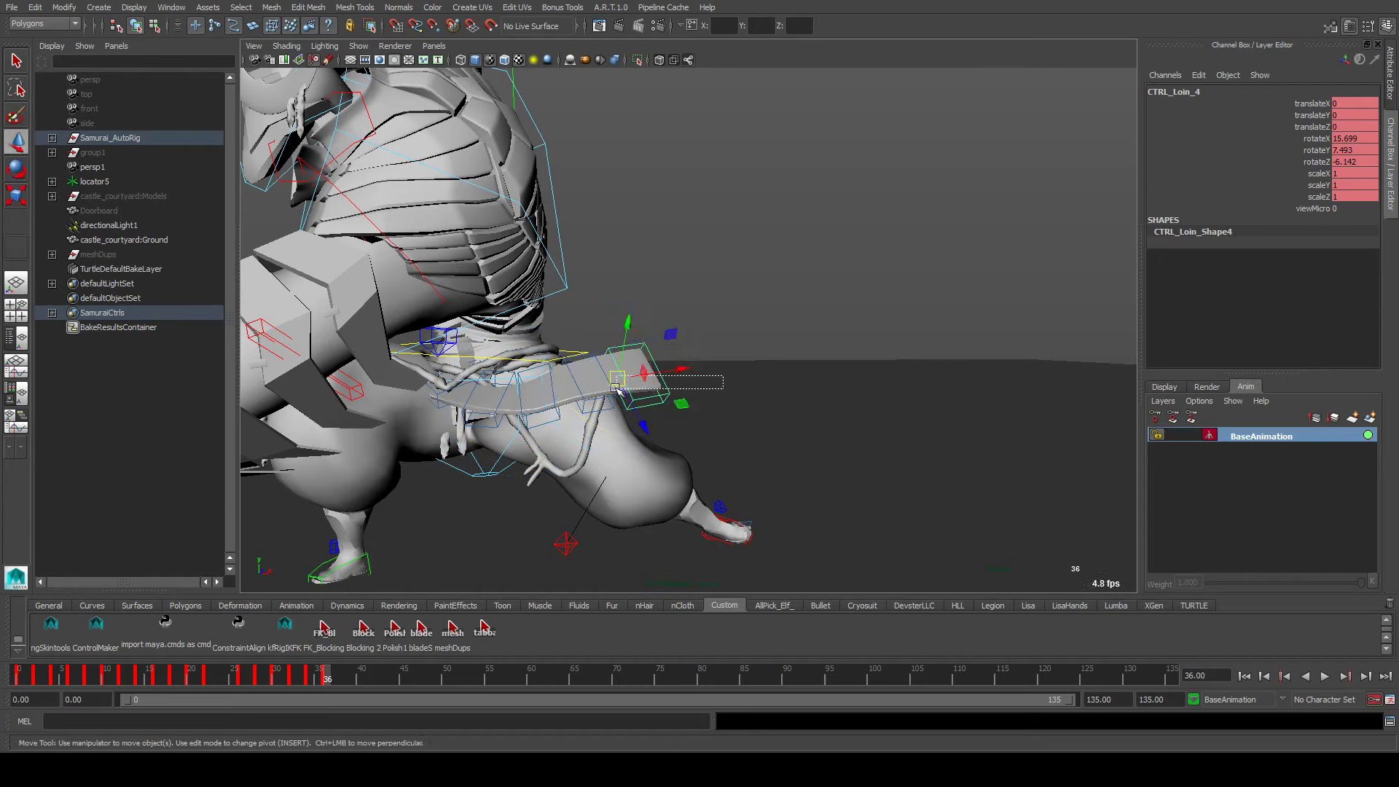
key("e")
left_click_drag(627, 429, 615, 430)
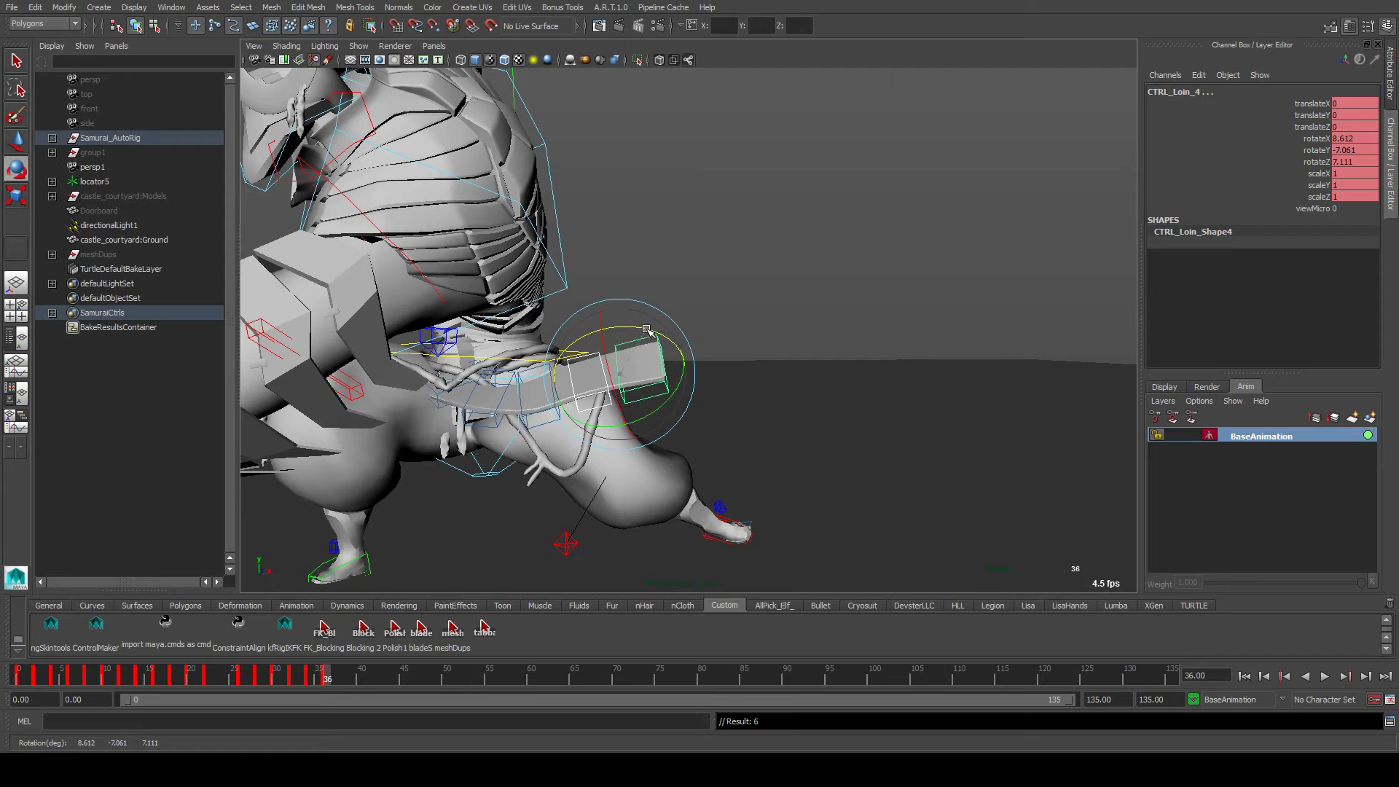
left_click_drag(646, 330, 626, 309)
left_click_drag(627, 310, 466, 451, "alt")
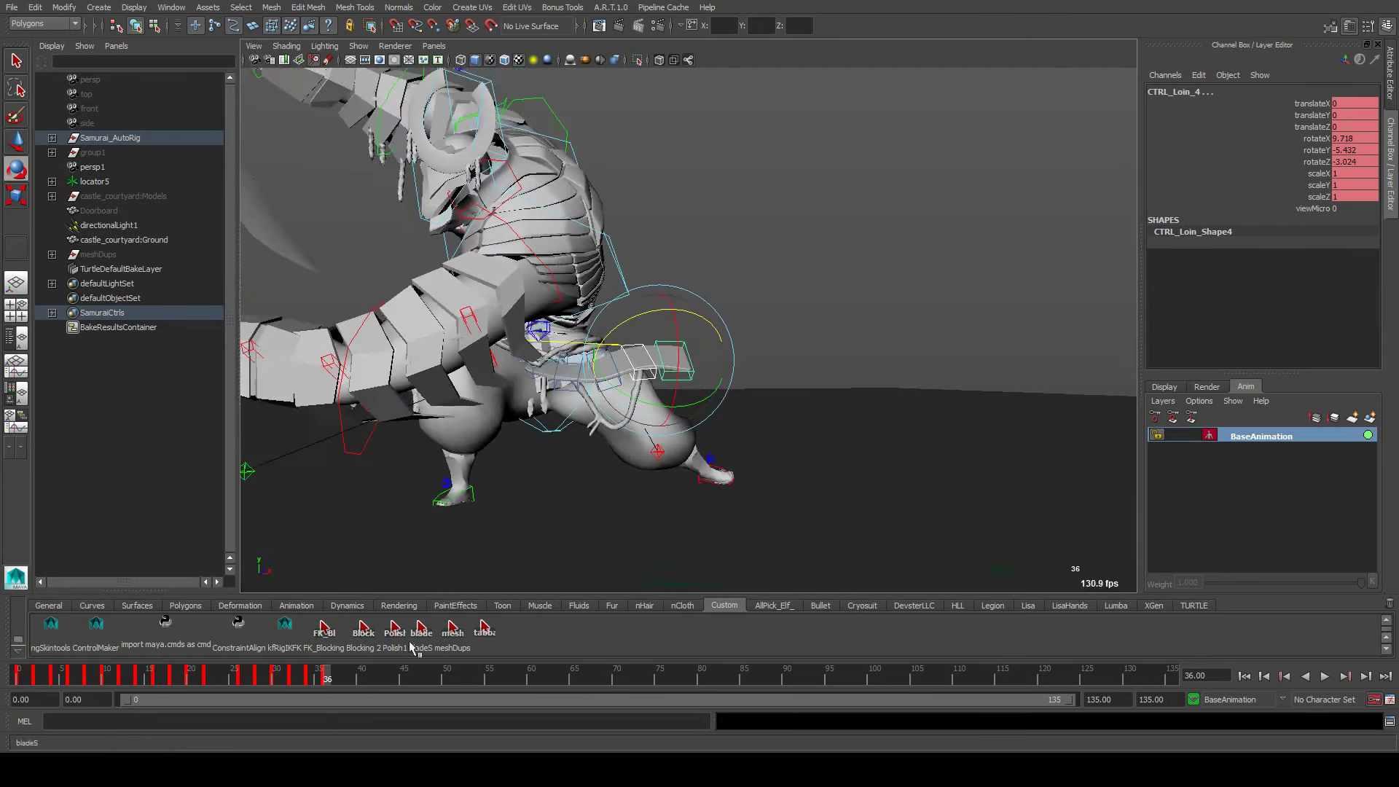
Select all the loincloth controls, advance to frame 40 and clear the selection
left_click(485, 629)
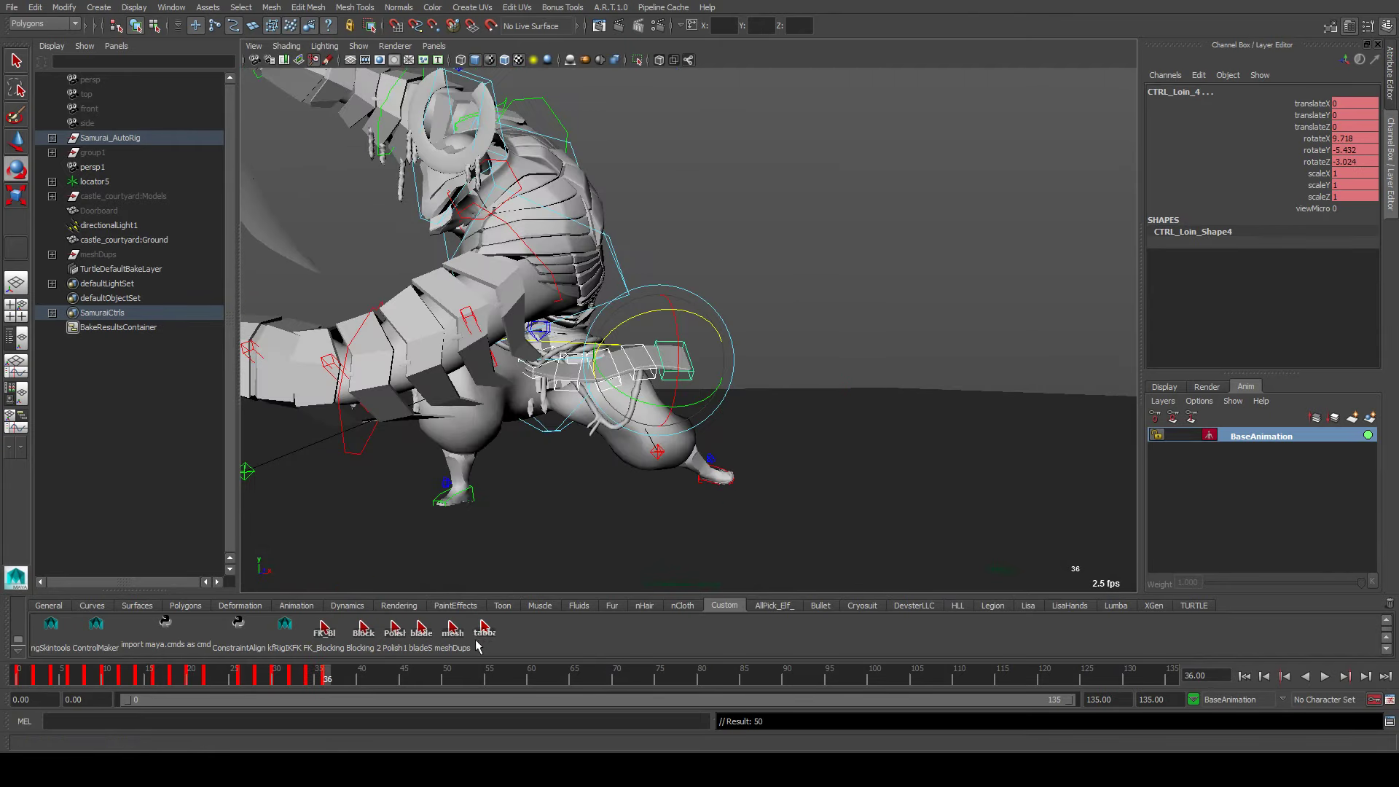
left_click(482, 631)
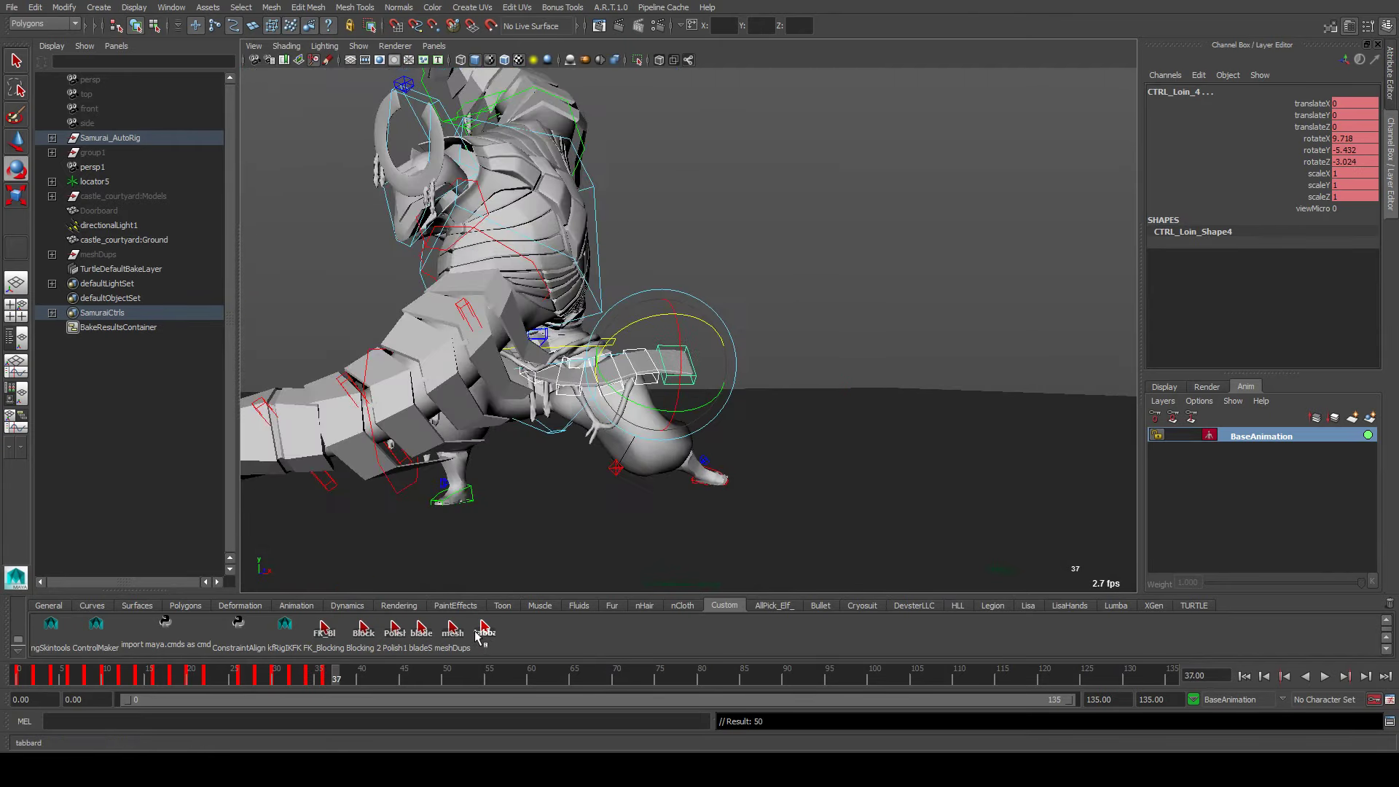
key("period")
left_click(560, 524)
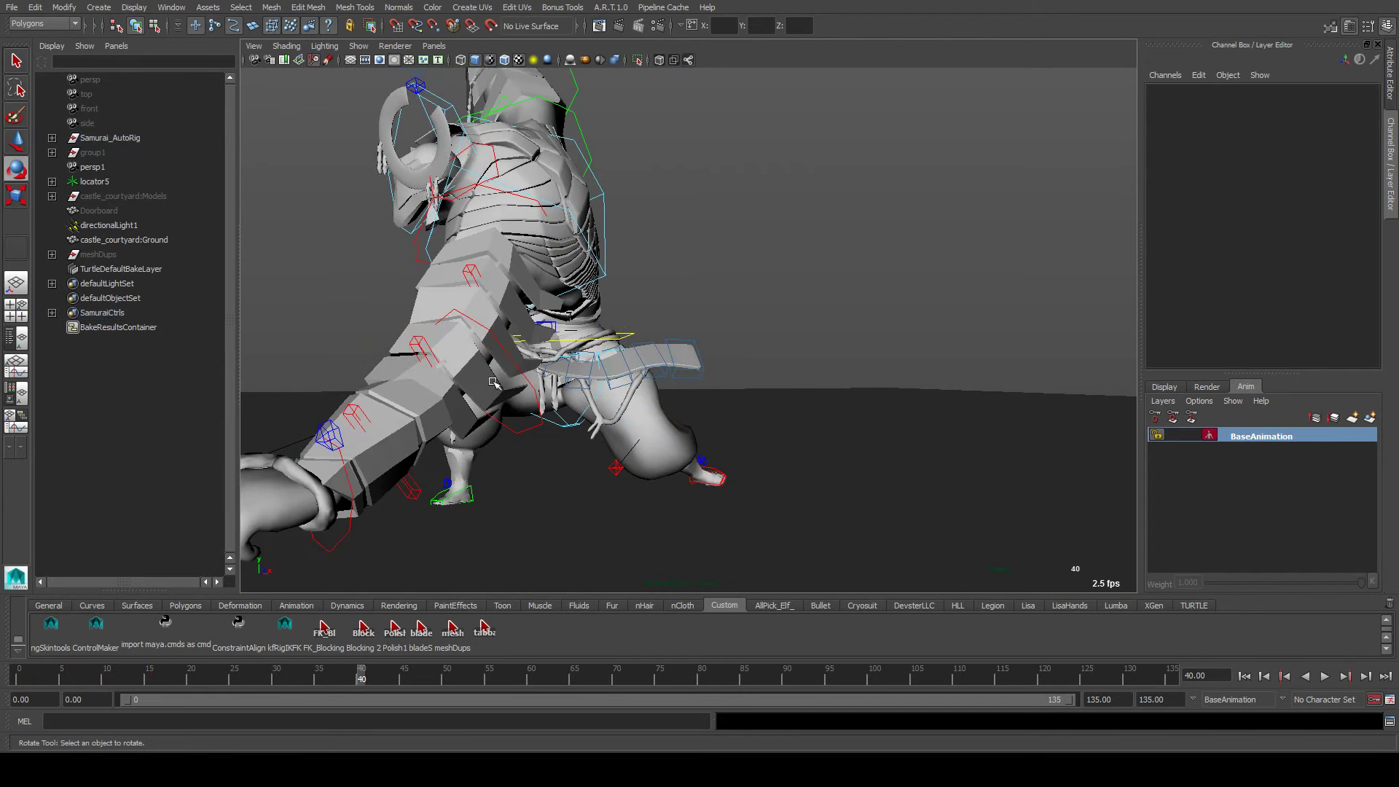
Swing the cloth down between the legs at frame 40, rotating CTRL_Loin_0 to about 359.7, -59.1, 27.6
left_click(546, 373)
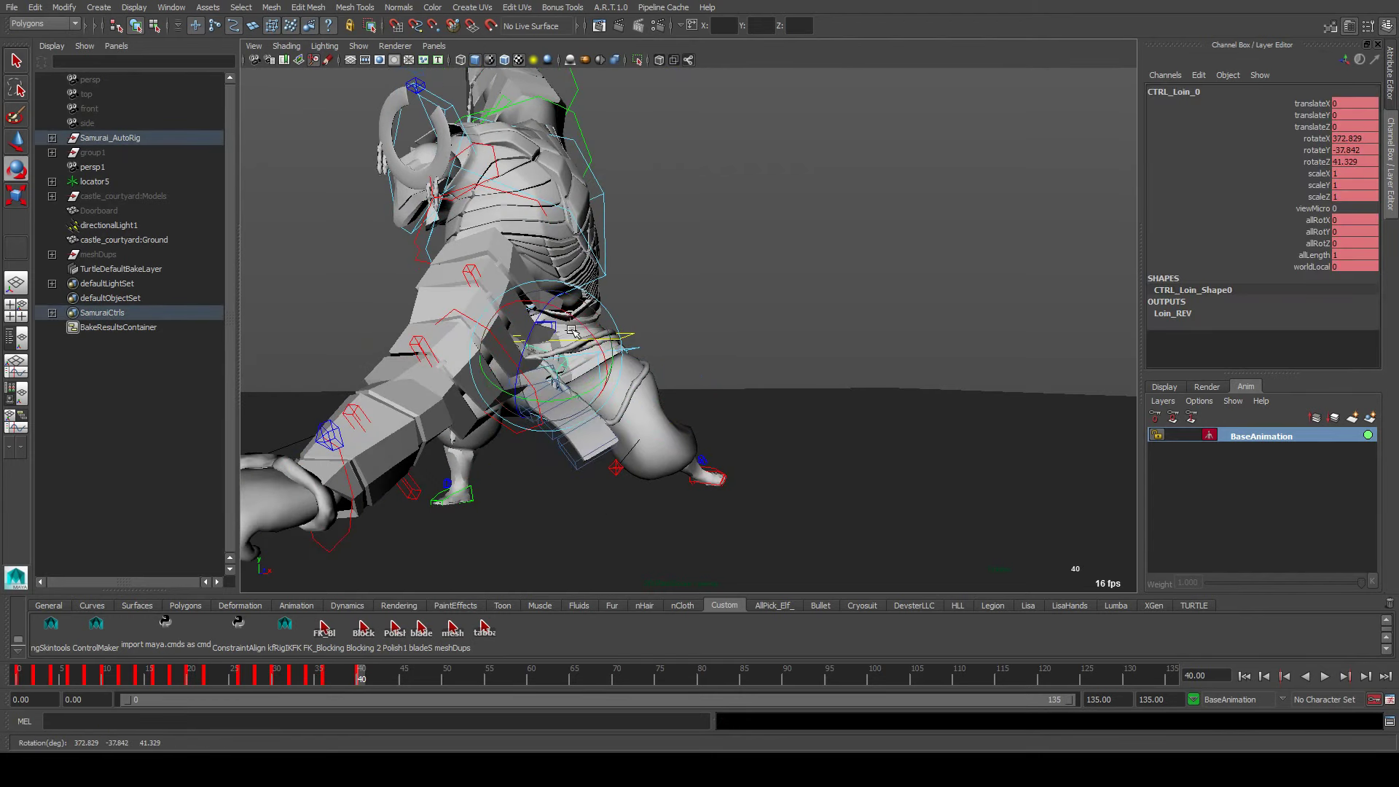
left_click_drag(575, 386, 551, 392)
scroll(576, 376, "up", 5)
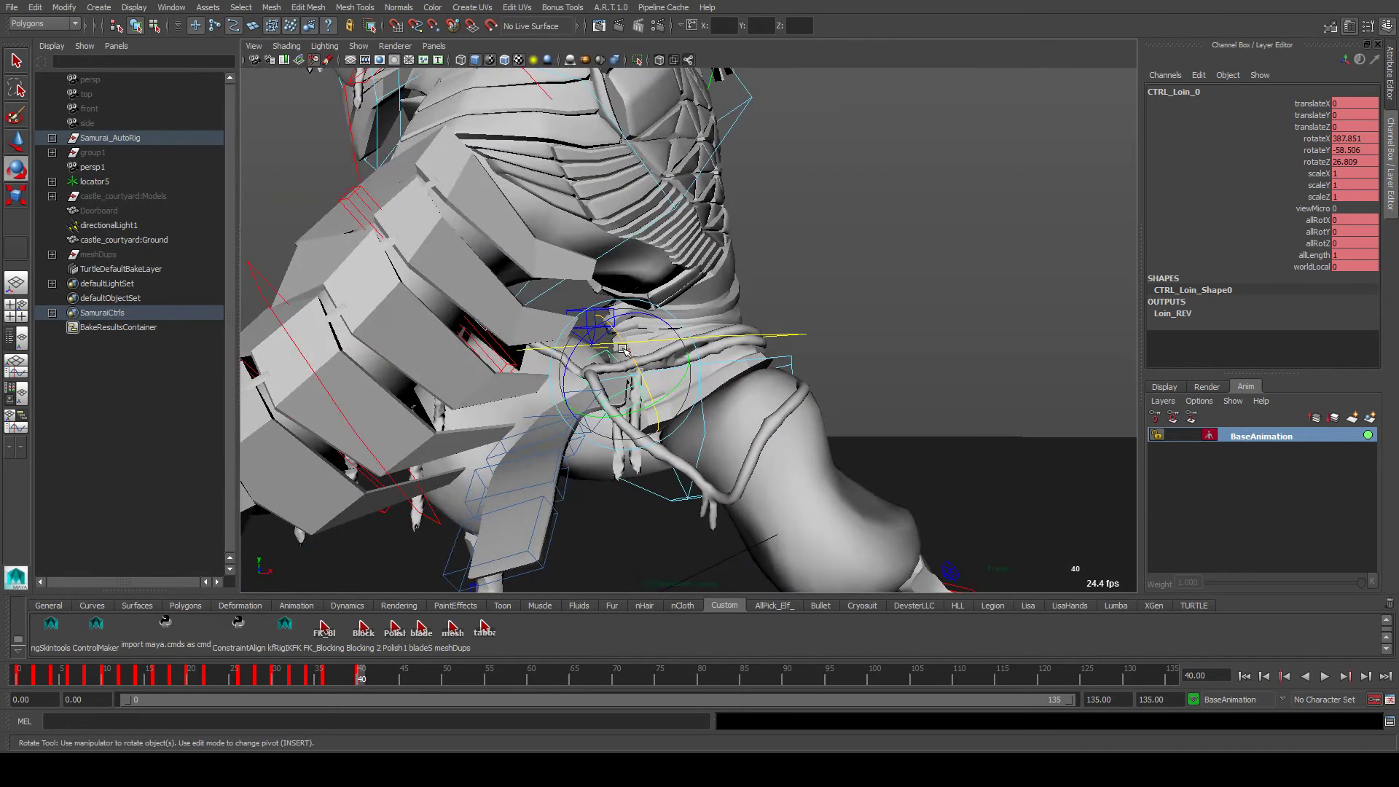
left_click_drag(601, 351, 618, 403)
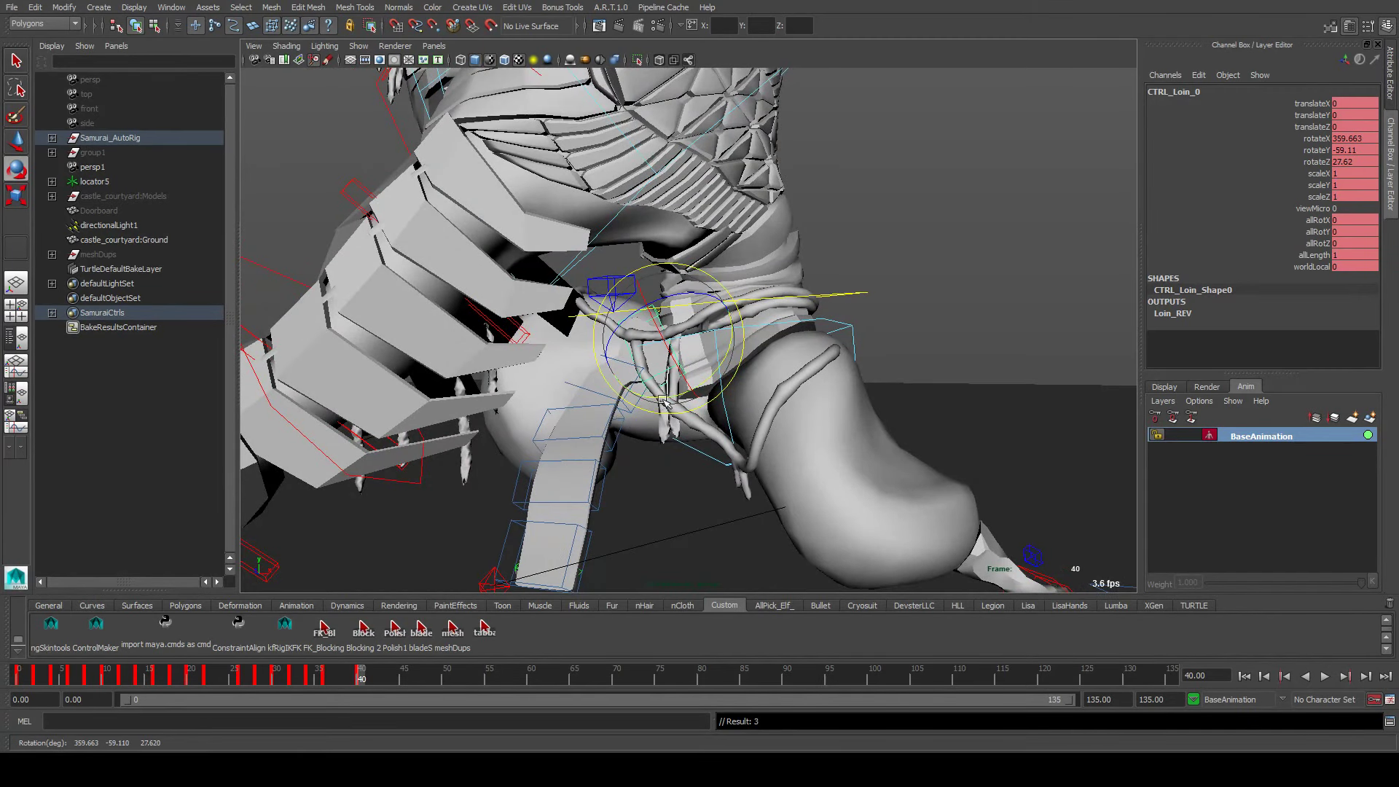
Rotate the upper and middle loincloth controls at frame 40 so the cloth drapes across the far thigh
left_click(637, 423)
left_click_drag(640, 384, 579, 419)
left_click(605, 437)
left_click(587, 446)
left_click(554, 510)
left_click(525, 503)
key("ctrl+z")
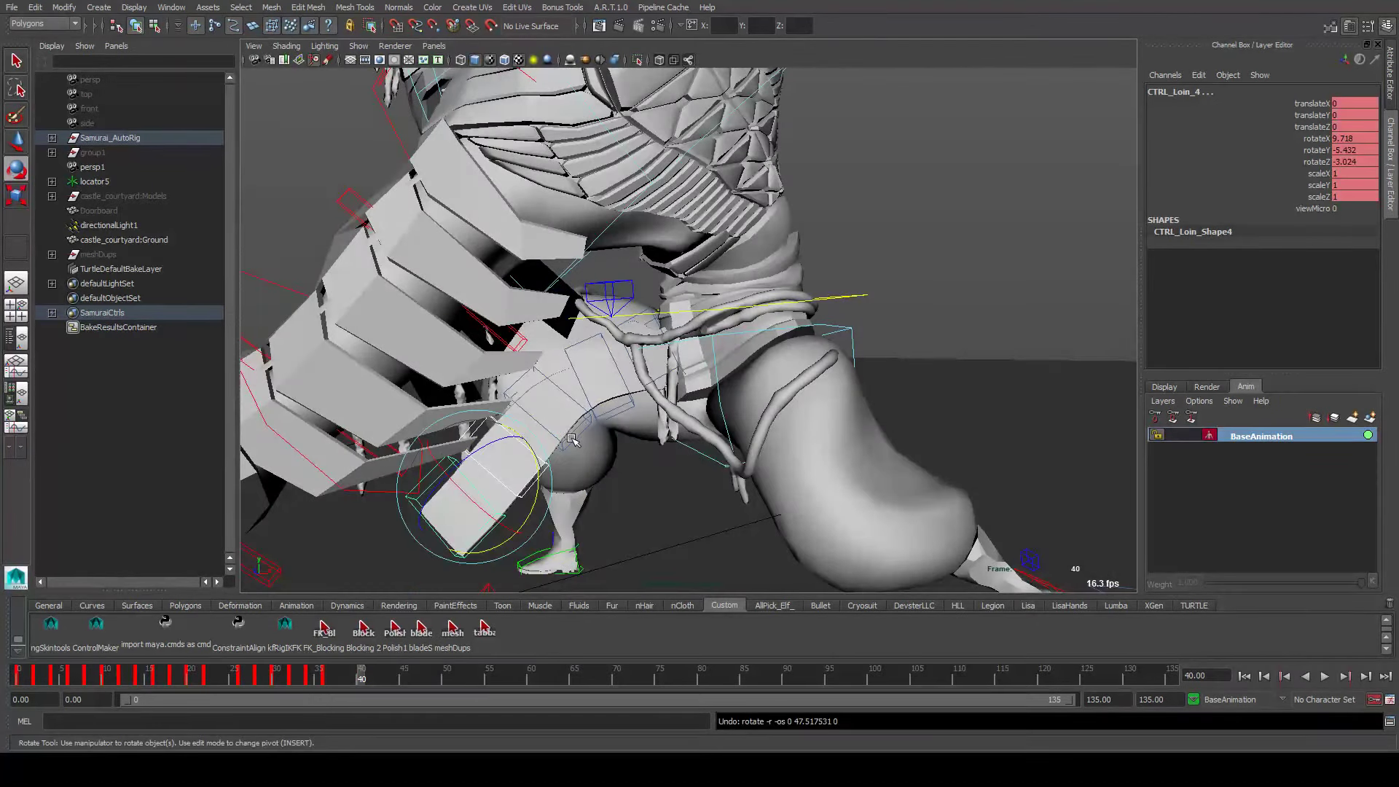
Bend the lower cloth at frame 40, adjusting CTRL_Loin_3 and rotating the two end controls to about 14.2, 46.6, 8.3
left_click(572, 437)
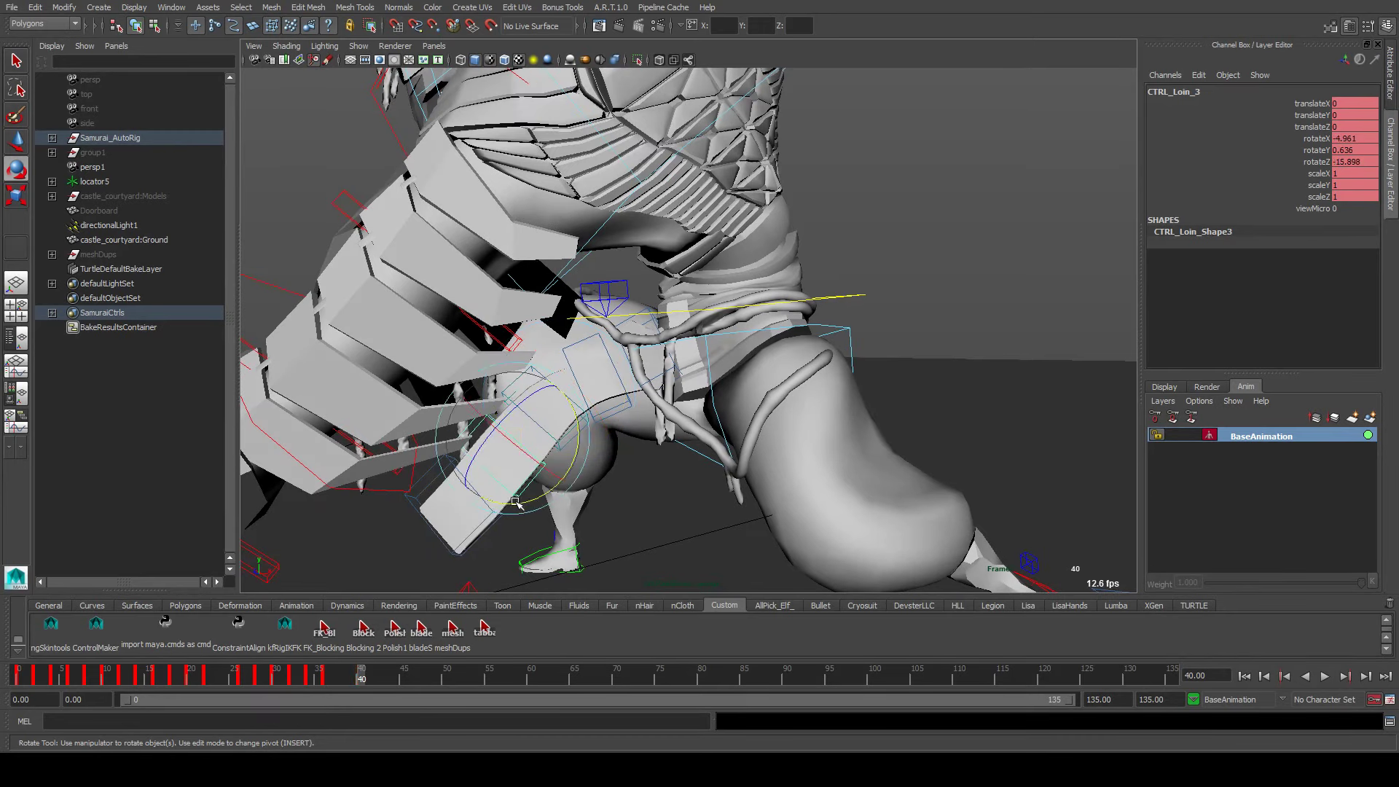
left_click(506, 519)
left_click_drag(519, 527, 600, 418)
Step through frames 36 to 44 to check the cloth's swing between the two legs
key("alt+comma")
key("alt+comma")
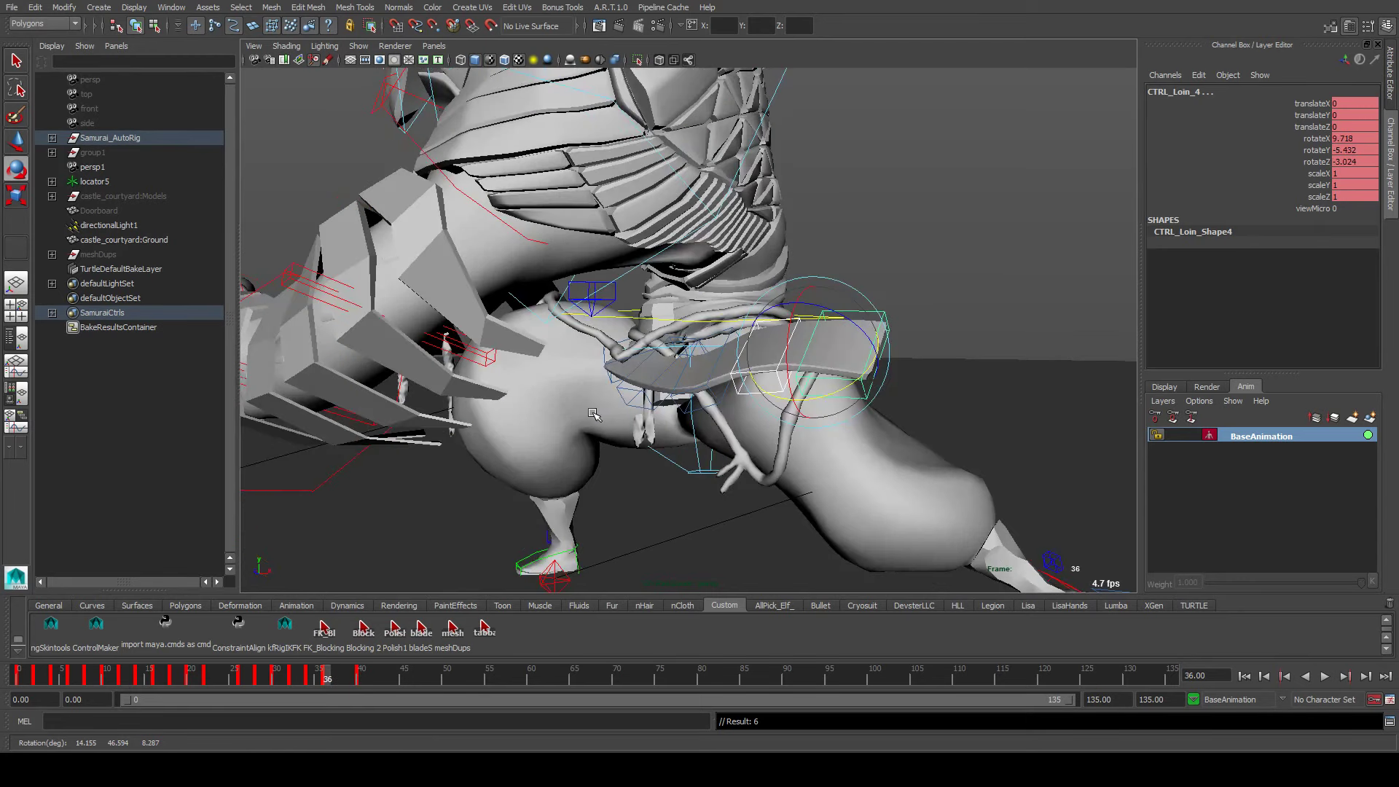
key("alt+period")
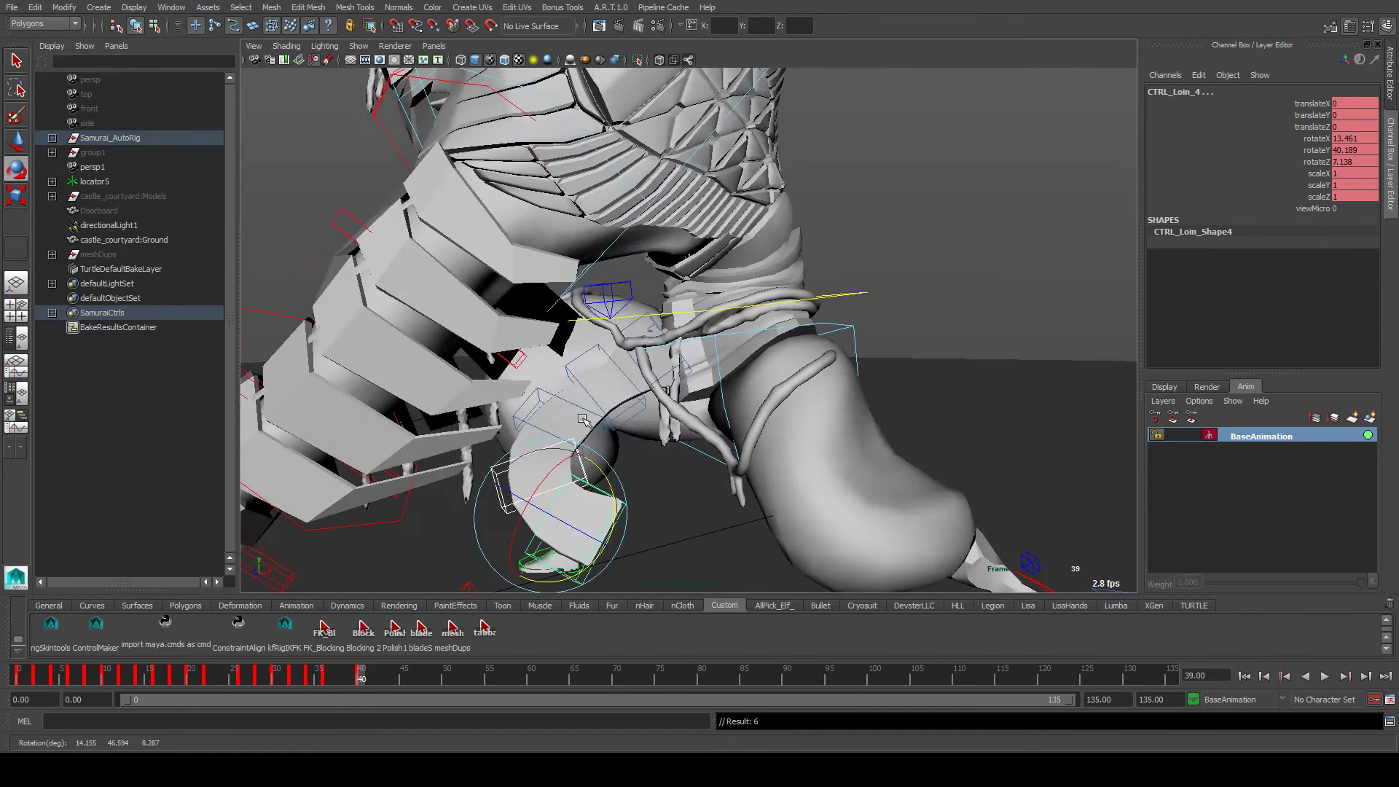
key("alt+period")
key("alt+period")
key("alt+period")
key("alt+period")
key("alt+period")
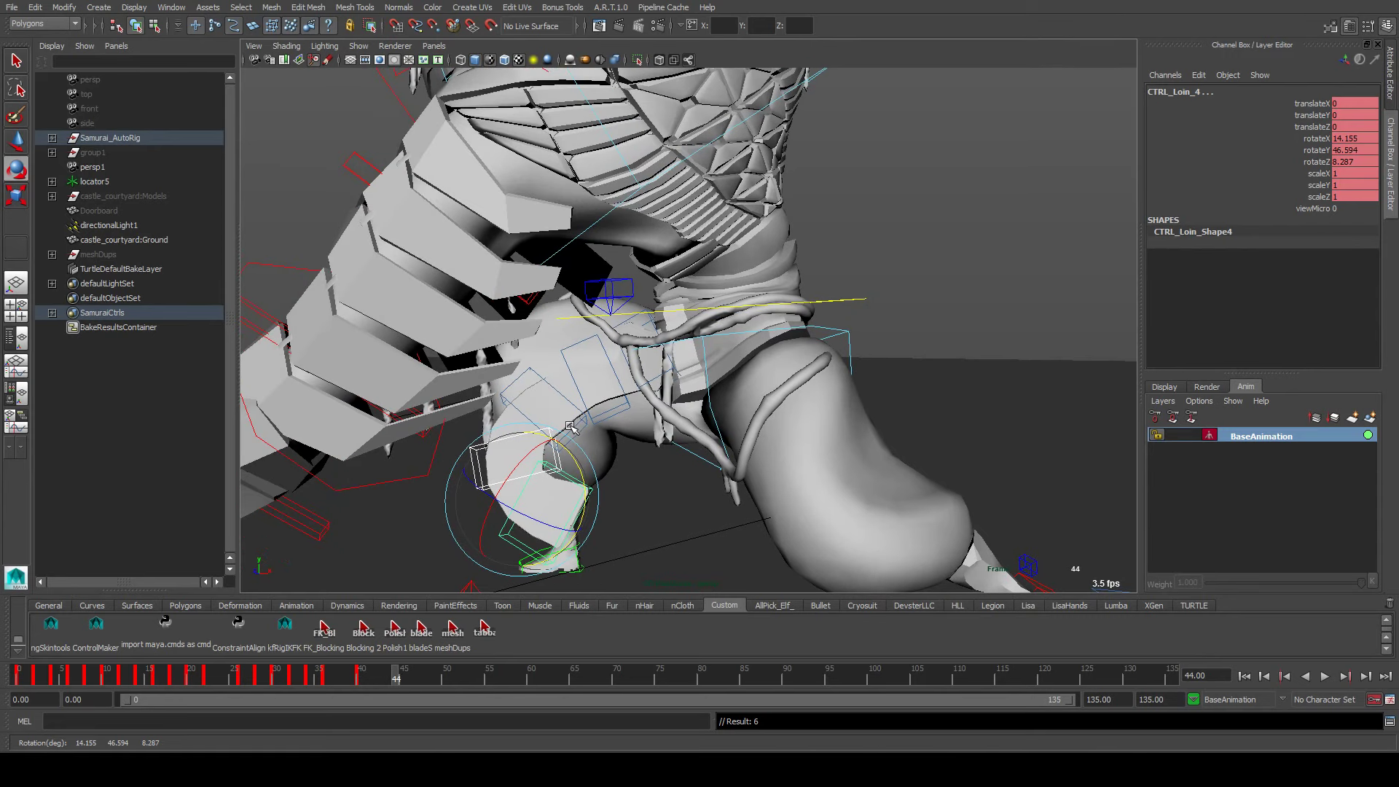
Key the loincloth controls at frame 46 and play back the swing leading up to it
key("alt+period")
key("alt+period")
left_click(487, 632)
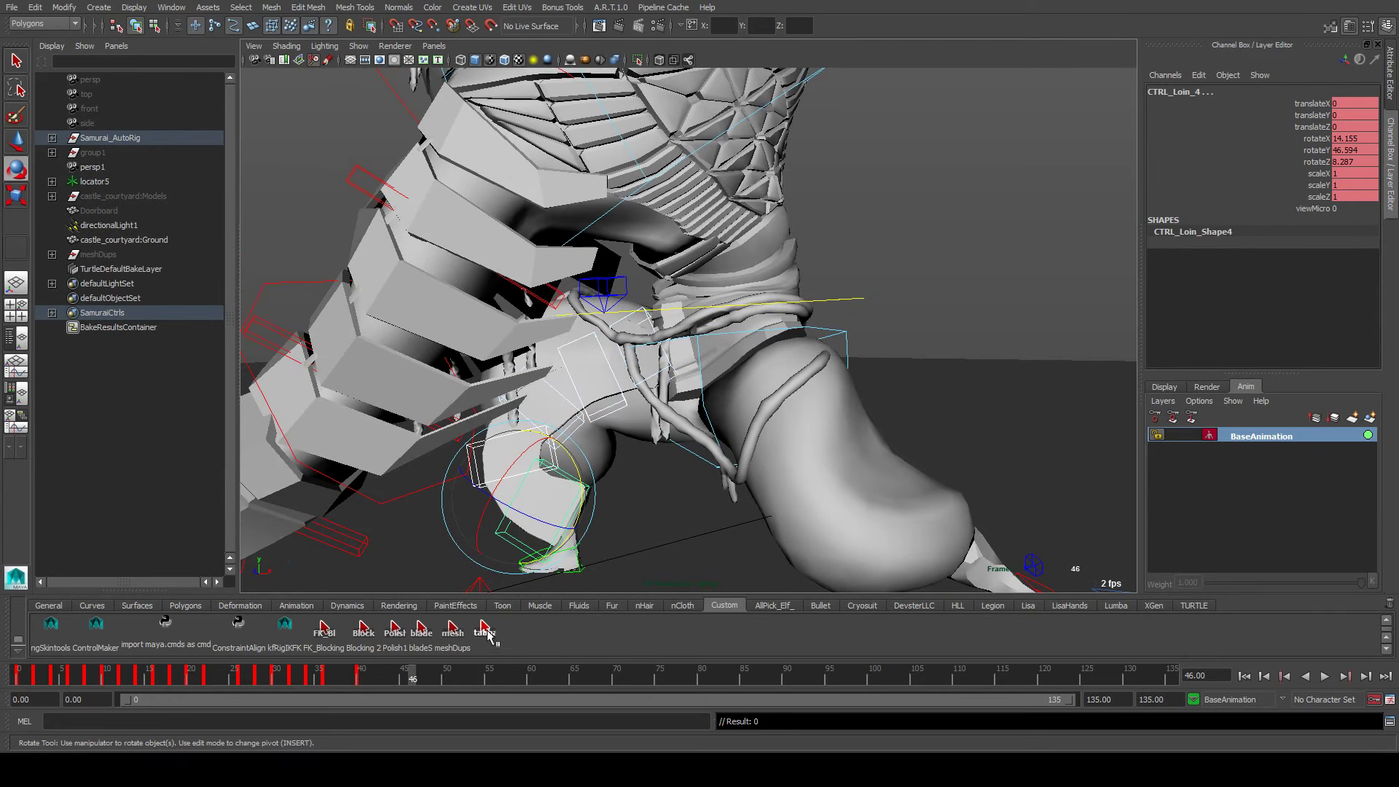
key("comma")
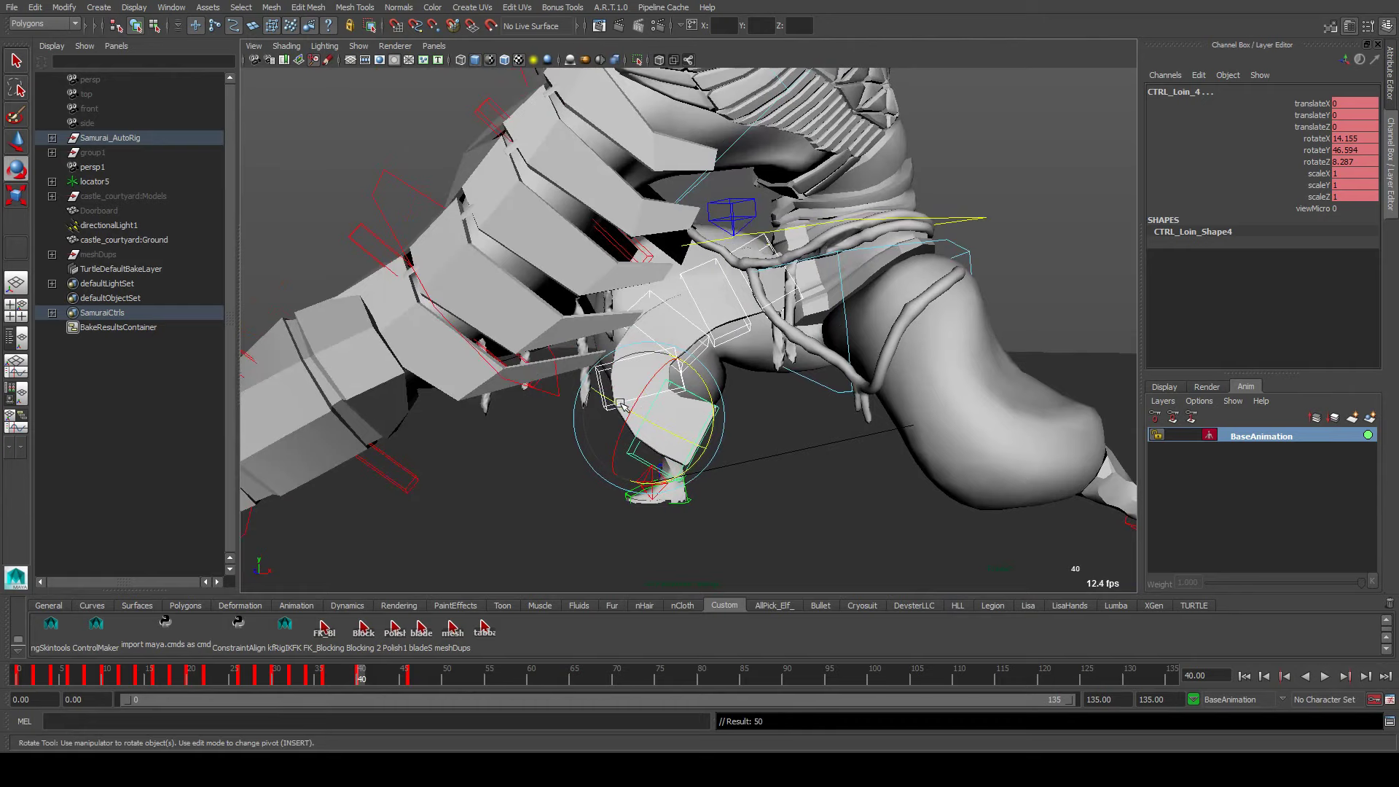
key("comma")
key("period")
key("alt+shift+v")
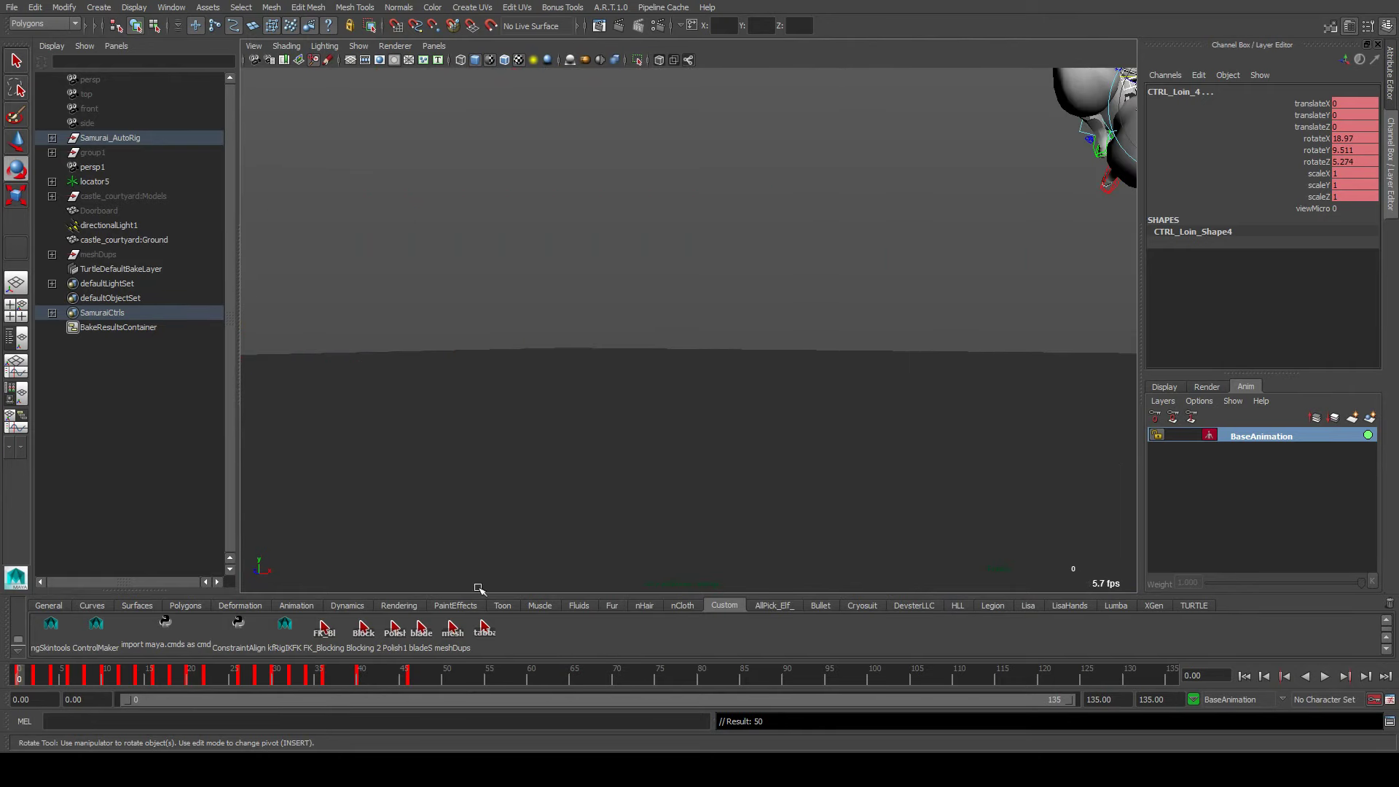
left_click_drag(406, 677, 412, 678)
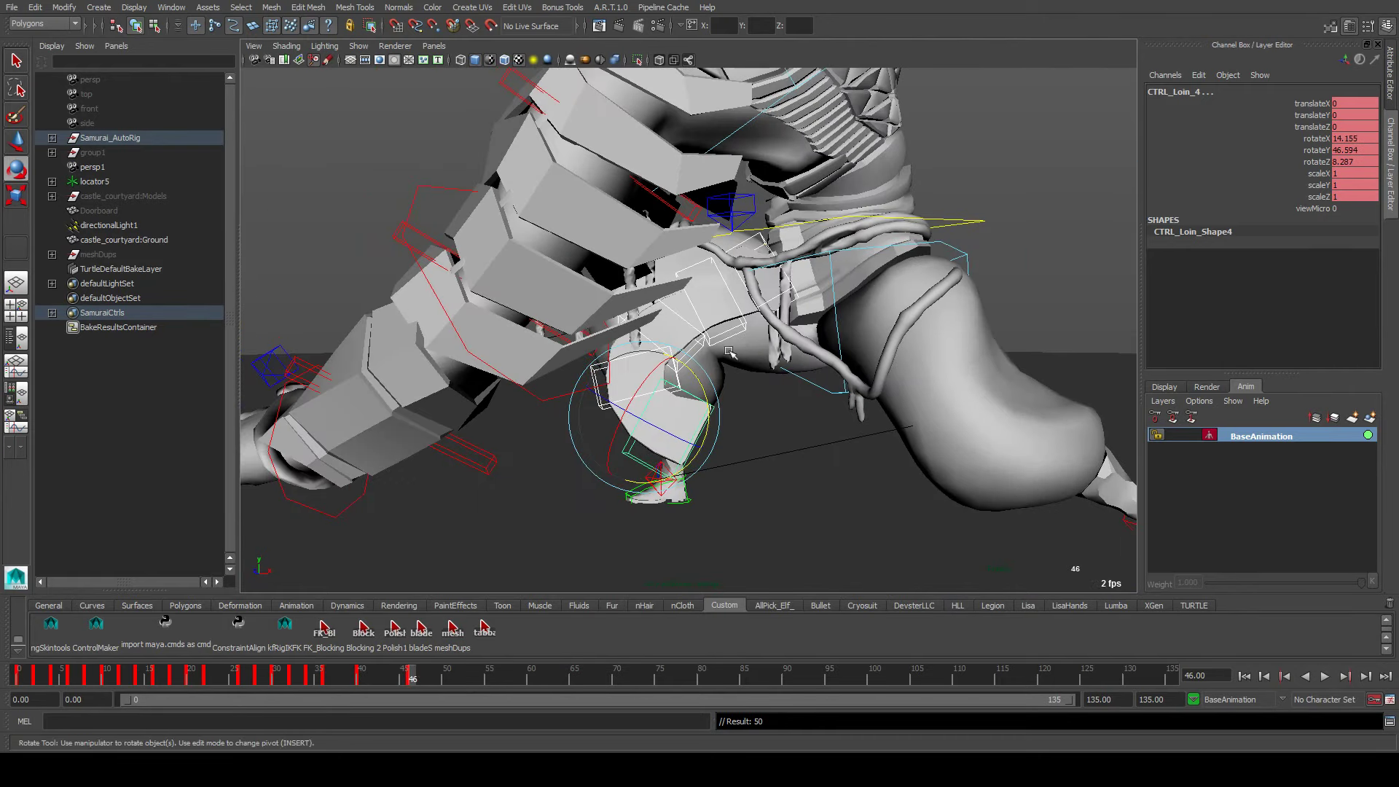
Shape the cloth across the far thigh at frame 46, rotating the lower controls together and CTRL_Loin_1 to about -24.0, -12.8, 12.6
left_click(788, 291)
mouse_move(791, 295)
left_mouse_down()
mouse_move(798, 309)
mouse_move(731, 342)
mouse_move(747, 309)
mouse_move(798, 284)
left_mouse_up()
left_click_drag(749, 364, 793, 430)
left_click(724, 397)
left_click(716, 420)
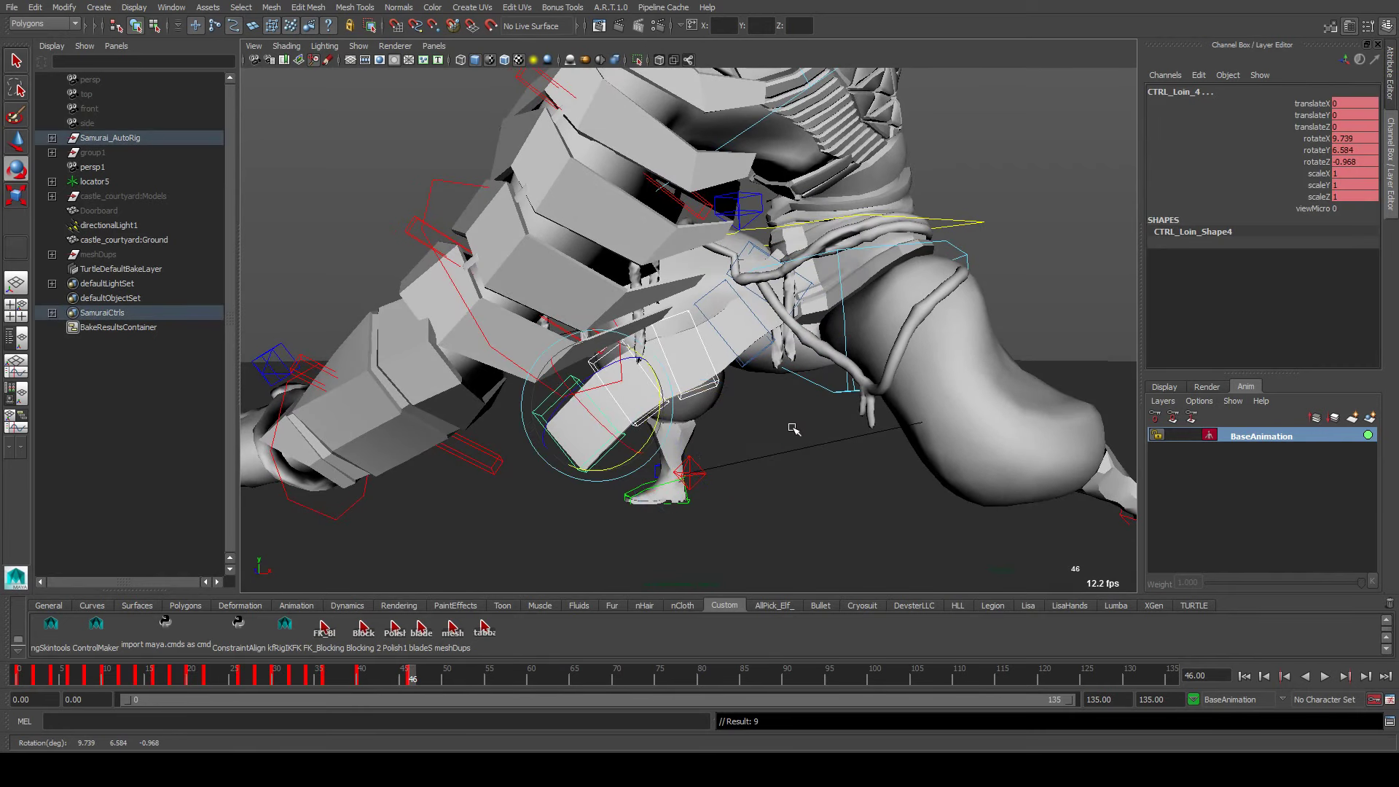
left_click_drag(670, 392, 654, 429)
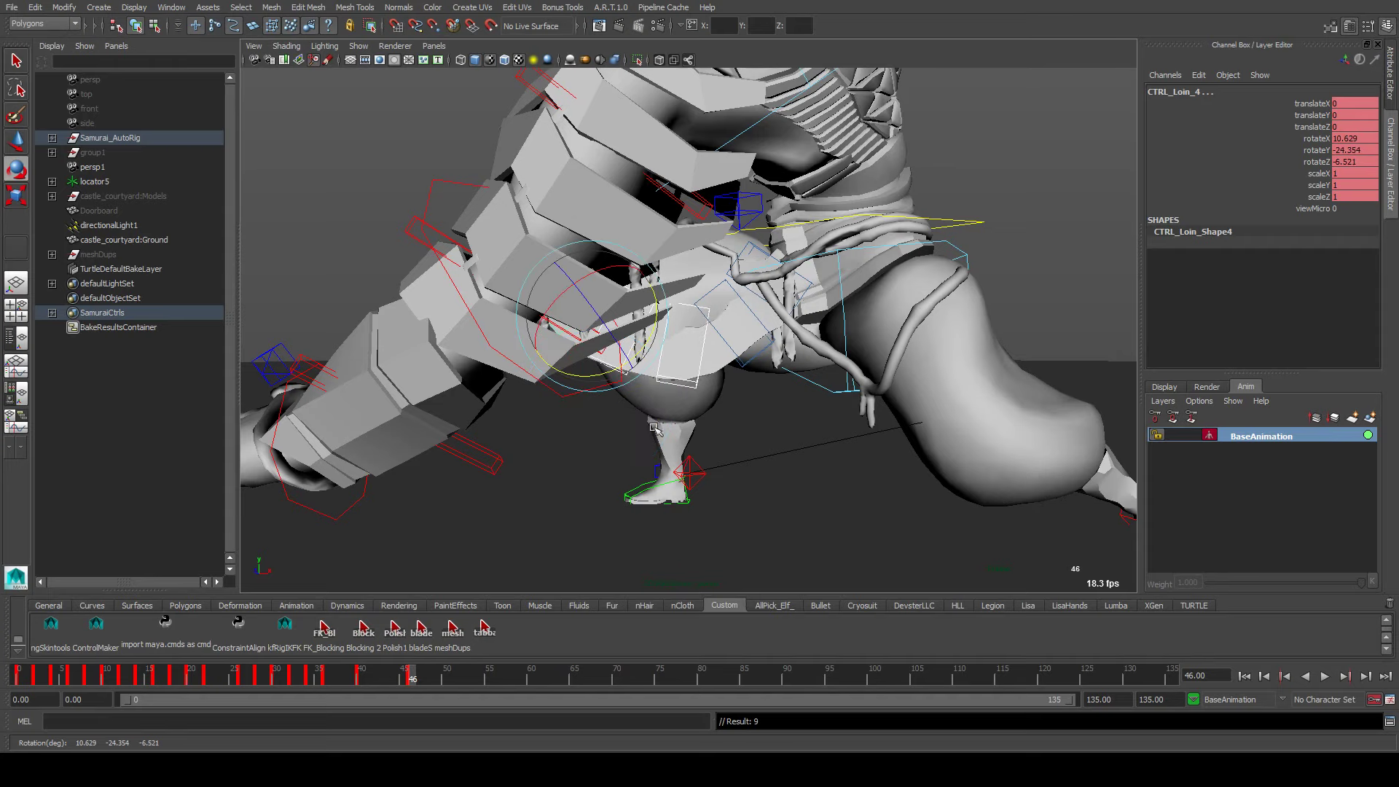
left_click(749, 356)
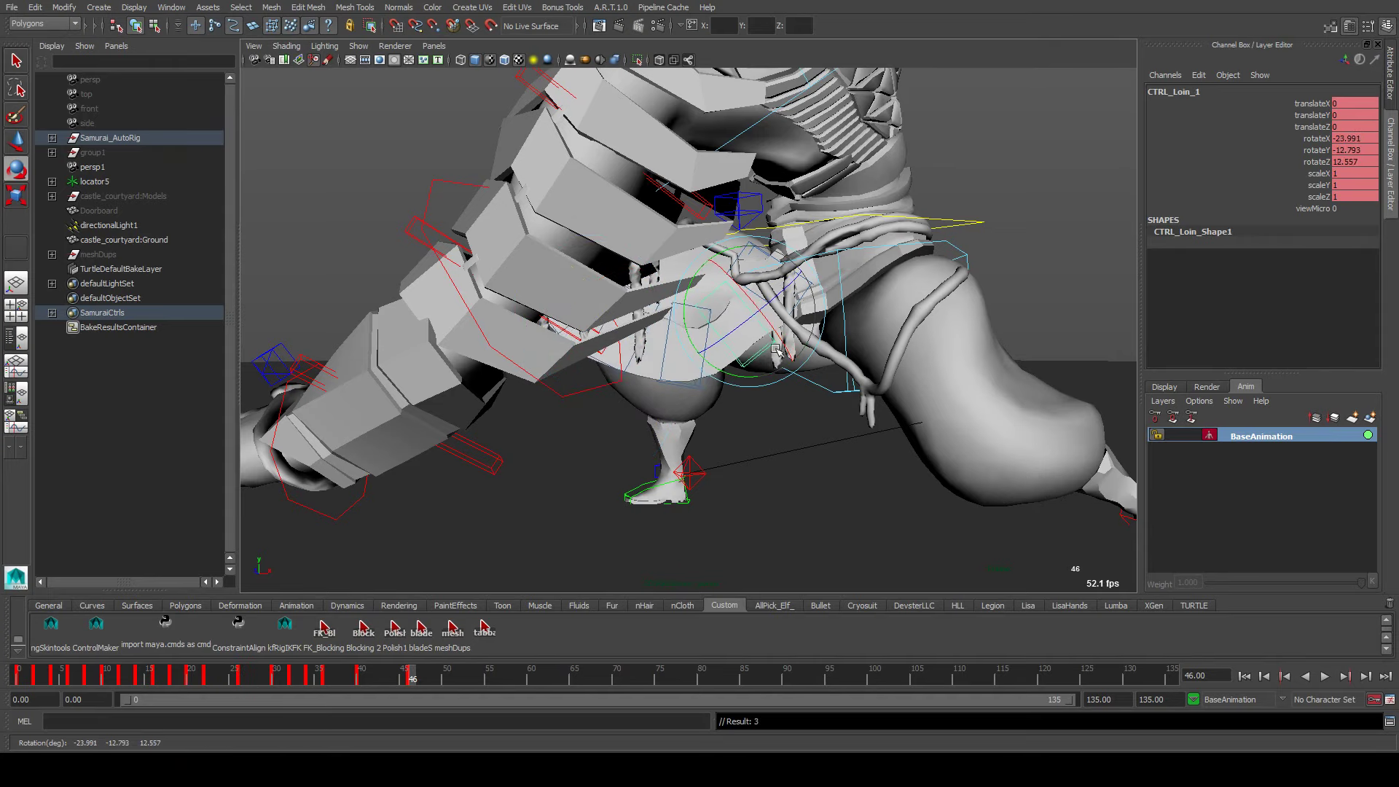
Swing the cloth toward the far leg at frame 46, rotating CTRL_Loin_0 to about 339.8, -36.6, 17.2 and CTRL_Loin_2 to about 2.4, -35.7, 10.3
left_click(796, 303)
left_click_drag(796, 303, 641, 343)
left_click(800, 295)
left_click(698, 307)
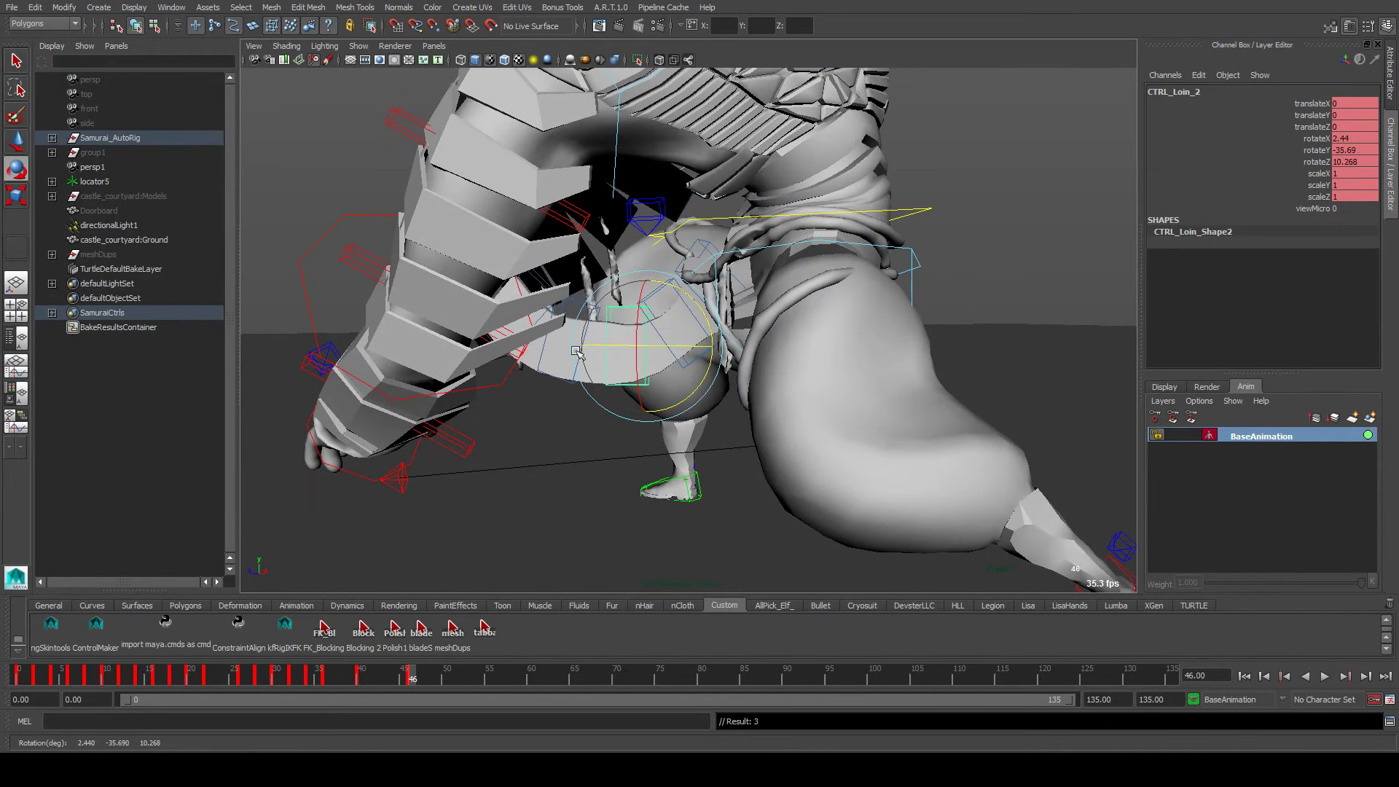
Bend the cloth's lower end at frame 46, rotating the end controls so CTRL_Loin_4 reaches about 16.1, -18.5, -15.1
left_click_drag(557, 377, 499, 314, "alt")
key("Down")
key("w")
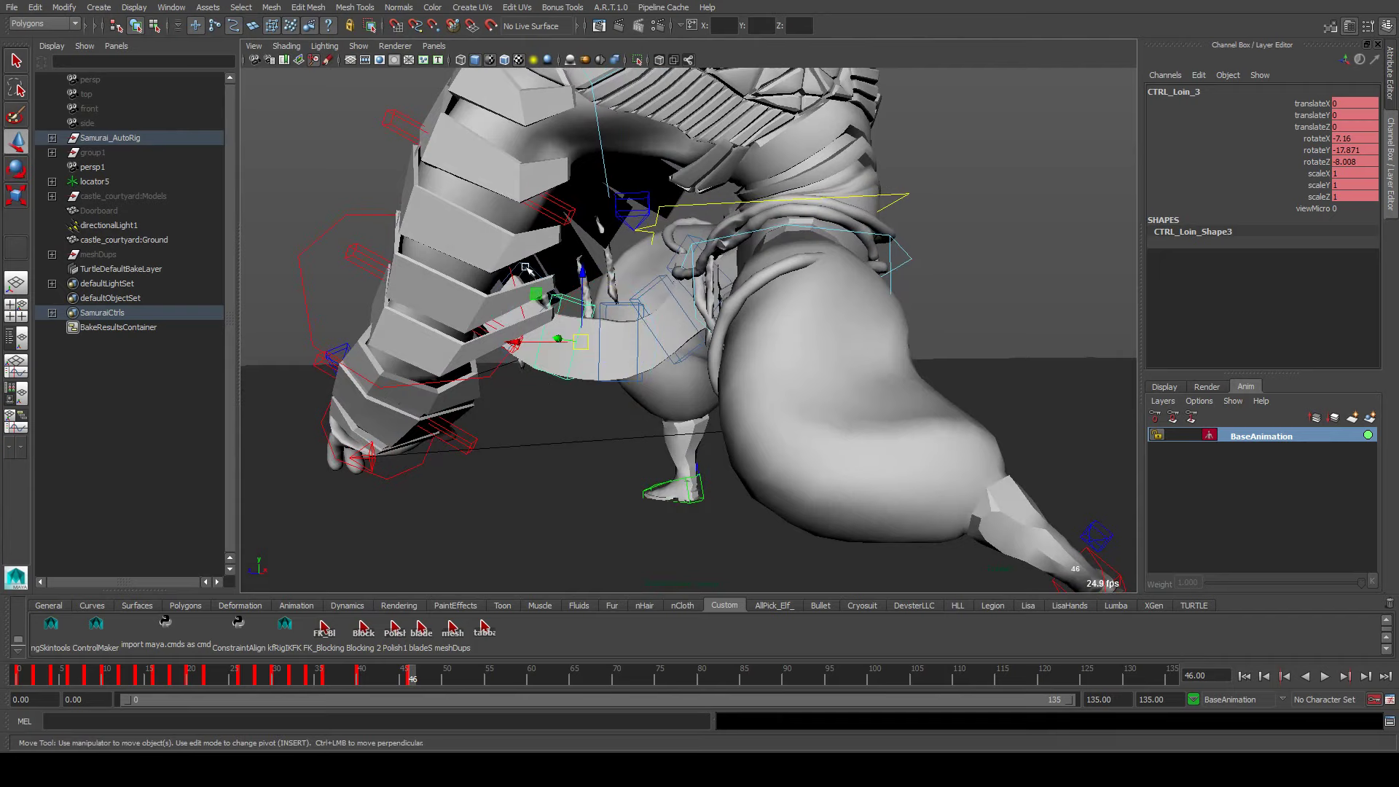
key("Down")
key("e")
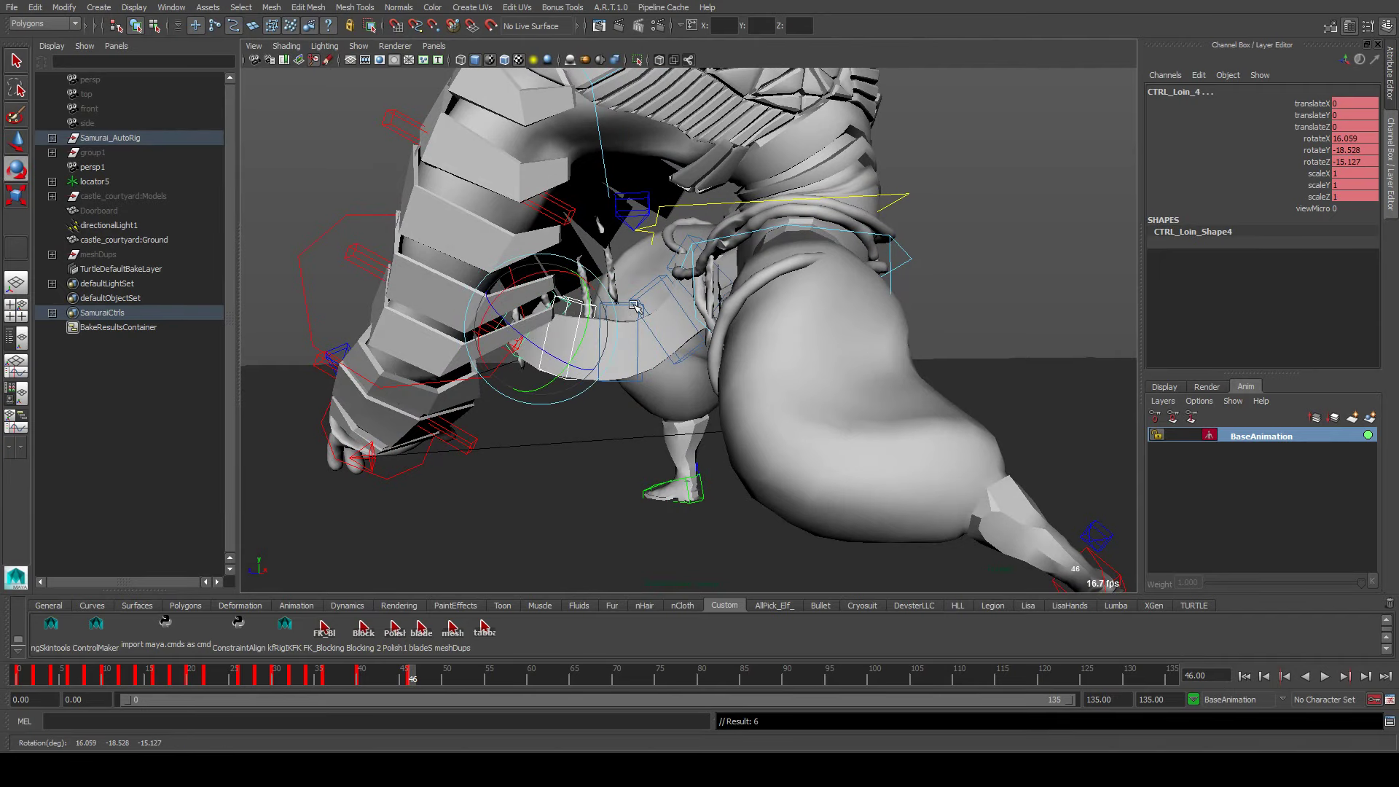
Wrap the cloth around the far thigh at frame 46, rotating CTRL_Loin_2 to about 16.2, -30.3, -13.0 and adjusting the lower controls
left_click(645, 333)
left_click(618, 382)
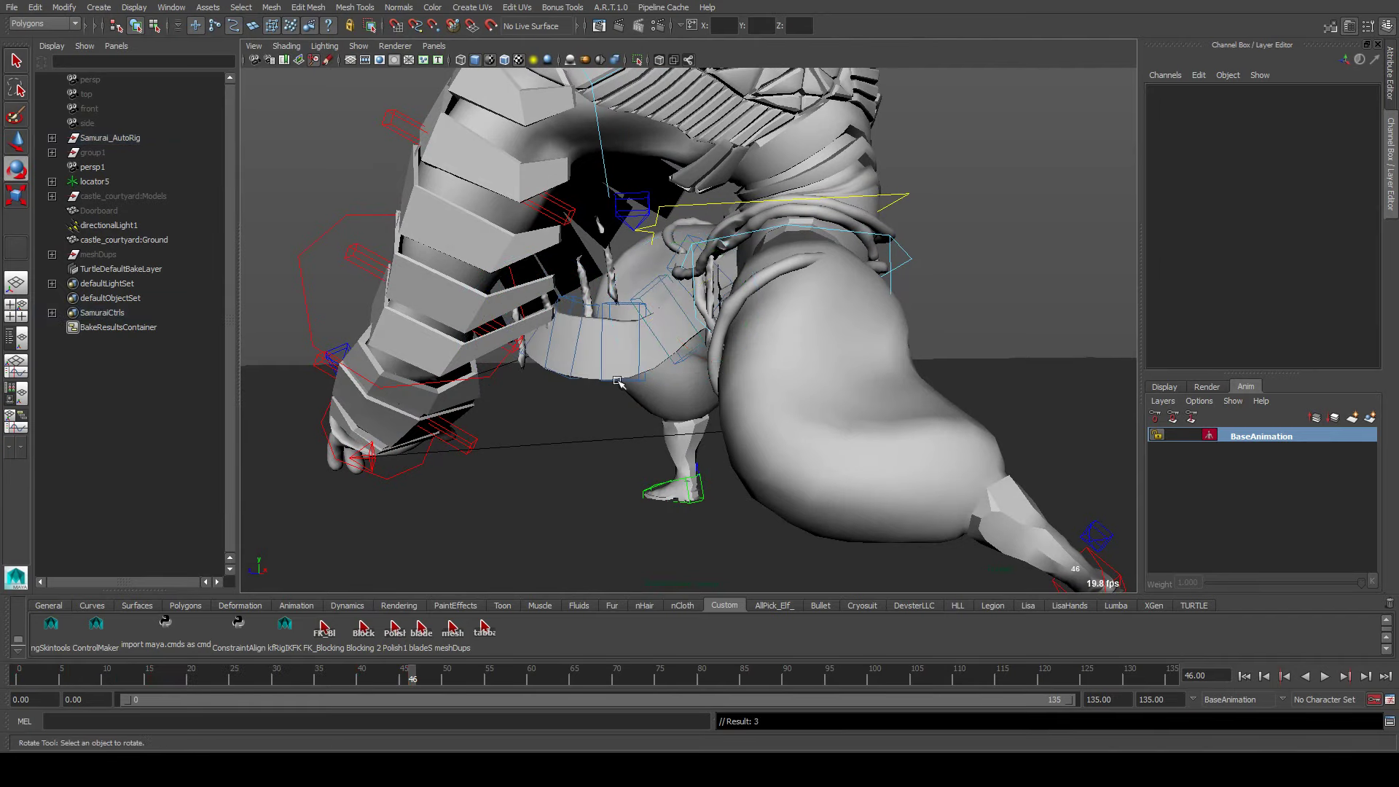
left_click(654, 338)
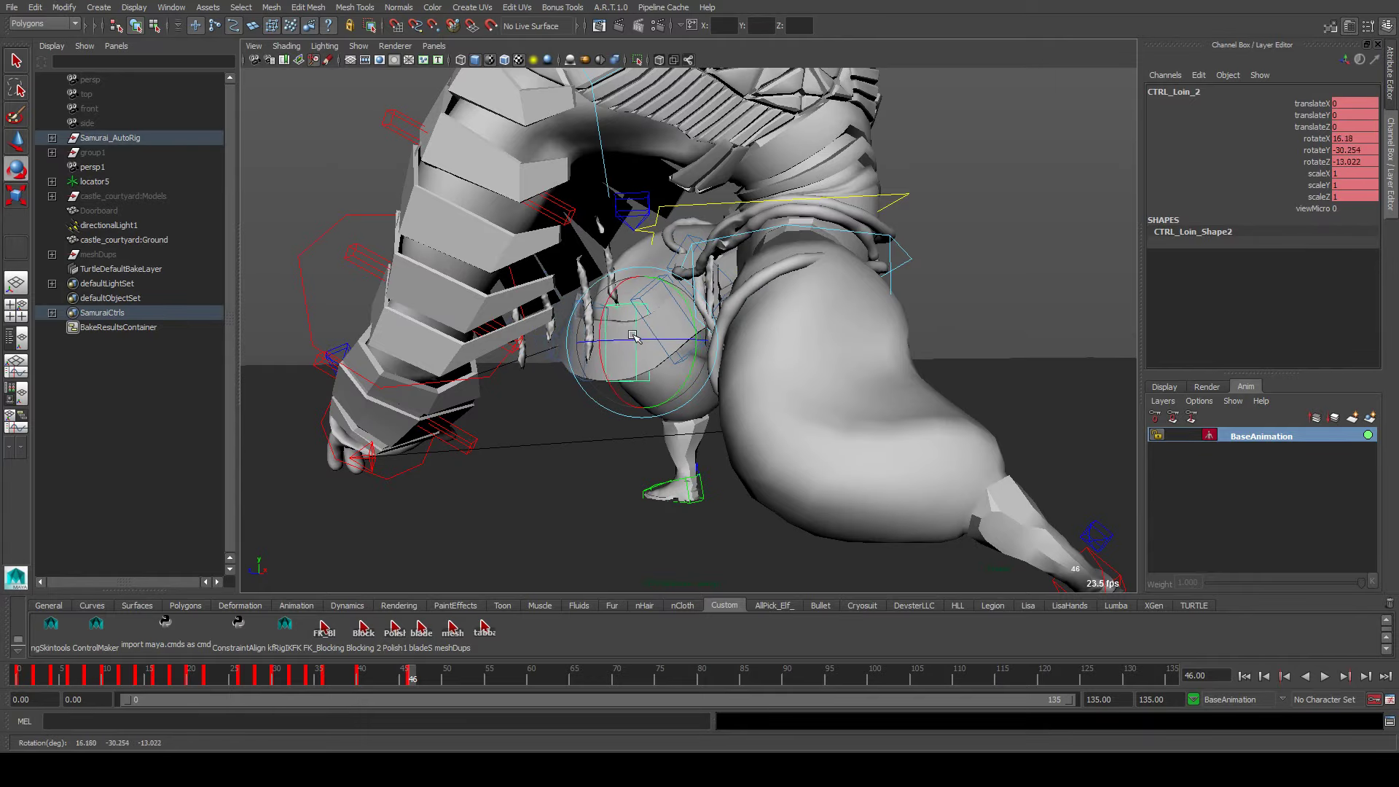
left_click_drag(549, 355, 629, 326, "alt")
left_click(792, 400, "shift")
Step back through the keys and play the motion to check how the cloth lands on the far thigh
key("comma")
key("comma")
key("comma")
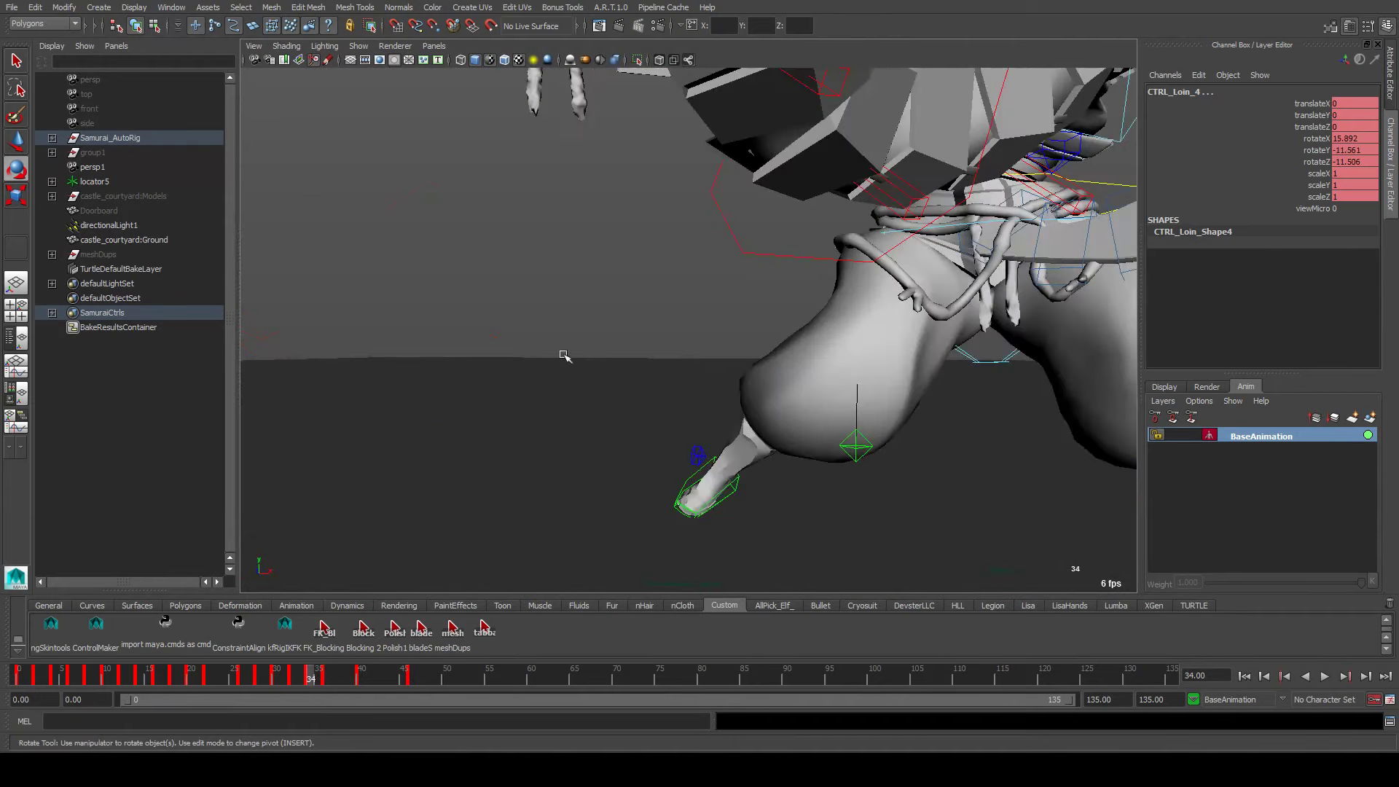
key("alt+v")
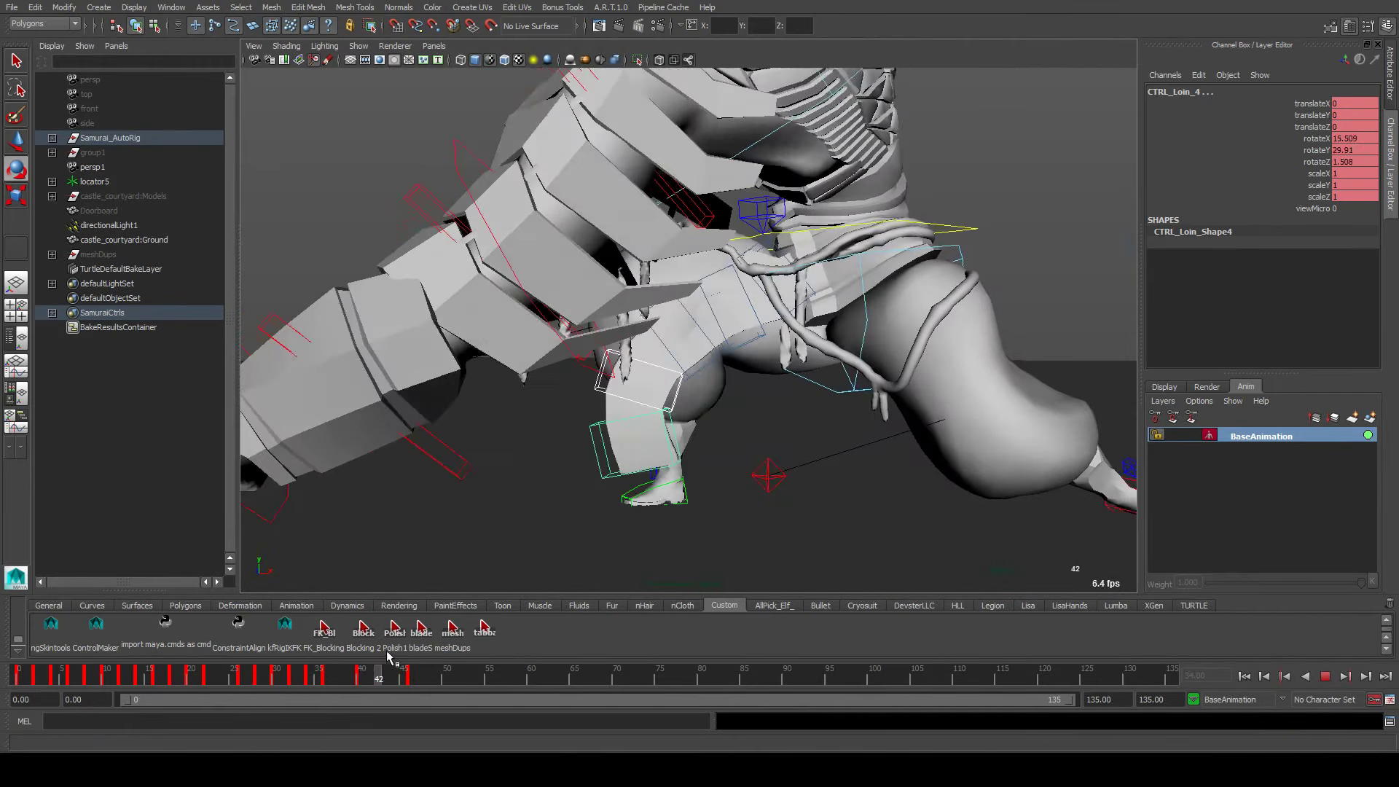
Key the cloth pose again after the swing and retime the last two loincloth keys to frames 44 and 48
left_click(440, 666)
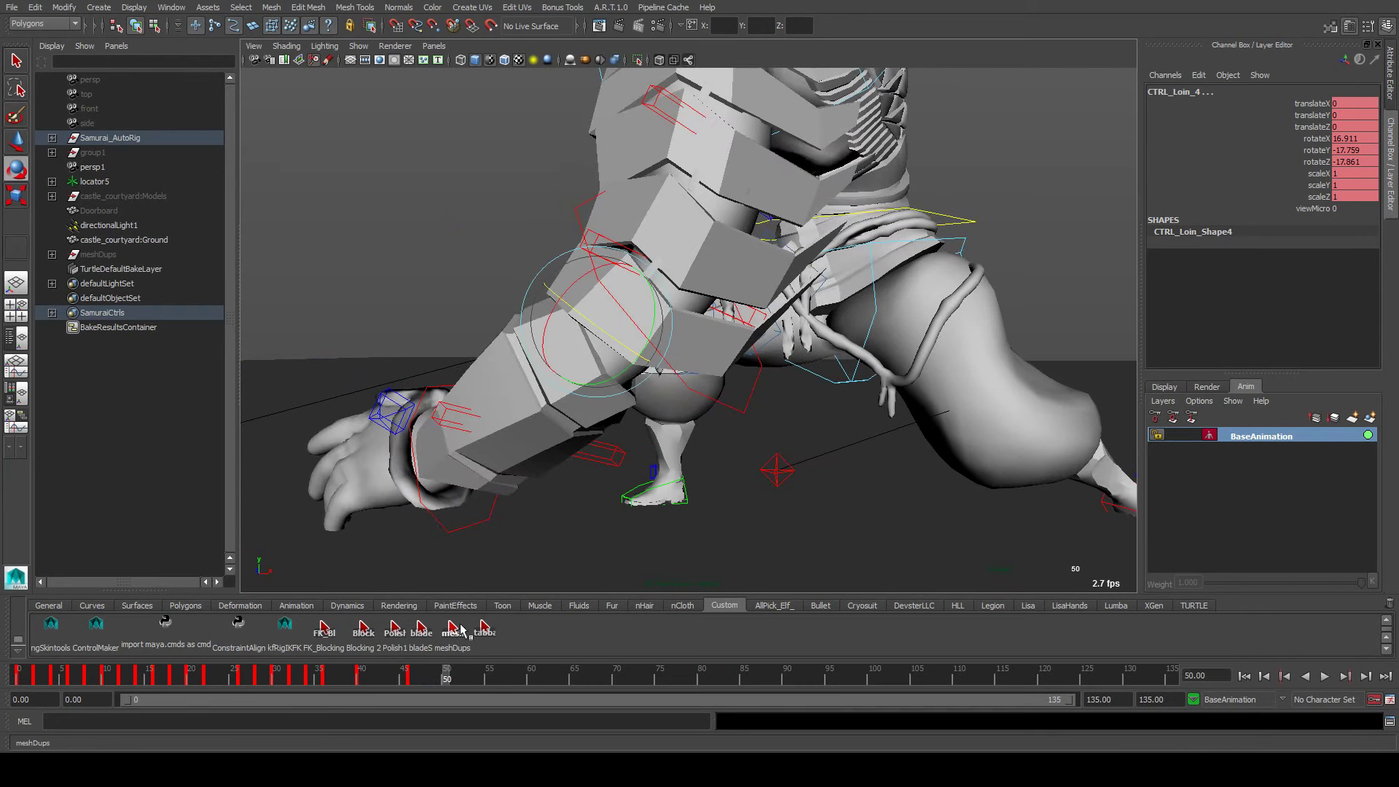
left_click(500, 627)
left_click(387, 678)
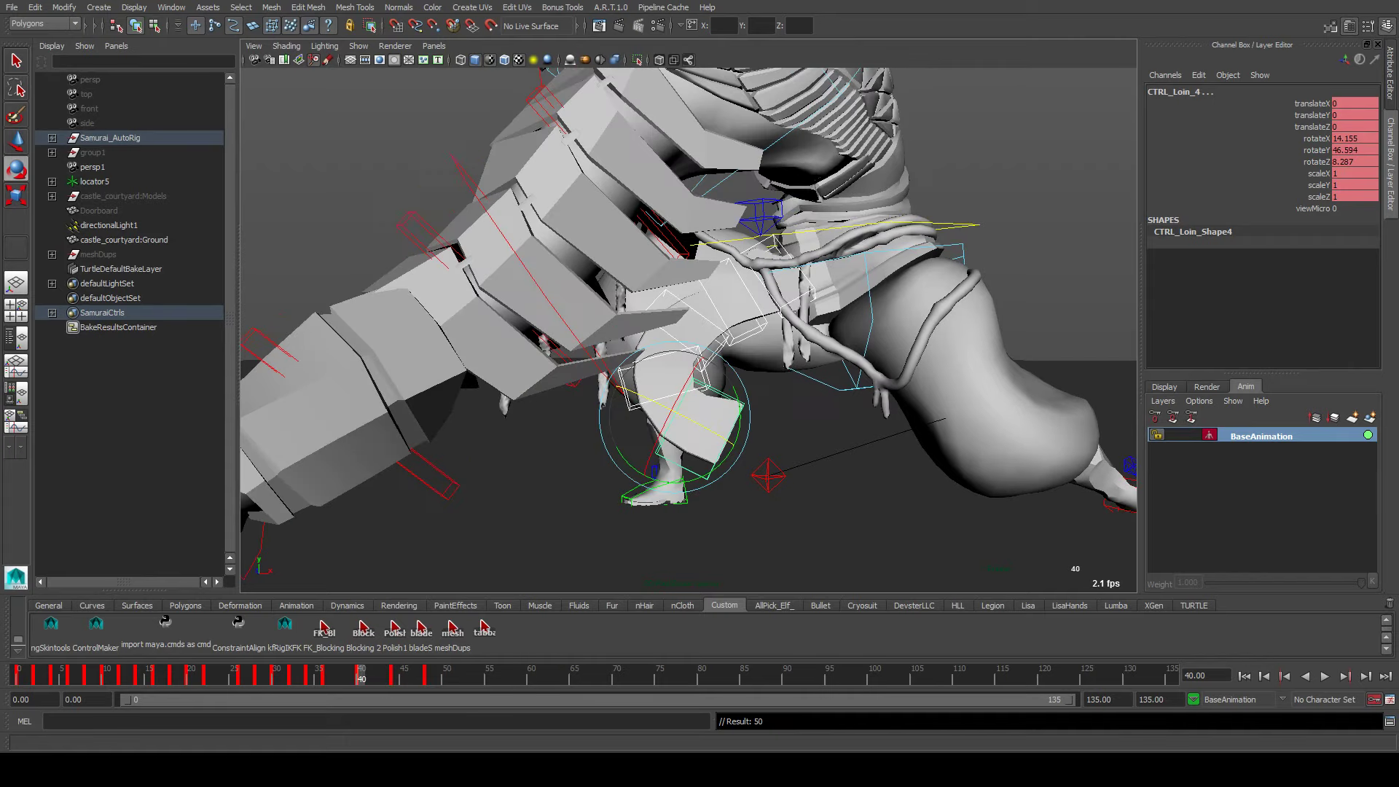
key("alt+v")
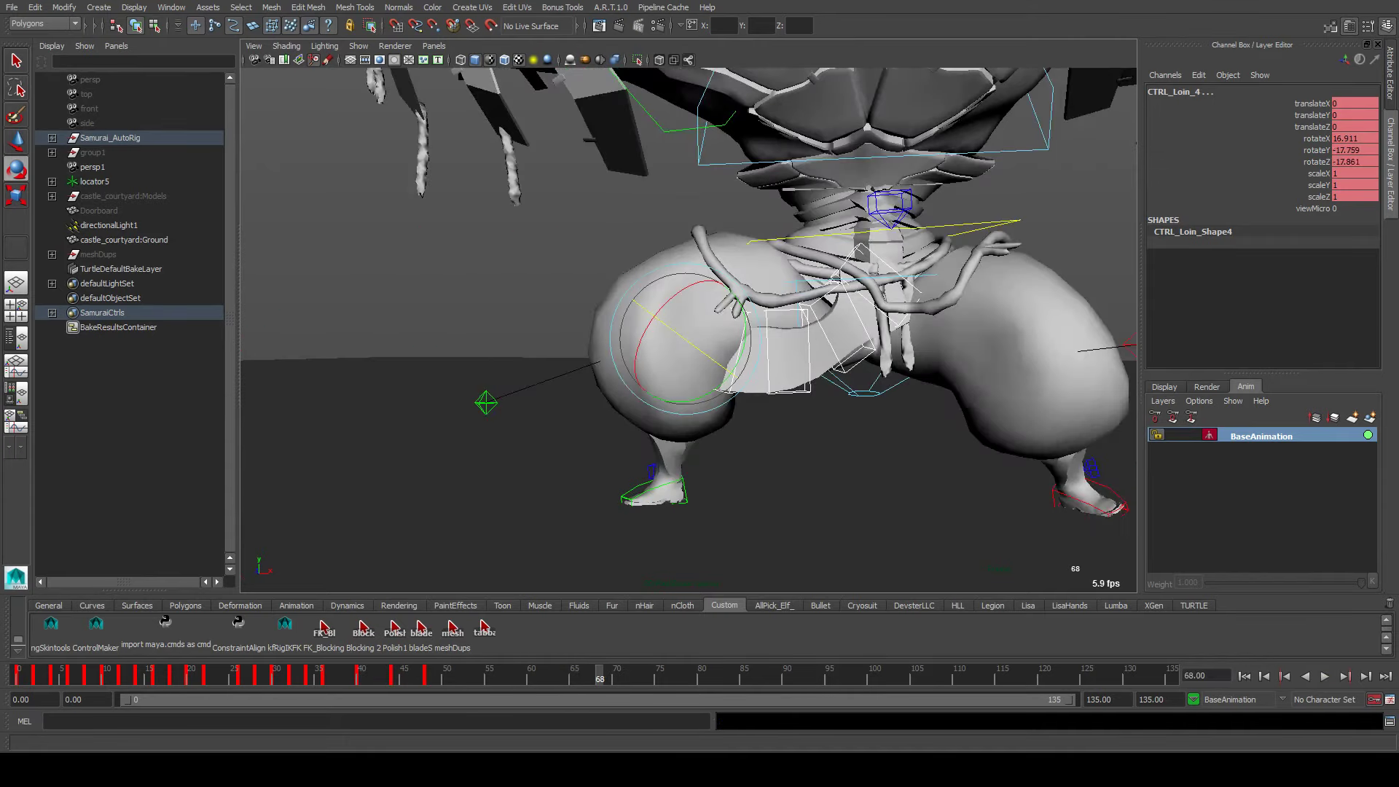
key("comma")
key("comma")
key("period")
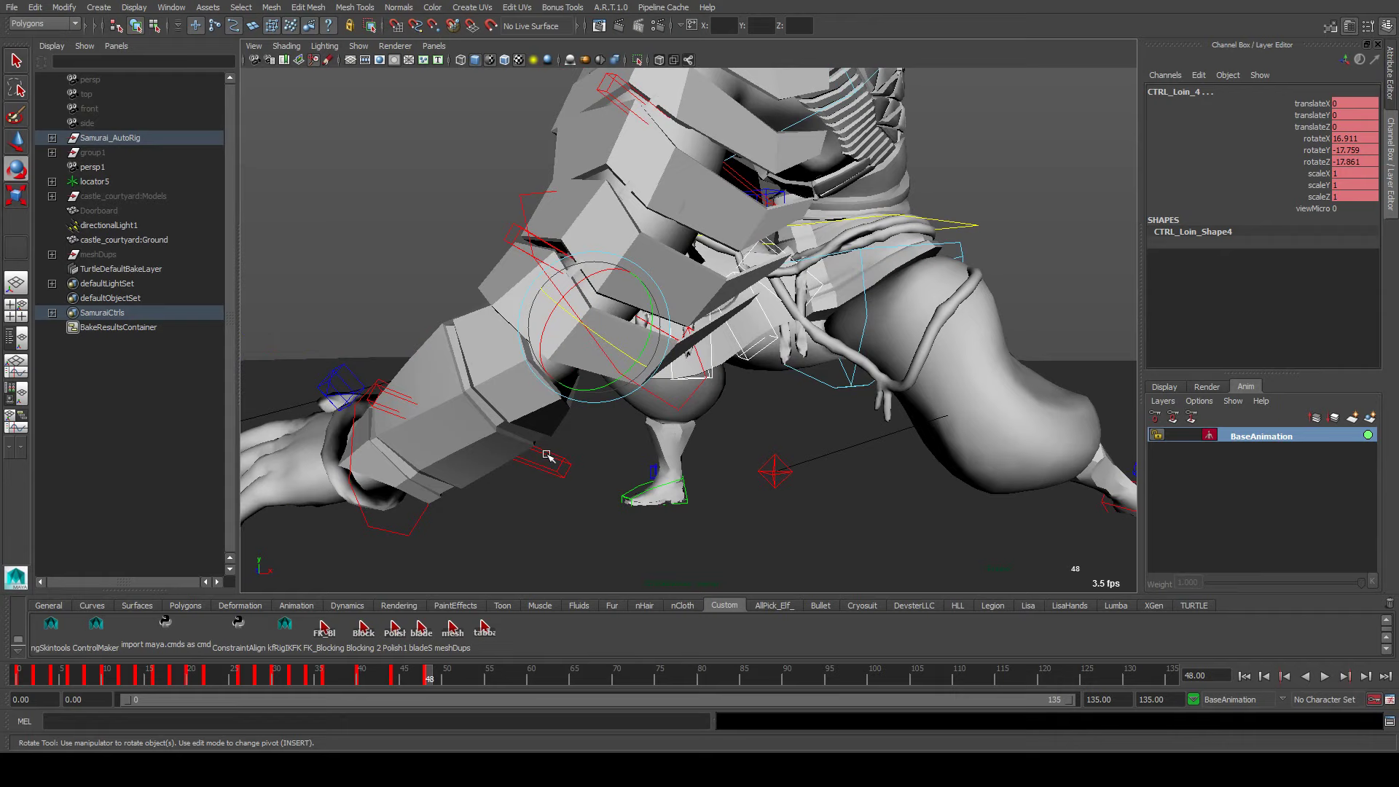
Swing the cloth back at frame 48, keying CTRL_Loin_0 at about 363.6, -1.8, 15.1 and rotating CTRL_Loin_1 to about -10.5, 0.6, 5.4
left_click(821, 286)
mouse_move(821, 286)
left_mouse_down()
mouse_move(803, 287)
mouse_move(830, 274)
mouse_move(822, 232)
mouse_move(801, 281)
left_mouse_up()
key("shift+e")
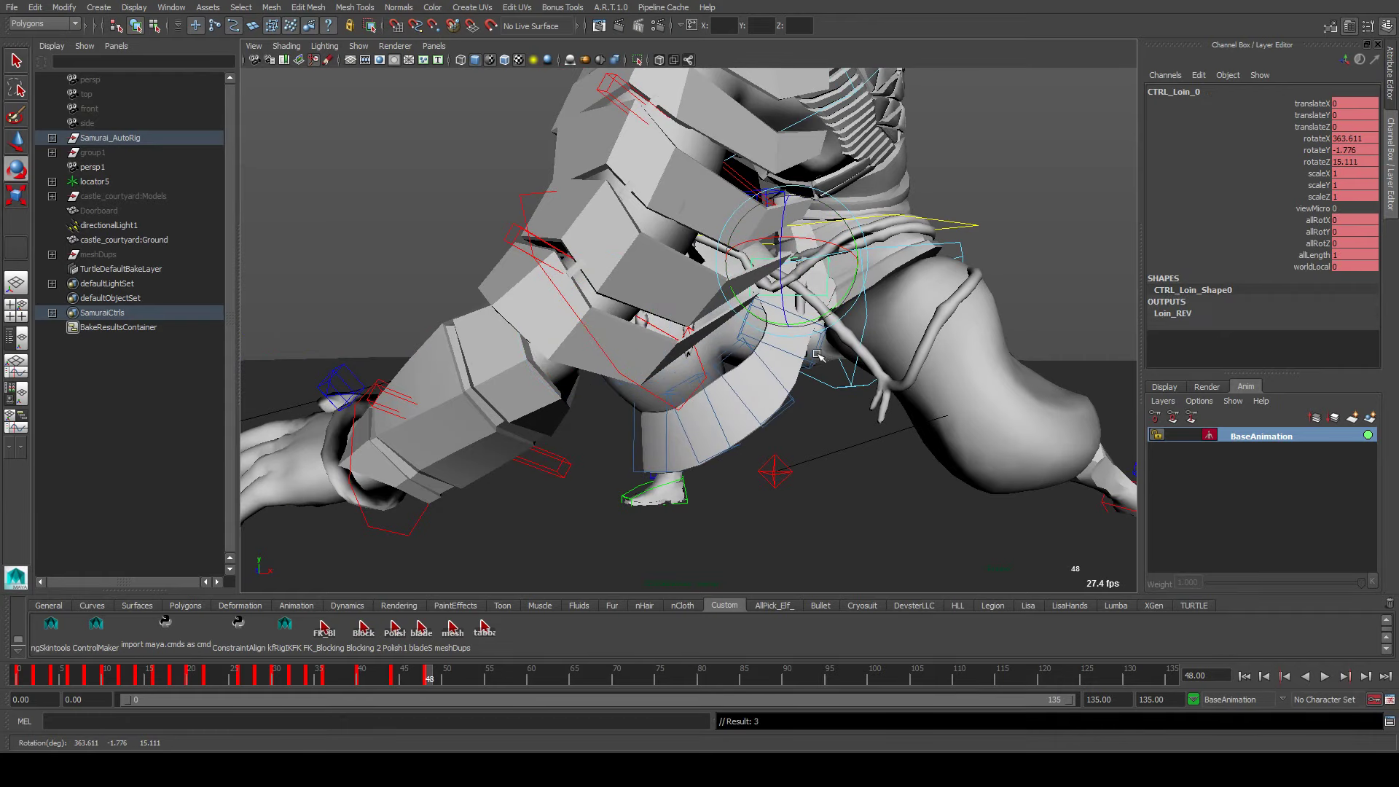
left_click(818, 355)
left_click_drag(819, 356, 835, 363)
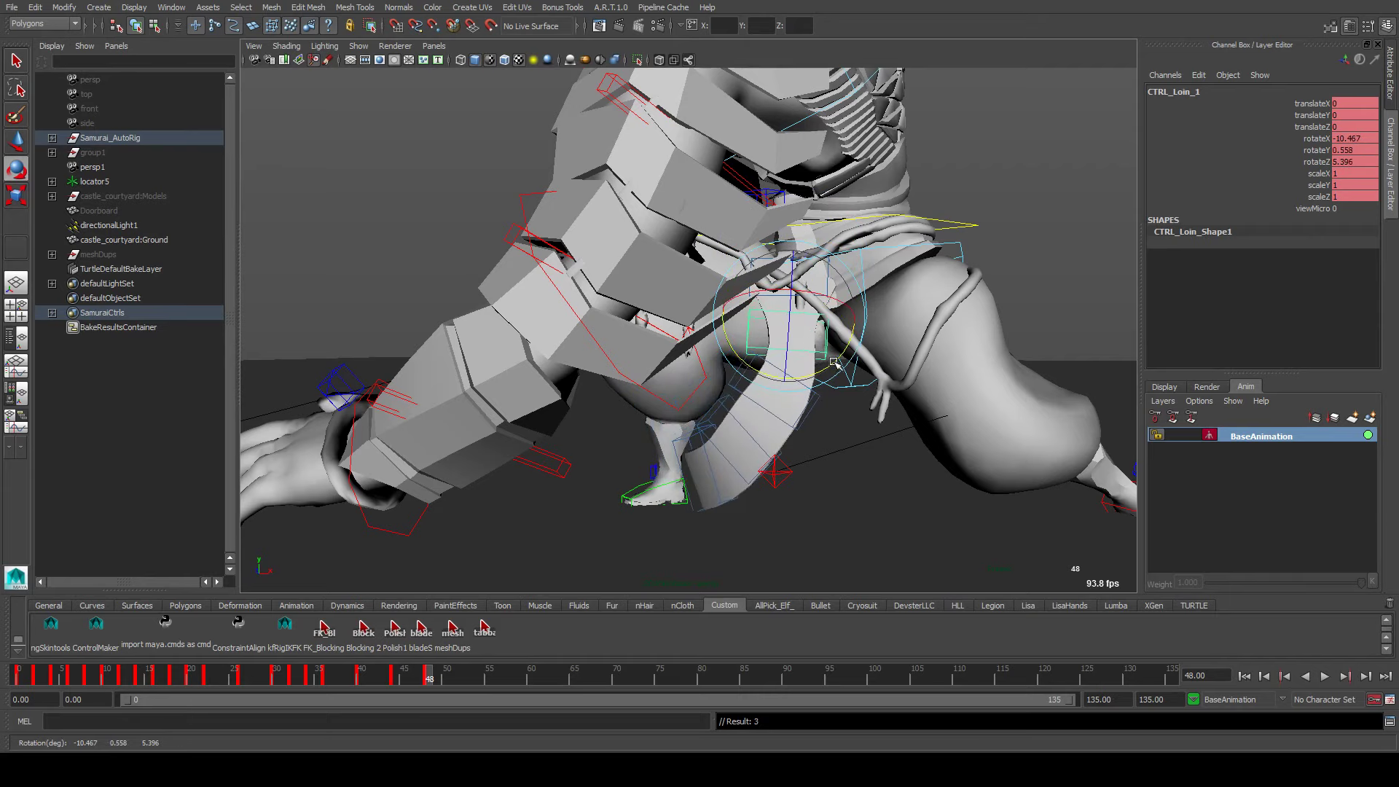
Straighten the hanging cloth at frame 48, rotating CTRL_Loin_3 to about -7.9, 16.1, 8.1 and CTRL_Loin_4 to about 2.9, 4.4, 23.5
left_click(809, 420)
left_click_drag(809, 420, 701, 299)
left_click(833, 466)
left_click(807, 497)
key("w")
left_click(726, 477)
key("e")
left_click(717, 299)
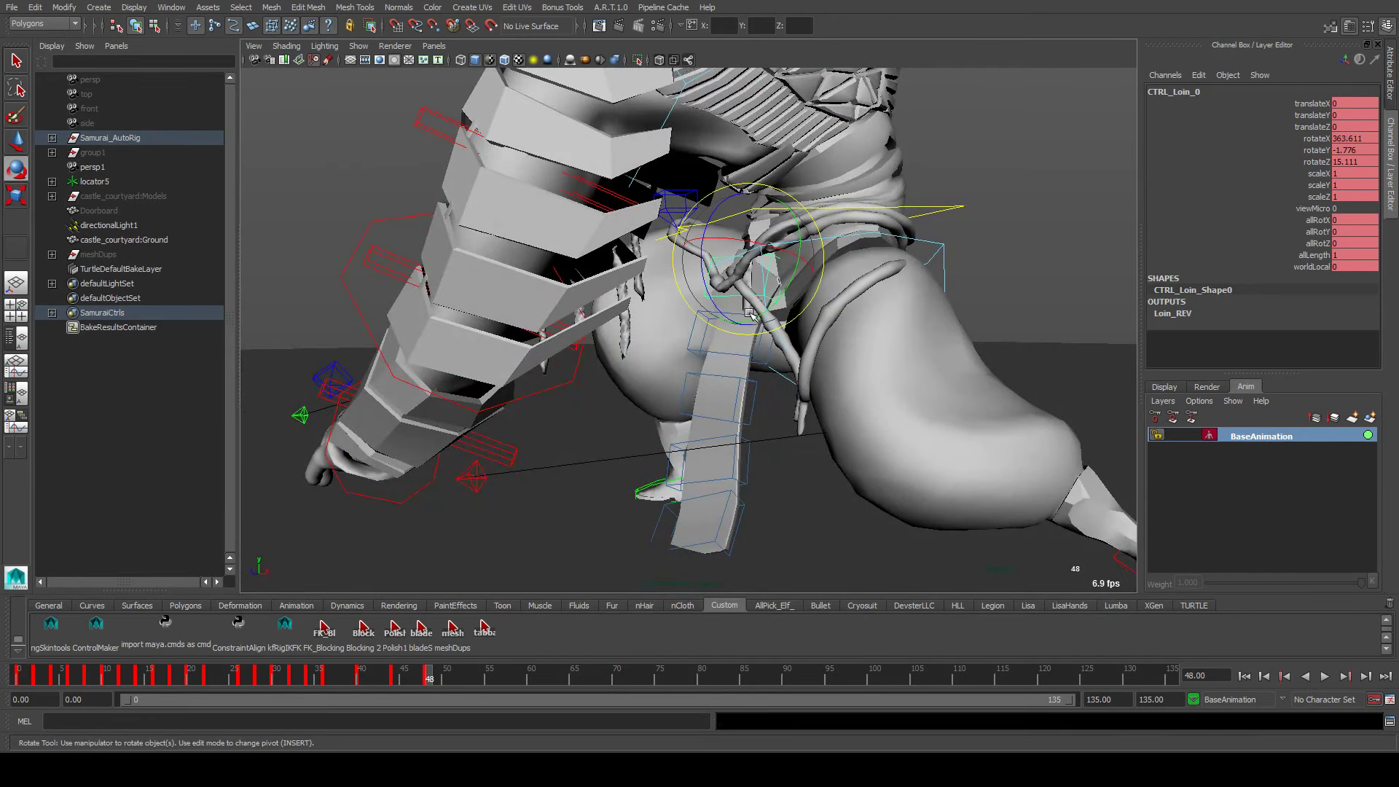
Swing the cloth toward the near leg at frame 52 by rotating the top loincloth controls, and key their rotation
key("comma")
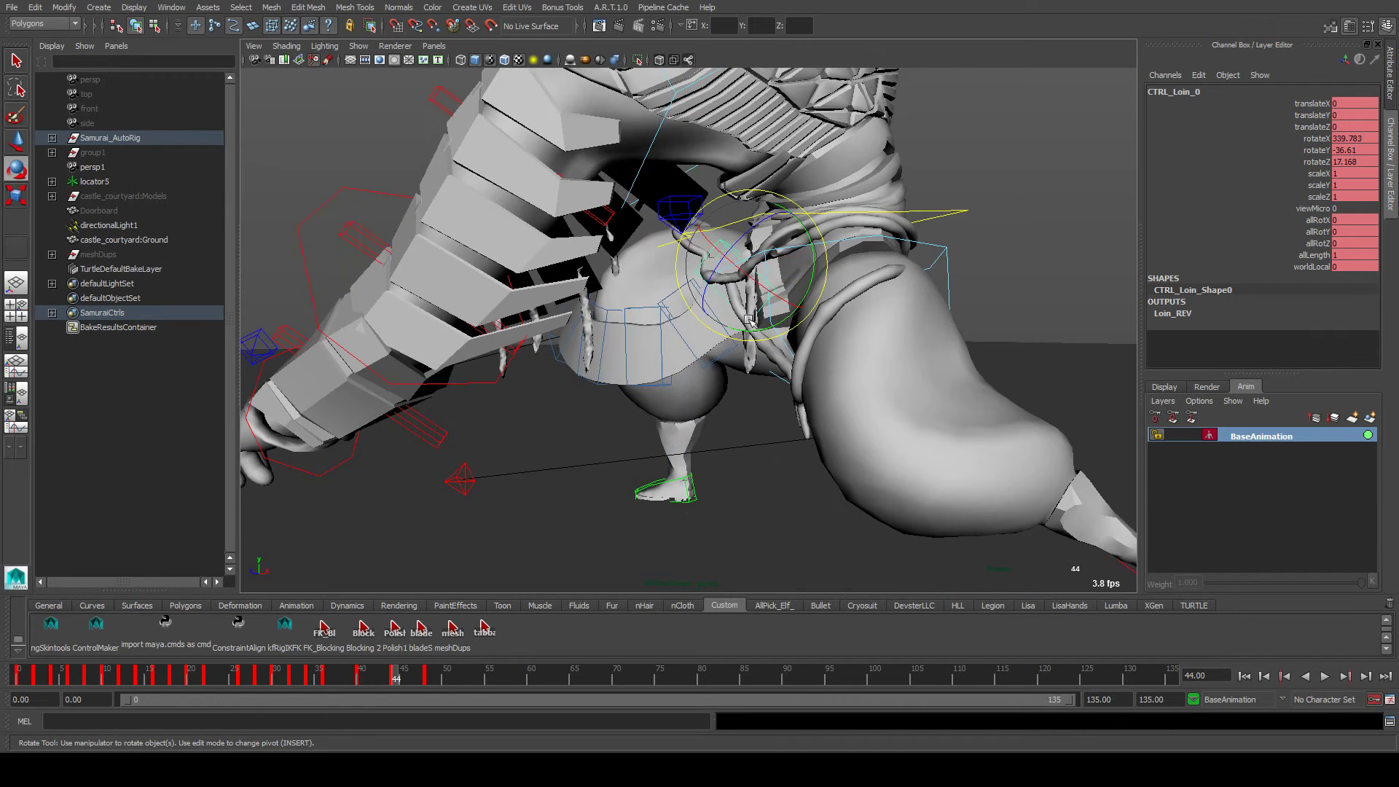
left_click(434, 684)
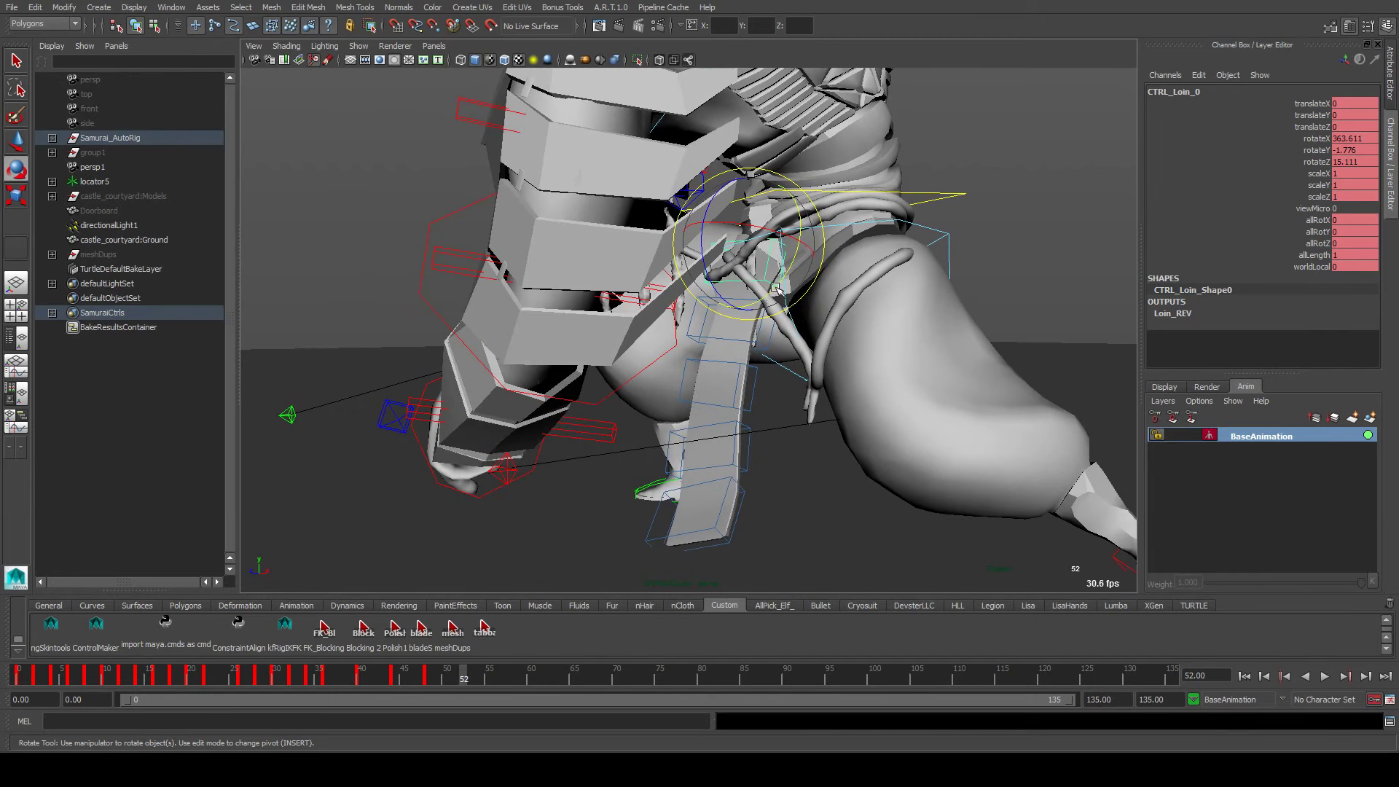
left_click_drag(776, 290, 794, 321)
left_click(772, 329)
key("shift+e")
Bend and key the lower cloth at frame 52, rotating the end controls so CTRL_Loin_4 reaches about 20.6, 26.6, 17.6
left_click(805, 412)
key("w")
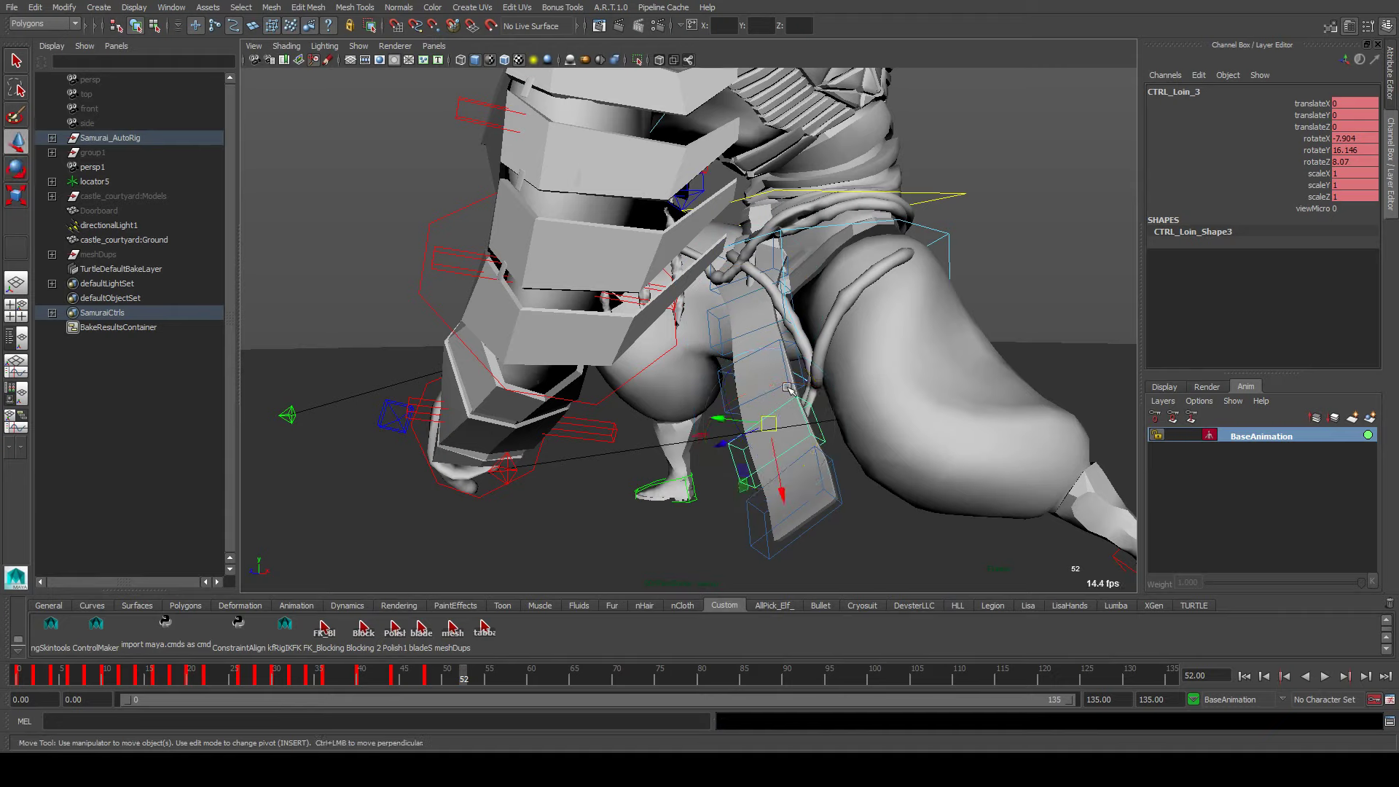
left_click(819, 456)
key("e")
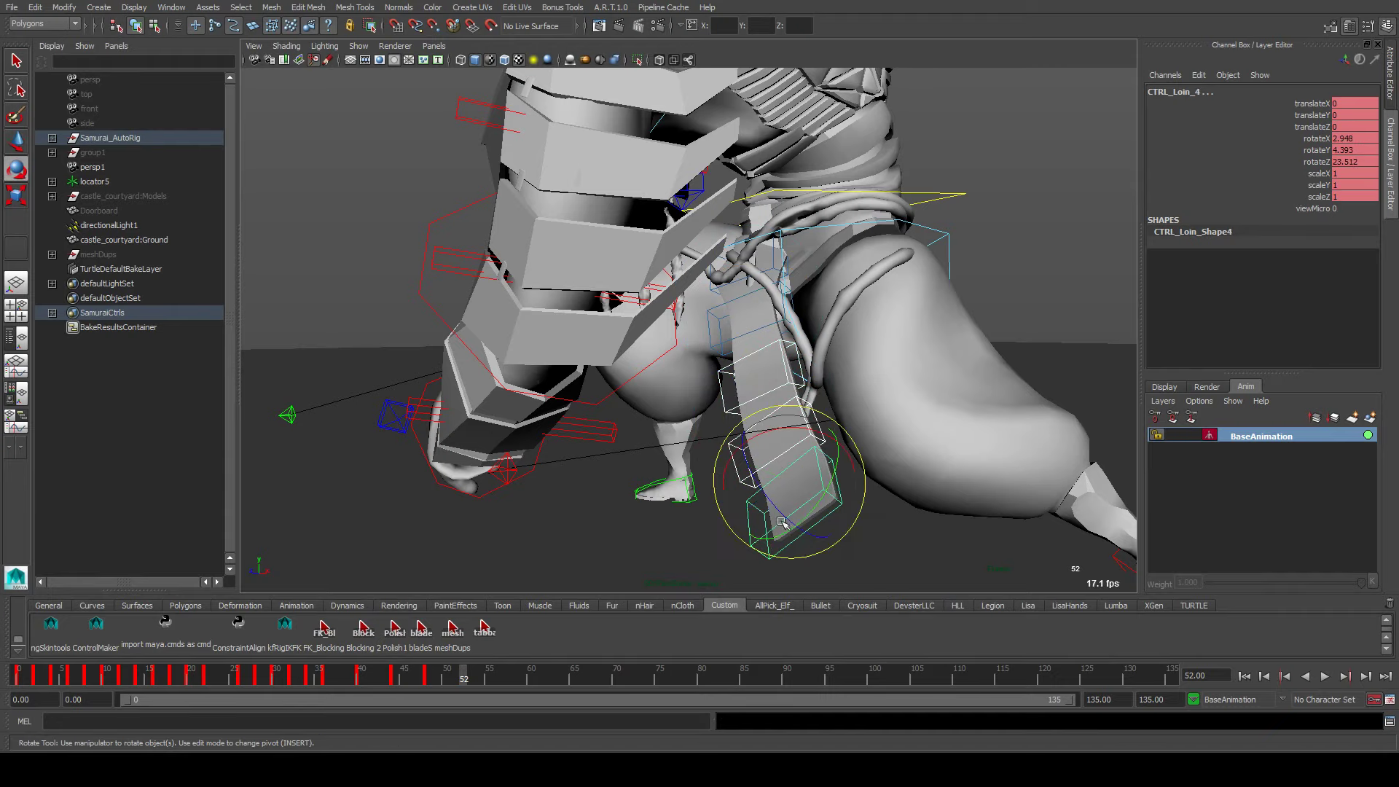
left_click_drag(783, 524, 794, 459)
key("shift+e")
key("shift+e")
left_click_drag(765, 481, 836, 481)
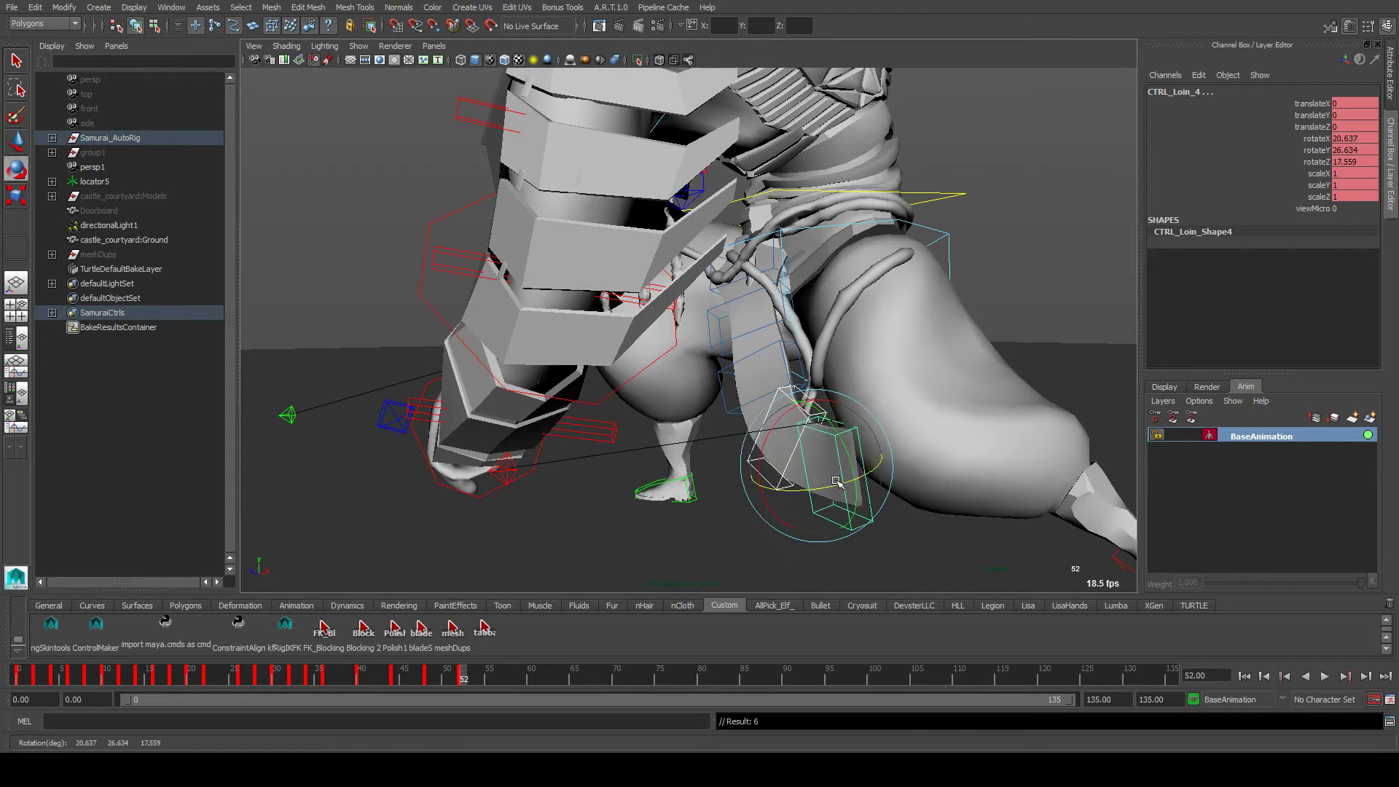
Curl the cloth along the near thigh at frame 52 by rotating the middle and end loincloth controls
left_click(792, 368)
left_click_drag(793, 368, 886, 383)
left_click(868, 412)
left_click(878, 393)
Play the animation around frames 48 to 59 to check the cloth's swing toward the near leg
key("comma")
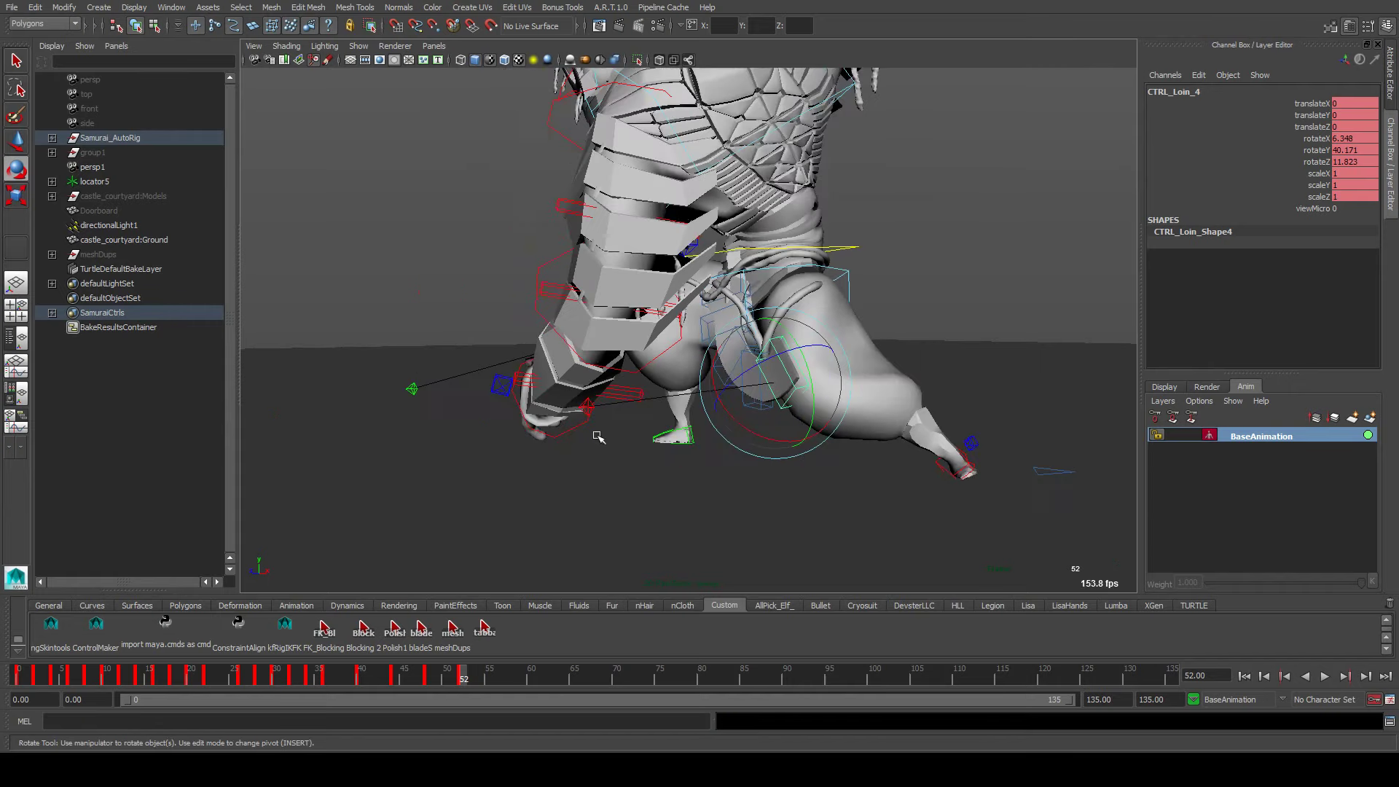
key("alt+v")
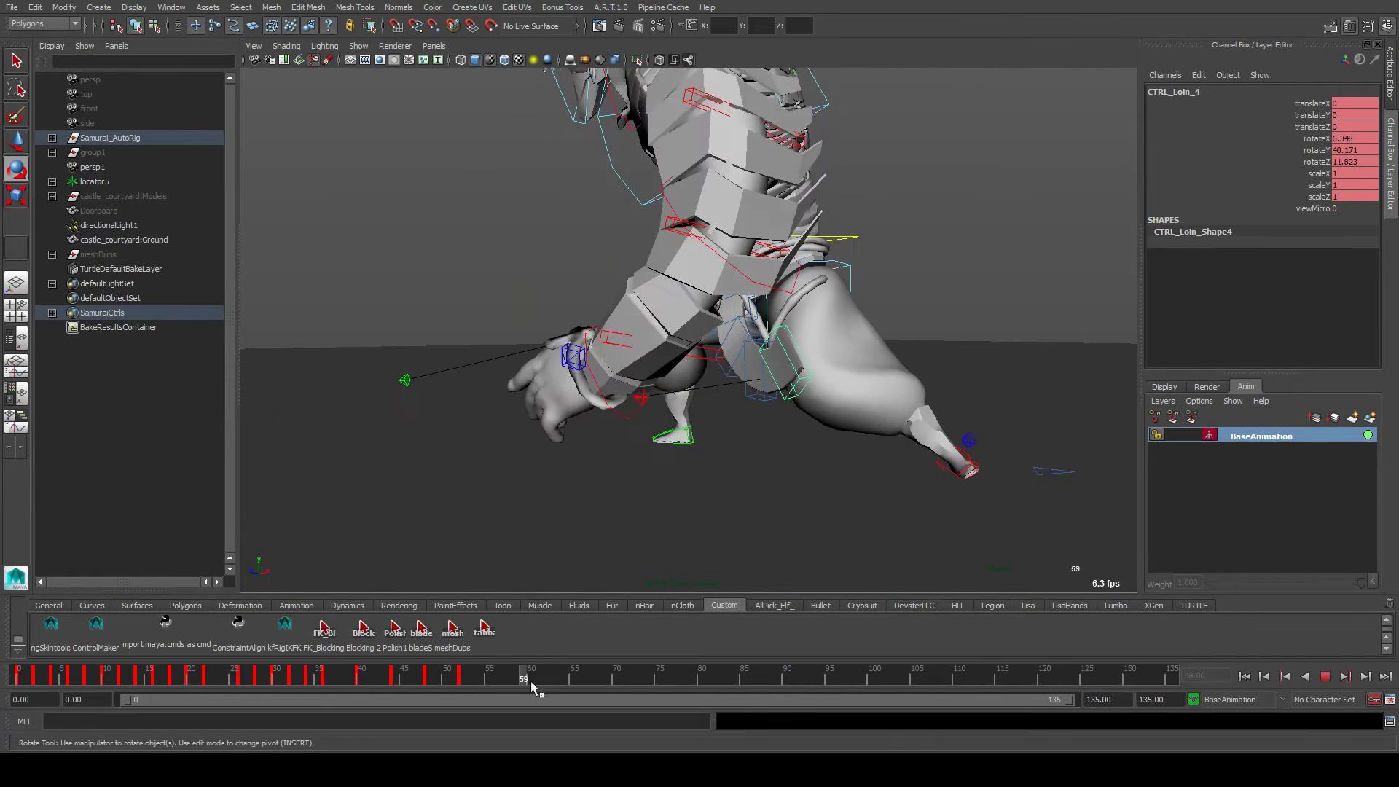
left_click(257, 674)
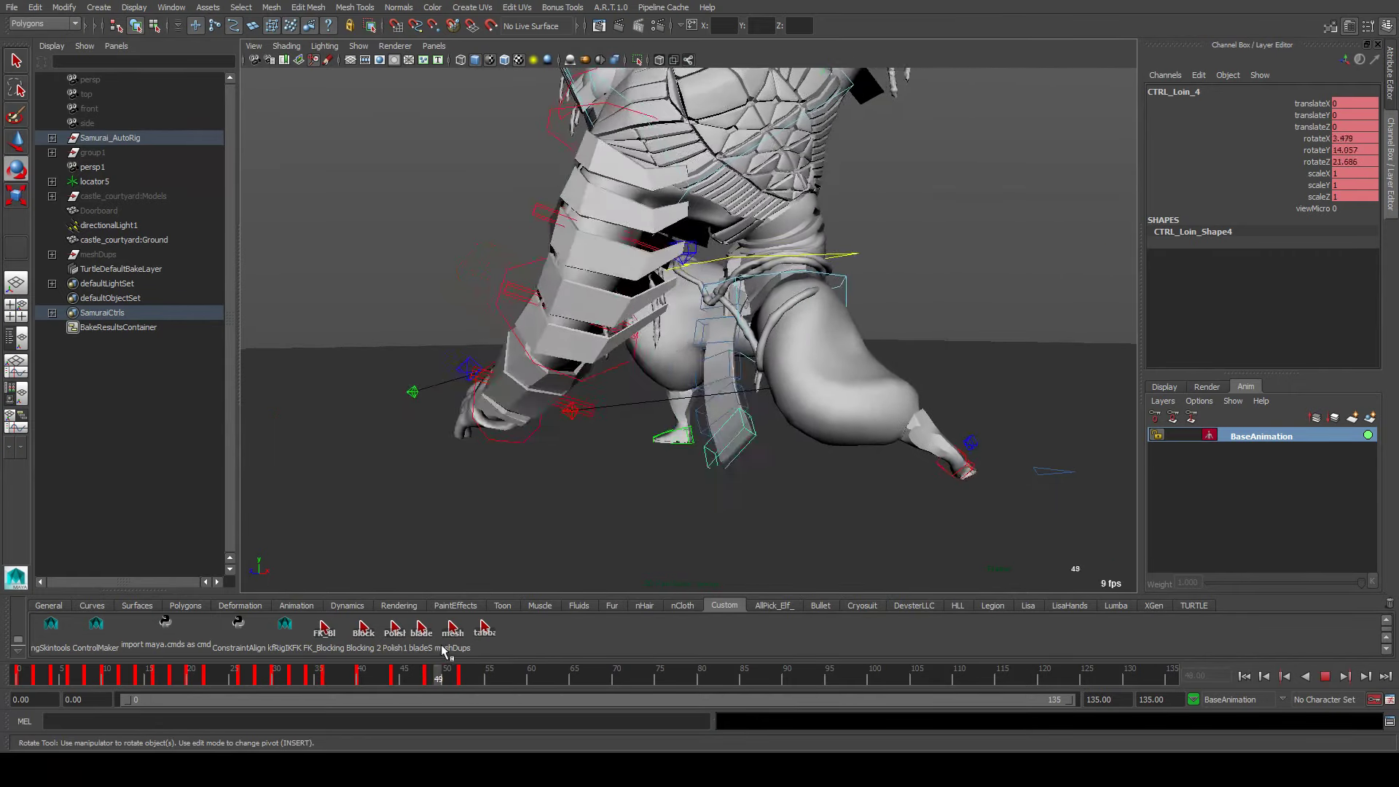
left_click(430, 674)
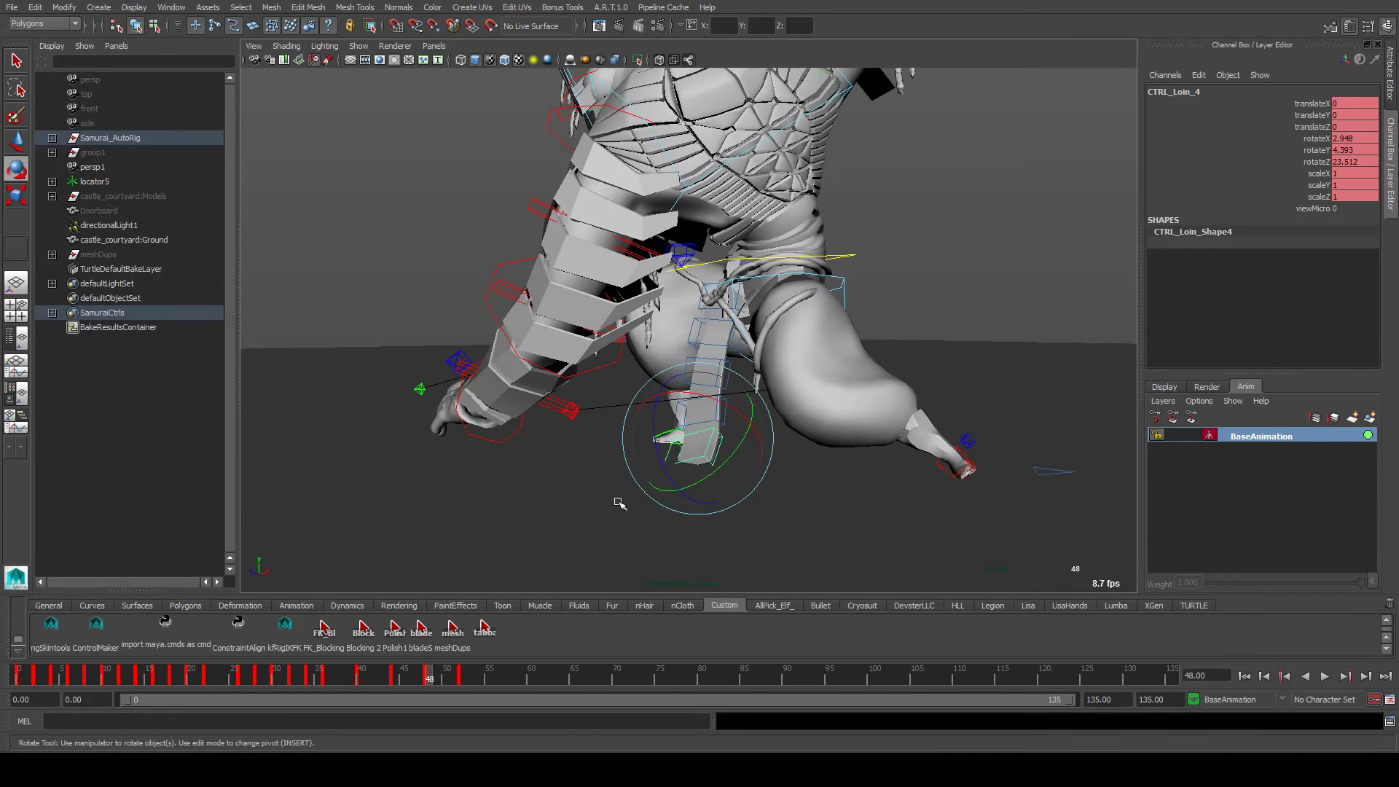
Adjust the middle loincloth control's rotation at frame 48 so the cloth bows slightly toward the near thigh
left_click(714, 411)
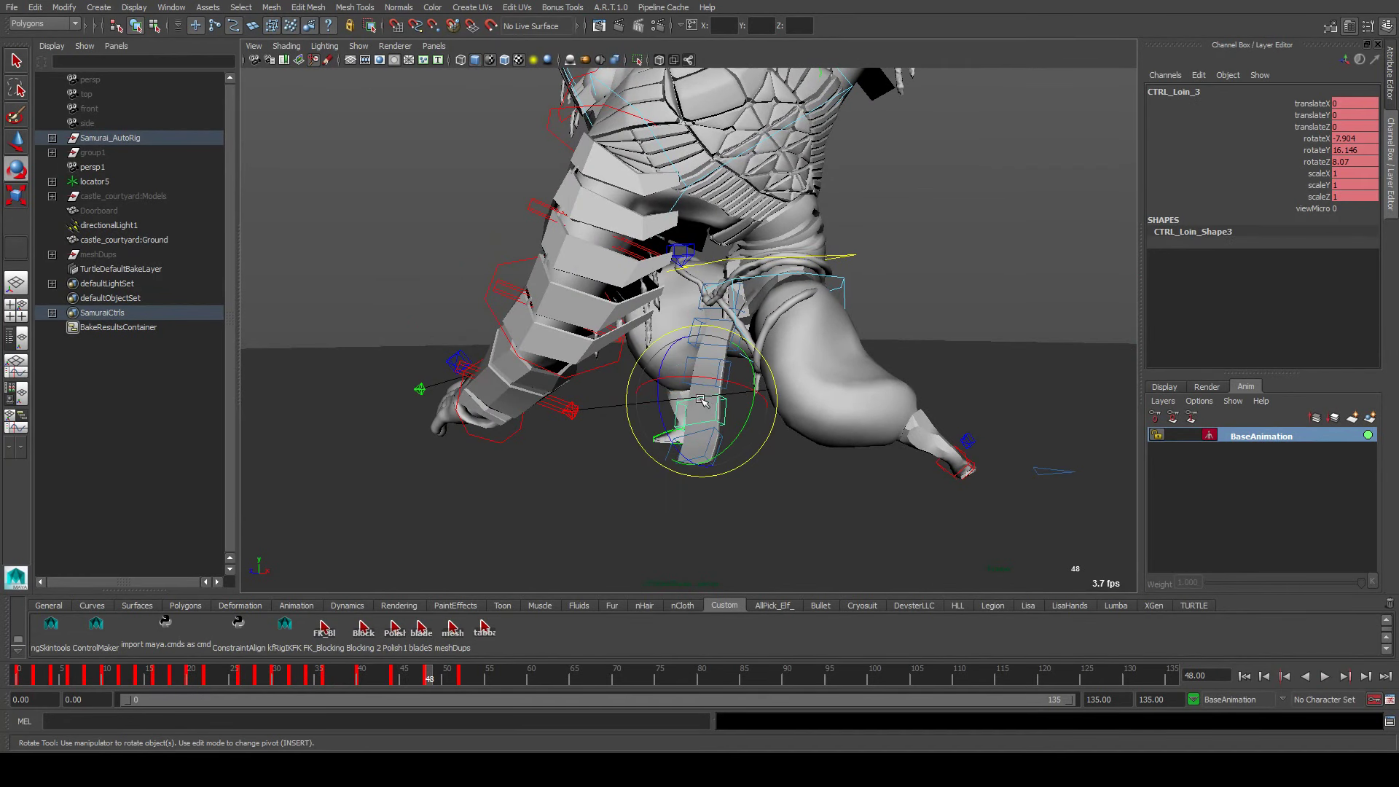
left_click(720, 364)
left_click(719, 360)
left_click(716, 374)
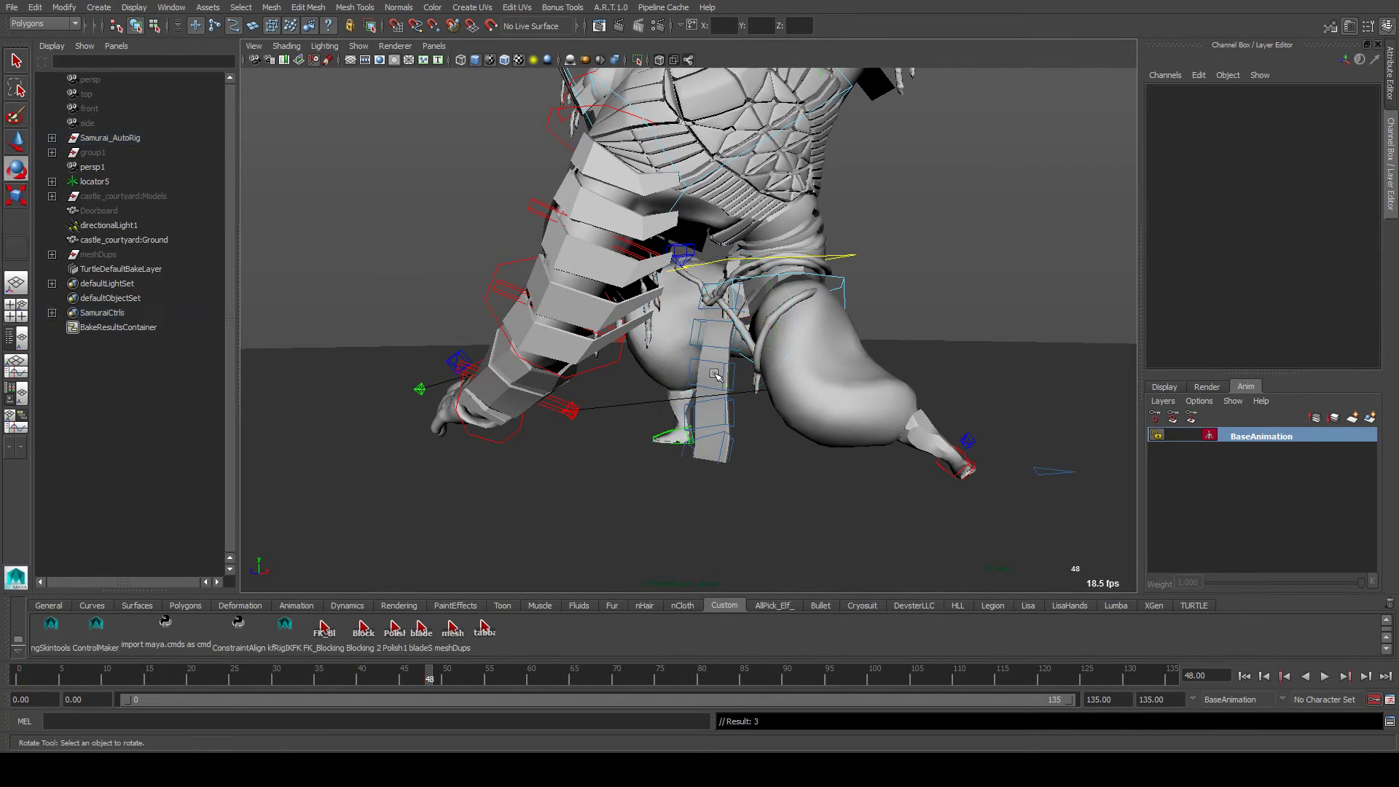
left_click(716, 374)
left_click(725, 441)
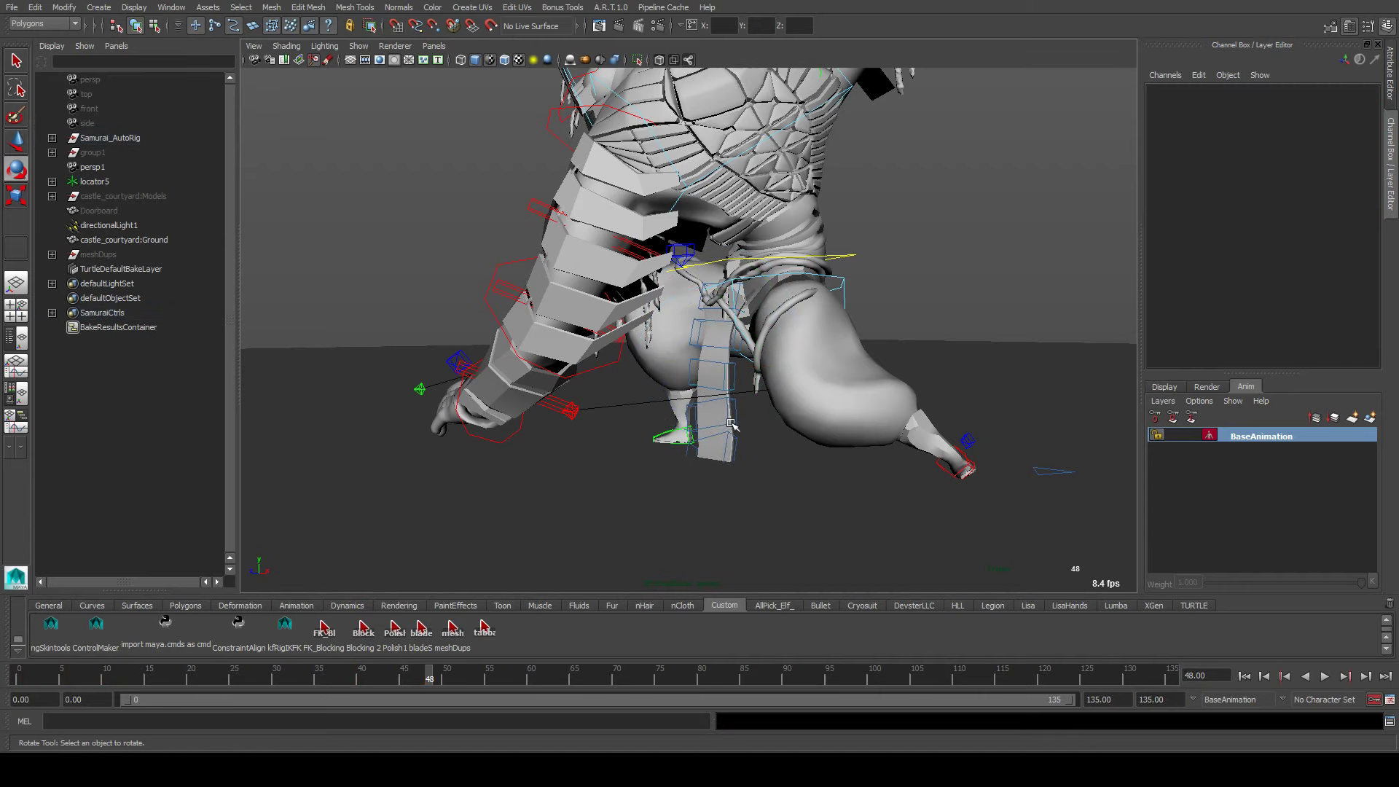
left_click(731, 424)
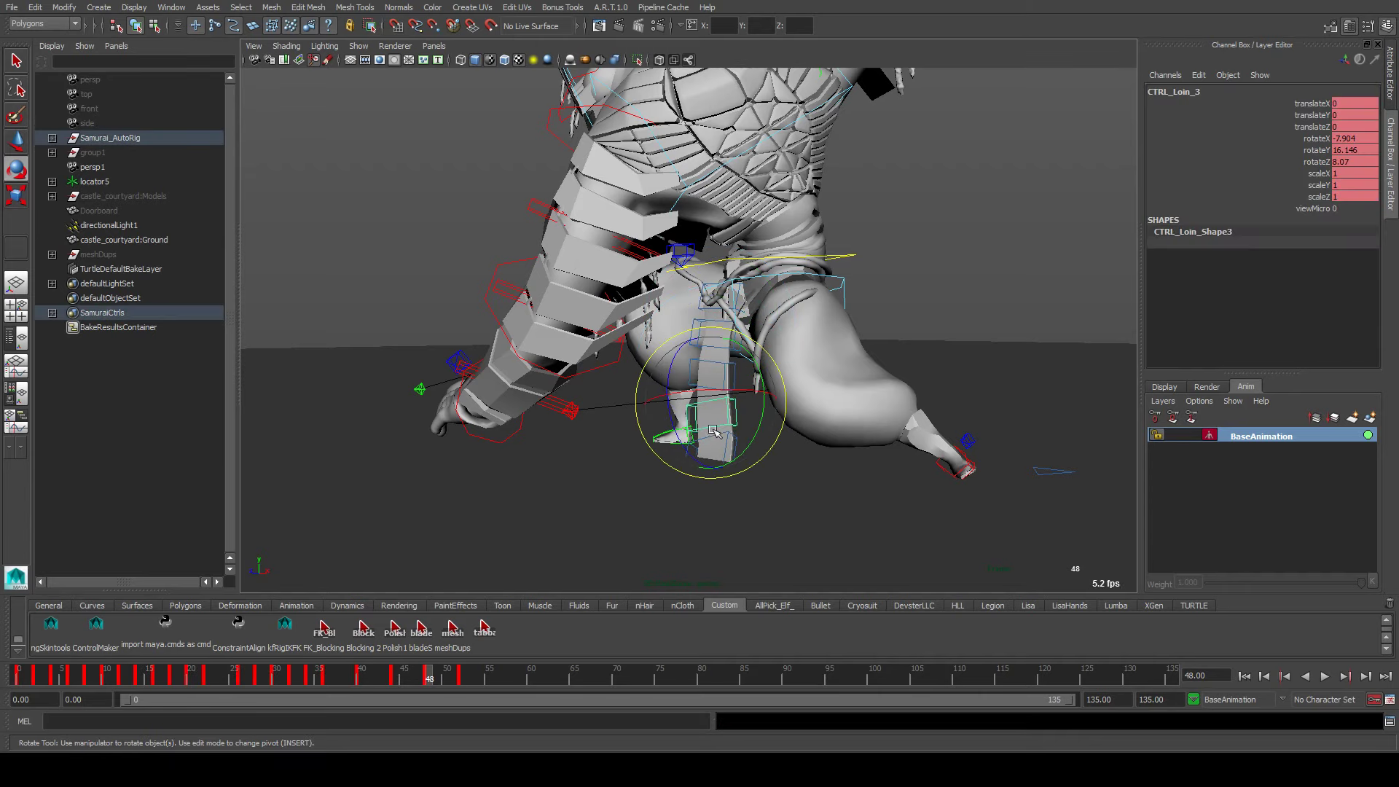
Bend the lower cloth at frame 48, rotating CTRL_Loin_3 to about -6.4, 9.7, 11.7
left_click(743, 457)
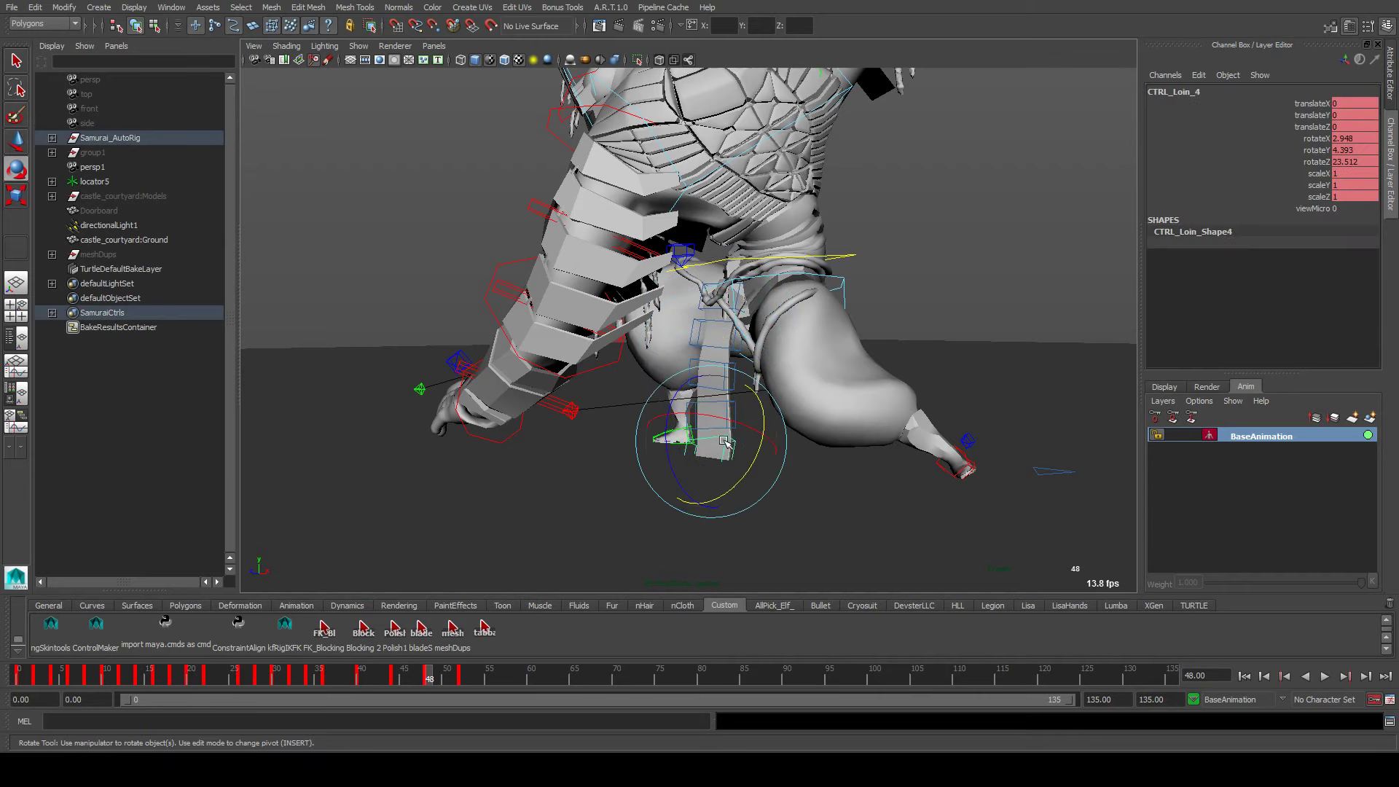
left_click(682, 384)
left_click(710, 450)
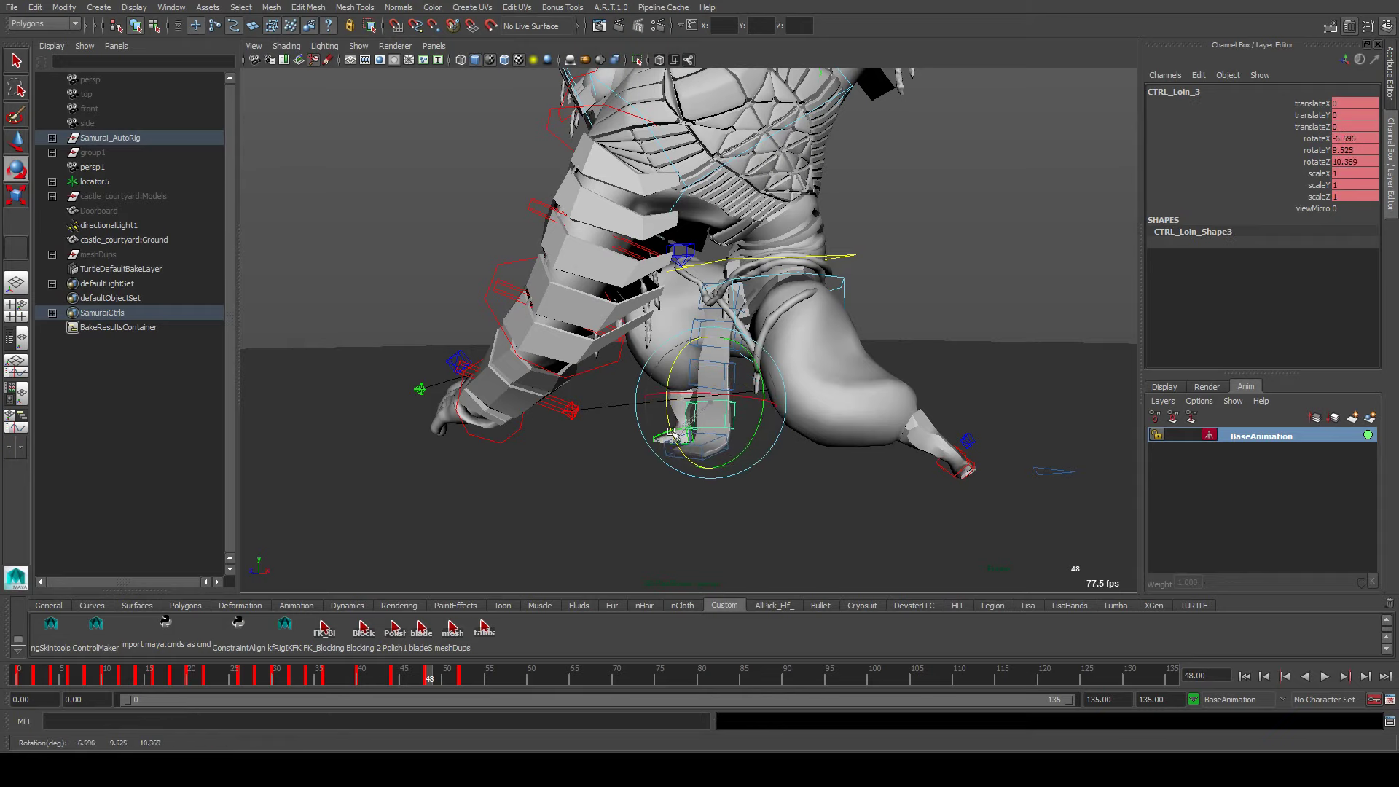
left_click(720, 443)
left_click(719, 443)
left_click_drag(722, 444, 799, 462, "alt")
left_click(775, 433)
left_click(779, 430)
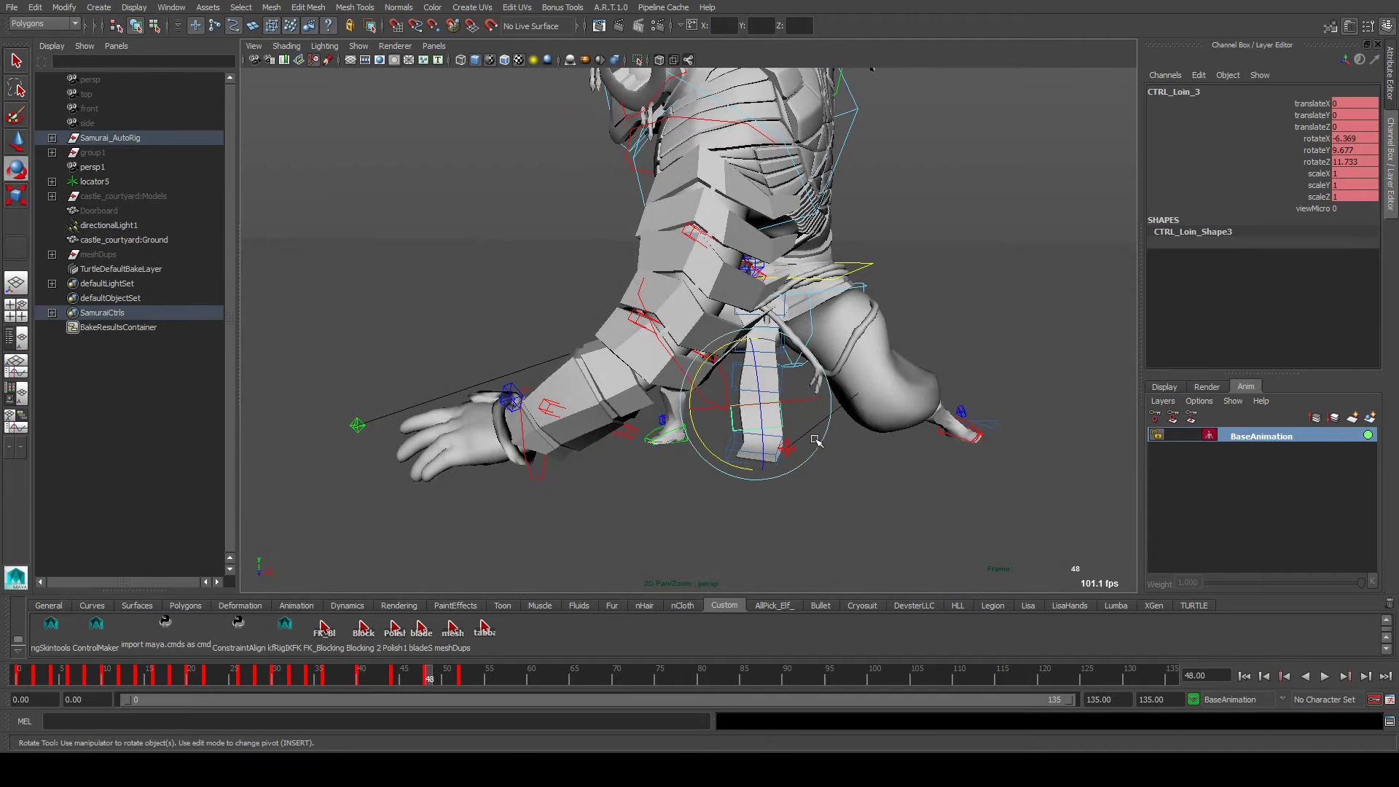
Curl the cloth's tip at frame 48 by rotating CTRL_Loin_4 to about 11.8, -17.2, 57.0
left_click(725, 347)
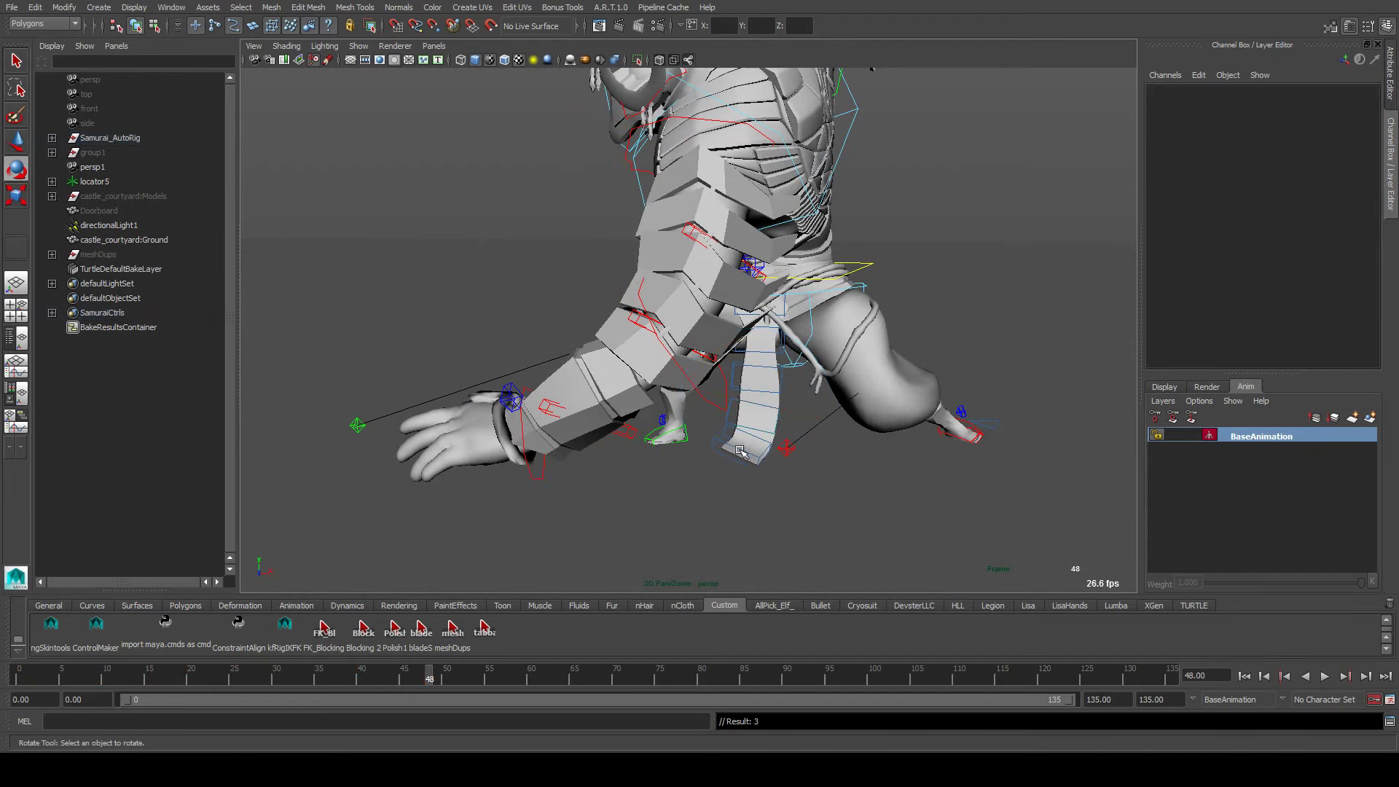
left_click(744, 437)
left_click_drag(757, 408, 732, 473)
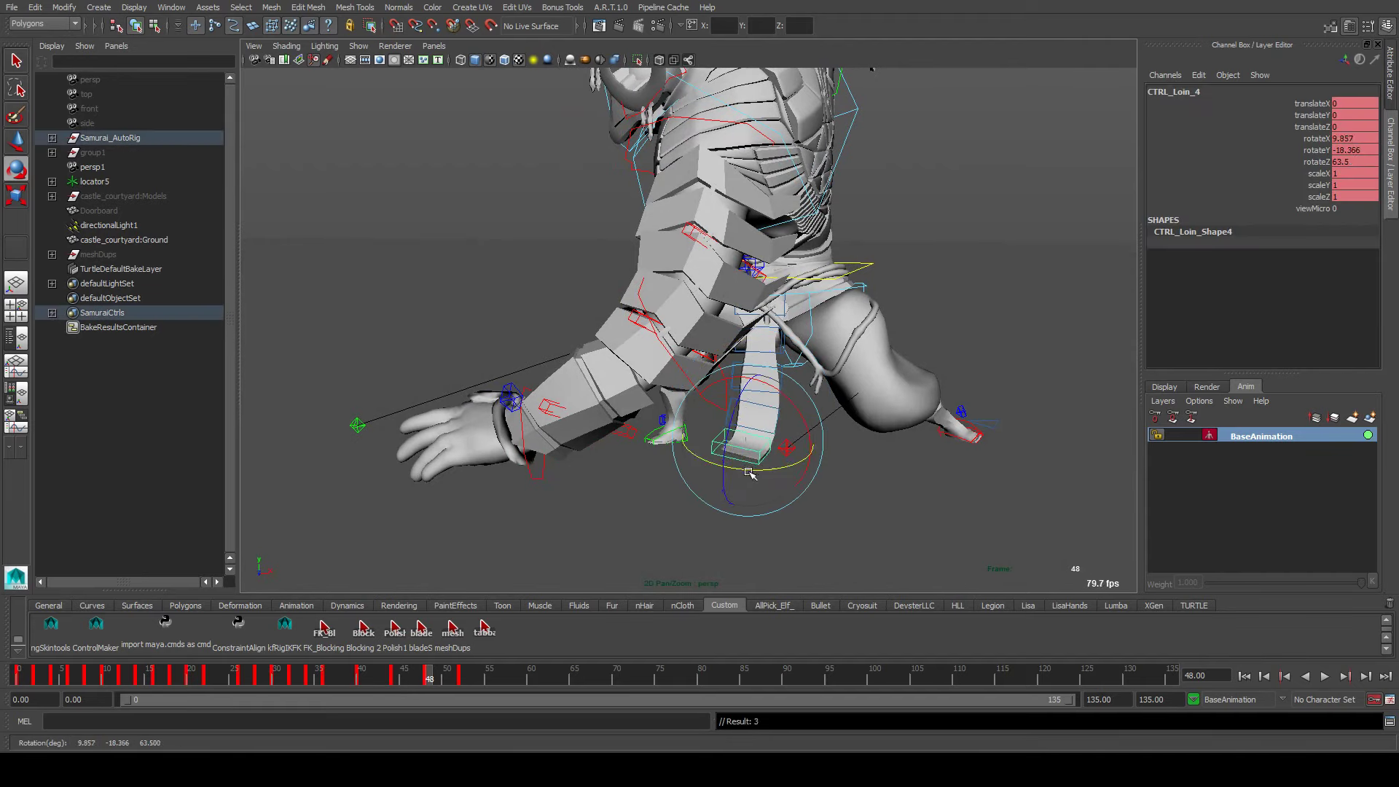
Play the swing from frame 44, and key all loincloth controls at frame 56 with the frame 52 pose
left_click_drag(431, 676, 404, 700)
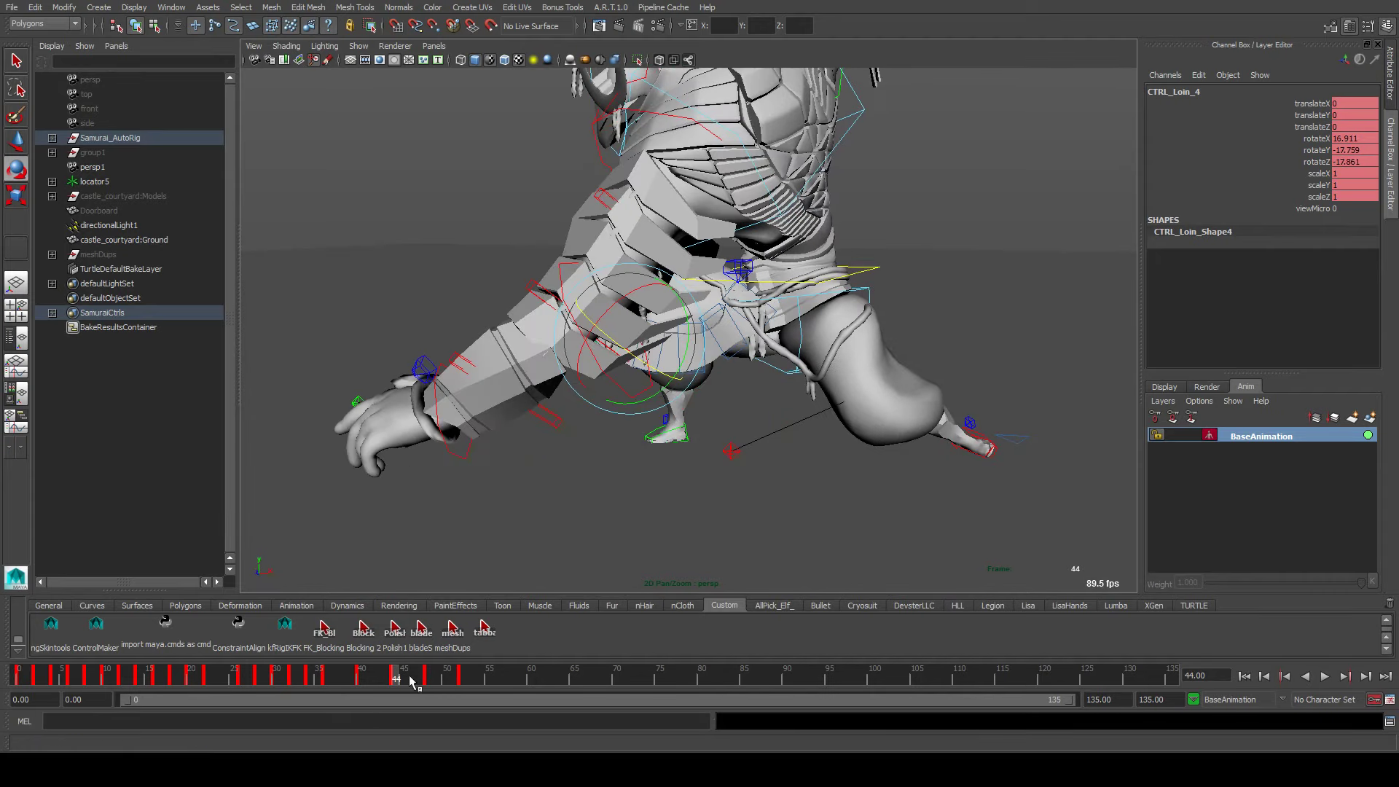
key("alt+v")
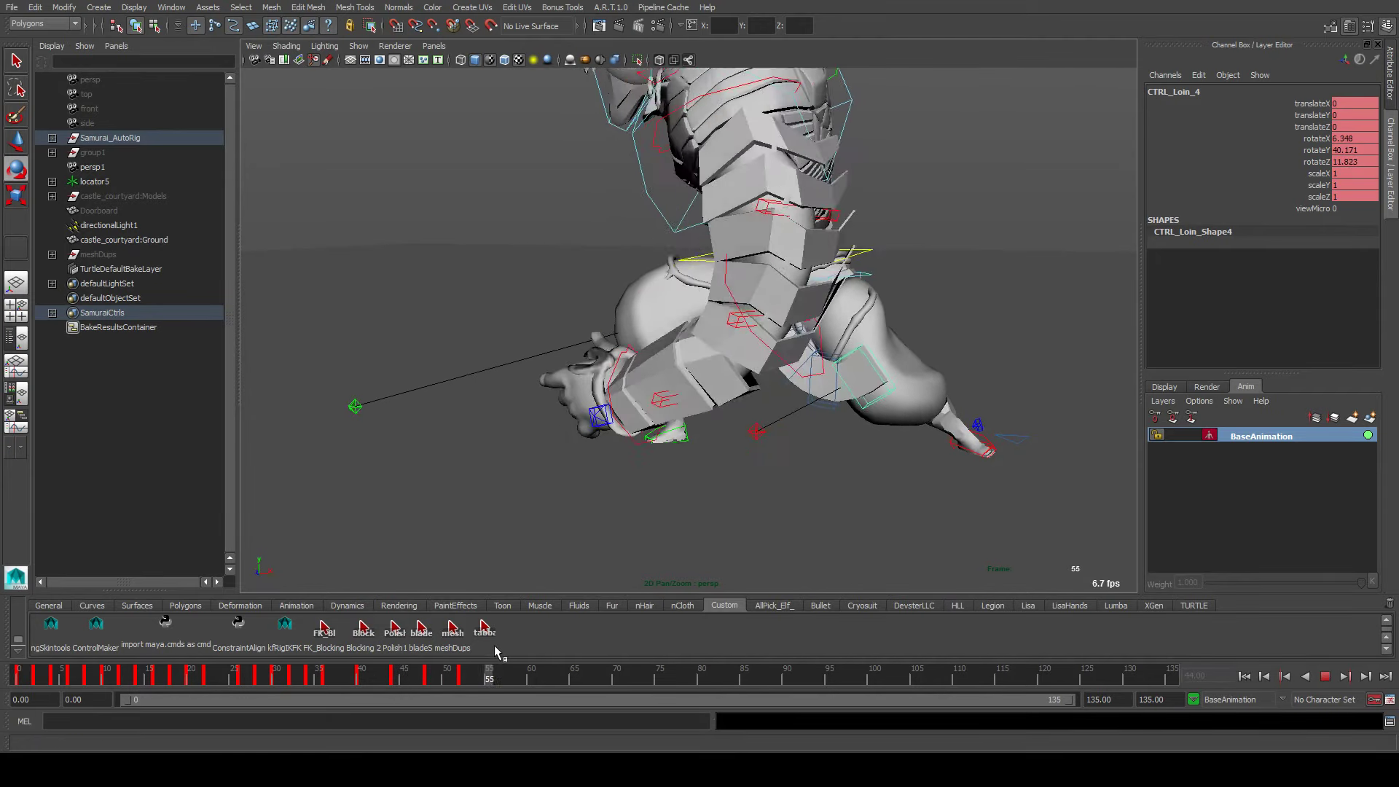
key("alt+v")
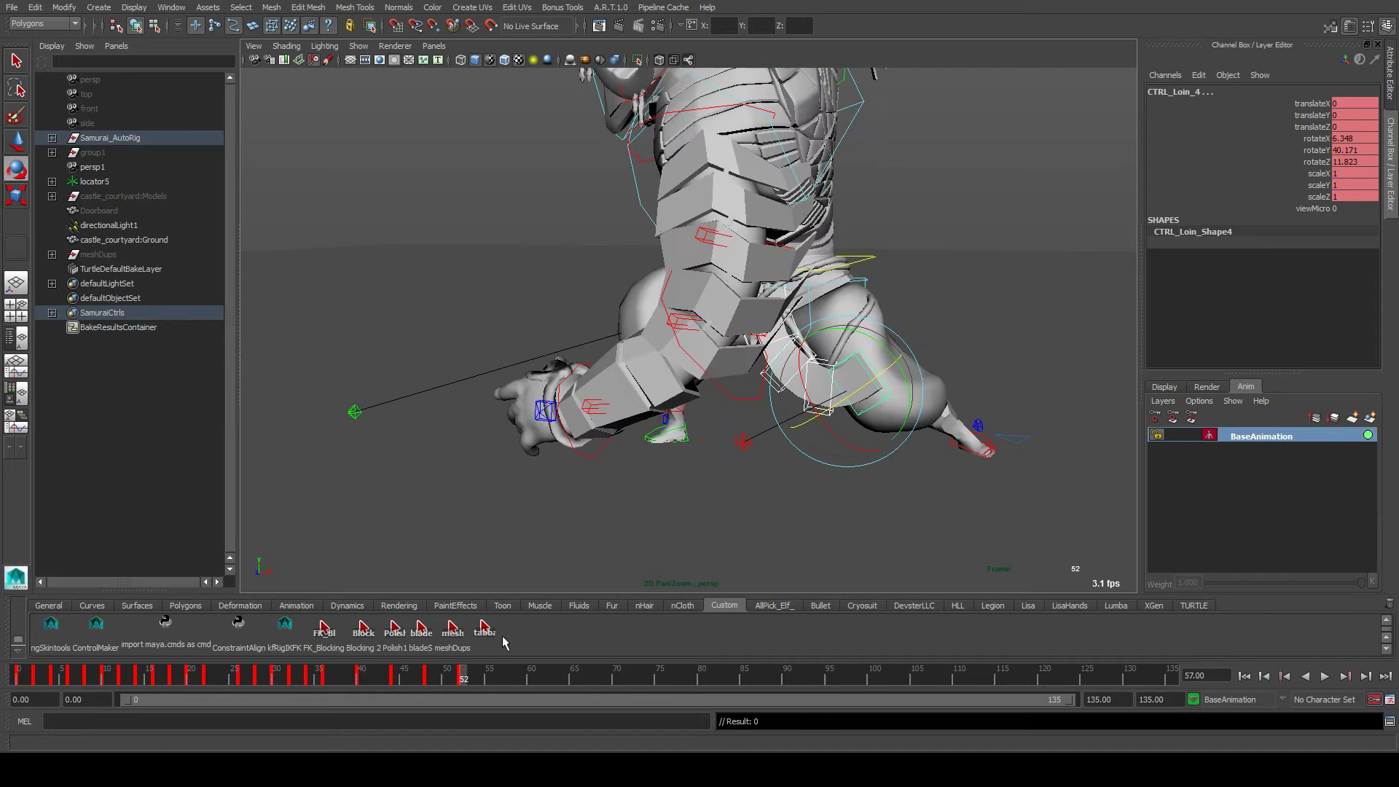
key("period")
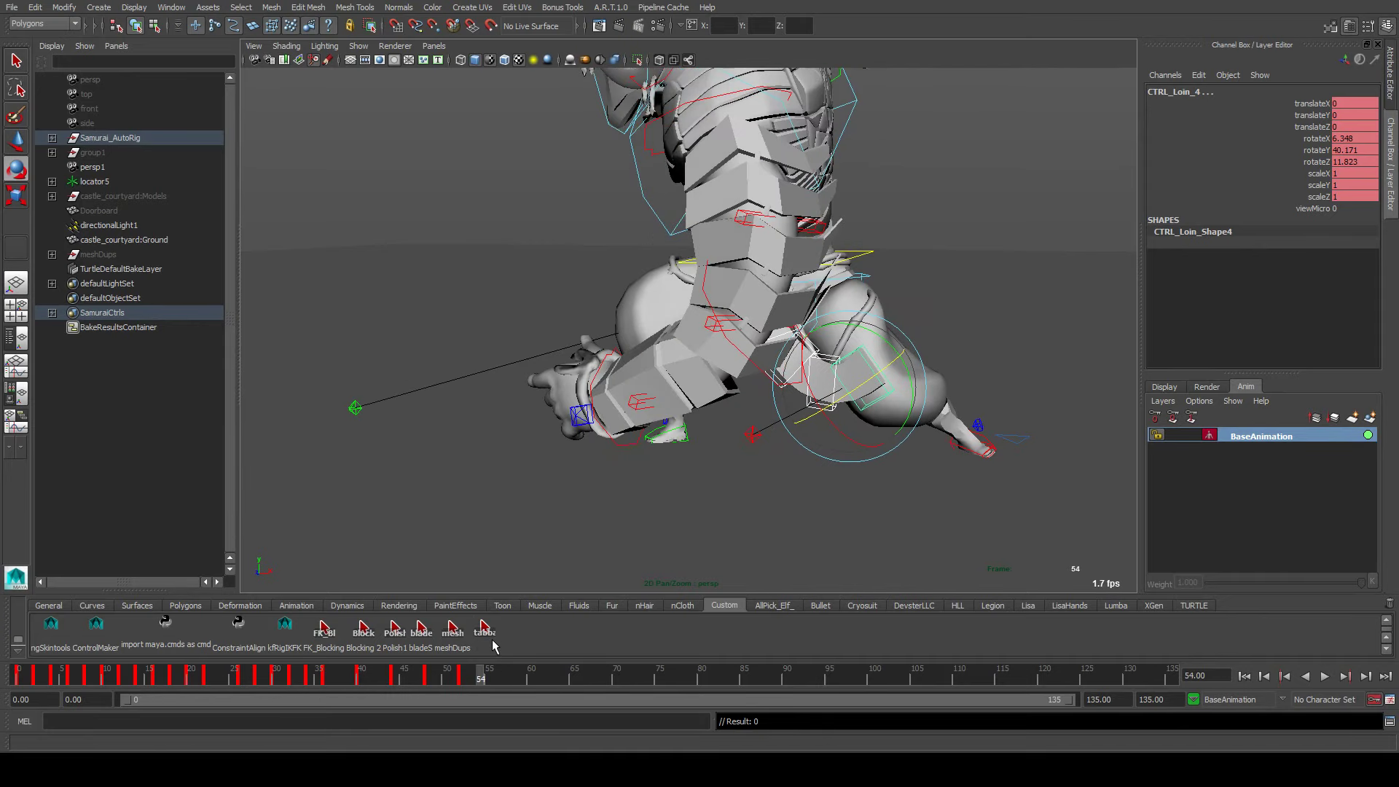
key("alt+period")
key("alt+period")
key("s")
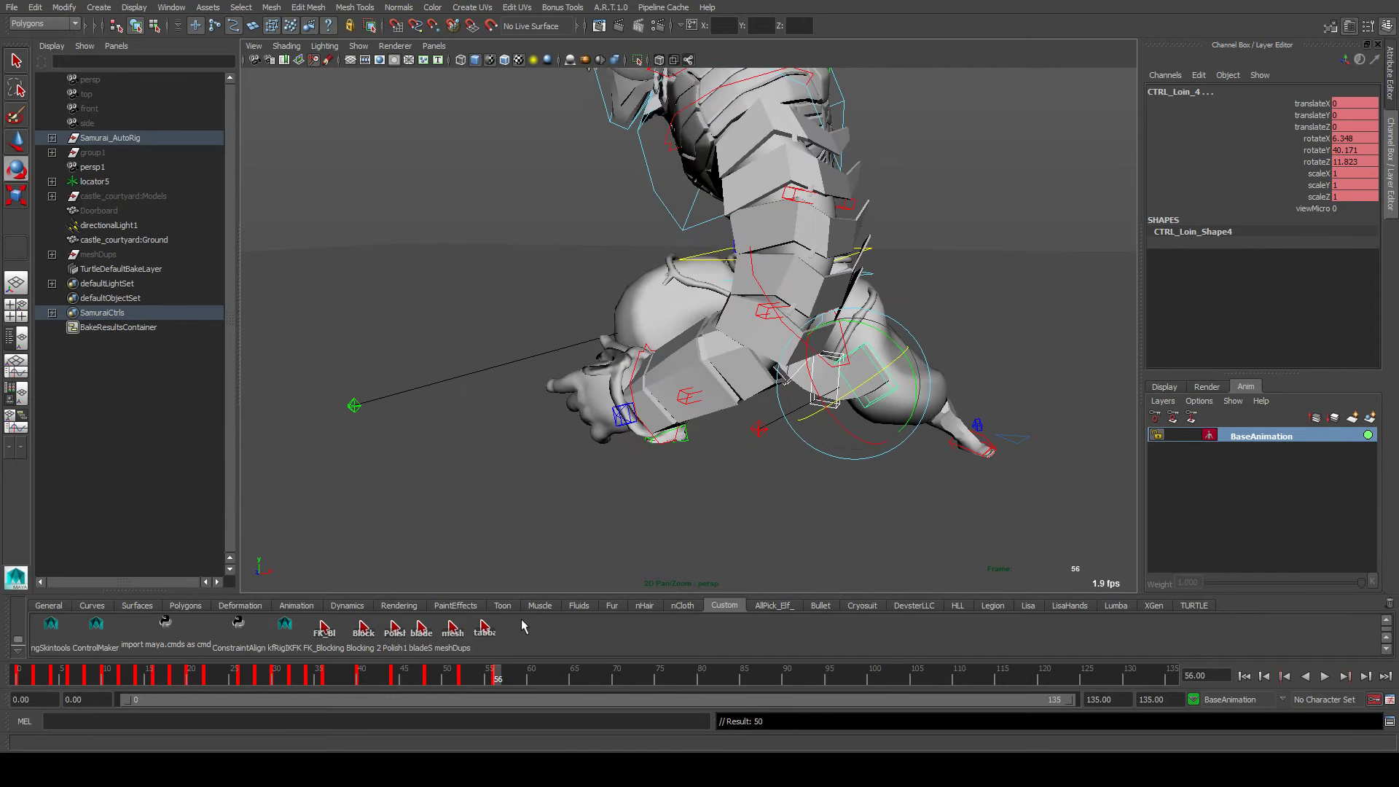
Shift the loincloth keys at frames 48, 52 and 56 two frames later, to frames 50, 54 and 58
key("alt+comma")
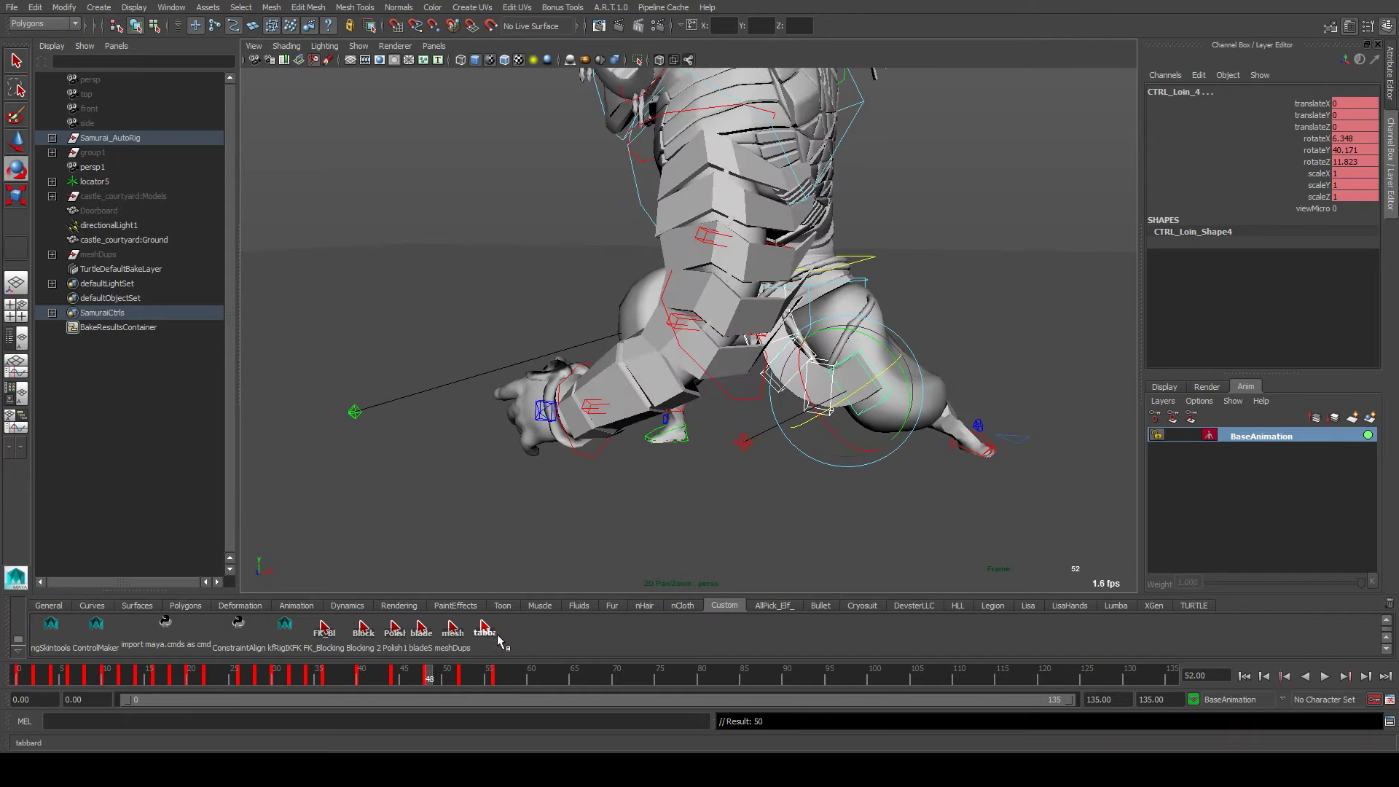
key("alt+period")
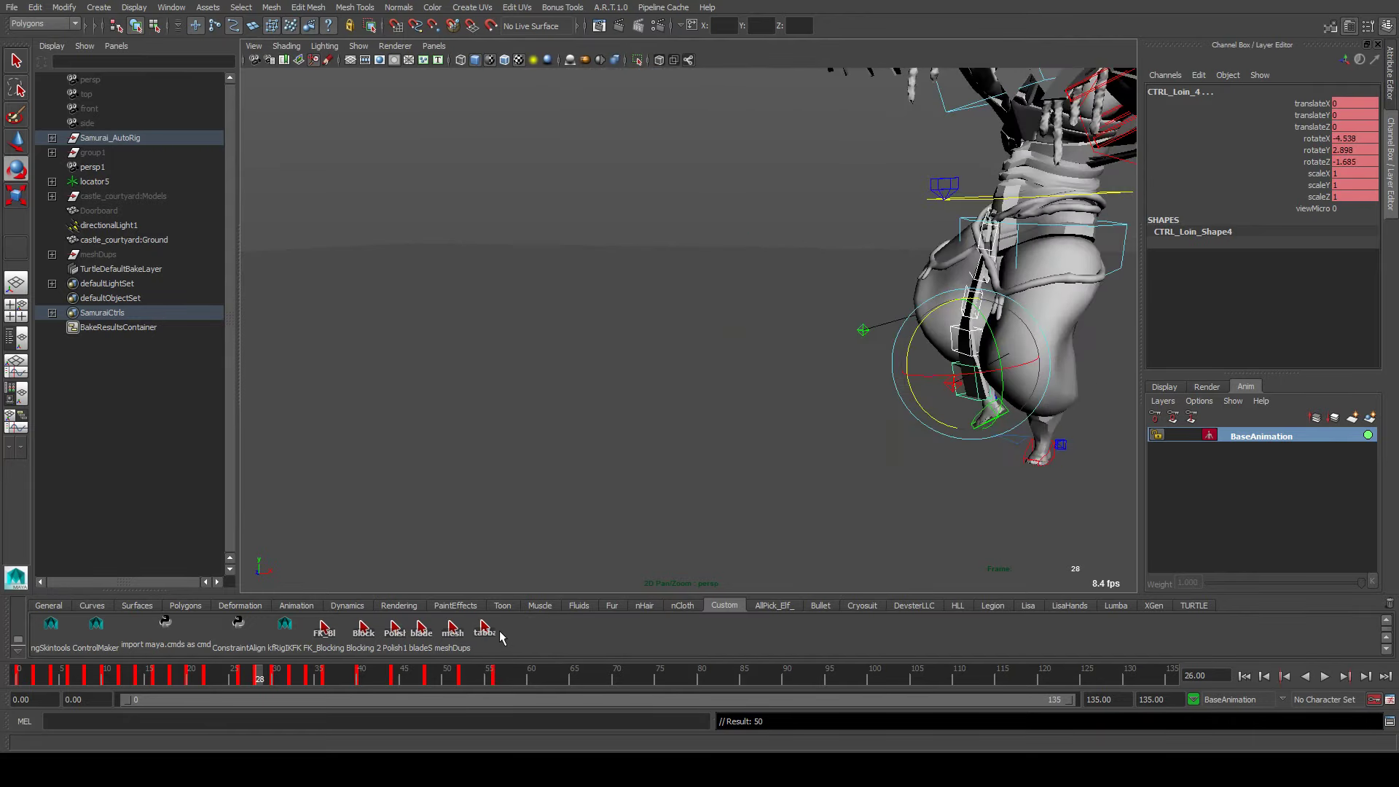
key("alt+period")
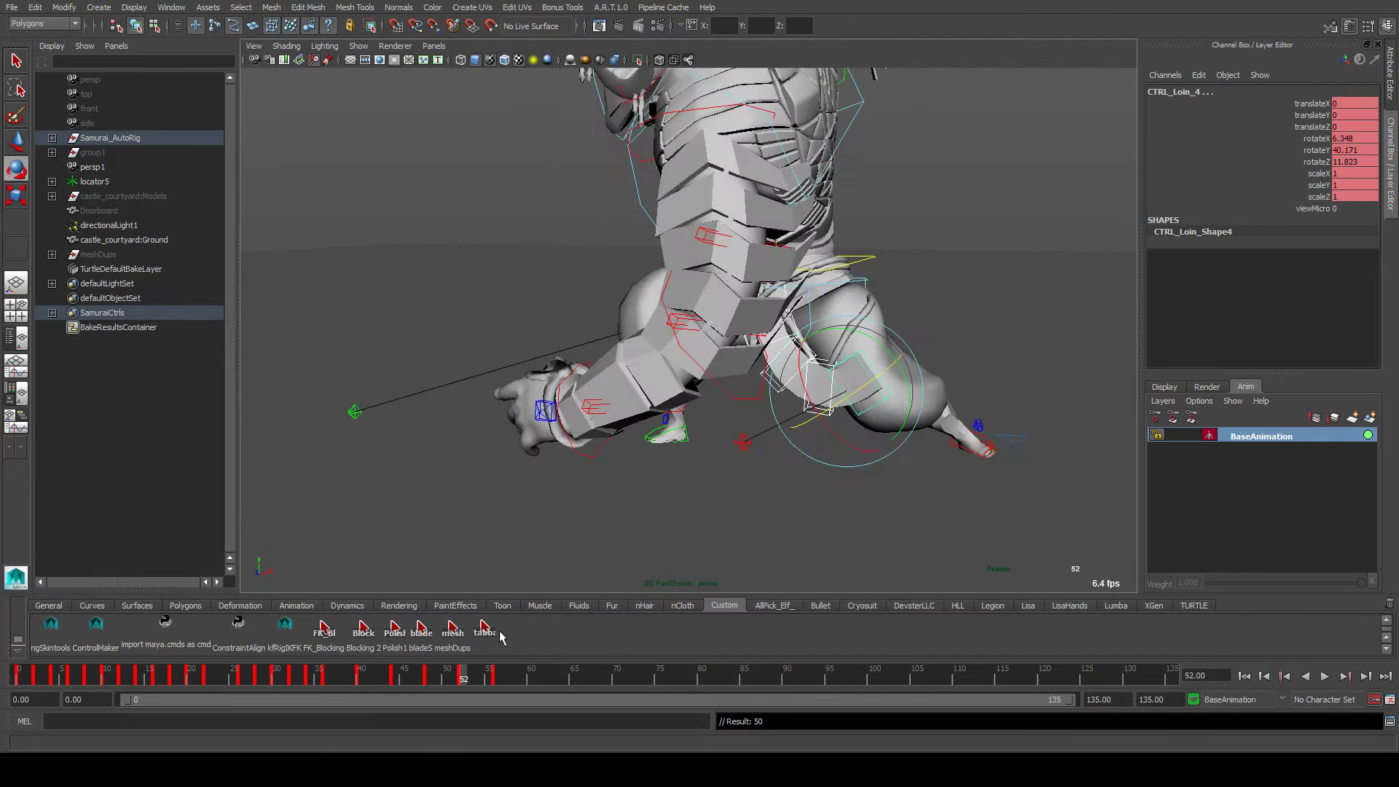
key("alt+comma")
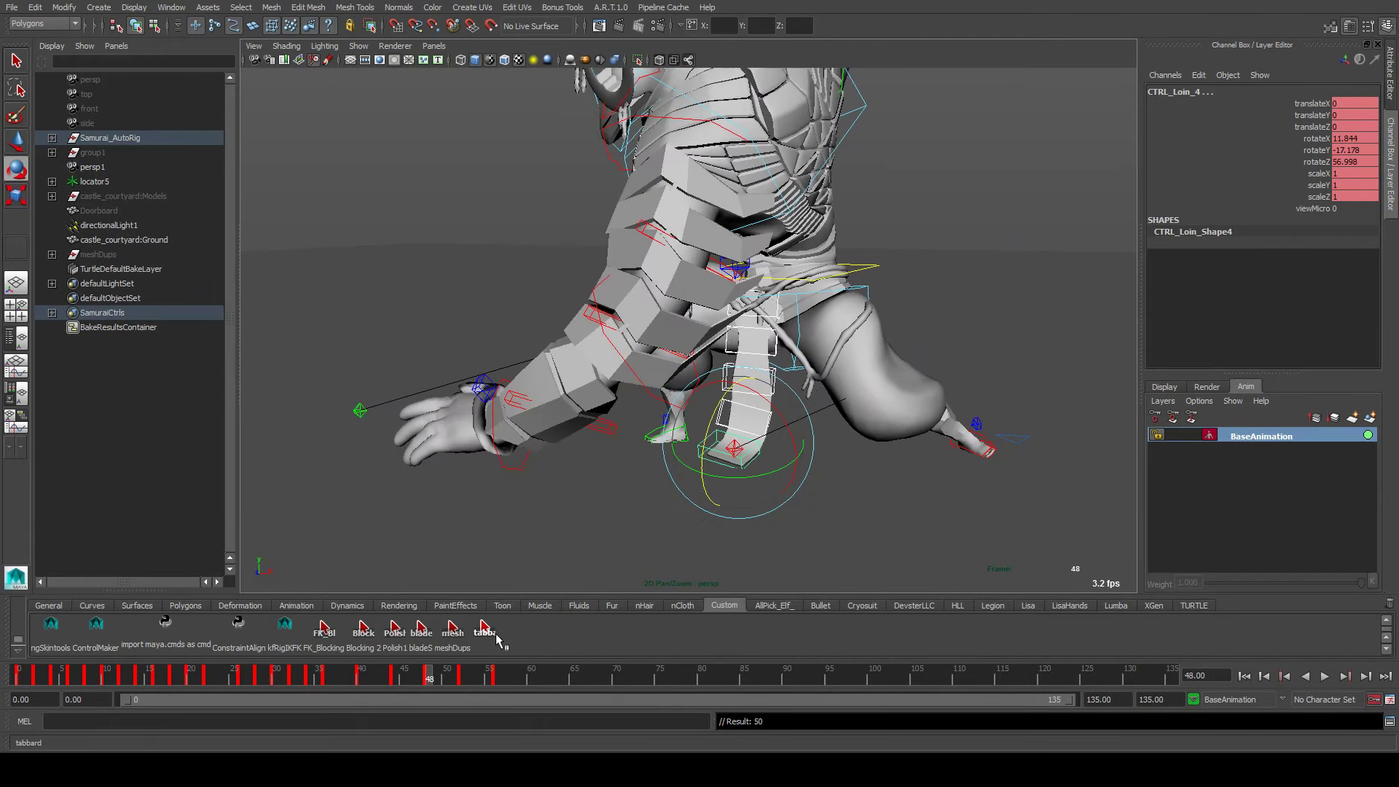
left_click(497, 639)
key("period")
key("period")
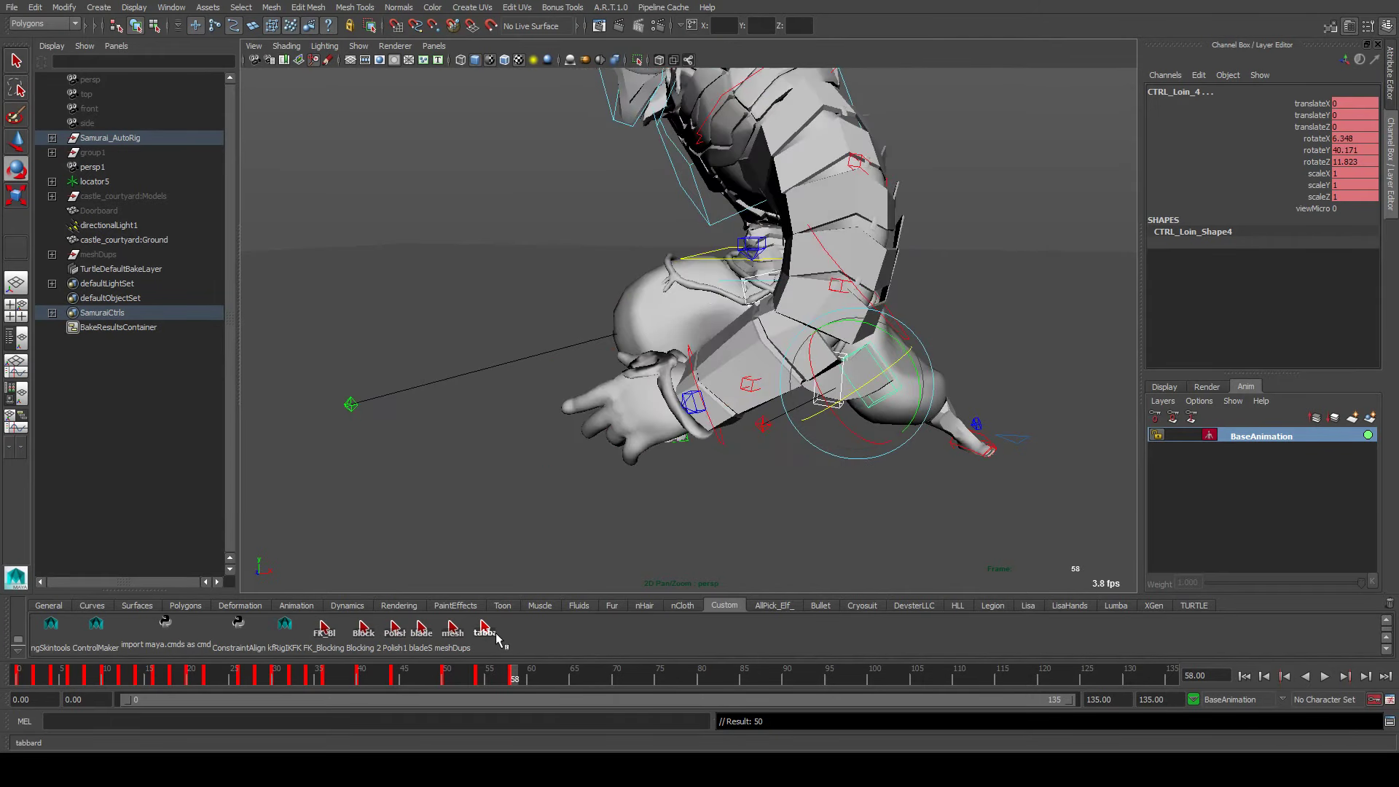
Space the last loincloth keys further apart, moving the frame 54 key to 56 and the final key to 62
key("comma")
left_click(497, 639)
key("period")
key("period")
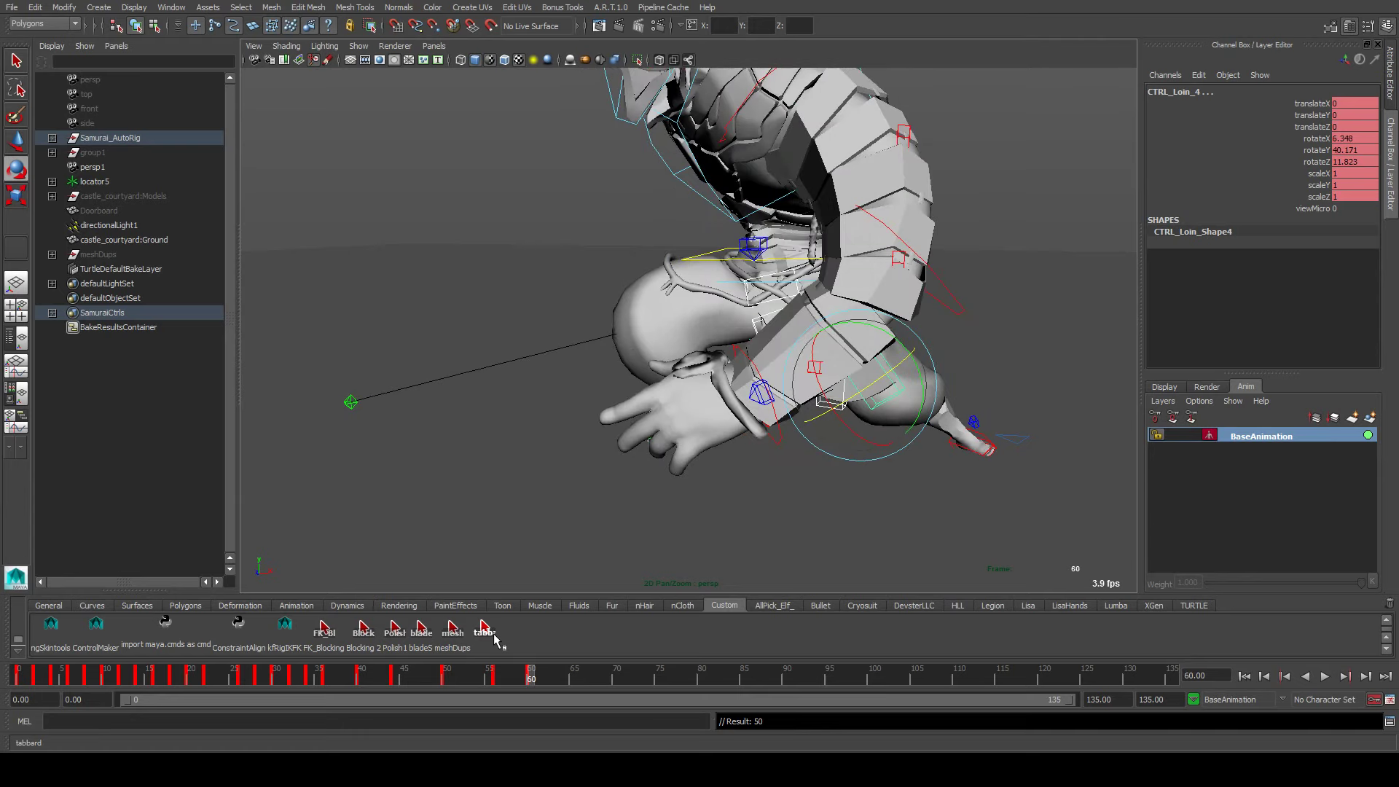
left_click(493, 634)
key("comma")
key("comma")
key("comma")
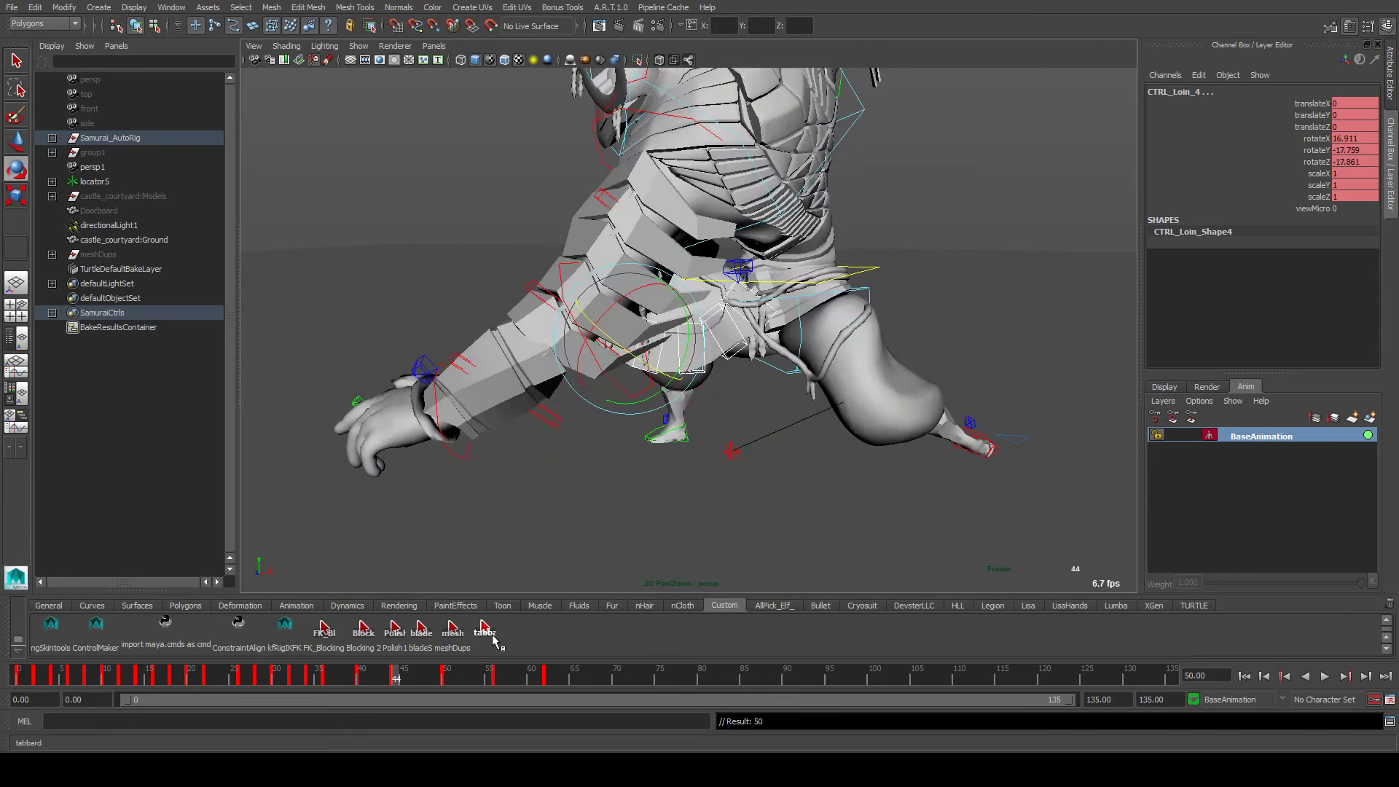
Cut the loincloth pose at frame 52 and paste it onto frame 62
left_click_drag(431, 676, 463, 674)
right_click(461, 681)
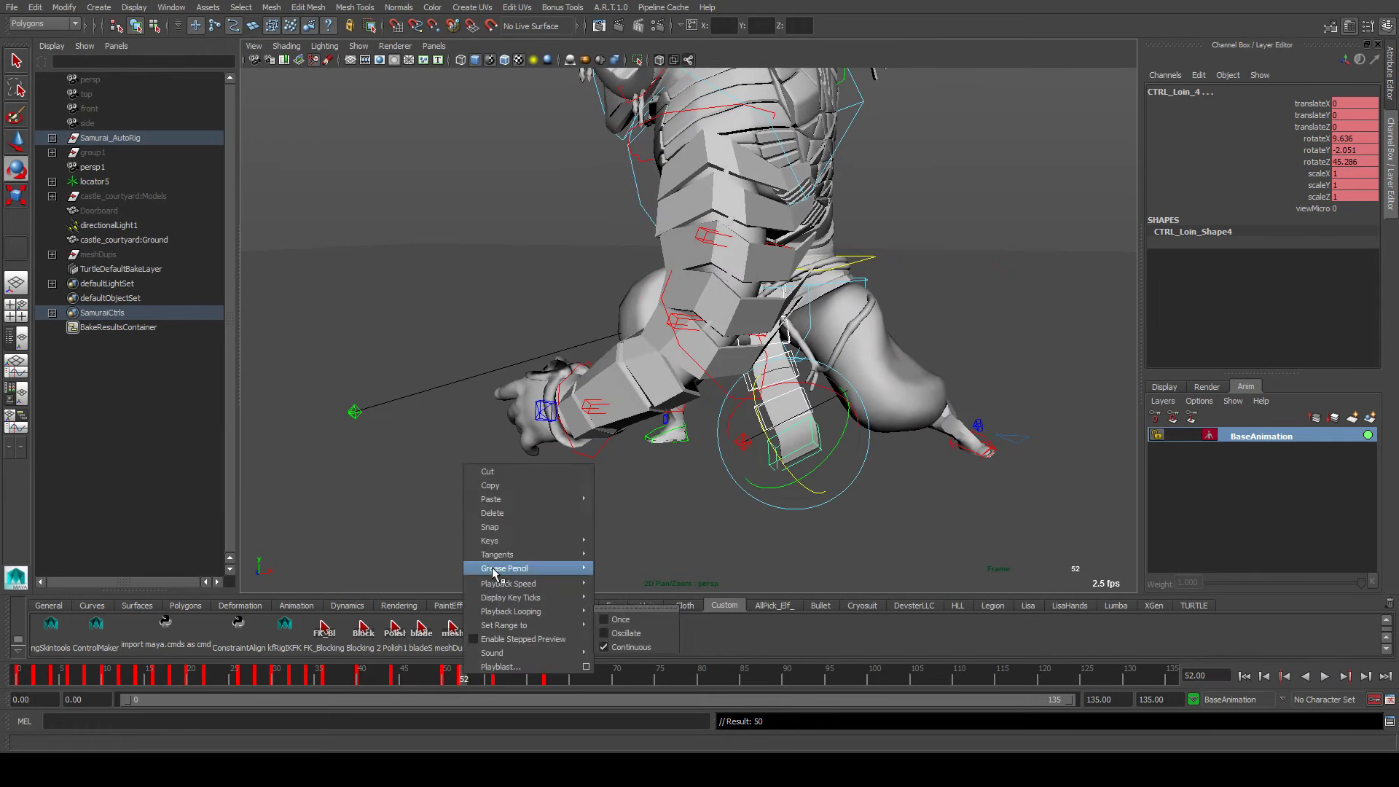
left_click(500, 473)
left_click(549, 676)
right_click(550, 679)
mouse_move(653, 503)
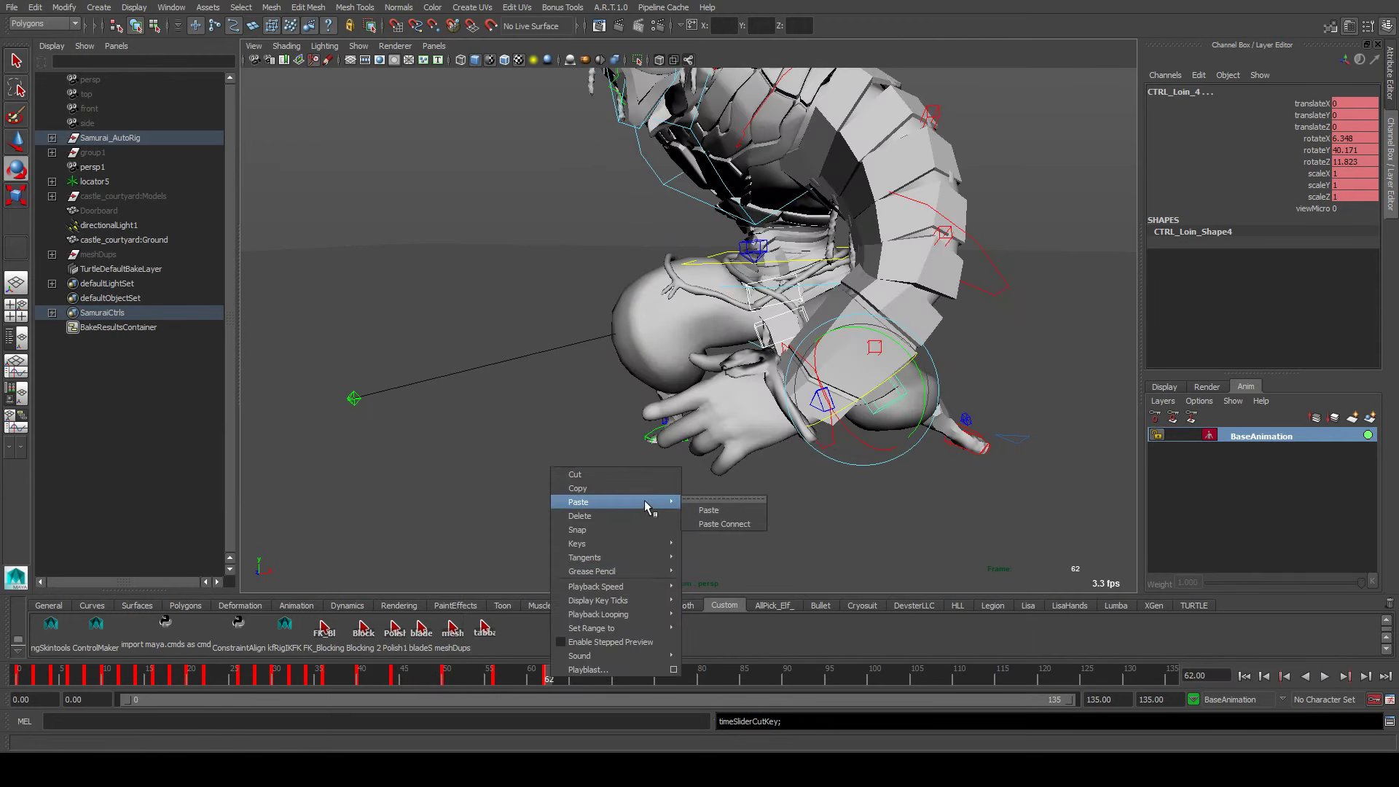
left_click(714, 505)
Review the swing from frame 44, then cut the loincloth pose at frame 49 and paste it onto frame 62
left_click_drag(786, 466, 858, 460, "alt")
left_click_drag(451, 679, 412, 681)
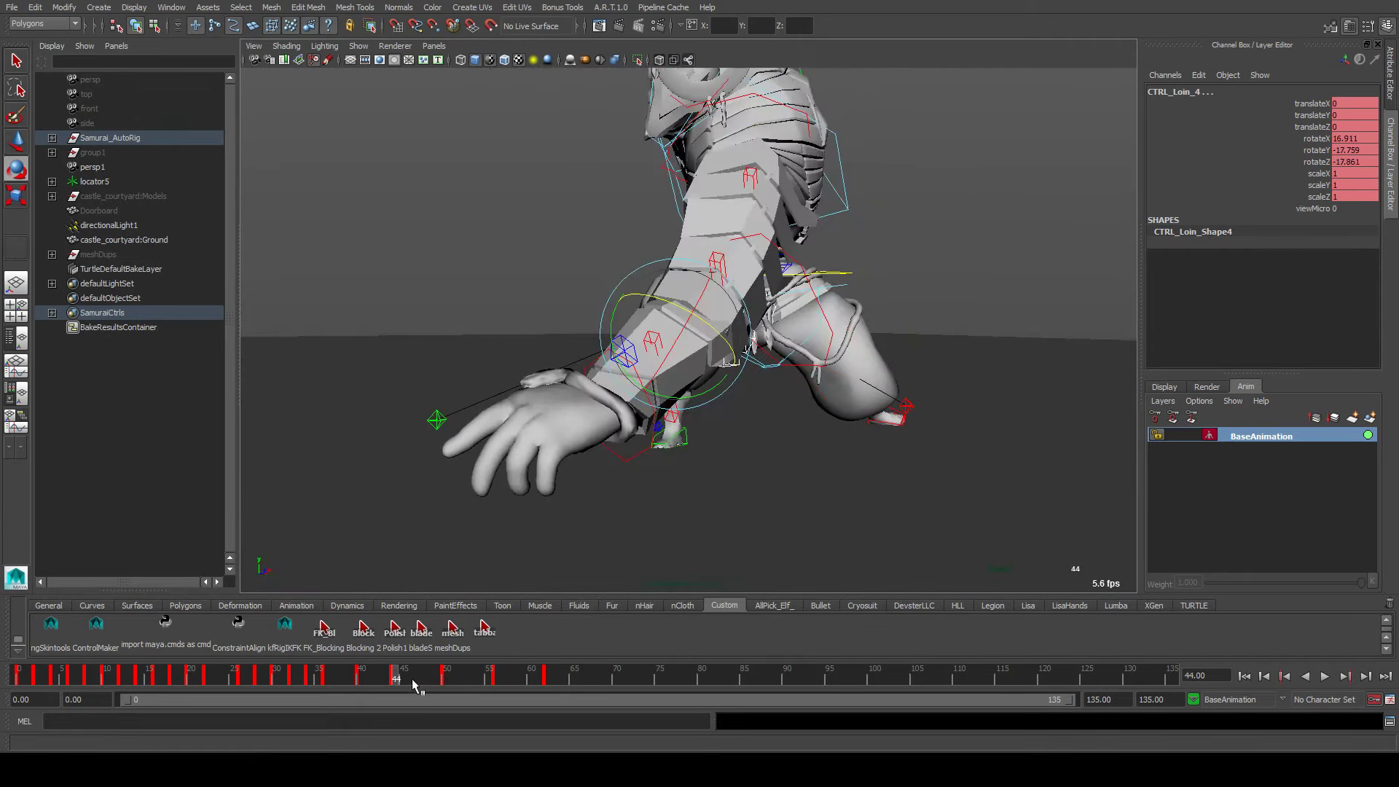
key("alt+v")
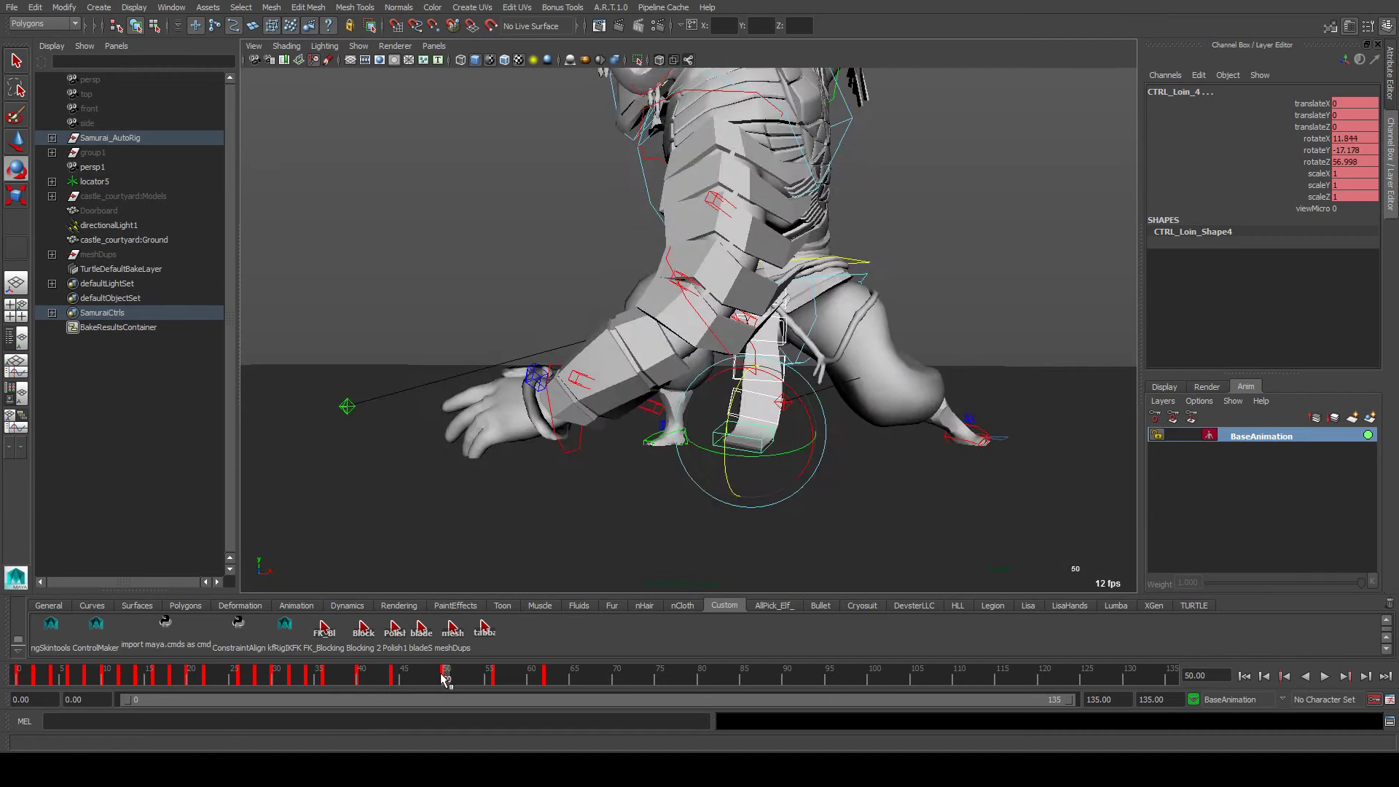
key("alt+v")
right_click(437, 680)
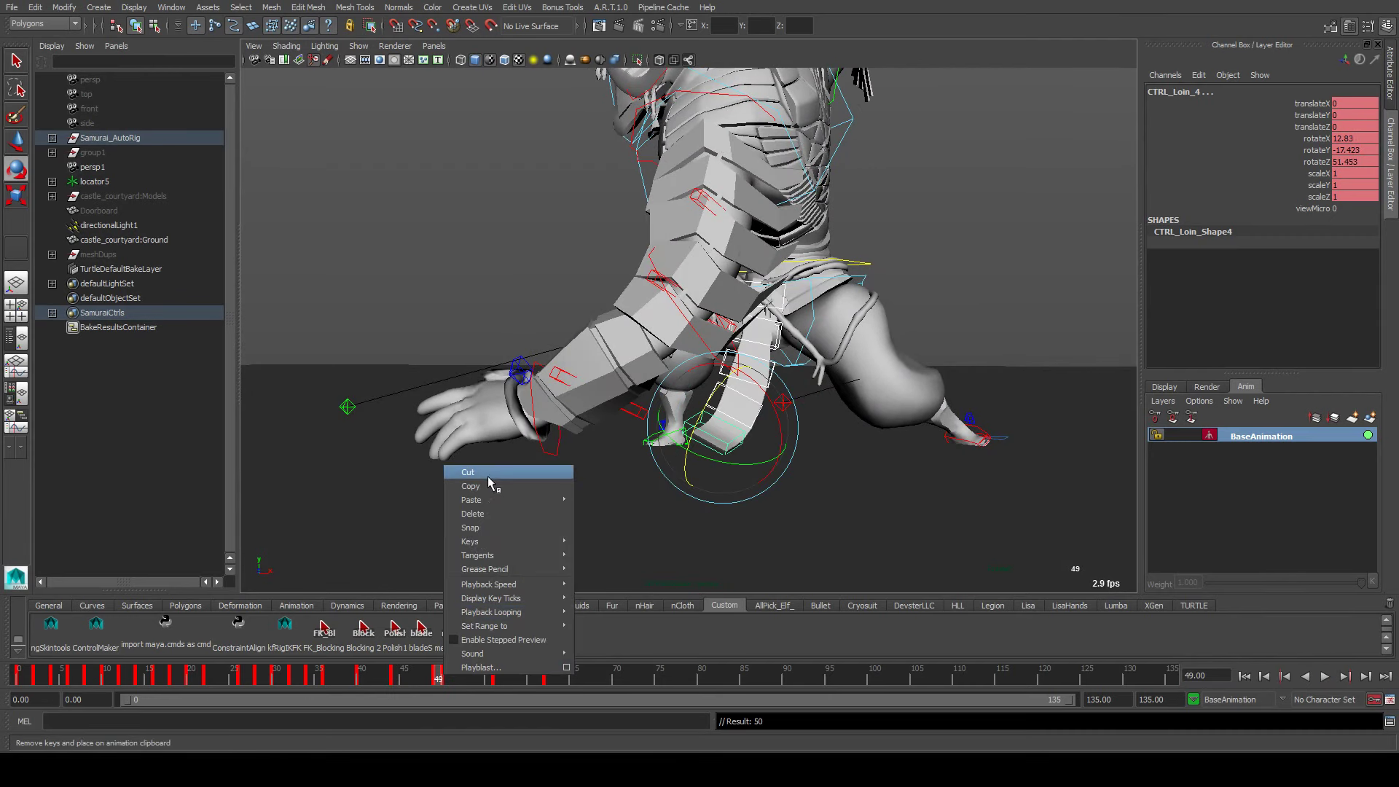
left_click(478, 475)
left_click(548, 677)
right_click(548, 677)
mouse_move(627, 499)
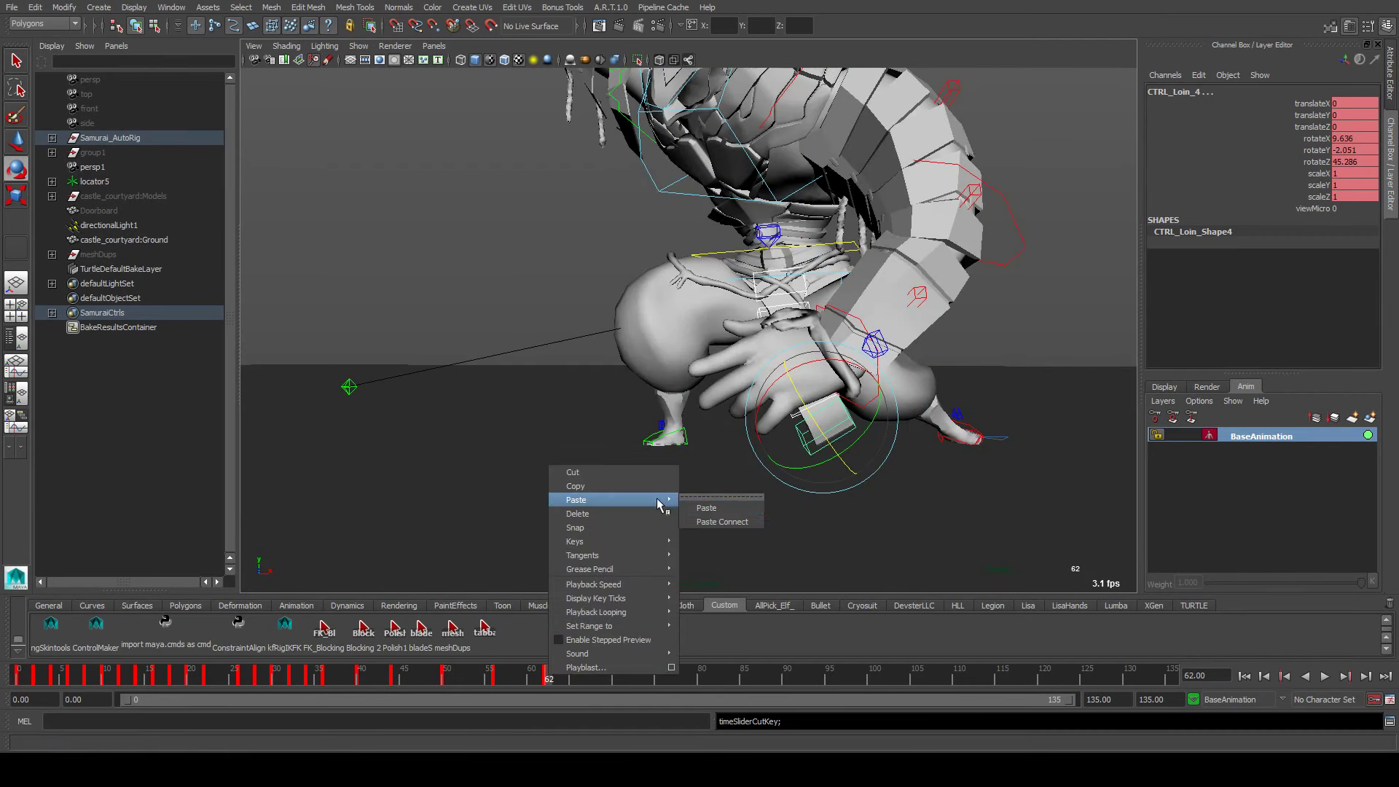
left_click(721, 510)
Hang the cloth between the legs at frame 62, rotating the lower loincloth controls and CTRL_Loin_2 to about 16.9, -7.3, -11.0
left_click_drag(721, 510, 887, 475, "alt")
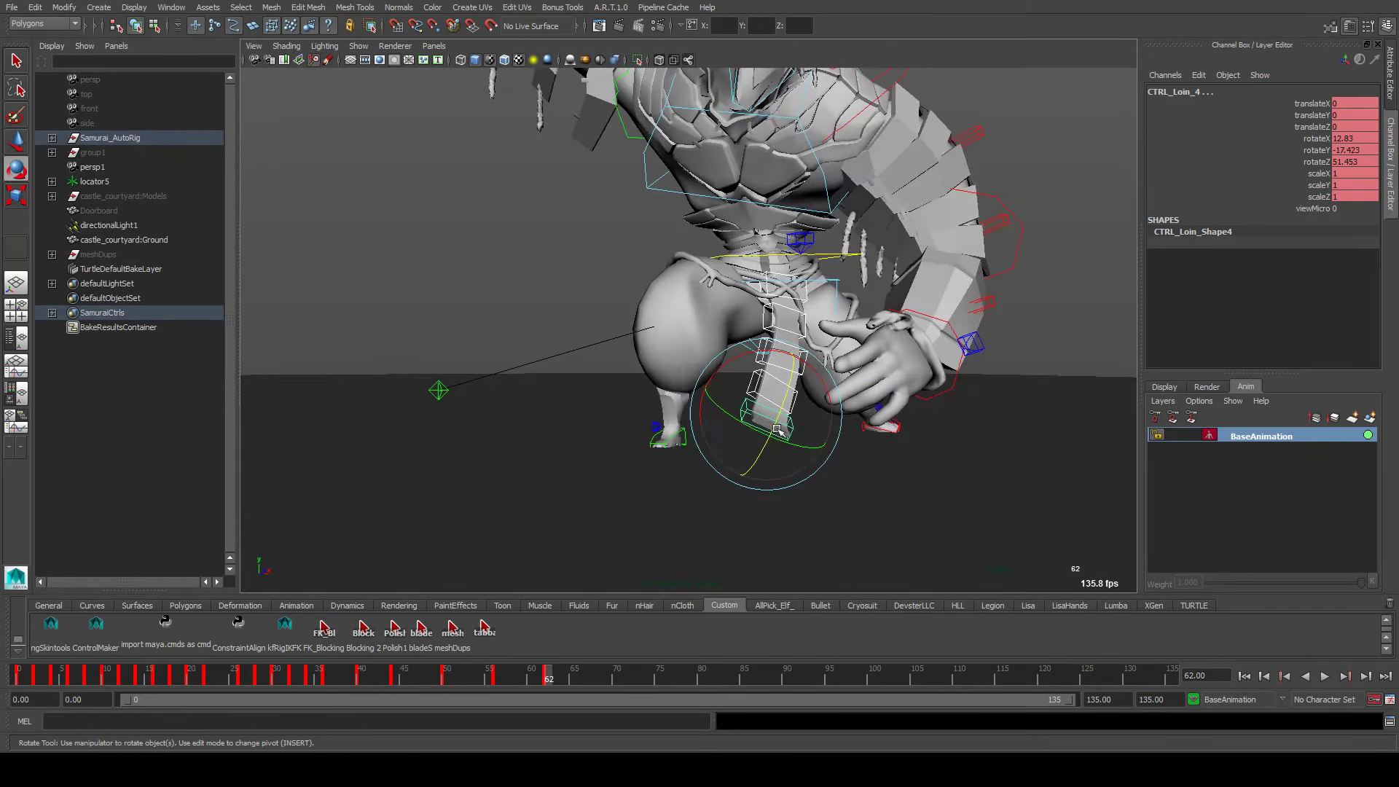
left_click_drag(793, 413, 789, 380)
left_click(758, 359)
left_click(761, 363)
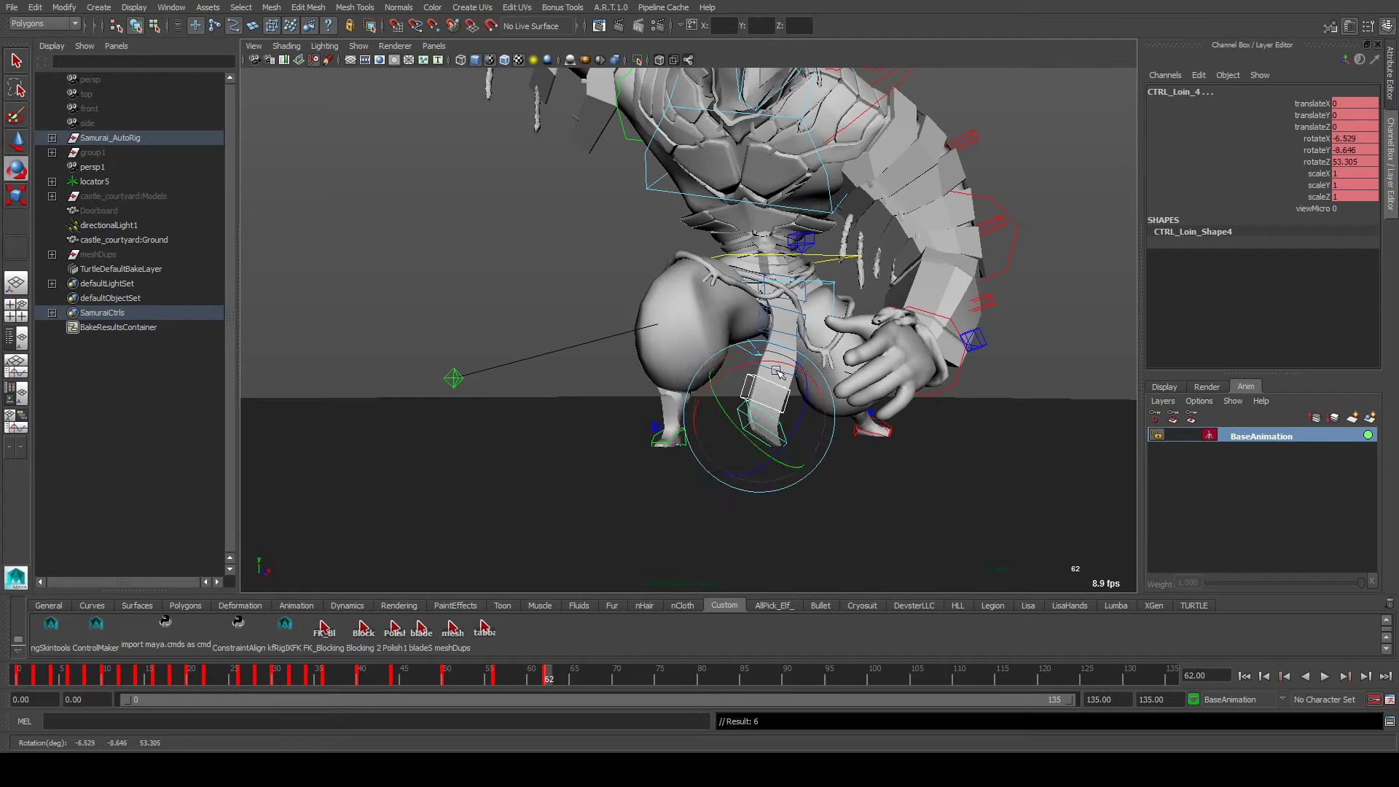
left_click(778, 368)
left_click(777, 341)
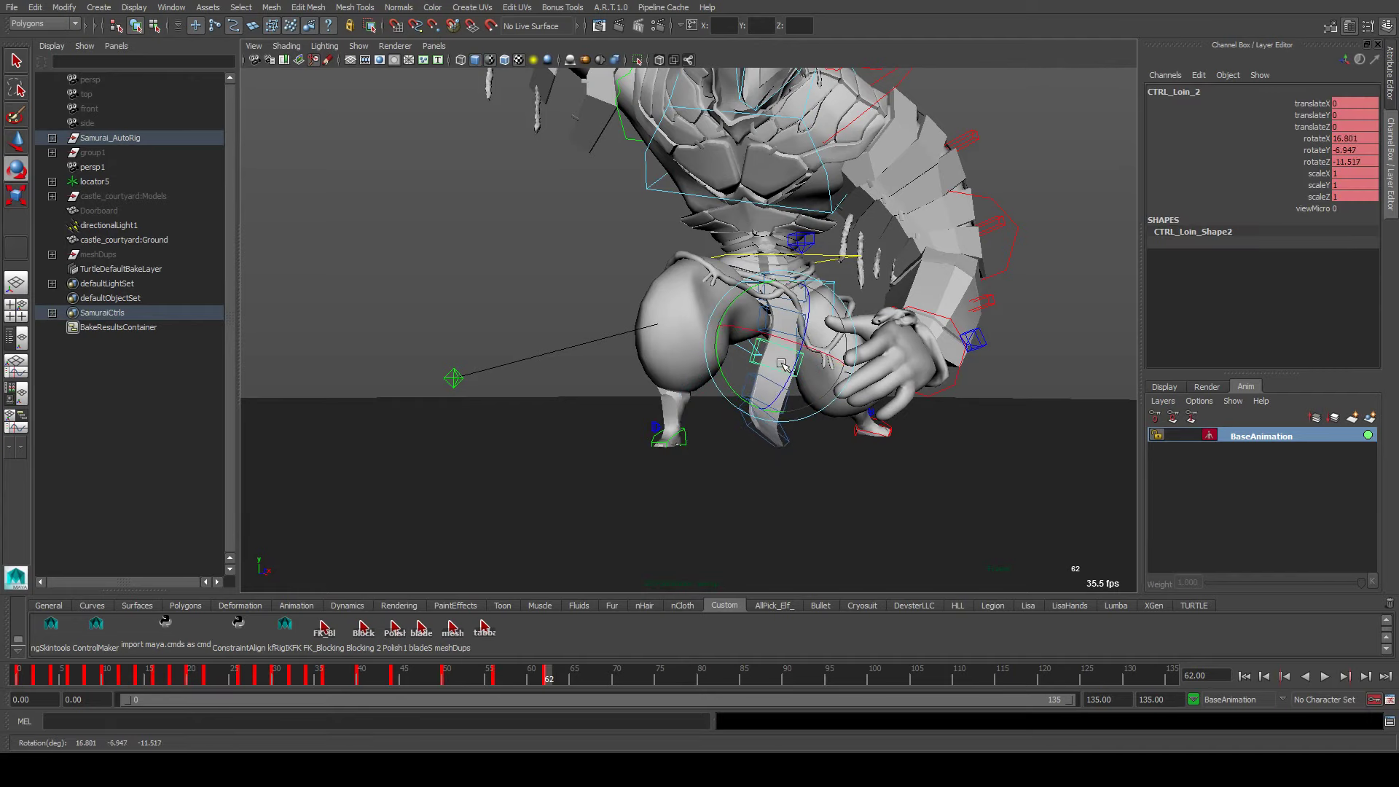
Play the animation around frames 56 to 62 to check the cloth's settling between the legs
key("alt+v")
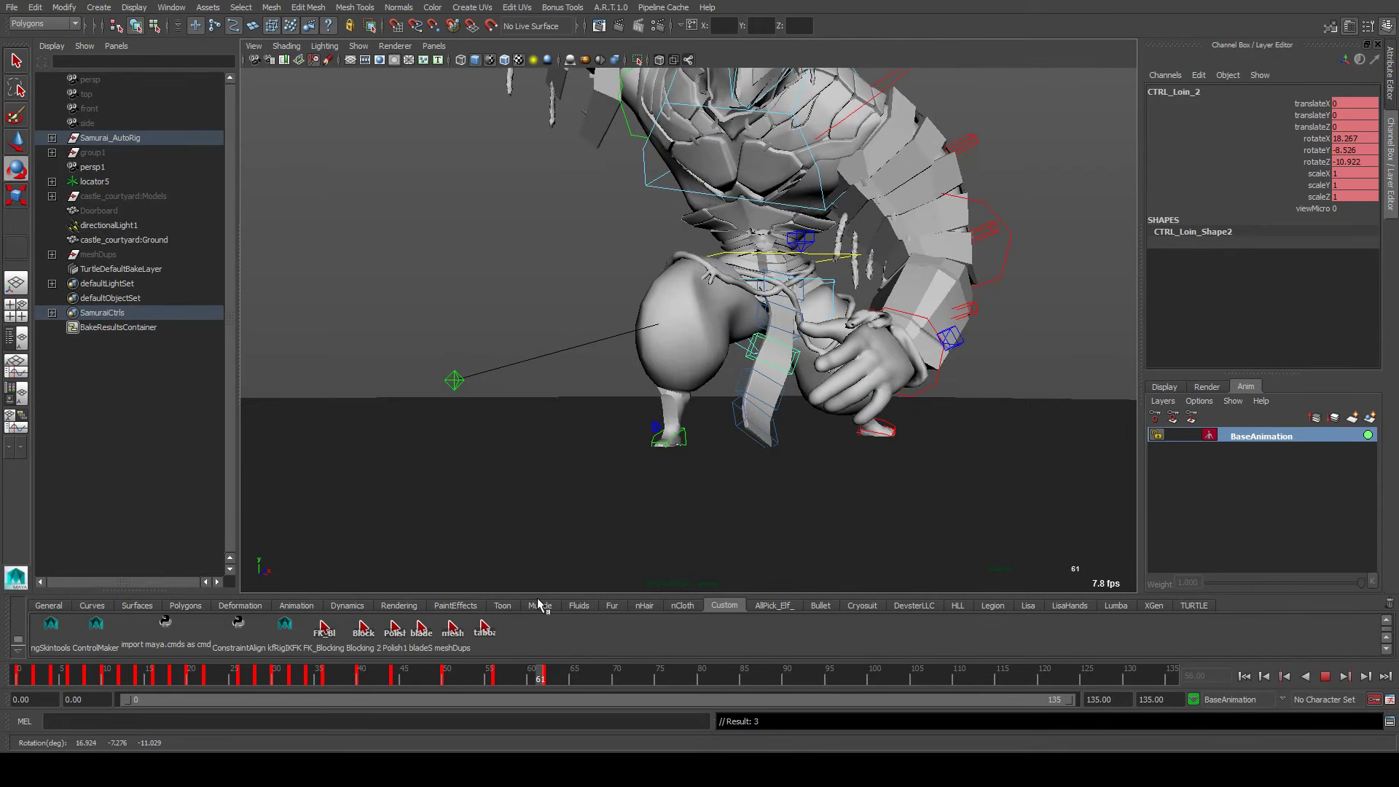
key("alt+v")
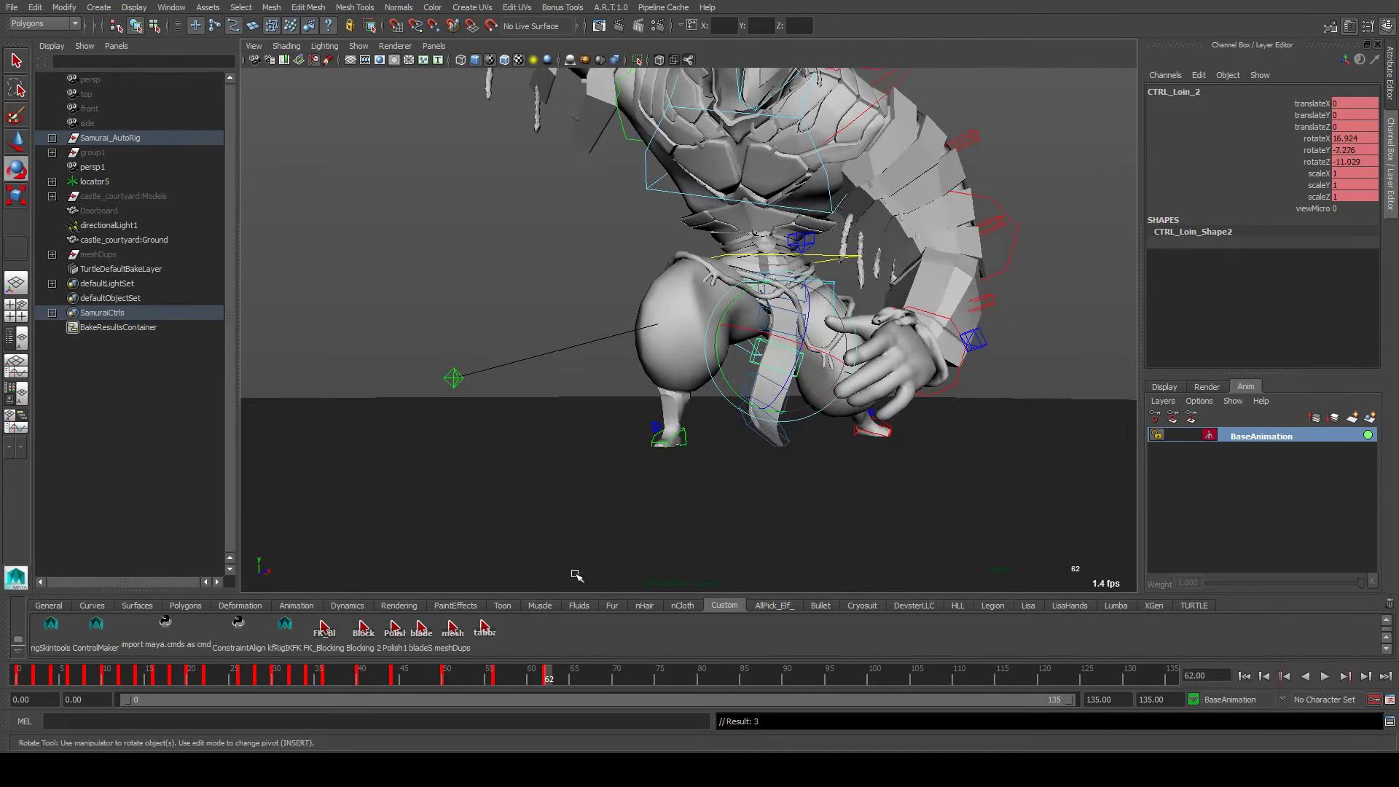
left_click_drag(721, 481, 703, 484, "alt")
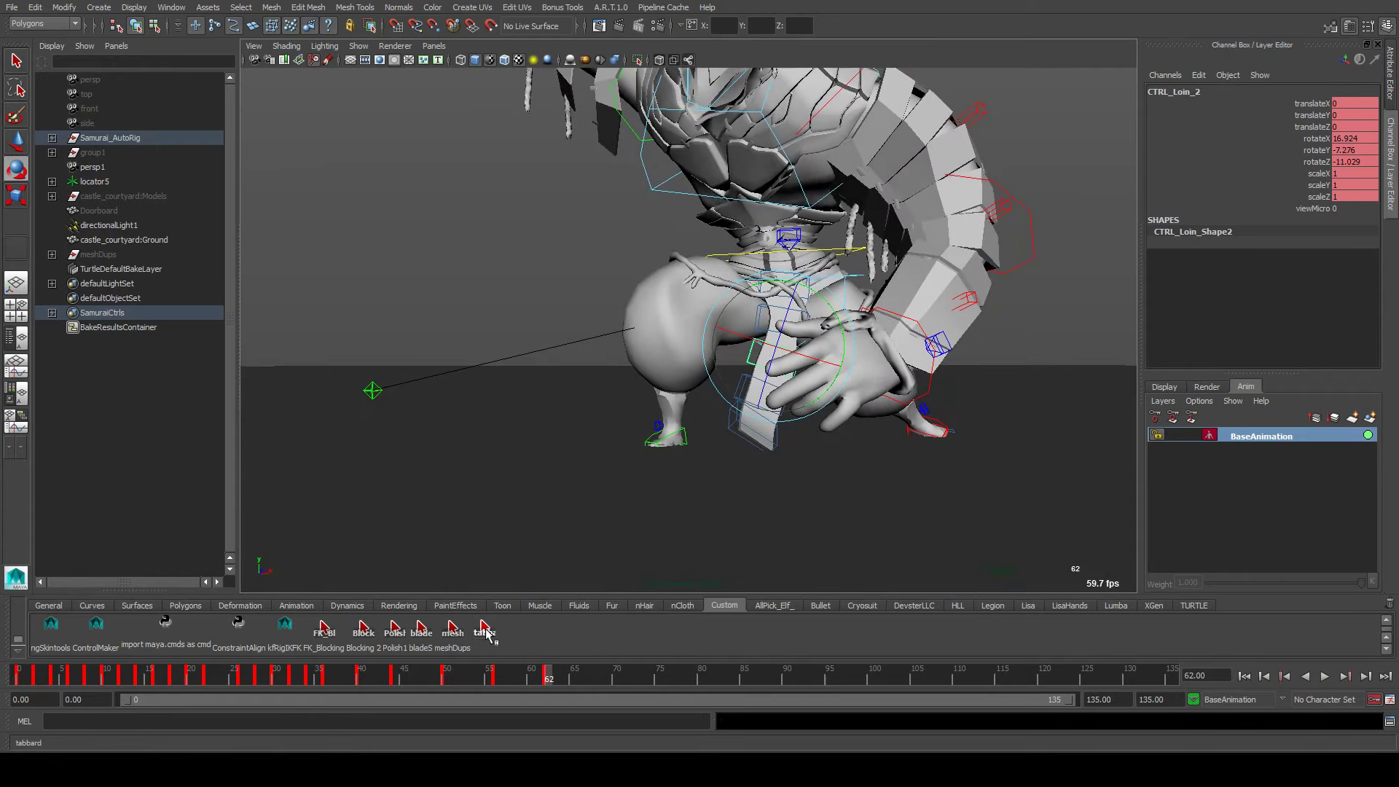
left_click(485, 628)
left_click(498, 675)
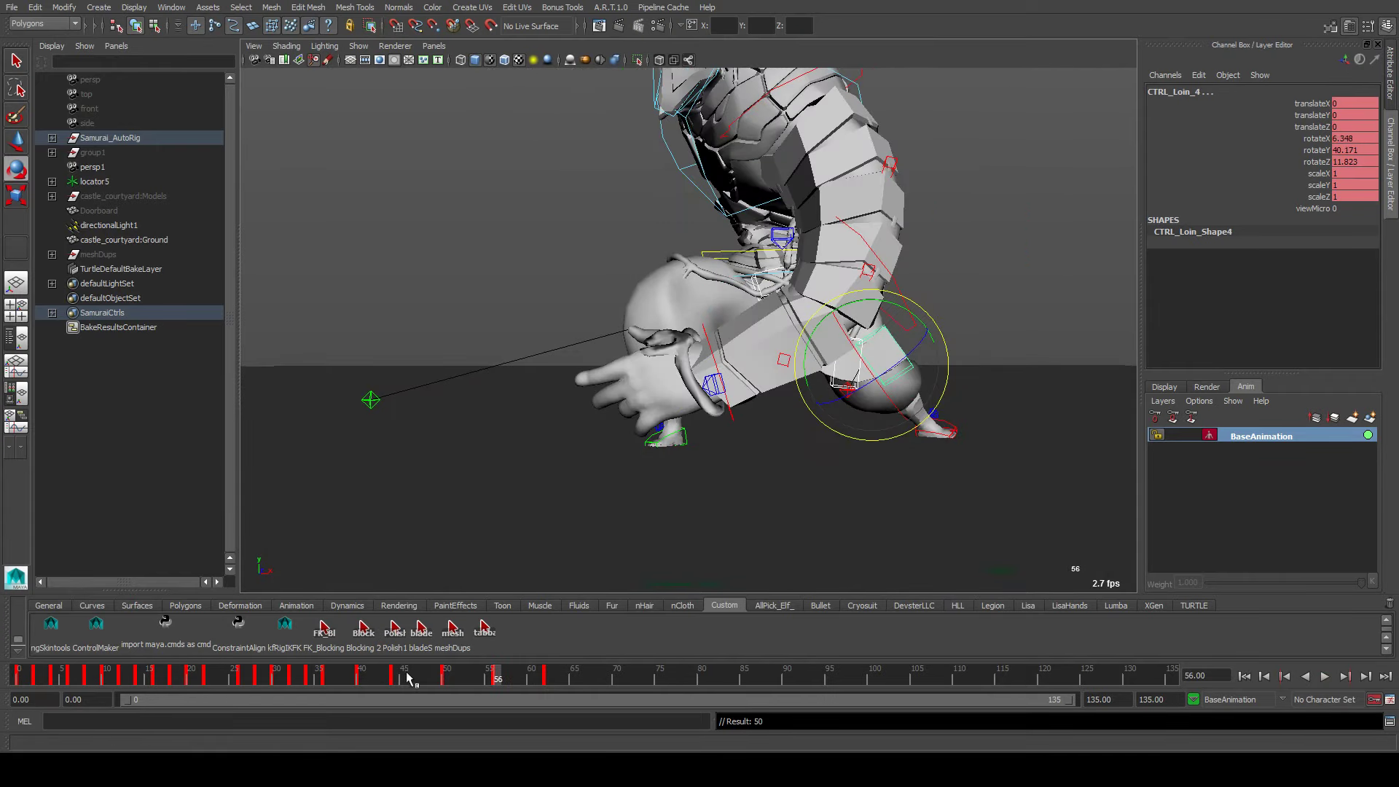
key("alt+v")
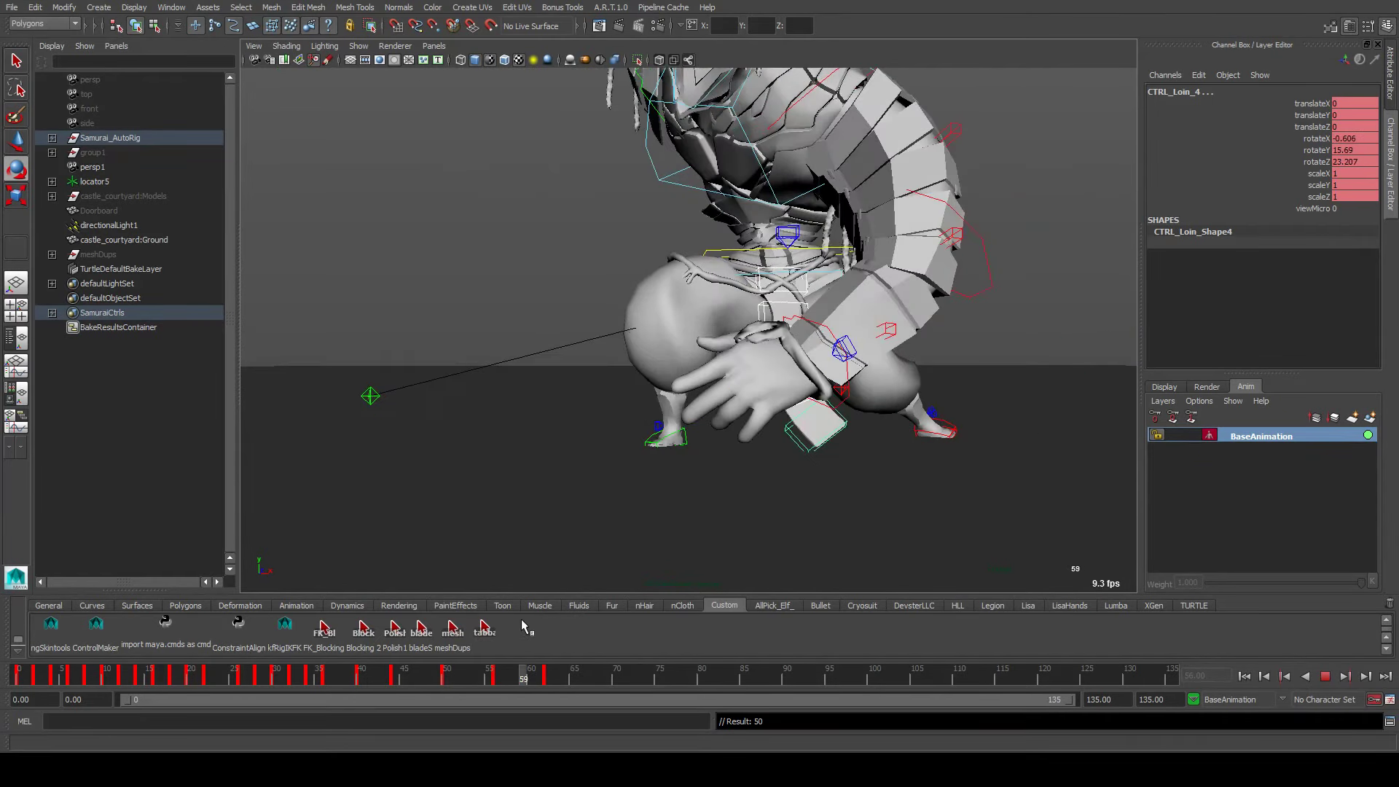
Move the frame 62 loincloth keys to frame 60 and play back the retimed swing
key("alt+v")
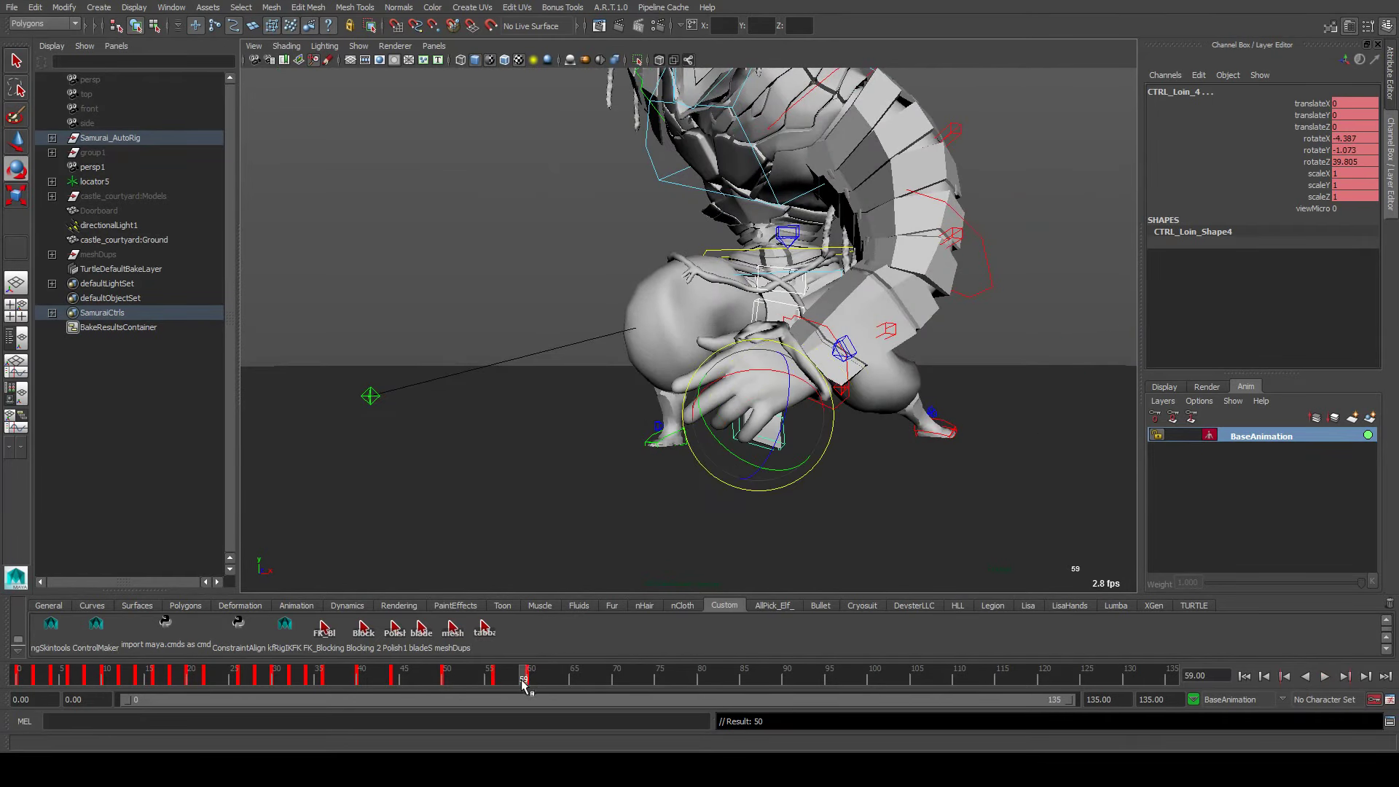
key("alt+v")
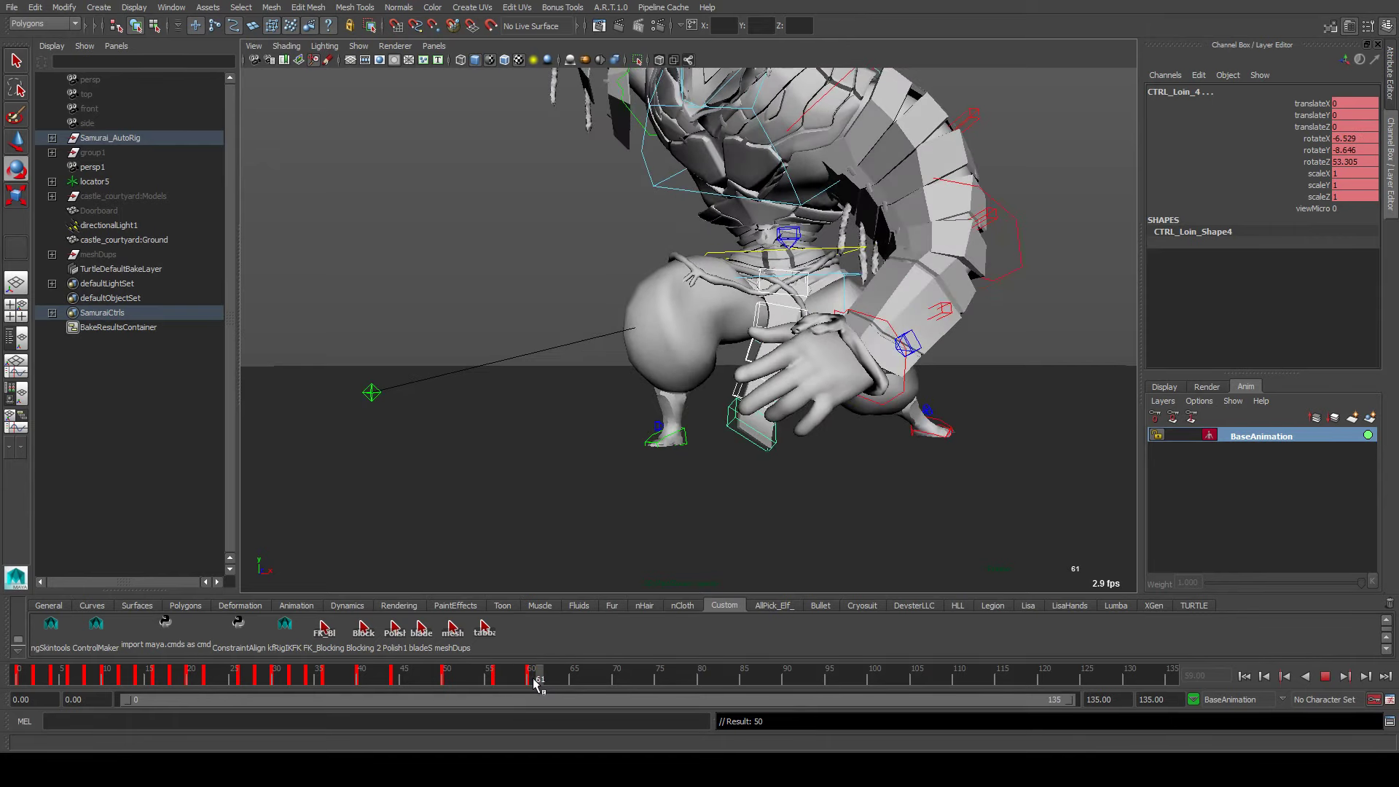
left_click(536, 678)
key("f")
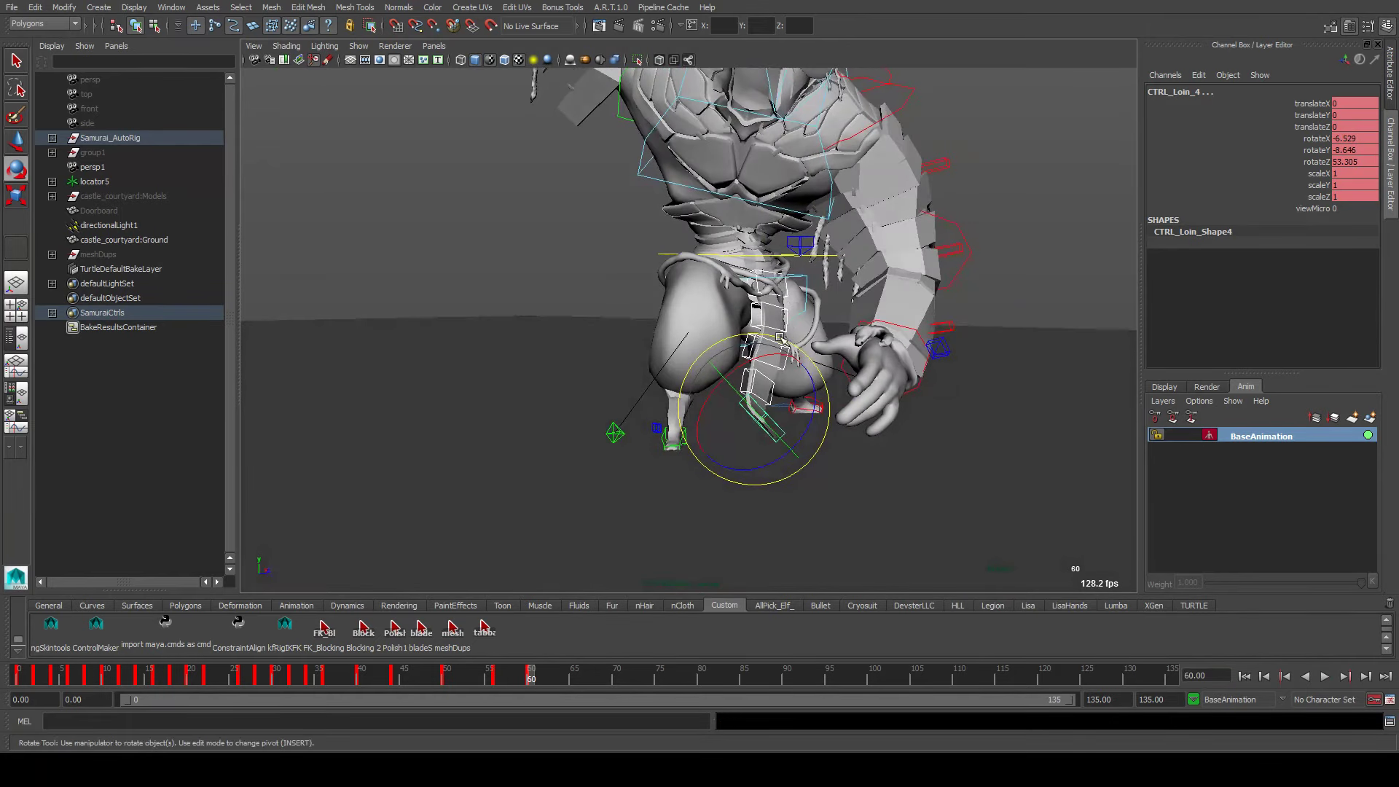
At frame 63, rotate the loincloth controls from CTRL_Loin_0 through CTRL_Loin_3 to swing the cloth toward the samurai's left leg
left_click(557, 690)
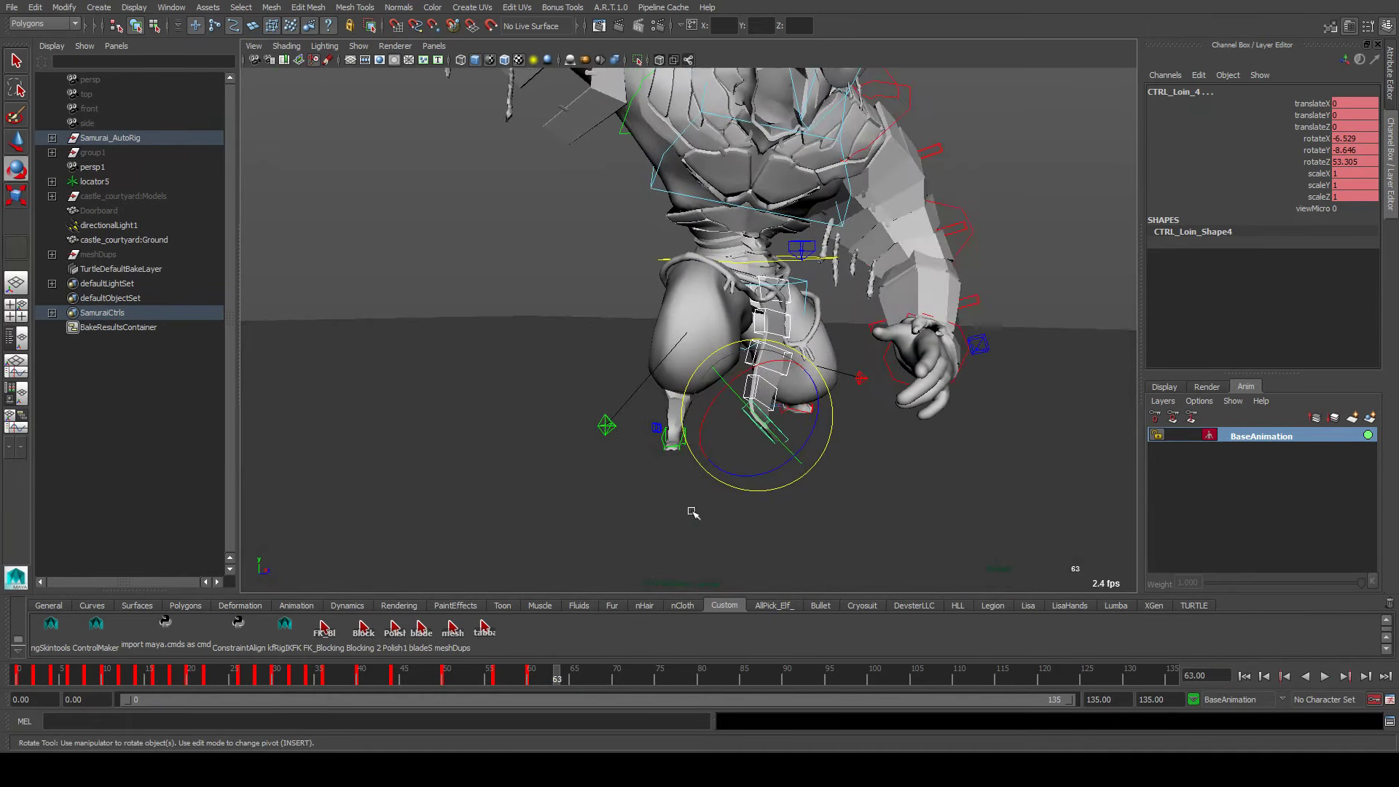
left_click(800, 293)
key("w")
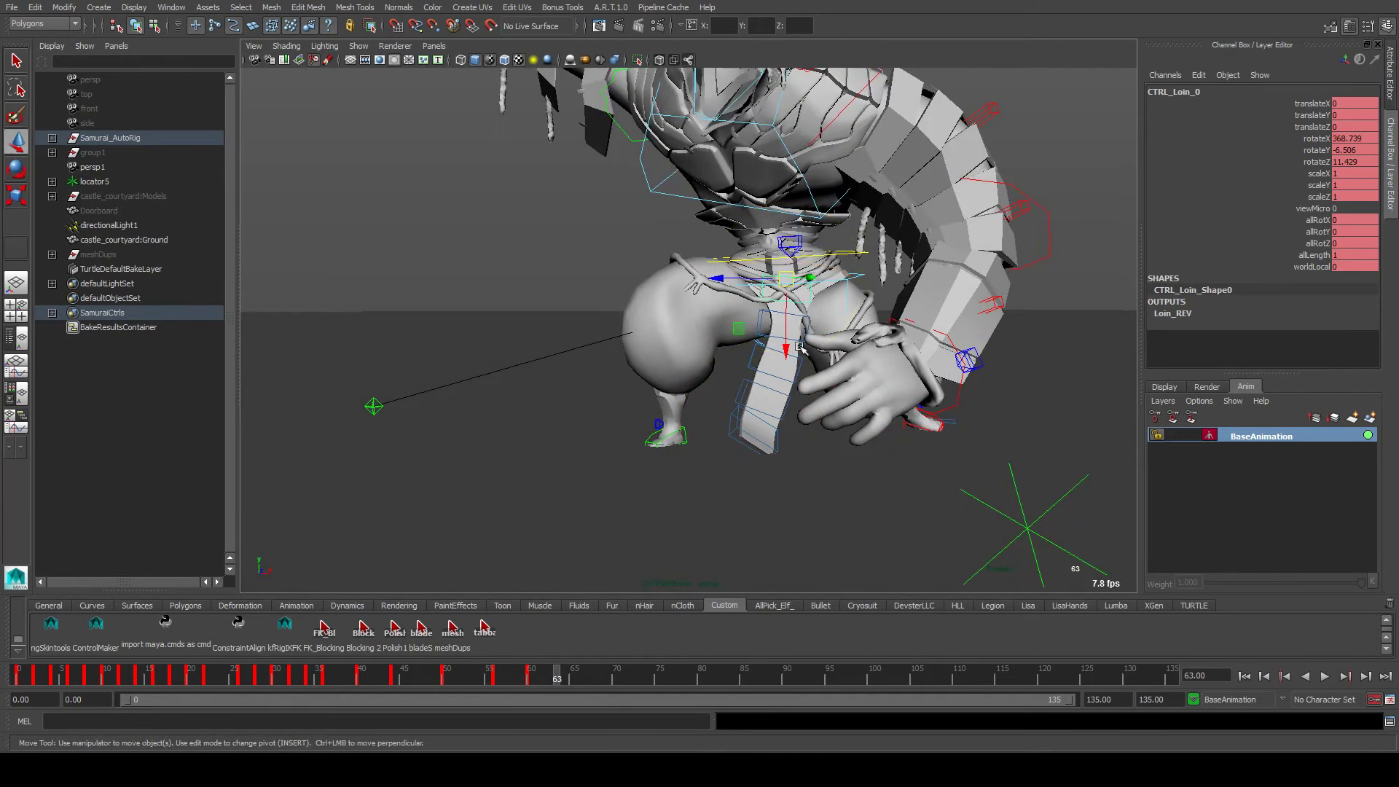
key("e")
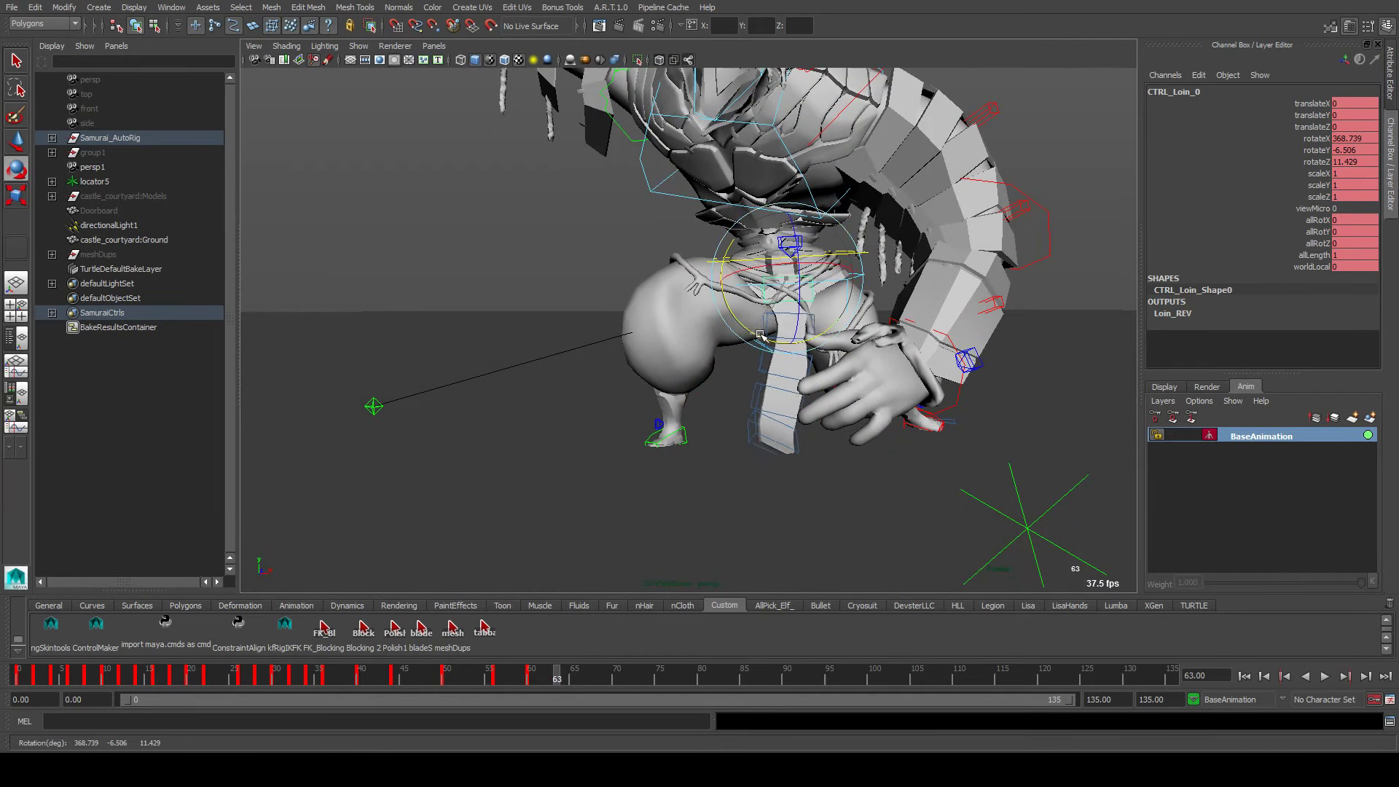
left_click(771, 338)
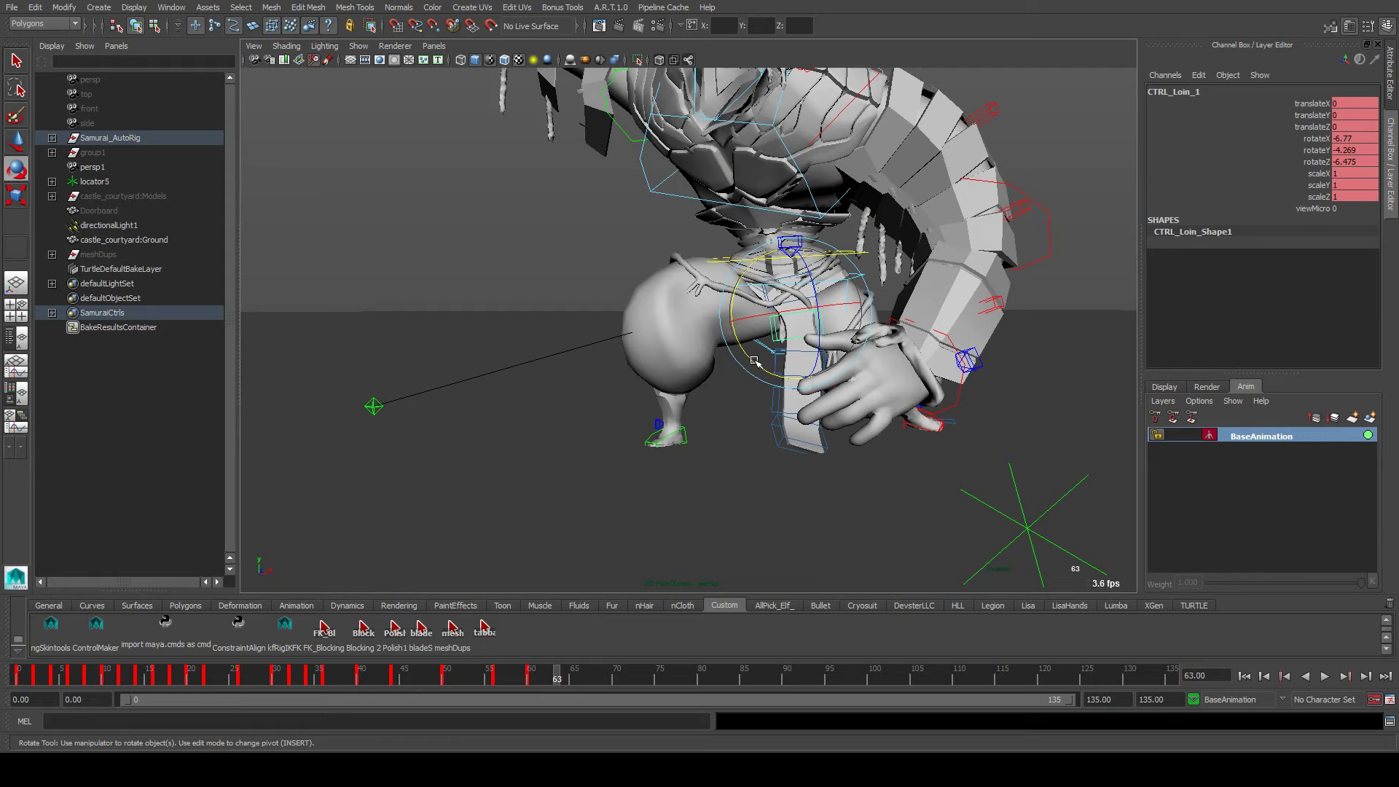
left_click(788, 364)
left_click(768, 401)
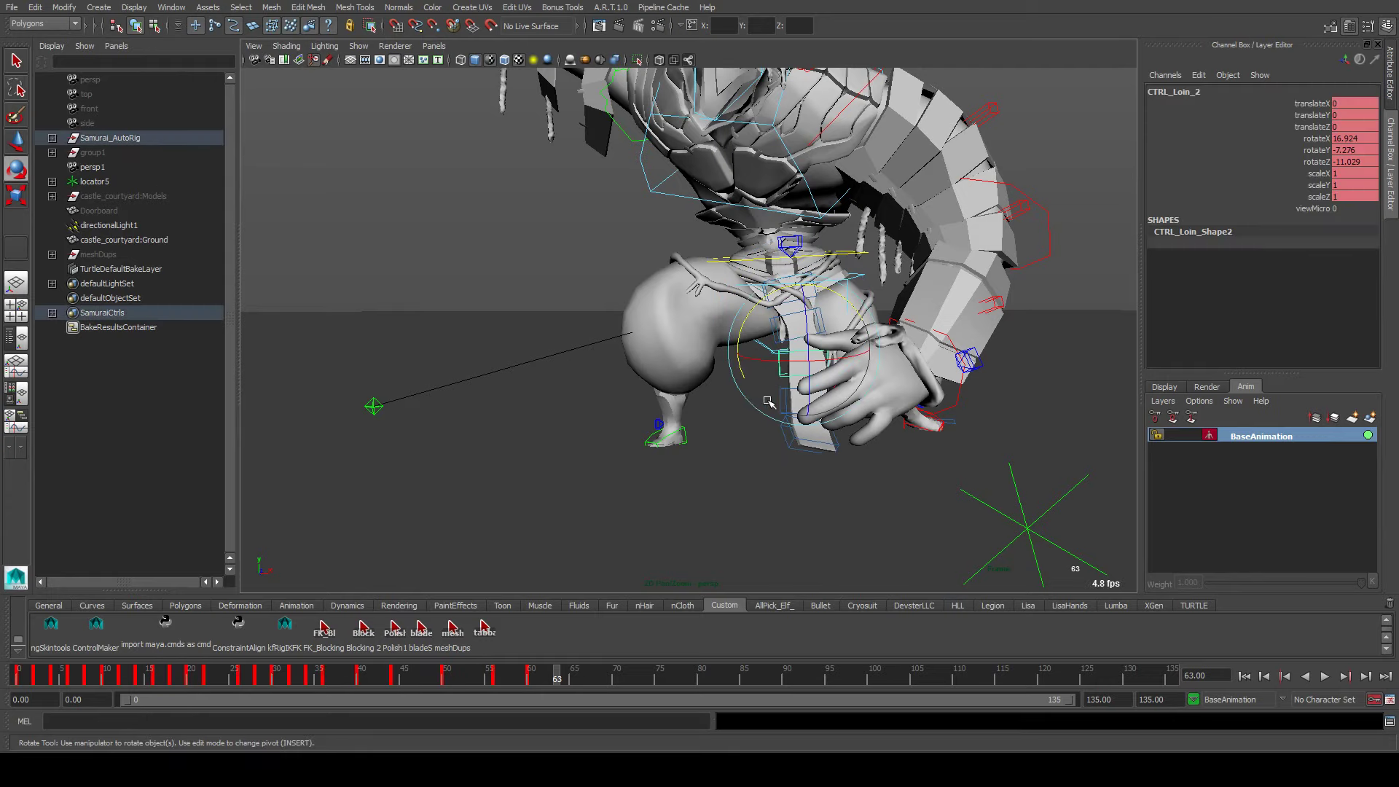
left_click(743, 376)
left_click(774, 335)
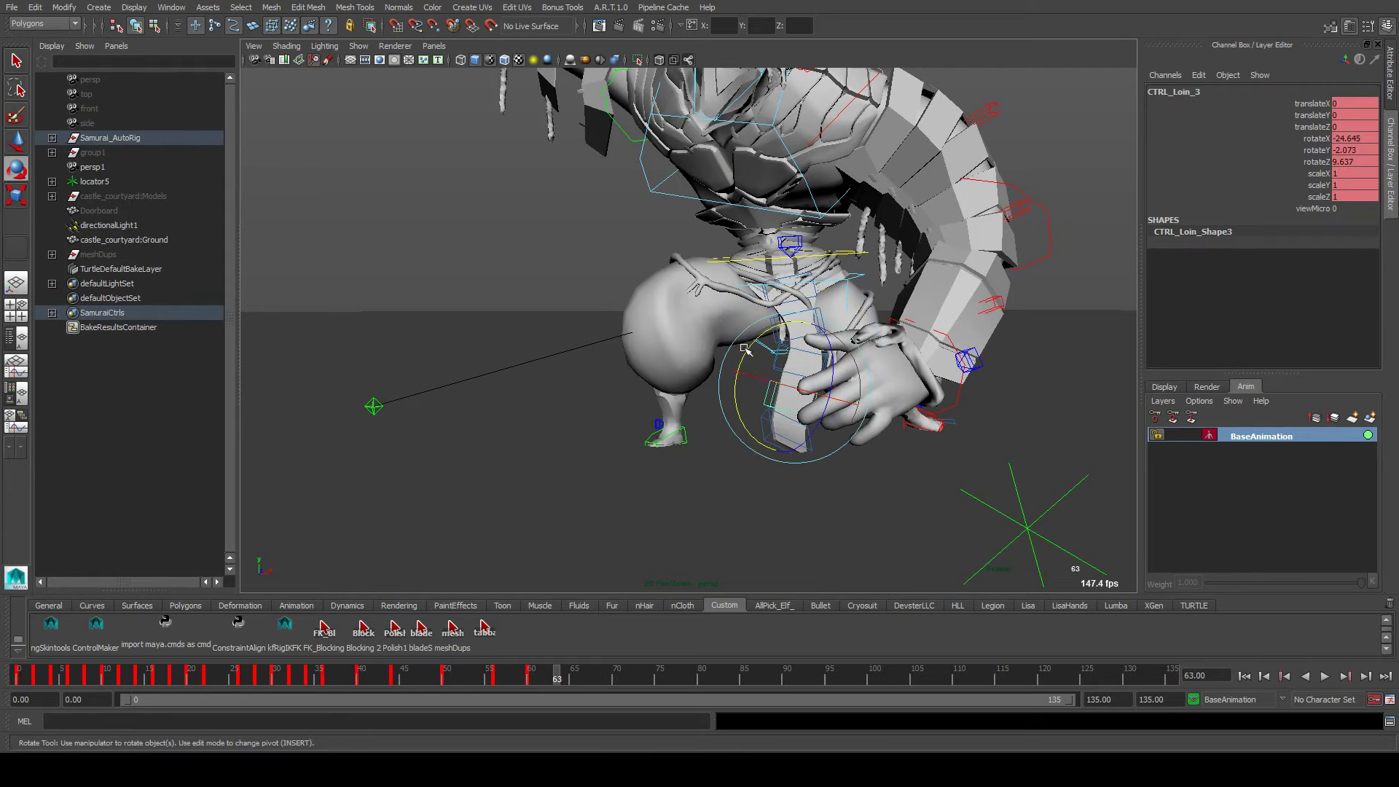
Twist the lower cloth at frame 63, rotating CTRL_Loin_4 and setting CTRL_Loin_3 to about -17.2, -24.3, -11.7
left_click(787, 448)
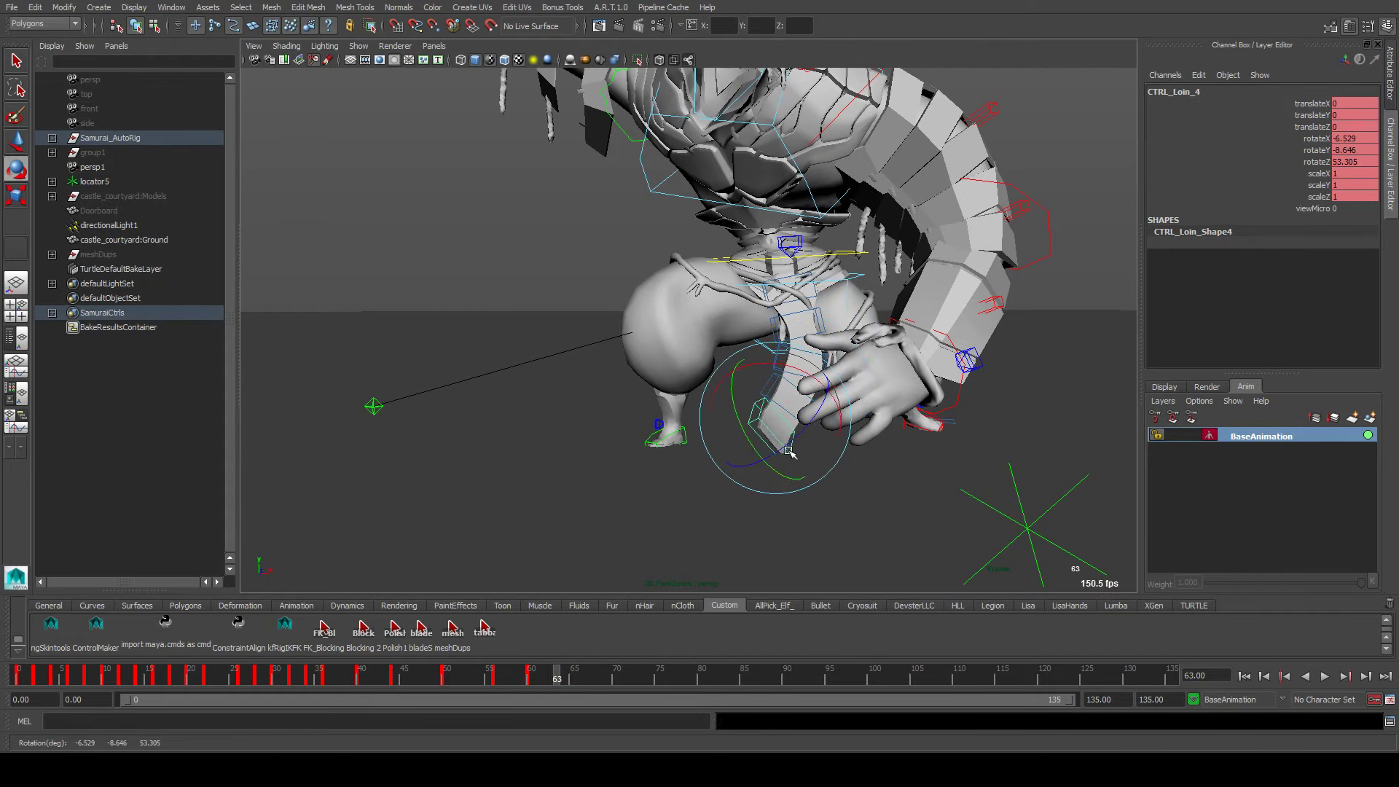
left_click_drag(755, 380, 823, 414, "alt")
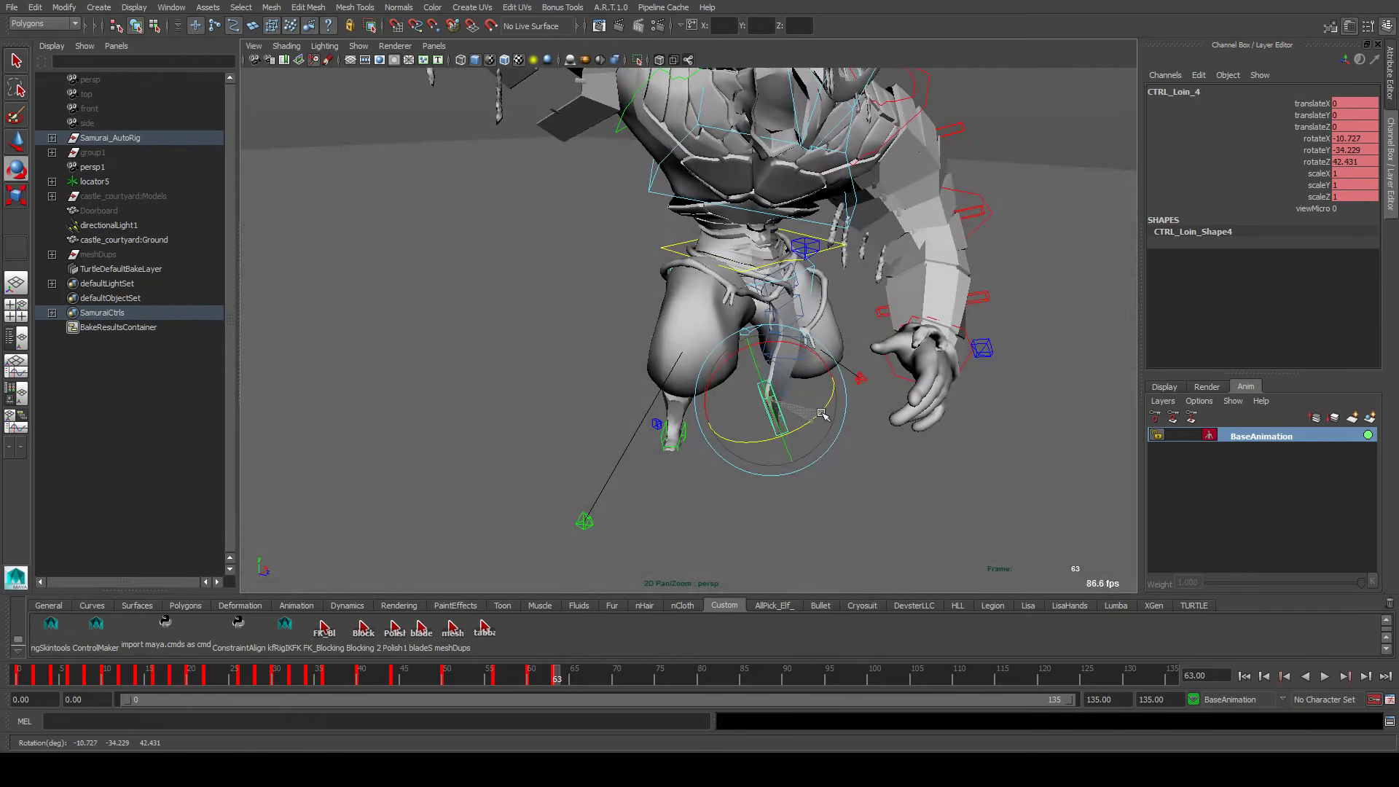
left_click(790, 434)
left_click(805, 421)
left_click(782, 431)
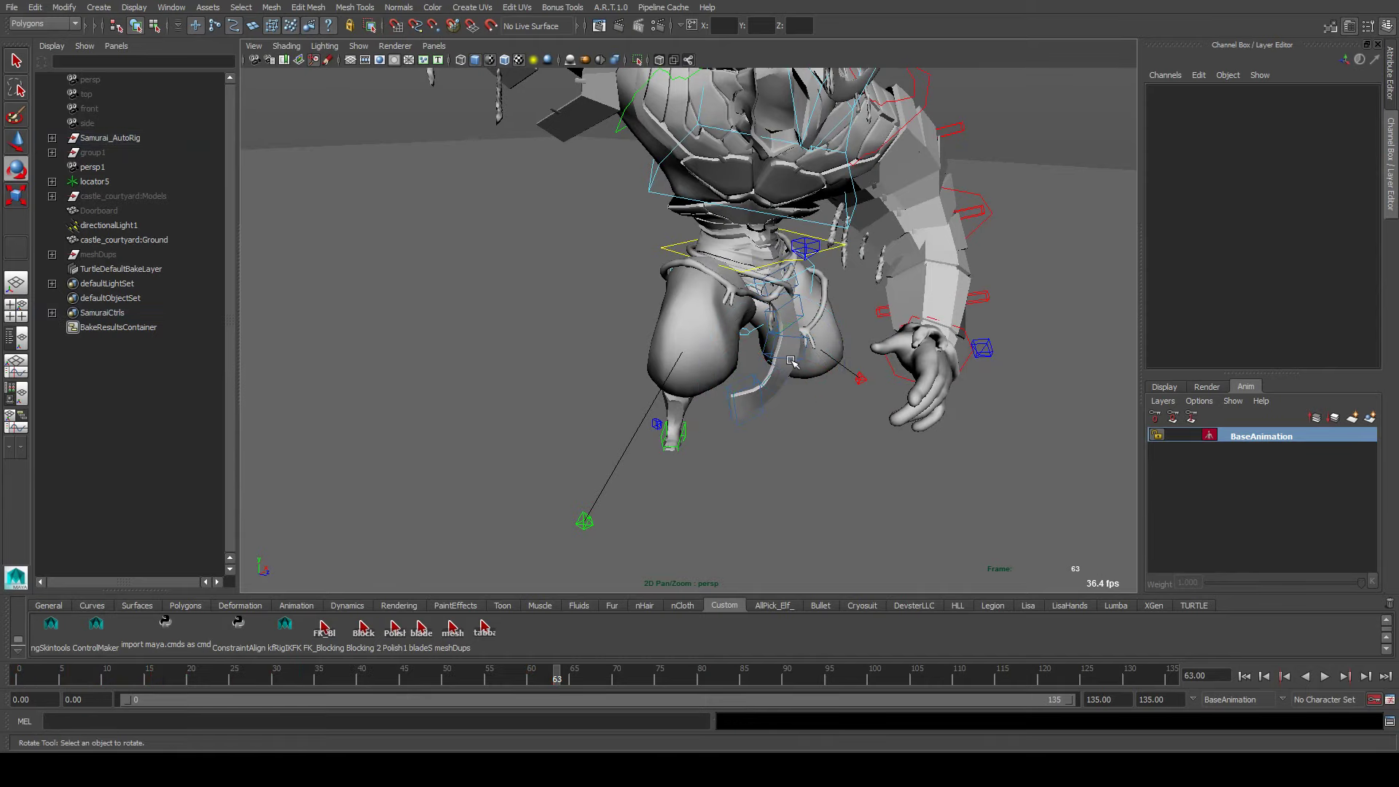
left_click(784, 408)
left_click(785, 380)
left_click(784, 379)
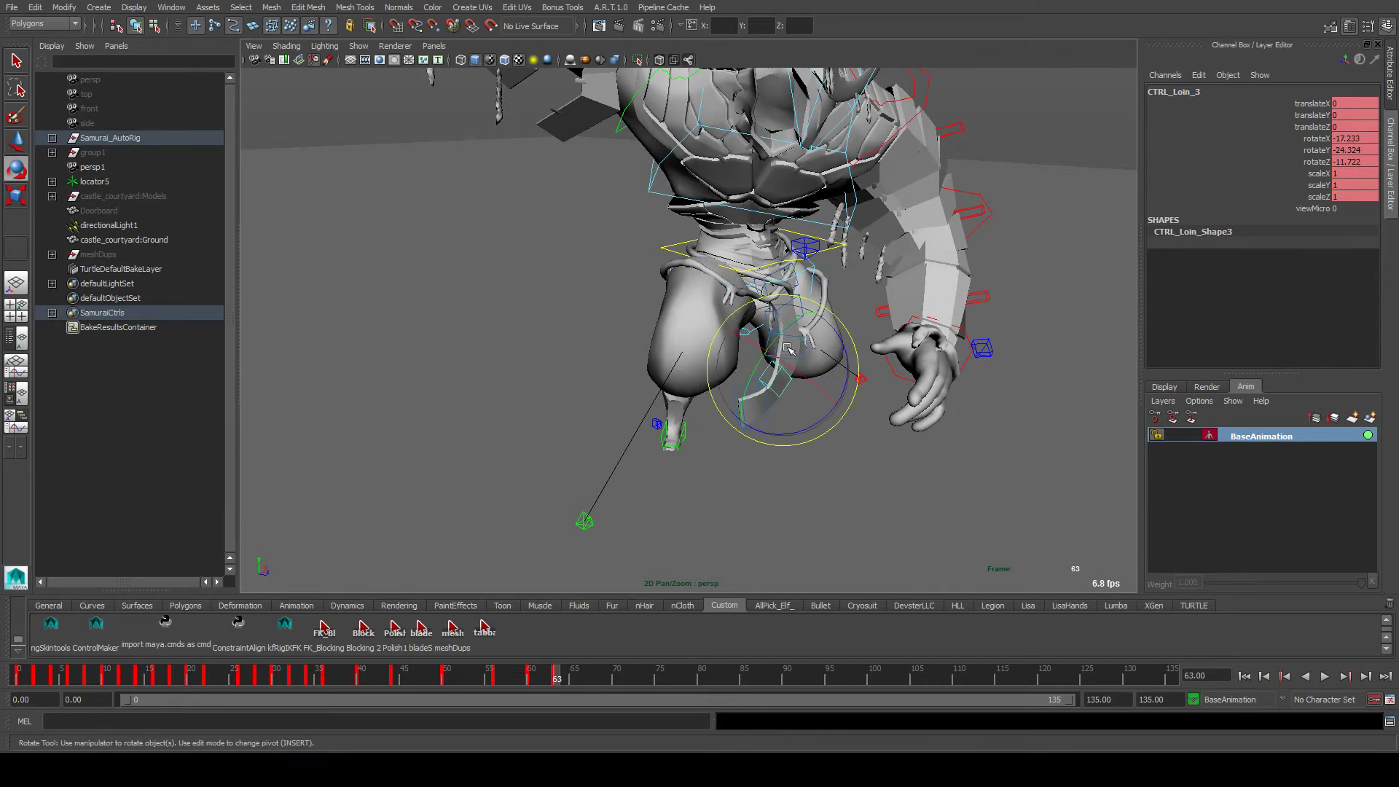
left_click_drag(785, 379, 794, 365, "alt")
left_click(795, 363)
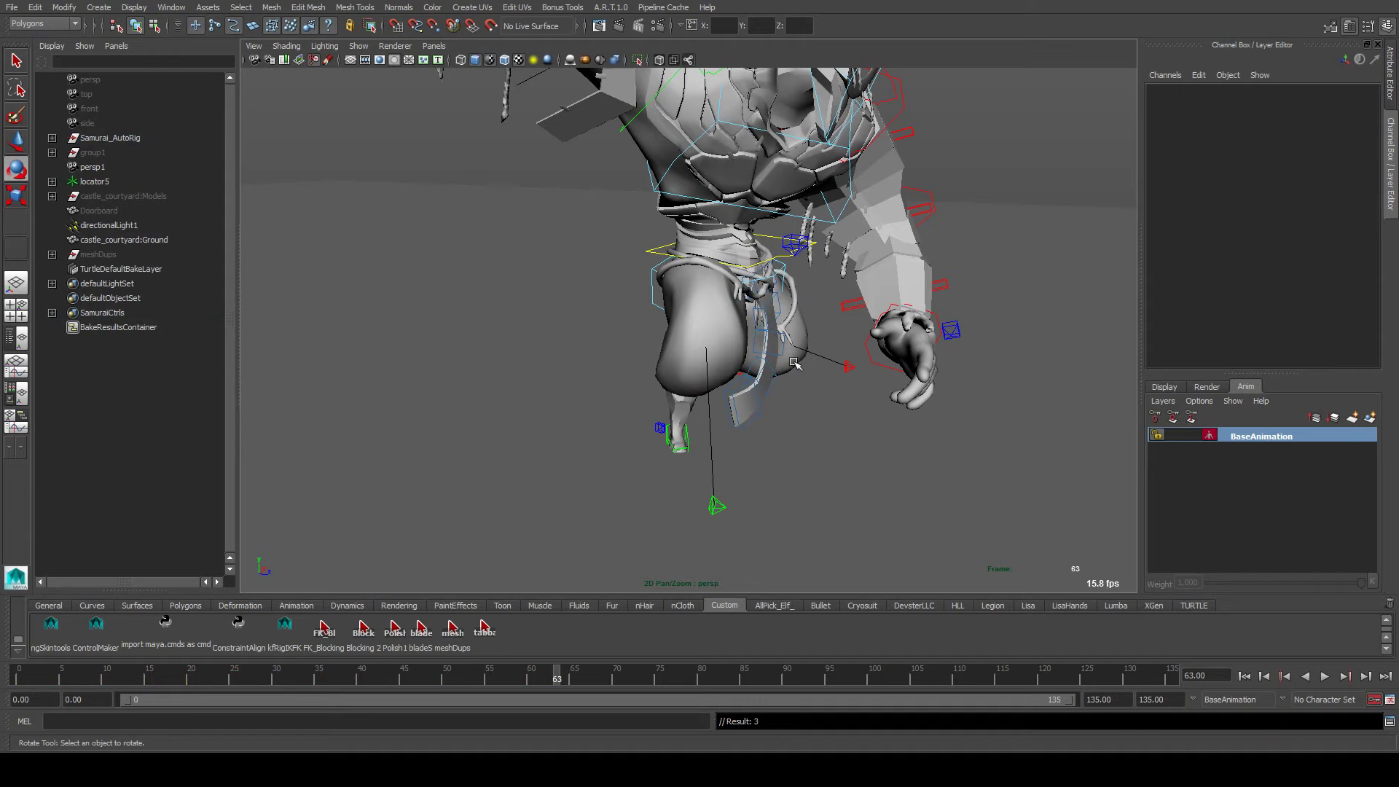
Curl the cloth tip at frame 63, rotating CTRL_Loin_4 to about -19.9, -29.9, -13.0 and CTRL_Loin_2 to about -1.8, -26.0, -8.0
left_click(757, 390)
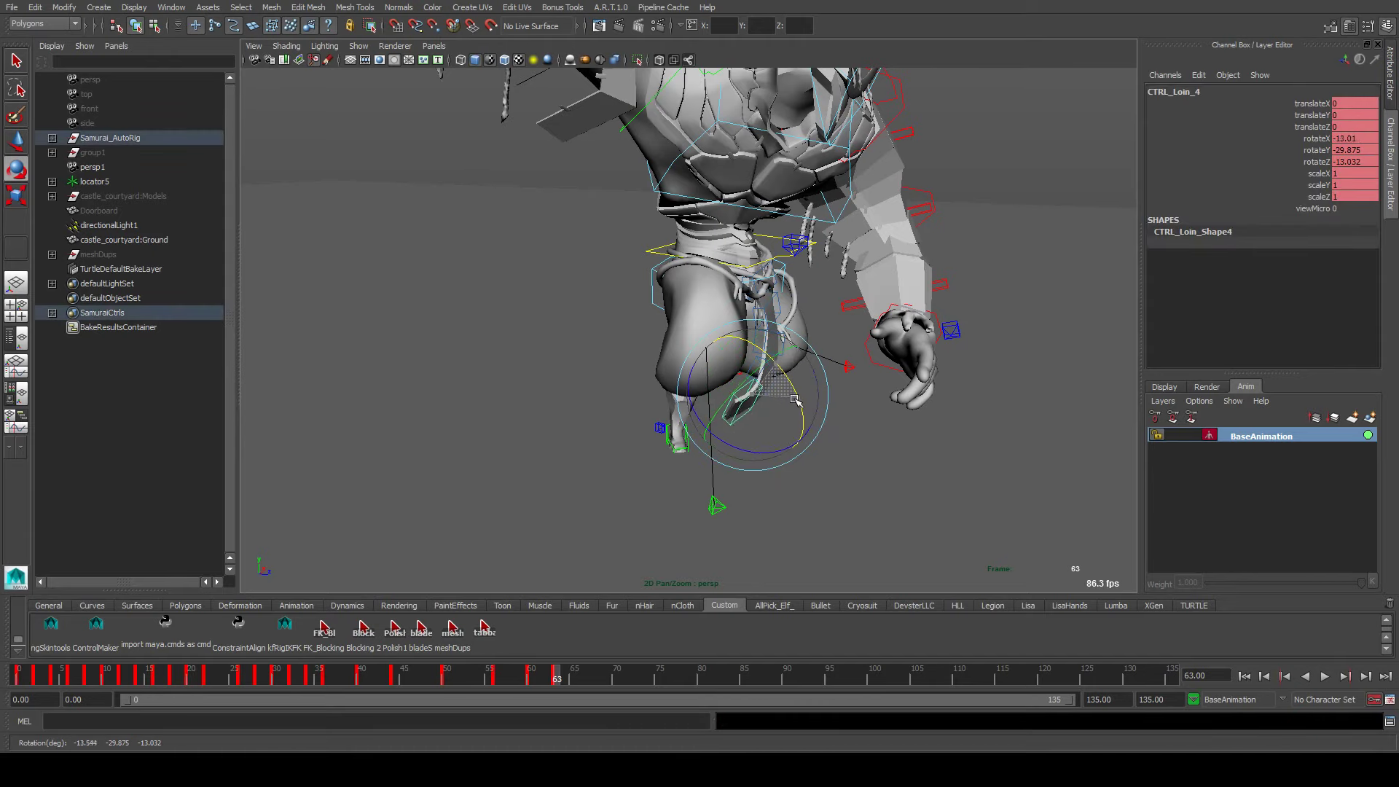
left_click_drag(795, 400, 839, 399, "alt")
left_click(783, 382)
left_click(783, 381)
left_click(783, 381)
left_click(784, 381)
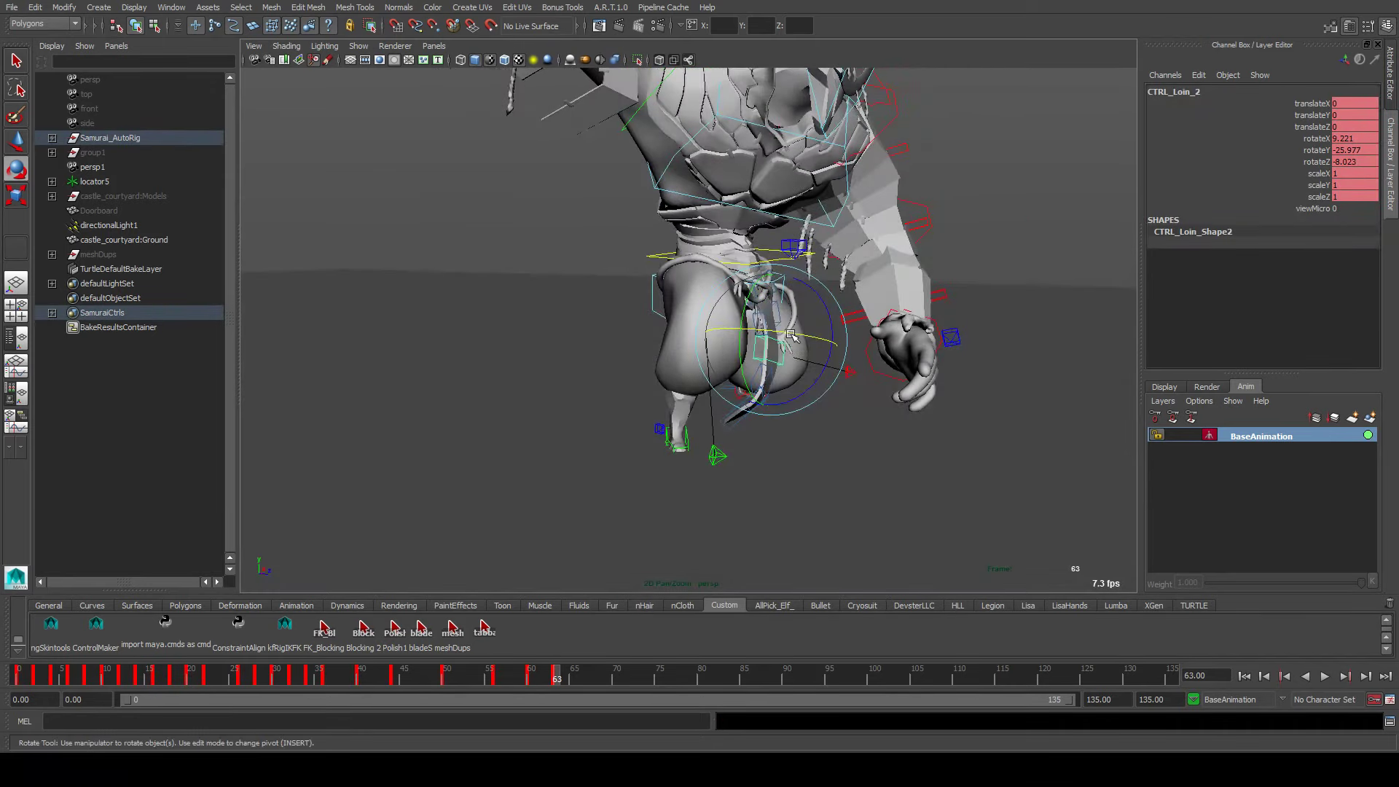
left_click_drag(791, 335, 773, 408)
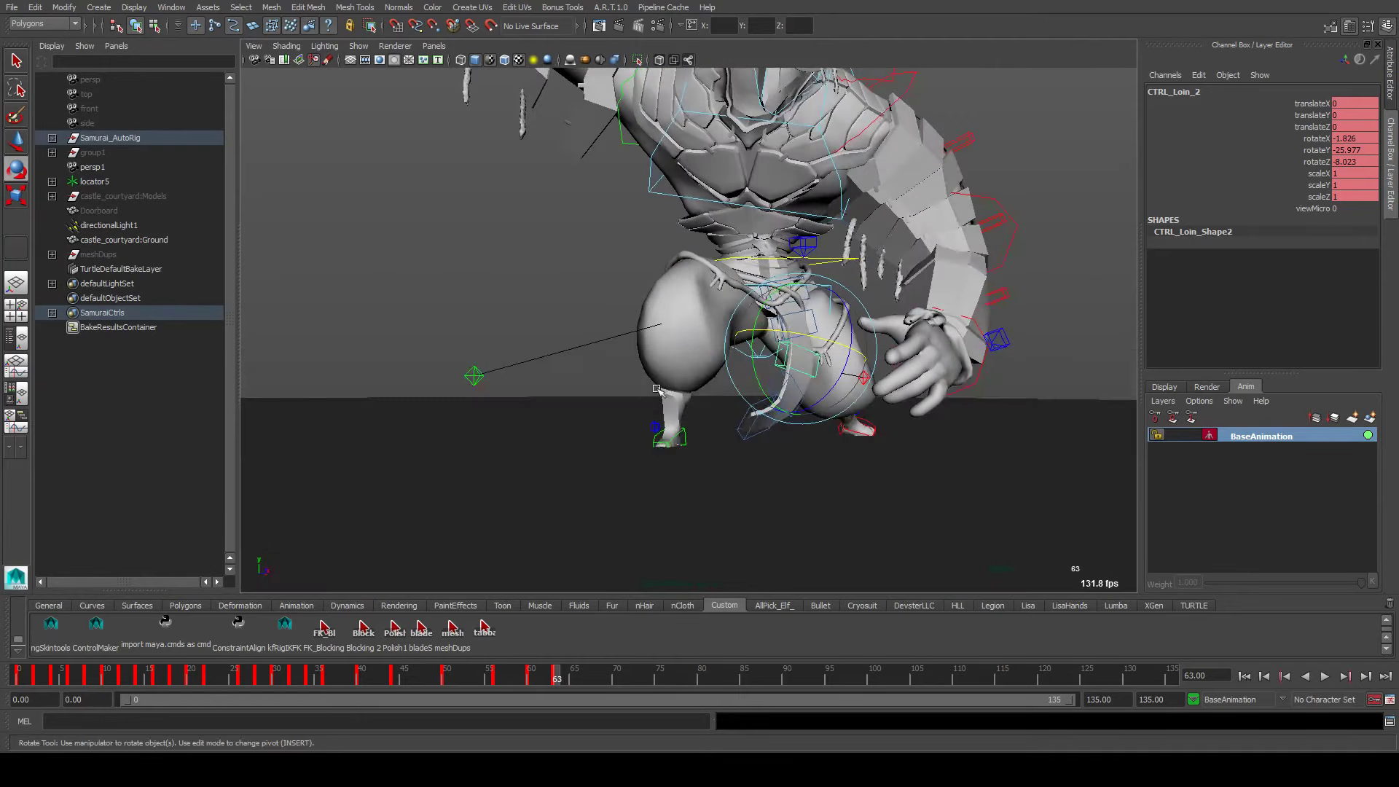
Select all the loincloth controls and play the swing from frame 50 to check the frame 63 pose
key("comma")
key("comma")
key("comma")
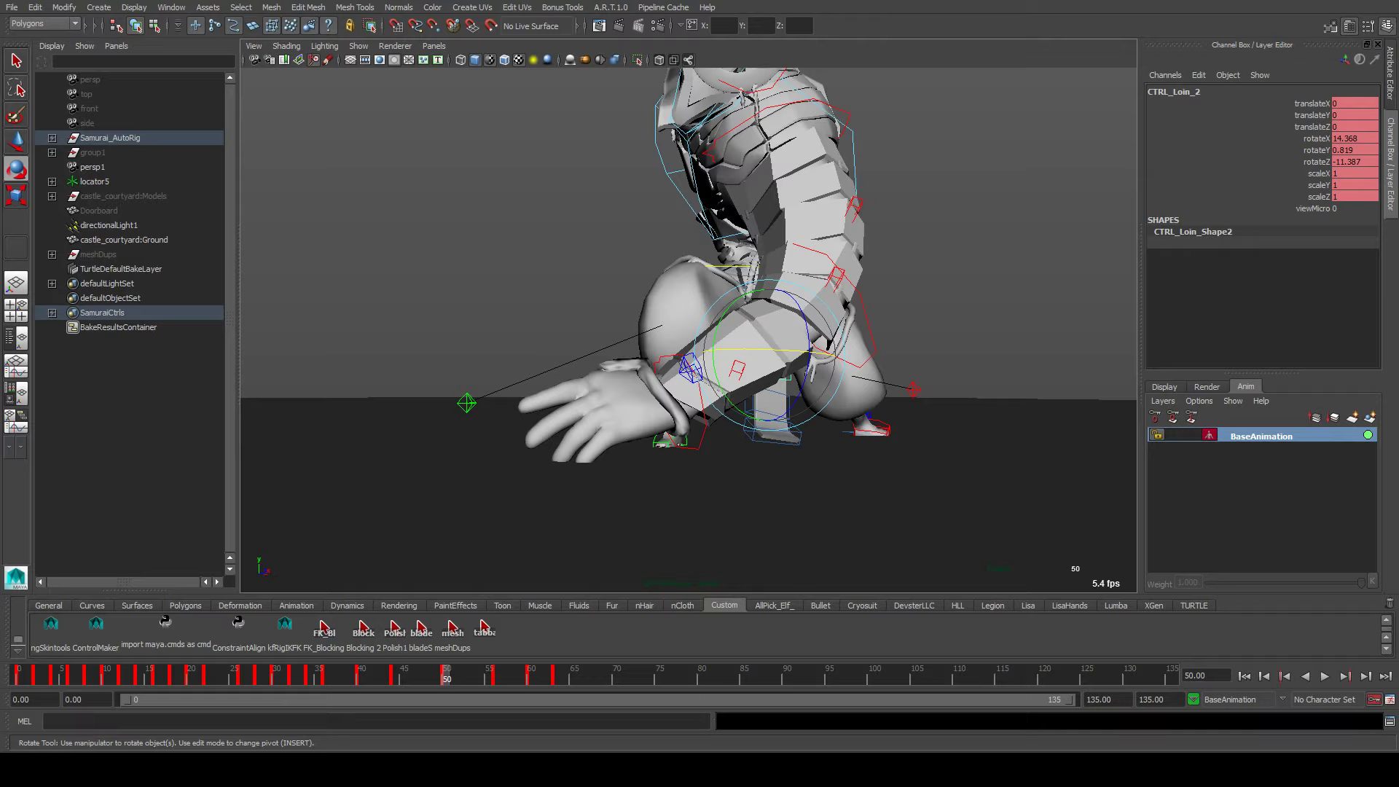
left_click(486, 627)
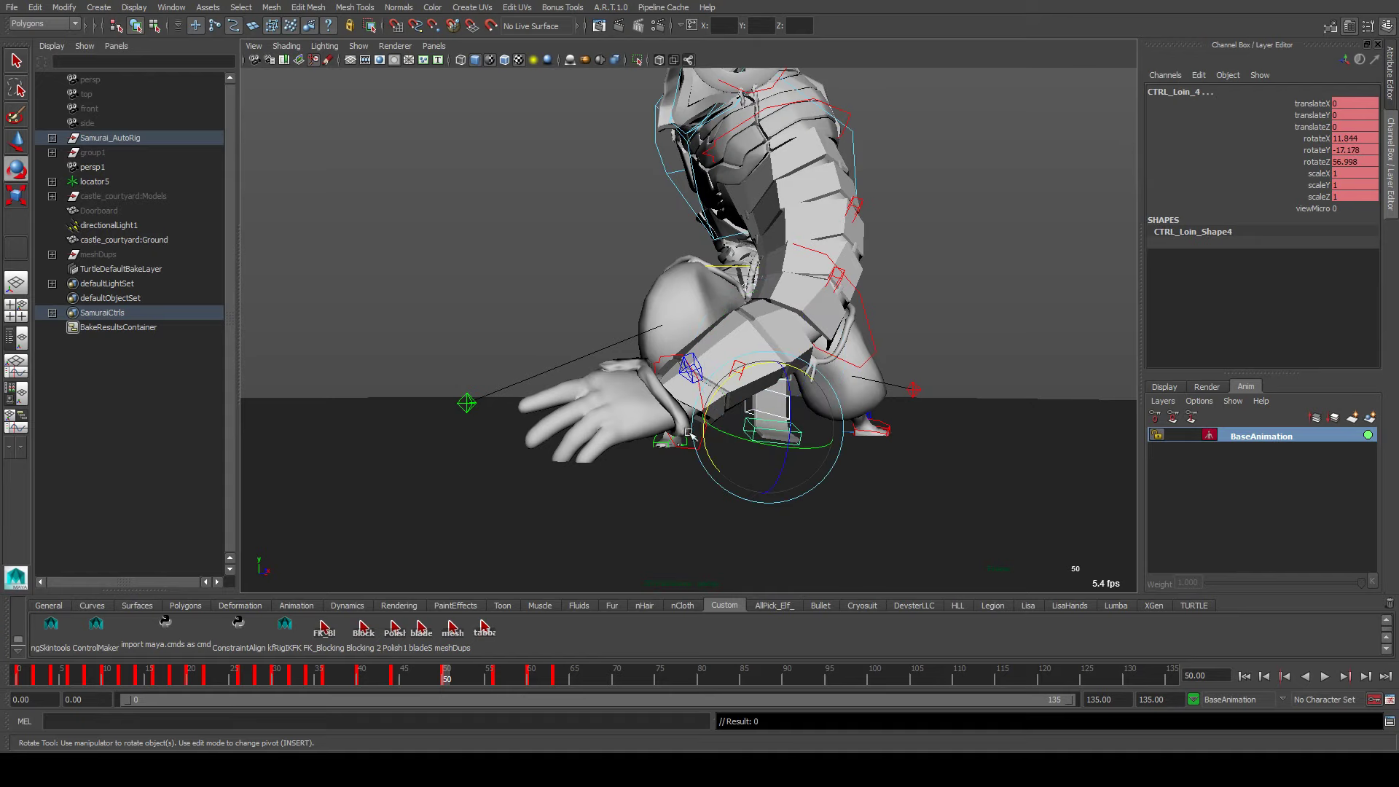
key("alt+v")
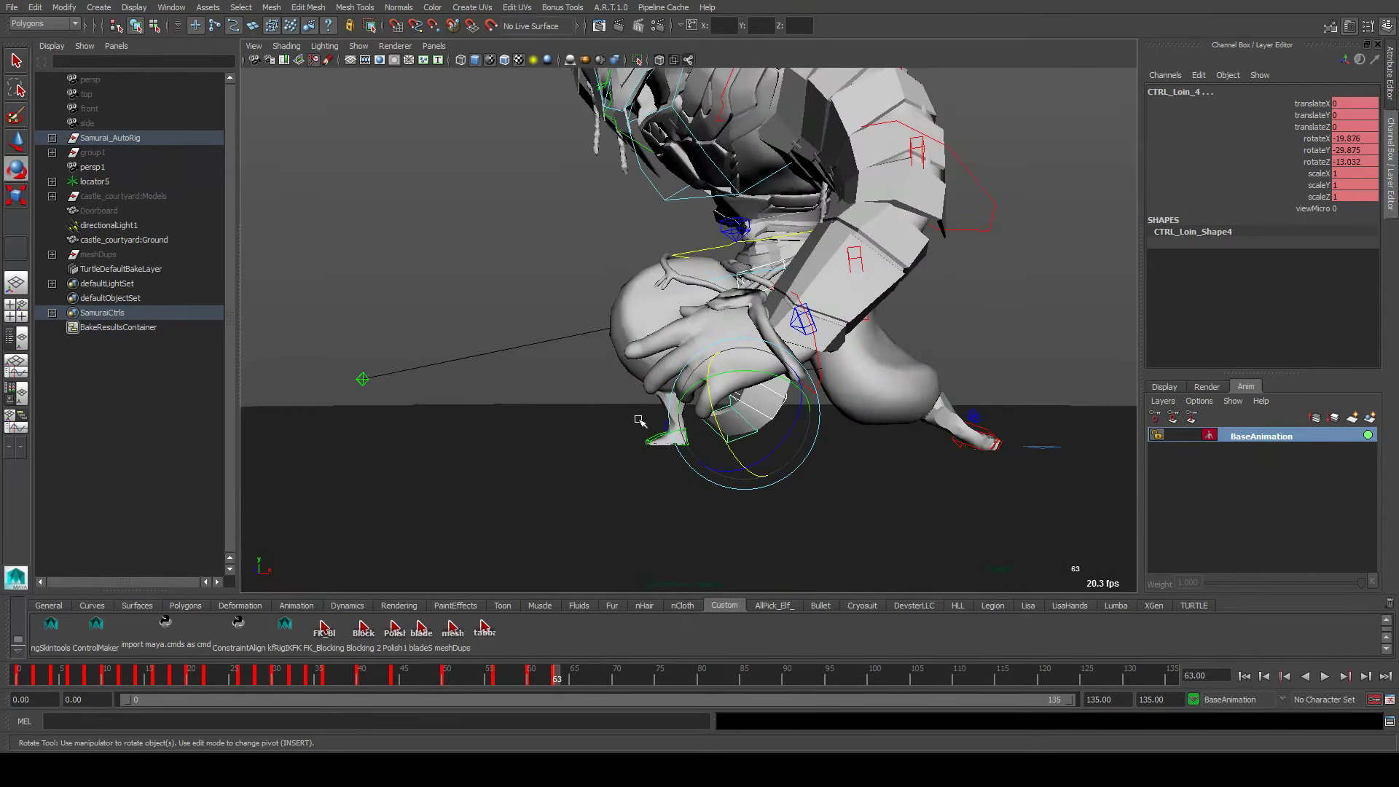
Try deleting the loincloth keys at frame 60, play the swing without them, and undo the deletion
key("comma")
left_click_drag(488, 677, 600, 652)
right_click(532, 670)
left_click(600, 516)
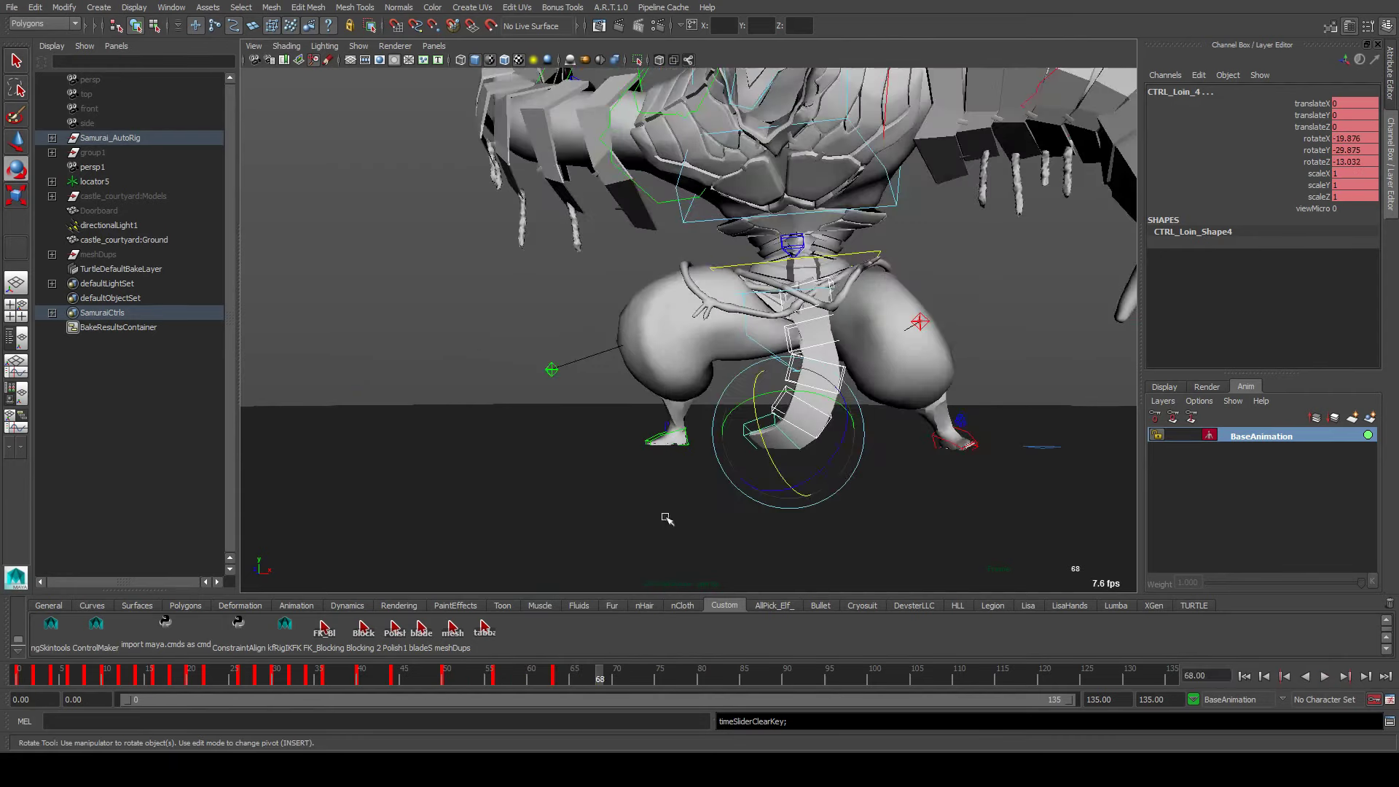
key("alt+v")
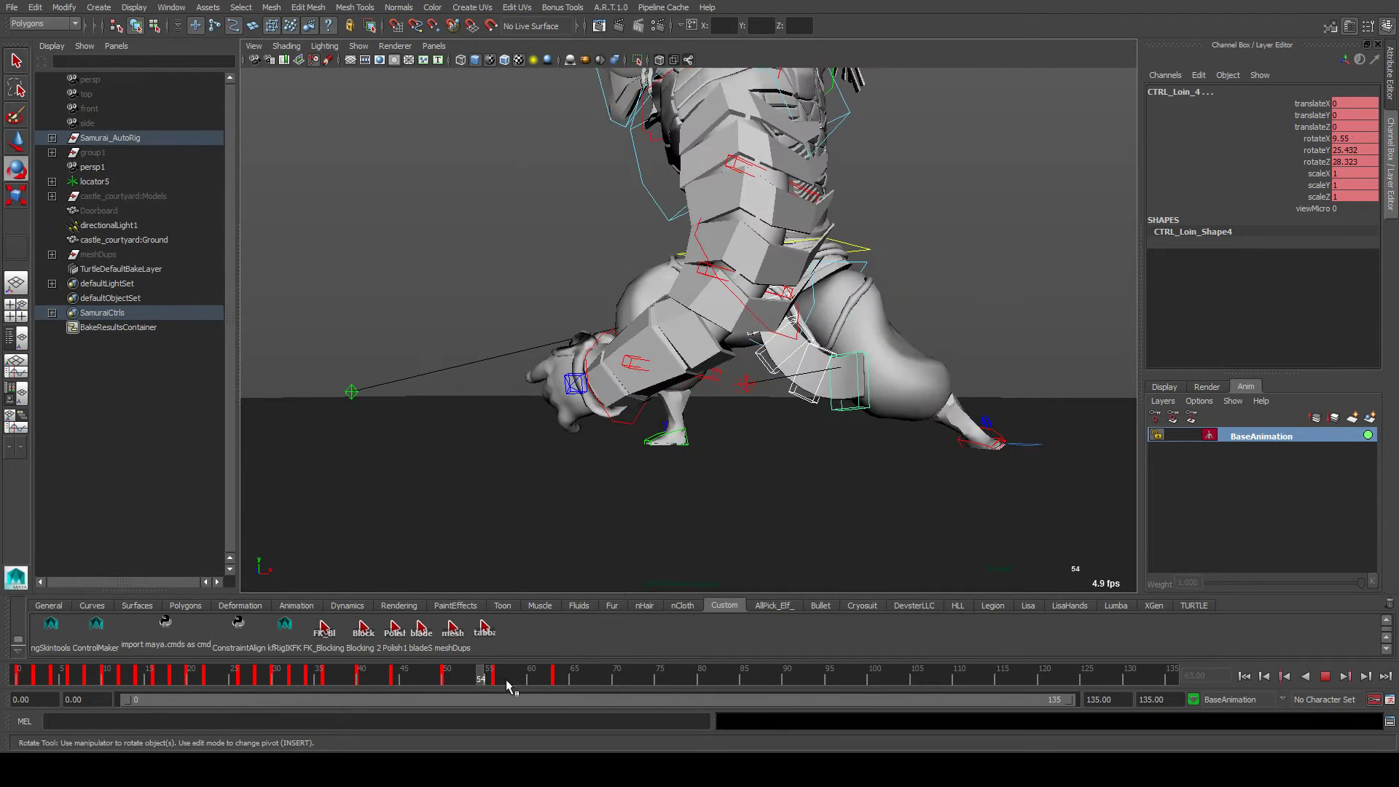
left_click(525, 680)
key("ctrl+z")
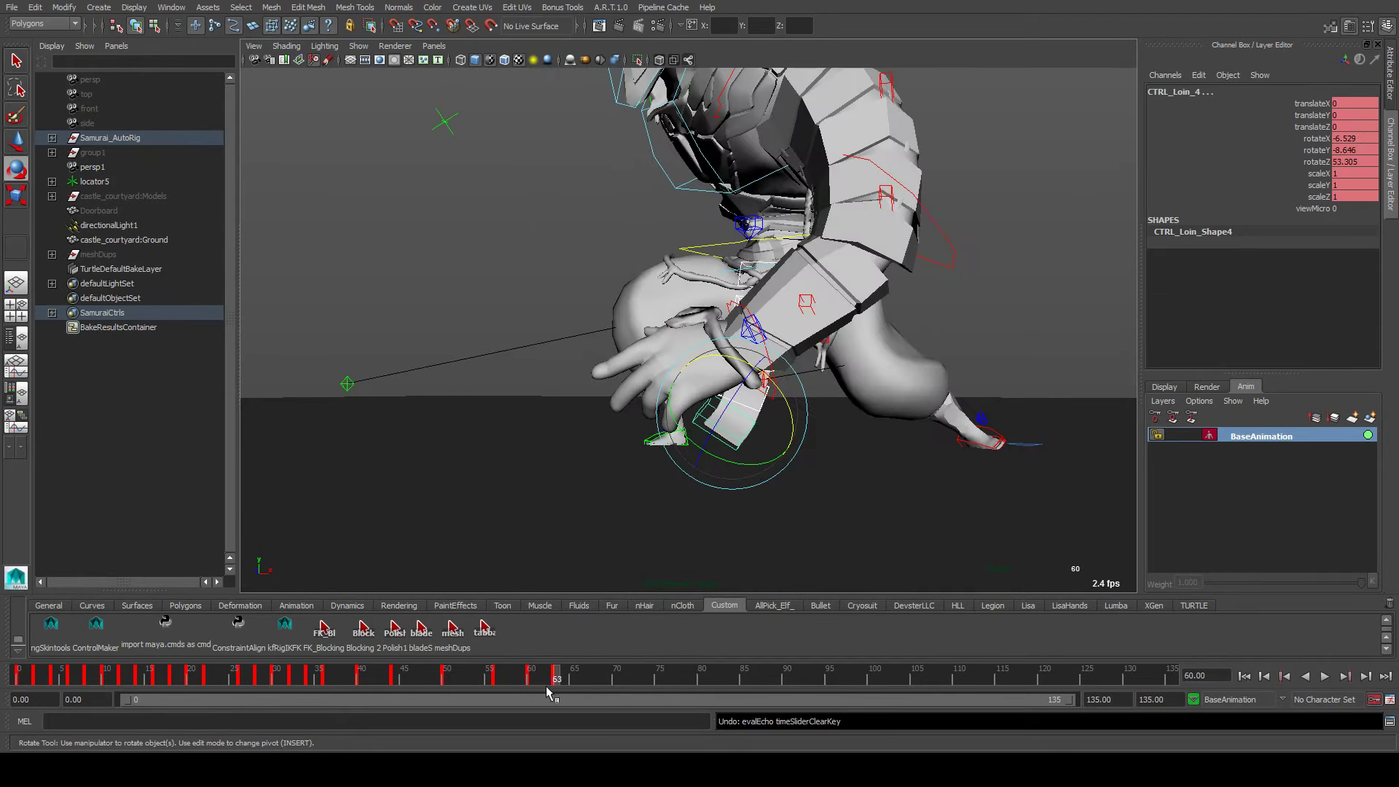
Move the frame 63 loincloth keys to frame 64
left_click(546, 684)
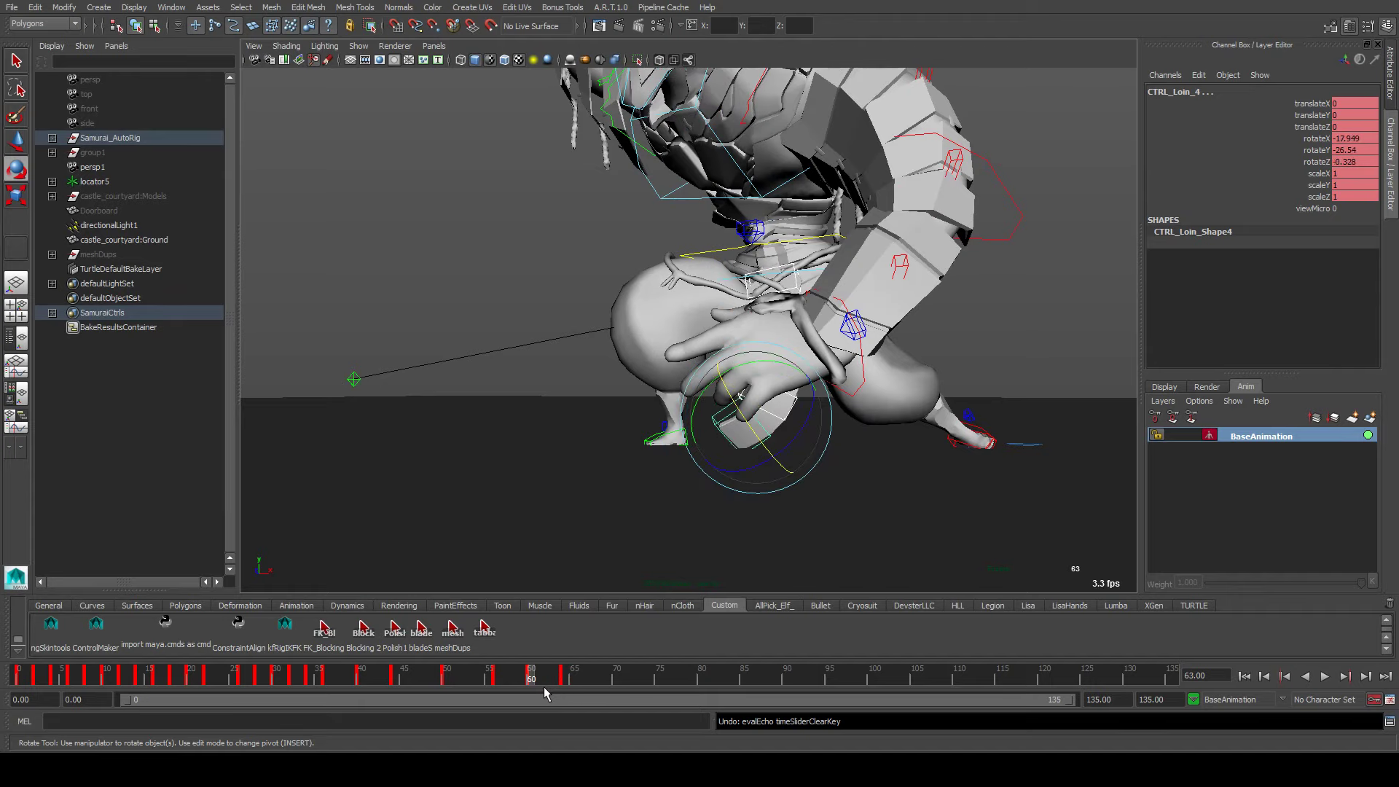
left_click(537, 679)
mouse_move(537, 682)
left_mouse_down()
mouse_move(591, 680)
mouse_move(464, 680)
mouse_move(565, 679)
left_mouse_up()
Reshape the cloth at frame 64 toward the samurai's right leg, ending with CTRL_Loin_4 at about -19.8, -28.1, -6.8
left_click_drag(571, 484, 674, 406, "alt")
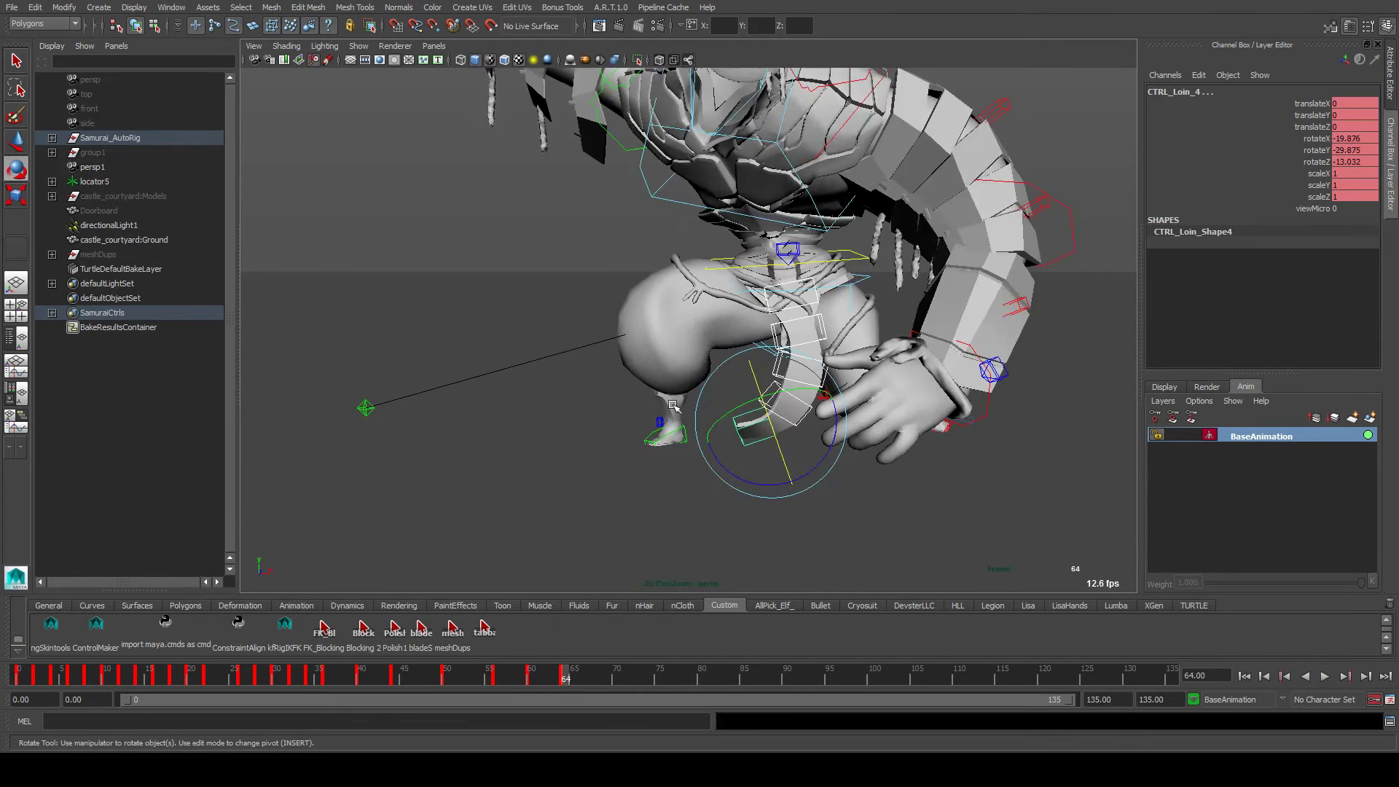
left_click(811, 298)
left_click_drag(811, 299, 818, 336)
left_click(809, 332)
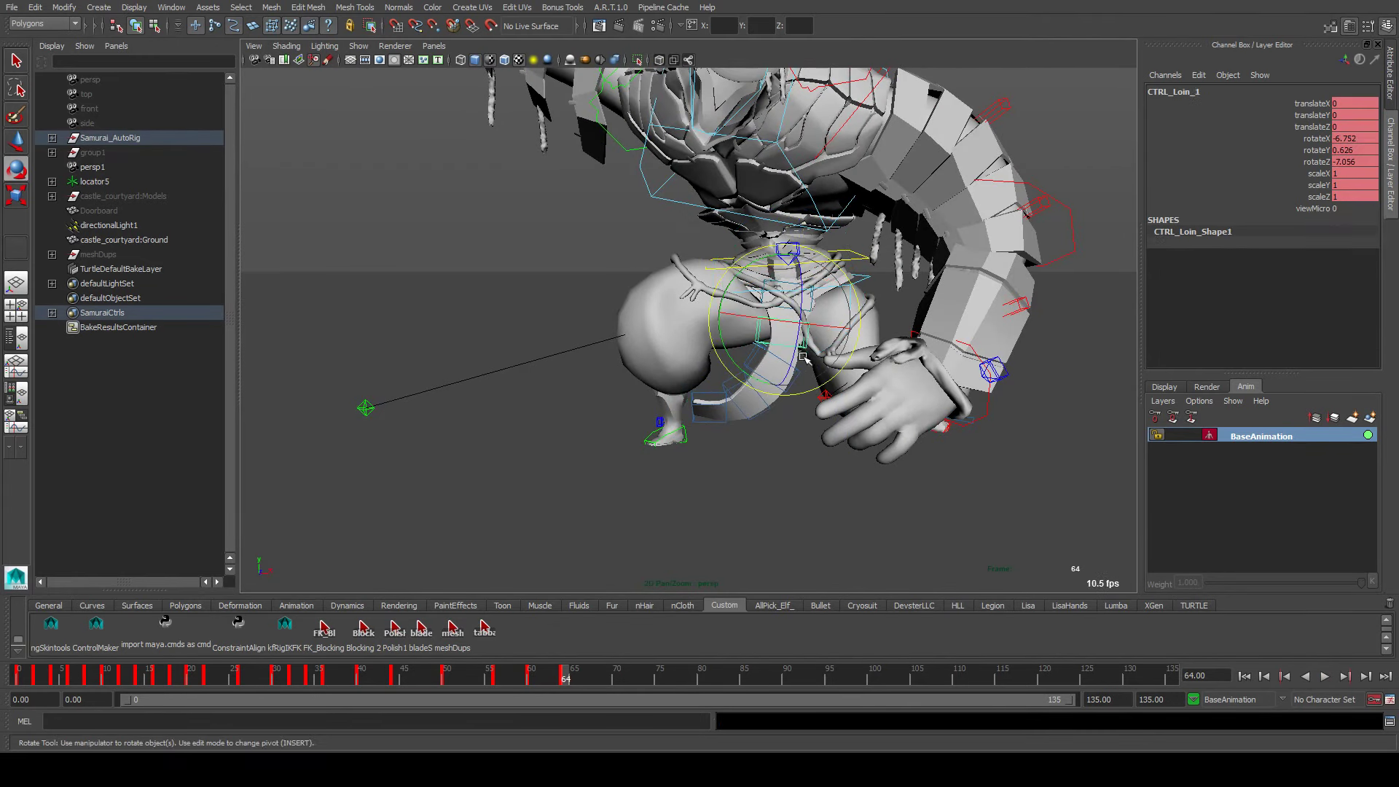
left_click_drag(763, 390, 676, 442)
left_click(748, 373)
left_click(718, 379)
Play and scrub frames 60 to 64 to check the cloth's swing into the new pose
key("alt+v")
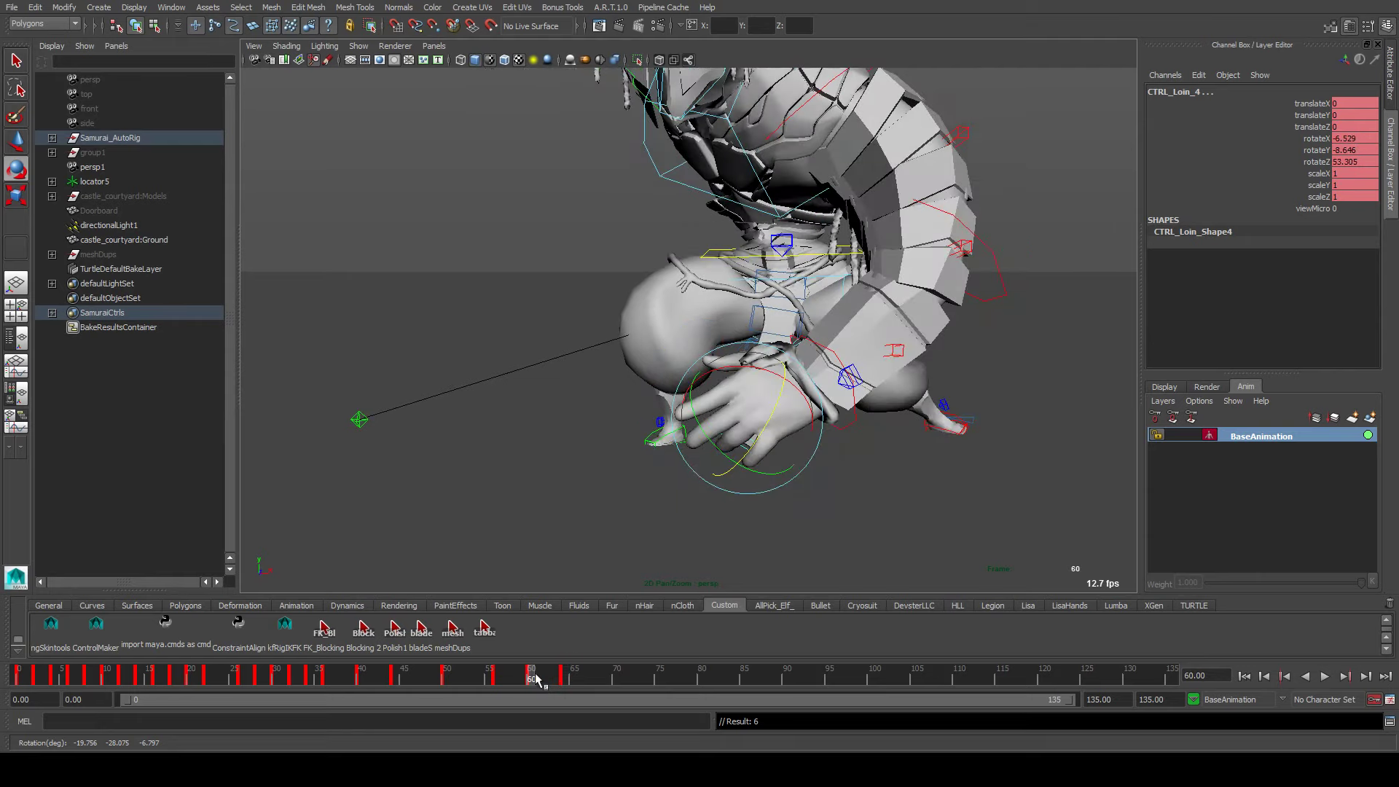
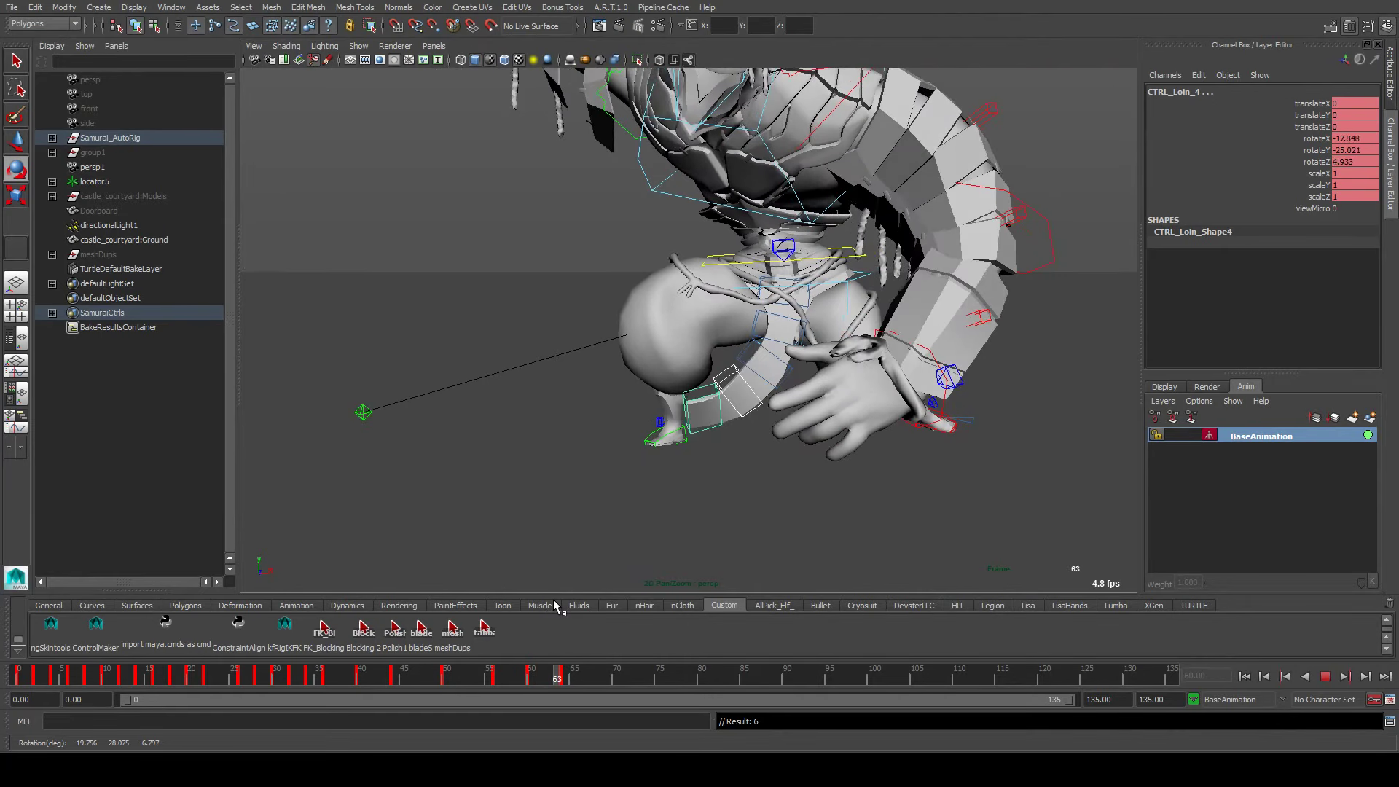
key("Escape")
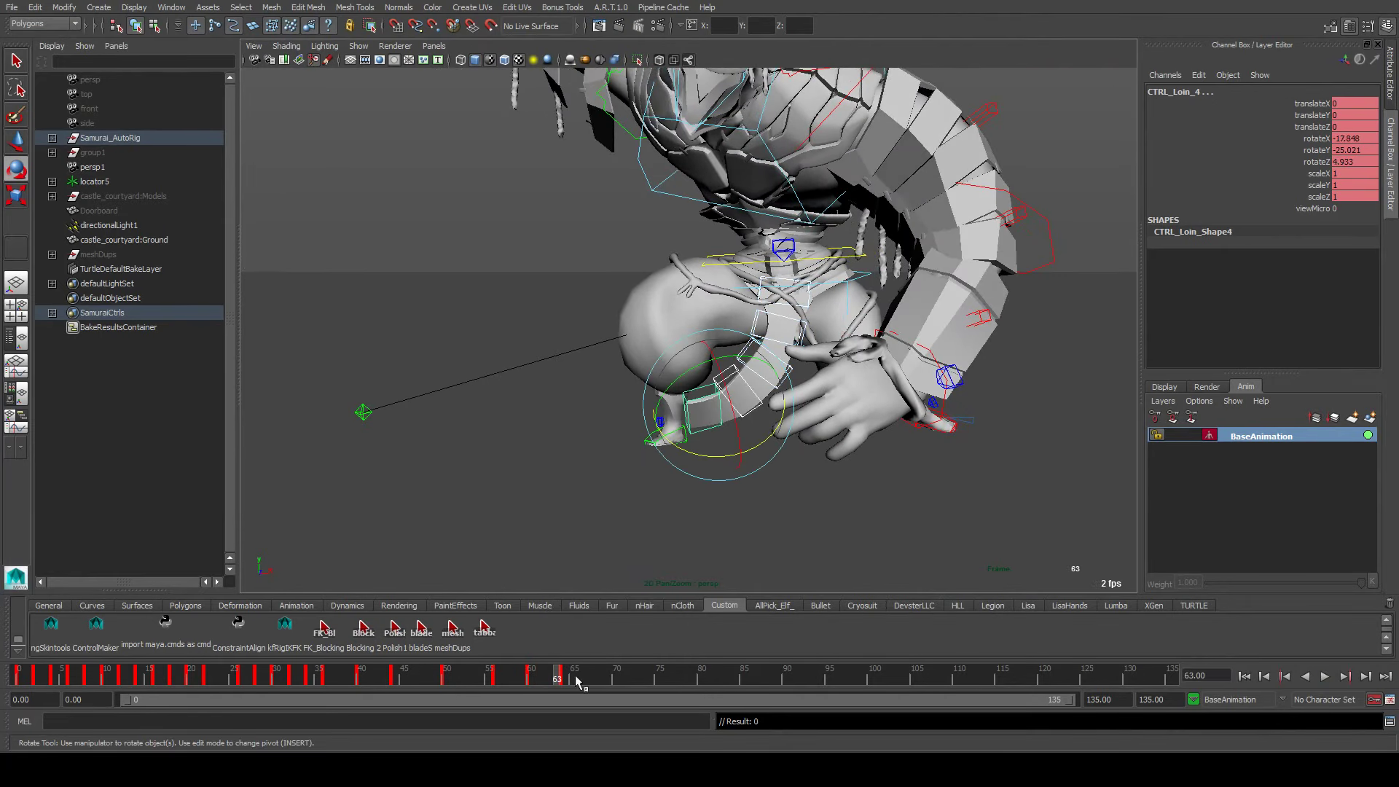
key("alt+v")
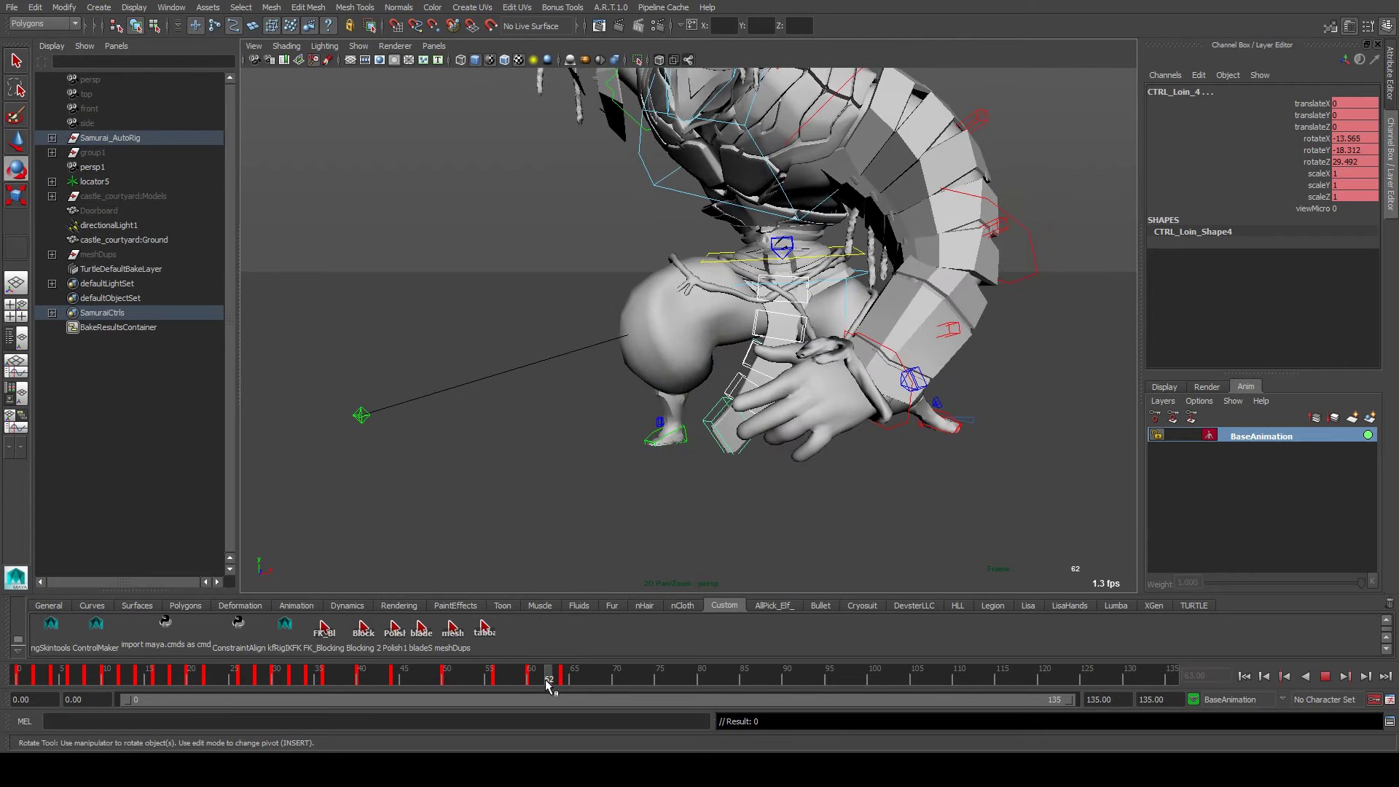
mouse_move(543, 685)
left_mouse_down()
mouse_move(424, 683)
mouse_move(561, 681)
left_mouse_up()
Copy the loincloth pose from frame 48 onto frame 68 and compare it with the key at frame 64
mouse_move(453, 687)
left_mouse_down()
mouse_move(430, 681)
mouse_move(448, 676)
left_mouse_up()
key("alt+v")
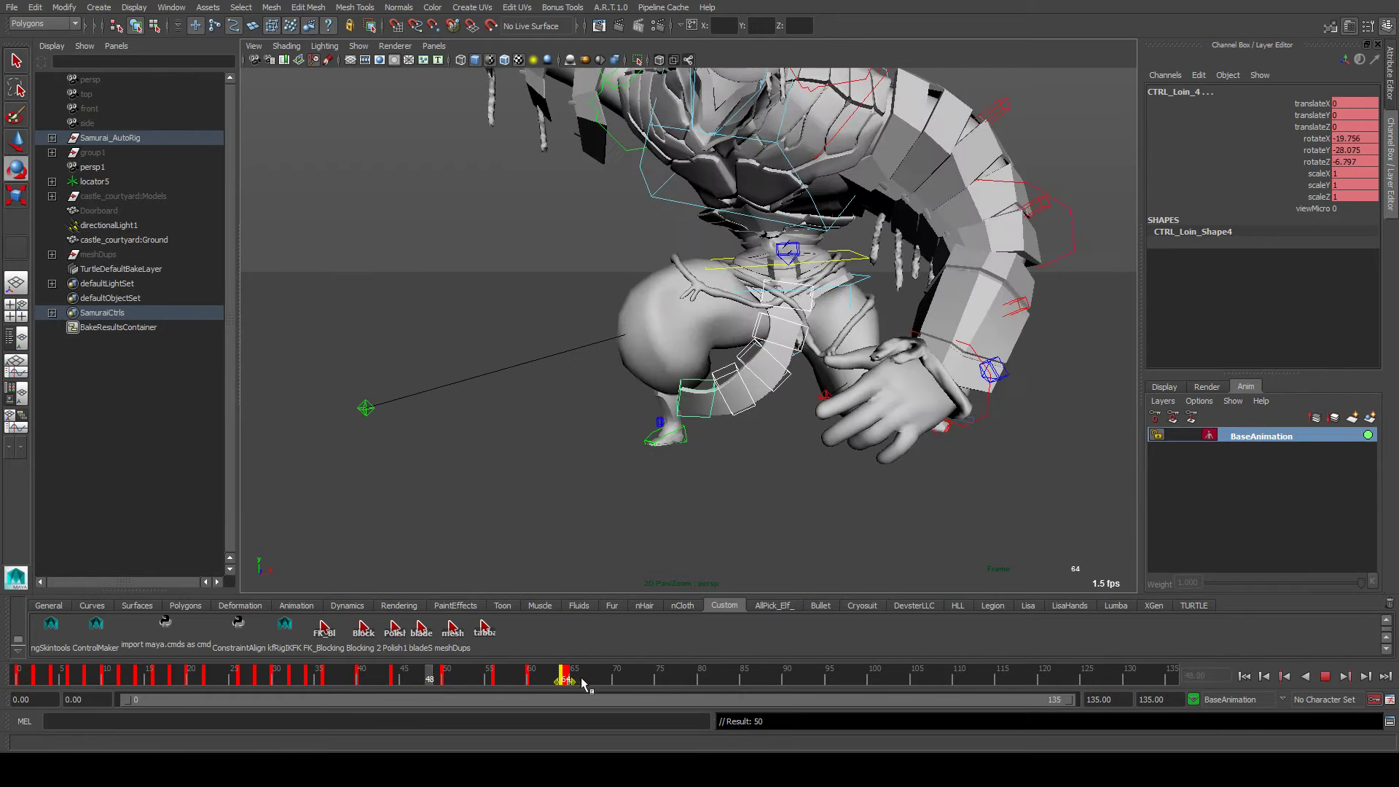
key("alt+v")
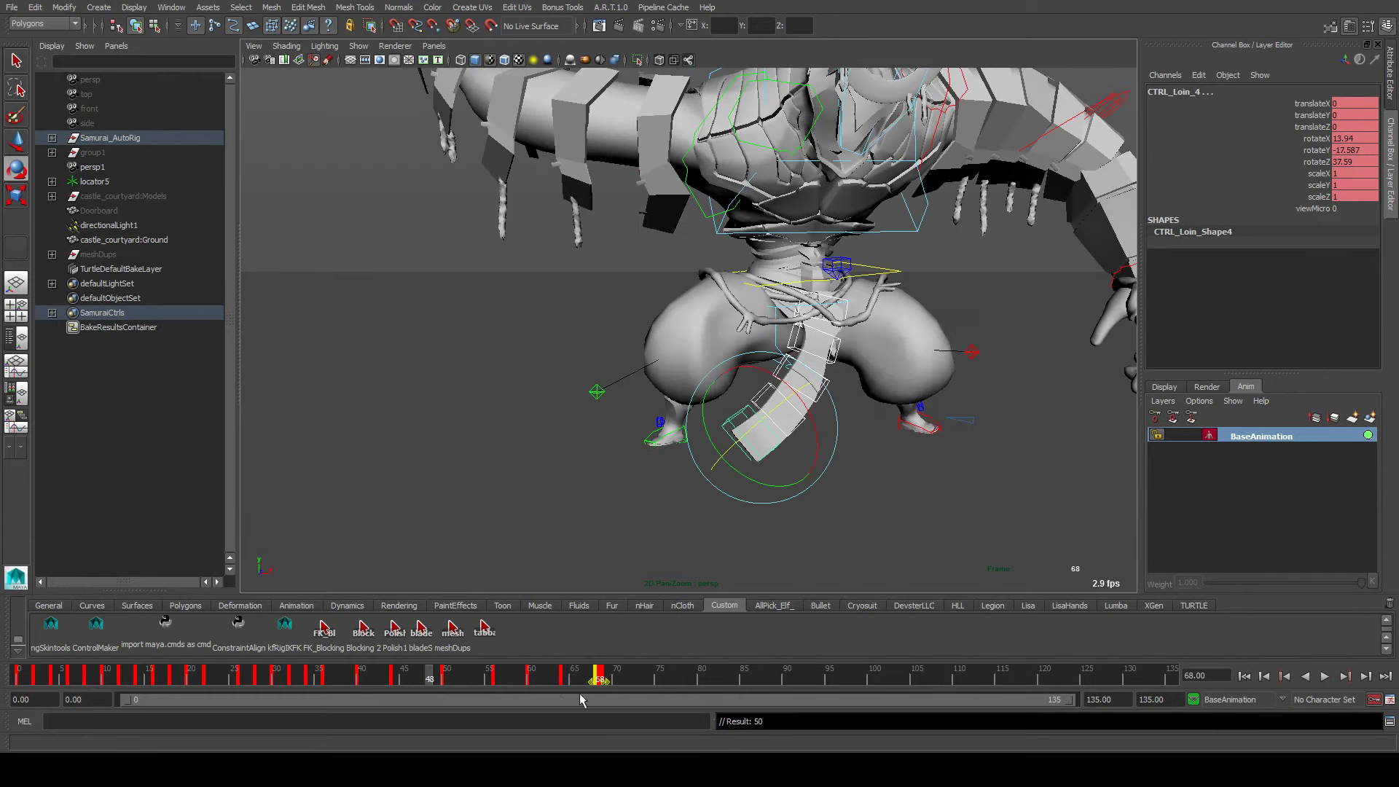
key("comma")
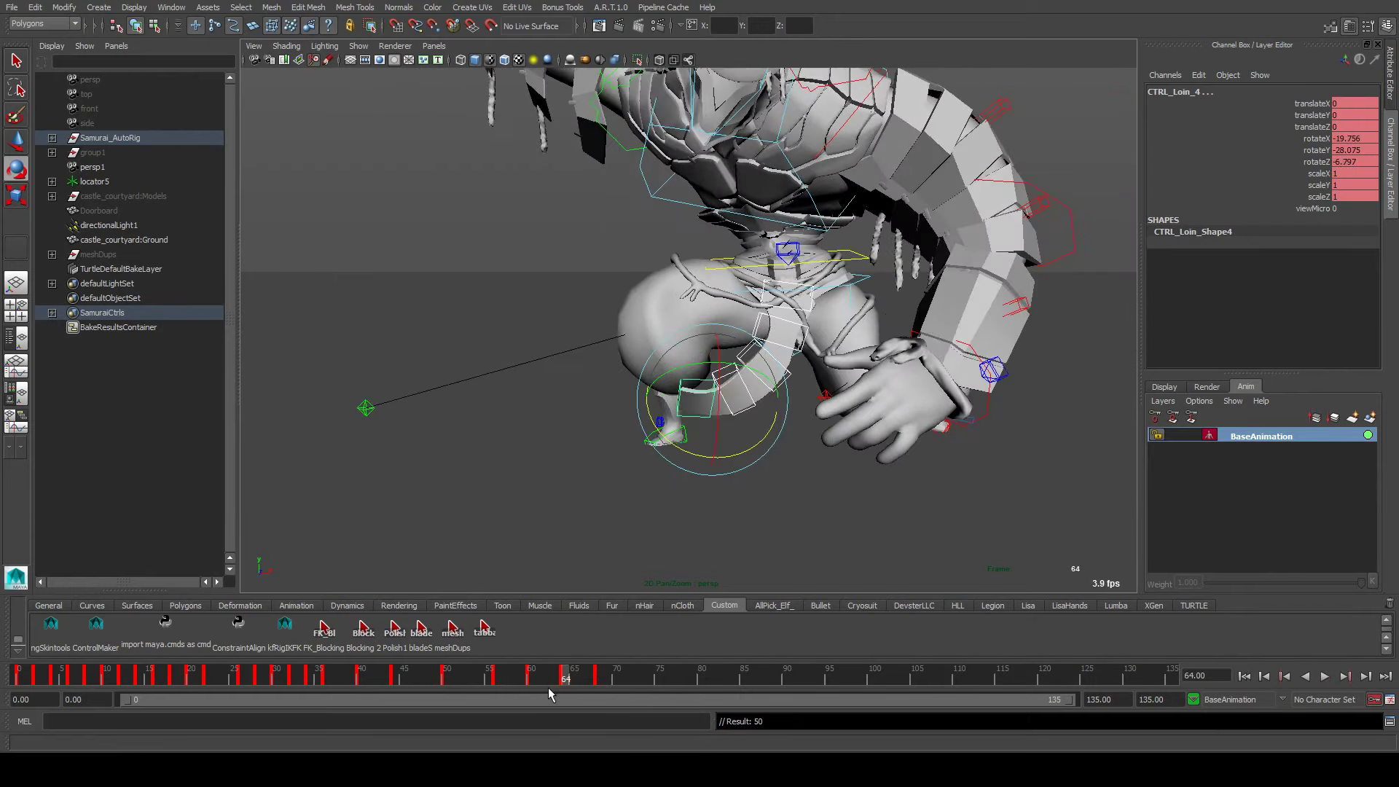
key("period")
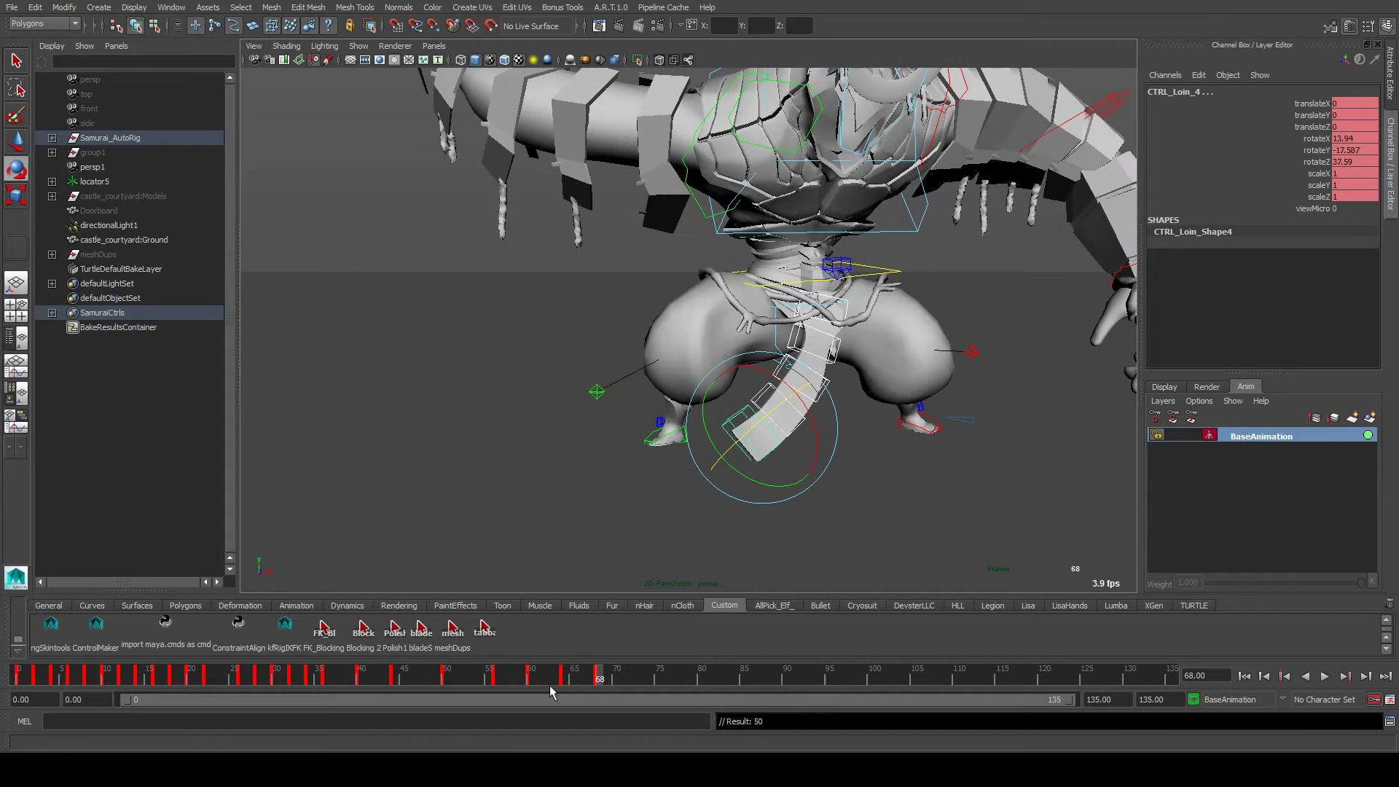
Play on from frame 68, key the loincloth controls at frame 72 and compare that pose with frame 68
key("alt+shift+v")
left_click(601, 684)
key("alt+v")
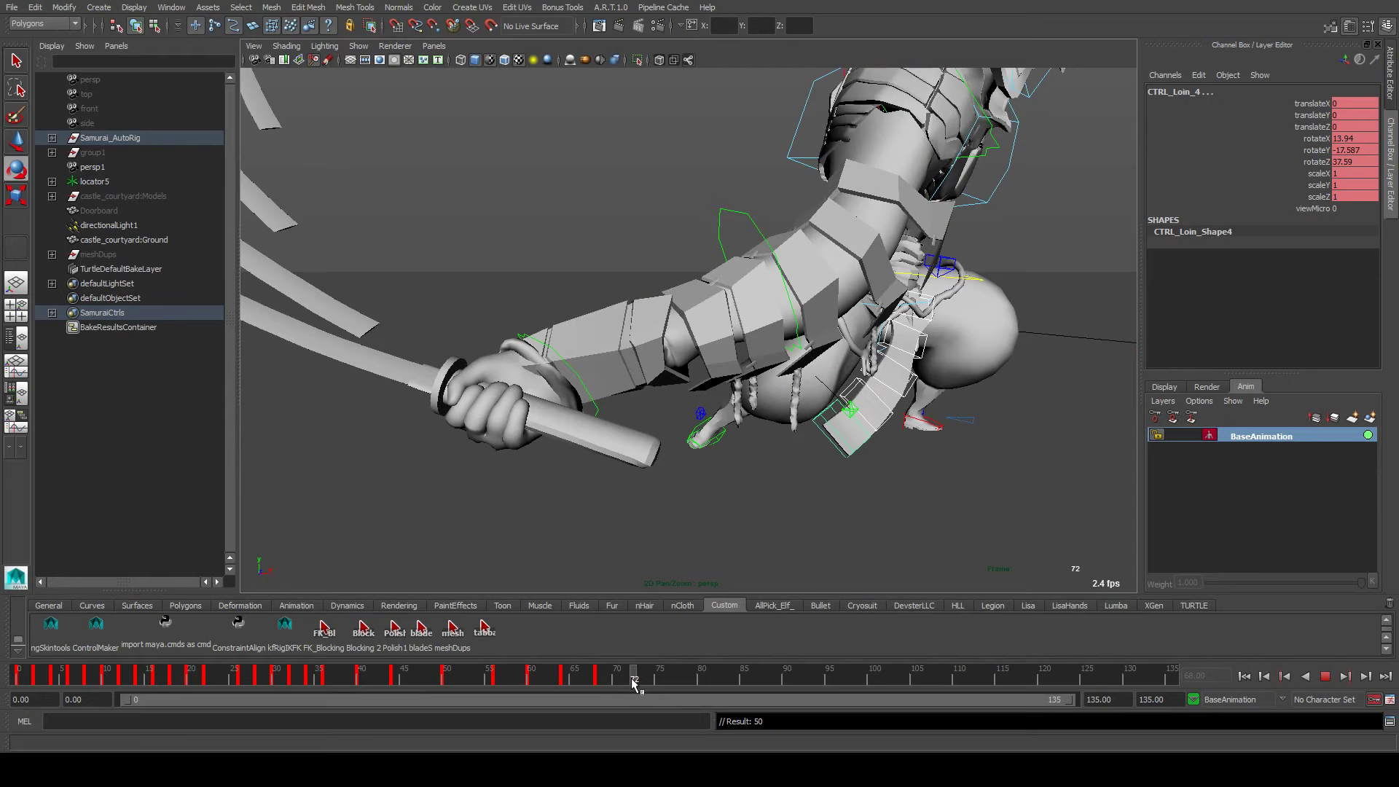
key("alt+v")
left_click_drag(729, 408, 812, 435, "alt")
key("comma")
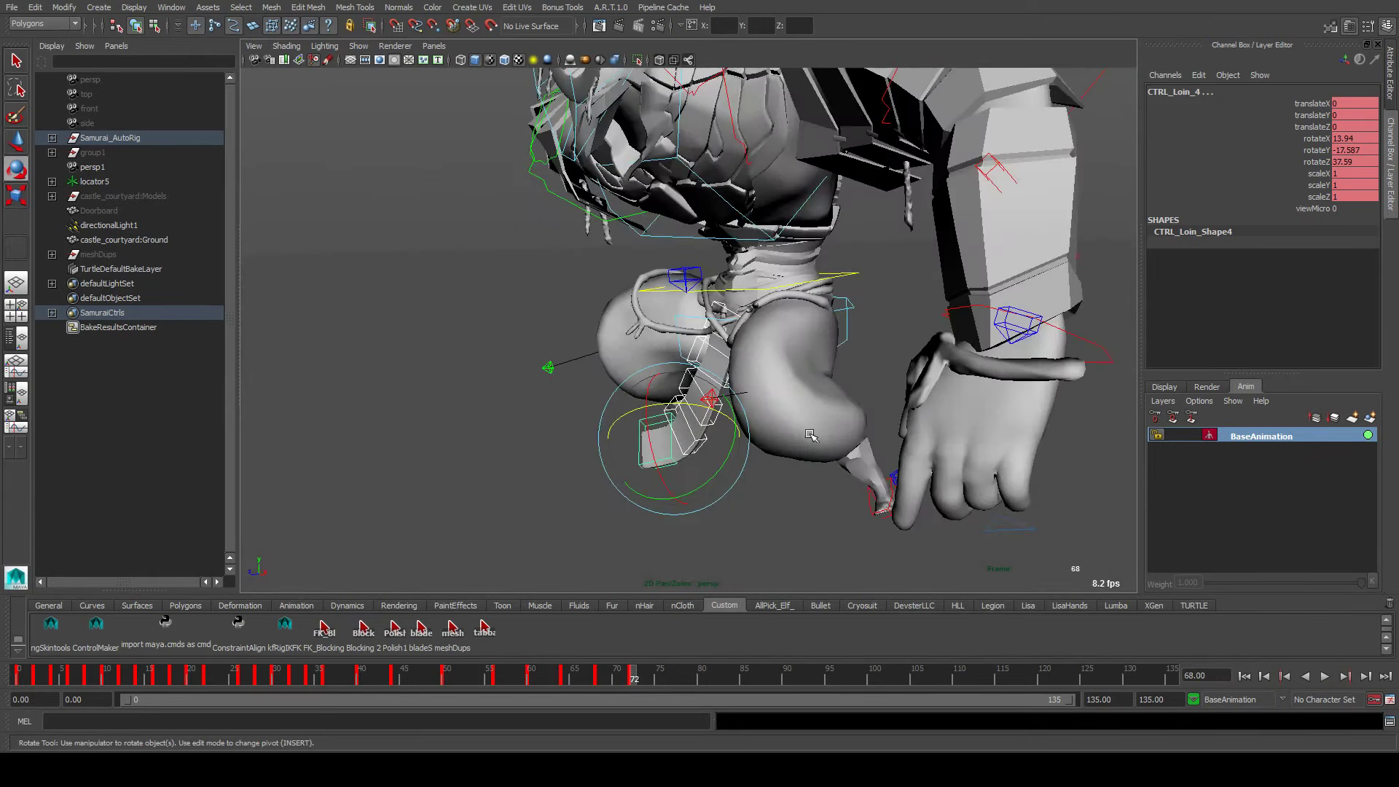
Rotate the upper loincloth controls at frame 72, bringing CTRL_Loin_2 to about 20.6, -17.0, -19.5
key("period")
left_click(802, 342)
left_click_drag(802, 343, 778, 425)
left_click(763, 370)
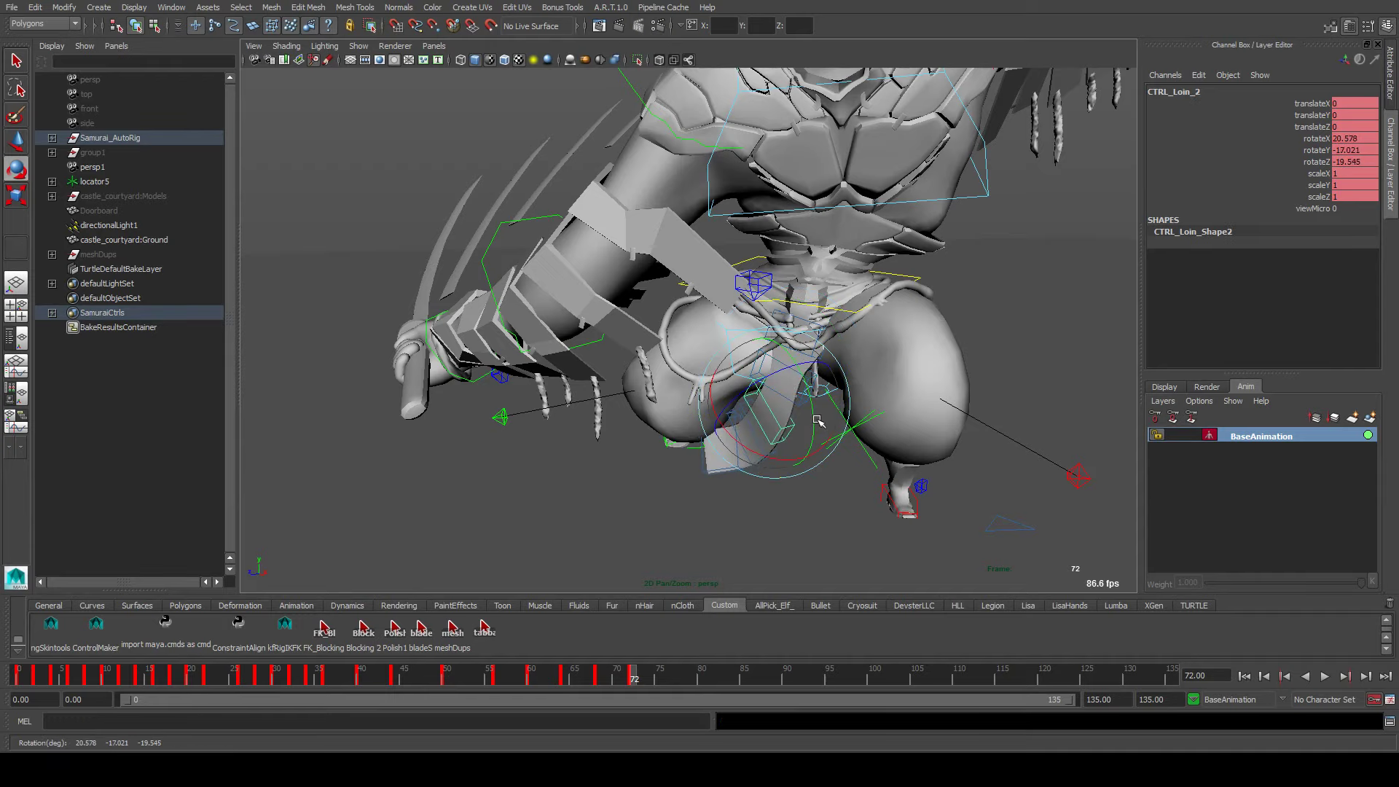
left_click(759, 445)
left_click_drag(733, 438, 760, 442)
left_click_drag(759, 442, 831, 406, "alt")
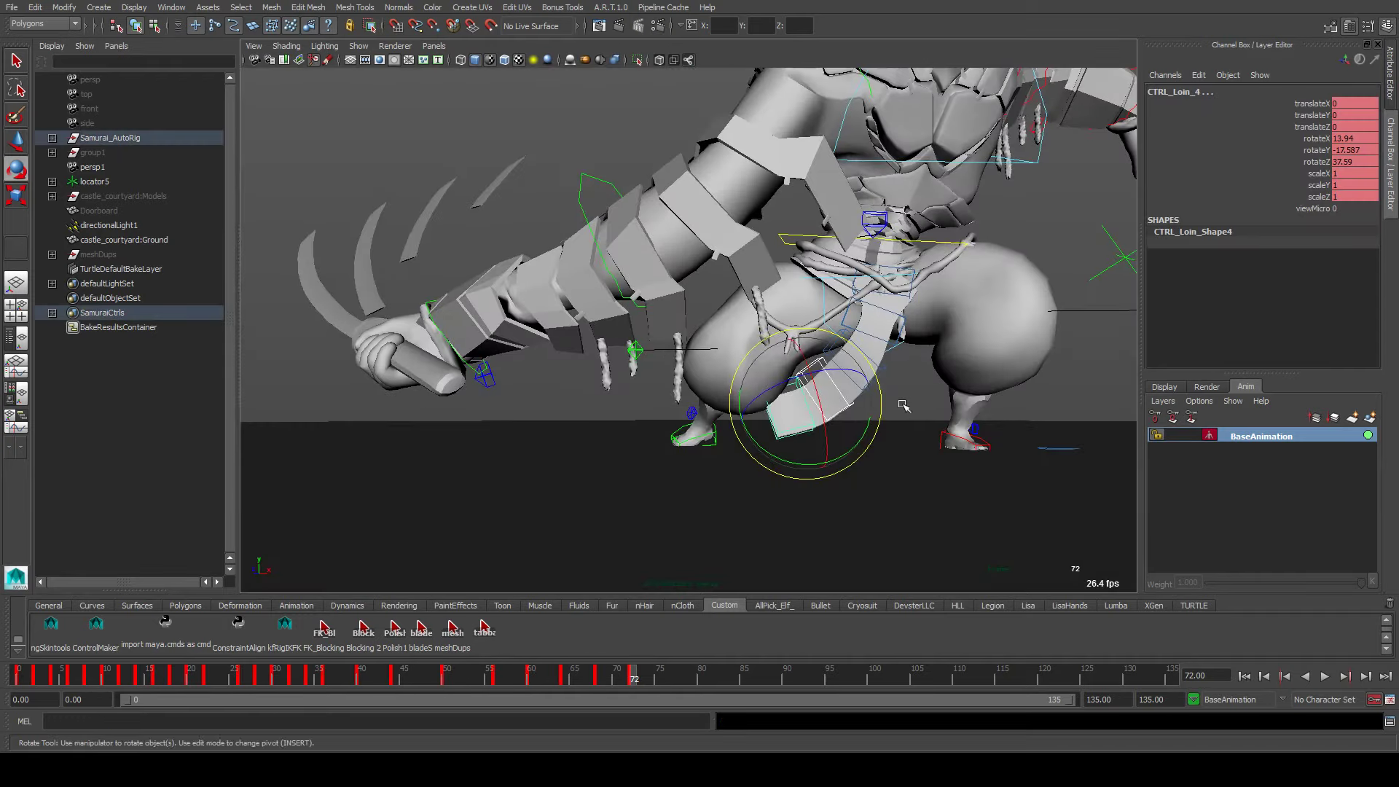
Bend the cloth's lower end at frame 72, rotating CTRL_Loin_3 to about -2.0, -13.6, -7.8 and CTRL_Loin_4 to about 32.4, -4.1, -30.9
left_click(903, 405)
left_click(825, 398)
left_click(832, 398)
left_click(838, 383)
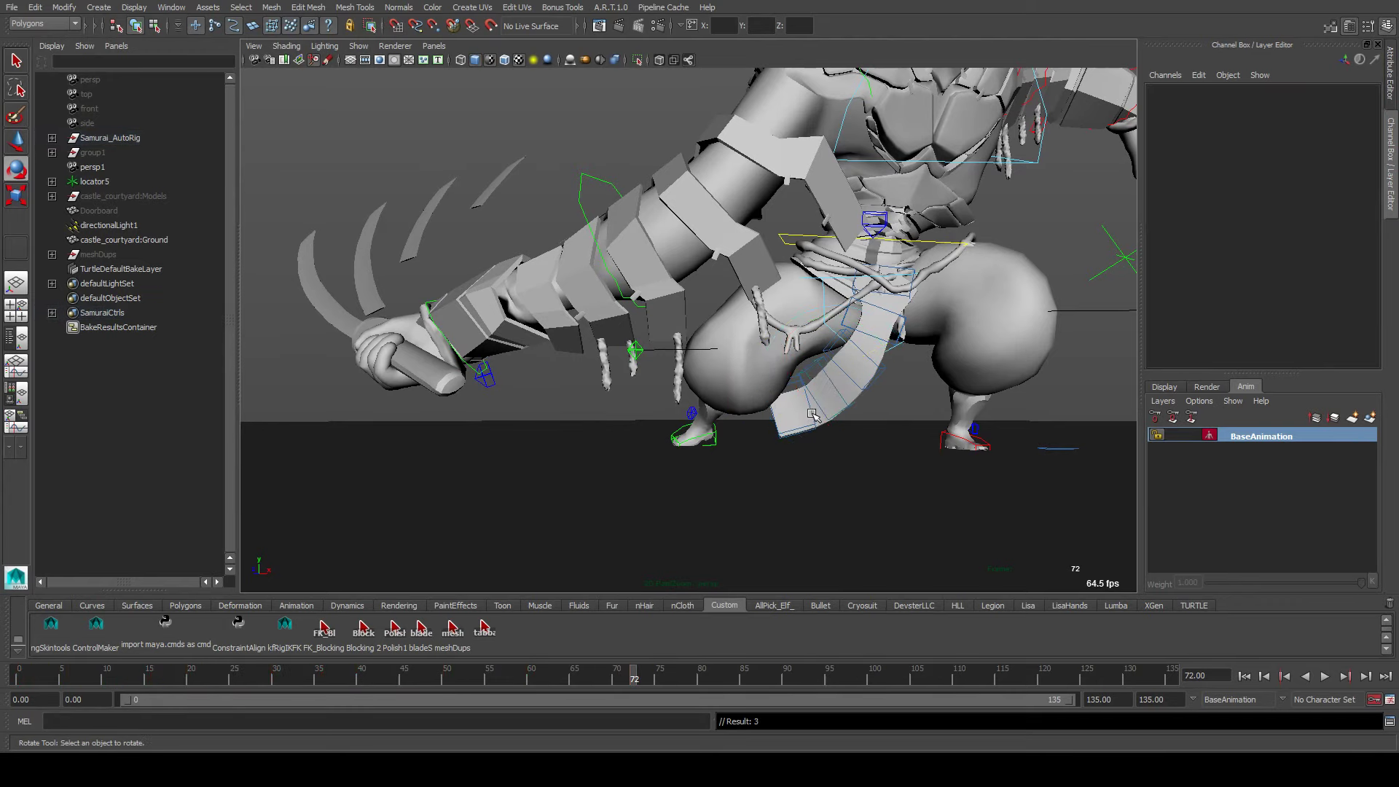
left_click_drag(841, 376, 786, 394)
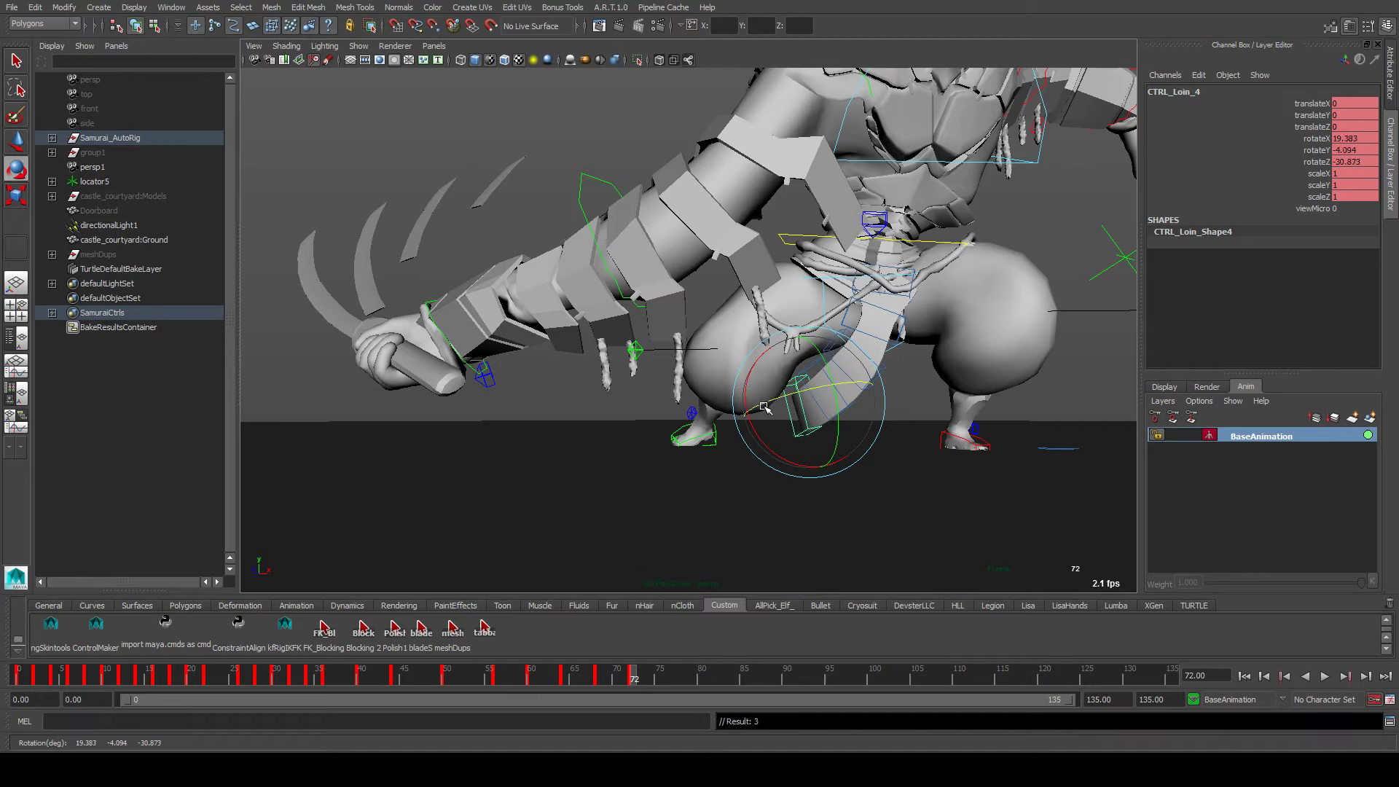
left_click(829, 425)
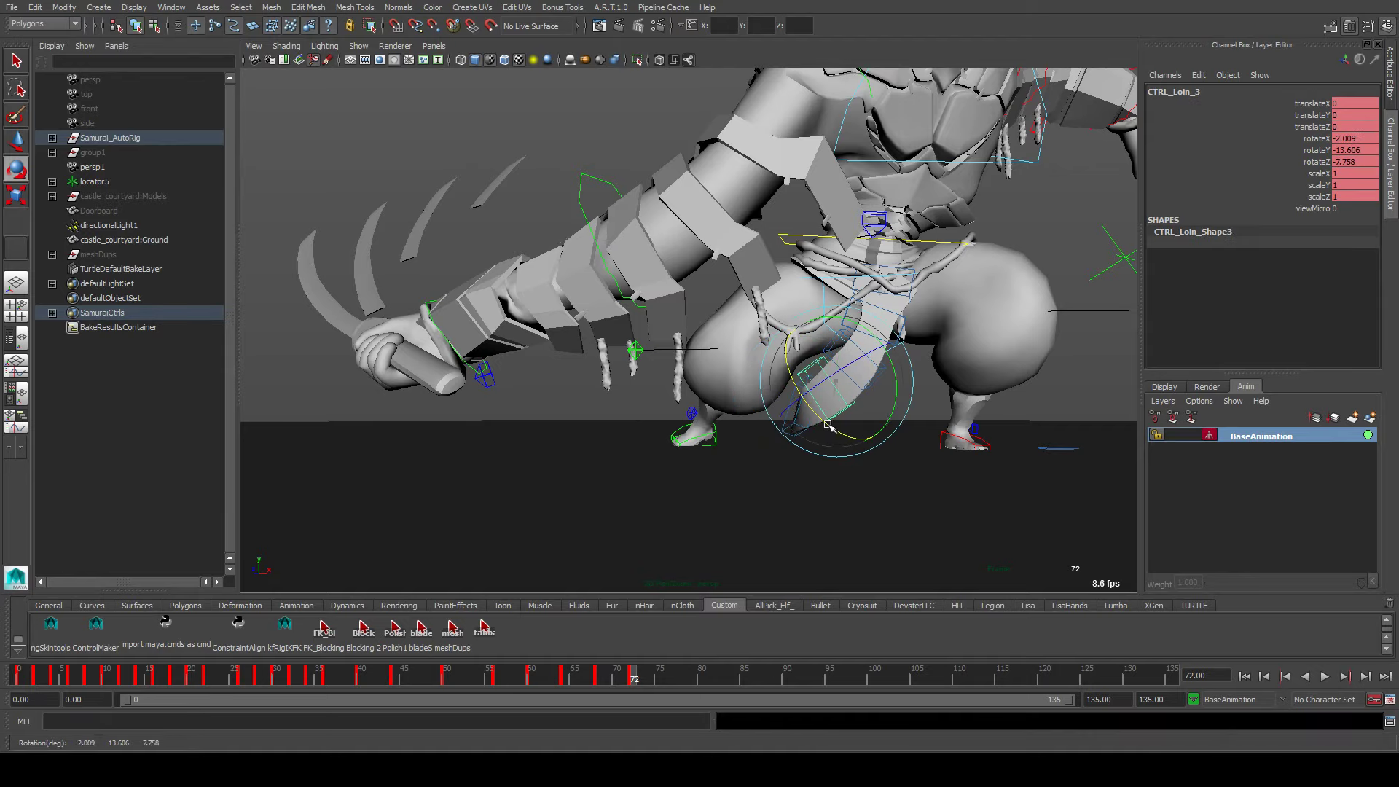
left_click(872, 382)
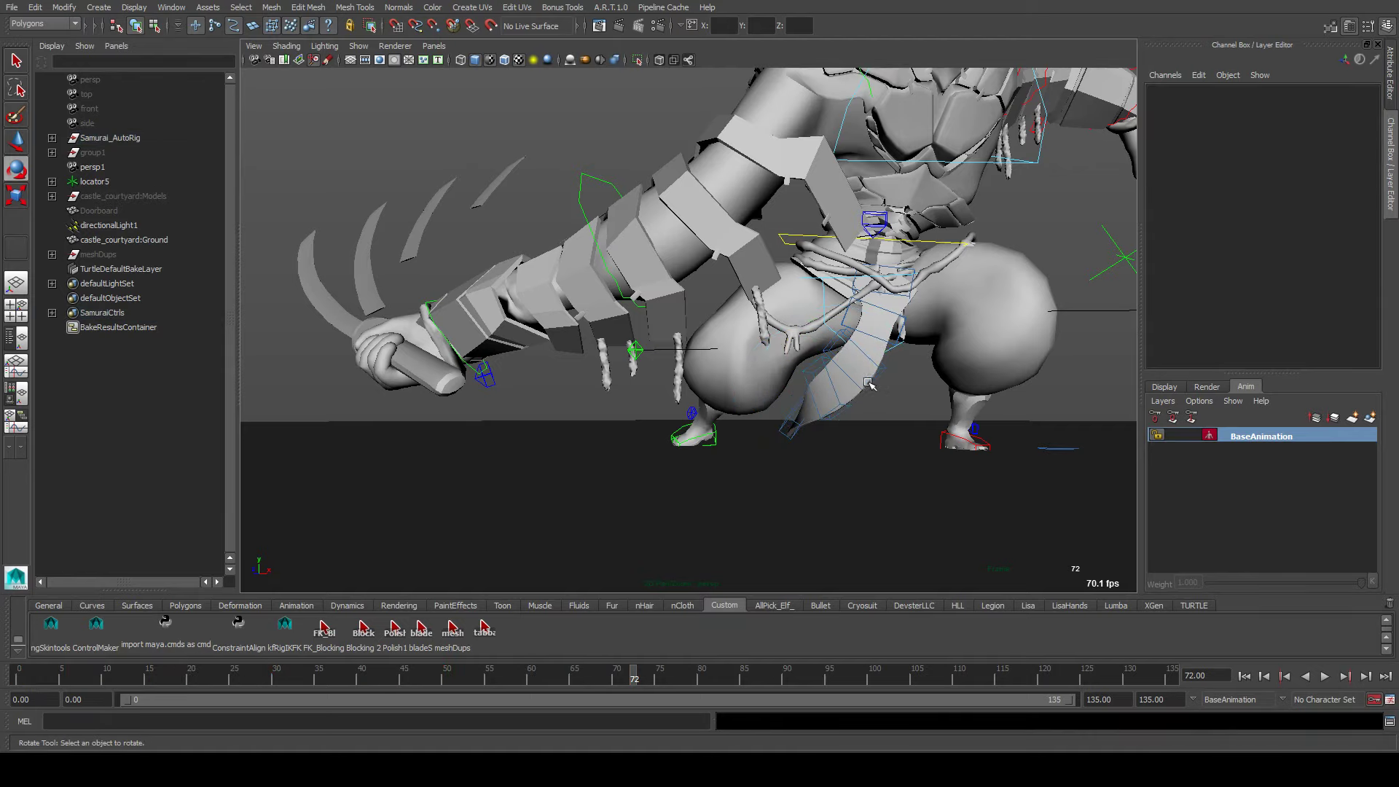
left_click(869, 382)
left_click(831, 481)
left_click(787, 451)
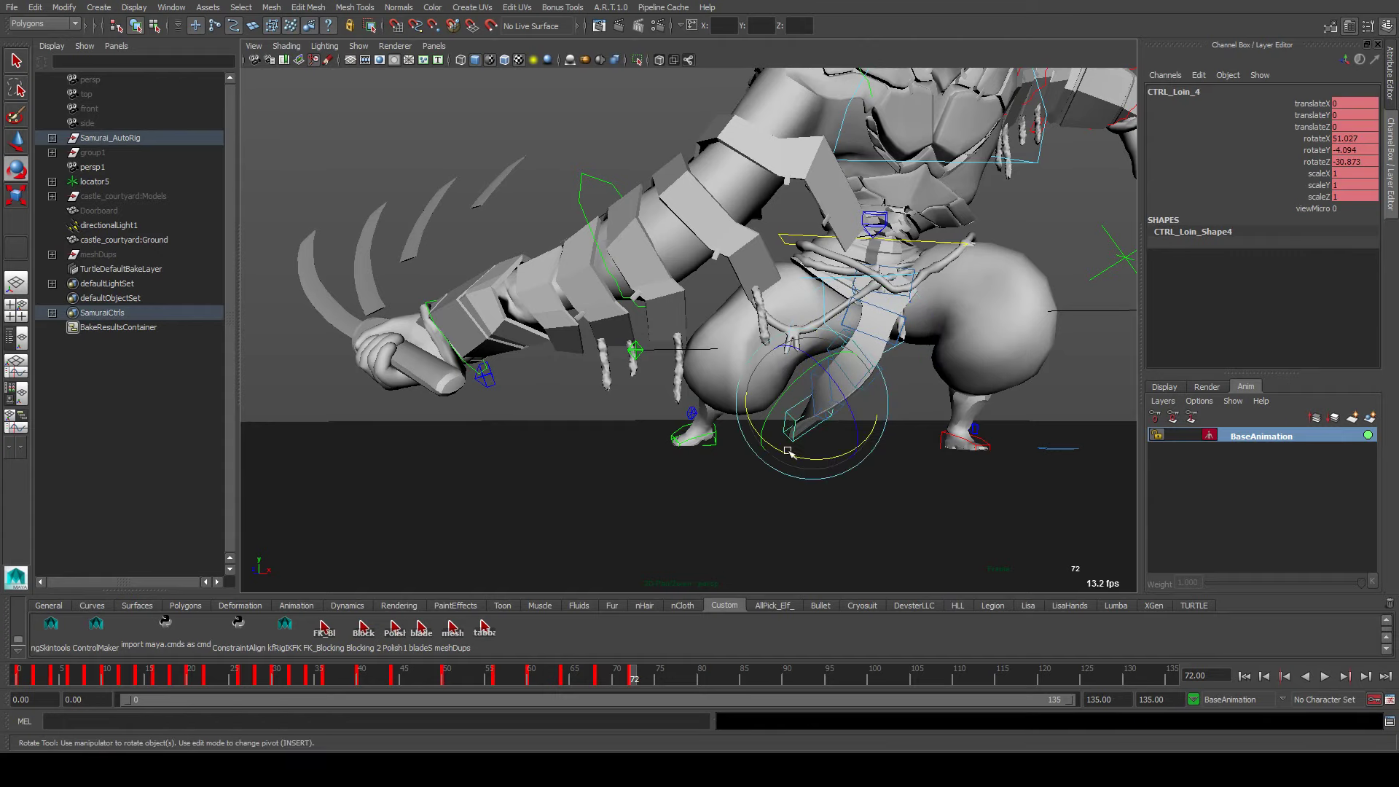
left_click_drag(788, 452, 809, 464)
Play past frame 72 to review the motion and key all the loincloth controls at frame 78
key("alt+v")
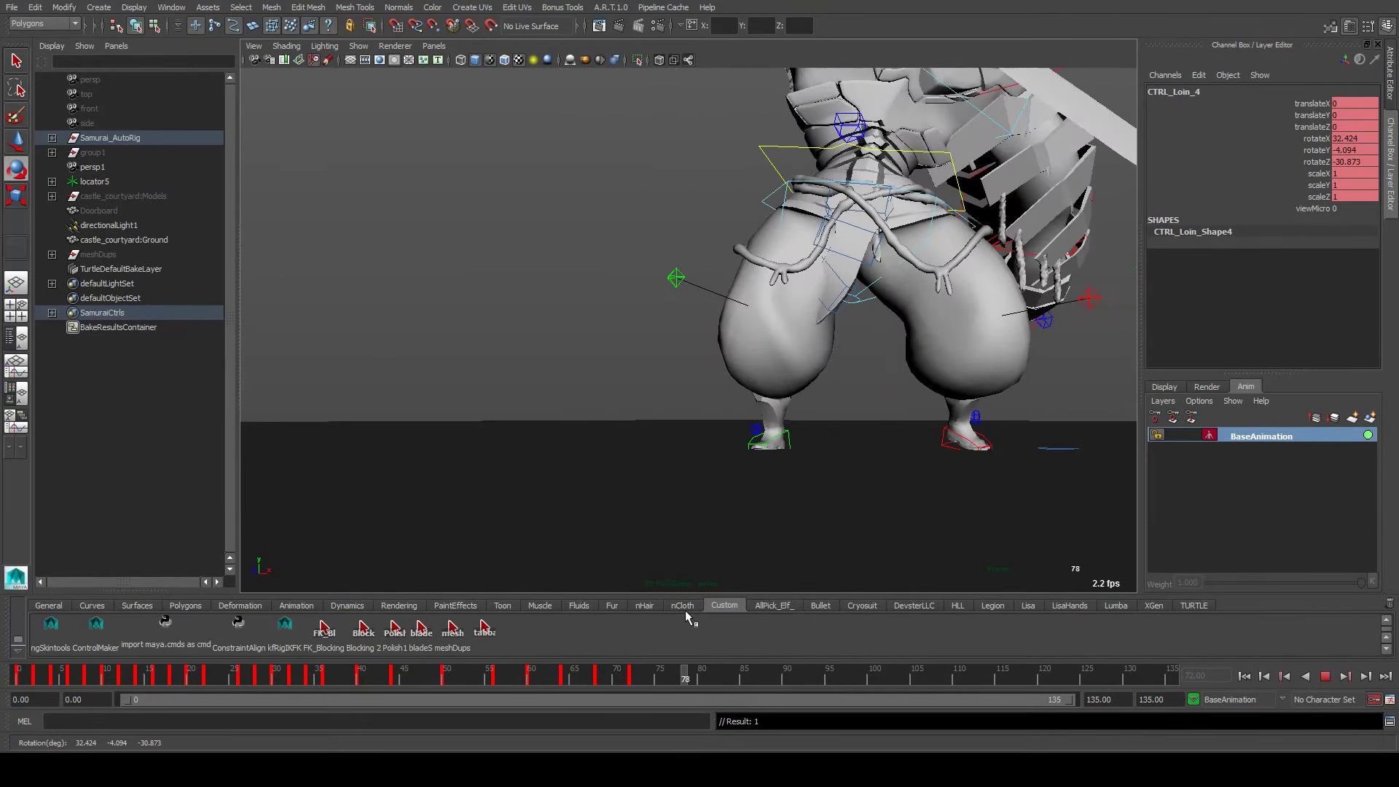
key("Escape")
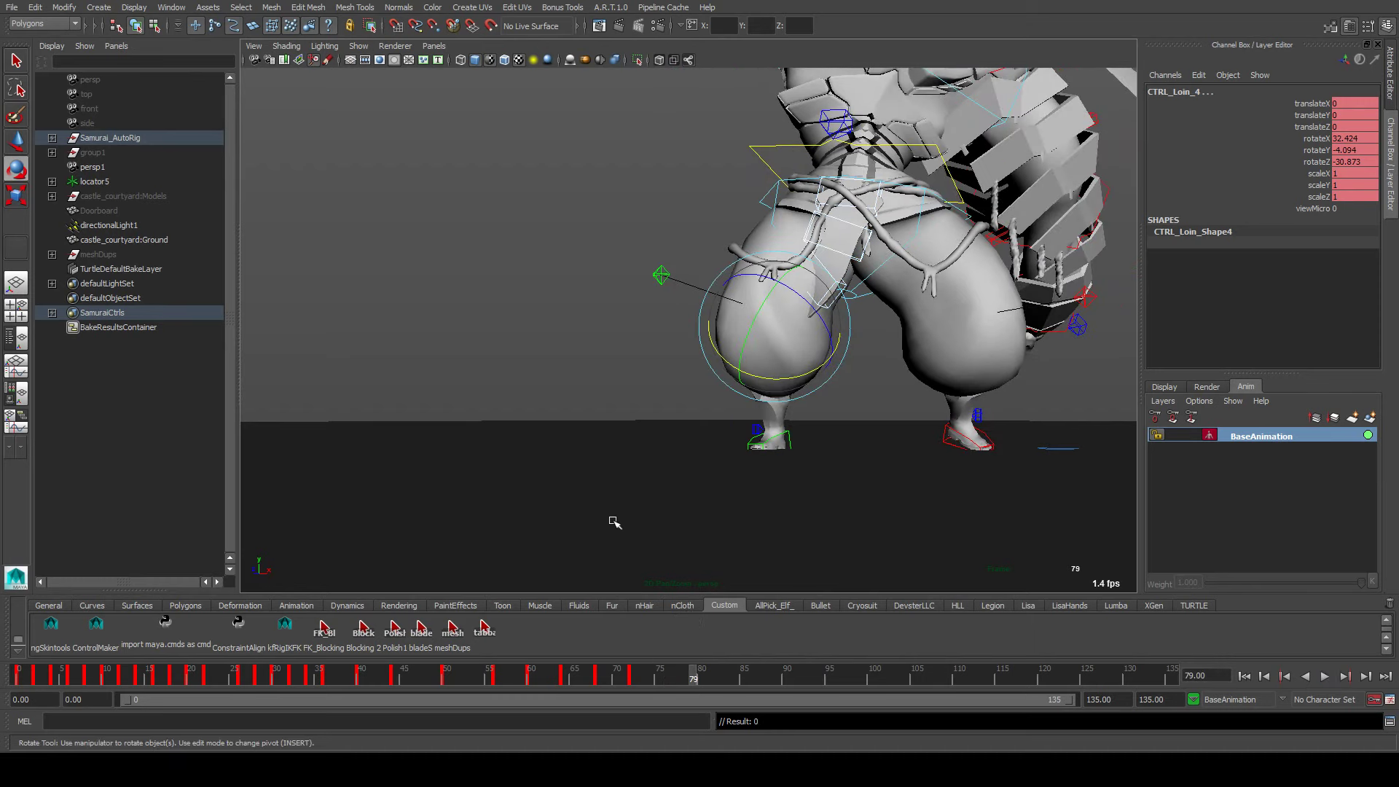
middle_click_drag(786, 400, 725, 449, "alt")
key("alt+comma")
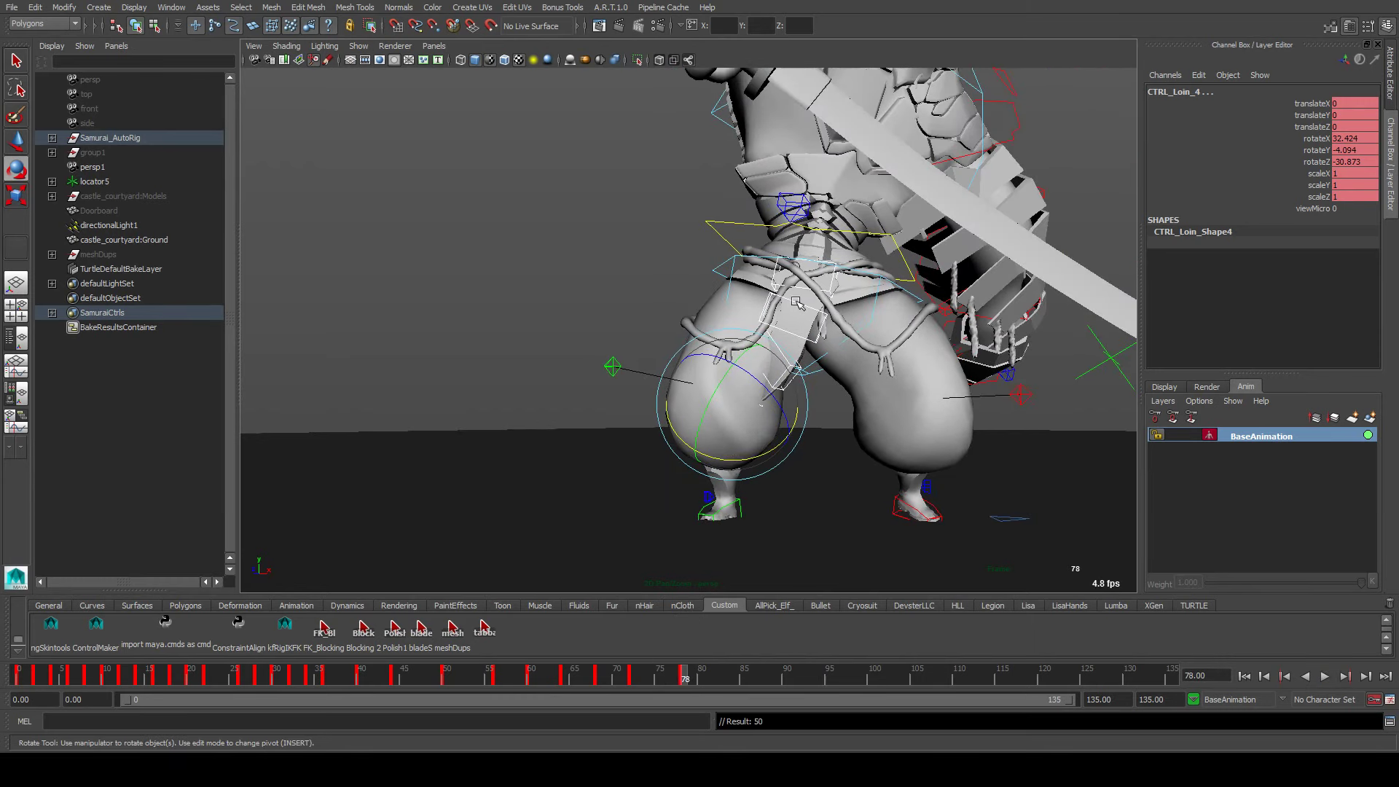
Rotate CTRL_Loin_0 and CTRL_Loin_1 at frame 78 to bring the cloth out between the legs toward the samurai's left leg
left_click(836, 281)
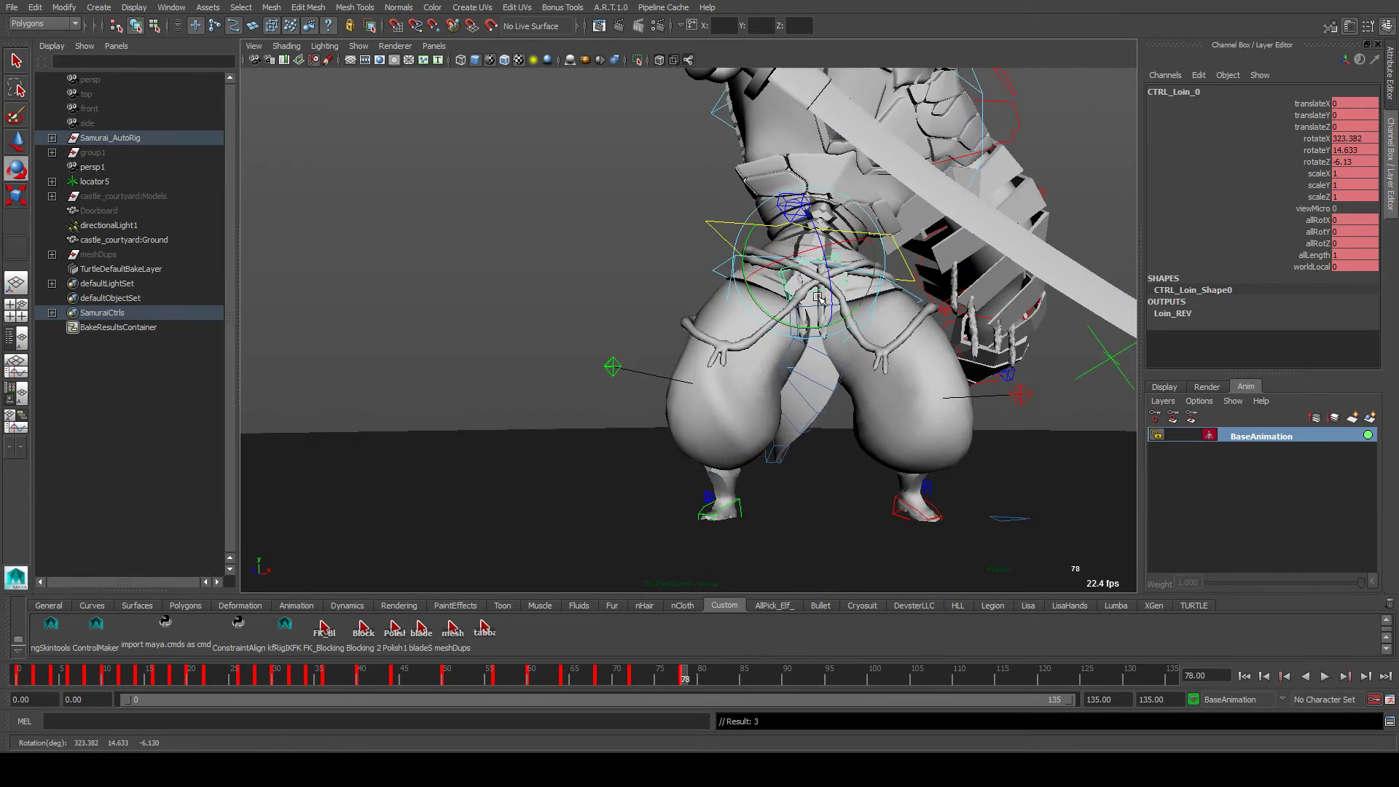
left_click(825, 303)
left_click(832, 309)
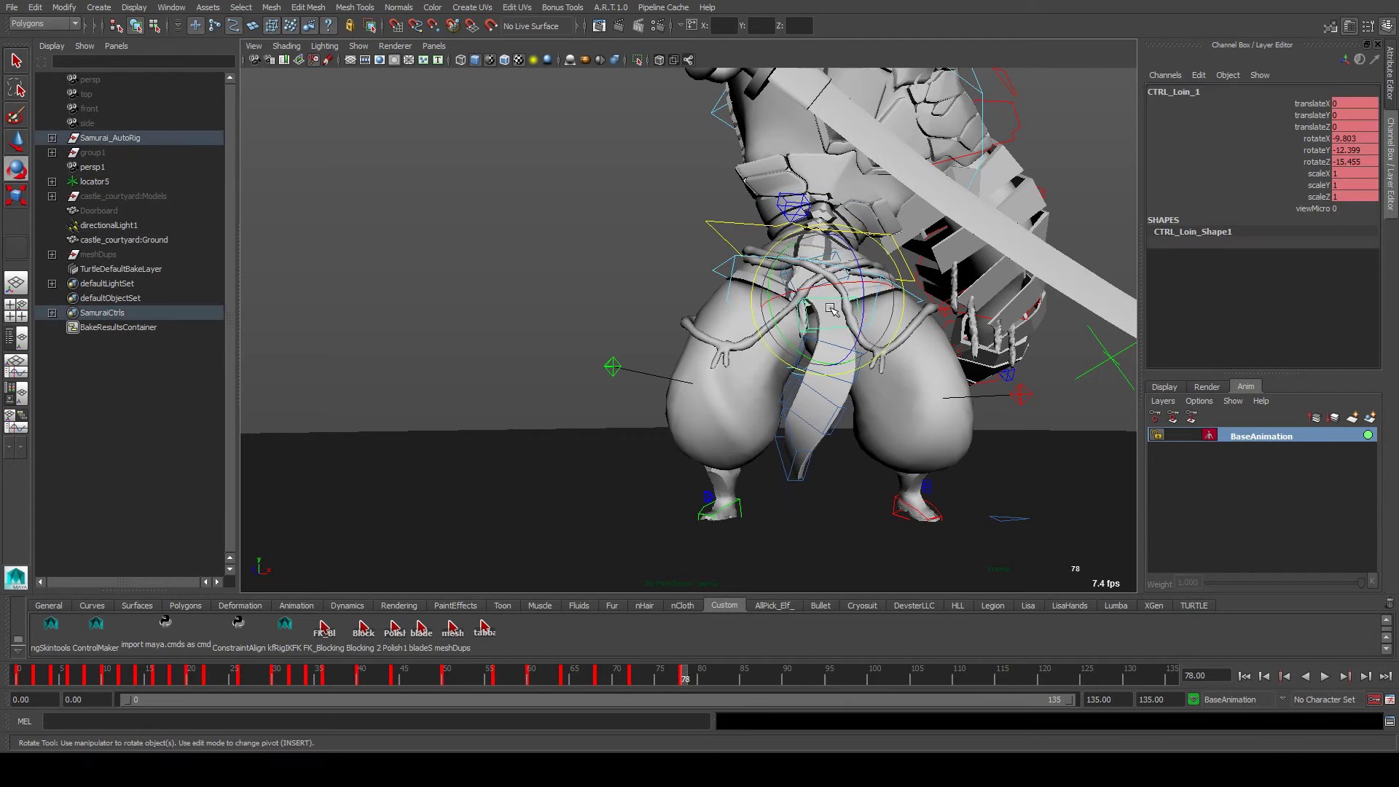
left_click(843, 293)
left_click(842, 298)
left_click_drag(845, 302, 878, 326)
left_click(869, 341)
left_click(874, 327)
left_click(874, 328)
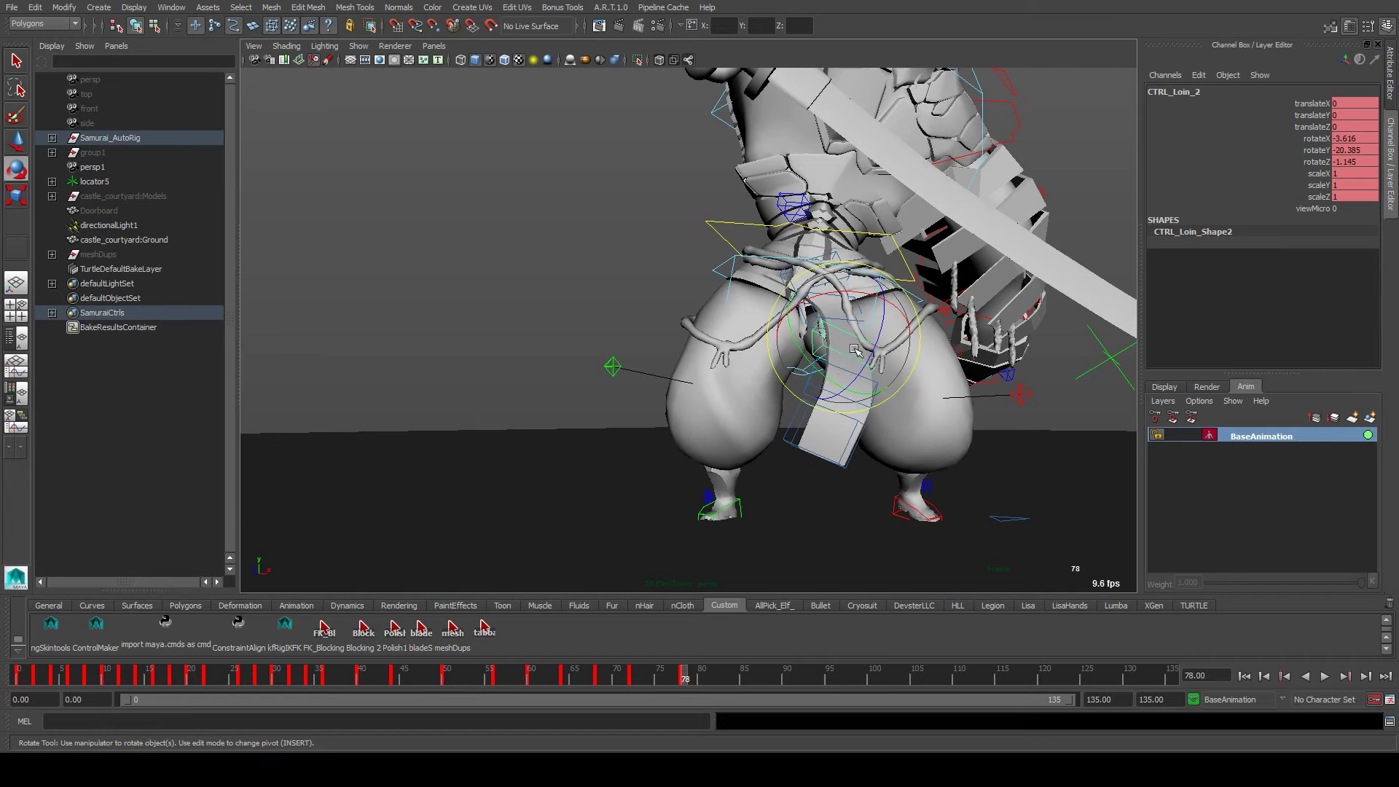
Rotate CTRL_Loin_2, CTRL_Loin_3 and CTRL_Loin_4 at frame 78 to curve the lower cloth, ending with CTRL_Loin_2 at about -4.3, -22.5, -13.6
left_click(849, 334)
left_click(844, 325)
left_click_drag(844, 324, 842, 292)
left_click(860, 327)
left_click(872, 324)
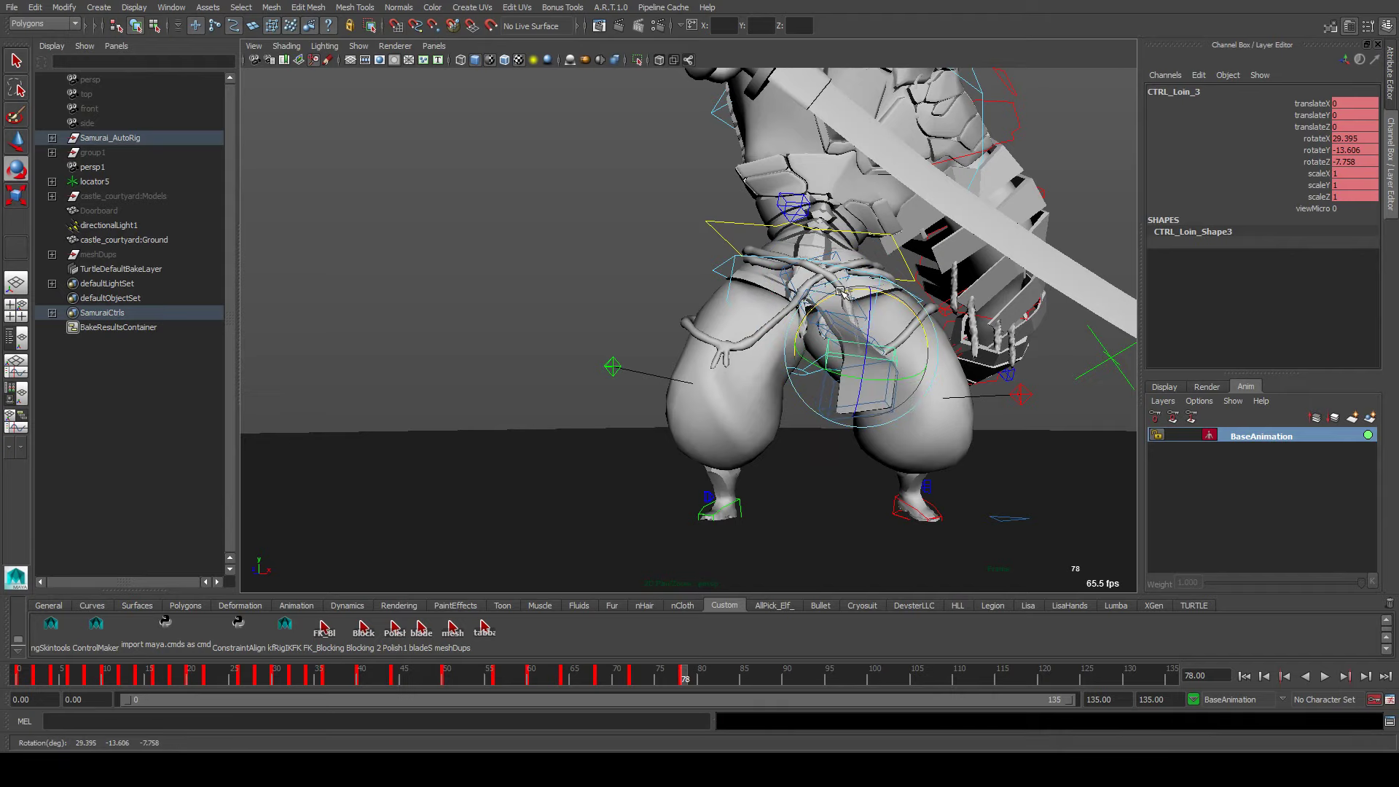
left_click(877, 354)
left_click(886, 335)
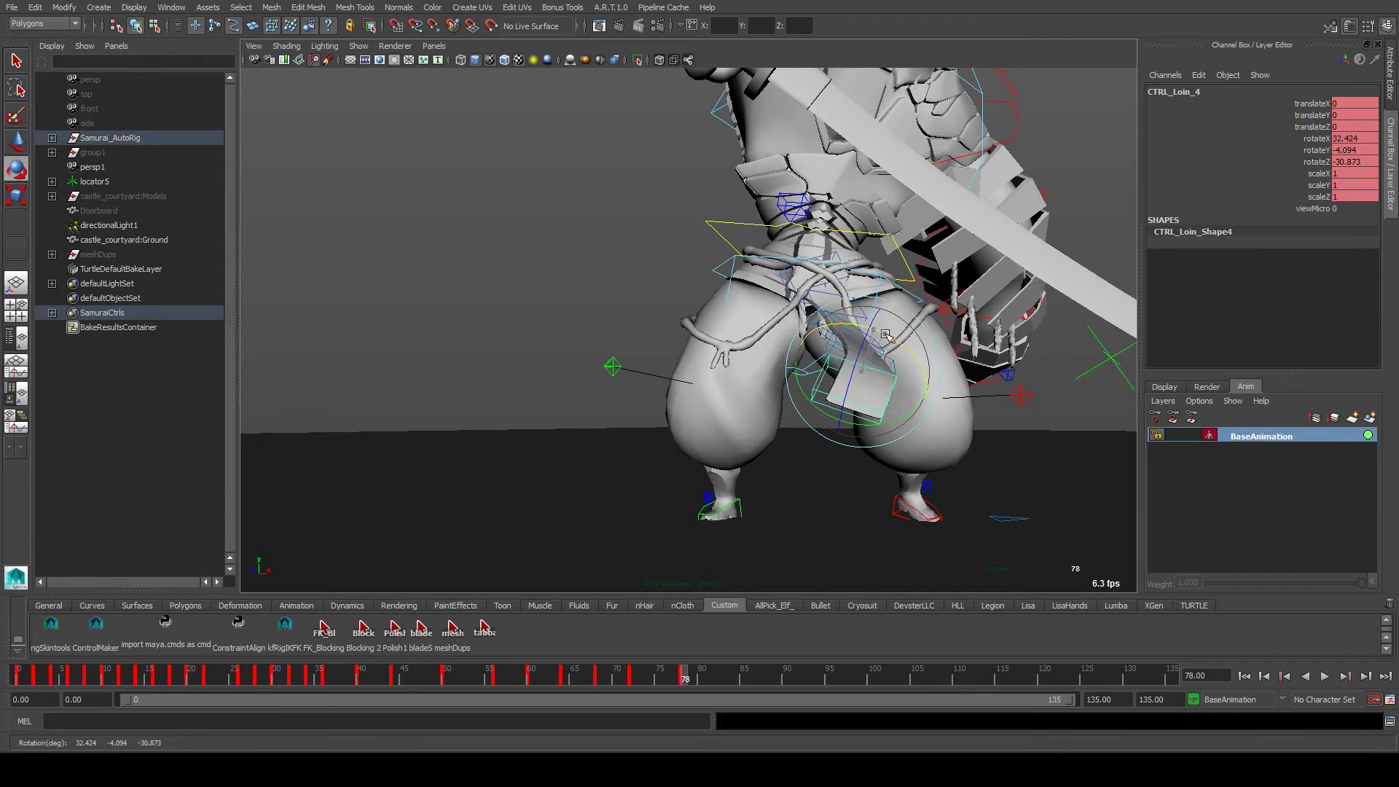
left_click(873, 381)
left_click(871, 368)
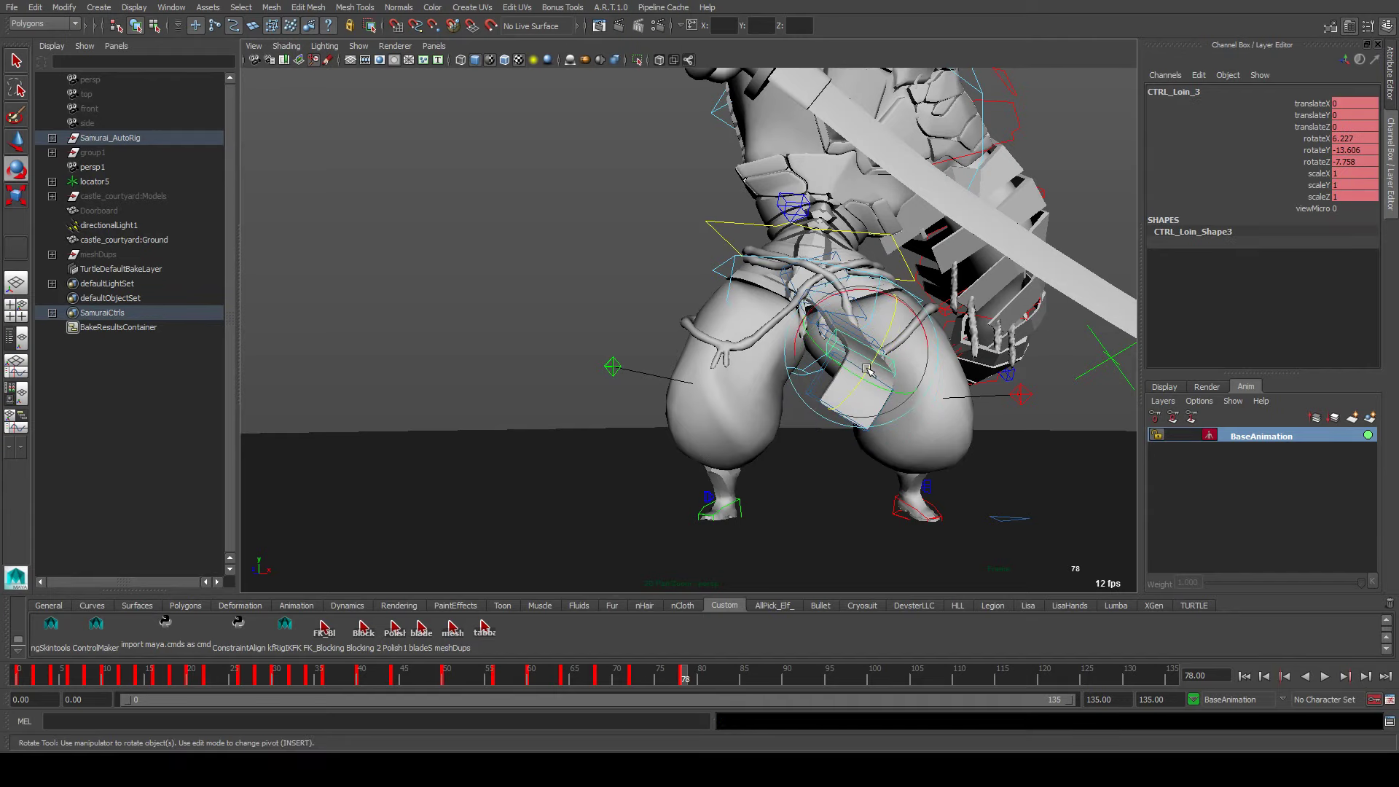
left_click_drag(871, 368, 952, 403)
left_click(867, 354)
left_click(935, 355)
Play the frames around 78 and examine the cloth's swing and leg clearance from several angles
key("alt+v")
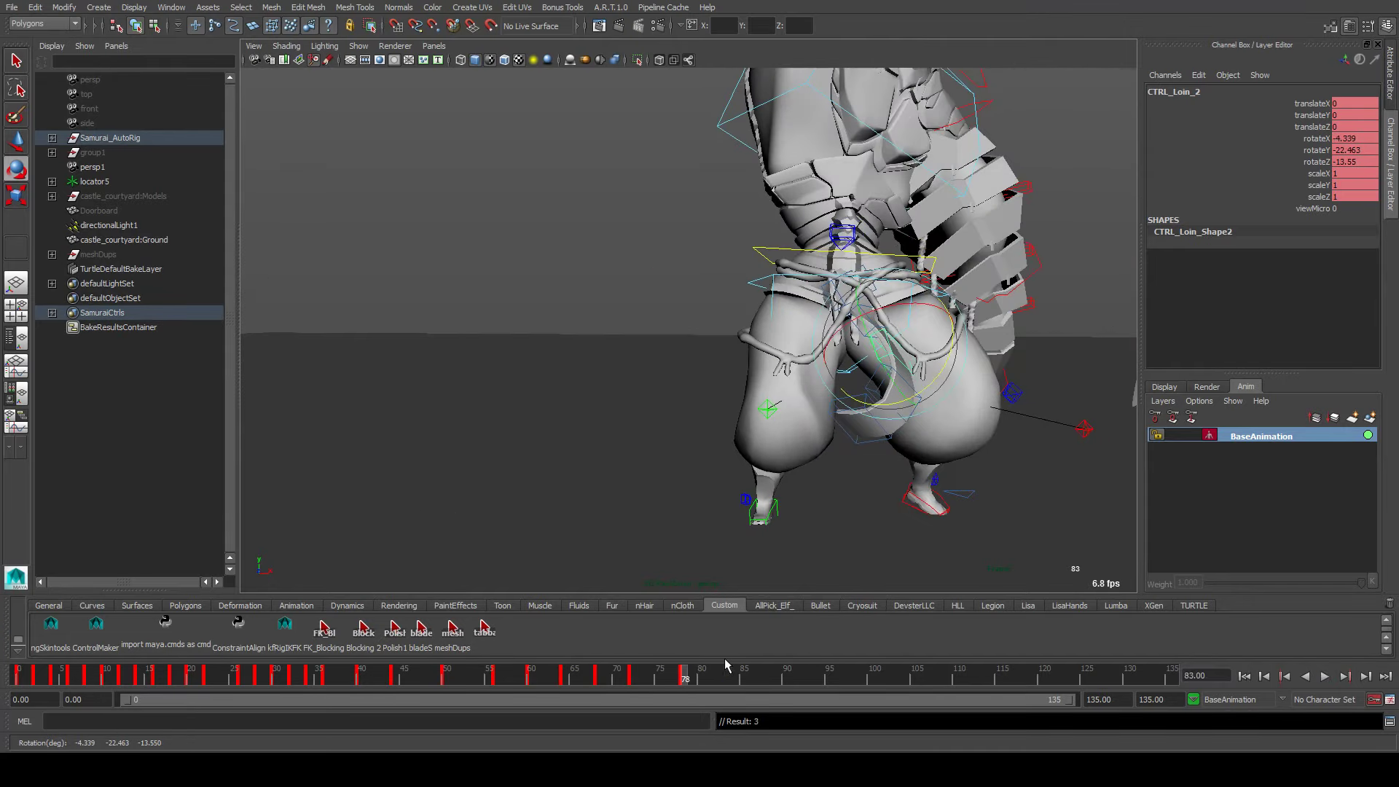
key("alt+v")
key("alt+v")
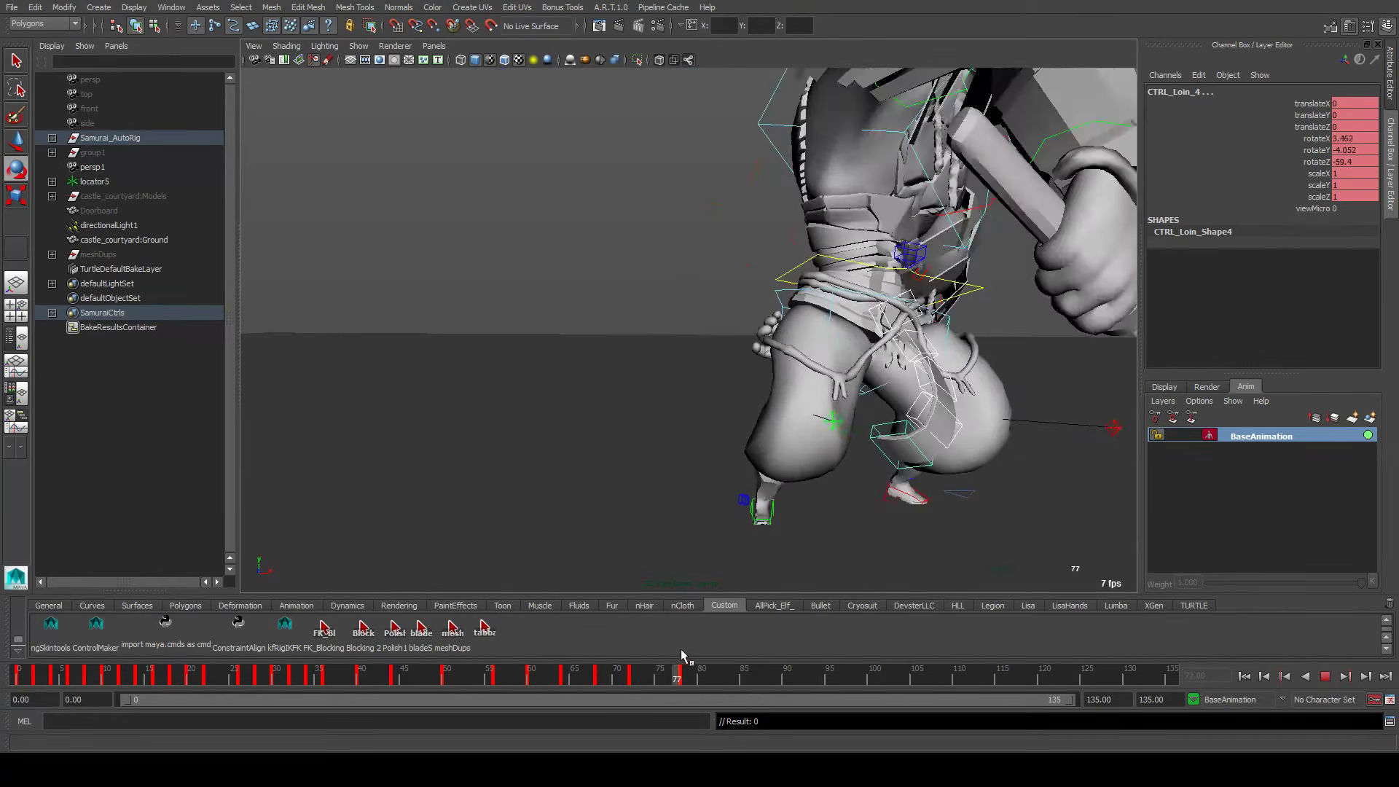
key("alt+v")
left_click_drag(774, 537, 729, 431, "alt")
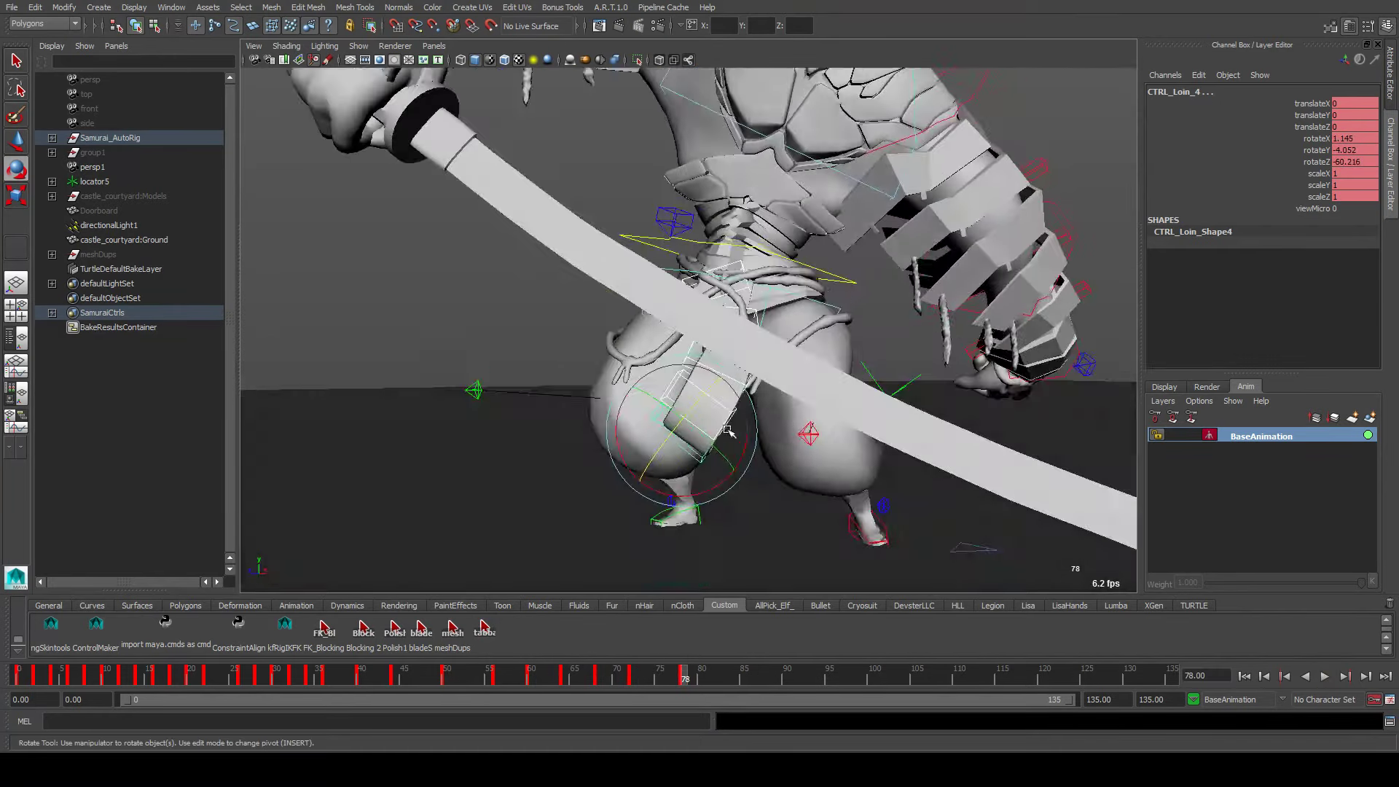
left_click_drag(743, 332, 824, 313, "alt")
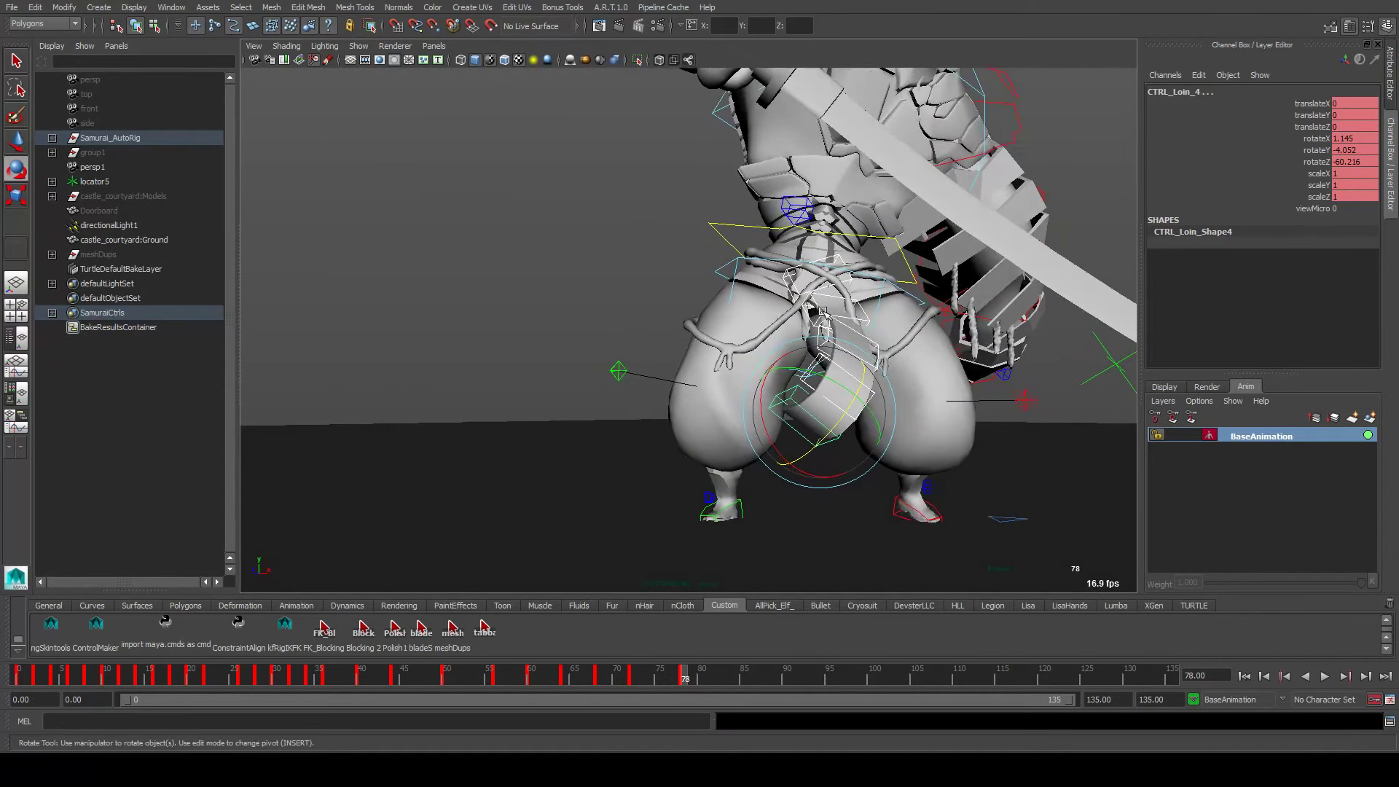
Rotate CTRL_Loin_0 and CTRL_Loin_1 at frame 78, with CTRL_Loin_1 at about -10.7, -6.0, 18.3, and move that frame's loincloth keys to frame 76
left_click(797, 287)
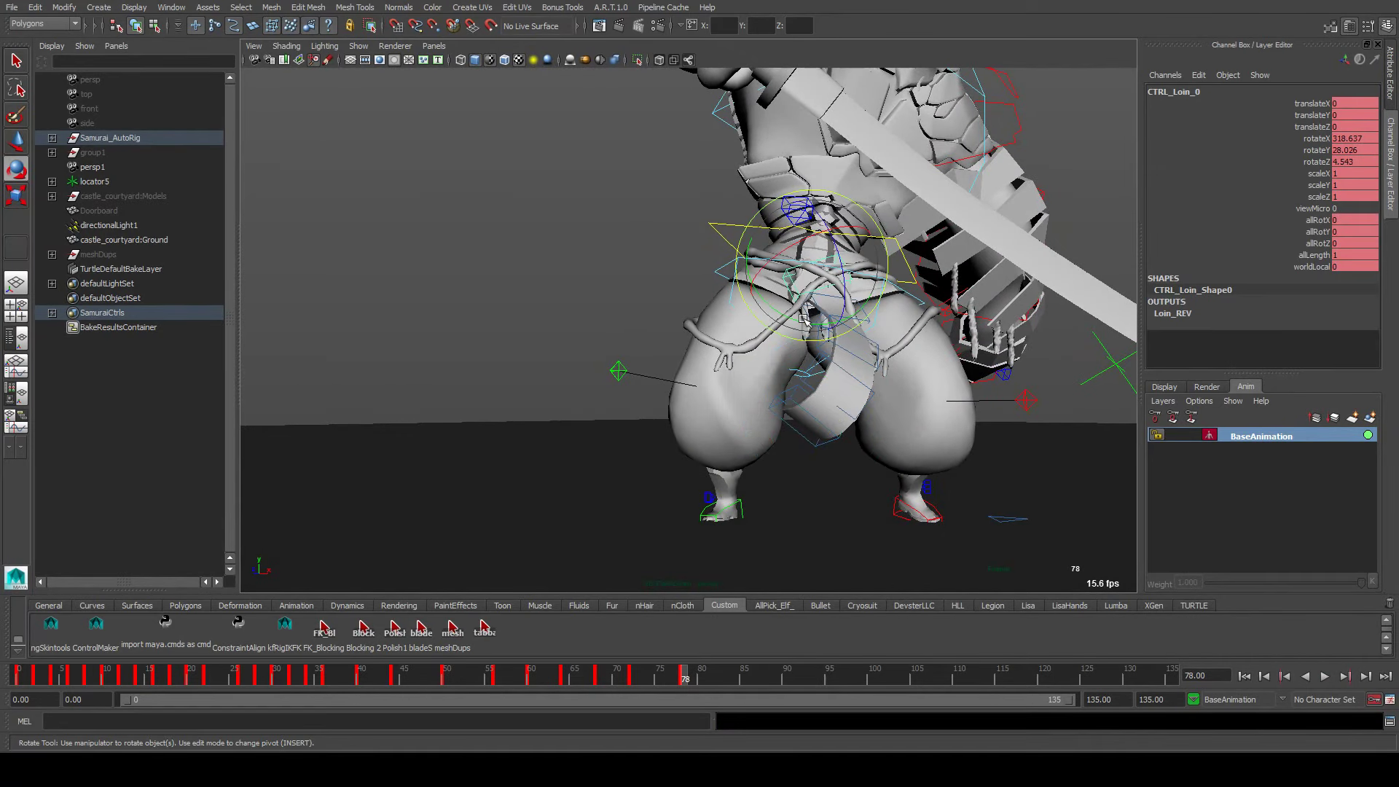
left_click(780, 249)
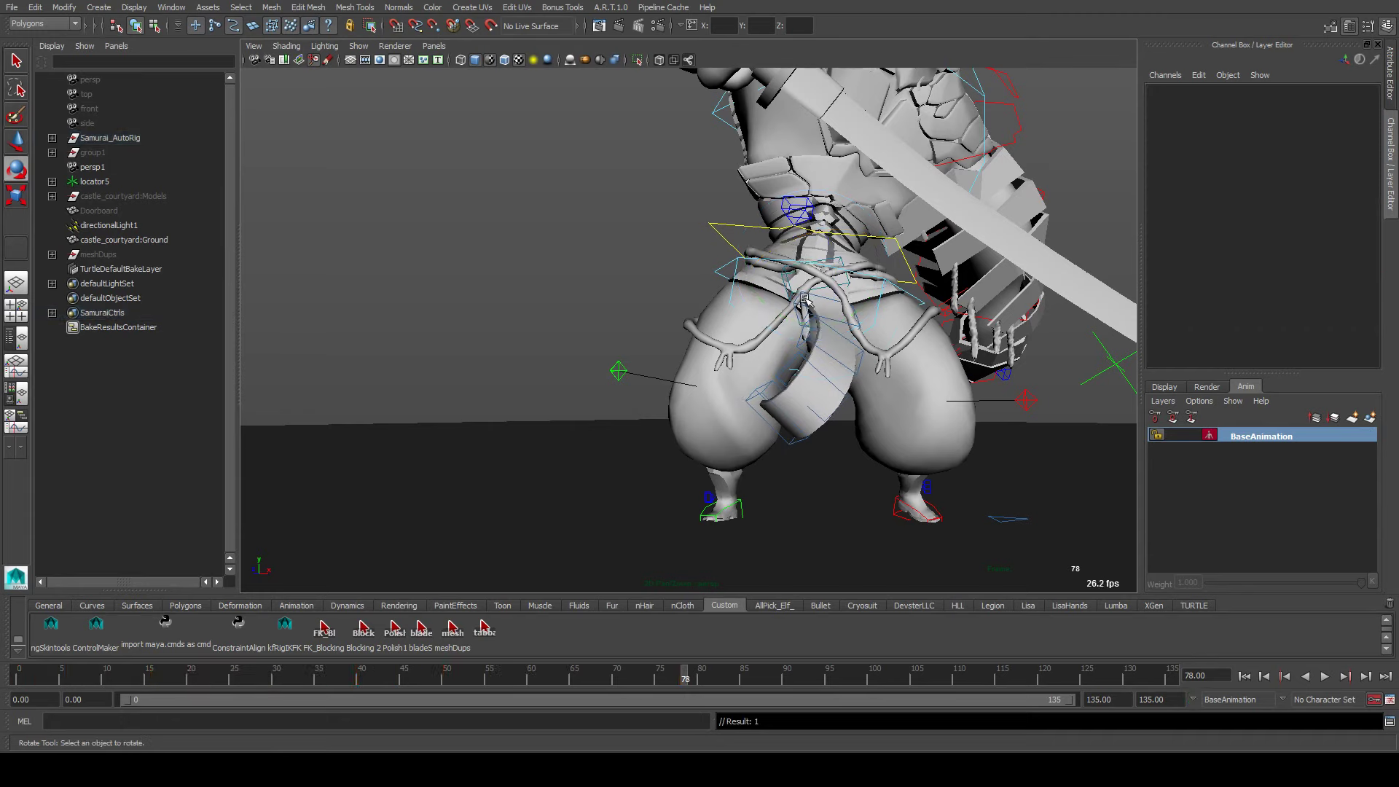
left_click(789, 261)
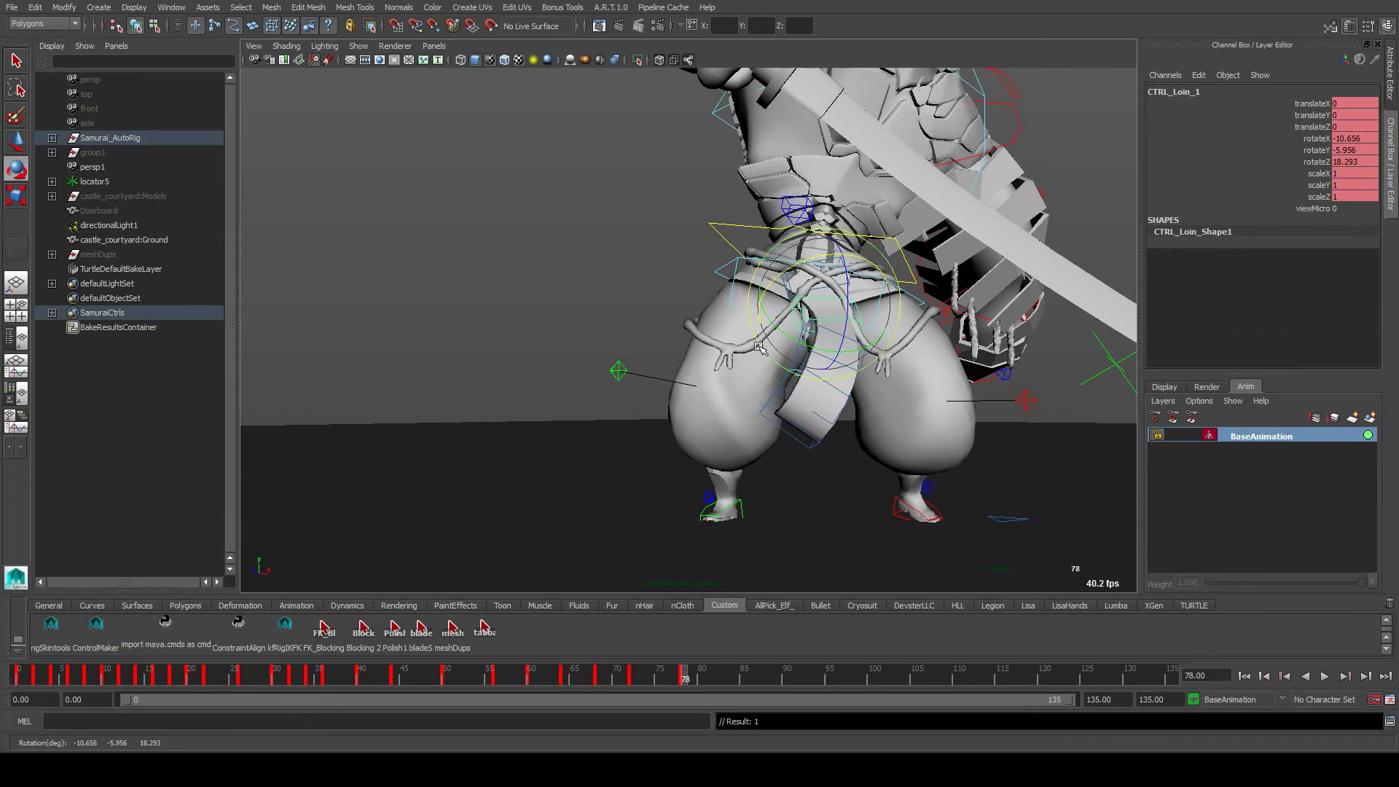
left_click(805, 437)
left_click(639, 691)
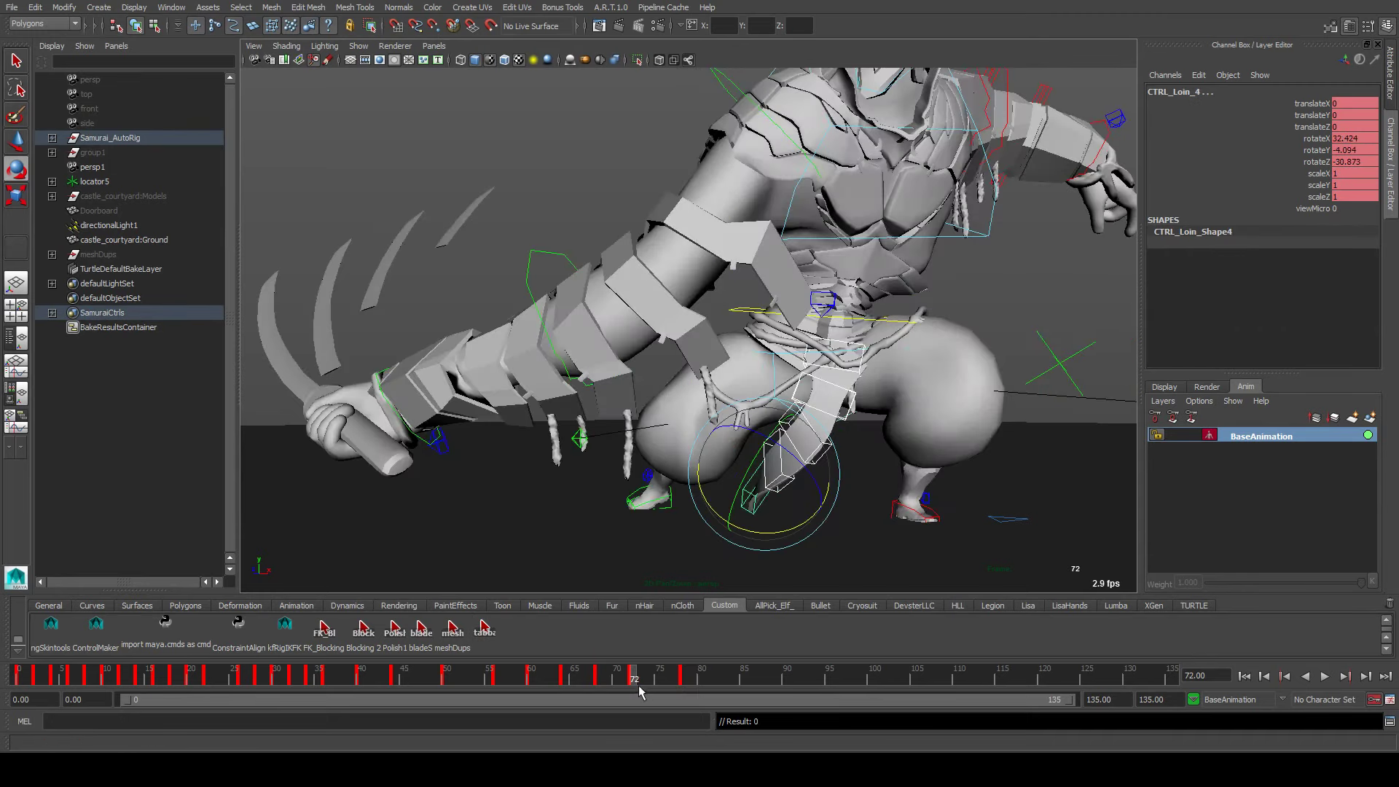
left_click_drag(651, 690, 680, 701)
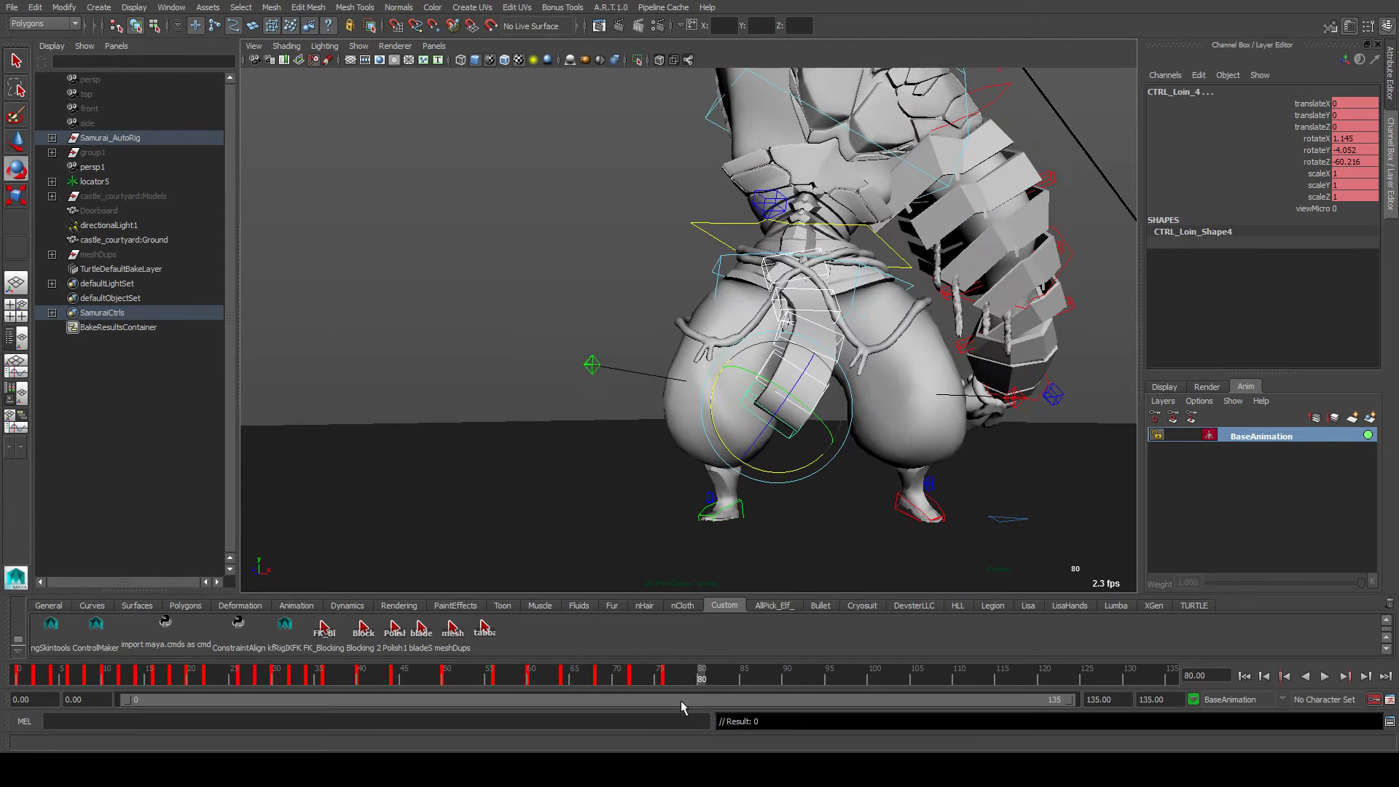
Rotate the upper loincloth controls at frame 80 to pull the cloth away from the samurai's right leg
left_click(806, 278)
left_click(801, 278)
left_click(797, 279)
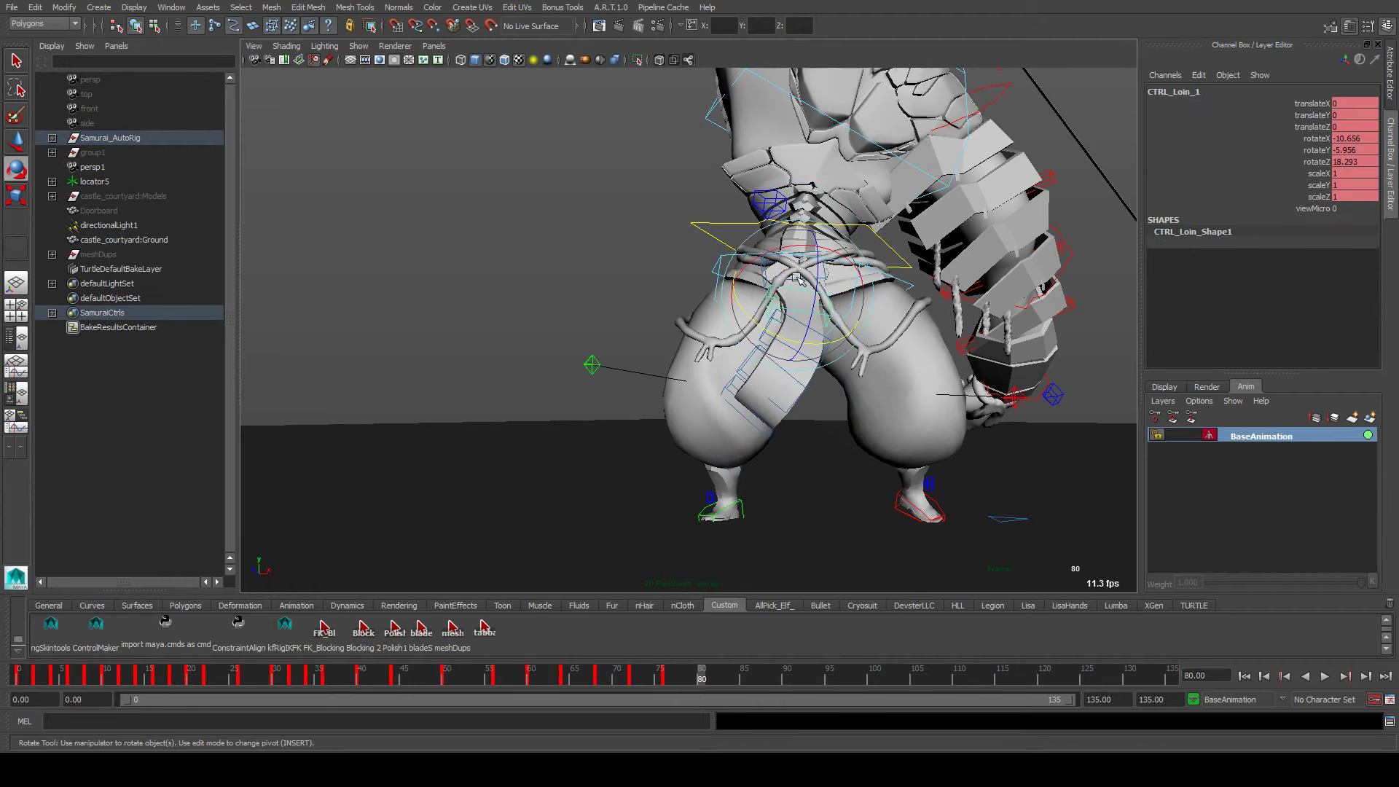
left_click(829, 336)
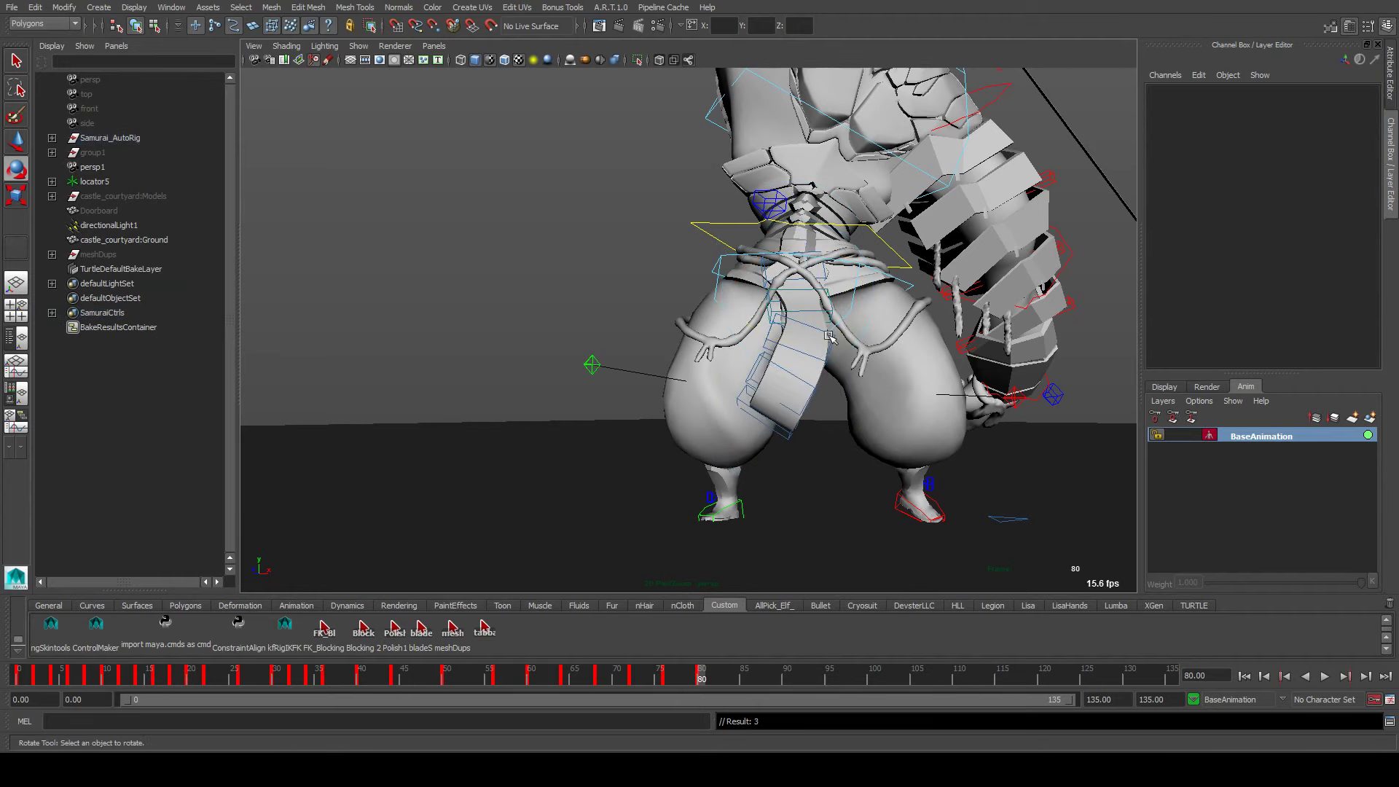
left_click(828, 336)
left_click_drag(829, 336, 792, 316)
Swing the lower cloth toward the samurai's left leg at frame 80 with CTRL_Loin_3 and CTRL_Loin_4, rotating CTRL_Loin_4 to about -2.1, -3.7, -15.2
left_click(844, 378)
left_click(858, 400)
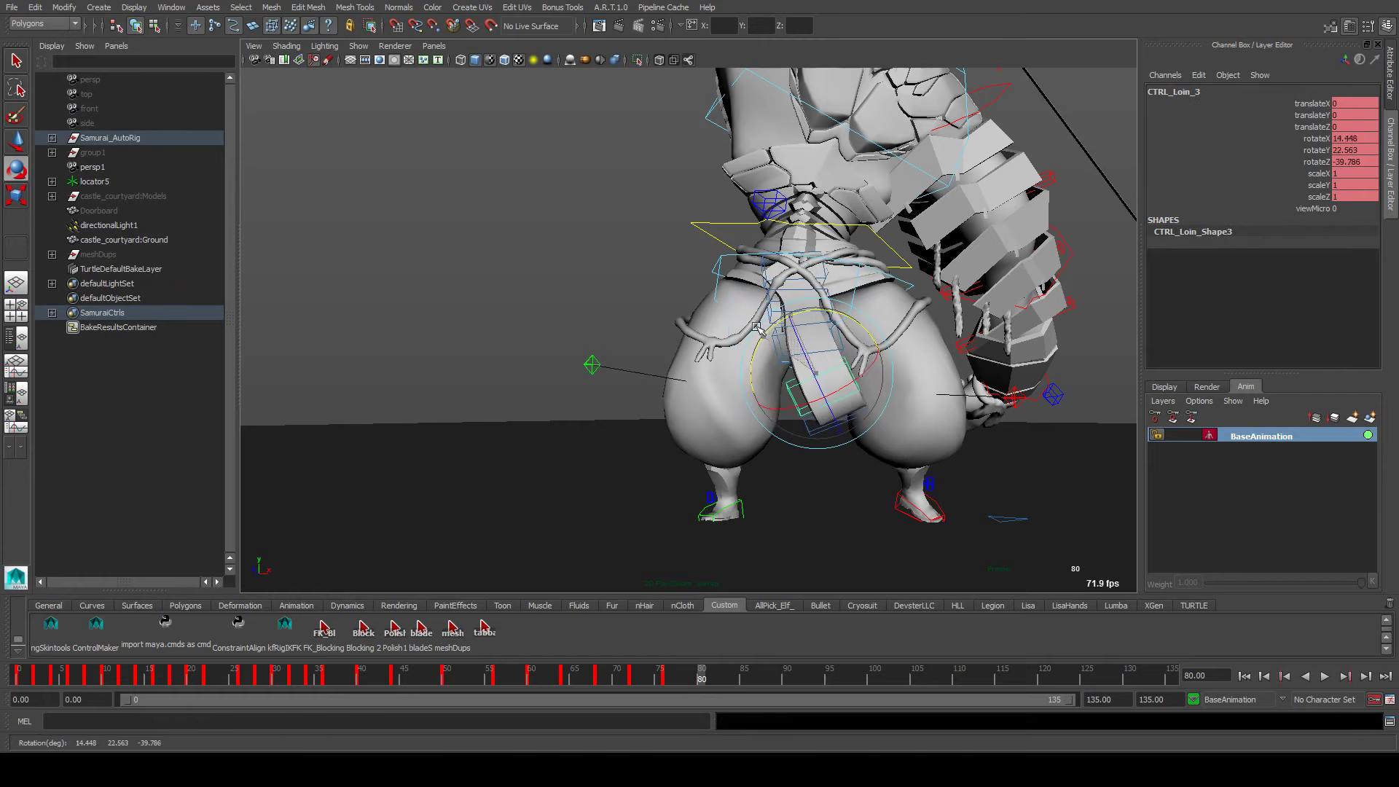
left_click(873, 417)
left_click(855, 390)
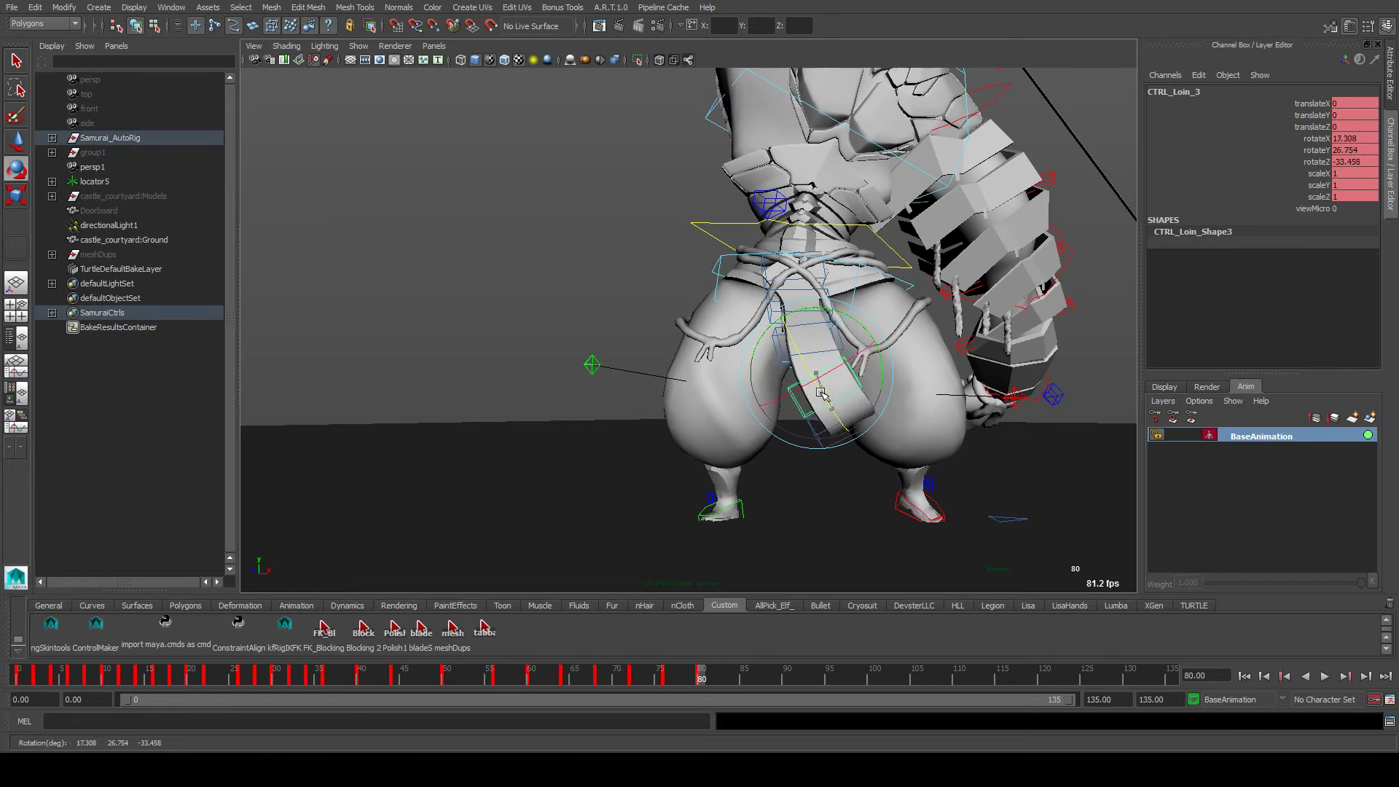
left_click(816, 466)
left_click(842, 431)
left_click_drag(843, 432, 836, 372)
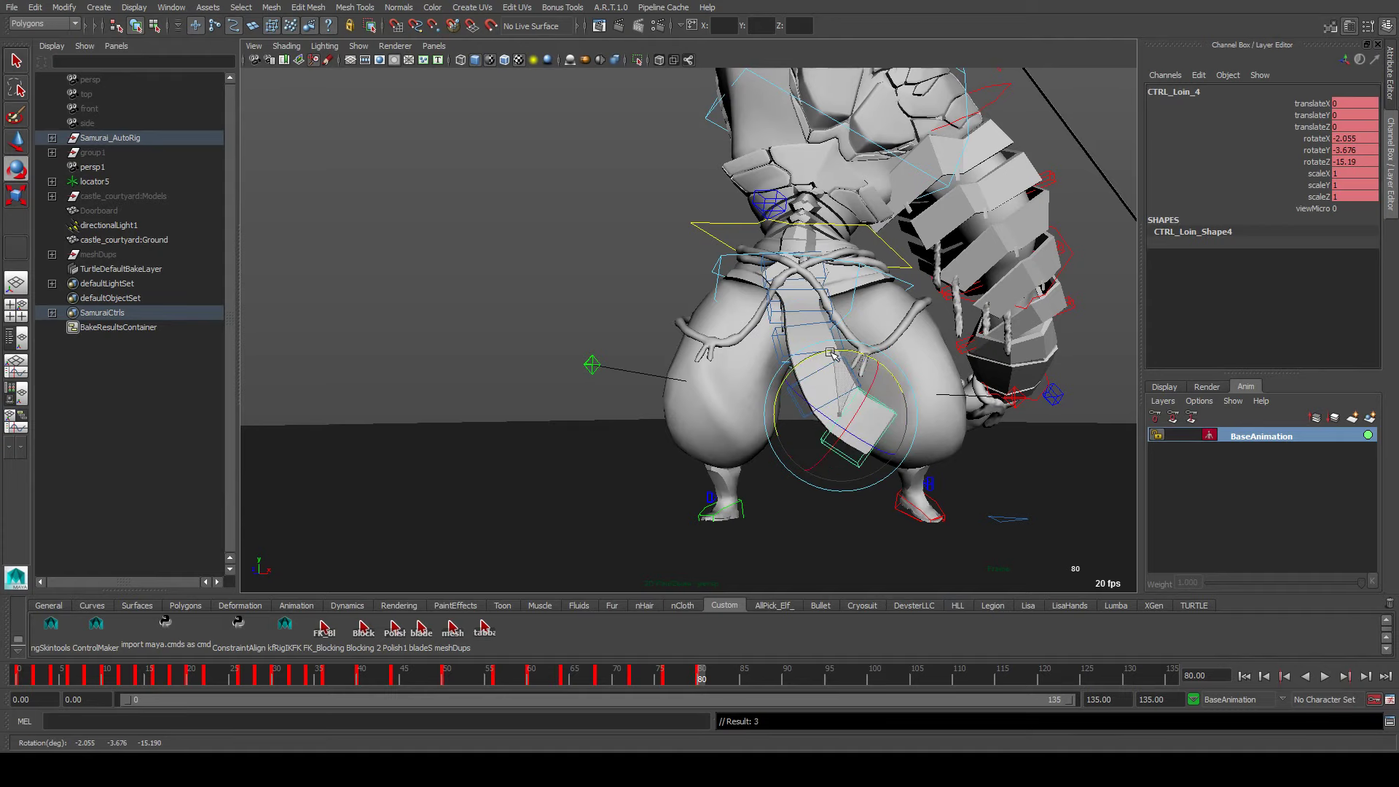
Refine the frame 80 curve with CTRL_Loin_3 at about 28.7, 30.3, -4.6 and a CTRL_Loin_2 rotation, and compare it with frame 76
left_click(856, 437)
left_click(871, 415)
left_click_drag(871, 415, 881, 412)
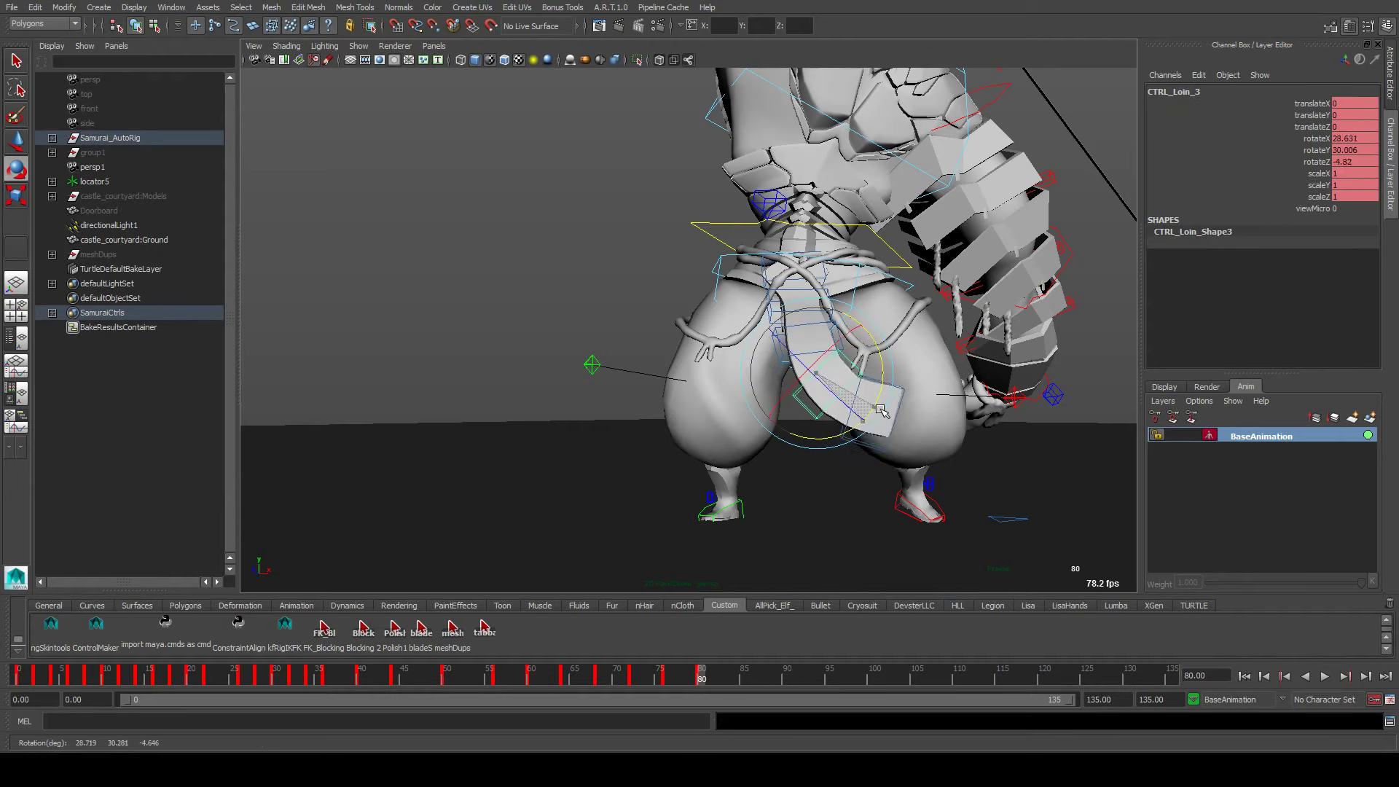
left_click(795, 363)
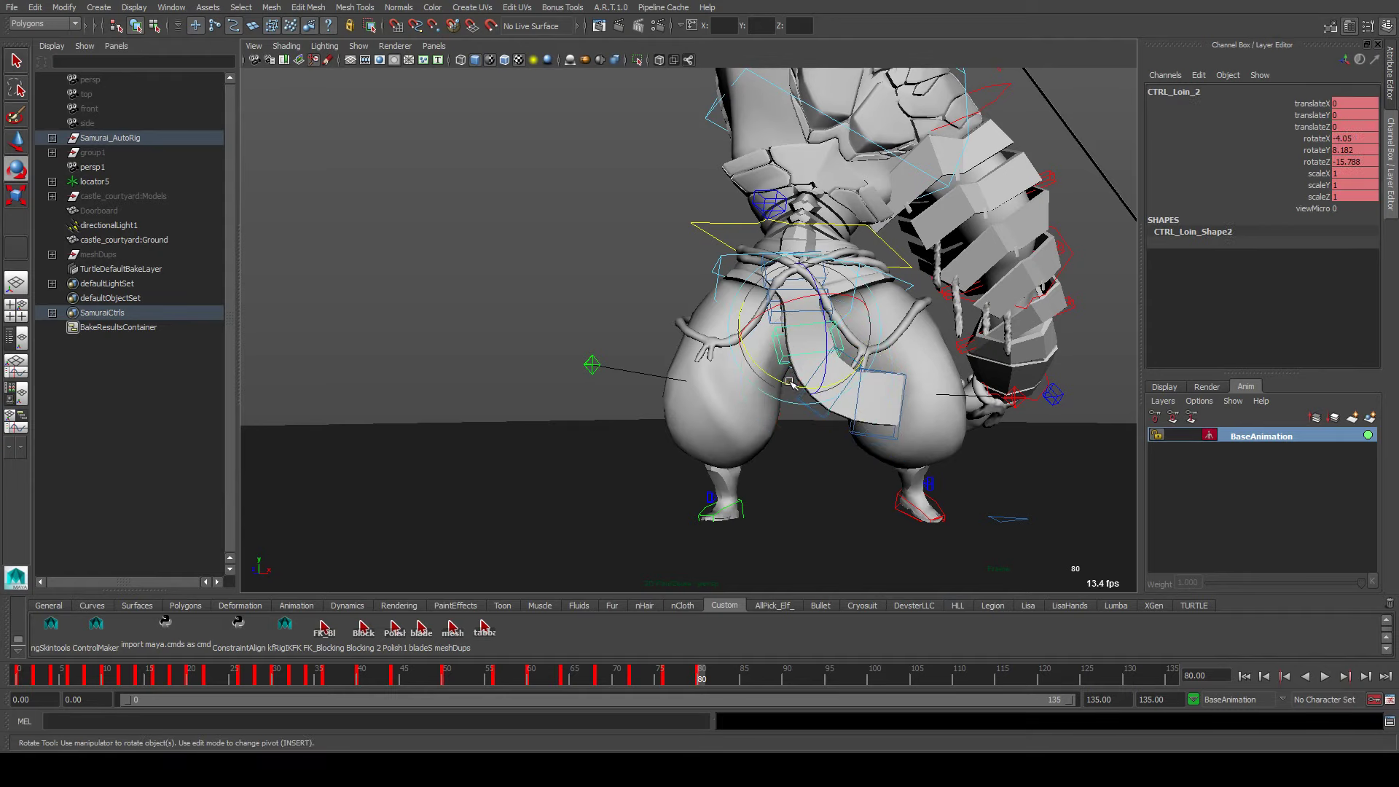
left_click_drag(790, 381, 795, 389)
left_click(484, 631)
key("comma")
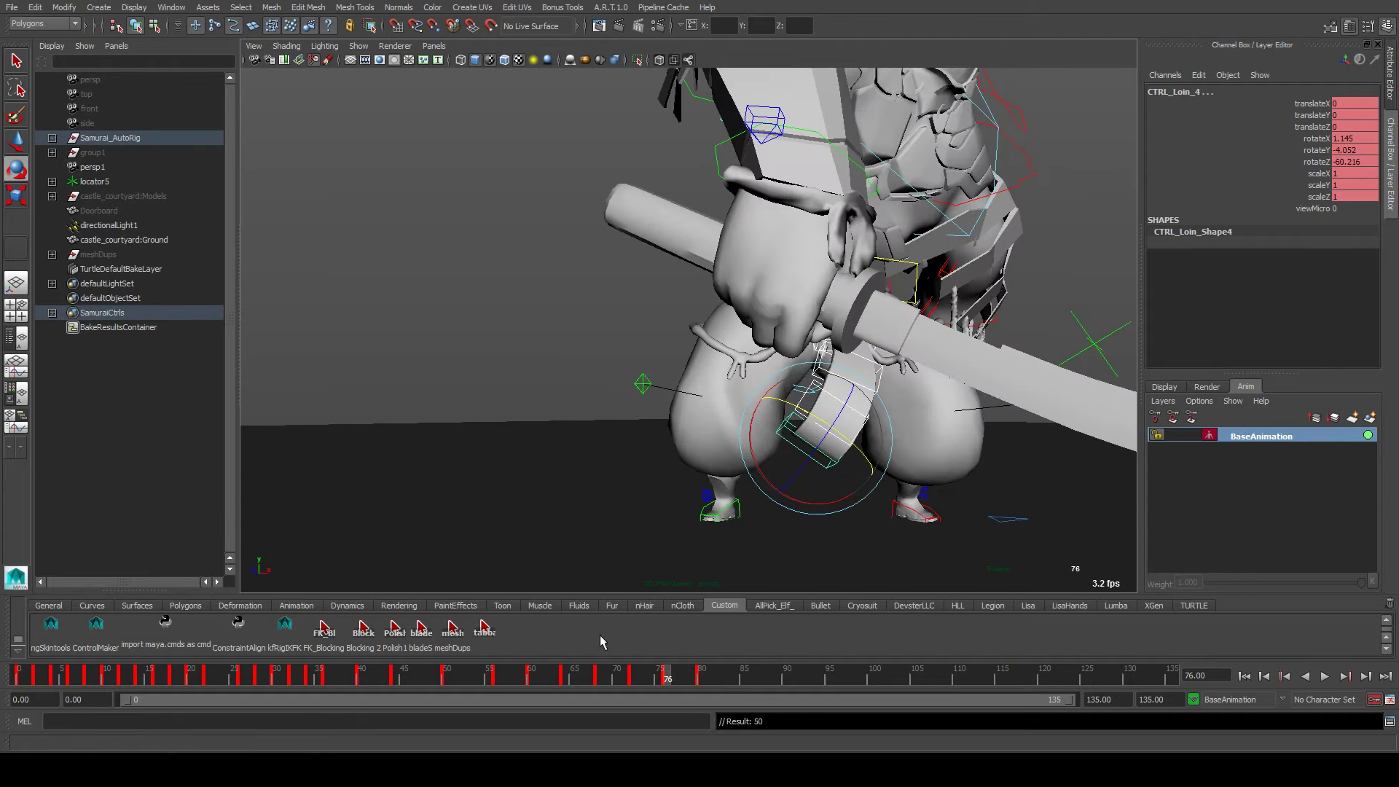
Retime the loincloth swing by moving its last two sets of keys to frames 78 and 84
key("period")
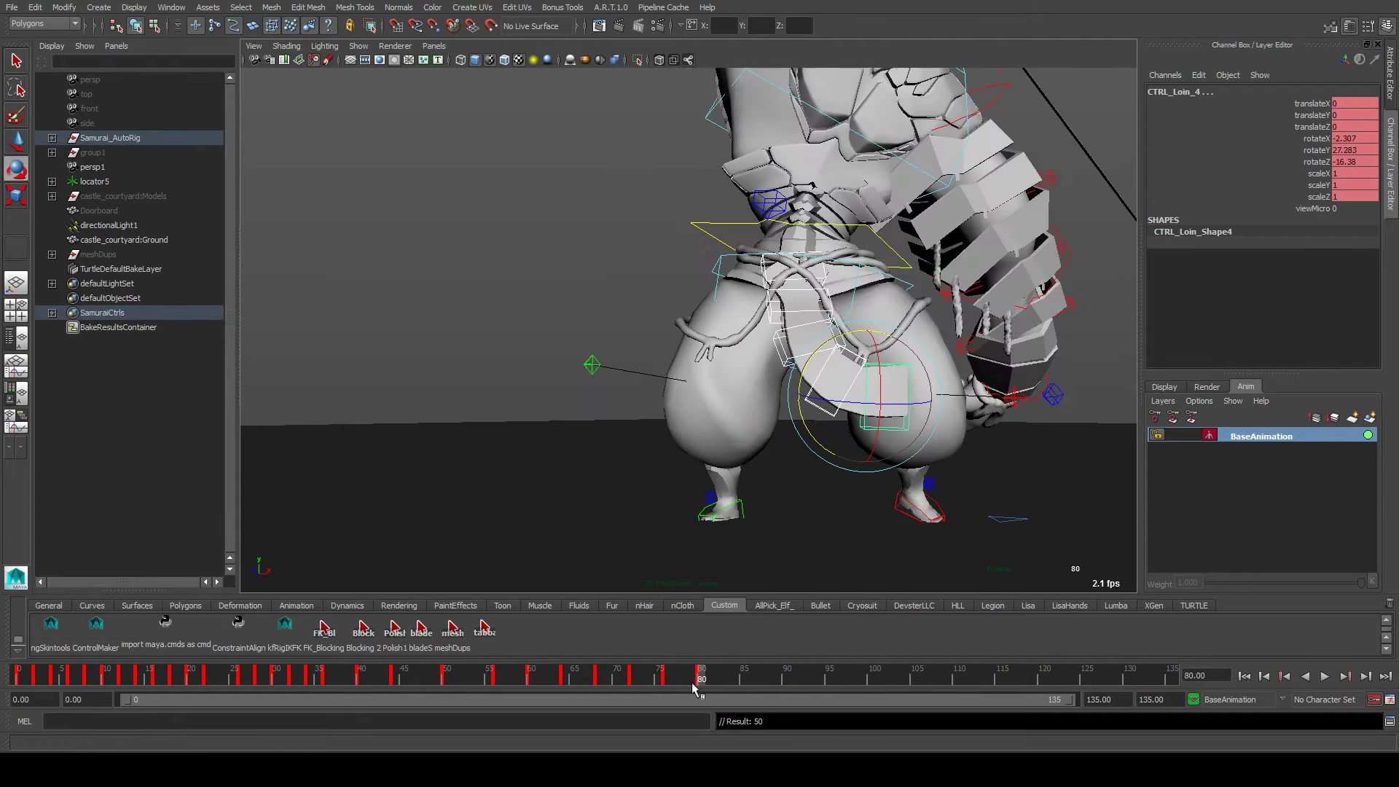
key("alt+v")
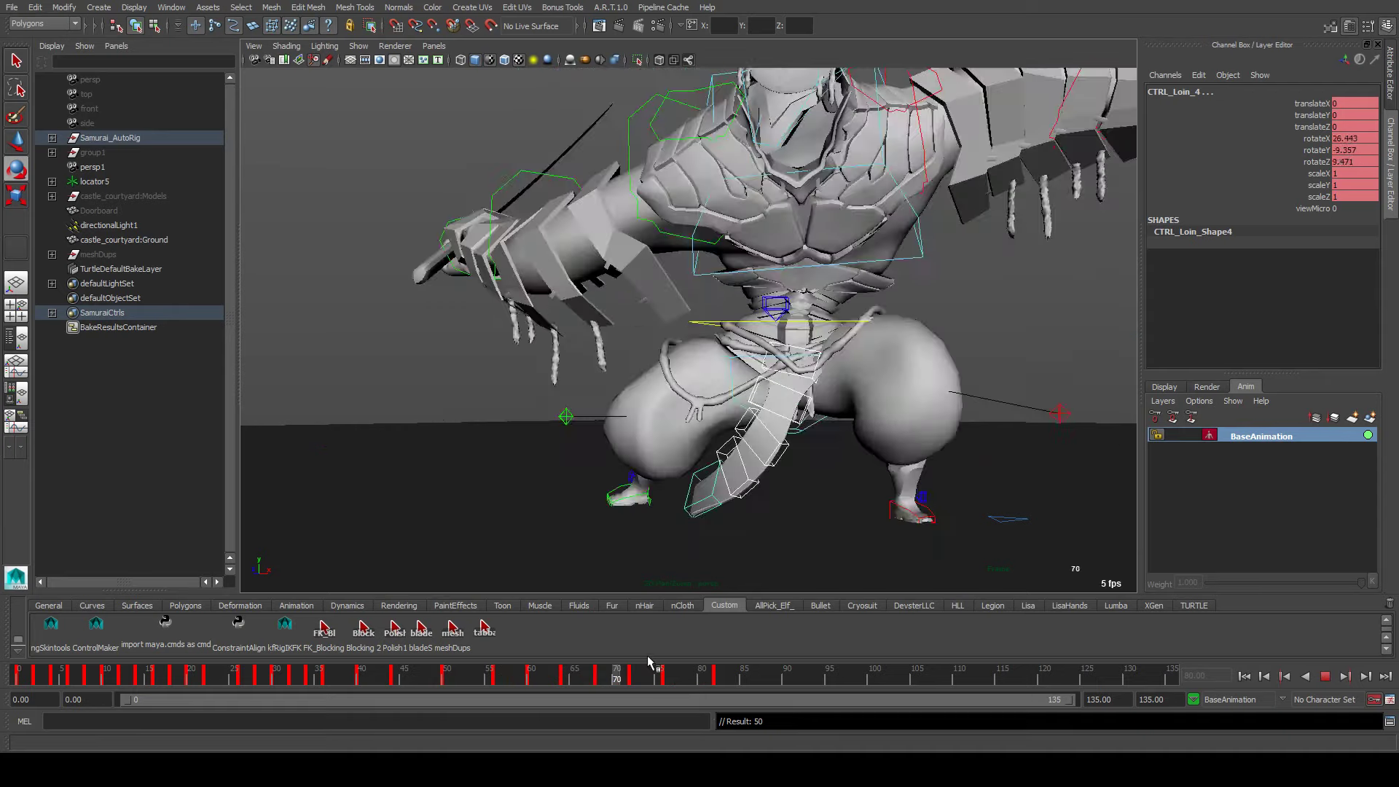
left_click(663, 681)
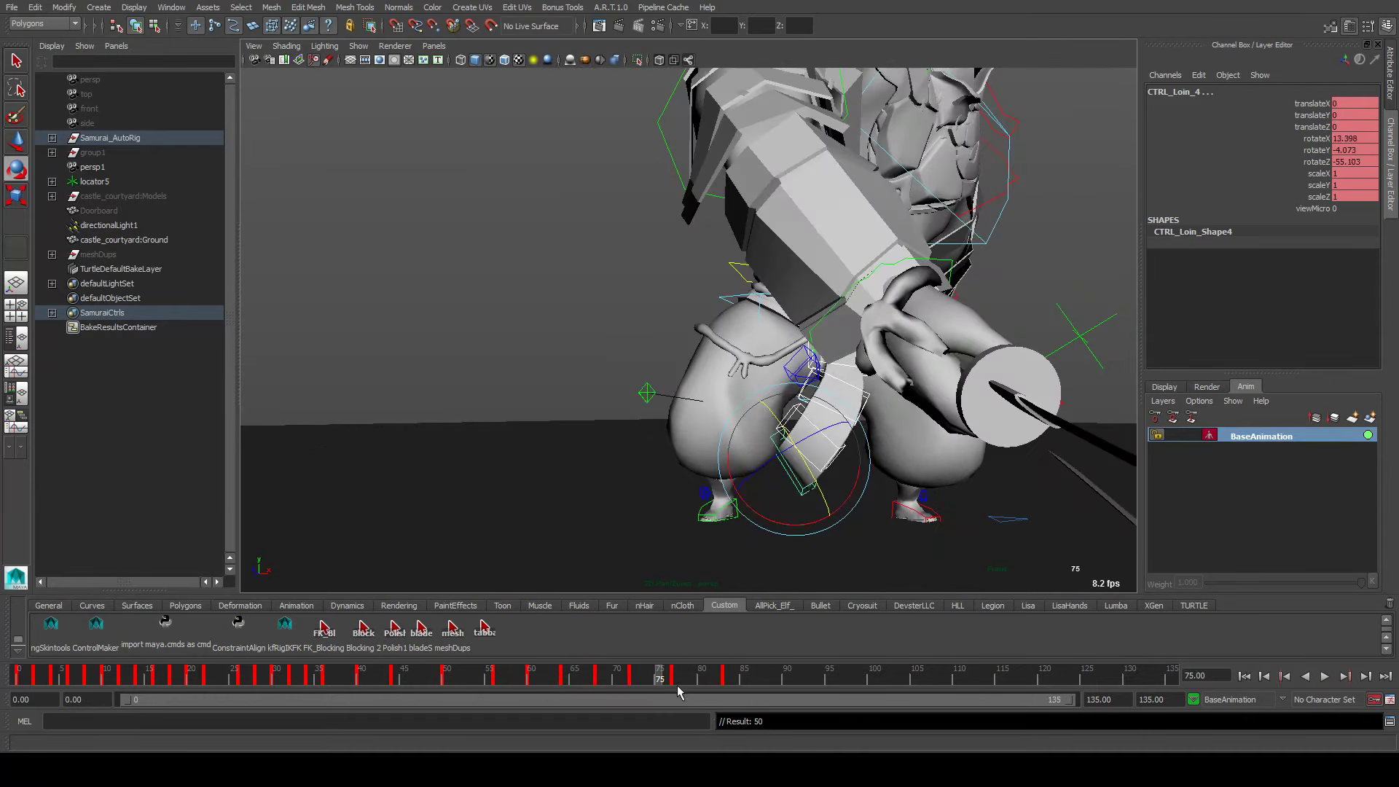
key("alt+v")
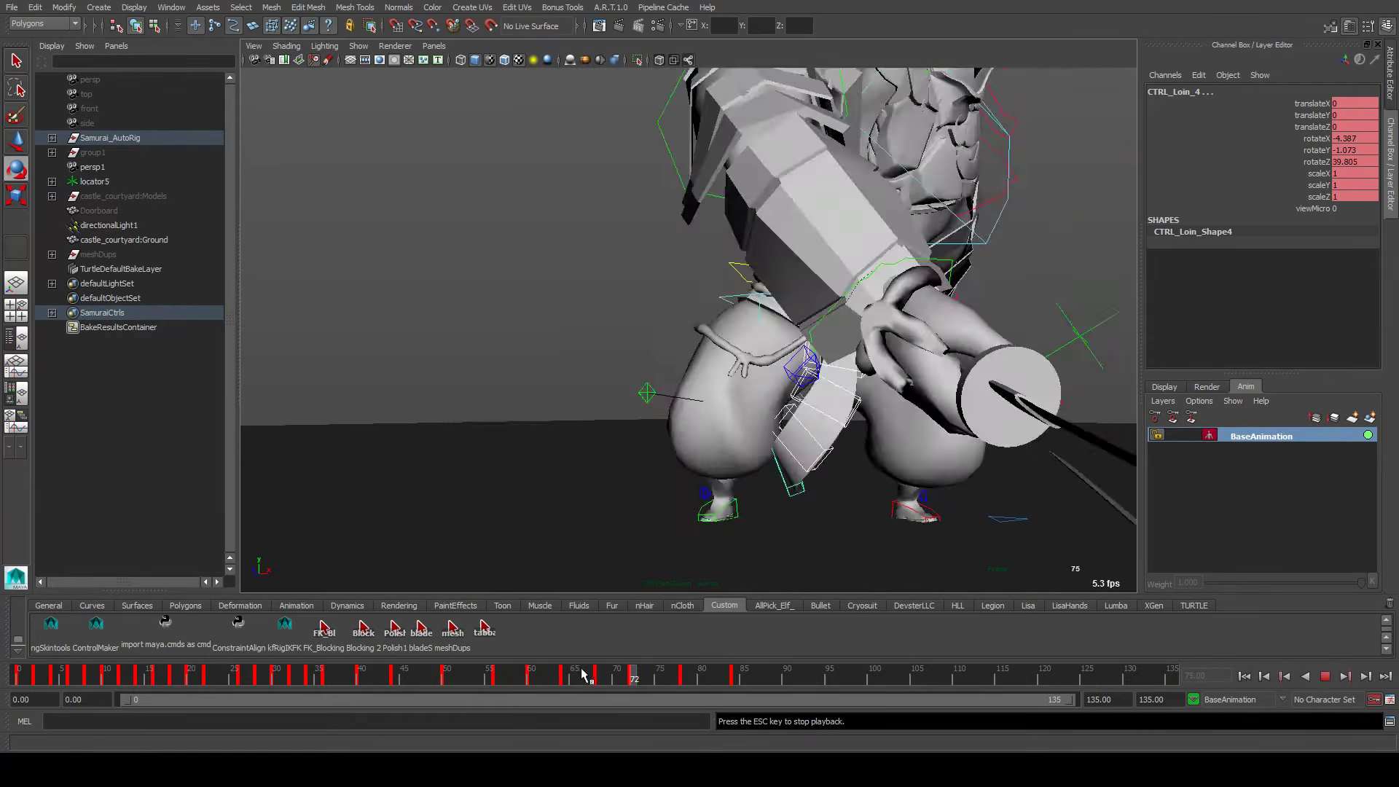
Play back and scrub the animation between about frames 65 and 84 to check the retimed loincloth swing
mouse_move(585, 677)
left_mouse_down()
mouse_move(838, 674)
mouse_move(381, 674)
mouse_move(570, 669)
left_mouse_up()
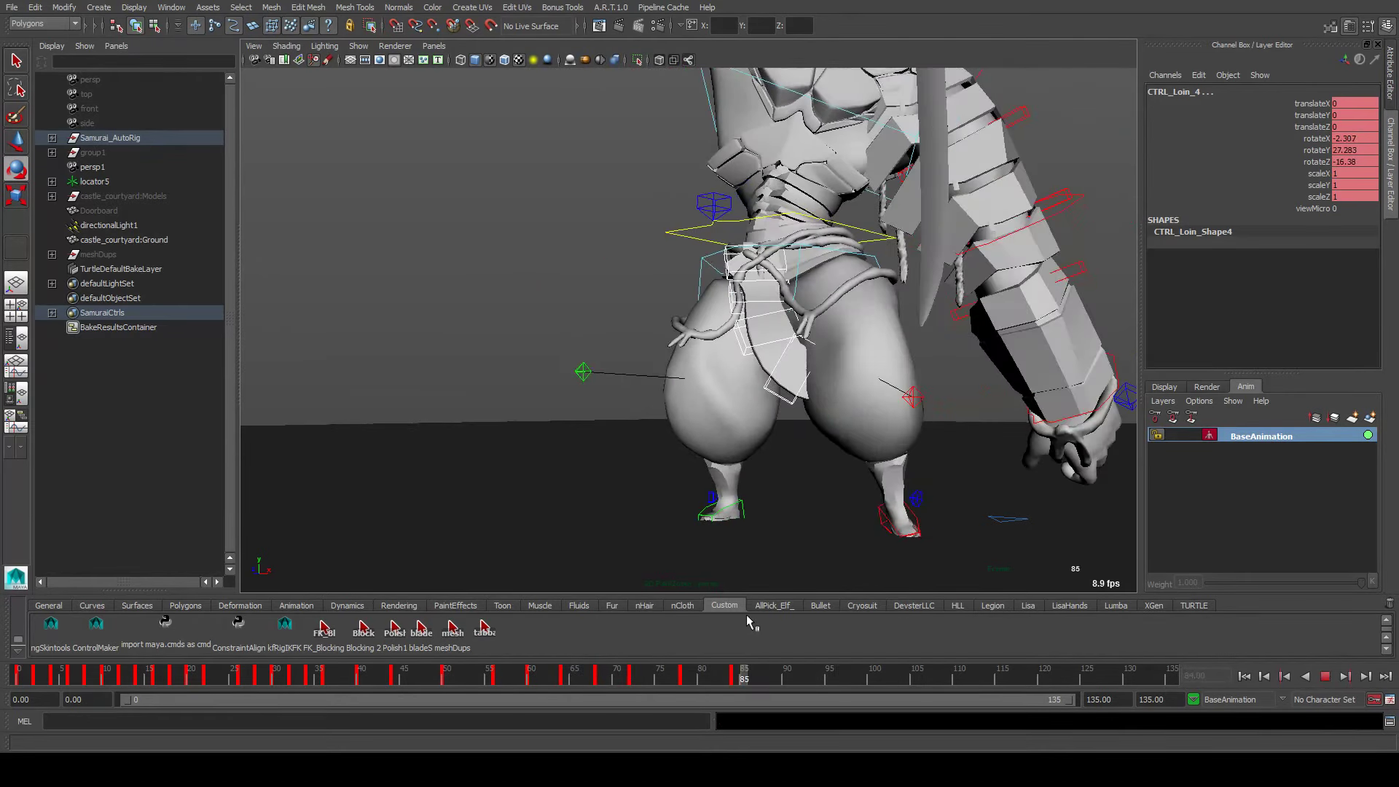
left_click(634, 674)
left_click(678, 669)
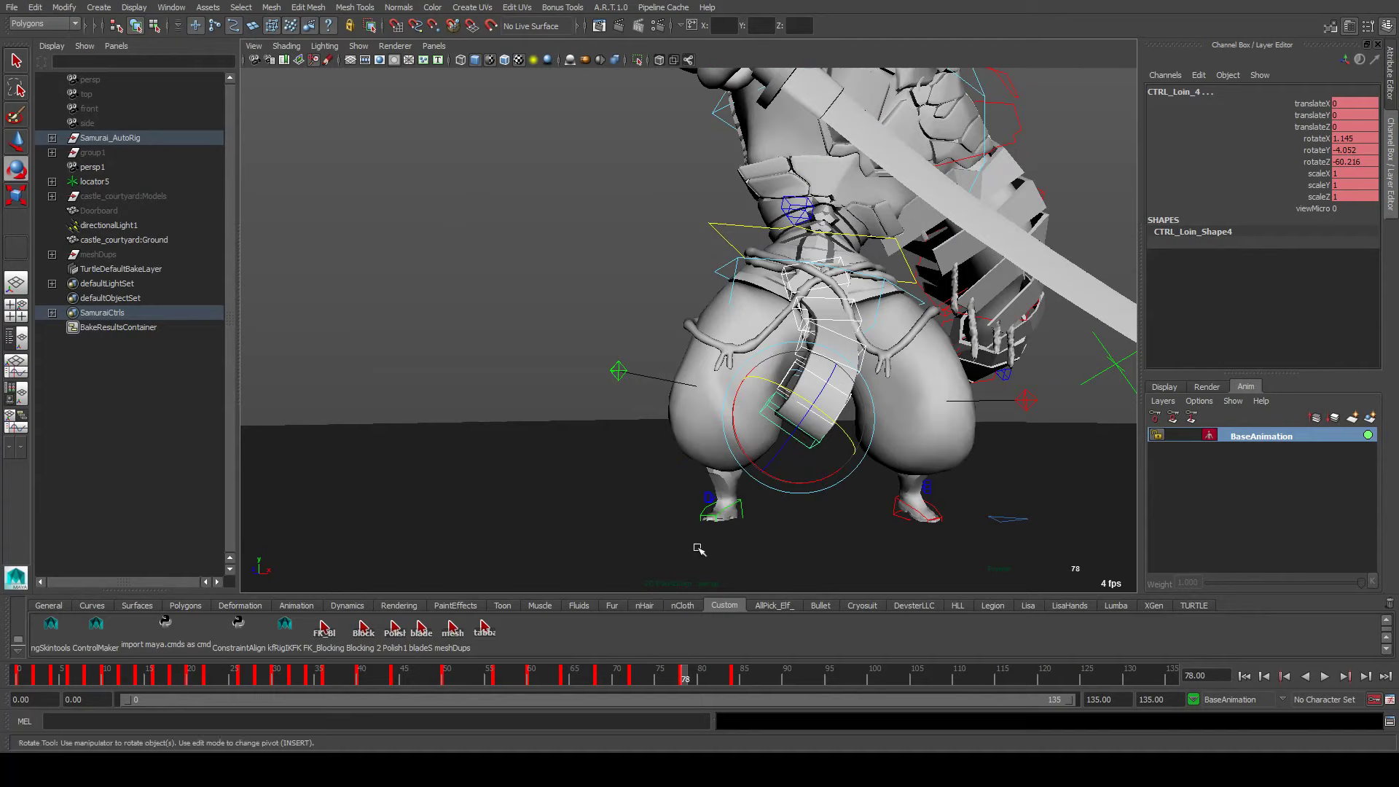
left_click_drag(693, 553, 729, 525, "alt")
left_click(895, 422)
left_click(894, 422)
left_click(904, 424)
left_click(911, 425)
left_click(632, 674)
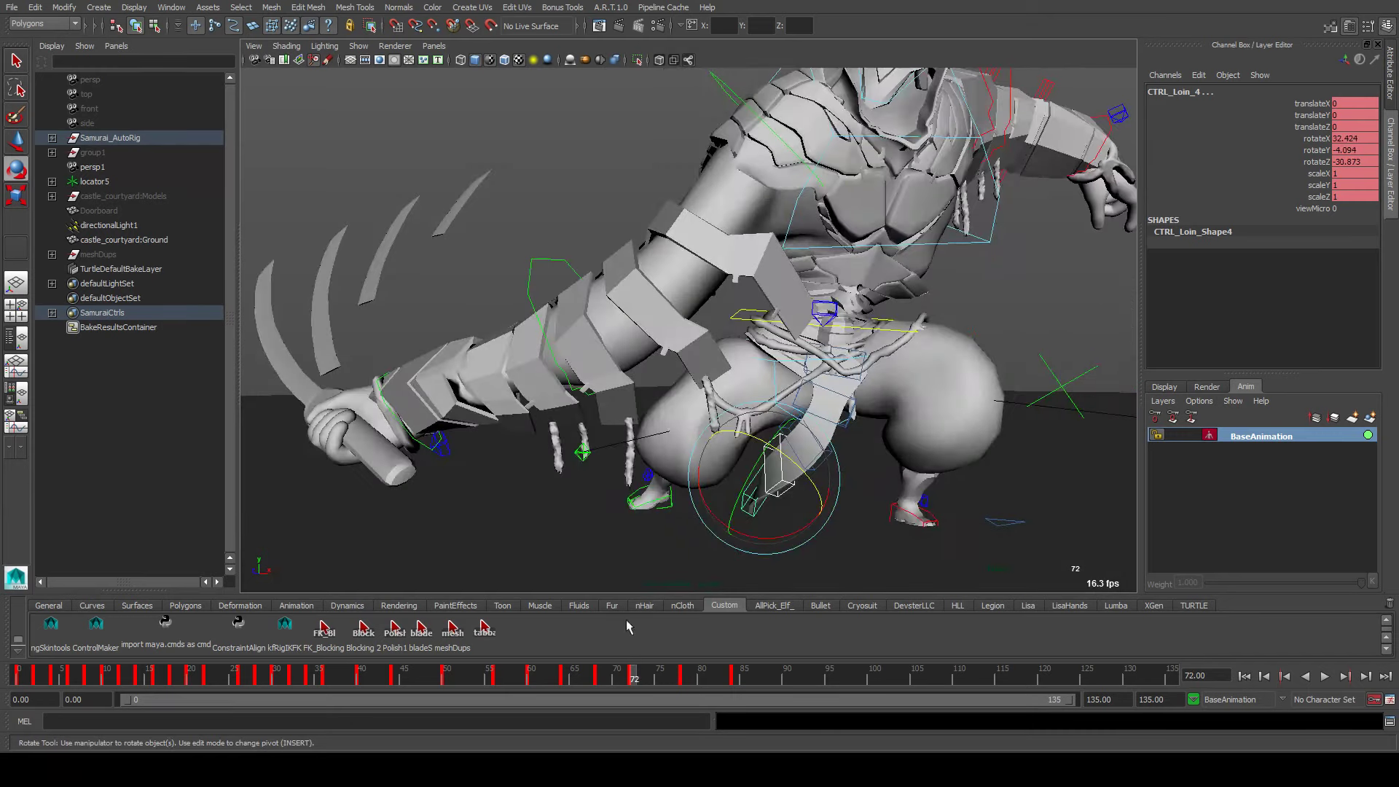
key("alt+v")
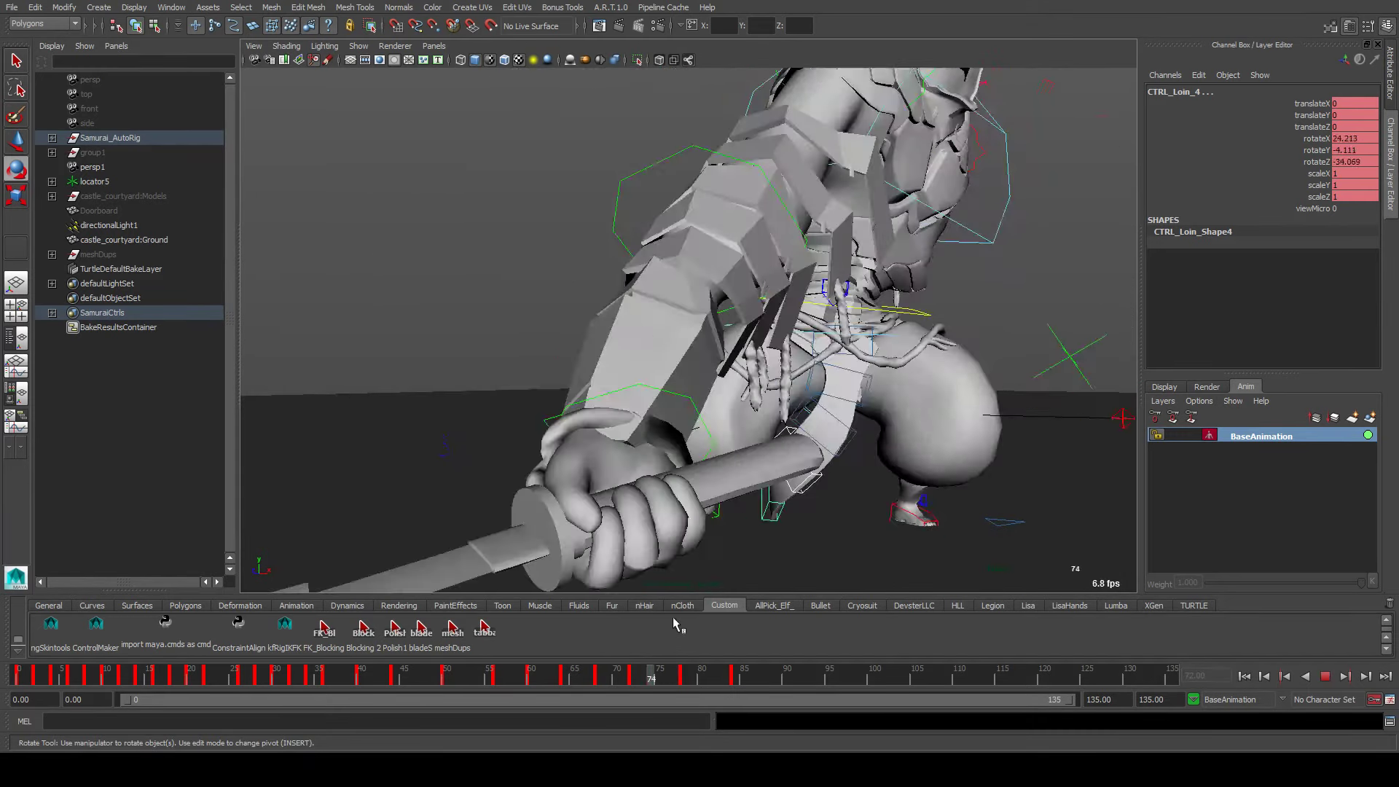
key("alt+v")
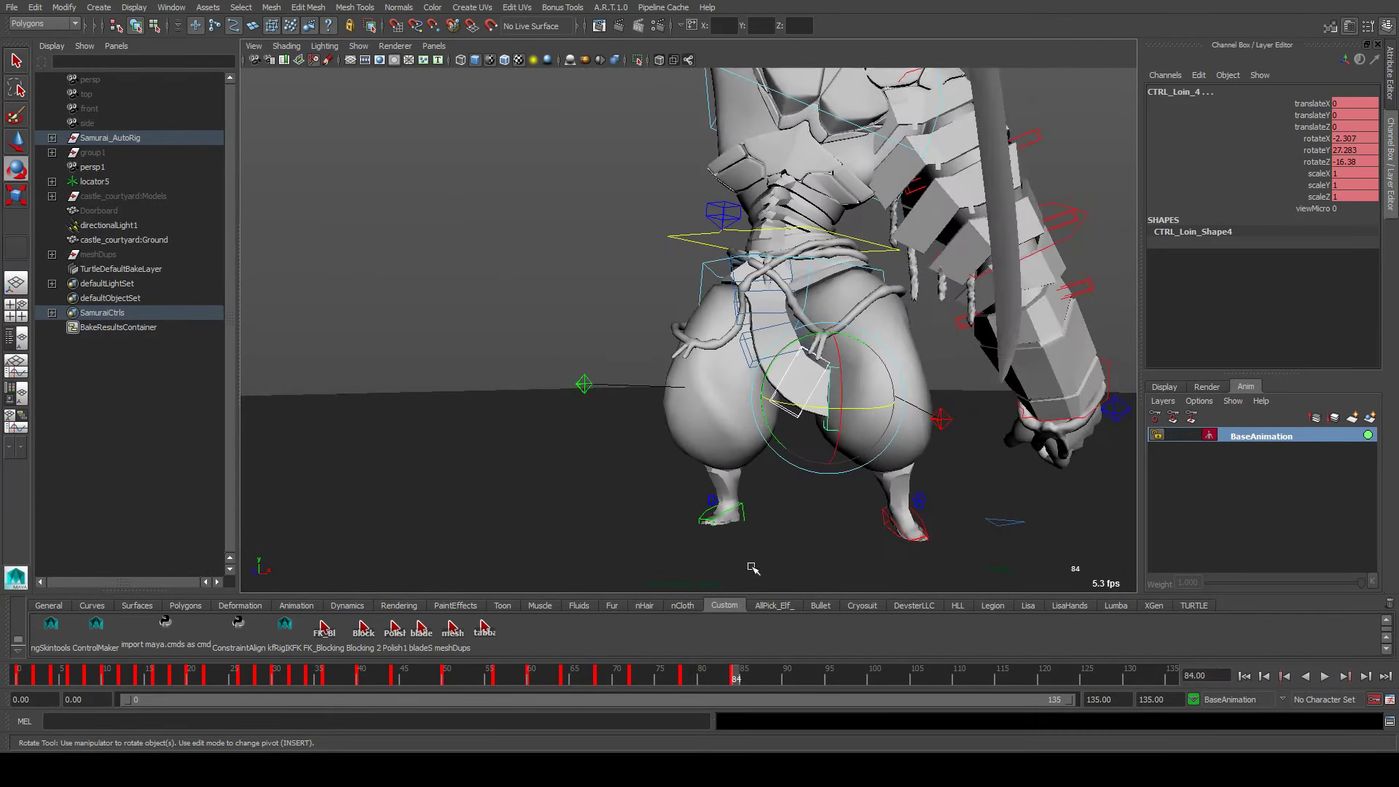
At frame 84, rotate CTRL_Loin_4 to about -2.1, 10.5, -15.7 and CTRL_Loin_2 to about 4.7, 9.9, -5.1
left_click_drag(827, 349, 794, 444, "alt")
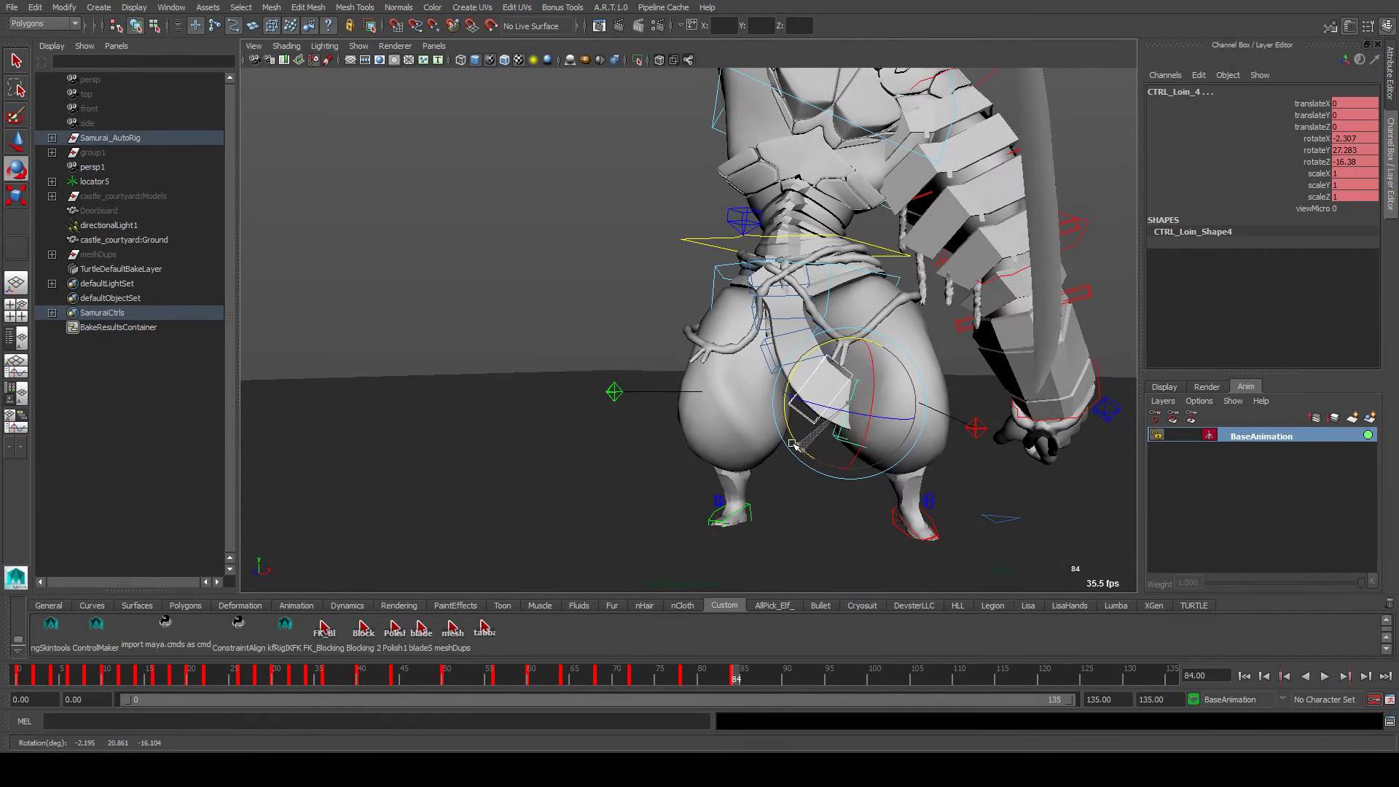
left_click(788, 366)
left_click(774, 362)
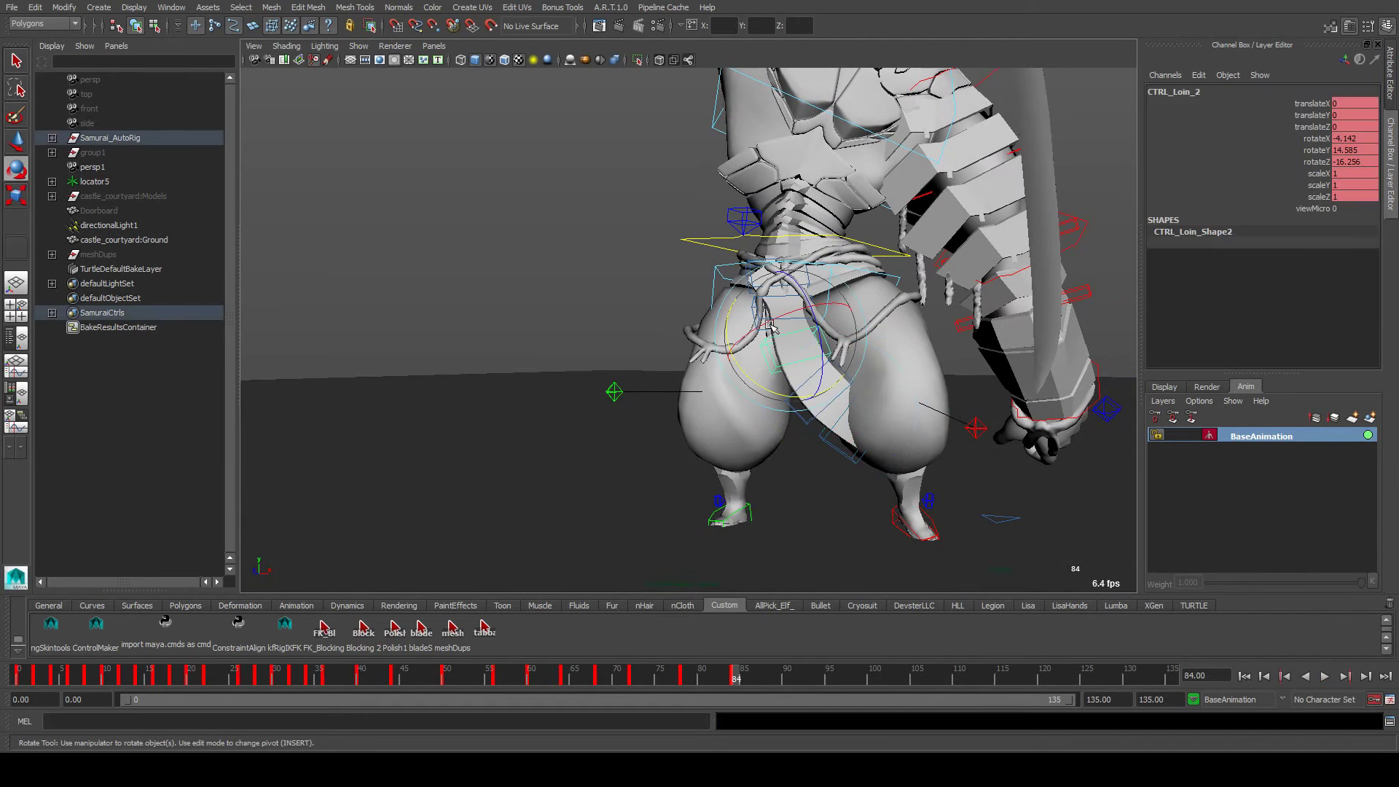
left_click_drag(774, 324, 821, 353)
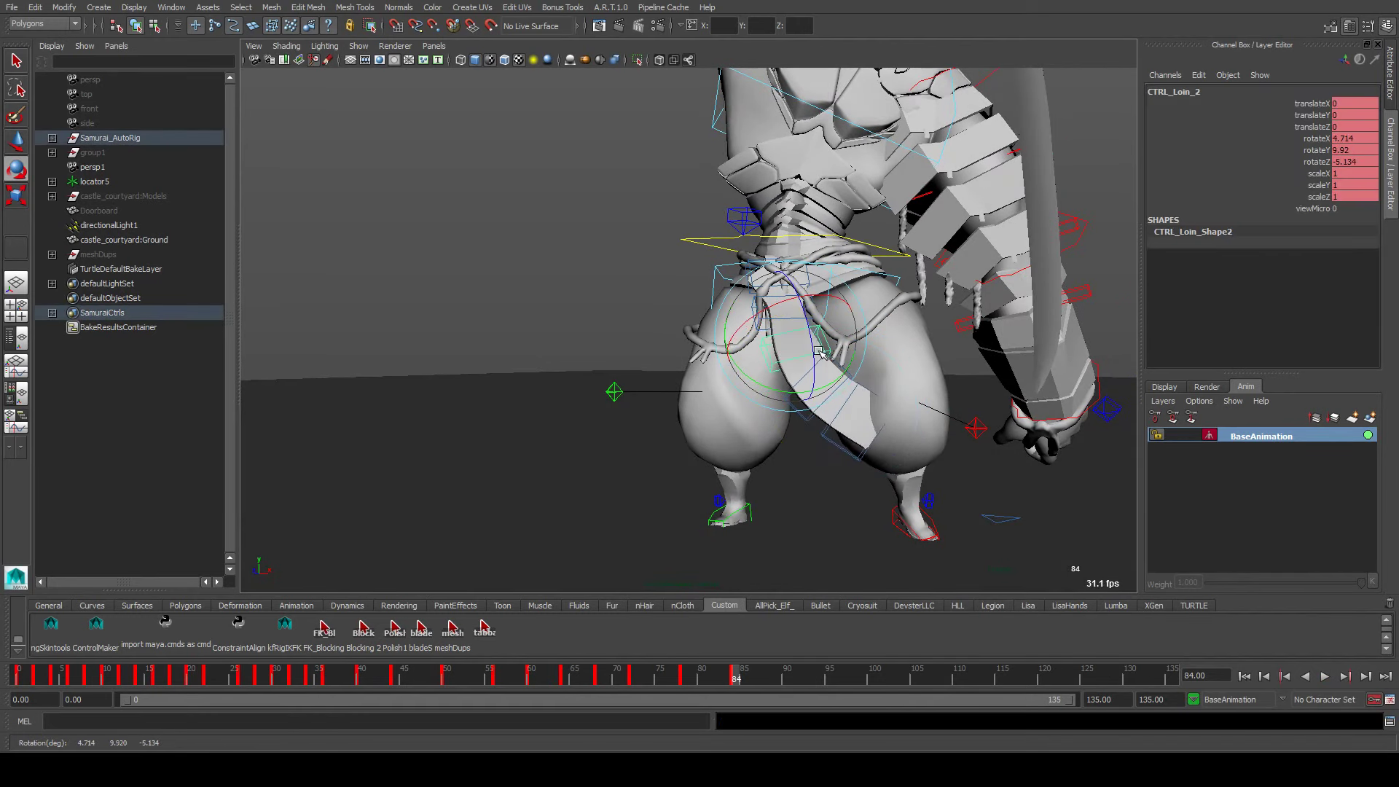
Rotate CTRL_Loin_1 to about -0.5, -2.6, 18.3 and CTRL_Loin_0 to about 339.4, 23.4, 12.0 at frame 84, comparing the pose with frame 78
left_click(796, 318)
left_click(797, 305)
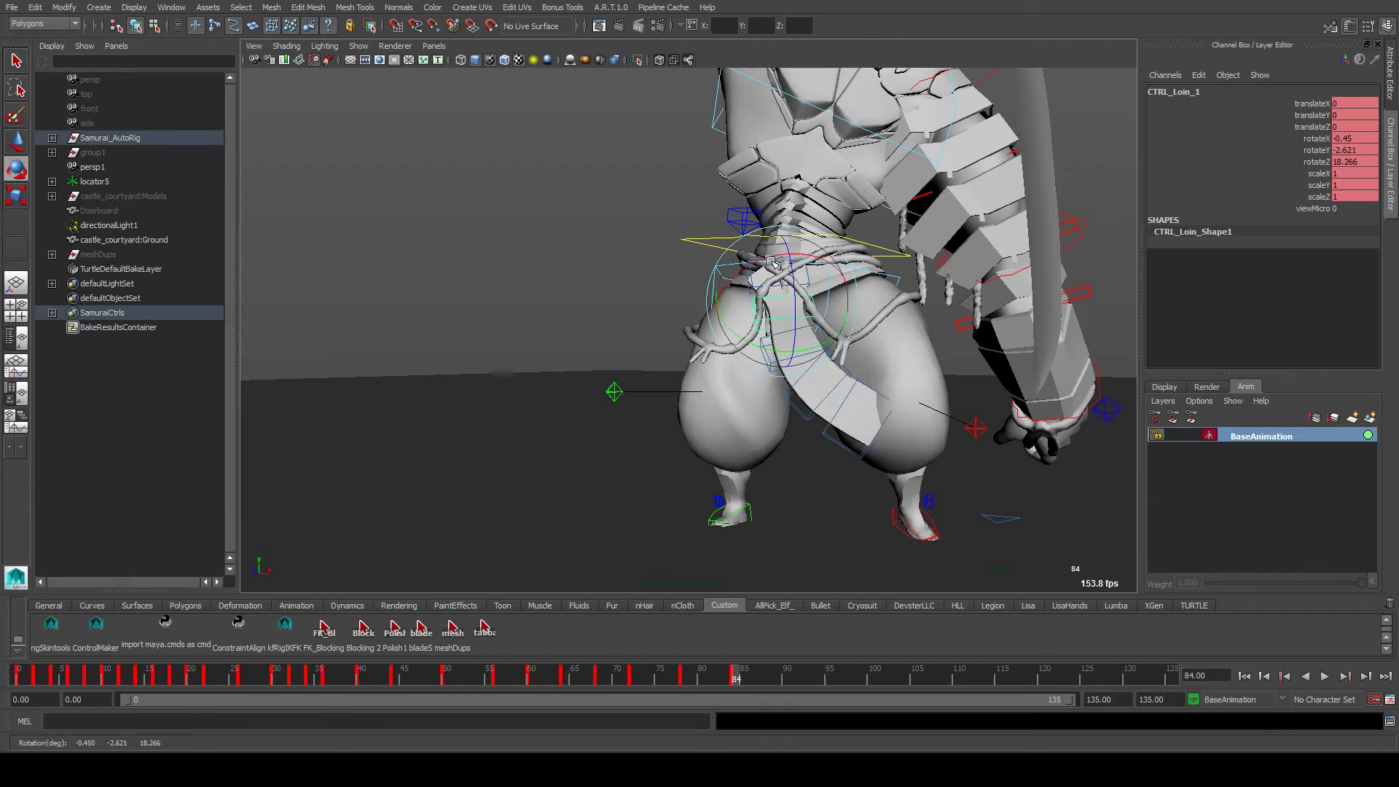
left_click(761, 287)
left_click(753, 285)
left_click_drag(804, 230, 828, 301)
key("comma")
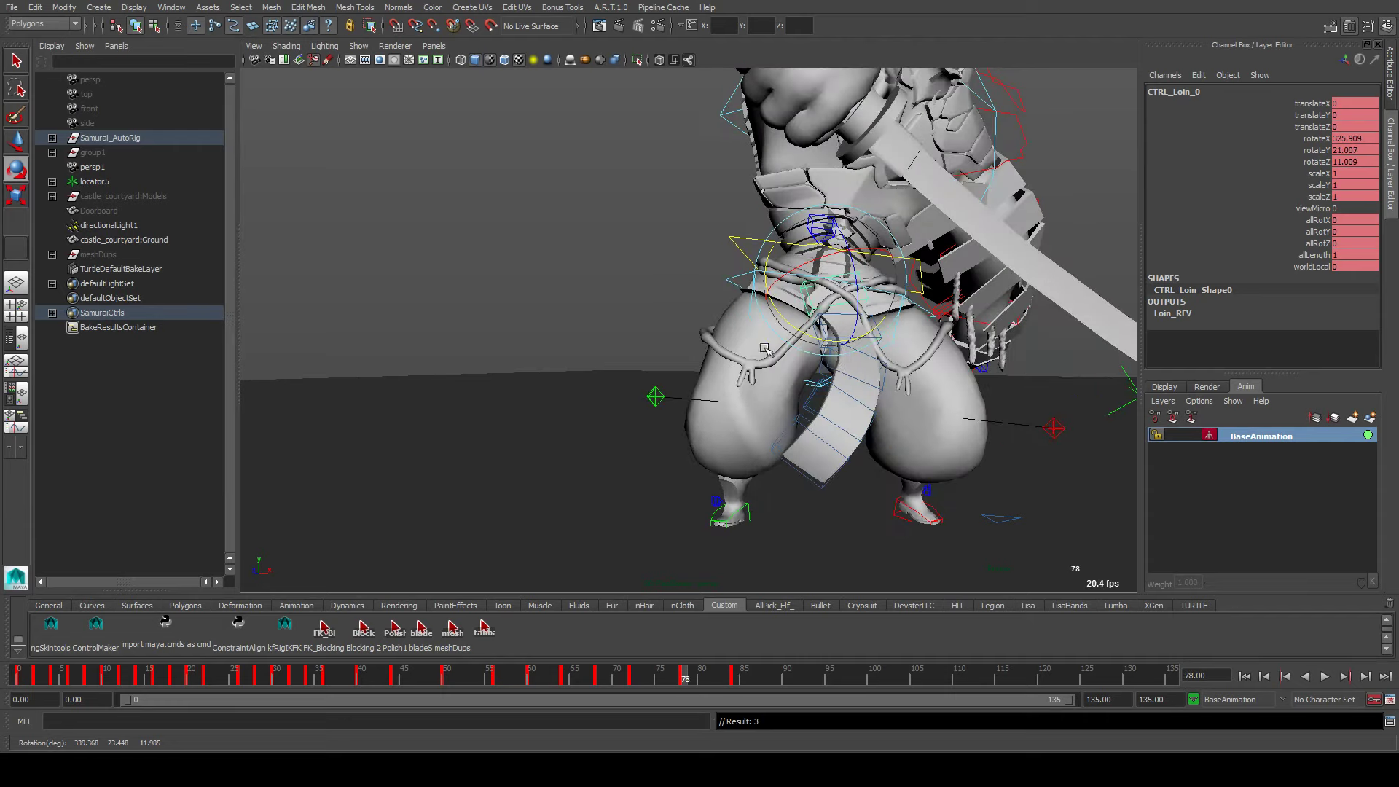
key("period")
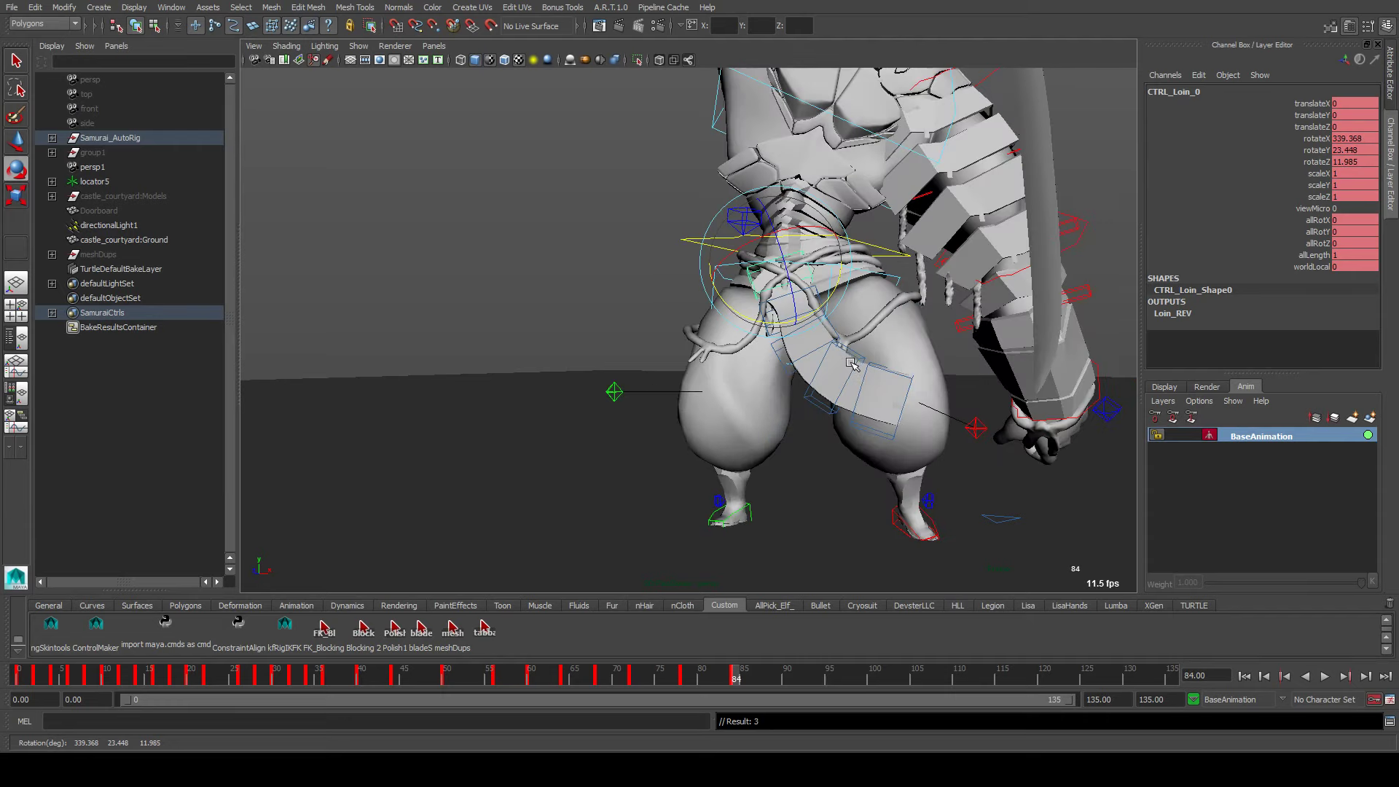
Rotate CTRL_Loin_3 to about 30.4, 22.8, -0.2 at frame 84 and reselect all the loincloth controls
left_click(487, 631)
left_click_drag(919, 390, 871, 386, "alt")
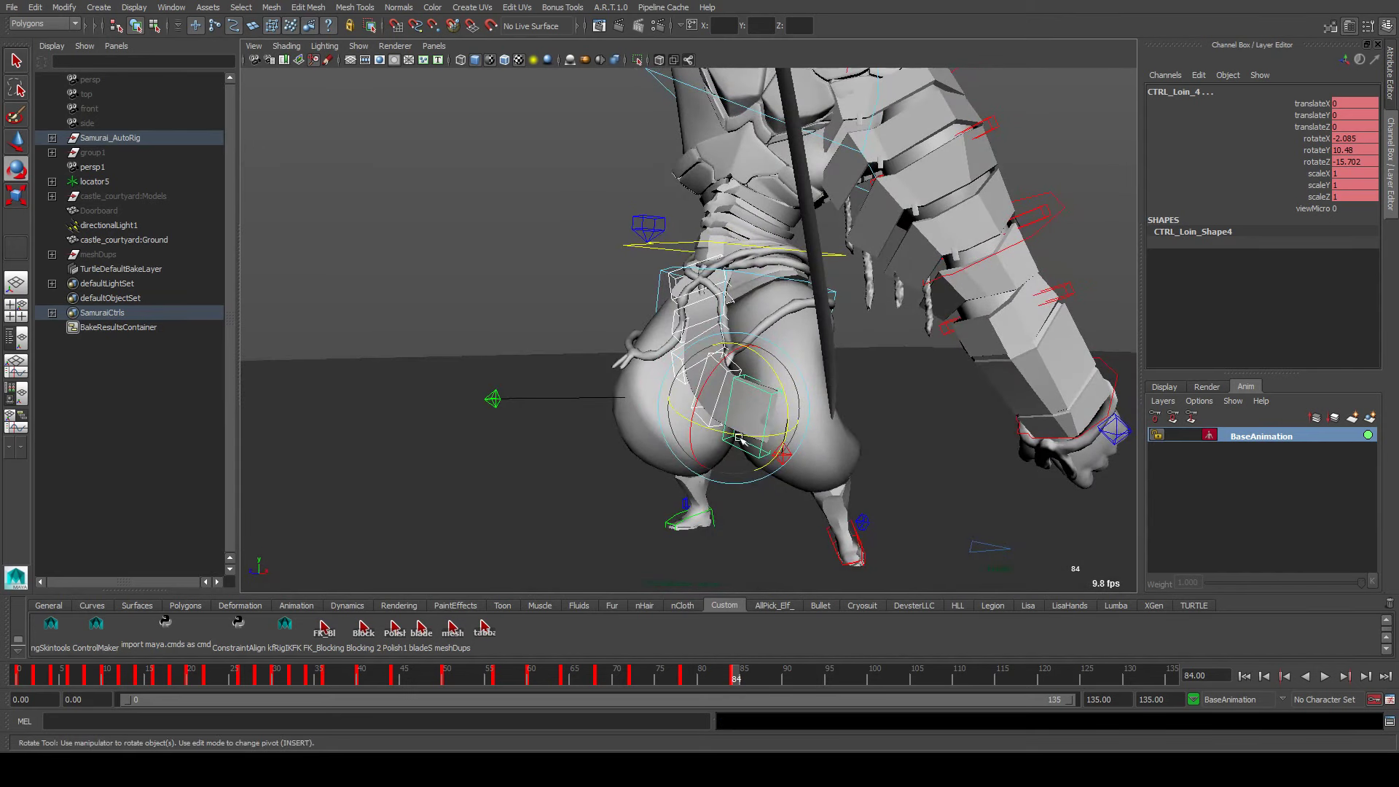
left_click(736, 437)
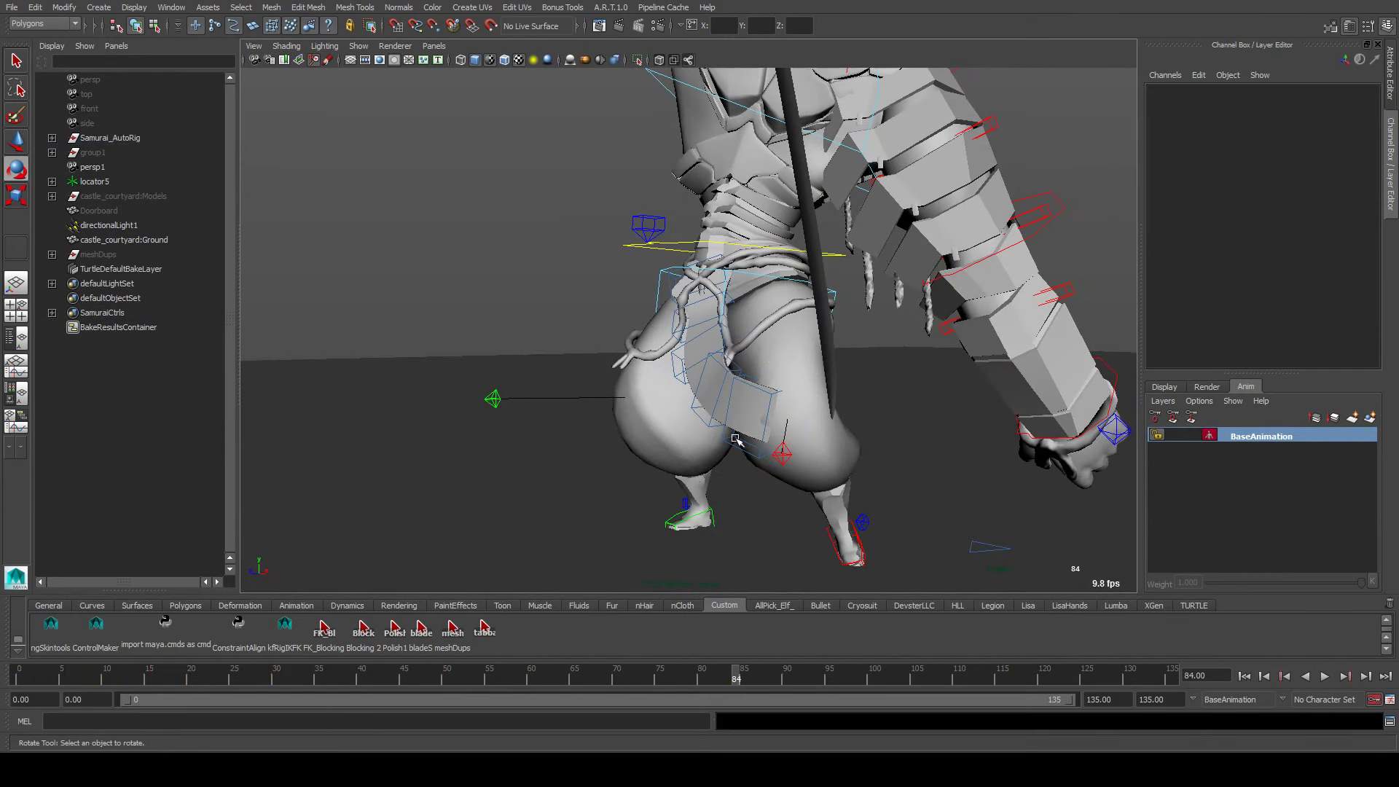
left_click(732, 393)
left_click_drag(732, 393, 697, 411)
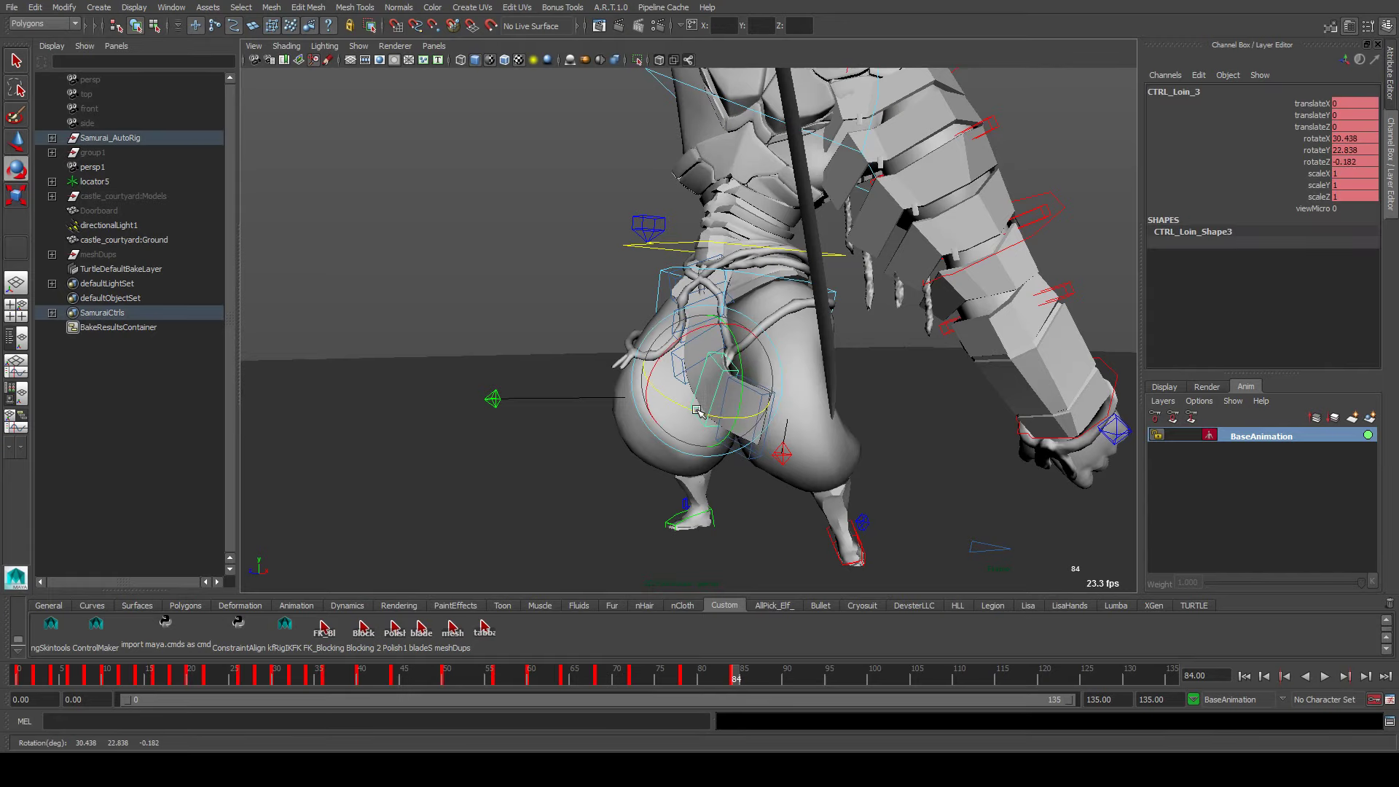
left_click(485, 629)
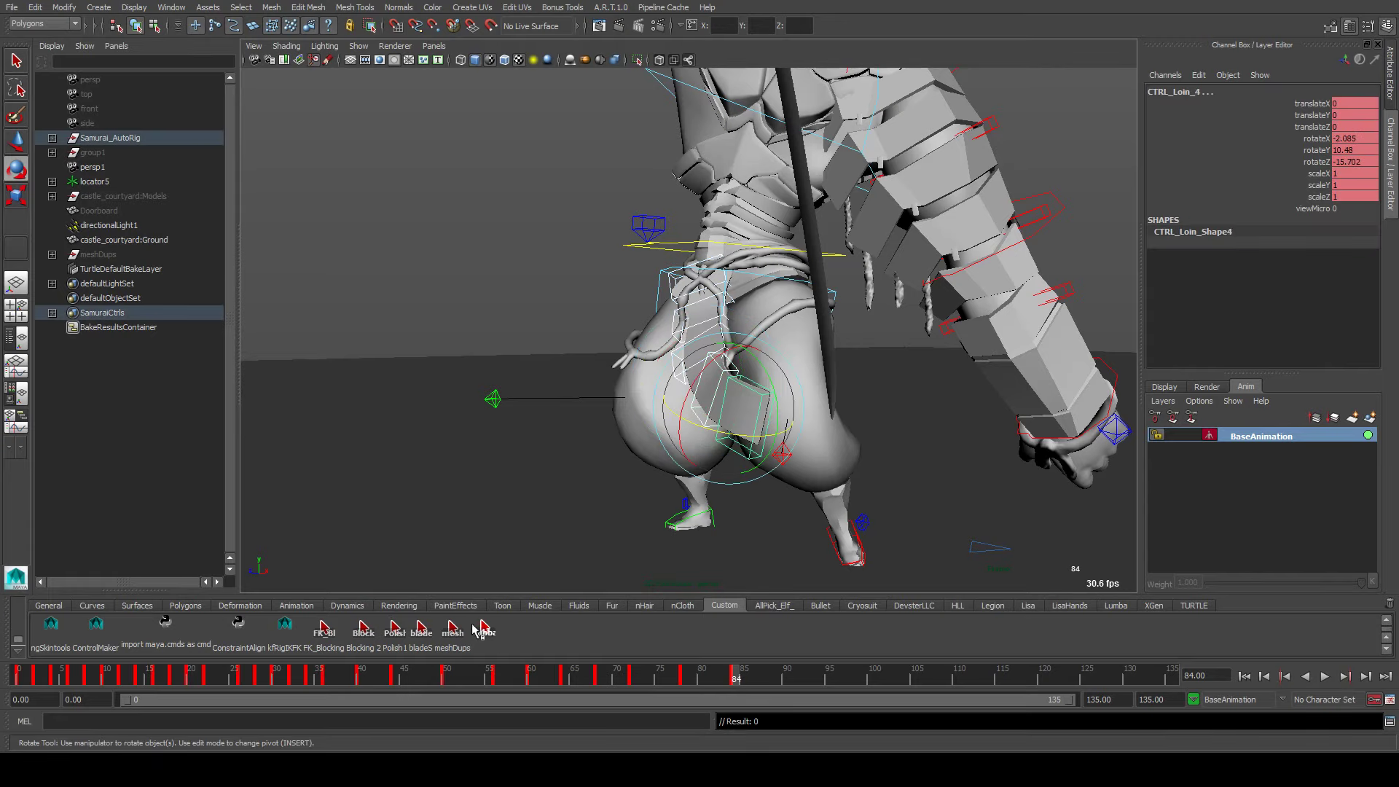
left_click(470, 628)
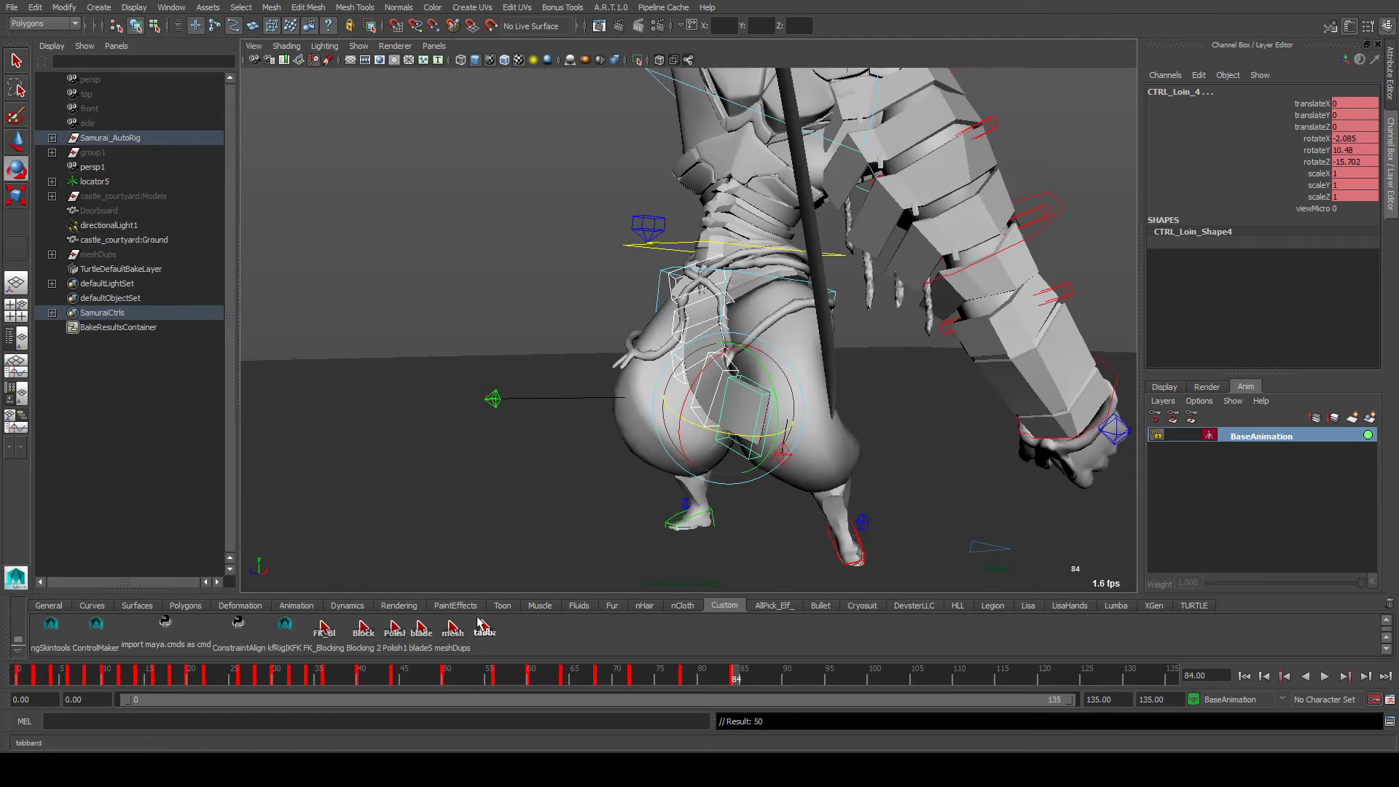
Select the CTRL_Loin_2 control and rotate it slightly at frame 84 to adjust the middle of the loincloth
left_click_drag(641, 445, 833, 309, "alt")
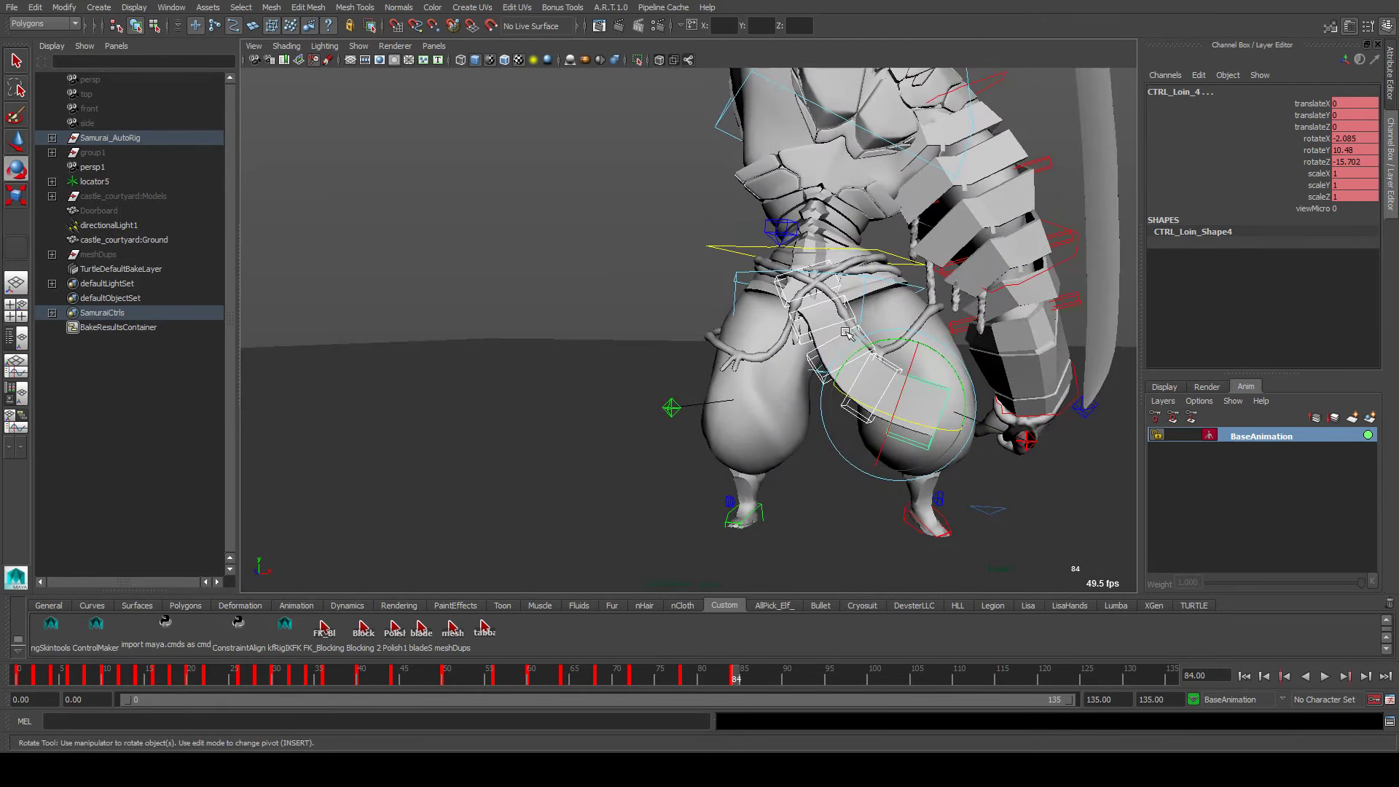
left_click(836, 379)
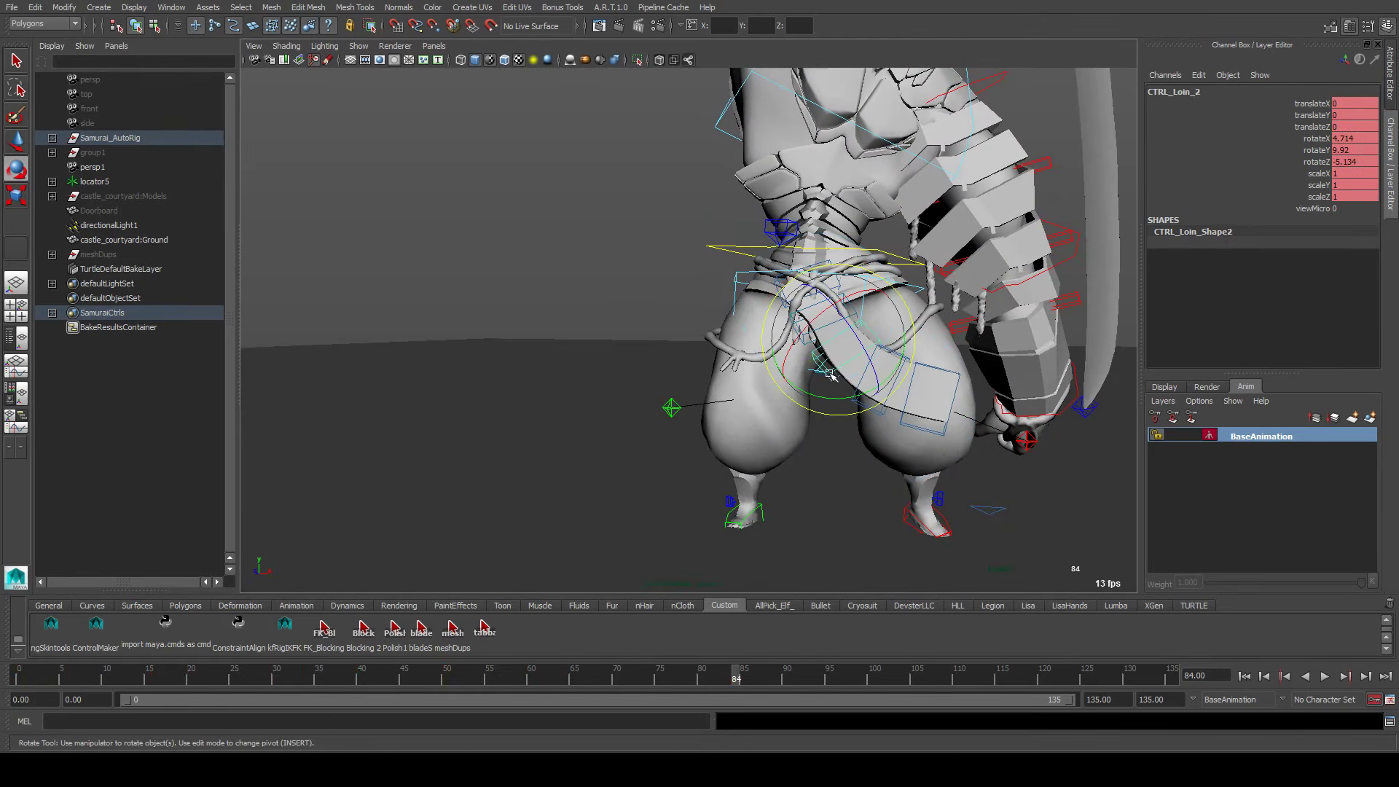
left_click_drag(835, 380, 854, 381)
Select all the loincloth controls and play the animation from frame 84 to review the swing that follows
left_click(484, 628)
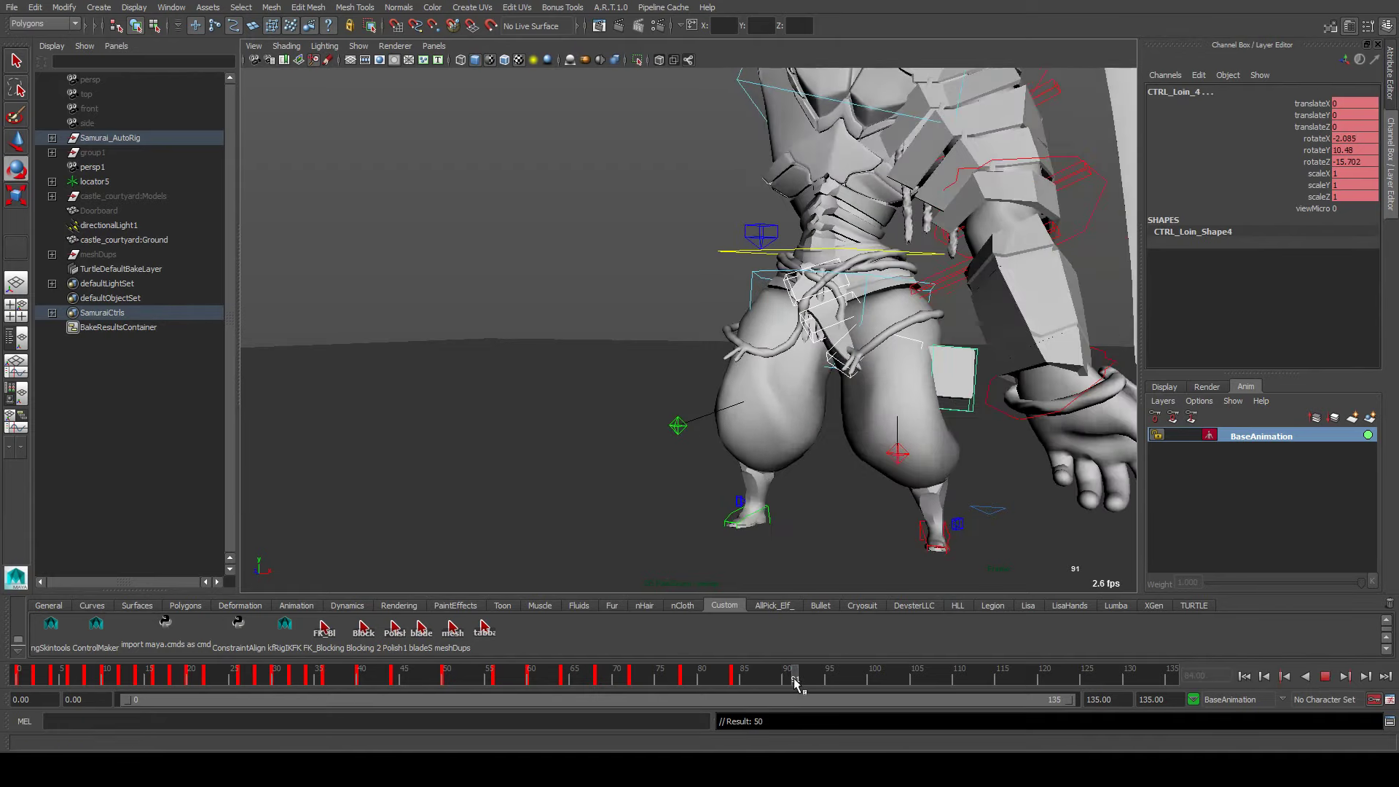
key("Escape")
key("alt+shift+v")
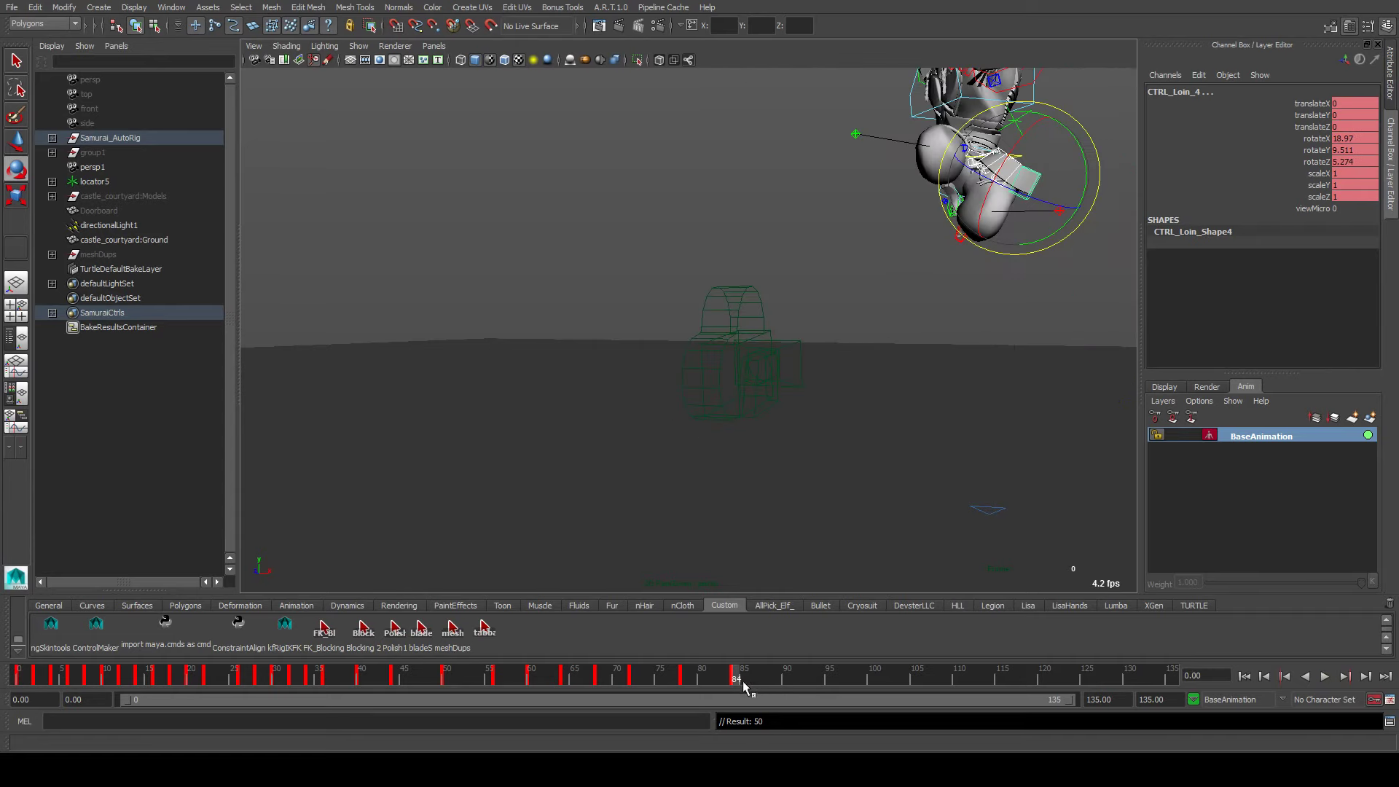
left_click_drag(743, 684, 736, 679)
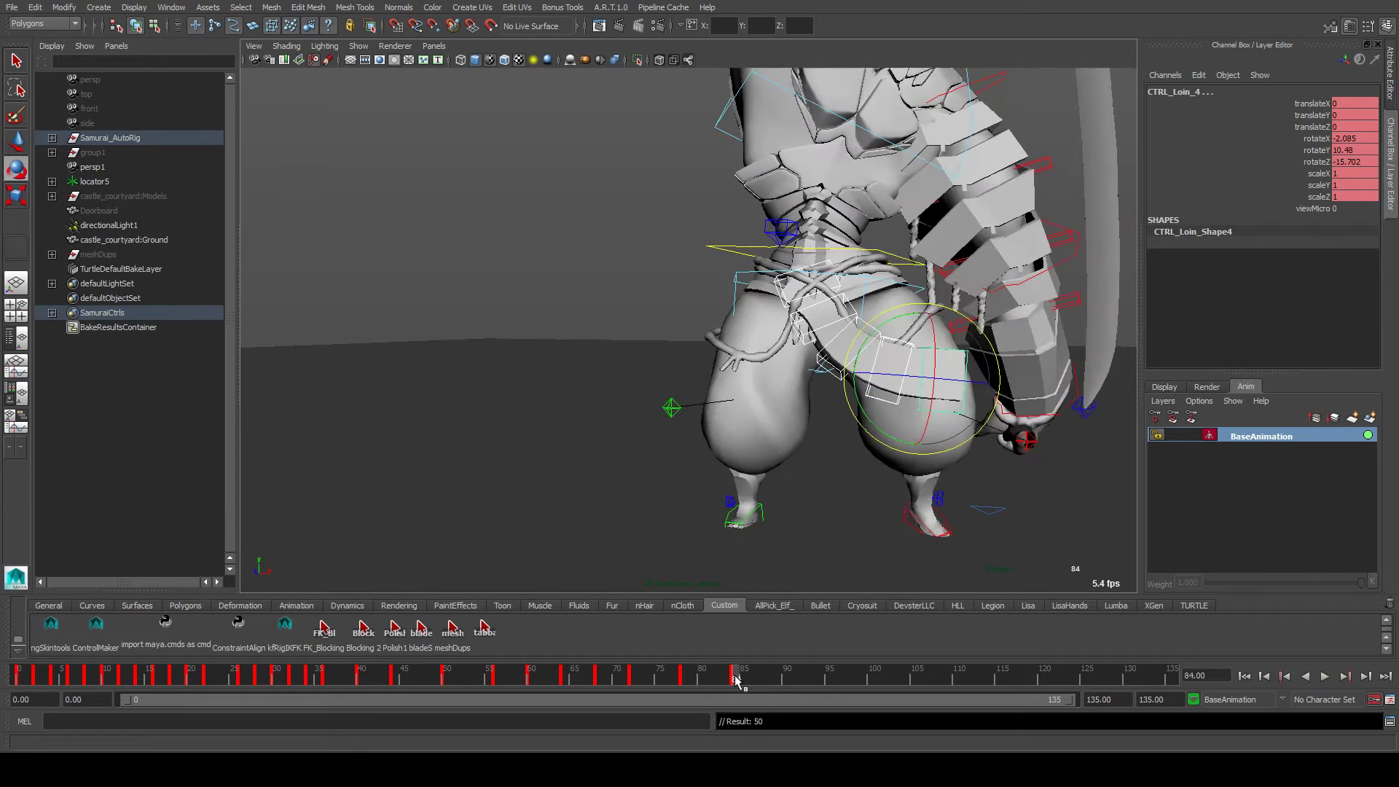
key("alt+v")
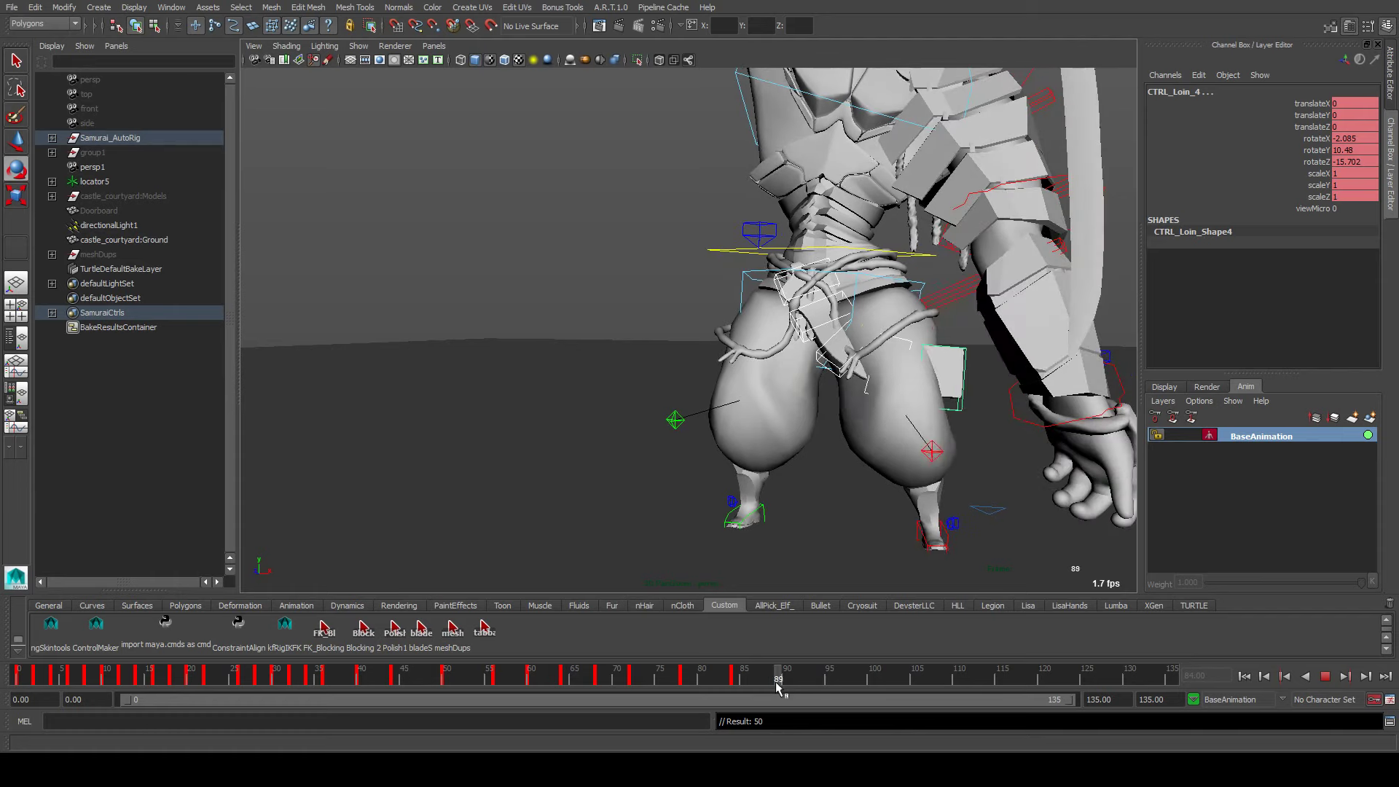
key("alt+v")
Place a key for all the loincloth controls at frame 88, repeating their frame 84 pose
double_click(766, 680)
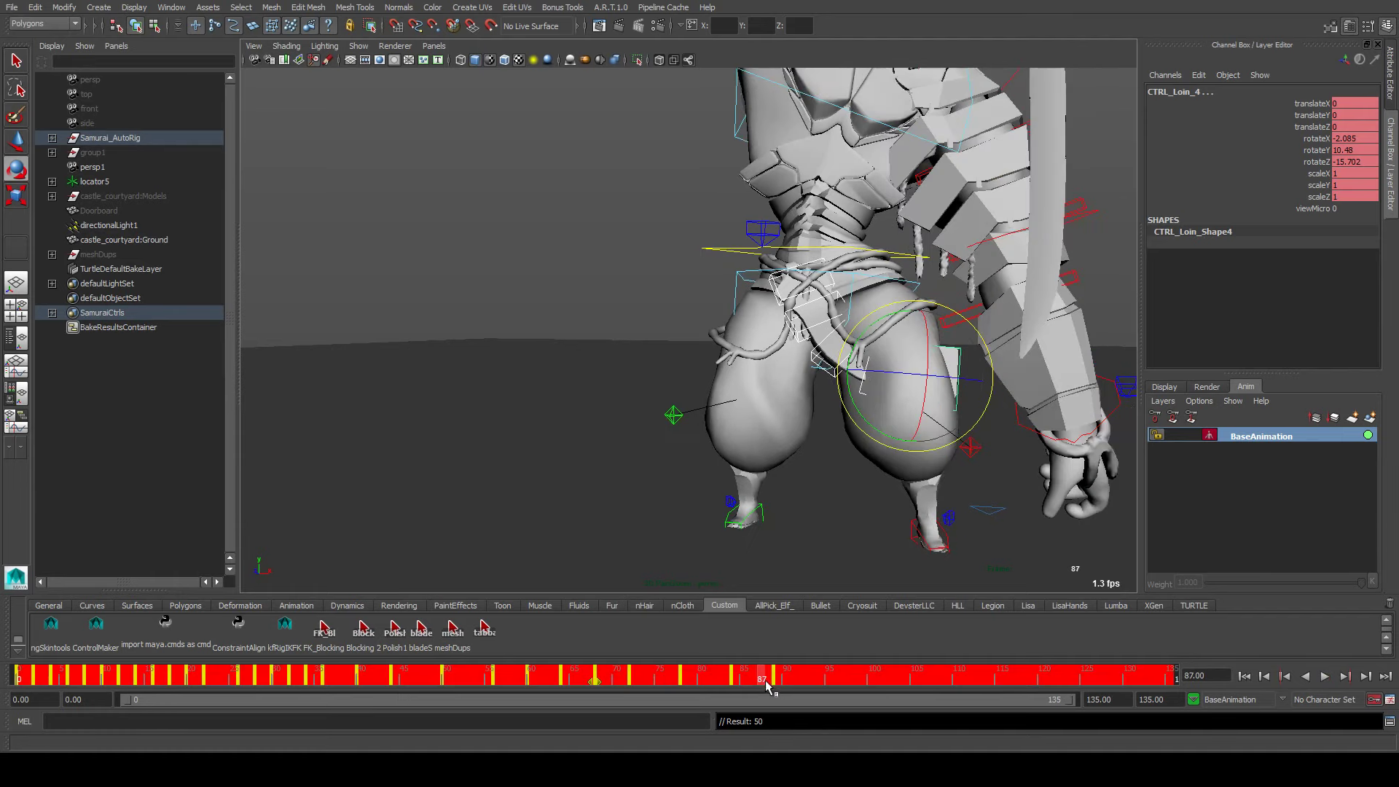
left_click(778, 682)
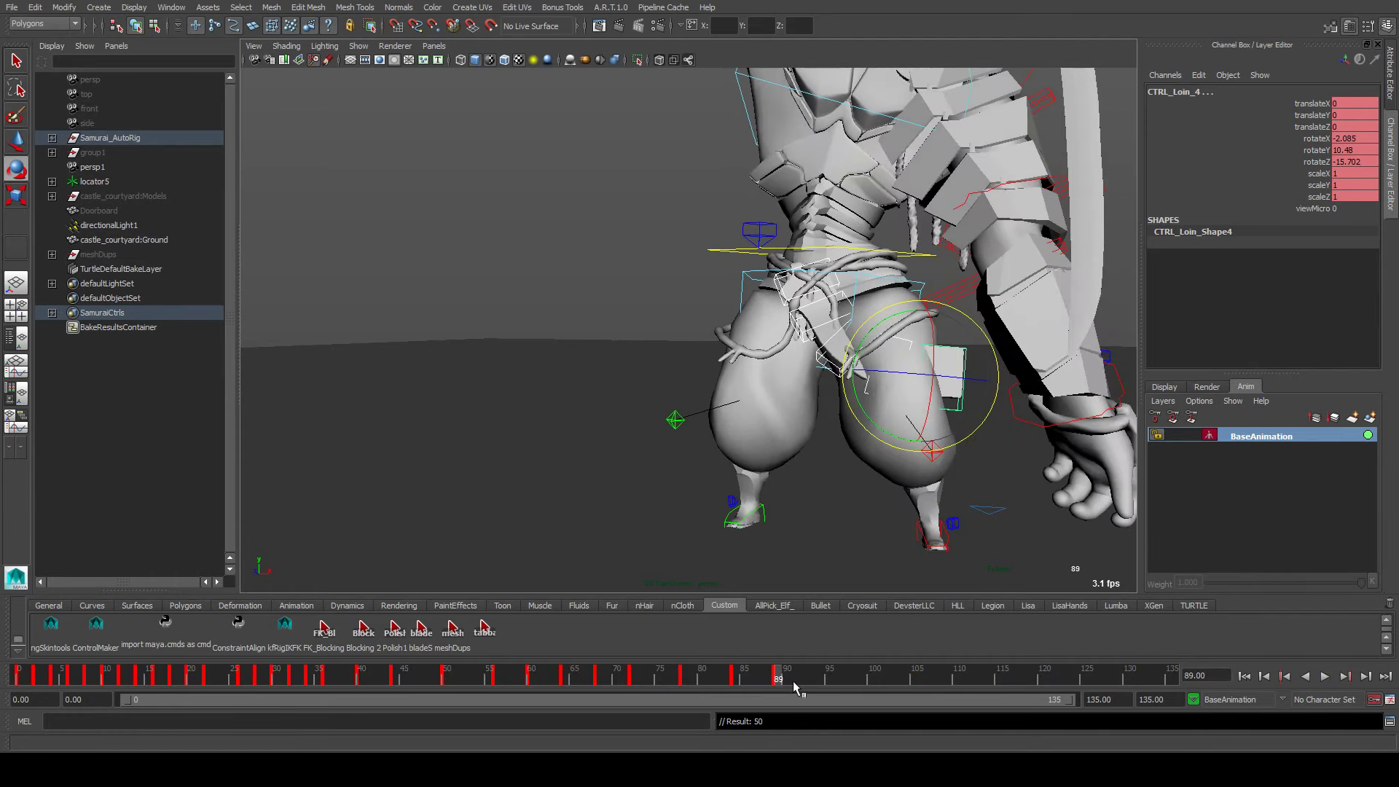
key("comma")
left_click(765, 681)
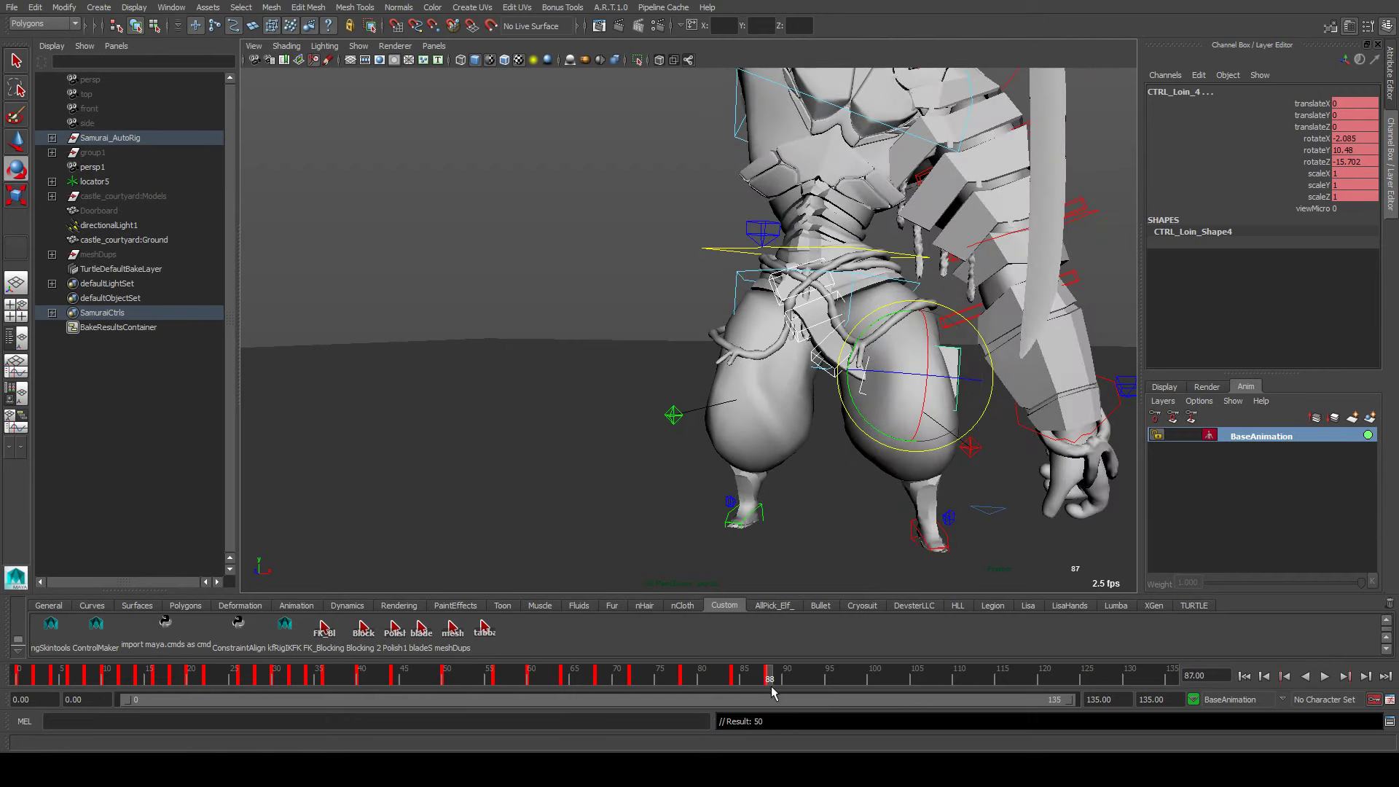
At frame 88, rotate the upper loincloth controls CTRL_Loin_0, CTRL_Loin_1 and CTRL_Loin_2 to reshape the cloth's swing
left_click(771, 685)
left_click(779, 297)
left_click_drag(779, 296, 828, 292, "alt")
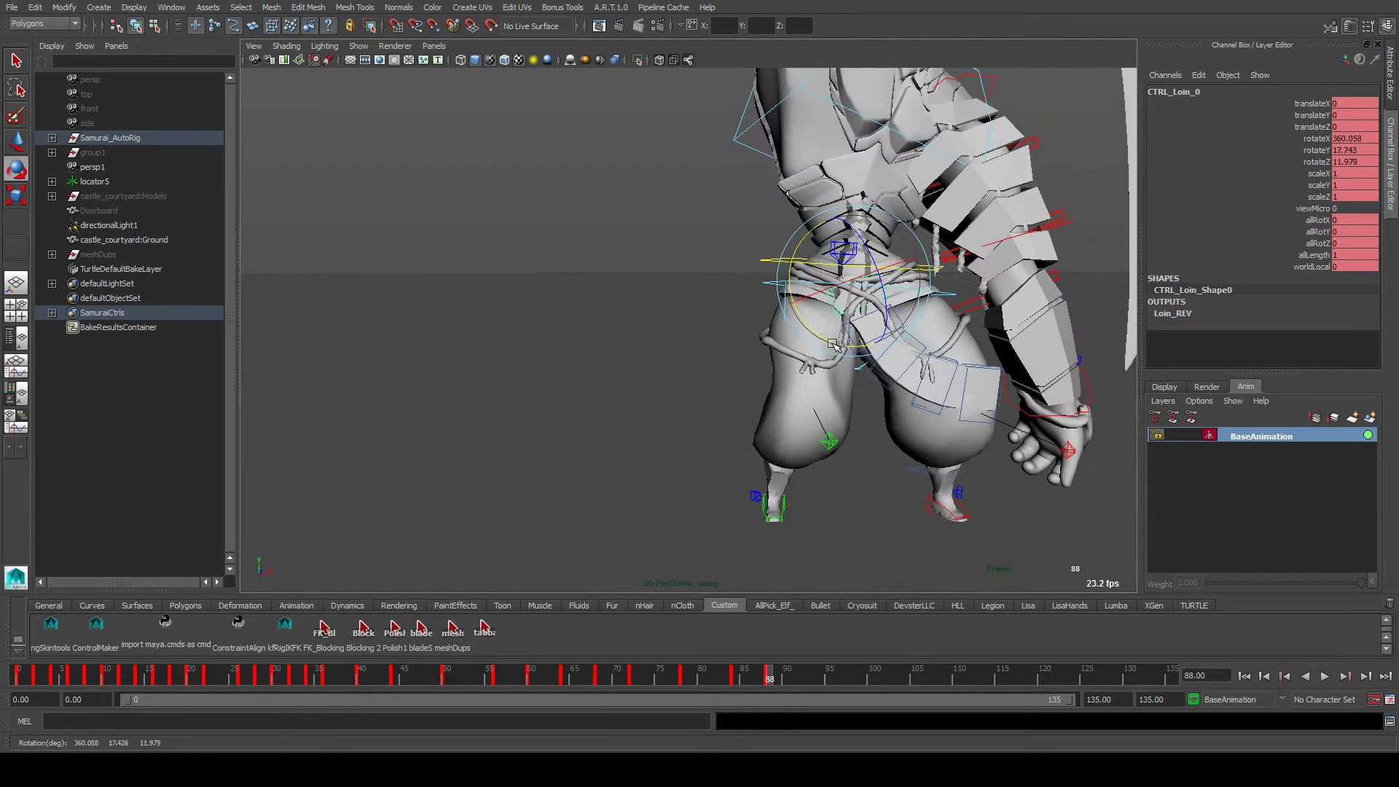
left_click(870, 341)
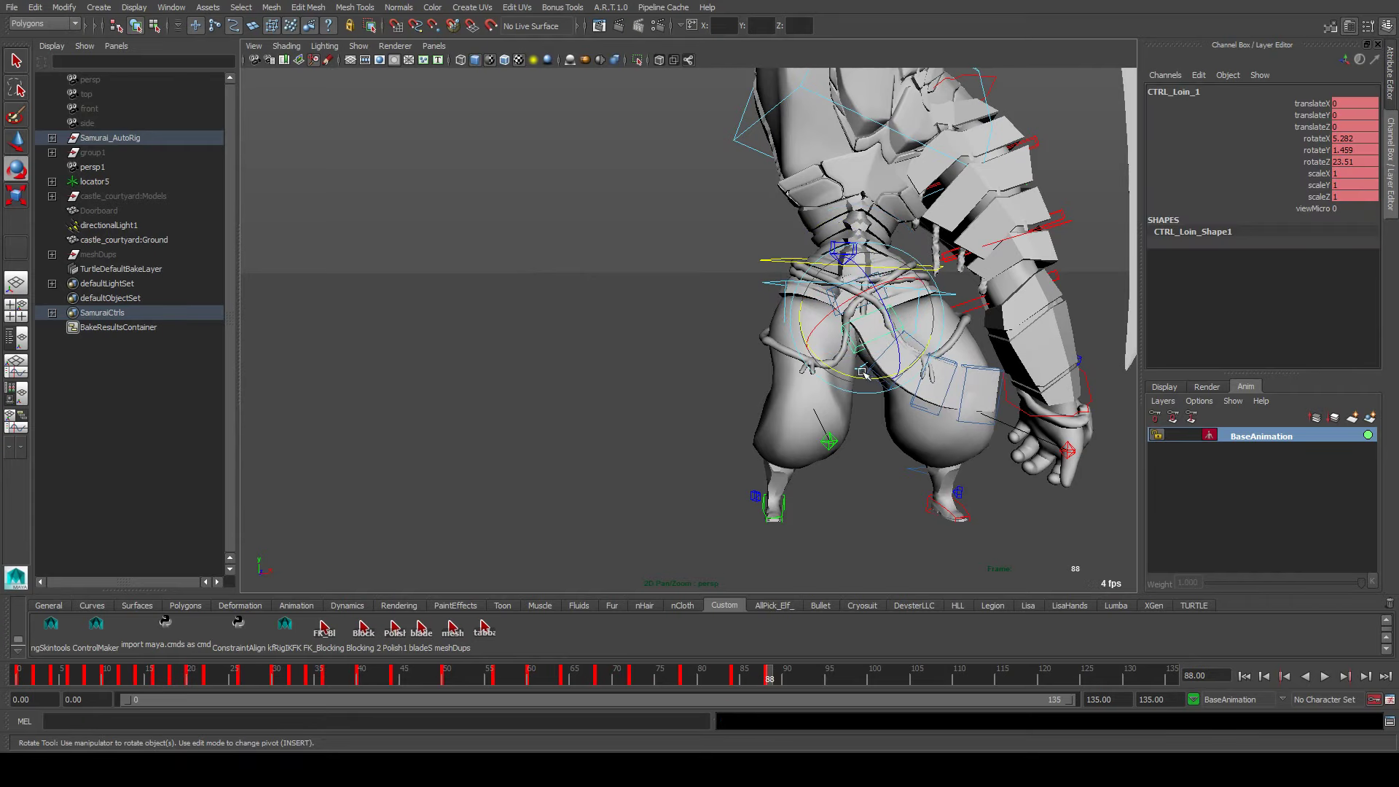
left_click(862, 332)
left_click_drag(862, 331, 862, 329)
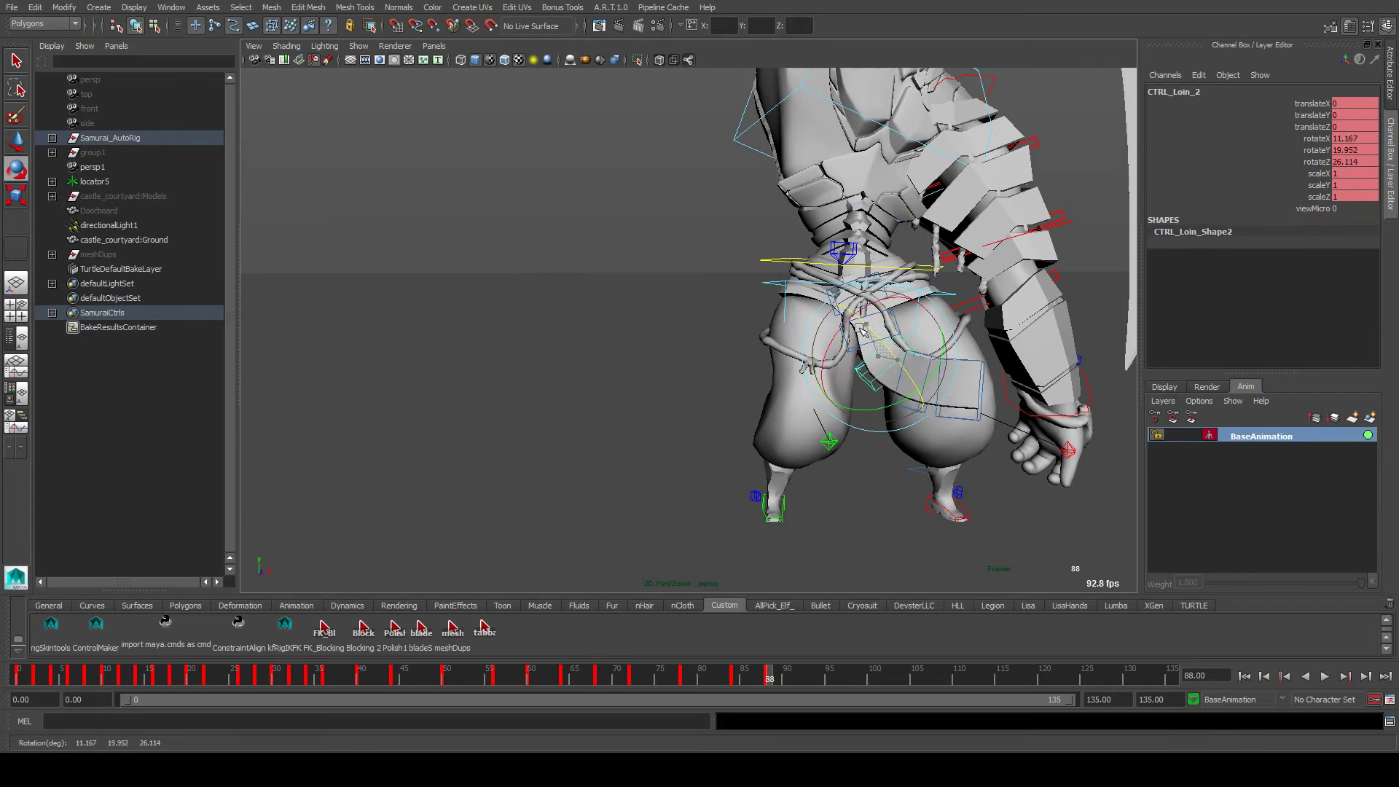
Rotate CTRL_Loin_3 and CTRL_Loin_4 at frame 88 to curl the loincloth's lower end
left_click(911, 318)
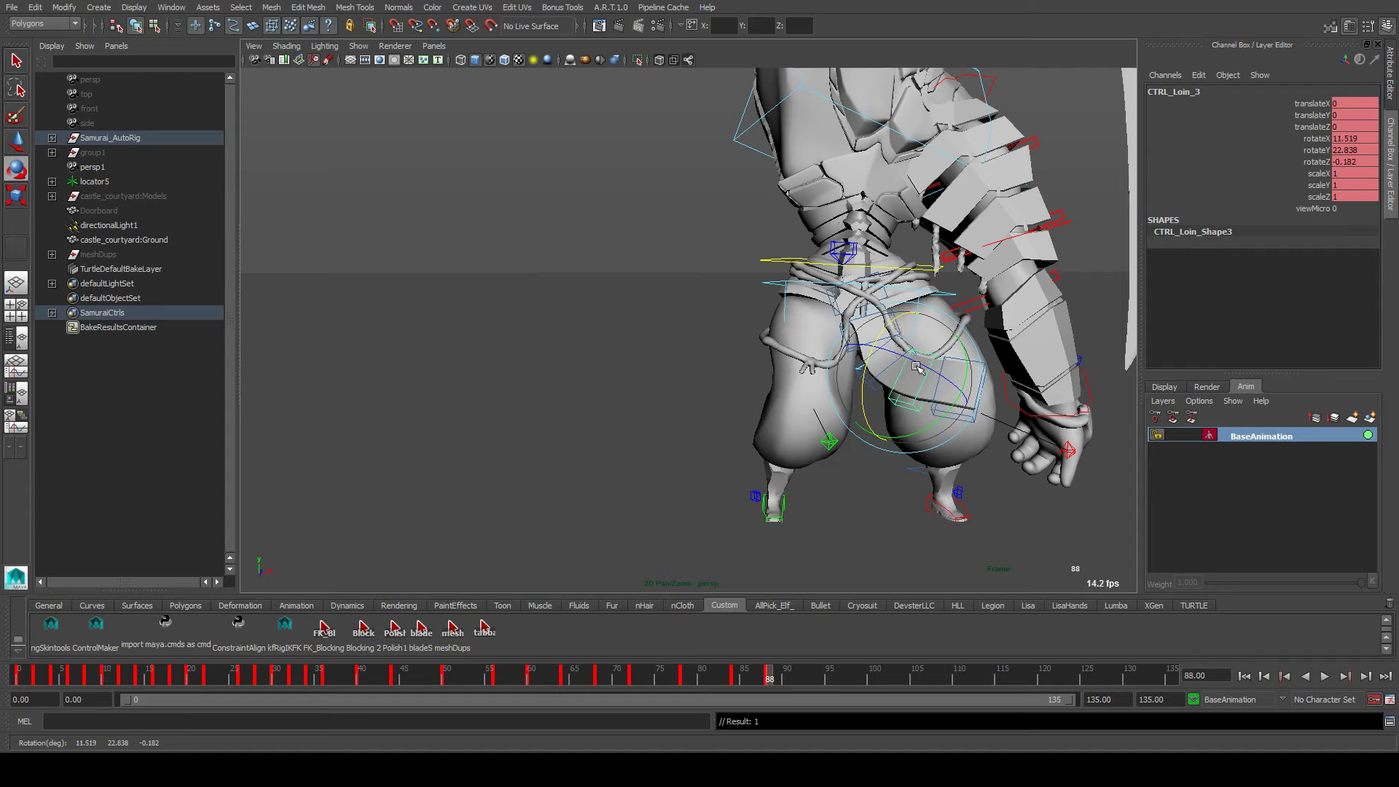
left_click(962, 397)
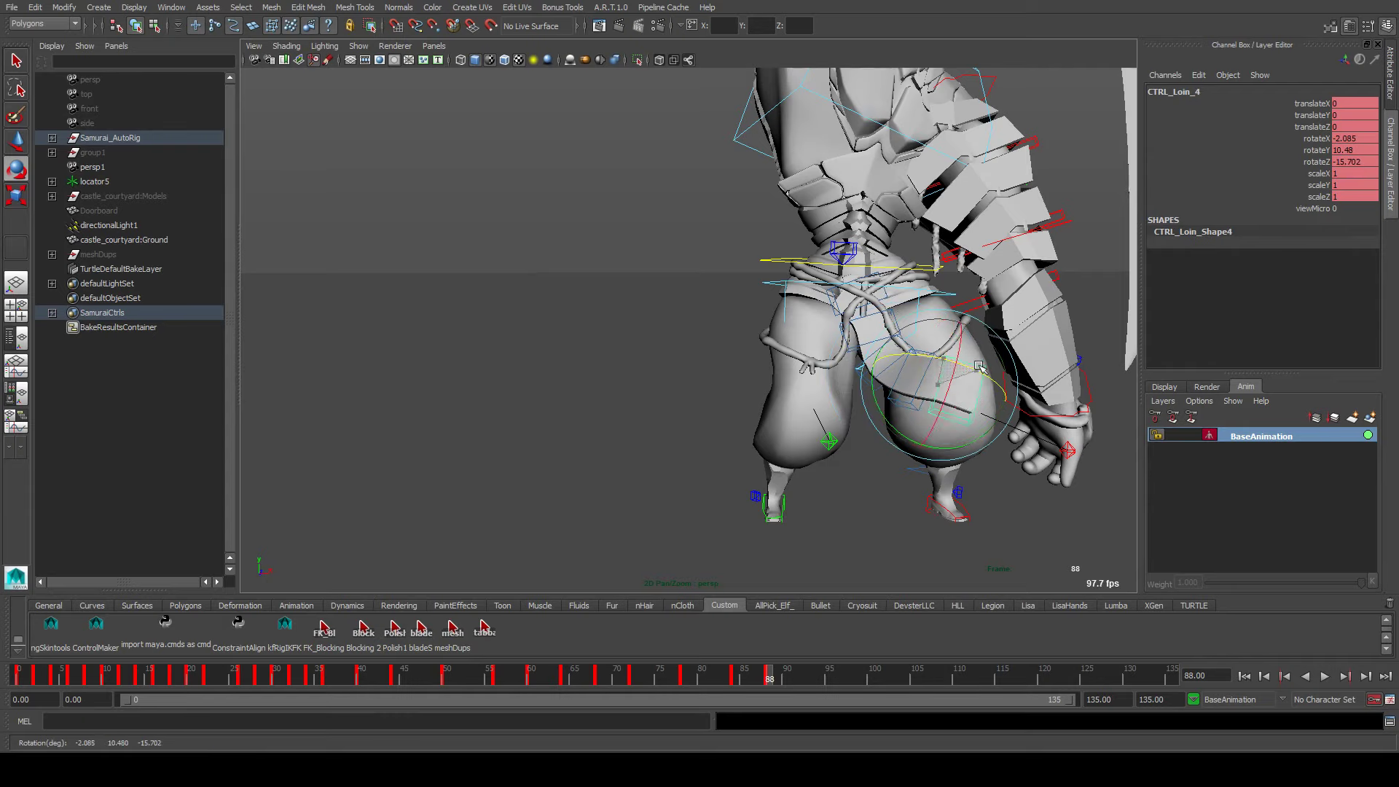
left_click_drag(1010, 373, 964, 366)
left_click(951, 368)
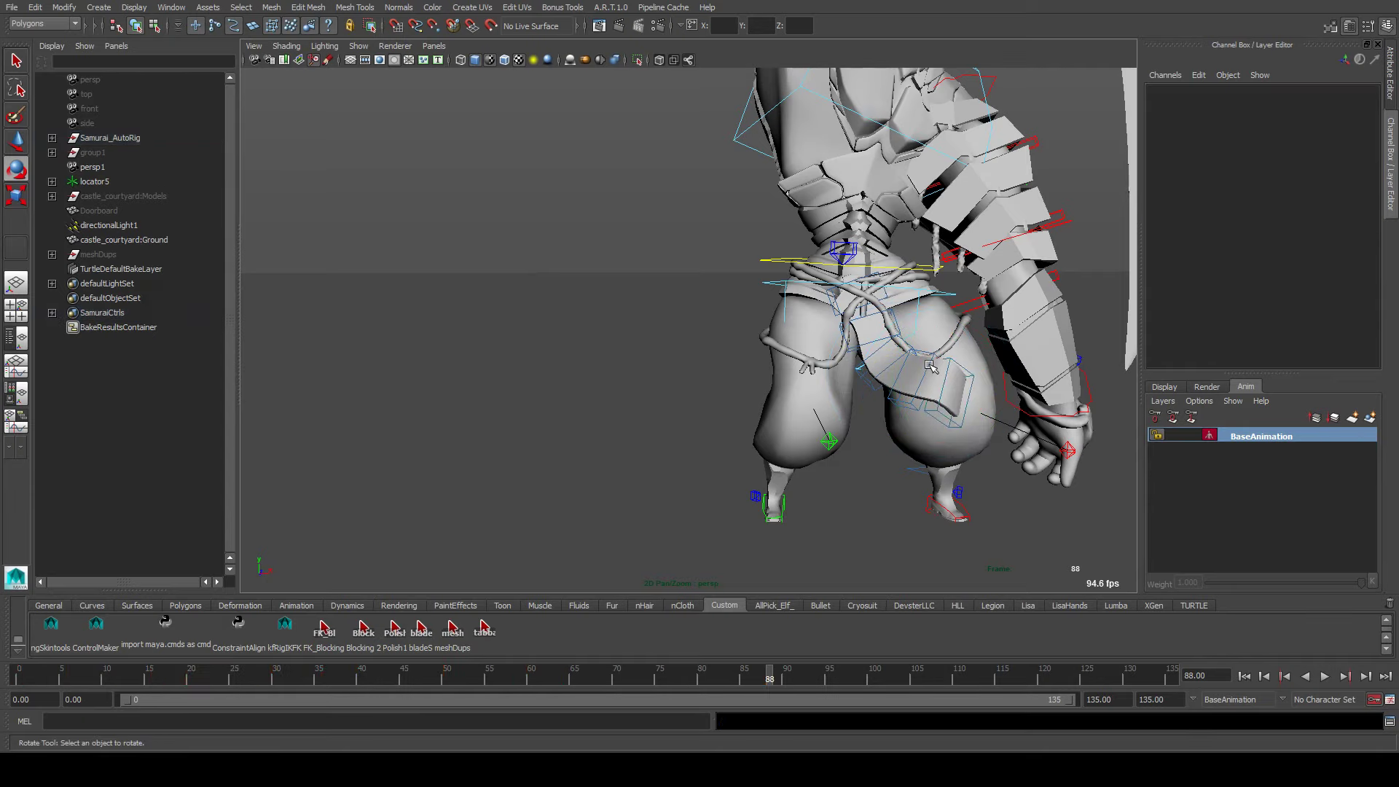
left_click(950, 358)
left_click(953, 382)
left_click(950, 378)
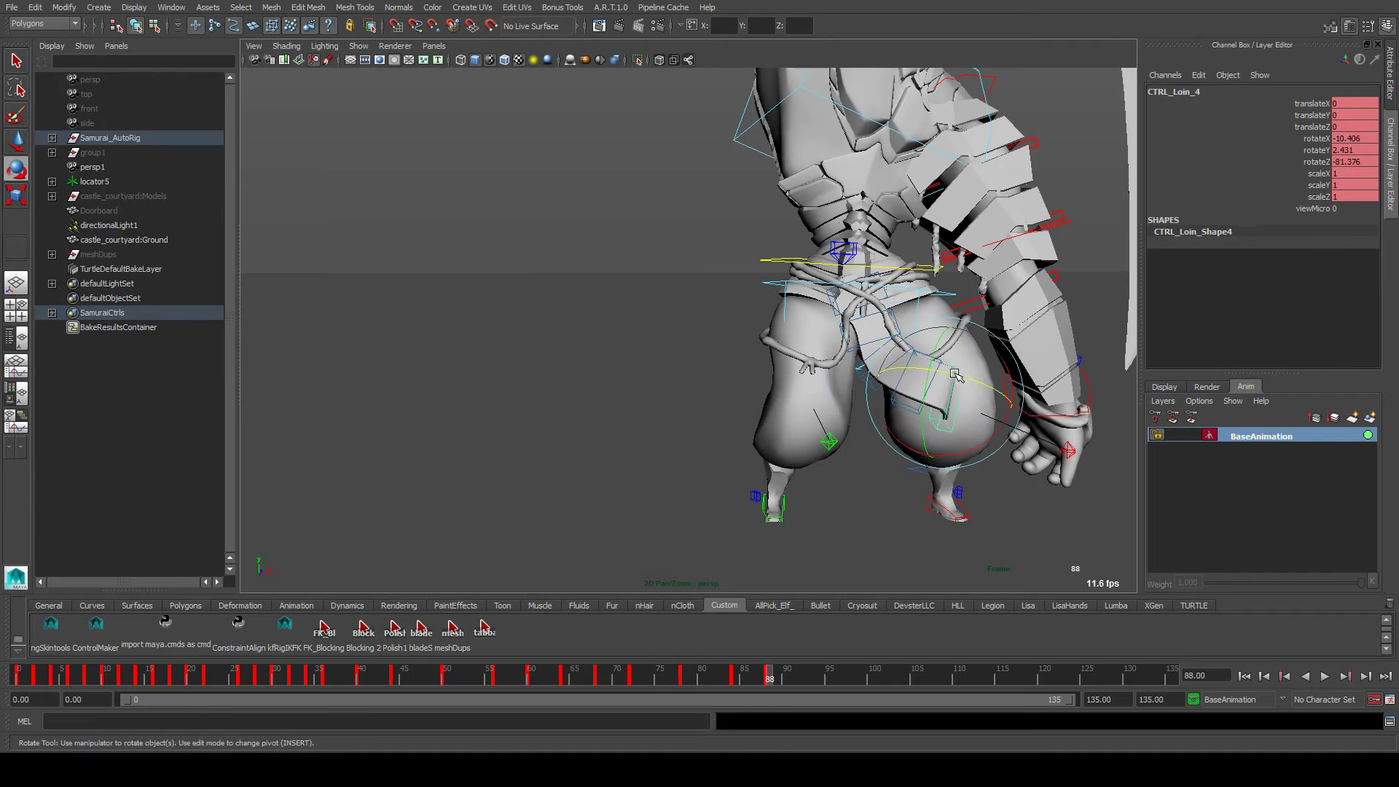
Rotate the top loincloth control CTRL_Loin_0 at frame 88 to about 376.2, 28.2, 18.1 in X, Y, Z
left_click(888, 341)
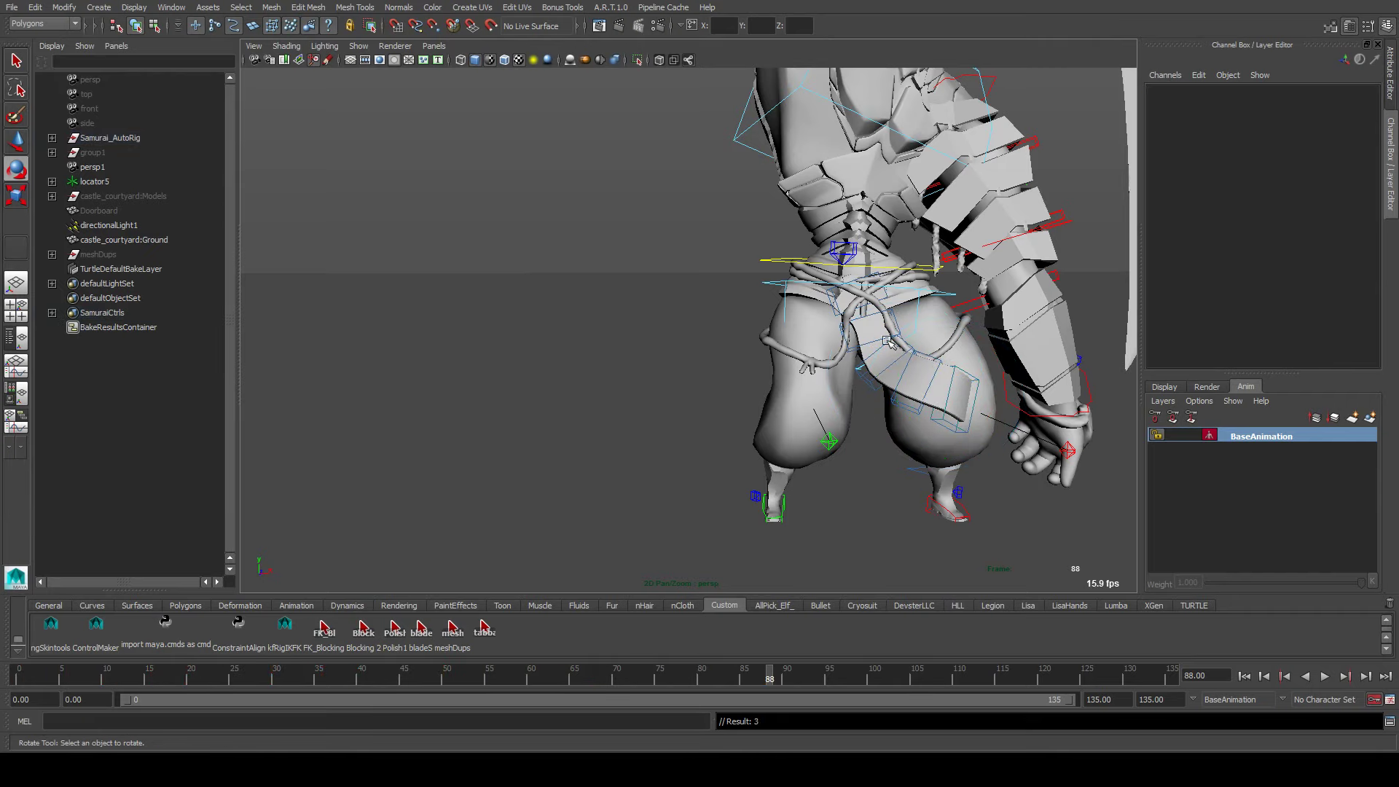
left_click(871, 300)
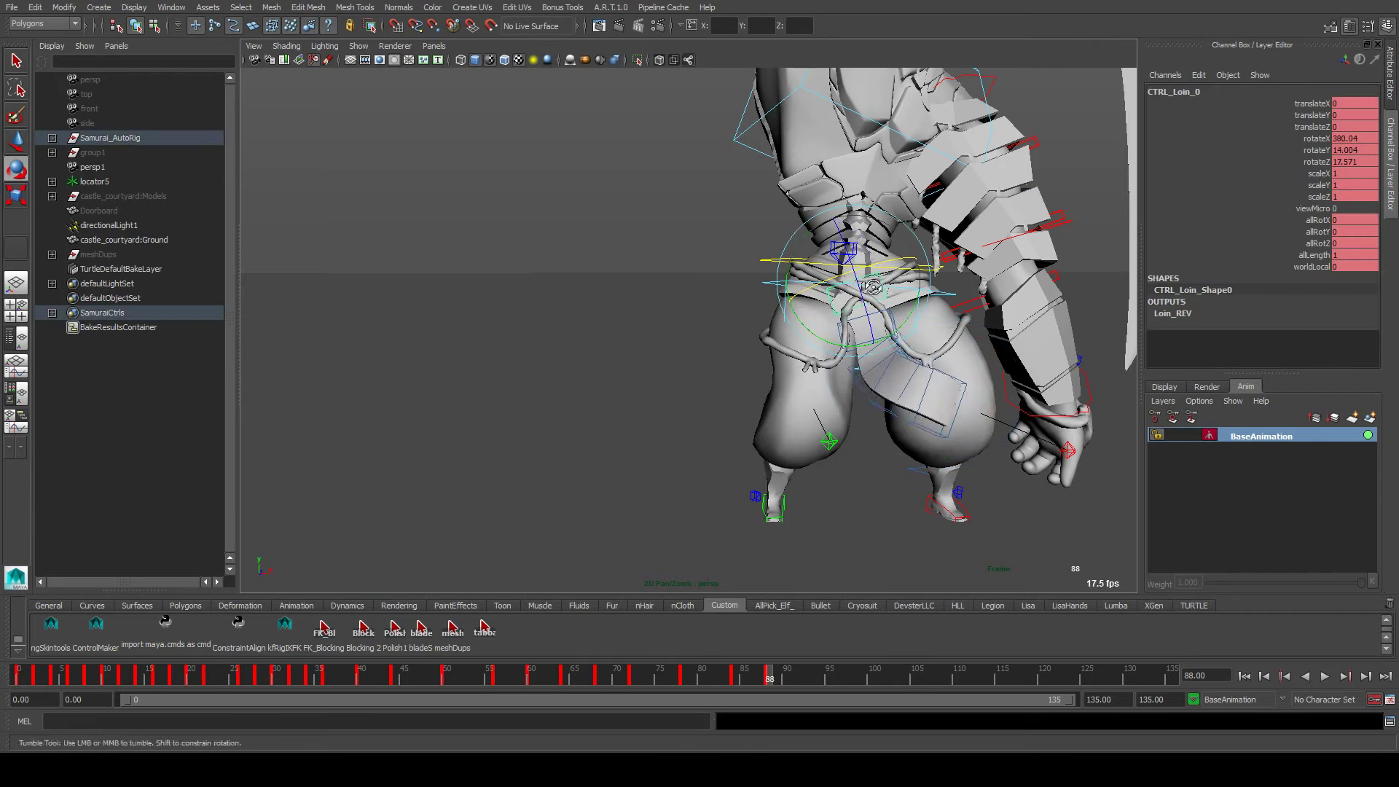
left_click_drag(873, 286, 816, 309, "alt")
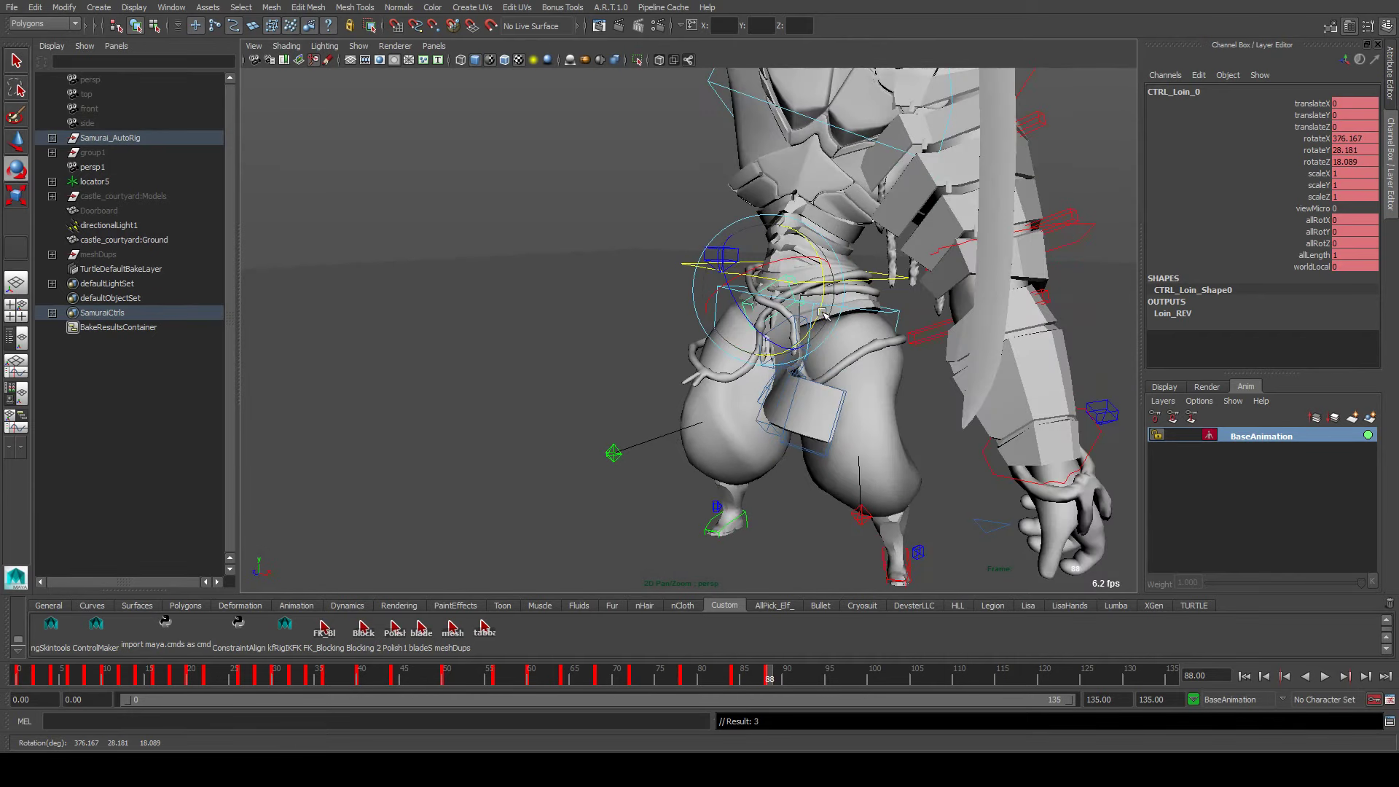
At frame 92, pose the upper loincloth controls between the legs, rotating CTRL_Loin_2 to about 9.8, -11.9, -29.4
key("alt+period")
key("alt+period")
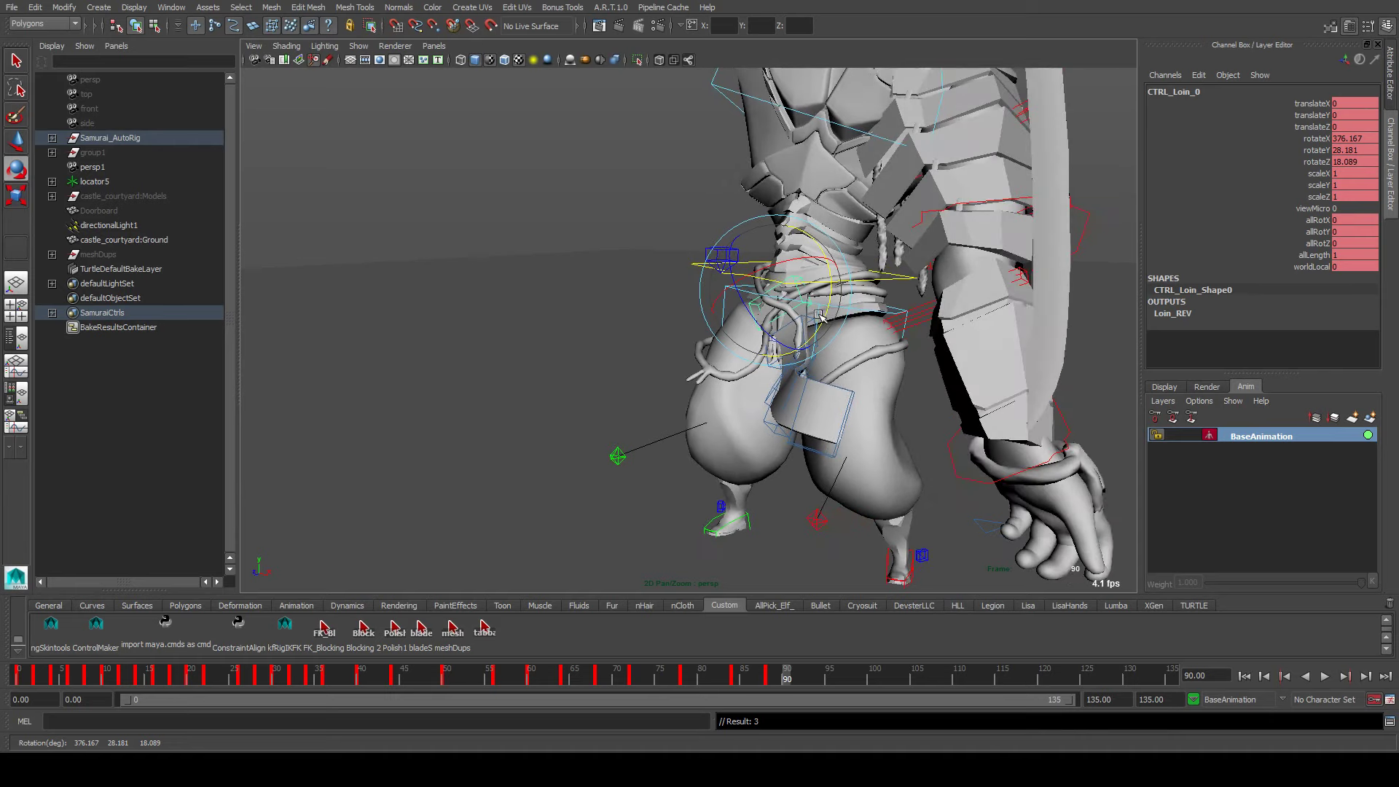
key("alt+period")
key("alt+period")
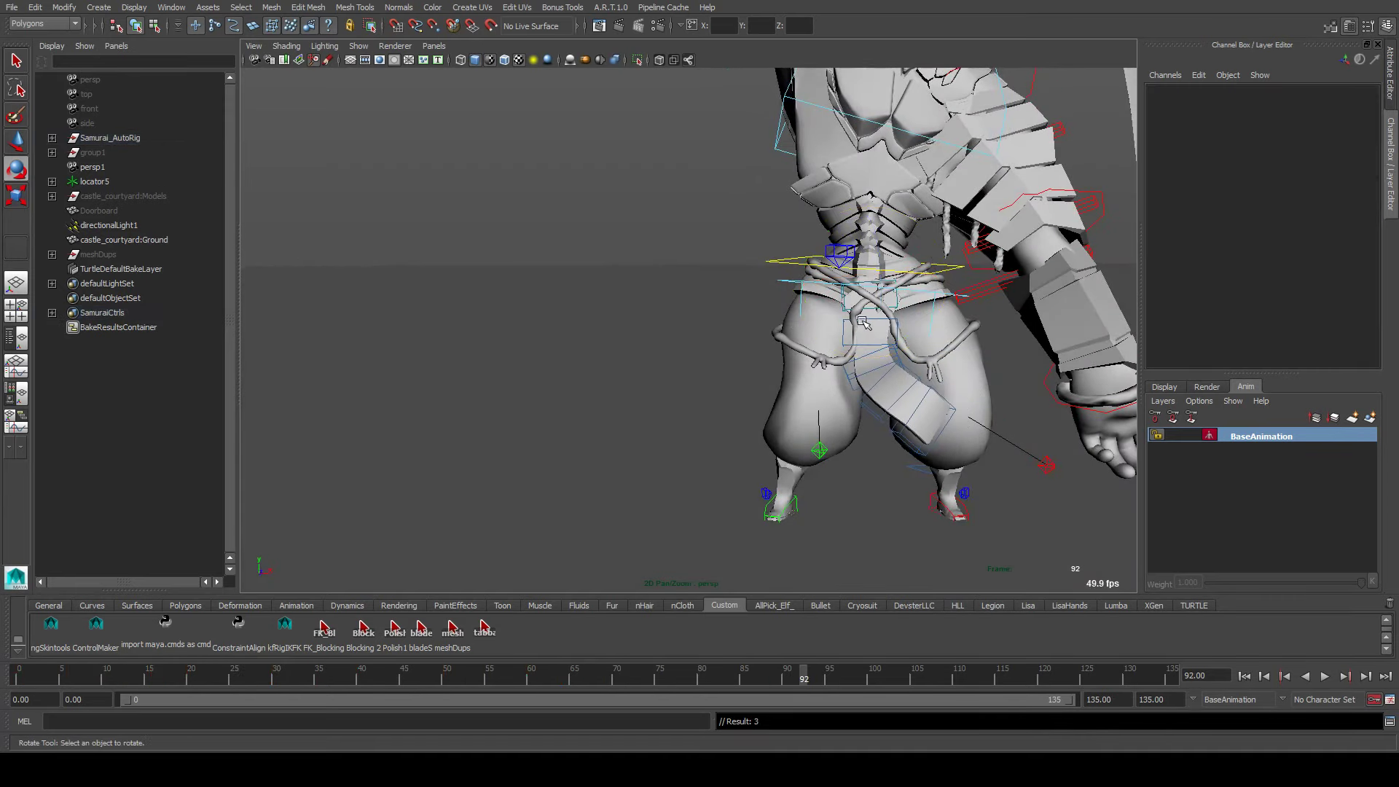
left_click(851, 346)
left_click(872, 290)
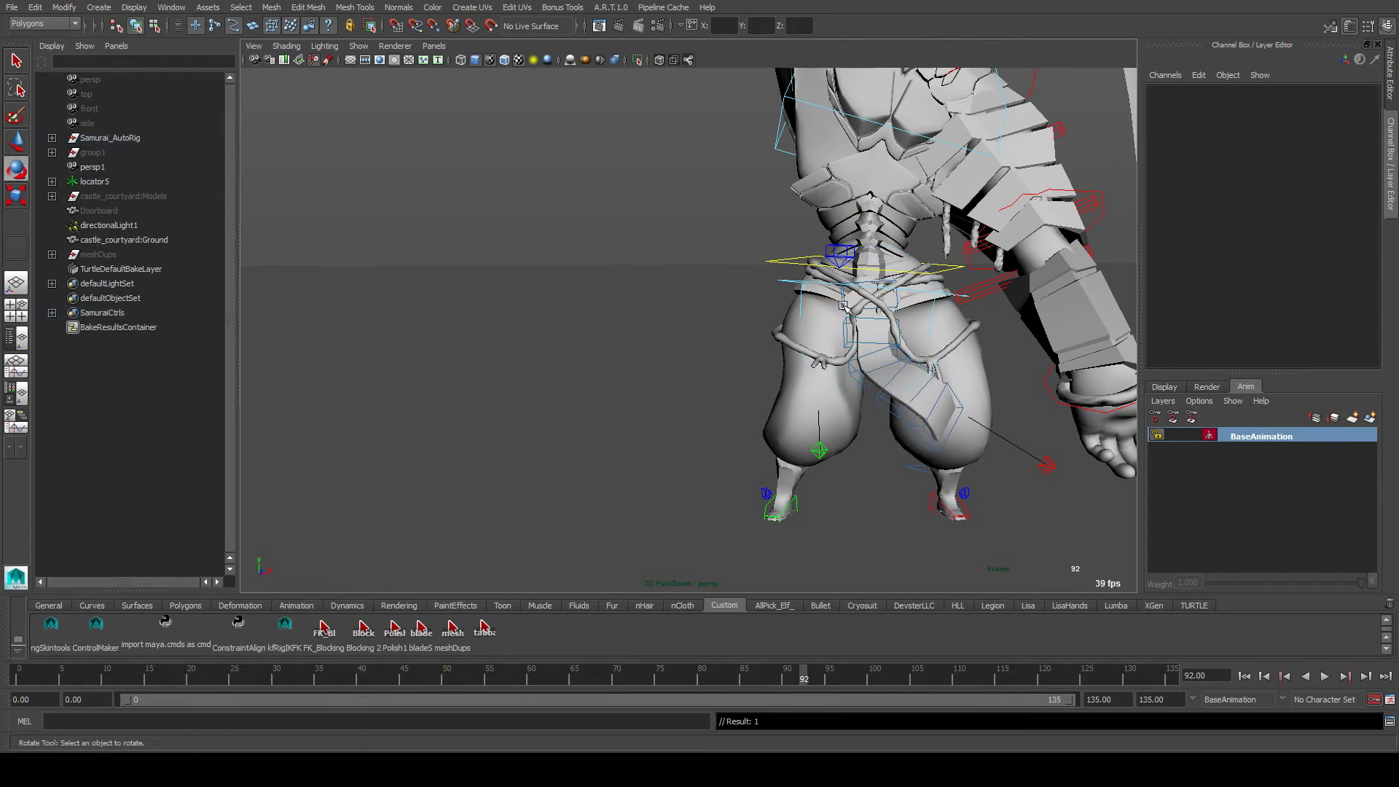
left_click(867, 364)
left_click(878, 394)
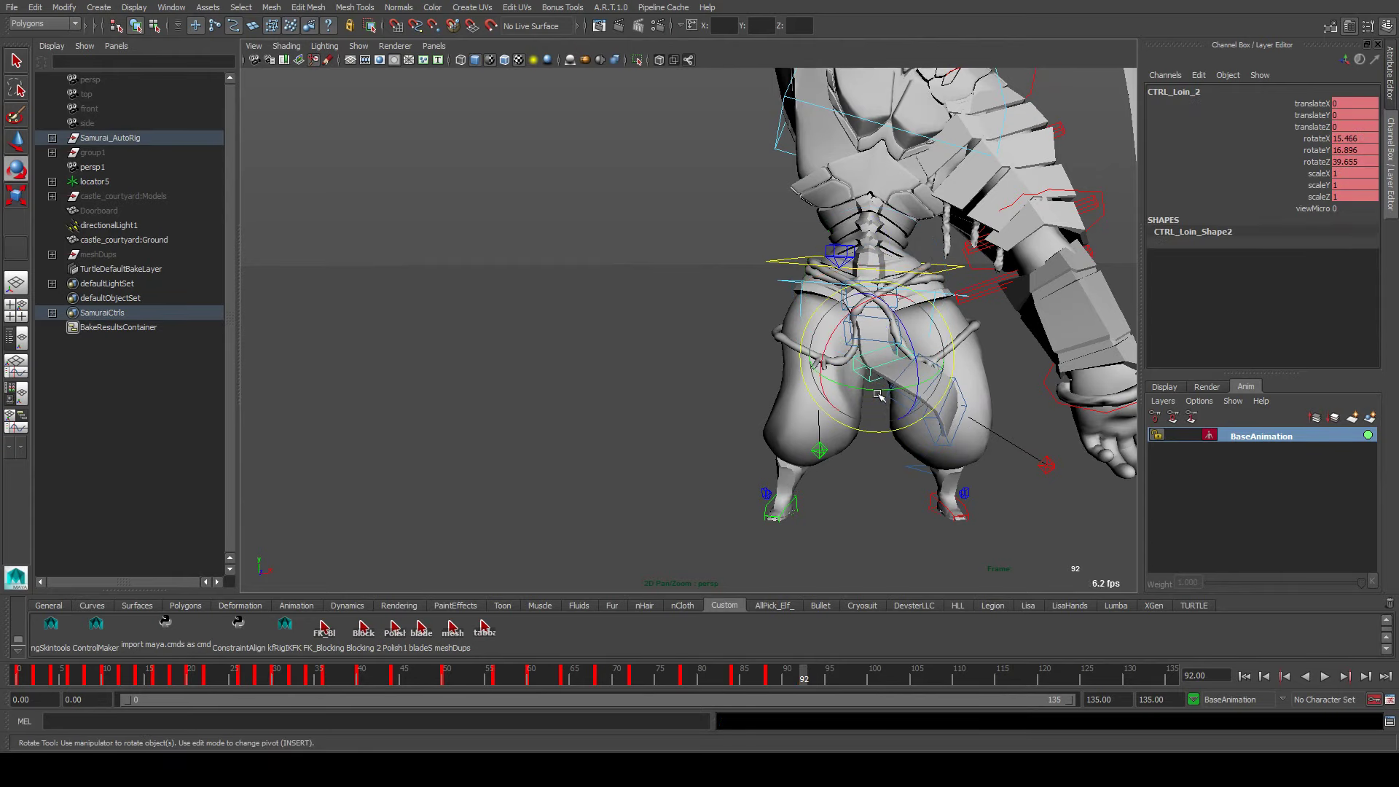
left_click_drag(919, 372, 904, 401)
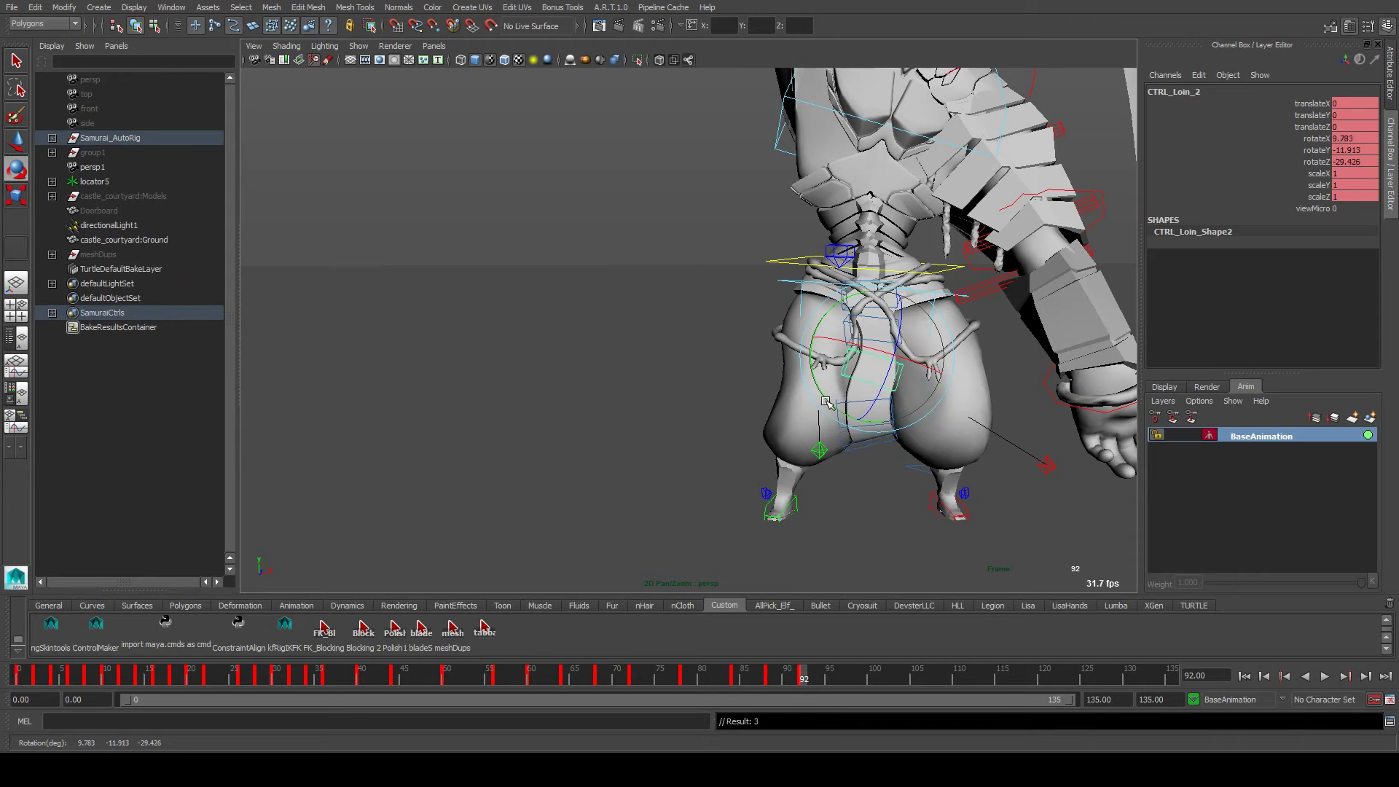
Rotate the lower loincloth controls together at frame 92, bringing CTRL_Loin_4 to about -15.8, -27.0, 40.3
left_click(864, 410)
left_click_drag(863, 411, 878, 435, "alt")
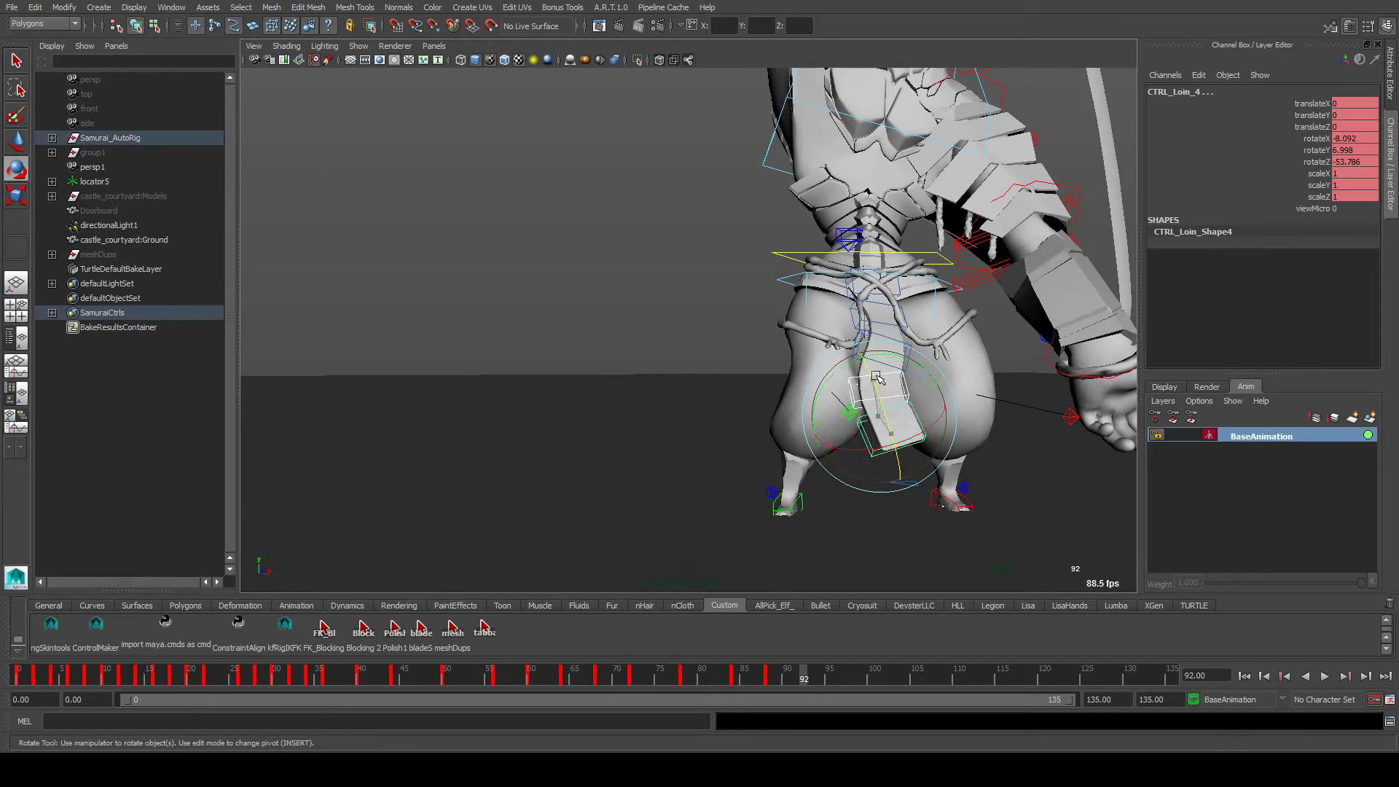
left_click_drag(876, 376, 884, 379)
Play back frames 84 to 92 to review the timing of the loincloth's swing
left_click_drag(885, 379, 816, 427, "alt")
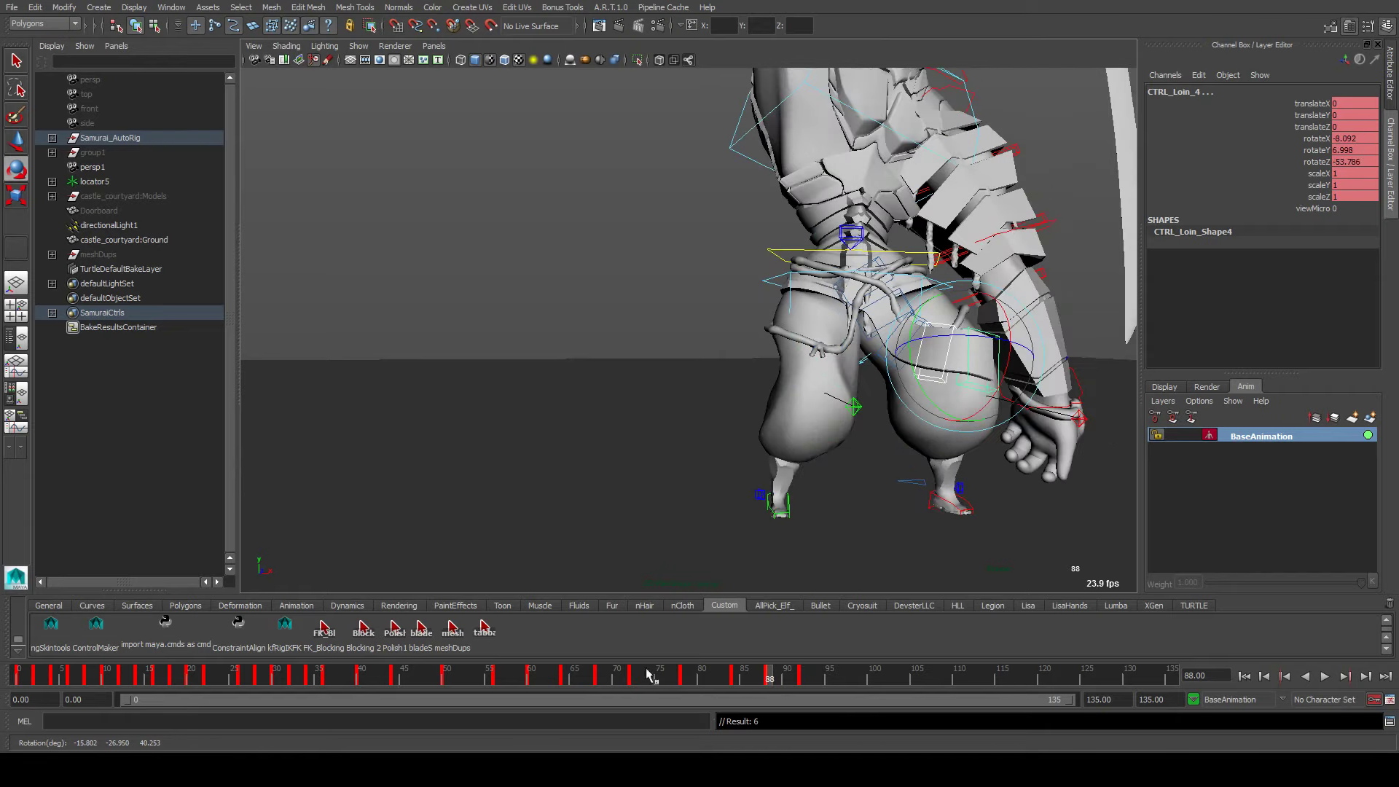
key("alt+v")
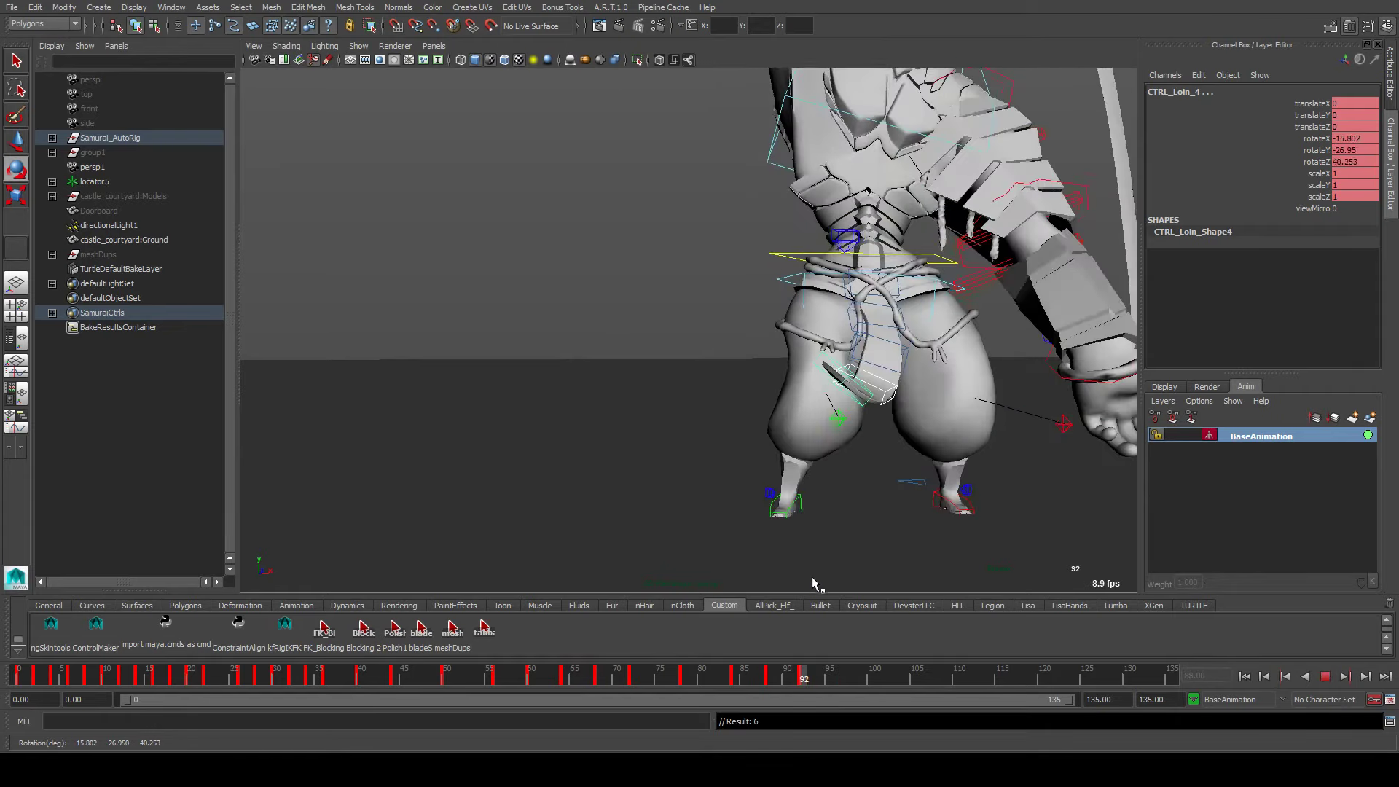
key("alt+v")
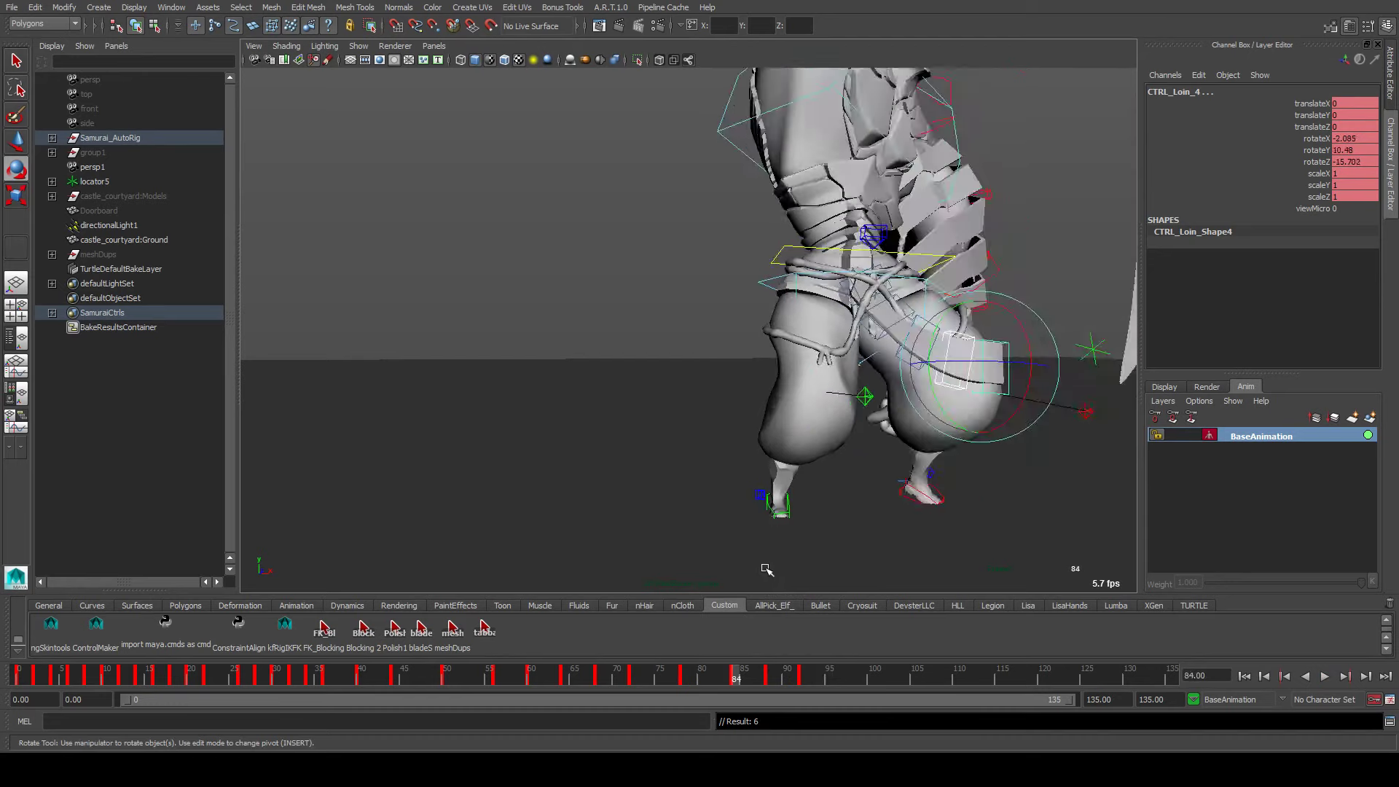
At frame 84, rotate all the loincloth controls together around the thigh, bringing CTRL_Loin_4 to about -3.8, 10.6, -15.0
left_click(498, 630)
key(".")
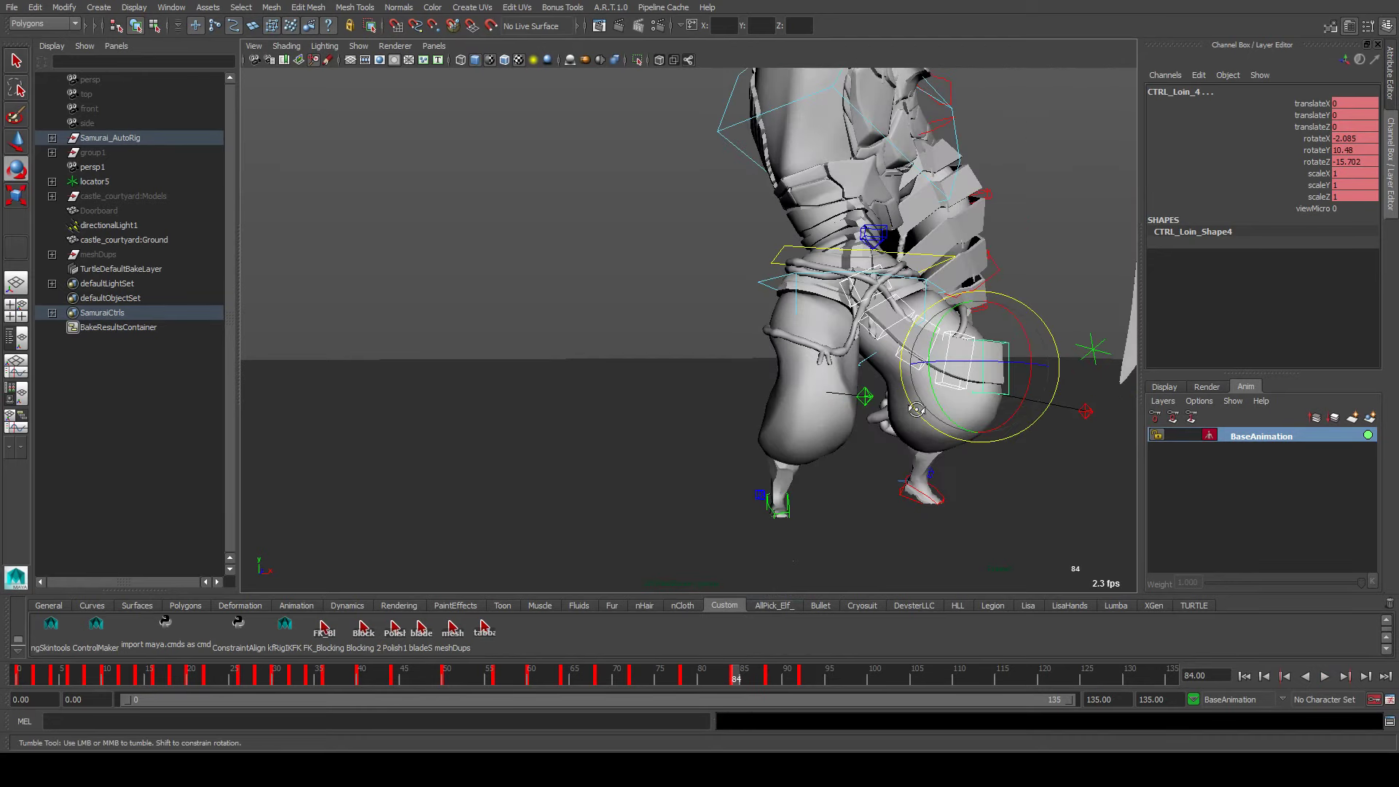
left_click_drag(795, 437, 725, 419, "alt")
left_click_drag(583, 482, 565, 435)
left_click_drag(525, 391, 521, 387)
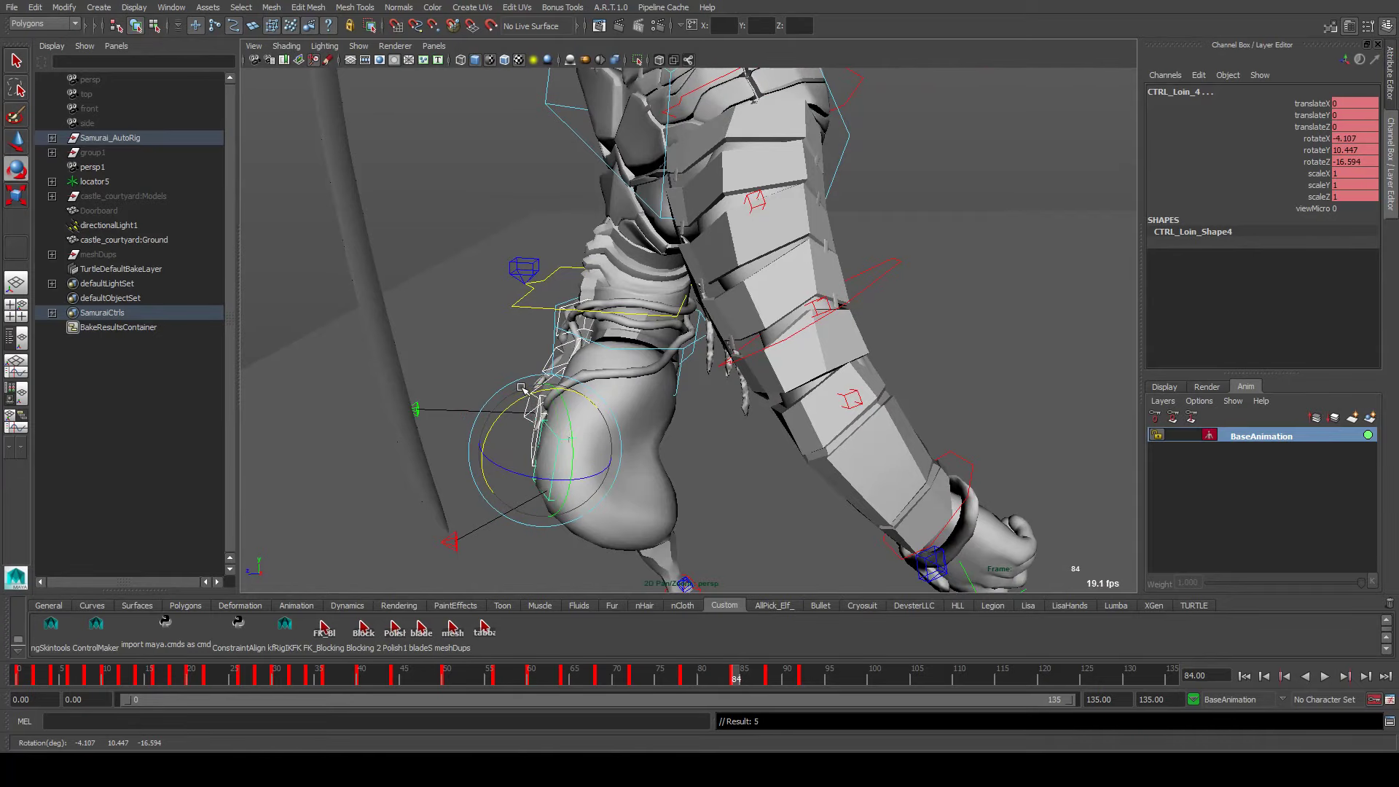
left_click_drag(529, 477, 529, 481)
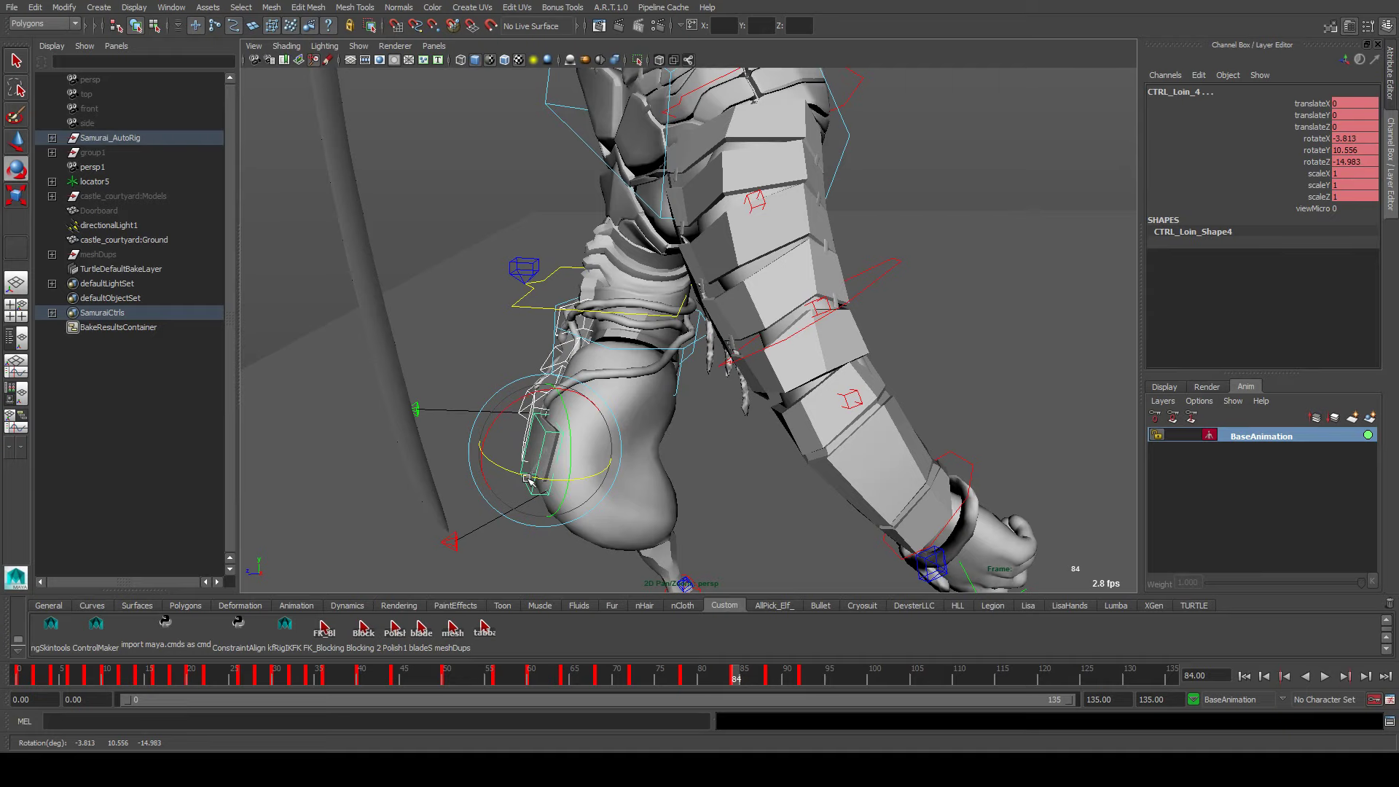
Step through frames 80 to 86 in a close side view to examine how the loincloth passes the thigh
right_click_drag(529, 481, 612, 490, "alt")
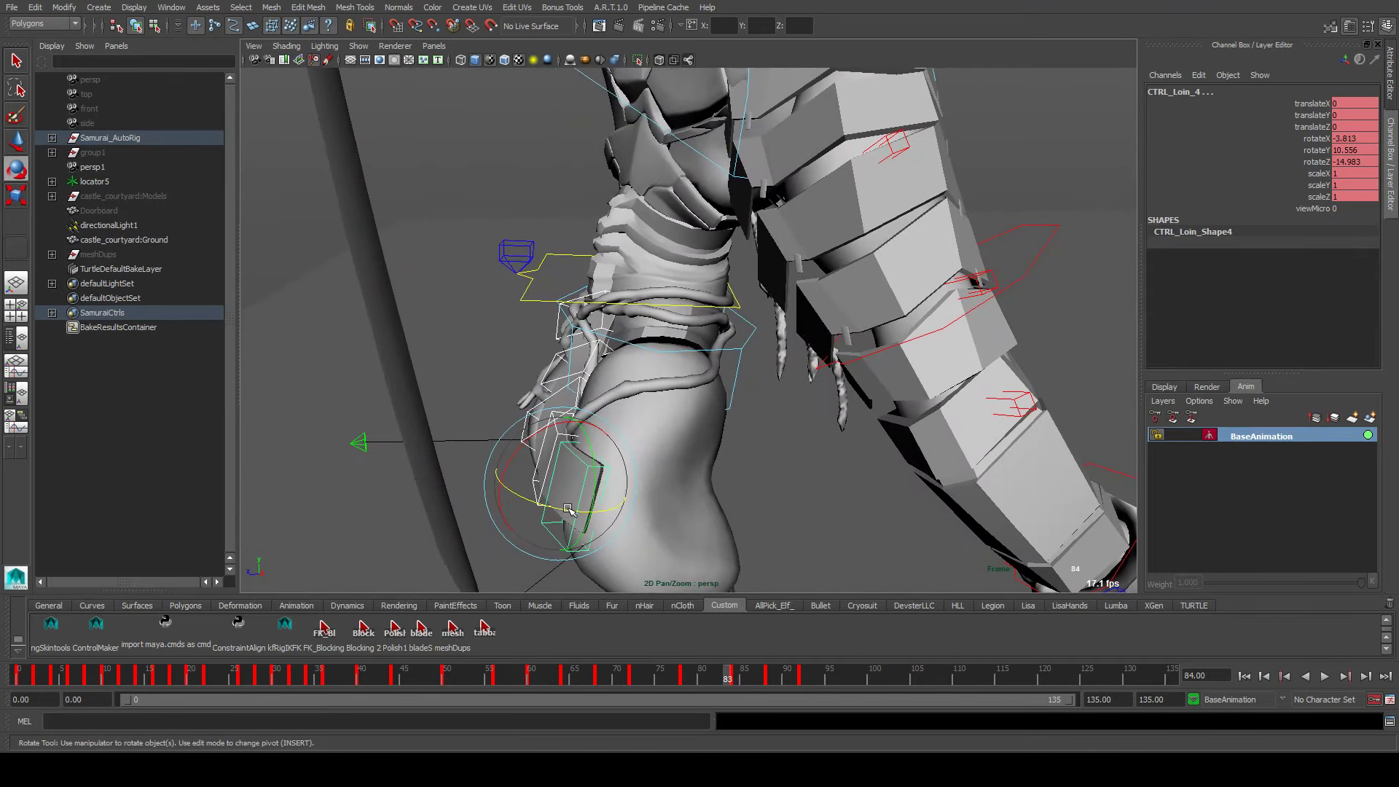
key("alt+comma")
key("alt+comma")
key("alt+comma")
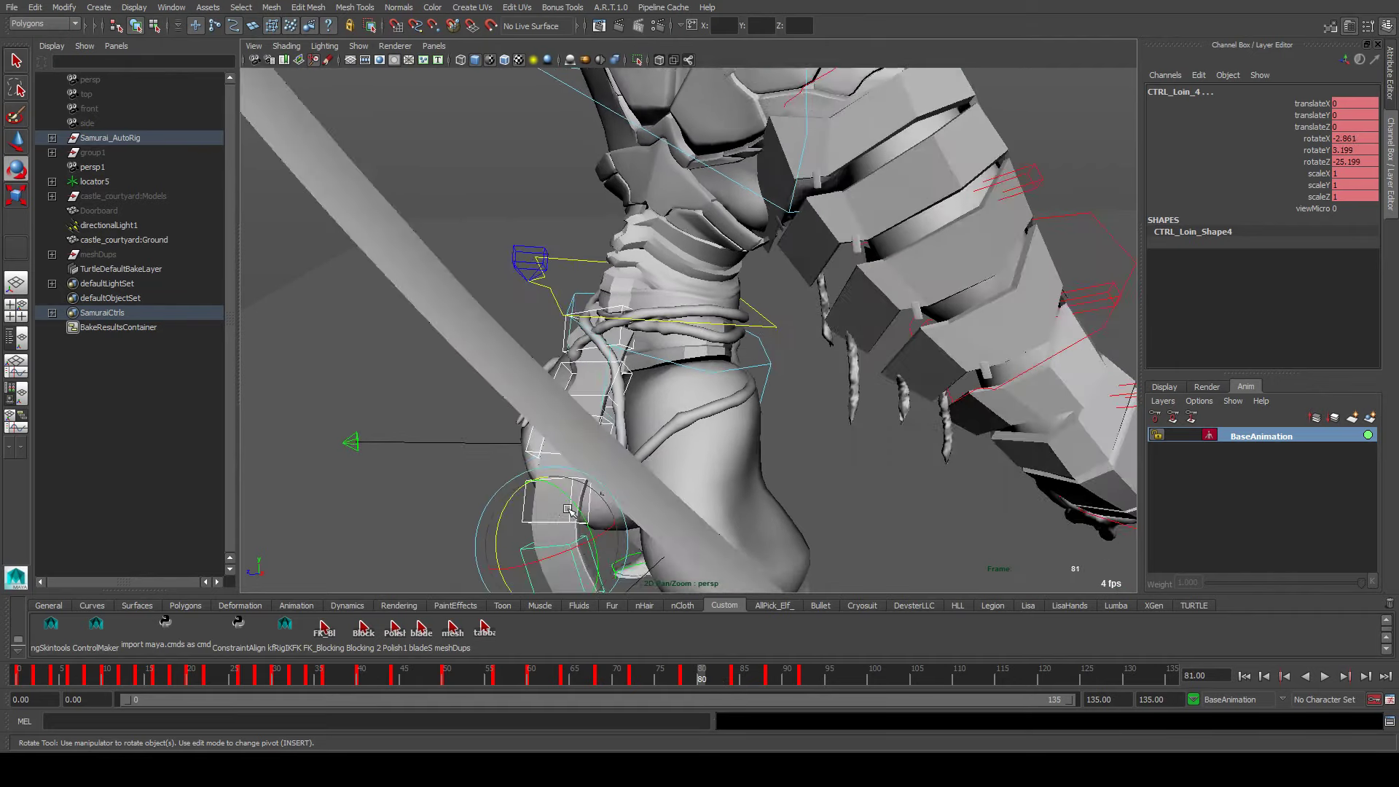
key("alt+period")
key("alt+period")
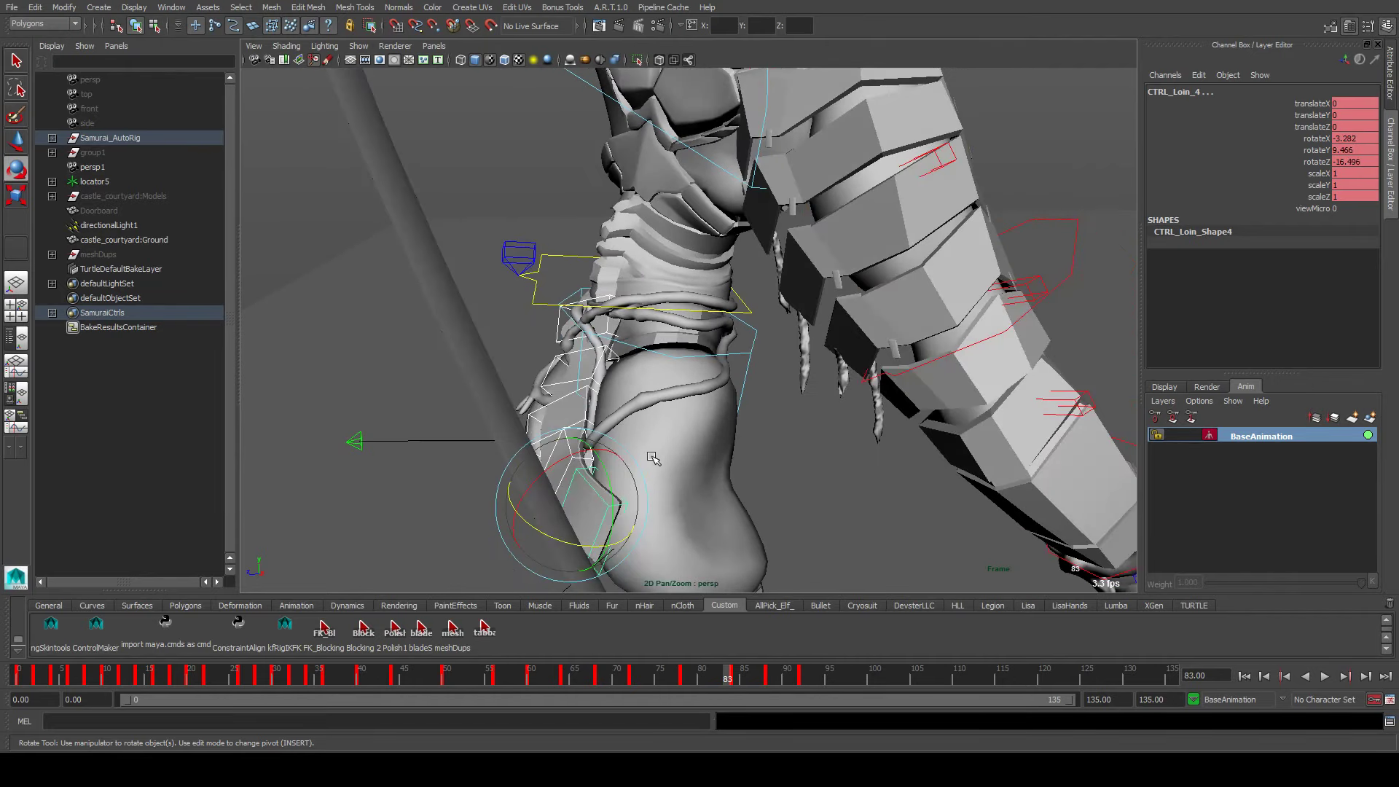
key("alt+period")
key("alt+period")
key("alt+period")
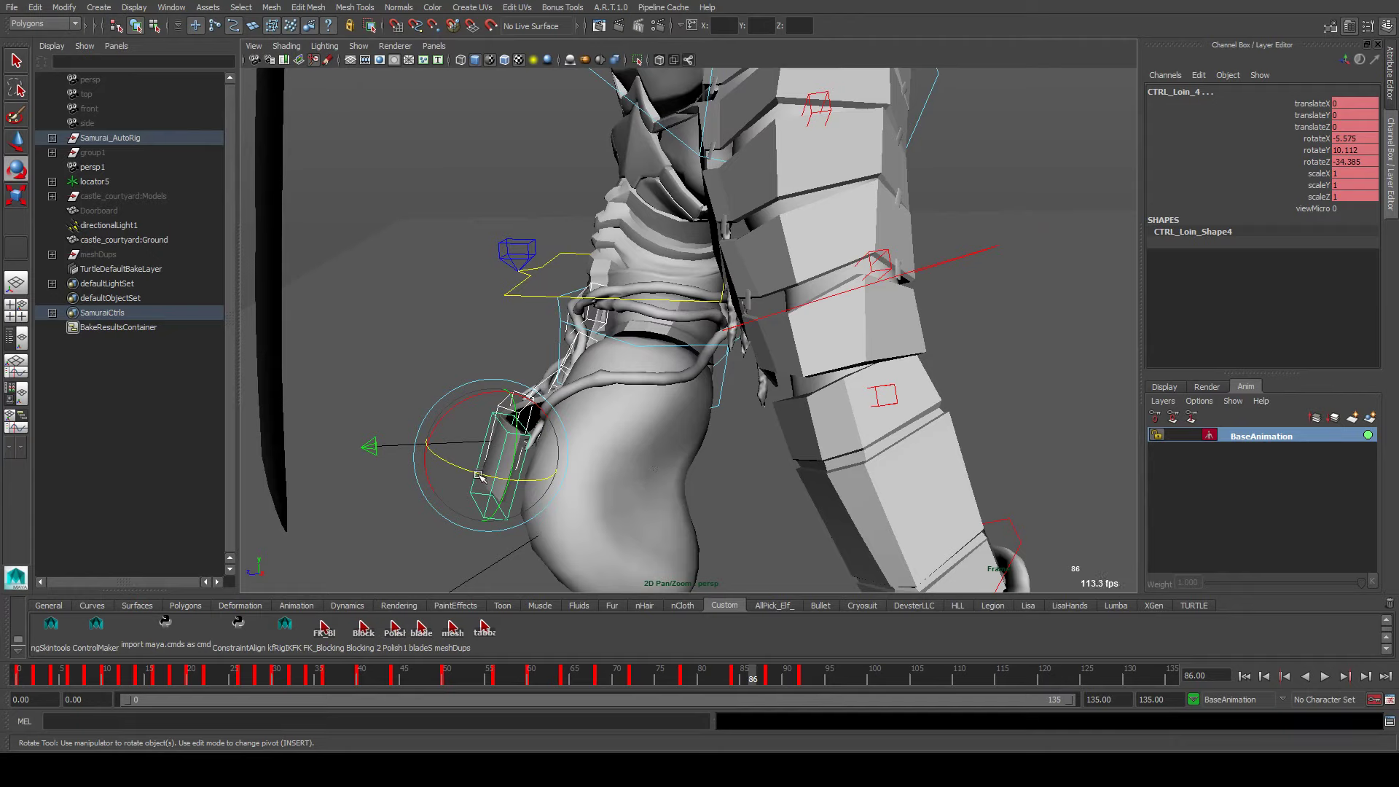
Rotate the lower loincloth controls at frame 86, bringing CTRL_Loin_4 to about -8.6, 7.7, -53.9, and check the neighbouring frames
left_click_drag(478, 477, 493, 415)
left_click_drag(424, 349, 502, 477)
key("alt+comma")
key("alt+comma")
left_click(580, 464)
left_click(580, 465)
key("alt+period")
key("alt+period")
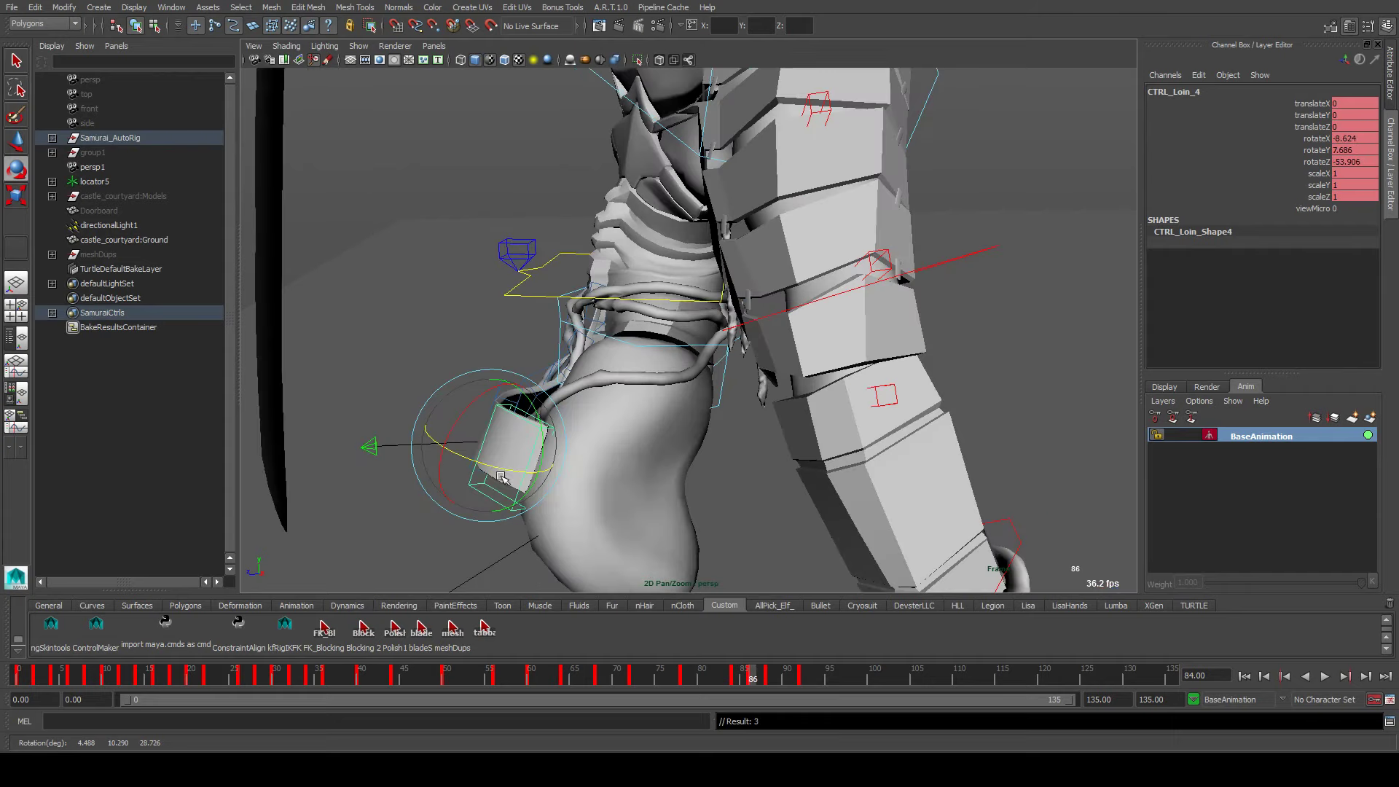
key("alt+period")
key("alt+period")
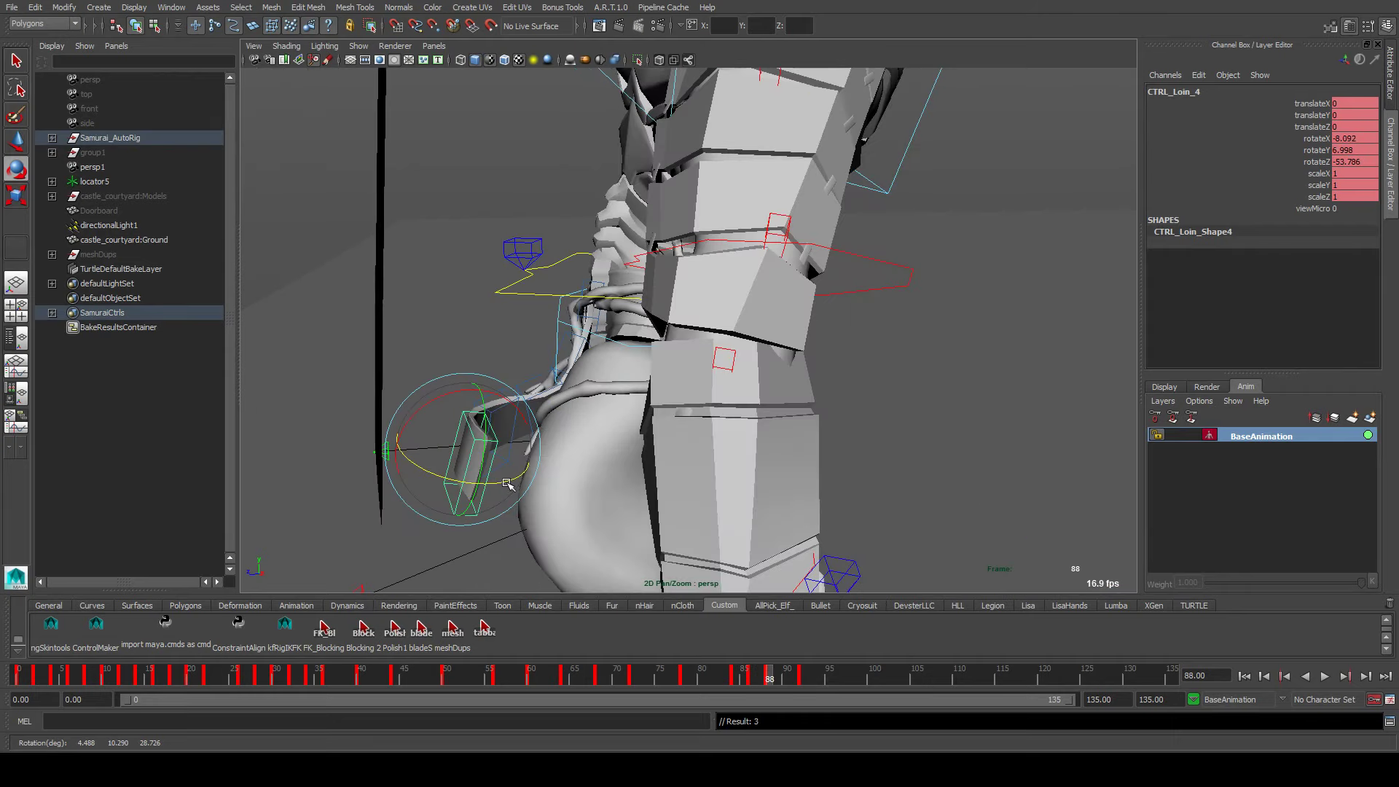
At frame 92, rotate the lower loincloth controls, bringing CTRL_Loin_4 to about -8.2, -20.6, 21.6, and select the whole loincloth chain
key("period")
key("backslash")
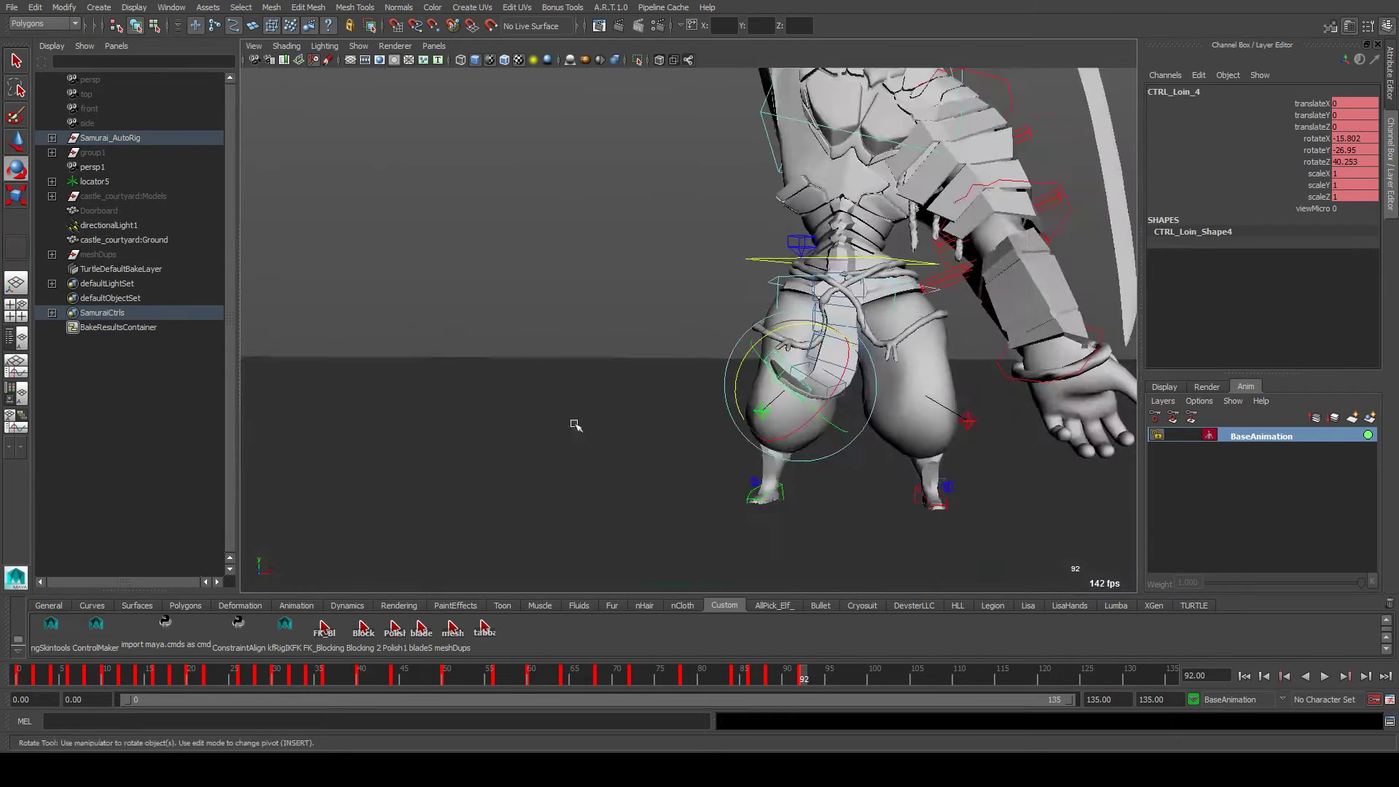
left_click(801, 397)
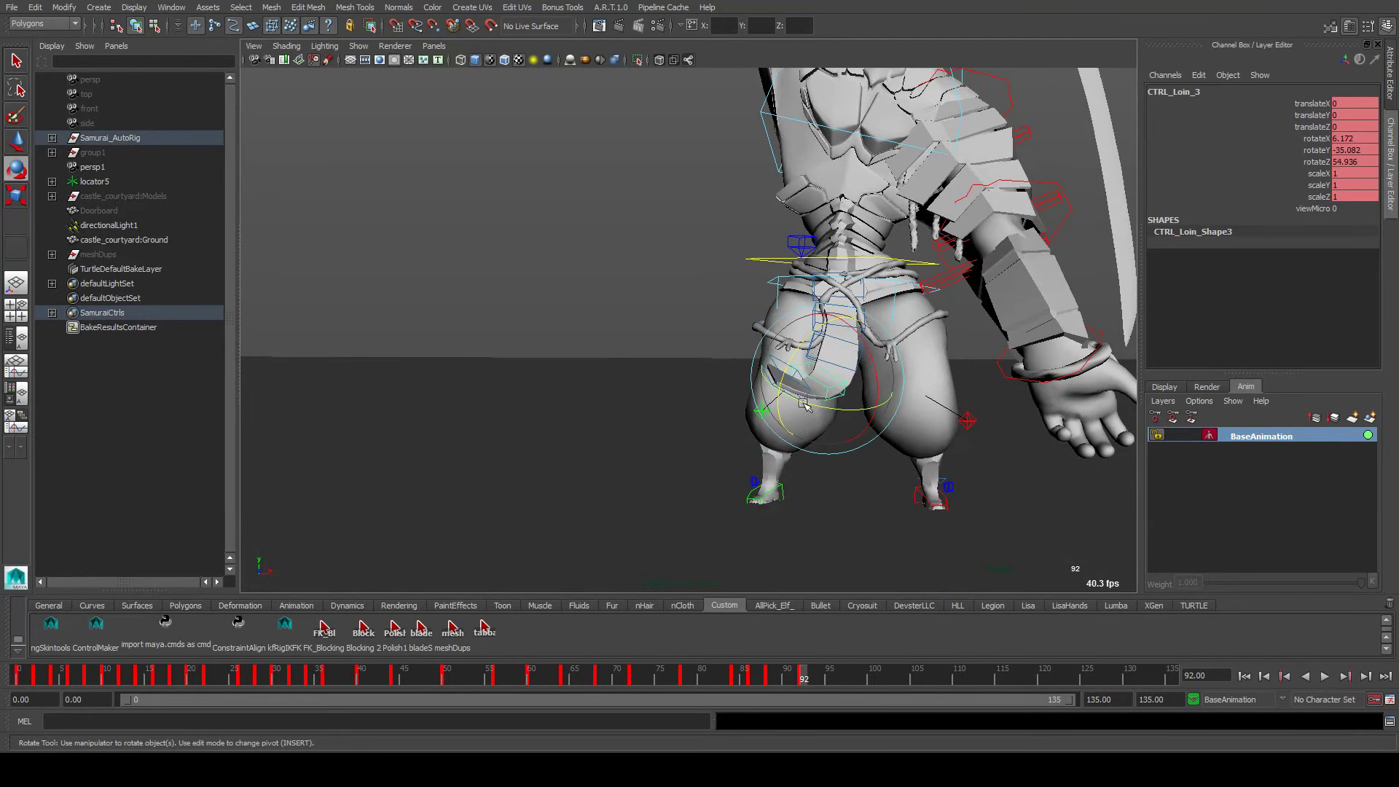
left_click(810, 355)
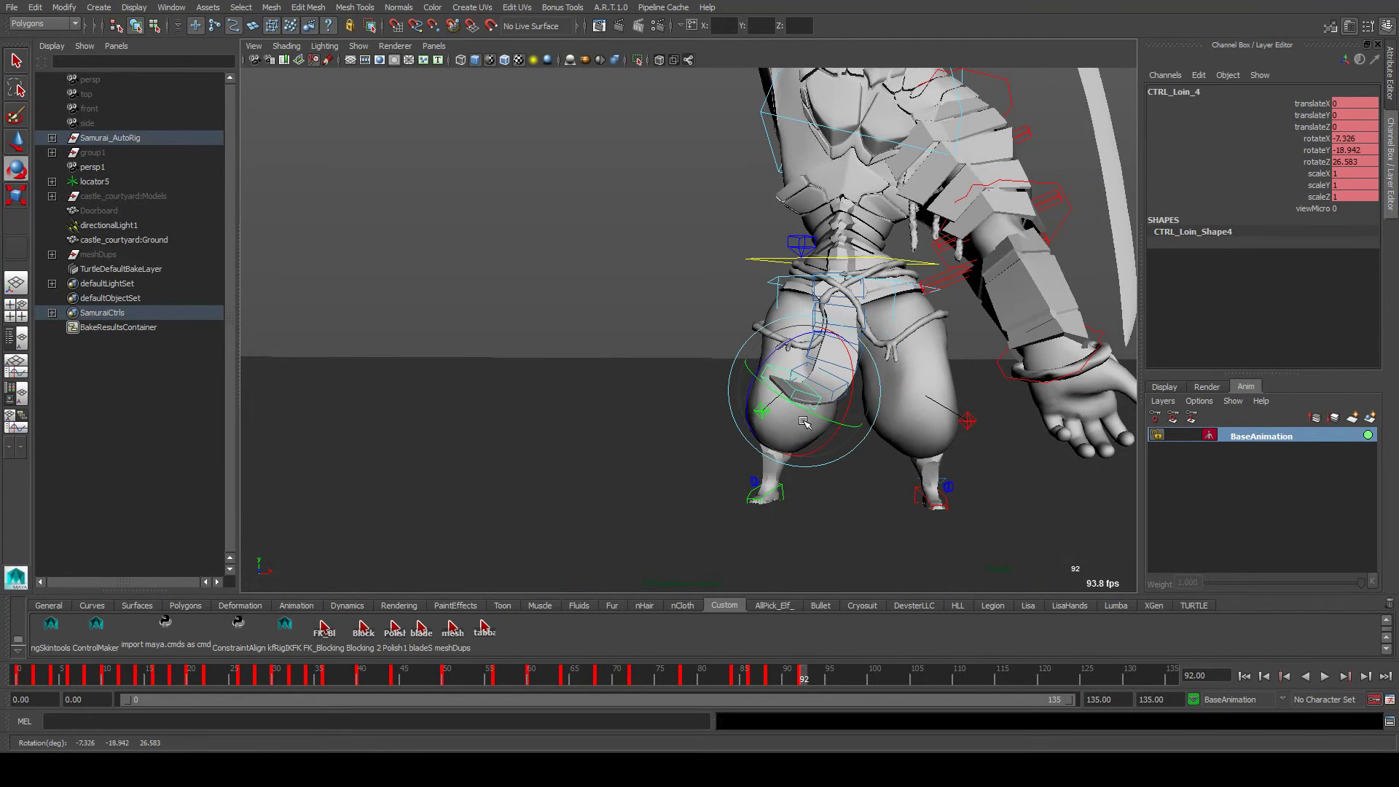
left_click(500, 631)
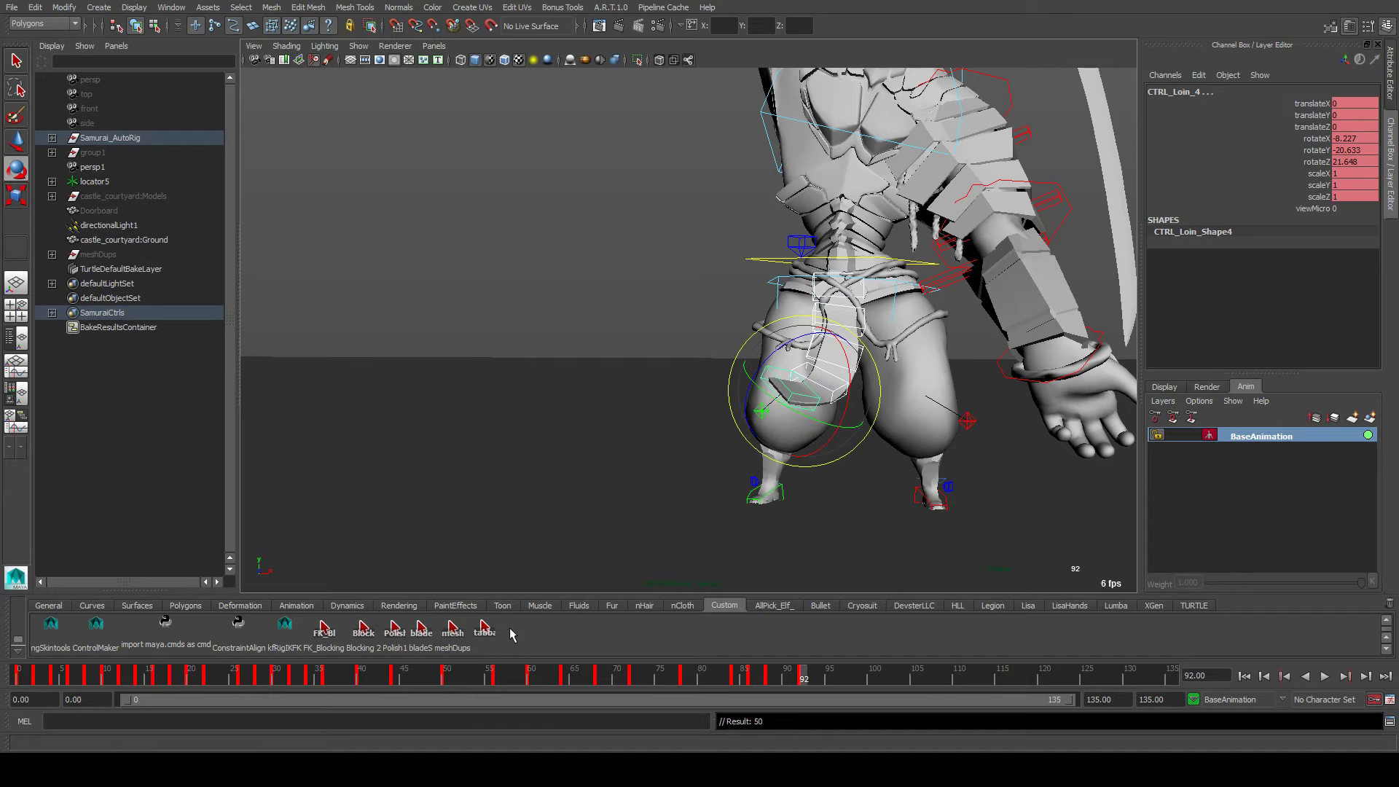
Move the loincloth controls' keys from frame 92 to frame 94 and play back the swing to check its timing
key("comma")
key("comma")
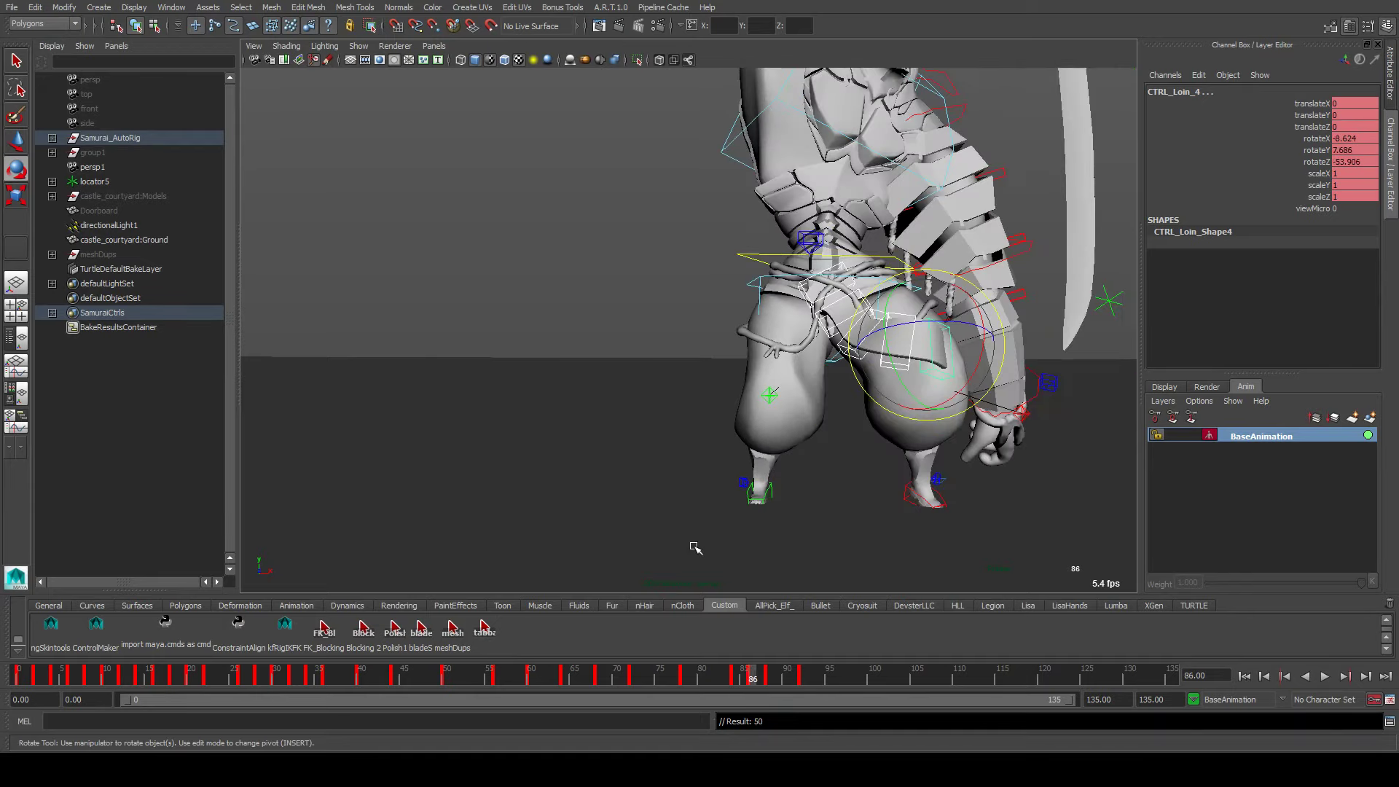
key("alt+v")
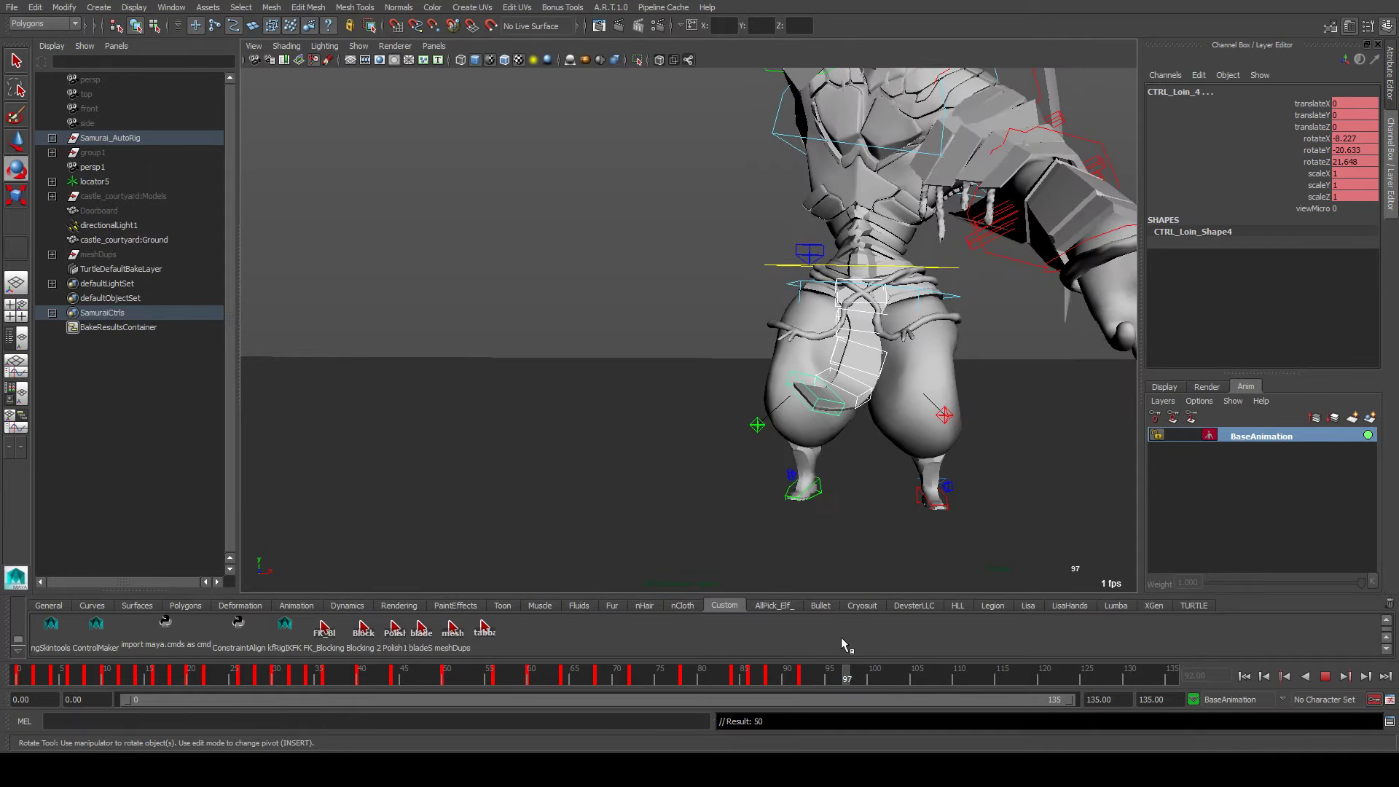
key("Escape")
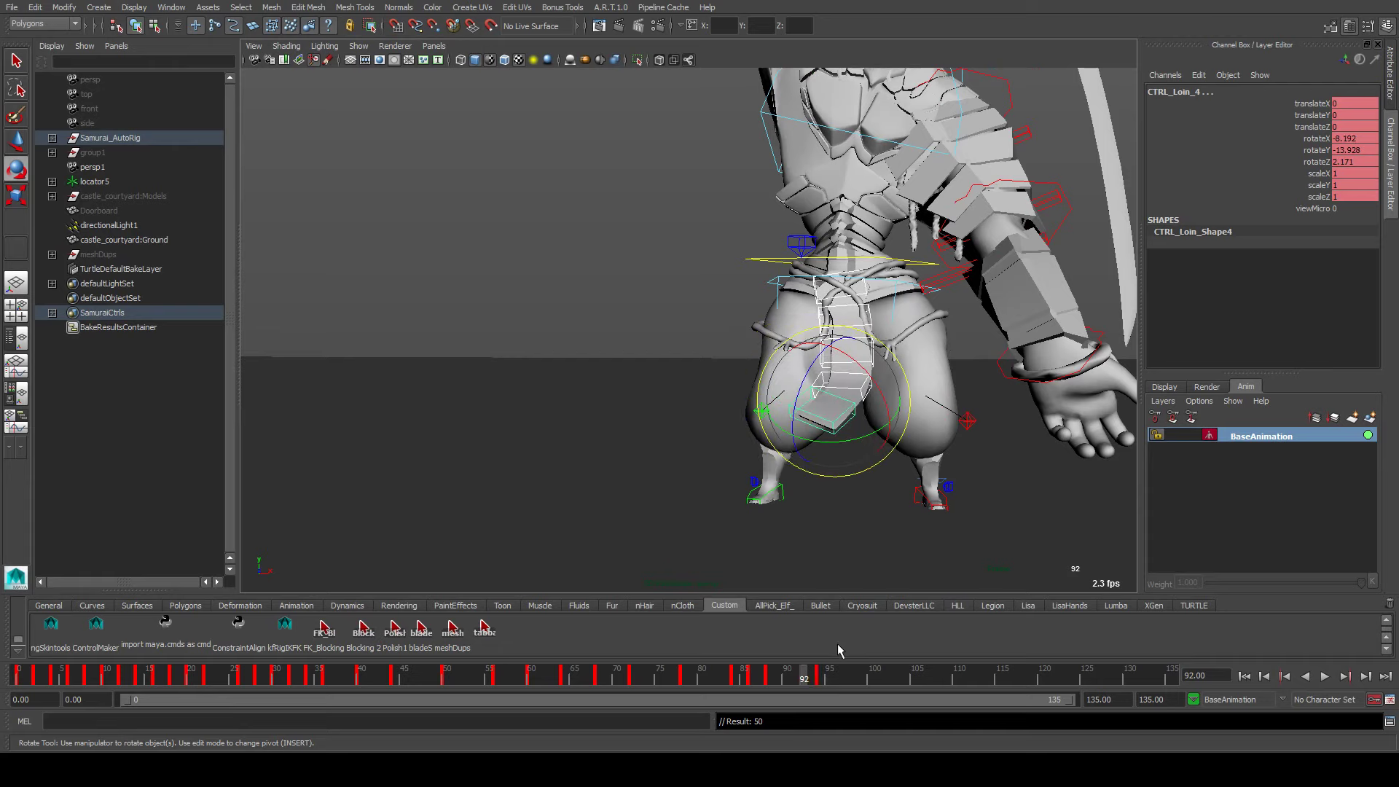
left_click(763, 676)
key("alt+v")
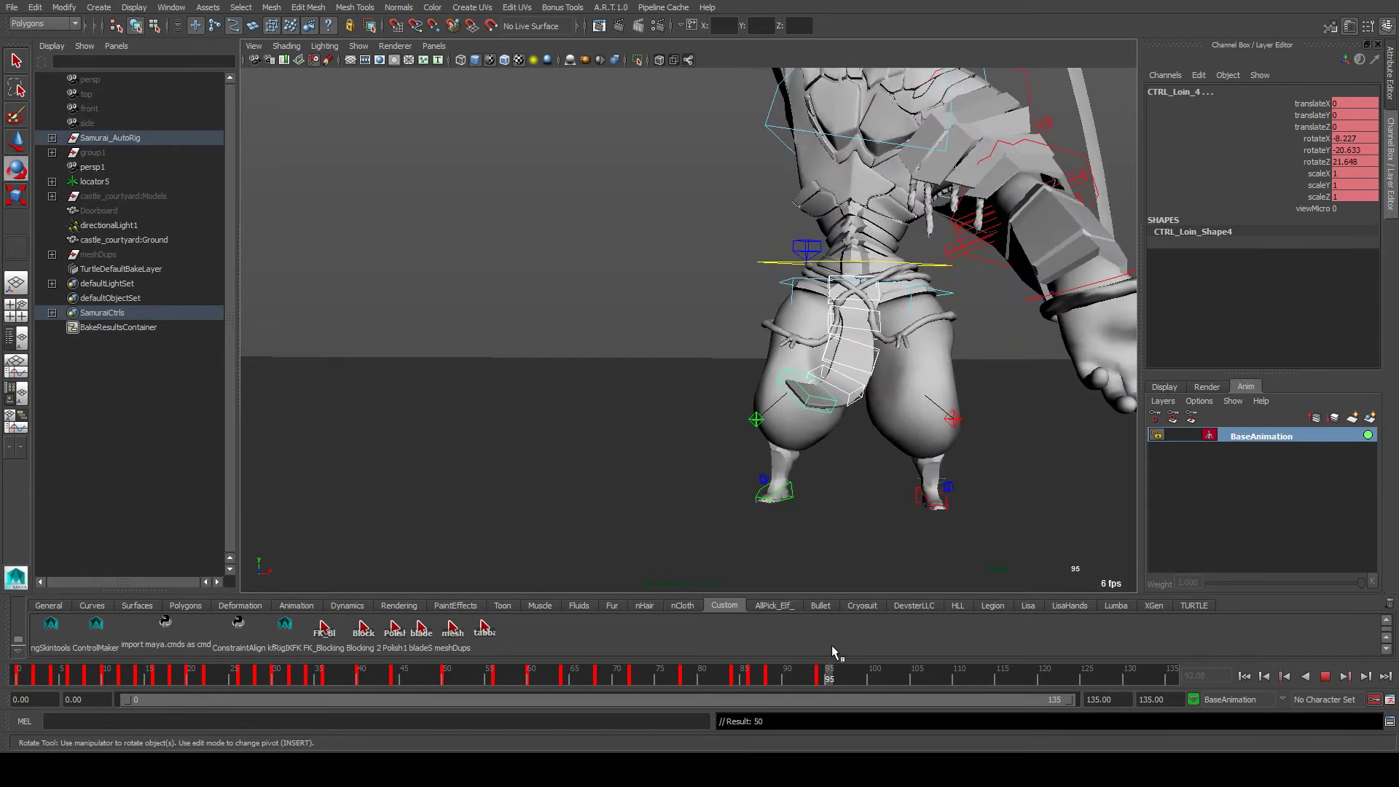
key("Escape")
Rotate the upper loincloth controls at frame 94, bringing CTRL_Loin_2 to about 4.8, -24.2, -34.6 and CTRL_Loin_1 to 0, -15.8, 25.3
left_click(822, 295)
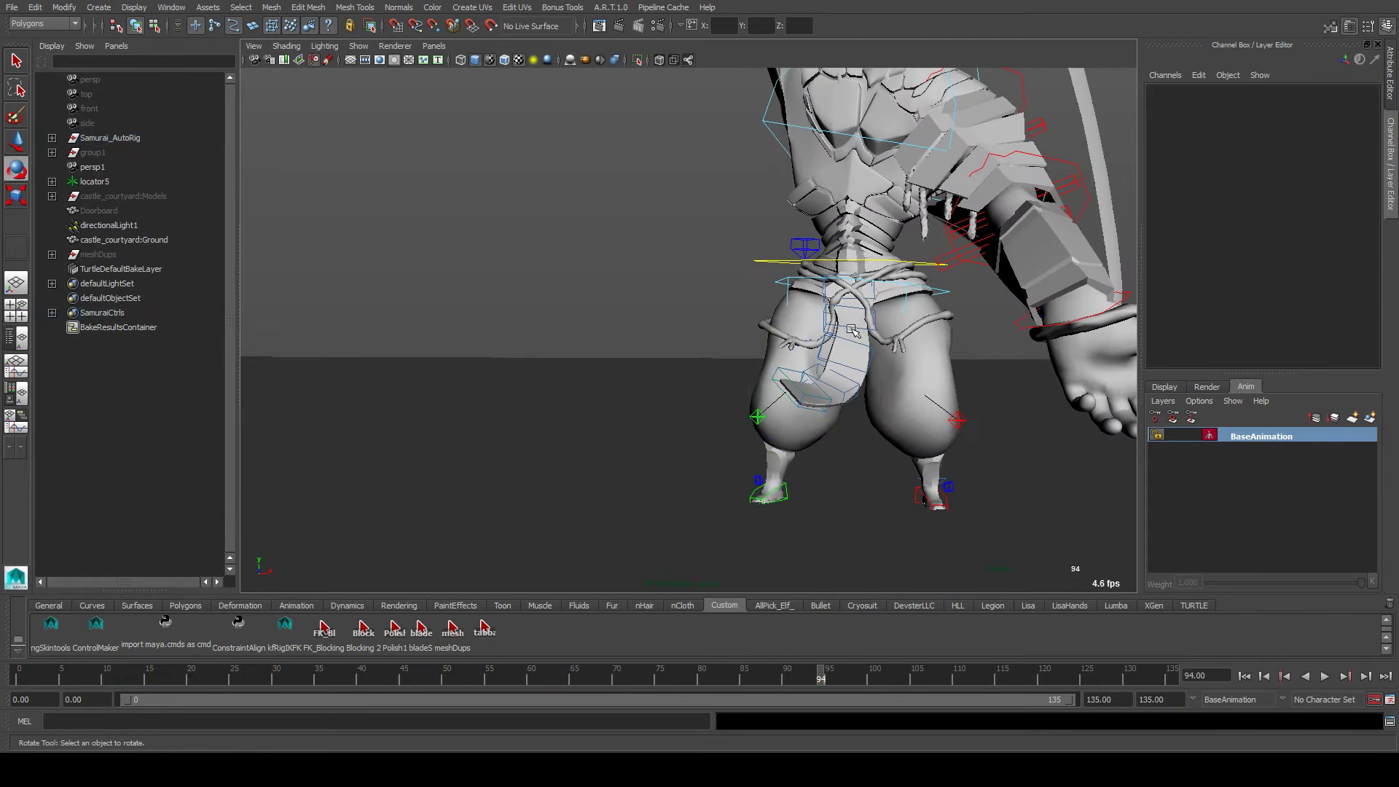
left_click_drag(822, 295, 839, 388)
left_click(860, 348)
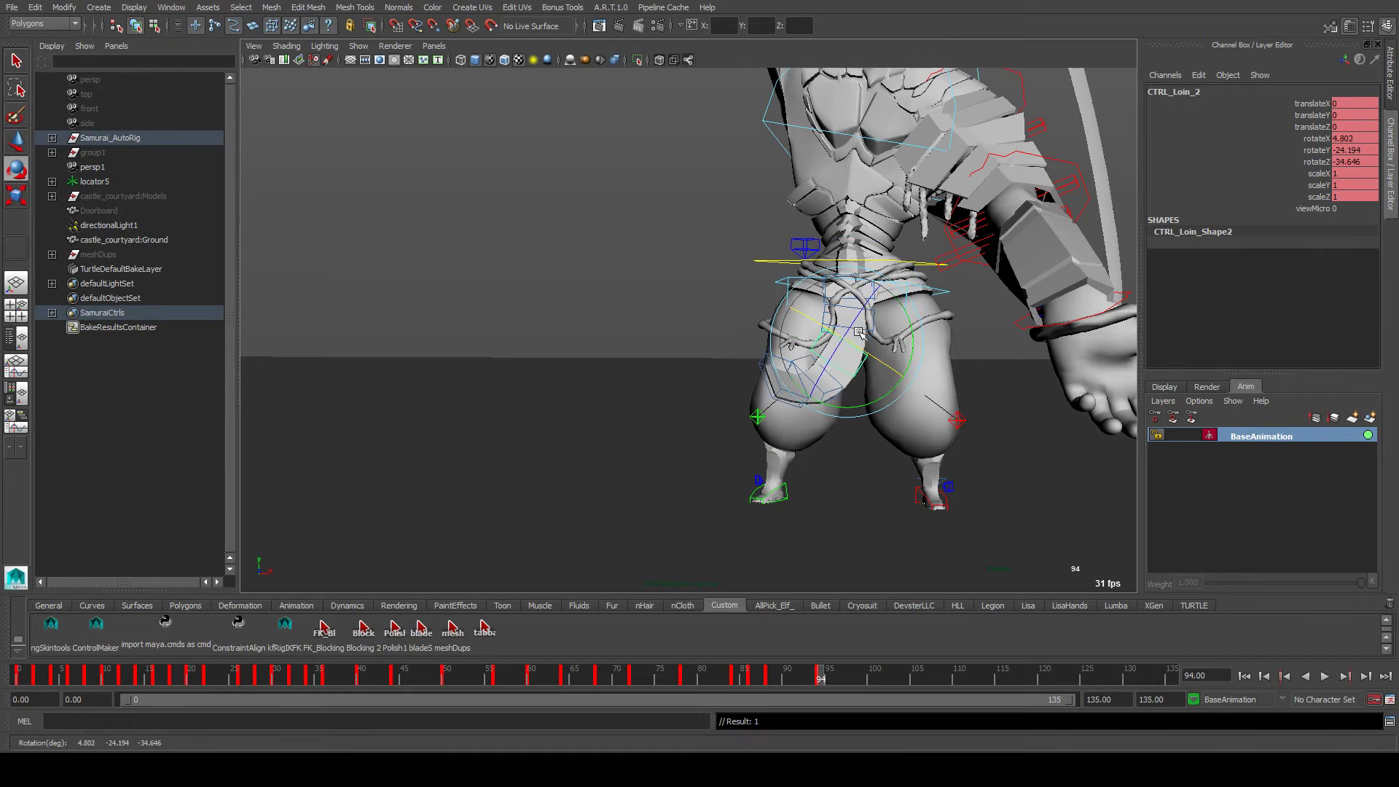
left_click(860, 332)
left_click(836, 313)
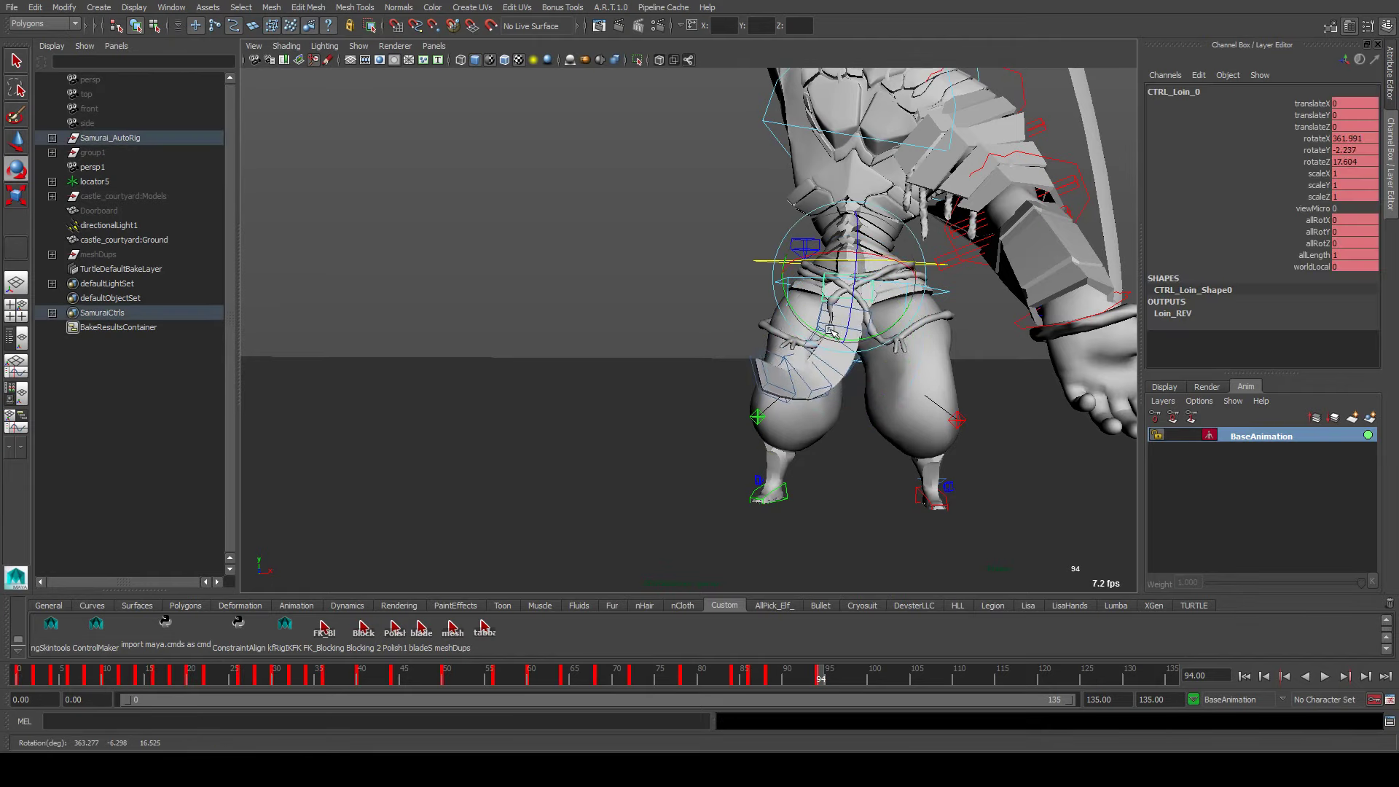
left_click(825, 339)
left_click_drag(822, 341, 816, 348)
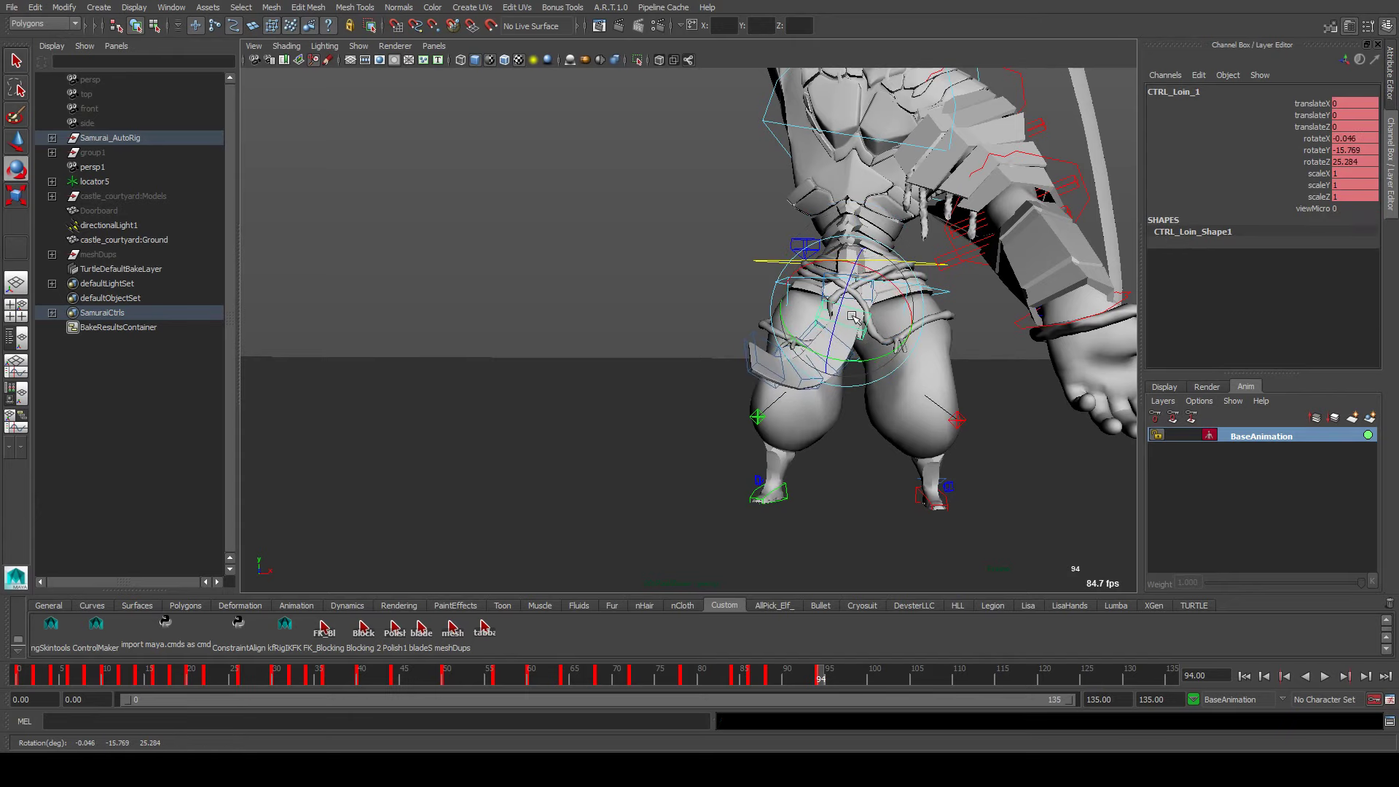
Select all the loincloth controls and review their swing through frame 94 by stepping between keys and playing back
left_click(484, 628)
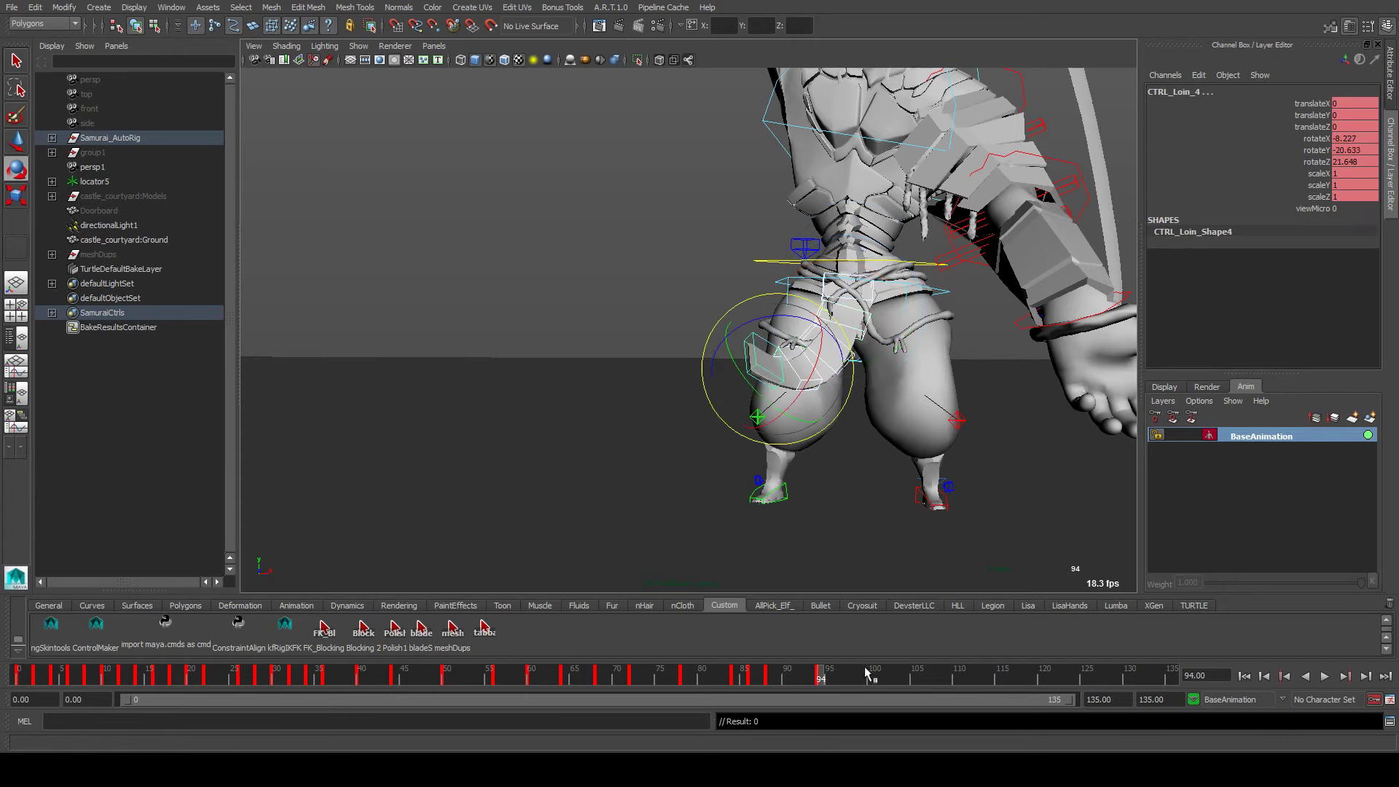
key("comma")
key("comma")
key("comma")
key("period")
key("period")
key("alt+v")
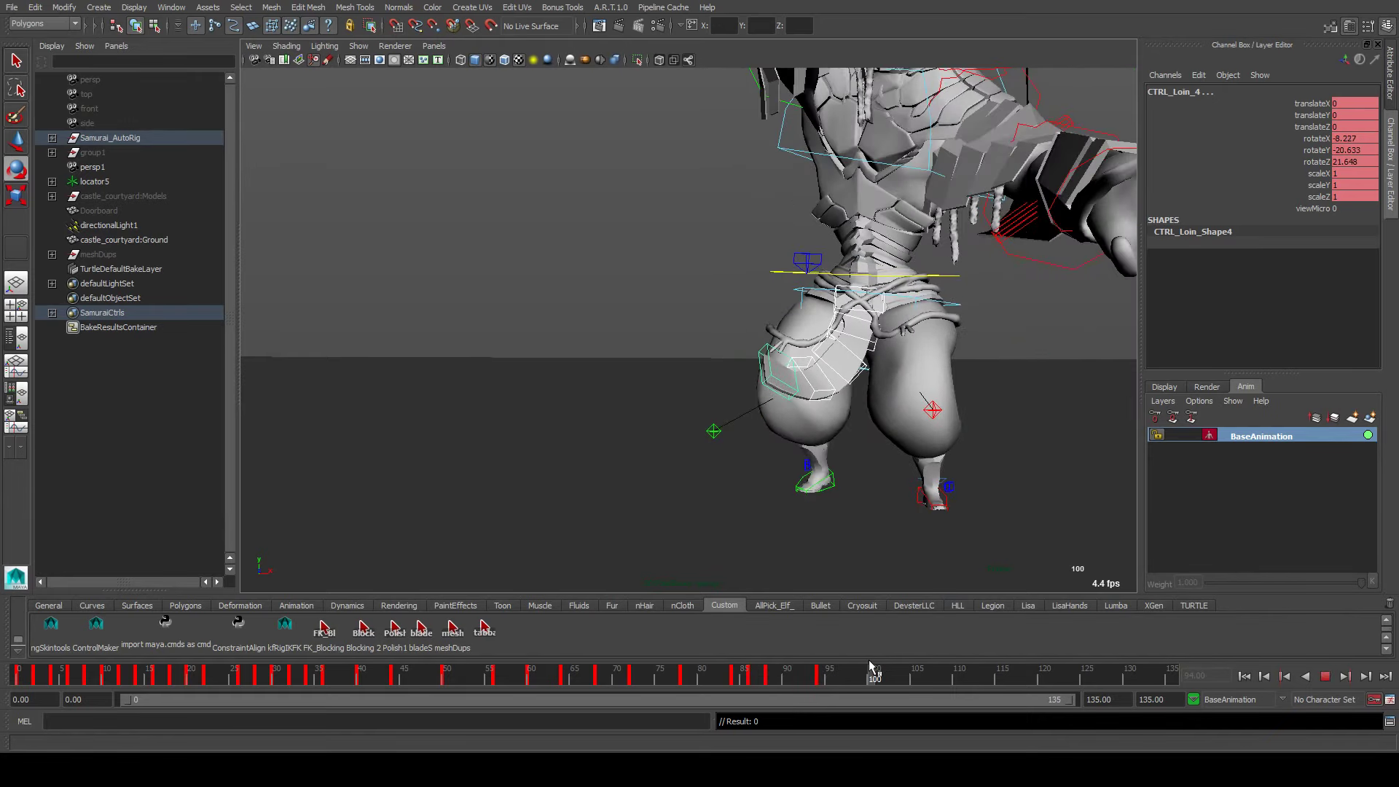
Copy the loincloth controls' keys from frame 84 and paste them at frame 100
left_click_drag(867, 669, 759, 687)
right_click(736, 681)
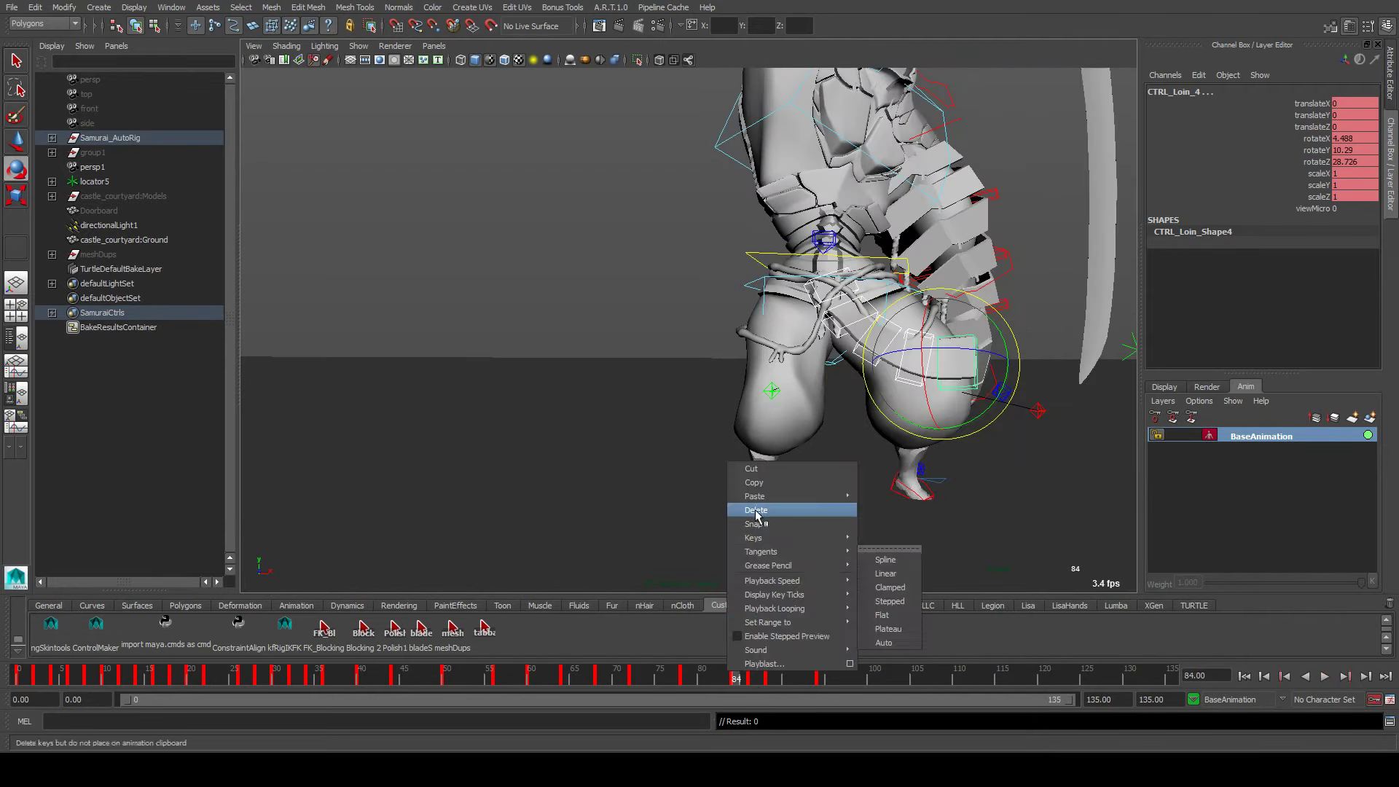
left_click(602, 570)
right_click(739, 682)
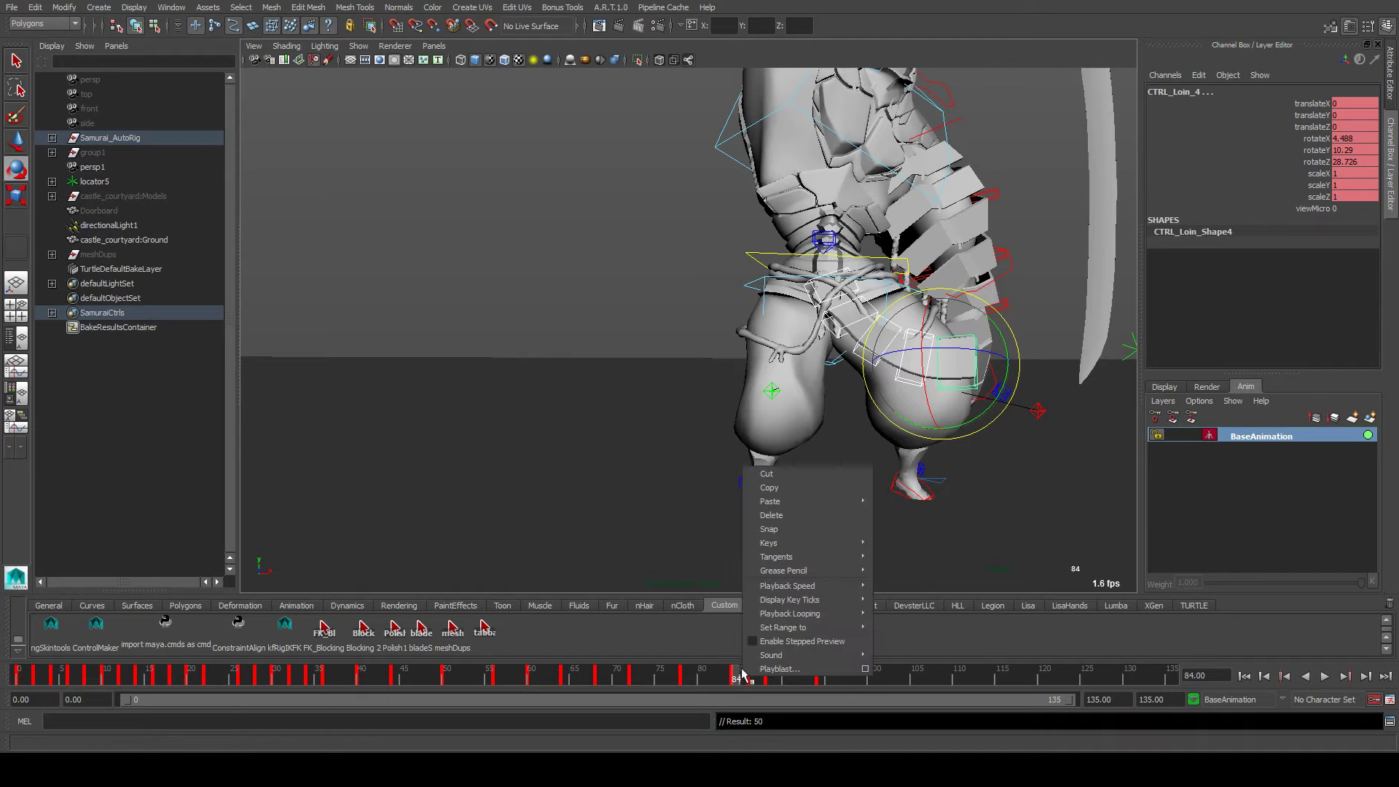
left_click(783, 479)
left_click_drag(770, 681, 878, 683)
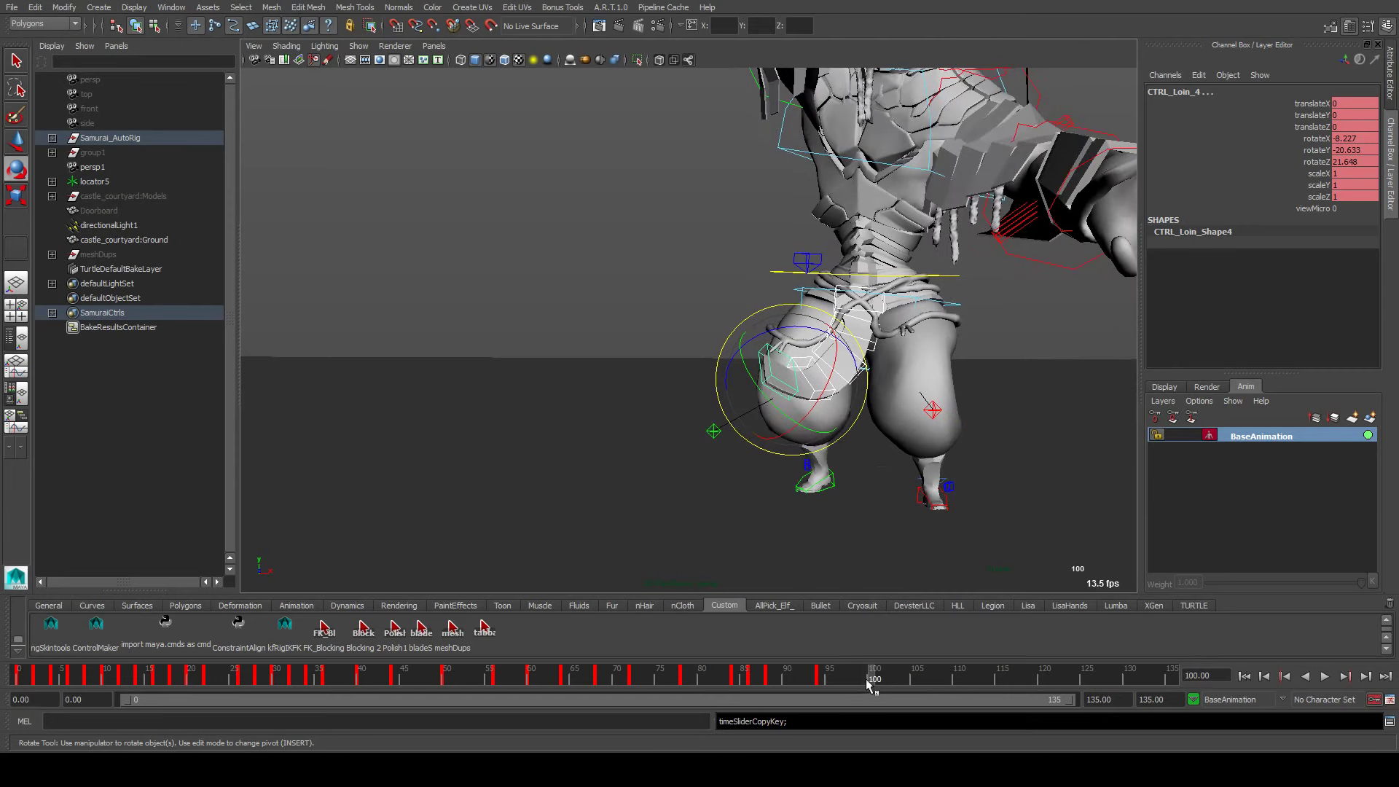
right_click(876, 682)
left_click(1042, 502)
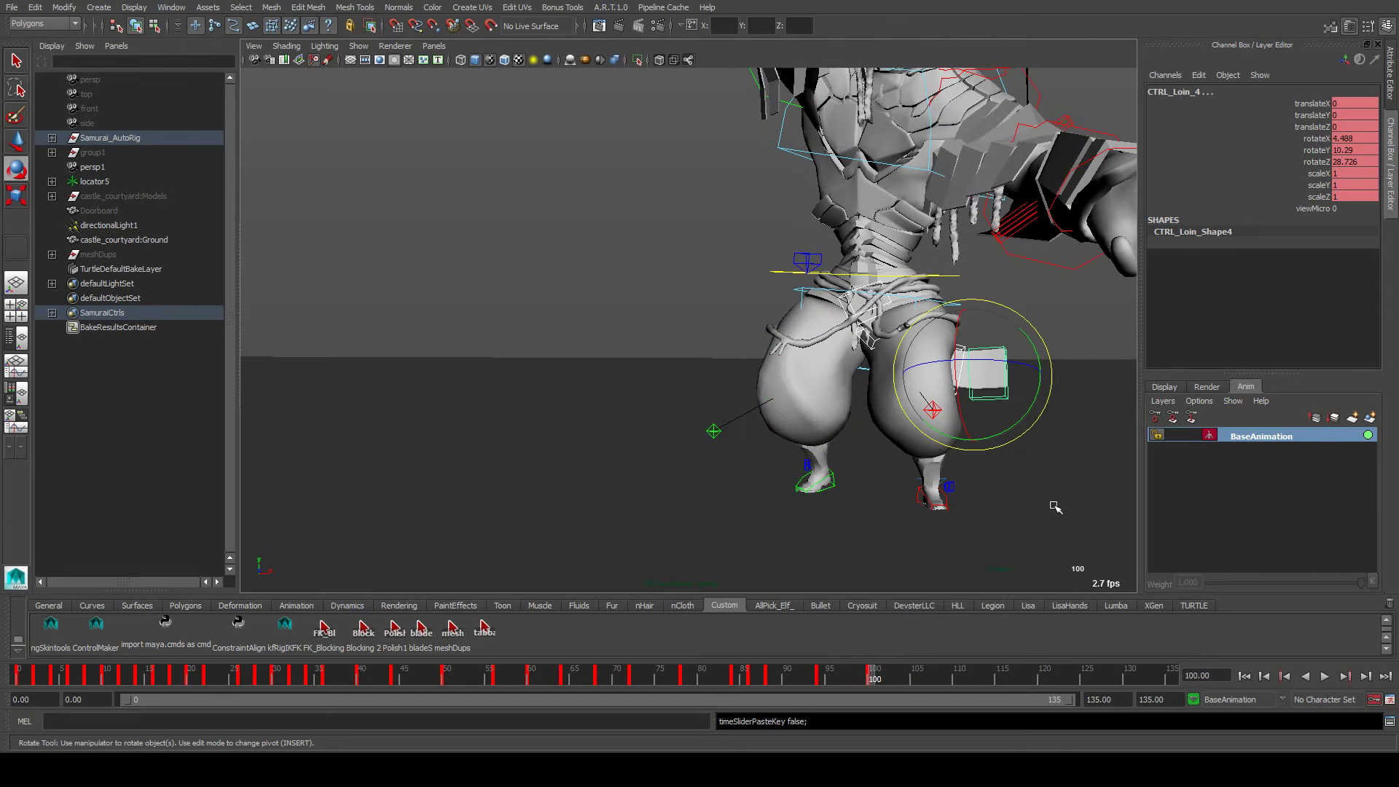
Rotate CTRL_Loin_0 inward at frame 100 to hang the loincloth between the legs, and CTRL_Loin_2 to about 1.9, 15.8, 1.0
left_click(852, 305)
left_click_drag(854, 306, 896, 333)
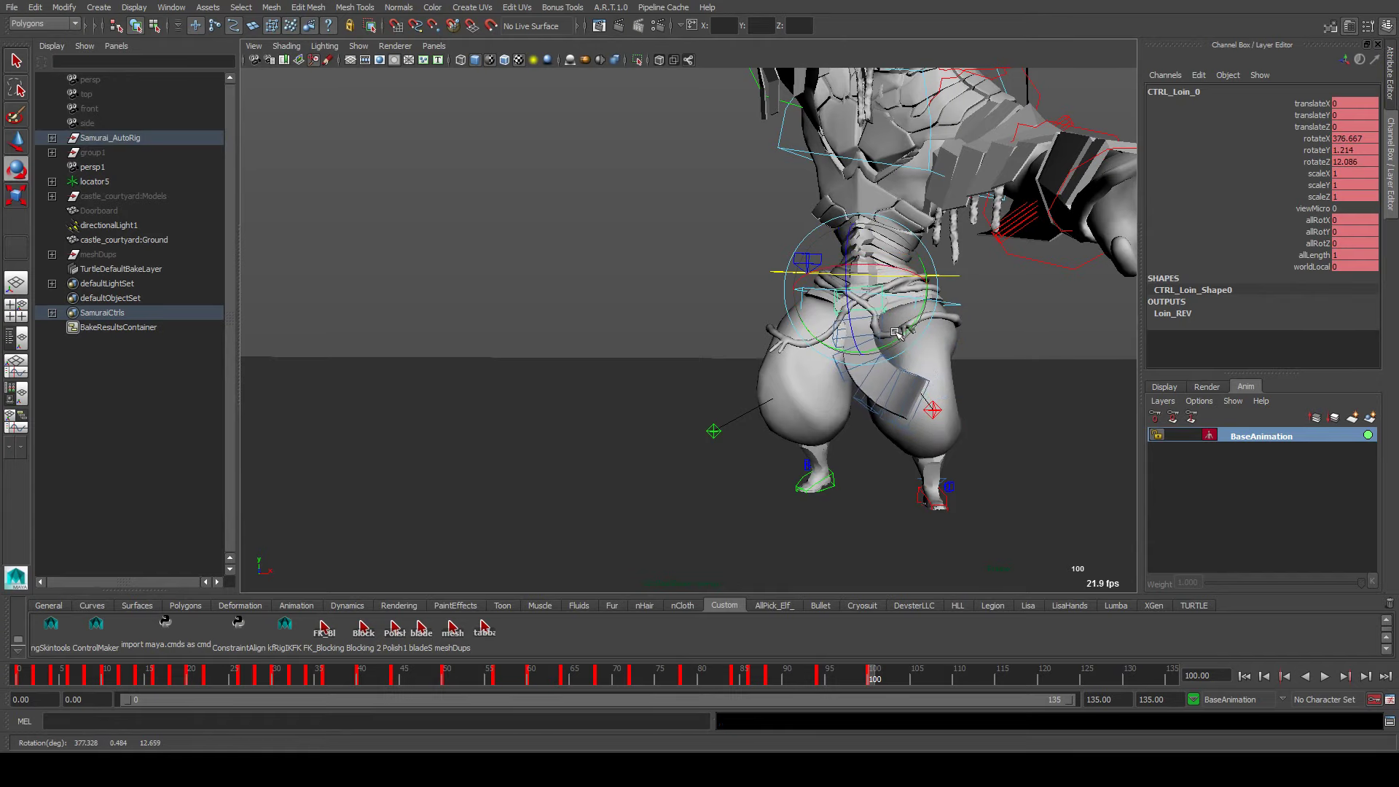
left_click_drag(884, 270, 861, 324)
left_click(856, 343)
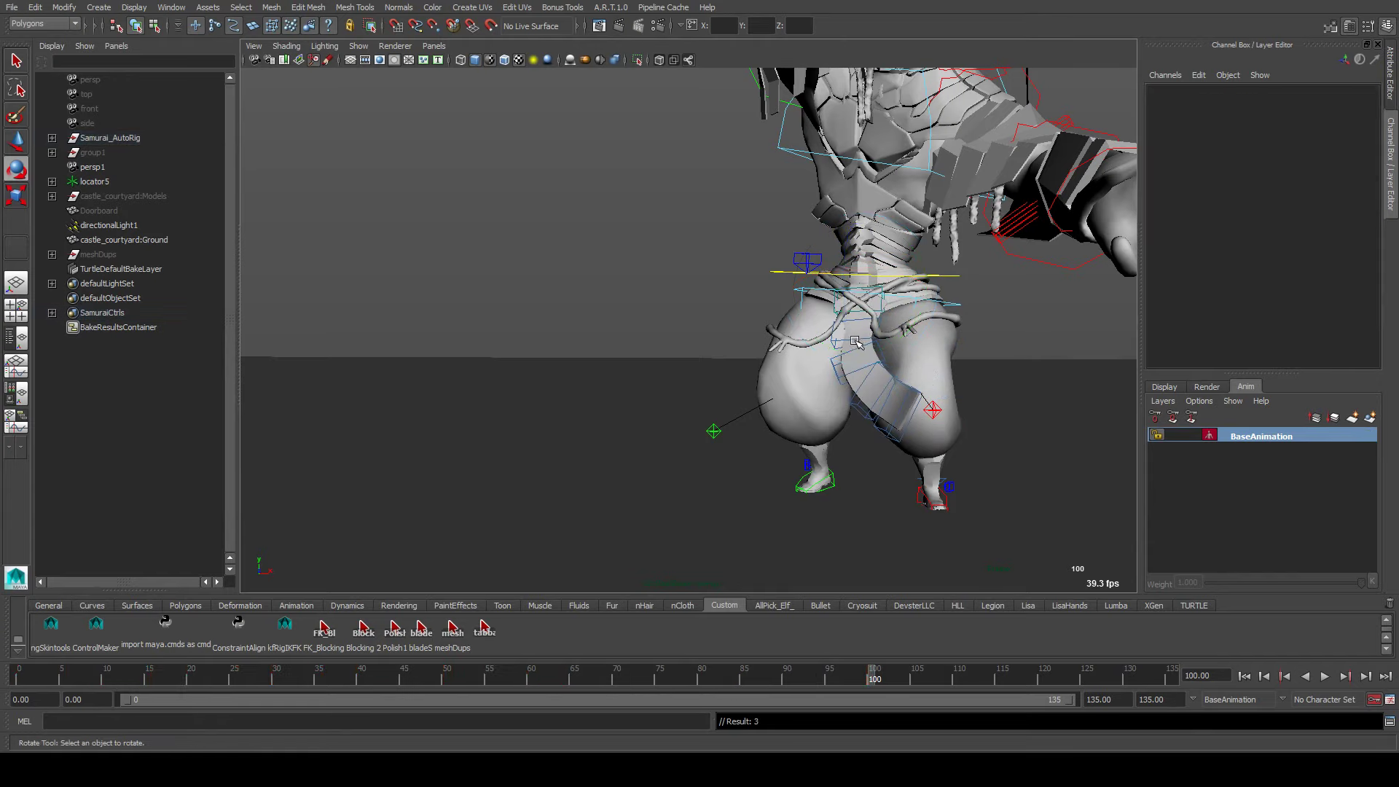
left_click(851, 351)
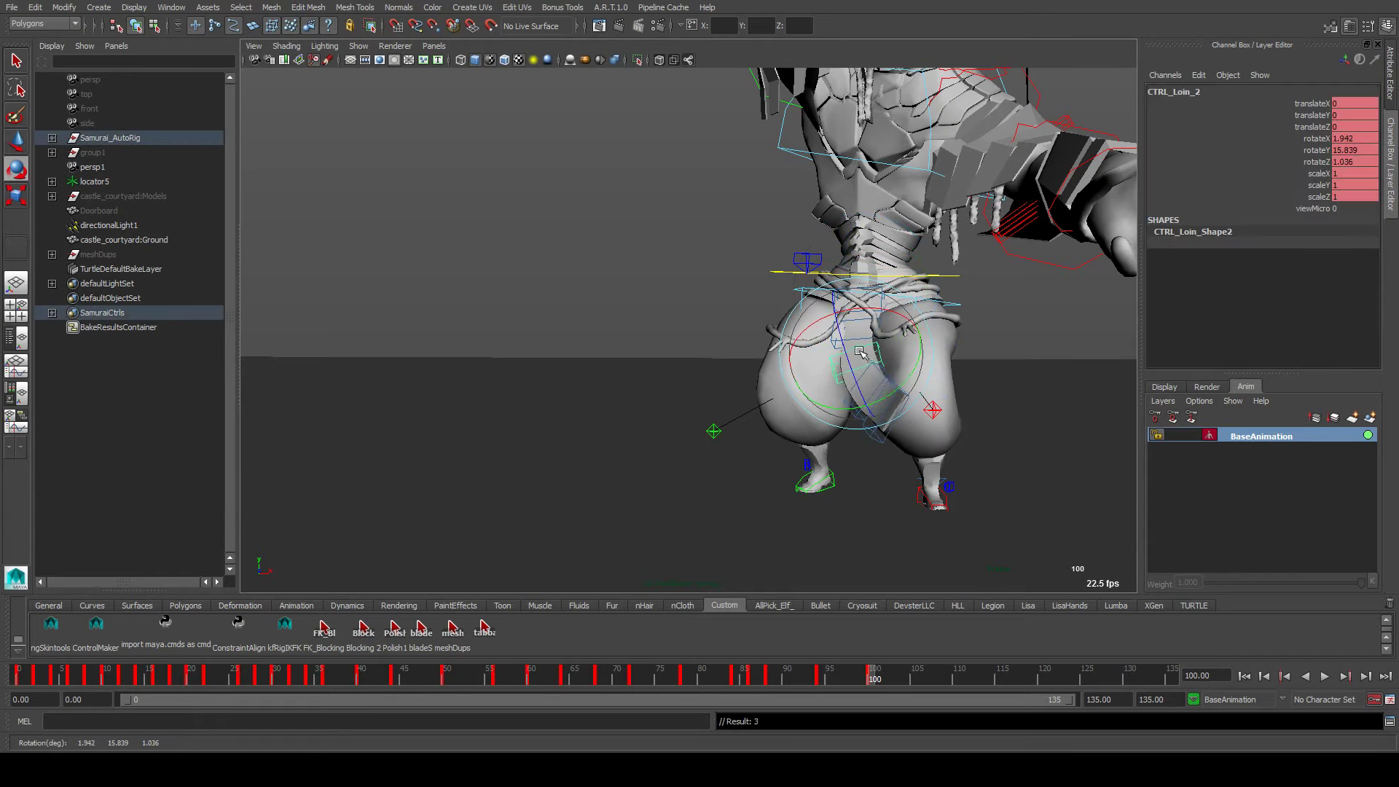
Refine the middle of the loincloth at frame 100, rotating CTRL_Loin_2 to about -1.6, 14.6, -10.4 and CTRL_Loin_3 to 25.8, 15.4, 2.1
right_click_drag(862, 353, 957, 395, "alt")
left_click_drag(957, 396, 934, 459, "alt")
left_click(938, 414)
left_click(938, 413)
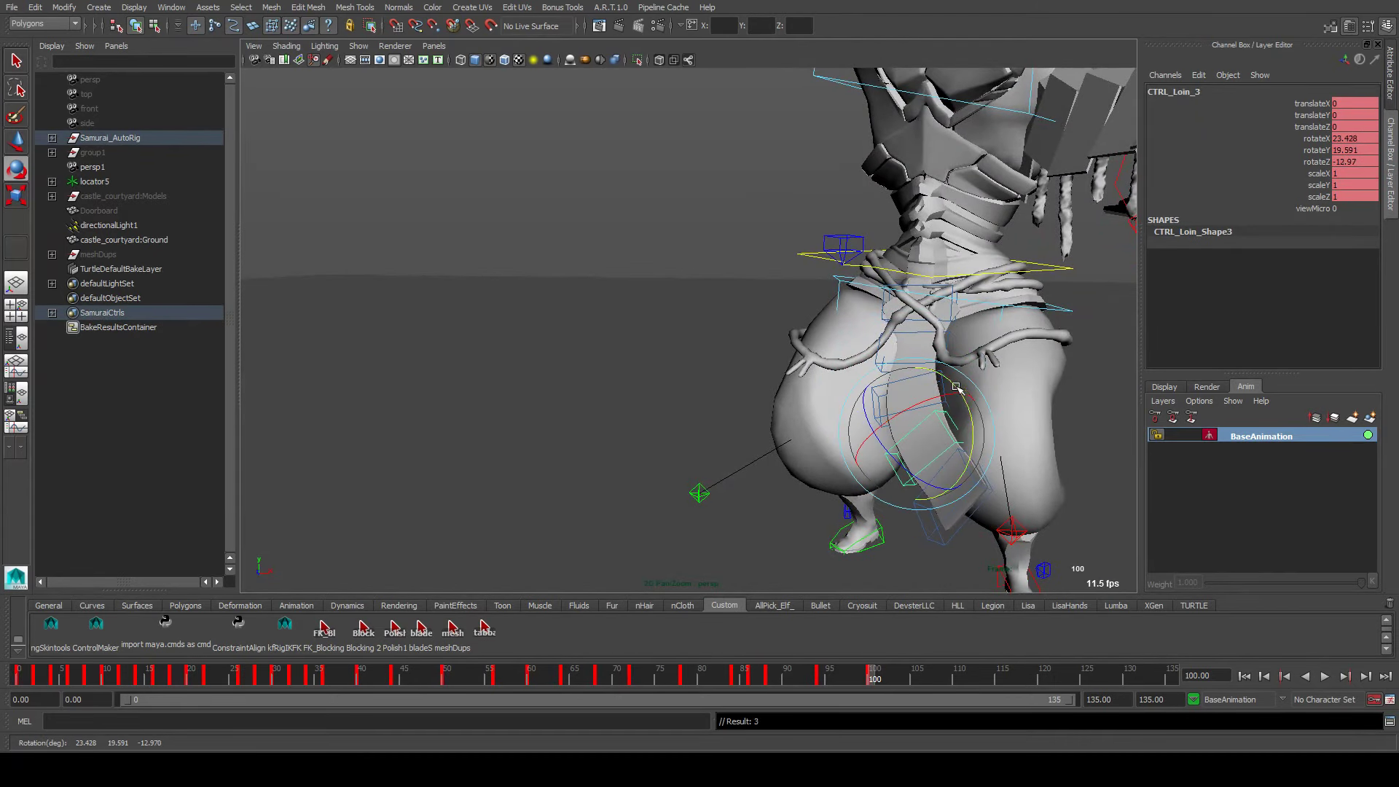
left_click(911, 413)
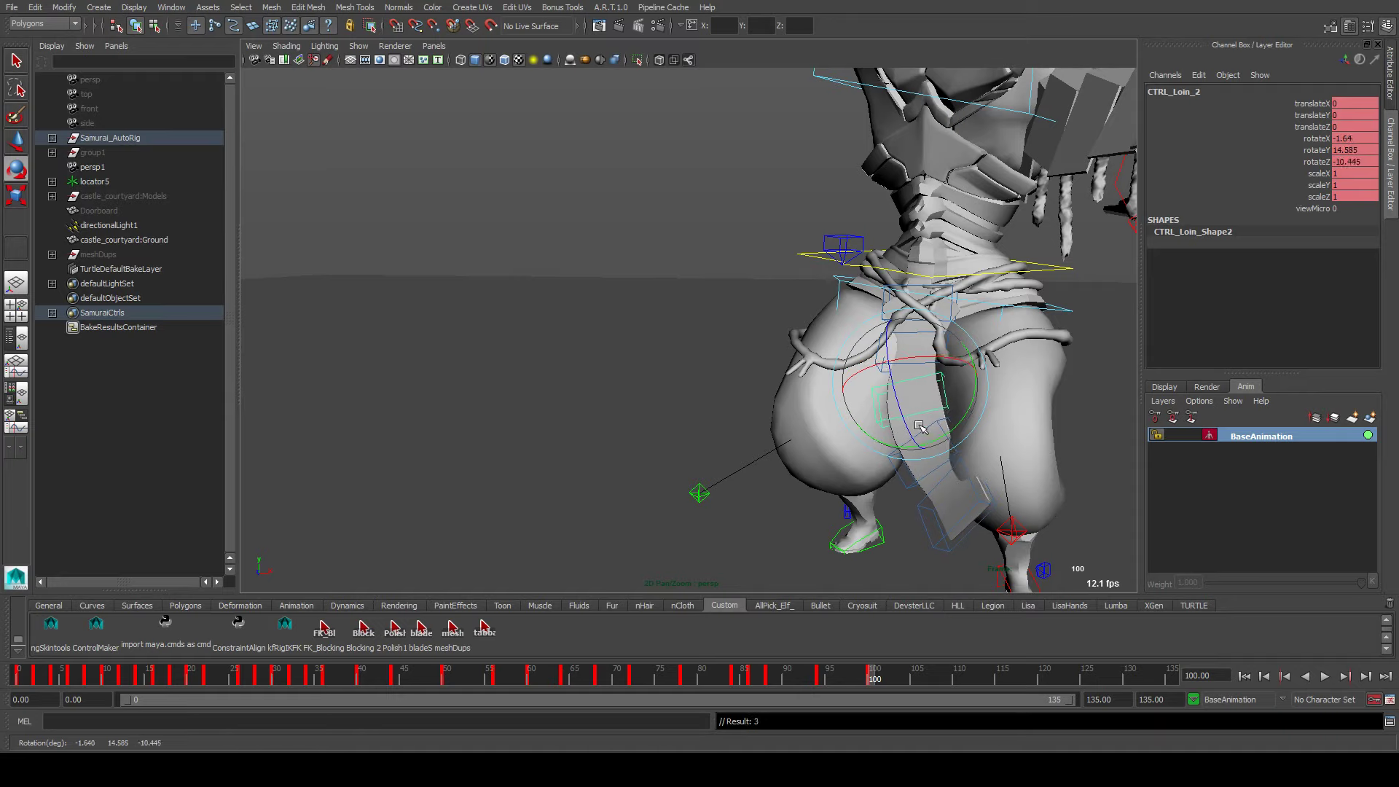
left_click(920, 427)
left_click_drag(921, 426, 890, 426)
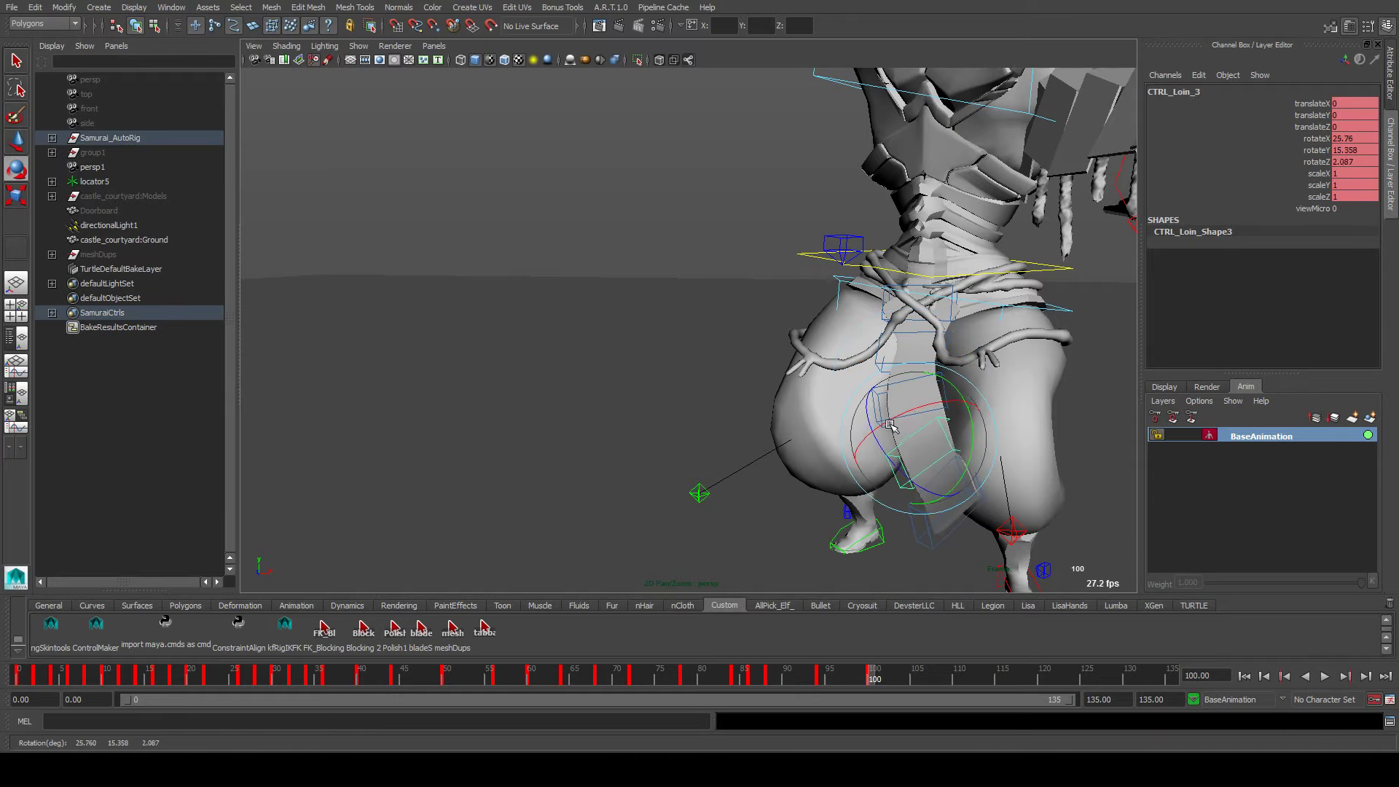
left_click(909, 429)
Rotate CTRL_Loin_1 to about 0.5, 3.4, 12.6 and CTRL_Loin_2 to about 7.8, 9.9, -0.5 at frame 100
left_click(926, 428)
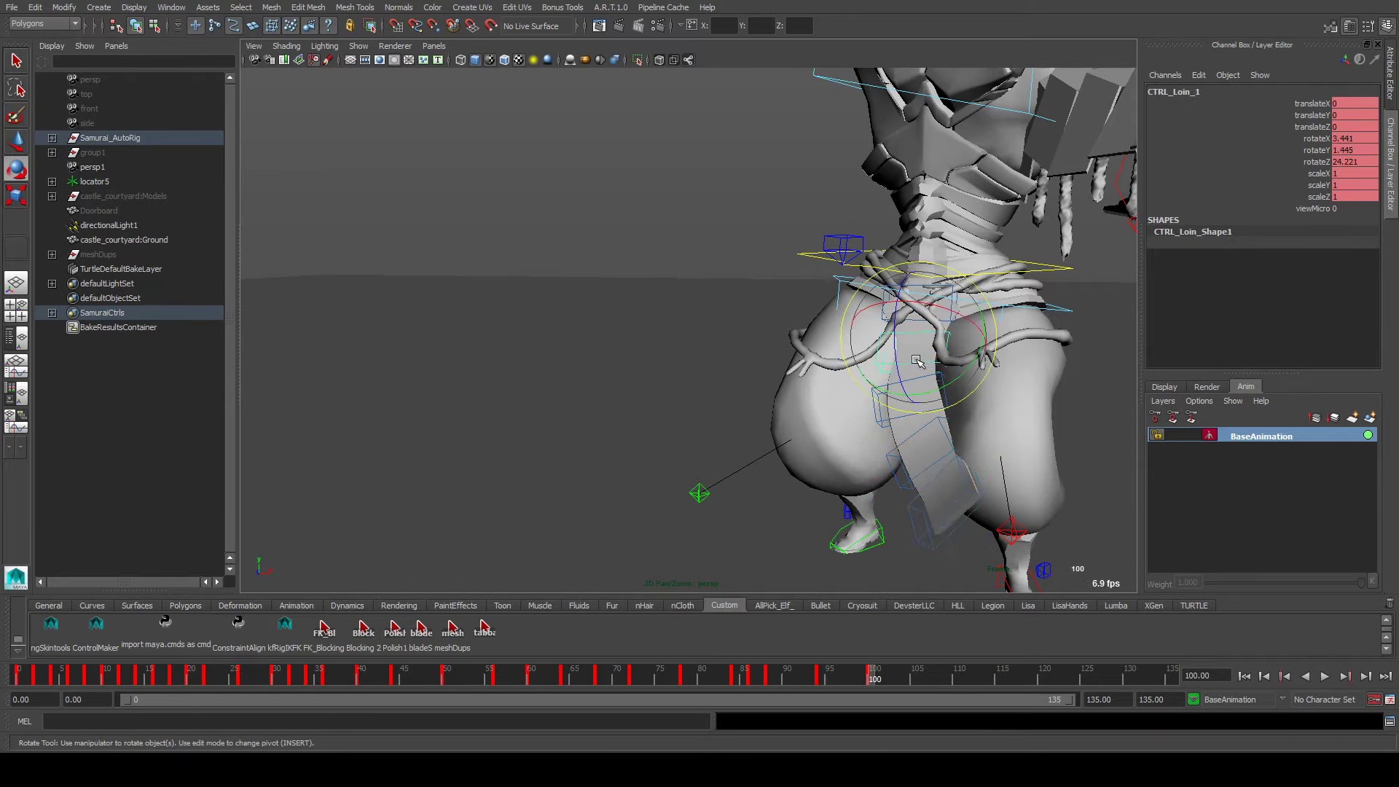
mouse_move(912, 360)
left_mouse_down("alt")
mouse_move(859, 358)
mouse_move(901, 354)
left_mouse_up("alt")
left_click(902, 354)
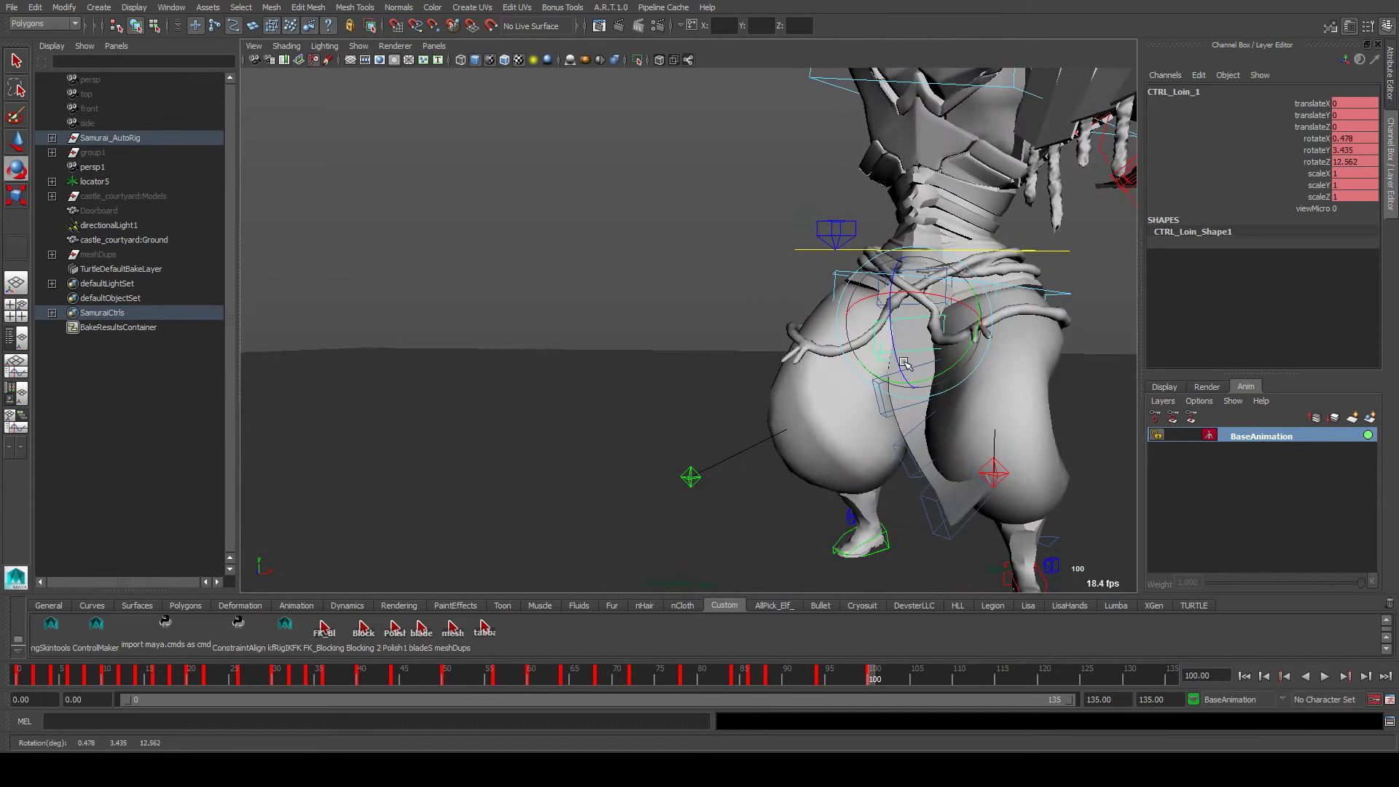
left_click(882, 382)
left_click_drag(882, 382, 885, 384)
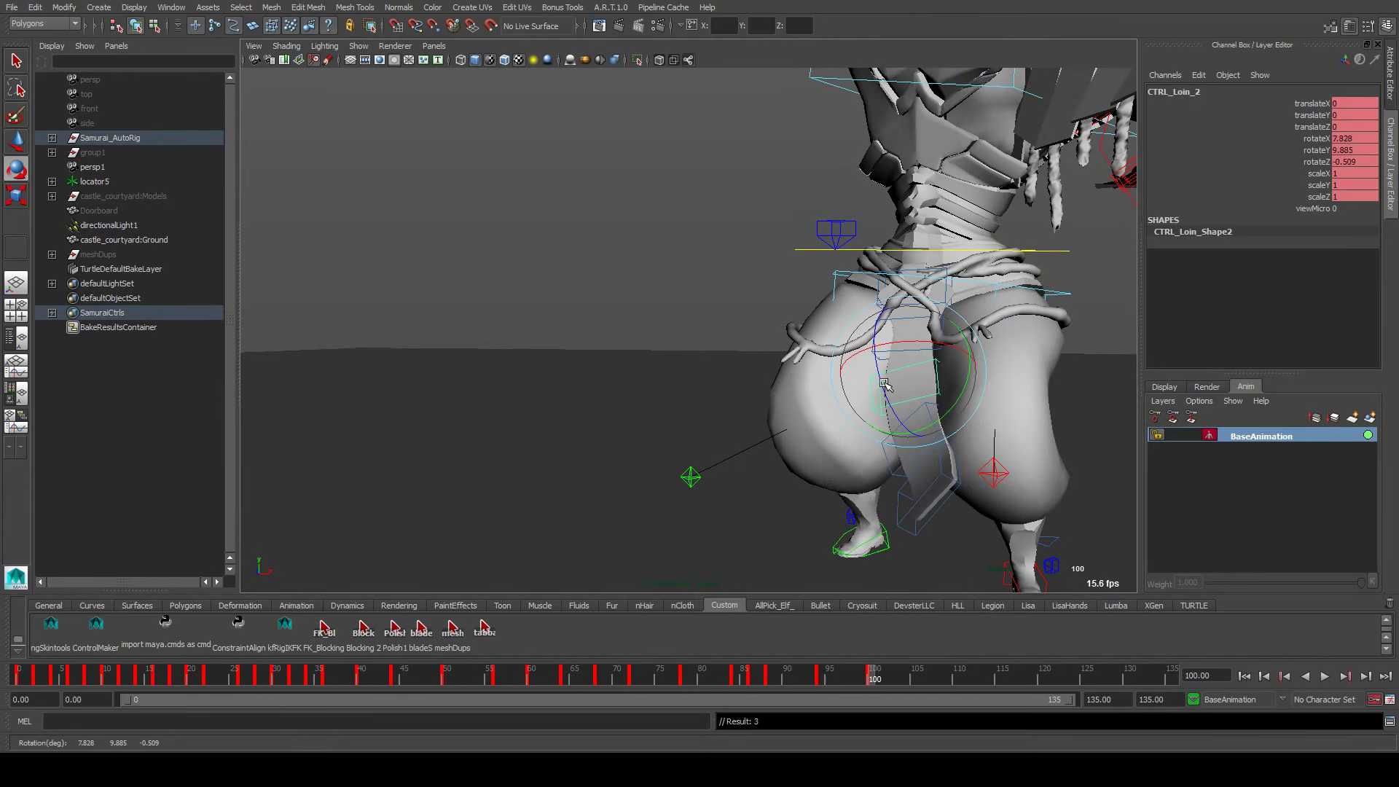
Rotate the lowest loincloth controls at frame 100 to adjust how the tip of the cloth turns
left_click(938, 522)
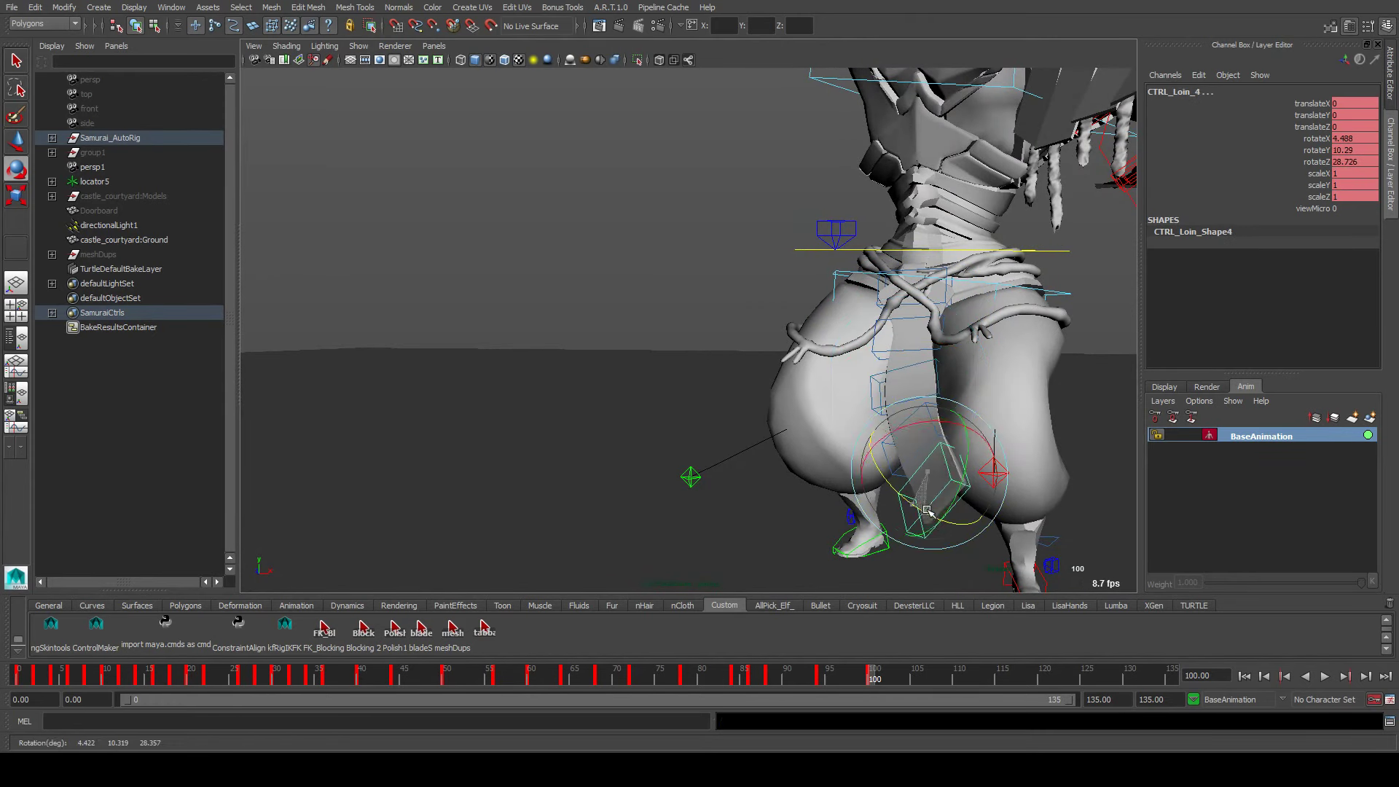
left_click(924, 439)
left_click(883, 381)
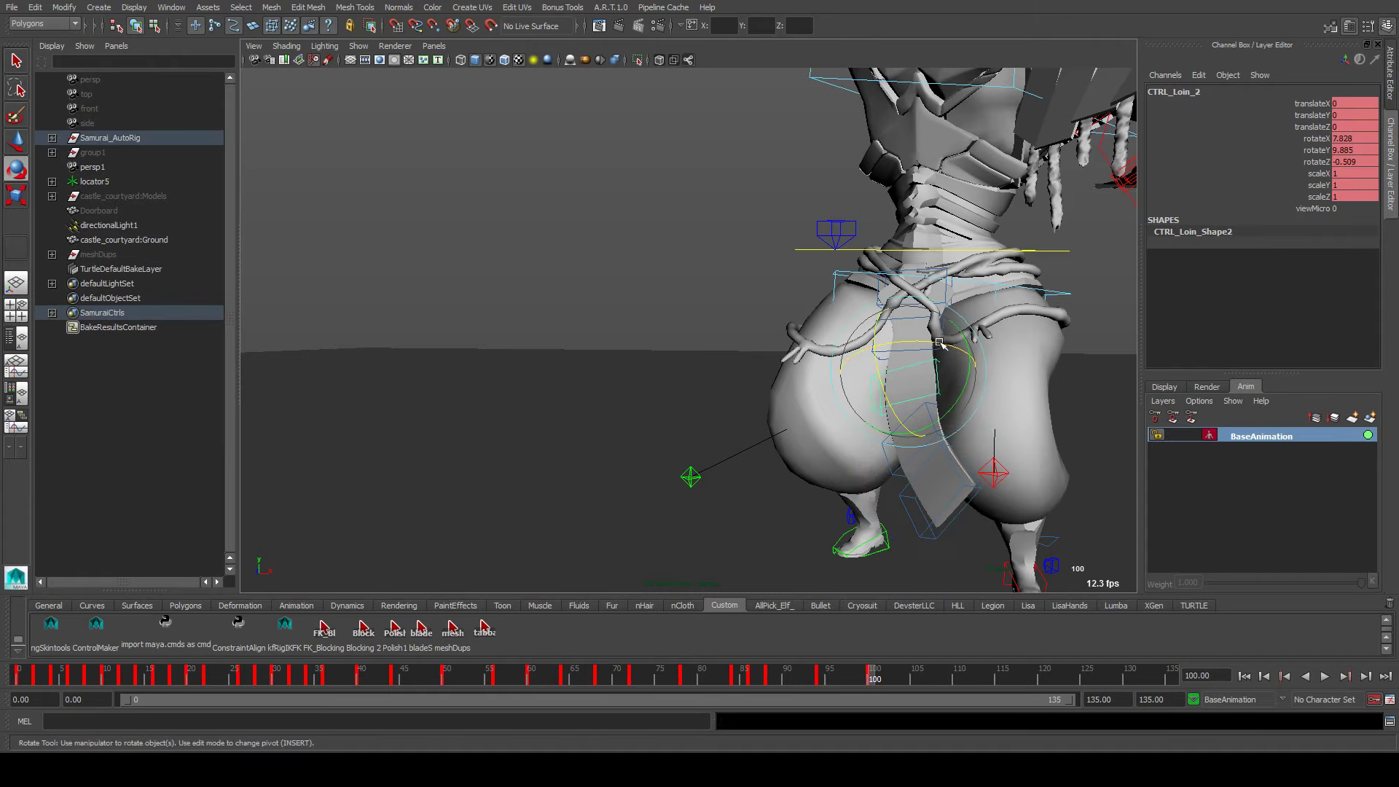
Play back the animation in a wider view and step through the keys from frame 84 to 94 to examine the loincloth's swing
left_click_drag(924, 359, 711, 384)
scroll(765, 365, "down", 4)
key("alt+v")
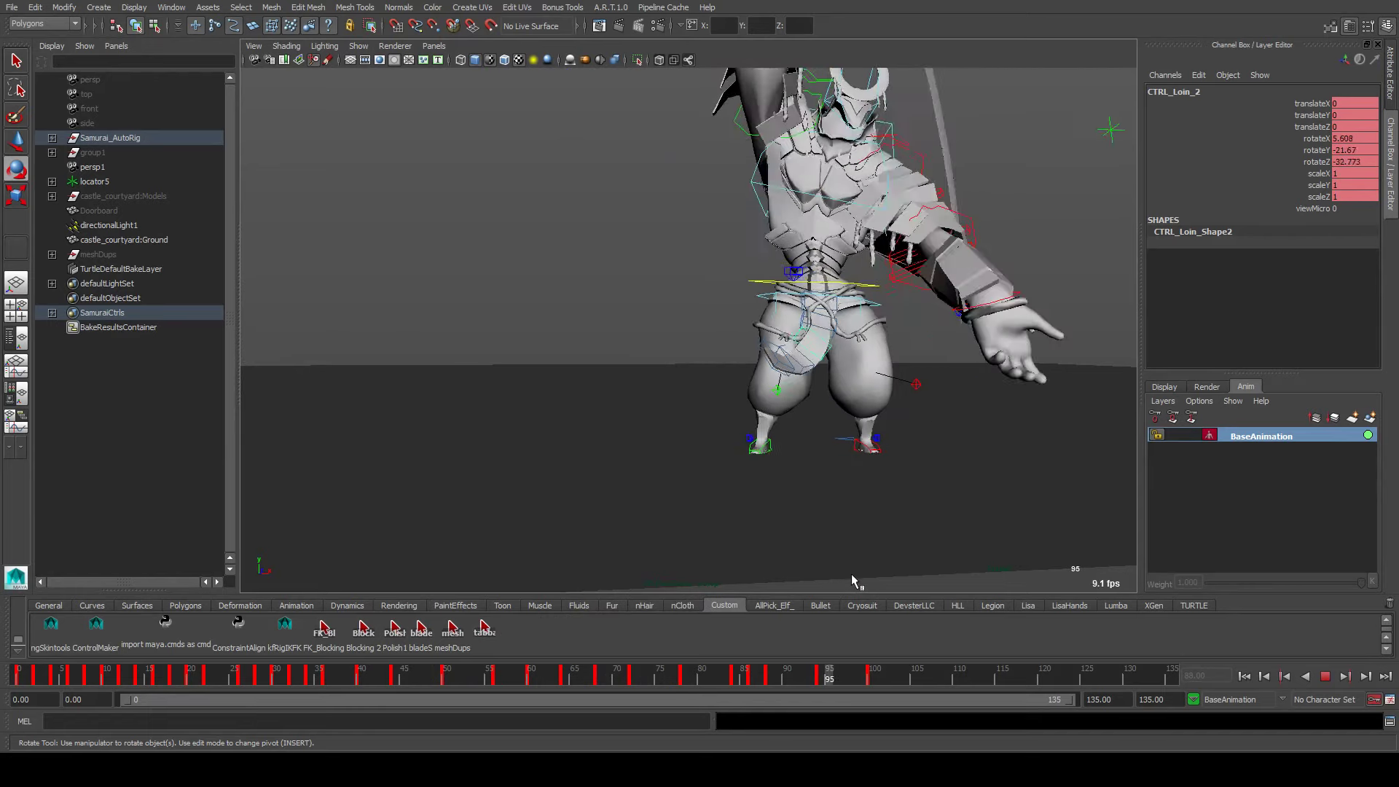
key("alt+v")
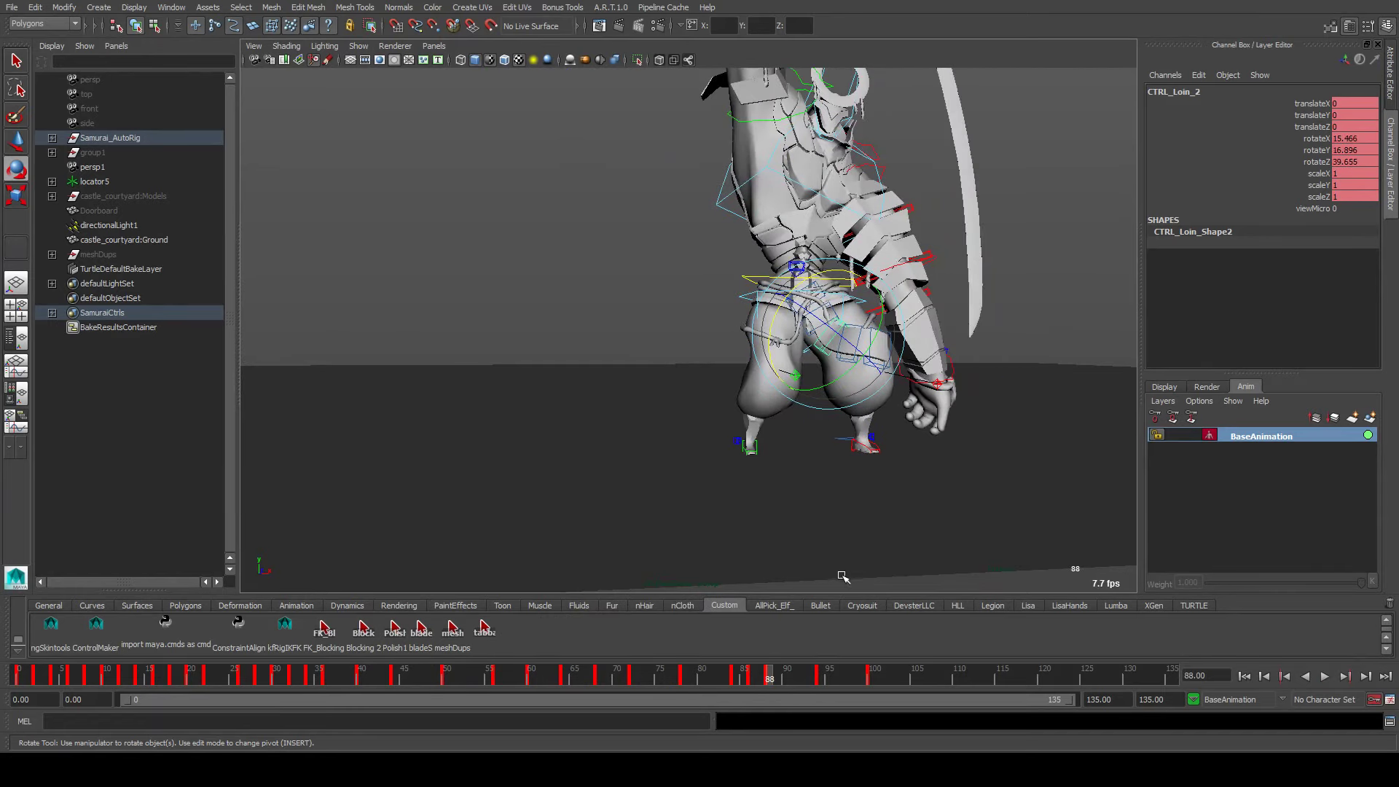
key("comma")
key("comma")
key("period")
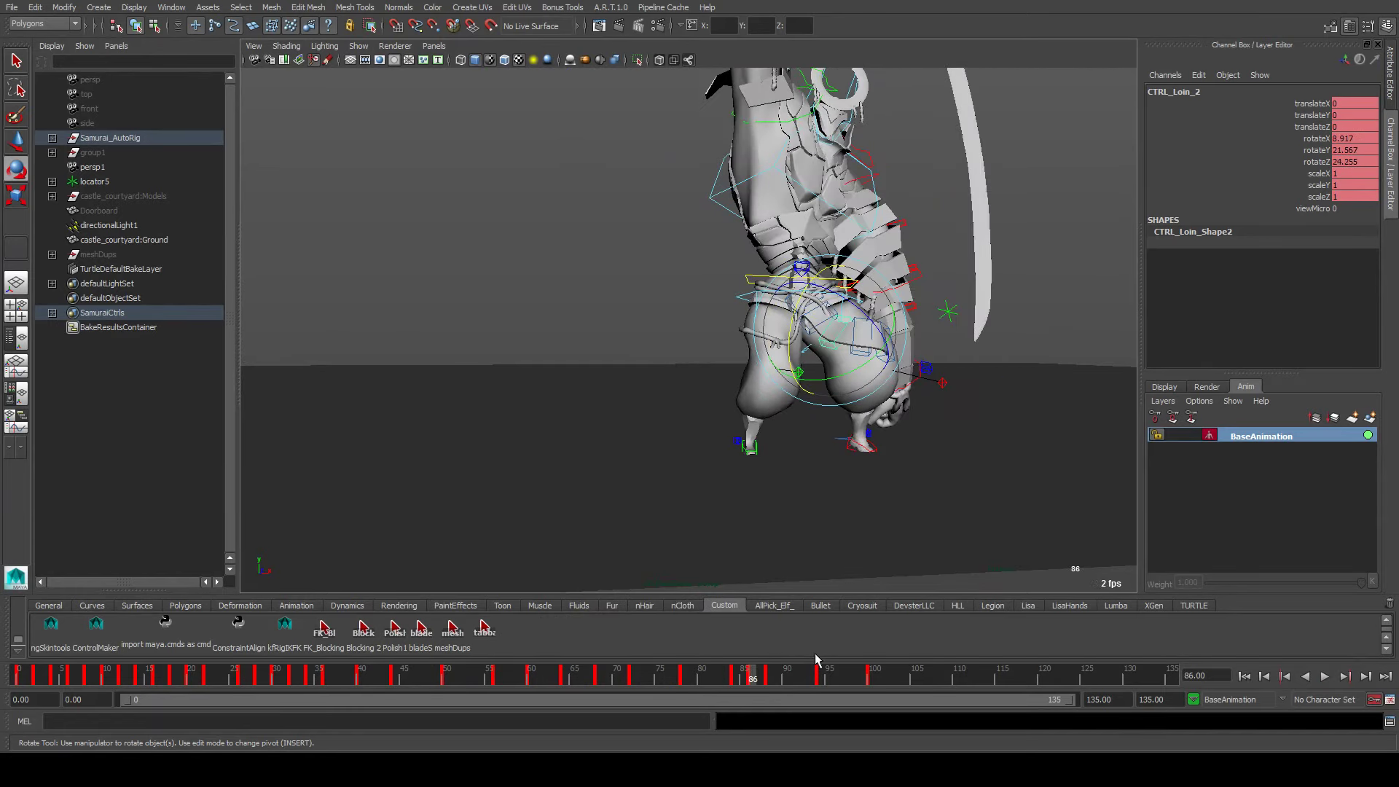
key("period")
left_click(821, 663)
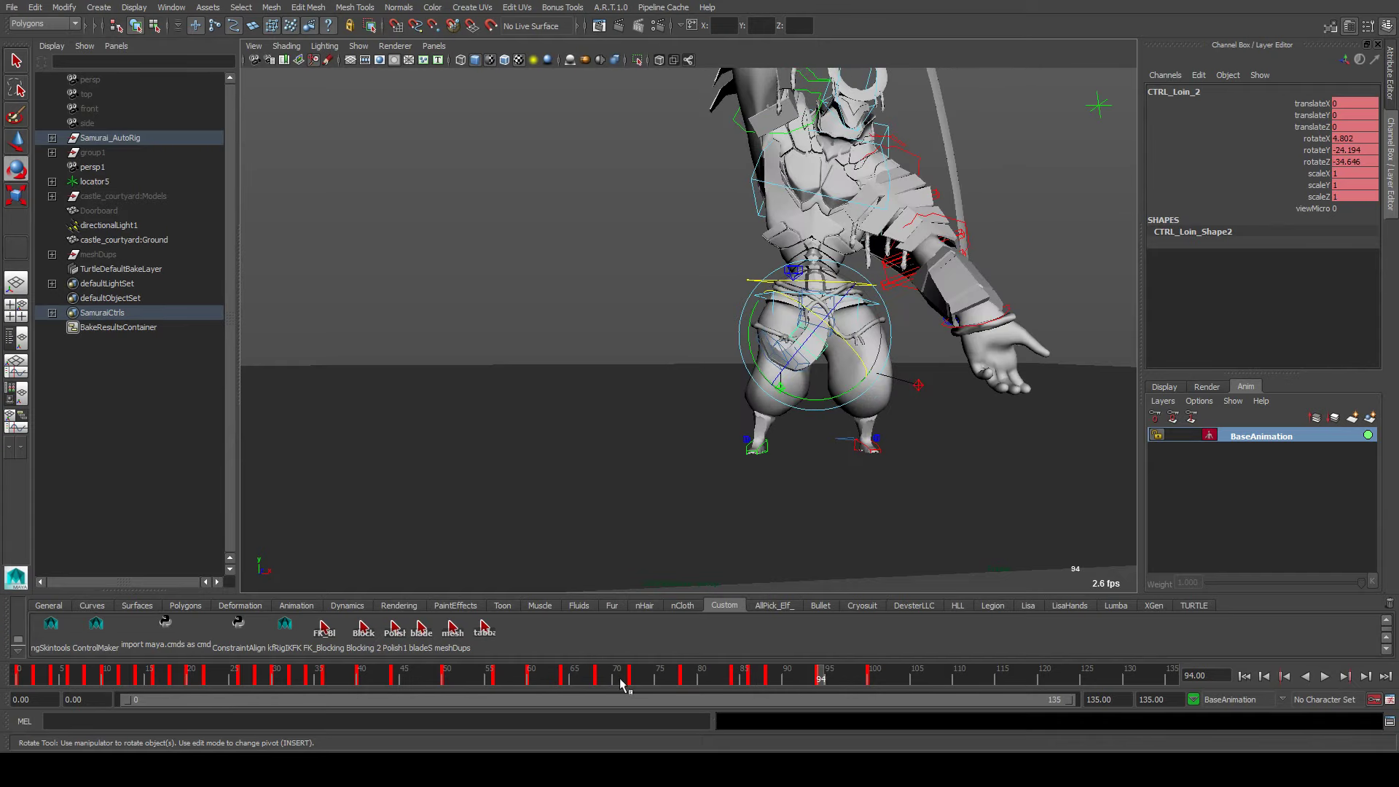
Select all the loincloth controls and move their keys at frames 94 and 100 to frames 96 and 104
left_click(485, 631)
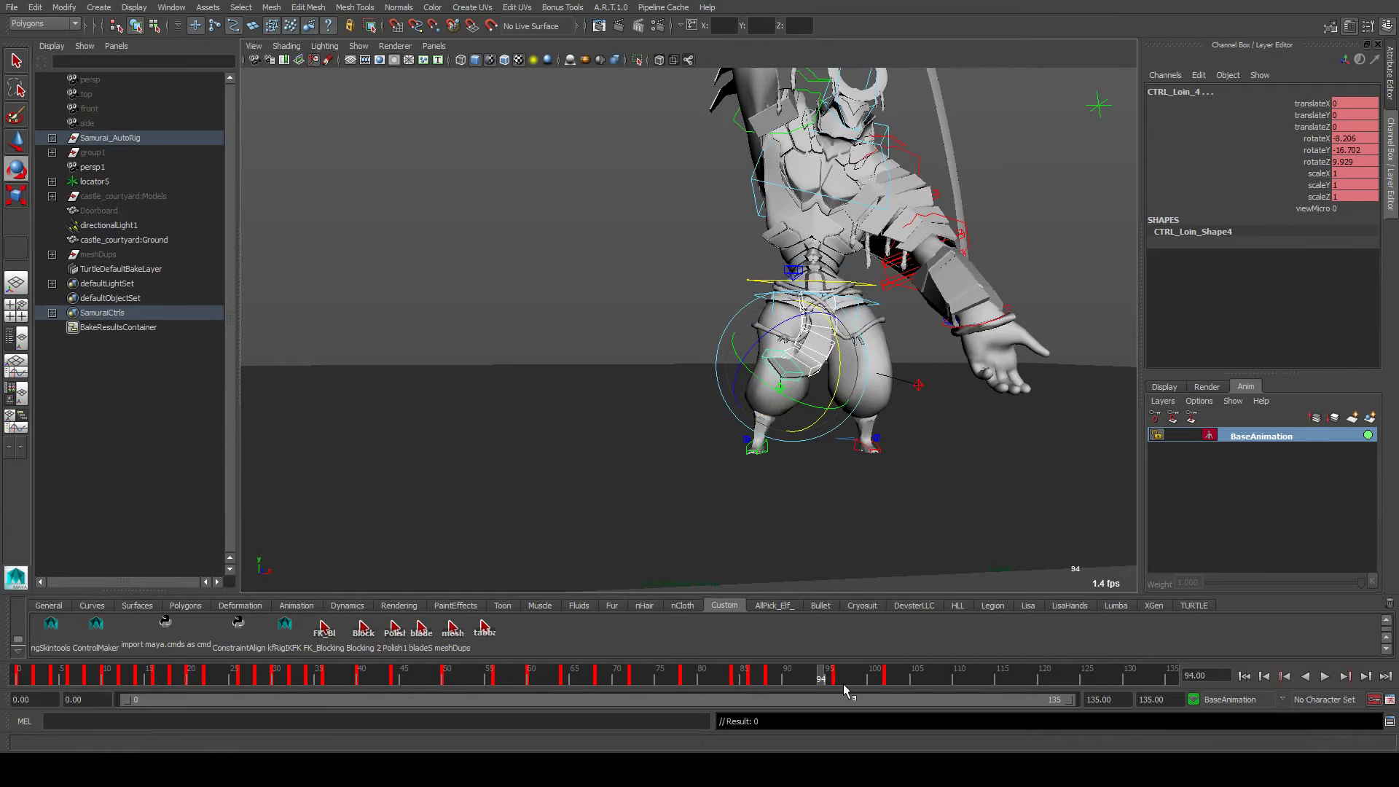
key("period")
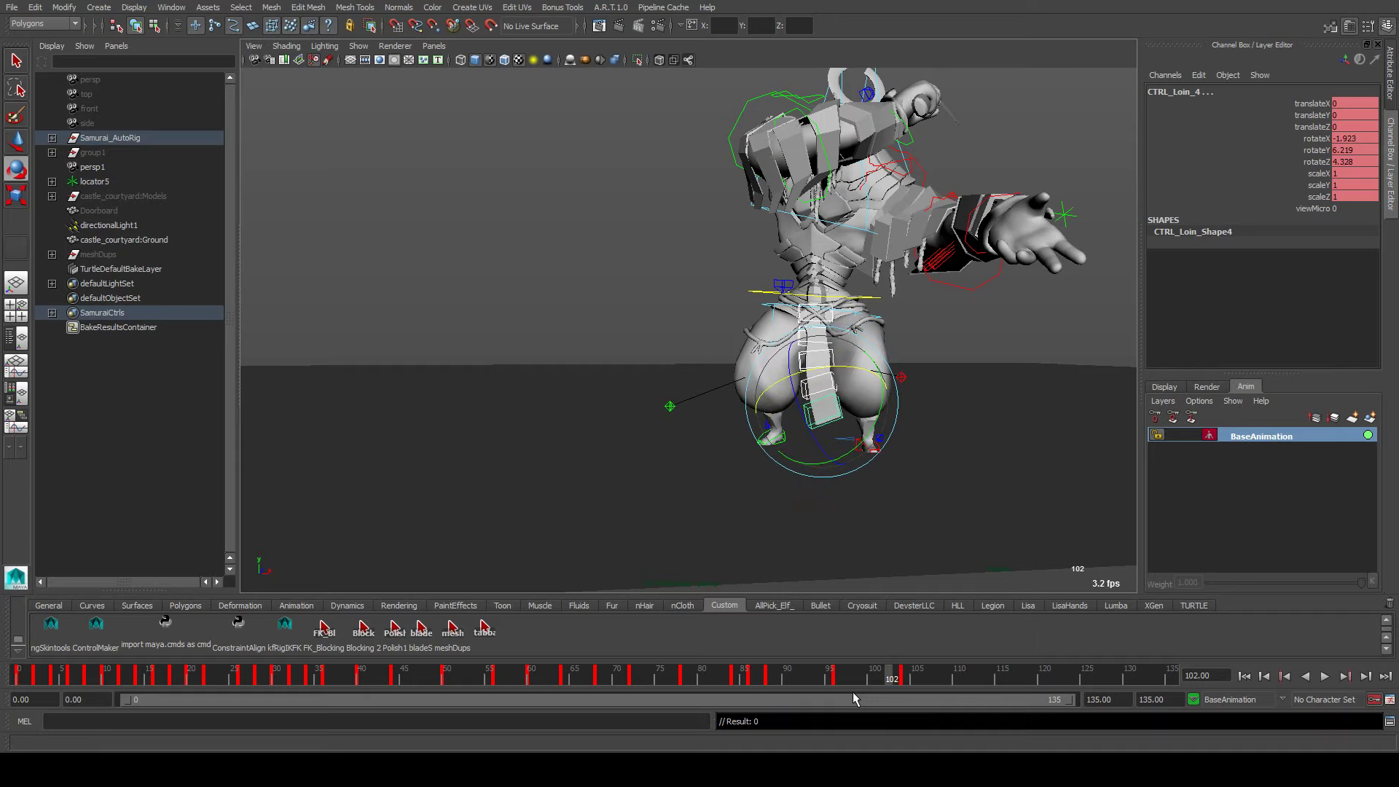
left_click(751, 676)
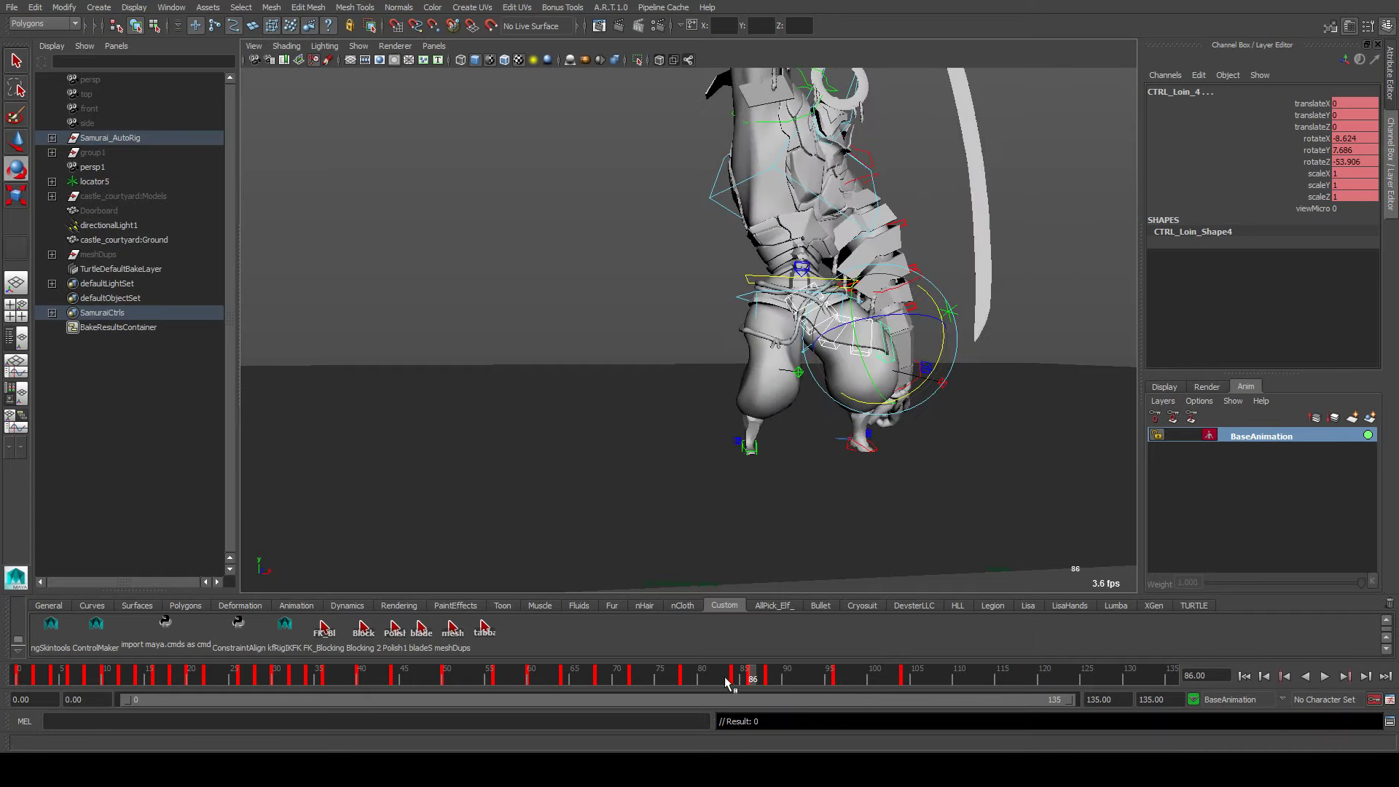
left_click_drag(727, 683, 771, 683)
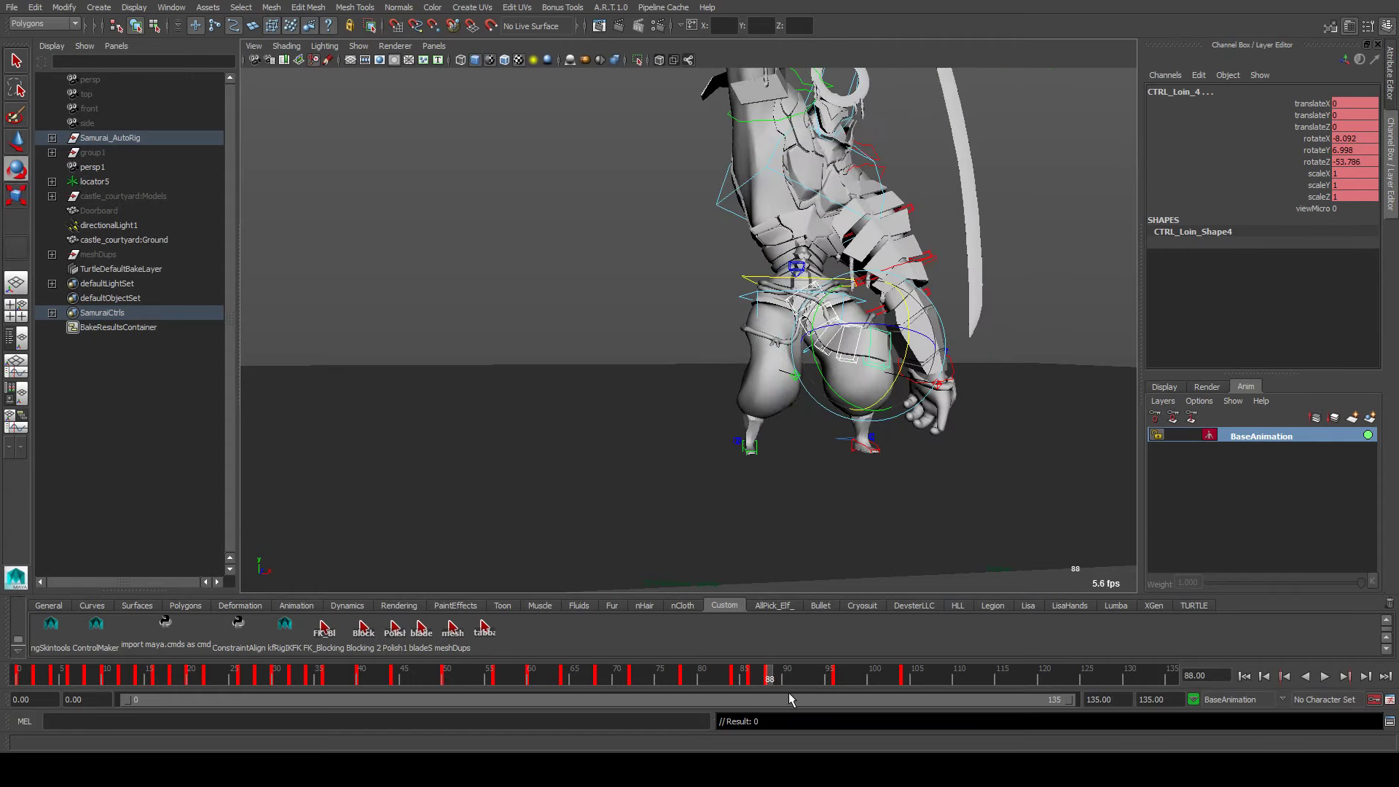
key("period")
Rotate CTRL_Loin_4 to about -10.4, -24.5, 0.1 at frame 96 and play back the swing
mouse_move(838, 488)
left_mouse_down("alt")
mouse_move(809, 497)
mouse_move(821, 497)
left_mouse_up("alt")
left_click(817, 352)
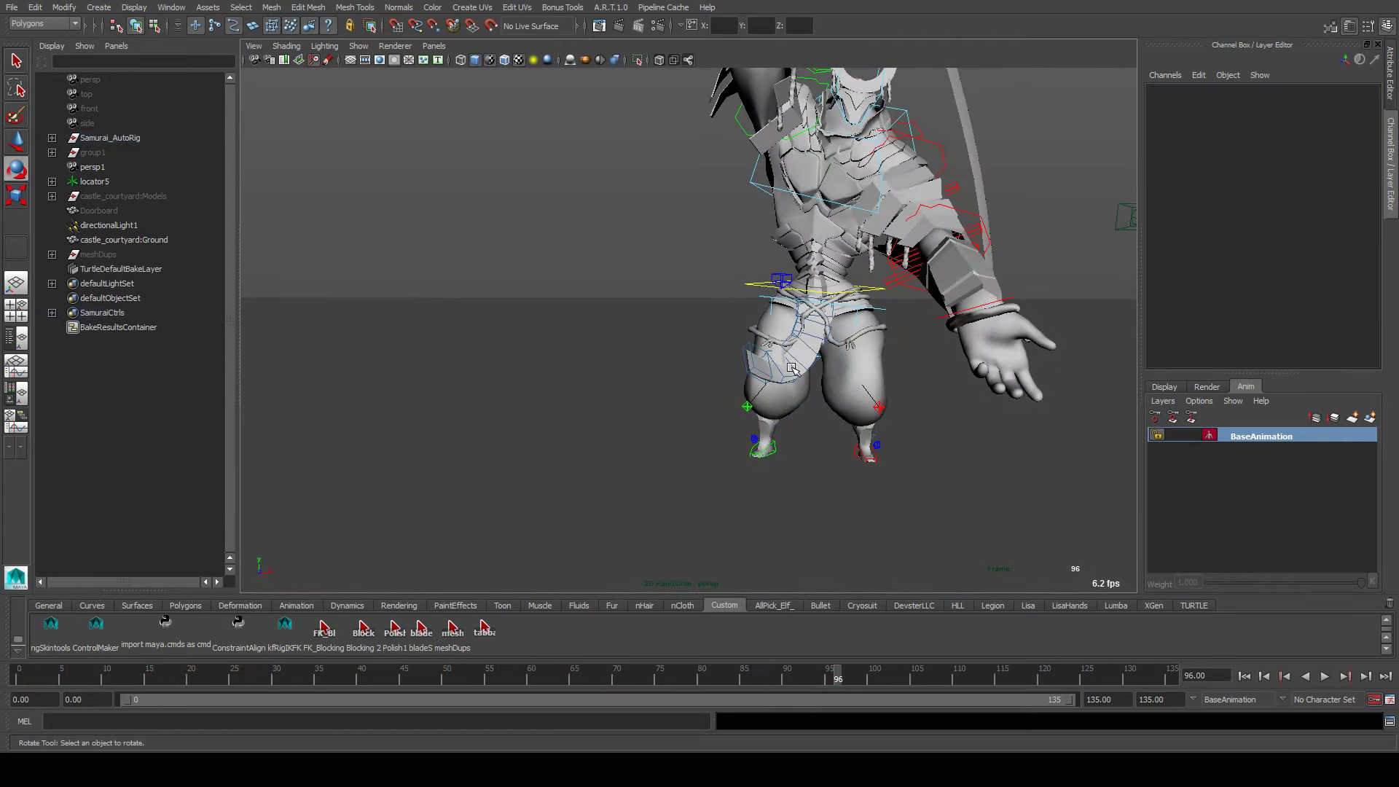
left_click(792, 368)
left_click(791, 377)
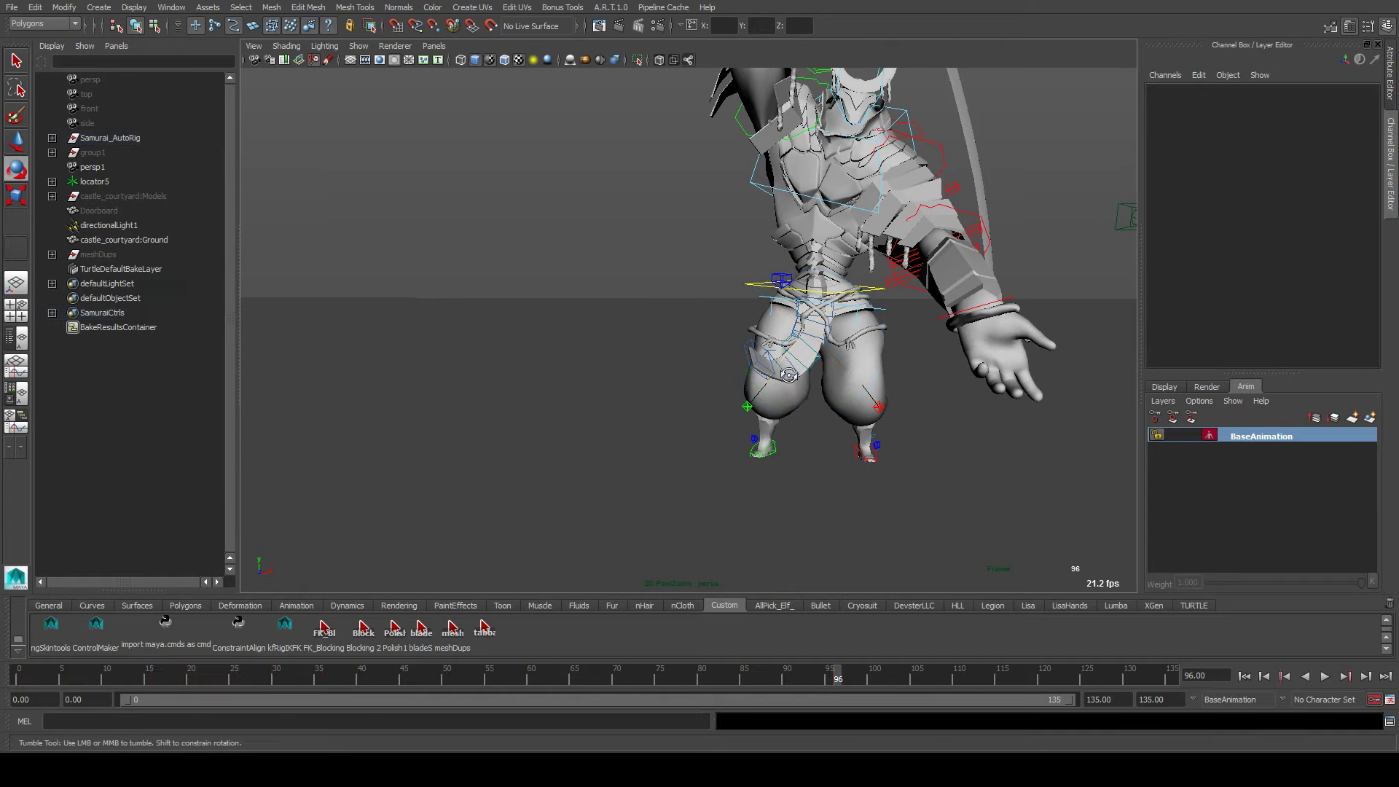
left_click(772, 383)
left_click(750, 394)
left_click(751, 394)
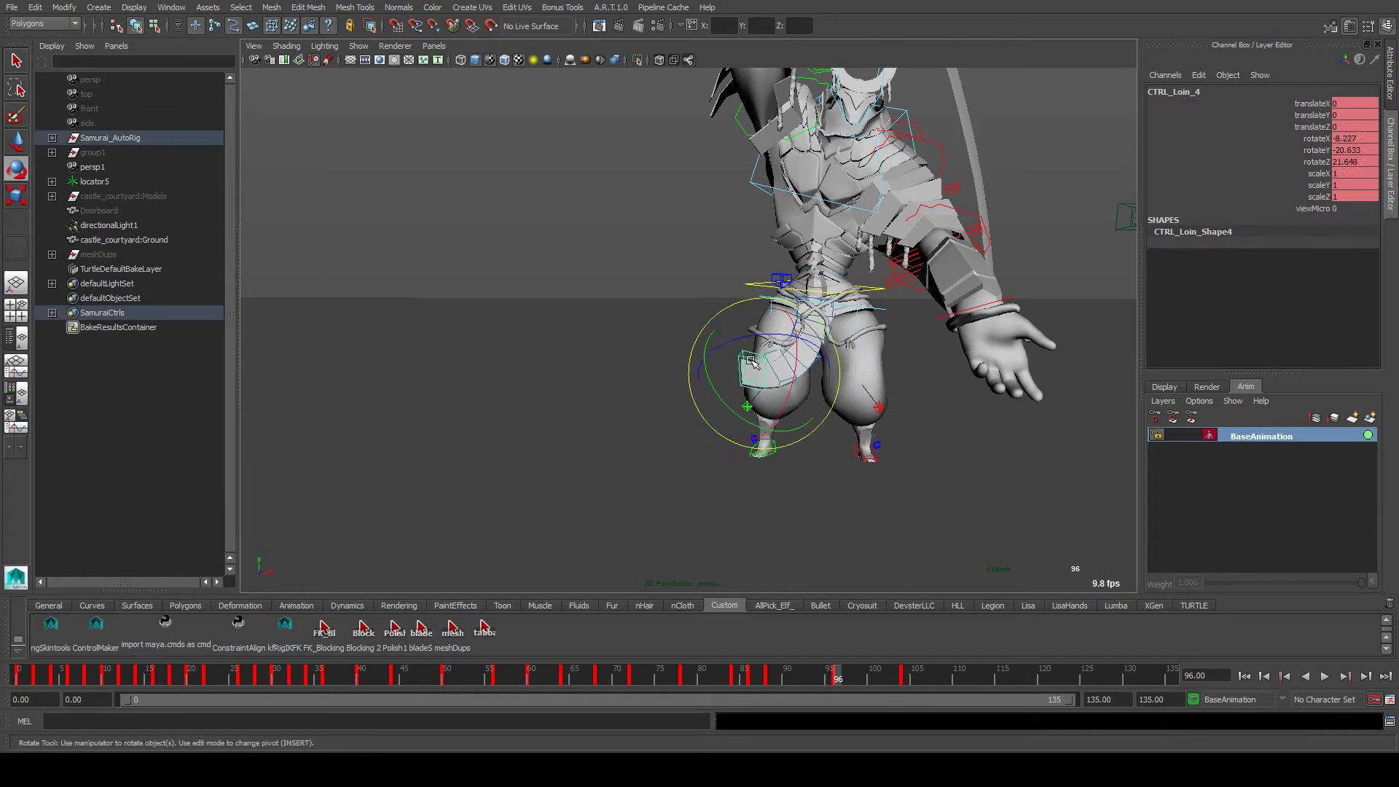
left_click_drag(770, 683, 790, 683)
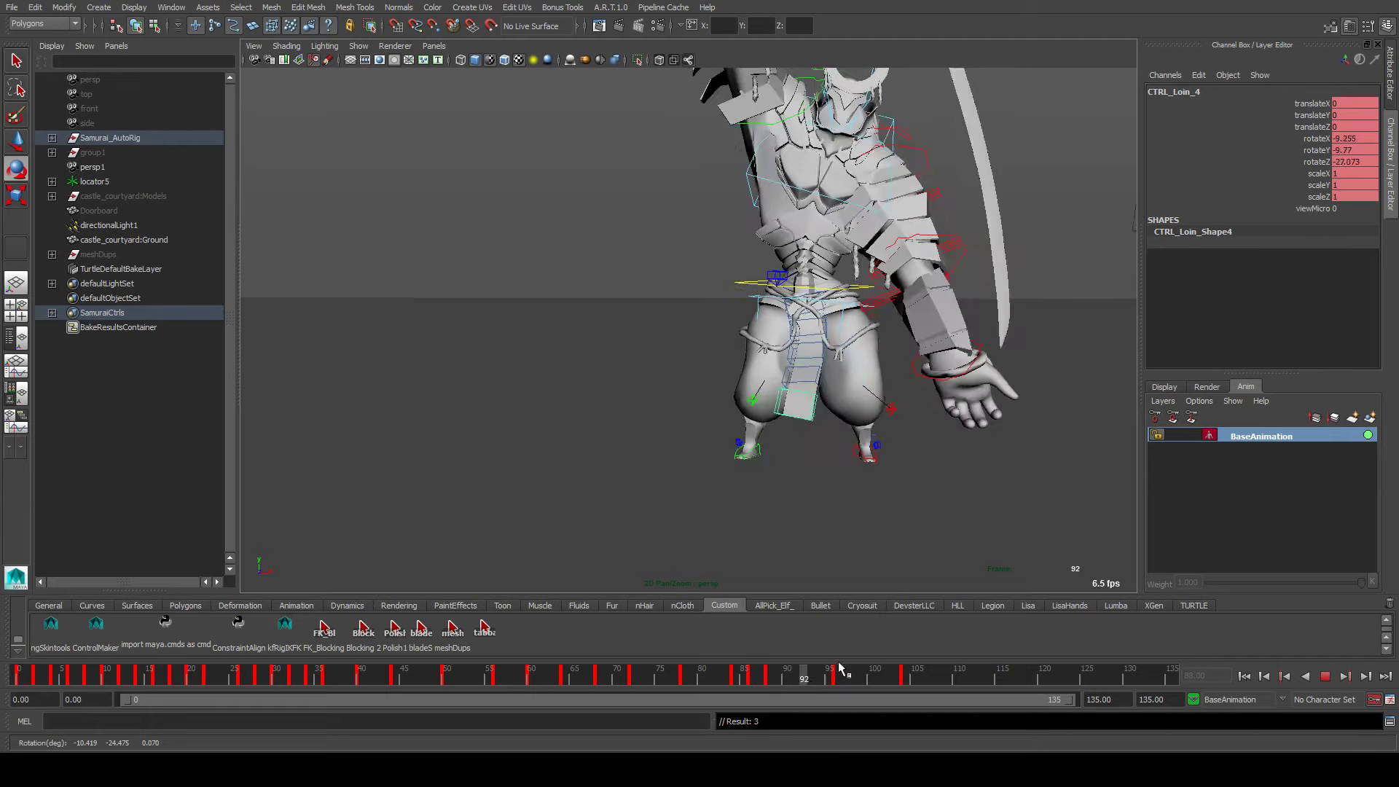
key("Escape")
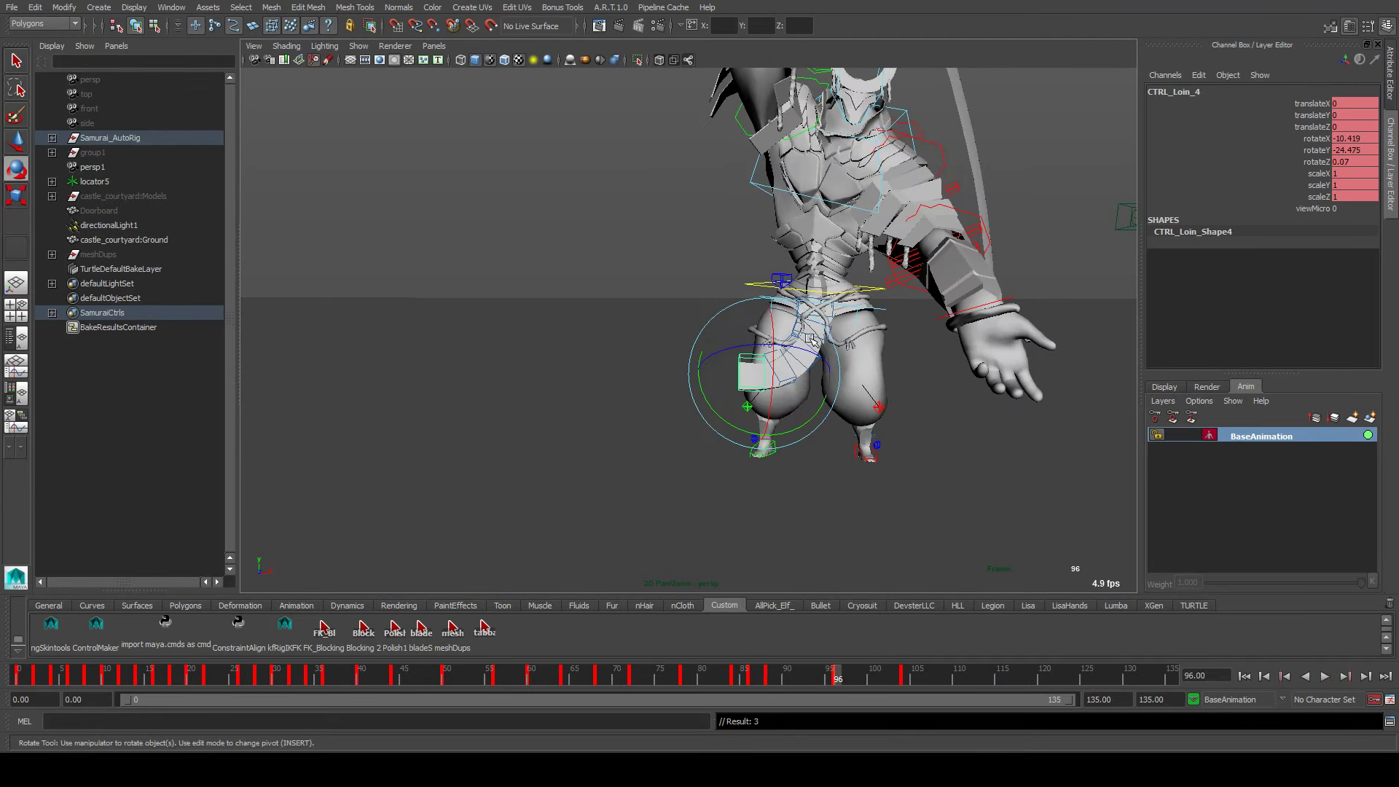
Rotate CTRL_Loin_1 to about -12.3, -8.2, 22.6 at frame 96 and play the animation through to frame 135
left_click(825, 323)
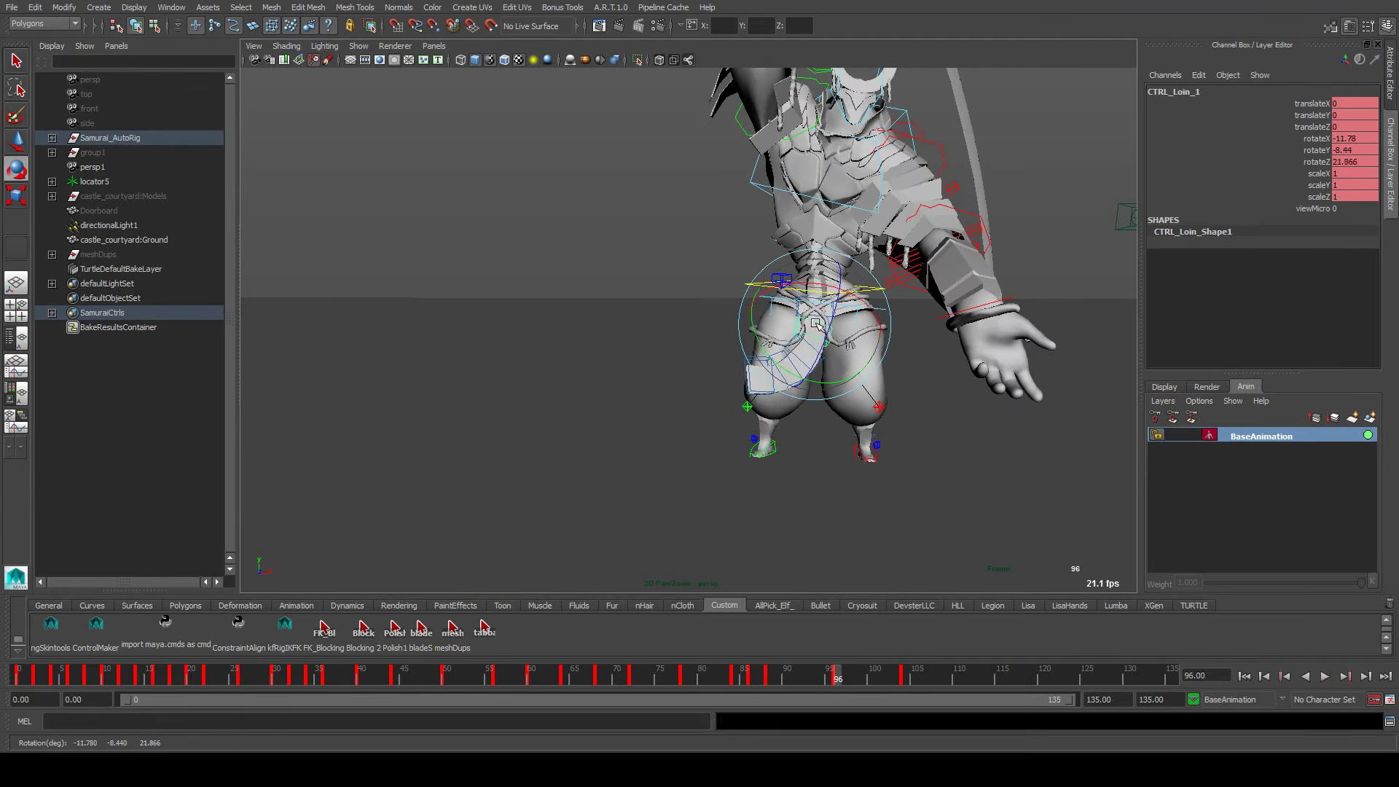
key("comma")
key("alt+v")
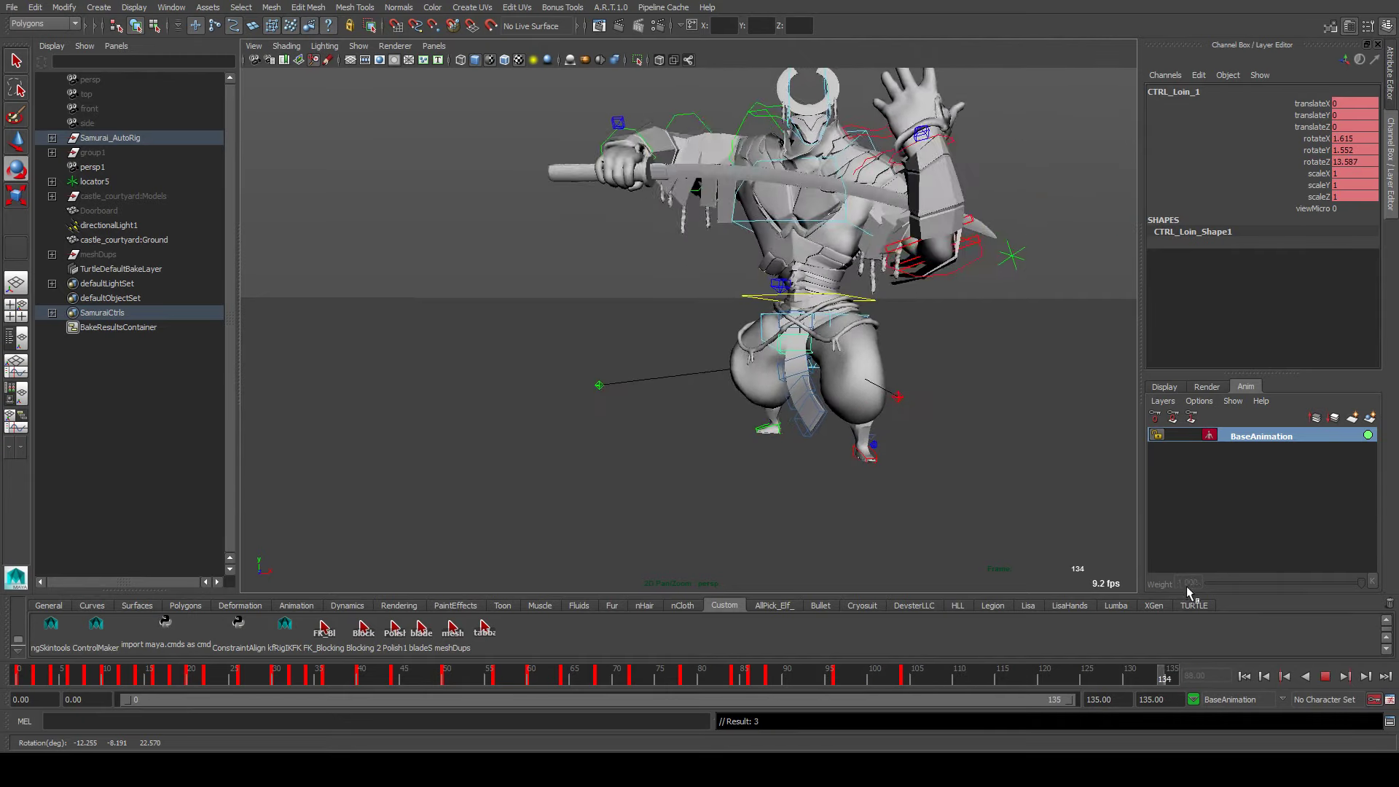
key("e")
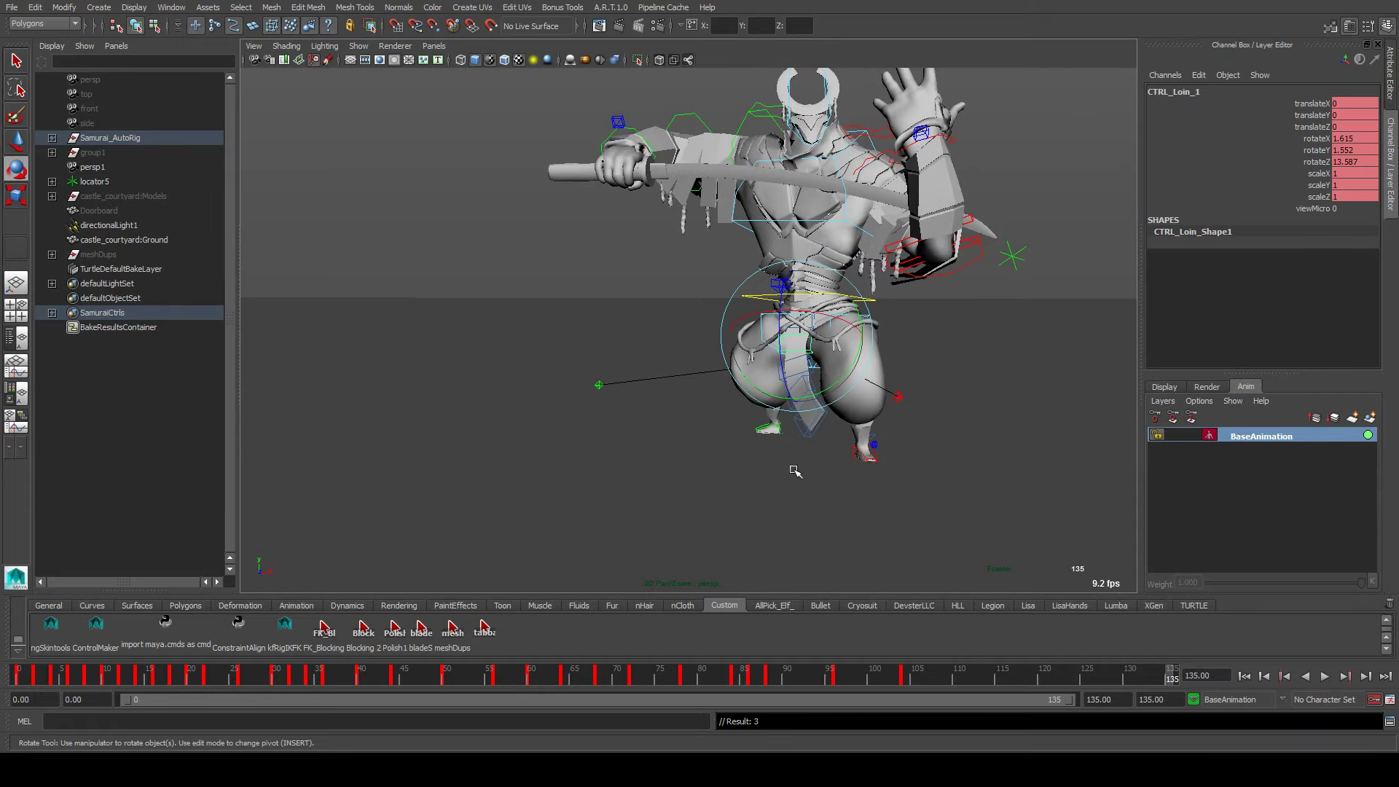
Adjust the upper loincloth controls at frame 135, rotating CTRL_Loin_0 to about 407.2, 4.4, -2.6
left_click(486, 632)
left_click_drag(612, 335, 580, 222, "alt")
scroll(613, 320, "up", 5)
left_click(606, 223)
left_click(622, 251)
scroll(580, 225, "up", 2)
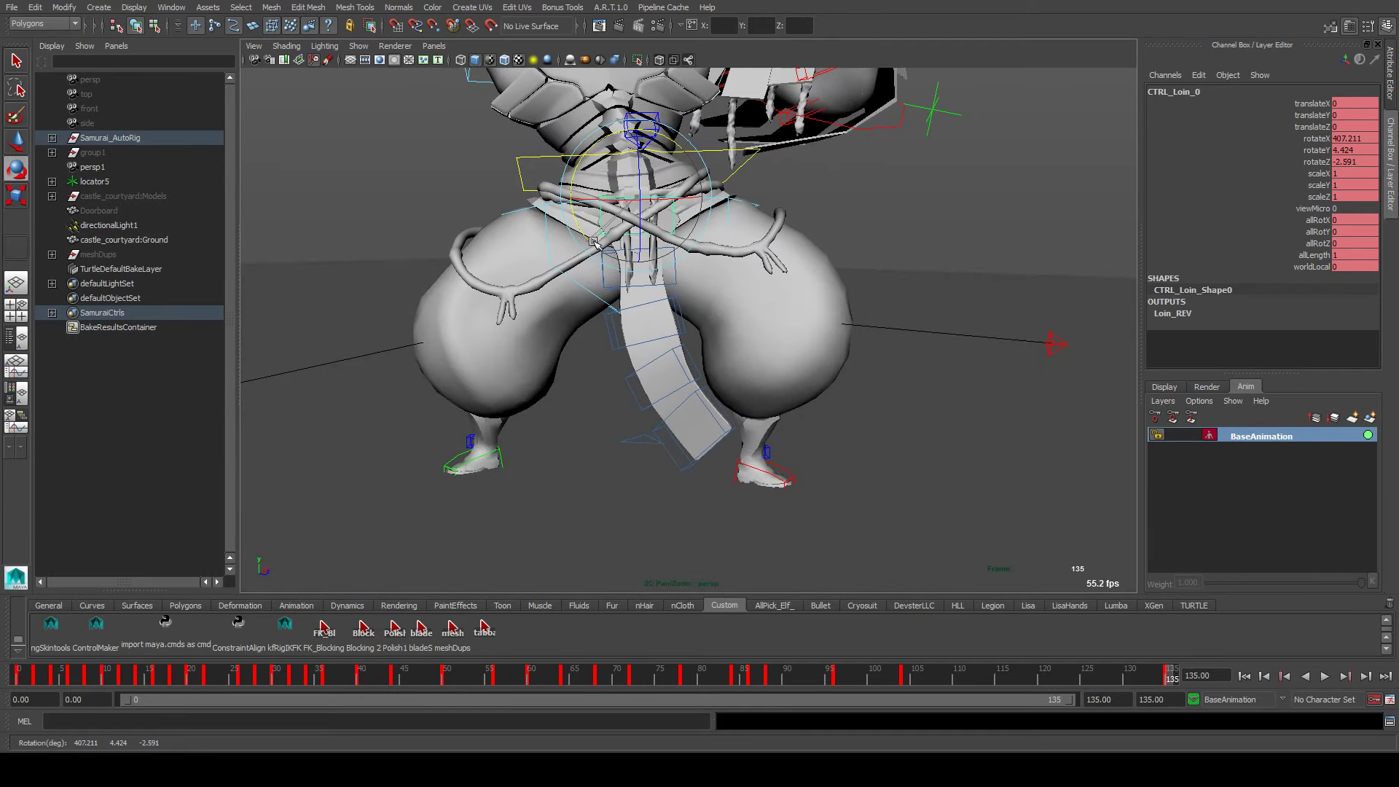
left_click(594, 292)
left_click(608, 306)
left_click(599, 339)
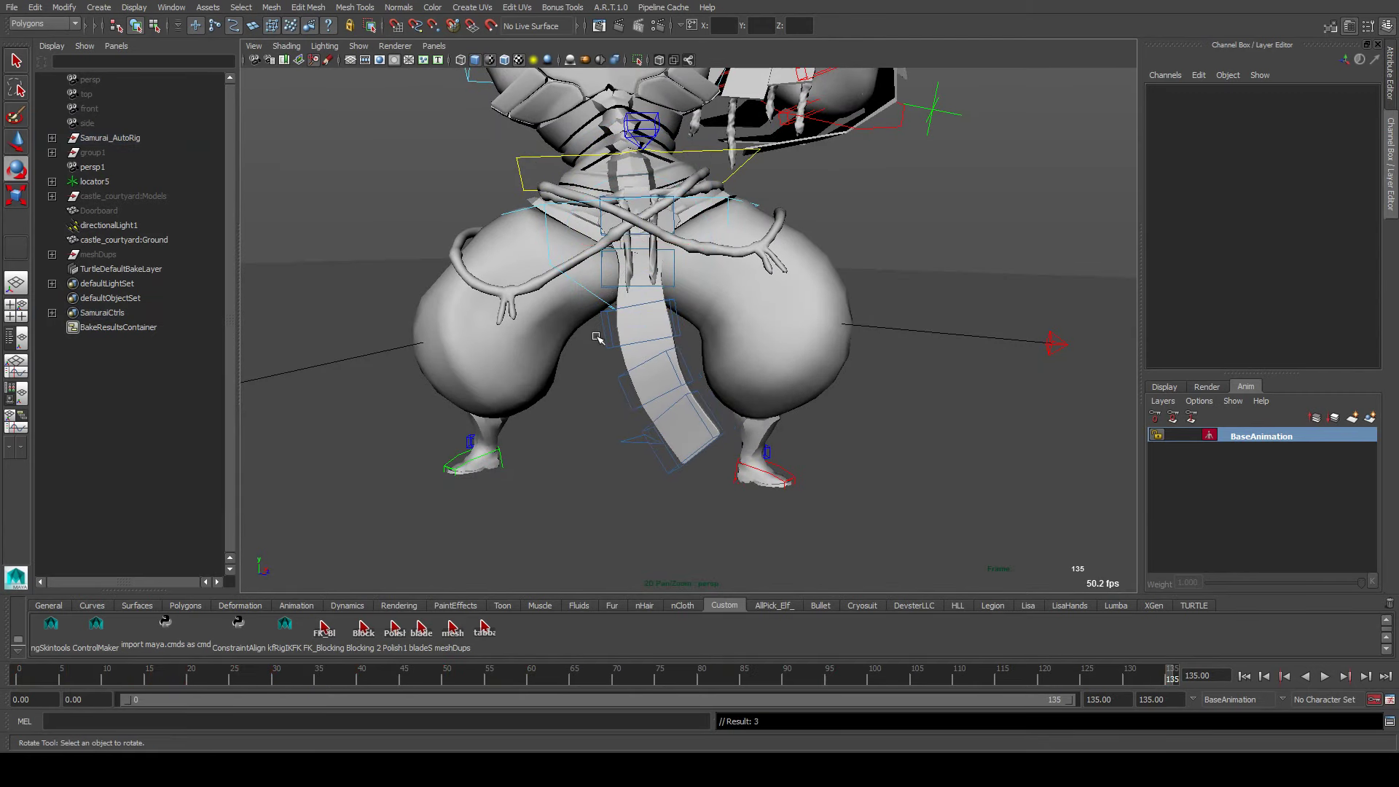
Straighten the middle of the loincloth at frame 135, rotating CTRL_Loin_2 to about -15.4, -3.6, -0.1 and adjusting CTRL_Loin_3
left_click(623, 359)
left_click_drag(679, 303, 696, 294)
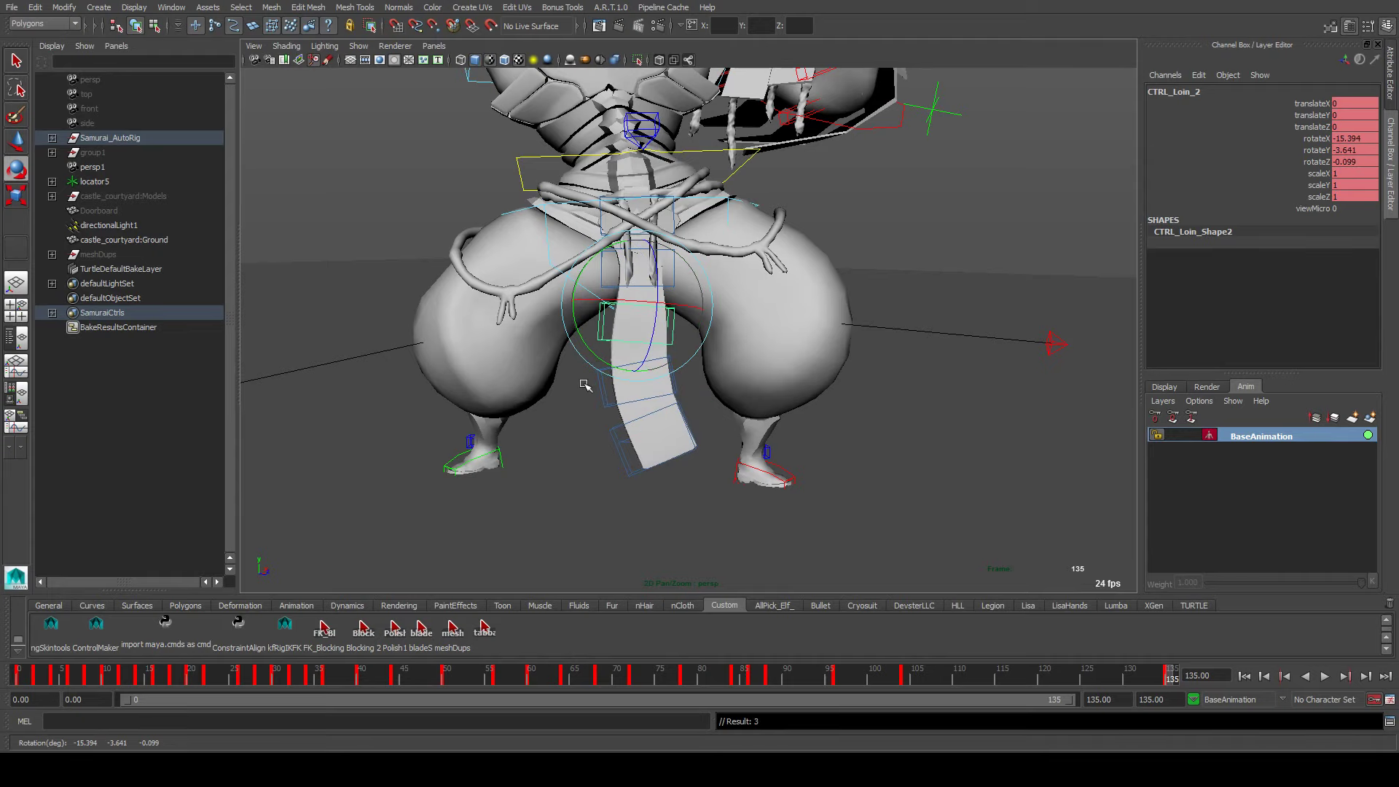
left_click(616, 398)
left_click_drag(639, 383, 662, 361)
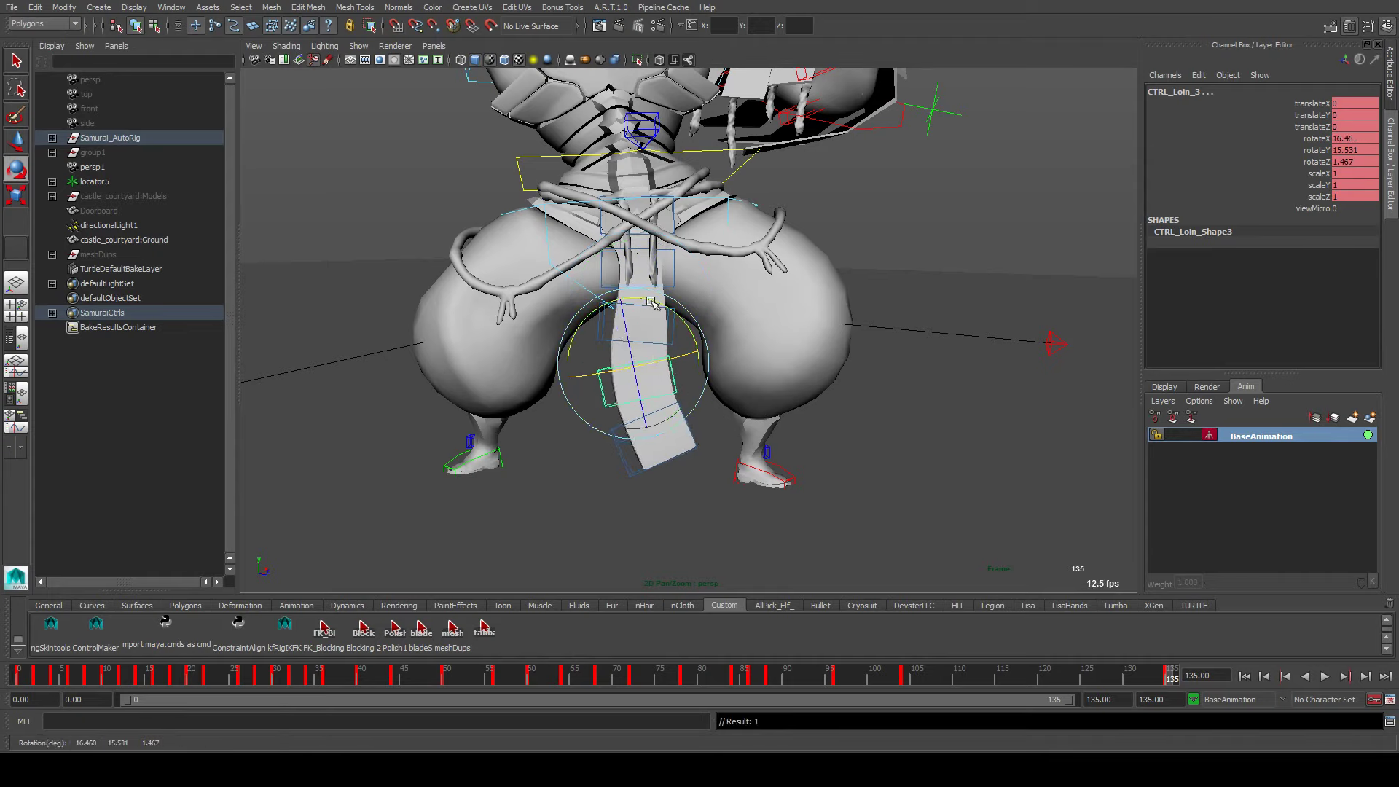
Refine the lower loincloth at frame 135, rotating CTRL_Loin_3 to about 15.9, 3.6, -2.0 and CTRL_Loin_4 to about -0.7, 0, 1.3
left_click(633, 446)
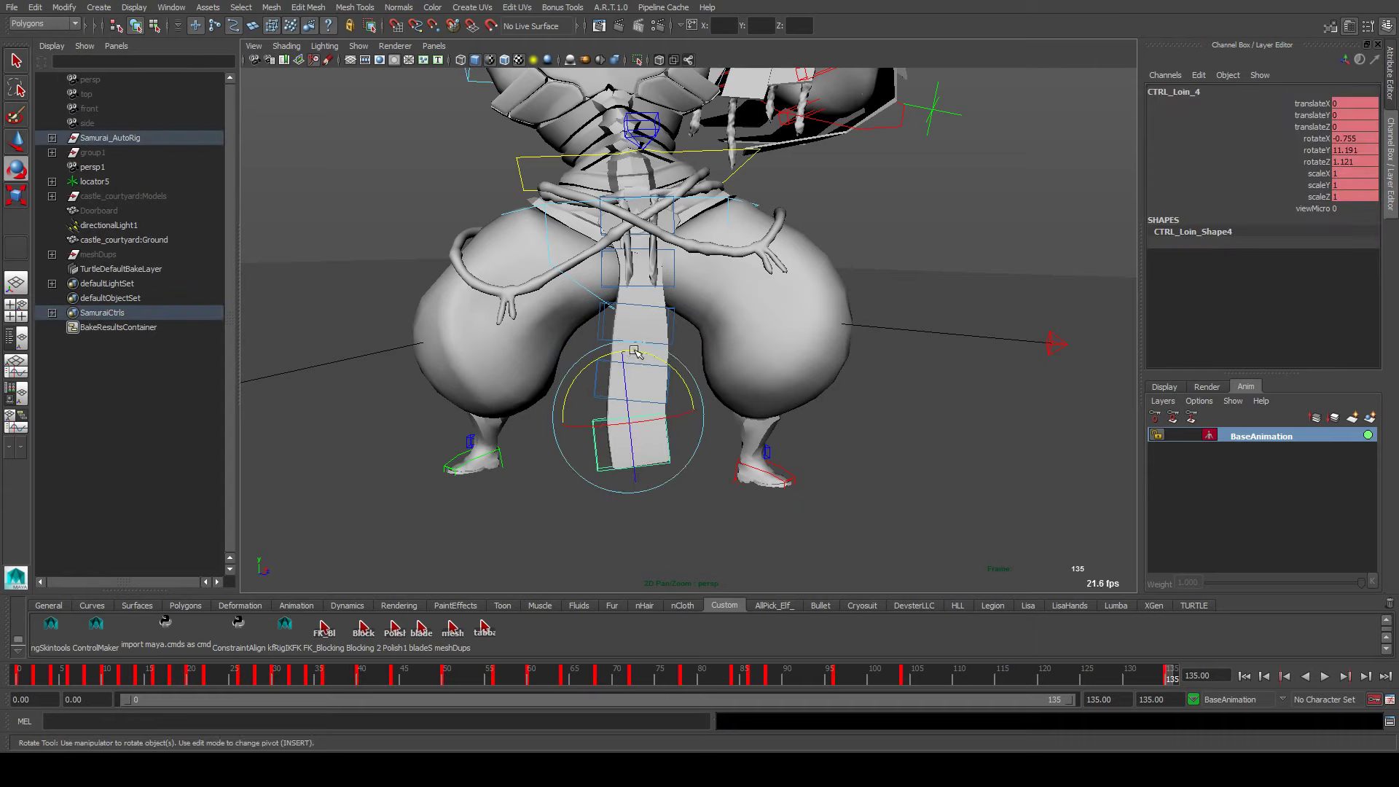
left_click_drag(633, 352, 584, 373)
left_click(676, 319)
left_click(584, 381)
left_click(624, 352)
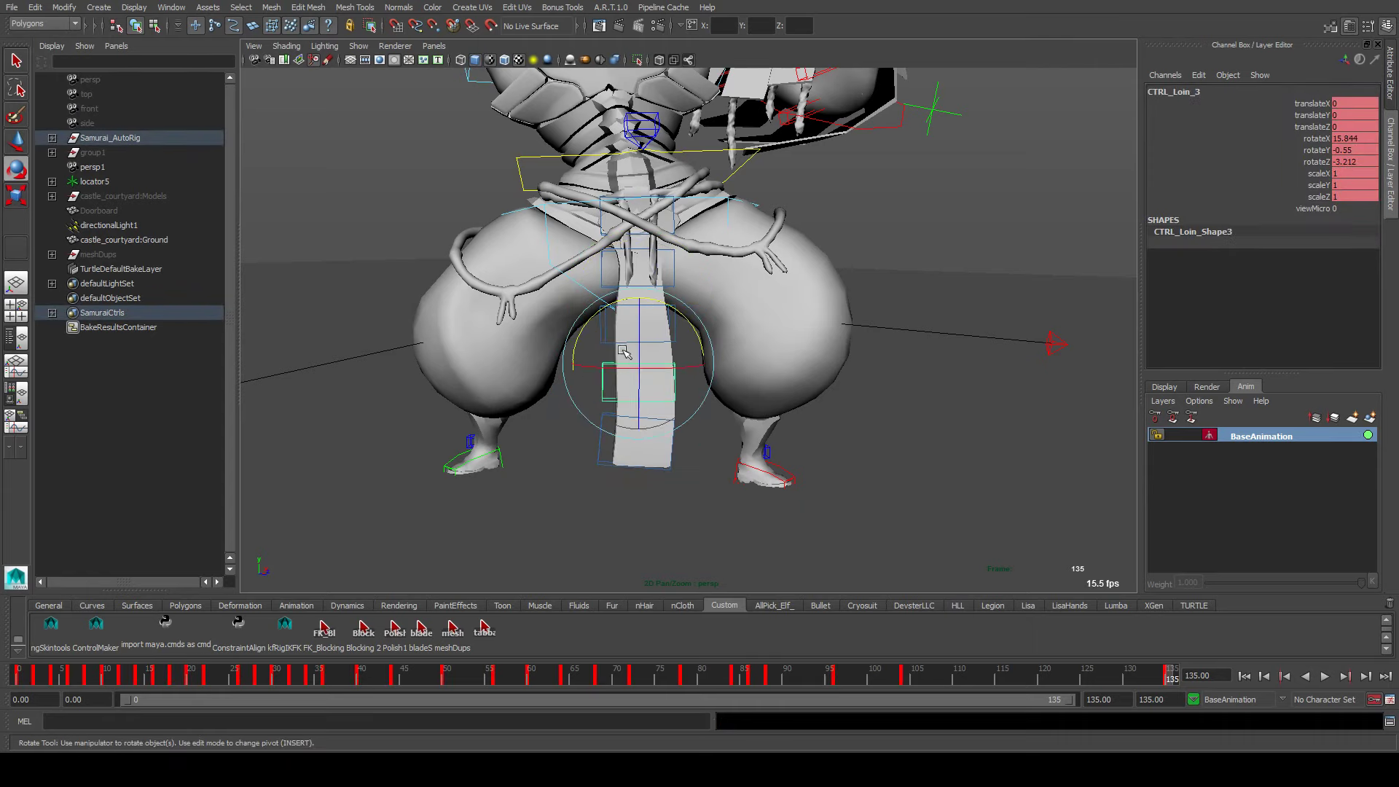
left_click(616, 342)
left_click(611, 441)
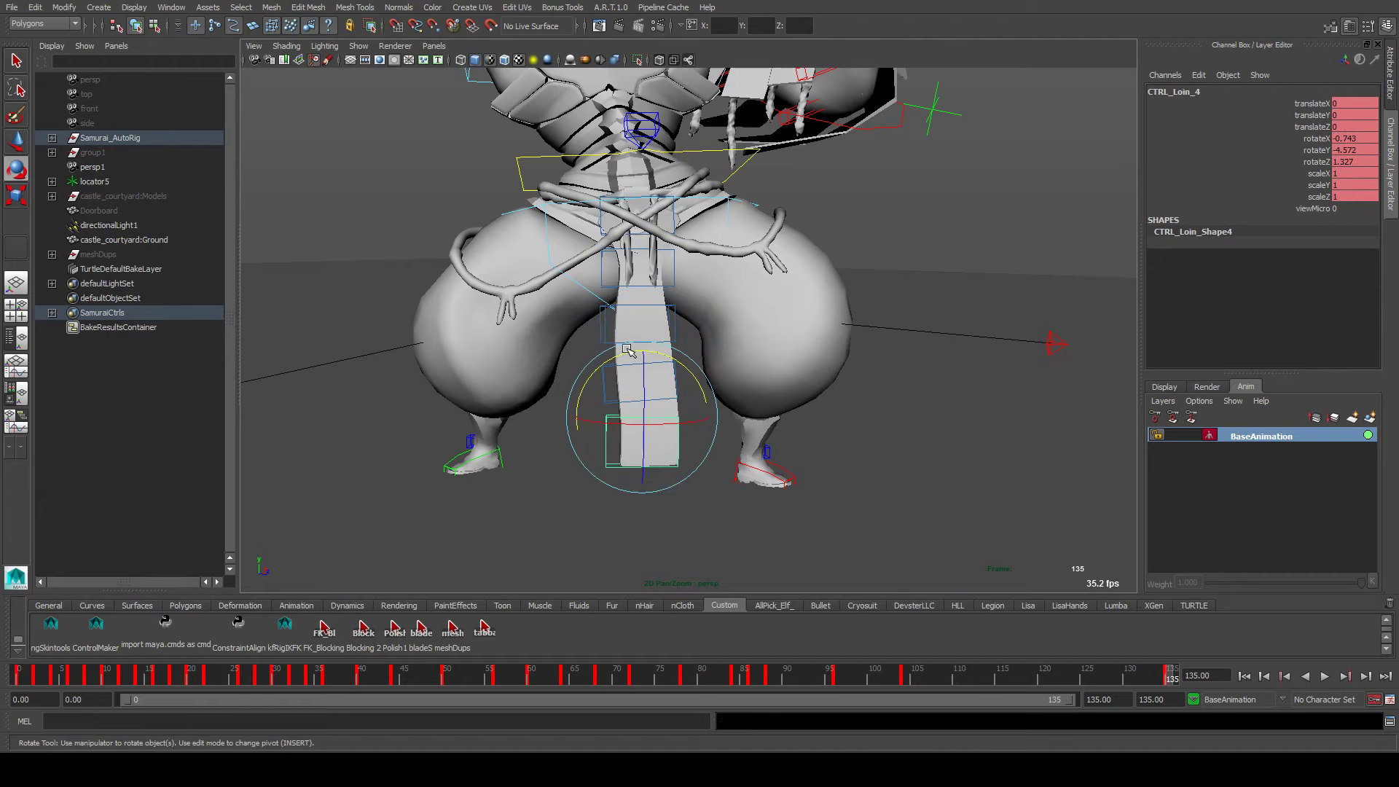
mouse_move(614, 358)
left_mouse_down("alt")
mouse_move(587, 321)
mouse_move(703, 316)
mouse_move(627, 343)
left_mouse_up("alt")
Set the X, Y and Z rotation of CTRL_Loin_2, CTRL_Loin_3 and CTRL_Loin_4 to 0 at frame 135
left_click(617, 370)
key("w")
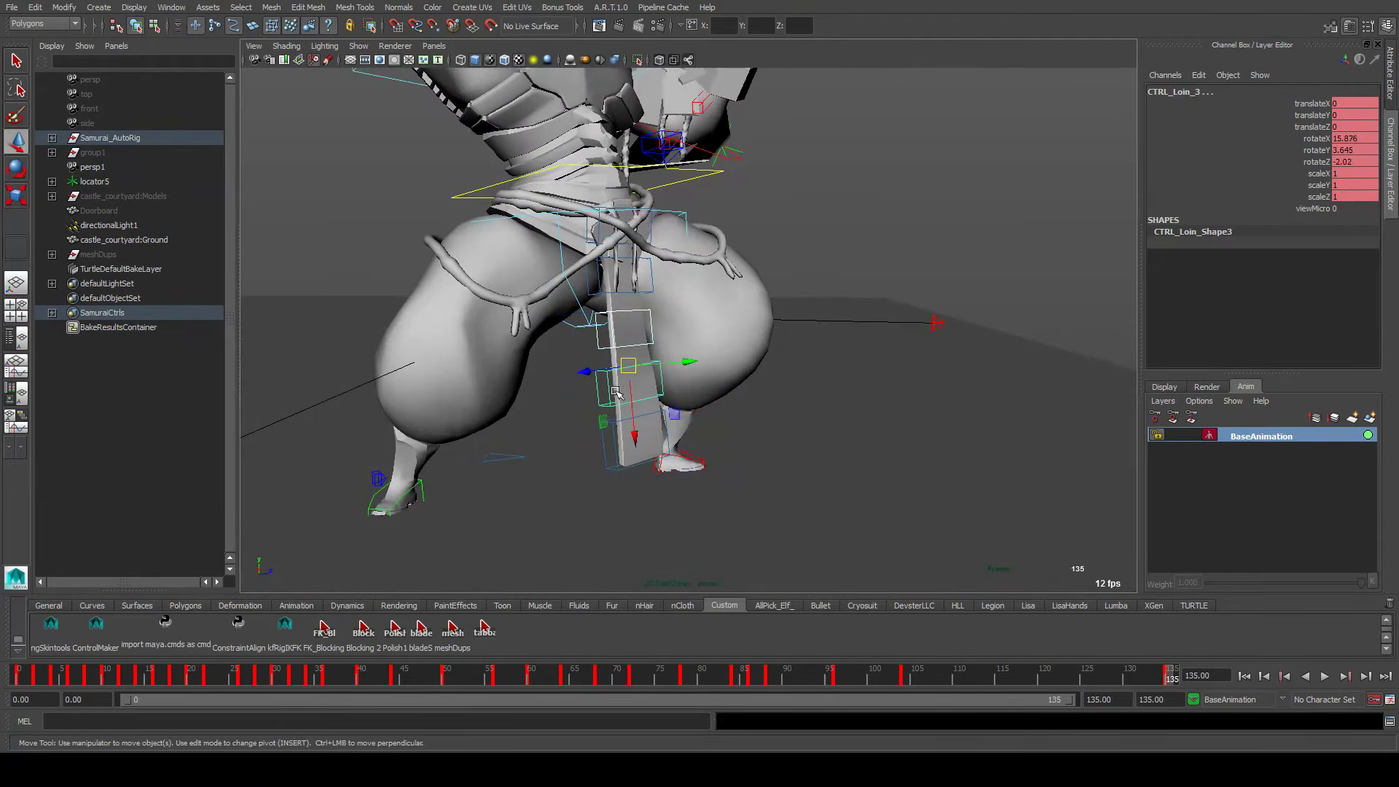
left_click(618, 424)
left_click_drag(1356, 143, 1355, 162)
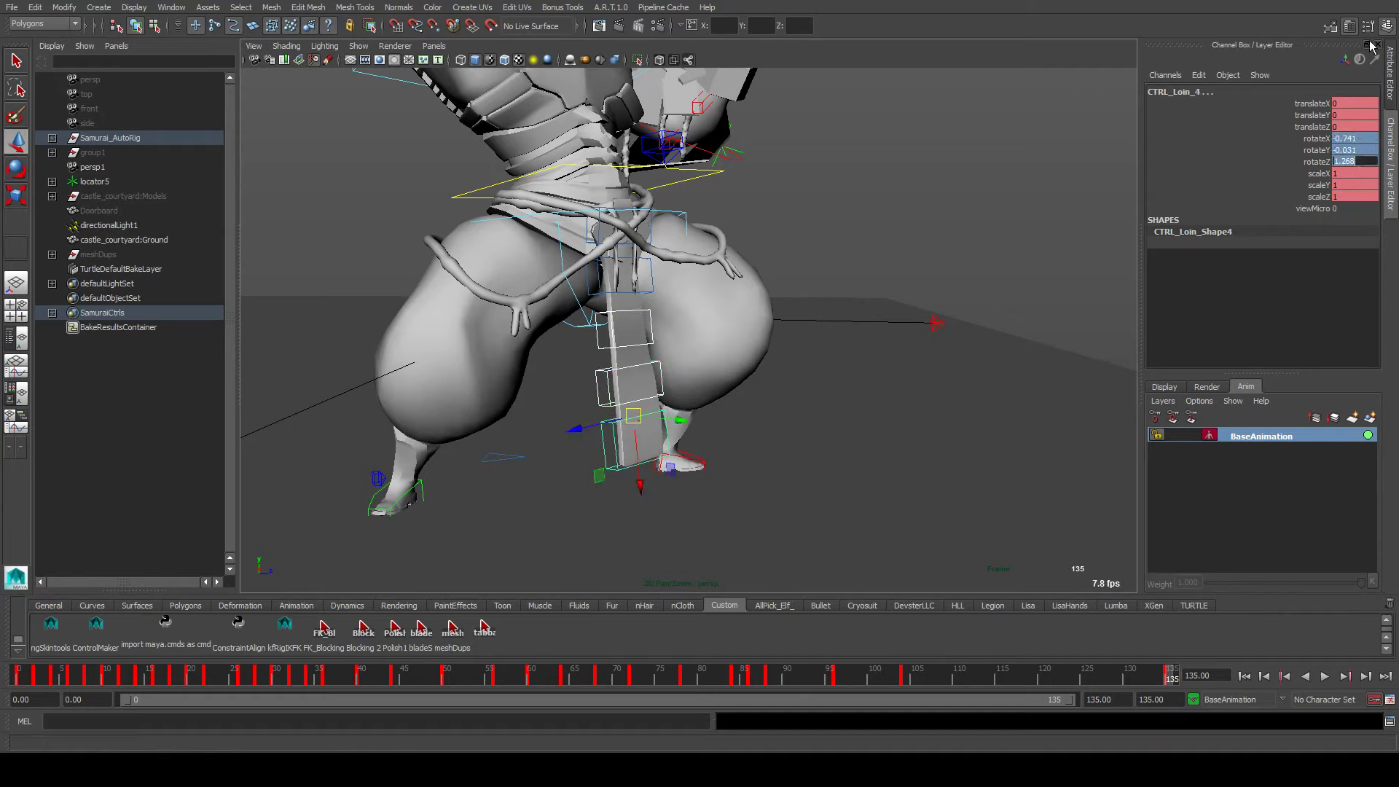
key("Return")
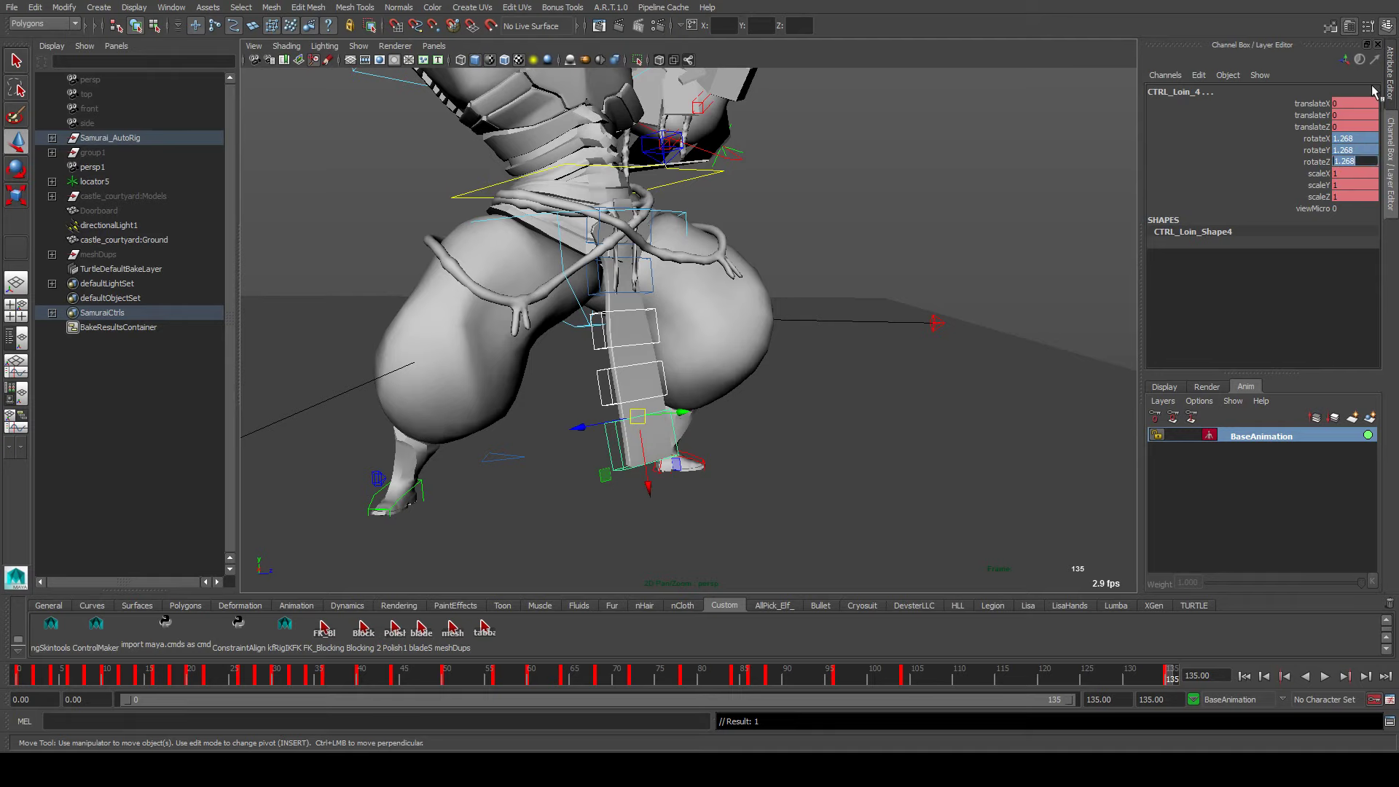
type("0")
key("Return")
Rotate the three lower loincloth controls to about -2.3 in Z at frame 135 and adjust CTRL_Loin_1 from the side
left_click_drag(805, 336, 897, 331, "alt")
key("e")
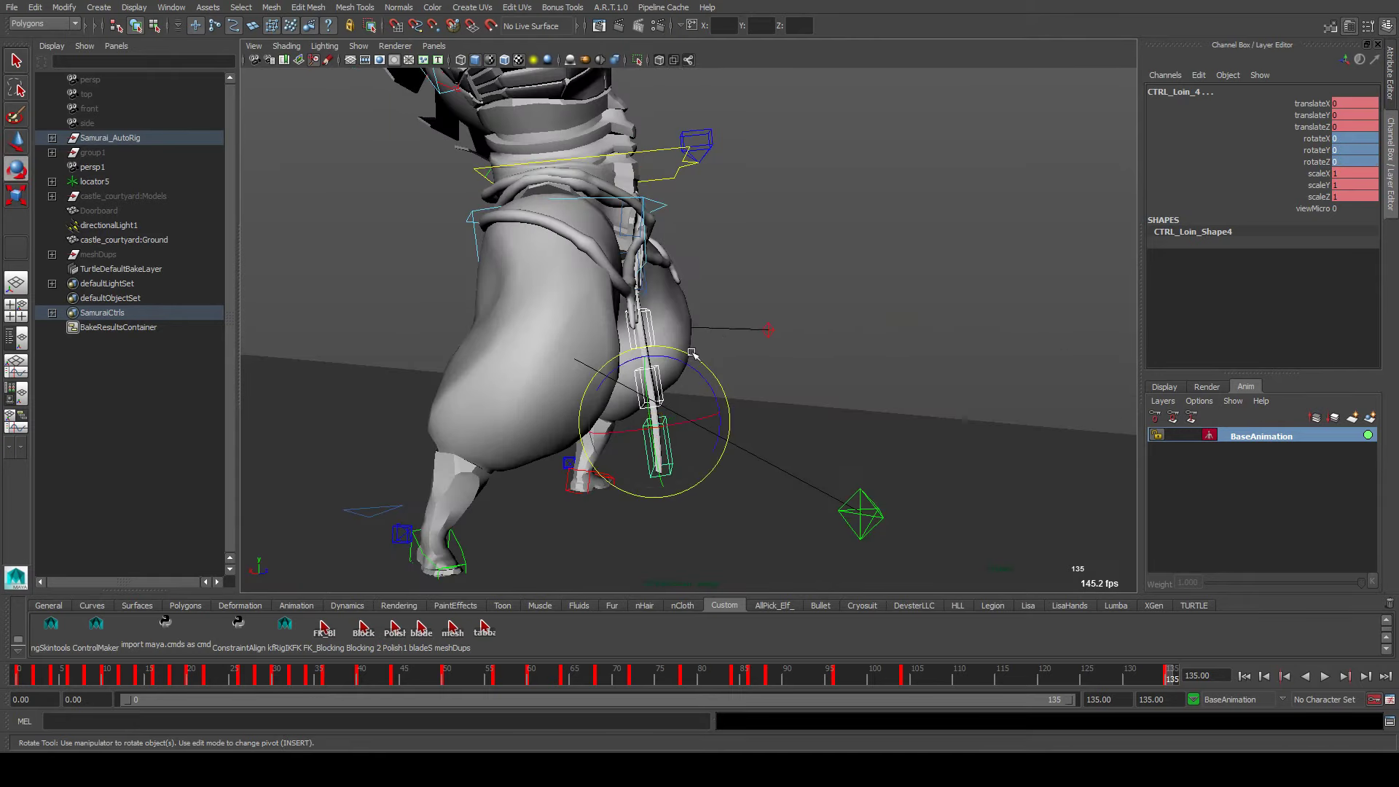
left_click_drag(683, 364, 686, 368)
left_click(640, 280)
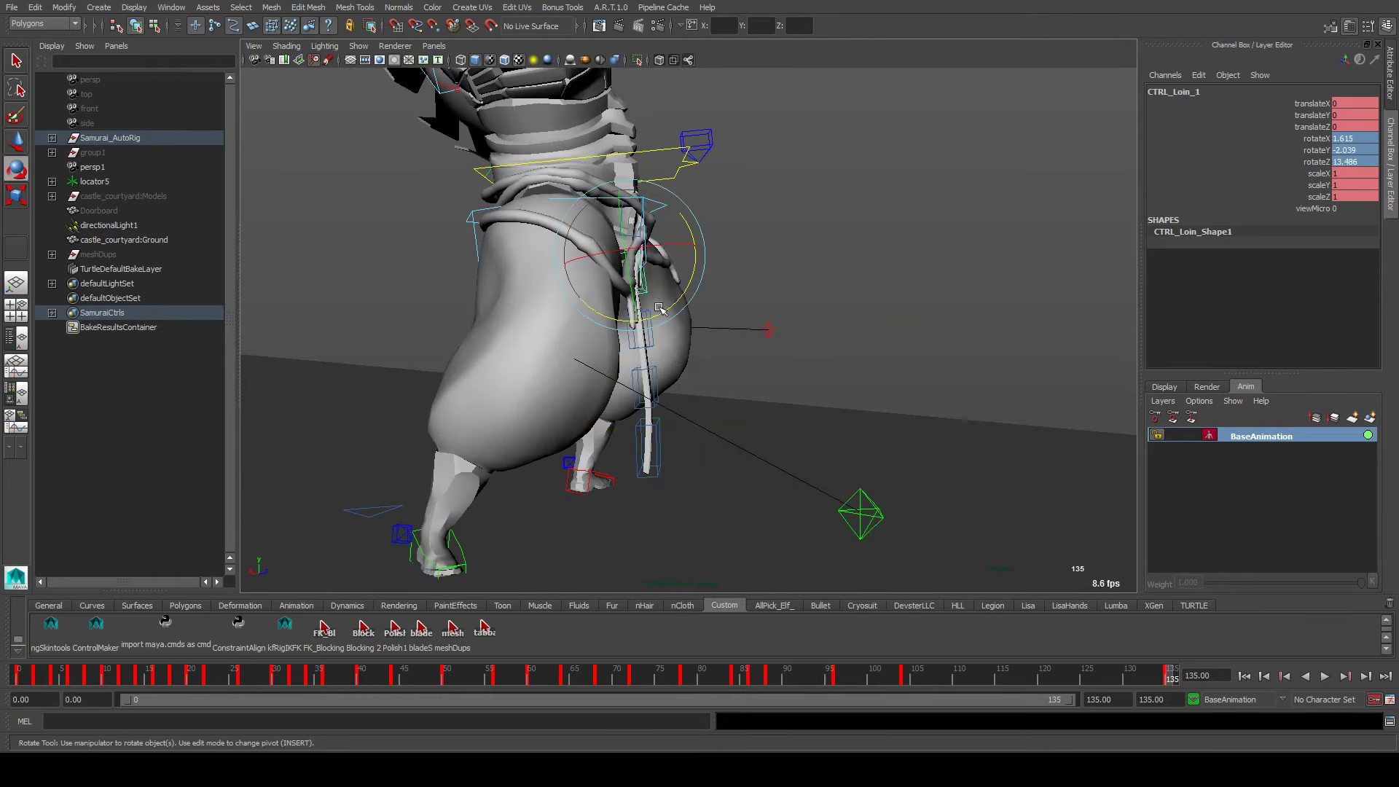
left_click_drag(674, 312, 691, 634)
Select all the loincloth controls and retime their keys at frames 96 and 104 to frames 98 and 108, keeping the last key at 135
left_click(485, 630)
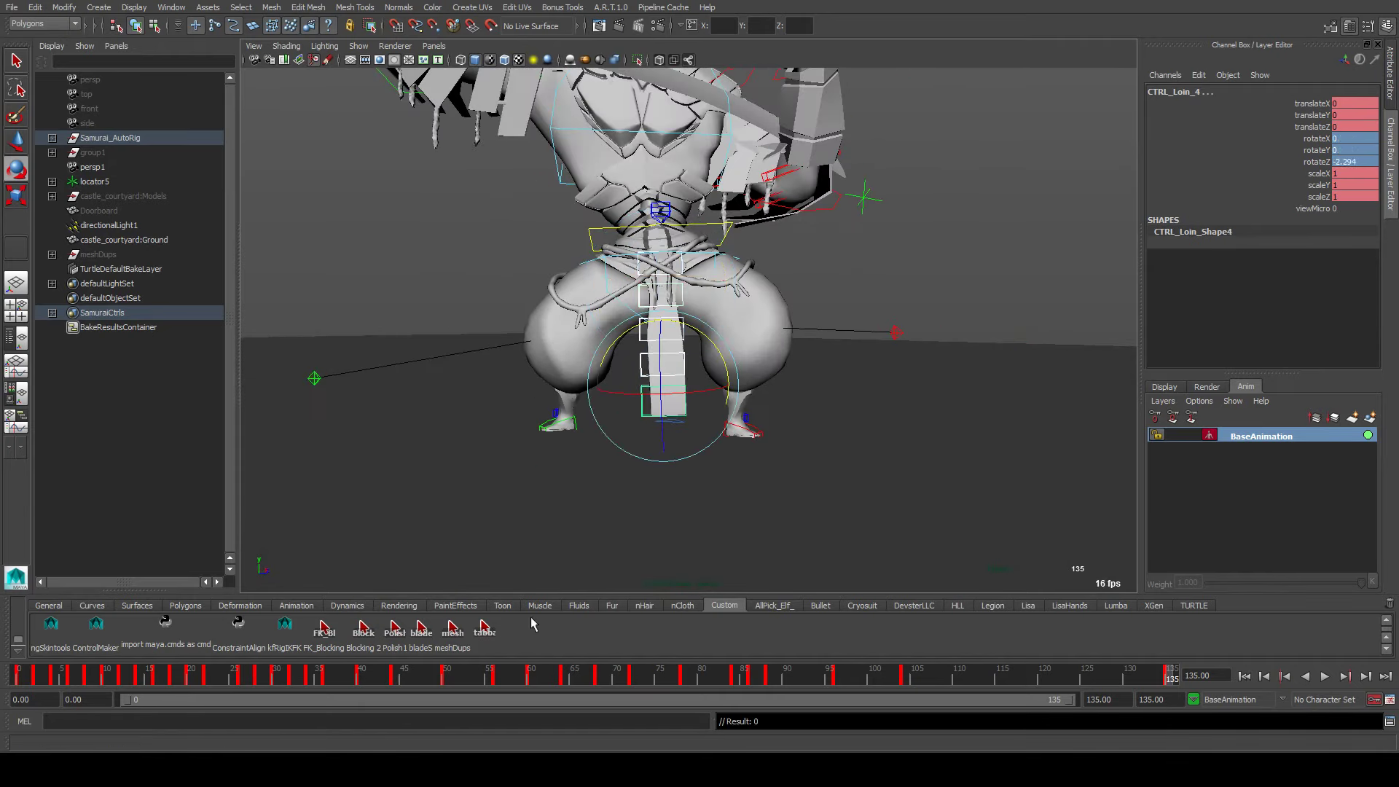
left_click(485, 630)
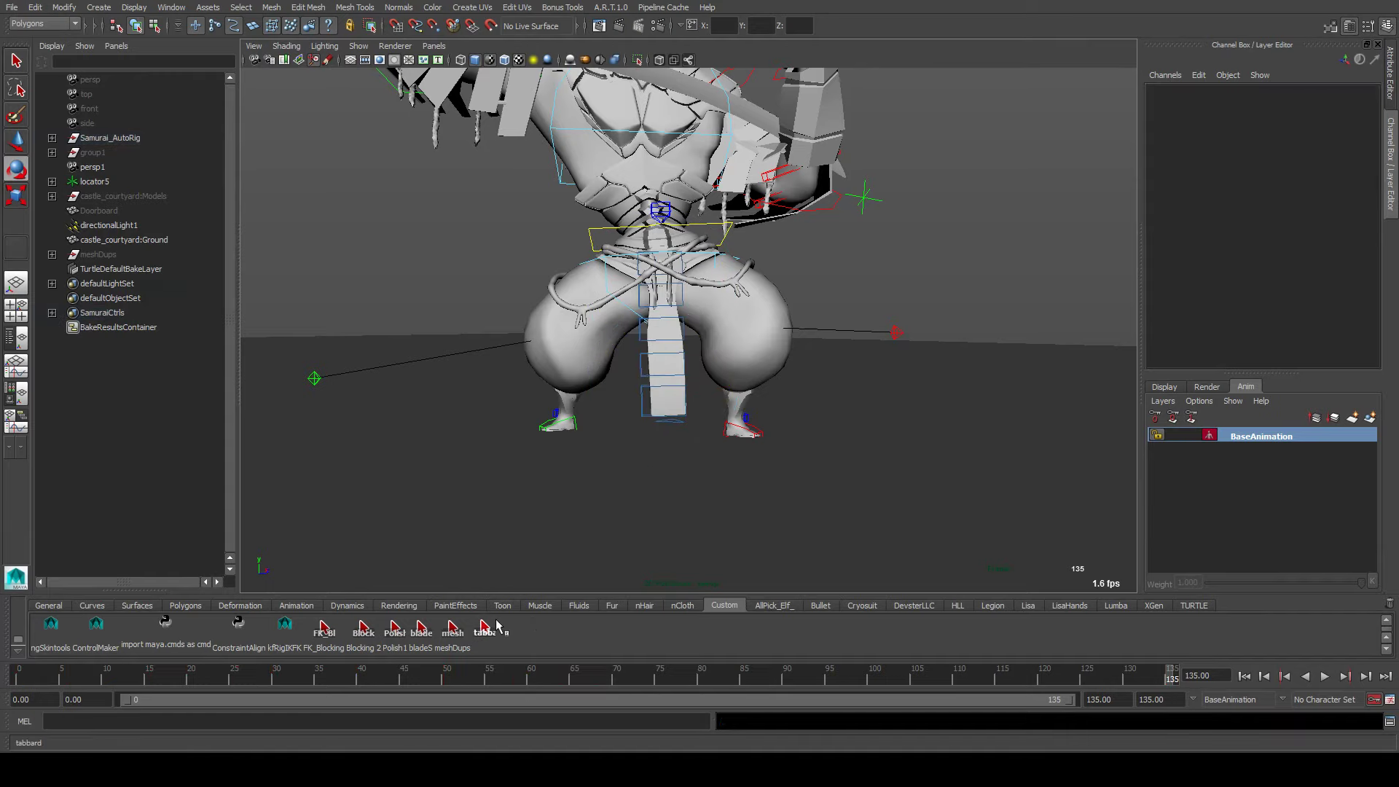
left_click_drag(907, 675, 678, 679)
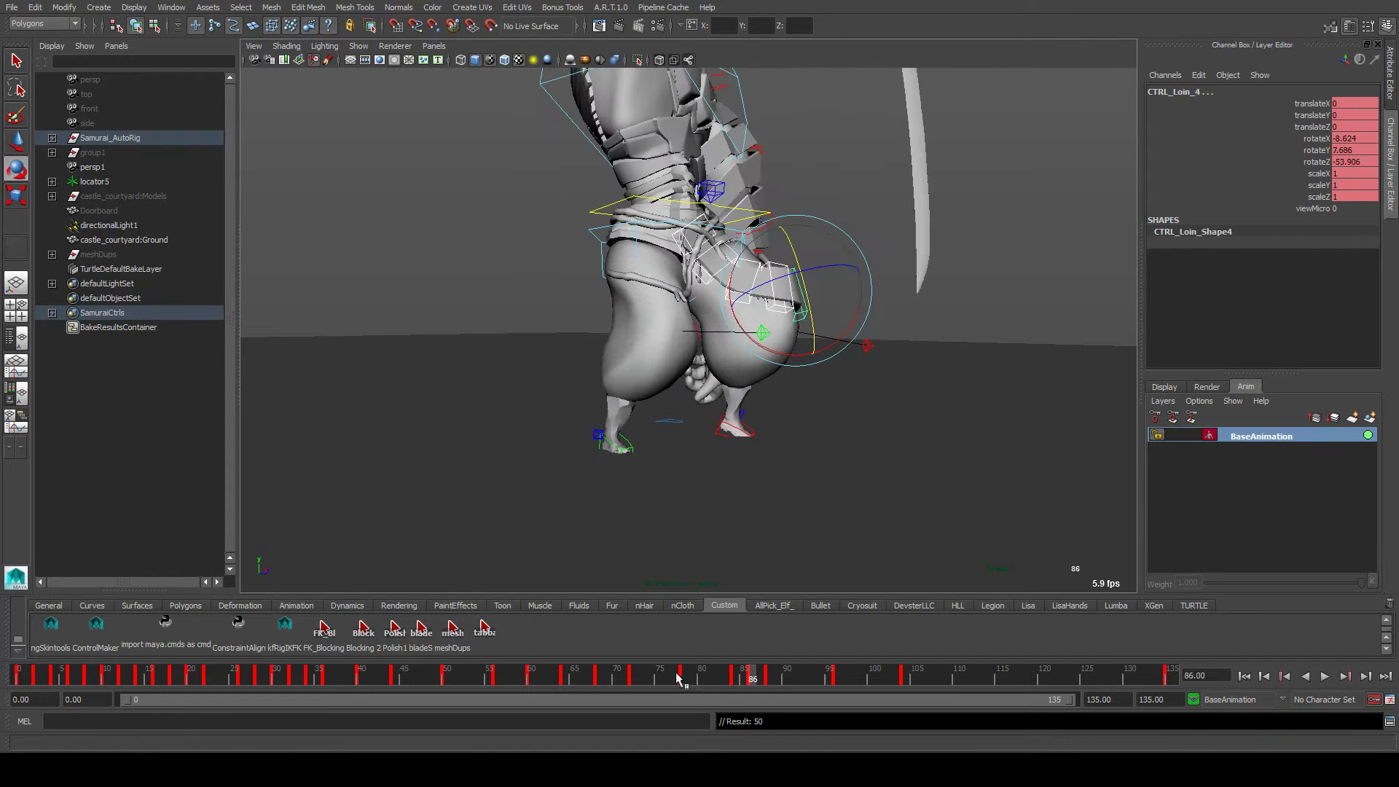
key("alt+v")
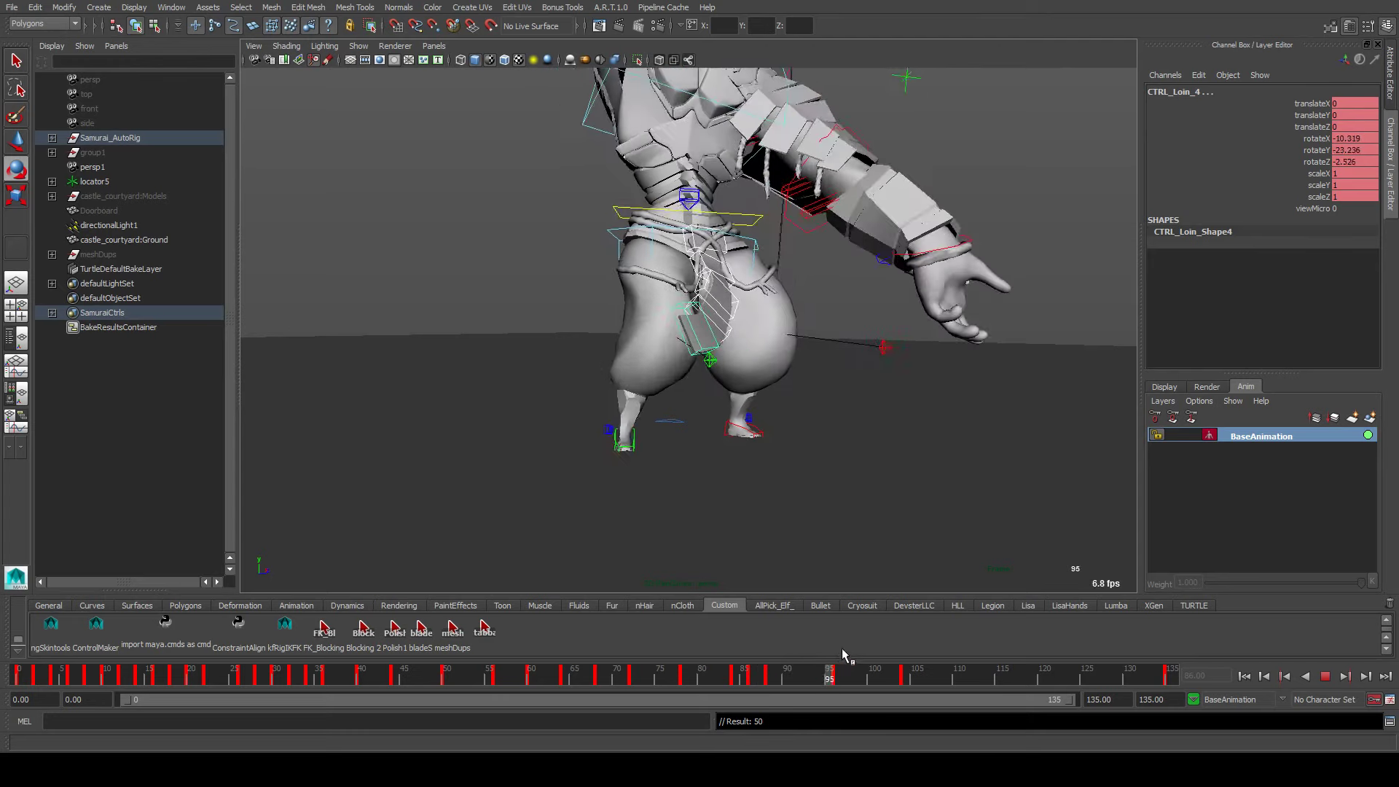
left_click_drag(871, 674, 901, 688)
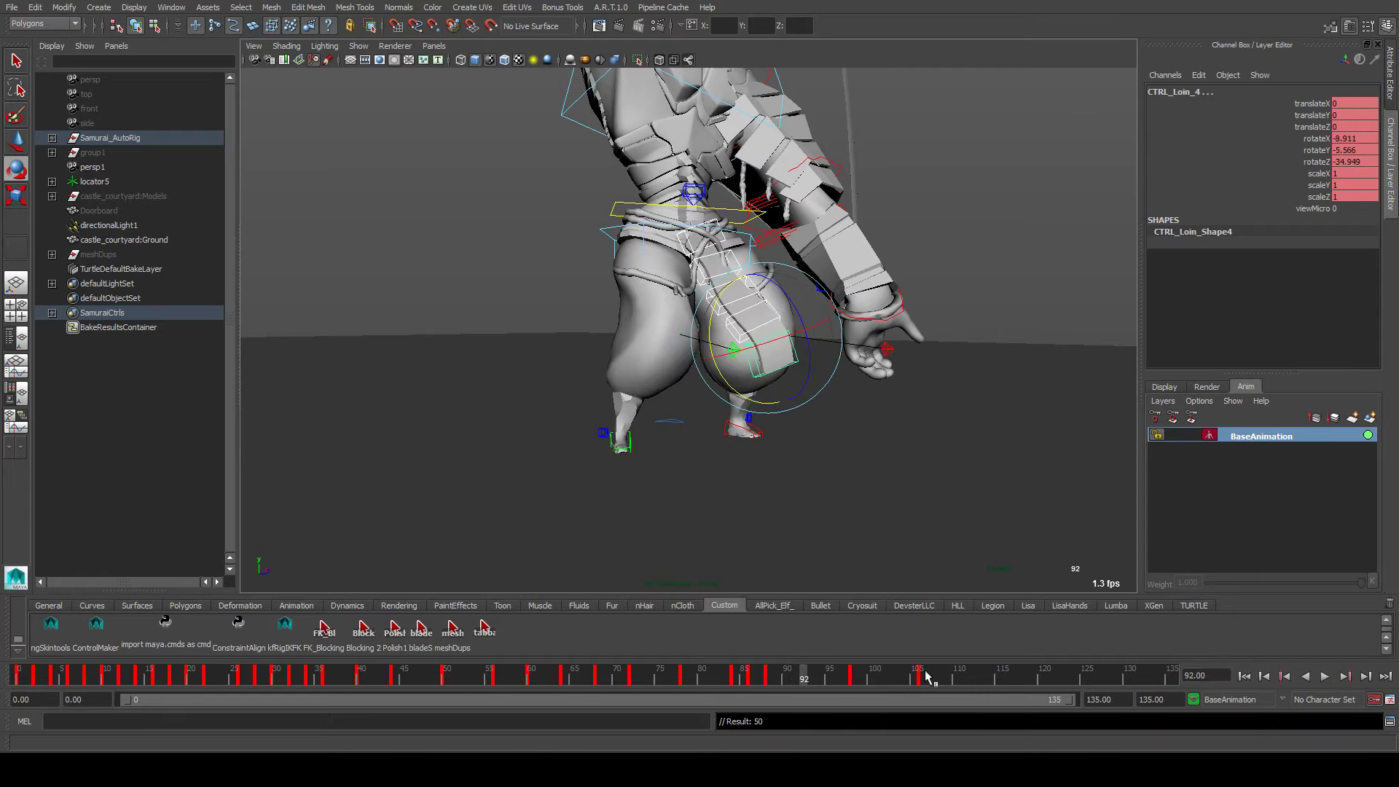
left_click(955, 679)
left_click(908, 681)
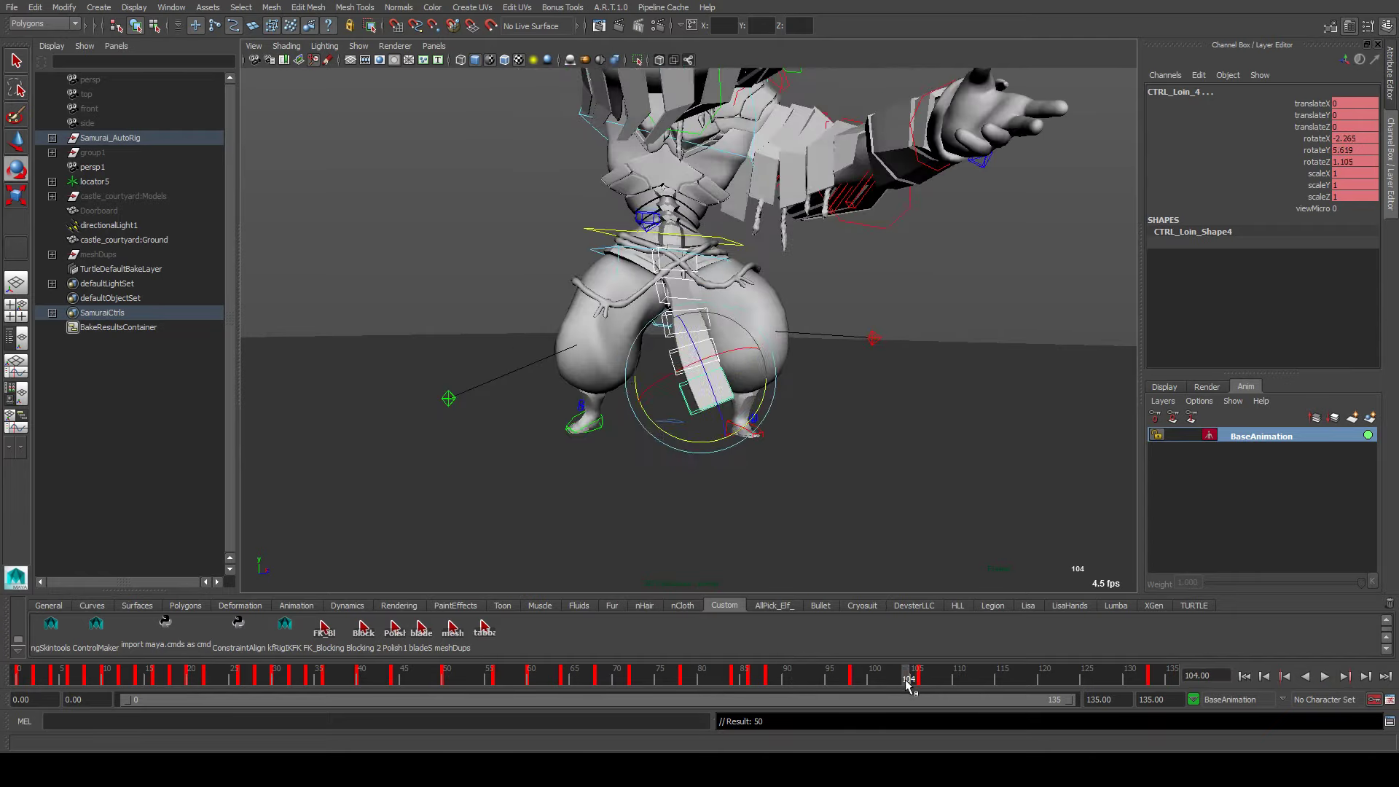
left_click_drag(907, 685, 911, 687)
Play back the retimed swing and step through frames 88 to 93 to examine the loincloth against the leg
key("alt+v")
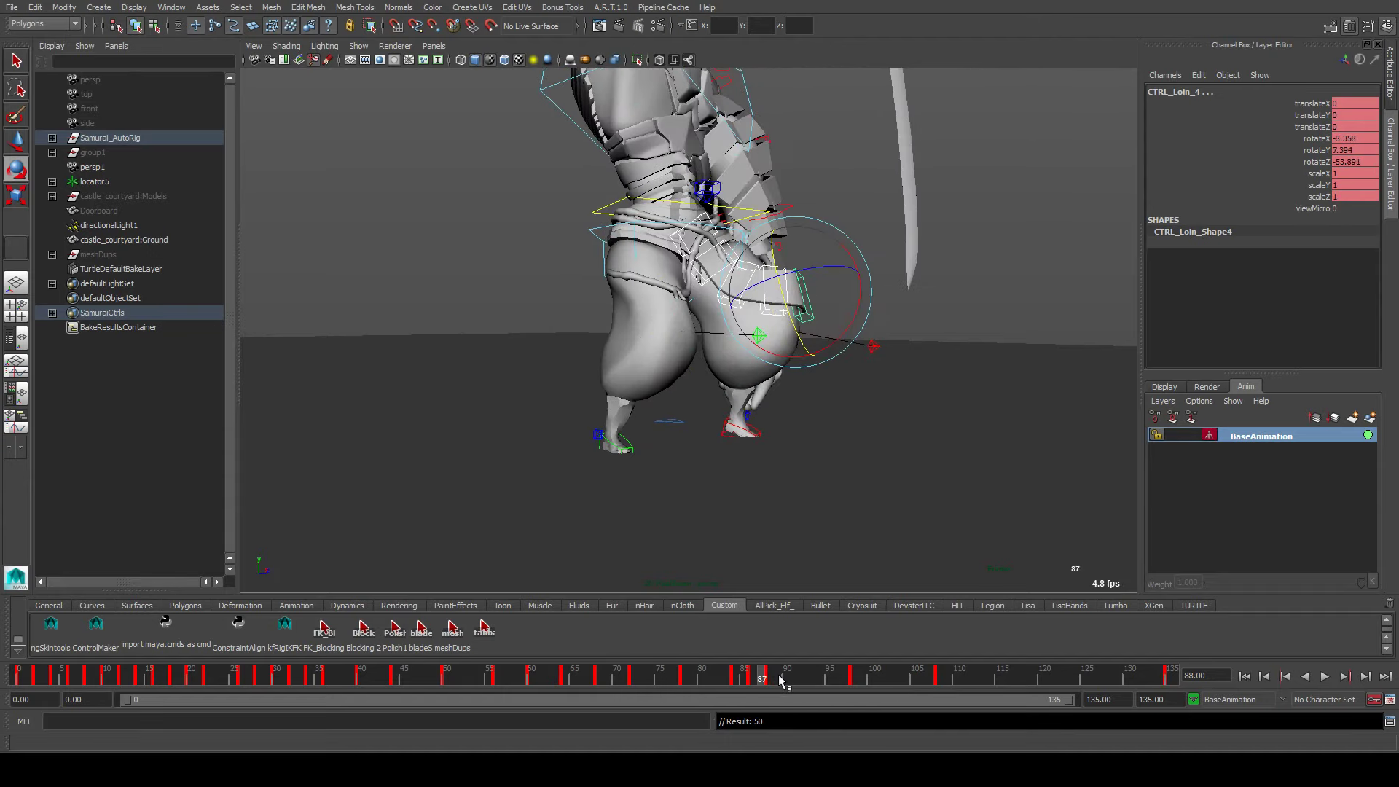
left_click_drag(809, 681, 813, 685)
key("e")
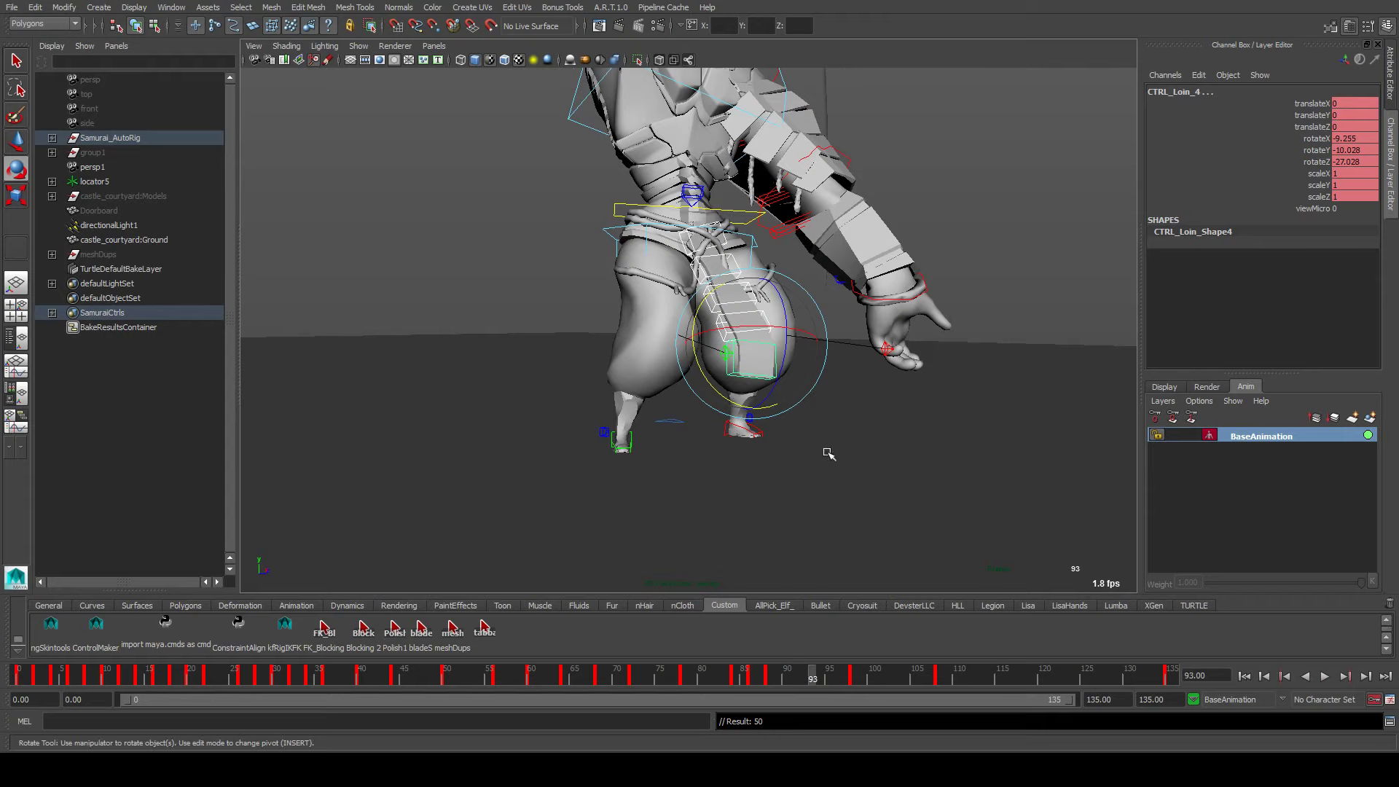
key("alt+comma")
key("alt+comma")
key("alt+comma")
key("alt+comma")
key("alt+comma")
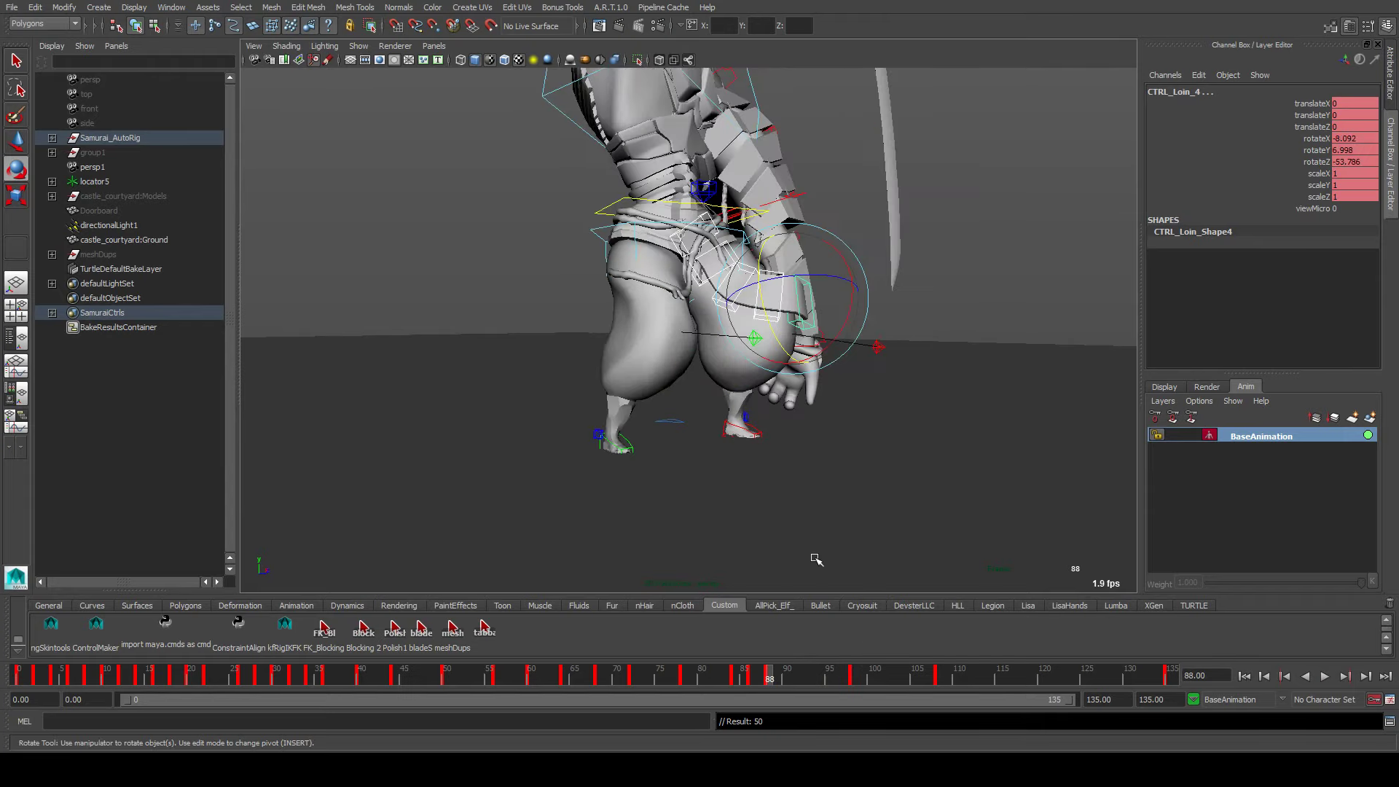
left_click_drag(770, 682, 808, 689)
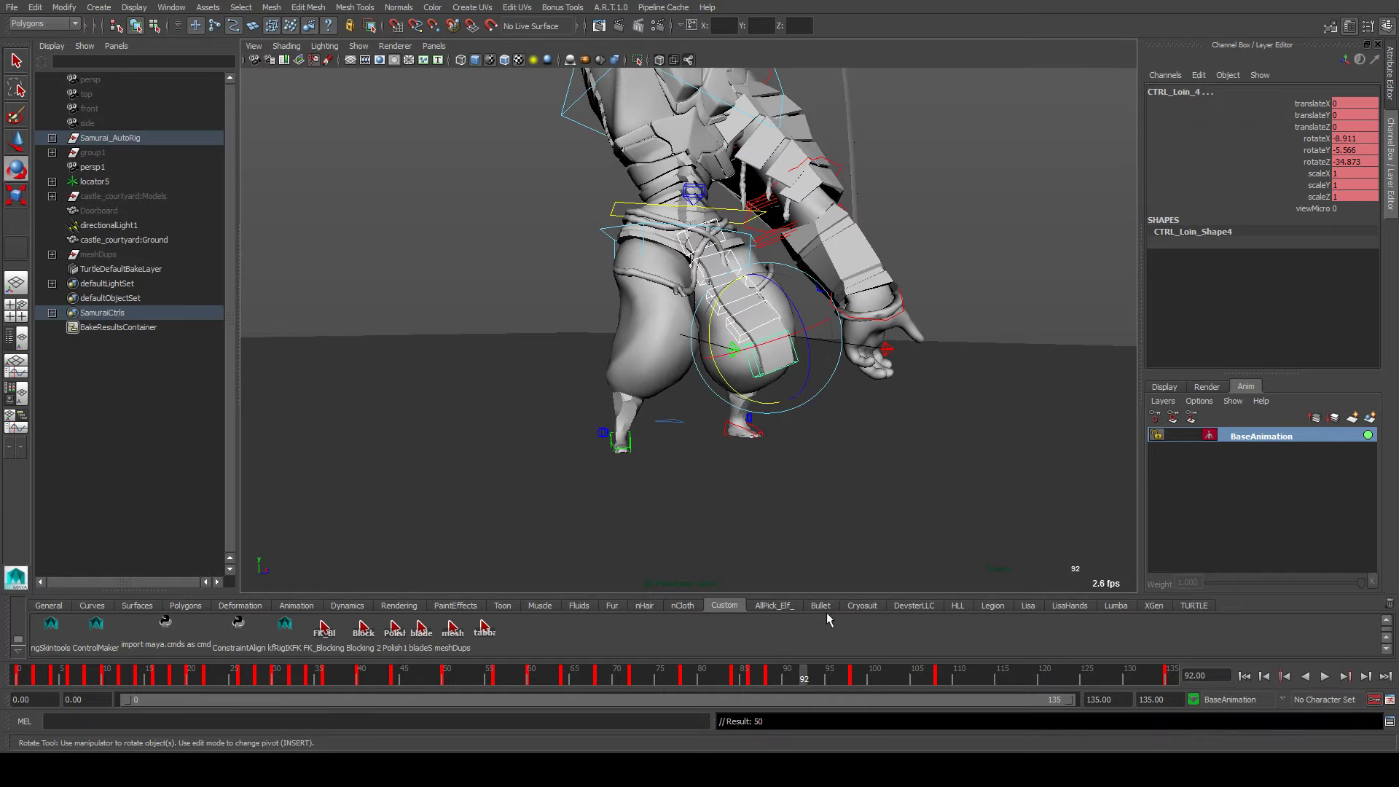
scroll(904, 572, "up", 5)
key("alt+comma")
key("alt+comma")
key("alt+comma")
key("alt+comma")
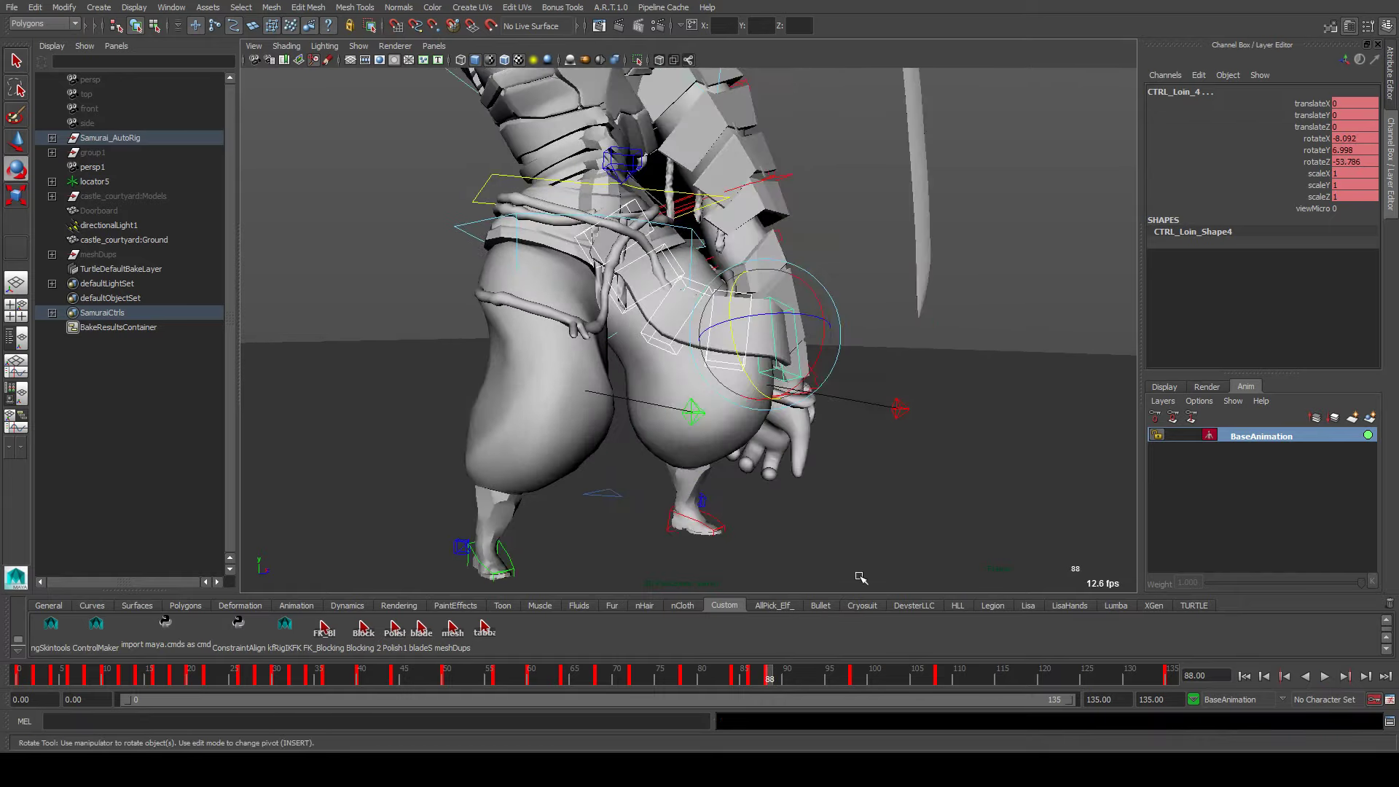
At frame 92, rotate CTRL_Loin_0 to about 379, 2.1 and 12.3 so the cloth hangs between the legs
key("alt+period")
key("alt+period")
key("alt+period")
key("alt+period")
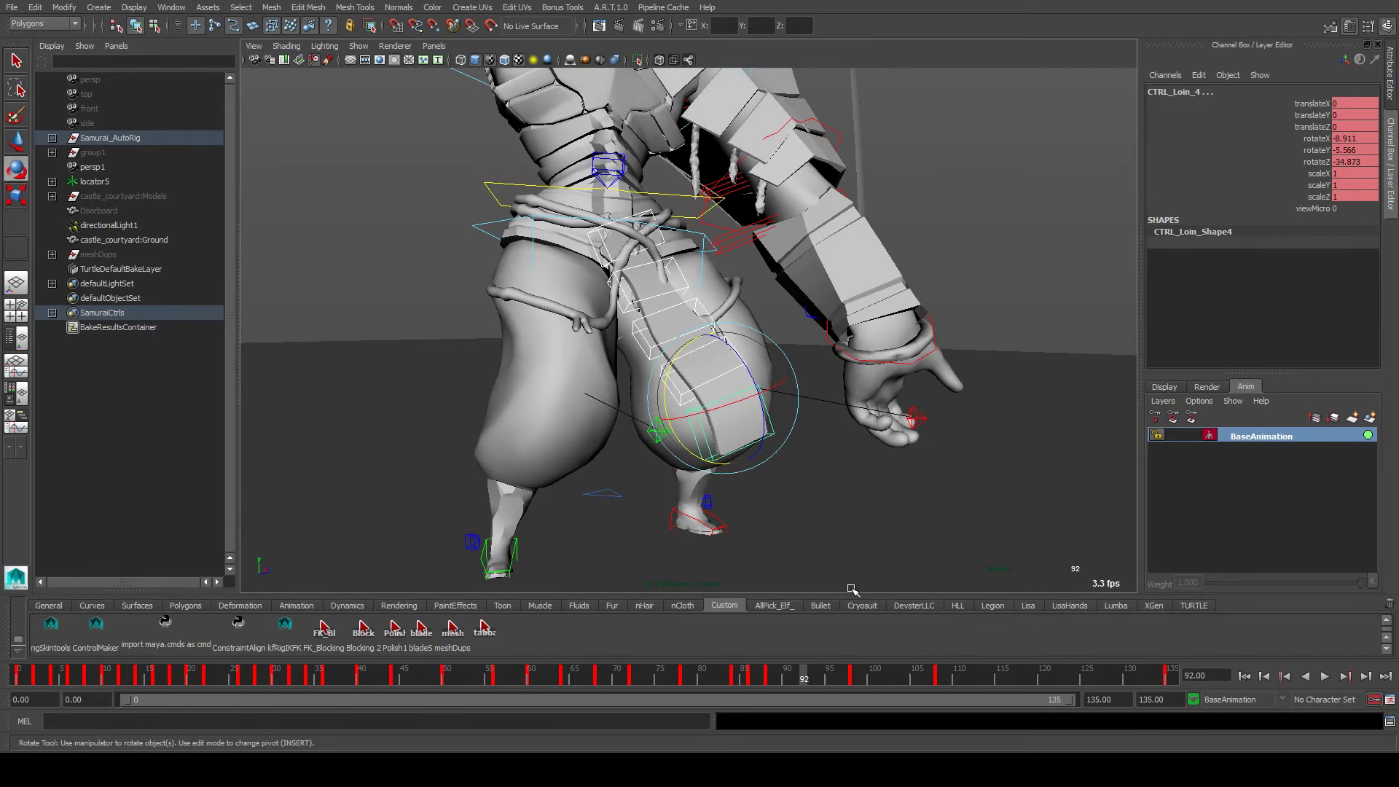
left_click_drag(628, 290, 712, 251, "alt")
left_click(619, 246)
left_click_drag(619, 245, 614, 323, "alt")
left_click(609, 315)
left_click(572, 243)
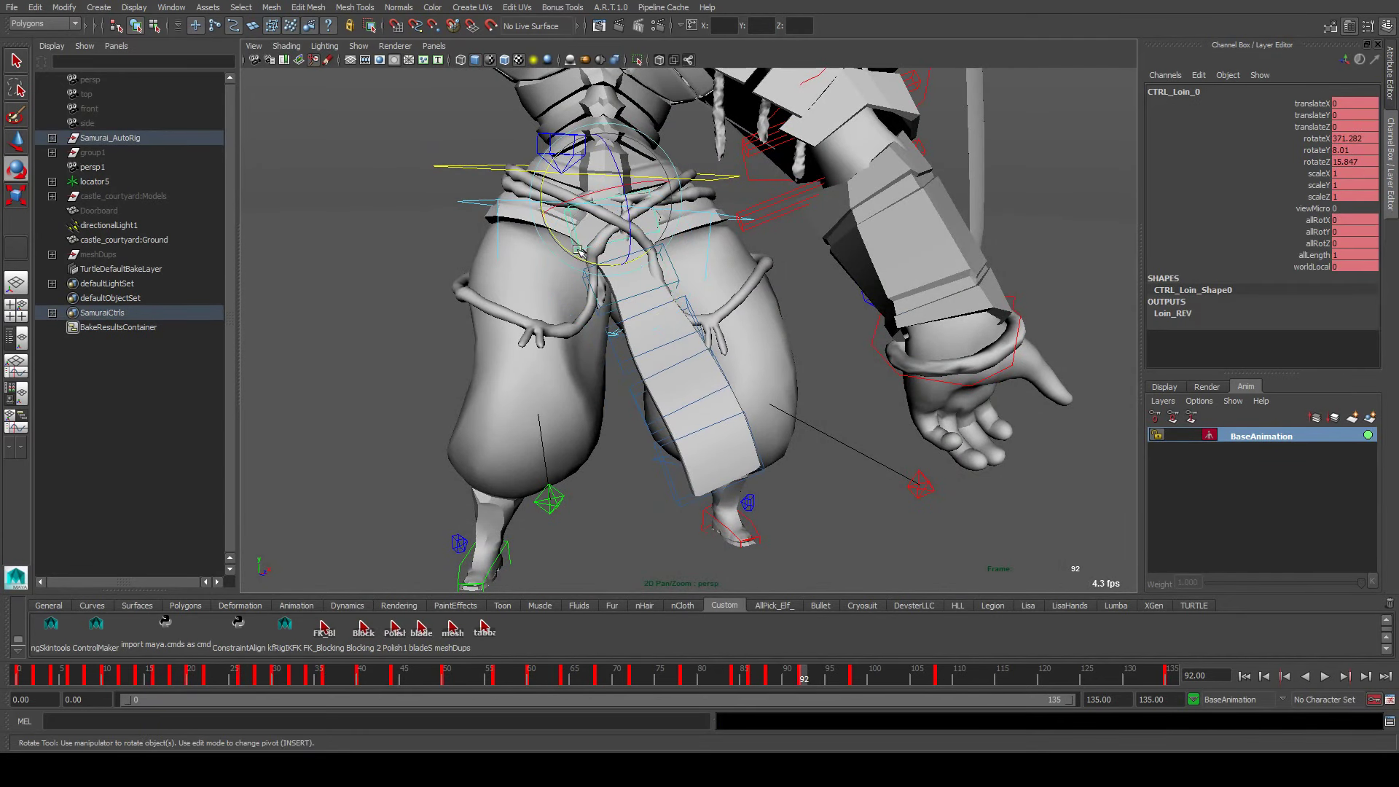
left_click_drag(572, 242, 572, 243)
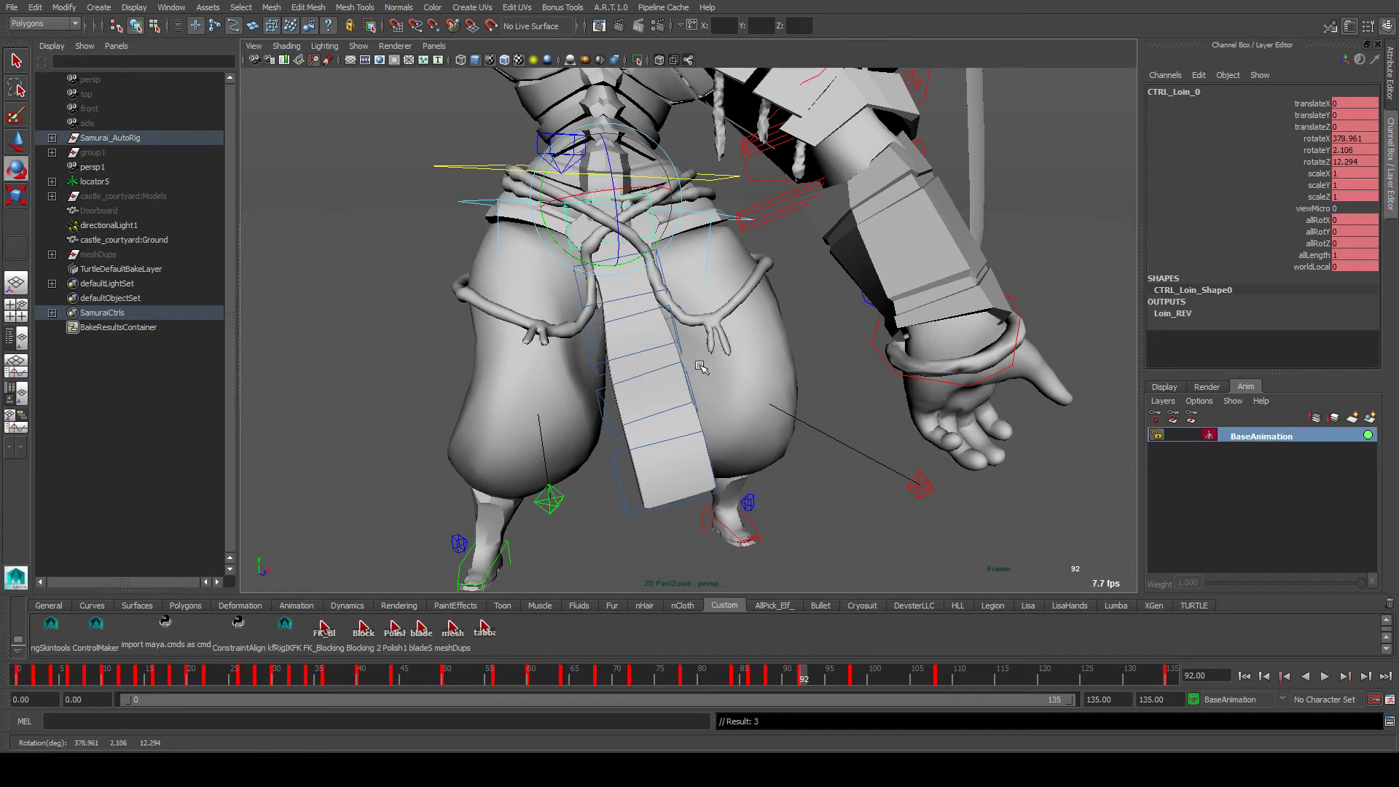
At frame 92, adjust CTRL_Loin_1 and CTRL_Loin_2 from the side and rotate CTRL_Loin_4 to about -6.6, 14.1 and -26.9
left_click(693, 396)
left_click(707, 446)
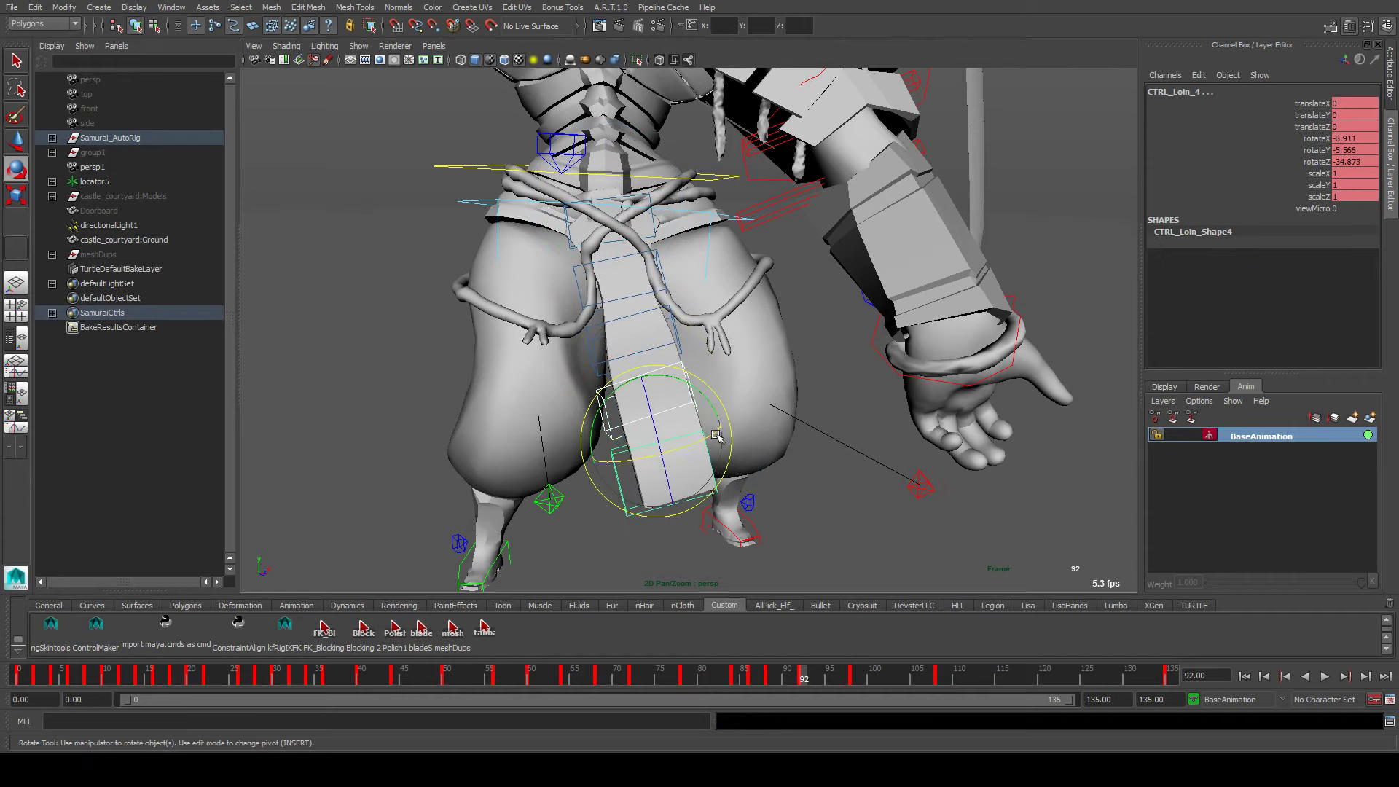
left_click_drag(706, 410, 605, 399)
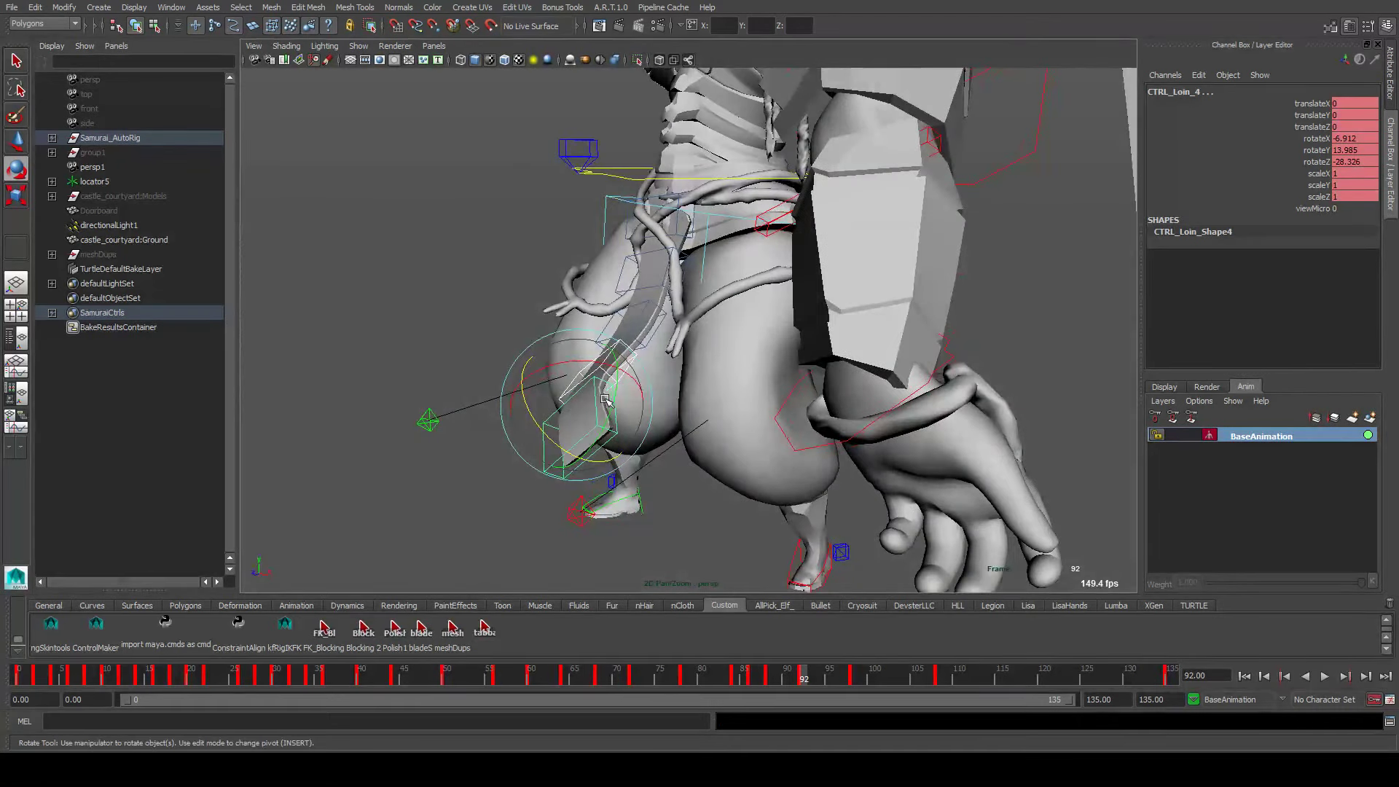
left_click(644, 339)
left_click(649, 333)
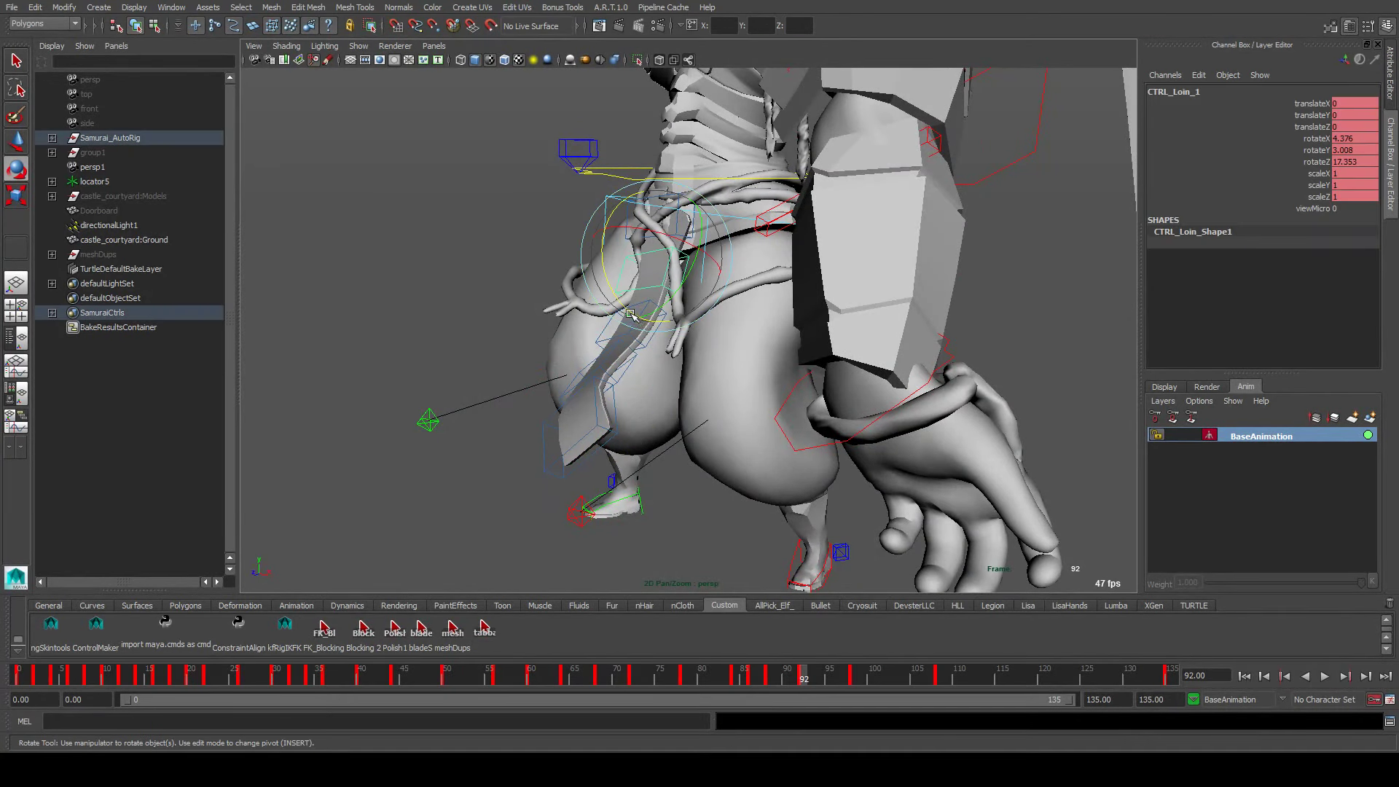
left_click_drag(631, 315, 624, 368)
left_click(644, 345)
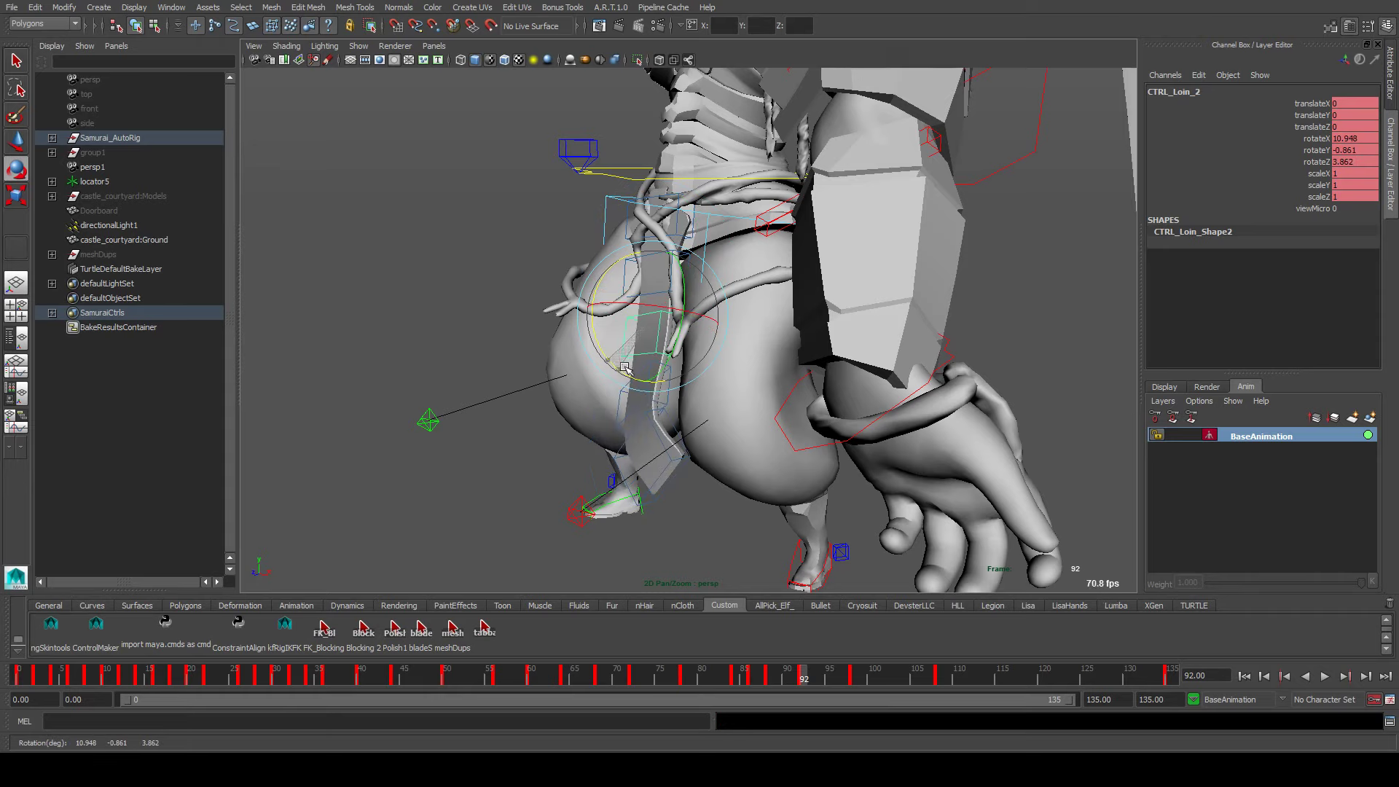
left_click(623, 482)
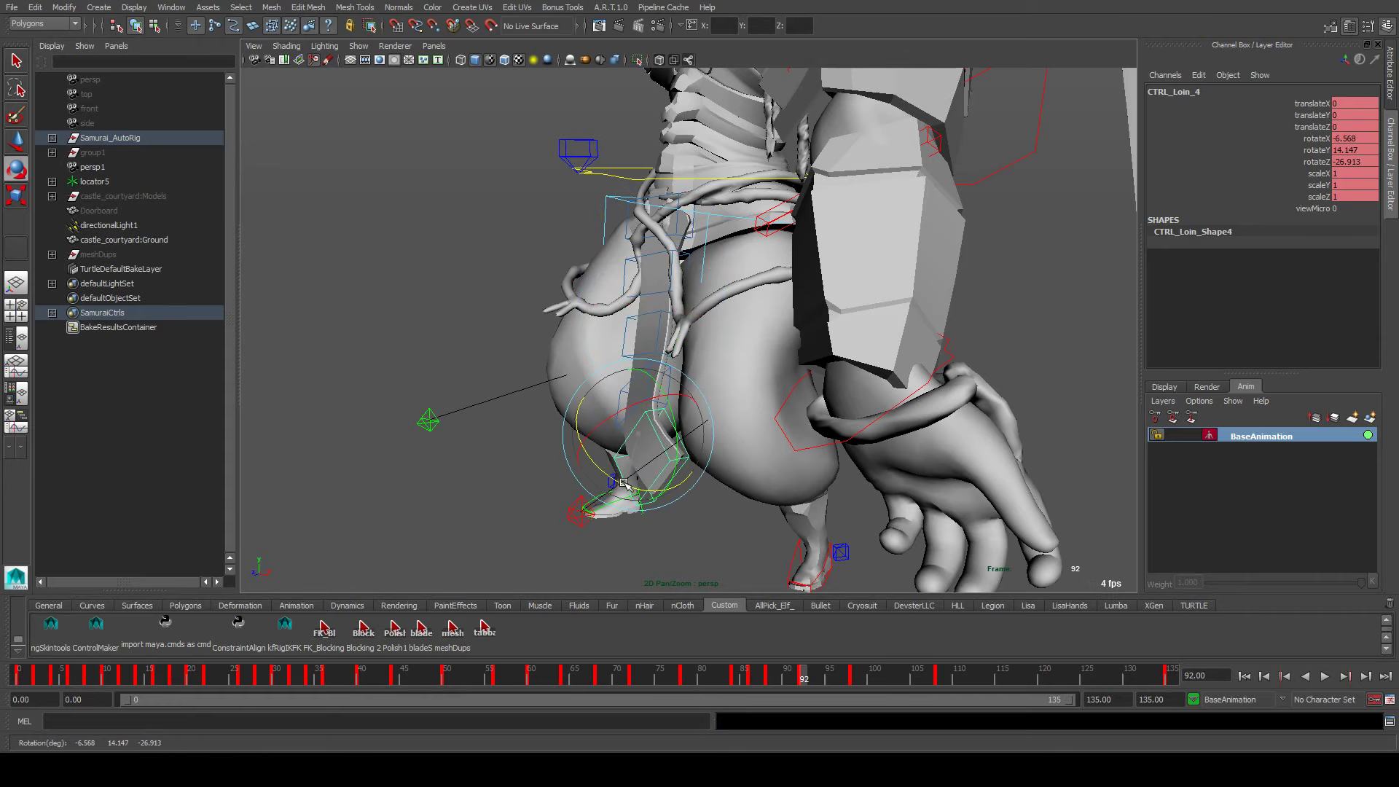
Play back the swing from frame 88 and bend the lower loincloth controls toward the character's right foot at frame 104
left_click_drag(620, 394, 787, 415, "alt")
key("comma")
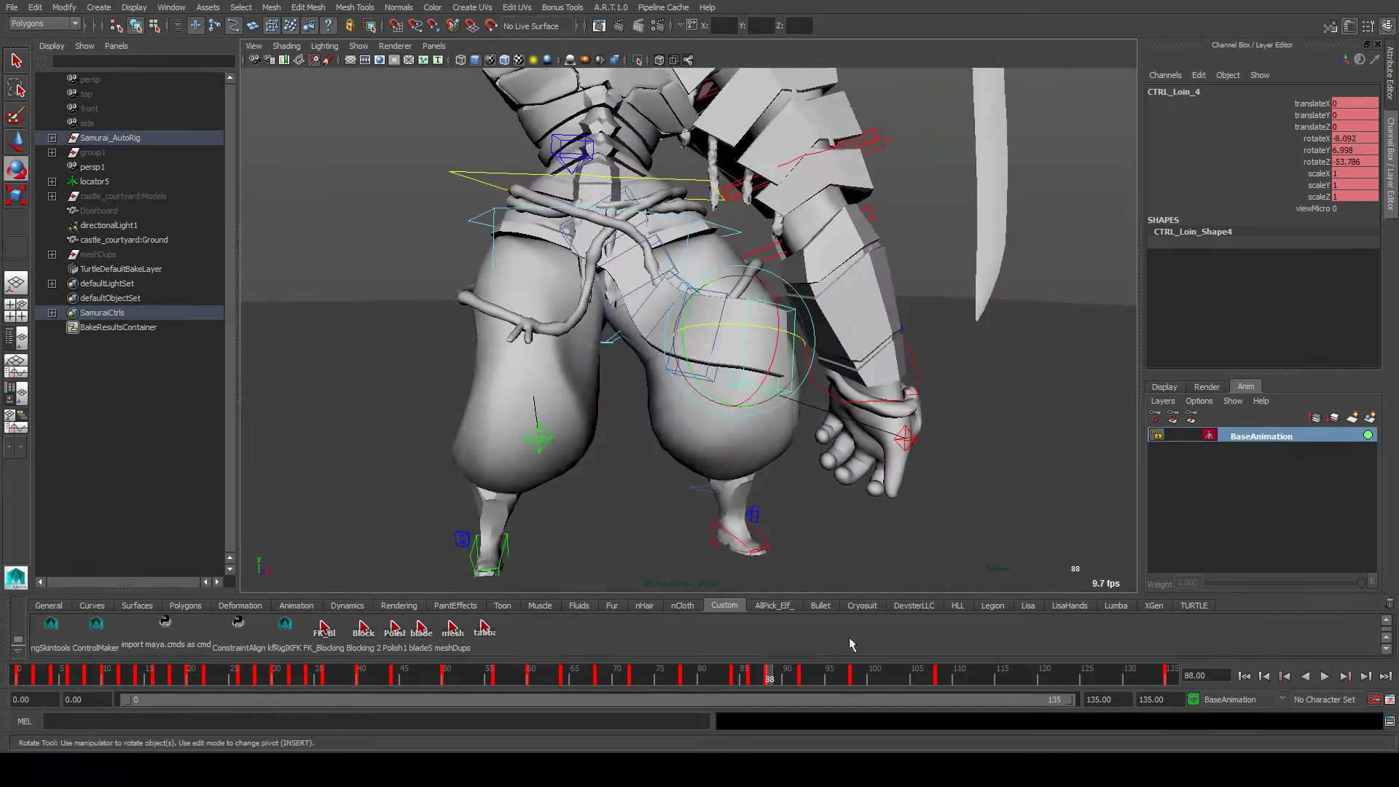
key("alt+v")
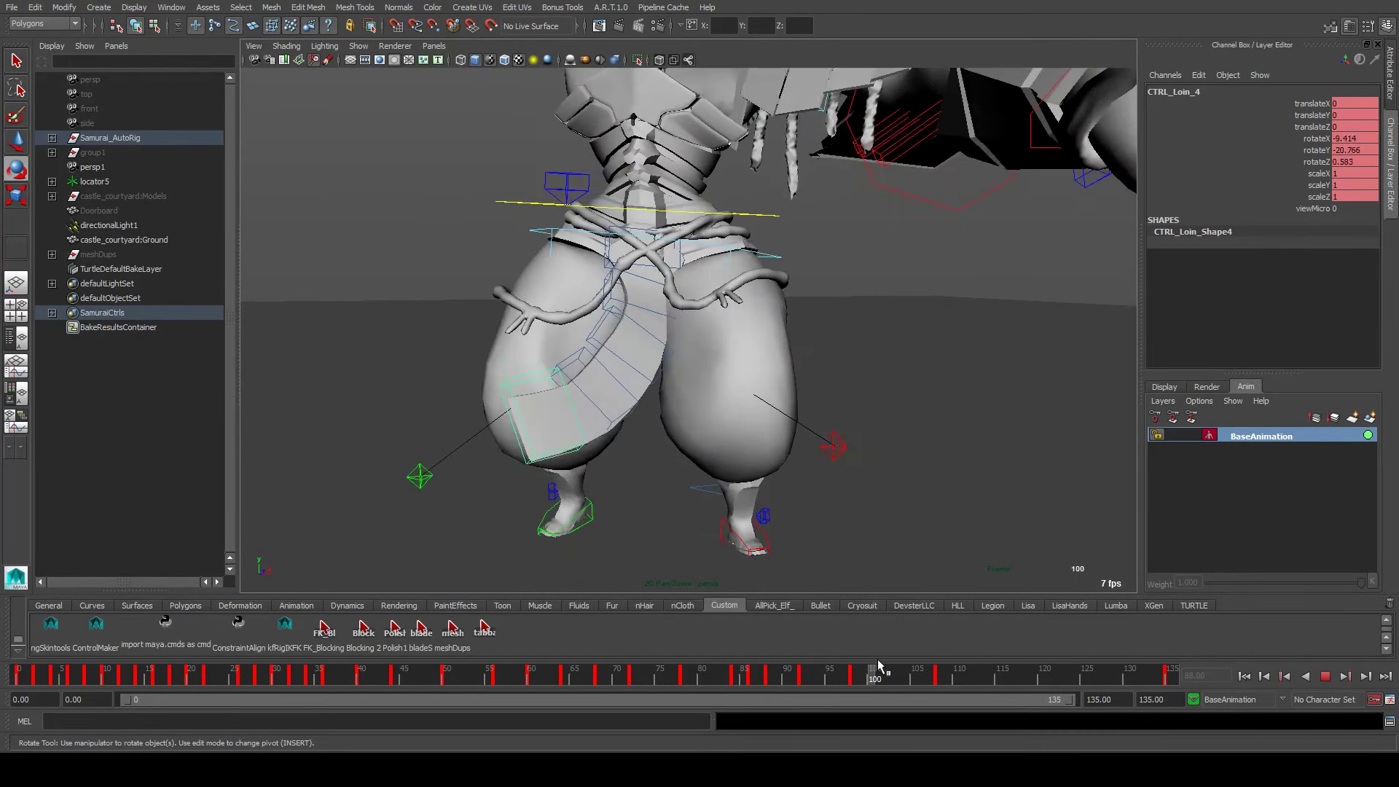
key("alt+v")
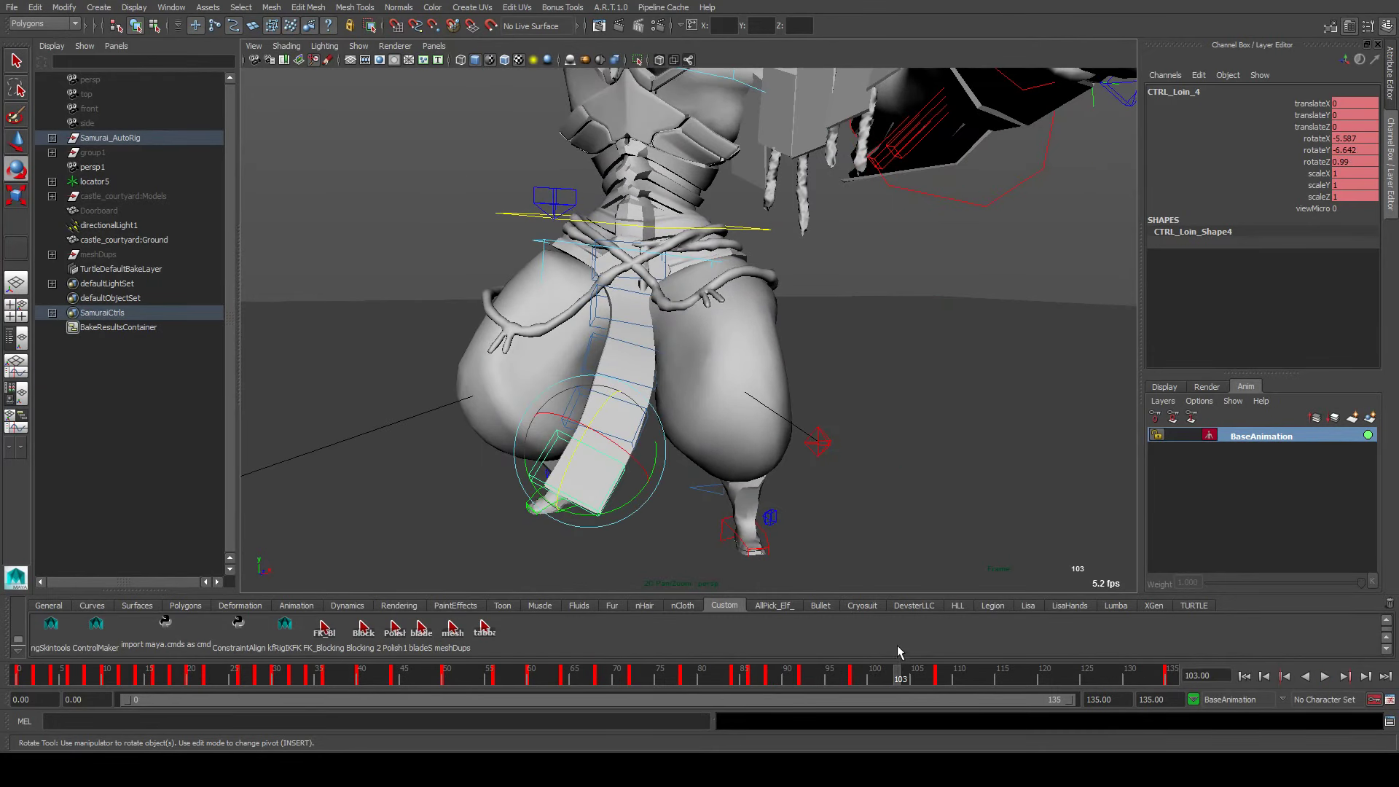
mouse_move(630, 467)
left_mouse_down("alt")
mouse_move(648, 472)
mouse_move(619, 442)
left_mouse_up("alt")
left_click(648, 472, "shift")
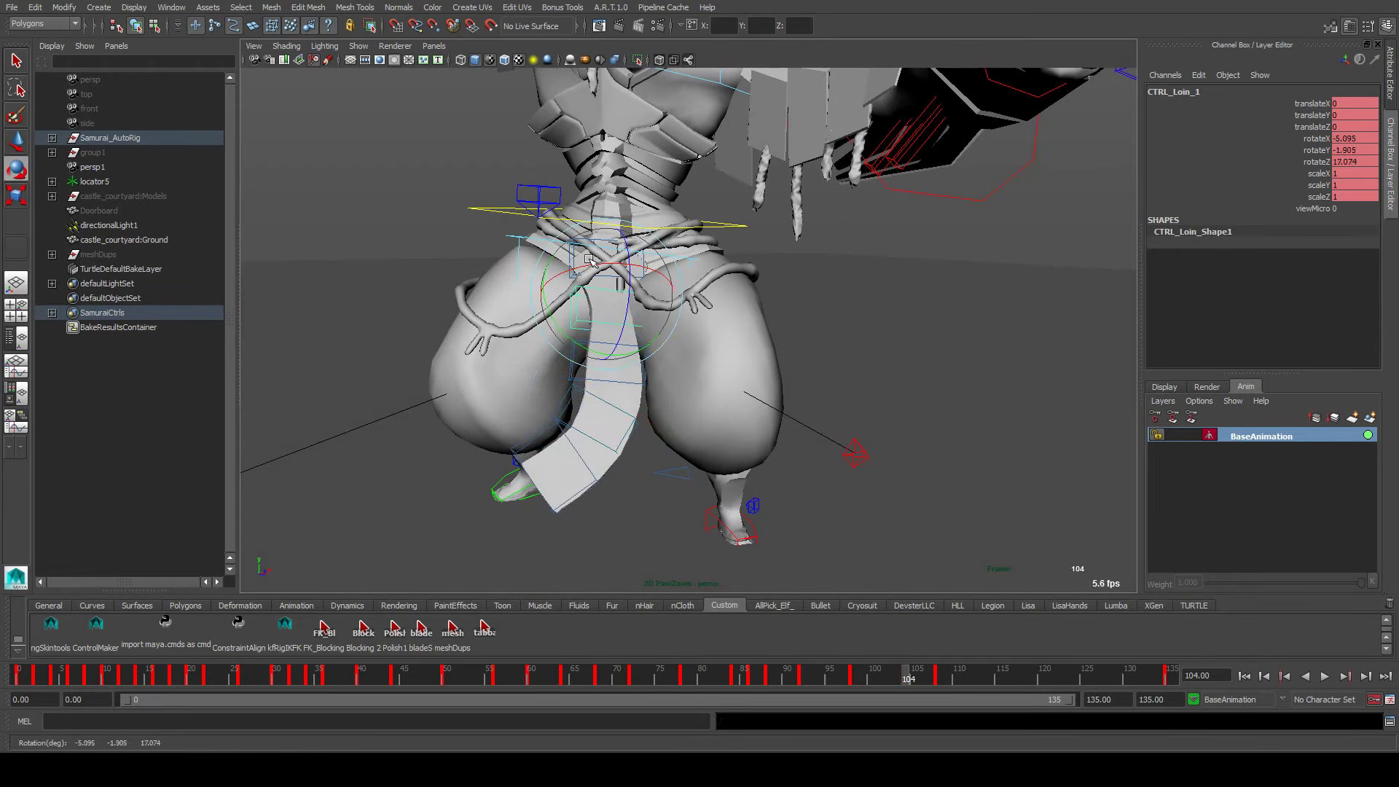
Refine the upper loincloth at frame 104, rotating CTRL_Loin_1 to about 1, -2.5 and 19
left_click(585, 239)
left_click(632, 357)
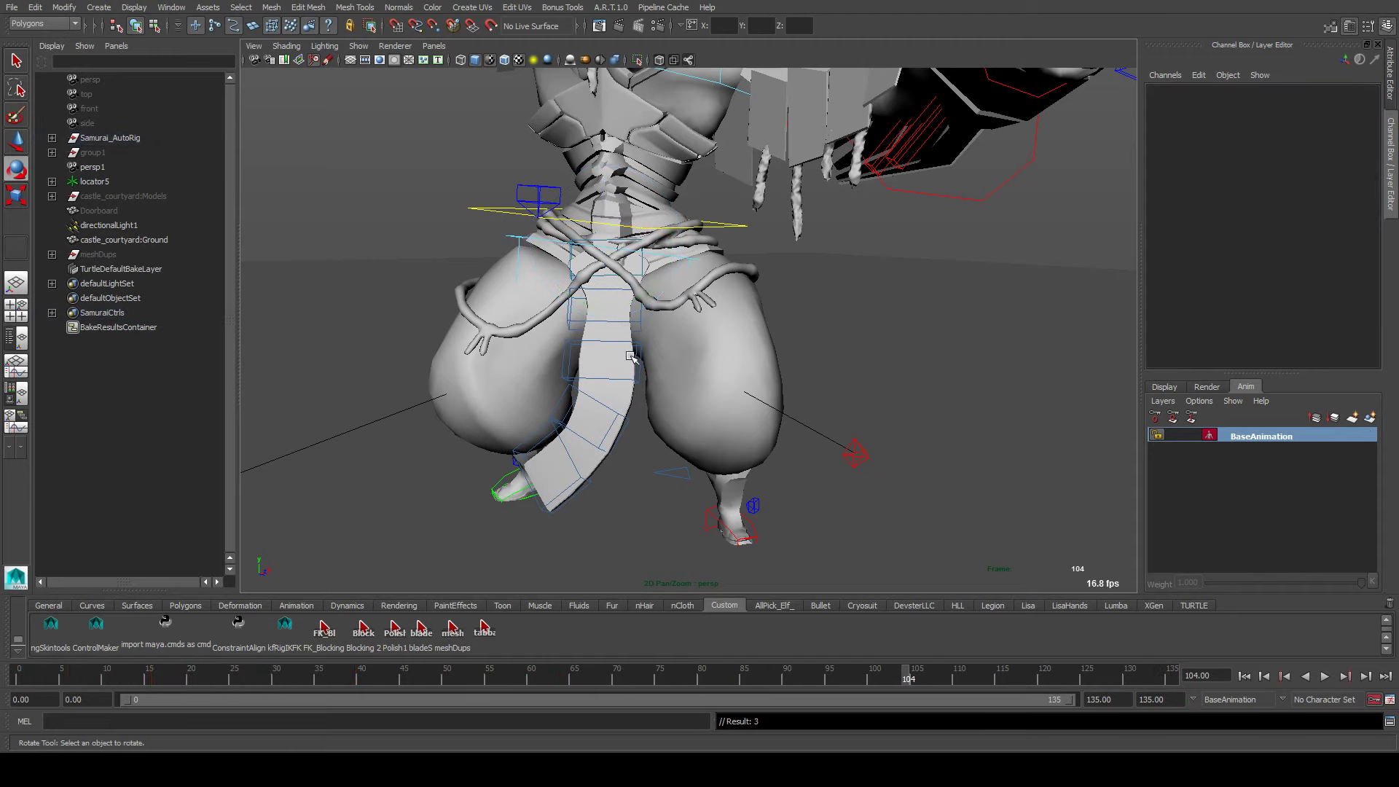
left_click(605, 292)
left_click(605, 306)
left_click(604, 321)
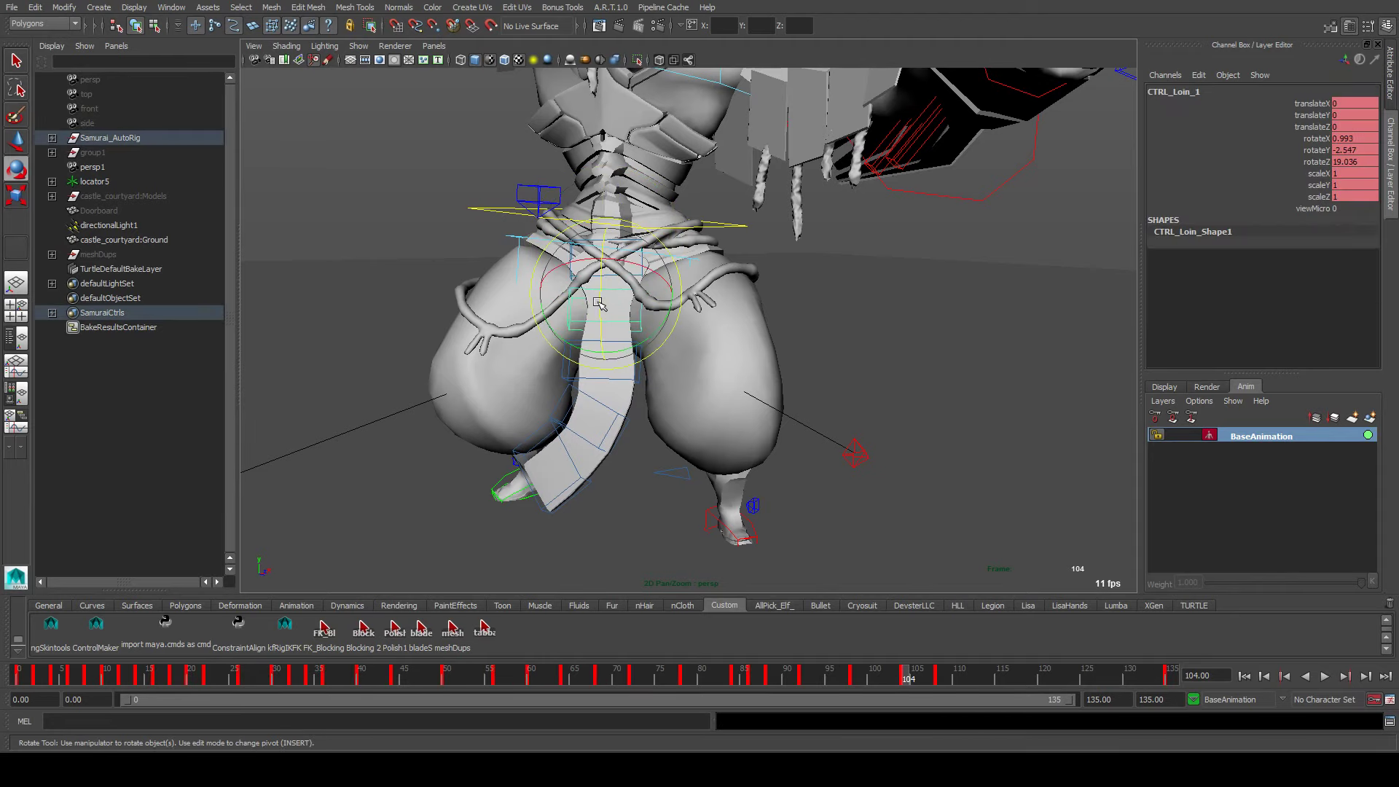
left_click(605, 341)
left_click(619, 350)
left_click_drag(594, 340, 714, 350)
Rotate CTRL_Loin_3 and CTRL_Loin_4 at frame 104, bringing CTRL_Loin_4 to about -9.2 in X, and select all five loincloth controls
left_click(576, 306)
left_click(510, 408)
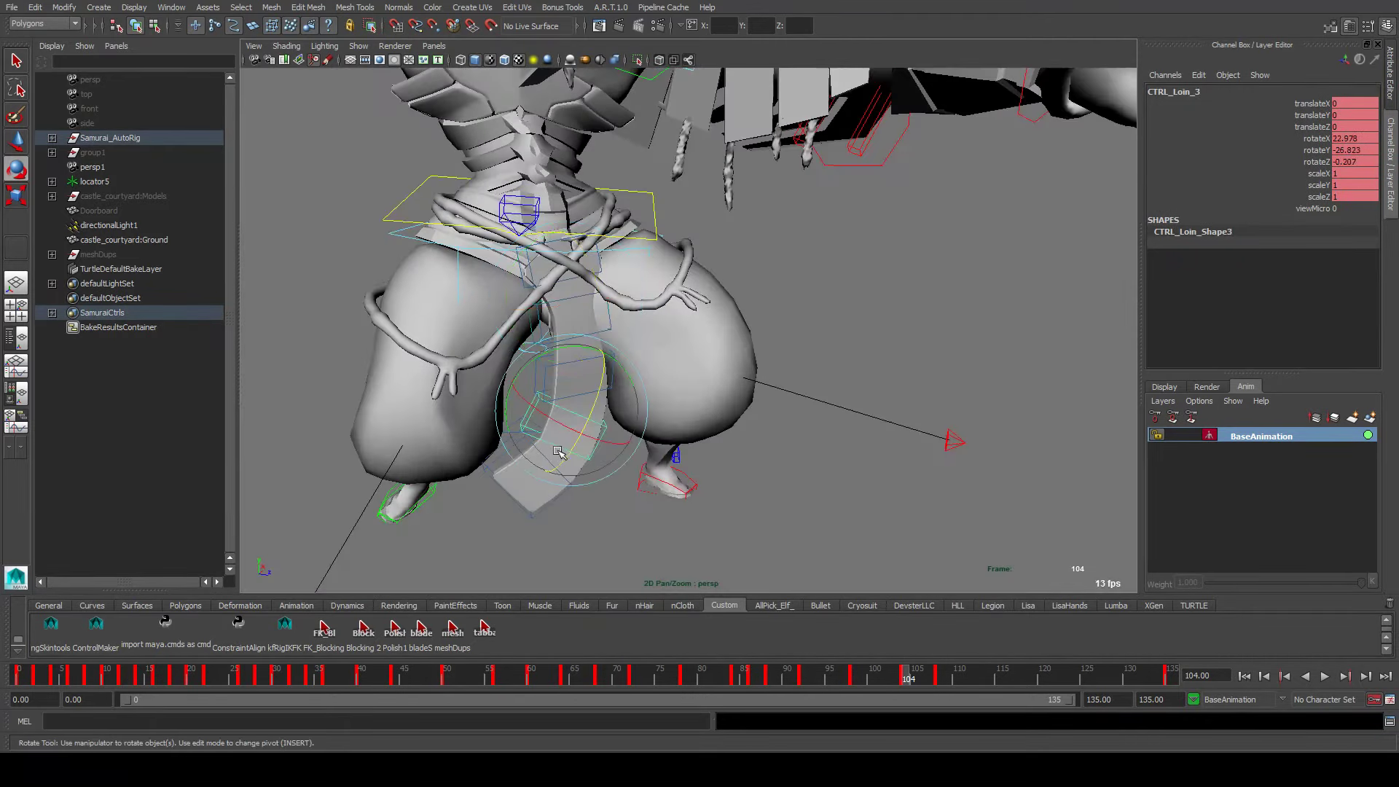
left_click_drag(510, 408, 763, 384, "alt")
left_click(805, 430)
left_click(536, 446)
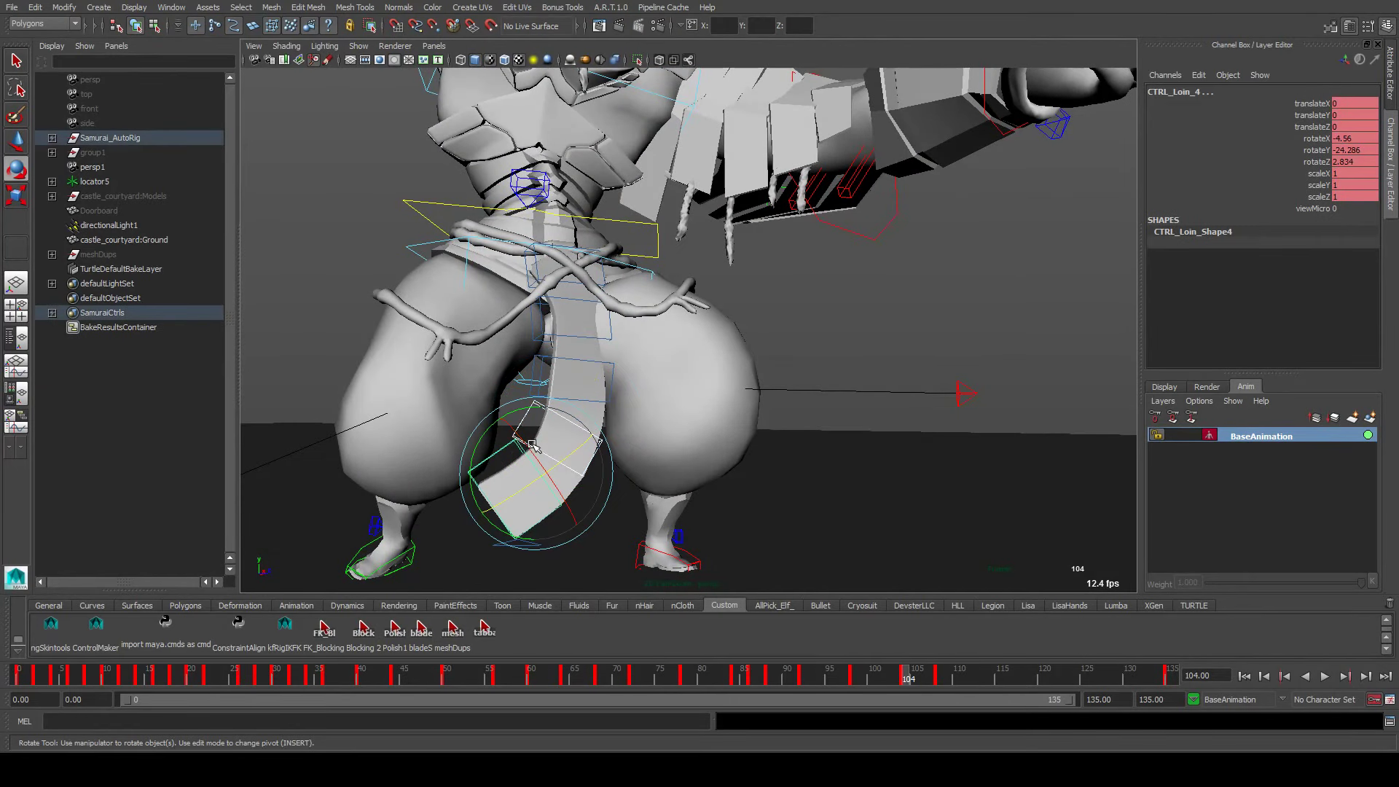
left_click_drag(536, 446, 474, 417)
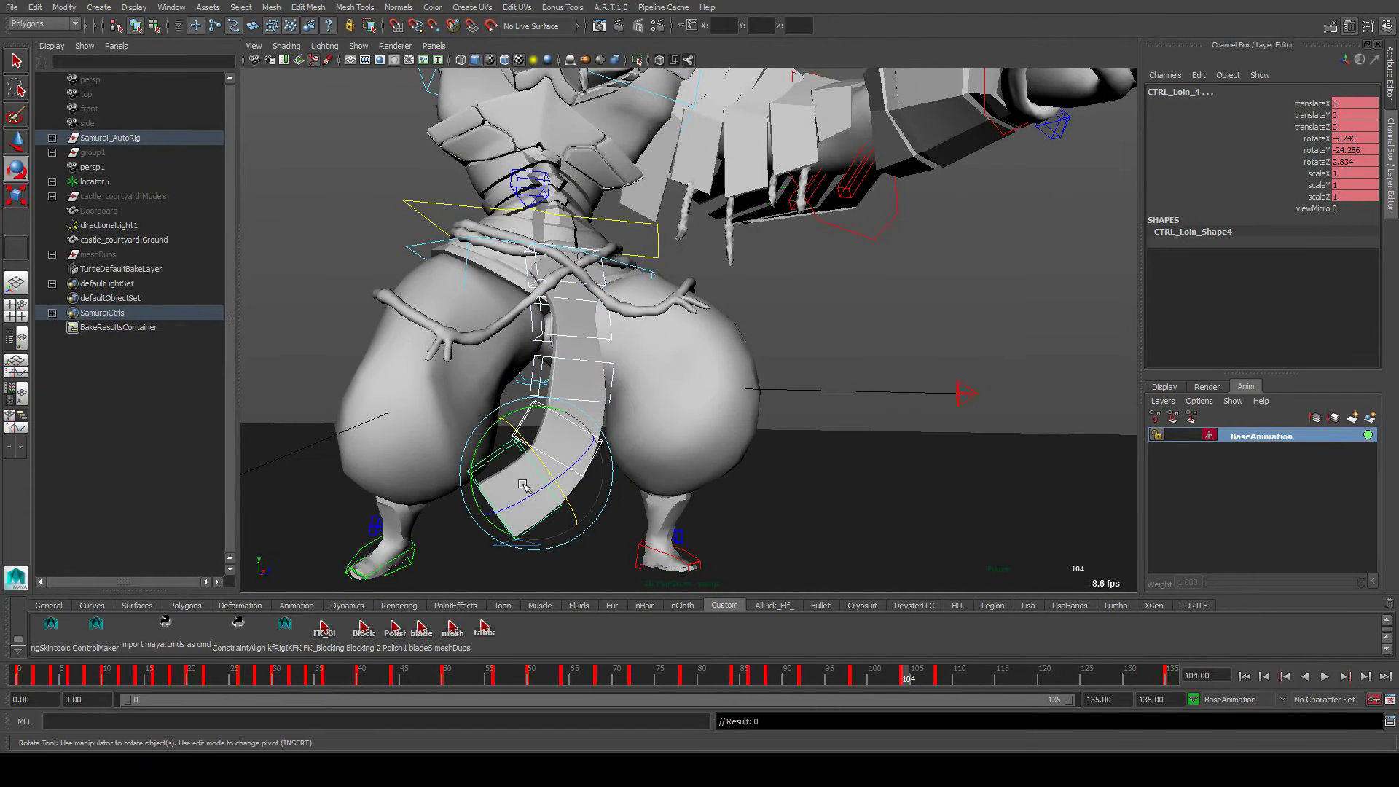
Retime the loincloth key at frame 104 to frame 102 and play back the swing before and after the change
key("comma")
key("comma")
left_click_drag(854, 373, 798, 390, "alt")
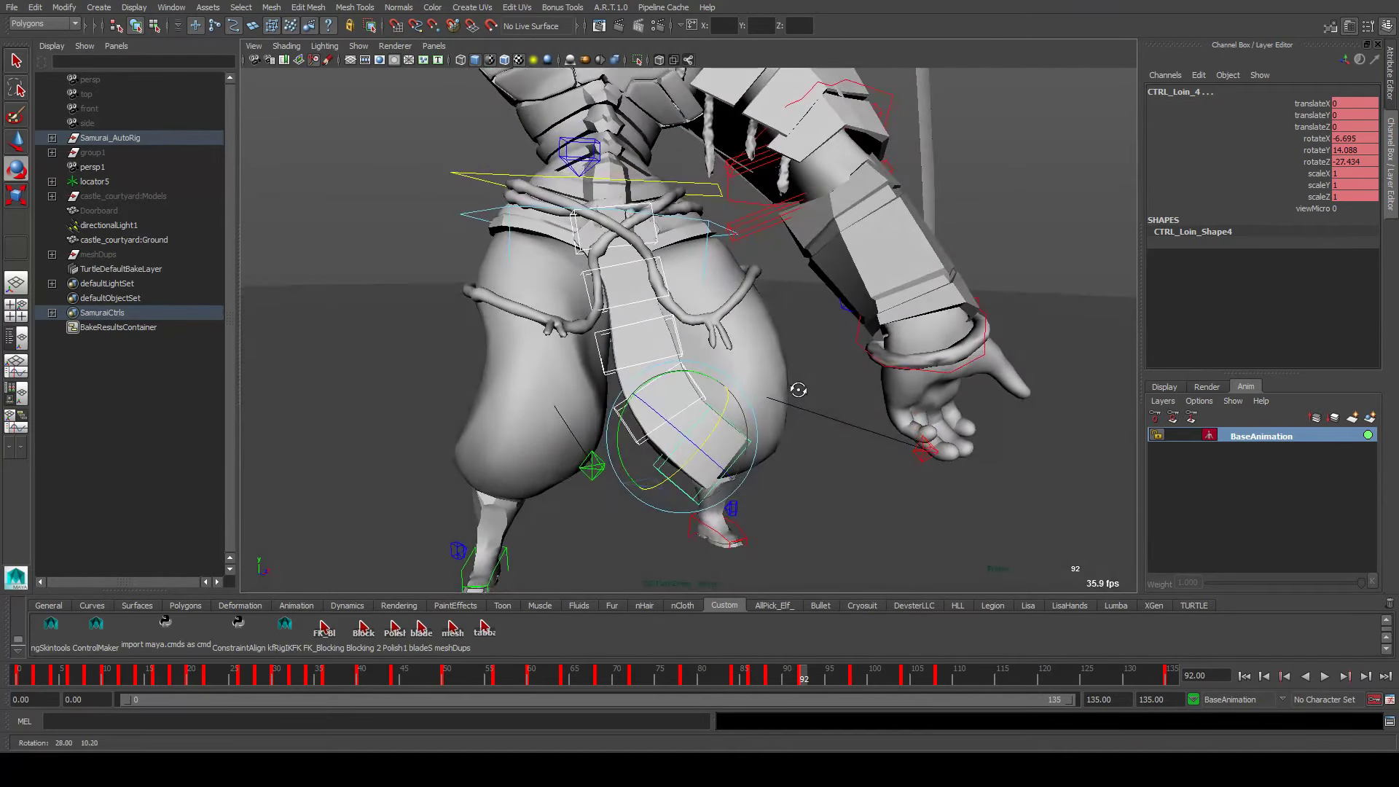
key("alt+v")
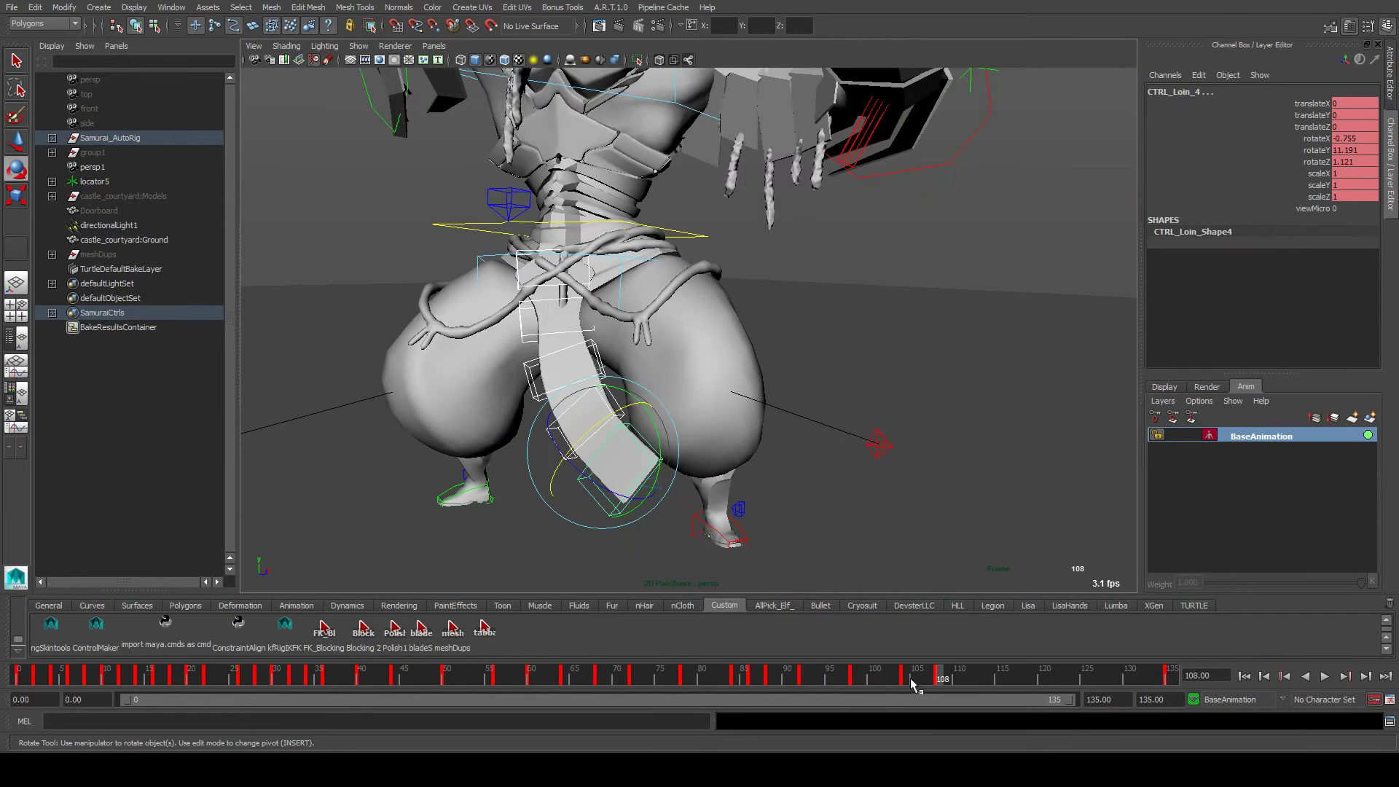
left_click_drag(906, 674, 891, 677)
key("alt+v")
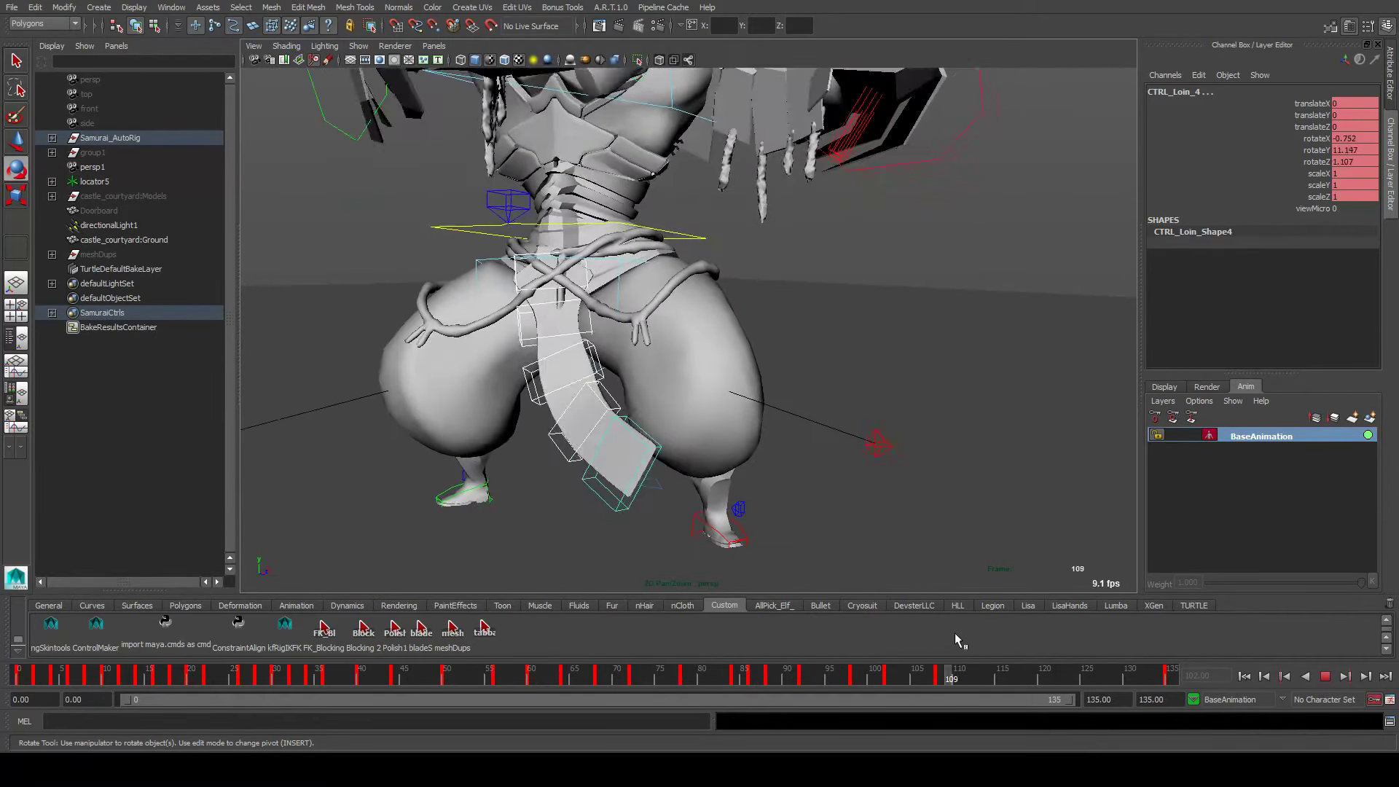
key("Escape")
At frame 108, rotate the lower loincloth controls to about -11.5 in X on CTRL_Loin_4 and select all the loincloth controls
left_click_drag(940, 568, 642, 401, "alt")
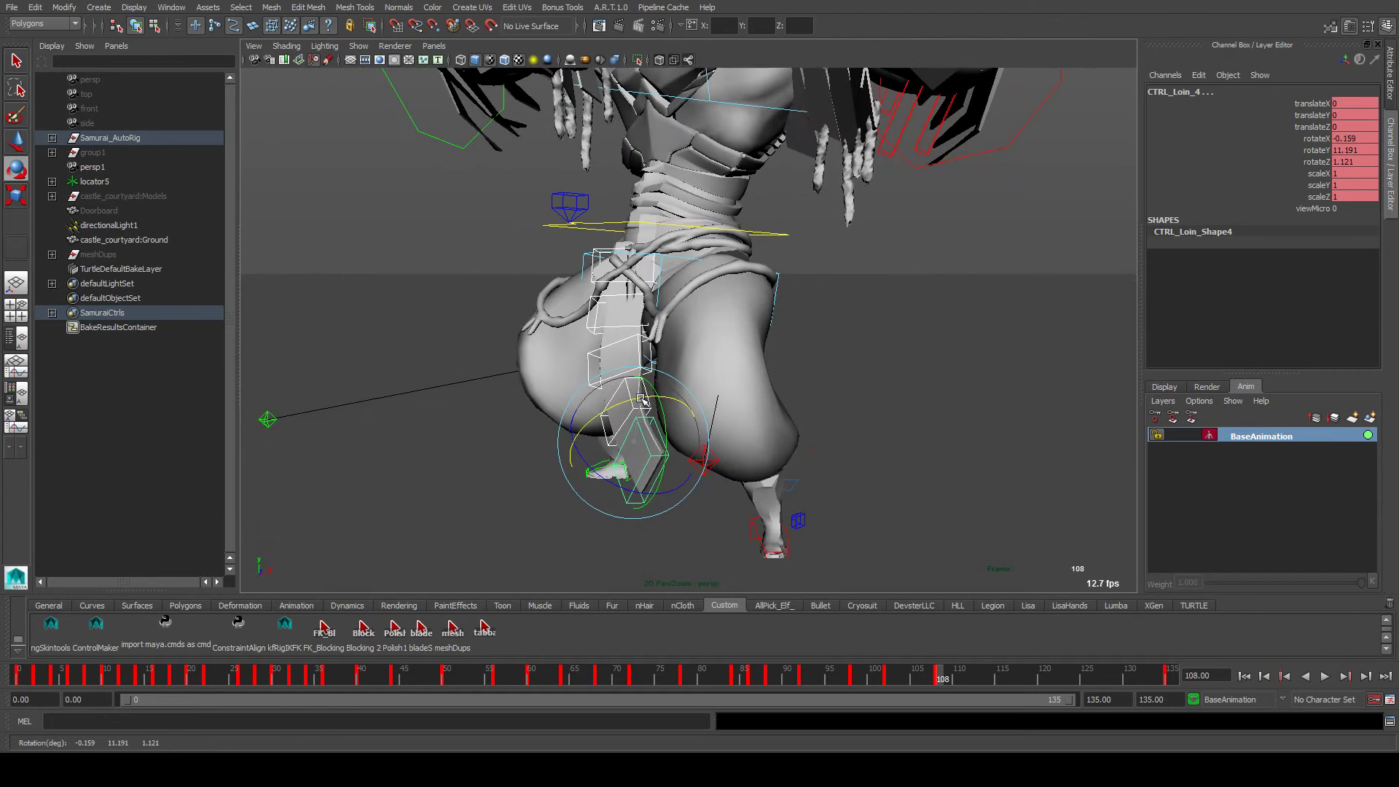
left_click_drag(579, 284, 644, 414)
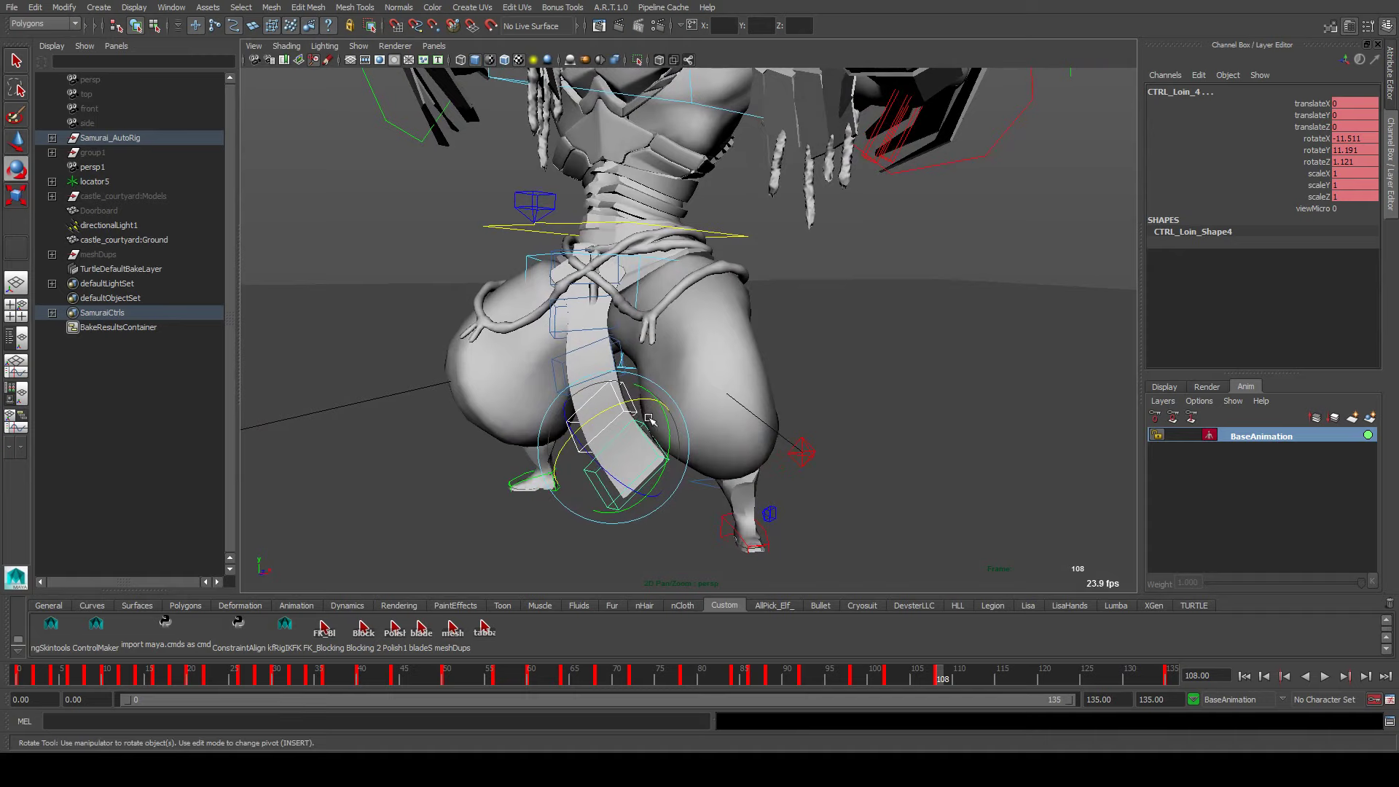
left_click(498, 632)
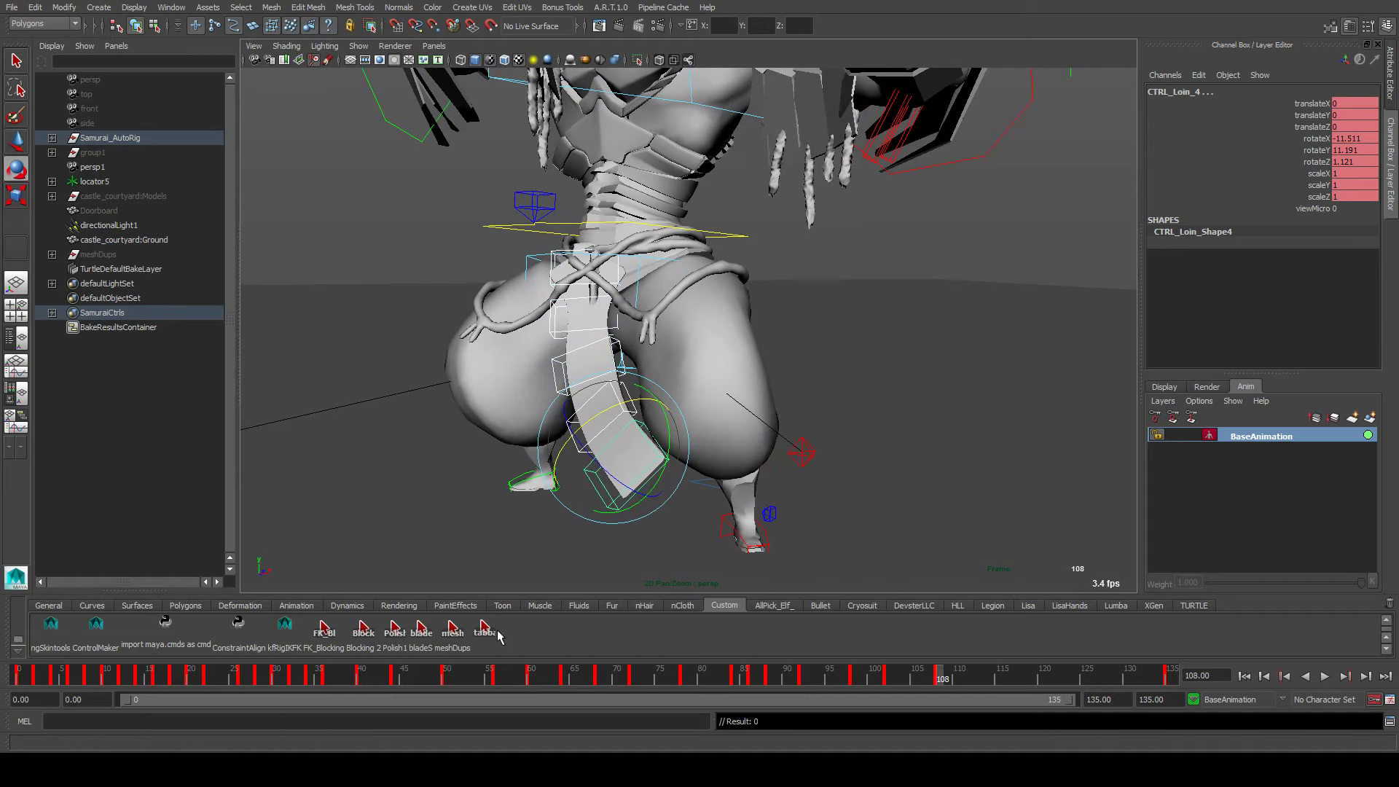
At frame 116, rotate CTRL_Loin_0 to about 409.6, 0.4 and 1.2, and CTRL_Loin_1 to about 0.2, -2 and 5.7
left_click(996, 689)
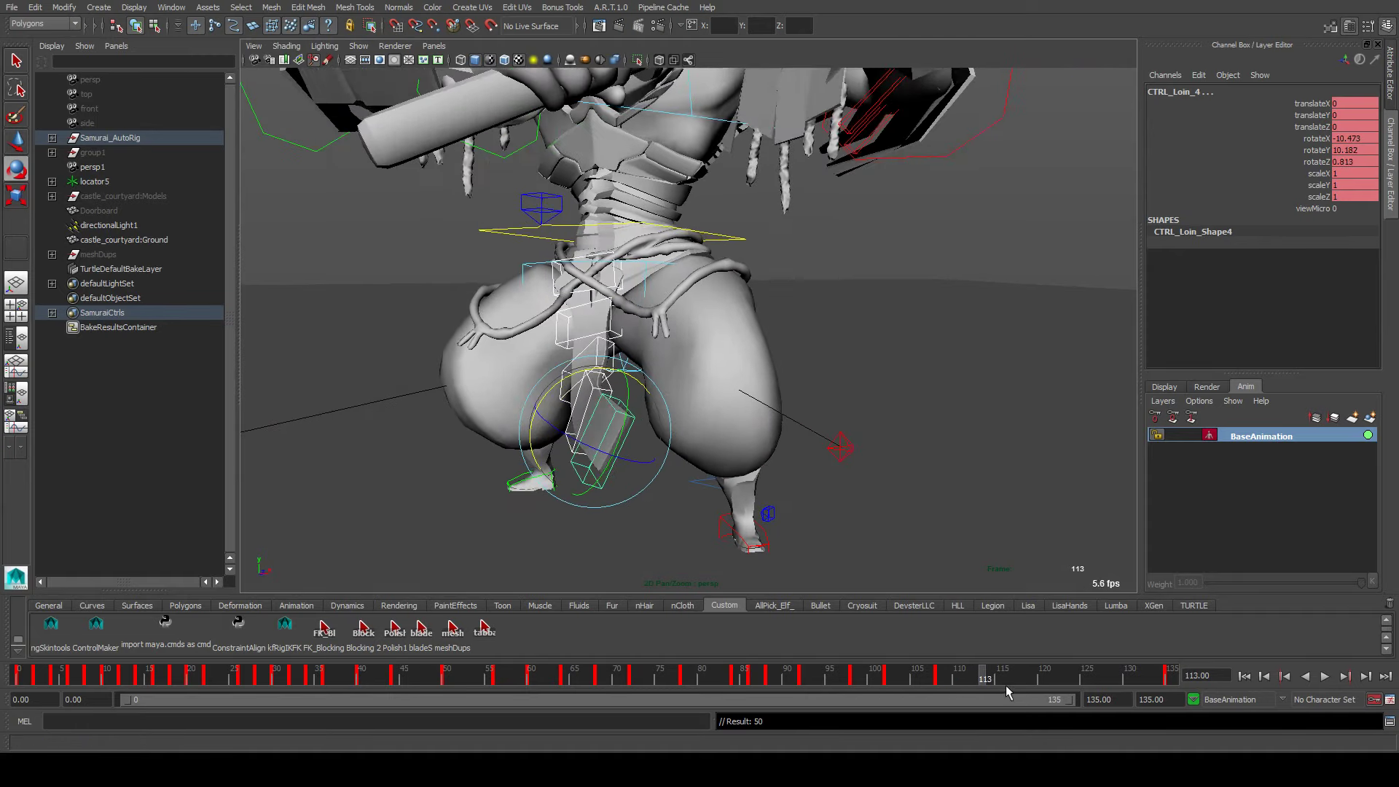
left_click(1010, 689)
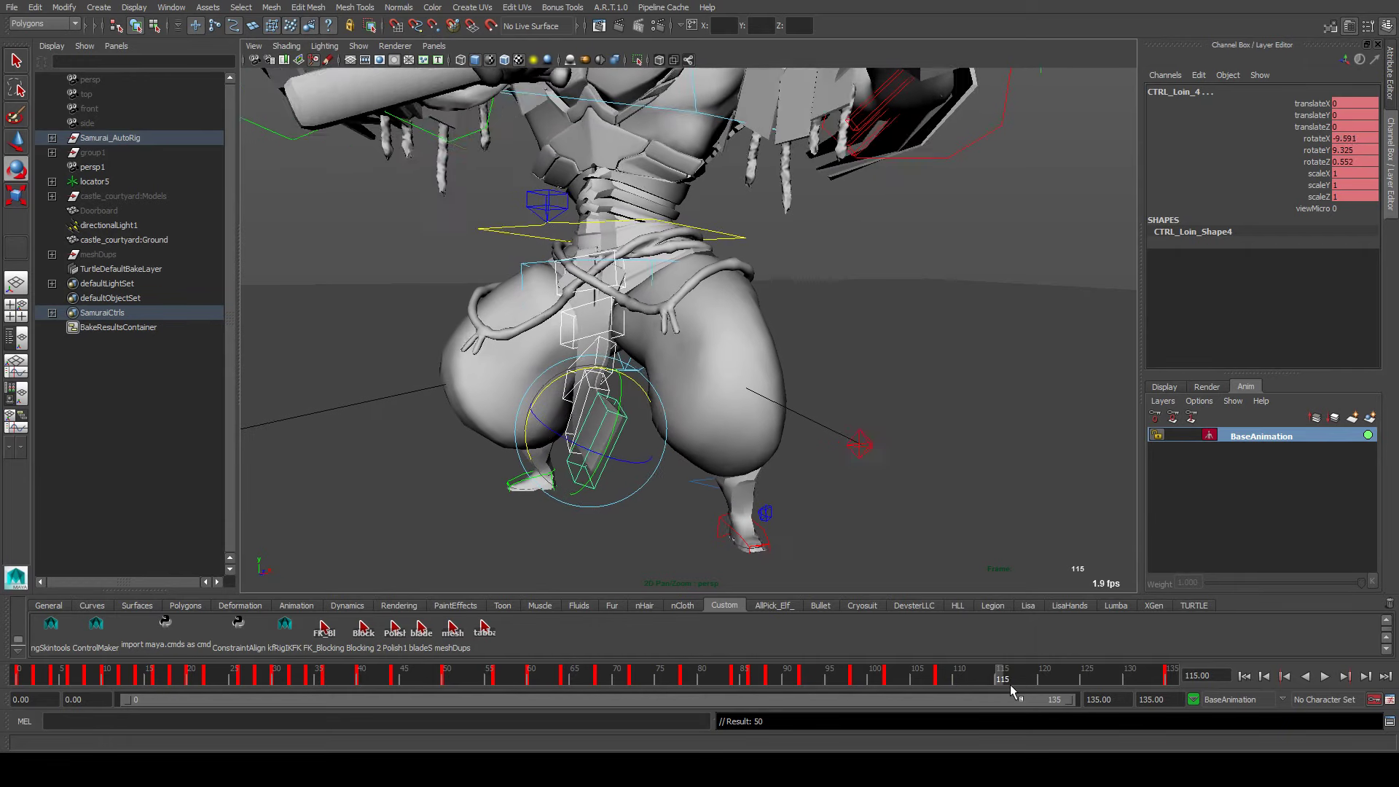
left_click(621, 284)
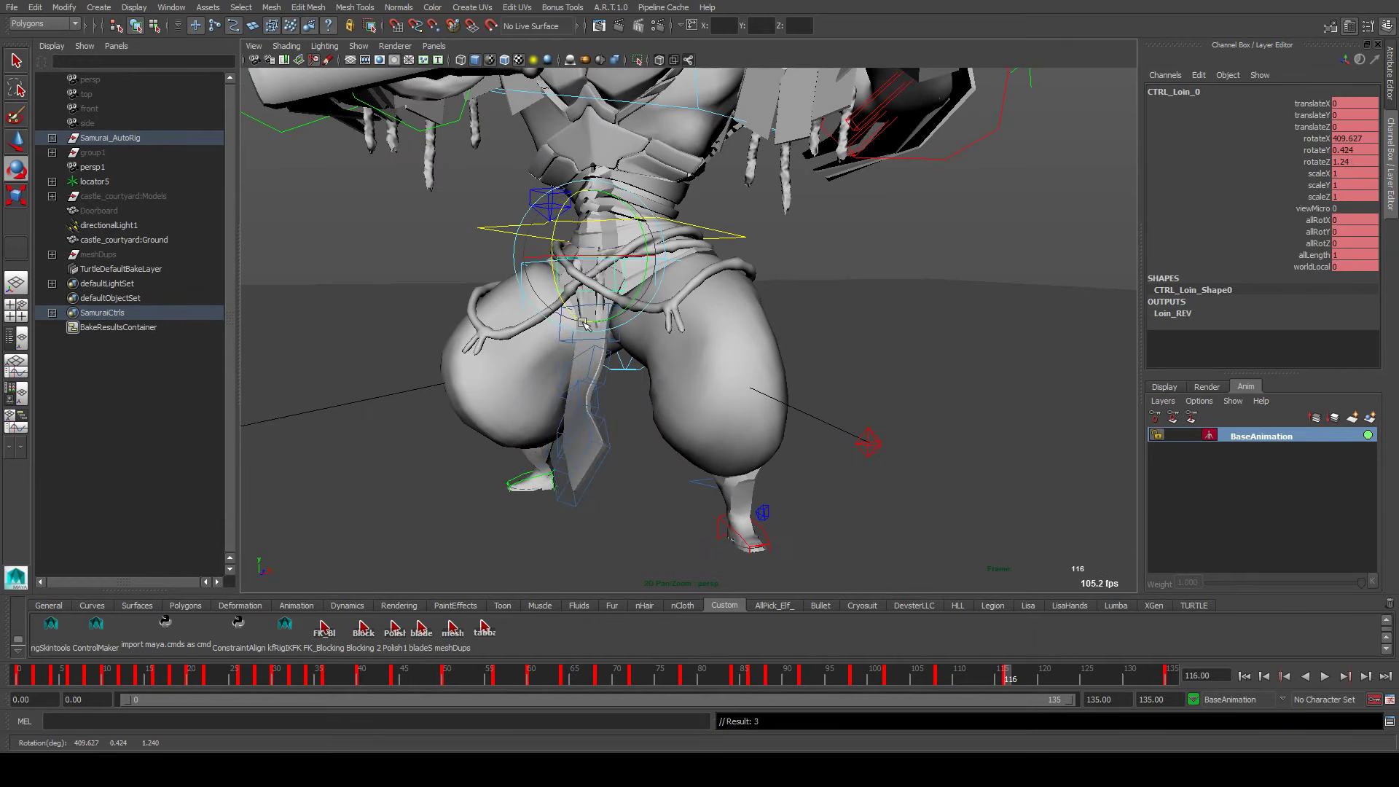
left_click(612, 337)
left_click_drag(603, 297, 612, 306)
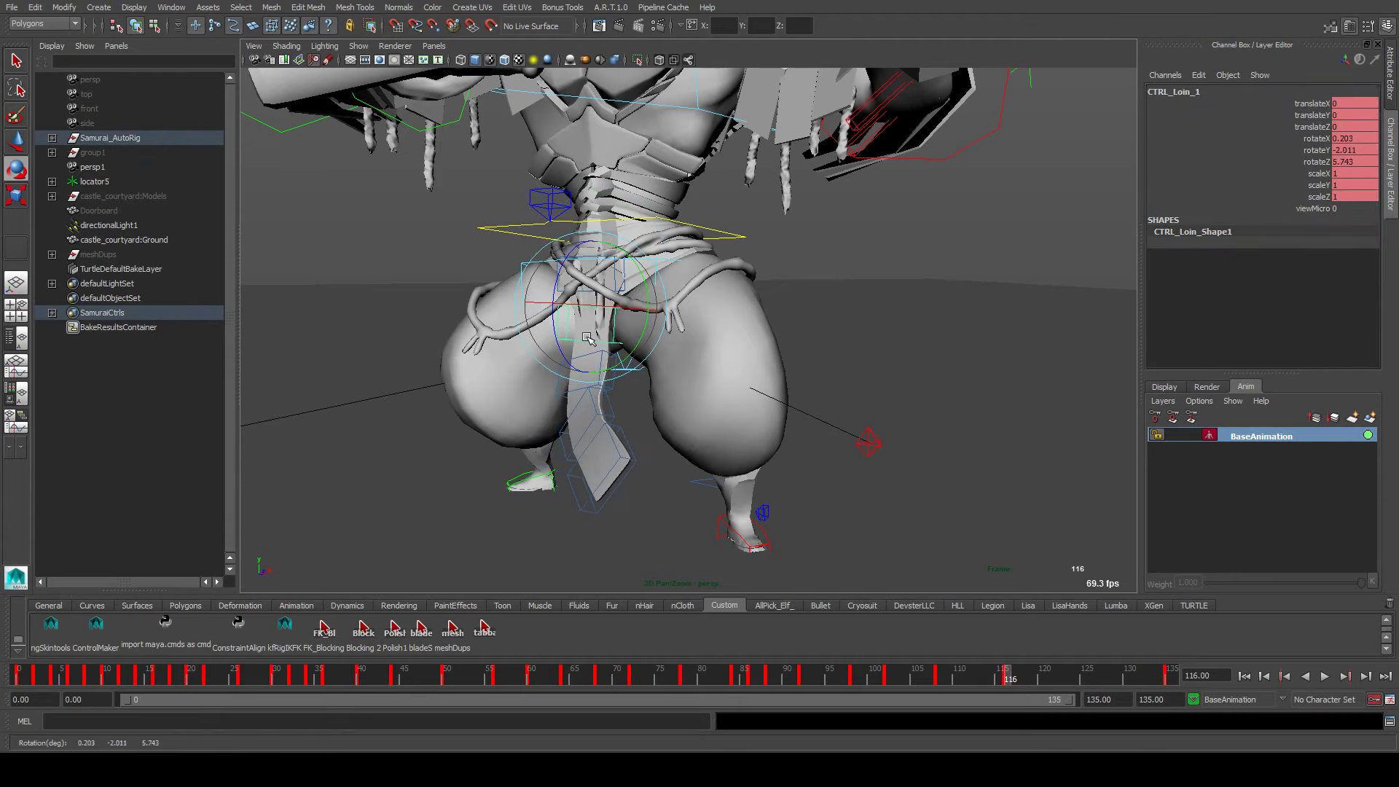
Rotate CTRL_Loin_2 and the controls below it at frame 116 so the cloth hangs straight with its tip curled
left_click(602, 389)
left_click(609, 381)
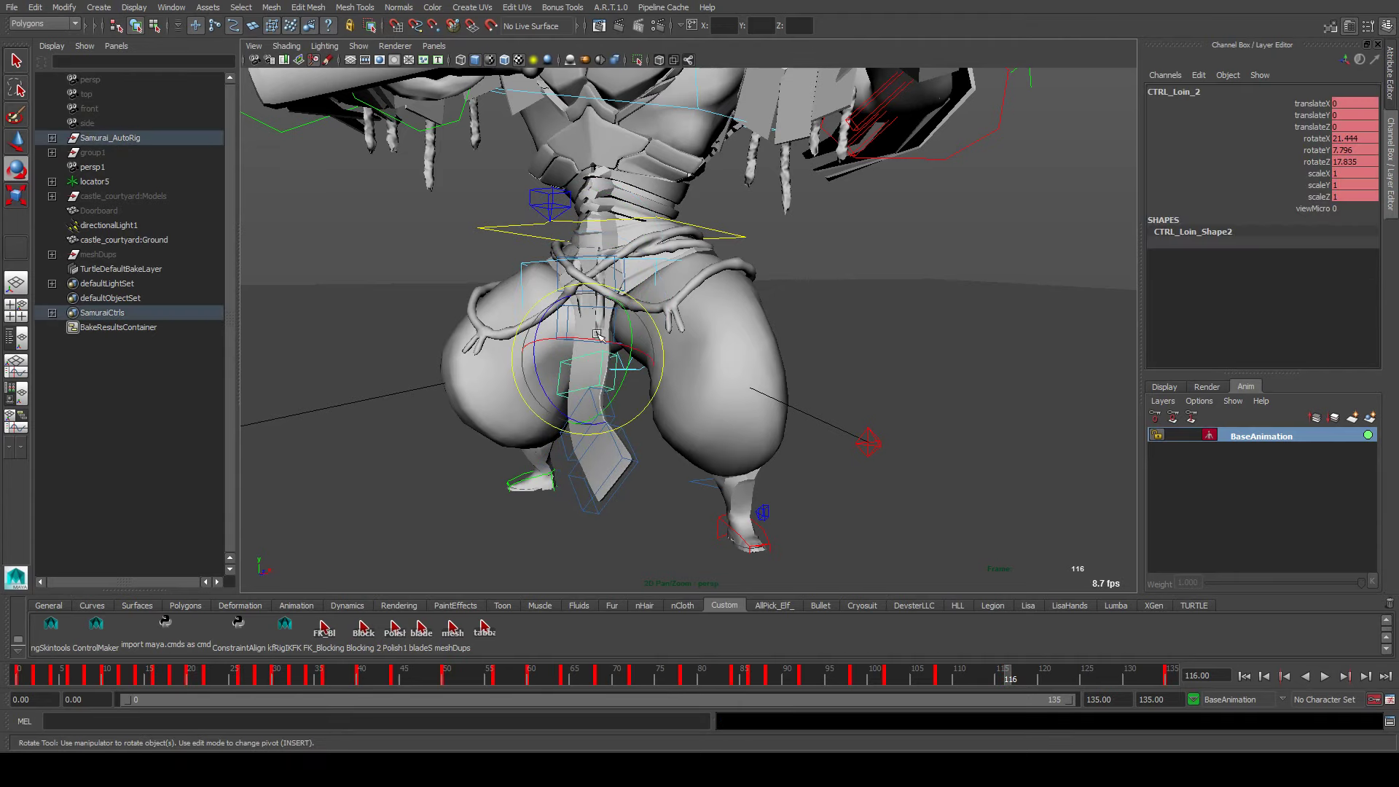
left_click_drag(595, 341, 545, 434)
left_click(635, 442)
left_click(629, 422)
left_click(620, 421)
left_click(618, 417)
left_click(616, 408)
left_click(532, 411)
left_click(505, 467)
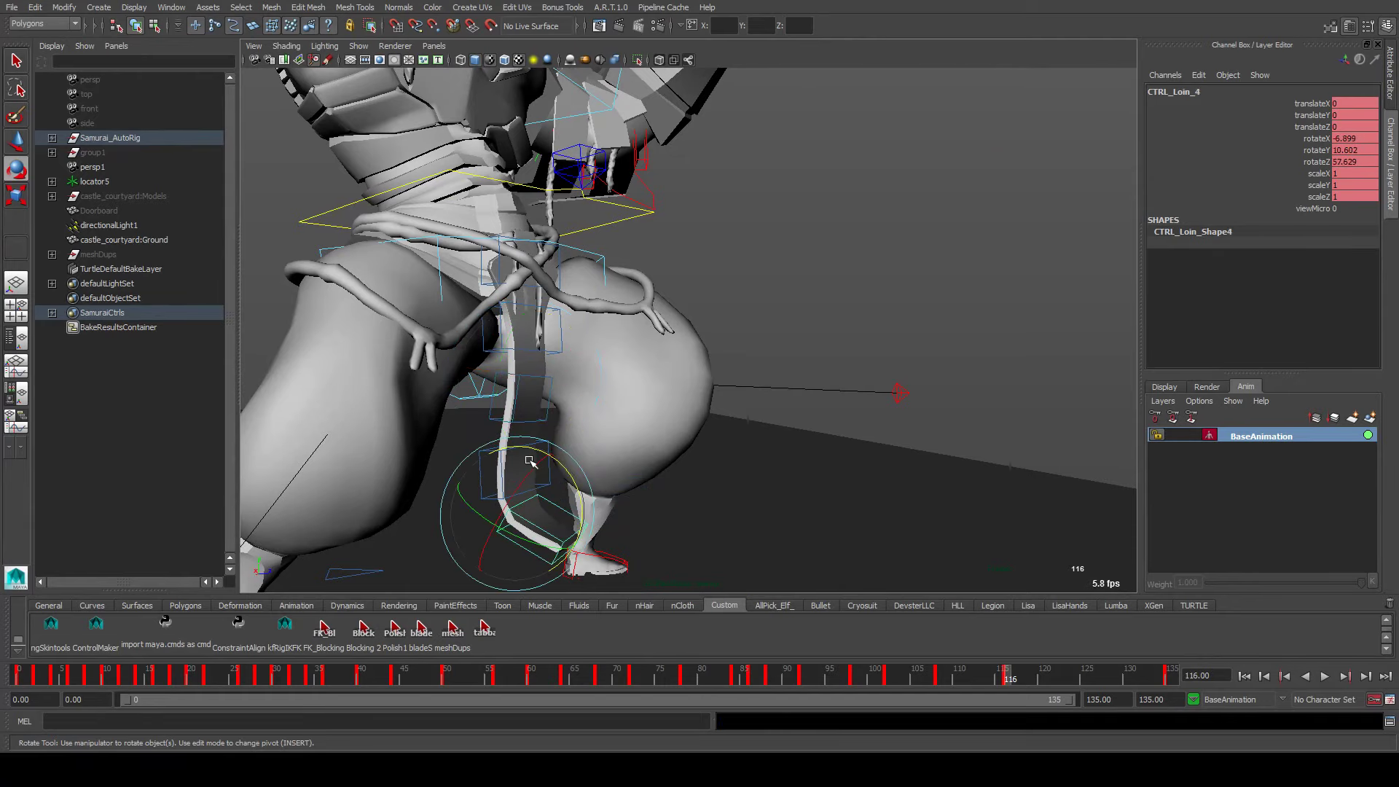
Rotate CTRL_Loin_3 to about 8.8, 4.4, 4.5 and CTRL_Loin_4 to -8.5, 9.4, 48.5; key all loincloth controls at frame 116
left_click(541, 446)
left_click(543, 532)
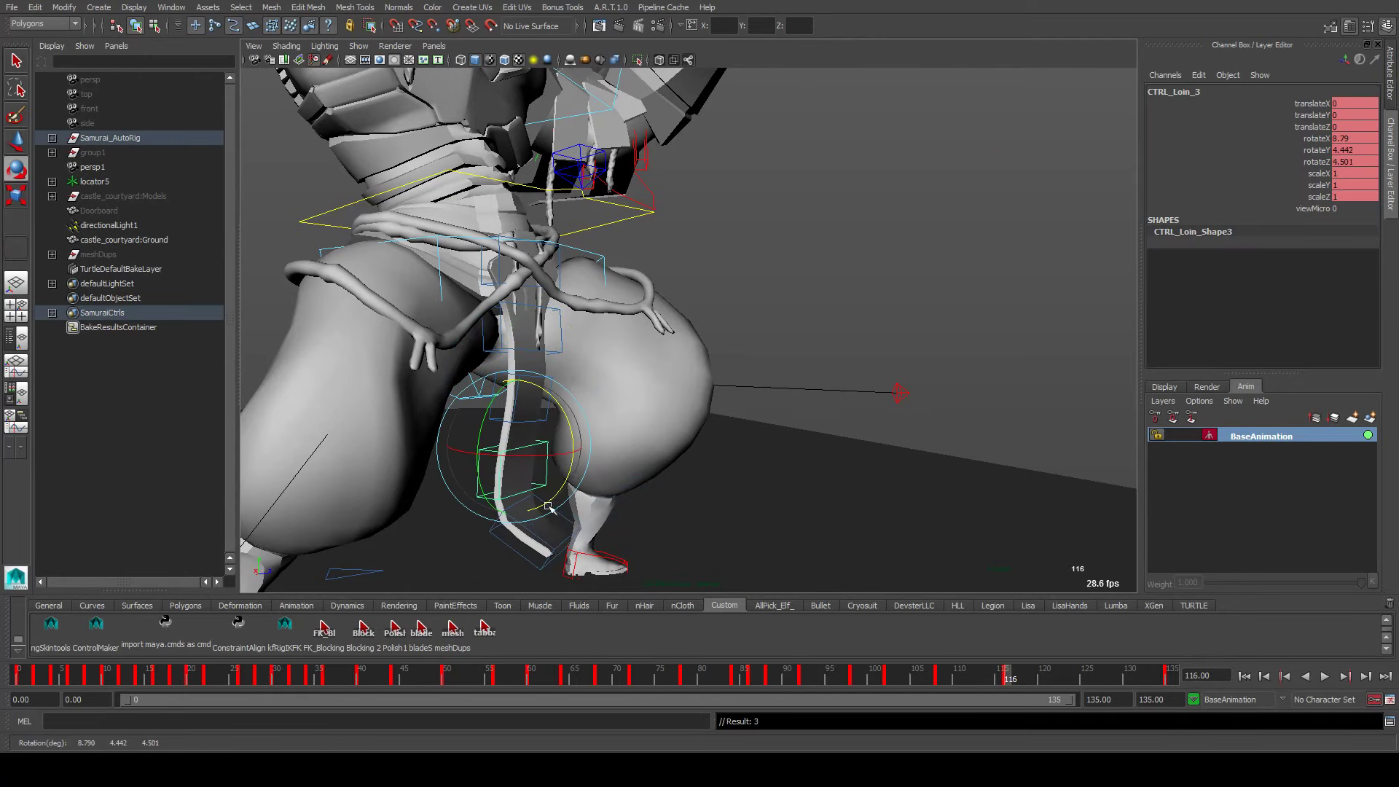
left_click(536, 539)
left_click(555, 526)
left_click_drag(555, 526, 661, 462)
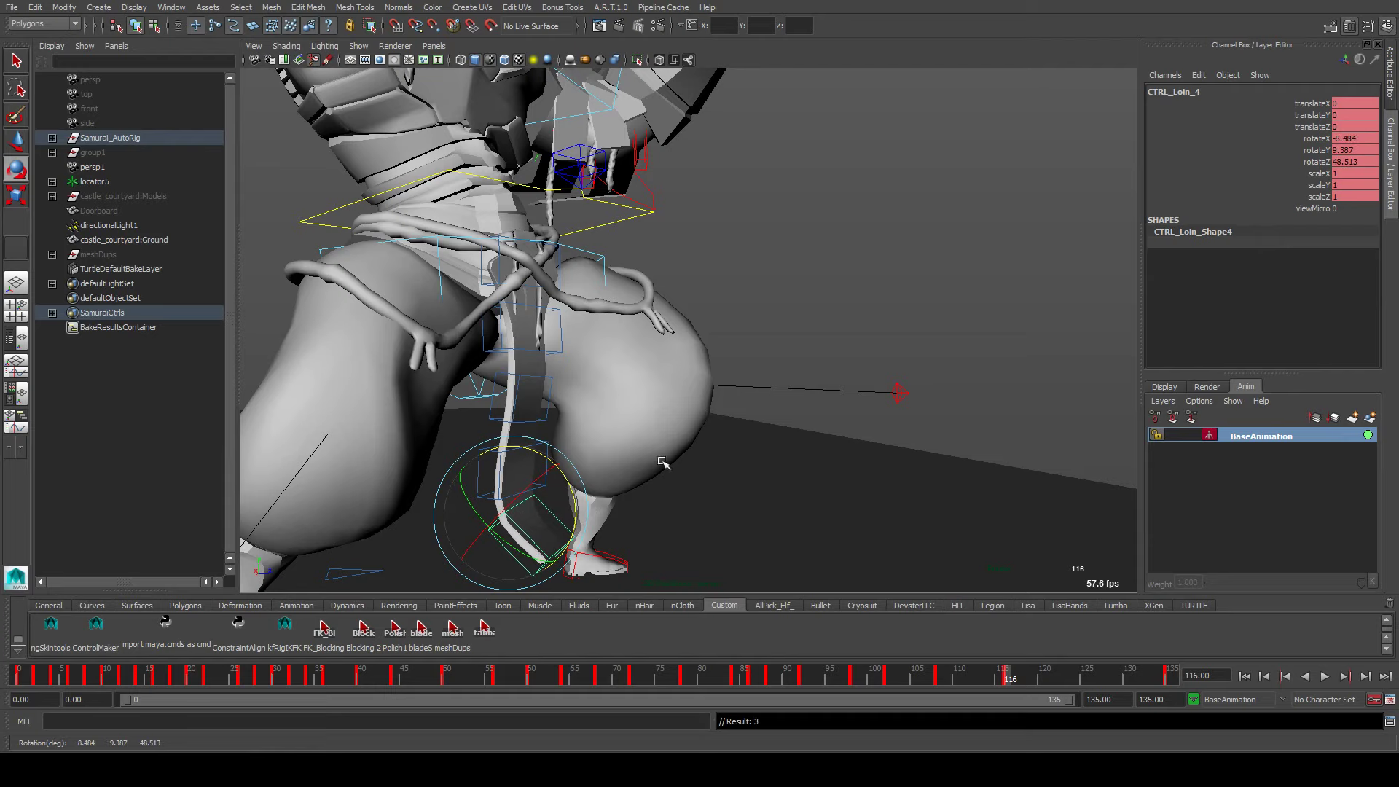
left_click(494, 636)
key("alt+v")
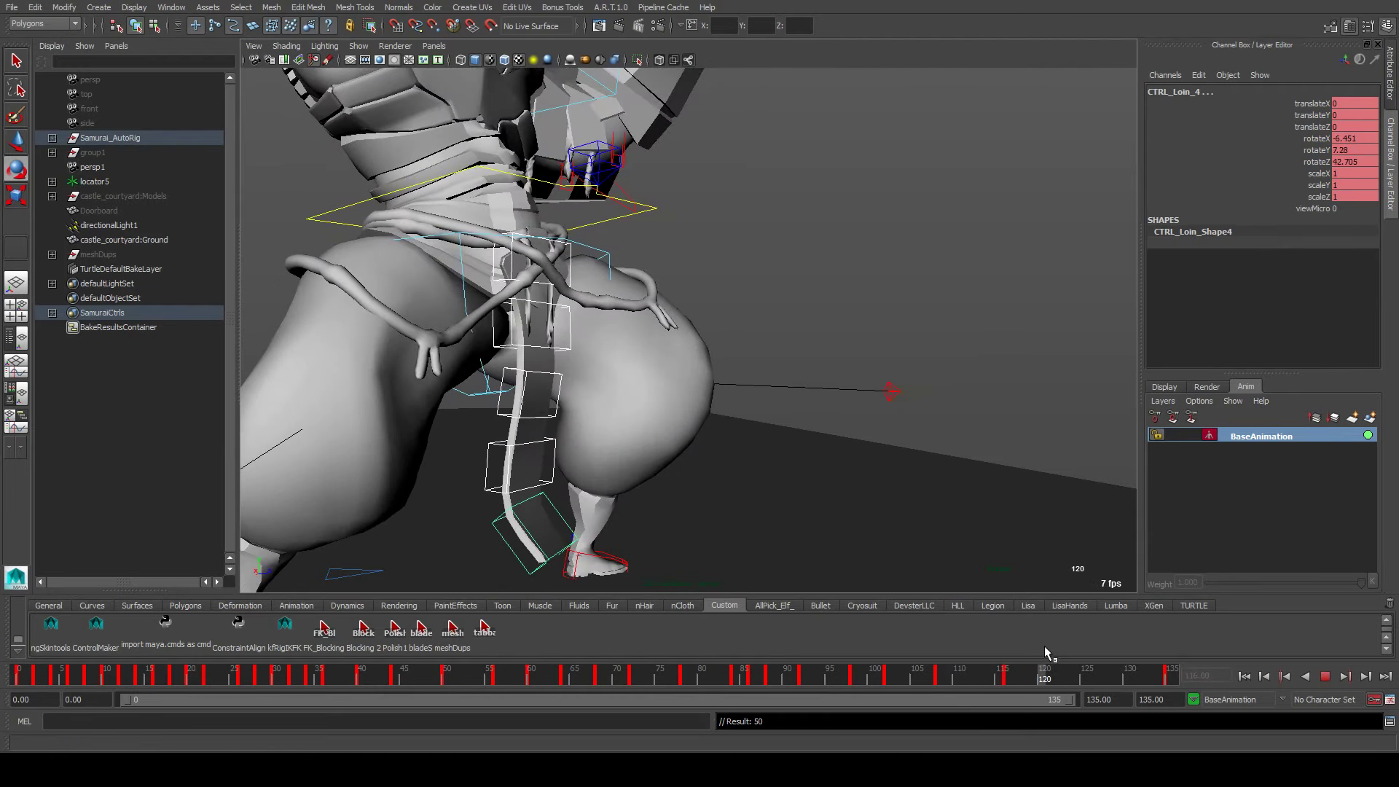
left_click_drag(1042, 674, 1009, 677)
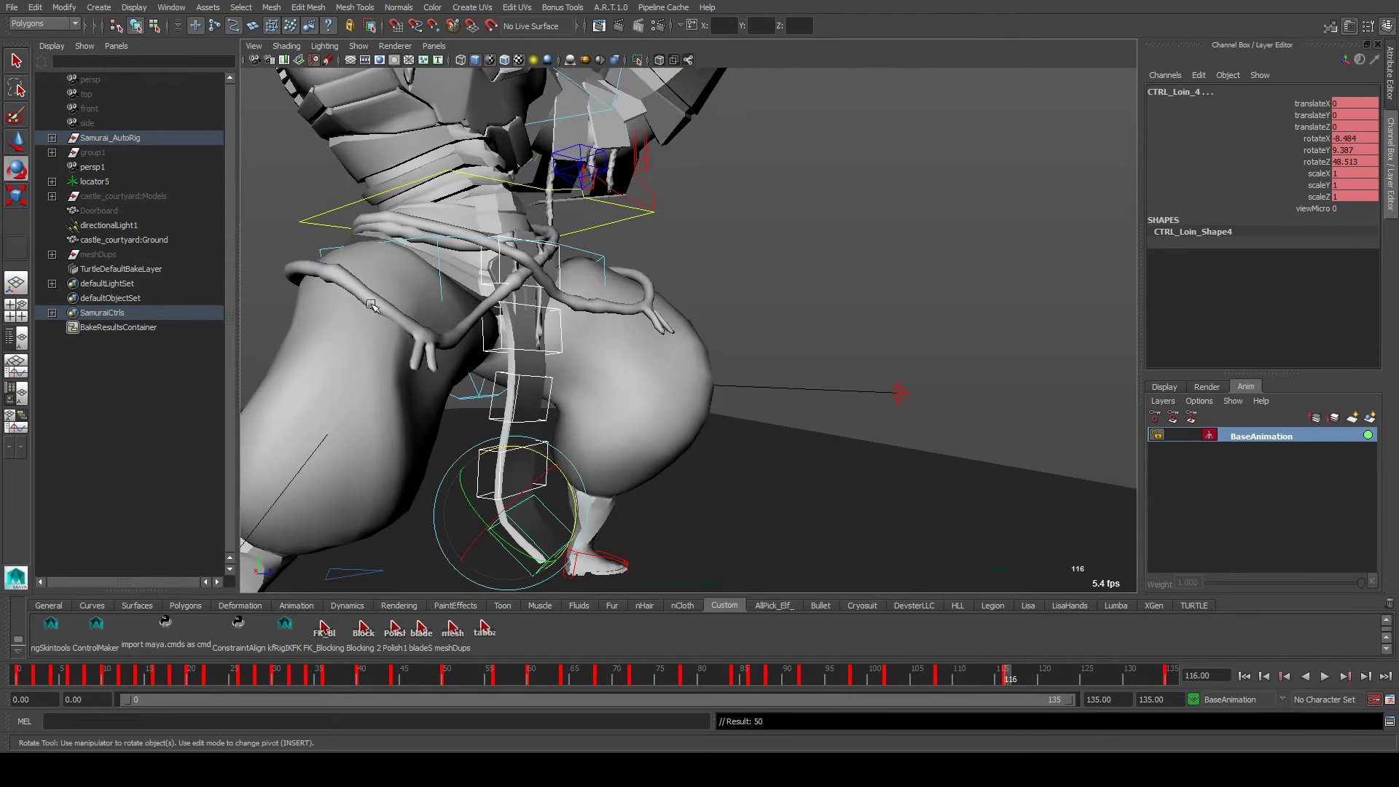
Switch to the Animation menu set, open the Graph Editor, select all loincloth controls and apply an Euler Filter to their curves
left_click(43, 24)
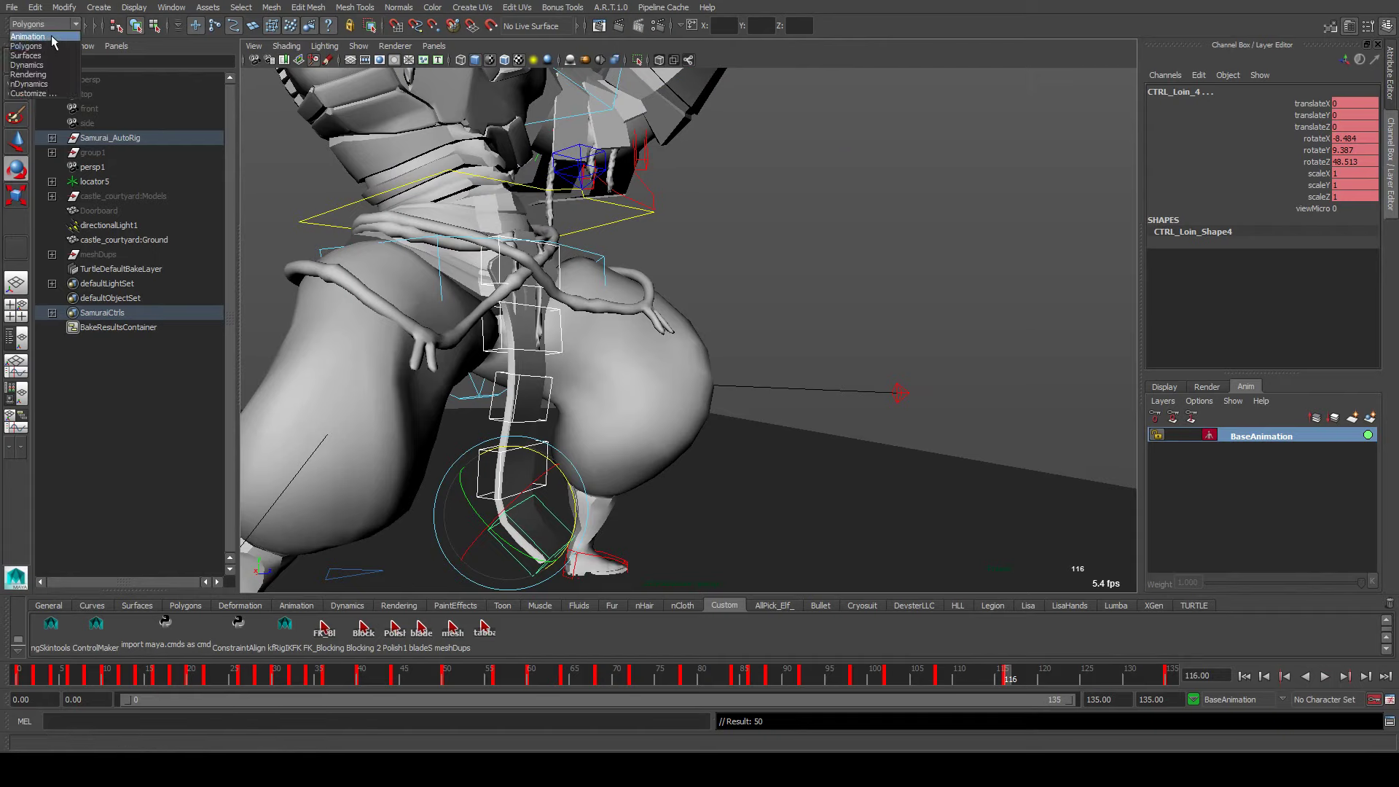
left_click(36, 34)
left_click(235, 9)
left_click(234, 9)
left_click(171, 7)
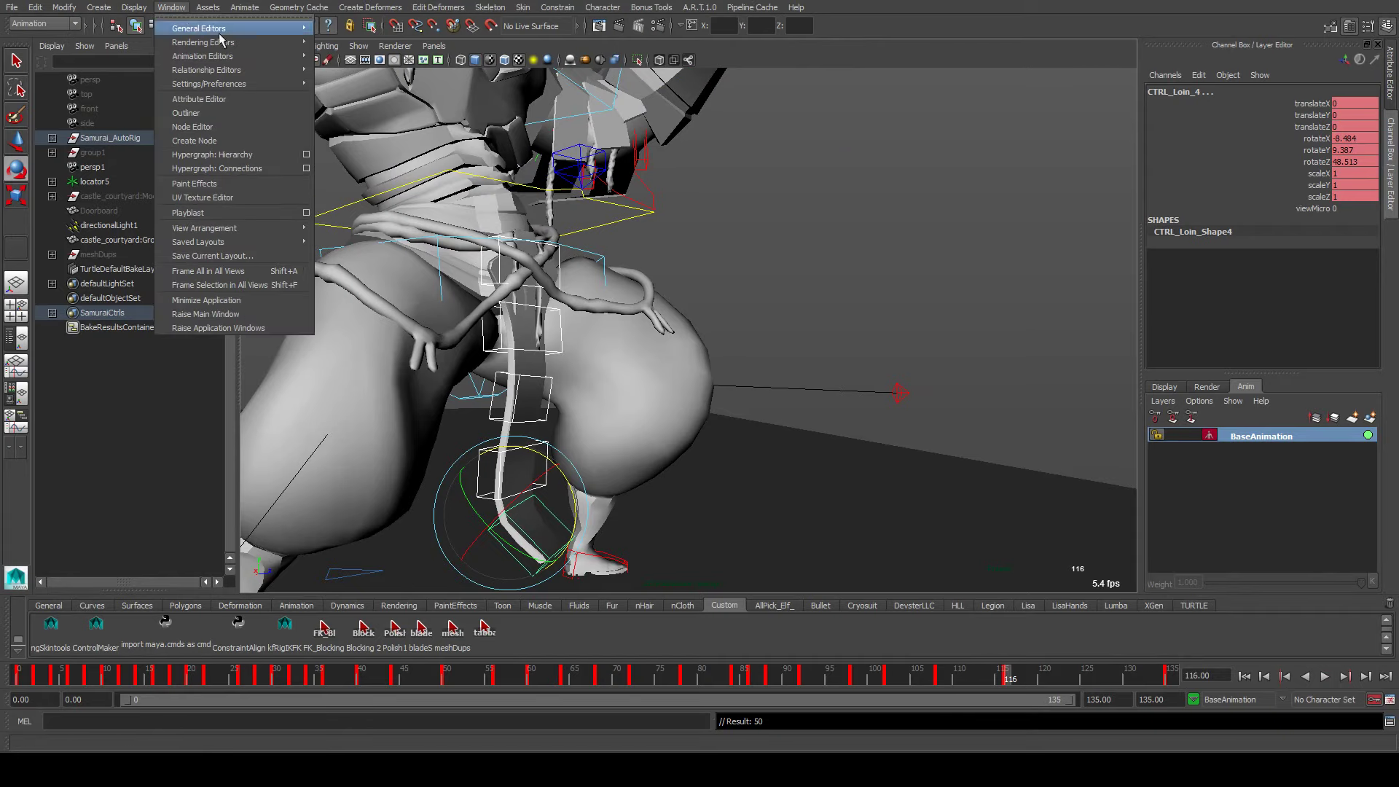
mouse_move(218, 56)
left_click(353, 65)
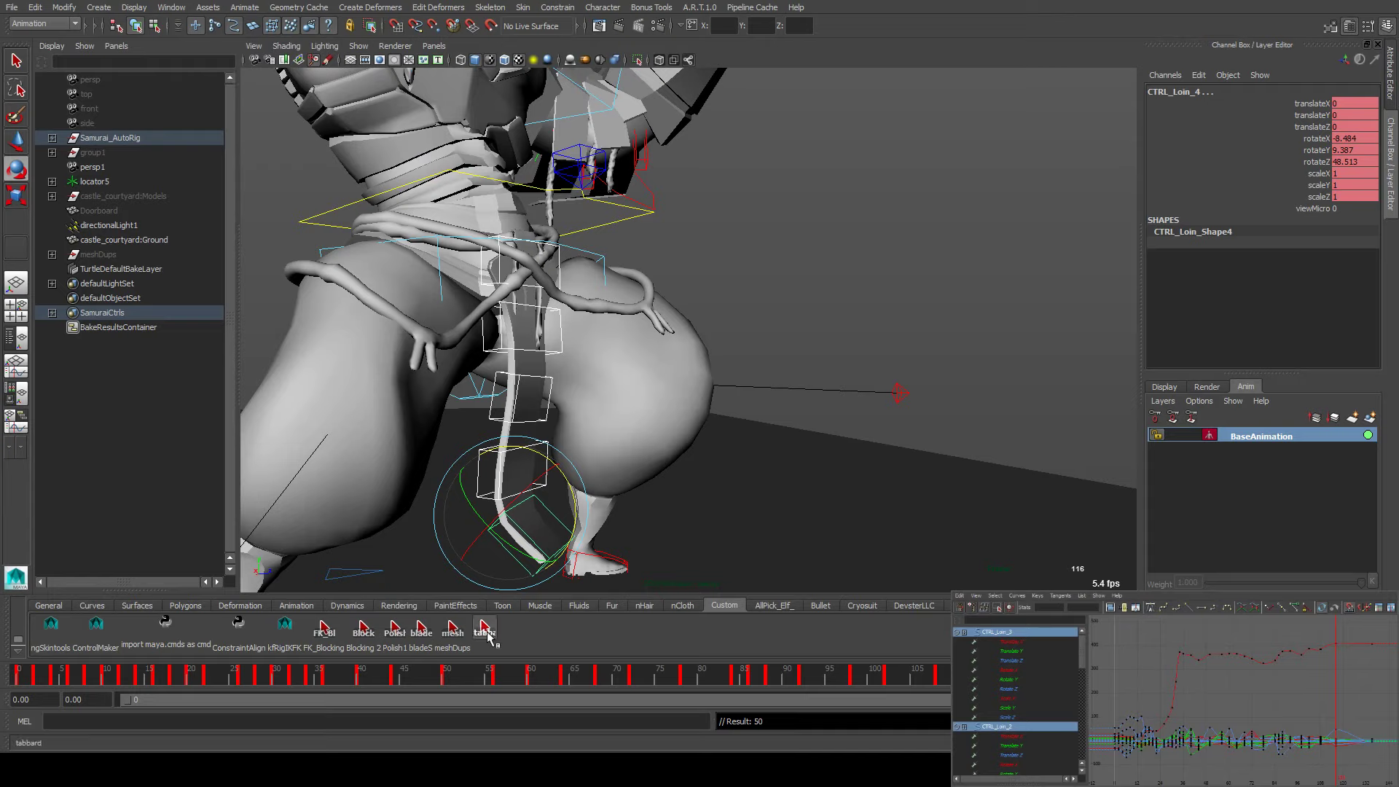
left_click(485, 630)
left_click(1018, 596)
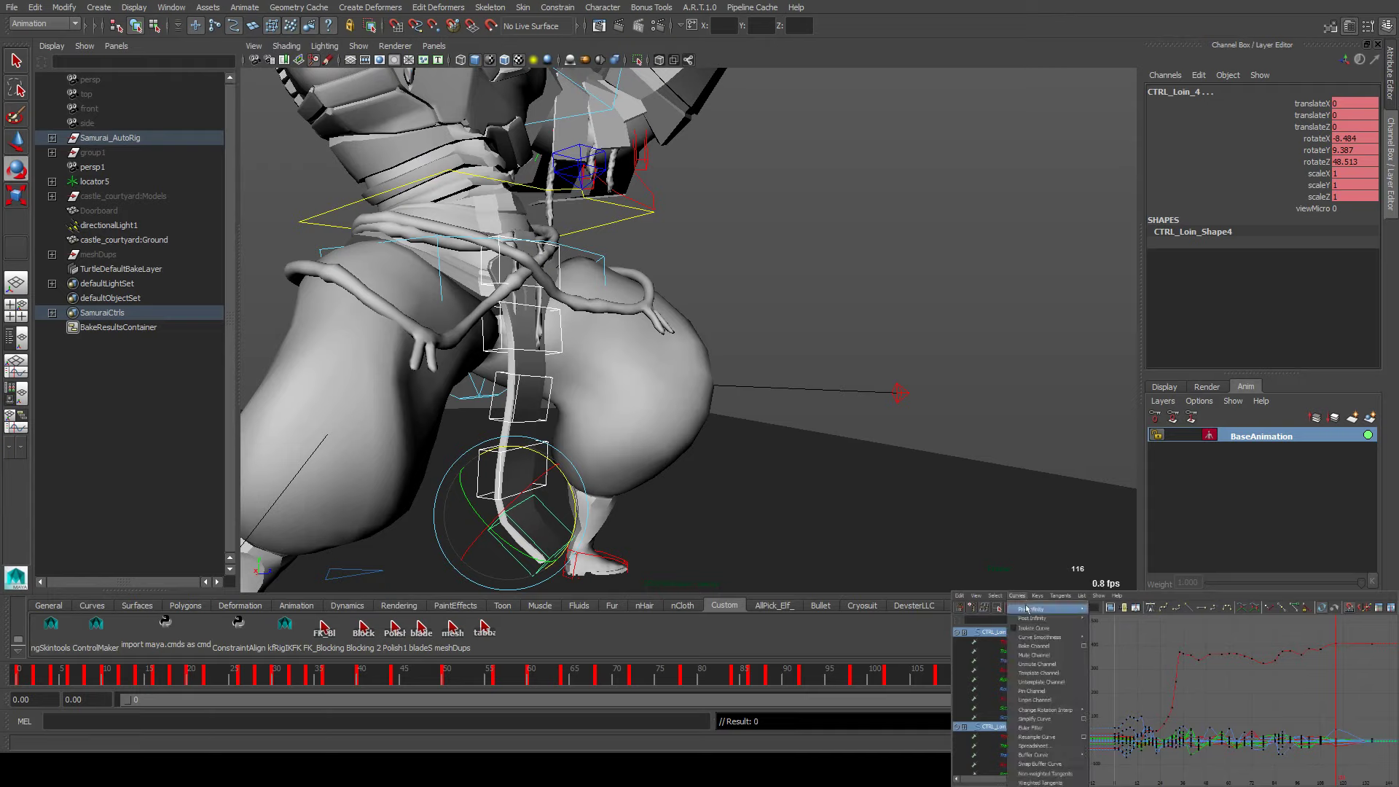
left_click(1045, 729)
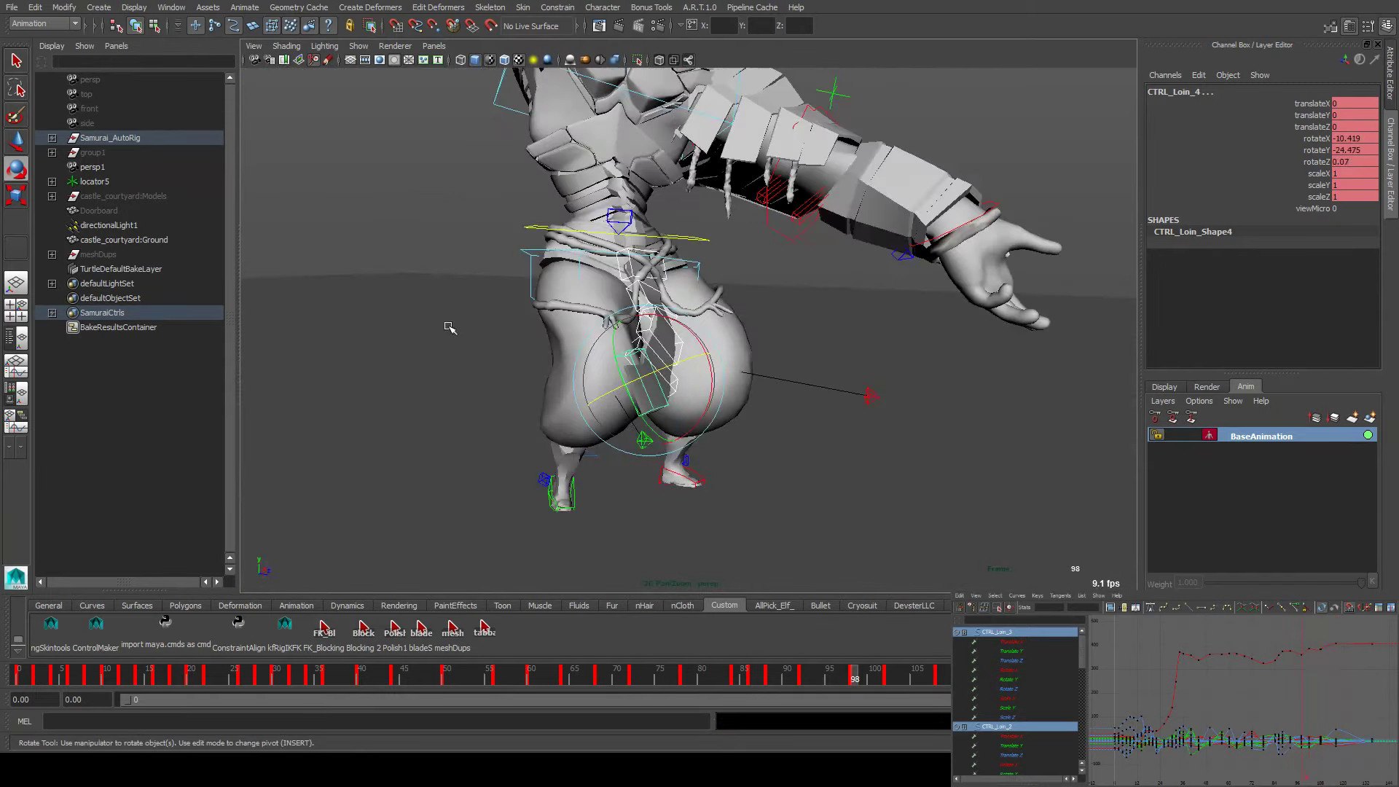
Review the loincloth swing through frame 58 and retime the key at frame 60 to frame 66
key("Escape")
mouse_move(352, 679)
left_mouse_down()
mouse_move(311, 678)
mouse_move(361, 678)
left_mouse_up()
left_click_drag(605, 452, 636, 450, "alt")
left_click_drag(360, 679, 504, 641)
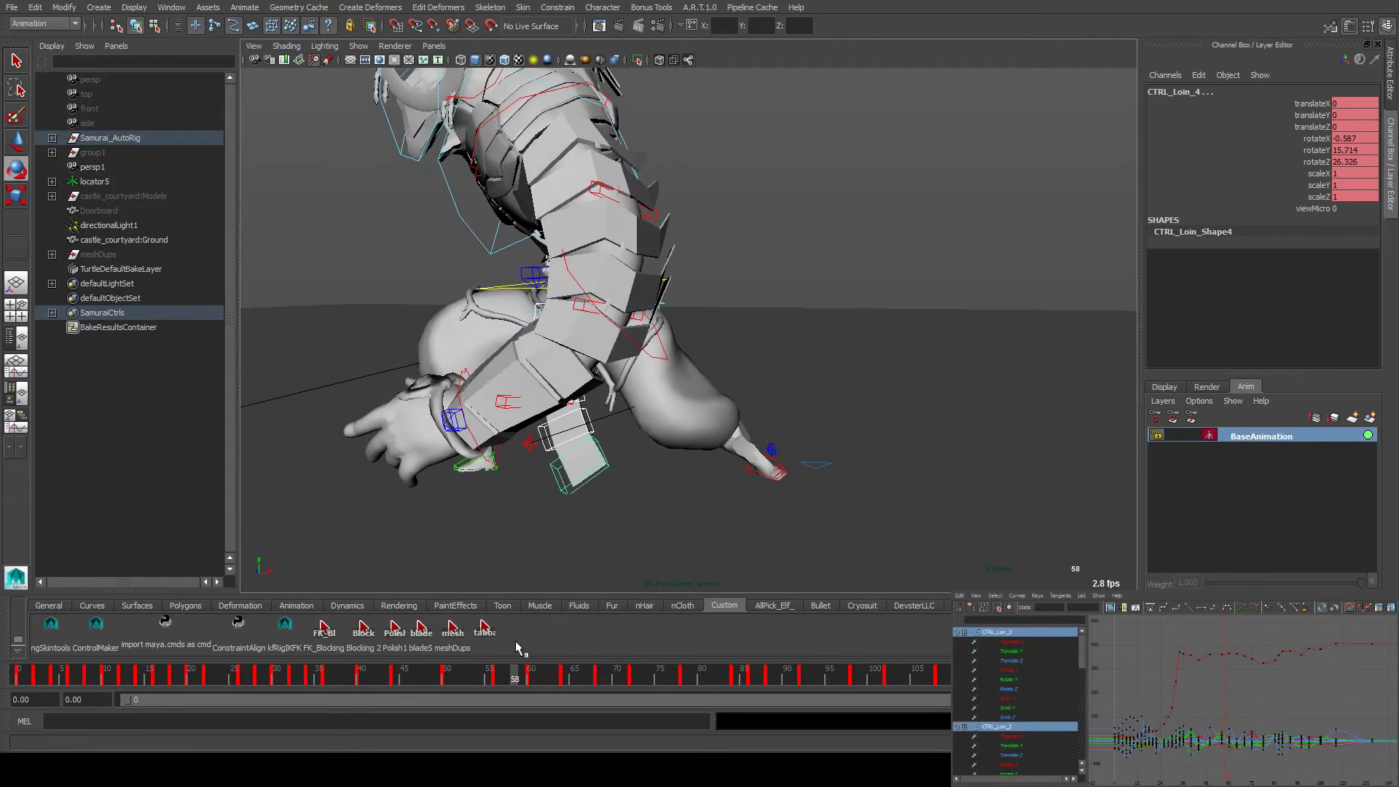
left_click_drag(529, 640, 584, 683)
left_click(534, 682)
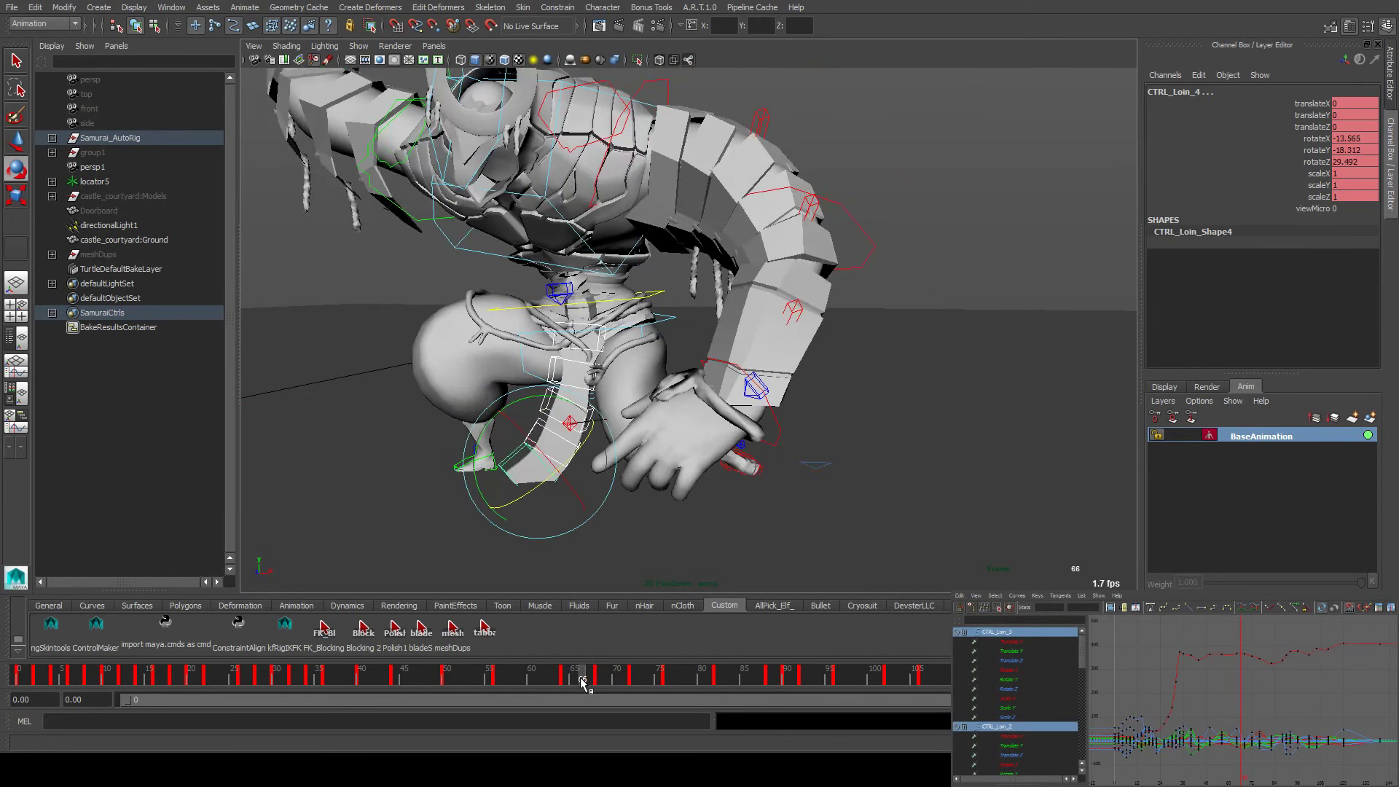
Try clearing the loincloth key at frame 68 and retiming the frame 66 pose to frame 68
left_click(600, 681)
right_click(599, 682)
left_click(645, 532)
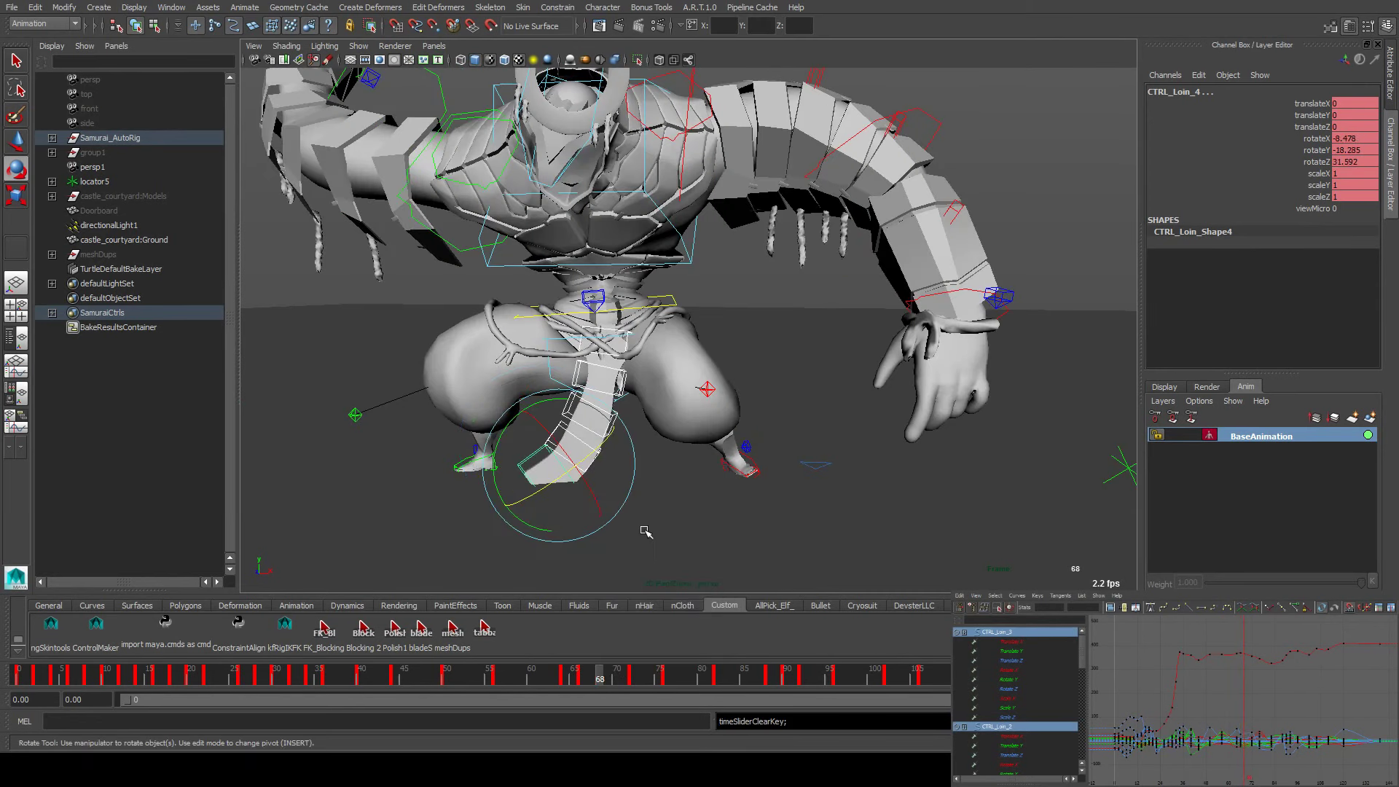
left_click_drag(593, 678, 640, 667)
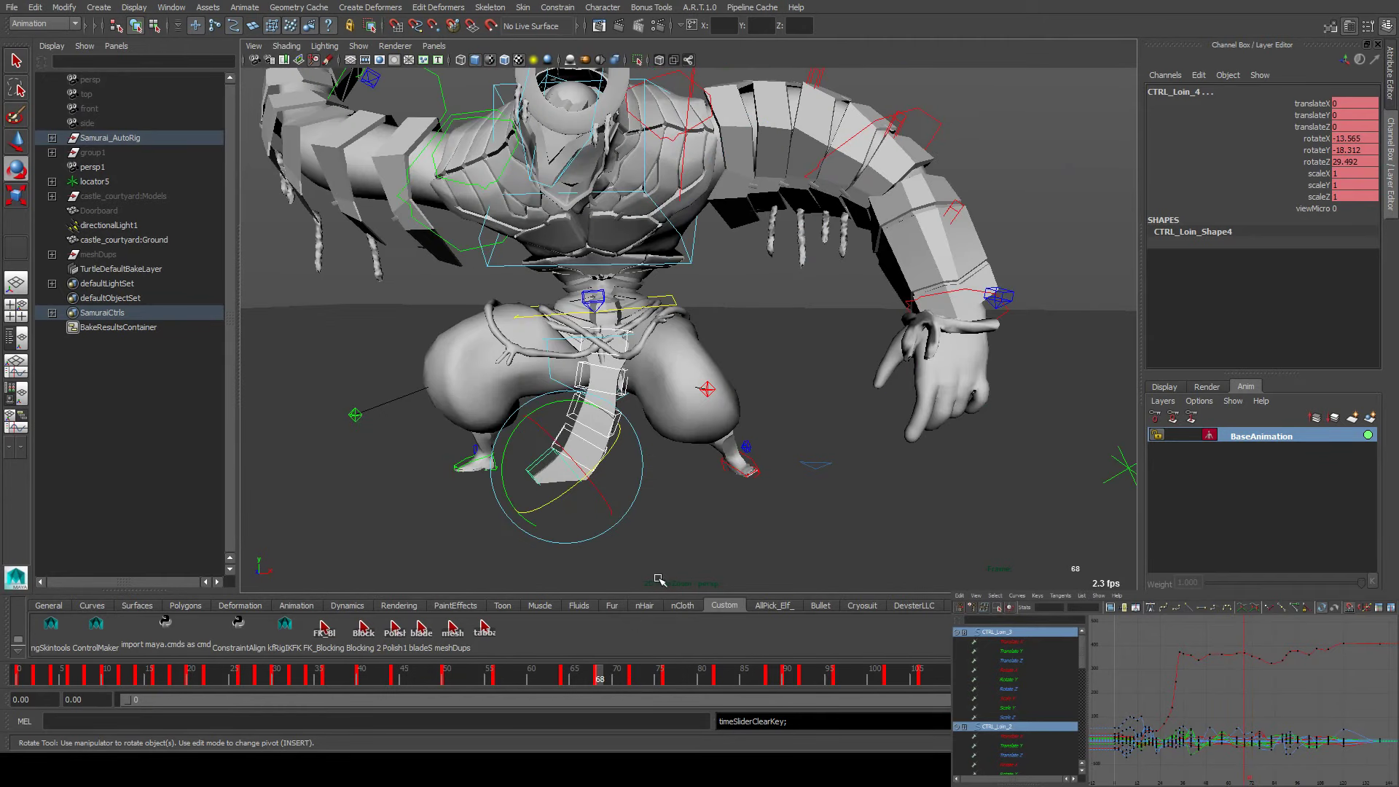
Compare the loincloth poses on the keys between frames 56 and 72 and undo the frame 68 retiming
key("comma")
key("comma")
key("comma")
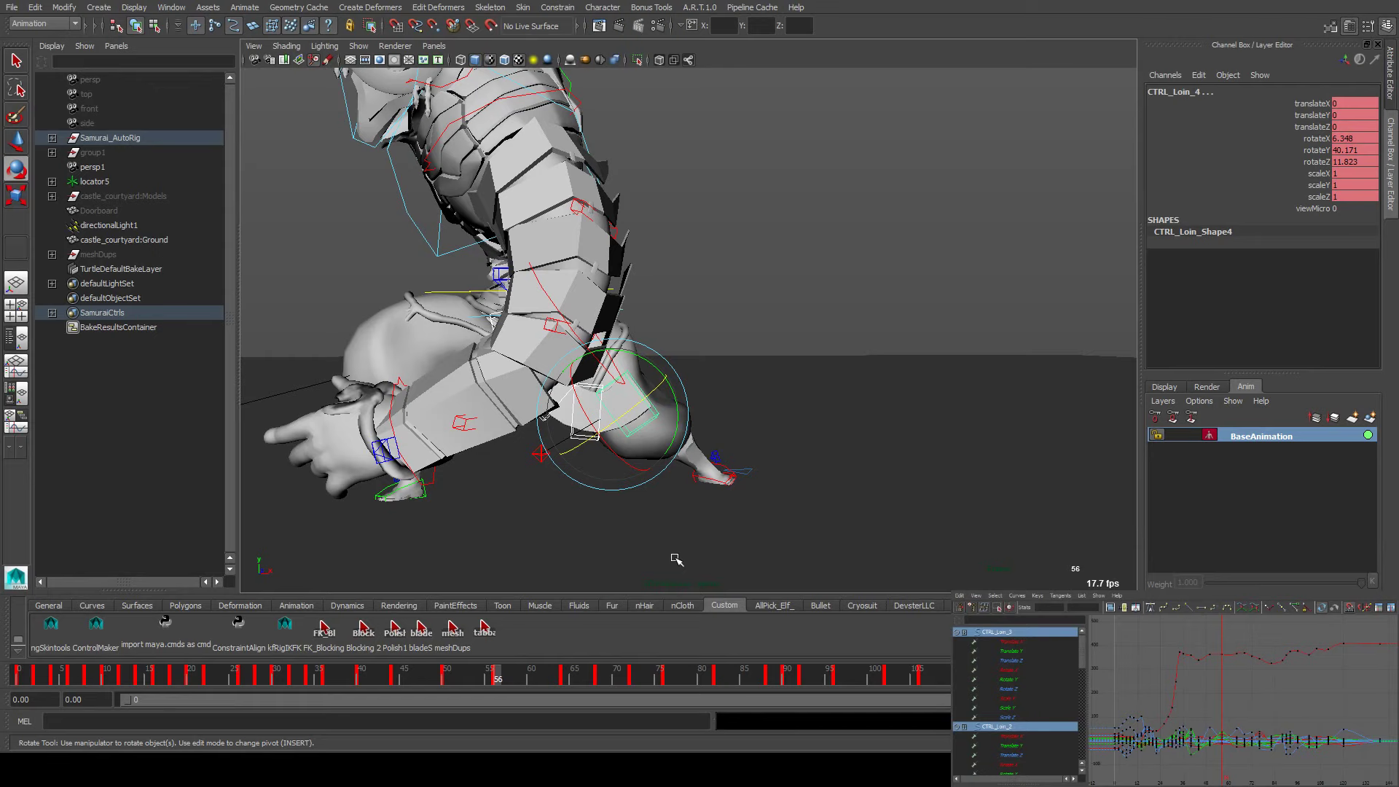
key("period")
key("period")
key("period")
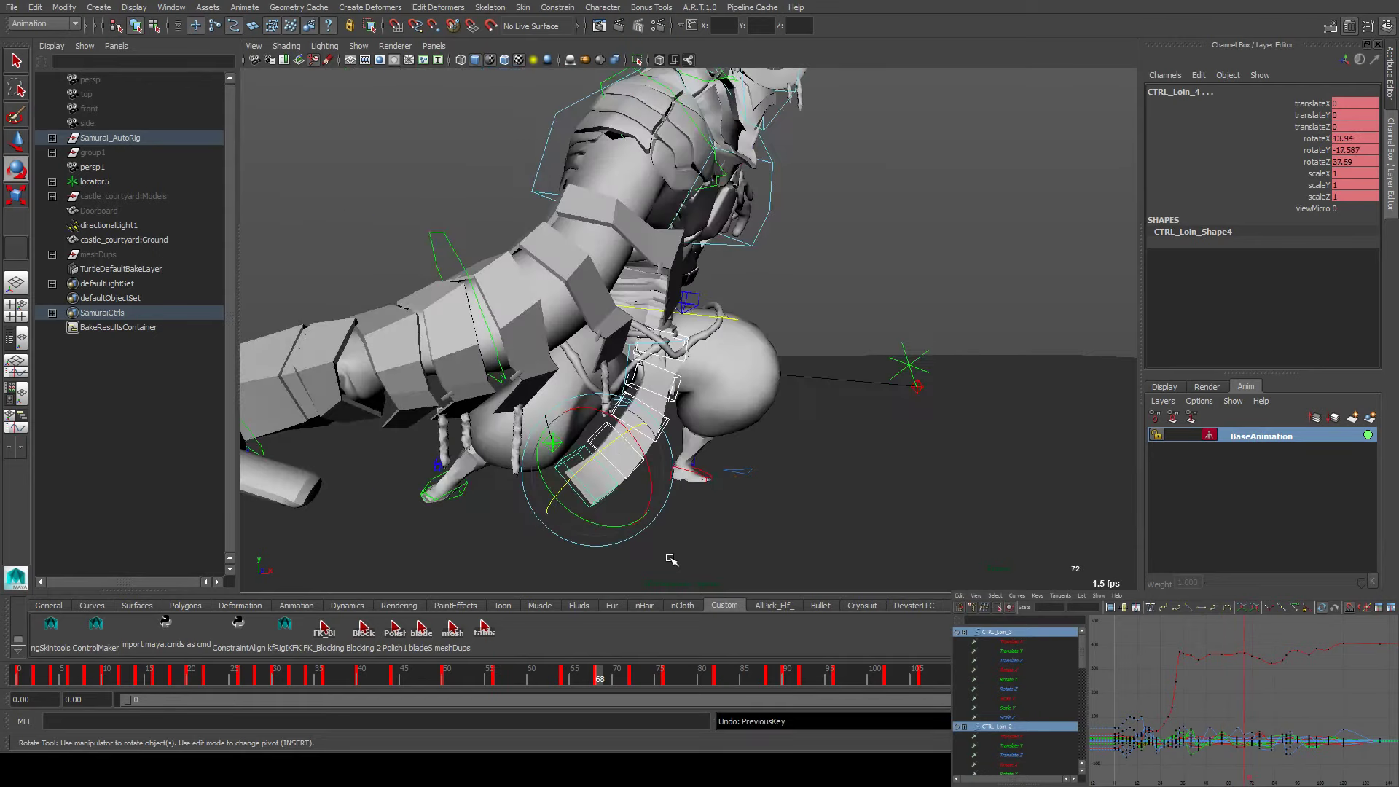
key("comma")
key("comma")
key("period")
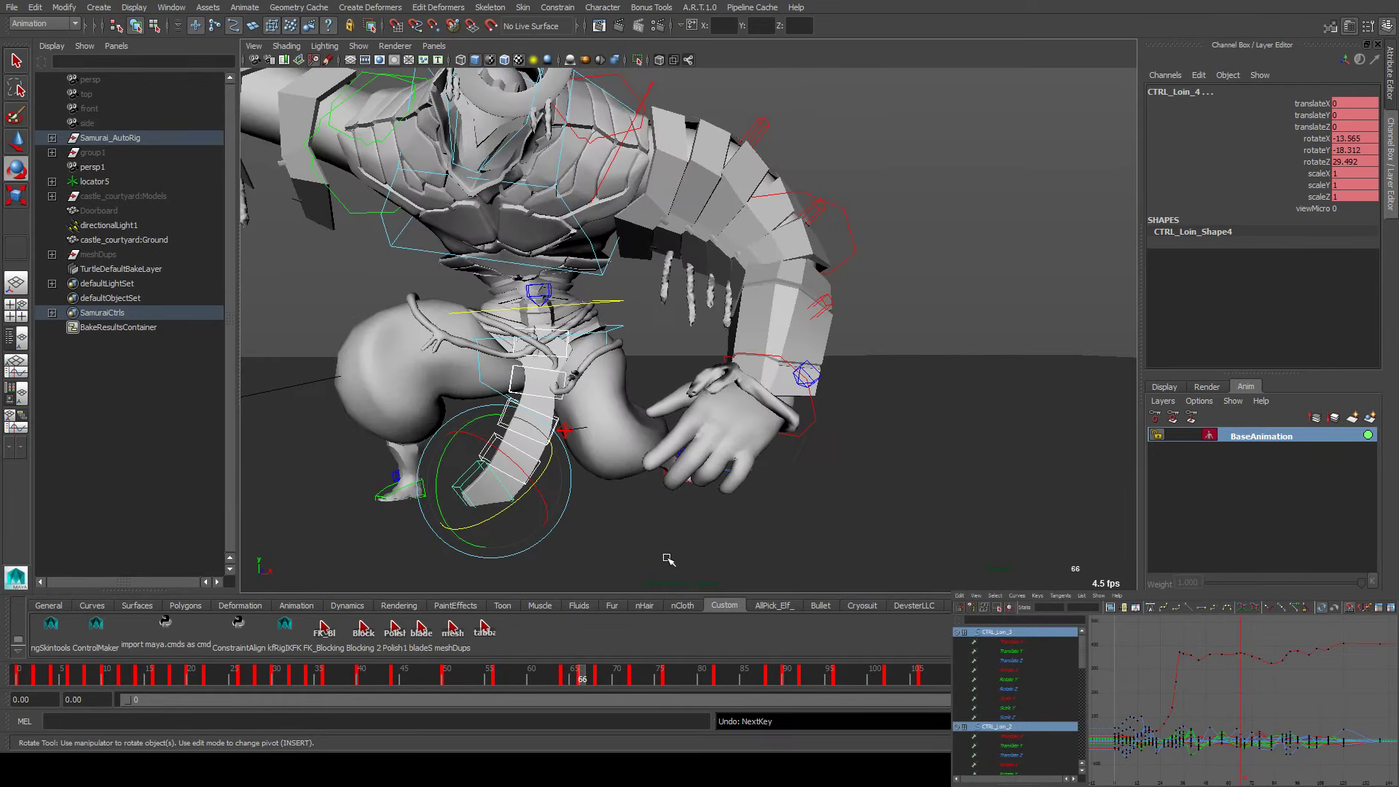
key("comma")
key("comma")
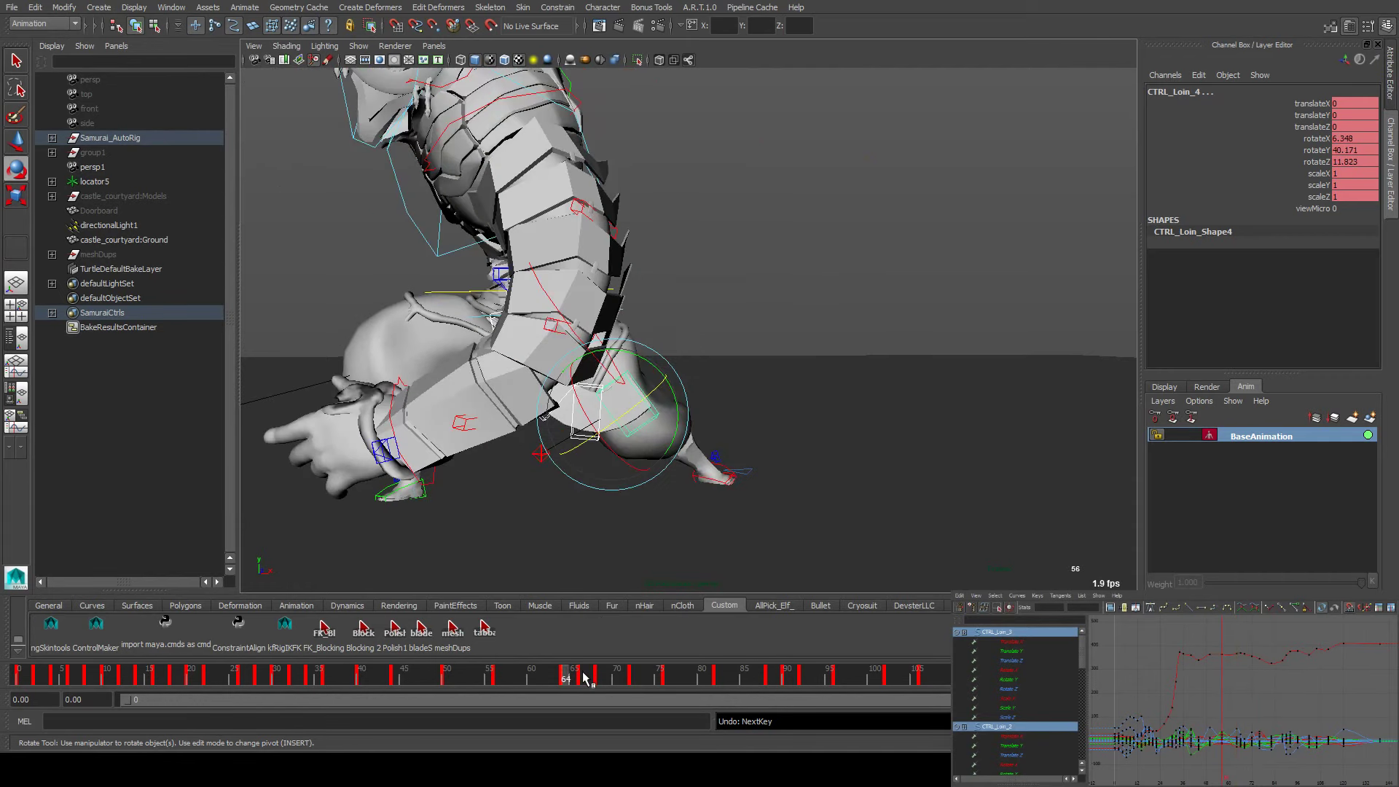
key("period")
key("period")
Delete the loincloth controls' key at frame 64 and retime the frame 66 key to frame 64
left_click_drag(581, 678, 567, 678)
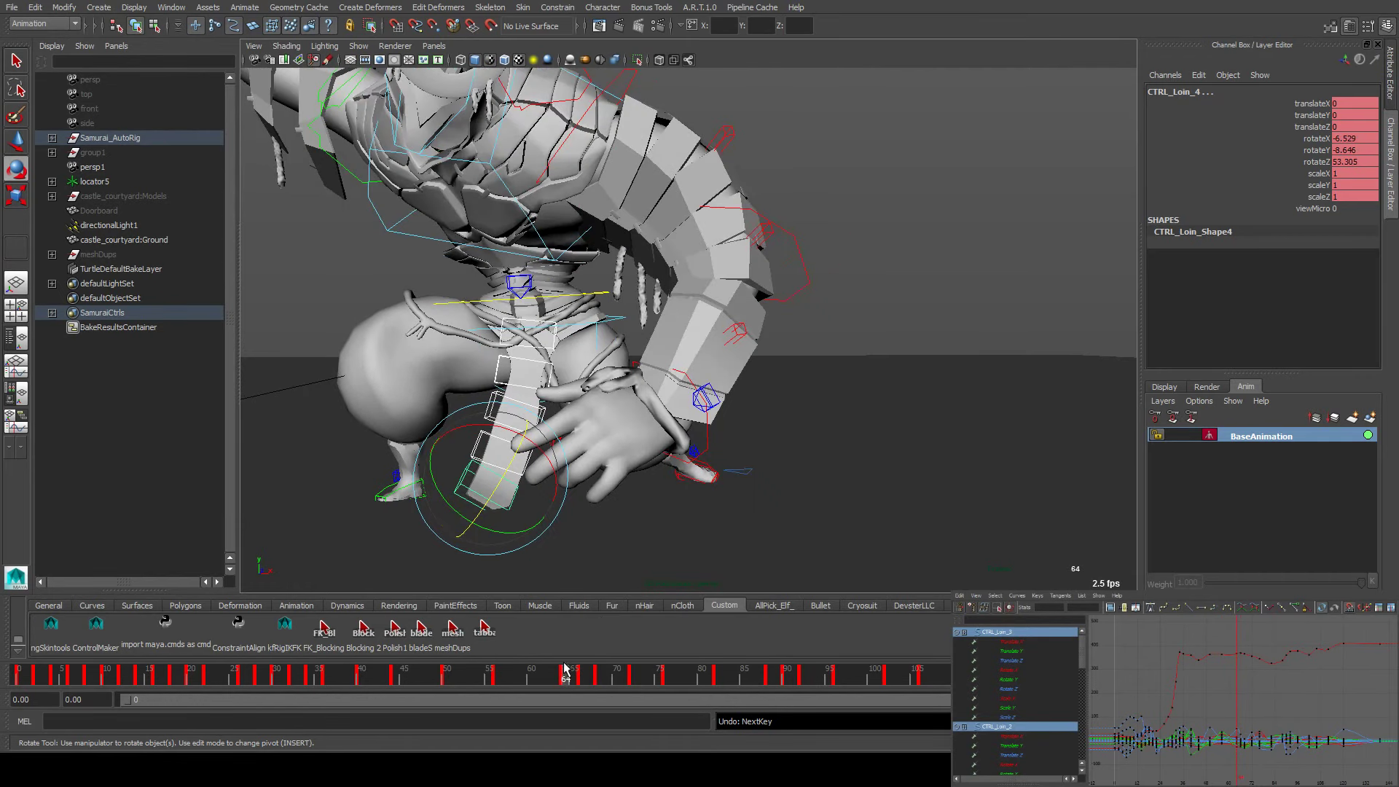
right_click(567, 678)
left_click(640, 515)
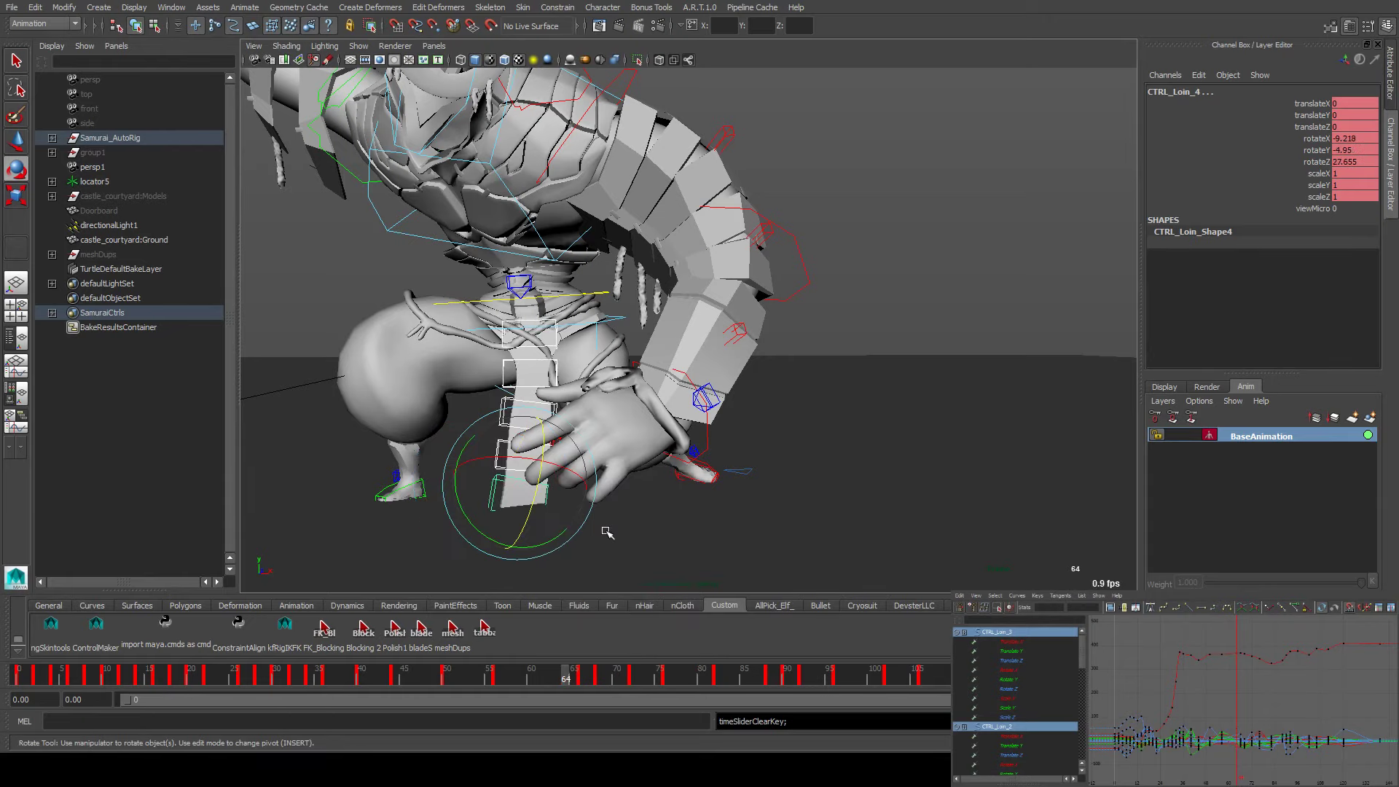
left_click(581, 680)
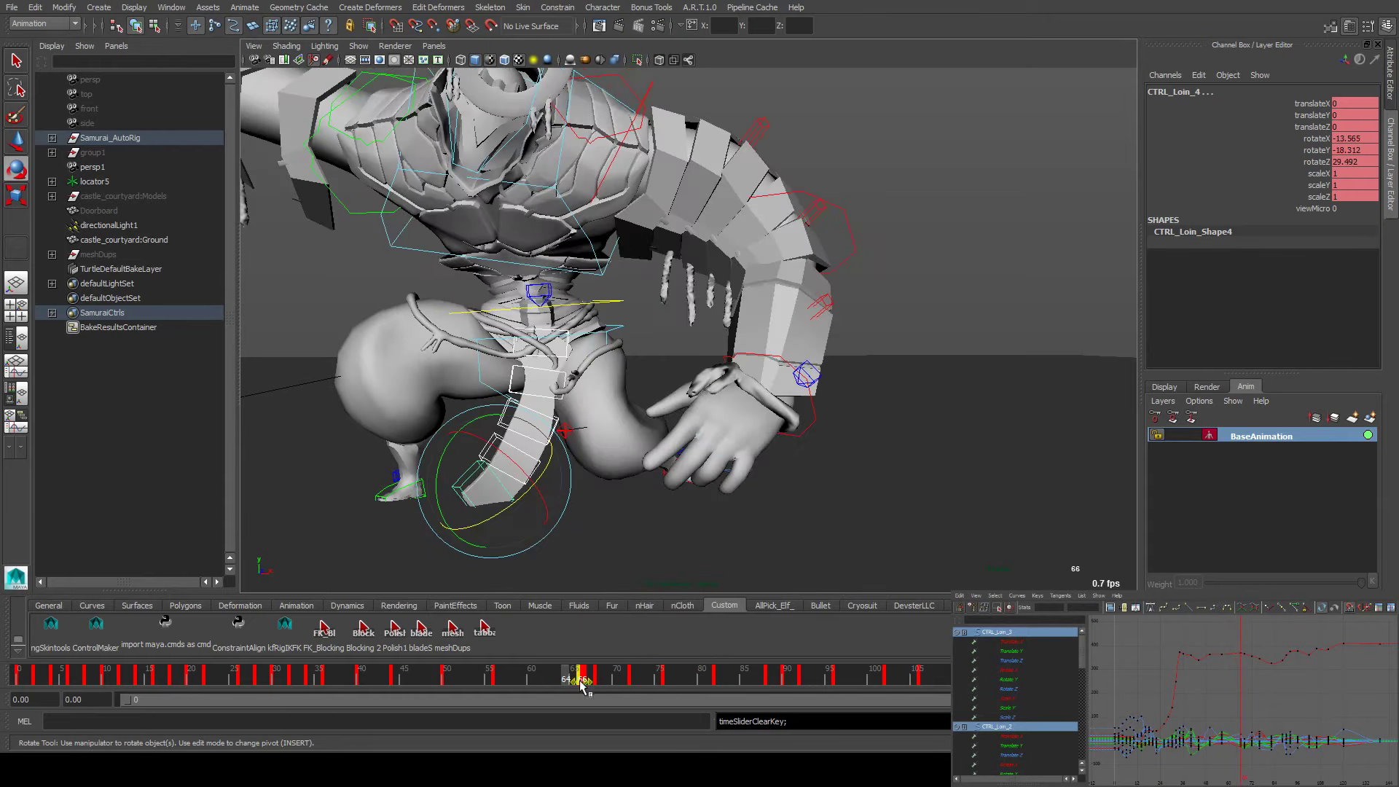
Review the retimed loincloth swing from frame 54 to 81, checking the pose around frame 76 from another angle
left_click(481, 678)
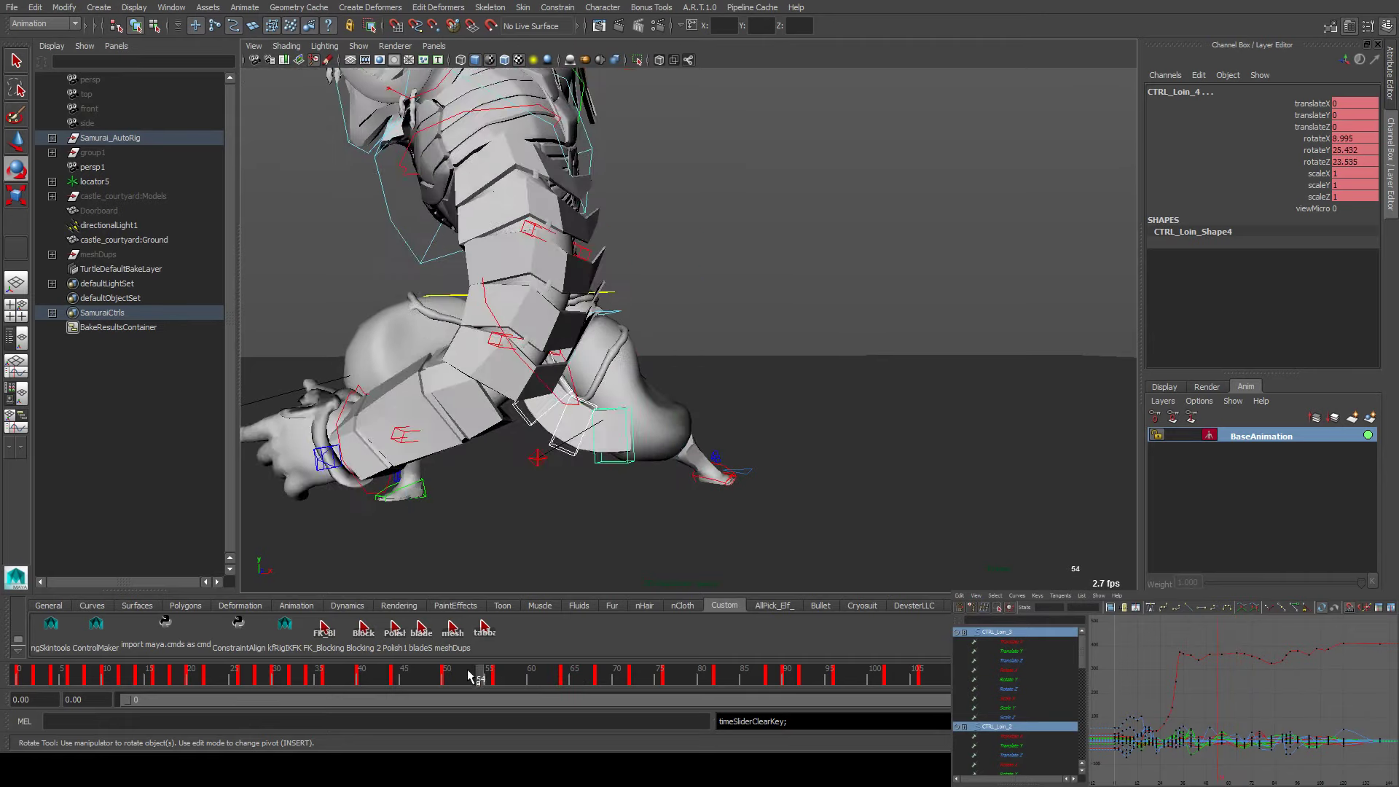
left_click_drag(528, 685, 711, 659)
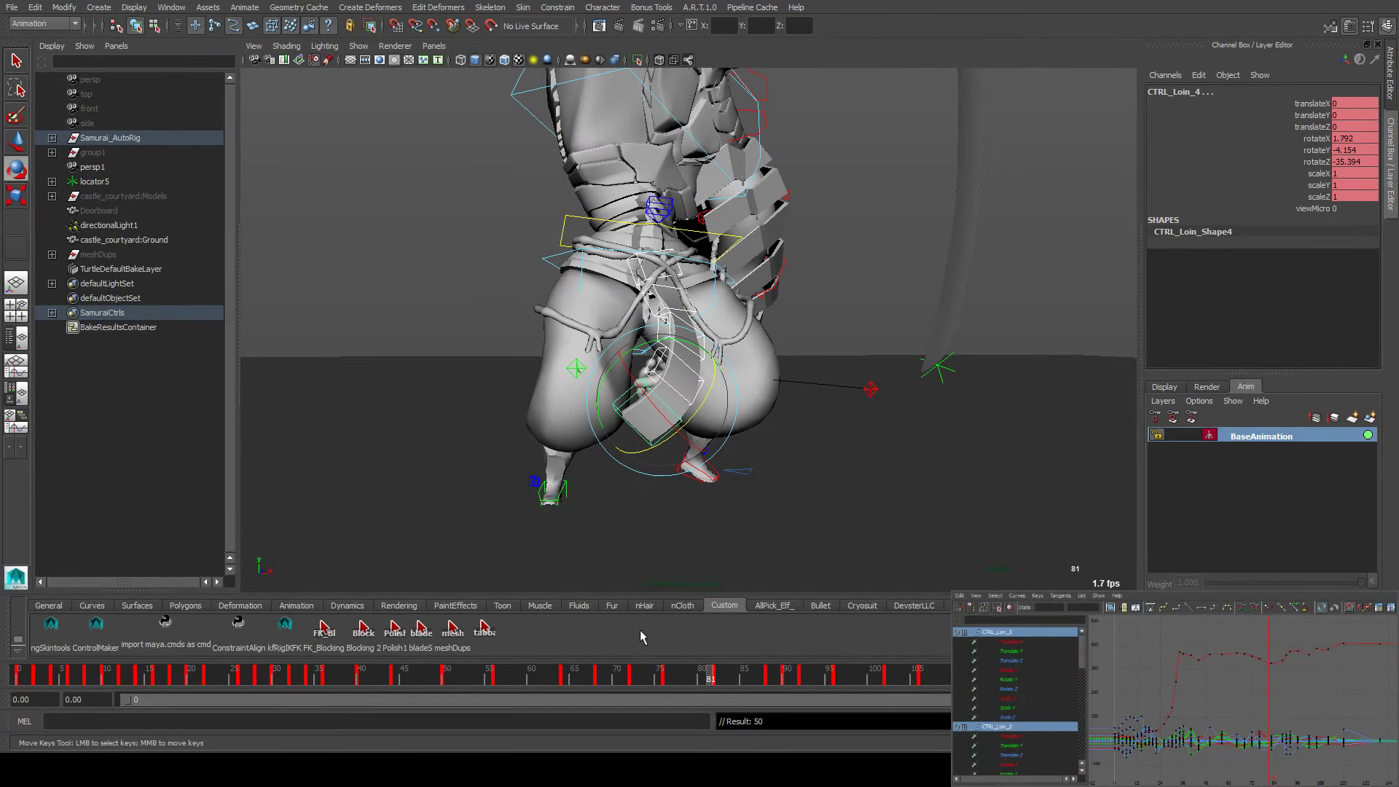
mouse_move(696, 681)
left_mouse_down()
mouse_move(640, 678)
mouse_move(687, 682)
mouse_move(671, 682)
left_mouse_up()
left_click_drag(742, 561, 729, 435, "alt")
key("alt+comma")
key("alt+comma")
key("alt+comma")
key("alt+period")
key("alt+period")
key("alt+period")
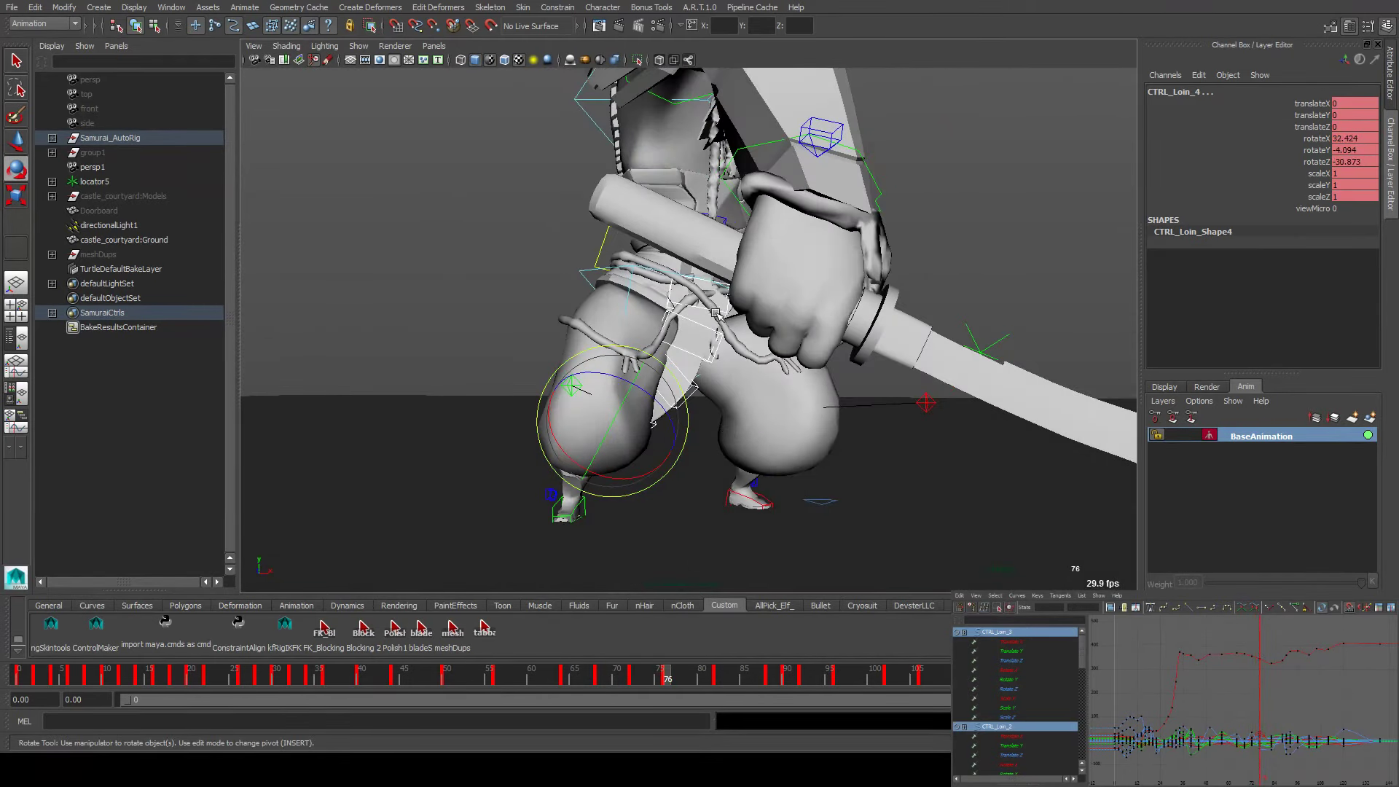
At frame 76, rotate the lower loincloth controls CTRL_Loin_4 and CTRL_Loin_3 so the tip hangs between the legs
left_click(692, 381)
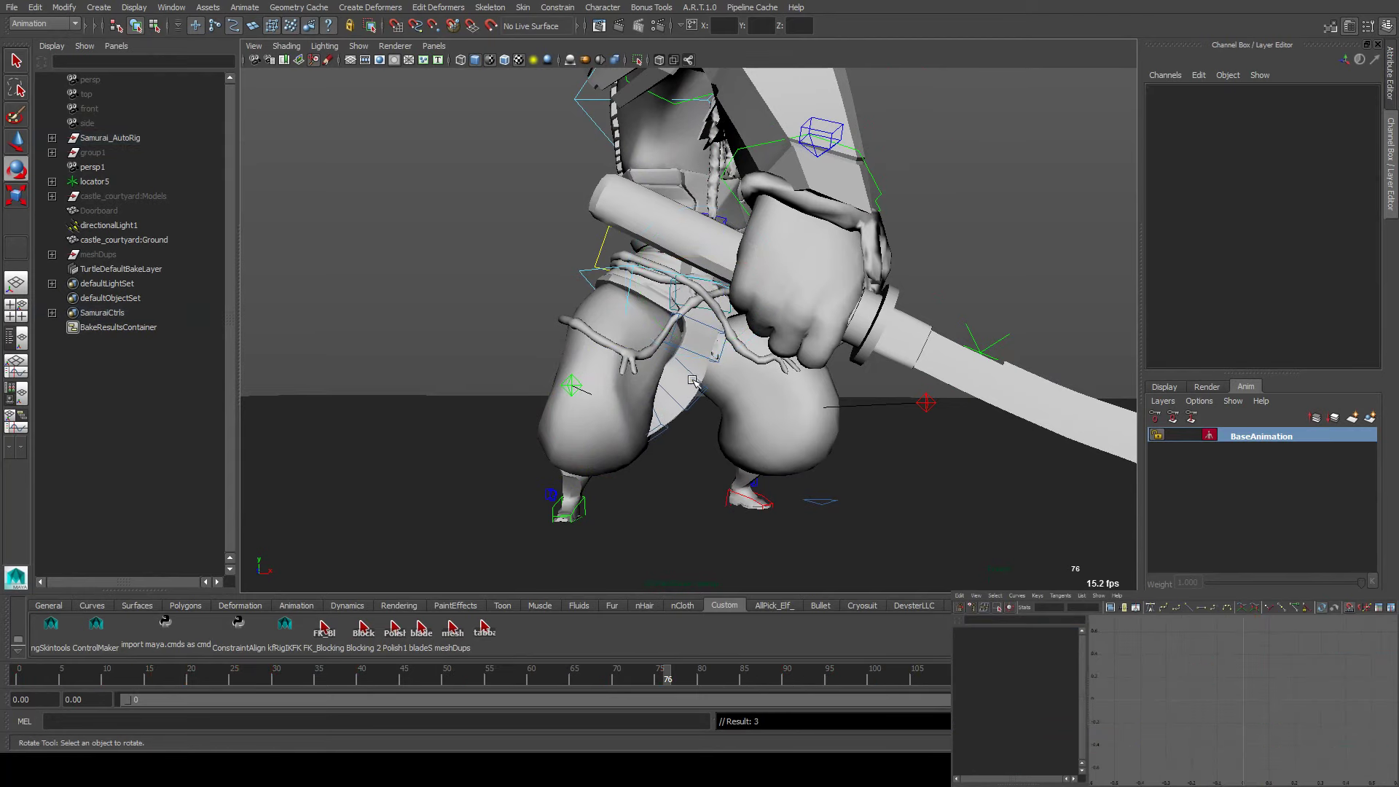
left_click(693, 382)
left_click(660, 362)
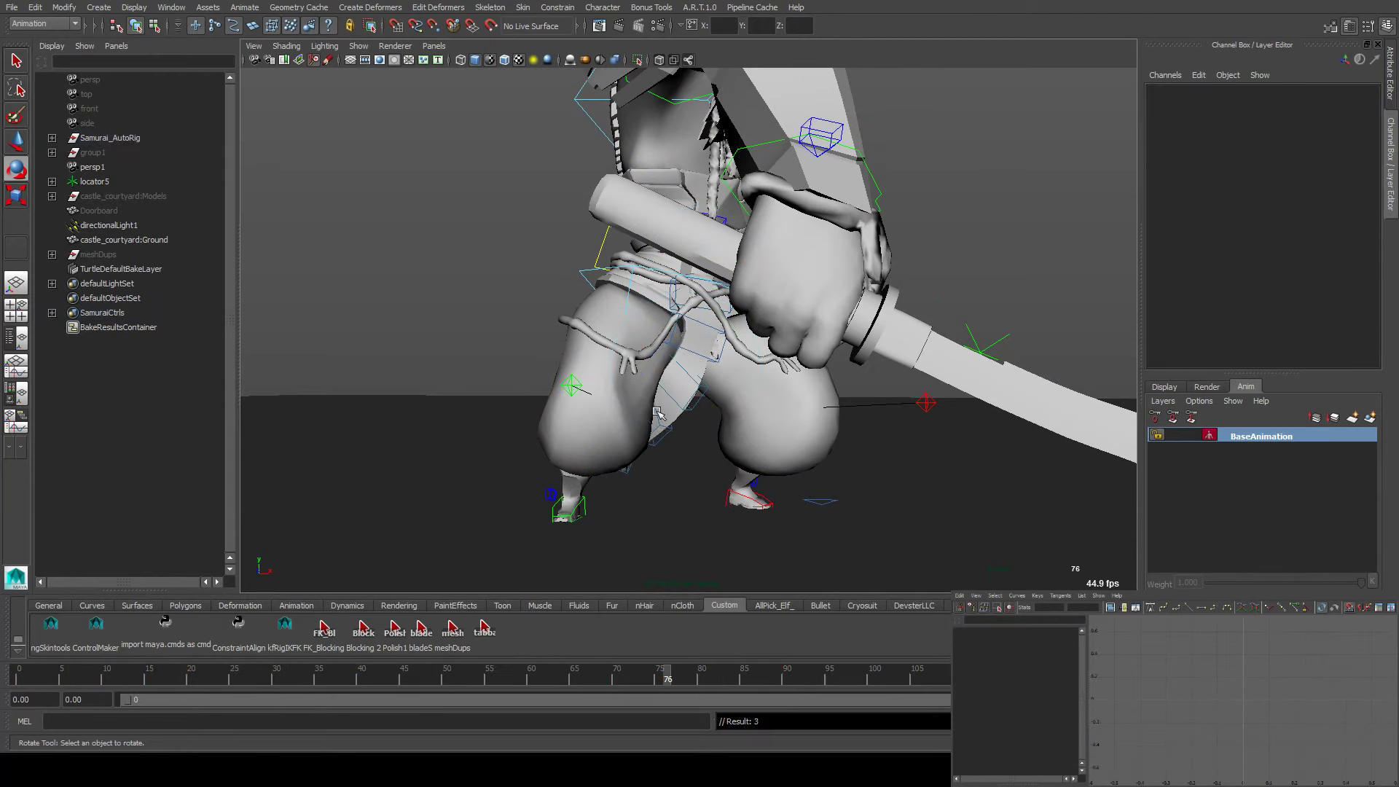
left_click(657, 360)
left_click(651, 427)
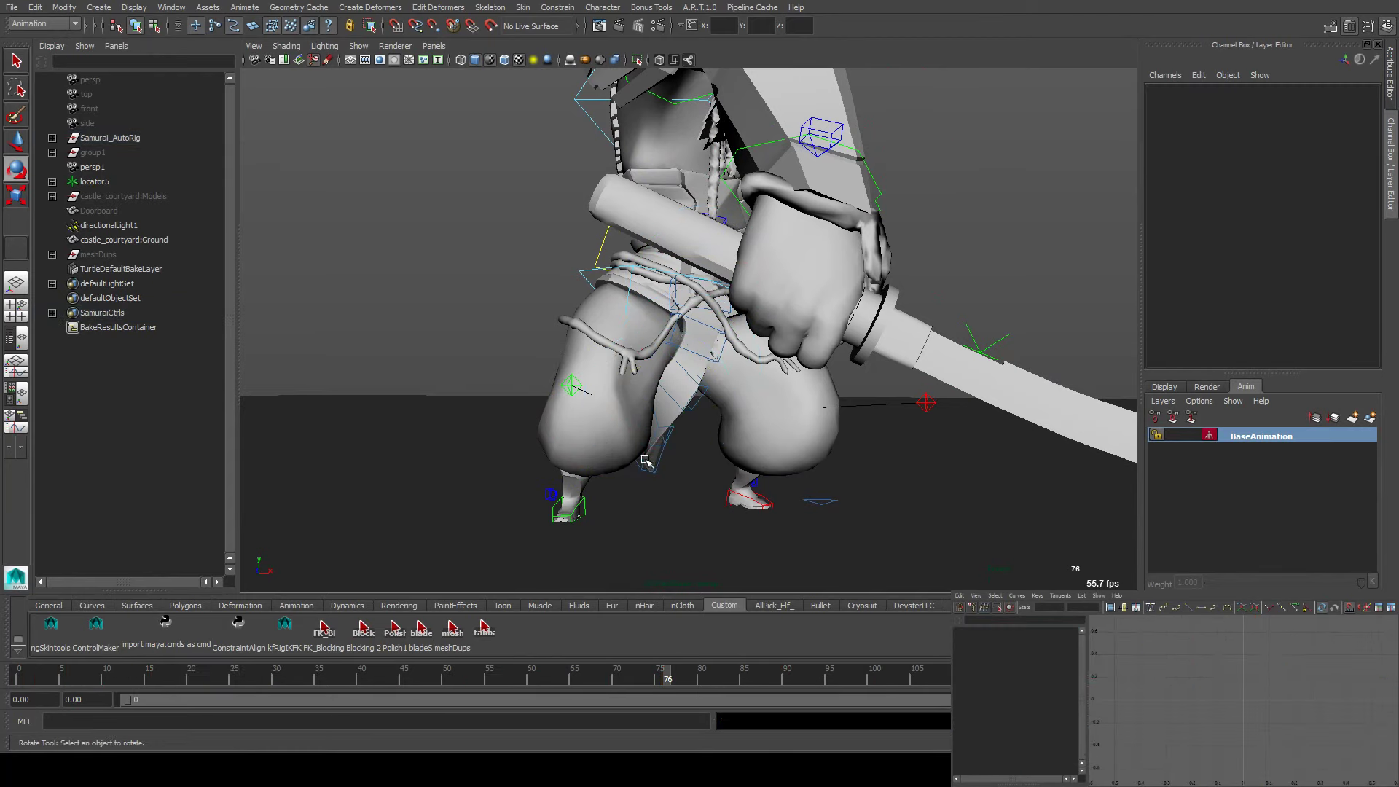
left_click(644, 461)
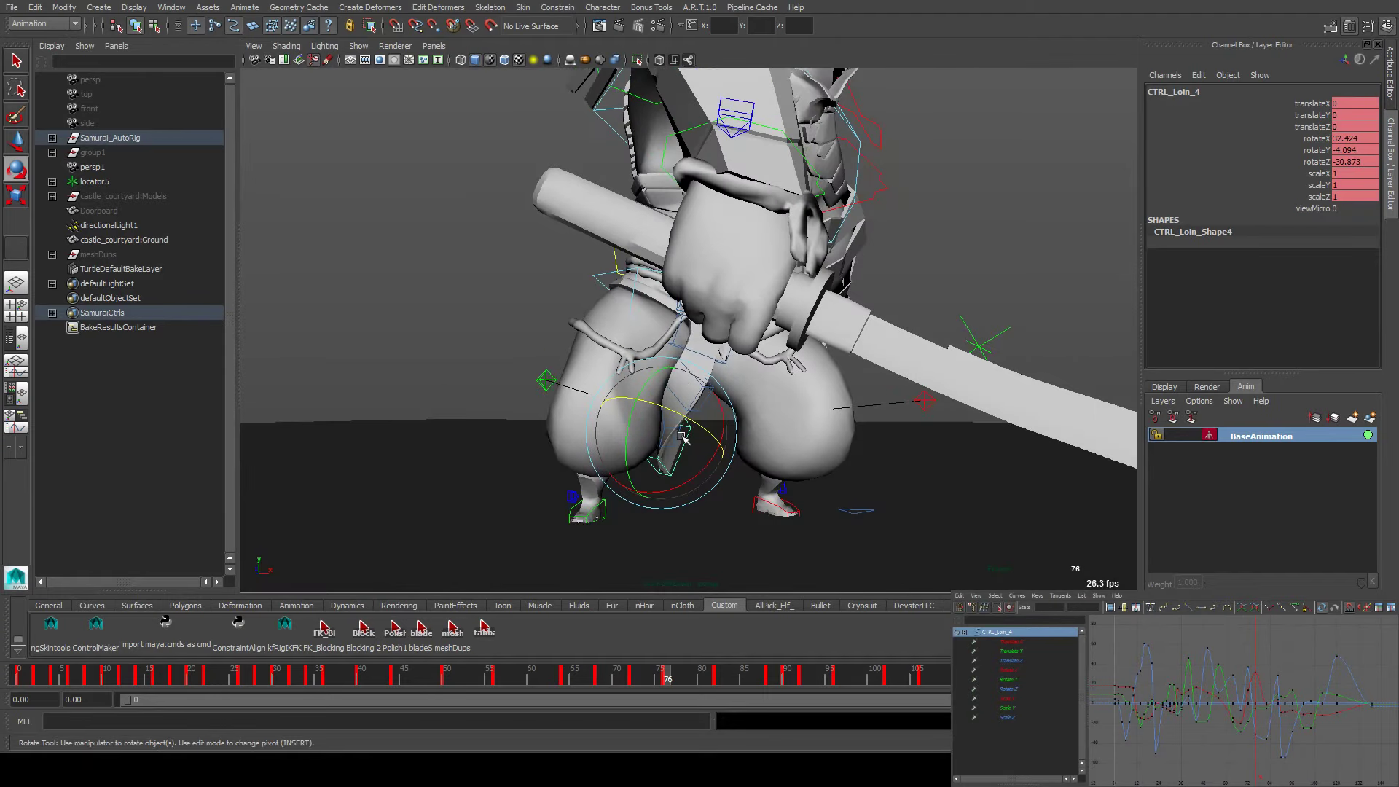
left_click_drag(682, 436, 723, 449)
left_click(693, 394)
left_click(696, 391)
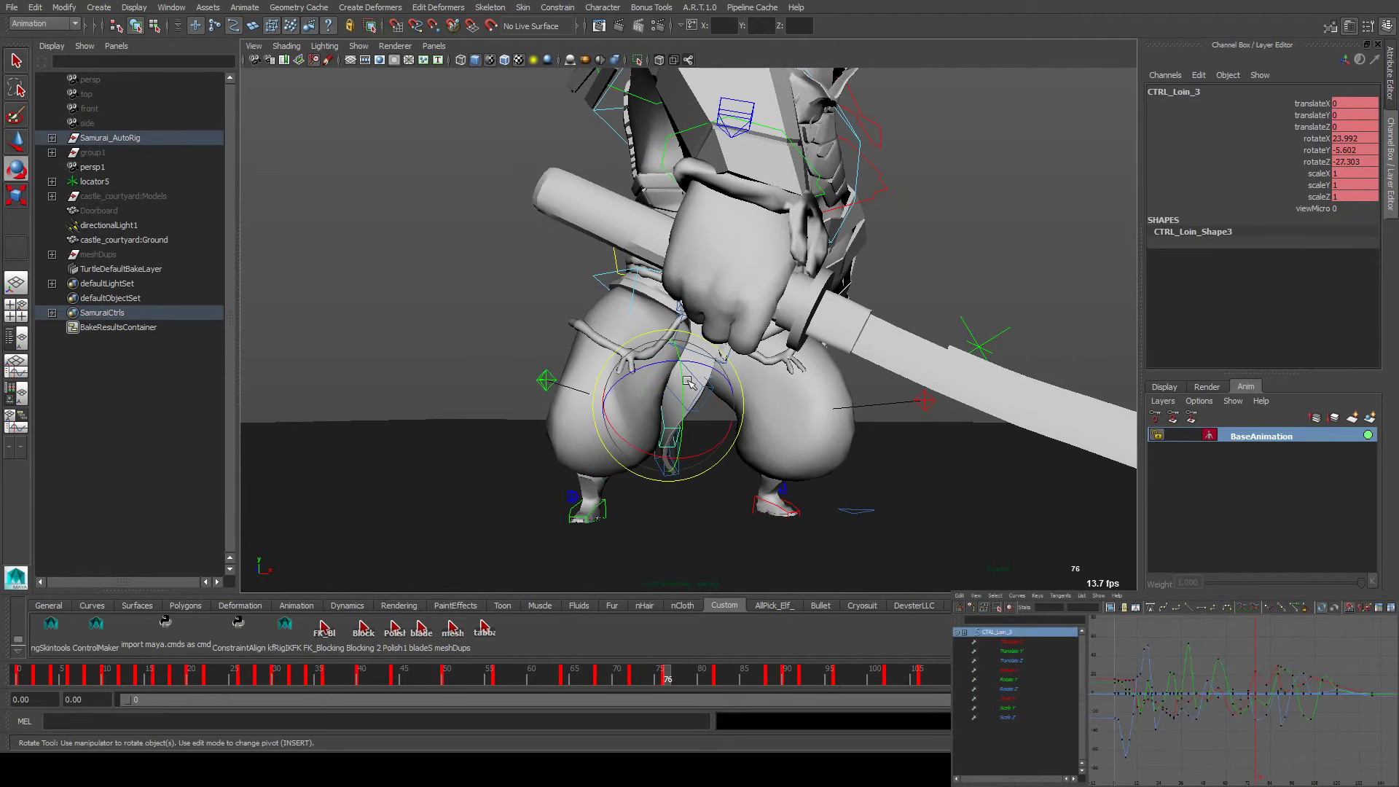
Rotate CTRL_Loin_2 to about 33.9, -3.1, -28.6 and CTRL_Loin_1 to about -9.6, -3.7, -17; reselect all loincloth controls
left_click(700, 388)
left_click(699, 388)
left_click_drag(701, 389, 717, 398)
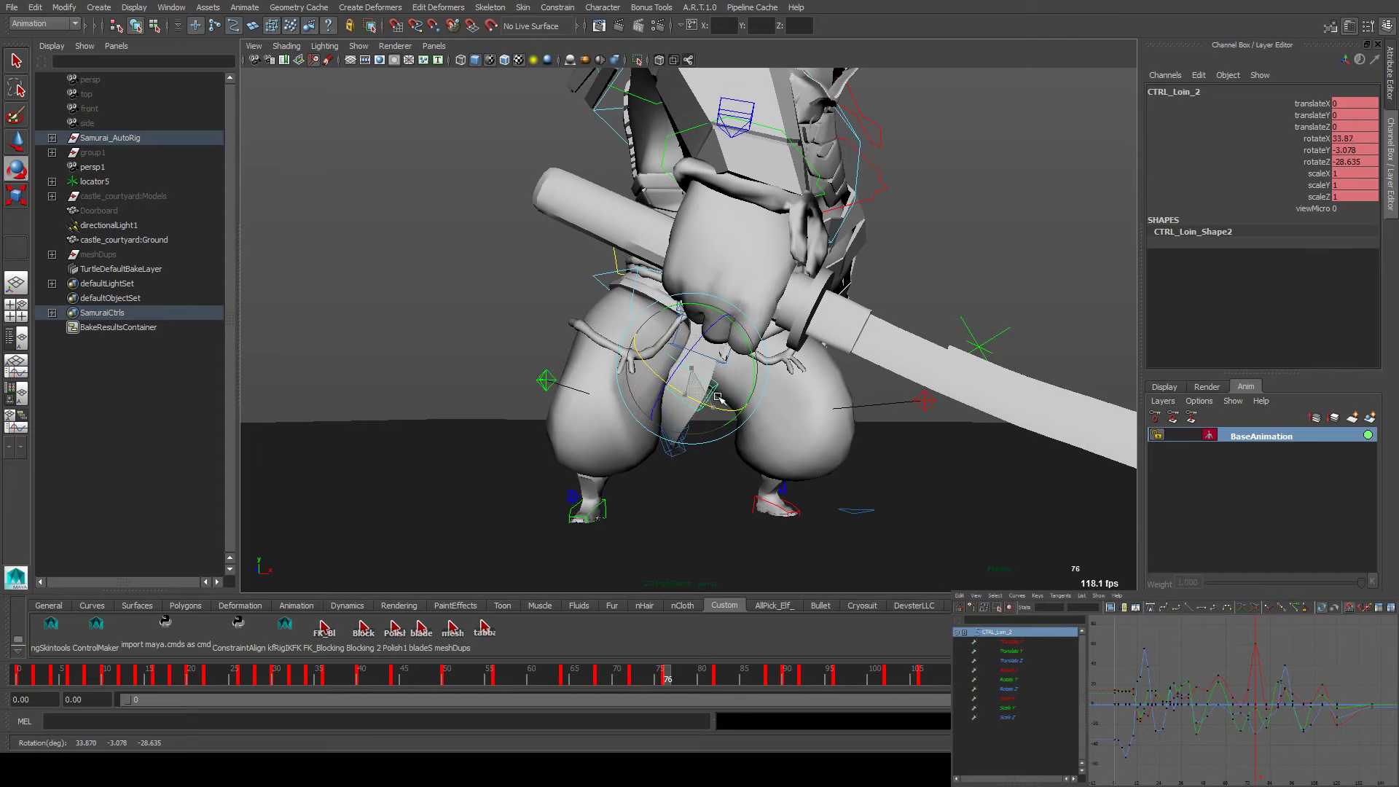
left_click(645, 341)
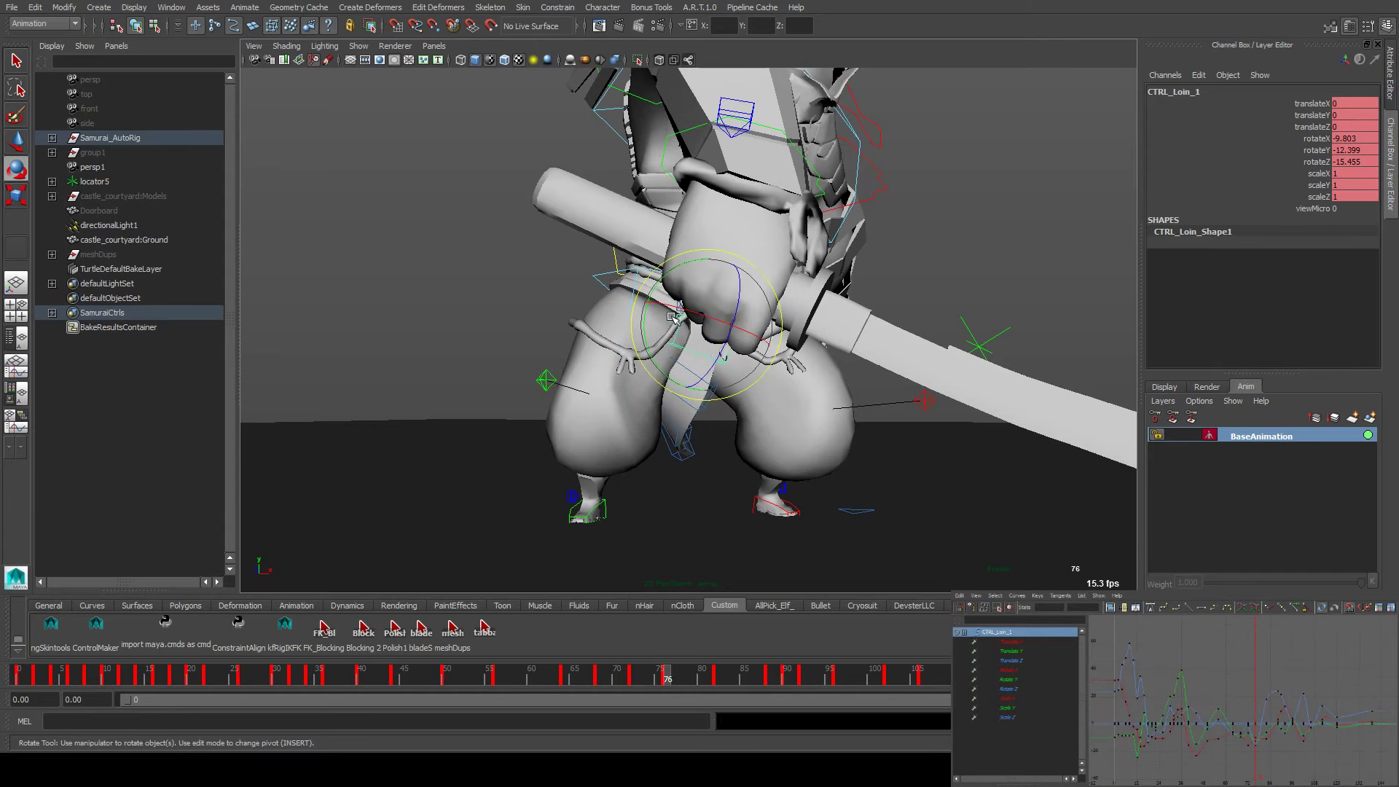
left_click_drag(651, 341, 712, 484, "alt")
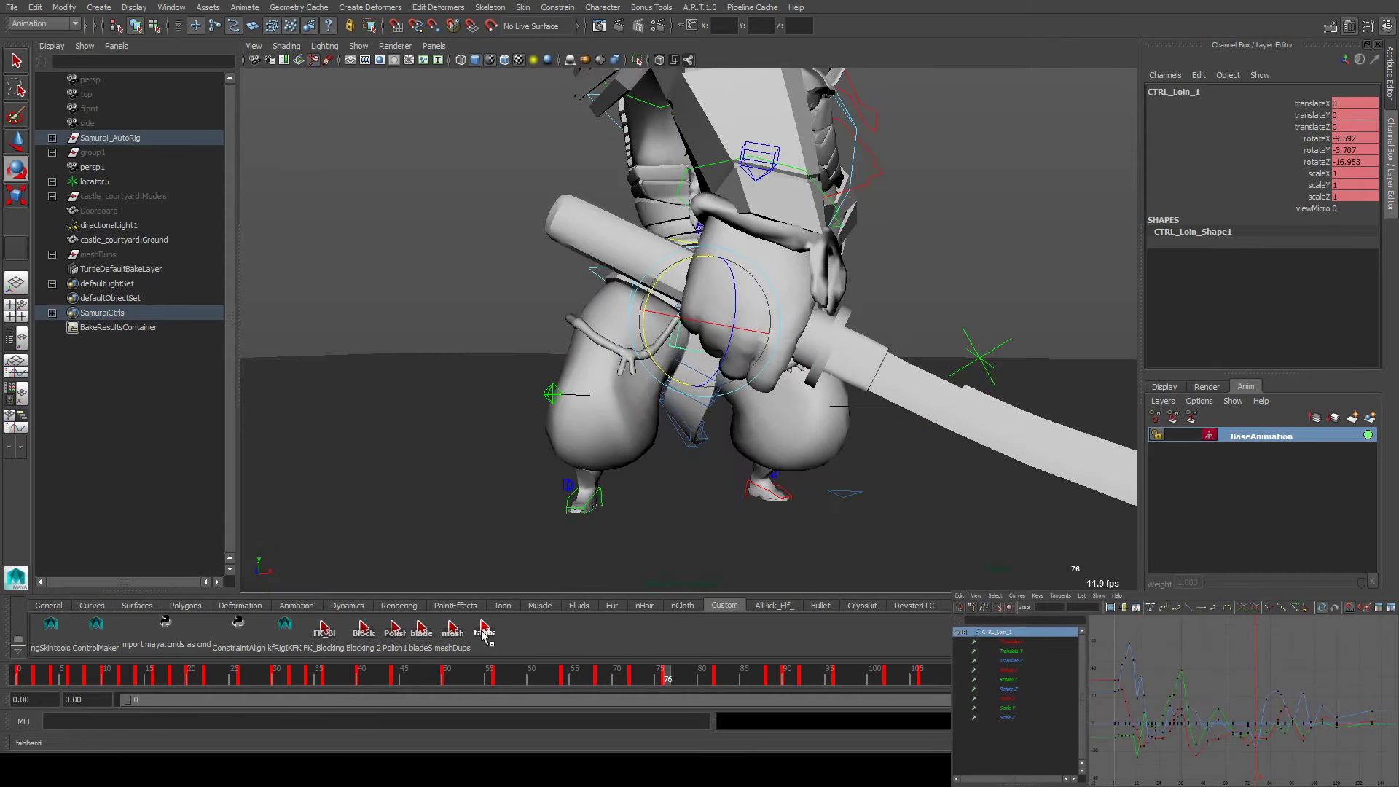
left_click(751, 480, "shift")
At frame 88, rotate CTRL_Loin_2 to about 17.7, 10.4, 17.6 and CTRL_Loin_1 to about 19.2, -7.4, 20.5
left_click(625, 681)
left_click_drag(625, 681, 718, 678)
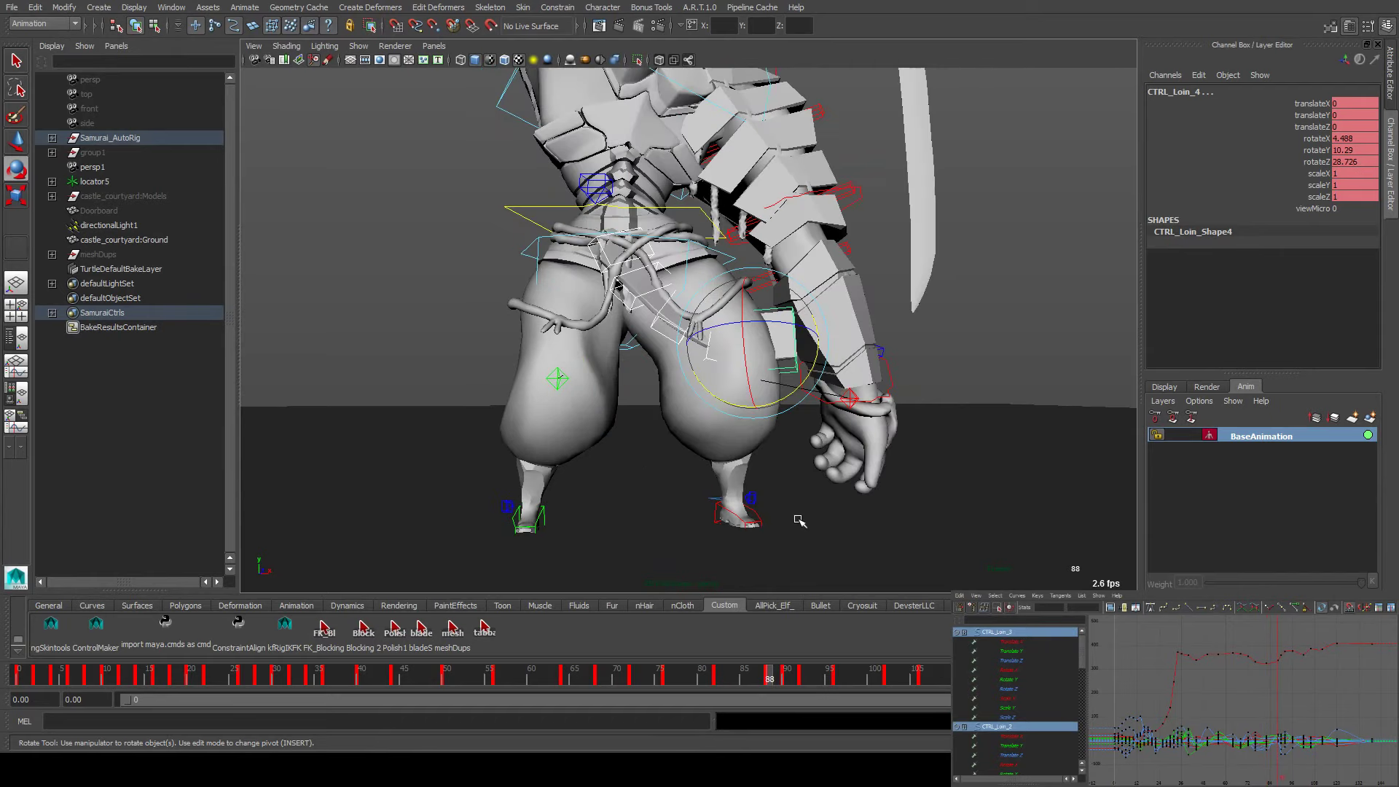
left_click_drag(803, 517, 763, 439, "alt")
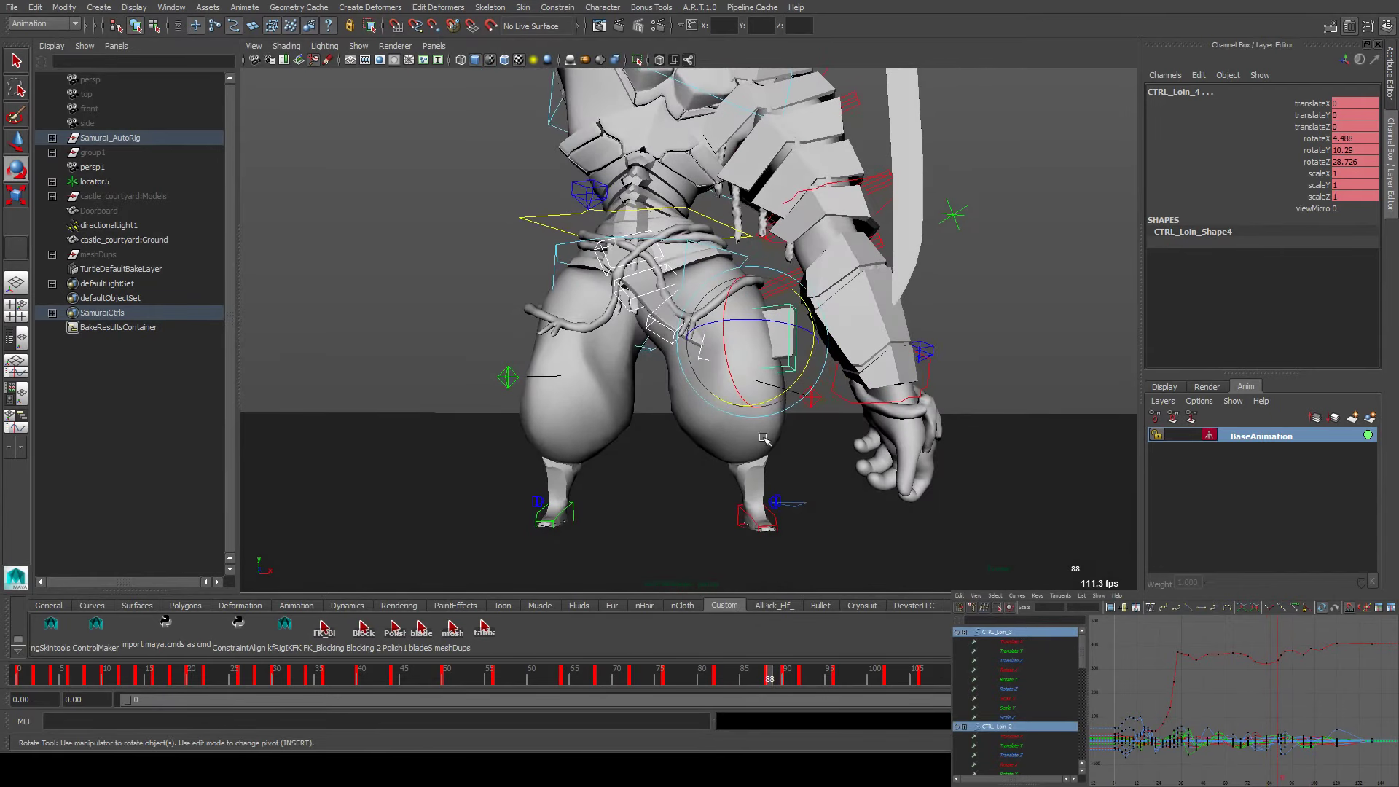
left_click(638, 309)
left_click_drag(640, 299, 643, 277)
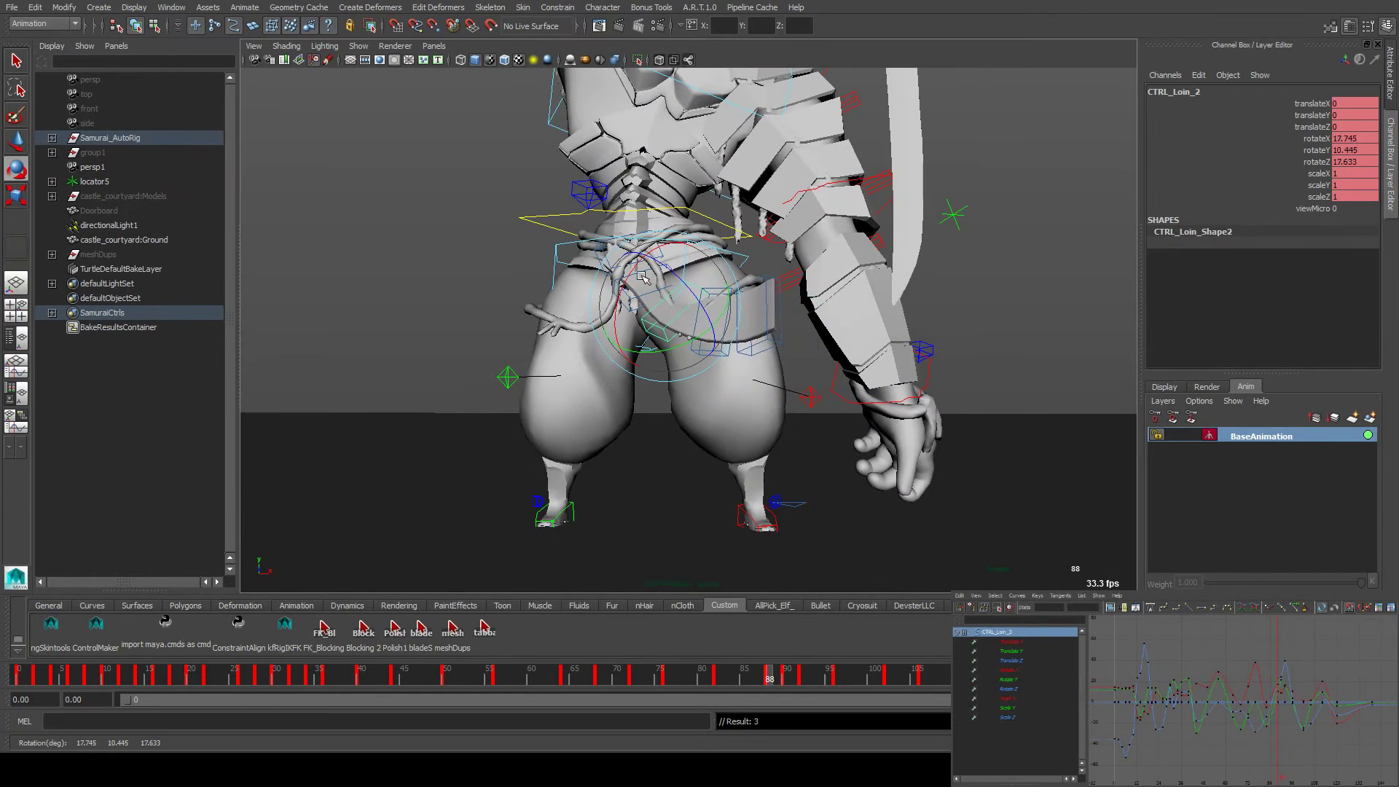
left_click(641, 277)
left_click(628, 275)
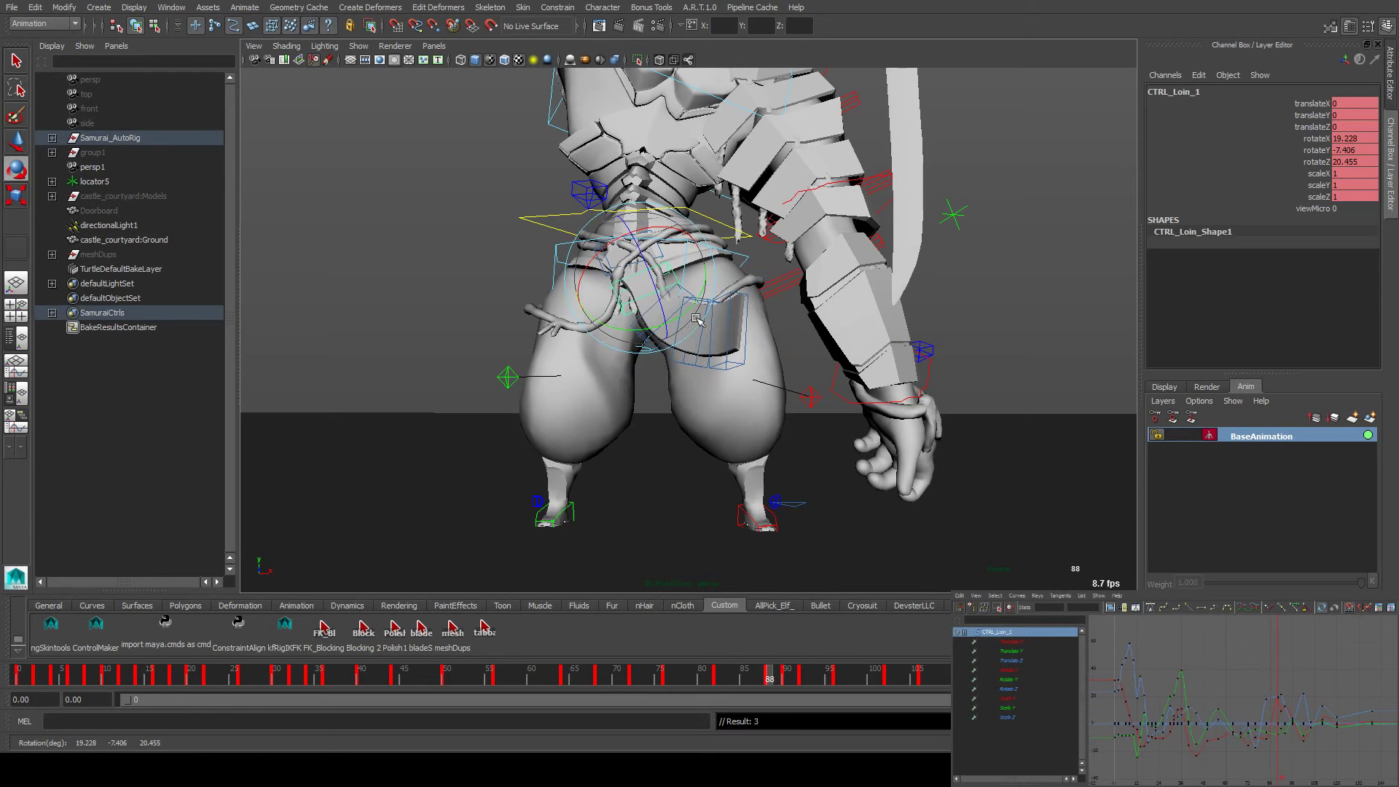
key("Down")
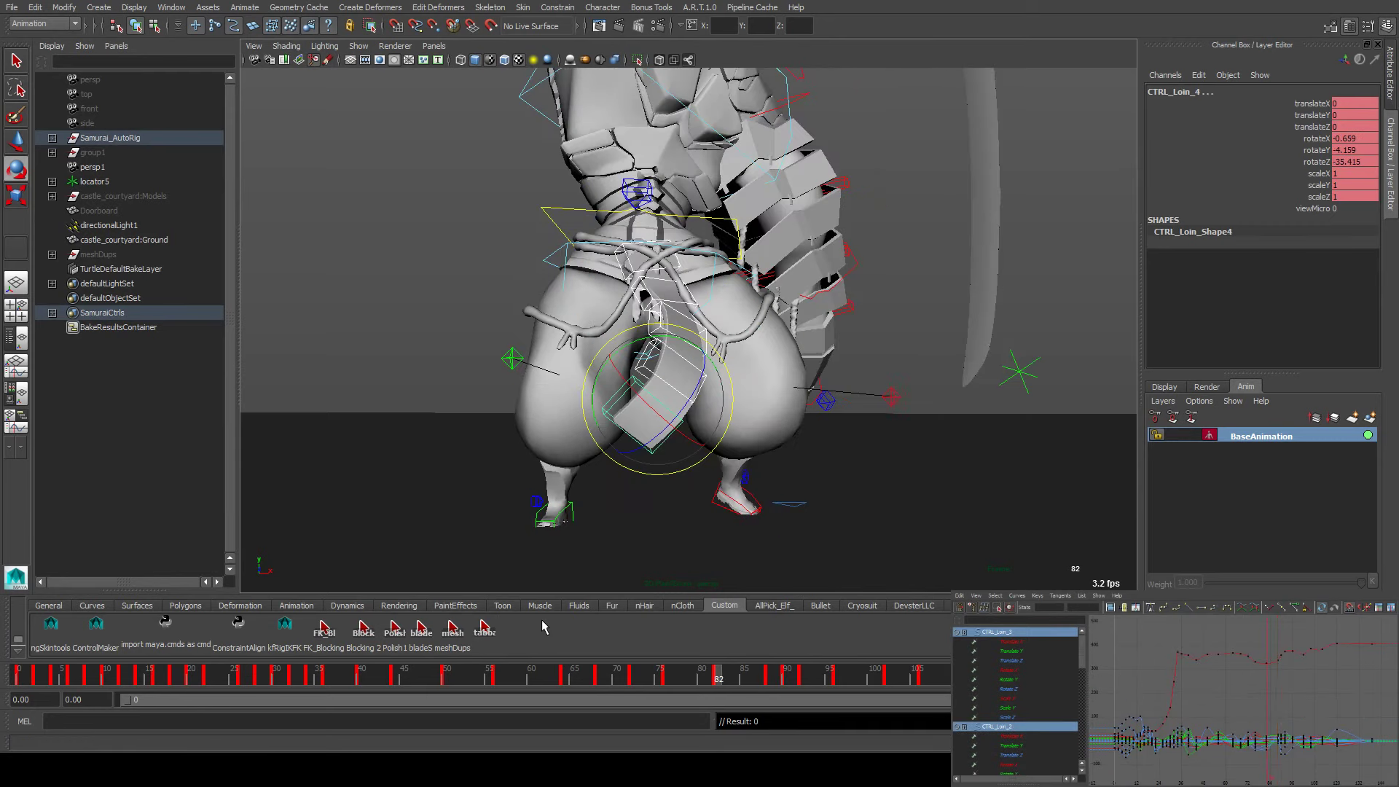
Check the poses from frame 82 onward and slightly rotate all loincloth controls together at frame 96
key(".")
key(".")
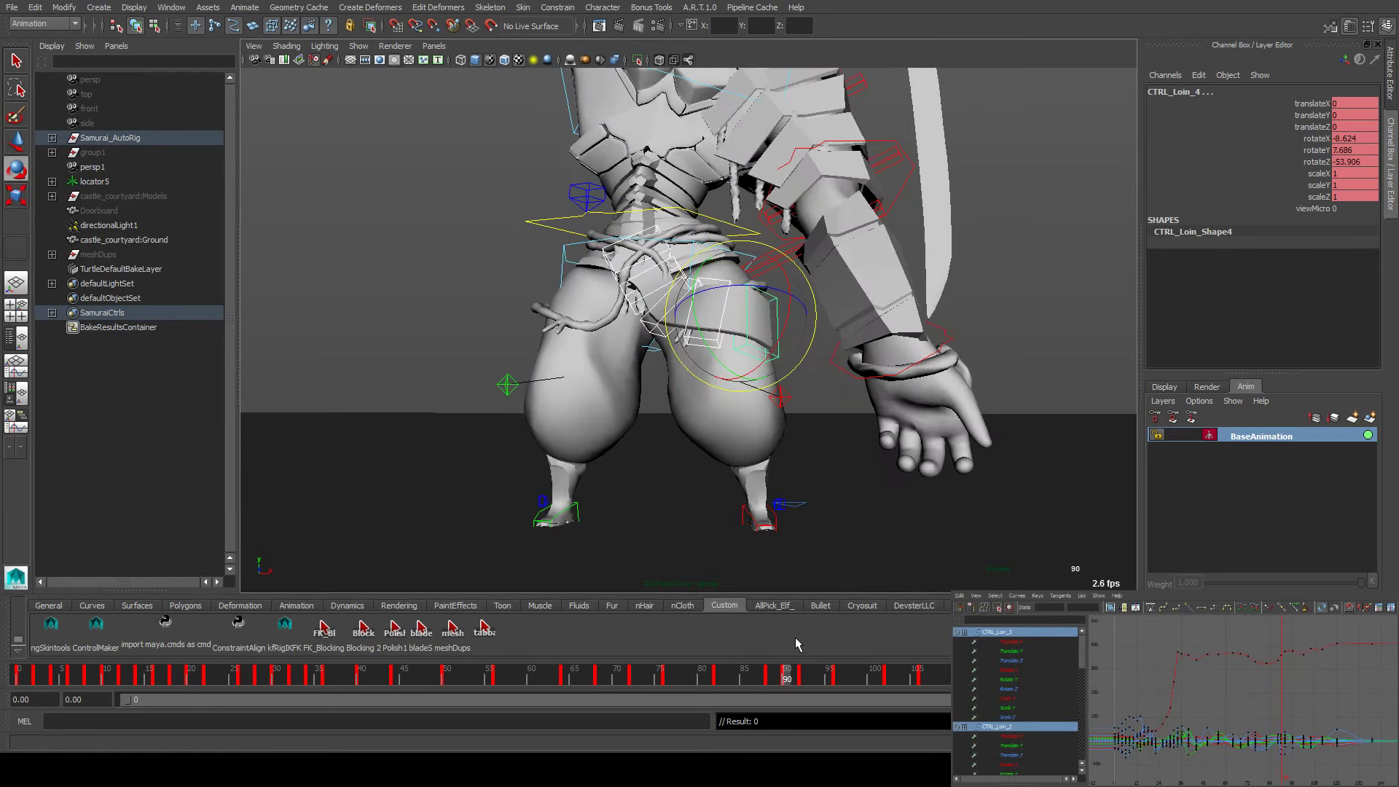
key(".")
key(".")
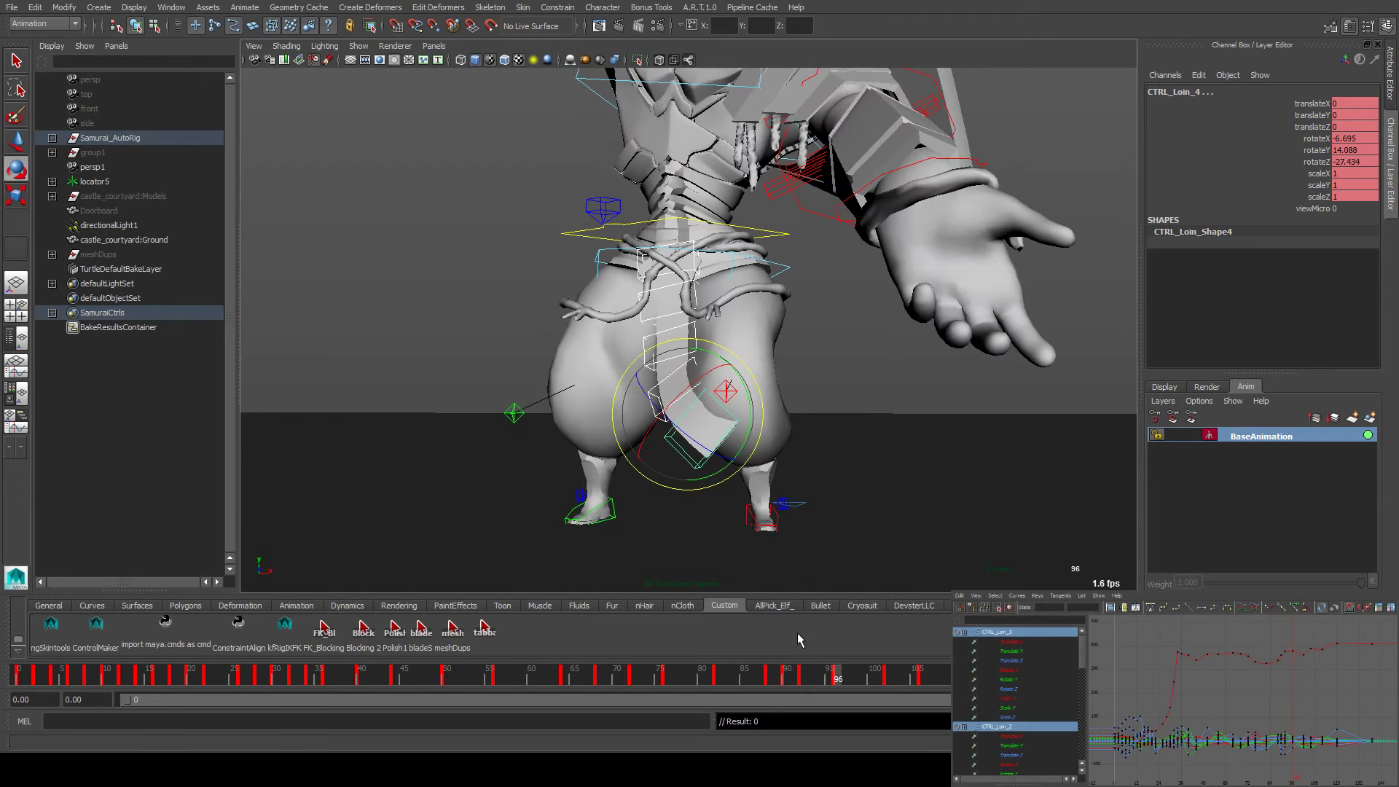
left_click_drag(718, 389, 704, 386)
key(".")
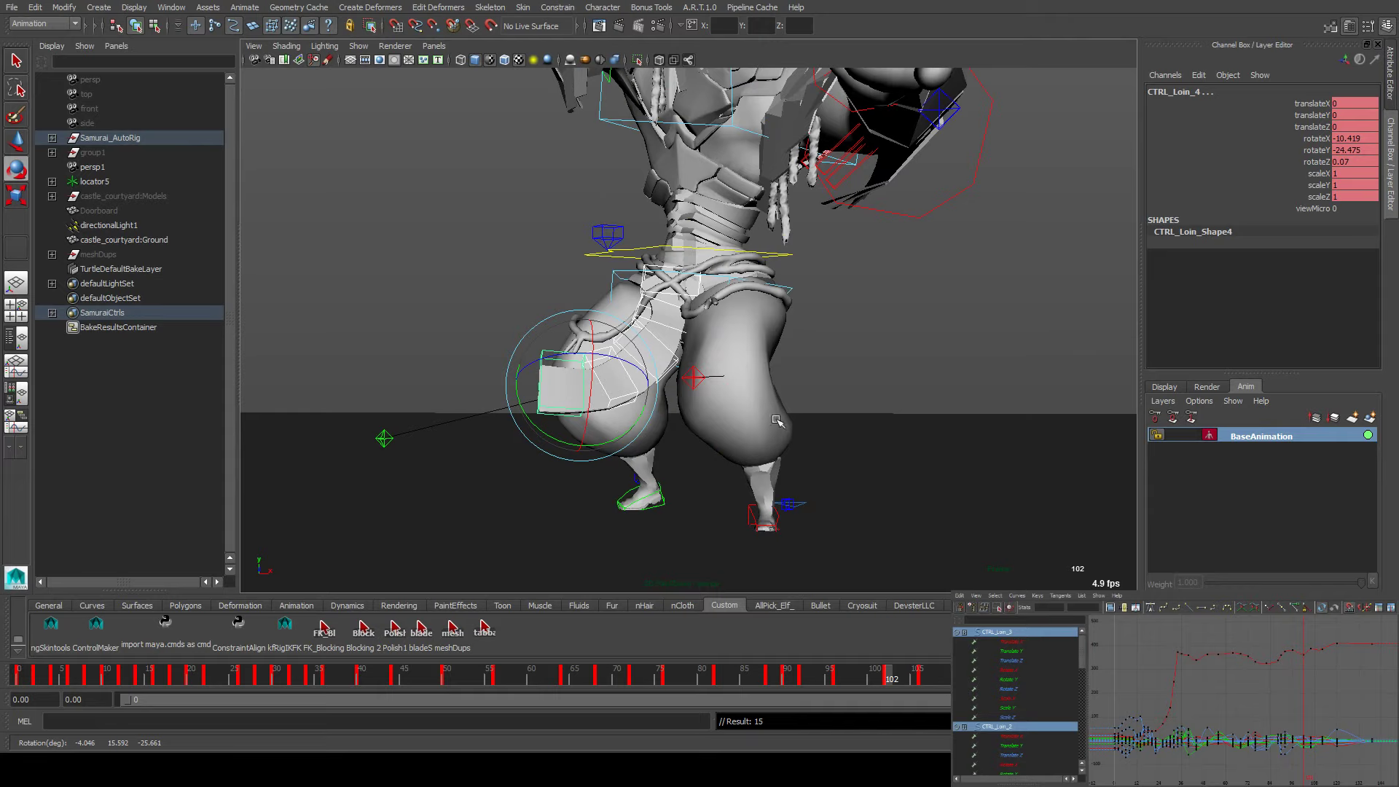
At frame 102, rotate and key the loincloth controls together, and check the following poses through frame 135
left_click_drag(616, 358, 624, 435)
key("s")
key(".")
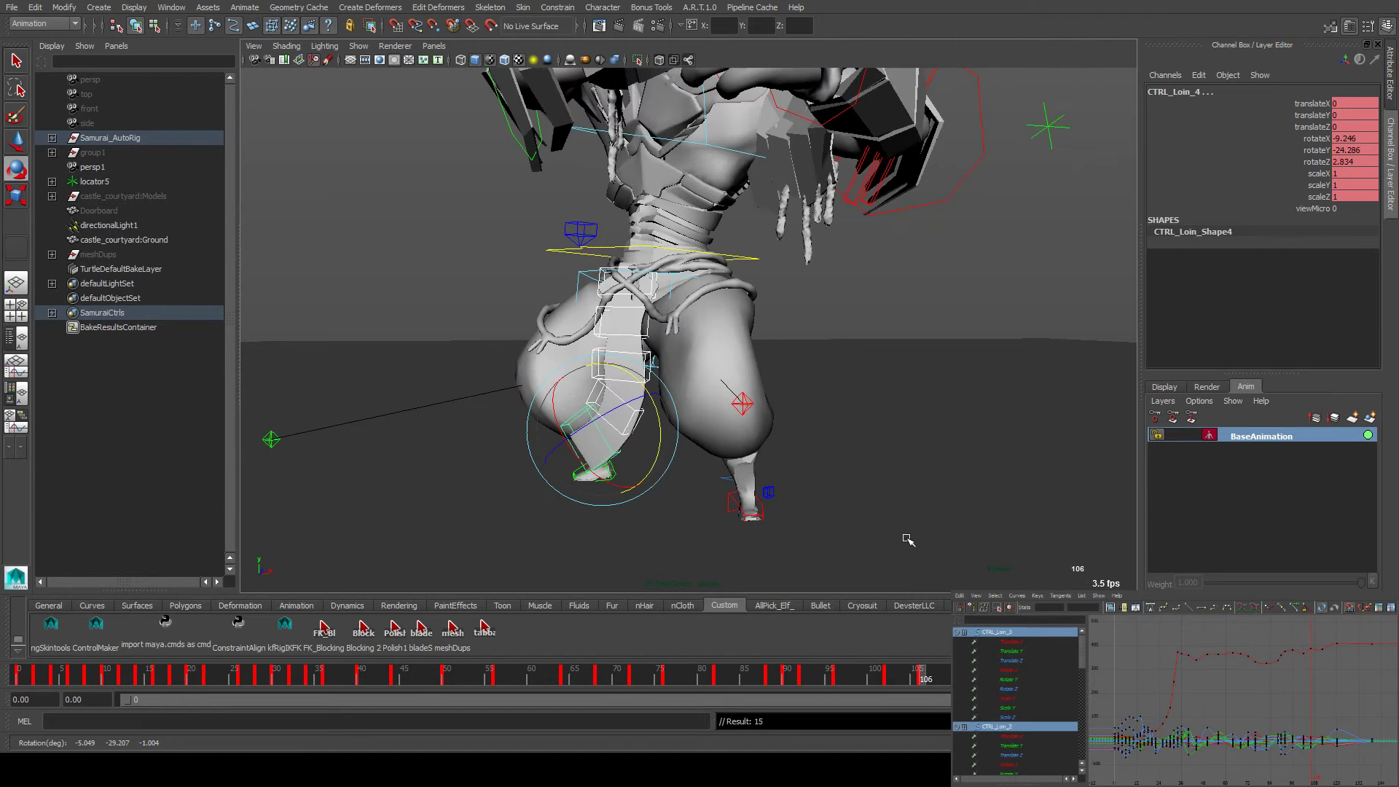
key(".")
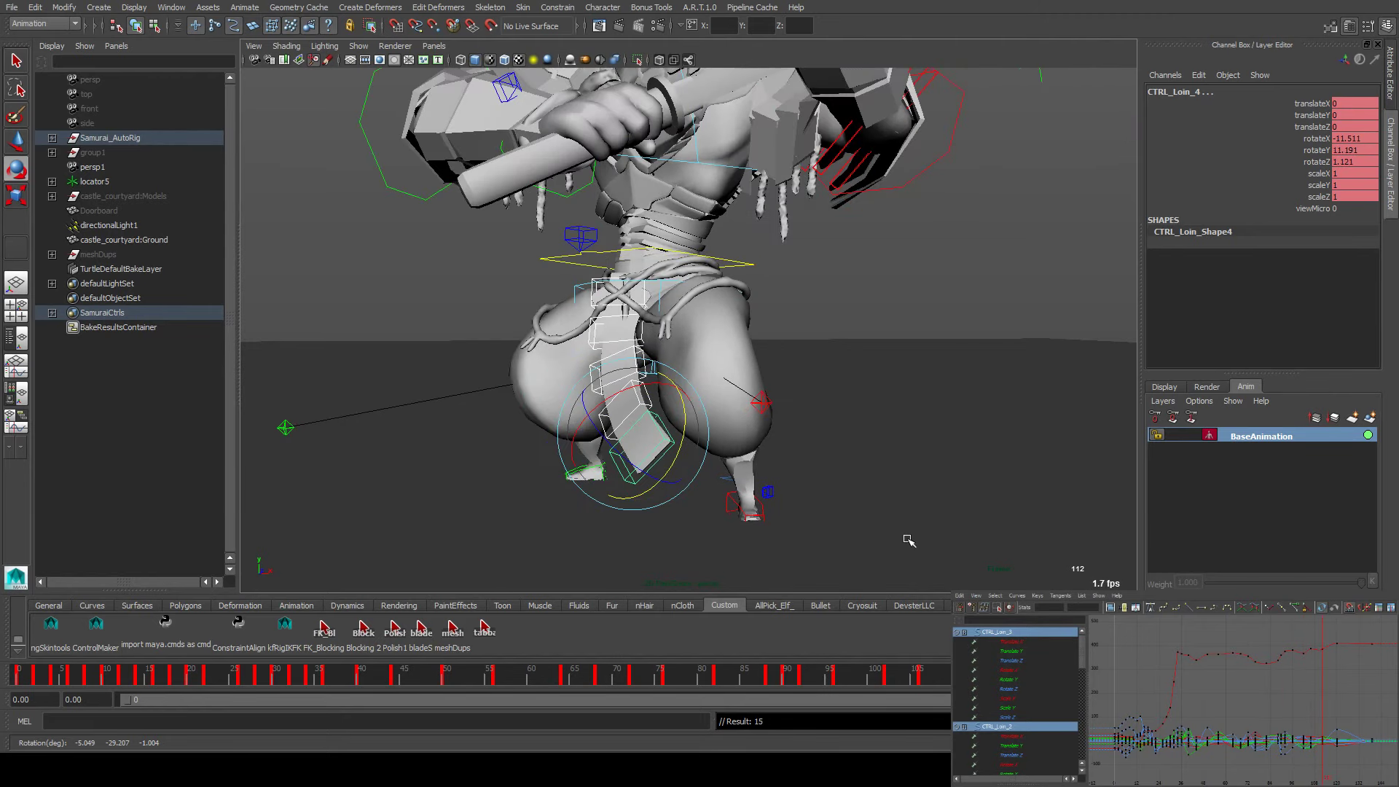
key(".")
key(".")
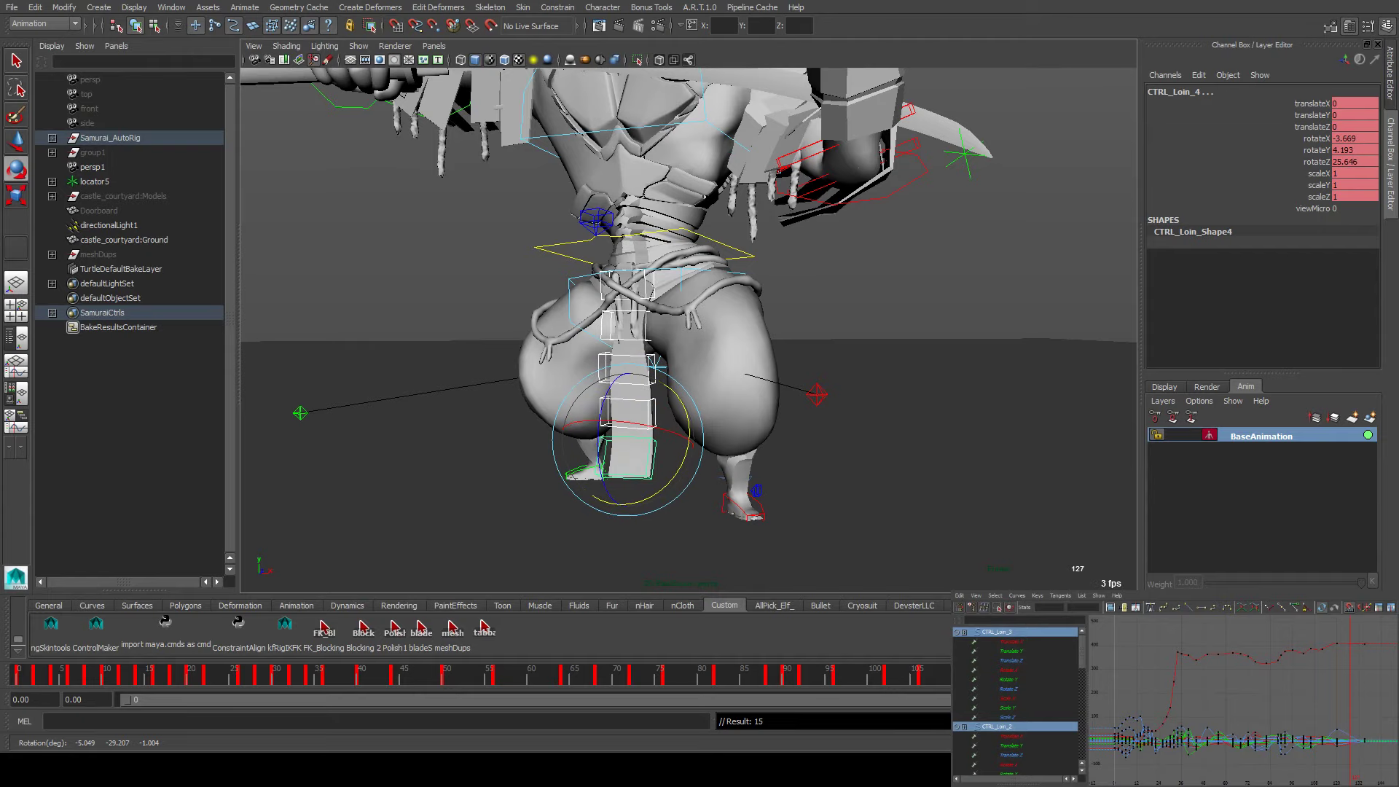
key(".")
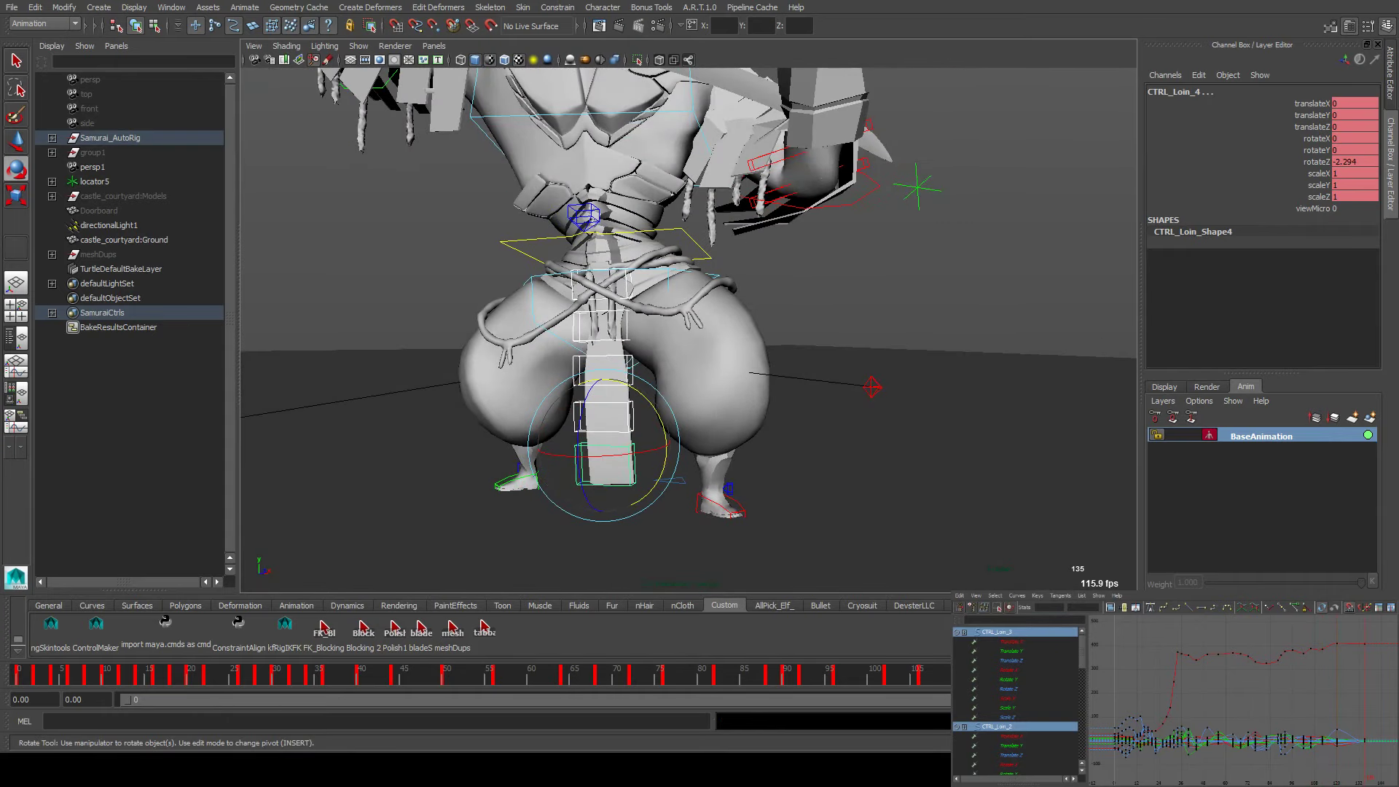
At frame 120, rotate the lower loincloth controls, bringing CTRL_Loin_4 to about -18.6, -0.9, 39.9, and reselect all loincloth controls at frame 135
left_click_drag(599, 448, 569, 359, "alt")
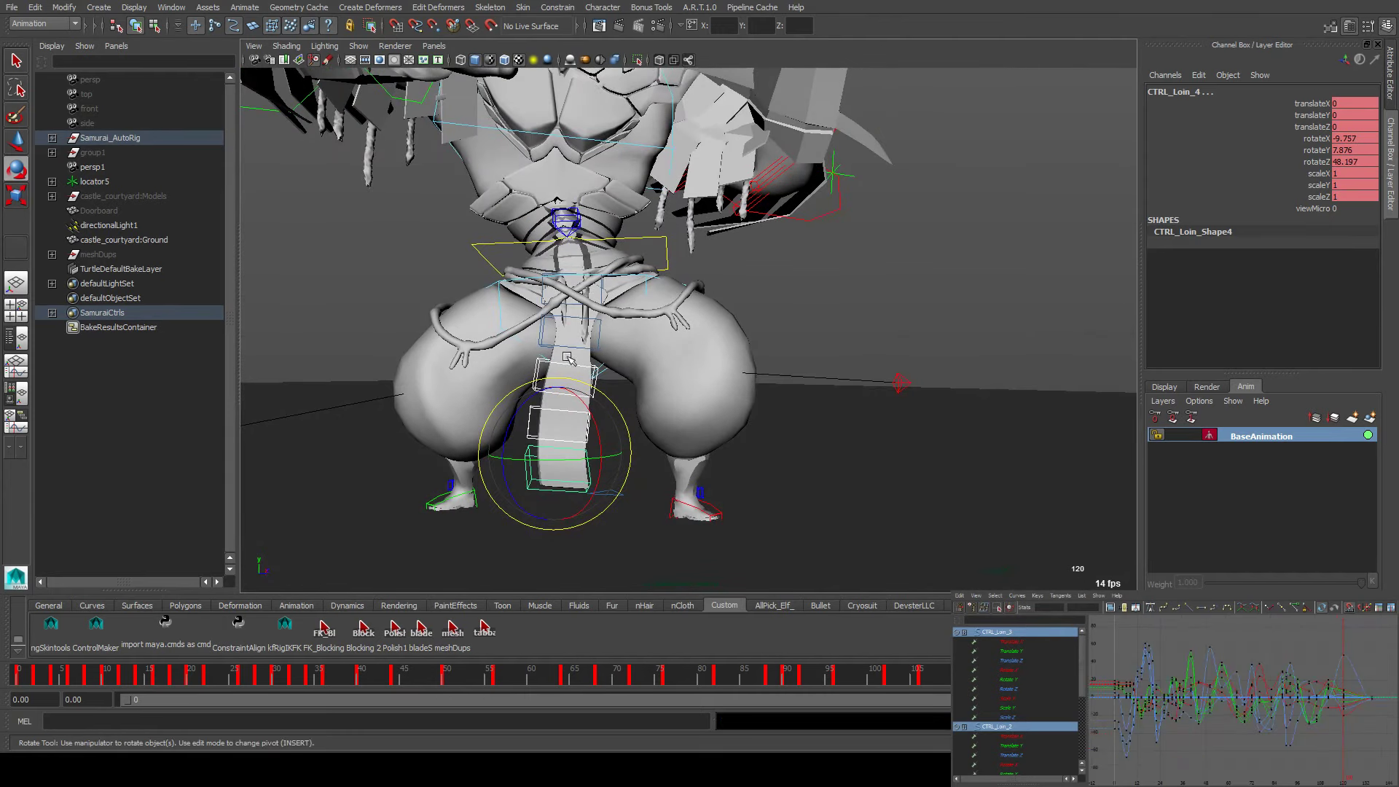
left_click_drag(627, 463, 615, 493)
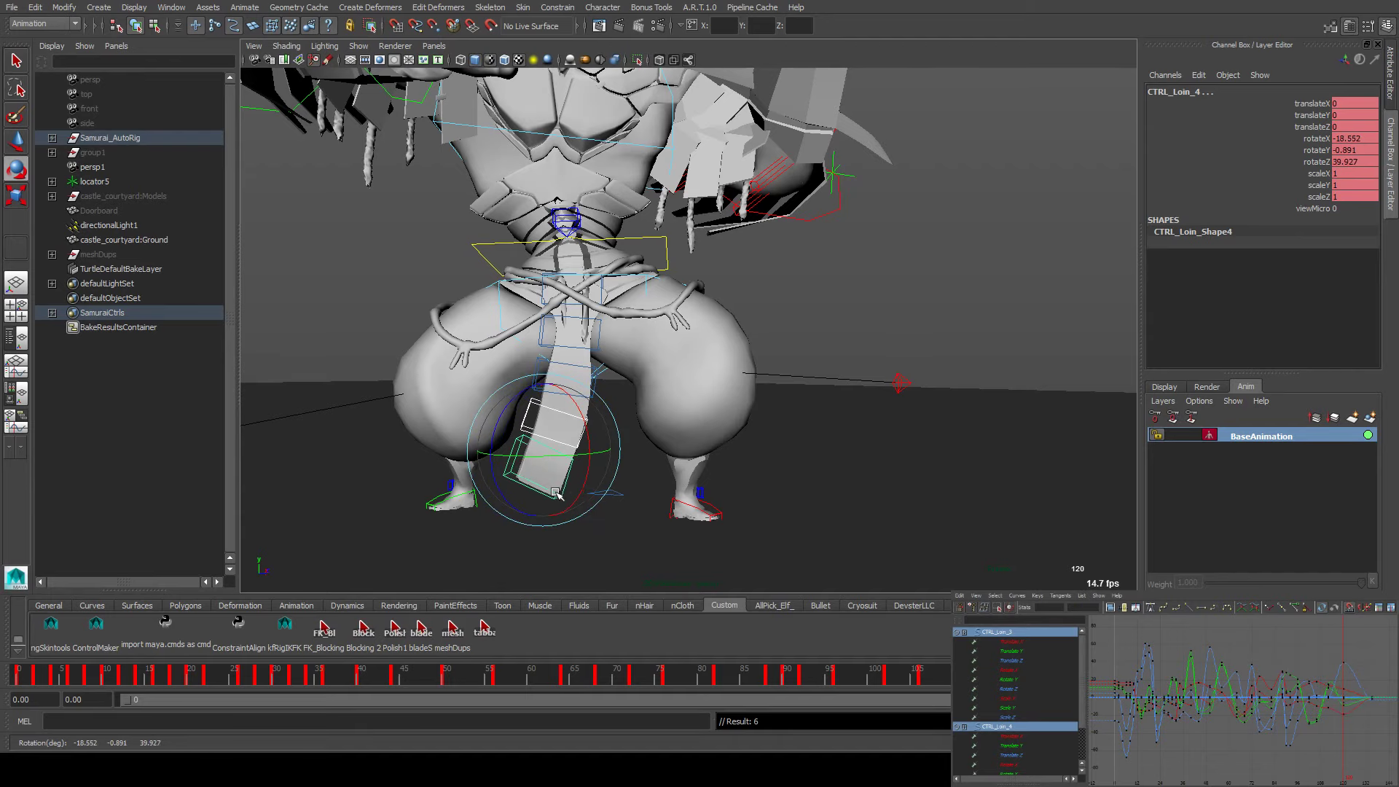
key("alt+v")
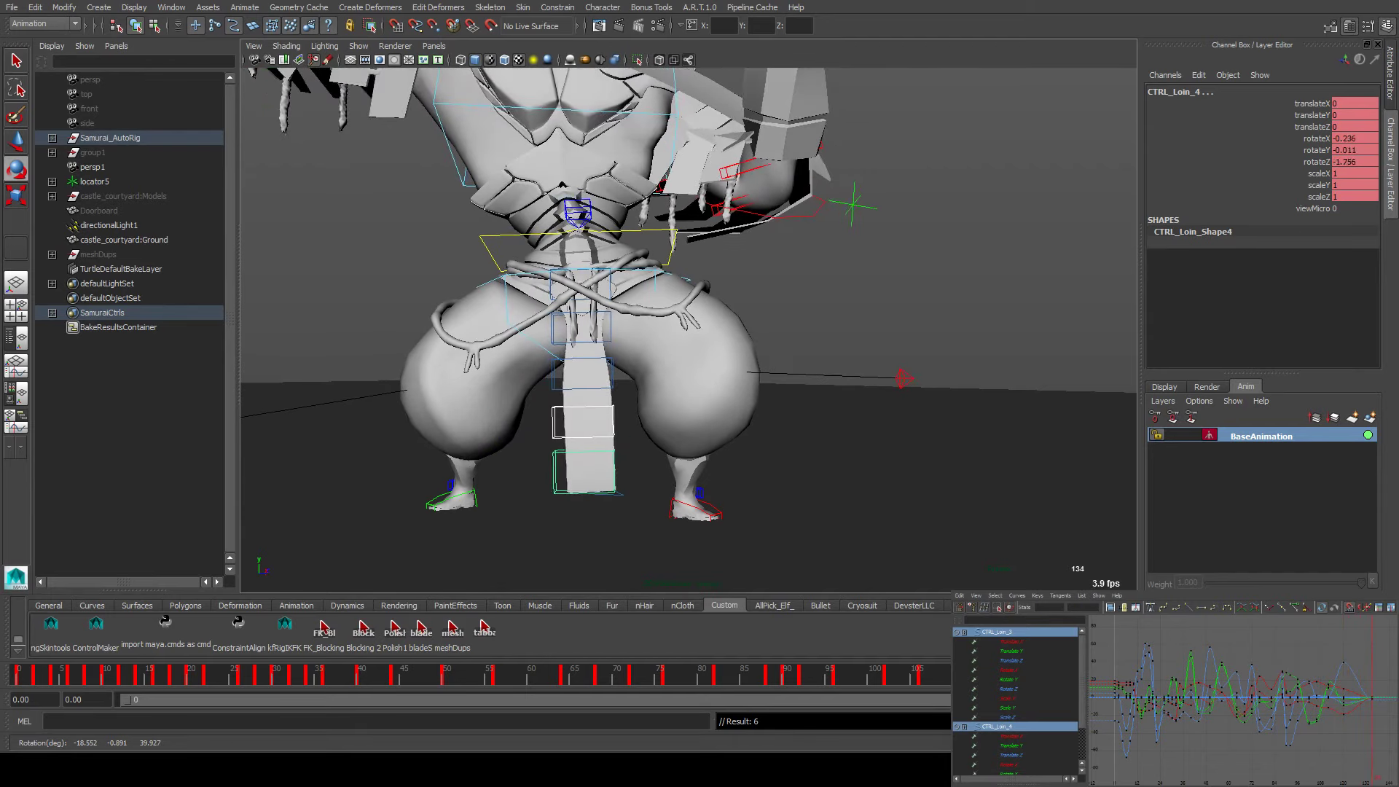
left_click(574, 388)
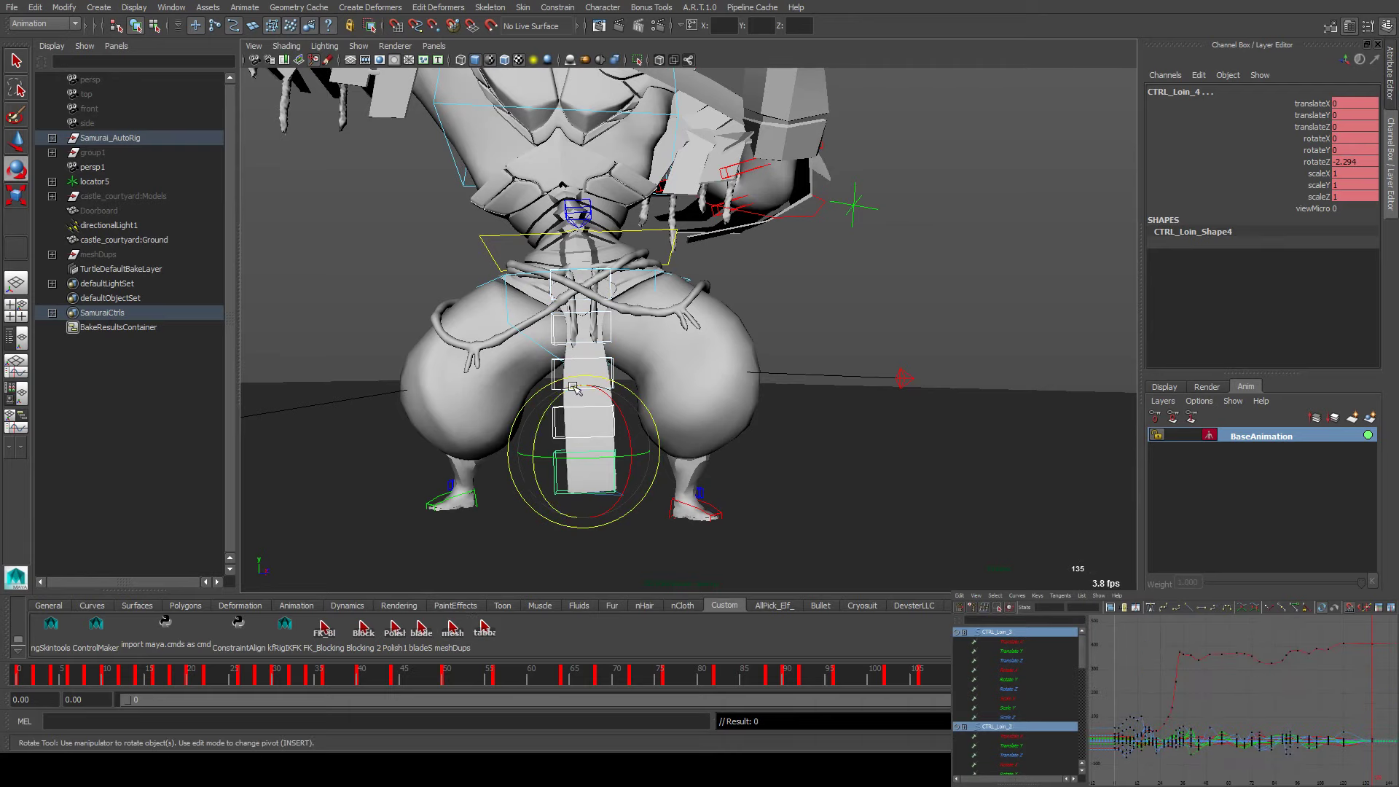
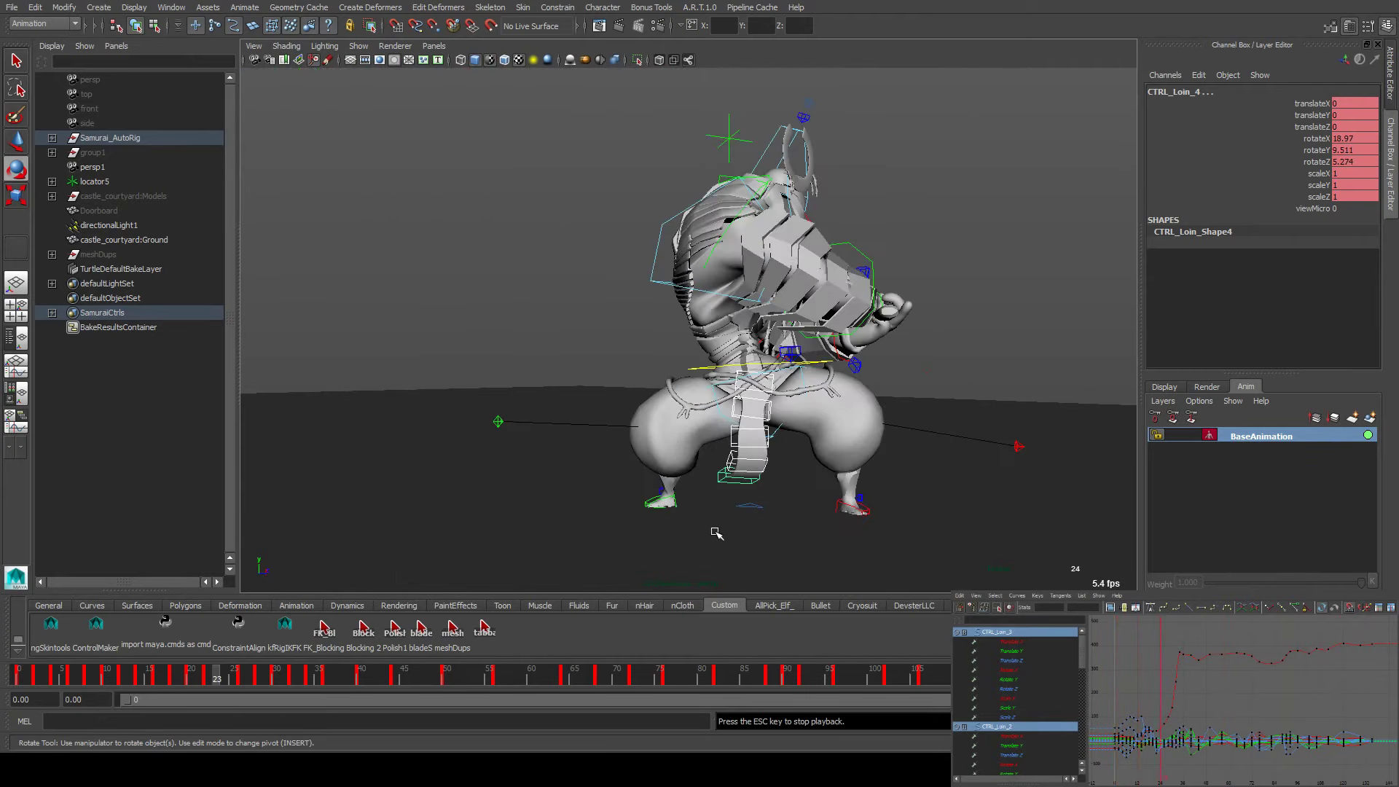
Play back the whole animation and scrub from the start to frame 24 to examine the loincloth's secondary motion
left_click_drag(719, 532, 692, 445, "alt")
right_click_drag(692, 444, 598, 472, "alt")
left_click_drag(597, 472, 699, 484, "alt")
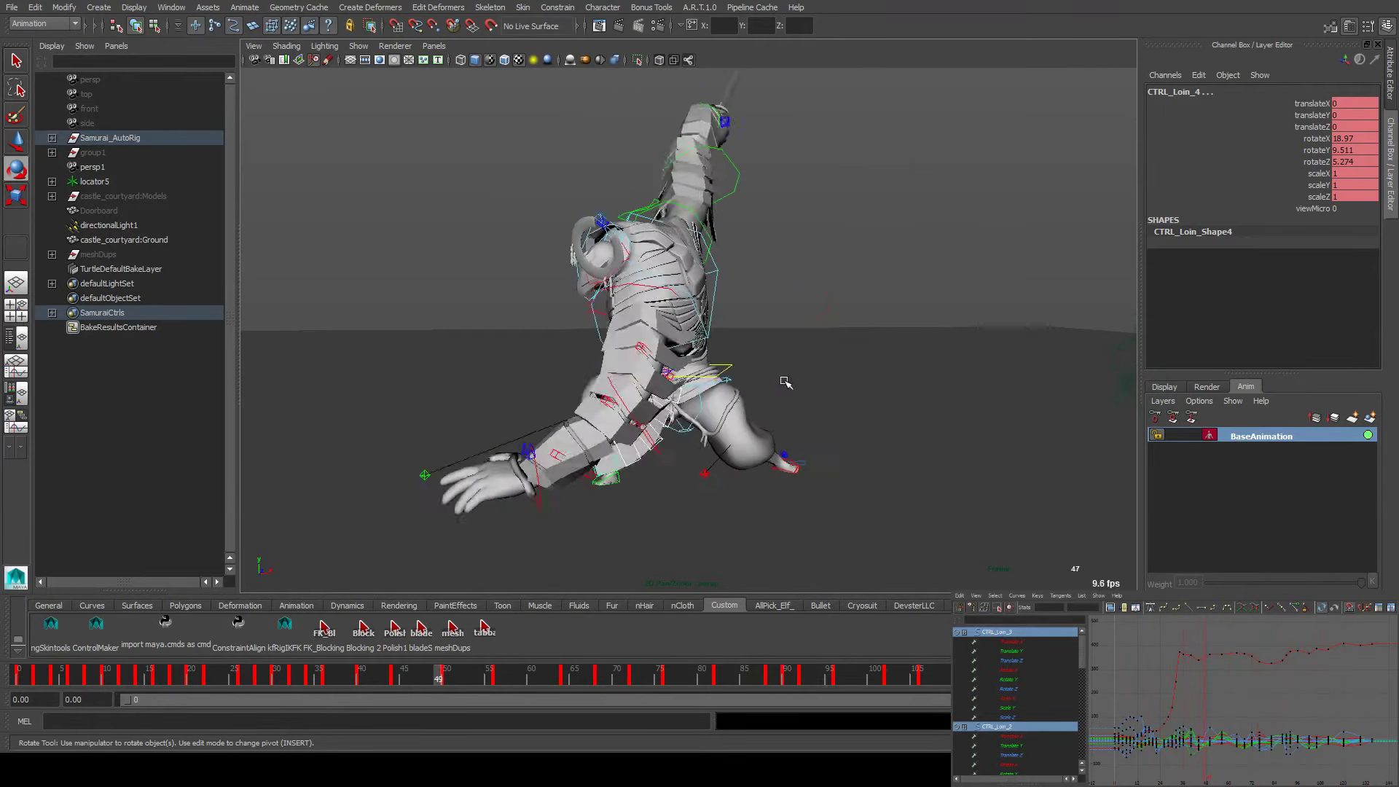
left_click_drag(470, 680, 862, 557)
left_click_drag(22, 680, 221, 685)
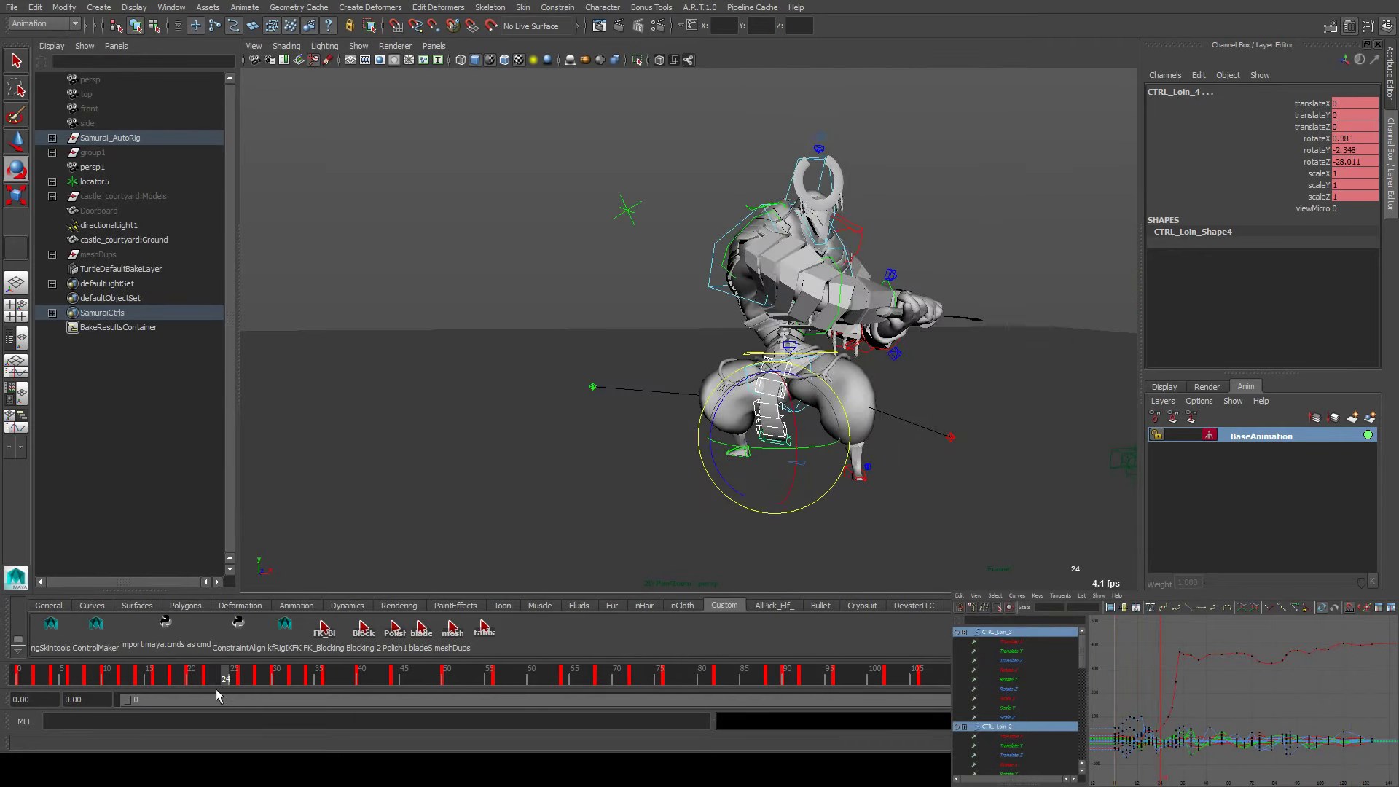
Try to add extra keys to the loincloth controls from frame 24 onward, and undo them
key("s")
left_click(344, 683)
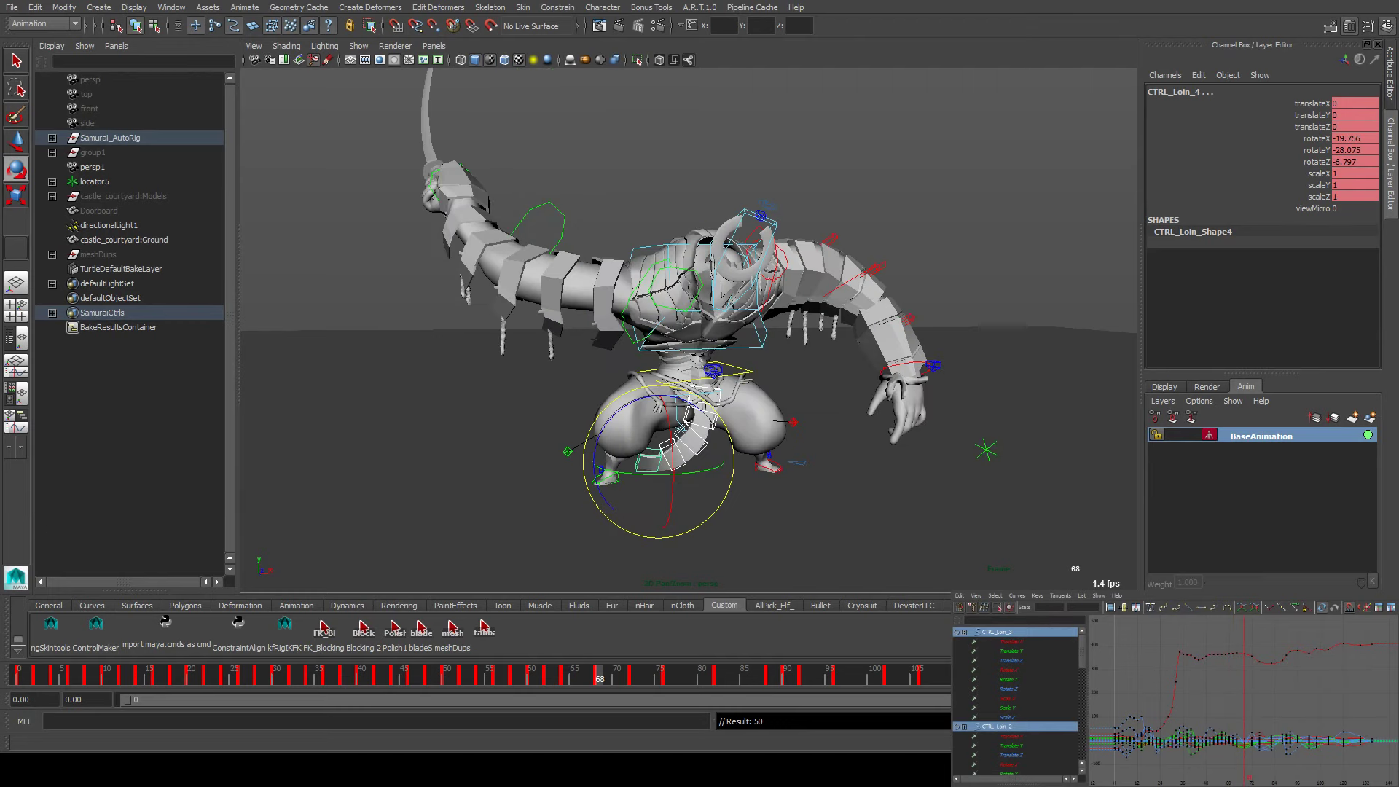
left_click(1016, 596)
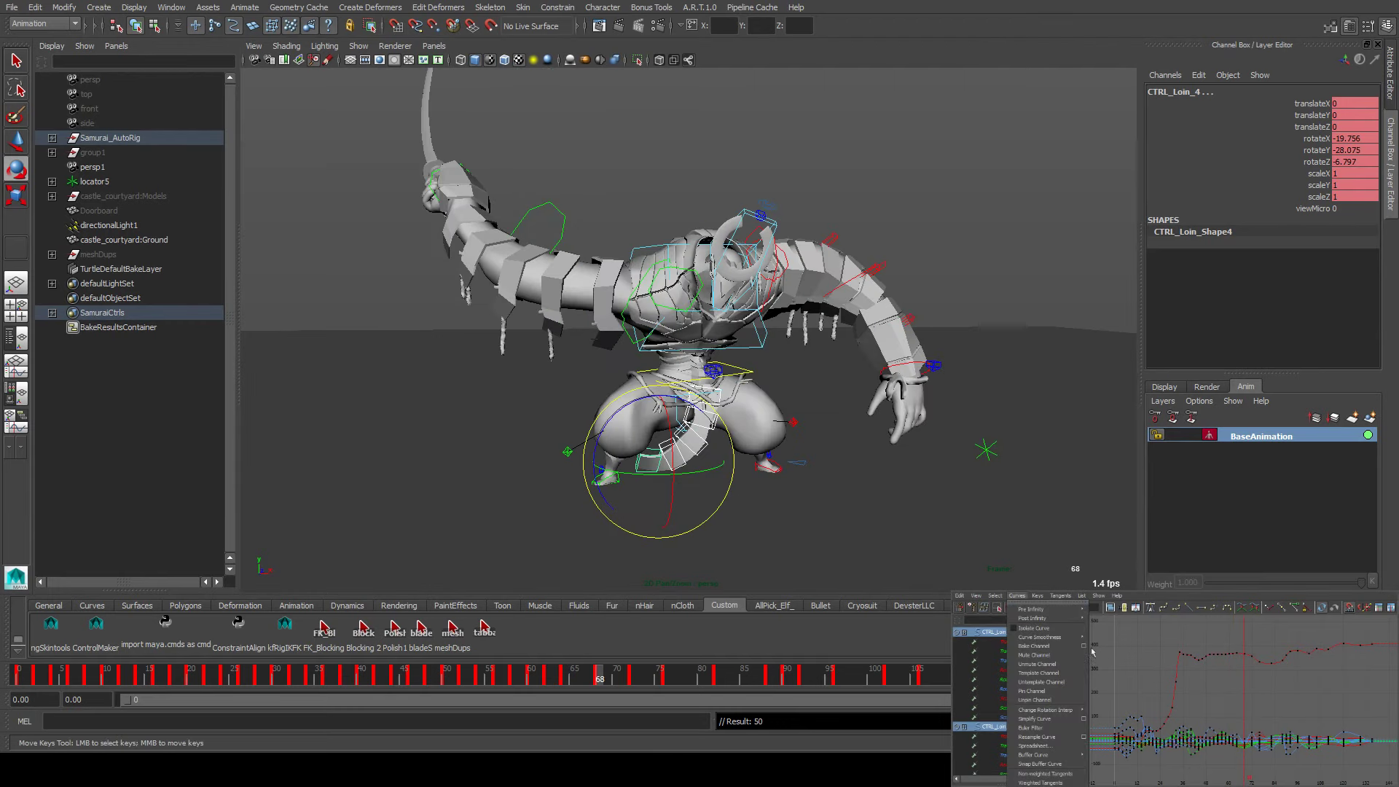
left_click(63, 10)
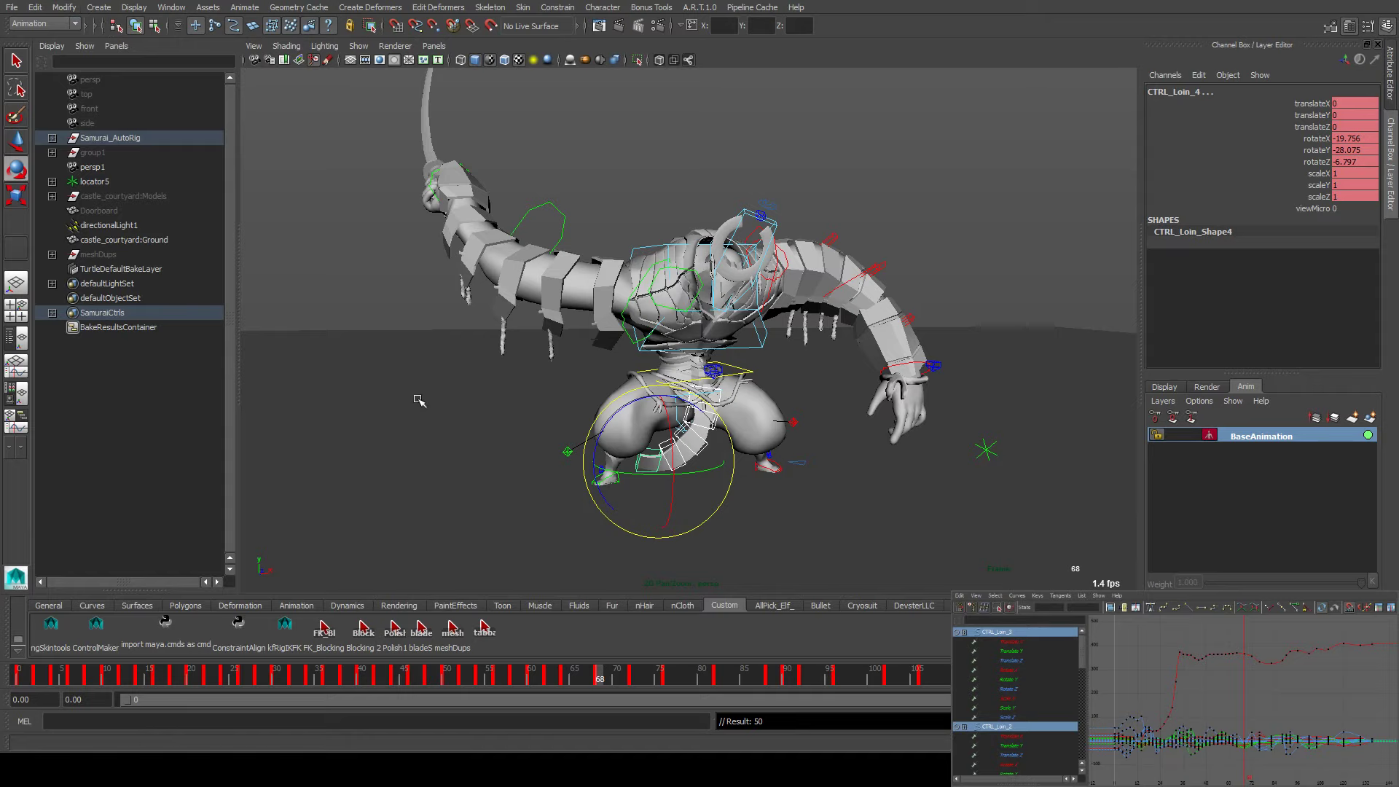
key("ctrl+z")
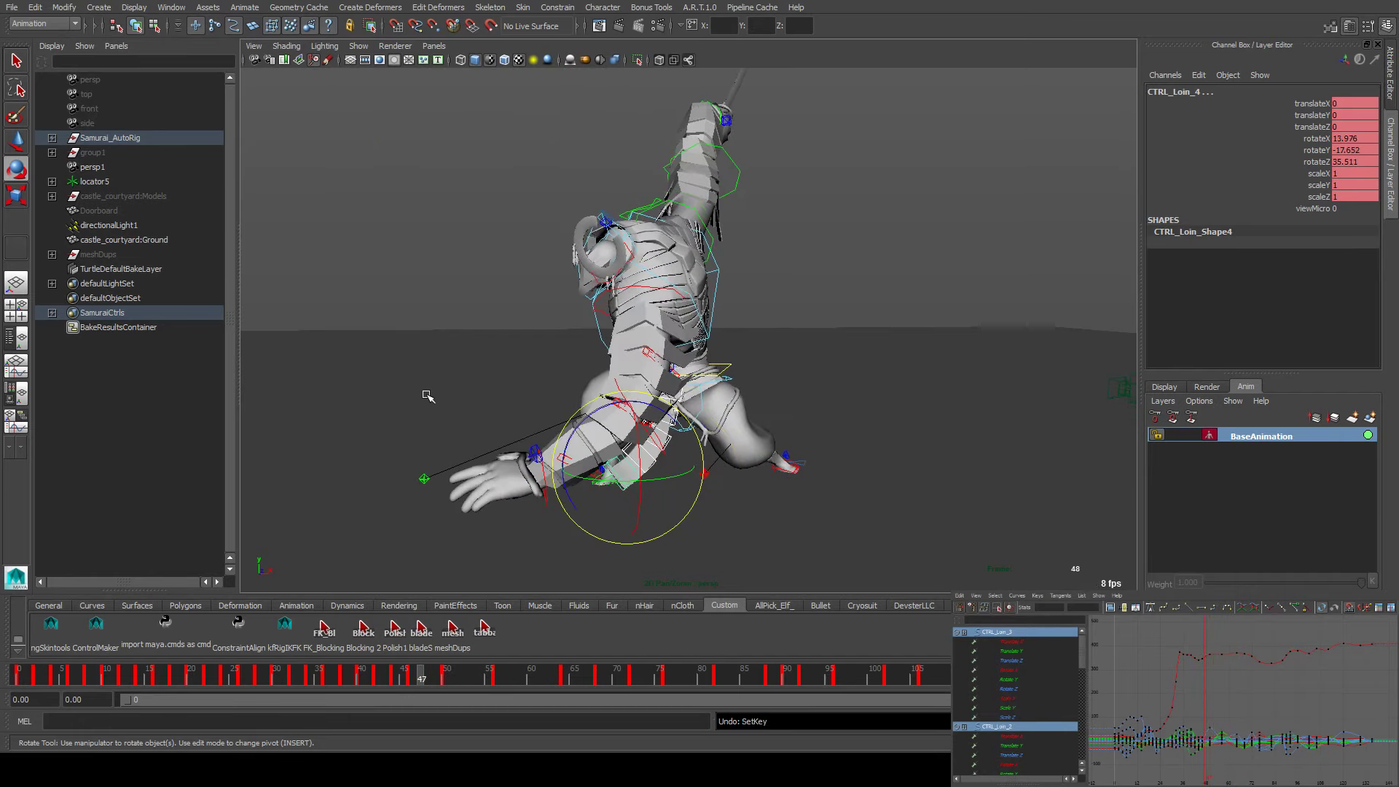
key("ctrl+z")
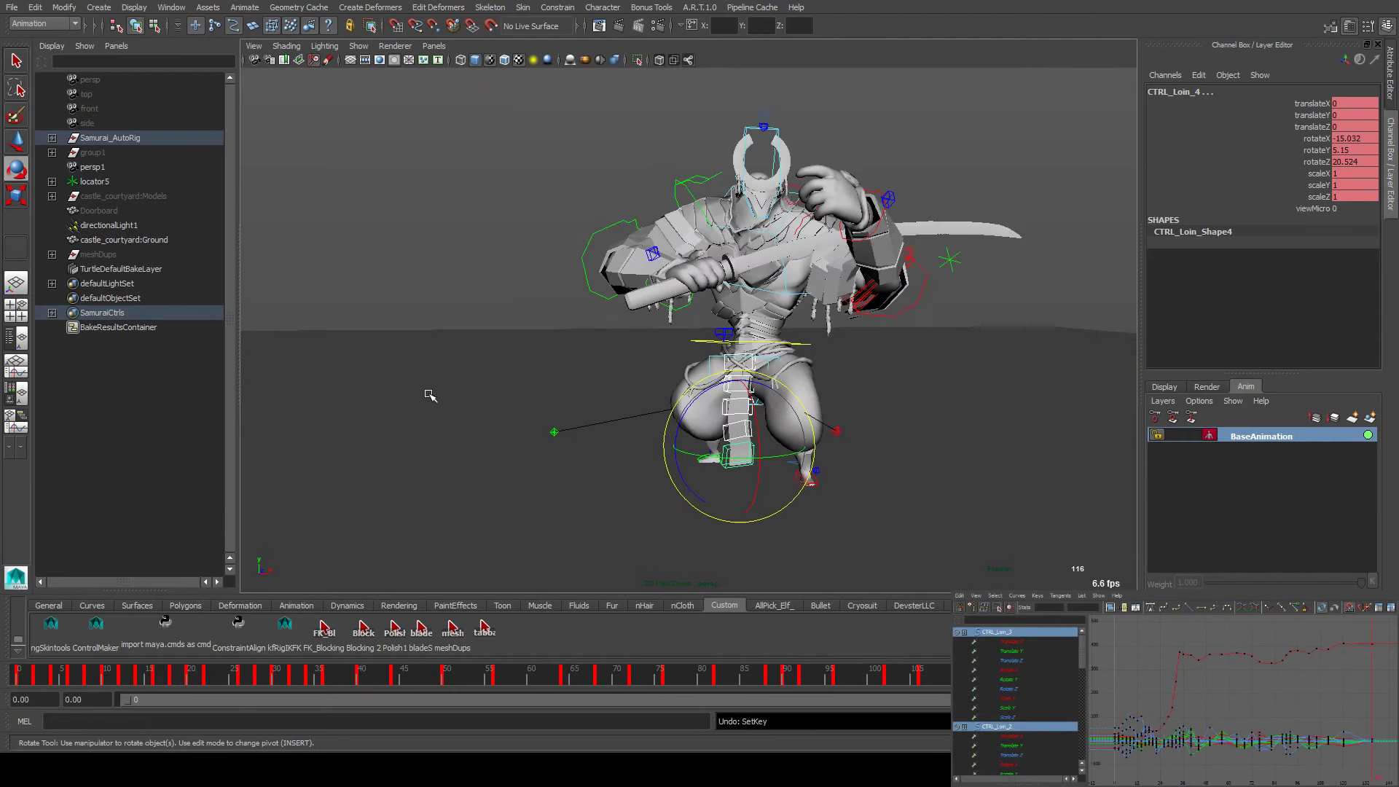
key("ctrl+z")
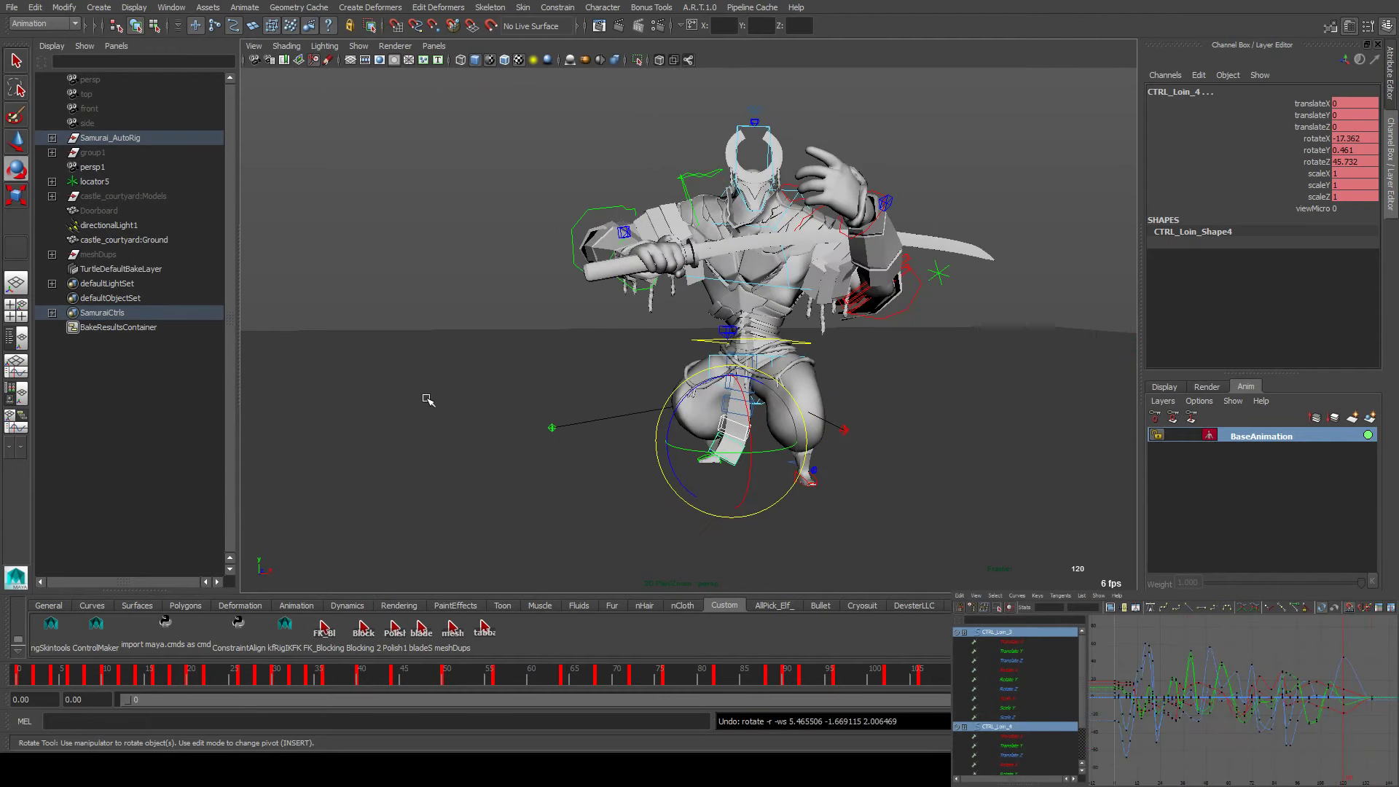
key("shift+z")
key("shift+z")
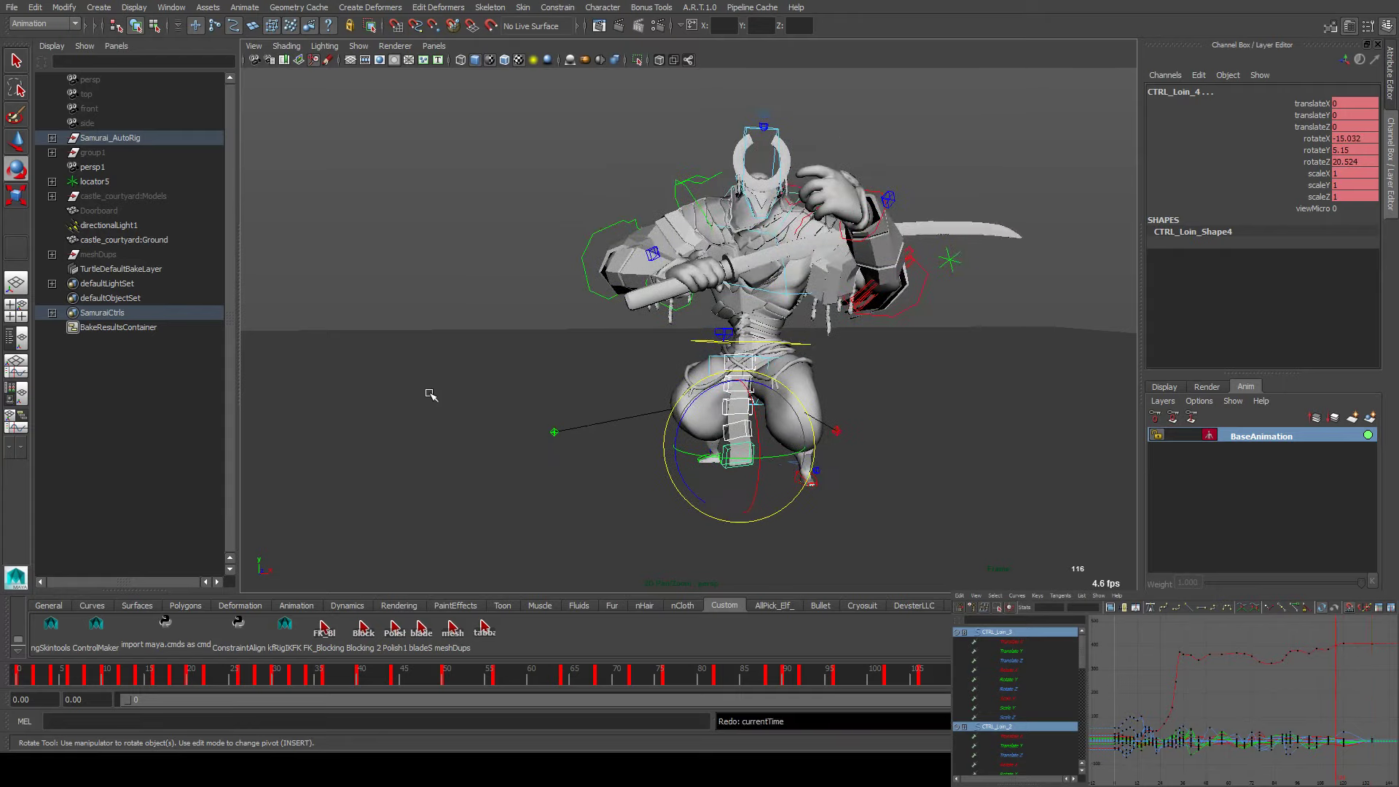
key("shift+z")
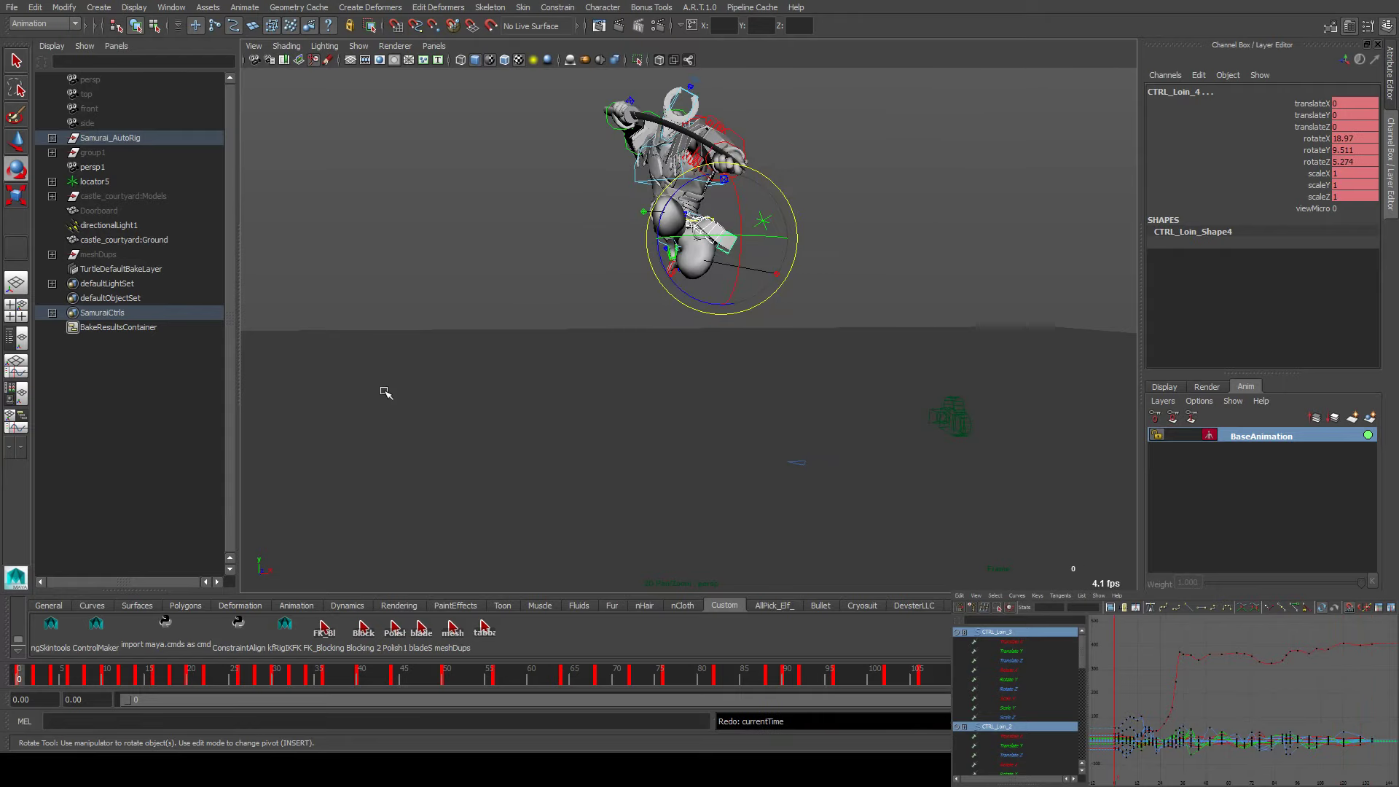
Replay the animation from frame 0 and, at frame 2, rotate the lower loincloth controls, bringing CTRL_Loin_4 to about 7.2, 15.2, 5.2
left_click(1157, 611)
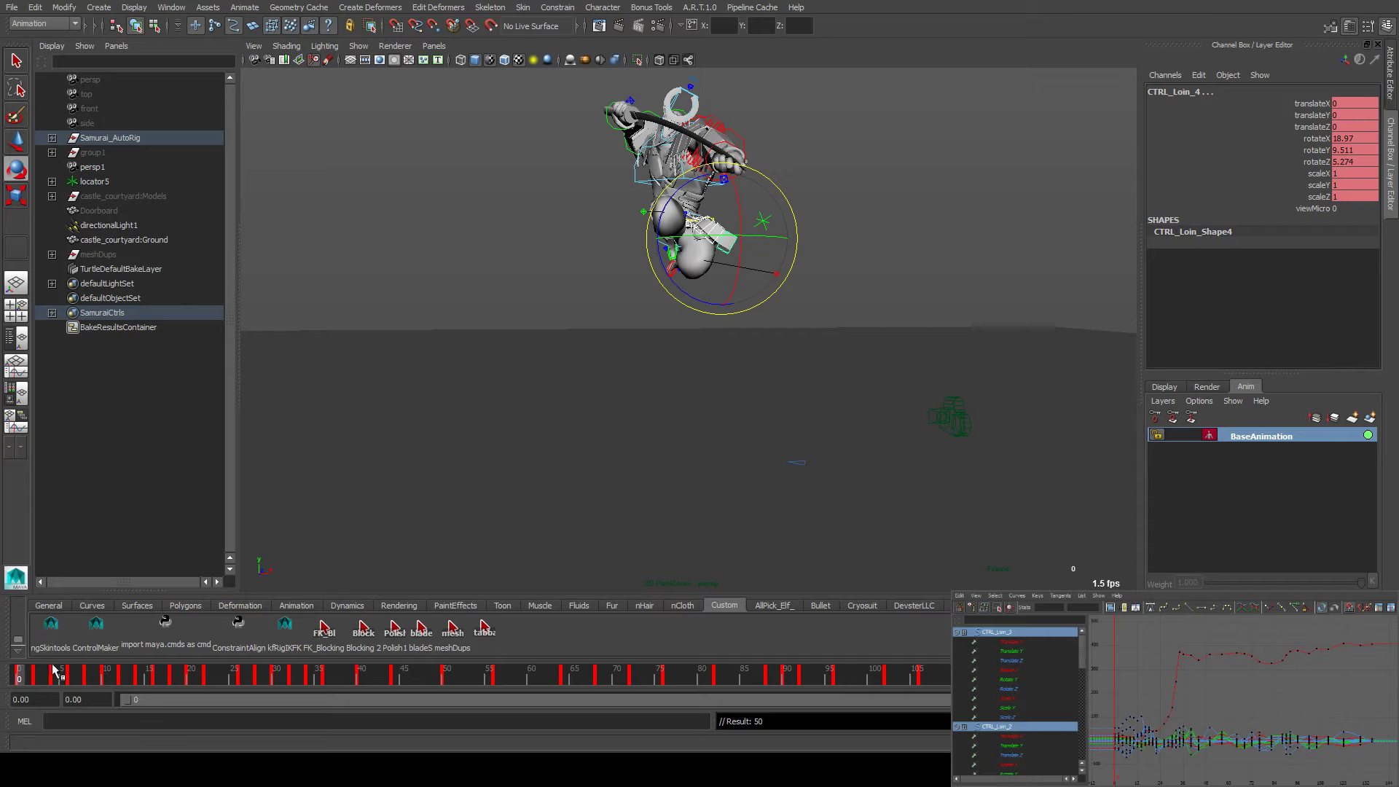
key("alt+v")
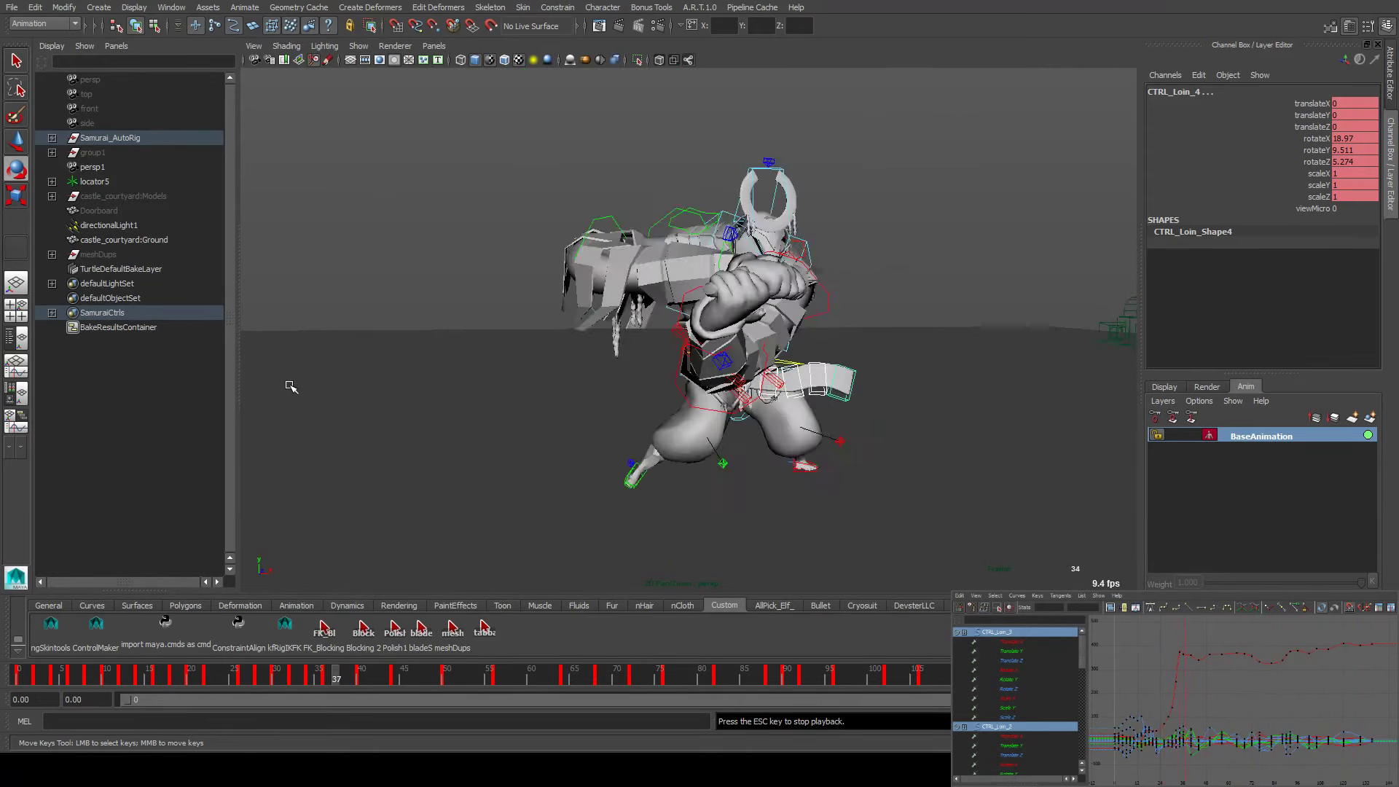
mouse_move(58, 683)
left_mouse_down()
mouse_move(22, 683)
mouse_move(64, 680)
mouse_move(34, 679)
mouse_move(53, 671)
left_mouse_up()
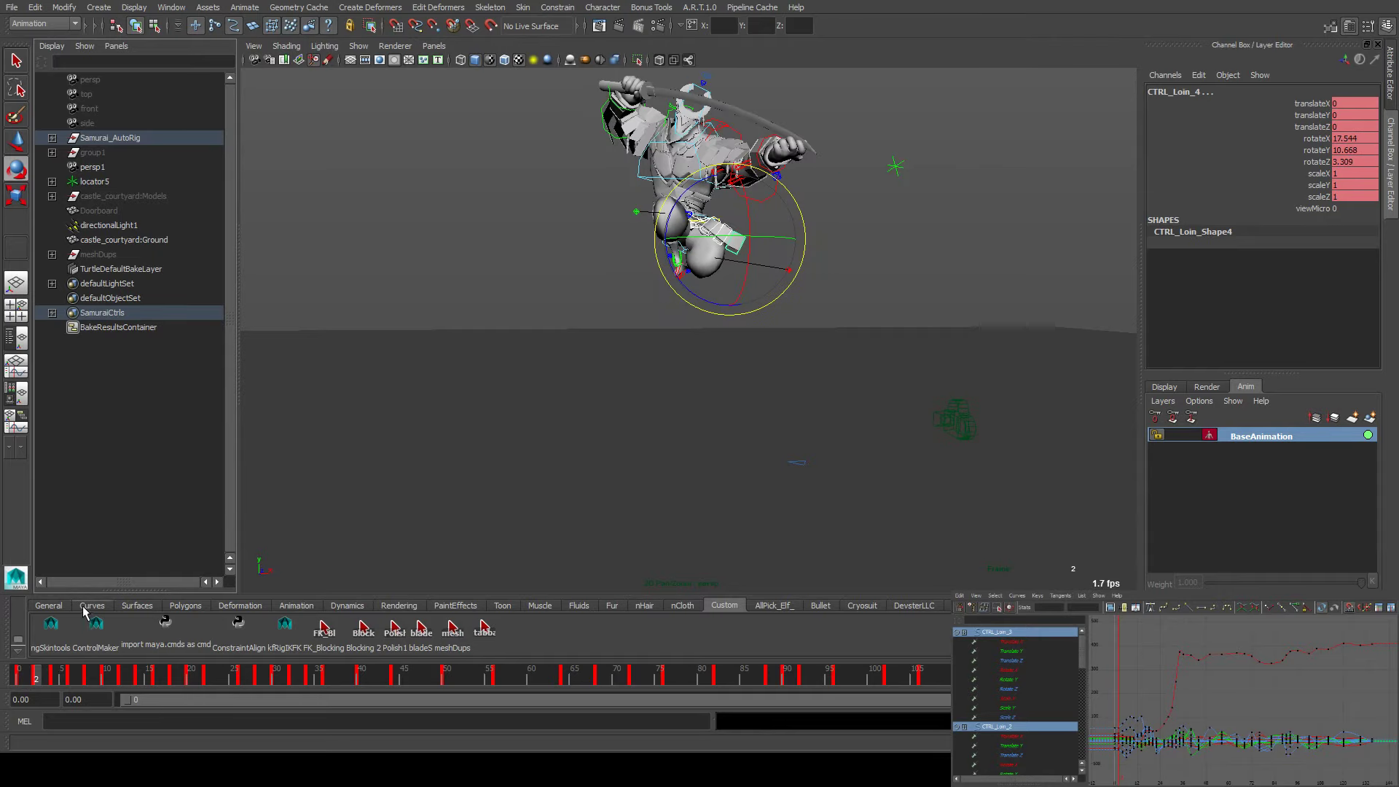
key("f")
key("f")
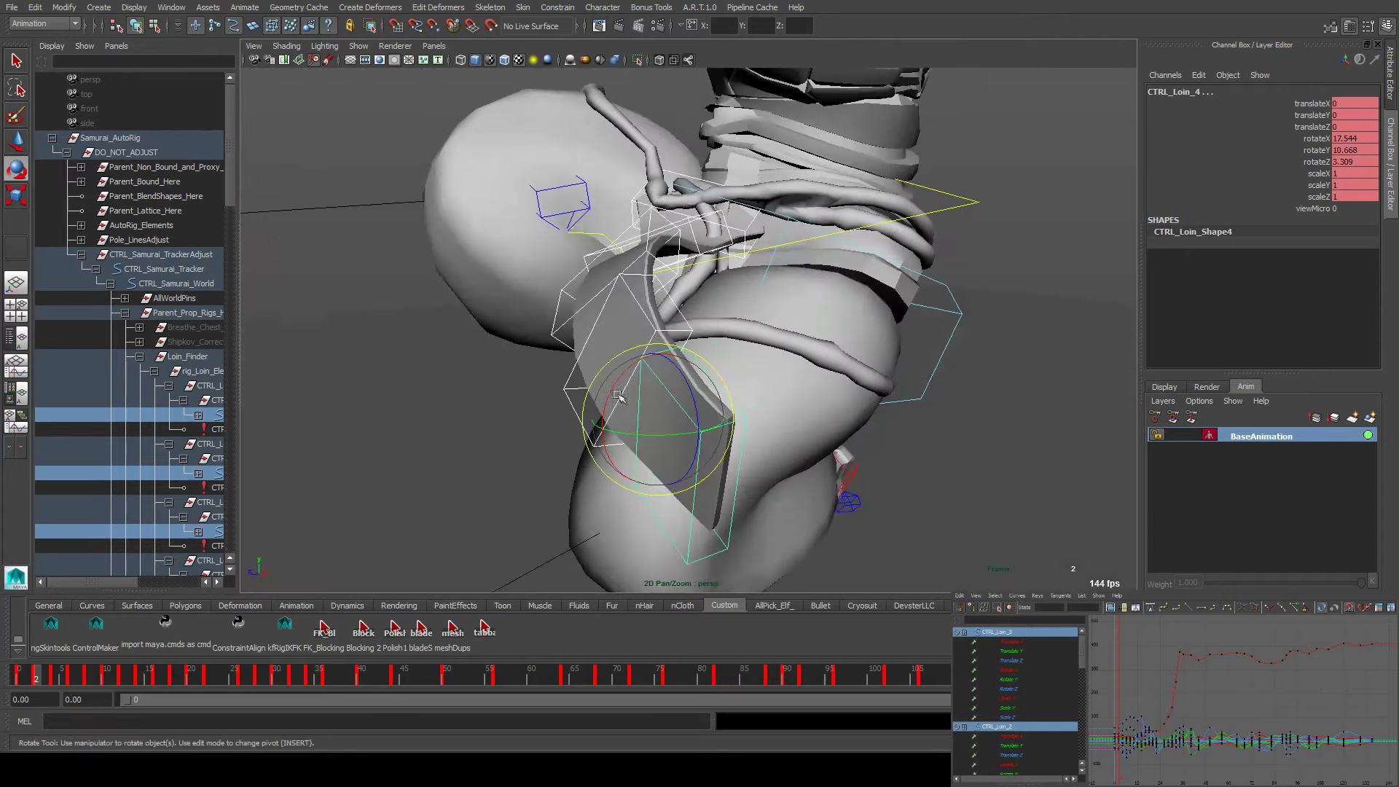
key("alt+shift+v")
left_click_drag(532, 421, 401, 427, "alt")
key("period")
left_click_drag(525, 395, 588, 304, "alt")
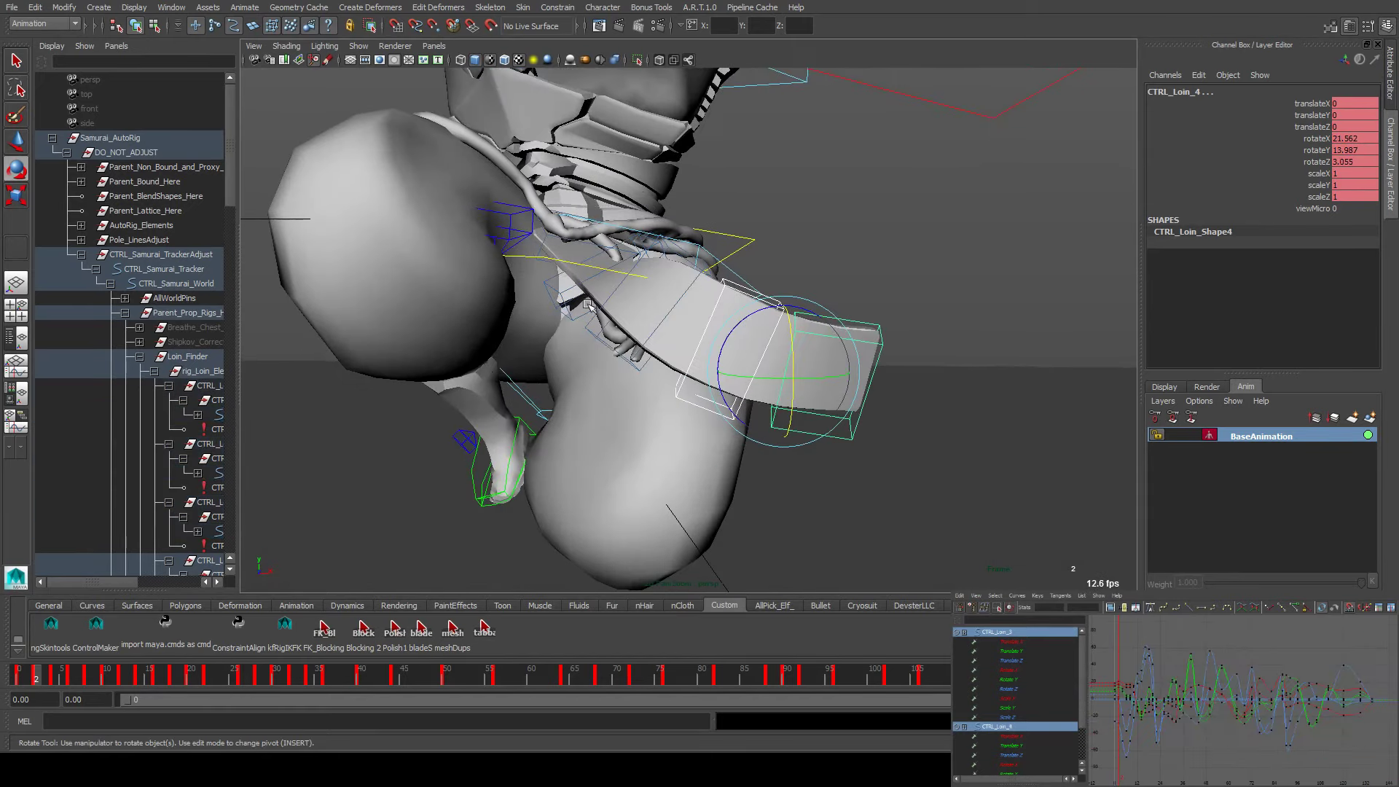
left_click_drag(789, 325, 789, 313)
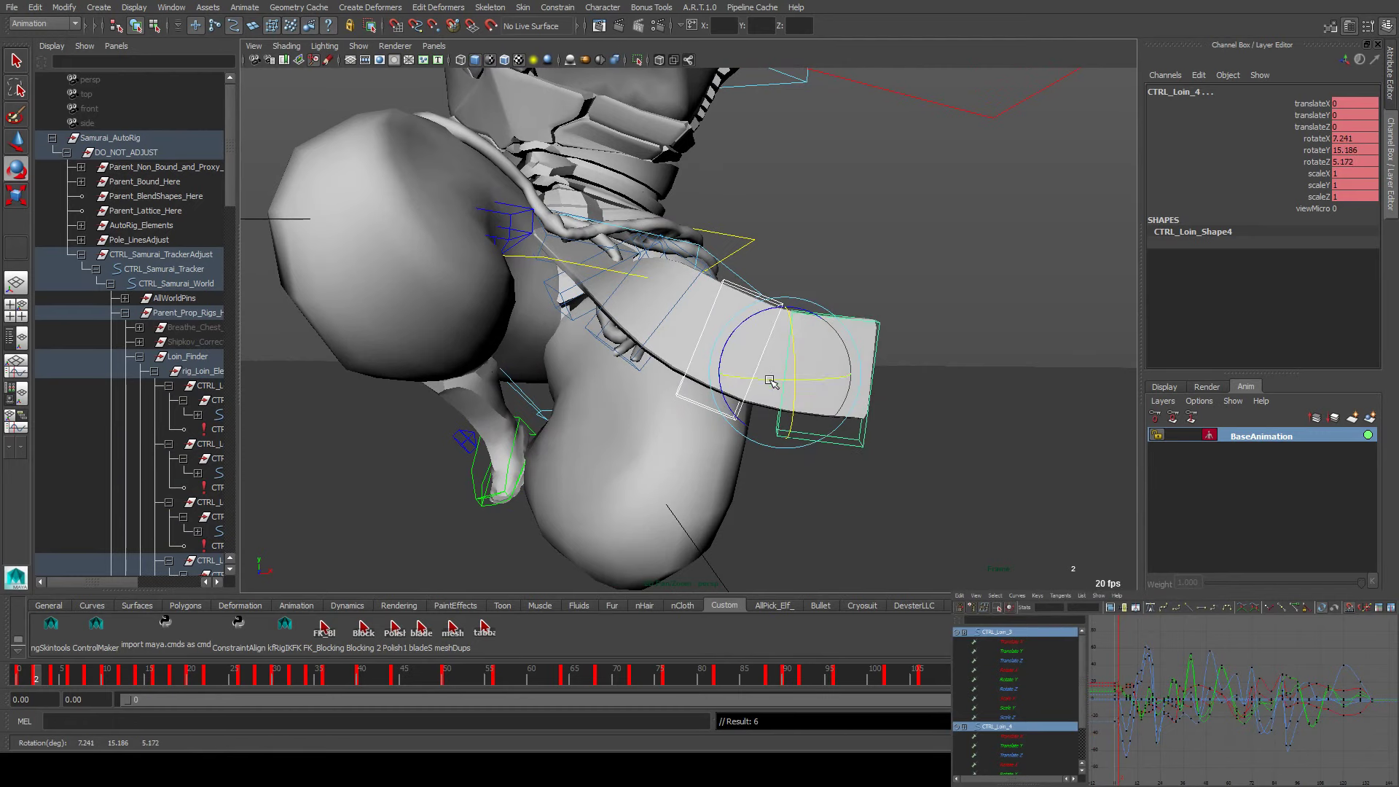
Rotate CTRL_Loin_2 to about 20.2, 28.8, -28.7 and bend the tip down with CTRL_Loin_4 at about 7.5, -22.1, 0.4
left_click(696, 279)
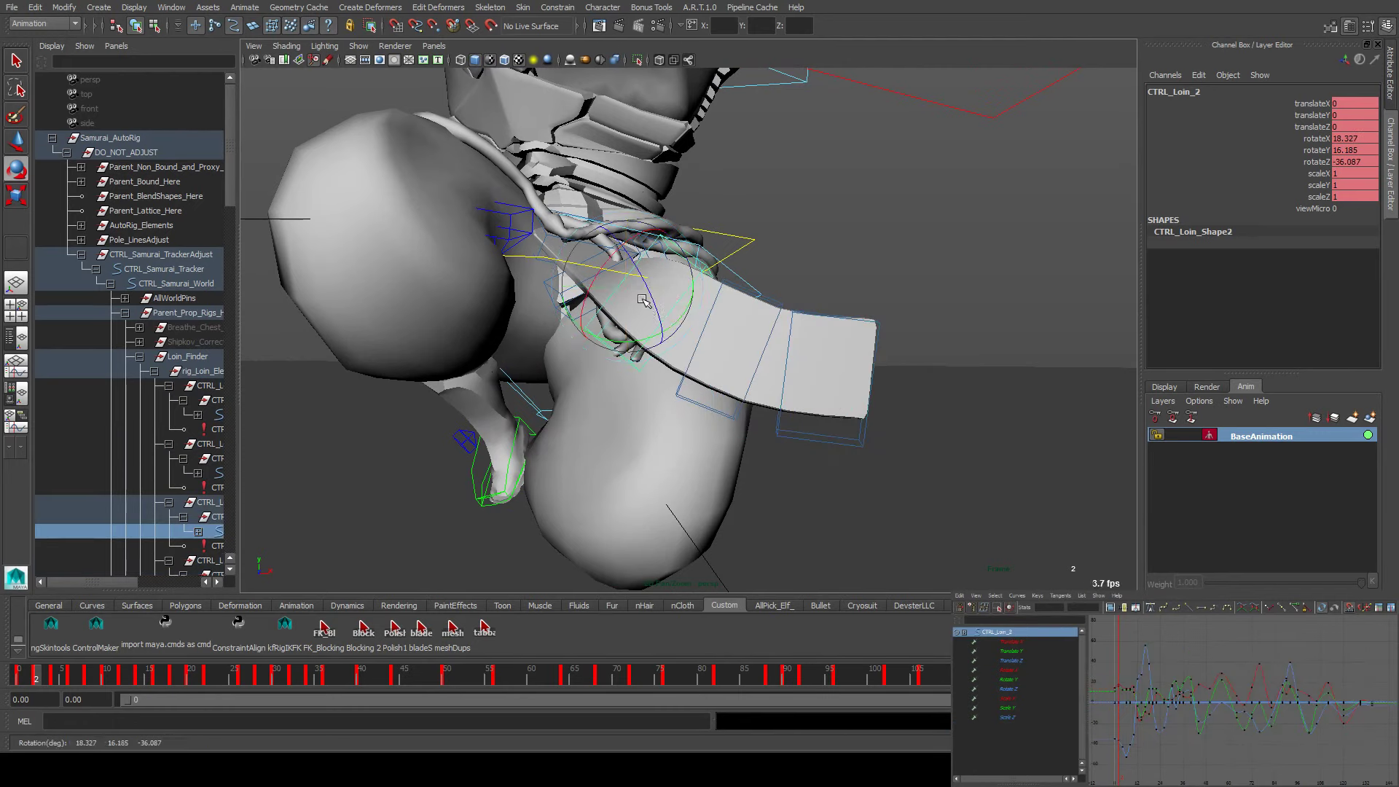
left_click_drag(644, 341, 661, 330)
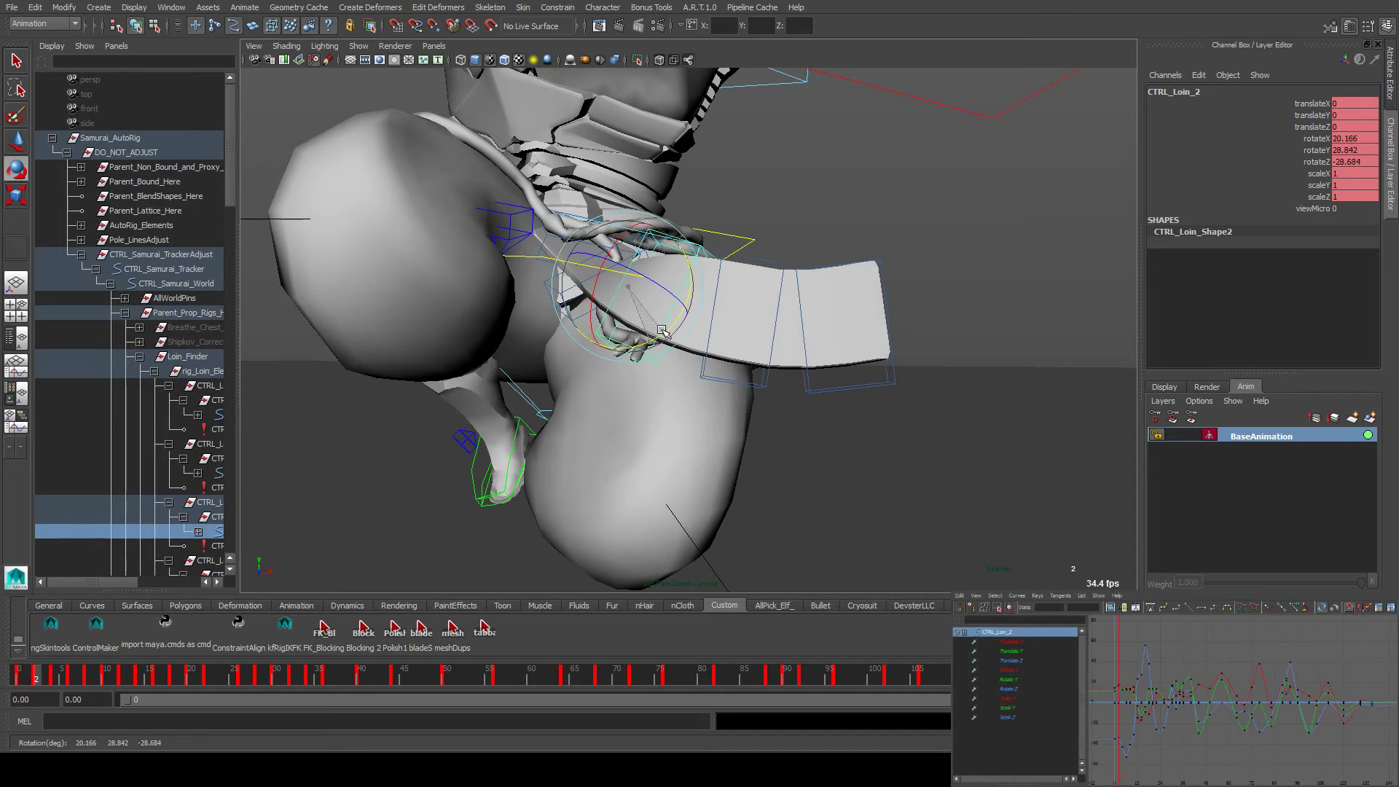
left_click(858, 388)
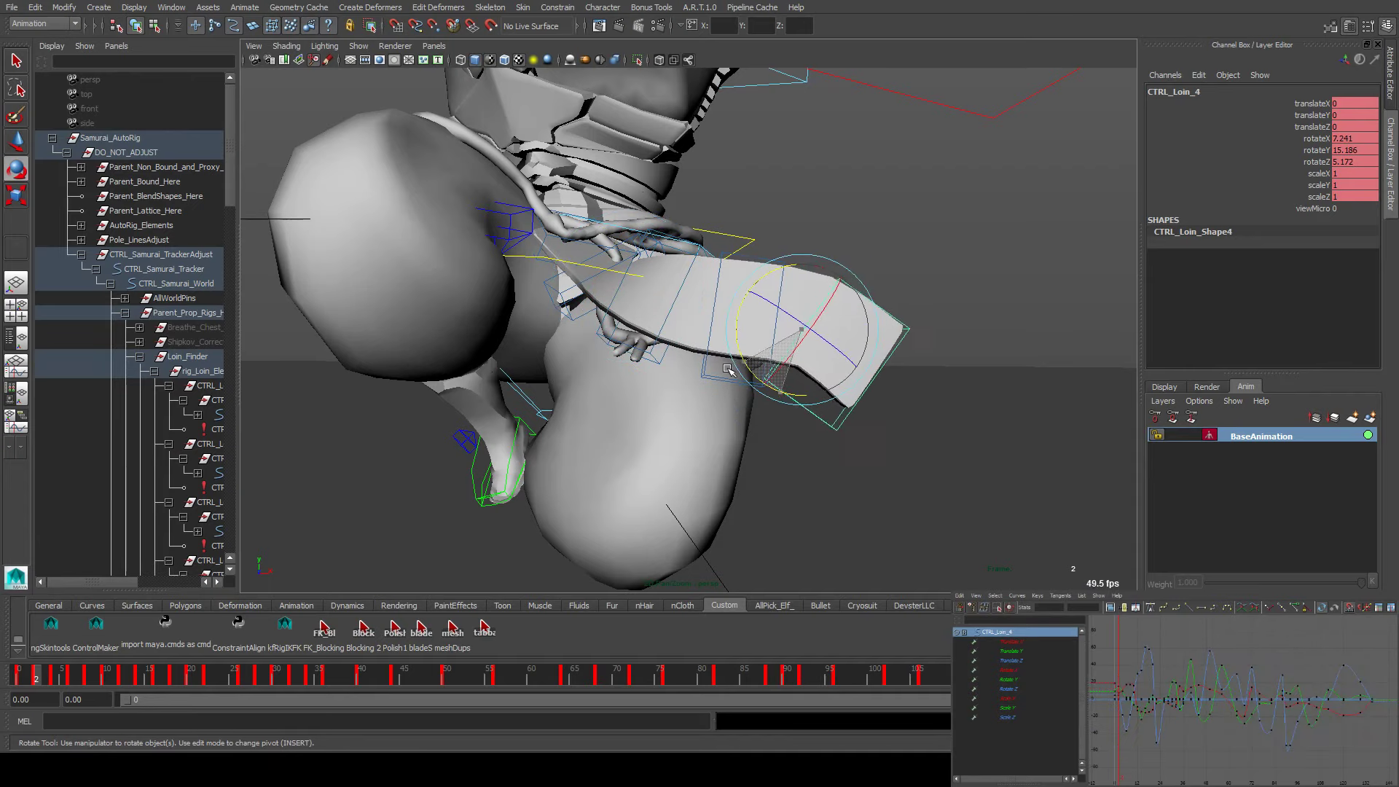
left_click(765, 386)
left_click(748, 377)
left_click_drag(748, 377, 778, 420)
left_click(774, 421)
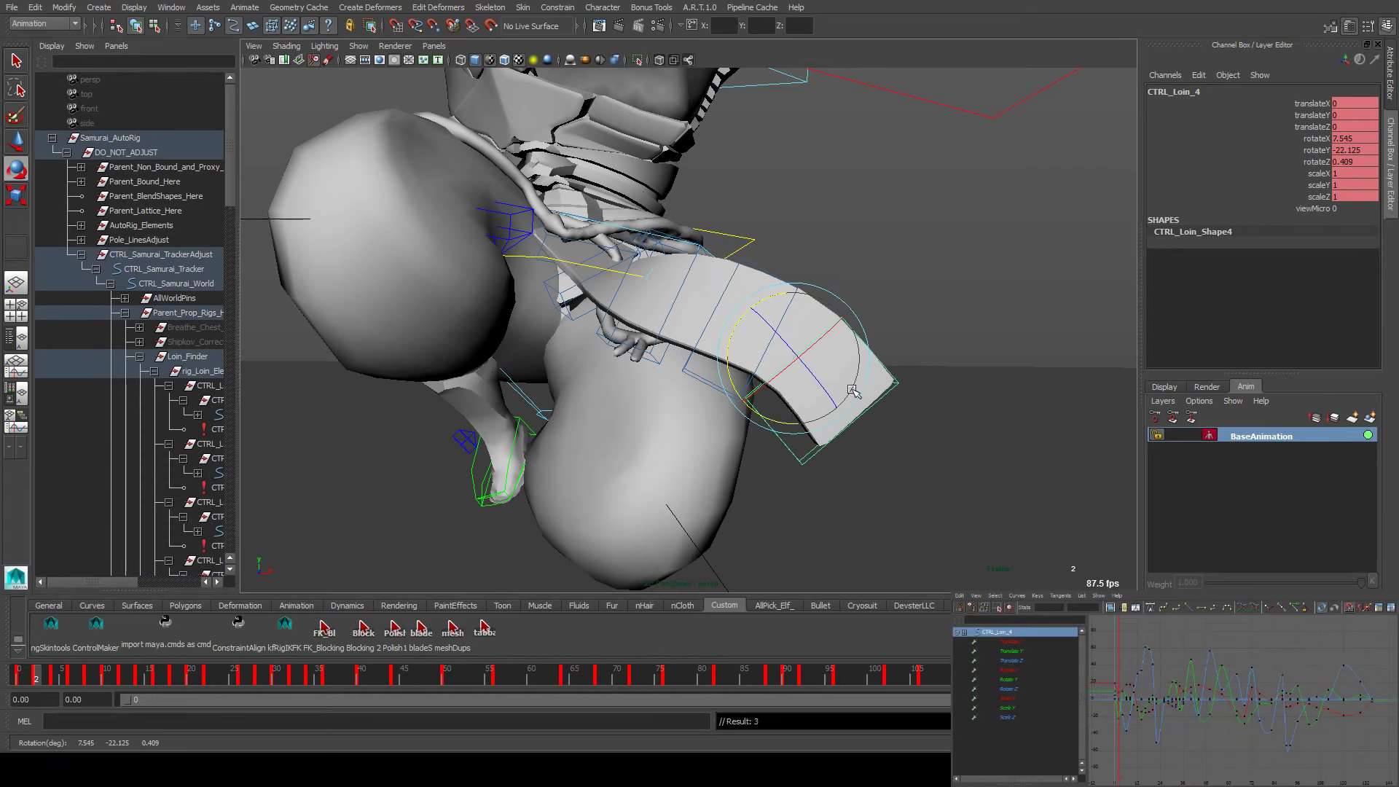
Replay the animation from the start and, at frame 12, adjust the bend of the lower loincloth controls CTRL_Loin_3 and CTRL_Loin_4
key("alt+shift+v")
left_click_drag(852, 391, 562, 437, "alt")
key("alt+v")
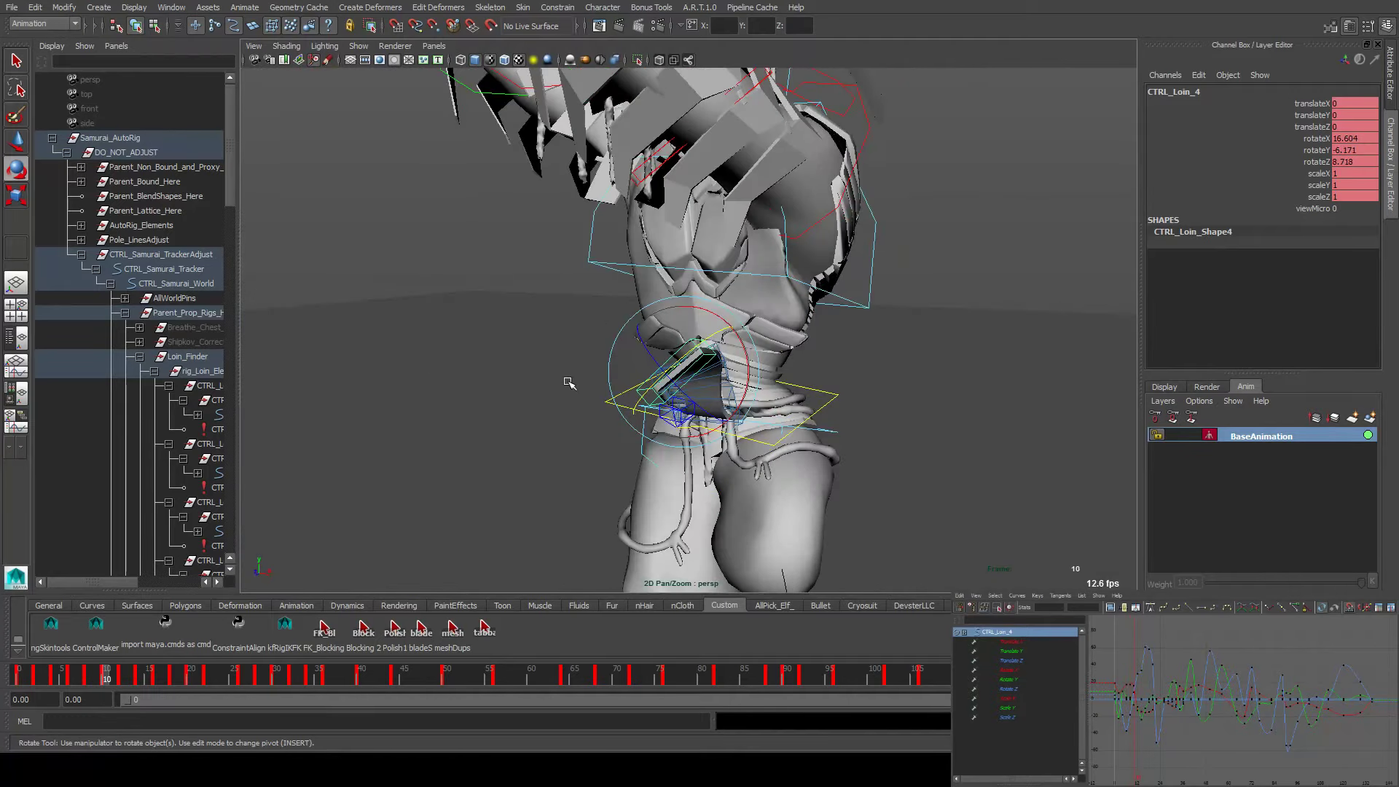
left_click_drag(601, 367, 567, 339, "alt")
right_click_drag(567, 339, 486, 411, "alt")
left_click_drag(486, 412, 583, 366, "alt")
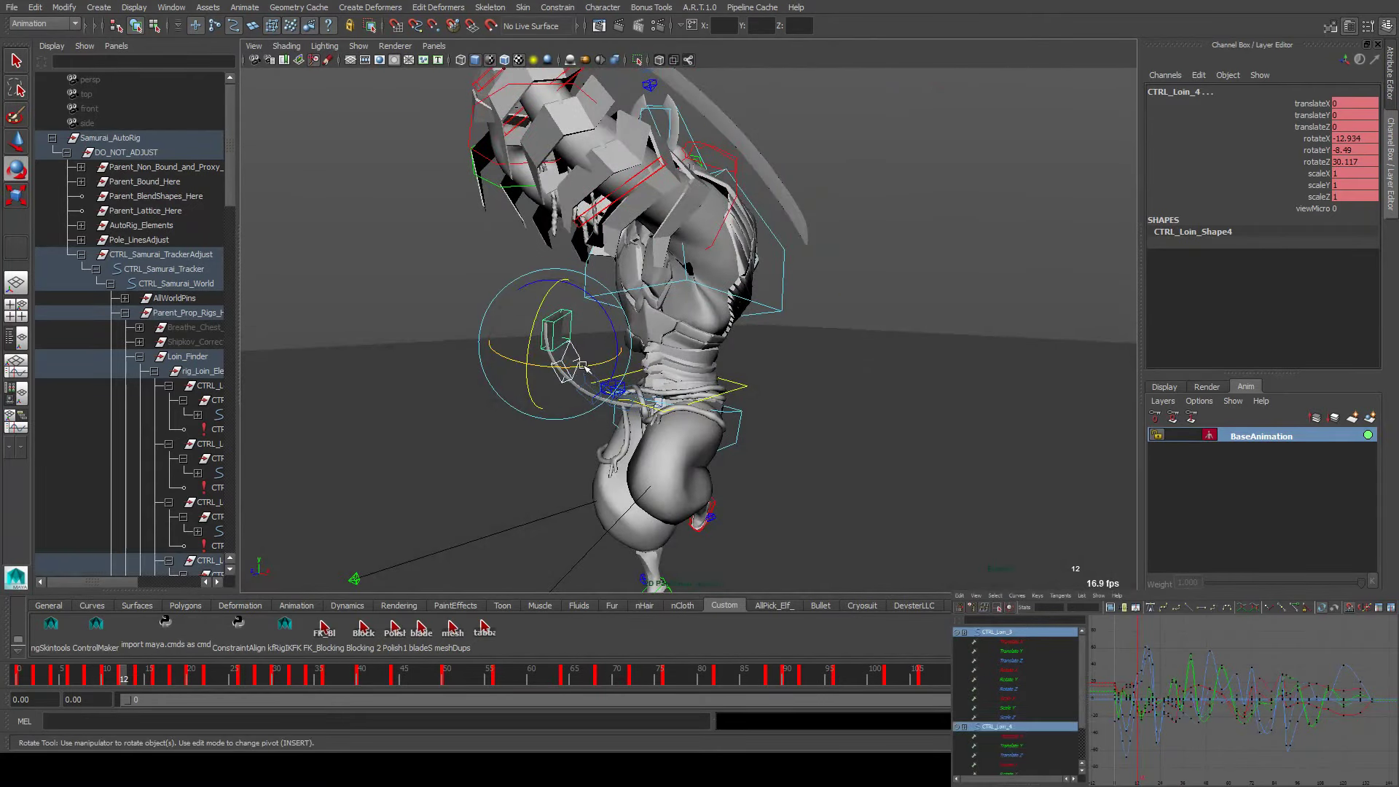
left_click(588, 373, "shift")
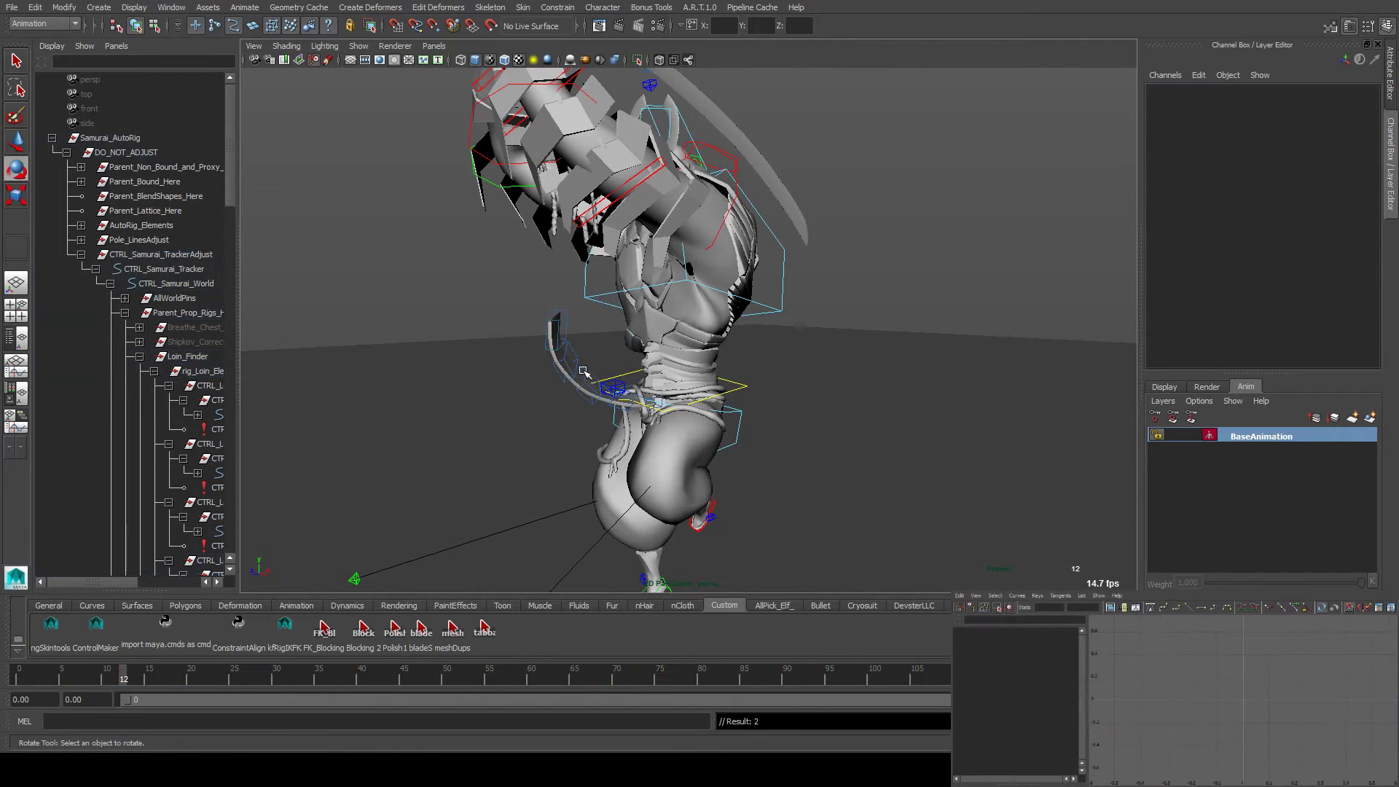
left_click_drag(631, 362, 548, 380, "alt")
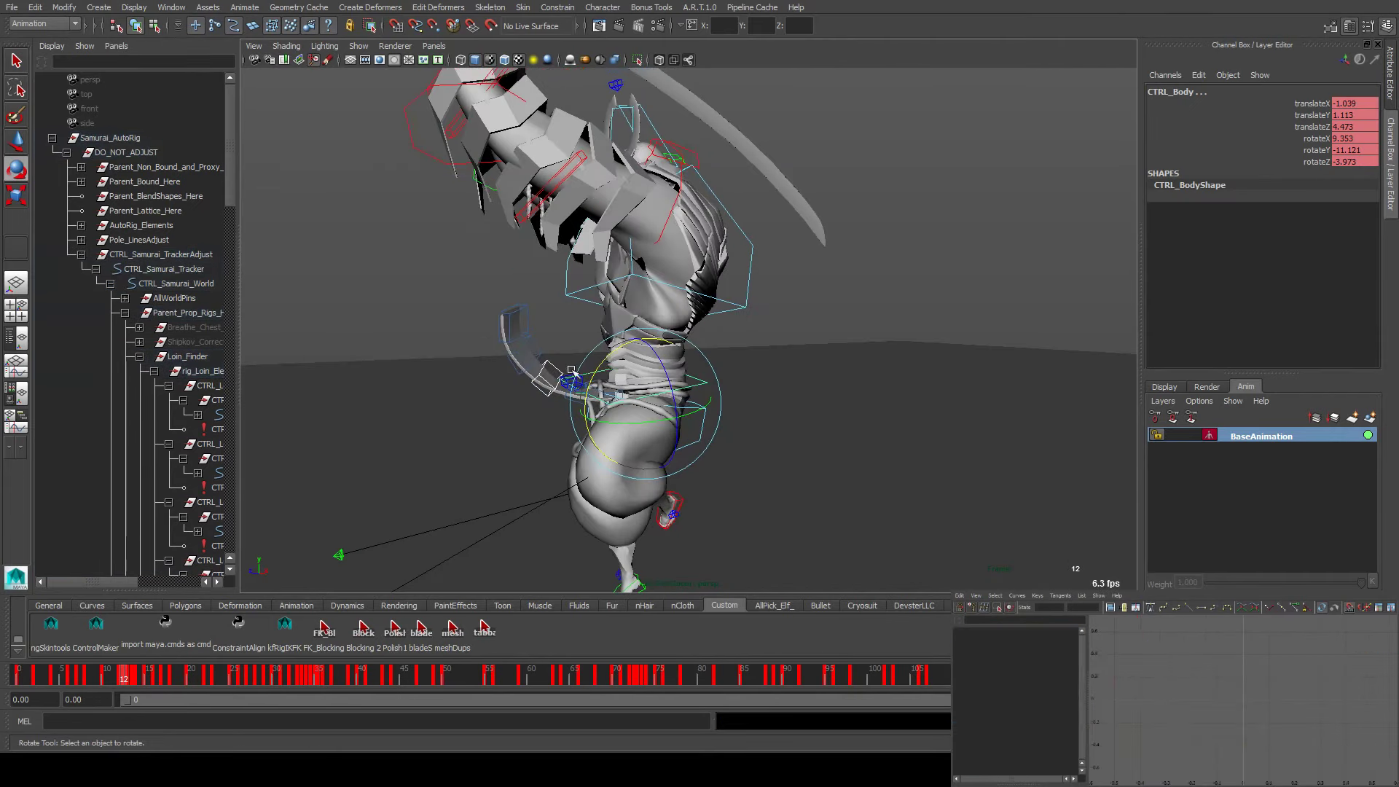
left_click(546, 381)
left_click(577, 373)
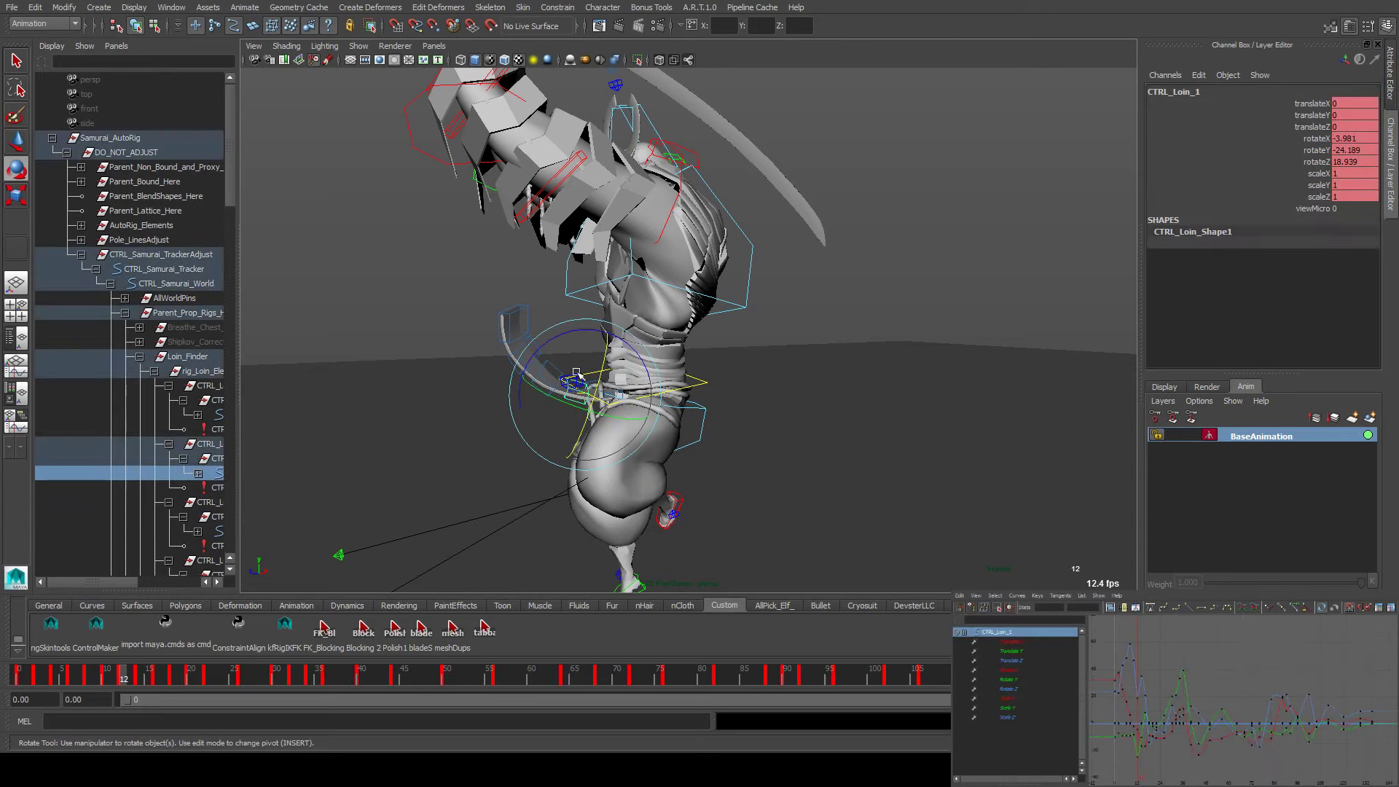
Rotate the loincloth tip control CTRL_Loin_4 to about -3.6, 4.3, 12.4 at frame 12
left_click(523, 328)
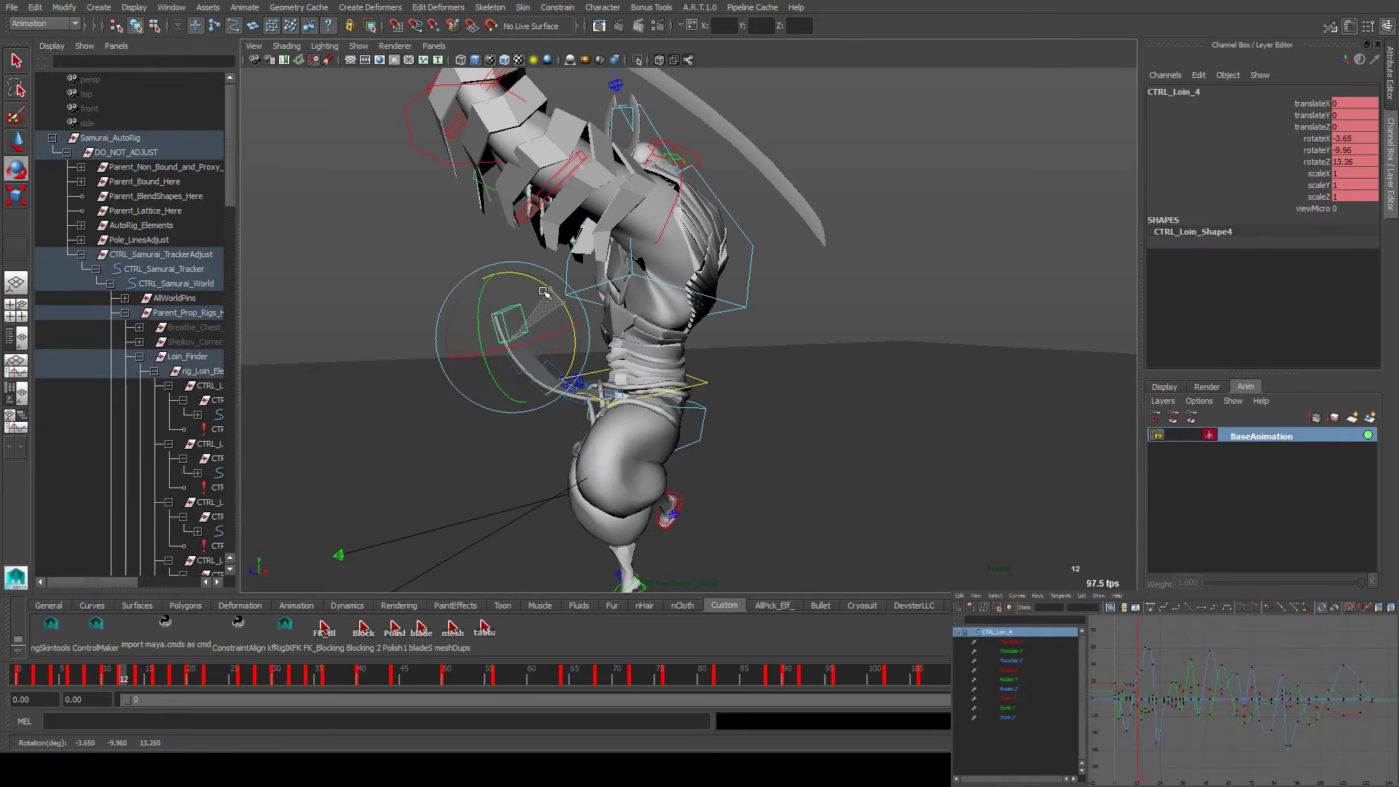
left_click(559, 352)
left_click_drag(569, 321, 531, 360, "alt")
left_click(874, 330)
left_click(792, 328)
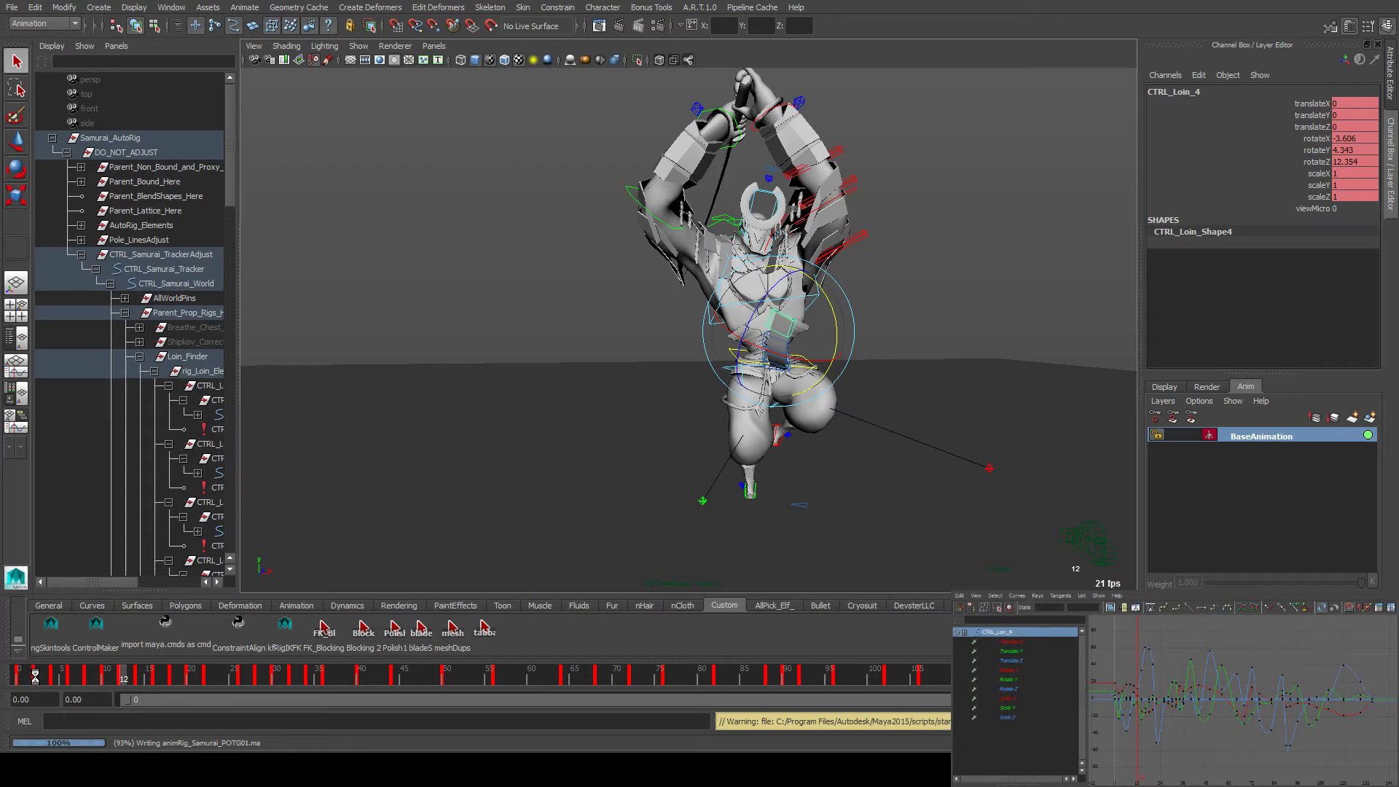
Save the scene and scrub from the start past frame 37 and back to examine the loincloth motion
key("e")
left_click_drag(25, 673, 340, 615)
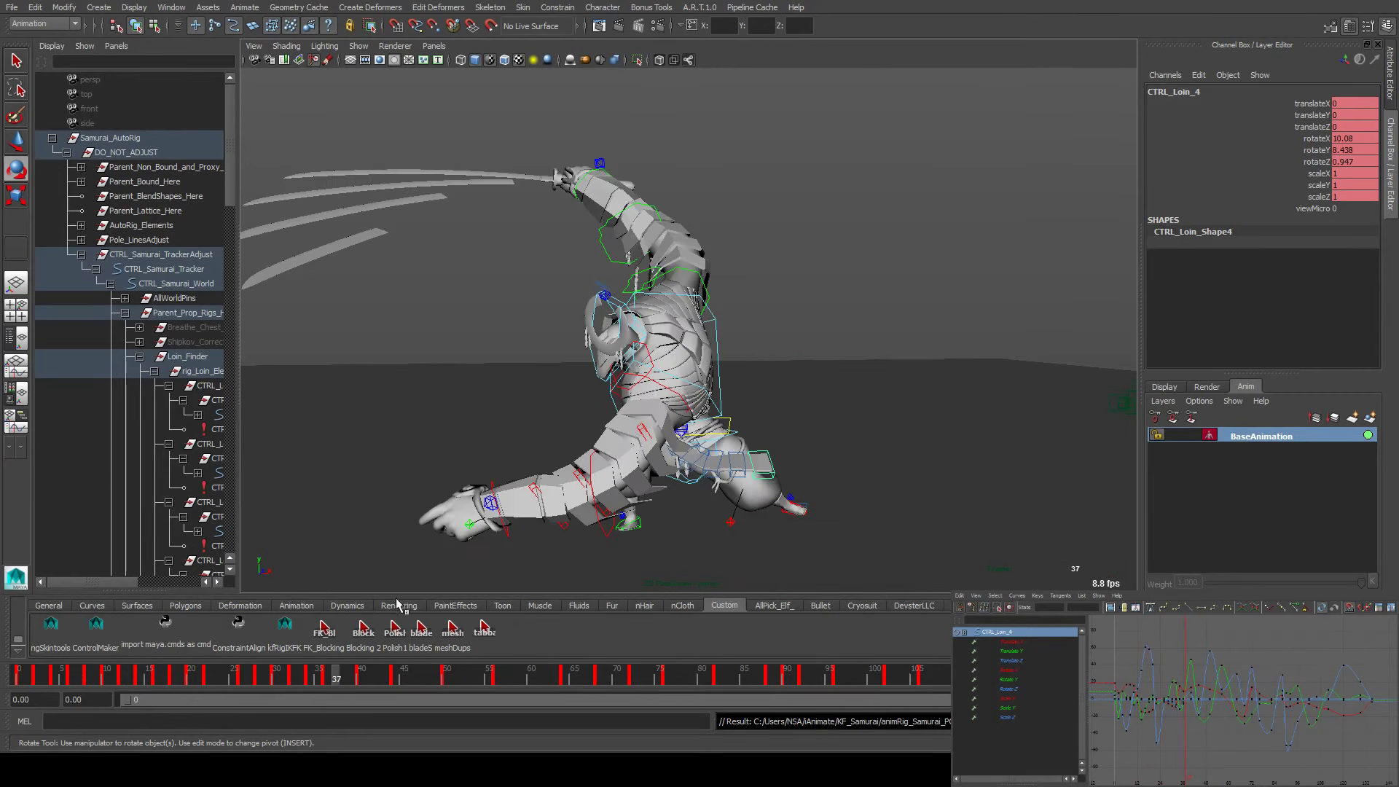
left_click_drag(362, 680, 232, 634)
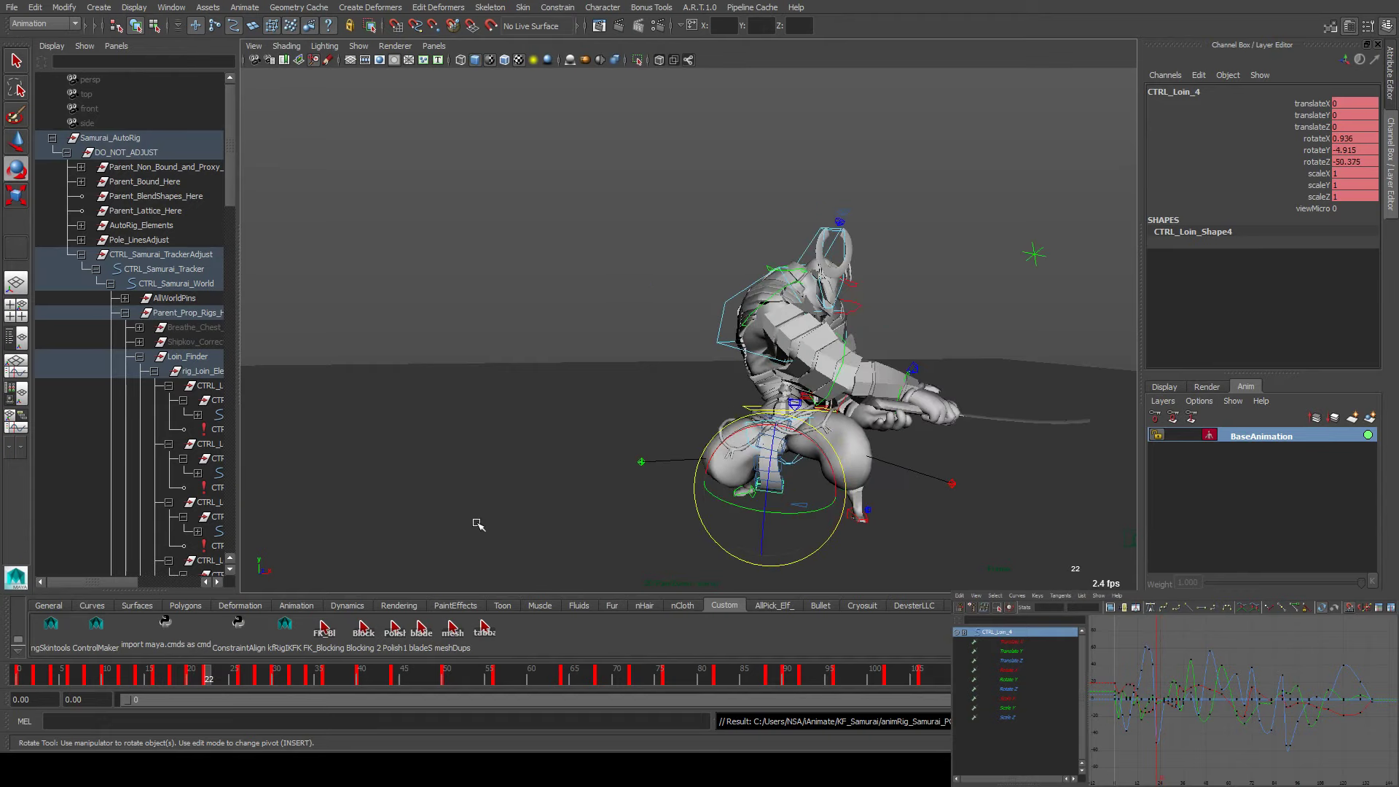
Select all loincloth controls and, at frame 16, rotate and key them with CTRL_Loin_4 at about -13.6, -15.2, 59.5
left_click(486, 633)
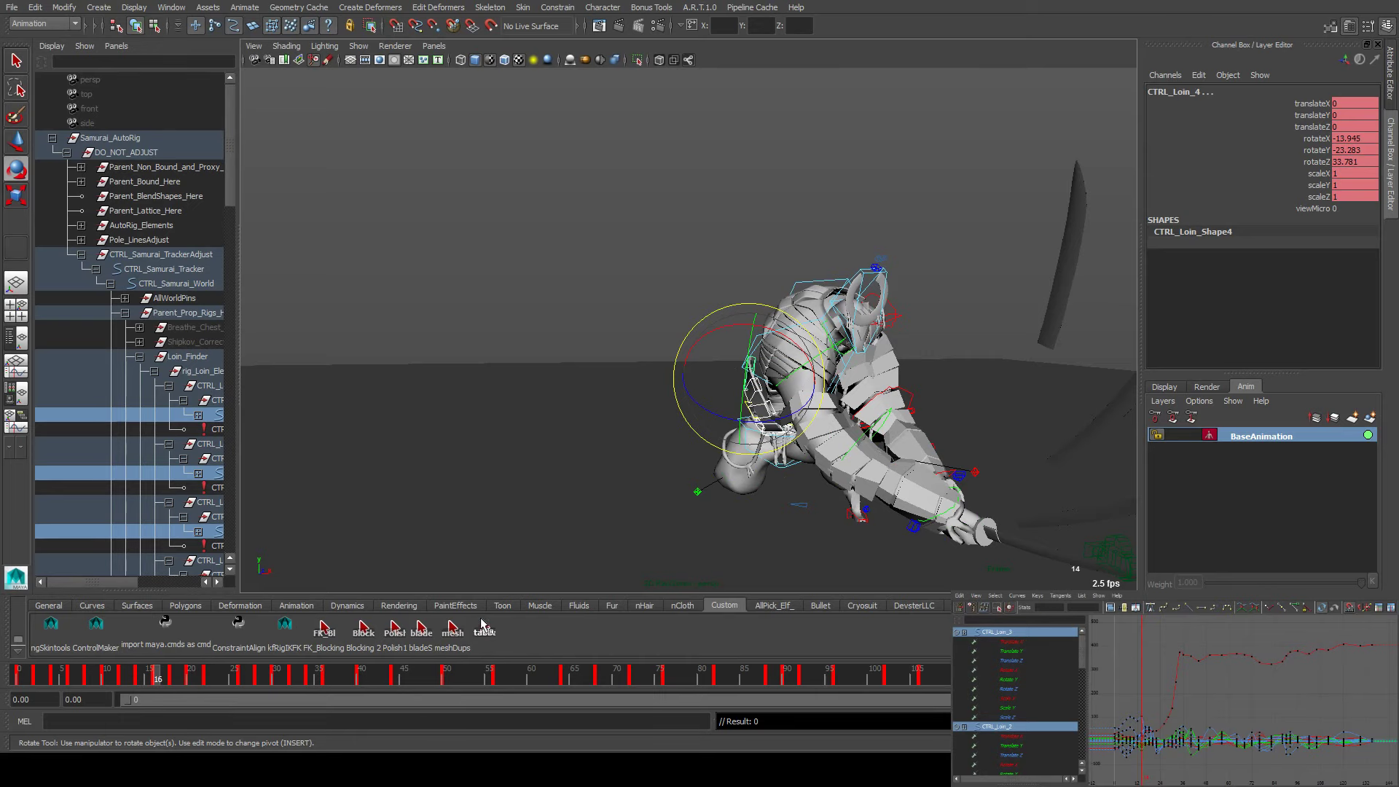
left_click_drag(565, 540, 865, 388, "alt")
left_click_drag(884, 330, 846, 288)
key("s")
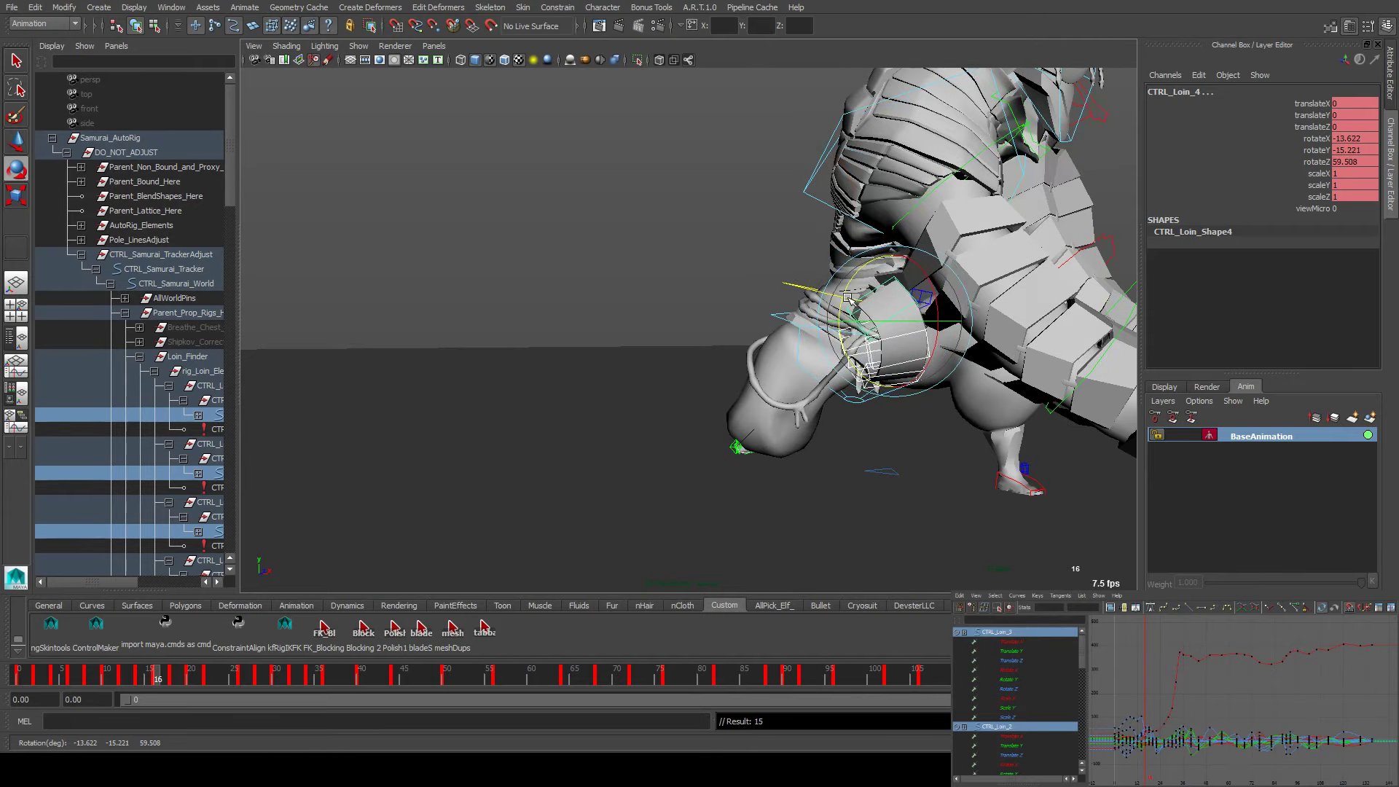
At frame 18, rotate CTRL_Loin_0 to about 29.7, 3.9, 23.4 and CTRL_Loin_1 to about -6.3, 7.2, -15.8
key("alt+v")
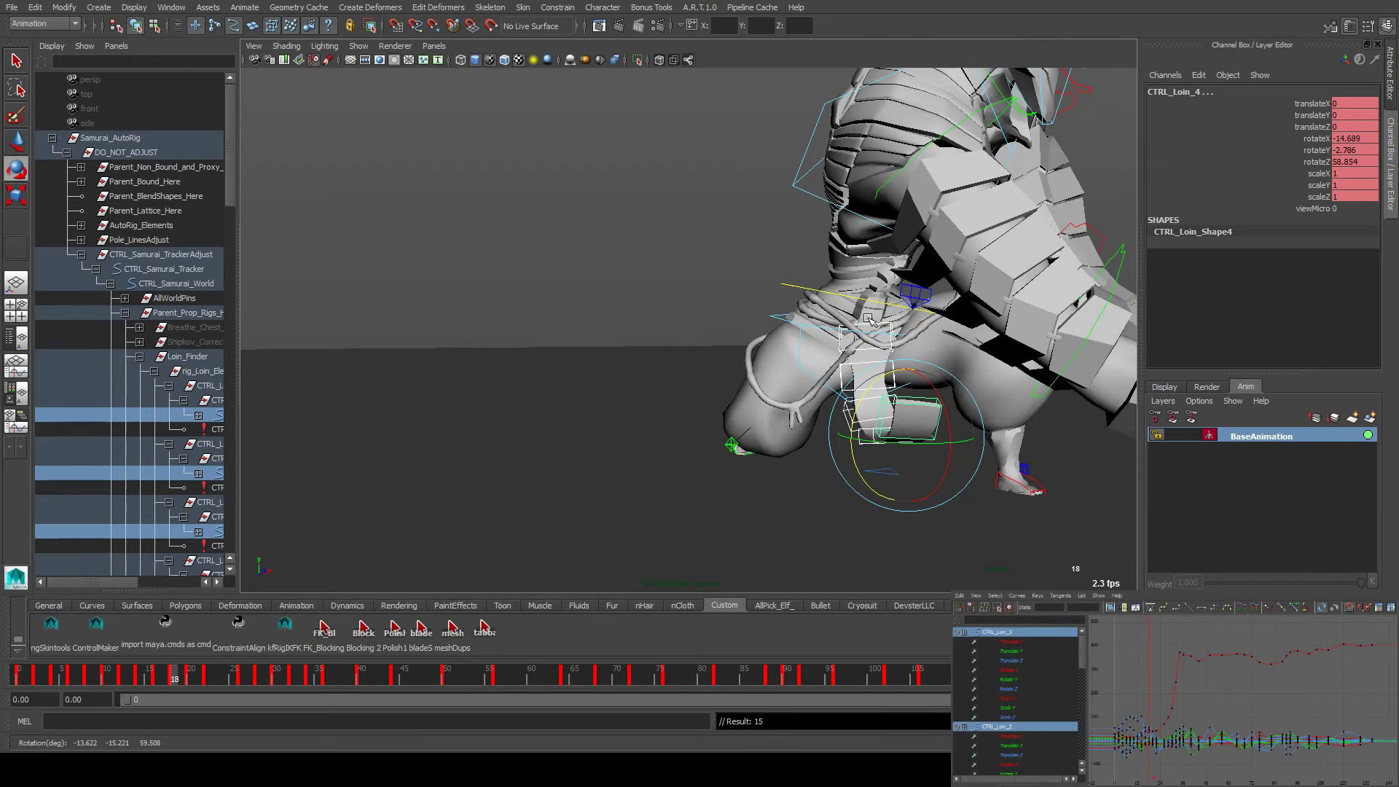
mouse_move(907, 344)
left_mouse_down("alt")
mouse_move(895, 354)
mouse_move(906, 362)
left_mouse_up("alt")
left_click(893, 351)
left_click(885, 346)
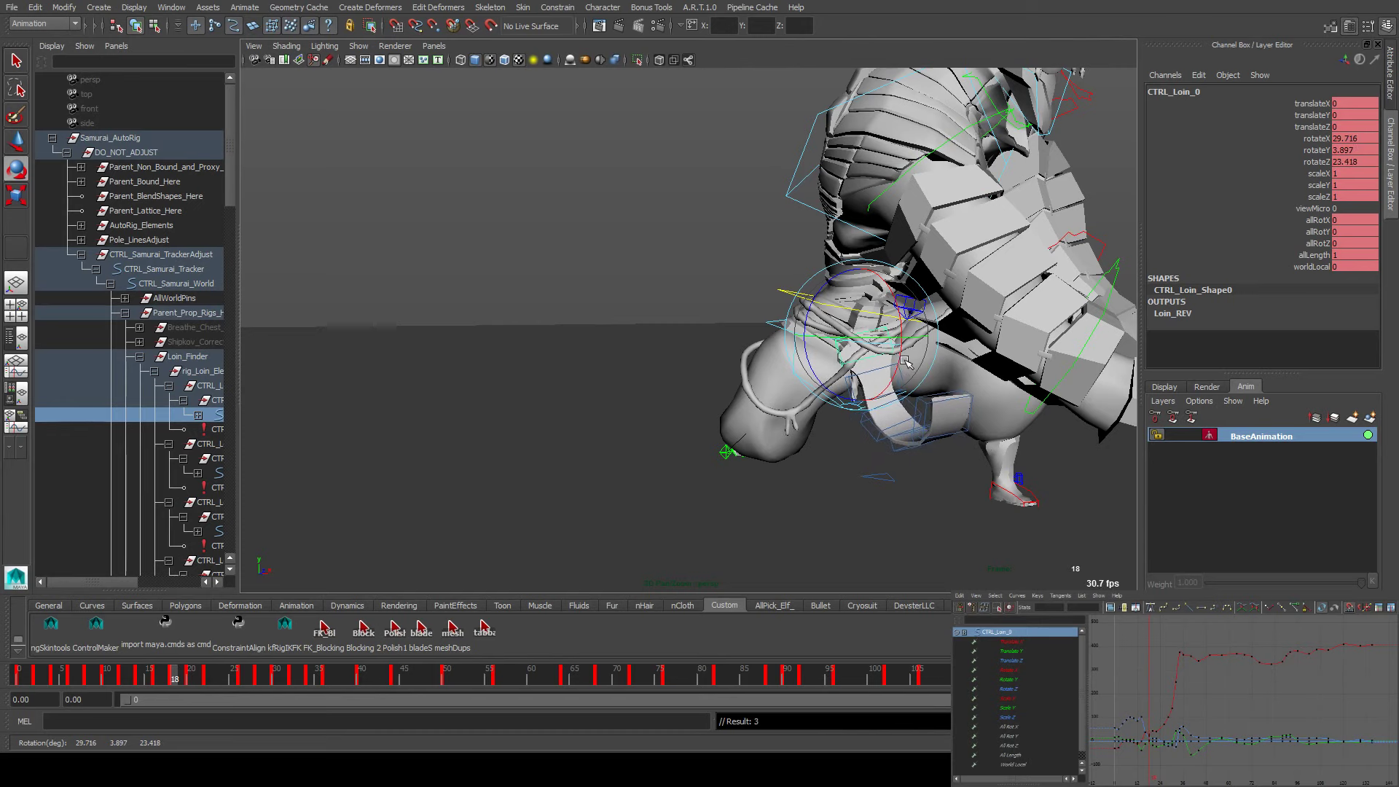
left_click(897, 368)
left_click(888, 368)
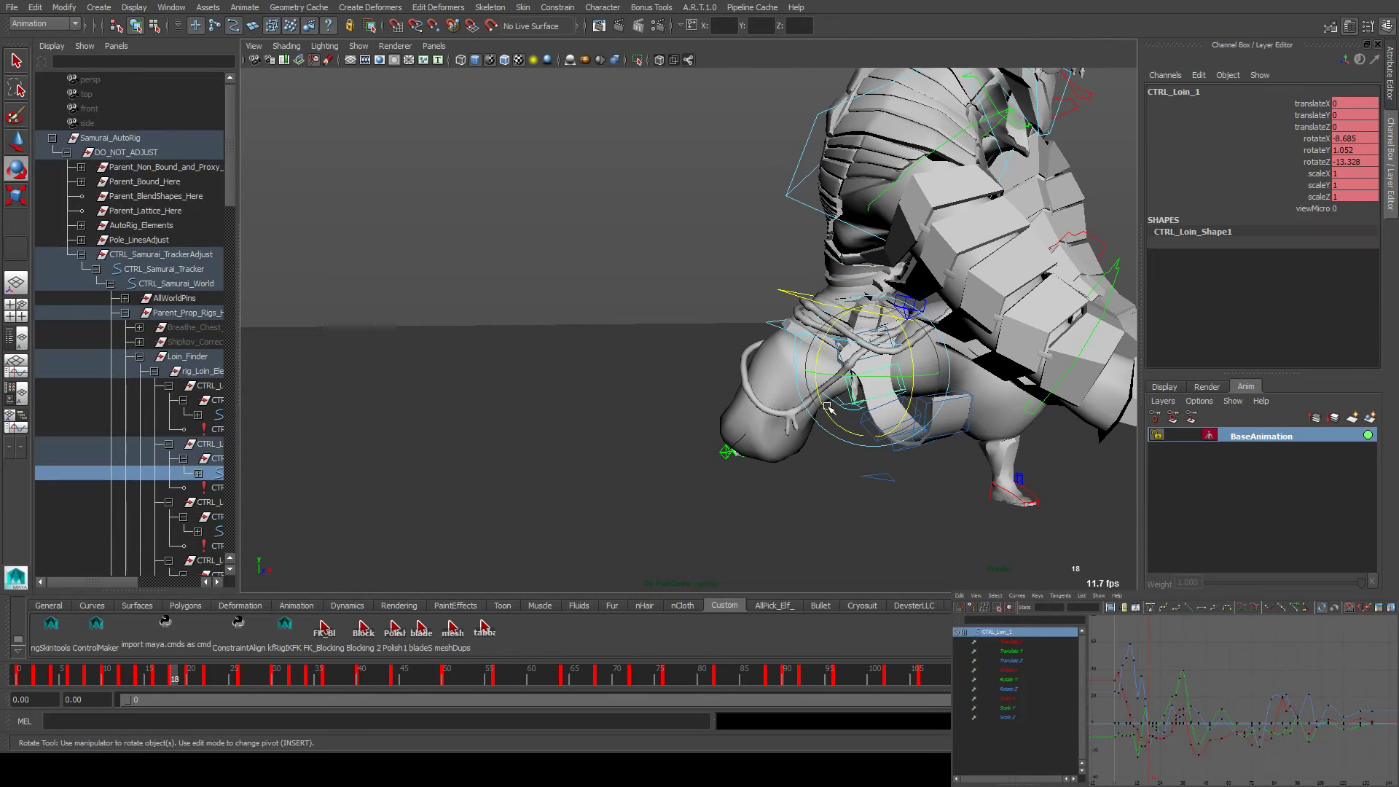
left_click_drag(827, 406, 835, 413)
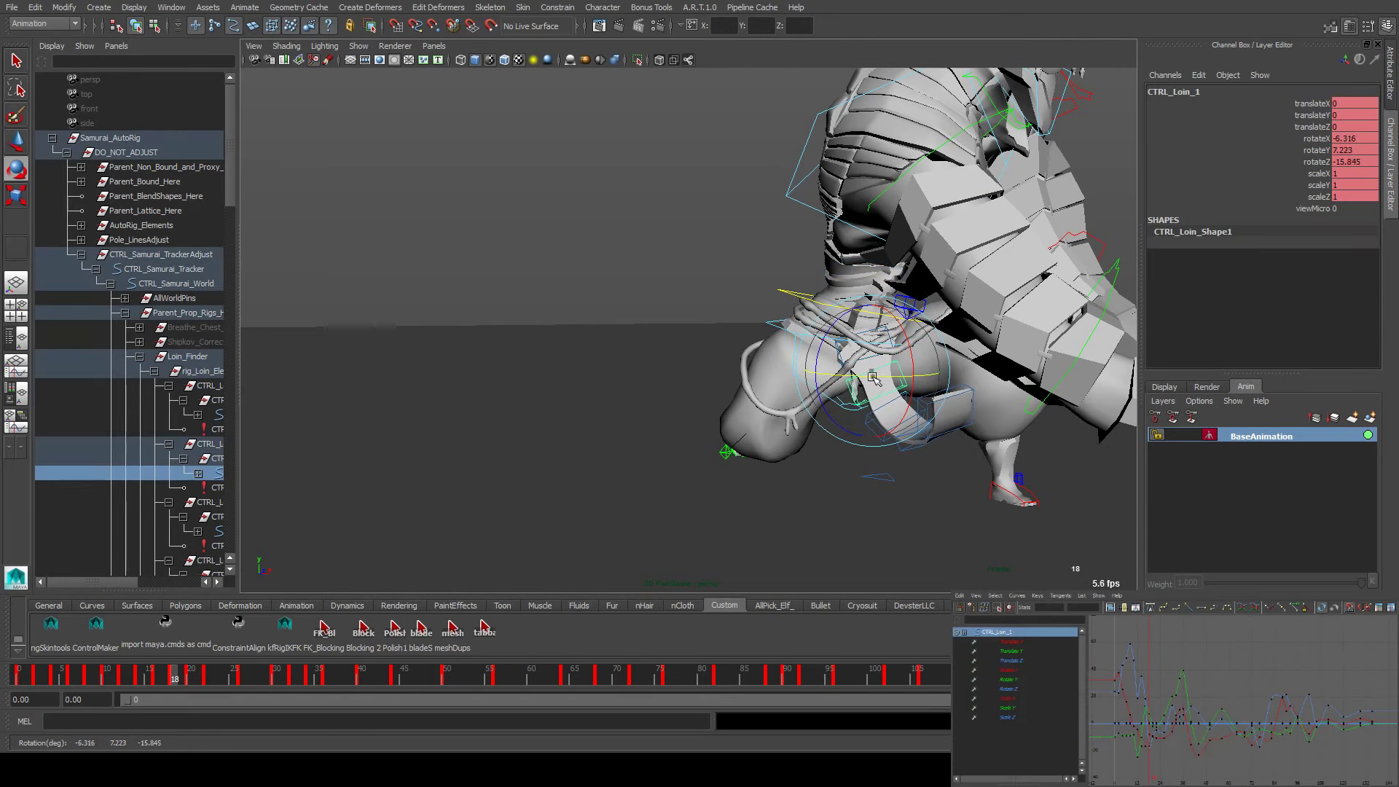
Rotate CTRL_Loin_2 at frame 18, refine the bend with CTRL_Loin_1, and compare the pose with the neighbouring keys
left_click(867, 424)
left_click(885, 434)
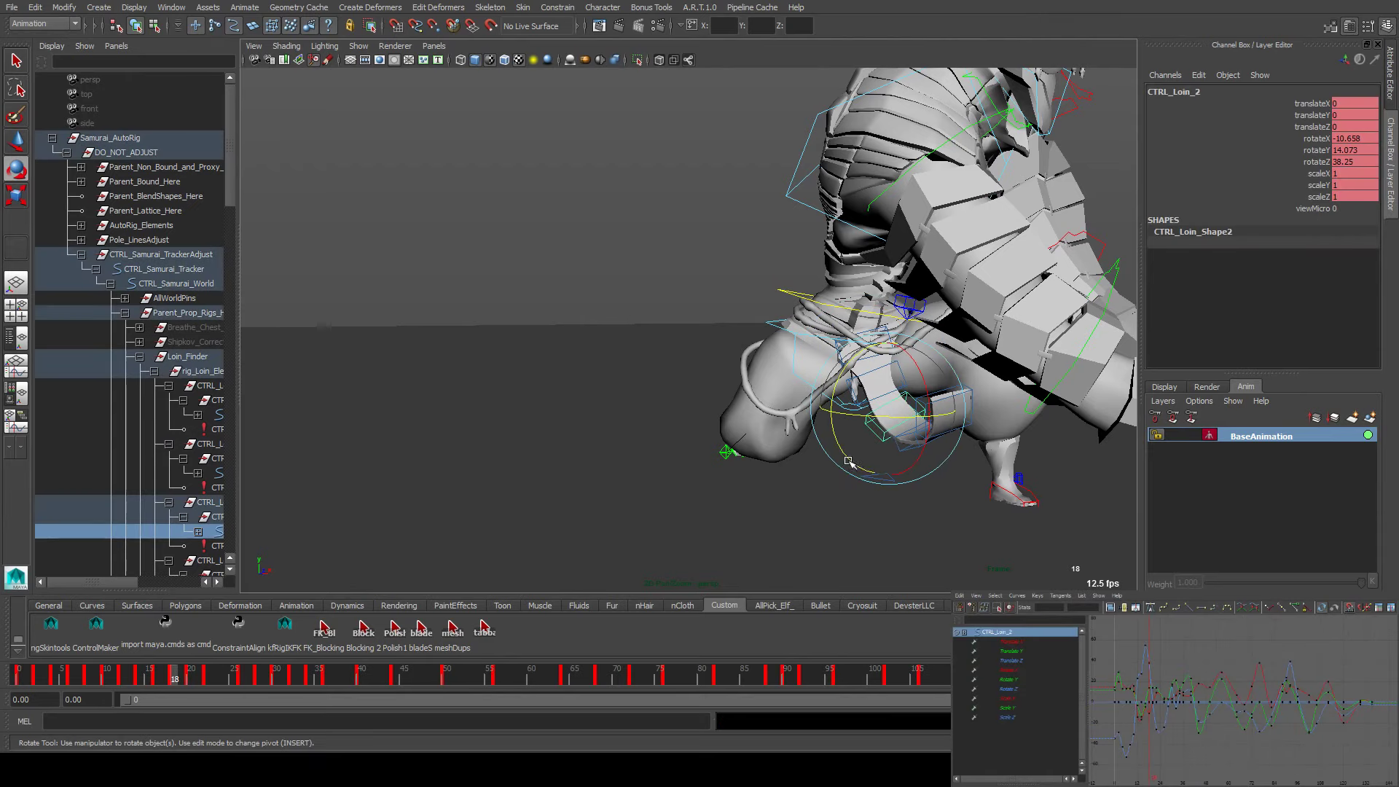
left_click_drag(848, 462, 889, 465)
left_click_drag(902, 417, 821, 410)
left_click(867, 402)
key("comma")
key("period")
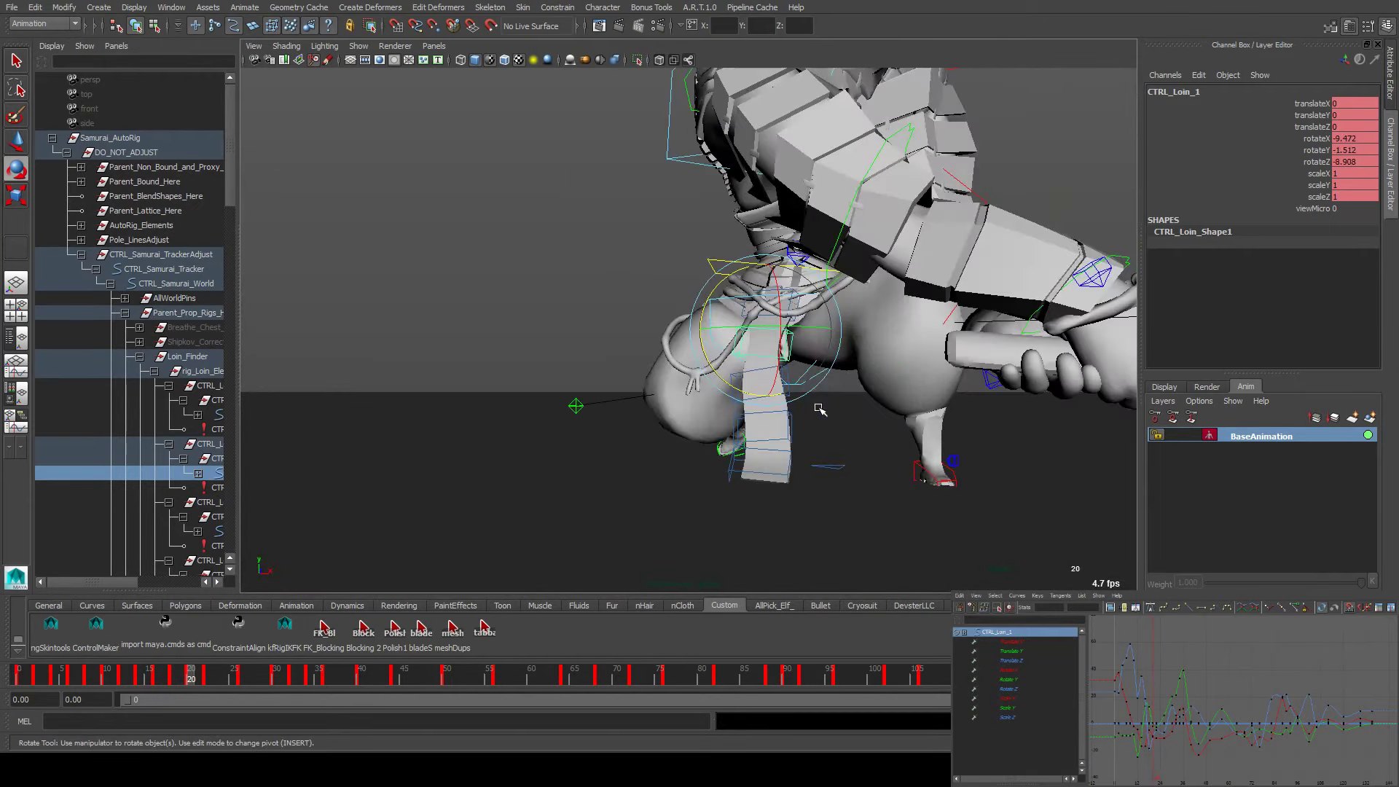
At frame 20, rotate the top loincloth control CTRL_Loin_0 to swing the hanging cloth sideways
key("period")
key("period")
key("comma")
left_click_drag(779, 391, 816, 376, "alt")
left_click(822, 373)
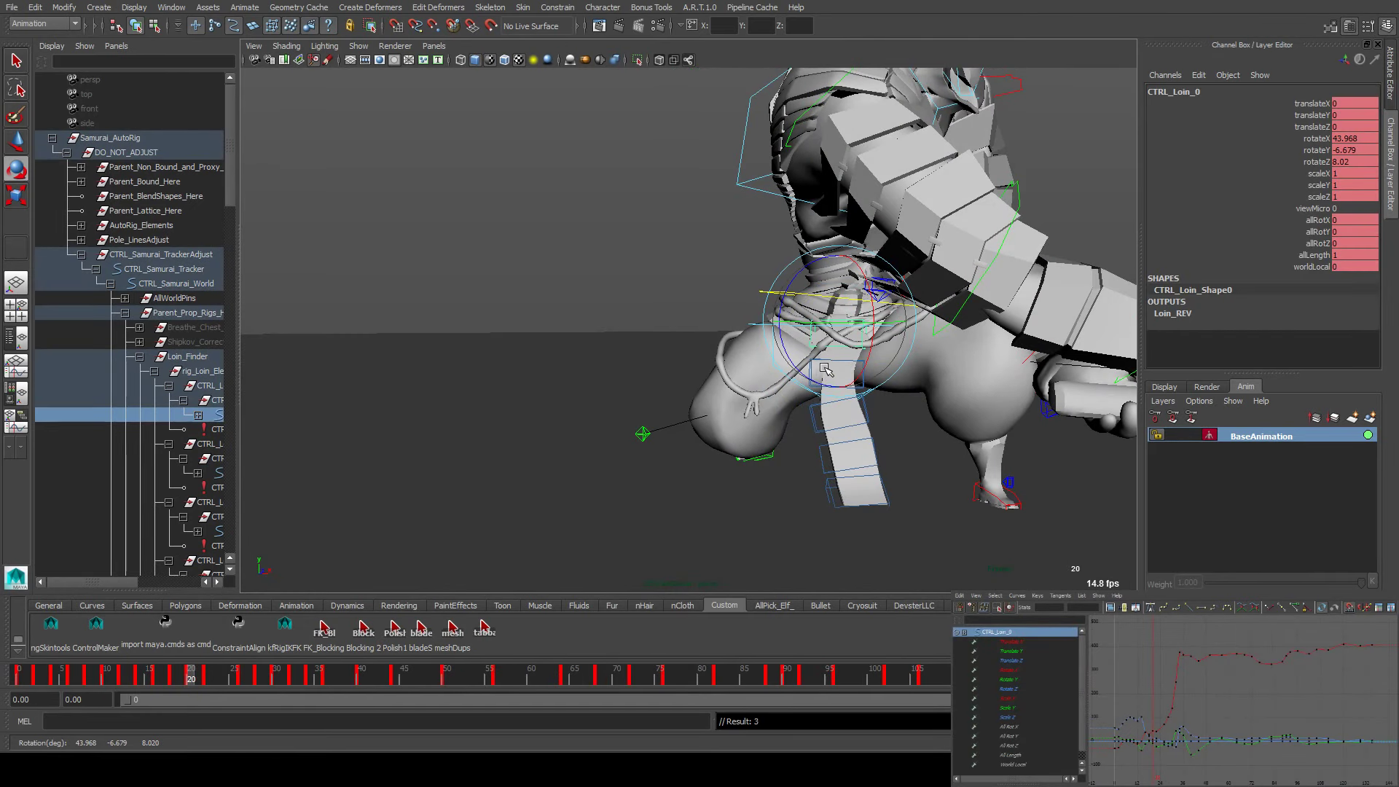
left_click_drag(825, 369, 899, 393)
left_click(867, 376)
Curl the lower cloth at frame 20, with CTRL_Loin_2 at about -0.6, 22.7, -0.7 and CTRL_Loin_4 at about -29.8, 33.6, 34.6
left_click(904, 428)
left_click_drag(881, 461, 875, 424)
left_click(933, 431)
left_click(942, 426)
left_click(904, 429)
left_click(902, 423)
left_click(876, 413)
left_click(874, 422)
key("comma")
key("period")
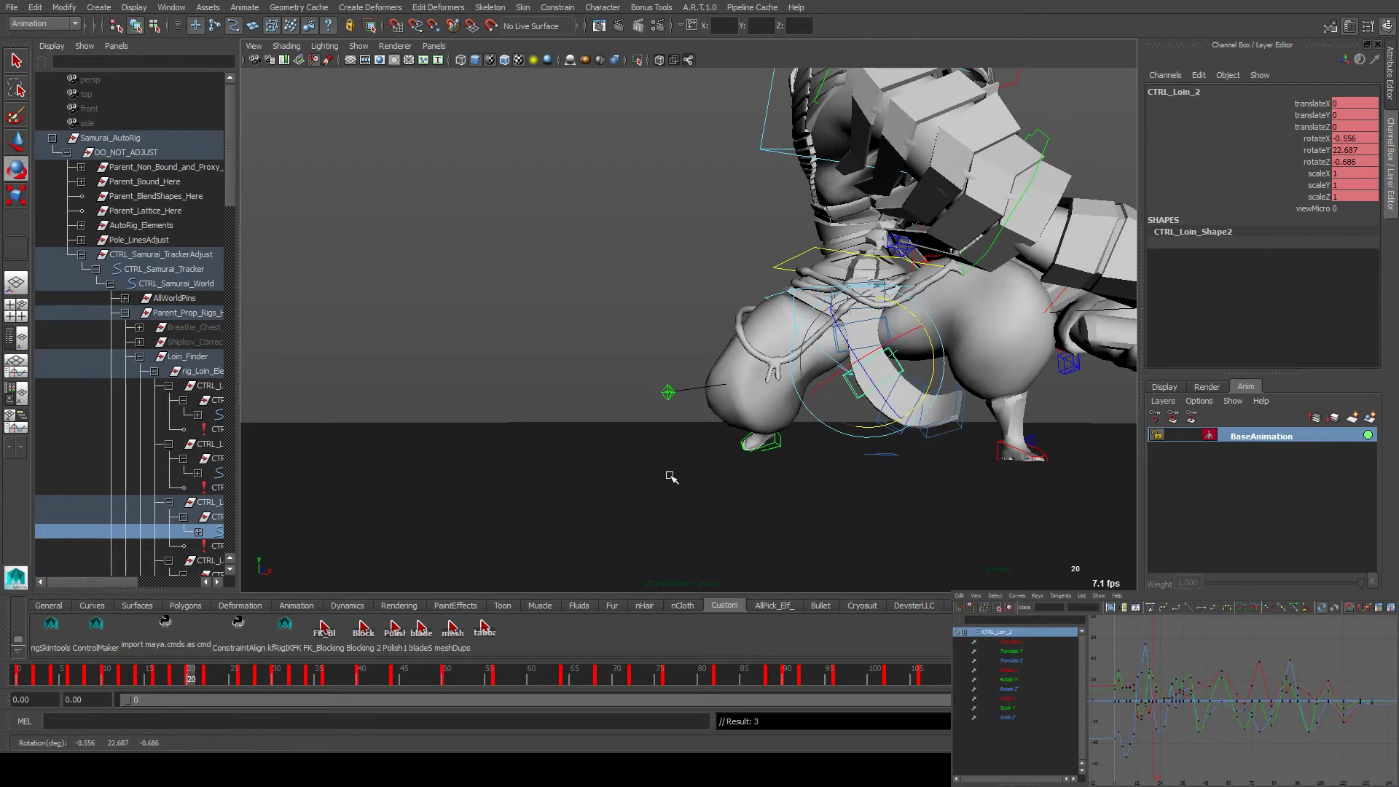
Check the pose at frame 22, select all loincloth controls, jump to frame 26 and undo the last two actions
key("period")
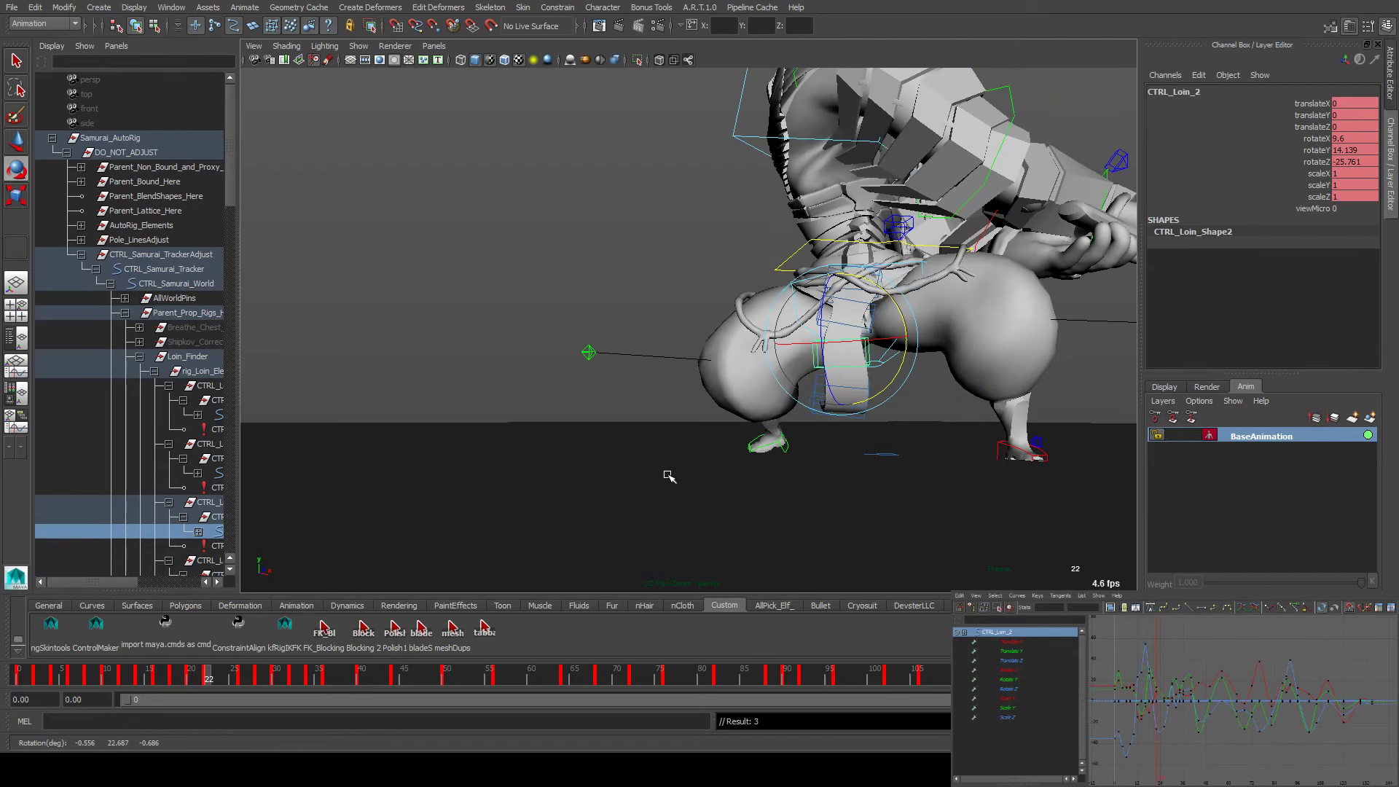
key("comma")
left_click(374, 627)
key("period")
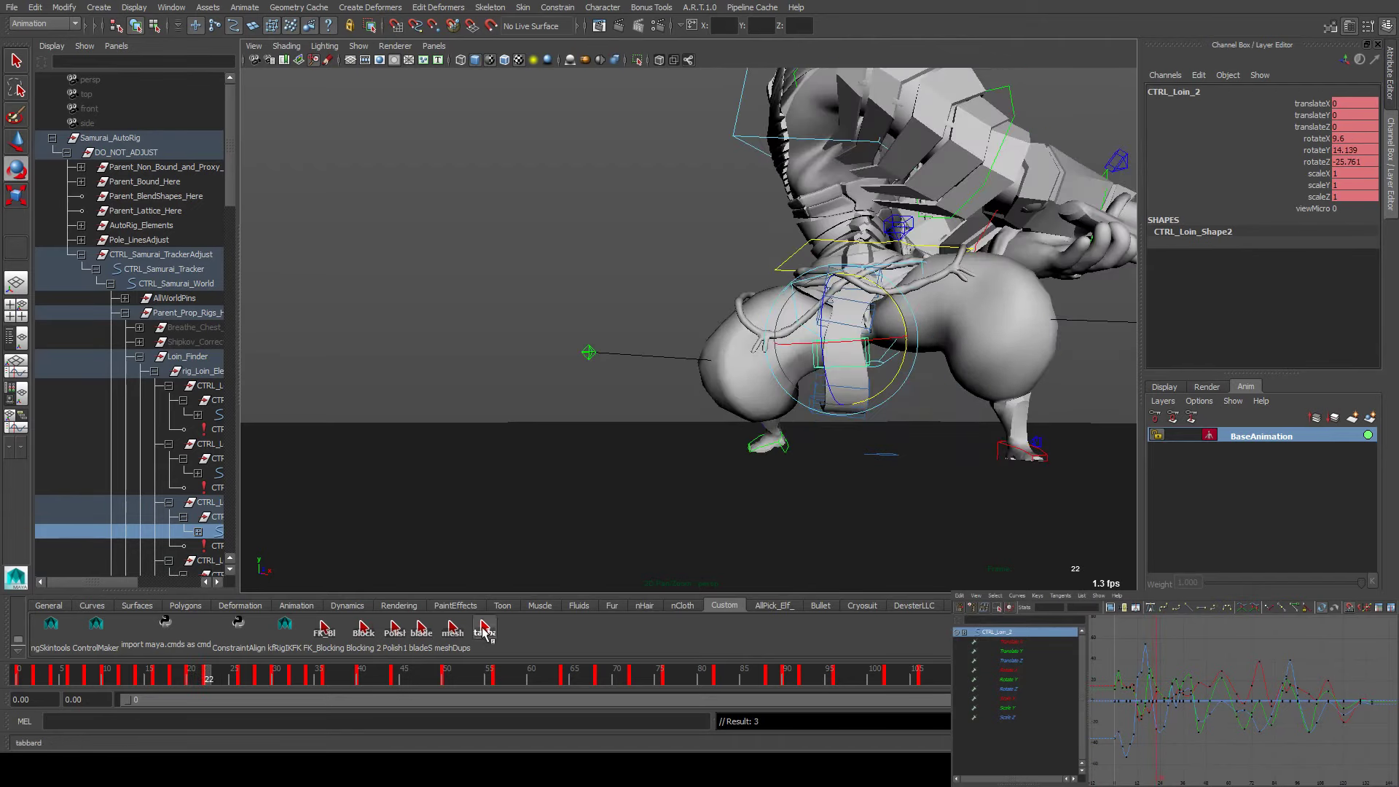
left_click(242, 685)
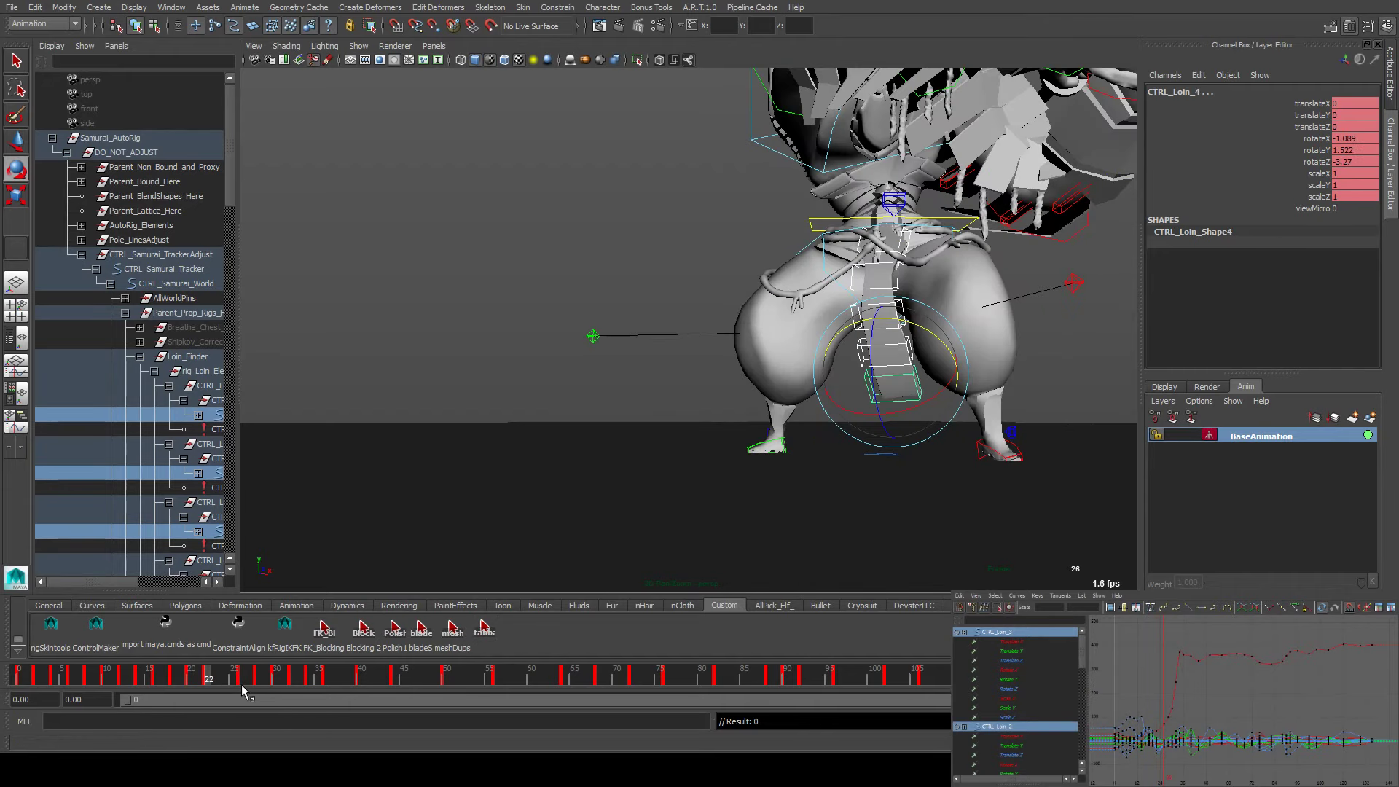
key("ctrl+z")
key("ctrl+z")
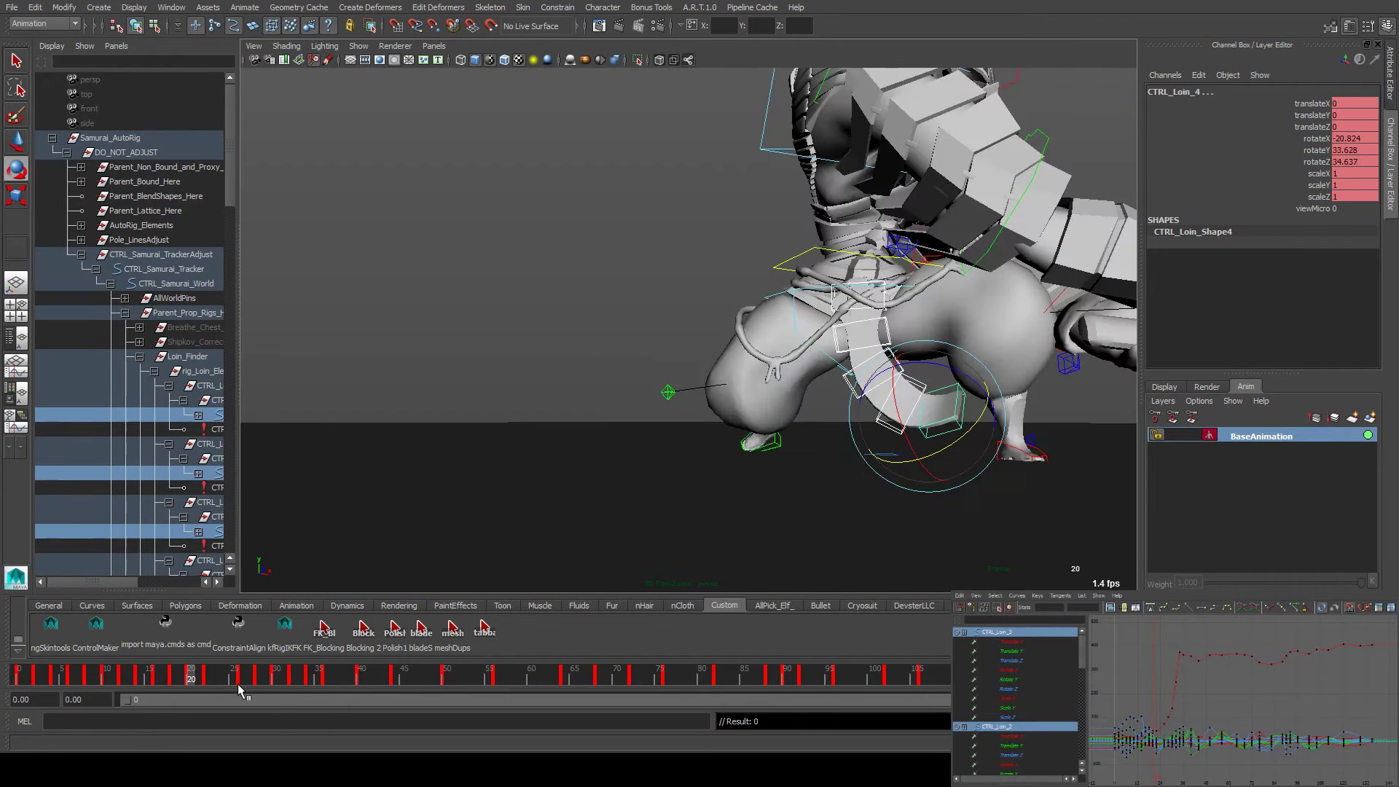
At frame 26, rotate CTRL_Loin_3 and CTRL_Loin_4 together, bringing CTRL_Loin_4 to about -1.1, -17.6, -2.9
left_click(237, 683)
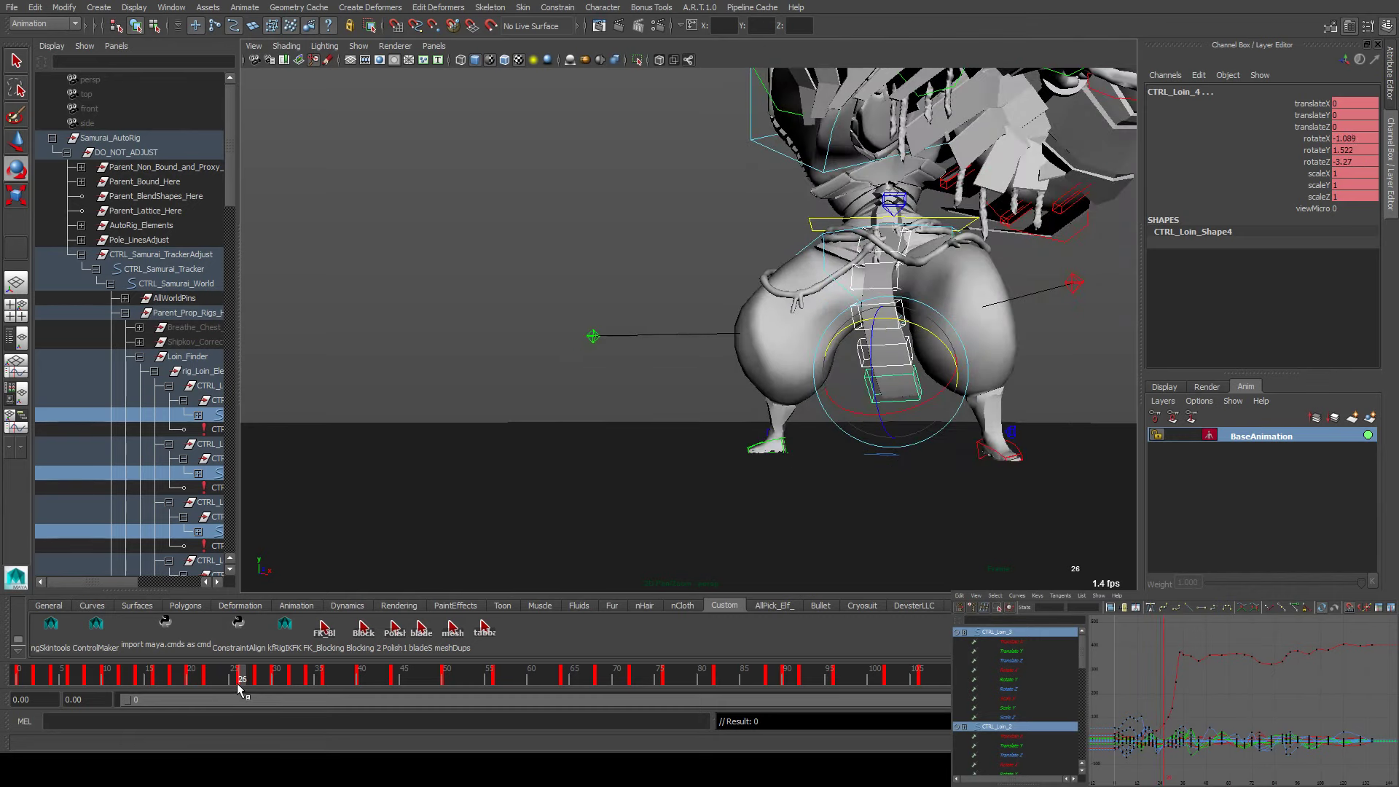
left_click_drag(838, 328, 932, 320, "alt")
left_click(951, 350)
left_click(944, 307)
left_click(912, 380)
left_click(904, 386)
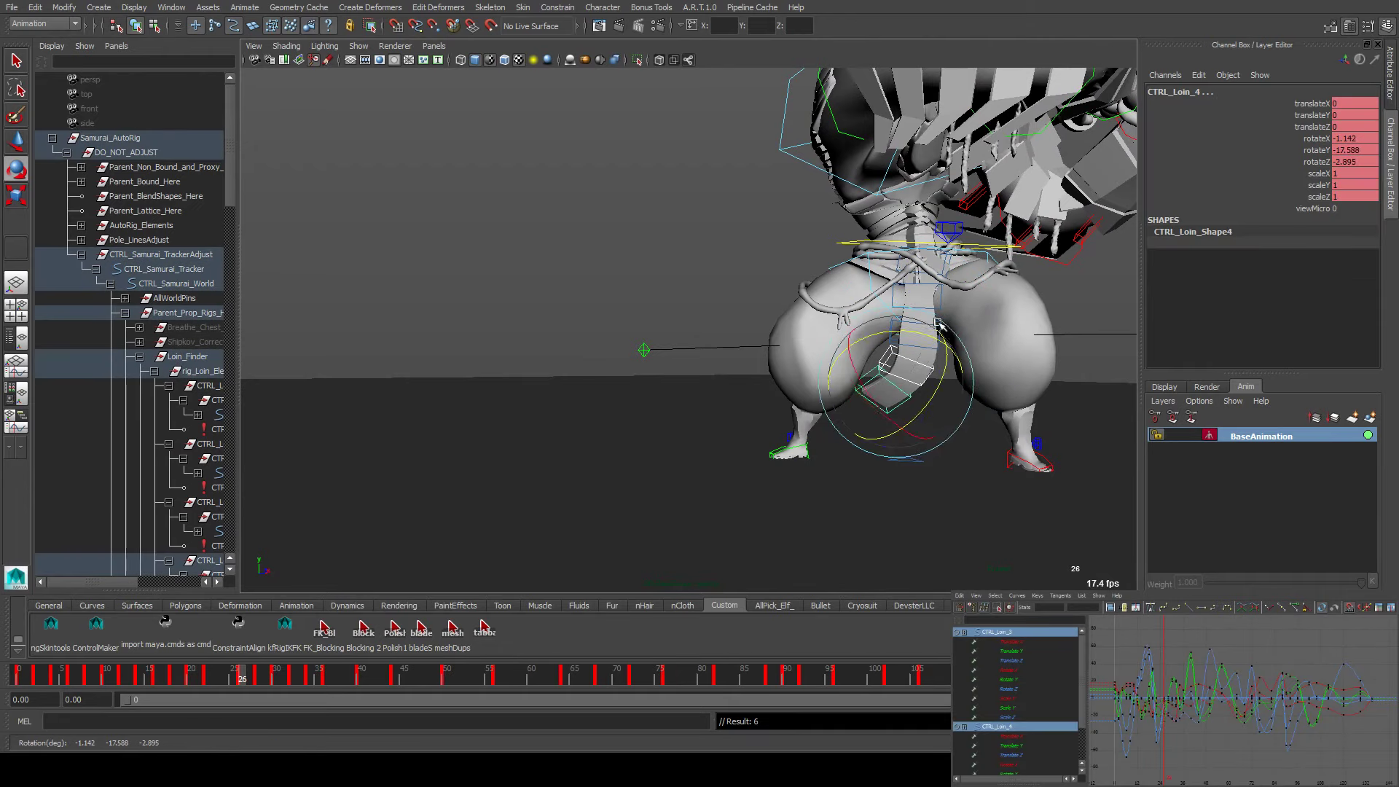
Refine the upper cloth at frame 26 with CTRL_Loin_1 and CTRL_Loin_0, and rotate CTRL_Loin_2 to about -11.5, -14.7, -9.2
left_click(937, 307)
left_click(937, 307)
left_click(938, 328)
left_click(939, 351)
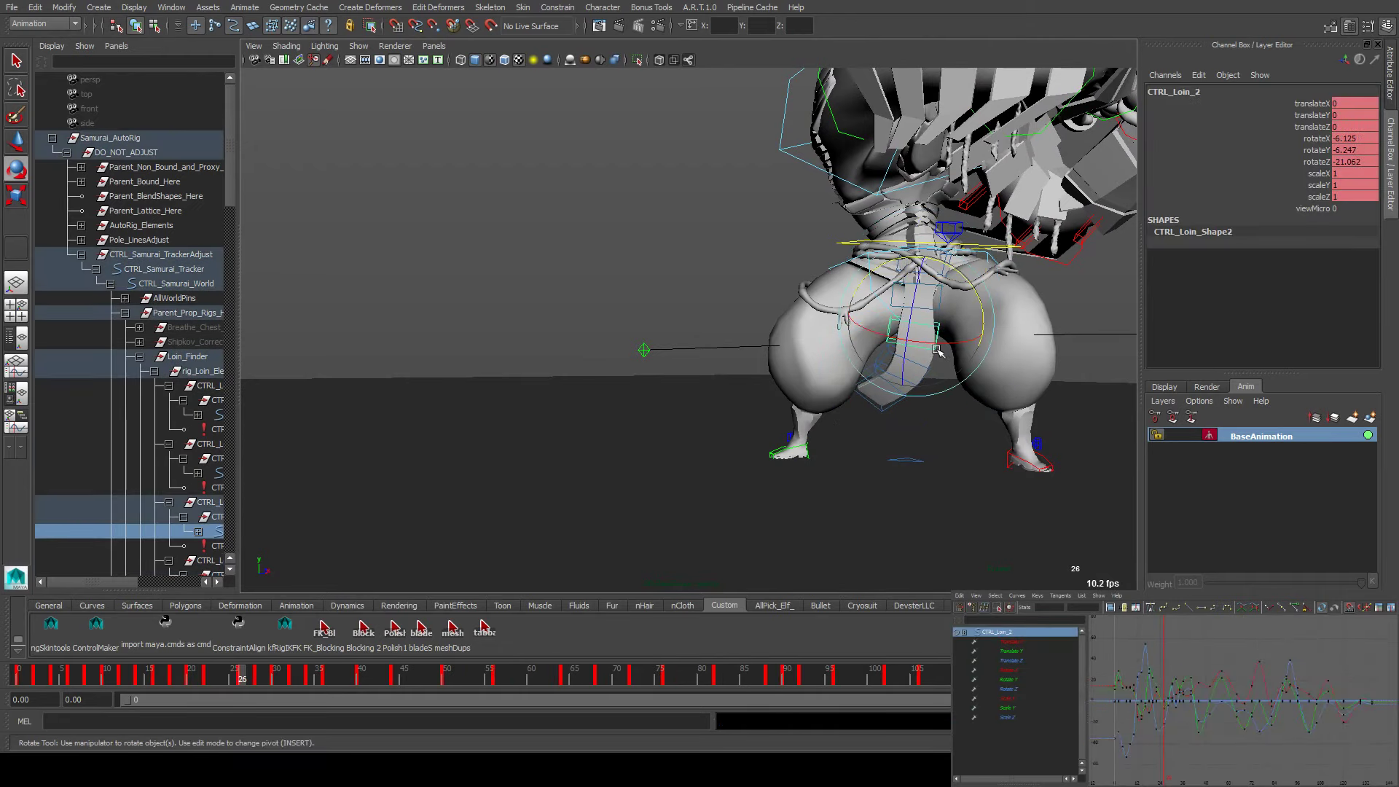
left_click(945, 312)
left_click(949, 314)
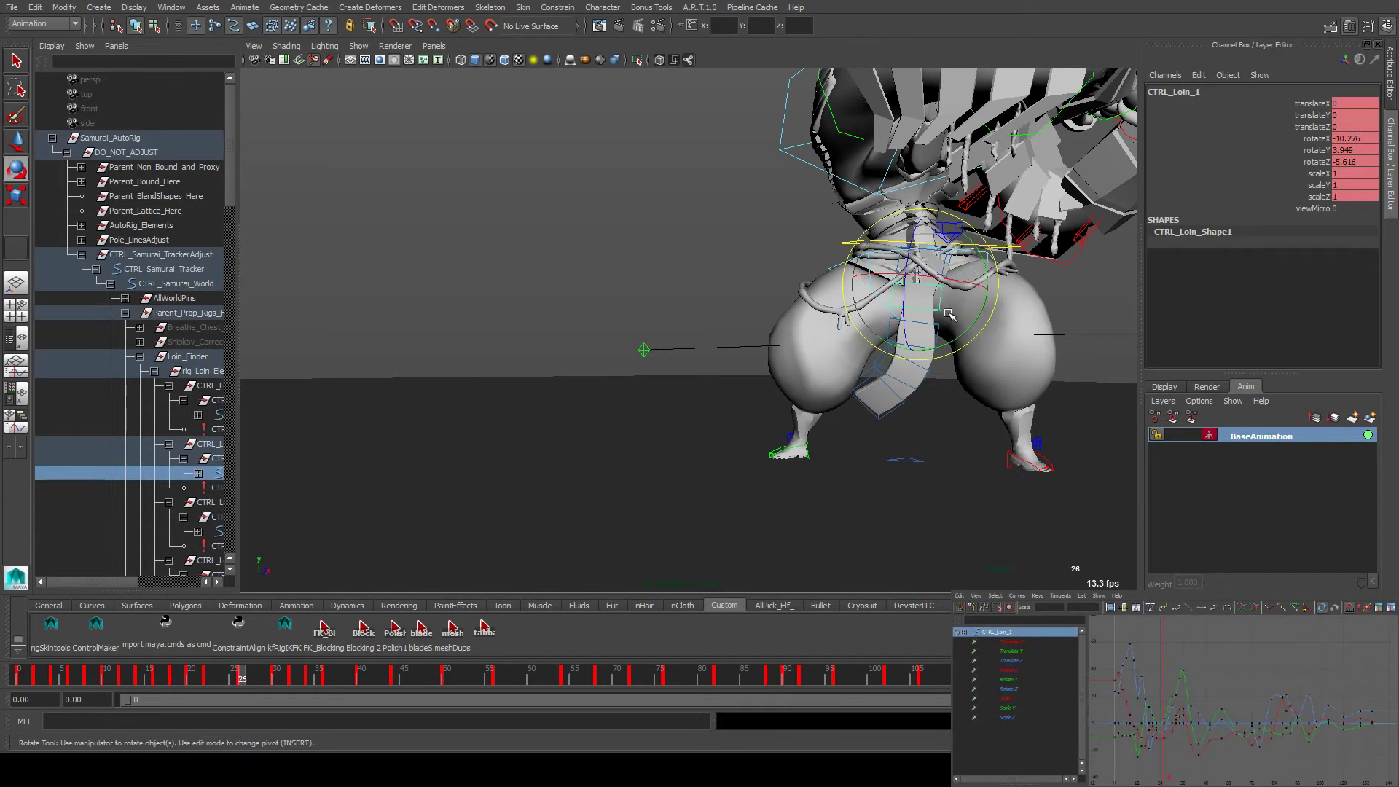
left_click(947, 271)
left_click(964, 299)
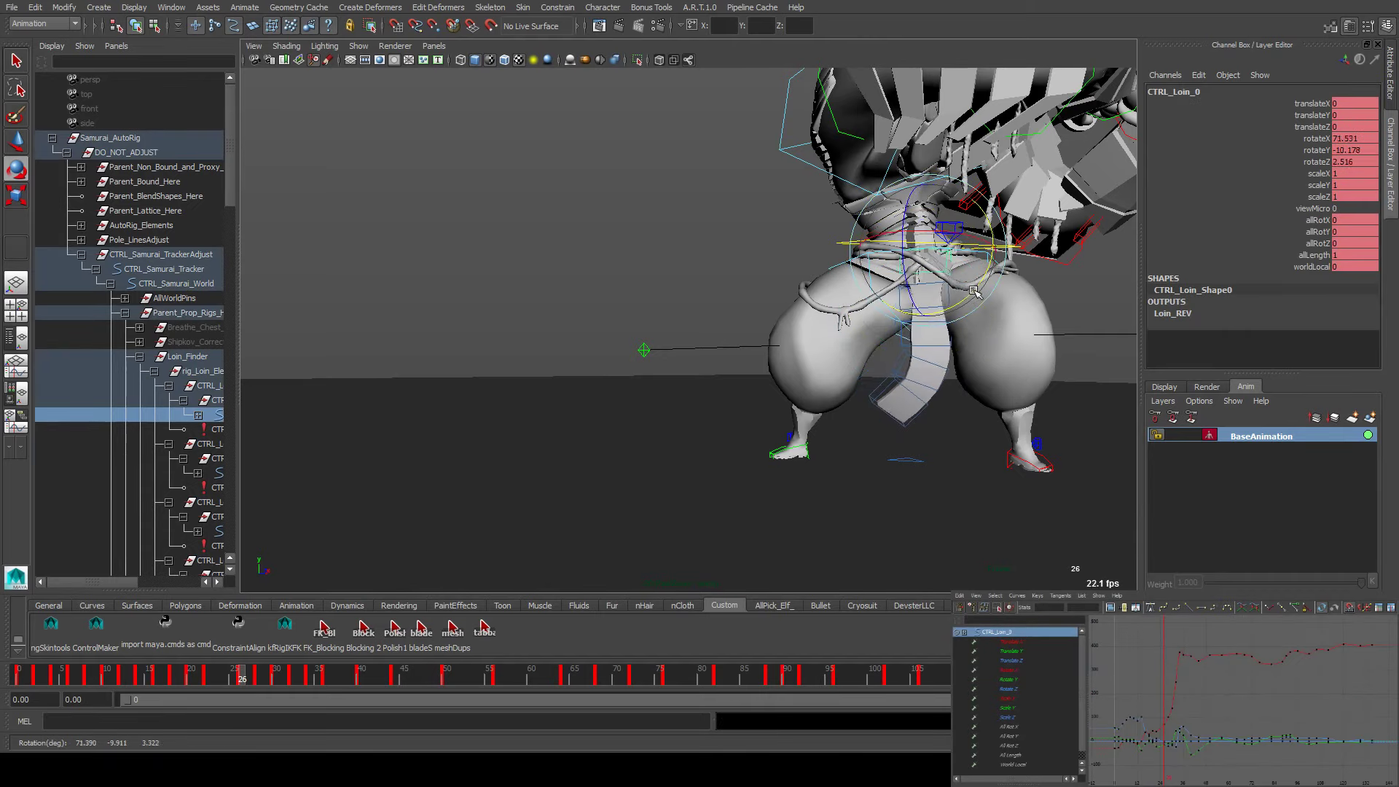
left_click(970, 290)
left_click(951, 321)
left_click(961, 349)
left_click(959, 360)
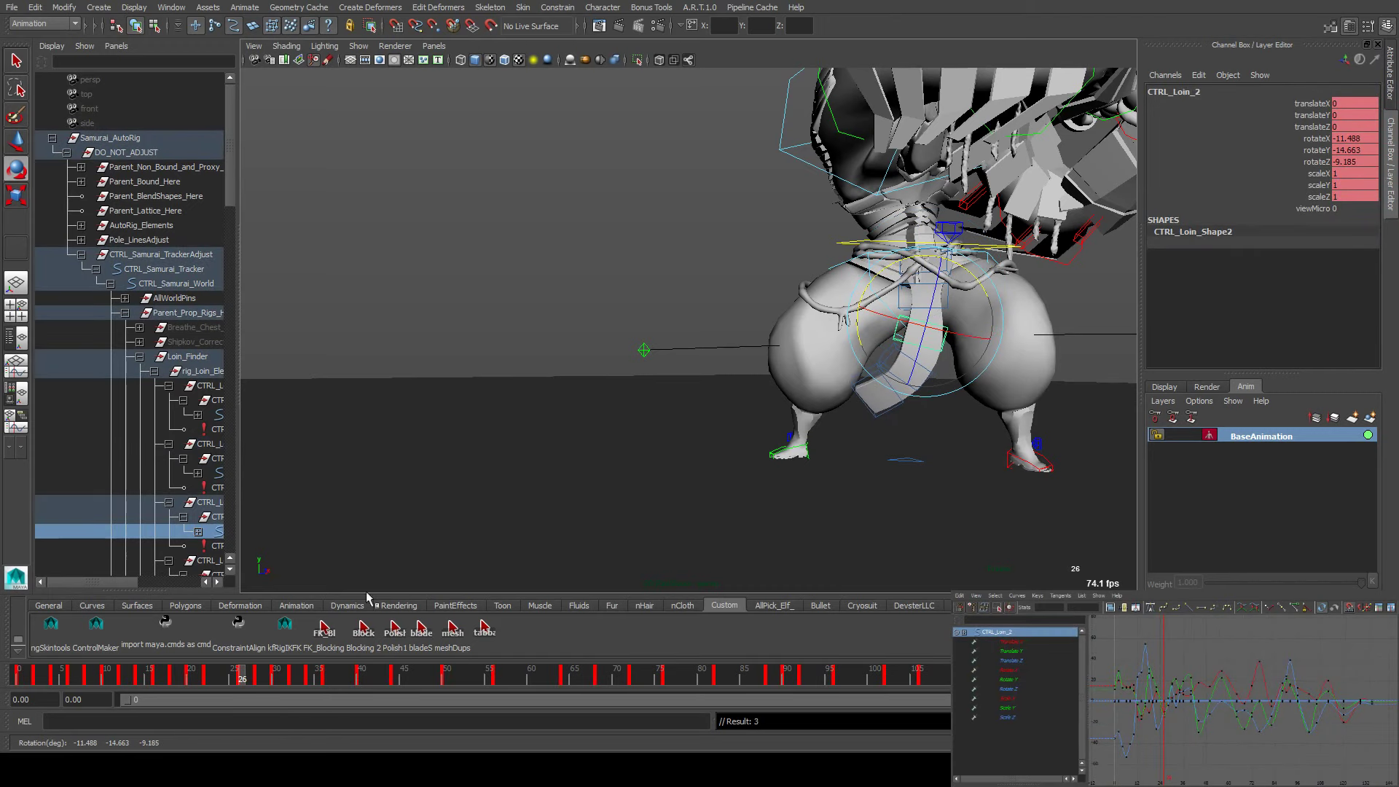
Select all loincloth controls, scrub through the animation to frame 135 to review the motion, and save the scene
left_click(485, 631)
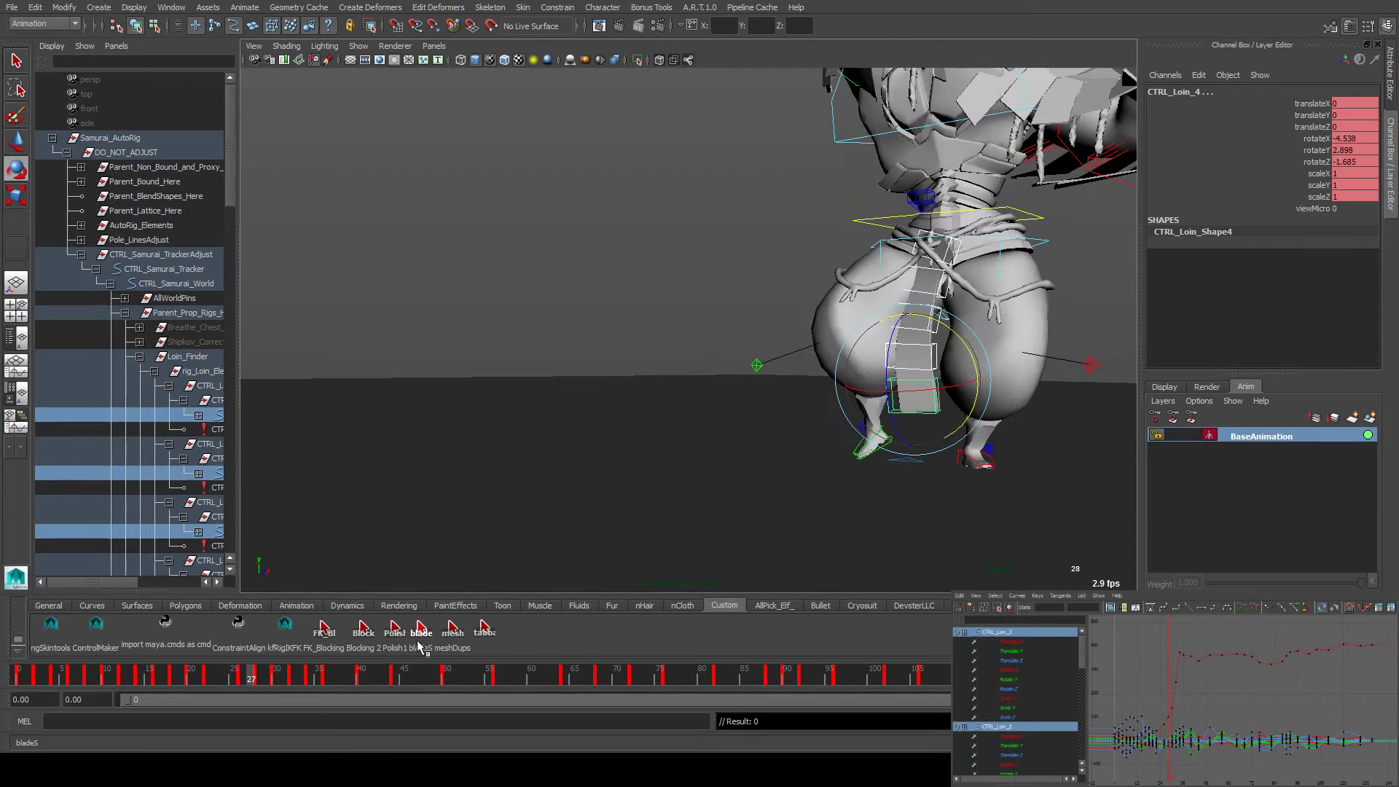
left_click_drag(281, 674, 483, 674)
left_click_drag(498, 602, 1241, 503)
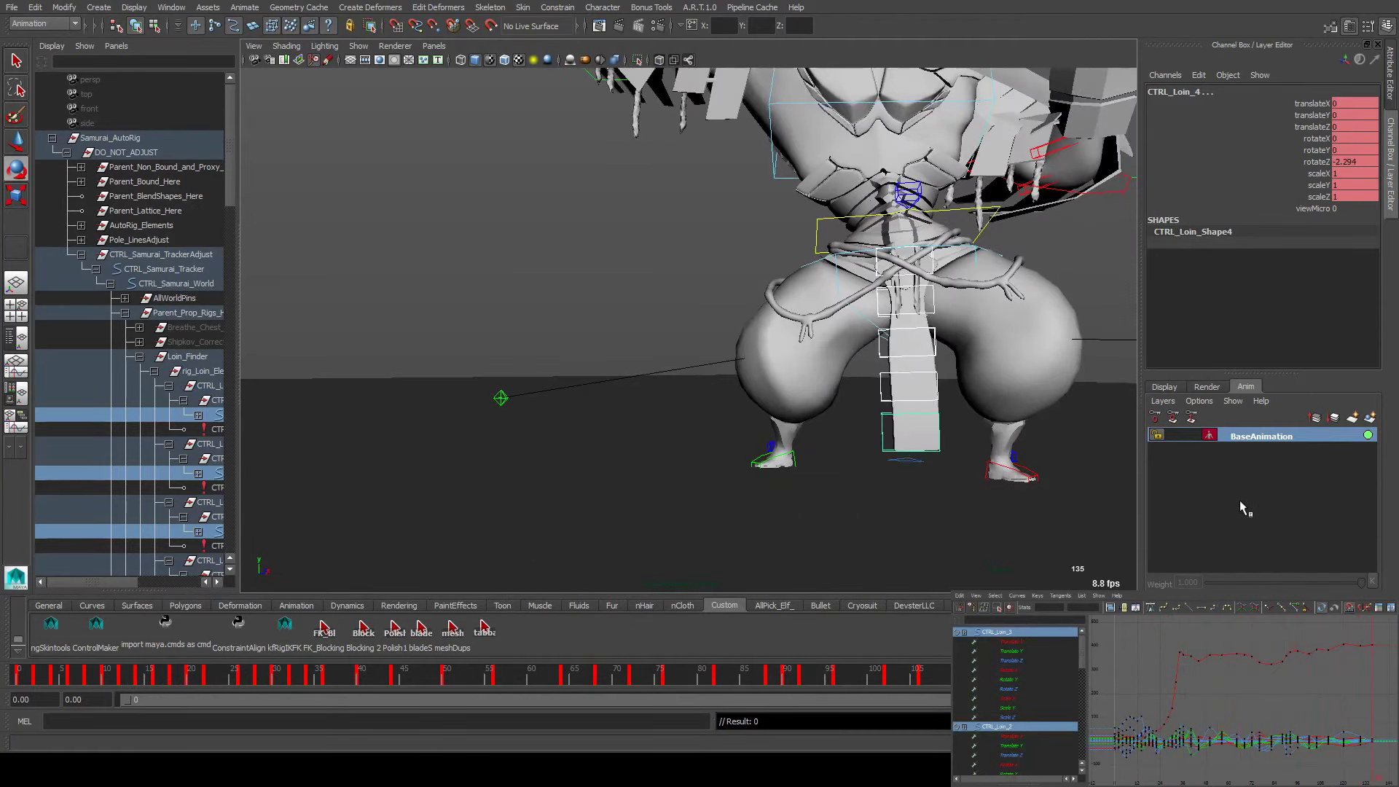
key("ctrl+s")
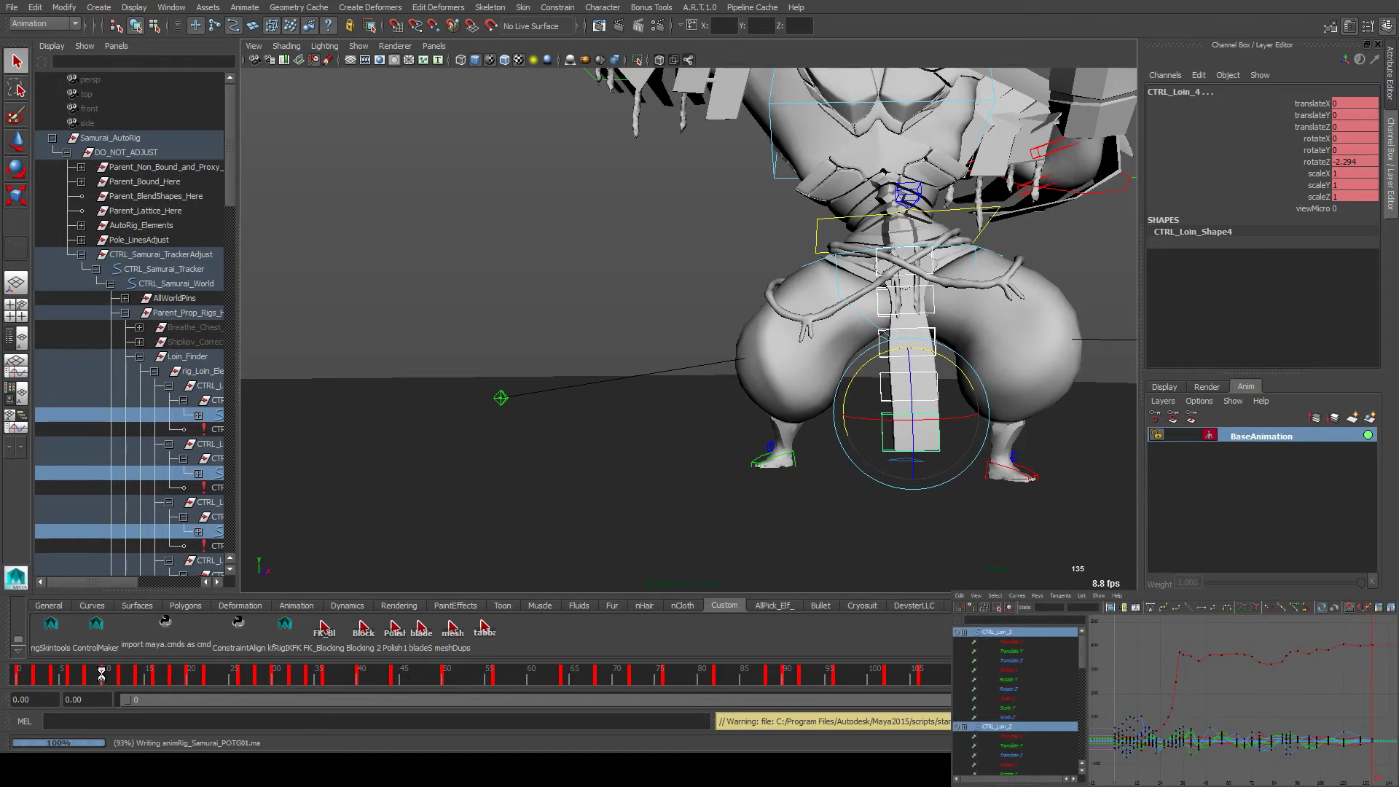
Select the CTRL_R__Foot control and examine the right foot's pose and ground contact between frames 15 and 24
key("e")
left_click_drag(93, 671, 184, 676)
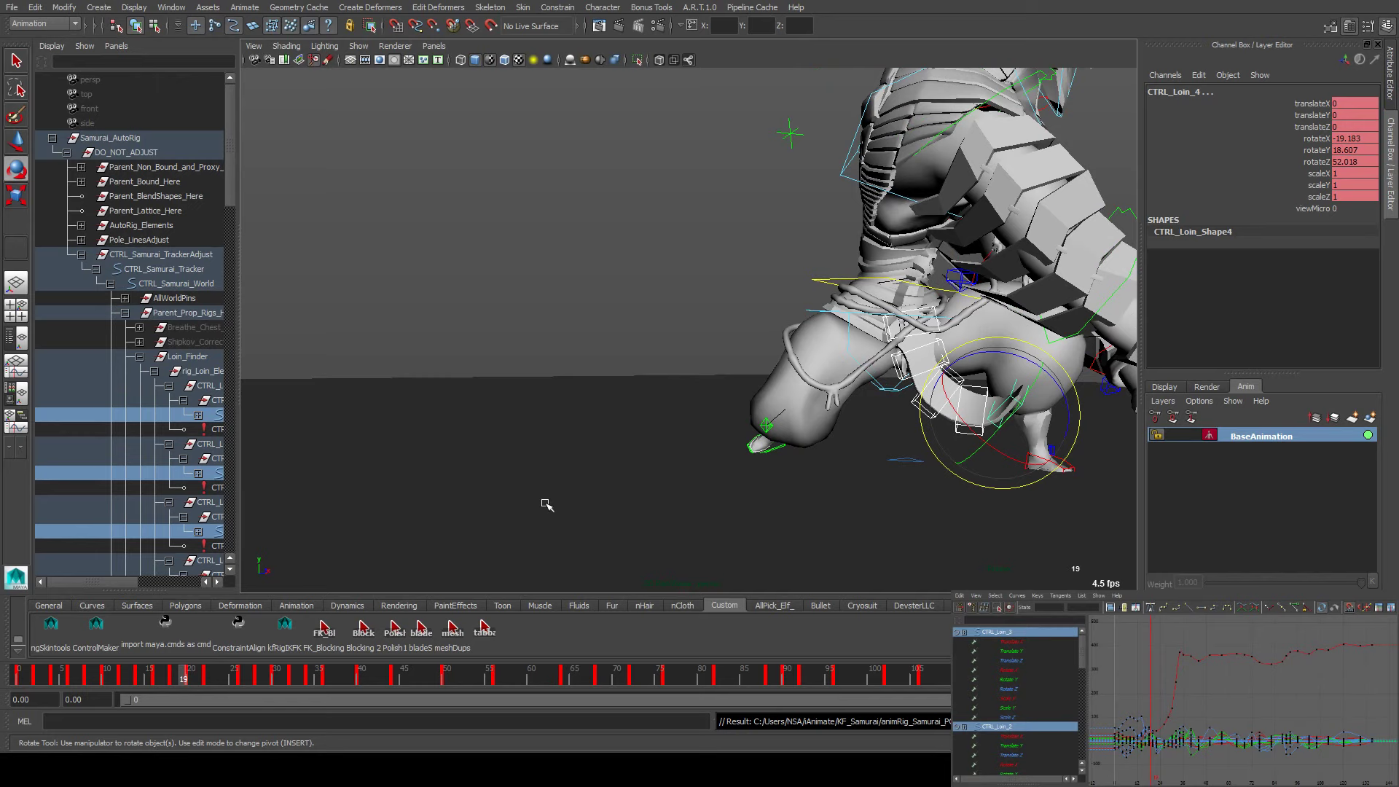
left_click(762, 445)
left_click_drag(722, 474, 604, 458, "alt")
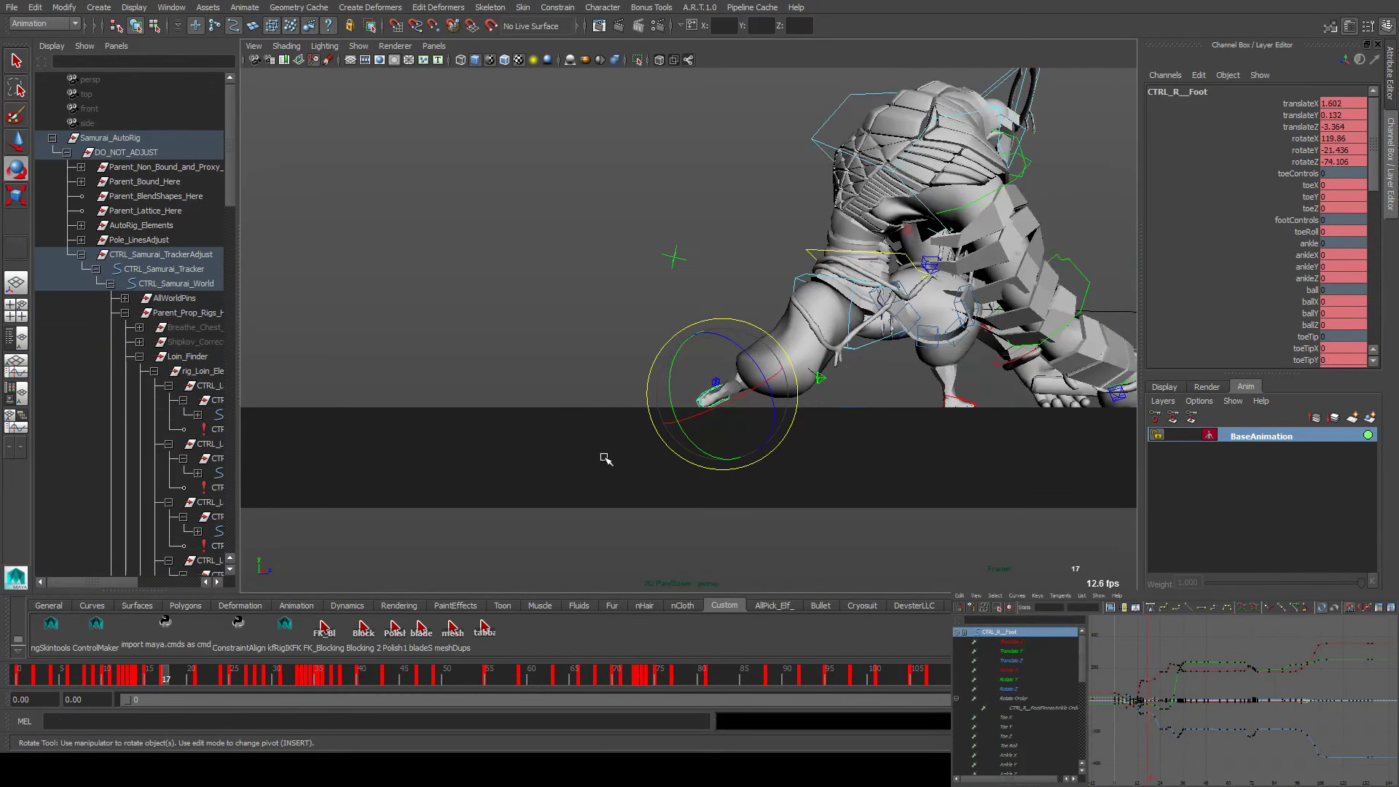
key(".")
key(".")
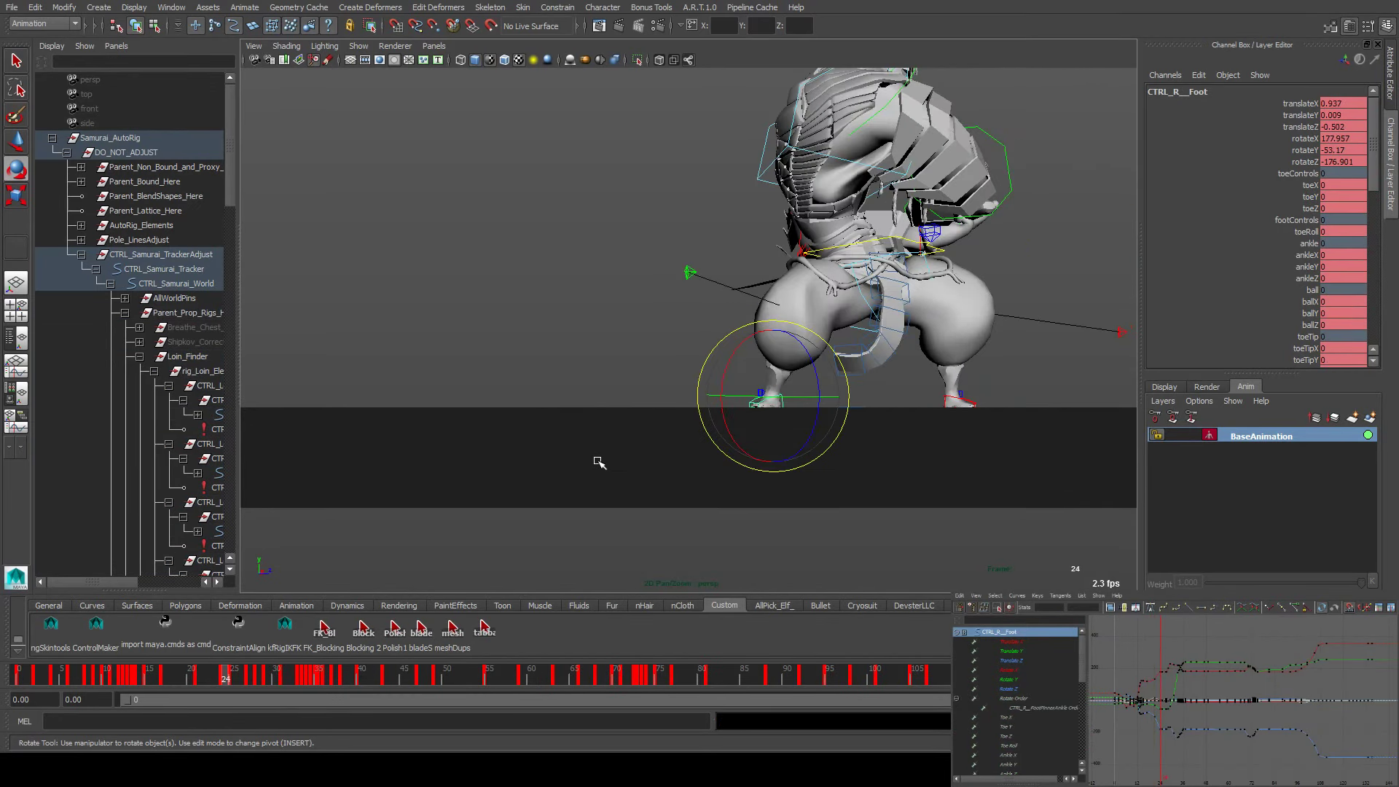
key("comma")
key("comma")
right_click_drag(413, 537, 827, 467, "alt")
key("comma")
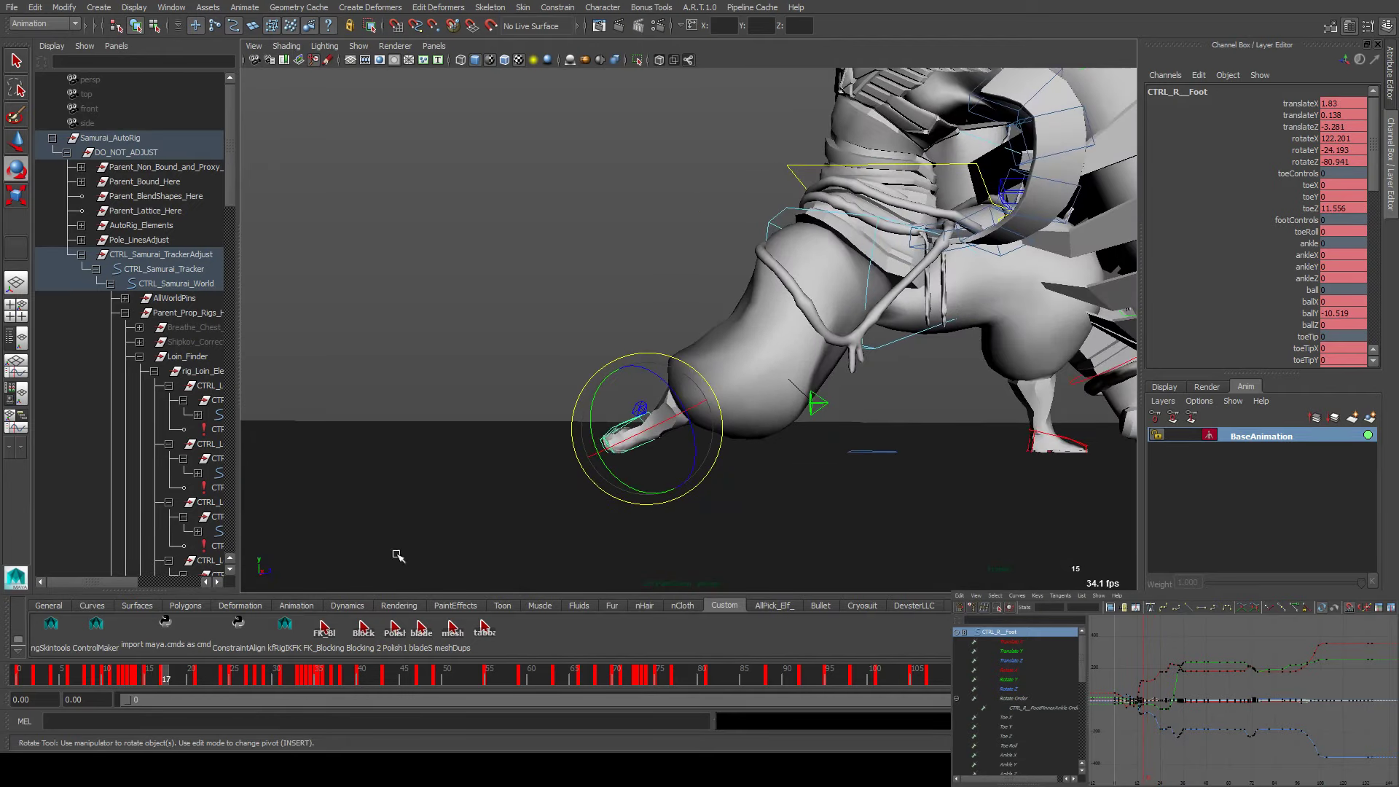
Scrub between frames 15 and 24 and play the animation to check the right foot's motion, and save the scene
left_click(167, 679)
left_click_drag(167, 682, 201, 686)
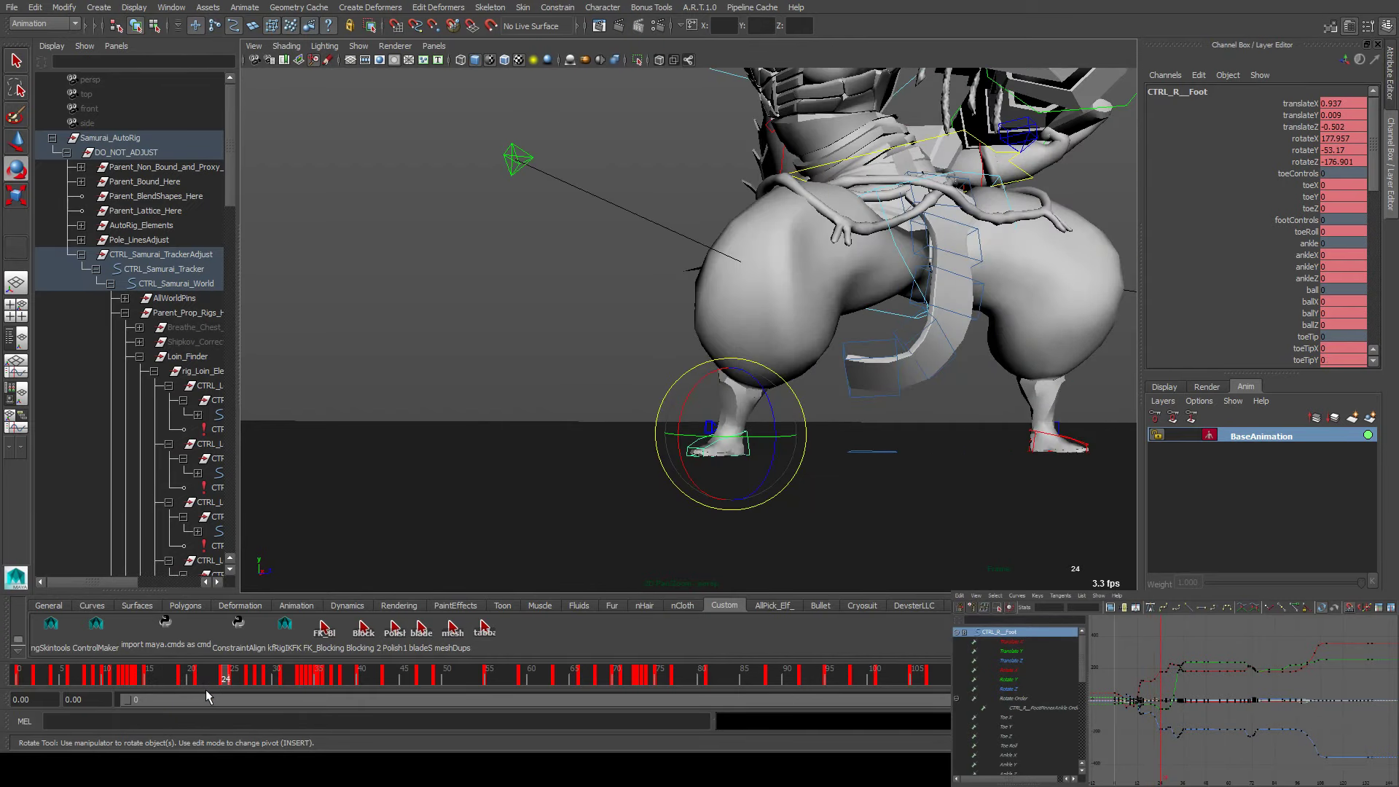
left_click_drag(206, 689, 163, 701)
key("period")
key("comma")
key("comma")
key("comma")
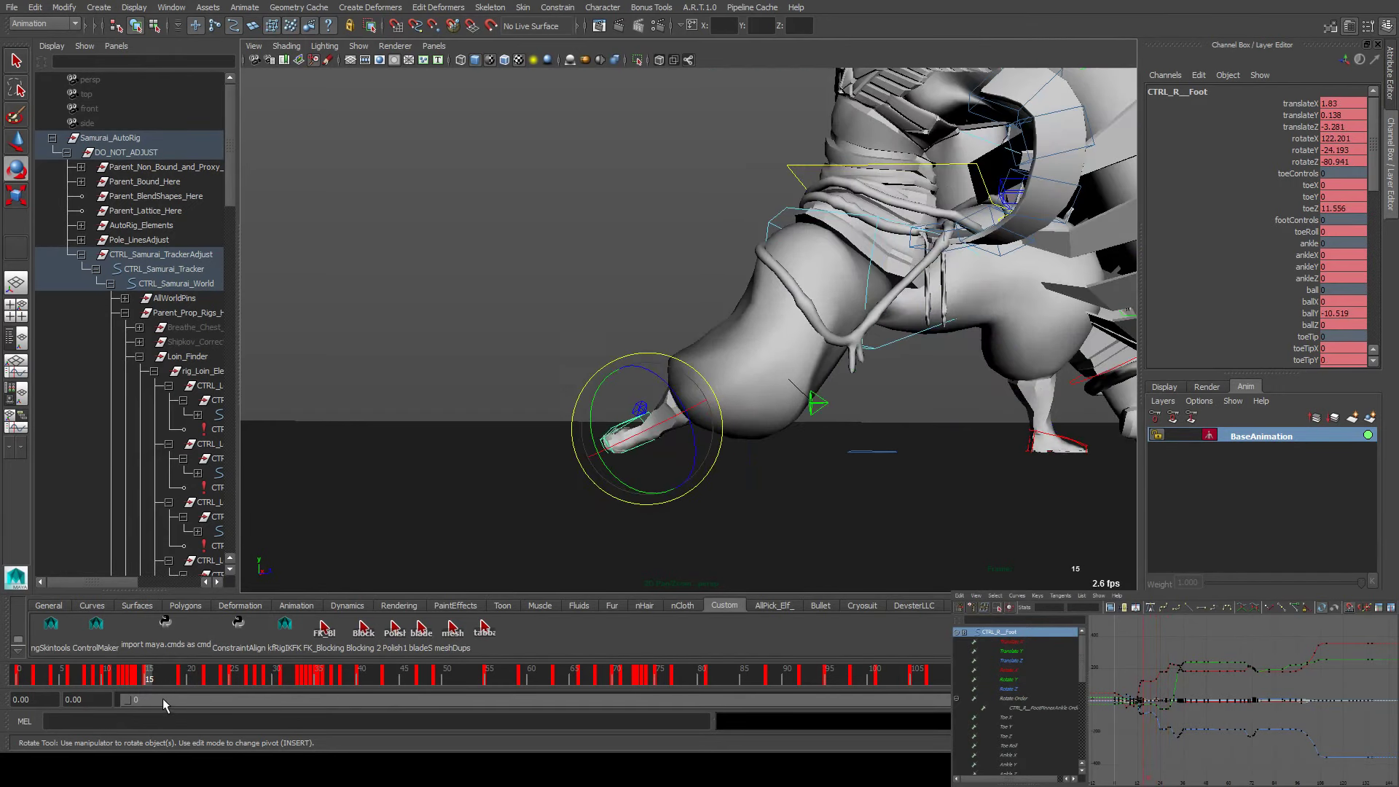
key("alt+v")
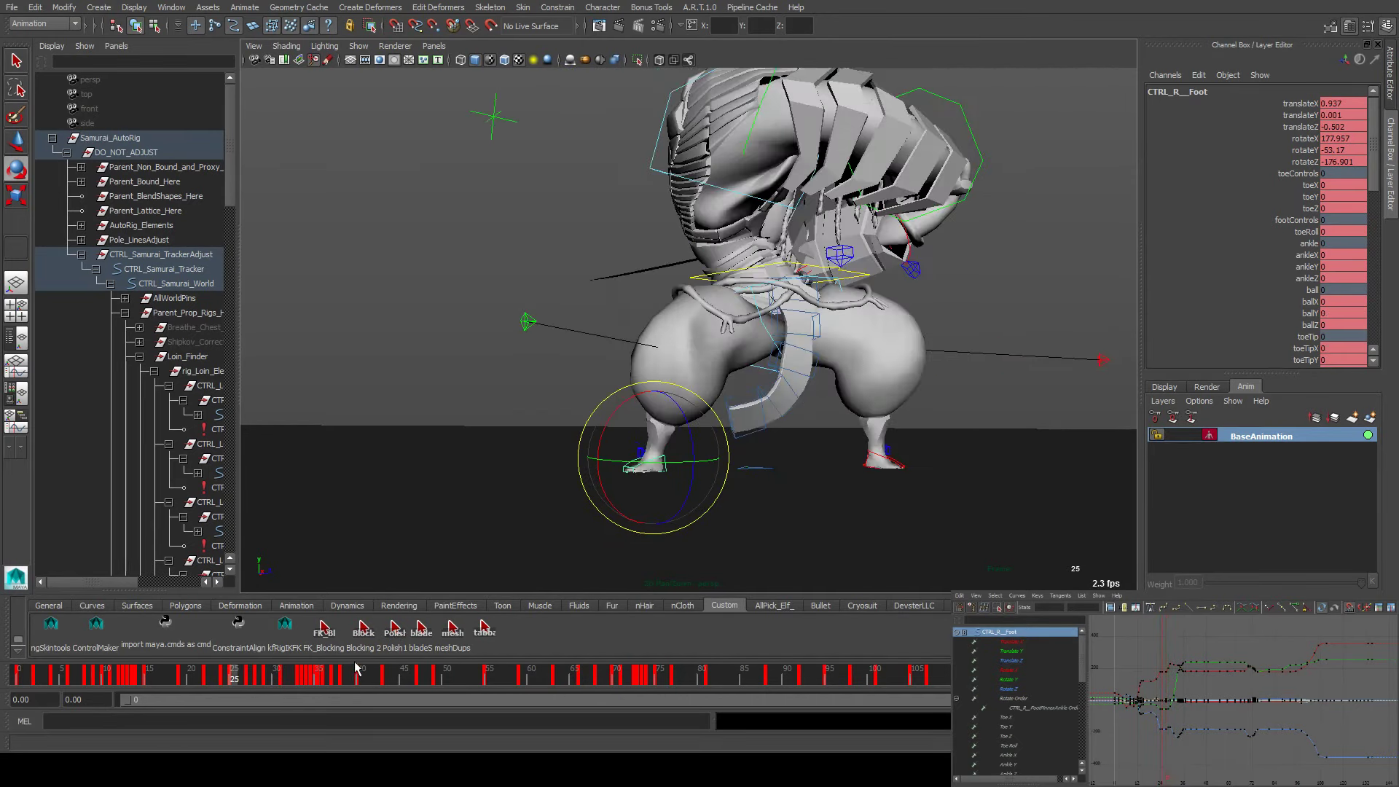
left_click_drag(447, 577, 503, 519, "alt")
right_click_drag(503, 518, 925, 489, "alt")
key("ctrl+s")
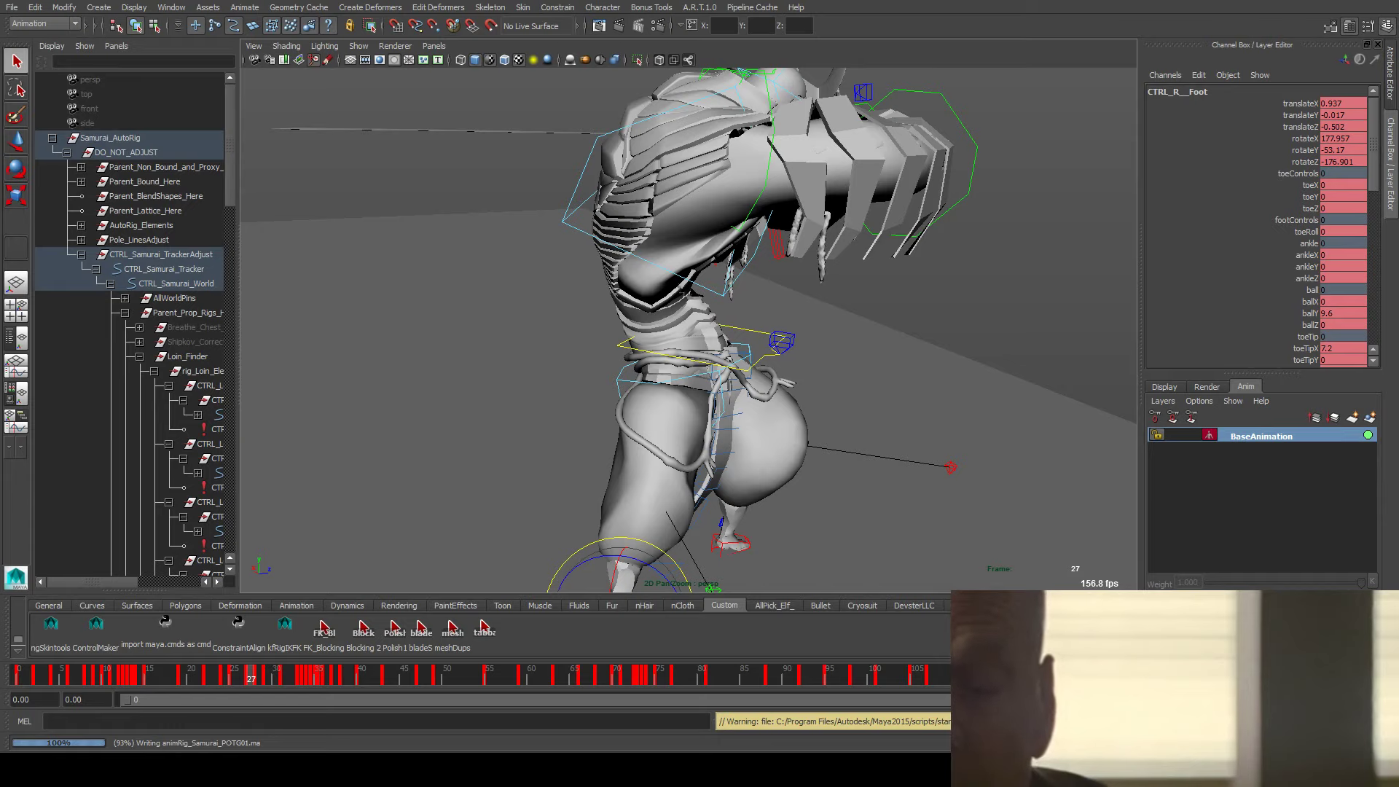
Switch to Discord, look at the general_discussion channel, and return to Maya
key("alt+Tab")
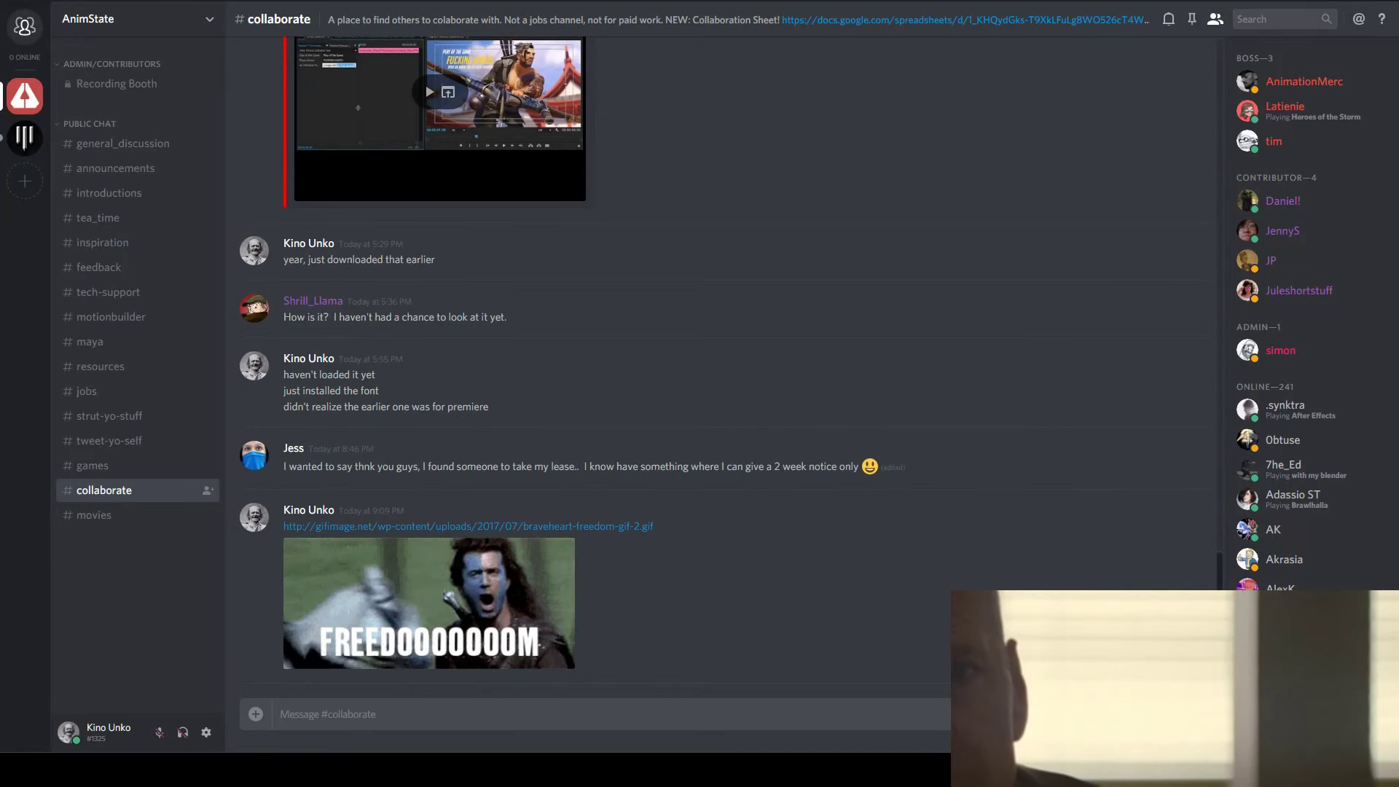
left_click(122, 143)
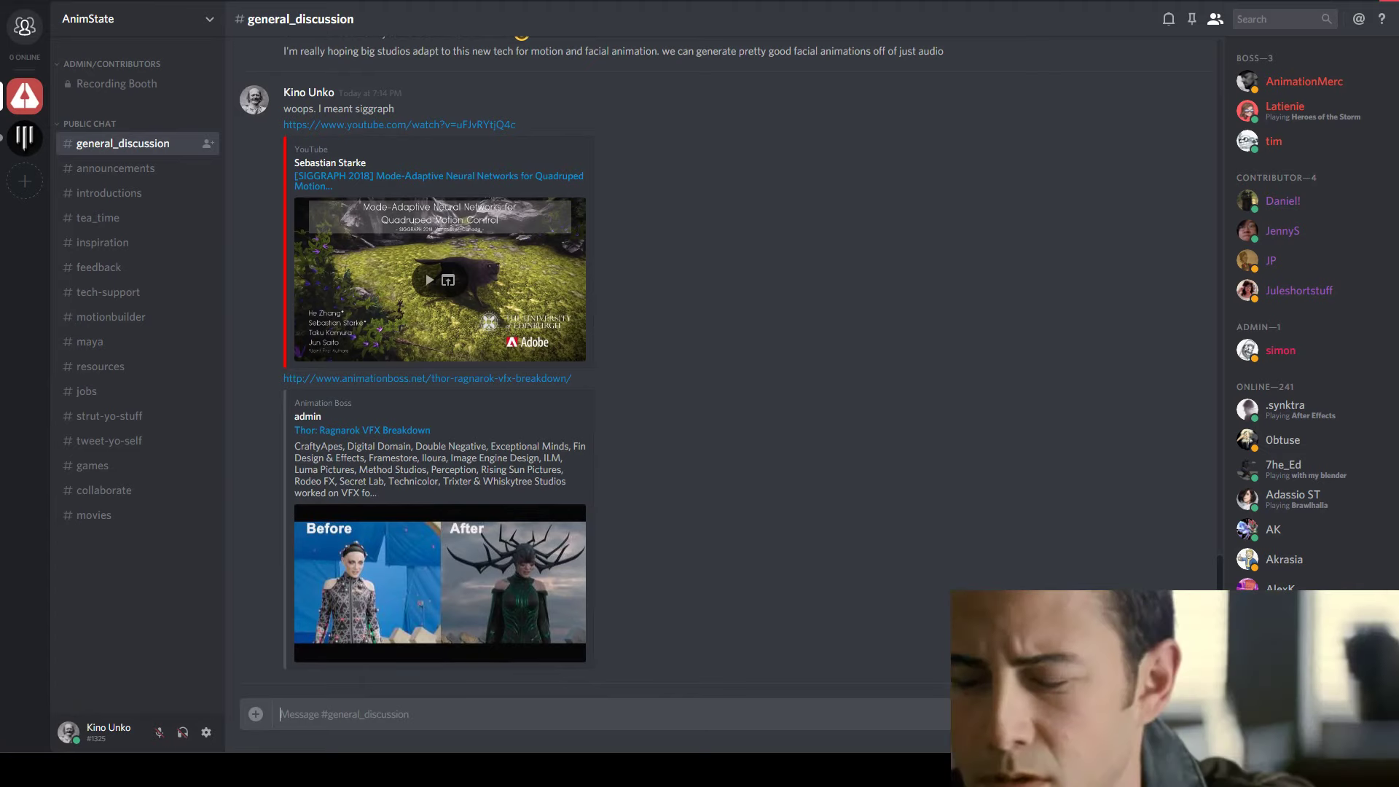
key("alt+Tab")
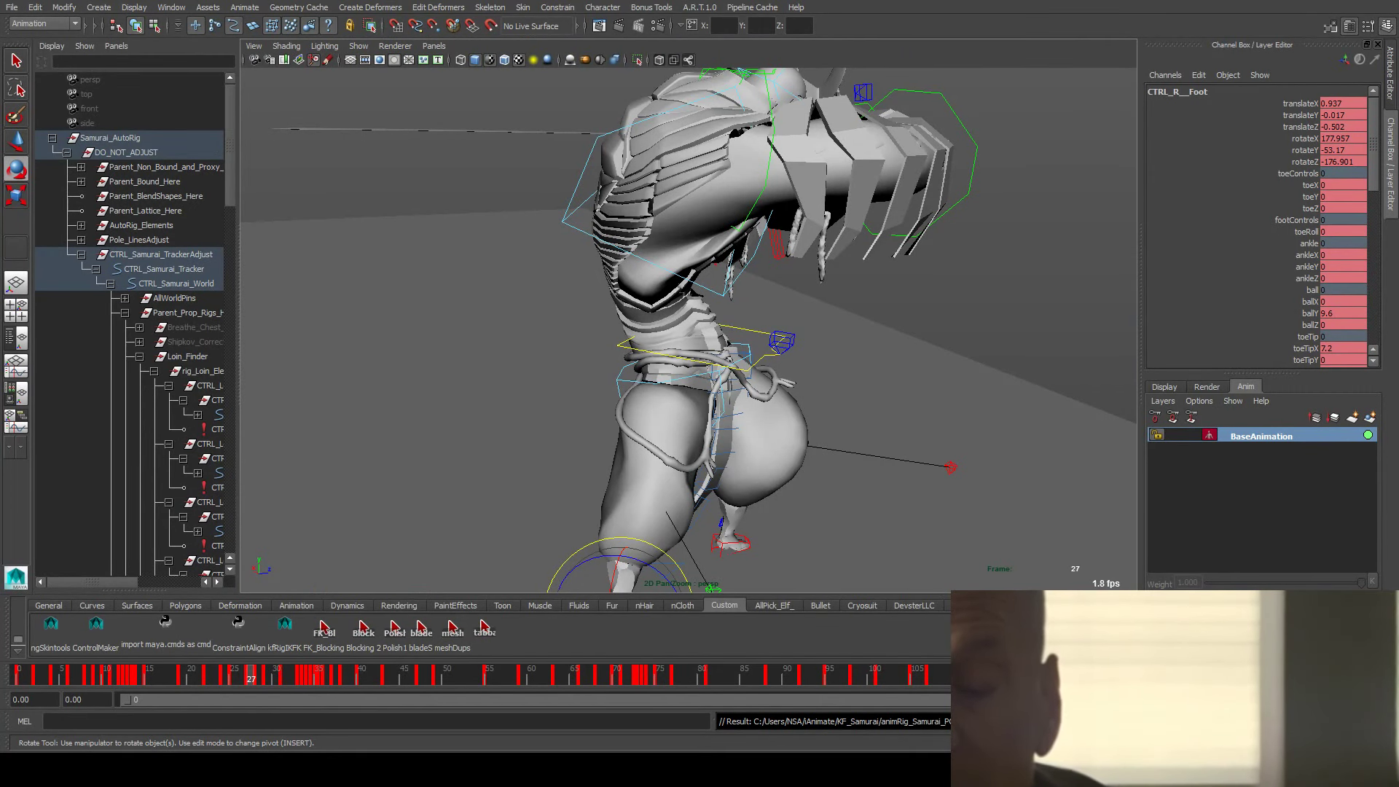
Review the body motion from frame 27 through frame 135, finishing with a front view, and save the scene
key("period")
key("period")
key("period")
left_click_drag(317, 665, 532, 674)
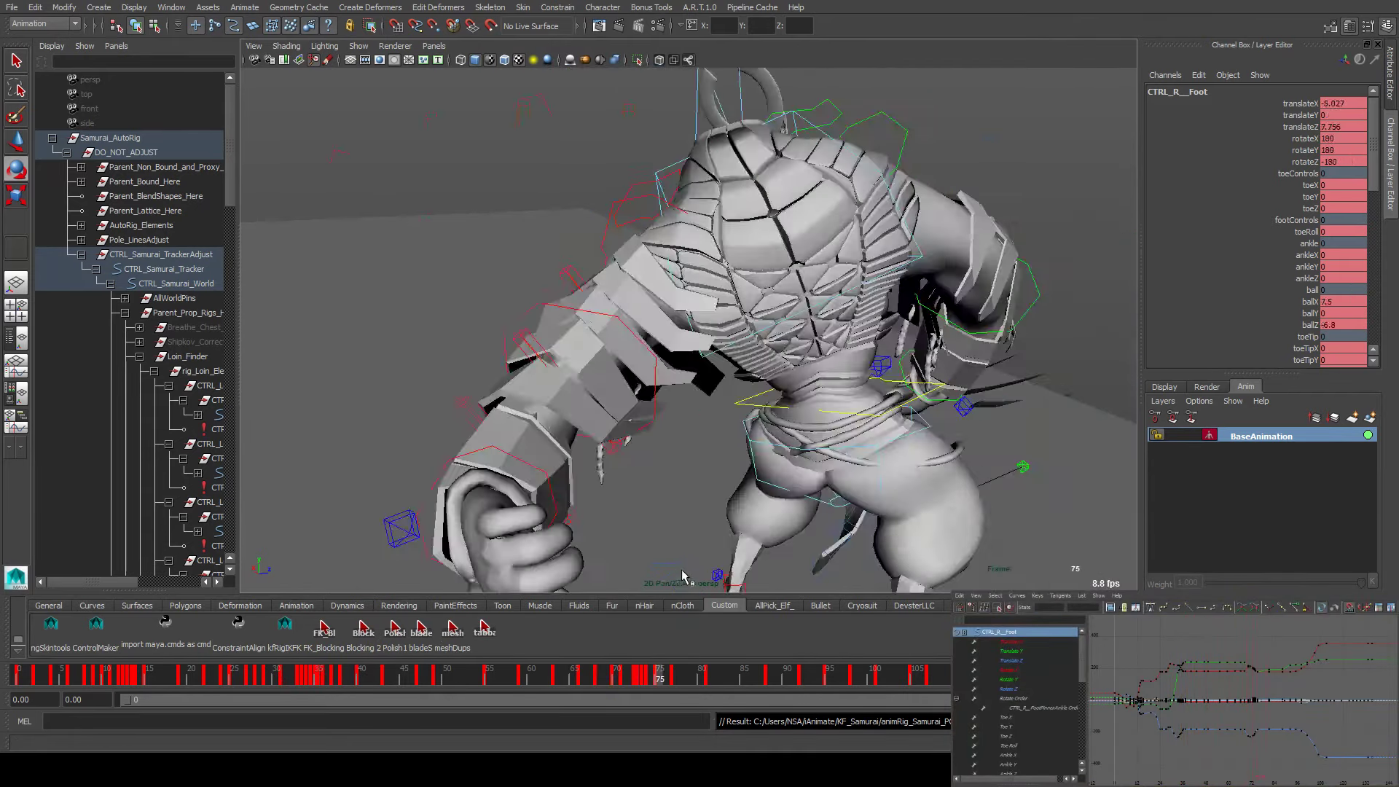
left_click_drag(1014, 538, 681, 439, "alt")
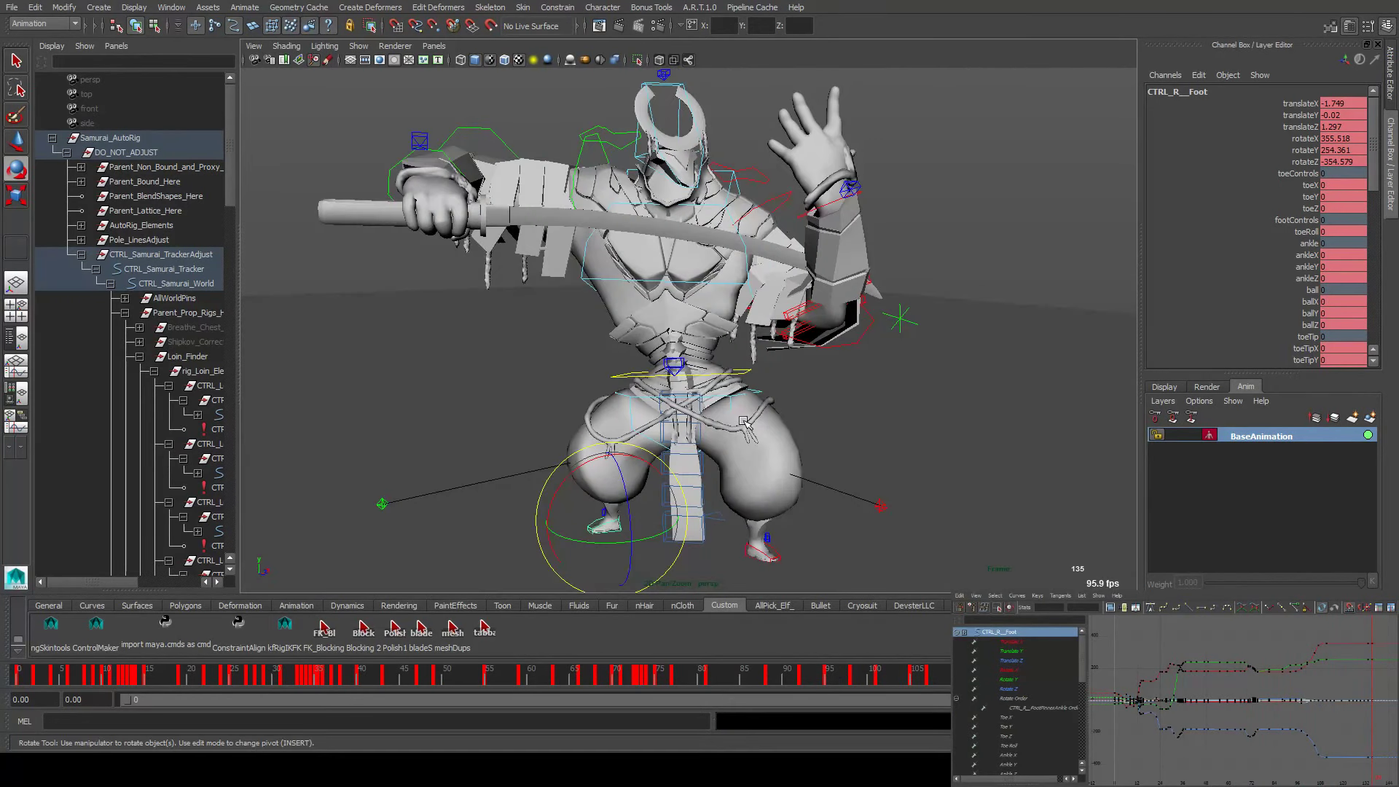
key("ctrl+s")
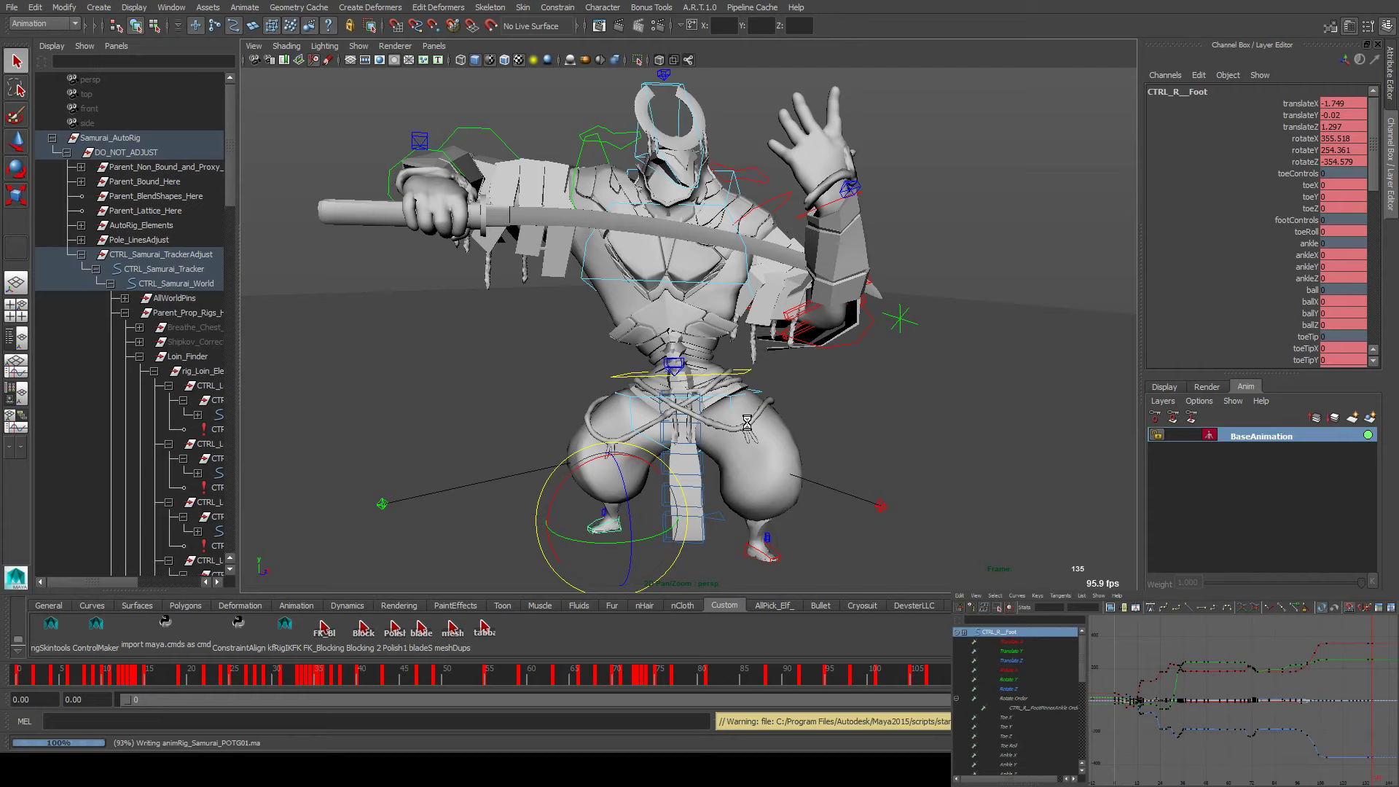
Select all loincloth controls, try cutting a curve key near frame 34 in the Graph Editor, and undo the cut
left_click(486, 631)
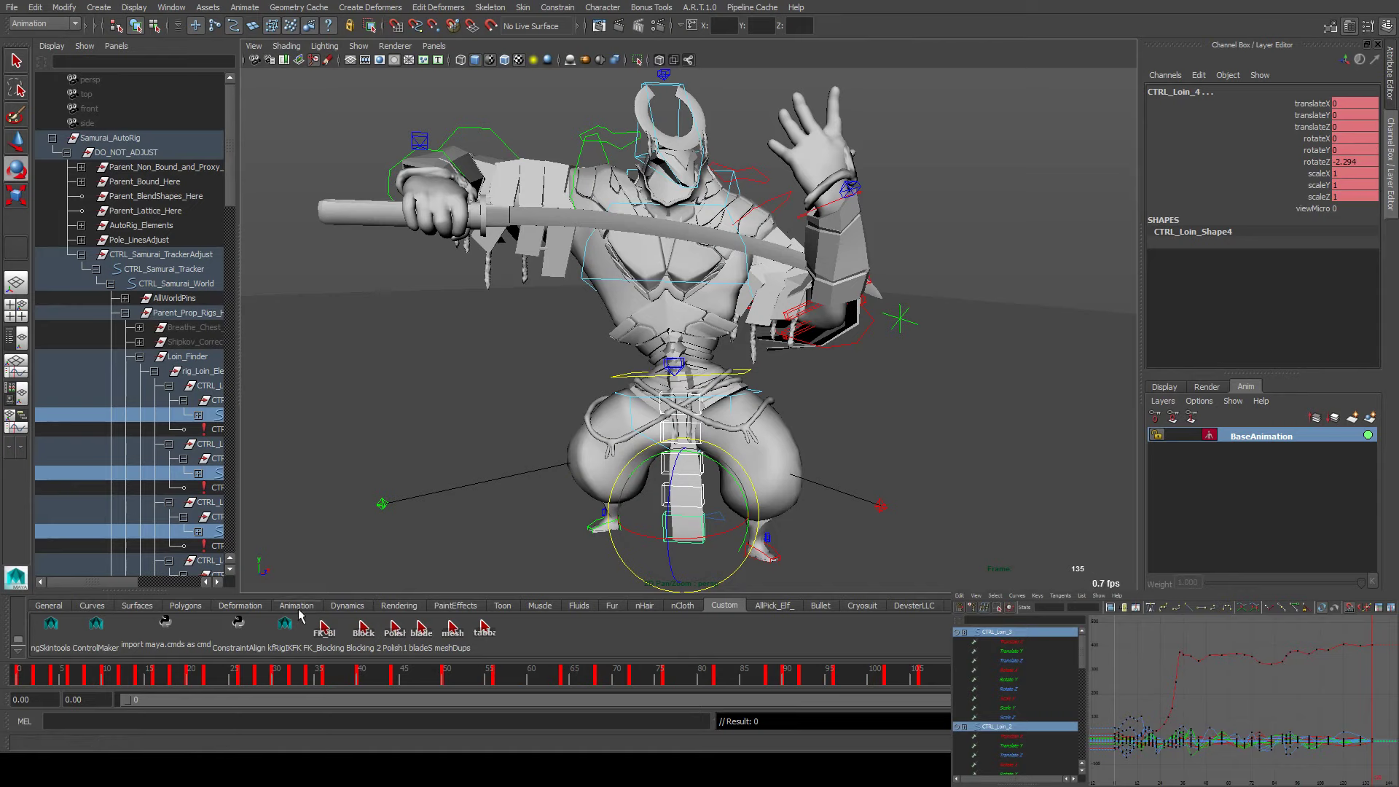
left_click(1177, 652)
key("alt+v")
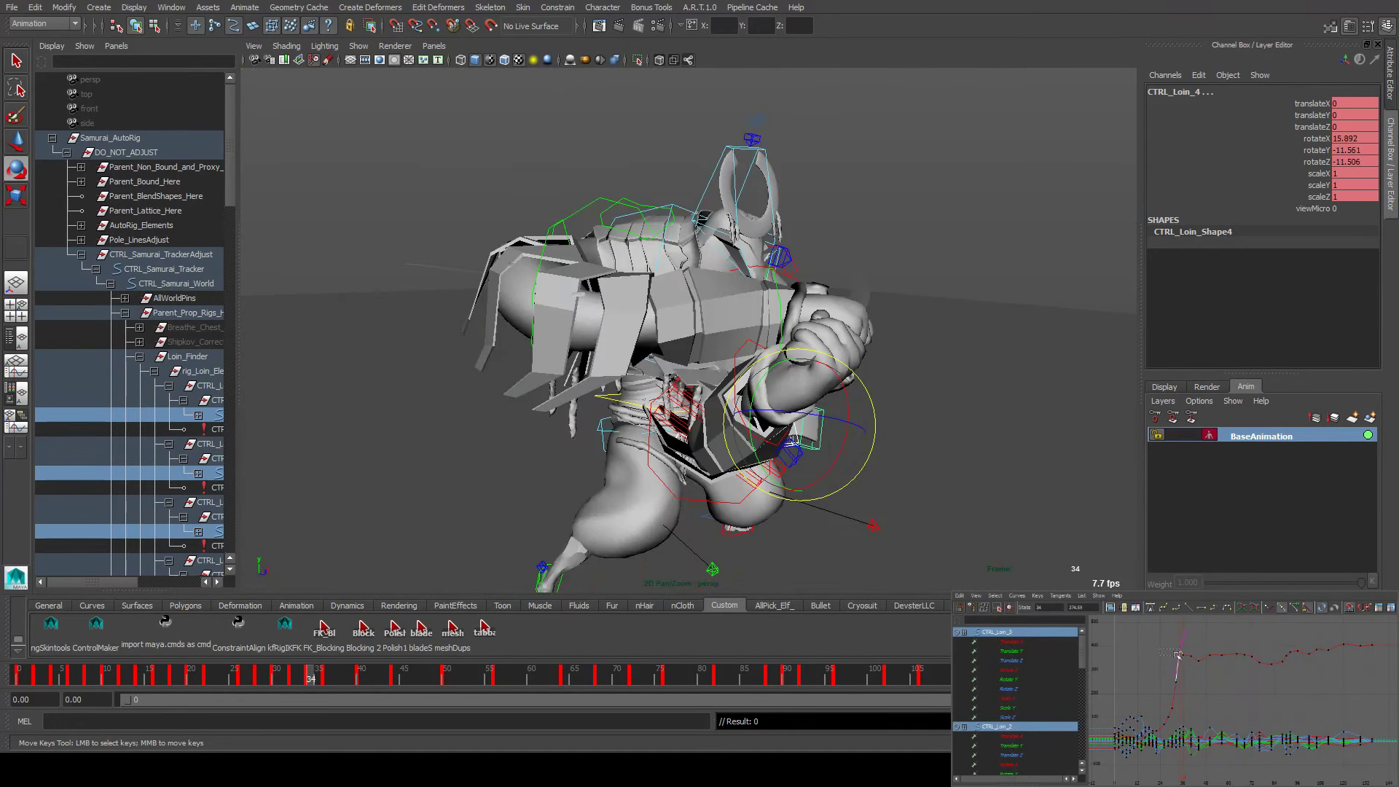
key("ctrl+z")
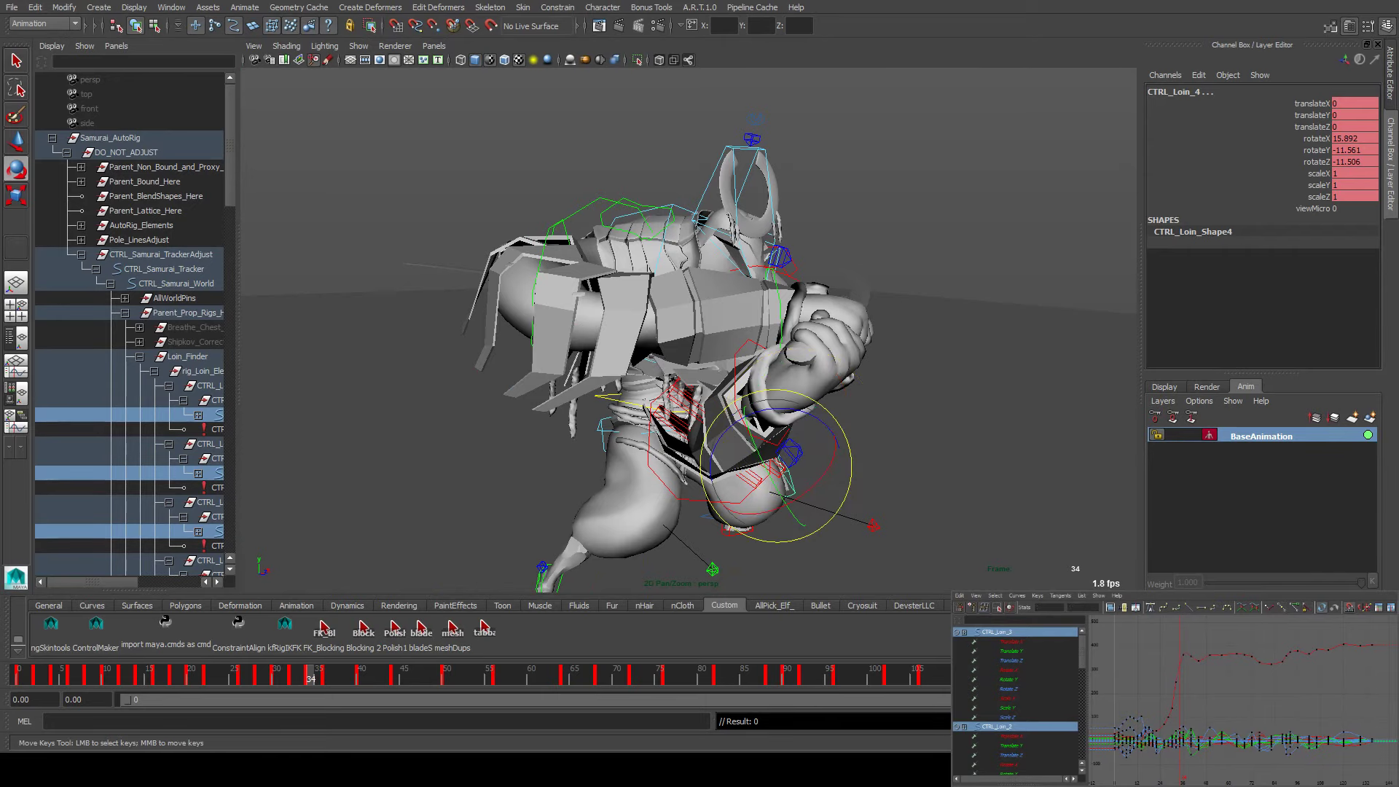
left_click_drag(291, 336, 752, 393, "alt")
key("ctrl+z")
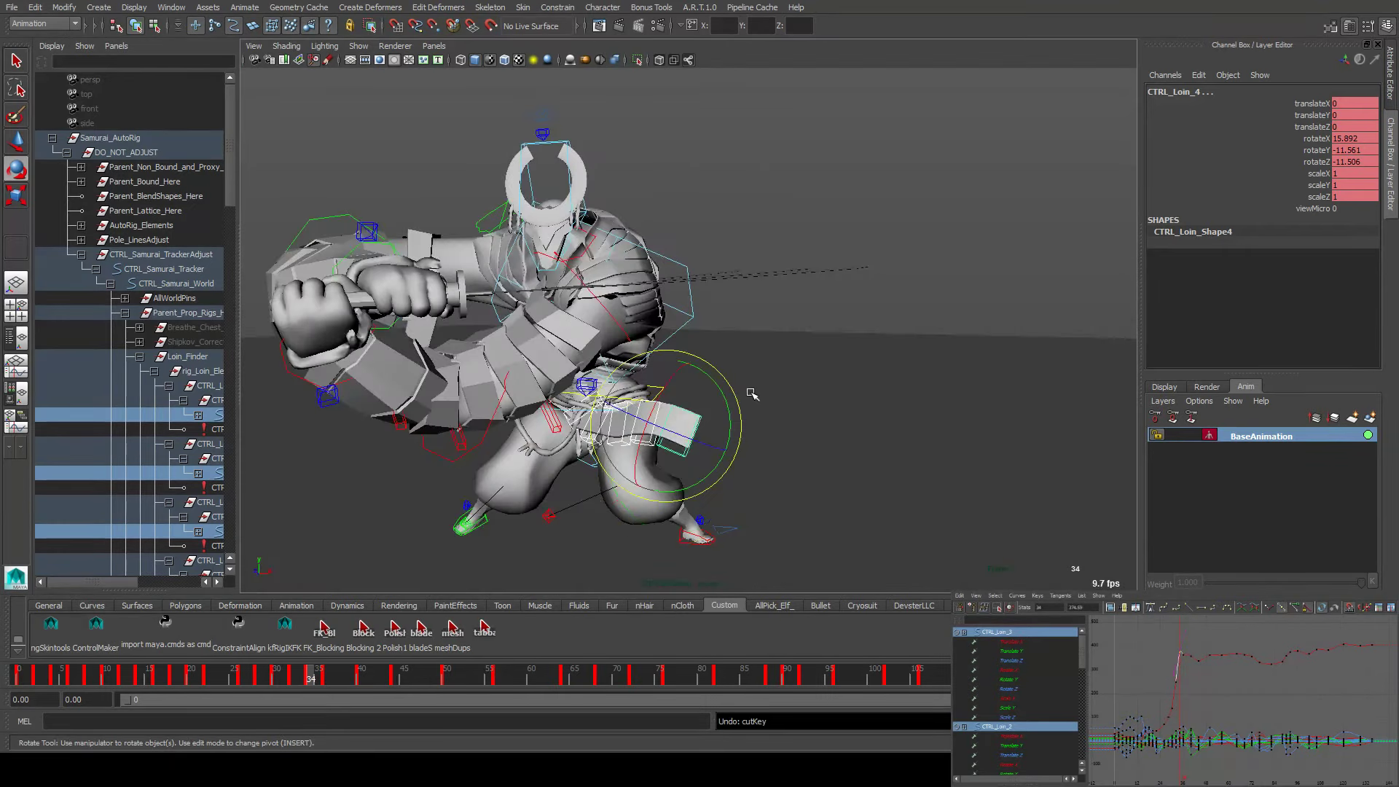
Rotate the loincloth controls together at frame 34, bringing CTRL_Loin_4's rotateX to about 12.6, and check the neighbouring keyed frames
scroll(758, 401, "up", 5)
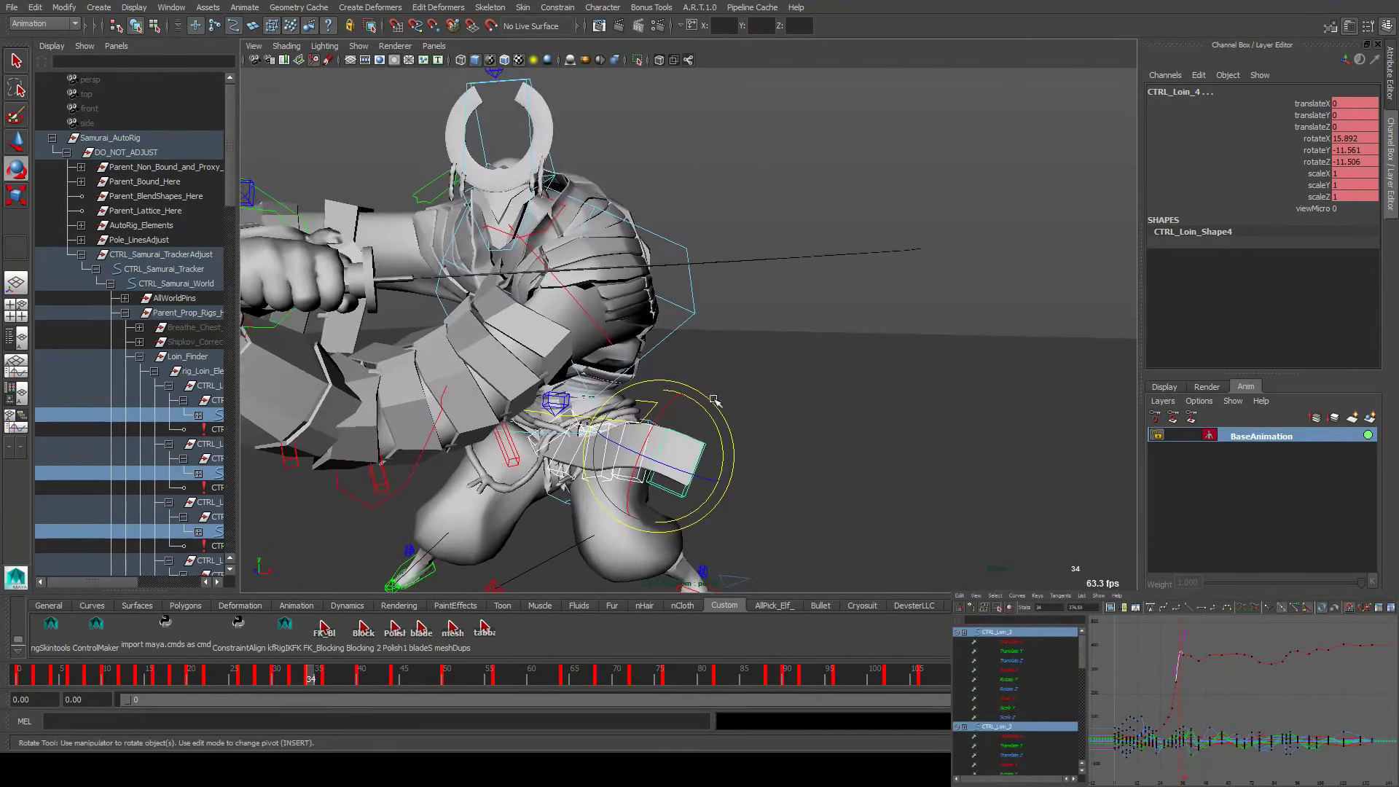
left_click_drag(665, 408, 671, 412)
key("comma")
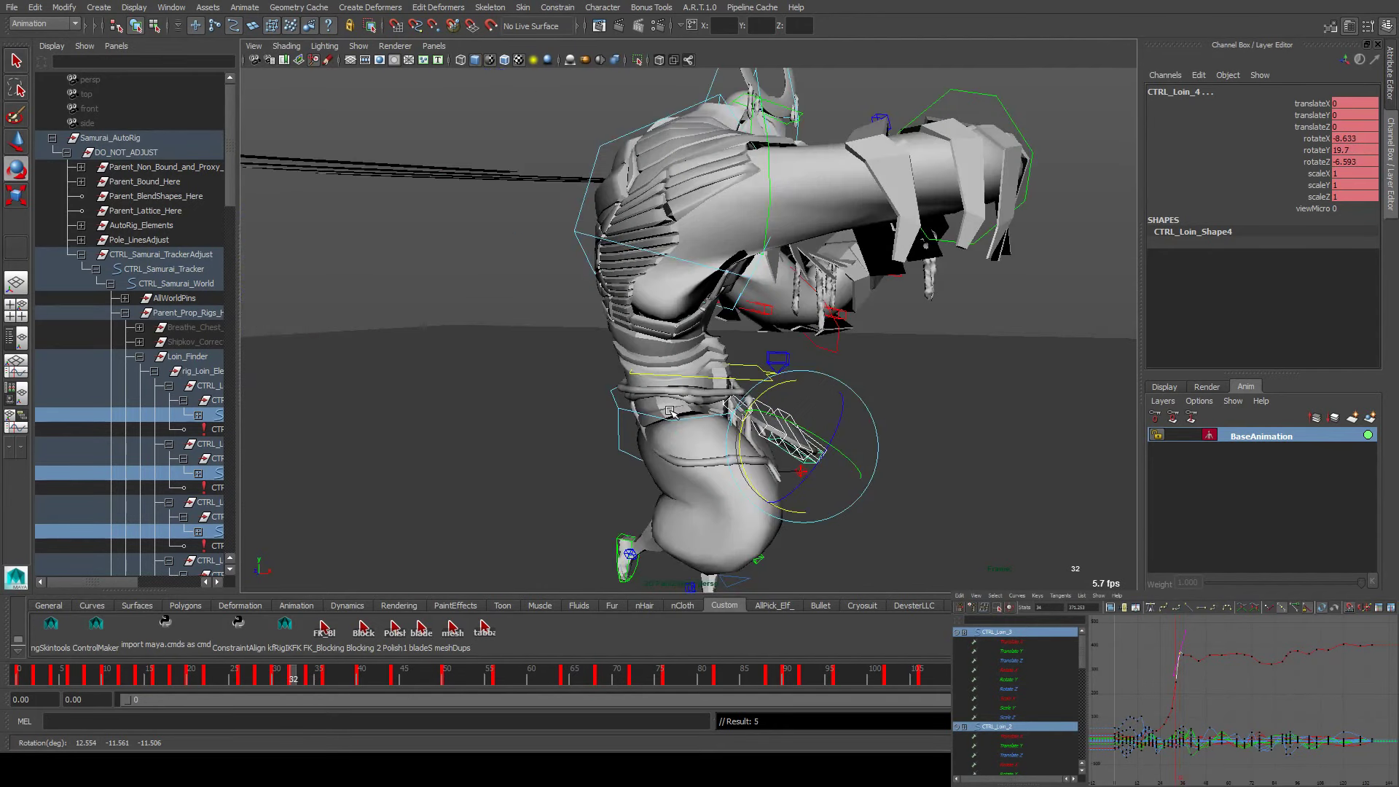
key("period")
key("period")
key("period")
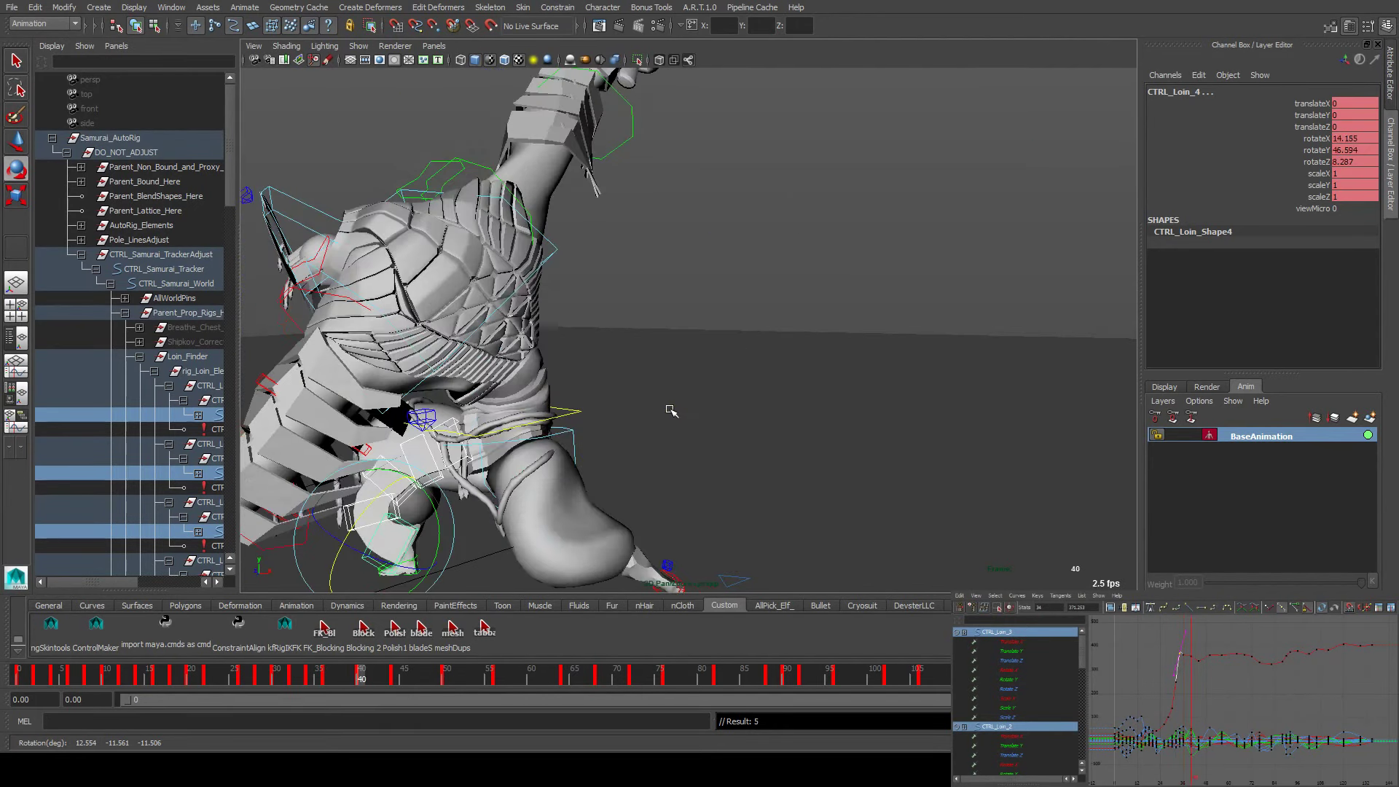
At frame 36, refine the upper cloth with CTRL_Loin_1 and rotate CTRL_Loin_2 to about 7.3, 19.1, 11.6
key("comma")
left_click_drag(640, 393, 694, 372, "alt")
left_click(523, 420)
left_click(482, 417)
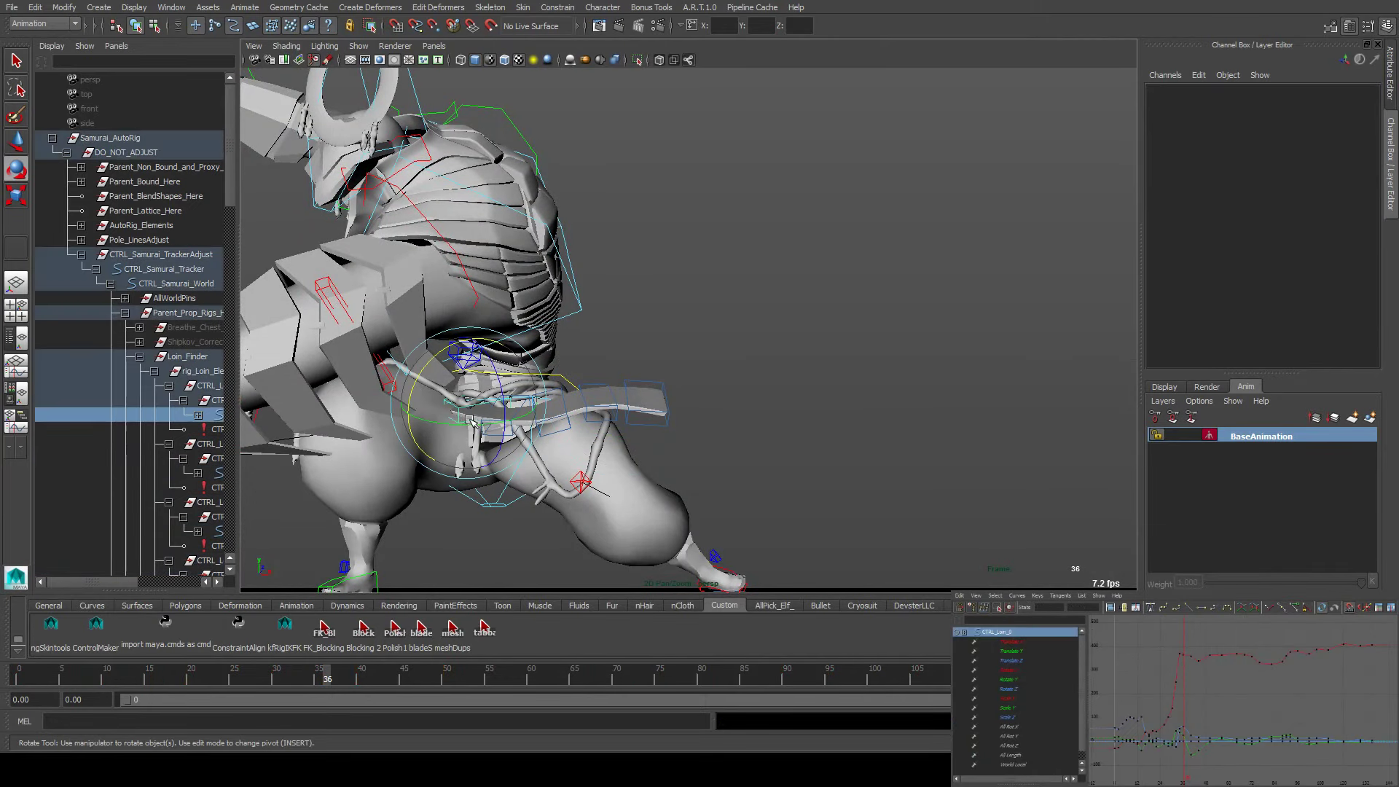
left_click(516, 422)
left_click(517, 423)
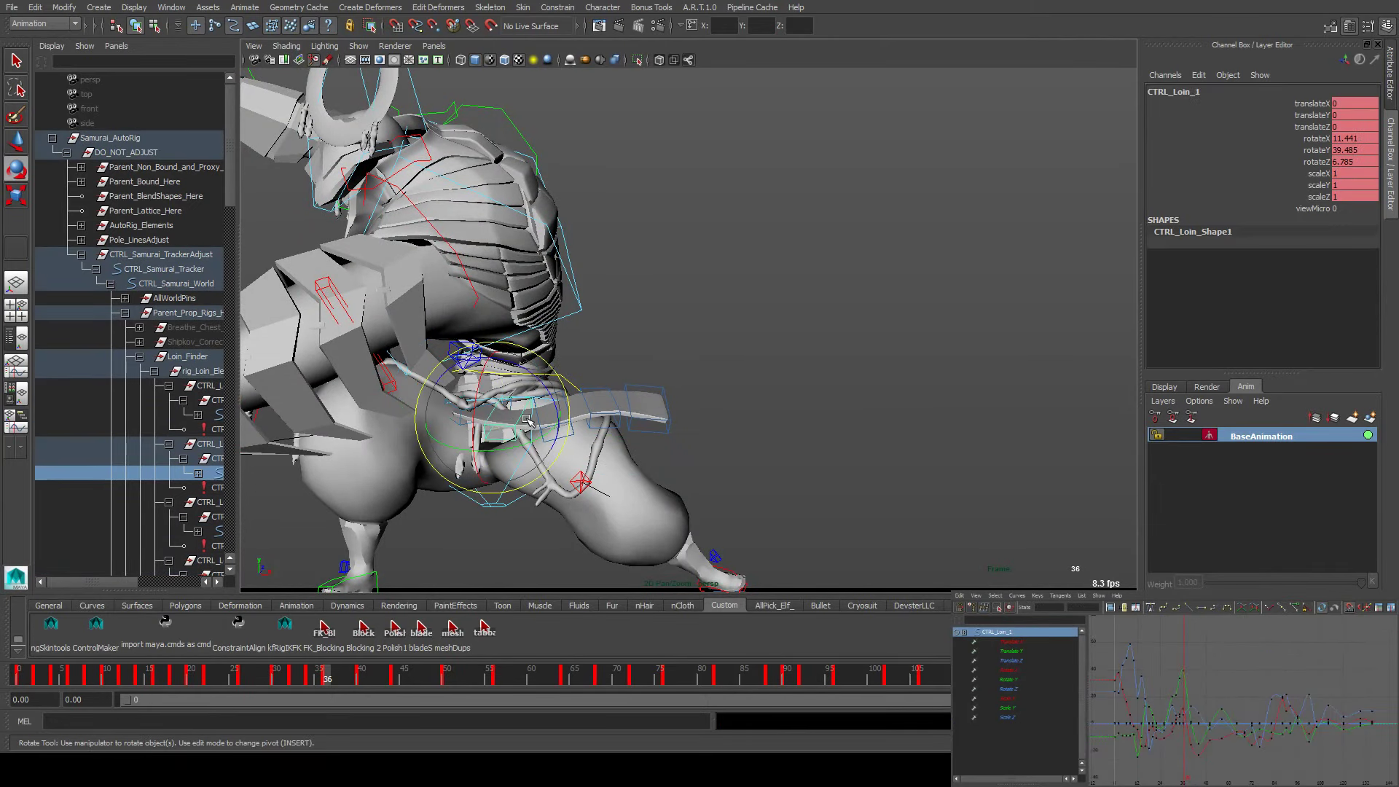
left_click(546, 412)
left_click(575, 401)
left_click(572, 381)
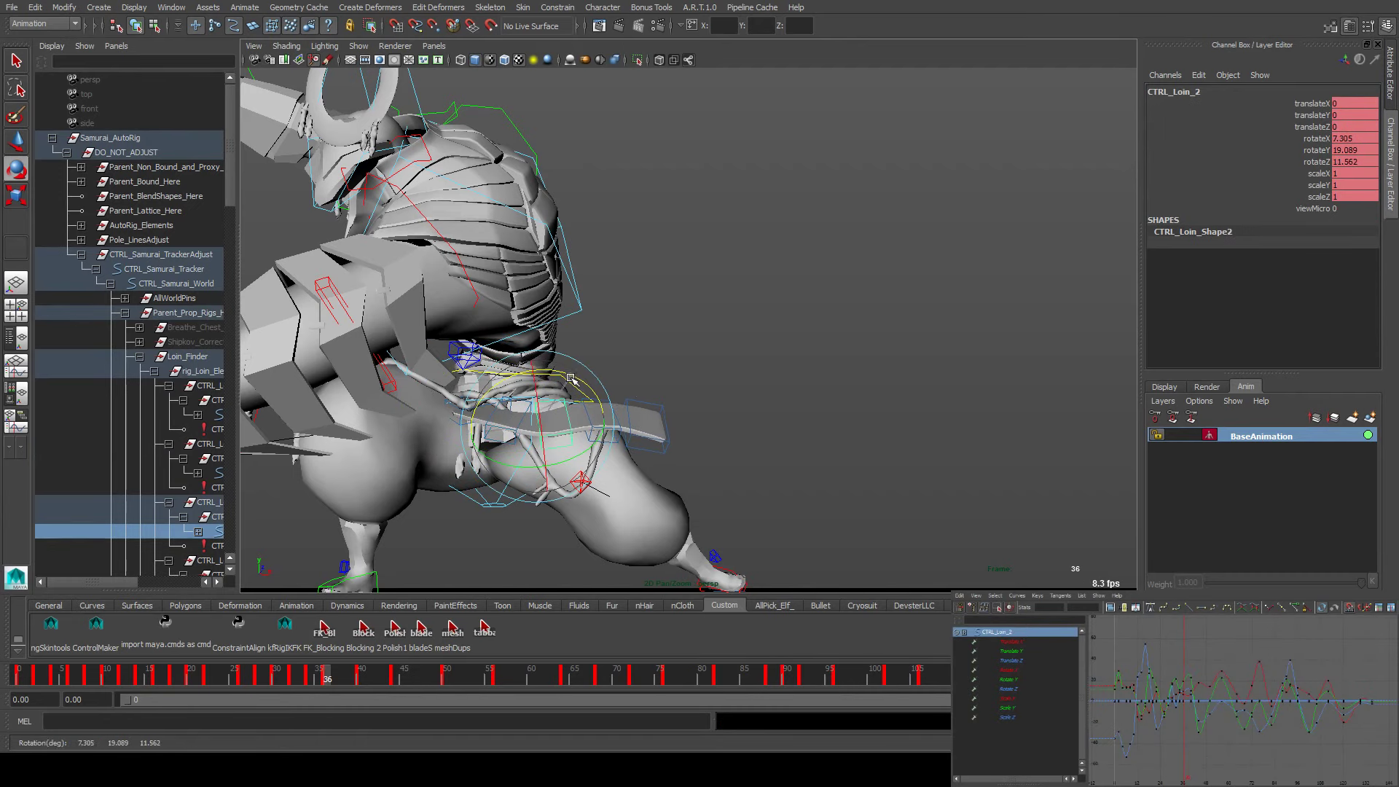
left_click(576, 383)
Rotate the cloth tip control CTRL_Loin_4 at frame 36 to about 7.2, -8.5, 17.5
left_click(625, 403)
left_click(605, 370)
left_click_drag(605, 370, 596, 357)
left_click(599, 365)
left_click(596, 362)
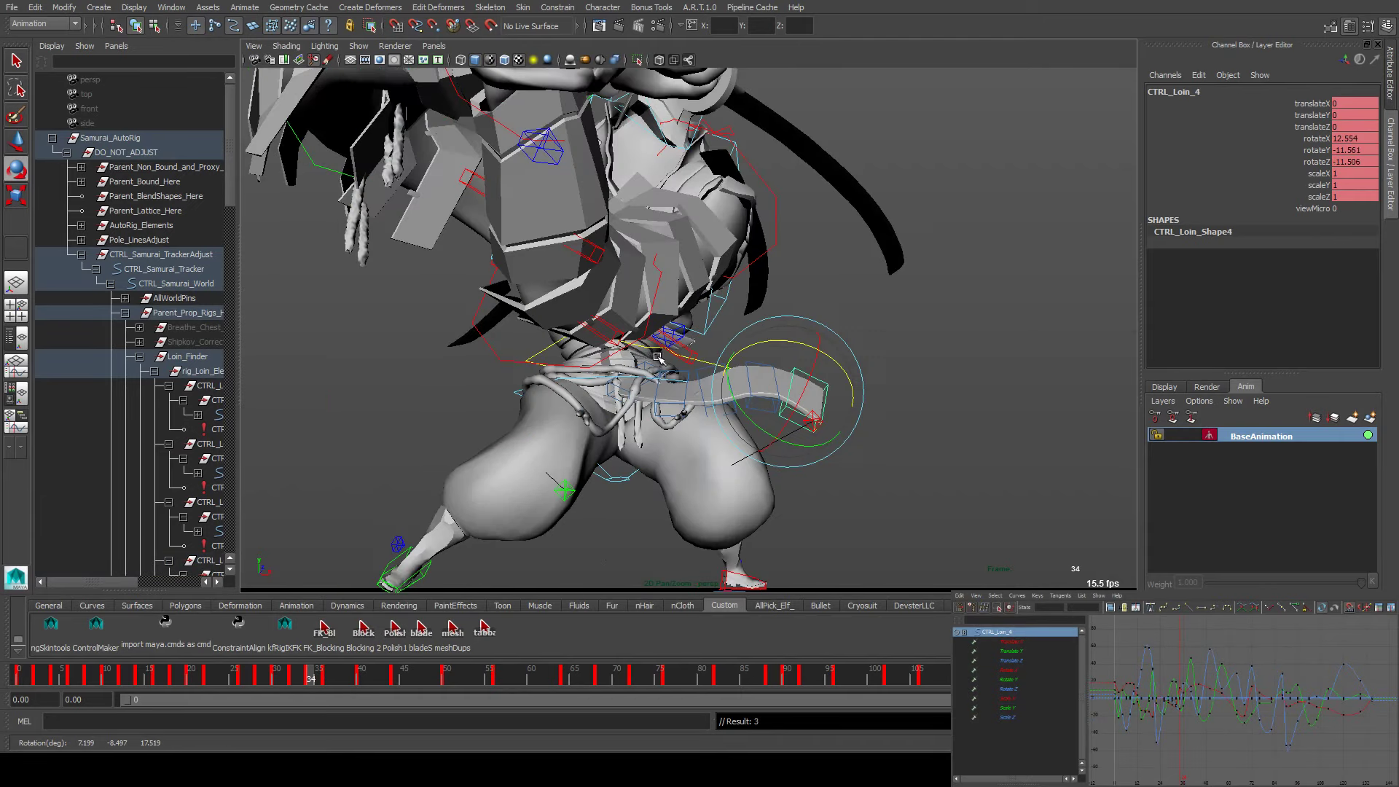
Step through the keyed frames from 34 to 76 to review the loincloth motion, and save the scene
key("period")
key("period")
key("period")
key("period")
key("period")
key("period")
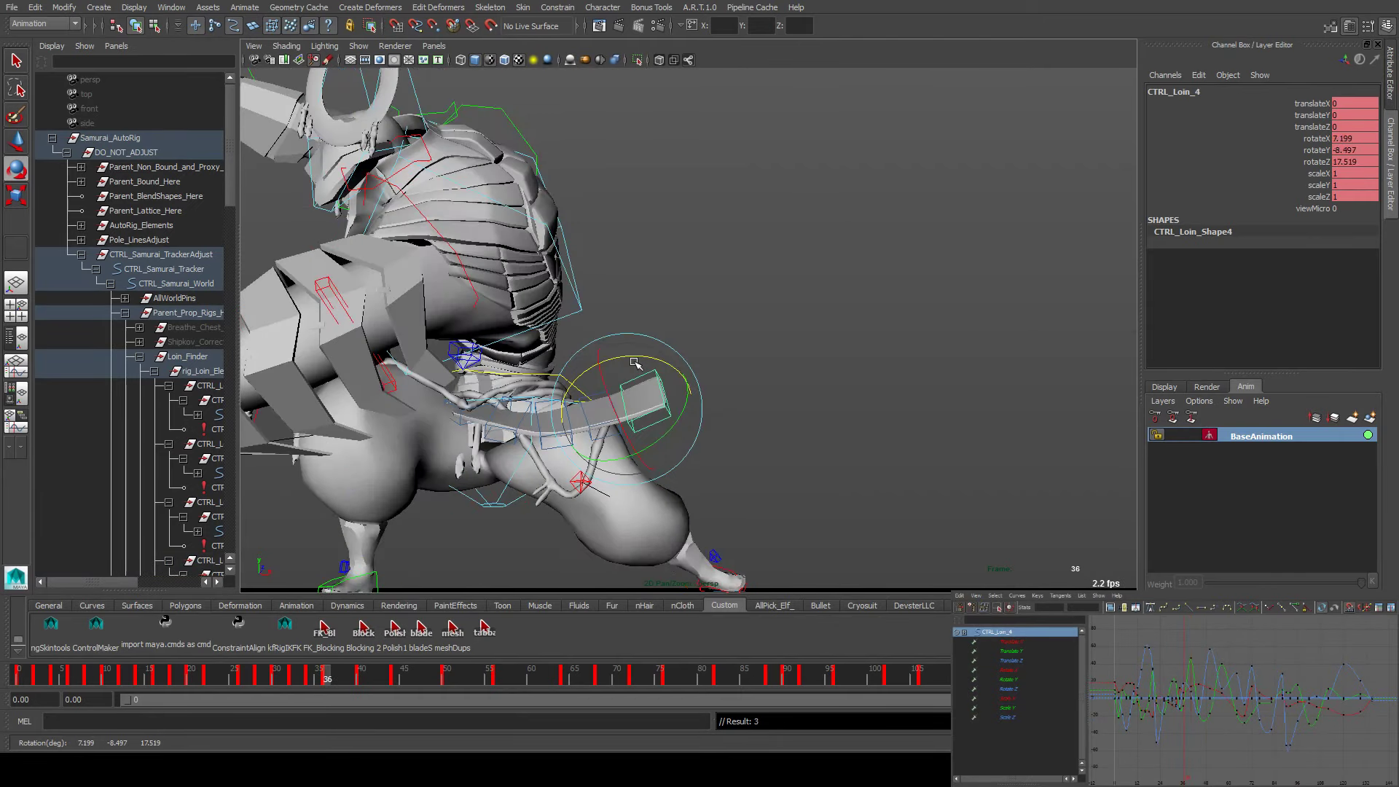
key("period")
key("period")
key("period")
key("period")
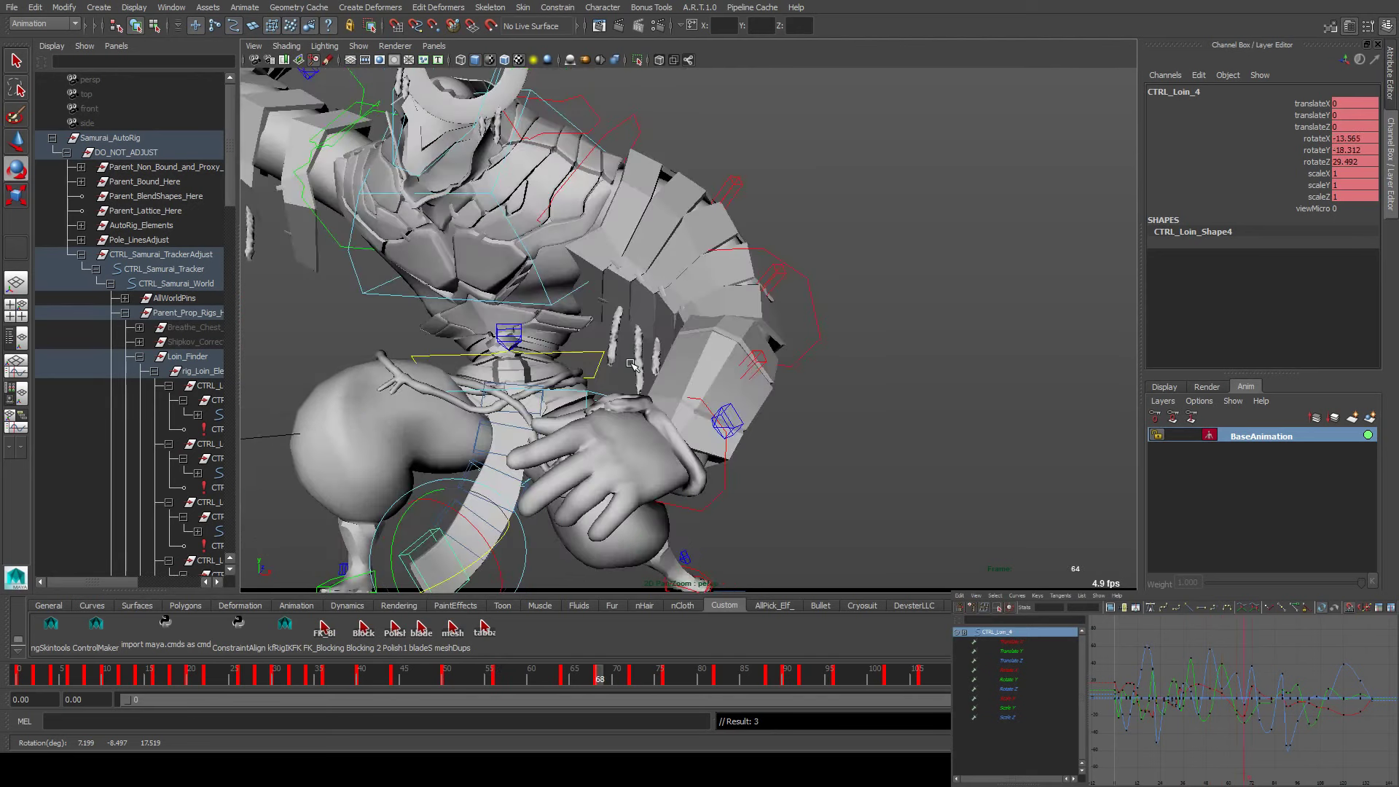
key("ctrl+s")
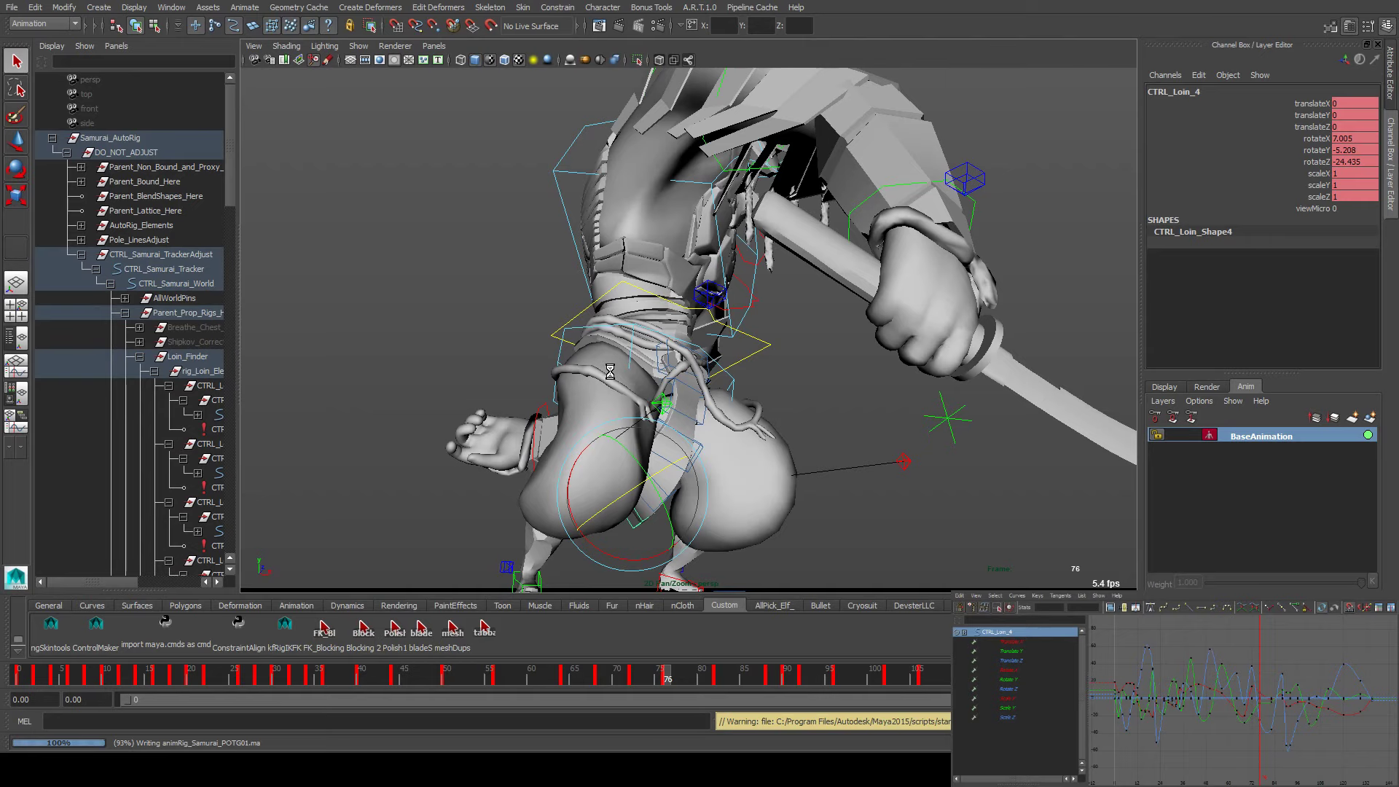
Return to frame 64, select CTRL_Vis, try armStrapVis on and off, and set wristStrapVis to 1
key("comma")
key("comma")
key("comma")
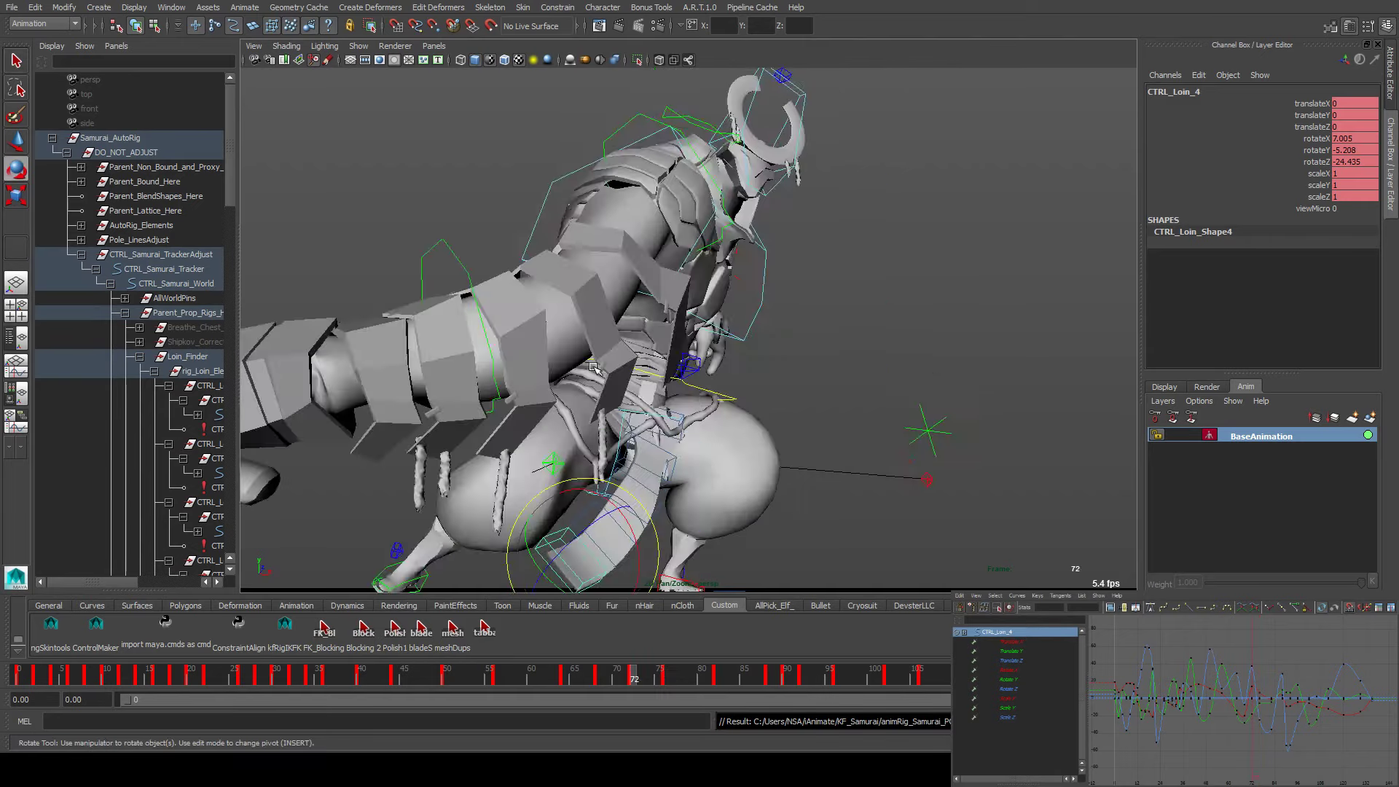
key("e")
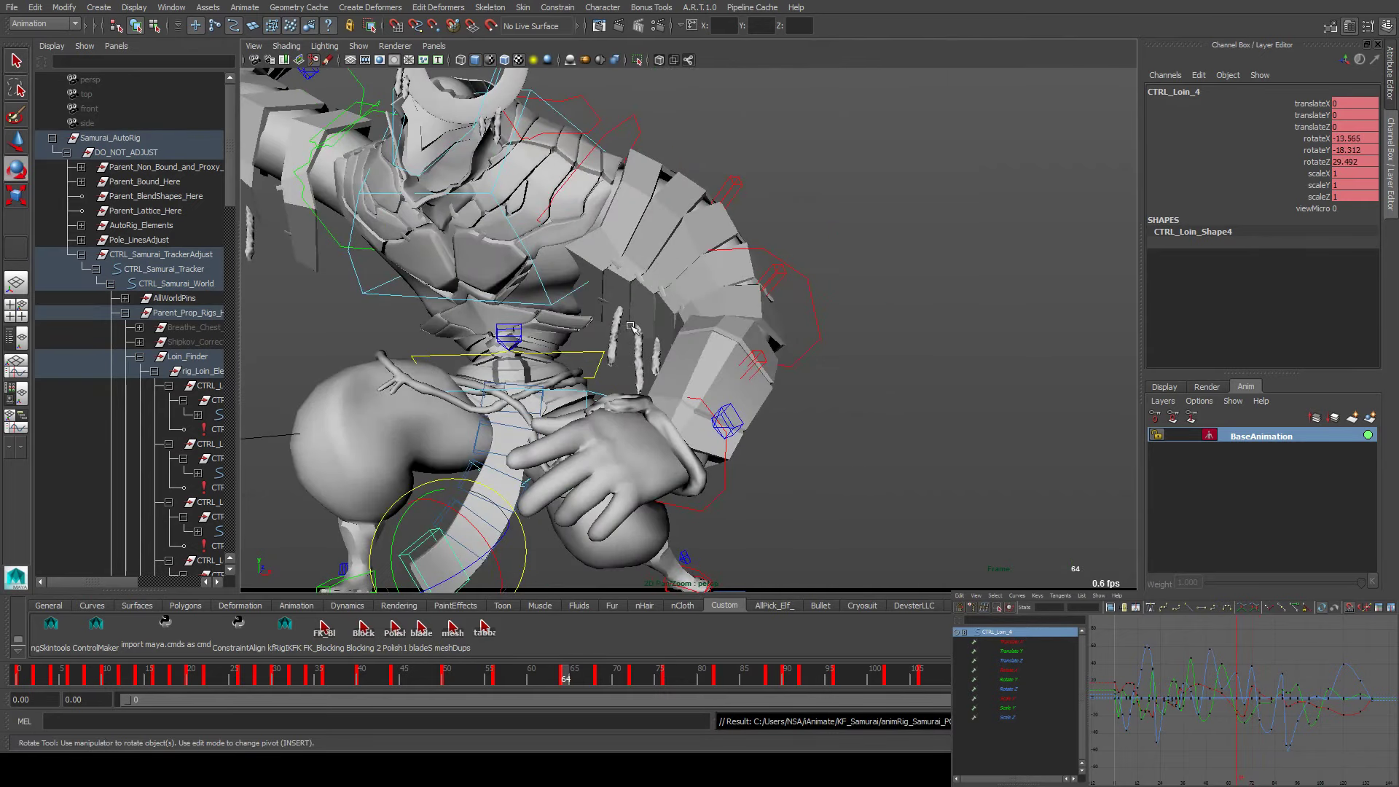
left_click_drag(645, 298, 617, 390, "alt")
left_click(567, 223)
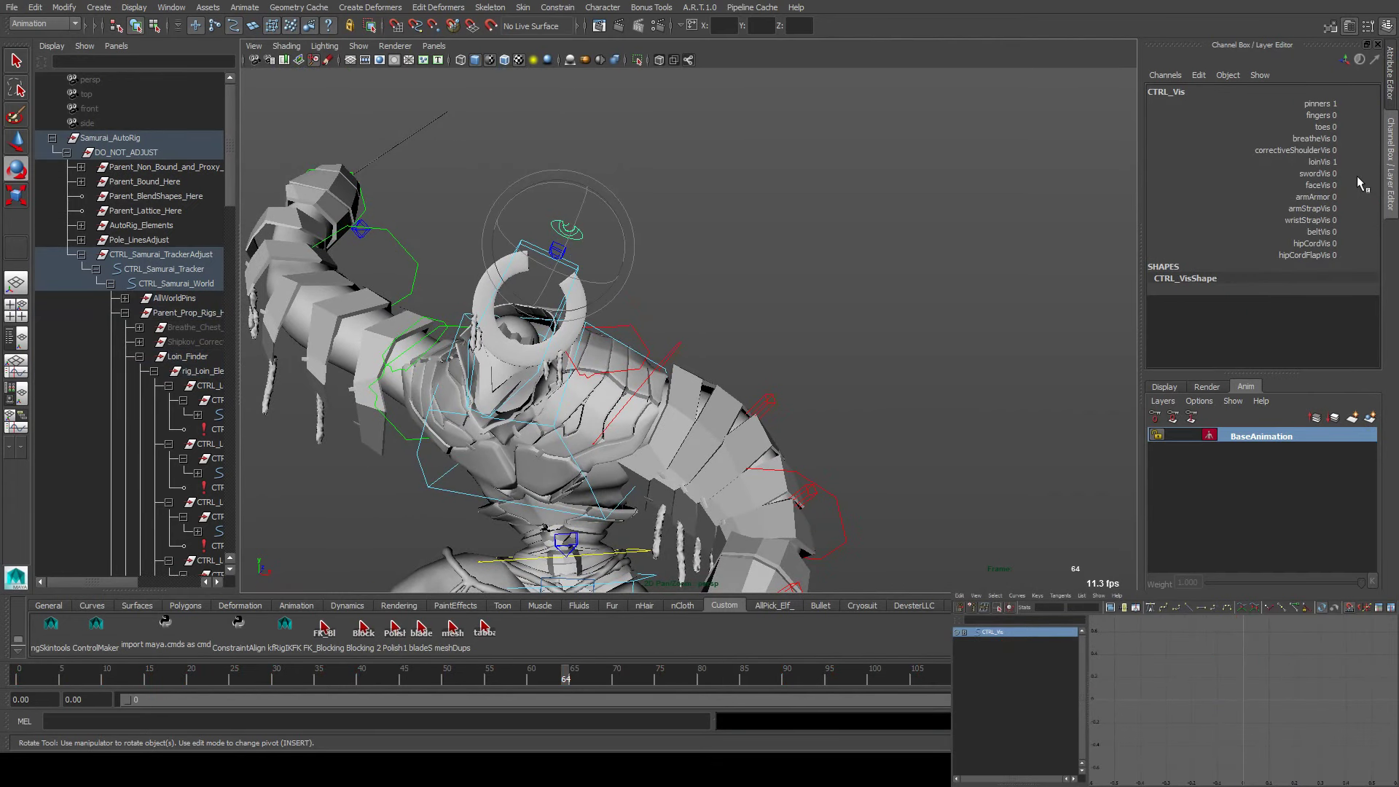
left_click(1317, 209)
middle_click_drag(758, 280, 781, 280)
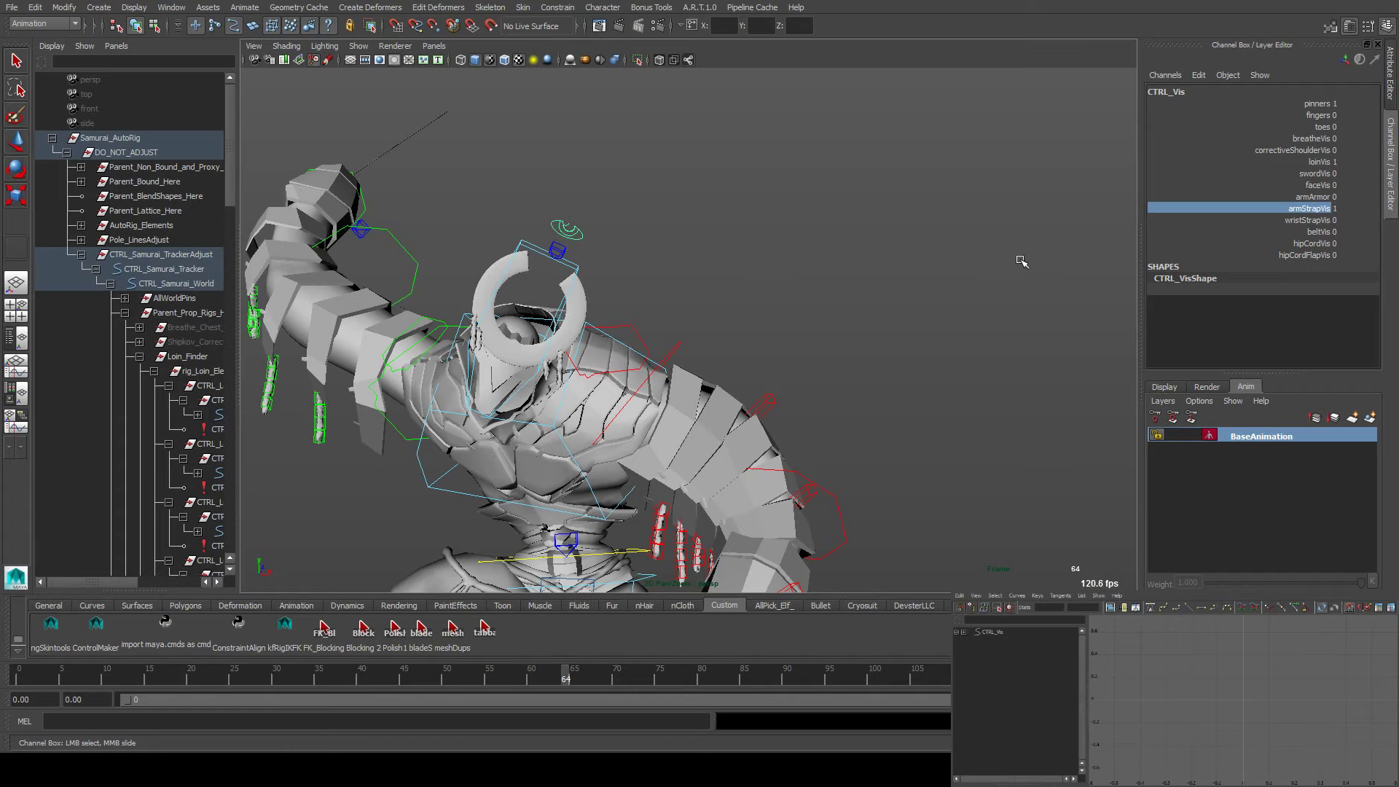
middle_click_drag(989, 257, 736, 305)
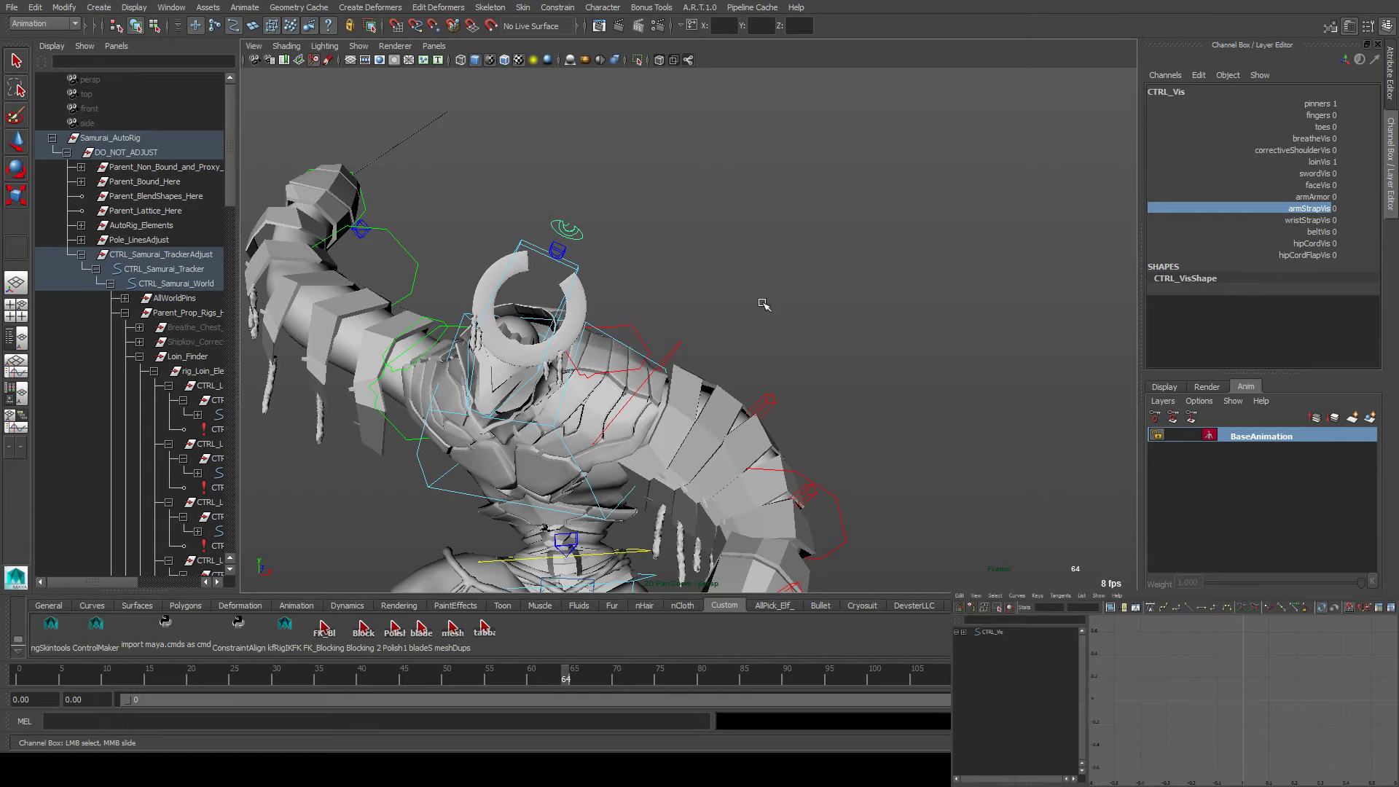
left_click(1233, 222)
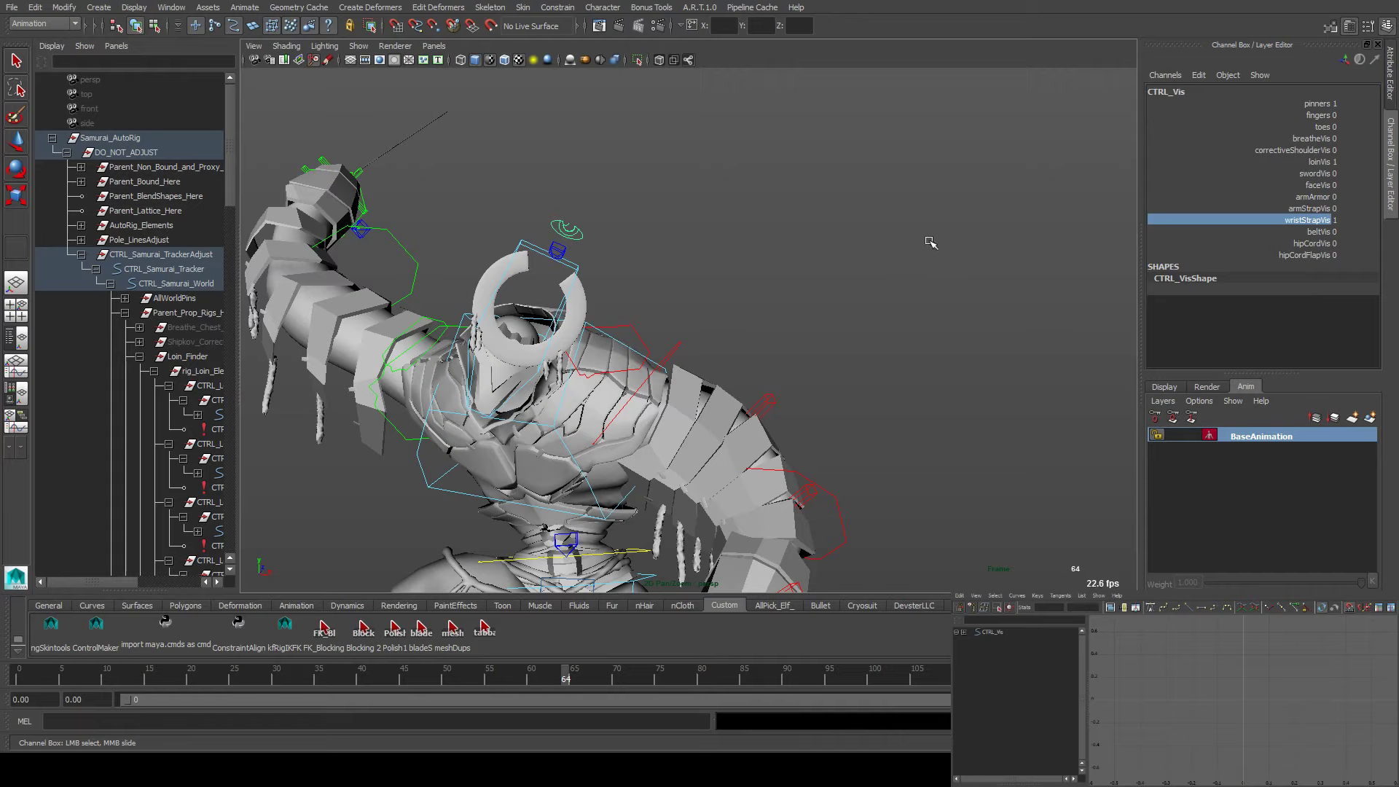
Frame the right wrist straps, undo a trial move, and move CTRL_R_Wrist_Strap_Crv_5 to a translateY of about 0.769
left_click(324, 165)
key("e")
key("f")
left_click_drag(594, 233, 407, 293, "alt")
key("w")
left_click_drag(722, 348, 749, 382)
key("ctrl+z")
left_click(780, 341)
left_click_drag(698, 431, 650, 453)
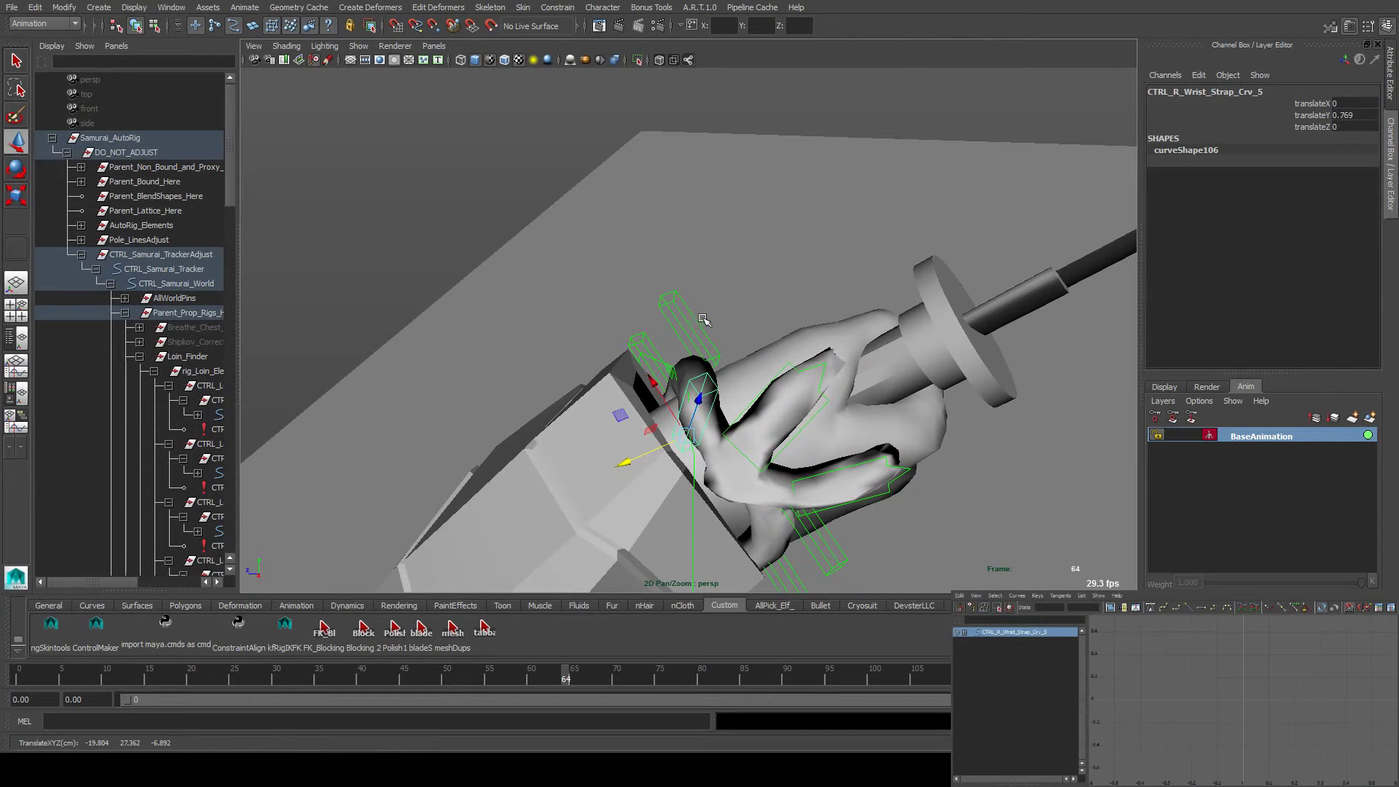
Undo the last selection and the translateY move of CTRL_R_Wrist_Strap_Crv_5 at frame 64
left_click(675, 333)
key("ctrl+z")
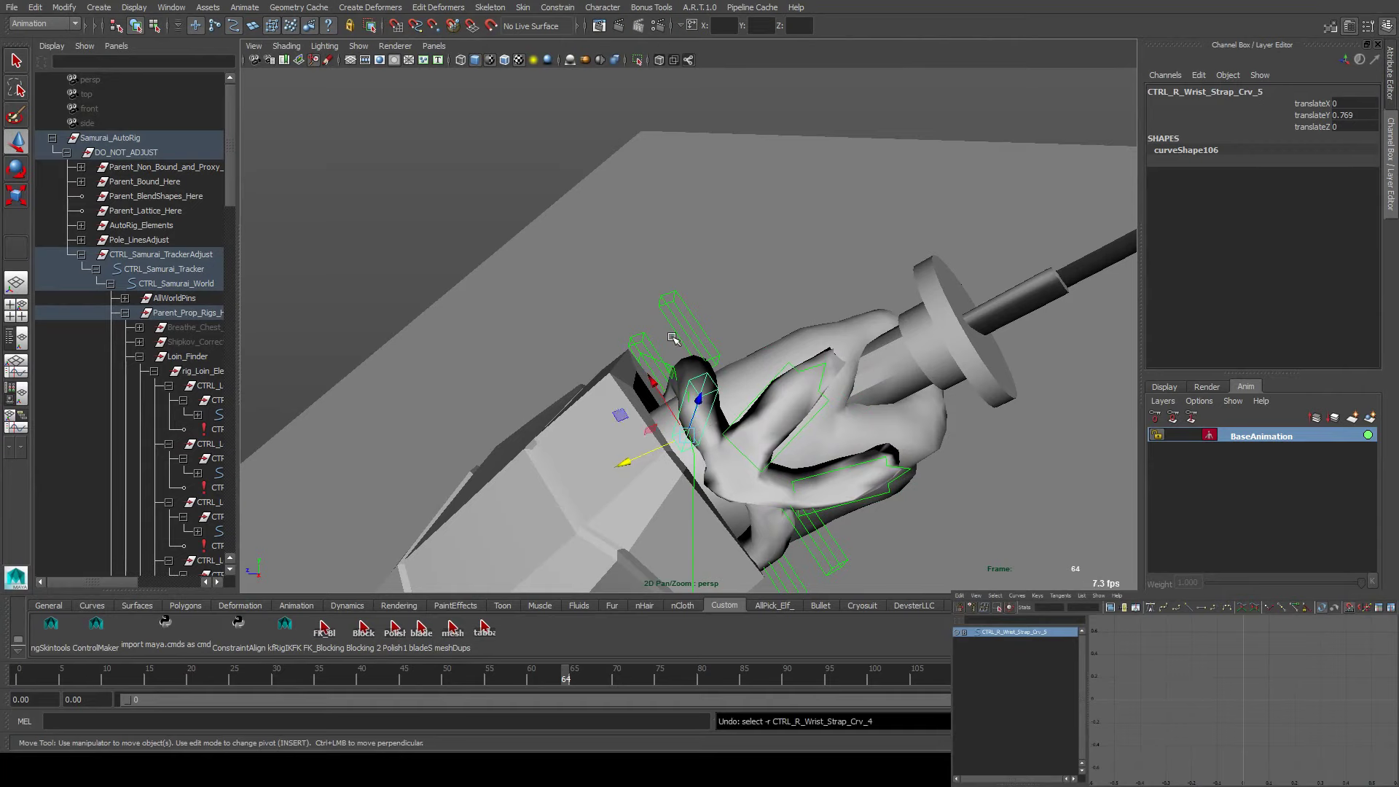
key("ctrl+z")
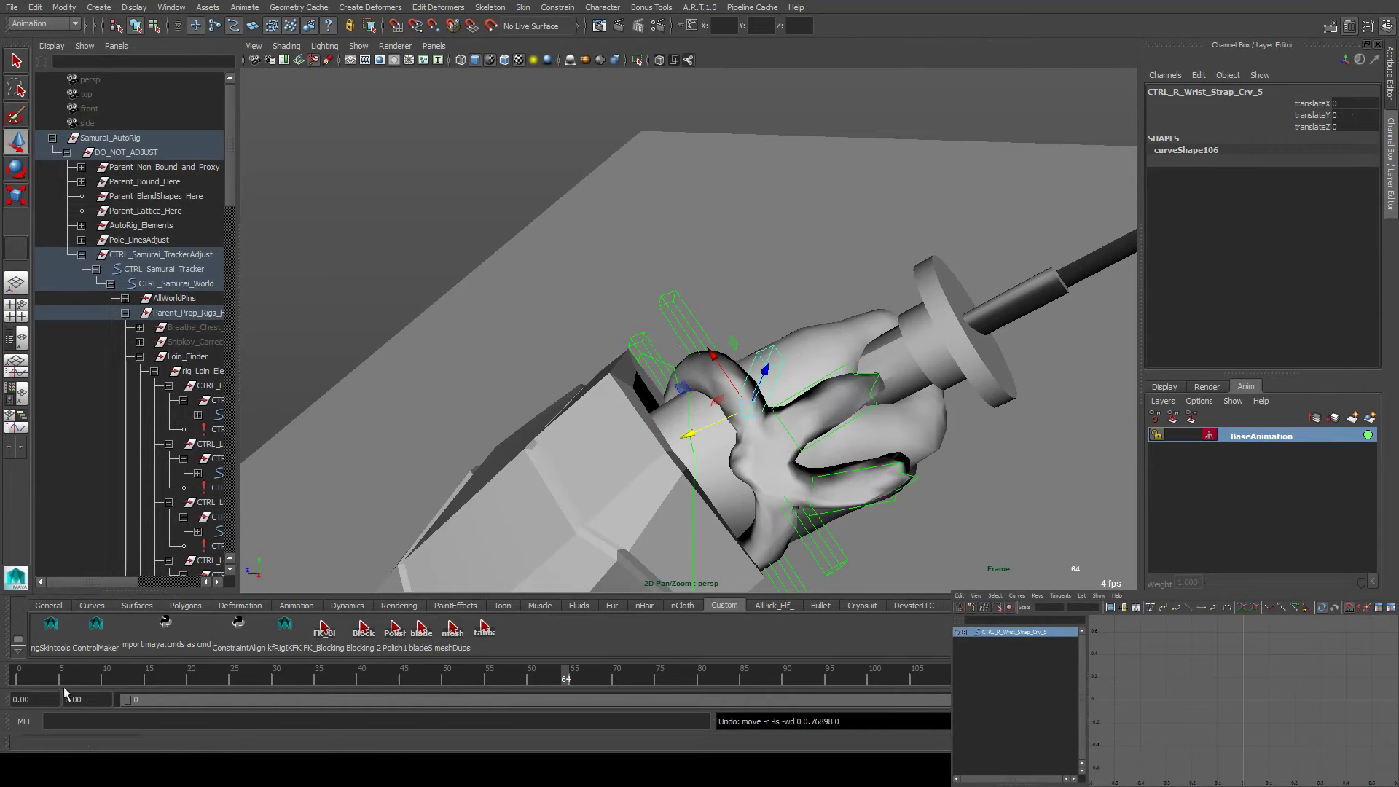
At frame 0, move CTRL_R_Wrist_Strap_Crv_2 to about translateY 0.84, translateZ 0.17, and CTRL_R_Wrist_Strap_Crv_3 to about translateY 0.35
left_click(19, 678)
key("f")
left_click_drag(693, 417, 911, 324, "alt")
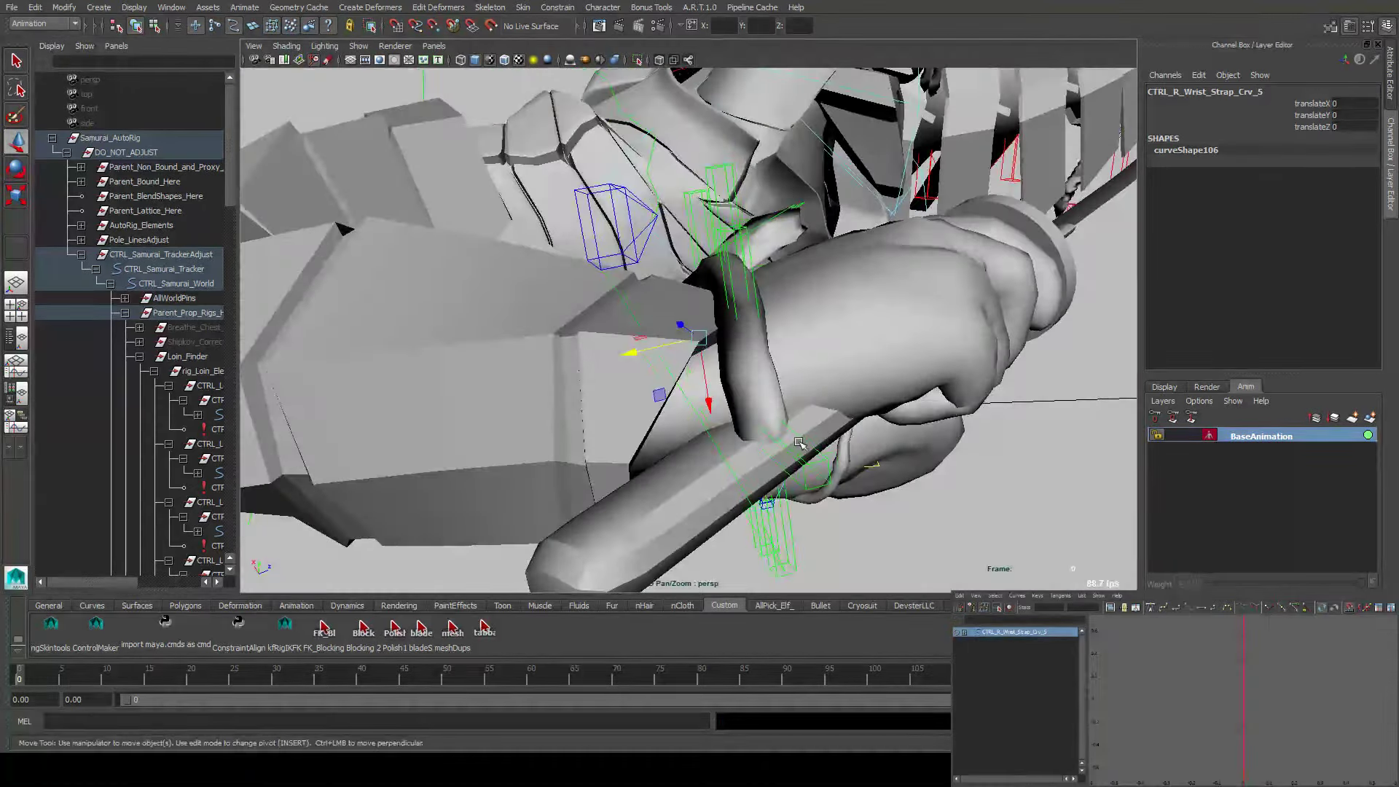
left_click_drag(805, 432, 536, 357, "alt")
left_click(465, 301)
left_click_drag(465, 302, 698, 353, "alt")
middle_click_drag(669, 333, 606, 339)
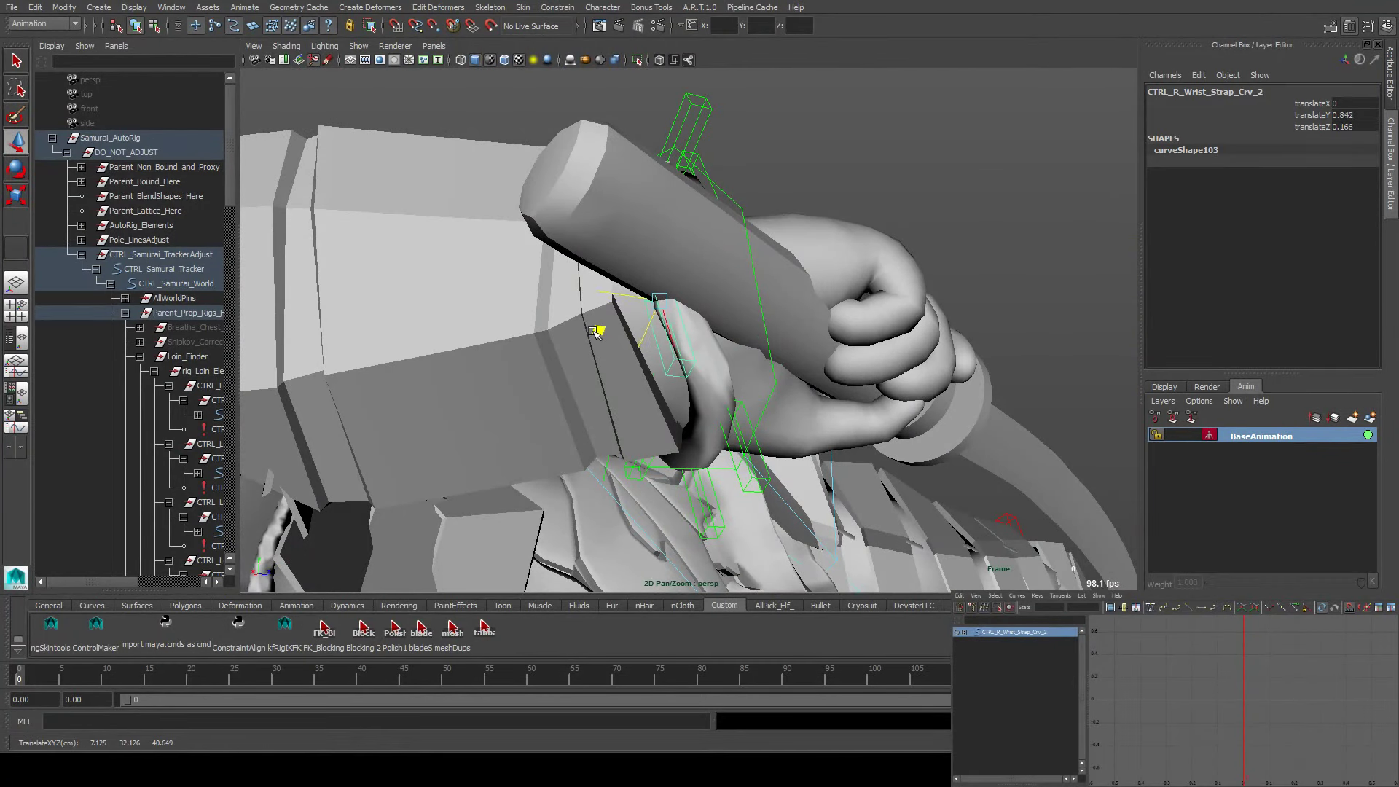
left_click_drag(737, 412, 656, 328, "alt")
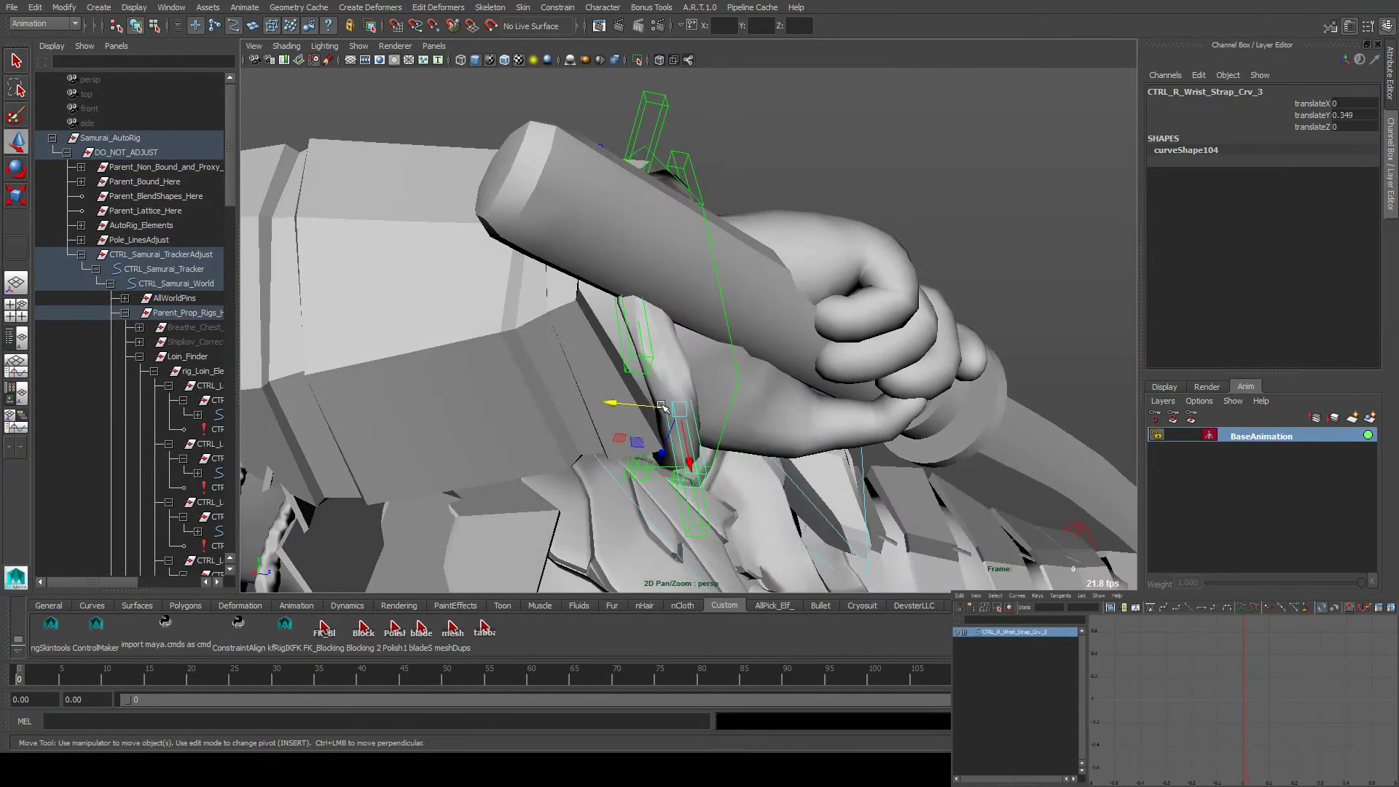
Select all eight right wrist strap controls around the wrist and key them at frame 0
left_click(650, 321, "shift")
left_click(639, 117, "shift")
left_click(656, 138, "shift")
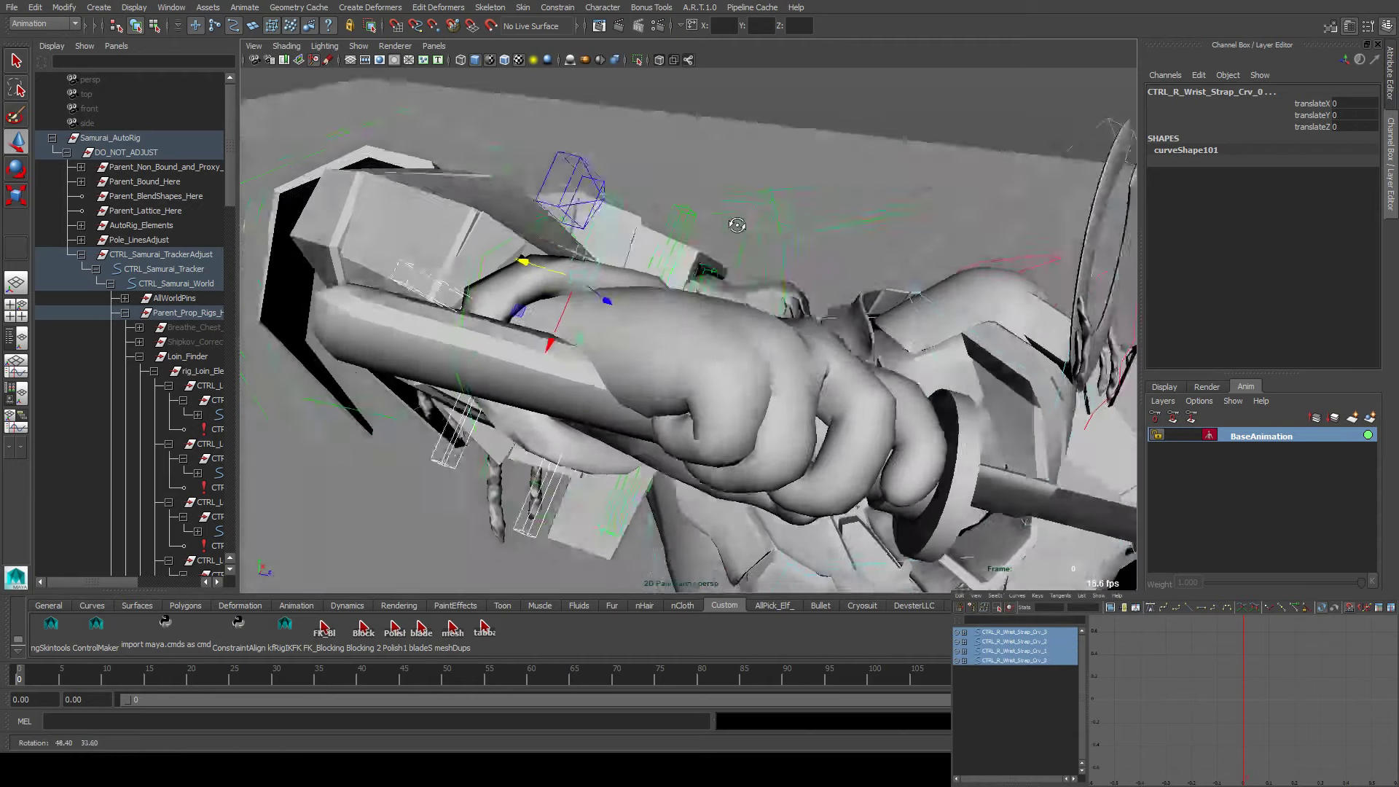
left_click_drag(656, 139, 754, 386, "alt")
left_click(747, 284, "shift")
left_click(754, 391, "shift")
left_click(718, 146, "shift")
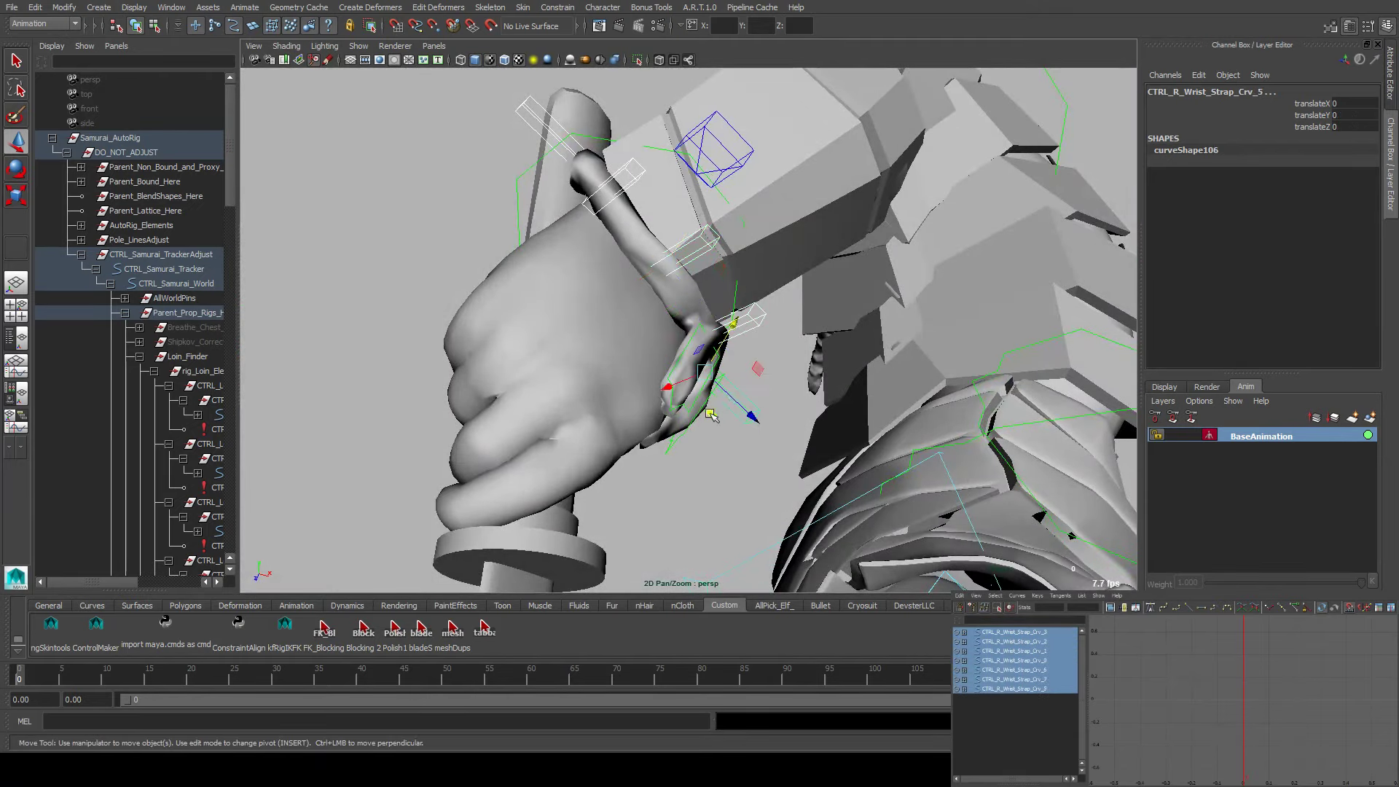
left_click_drag(718, 149, 663, 364, "alt")
left_click(583, 470, "shift")
middle_click_drag(663, 364, 689, 336, "alt")
left_click_drag(689, 335, 465, 362, "alt")
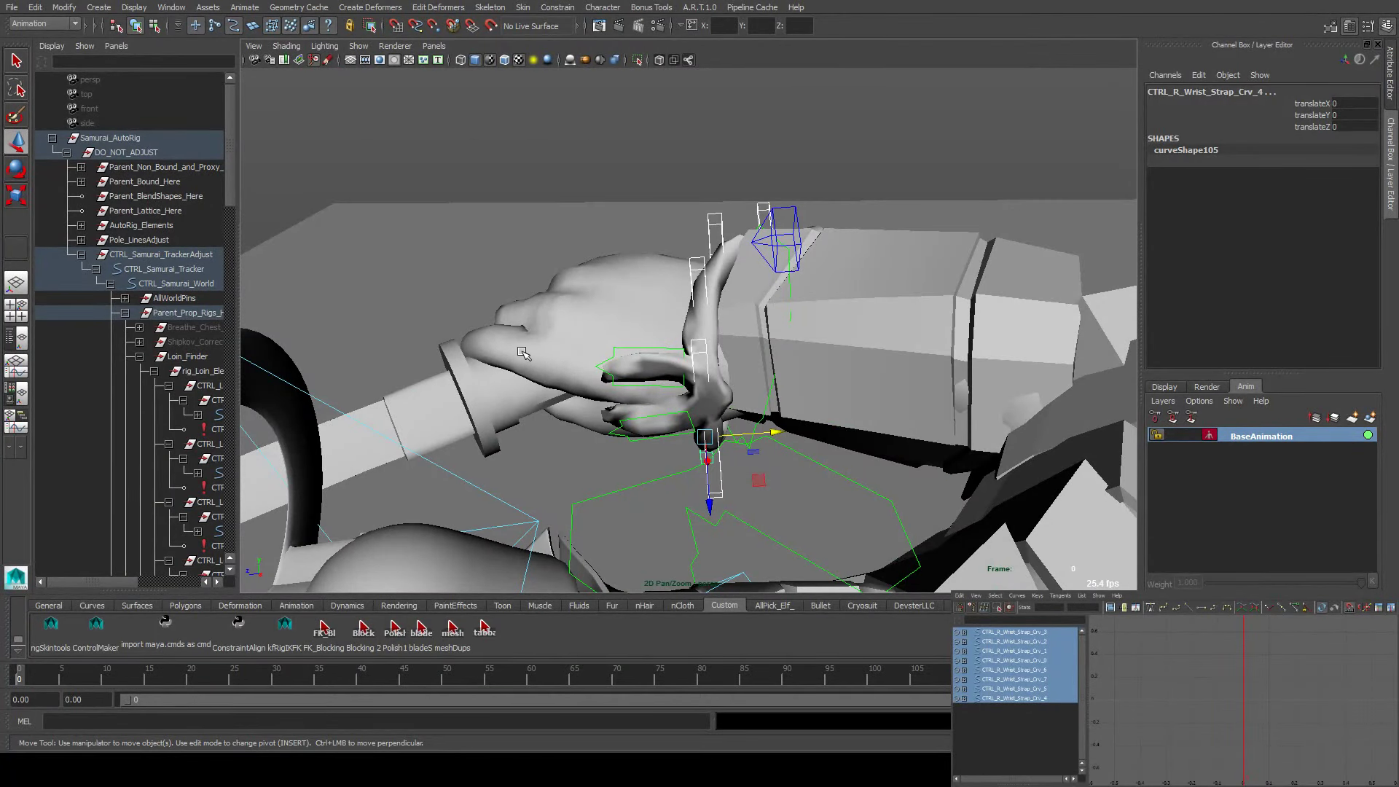
key("alt+period")
key("s")
Advance to frame 4 and move CTRL_R_Wrist_Strap_Crv_6 to about translateY 0.378 and CTRL_R_Wrist_Strap_Crv_5 to about 0.584
key("alt+period")
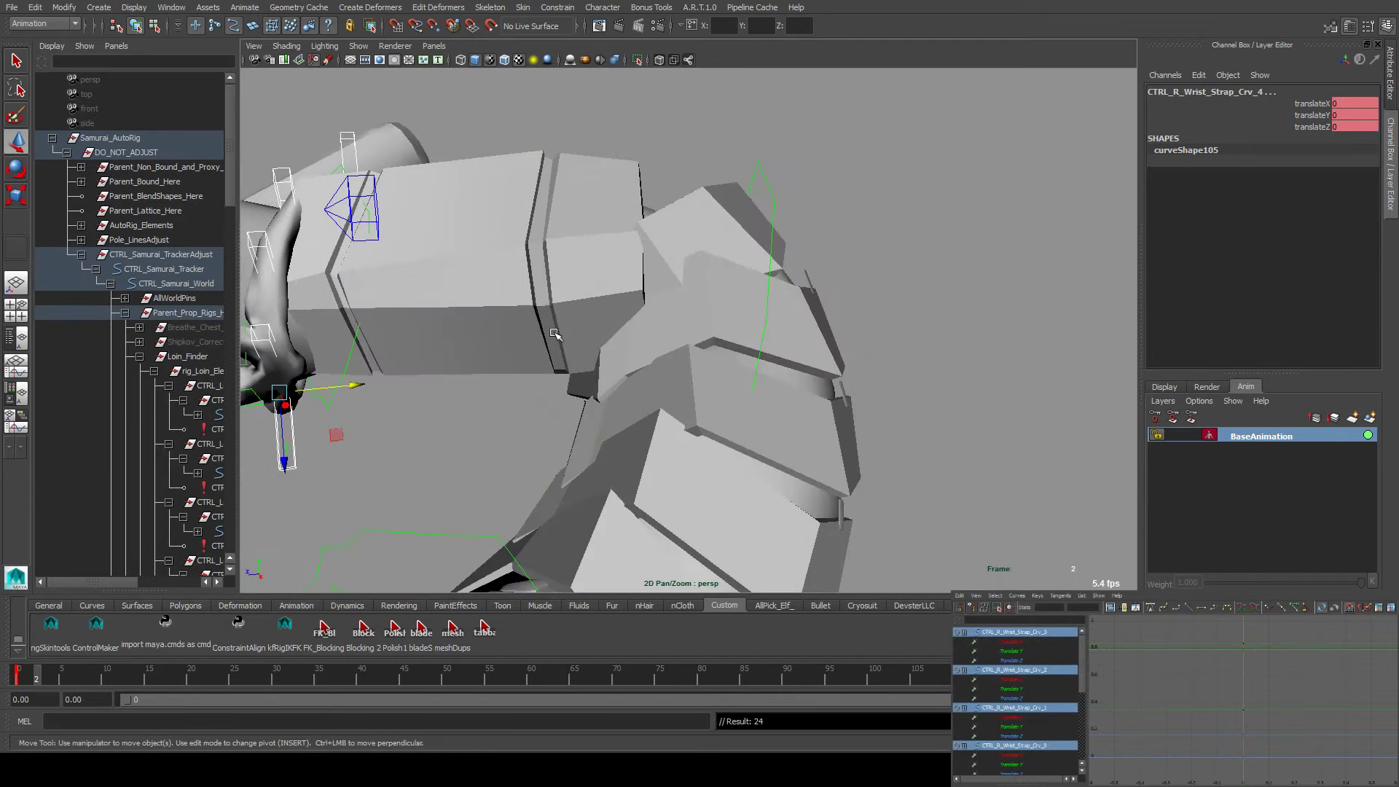
left_click_drag(554, 333, 753, 278, "alt")
key("alt+period")
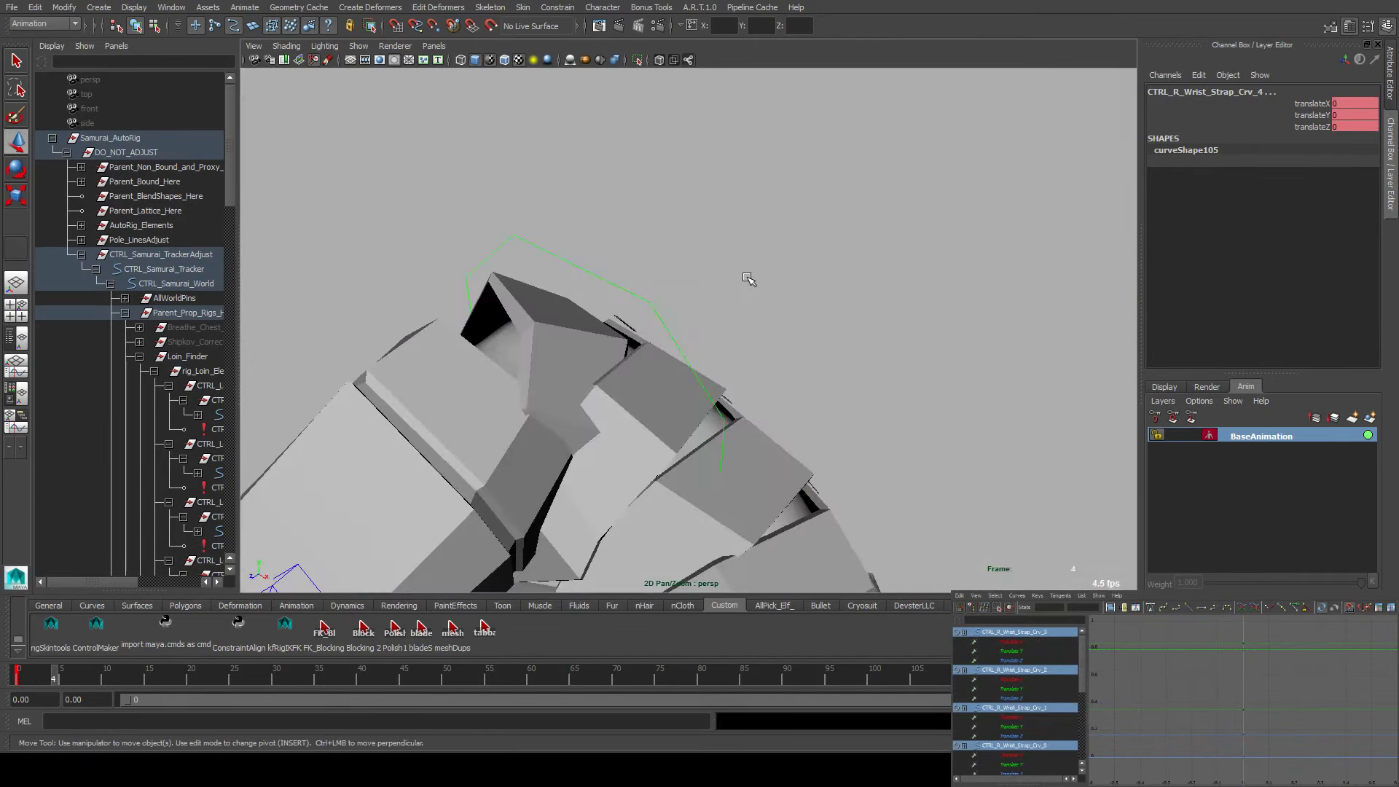
key("alt+period")
left_click_drag(645, 306, 525, 281, "alt")
left_click(699, 266)
left_click(758, 337)
left_click(636, 348)
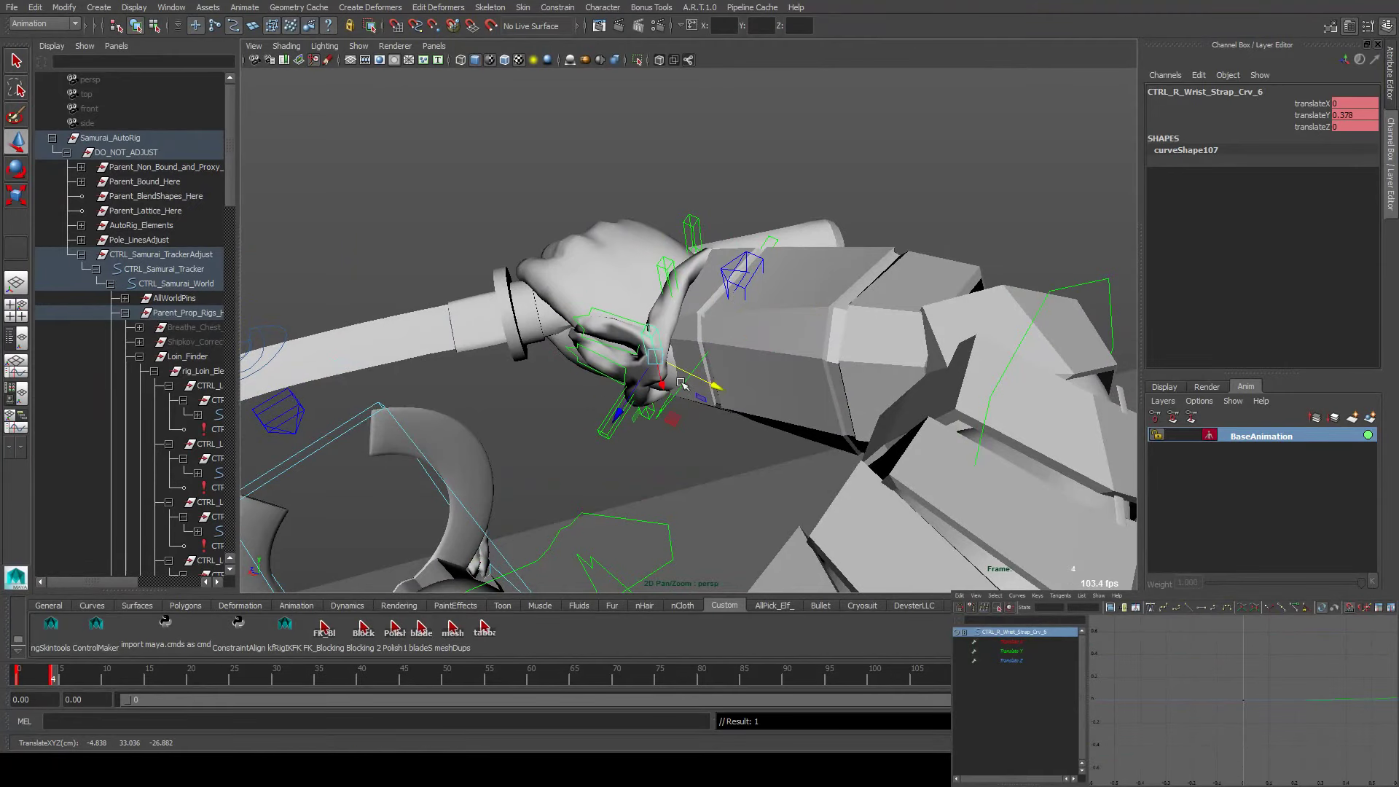
left_click(612, 430)
left_click_drag(679, 416, 713, 417)
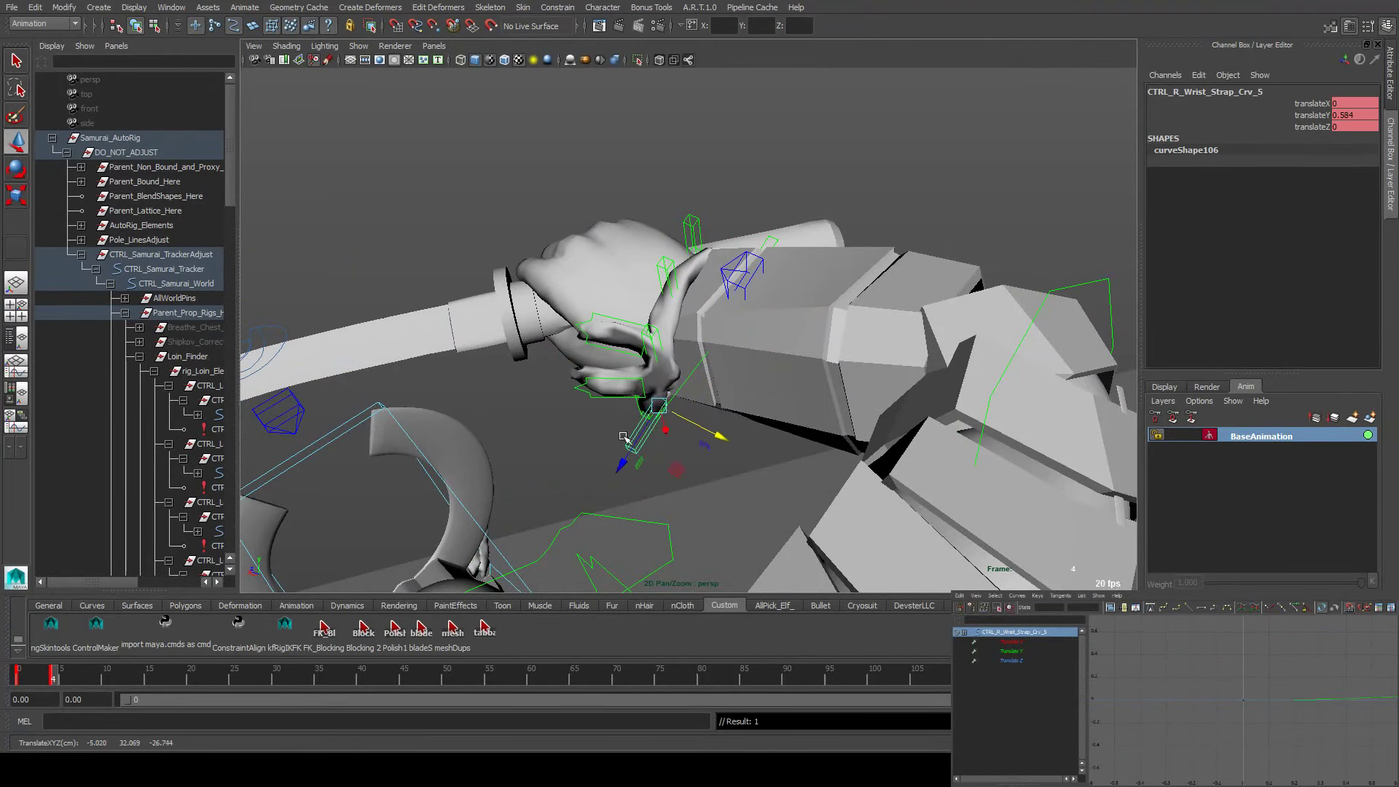
At frame 4, move CTRL_R_Wrist_Strap_Crv_2 to about translateY 0.337, translateZ 0.099, and CTRL_R_Wrist_Strap_Crv_3 to about translateY 0.611
left_click_drag(623, 436, 827, 398, "alt")
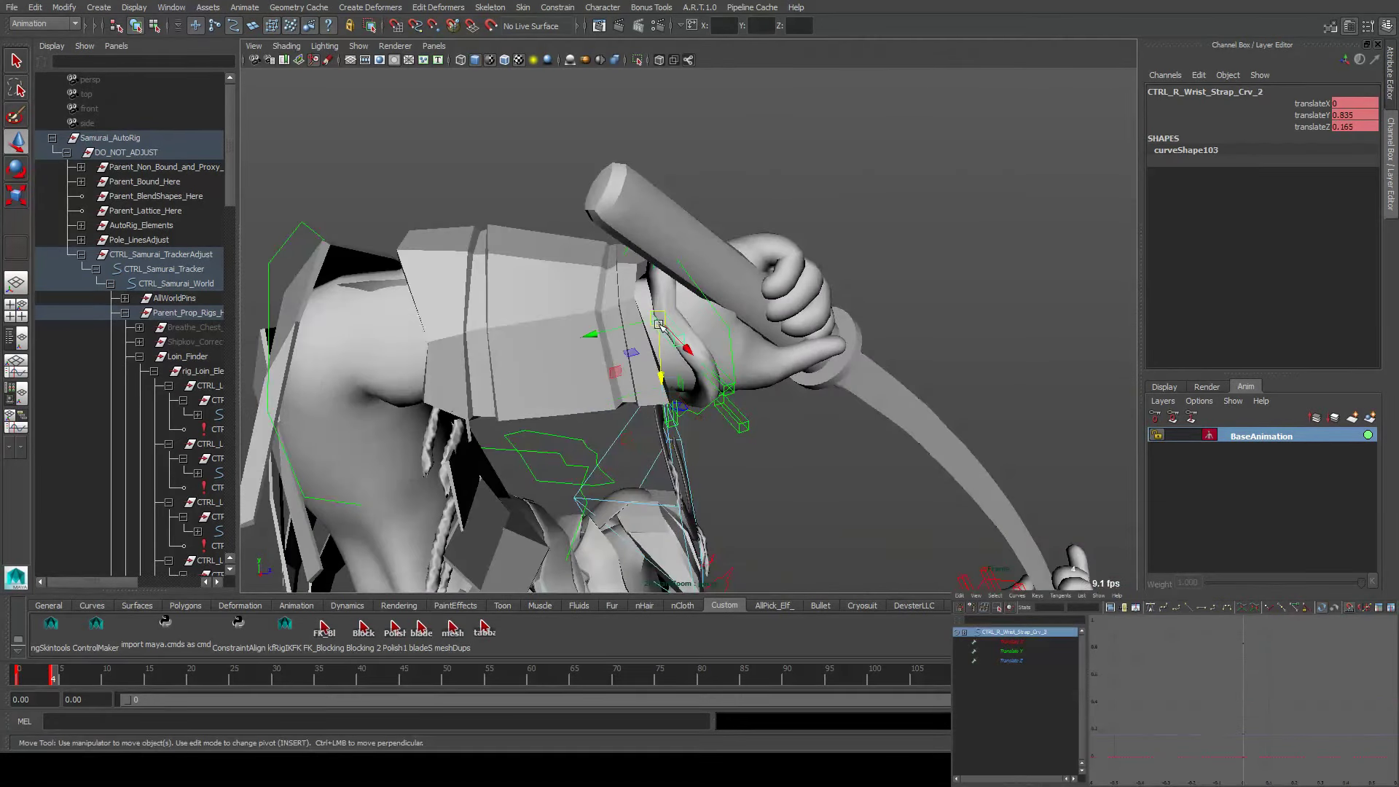
left_click_drag(624, 358, 736, 398)
left_click(694, 366)
Select the full ring of right wrist strap controls again, from CTRL_R_Wrist_Strap_Crv_0 through CTRL_R_Wrist_Strap_Crv_7
left_click(738, 393)
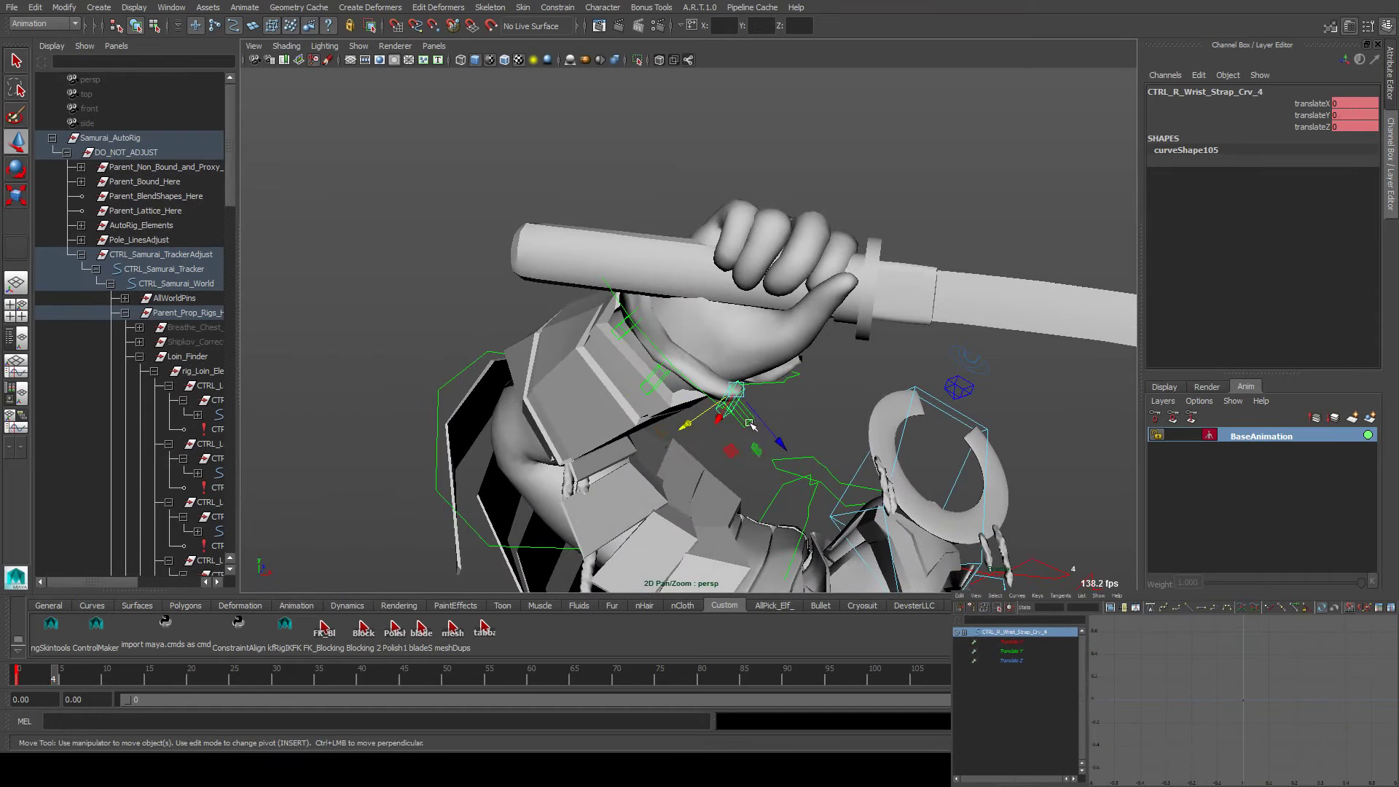
left_click(756, 446, "shift")
left_click(656, 381, "shift")
left_click(624, 327, "shift")
left_click_drag(624, 326, 785, 366, "alt")
left_click_drag(650, 299, 699, 343, "alt")
left_click(651, 301, "shift")
left_click(688, 262, "shift")
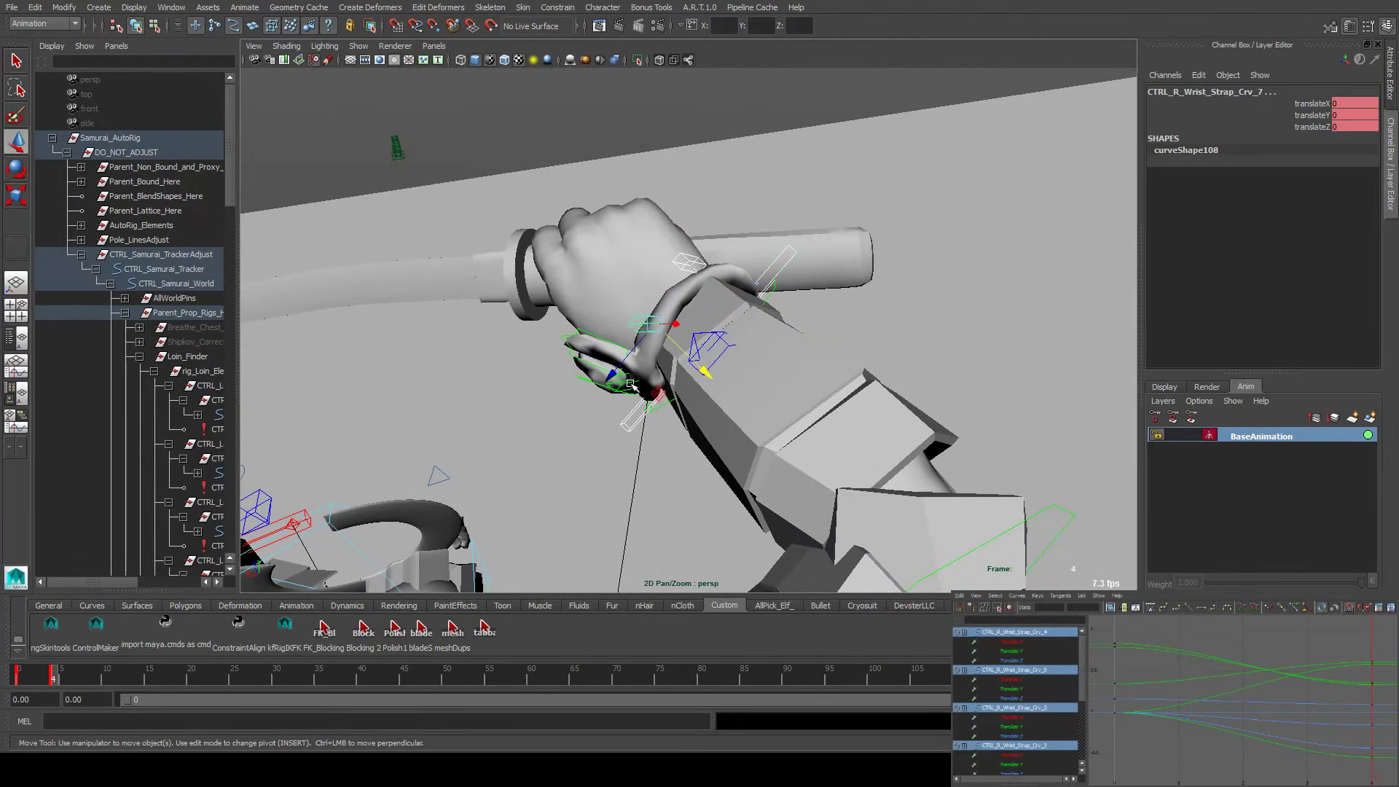
left_click(631, 384, "shift")
left_click_drag(631, 384, 470, 362, "alt")
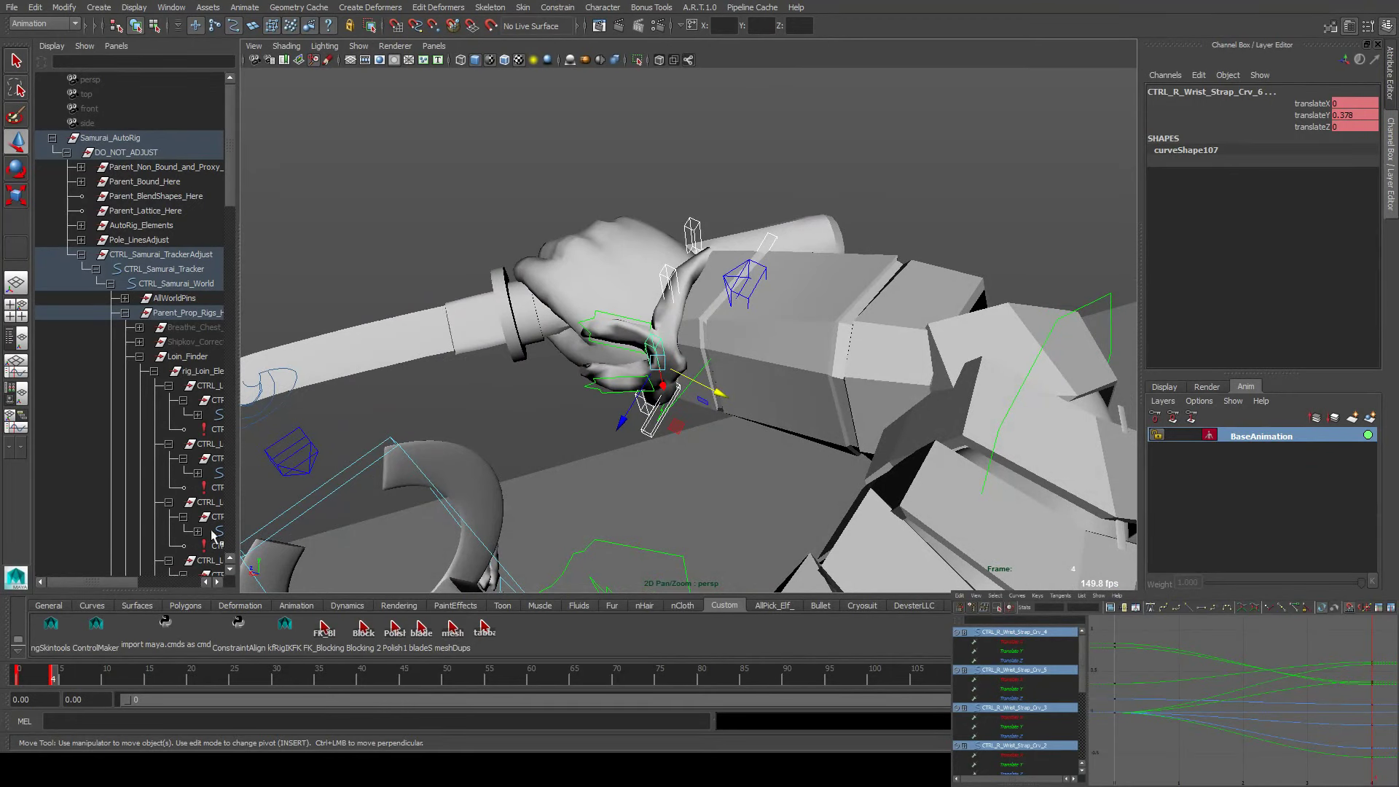
Run the pose2shelf script and save the selected wrist strap controls as a selection shortcut on the Custom shelf
left_click(335, 723)
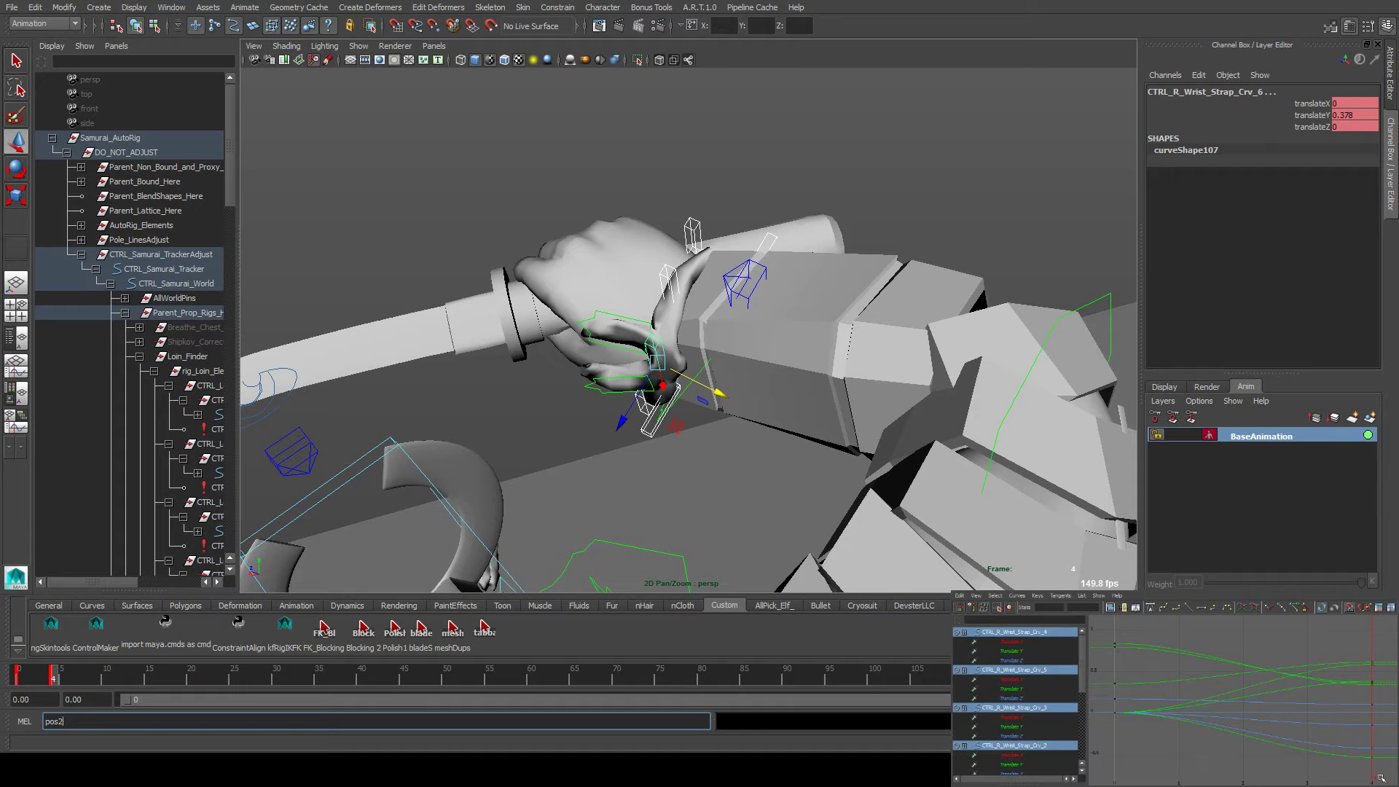
type("pose2shelf")
key("Return")
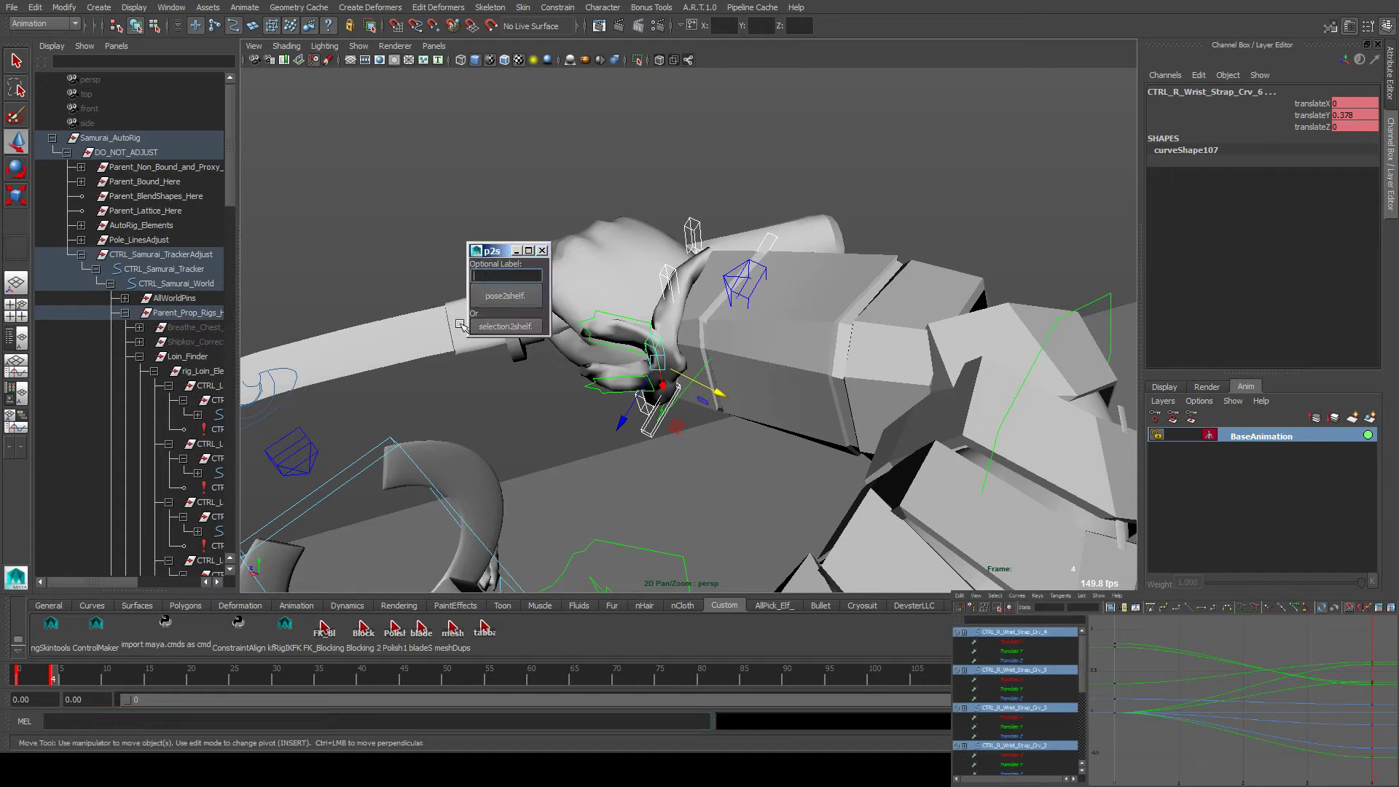
left_click(505, 325)
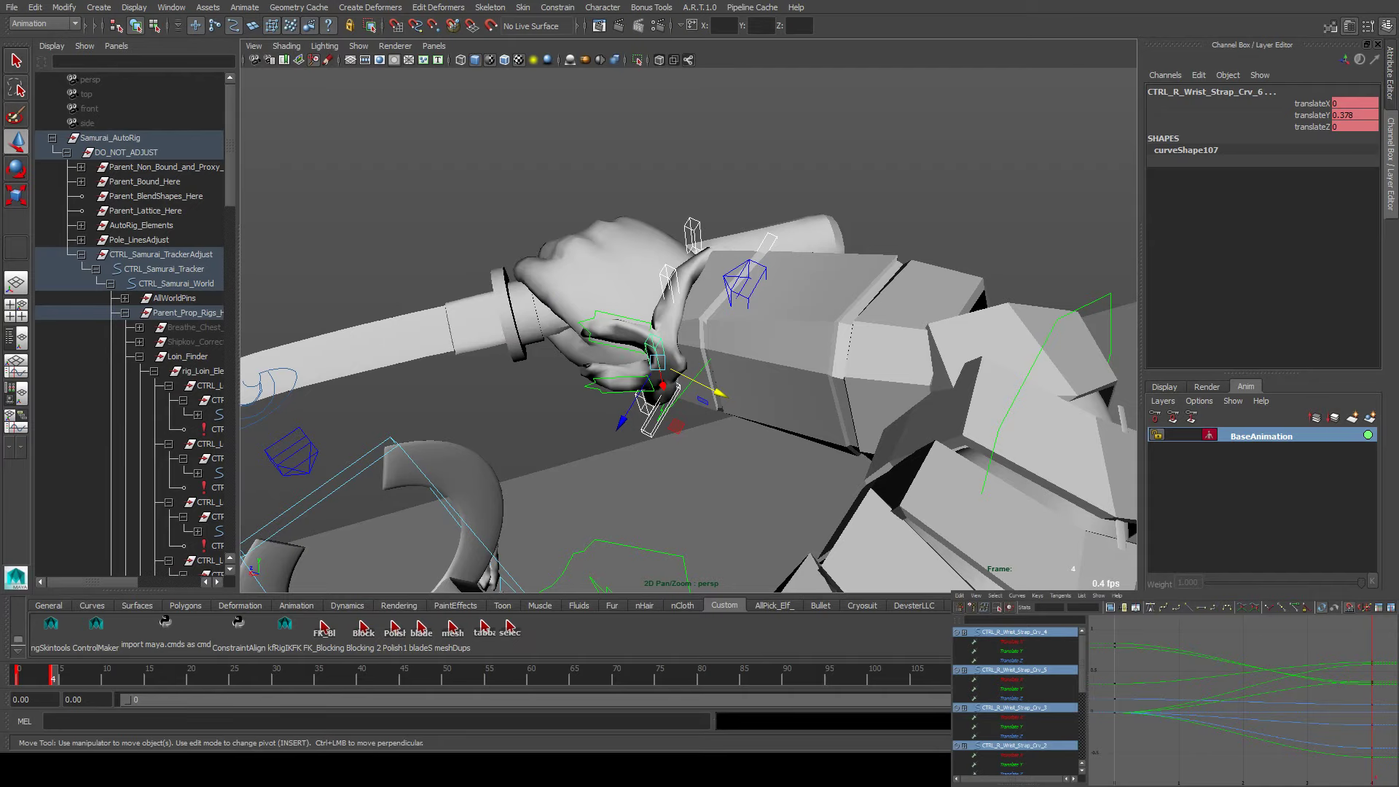
Advance to frame 8, key the wrist strap controls, and shift CTRL_R_Wrist_Strap_Crv_1 toward the forearm
left_click_drag(502, 255, 683, 368, "alt")
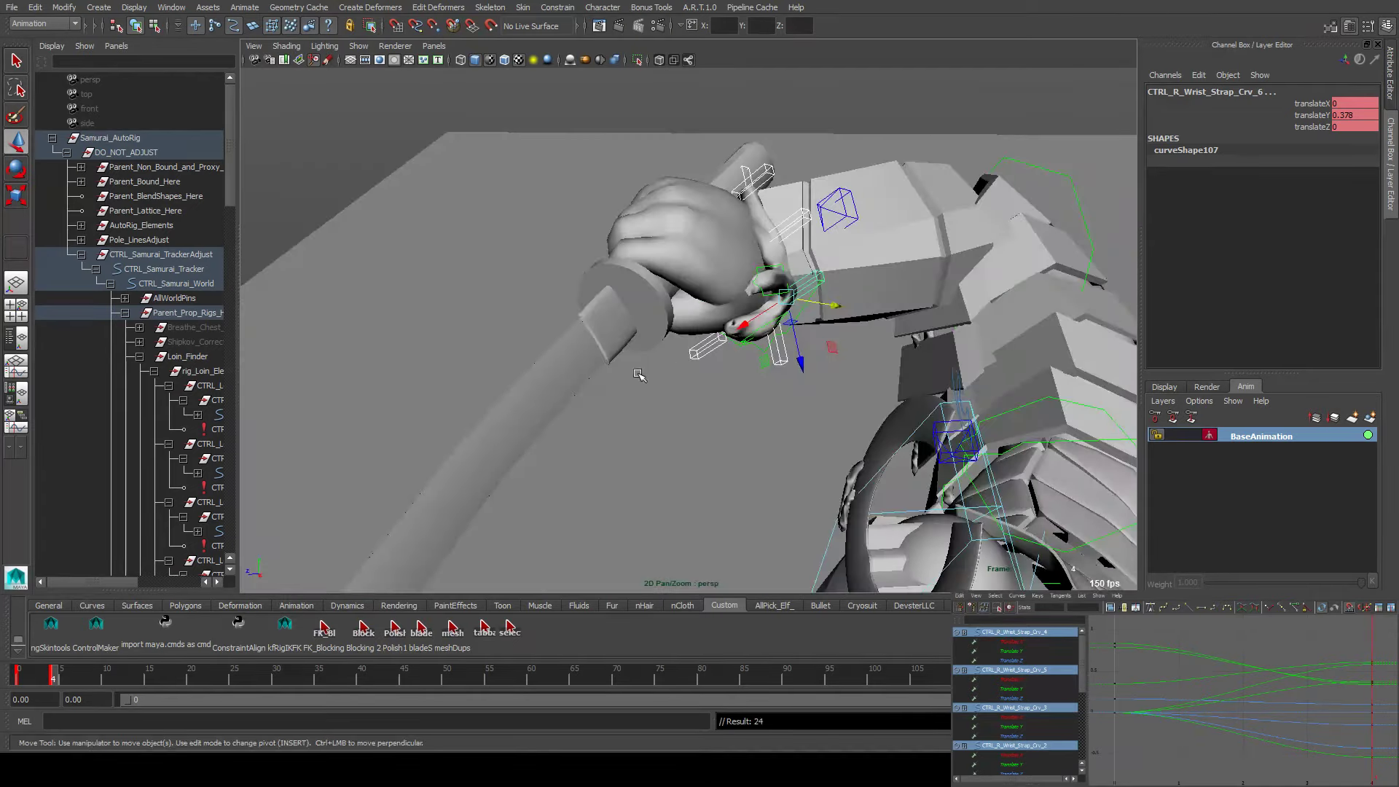
key("alt+v")
key("alt+v")
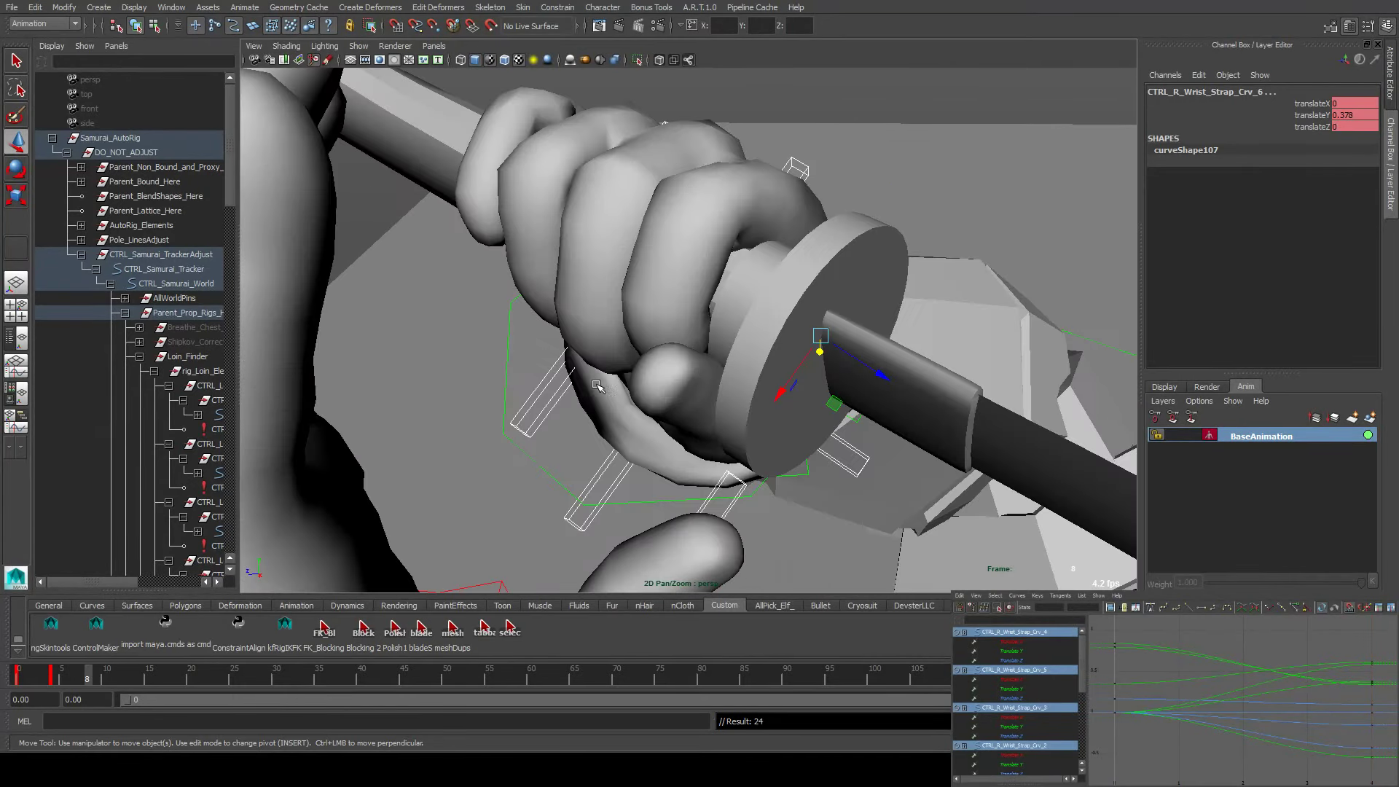
left_click_drag(603, 386, 730, 307, "alt")
left_click(774, 276)
left_click(755, 305)
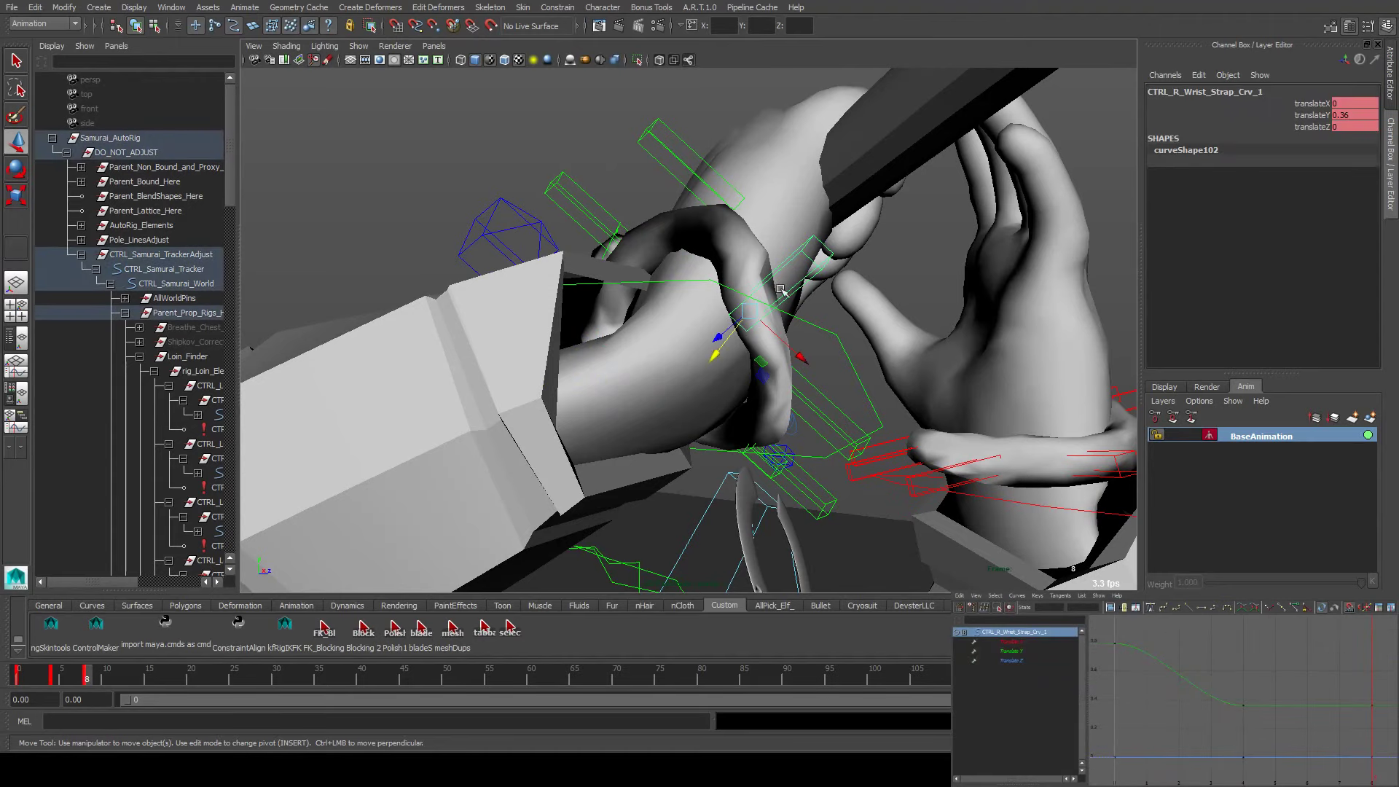
middle_click_drag(755, 305, 685, 188)
At frame 8, shift CTRL_R_Wrist_Strap_Crv_0, CTRL_R_Wrist_Strap_Crv_2 and CTRL_R_Wrist_Strap_Crv_3 so the strap slides down toward the forearm armor
left_click(700, 183)
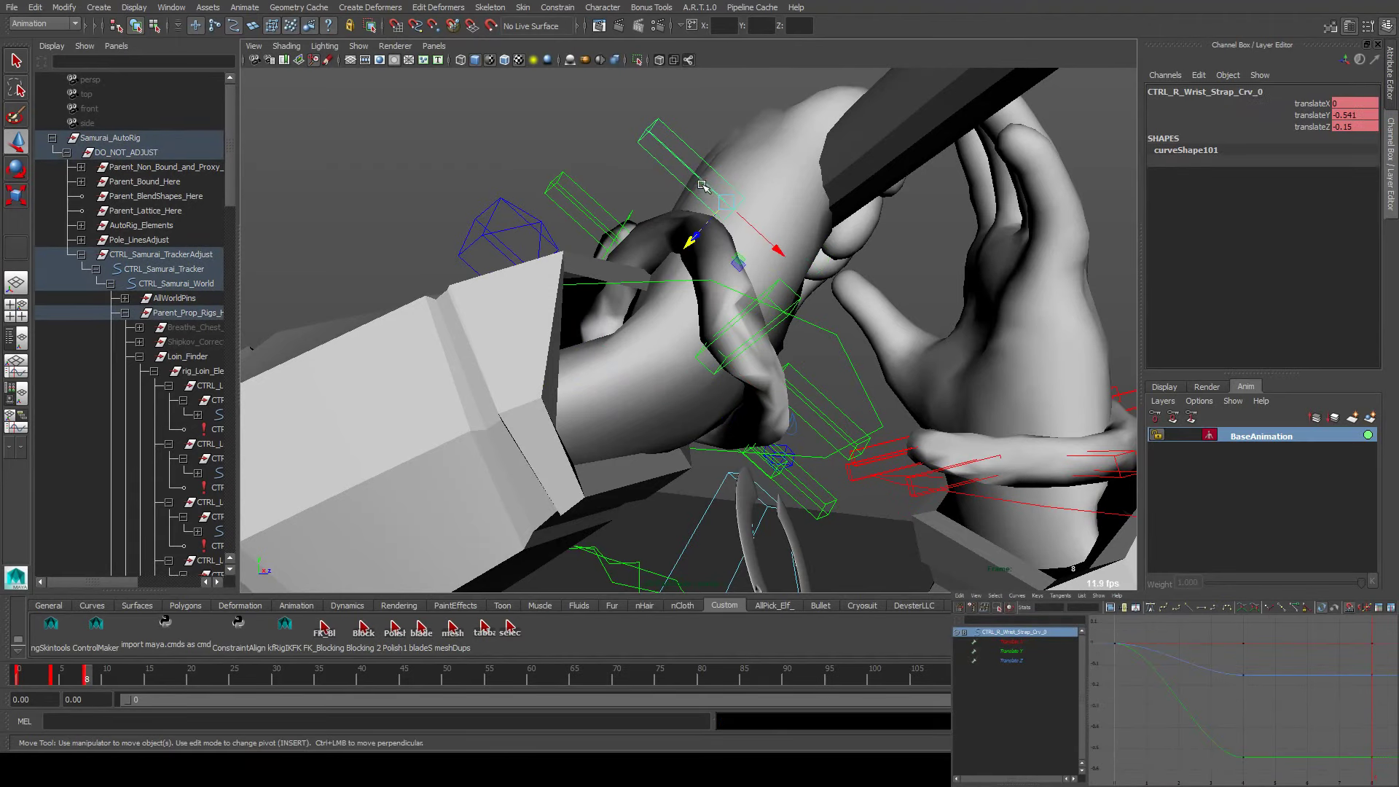
left_click_drag(734, 234, 710, 277, "alt")
middle_click_drag(711, 277, 656, 314)
left_click_drag(656, 314, 580, 221, "alt")
left_click_drag(732, 391, 641, 426)
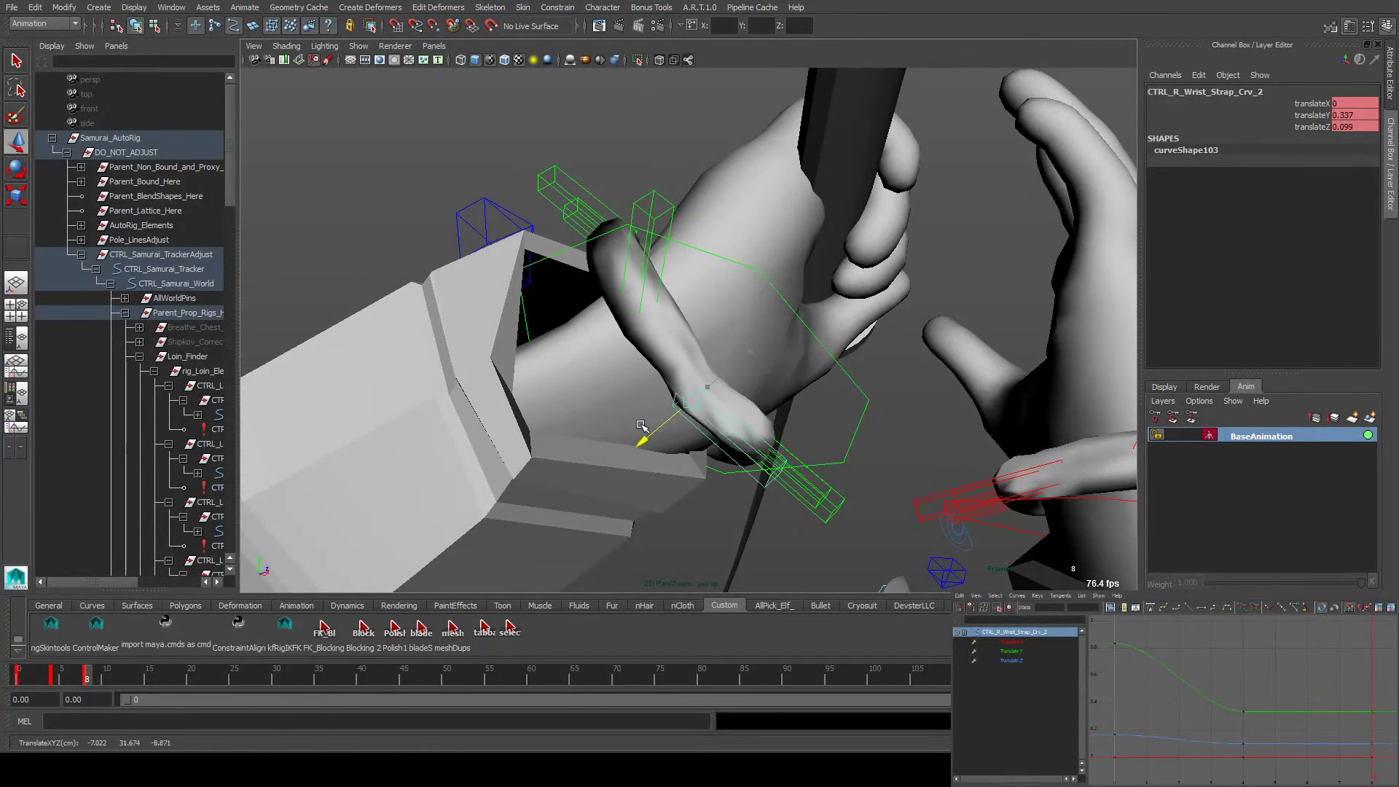
left_click_drag(600, 323, 736, 370)
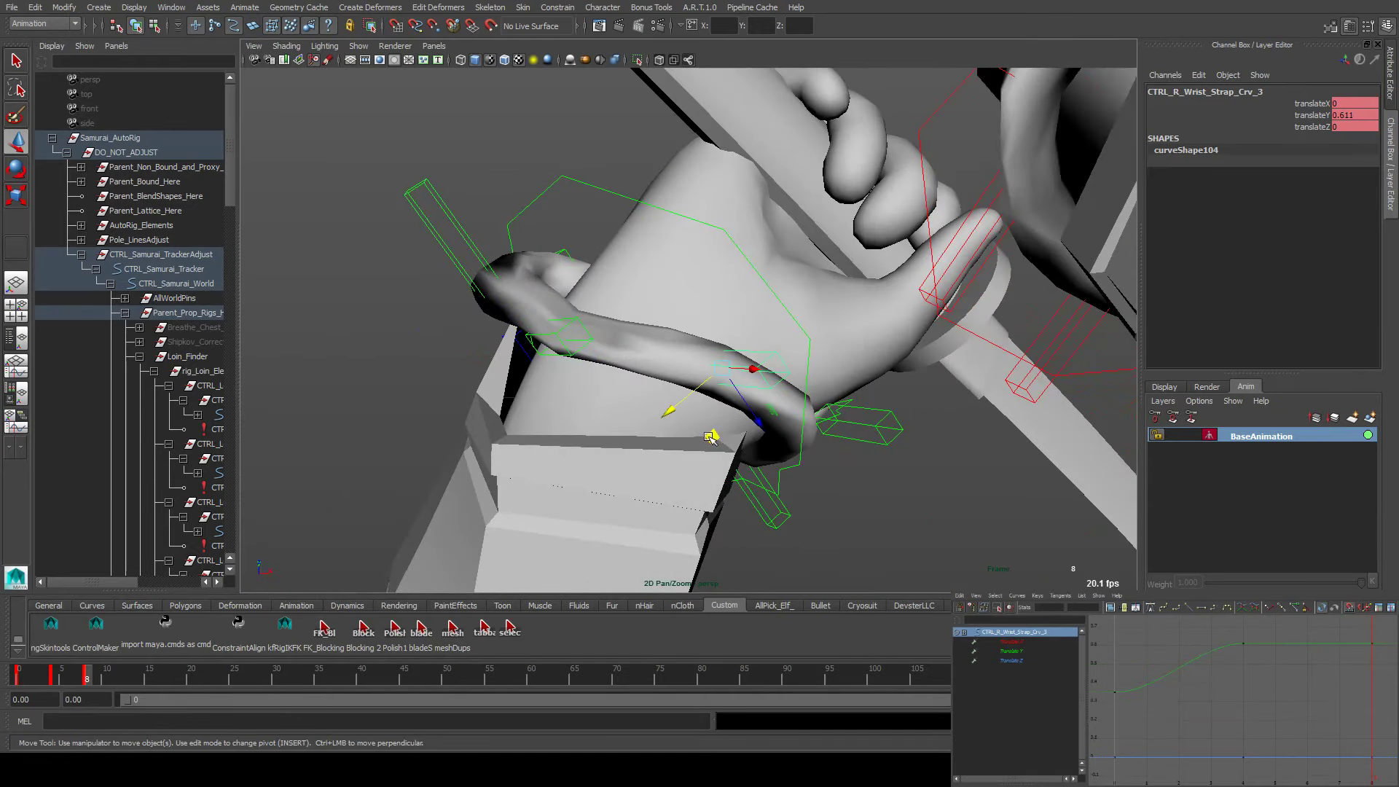
left_click_drag(711, 437, 821, 419, "alt")
At frame 8, move the strap controls on the opposite side of the wrist, including CTRL_R_Wrist_Strap_Crv_6, toward the forearm armor
left_click(873, 392)
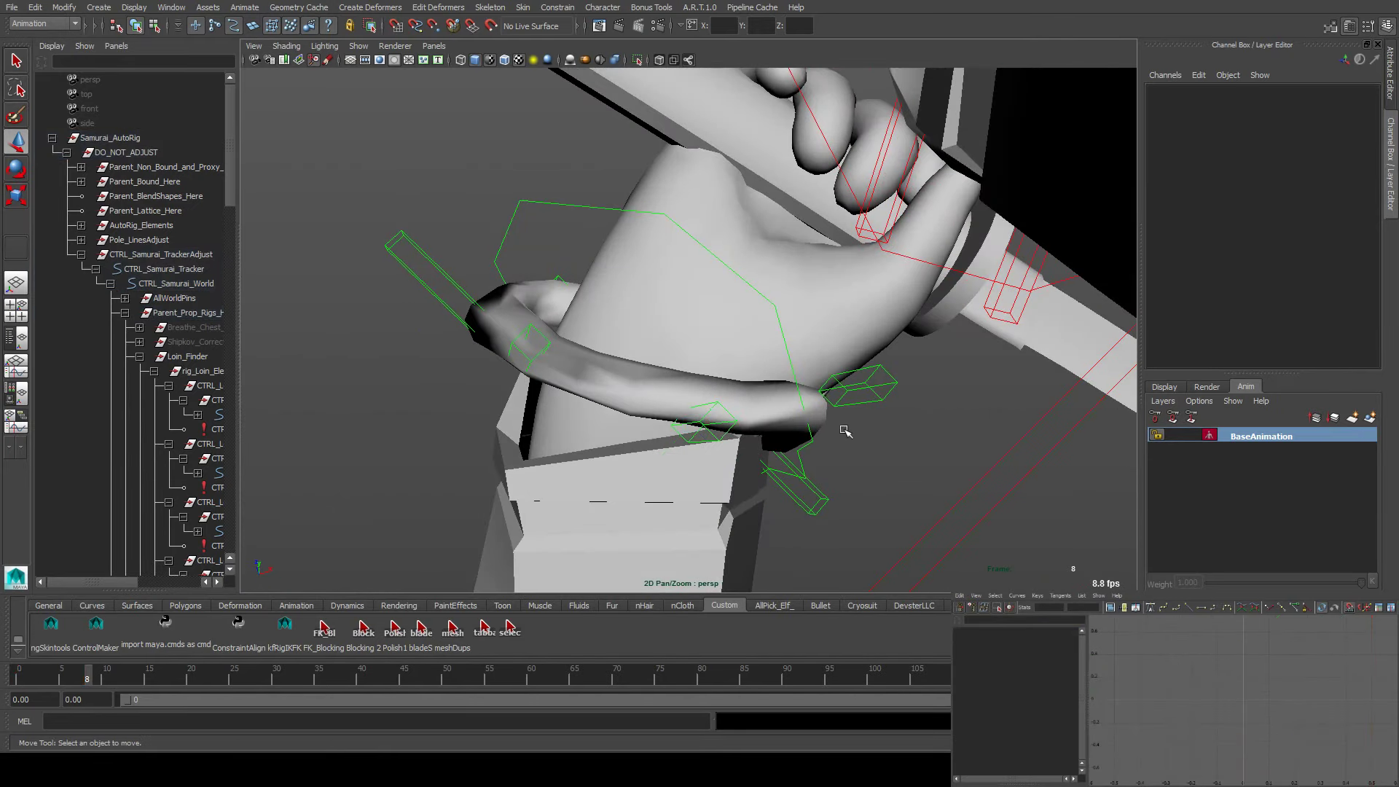
left_click(858, 386)
left_click_drag(820, 490, 760, 394, "alt")
left_click_drag(723, 448, 690, 417)
left_click(805, 319)
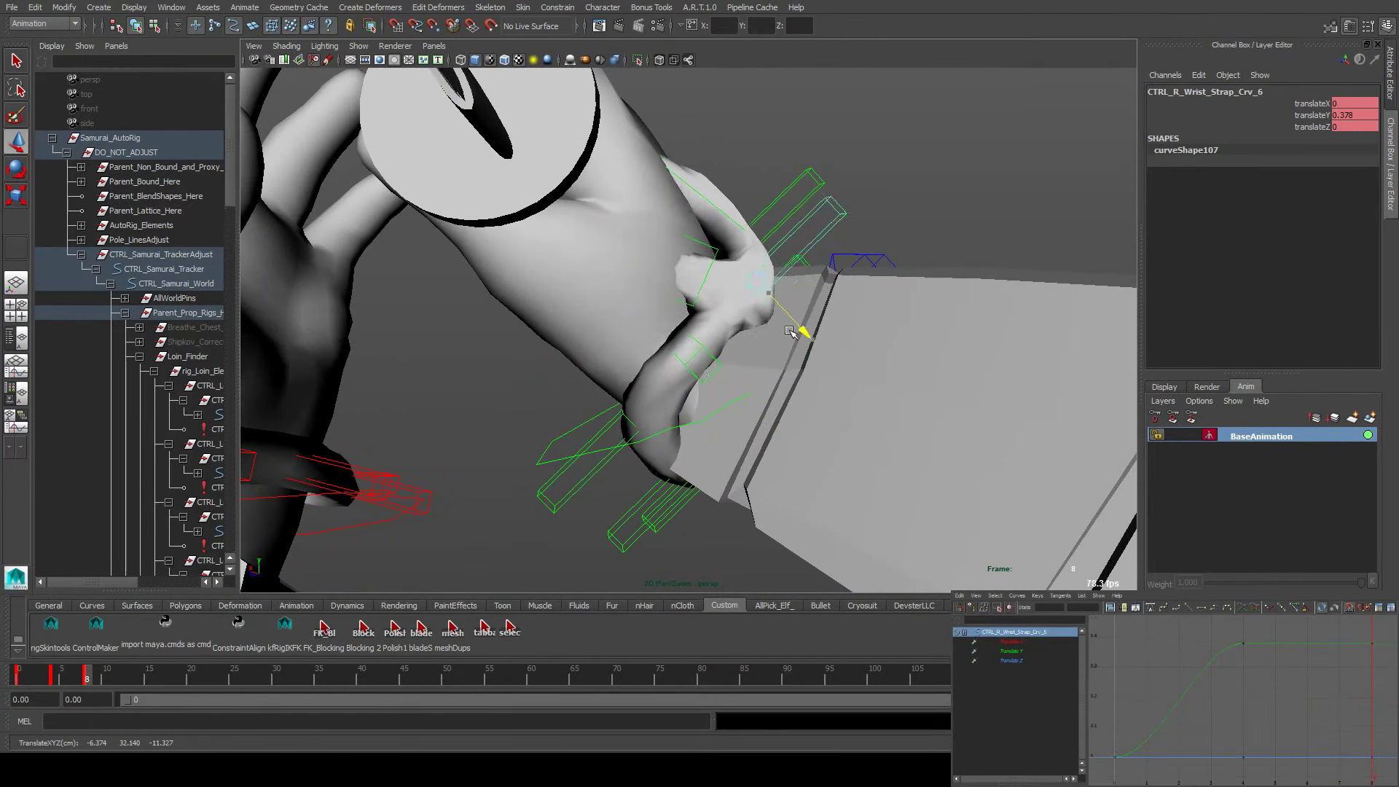
left_click(765, 299)
Fine-tune the remaining strap controls at frame 8, placing CTRL_R_Wrist_Strap_Crv_0 at about -0.246, 0.457, 0.115
left_click_drag(805, 268, 452, 372, "alt")
left_click(820, 227)
left_click(736, 342)
left_click(443, 368)
mouse_move(519, 434)
left_mouse_down()
mouse_move(547, 426)
mouse_move(539, 437)
left_mouse_up()
left_click(524, 502)
left_click_drag(576, 502, 612, 543)
left_click(559, 238)
left_click_drag(601, 331, 432, 387)
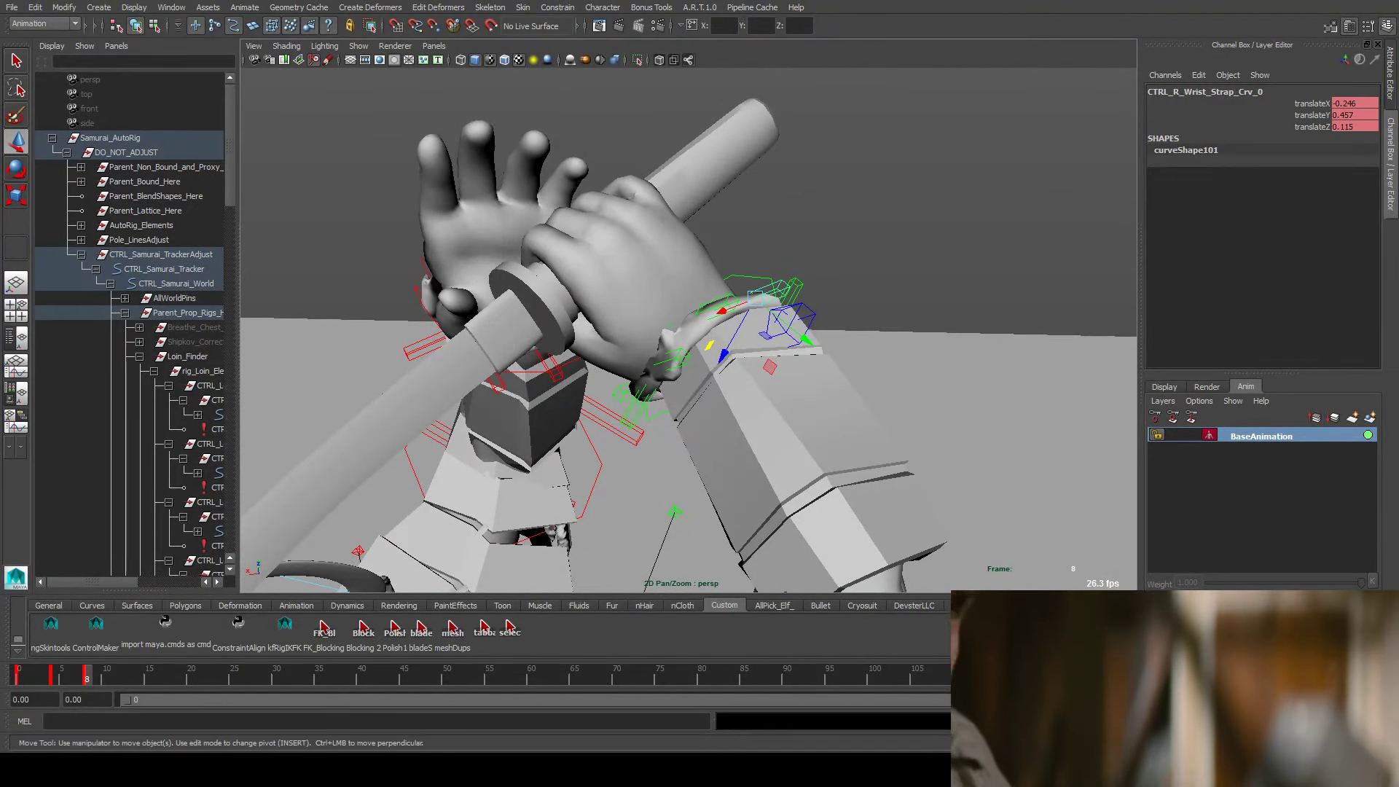
Recall the saved strap selection and compare the strap pose across the keyed frames from 0 to 8
left_click(510, 628)
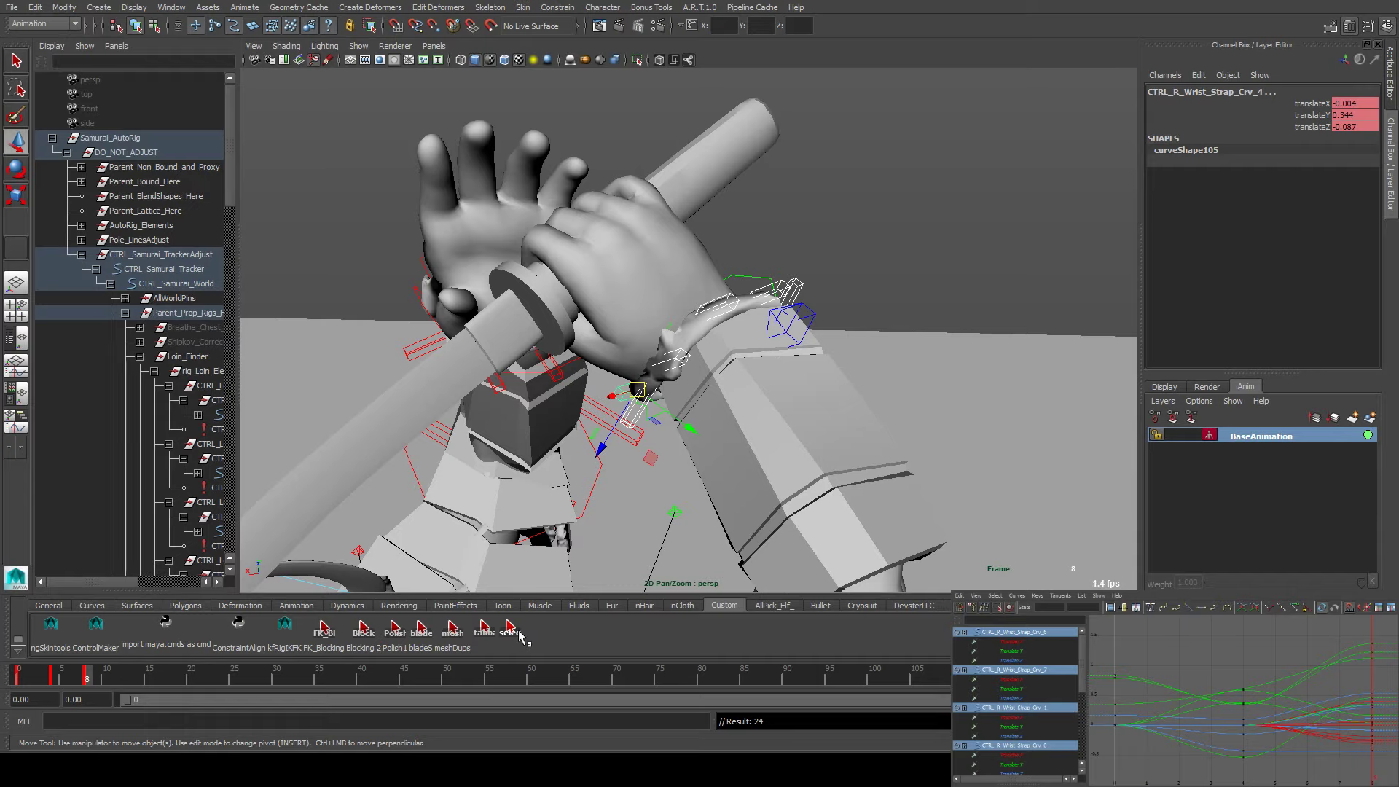
key("comma")
key("comma")
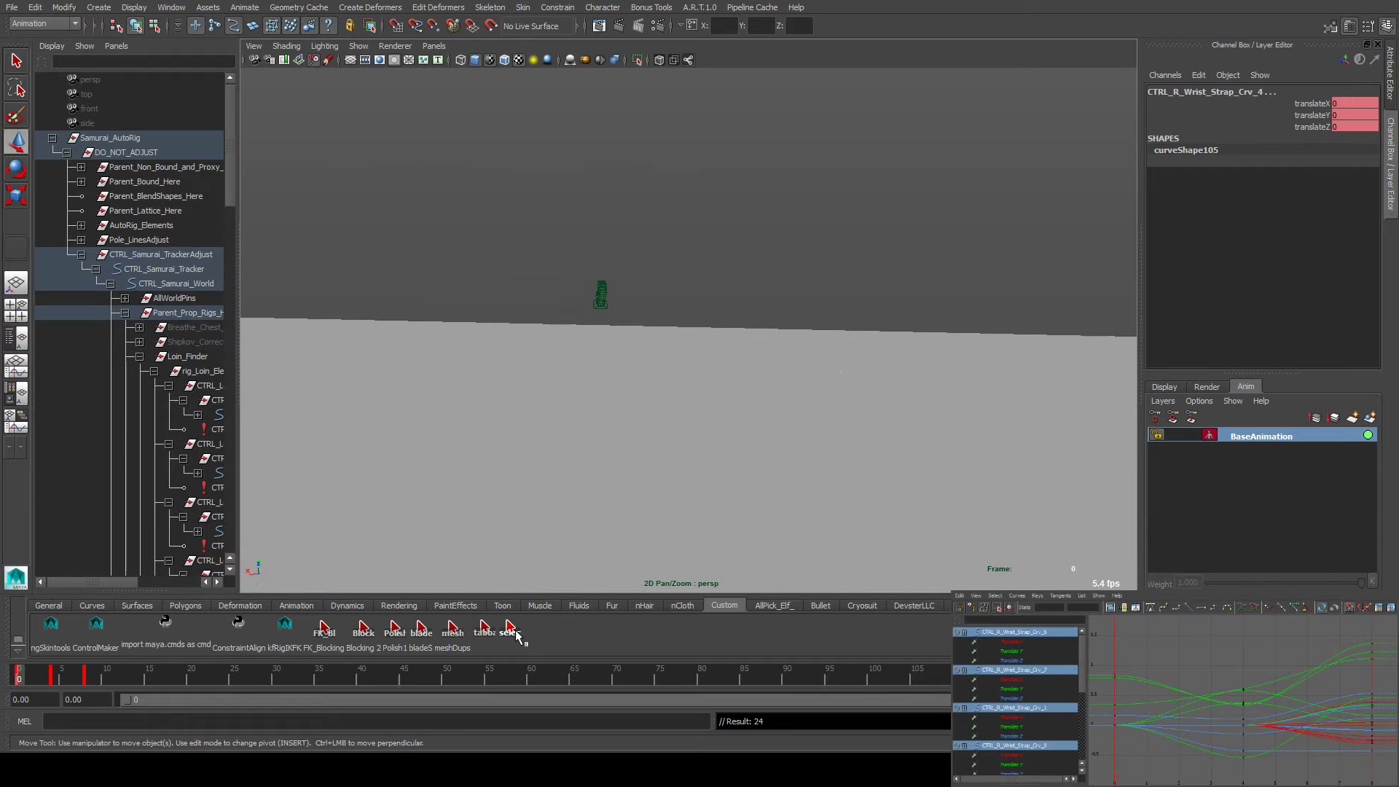
key("period")
key("period")
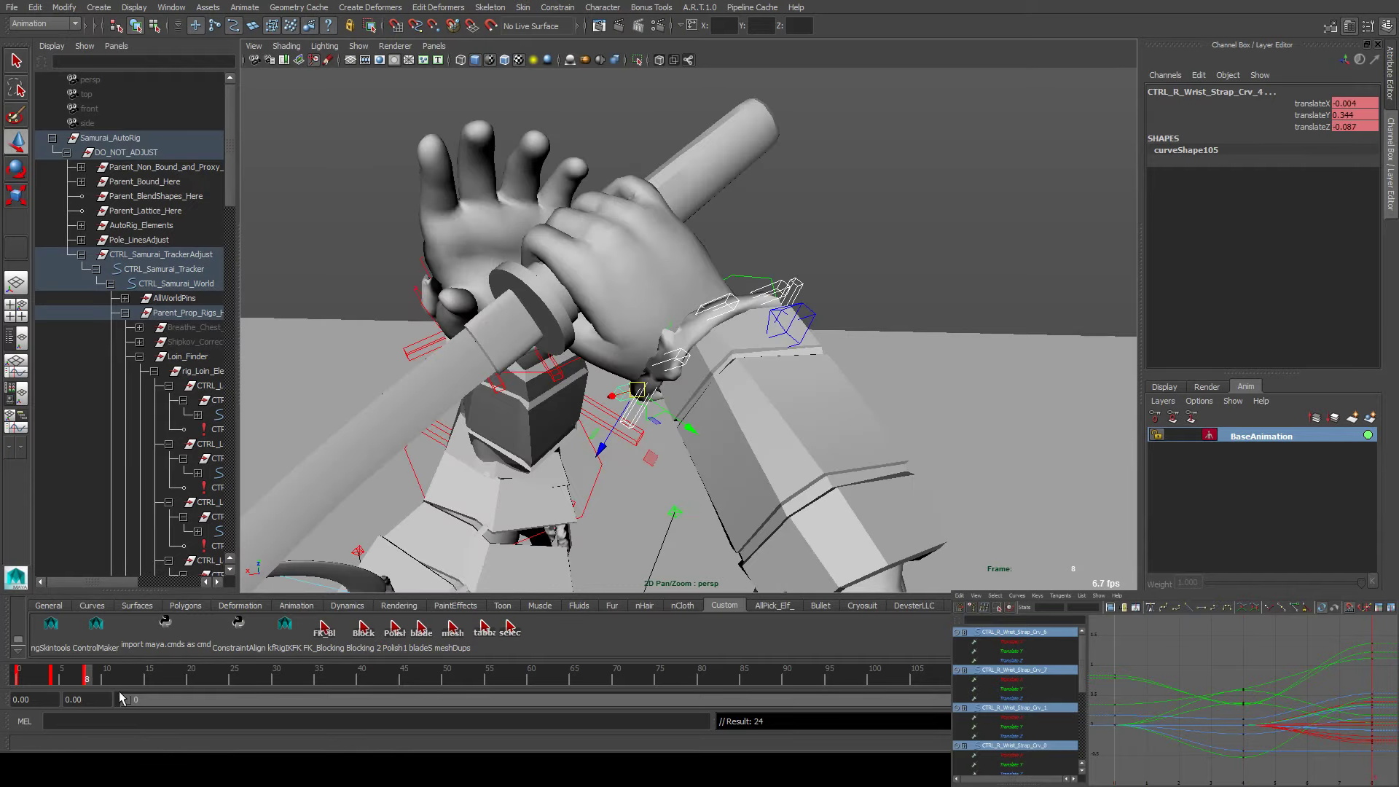
Key the frame 8 strap pose at frame 12 and check it against frame 4 with all strap controls selected
left_click_drag(479, 562, 736, 332, "alt")
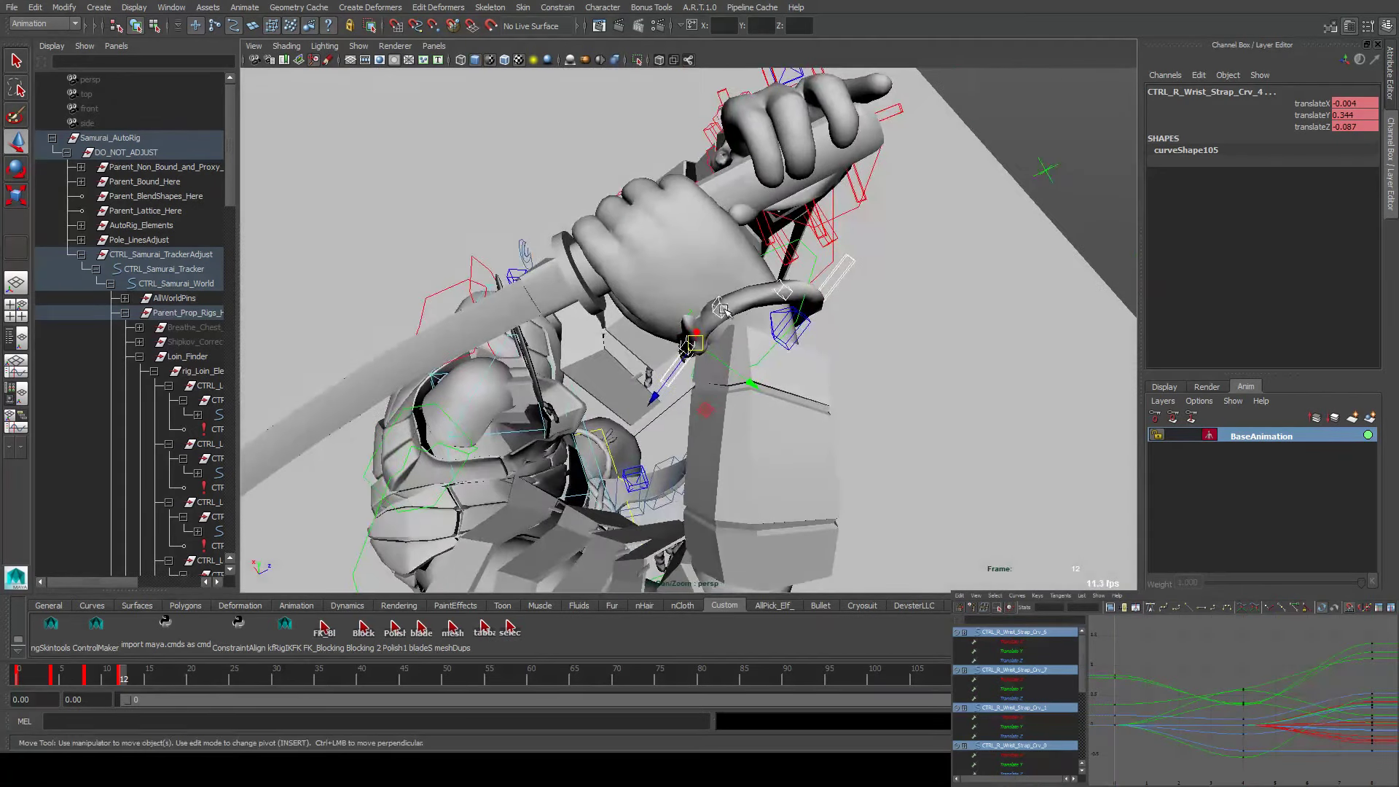
left_click(741, 337)
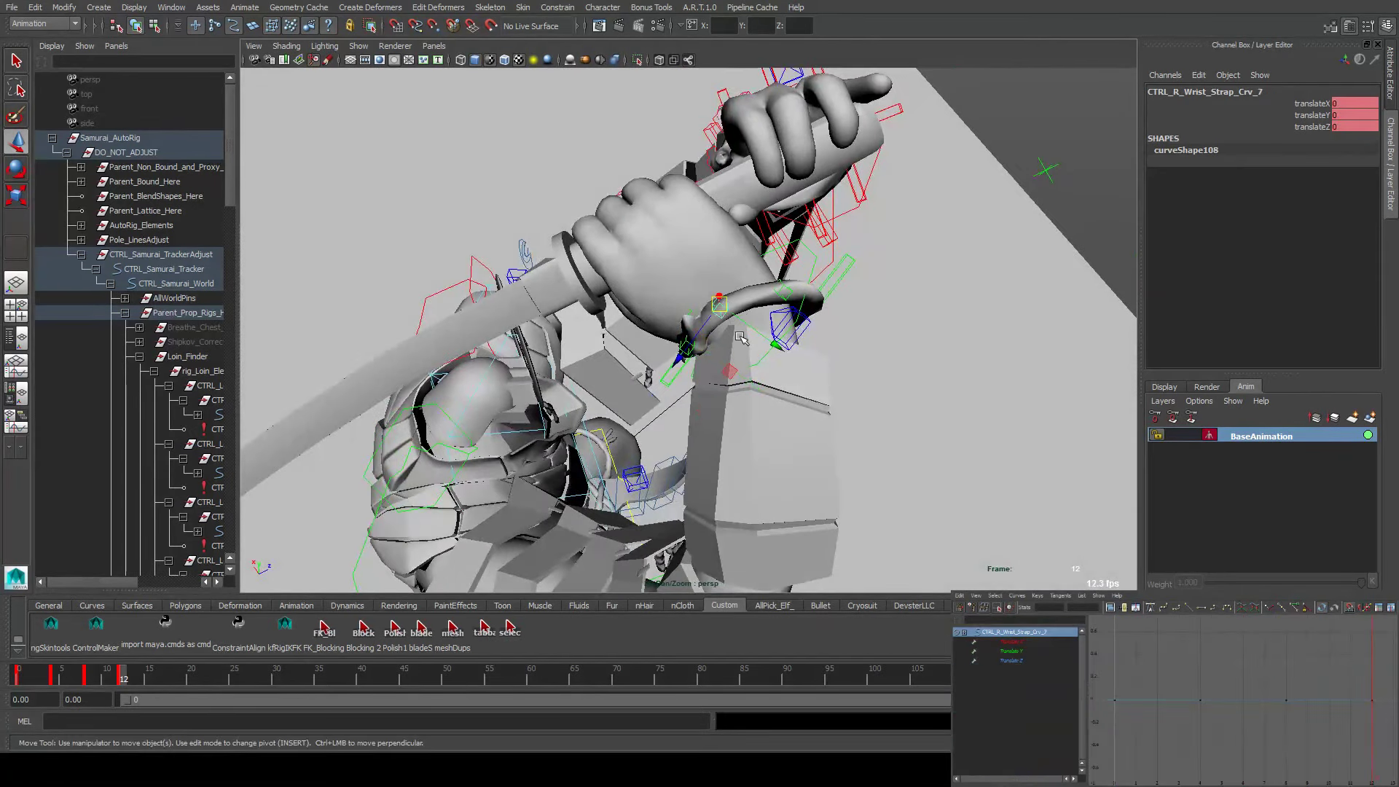
left_click(510, 627)
key("alt+shift+v")
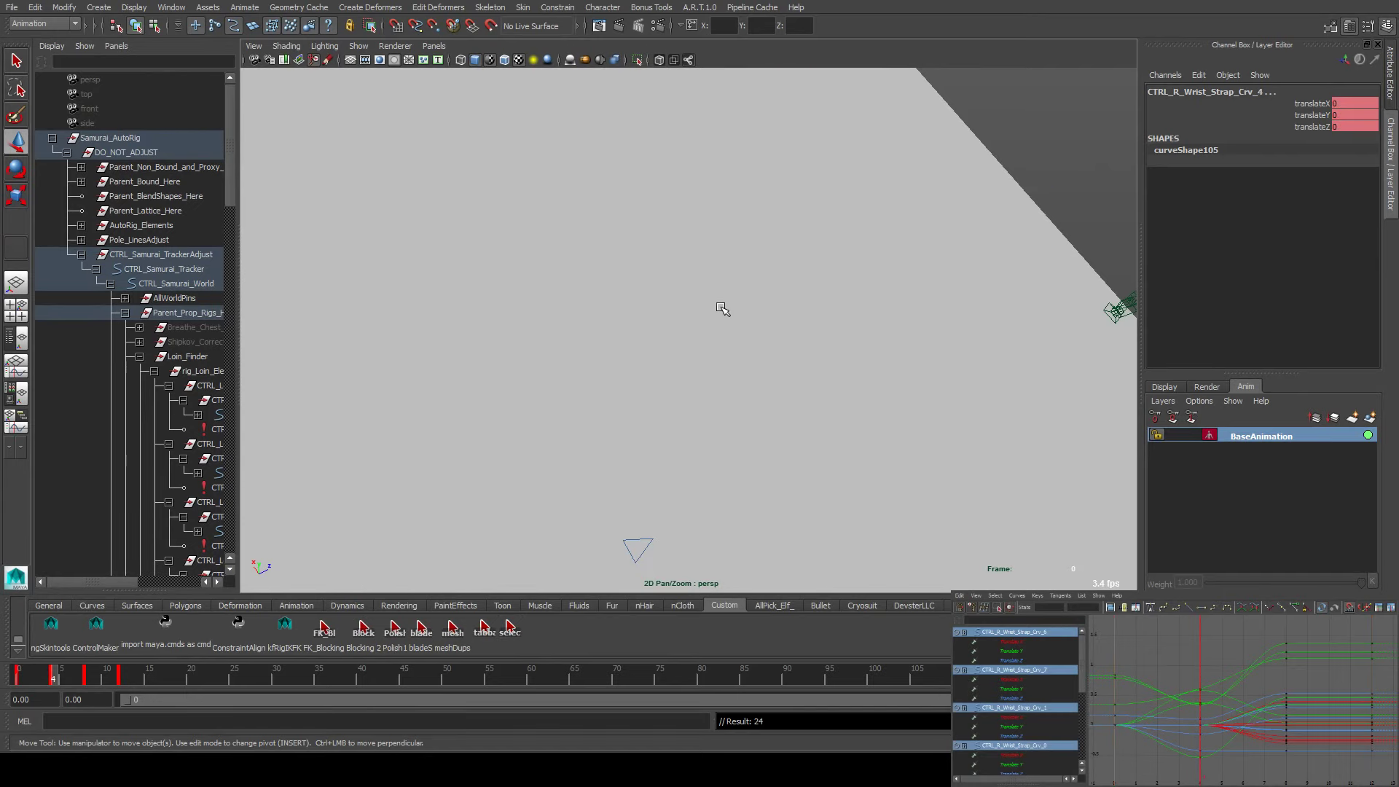
key("alt+v")
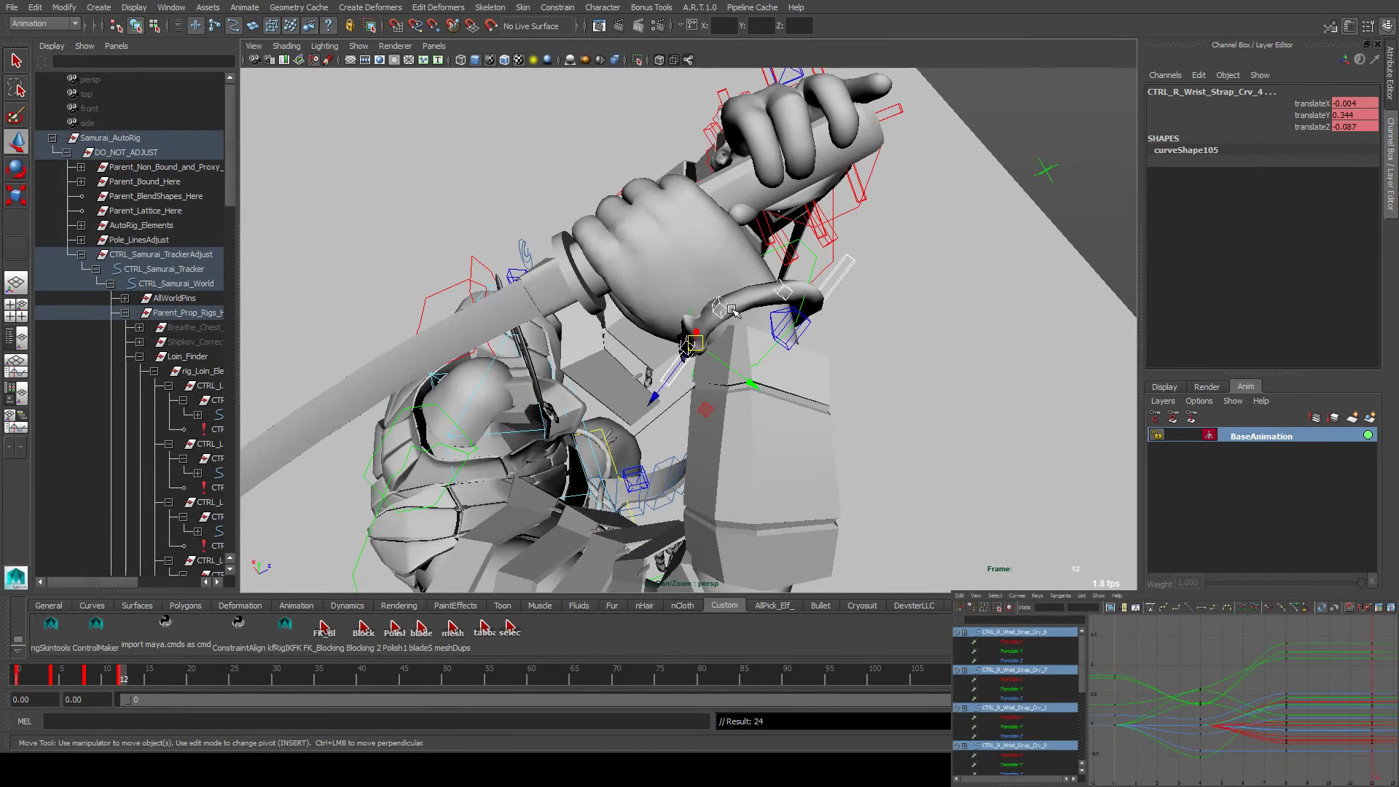
At frame 12, reposition the wrist strap controls, placing CTRL_R_Wrist_Strap_Crv_1 at about -0.182, 1.226, 0.784 and CTRL_R_Wrist_Strap_Crv_2 at about -0.187, 1.521, 0.763
left_click(747, 375)
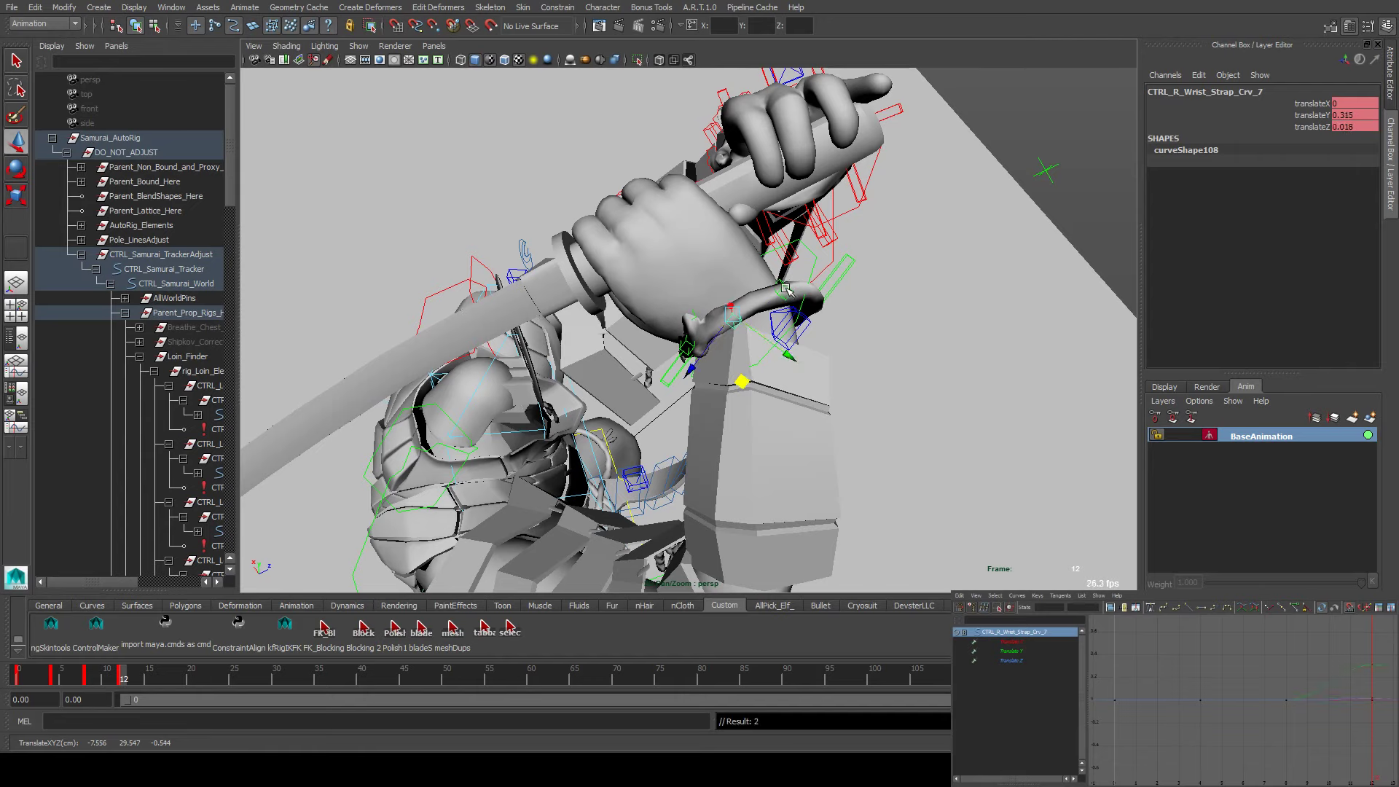
left_click_drag(785, 289, 706, 457, "alt")
left_click(707, 458)
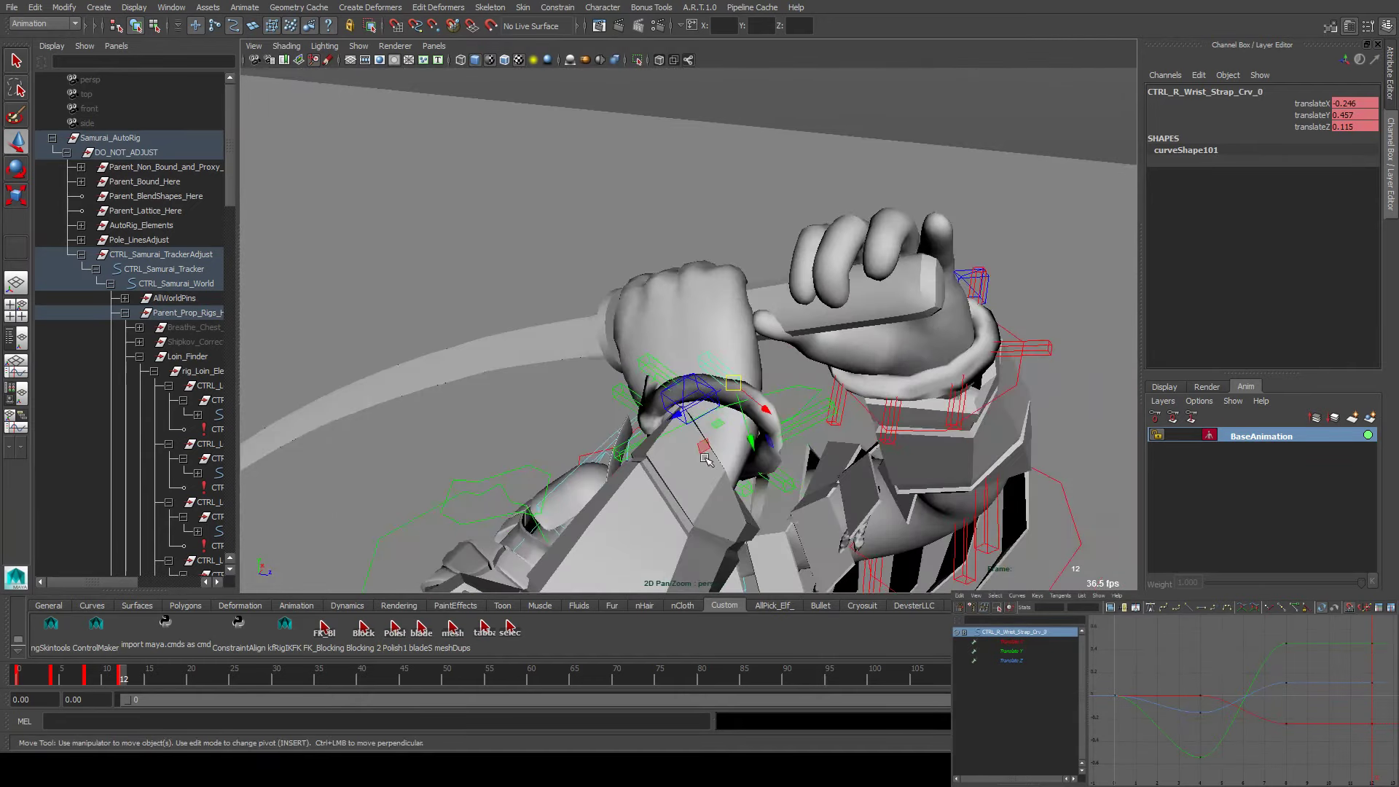
left_click_drag(855, 451, 651, 414, "alt")
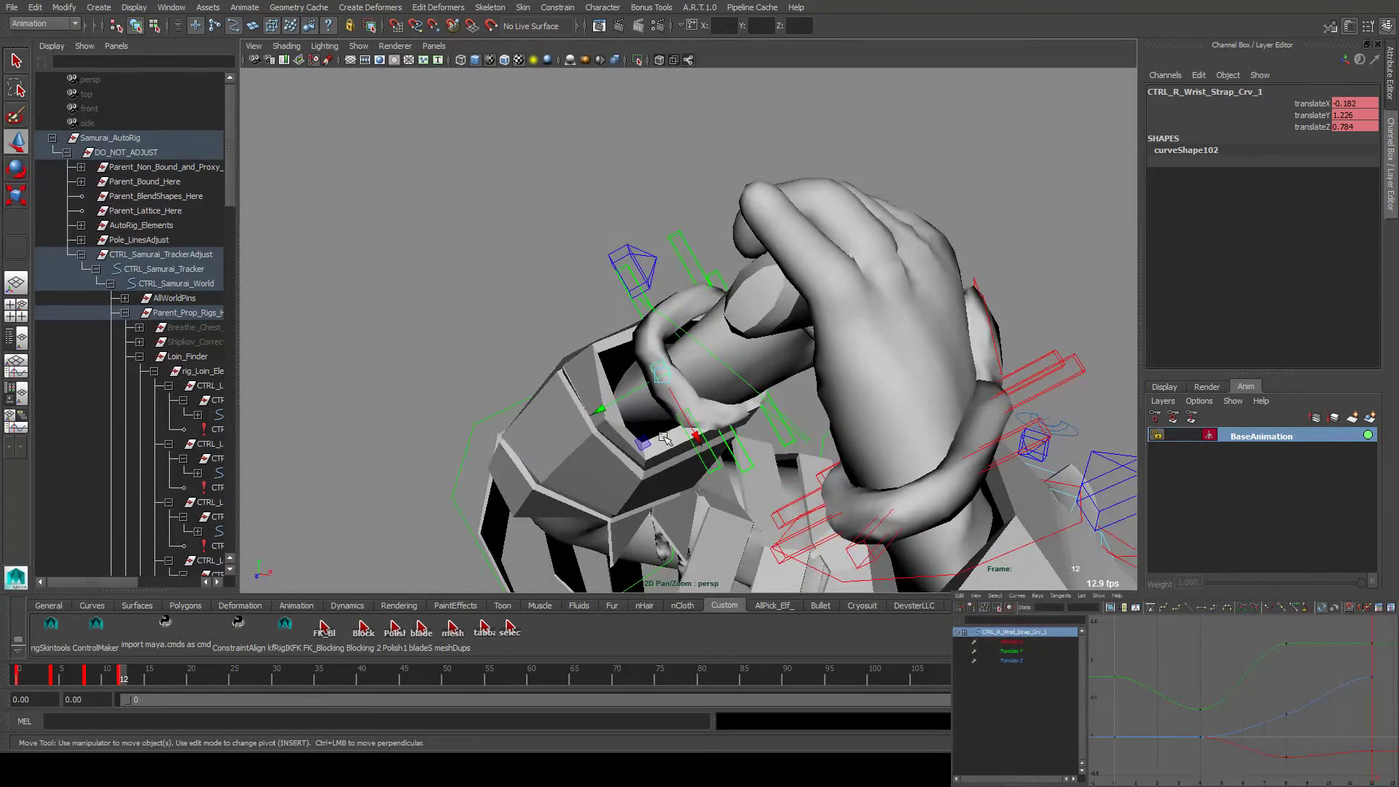
left_click_drag(714, 478, 638, 439, "alt")
left_click(747, 435)
left_click_drag(747, 435, 721, 479, "alt")
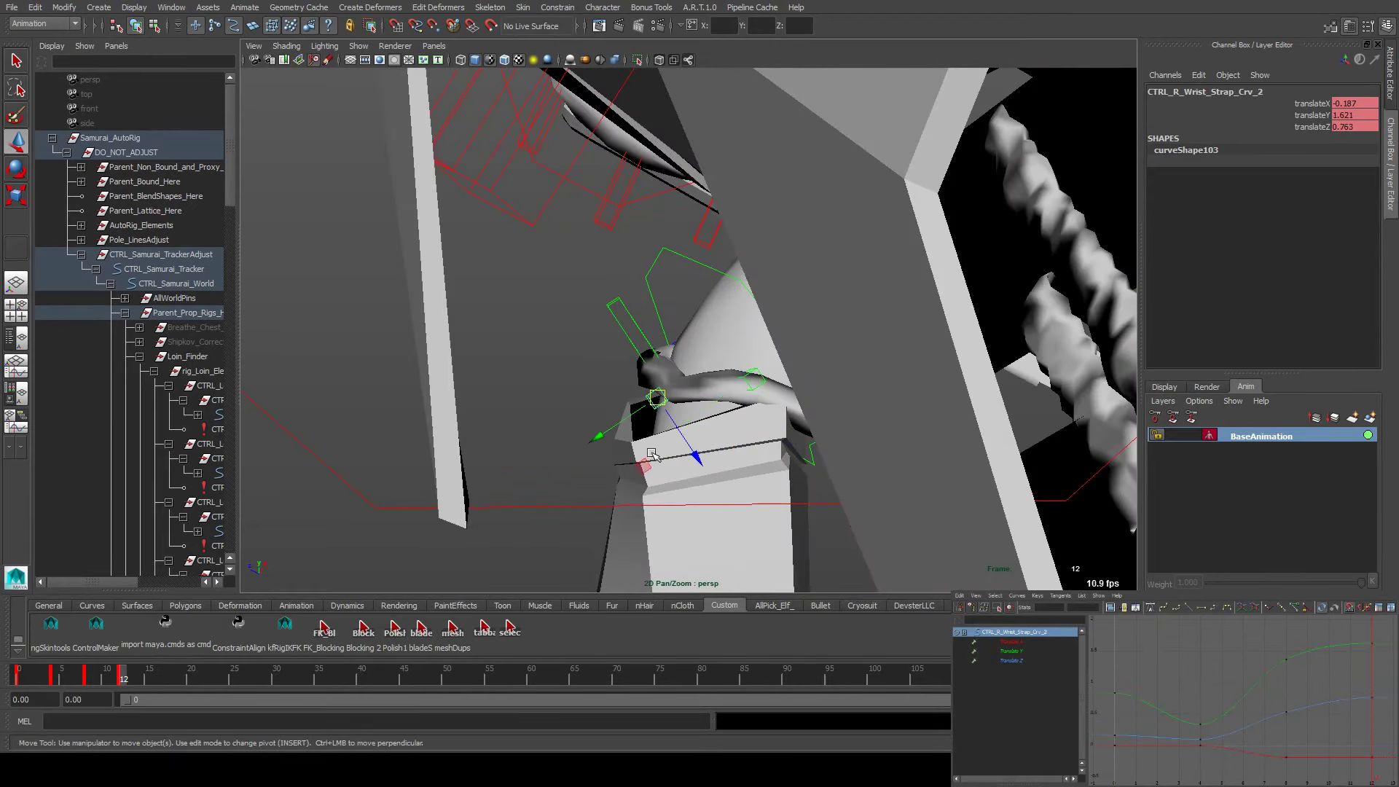
Refine the frame 12 strap, moving CTRL_R_Wrist_Strap_Crv_0 to about -0.516, 0.746, 0.491, Crv_7 to 0.217, 0.315, 0.018 and Crv_1 to -0.015, 1.258, 0.784
left_click_drag(763, 415, 655, 302, "alt")
middle_click_drag(637, 381, 647, 357)
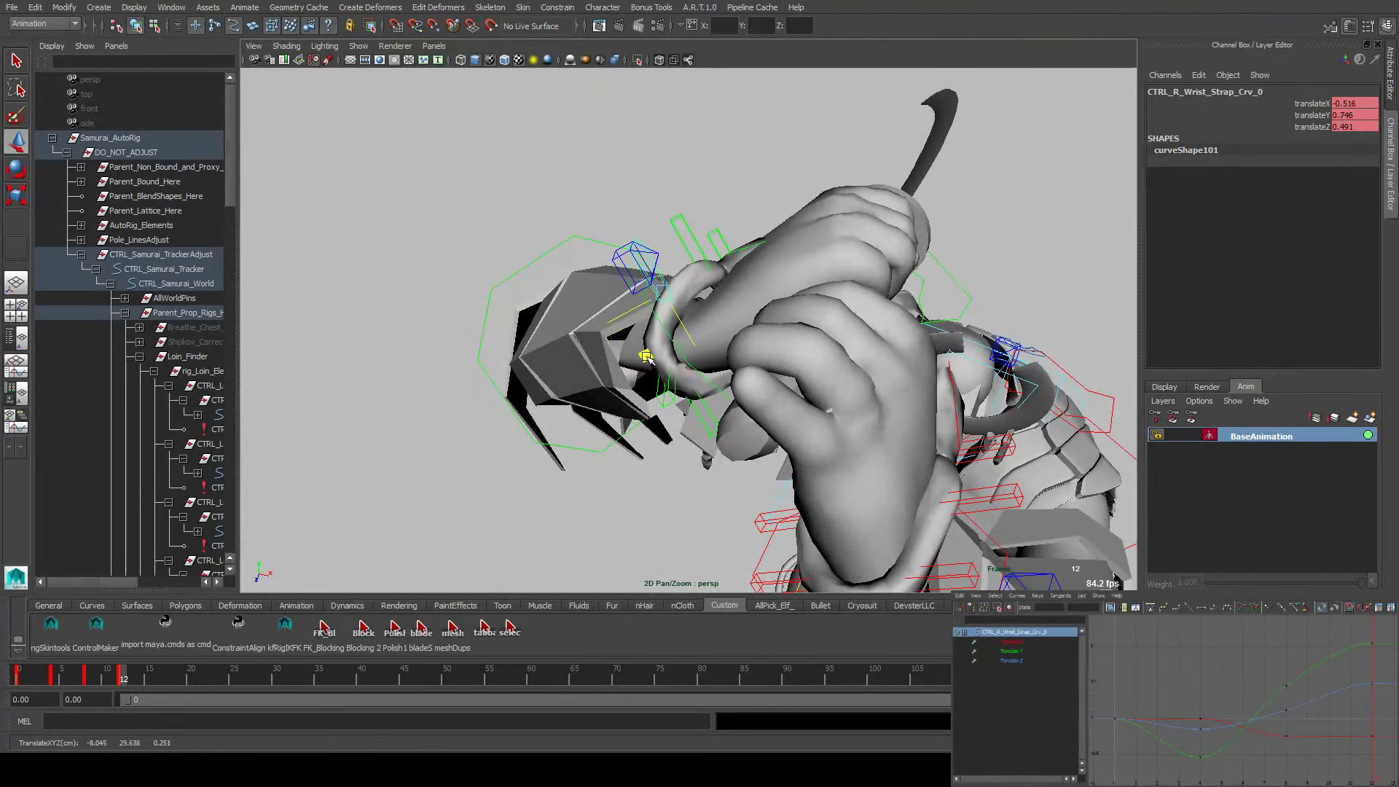
left_click(681, 219)
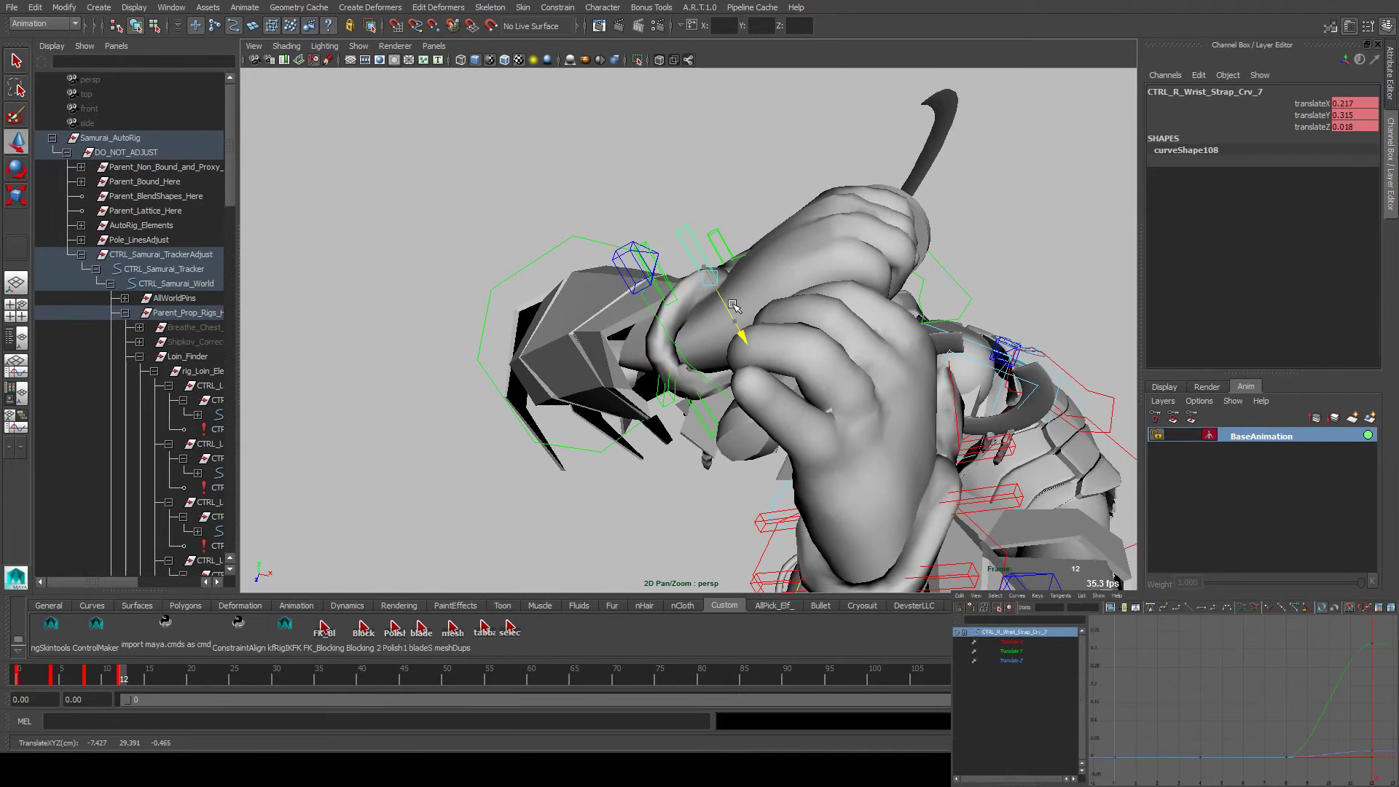
left_click_drag(772, 277, 752, 353, "alt")
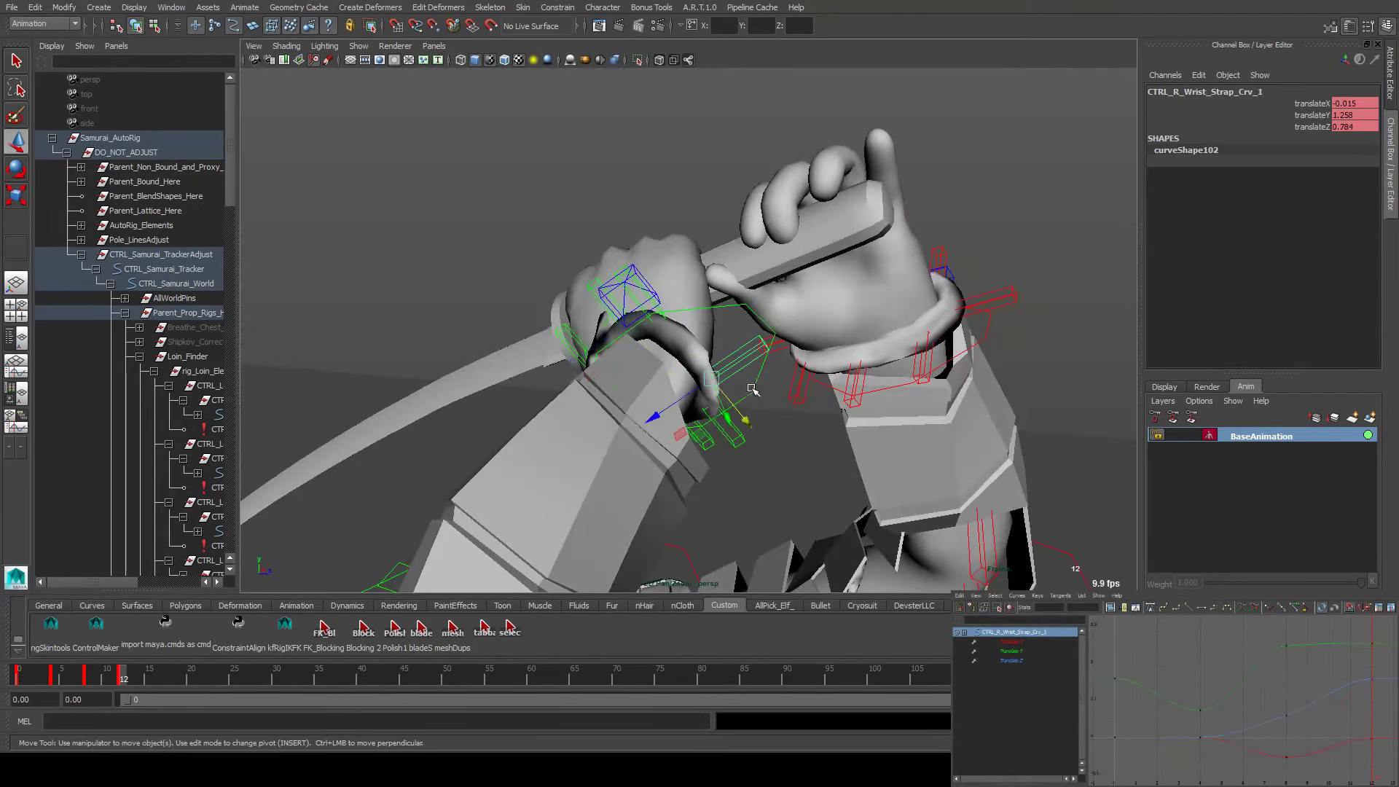
key("e")
left_click_drag(765, 402, 469, 445, "alt")
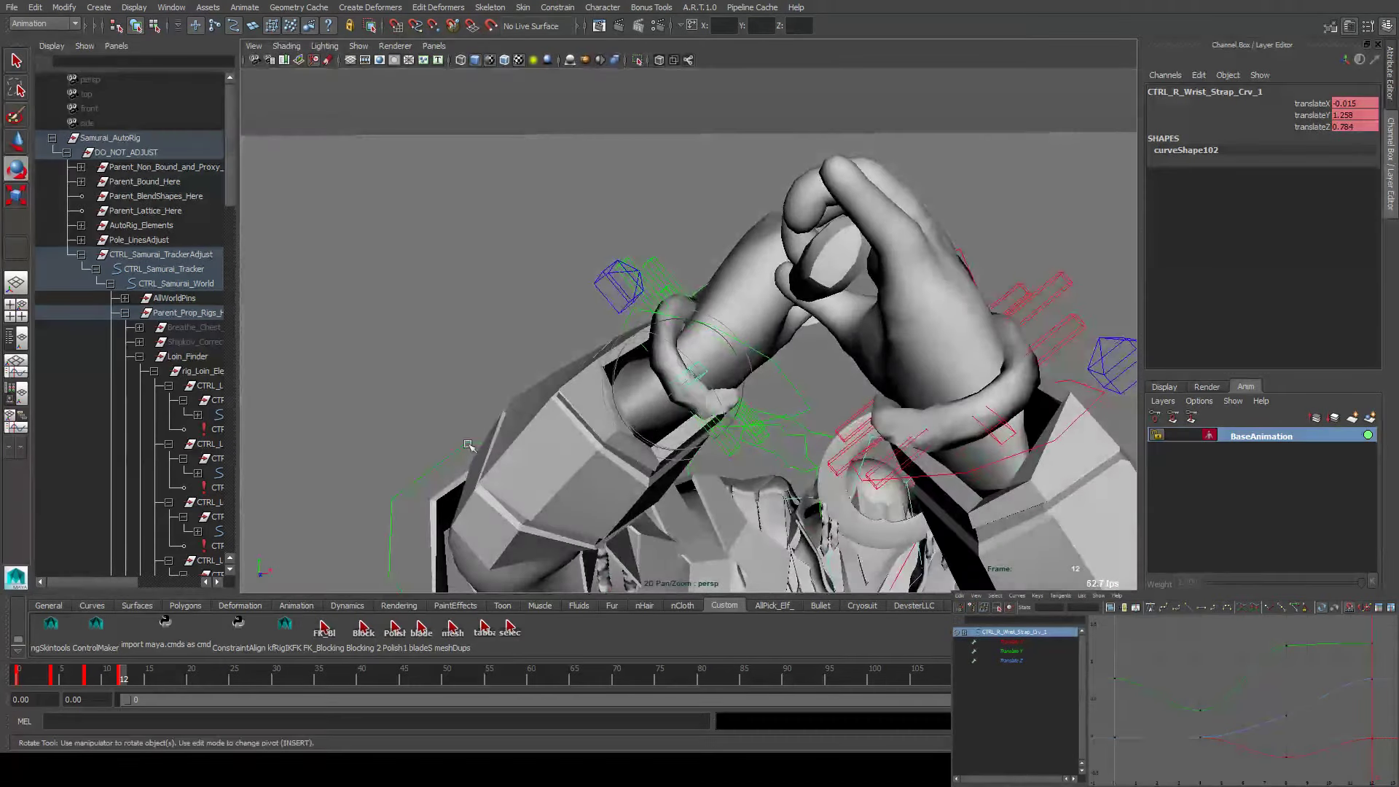
Recall the saved strap selection, key it at frame 16, and select the strap's earliest keys in the animation curves
left_click(518, 624)
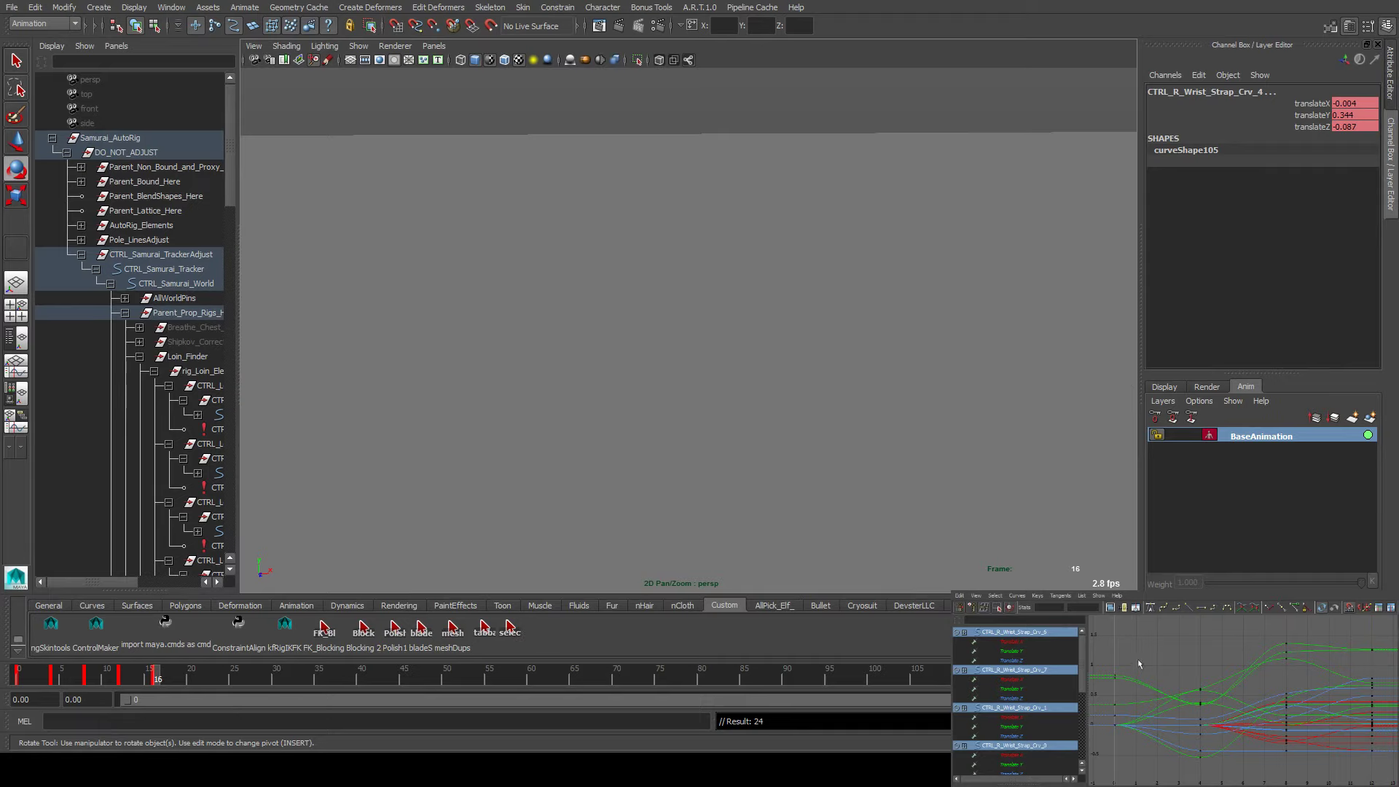
left_click_drag(1140, 664, 1093, 747)
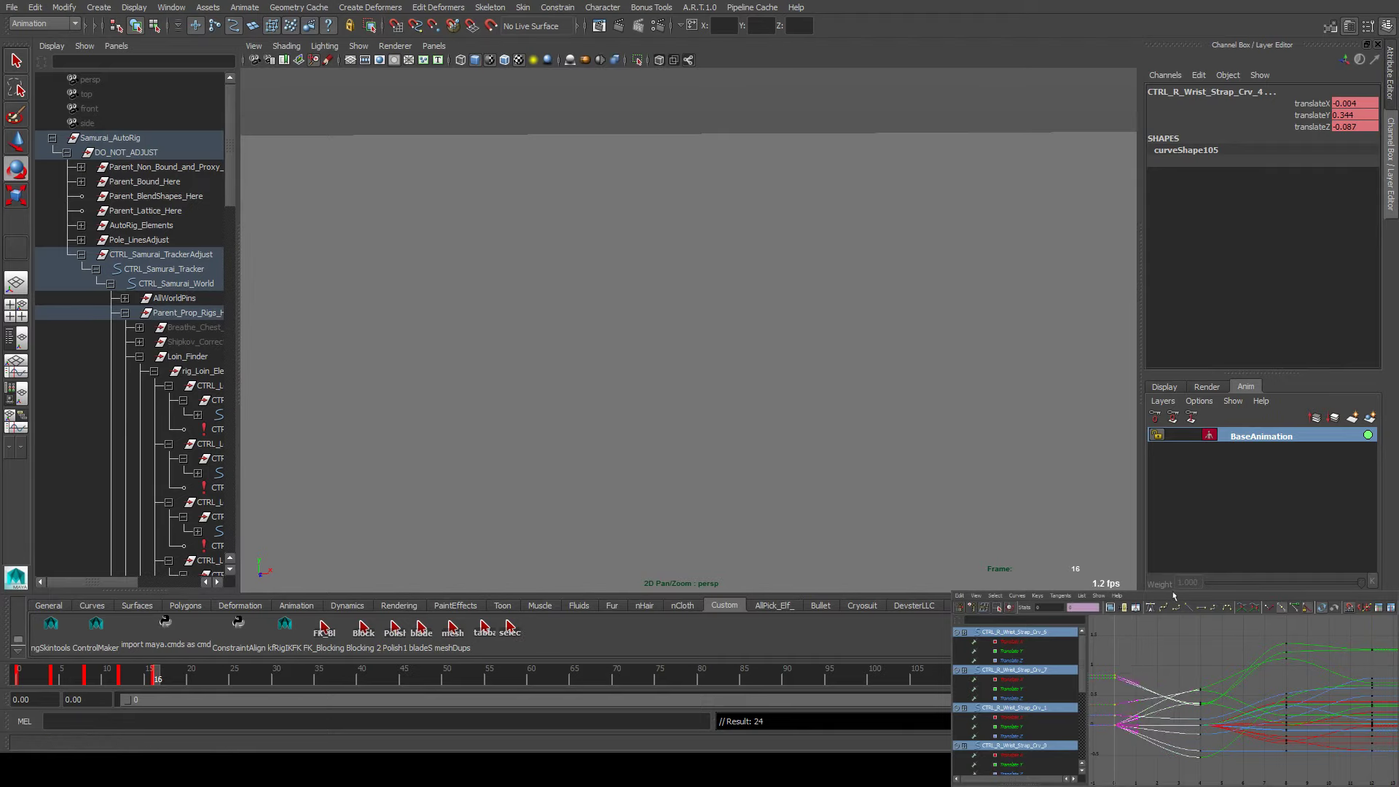
left_click_drag(709, 409, 592, 388, "alt")
middle_click_drag(629, 405, 588, 408, "alt")
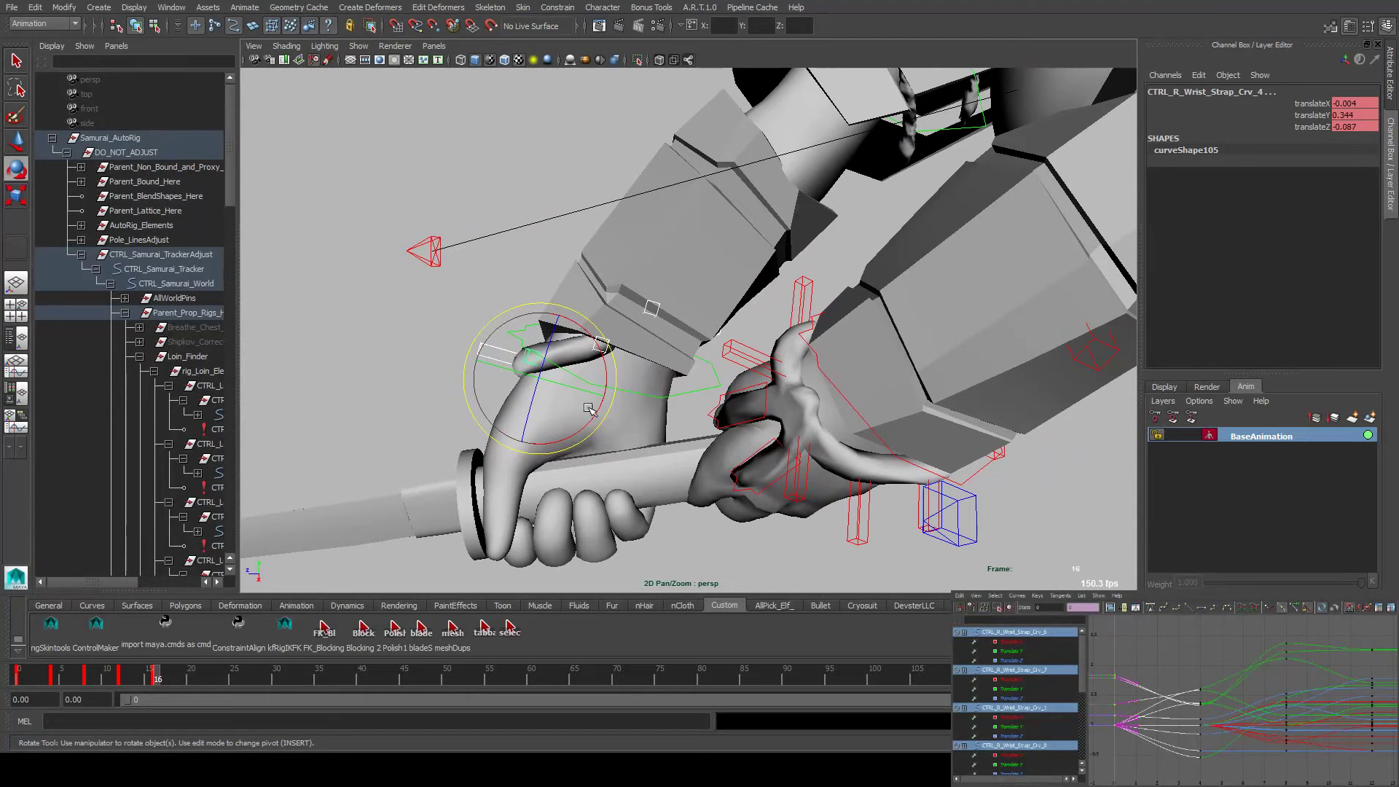
At frame 16, move CTRL_R_Wrist_Strap_Crv_2 to about -0.187, 0.351, 0.384 and shift the neighboring strap control along the armor edge
left_click(662, 309)
key("w")
middle_click_drag(630, 288, 721, 354)
middle_click_drag(631, 259, 632, 321)
left_click(636, 357)
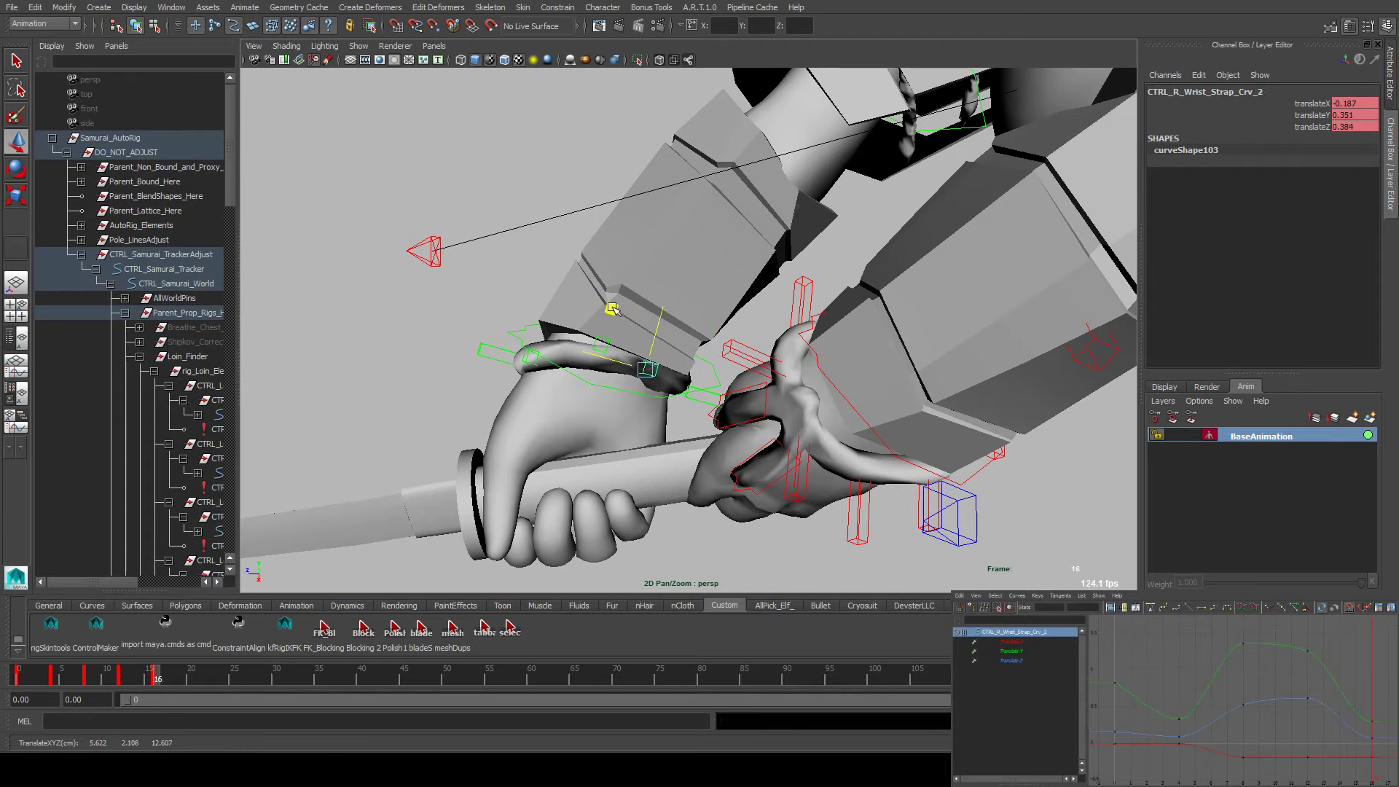
left_click(601, 343)
middle_click_drag(583, 348, 543, 346)
left_click_drag(543, 346, 510, 385, "alt")
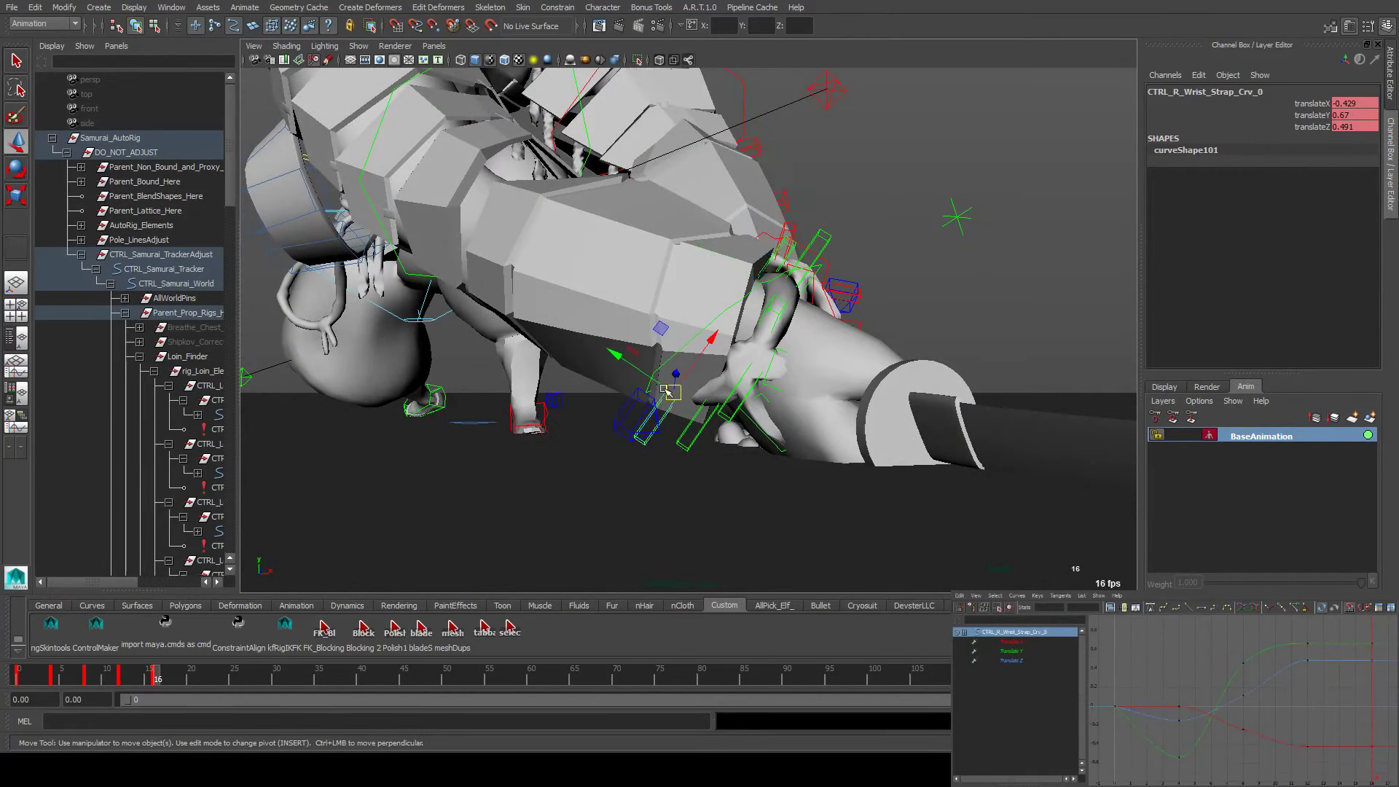
Adjust CTRL_R_Wrist_Strap_Crv_0 at frame 16 and place CTRL_R_Wrist_Strap_Crv_7 at about 0.211, 0.315, 0.018
middle_click_drag(668, 391, 685, 368)
left_click(708, 358)
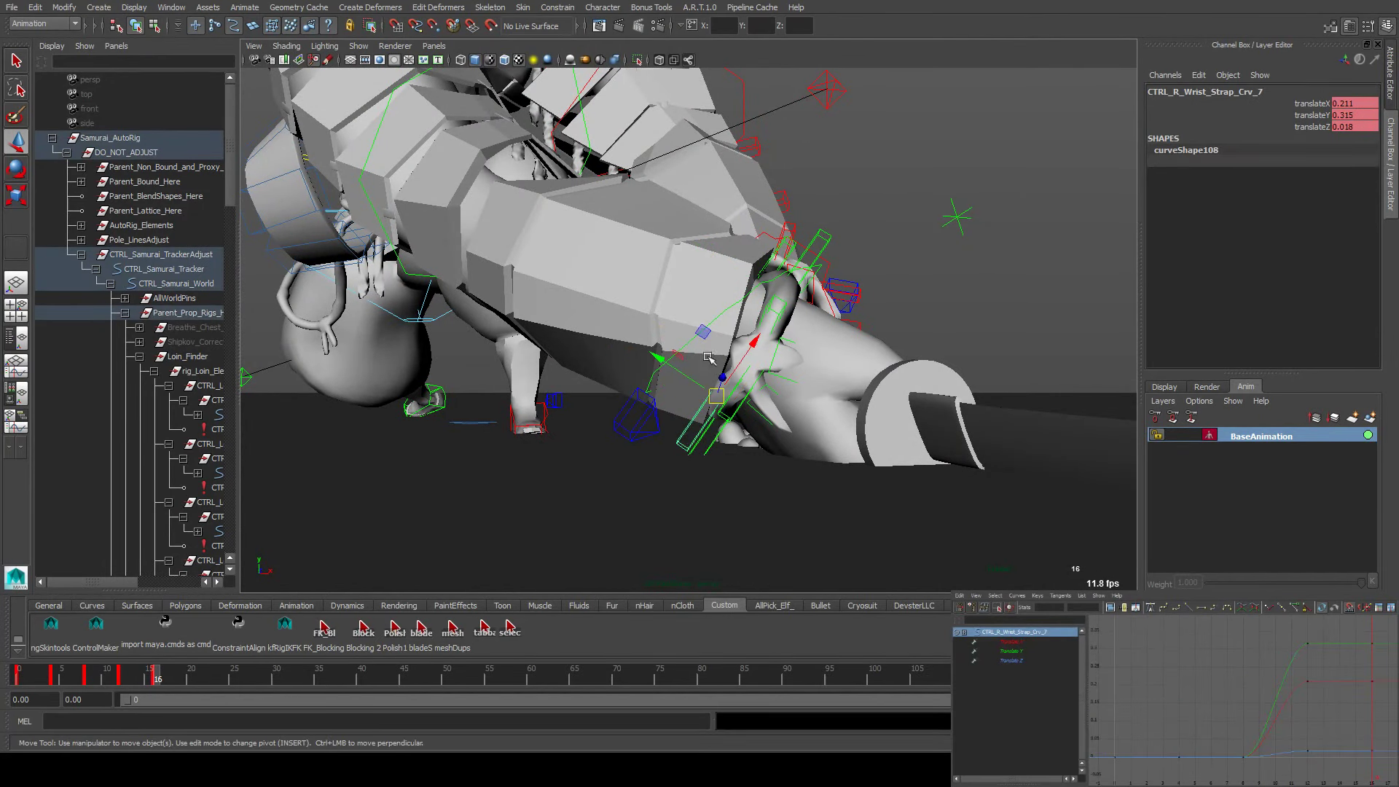
left_click(722, 337)
At frame 16, move CTRL_R_Wrist_Strap_Crv_4 to about -0.096, 0.538, -0.087 and CTRL_R_Wrist_Strap_Crv_2 to about -0.027, 0.309, 0.261
left_click(748, 303)
middle_click_drag(748, 303, 777, 213)
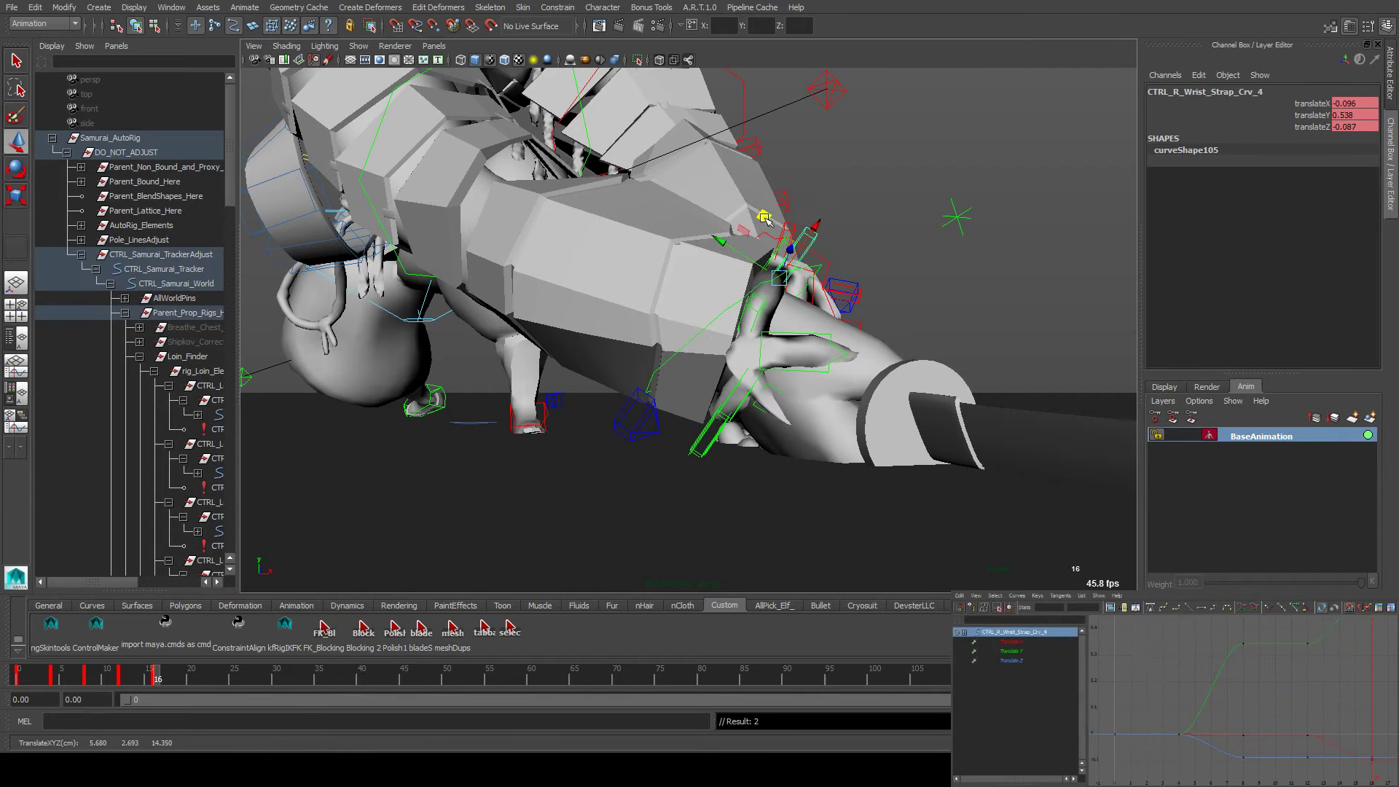
left_click_drag(777, 213, 668, 333, "alt")
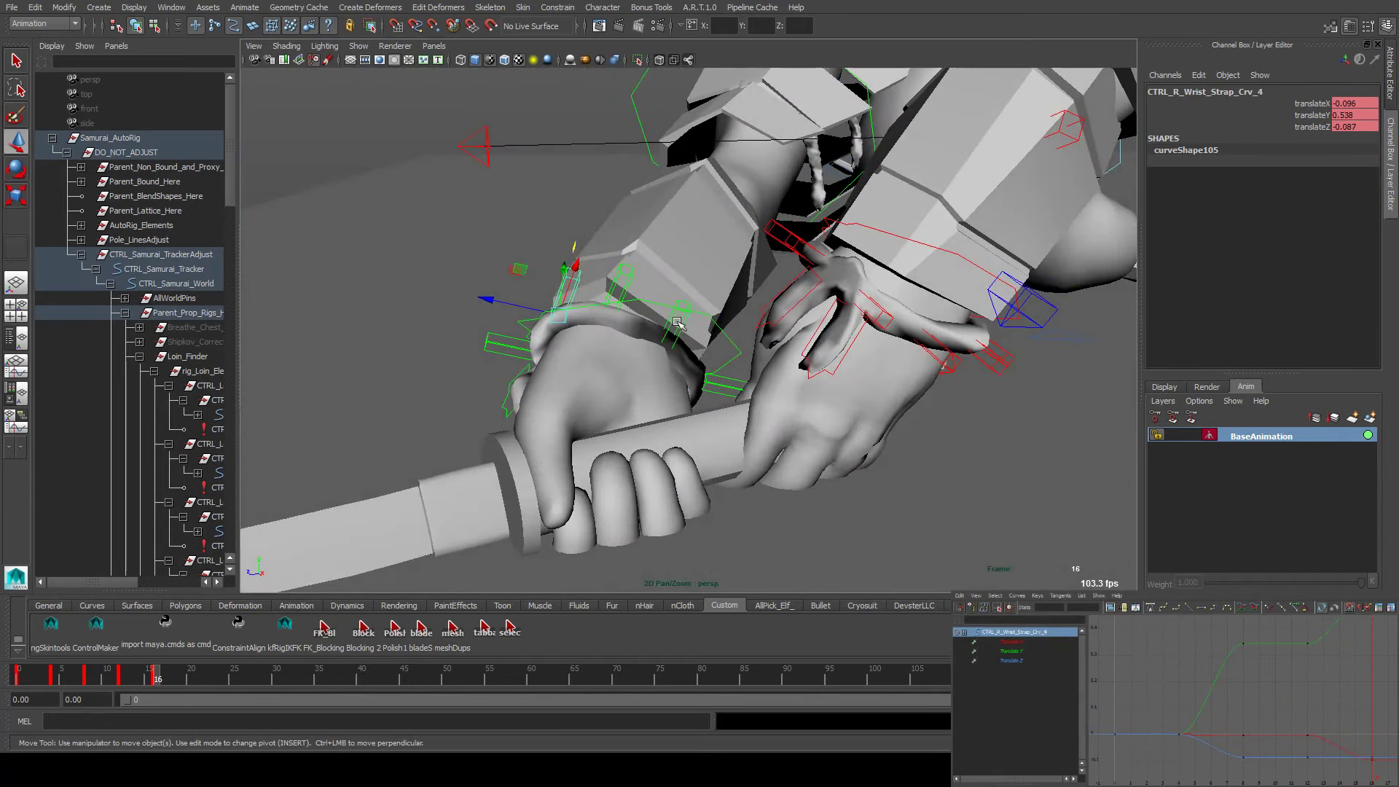
left_click(624, 293)
middle_click_drag(624, 293, 646, 299)
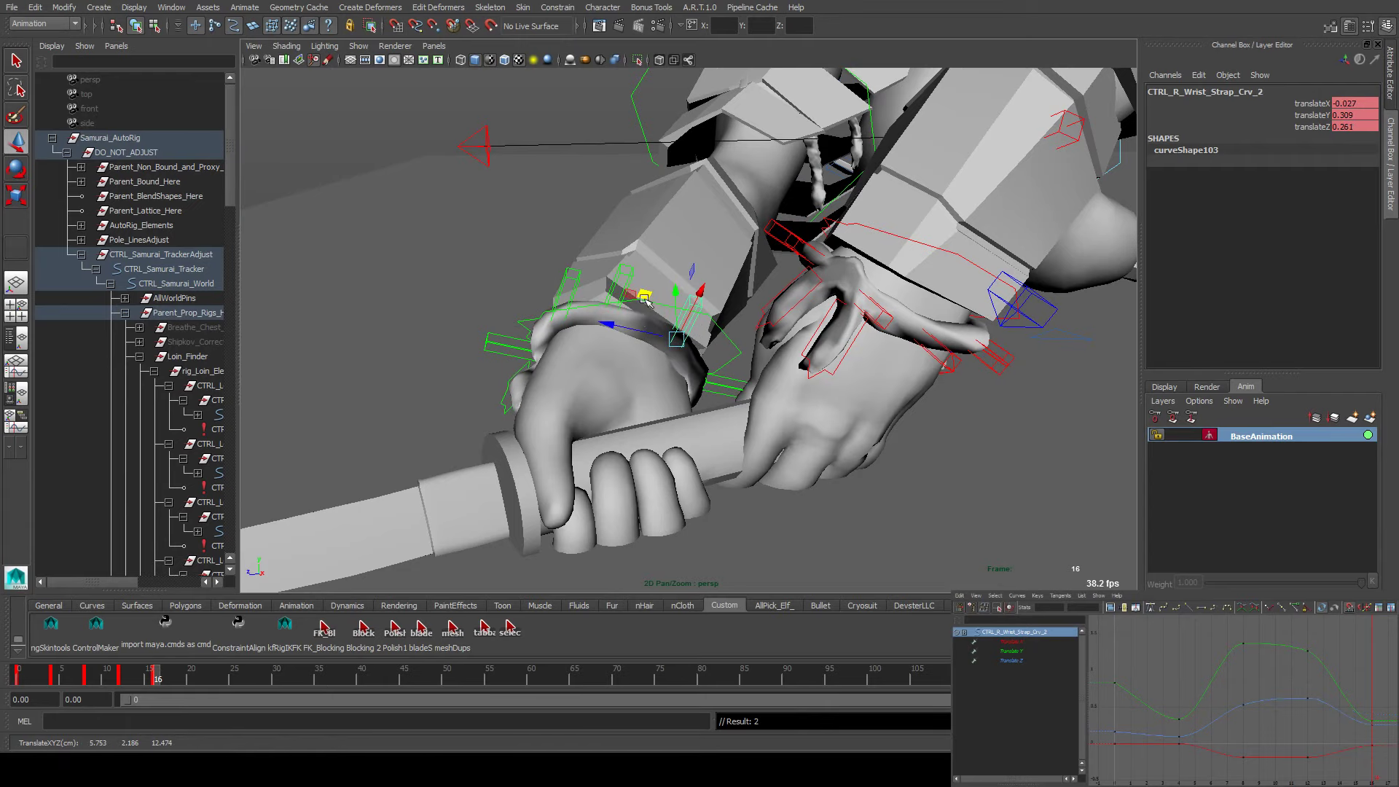
Recall the saved strap selection and key all its controls at frame 20
left_click(421, 633)
key("alt+v")
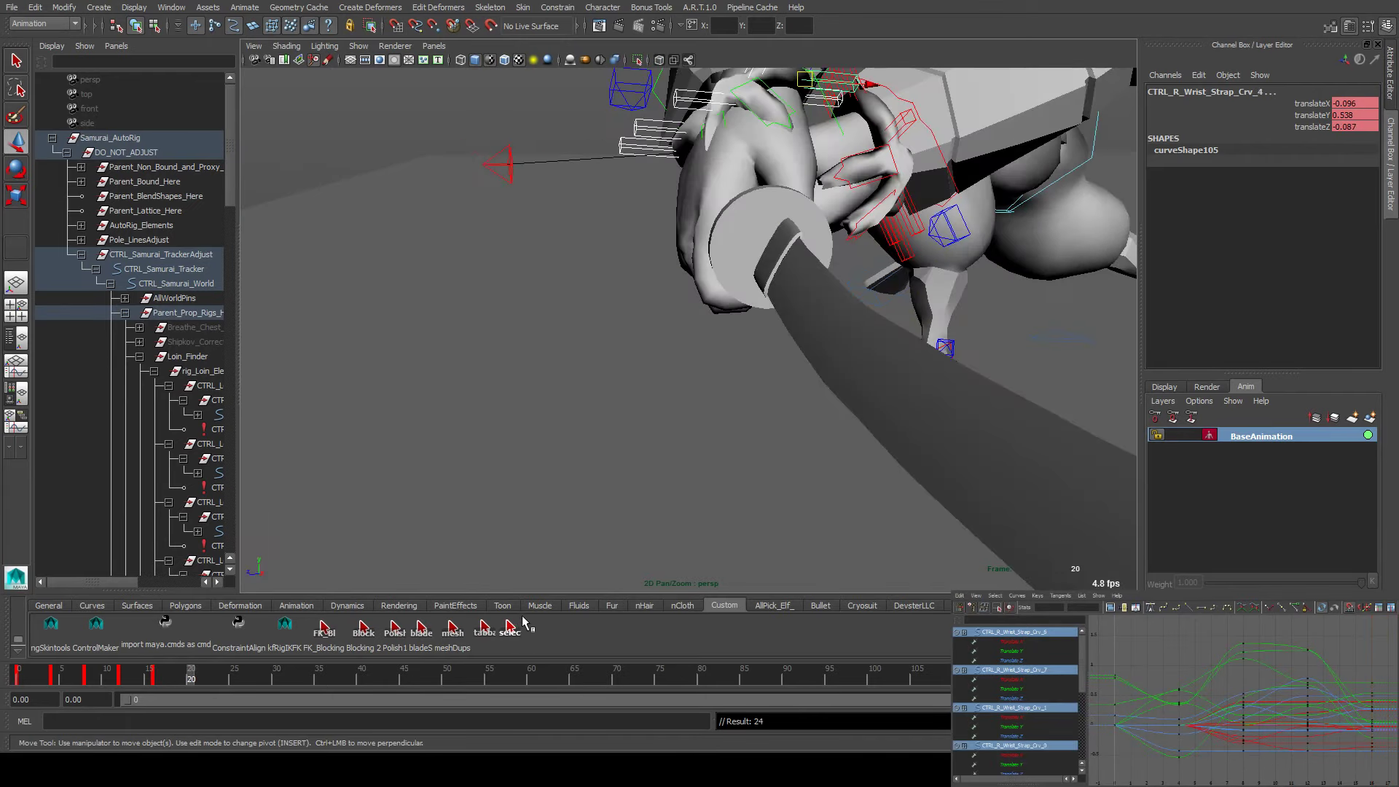
left_click_drag(554, 437, 812, 346, "alt")
At frame 20, move CTRL_R_Wrist_Strap_Crv_6 toward the forearm armor, to about 0.387, 0.461, -0.165
left_click(802, 303)
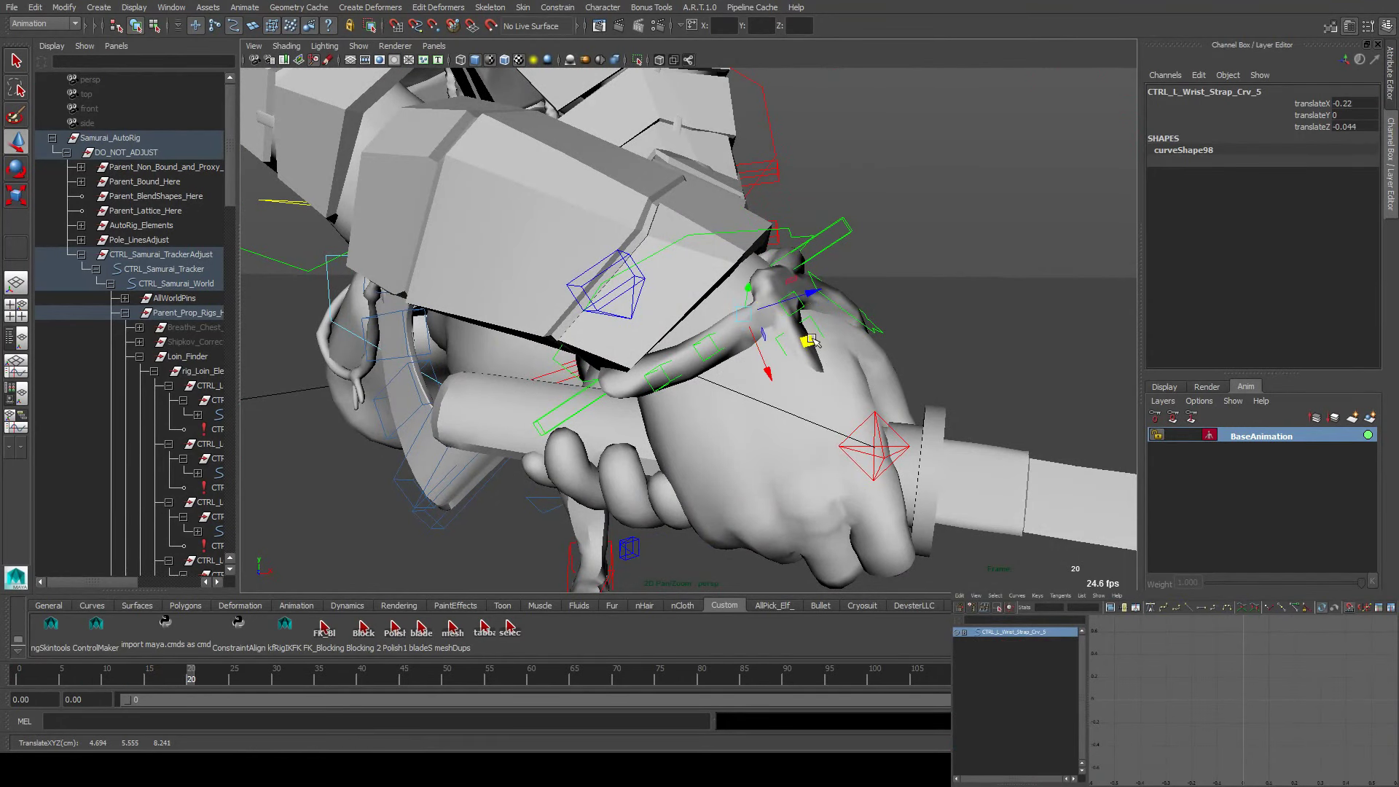
left_click(792, 299)
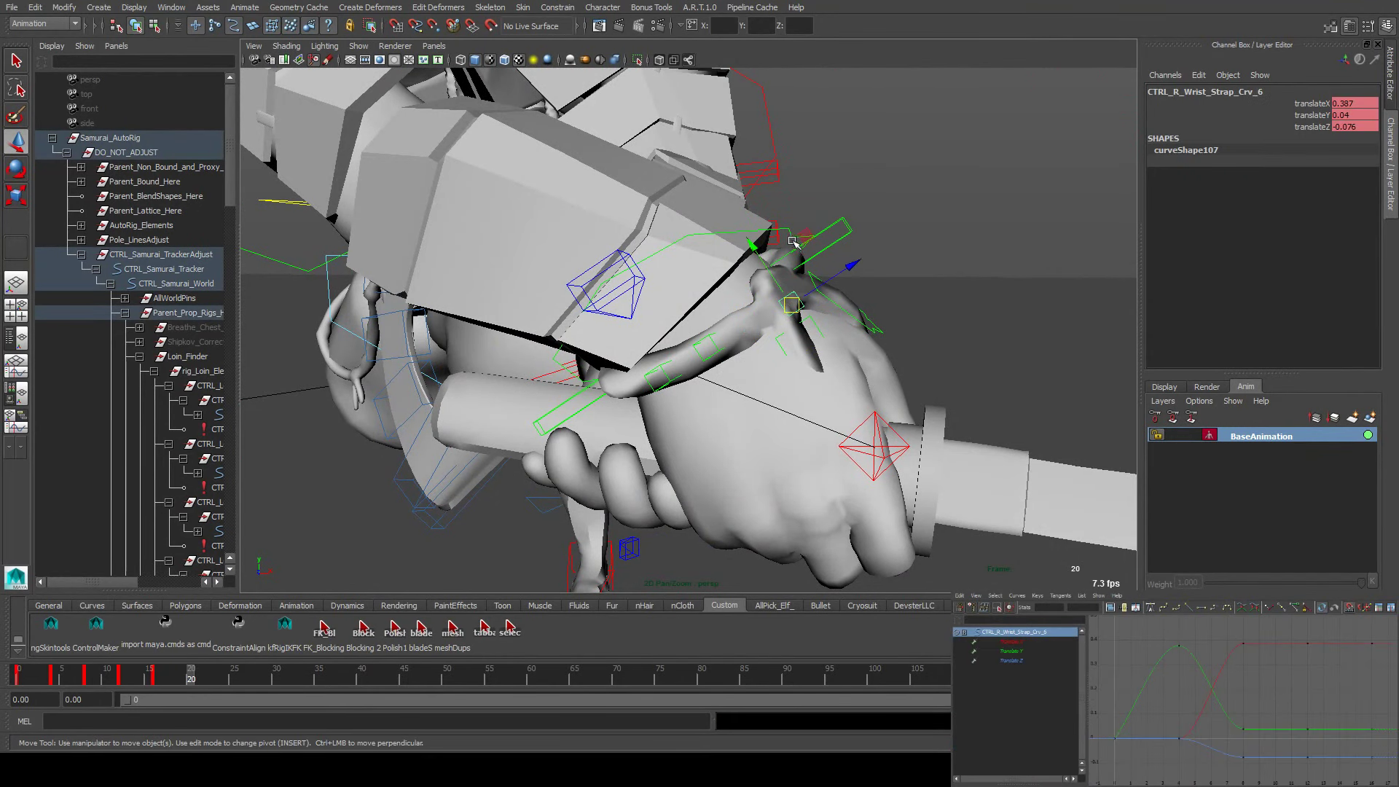
left_click(823, 307)
left_click(792, 301)
left_click_drag(802, 236, 845, 222)
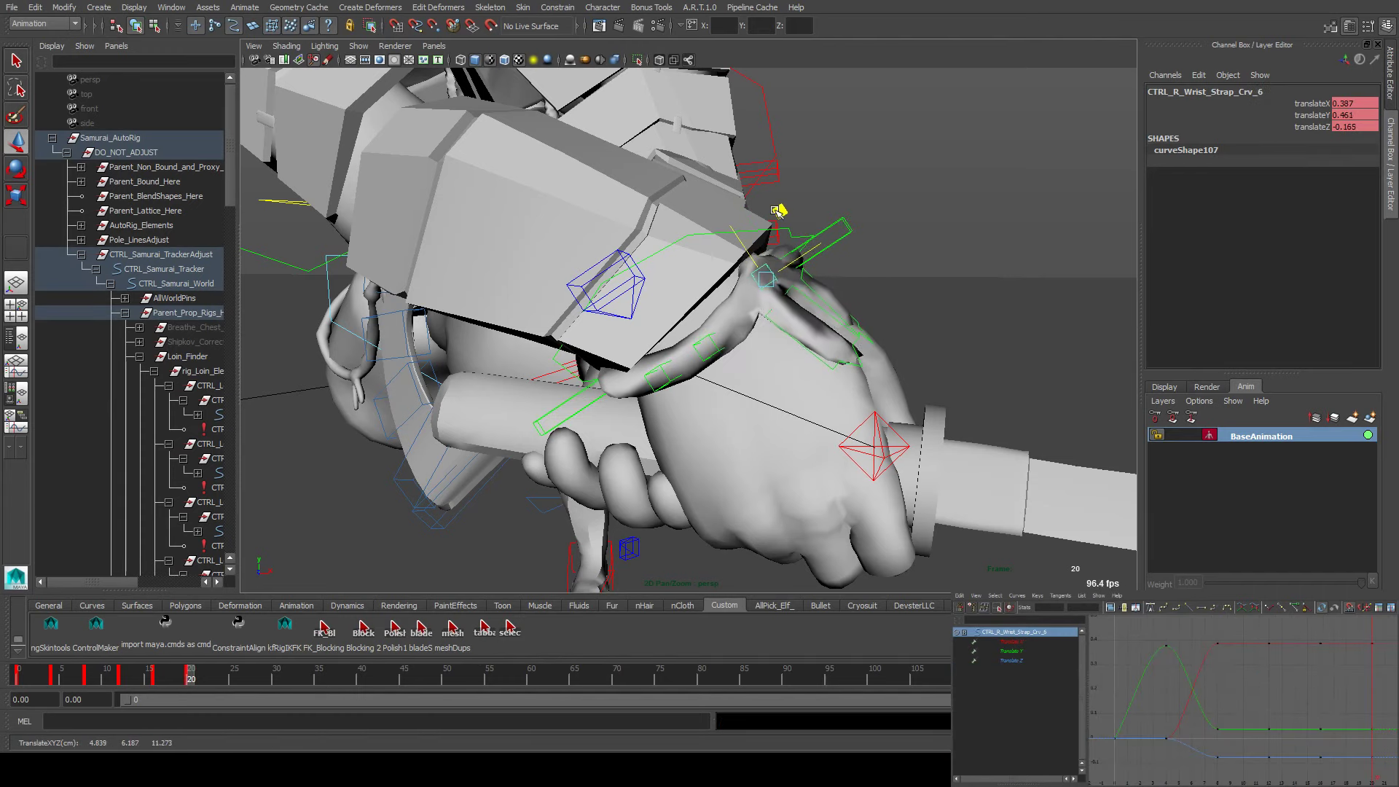
Move CTRL_R_Wrist_Strap_Crv_5 to about -0.086, 0.598, -0.523 and CTRL_R_Wrist_Strap_Crv_7 to about 0.239, 0.399, -0.028 at frame 20
left_click(806, 213)
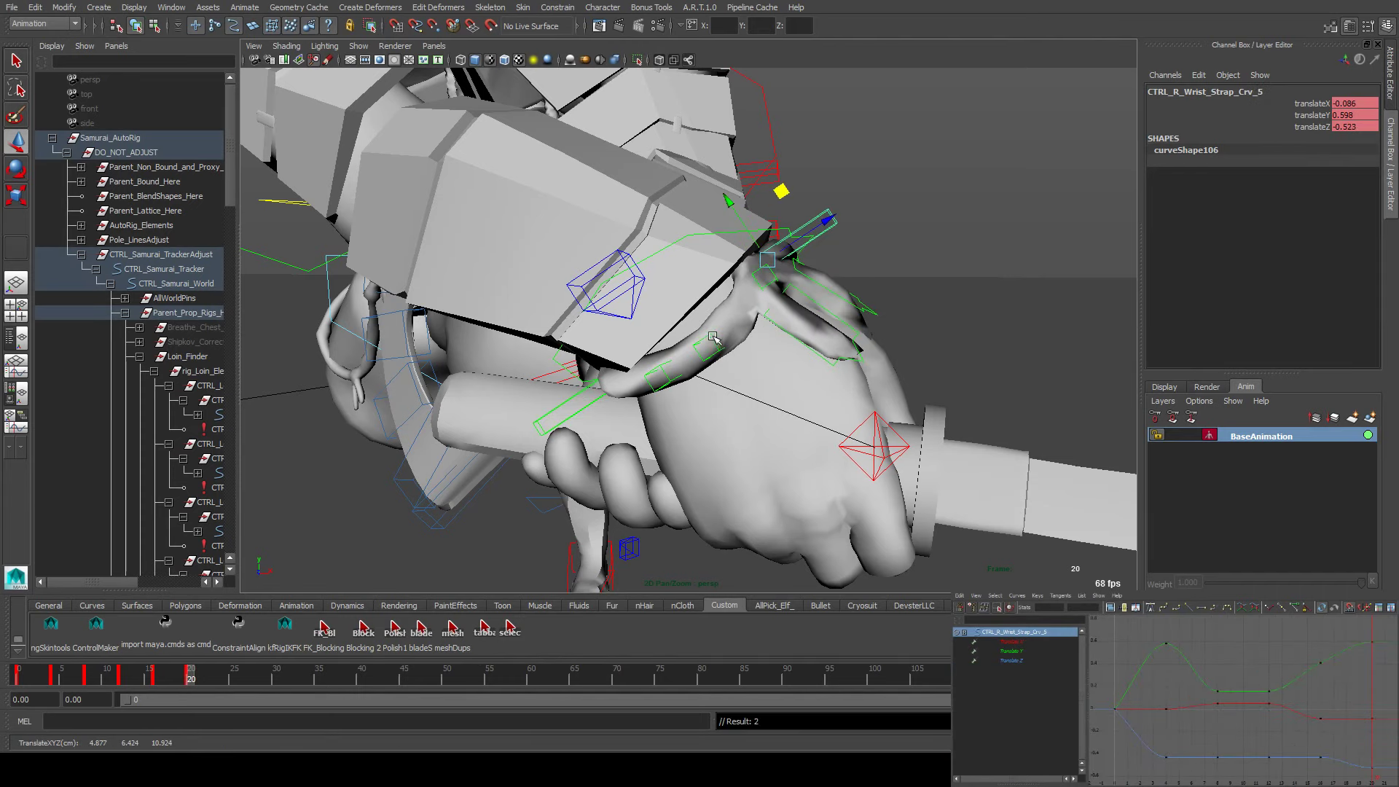
left_click_drag(724, 274, 717, 252)
left_click_drag(717, 252, 795, 331, "alt")
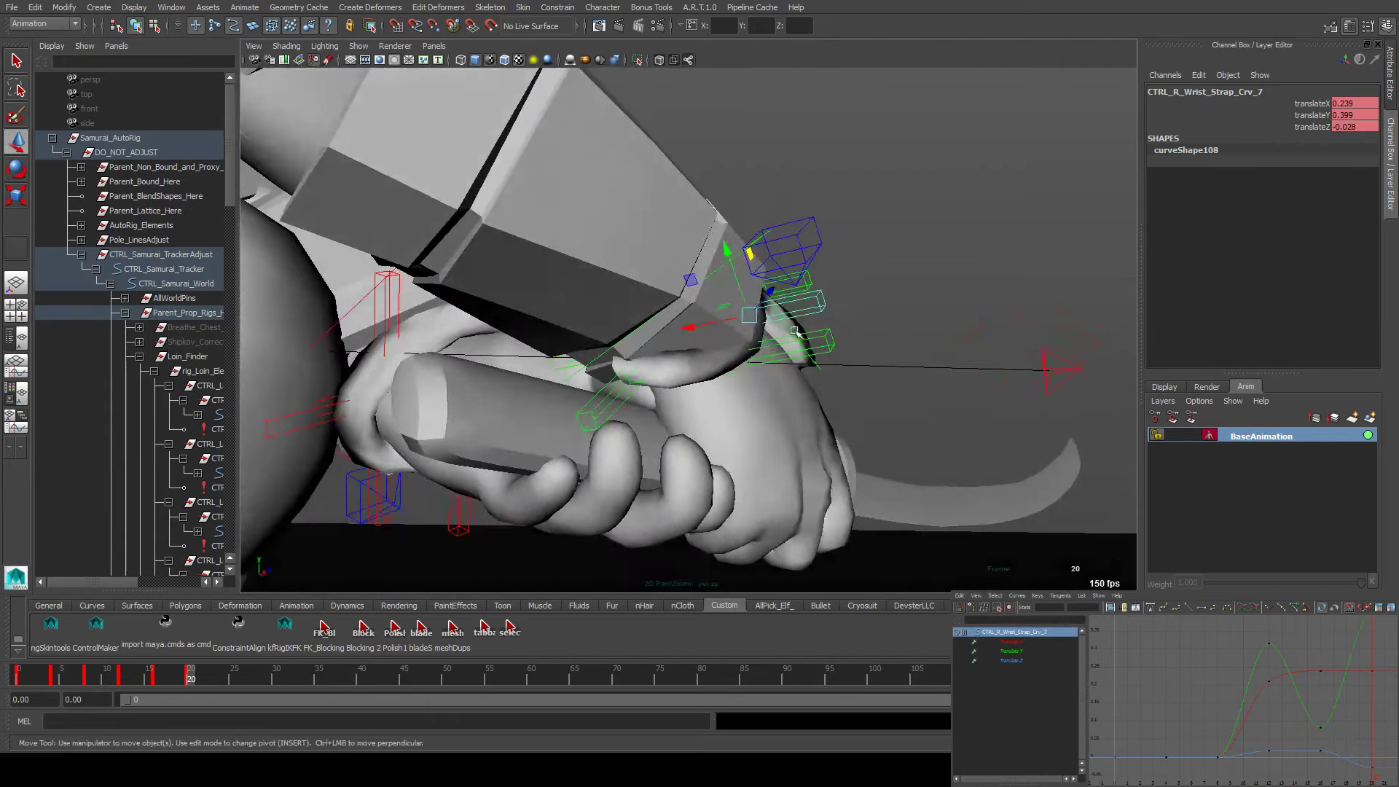
Adjust the strap controls on the inner side of the wrist at frame 20, placing CTRL_R_Wrist_Strap_Crv_3 at about -0.307, 0.356, -0.011
left_click_drag(601, 330, 758, 251)
left_click(755, 247)
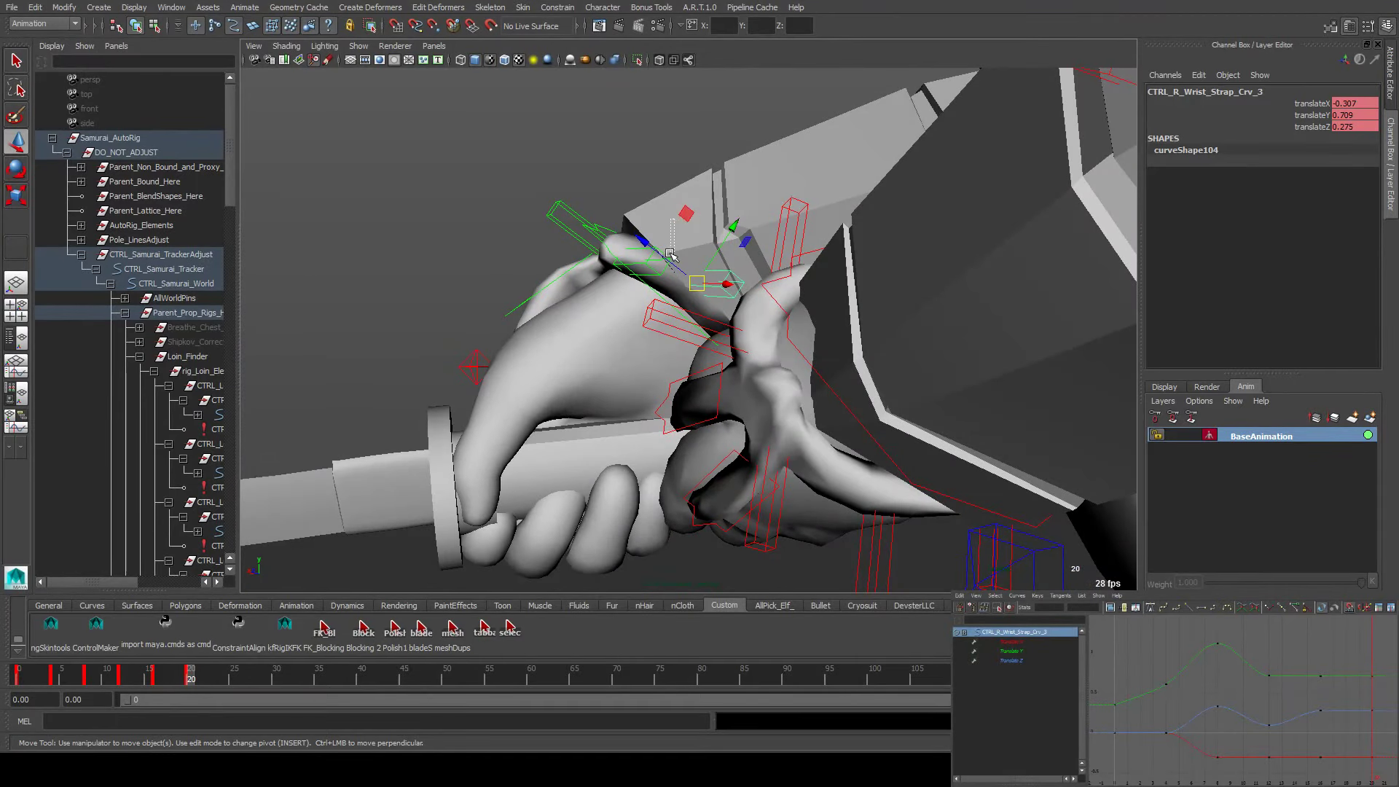
left_click(670, 254)
left_click(680, 218)
left_click_drag(681, 218, 685, 249)
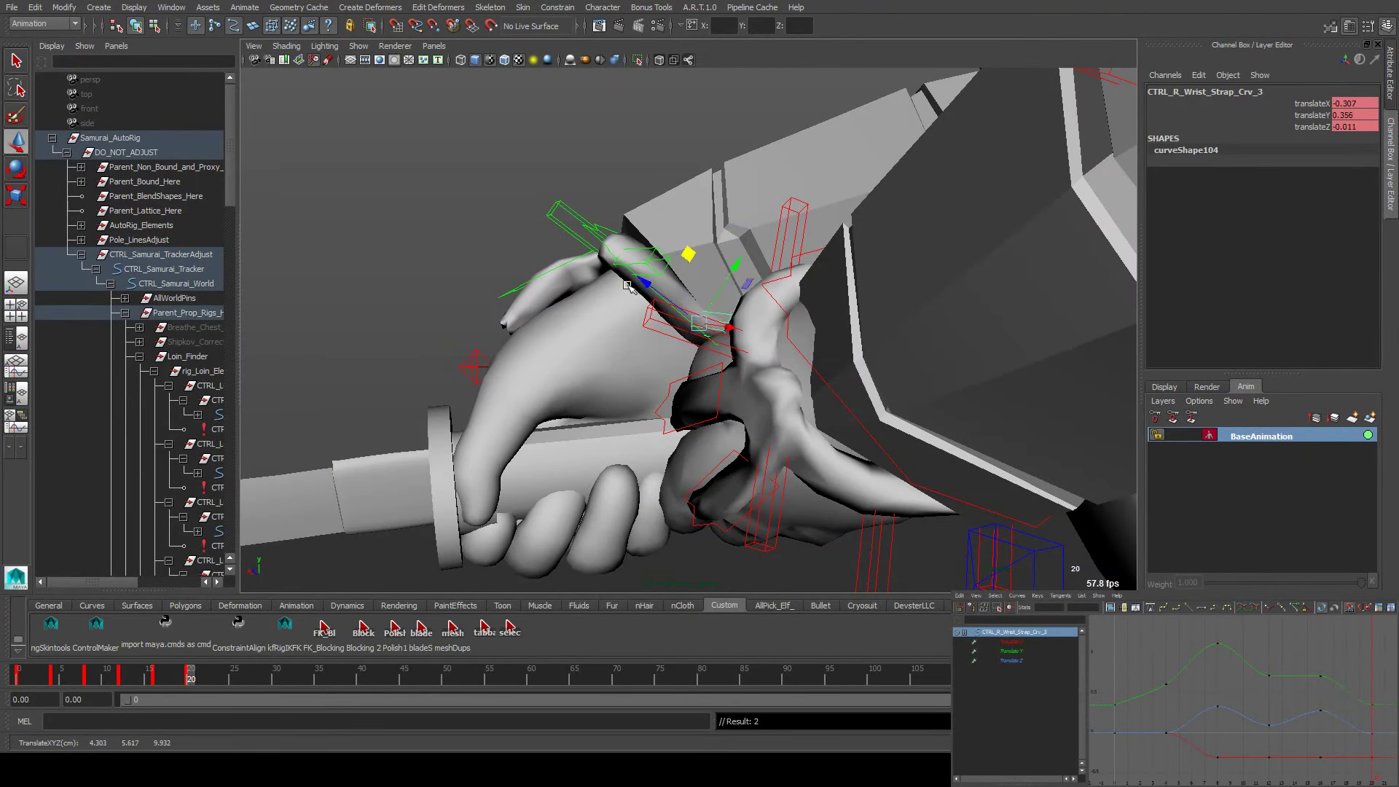
left_click_drag(627, 285, 387, 577, "alt")
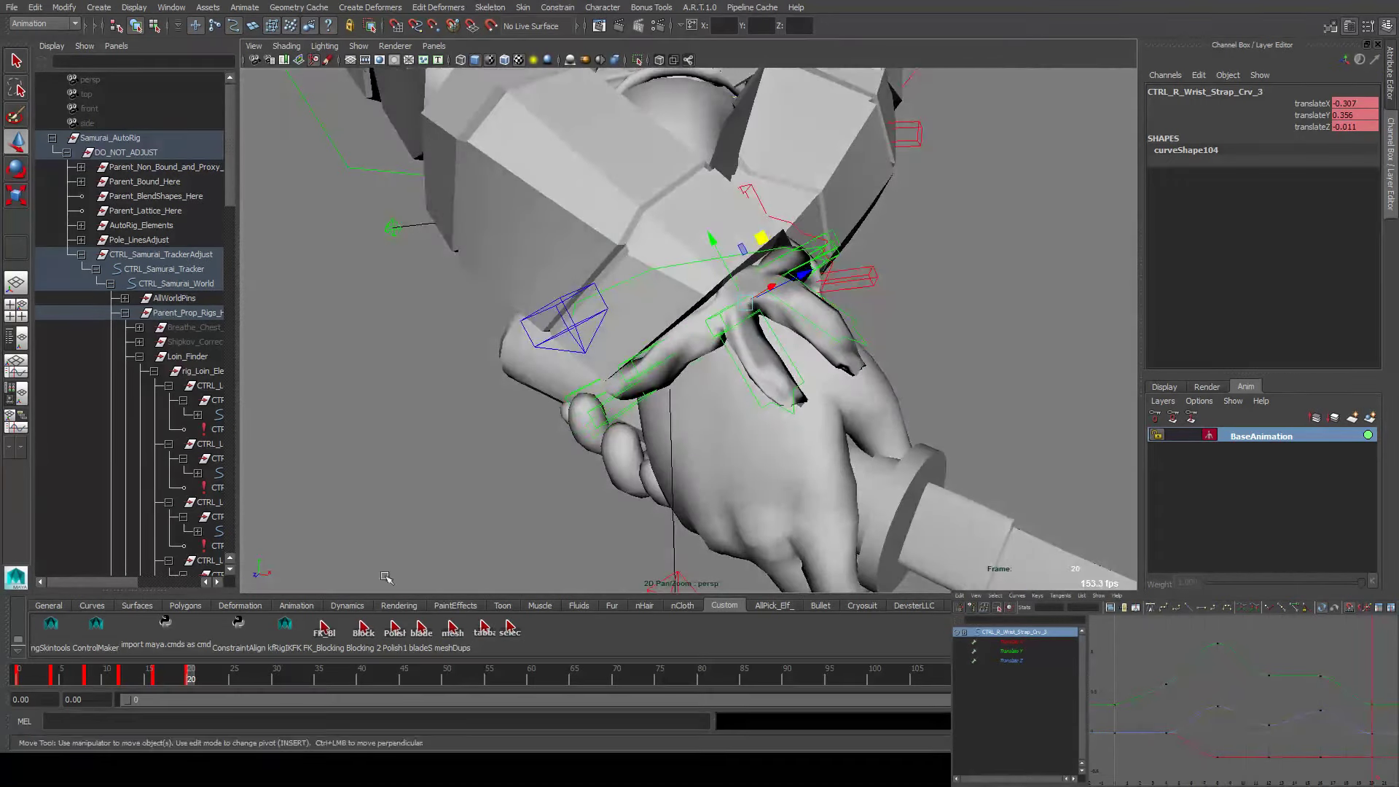
Recall the saved strap selection, key it at frame 24, and frame the wrist strap
left_click(512, 635)
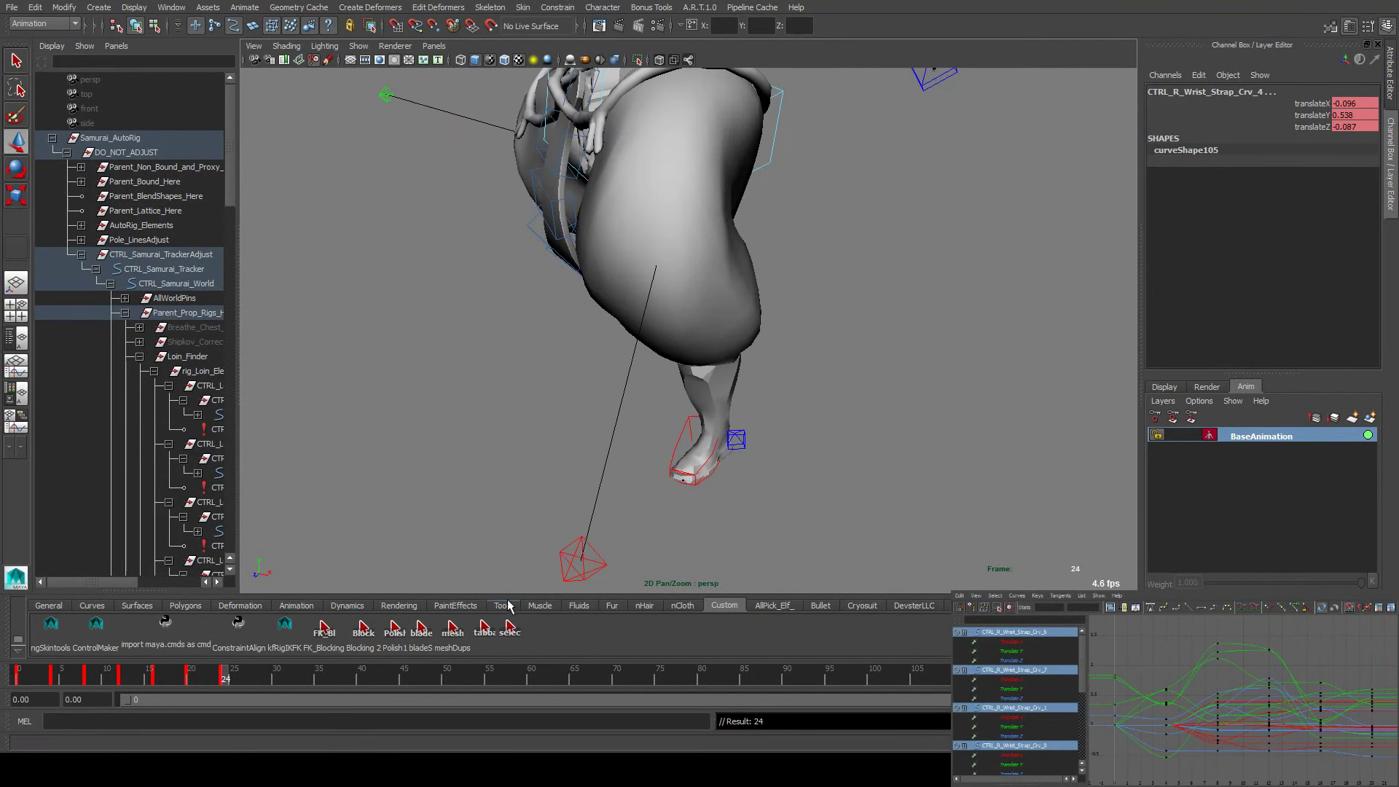
key("f")
left_click_drag(566, 474, 649, 342, "alt")
Adjust the strap controls at frame 24, including CTRL_R_Wrist_Strap_Crv_7, and place CTRL_R_Wrist_Strap_Crv_5 at about -0.086, 0.418, -0.428
left_click(701, 325)
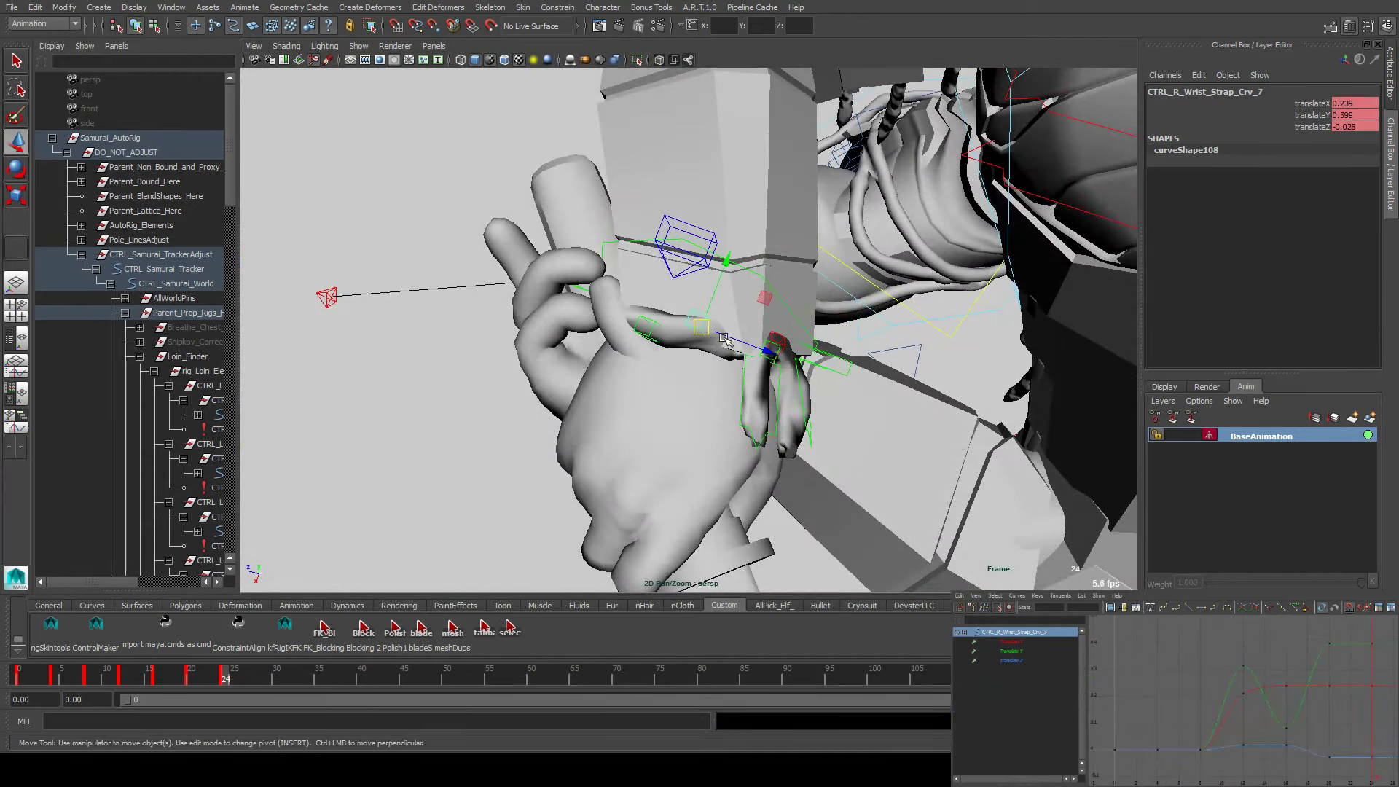
left_click_drag(788, 348, 802, 424, "alt")
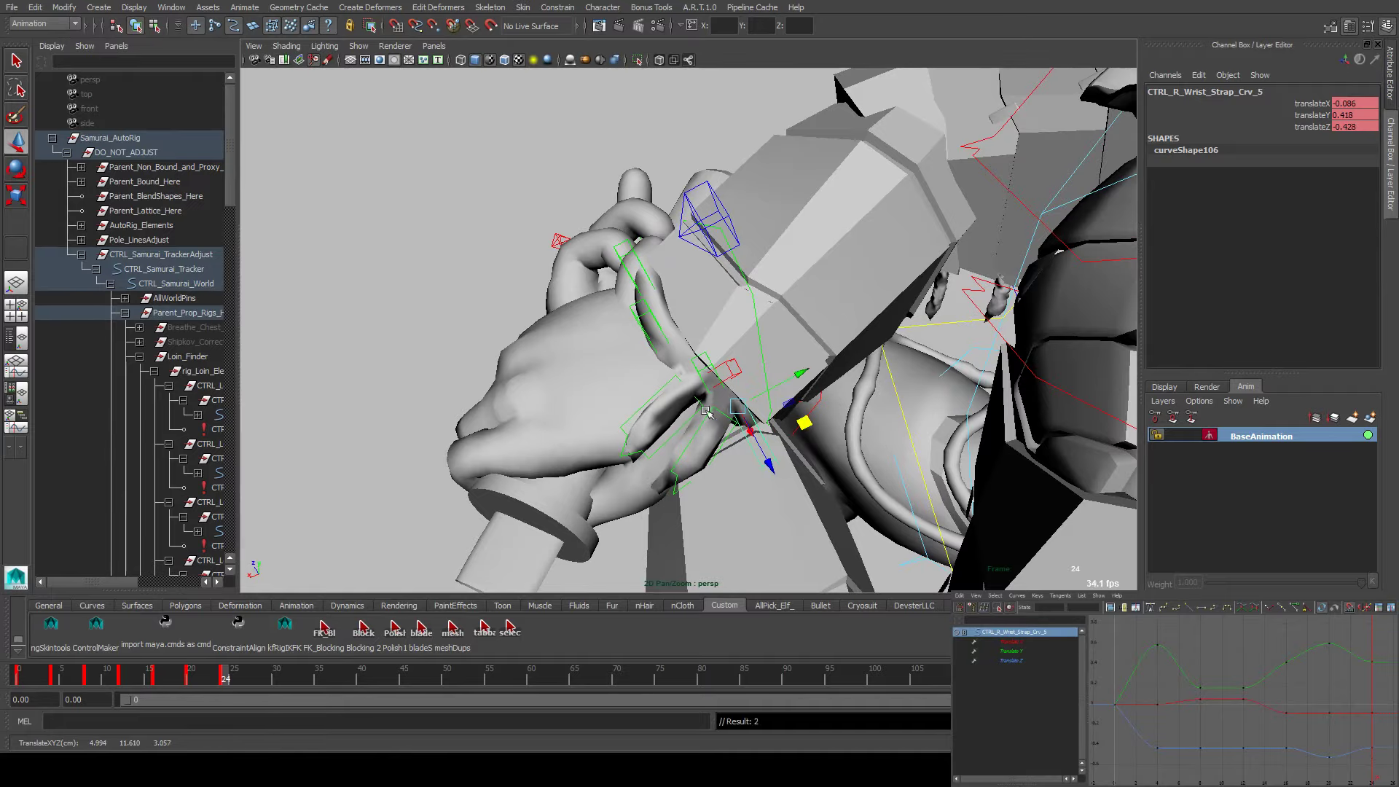
left_click_drag(707, 412, 437, 408, "alt")
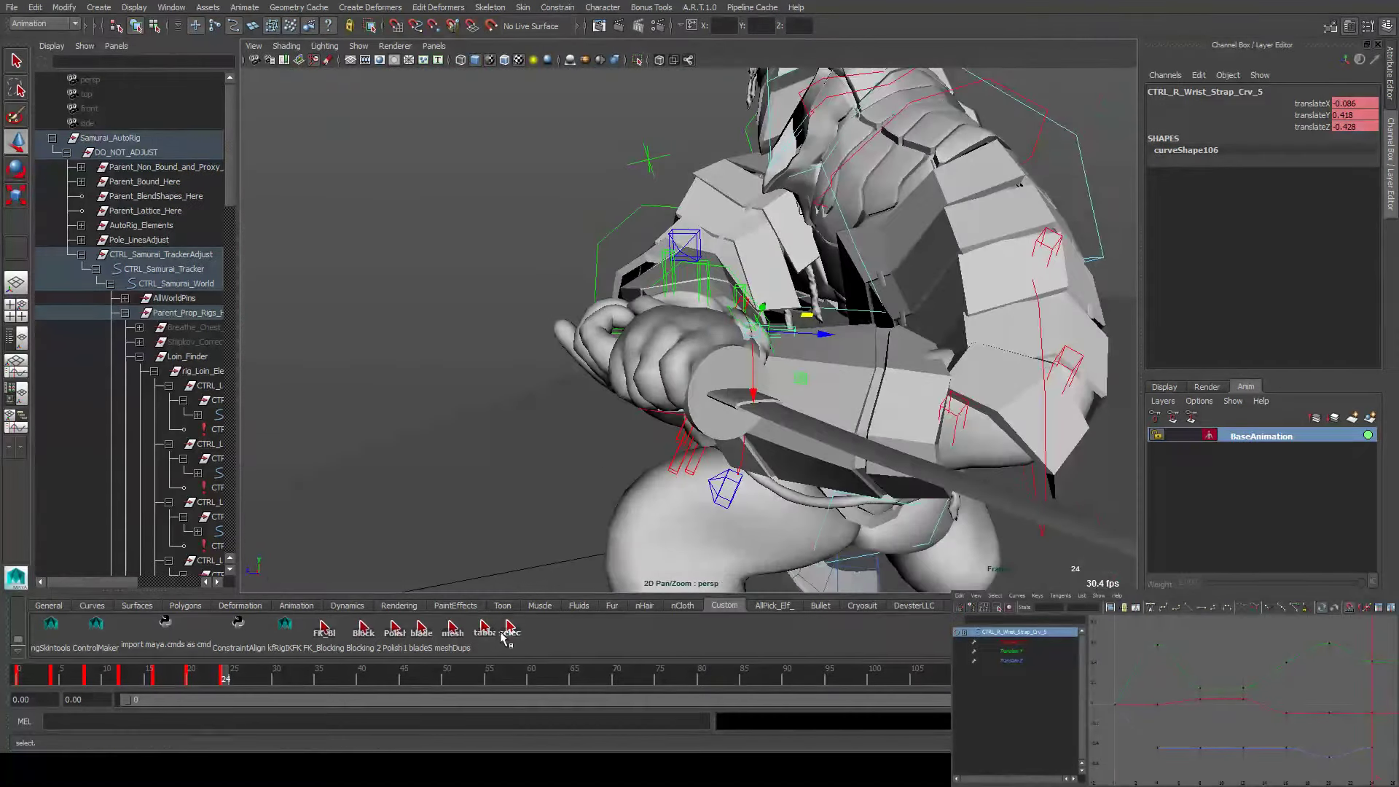
Recall the saved strap selection and key all its controls at frame 28
left_click(507, 631)
key("alt+v")
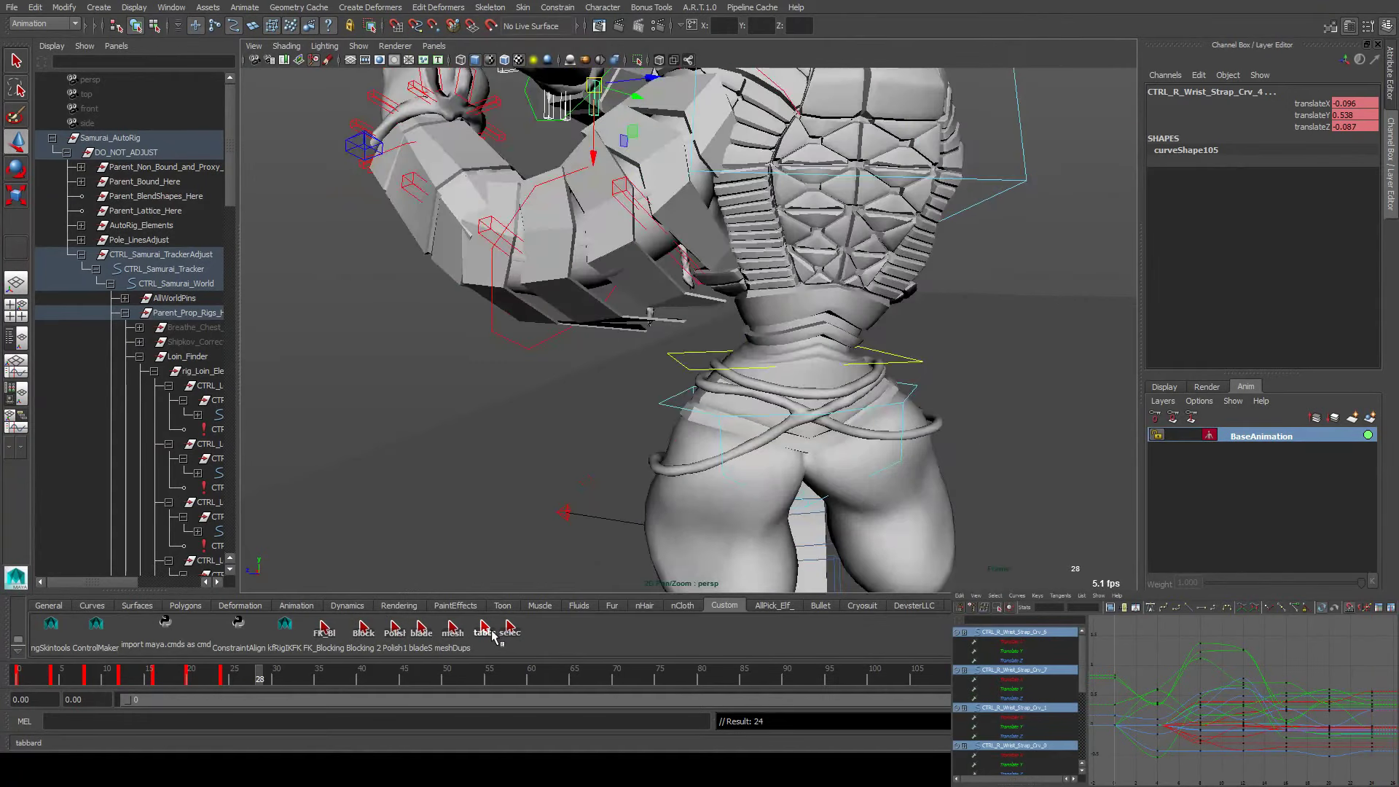
left_click(490, 631)
left_click_drag(643, 414, 757, 473, "alt")
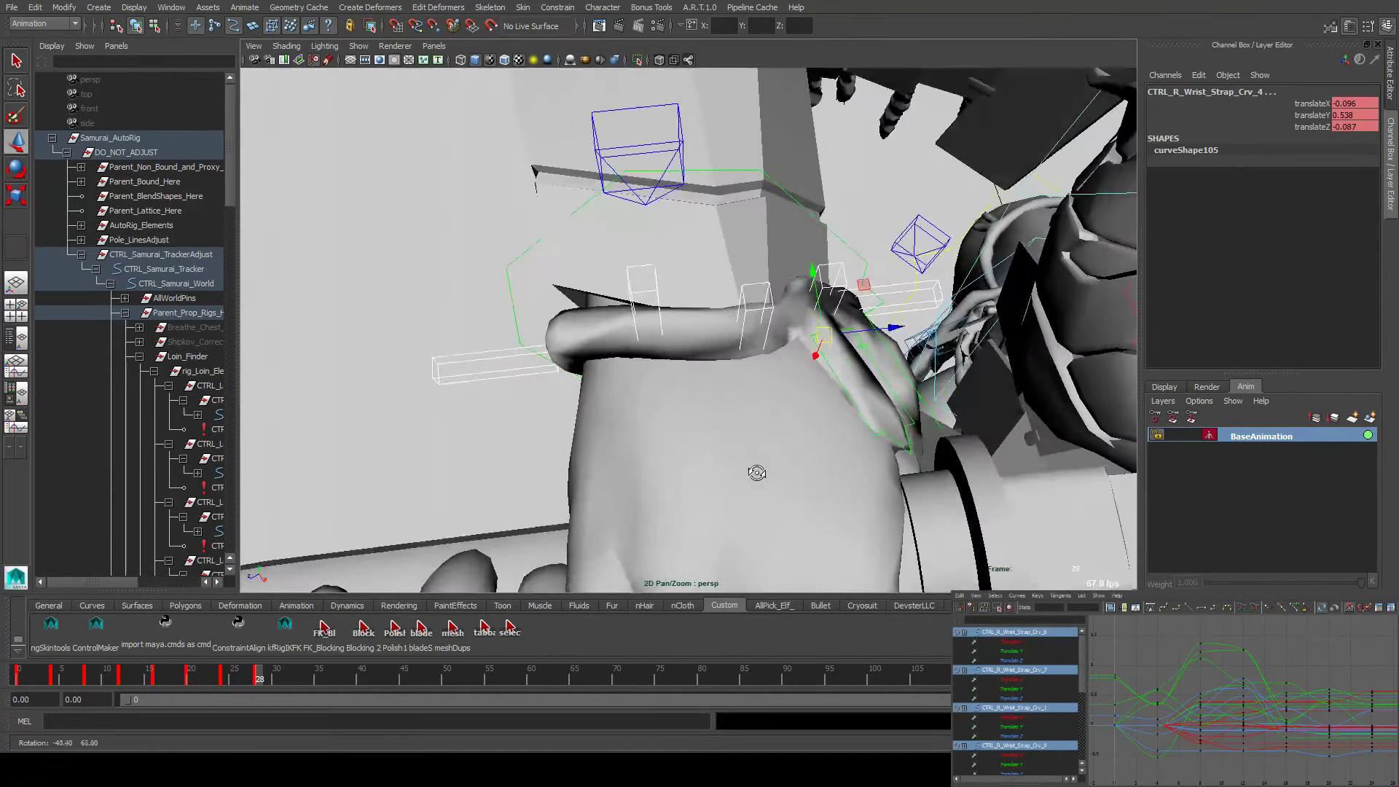
Reposition individual strap controls around the wrist at frame 28, placing CTRL_R_Wrist_Strap_Crv_7 at about 0.239, 0.041, 0.074
left_click_drag(853, 281, 896, 411, "alt")
left_click(895, 295)
left_click(892, 281)
left_click(965, 424)
left_click(999, 387)
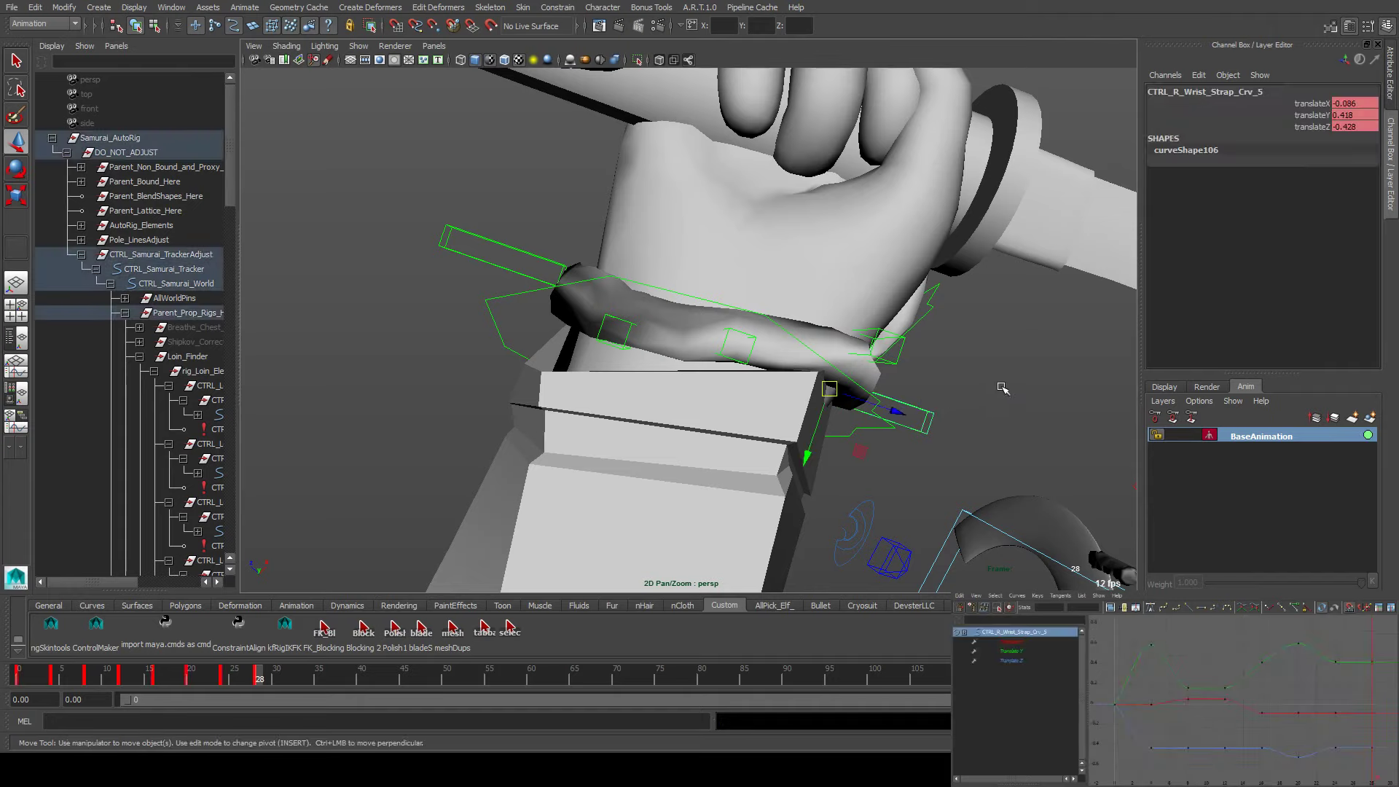
left_click_drag(999, 386, 750, 478, "alt")
left_click_drag(633, 457, 649, 423)
left_click(668, 415)
left_click(601, 211)
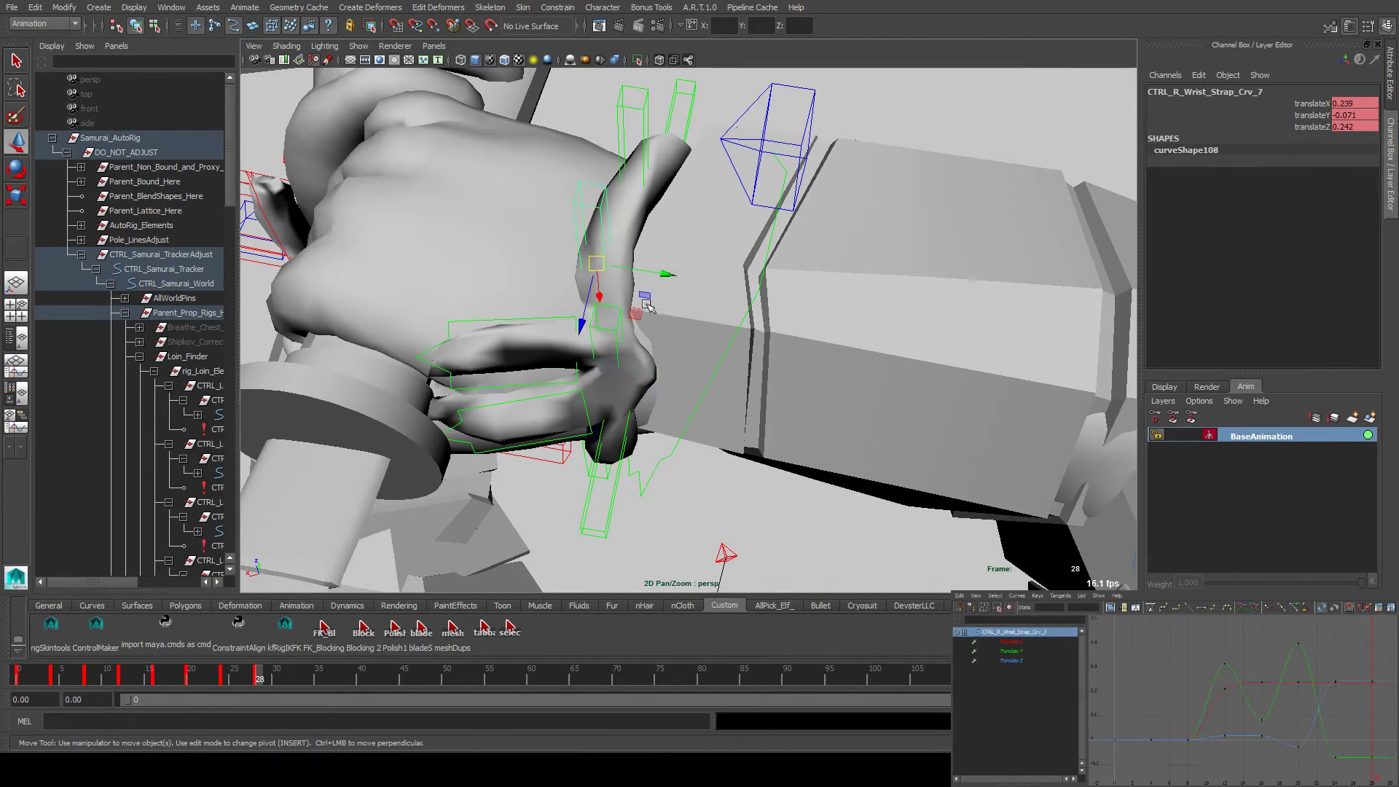
left_click_drag(649, 307, 656, 304)
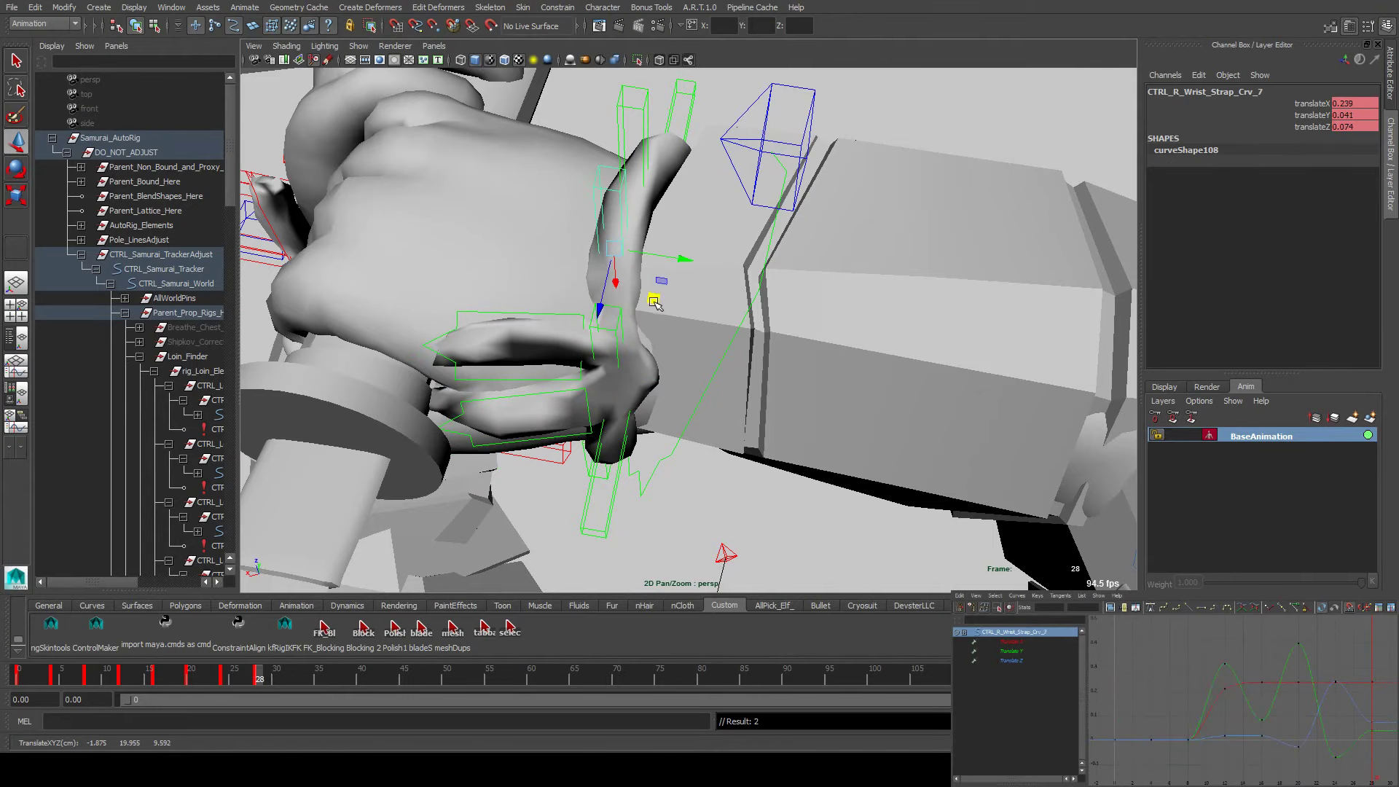
Recall the saved strap selection and key all its controls at frame 32
left_click(512, 630)
key("period")
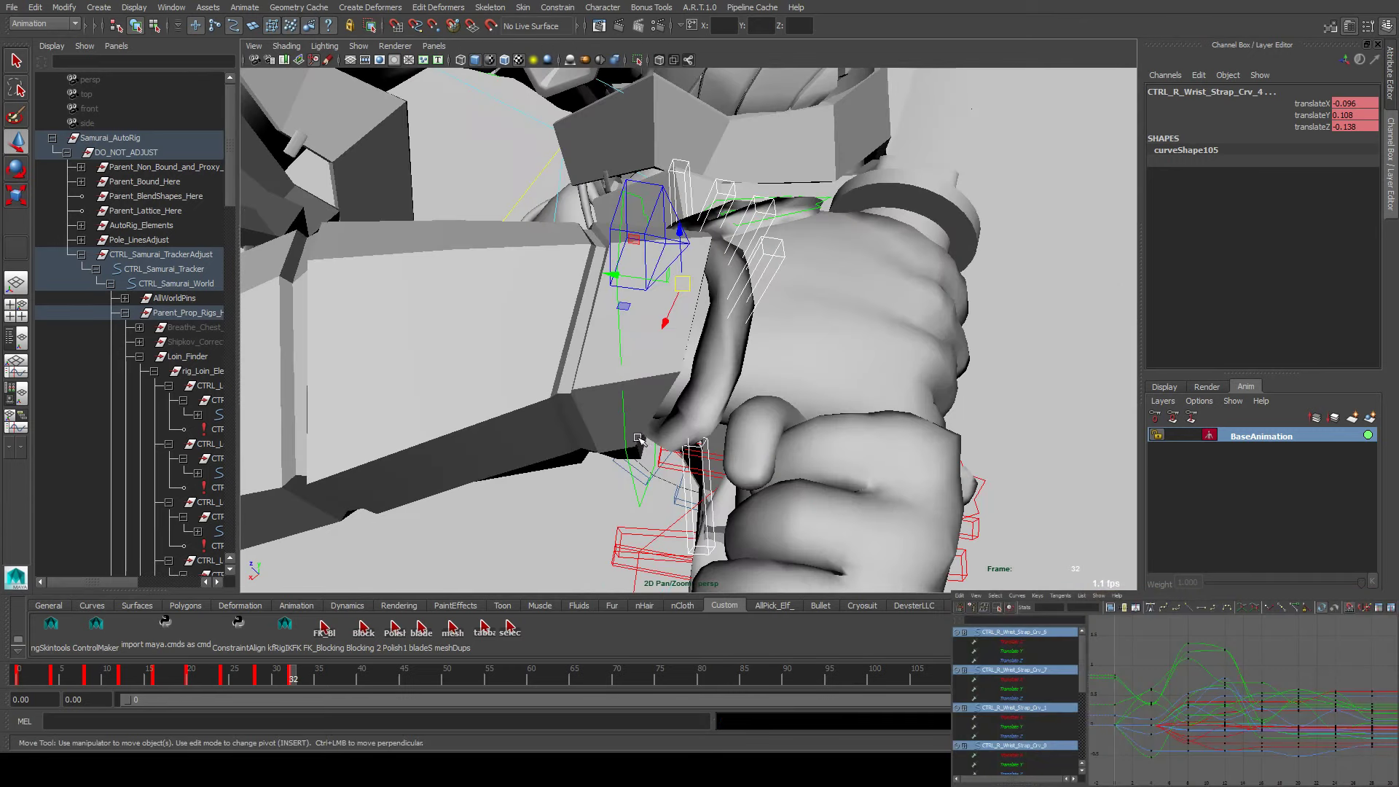
scroll(593, 425, "up", 3)
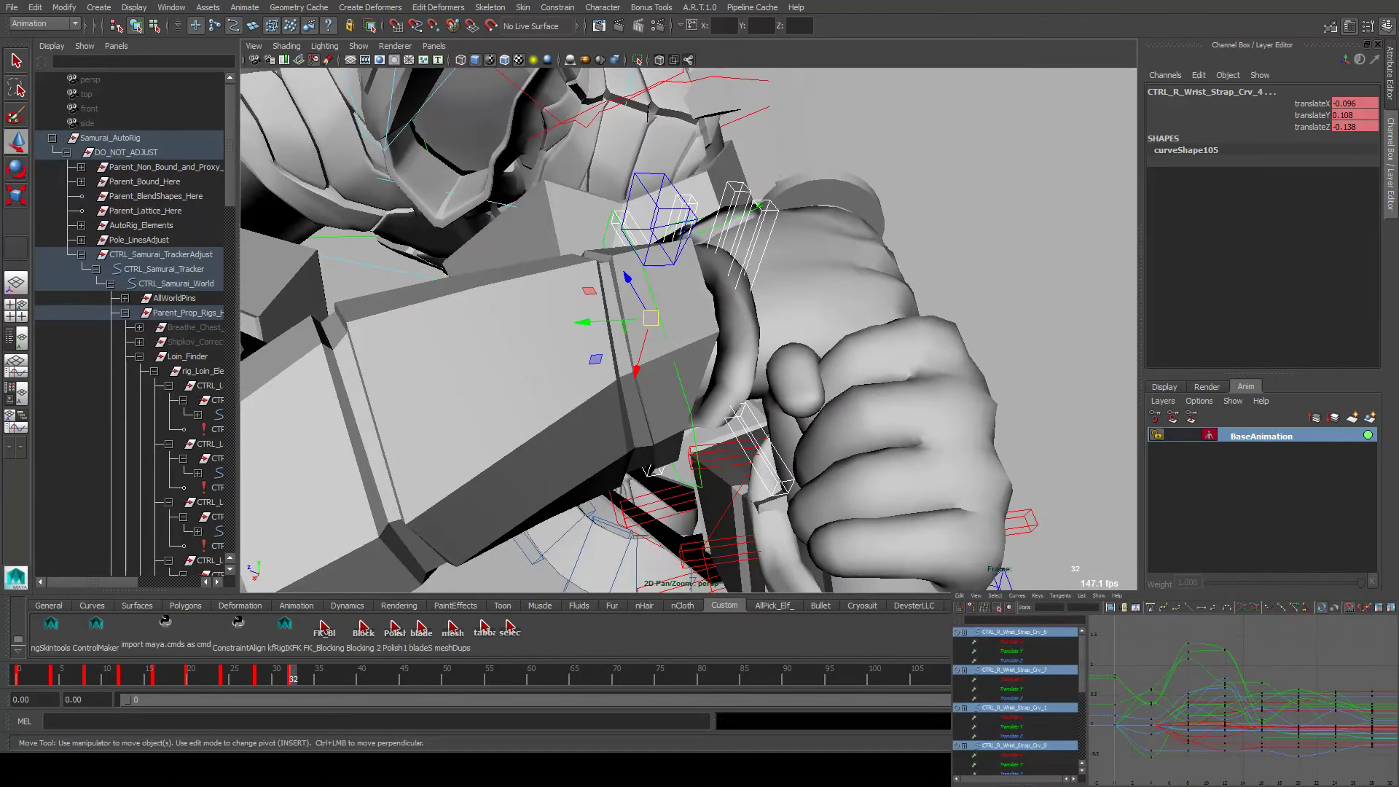
left_click(1166, 610)
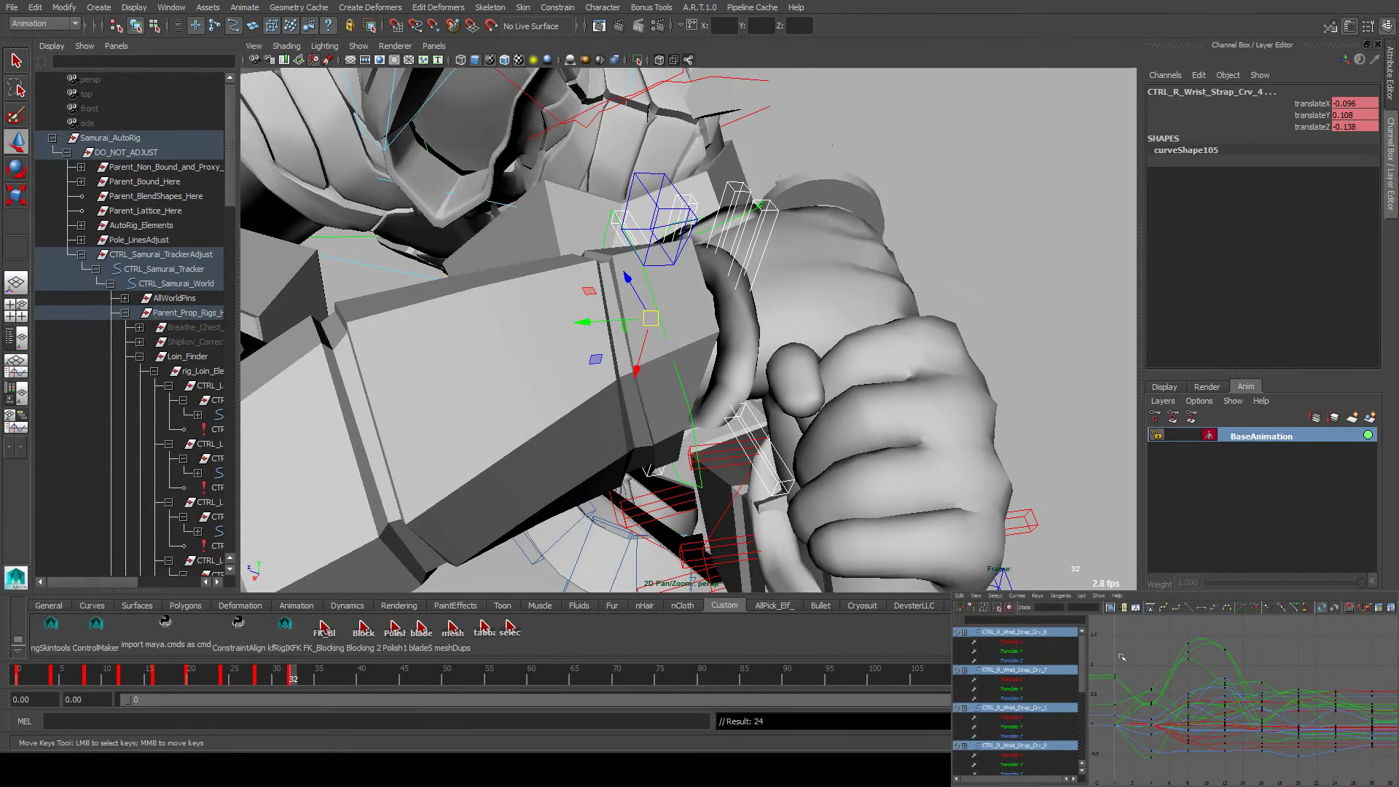
left_click_drag(614, 345, 550, 391, "alt")
left_click_drag(849, 396, 807, 333, "alt")
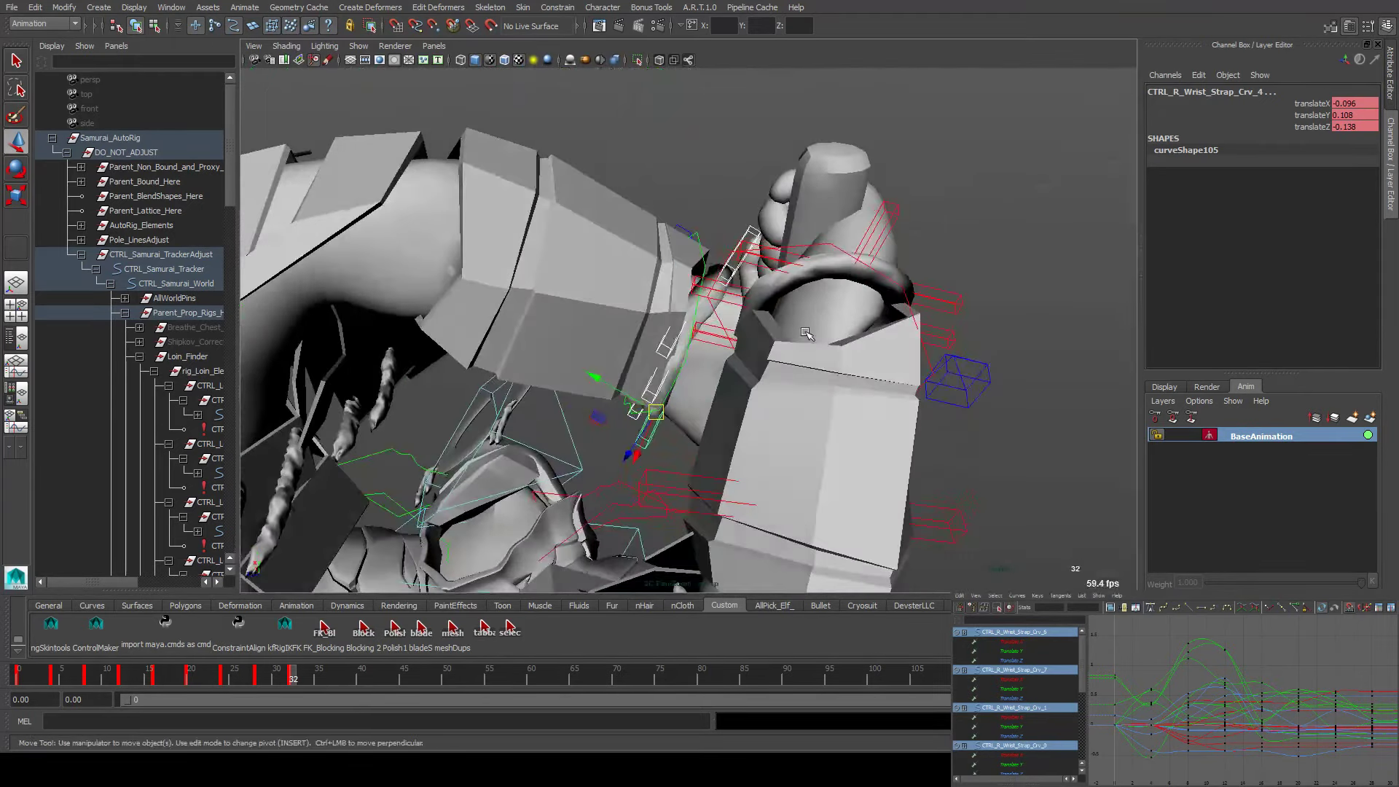
Reposition CTRL_R_Wrist_Strap_Crv_3 on the underside of the right wrist at frame 32
left_click(666, 346)
left_click_drag(666, 346, 643, 312, "alt")
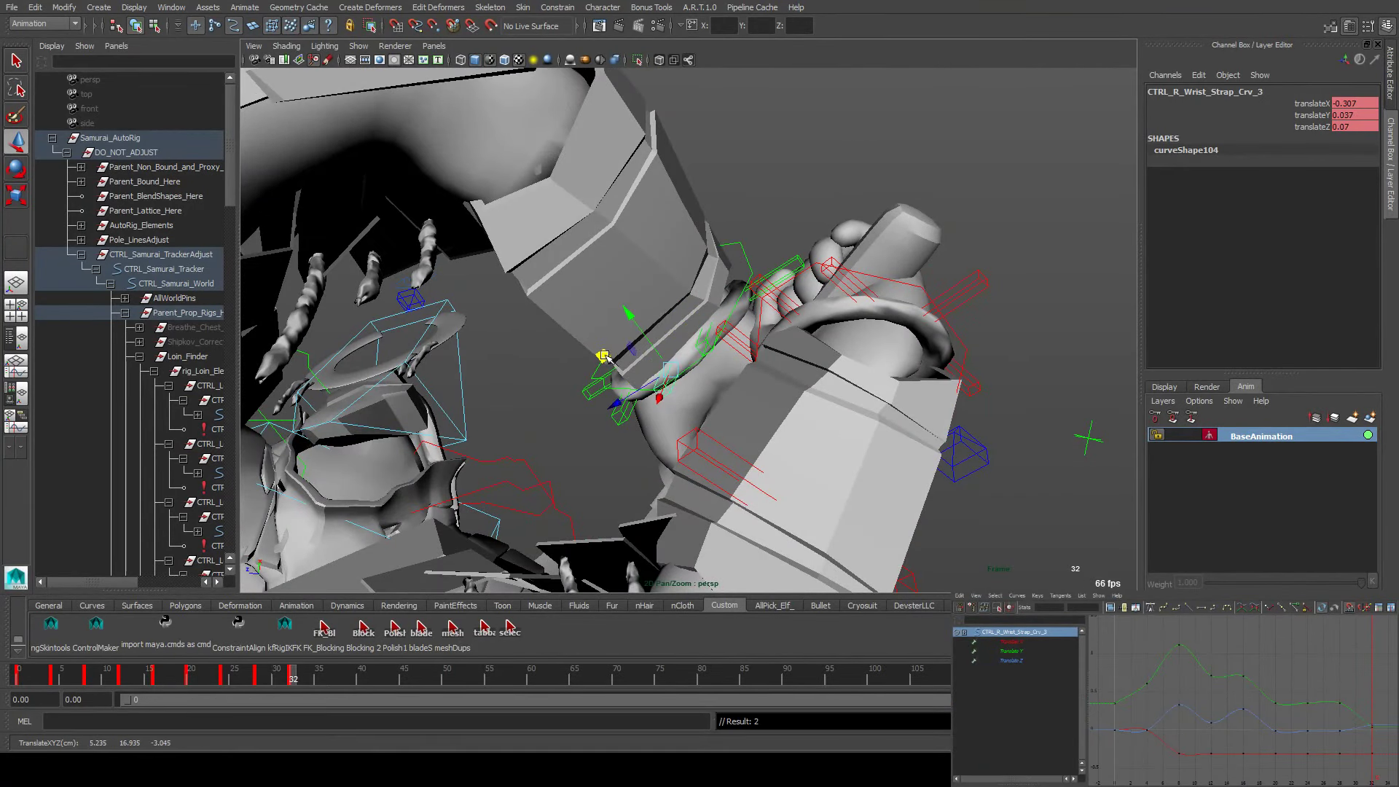
left_click_drag(603, 357, 658, 313, "alt")
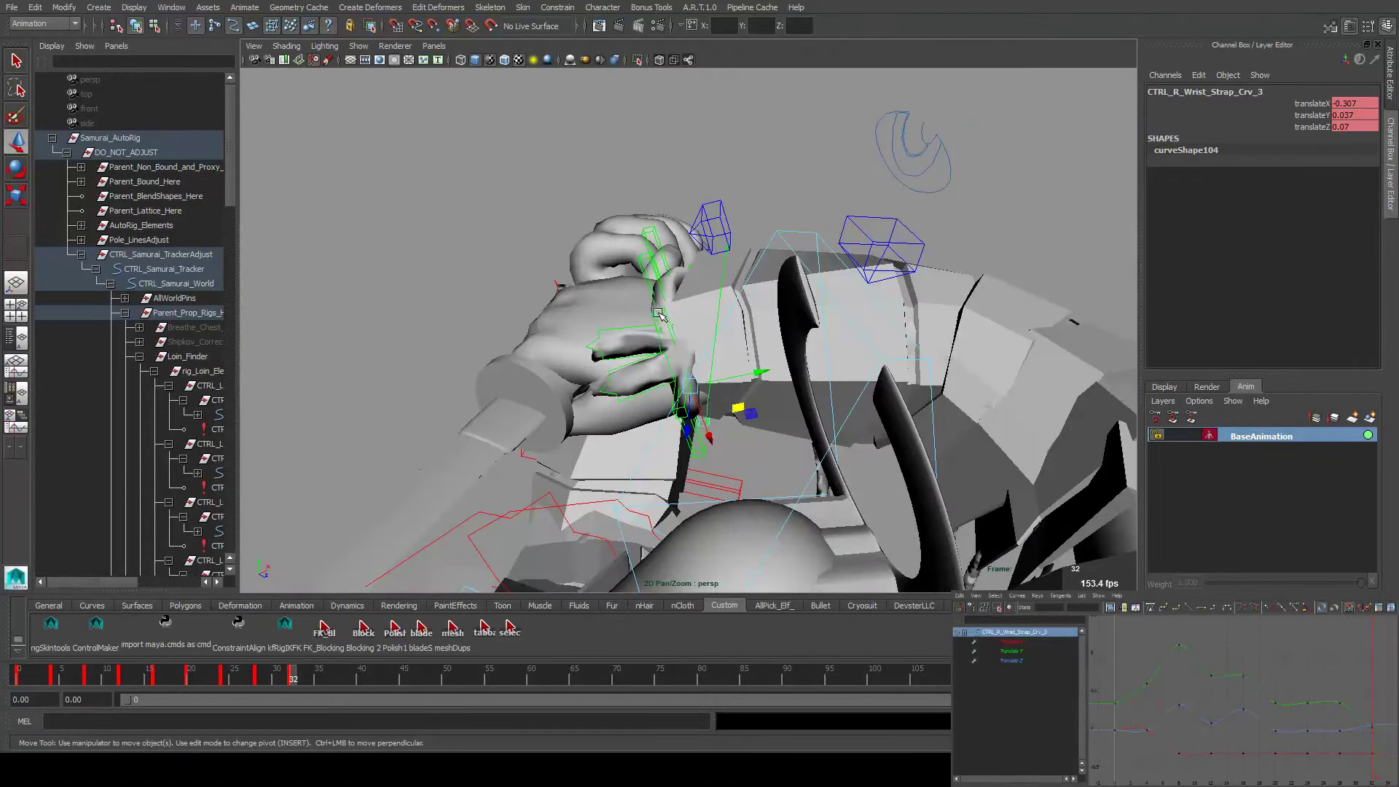
left_click_drag(712, 416, 623, 401, "alt")
At frame 32, place CTRL_R_Wrist_Strap_Crv_1 at about 0.003, 0.206, -0.066 and CTRL_R_Wrist_Strap_Crv_0 at about -0.364, -0.092, 0.21
left_click(653, 283)
left_click_drag(653, 283, 701, 226, "alt")
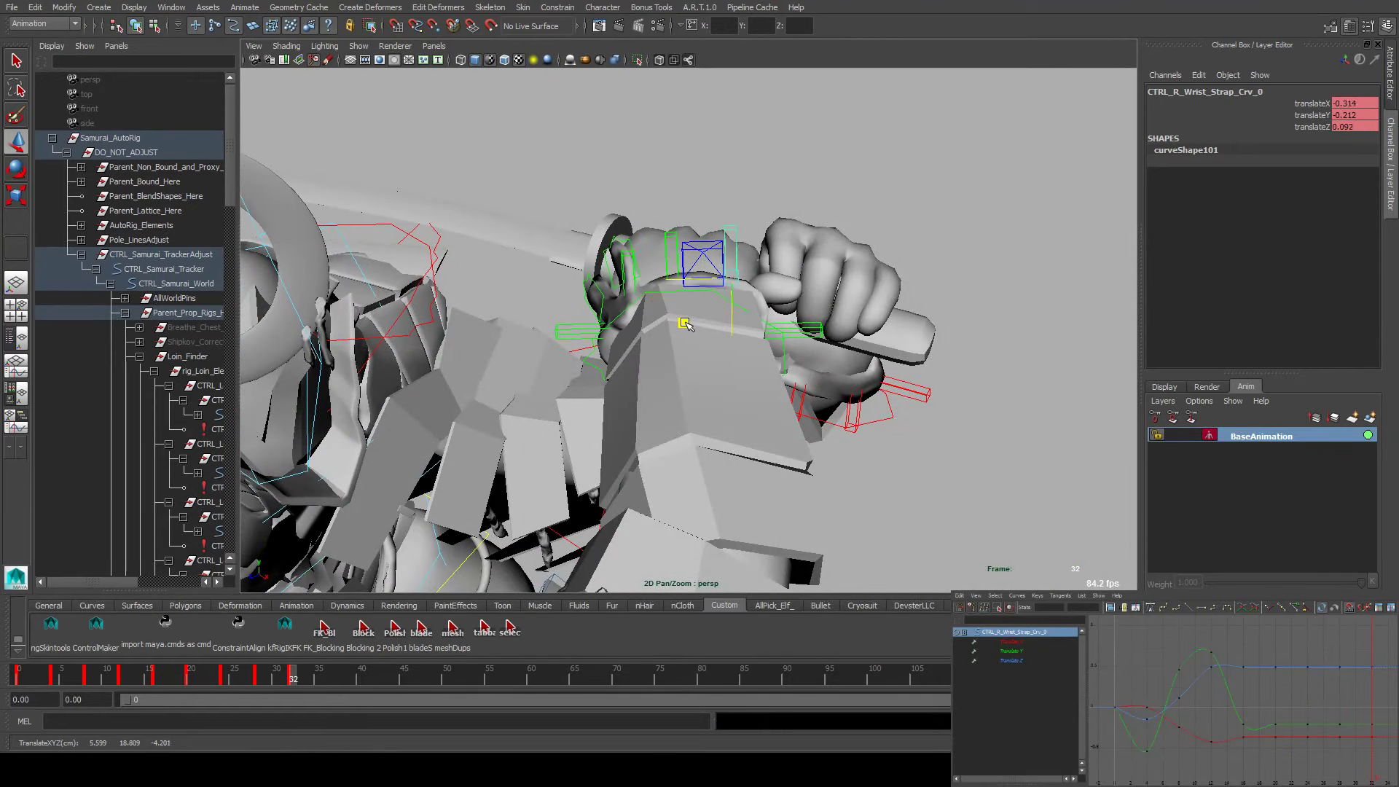
left_click_drag(685, 321, 686, 319)
left_click_drag(687, 319, 724, 301, "alt")
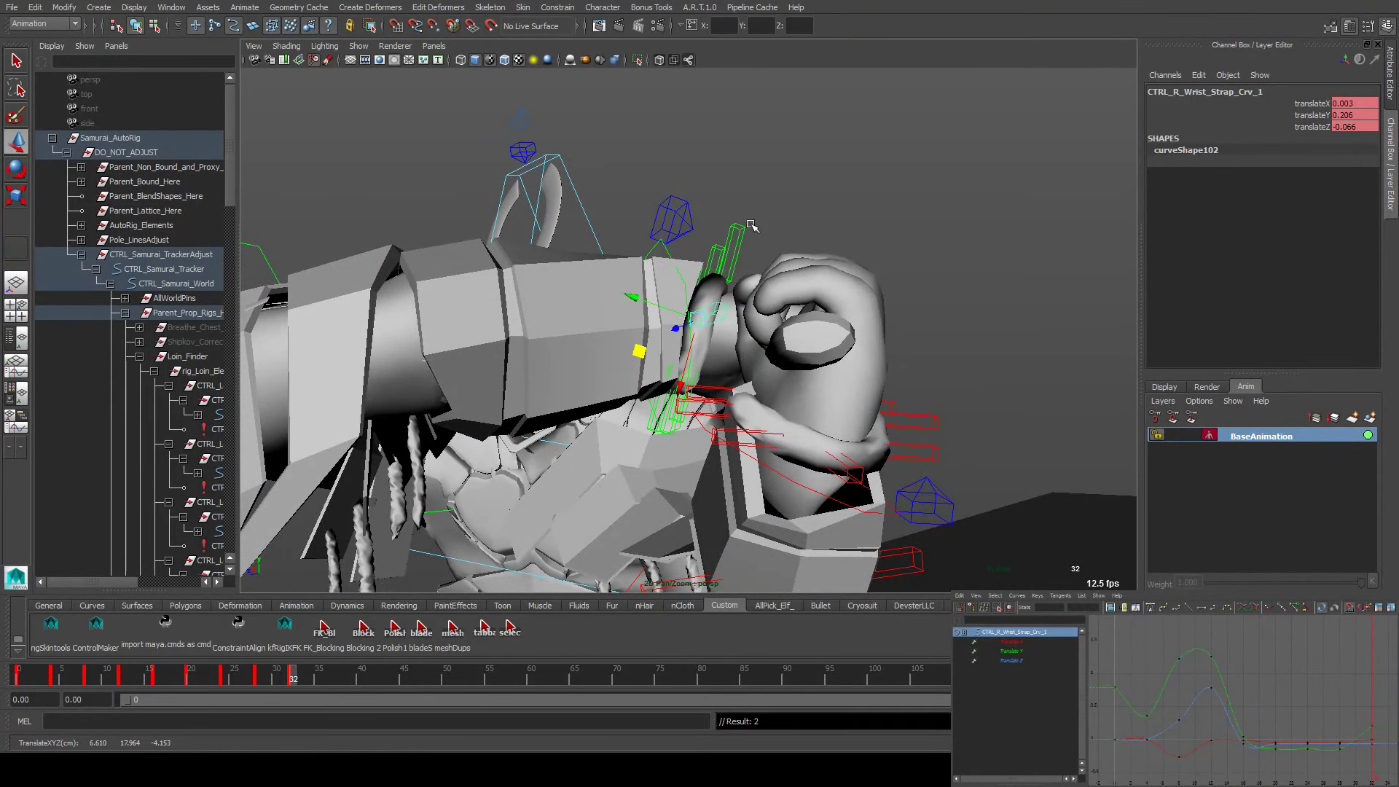
left_click(733, 238)
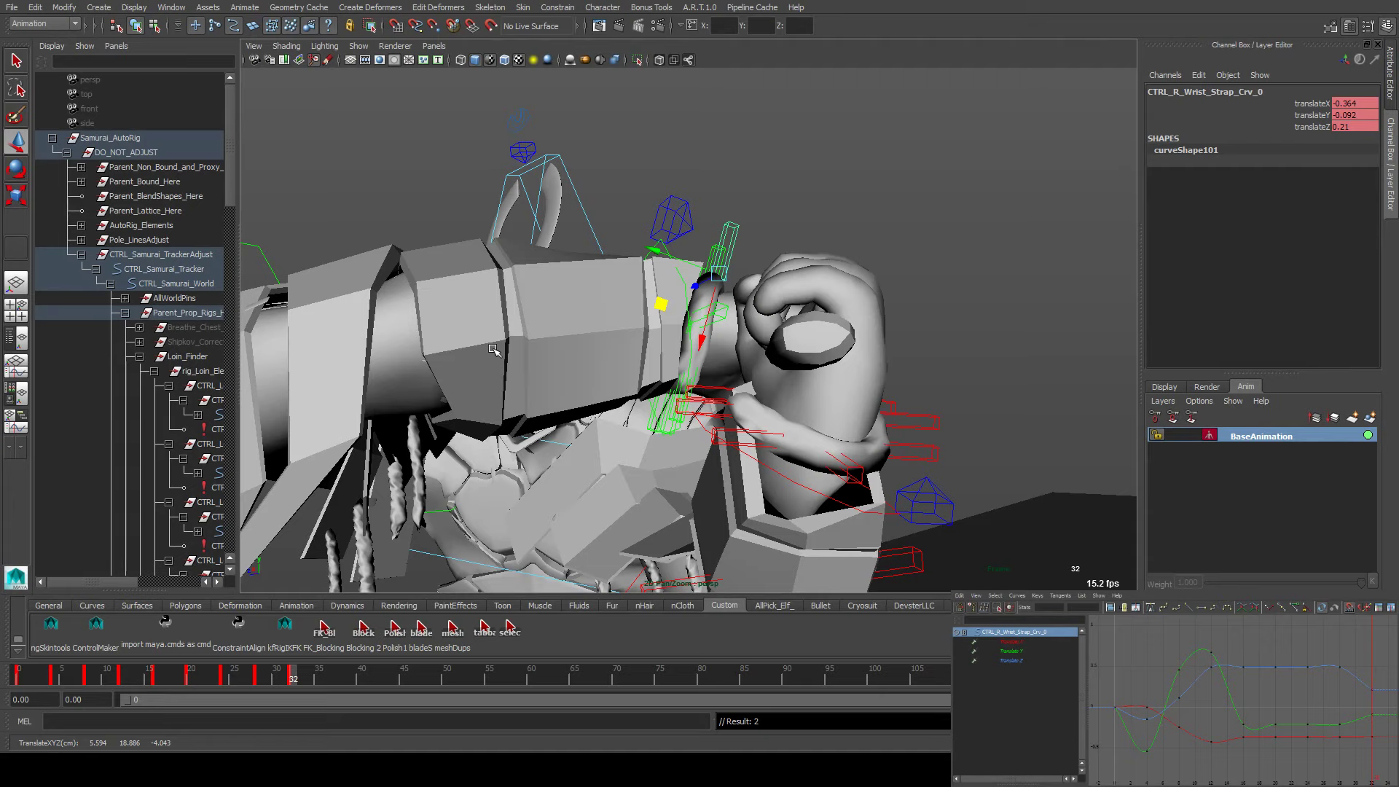
Recall the saved strap selection and key all its controls at frame 36
left_click(510, 624)
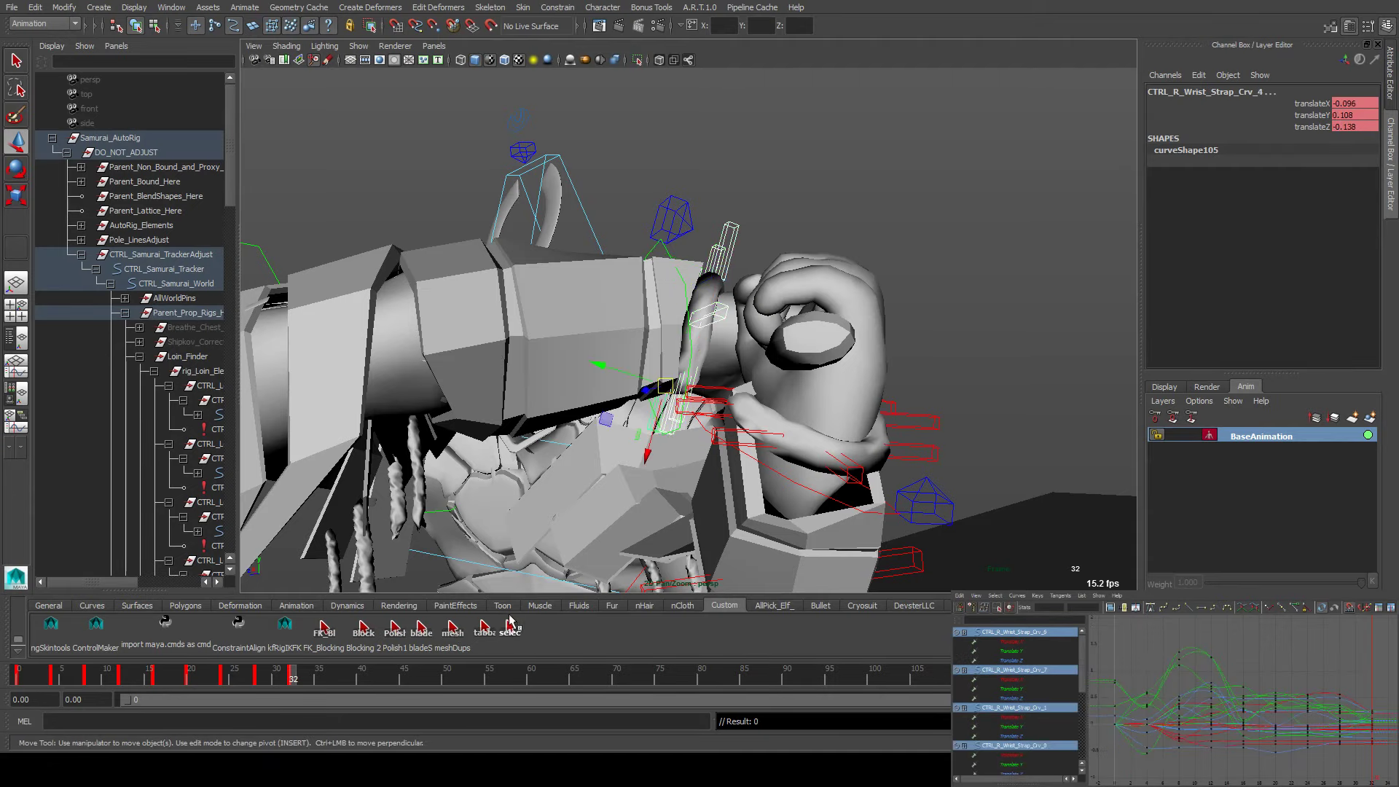
key("alt+period")
key("alt+period")
key("alt+period")
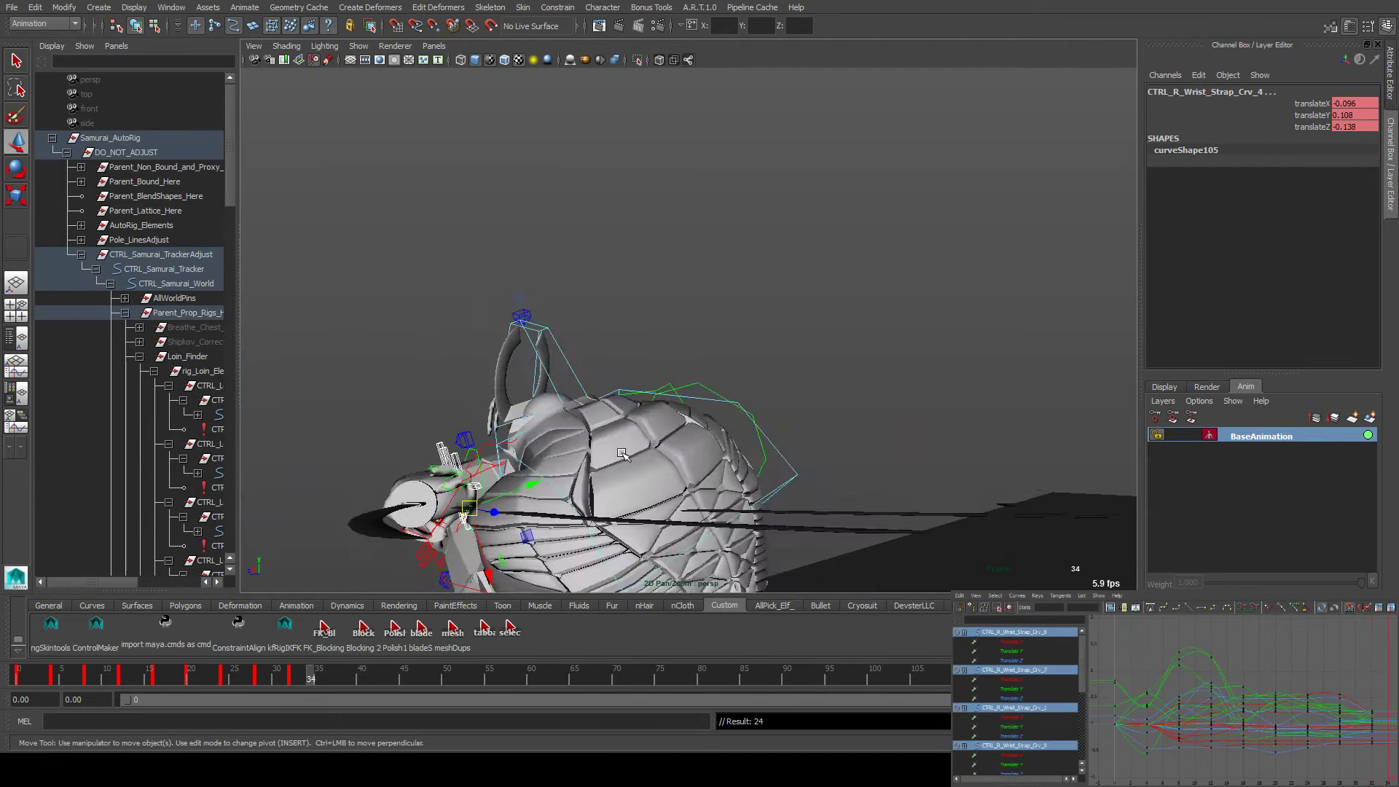
Reposition strap controls along the wrist at frame 36, including CTRL_R_Wrist_Strap_Crv_3
left_click_drag(666, 433, 711, 328, "alt")
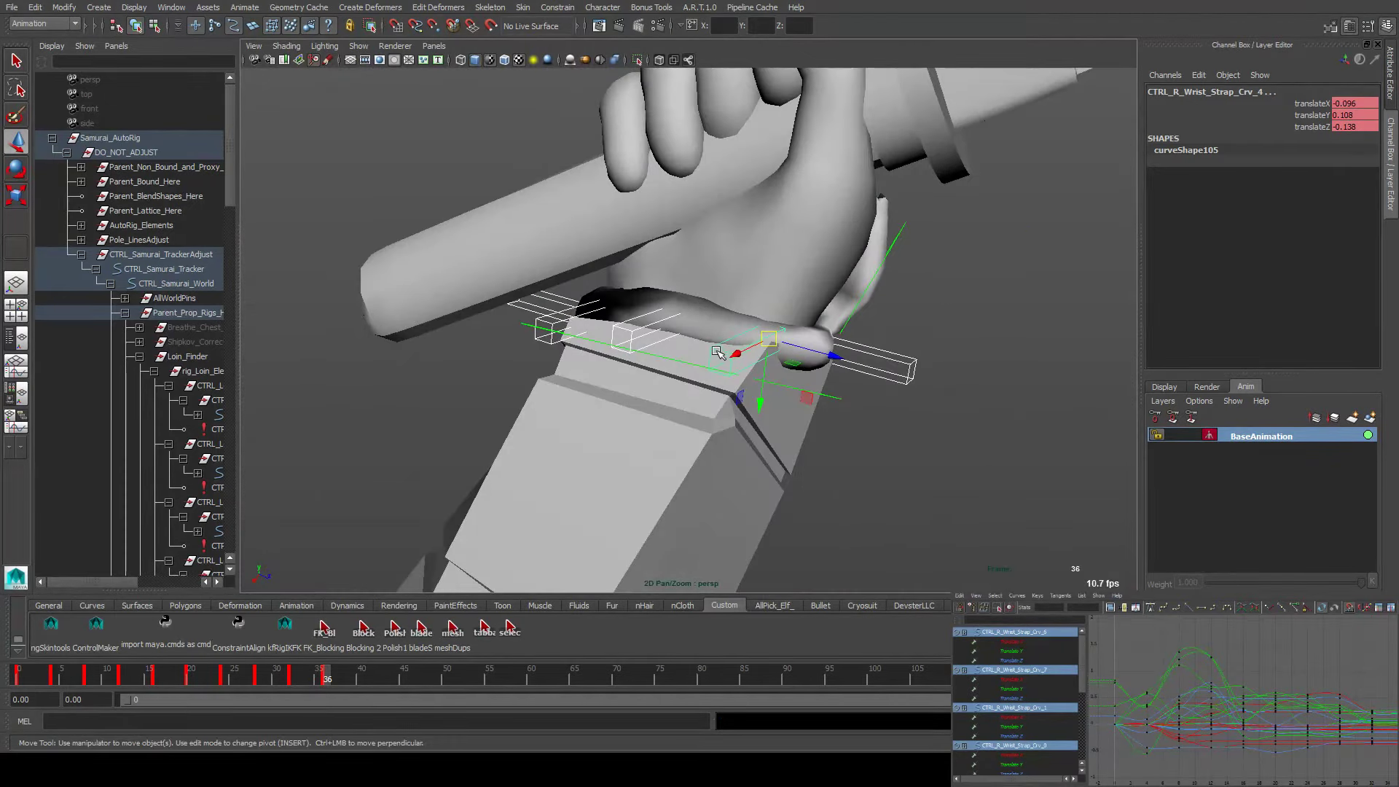
left_click(717, 352)
left_click_drag(785, 391, 804, 383)
left_click(639, 336)
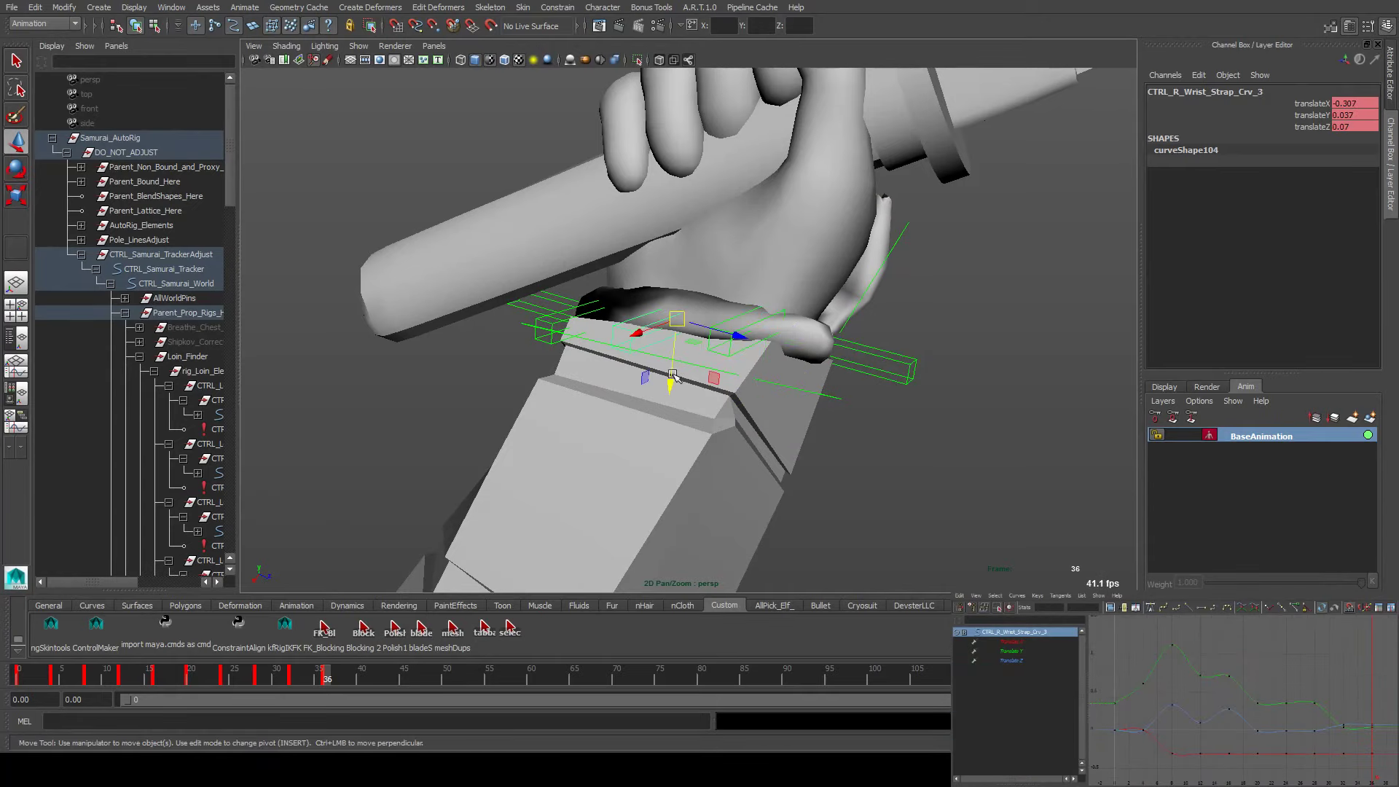
left_click_drag(711, 379, 816, 473)
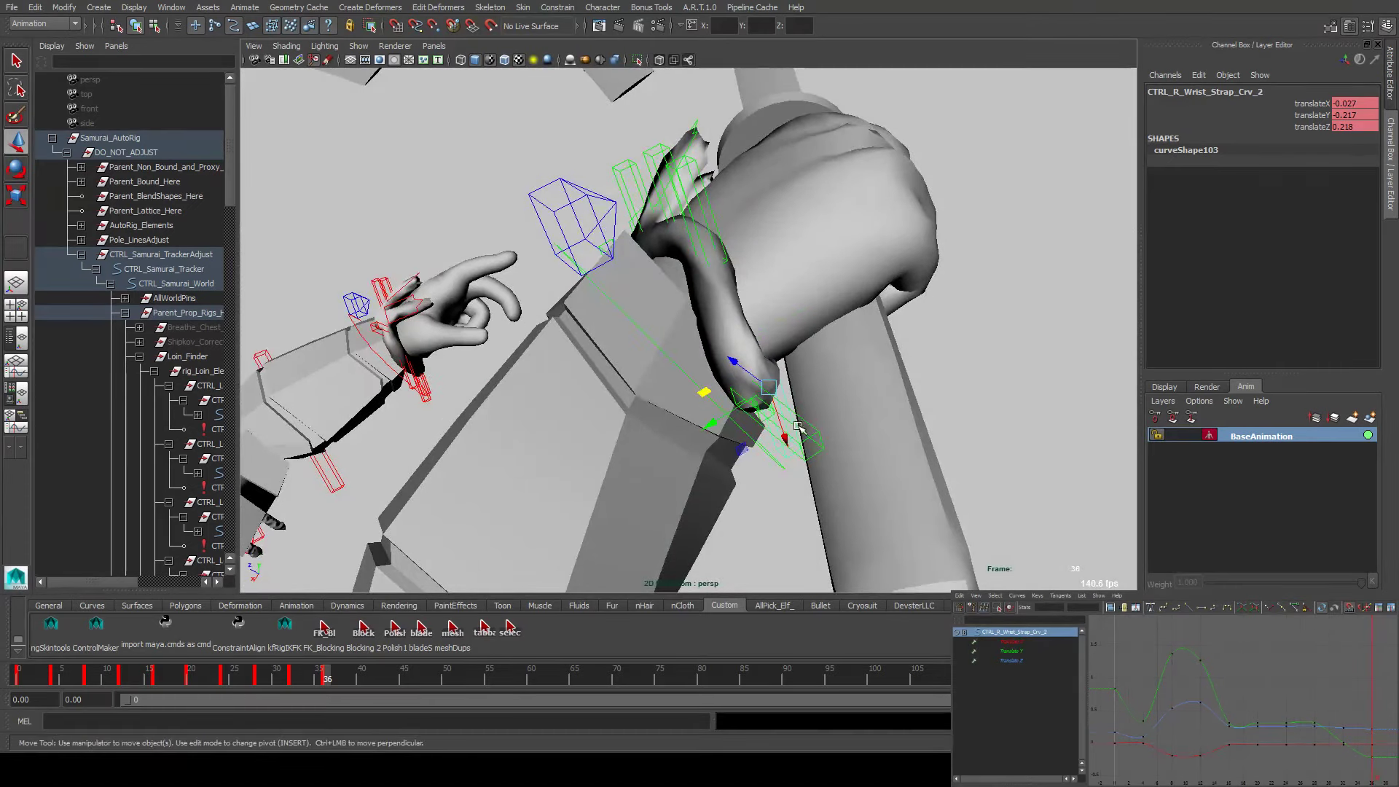
At frame 36, place CTRL_R_Wrist_Strap_Crv_1 at about 0.063, 0.031, -0.066 and CTRL_R_Wrist_Strap_Crv_0 at about -0.364, 0.033, 0.219
left_click(736, 457)
left_click_drag(736, 457, 737, 452)
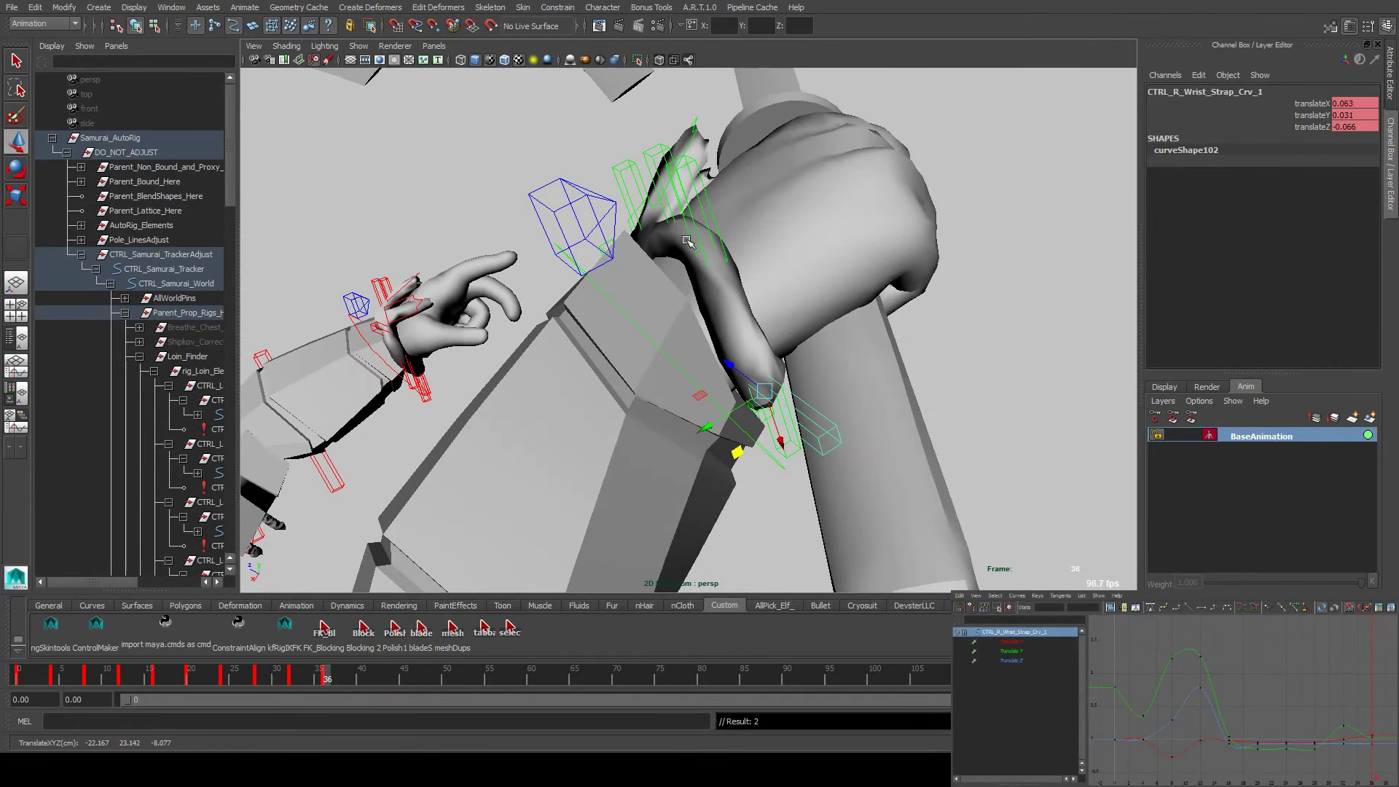
left_click_drag(688, 242, 658, 370, "alt")
left_click(659, 370)
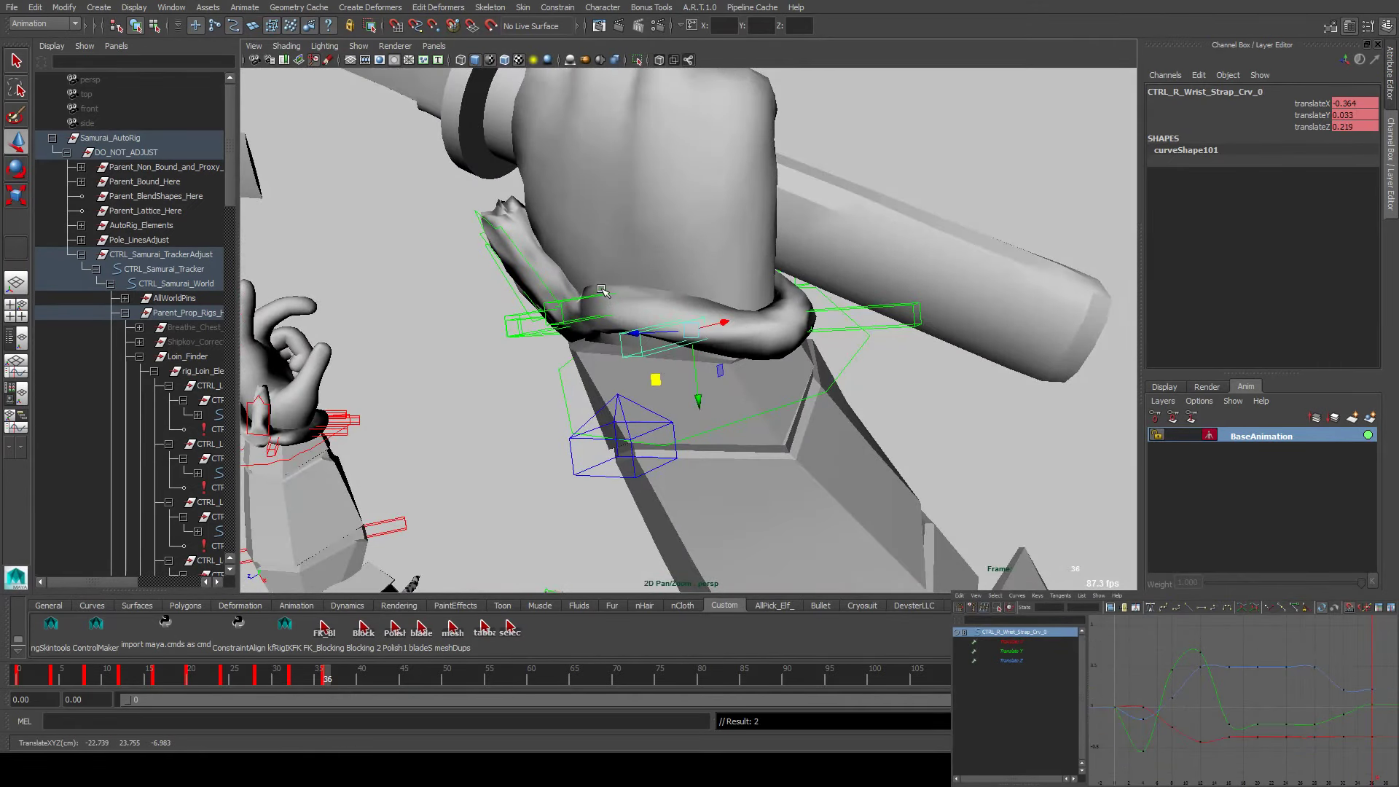
left_click(543, 306)
left_click_drag(543, 306, 667, 284, "alt")
Recall the saved strap selection and key all its controls at frame 40
left_click(510, 630)
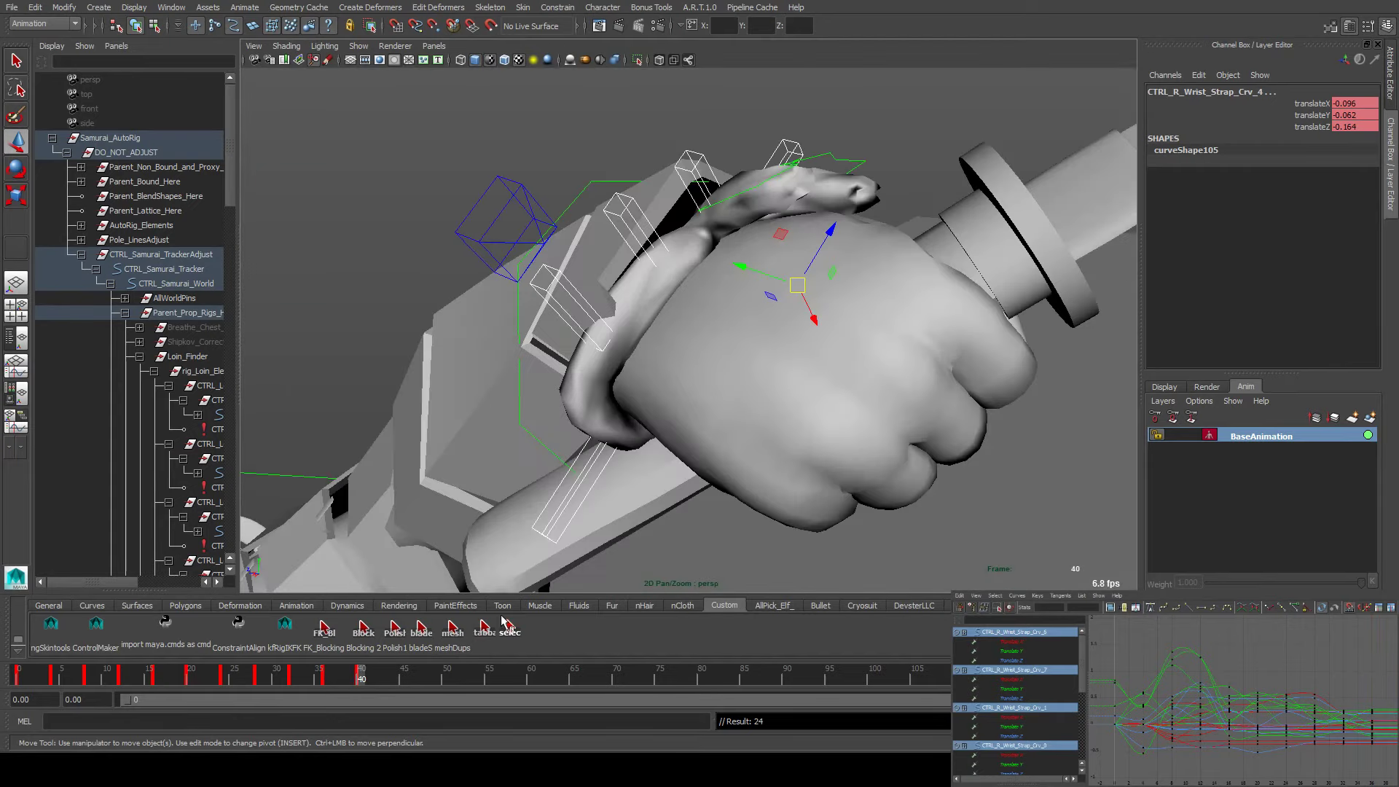
left_click_drag(874, 367, 838, 375, "alt")
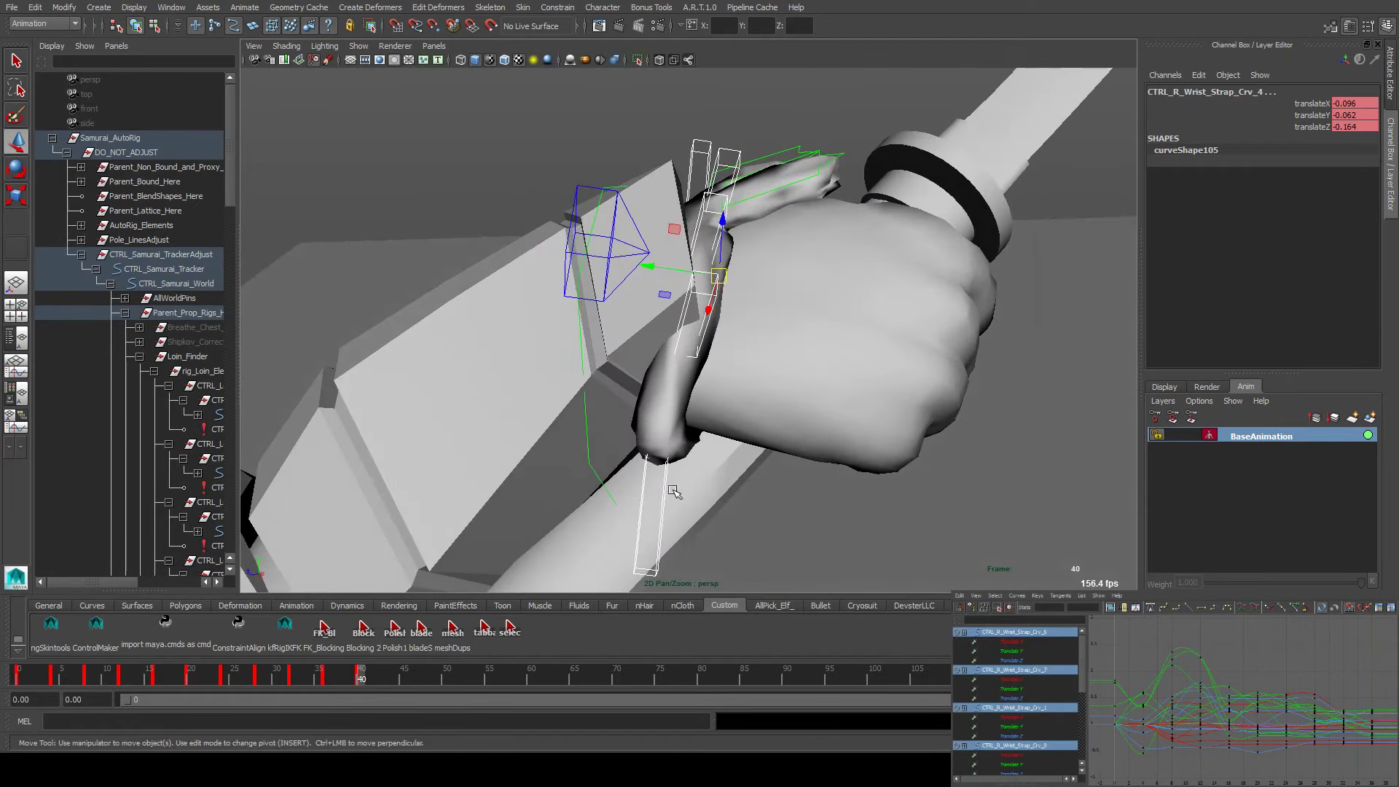
Reposition individual strap controls around the wrist at frame 40, placing CTRL_R_Wrist_Strap_Crv_0 at about -0.364, -0.263, 0.305
left_click(667, 481)
left_click_drag(603, 487, 627, 421)
left_click(713, 305)
left_click_drag(645, 294, 843, 288)
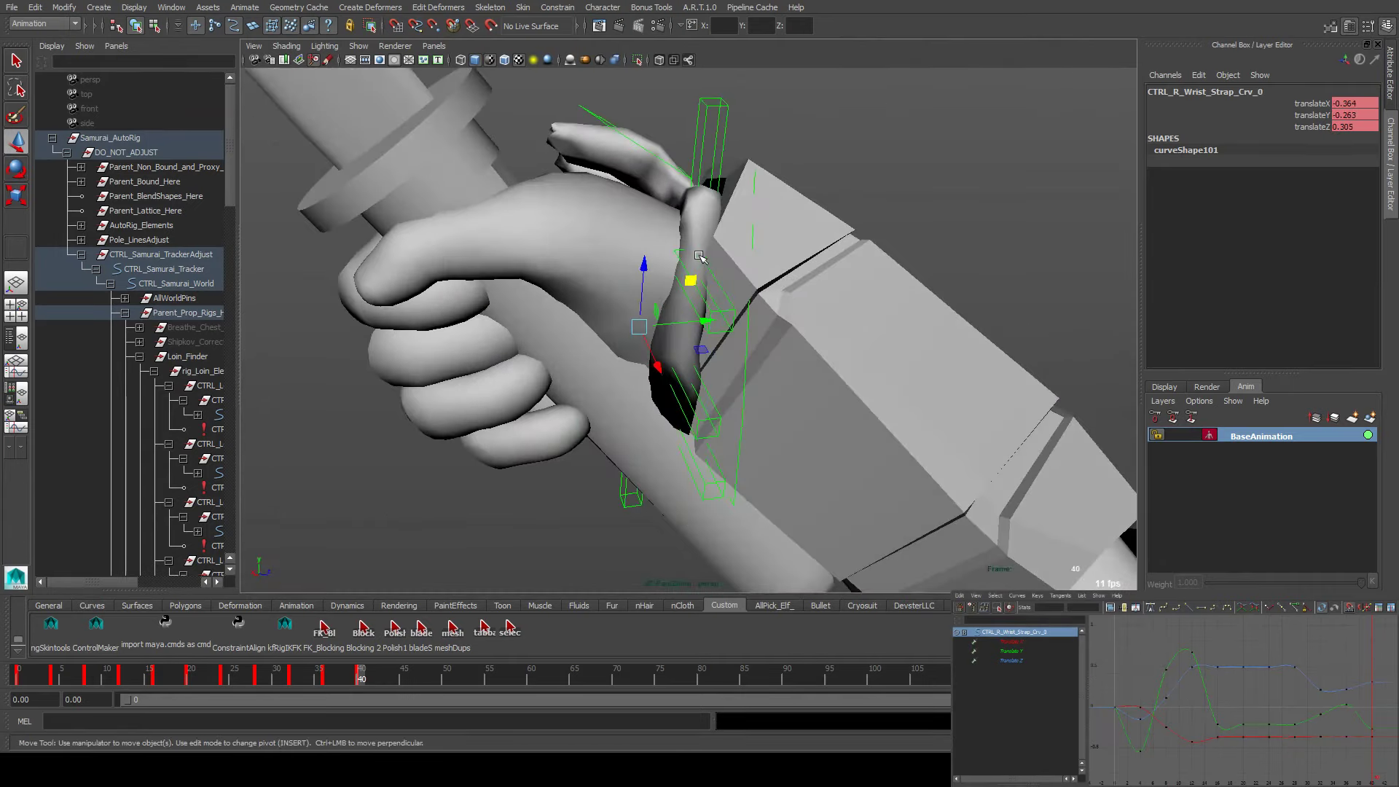
left_click_drag(726, 286, 815, 365, "alt")
left_click(669, 123)
Recall the saved selection of right wrist strap controls
left_click(487, 629)
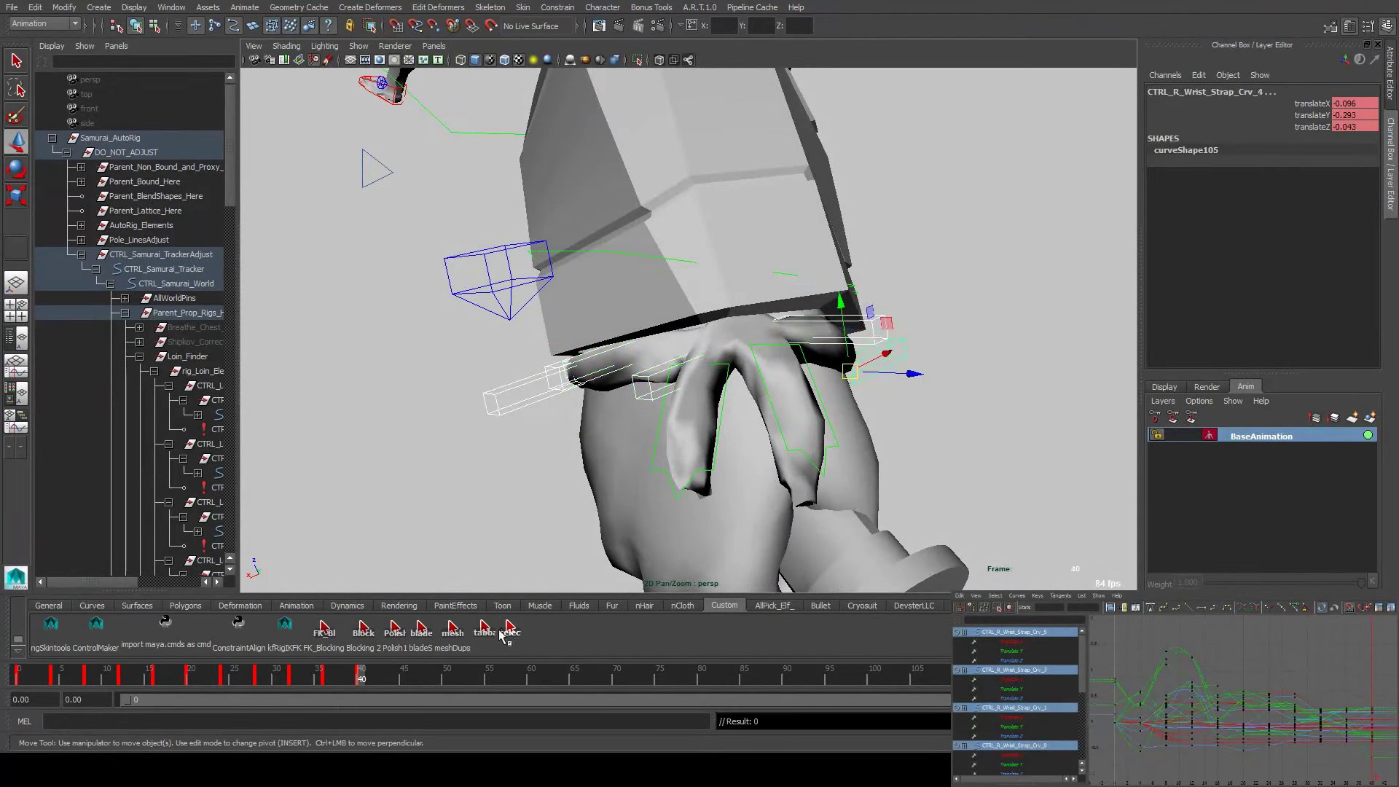
At frame 44, reposition CTRL_R_Wrist_Strap_Crv_7 to about Y -0.33, Z 0.12 so the strap sits on the wrist
key("alt+period")
key("alt+period")
key("alt+period")
key("alt+period")
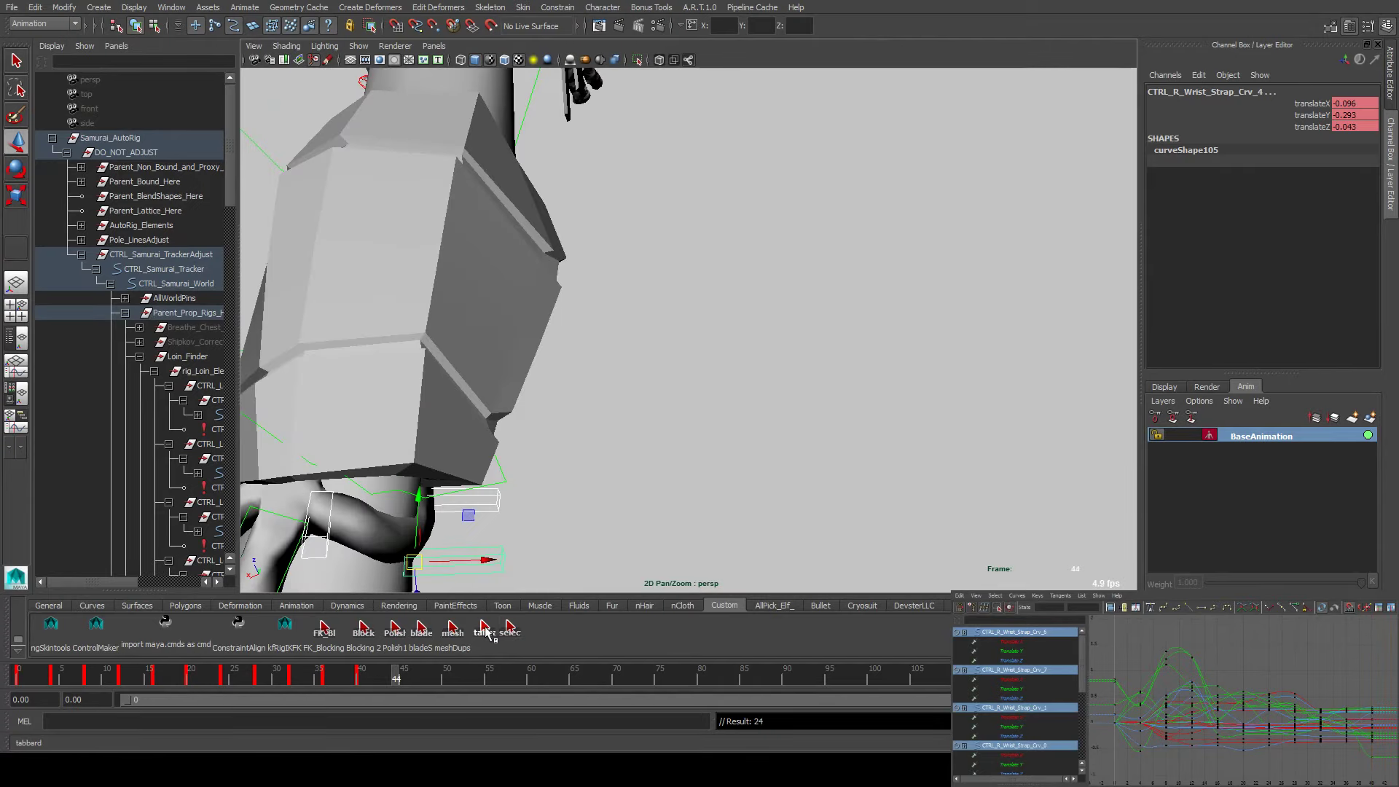
left_click_drag(787, 397, 685, 353, "alt")
left_click(652, 388)
left_click(685, 357)
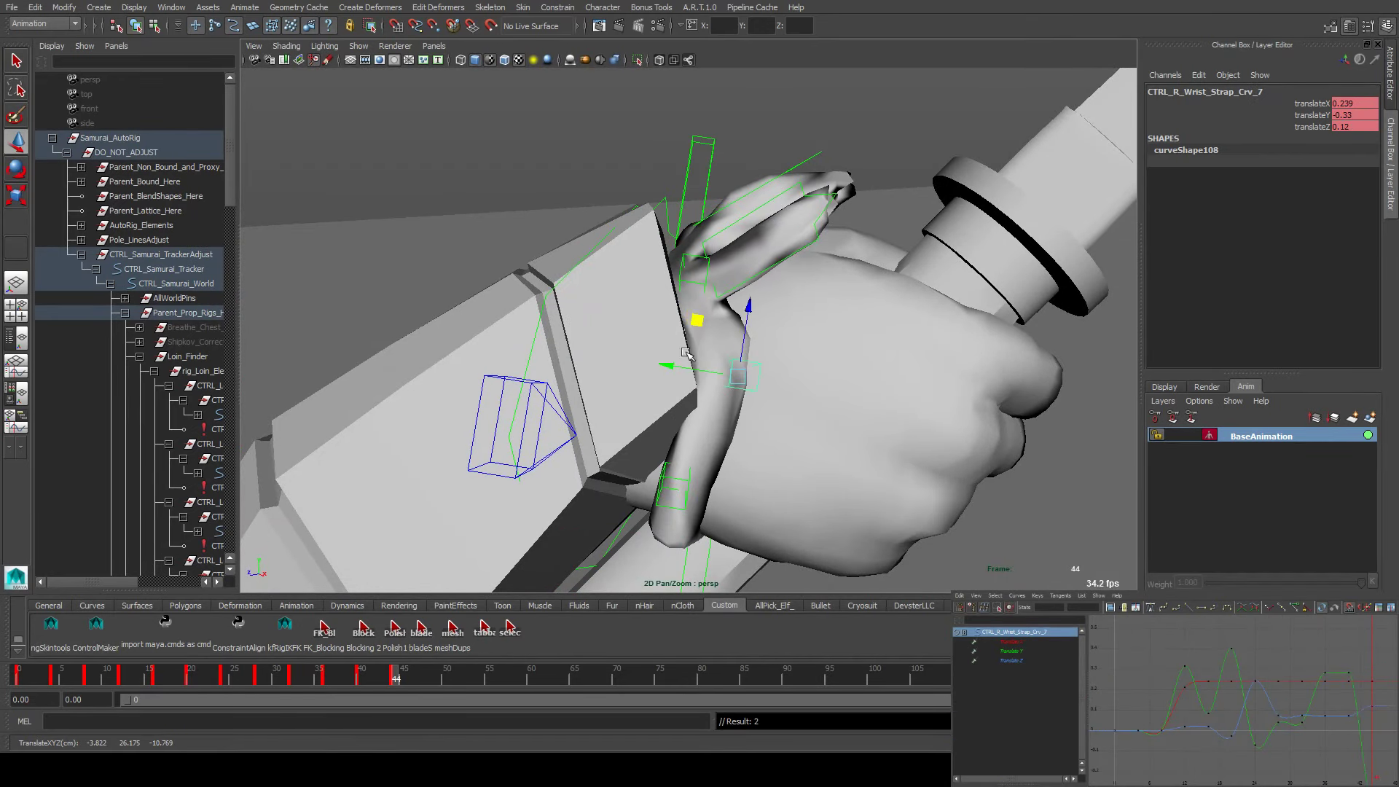
mouse_move(636, 430)
left_mouse_down()
mouse_move(665, 424)
mouse_move(641, 410)
left_mouse_up()
At frame 44, move strap controls Crv_4 to about Y 0.232, Crv_3 to about Y -0.321 and Crv_6 to about Y 0.087, Z -0.215
left_click_drag(700, 364, 655, 397, "alt")
left_click(663, 452)
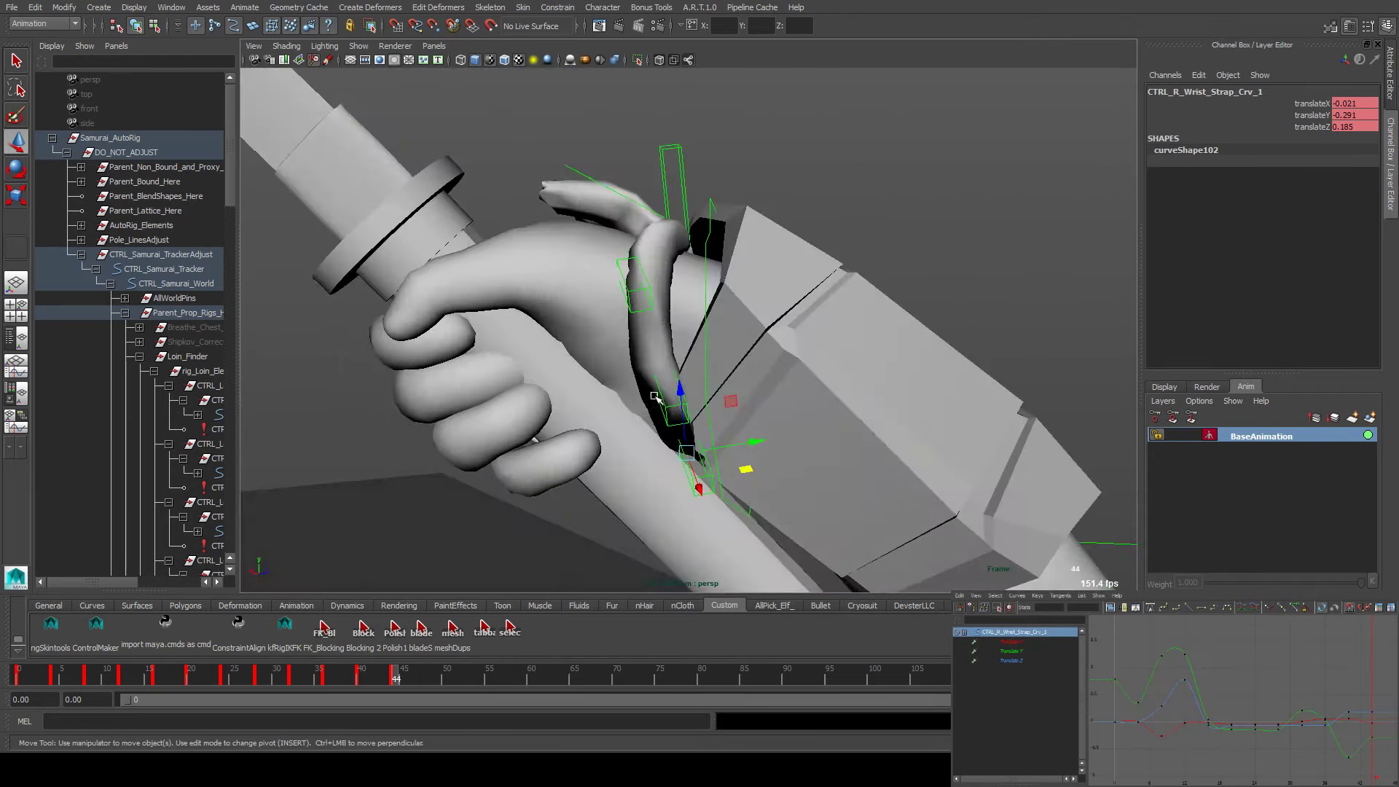
left_click_drag(678, 237, 730, 210)
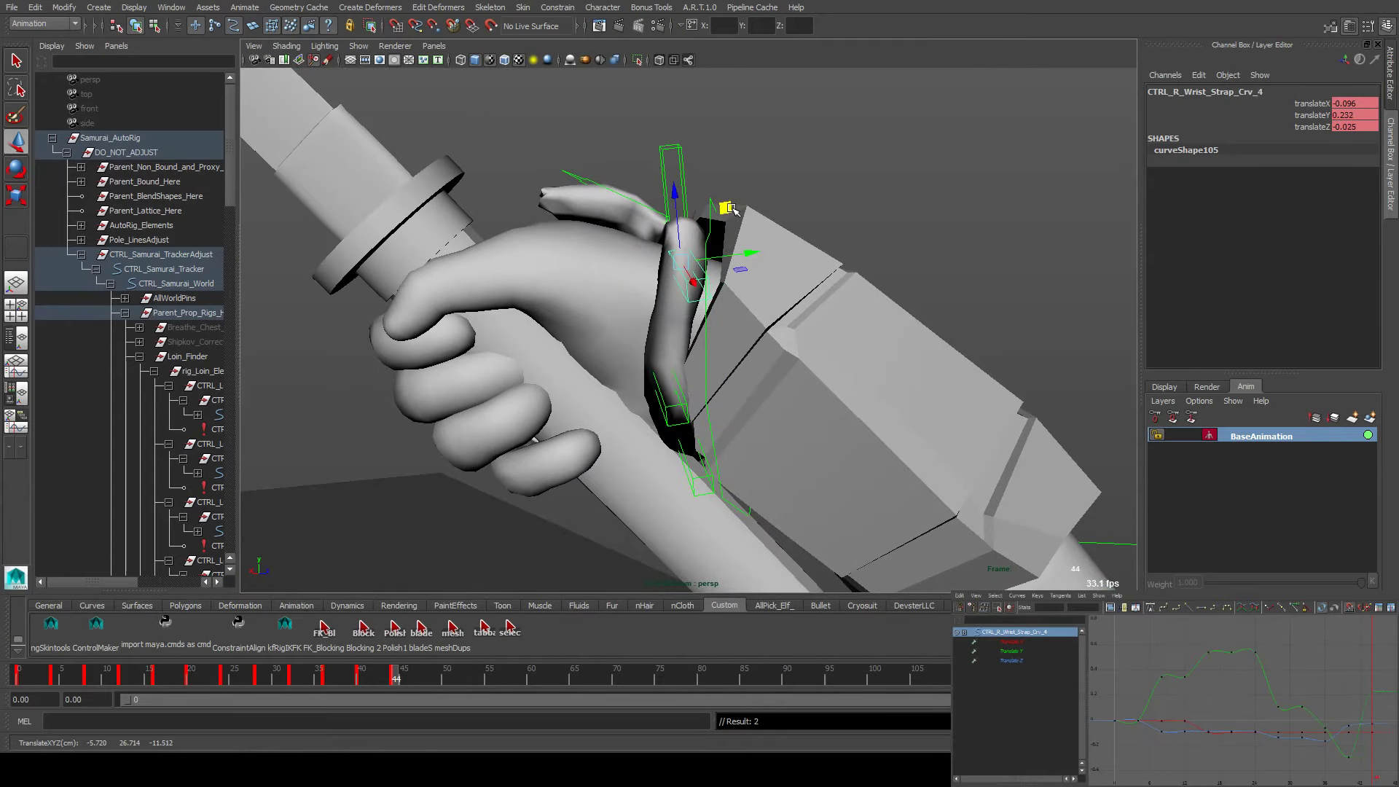
left_click_drag(698, 356, 696, 321)
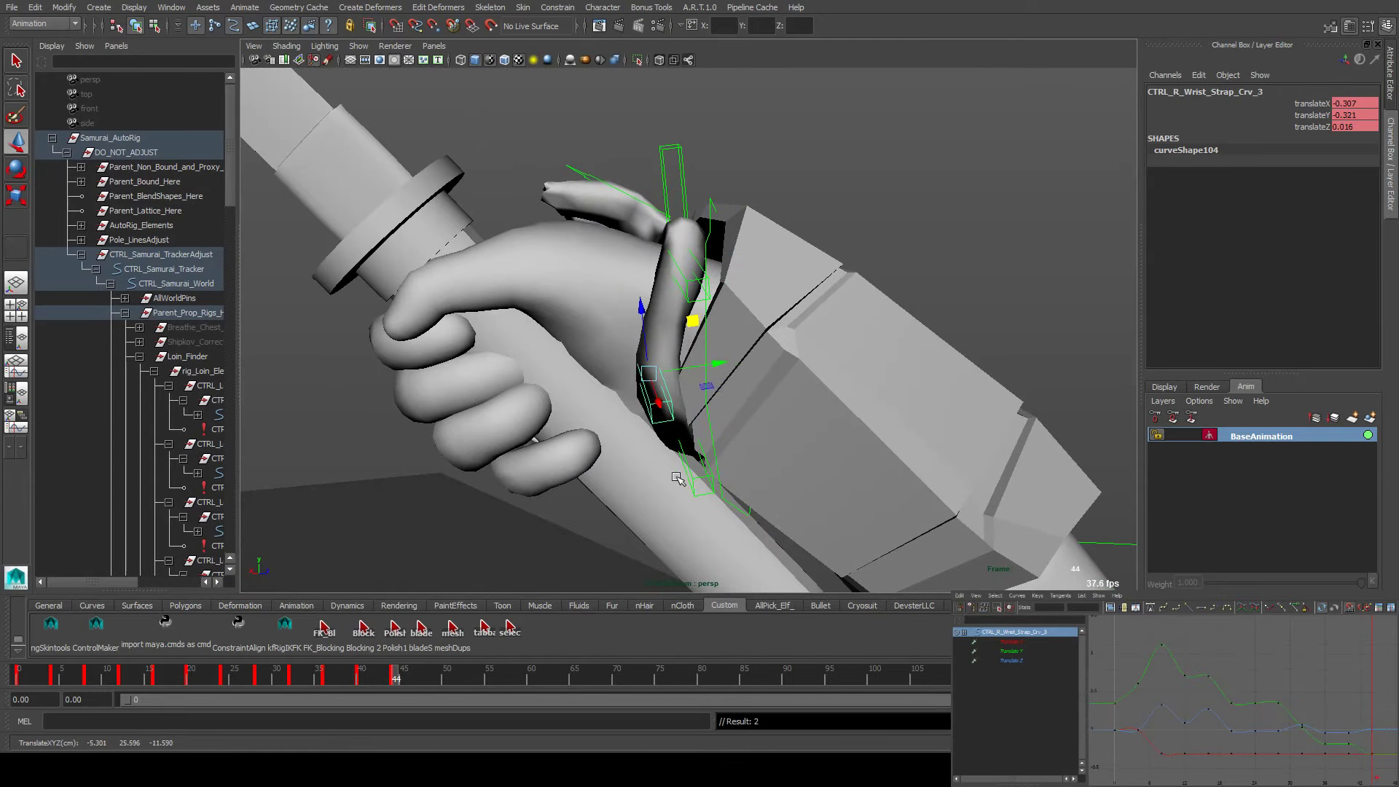
left_click_drag(715, 396, 655, 330, "alt")
left_click_drag(736, 302, 669, 308)
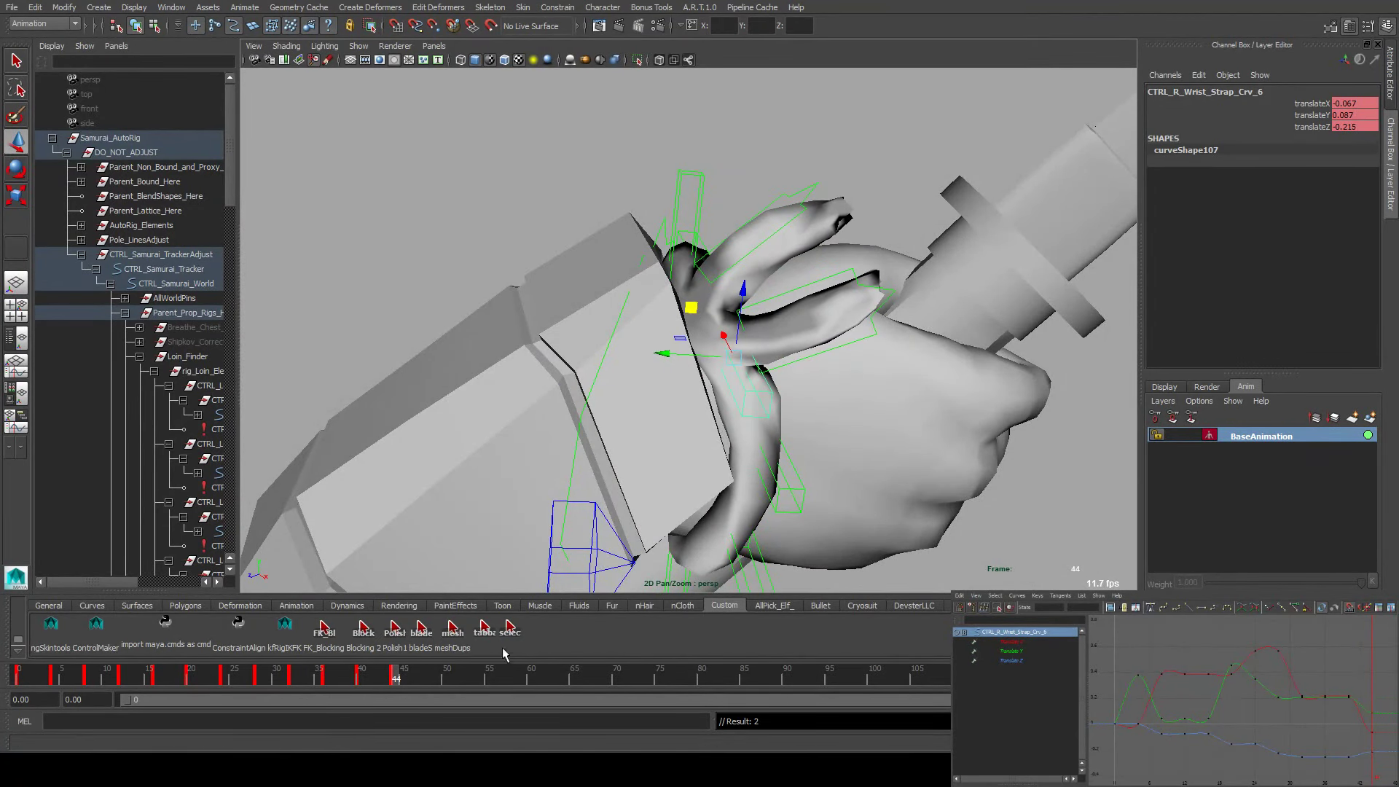
At frame 48, move strap controls Crv_3 to about Y -0.038, Z 0.034 and Crv_6 to about Y -0.029, Z -0.127, and adjust Crv_7
left_click(514, 629)
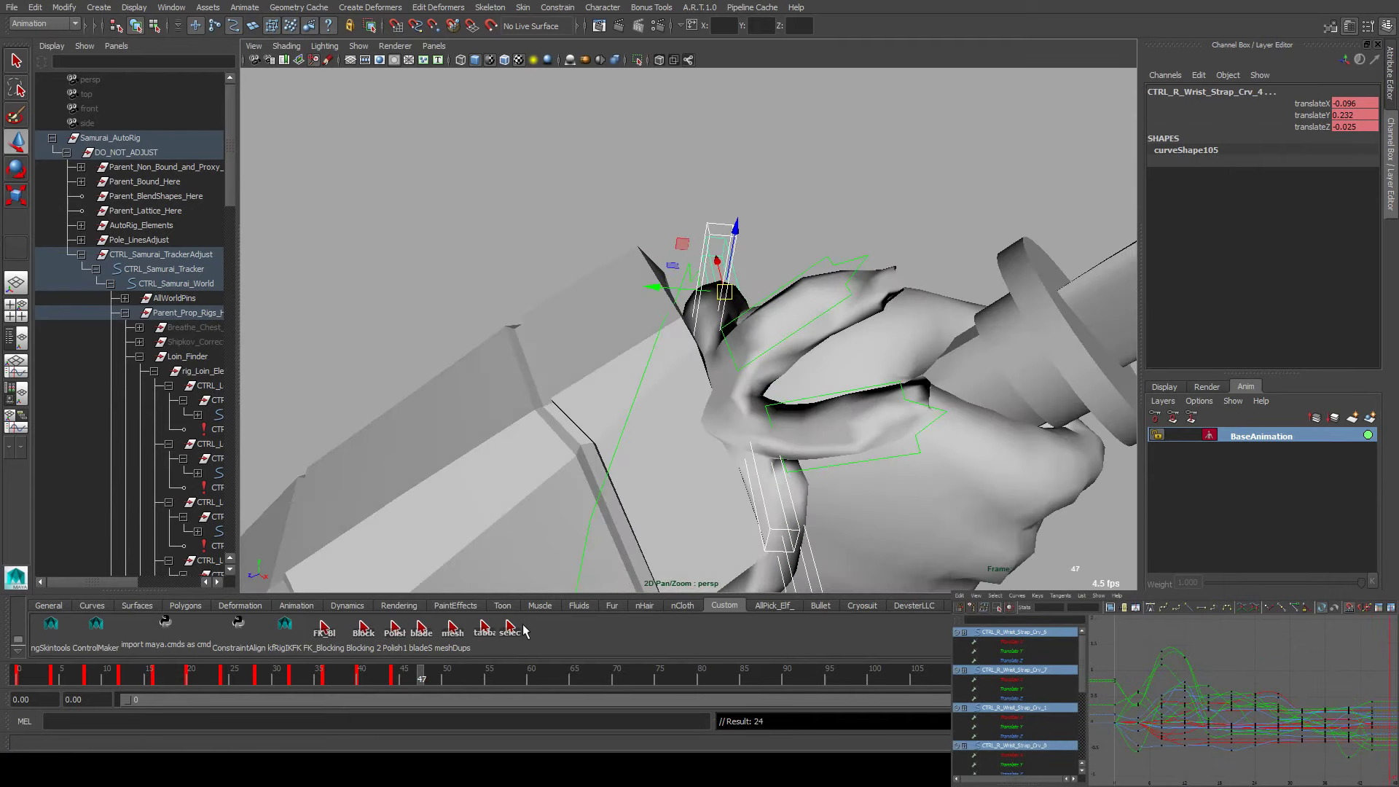
left_click_drag(720, 443, 508, 373, "alt")
left_click(696, 372)
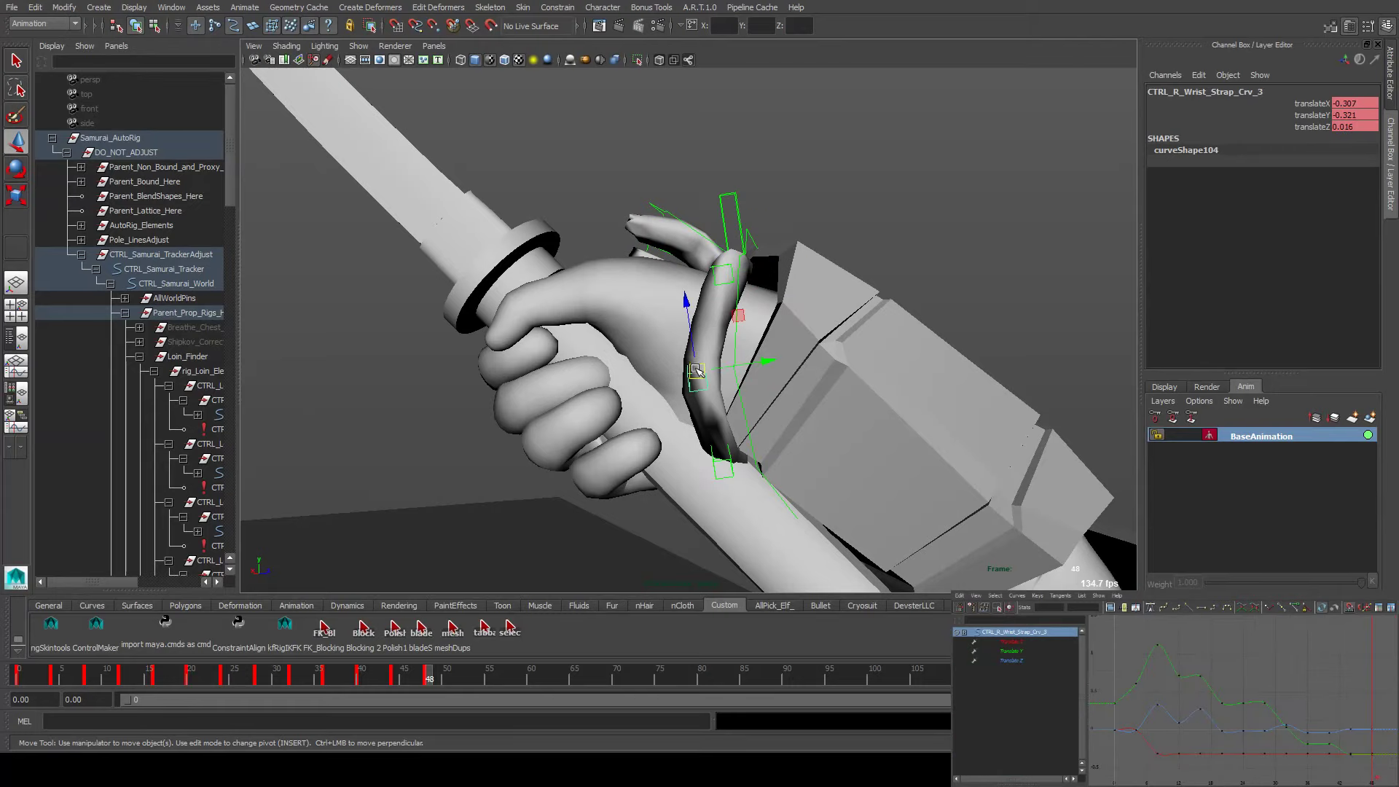
left_click_drag(740, 317, 763, 312)
left_click_drag(730, 442, 702, 369, "alt")
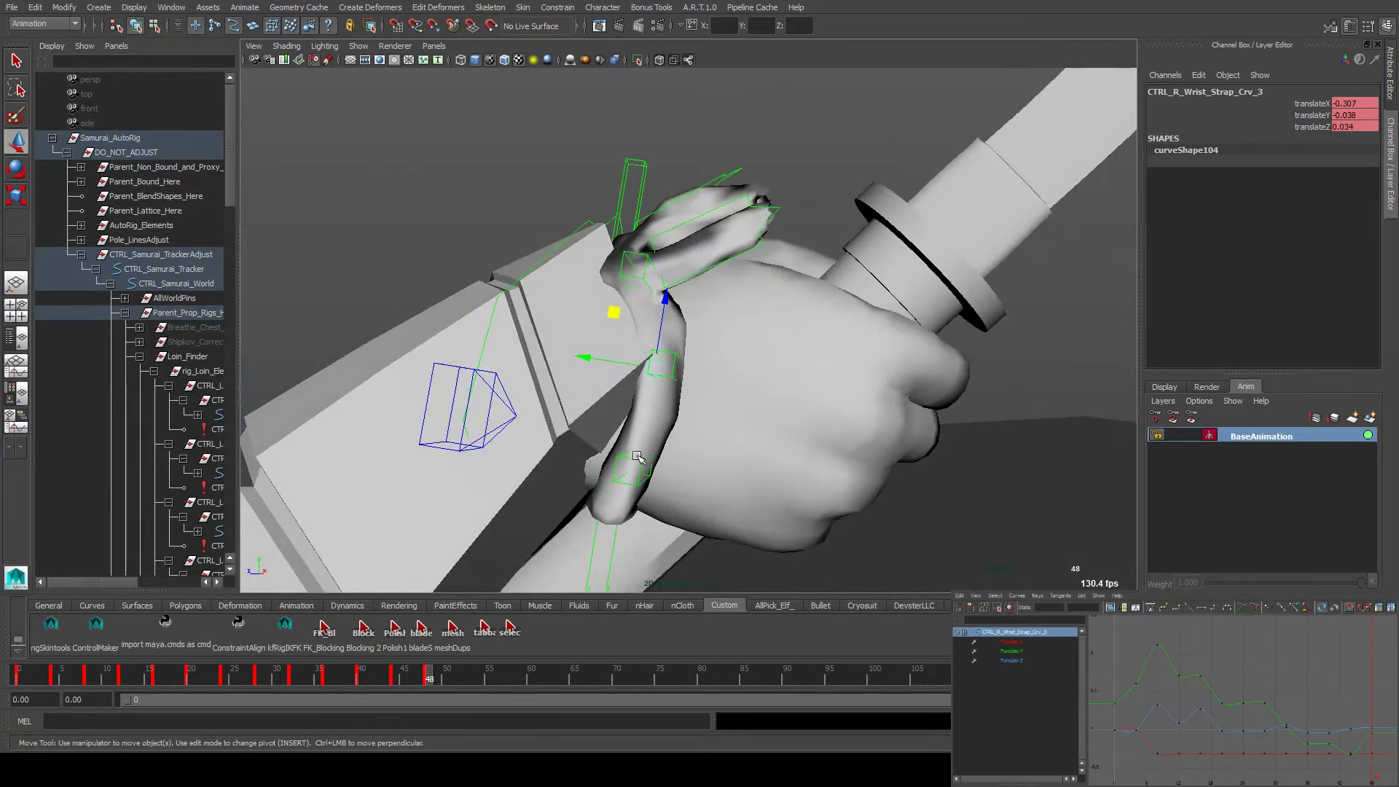
left_click_drag(621, 470, 613, 400)
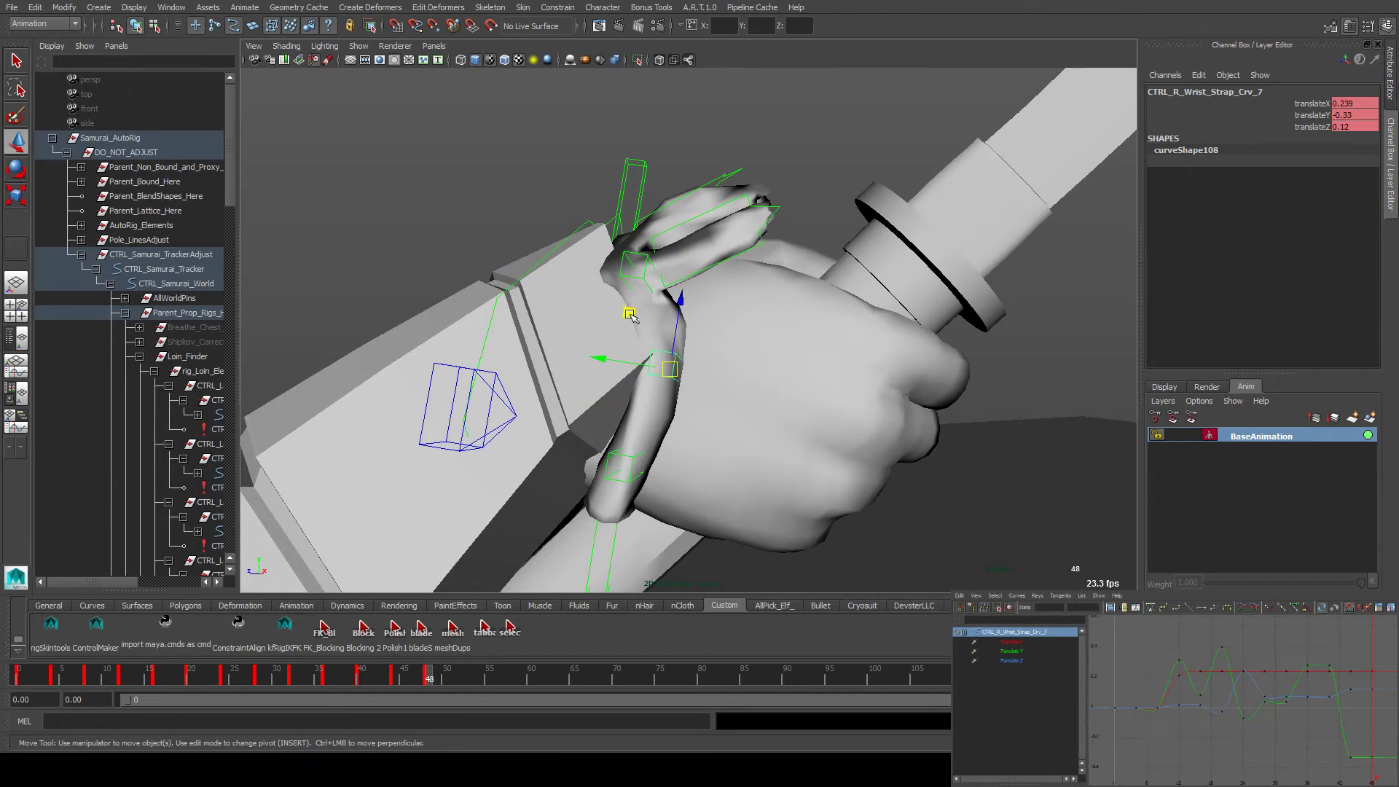
left_click(631, 316)
left_click_drag(632, 312, 656, 329, "alt")
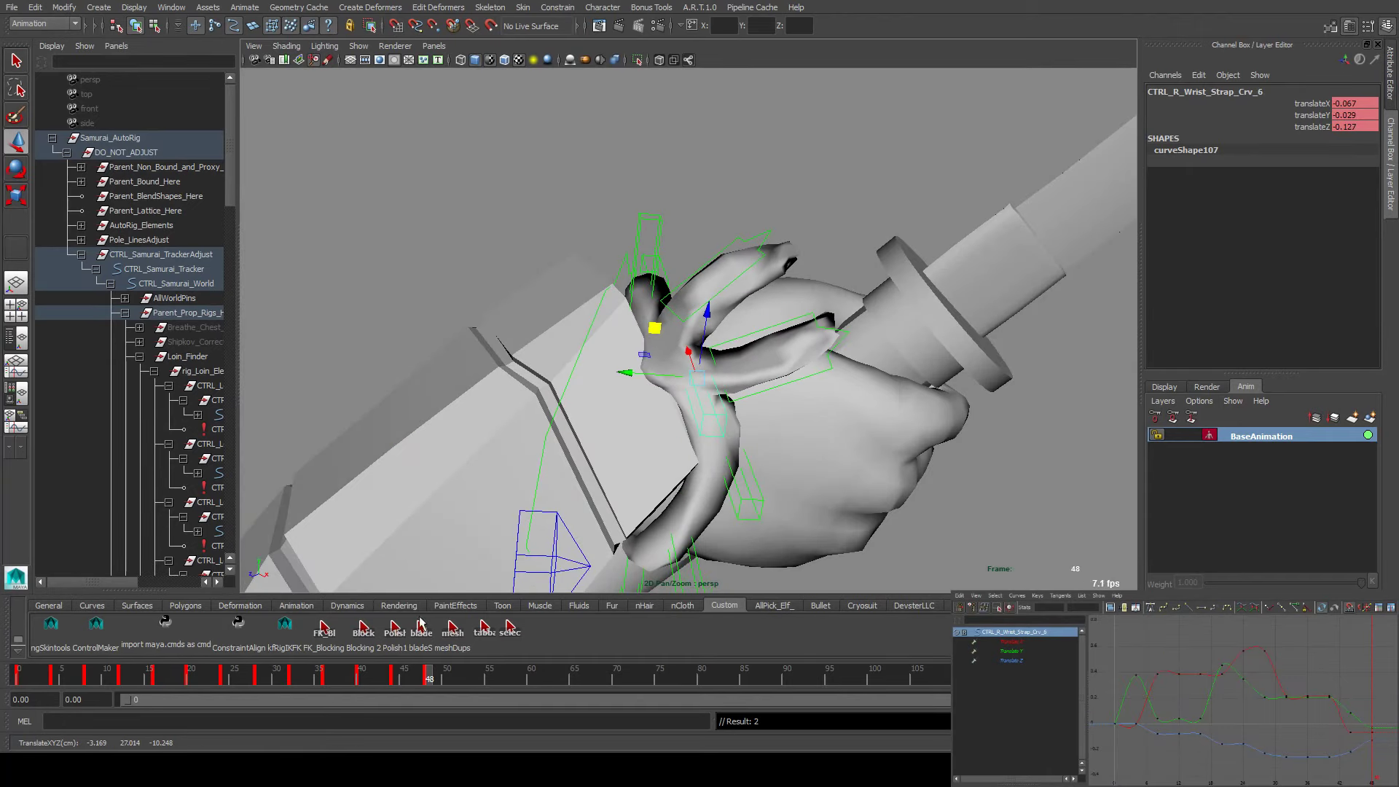
Select all right wrist strap controls, advance to frame 52, and move Crv_3 to about Y 0.241, Z 0.073
left_click(508, 637)
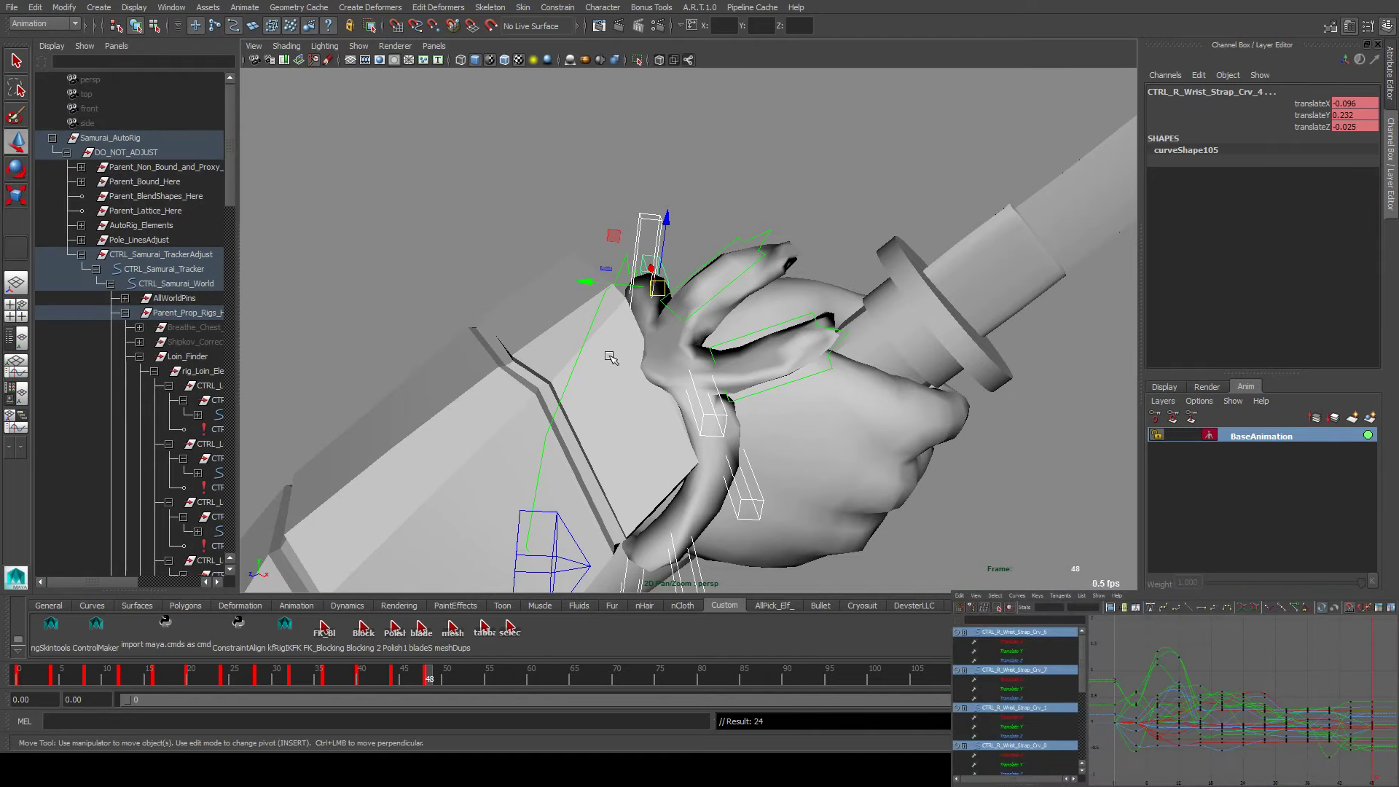
key("comma")
key("alt+v")
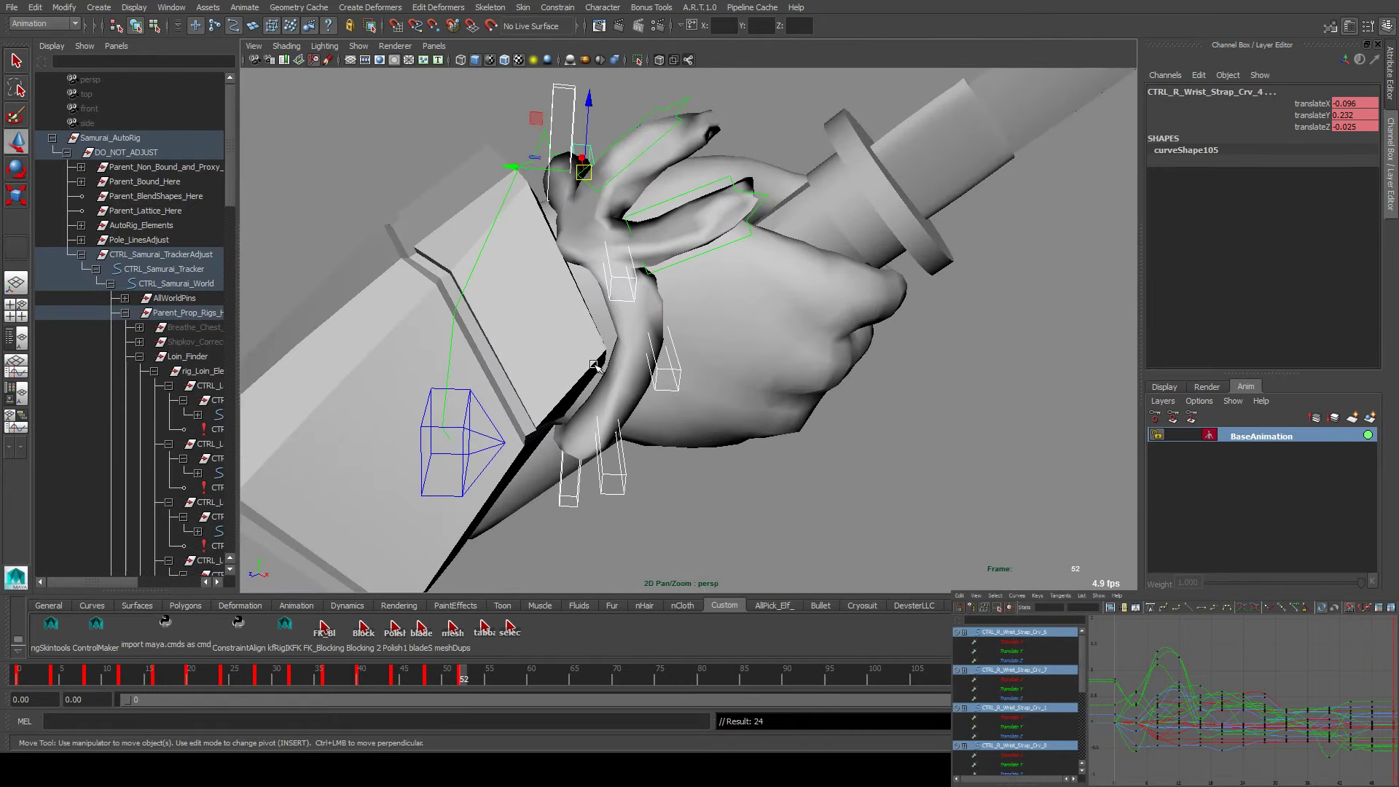
left_click_drag(565, 393, 570, 364, "alt")
left_click(654, 325)
left_click_drag(653, 325, 720, 508, "alt")
left_click(568, 315)
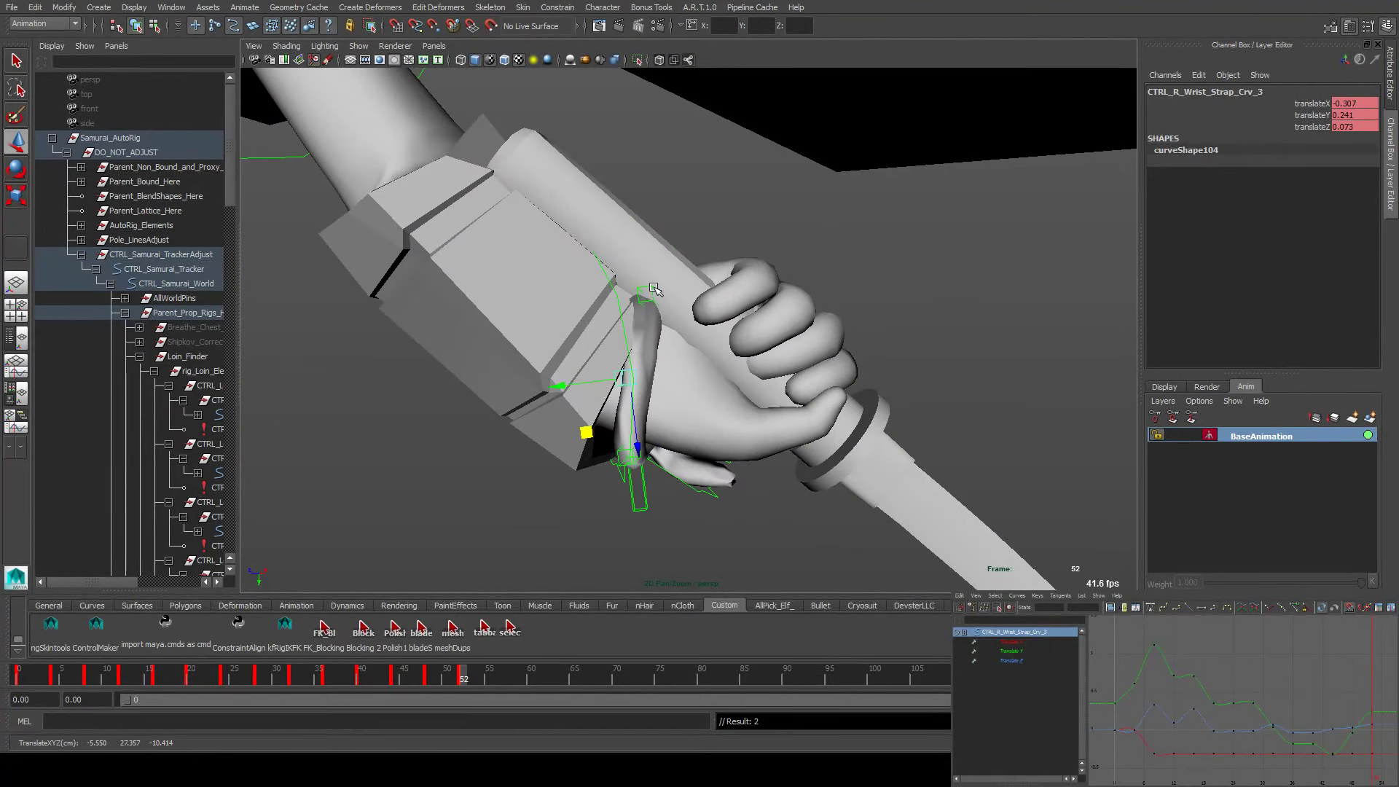
At frame 52, move strap controls Crv_6 to about Y 0.062, Z -0.235, Crv_0 to about Z 0.299 and Crv_1 to about Y -0.246, Z 0.236
left_click(647, 317)
left_click_drag(648, 415, 684, 372, "alt")
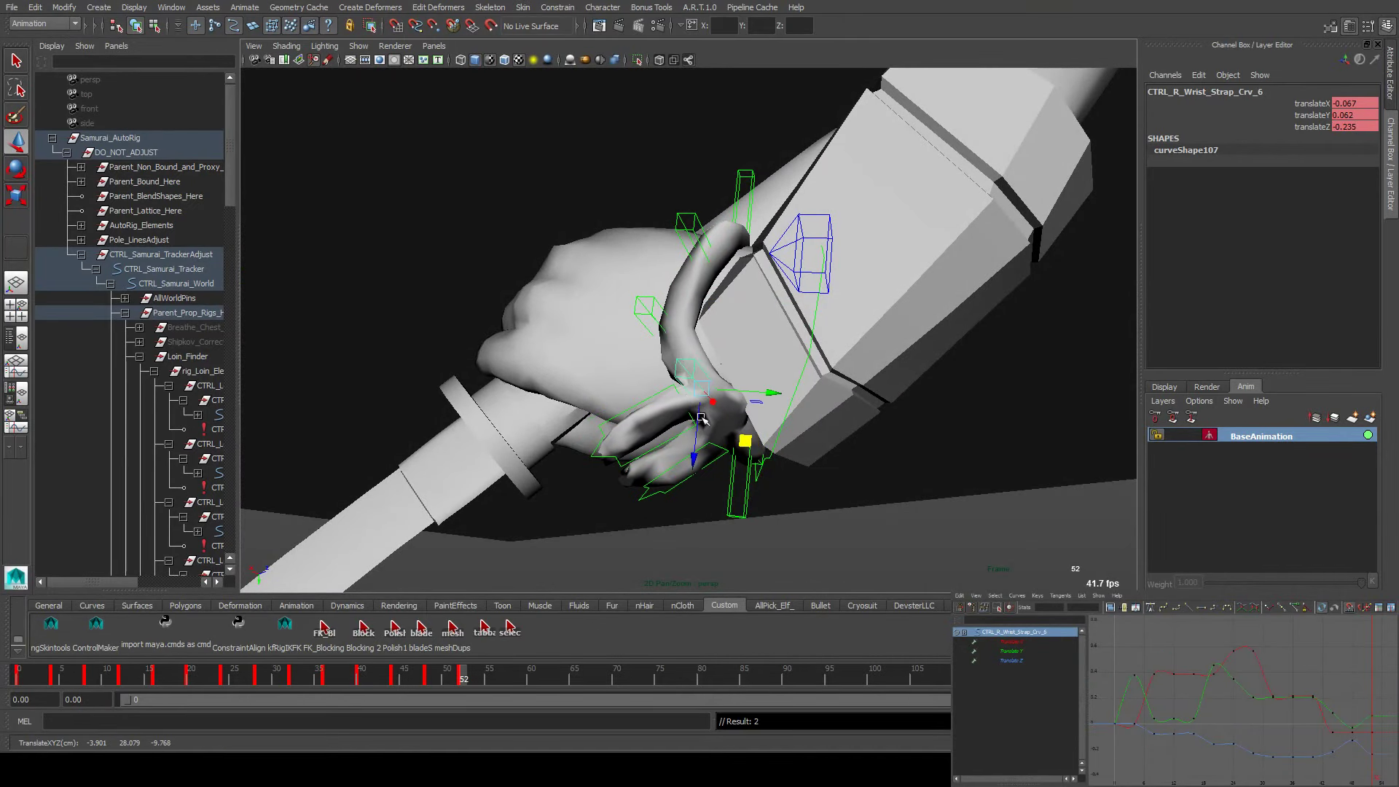
left_click(716, 260)
left_click_drag(716, 260, 777, 383, "alt")
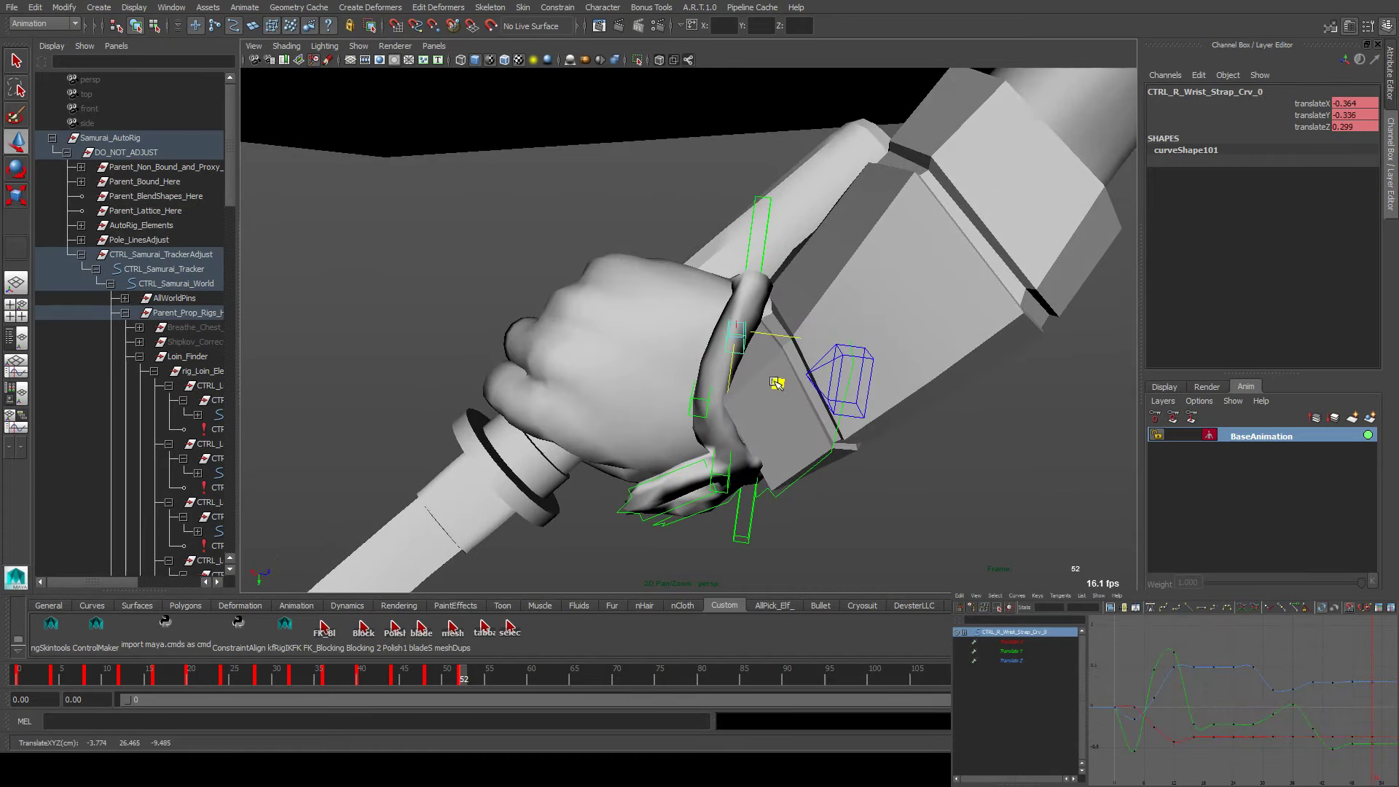
left_click(763, 260)
left_click_drag(763, 260, 796, 328, "alt")
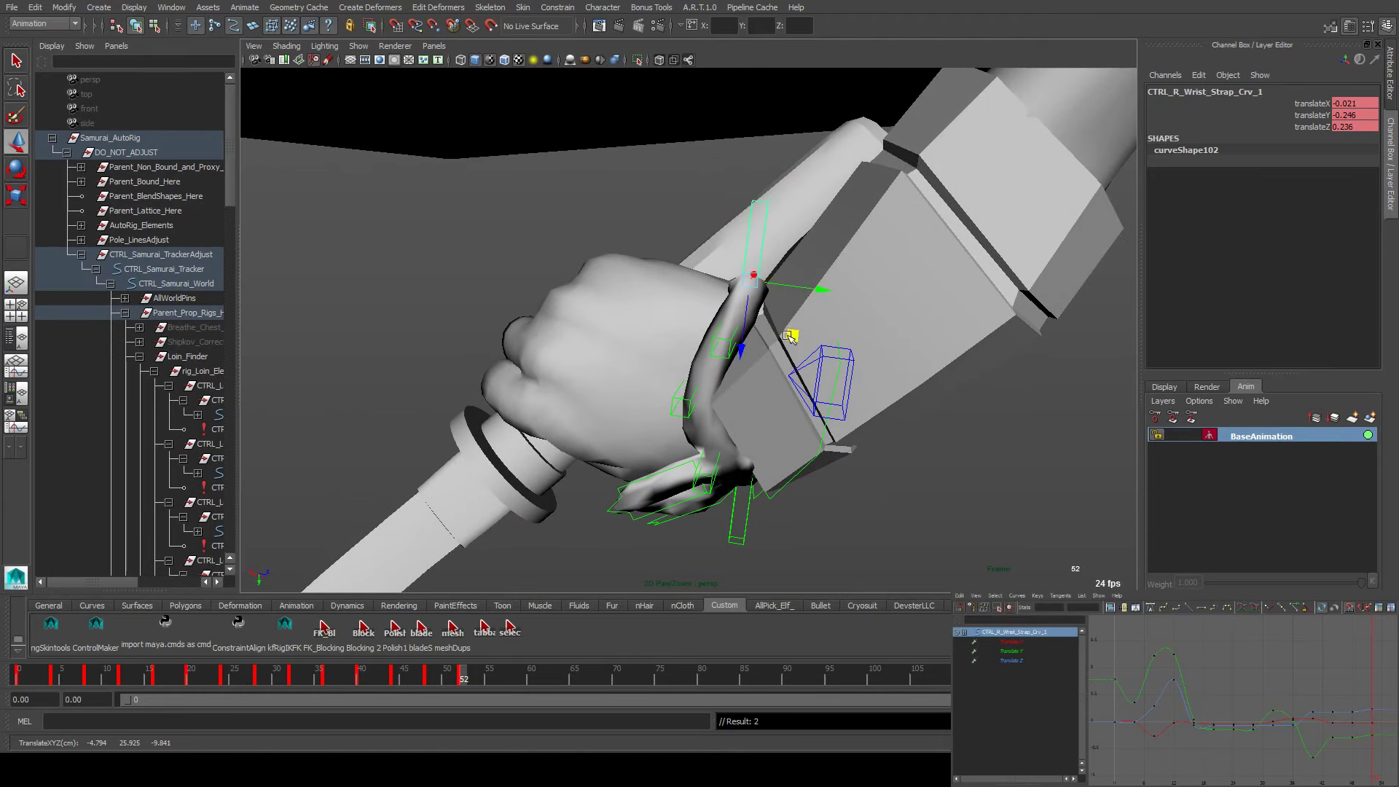
Refine frame 52 by moving Crv_0 to about Y -0.377, Z 0.574, Crv_7 to about Y -0.273, Z 0.209 and Crv_6 to about Y 0.091, Z -0.178
left_click(729, 340)
middle_click_drag(771, 386, 759, 405)
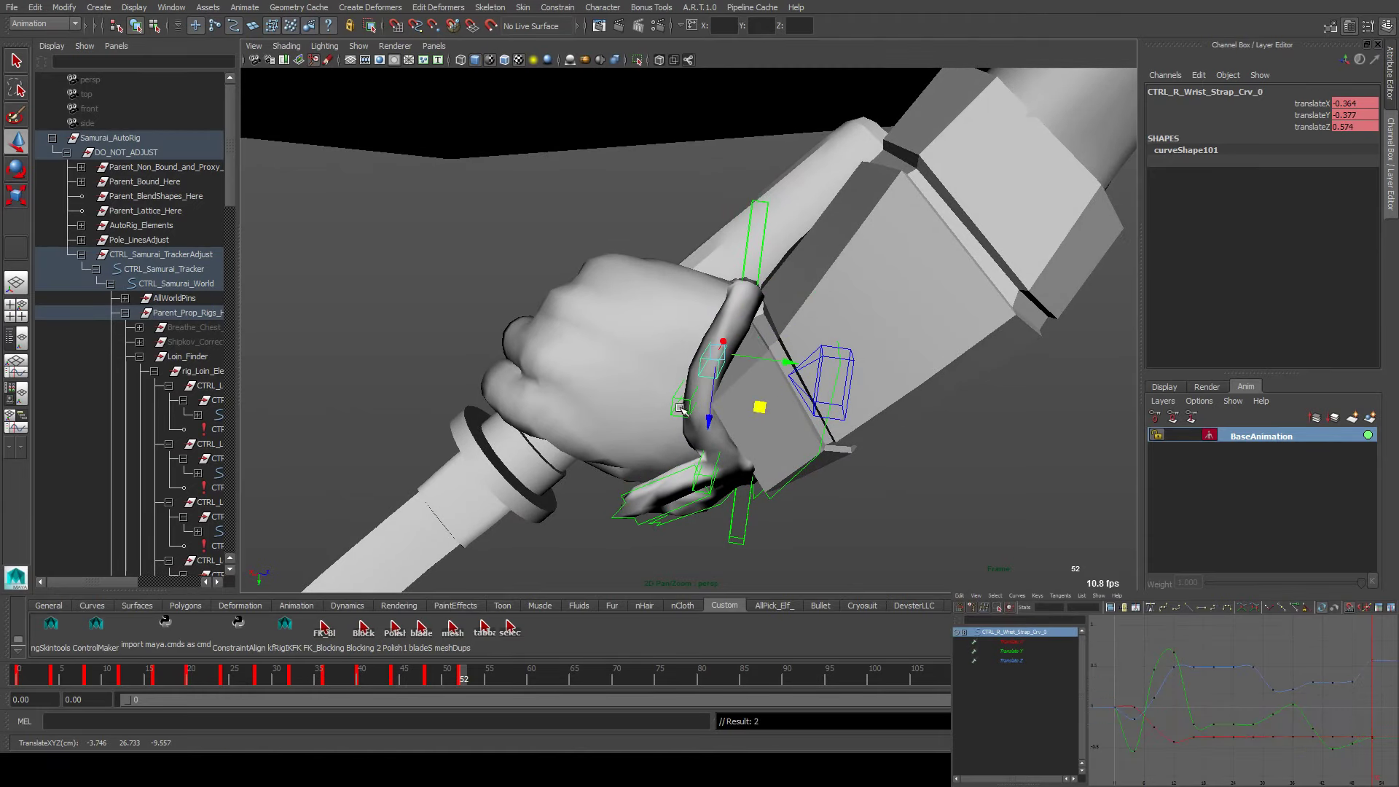
left_click_drag(681, 409, 758, 365, "alt")
left_click(759, 363)
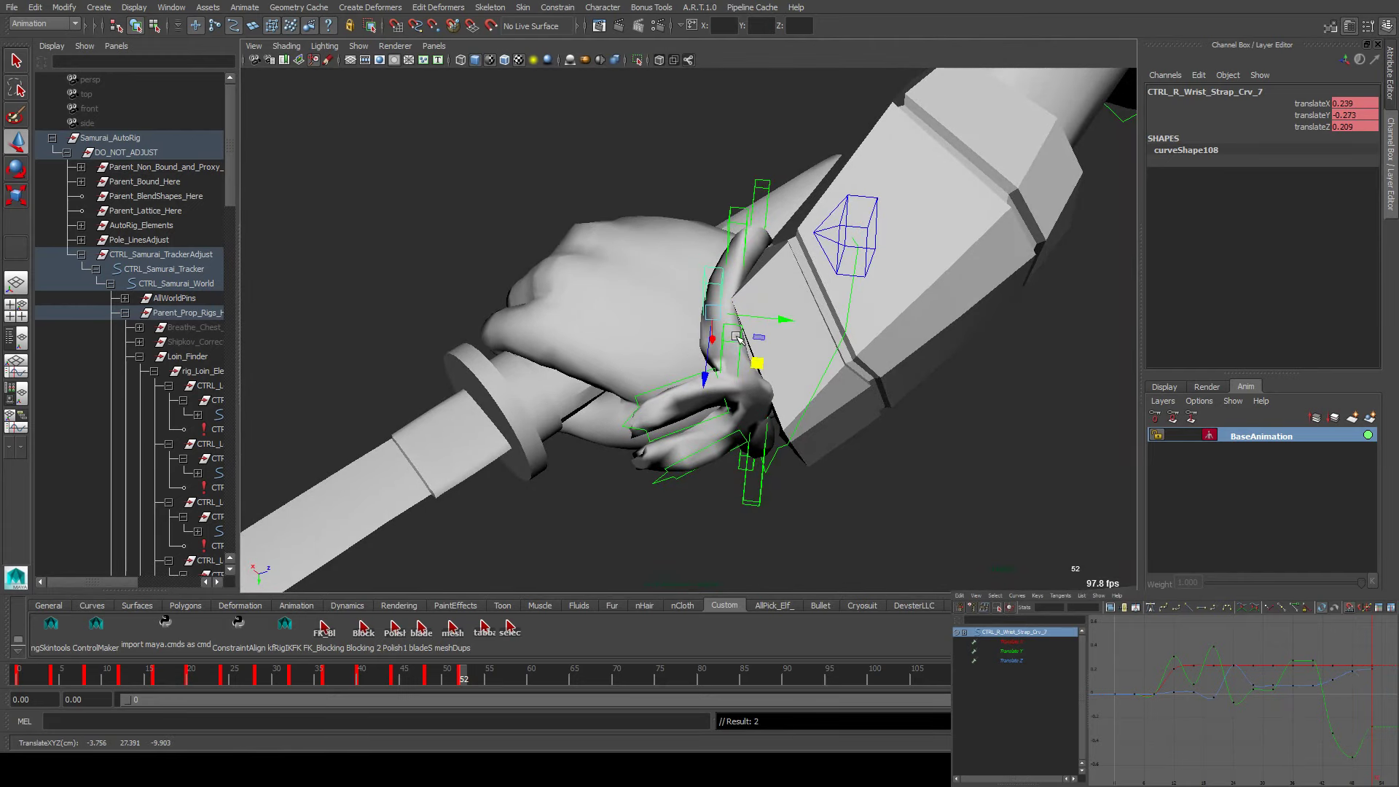
left_click(730, 347)
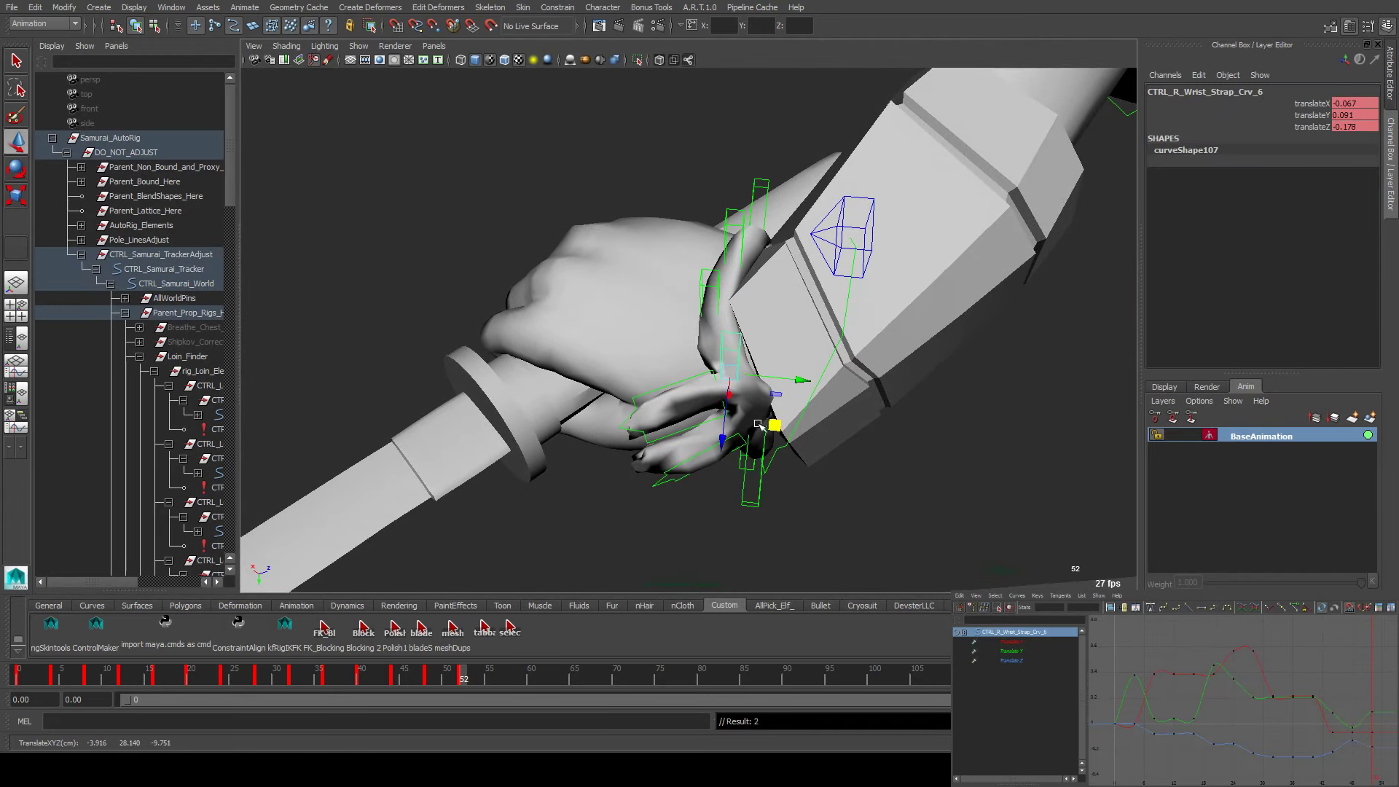
left_click_drag(758, 423, 517, 343, "alt")
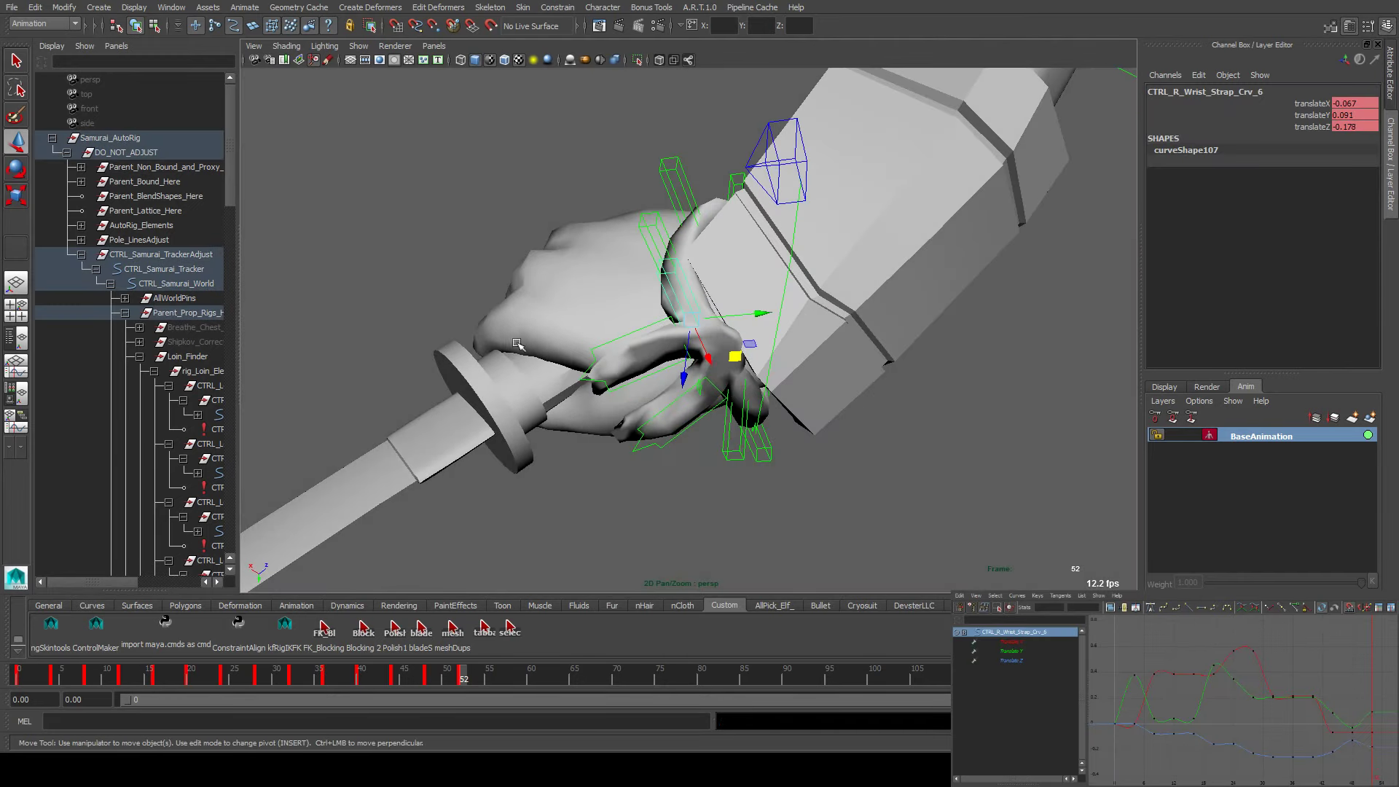
Select all wrist strap controls, review the motion, and at frame 56 reposition Crv_7 and move Crv_6 to about Y 0.312, Z -0.271
left_click(509, 629)
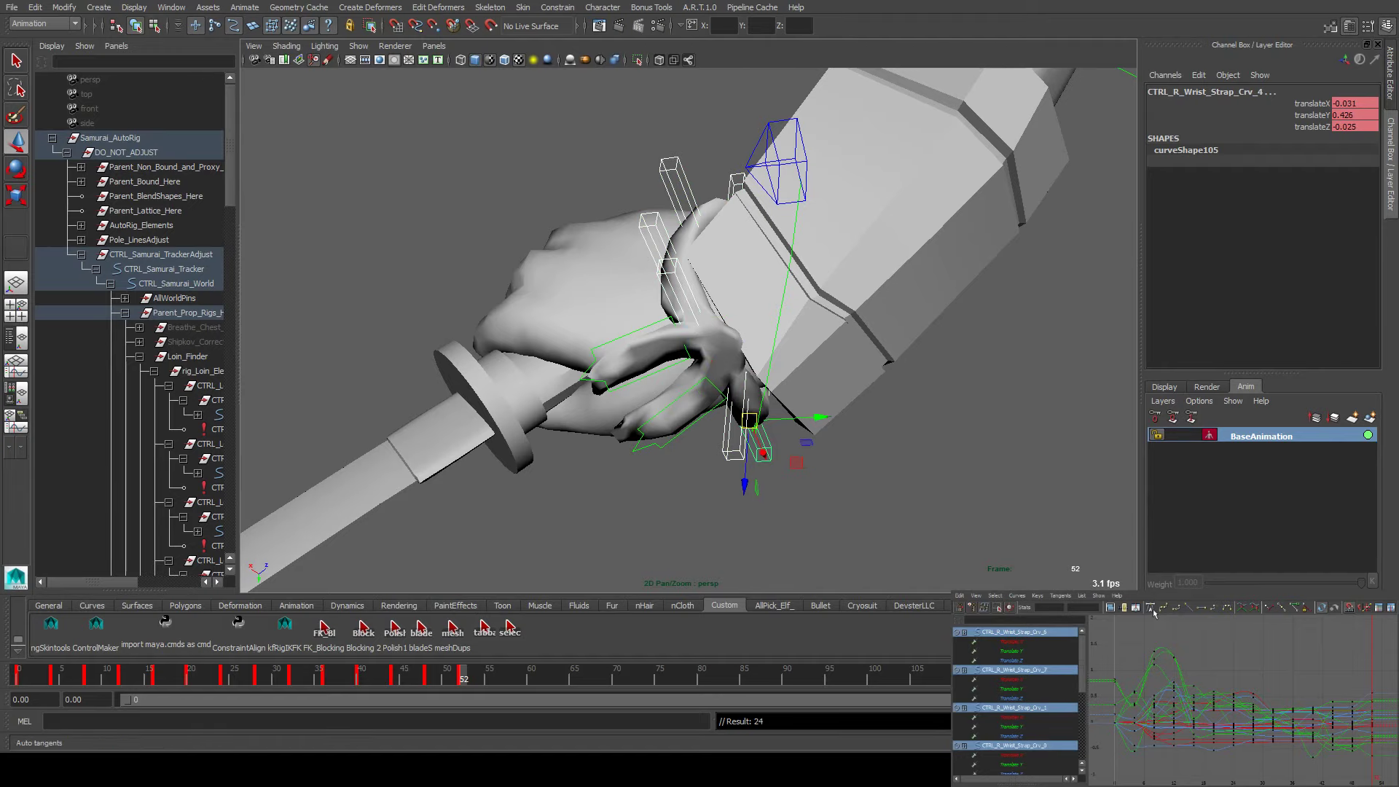
key("alt+comma")
key("alt+comma")
key("alt+comma")
key("alt+comma")
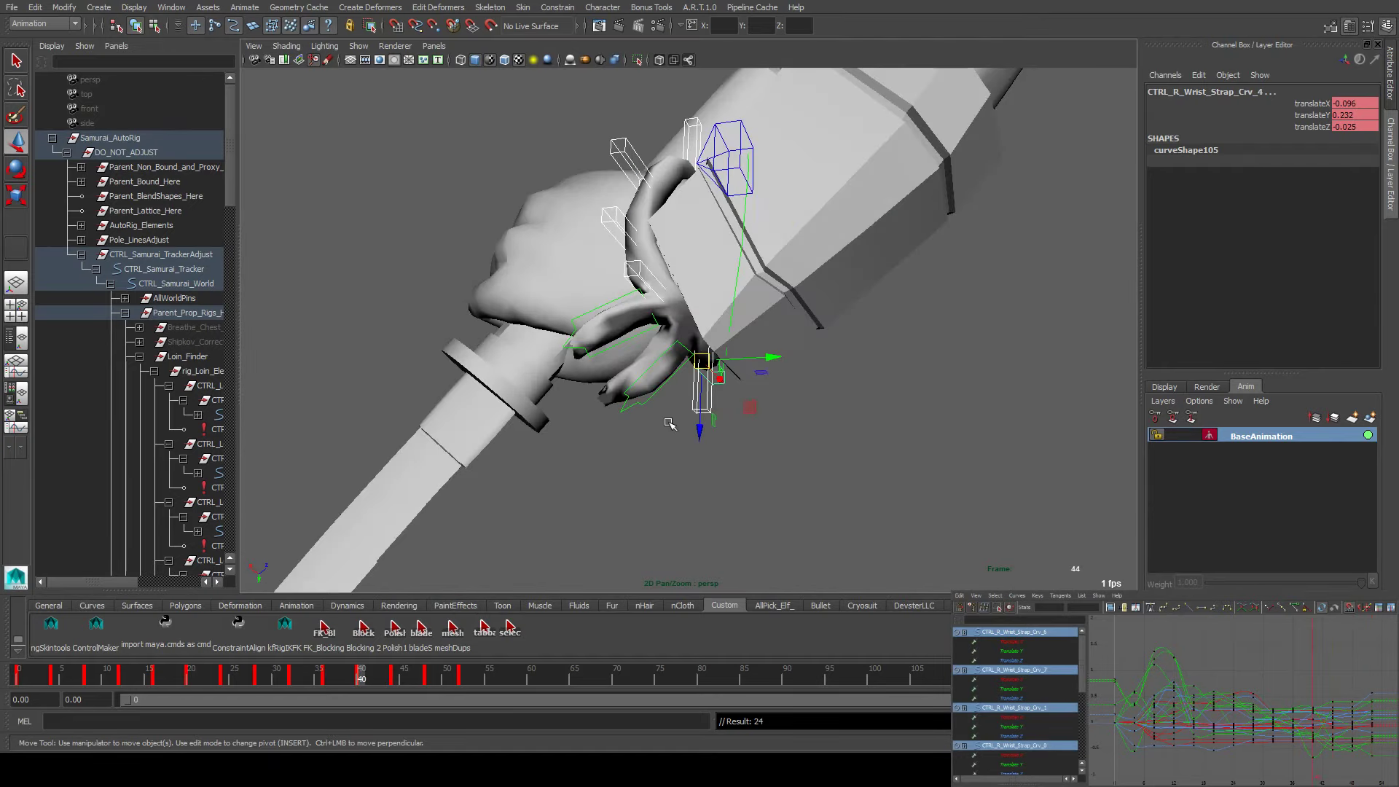
key("alt+v")
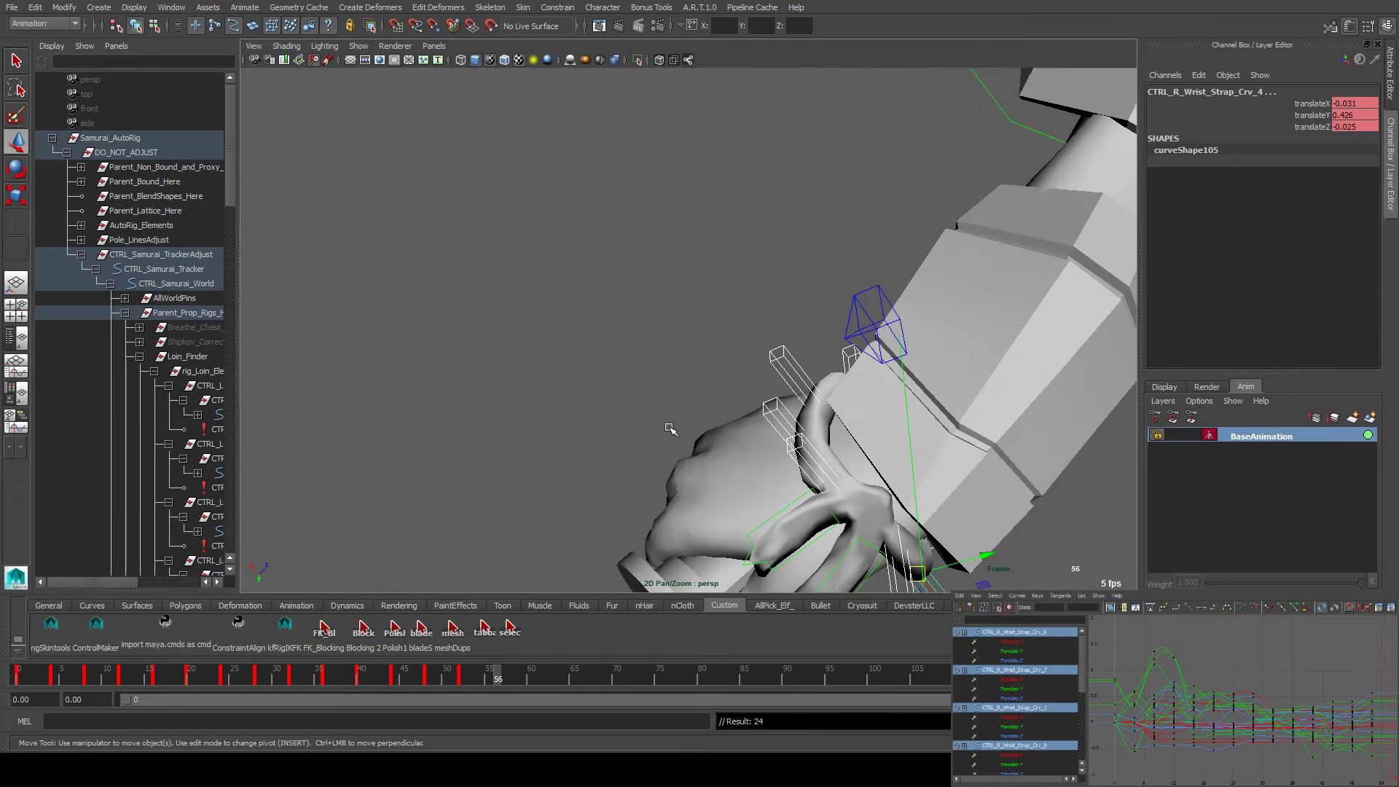
left_click_drag(747, 396, 831, 467, "alt")
left_click(819, 386)
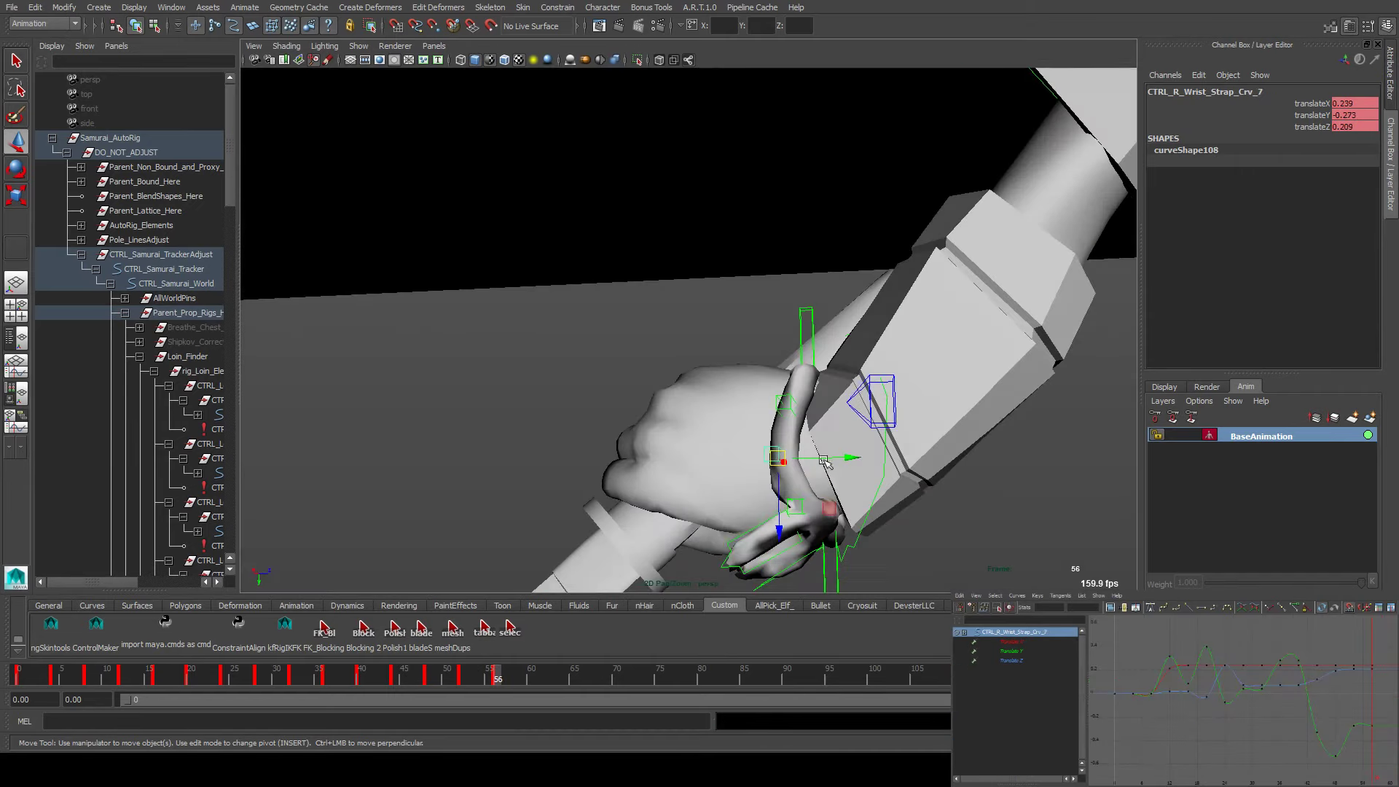
left_click(798, 502)
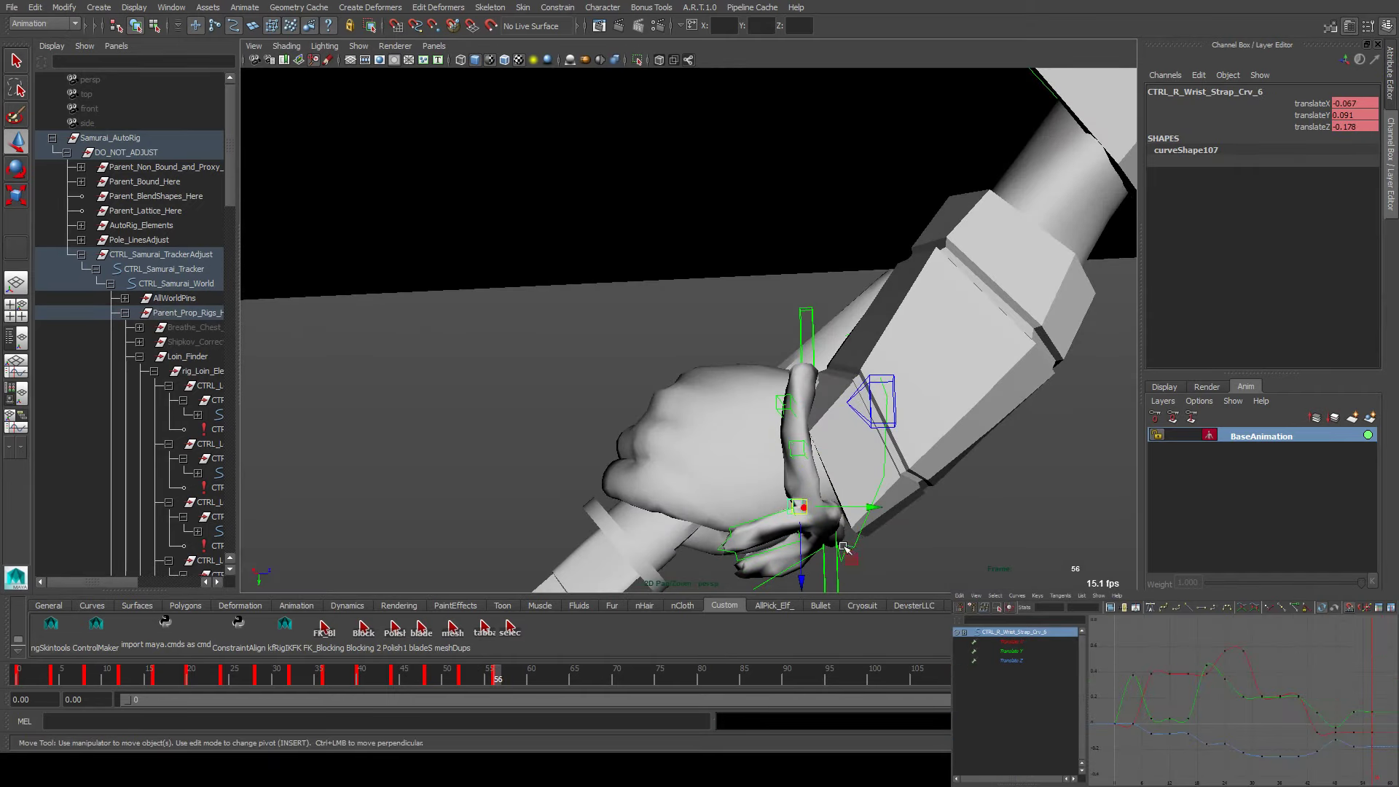
left_click_drag(844, 548, 849, 325)
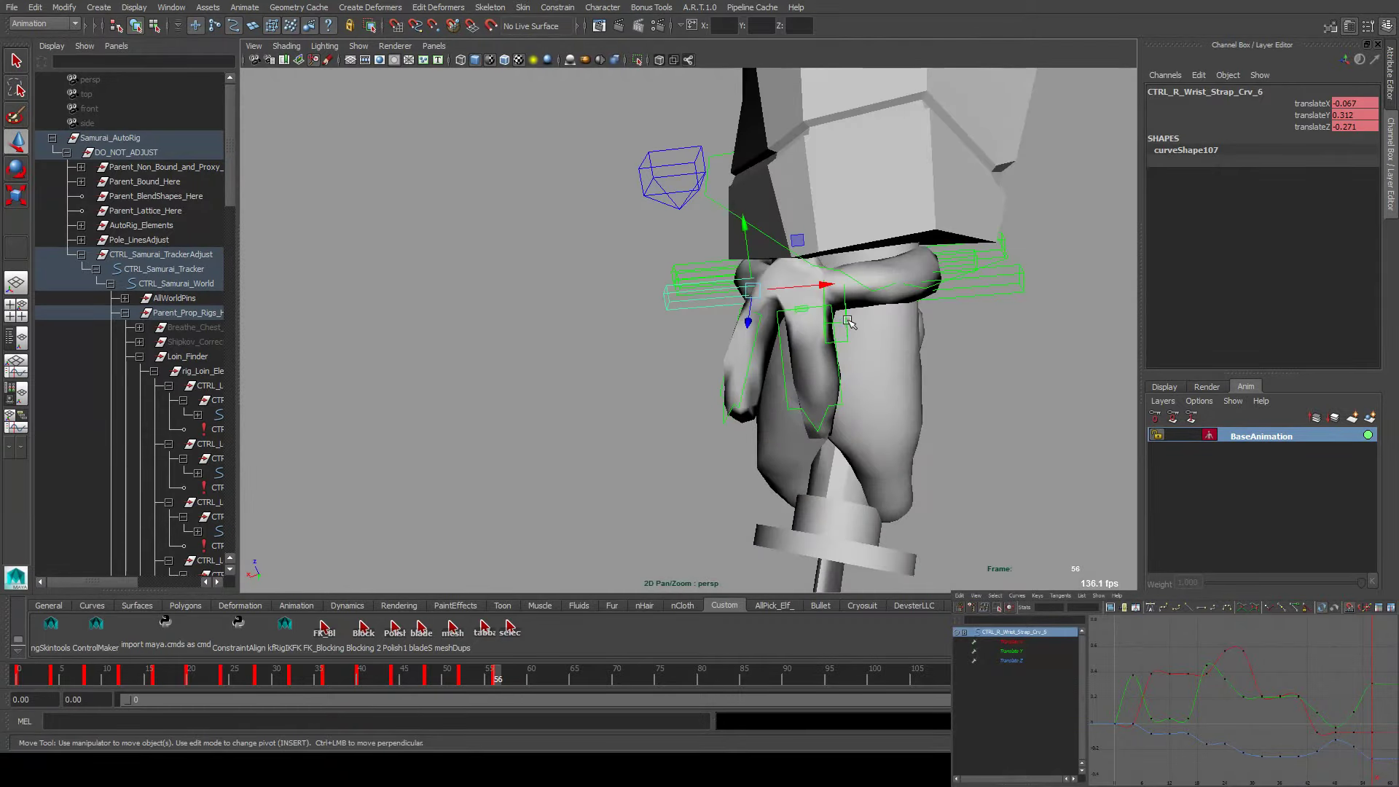
At frame 56, move strap controls Crv_4 to about Y 0.535 and Crv_1 to about Y -0.412, Z 0.011
left_click(887, 310)
left_click_drag(881, 239, 796, 255, "alt")
left_click(618, 297)
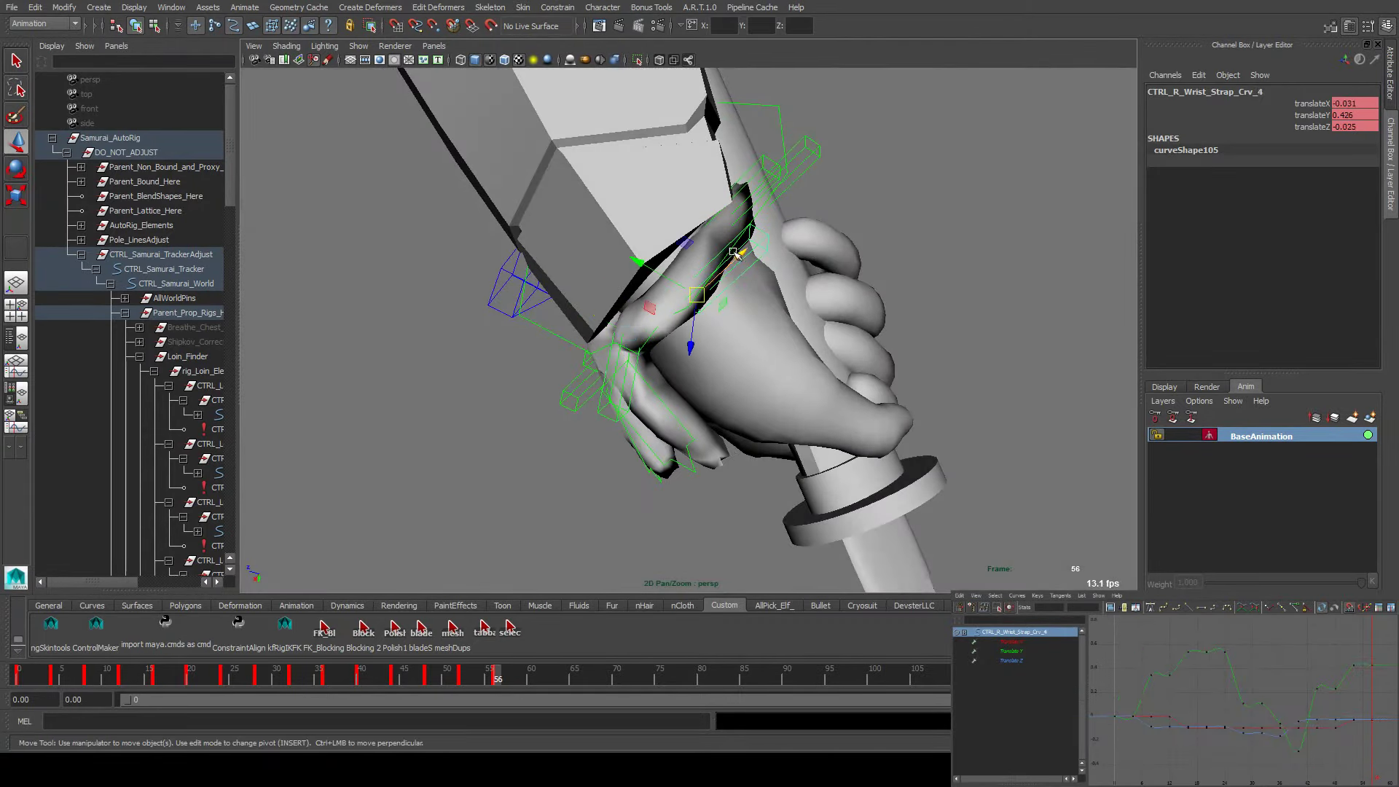
left_click_drag(618, 297, 526, 344, "alt")
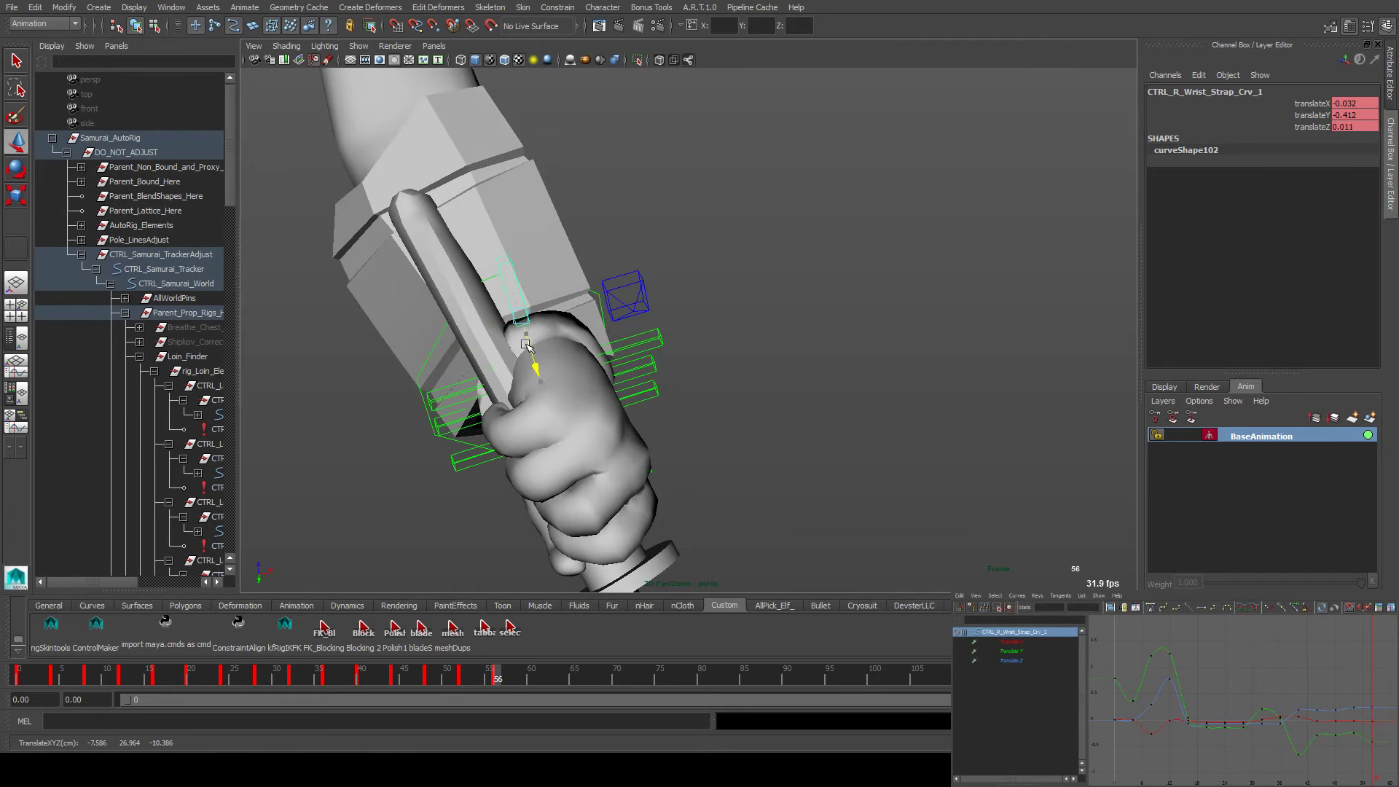
Select all right wrist strap controls, advance to frame 60, and pick CTRL_R_Wrist_Strap_Crv_6 at the wrist
left_click(510, 628)
key(".")
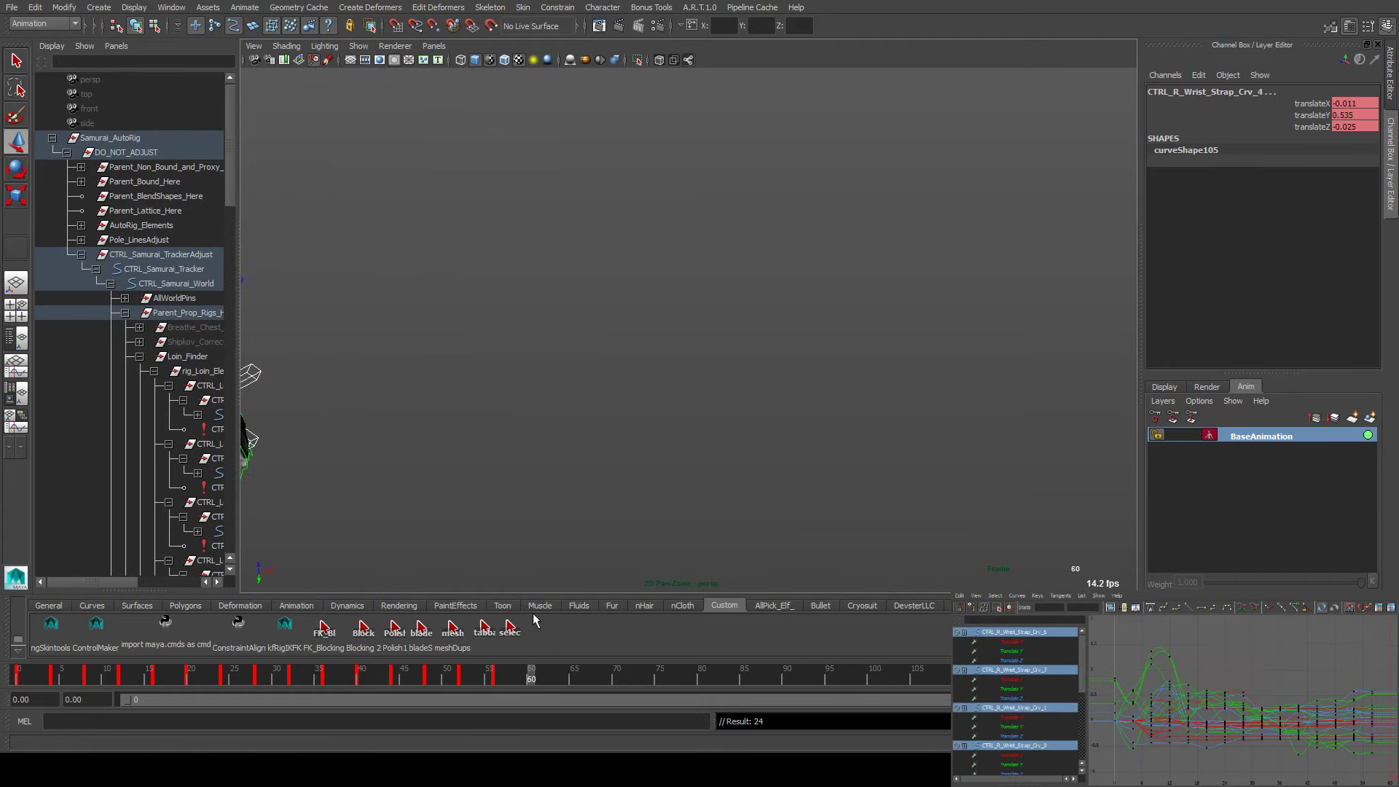
key("f")
left_click_drag(431, 409, 638, 332, "alt")
left_click_drag(660, 377, 623, 246, "alt")
left_click(712, 299)
left_click(736, 299)
left_click(678, 269)
left_click(679, 322)
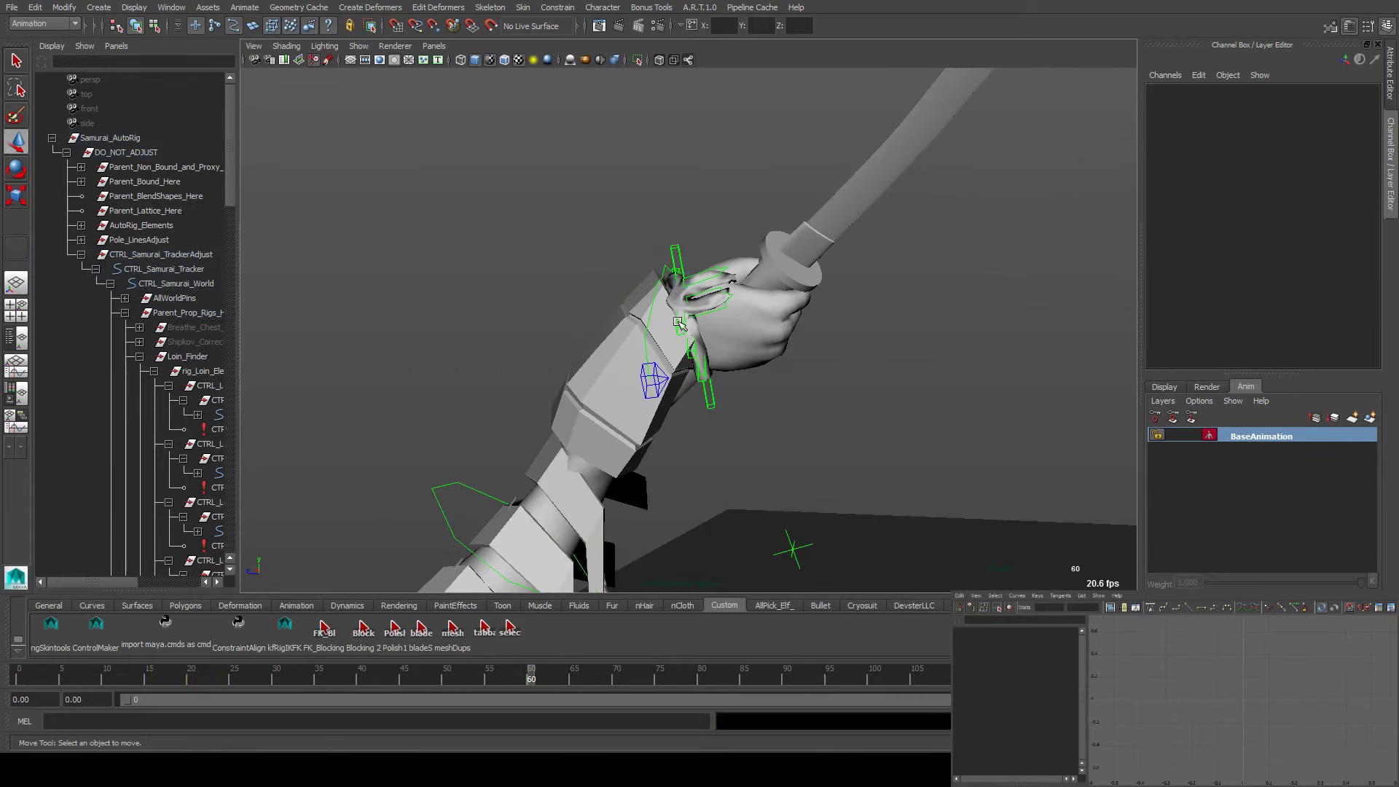
left_click(685, 328)
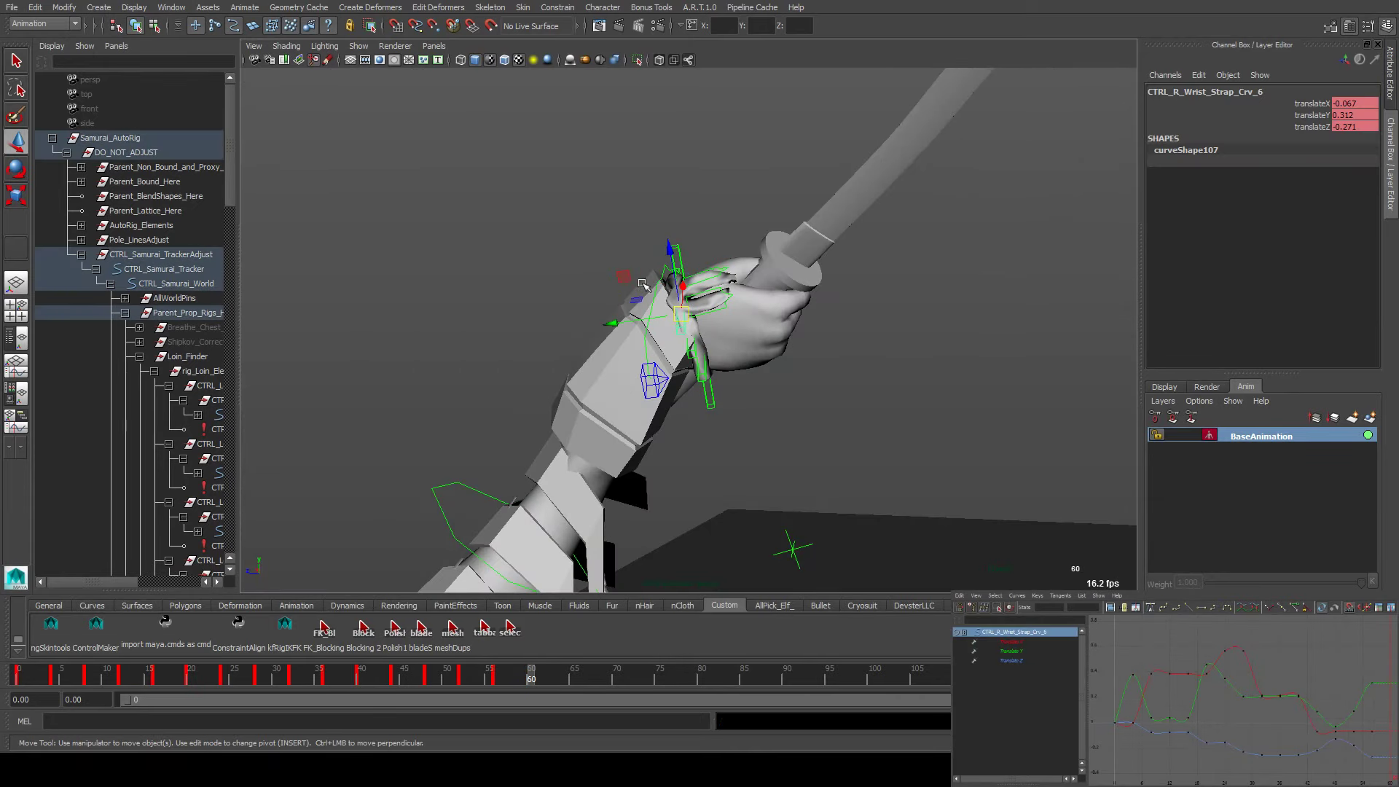
At frame 60, reposition strap controls Crv_1 and Crv_0 so the strap loop follows the wrist
left_click(699, 351)
left_click(692, 353)
middle_click_drag(642, 300, 648, 296)
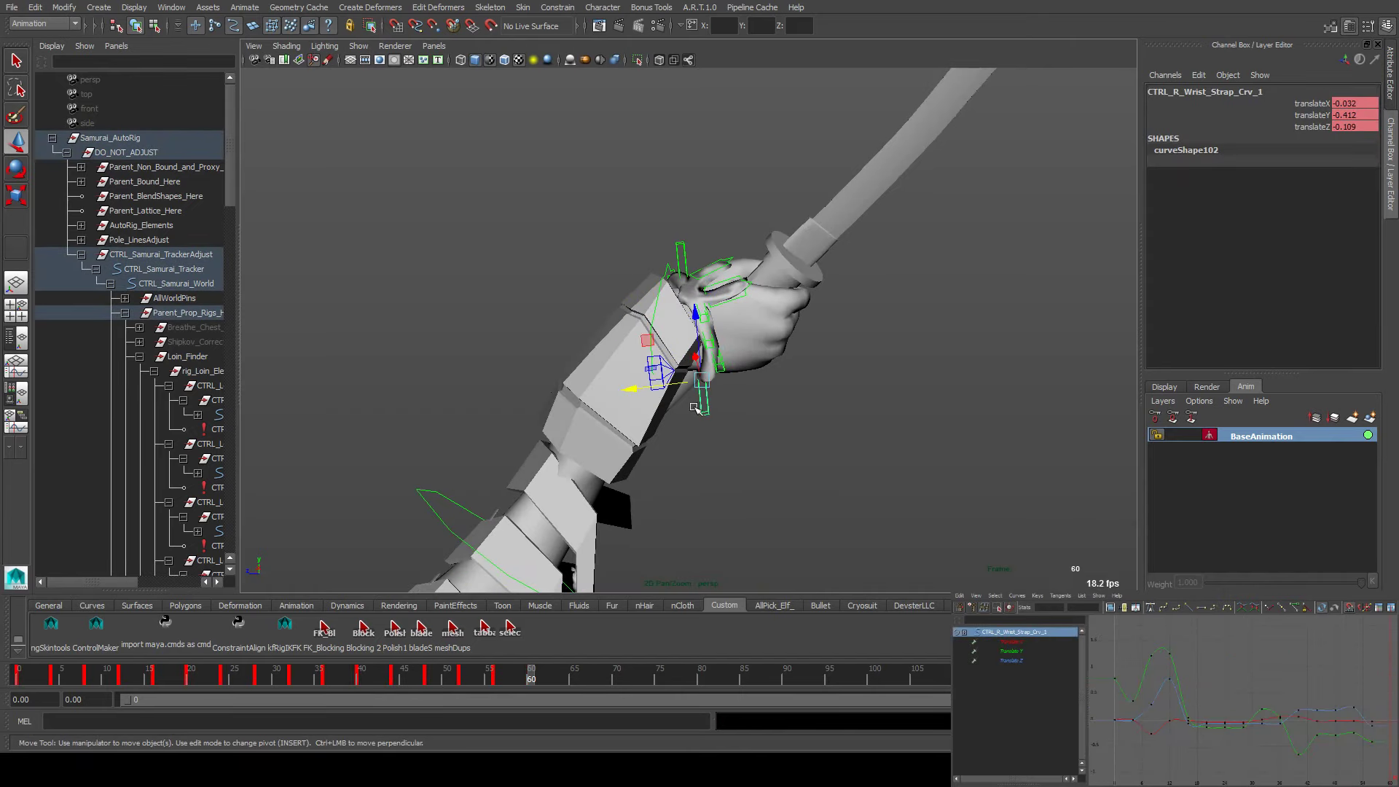
left_click(663, 379)
left_click(687, 374)
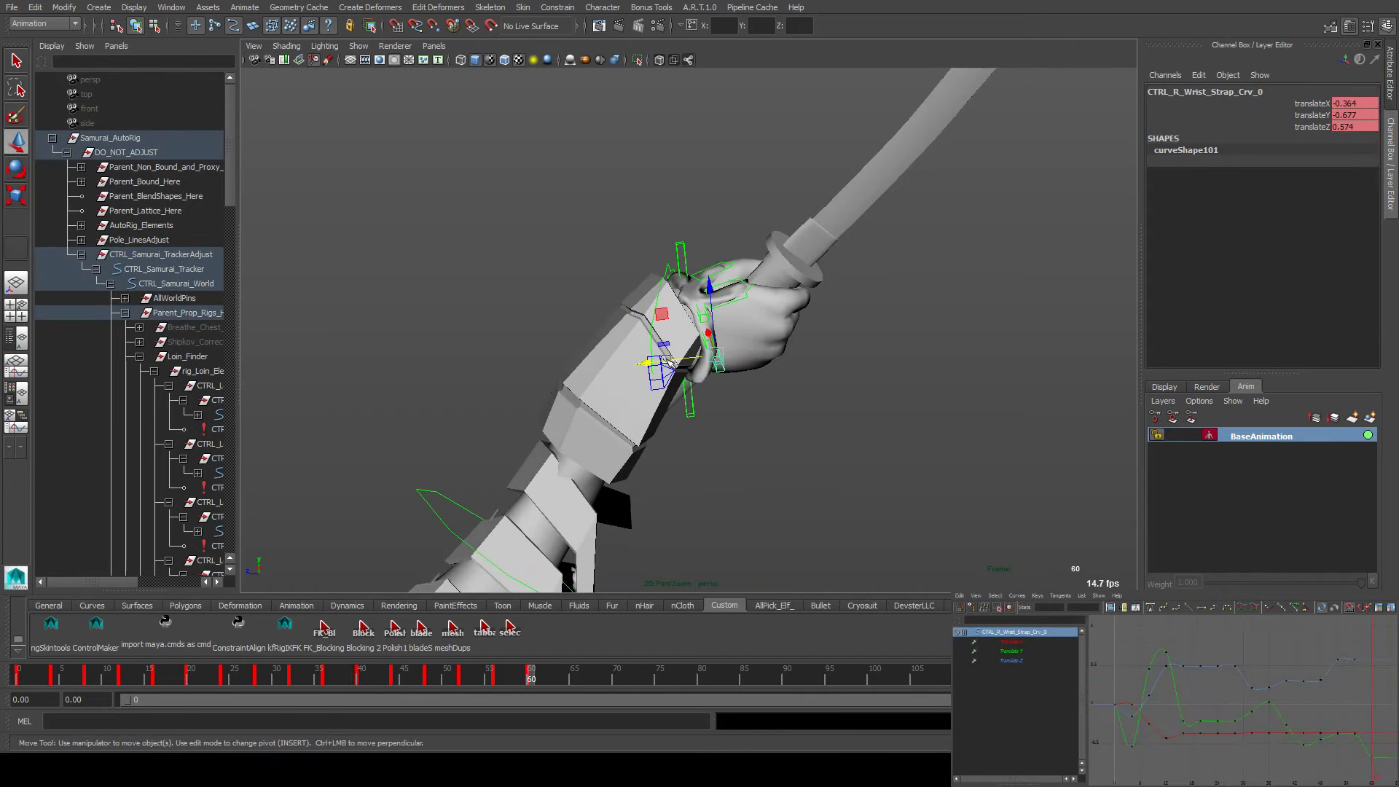
left_click(660, 349)
left_click(665, 361)
middle_click_drag(666, 361, 666, 343)
From the palm side at frame 60, move CTRL_R_Wrist_Strap_Crv_1 to about Y 0.009, Z 0.049
left_click_drag(665, 343, 704, 355, "alt")
left_click(692, 331)
left_click(678, 321)
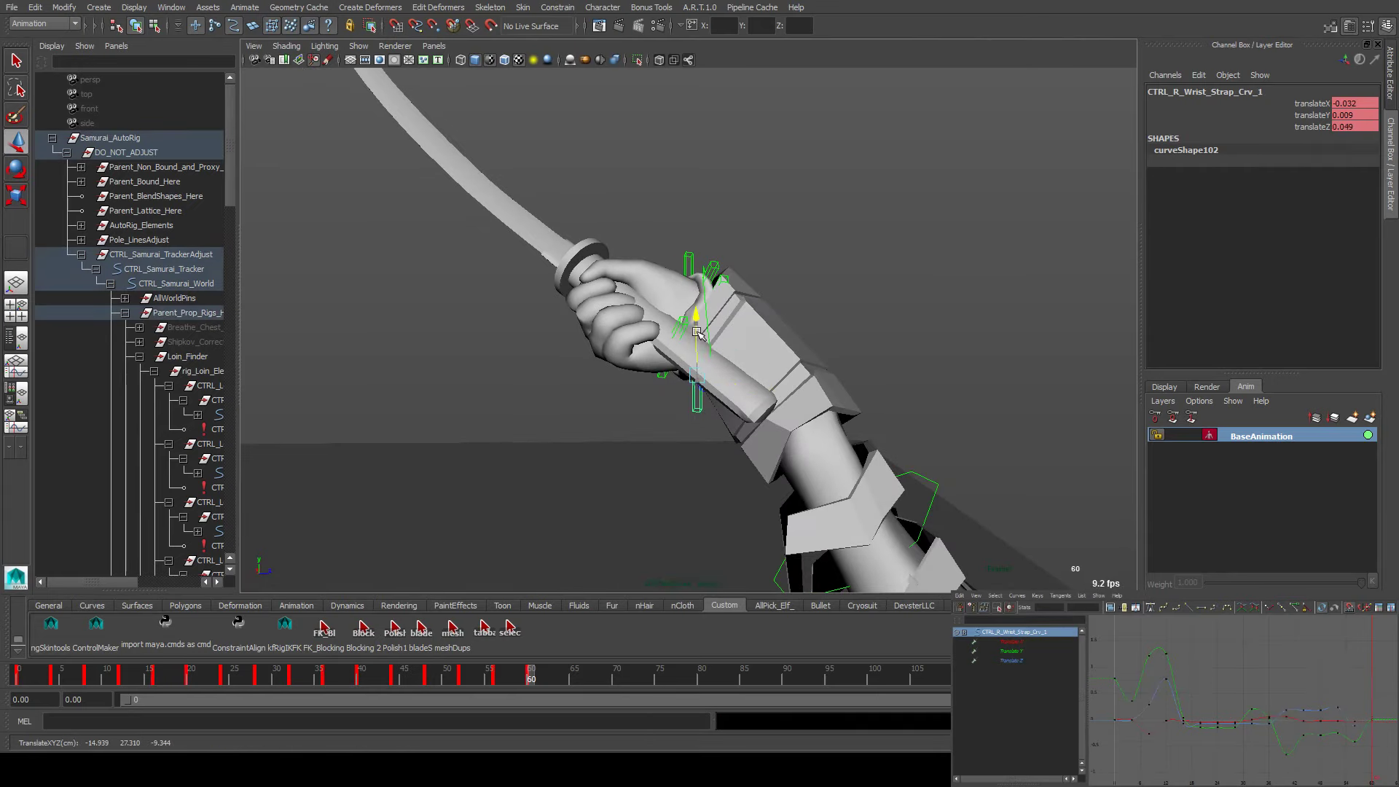
At frame 60, move CTRL_R_Wrist_Strap_Crv_2 to about Y -0.519, Z 0.218, and advance to frame 64 with all strap controls selected
left_click_drag(673, 340, 678, 338)
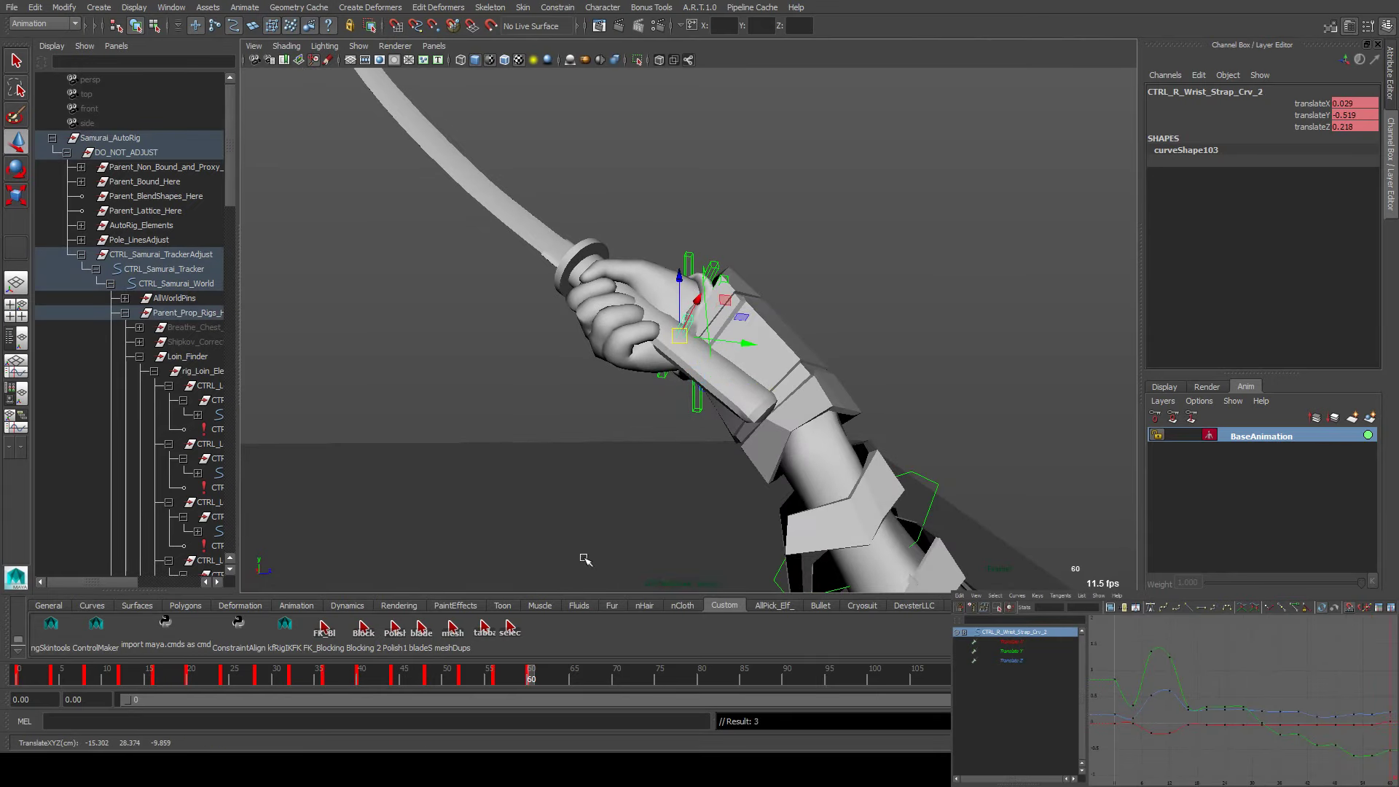
left_click(506, 637)
key("alt+v")
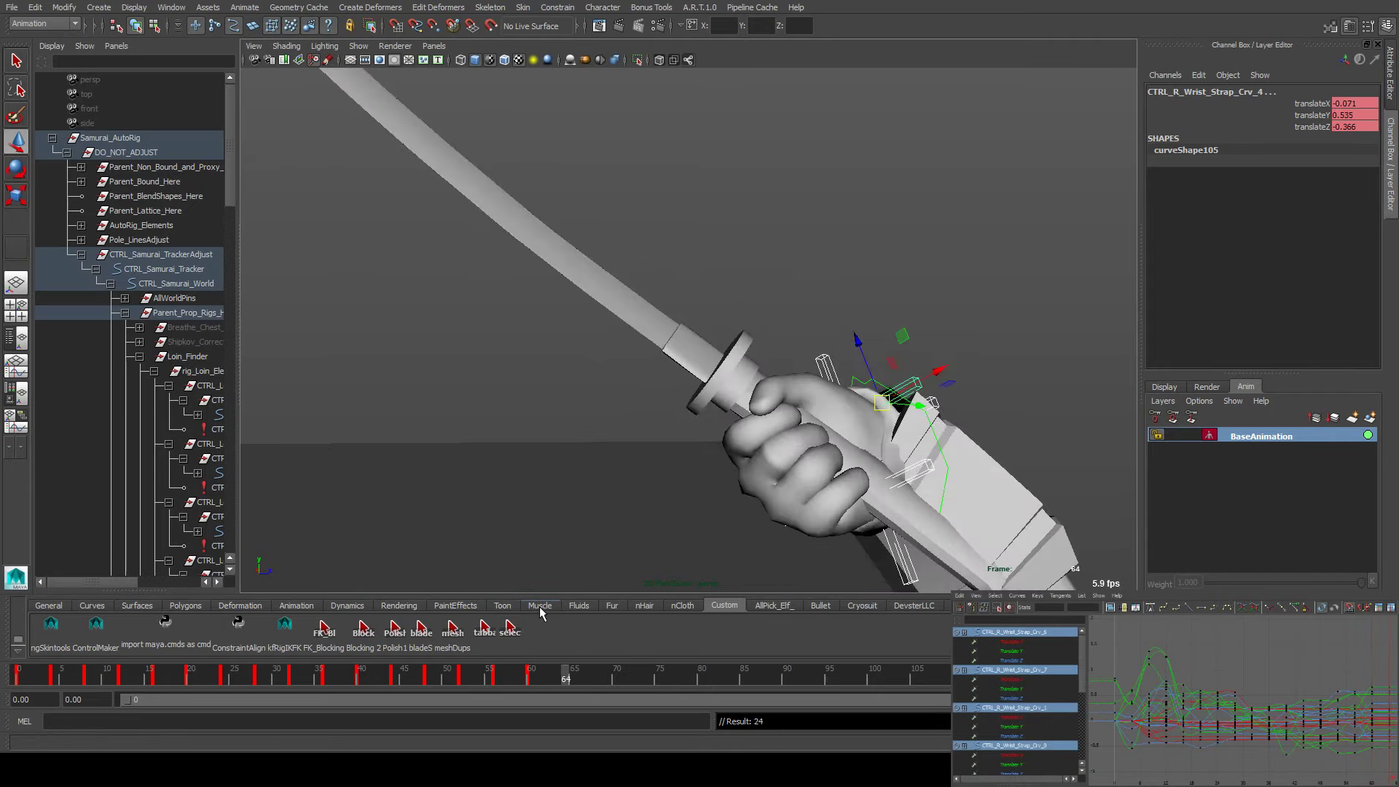
At frame 64, reposition strap control Crv_3 and move Crv_5 to about X -0.081, Y 0.685
left_click_drag(757, 390, 707, 387, "alt")
key("w")
left_click(794, 387)
left_click(758, 408)
left_click(594, 429)
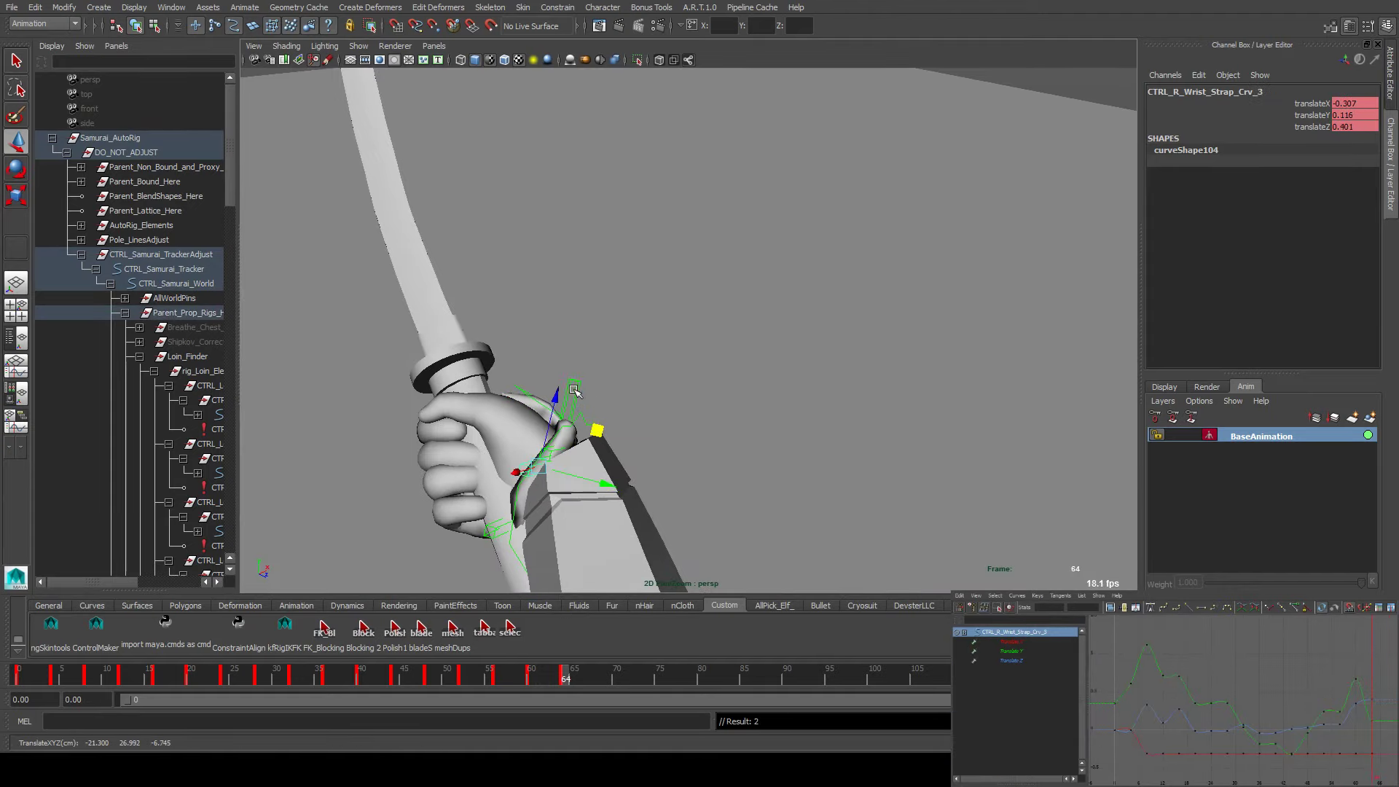
left_click_drag(599, 430, 551, 420, "alt")
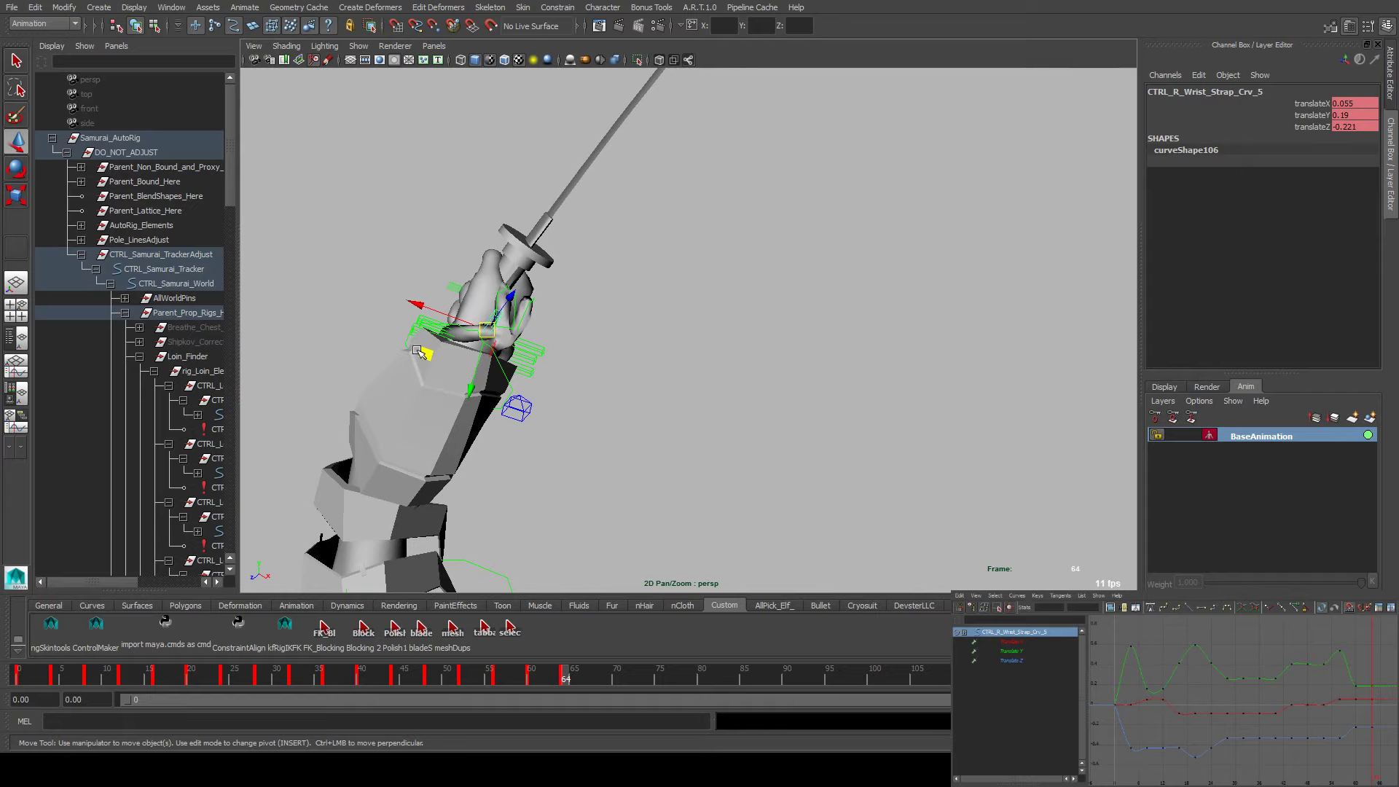
left_click_drag(419, 352, 474, 334)
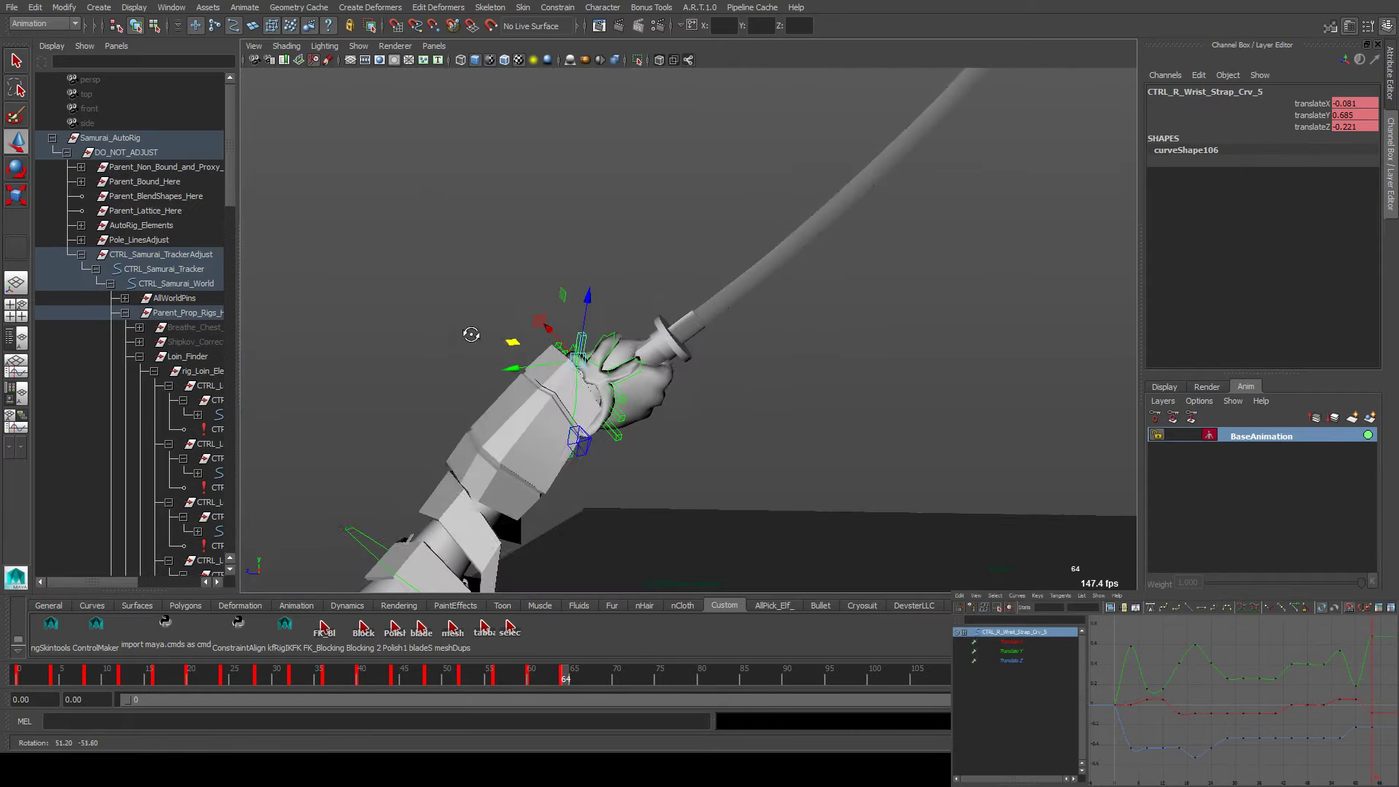
At frame 64, move CTRL_R_Wrist_Strap_Crv_0 on the back of the wrist to about Y -0.31, Z 0.553
left_click(620, 398)
mouse_move(620, 398)
left_mouse_down("alt")
mouse_move(634, 403)
mouse_move(491, 339)
mouse_move(619, 404)
left_mouse_up("alt")
left_click(620, 400)
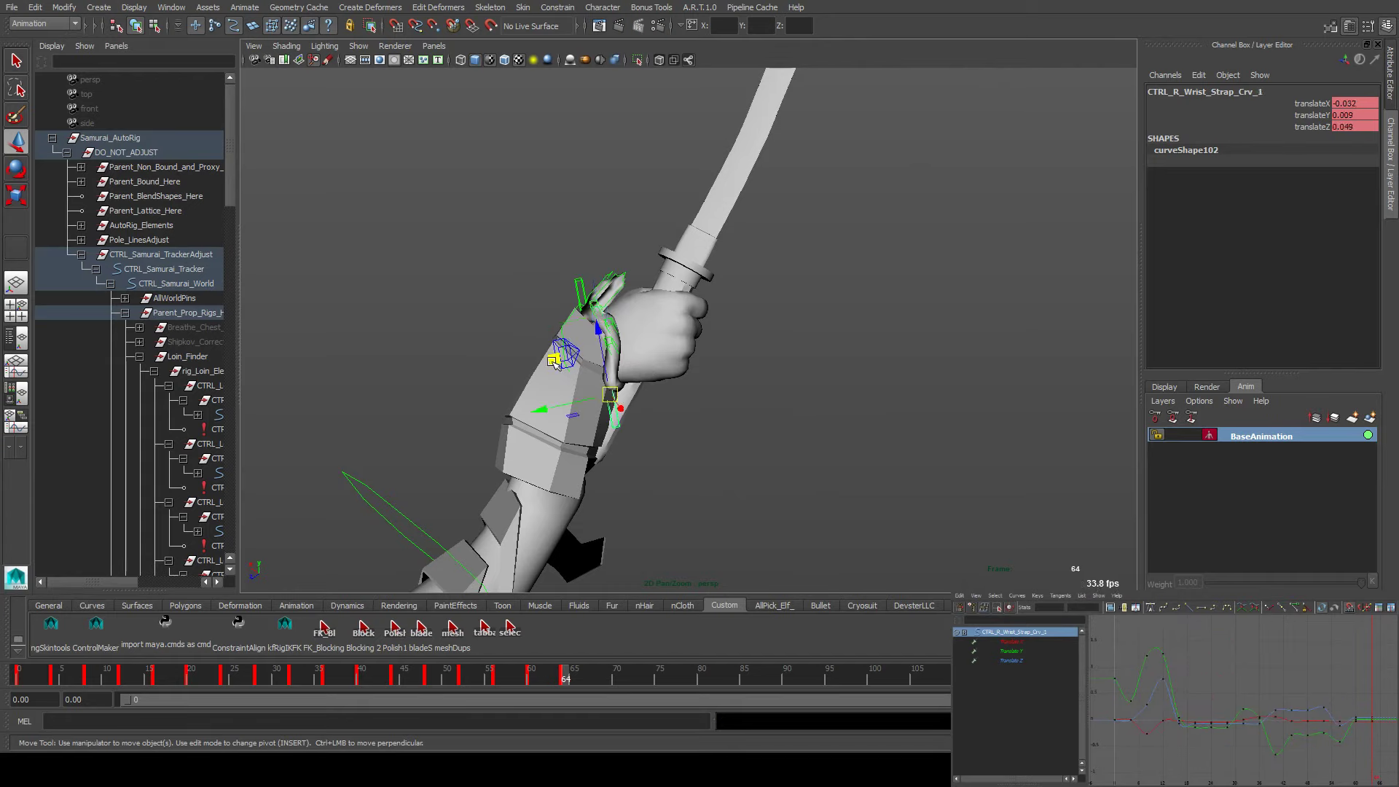
left_click_drag(578, 344, 593, 297, "alt")
left_click(597, 283)
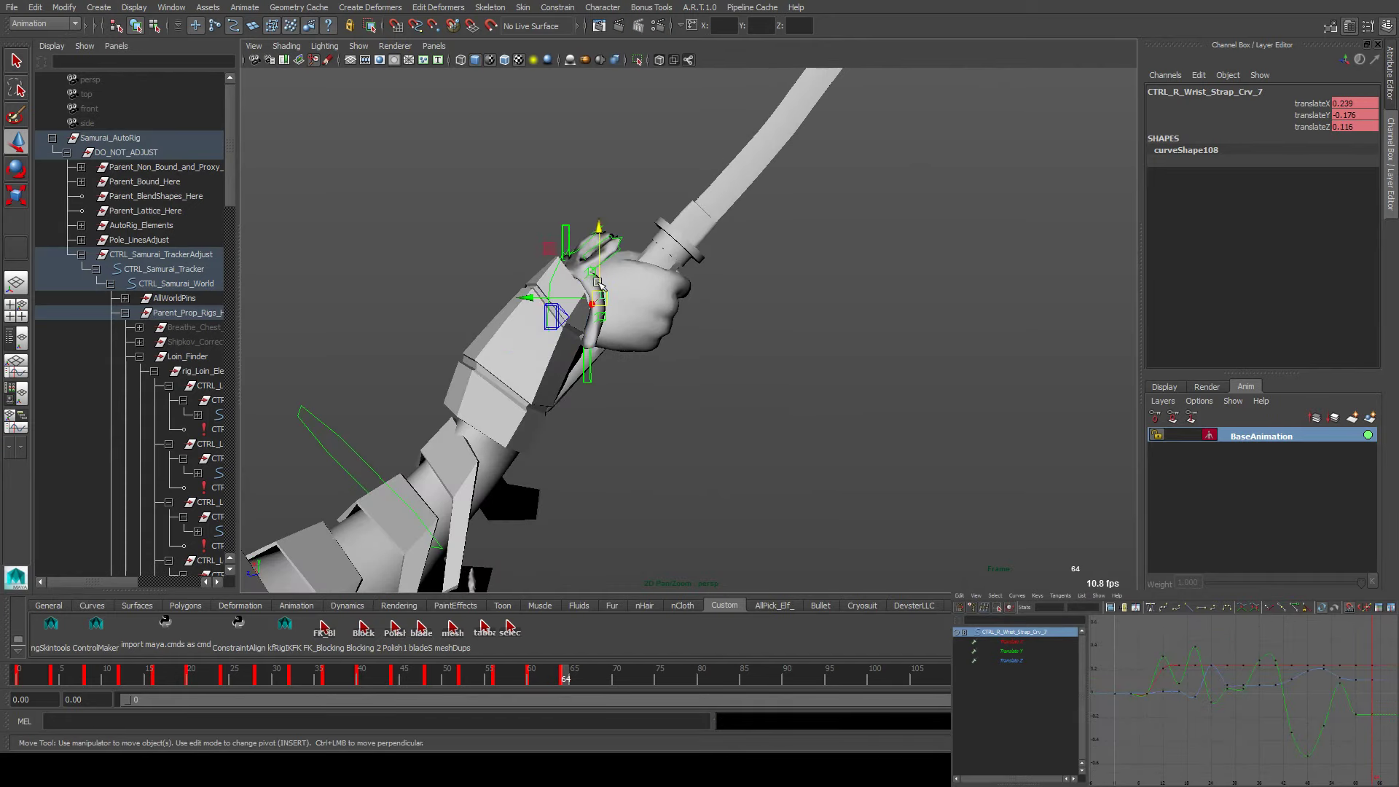
left_click(597, 318)
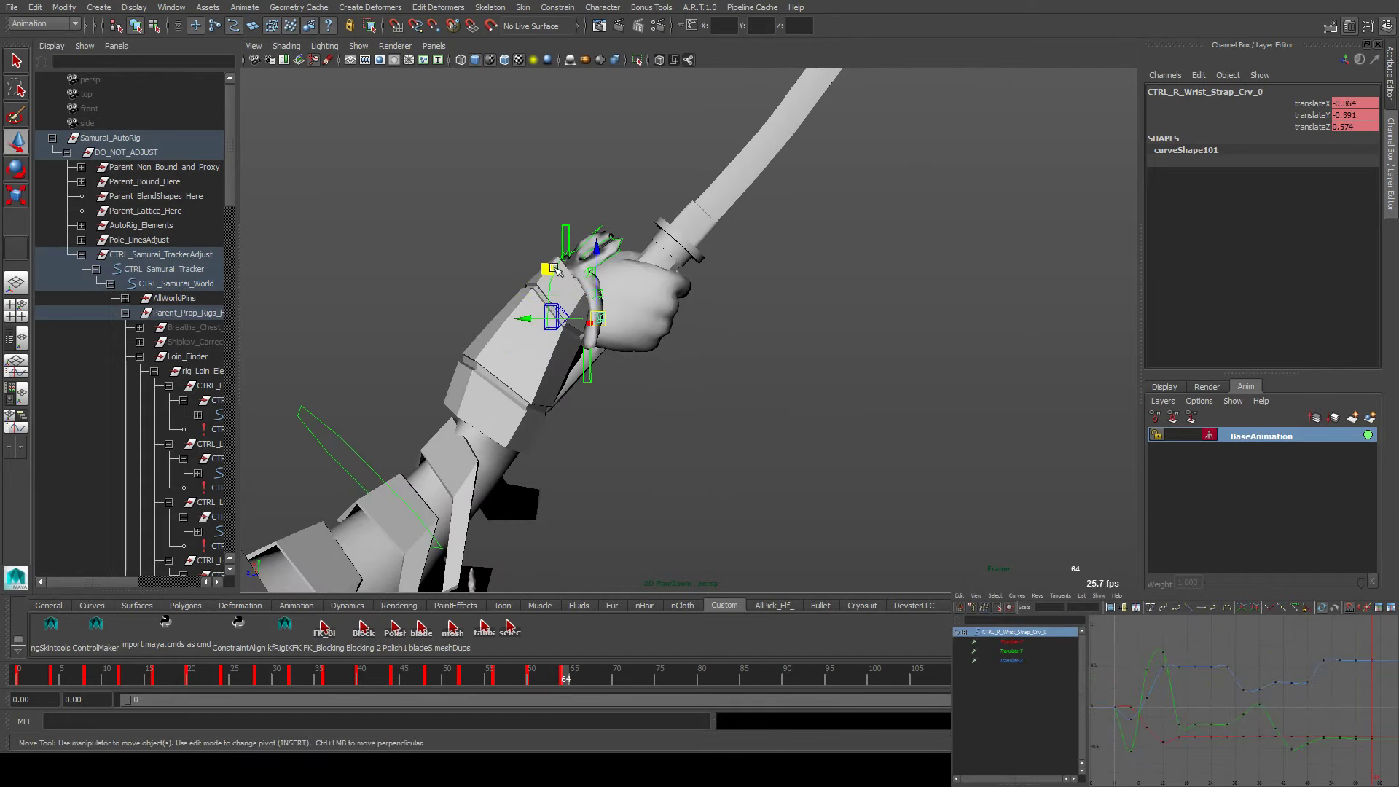
left_click_drag(554, 269, 563, 264)
left_click_drag(563, 263, 693, 379, "alt")
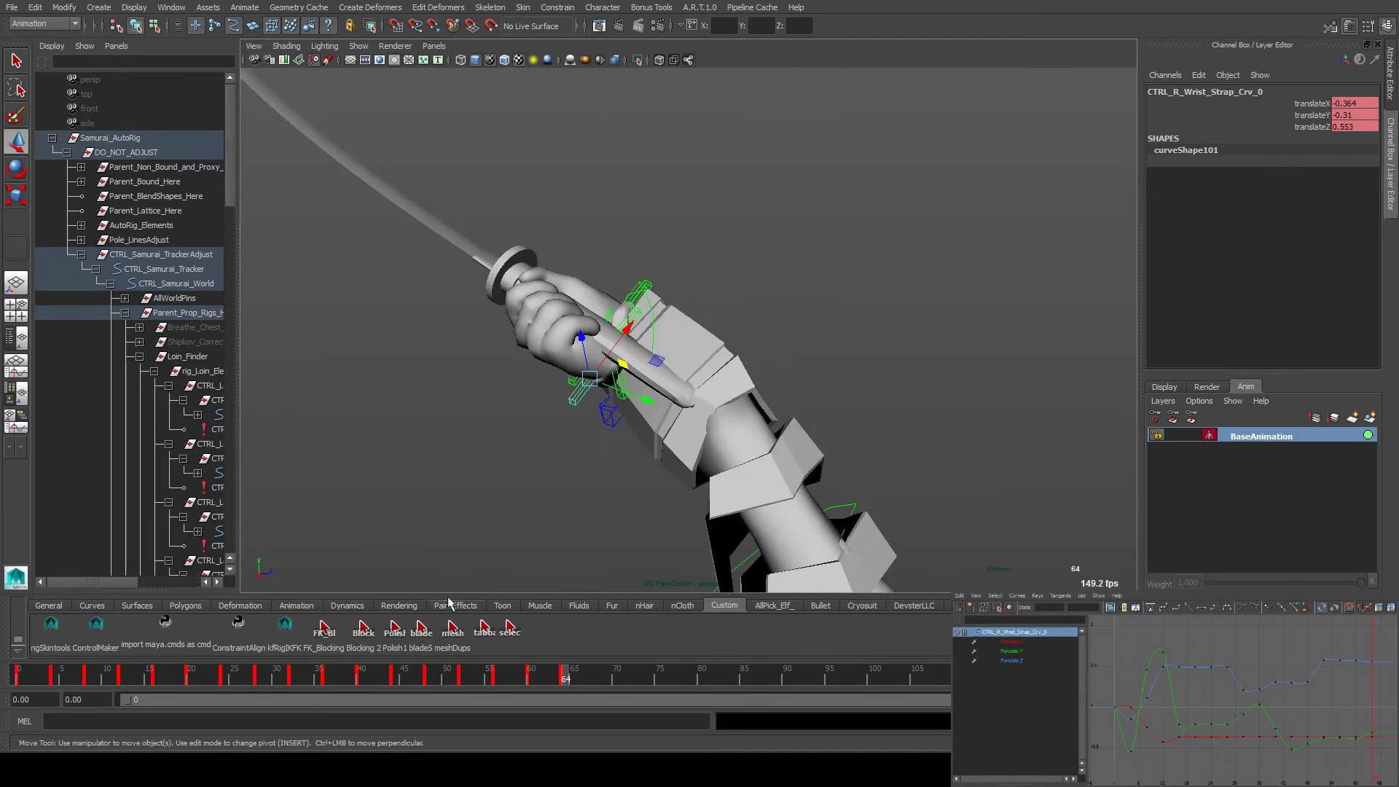
Select all wrist strap controls, advance to frame 68, and move CTRL_R_Wrist_Strap_Crv_4 to about Y 0.515, Z -0.107
left_click(510, 627)
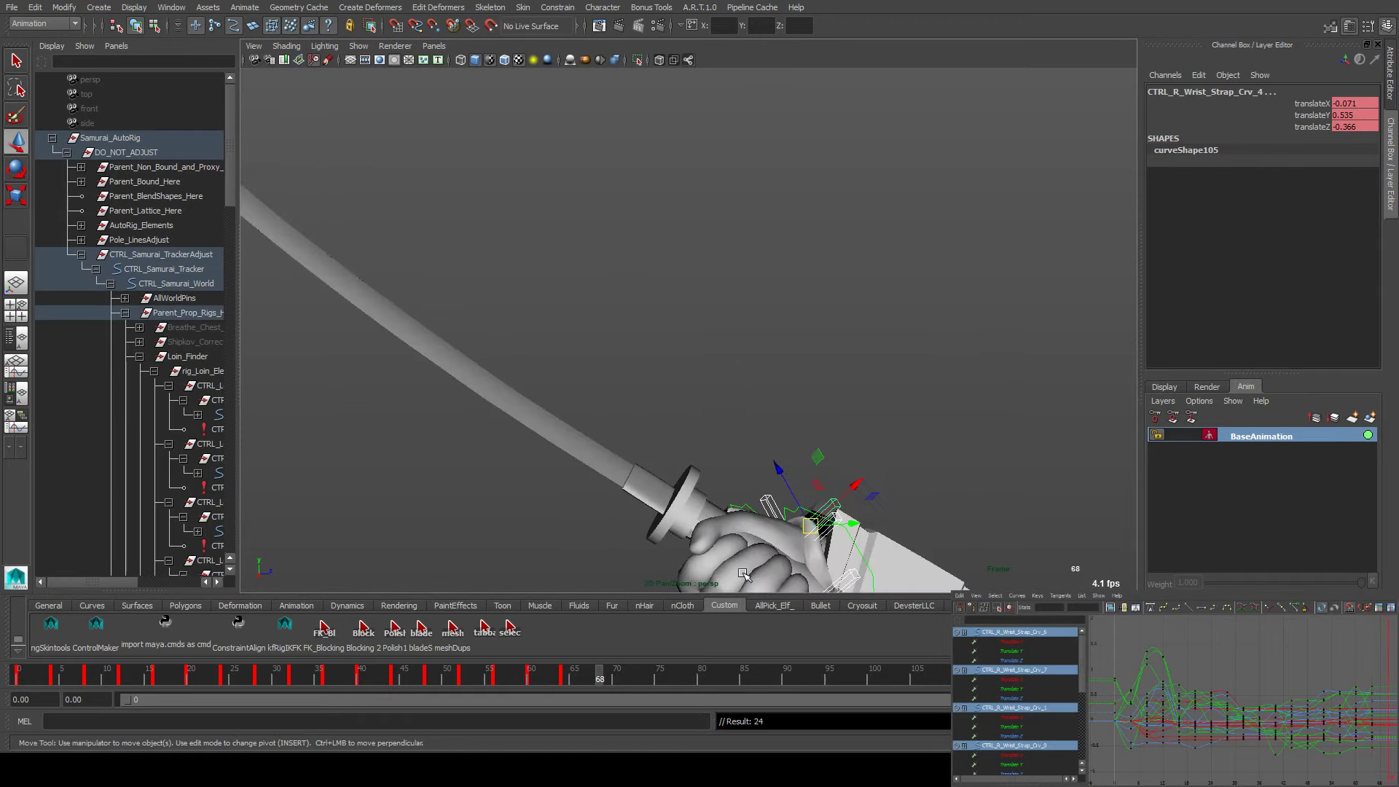
key("f")
left_click_drag(736, 467, 708, 277, "alt")
left_click(708, 292)
left_click(708, 294)
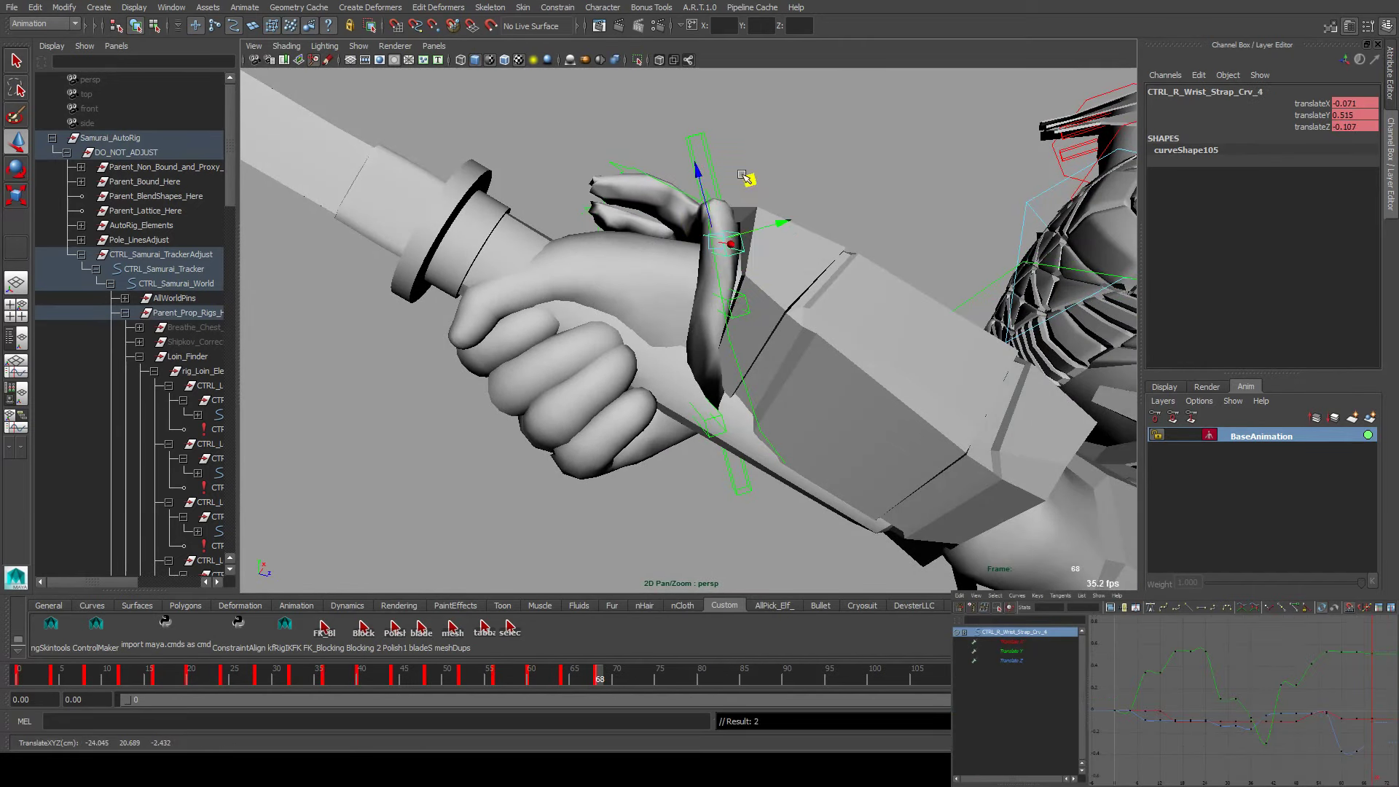
left_click(711, 171)
At frame 68, adjust strap controls Crv_6 and Crv_1 around the wrist, placing Crv_1 at about X -0.095
left_click_drag(632, 231, 883, 191, "alt")
left_click_drag(624, 306, 621, 240, "alt")
left_click(621, 241)
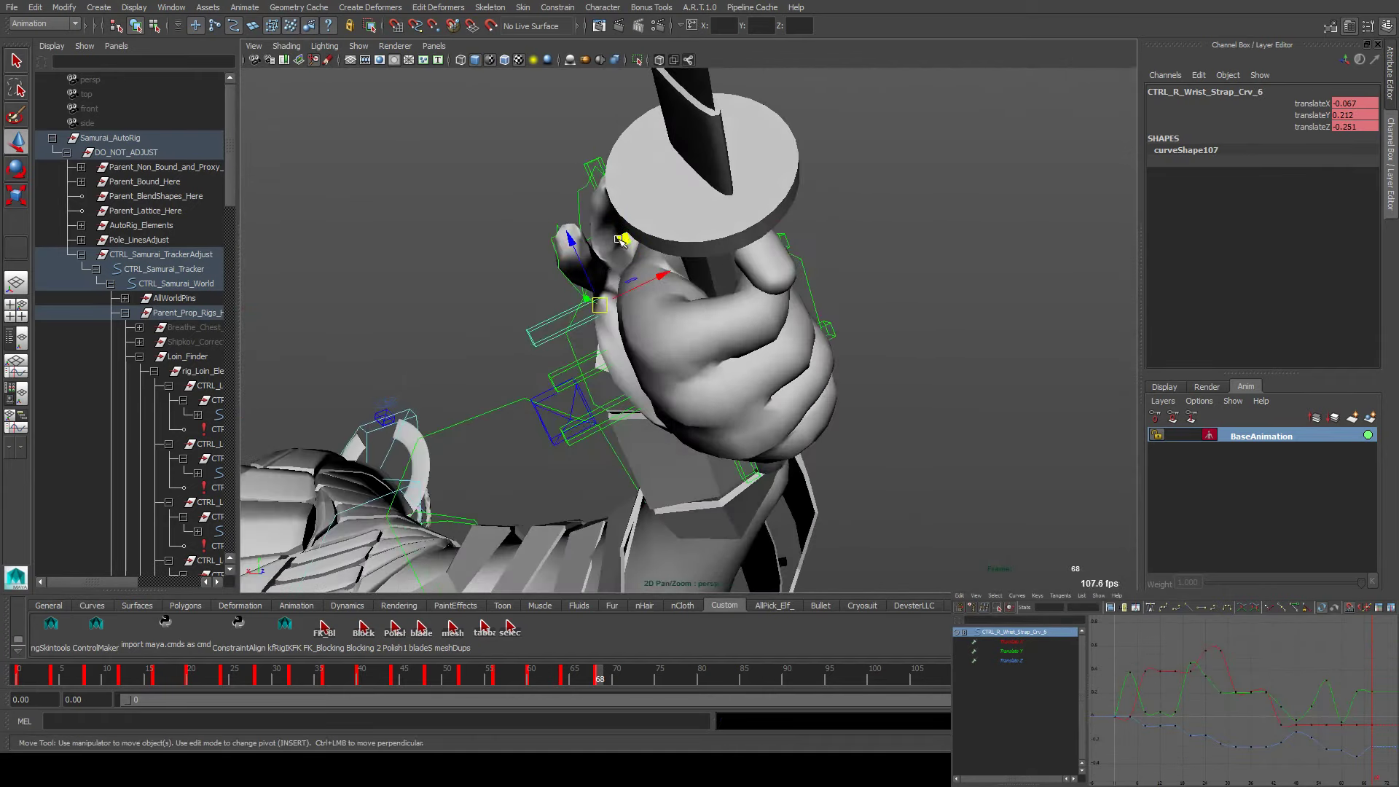
left_click(589, 359)
left_click_drag(589, 359, 969, 359, "alt")
left_click(761, 372)
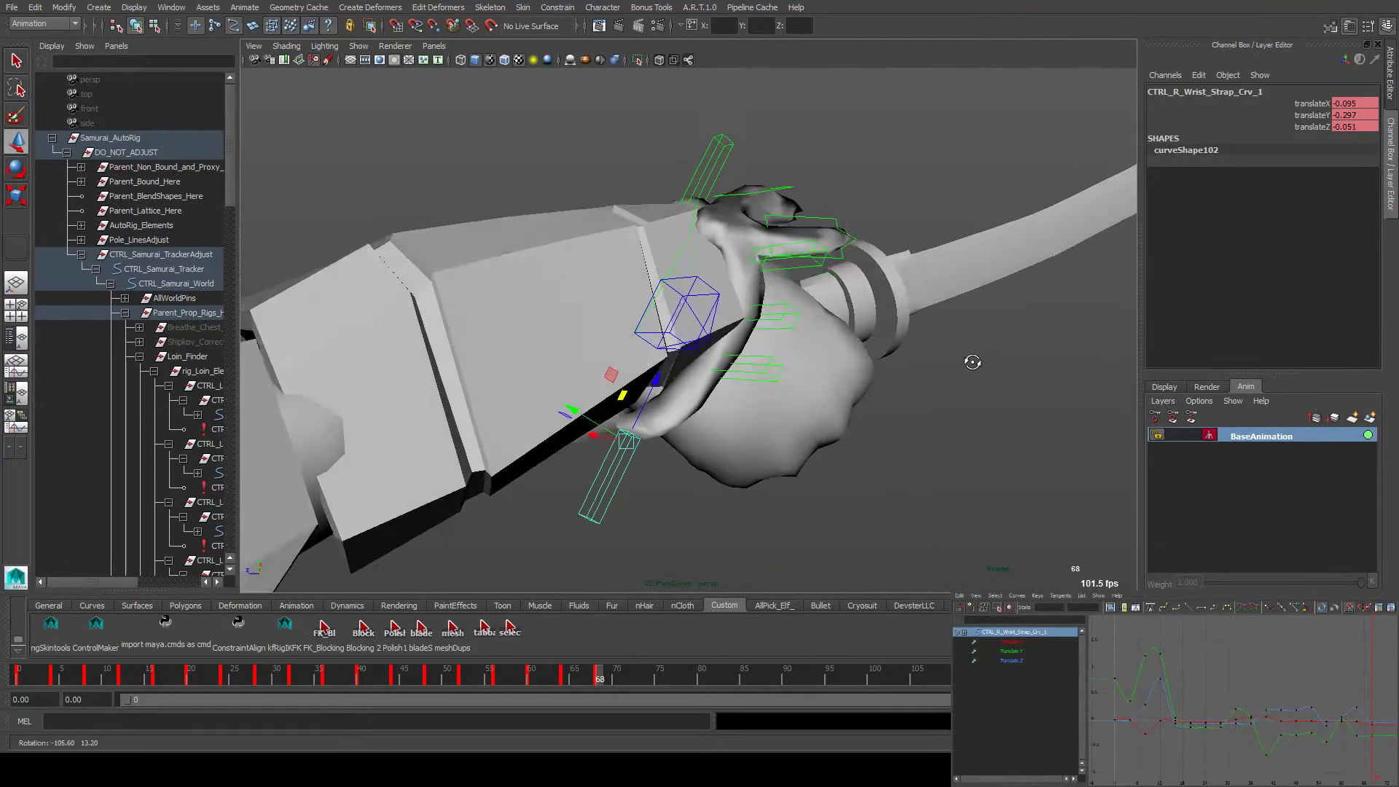
middle_click_drag(968, 359, 938, 359, "alt")
left_click_drag(609, 380, 673, 337)
At frame 68, refine strap control Crv_5 and move Crv_6 to about X -0.276, Y 0.117, Z -0.139
left_click(665, 259)
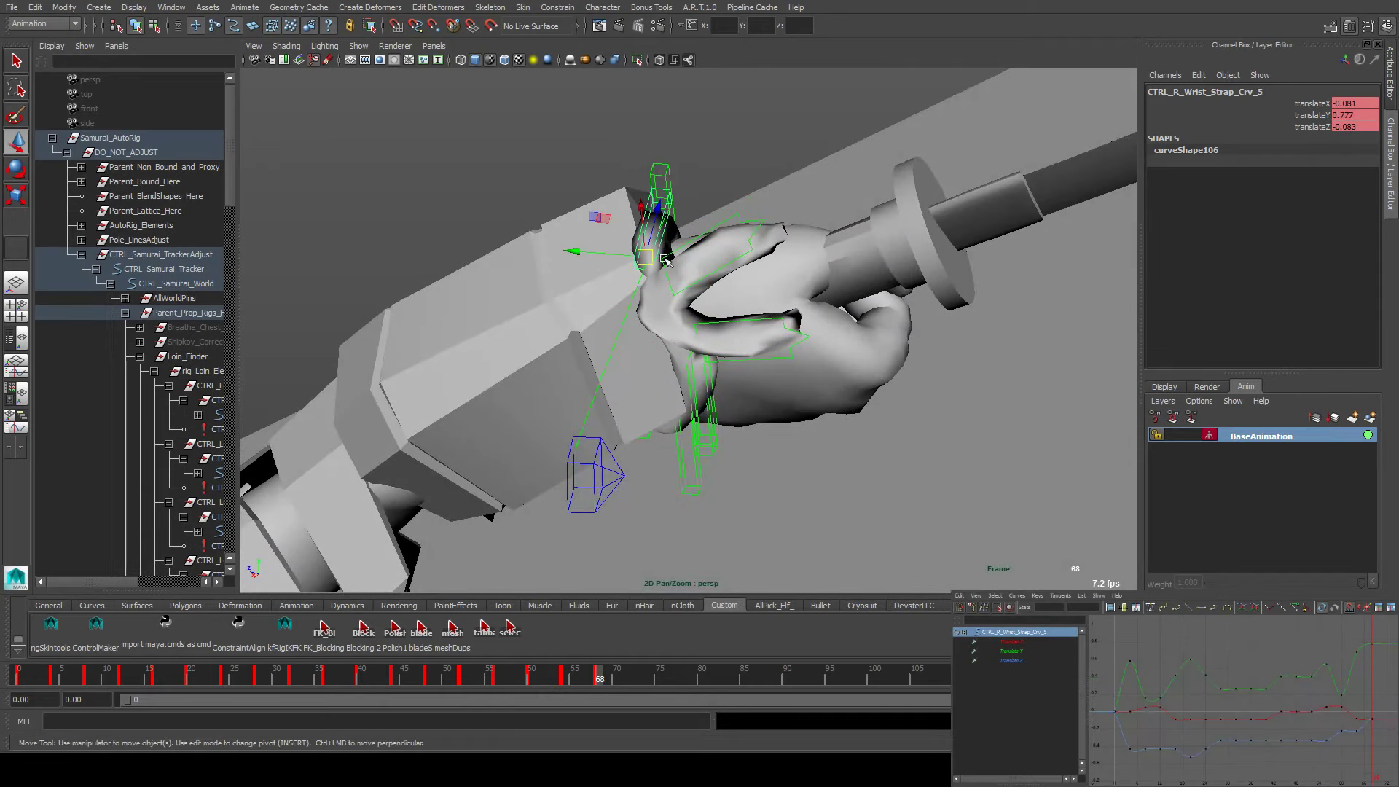
left_click_drag(615, 225, 694, 265, "alt")
left_click(776, 292)
left_click_drag(776, 291, 718, 313, "alt")
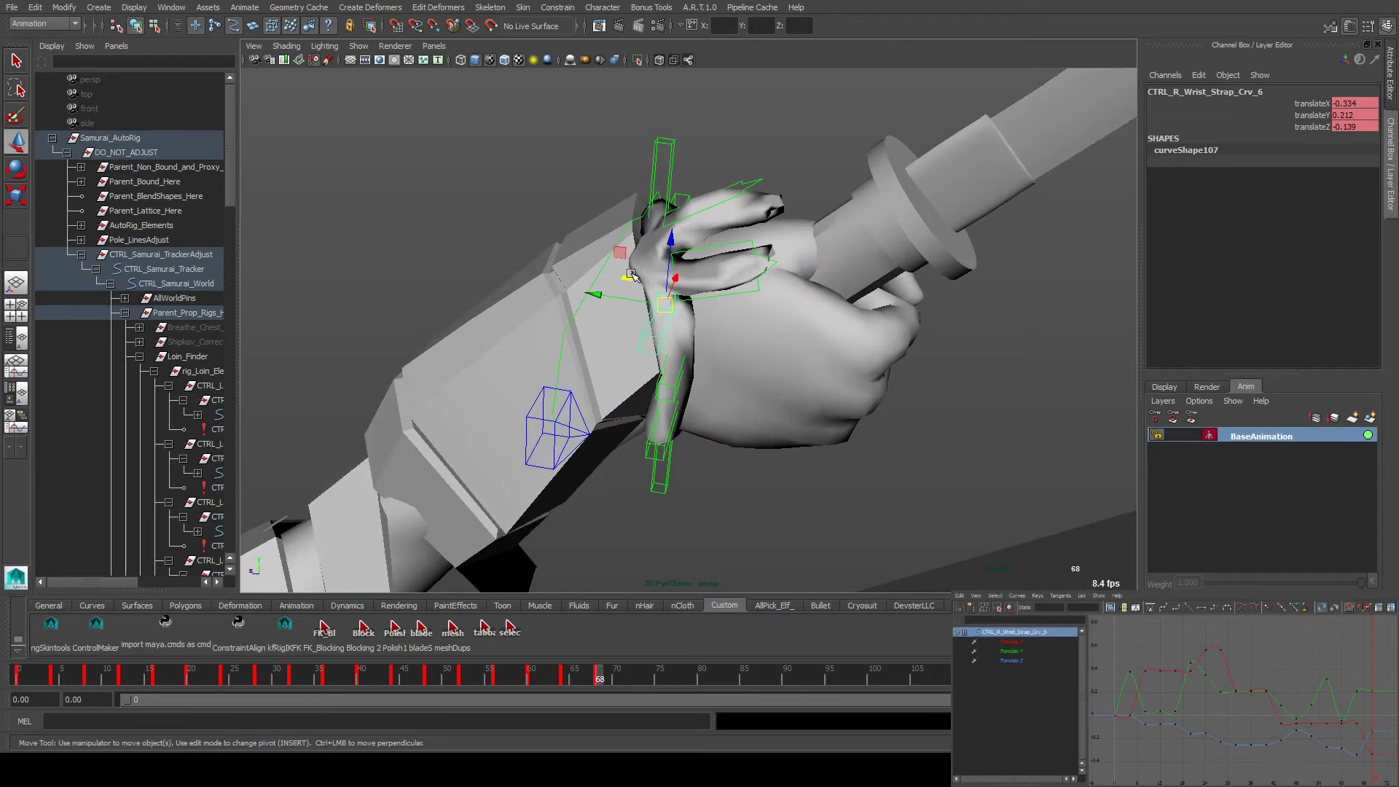
left_click_drag(631, 275, 566, 400)
Select all right wrist strap controls and advance to frame 72
left_click(513, 630)
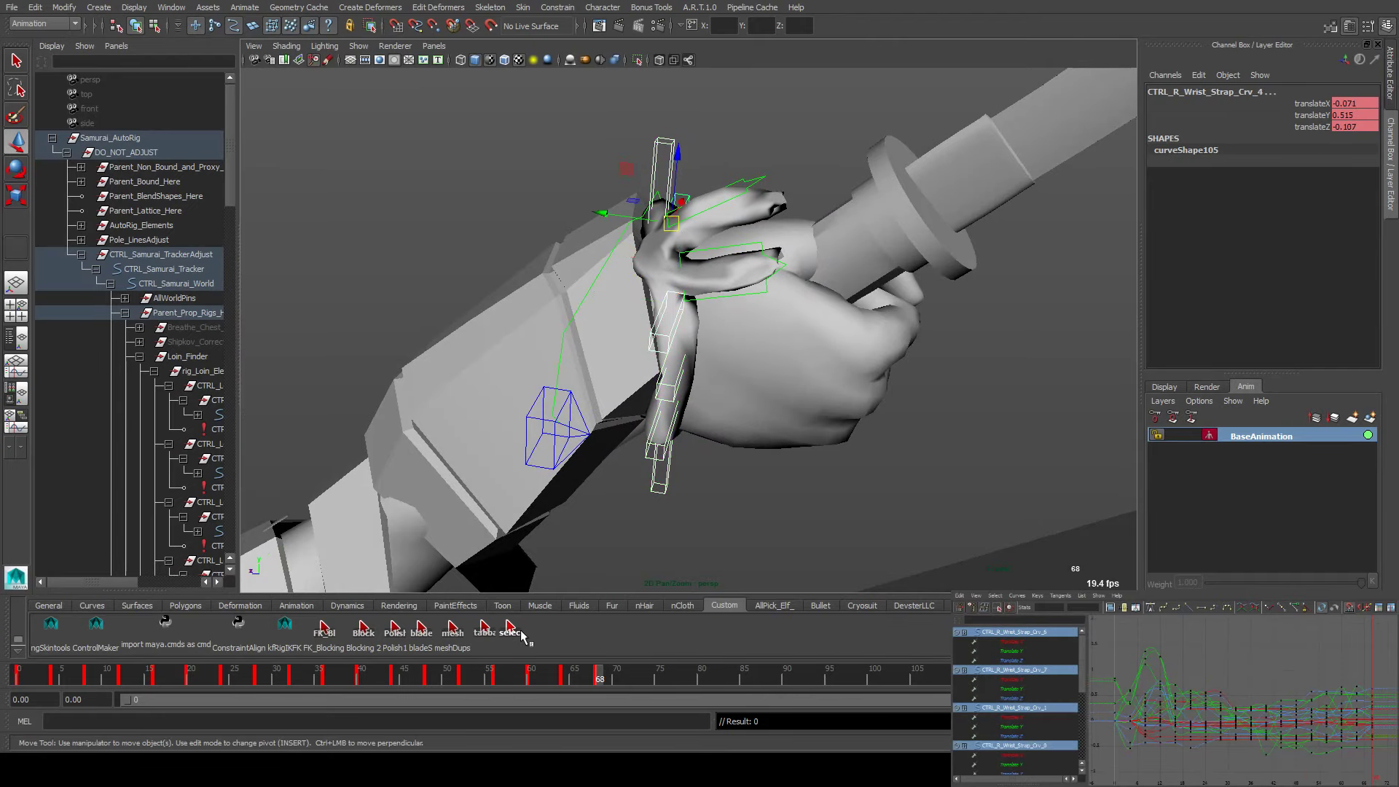
key("alt+v")
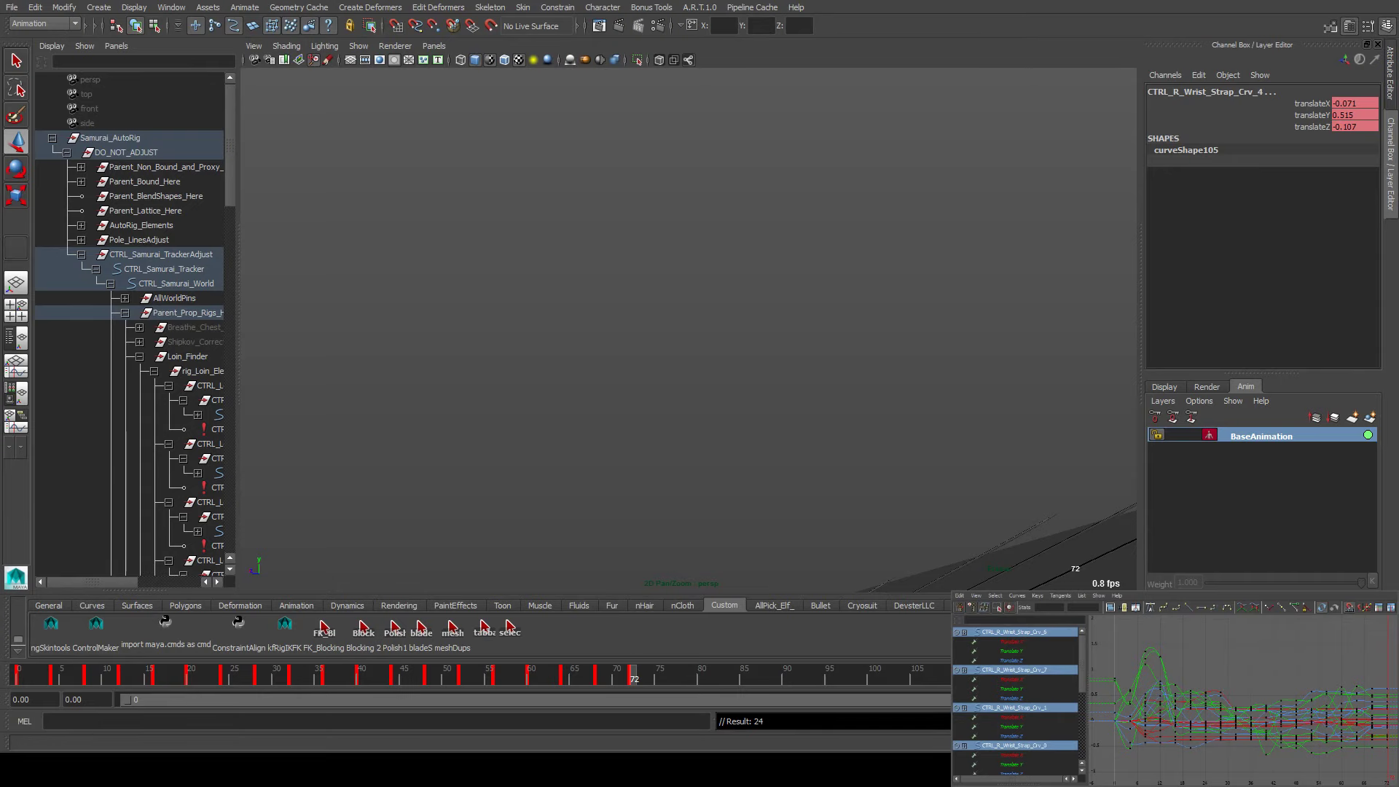
key("alt+Tab")
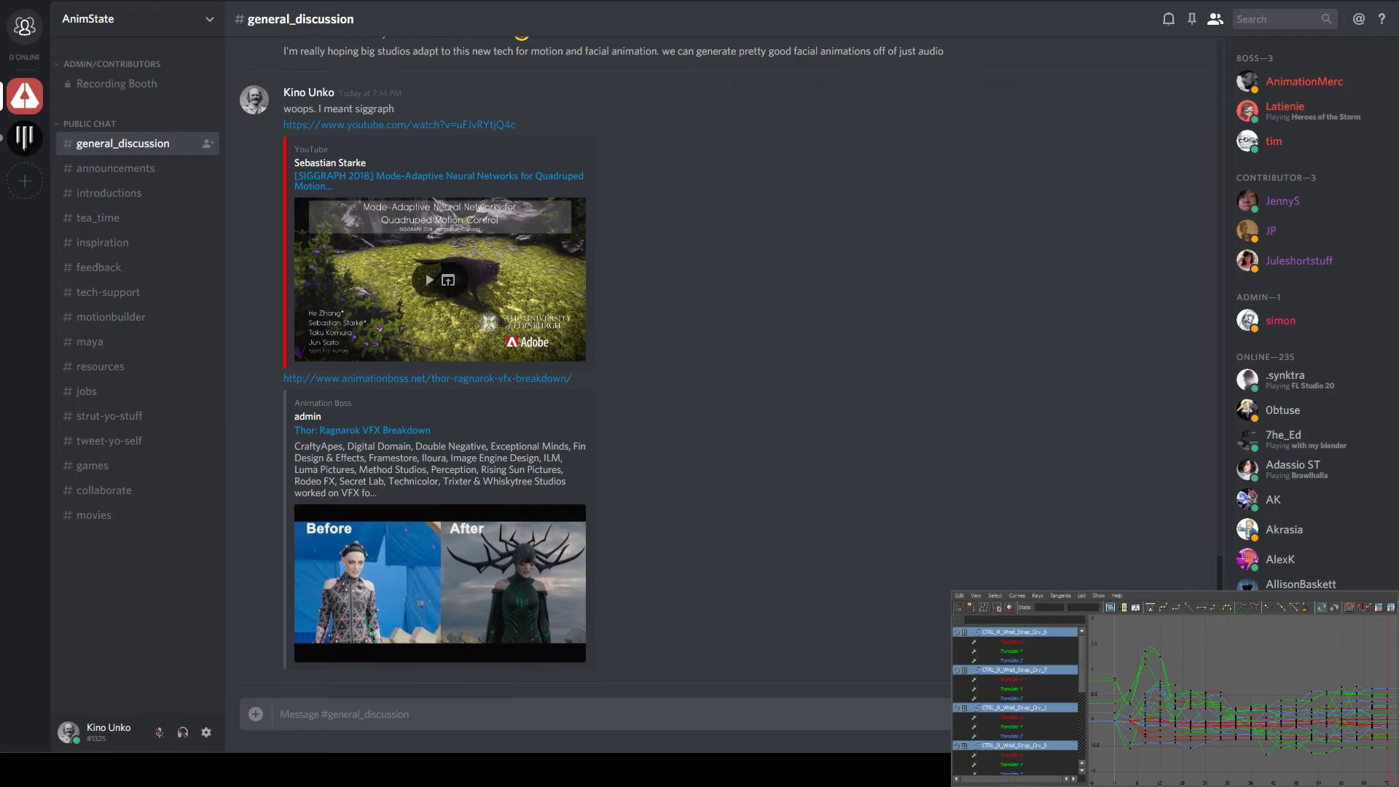
key("alt+Tab")
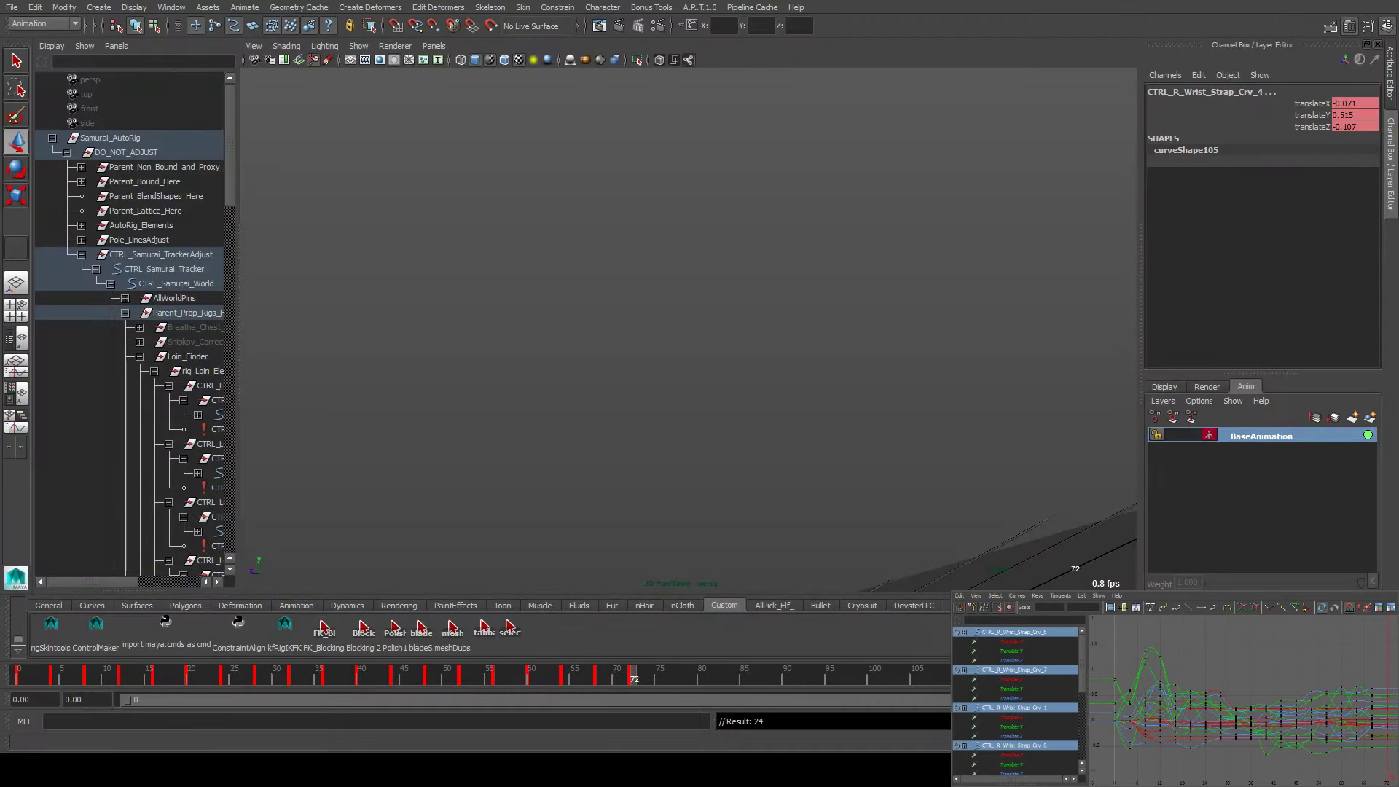
key("alt+Tab")
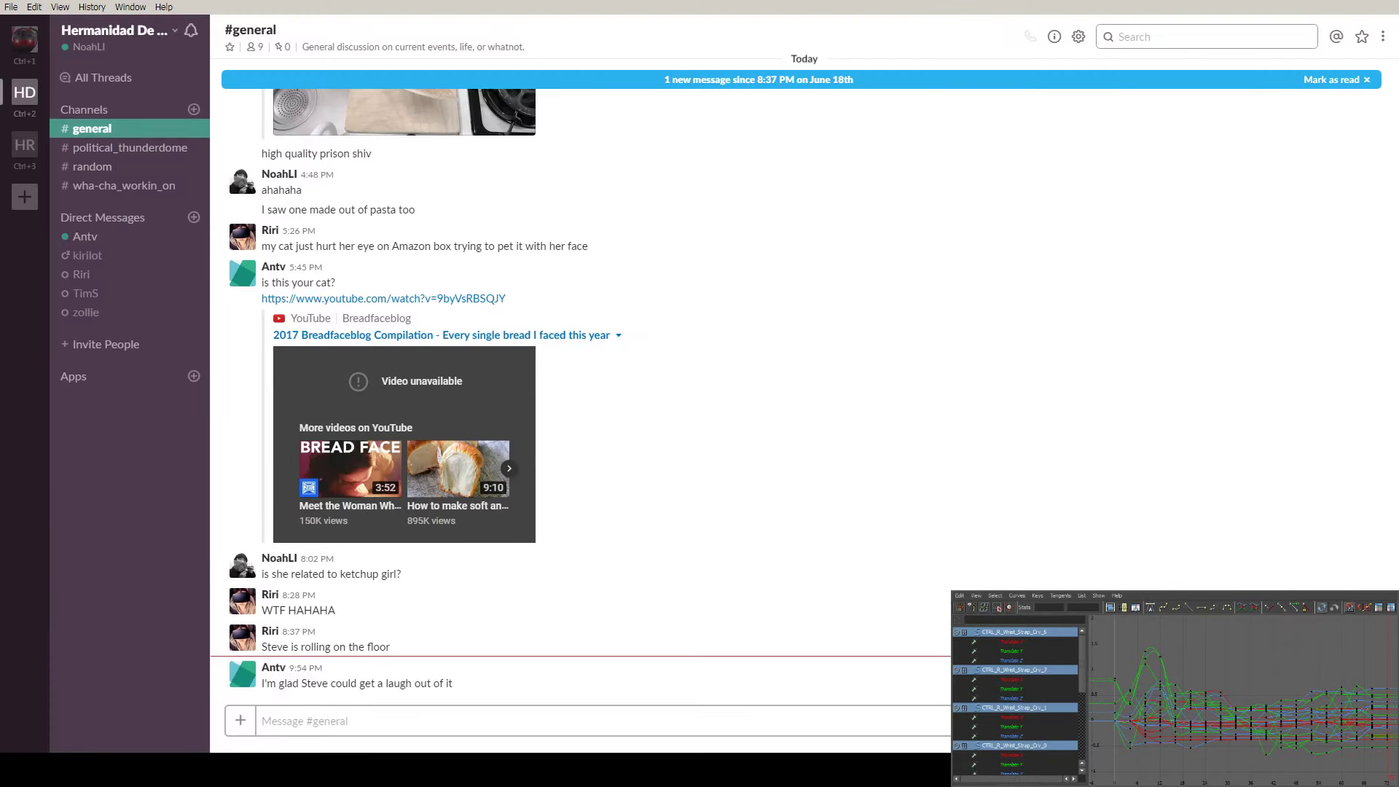
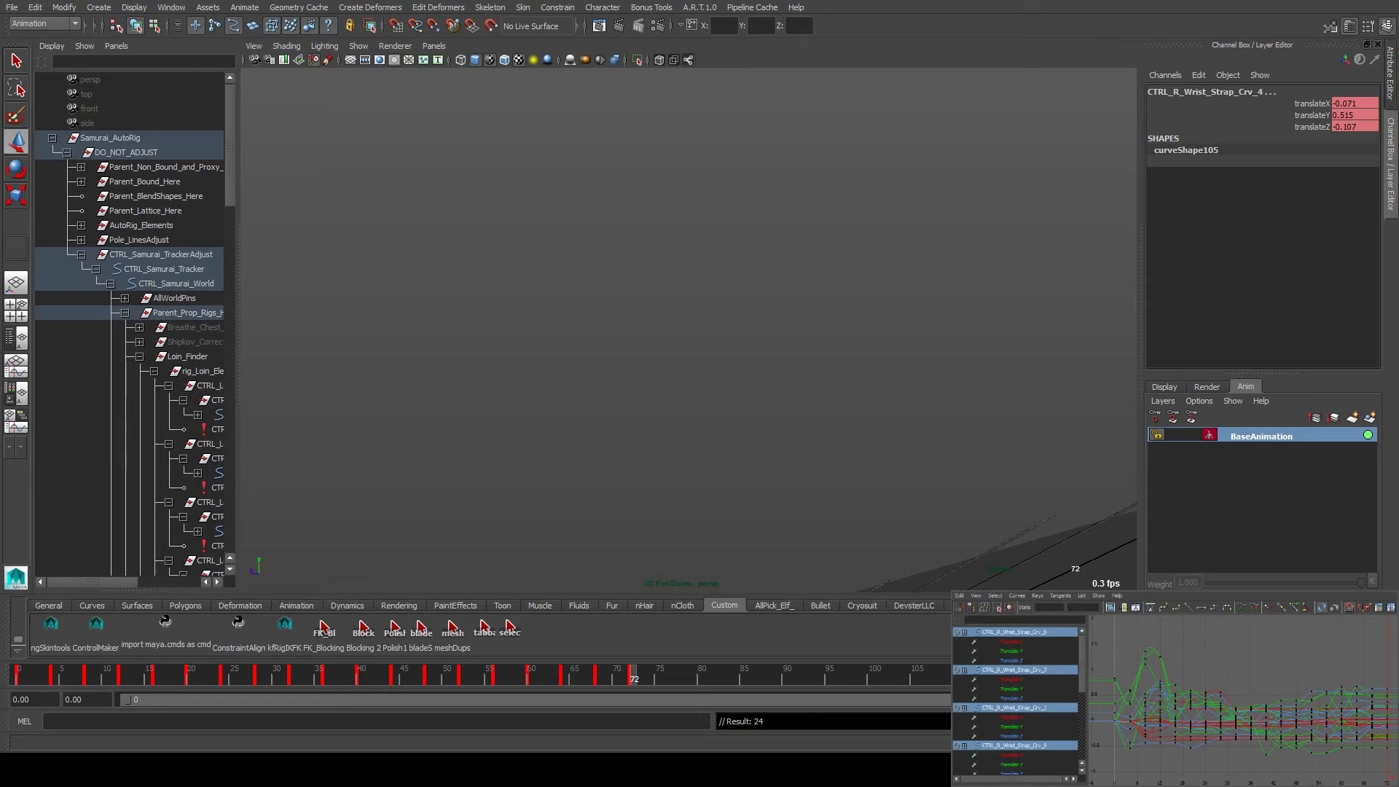
At frame 72, move strap controls Crv_6 and Crv_0 together, Crv_6 to about X -0.326, Y 0.77, and Crv_7 to about Y 0.701, Z 0.085
left_click_drag(590, 384, 677, 422, "alt")
left_click(674, 424)
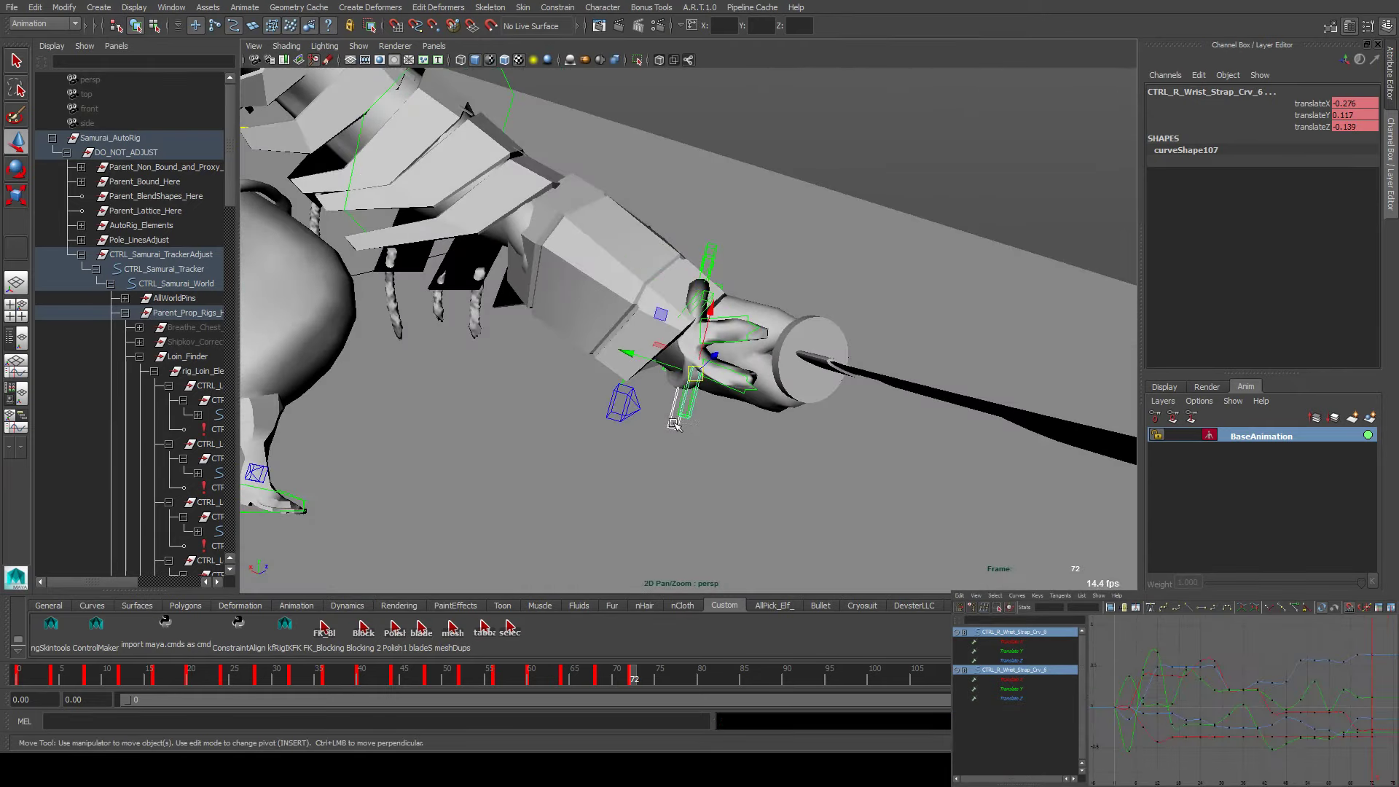
left_click_drag(667, 360, 631, 309)
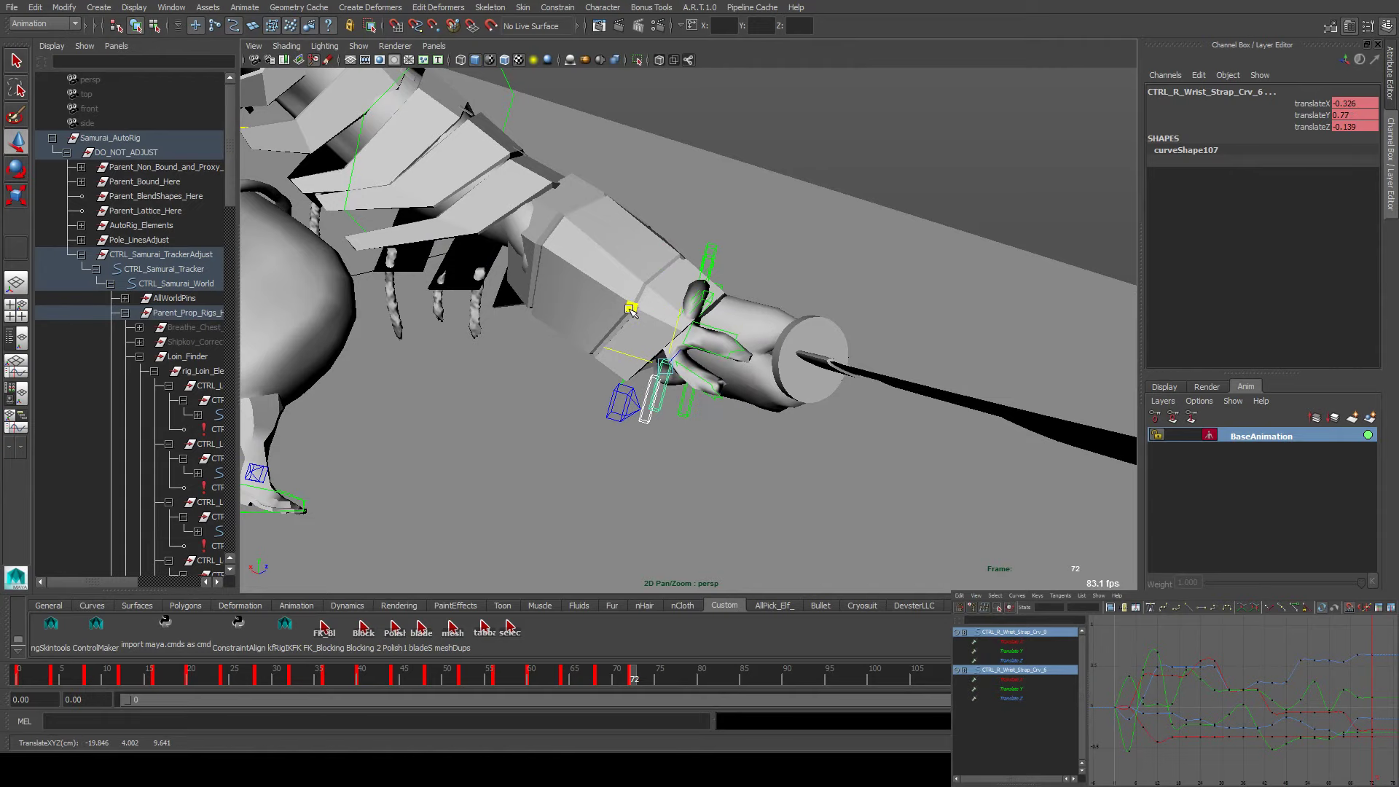
left_click(688, 416)
left_click_drag(689, 417, 758, 373, "alt")
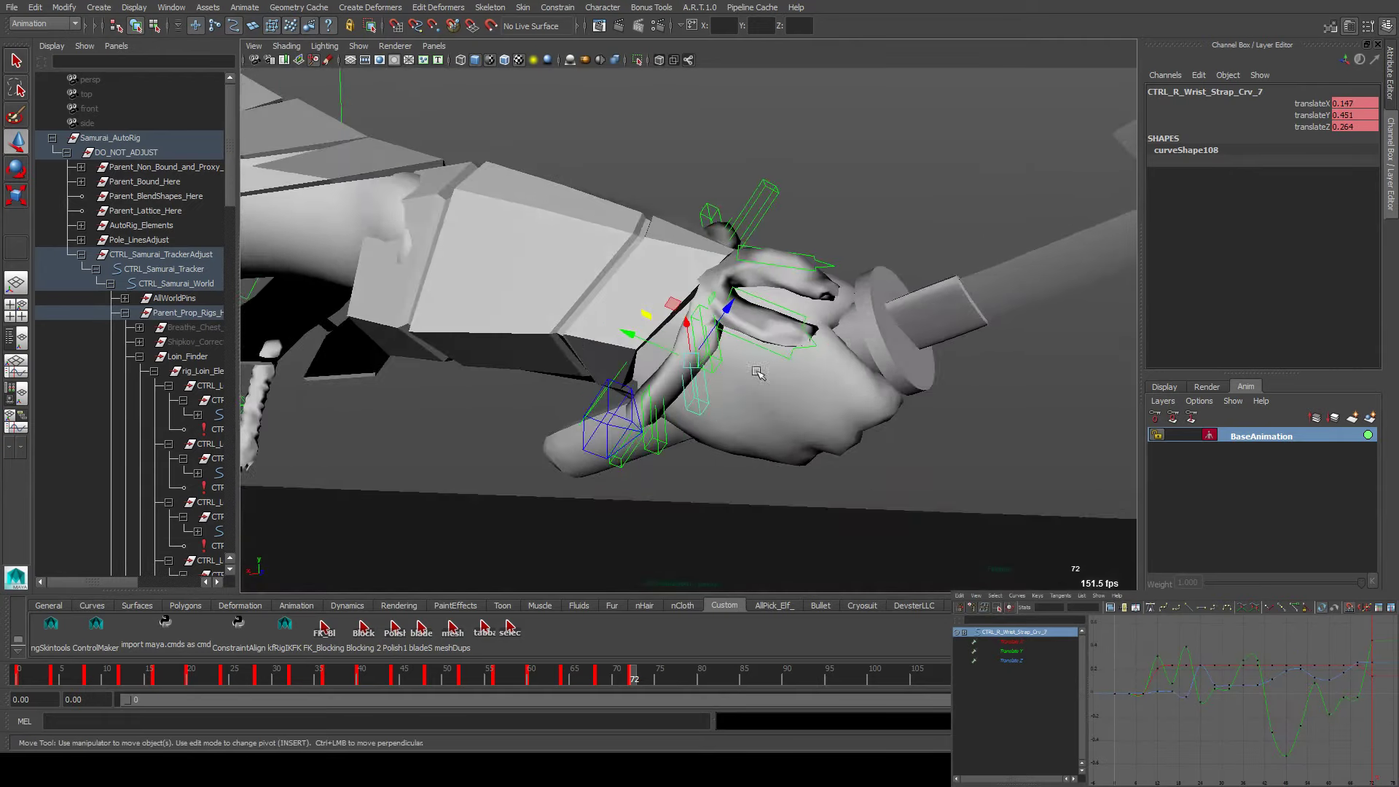
left_click_drag(670, 310, 364, 393)
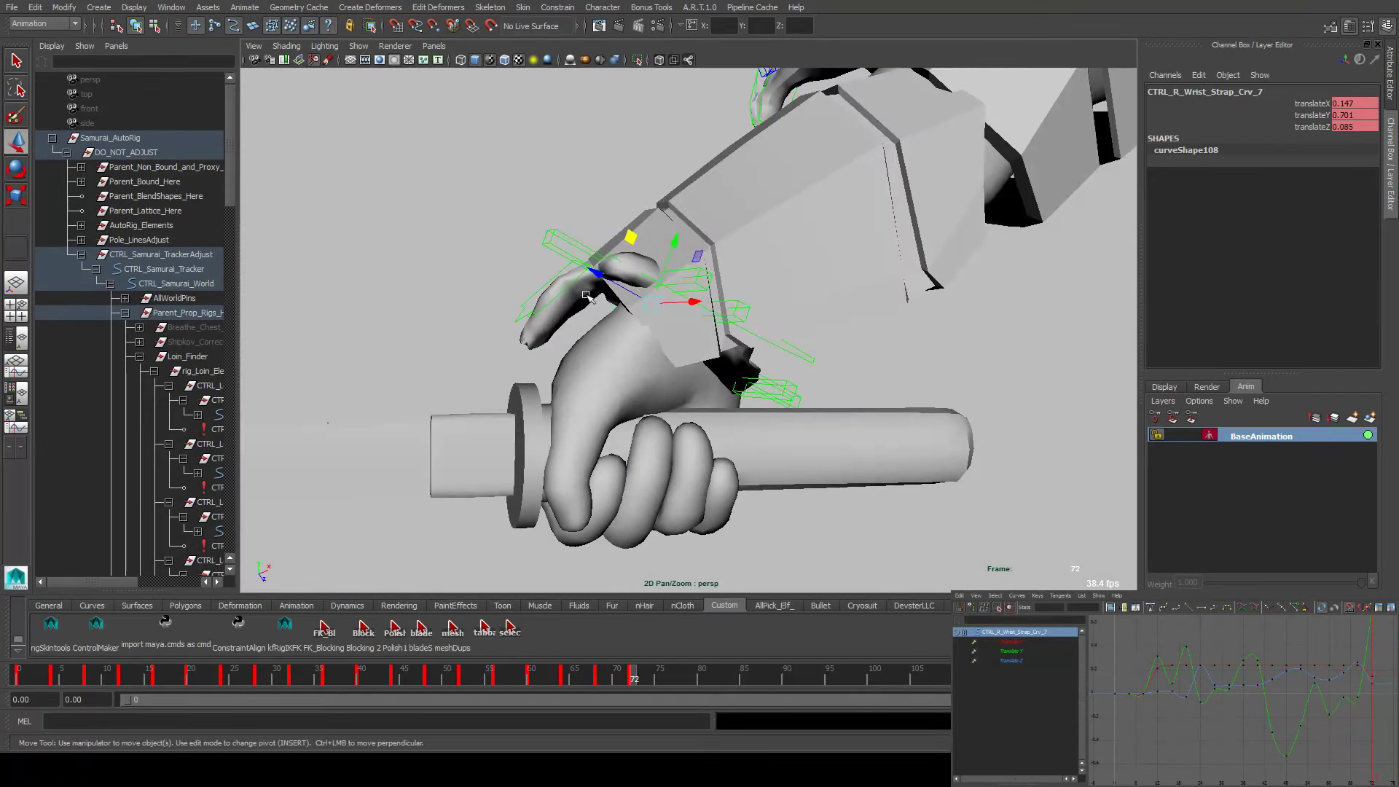
At frame 72, reposition strap controls Crv_5 and Crv_4 against the wrist, with Crv_5 at about X 0.027, Z 0.005
left_click(579, 242)
middle_click_drag(580, 242, 696, 272)
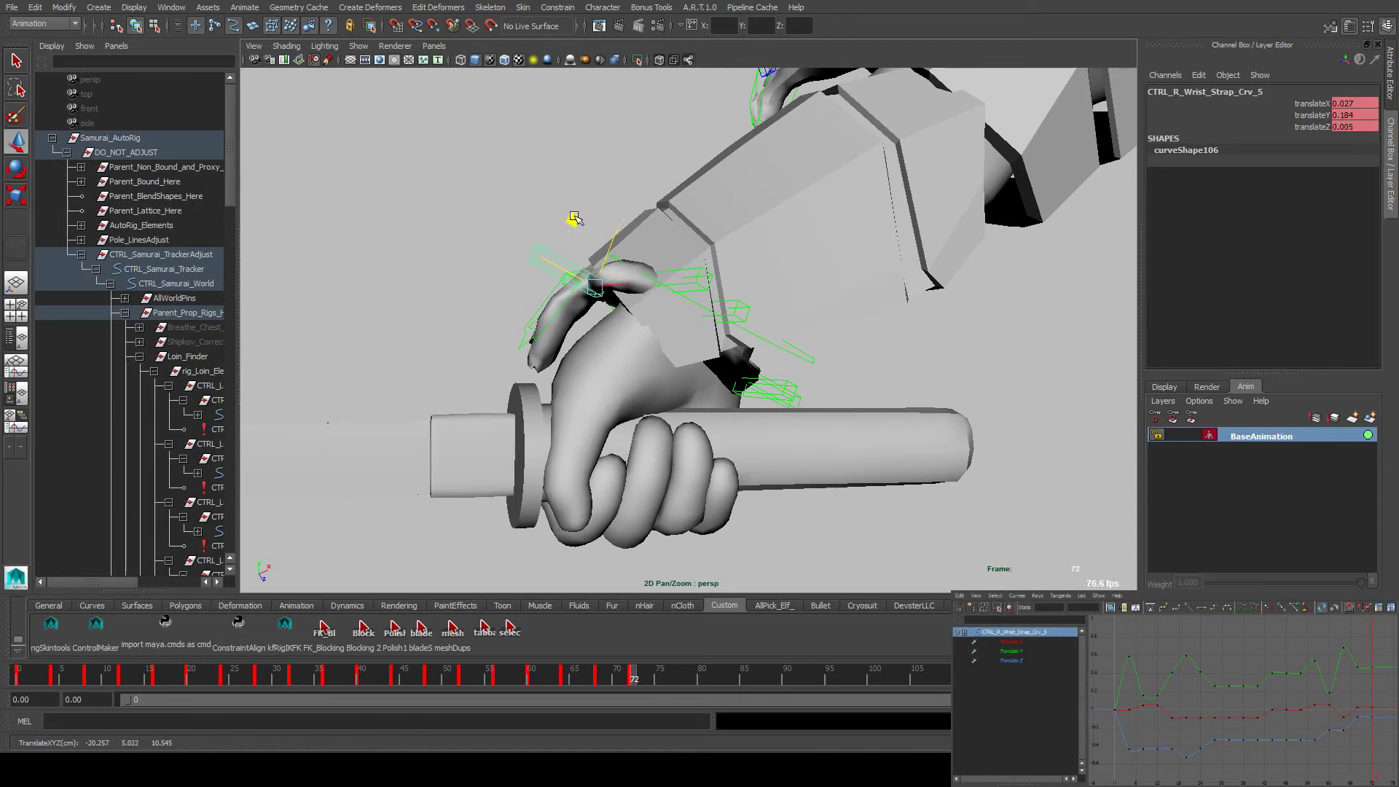
left_click(641, 222)
middle_click_drag(641, 222, 742, 307)
left_click_drag(741, 308, 695, 281, "alt")
middle_click_drag(695, 281, 655, 320)
mouse_move(656, 321)
left_mouse_down("alt")
mouse_move(680, 336)
mouse_move(652, 346)
left_mouse_up("alt")
At frame 72, move CTRL_R_Wrist_Strap_Crv_1 near the sword handle to about Y -0.039, Z -0.016
left_click(671, 365)
middle_click_drag(670, 364, 729, 429)
left_click(659, 350)
middle_click_drag(659, 350, 644, 336)
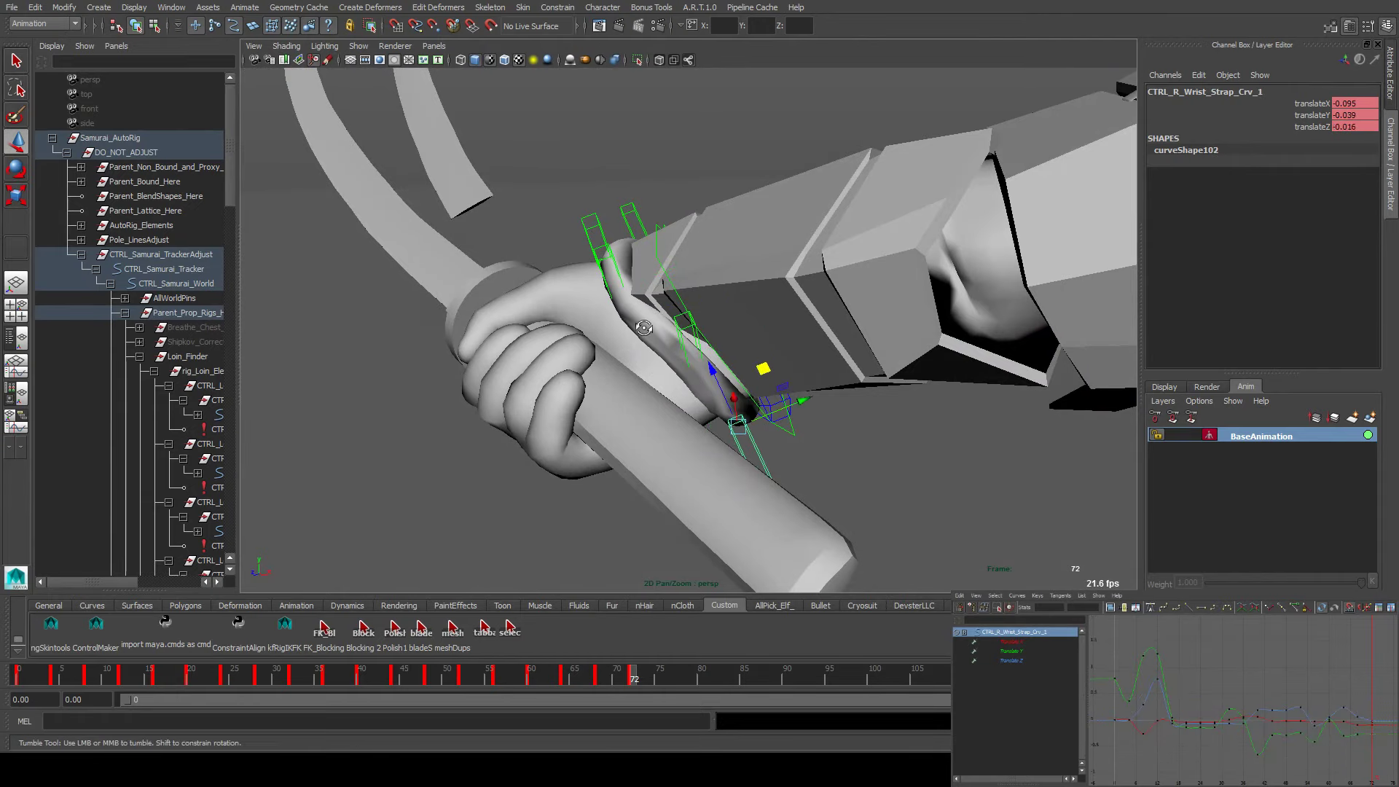
left_click_drag(645, 336, 598, 343, "alt")
right_click_drag(597, 343, 529, 344, "alt")
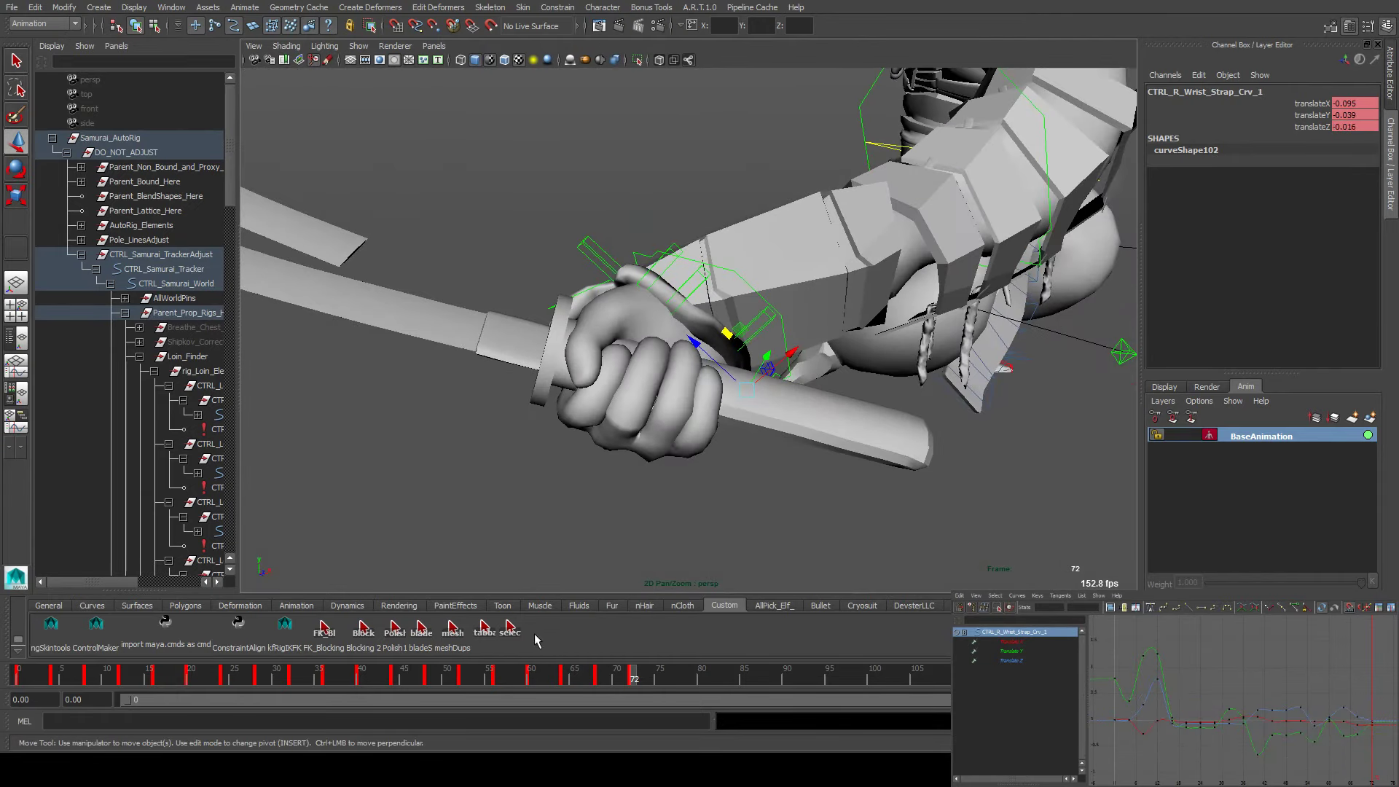
Select all wrist strap controls, review the strap's pose around frame 48, and advance to frame 76
left_click(510, 628)
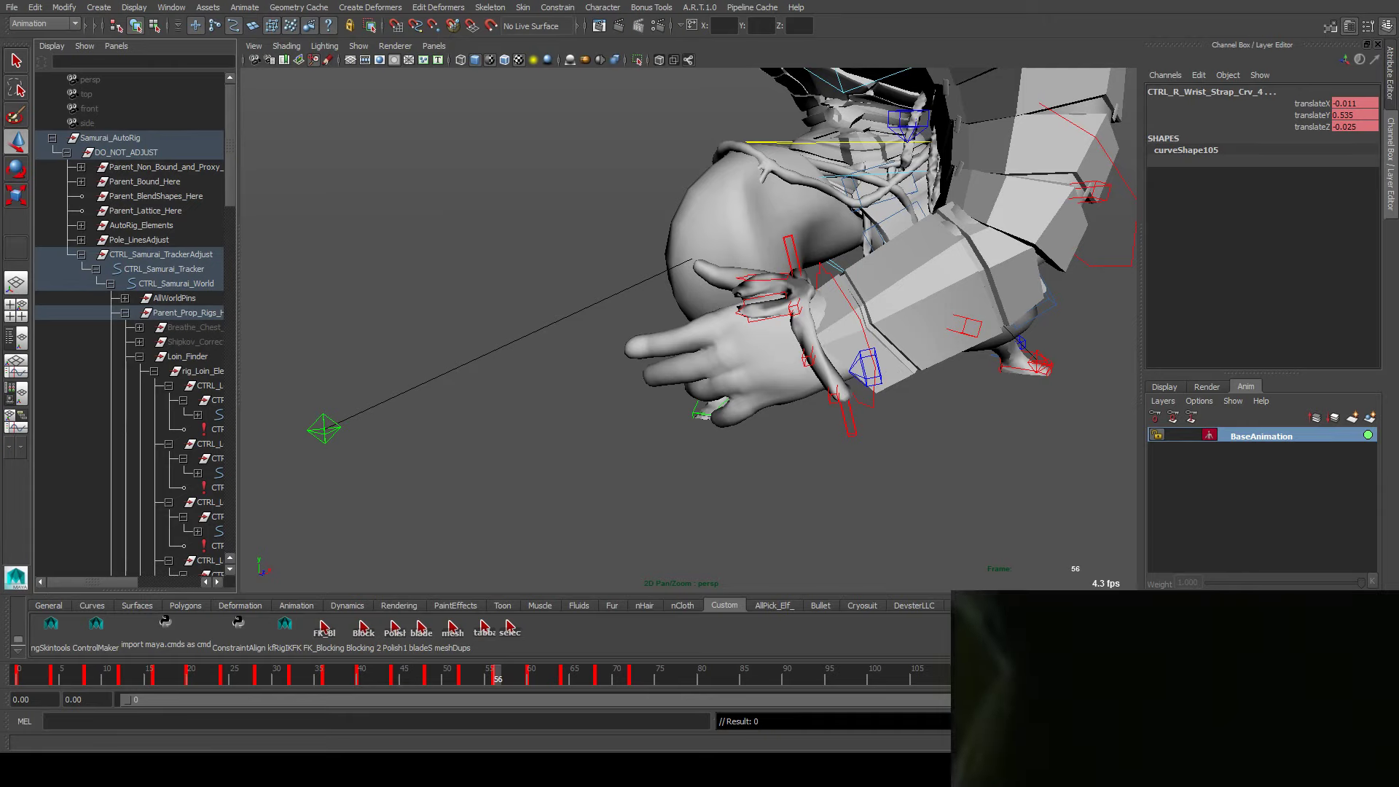
left_click_drag(824, 459, 508, 430, "alt")
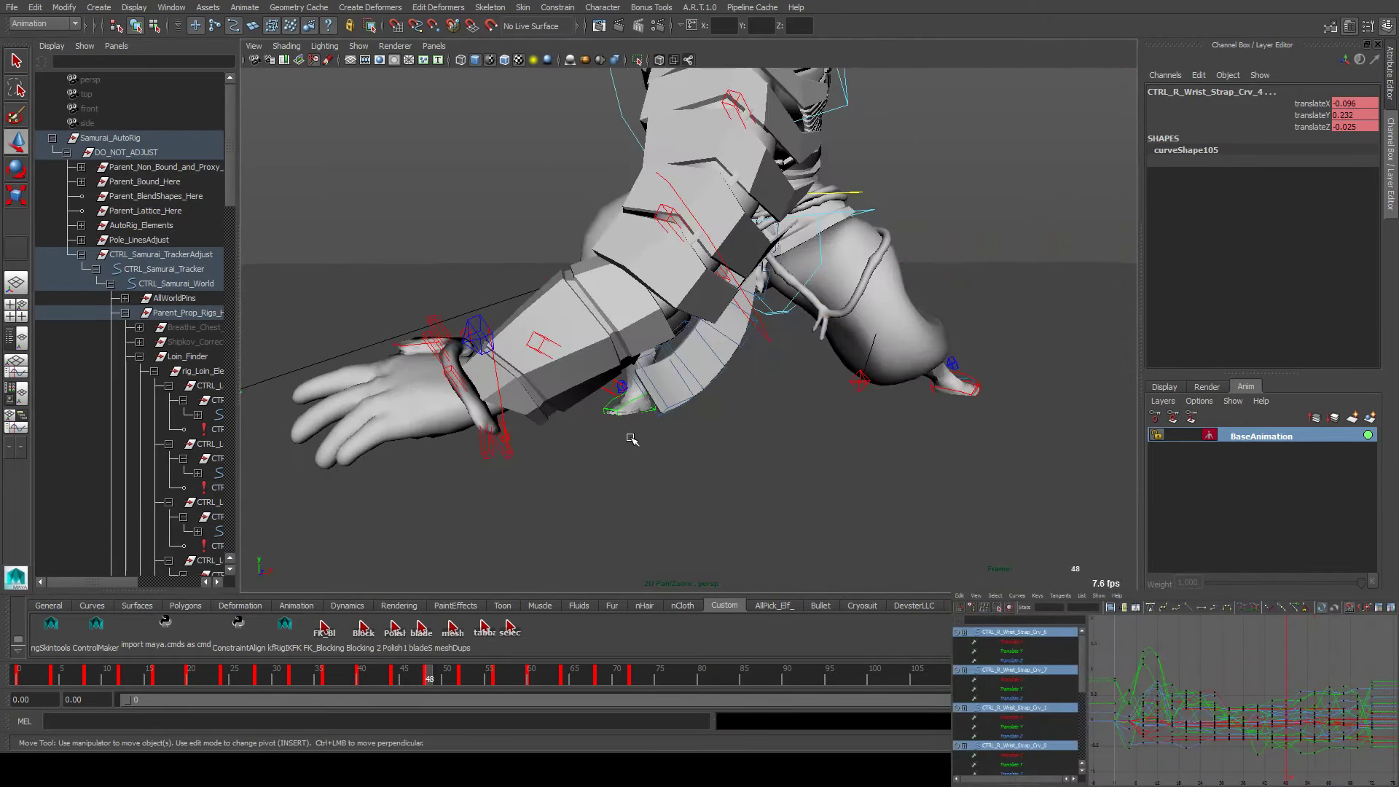
key("f")
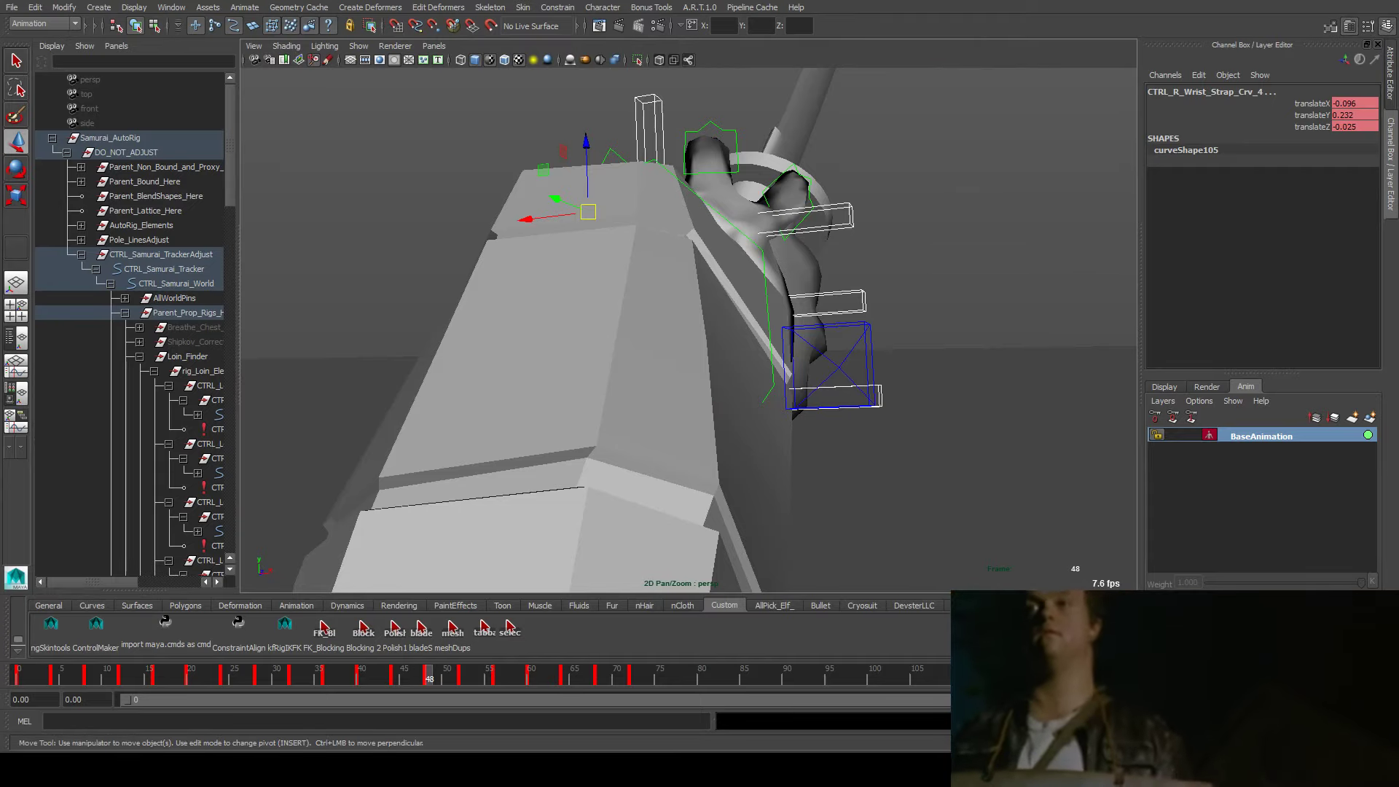
left_click_drag(795, 379, 624, 370, "alt")
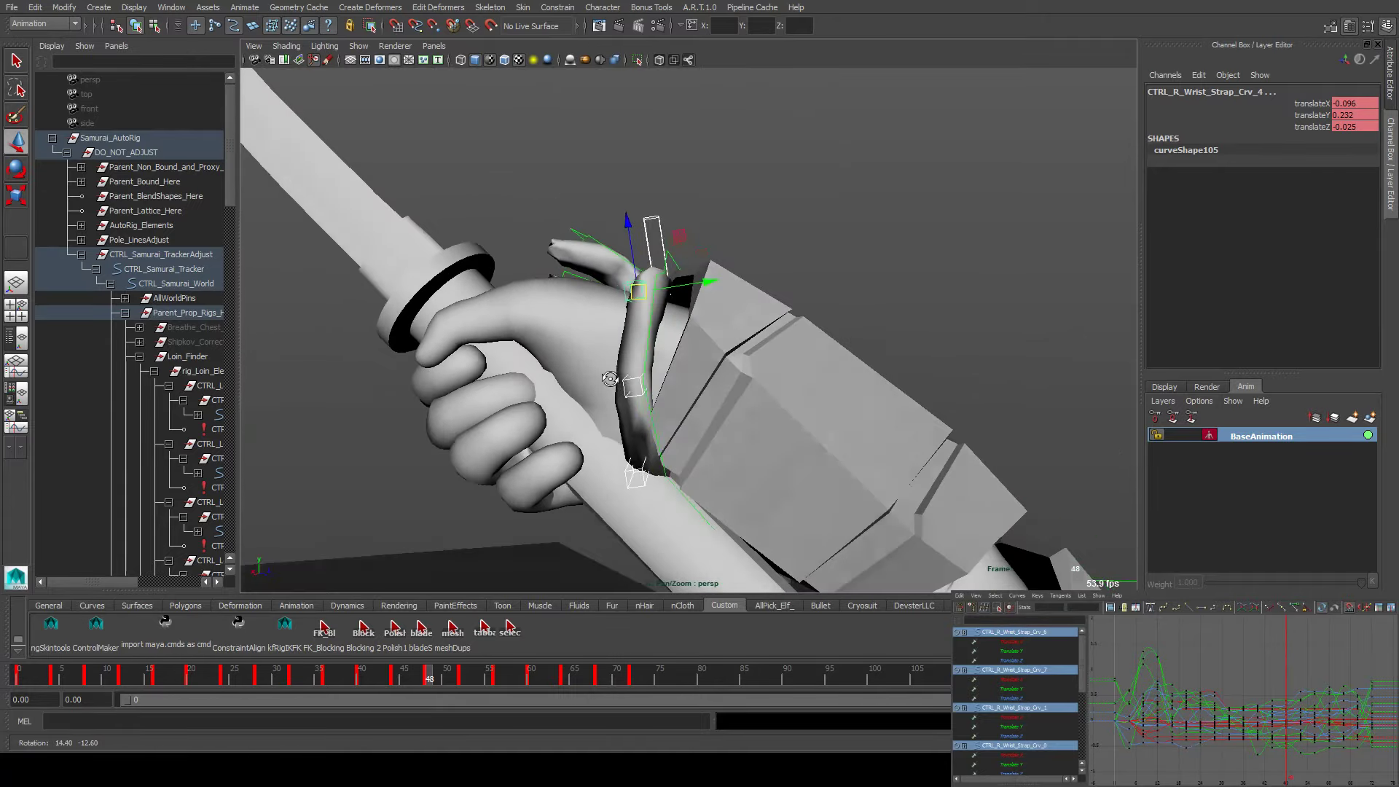
key("period")
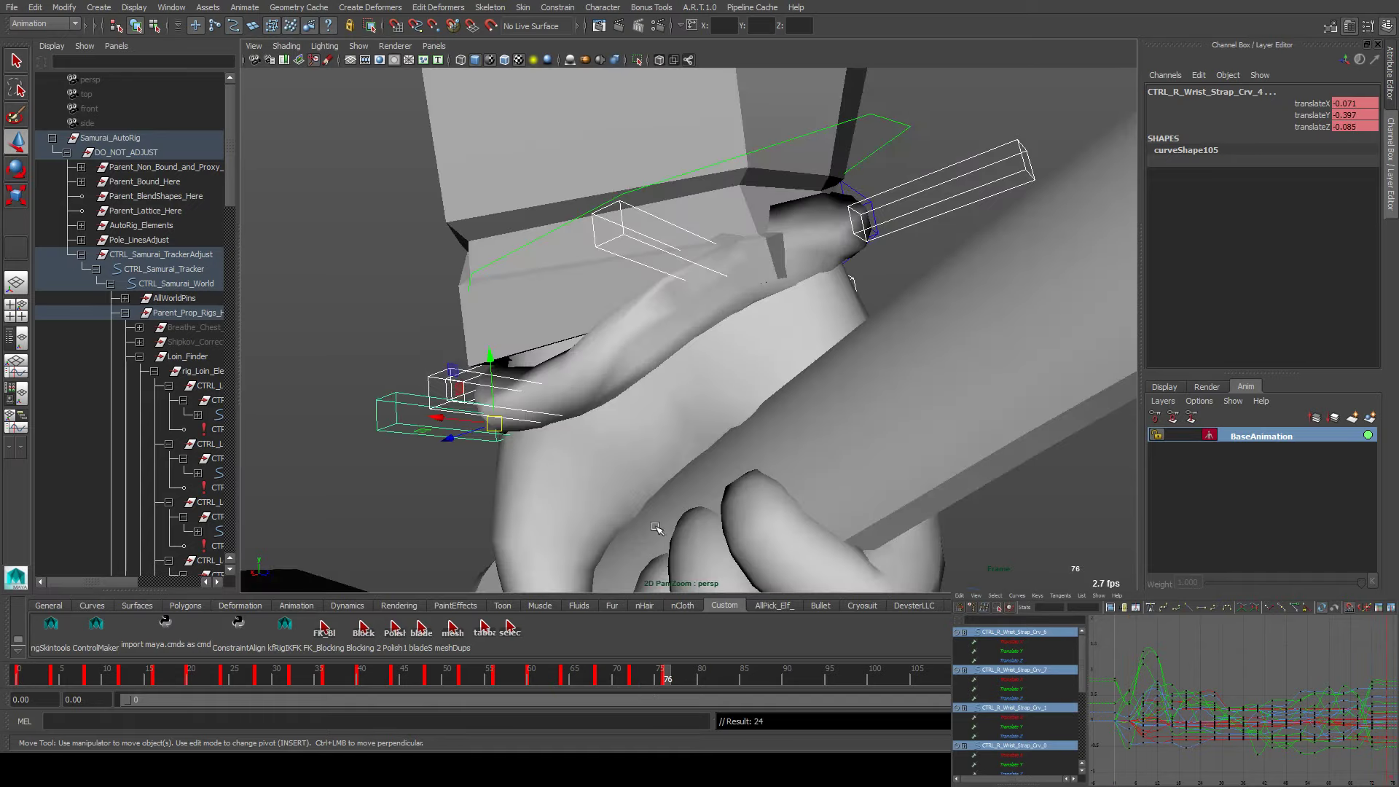
At frame 76, reposition strap control Crv_2 on the palm side and move Crv_0 to about X -0.413, Z 0.525
left_click_drag(545, 417, 699, 321, "alt")
left_click(728, 310)
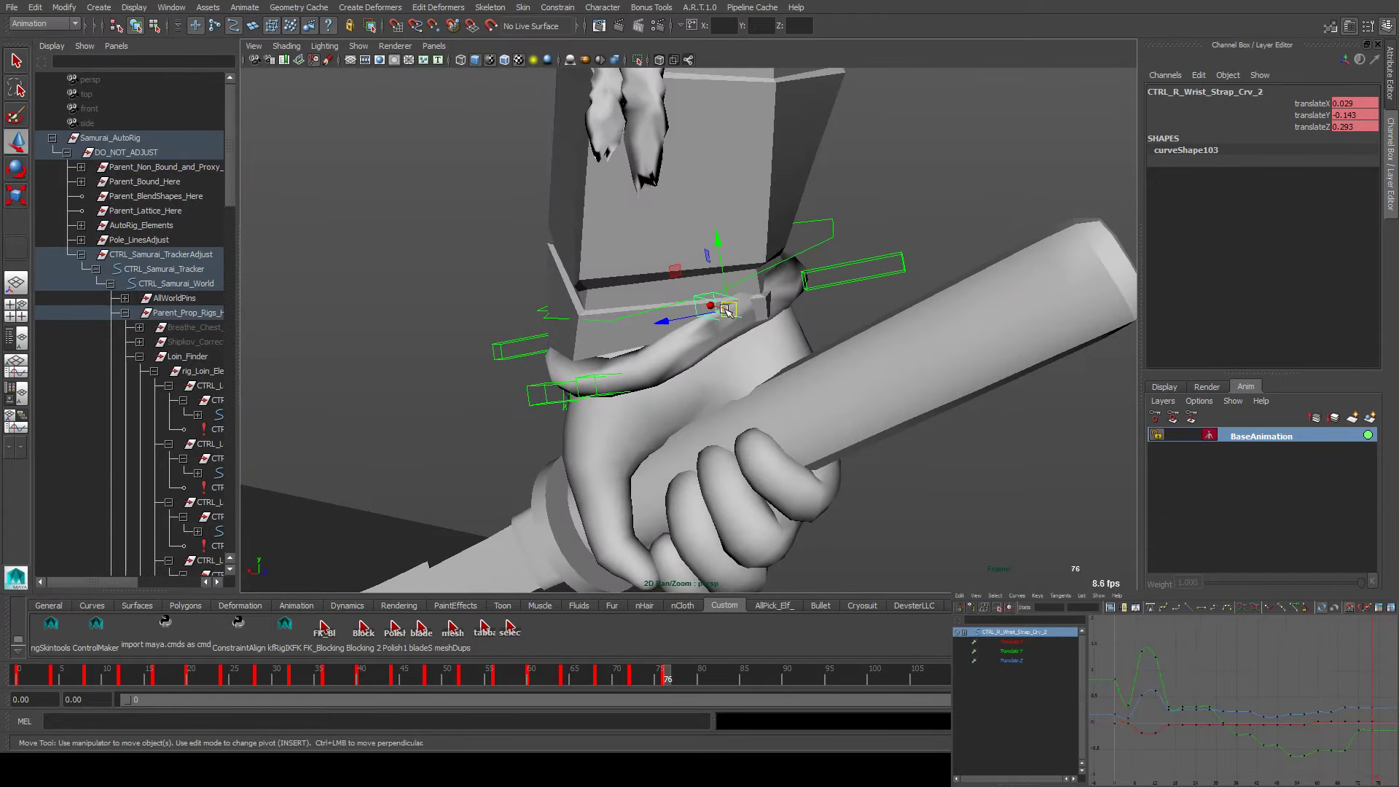
middle_click_drag(676, 260, 707, 295)
left_click_drag(696, 301, 685, 240, "alt")
middle_click_drag(685, 240, 676, 284)
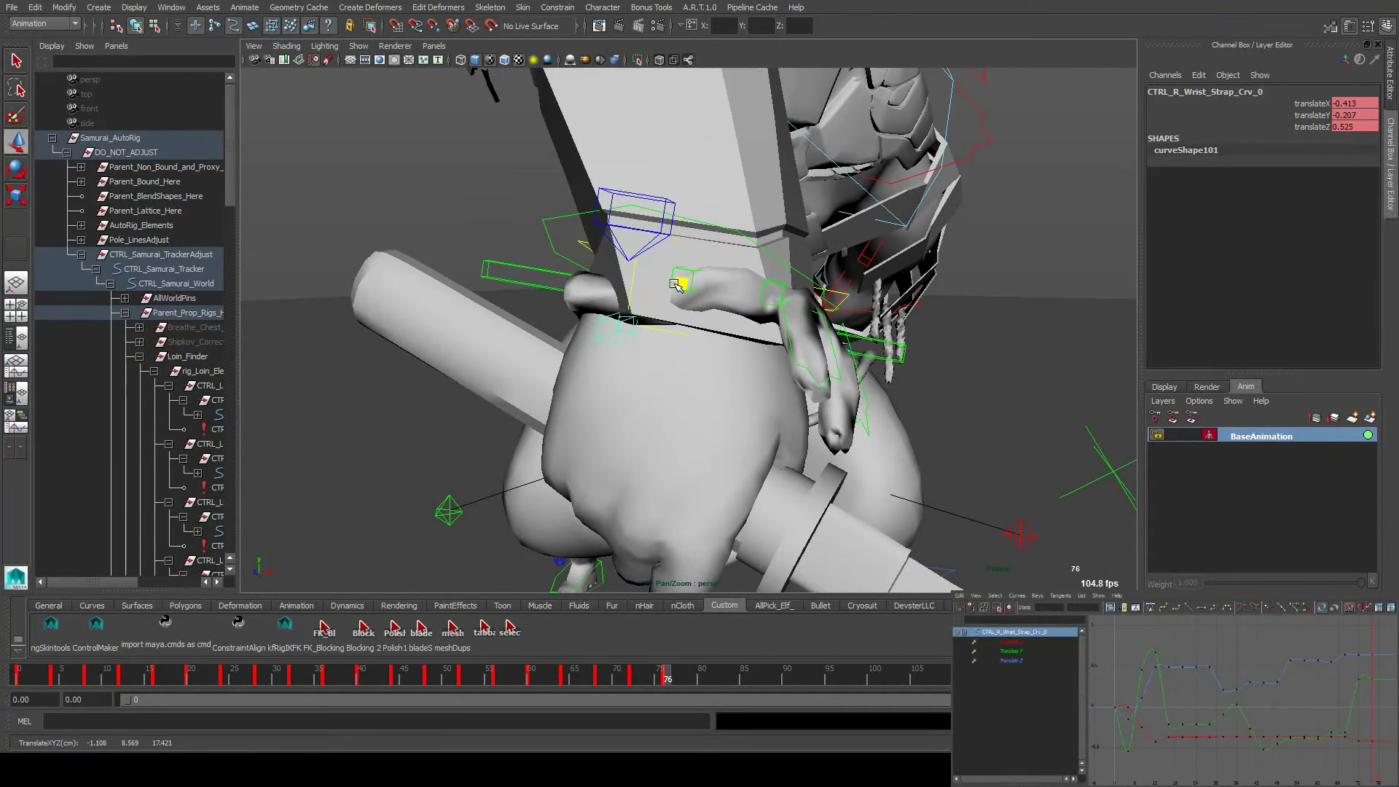
At frame 76, reposition strap controls Crv_7 and Crv_2 around the wrist, with Crv_2 at about Y -0.506, Z 0.035
left_click(750, 228)
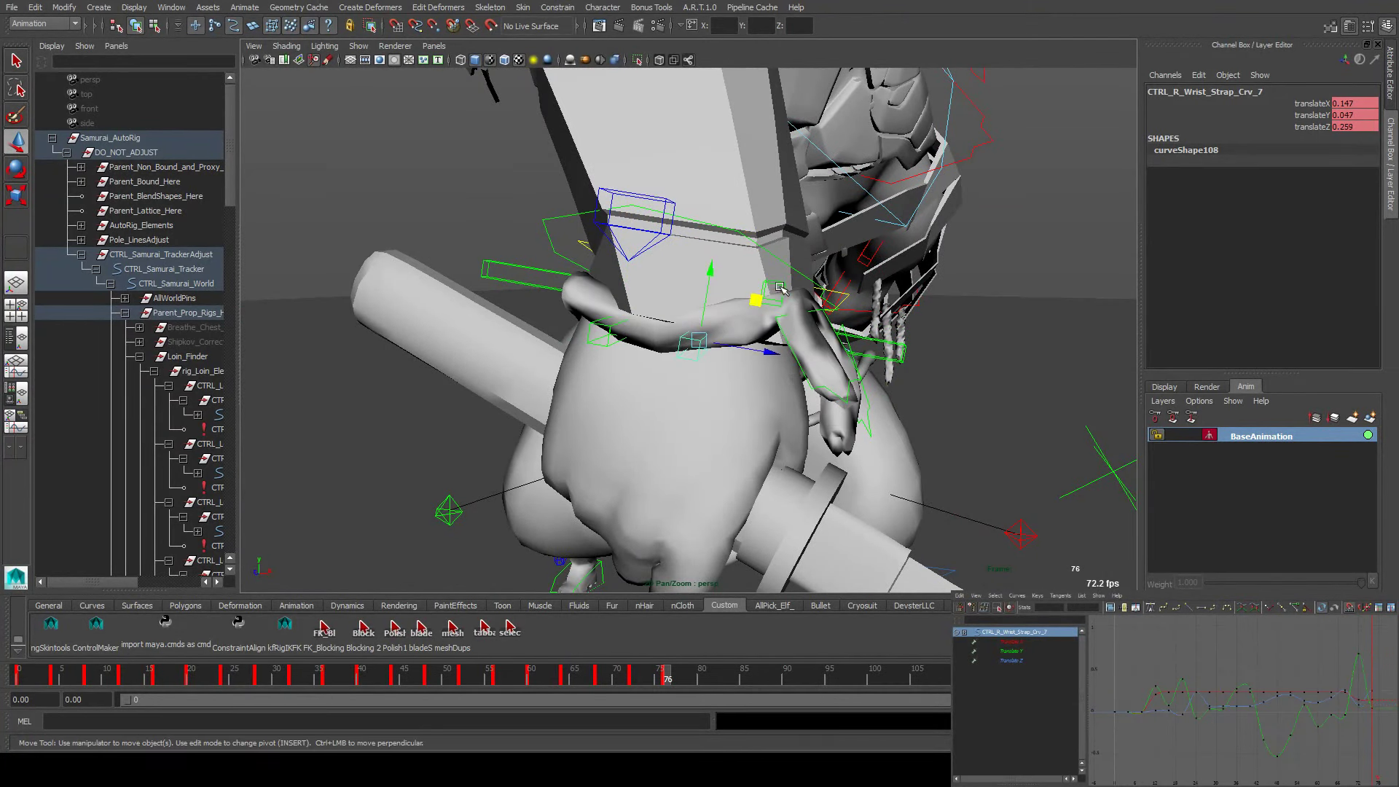
left_click_drag(756, 303, 685, 305, "alt")
left_click_drag(799, 323, 738, 292, "alt")
left_click(732, 287)
left_click_drag(737, 291, 625, 314, "alt")
left_click(715, 346)
left_click_drag(803, 321, 474, 320, "alt")
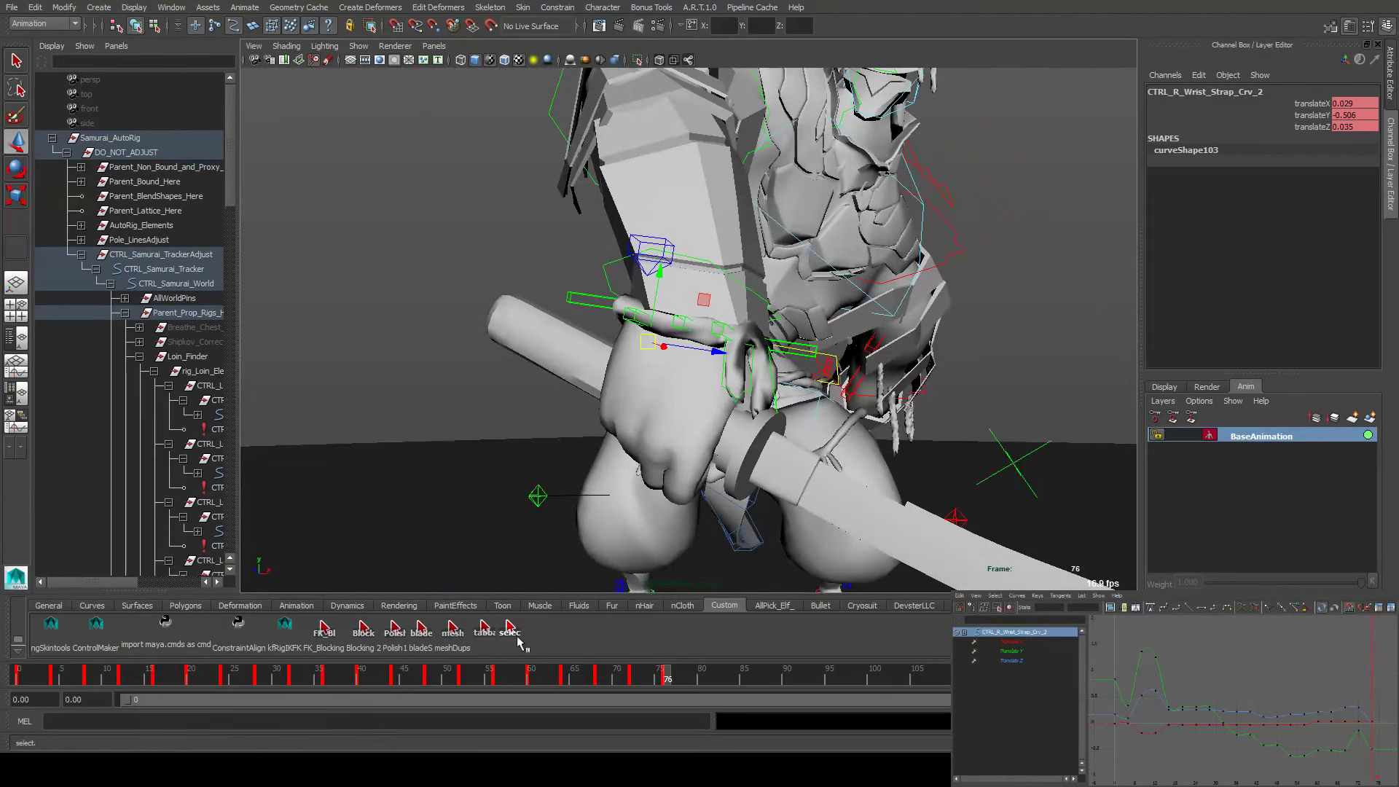
At frame 84, move strap control Crv_3 to about X -0.305, Y 0.078, Z 0.151 and shift Crv_4 and Crv_5 together, with Crv_5 at about Y 0.251
left_click(519, 637)
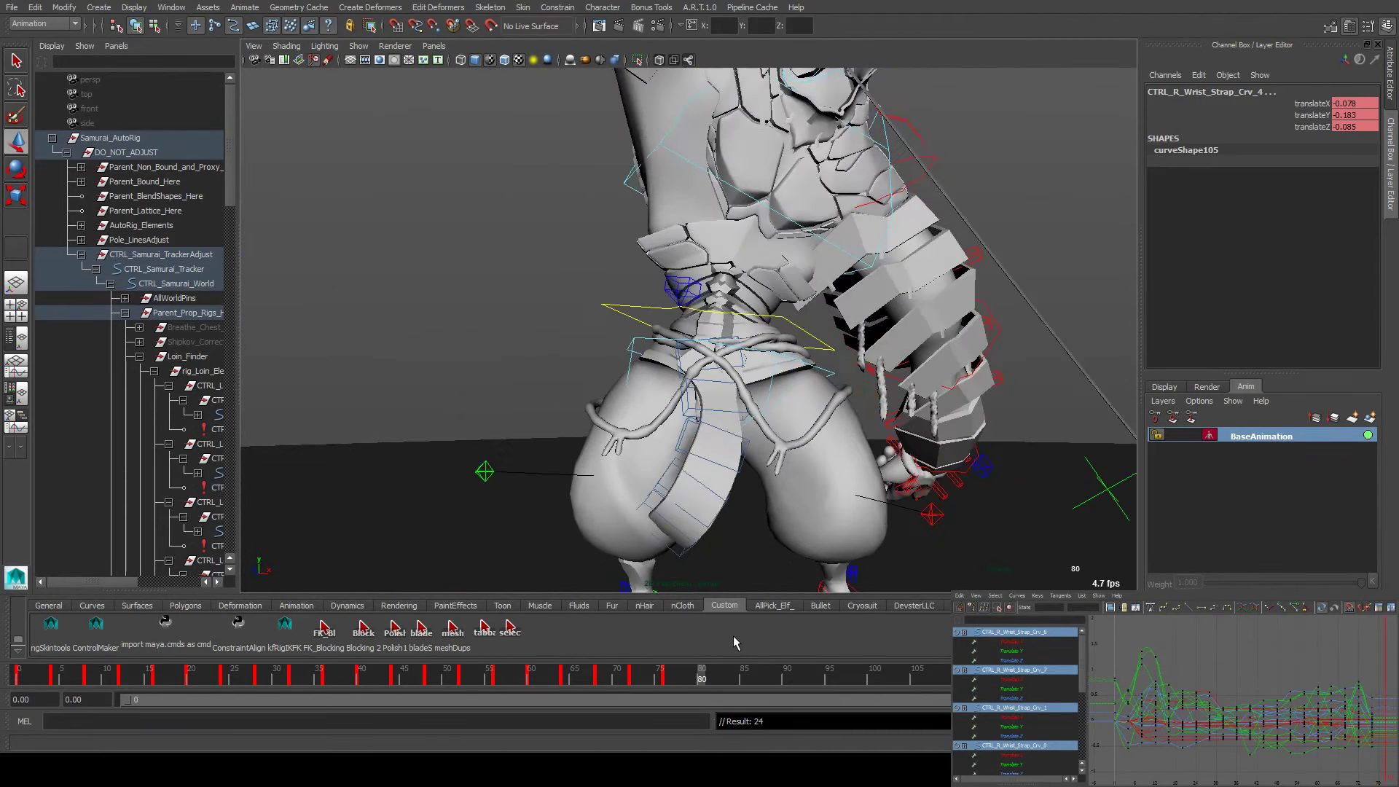
key("f")
left_click_drag(525, 430, 642, 259, "alt")
key("f")
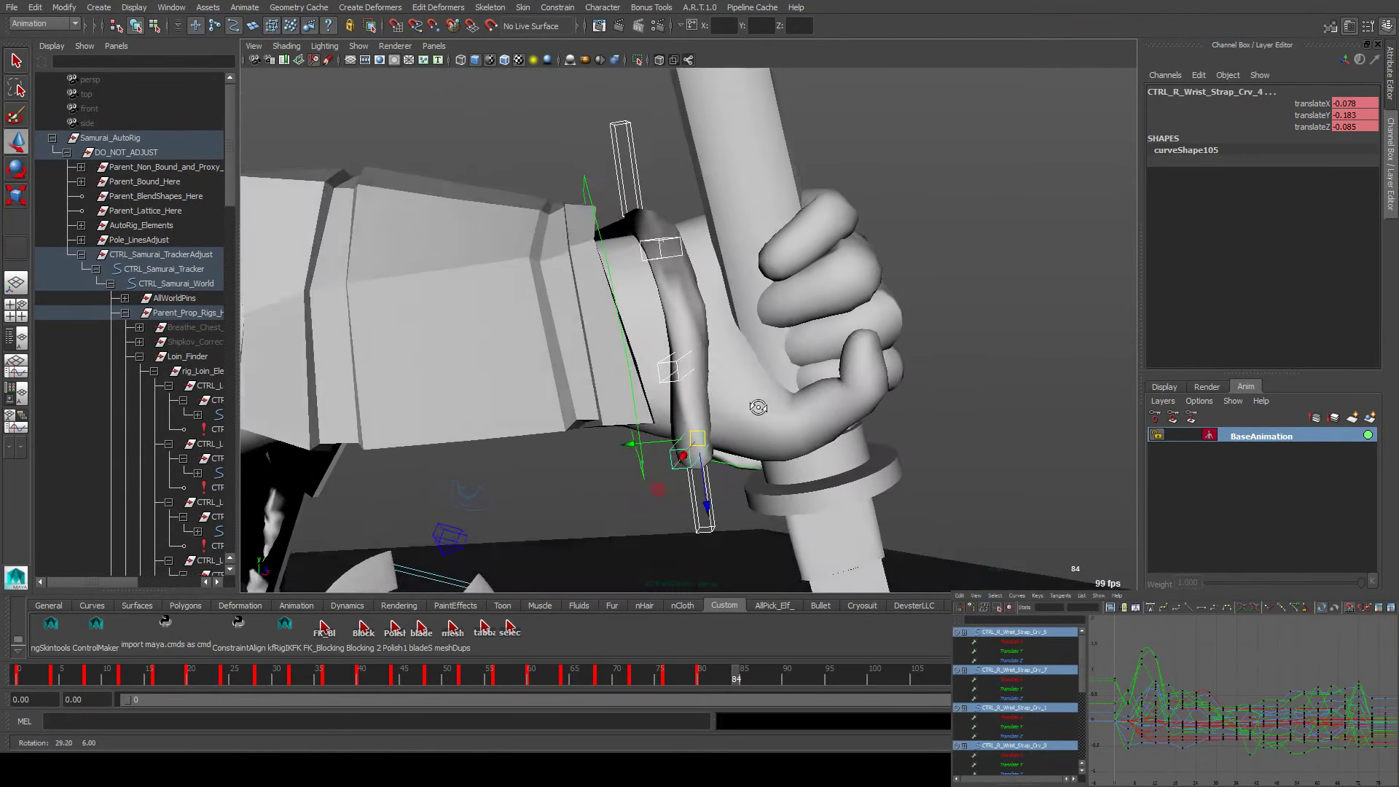
left_click(658, 244)
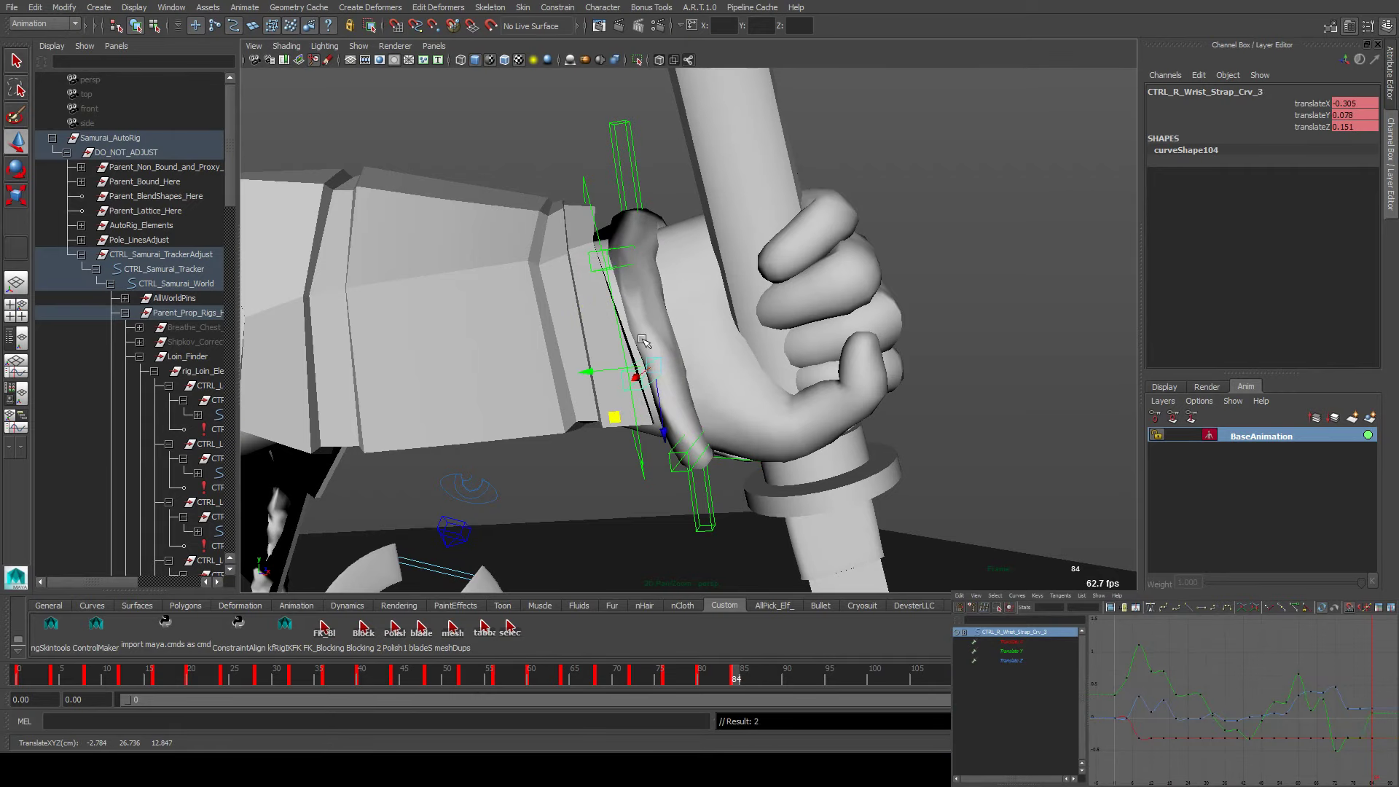
left_click_drag(643, 341, 650, 255, "alt")
left_click_drag(659, 193, 656, 500, "alt")
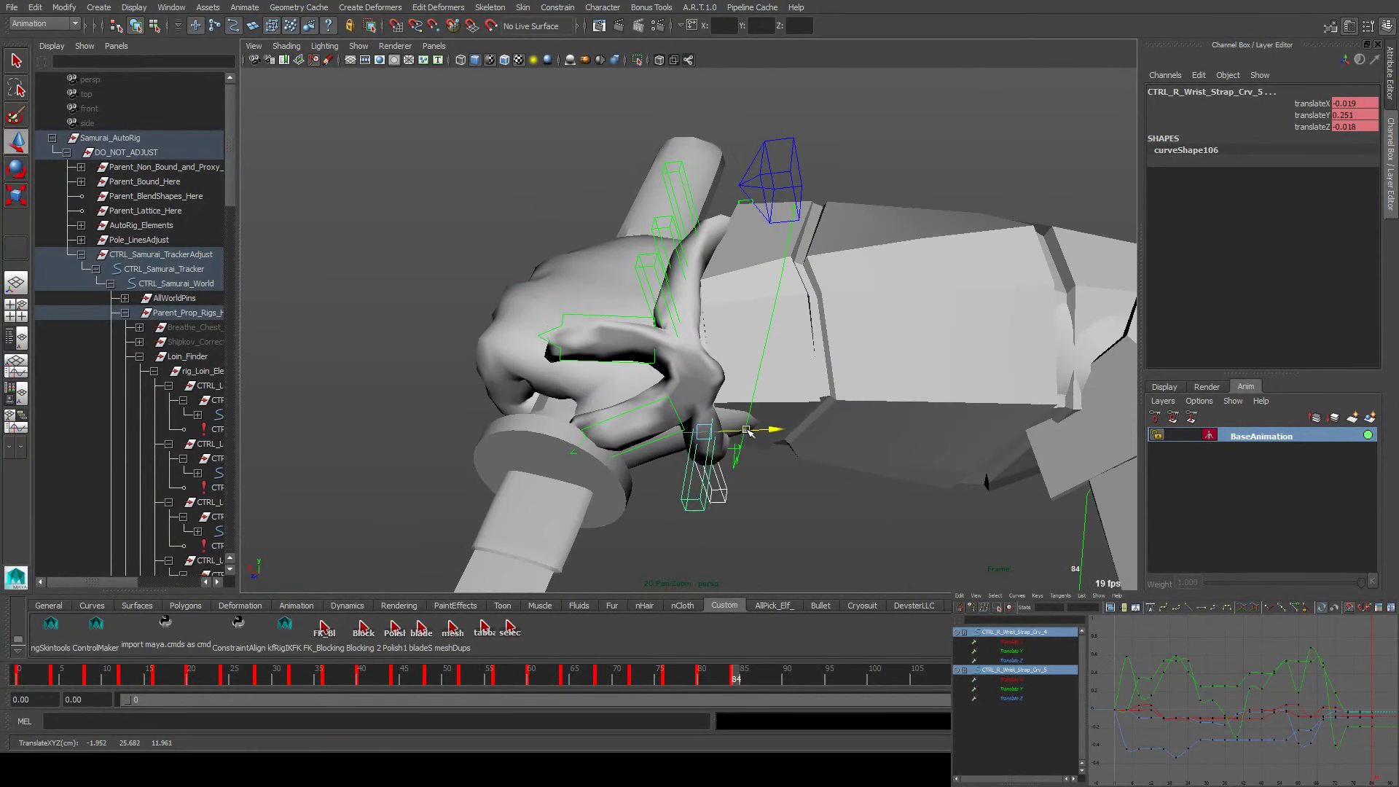
At frame 88, shift the wrist strap controls together along the wrist, bringing Crv_4 to about Y 0.091, Z -0.023
left_click(510, 627)
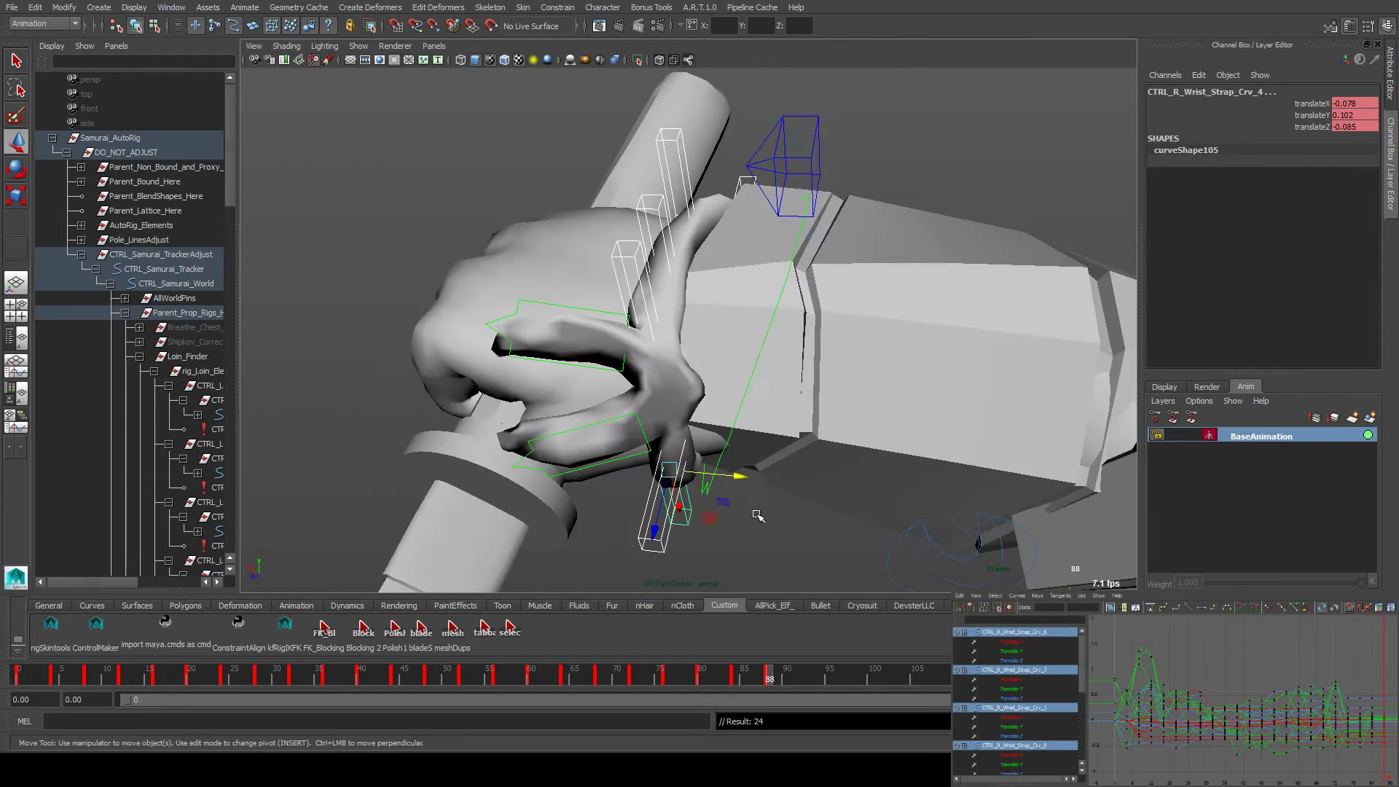
left_click_drag(757, 515, 964, 441, "alt")
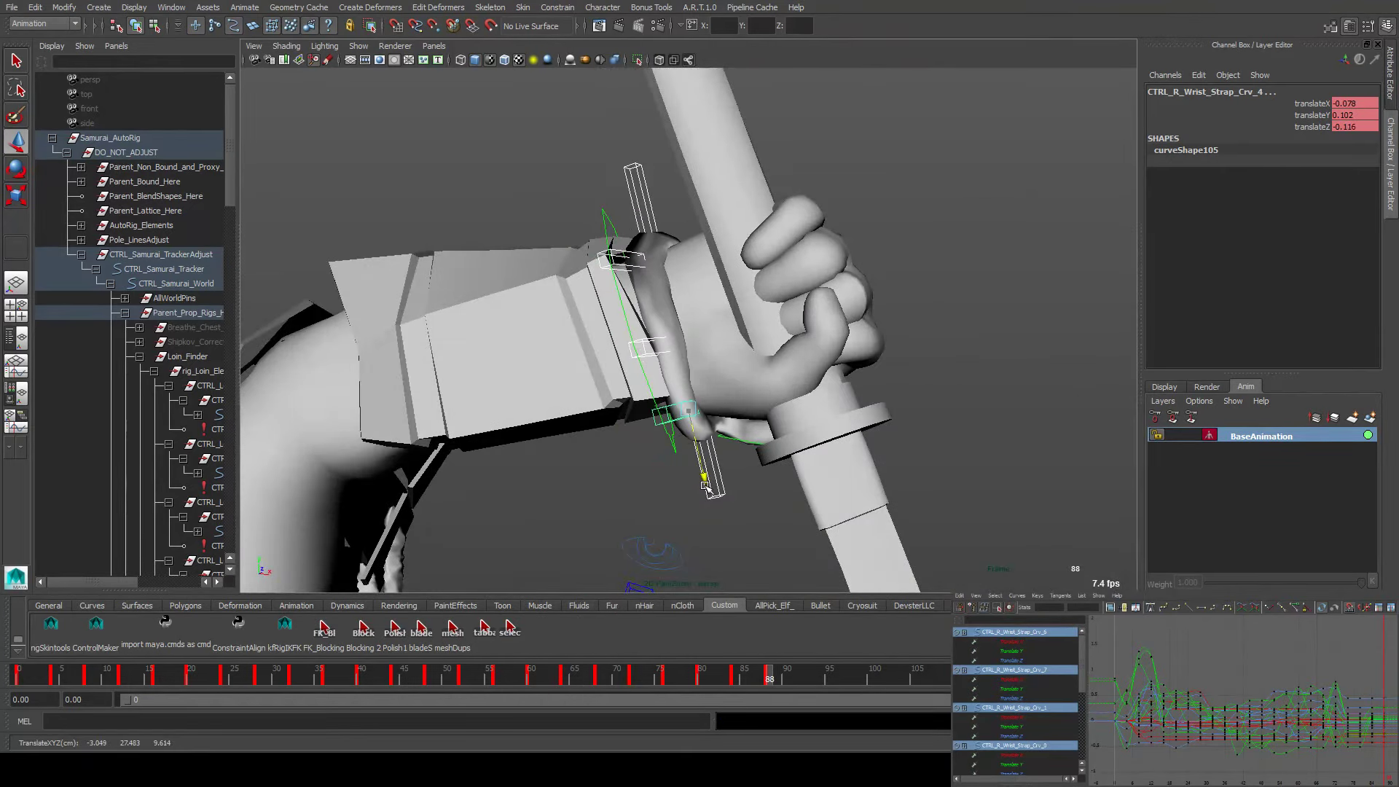
left_click(643, 221, "shift")
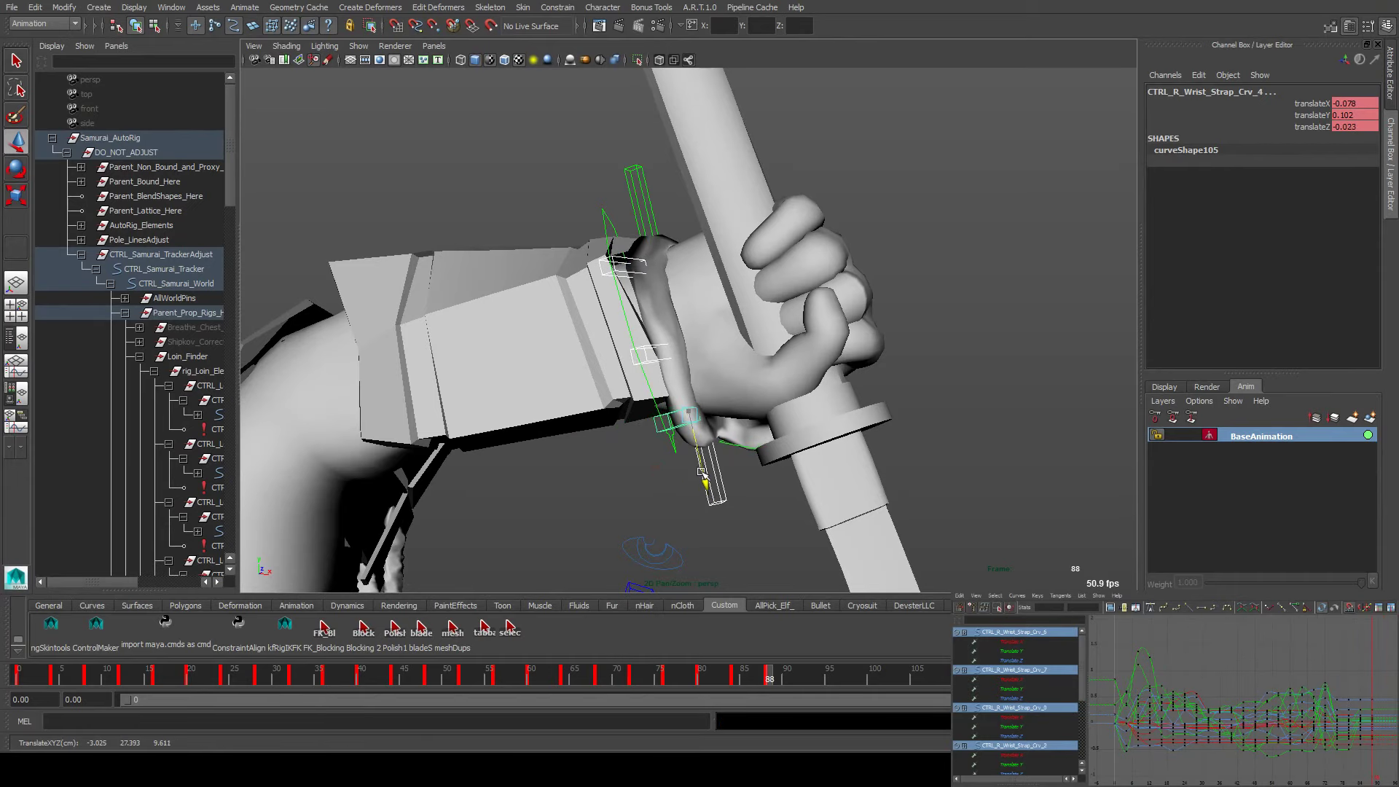
left_click_drag(779, 440, 644, 400, "alt")
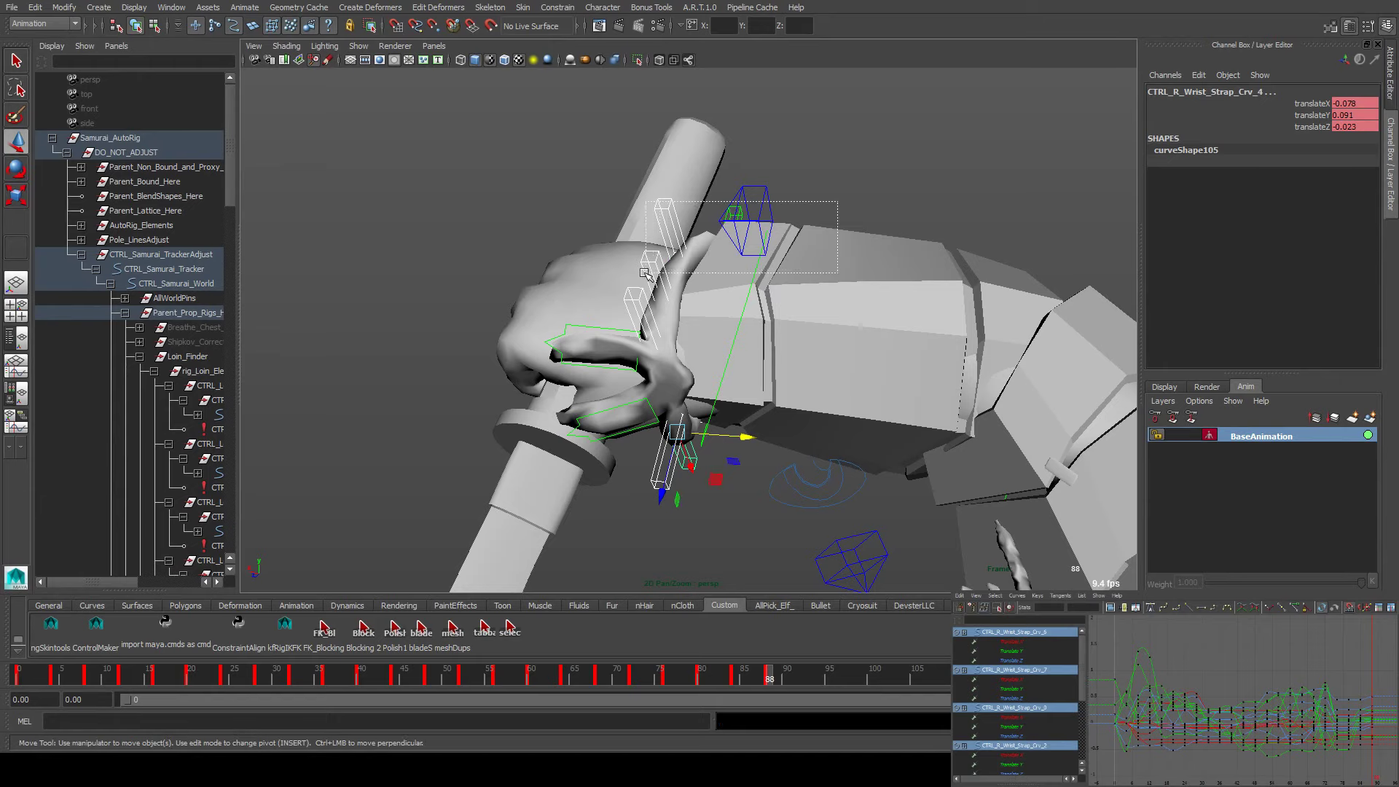
At frame 88, move the strap controls around the knot together, bringing Crv_4 to about Y 0.525, and compare neighbouring keys
left_click_drag(645, 273, 646, 272)
left_click_drag(646, 273, 818, 325, "alt")
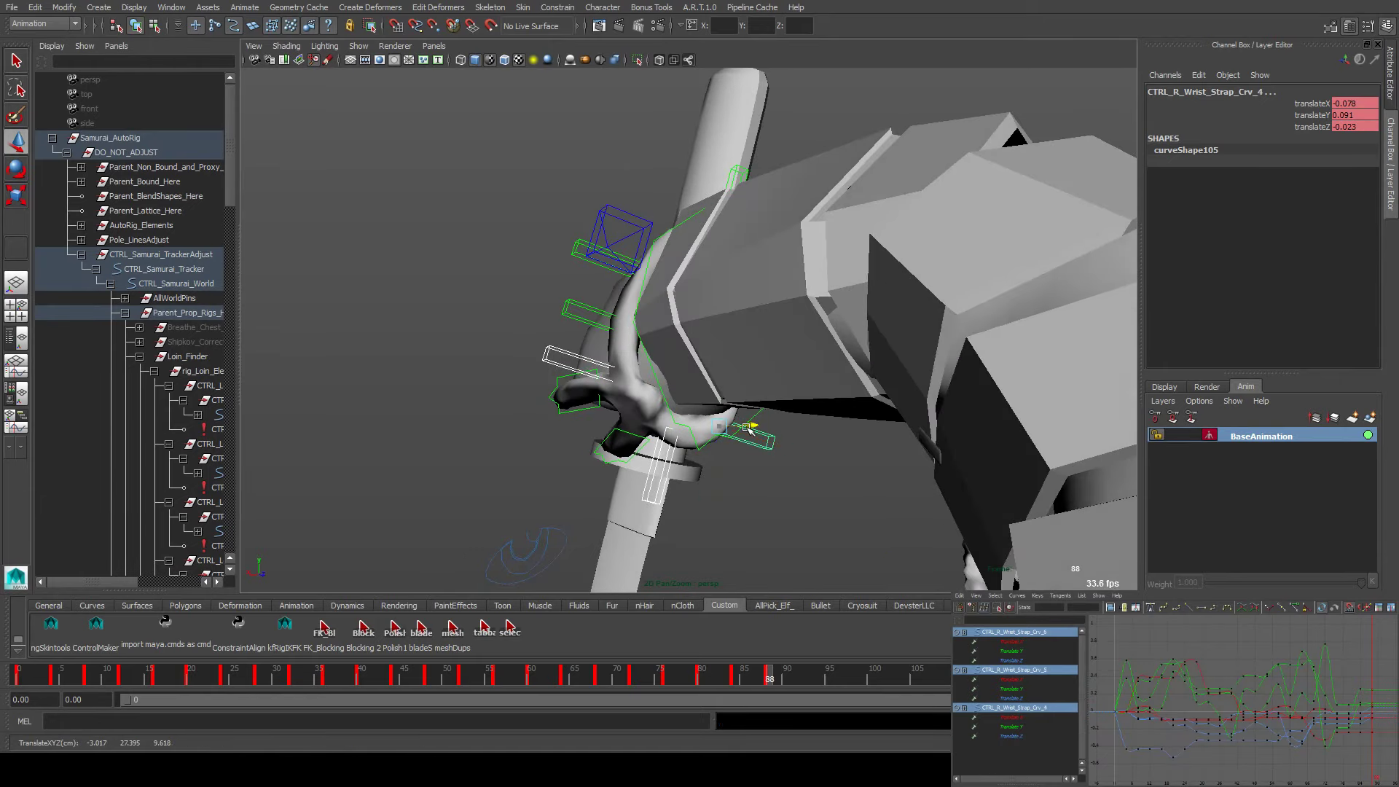
left_click_drag(743, 420, 809, 390, "alt")
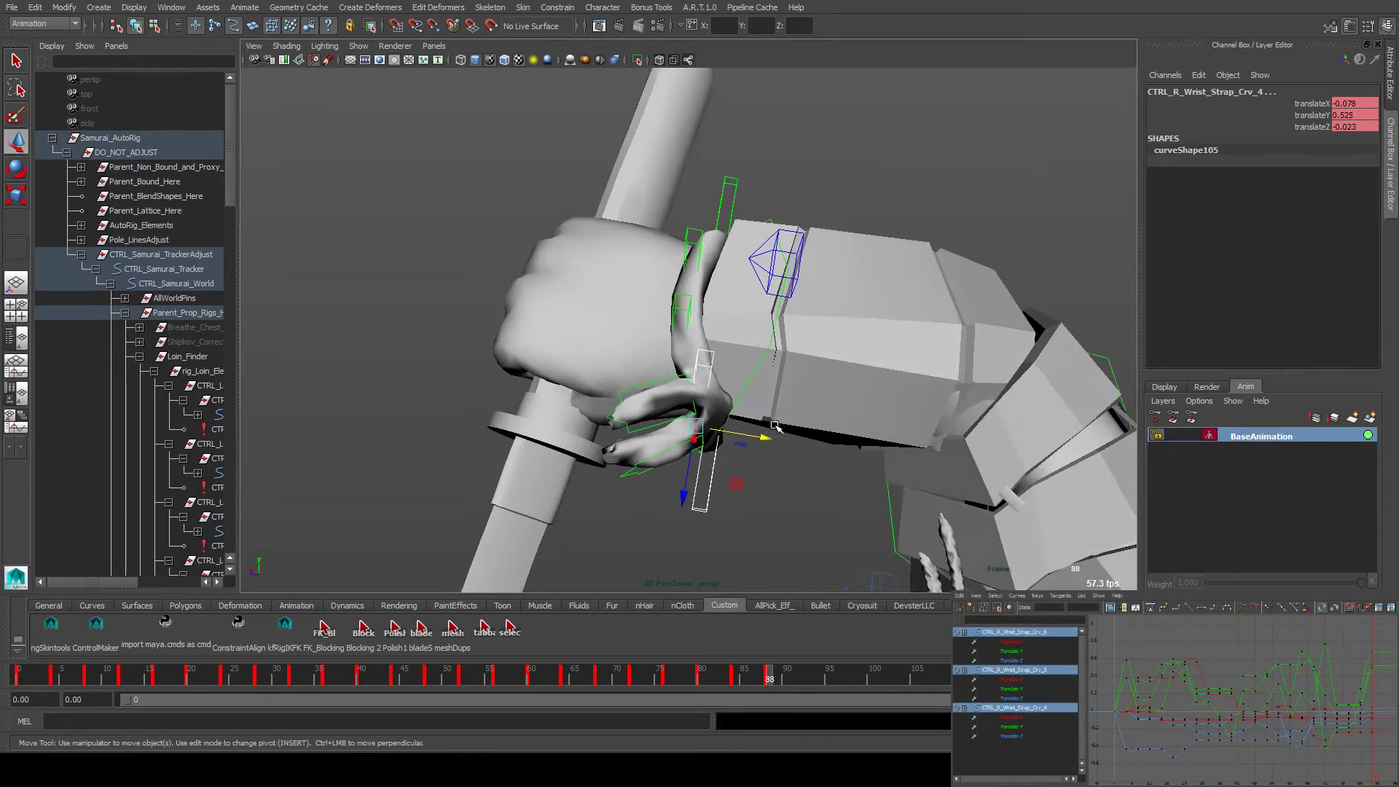
key("comma")
key("period")
Select all wrist strap controls and shift them together at frame 93
left_click(509, 625)
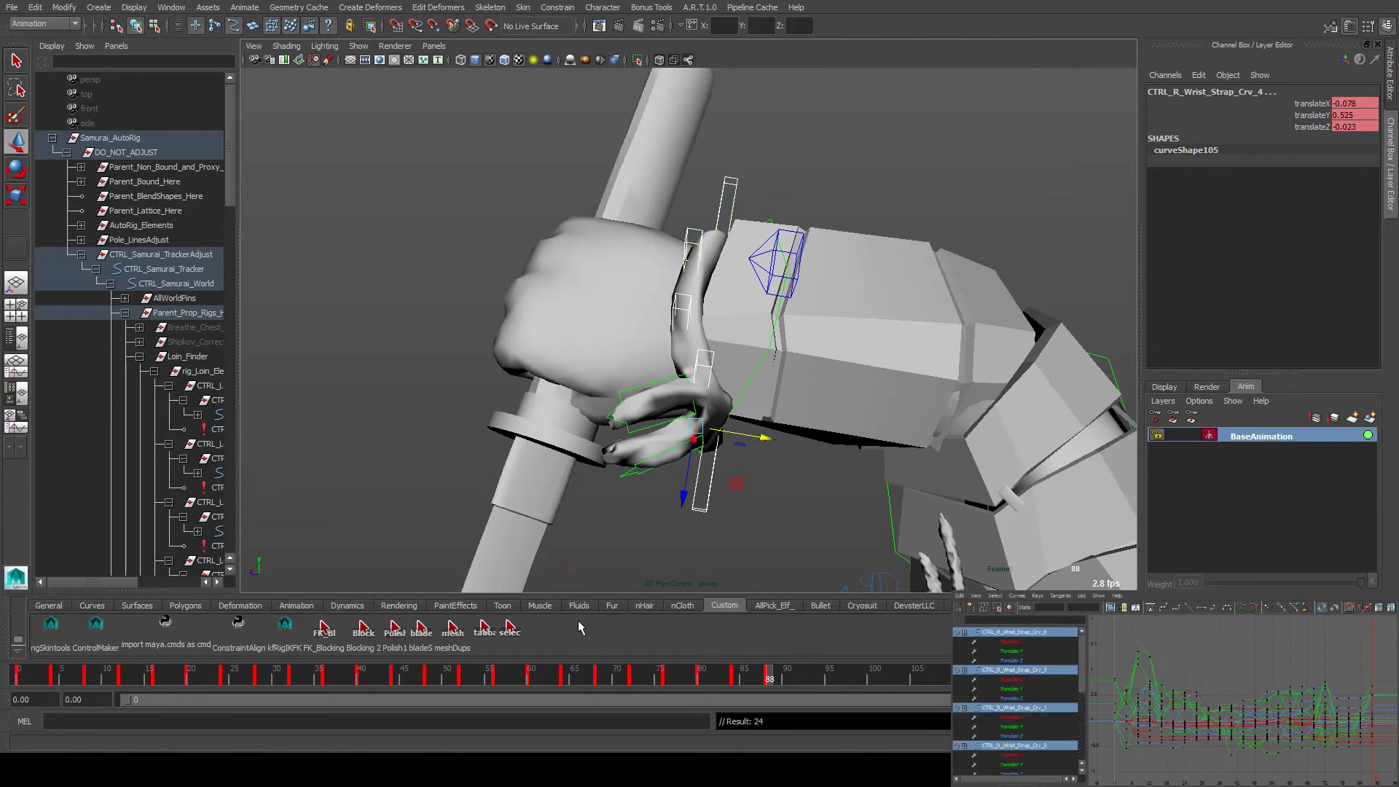
key("alt+v")
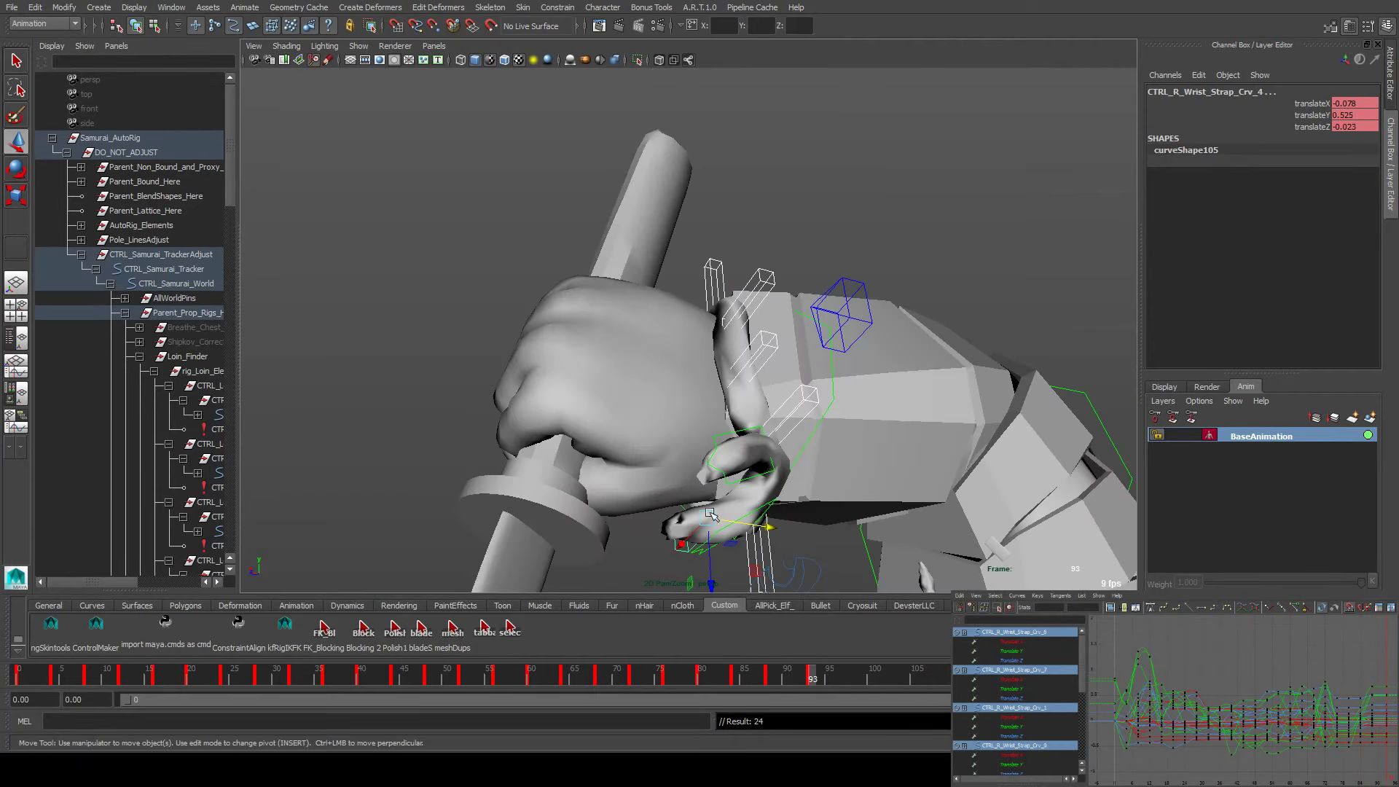
left_click_drag(554, 408, 616, 397, "alt")
left_click_drag(733, 531, 718, 530)
left_click_drag(593, 408, 702, 350, "alt")
At frame 93, move strap control Crv_3 to about X -0.305, Y 0.131, Z 0.214
left_click(665, 291)
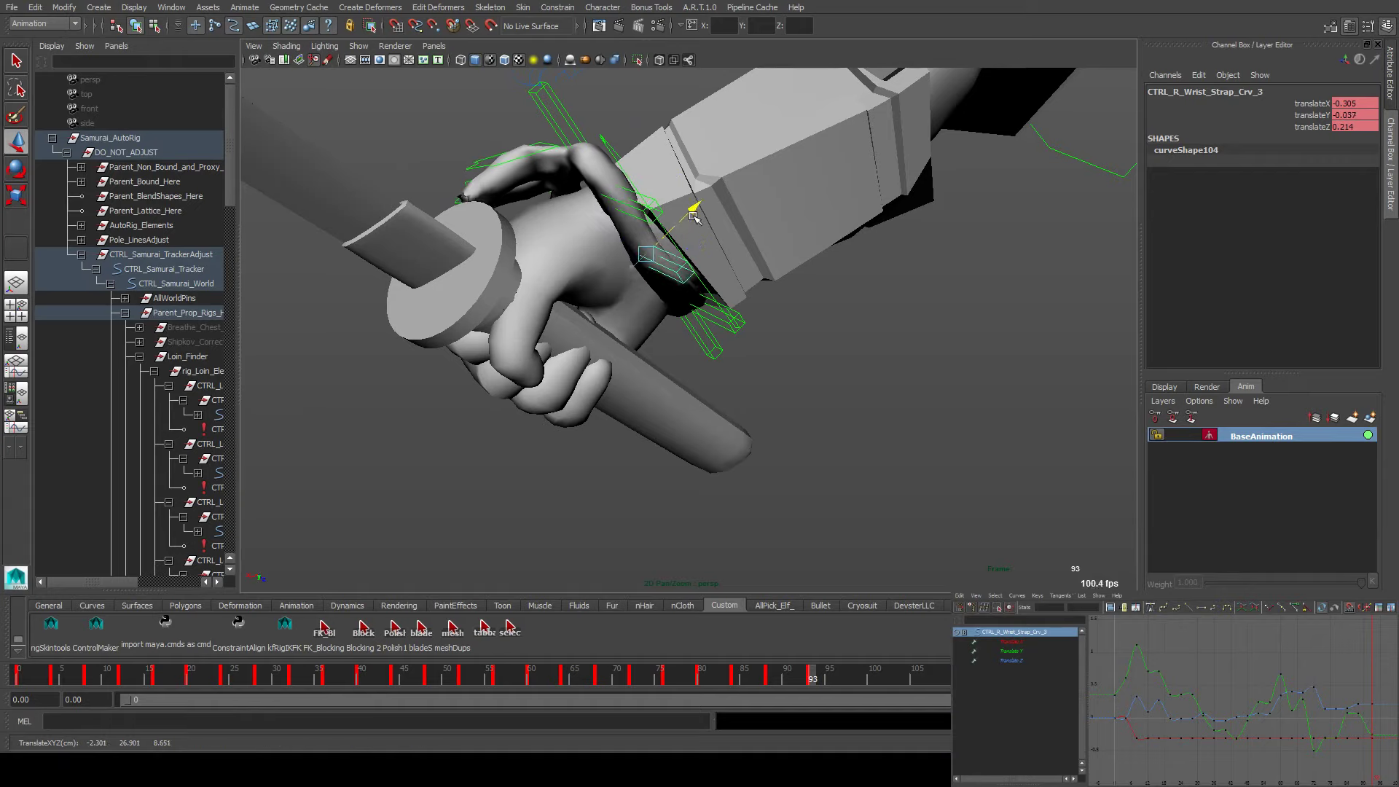
left_click_drag(678, 280, 501, 394, "alt")
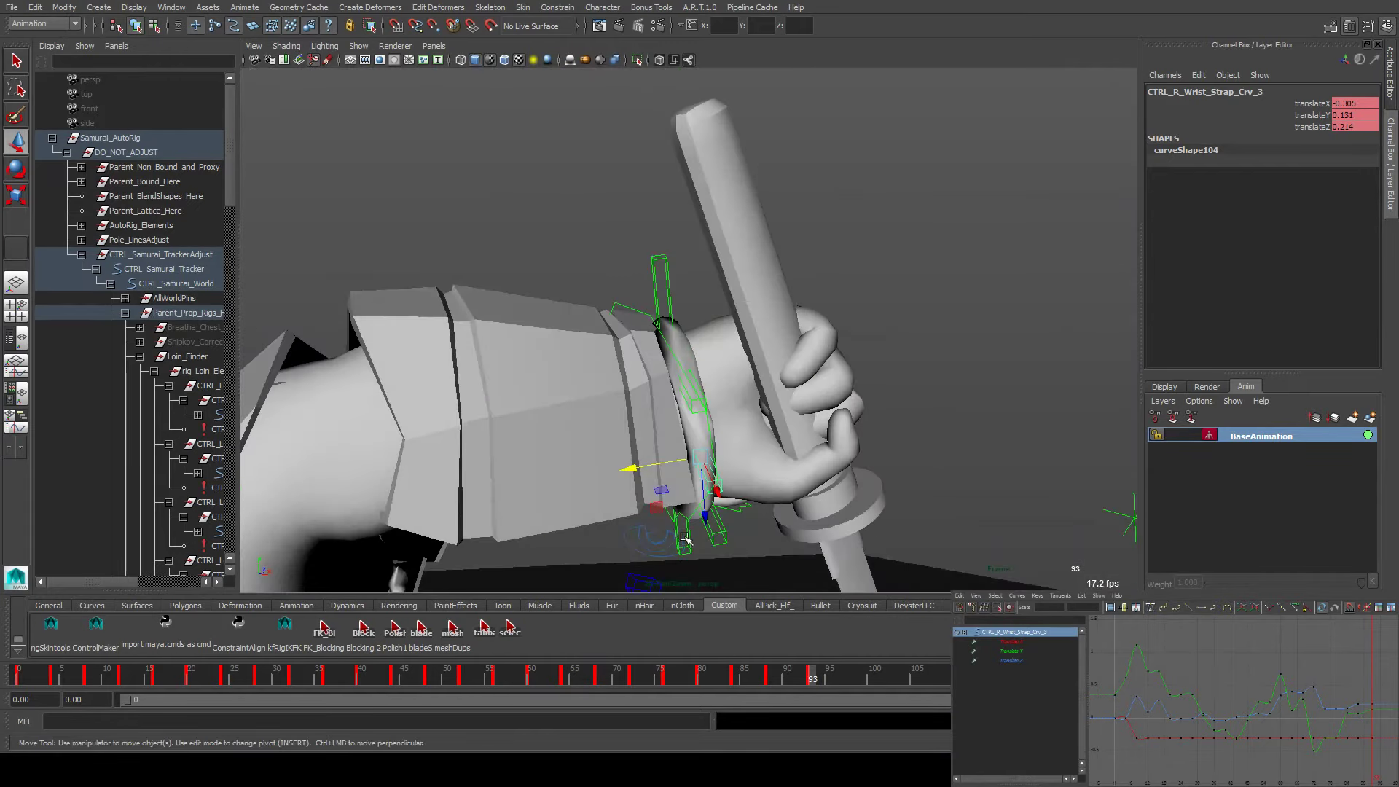
left_click_drag(682, 532, 683, 537)
left_click_drag(684, 536, 596, 429, "alt")
At frame 93, adjust strap control Crv_1 on the upper wrist and reposition Crv_7 along the back of the hand
mouse_move(701, 303)
left_mouse_down("alt")
mouse_move(509, 337)
mouse_move(718, 288)
left_mouse_up("alt")
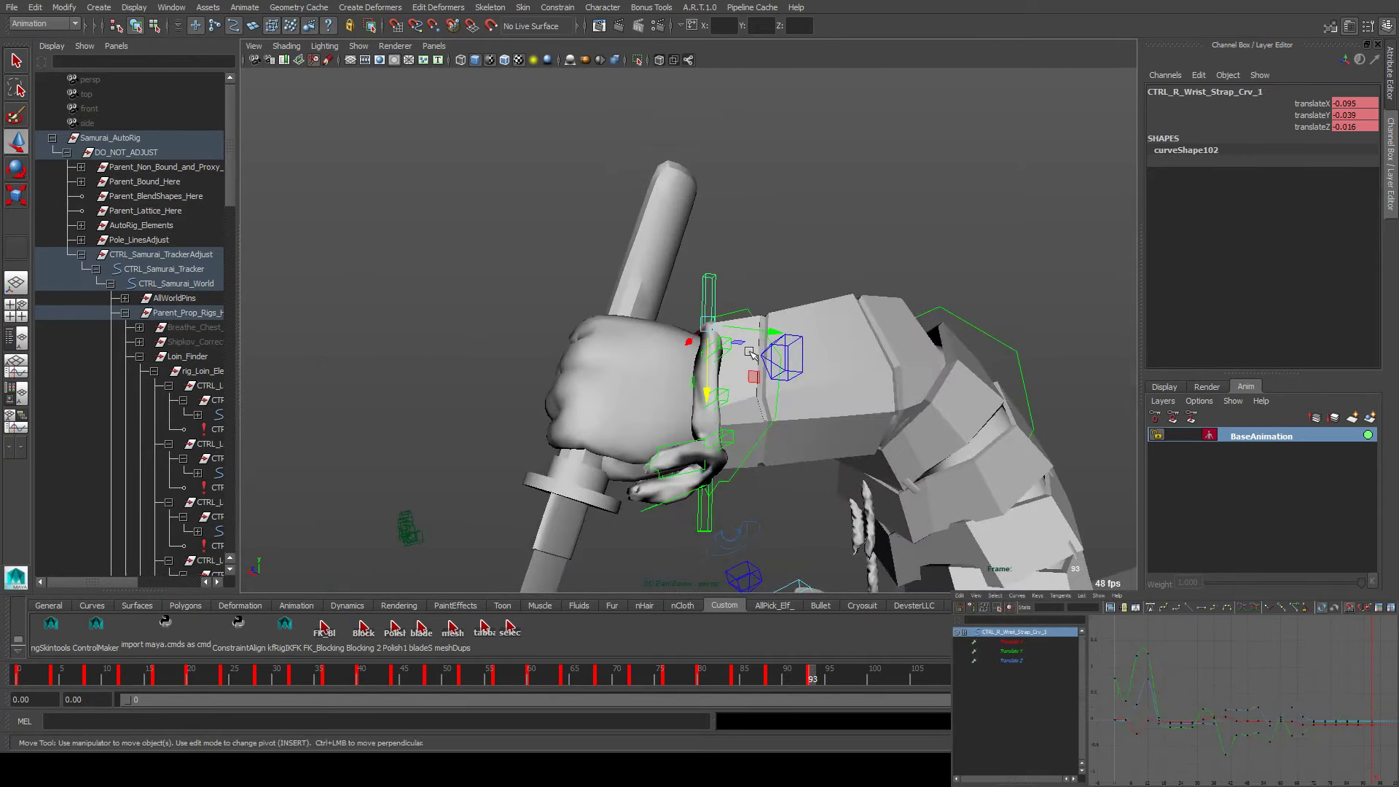
left_click(722, 365)
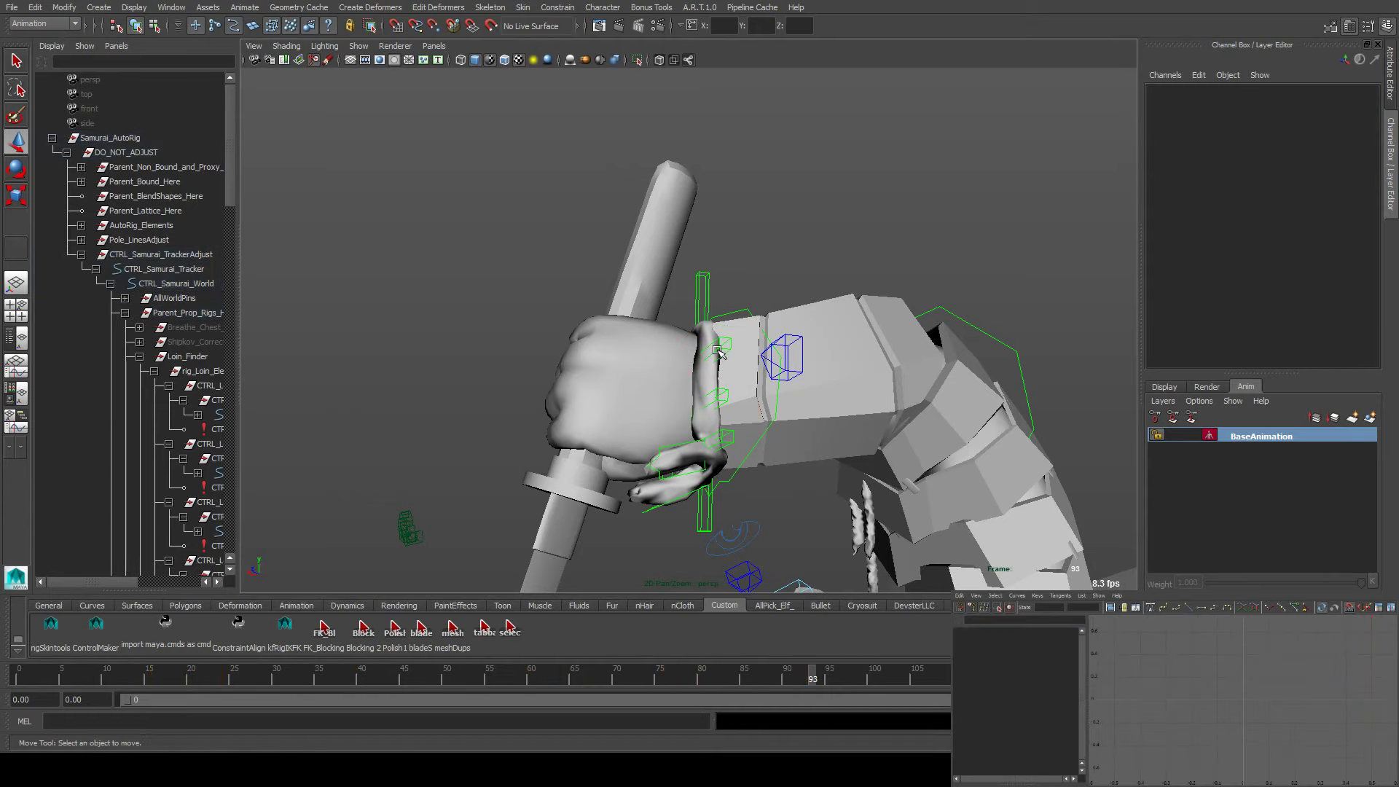
left_click(750, 396)
left_click(716, 415)
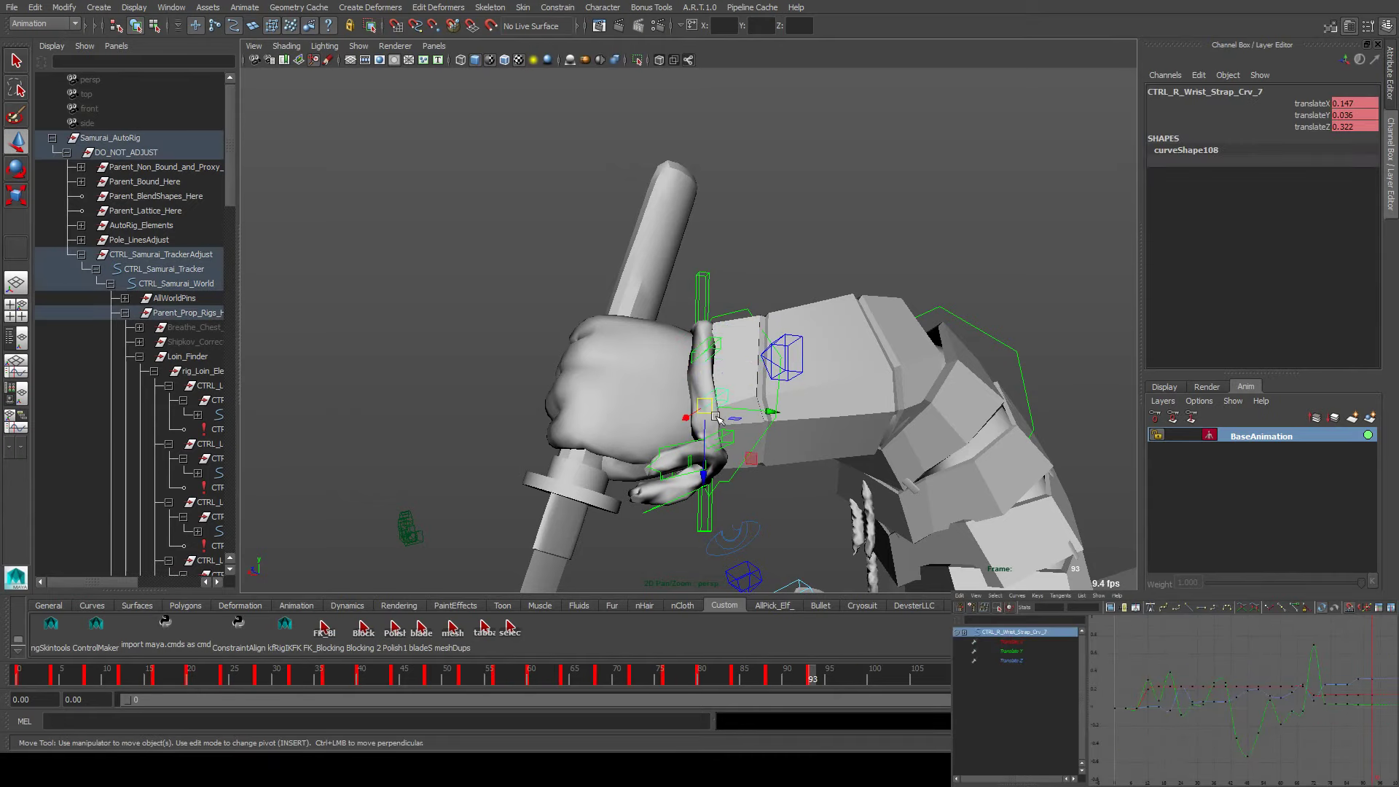
left_click_drag(744, 457, 742, 459)
At frame 93, move strap control Crv_6 near the knot to about X -0.034, Y 0.087, Z -0.226
left_click_drag(742, 459, 671, 438, "alt")
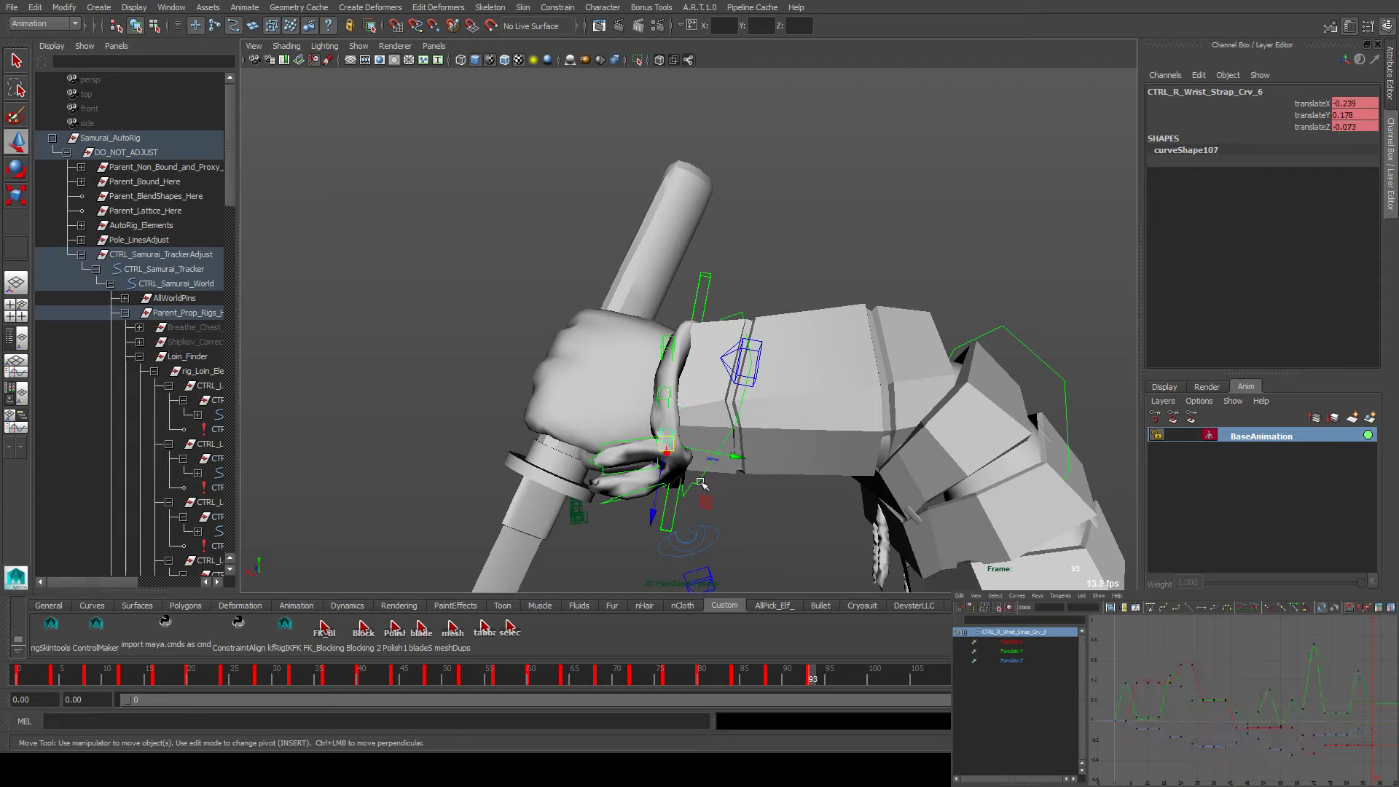
left_click_drag(700, 500, 567, 424, "alt")
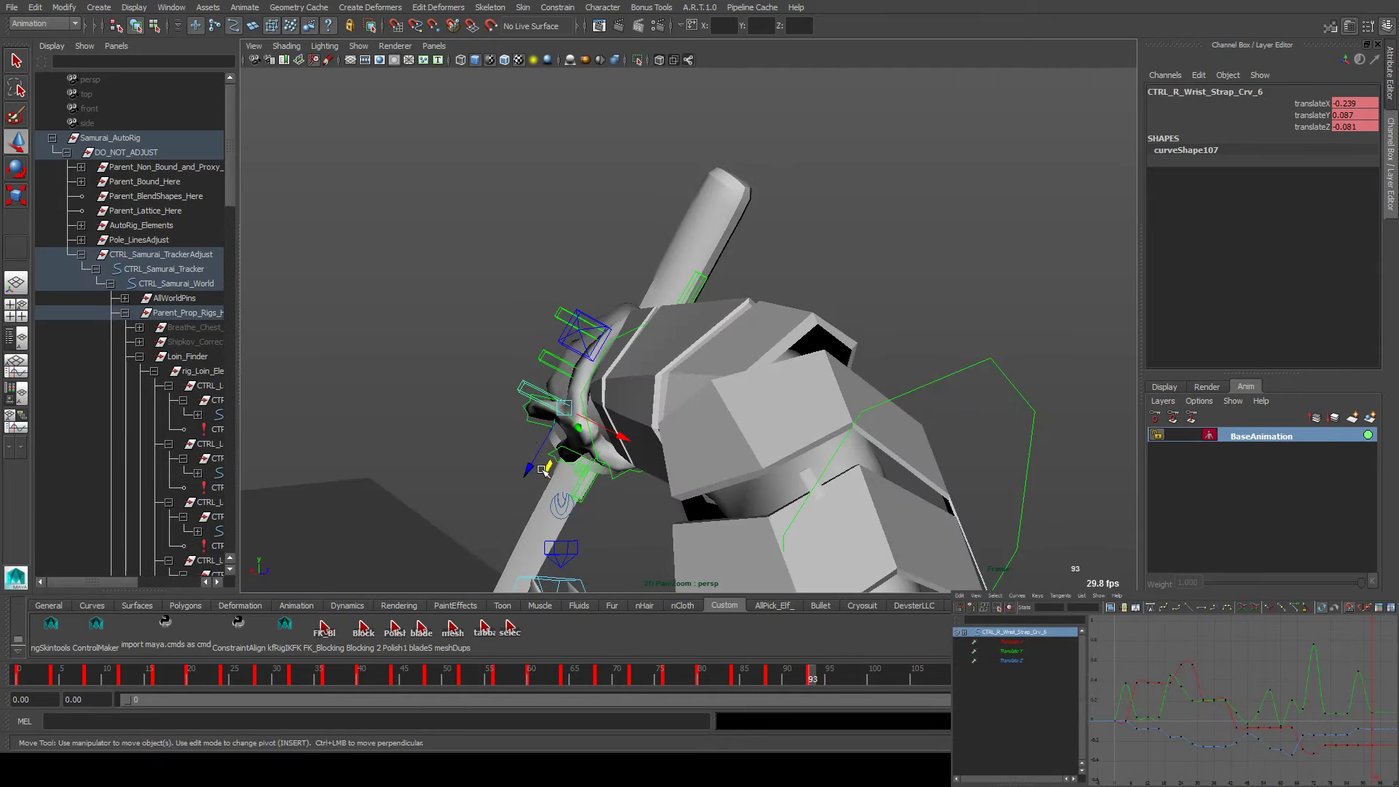
left_click_drag(581, 471, 627, 539)
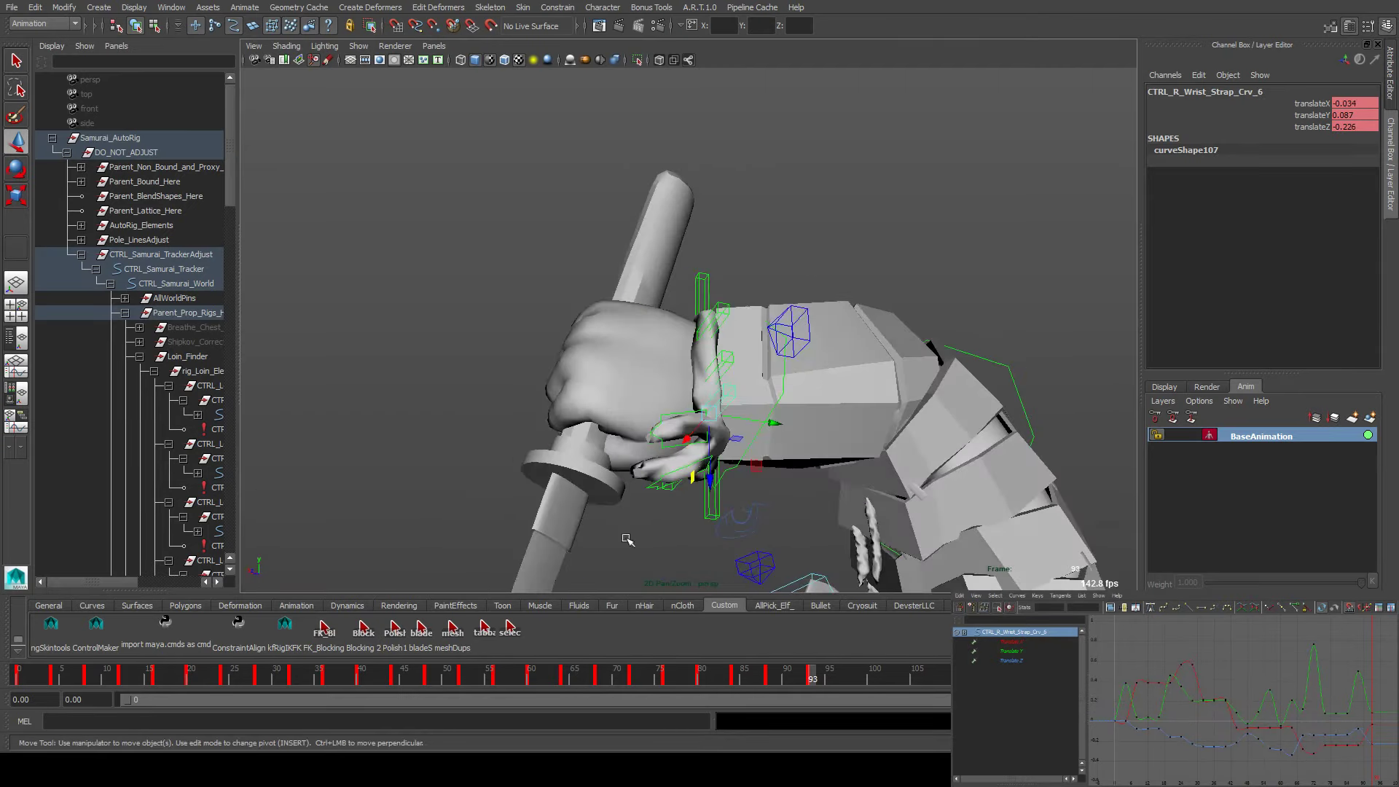
Select all wrist strap controls, advance to frame 101, and move Crv_3 there to about Y 0.484, Z 0.297
left_click(512, 628)
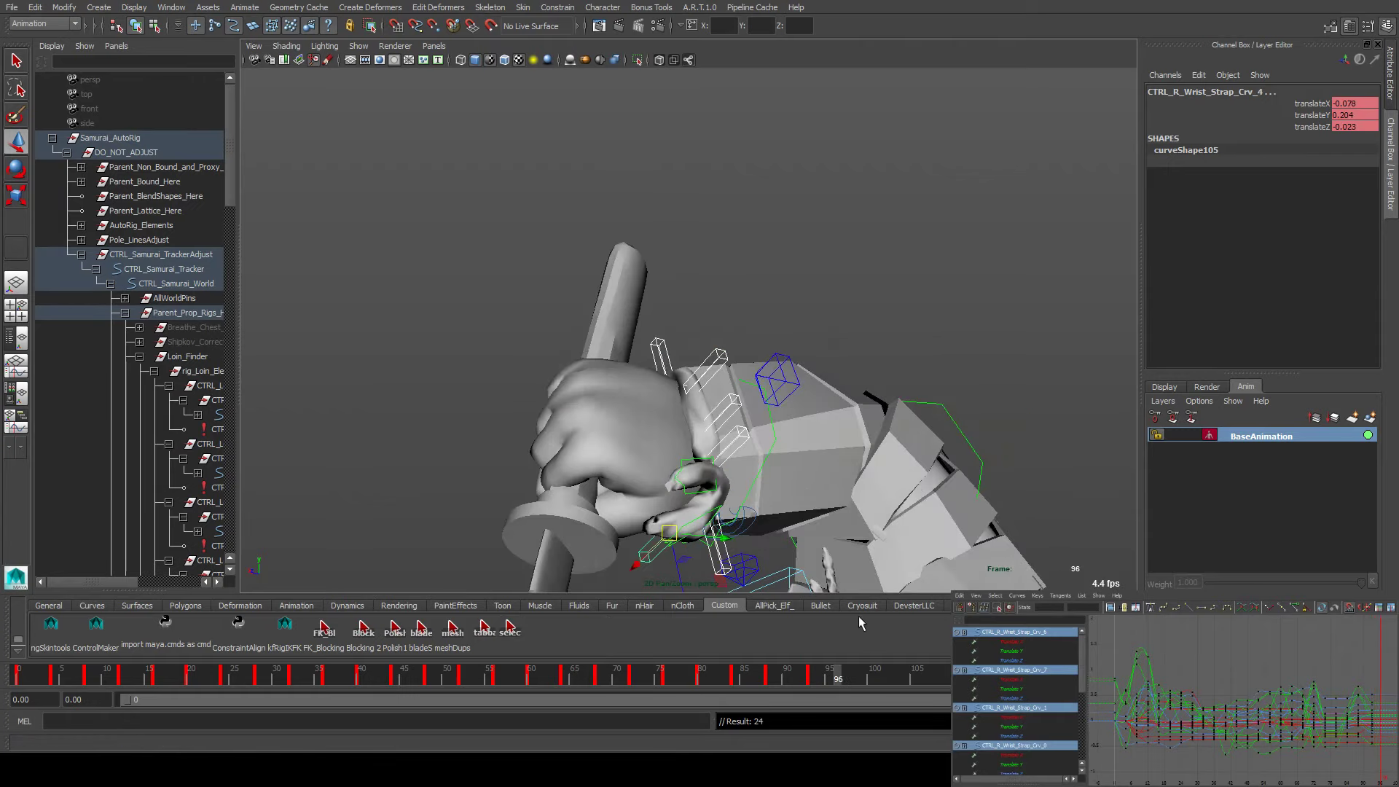
left_click_drag(831, 408, 827, 333, "alt")
left_click_drag(578, 431, 590, 473, "alt")
left_click(590, 473)
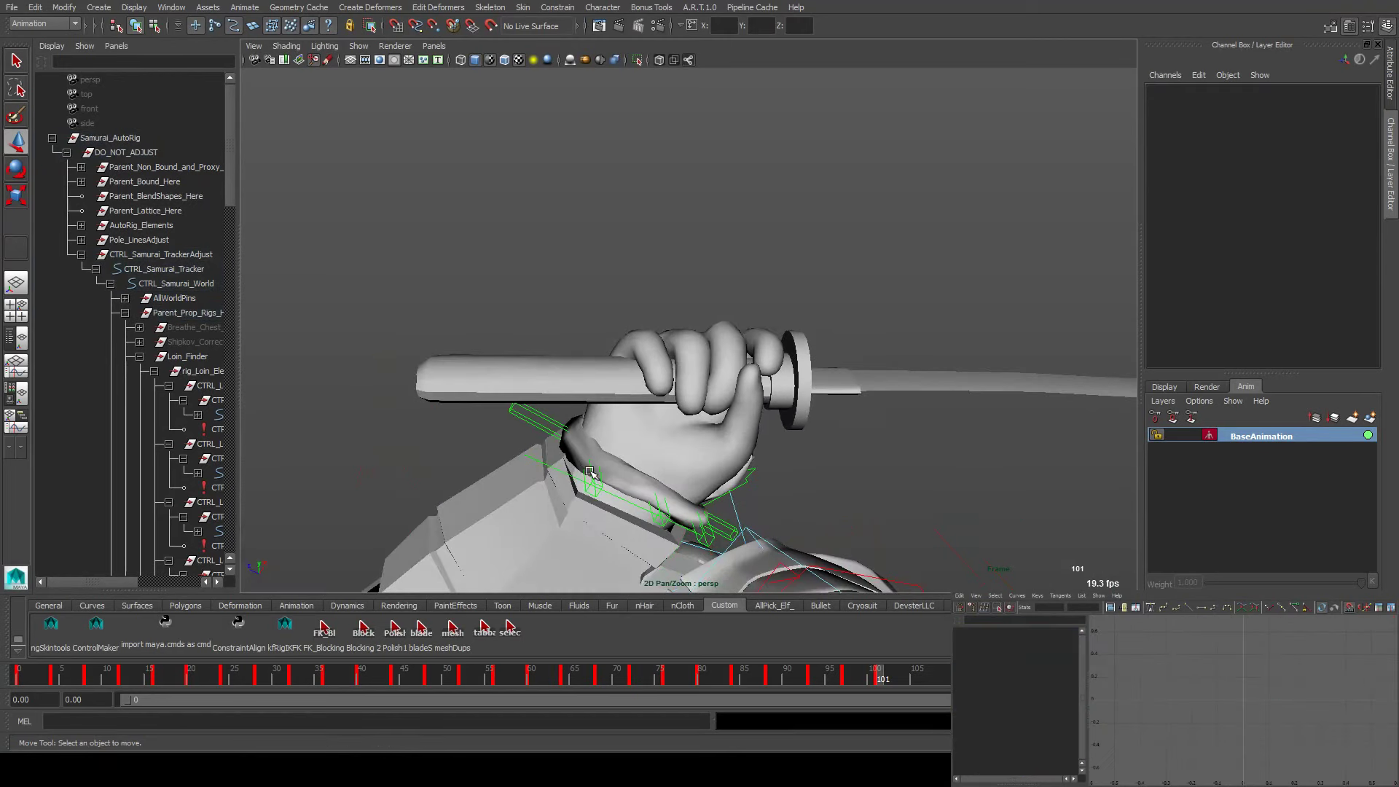
left_click(592, 467)
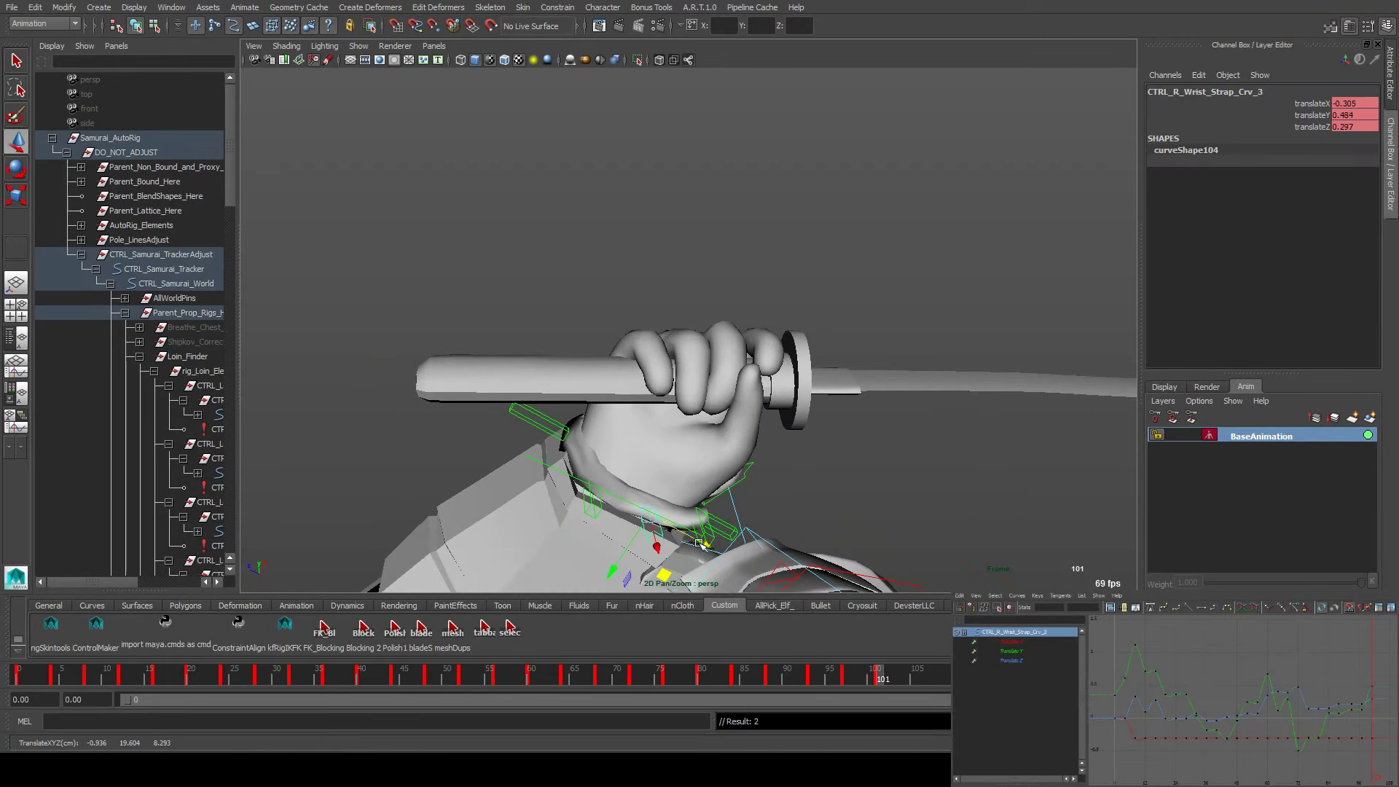
left_click_drag(717, 559, 619, 383, "alt")
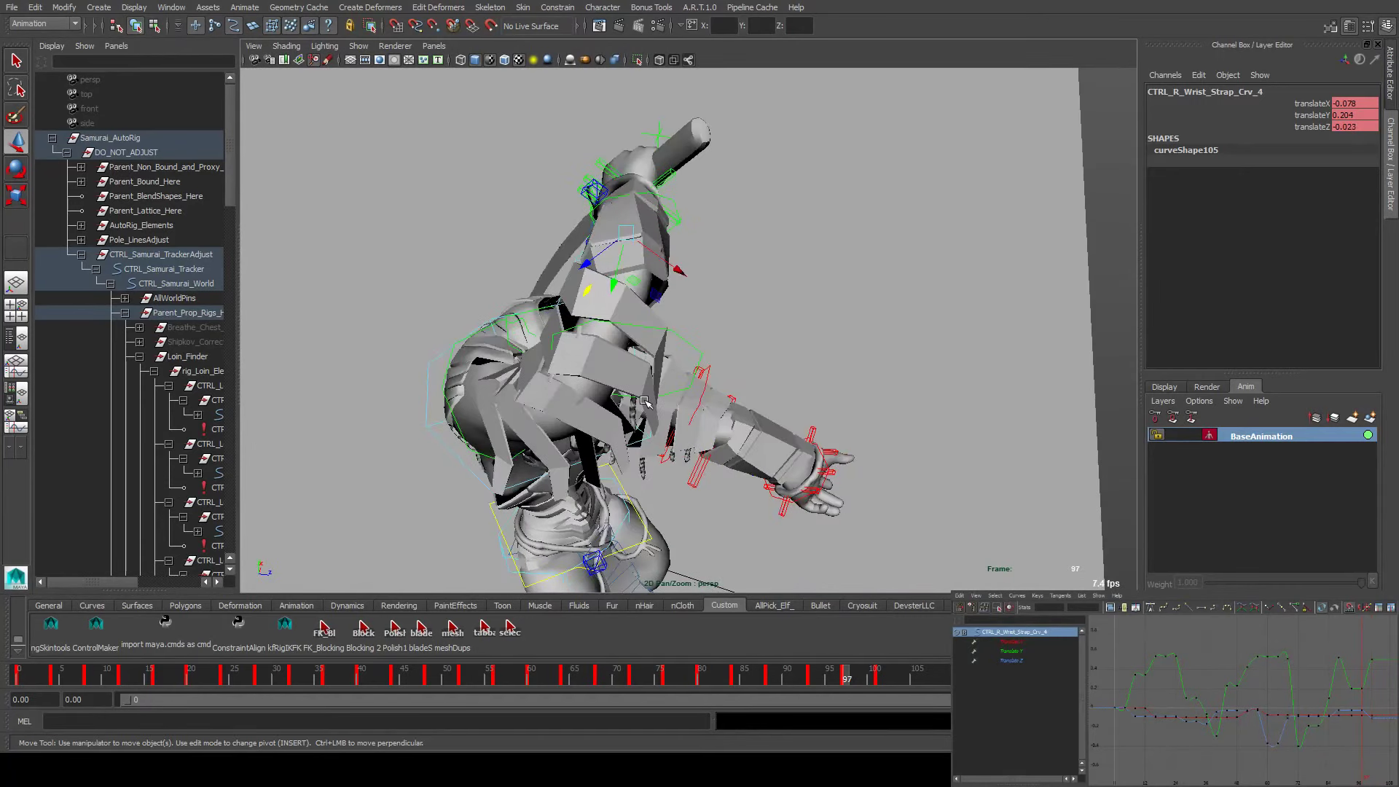
Select the samurai's head control CTRL_Head, review its motion, and delete its key at frame 89
left_click(574, 368)
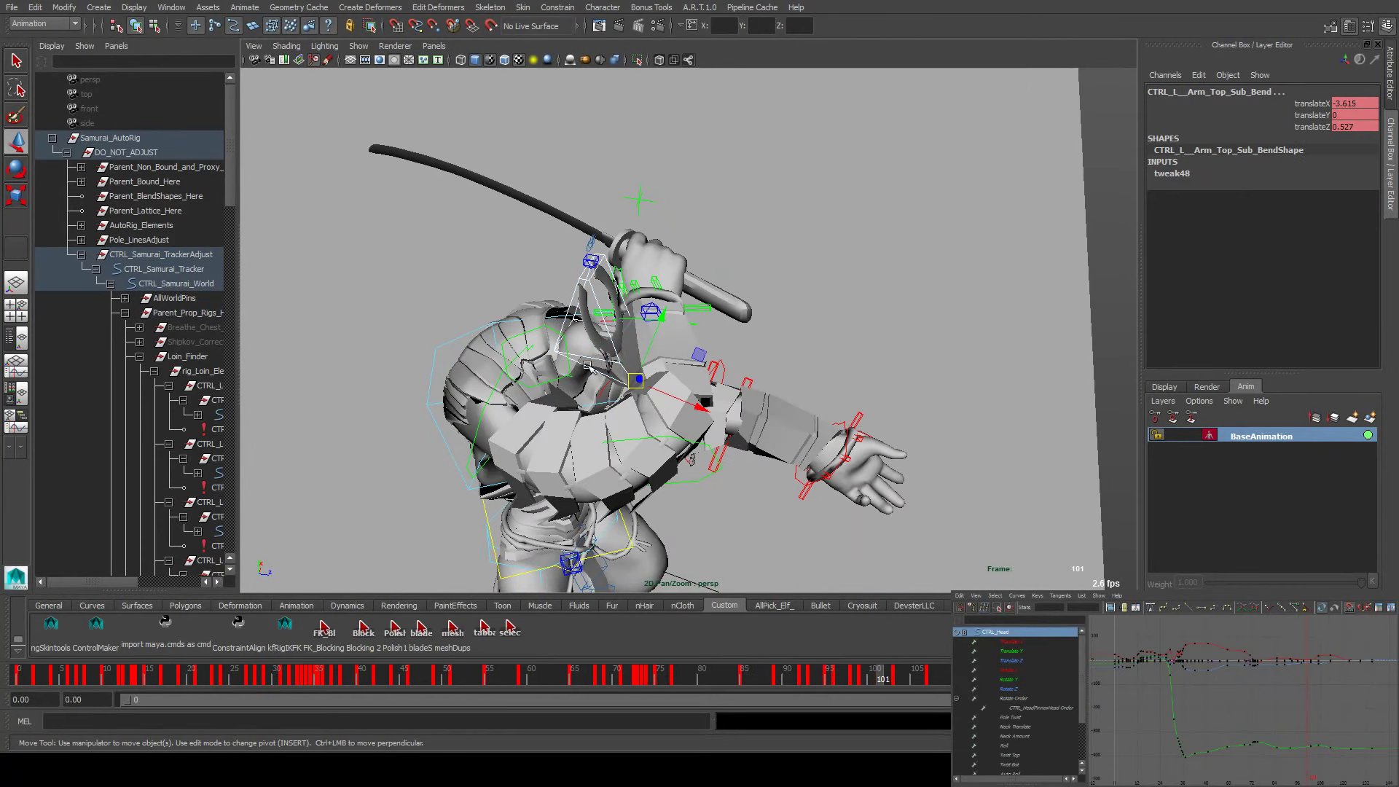
left_click_drag(587, 367, 811, 318, "alt")
left_click(811, 317)
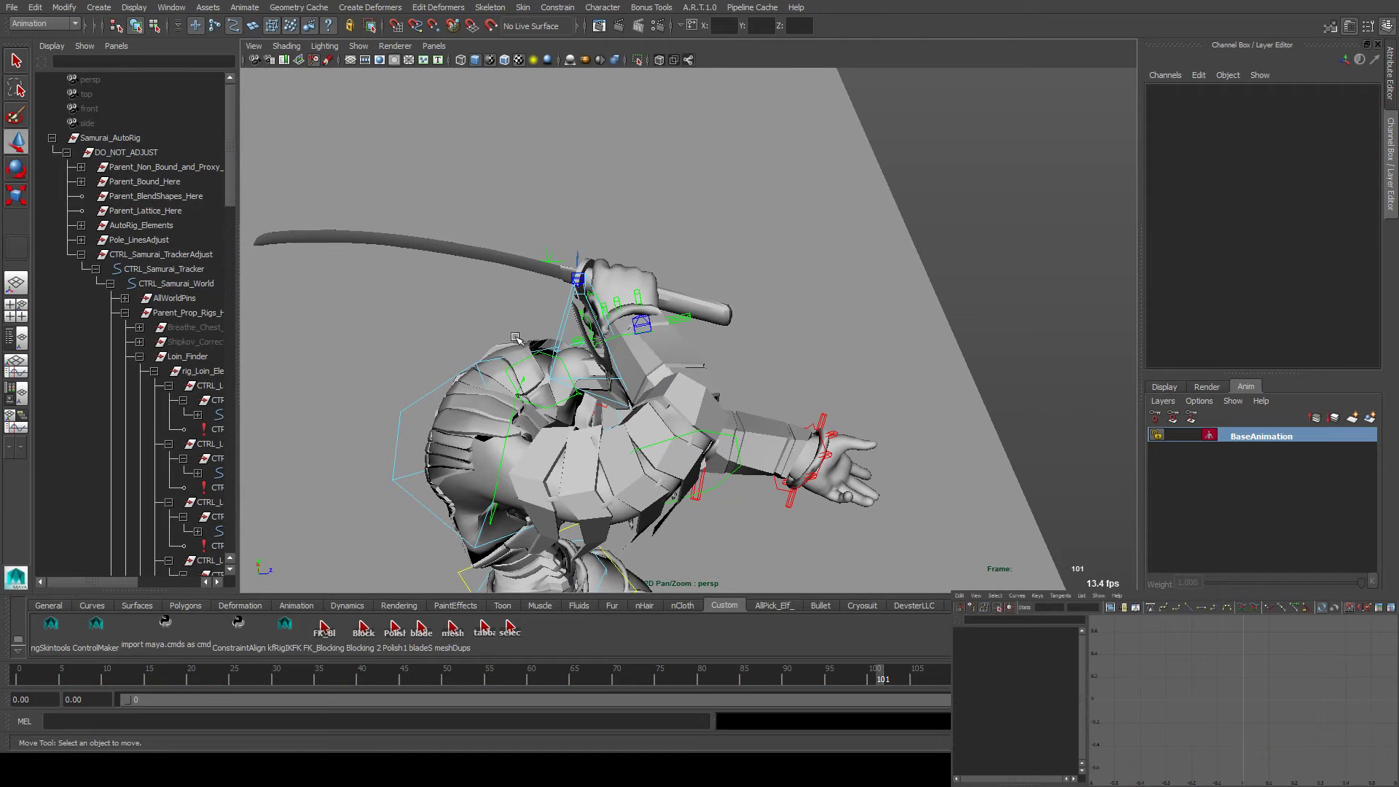
left_click(540, 347)
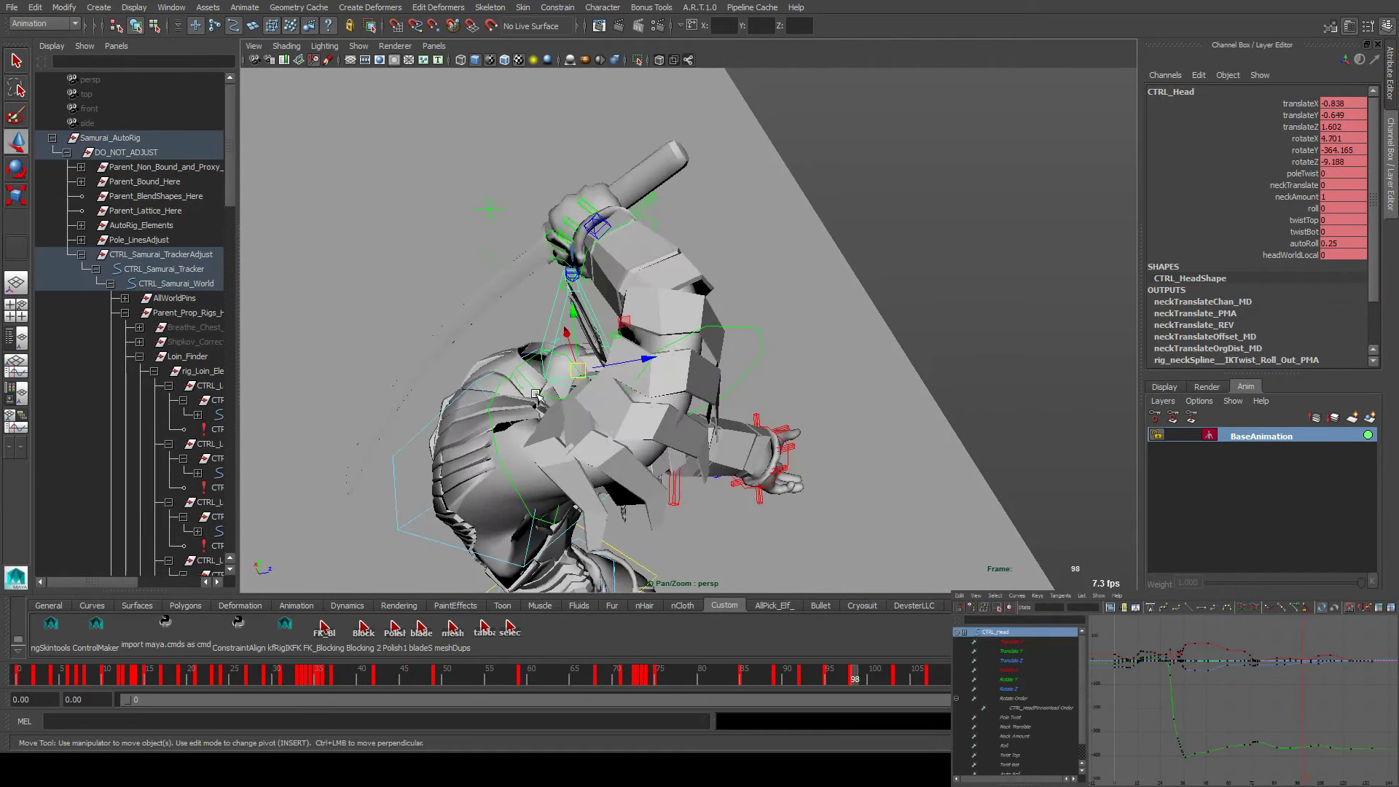
mouse_move(537, 397)
left_mouse_down("alt")
mouse_move(561, 379)
mouse_move(534, 365)
mouse_move(522, 381)
left_mouse_up("alt")
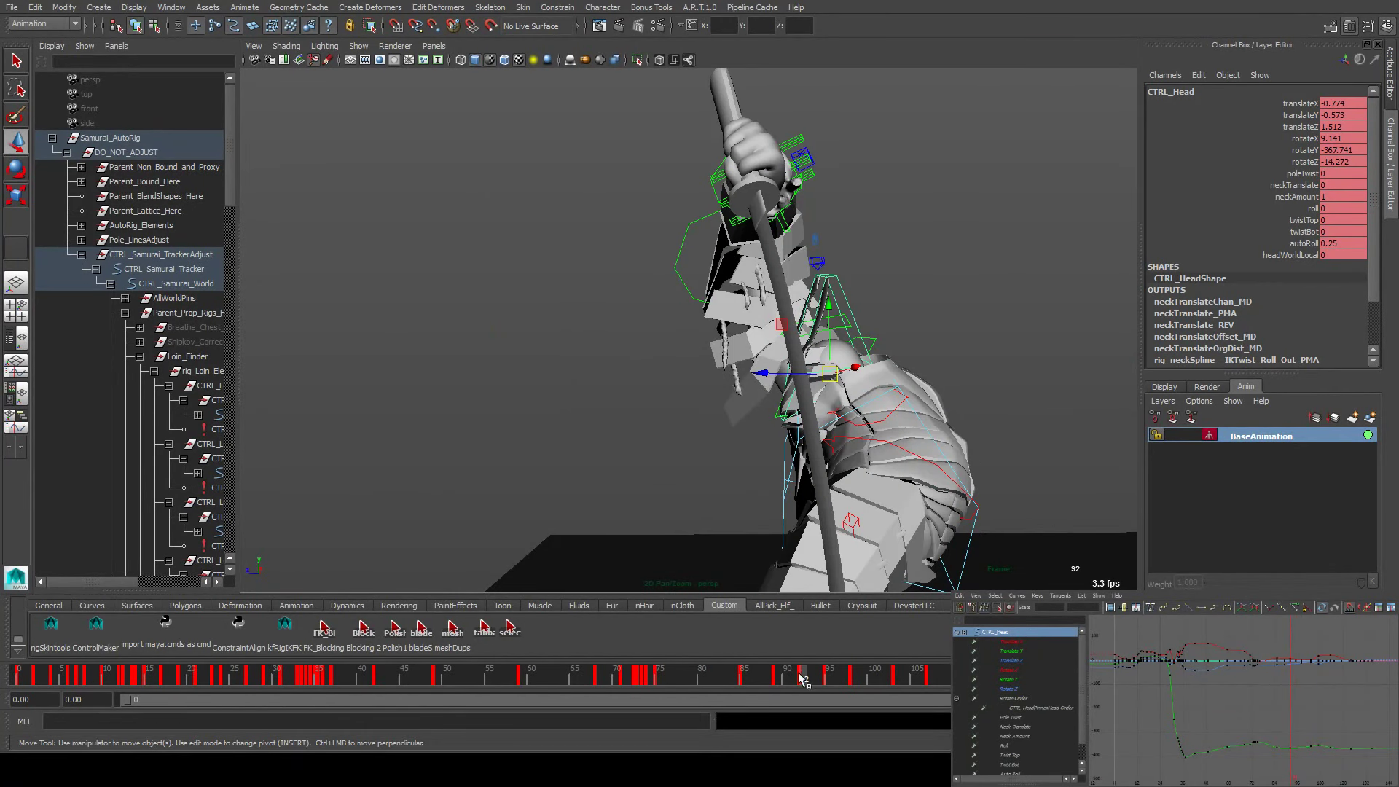
left_click_drag(799, 687, 780, 683)
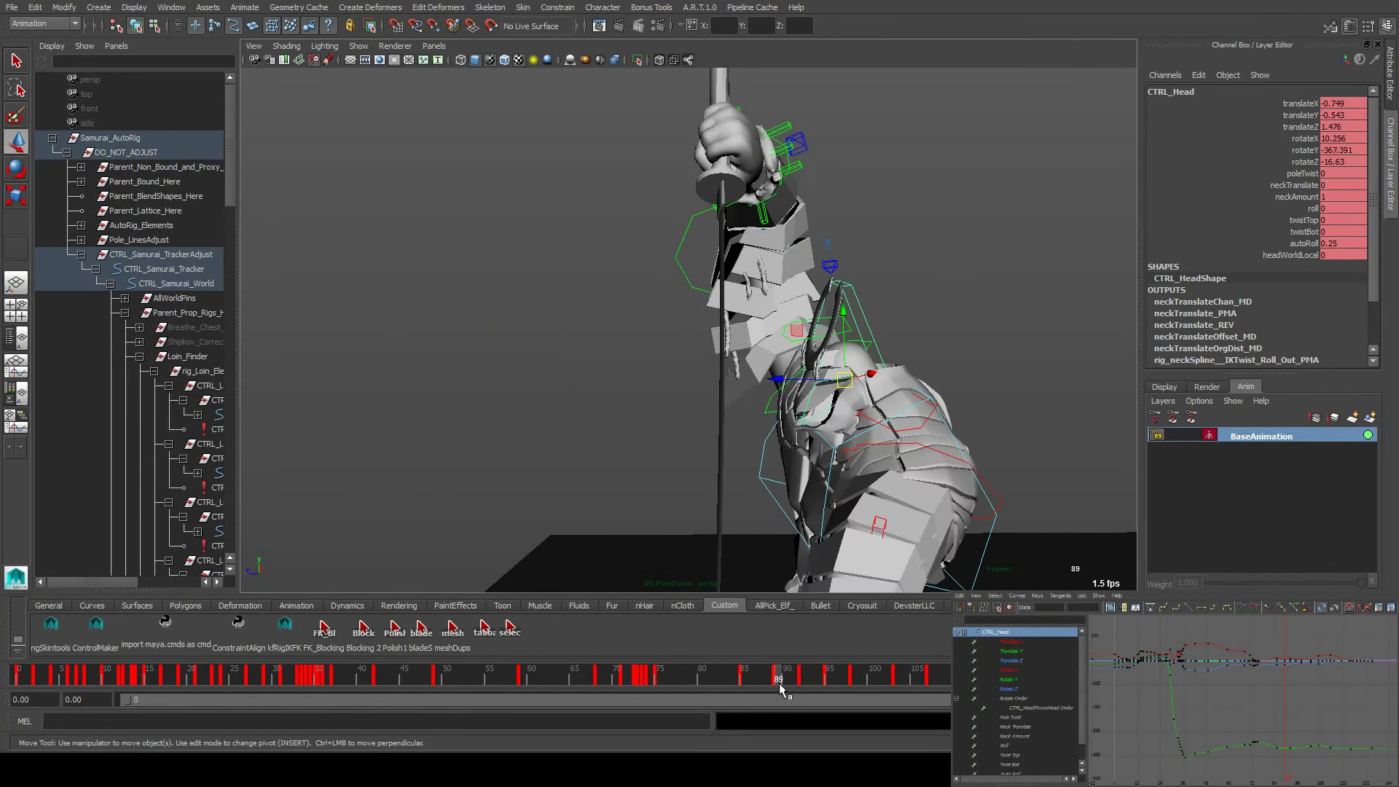
right_click(779, 688)
left_click(859, 511)
key("comma")
key("period")
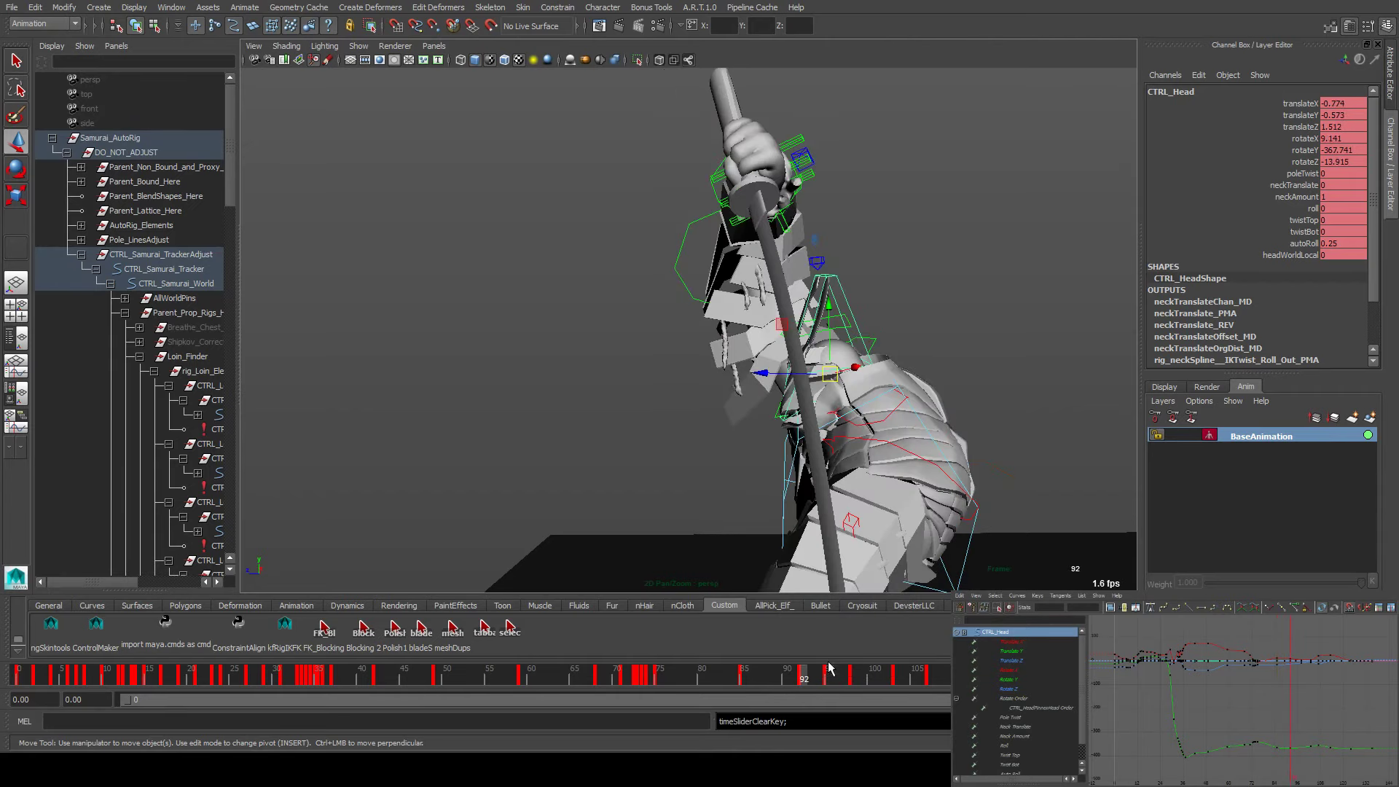
Delete the CTRL_Head keys at frames 95 and 103 and review the resulting motion
left_click(828, 669)
right_click(834, 688)
left_click(904, 513)
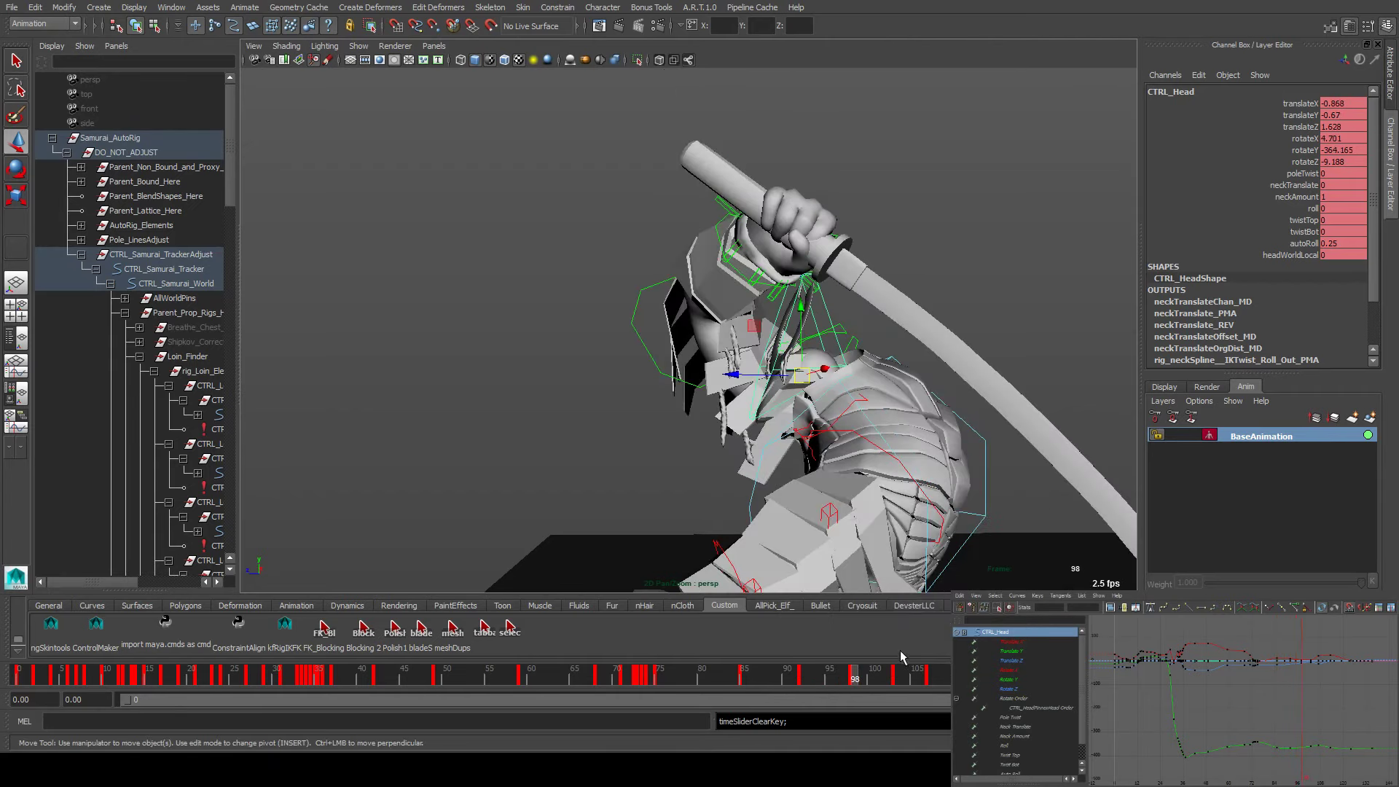
left_click(900, 680)
right_click(901, 681)
left_click(951, 529)
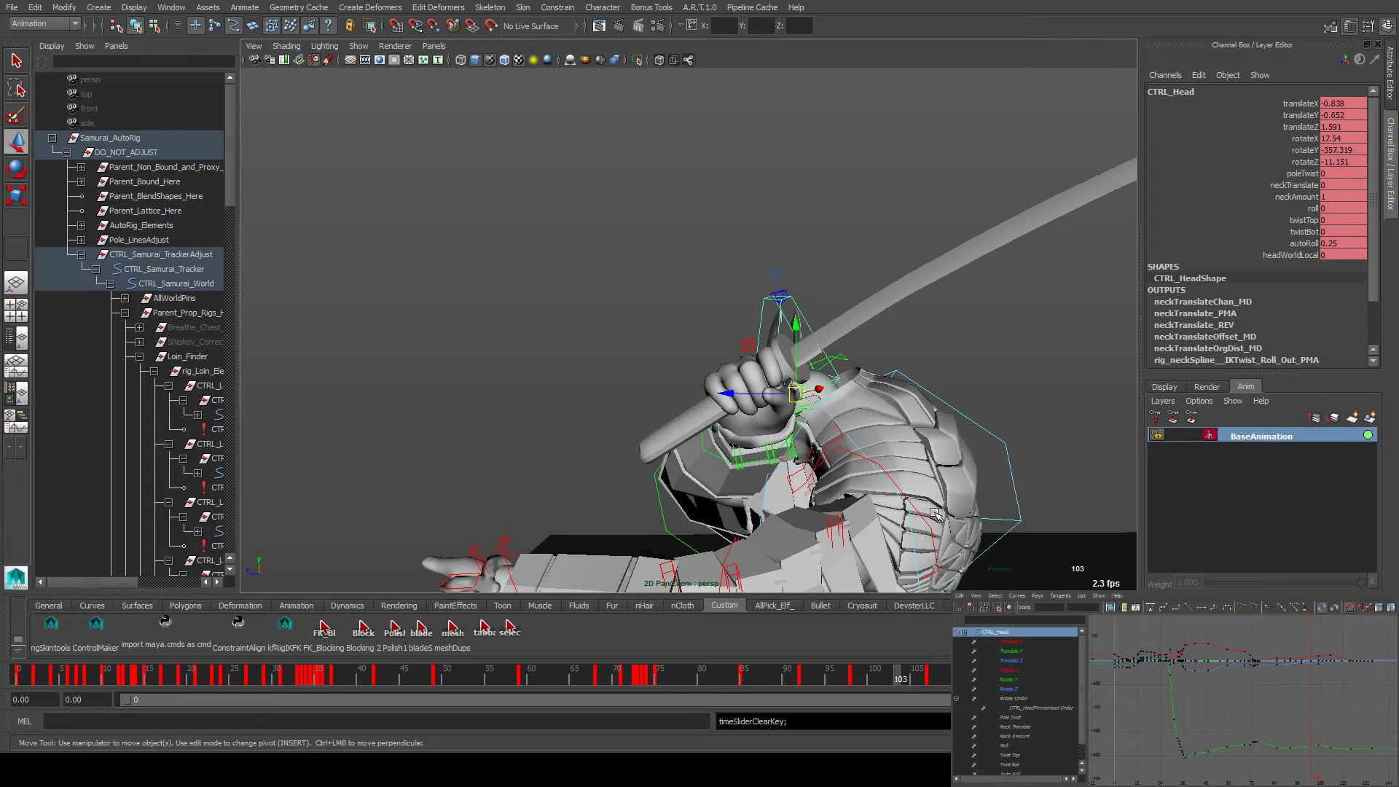
left_click_drag(825, 490, 1149, 510, "alt")
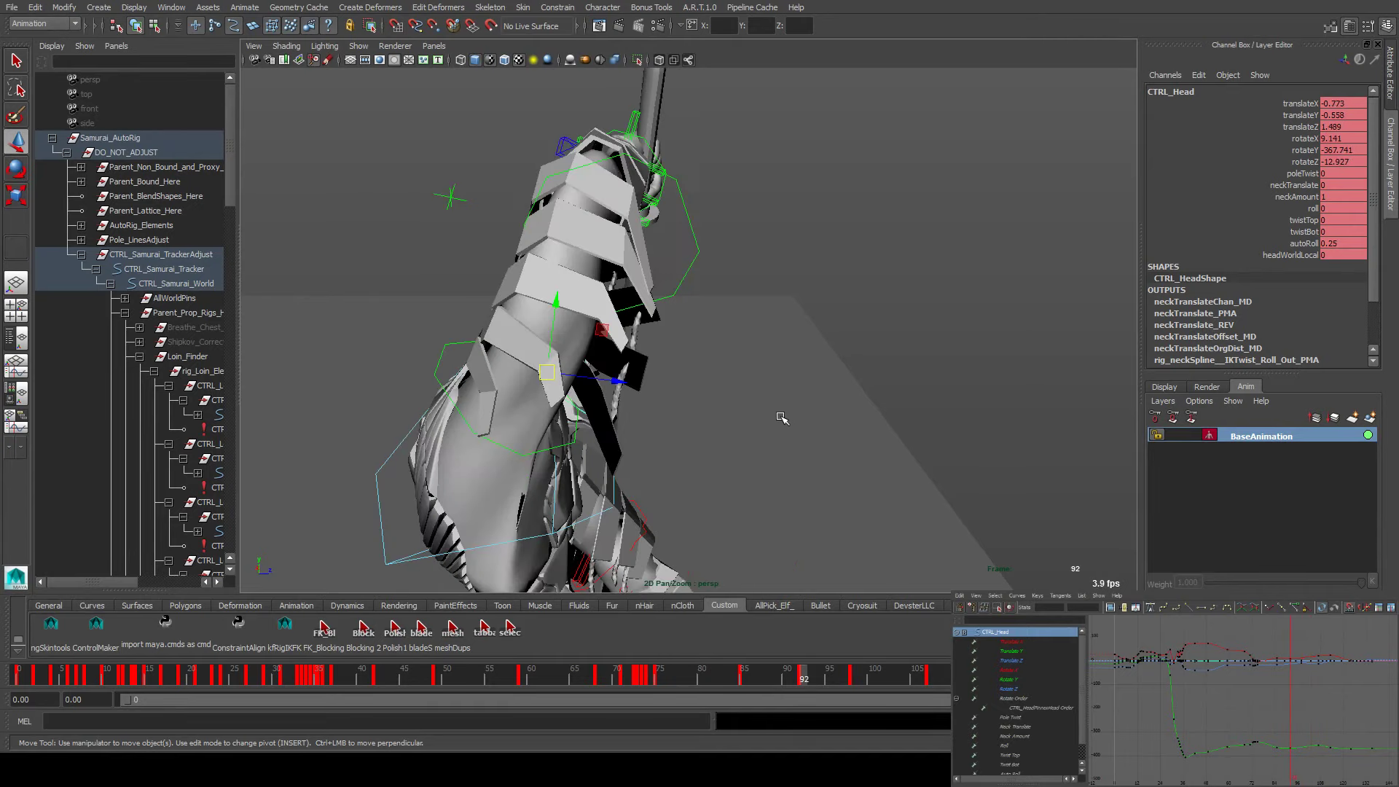
Move CTRL_Head at frame 85 to about X -0.594, Y -0.478, Z 1.17, and nudge it sideways at frame 98
mouse_move(713, 470)
left_mouse_down("alt")
mouse_move(685, 467)
mouse_move(729, 474)
mouse_move(710, 475)
left_mouse_up("alt")
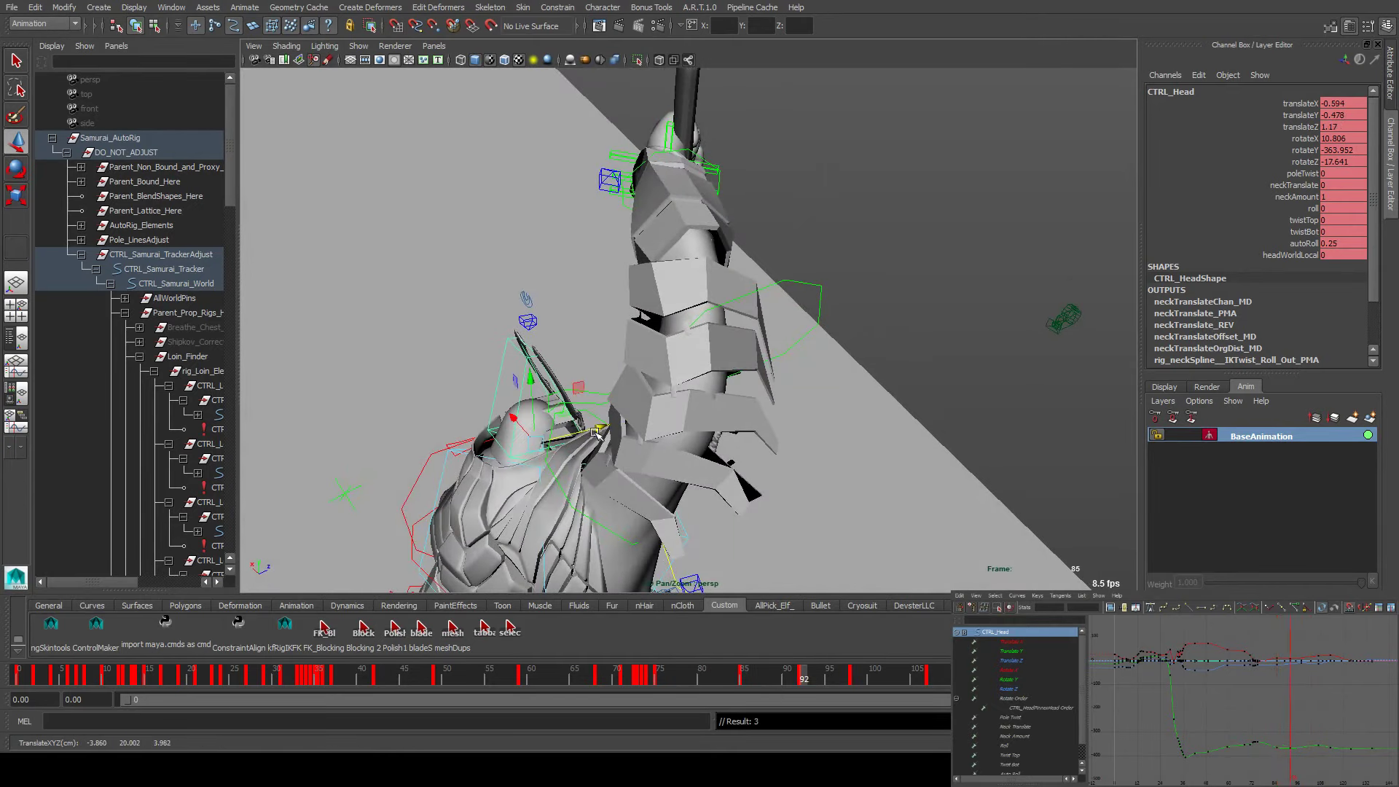
left_click_drag(612, 401, 575, 368, "alt")
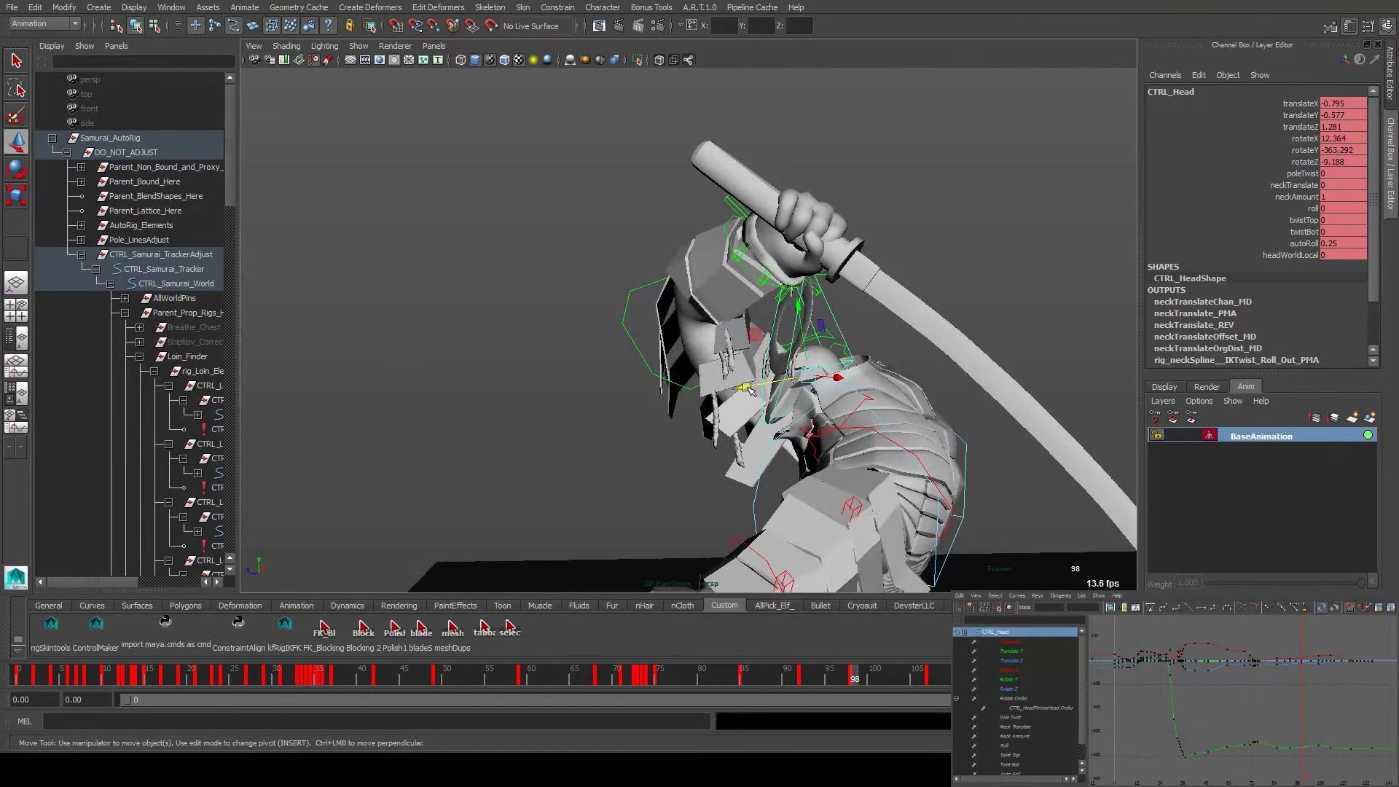
left_click_drag(748, 387, 762, 384)
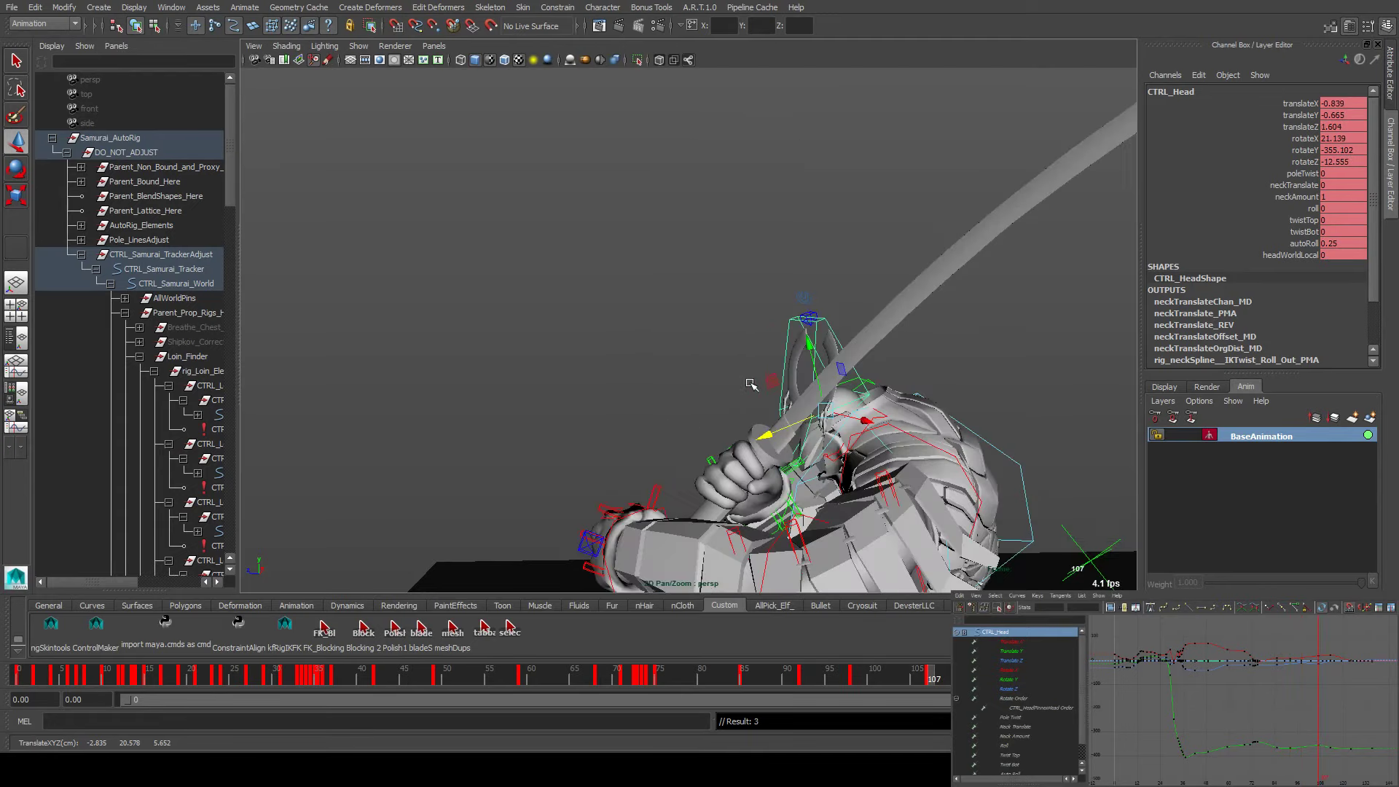
Adjust the translation of CTRL_Head at its keys on frames 107, 113, 124 and 135
left_click_drag(751, 384, 618, 446, "alt")
key("e")
key("w")
key("period")
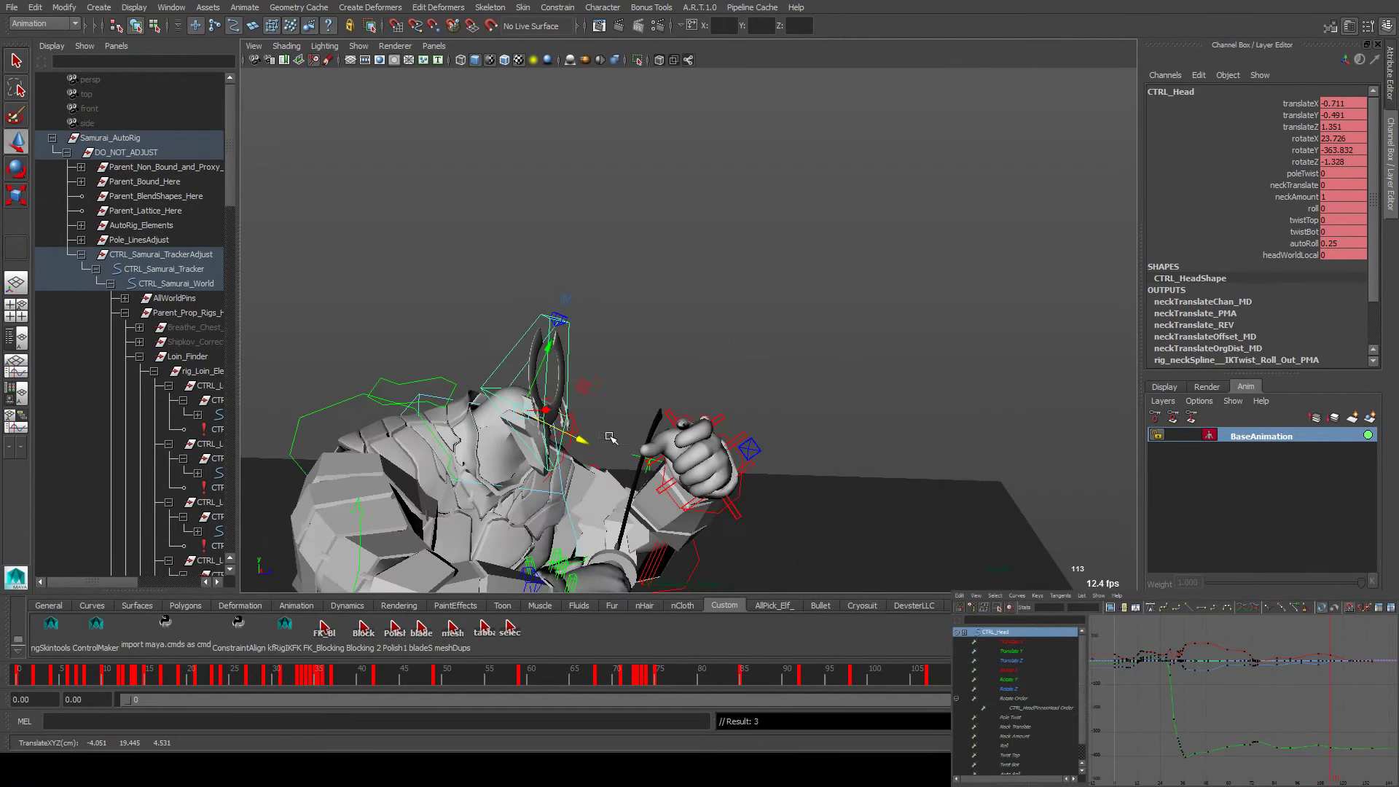
key("period")
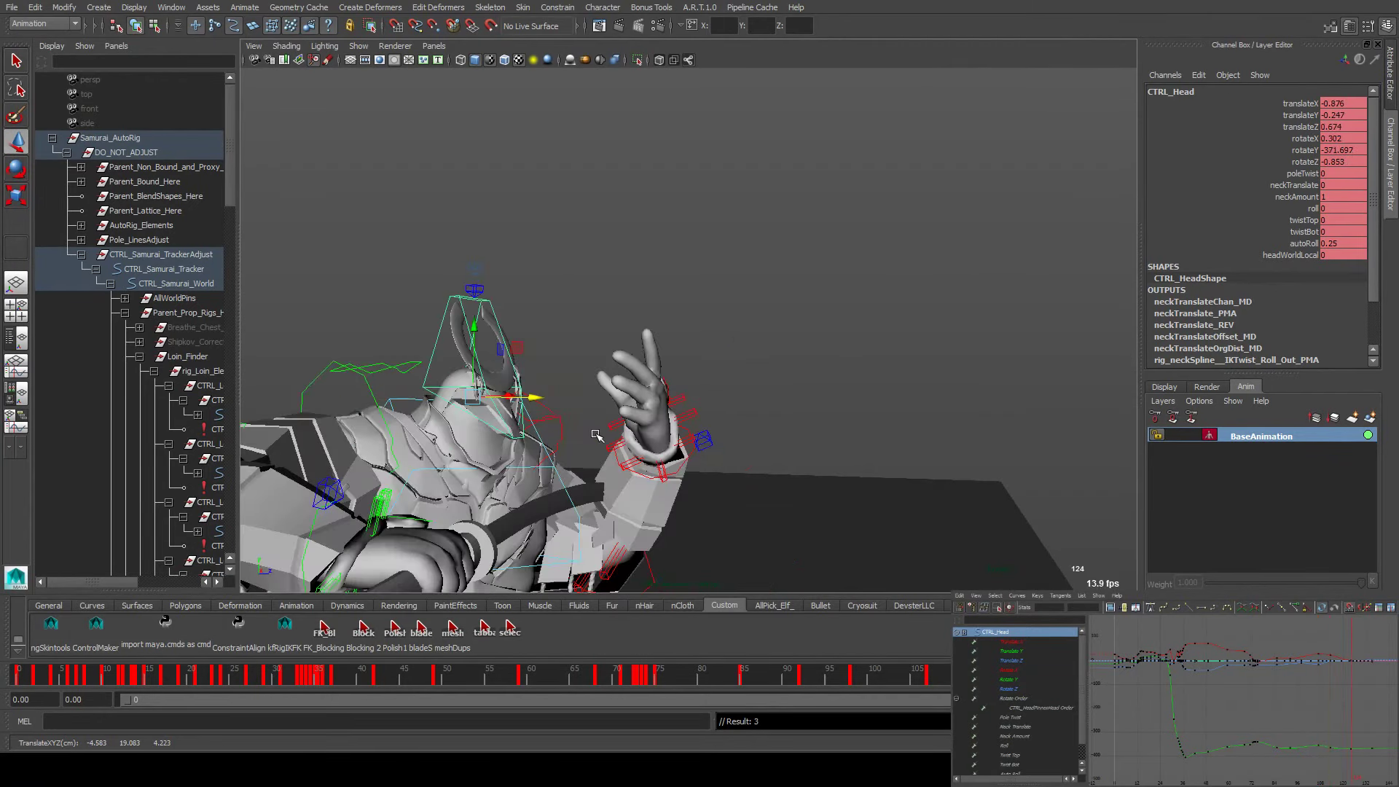
key("period")
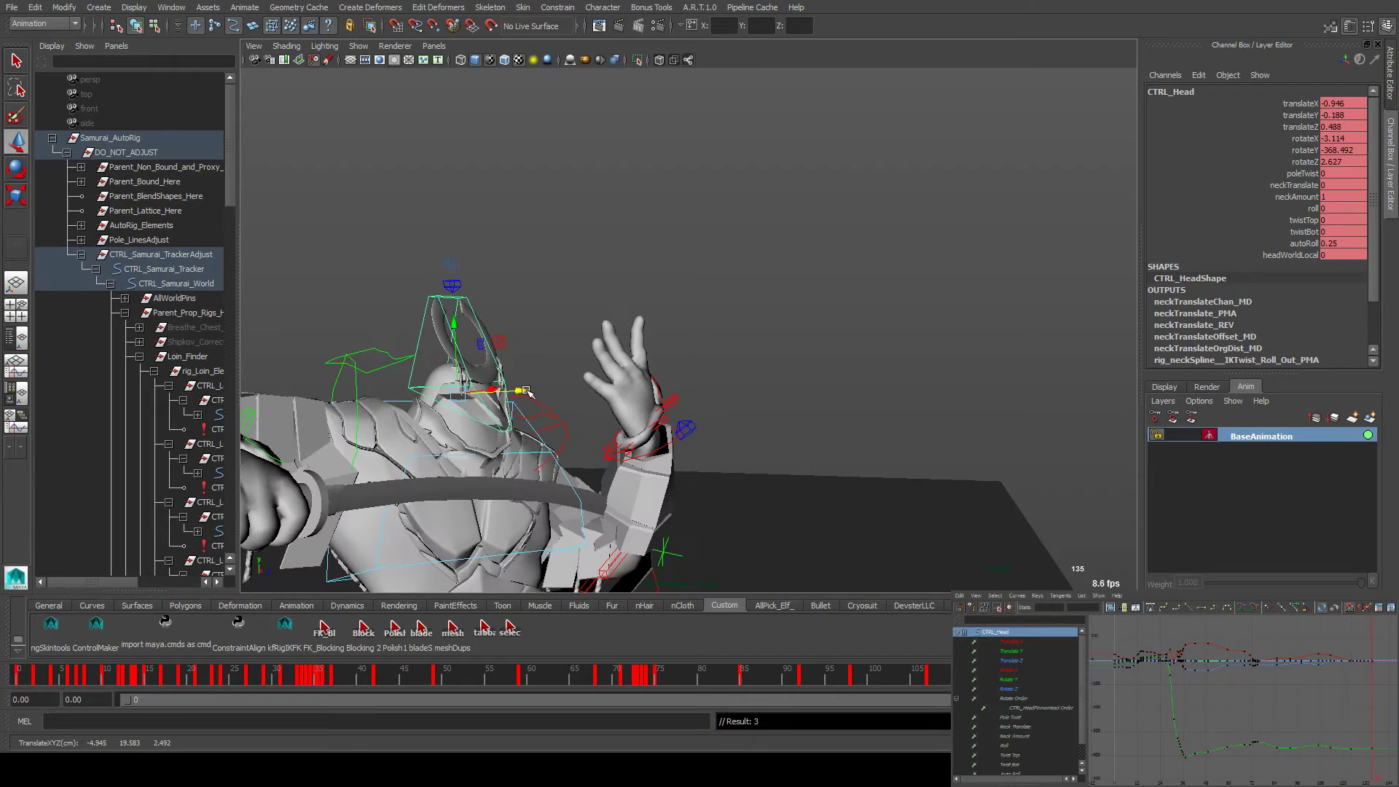
Return to frame 85 and scrub through to frame 101 to review the head motion from several angles
key("comma")
key("comma")
key("comma")
key("comma")
key("comma")
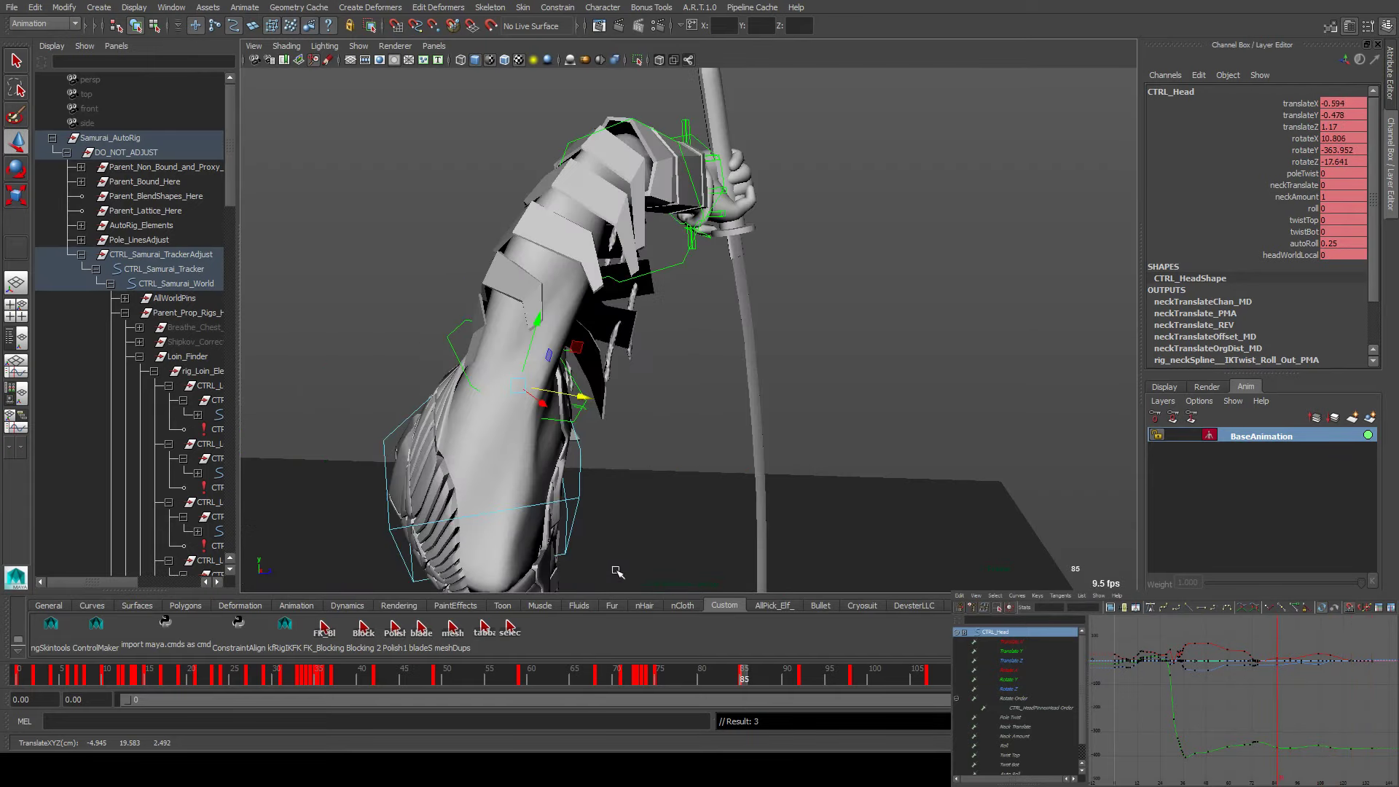
left_click_drag(578, 470, 678, 554, "alt")
left_click(769, 673)
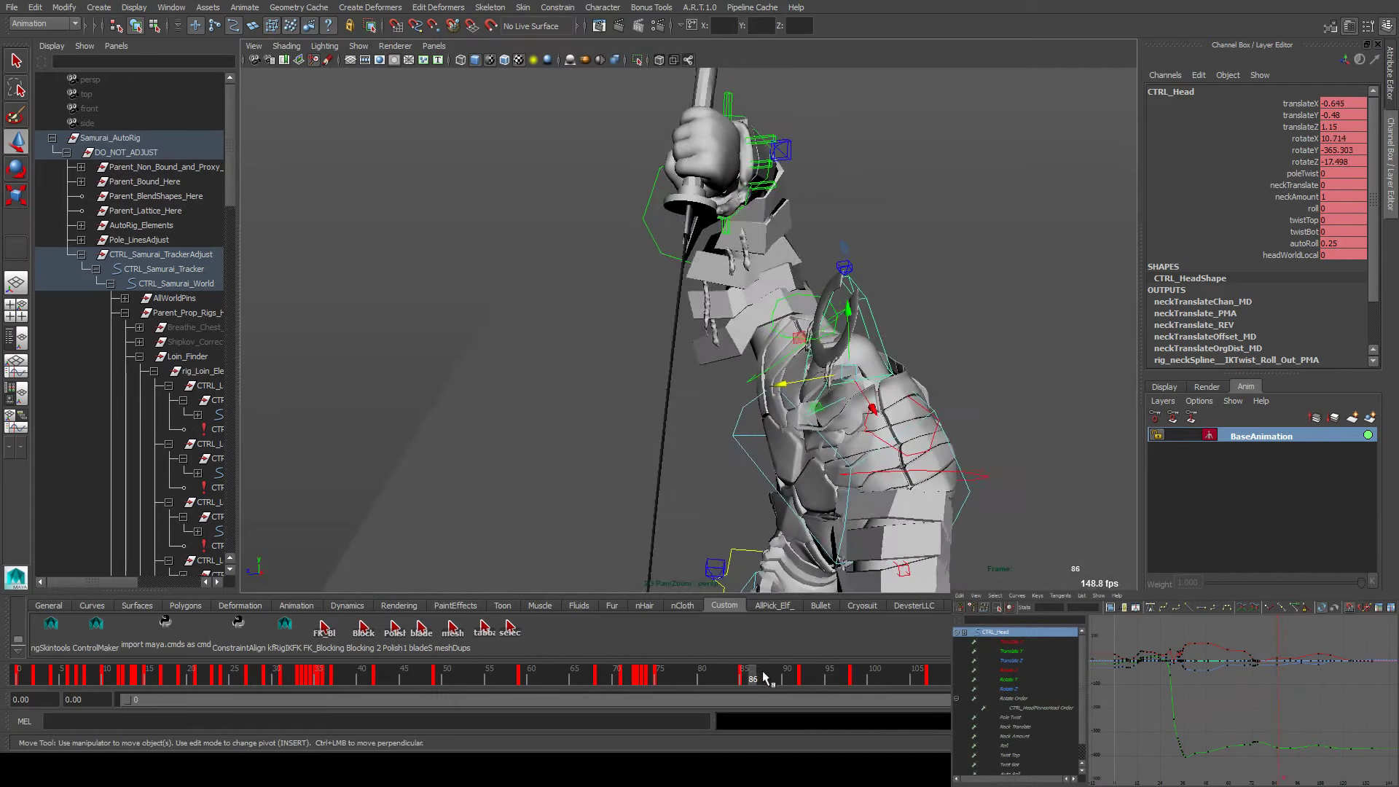
left_click_drag(795, 672, 877, 672)
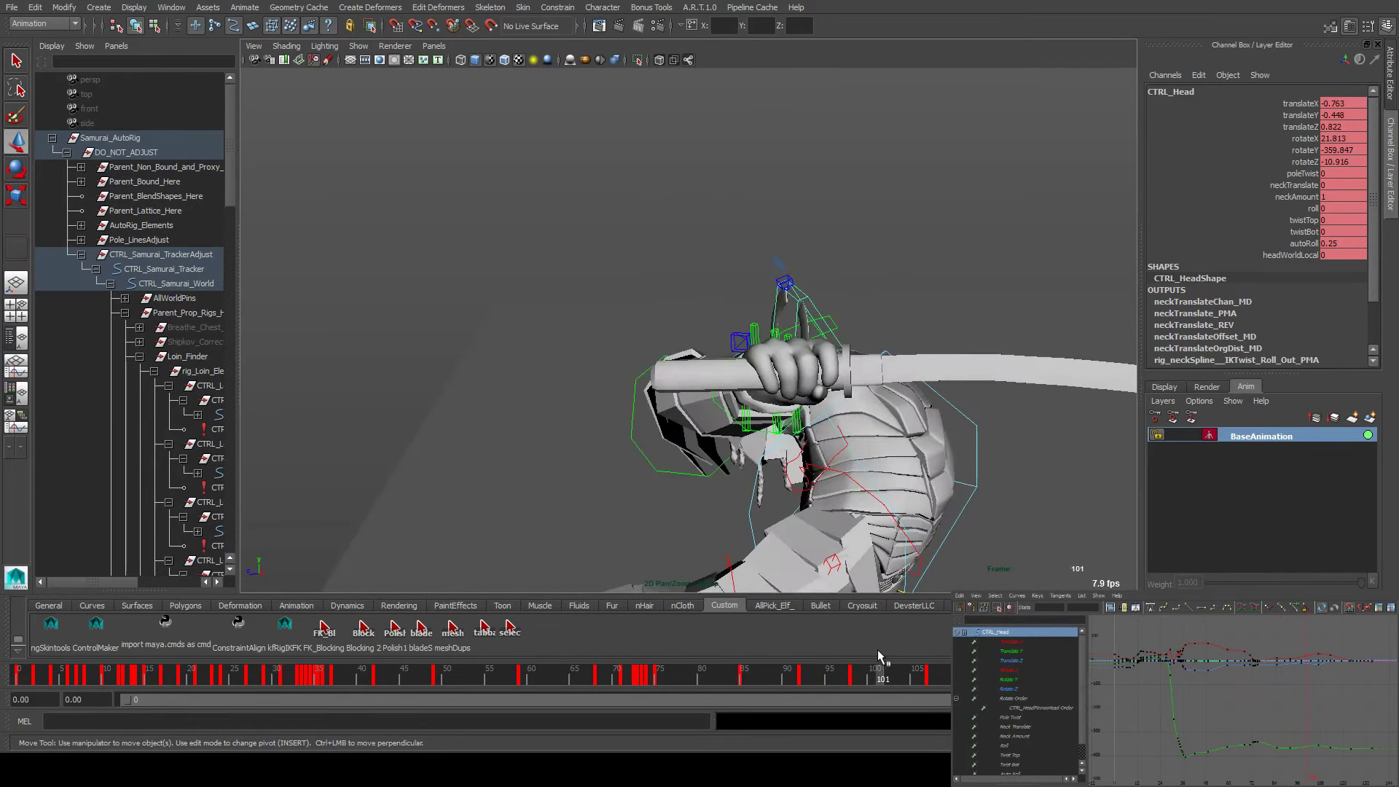
left_click_drag(809, 474, 933, 437, "alt")
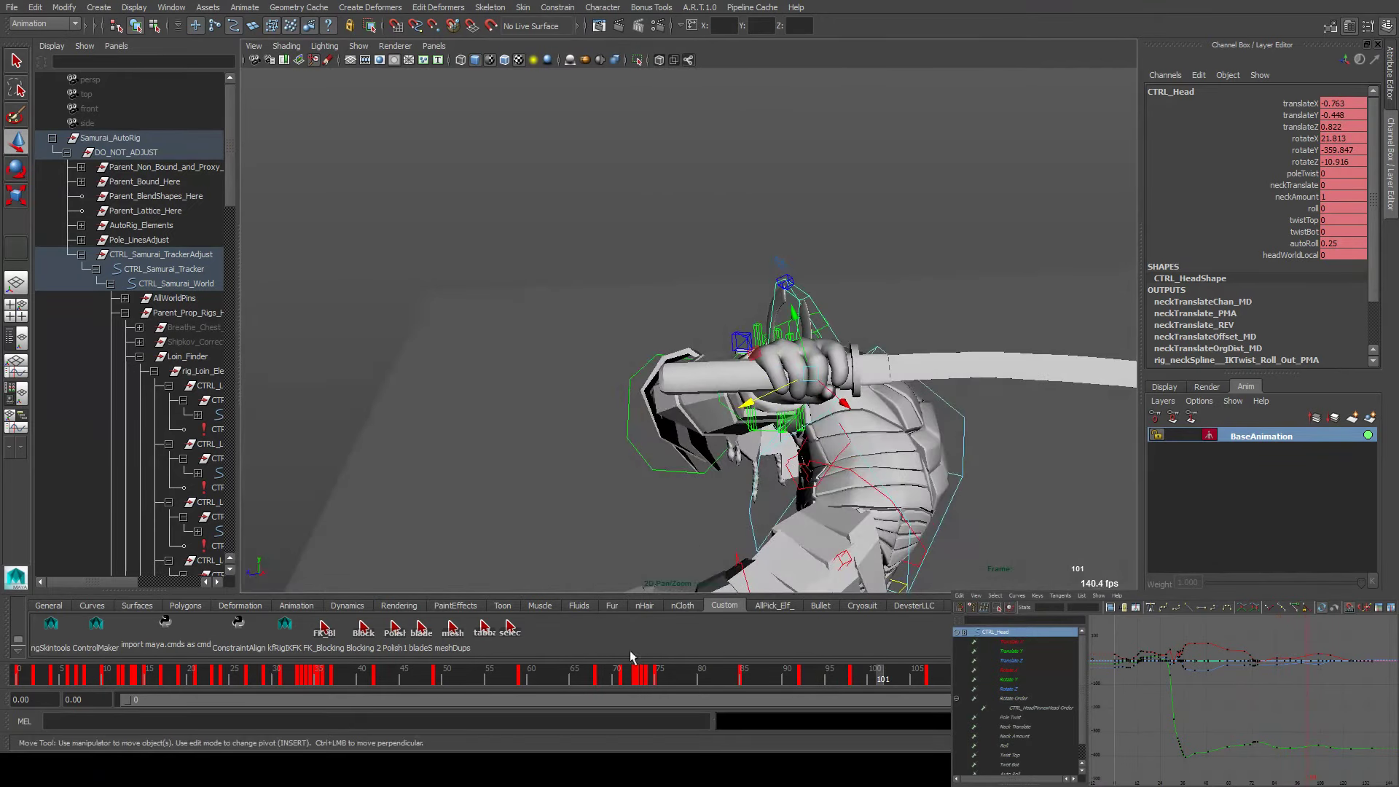
Select all wrist strap controls, advance to frame 104, and move Crv_2 there to about X 0.029, Y 0.149, Z 0.295
left_click(510, 626)
key("alt+v")
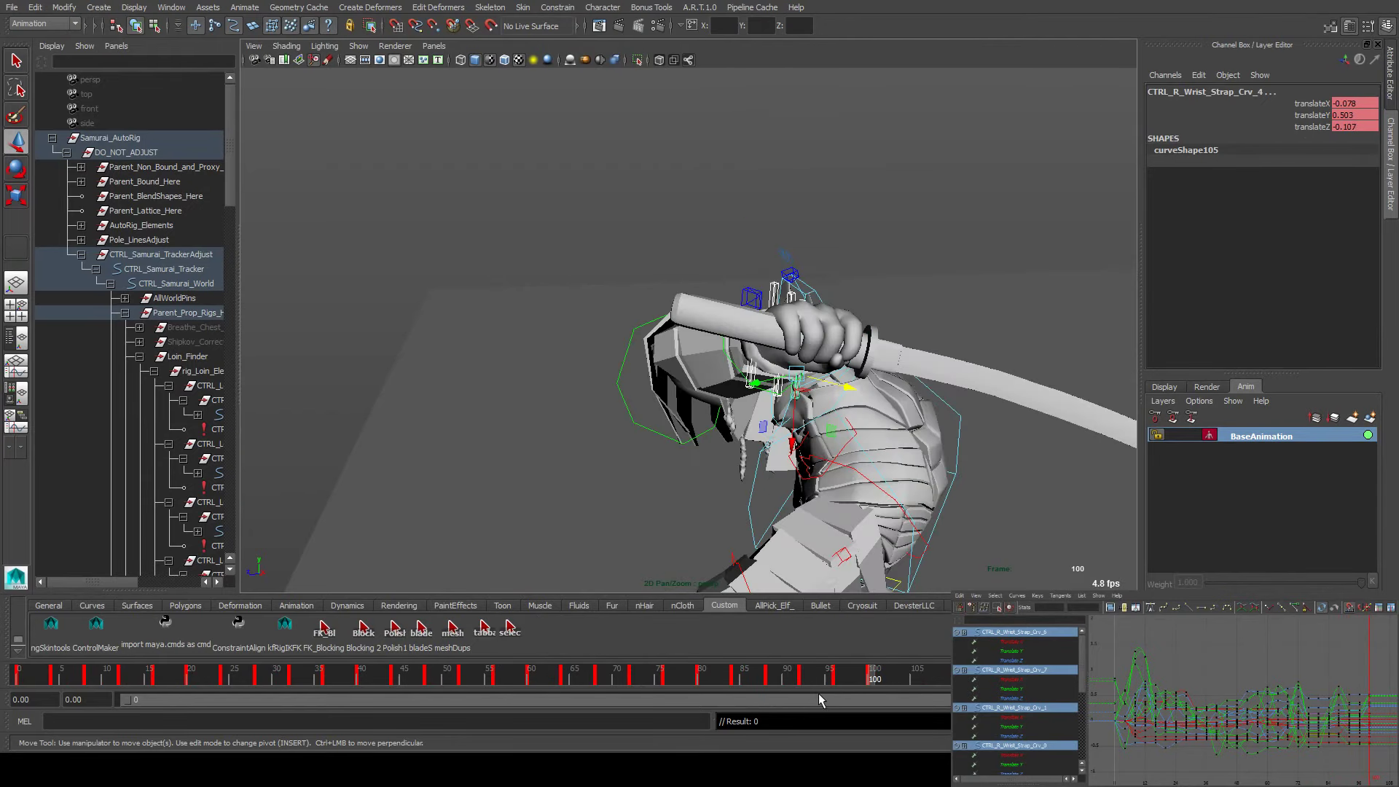
left_click_drag(845, 576, 774, 526, "alt")
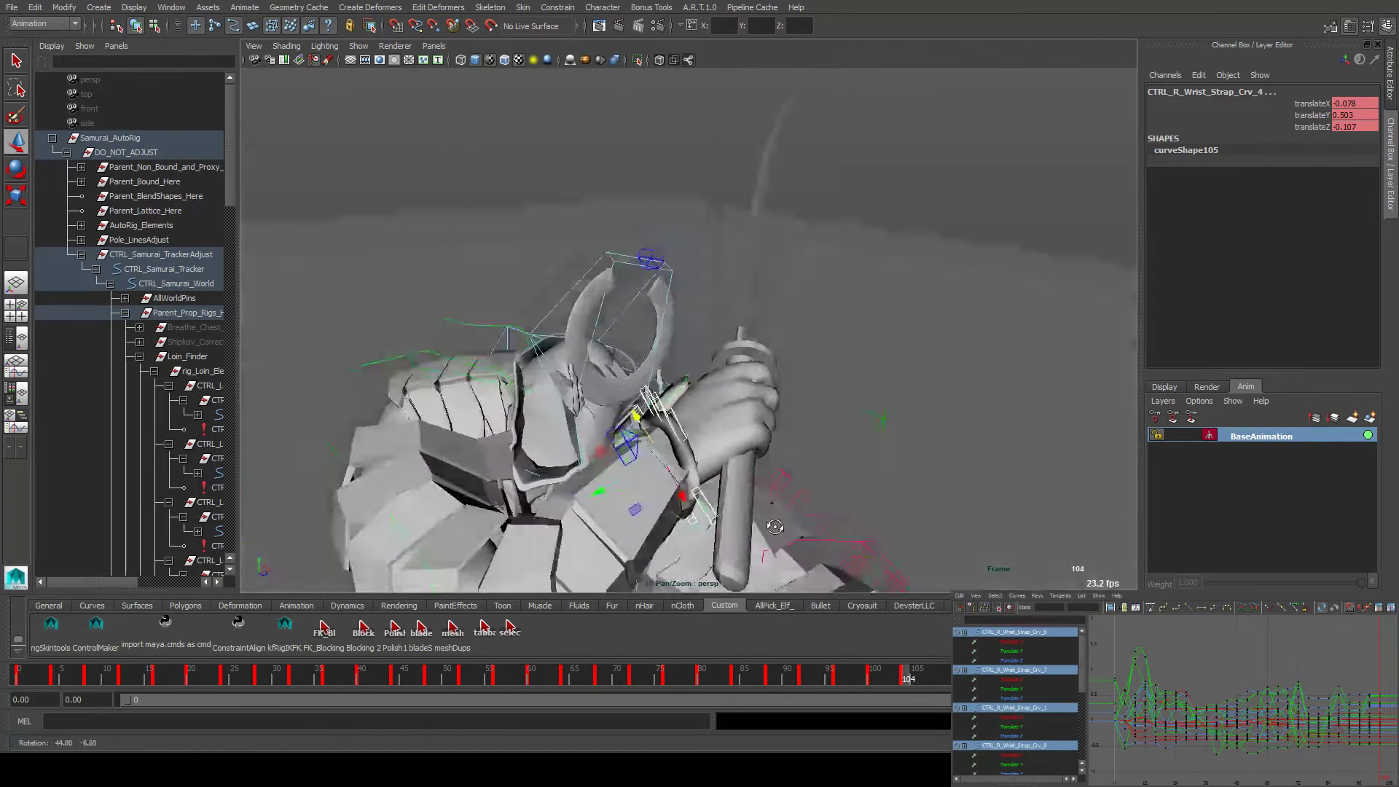
mouse_move(774, 526)
right_mouse_down("alt")
mouse_move(878, 530)
mouse_move(765, 510)
right_mouse_up("alt")
left_click_drag(765, 510, 645, 388, "alt")
right_click_drag(645, 388, 661, 379, "alt")
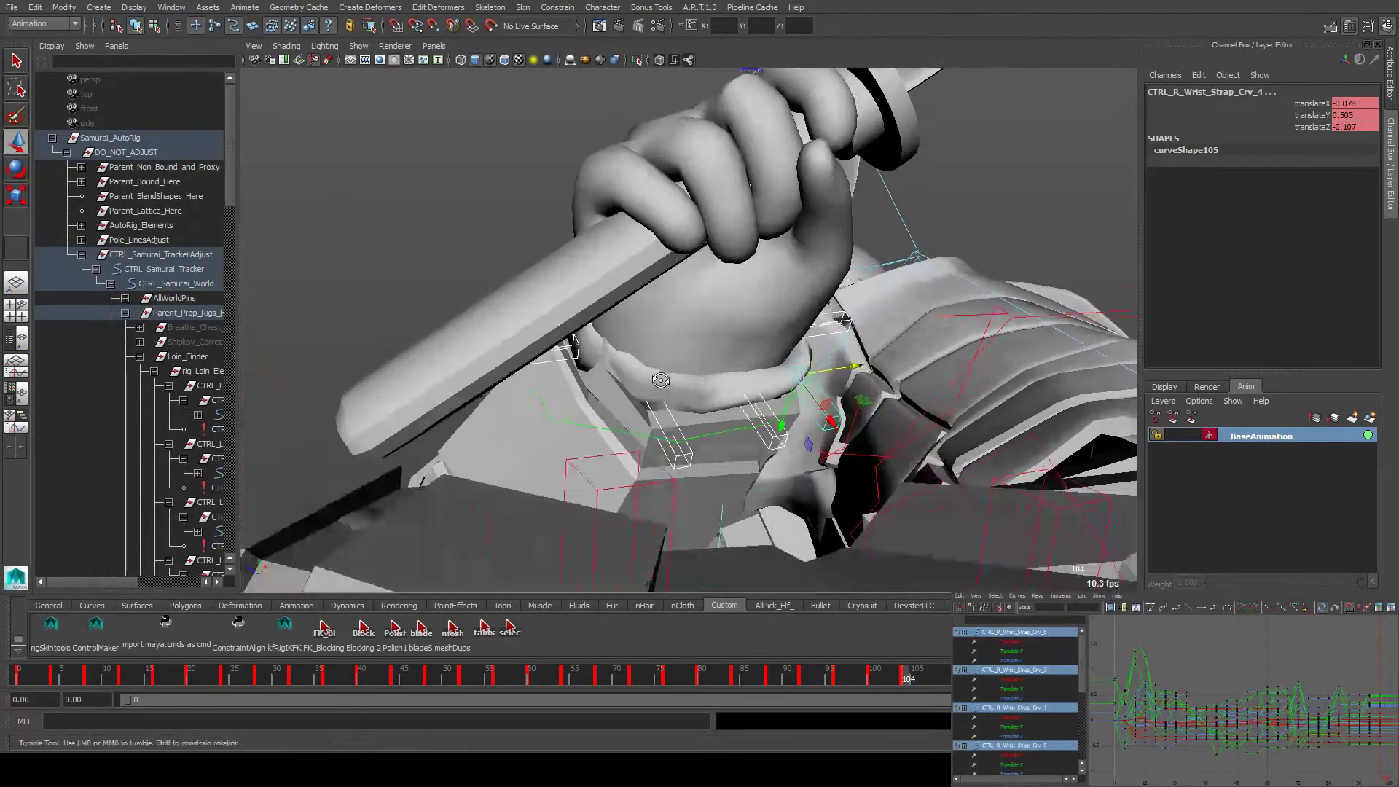
left_click_drag(661, 380, 500, 366, "alt")
left_click(577, 399)
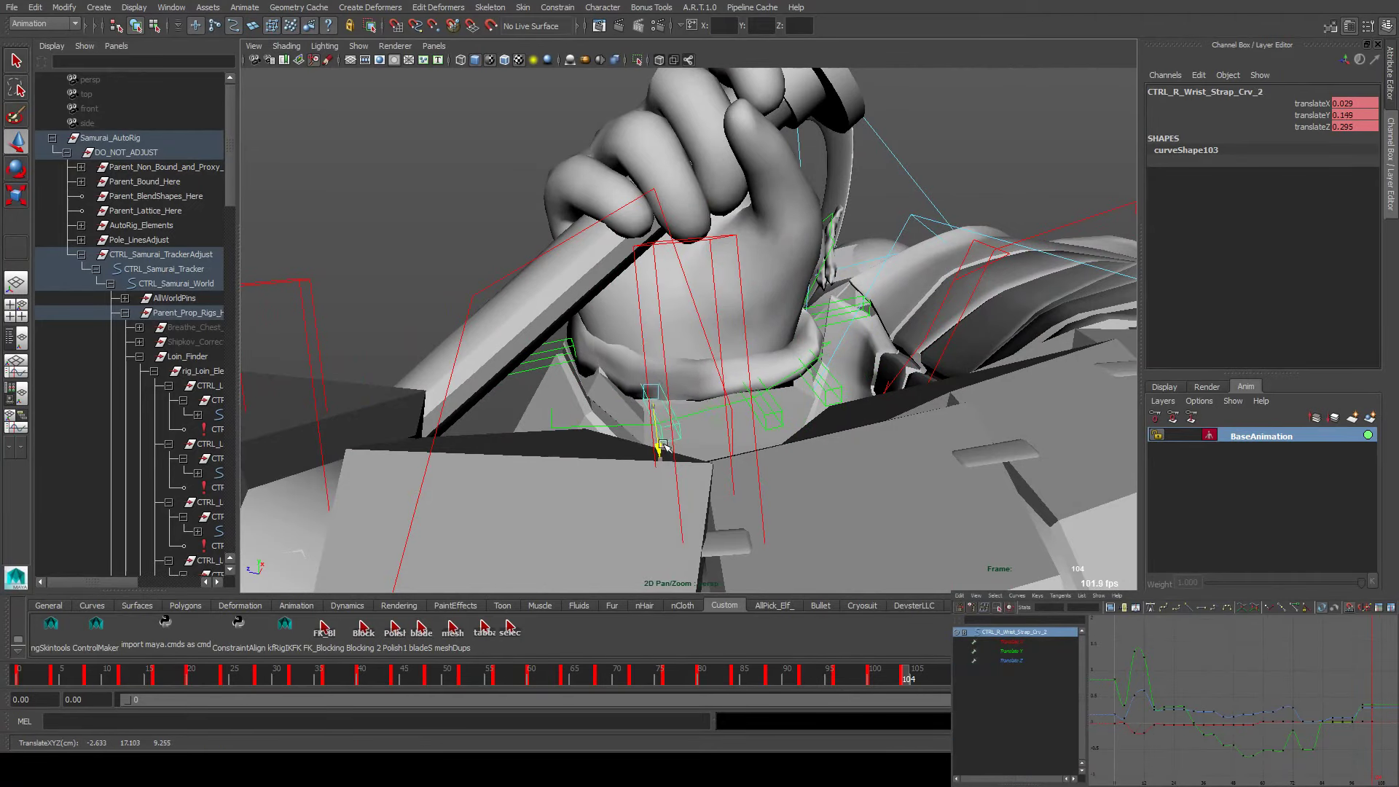
left_click_drag(768, 403, 592, 476, "alt")
Select all strap controls, advance to frame 108, and move Crv_1 there to about X -0.095, Y -0.699, Z 0.105
left_click(510, 631)
key("alt+v")
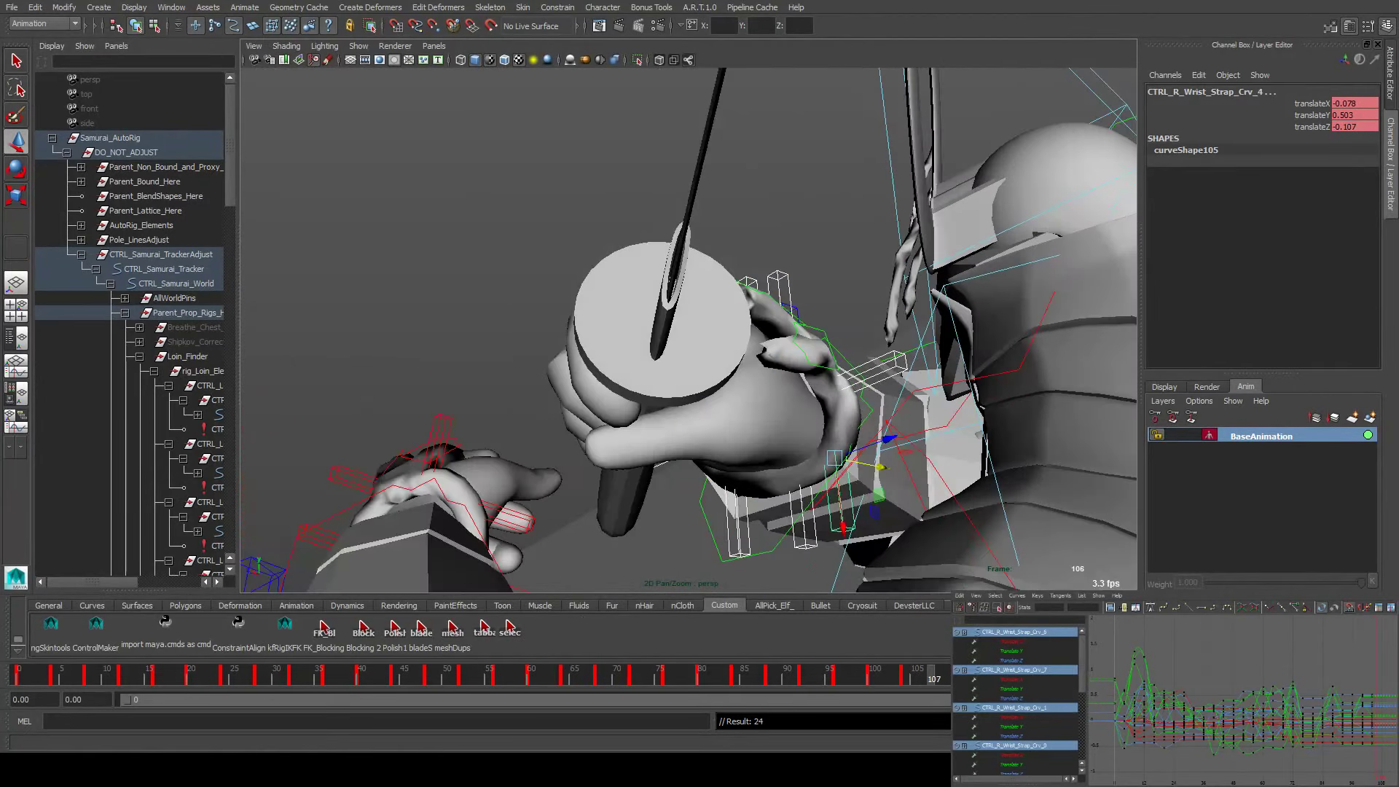
left_click_drag(944, 591, 722, 302, "alt")
key("w")
left_click(722, 291)
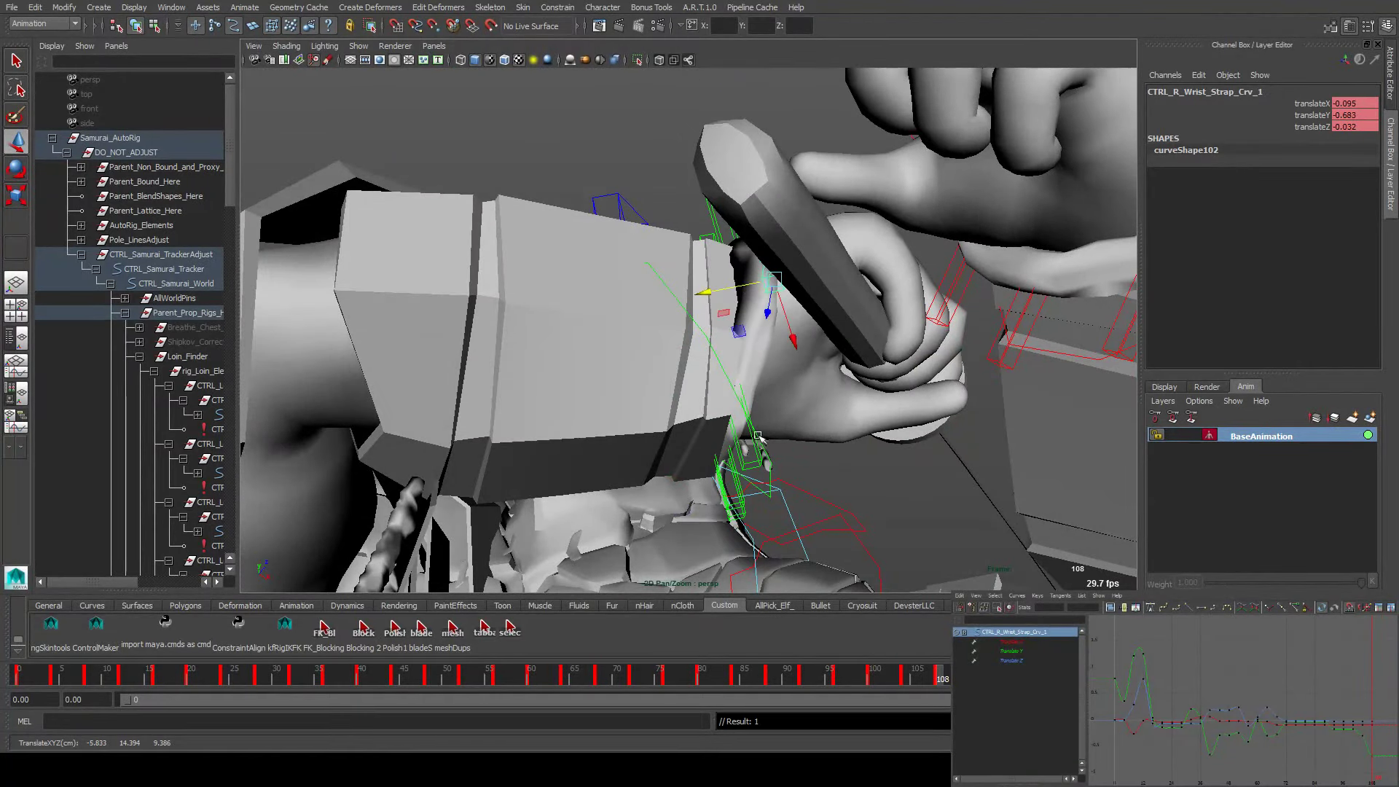
scroll(779, 292, "up", 8)
scroll(721, 276, "down", 5)
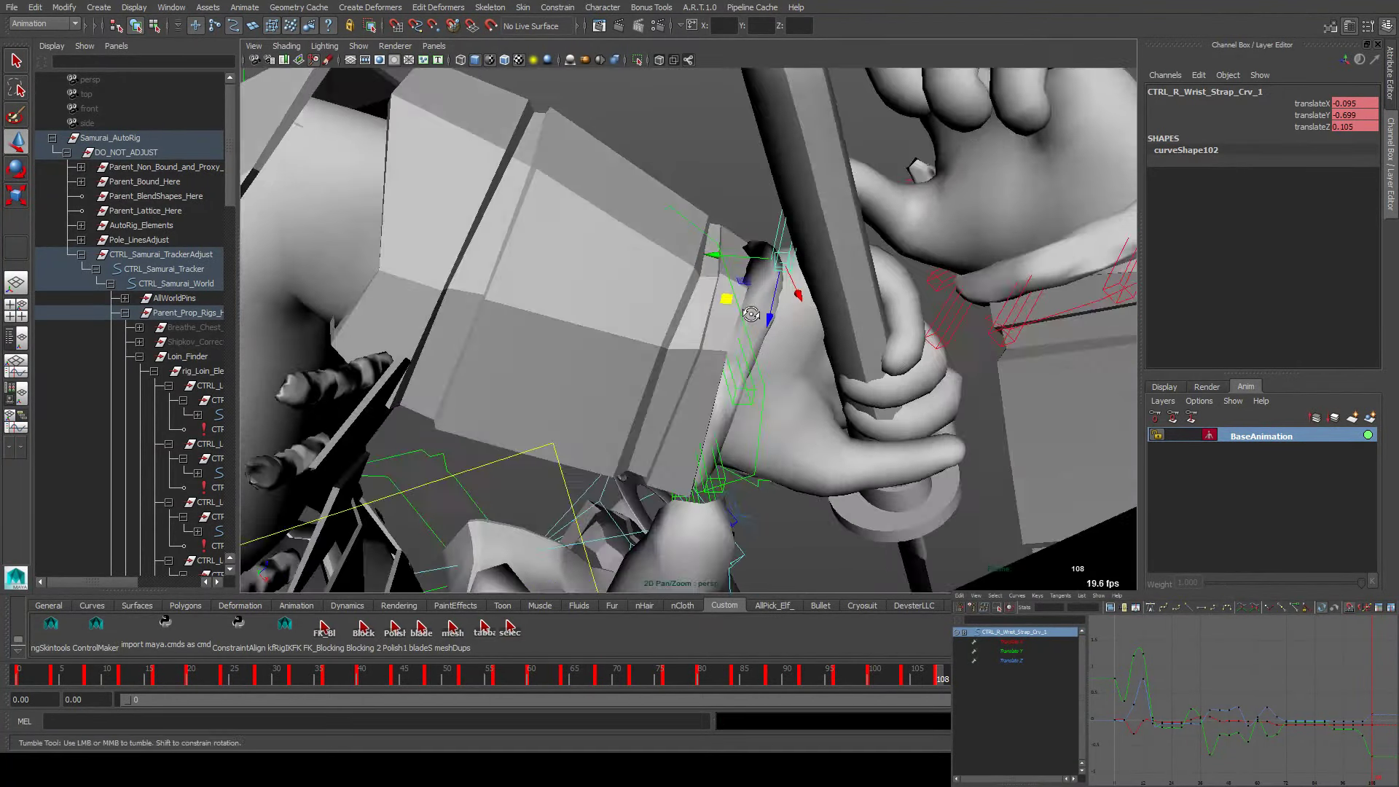
At frame 108, move strap control Crv_2 to about X 0.059, Y -0.089, Z 0.295
left_click_drag(721, 277, 602, 450, "alt")
left_click(784, 442)
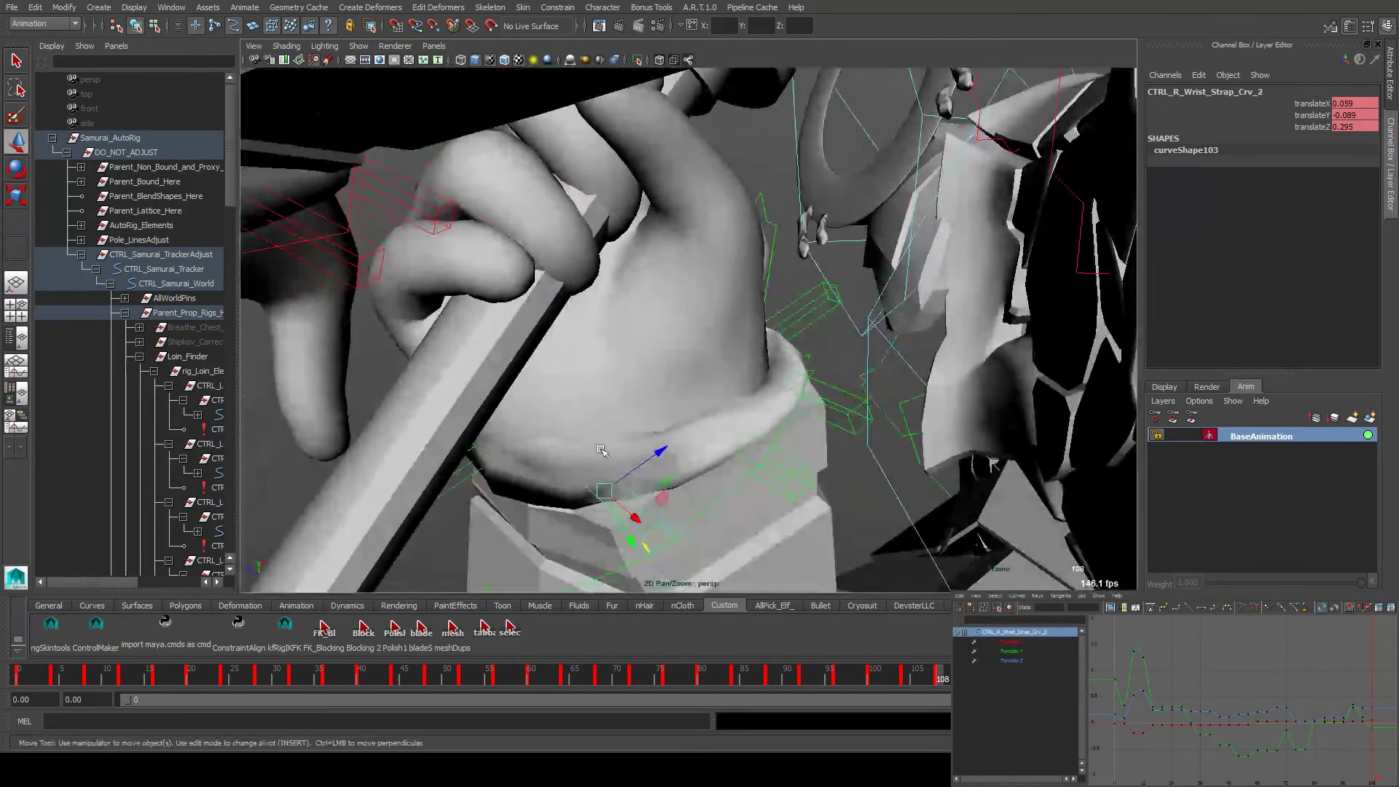
left_click_drag(807, 473, 713, 555, "alt")
Select all strap controls, advance to frame 112, and move Crv_3 there to about X -0.322, Y 0.167, Z 0.296
left_click(508, 628)
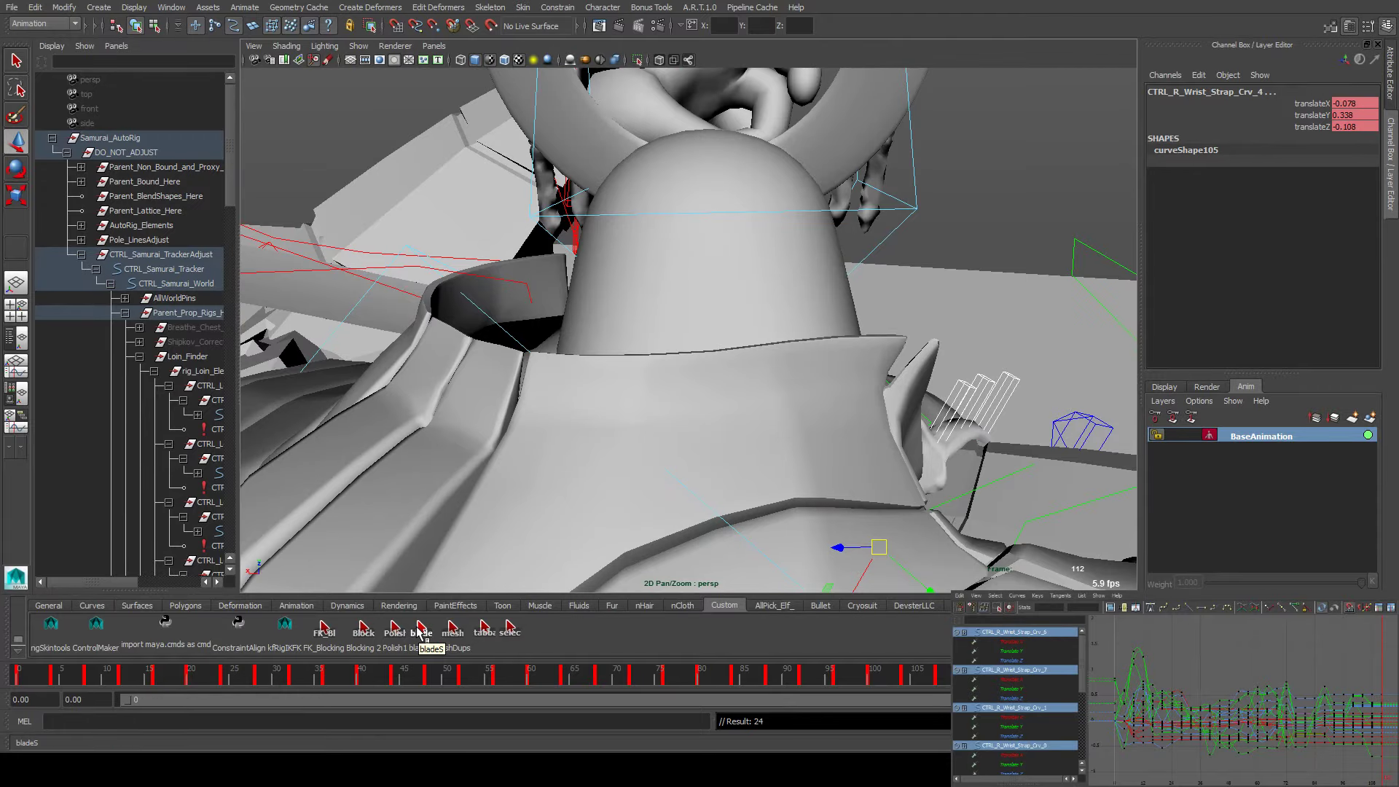
left_click_drag(564, 403, 748, 509, "alt")
left_click(703, 390)
left_click(714, 446)
left_click(685, 503)
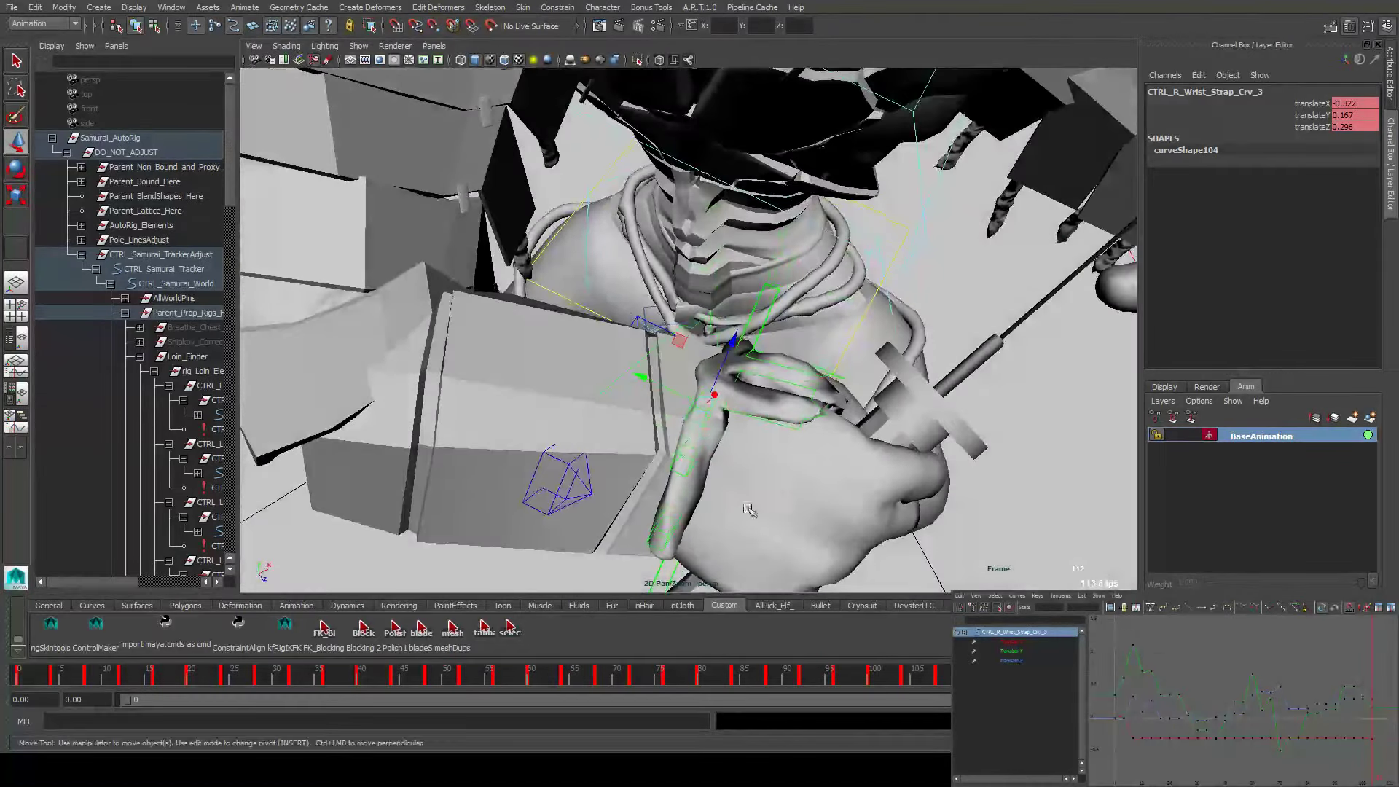
At frame 112, move strap control Crv_7 to about X 0.175, Y -0.327, Z 0.06
left_click_drag(653, 416, 720, 388, "alt")
left_click_drag(760, 512, 801, 346, "alt")
left_click(711, 408)
left_click(797, 400)
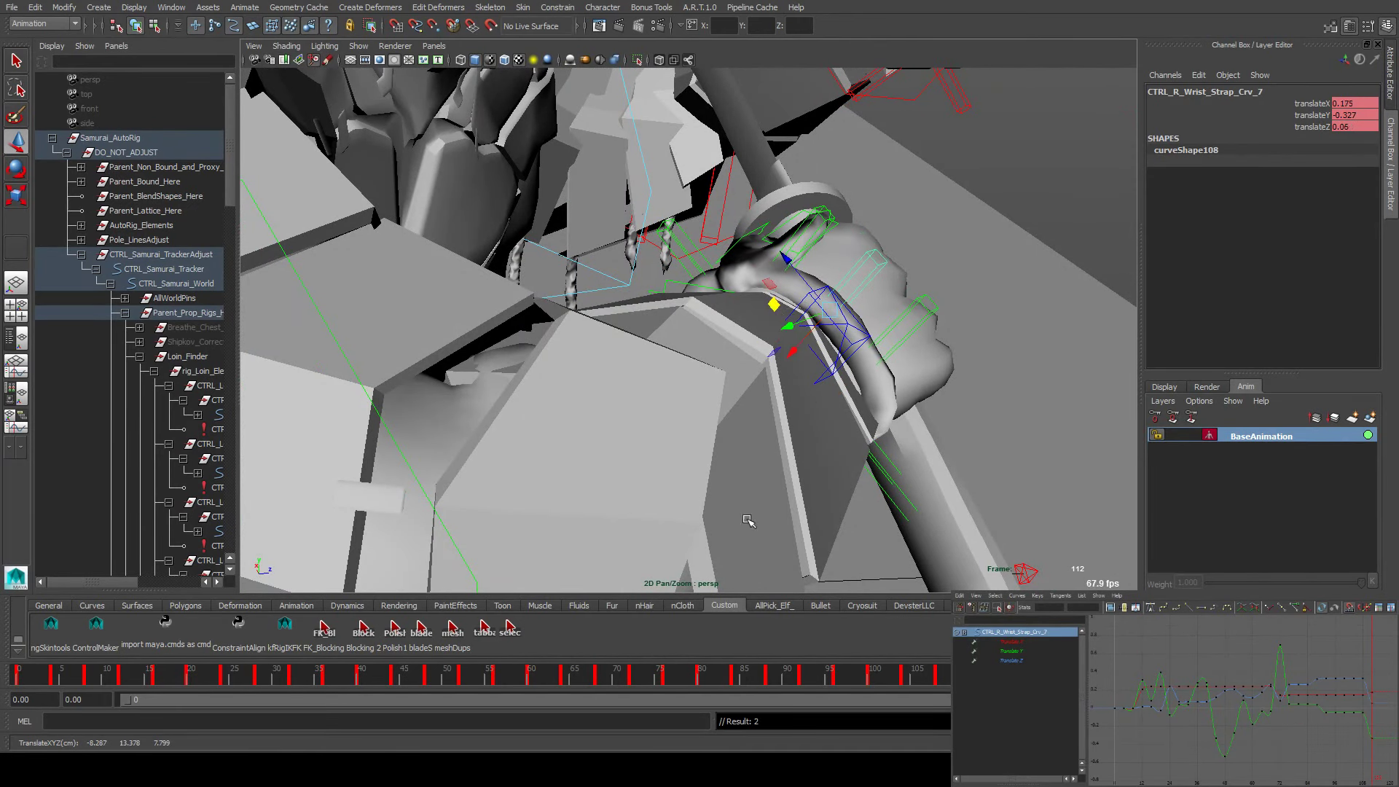
Select all strap controls, advance to frame 124, and reposition Crv_1 and Crv_7, placing Crv_7 at about X 0.174, Y -0.393, Z 0.116
left_click(510, 630)
left_click_drag(904, 408, 590, 476, "alt")
key("e")
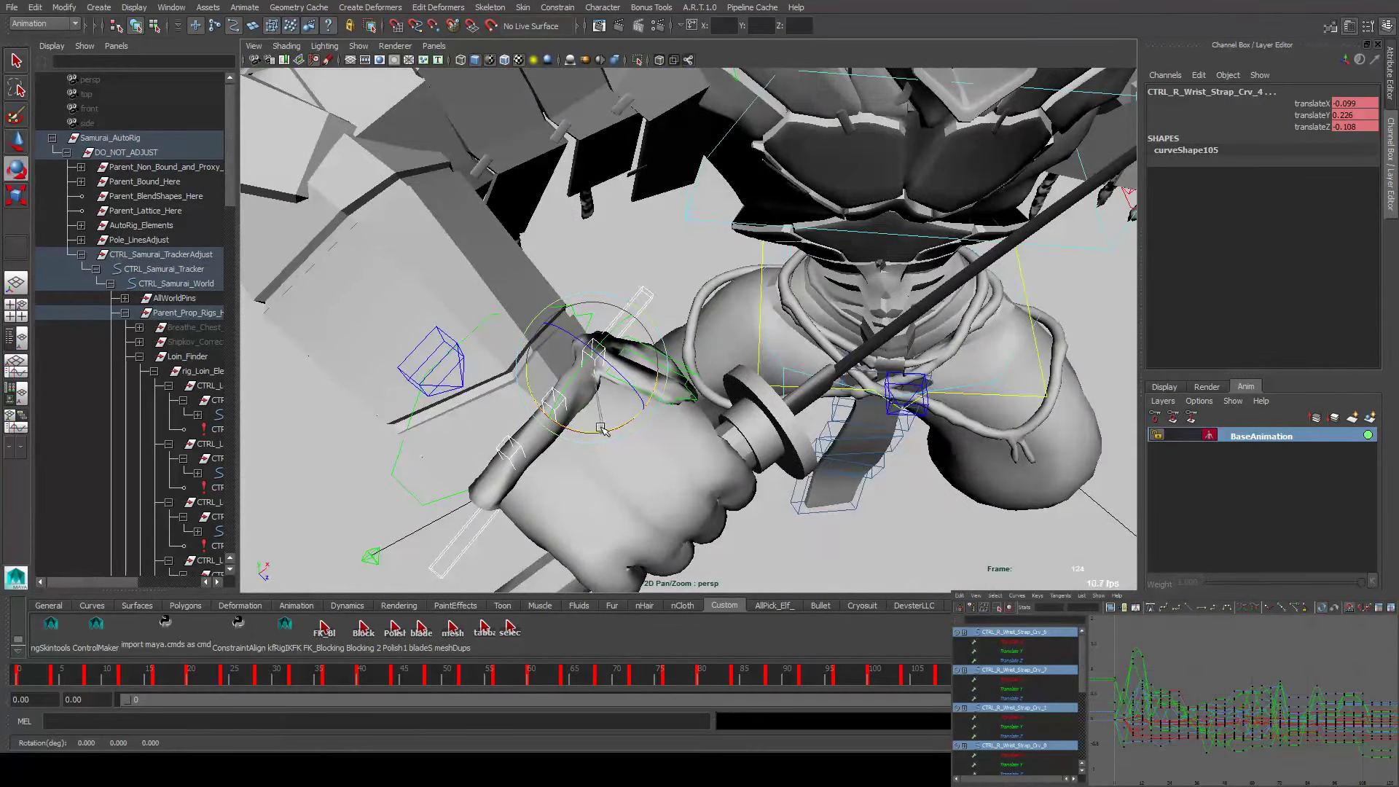
left_click(488, 527)
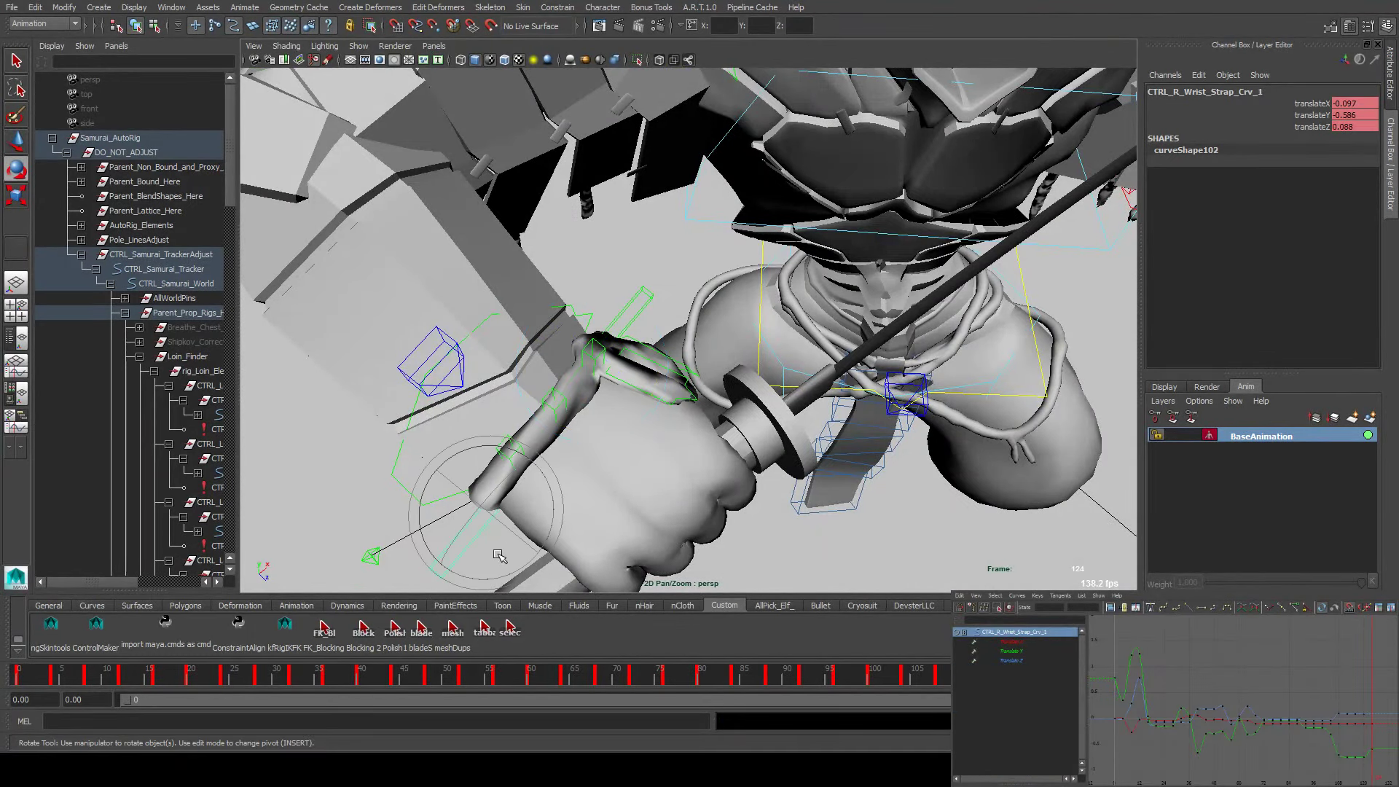
key("w")
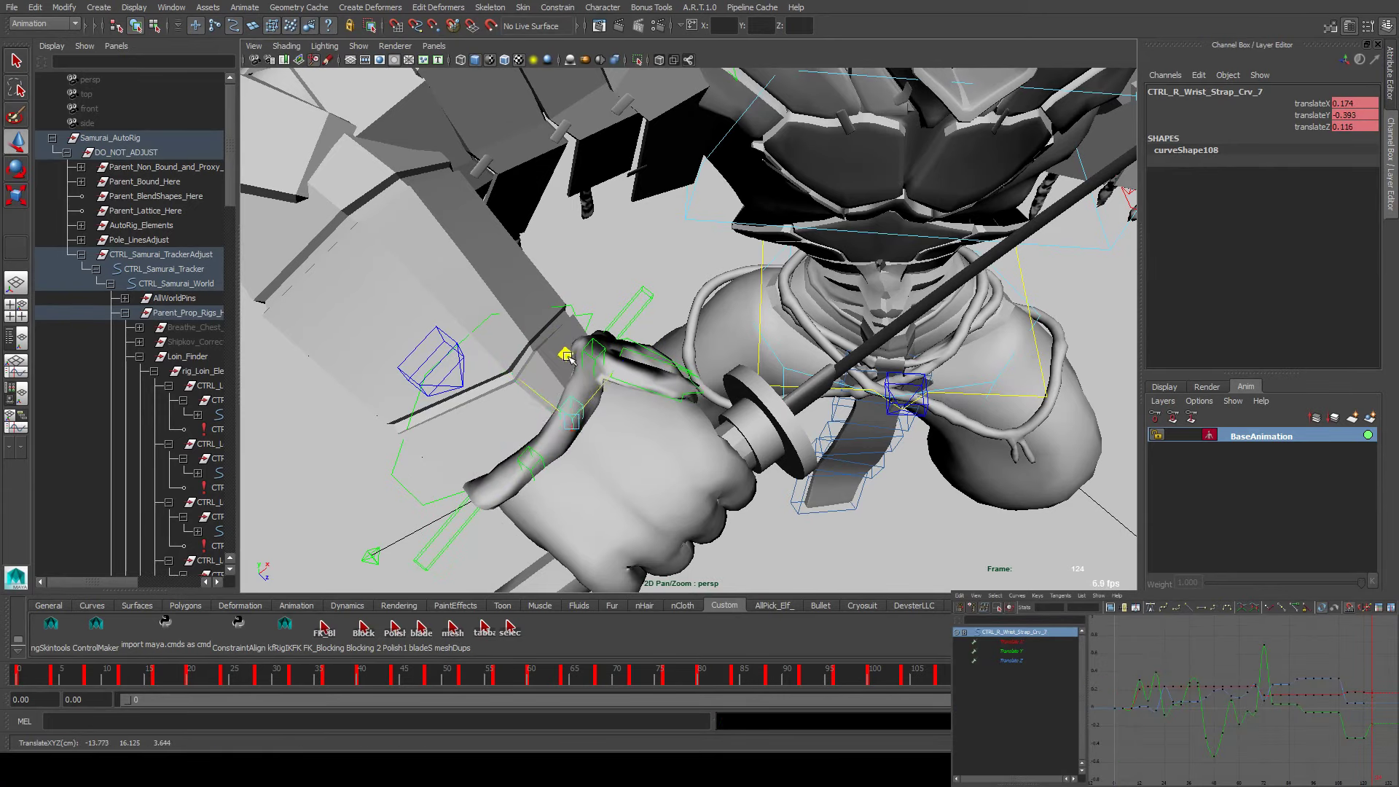
At frame 124, reposition strap controls Crv_5 and Crv_3 so the strap sits around the wrist below the arm guard
left_click_drag(604, 340, 747, 412, "alt")
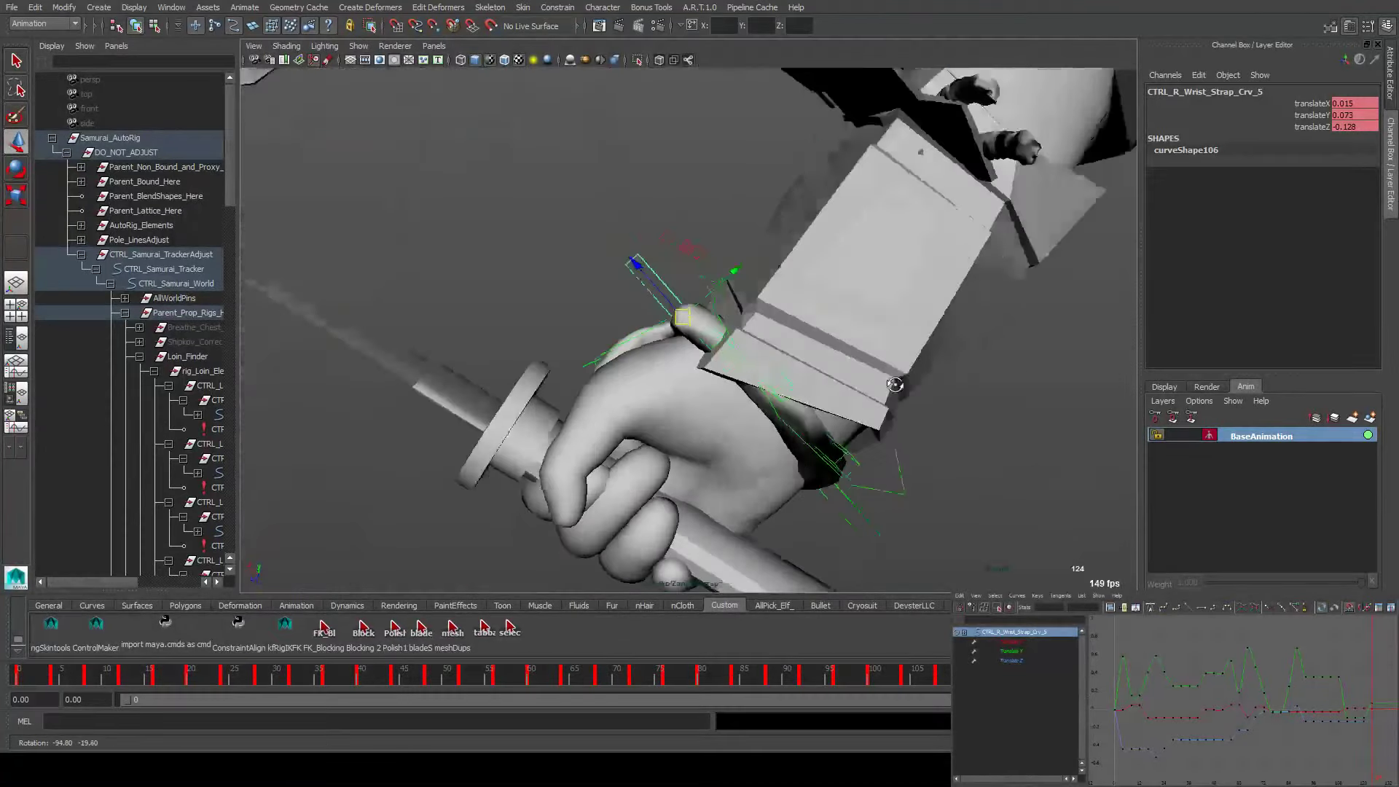
right_click_drag(747, 412, 708, 387, "alt")
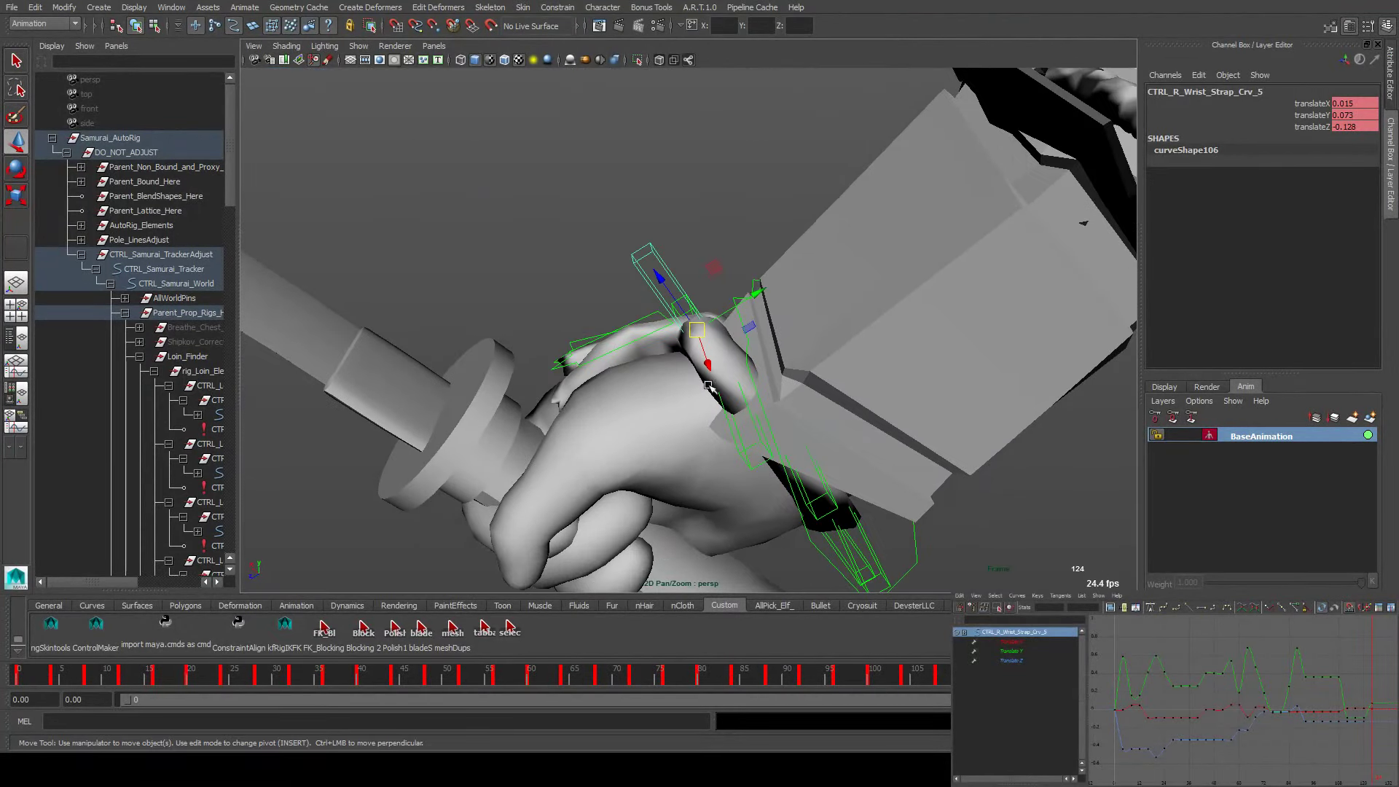
left_click(752, 426)
left_click_drag(752, 427, 663, 393, "alt")
left_click(672, 407)
left_click(663, 393)
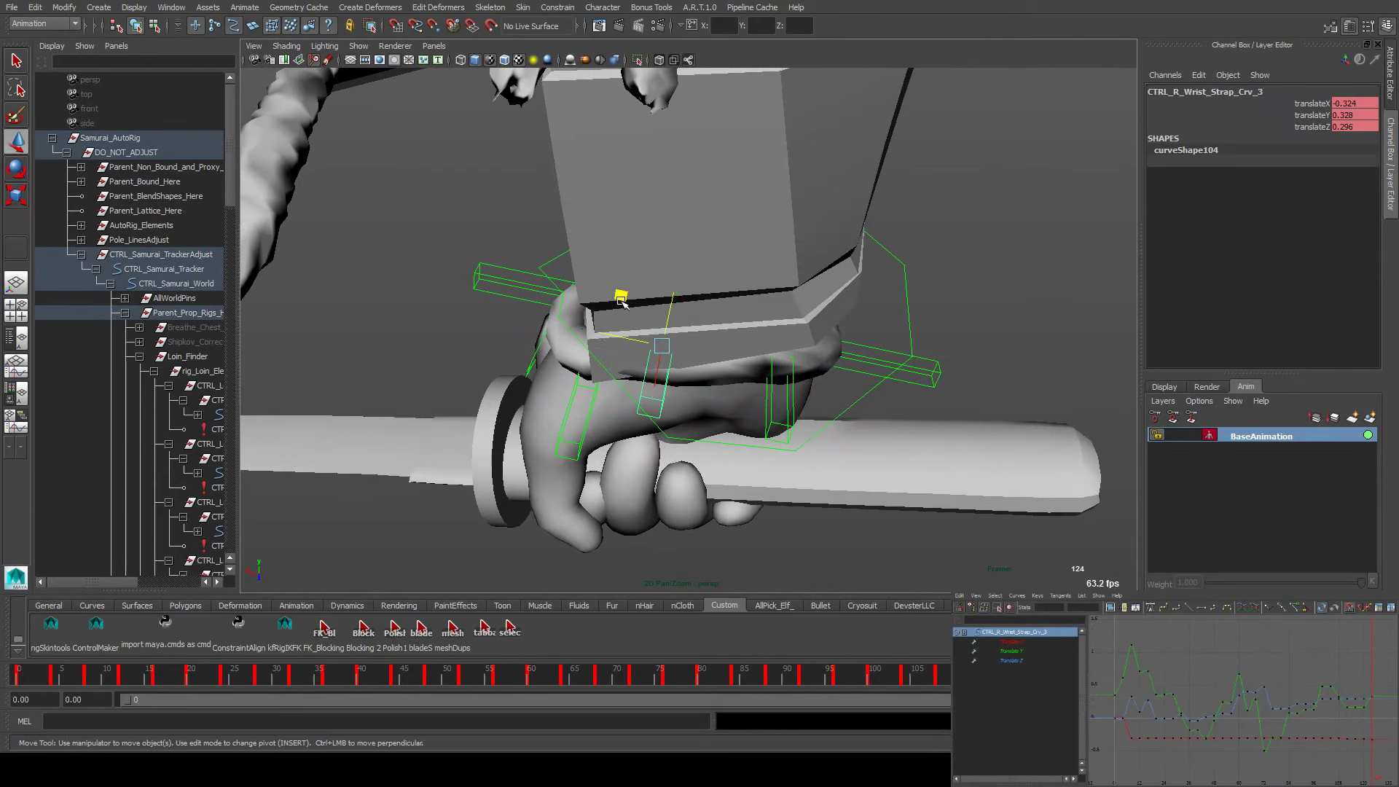
left_click_drag(622, 300, 598, 344)
At frame 124, move Crv_2 to about X -0.099, Y 0.172, Z 0.295 and shift Crv_1 to follow the wrist
right_click_drag(598, 344, 545, 340, "alt")
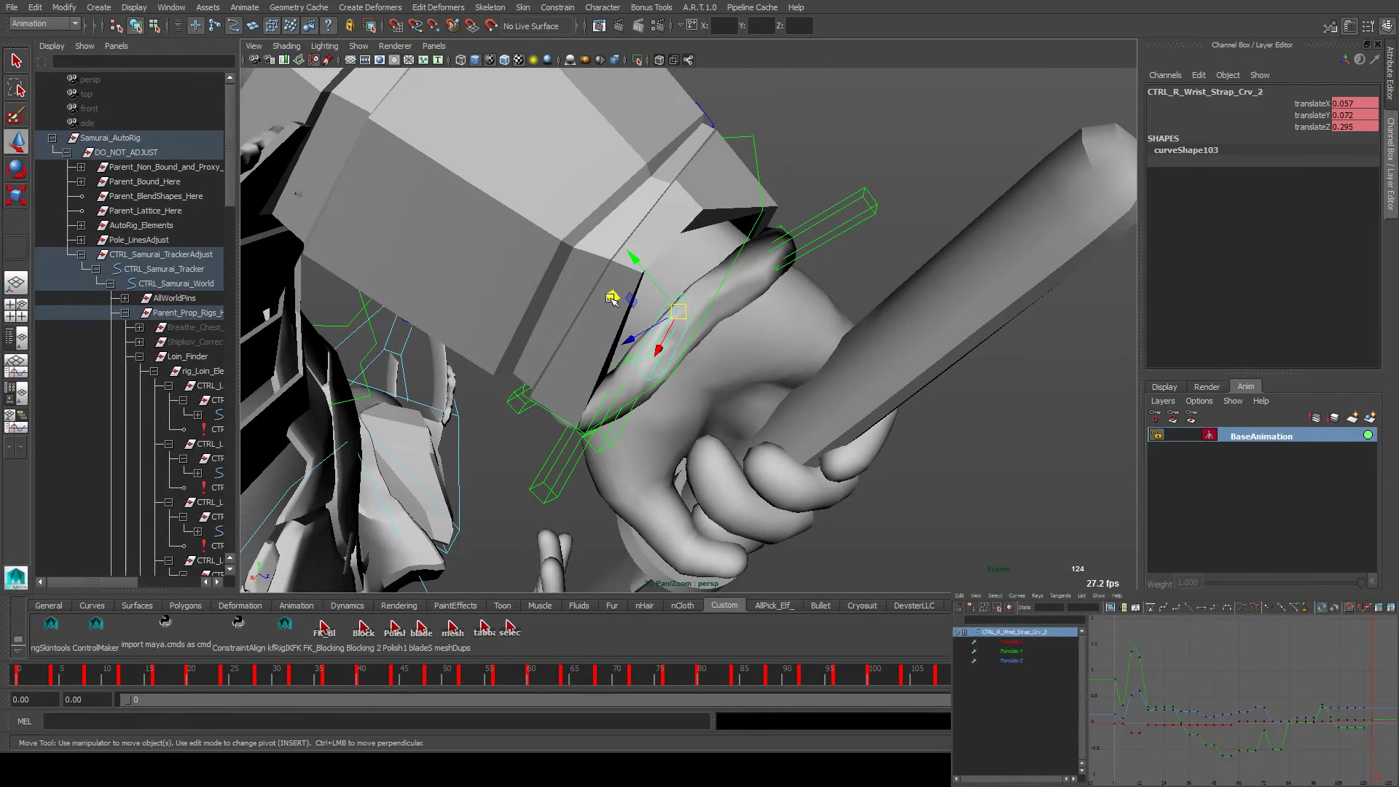
left_click_drag(612, 299, 583, 368, "alt")
left_click_drag(583, 368, 551, 406)
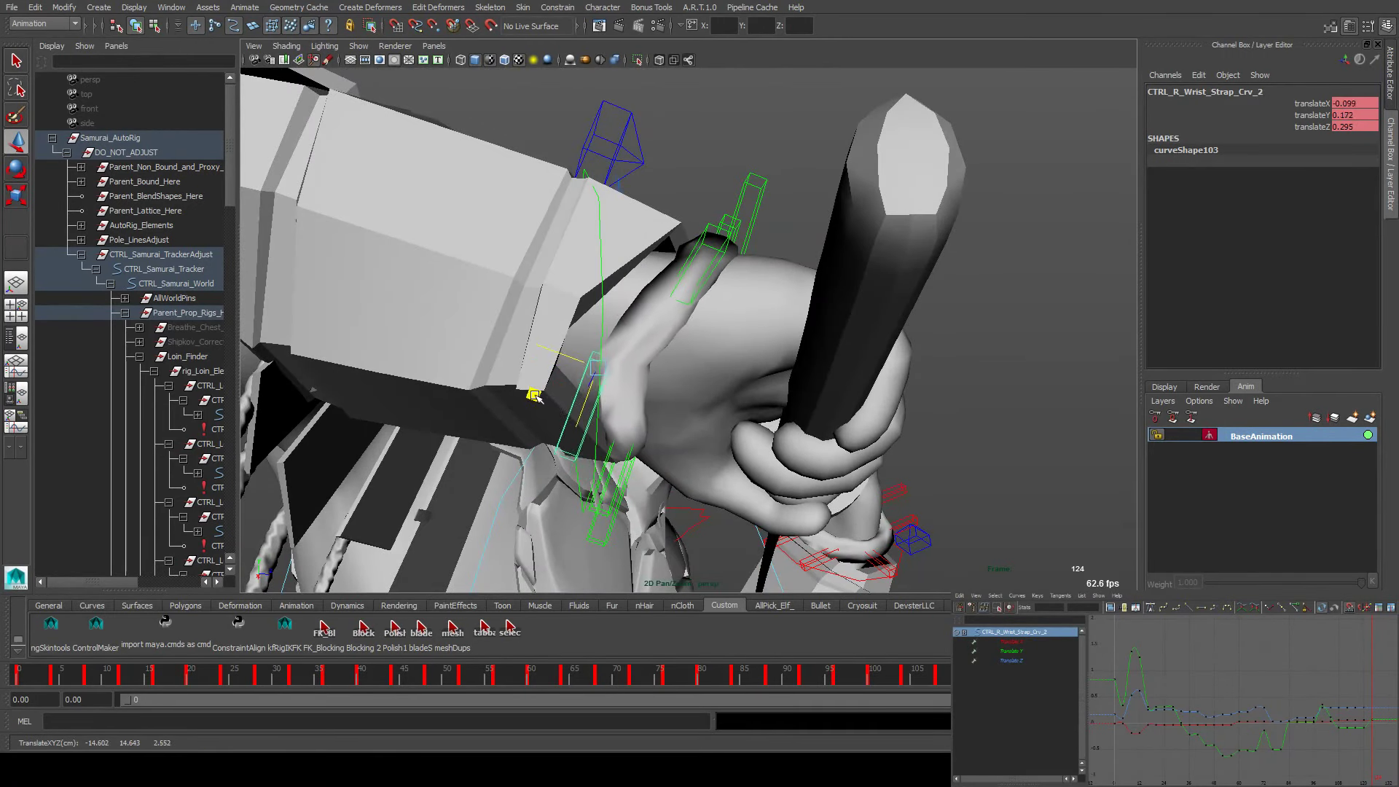
left_click(691, 303)
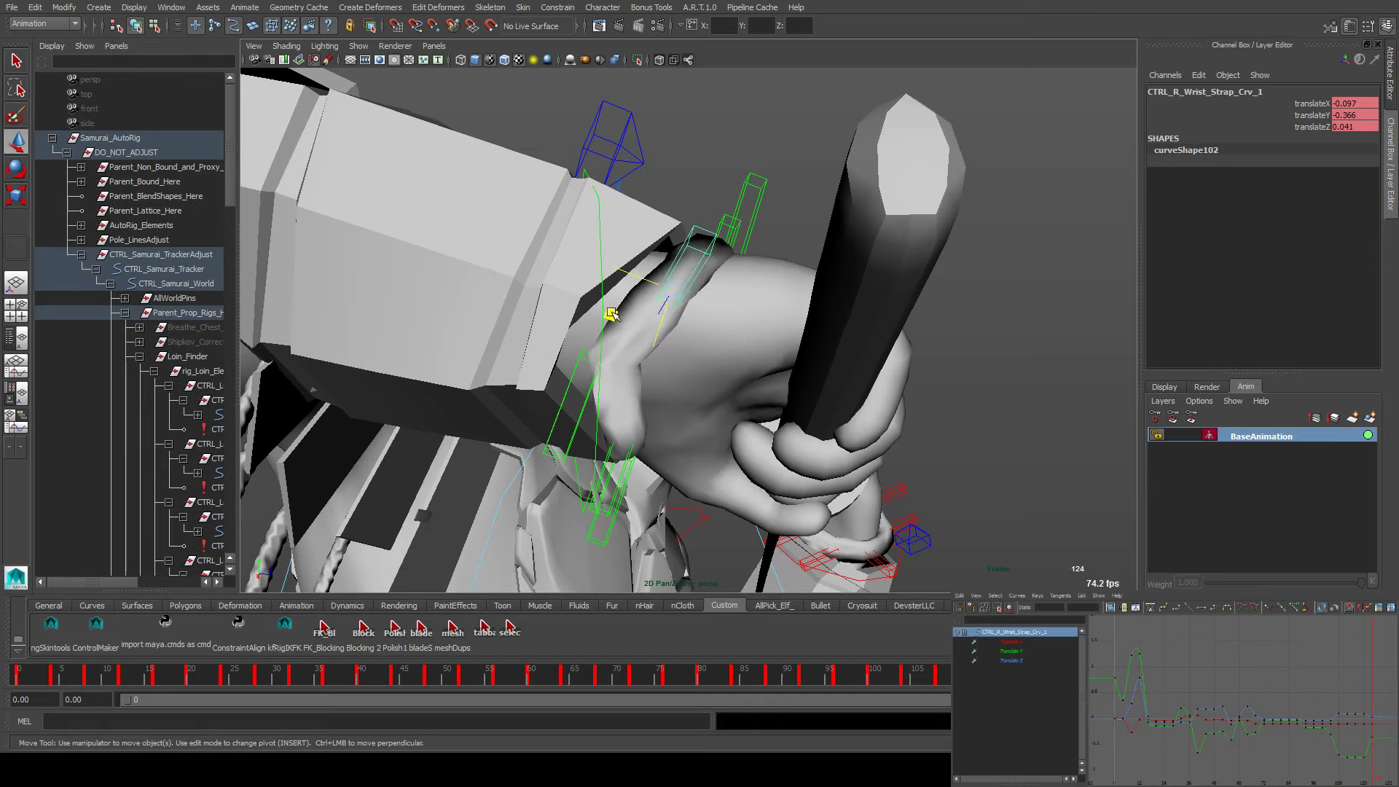
left_click_drag(611, 314, 547, 430)
Select all strap controls, advance to frame 128, and move Crv_2 there to about X -0.028, Y 0.06, Z 0.295
left_click(510, 627)
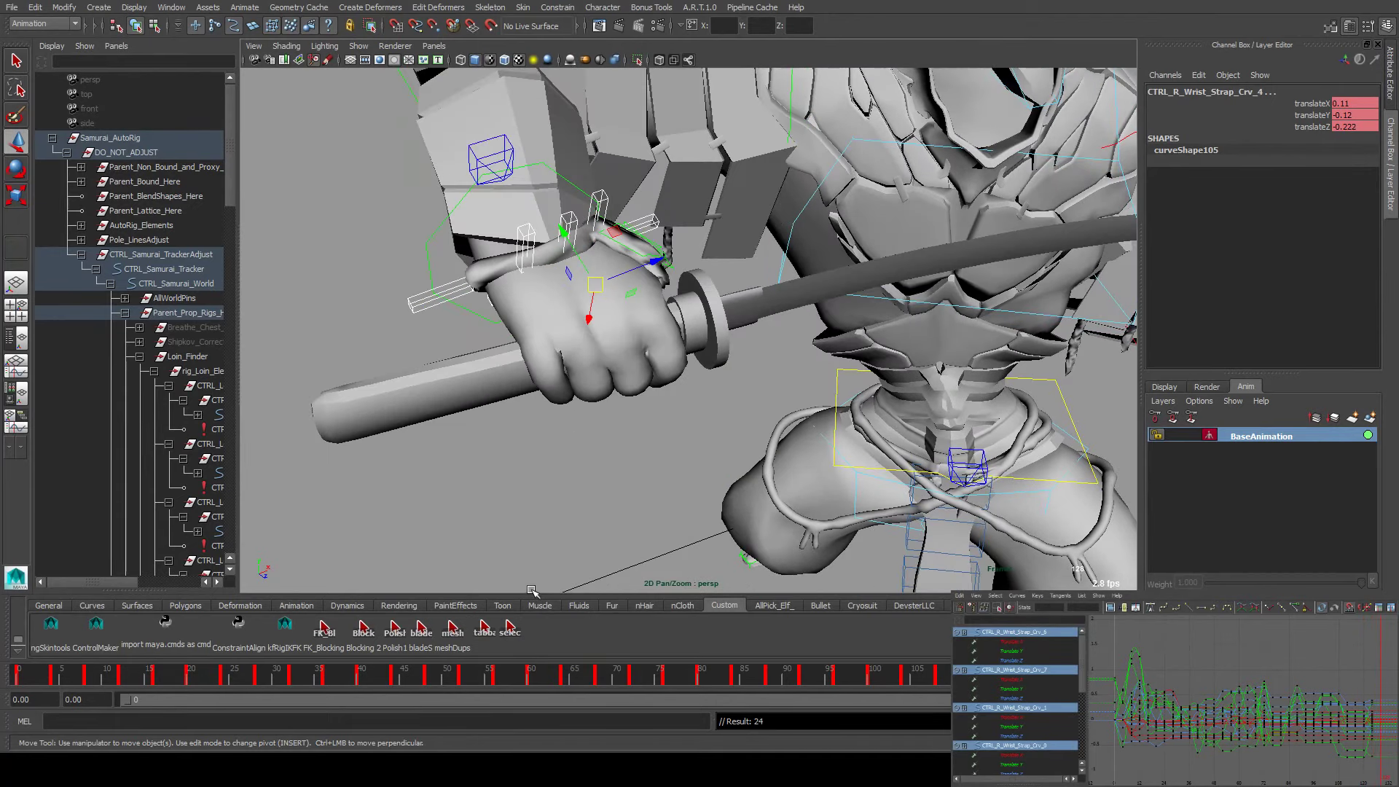
left_click_drag(550, 559, 479, 278, "alt")
left_click(778, 357)
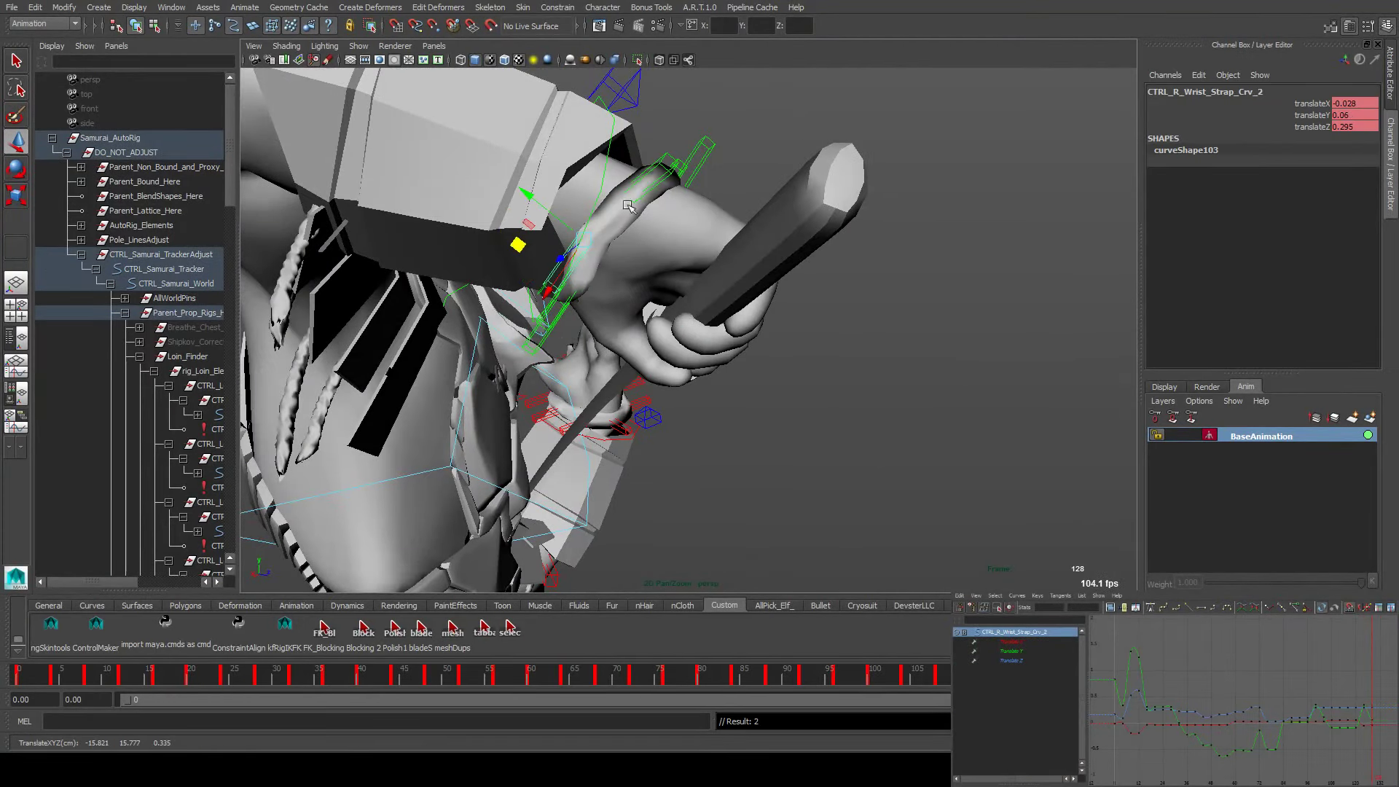
At frame 128, refine the strap's shape around the back of the wrist and reposition Crv_6 near the knot
left_click(651, 181)
left_click_drag(585, 177, 614, 223, "alt")
left_click(497, 284)
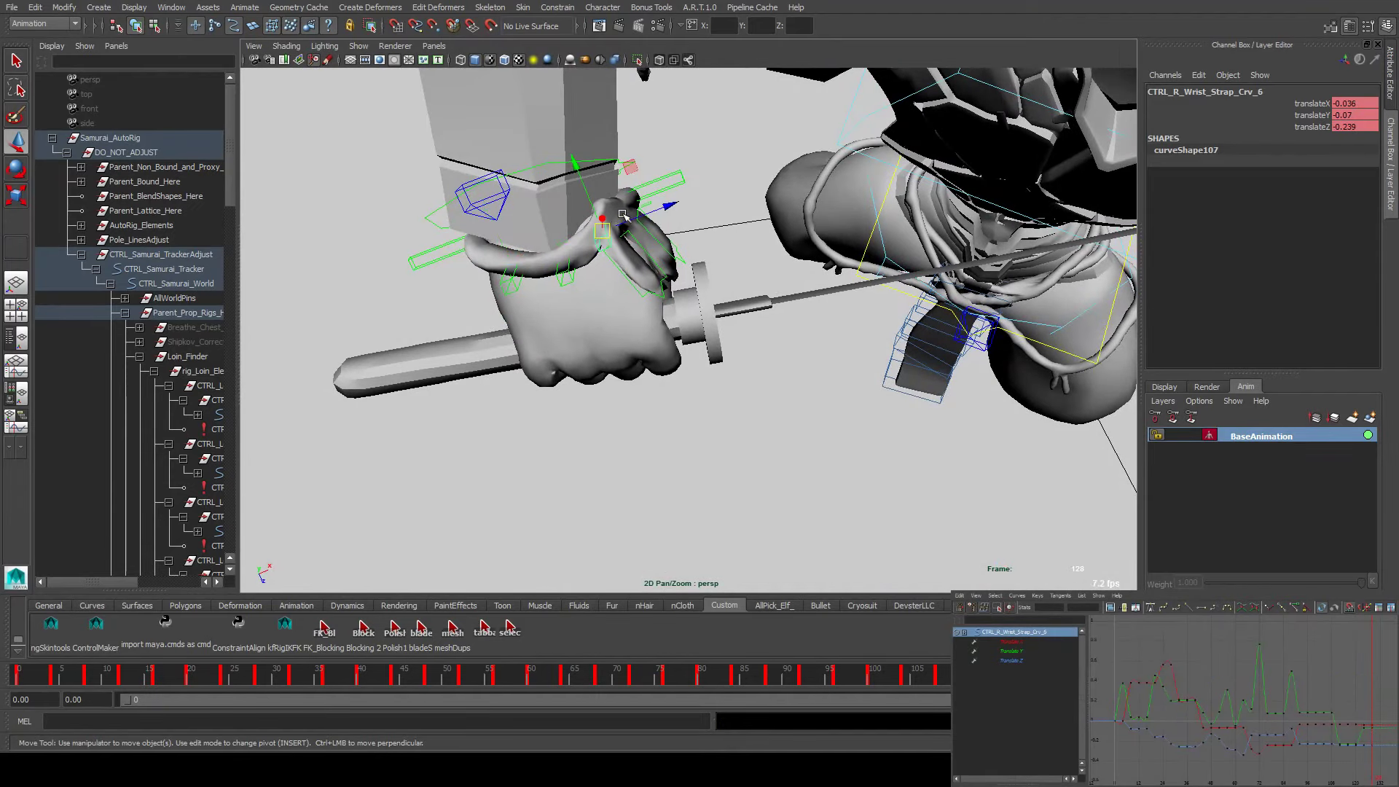
left_click_drag(646, 172, 518, 331)
Select all strap controls, advance to frame 132, and move Crv_1 there to about X -0.018, Y 0.218, Z 0.014
left_click(510, 628)
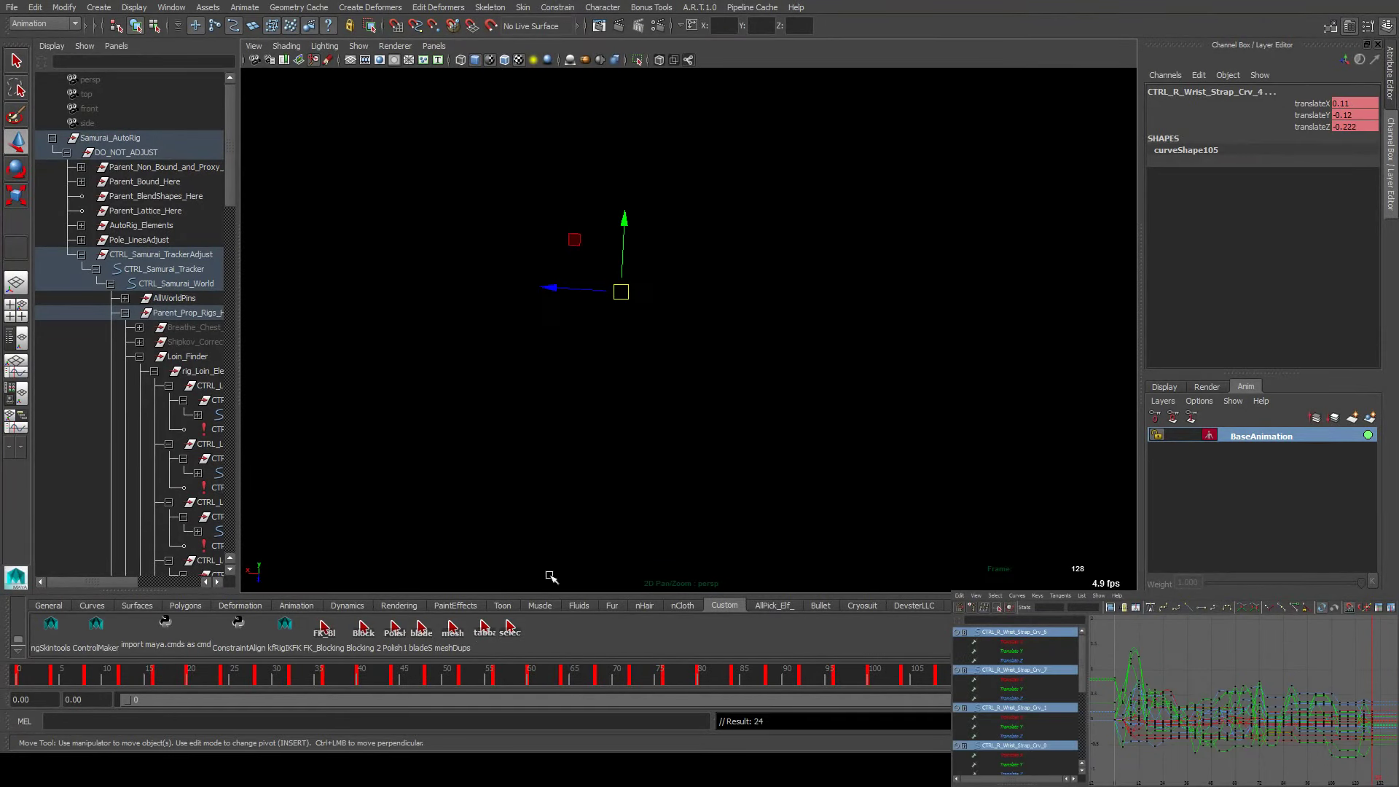
left_click_drag(550, 578, 662, 462, "alt")
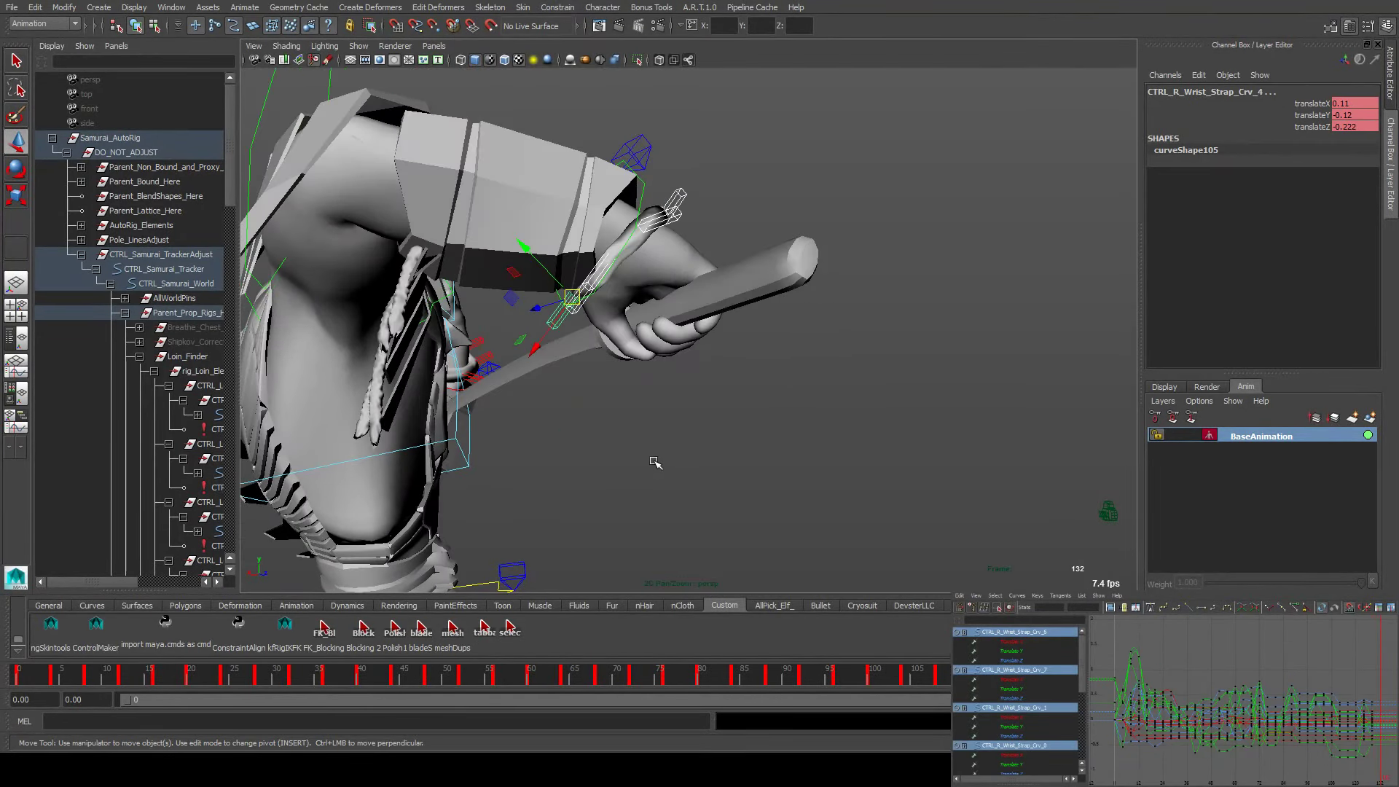
left_click_drag(730, 431, 663, 586, "alt")
left_click(600, 342)
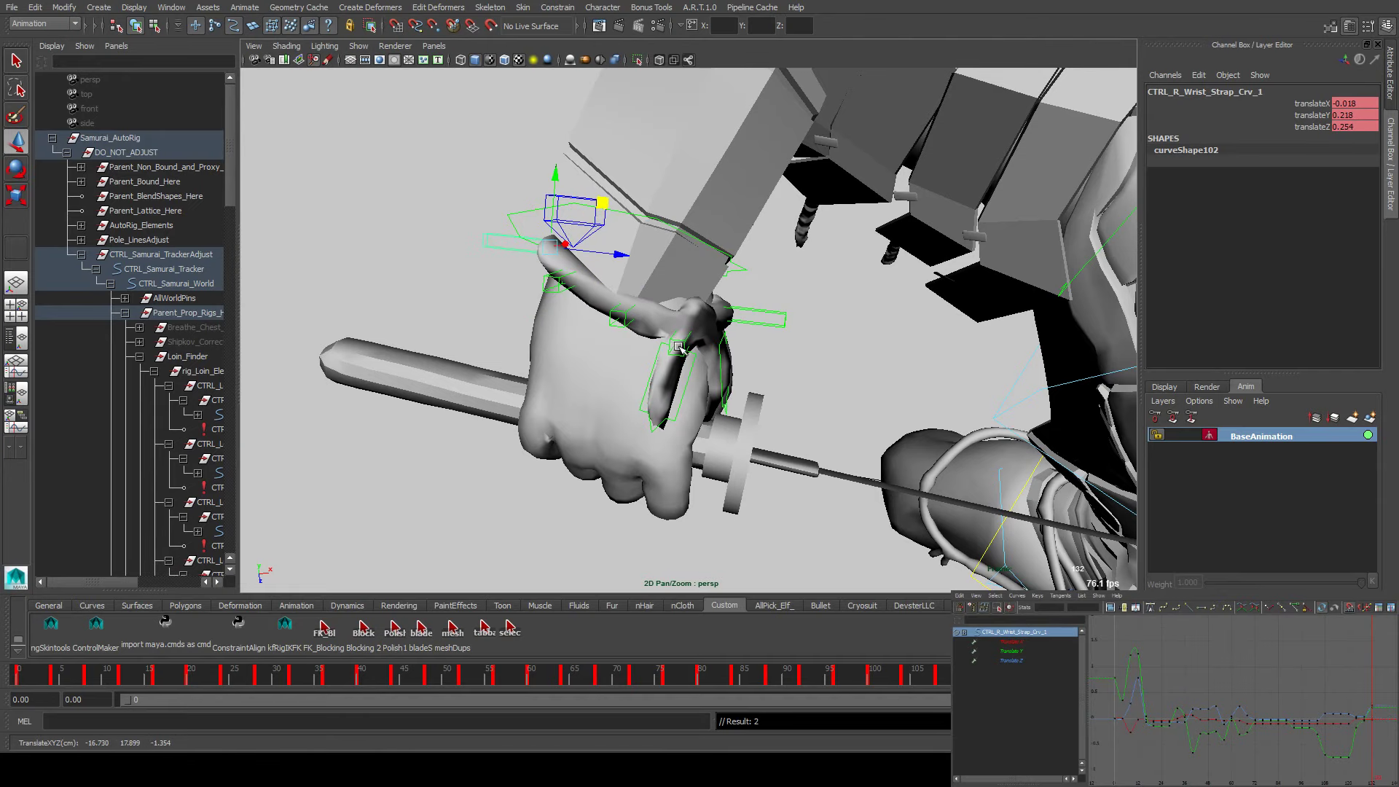
left_click(738, 299)
left_click_drag(739, 298, 634, 455, "alt")
left_click_drag(634, 456, 433, 430, "alt")
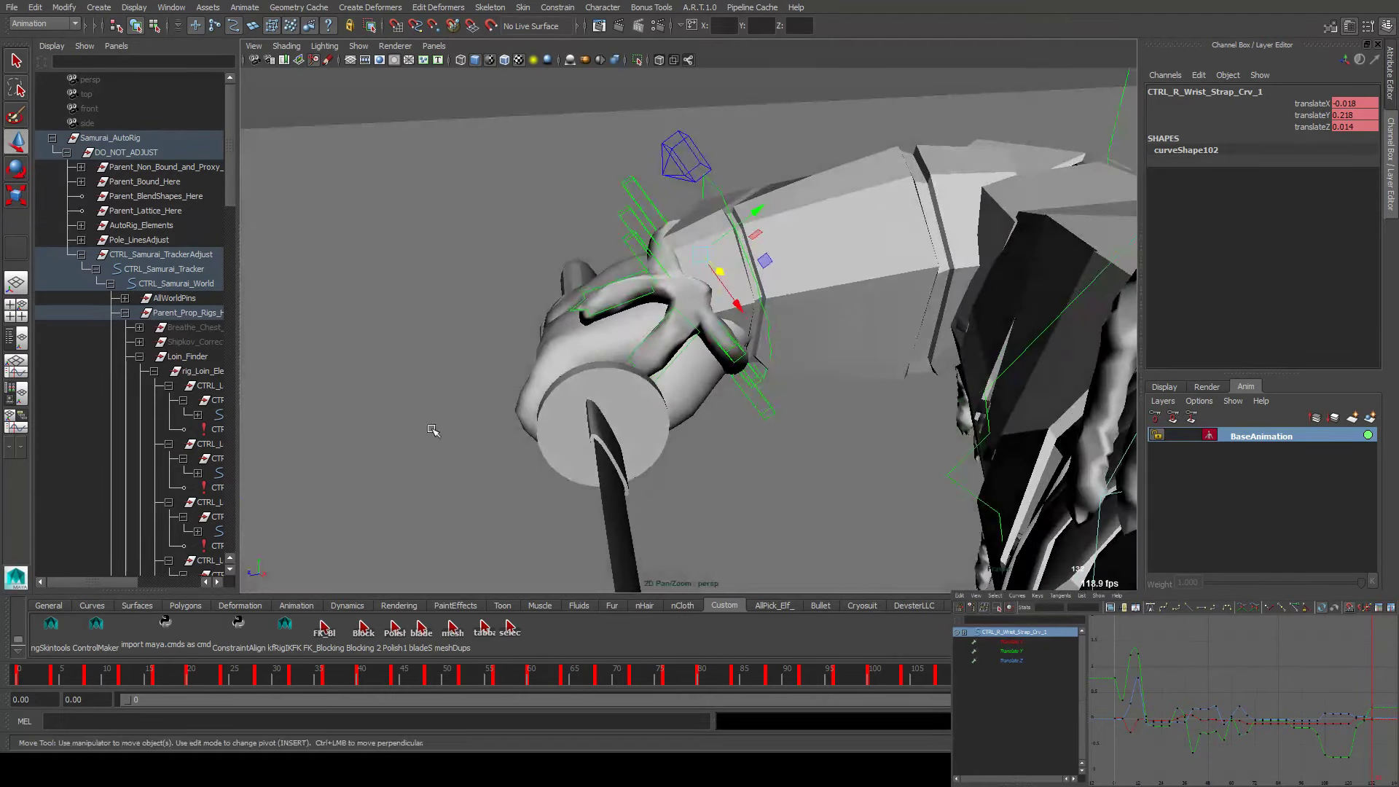
Select all strap controls, advance to frame 135, and move Crv_2 there to about X 0.324, Y 0.06, Z 0.171
left_click(511, 629)
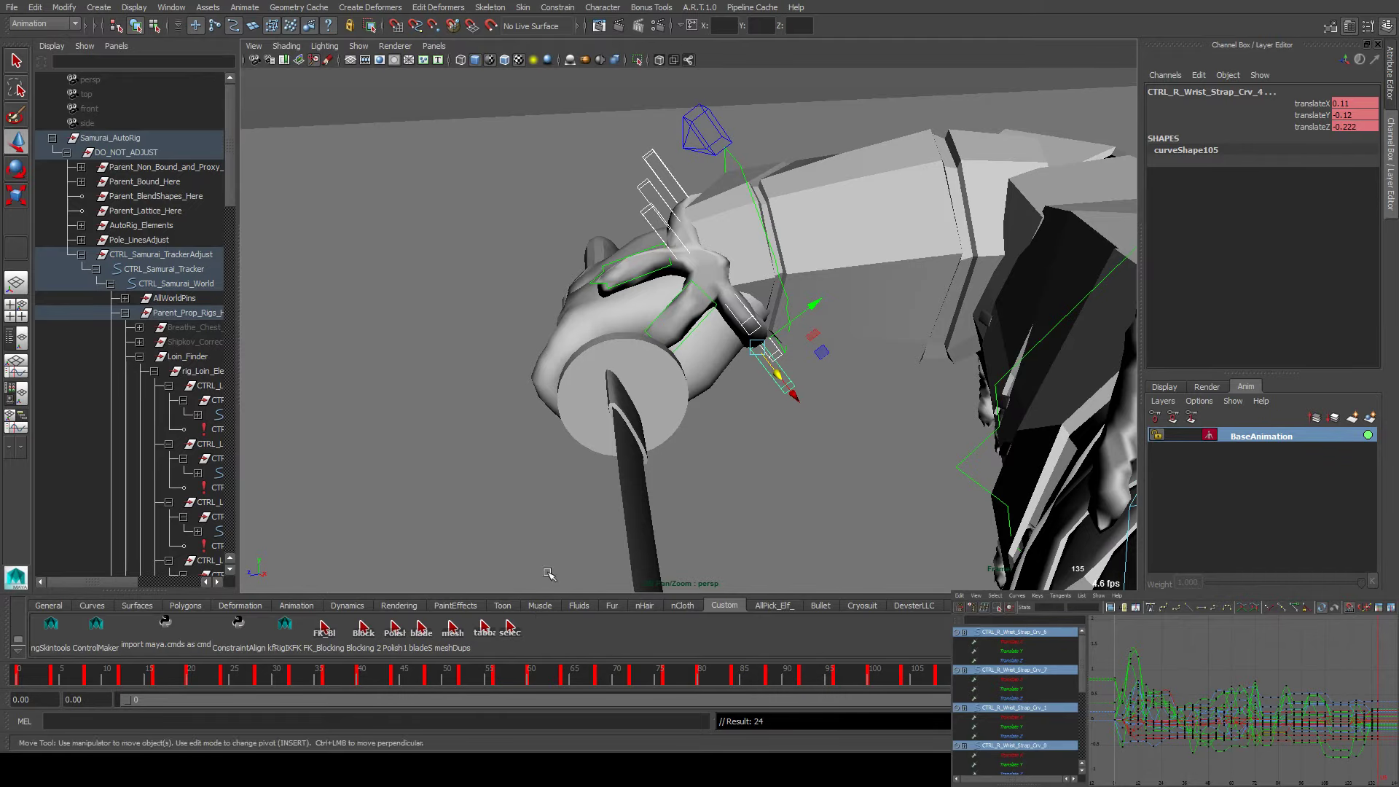
left_click_drag(547, 571, 857, 331, "alt")
left_click(856, 331)
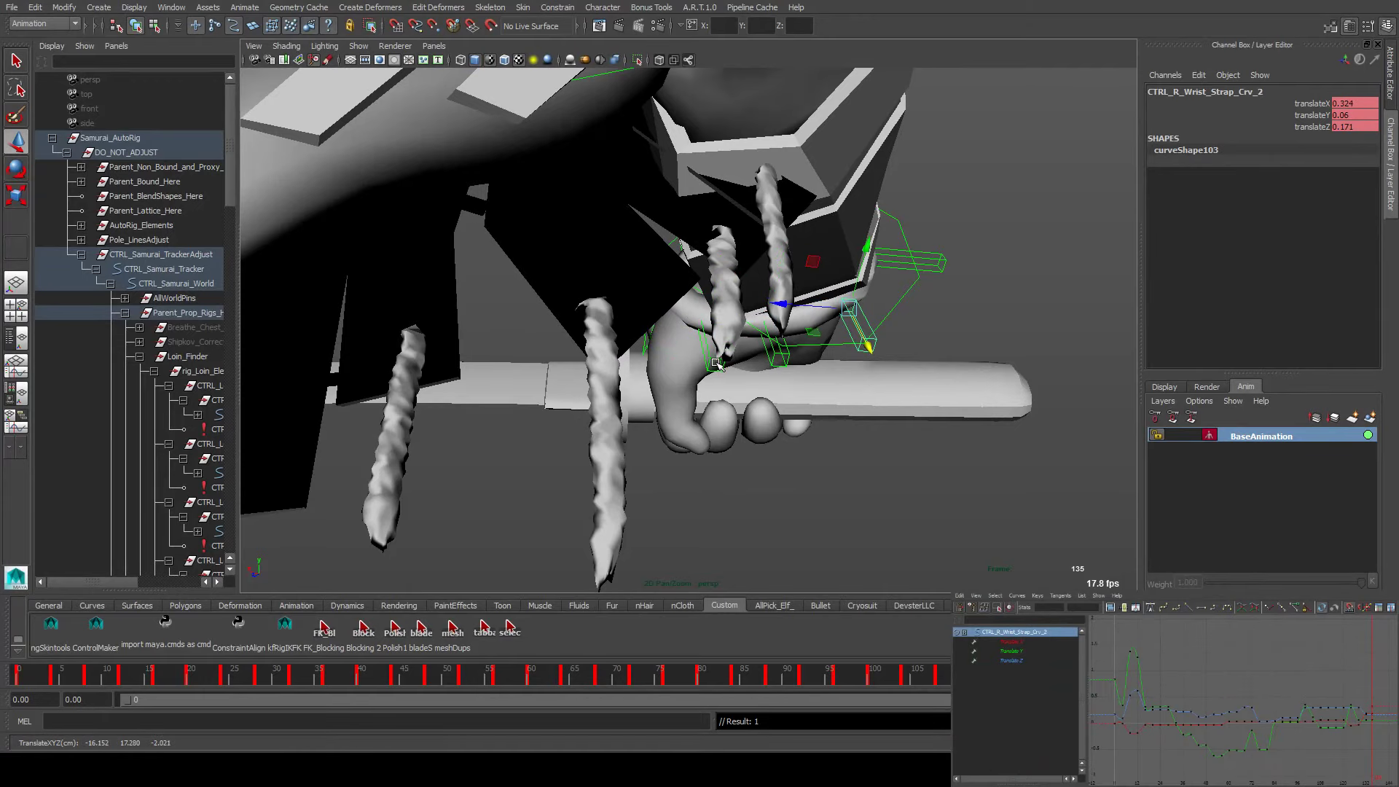
left_click(720, 384)
left_click(711, 358)
left_click_drag(711, 359, 860, 306)
At frame 135, slide Crv_1 along its Z axis to about 0.176 so the strap follows the wrist
left_click(756, 265)
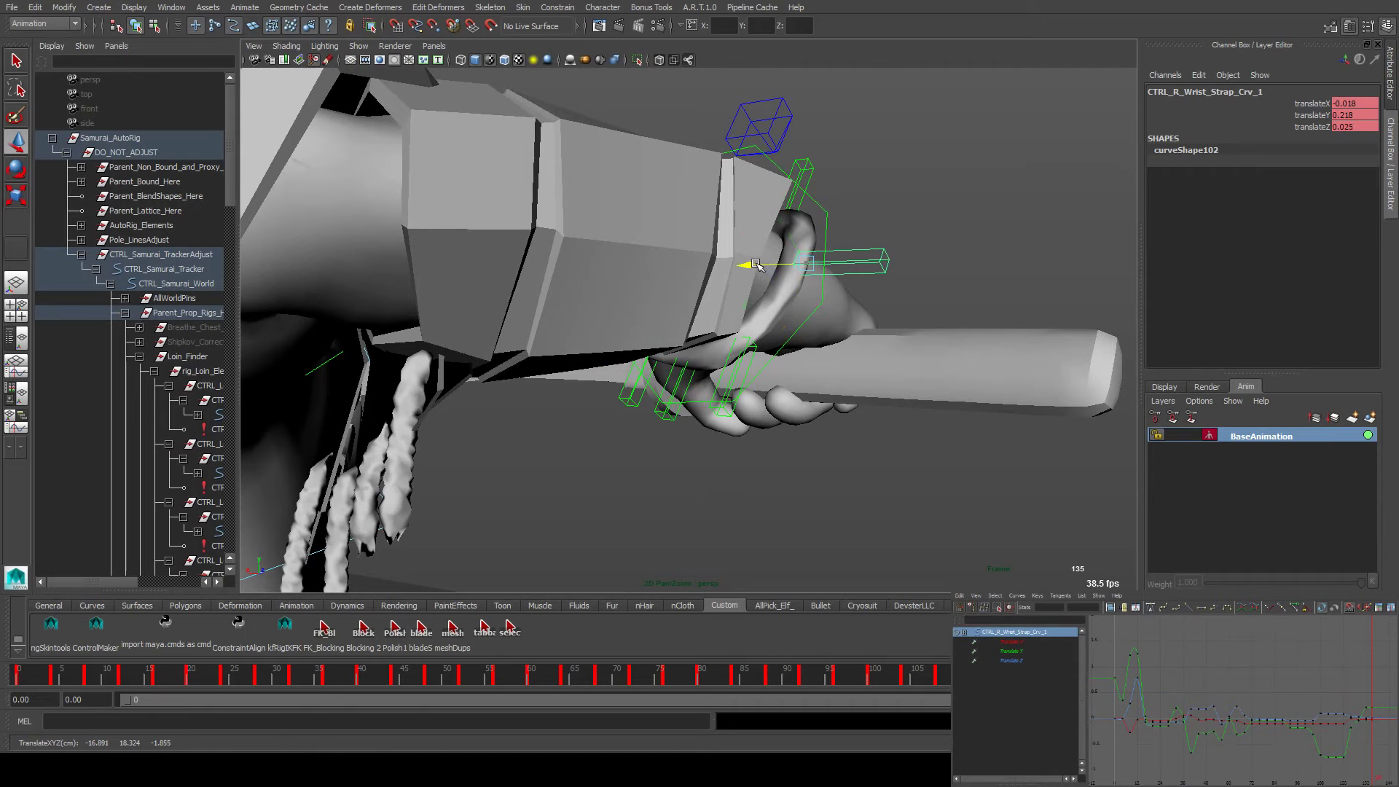
left_click_drag(756, 265, 720, 261)
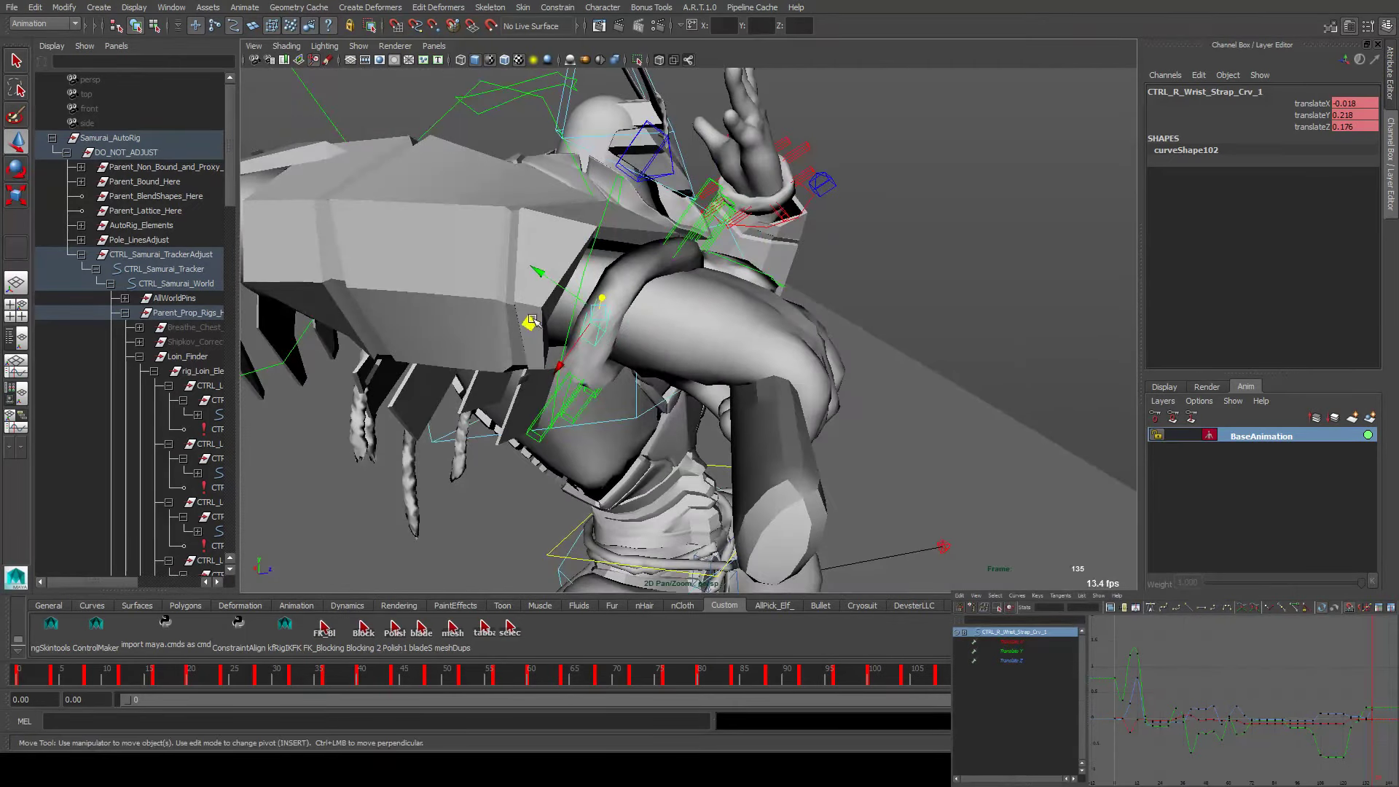
left_click_drag(532, 321, 522, 316)
At frame 135, move Crv_7 to about X 0.174, Y -0.055, Z -0.132 and save the scene
left_click_drag(724, 191, 583, 237, "alt")
left_click(579, 238)
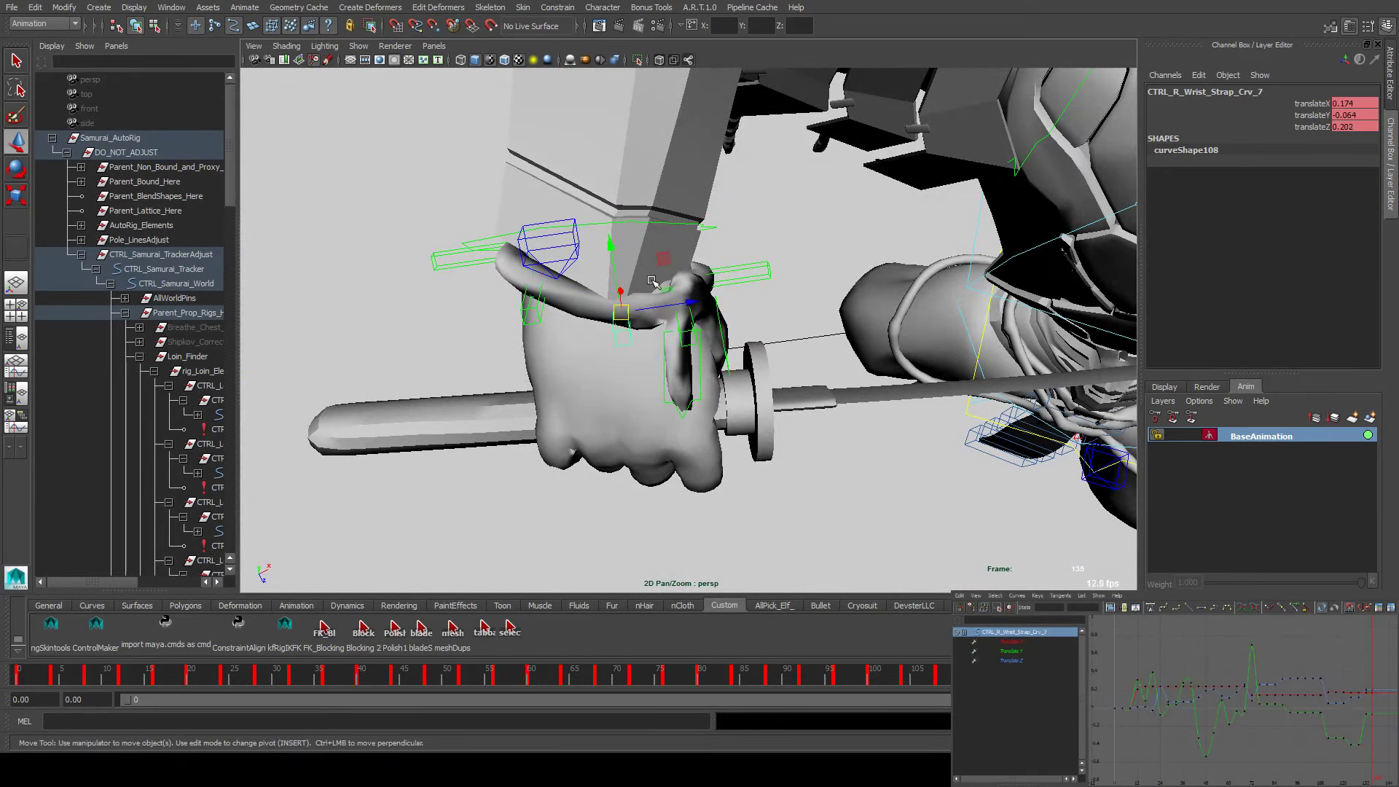
left_click(660, 261)
left_click_drag(659, 263, 695, 301, "alt")
key("ctrl+s")
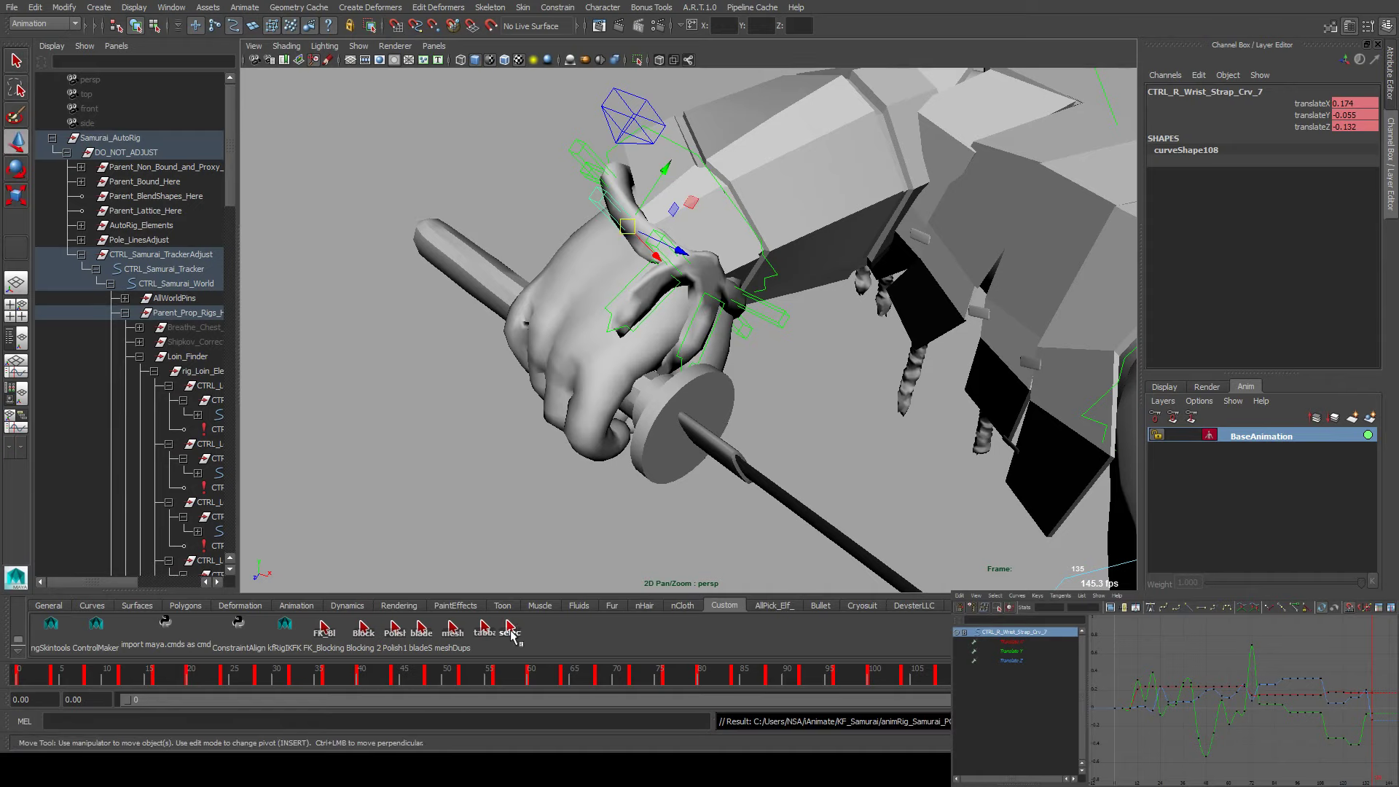
Select wrist strap Flap_A and Flap_B, key them at frame 0, and rotate them to about X -39, Y 17, Z -28
left_click(510, 631)
left_click(660, 351)
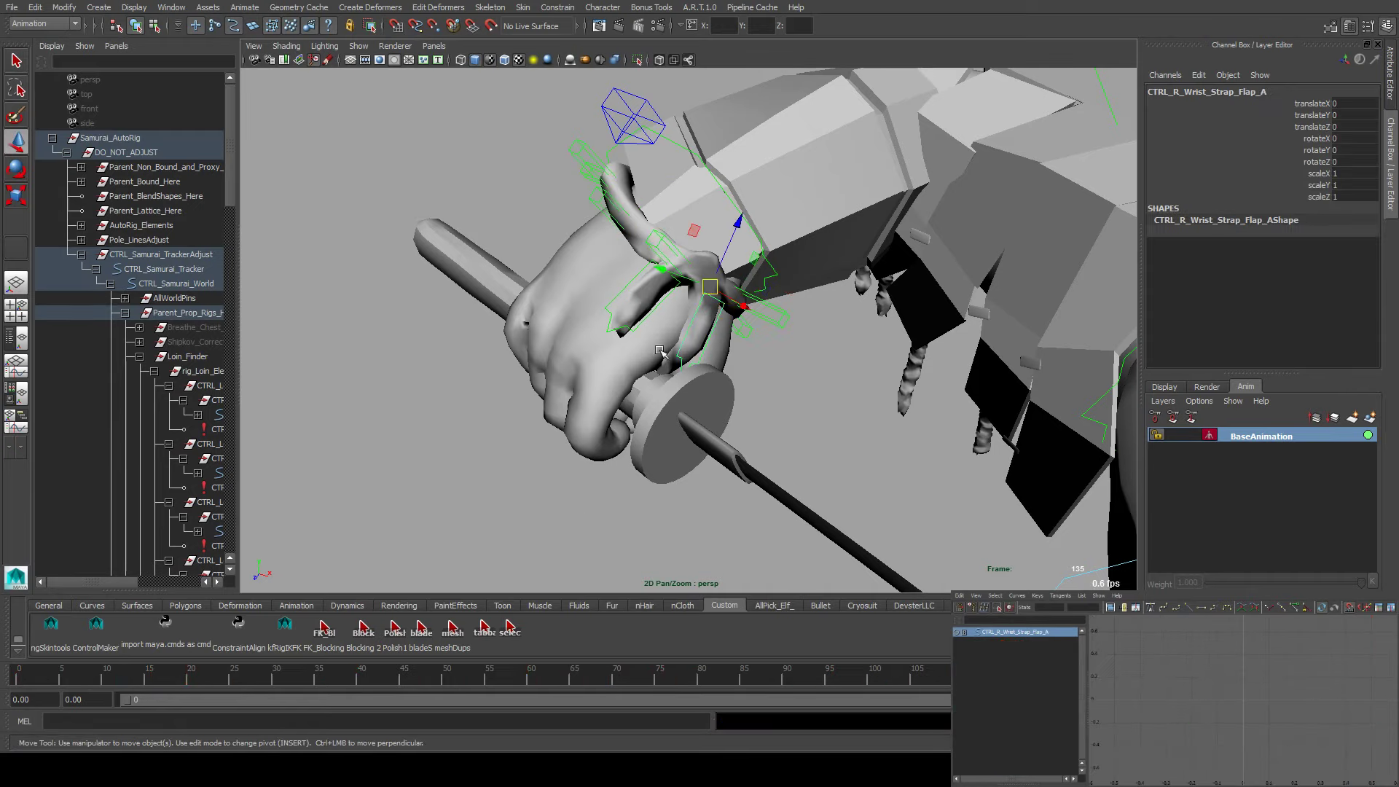
left_click(638, 325, "shift")
left_click(10, 679)
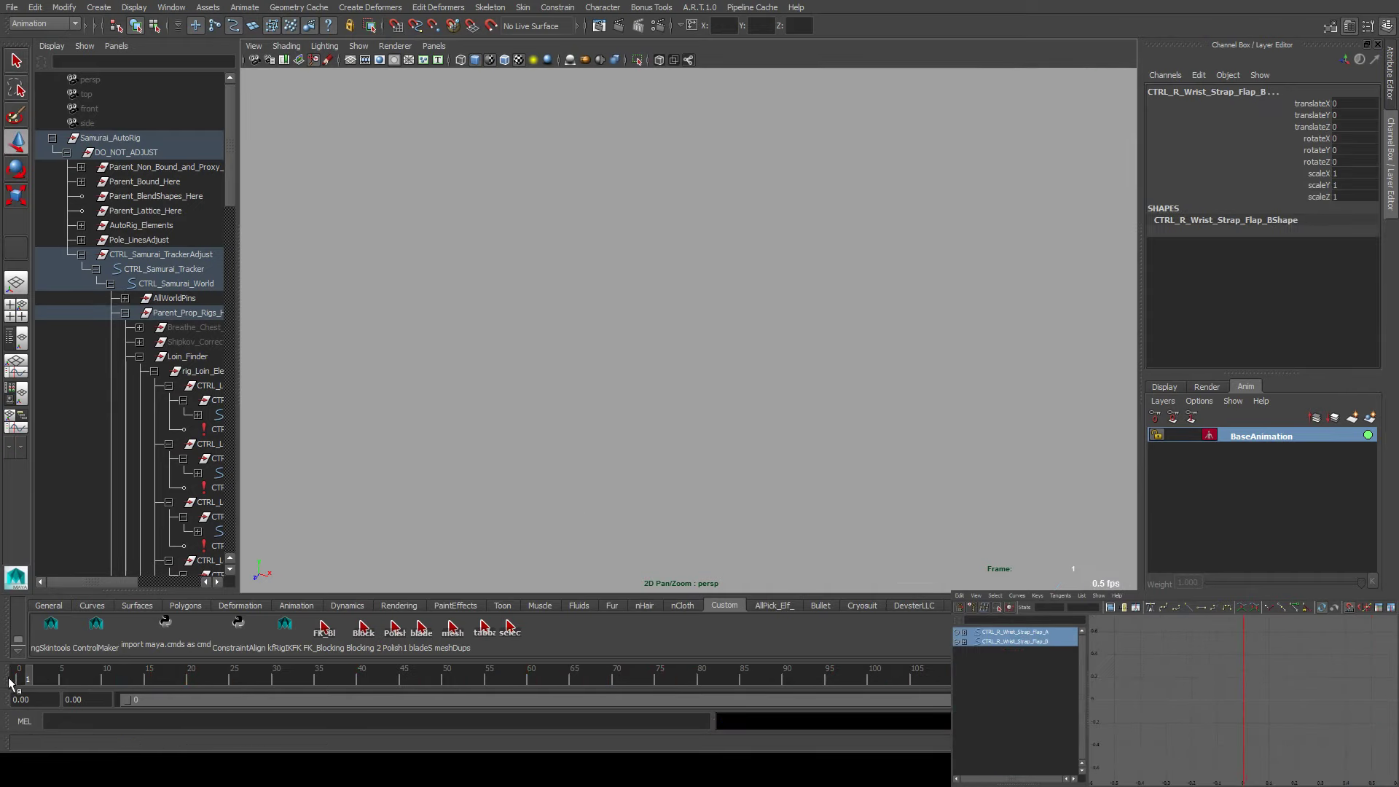
key("f")
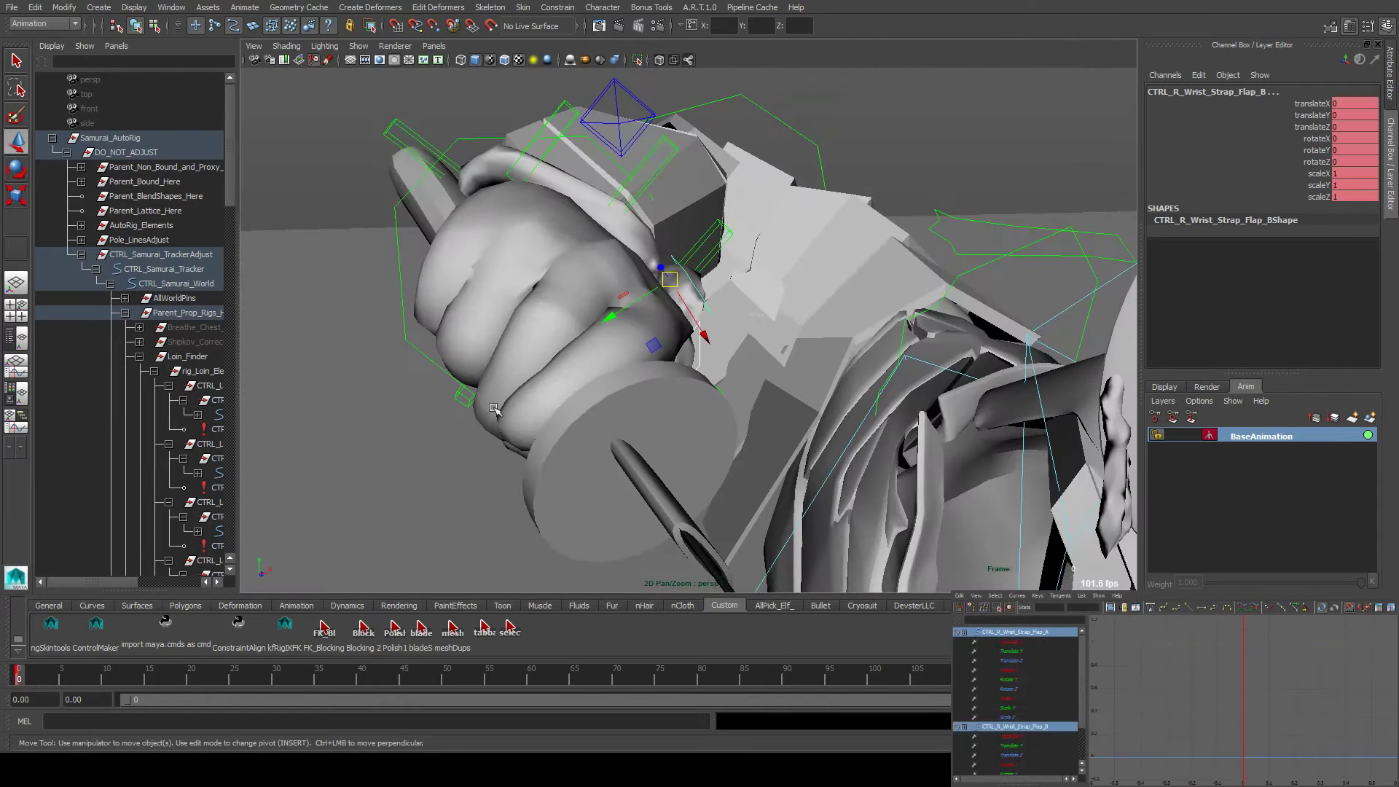
left_click_drag(494, 409, 717, 303, "alt")
key("e")
left_click_drag(717, 302, 701, 344)
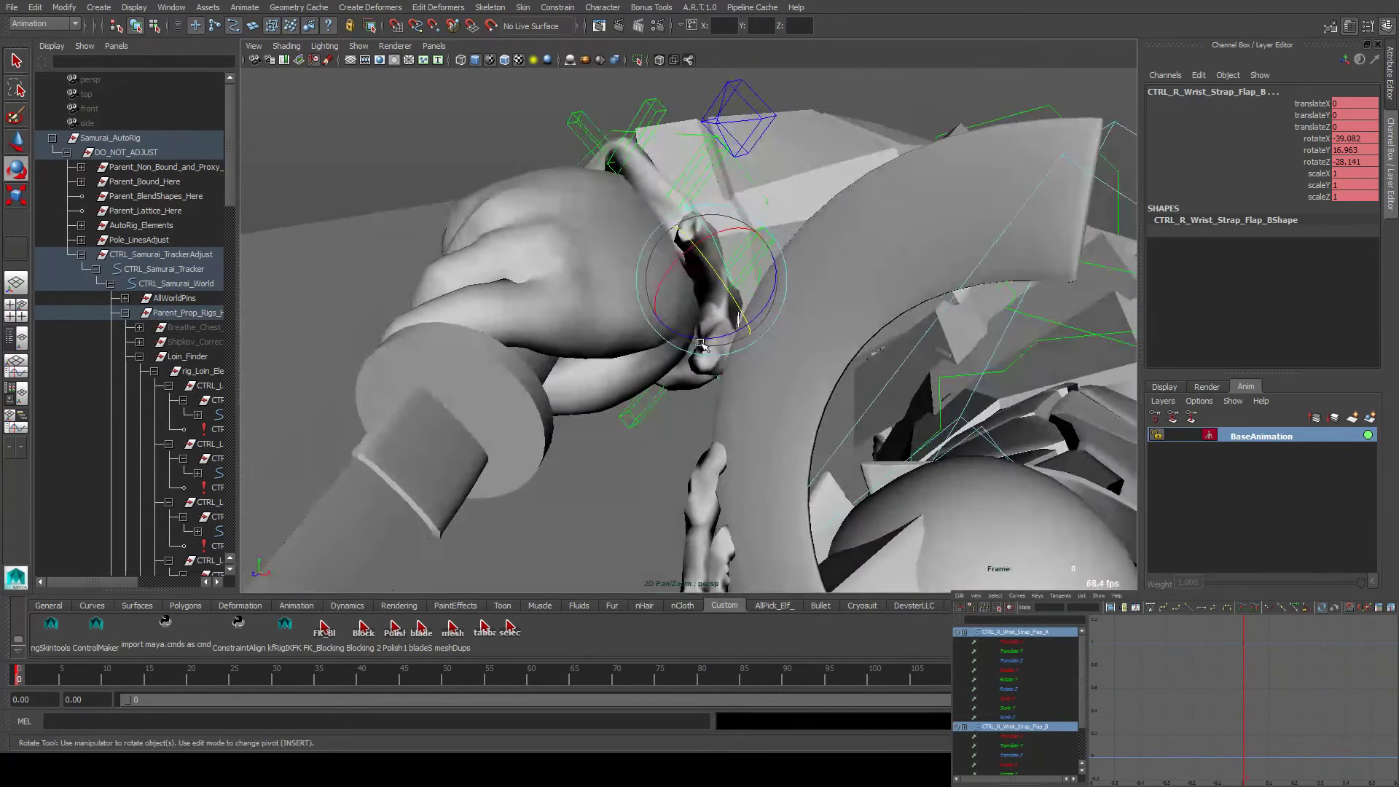
At frame 4, rotate Flap_A to about X -55, Y 12, Z -42 and rotate Flap_B separately to spread the flaps
key("alt+v")
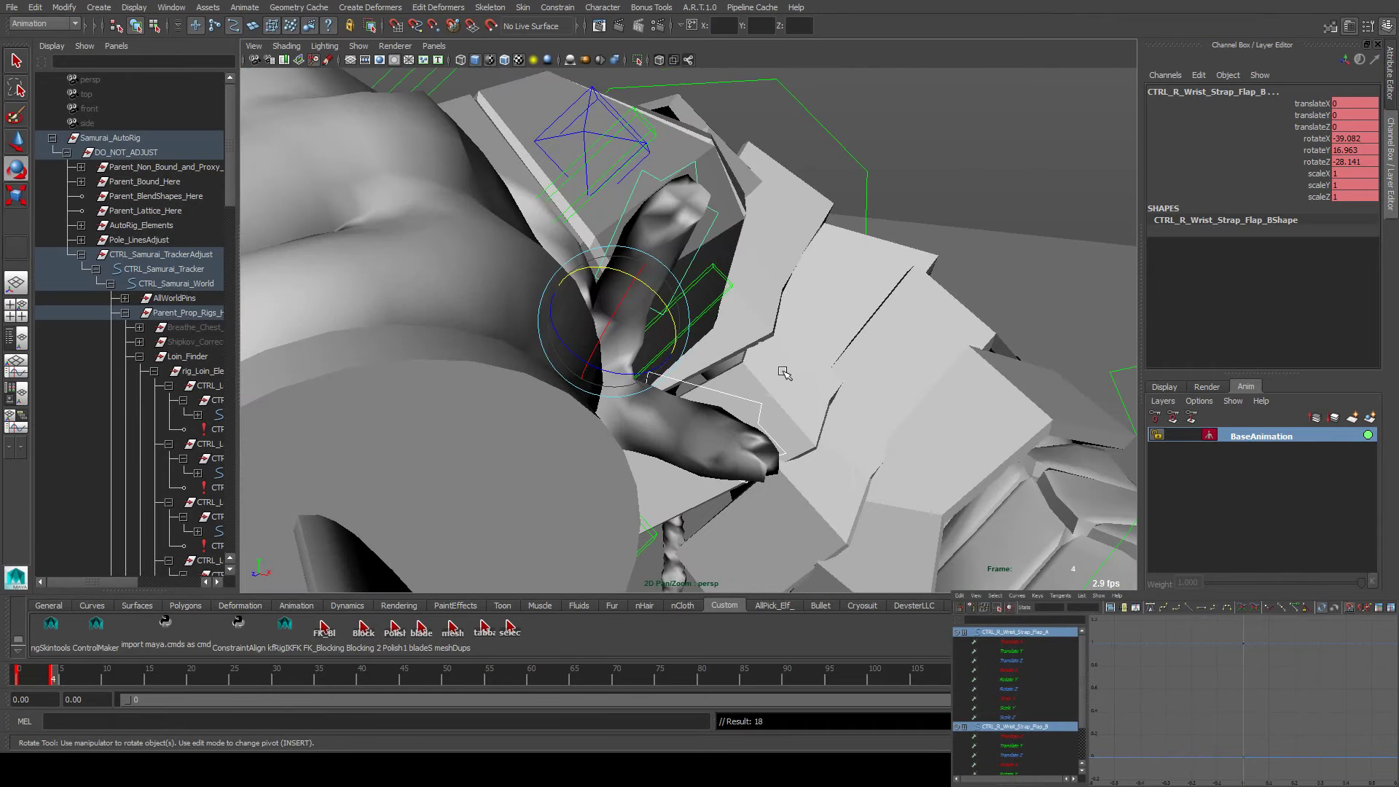
left_click_drag(783, 372, 668, 342, "alt")
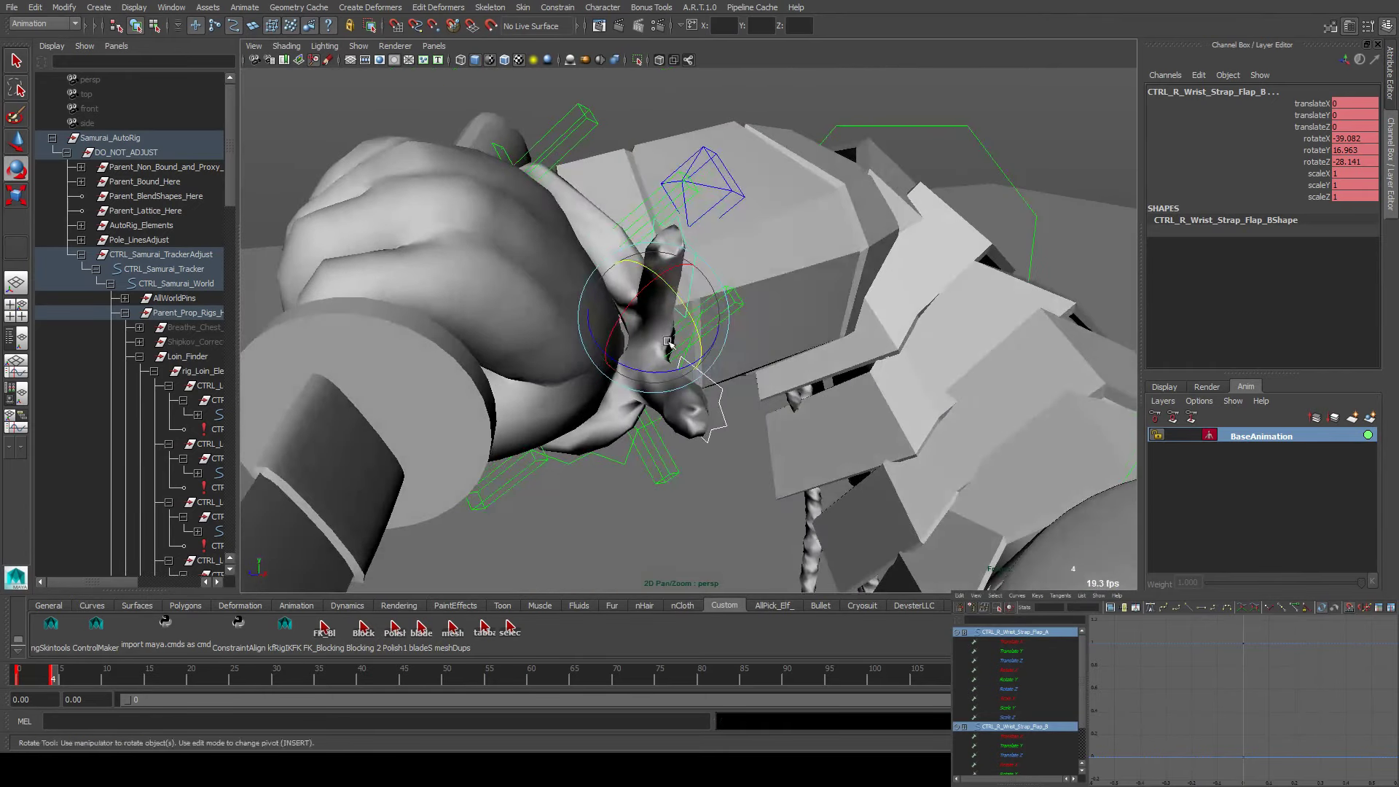
left_click(724, 380)
left_click(733, 371)
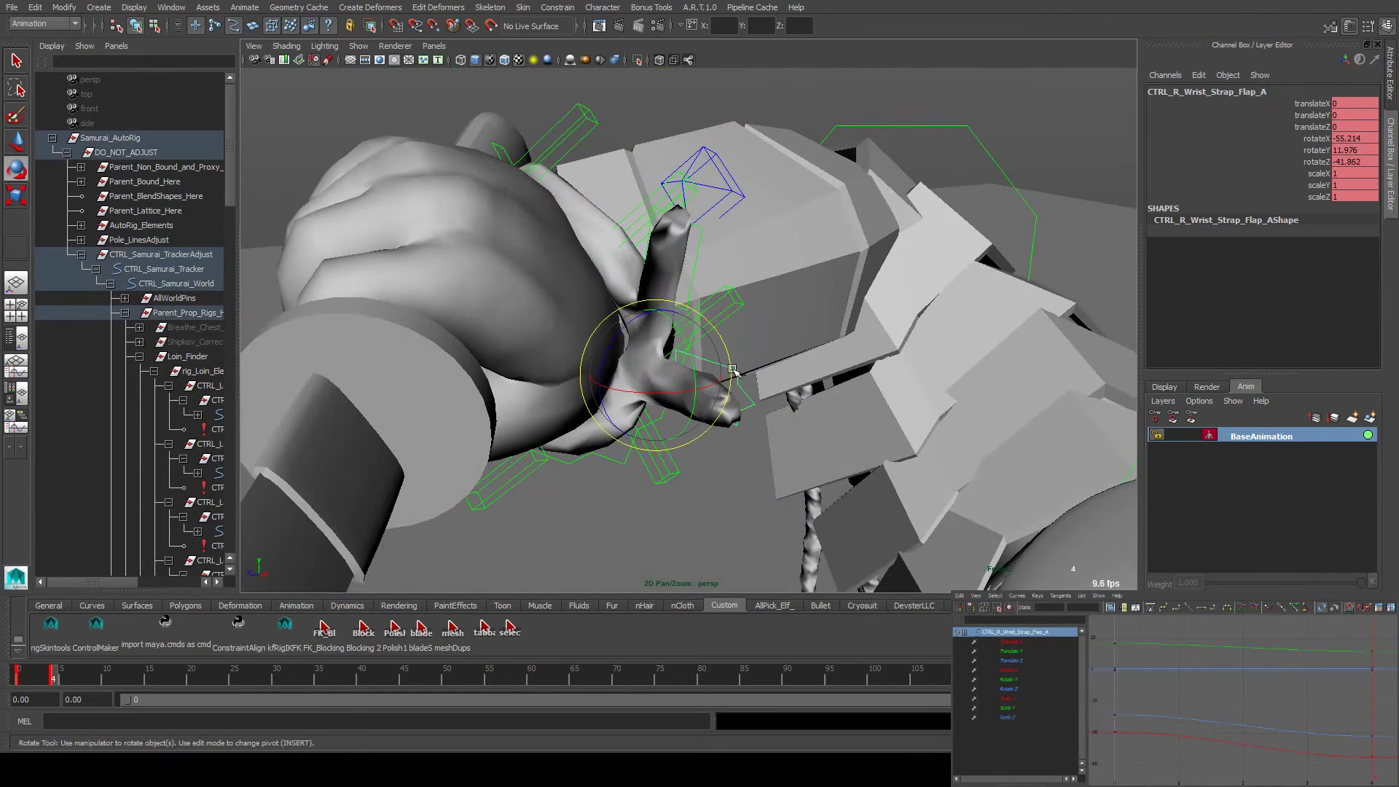
key("w")
left_click(728, 321, "shift")
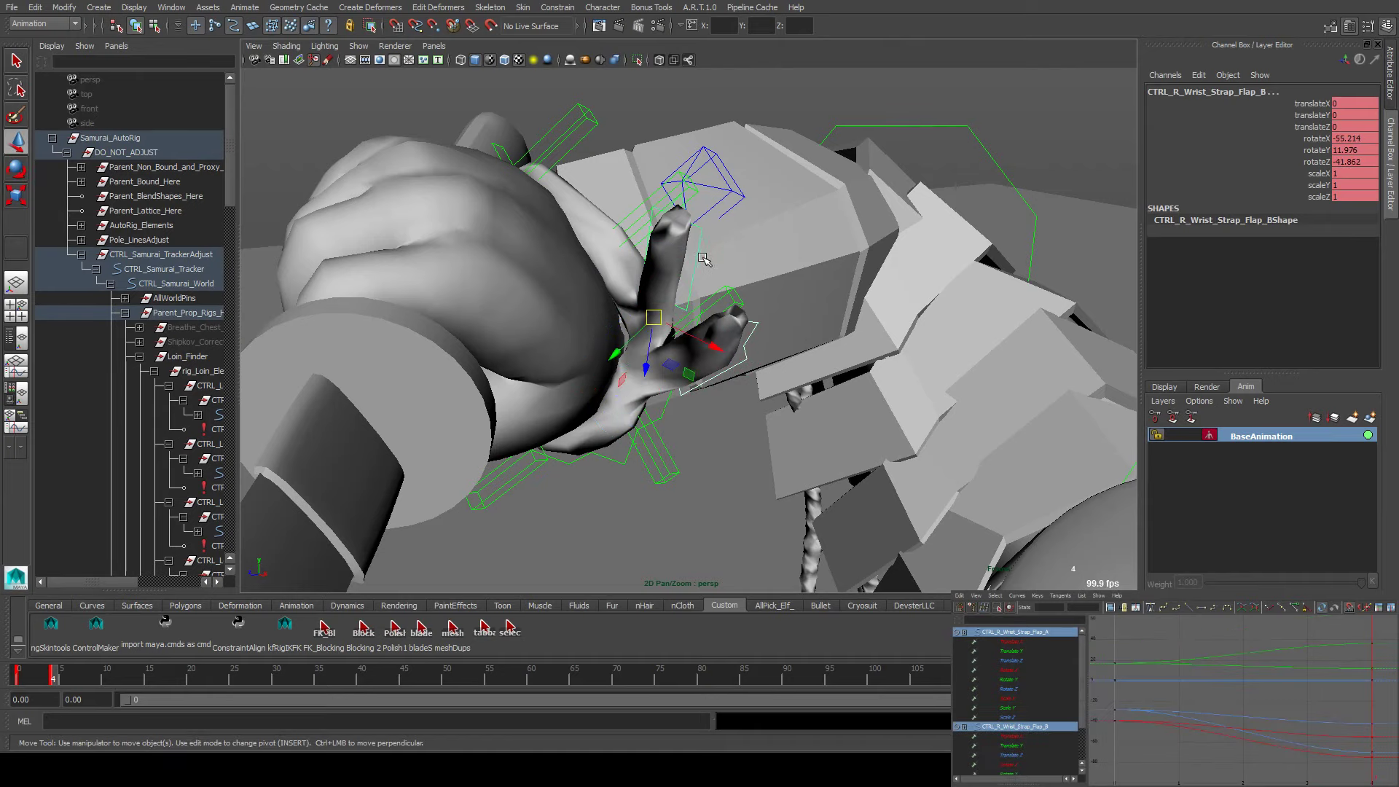
At frame 8, rotate both flaps to about X -128, Y -49, Z 35 and move Flap_B to about X -0.053, Y -0.109, Z 0.202
left_click_drag(729, 320, 642, 372, "alt")
key("f")
key("e")
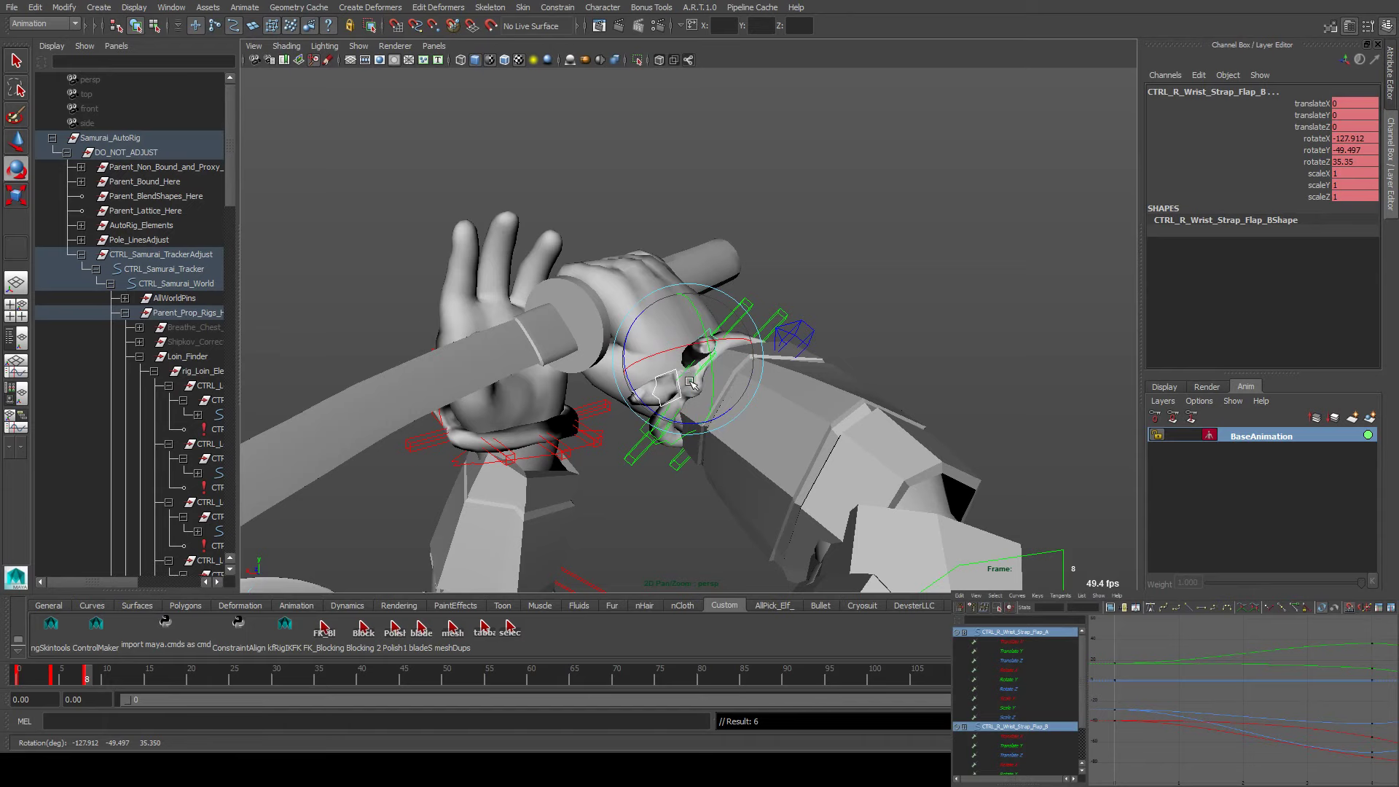
mouse_move(690, 382)
left_mouse_down("alt")
mouse_move(961, 427)
mouse_move(697, 349)
mouse_move(697, 360)
left_mouse_up("alt")
key("w")
At frame 12, rotate the flaps against the forearm, with Flap_B at about X -111, Y -76
key("alt+v")
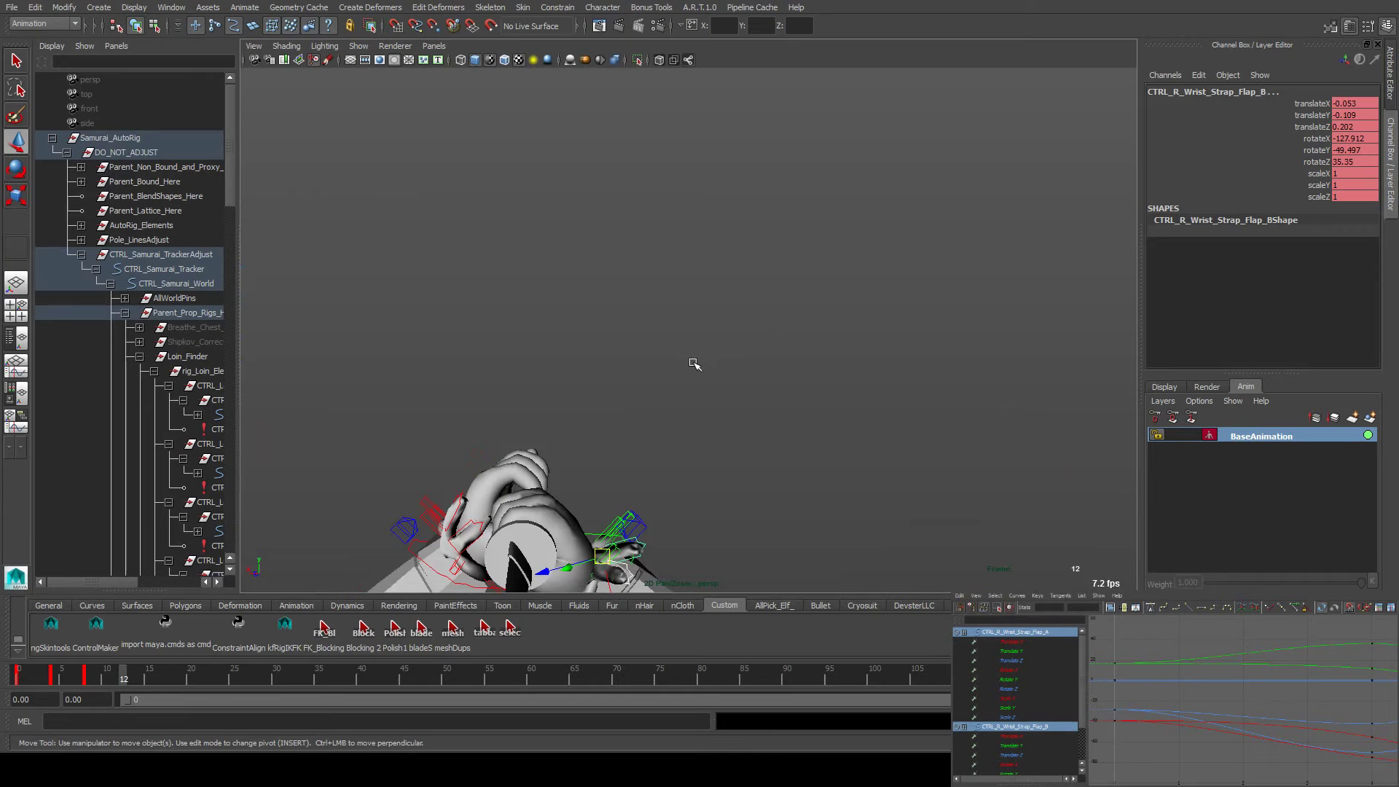
left_click_drag(731, 380, 647, 384, "alt")
key("e")
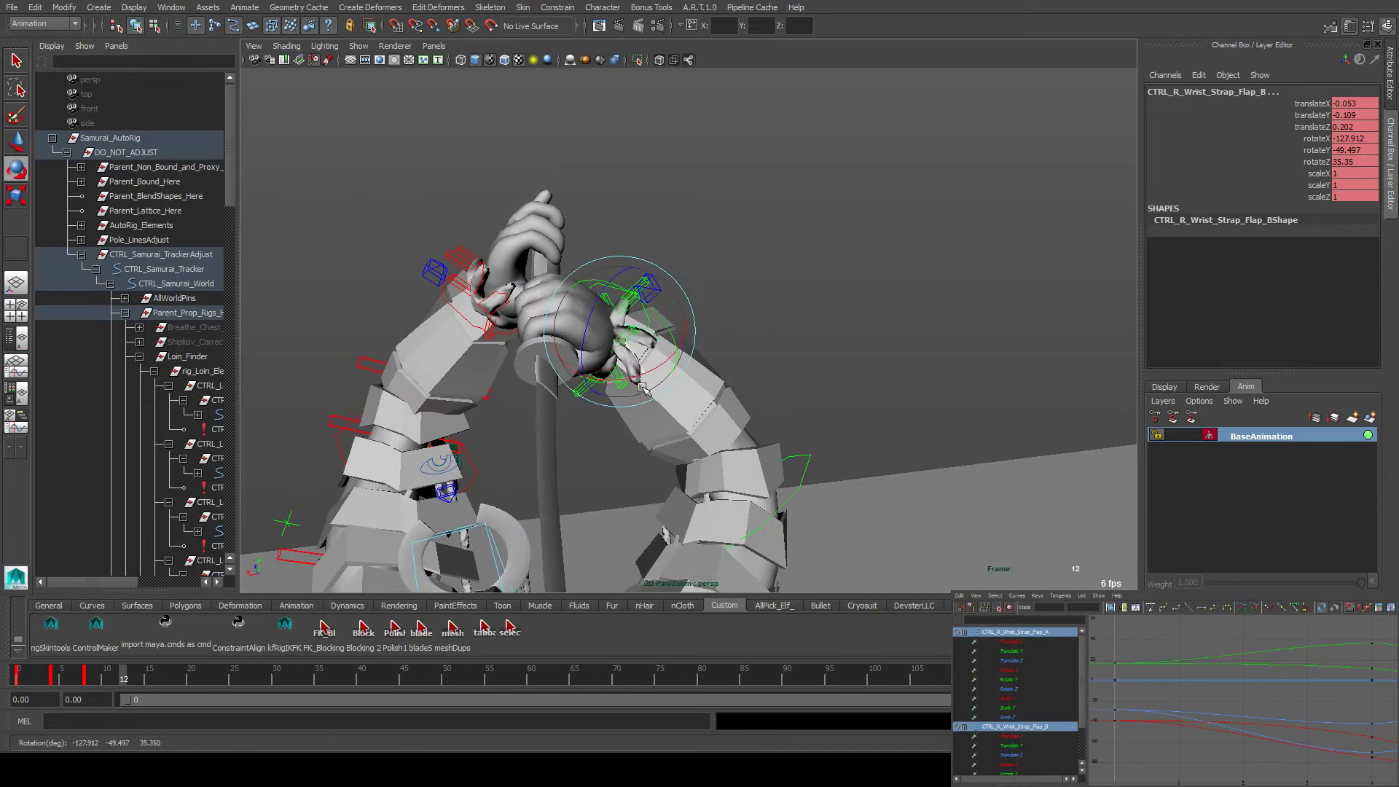
left_click(644, 333)
key("w")
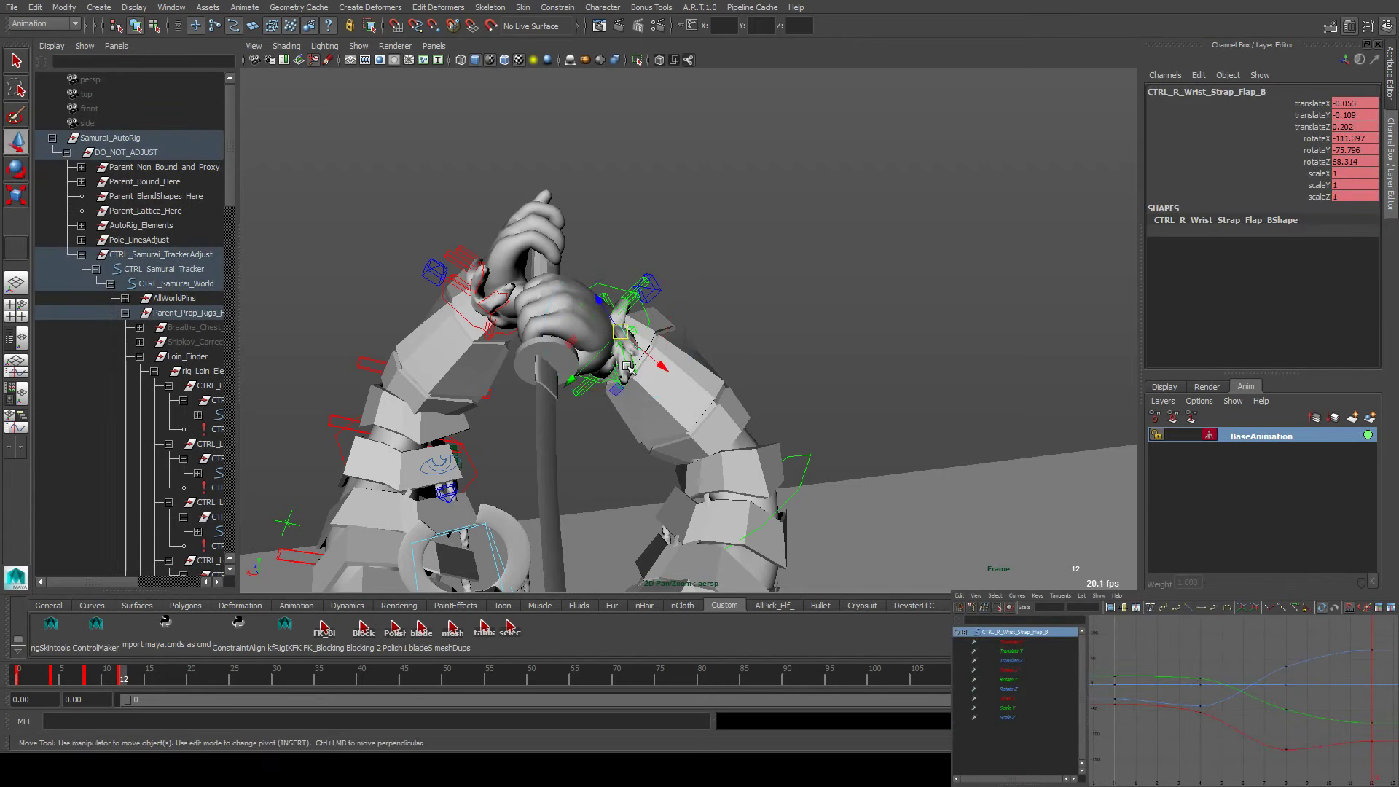
left_click(610, 373, "shift")
Advance both flap controls to frame 16 and rotate them there to about X -94, Y -51, Z 42
left_click_drag(611, 373, 700, 358, "alt")
right_click_drag(700, 358, 491, 396, "alt")
key("alt+period")
key("alt+period")
key("alt+period")
key("alt+period")
key("f")
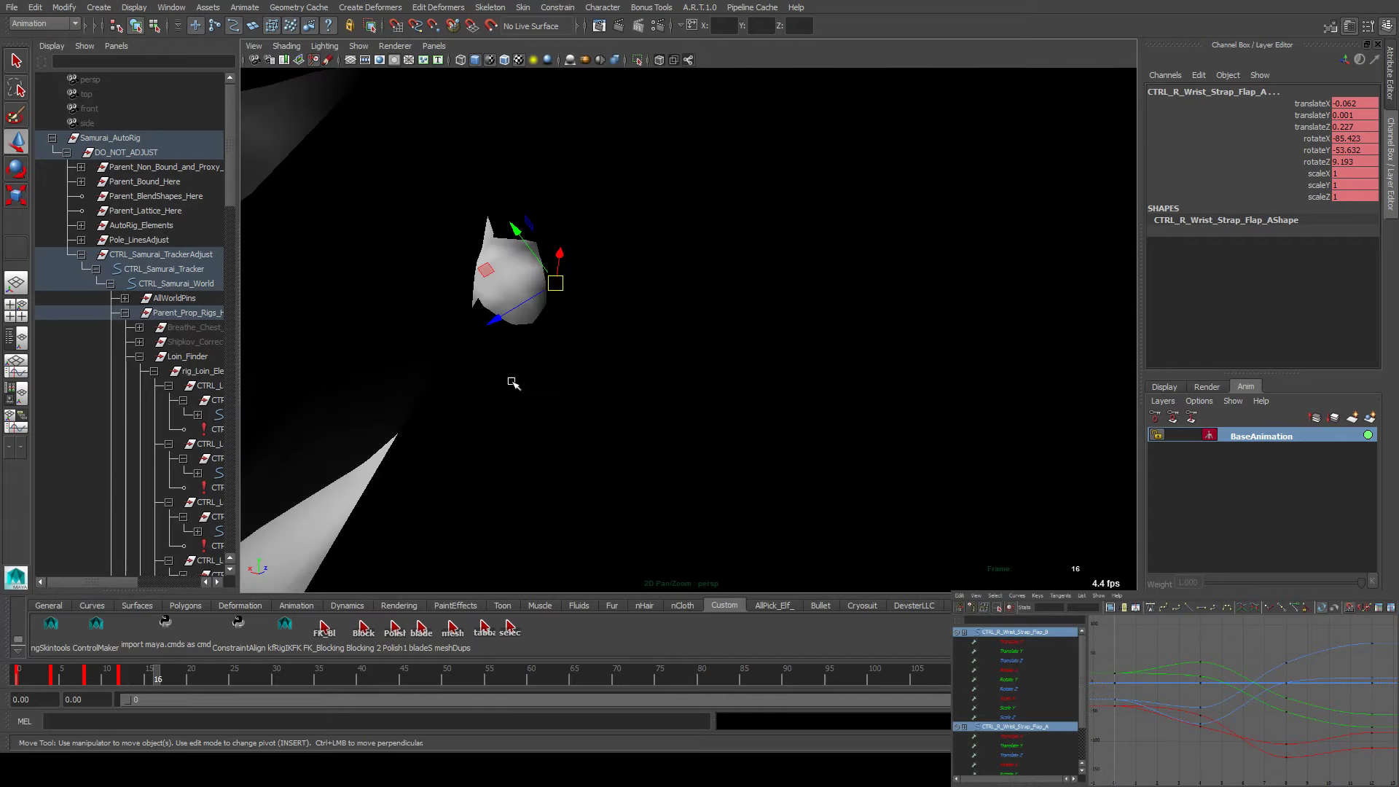
left_click_drag(730, 411, 646, 388, "alt")
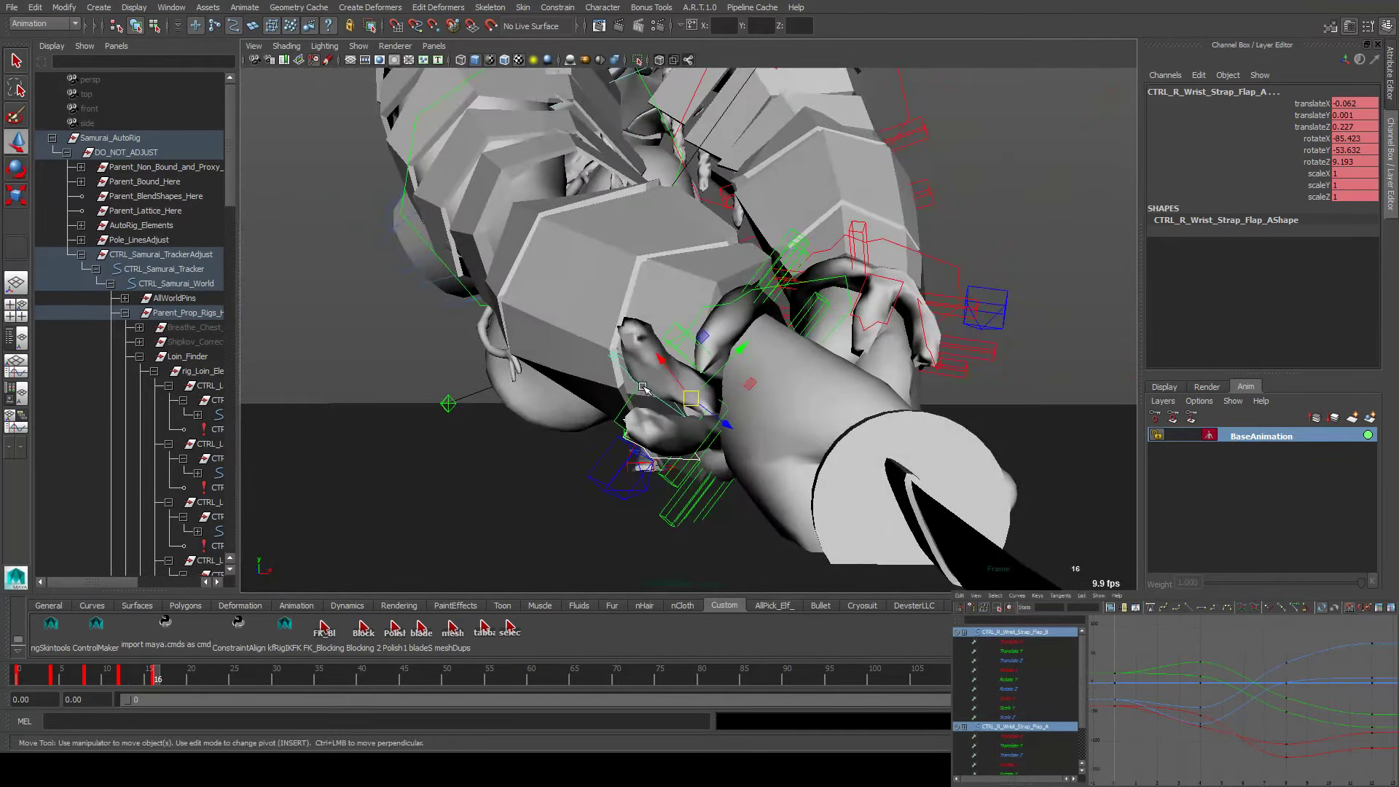
key("alt+comma")
key("alt+period")
key("e")
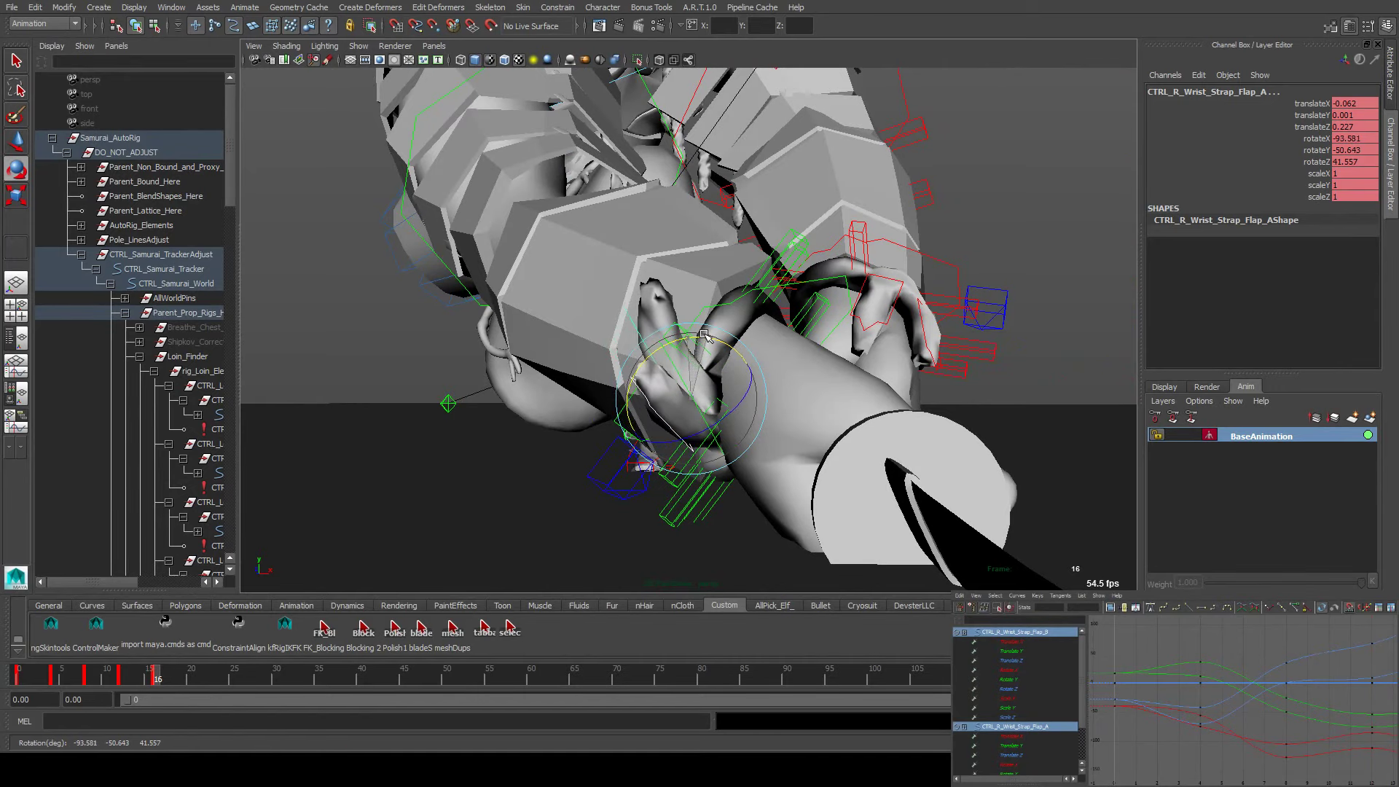
At frame 20, rotate both flaps over the back of the hand to about X -7, Y 17, Z -45
key("alt+period")
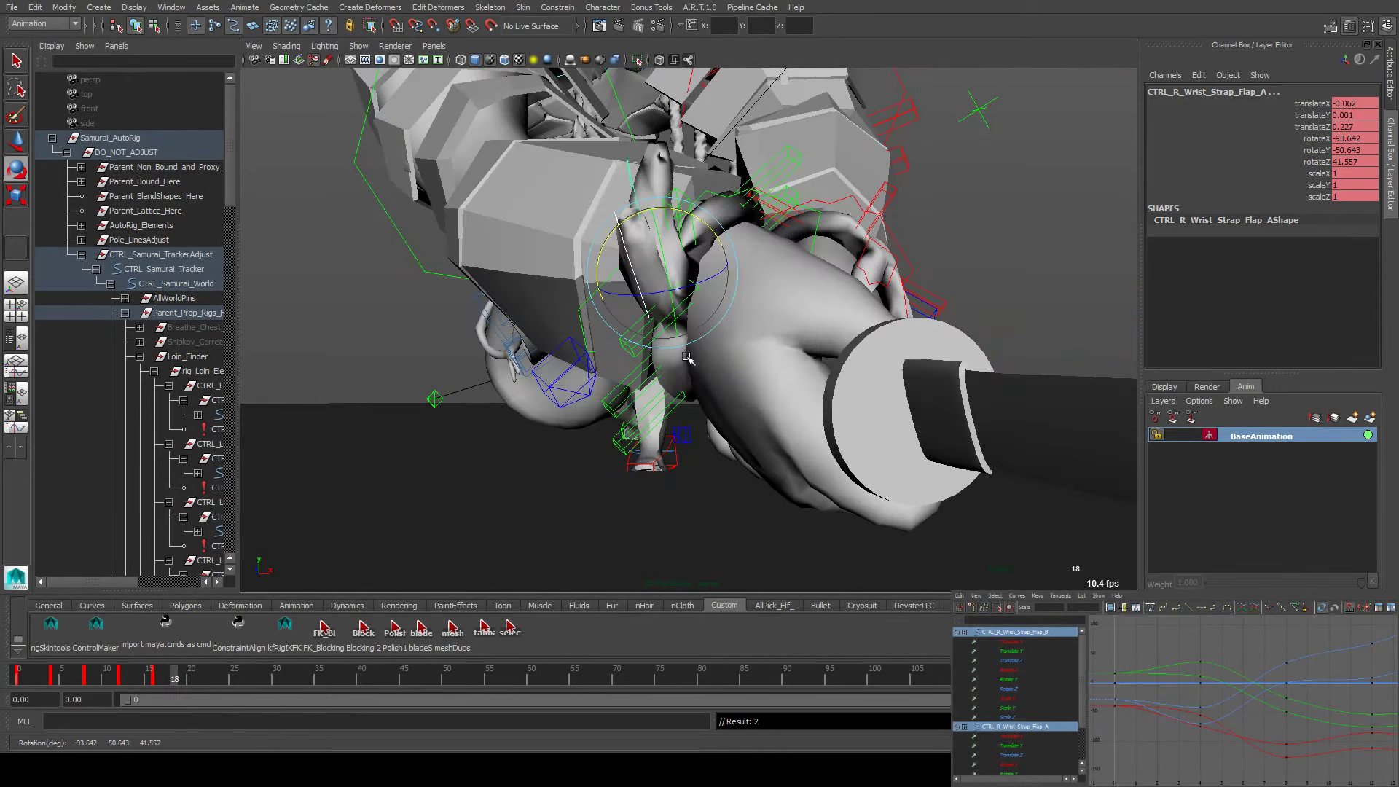
key("alt+period")
key("alt+period")
left_click_drag(672, 342, 661, 436, "alt")
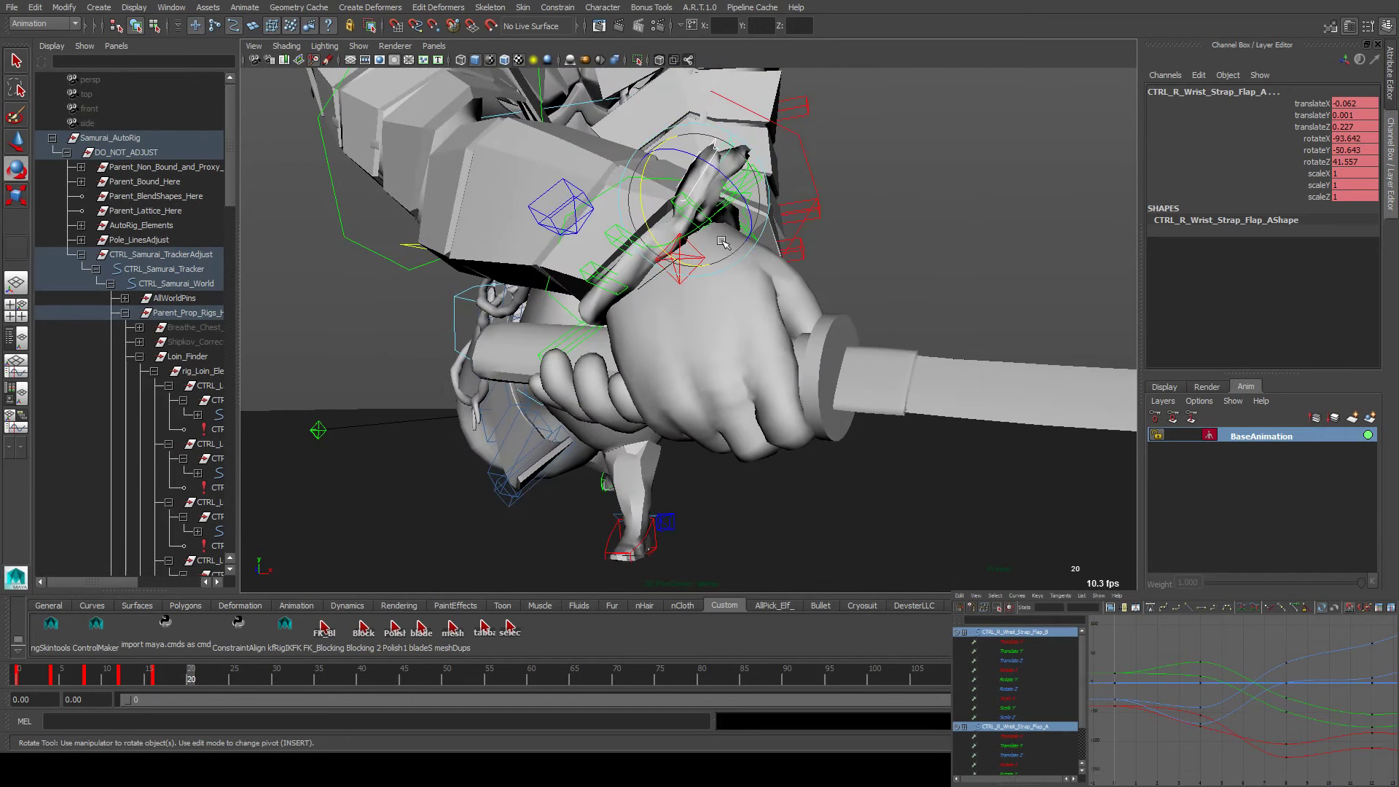
left_click_drag(722, 243, 681, 255)
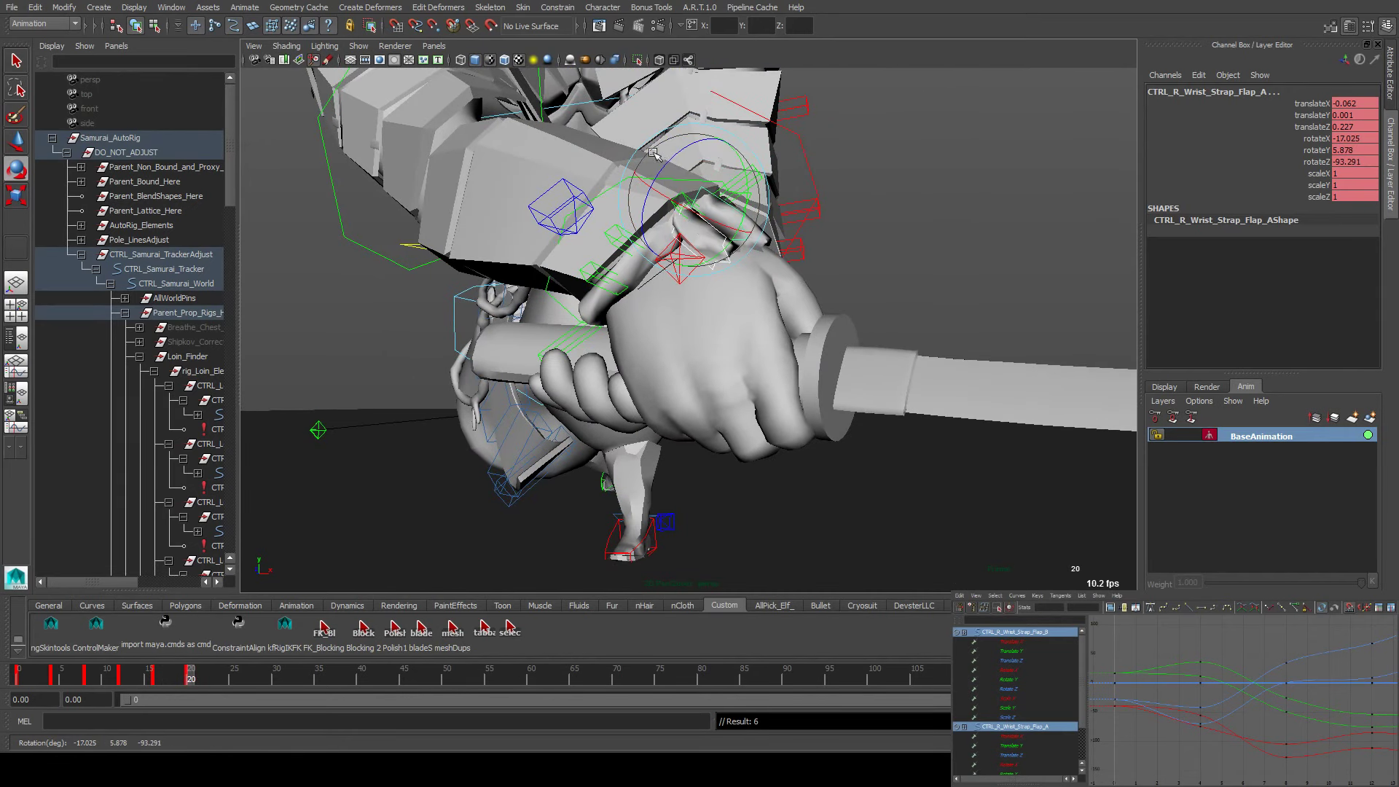
left_click_drag(654, 153, 705, 152)
right_click_drag(705, 151, 631, 444)
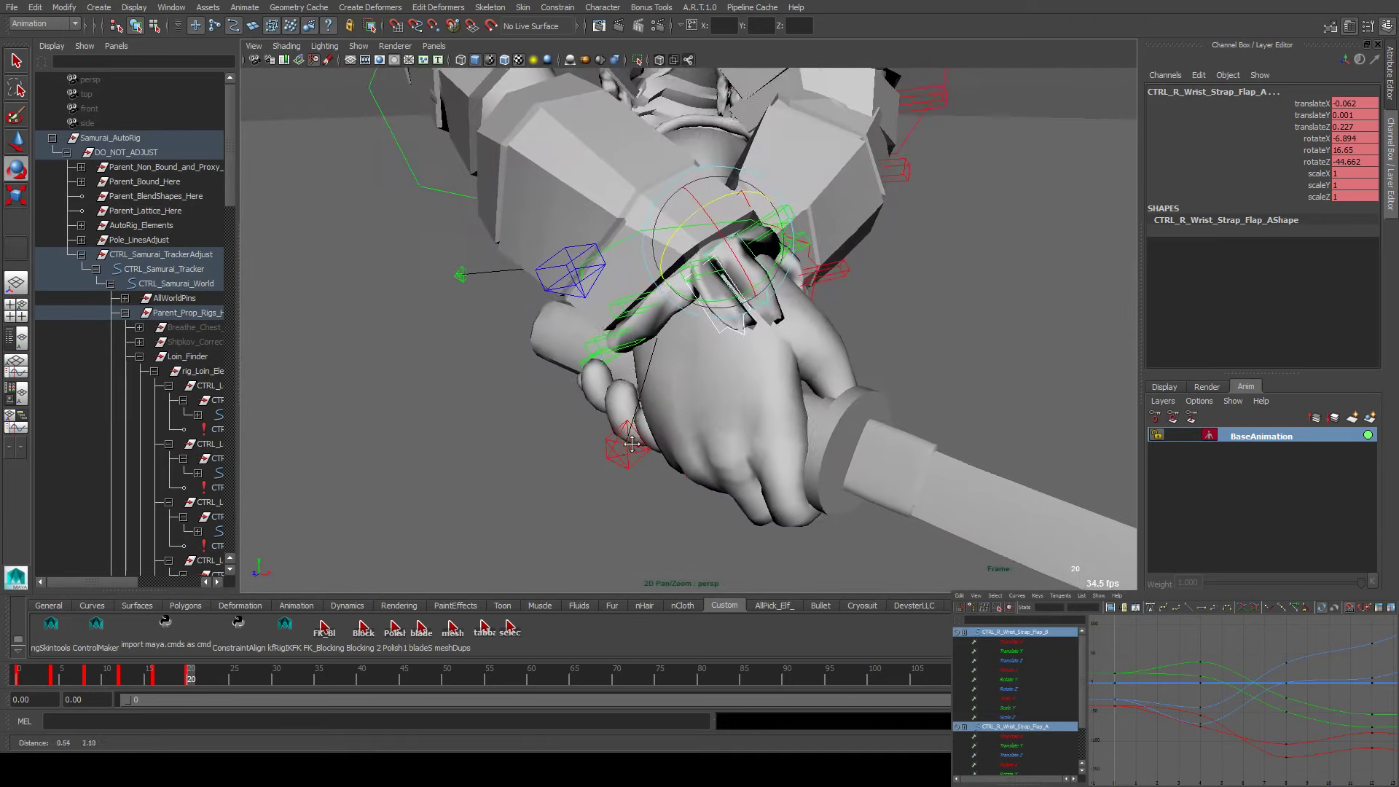
Return to frame 14 and rotate both flaps to about X -72, Y -52, Z 6
key("comma")
key("alt+period")
key("alt+period")
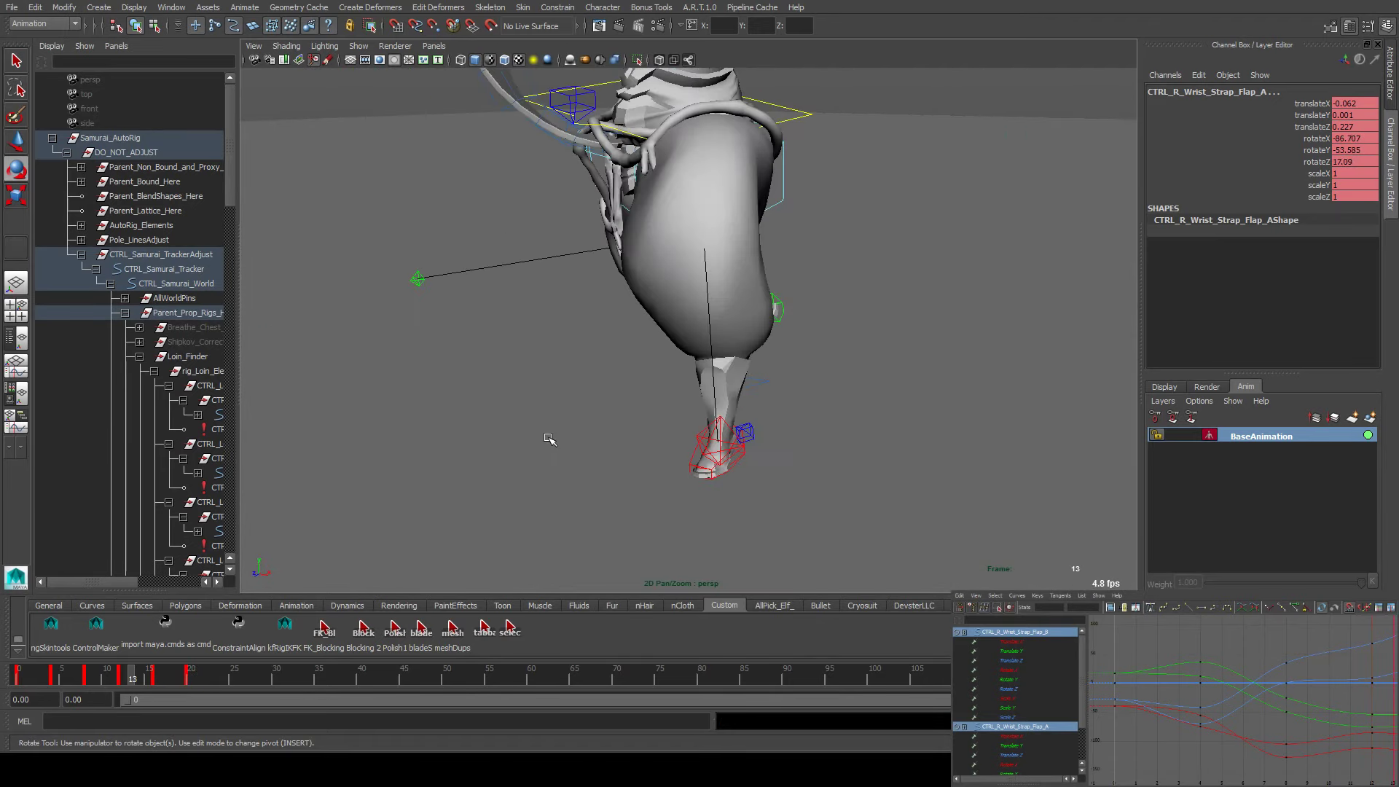
left_click_drag(535, 413, 670, 321, "alt")
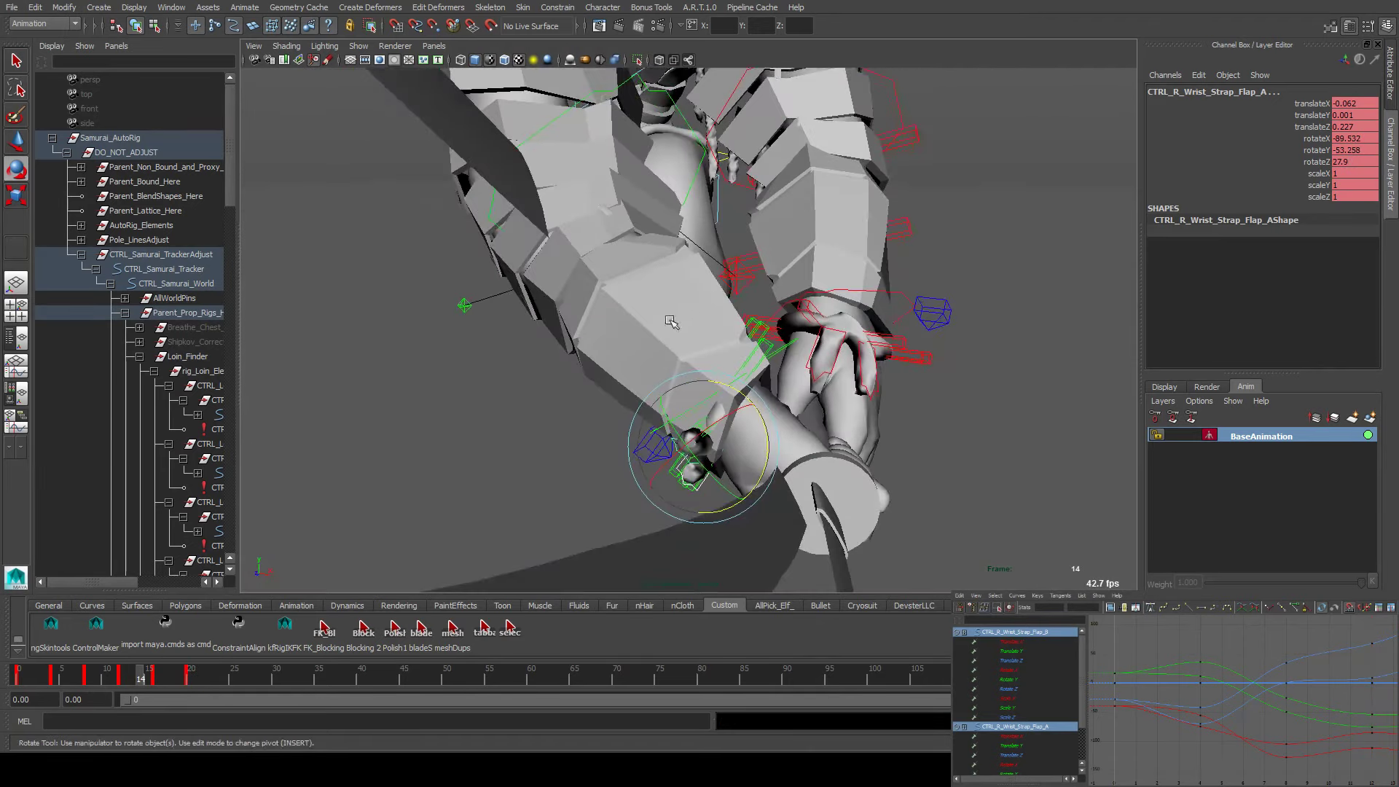
left_click_drag(430, 475, 707, 393, "alt")
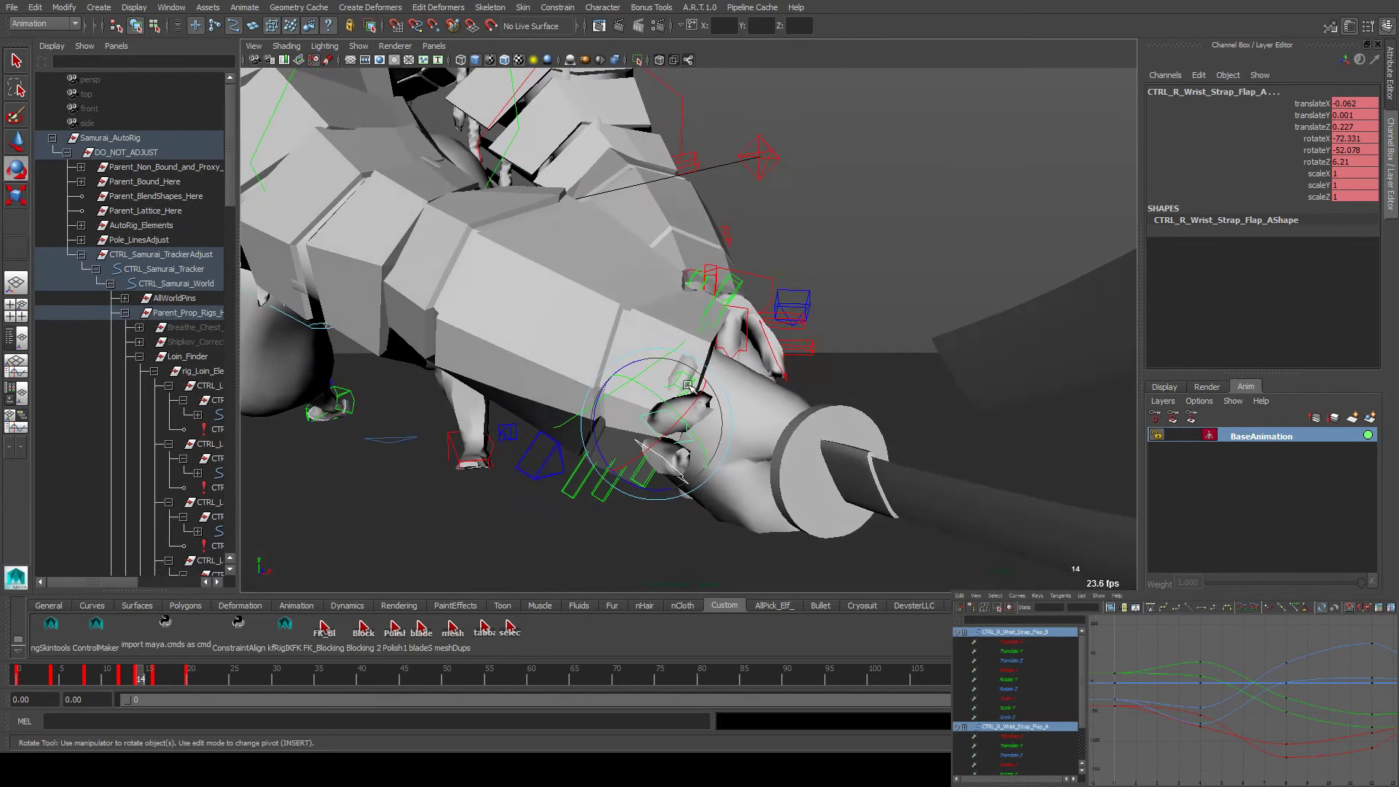
At frame 14, reposition Crv_5, Crv_4 and Crv_6 to pull the strap out of the arm guard onto the wrist
left_click(688, 387)
key("w")
left_click_drag(665, 325, 685, 327)
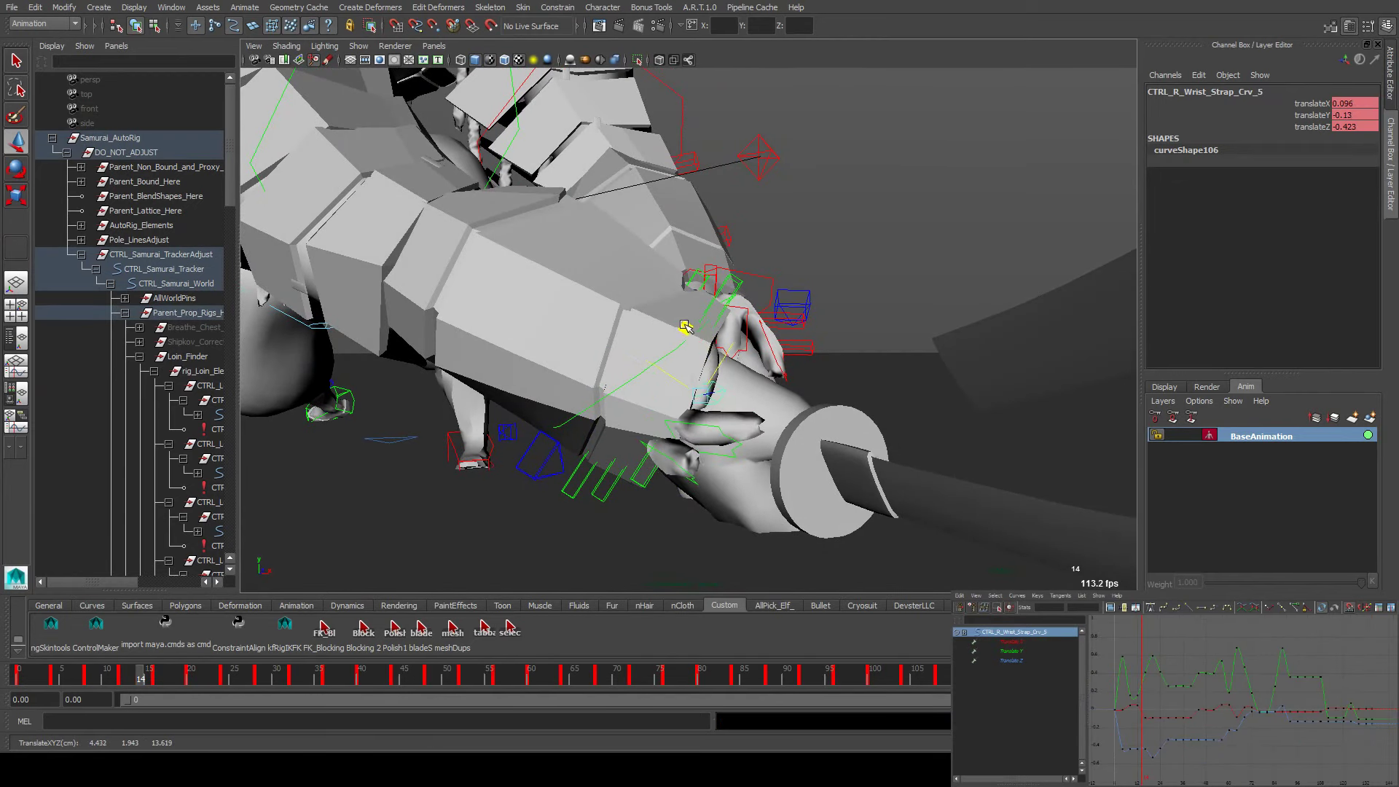
left_click(698, 270)
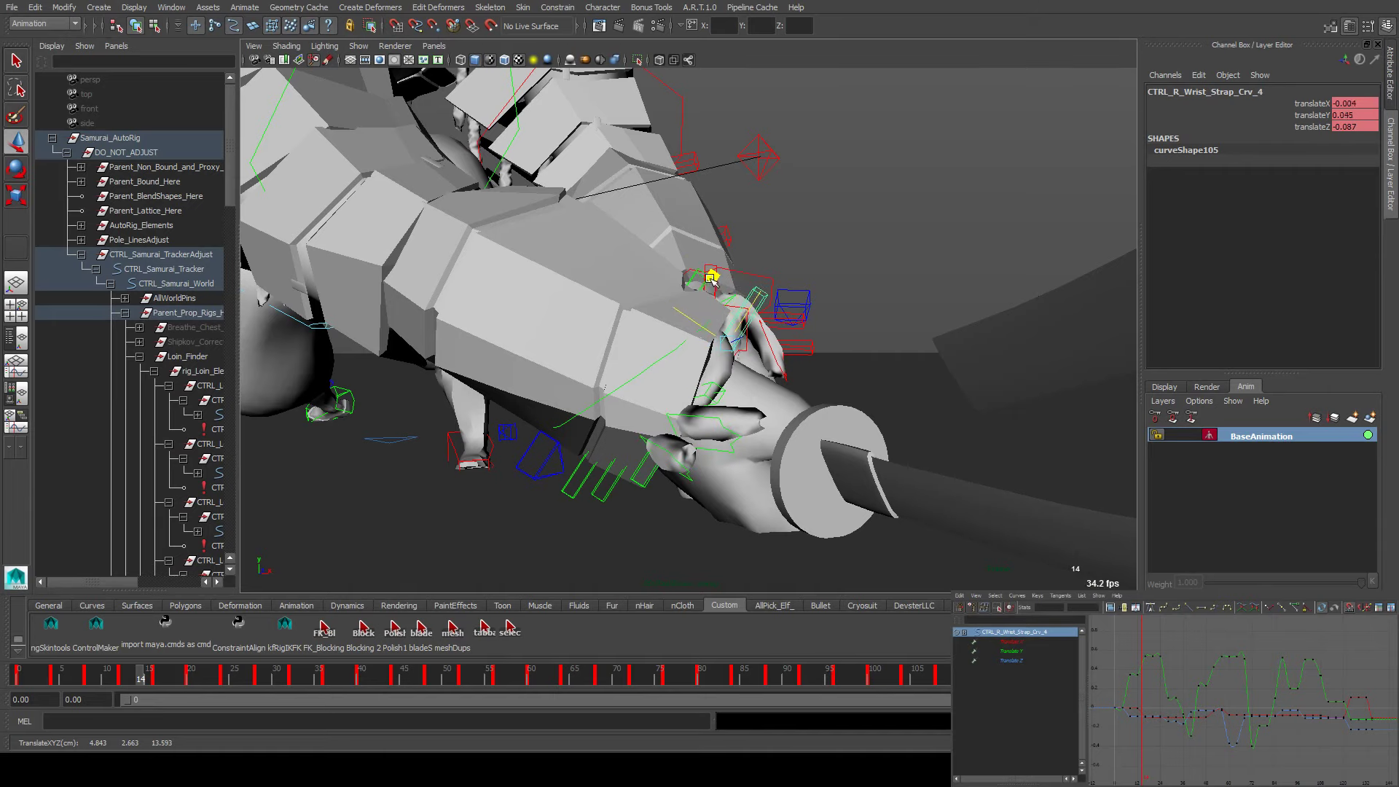
left_click(638, 472)
left_click_drag(660, 357, 674, 374)
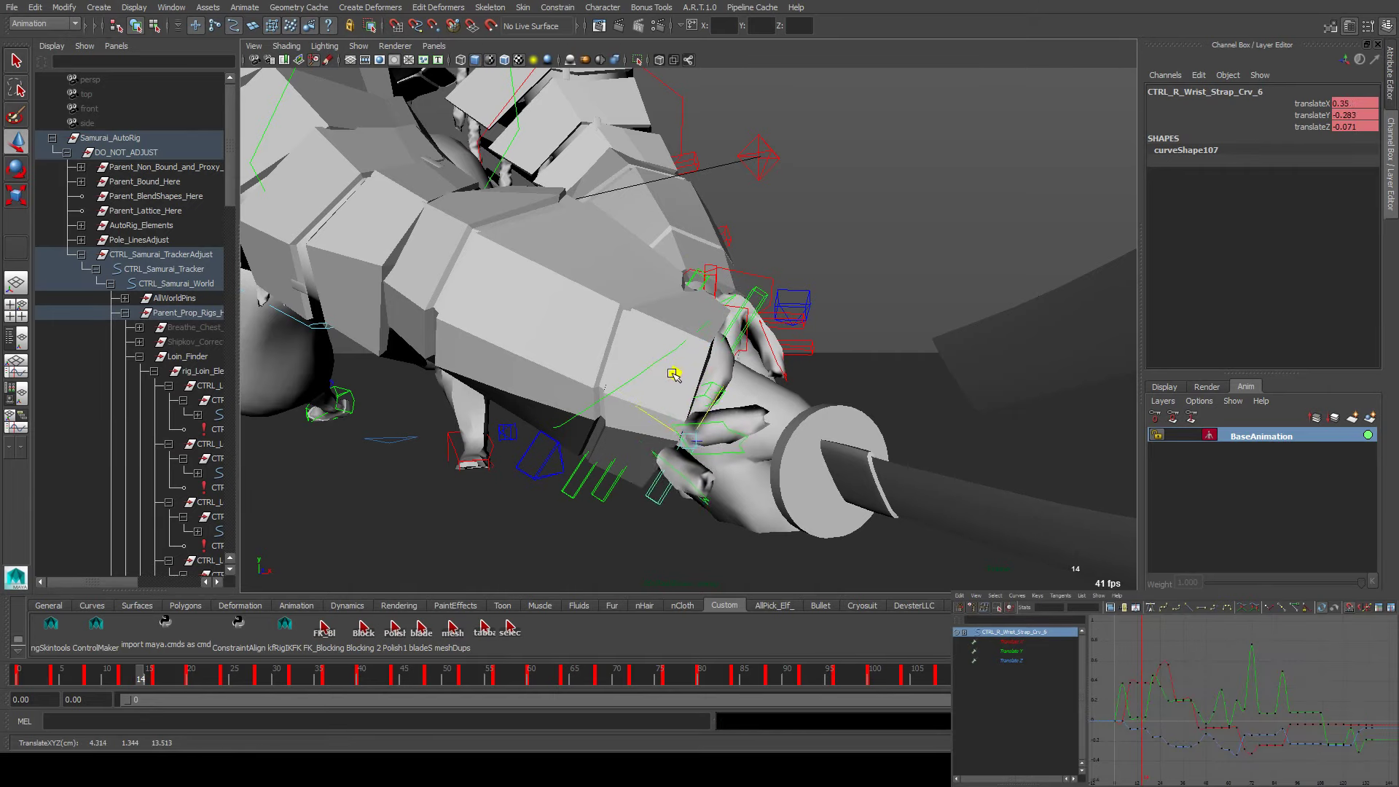
At frame 14, move Crv_7 to about X 0.13, Y -0.10, Z 0.02 and Crv_0 to about X -0.47, Y -0.31, Z 0.52
left_click(597, 490)
left_click(626, 496)
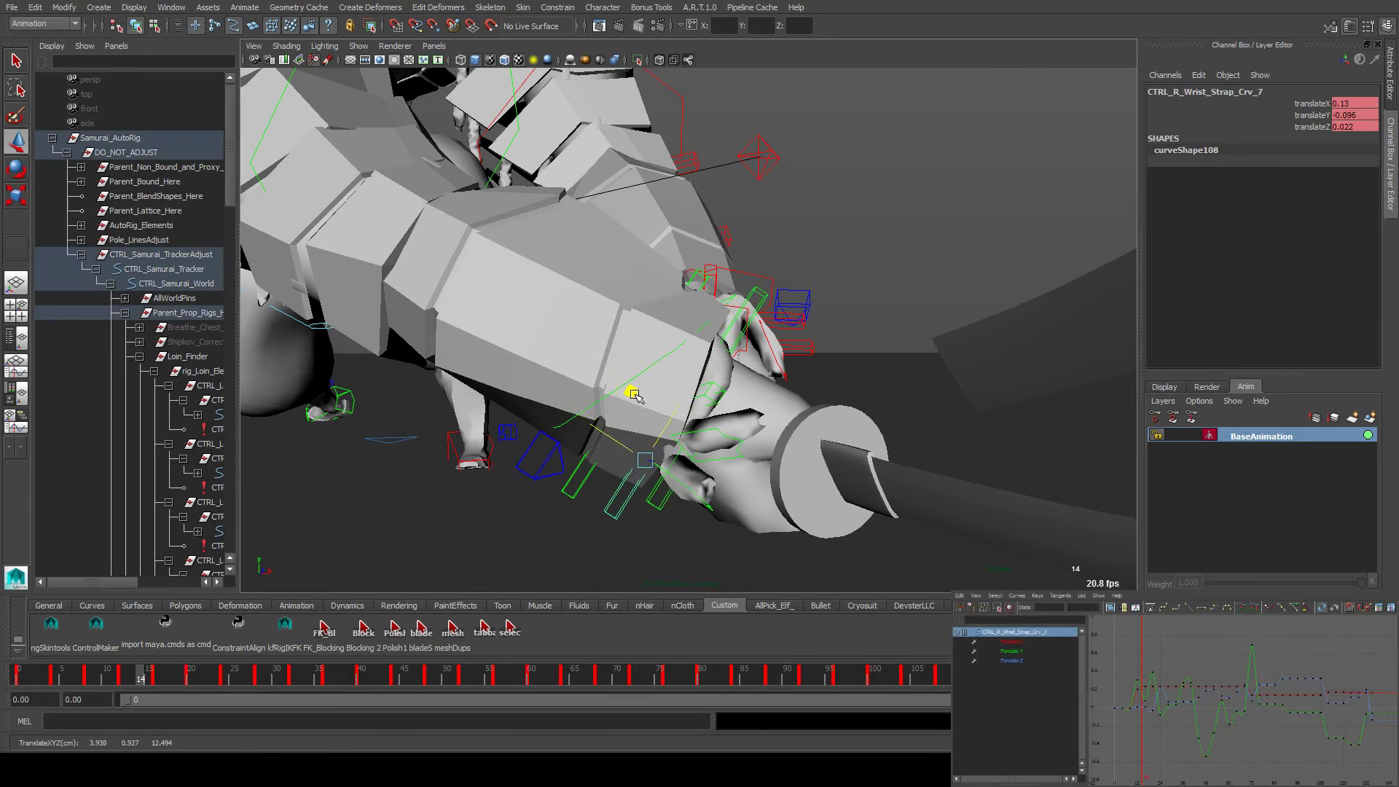
left_click(578, 503)
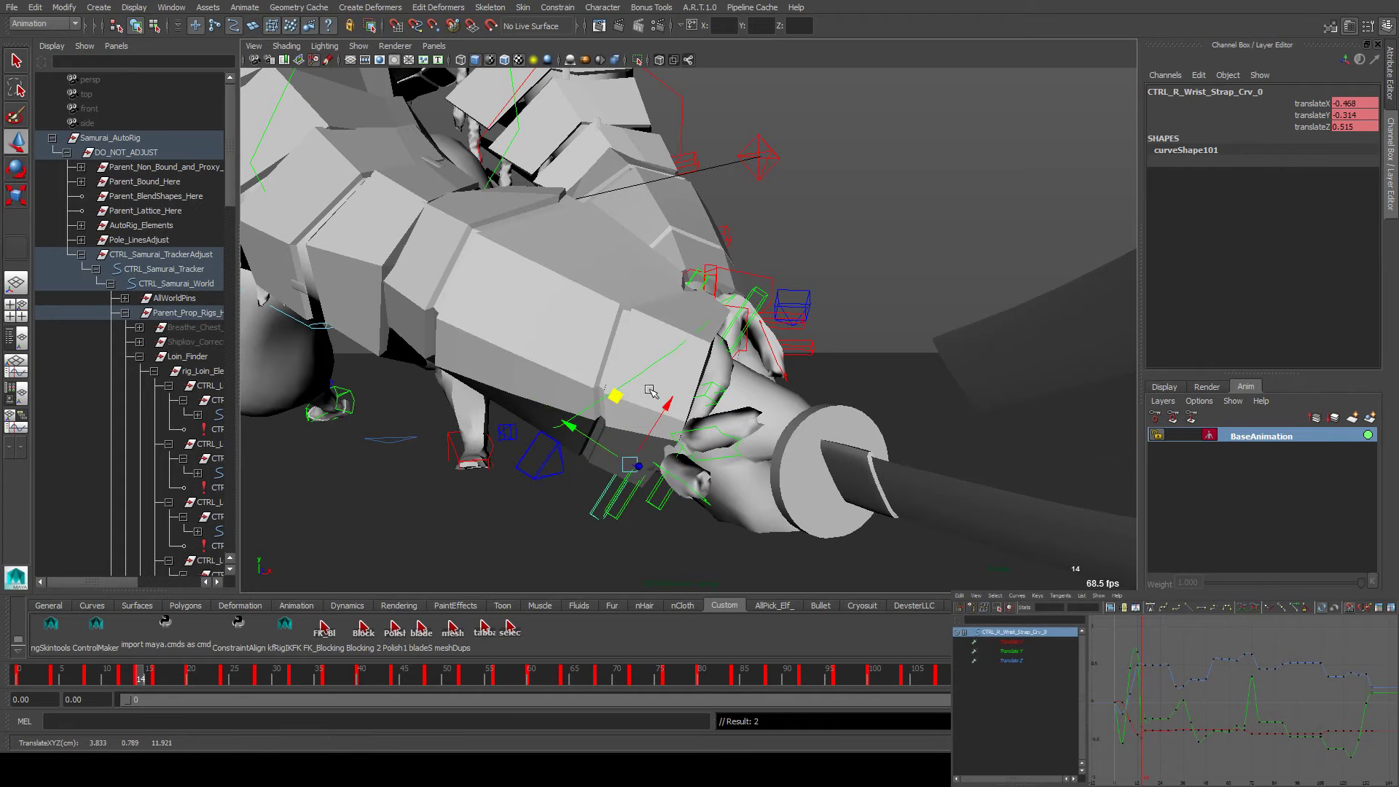
key("f")
left_click_drag(659, 378, 561, 365, "alt")
Lower Crv_3 to about Y -0.05, Z 0.12 and Crv_2 to about Y -0.36, Z 0.12 so the strap clears the arm guard
left_click(993, 276)
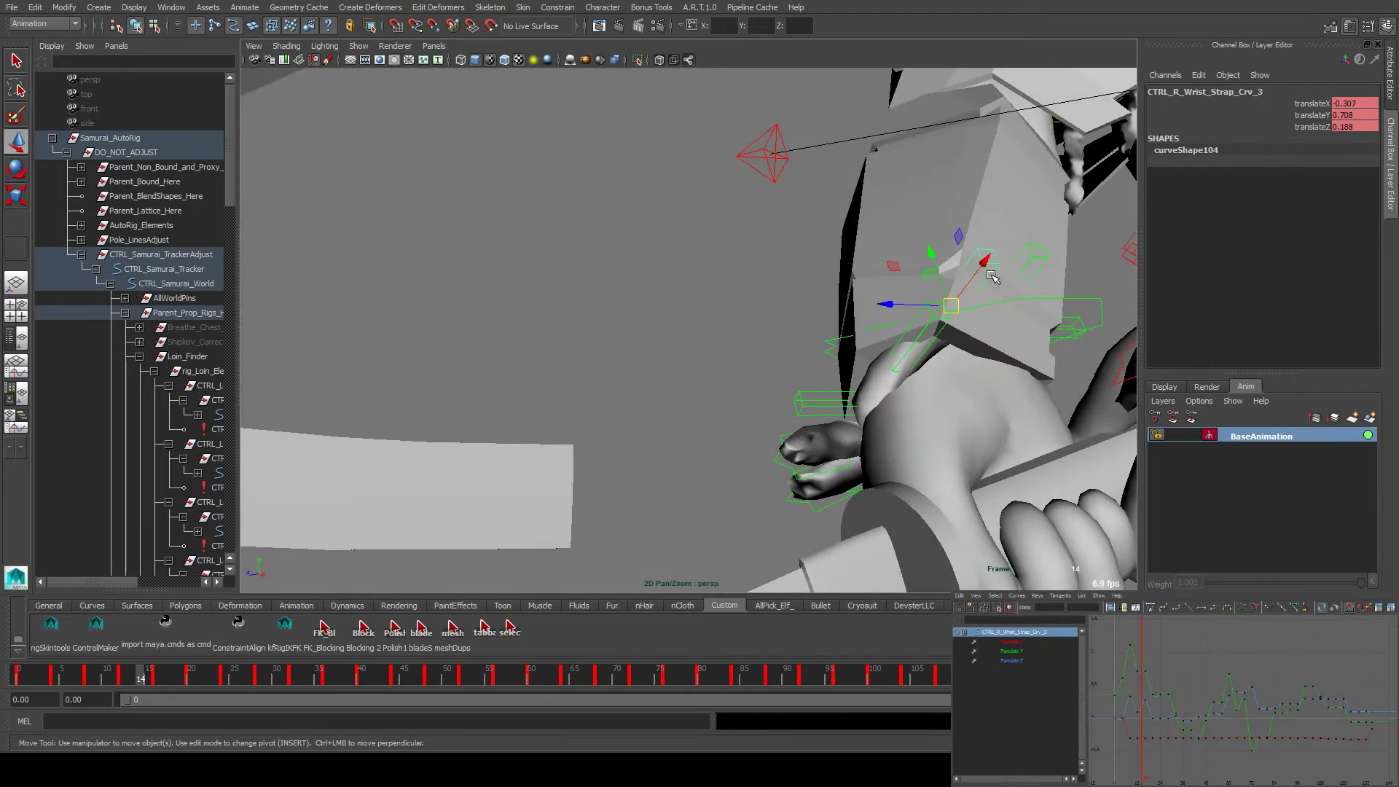
left_click_drag(993, 275, 783, 345, "alt")
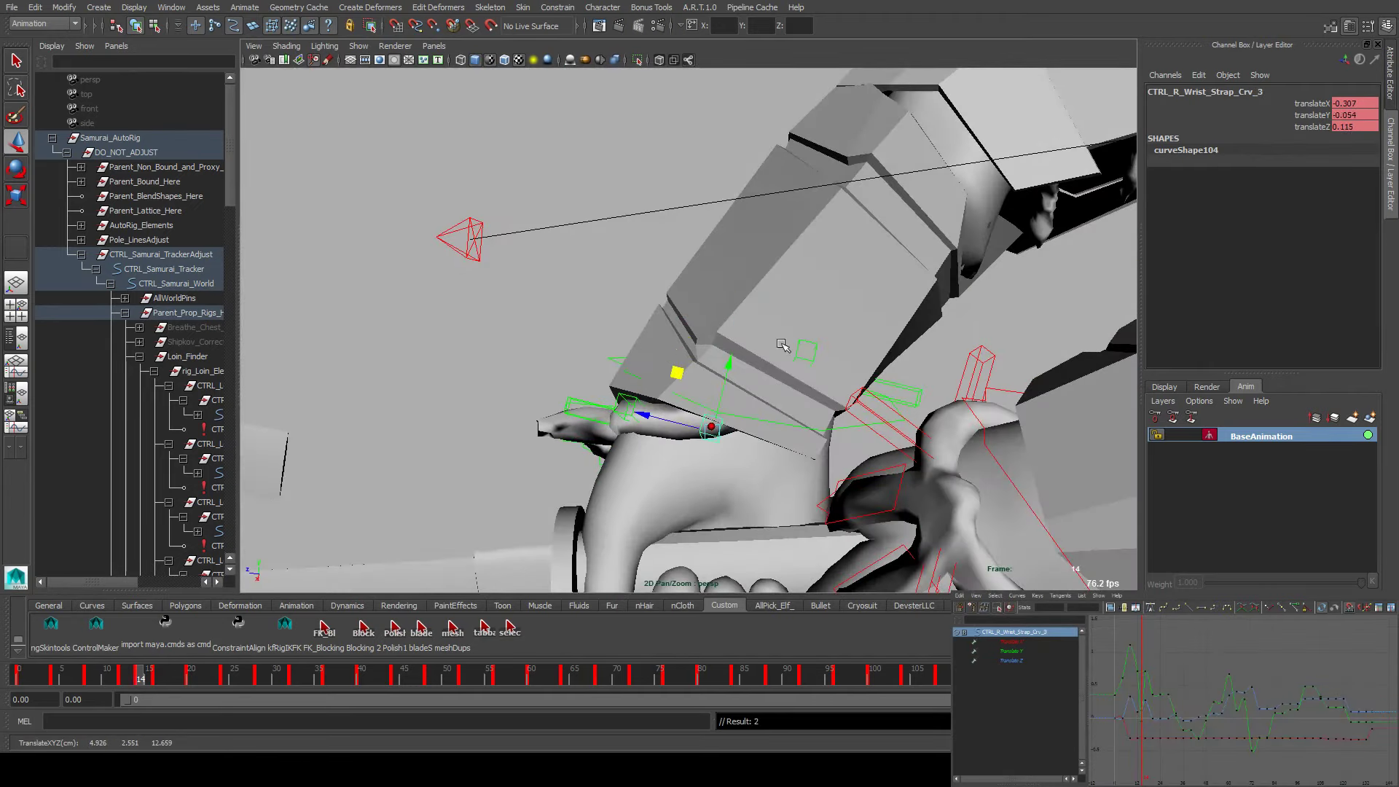
left_click(802, 348)
middle_click_drag(802, 348, 900, 379)
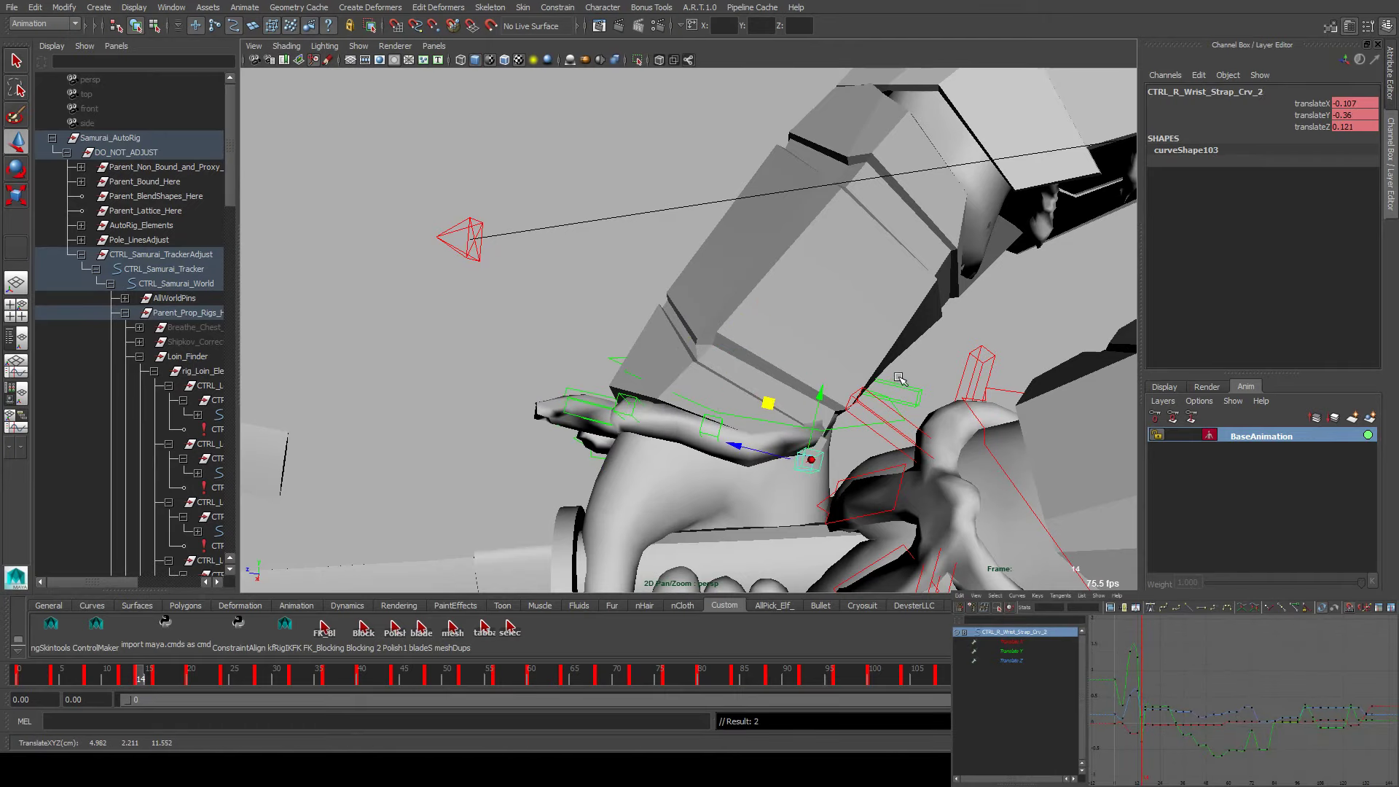
left_click(831, 326)
middle_click_drag(831, 326, 827, 390)
Refine Crv_6 beneath the flaps at frame 14 to about X 0.25, Y -0.38, Z -0.10
left_click_drag(827, 390, 604, 473, "alt")
left_click(652, 372)
left_click(626, 540)
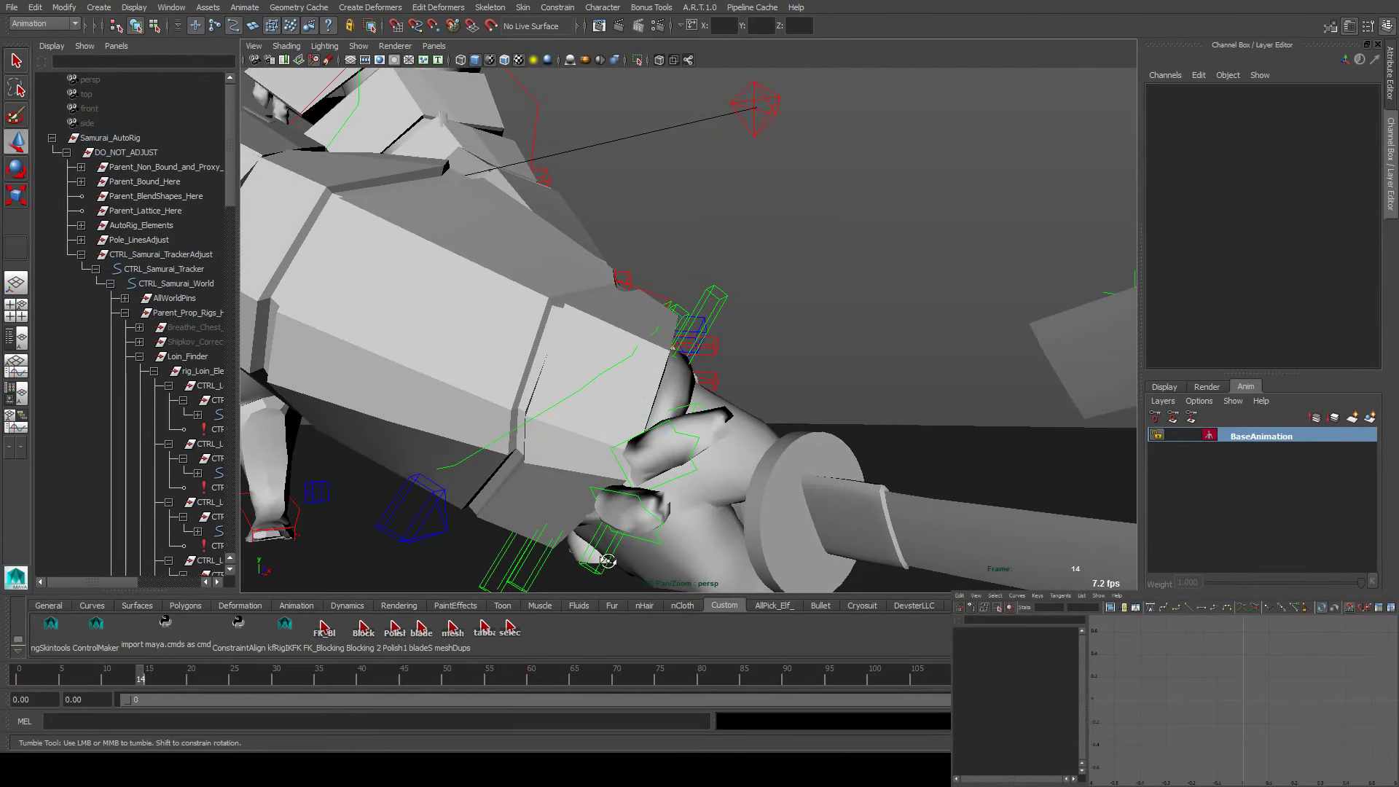
left_click(610, 558)
middle_click_drag(610, 558, 999, 372, "alt")
mouse_move(986, 343)
right_mouse_down("alt")
mouse_move(874, 379)
mouse_move(775, 384)
right_mouse_up("alt")
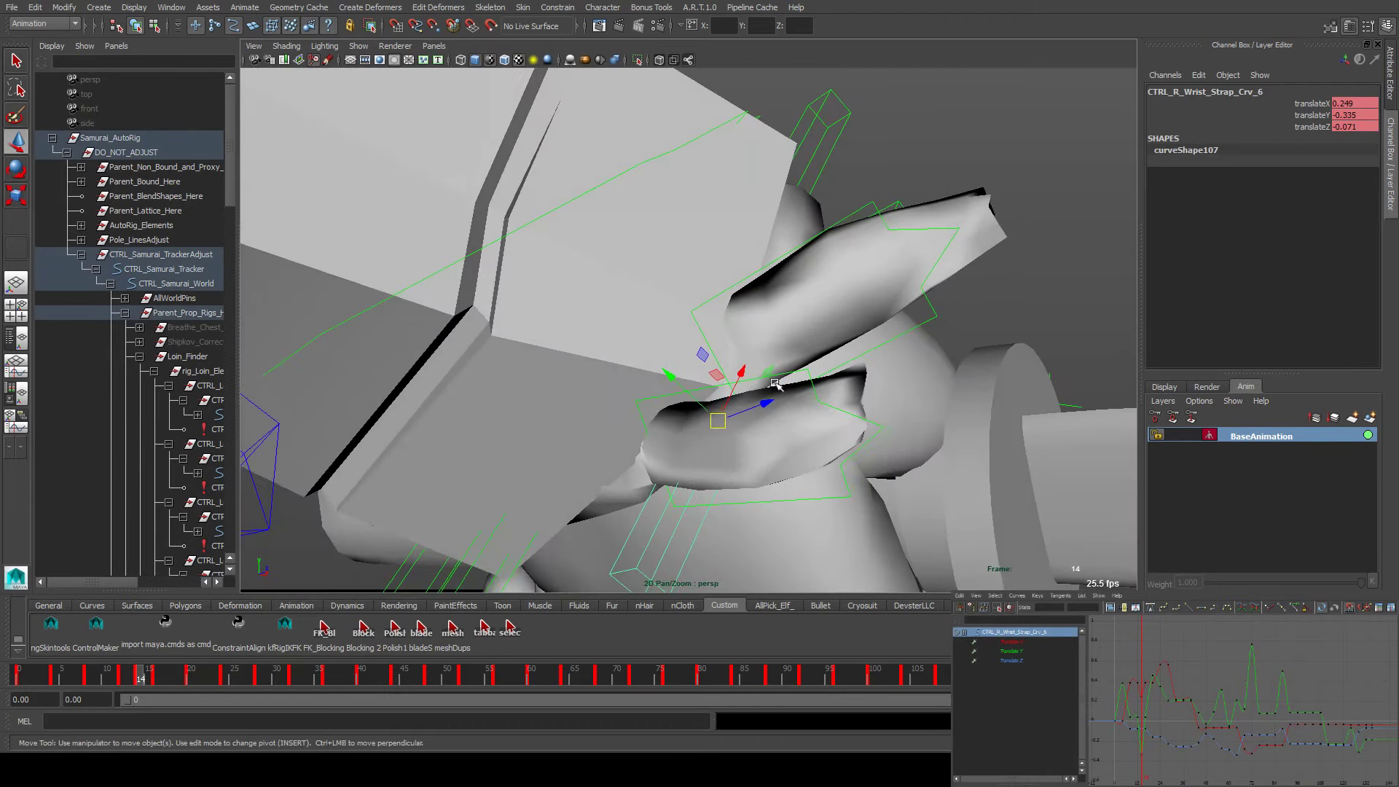
mouse_move(717, 379)
left_mouse_down()
mouse_move(734, 404)
mouse_move(727, 375)
mouse_move(765, 365)
left_mouse_up()
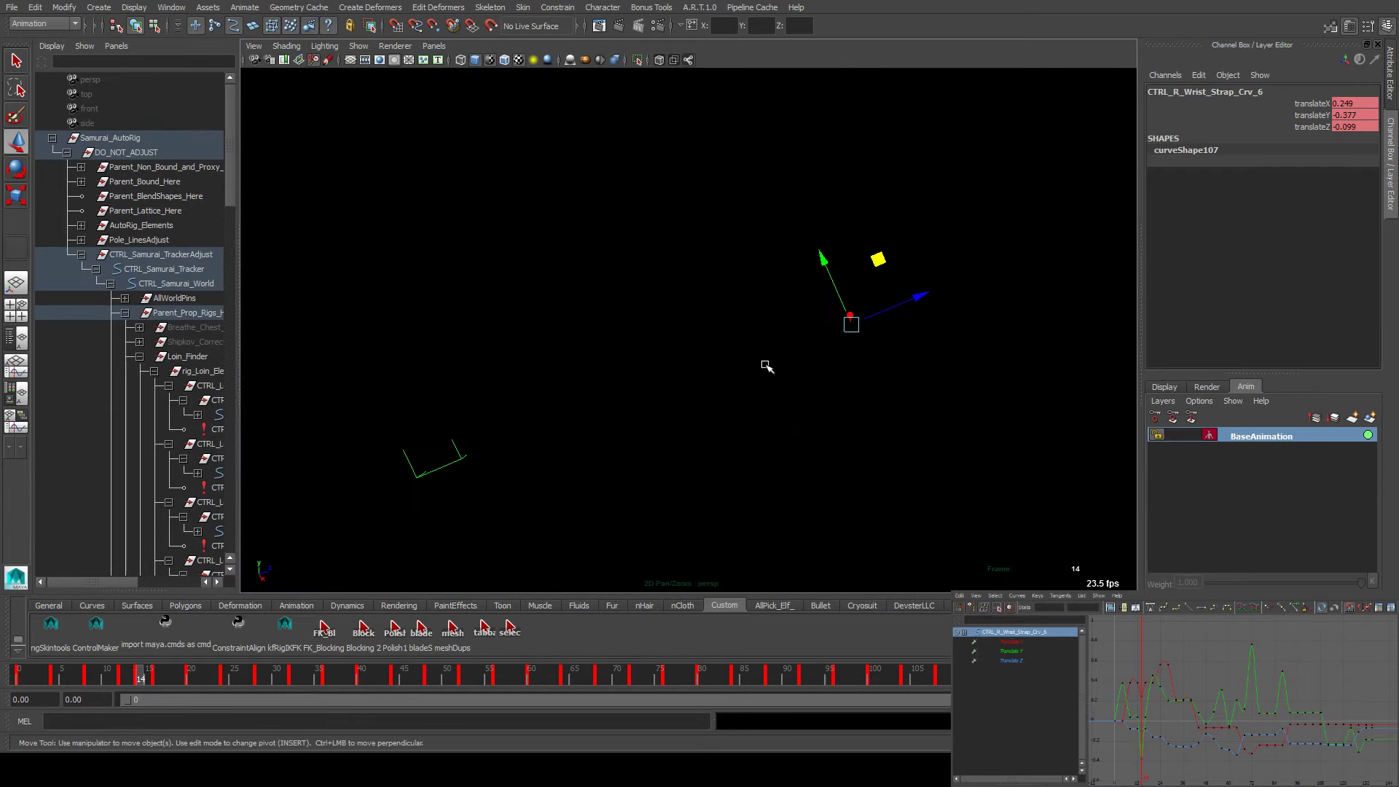
right_click_drag(765, 365, 714, 335, "alt")
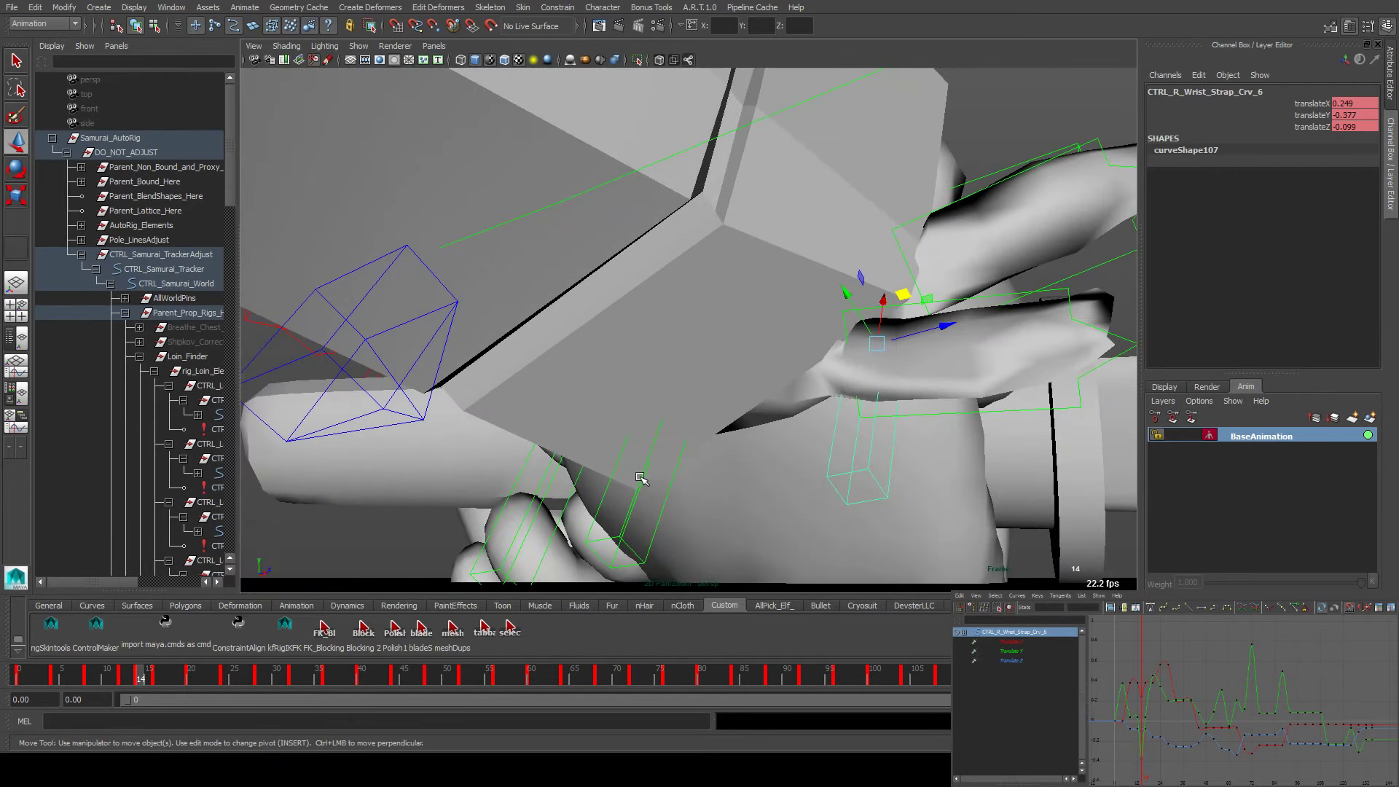
Reposition Crv_1 on the far side of the wrist to about X 0, Y -0.21, Z 0.16
left_click_drag(660, 391, 878, 482)
left_click(907, 459)
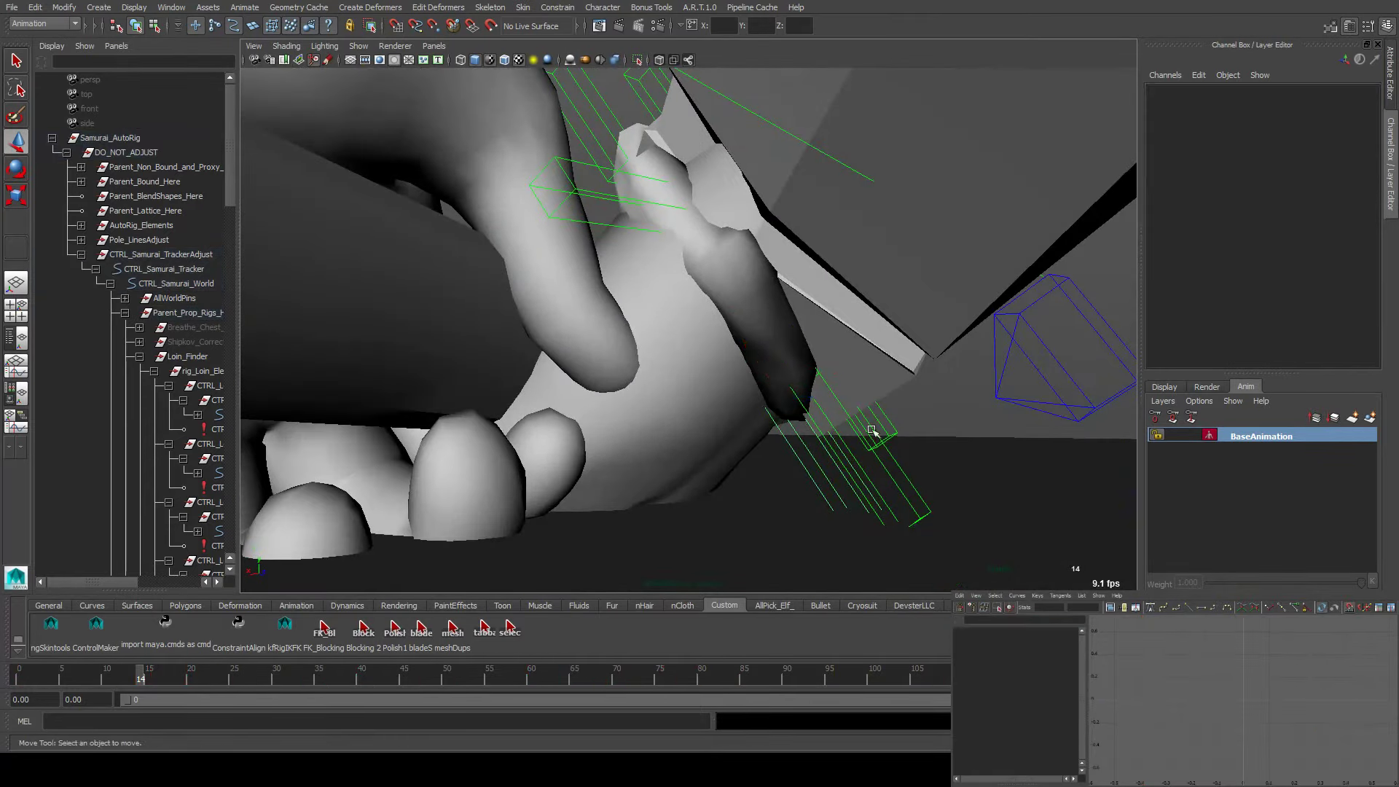
left_click(826, 347)
left_click_drag(807, 325, 585, 355)
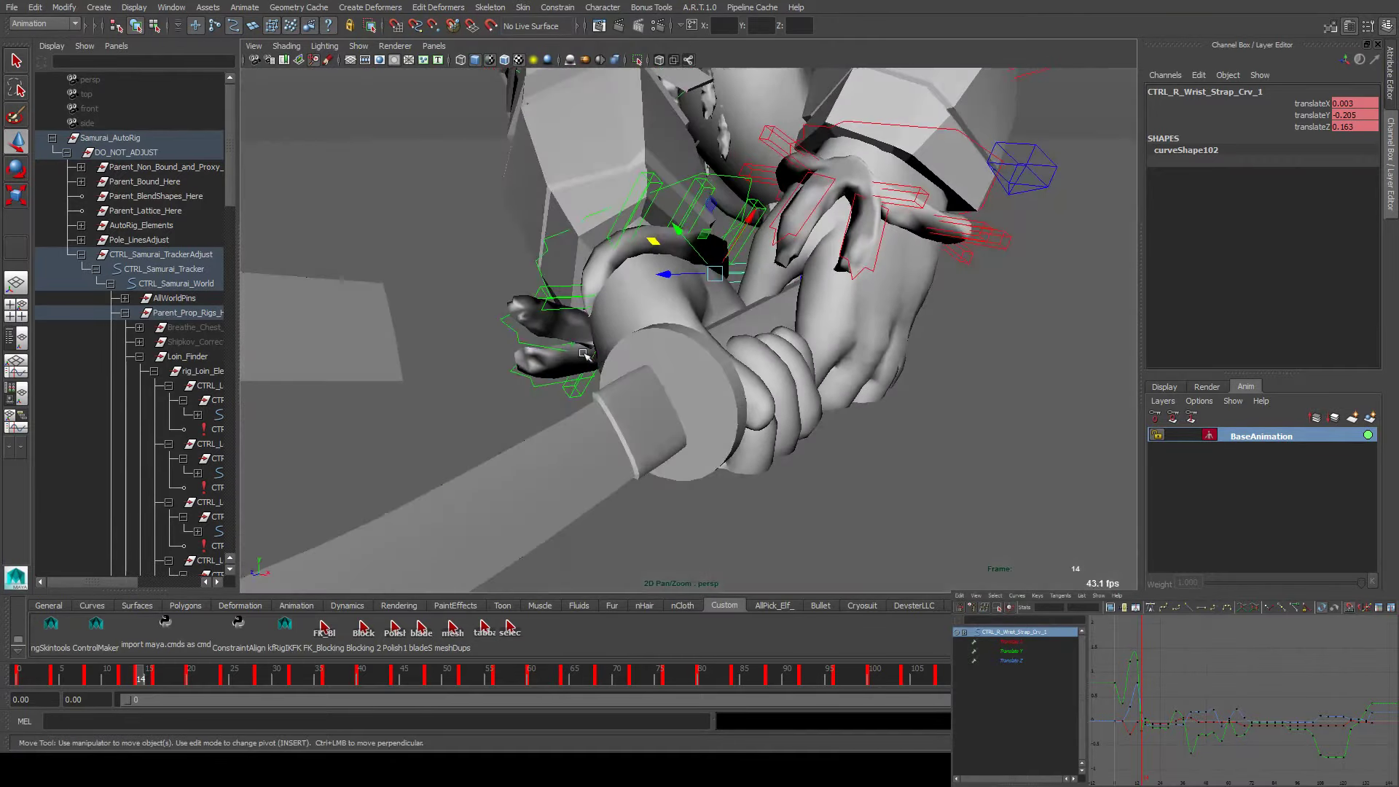
Select both flap controls and rotate them at frame 16, Flap_B to about X -35, Y 27, Z -22
left_click_drag(503, 385, 504, 387)
key("f")
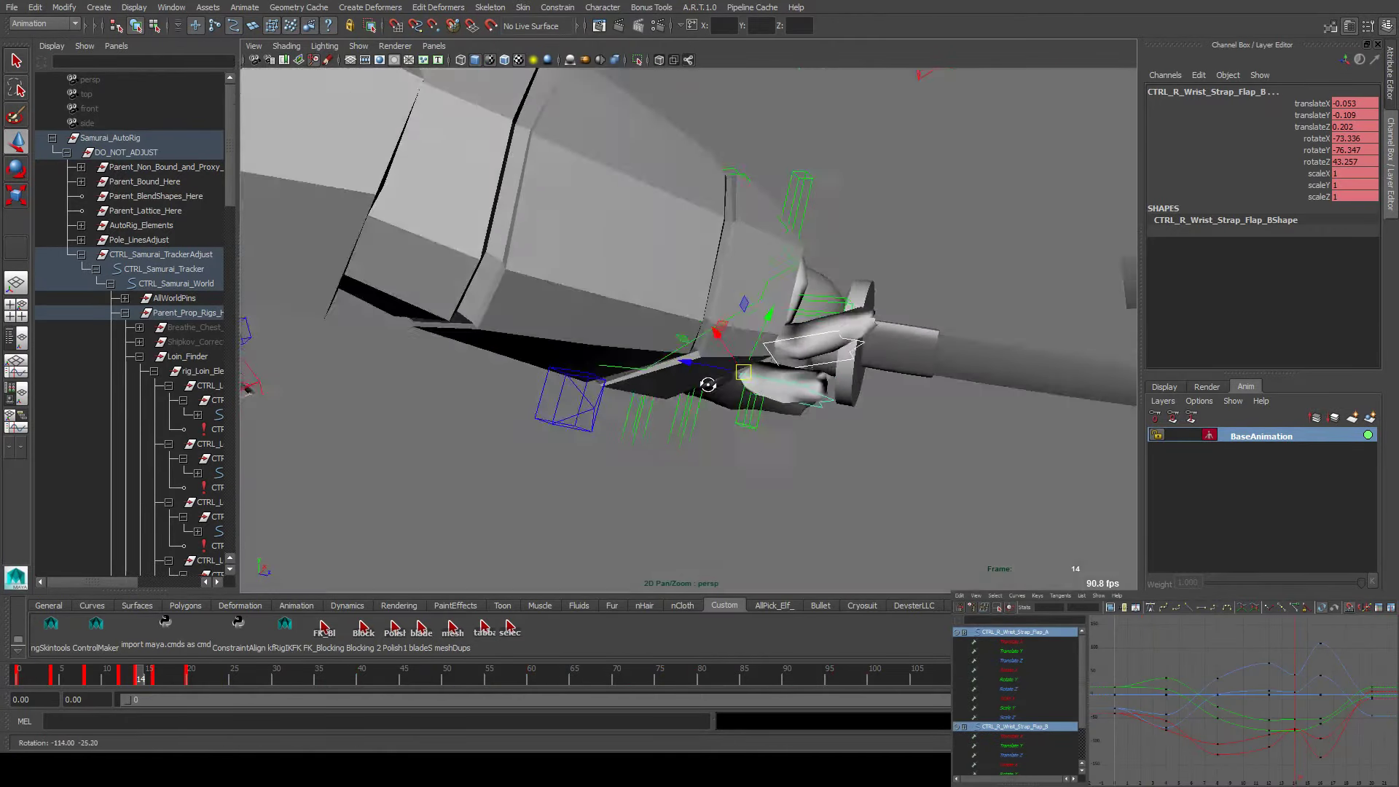
key("comma")
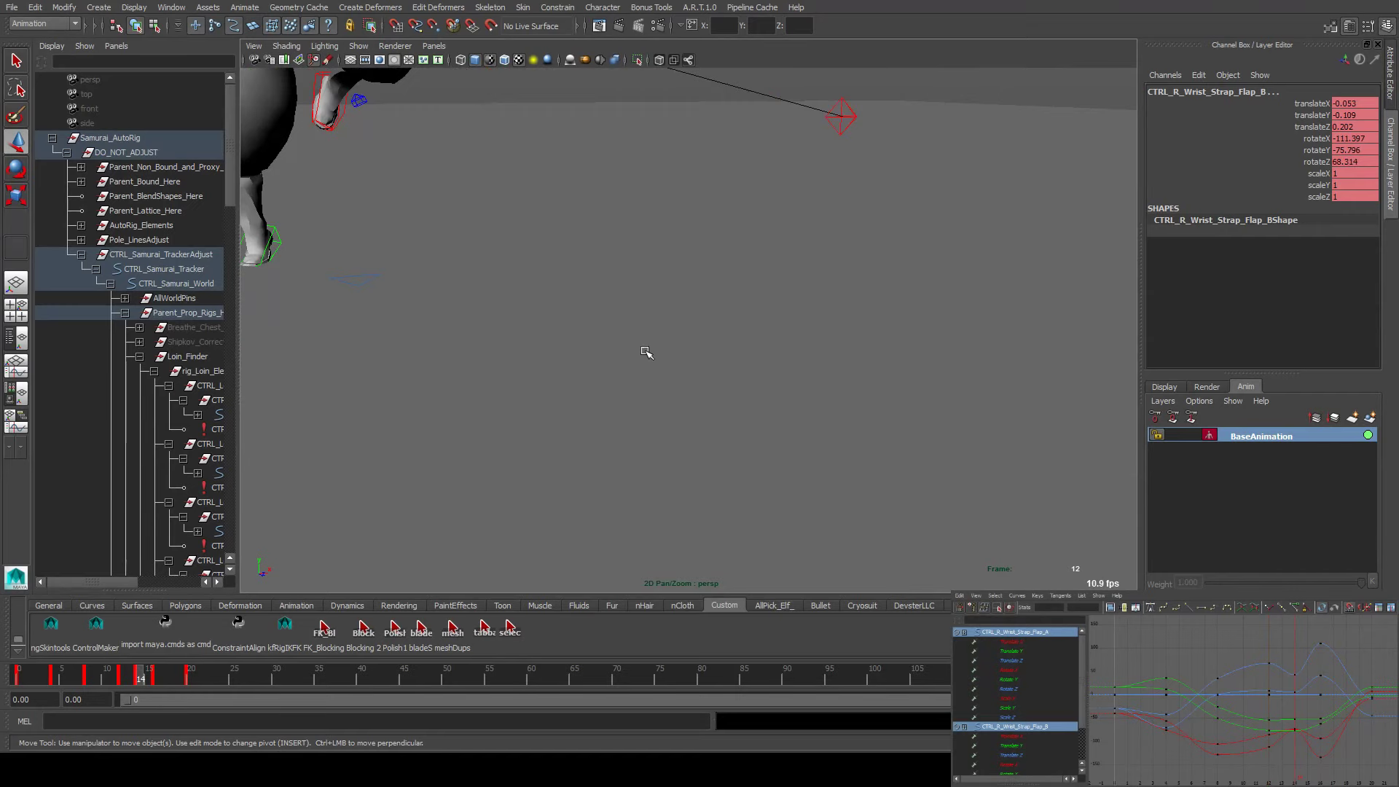
key("period")
key("period")
key("period")
key("period")
key("f")
key("e")
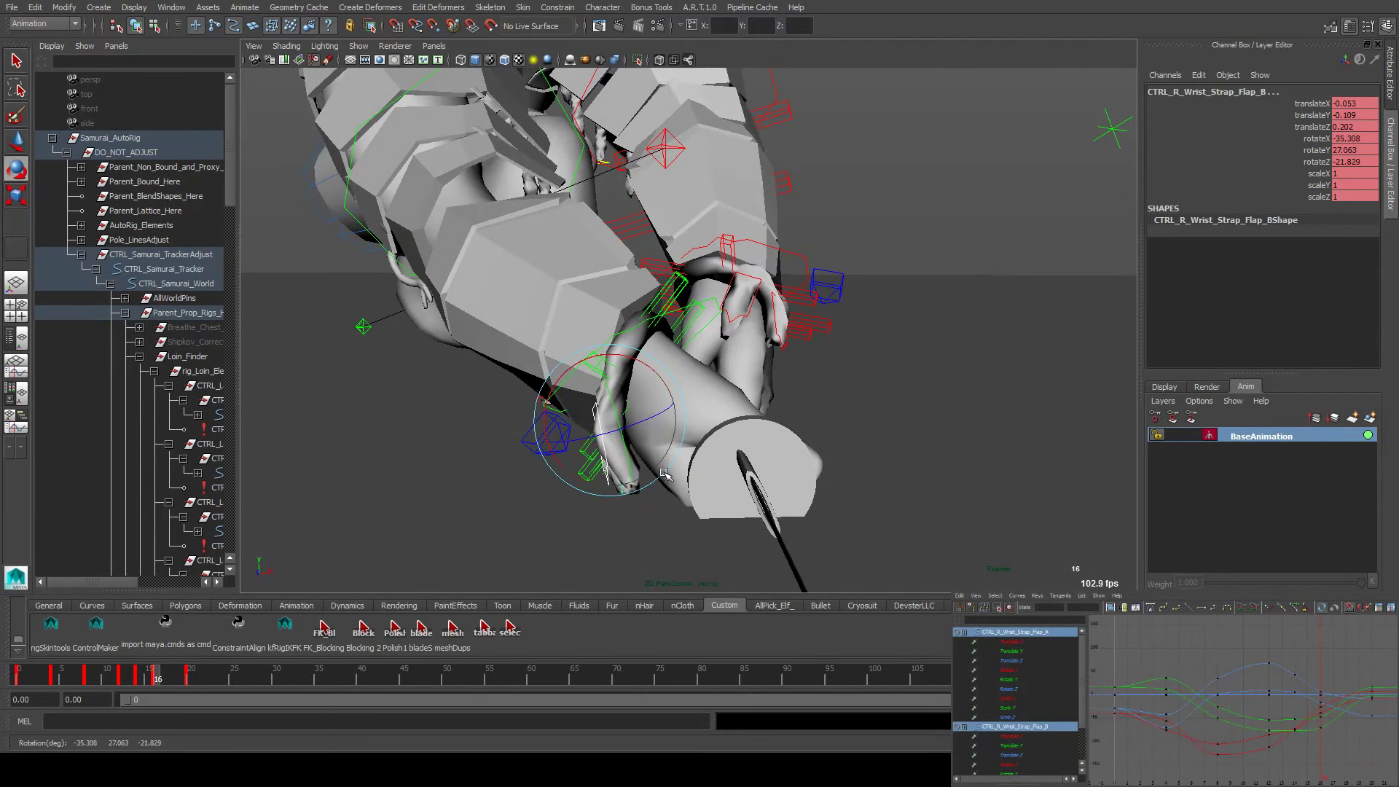
Advance to frame 18 and rotate both flaps, Flap_B to about X -70, Y -45, Z 81
key("alt+period")
key("alt+period")
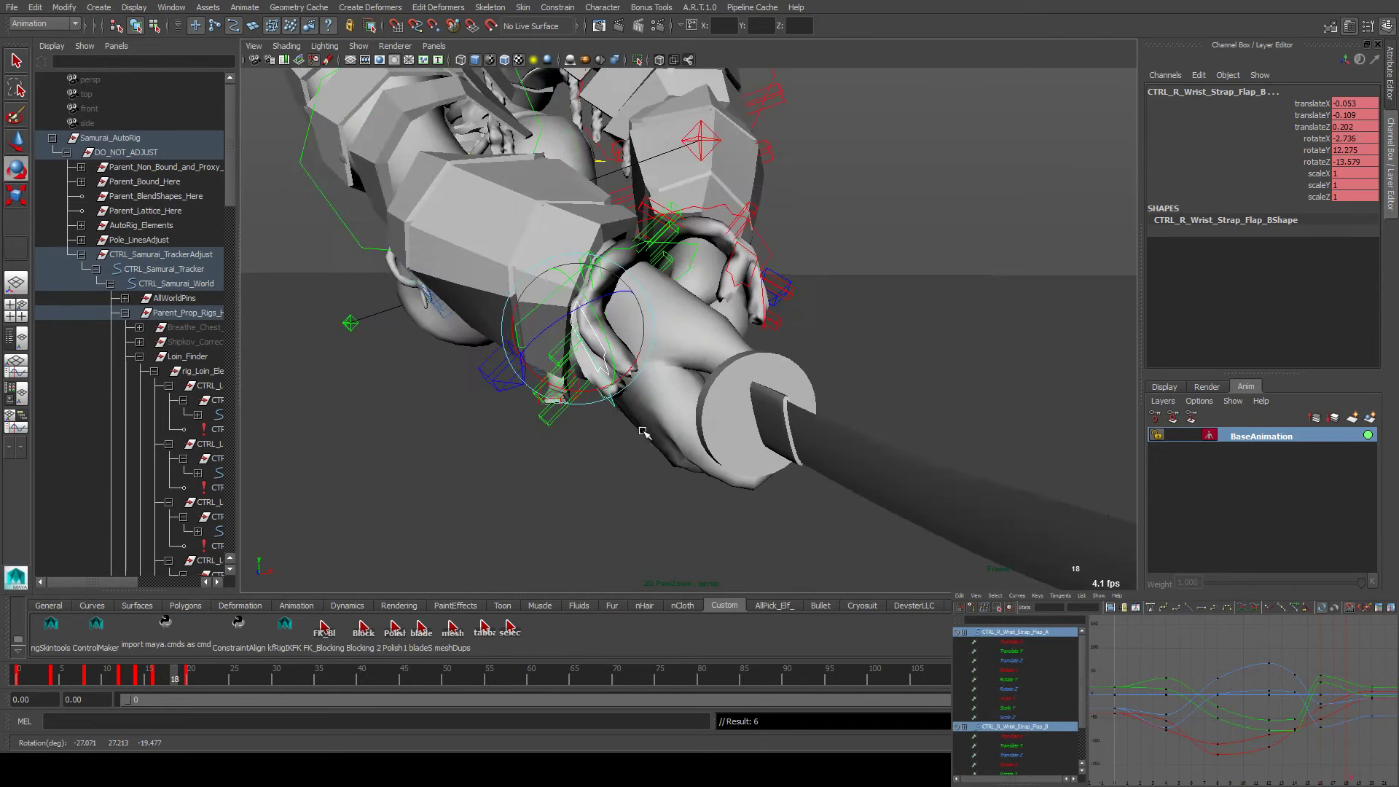
middle_click_drag(648, 400, 631, 421, "alt")
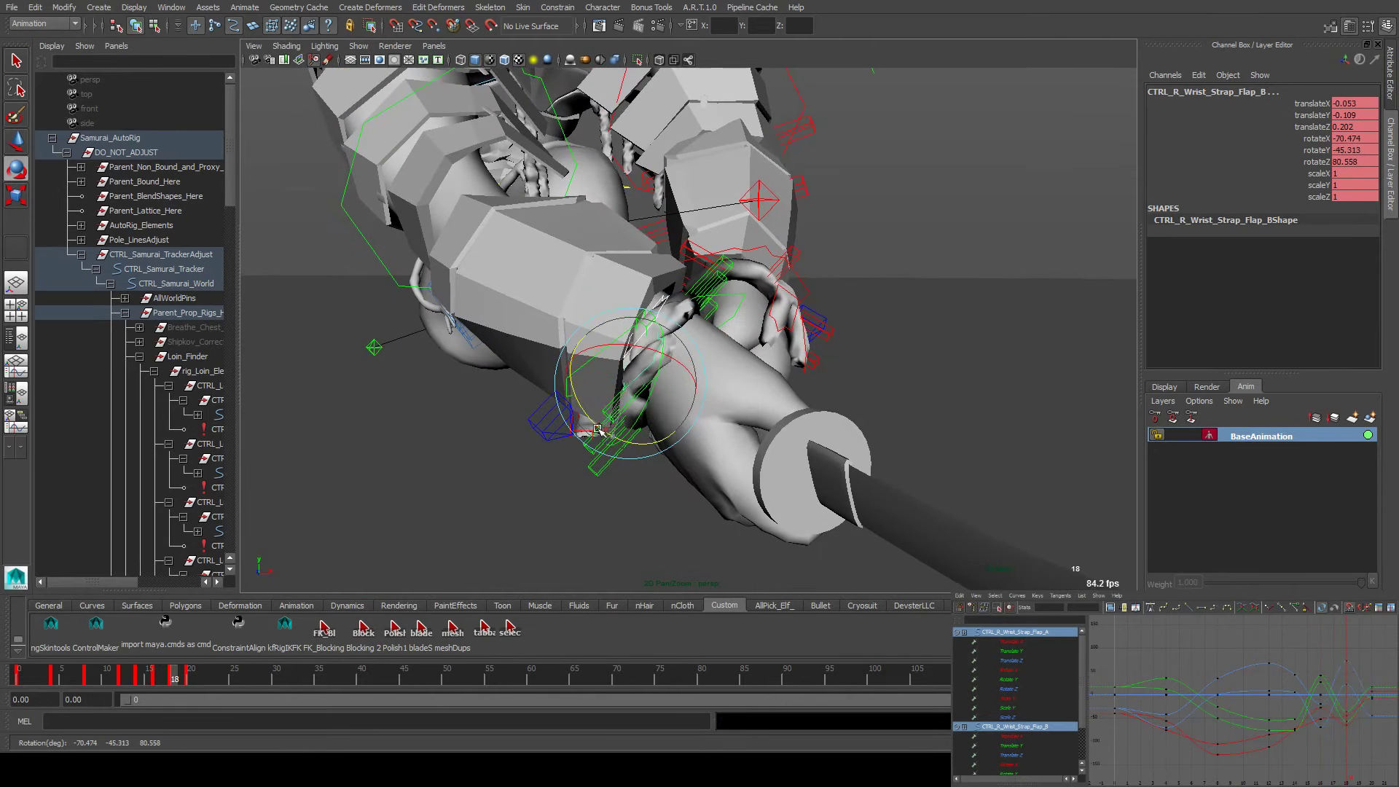
At frame 18, rotate Flap_A alone to about X -79, Y -28, Z 36, and reselect both flaps
left_click(676, 290)
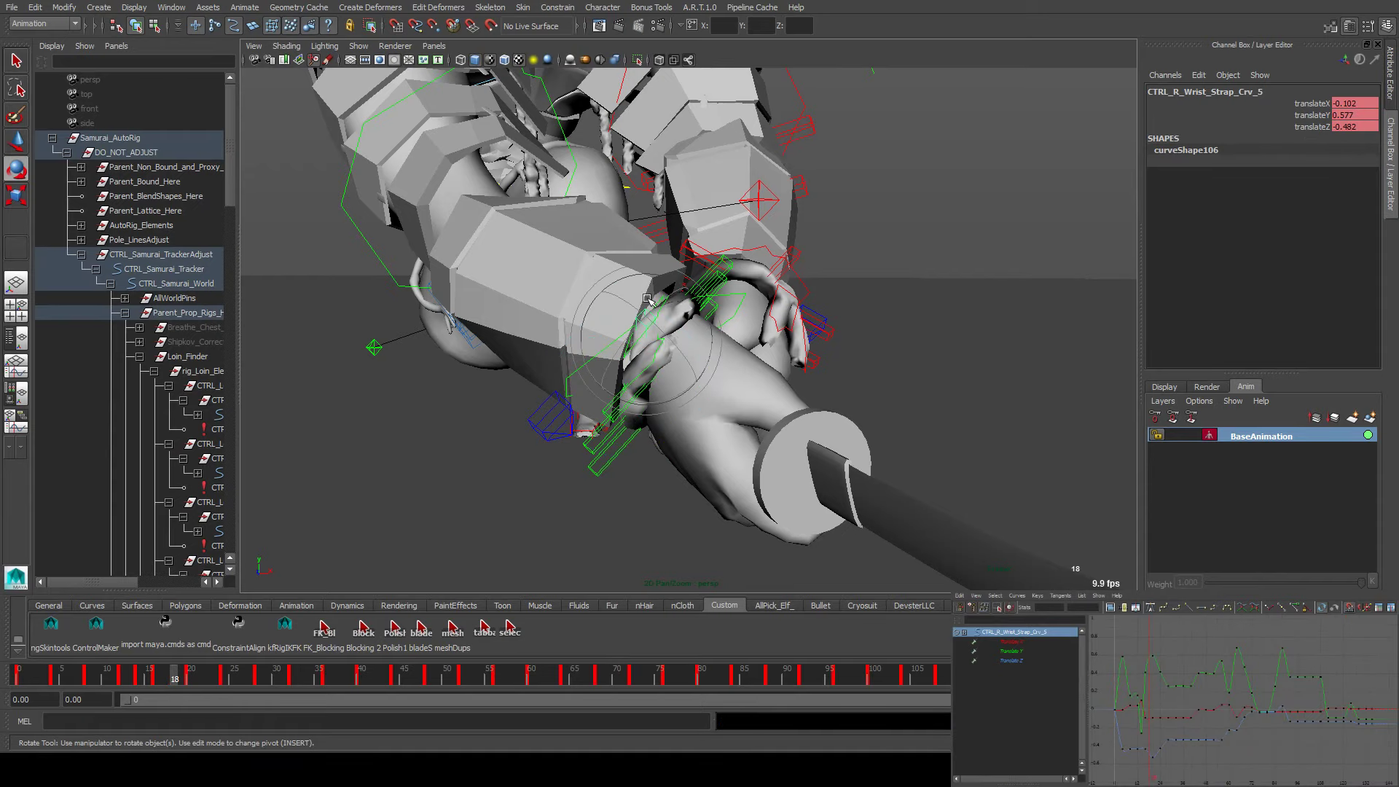
left_click(612, 306)
key("w")
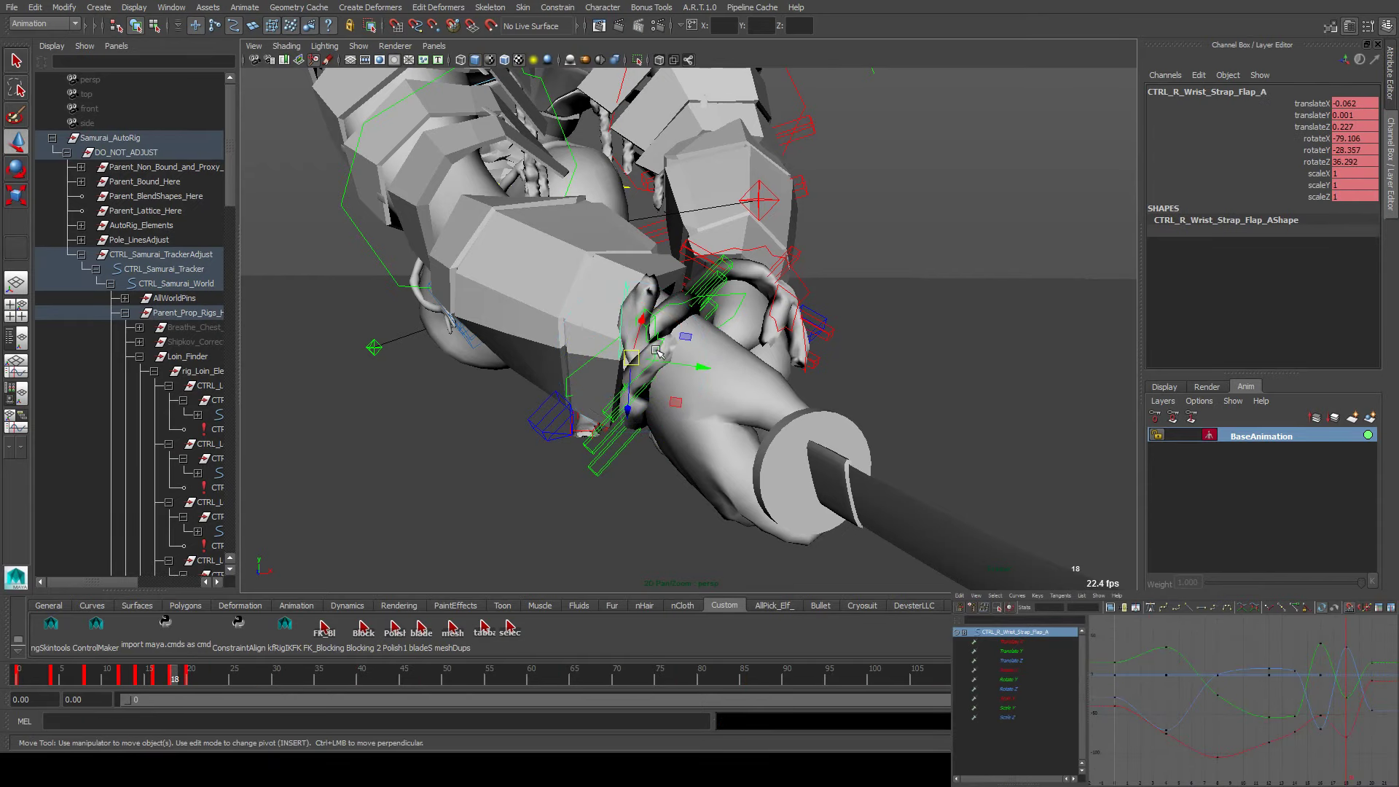
left_click(684, 338, "shift")
left_click_drag(676, 343, 656, 379, "alt")
key("comma")
key("period")
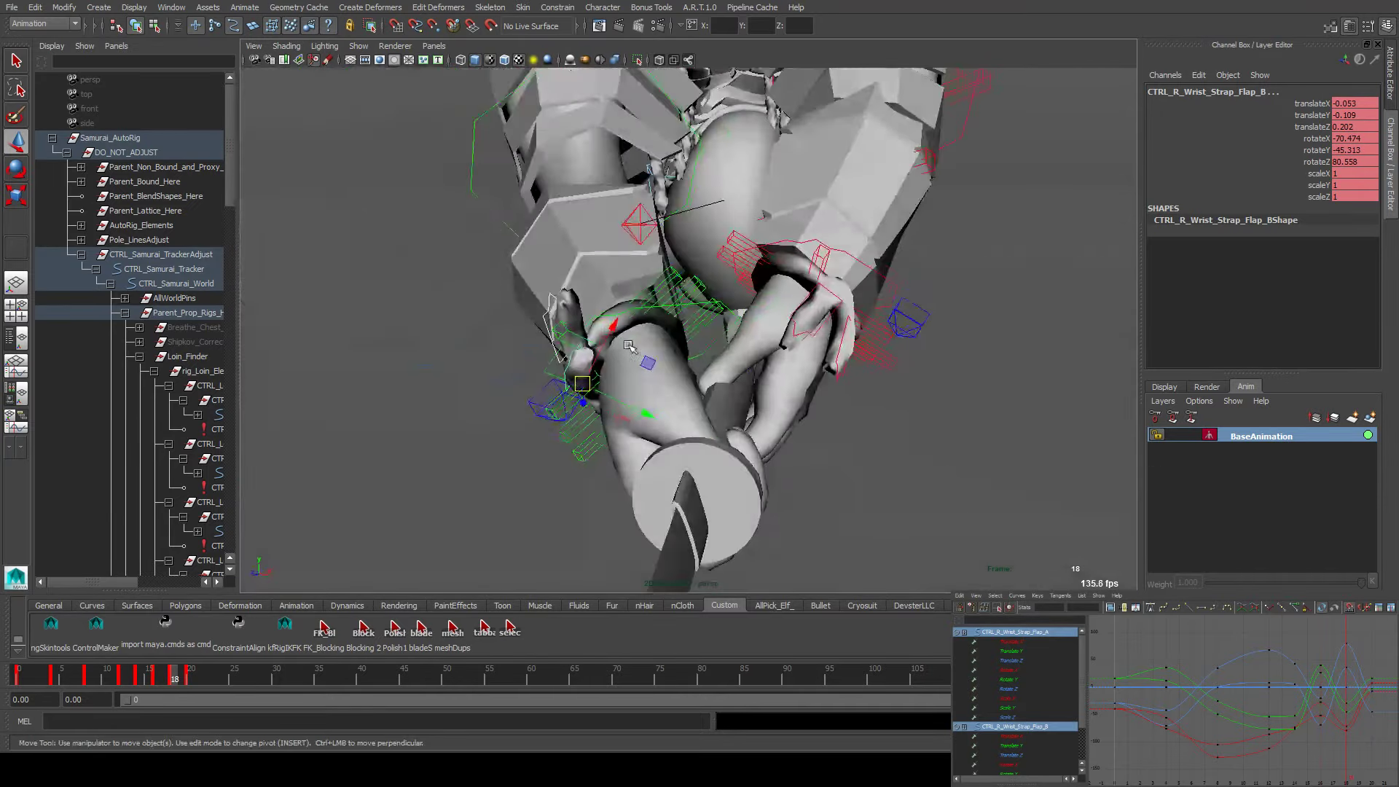
At frame 20, rotate Flap_B to about Y 25, Z 6, and adjust Flap_A separately over the back of the hand
key("period")
middle_click_drag(656, 379, 669, 395, "alt")
left_click_drag(669, 395, 692, 313, "alt")
key("e")
left_click(696, 306)
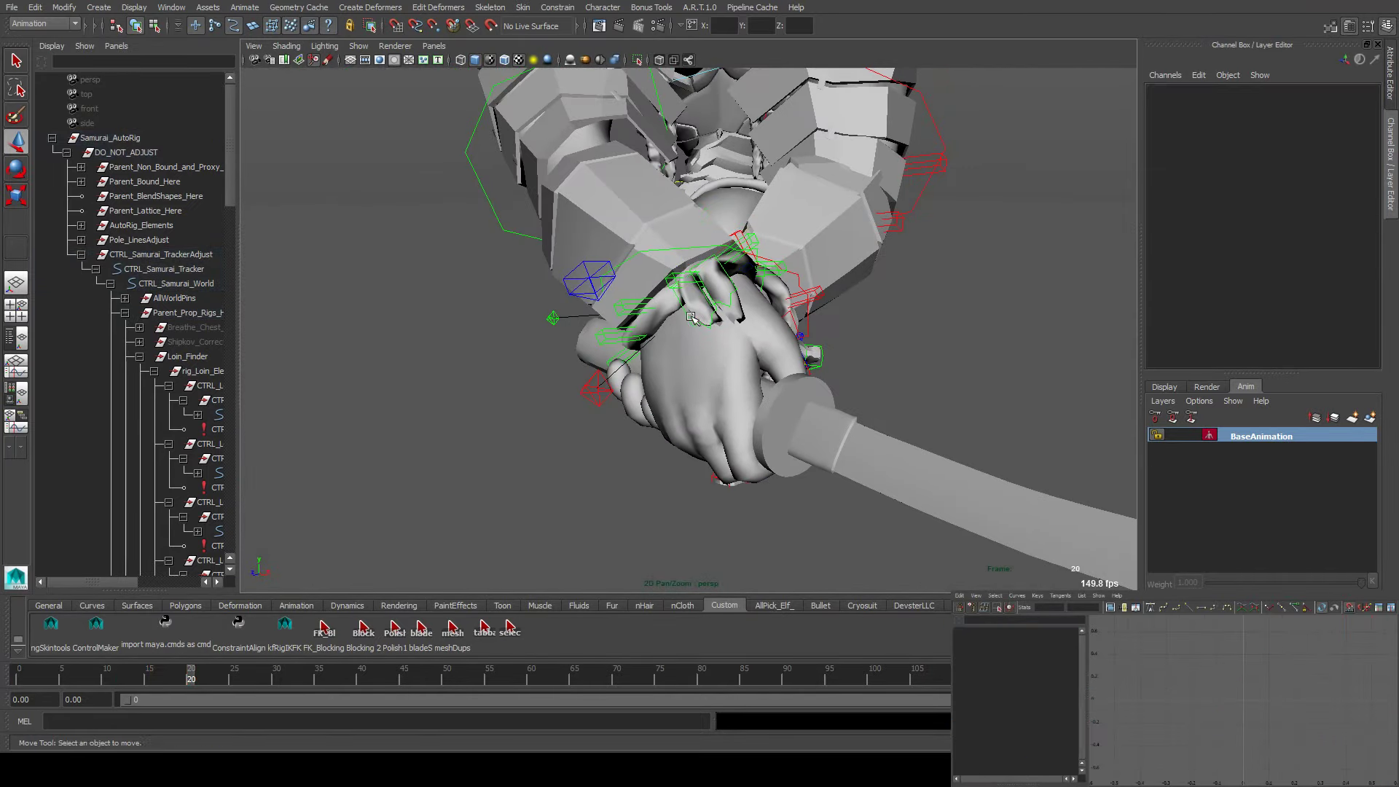
left_click(696, 306)
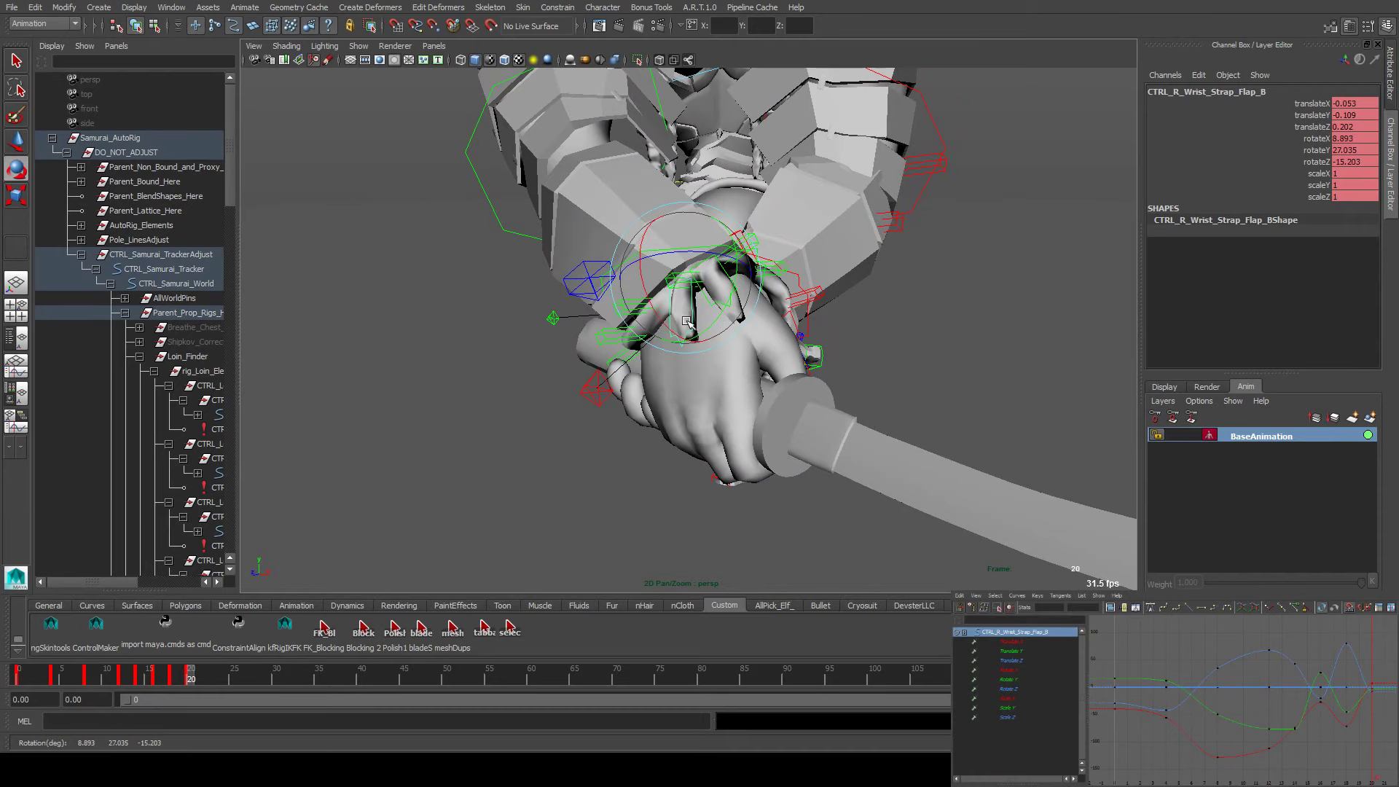
left_click(722, 295)
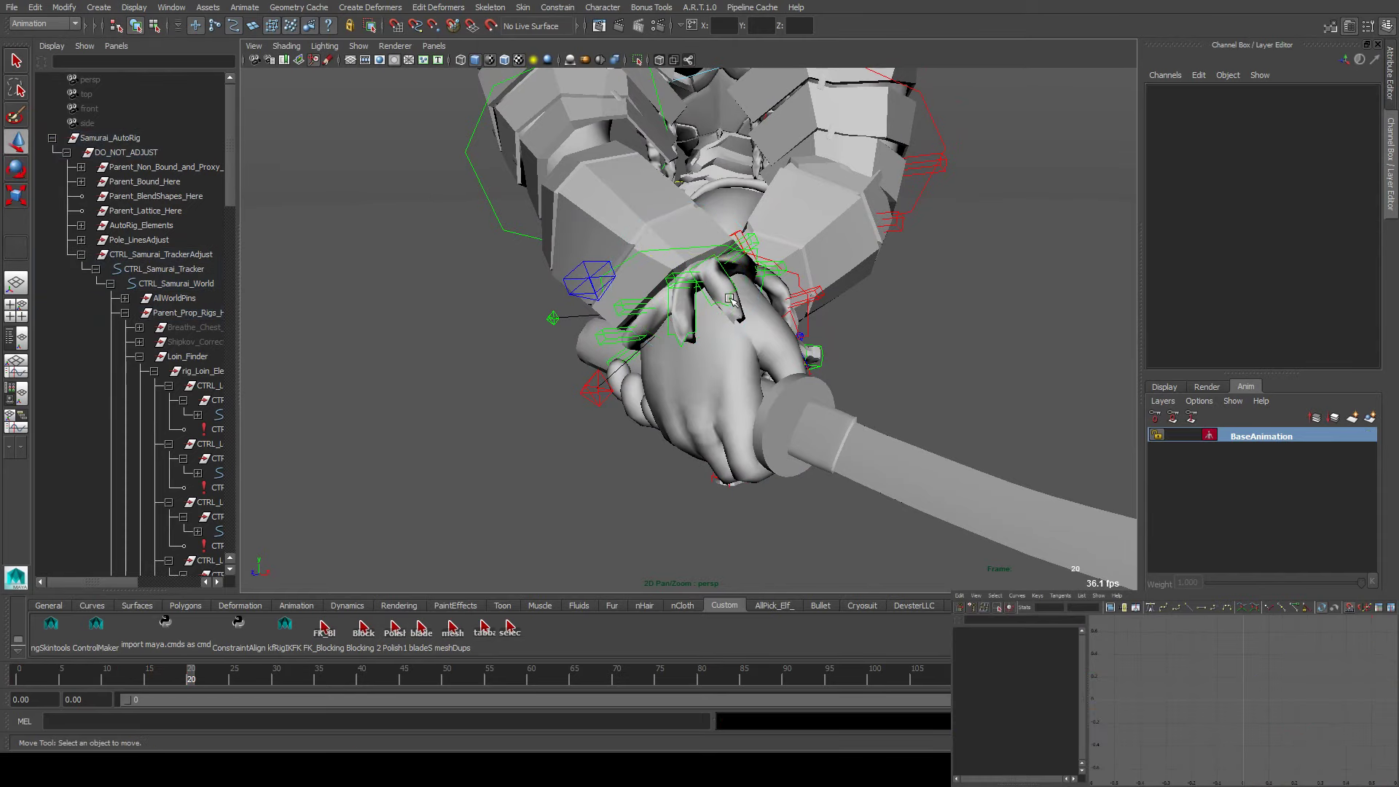
left_click(719, 302)
key("w")
left_click(698, 331, "shift")
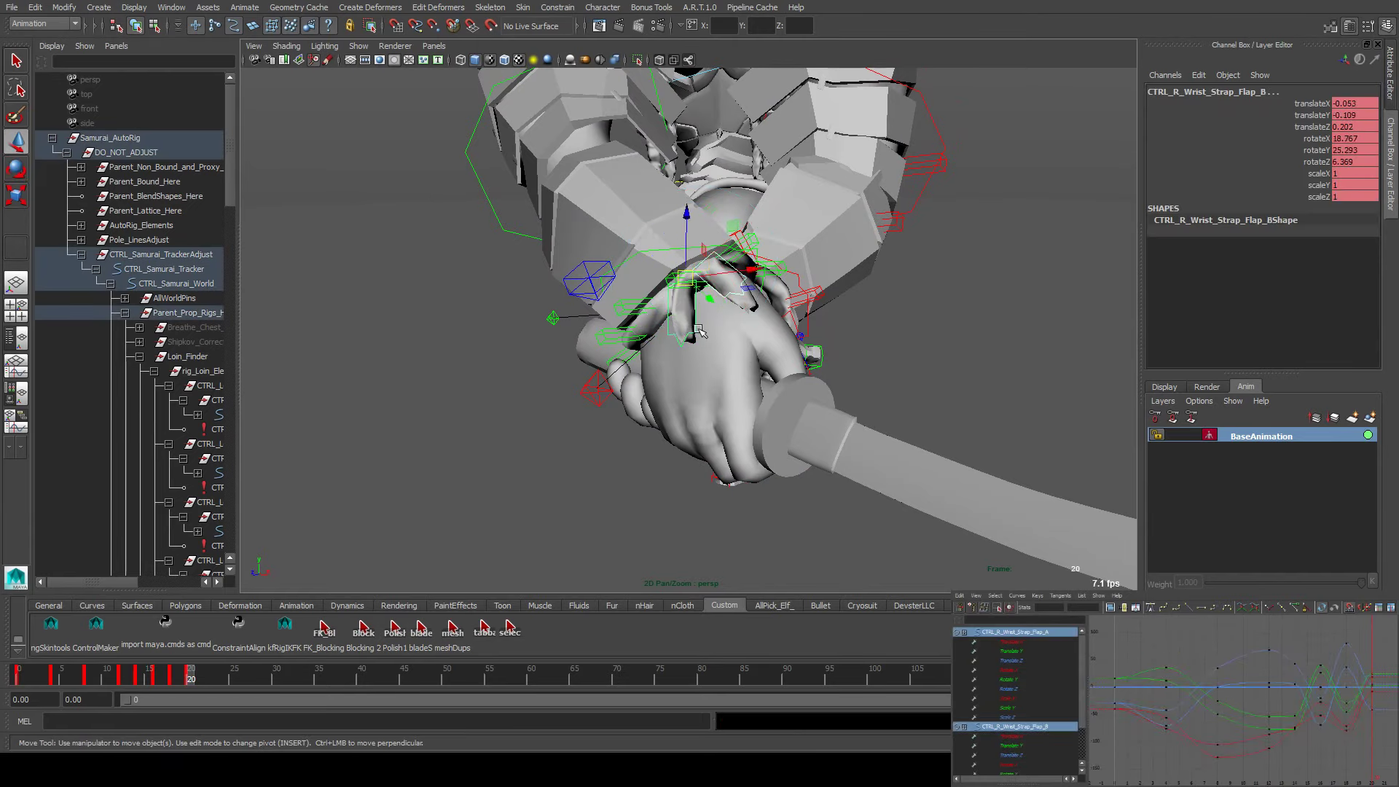
Pose the two flap controls at frames 24 and 28 by rotating them over the back of the hand
left_click_drag(186, 677, 226, 679)
key("alt+v")
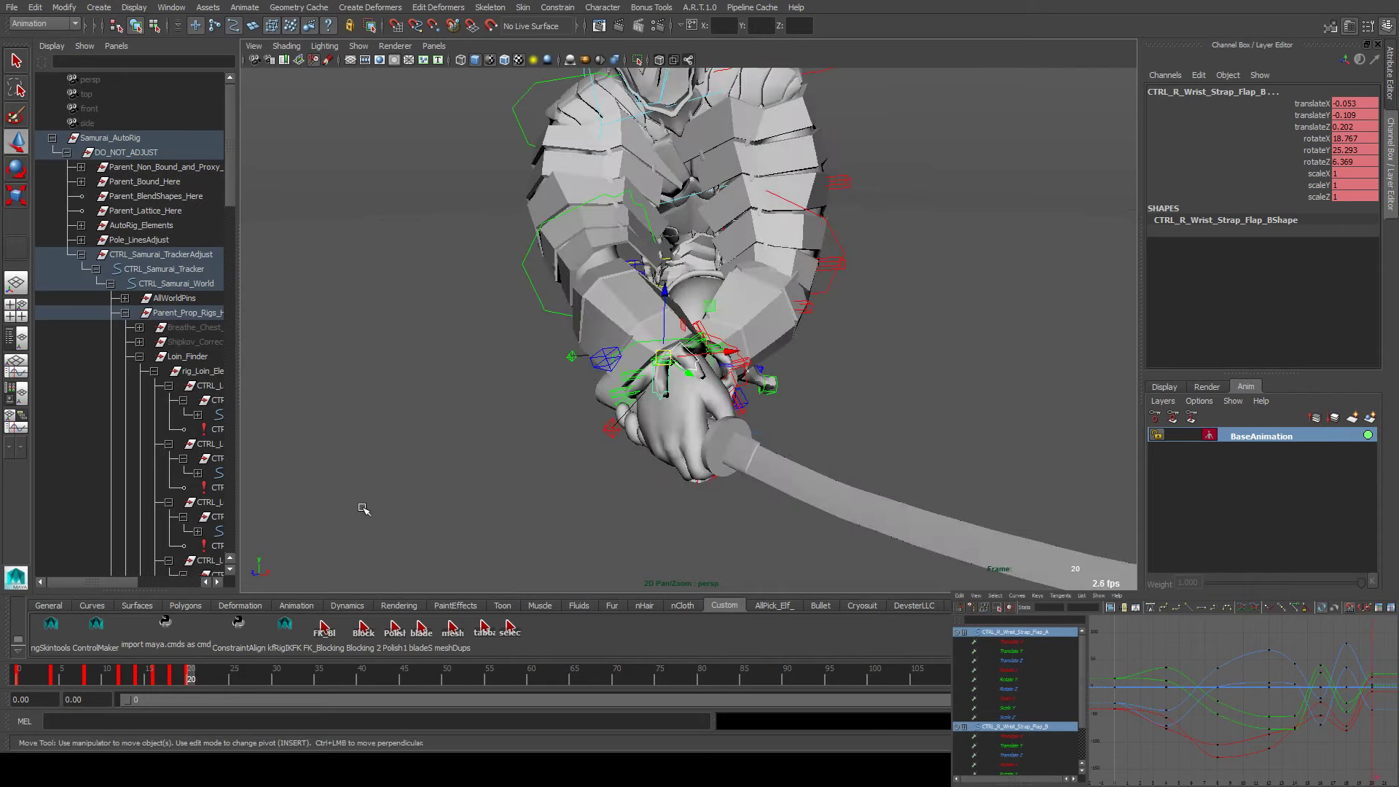
right_click_drag(386, 493, 483, 437, "alt")
left_click_drag(484, 437, 661, 327, "alt")
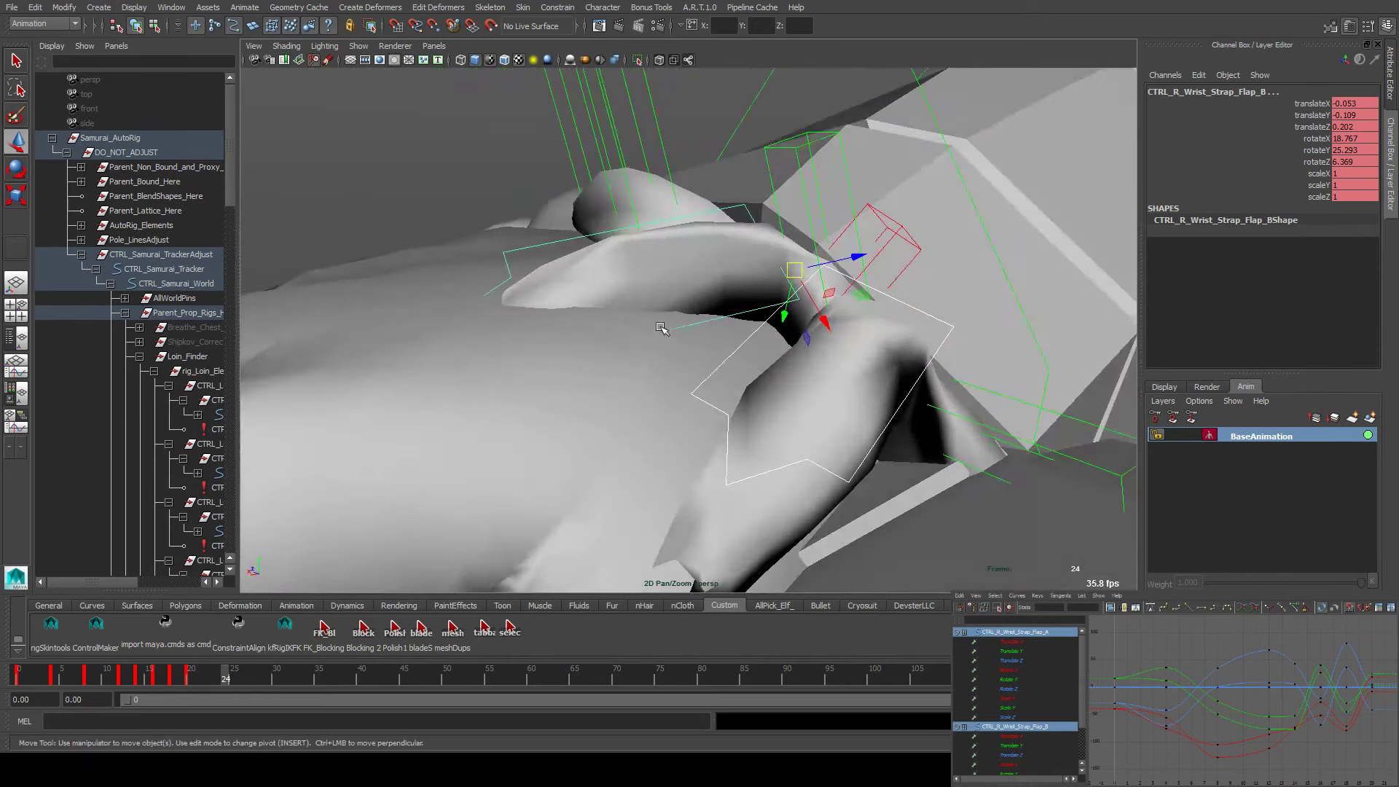
key("e")
left_click_drag(797, 288, 512, 348)
left_click(822, 357)
left_click(830, 368)
key("w")
left_click(854, 348, "shift")
key("e")
At frame 32, rotate Flap_B to about X 5, Y -25, Z 22 and Flap_A to about X -1, Y -17, Z -27
right_click_drag(512, 347, 453, 352, "alt")
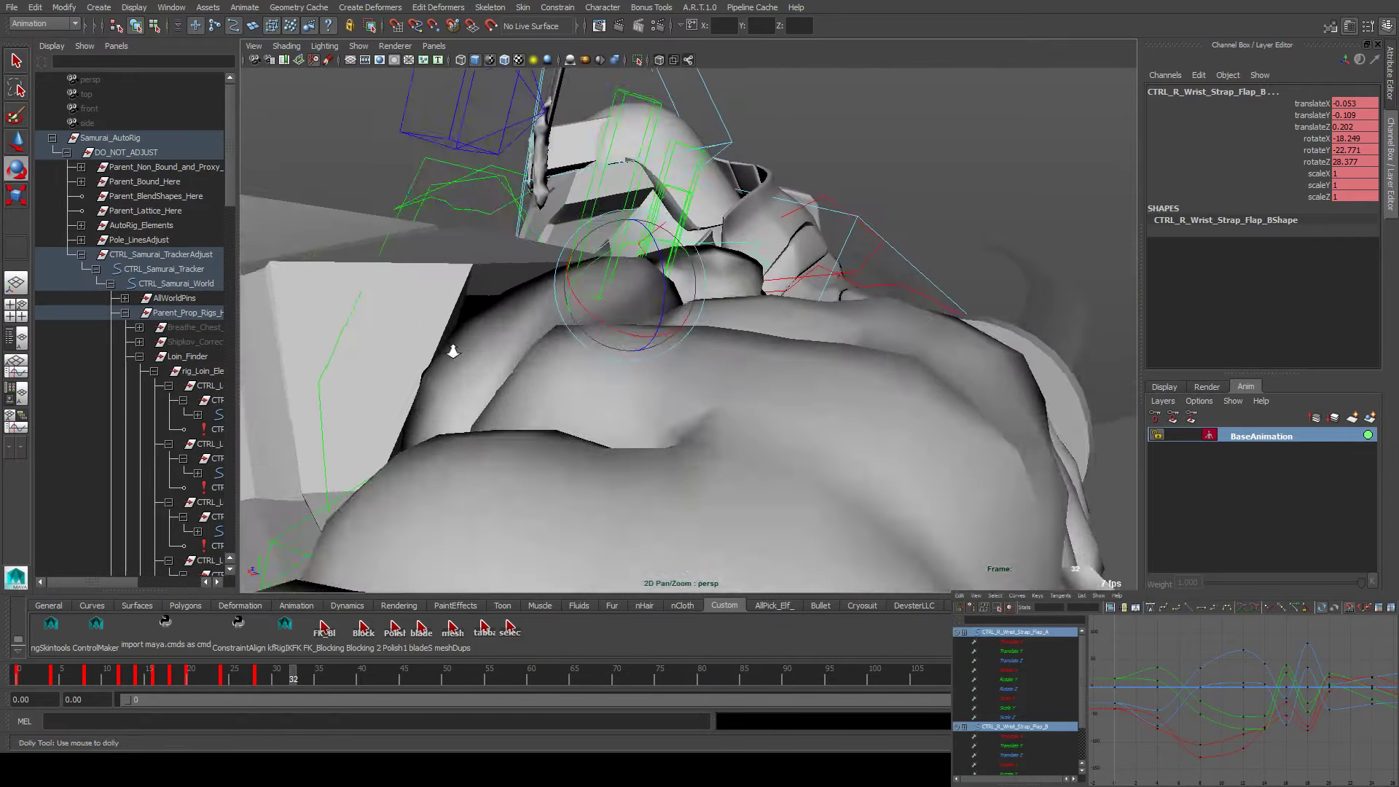
left_click_drag(453, 352, 597, 441, "alt")
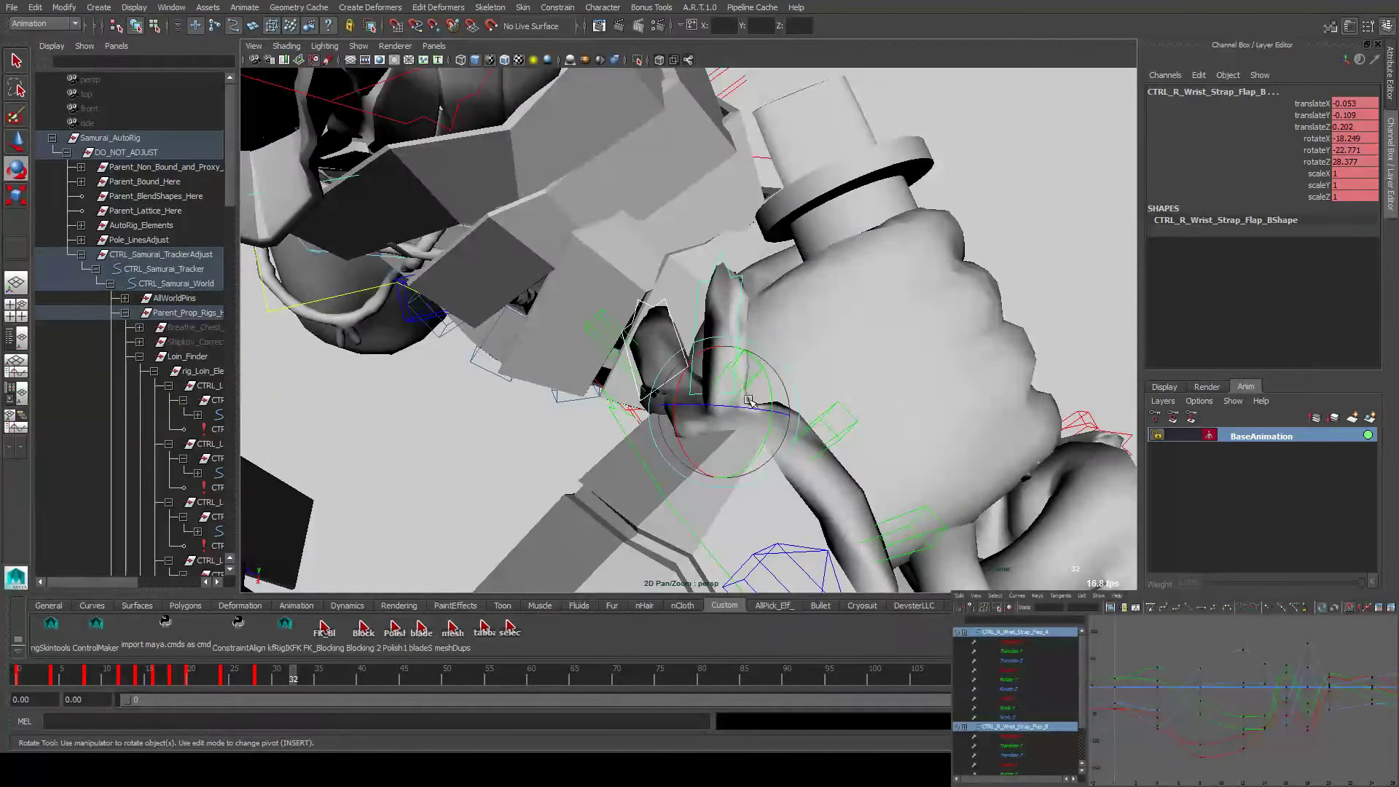
left_click(765, 360)
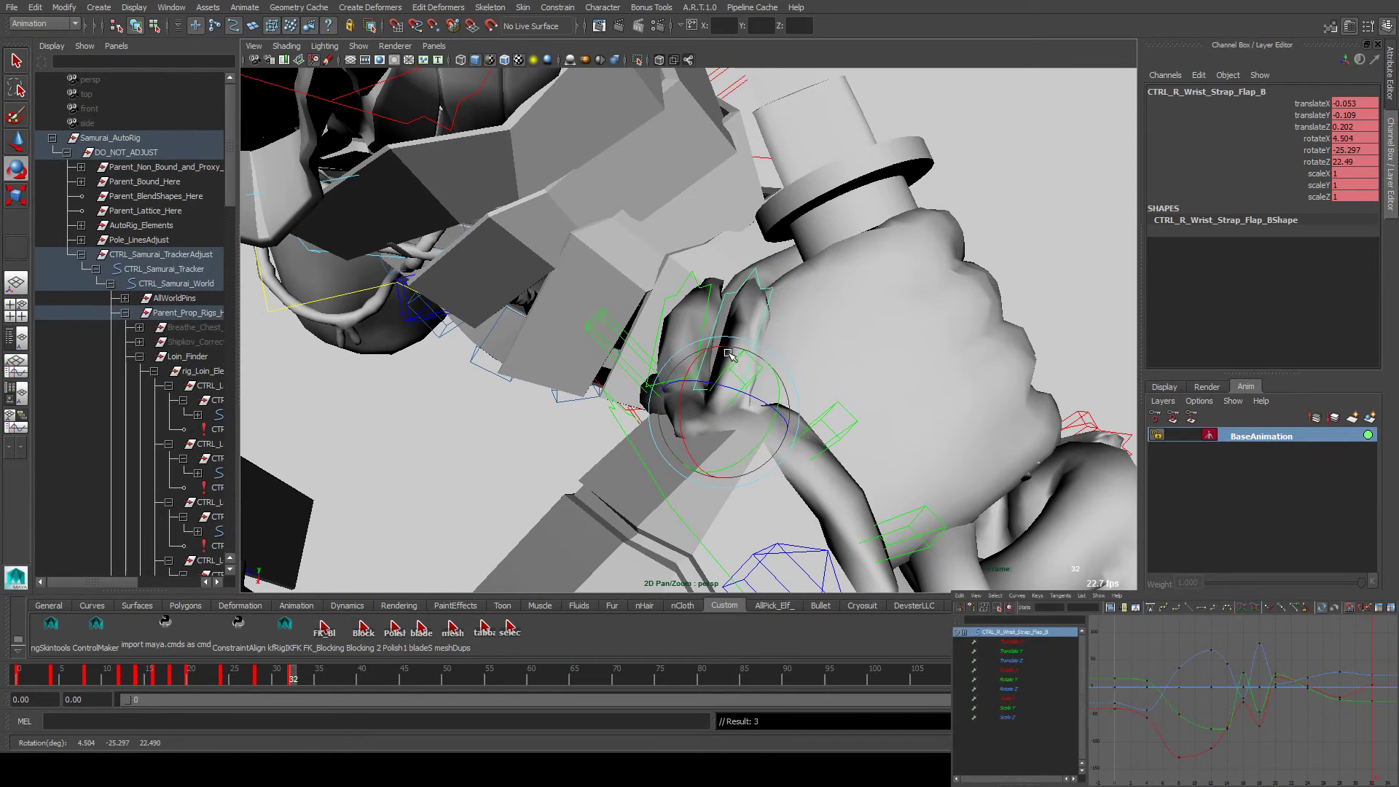
left_click_drag(701, 328, 809, 338, "alt")
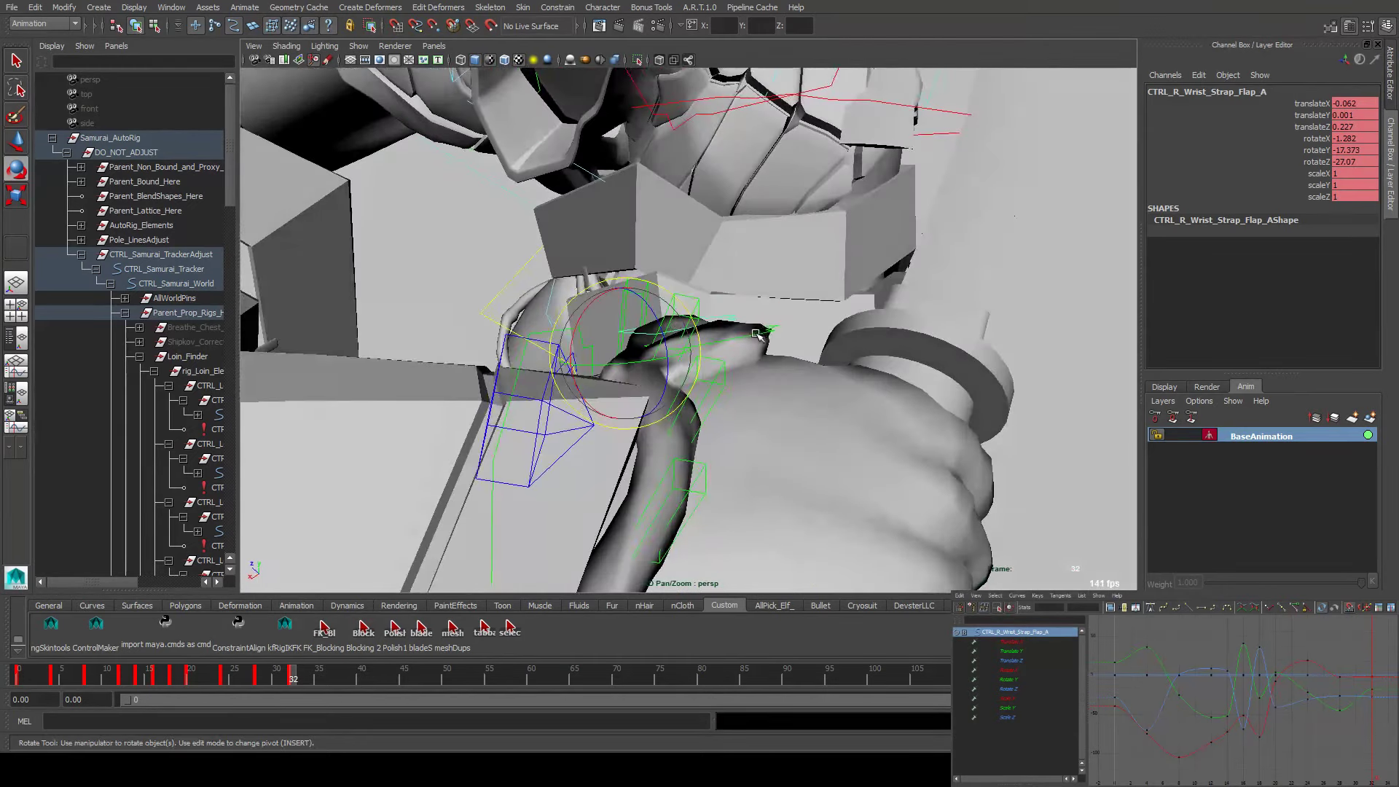
left_click(817, 338, "shift")
Advance to frame 36 and rotate both flaps, Flap_B to about X -72, Y -19, Z 32
key("alt+v")
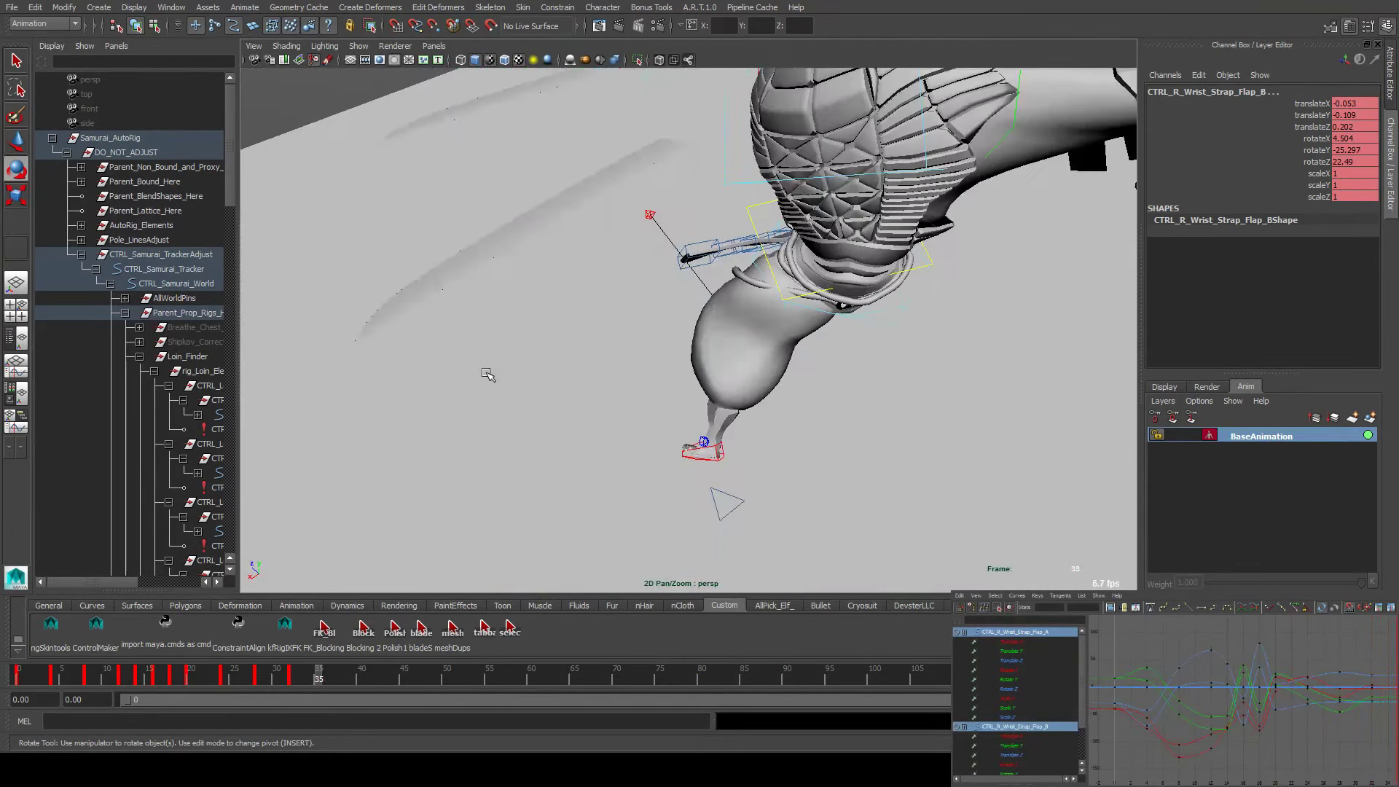
key("f")
left_click_drag(499, 384, 711, 306, "alt")
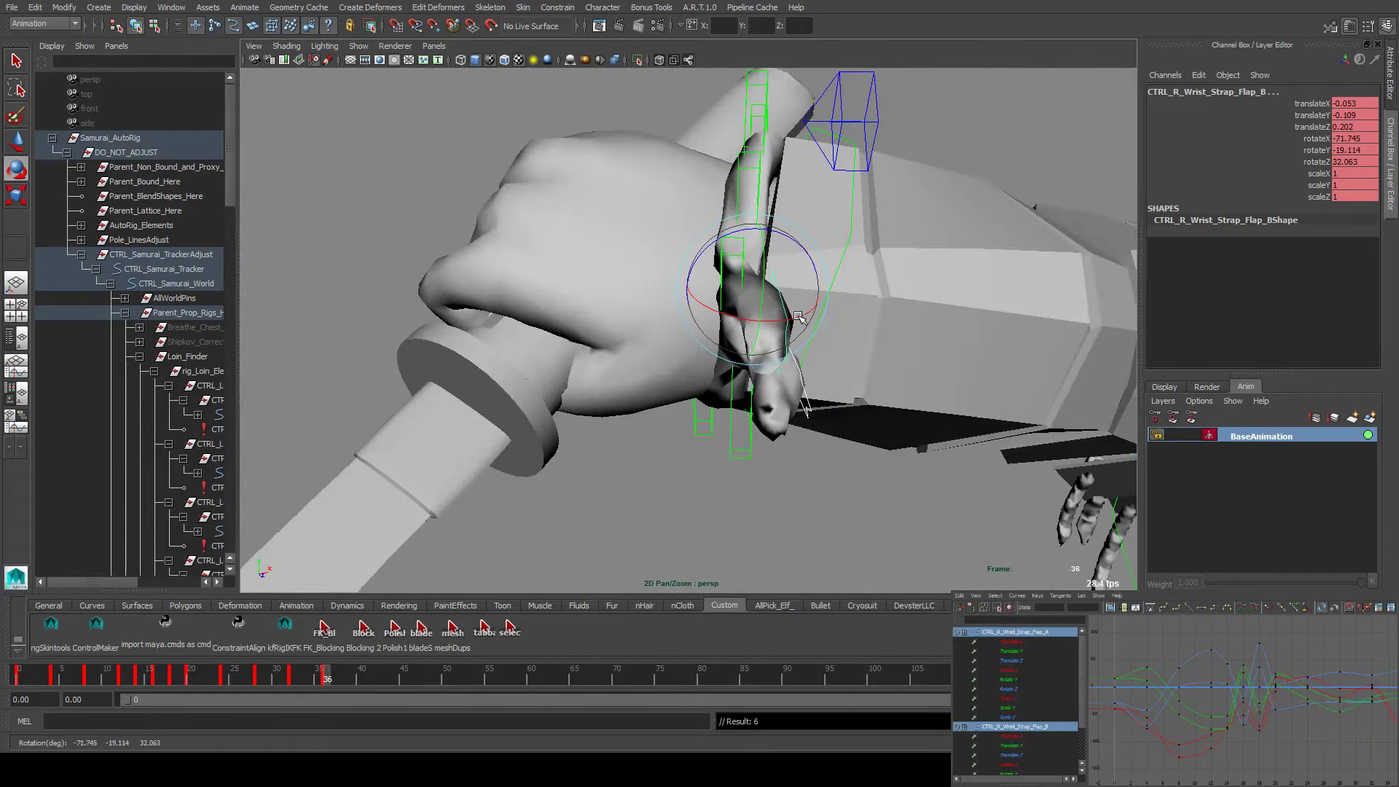
At frame 36, shift the positions of both flap controls slightly at the wrist
left_click_drag(799, 318, 757, 335, "alt")
scroll(758, 336, "down", 4)
key("w")
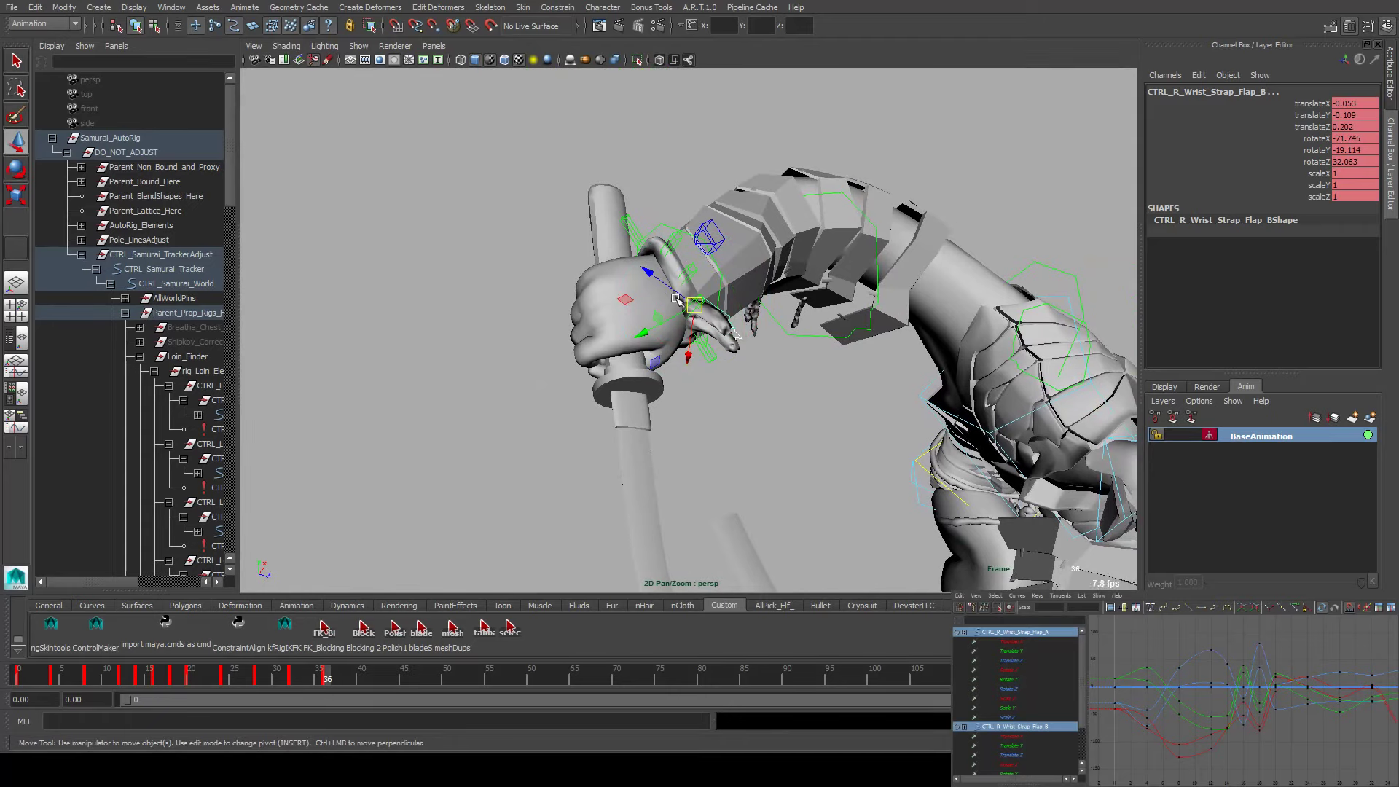
left_click_drag(677, 299, 677, 295)
middle_click_drag(682, 300, 737, 312, "alt")
At frame 34, rotate and reposition both wrist strap flaps, turning Flap_B to about X -46, Y -39, Z 48
key("alt+comma")
key("alt+comma")
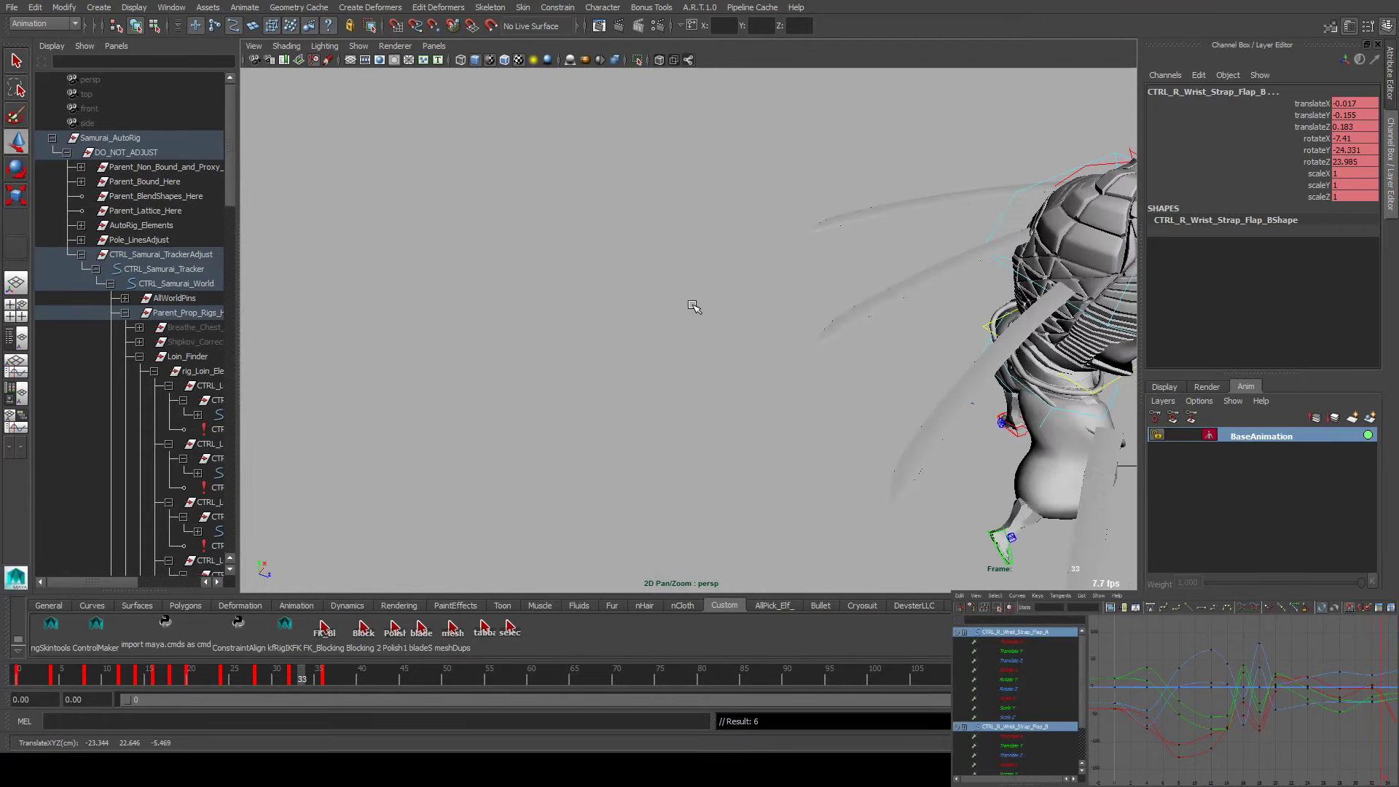
right_click_drag(737, 312, 510, 321, "alt")
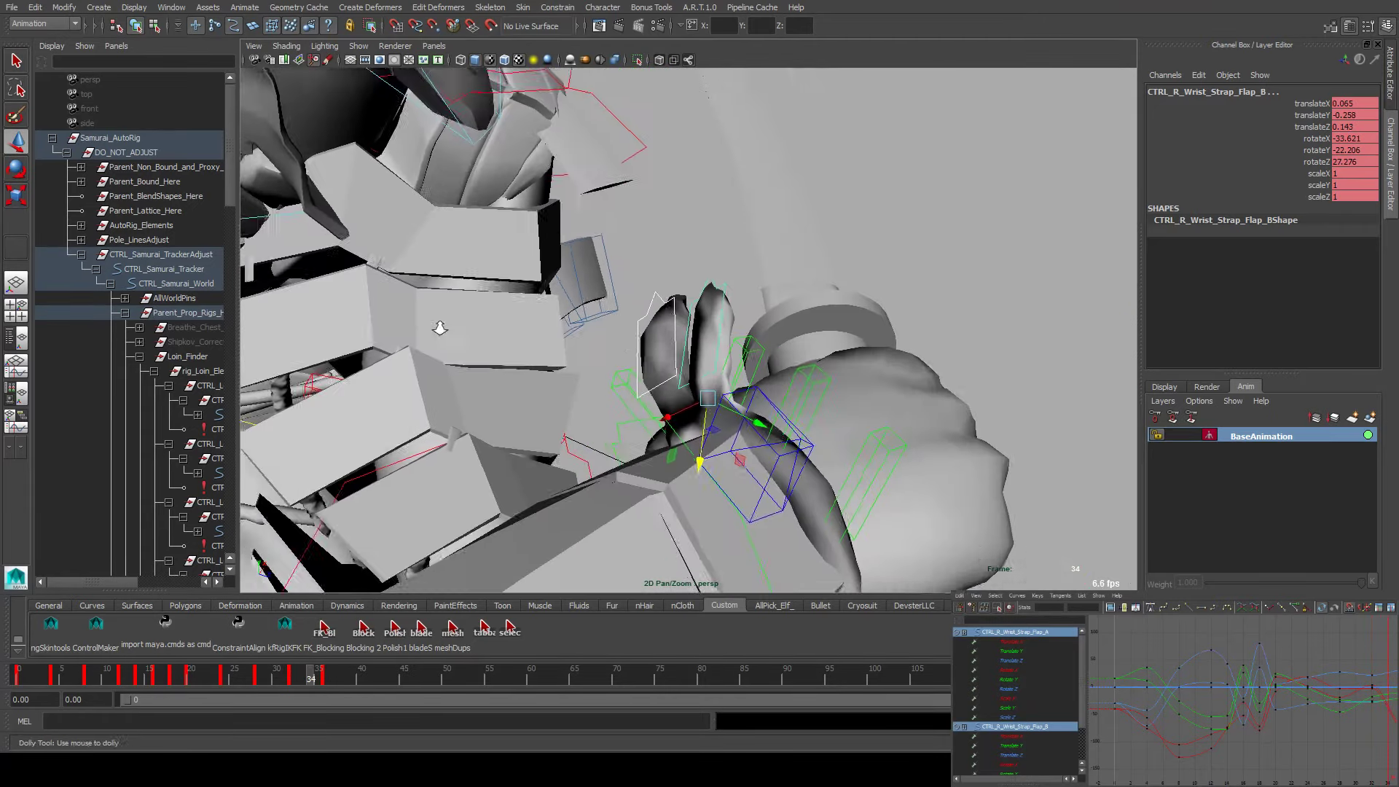
left_click_drag(510, 320, 628, 325, "alt")
key("e")
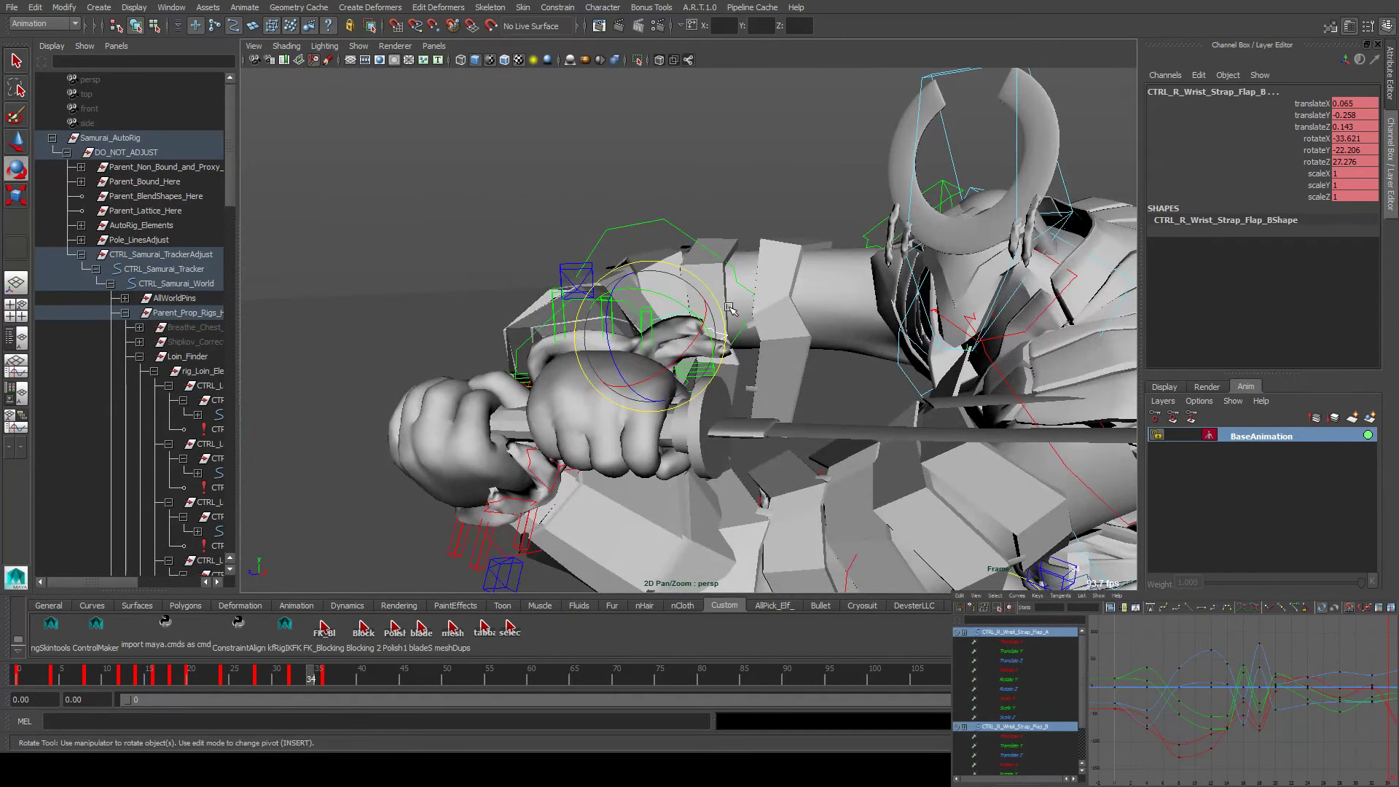
key("w")
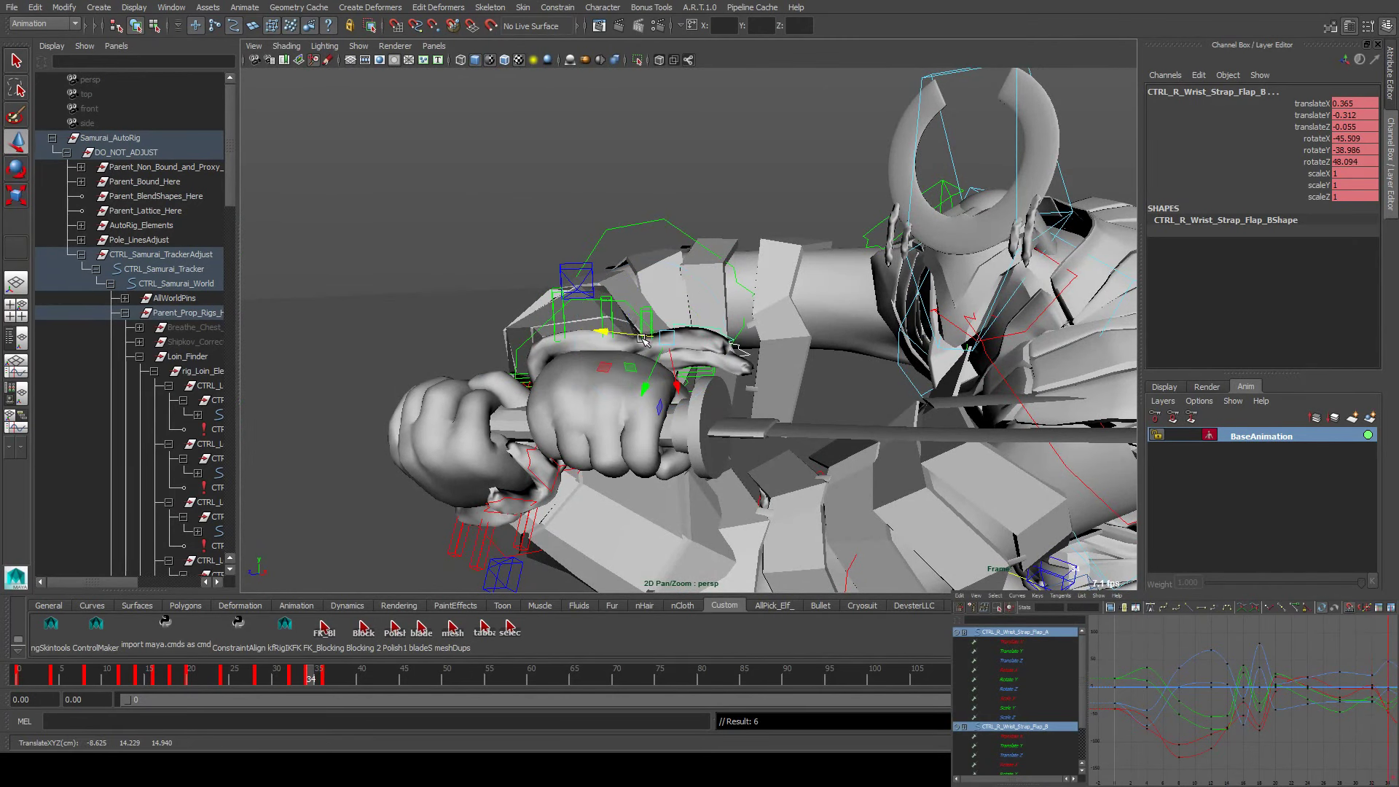
Return to frame 36, rotate both flaps so Flap_B is about X -80, Y -24, Z 54, and shift them at the wrist
key("alt+v")
left_click_drag(640, 340, 496, 372, "alt")
key("e")
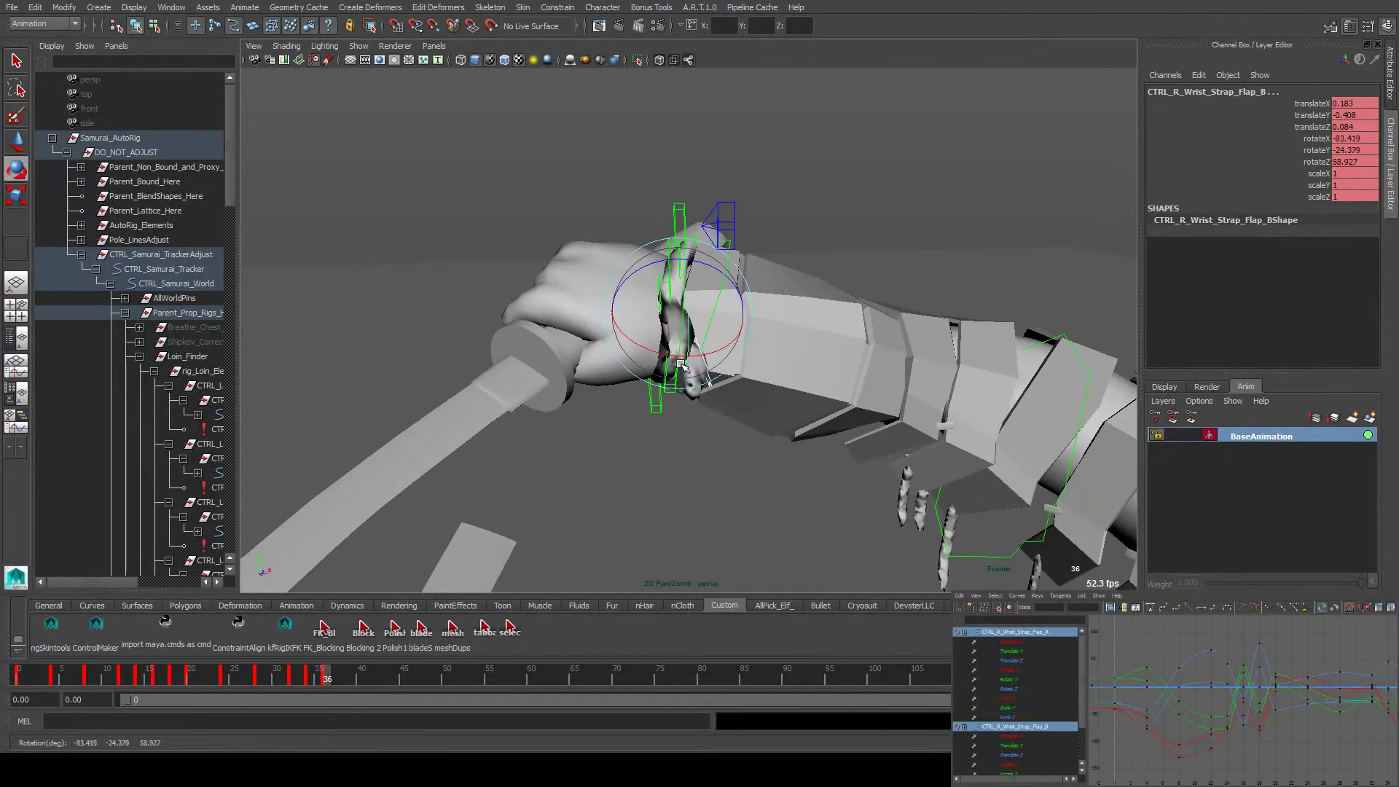
key("w")
left_click_drag(632, 337, 717, 382, "alt")
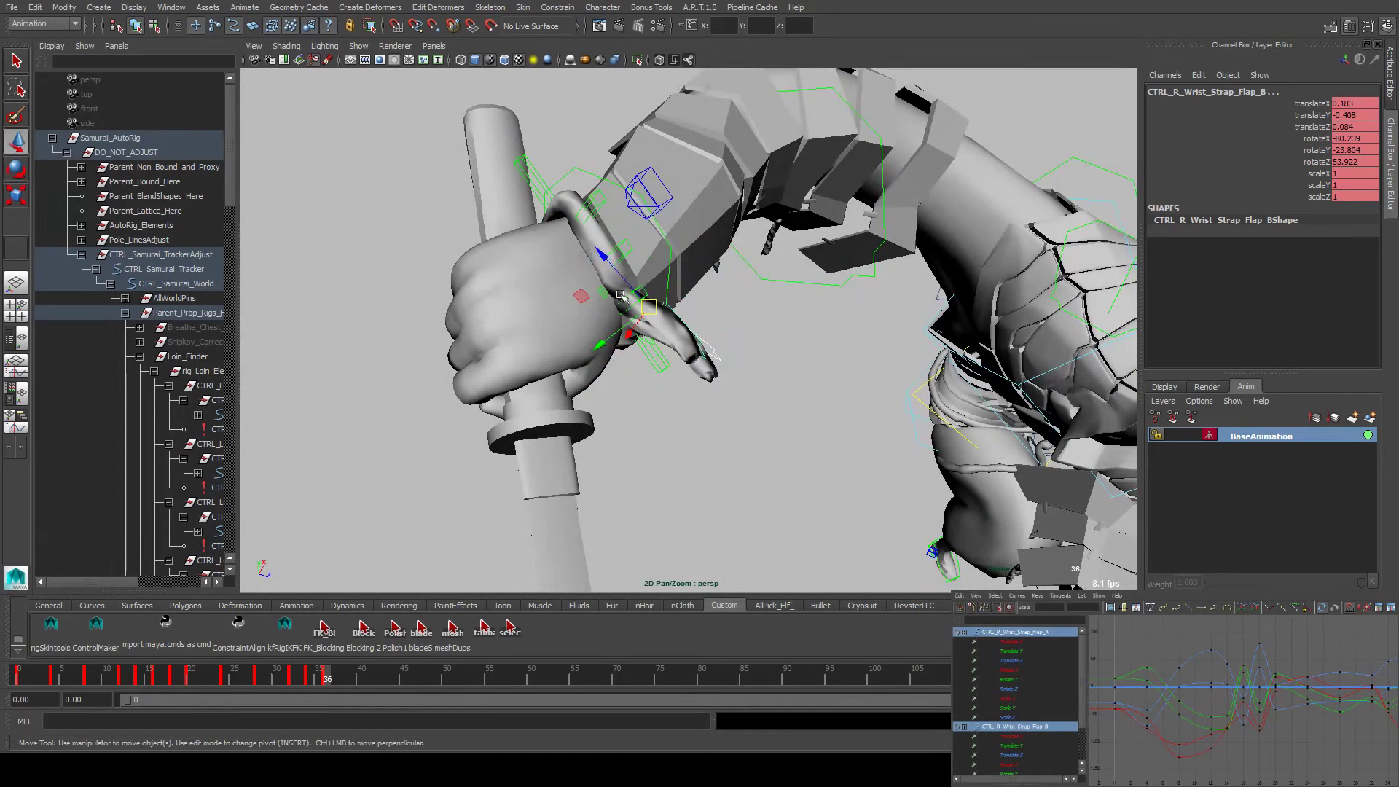
left_click_drag(620, 295, 628, 281)
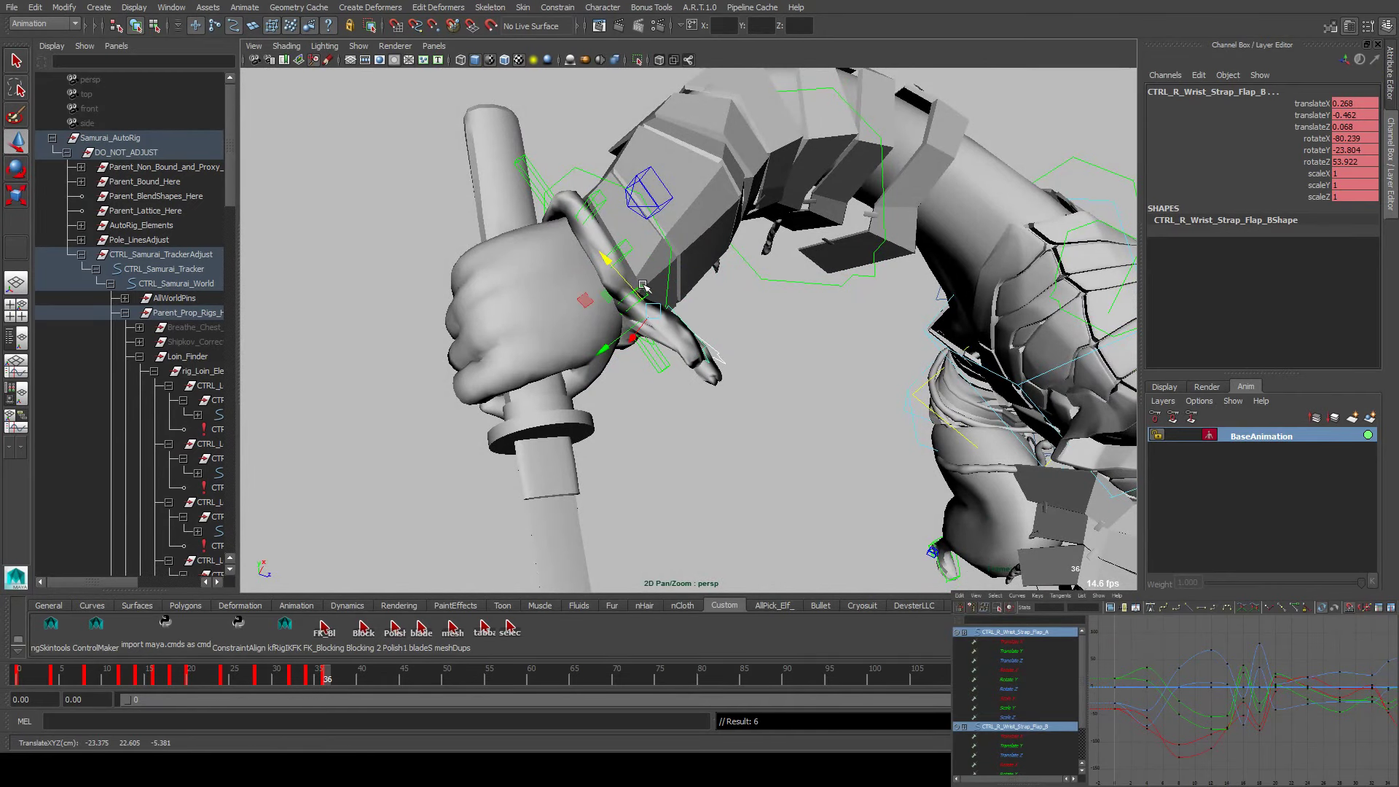
Advance to frame 38, rotate Flap_B on its own to about Y -11, Z 20, and key both flaps there
key("comma")
key("period")
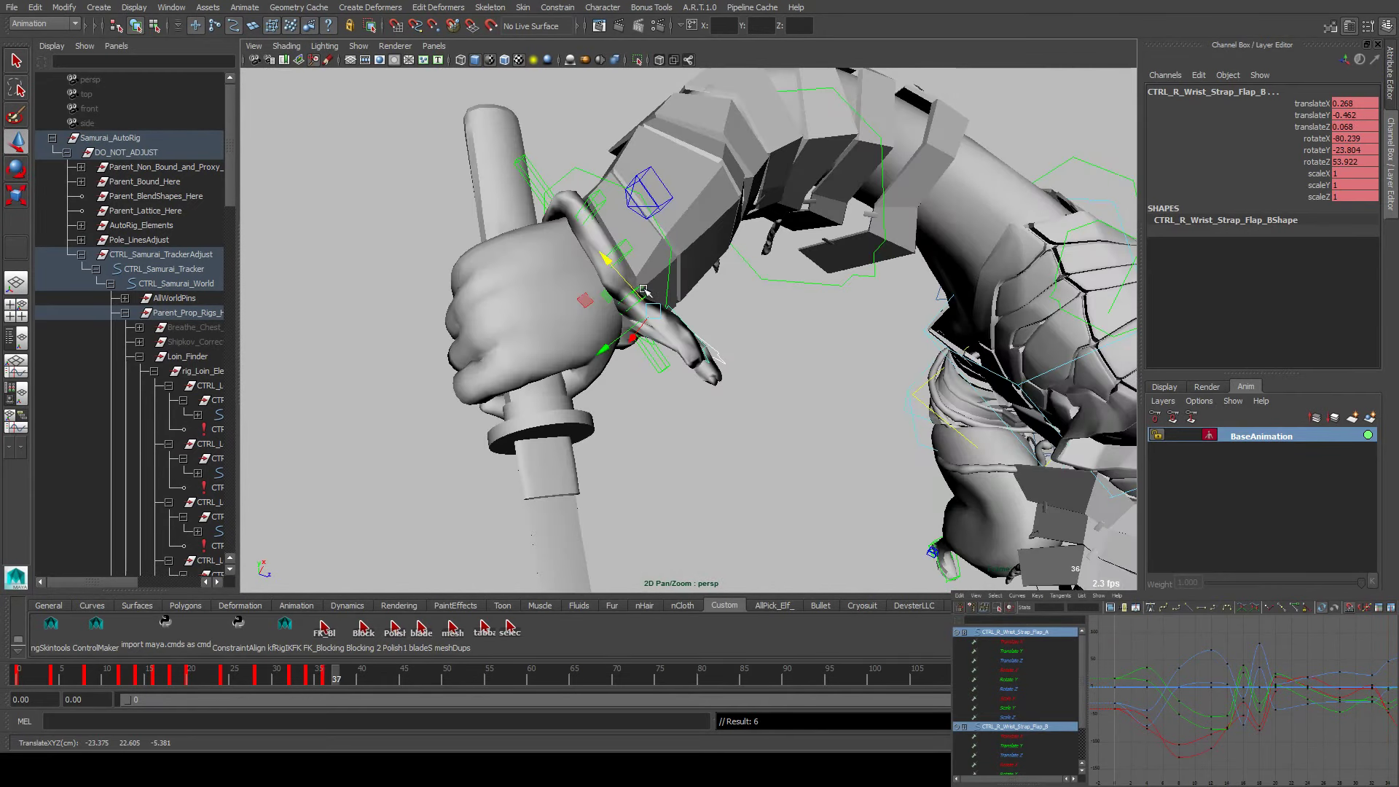
key("period")
left_click_drag(647, 291, 524, 335, "alt")
left_click(679, 309)
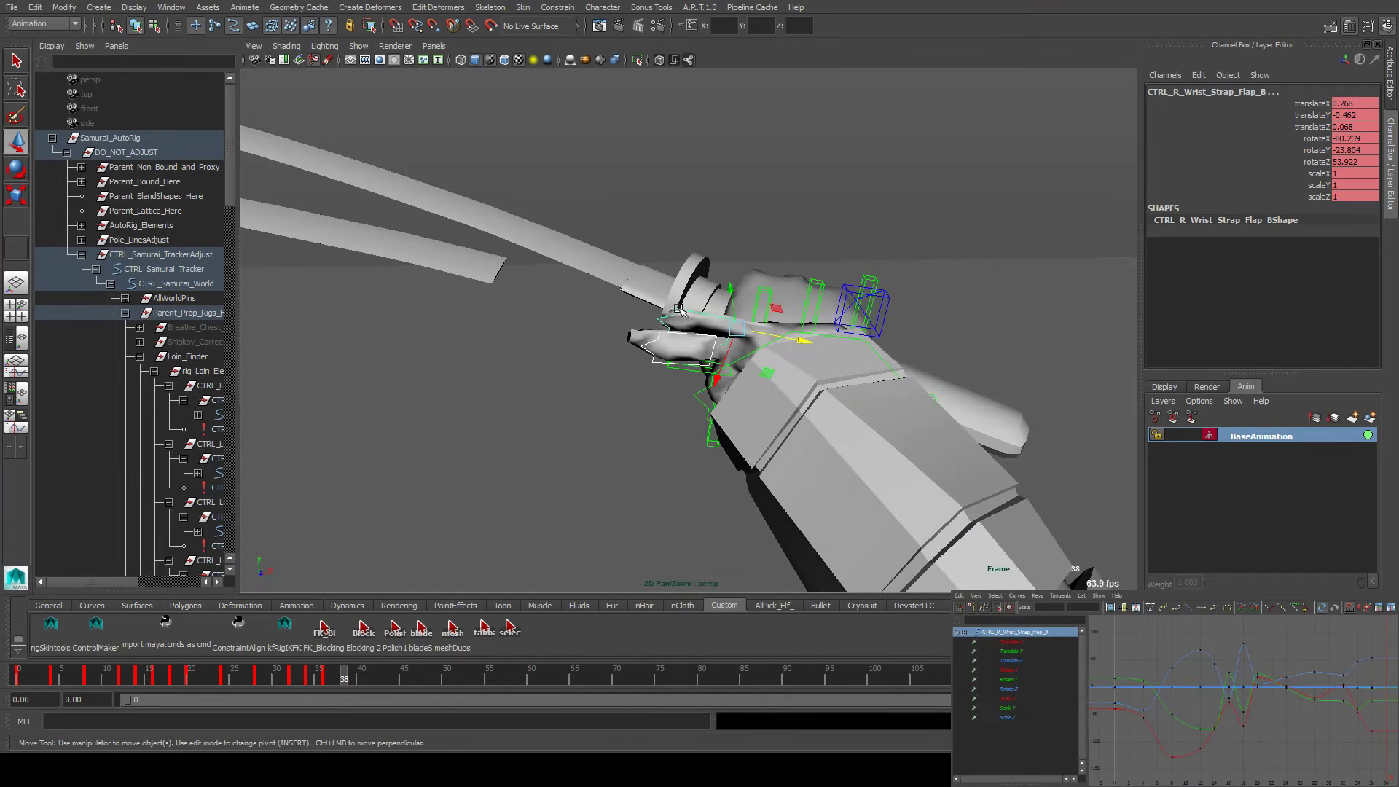
key("e")
left_click_drag(729, 270, 732, 274)
key("w")
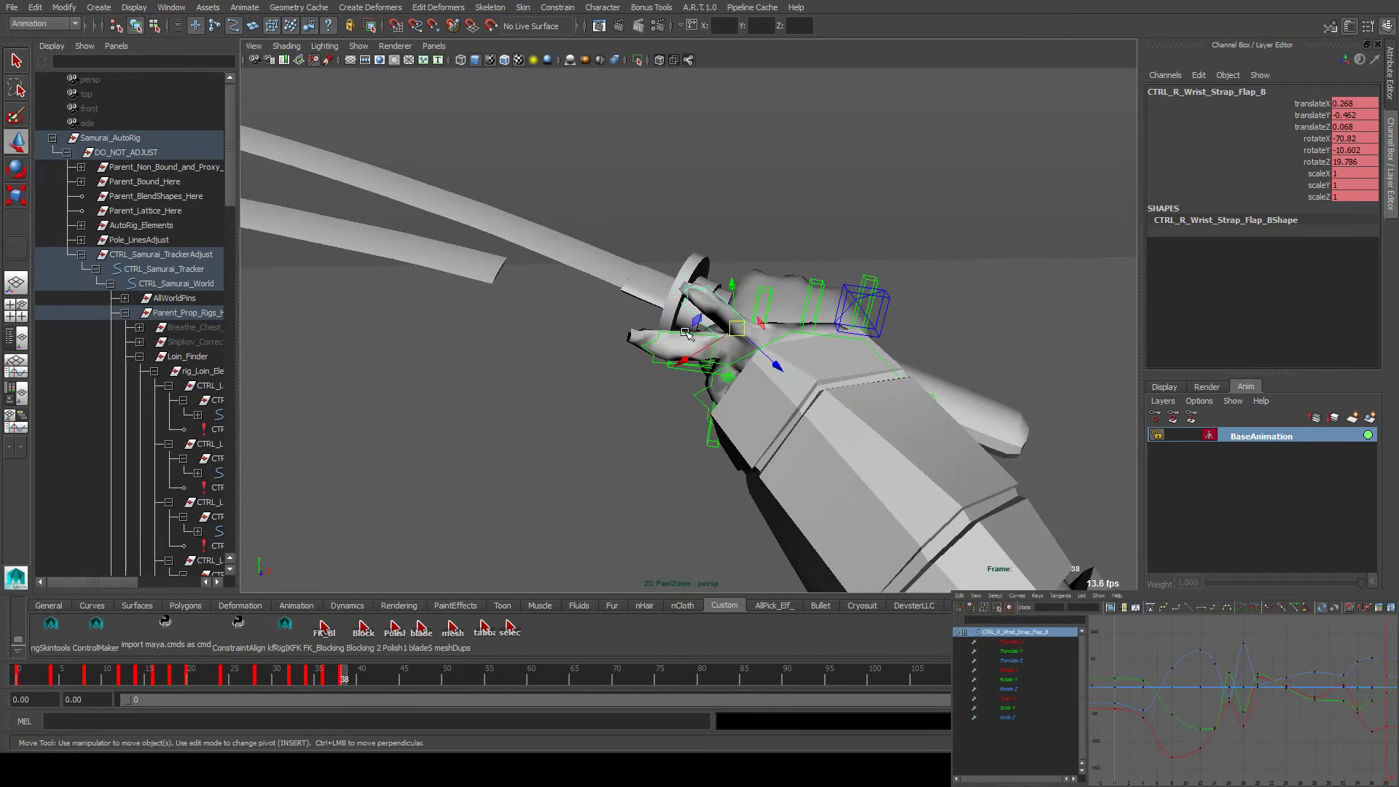
left_click(698, 314, "shift")
key("e")
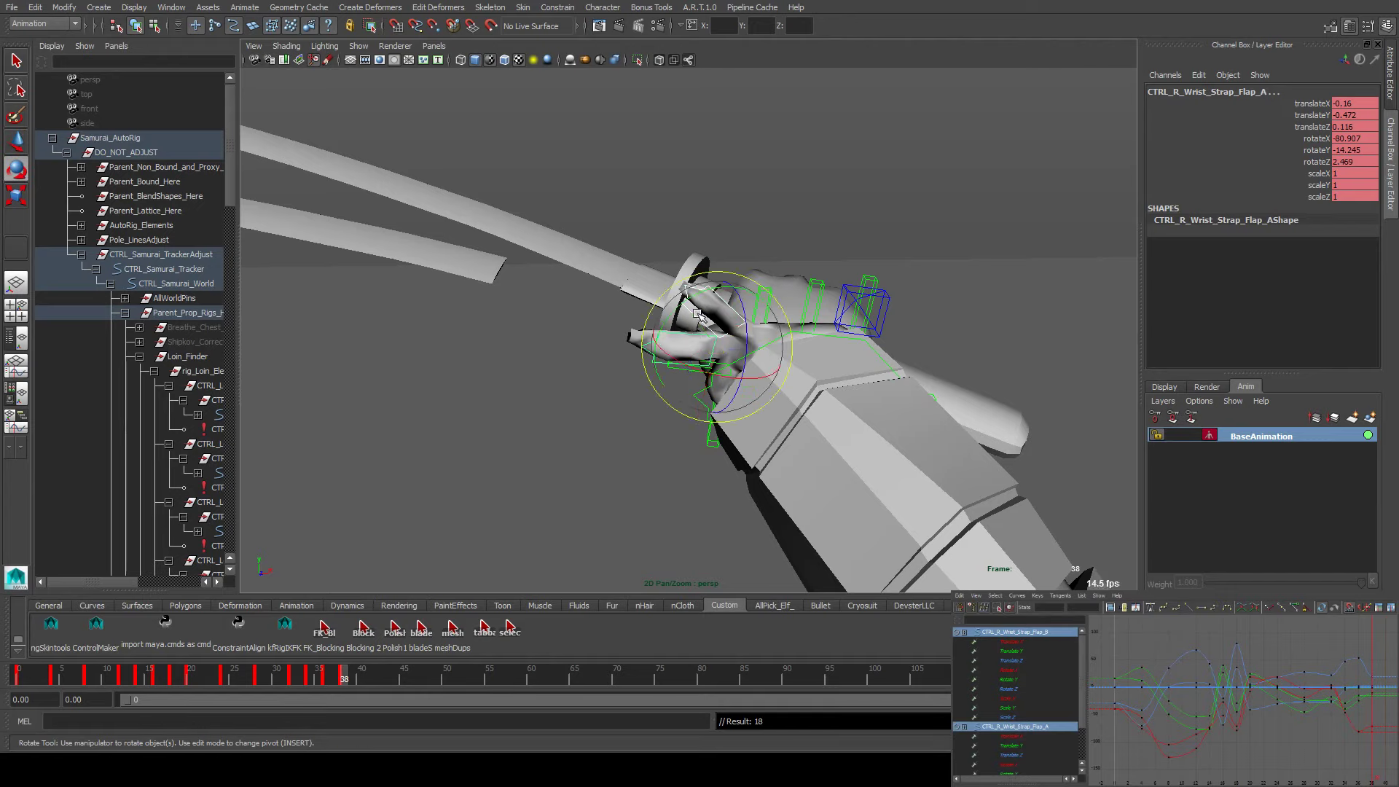
At frame 42, rotate both flaps, Flap_A to about X -74, Y -5, Z -38, and shift them slightly sideways
key("alt+v")
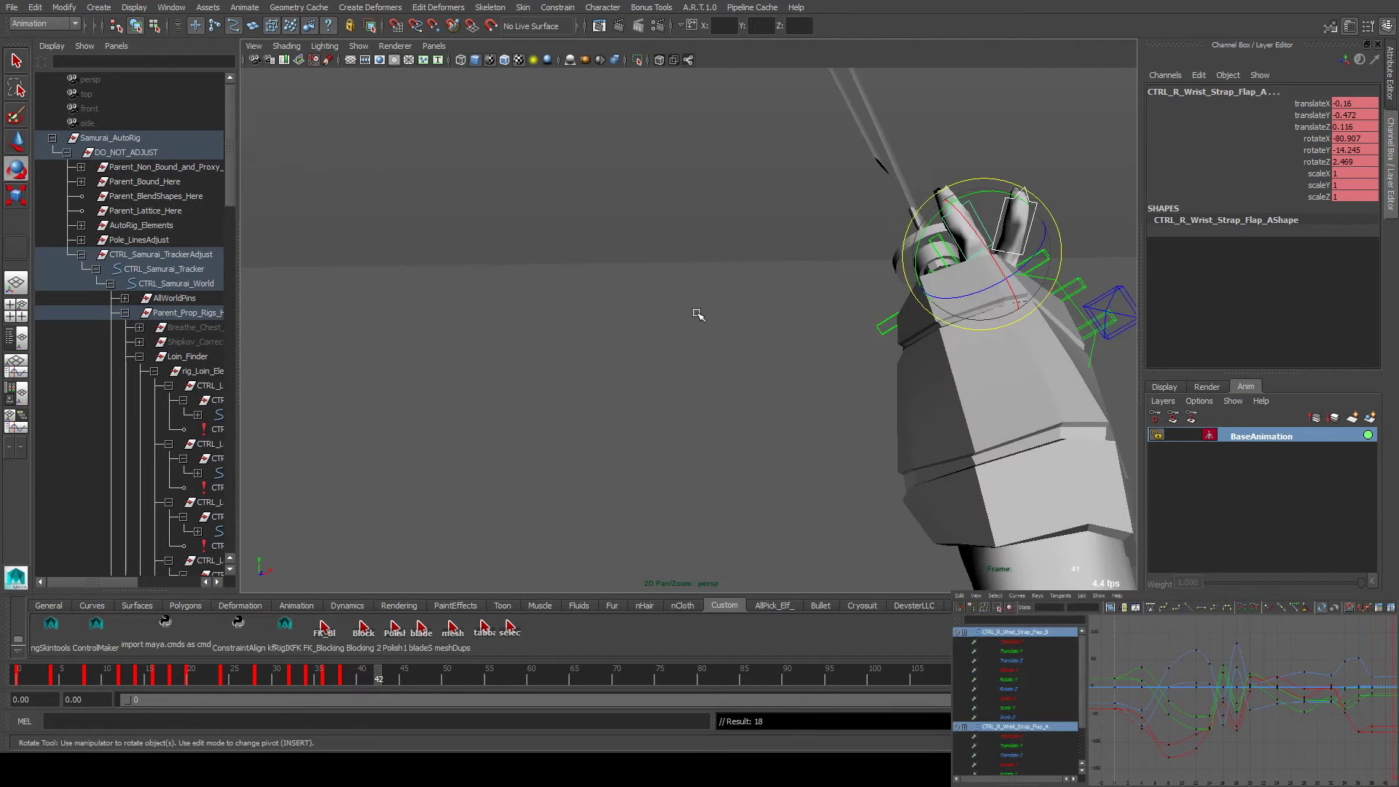
middle_click_drag(1020, 266, 594, 319, "alt")
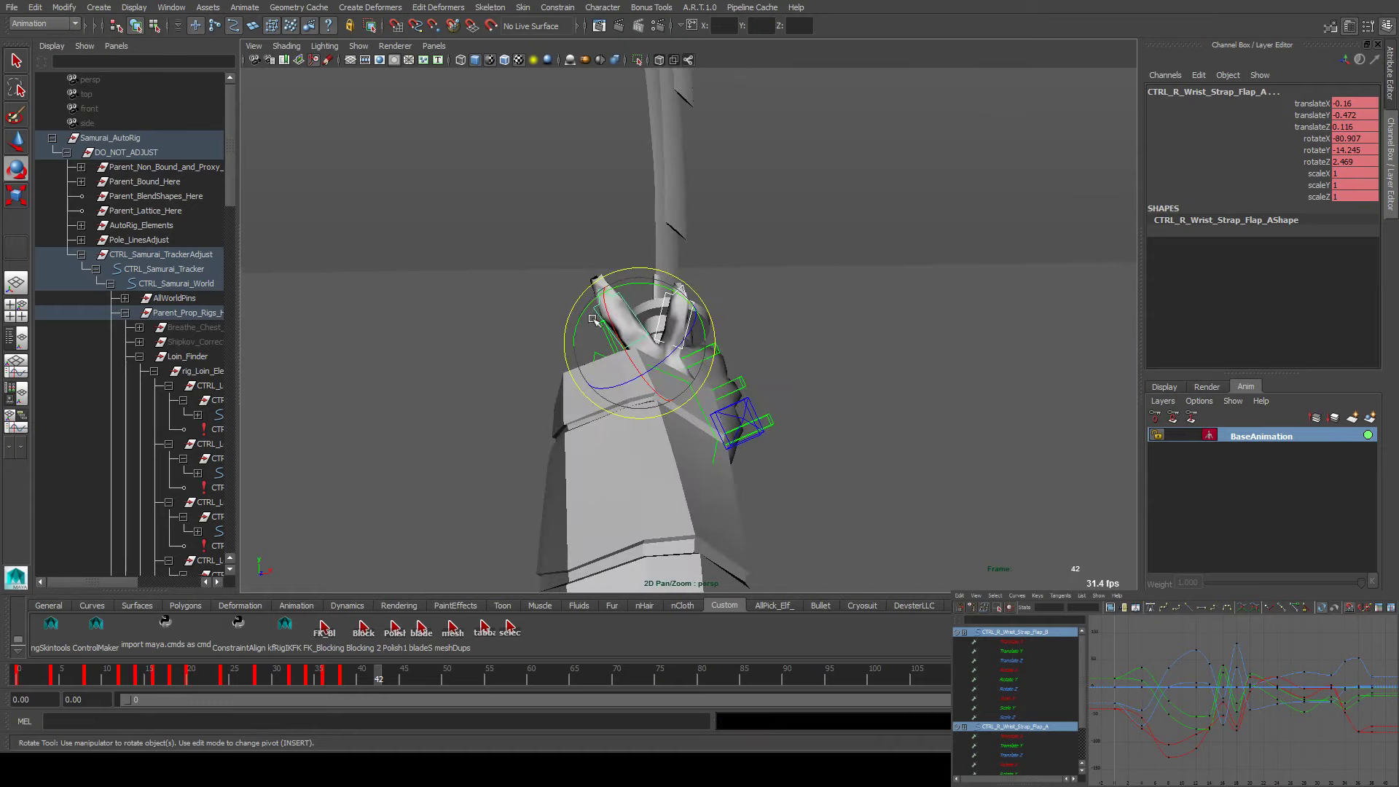
left_click_drag(644, 283, 607, 324)
key("w")
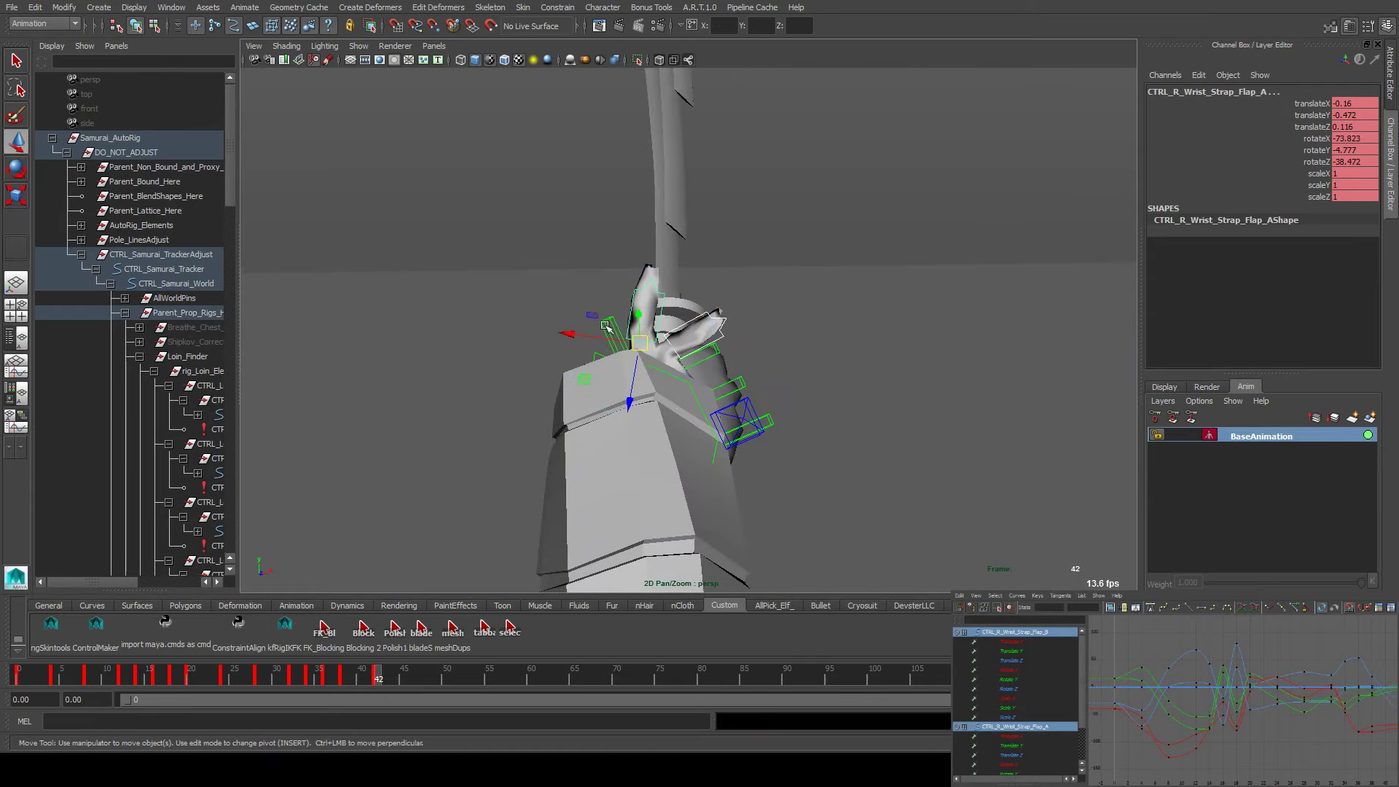
middle_click_drag(587, 382, 600, 382)
Rotate Flap_B on its own at frame 42, then add Flap_A back to the selection
left_click_drag(599, 380, 739, 338, "alt")
left_click(718, 338)
left_click_drag(696, 334, 673, 304)
key("w")
left_click(671, 296, "shift")
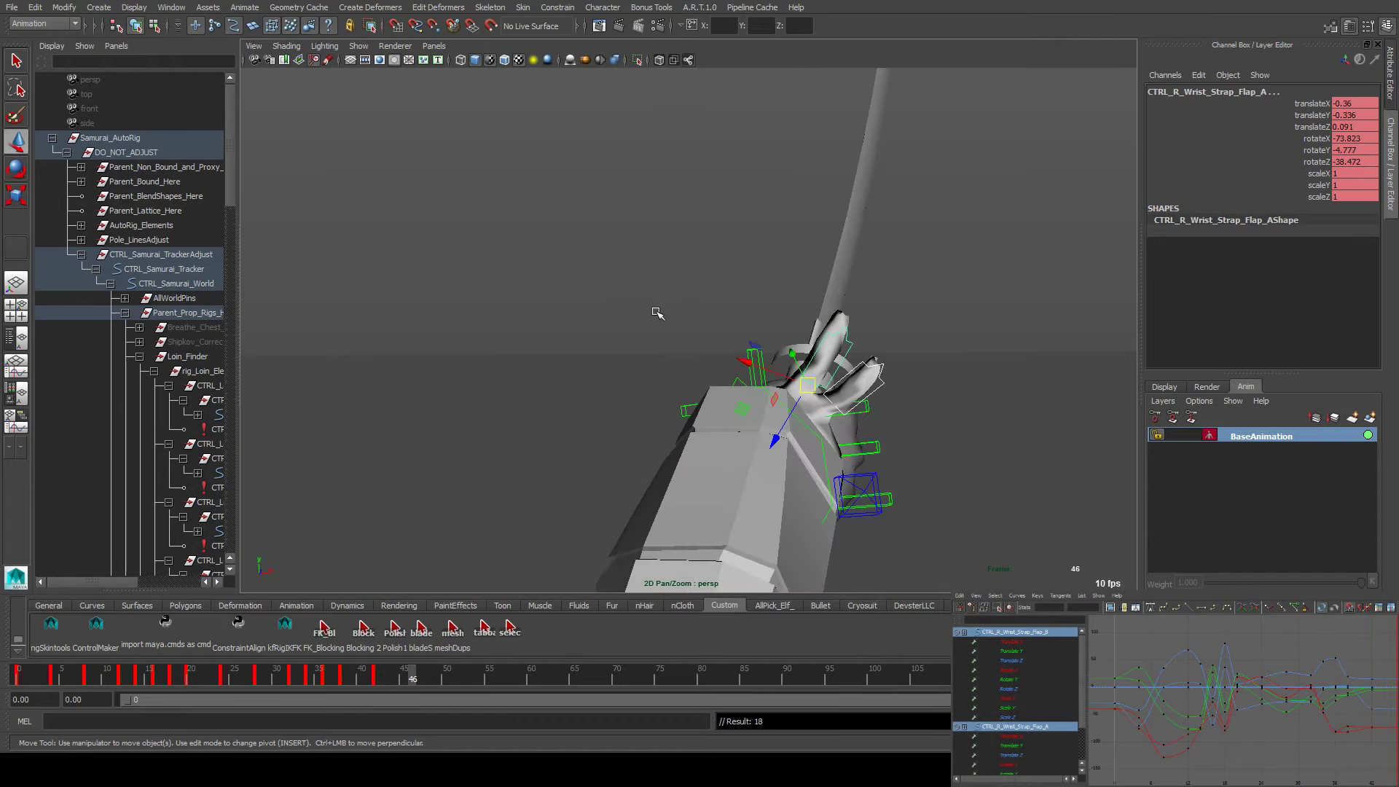
At frame 46, rotate both flaps, Flap_A to about X -107, Y 29, Z -104, and reposition them on the wrist
key("e")
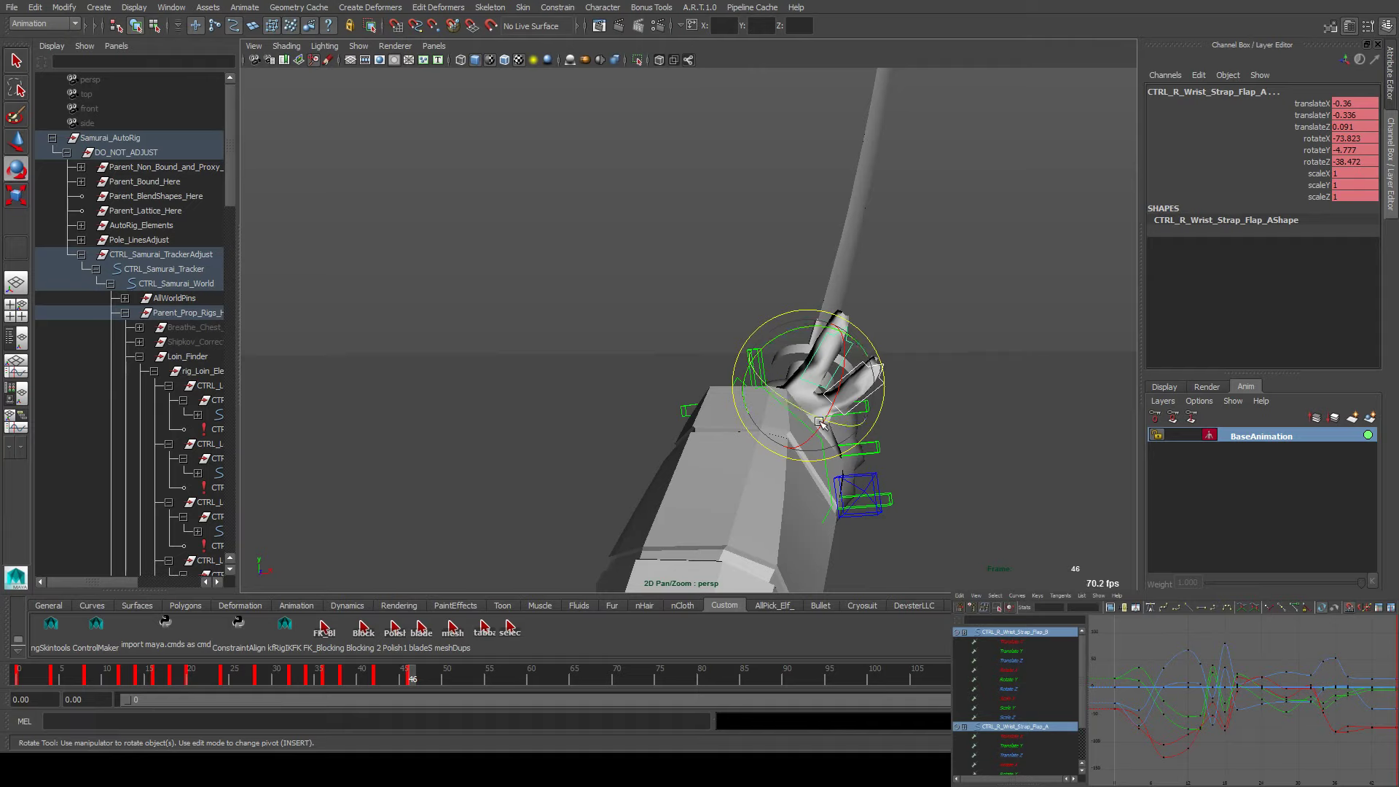
left_click_drag(820, 422, 798, 395)
left_click_drag(897, 414, 811, 409)
key("w")
left_click_drag(768, 333, 711, 344)
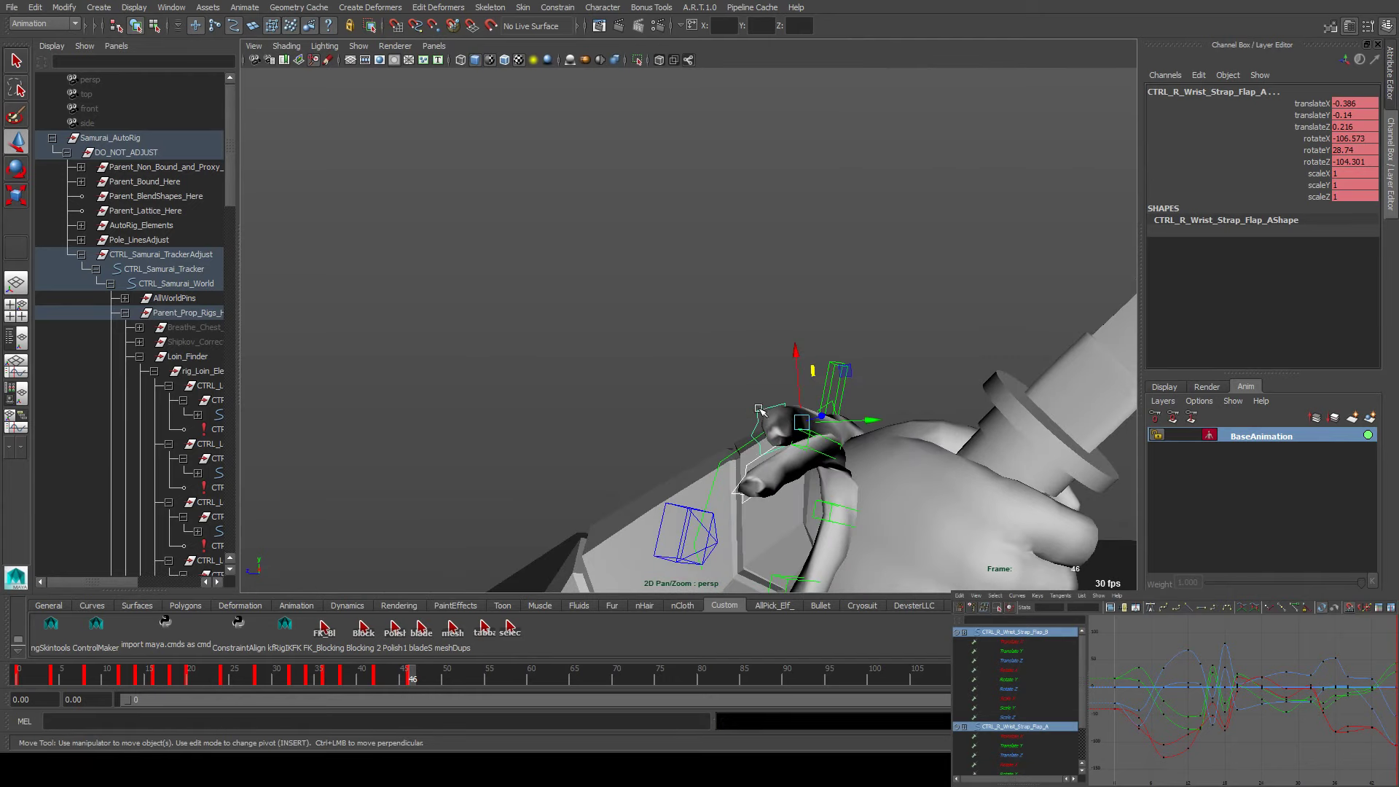
Rotate Flap_A on its own to about X -81, Y 59, Z -117 at frame 46 and reselect both flaps
key("e")
left_click_drag(820, 401, 856, 421)
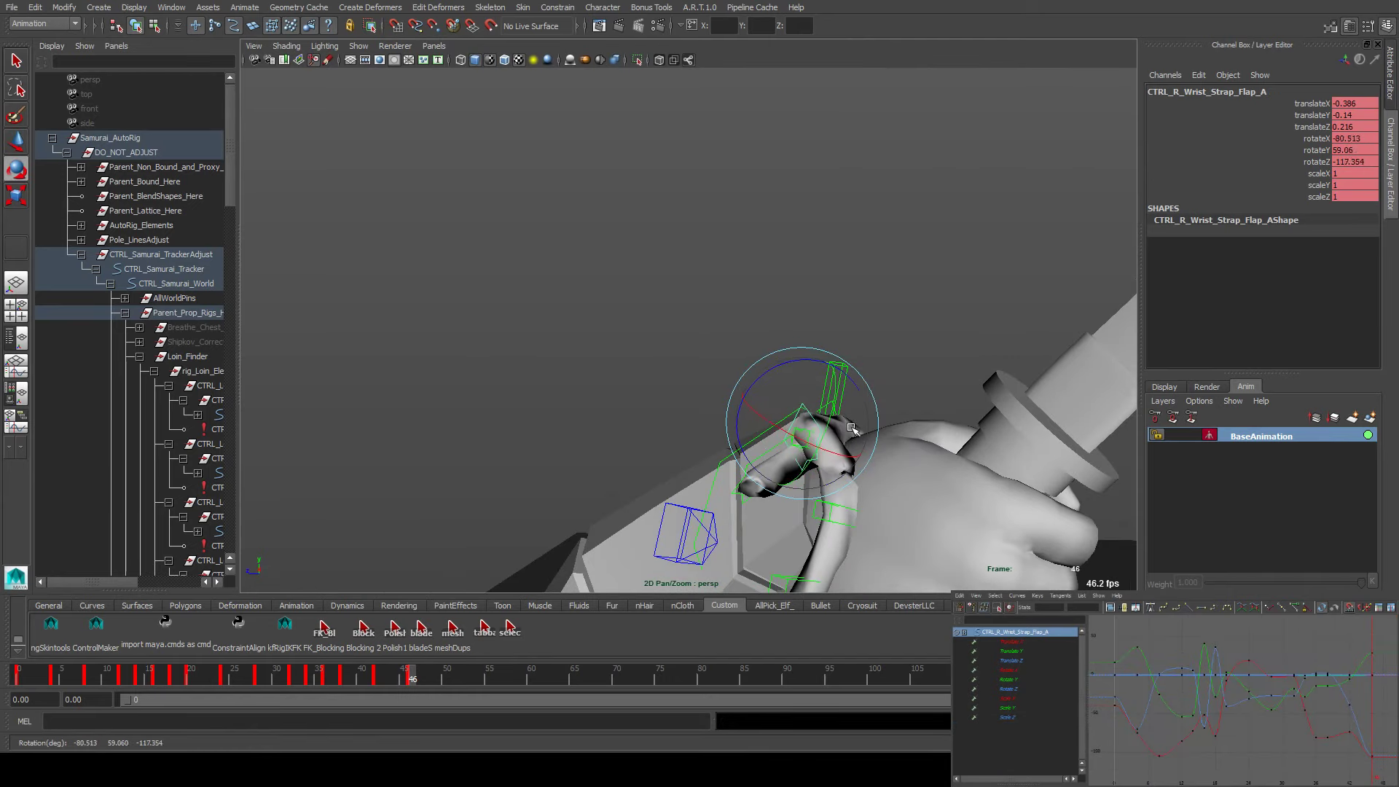
key("w")
left_click(778, 457, "shift")
key("alt+shift+v")
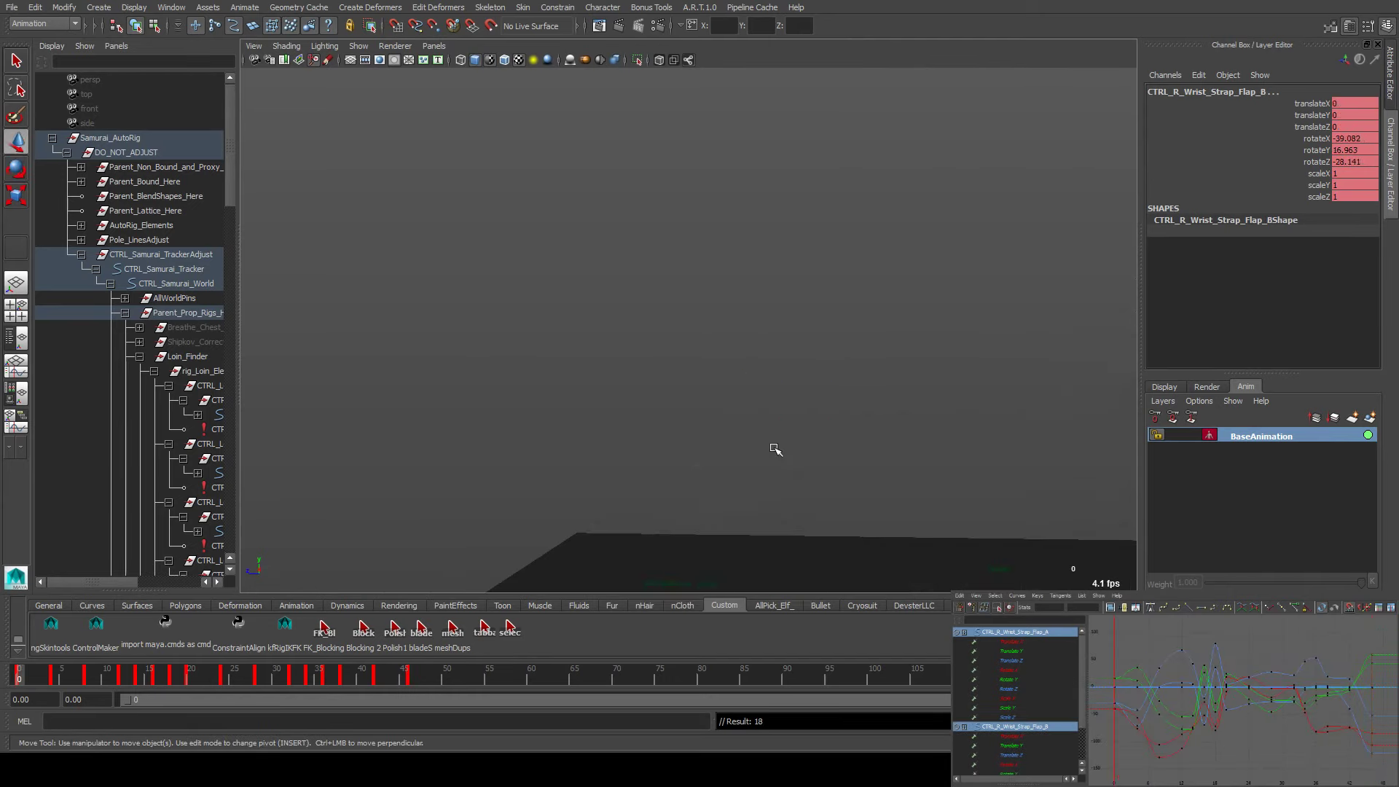
key("ctrl+z")
At frame 50, rotate and reposition the flaps over the back of the hand, Flap_B to about X -15, Y 44, Z 10
left_click_drag(774, 450, 585, 413, "alt")
key("alt+v")
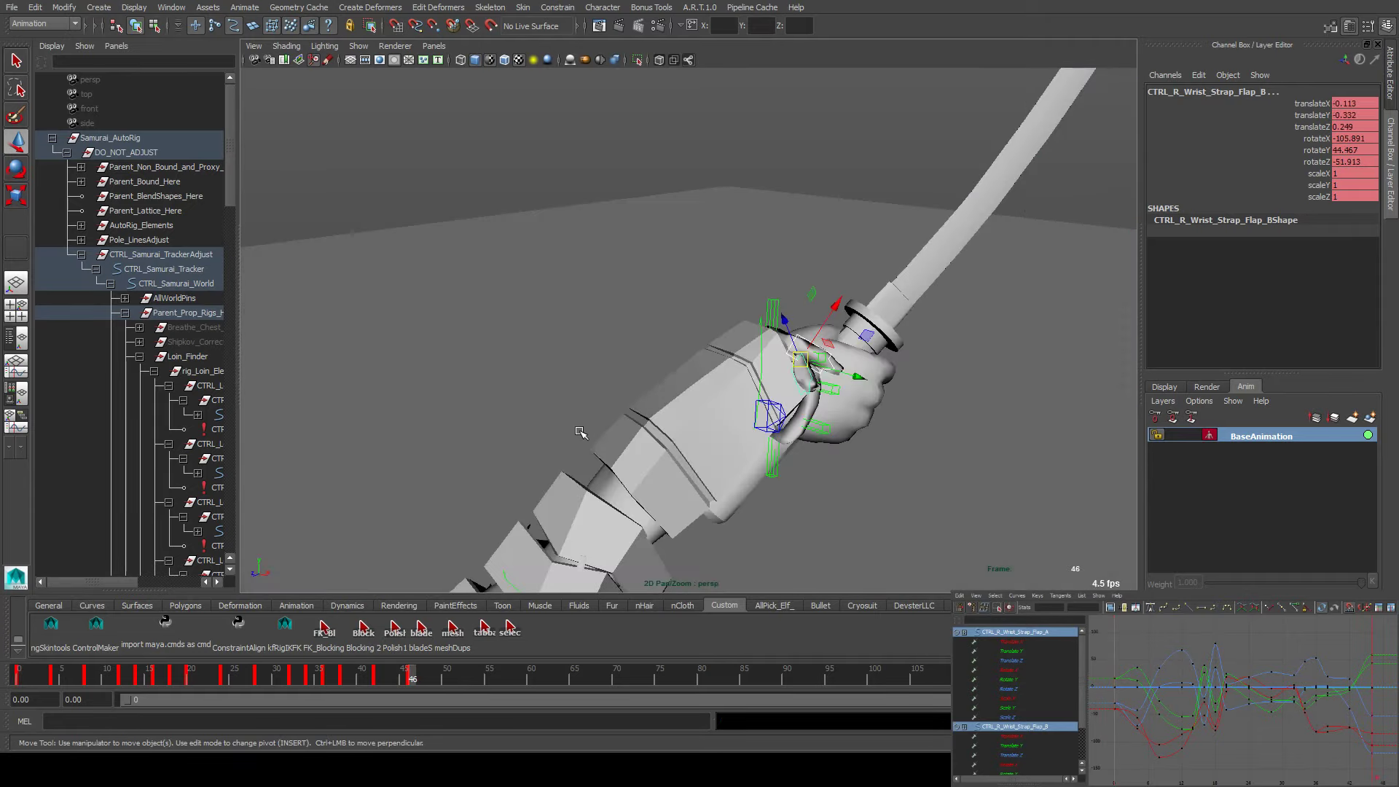
key("e")
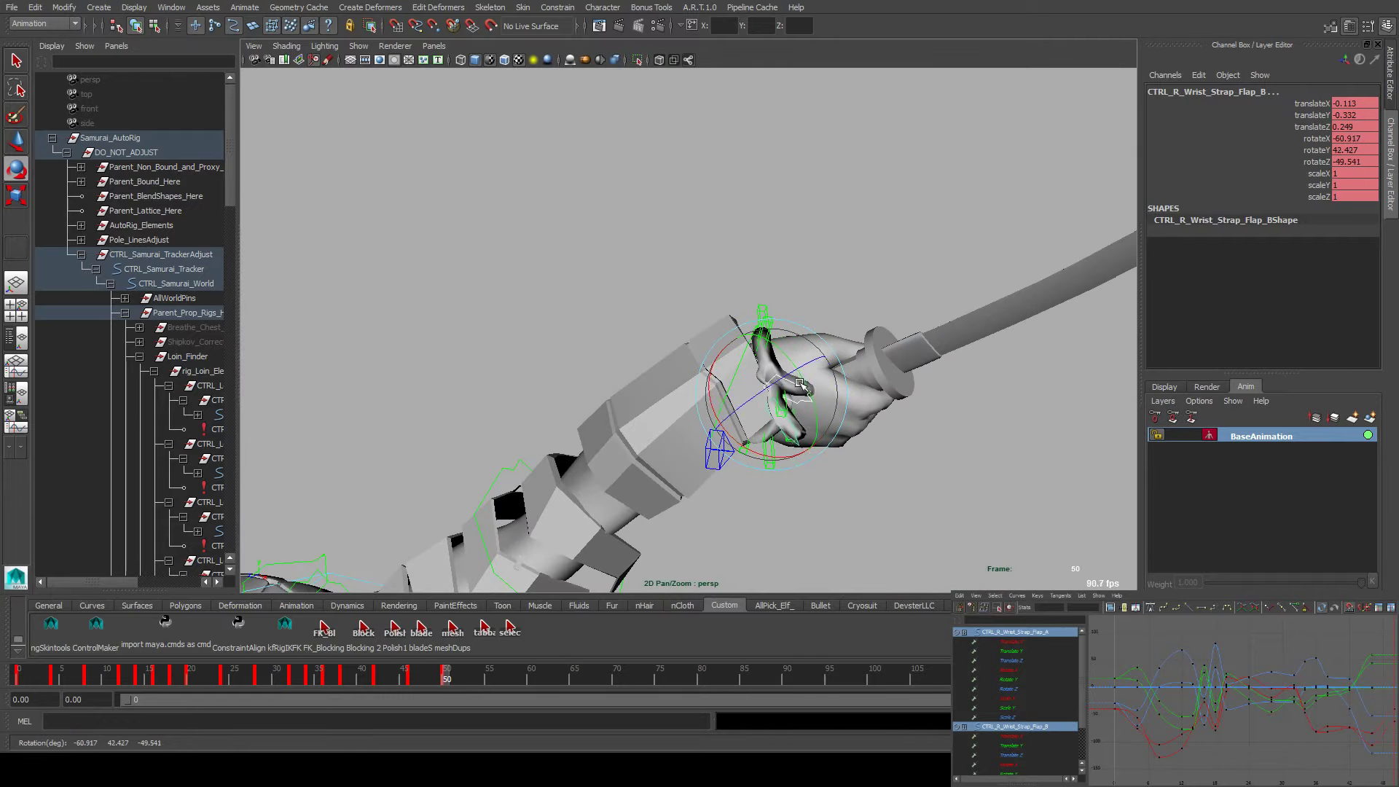
left_click(771, 401)
left_click(799, 384)
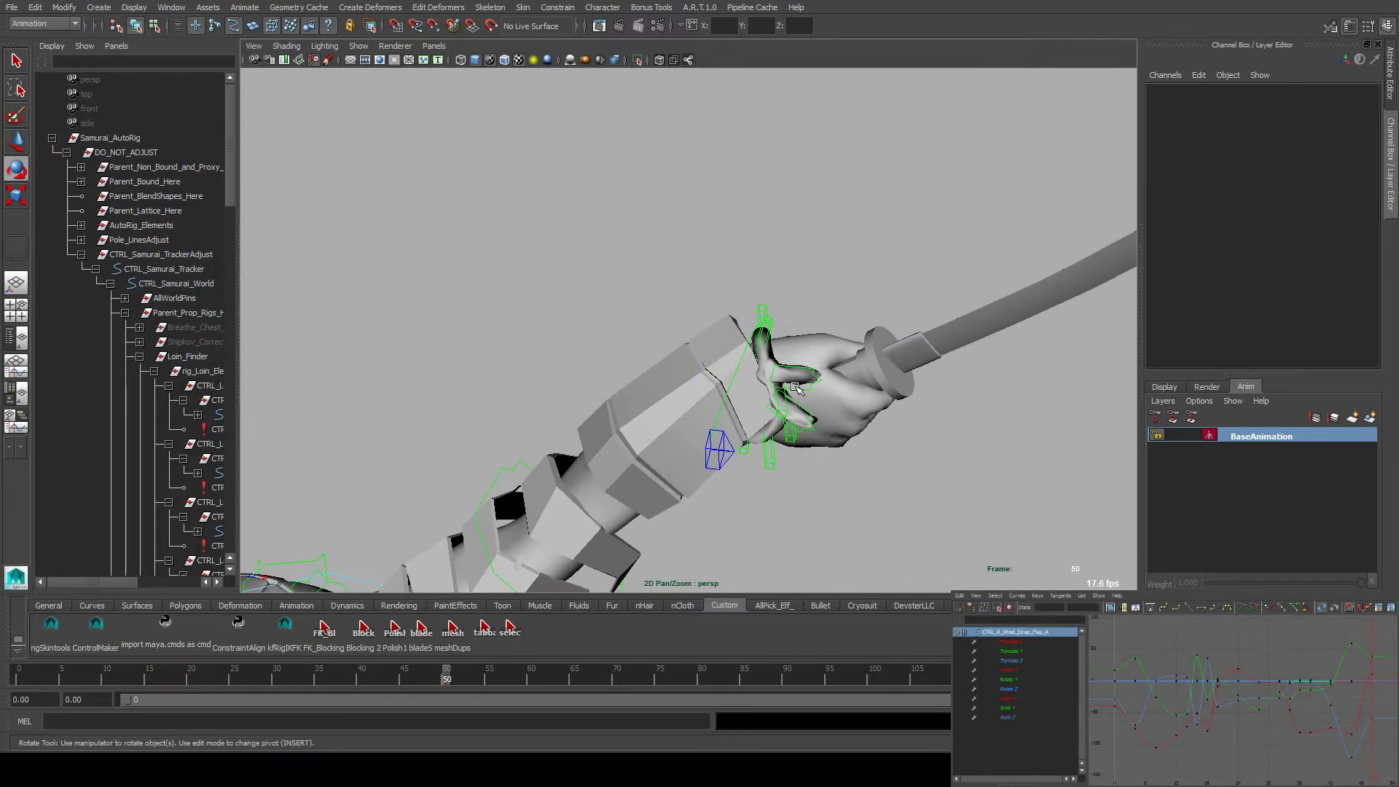
key("w")
left_click(774, 399, "shift")
mouse_move(774, 399)
left_mouse_down("alt")
mouse_move(713, 362)
mouse_move(746, 397)
mouse_move(778, 394)
left_mouse_up("alt")
key("comma")
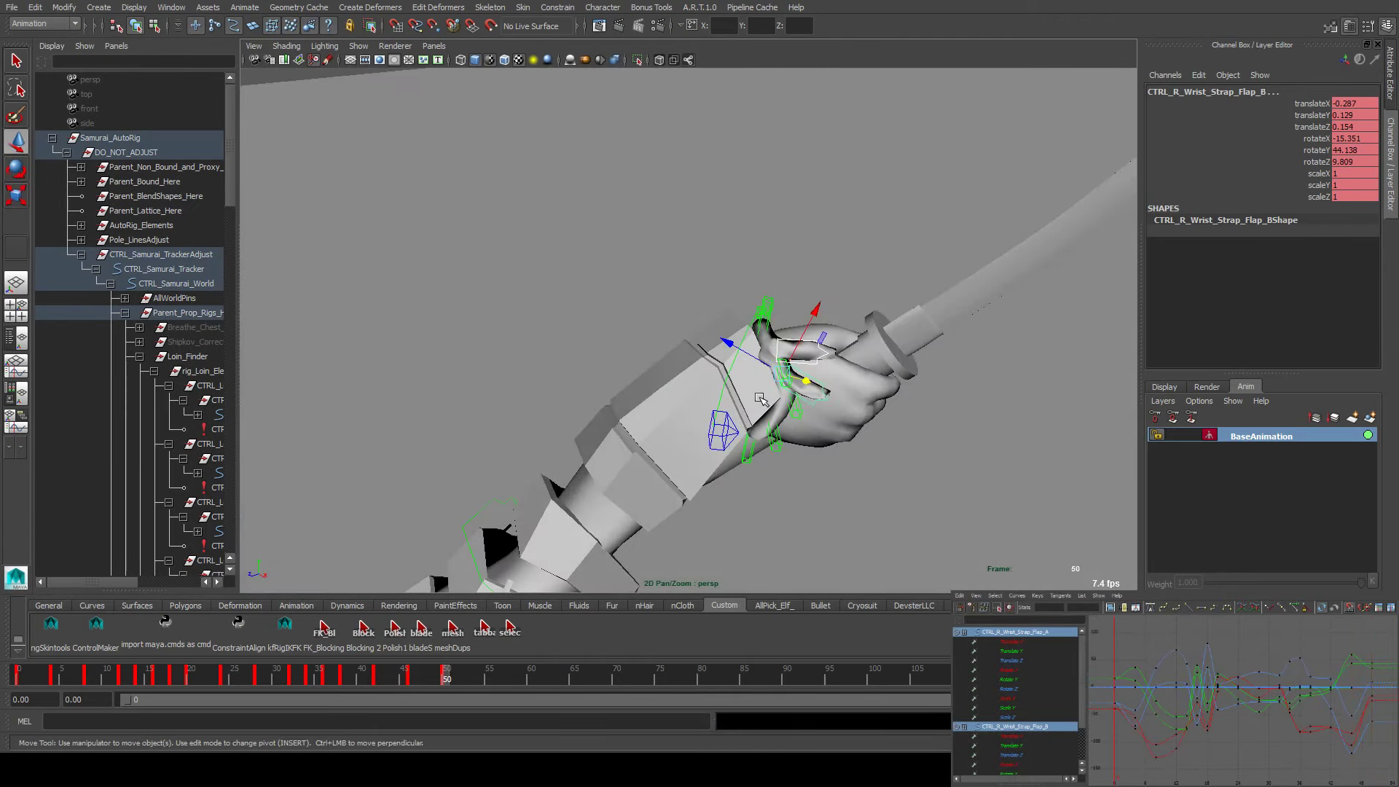
key("period")
Go to frame 54 and rotate both flaps, Flap_B to about X -26, Y 64, Z -3
left_click(481, 674)
key("e")
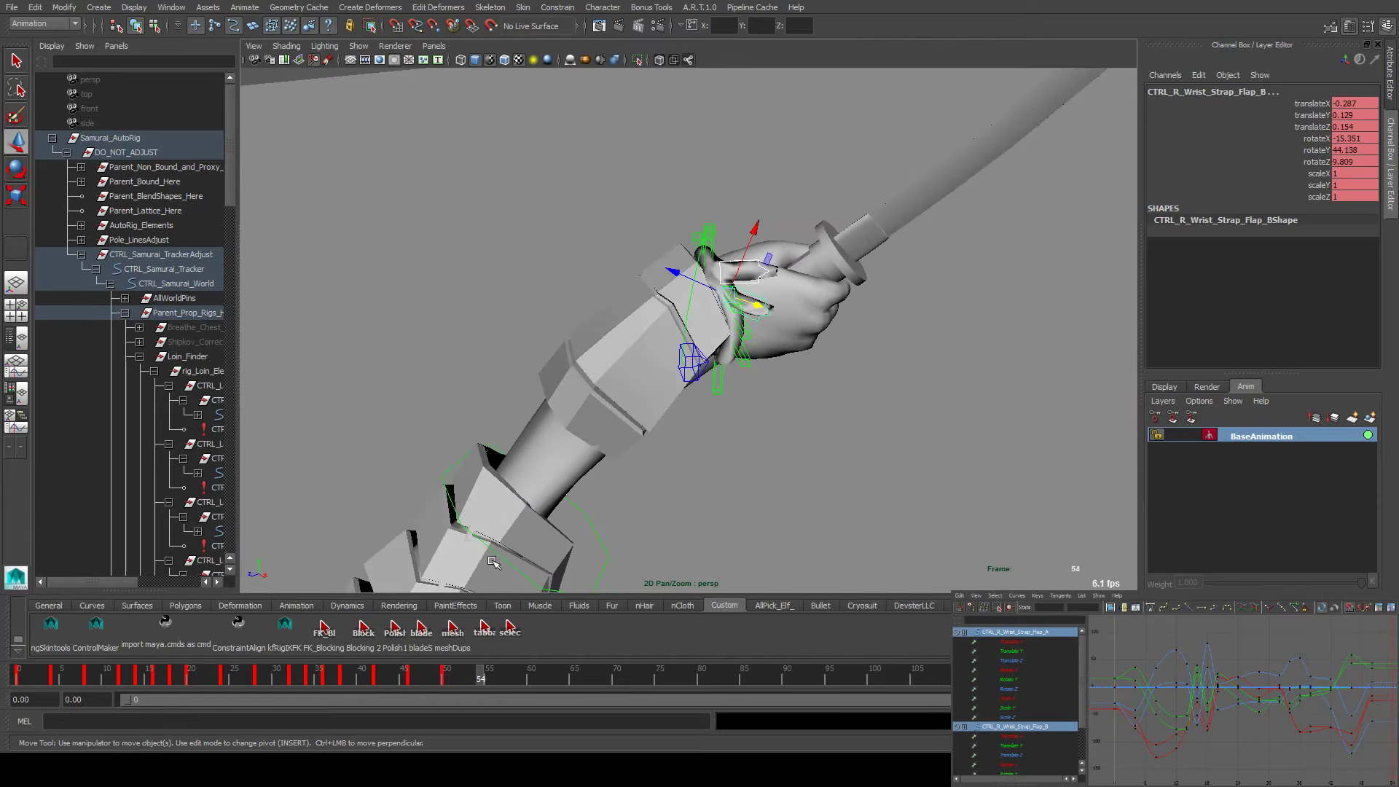
left_click_drag(729, 343, 755, 353, "alt")
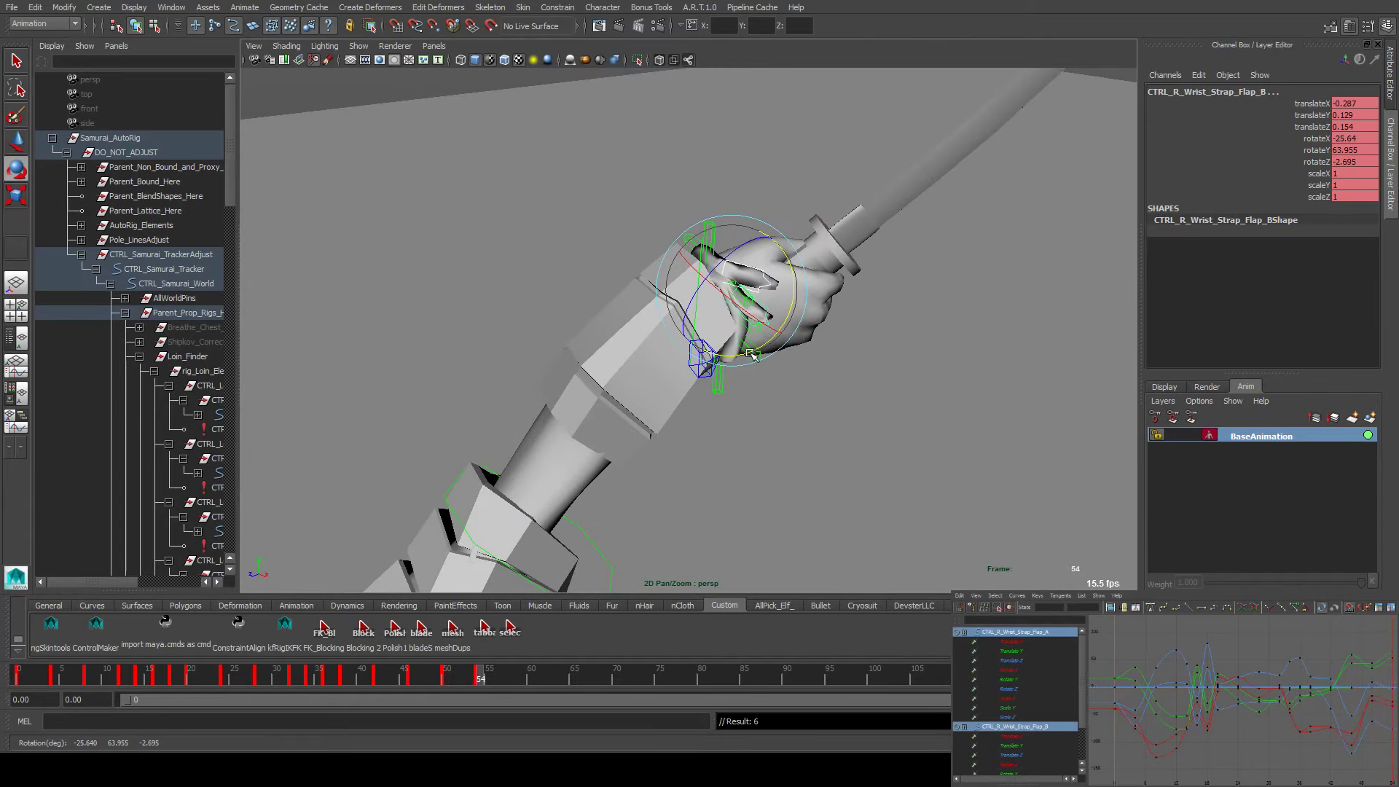
Advance to frame 58 and rotate both flaps, Flap_B to about X -78, Y 35, Z -49
key("period")
key("period")
key("period")
key("period")
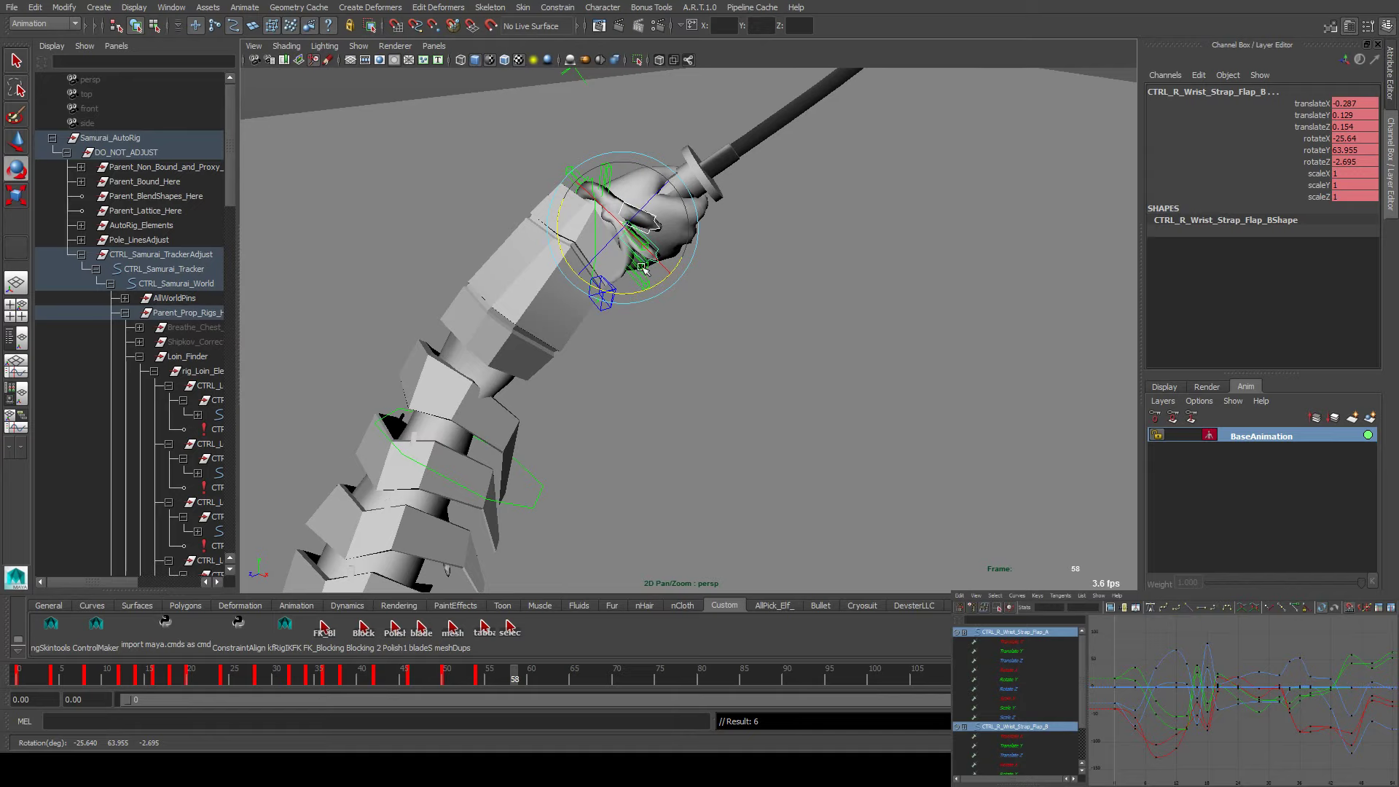
Advance to frame 62, rotate both flaps so Flap_B is about X -83, Y 27, Z -23, and key their rotation
key("period")
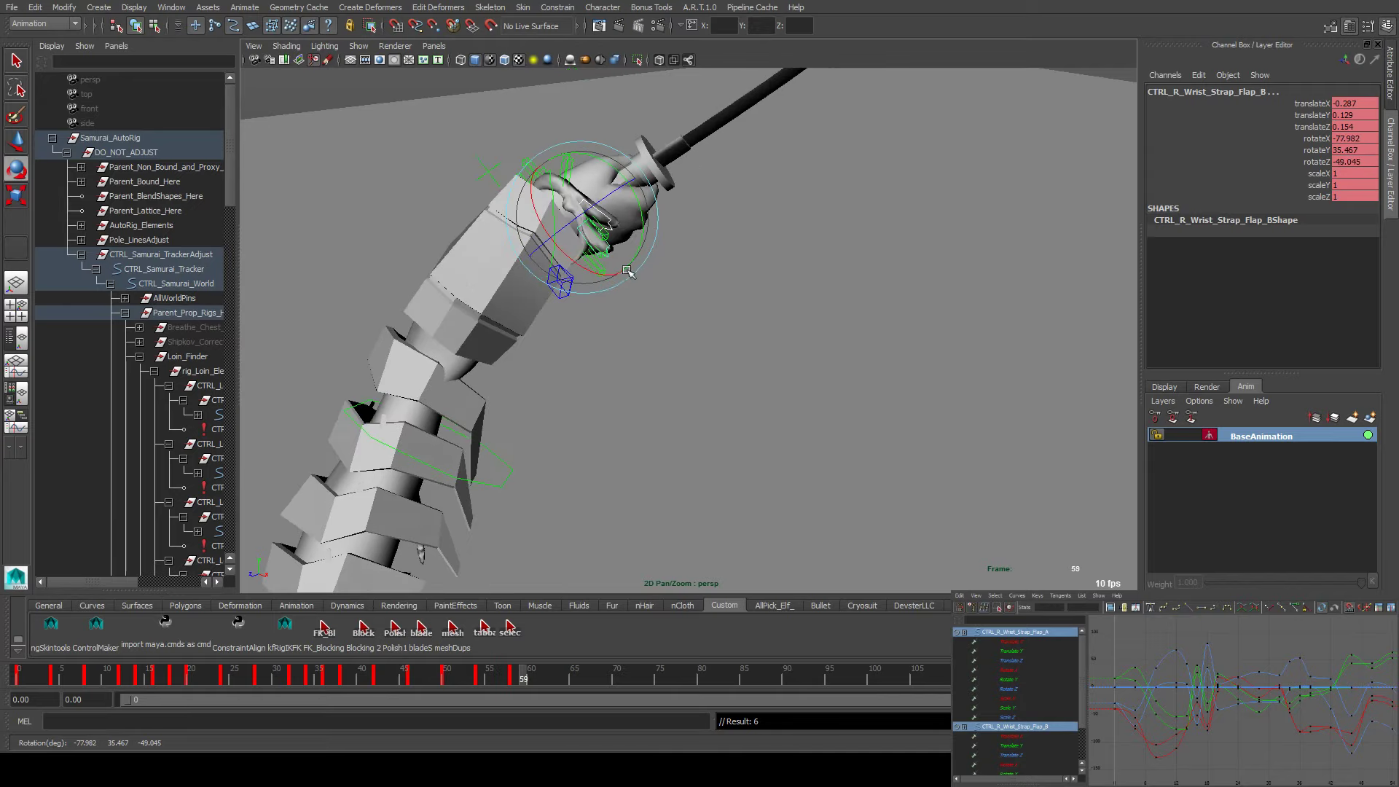
key("period")
key("period")
key("period")
left_click_drag(498, 255, 481, 234)
left_click_drag(481, 233, 567, 326, "alt")
key("shift+e")
Go to frame 66 and rotate both flaps, Flap_B to about X -91, Y -3, Z -11
key("period")
key("period")
key("period")
key("period")
key("period")
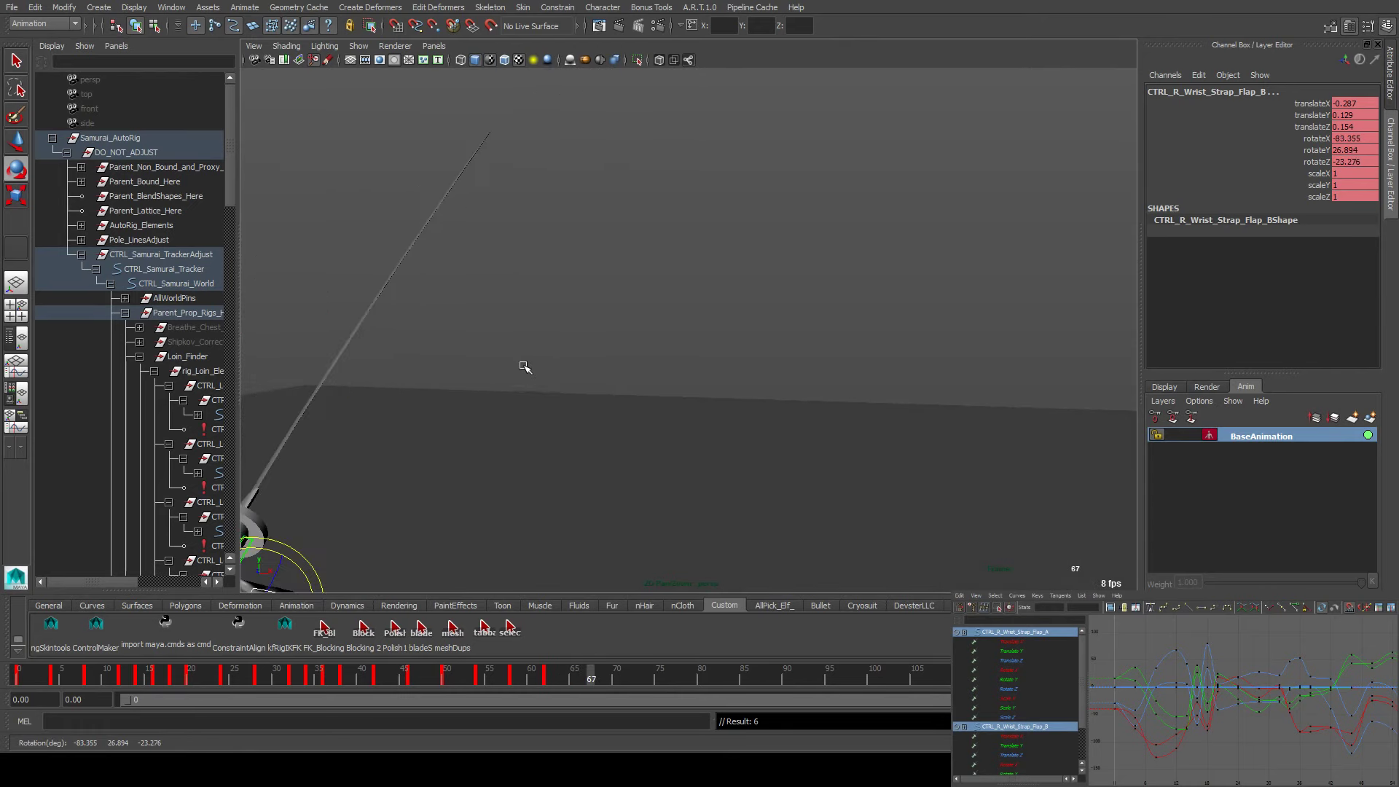
key("comma")
right_click_drag(486, 344, 576, 291, "alt")
left_click_drag(589, 286, 666, 292)
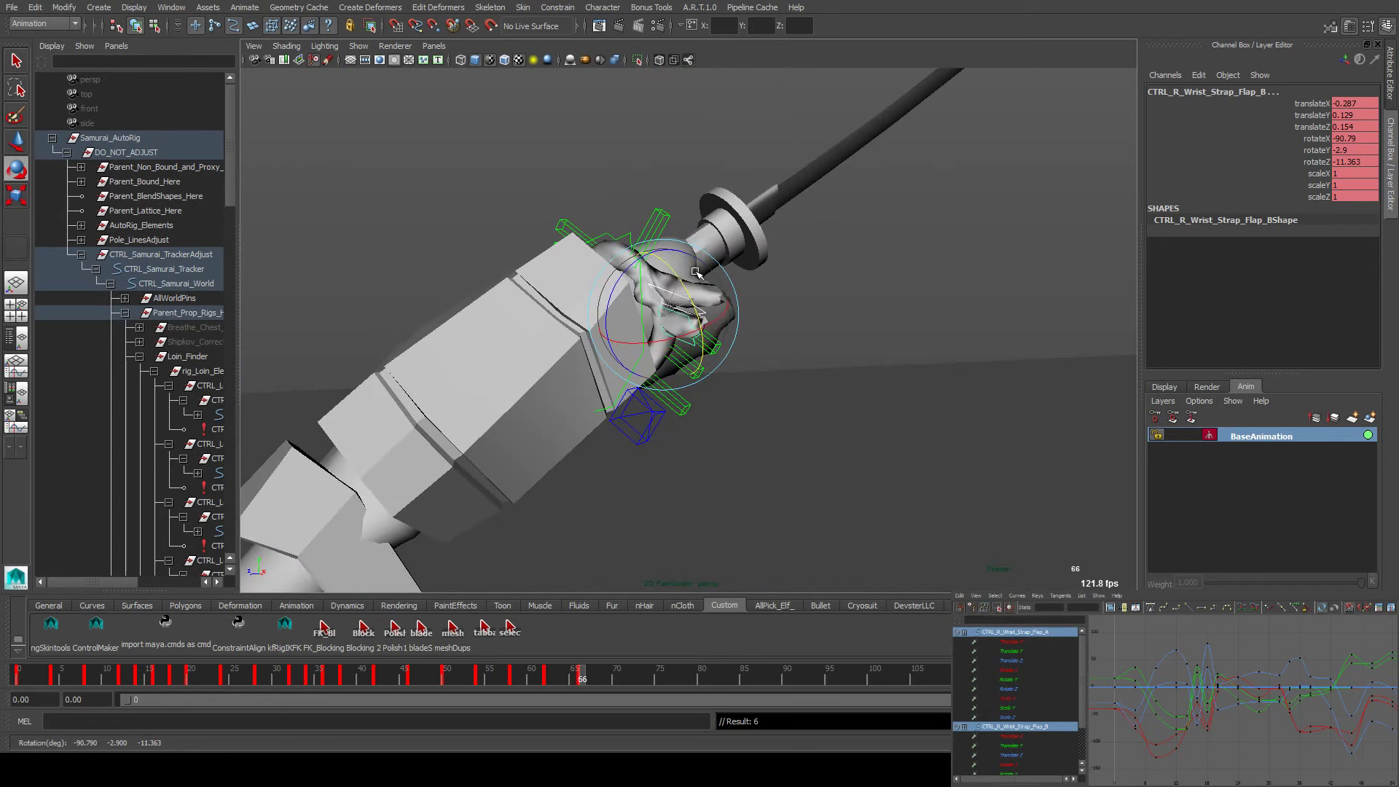
Refine the flap rotations individually at frame 66, Flap_B to about X -92, Y -2, Z 13, and reselect both flaps
left_click(802, 182)
left_click(656, 222)
mouse_move(655, 222)
left_mouse_down()
mouse_move(672, 286)
mouse_move(708, 307)
mouse_move(522, 314)
mouse_move(588, 319)
left_mouse_up()
key("w")
left_click(680, 314, "shift")
At frame 69, move Flap_B to about 0.07, -0.14, 0.18 and Flap_A to about 0.02, -0.12, -0.10
scroll(685, 306, "down", 4)
scroll(685, 306, "up", 8)
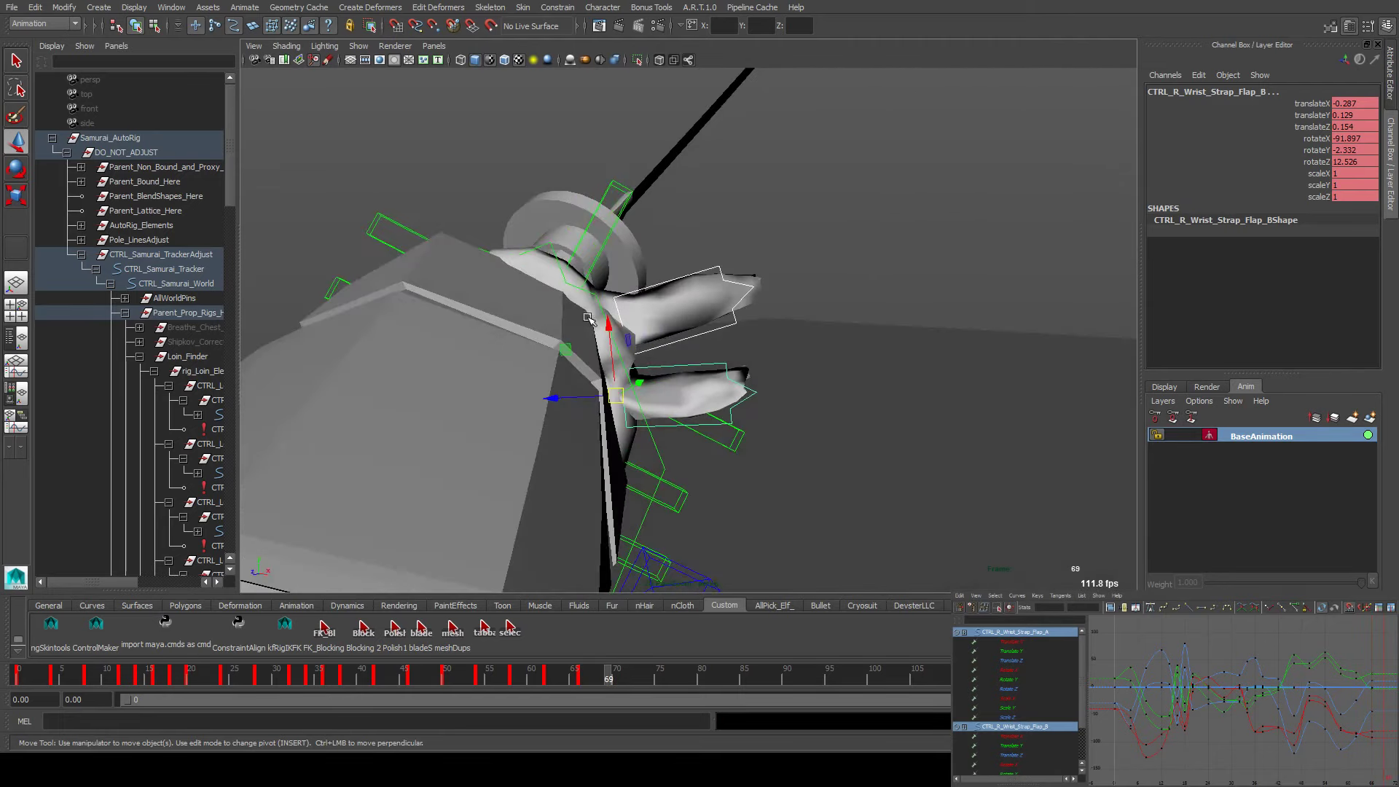
left_click(662, 383)
middle_click_drag(574, 347, 562, 265)
left_click(689, 287)
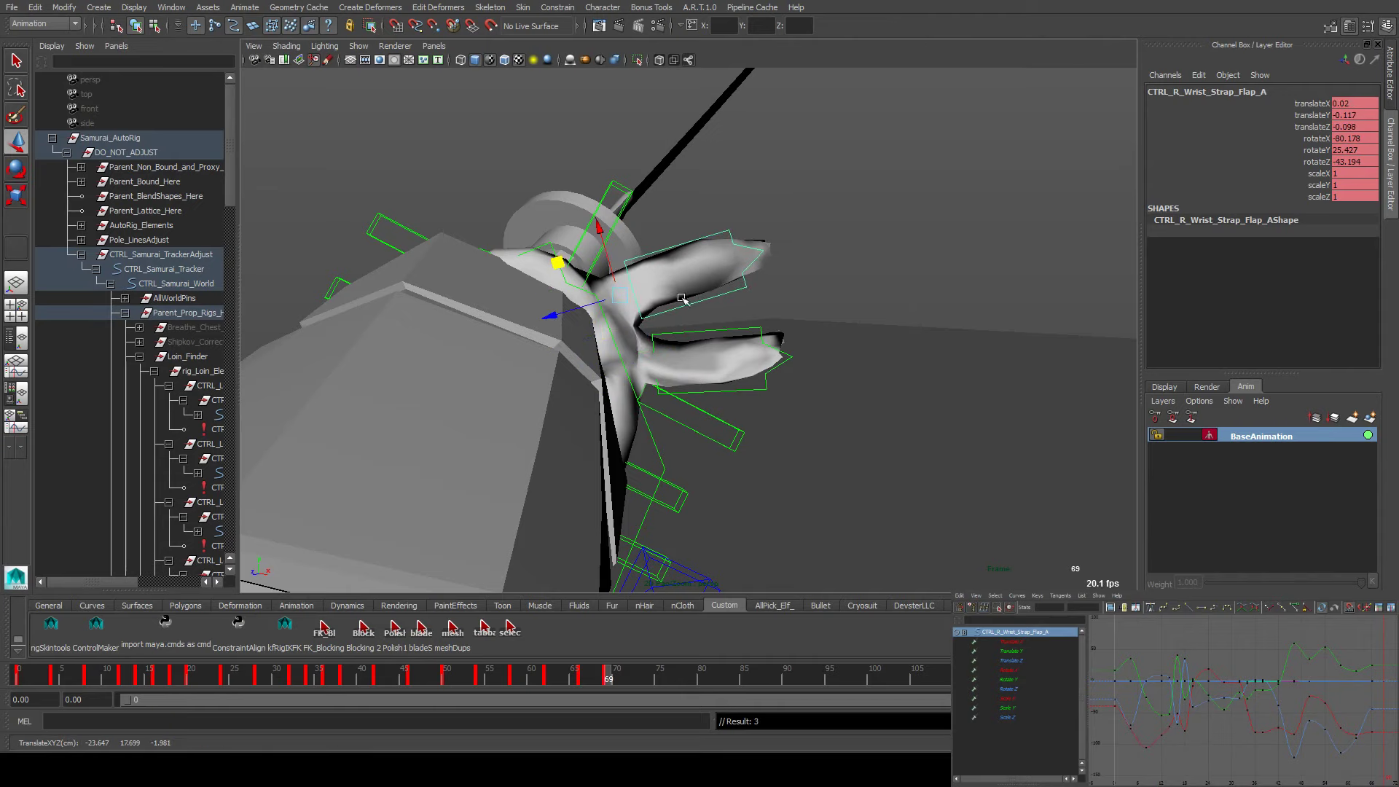
left_click(674, 383, "shift")
Go back to frame 66 and move both flaps outward from the strap, Flap_A to about -0.18, -0.18, -0.08
scroll(663, 340, "up", 5)
scroll(653, 355, "down", 5)
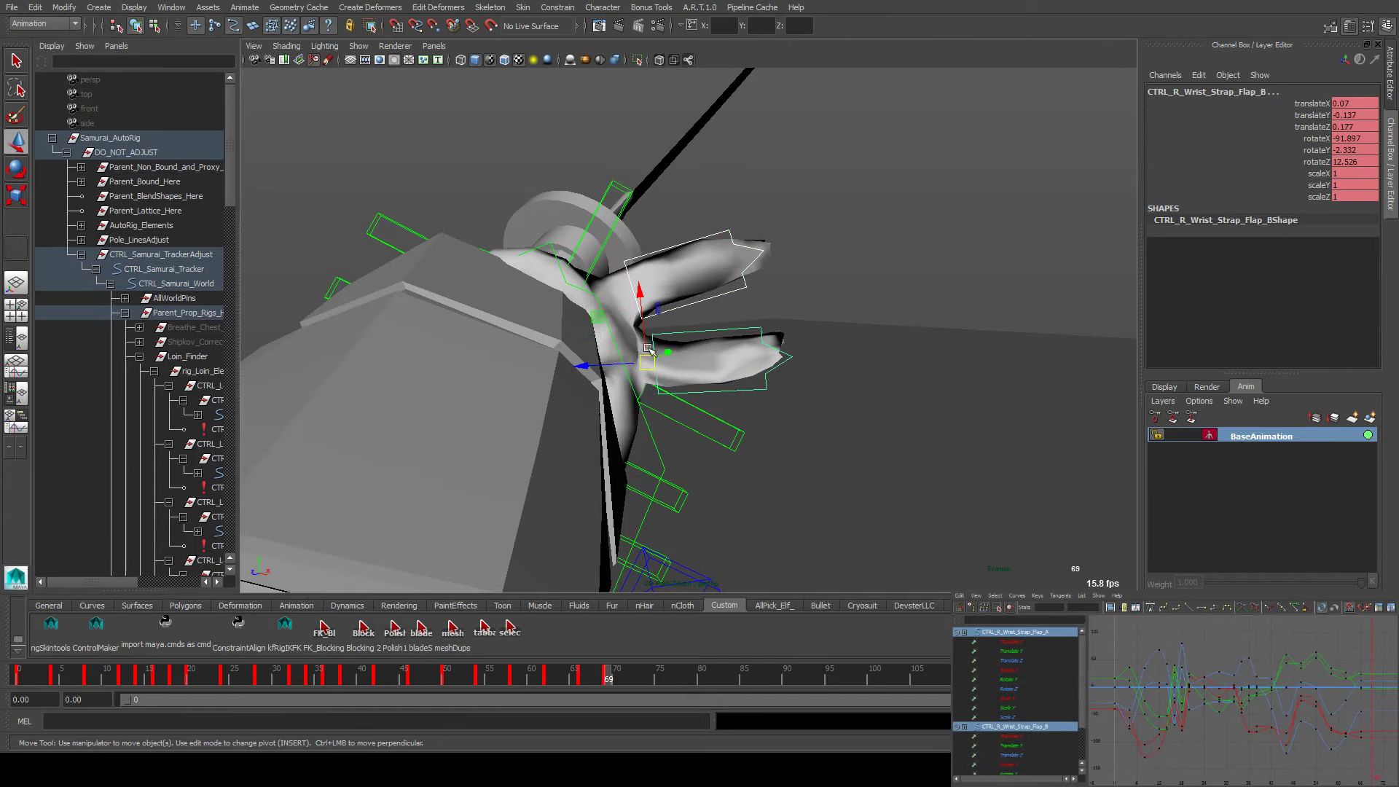
scroll(632, 404, "up", 5)
scroll(720, 356, "down", 5)
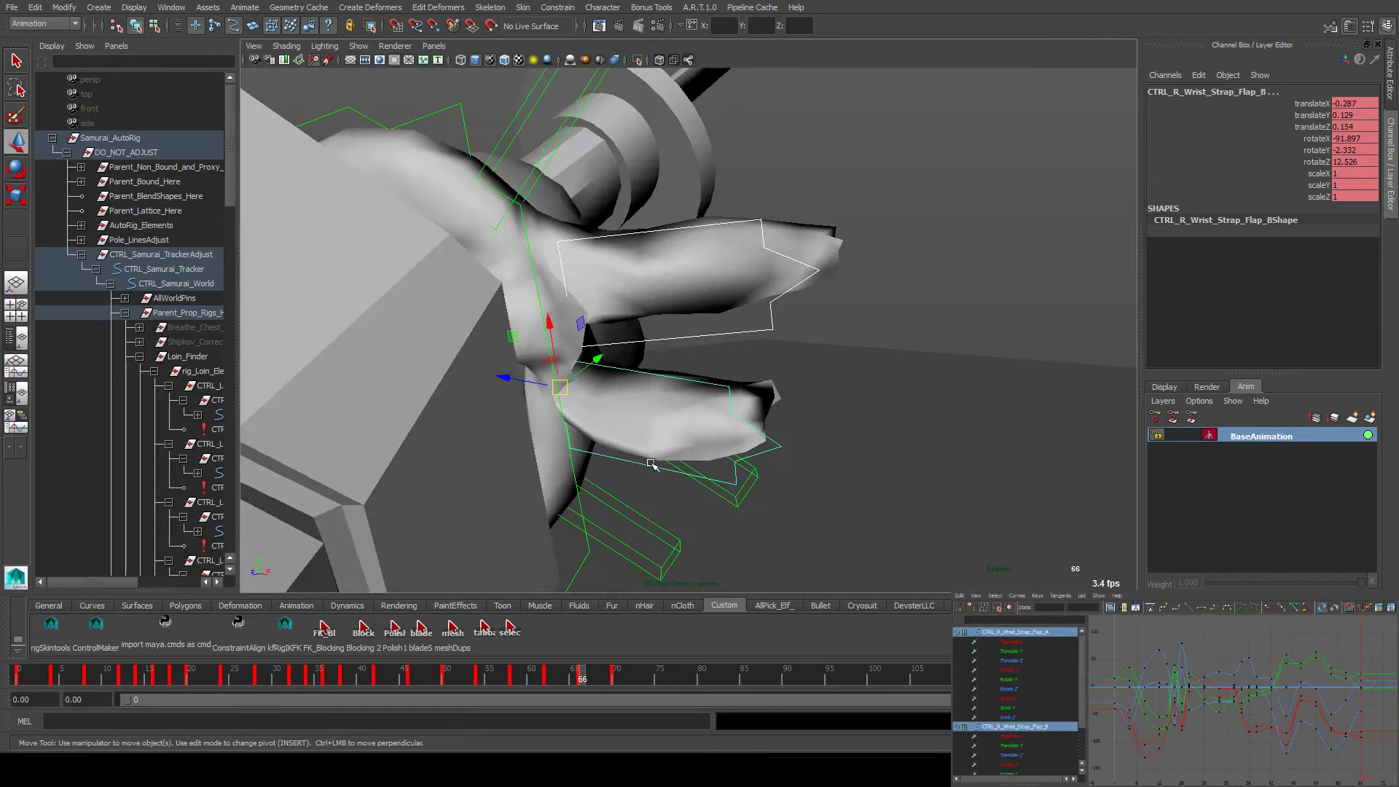
left_click(568, 408)
middle_click_drag(514, 339, 556, 206)
left_click(572, 313)
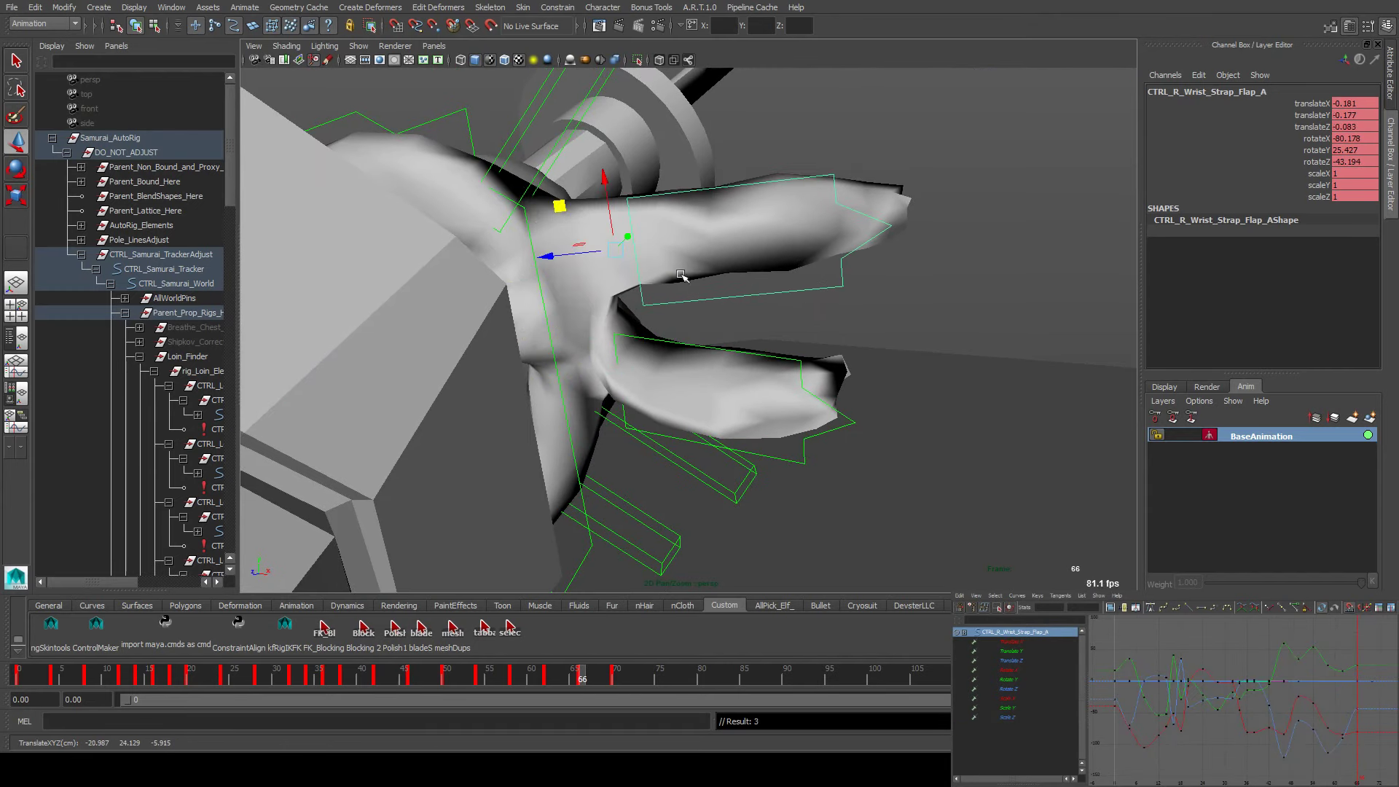
Go to frame 62 with both wrist strap flaps selected, shift them slightly, and play back the motion
left_click(733, 398, "shift")
key("alt+comma")
key("alt+comma")
key("alt+comma")
key("alt+comma")
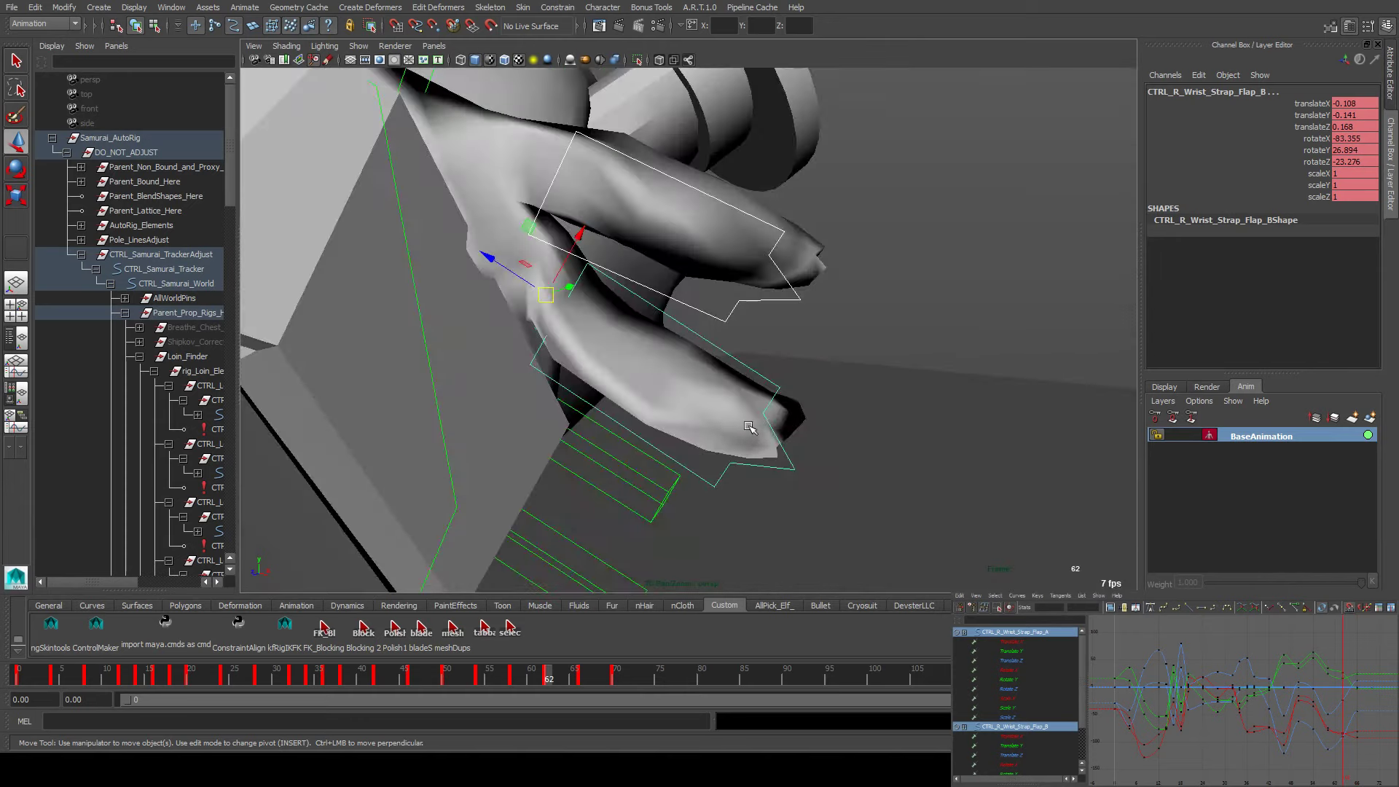
middle_click_drag(594, 295, 578, 284)
key("alt+shift+v")
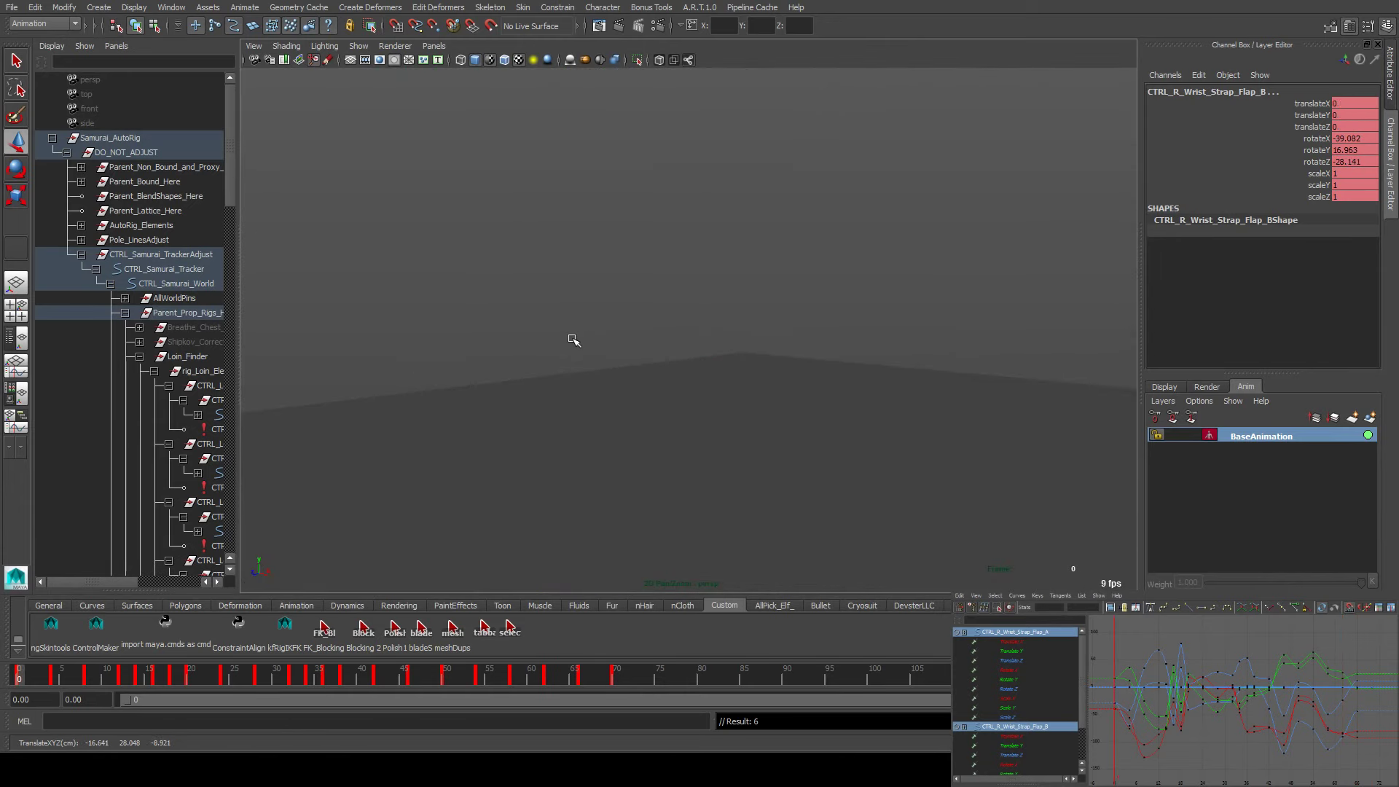
At frame 74, rotate both flaps, Flap_B to about X -119, Y -2, Z 13, and play back the result
left_click(649, 676)
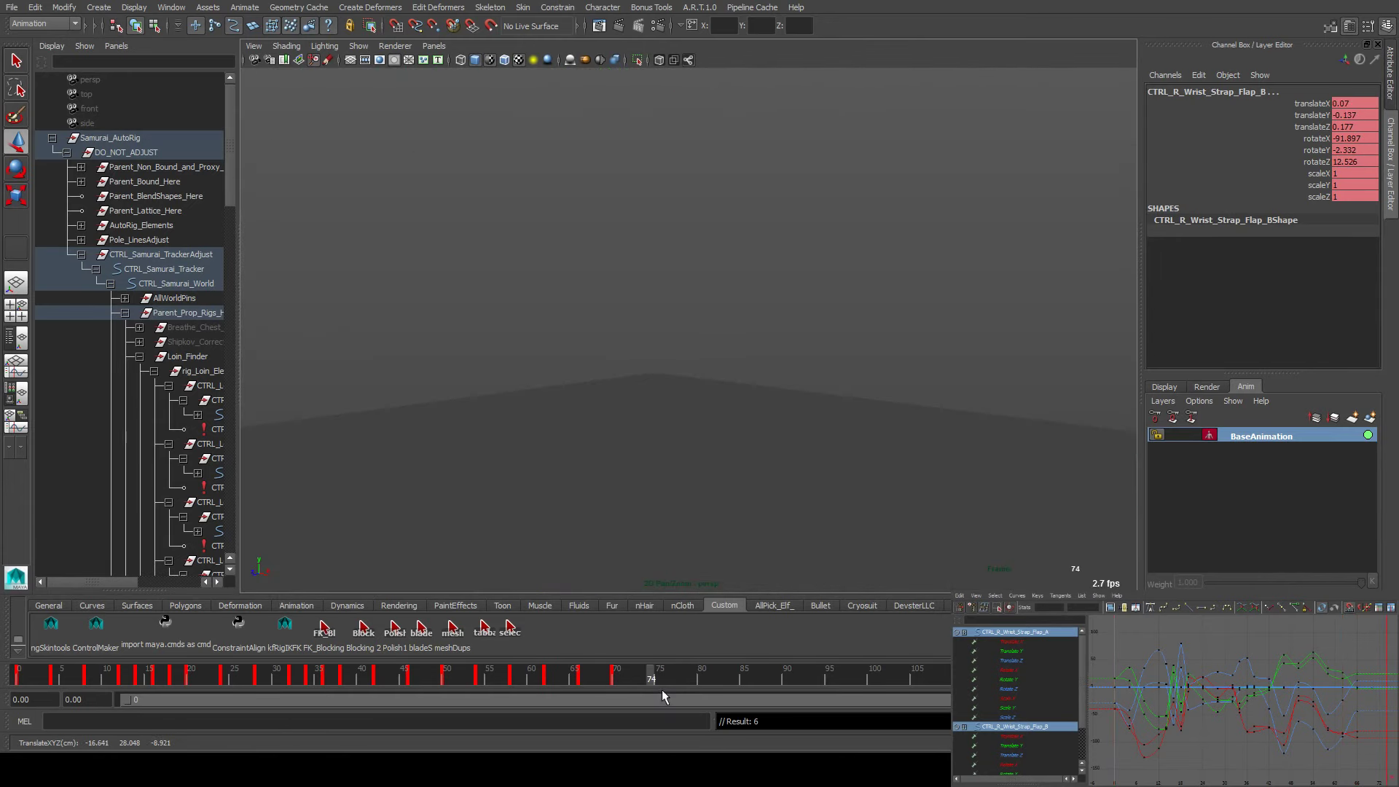
left_click_drag(598, 386, 364, 416, "alt")
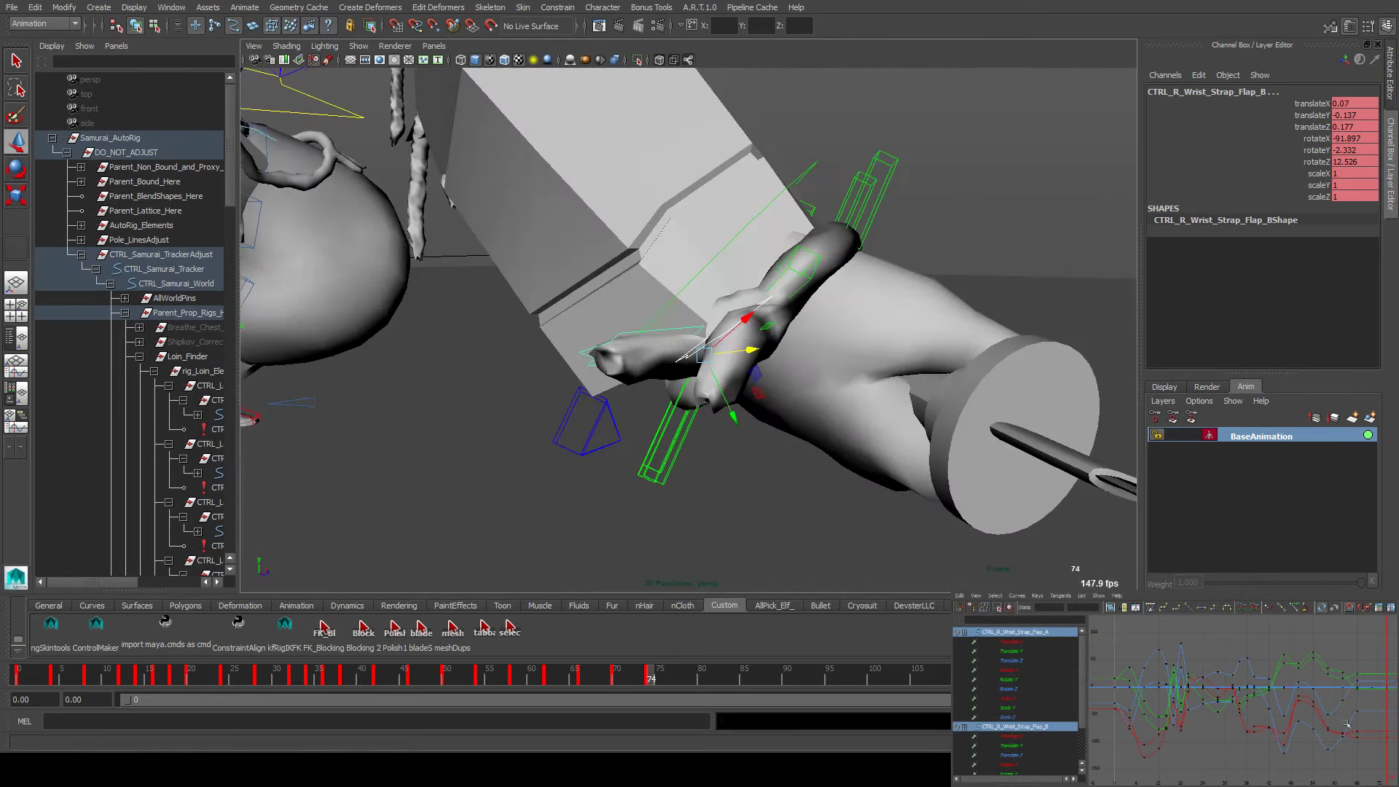
left_click(1159, 610)
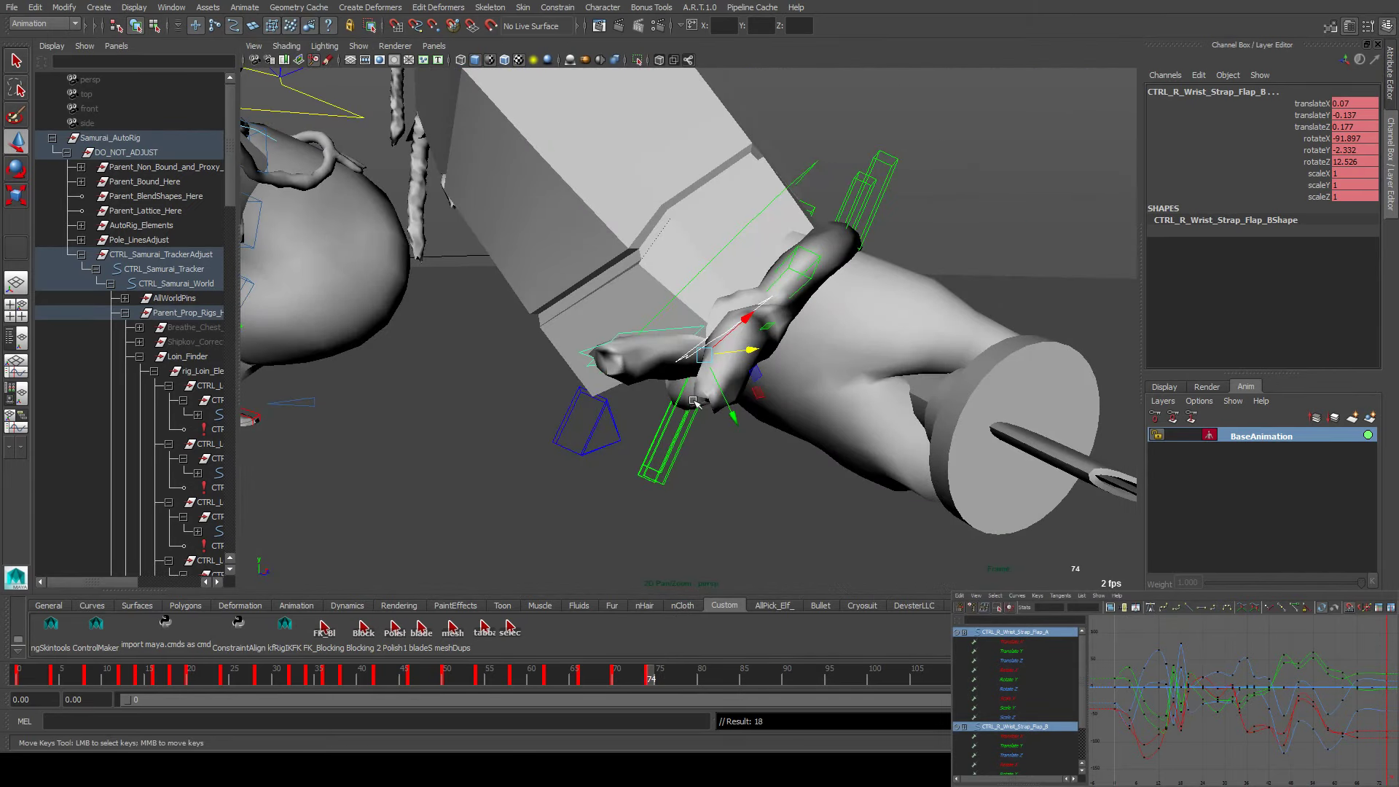
left_click_drag(694, 403, 556, 422, "alt")
key("e")
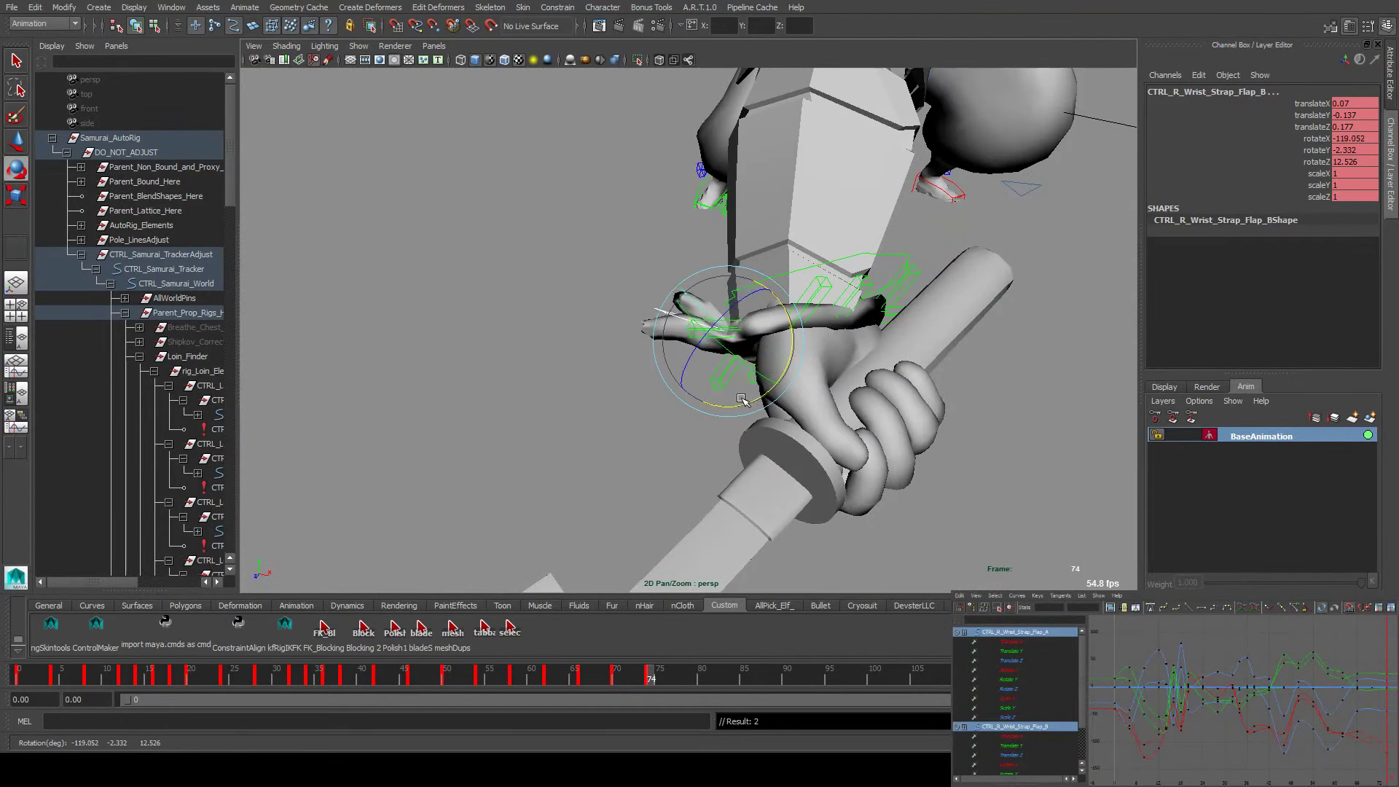
key("comma")
key("alt+v")
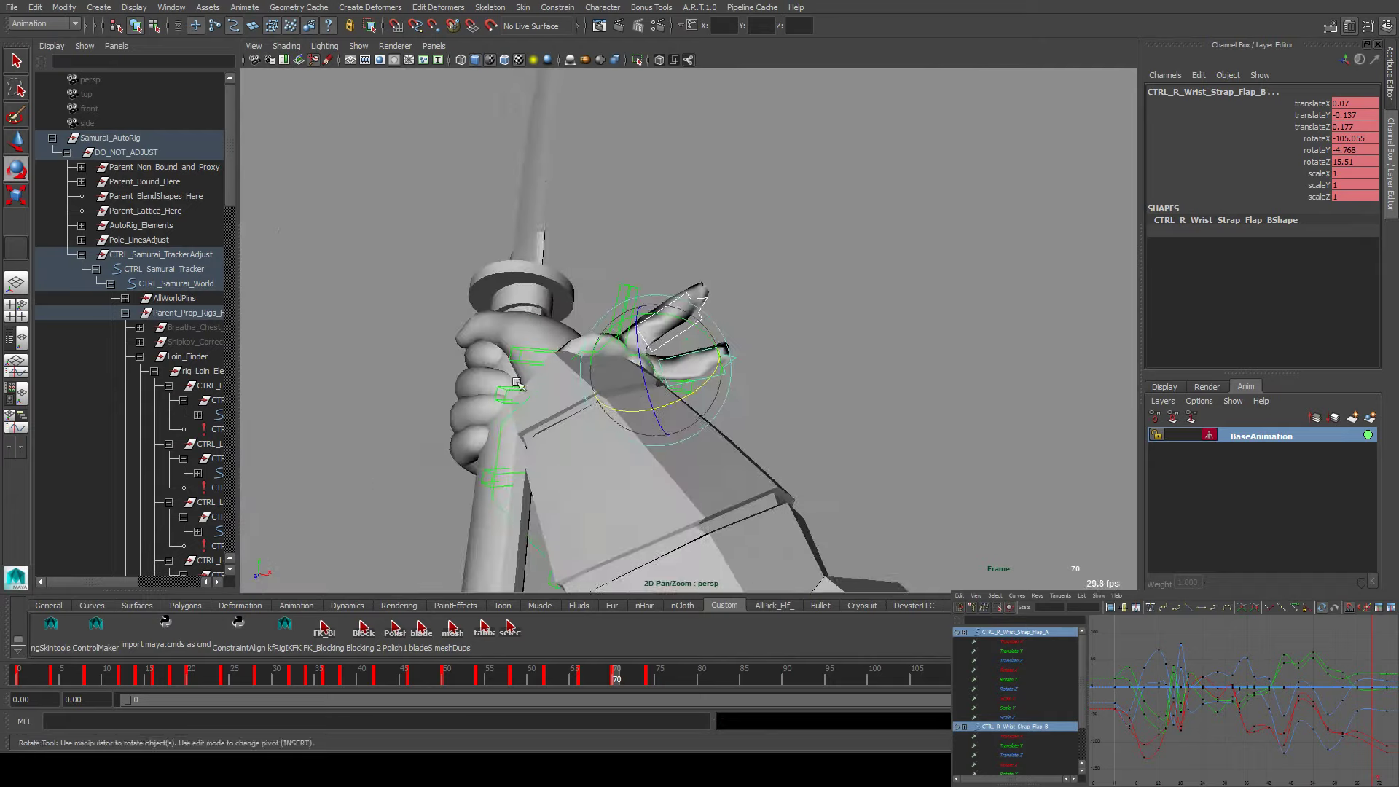
key("alt+v")
key("alt+v")
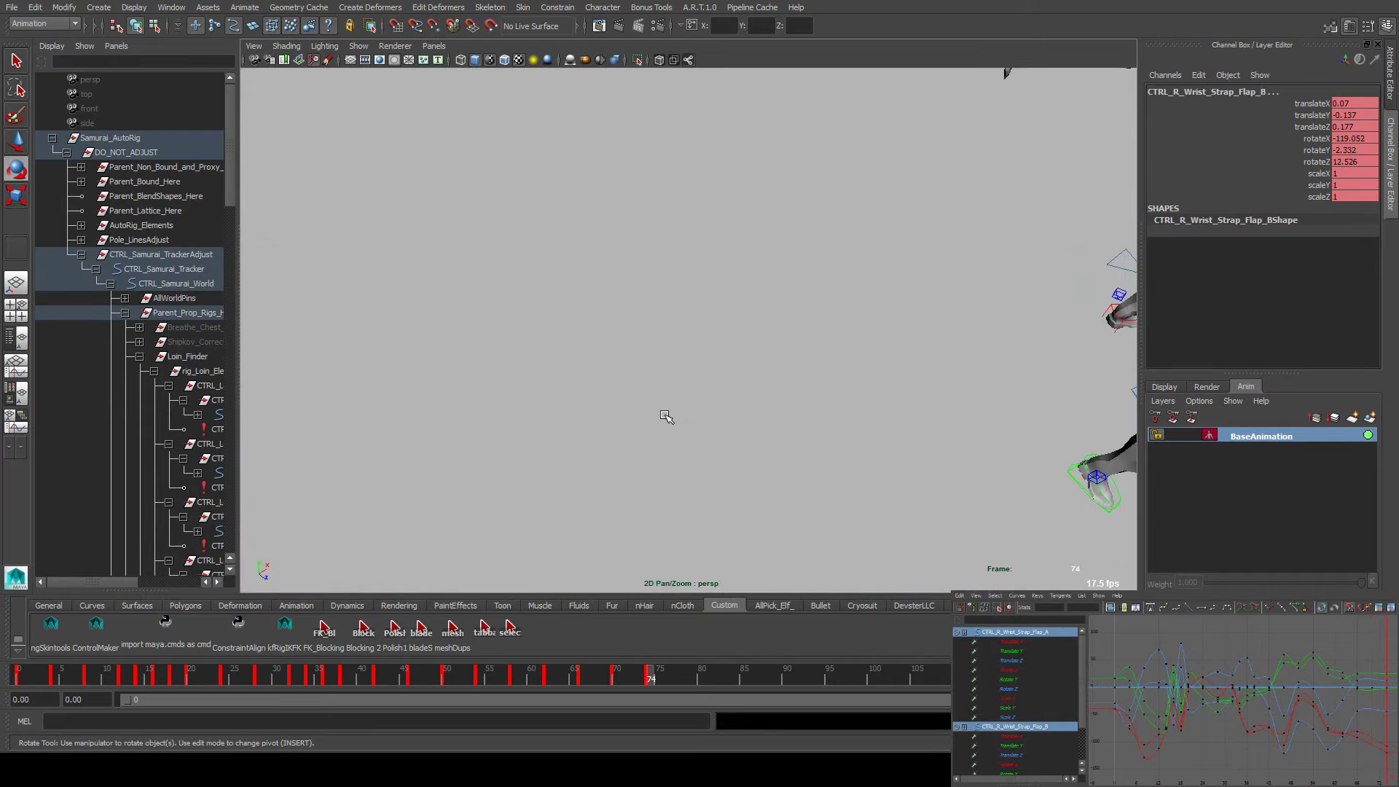
key("alt+v")
Reposition the flaps at frame 74, moving Flap_B to about 0.10, -0.24, 0.05
key("w")
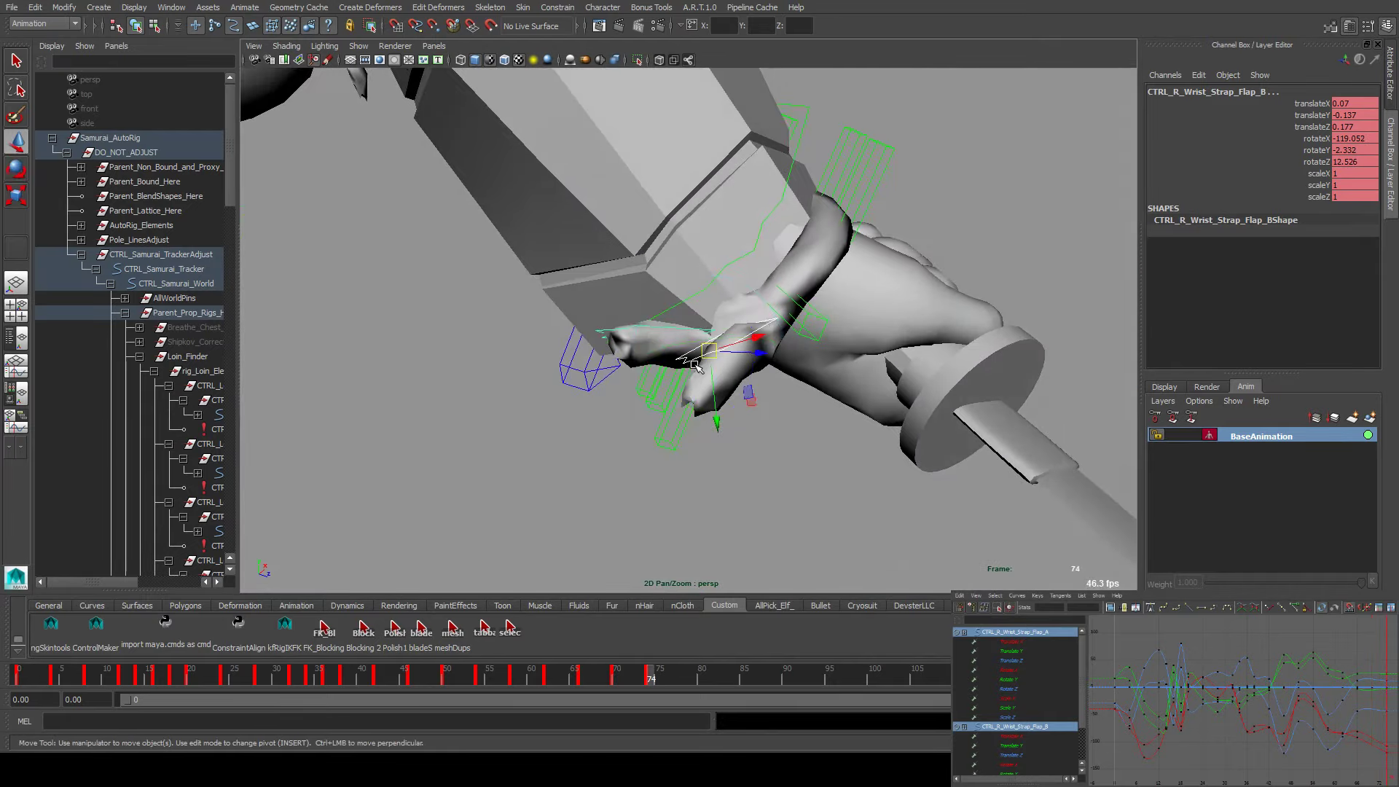
left_click_drag(740, 356, 696, 338)
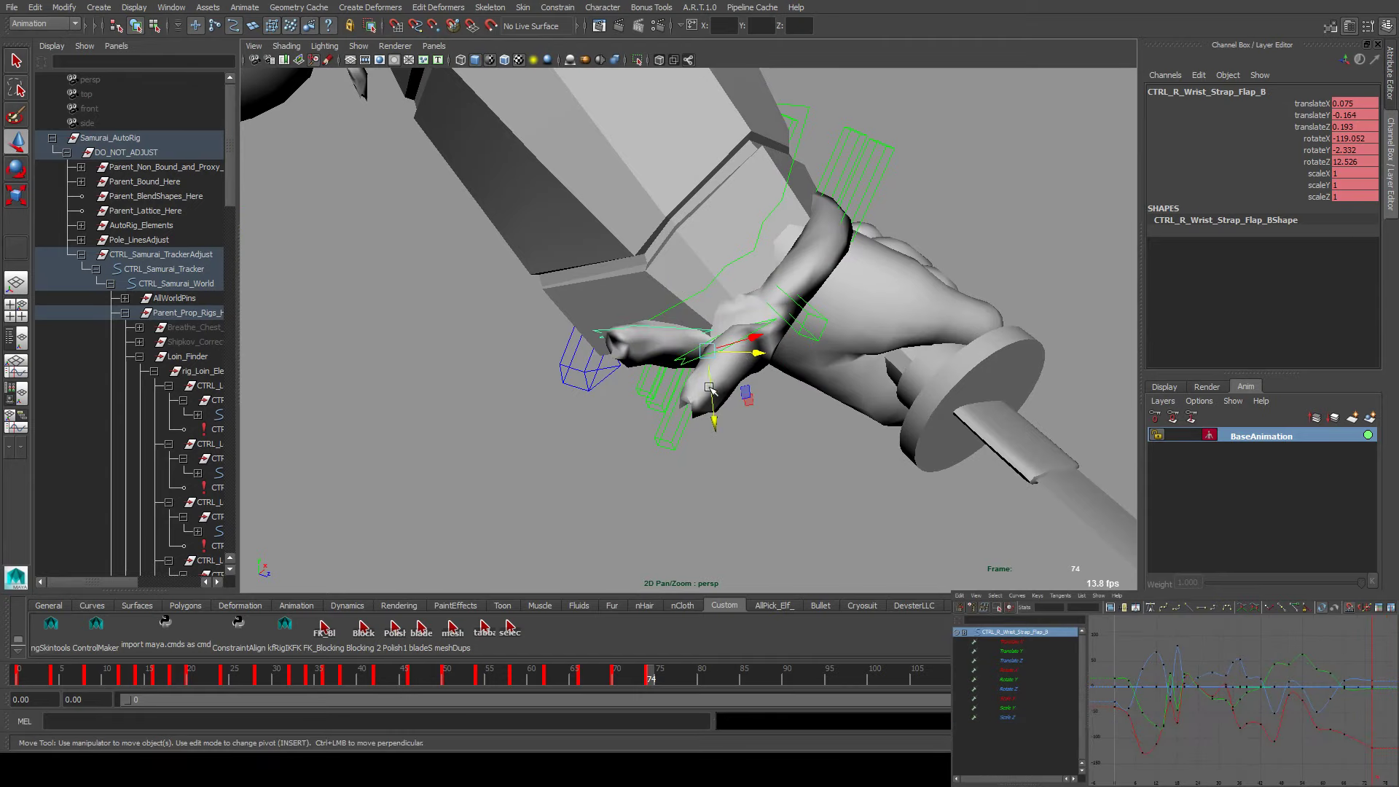
left_click_drag(709, 388, 710, 403)
left_click(805, 320, "shift")
Go to frame 78 and rotate both flaps, Flap_A to about X -20, Y 33, Z -77
left_click_drag(805, 321, 644, 348, "alt")
scroll(766, 370, "up", 5)
scroll(765, 370, "down", 5)
key("e")
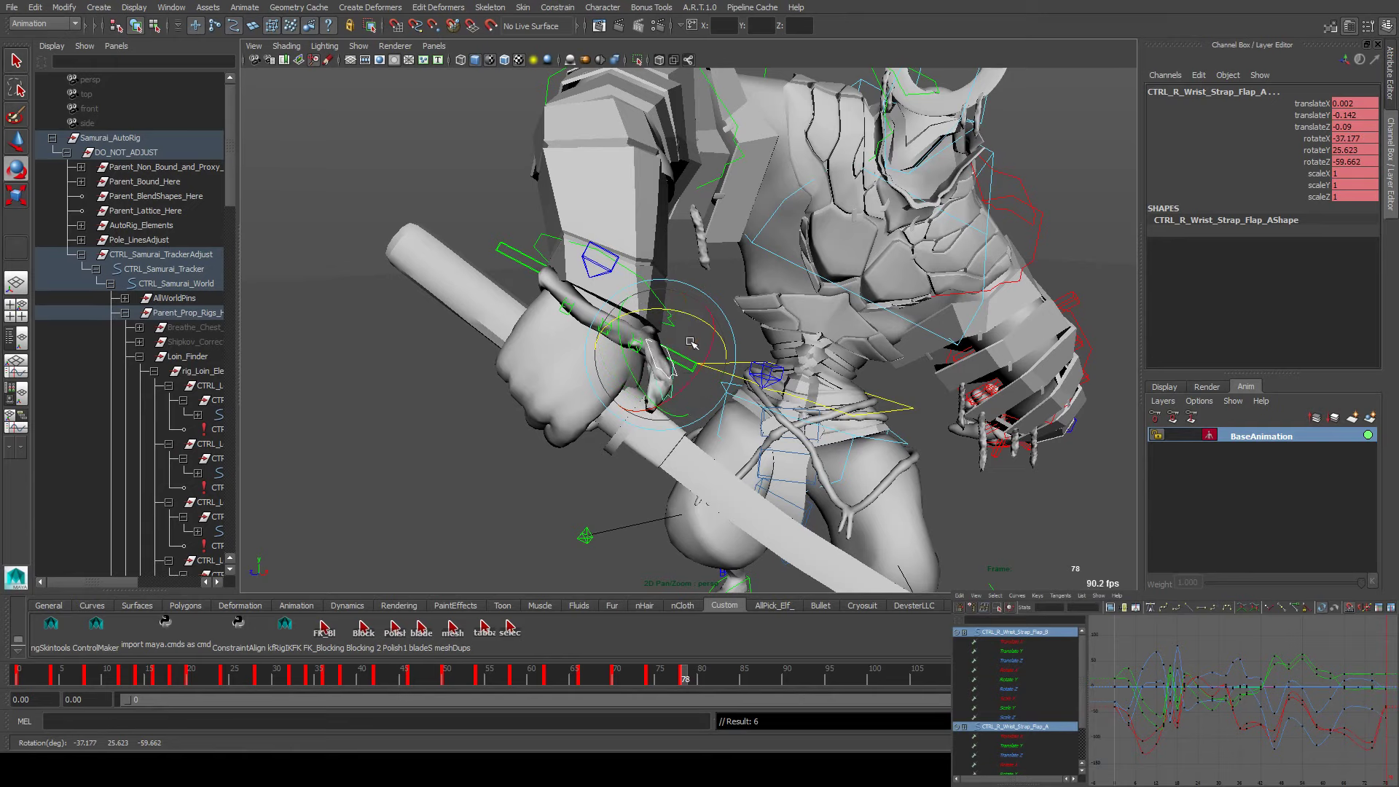
left_click_drag(644, 387, 656, 374)
key("w")
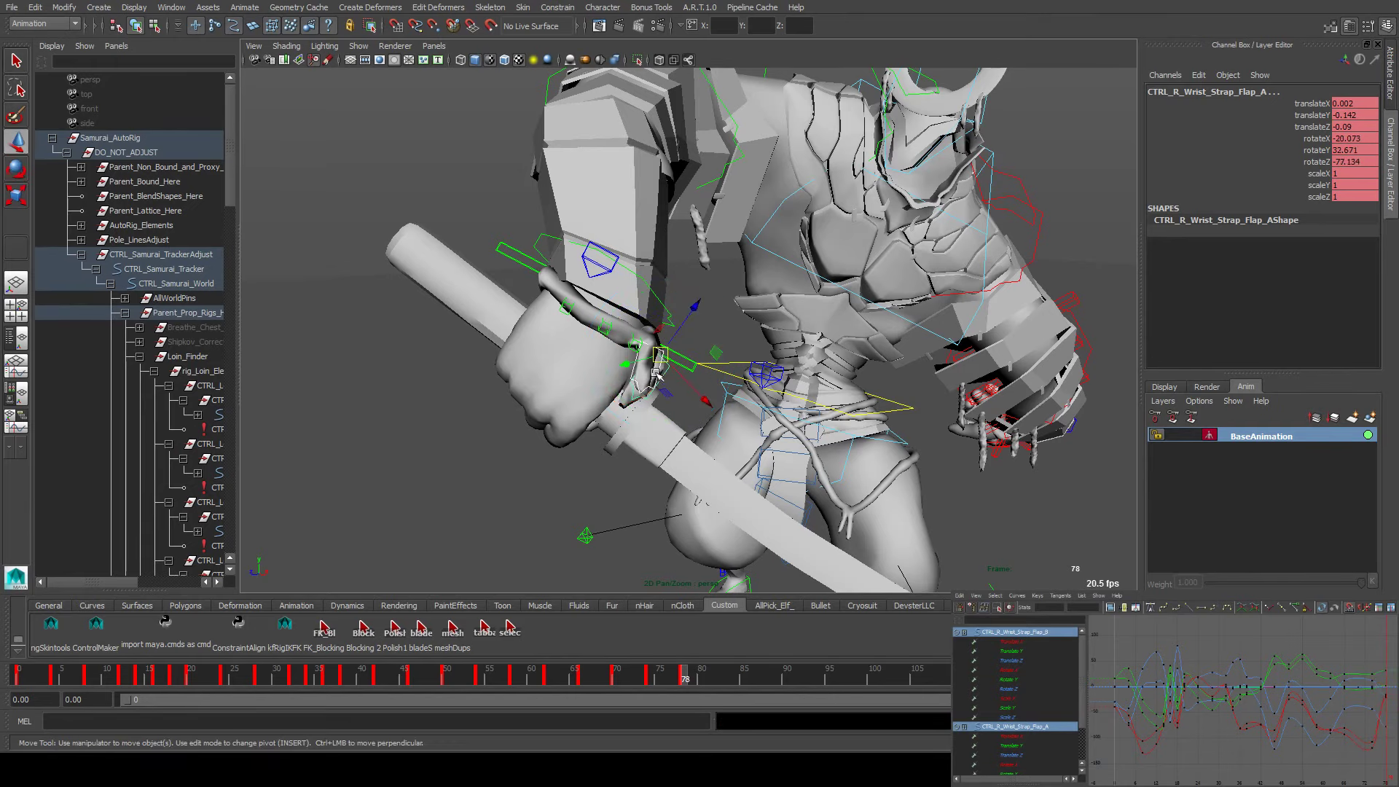
Move the flaps individually at frame 78, Flap_A to about -0.08, 0.00, -0.13
middle_click_drag(701, 356, 705, 355)
left_click(680, 358)
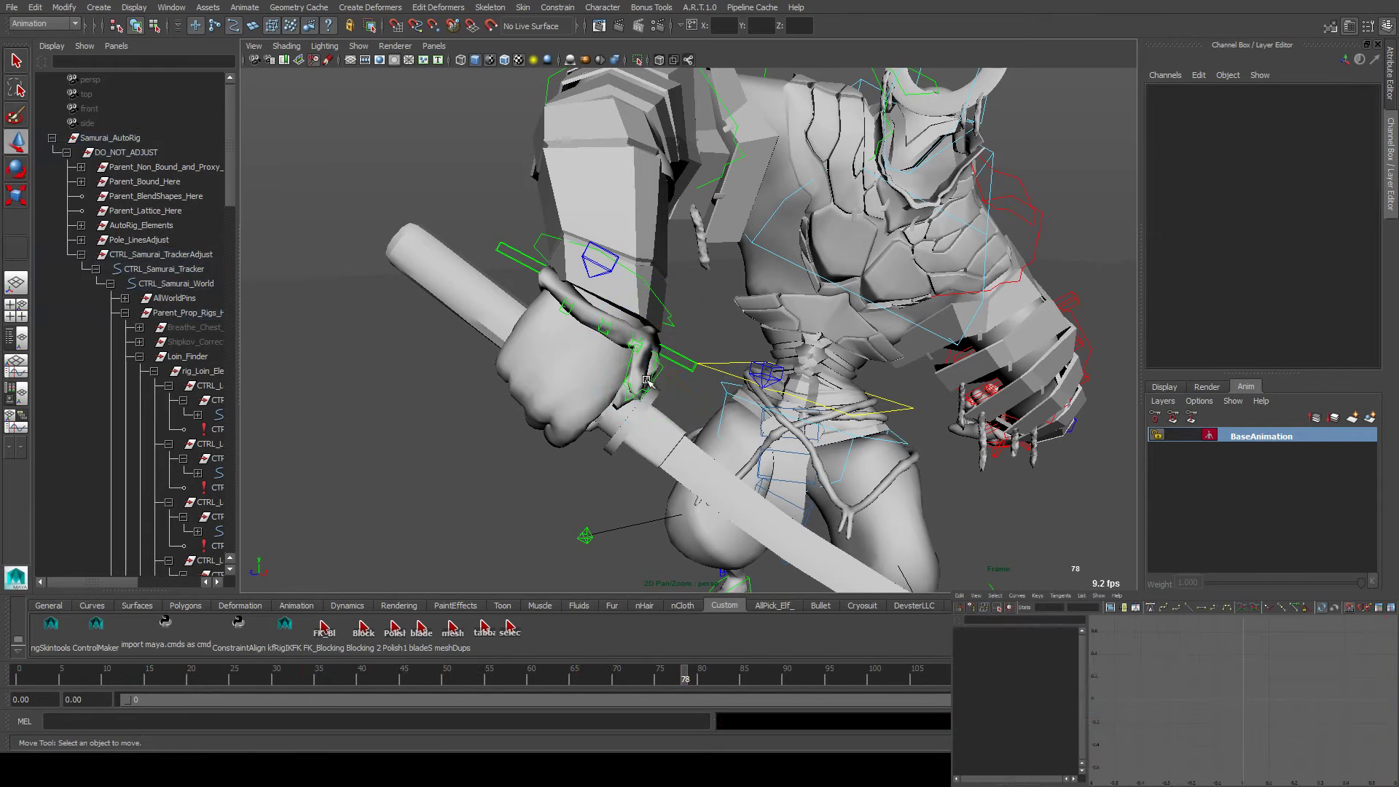
left_click(654, 356)
mouse_move(654, 355)
left_mouse_down("alt")
mouse_move(640, 344)
mouse_move(685, 357)
mouse_move(650, 355)
left_mouse_up("alt")
key("e")
key("w")
left_click(637, 388)
left_click(652, 357)
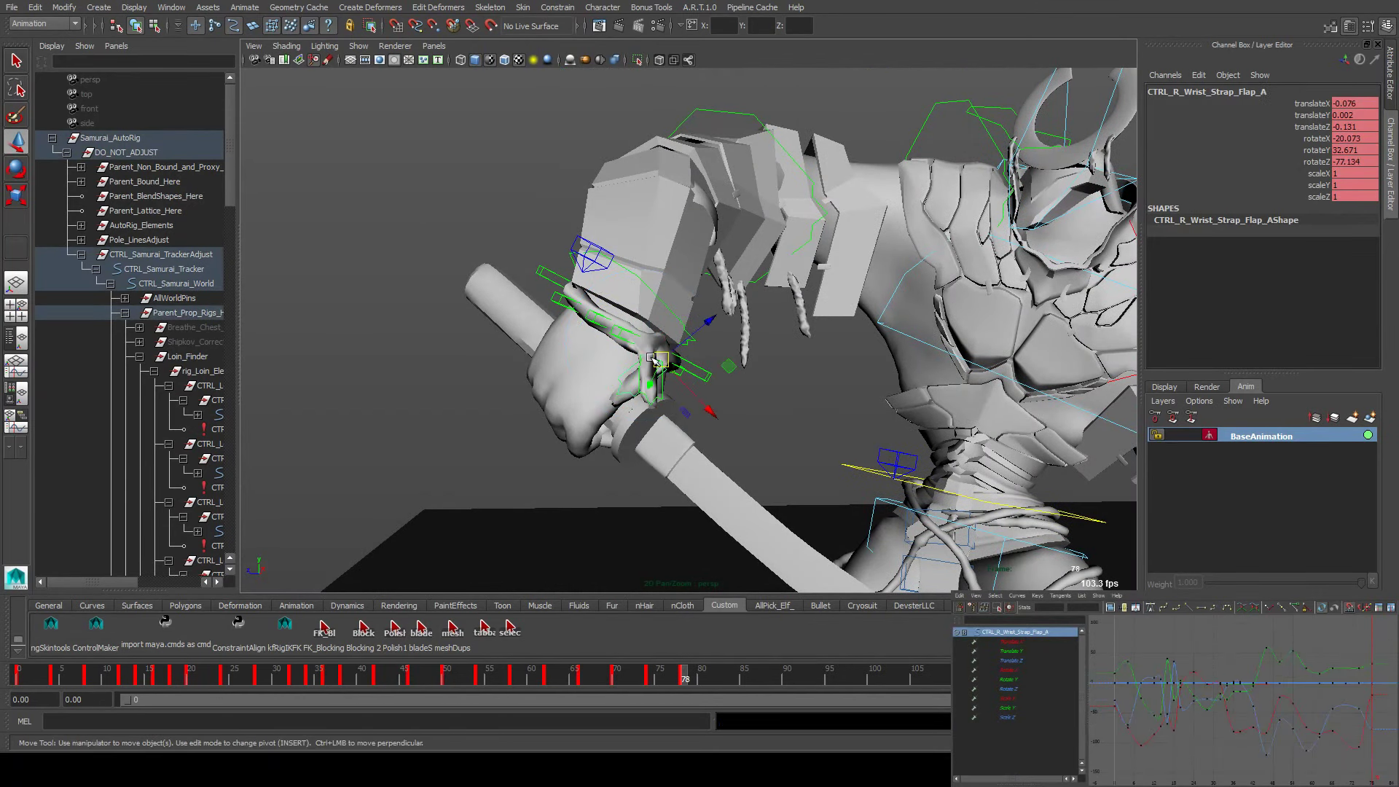
Refine Flap_A's rotation at frame 78 to about X 0, Y 26, Z -56
left_click(641, 375)
left_click(653, 357)
key("e")
left_click_drag(654, 361, 698, 382)
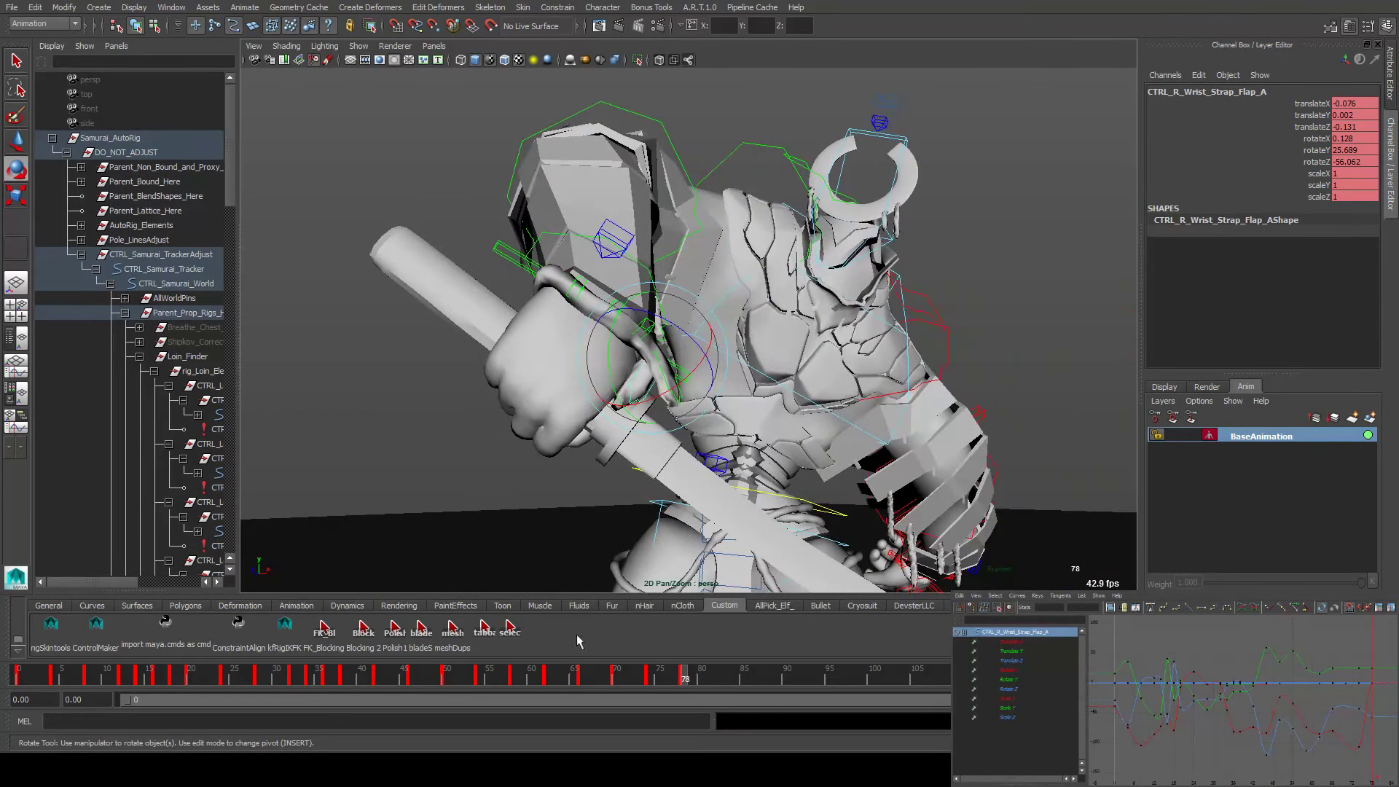
Select the right wrist strap curve controls at frame 78, then reselect both flap controls
left_click(518, 629)
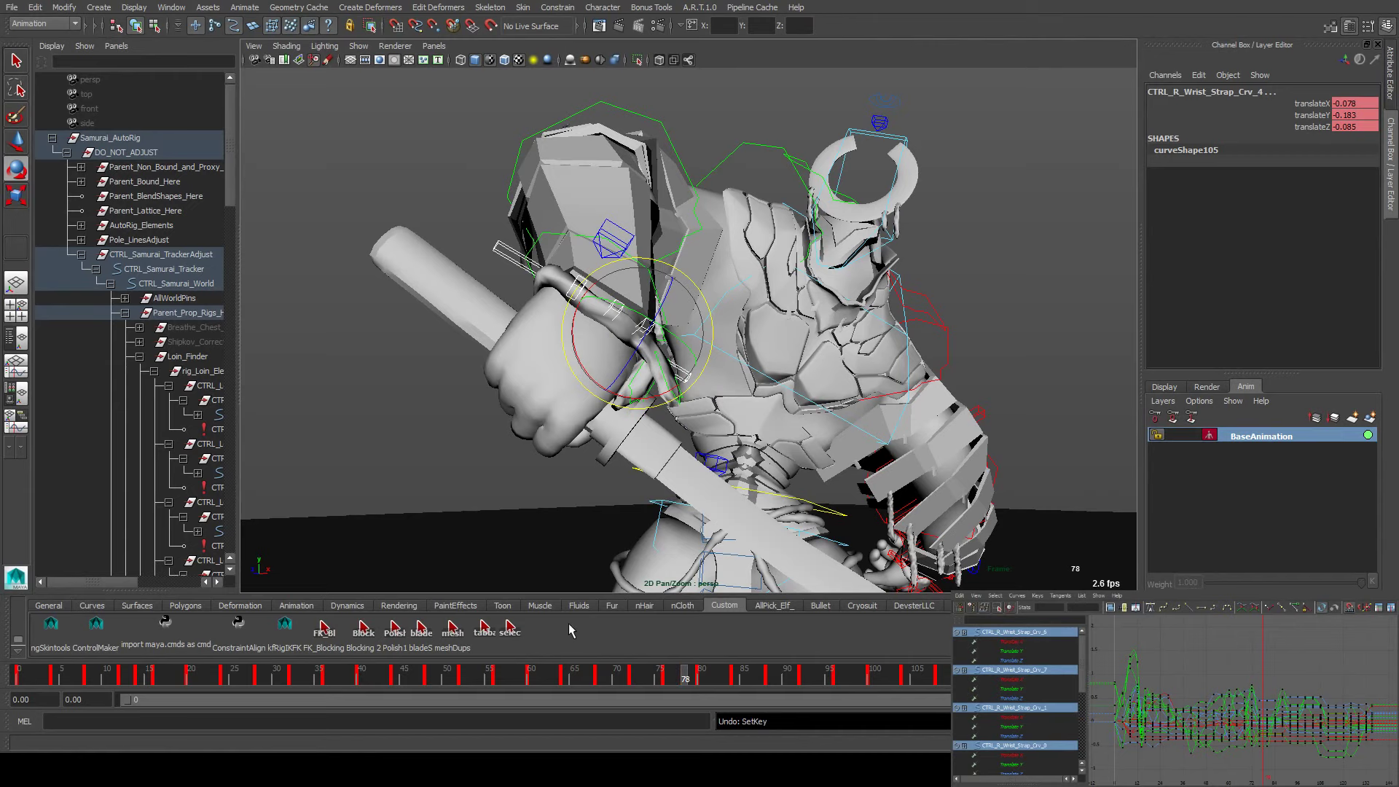
left_click_drag(579, 474, 720, 428, "alt")
left_click(656, 403)
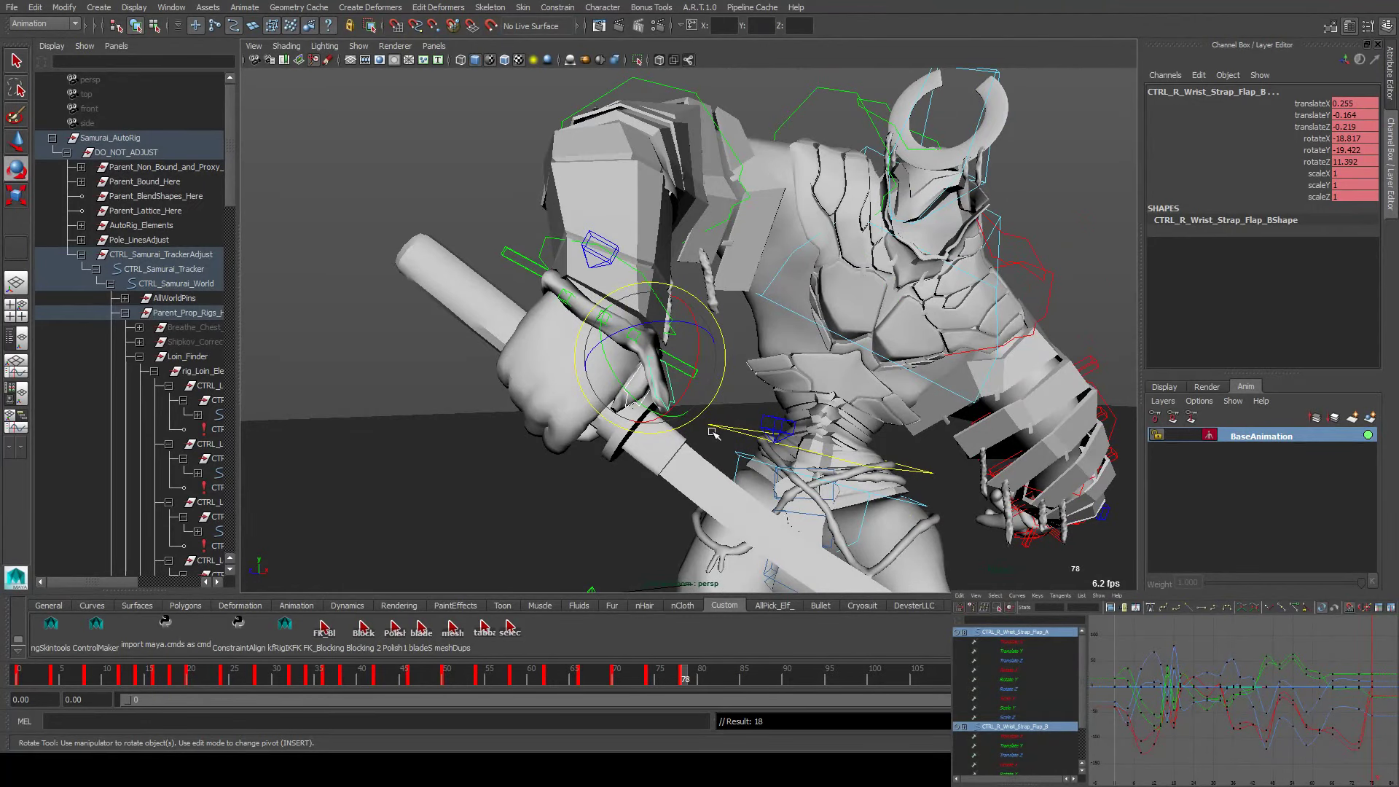
Go to frame 82 and move Flap_B to about 0.21, 0.04, -0.29
right_click_drag(692, 435, 564, 415, "alt")
left_click_drag(563, 416, 659, 481, "alt")
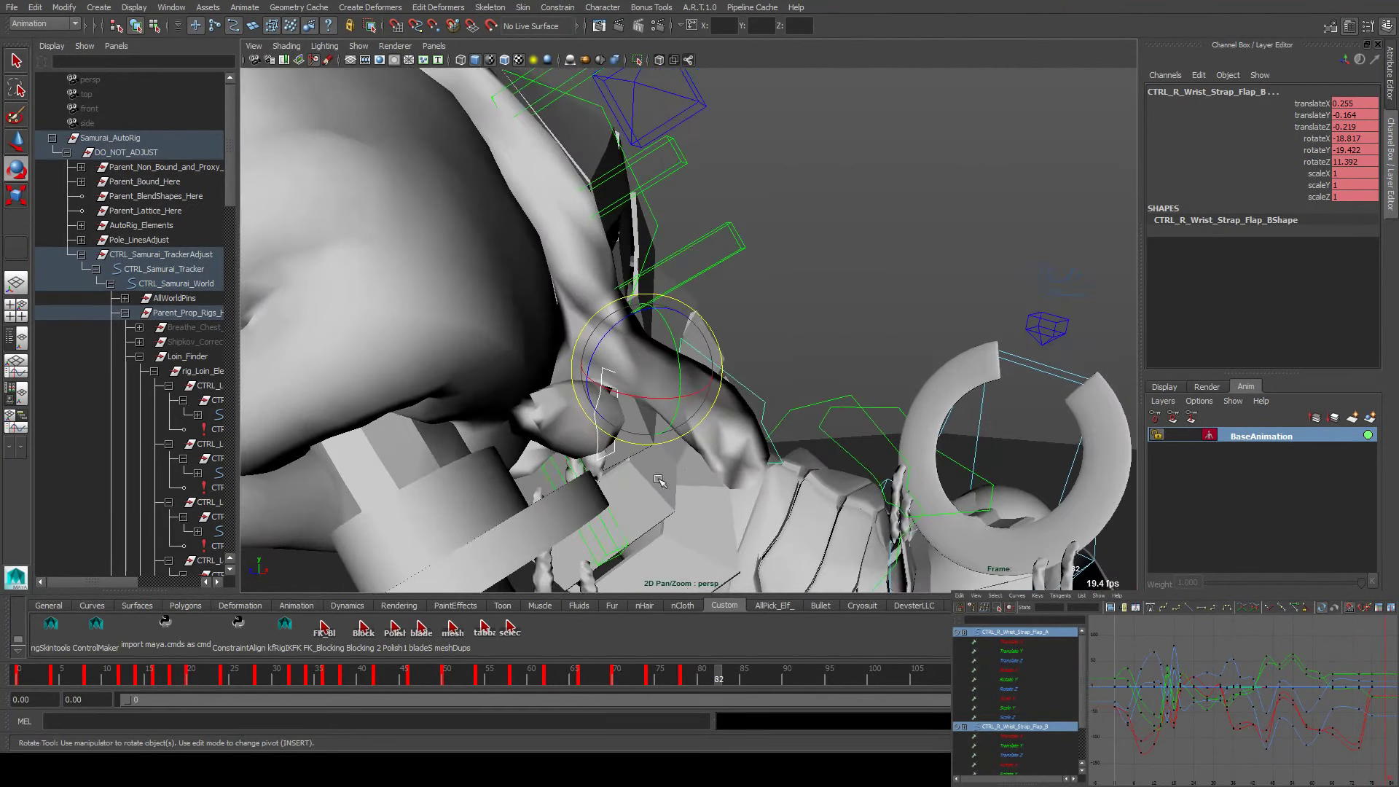
left_click_drag(774, 405, 660, 377, "alt")
left_click(725, 355)
key("w")
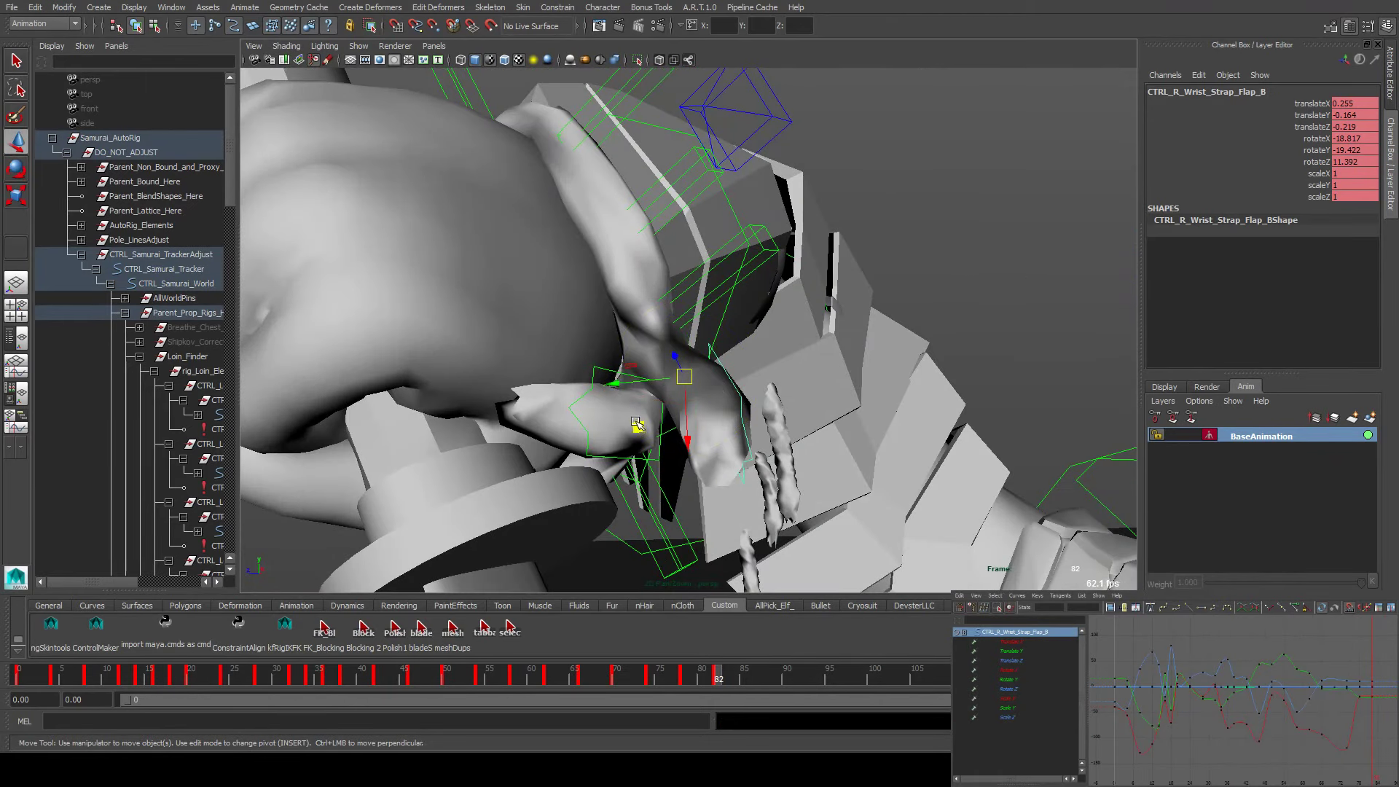
left_click_drag(636, 425, 572, 499)
Rotate Flap_B at frame 82 to about X 8, Y -43, Z 43
key("e")
left_click(641, 510)
left_click(647, 437)
left_click(700, 393)
left_click(700, 394)
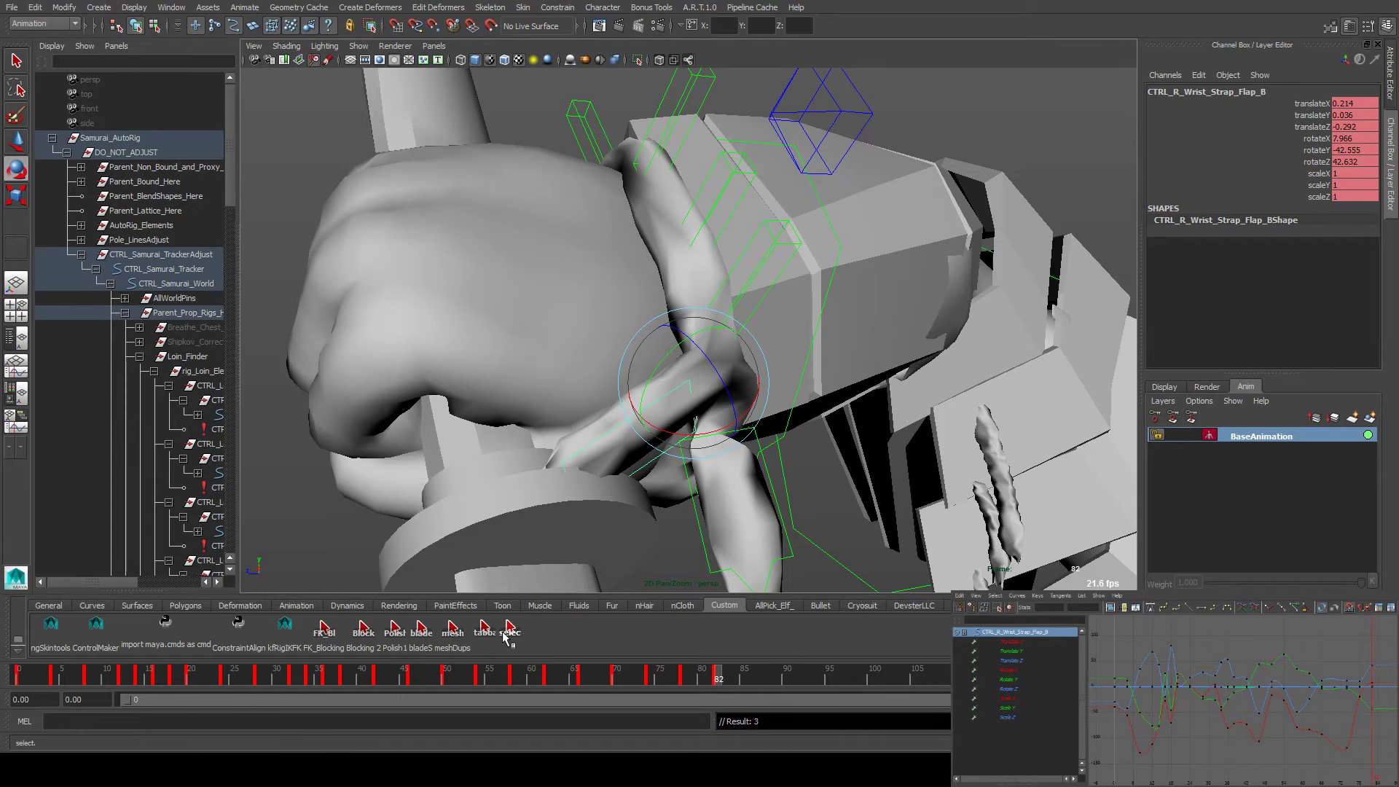
Rotate Flap_A at frame 82 to about X 36, Y -55, Z -134
key("w")
left_click_drag(656, 437, 699, 409, "alt")
left_click(733, 528, "shift")
left_click(711, 408)
key("e")
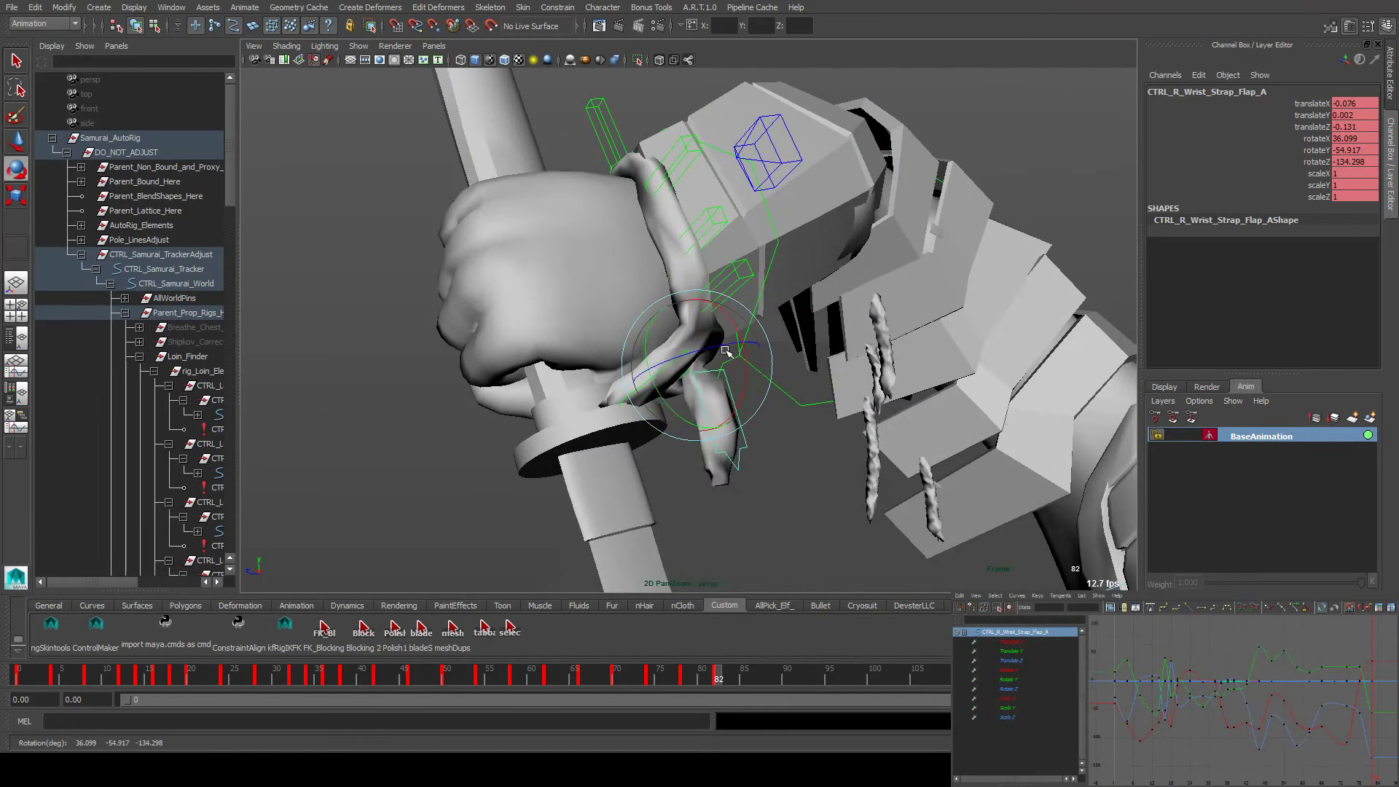
Select both flaps at frame 82 and reset the tangents of their keys in the Graph Editor
key("w")
left_click(735, 437, "shift")
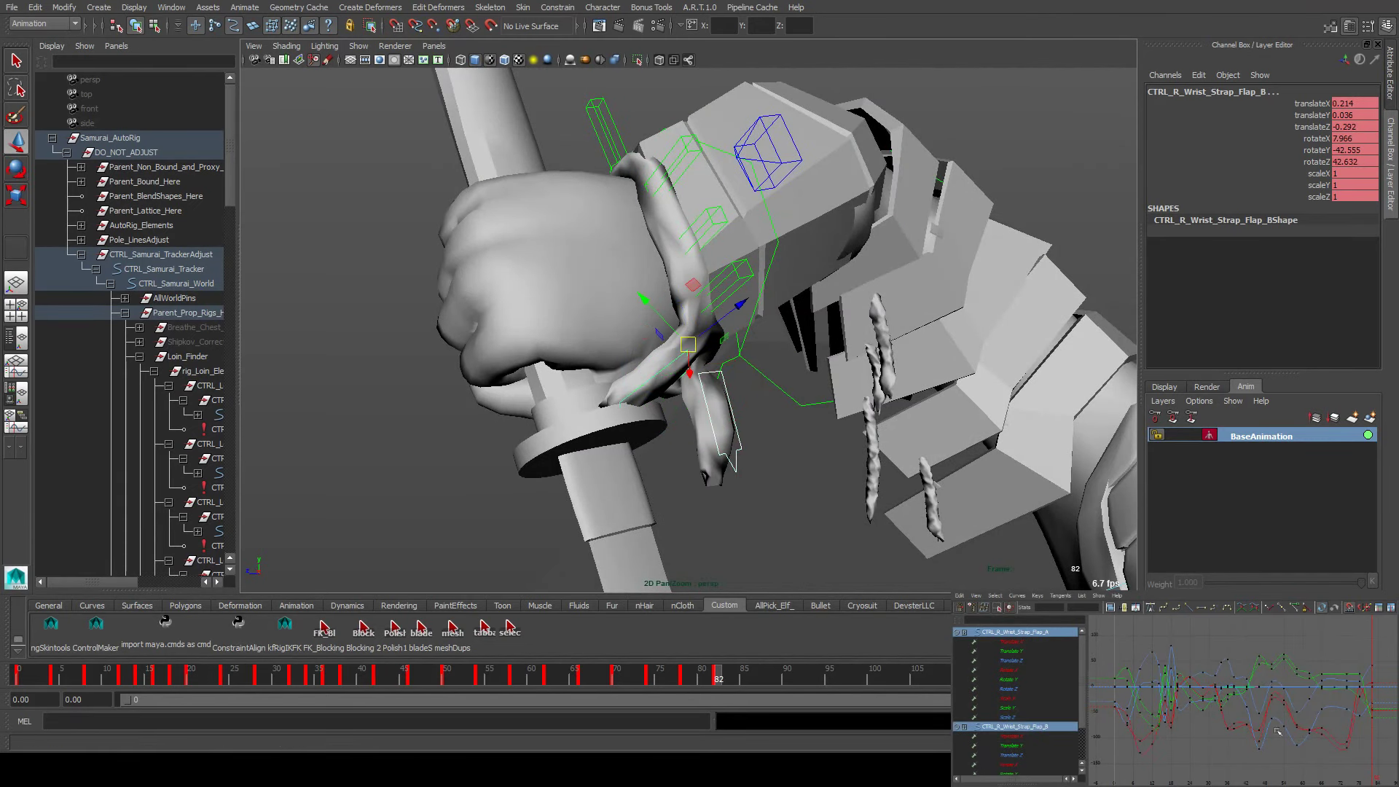
left_click(1161, 609)
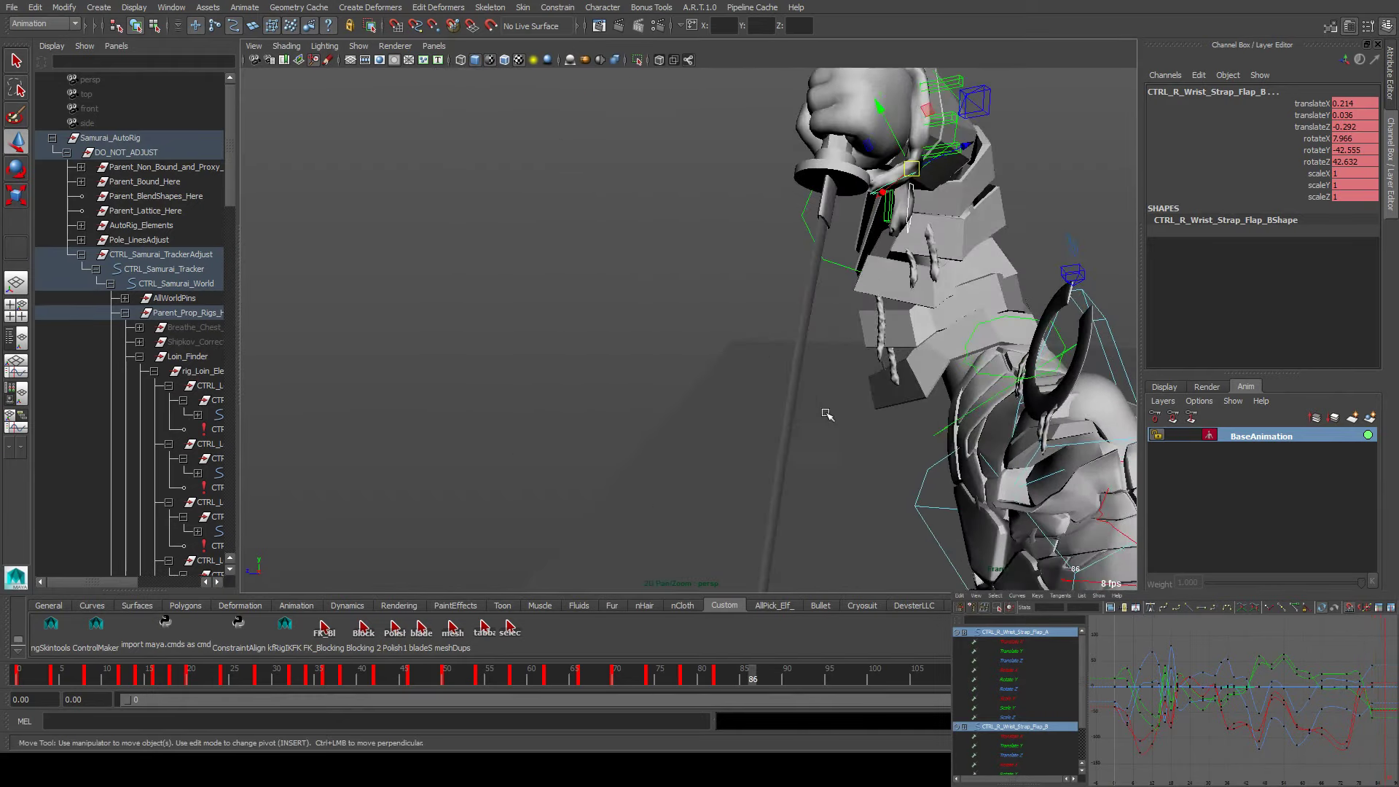
Go to frame 86 and rotate Flap_B to about X -22, Y -55, Z -1
middle_click_drag(827, 414, 661, 547, "alt")
left_click(658, 345)
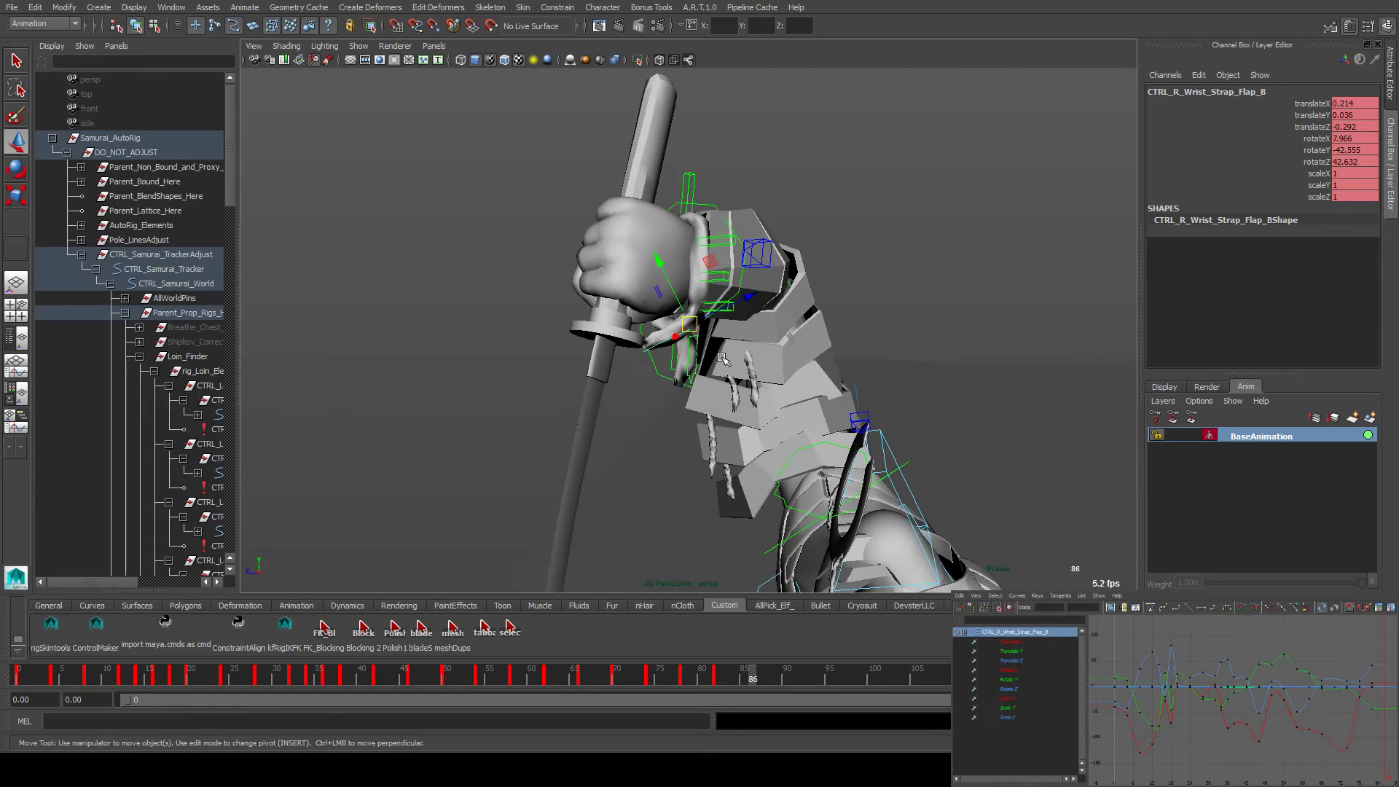
key("e")
left_click_drag(696, 321, 741, 304)
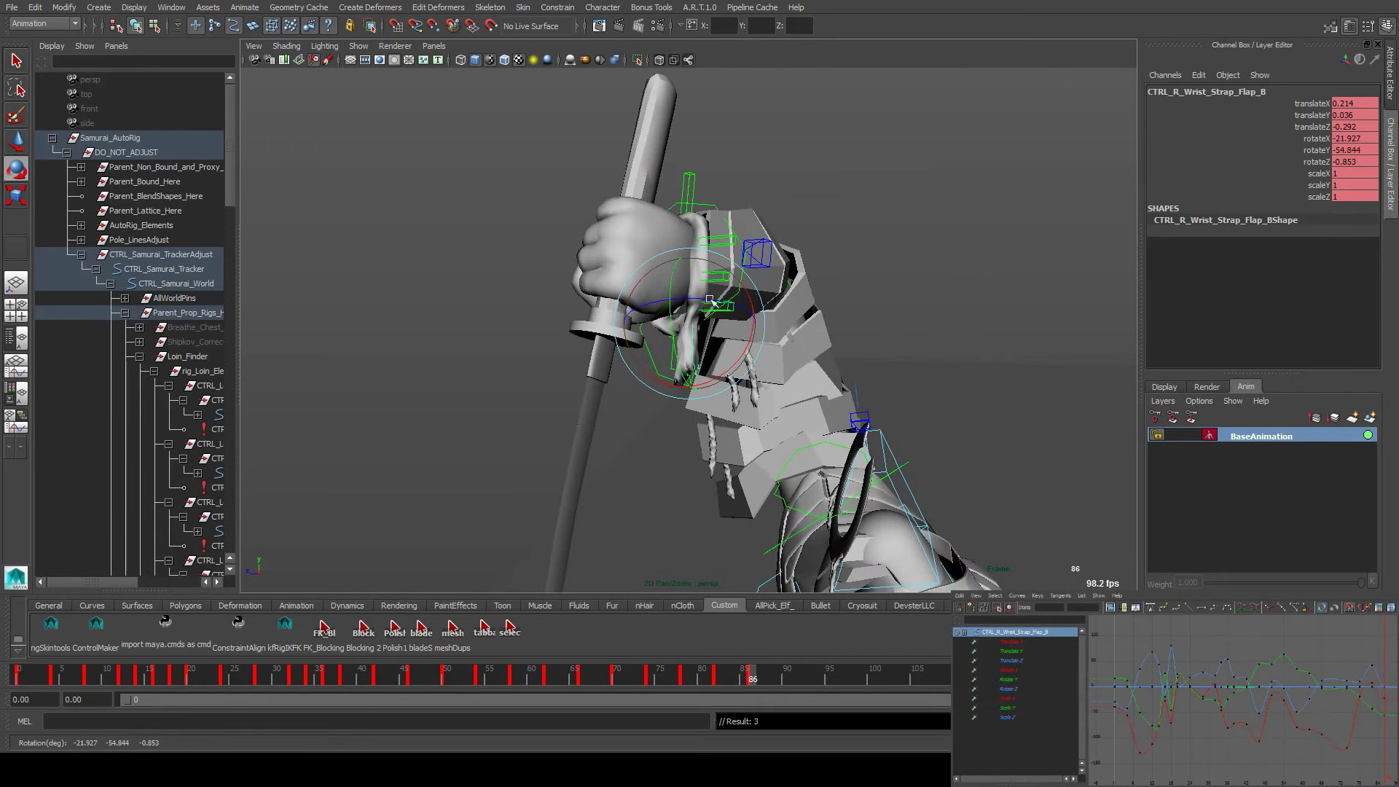
Rotate Flap_A at frame 86 to about X -100, Y -39, Z 12, and reselect both flaps
left_click(716, 388)
left_click(713, 385, "shift")
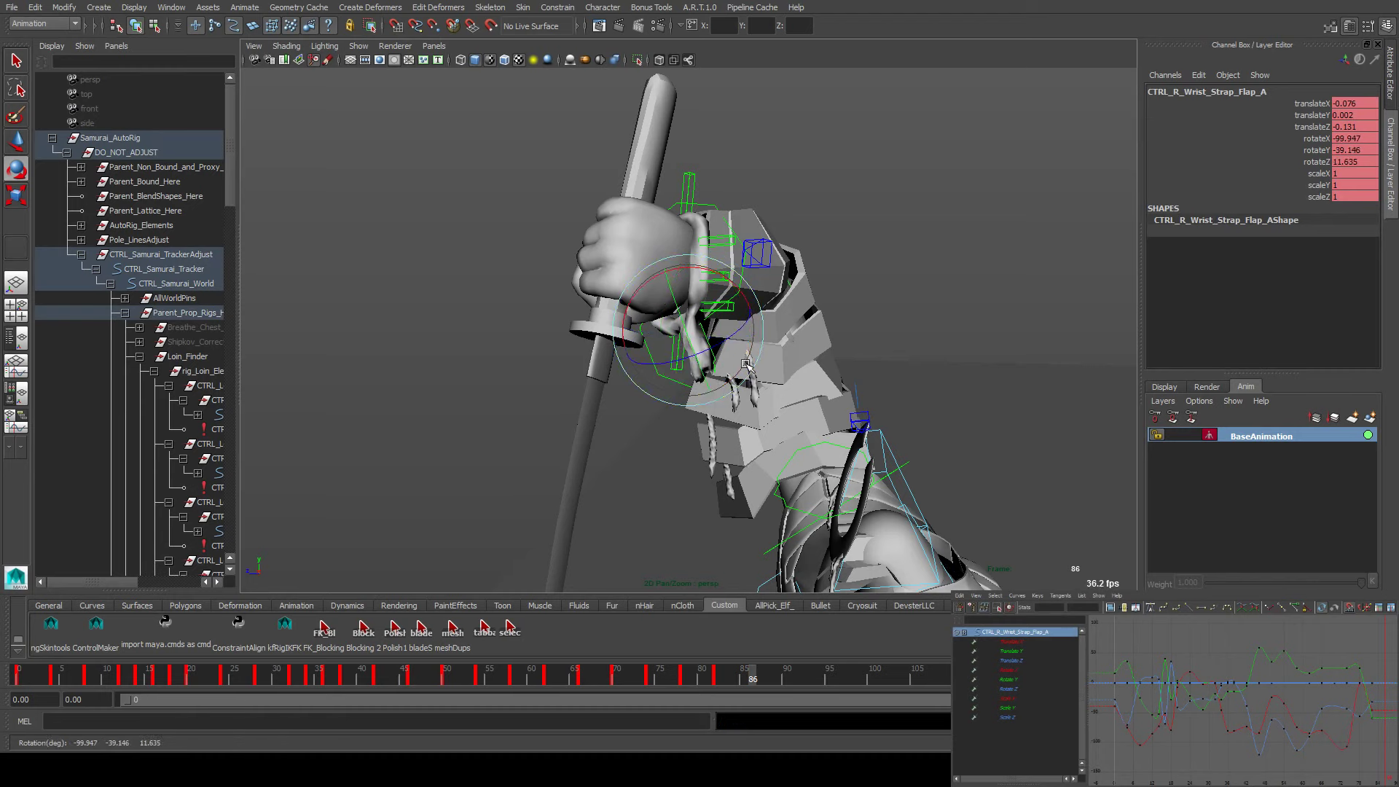
key("w")
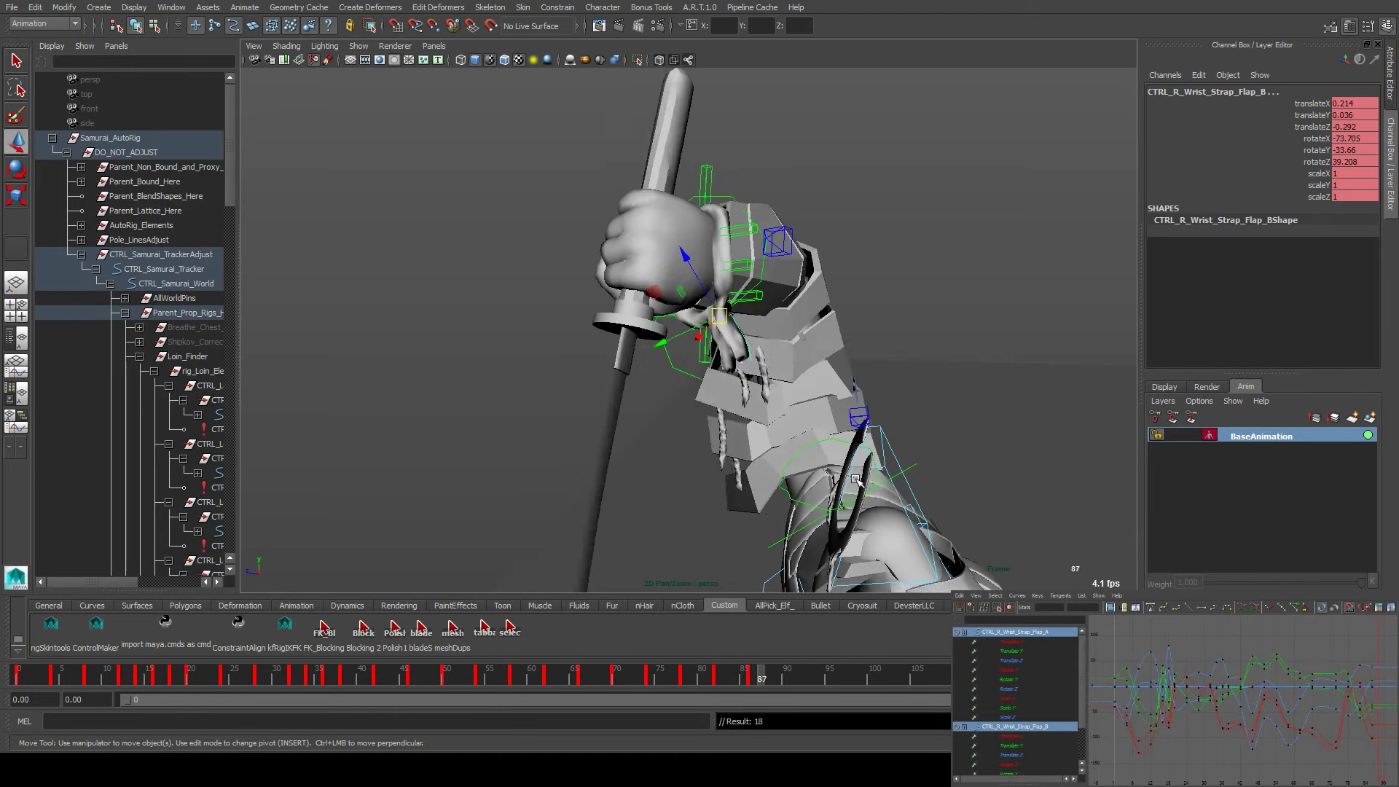
At frame 90, rotate both flaps, Flap_B to about X -81, Y -34, Z 39, and compare with the neighbouring frames
key("e")
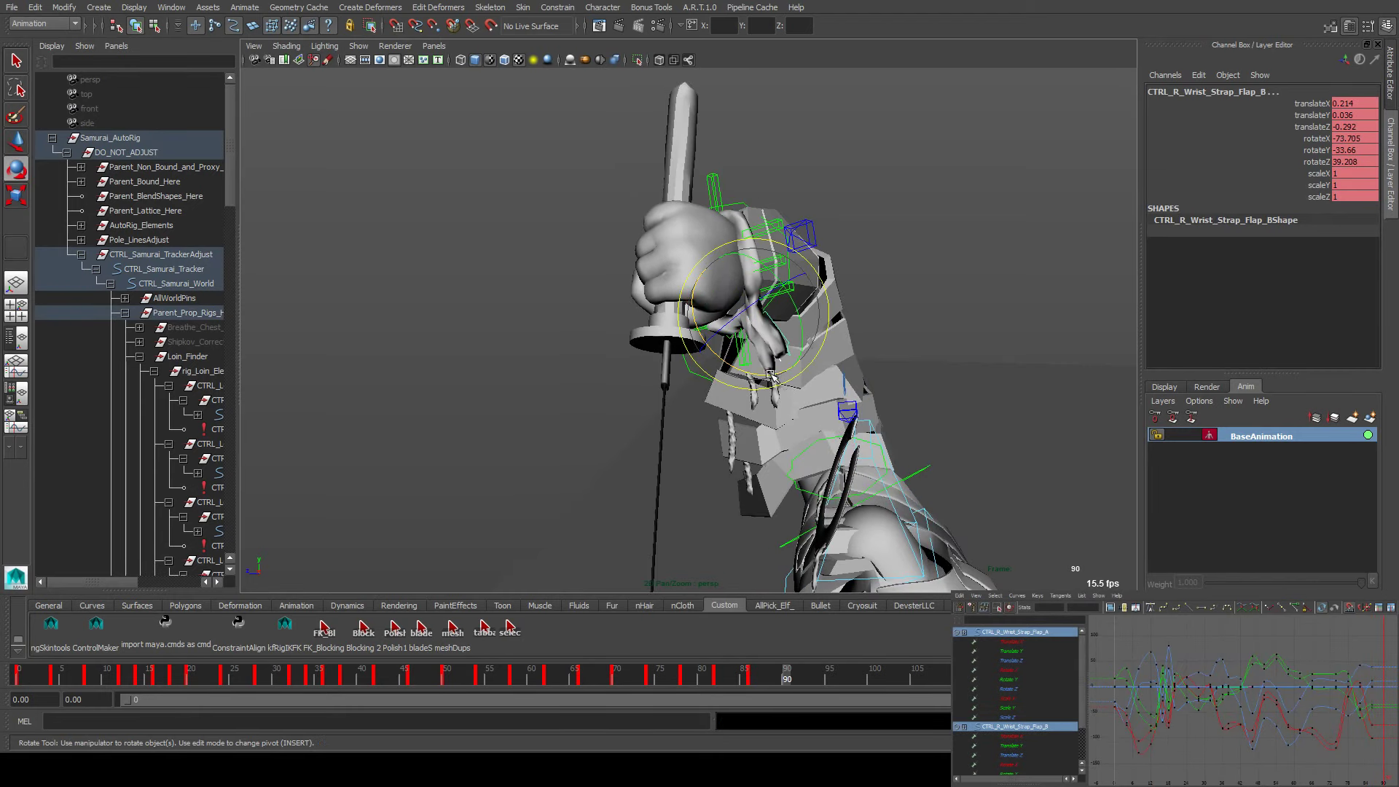
left_click_drag(770, 375, 706, 393)
key("alt+comma")
key("alt+comma")
key("alt+period")
key("alt+period")
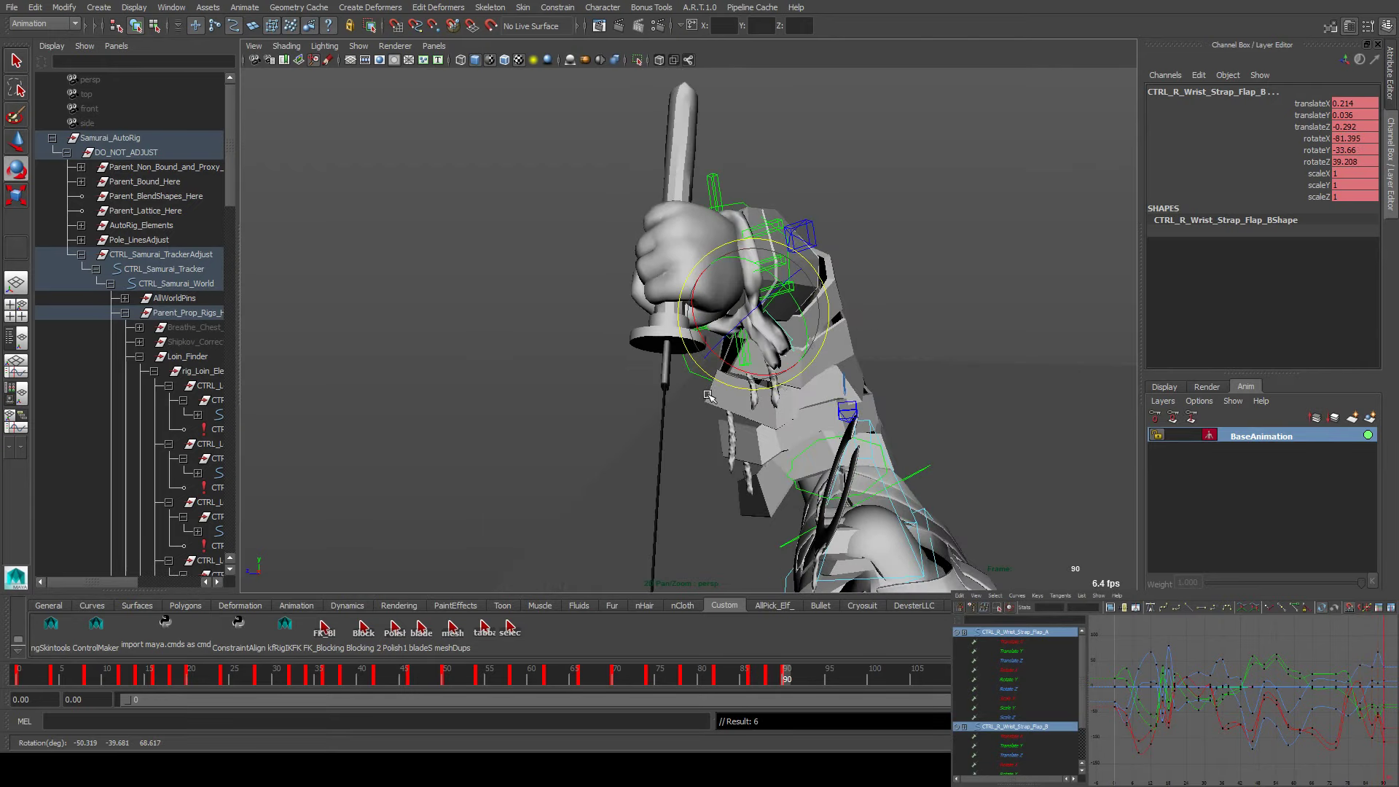
Compare the neighbouring keys, then rotate both flaps for frame 94, Flap_B to about X -65, Y -32, Z 42
key("comma")
key("comma")
key("period")
key("period")
left_click_drag(760, 384, 851, 415)
key("period")
key("period")
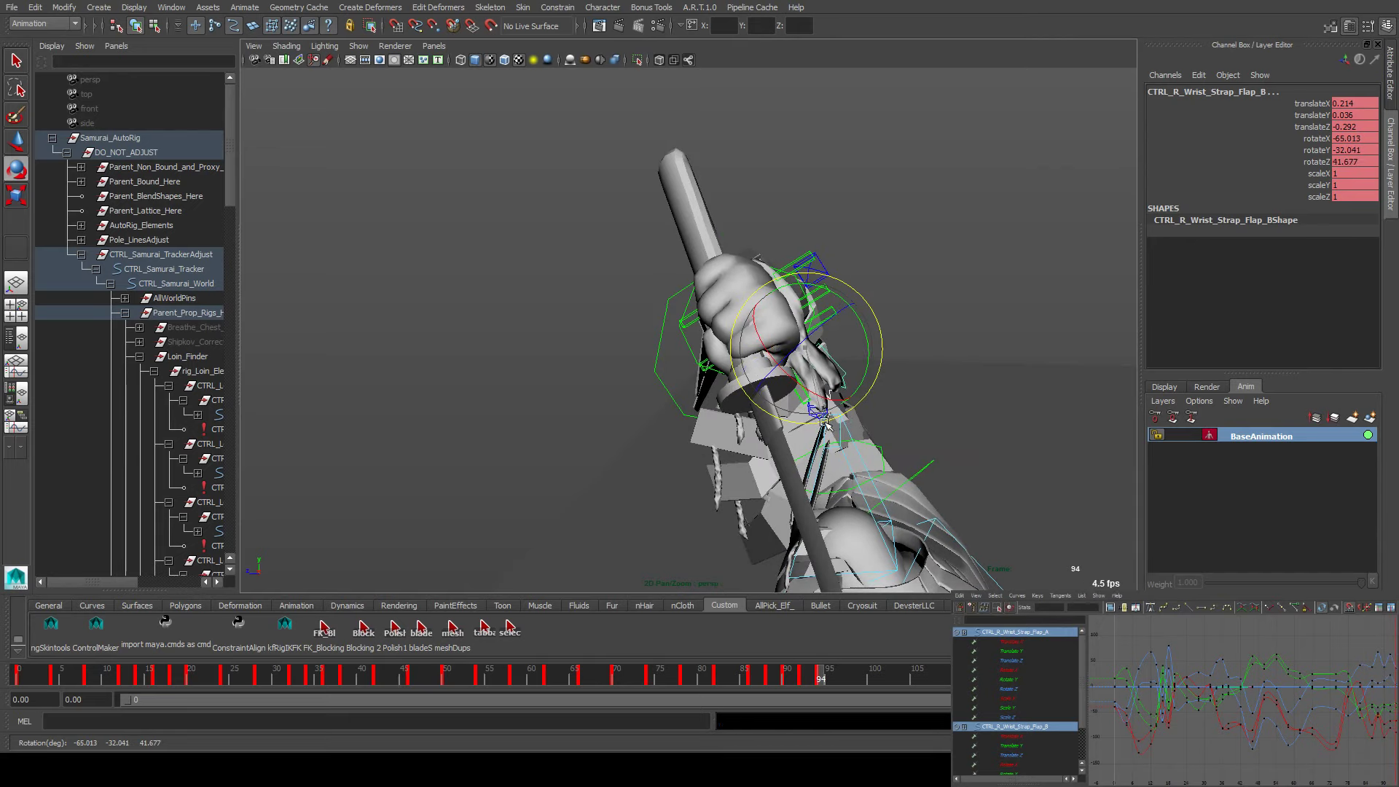
Step back through the flap keys and scrub the timeline to review the strap motion up to frame 100
key("comma")
key("comma")
key("comma")
key("comma")
key("comma")
key("comma")
key("comma")
key("comma")
key("comma")
key("comma")
key("comma")
key("comma")
key("comma")
key("comma")
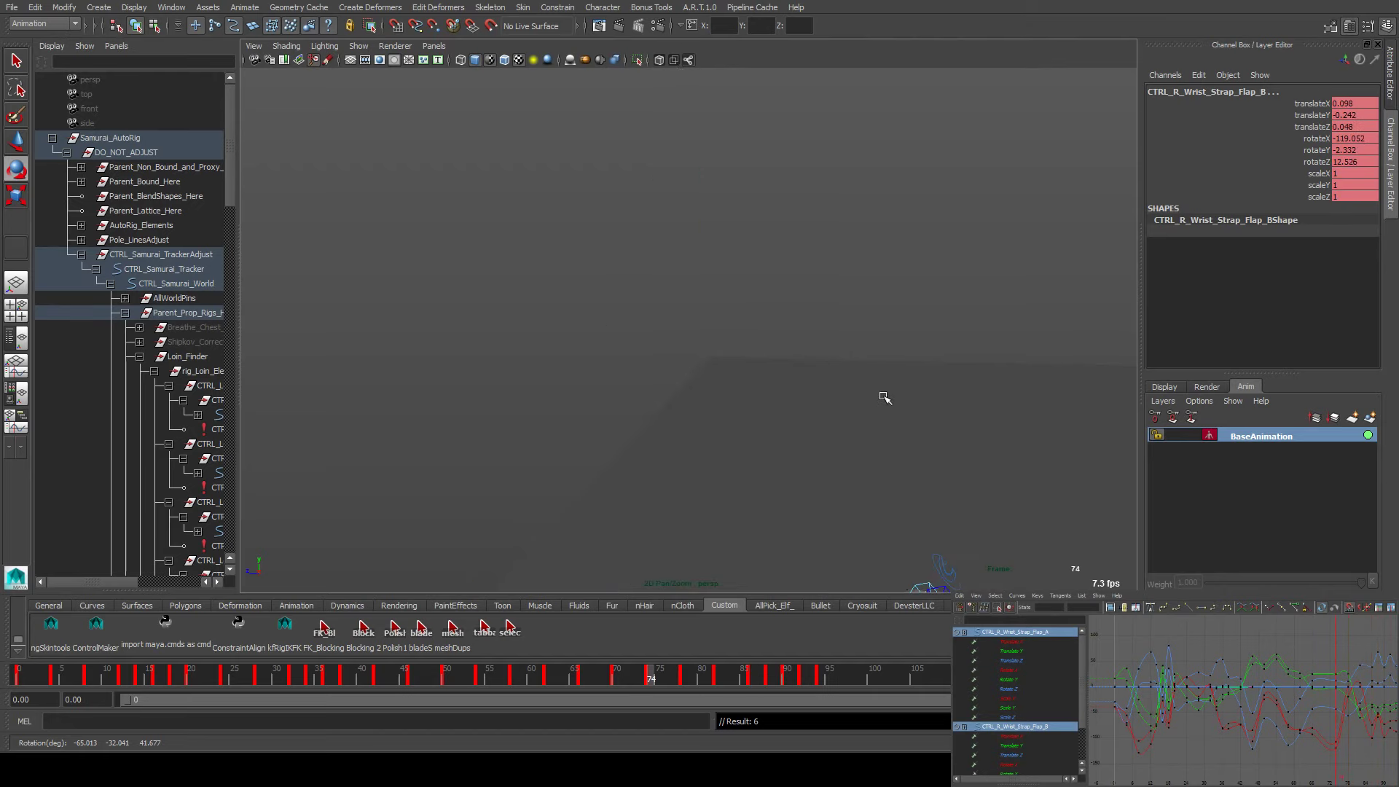
left_click_drag(398, 674, 430, 541)
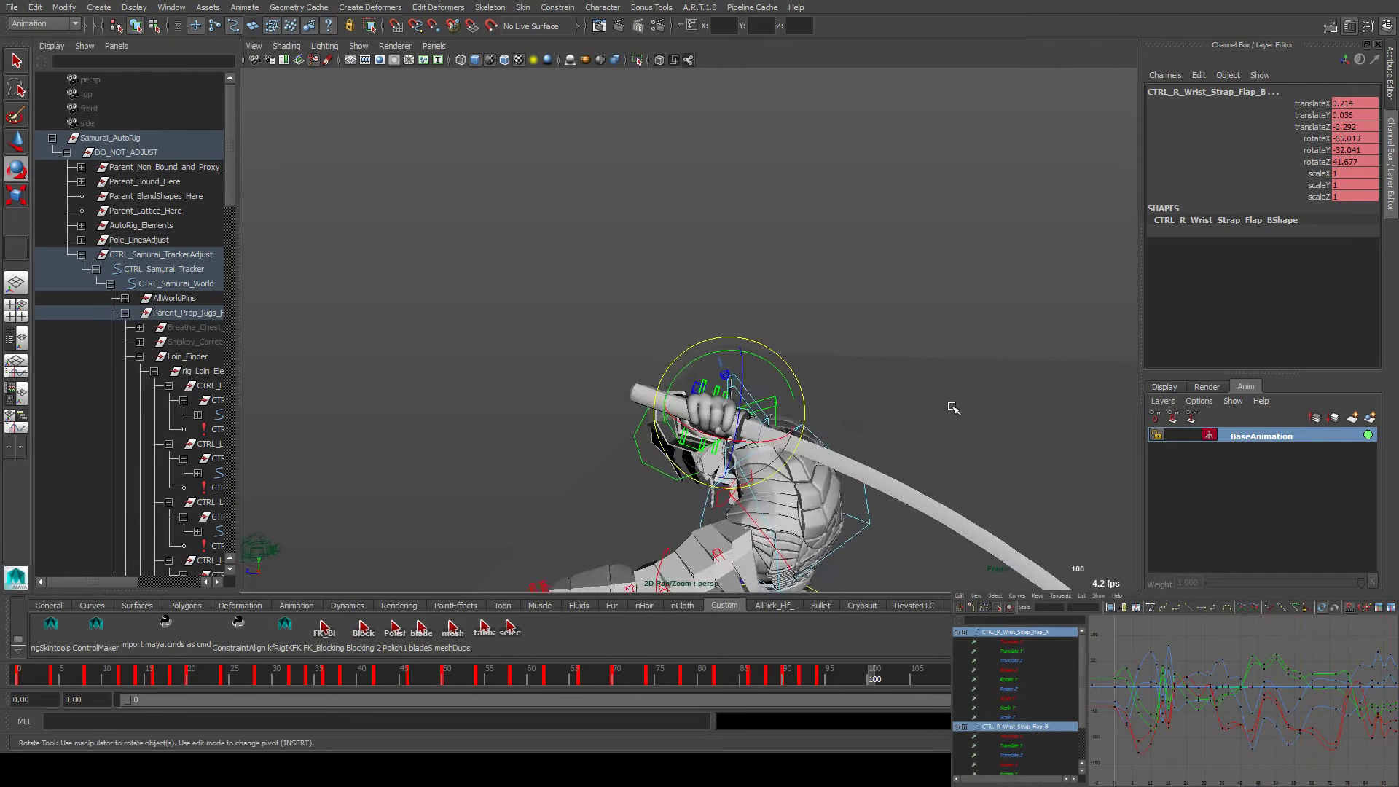
Rotate both flaps over frames 100 to 108, Flap_B to about X -17, Y 42, Z 3 at frame 103
left_click_drag(947, 412, 529, 382, "alt")
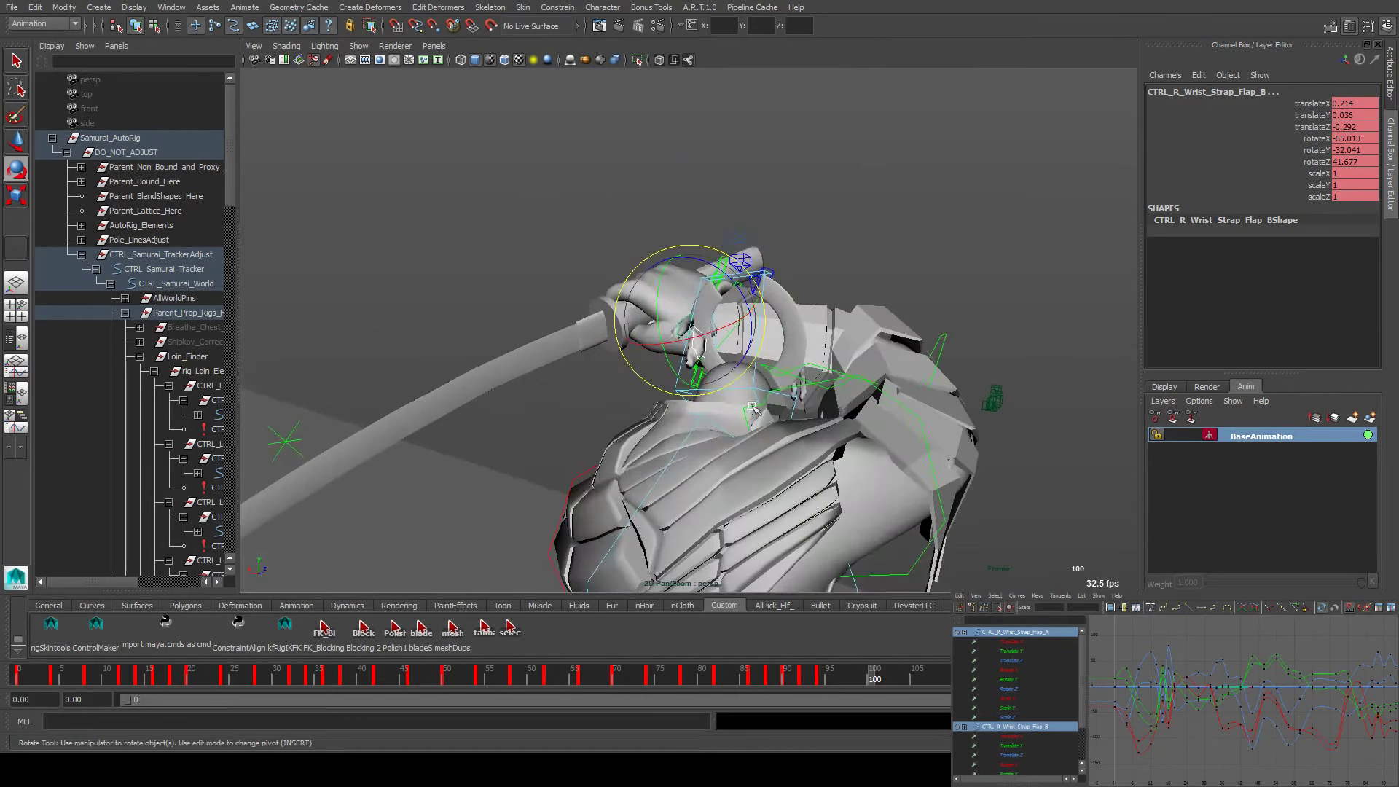
right_click_drag(529, 383, 689, 456, "alt")
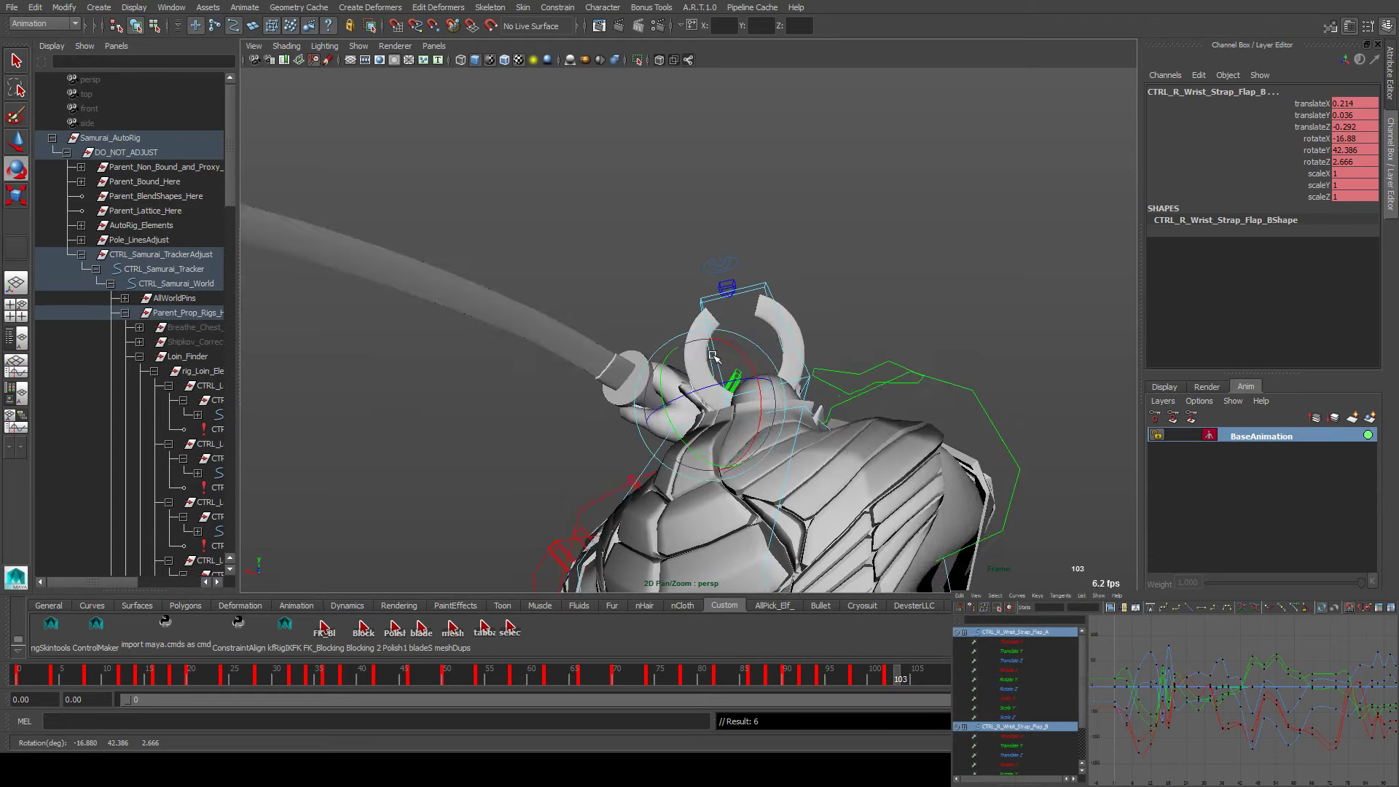
mouse_move(713, 356)
left_mouse_down("alt")
mouse_move(753, 382)
mouse_move(713, 337)
left_mouse_up("alt")
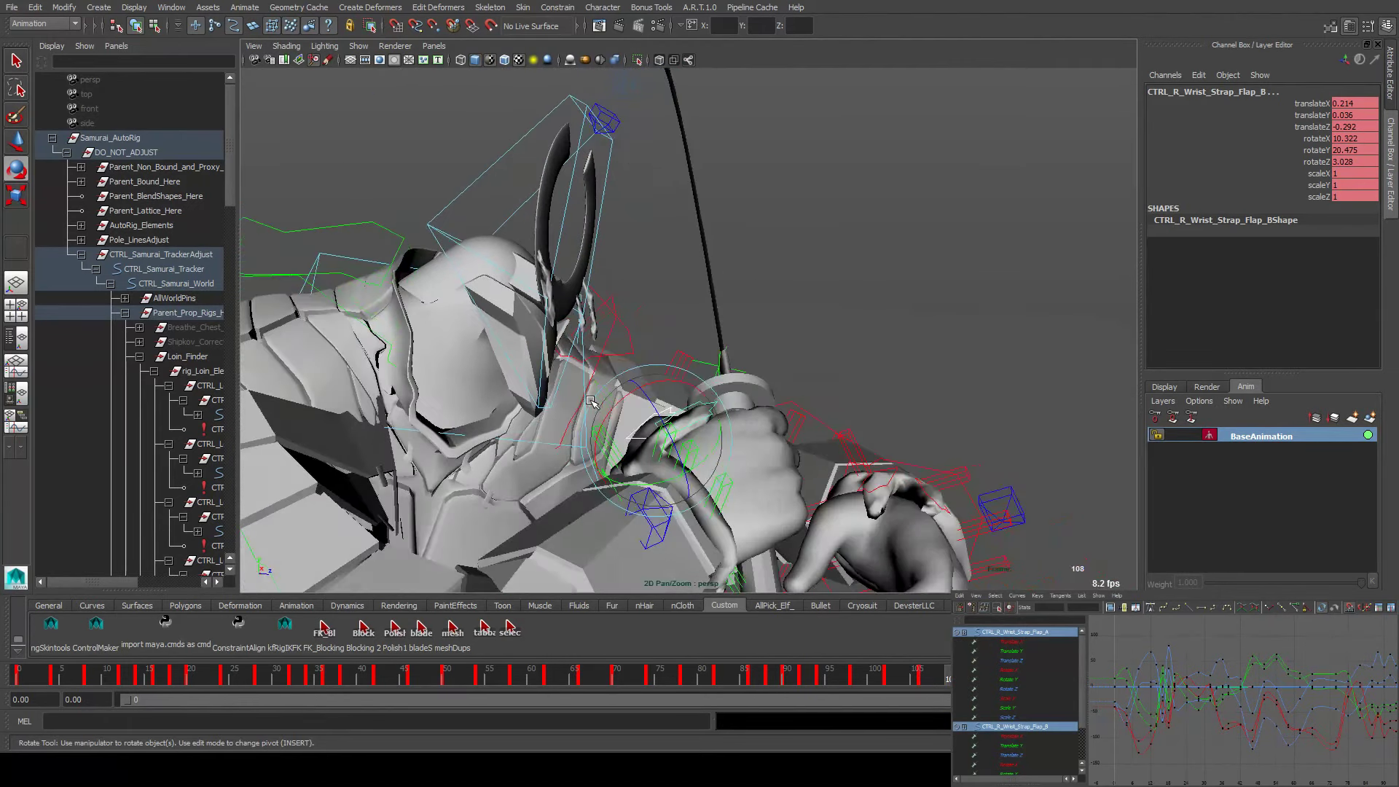
Rotate both flaps at frame 114, Flap_B to about X 27, Y -39, Z 14
scroll(660, 395, "up", 5)
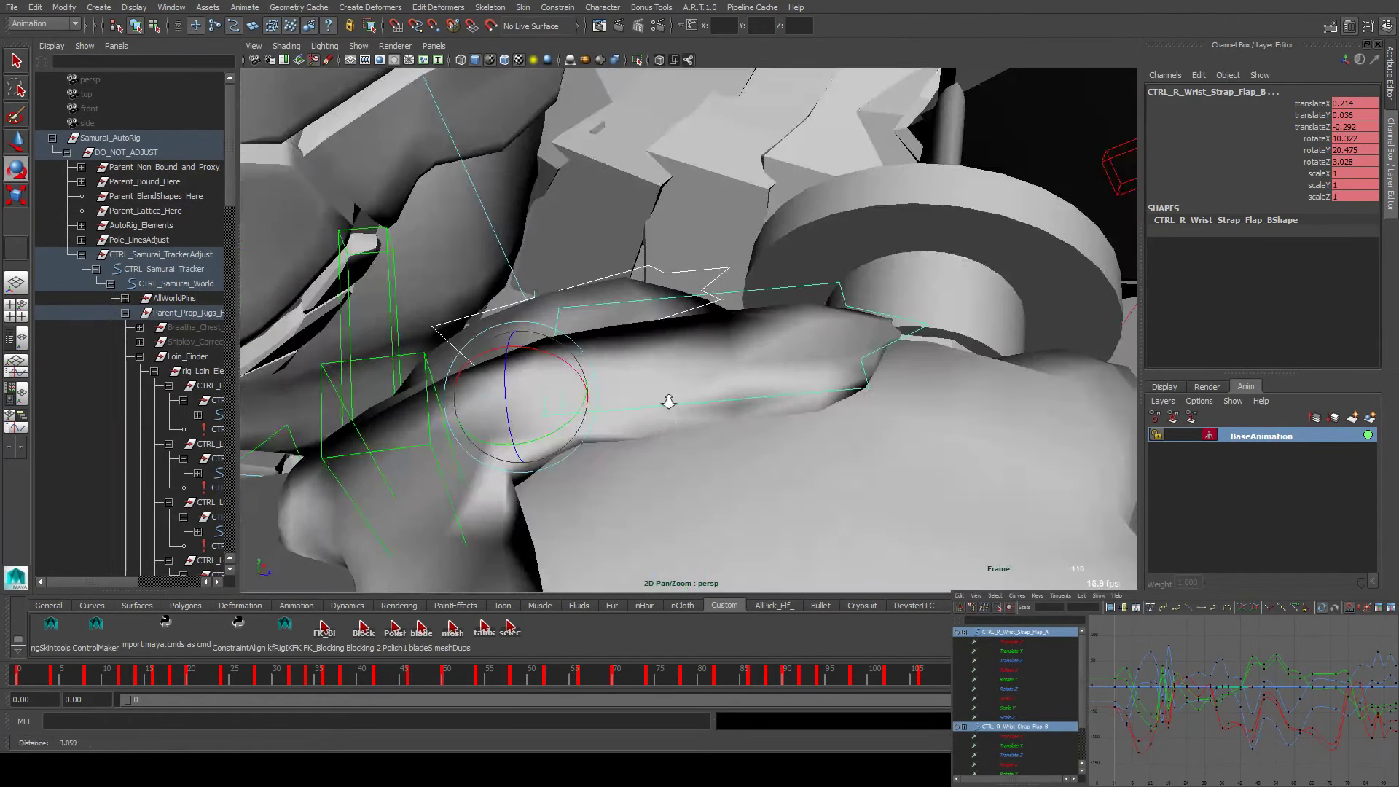
right_click_drag(666, 400, 404, 396, "alt")
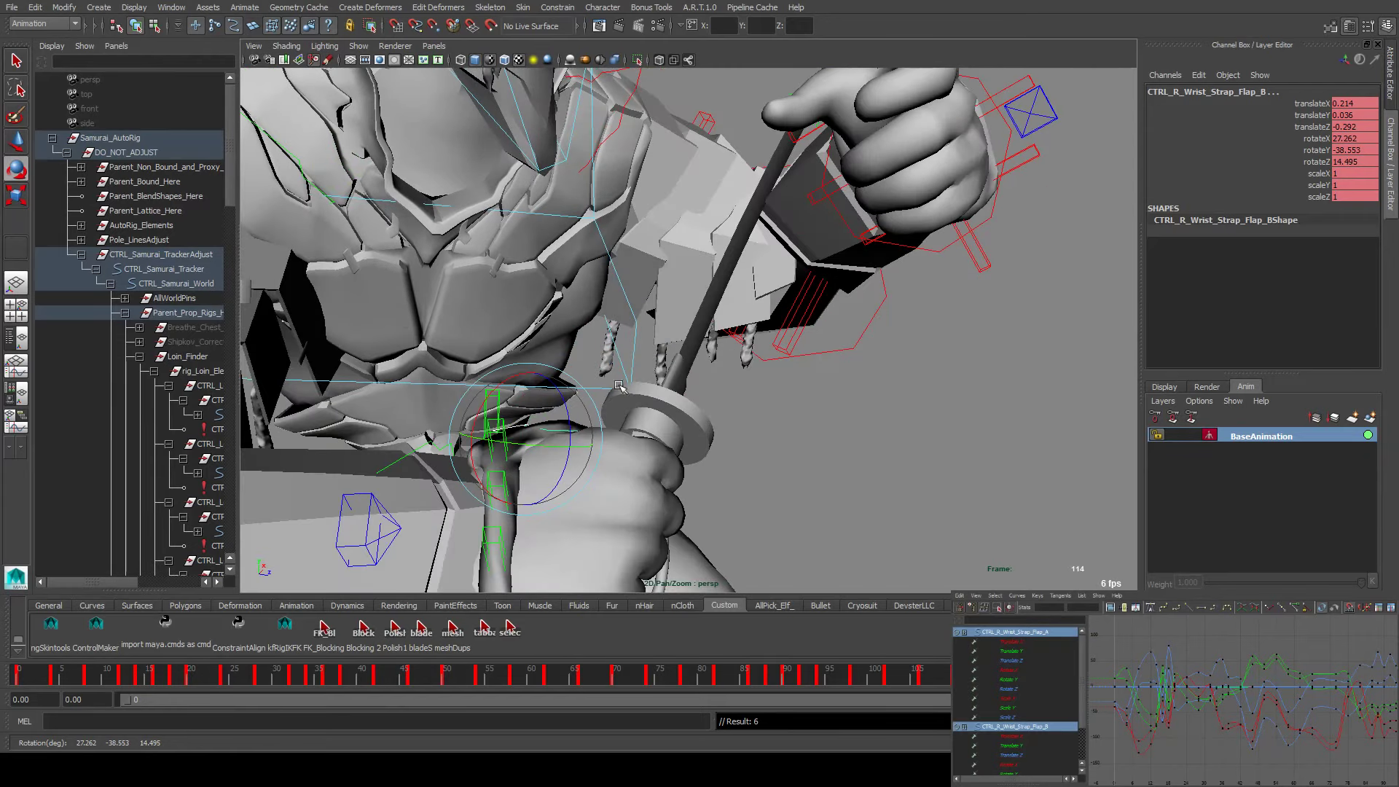
left_click_drag(491, 433, 643, 384)
key("w")
At frame 118, move Flap_B to about X 0.28, Y 0.09, Z -0.21 and rotate Flap_A to about X 1, Y -78, Z -7
right_click_drag(642, 383, 655, 343, "alt")
left_click_drag(656, 343, 718, 324, "alt")
key("e")
left_click(725, 257)
key("w")
left_click(715, 334, "shift")
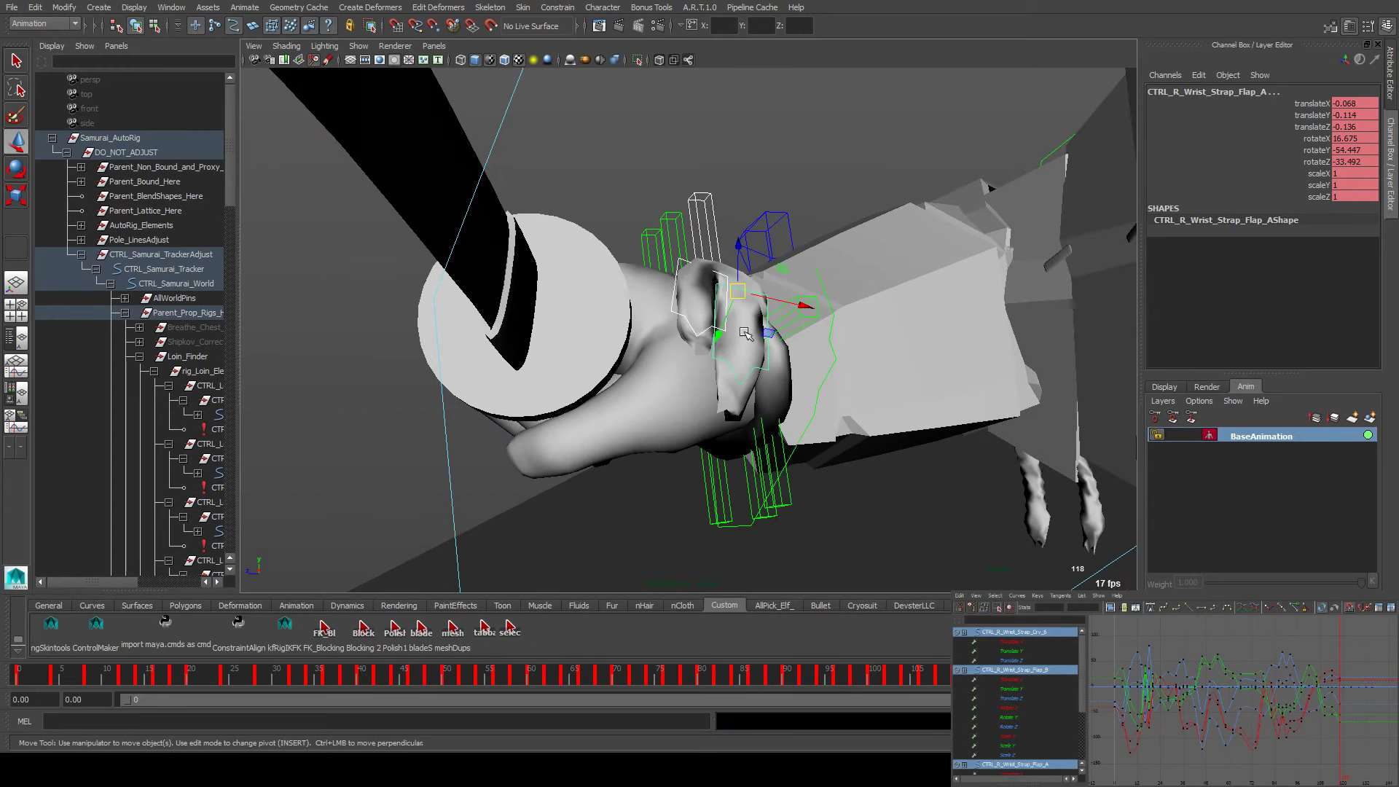
left_click(729, 283)
left_click_drag(709, 275, 762, 326)
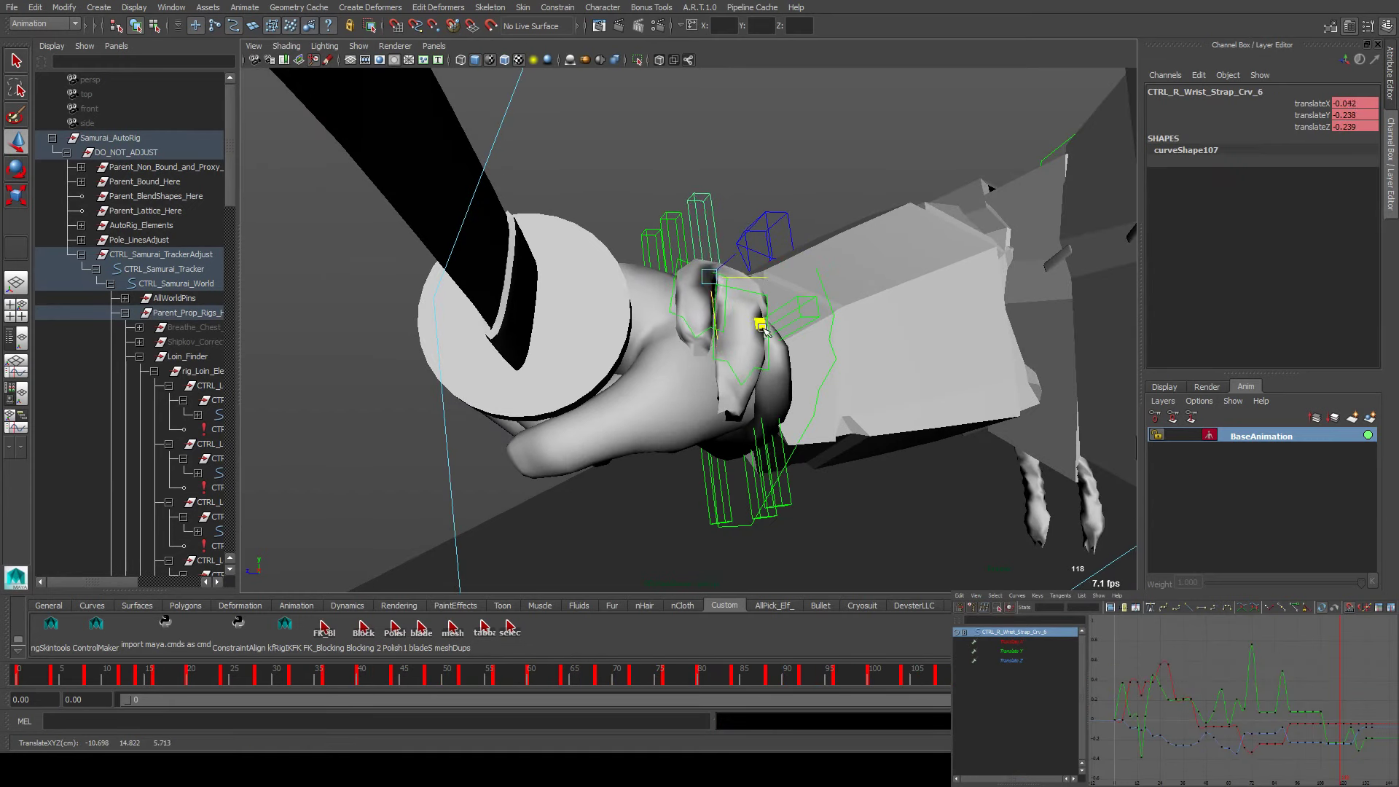
left_click(696, 272)
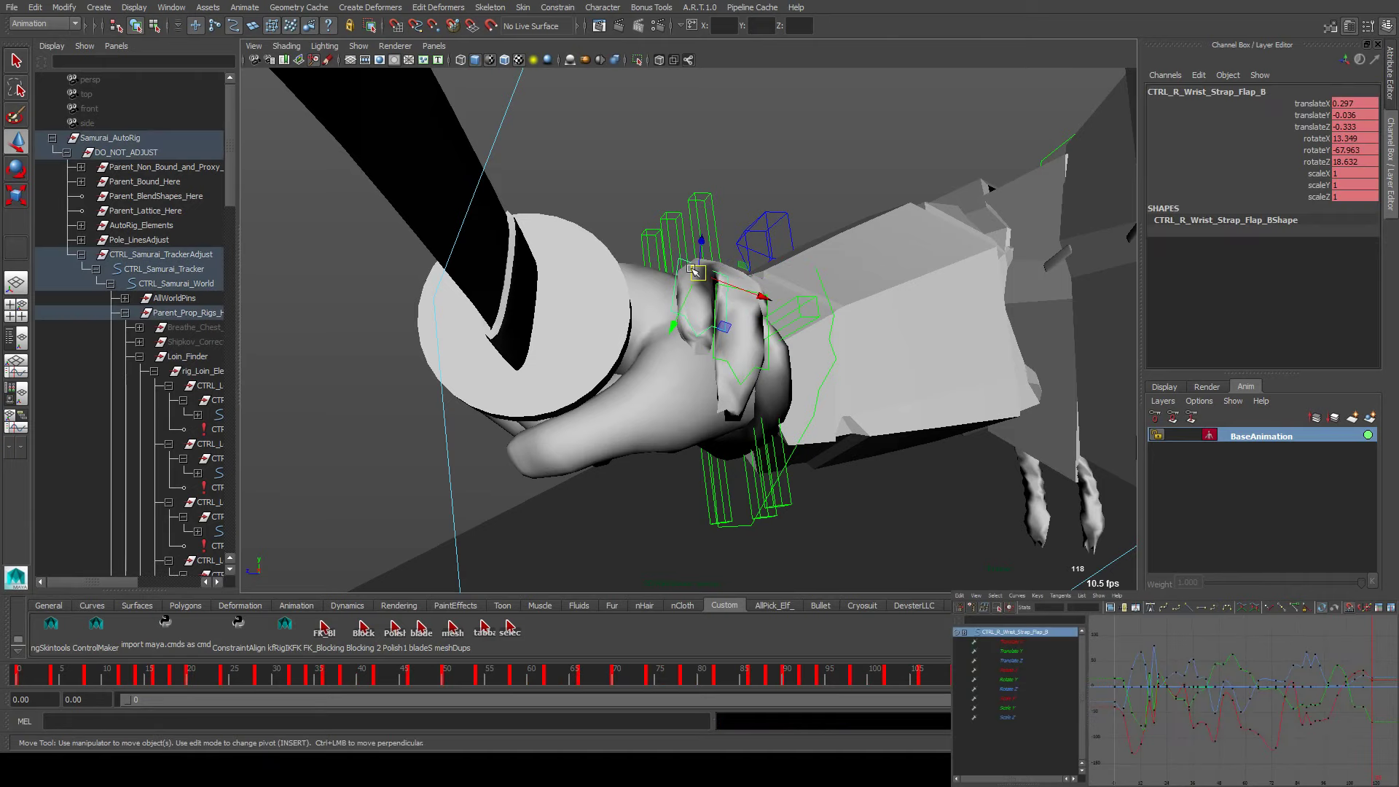
left_click_drag(720, 331, 728, 345)
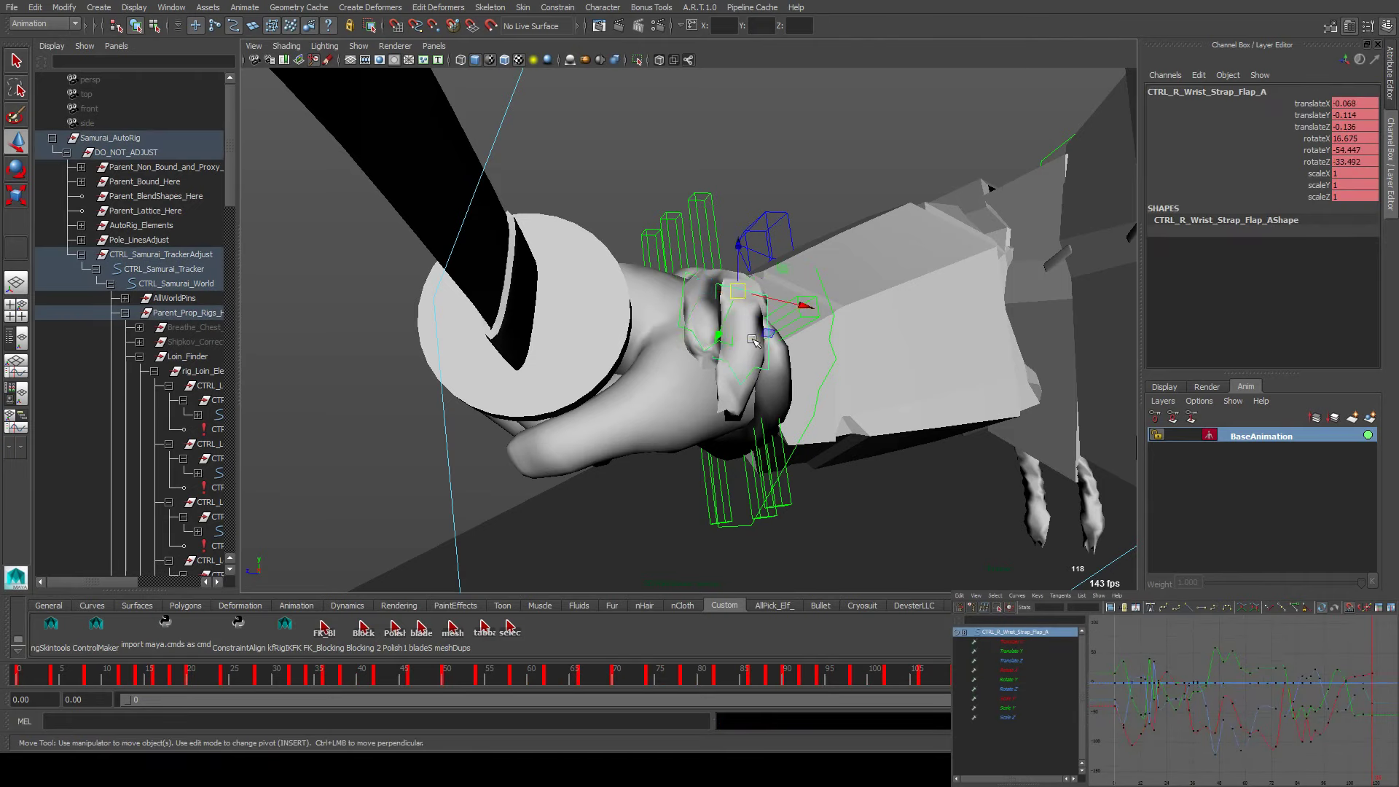
left_click(750, 306)
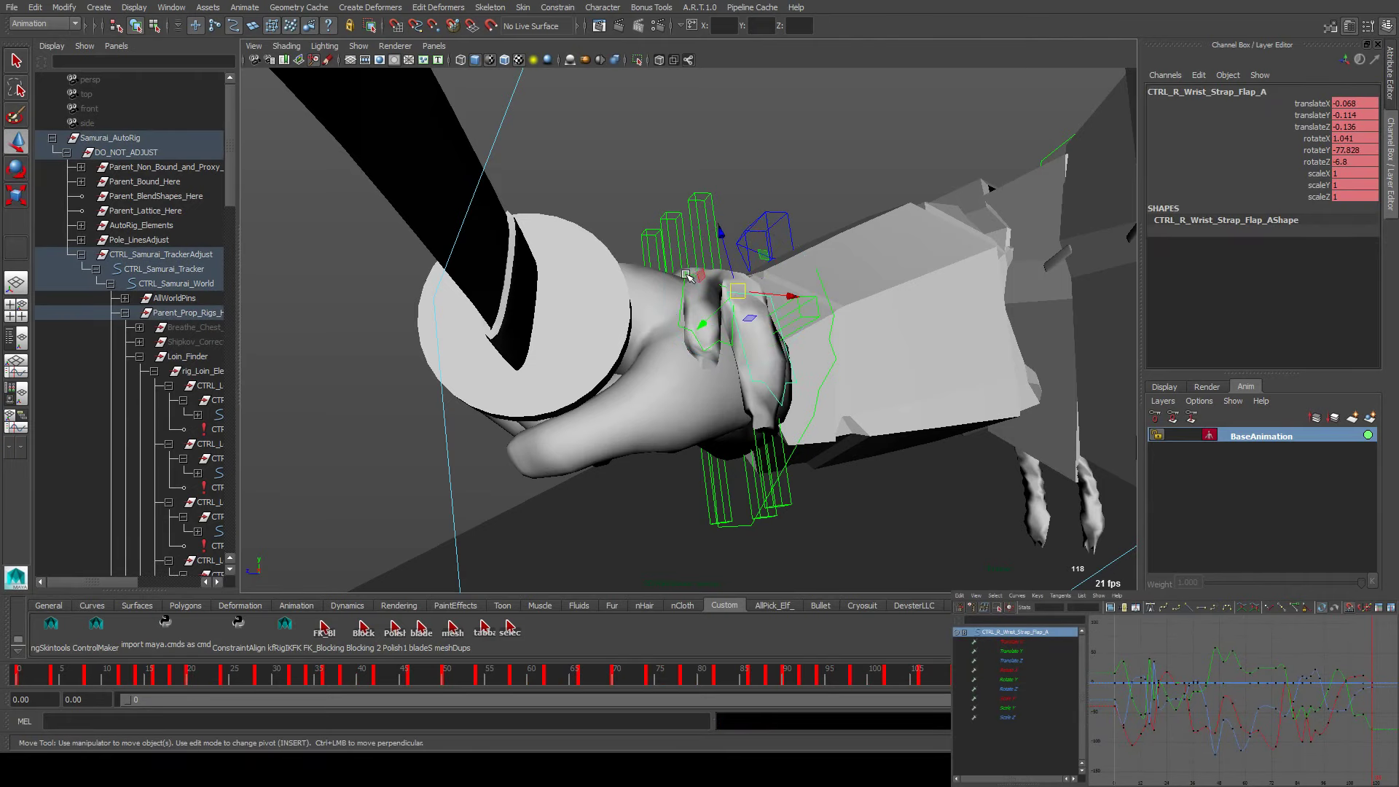
Select both flaps and review the wrist strap up to frame 135, including from the full upper-body view
left_click(688, 276, "shift")
key("f")
mouse_move(861, 368)
left_mouse_down("alt")
mouse_move(787, 372)
mouse_move(849, 388)
left_mouse_up("alt")
scroll(787, 372, "down", 5)
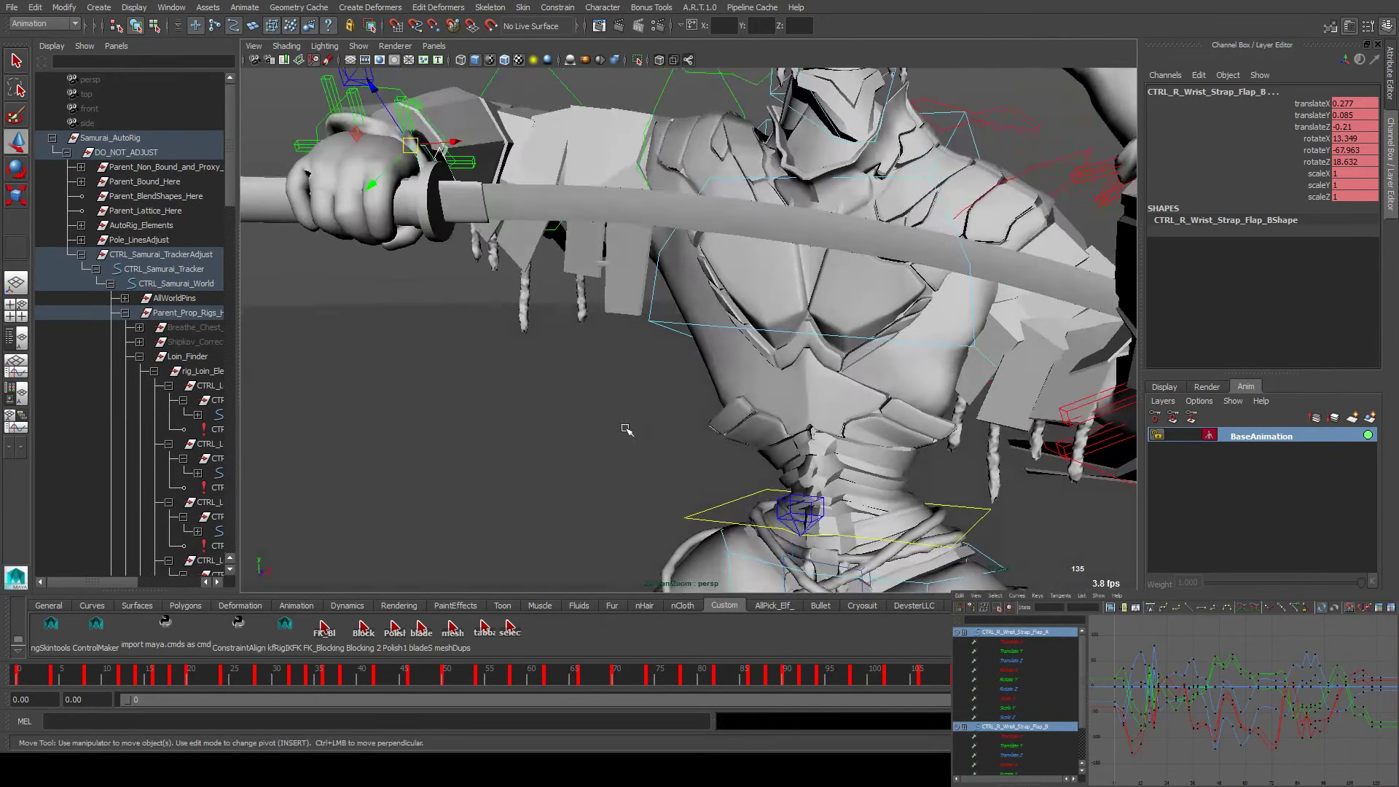
left_click(254, 60)
left_click(271, 77)
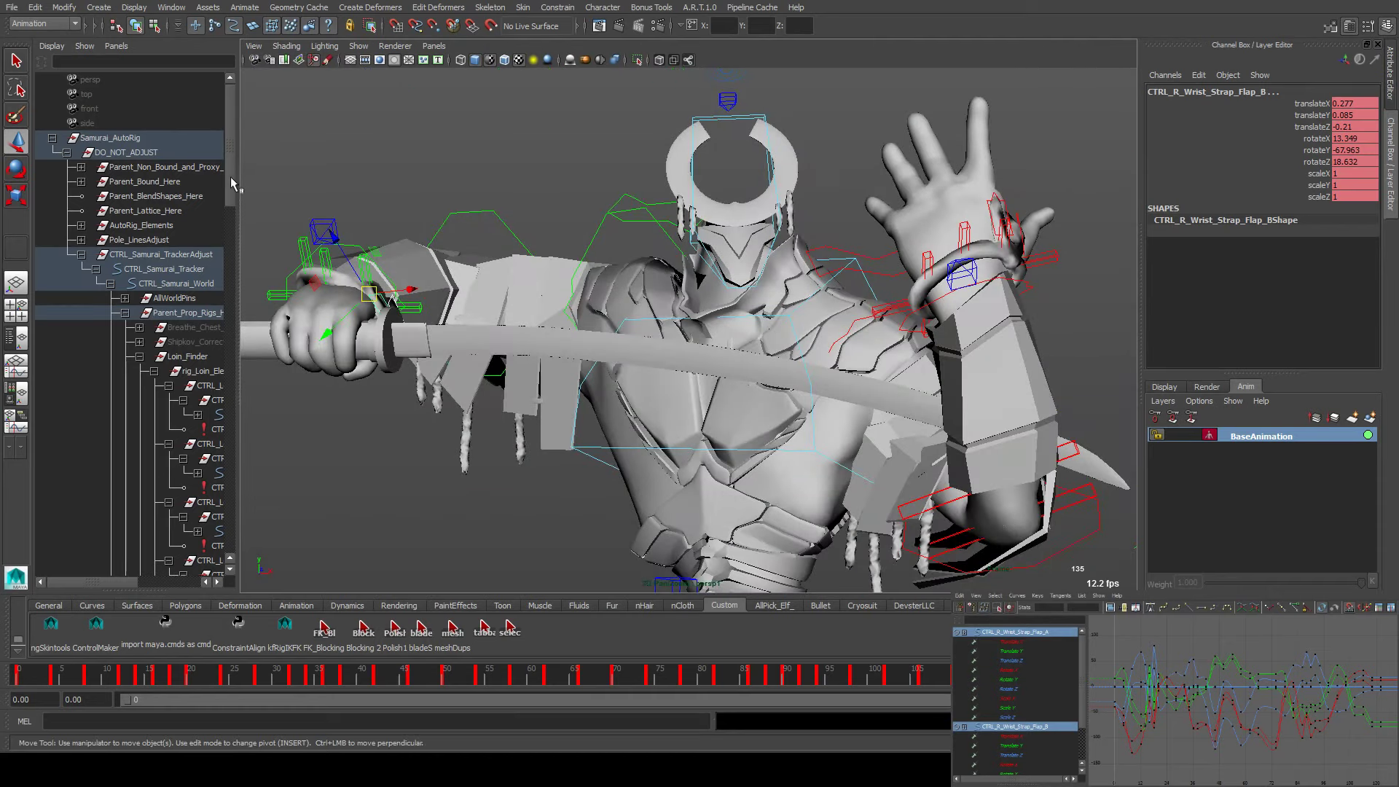
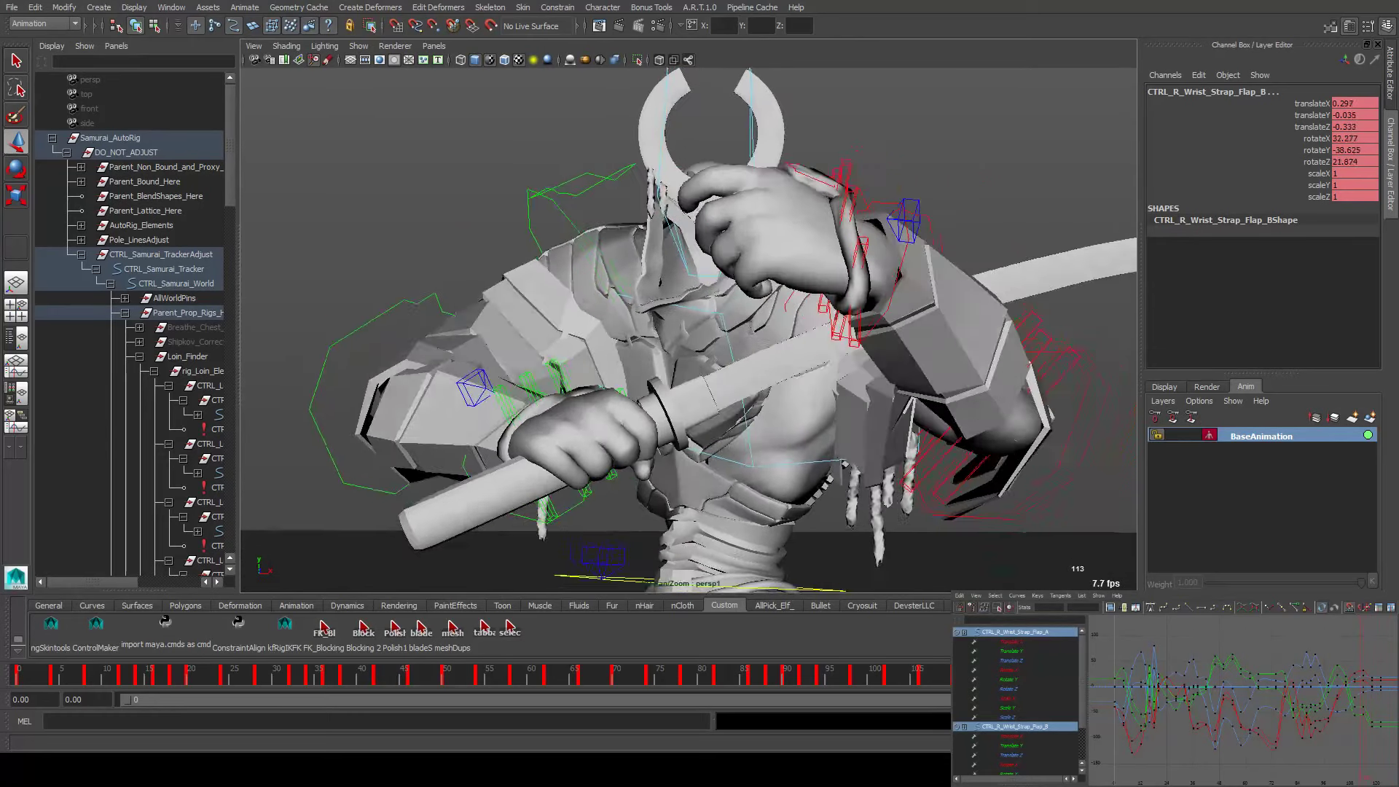
Select the right FK elbow control and rotate it at frame 120 to about Y -80
left_click(372, 417)
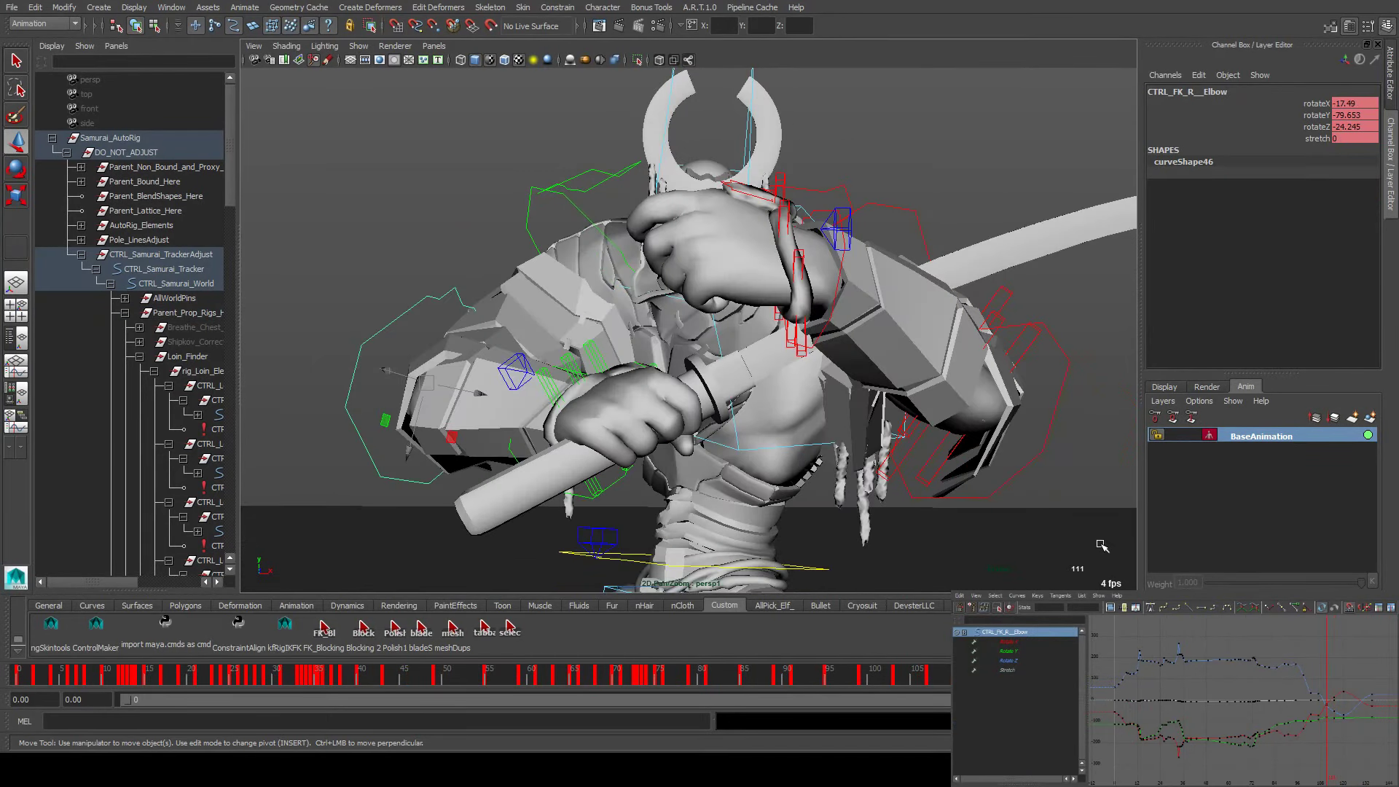
left_click(1102, 547)
left_click(376, 416)
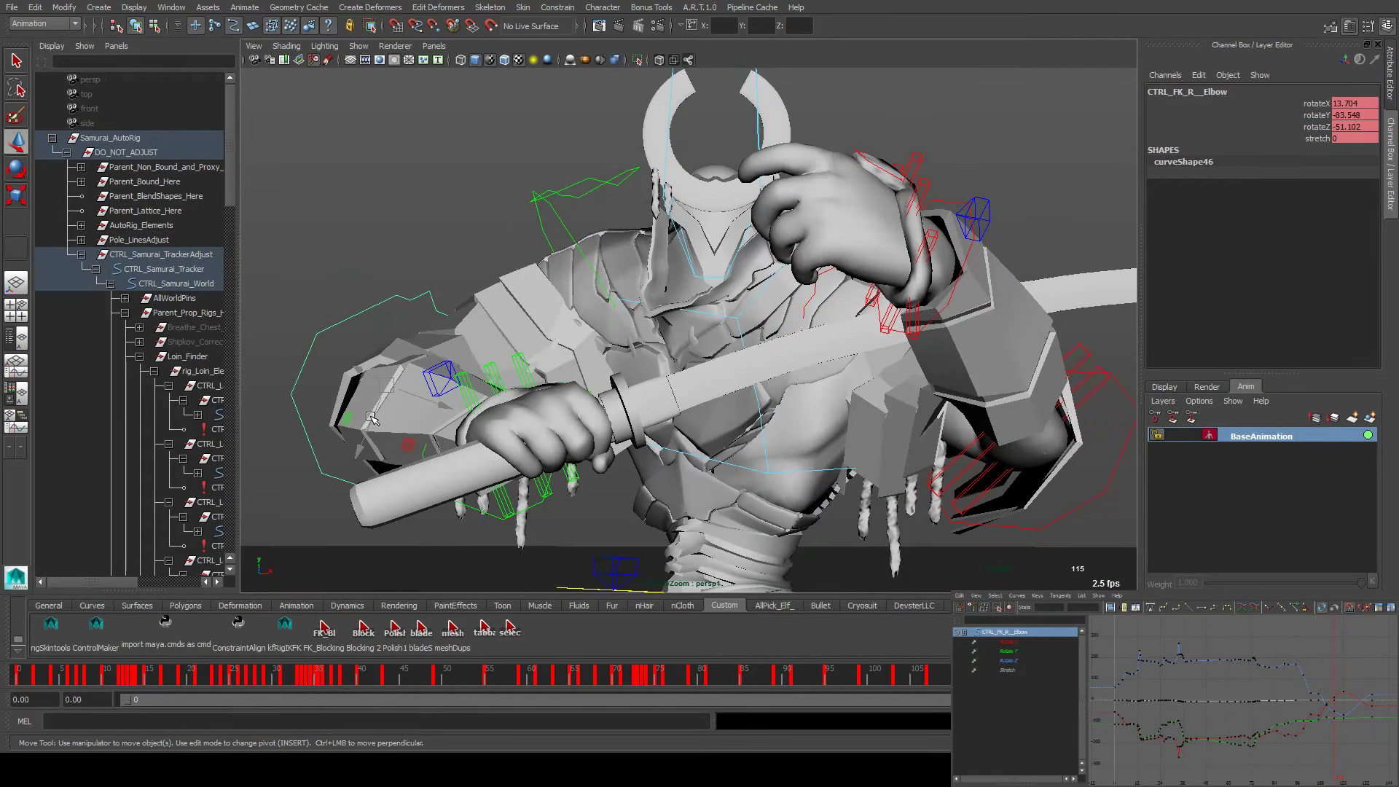
key("e")
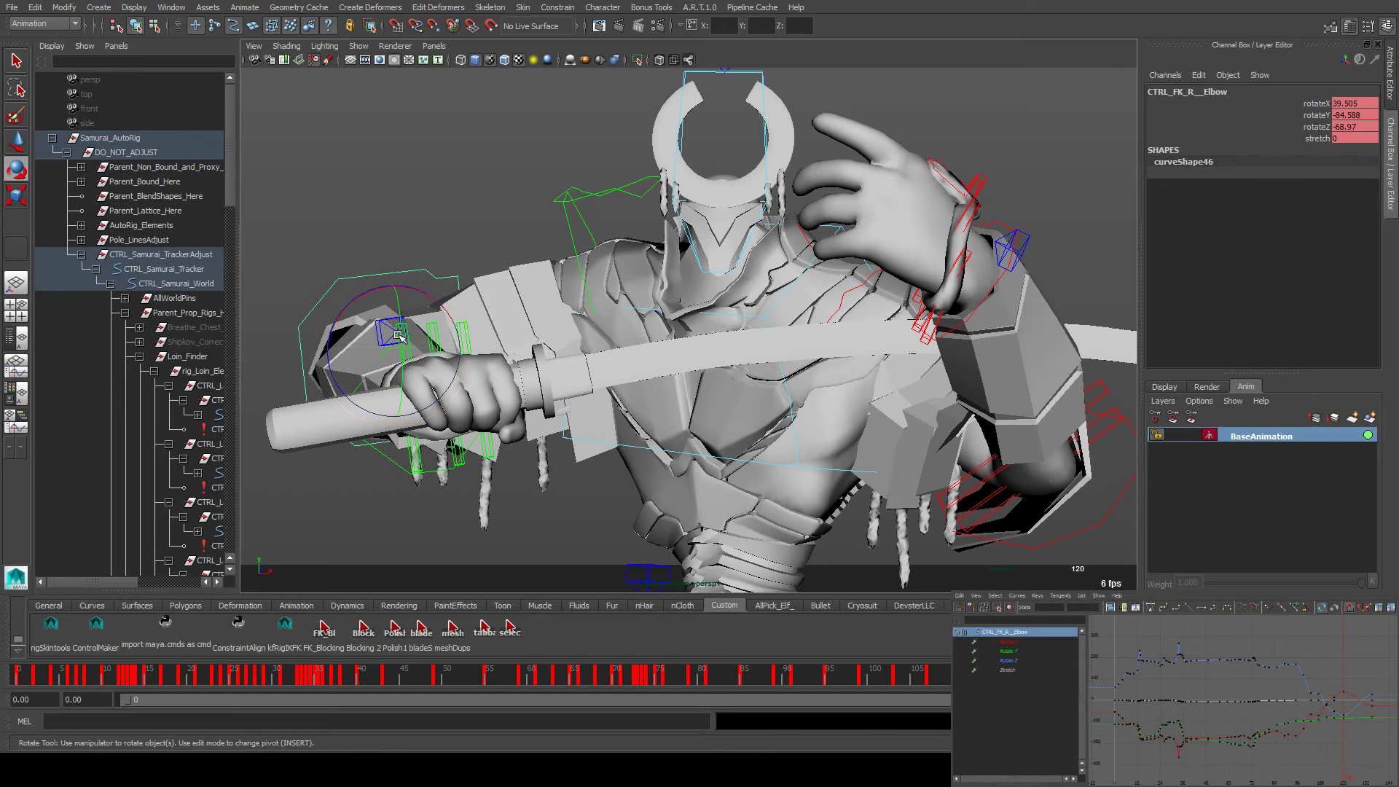
left_click_drag(400, 336, 397, 345)
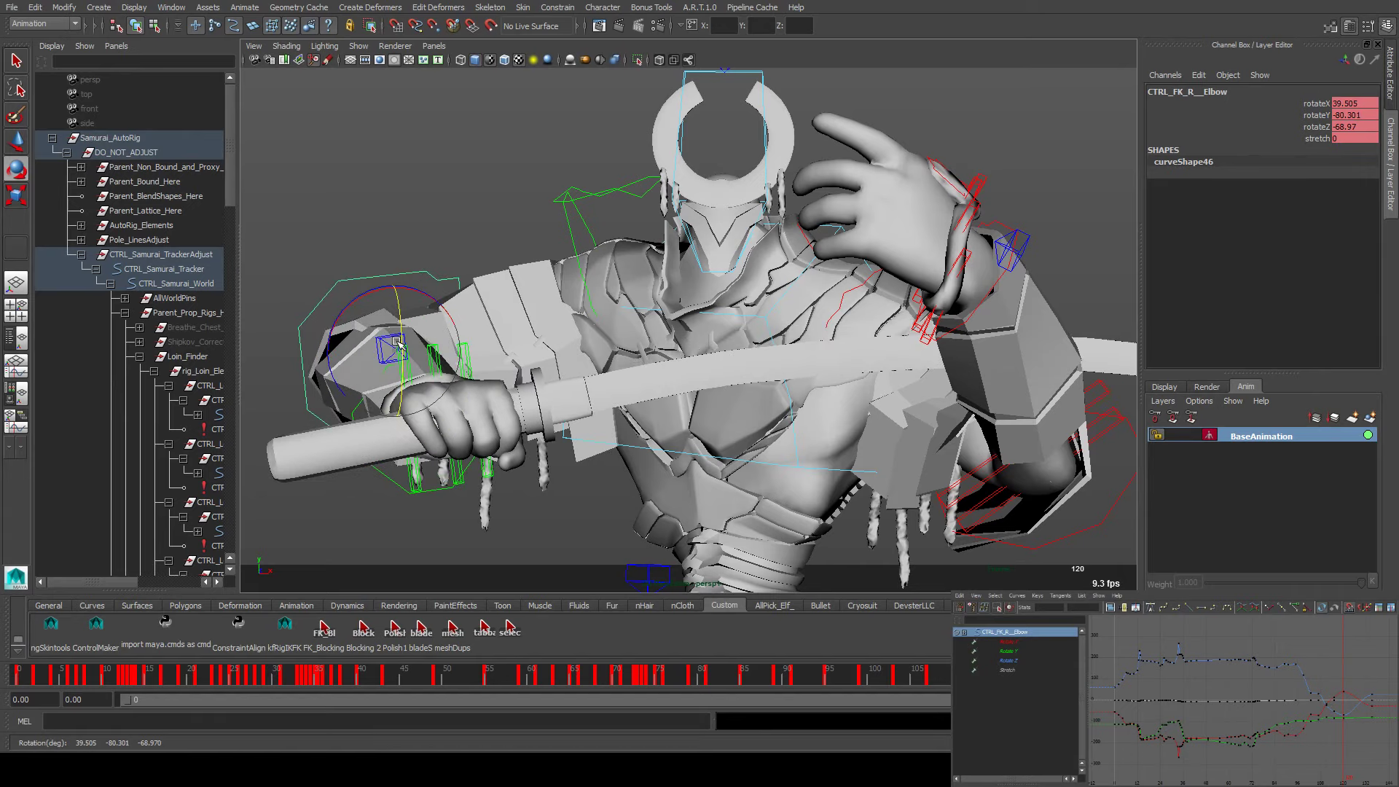
Play back the shot to review the right arm and sword motion between frames 120 and 135
key("alt+v")
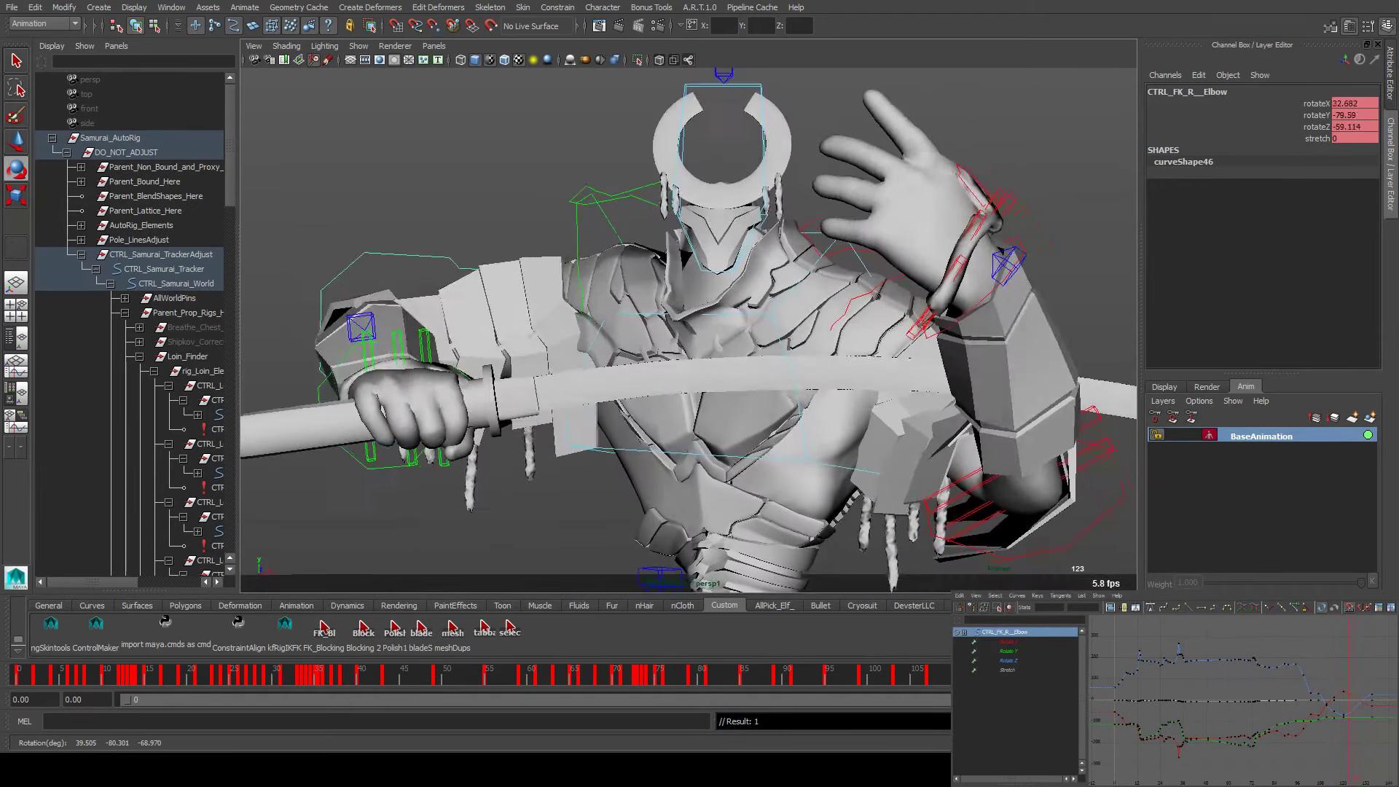
key("Escape")
left_click(1037, 596)
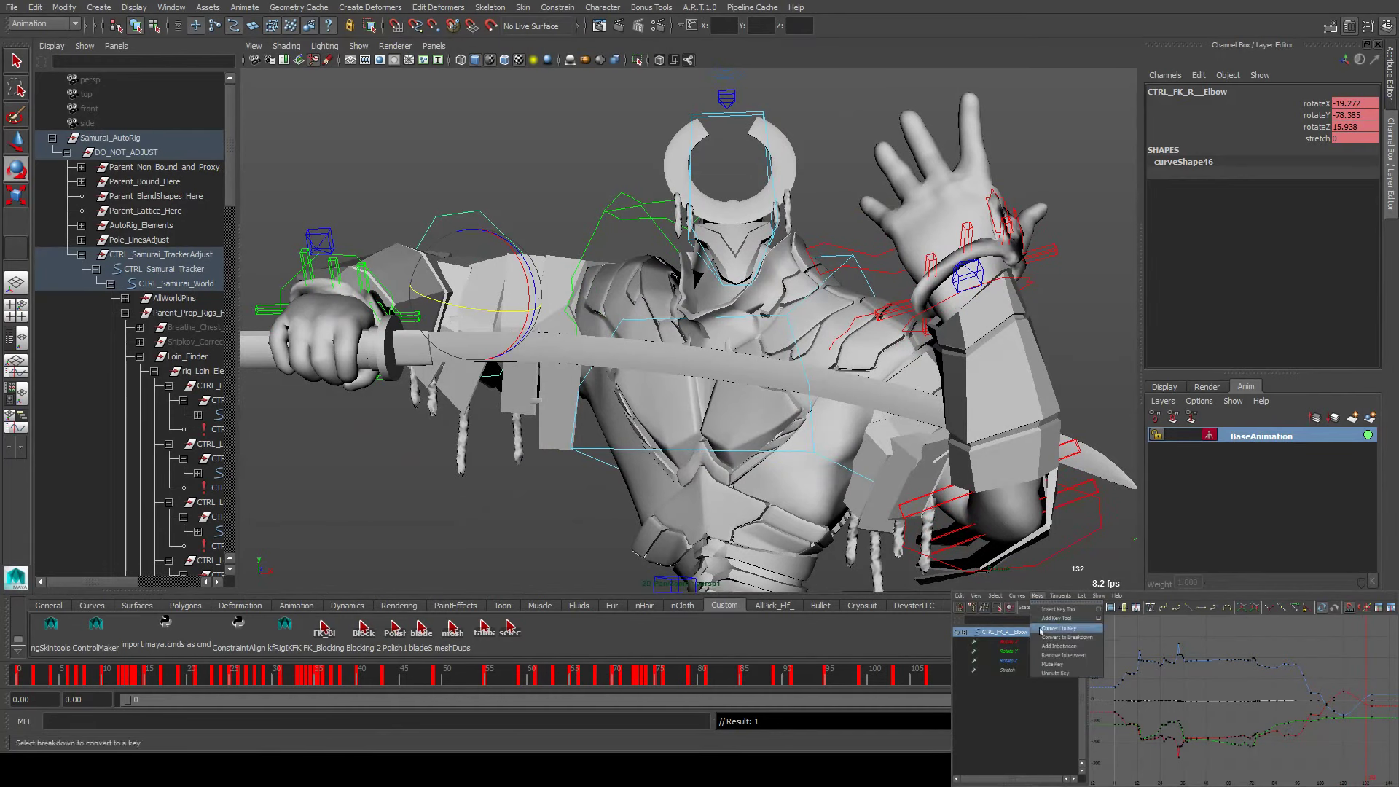
left_click(1045, 728)
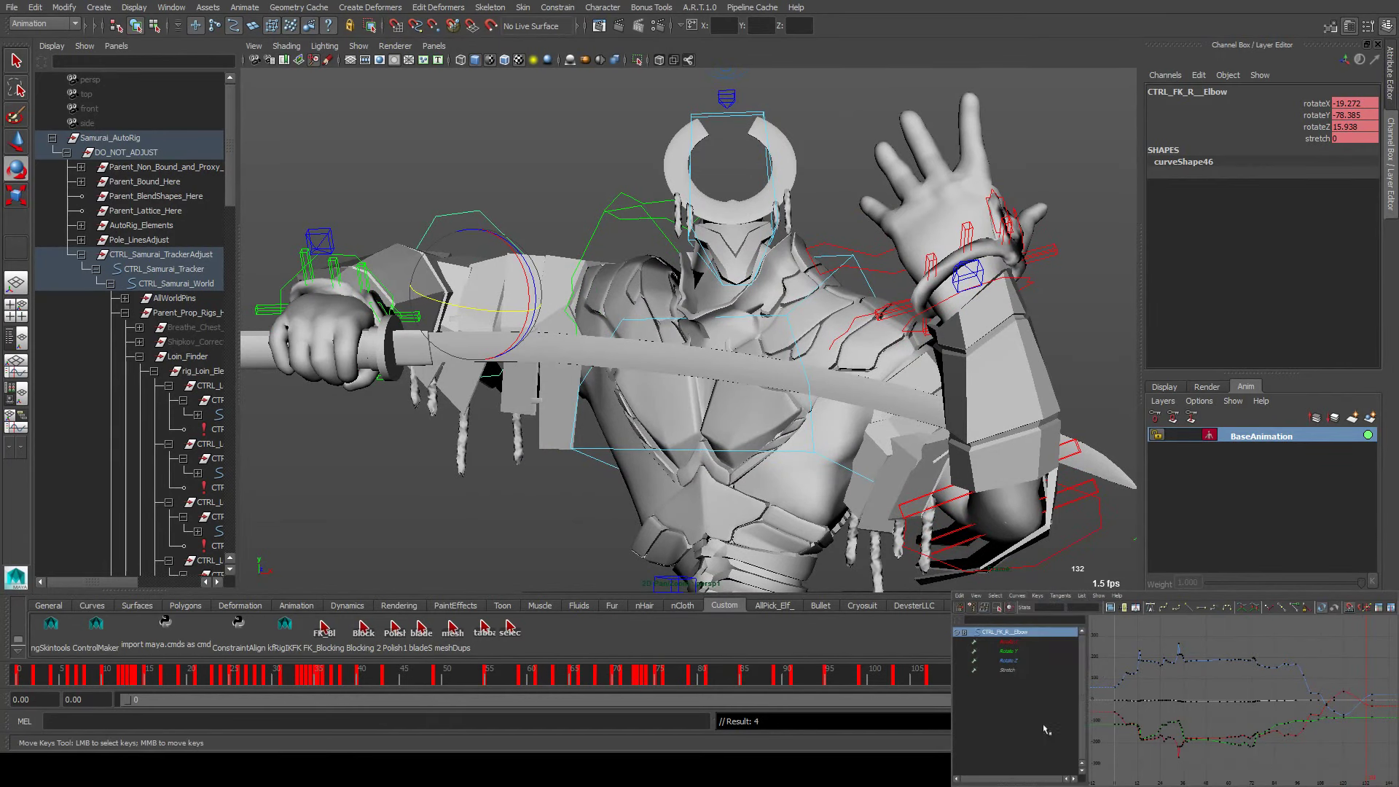
key("alt+v")
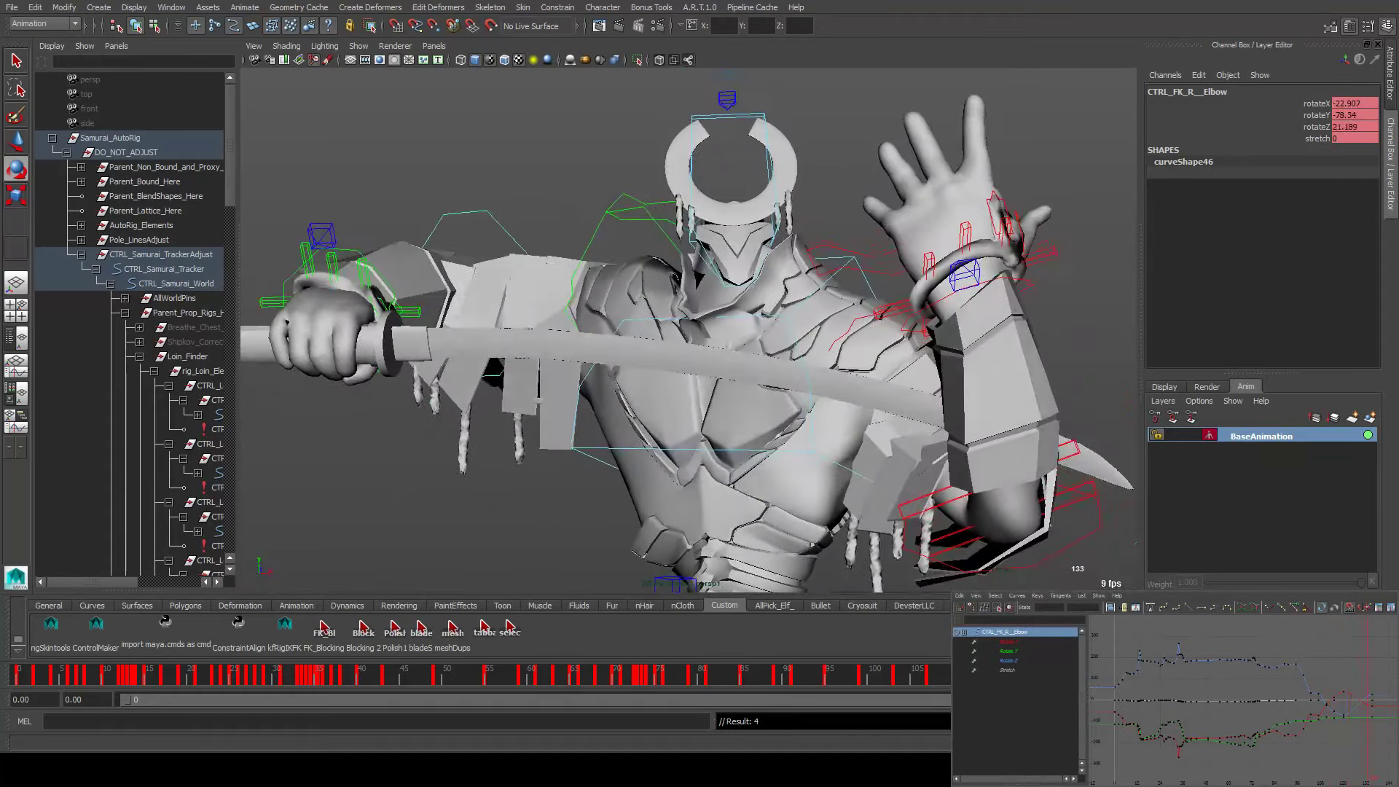
left_click(721, 667)
scroll(689, 327, "up", 10)
Select locator5 near the sword tip and lower it at frame 117 to Translate Y about 13.39
left_click(254, 45)
left_click(284, 102)
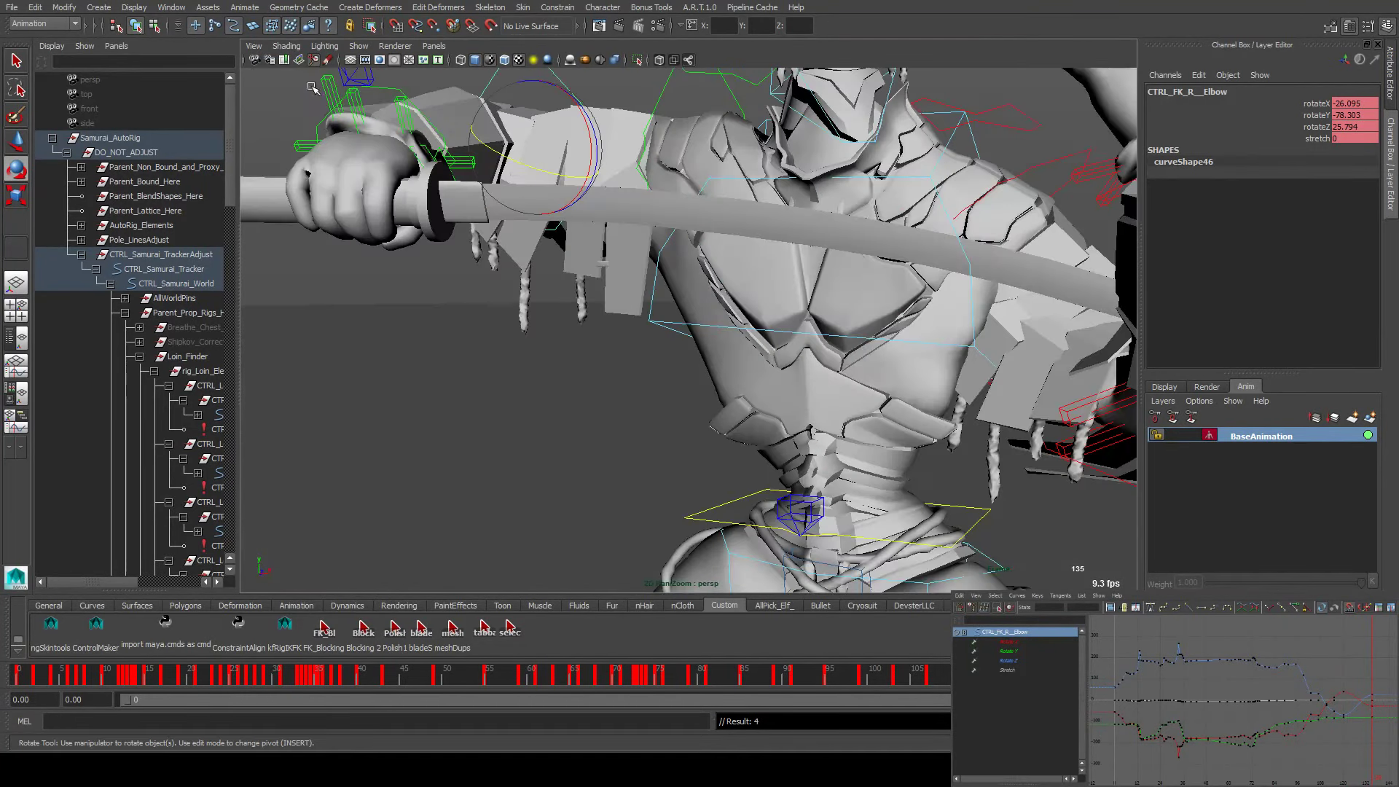
scroll(574, 373, "down", 5)
left_click(740, 355)
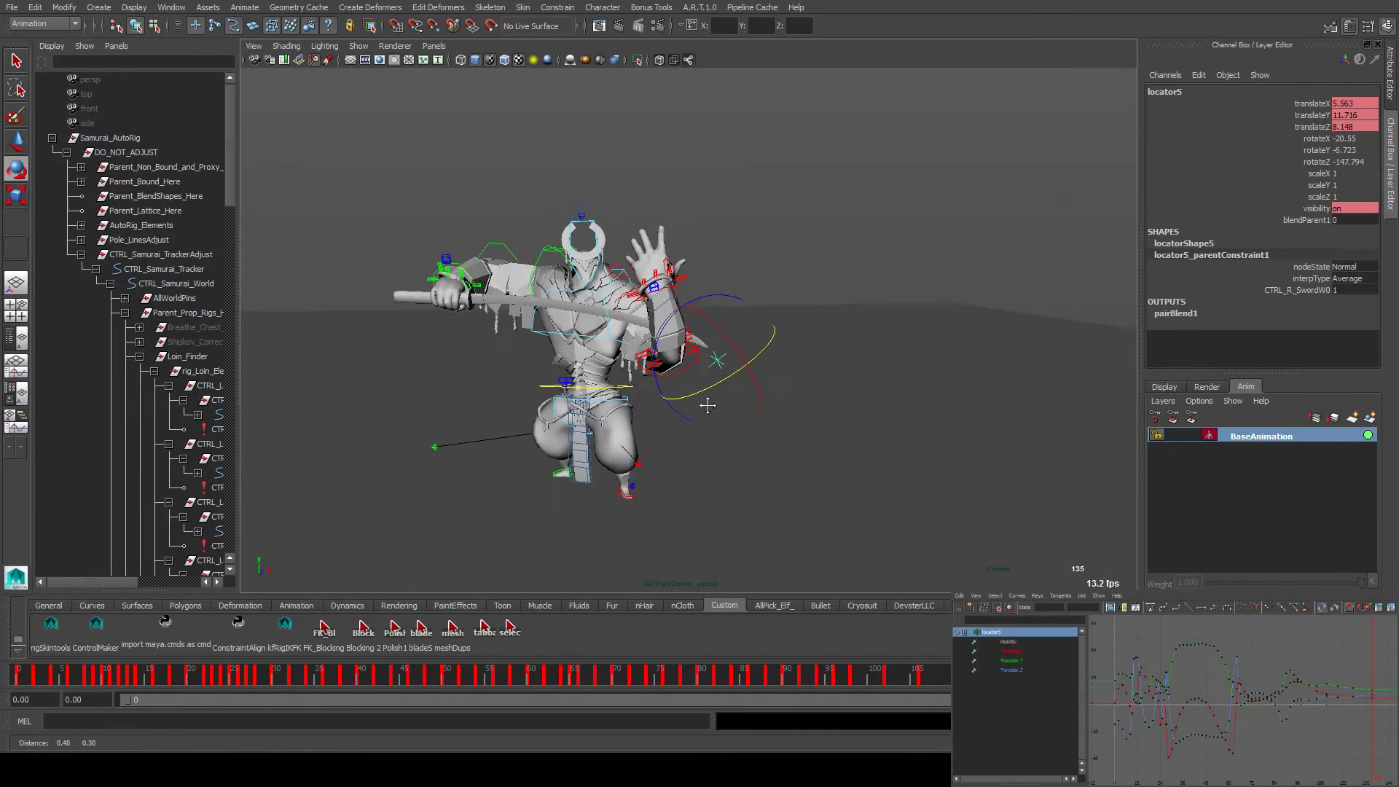
scroll(716, 379, "up", 3)
scroll(716, 379, "up", 2)
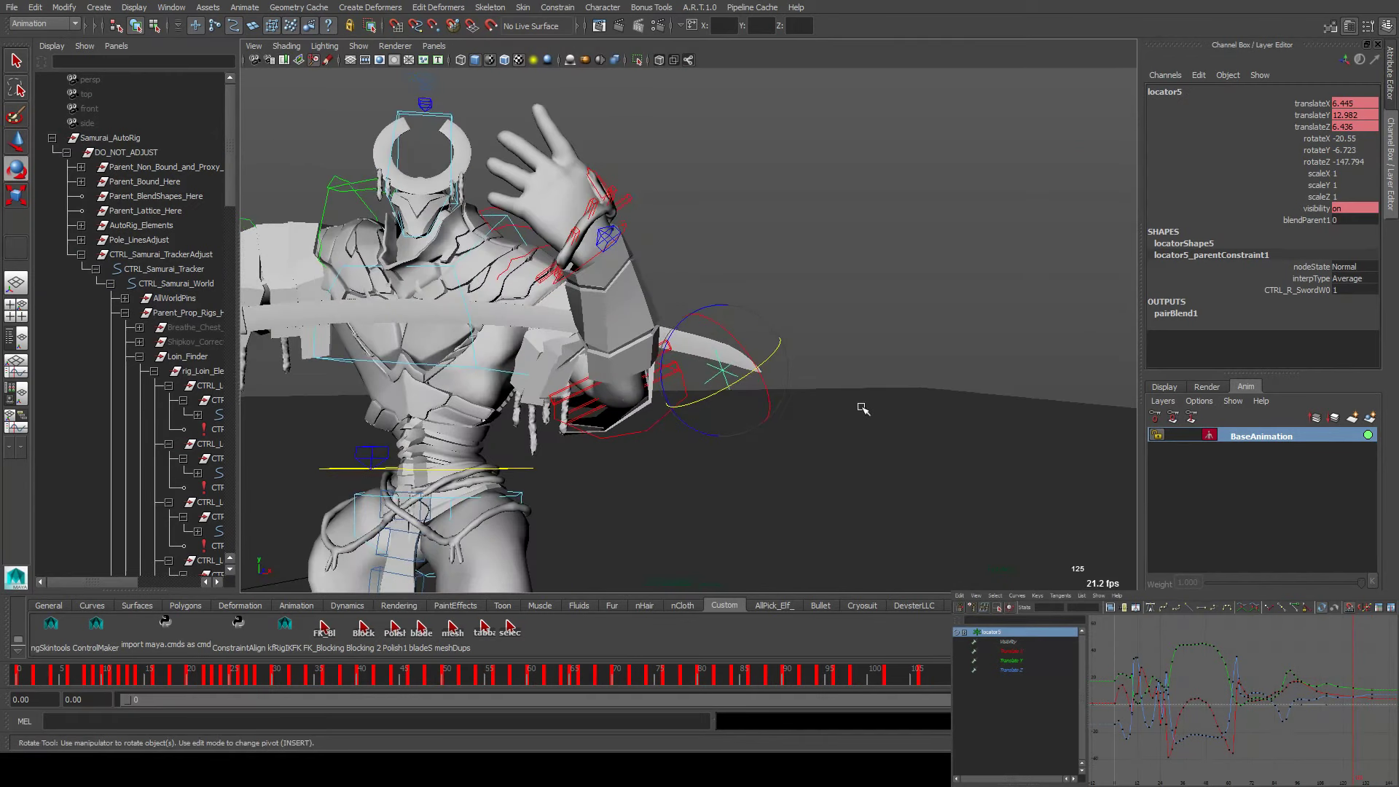
key("w")
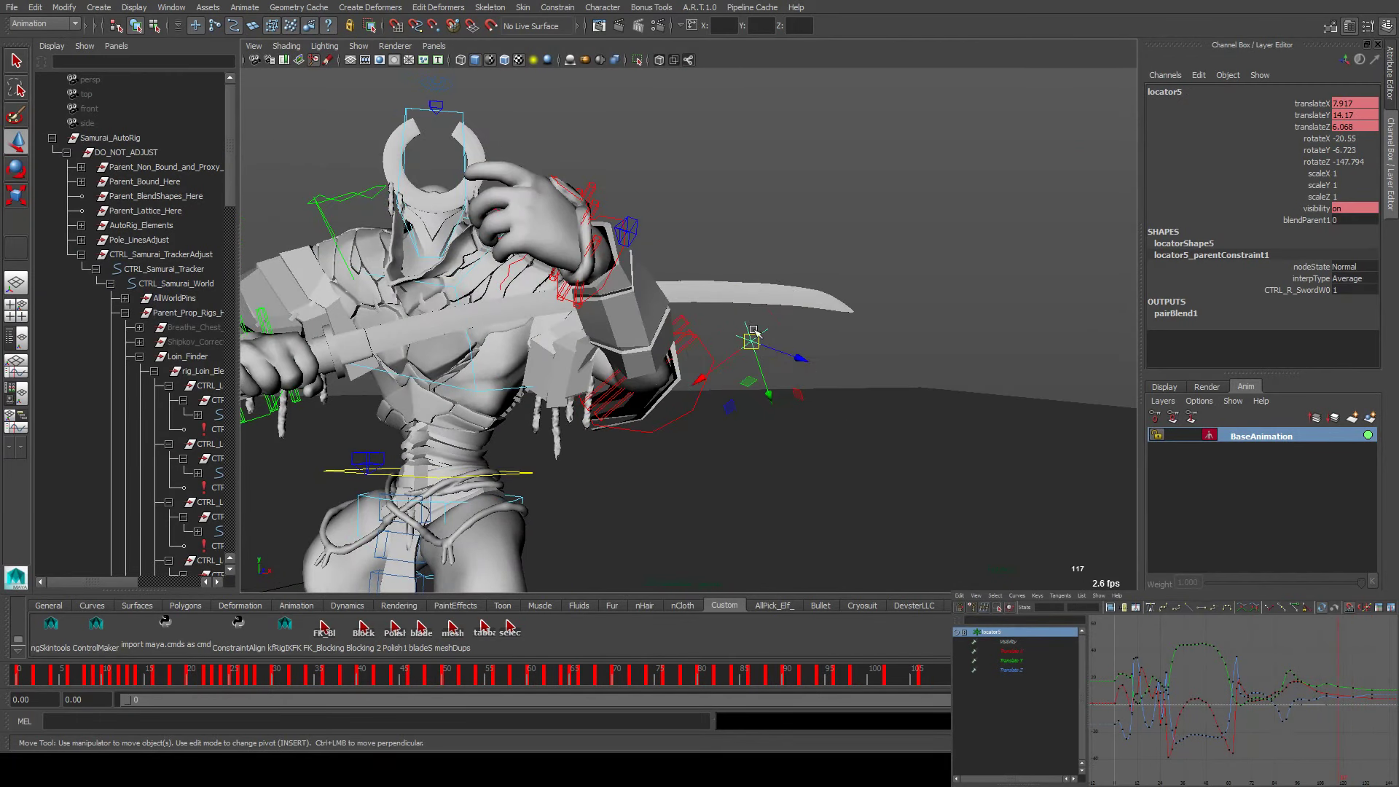
left_click_drag(761, 337, 804, 284, "alt")
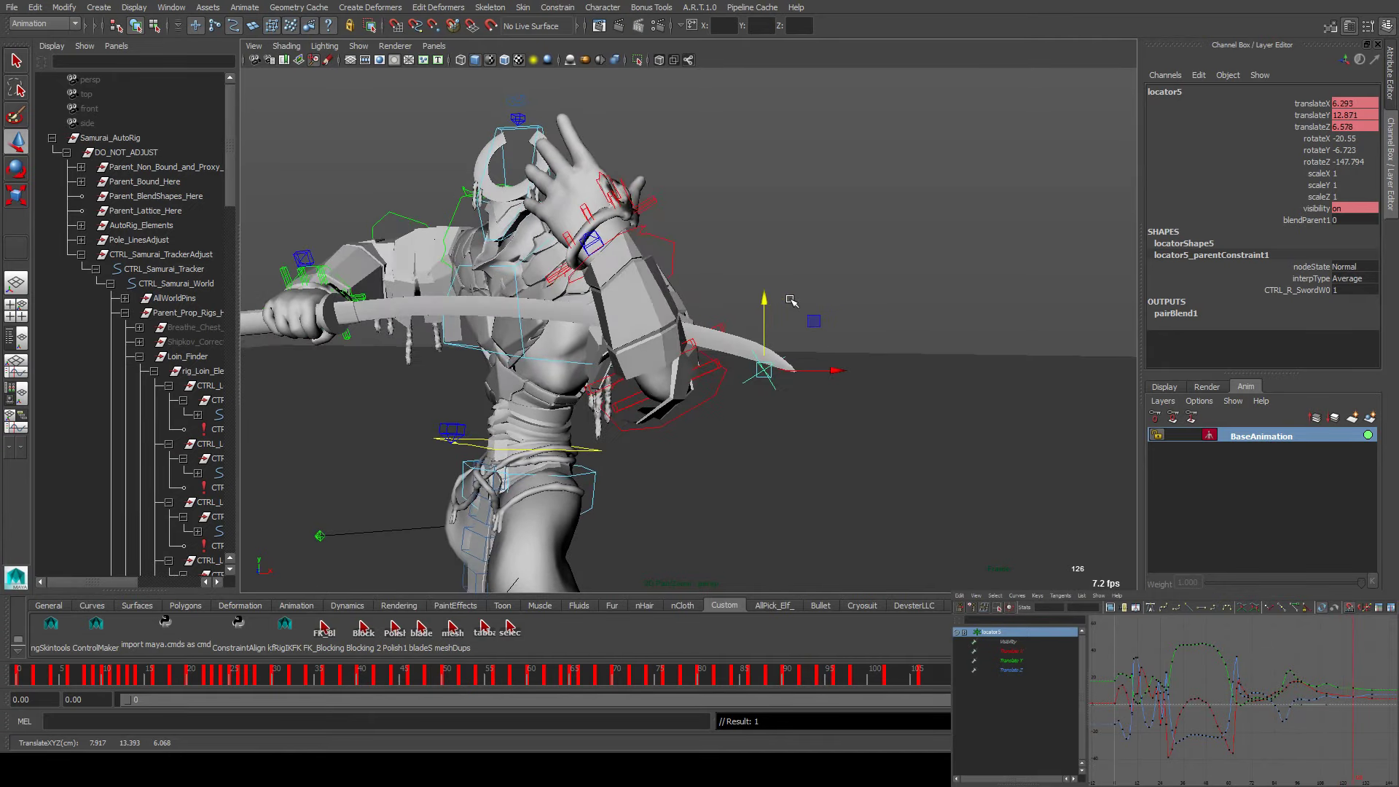
Move locator5 to Translate Y about 13.21 at frame 125, and to about Y 12, Z 7.5 at frame 135
mouse_move(789, 300)
left_mouse_down("alt")
mouse_move(808, 319)
mouse_move(810, 305)
left_mouse_up("alt")
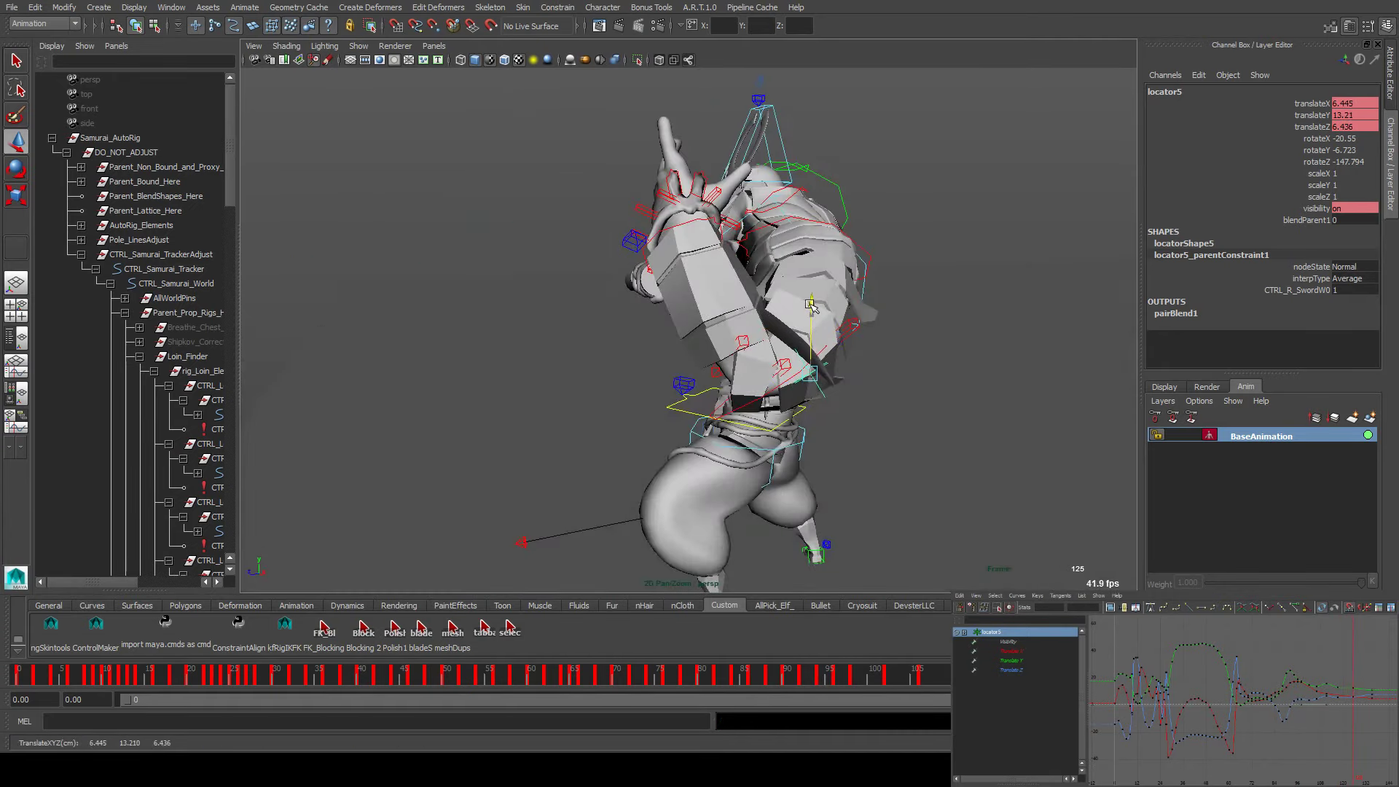
key("f")
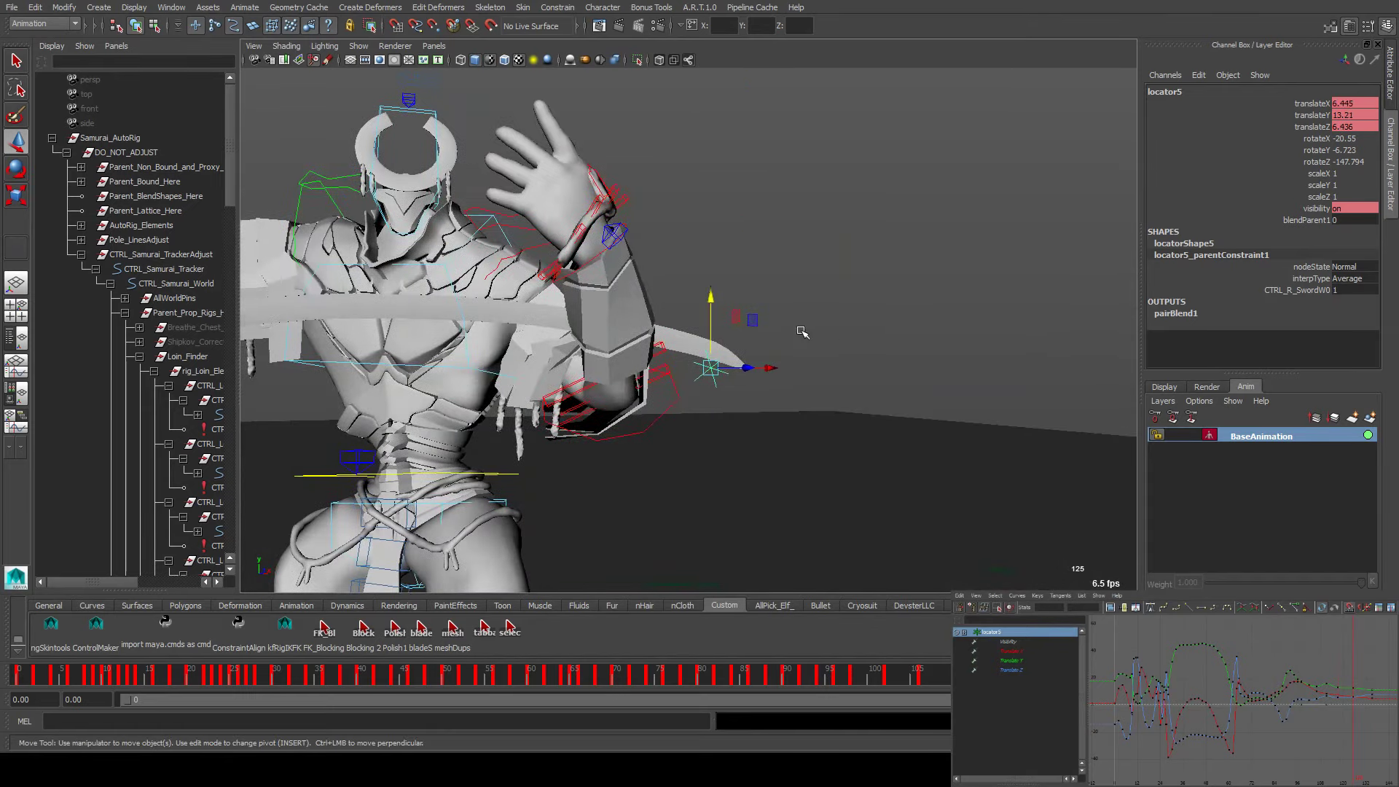
left_click_drag(800, 332, 574, 339, "alt")
left_click_drag(704, 365, 724, 355)
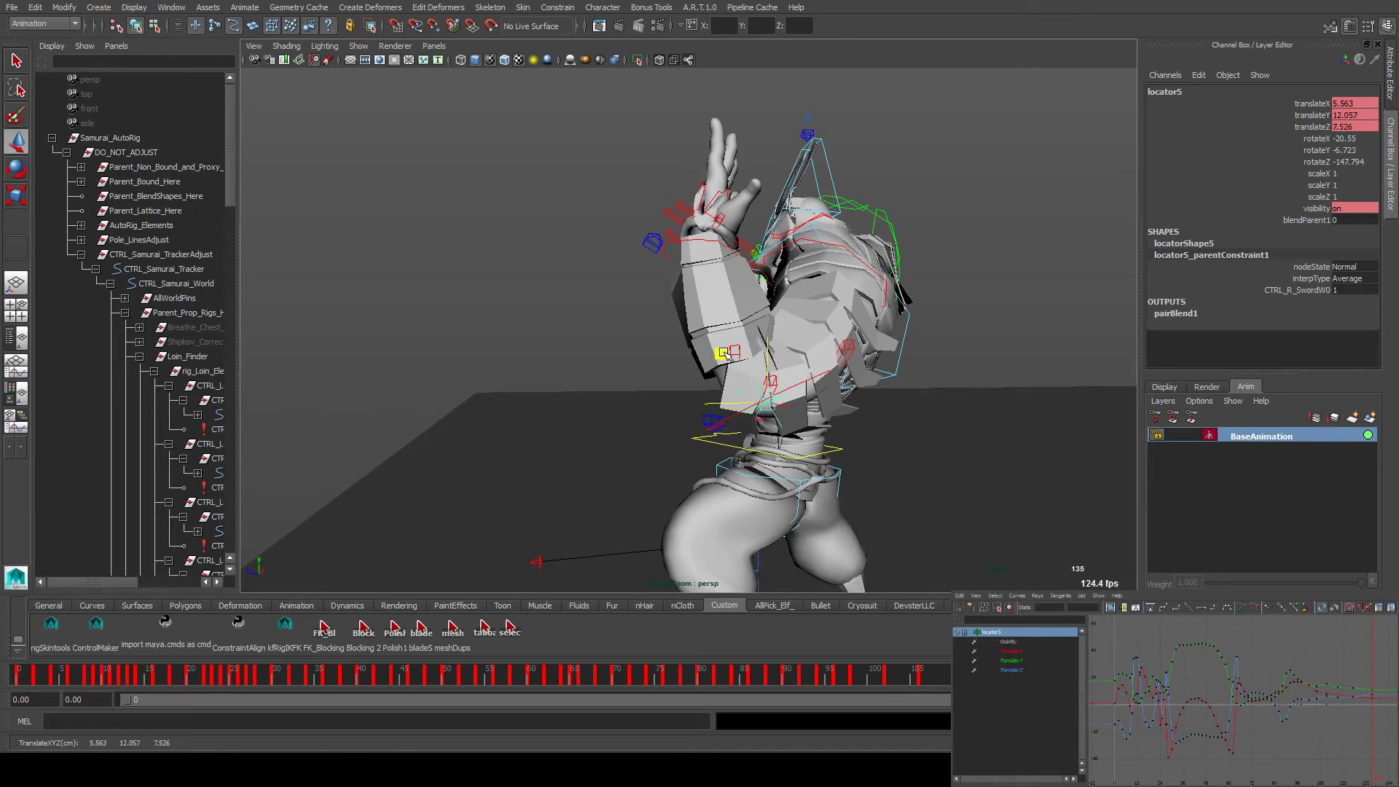
left_click_drag(638, 355, 783, 359, "alt")
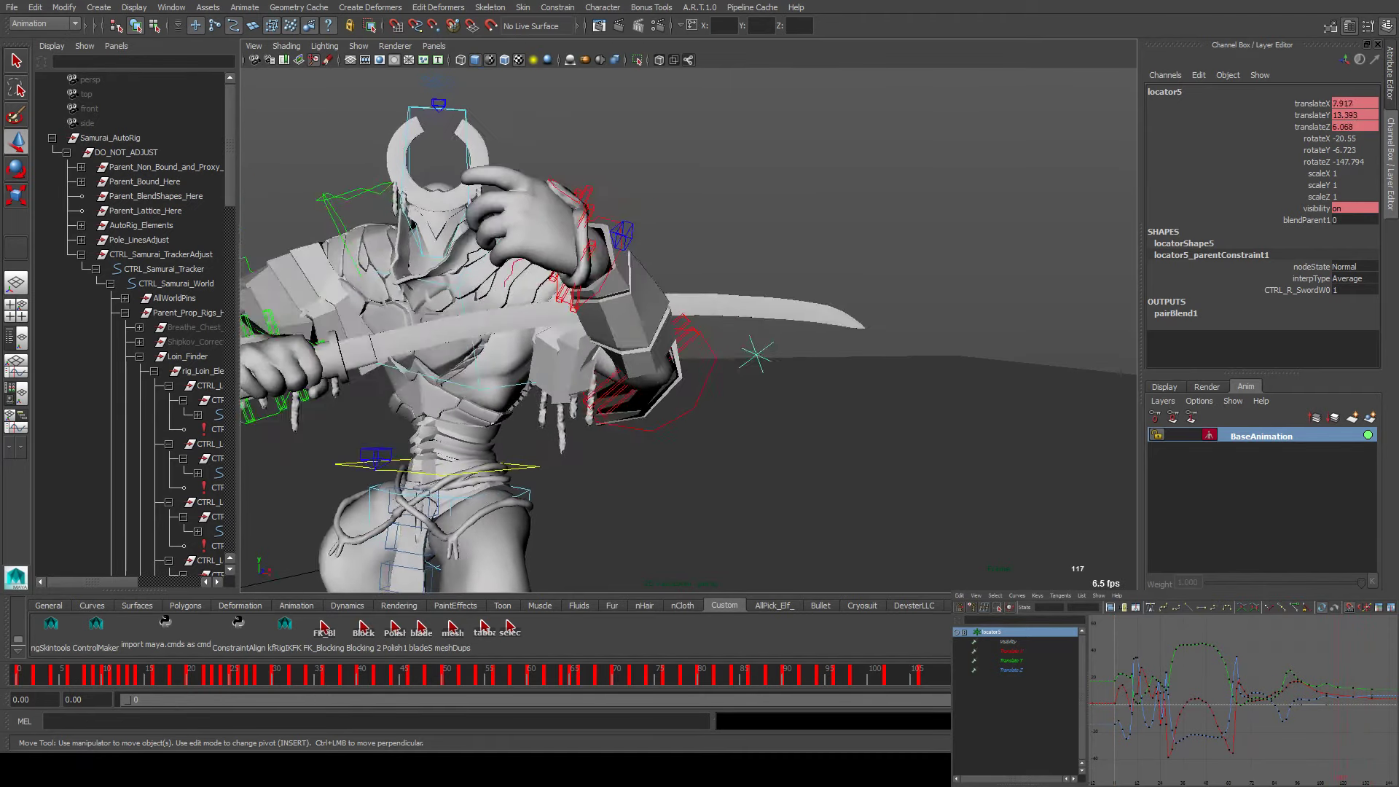
Save the scene, then lower locator5's Translate Y key at frame 125 to about 12.75 and undo the extra key edit
key("ctrl+s")
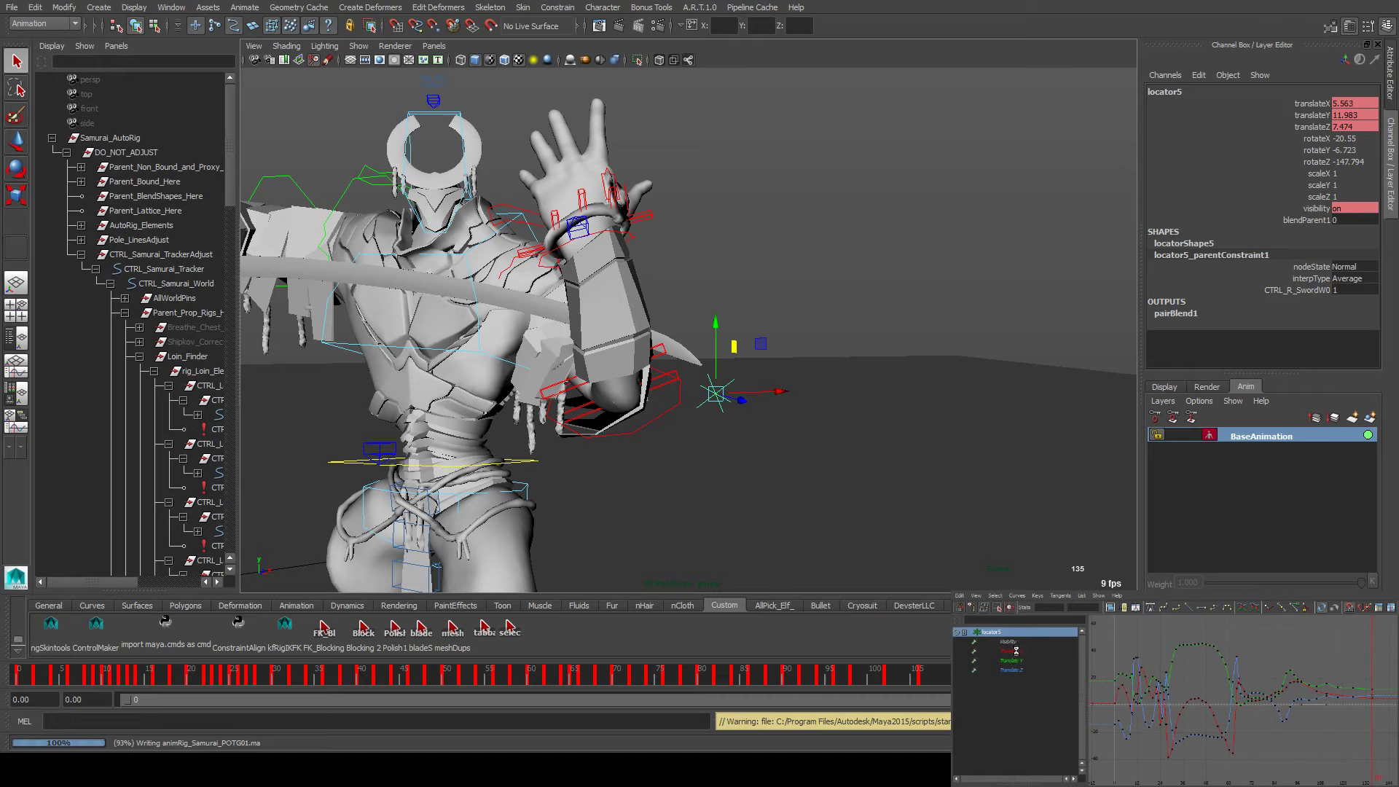
left_click(1013, 660)
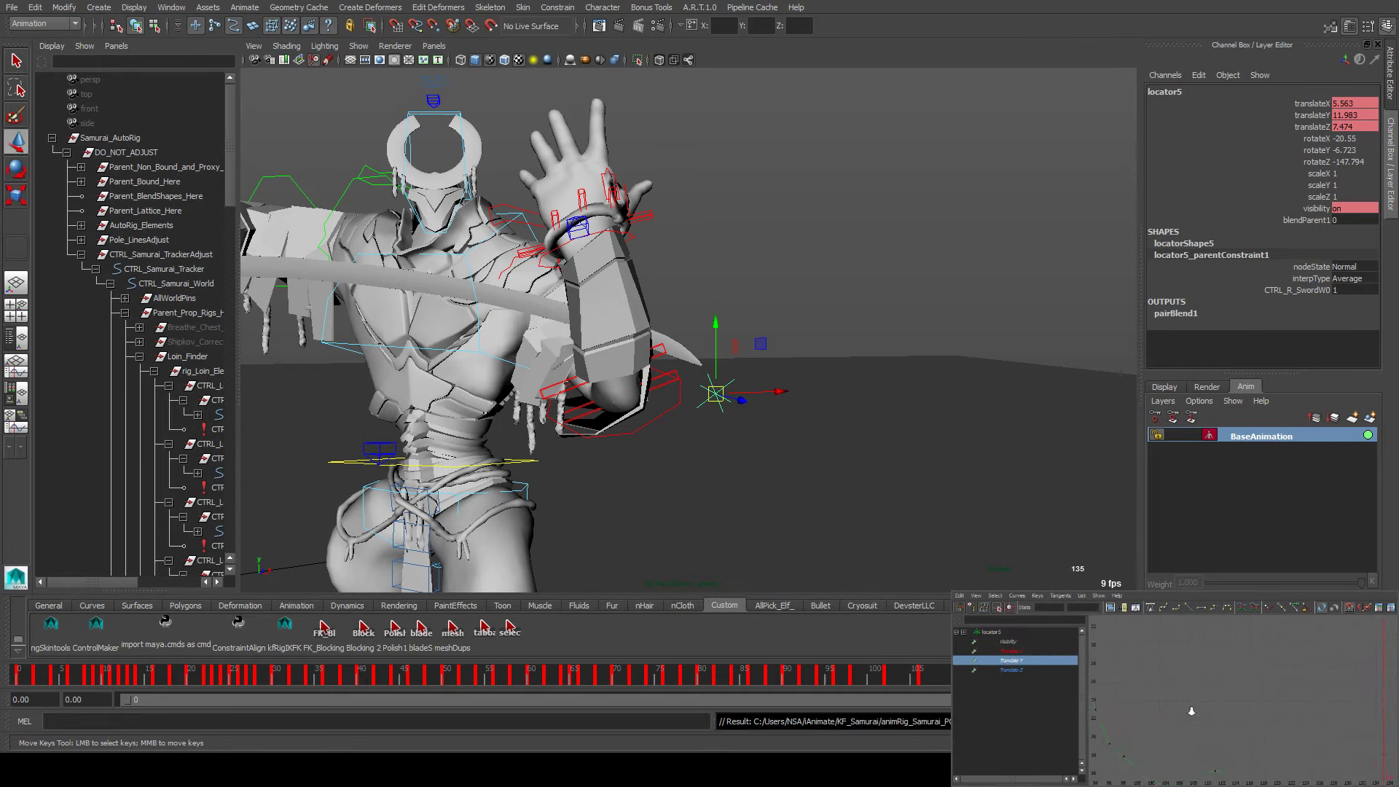
left_click(1245, 691)
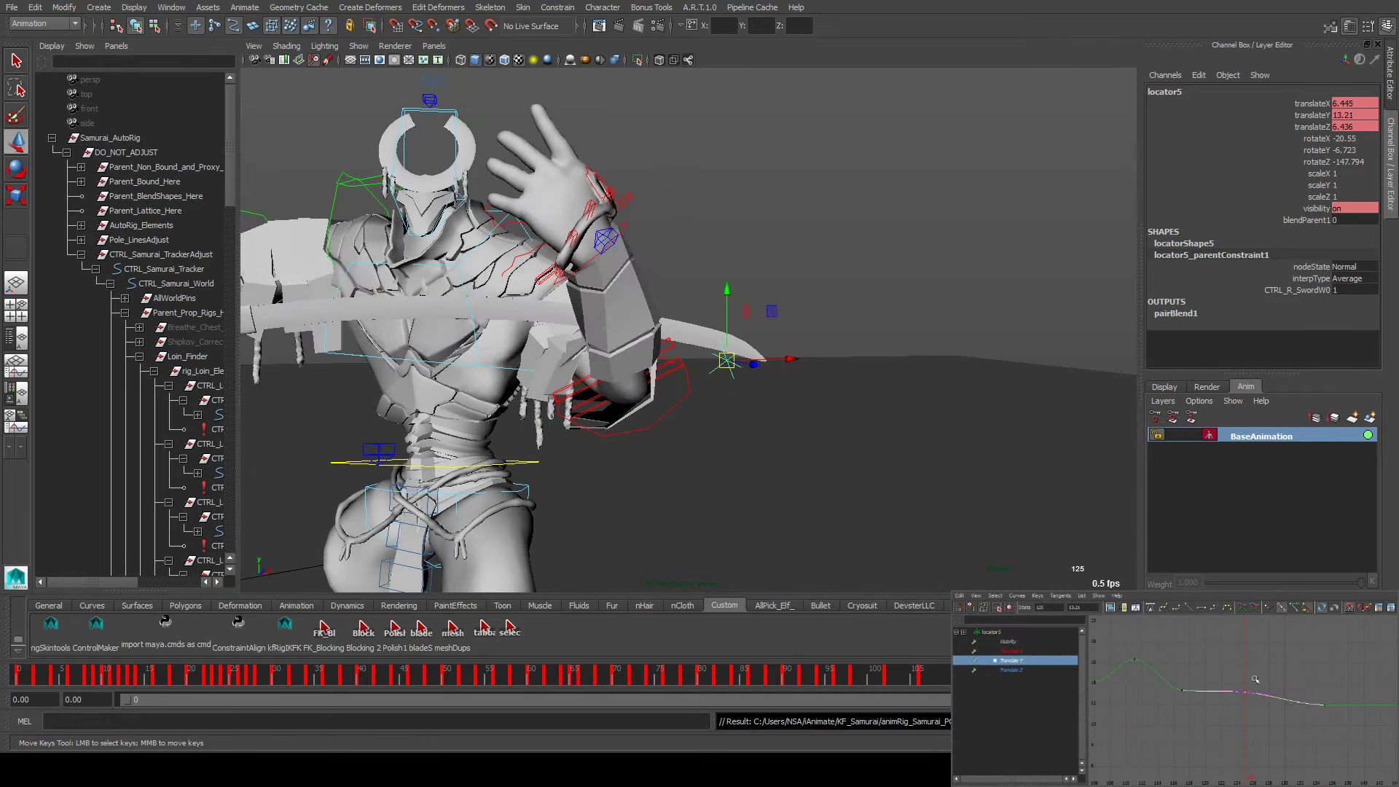
middle_click_drag(1263, 682, 1261, 686, "shift")
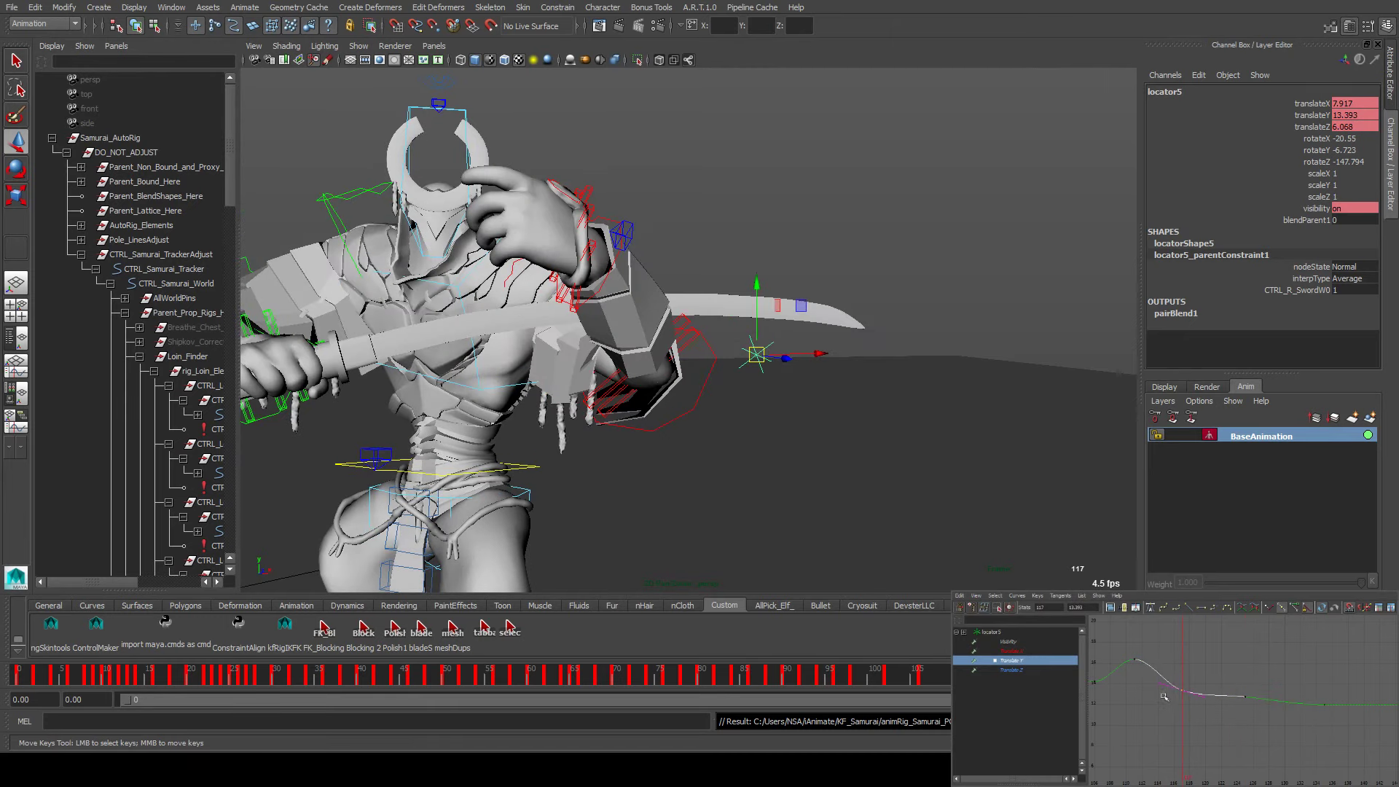
key("ctrl+z")
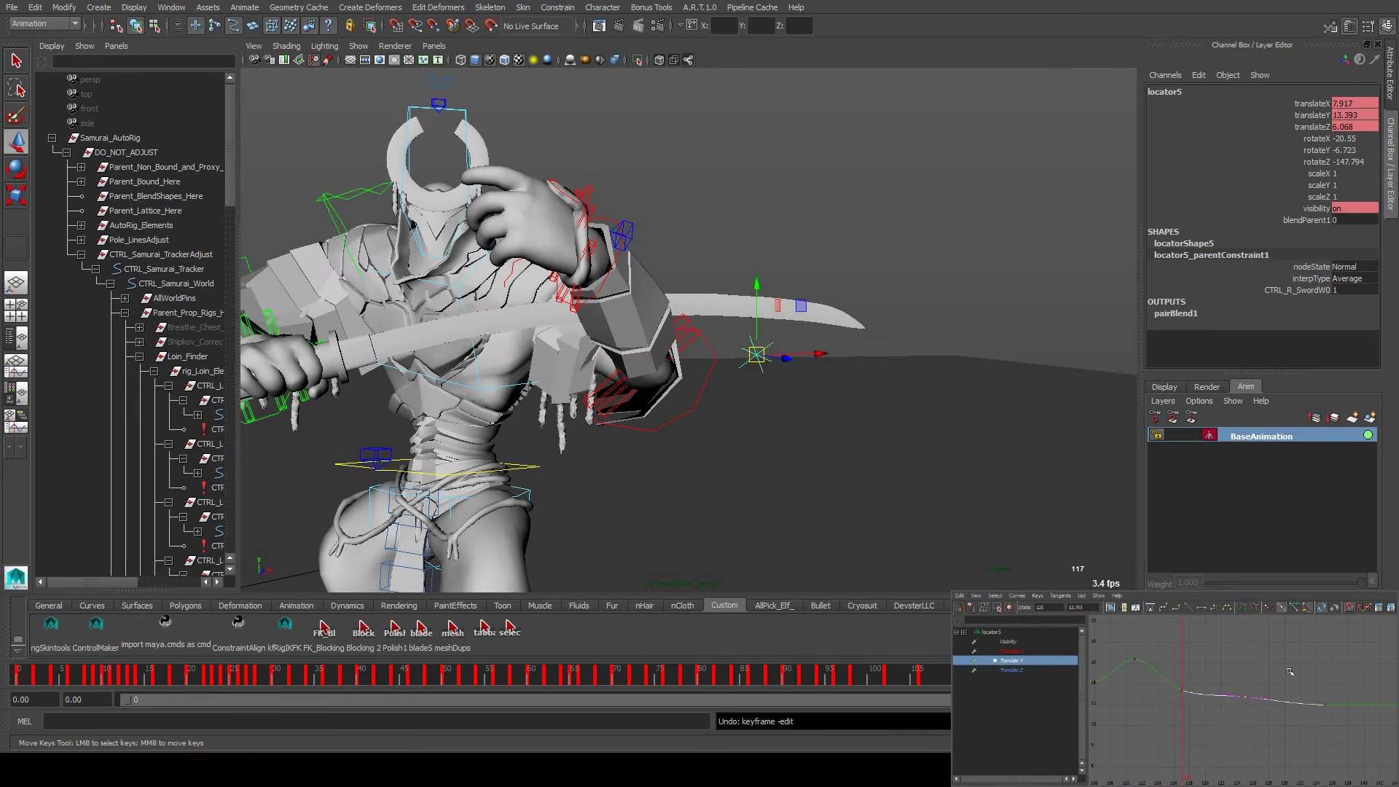
Lower locator5's Translate Z key at frame 117 to about 5.73 and go to the key at frame 125
left_click_drag(521, 164, 435, 194, "alt")
left_click(1013, 669)
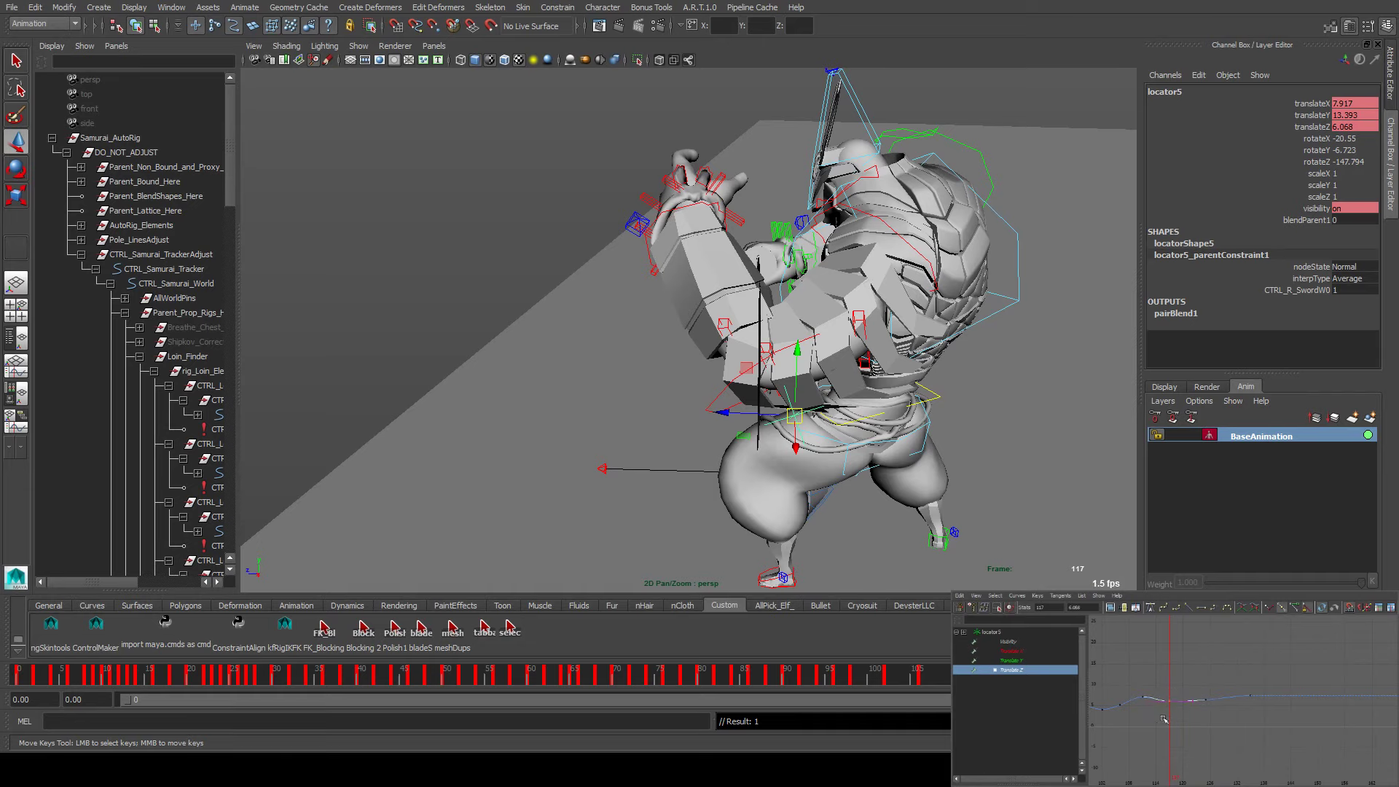
middle_click_drag(1164, 719, 1165, 723)
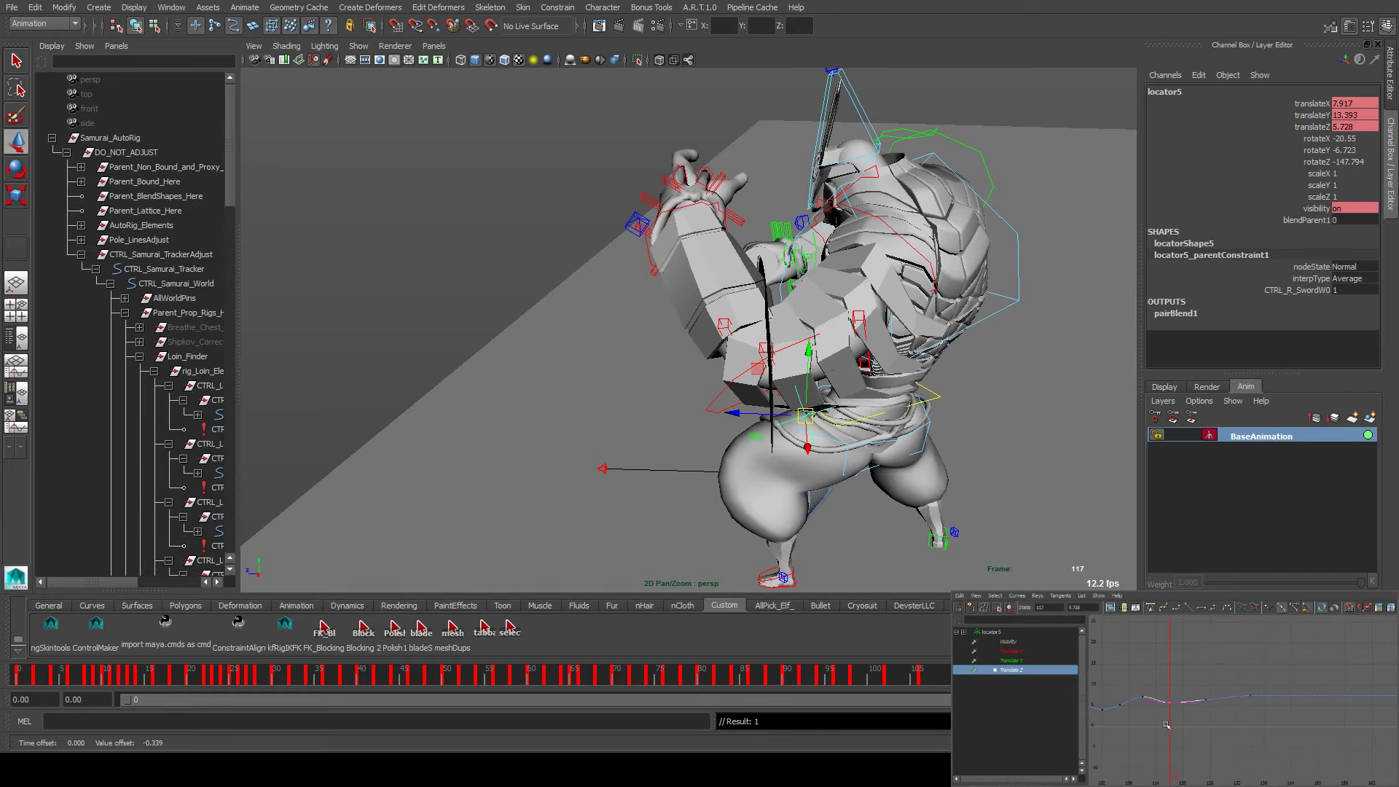
key("period")
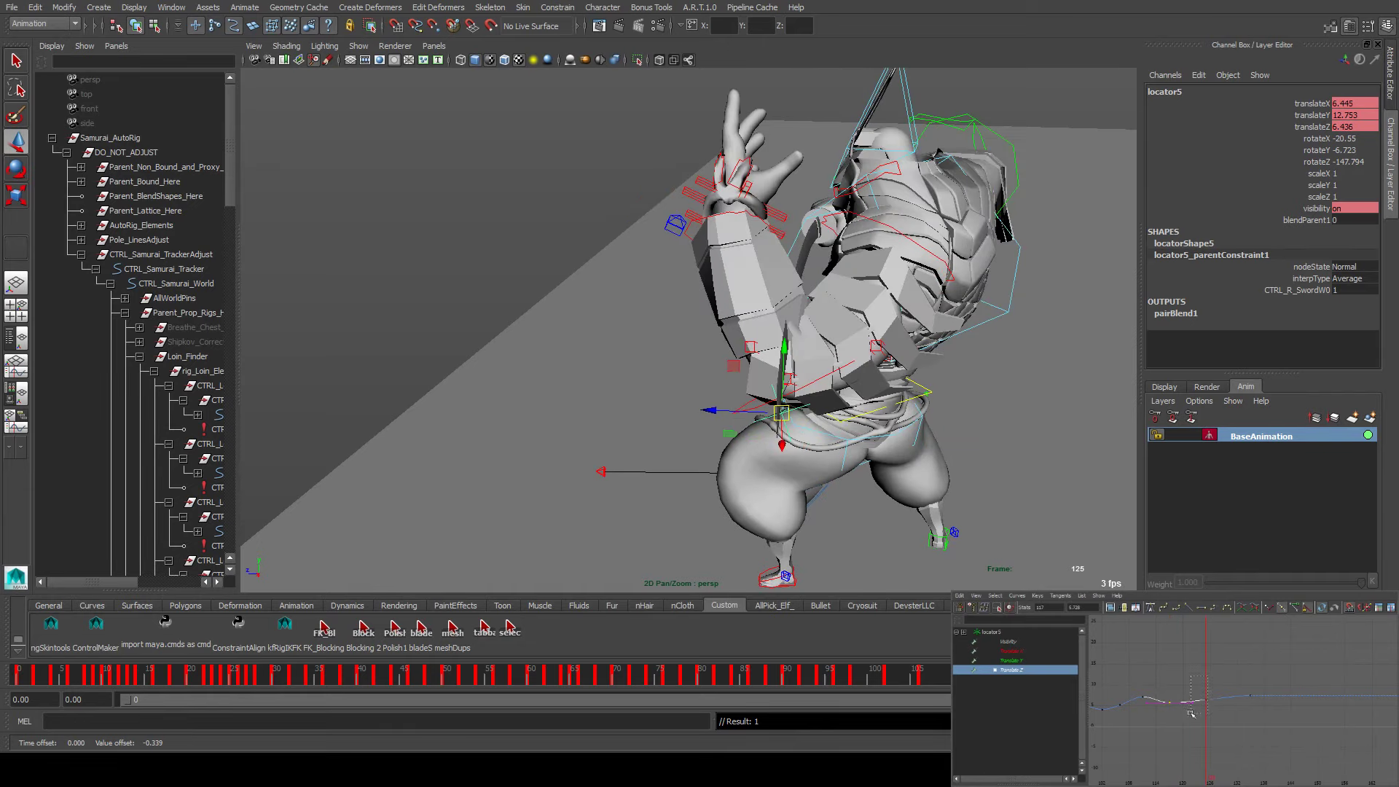
Lower locator5's Translate Z key at frame 135 to about 7.14 and play back the motion from the front and side
key("period")
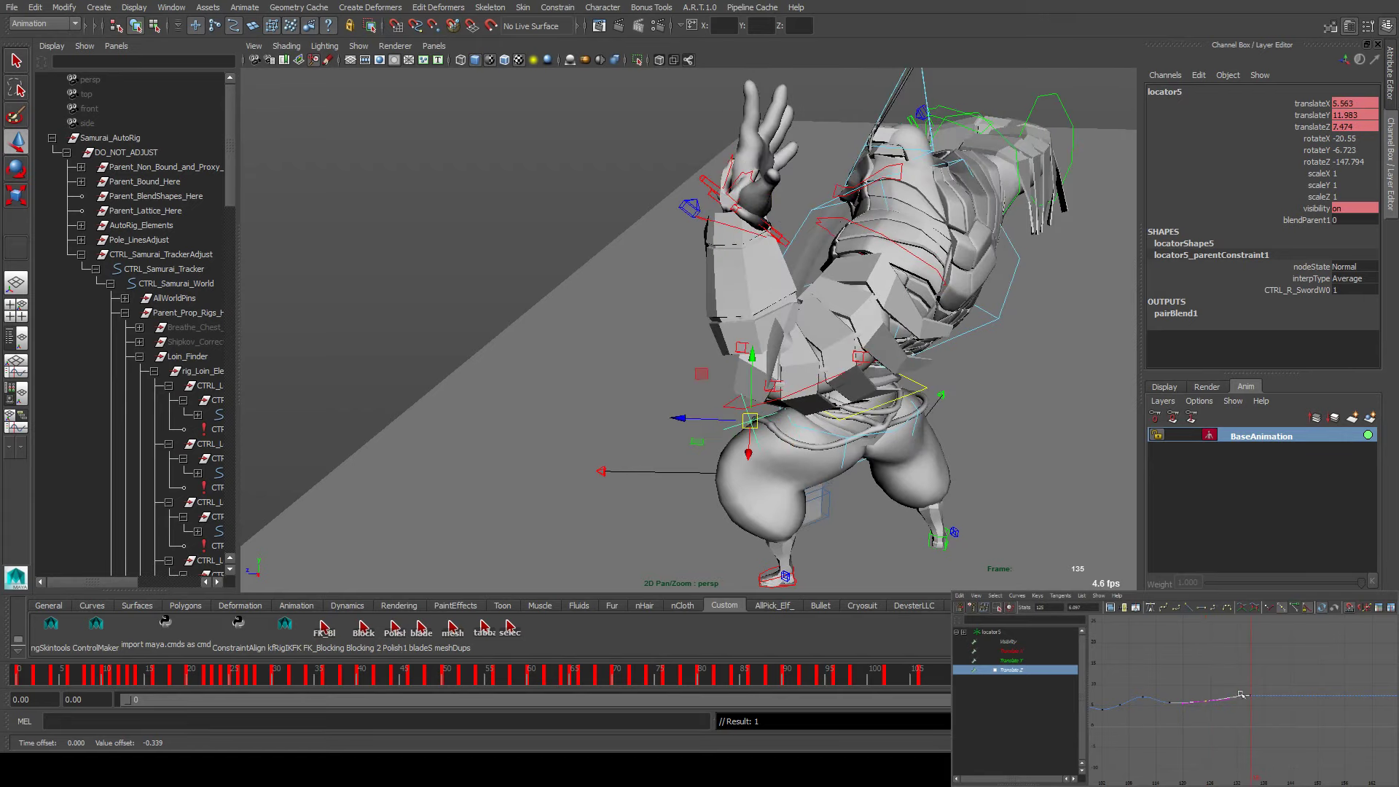
middle_click_drag(1253, 701, 1252, 704)
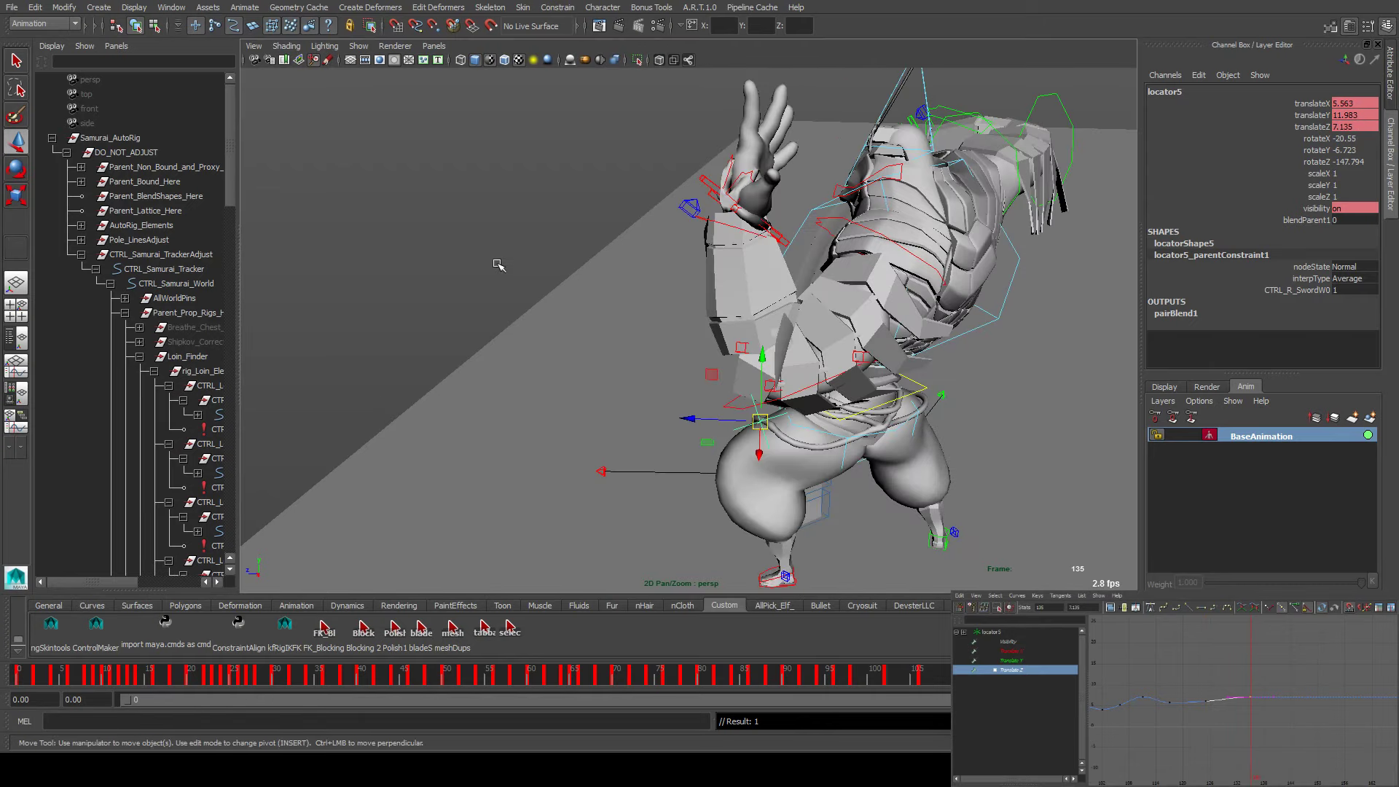
left_click_drag(773, 277, 788, 301, "alt")
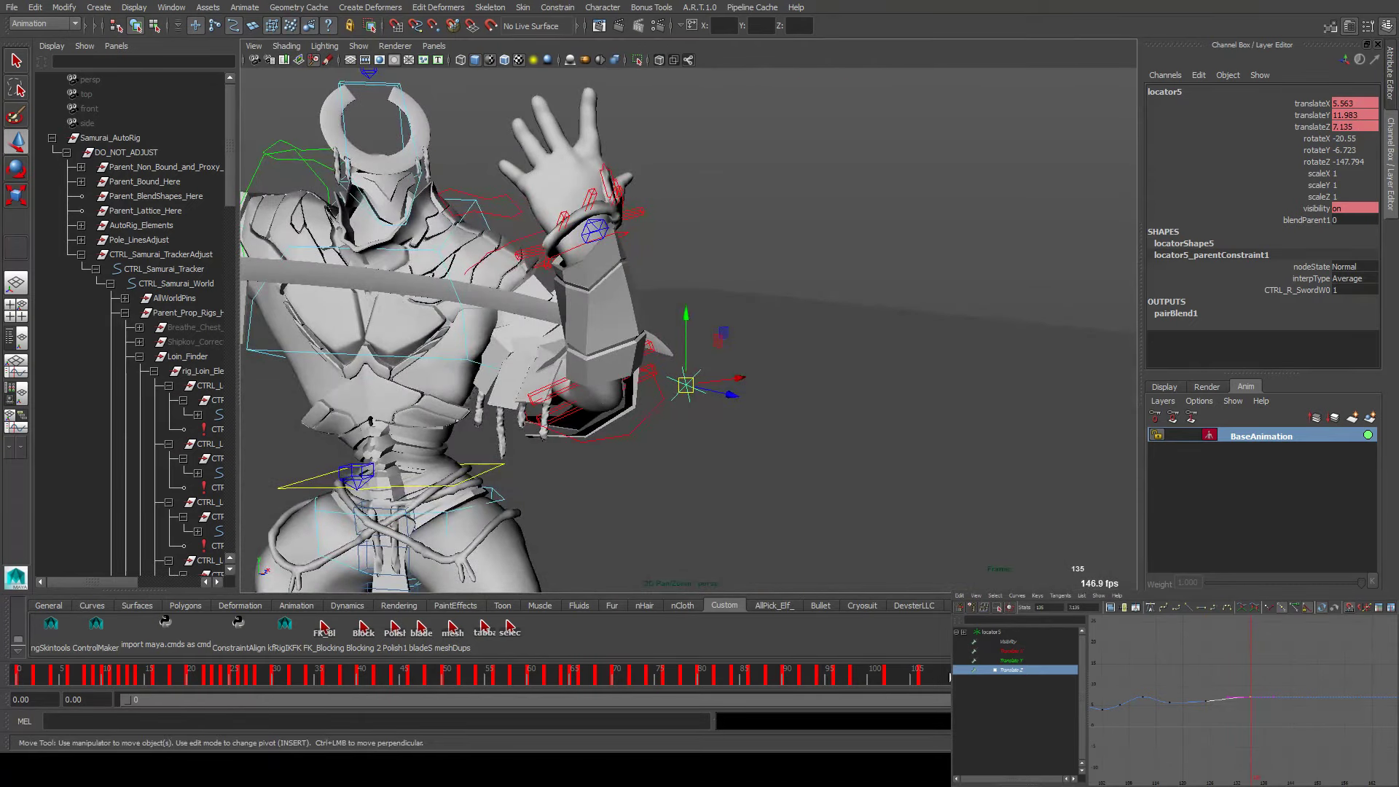
key("alt+v")
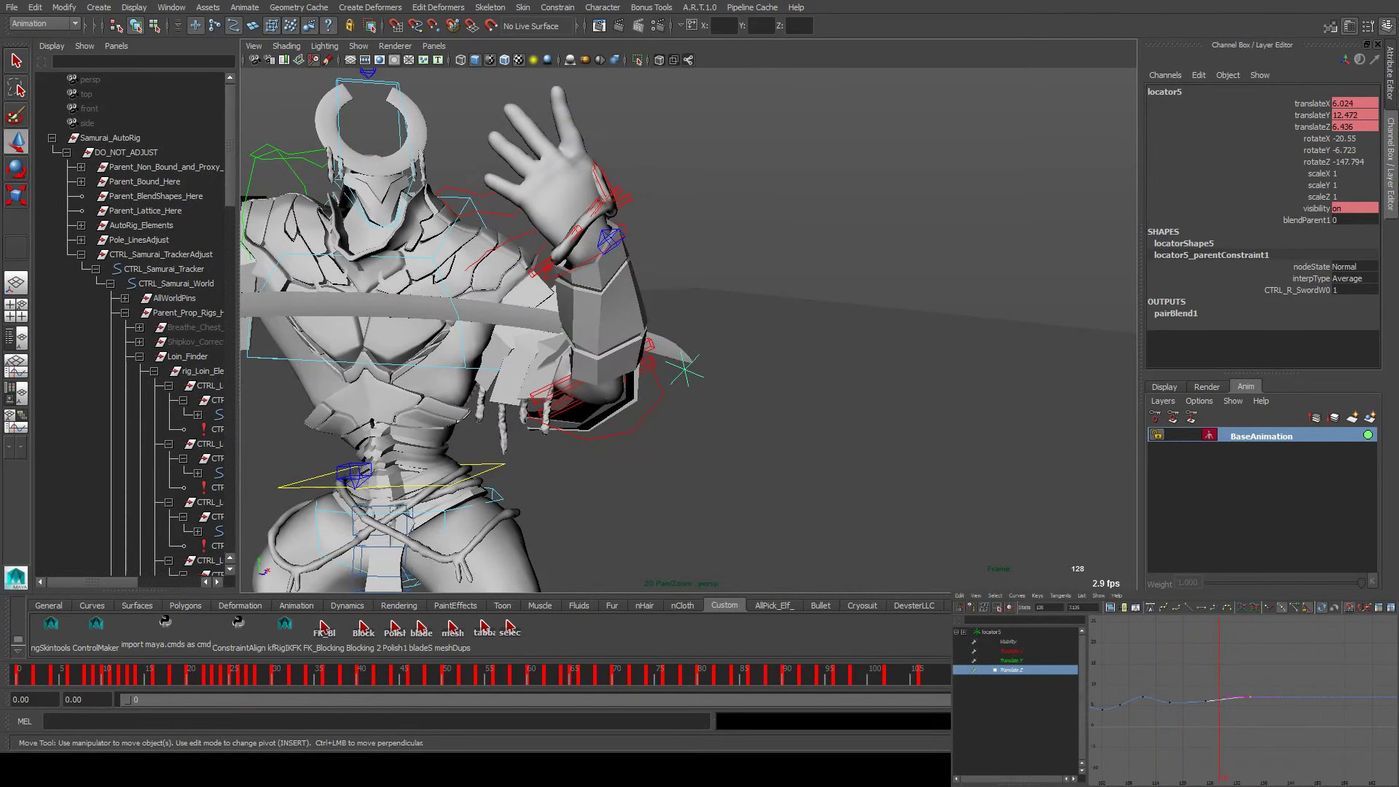
key("alt+v")
right_click_drag(1000, 530, 700, 441, "alt")
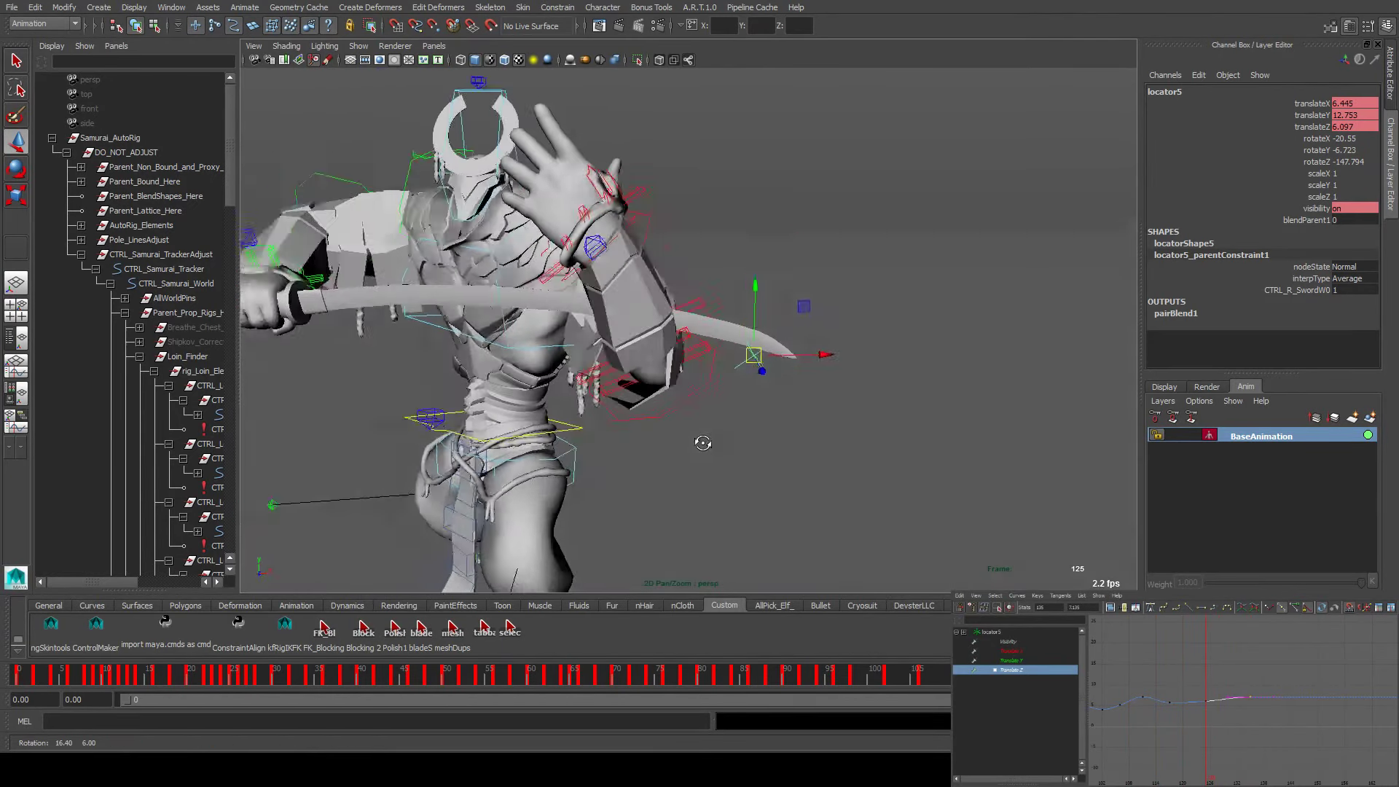
left_click_drag(700, 440, 259, 450, "alt")
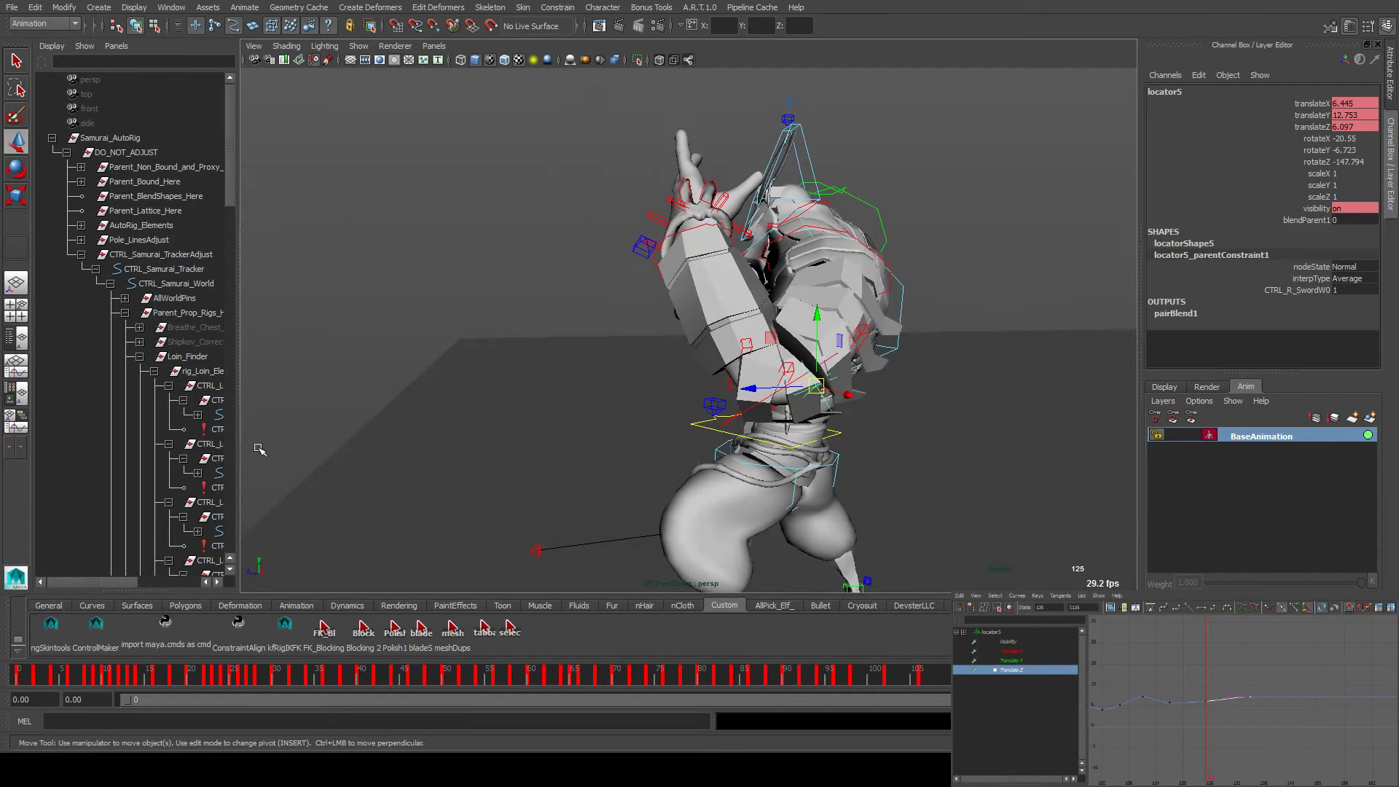
Adjust locator5's Translate Y at frame 135 to about 11.9
left_click(1012, 661)
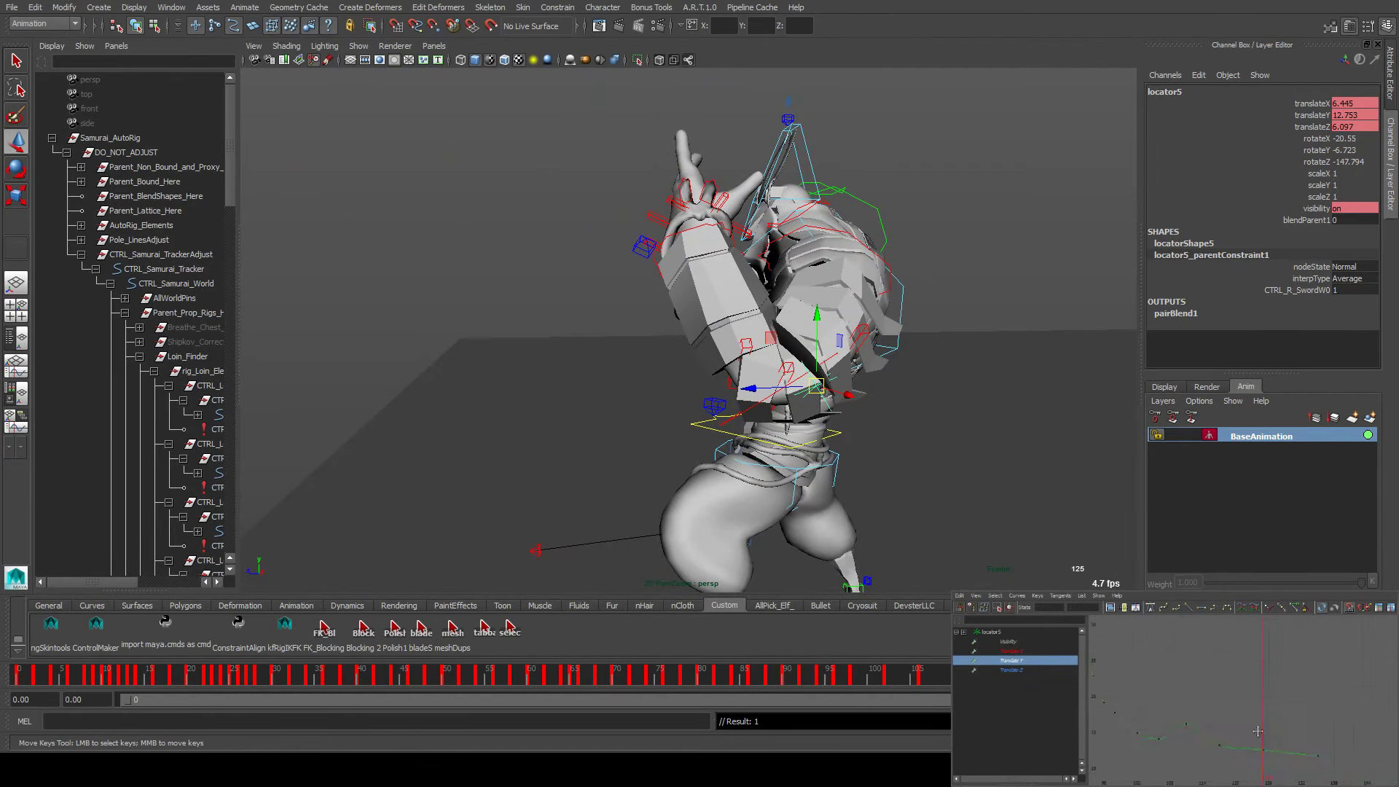
key("alt+v")
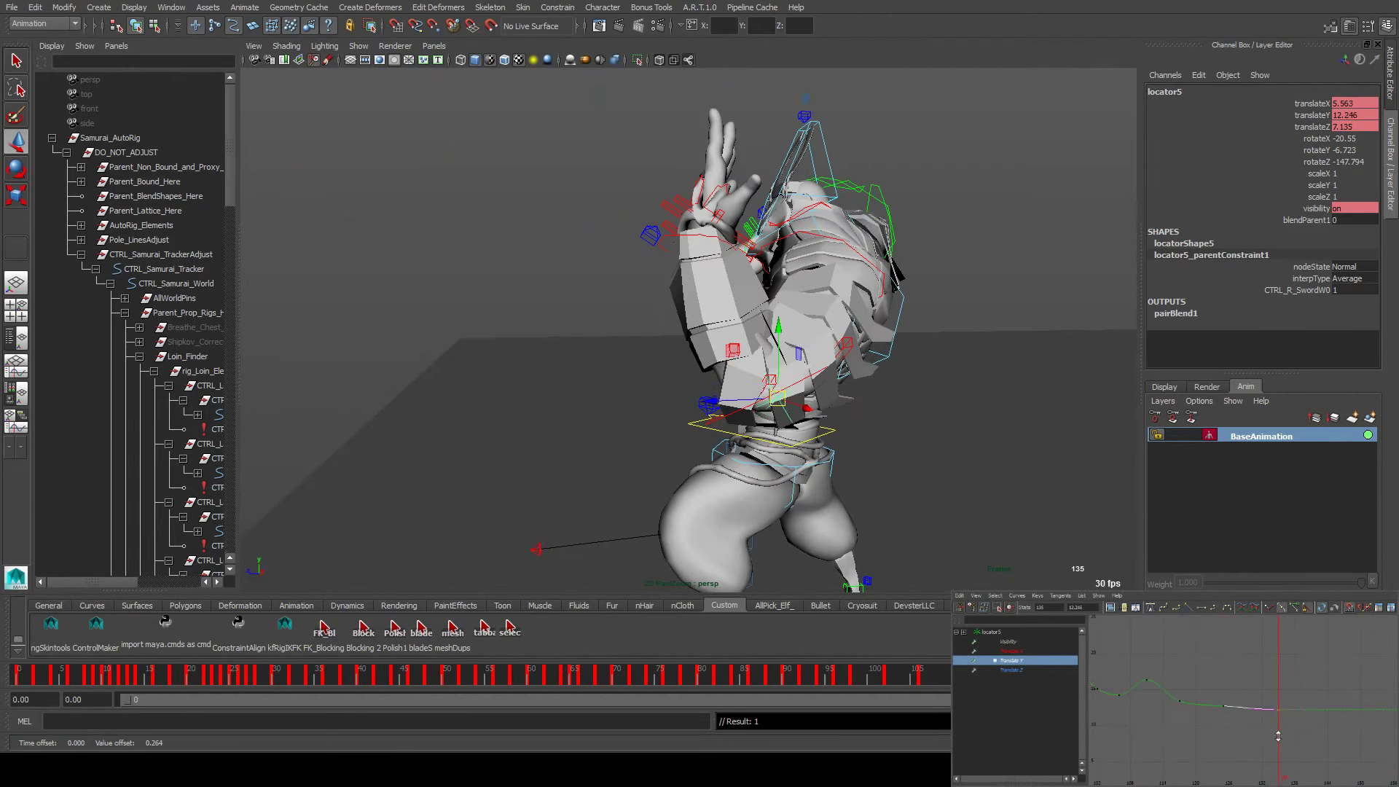
left_click_drag(849, 243, 781, 260, "alt")
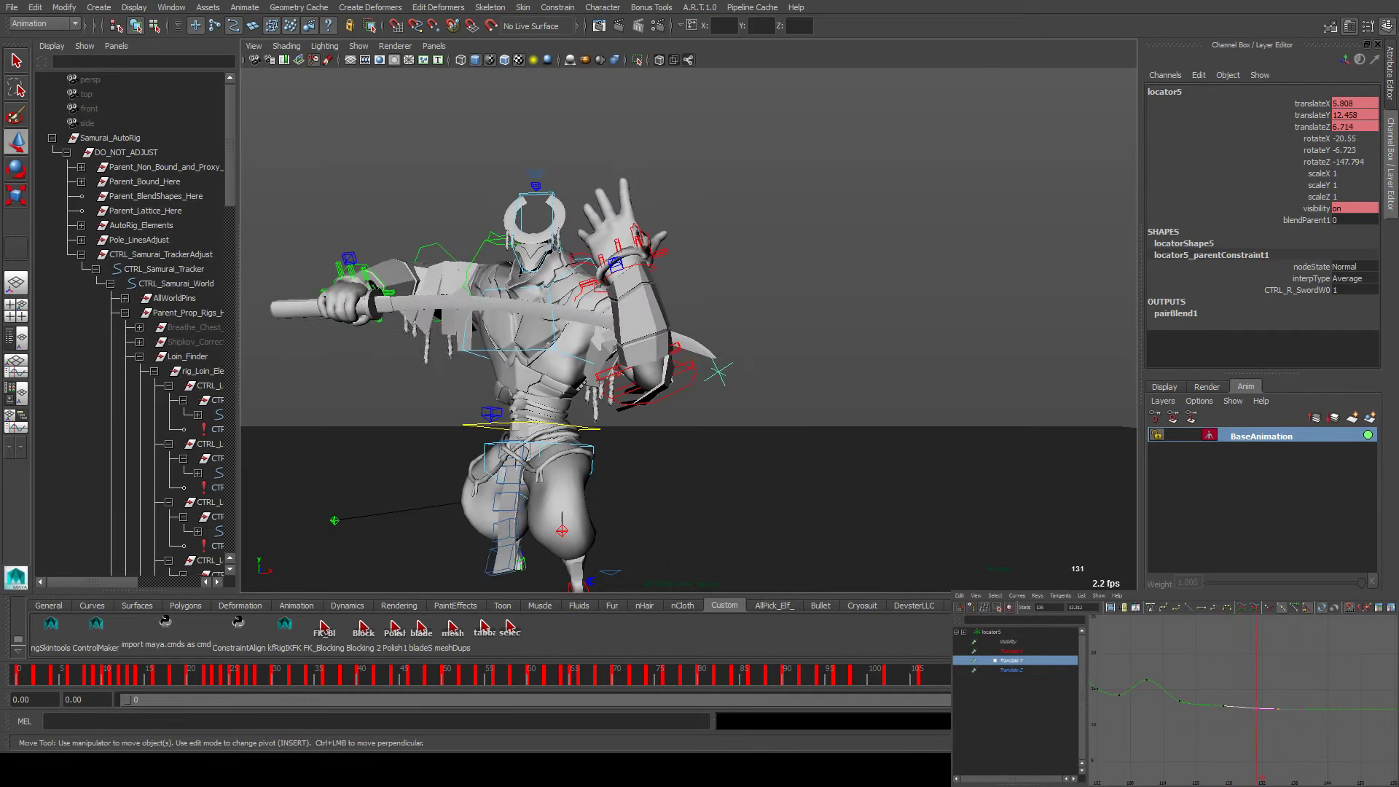
key("Escape")
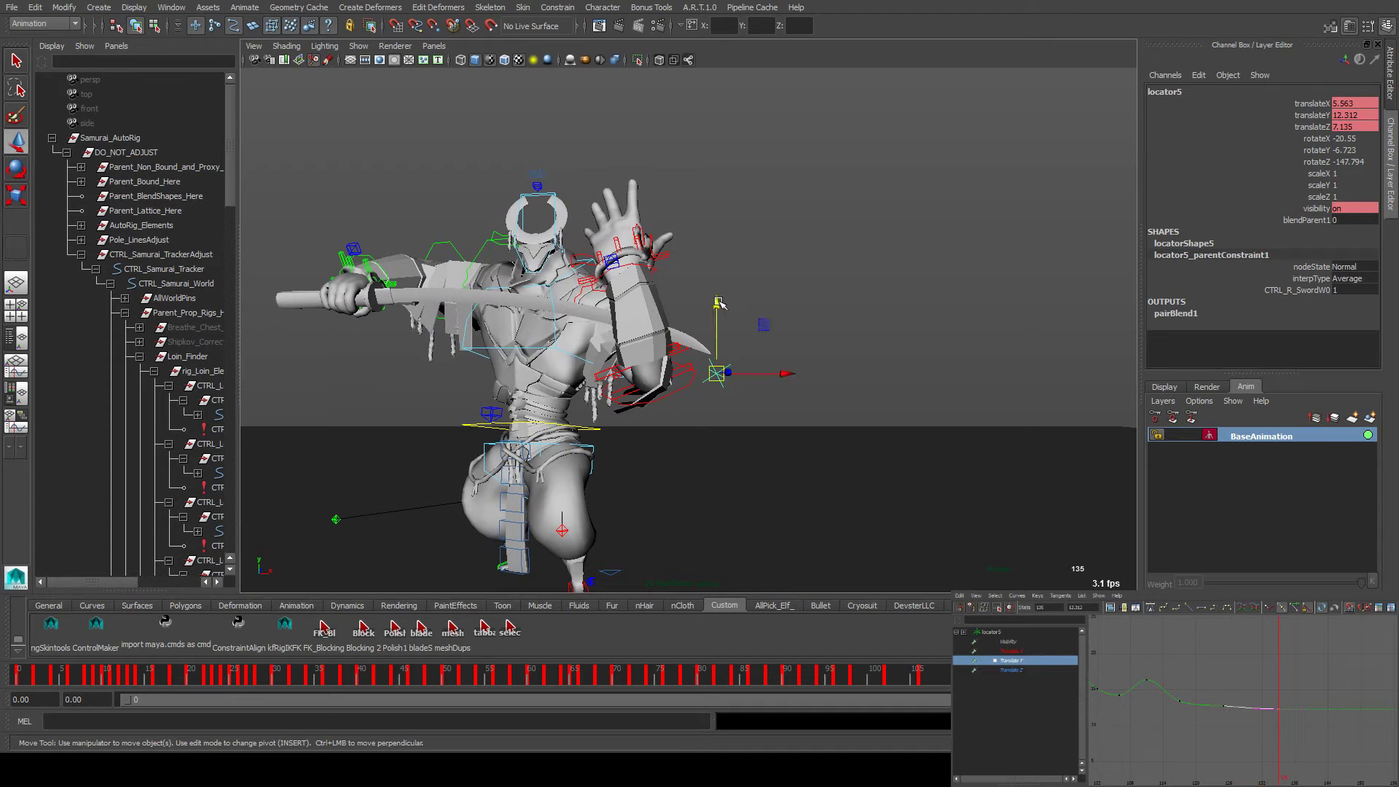
left_click_drag(719, 303, 719, 320)
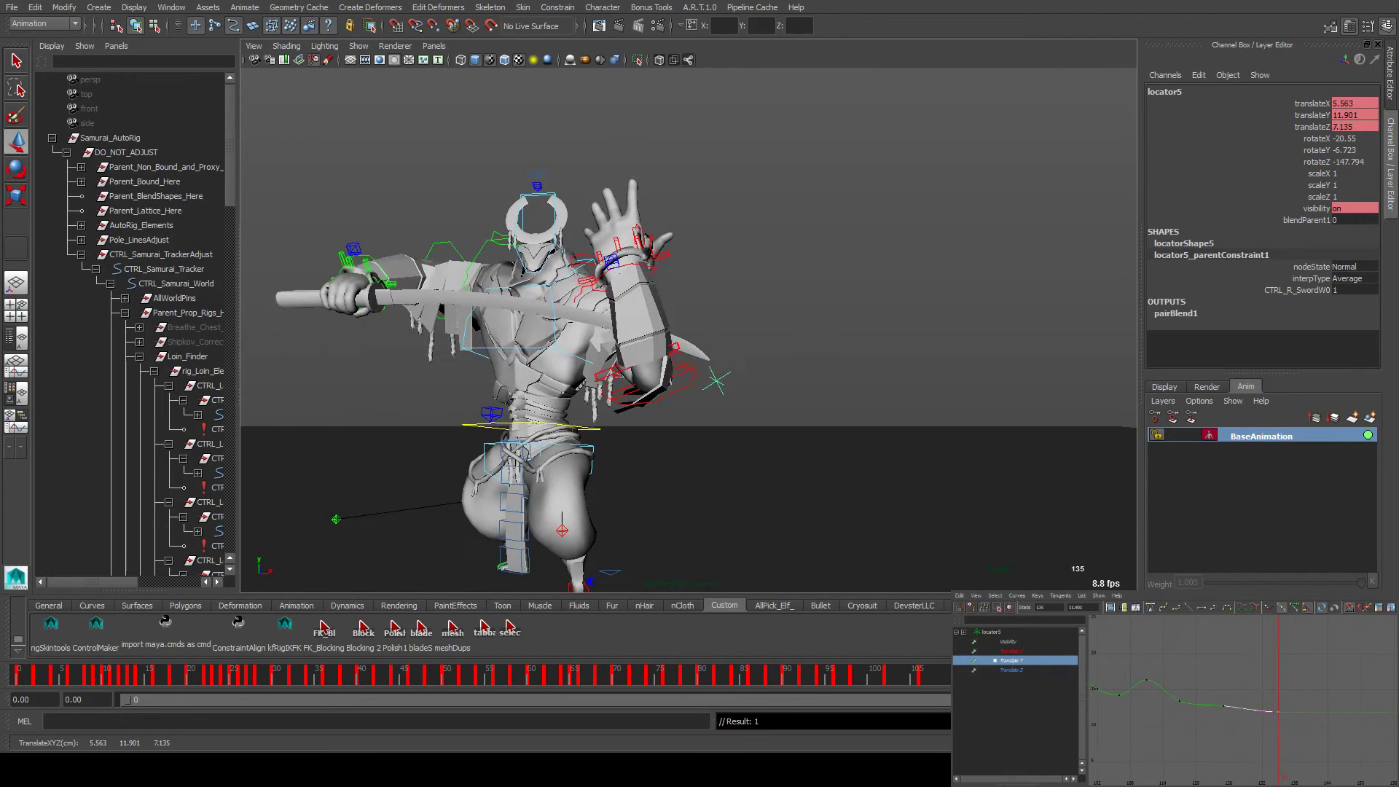
key("w")
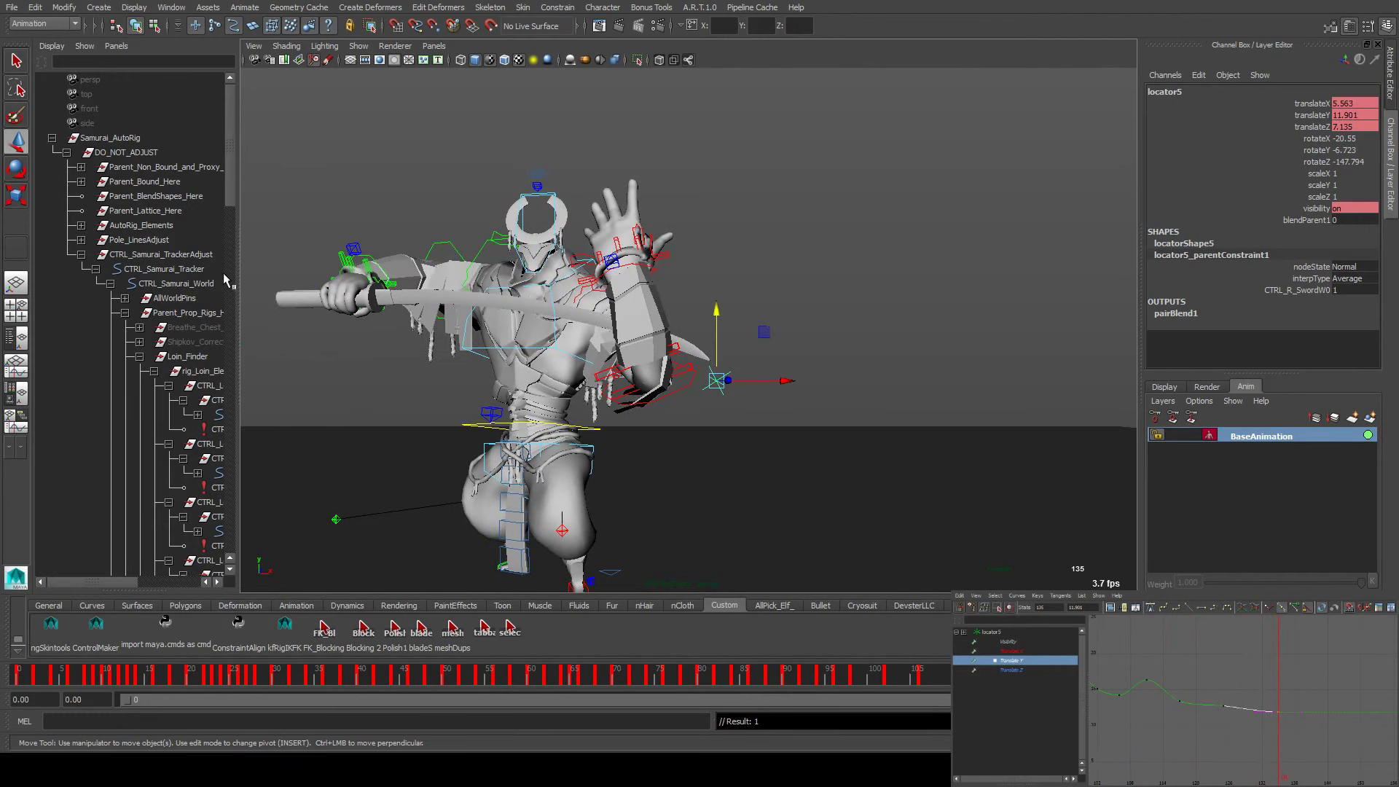
Rotate the right elbow control at frame 135 to about X -40, Y -76.3, Z 40 and compare it with frame 125
left_click(454, 252)
left_click_drag(450, 252, 391, 277, "alt")
key("e")
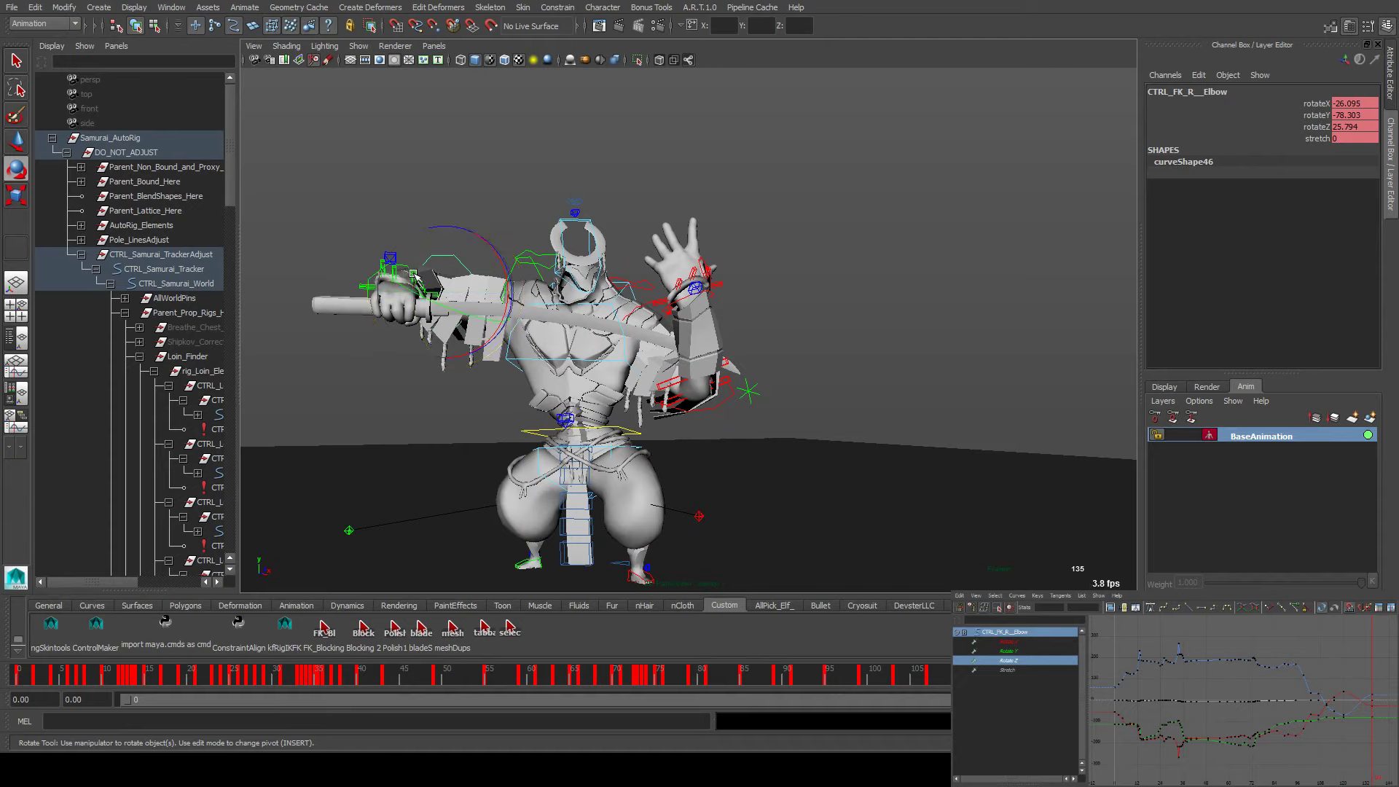
left_click_drag(415, 273, 417, 270)
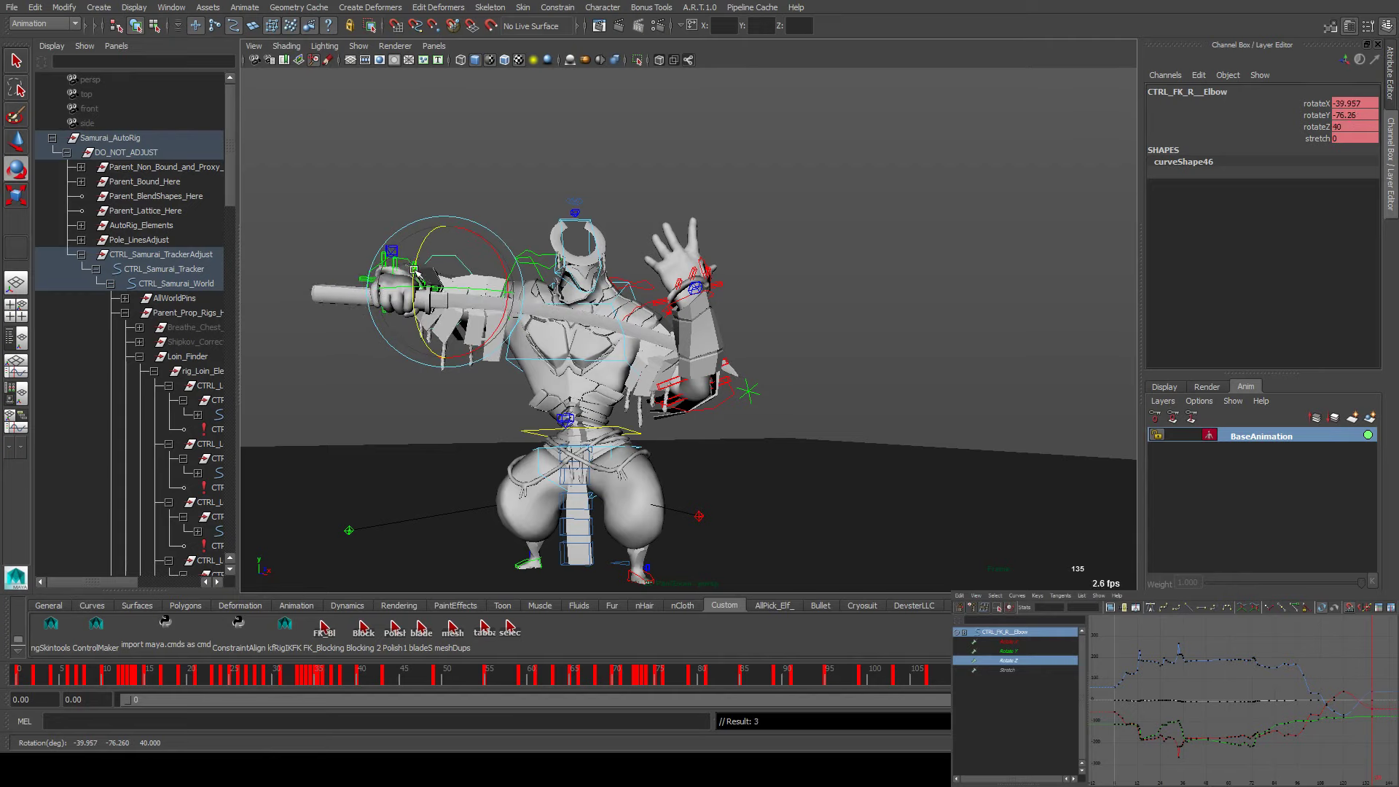
key("comma")
key("alt+v")
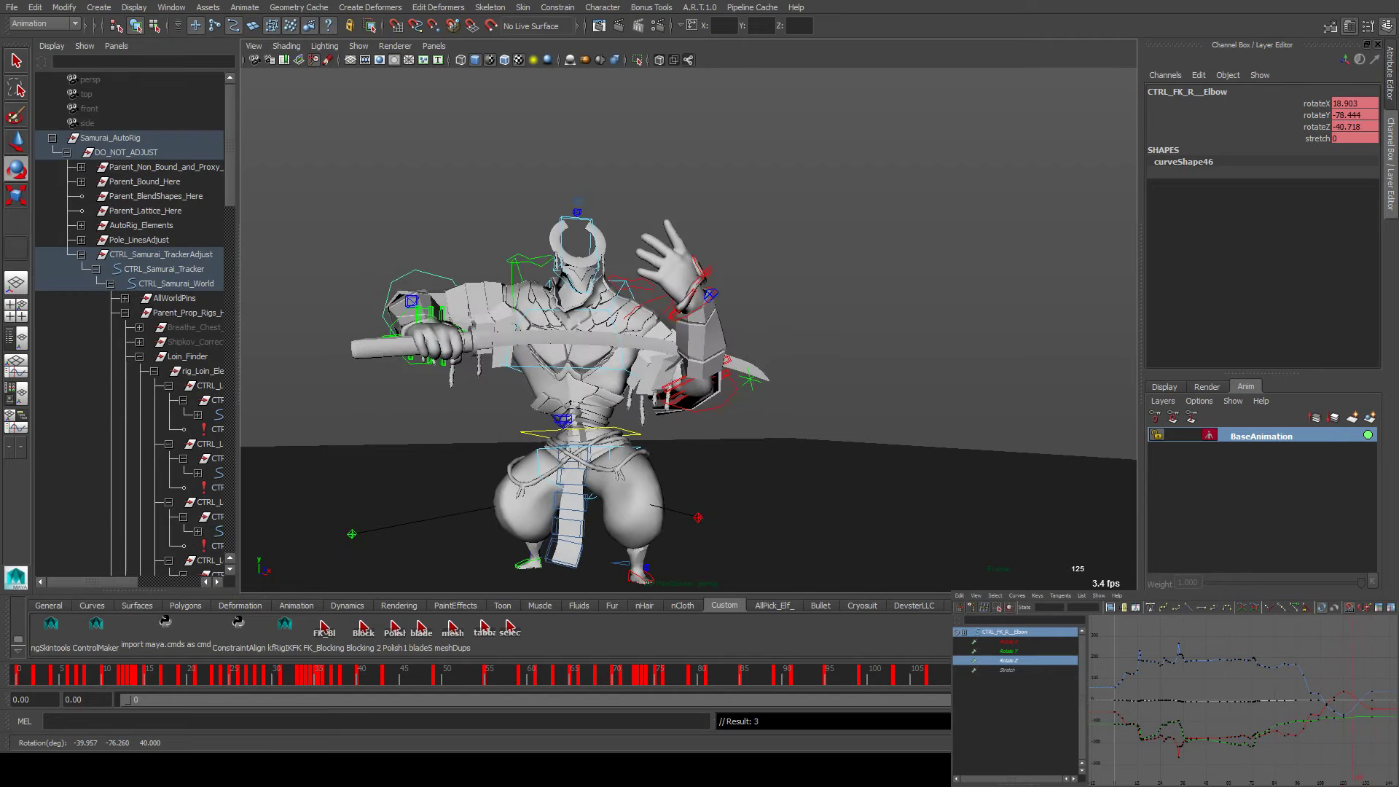
key("alt+v")
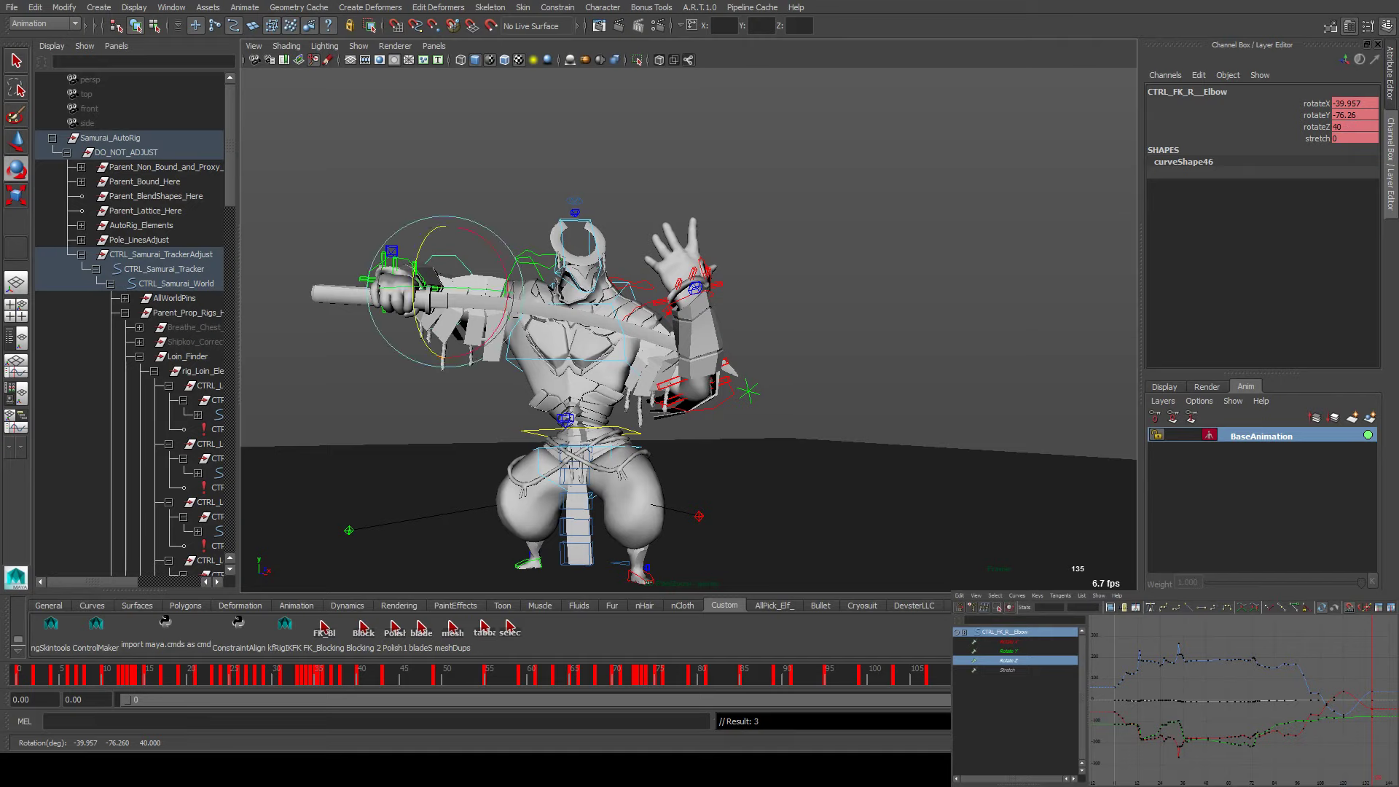
Apply the Euler Filter to the right elbow's rotation curves and play back the end of the shot
left_click(1018, 596)
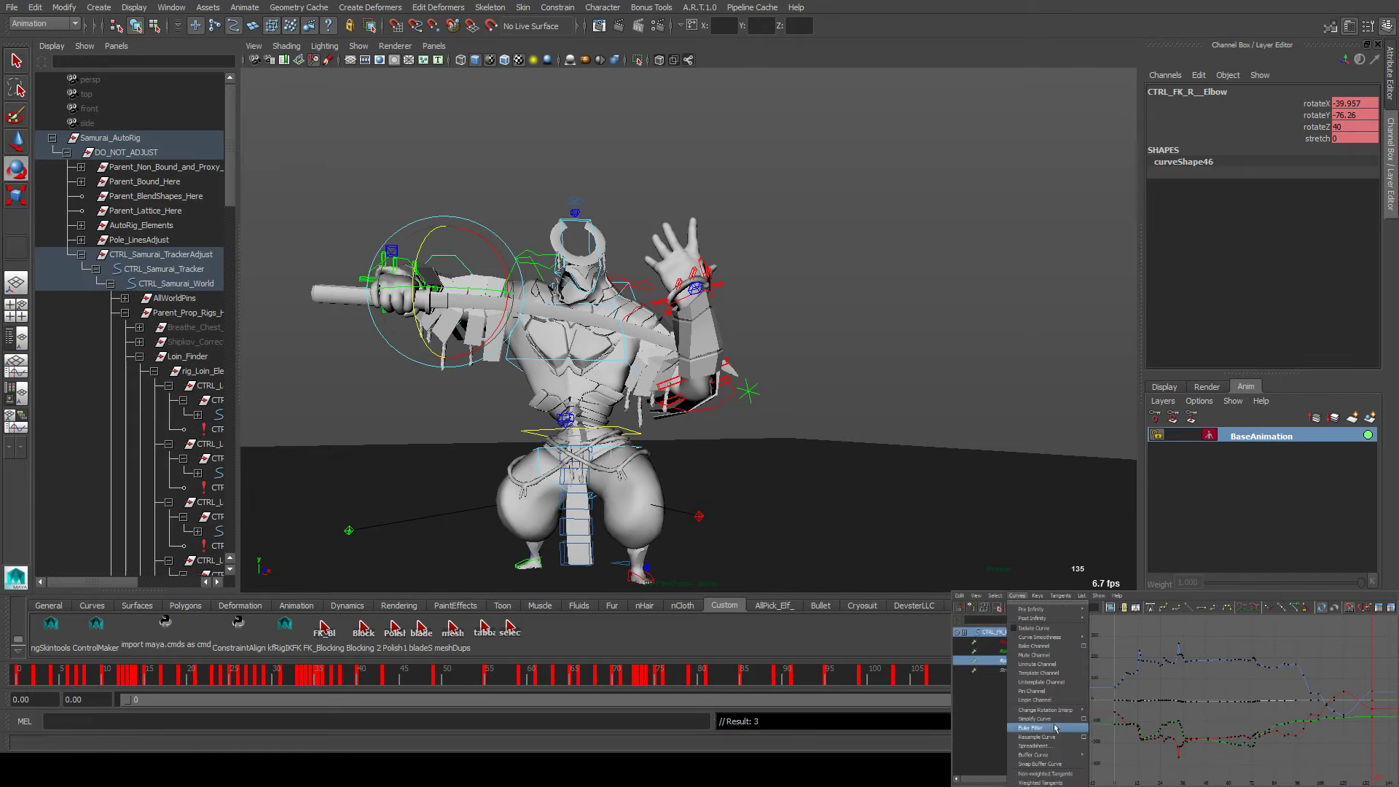
left_click(1035, 721)
key("alt+v")
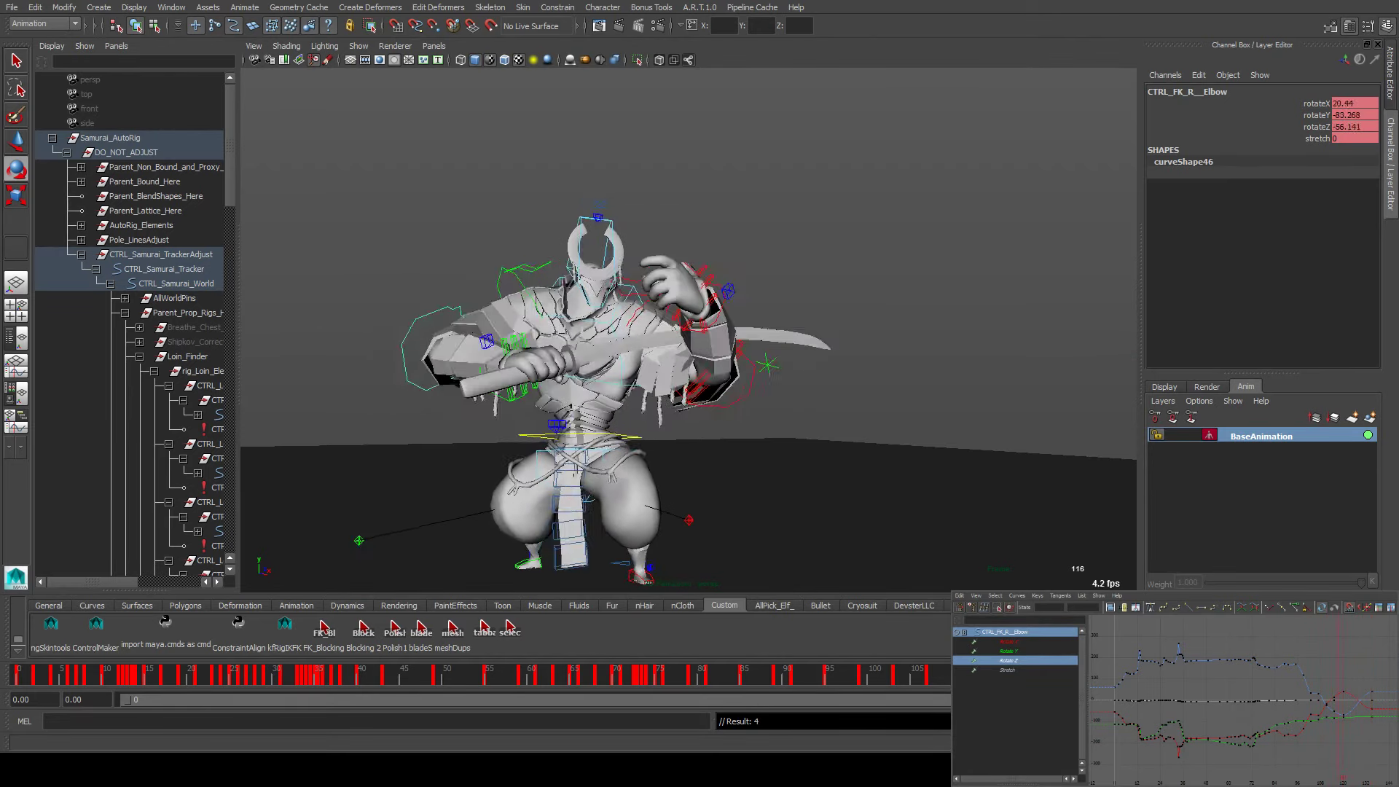
key("alt+v")
left_click_drag(819, 452, 743, 443, "alt")
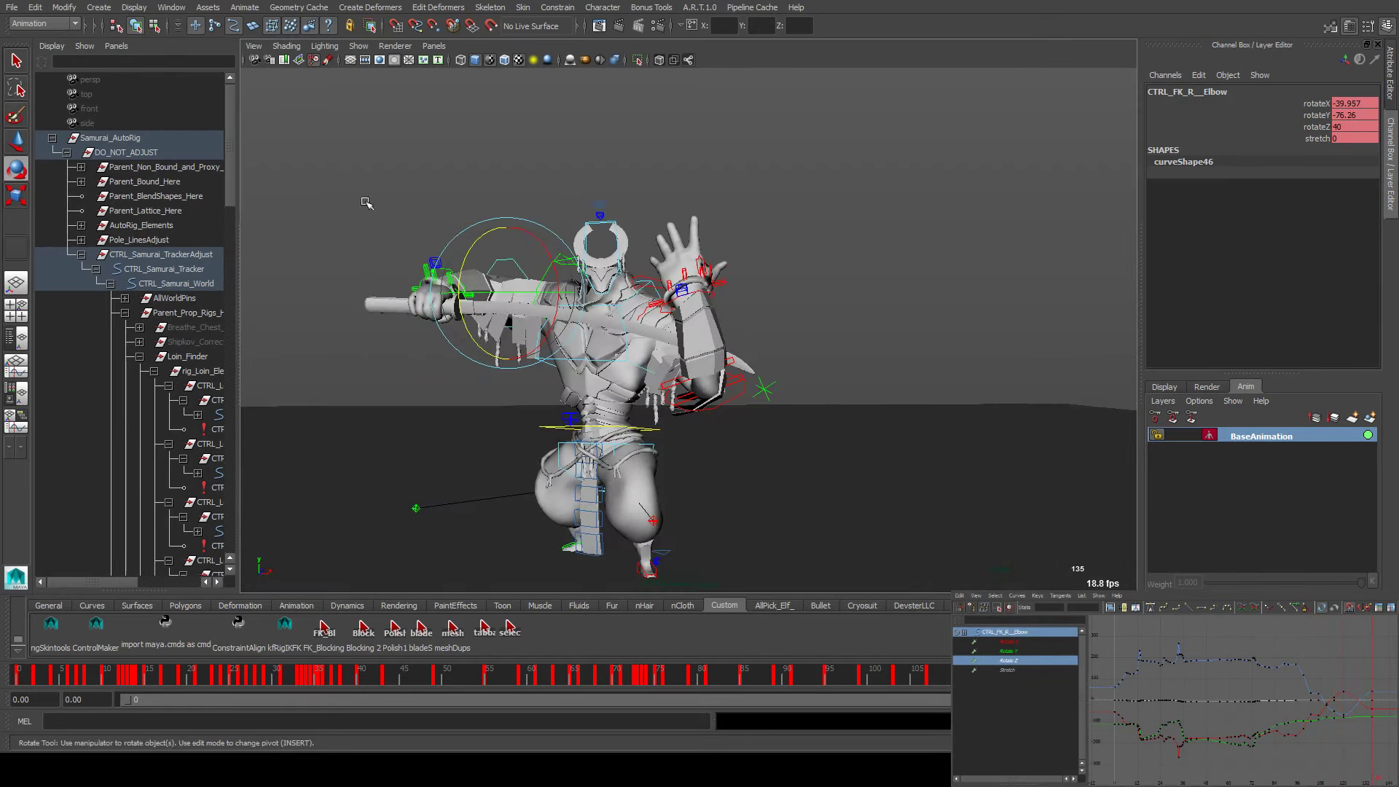
Save the scene and scrub the whole animation from frame 0 to 135 through the close-up camera
left_click(254, 45)
left_click(281, 115)
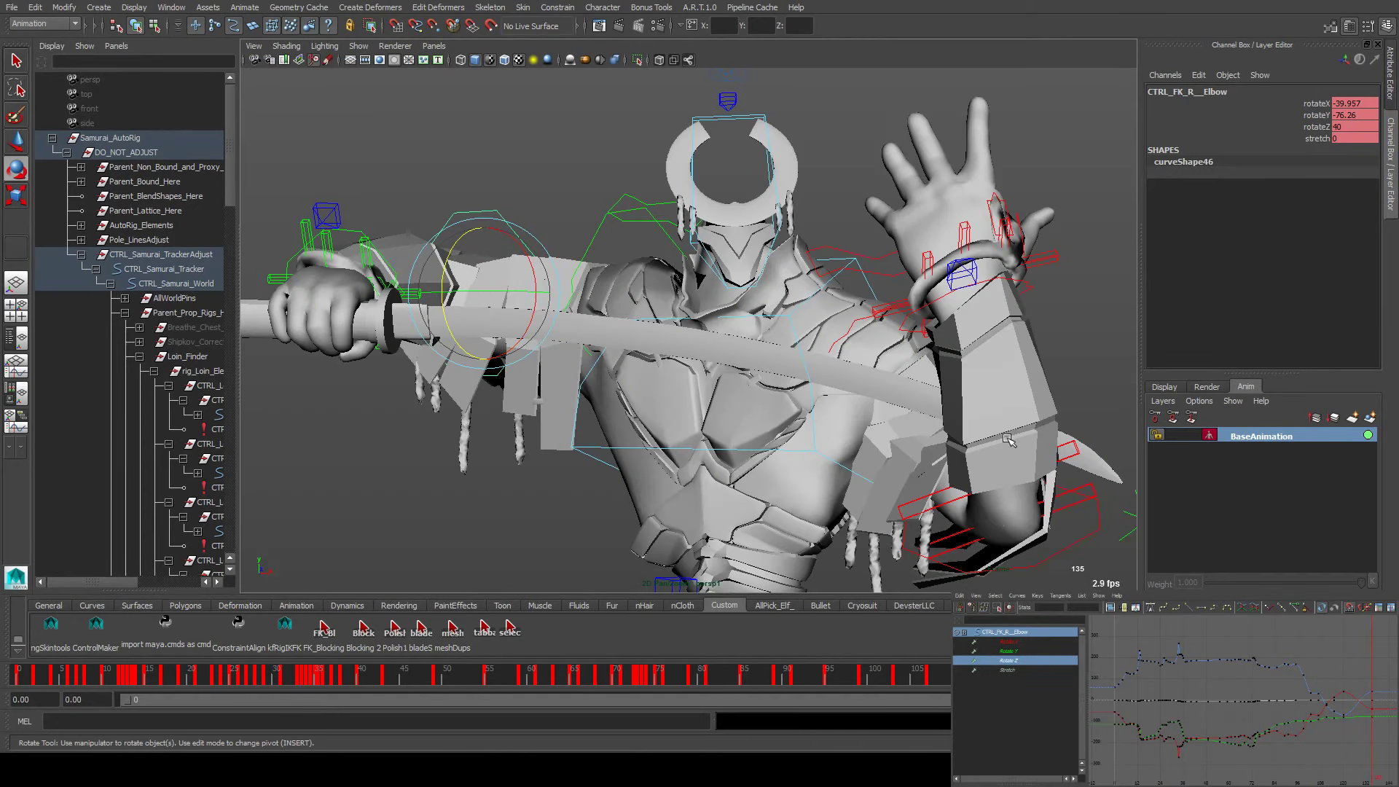
key("ctrl+s")
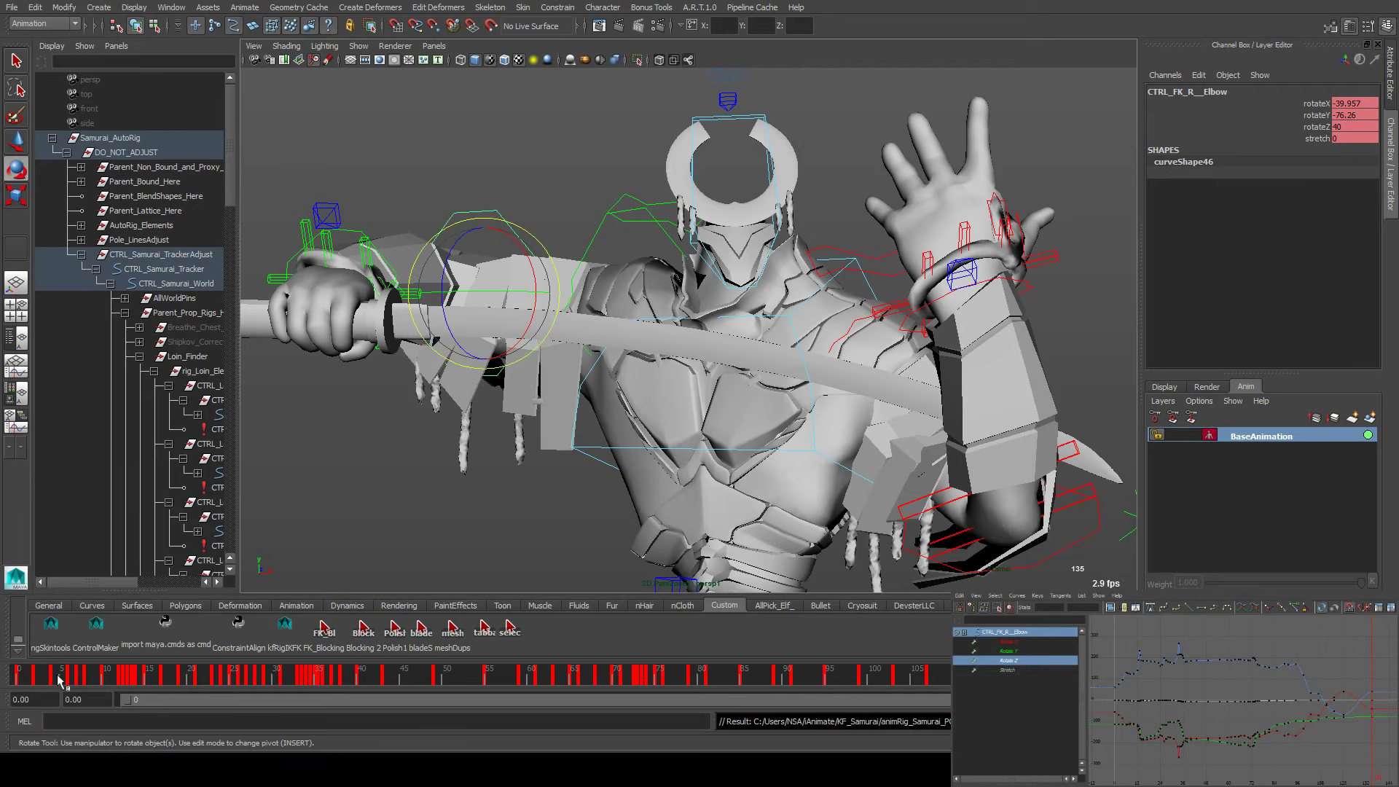
left_click_drag(59, 679, 15, 627)
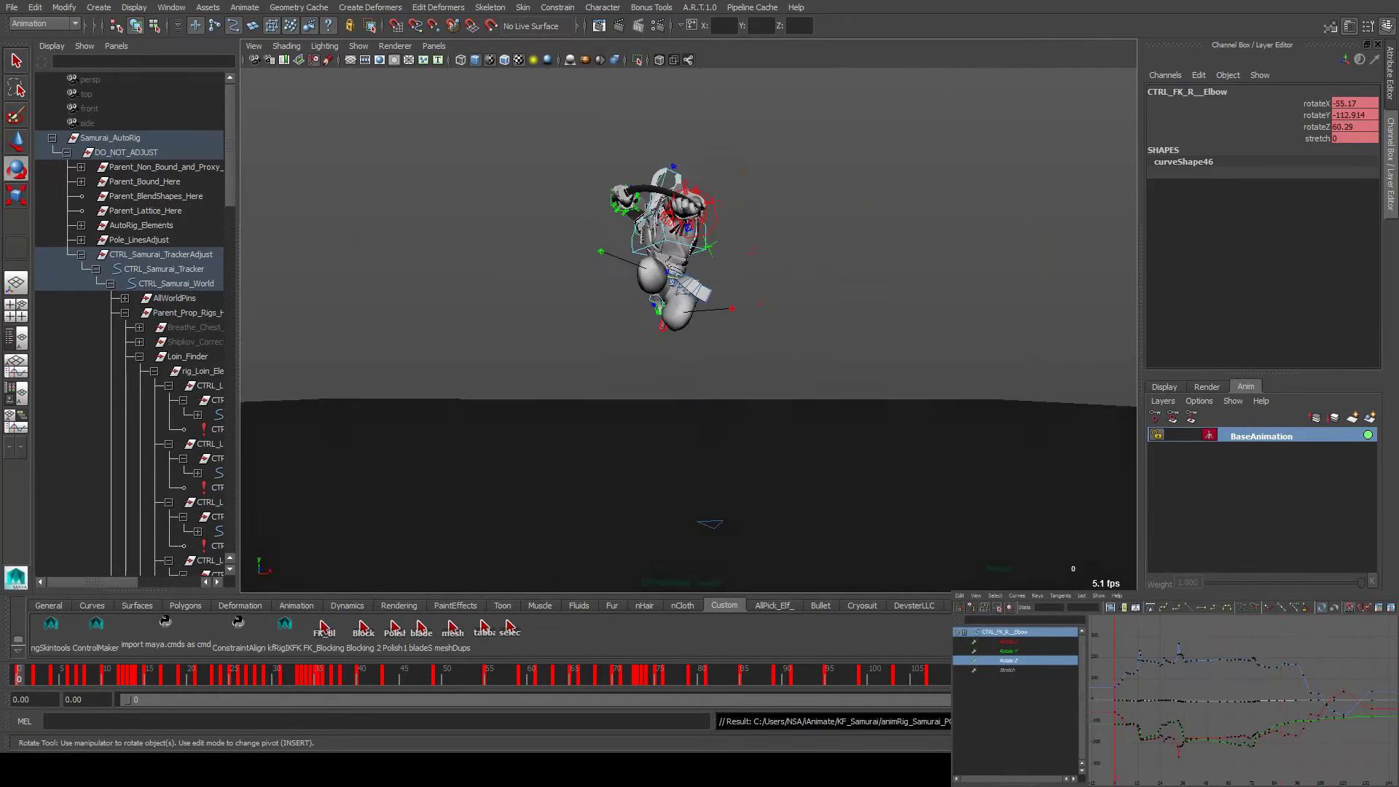
left_click_drag(14, 576, 1236, 572)
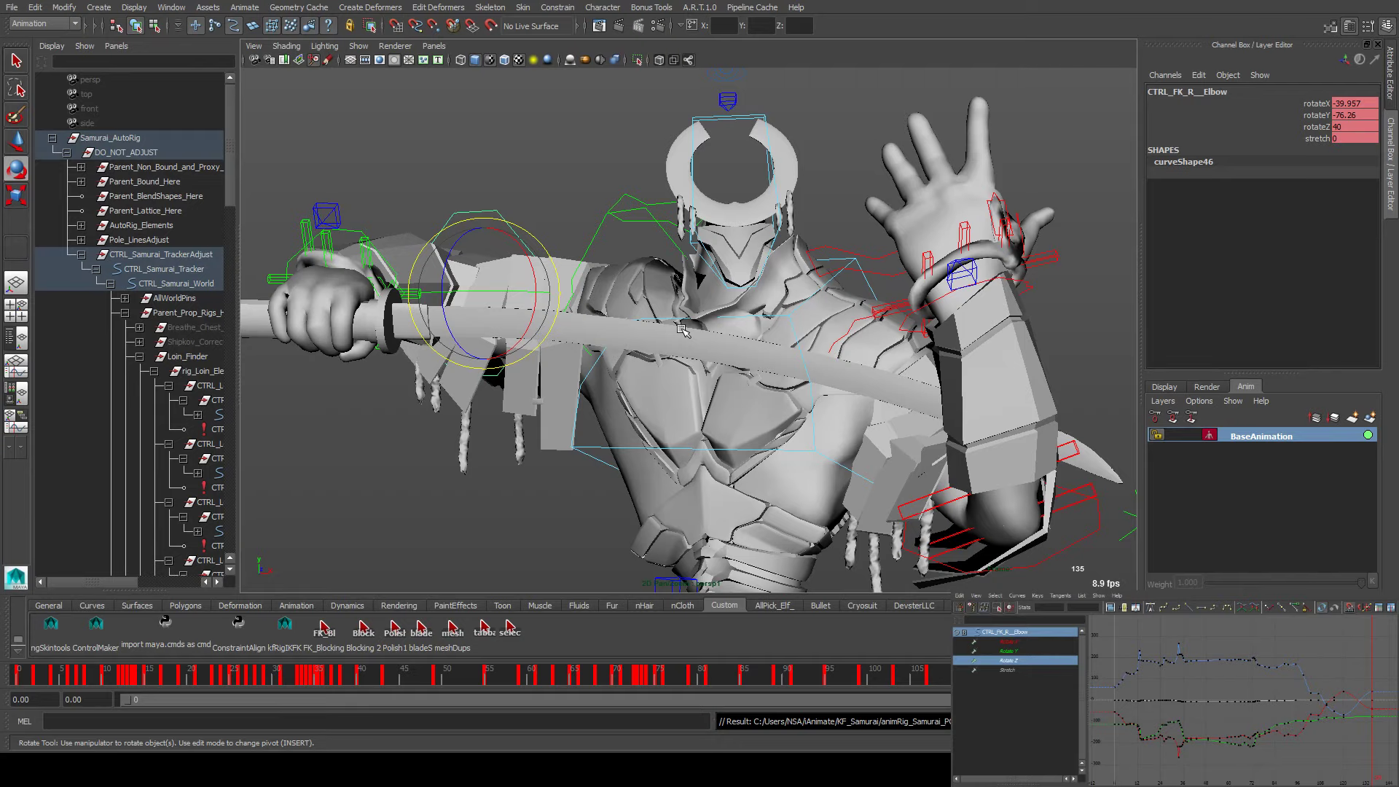
Try adjusting the right elbow's Rotate Z and Rotate X keys at frame 33.5 and undo both edits
left_click(302, 674)
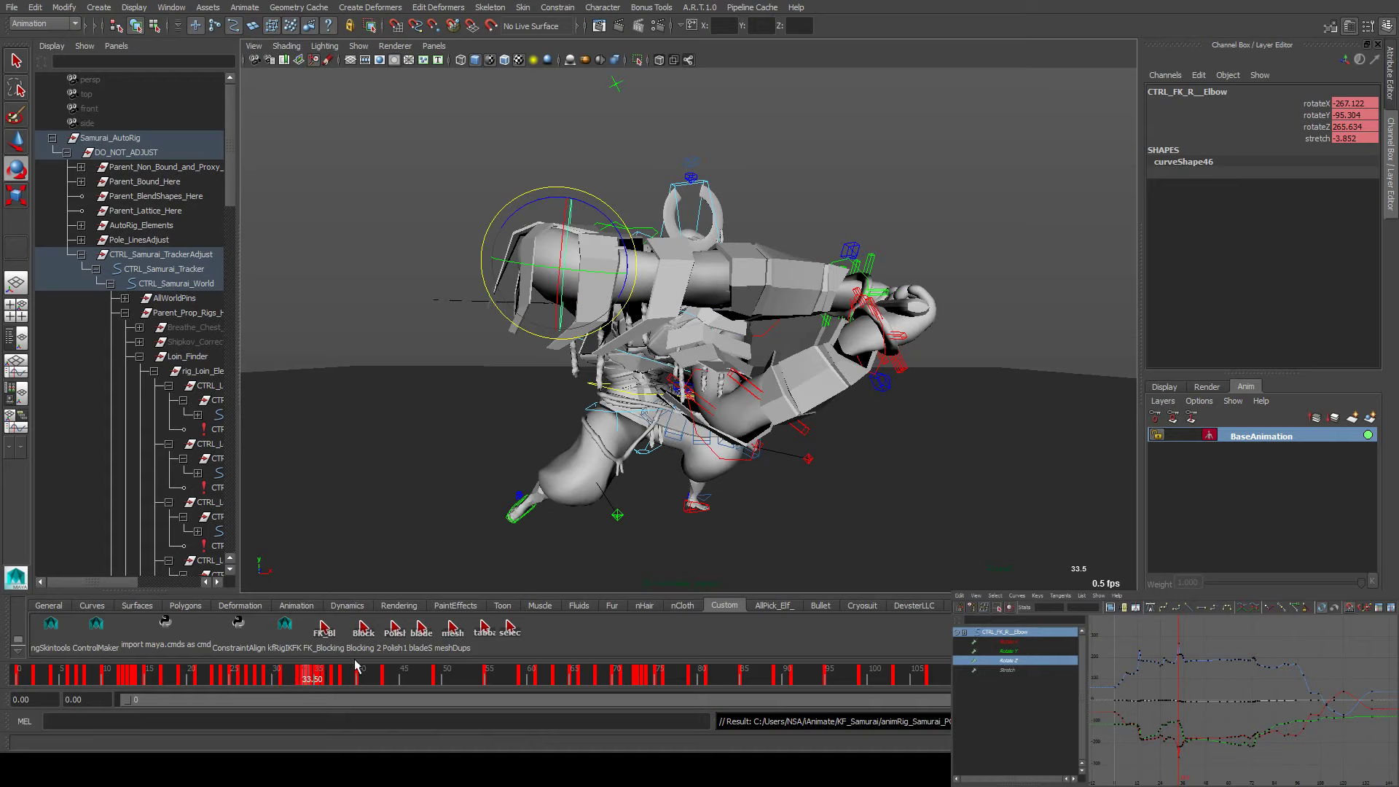
left_click(1179, 657)
middle_click_drag(1179, 657, 1196, 645)
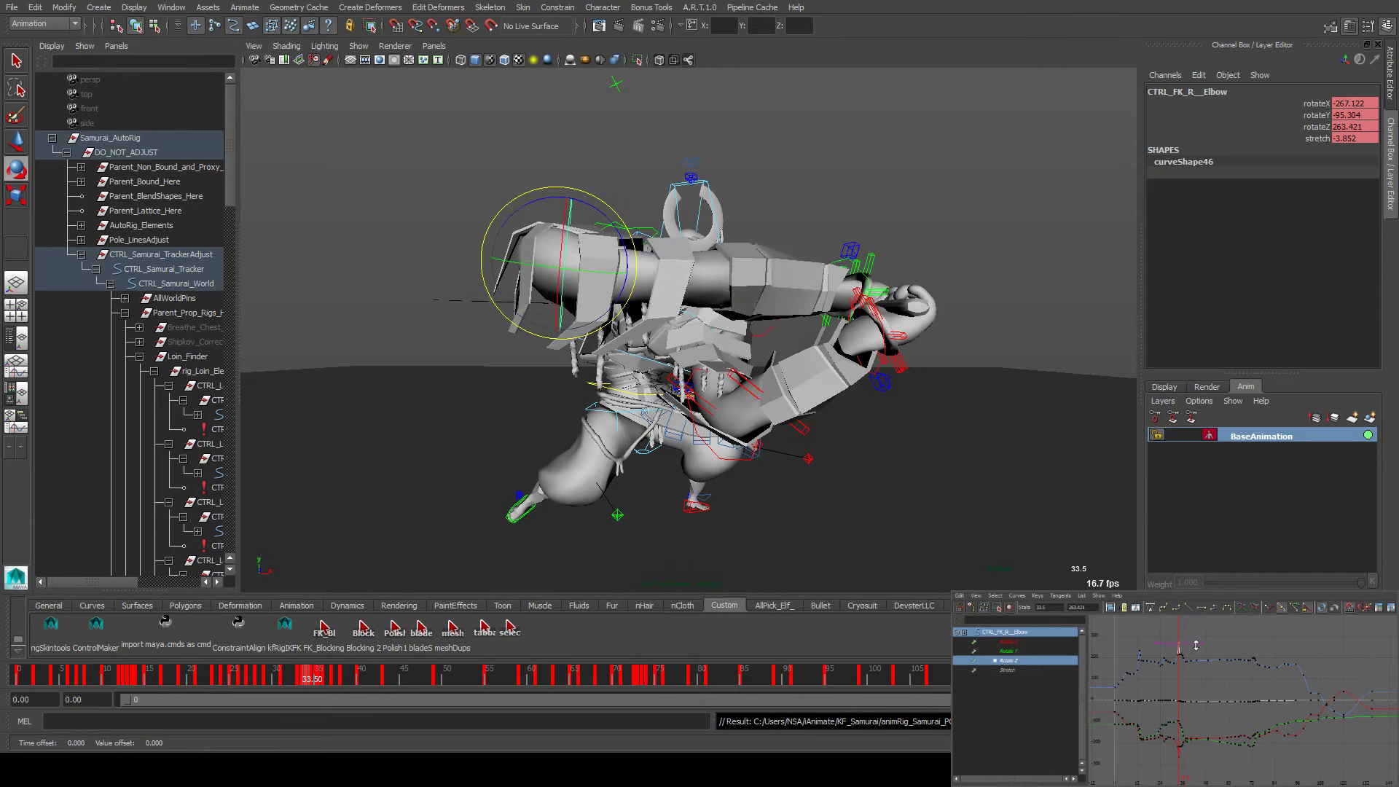
key("ctrl+z")
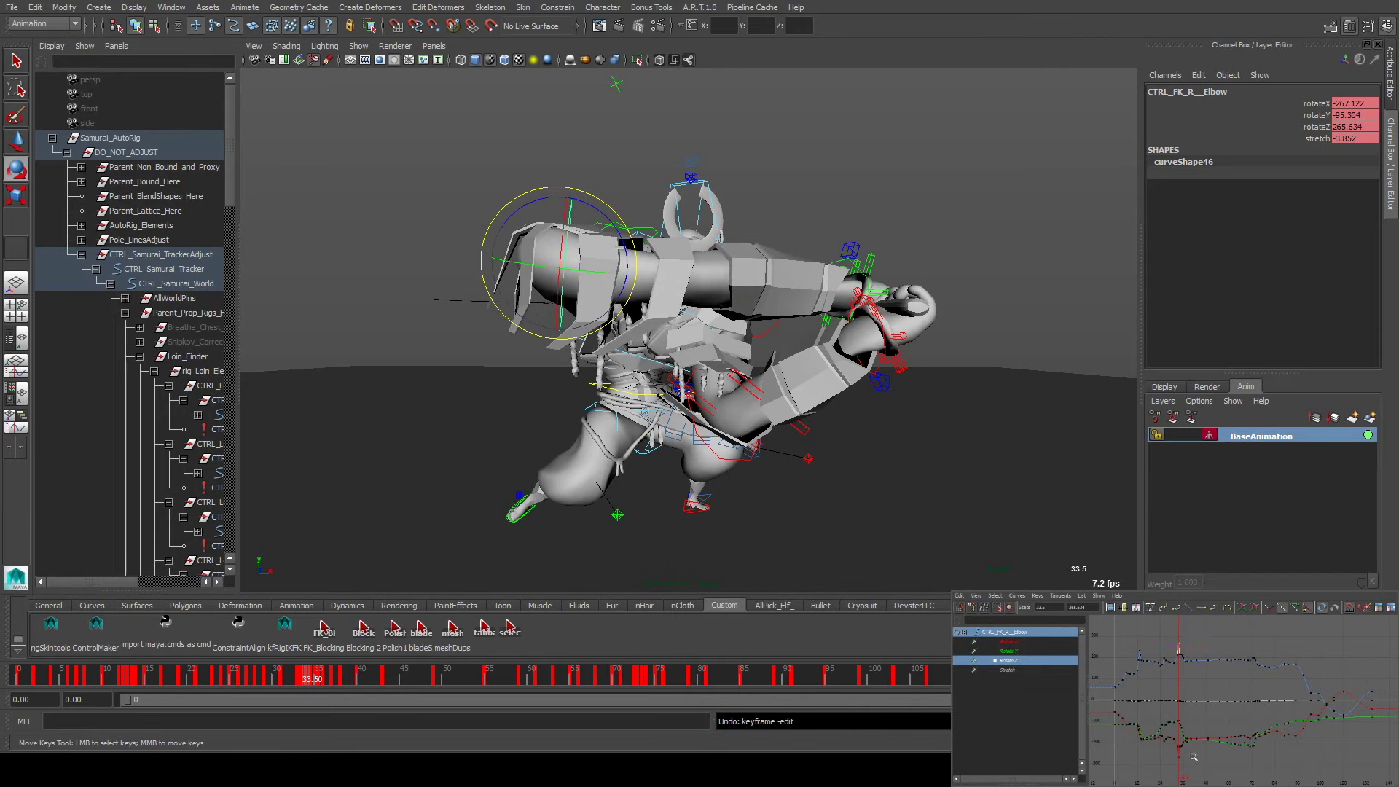
middle_click_drag(1163, 769, 1161, 767)
key("ctrl+z")
Switch the camera view and reshape the peak of the right elbow's Rotate Y curve, bringing frame 33.5 to about -96.08
left_click(254, 45)
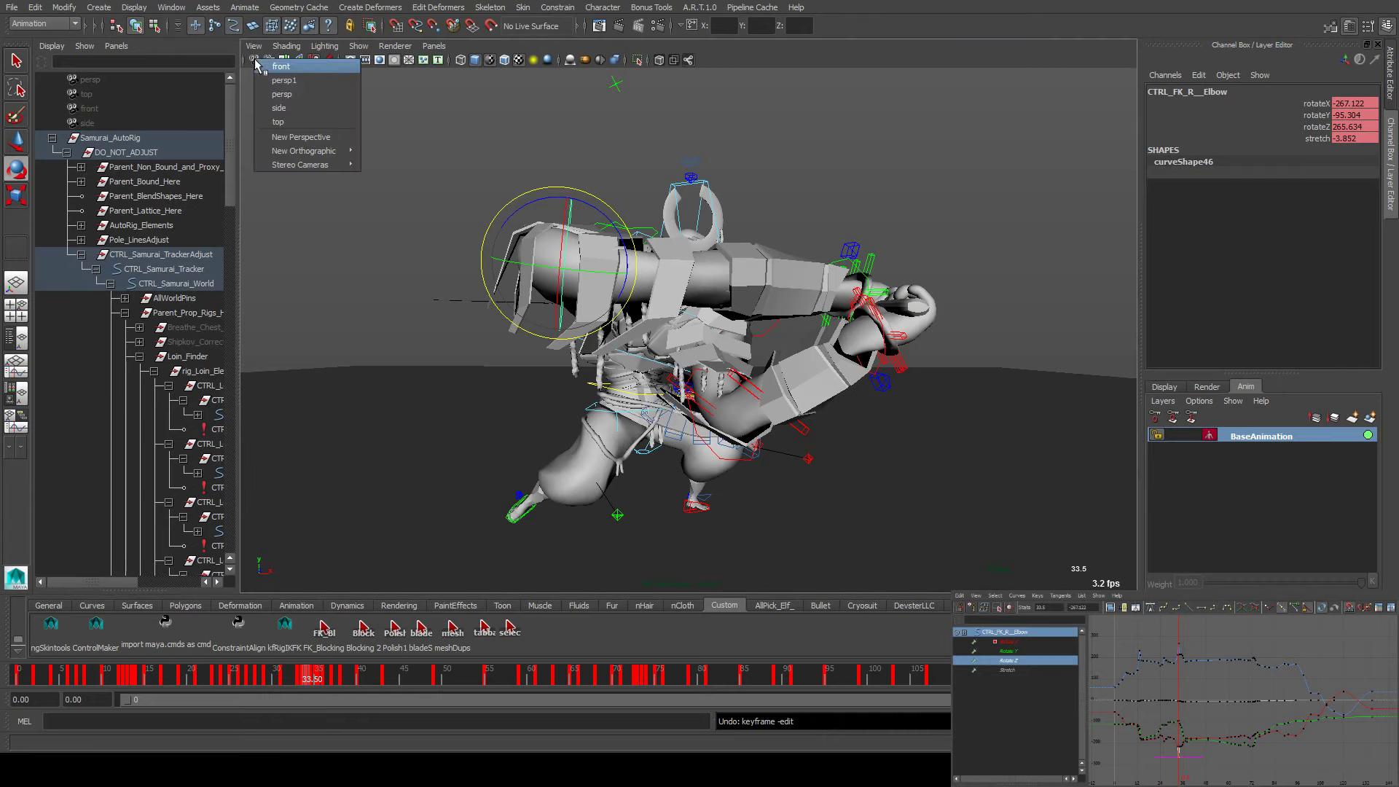
left_click(294, 105)
left_click_drag(576, 184, 469, 202, "alt")
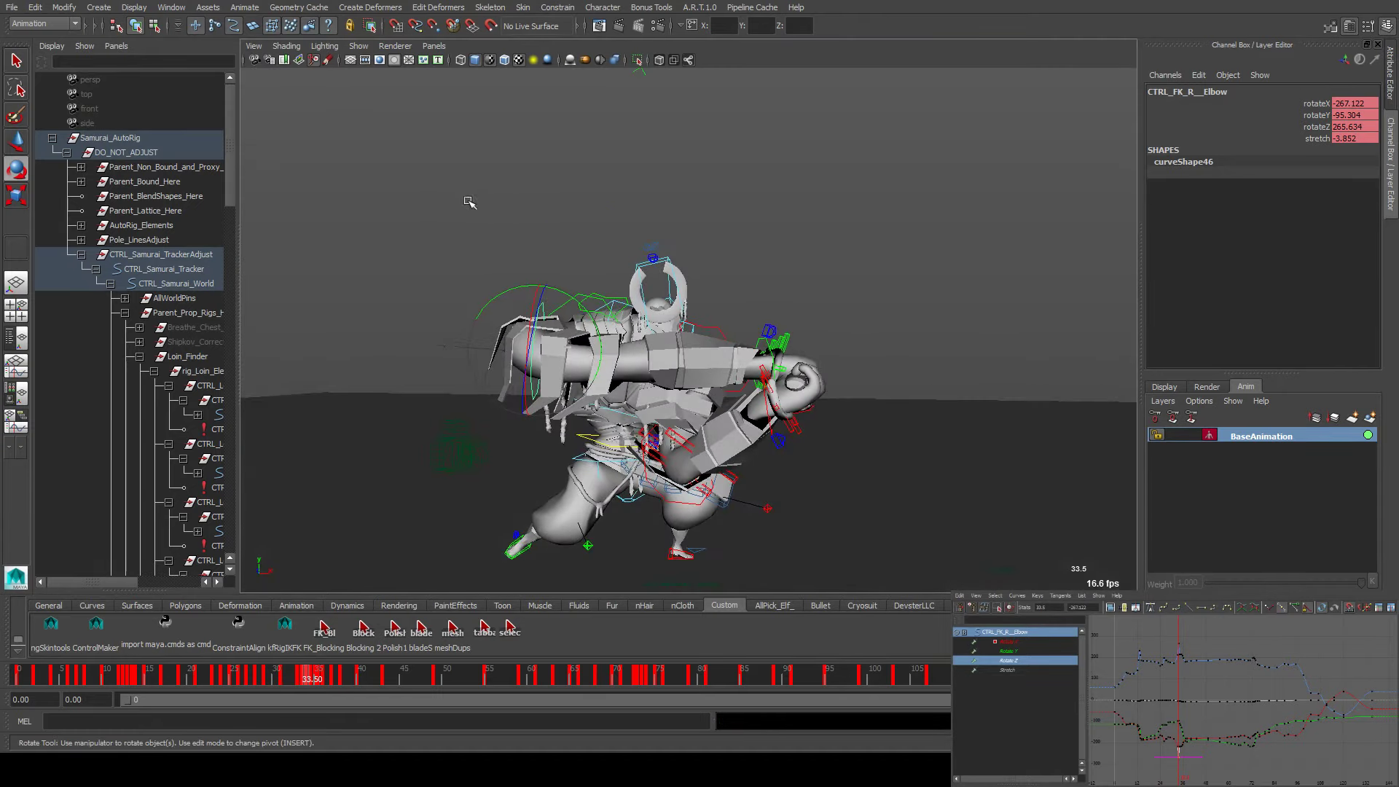
left_click(1007, 650)
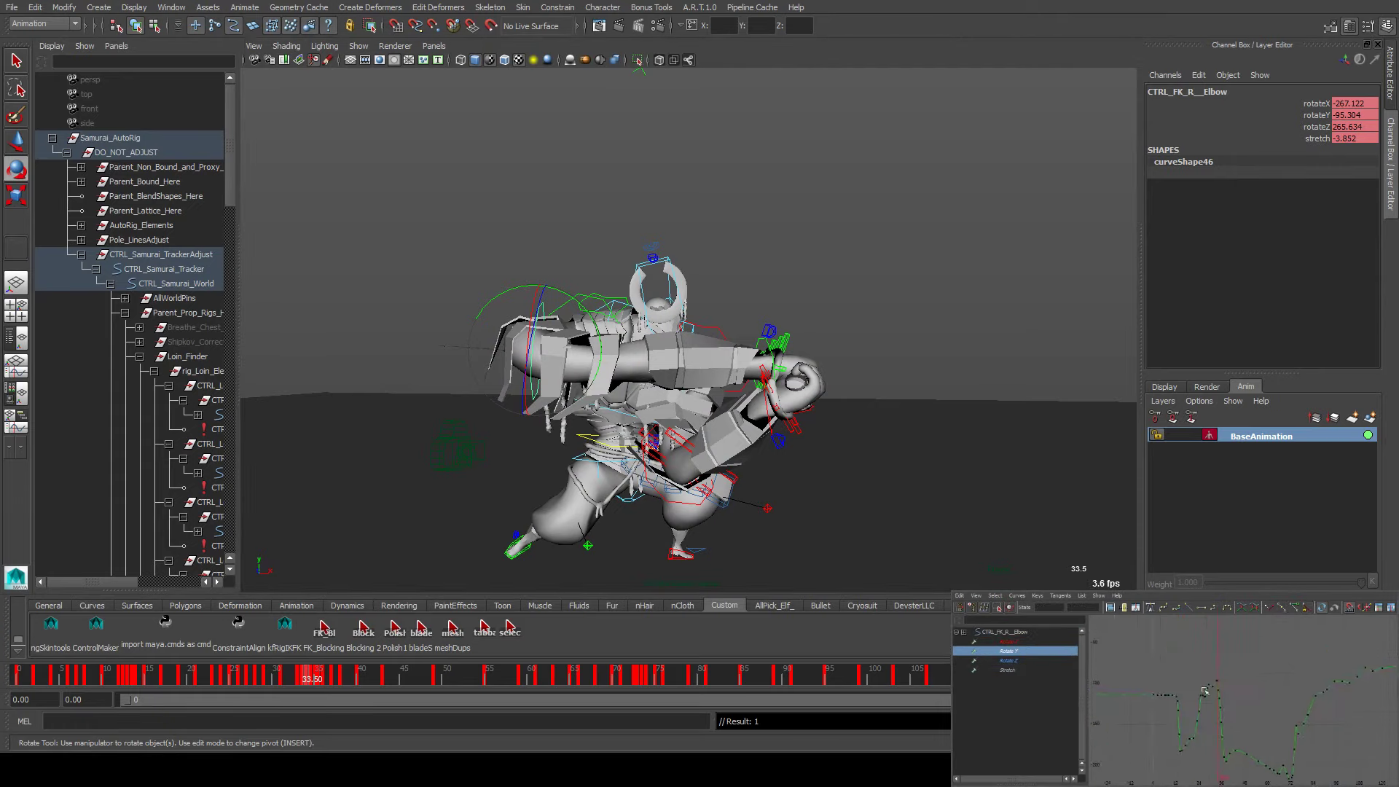
left_click_drag(1211, 688, 1195, 720)
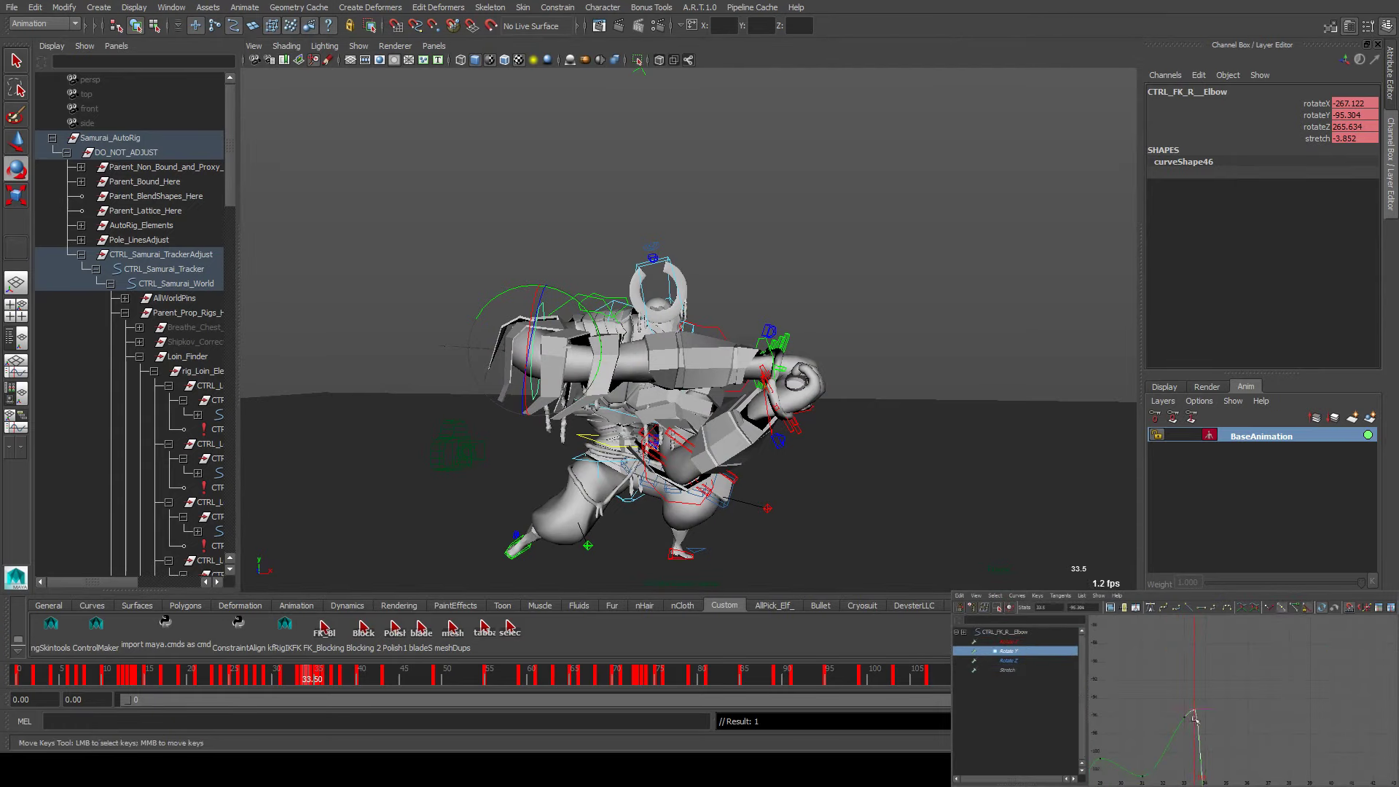
middle_click_drag(1210, 699, 1189, 737)
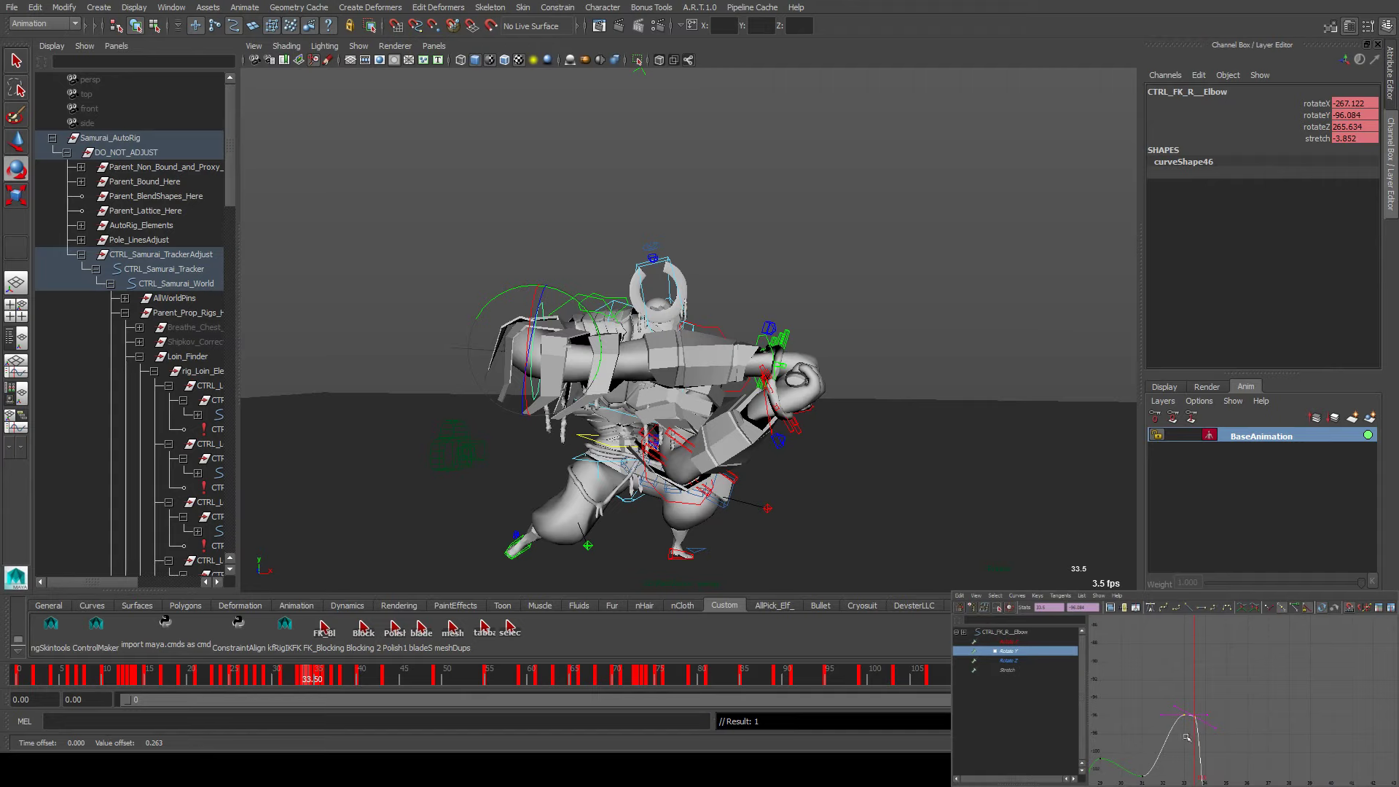
Step through the sword swing from frame 34 to 35.5 and save the scene
key(".")
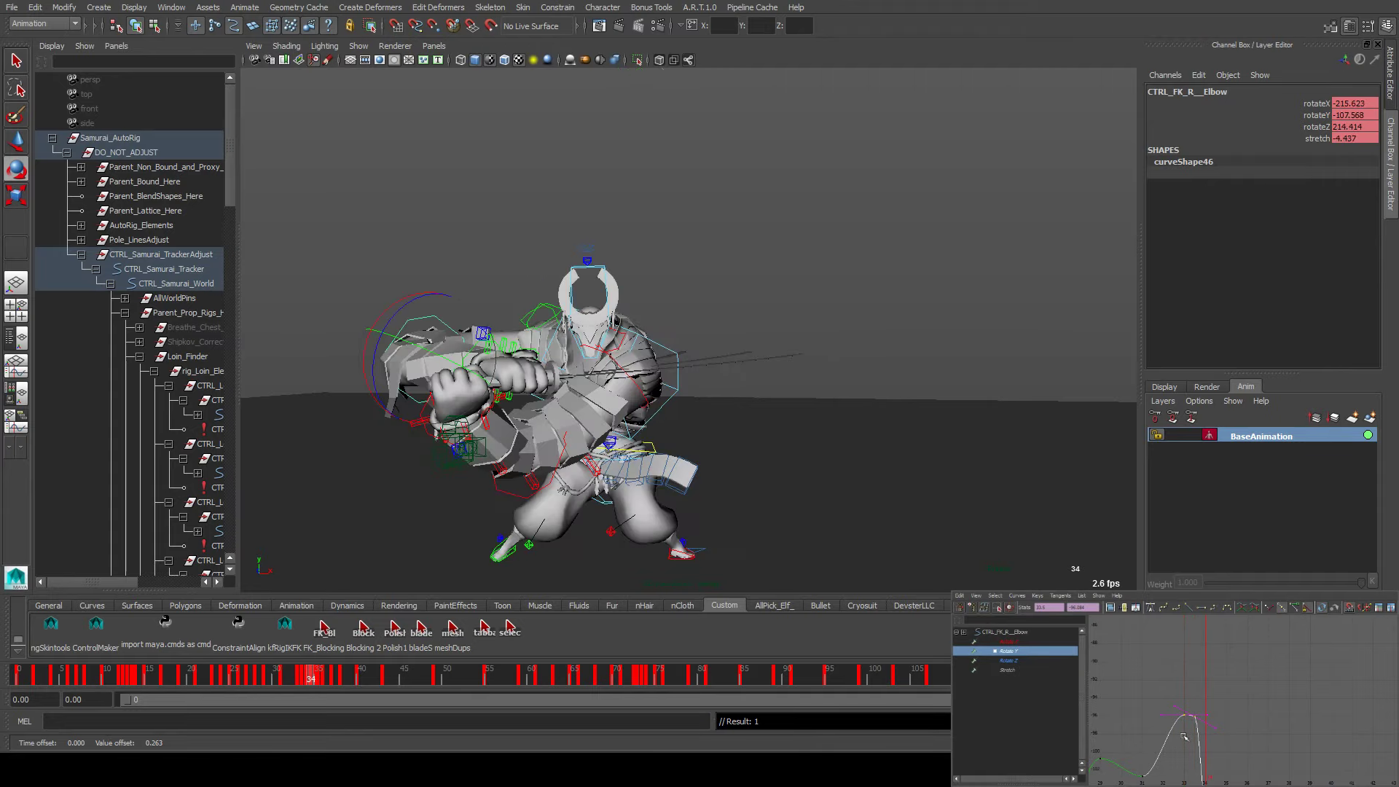
key(".")
key(".")
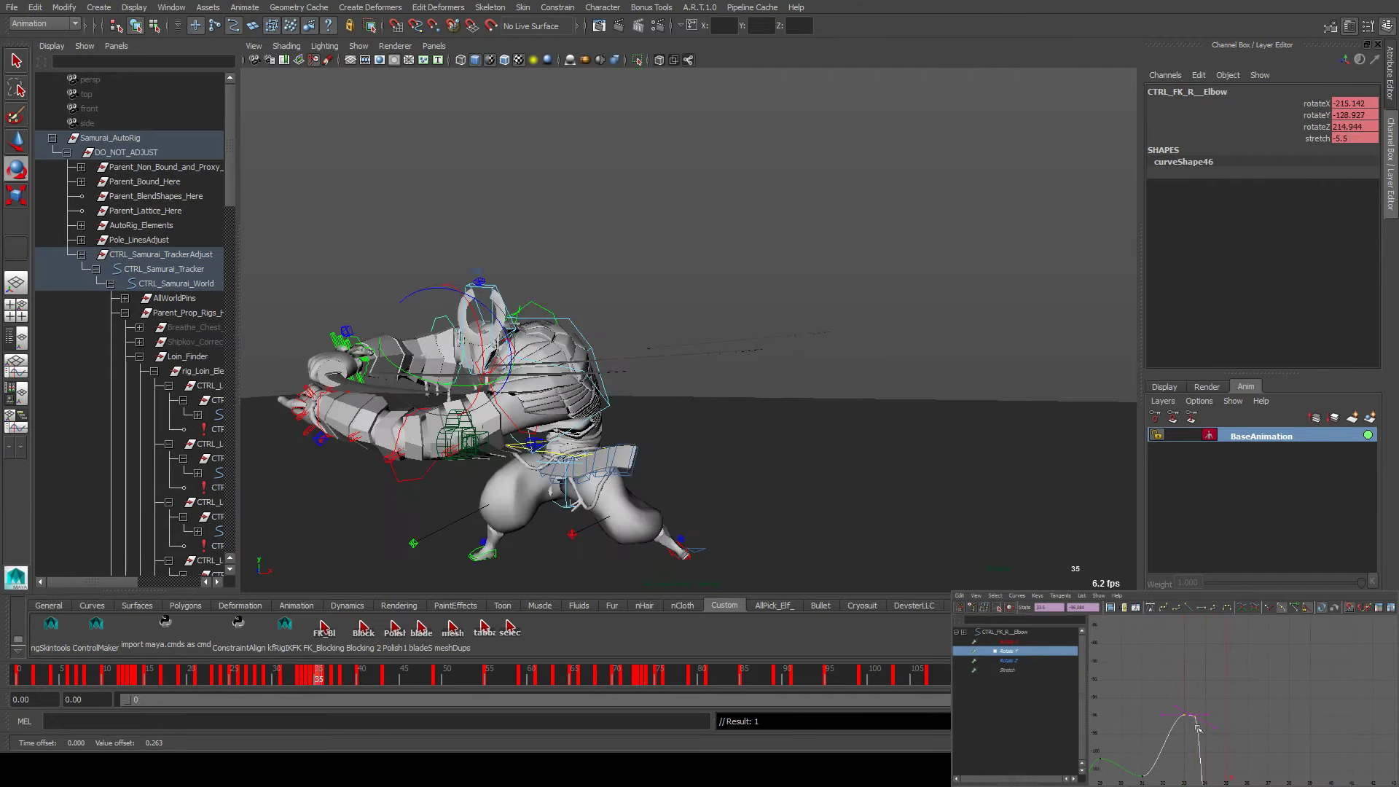
left_click_drag(640, 240, 554, 263, "alt")
key("ctrl+s")
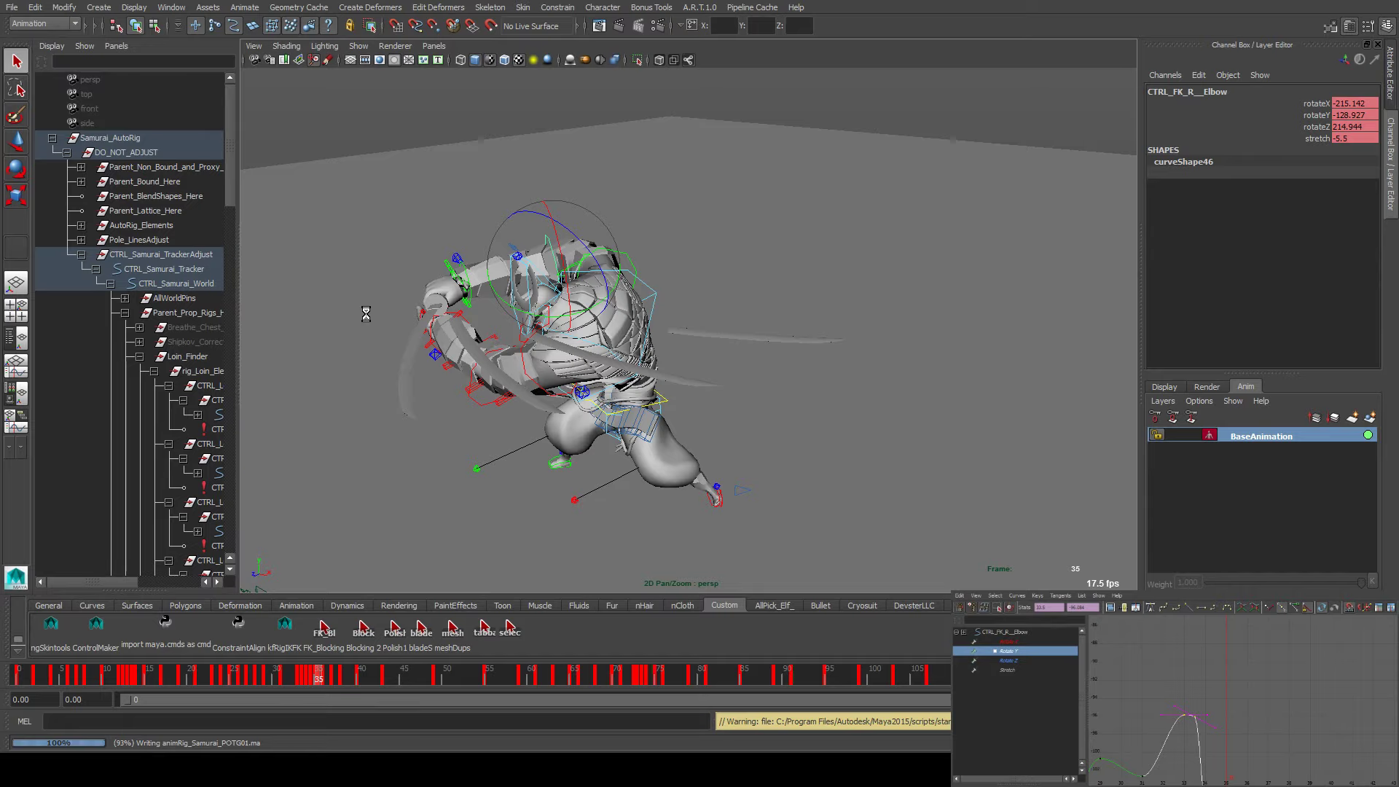
key("e")
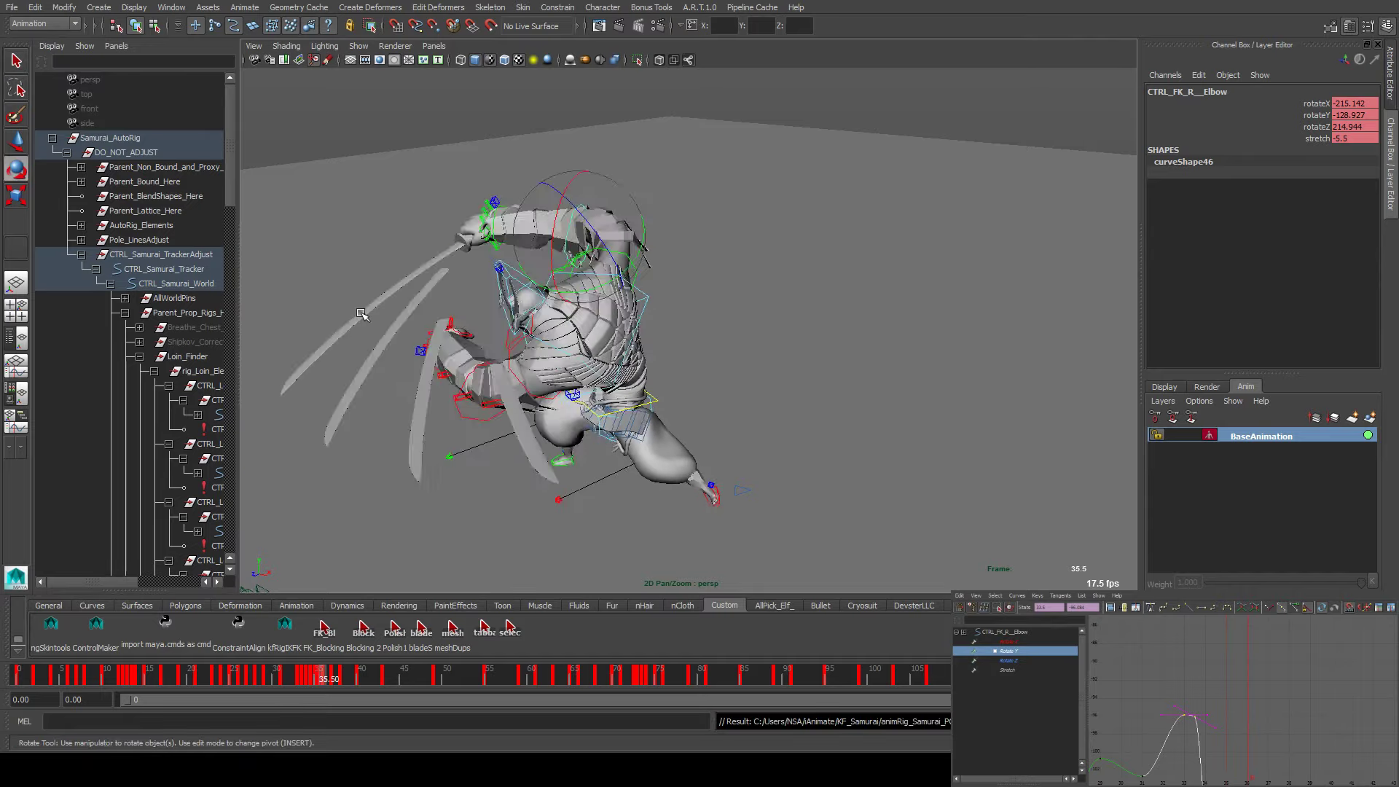
Deselect the right elbow control and scrub the animation through to frame 135, examining the samurai's final pose from several angles
key("period")
left_click_drag(364, 312, 475, 284, "alt")
left_click(678, 240)
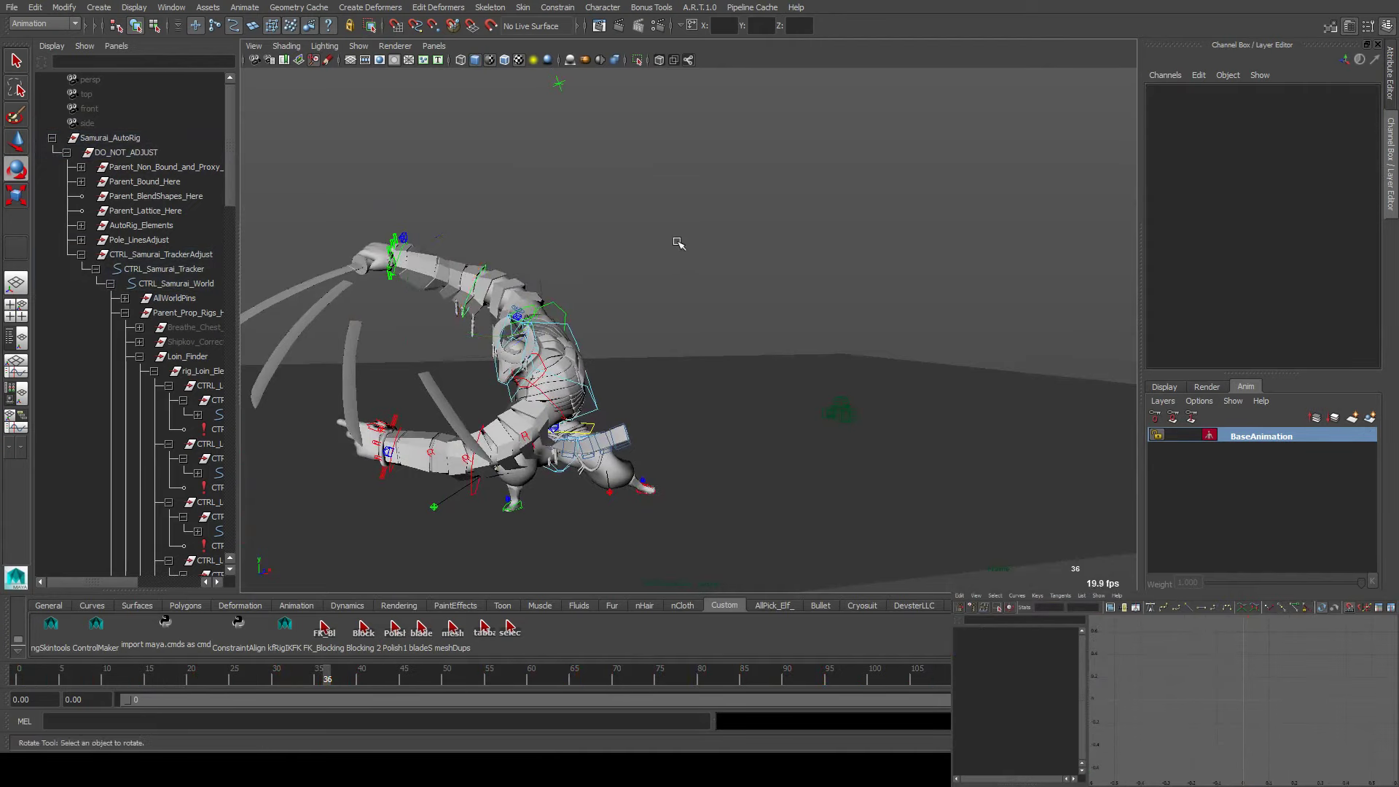
left_click_drag(678, 240, 542, 268, "alt")
mouse_move(54, 680)
left_mouse_down()
mouse_move(29, 679)
mouse_move(535, 562)
mouse_move(1182, 452)
mouse_move(440, 397)
left_mouse_up()
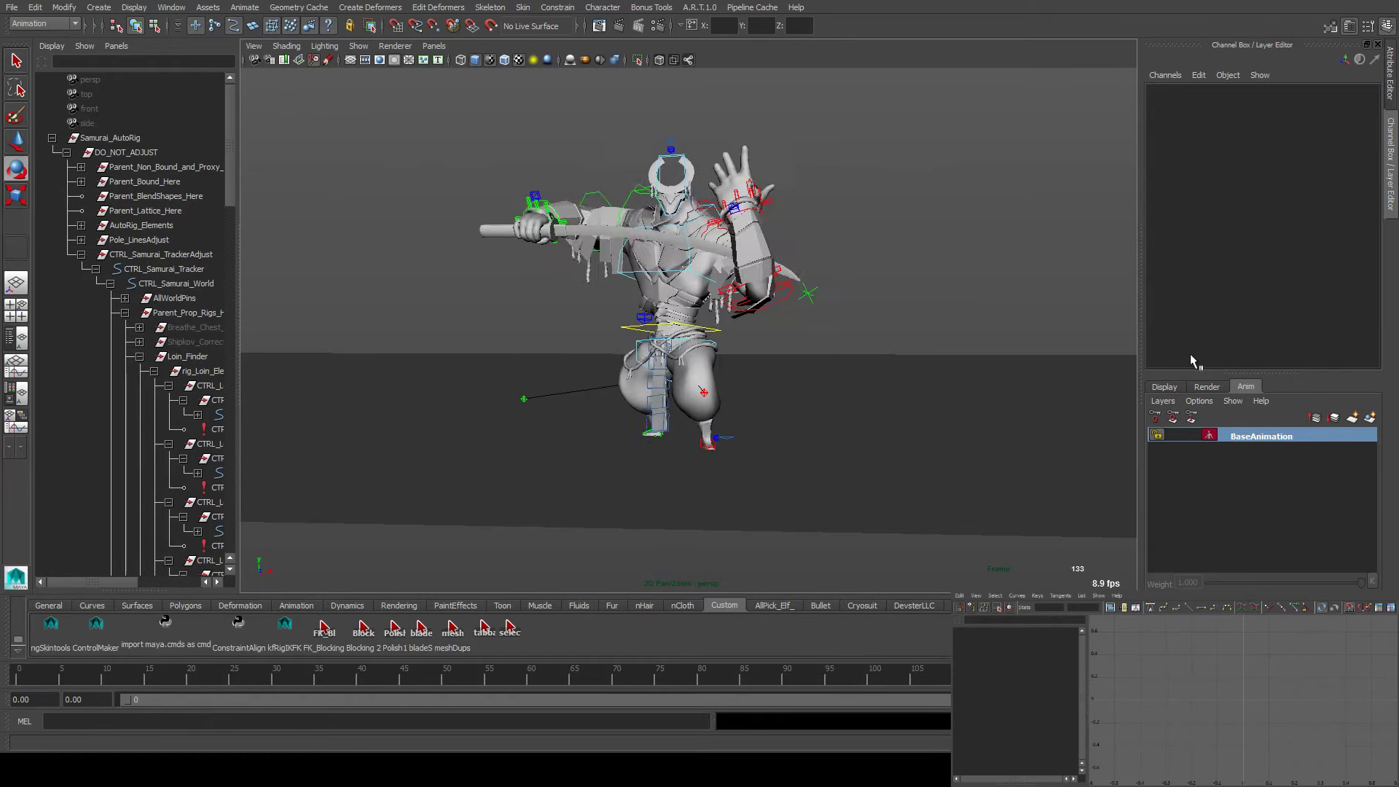
left_click_drag(1190, 362, 701, 288, "alt")
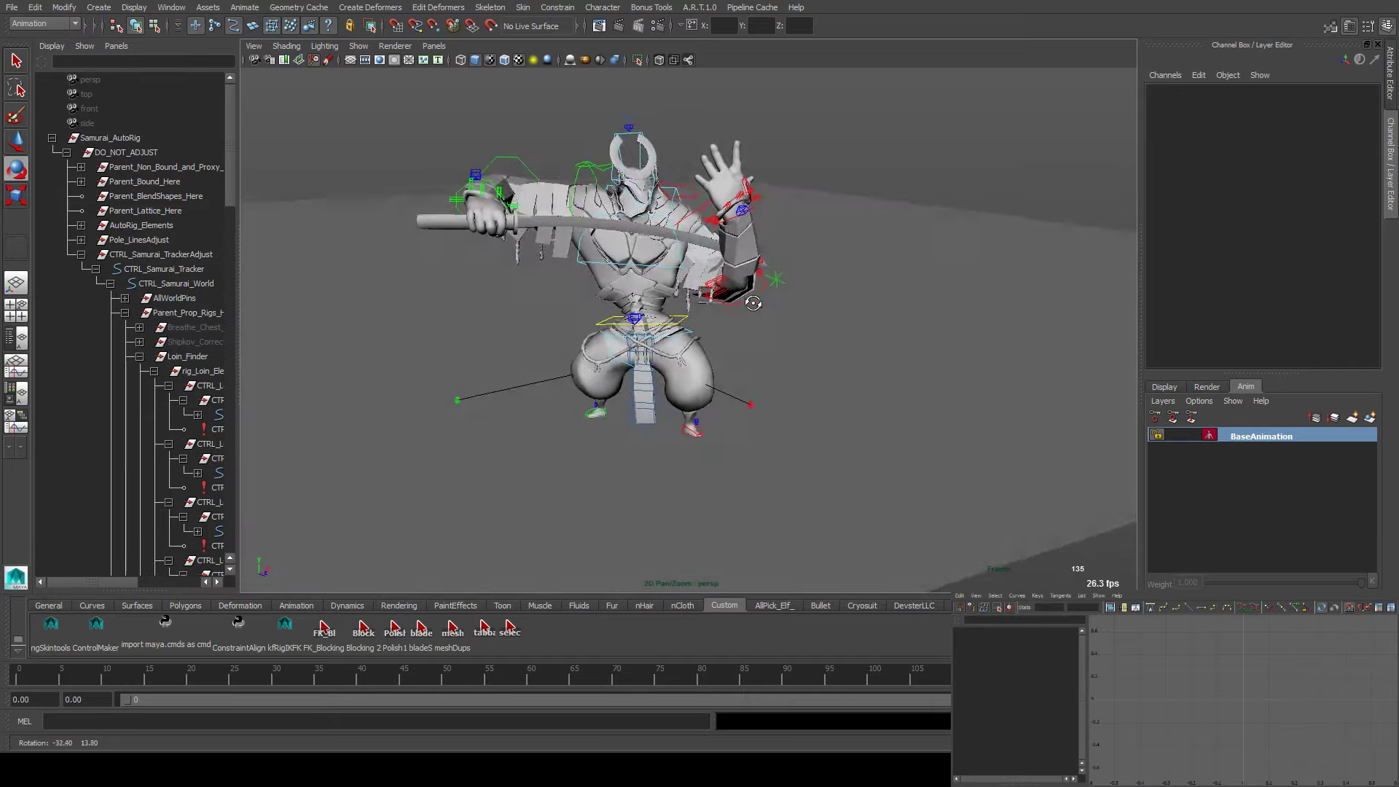
right_click_drag(701, 288, 976, 392, "alt")
left_click_drag(975, 392, 656, 319, "alt")
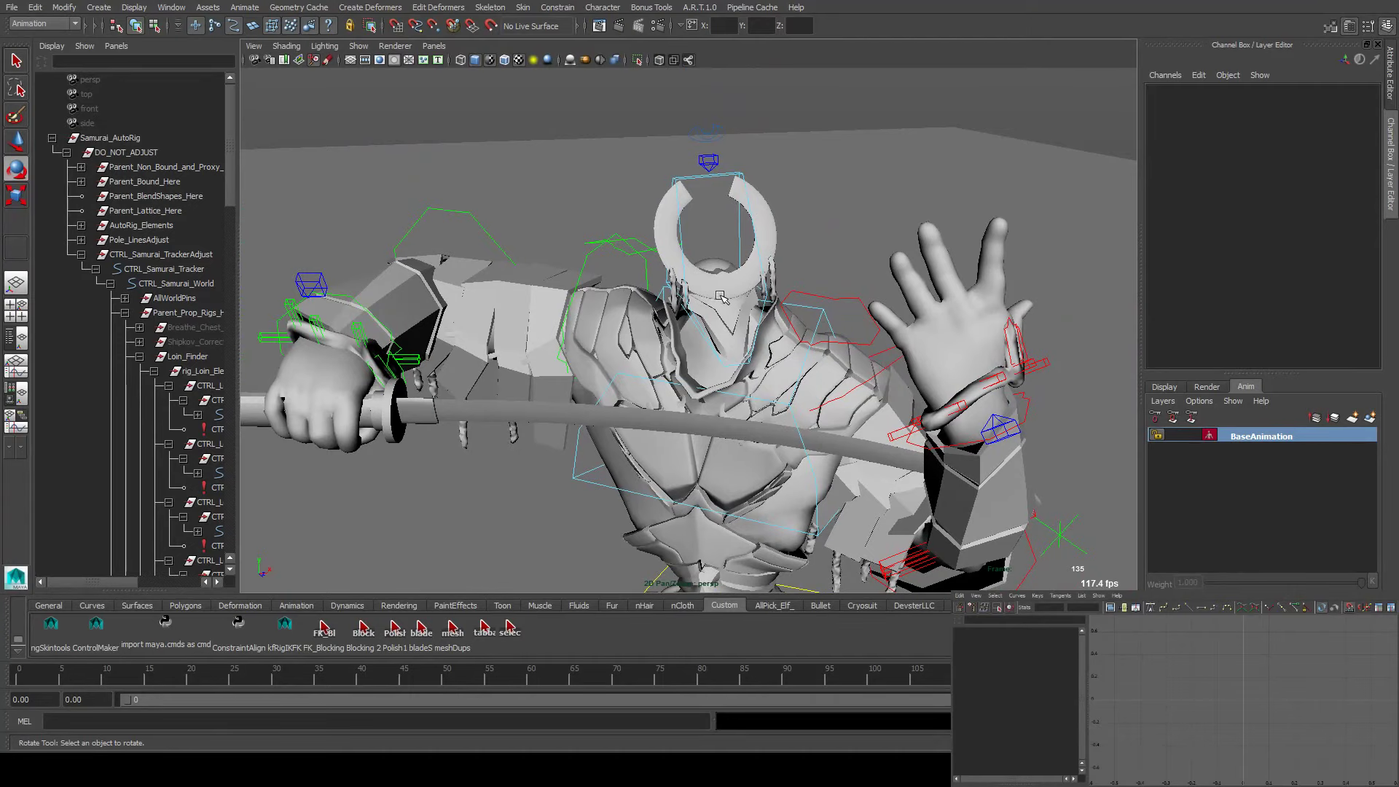
On the CTRL_Vis control above the head, set loinVis to 0 and beltVis to 1
left_click(734, 134)
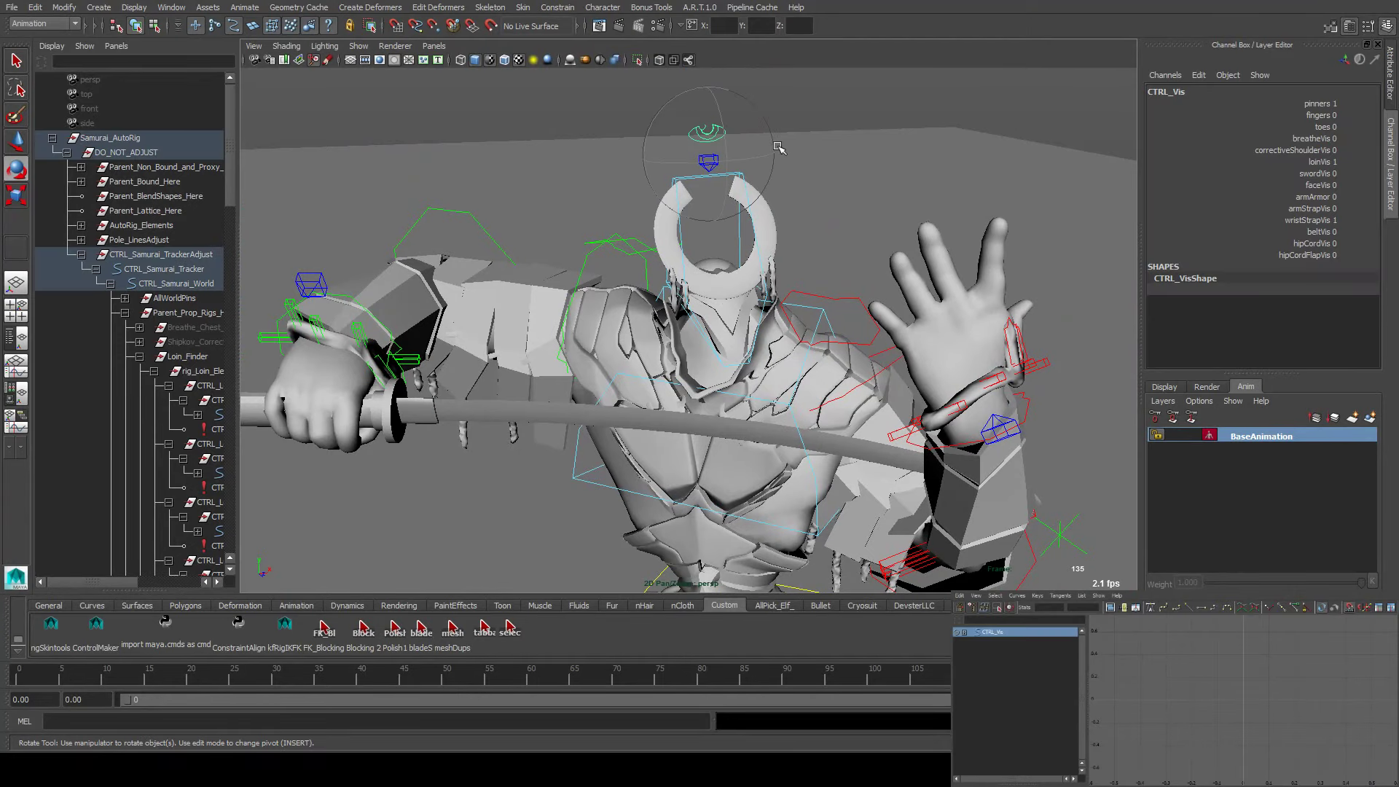
left_click(1316, 162)
type("0")
key("Return")
right_click_drag(656, 328, 547, 286, "alt")
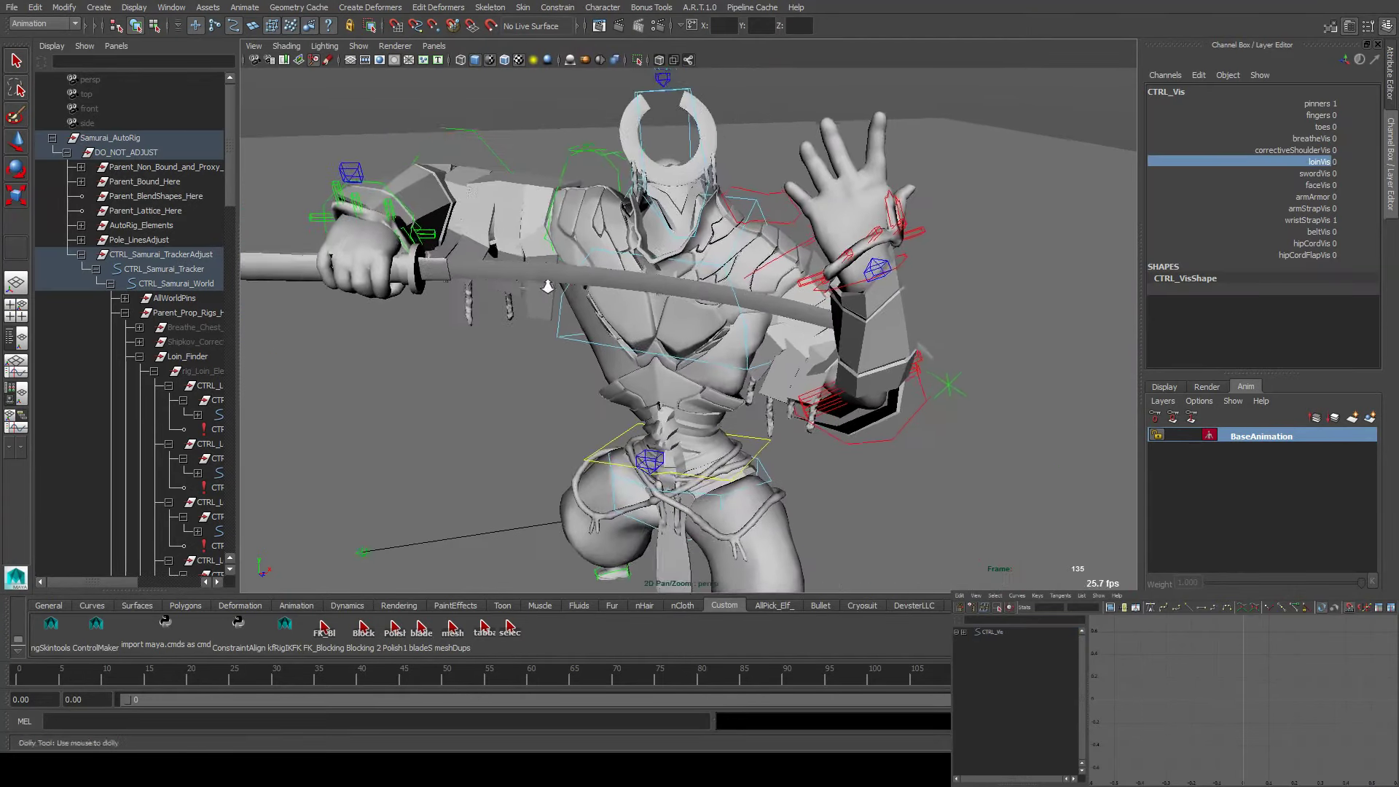
middle_click_drag(547, 286, 567, 342, "alt")
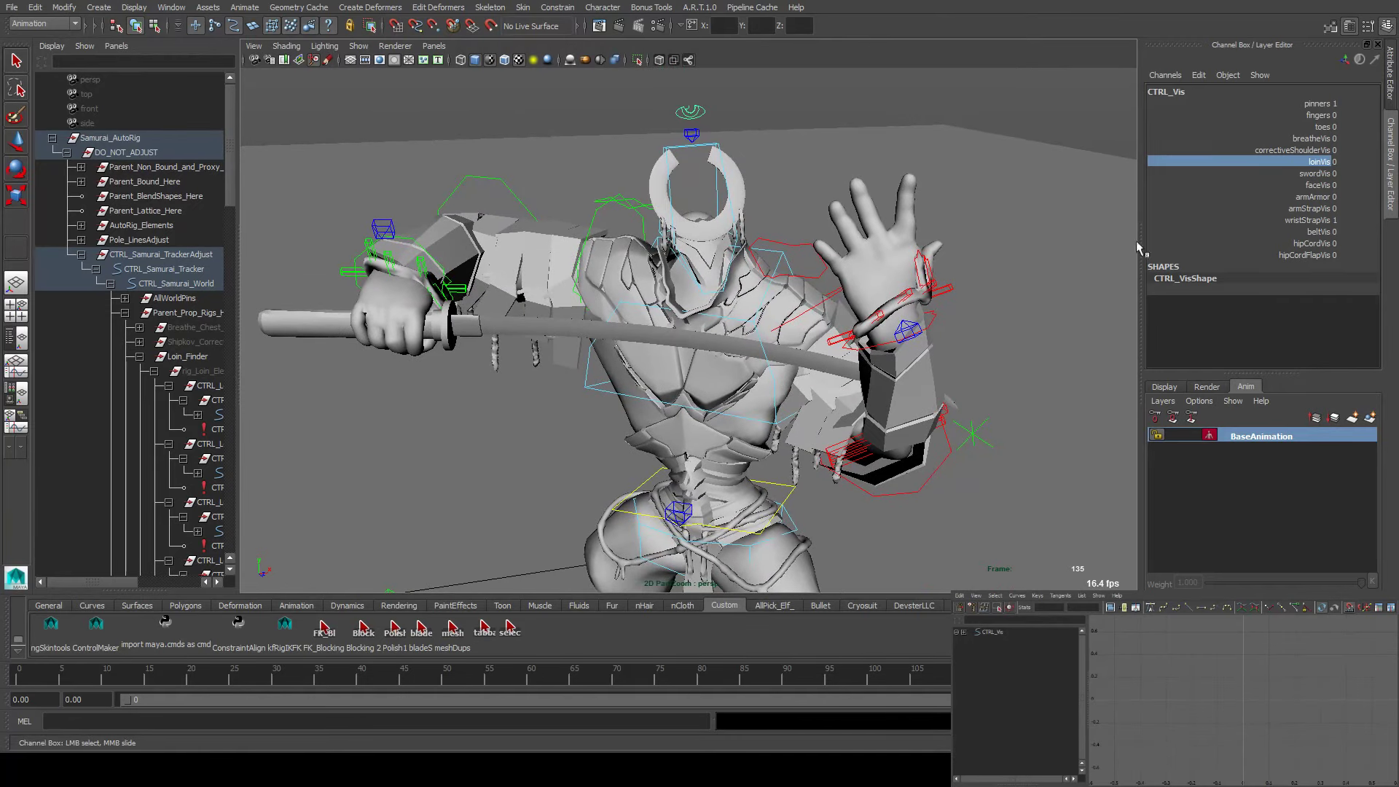
left_click(1318, 232)
type("1")
key("Return")
Try rotating the main belt control about -28.86 degrees in Z at frame 135 and undo the rotation
middle_click_drag(791, 415, 811, 248, "alt")
left_click(739, 364)
key("e")
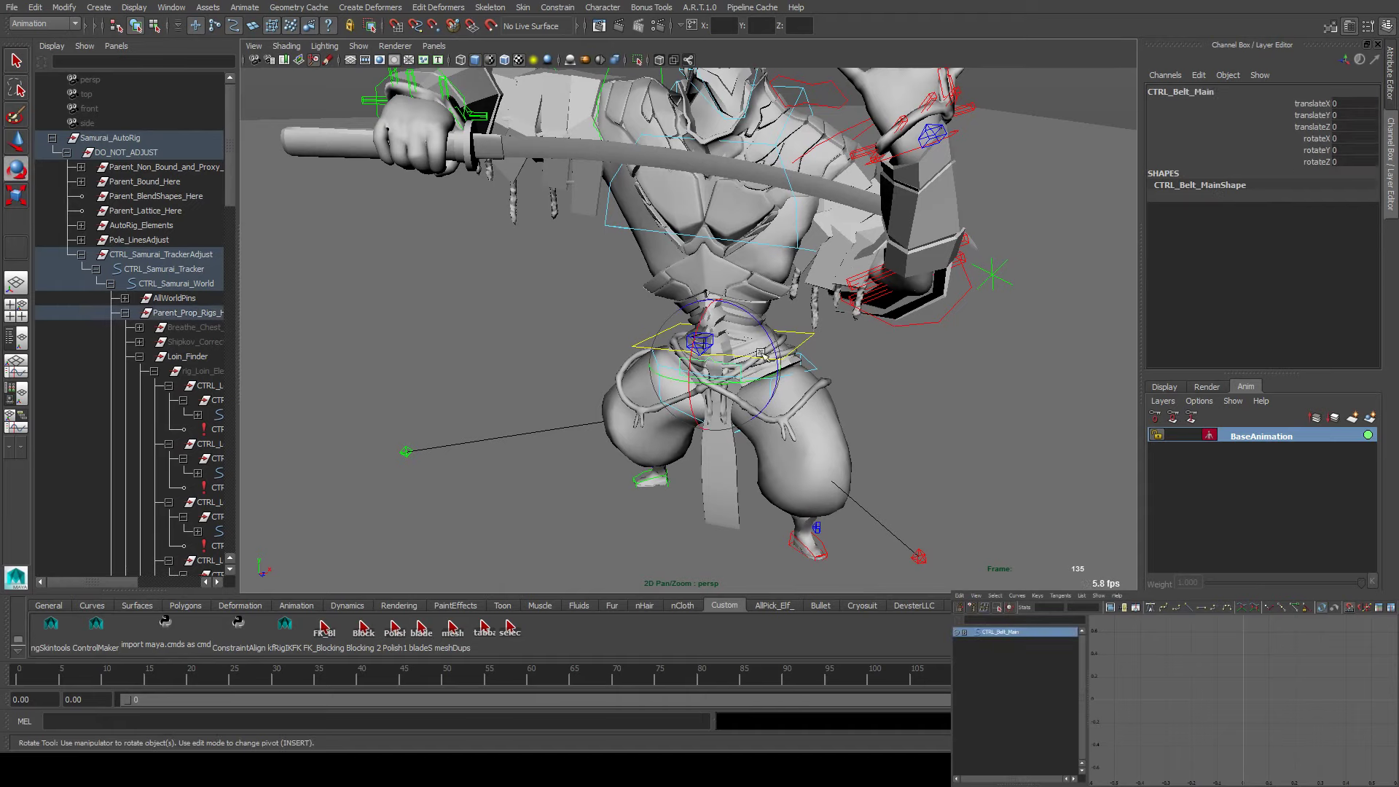
left_click(743, 338)
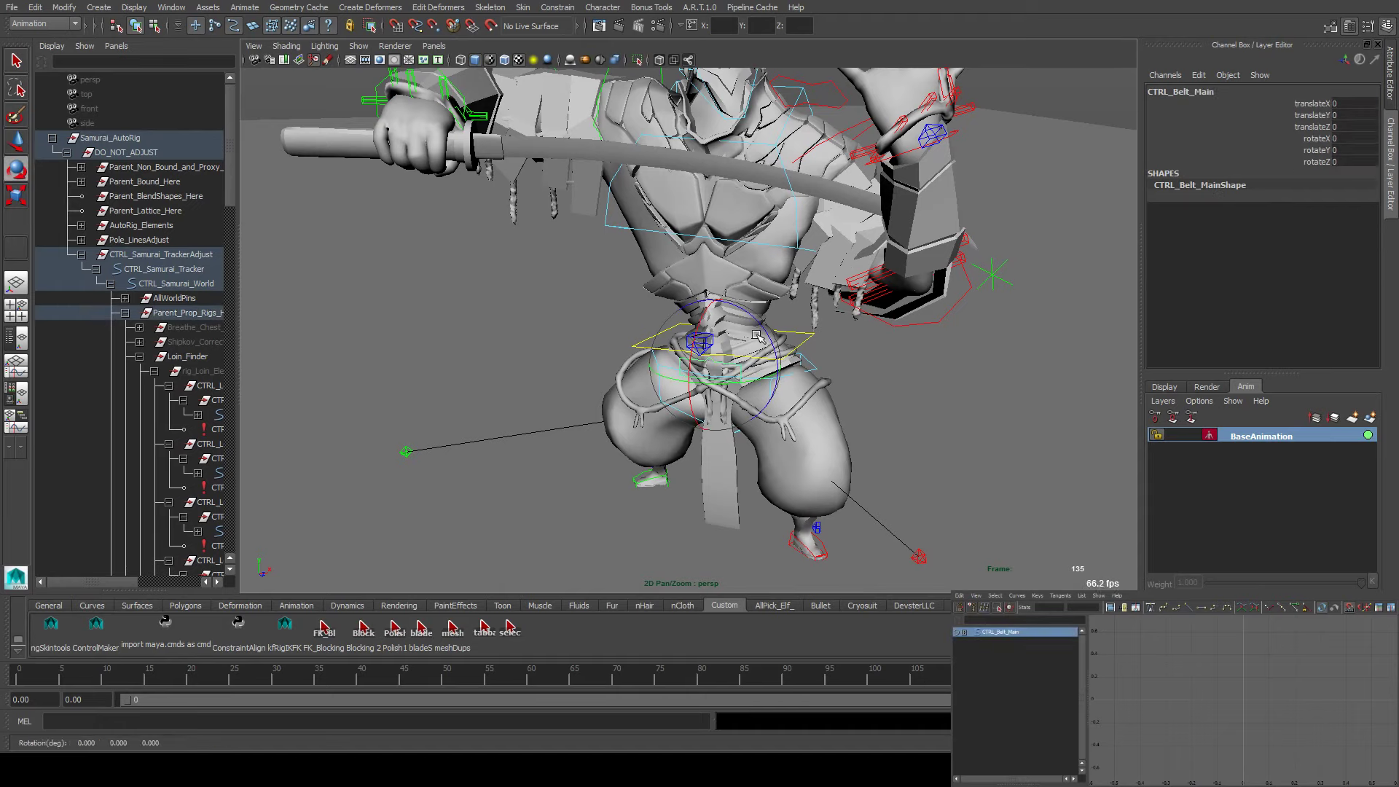
mouse_move(756, 335)
left_mouse_down()
mouse_move(762, 324)
mouse_move(780, 348)
left_mouse_up()
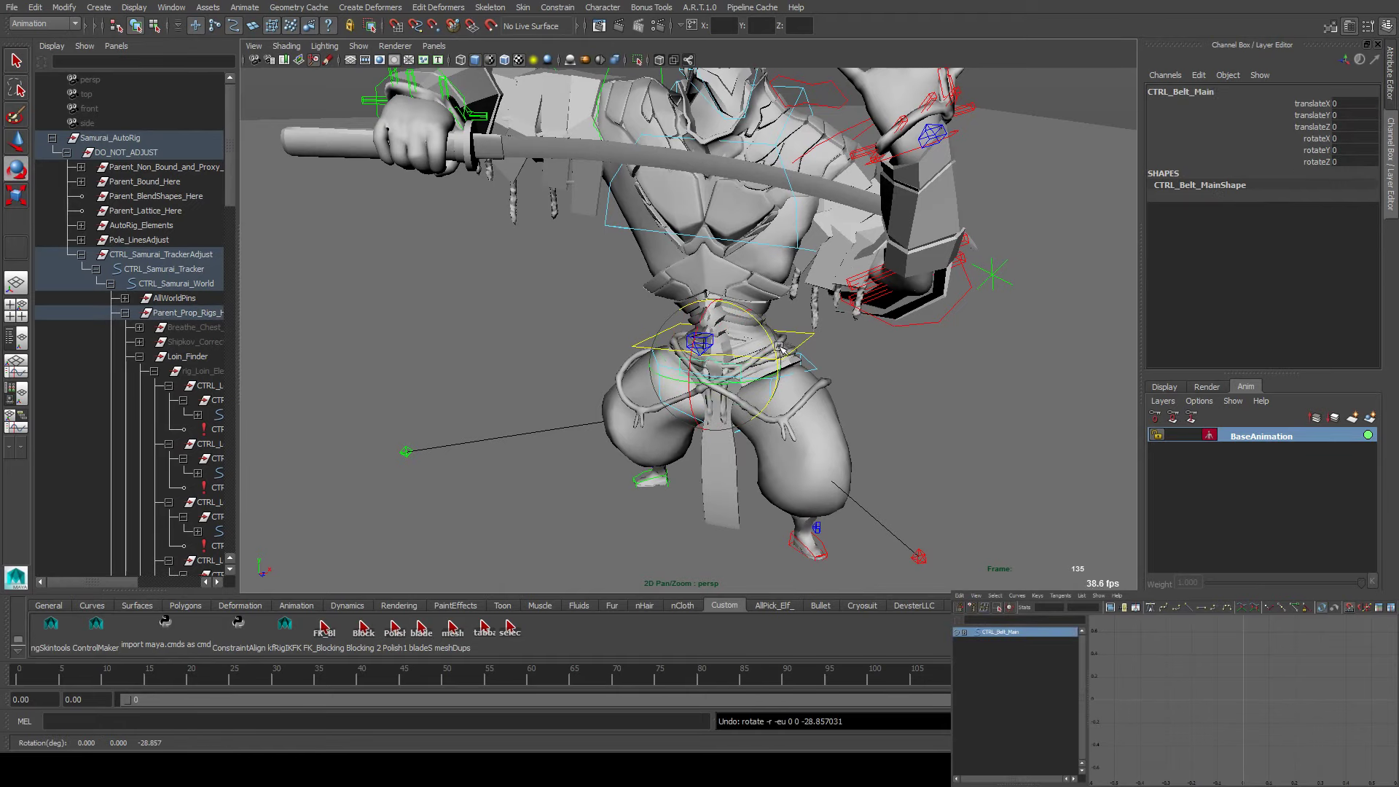
left_click(698, 293)
Set hipCordFlapVis to 1 on the CTRL_Vis control, keep hipCordVis at 0, and save the scene
left_click_drag(695, 328, 744, 269)
left_click(759, 114)
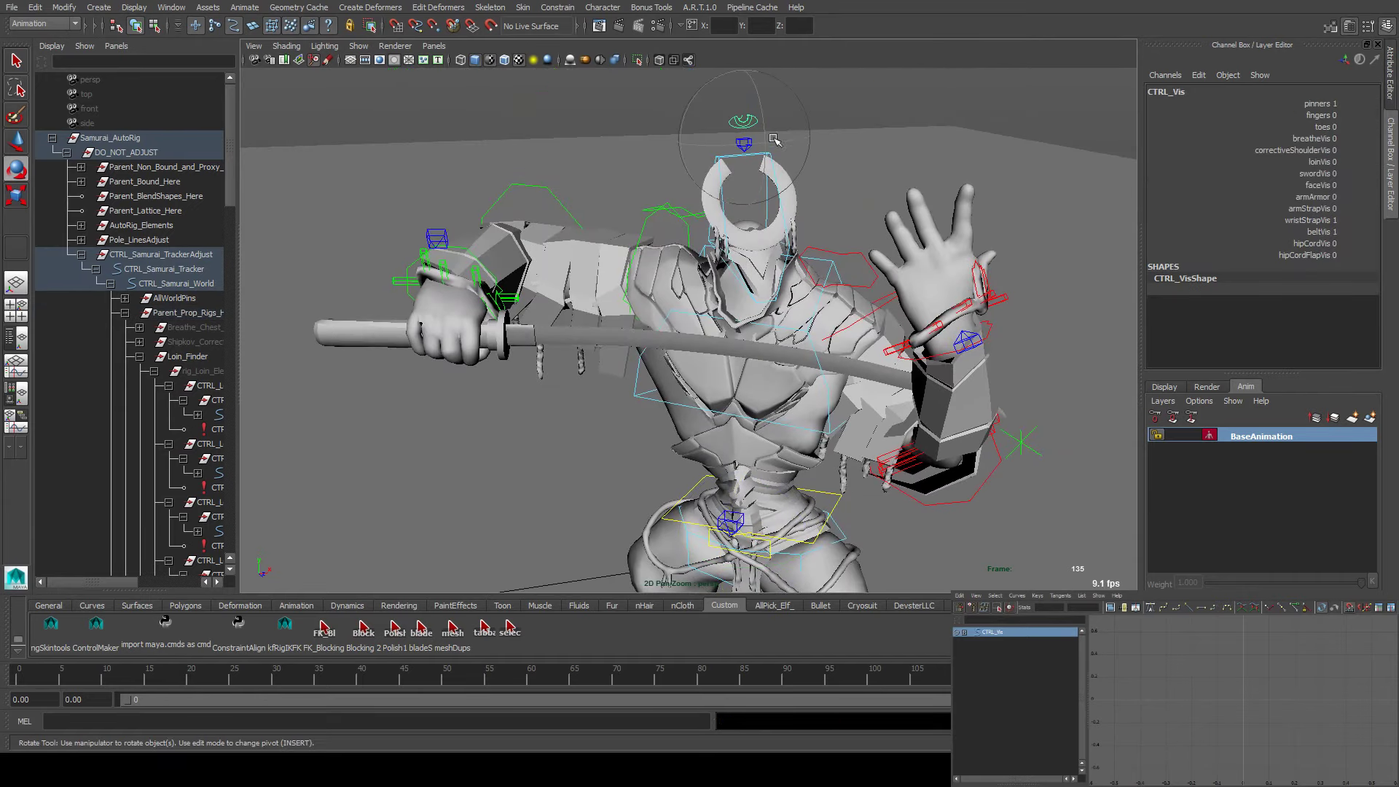
left_click(1296, 246)
middle_click_drag(816, 323, 847, 290, "alt")
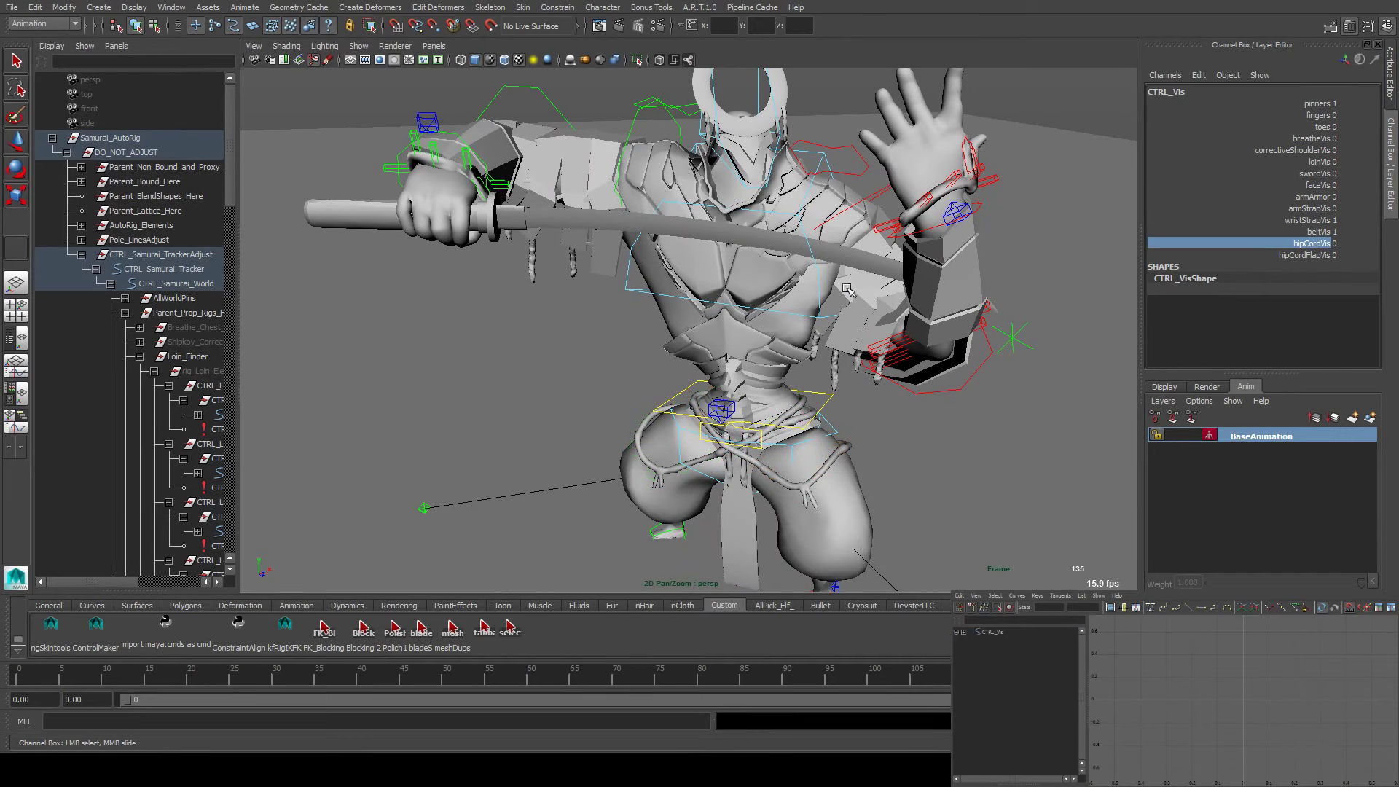
left_click(1274, 255)
middle_click_drag(769, 326, 838, 307)
left_click_drag(807, 309, 800, 303, "alt")
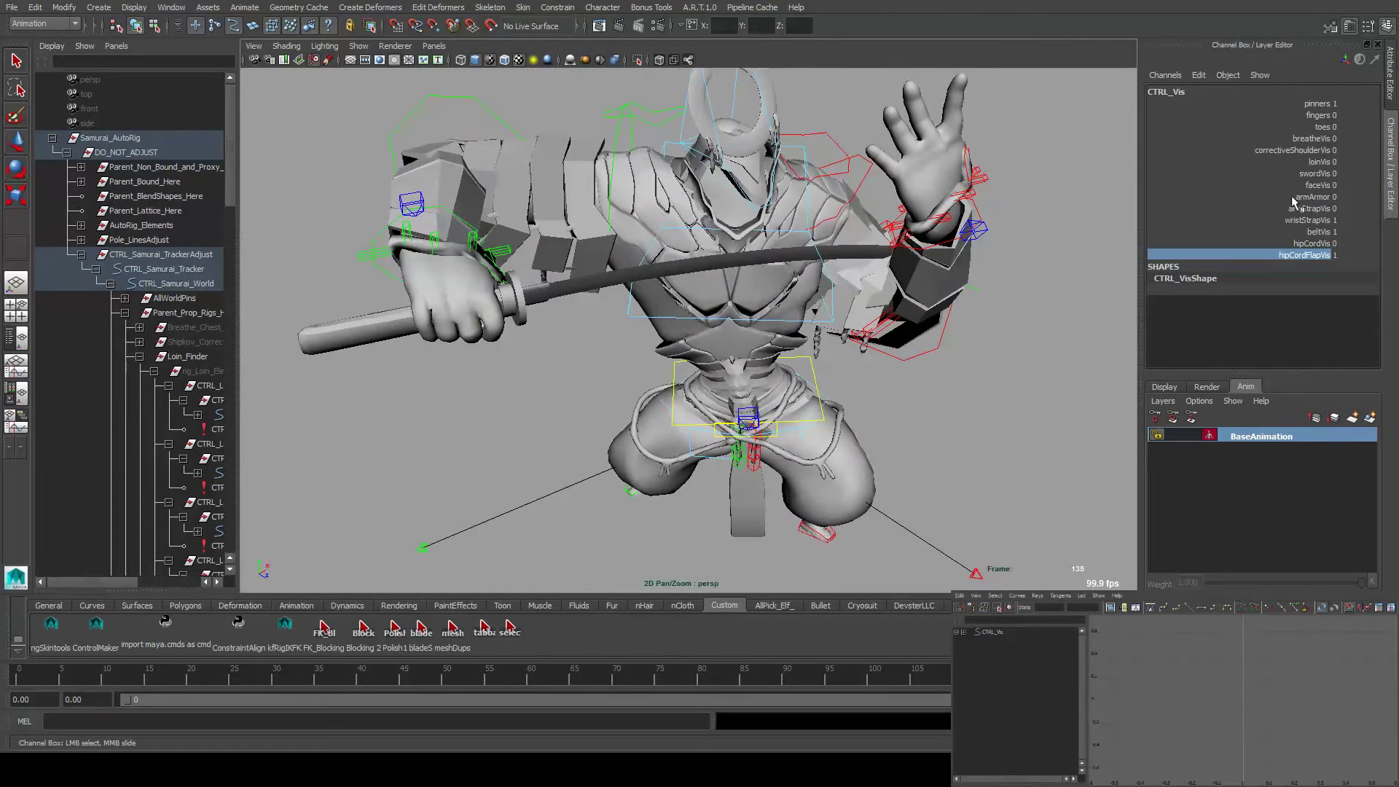
key("ctrl+s")
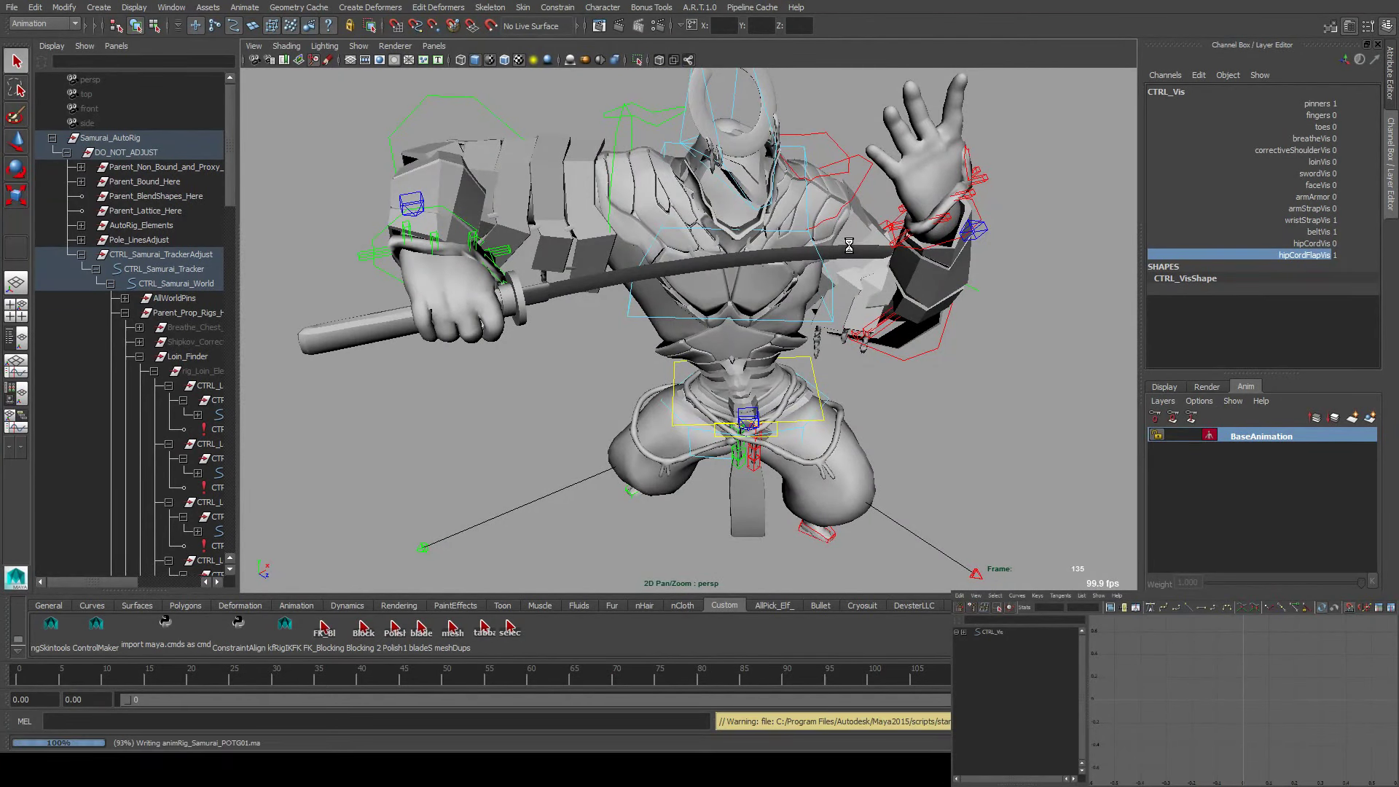